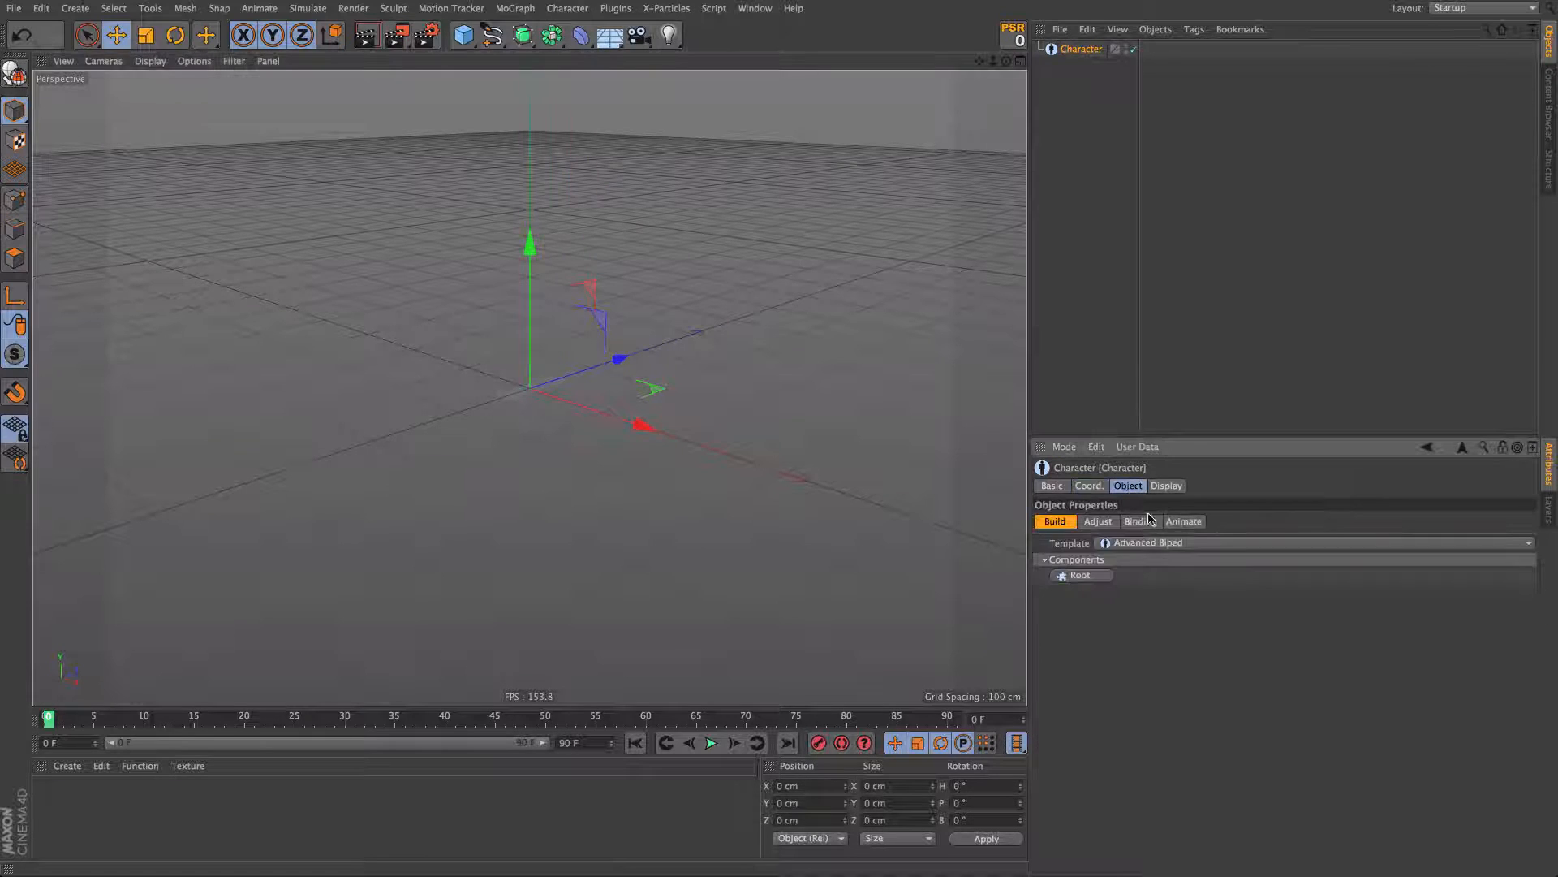
Step: Add a Root component and a Spine component to the Advanced Biped character
left_click(1083, 576)
left_click(1112, 576)
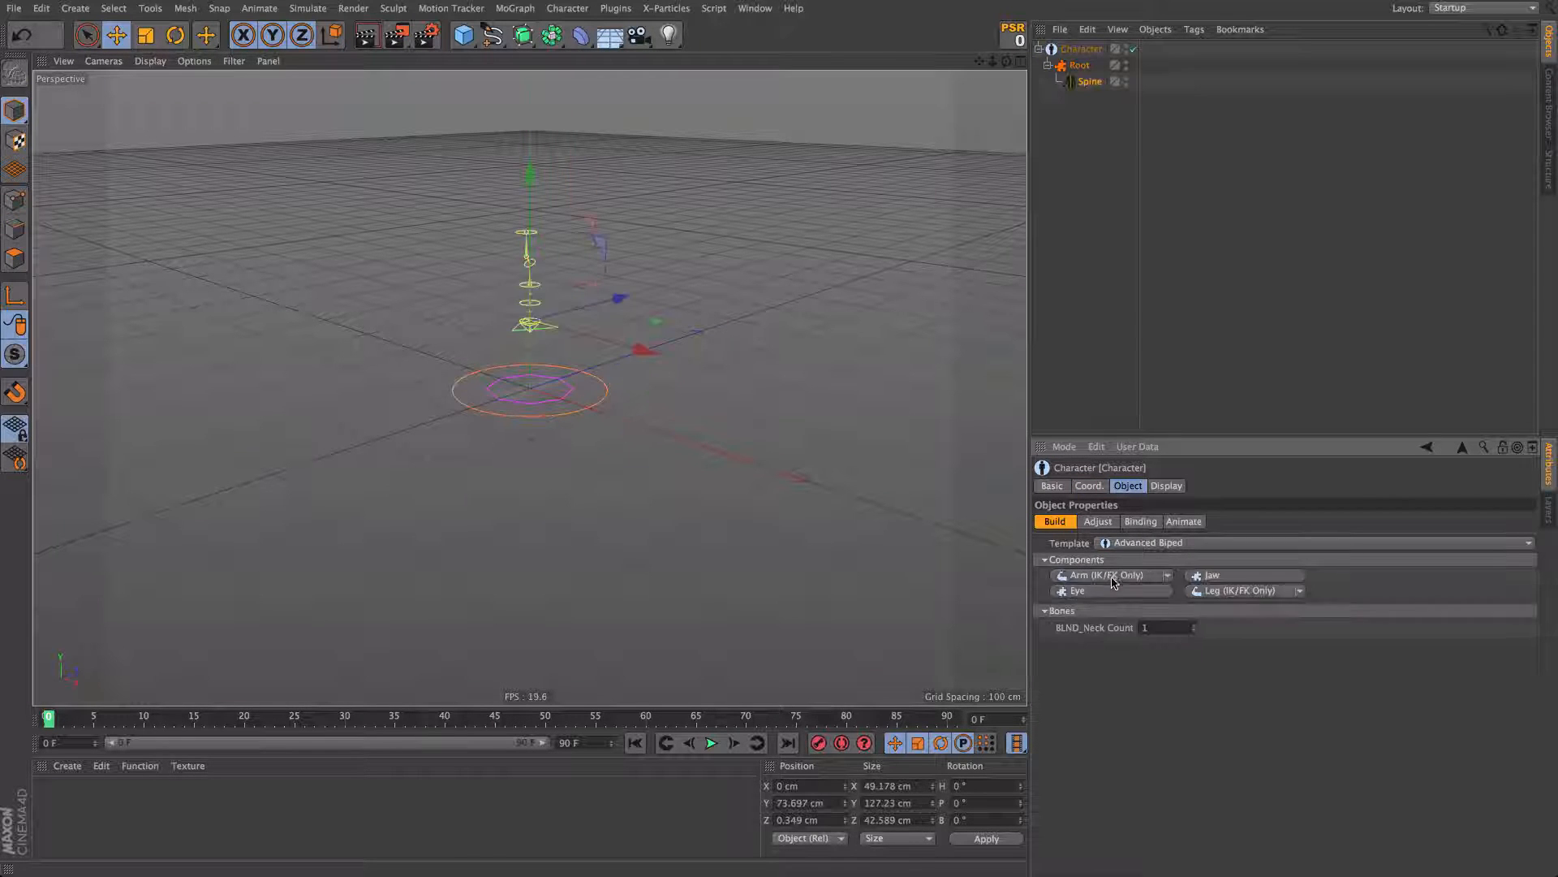
left_click_drag(579, 276, 476, 292, "alt")
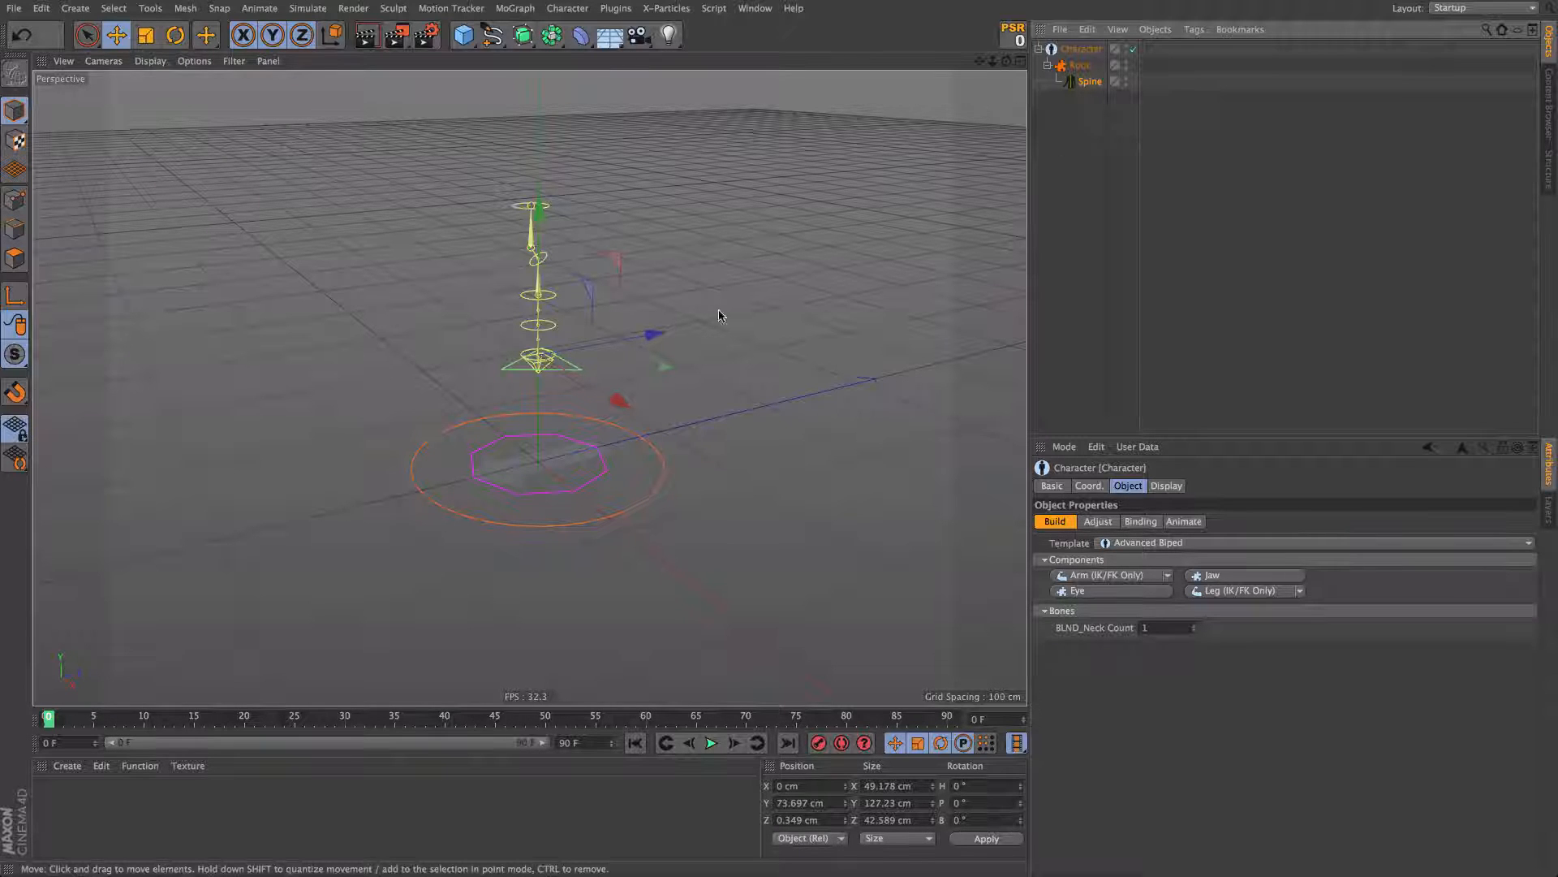
Step: Close the untitled character project without saving its changes
key("super+w")
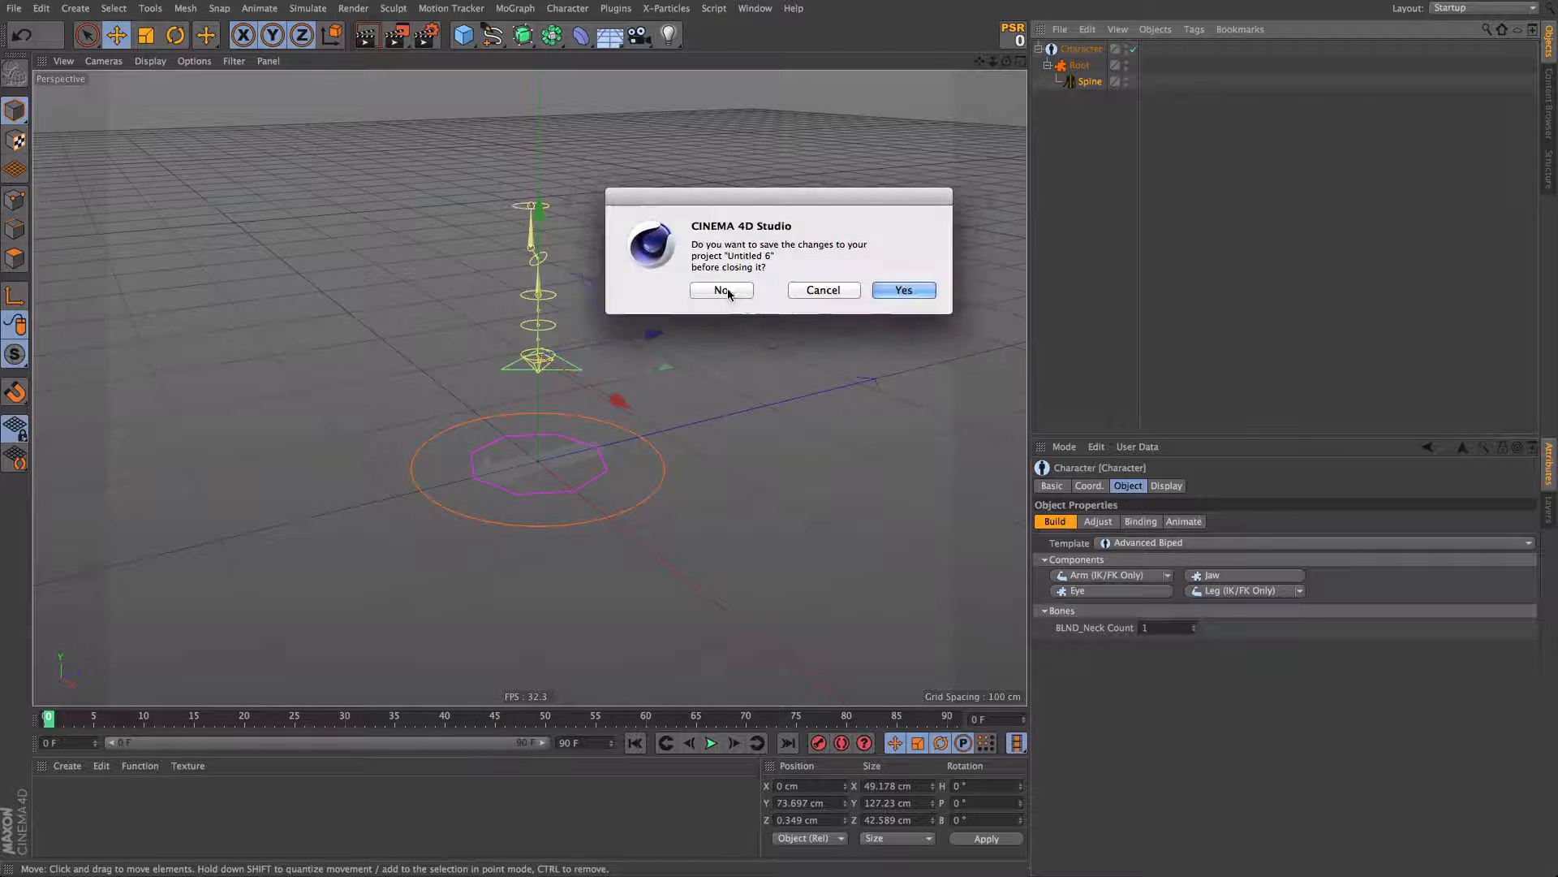
left_click(722, 290)
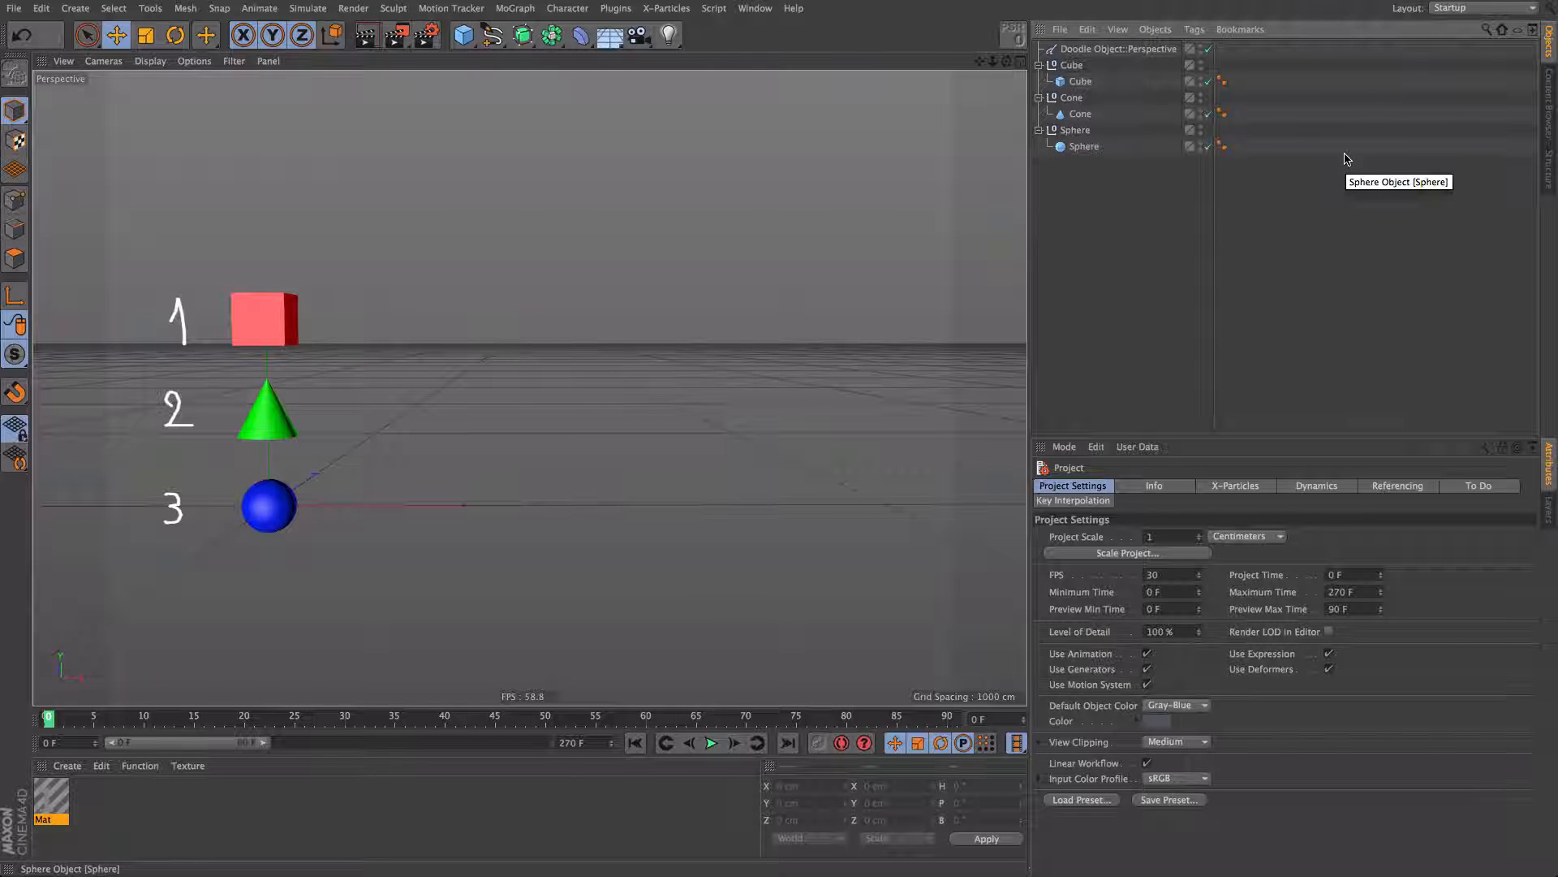
Step: Select the cube, cone and sphere one by one to view their motion paths, and clear the selection
left_click(277, 341)
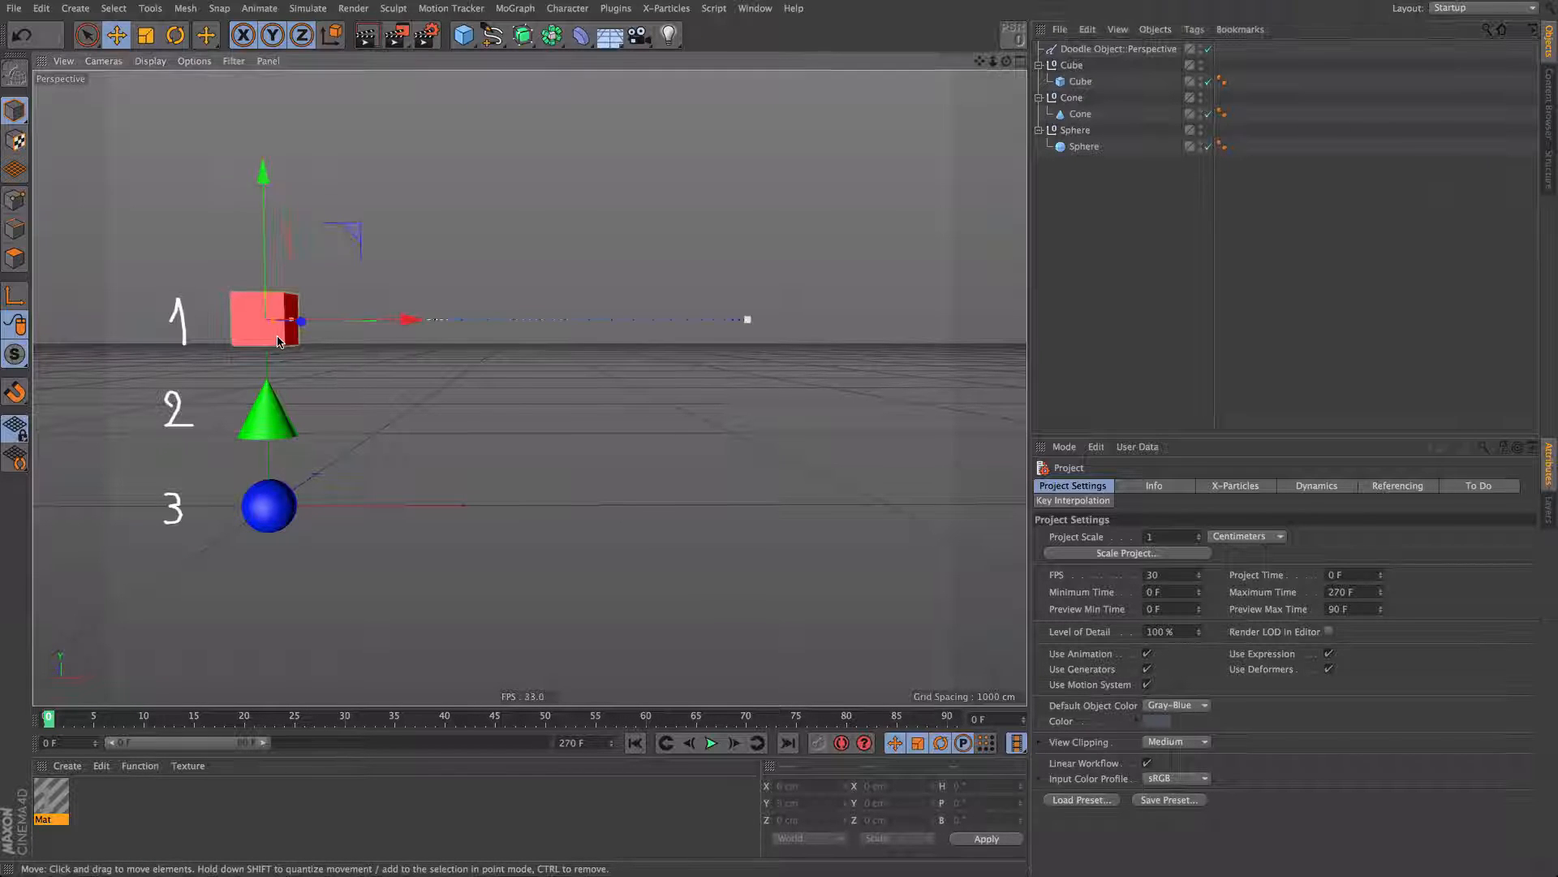
left_click(270, 412)
left_click(272, 503)
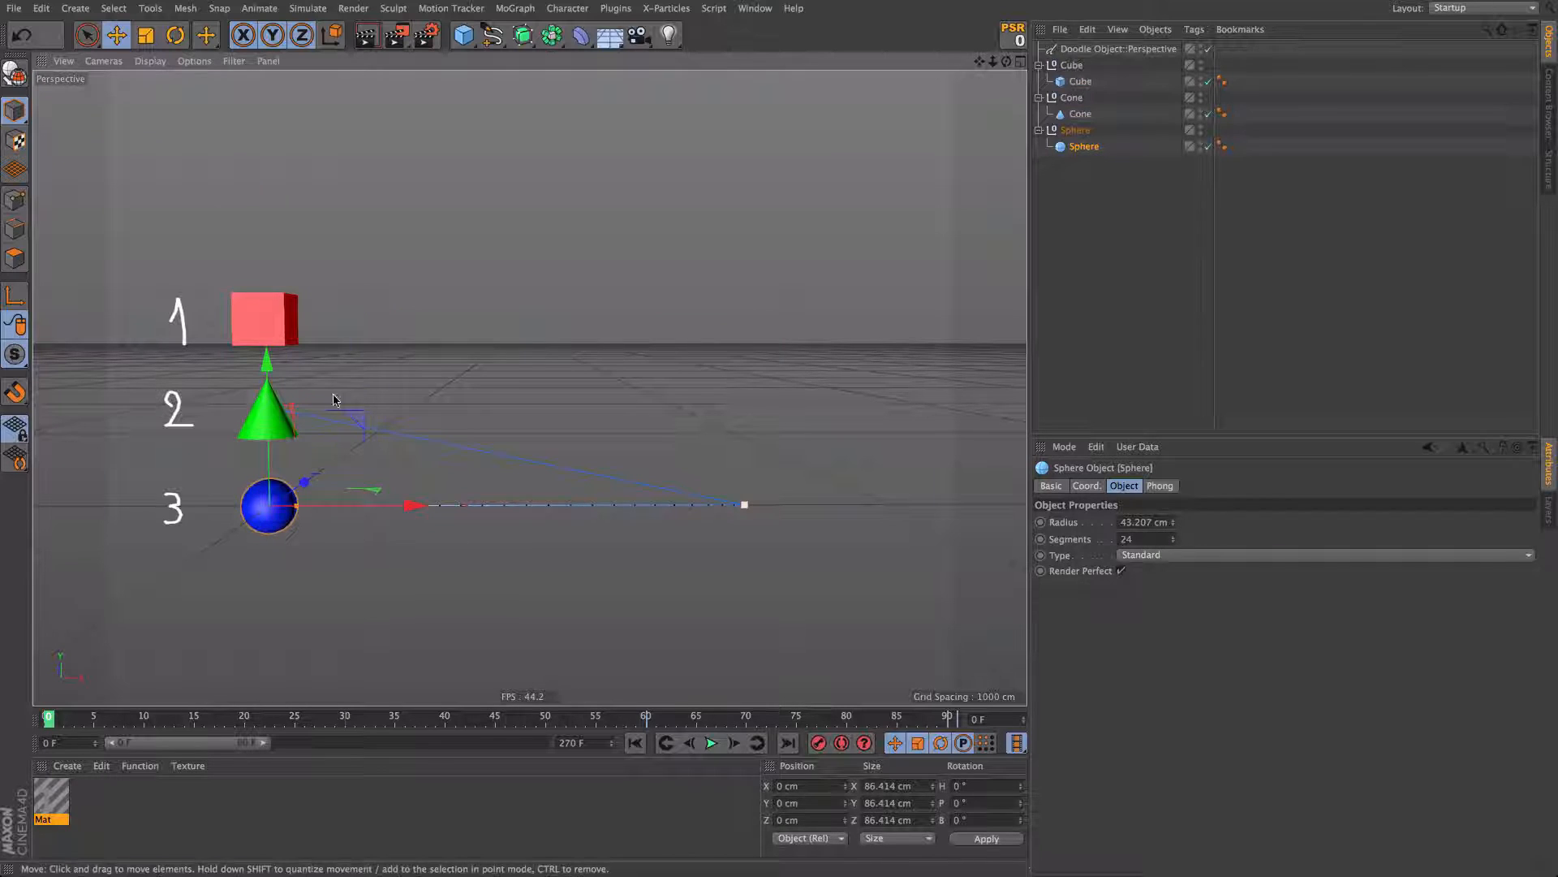
left_click(280, 342)
left_click(397, 360)
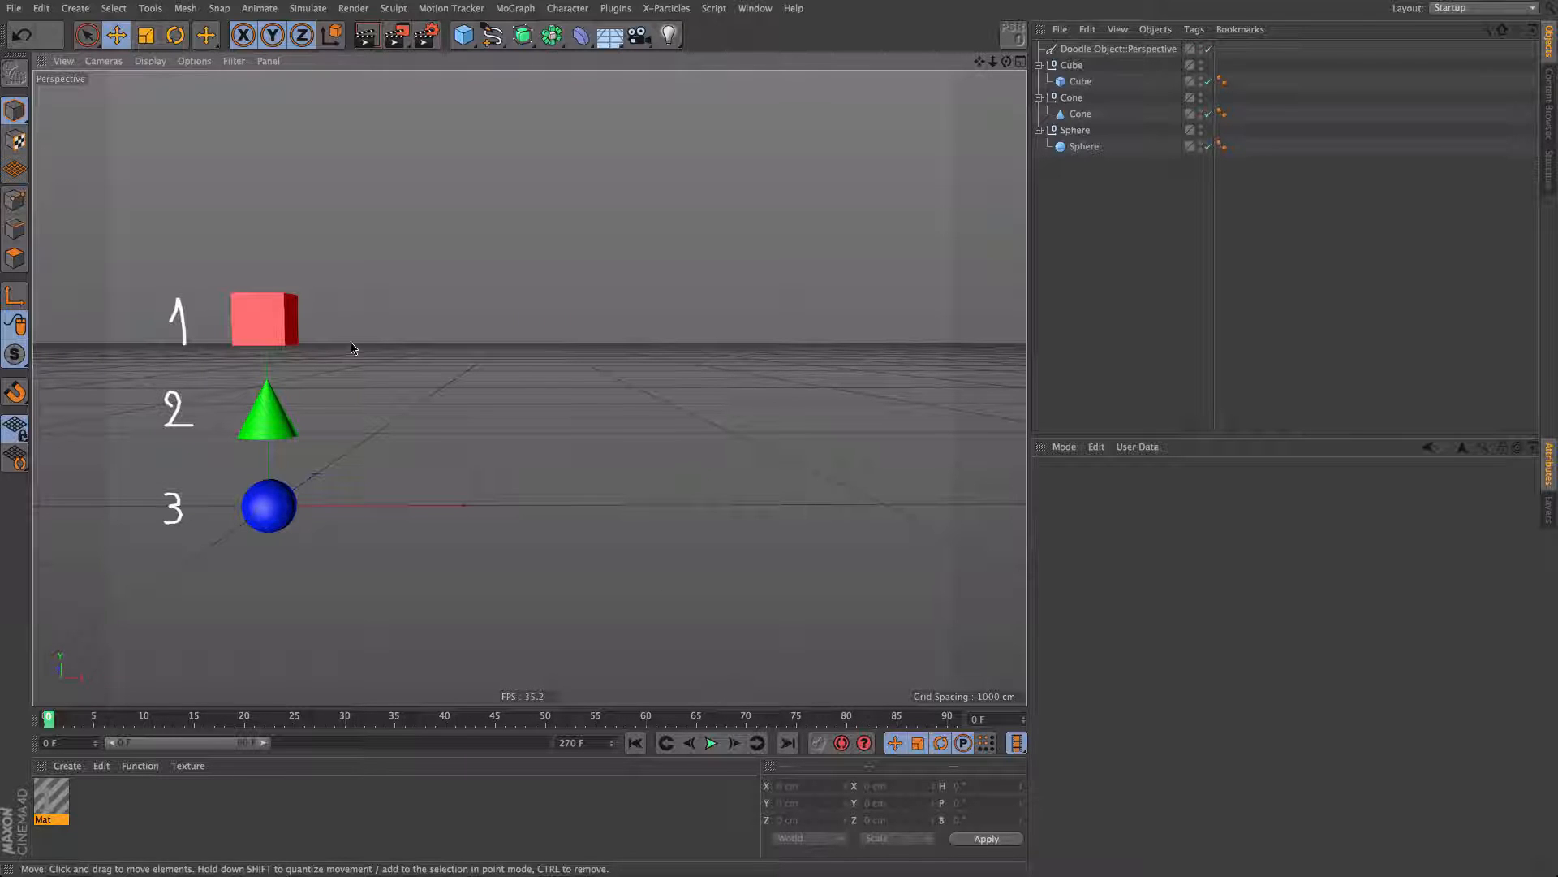
Step: Play the first animation in stages, pausing after the cube, the cone and the sphere have each moved across
left_click(711, 744)
left_click(712, 744)
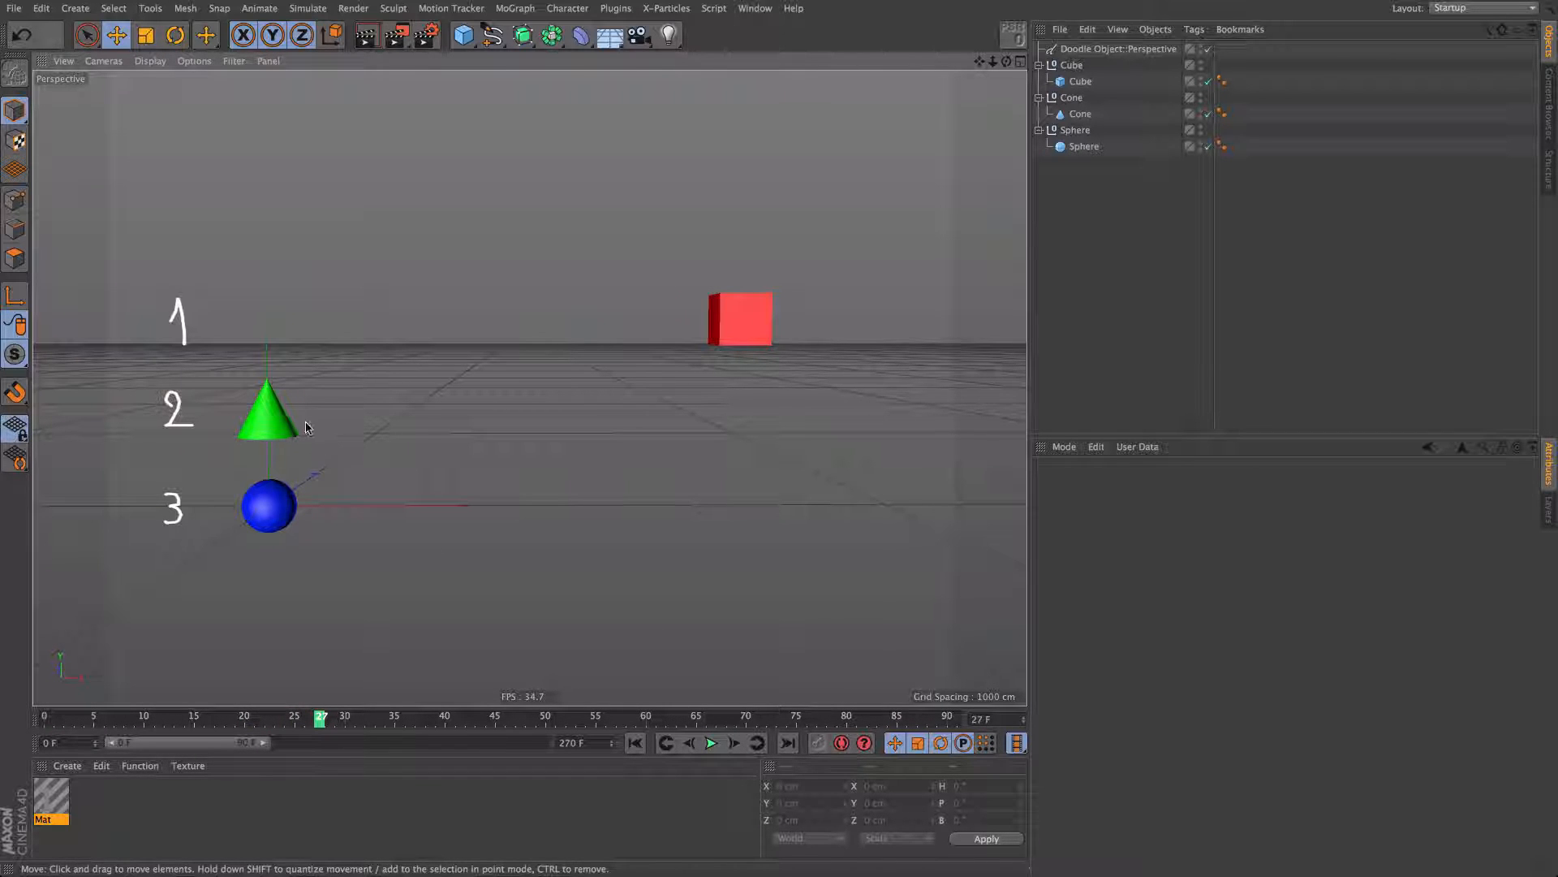
left_click(713, 744)
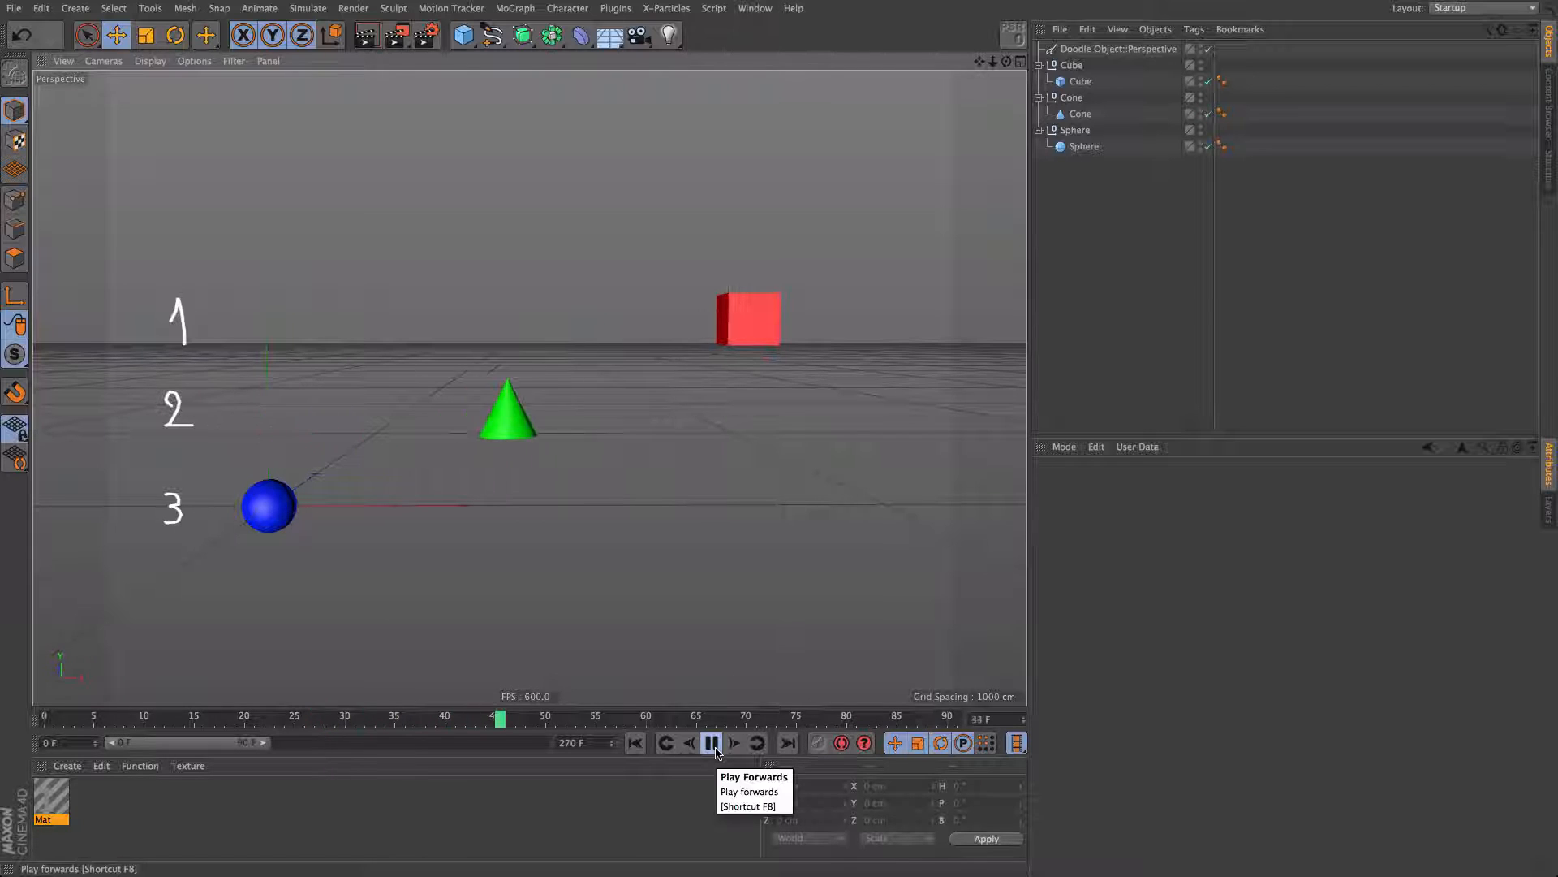
left_click(712, 744)
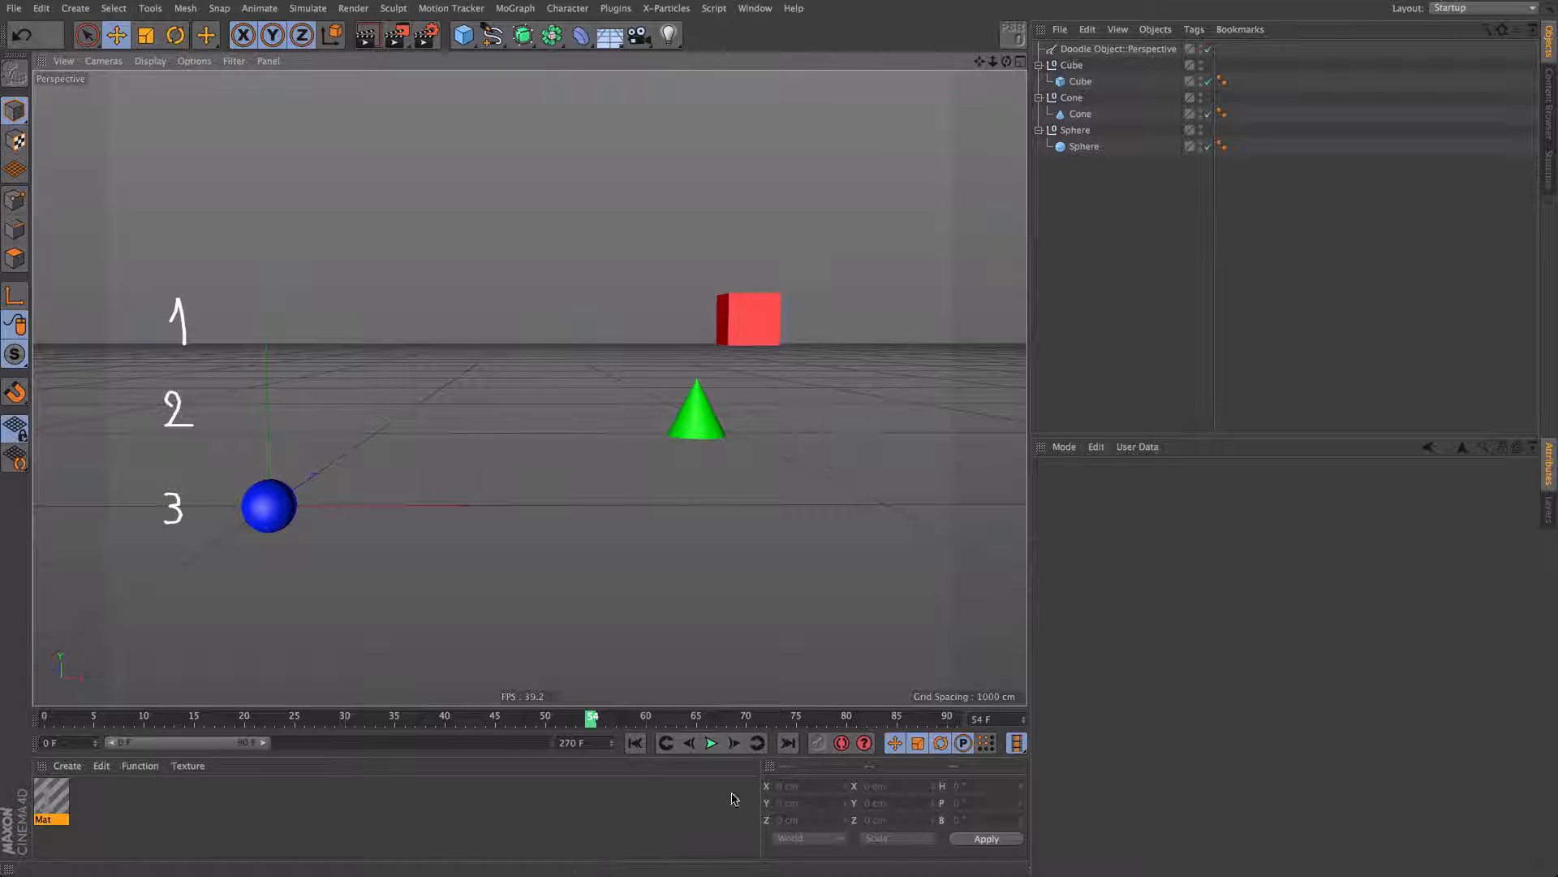
left_click(712, 748)
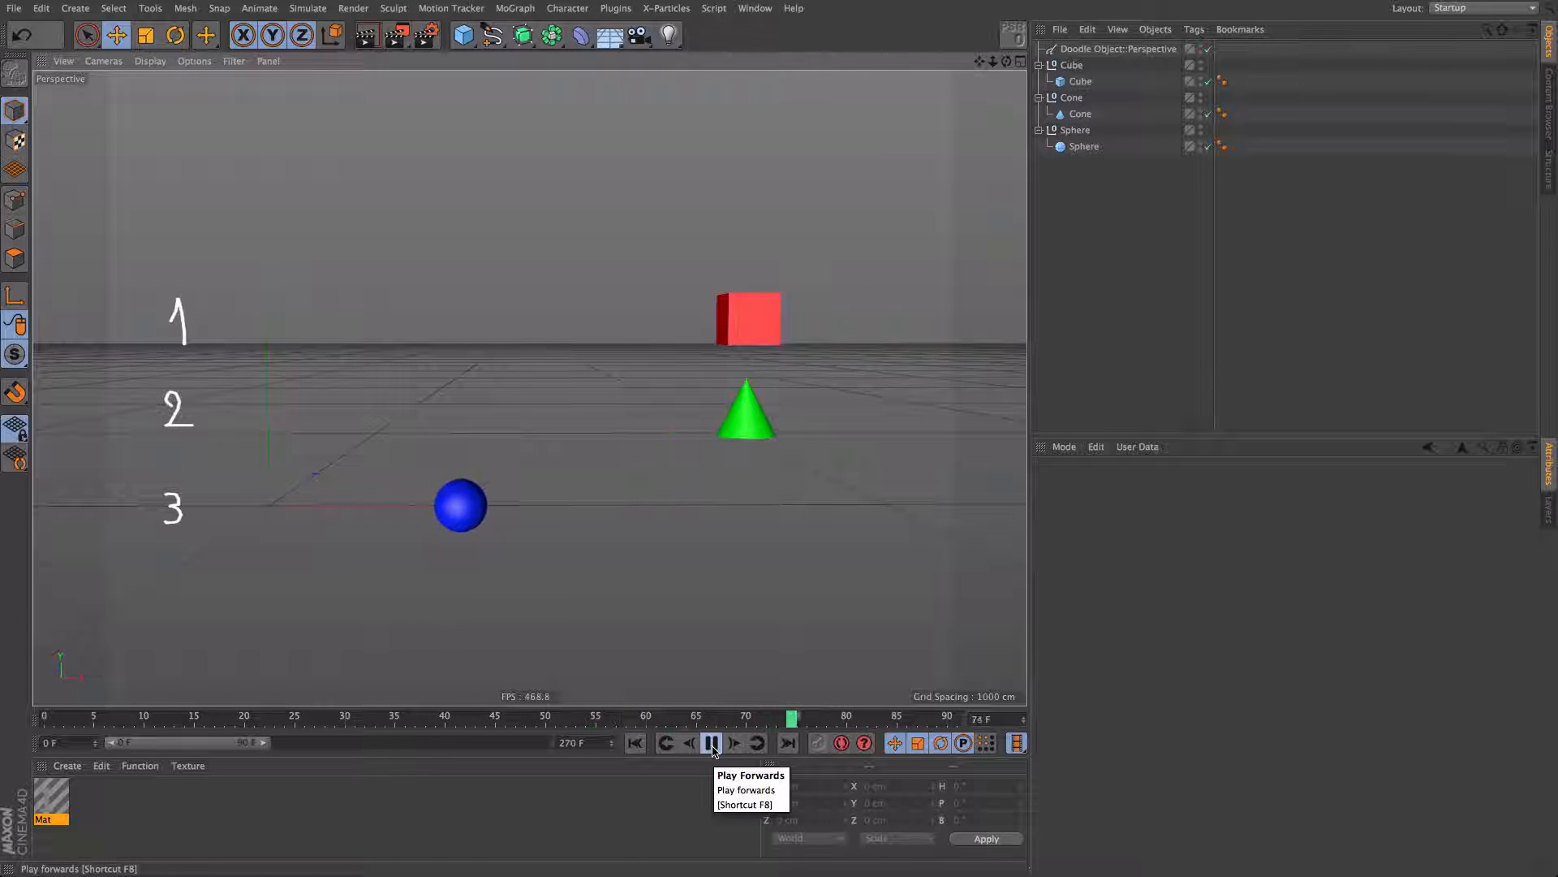
left_click(713, 745)
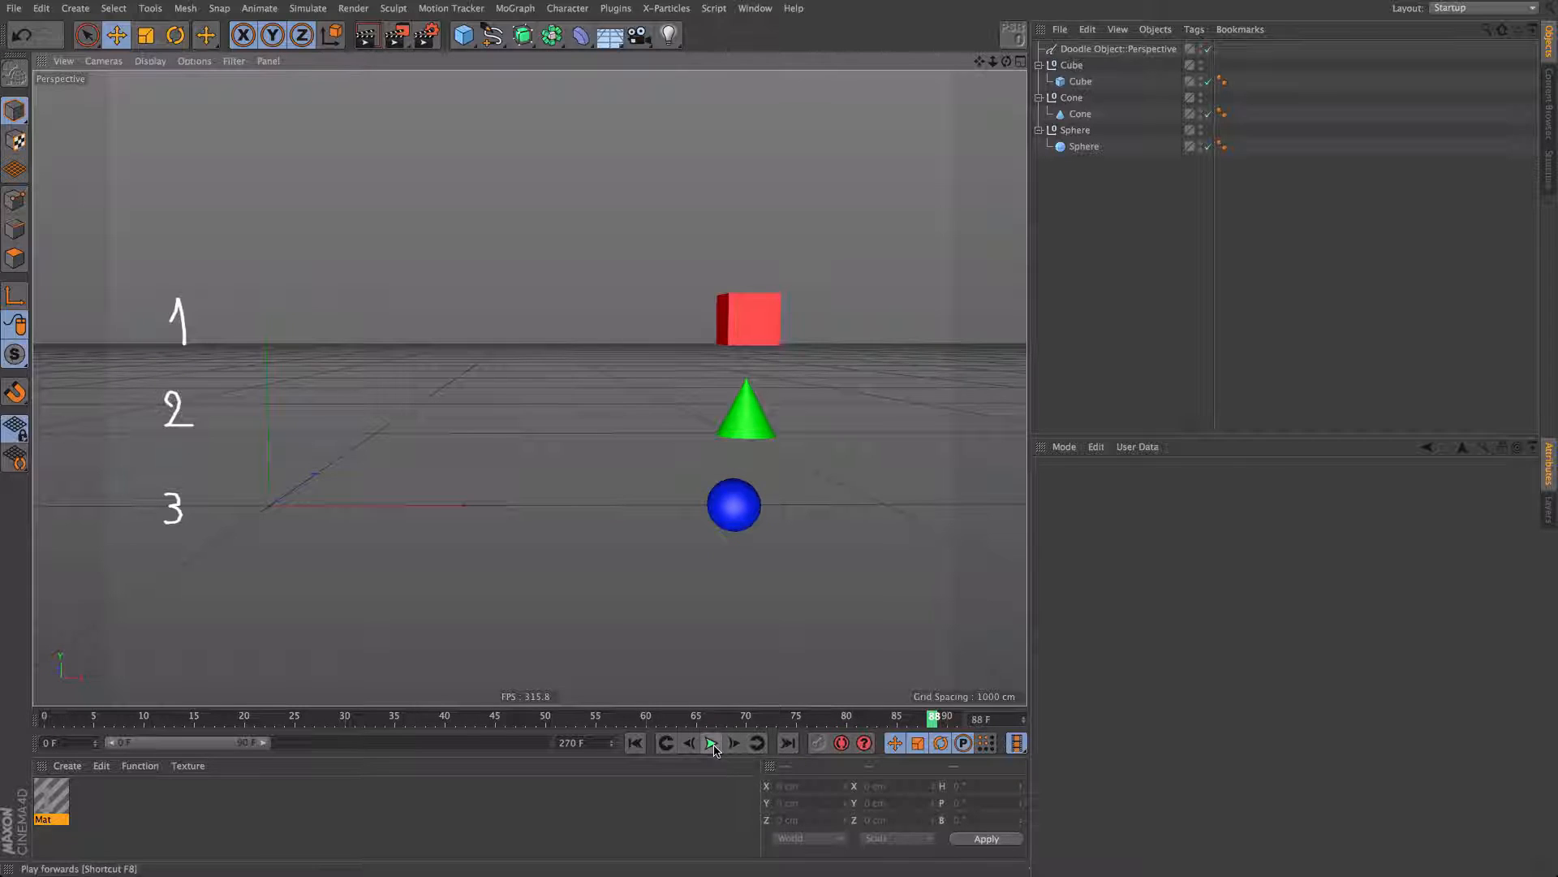
Step: Play the first animation continuously, stop it and return to frame 0
left_click(712, 744)
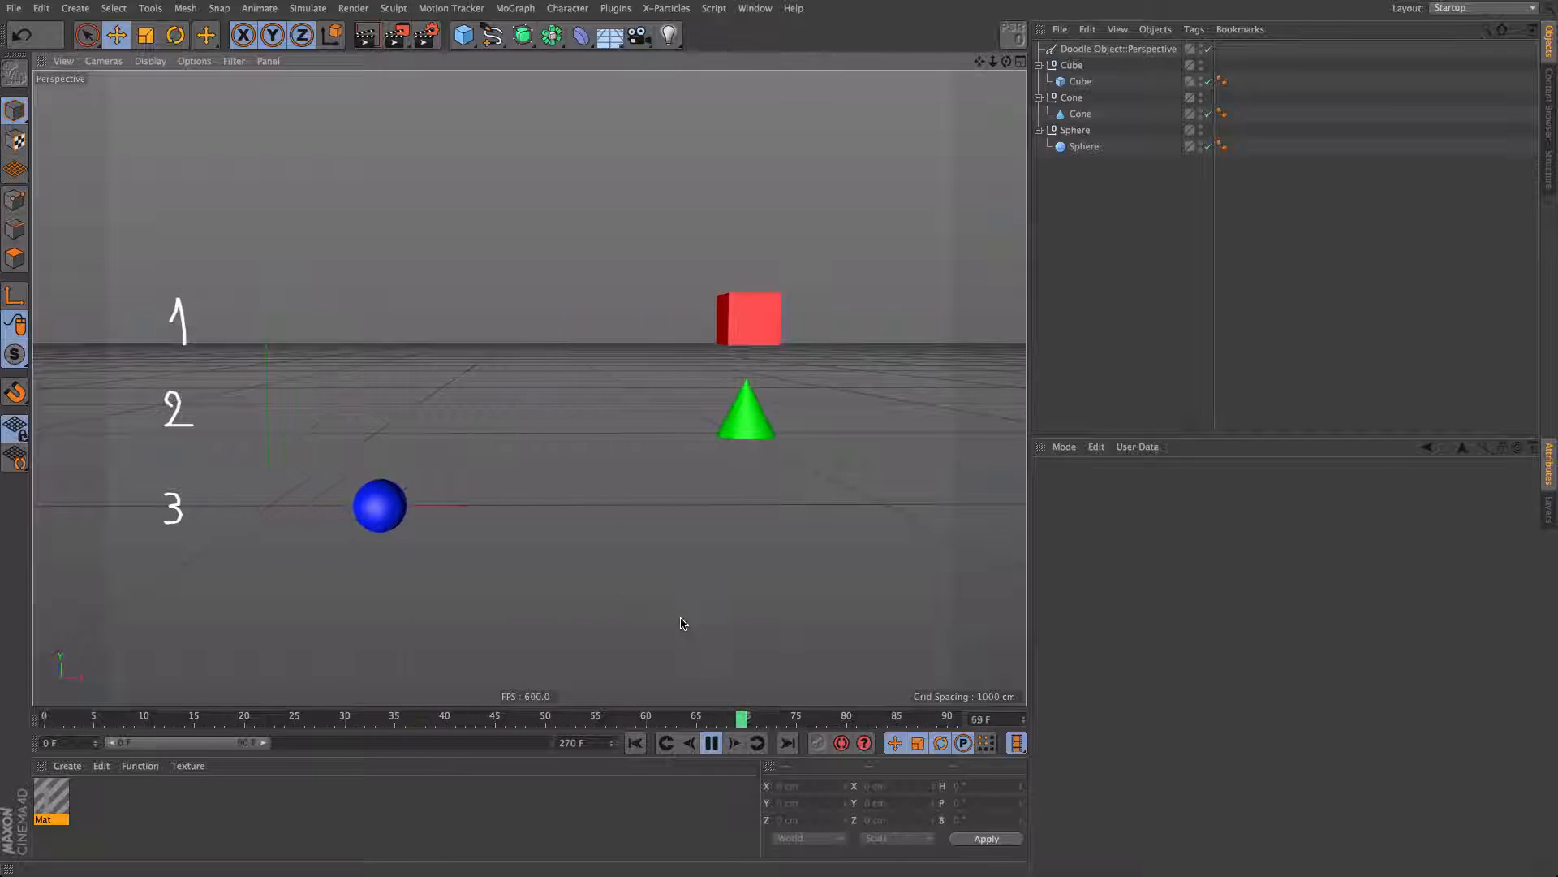
left_click(711, 743)
left_click(635, 743)
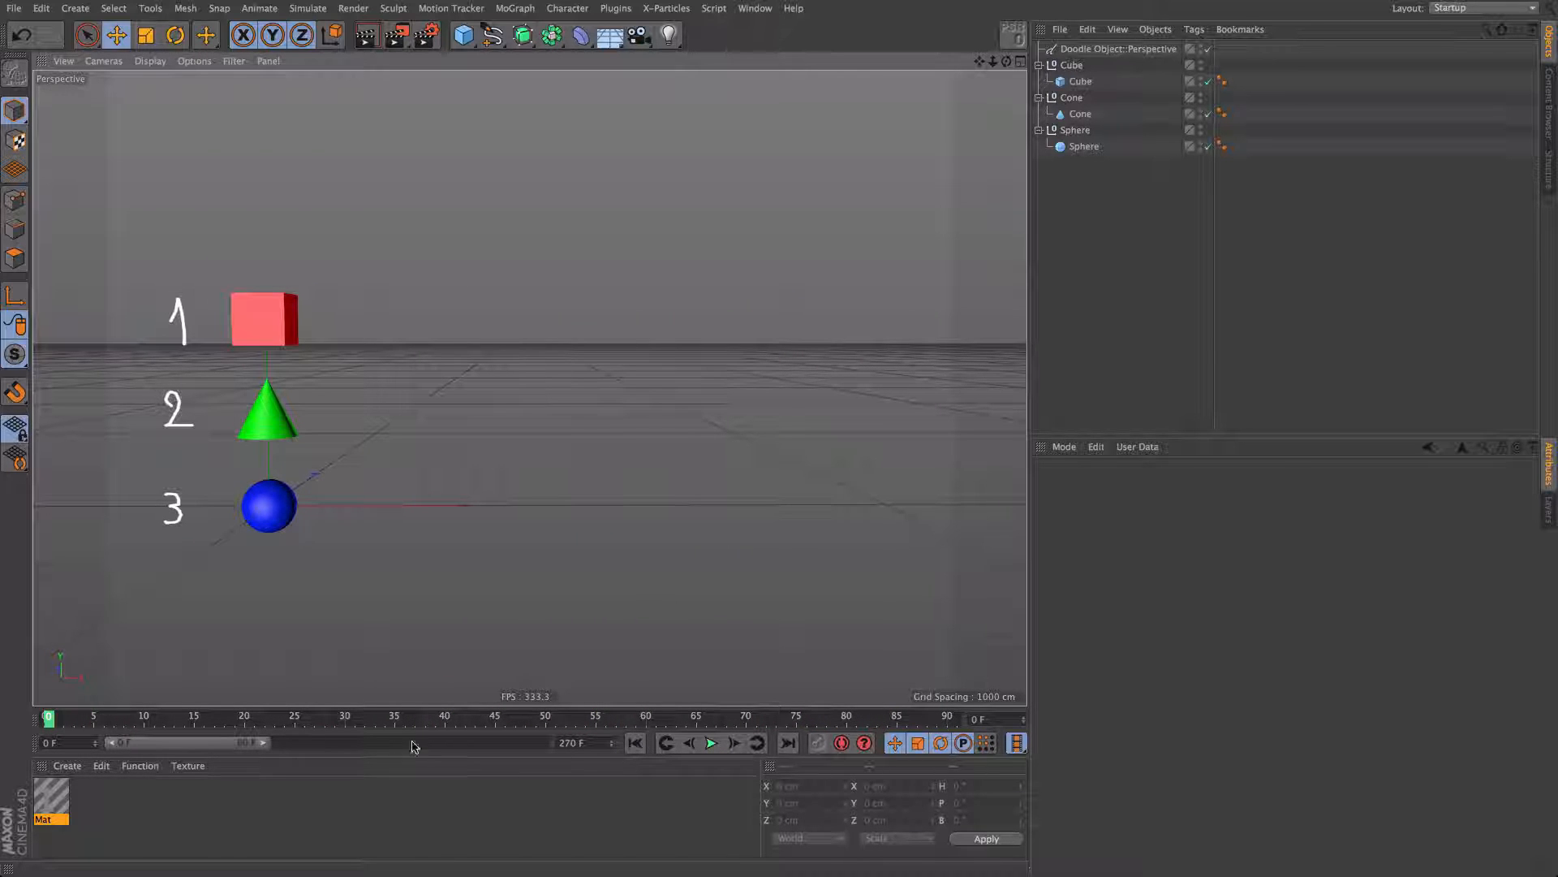
Step: Shift the preview range to frames 91–181 and move the playhead to frame 91
left_click_drag(161, 745, 313, 755)
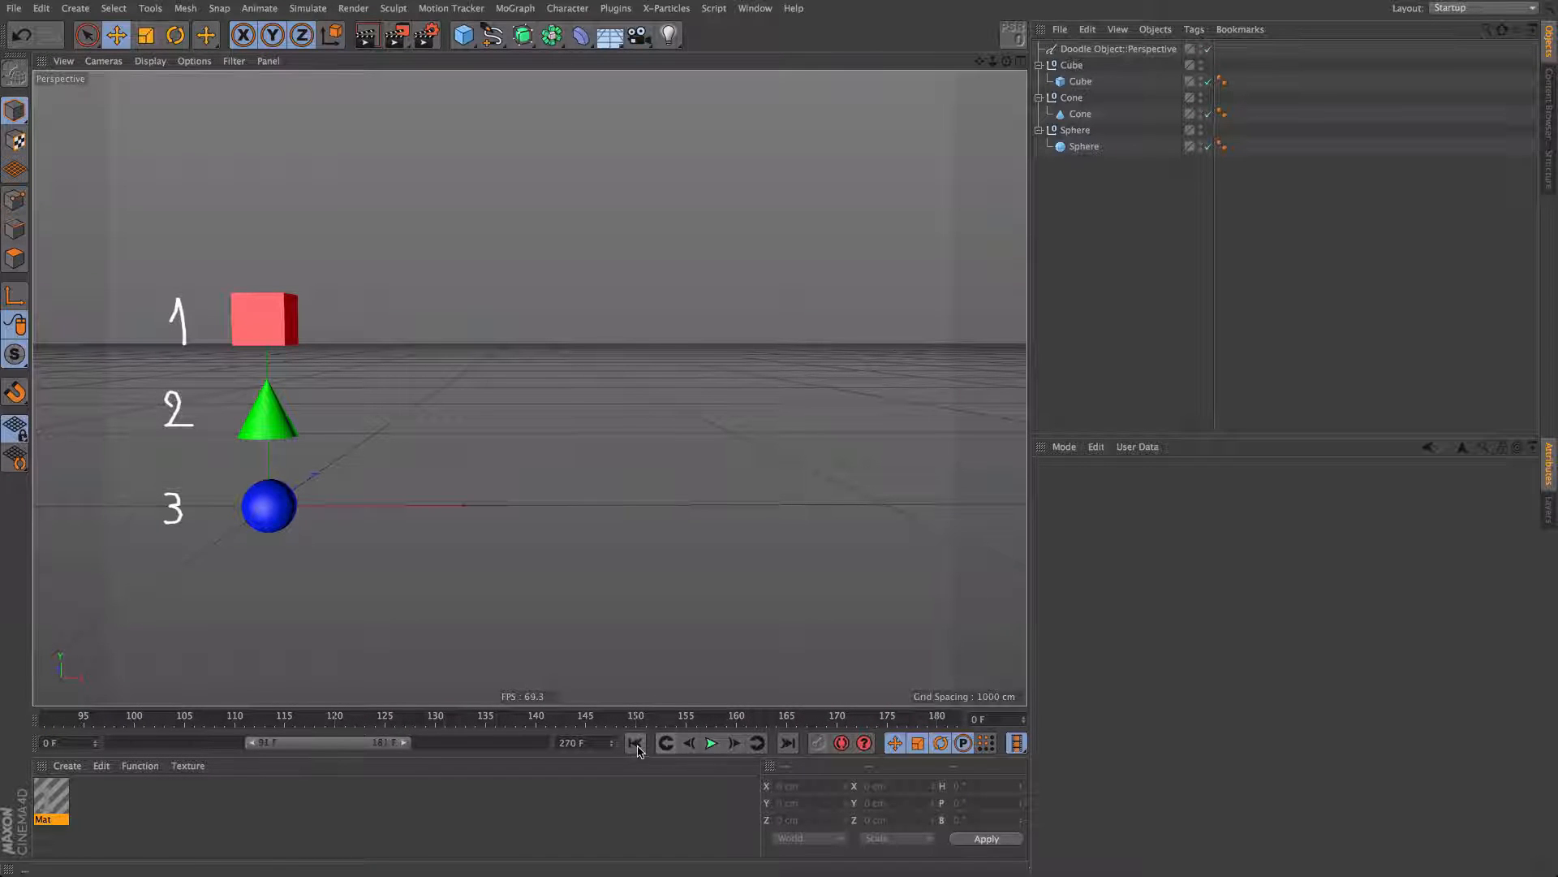
left_click(50, 721)
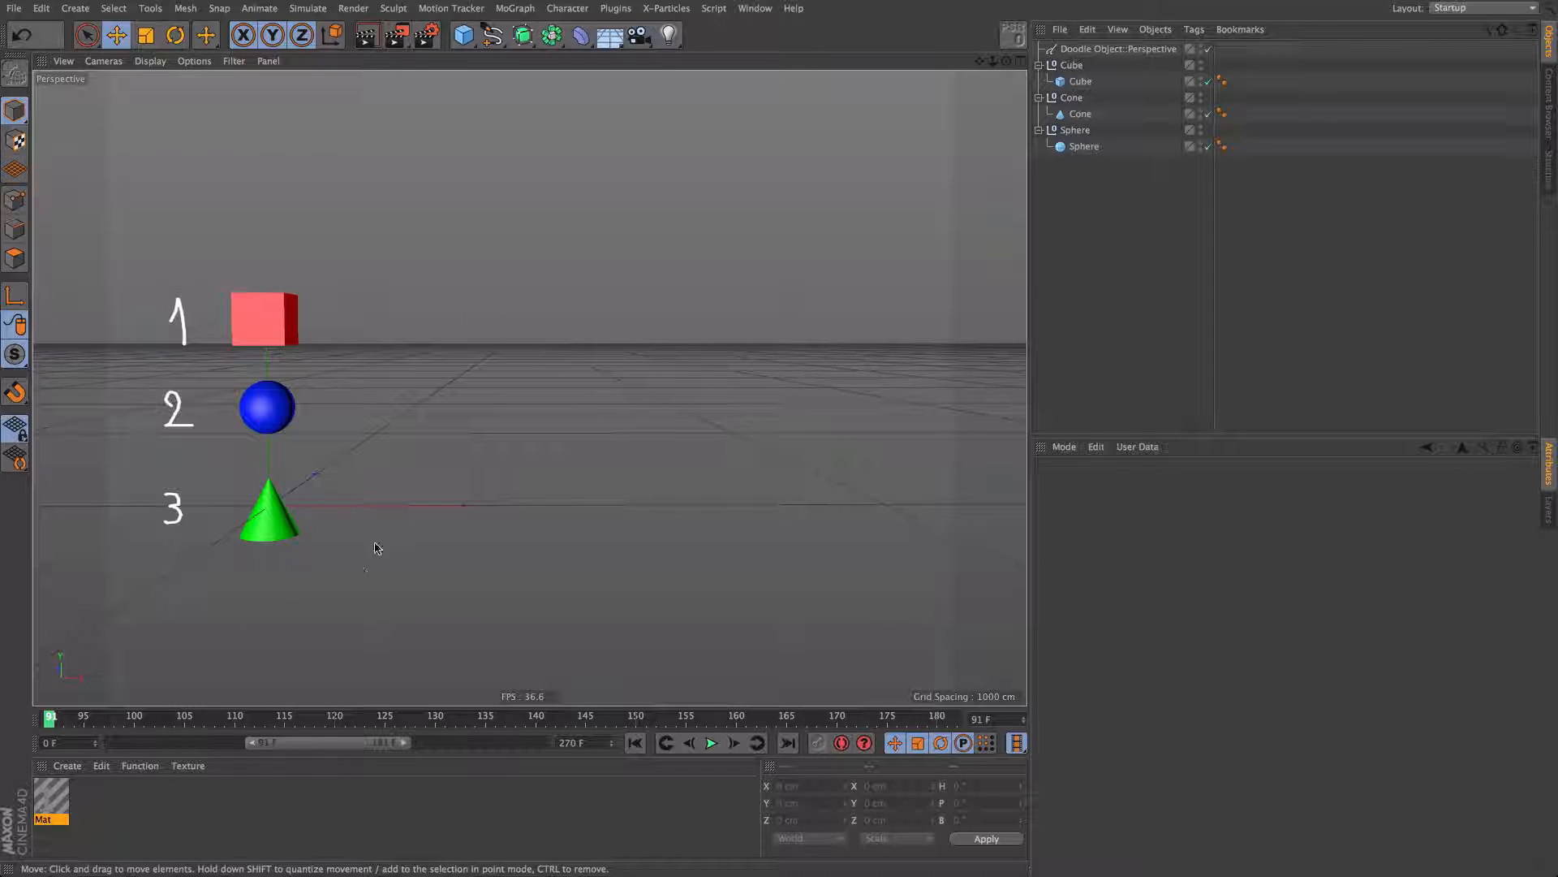
Step: Play the second animation from frame 91 in stages, pausing around frames 113, 150 and 175
left_click(710, 744)
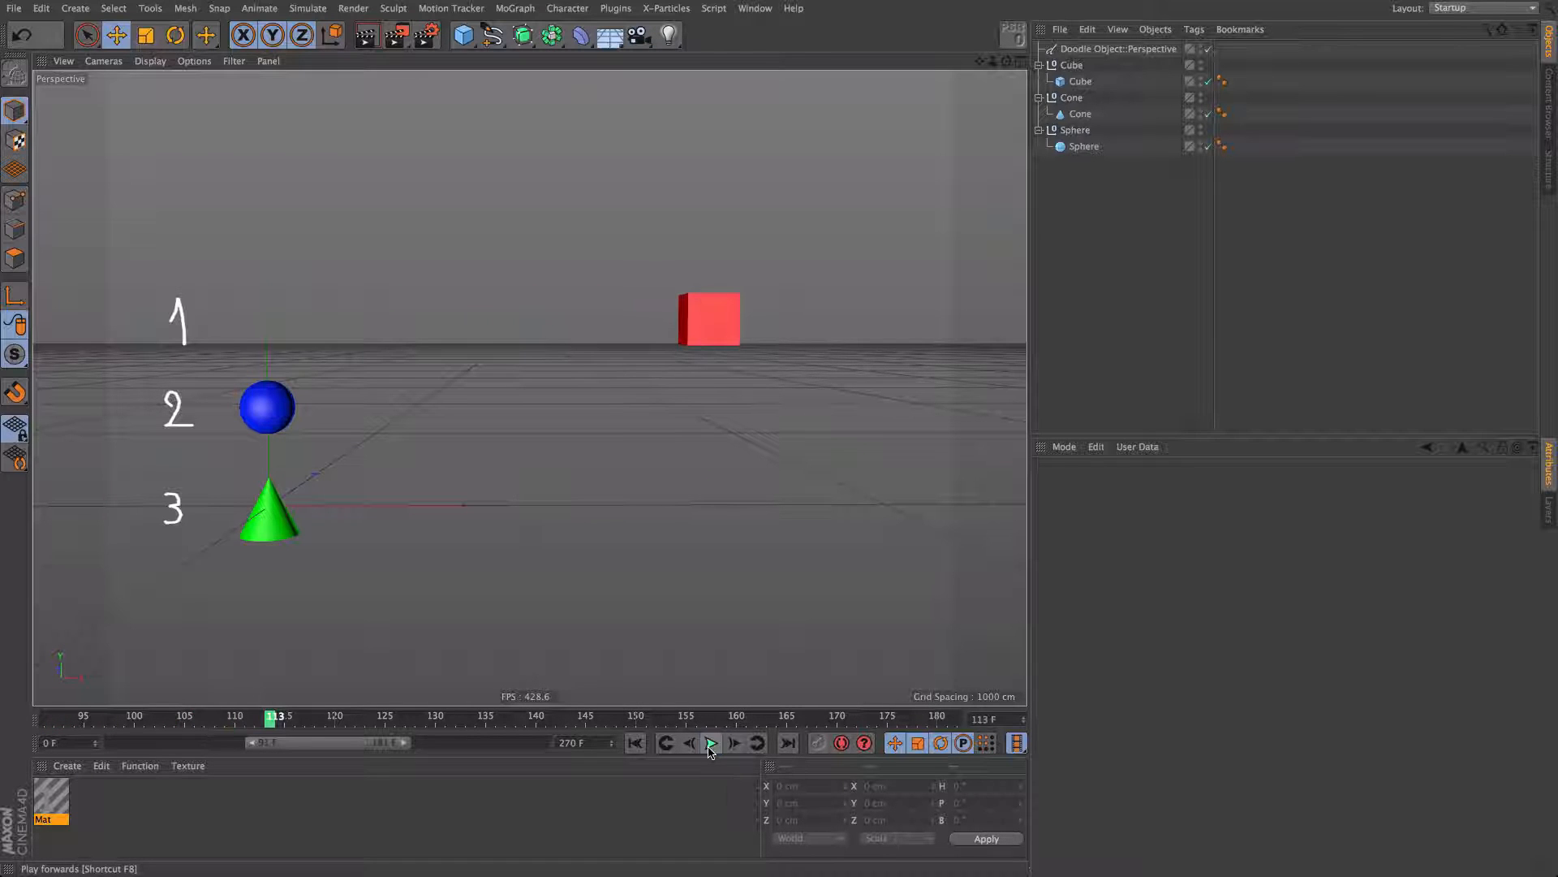
left_click(279, 717)
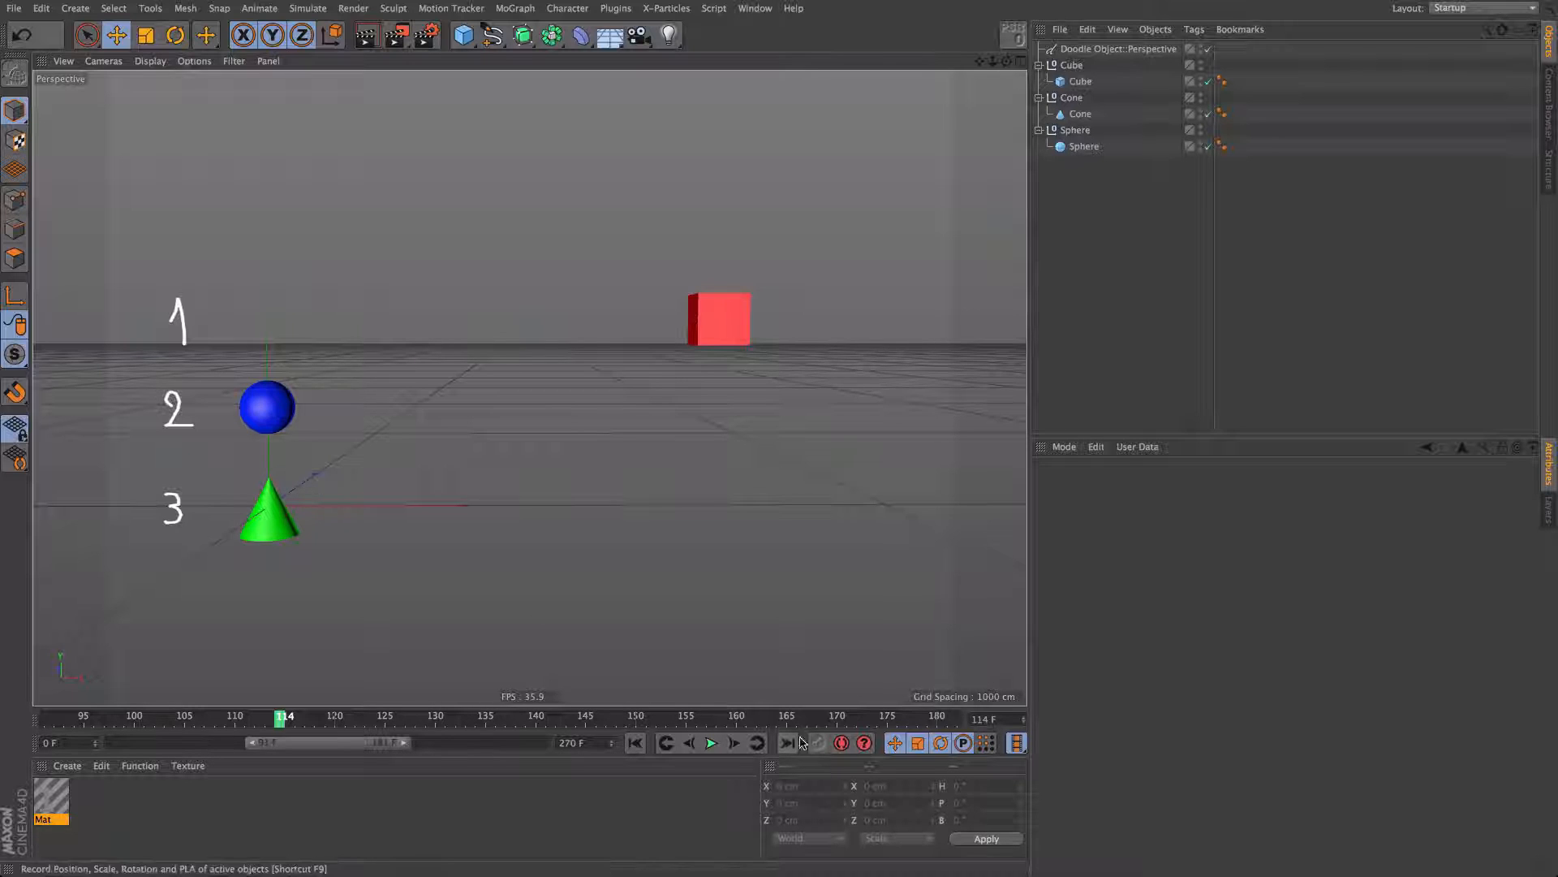
left_click(710, 743)
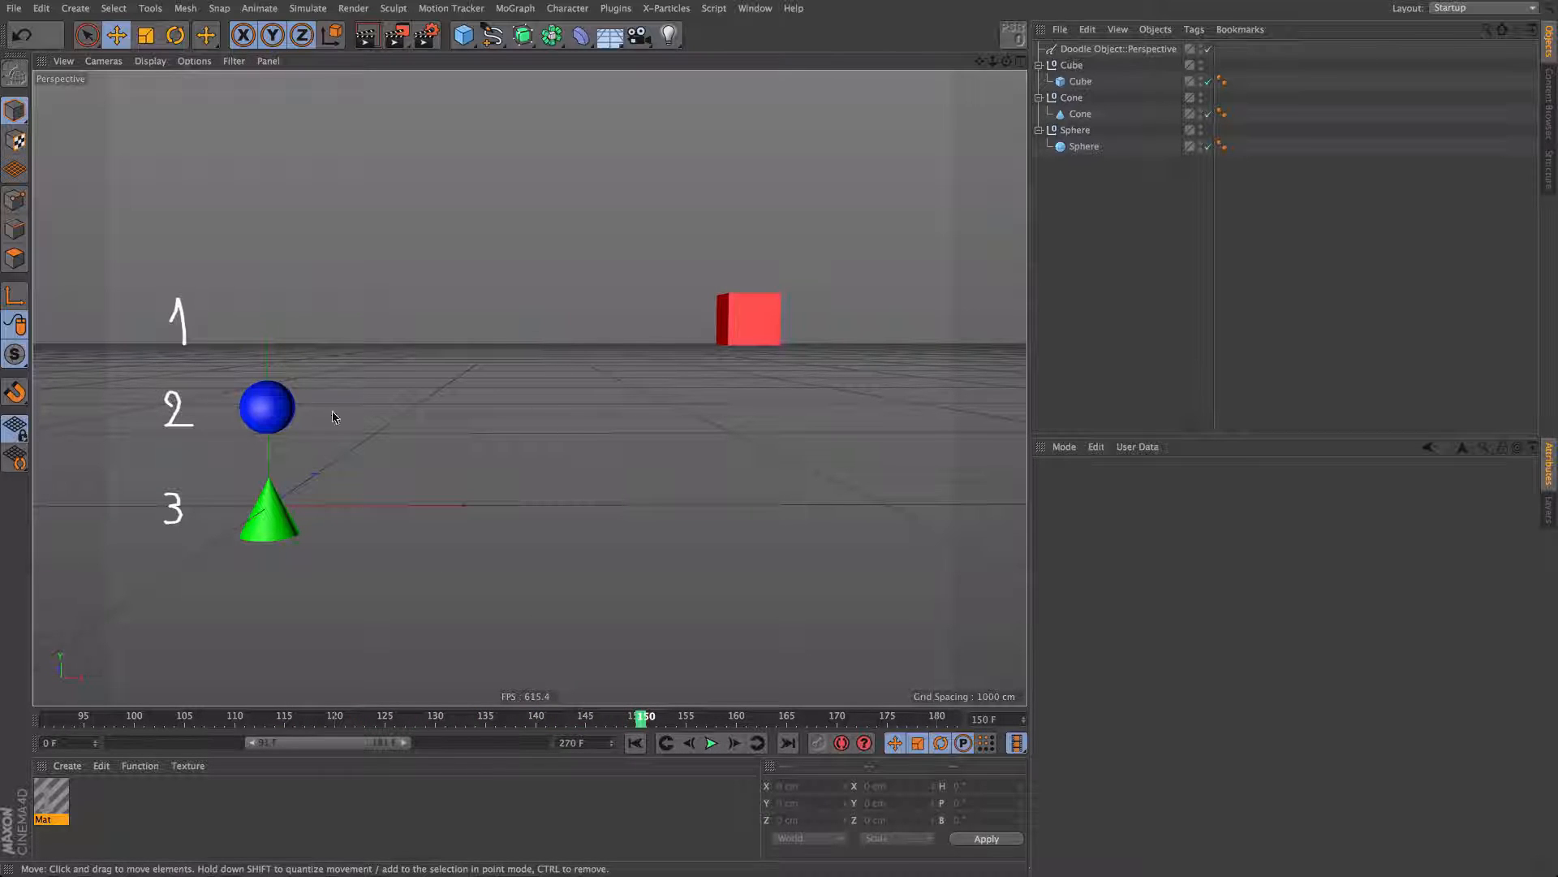
left_click(710, 744)
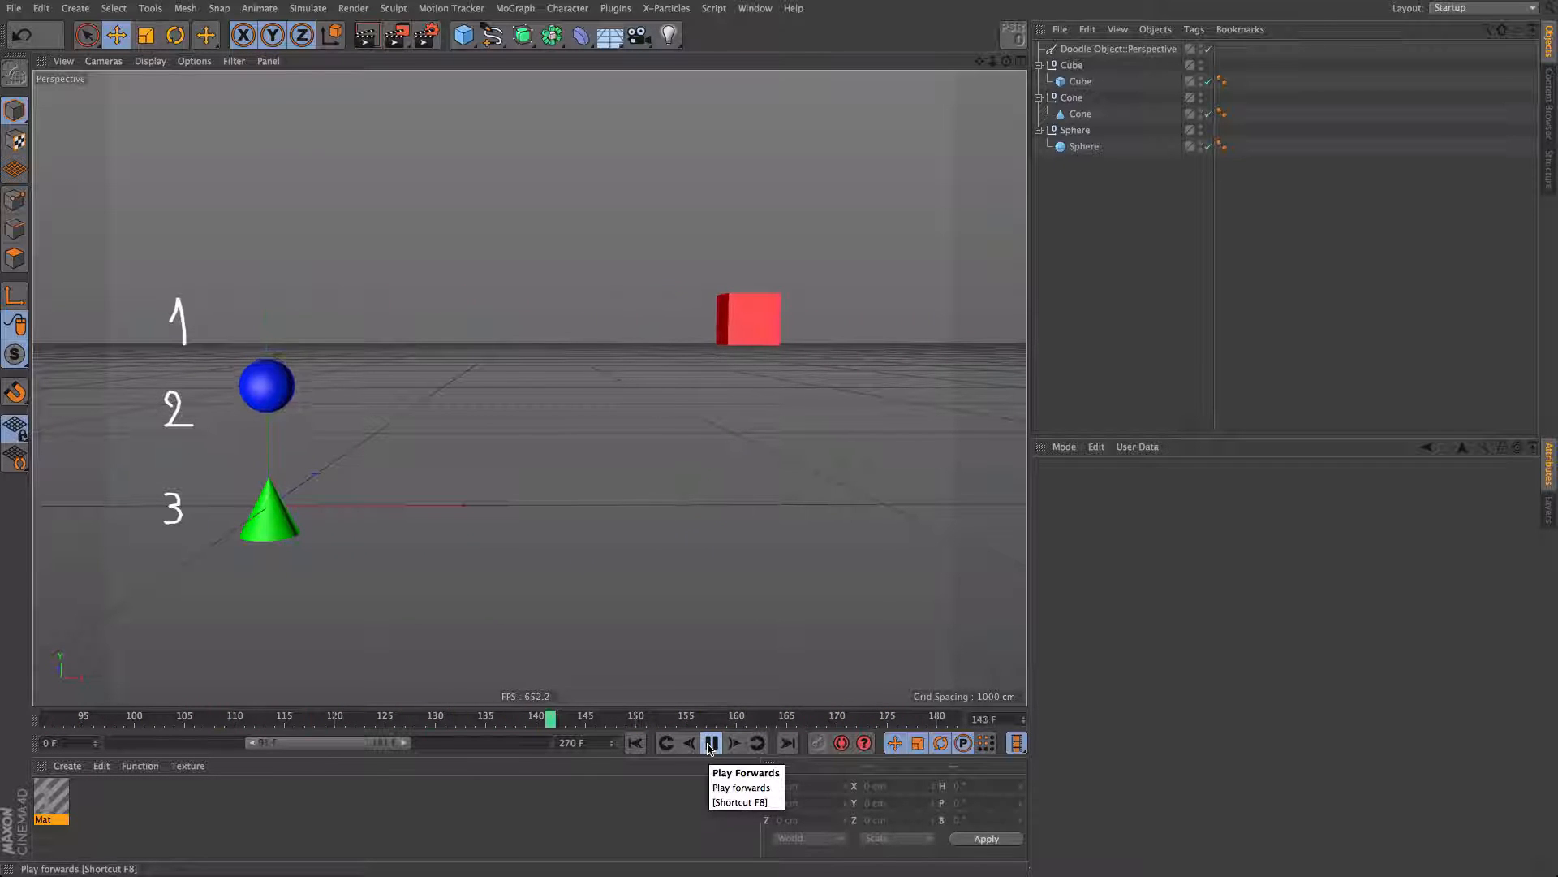
left_click(710, 743)
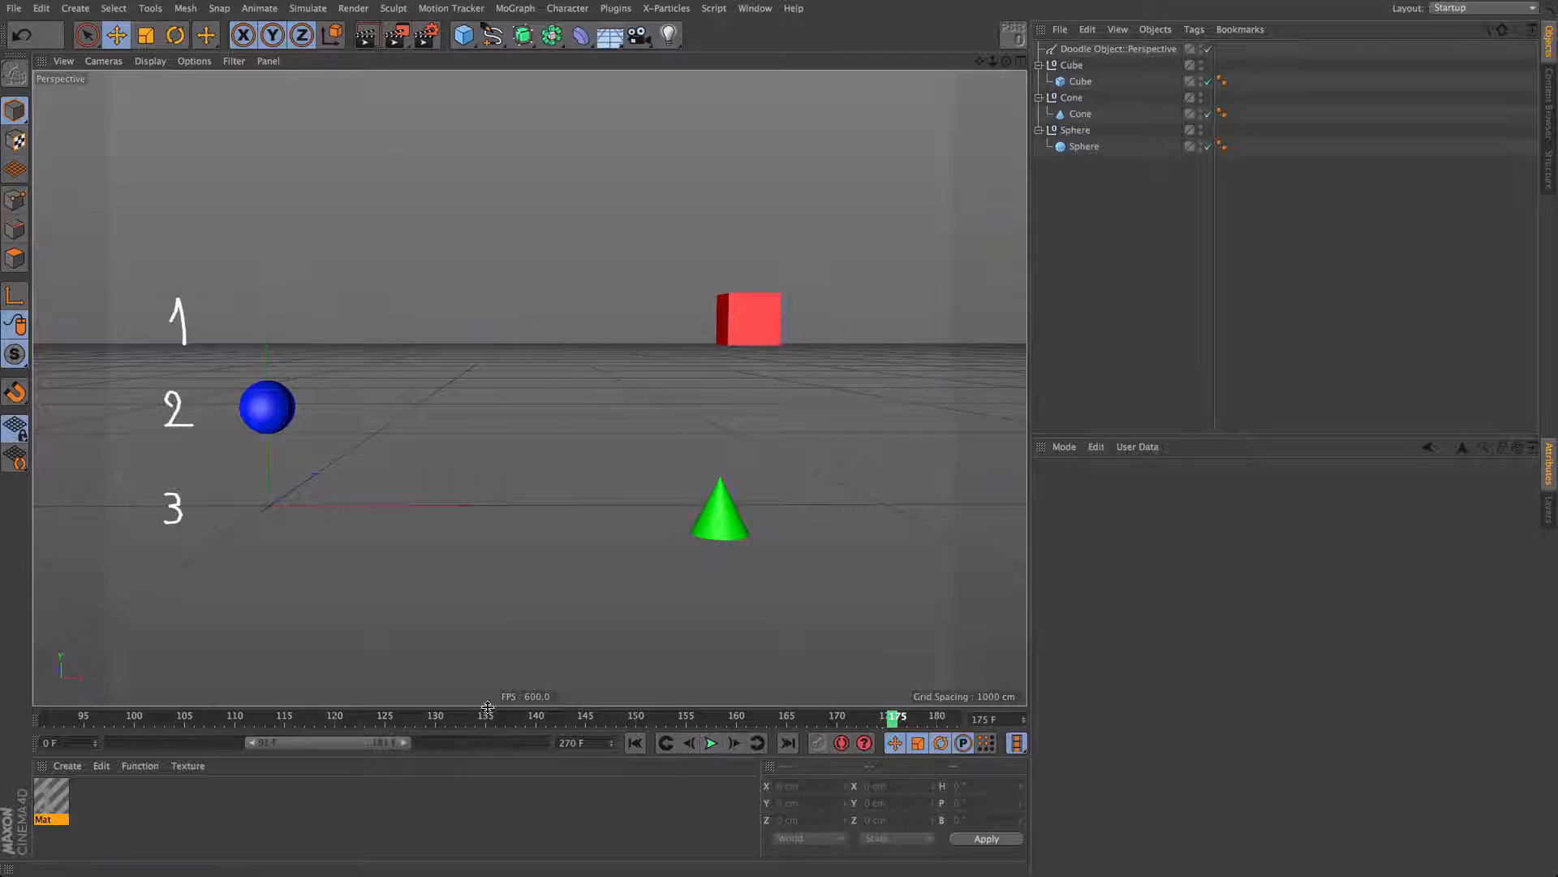
Step: Scrub through the second animation from its first frame and stop at frame 180
left_click_drag(43, 721, 953, 720)
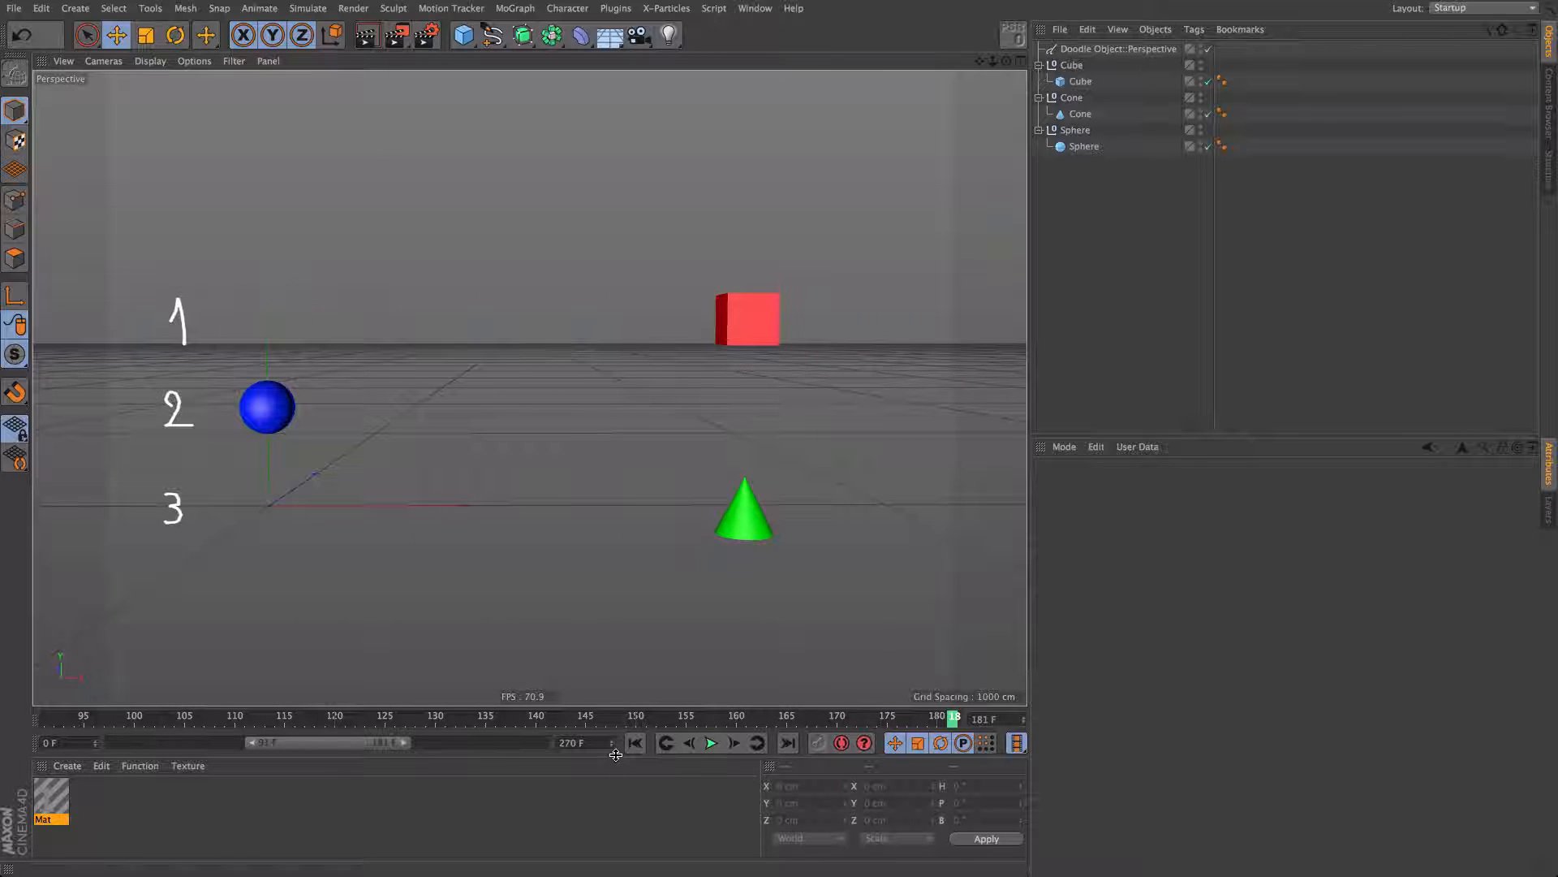
left_click_drag(97, 720, 943, 720)
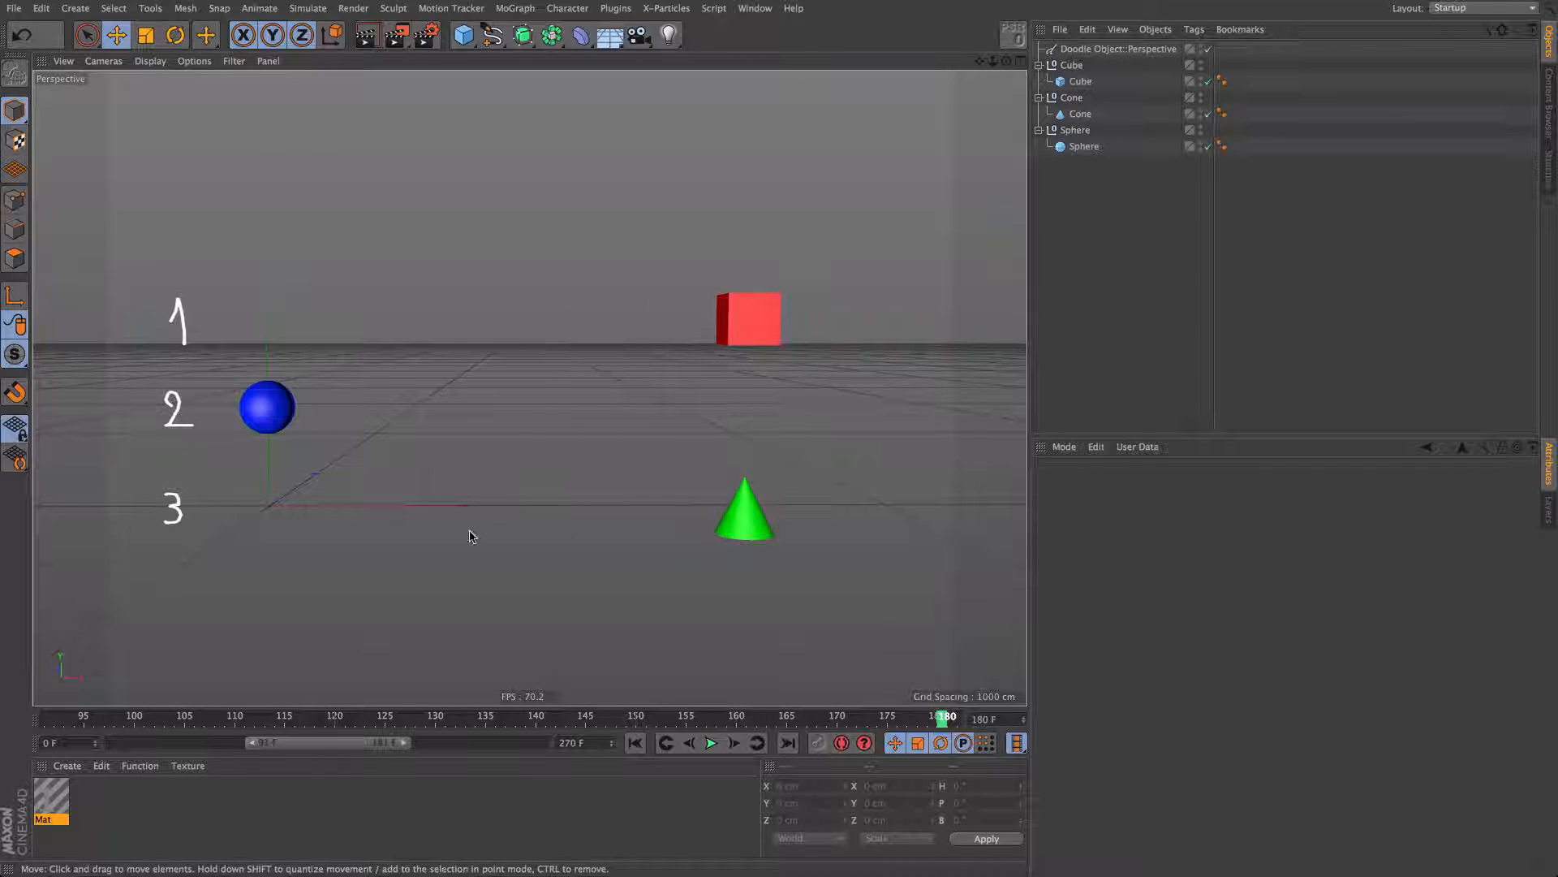
left_click(711, 744)
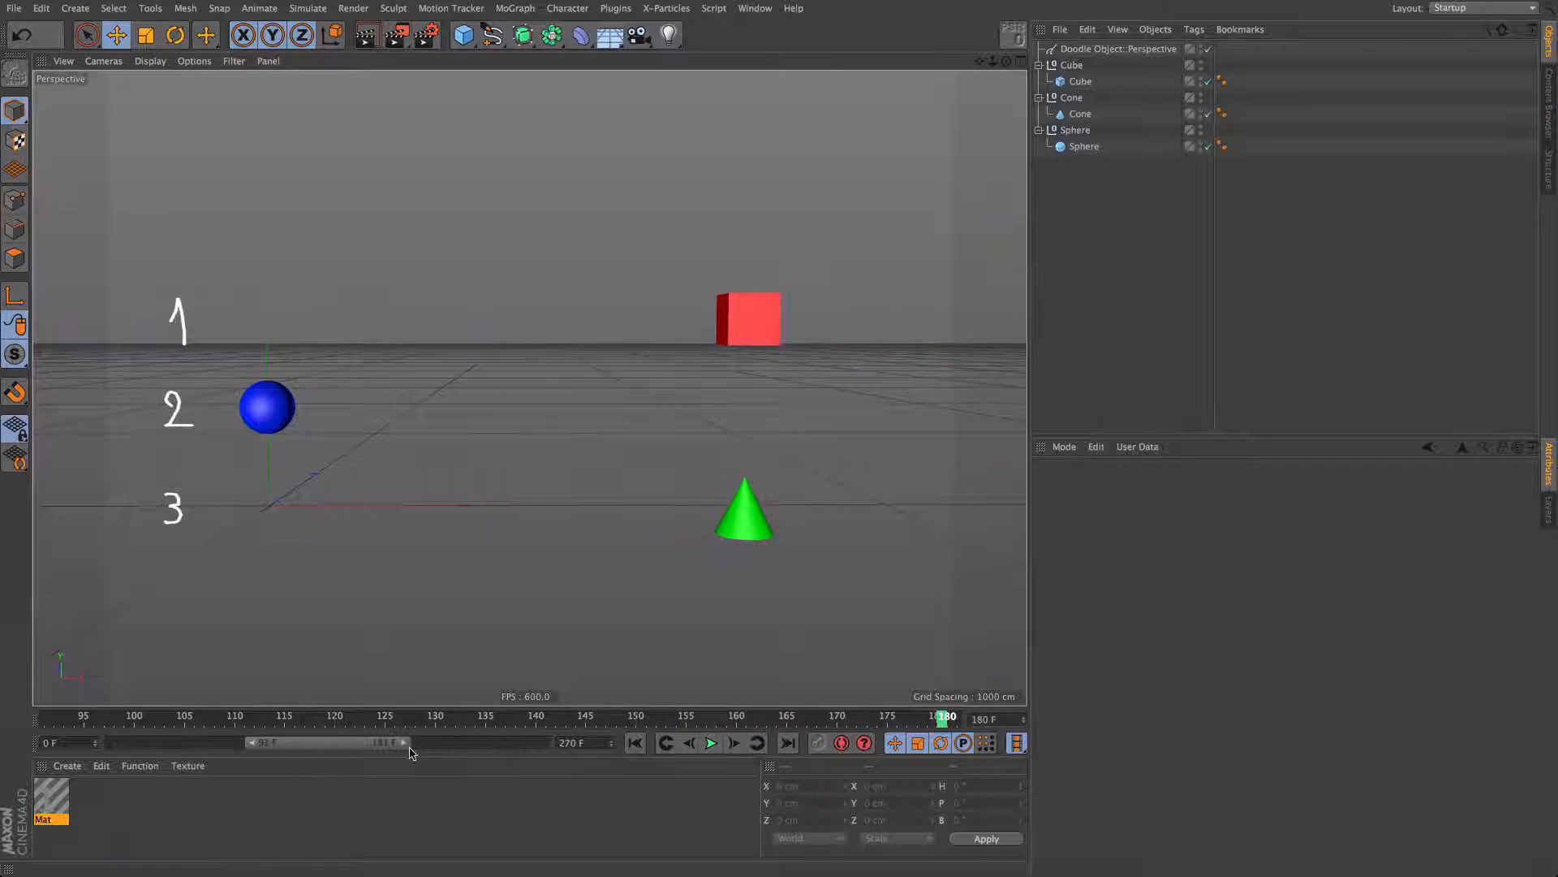
Step: Extend the end of the preview range to frame 270 and move the playhead back to frame 91
left_click_drag(404, 744, 544, 745)
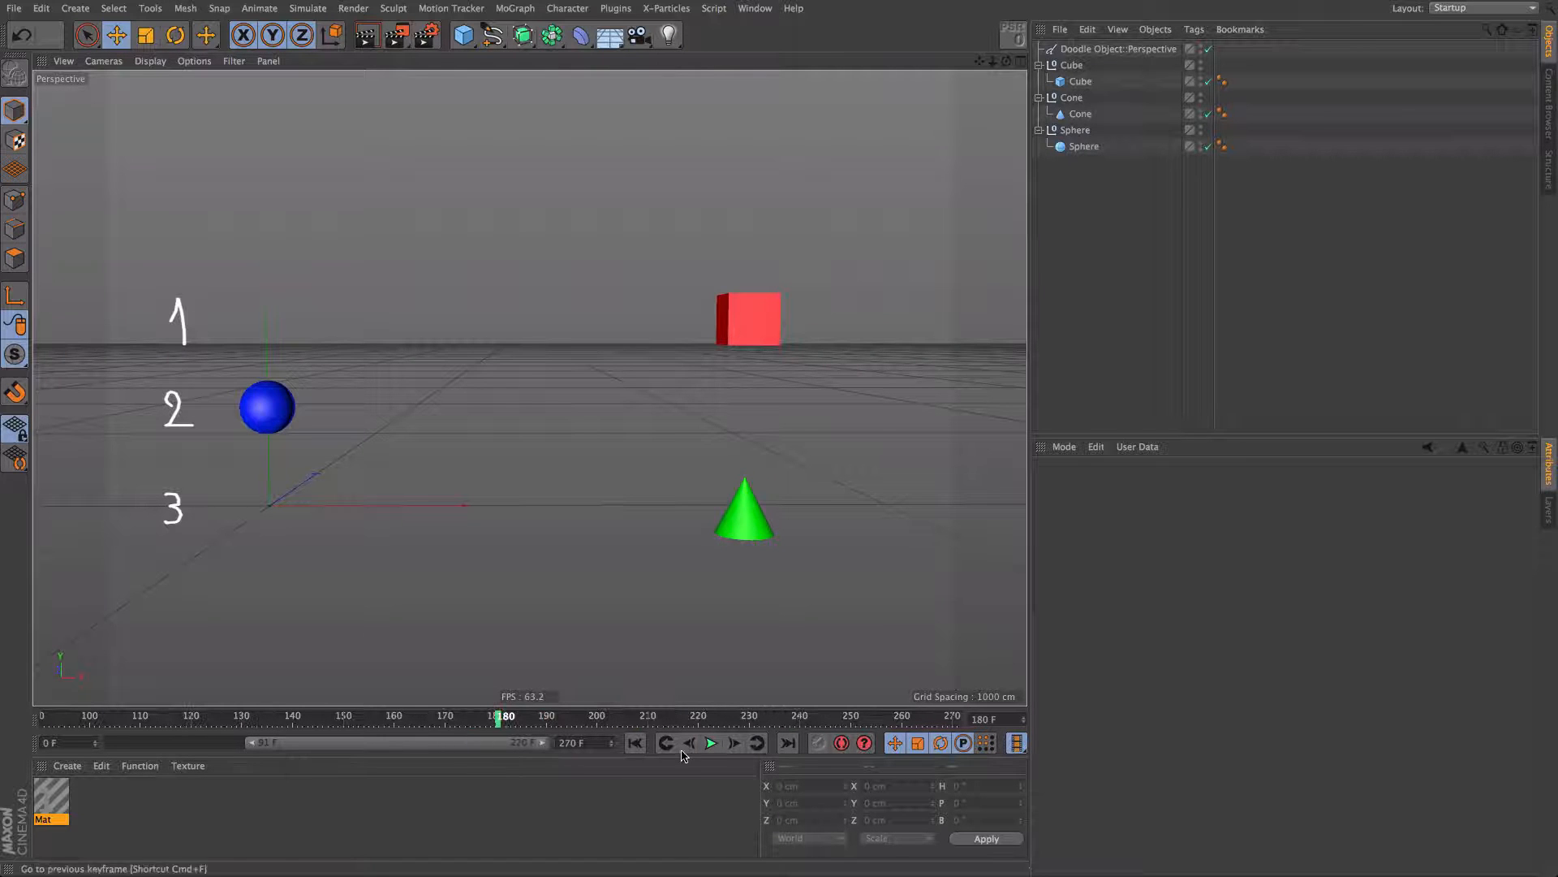
left_click(635, 743)
left_click(47, 716)
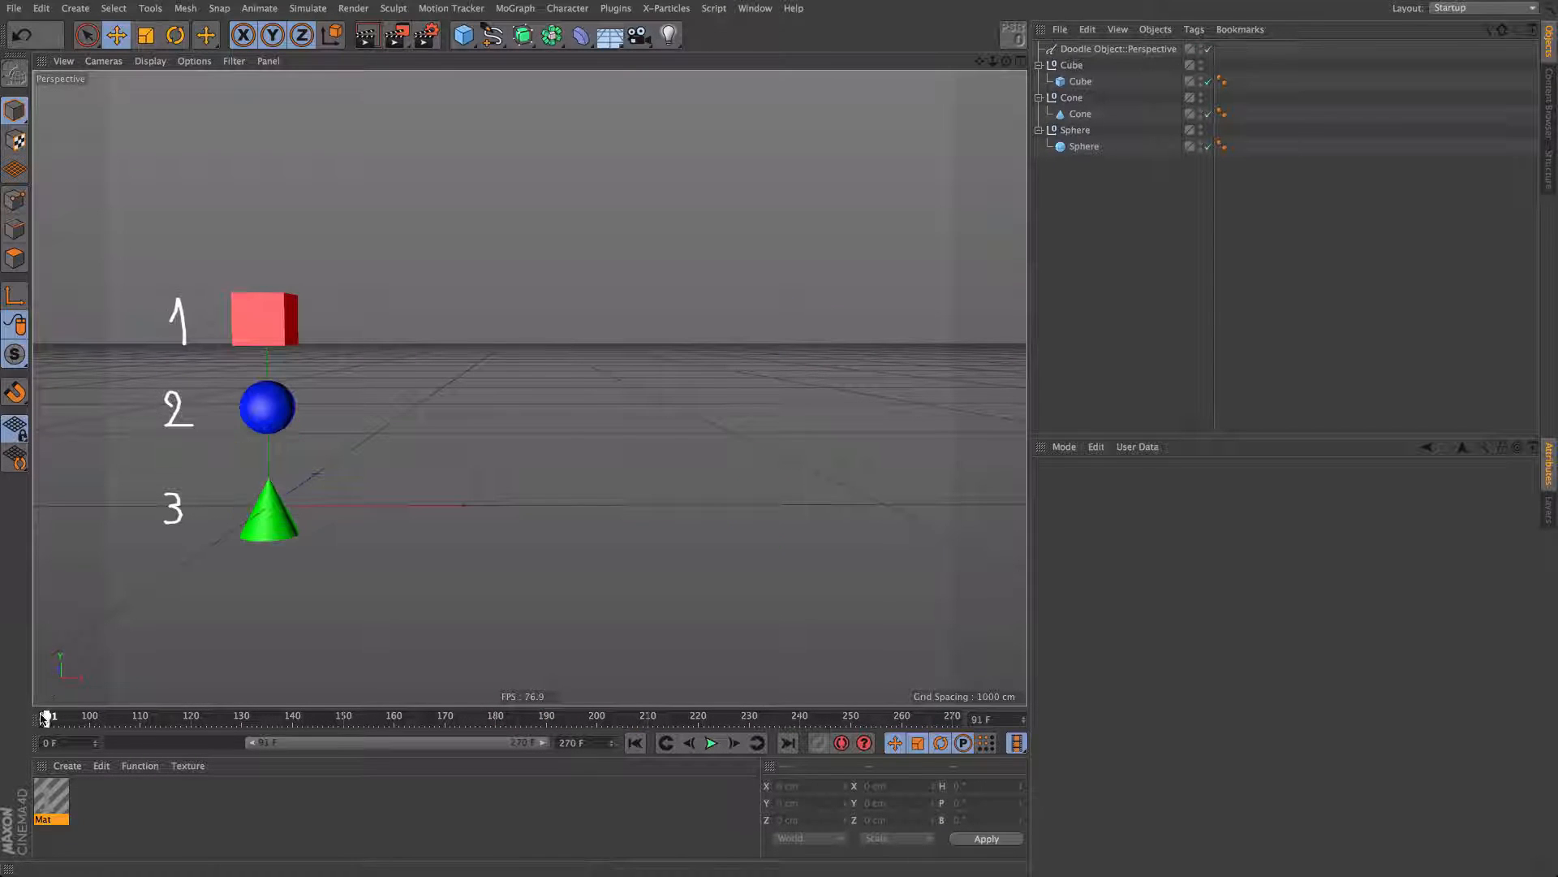
Step: Play the extended range from frame 91 in stages, pausing at frames 159 and 180 and after it loops
left_click(712, 743)
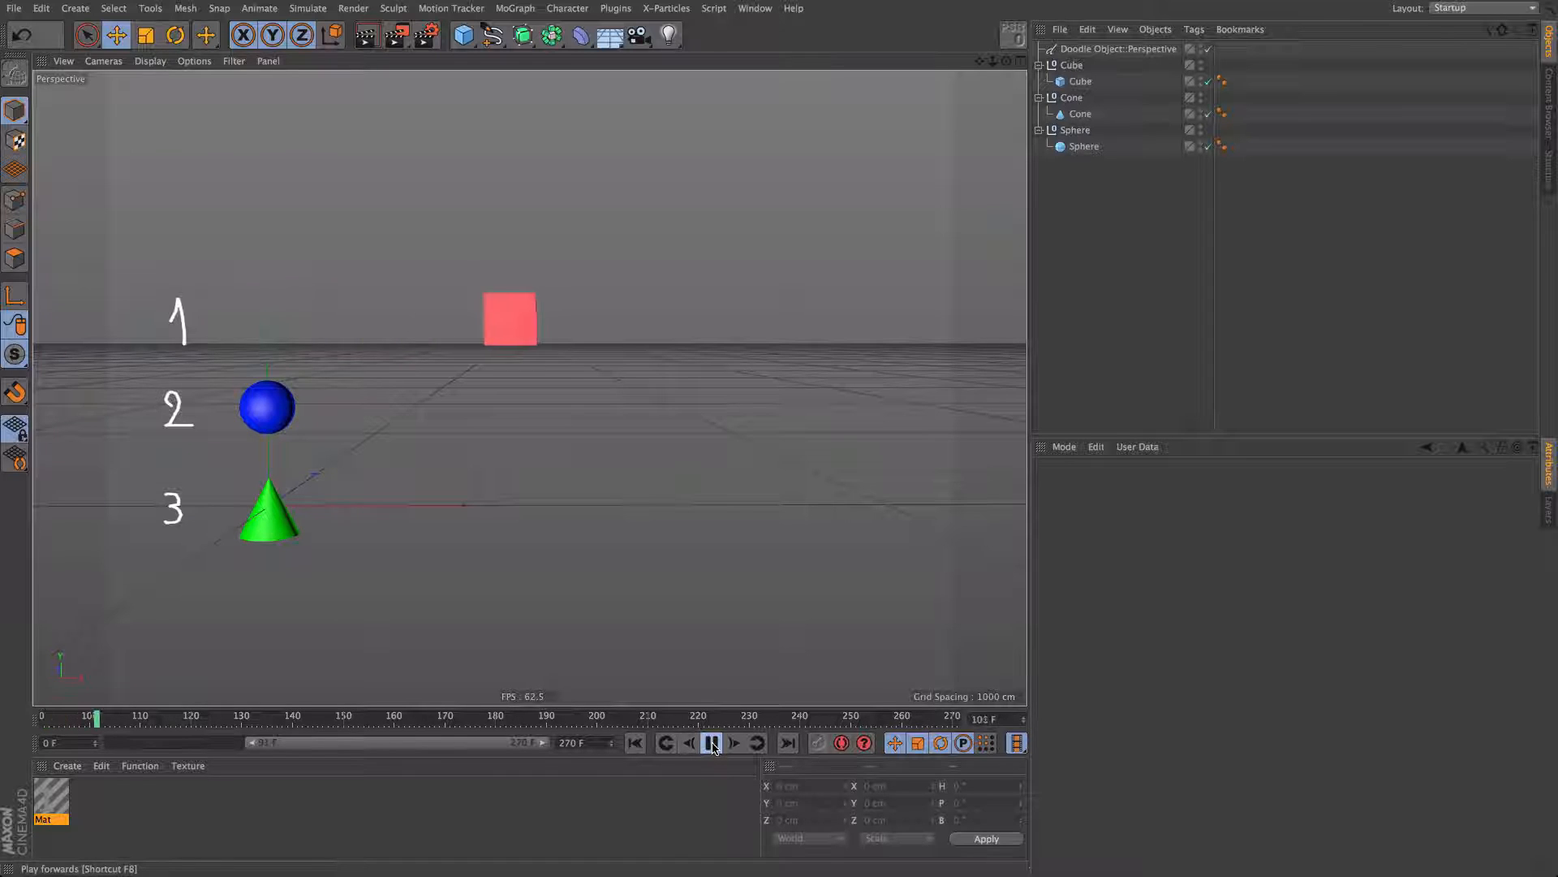
left_click(712, 744)
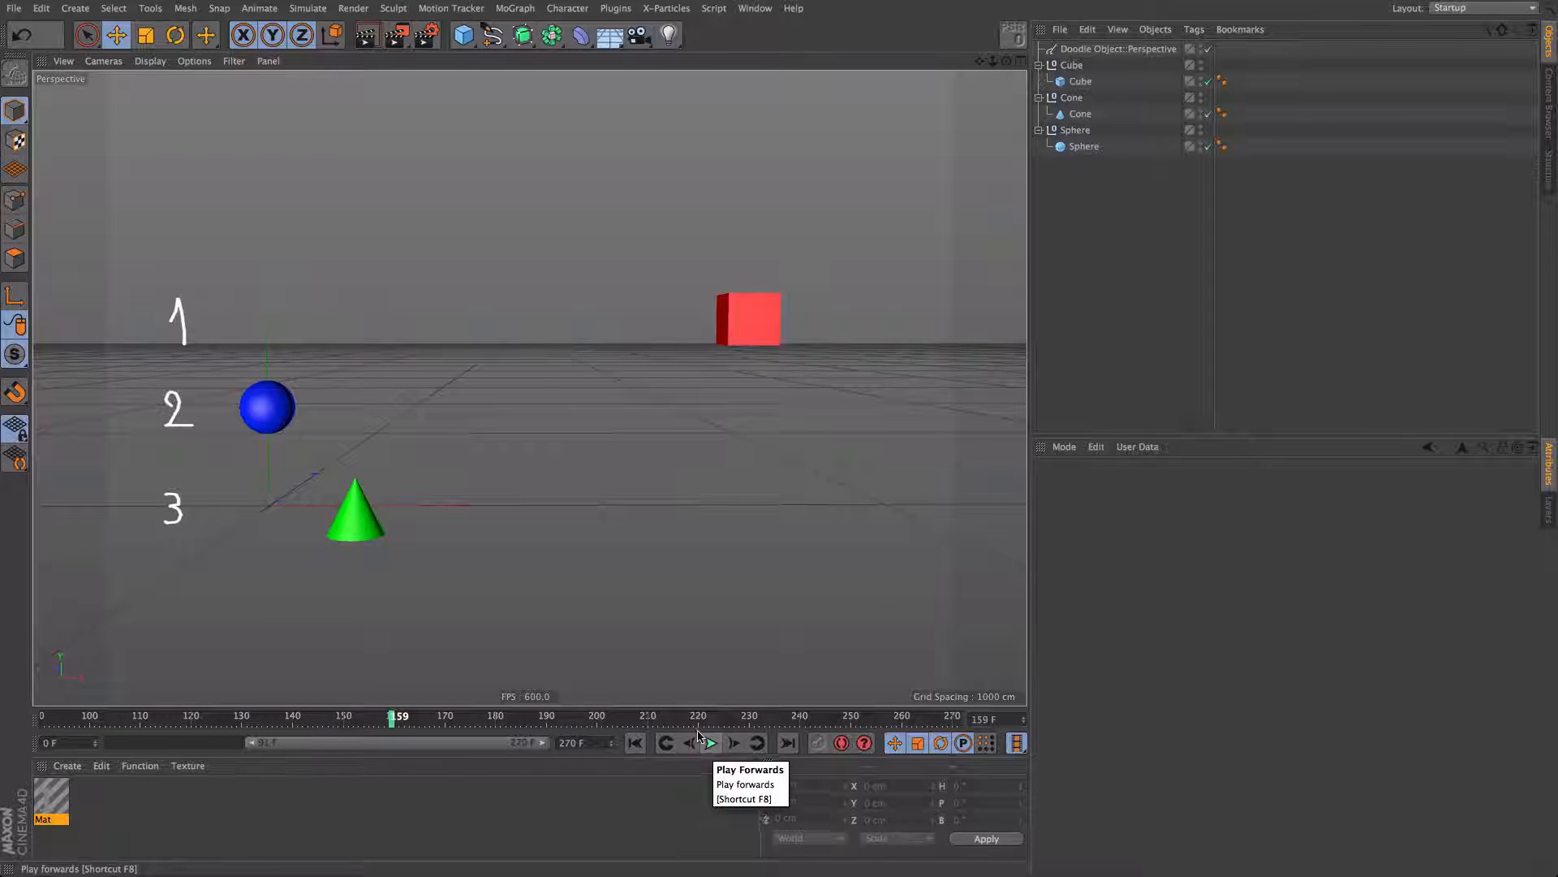
left_click(711, 743)
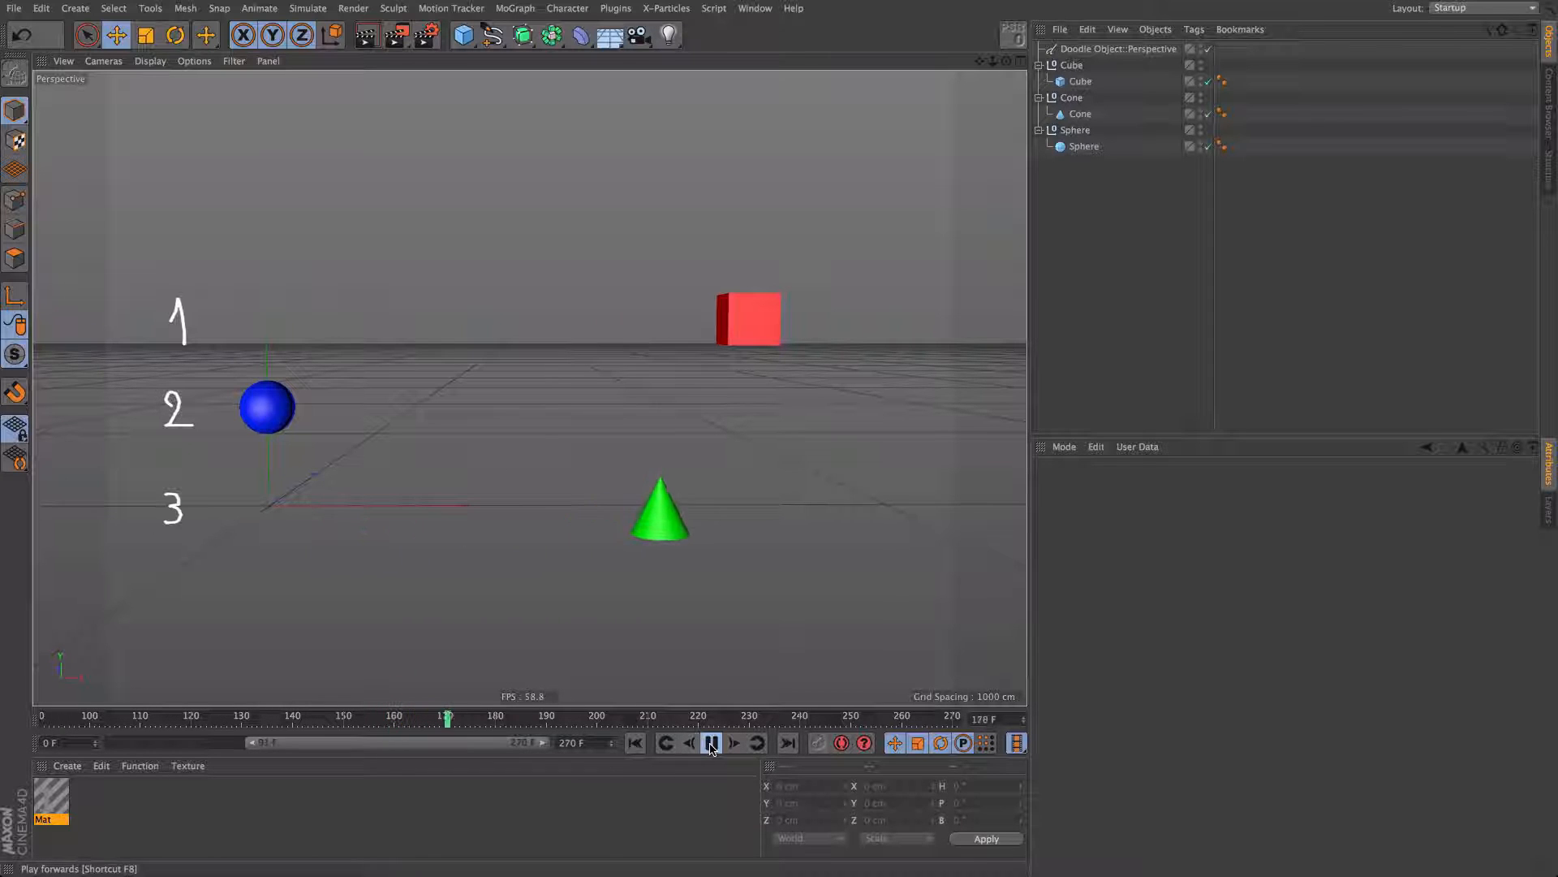
left_click(712, 743)
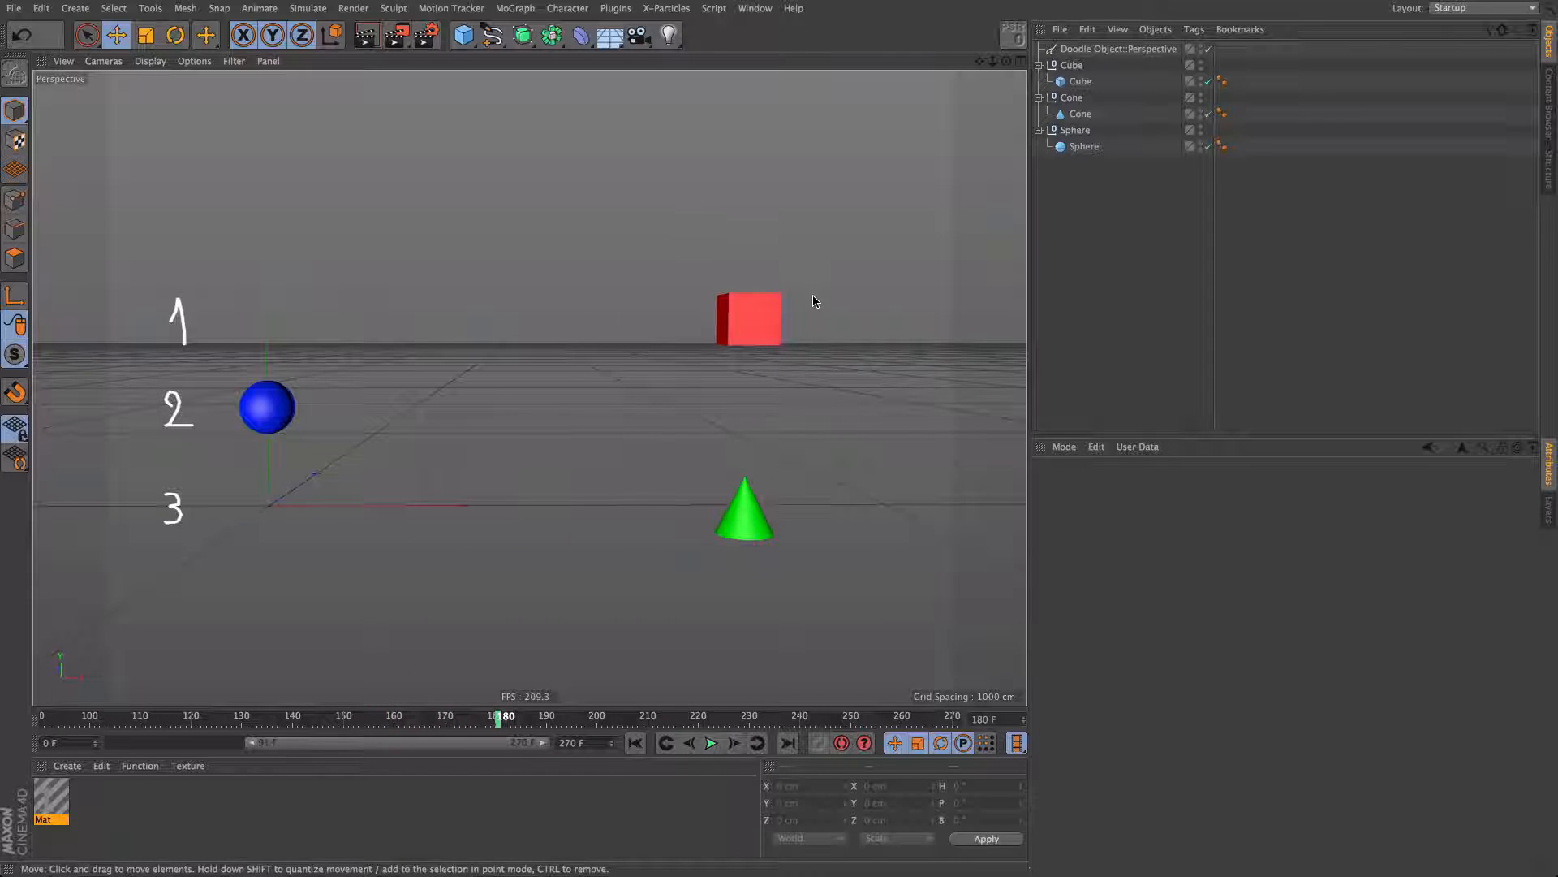
left_click(712, 743)
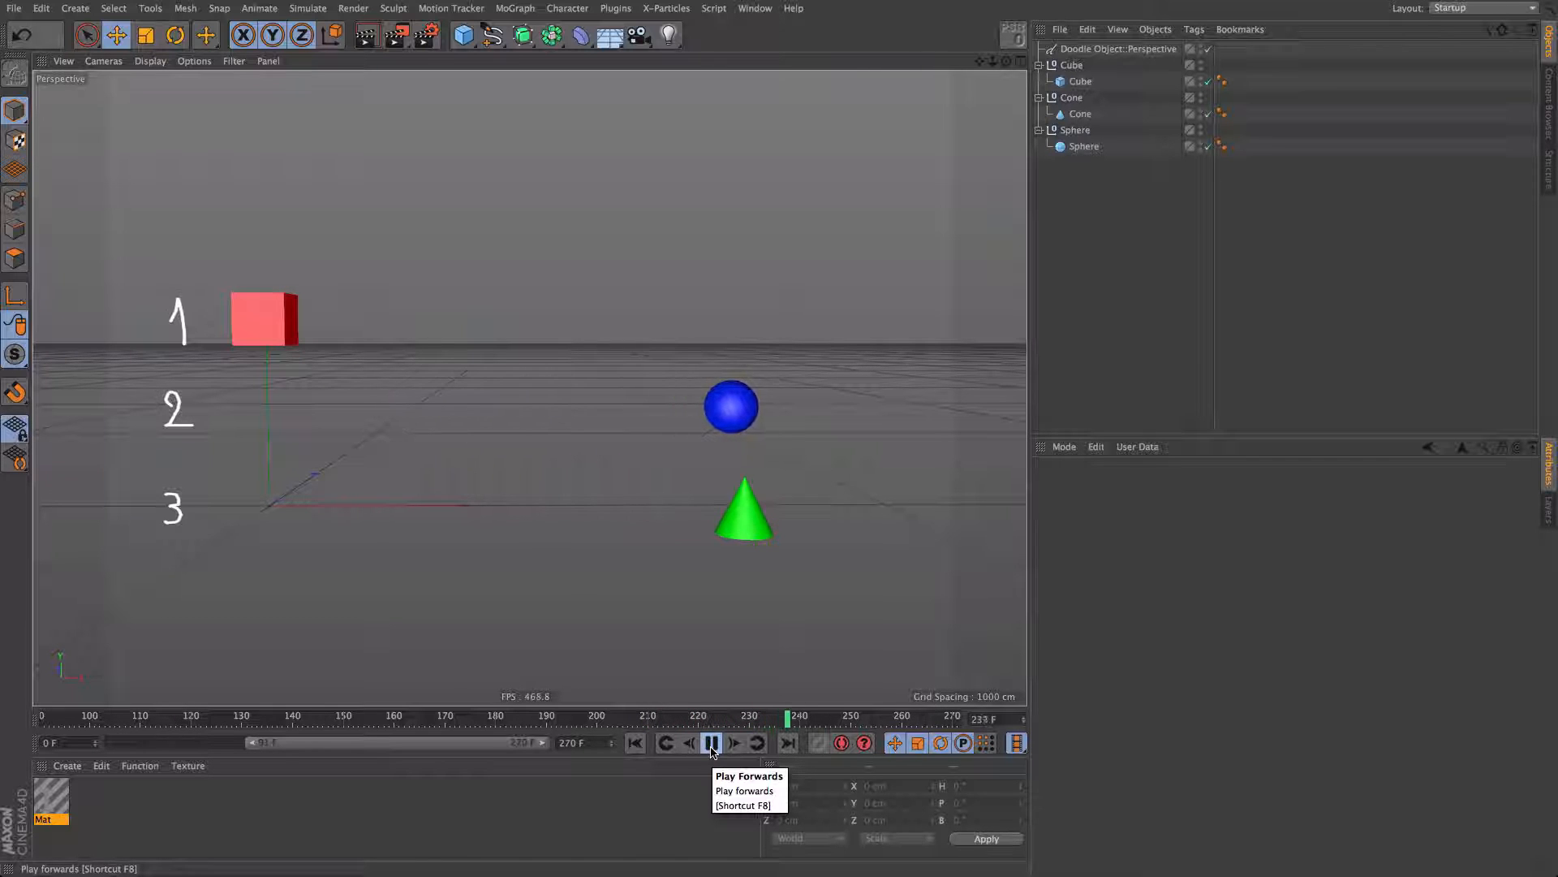
left_click(711, 743)
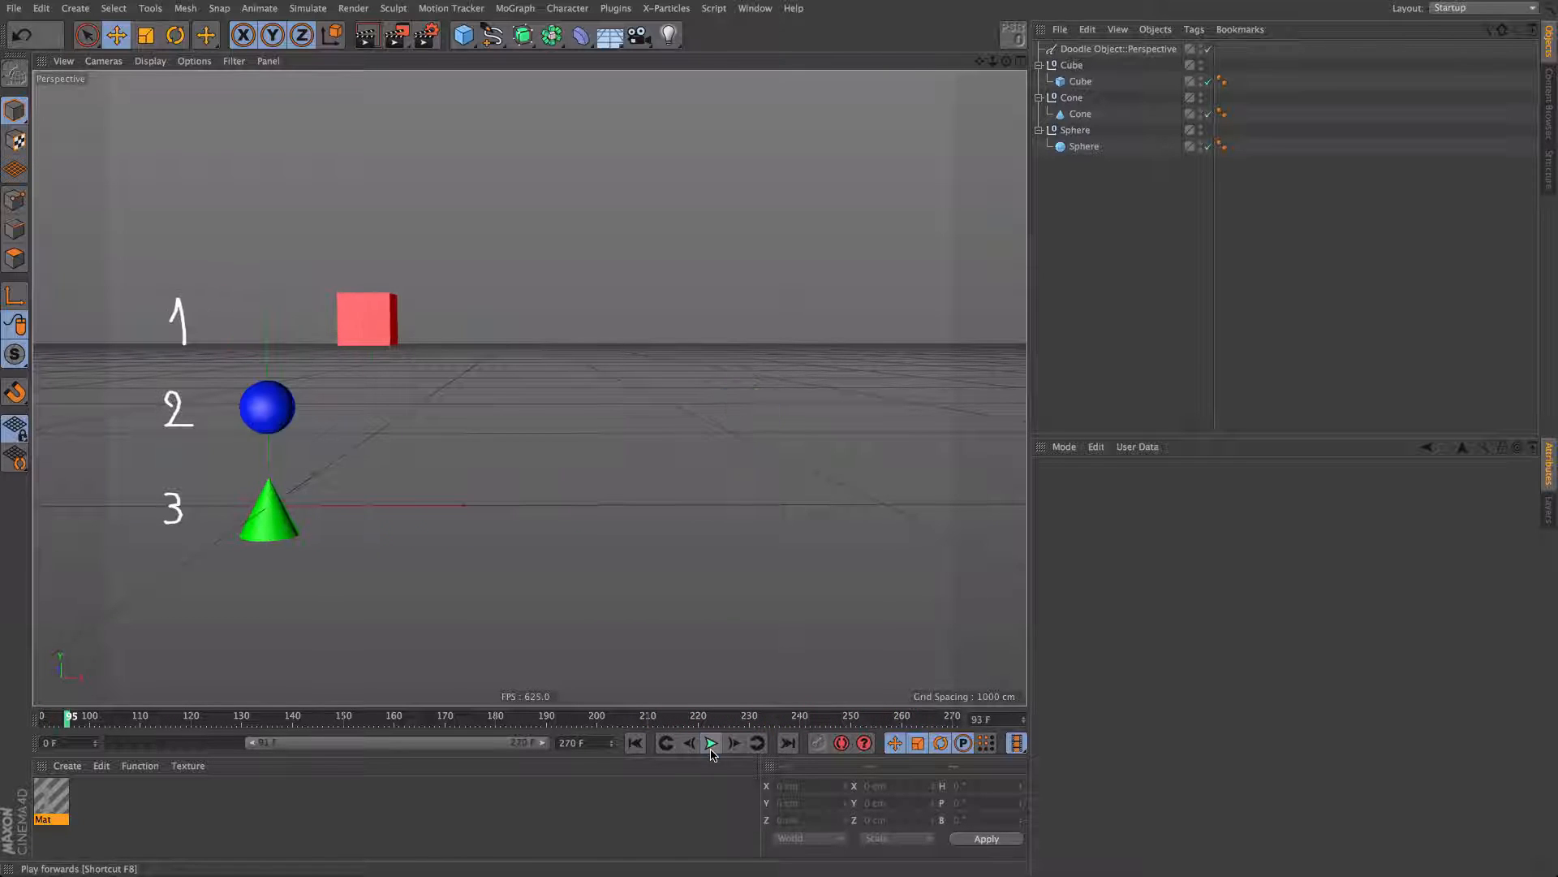
Step: Resume the looping playback, stop it and return to frame 0
left_click(711, 743)
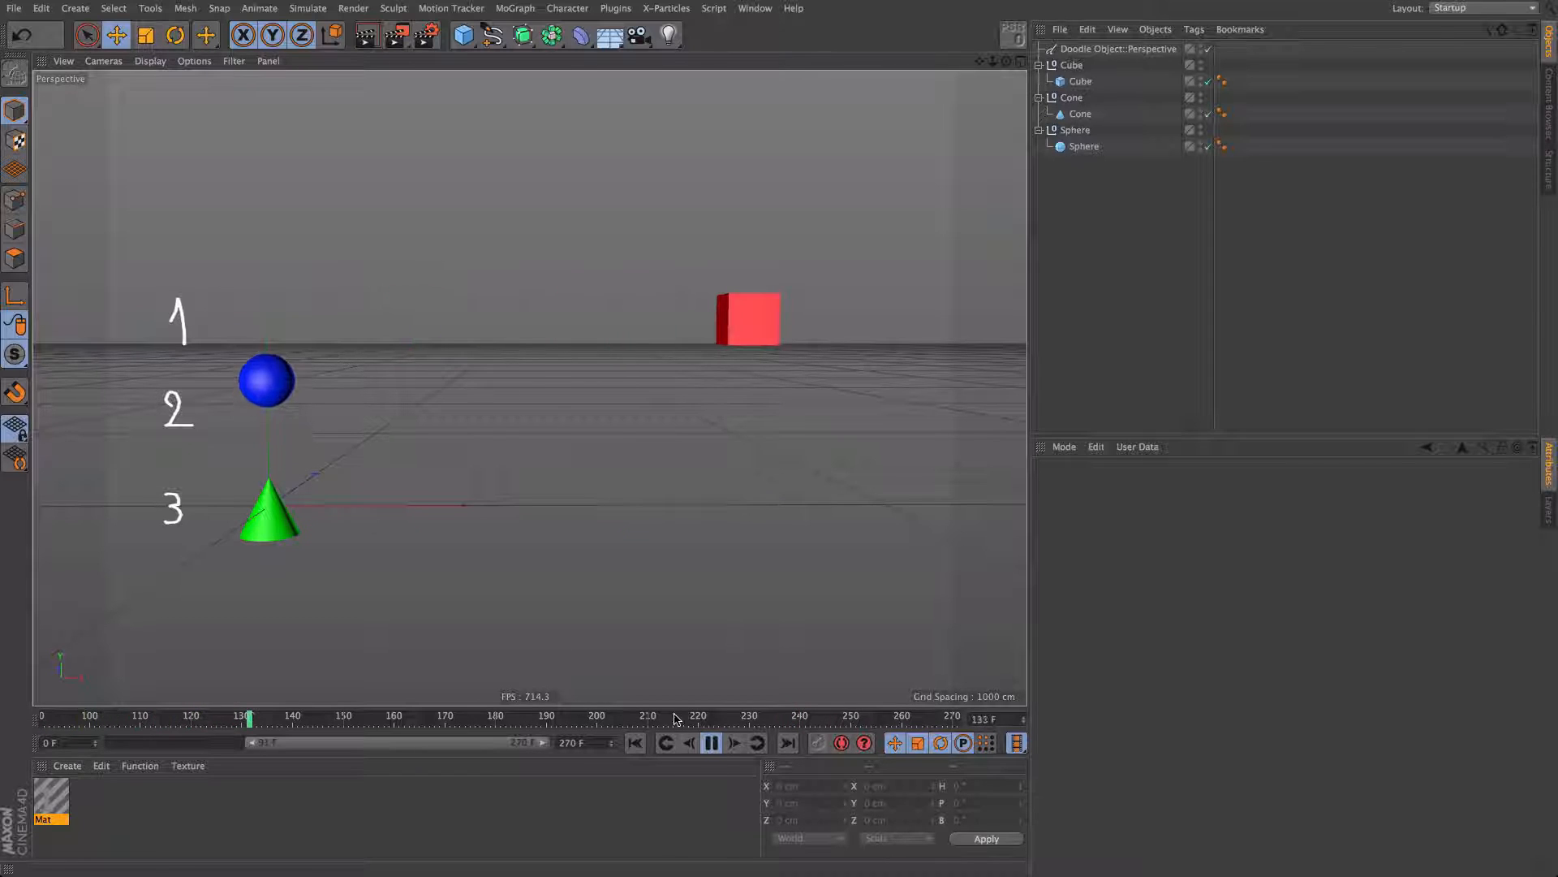
left_click(712, 743)
left_click(635, 743)
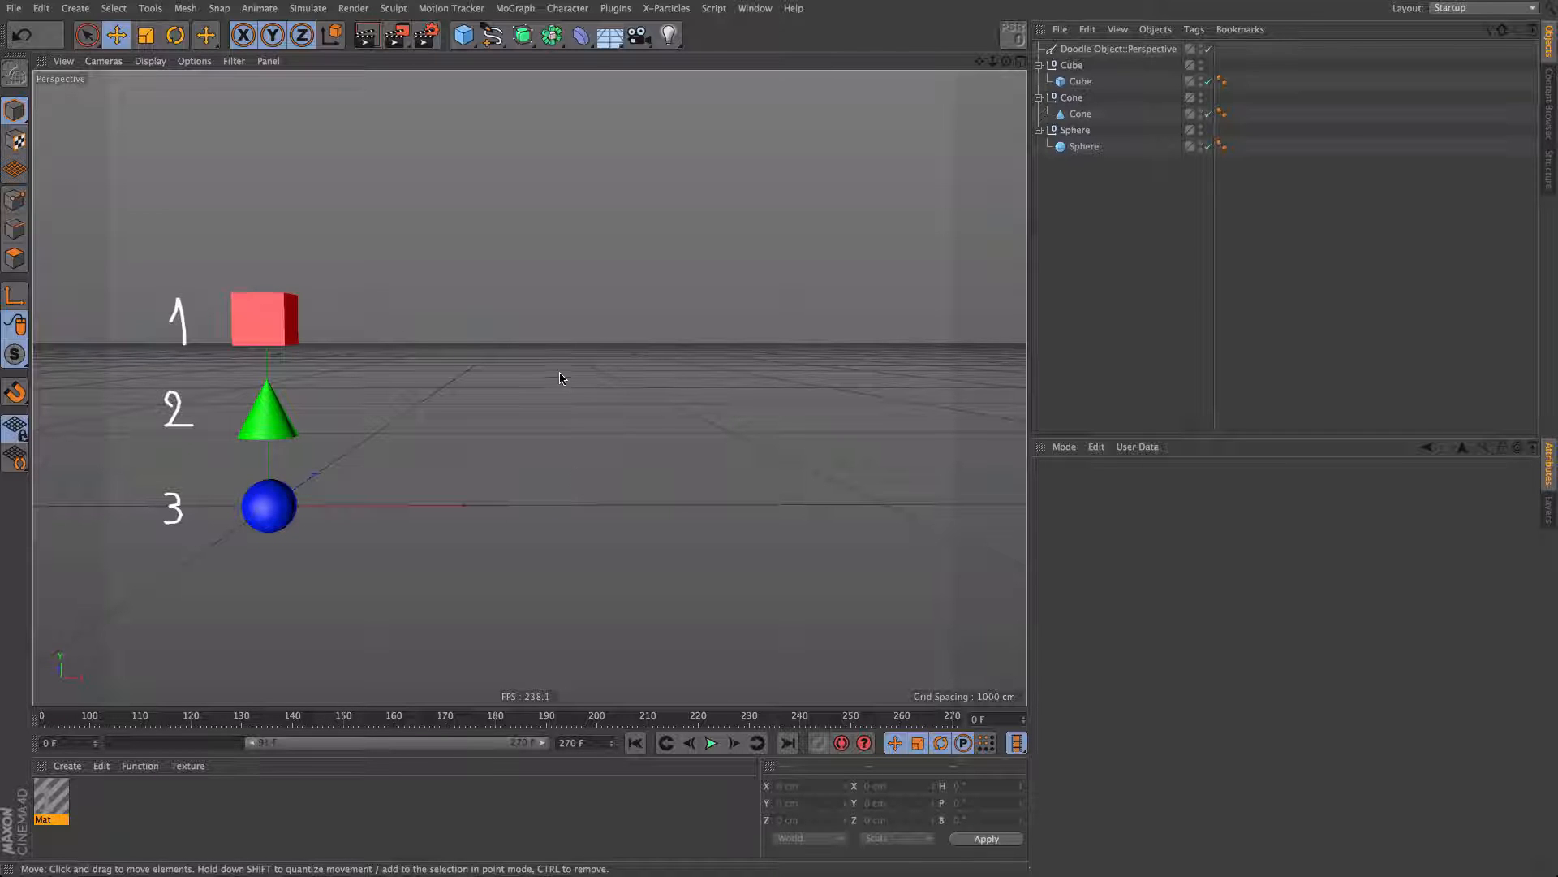
Step: Create a new empty project
key("ctrl+n")
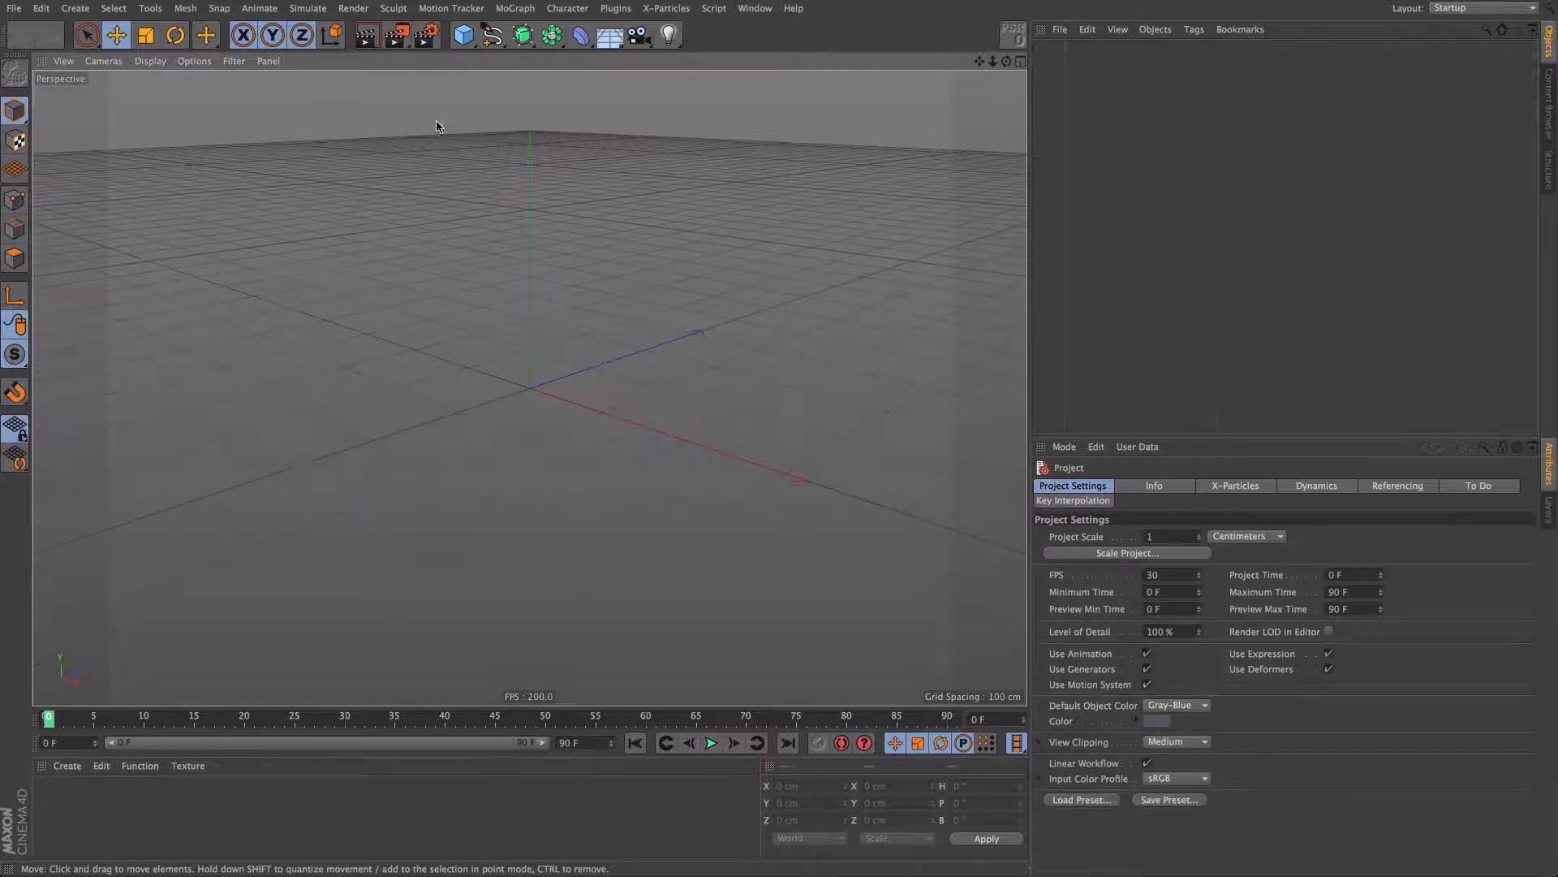
Step: Add a cube, scale it down to about 69 cm and move it along X to about -232 cm
left_click(463, 35)
left_click(601, 69)
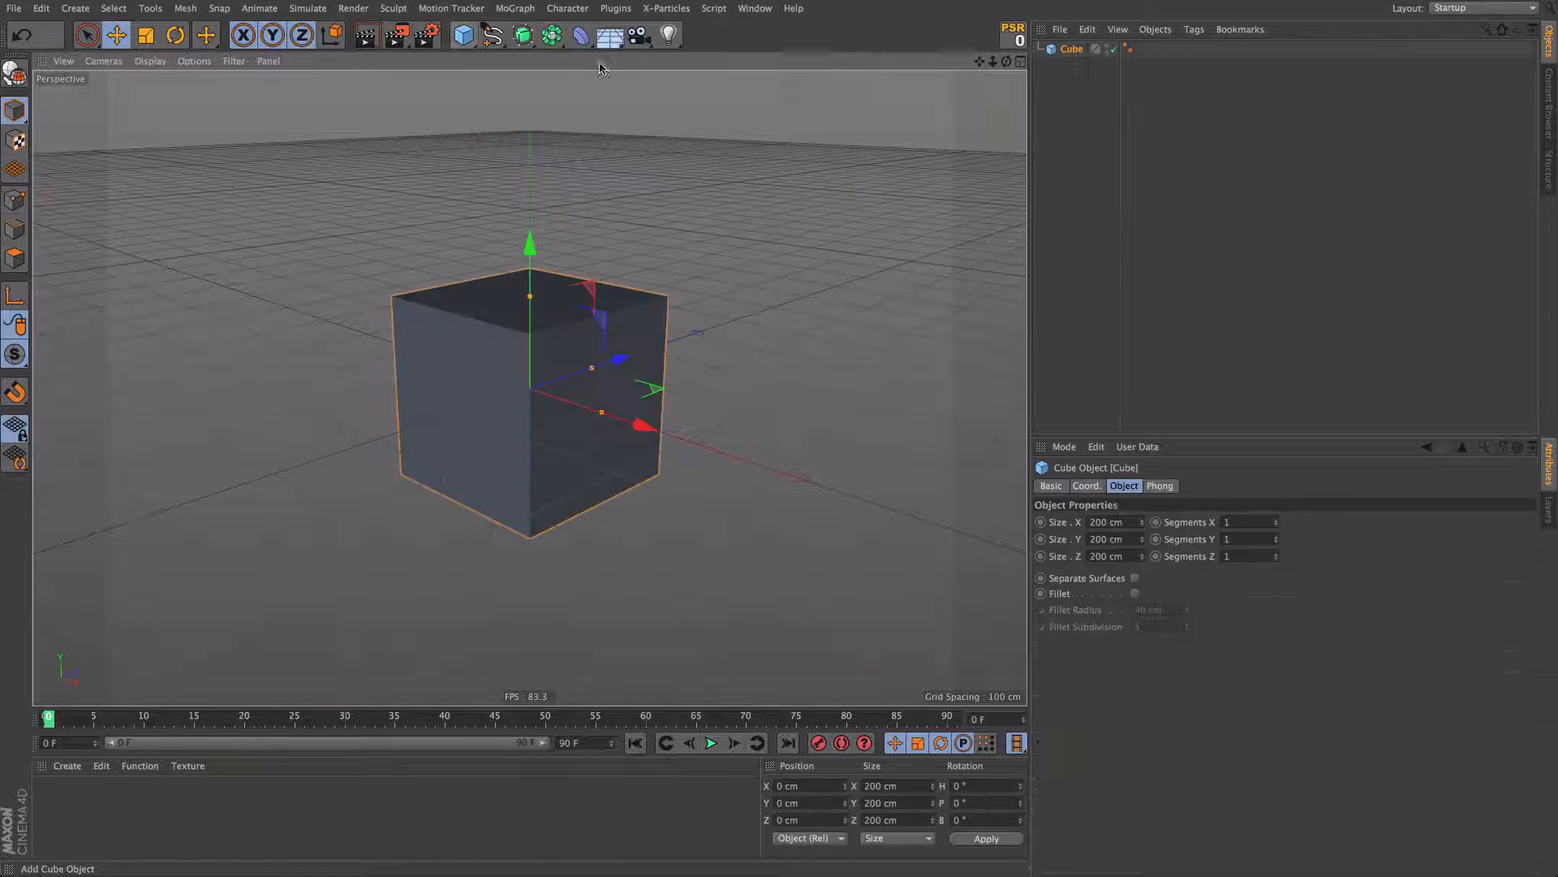
left_click_drag(600, 69, 325, 475, "alt")
key("t")
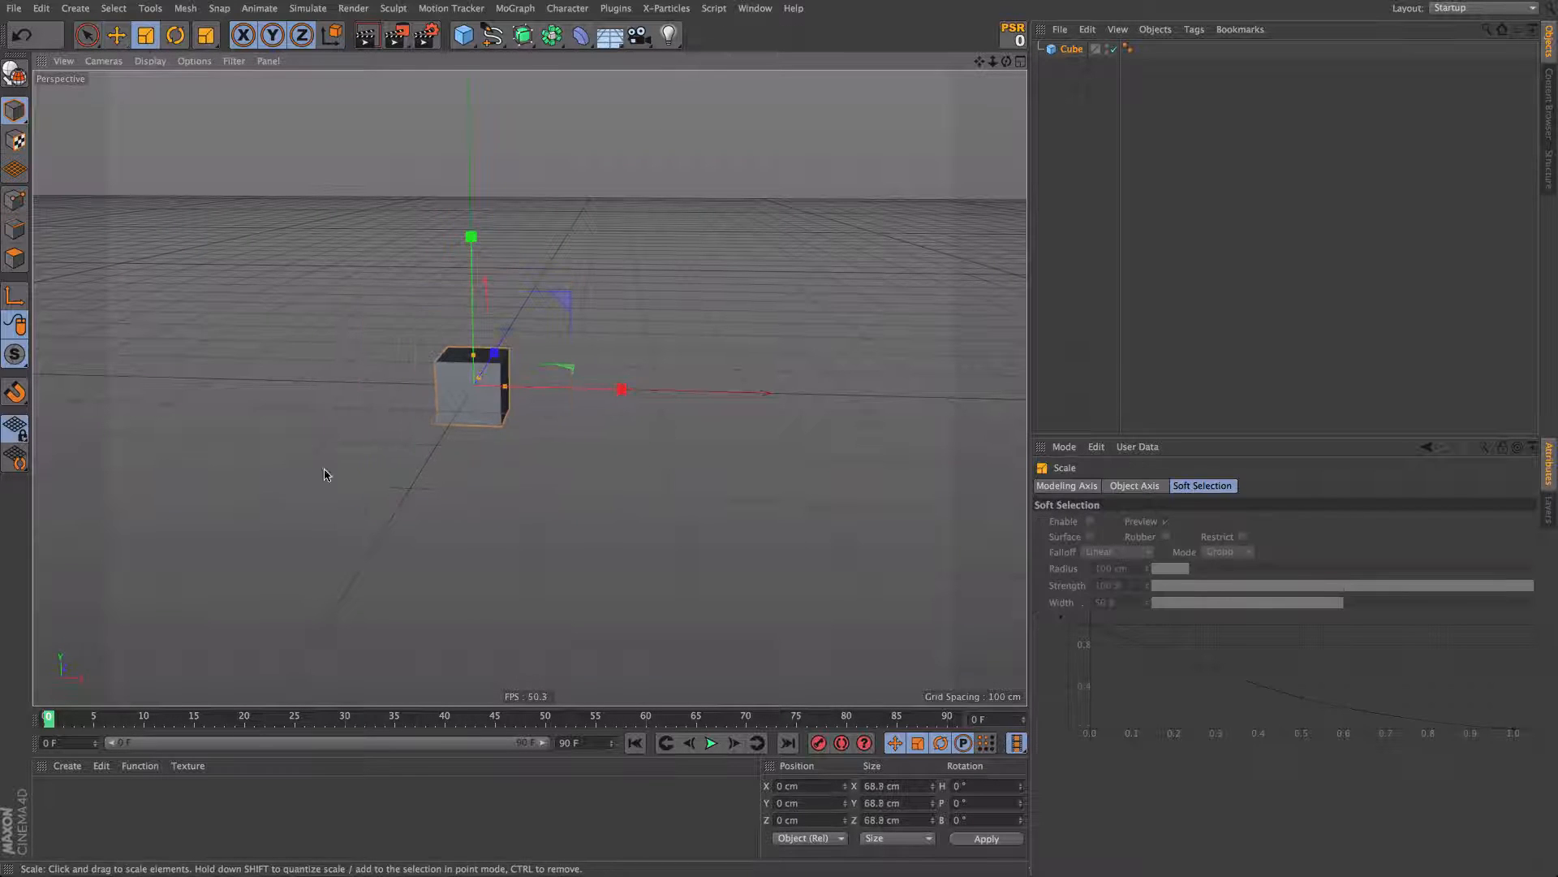
key("e")
left_click_drag(560, 389, 357, 386)
Step: Add a sphere at the origin and scale it down to about 109 cm
left_click(469, 40)
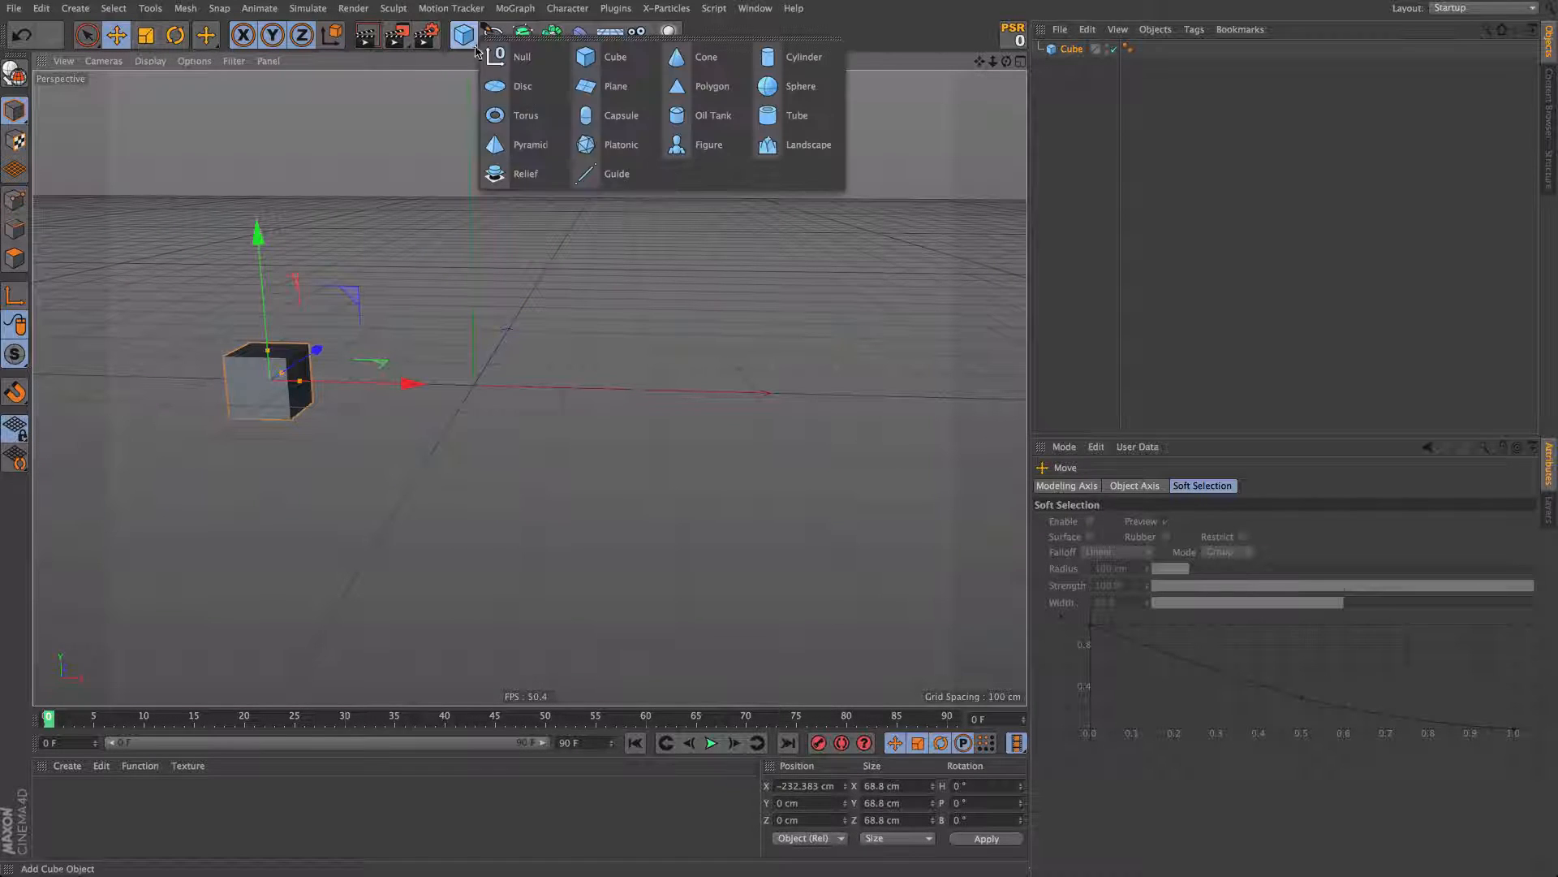
left_click(795, 86)
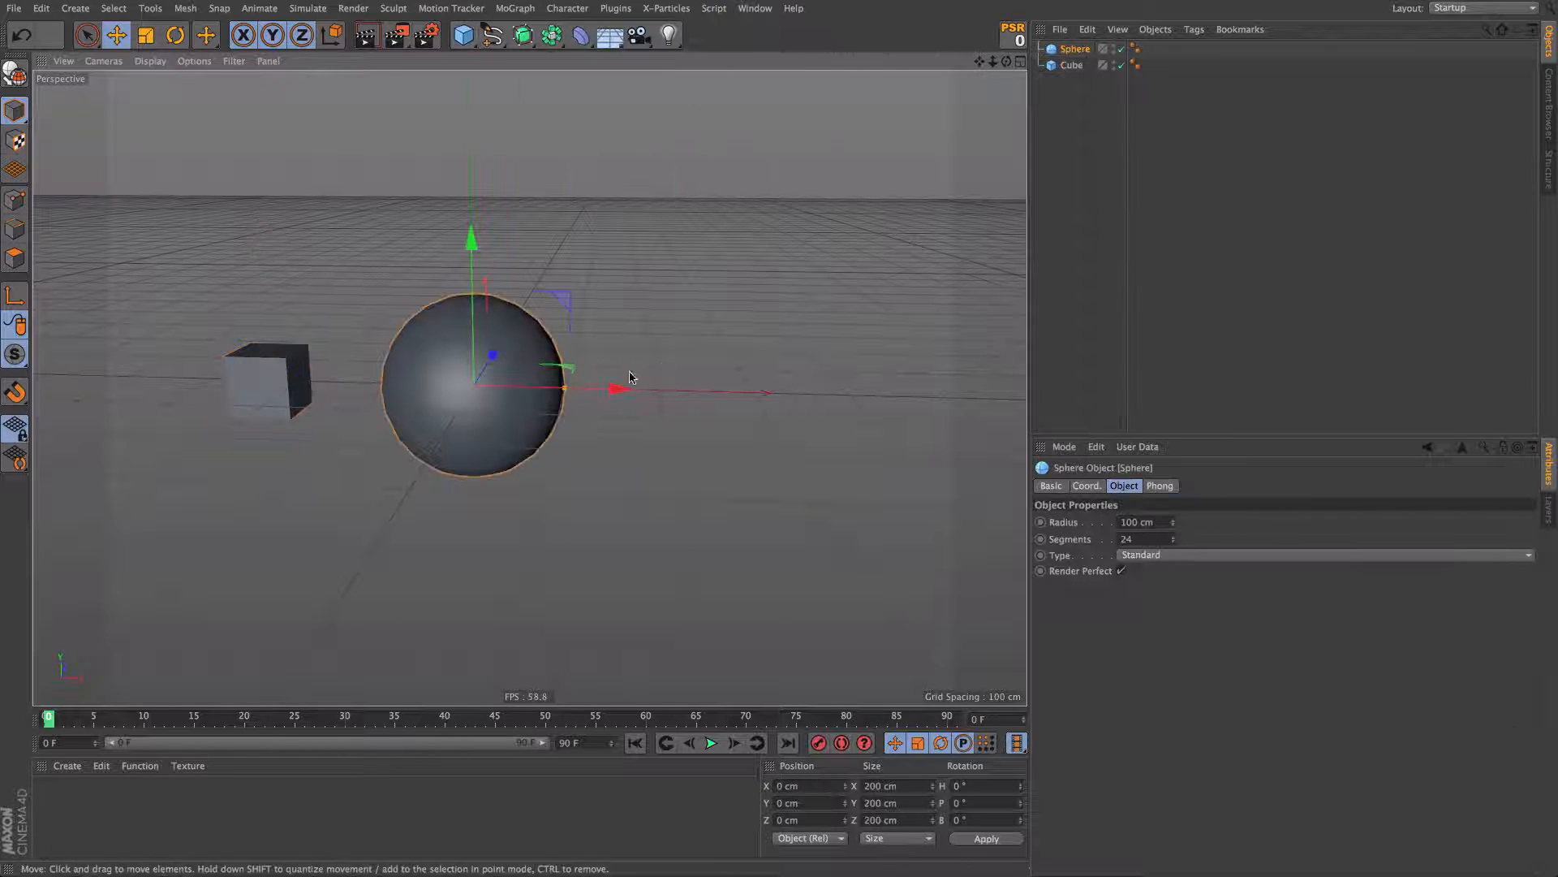
key("t")
left_click_drag(717, 400, 375, 438)
key("e")
Step: Add a cone, scale it down to about 71 cm wide and move it along X to about 242 cm
left_click(463, 35)
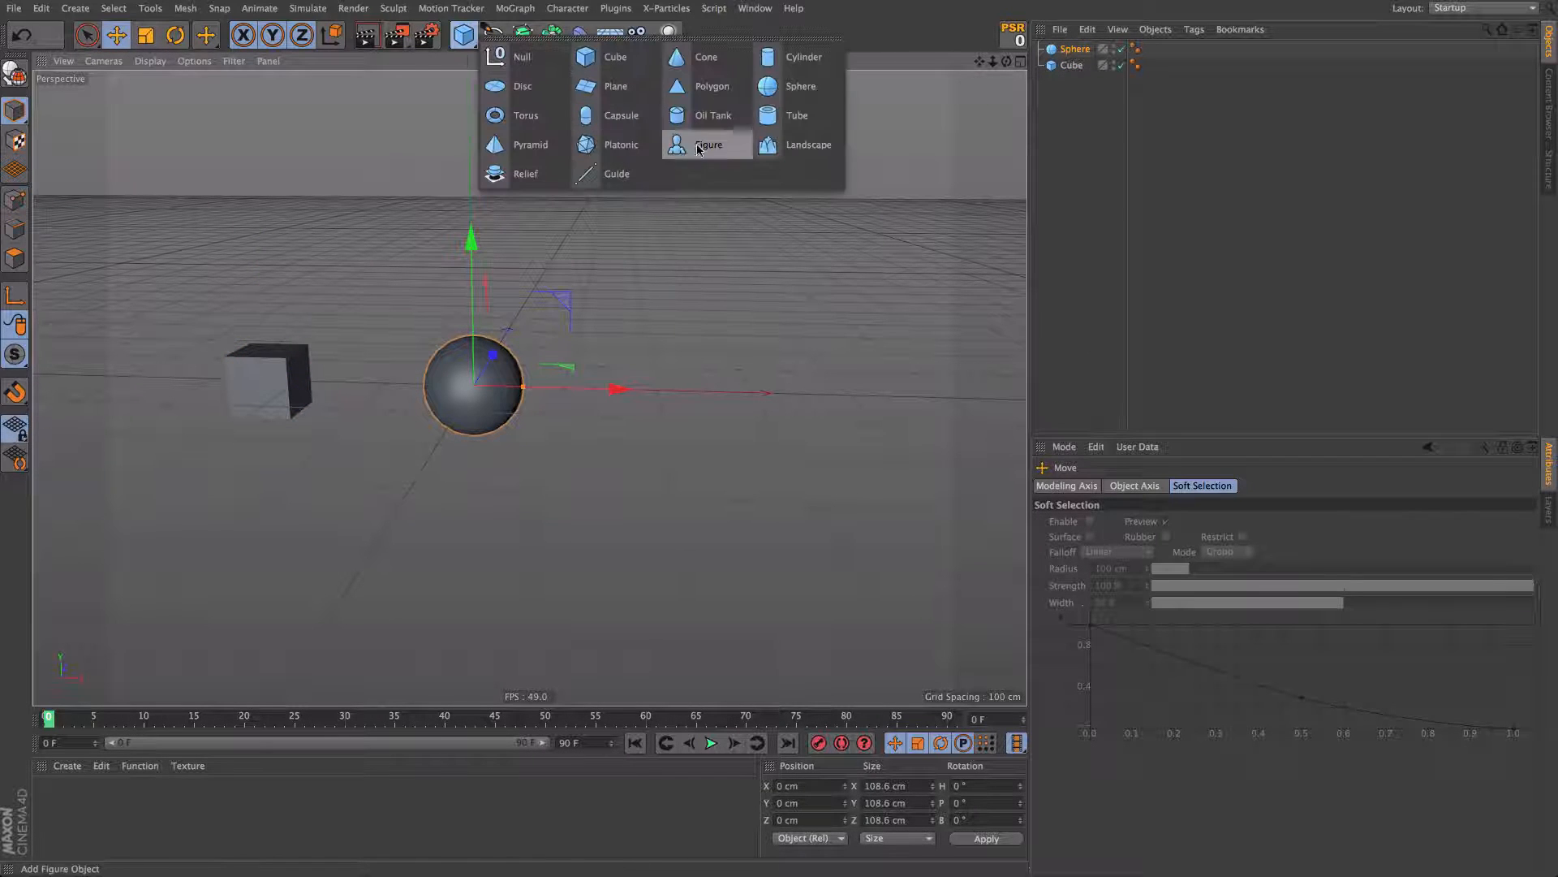
left_click(706, 57)
key("t")
left_click_drag(616, 452, 340, 515)
key("e")
left_click_drag(621, 387, 777, 401)
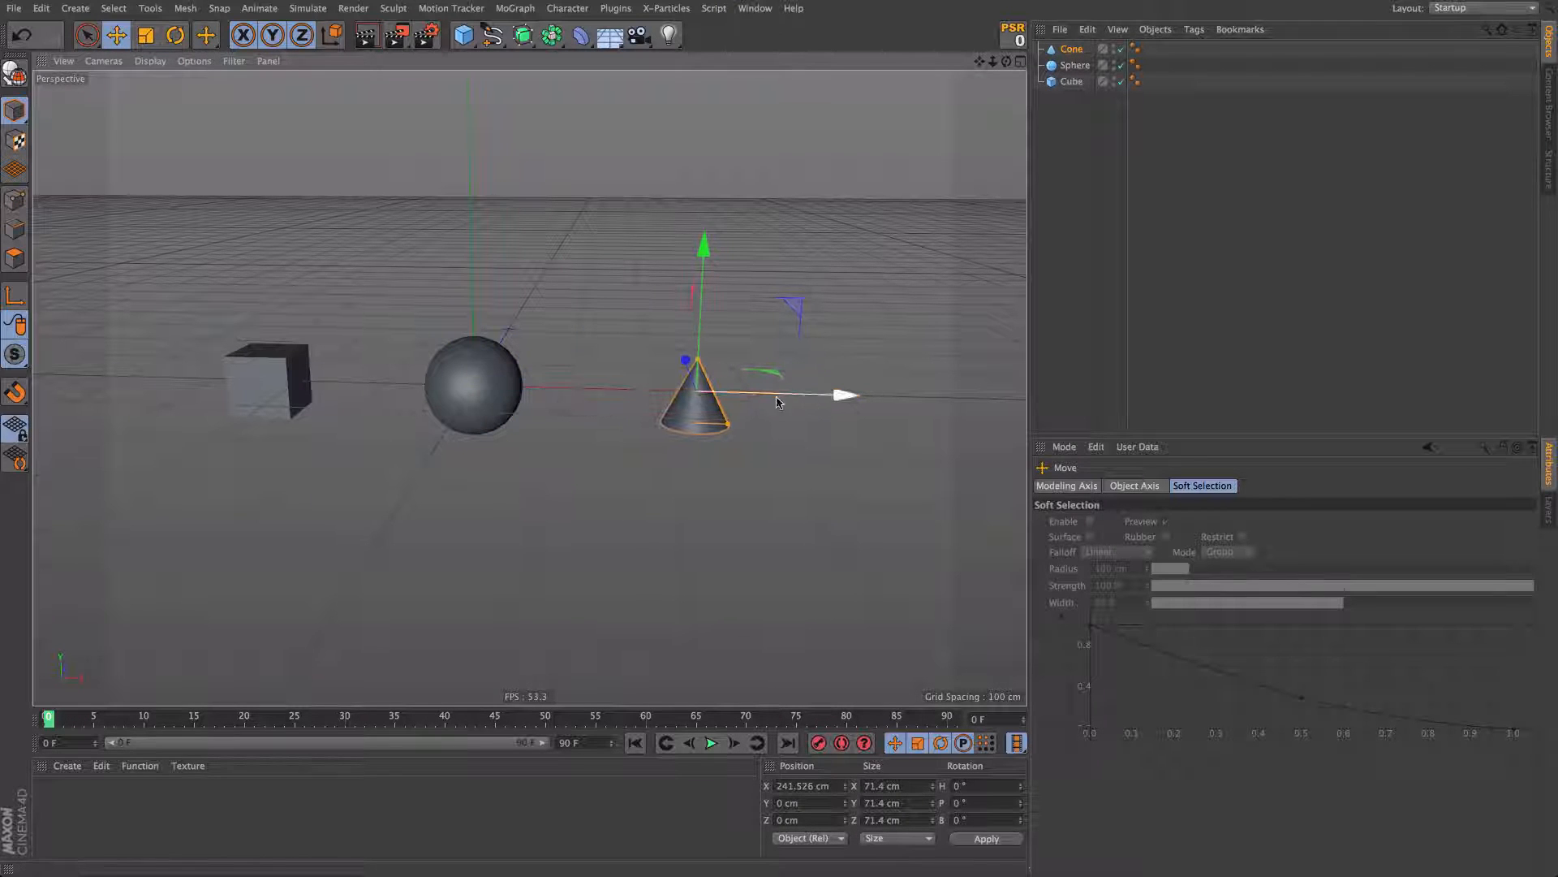
Step: Enlarge the cone to about 89 cm wide and shift it along X to about 236 cm
key("t")
left_click_drag(695, 508, 826, 464)
key("e")
left_click_drag(855, 404, 851, 406)
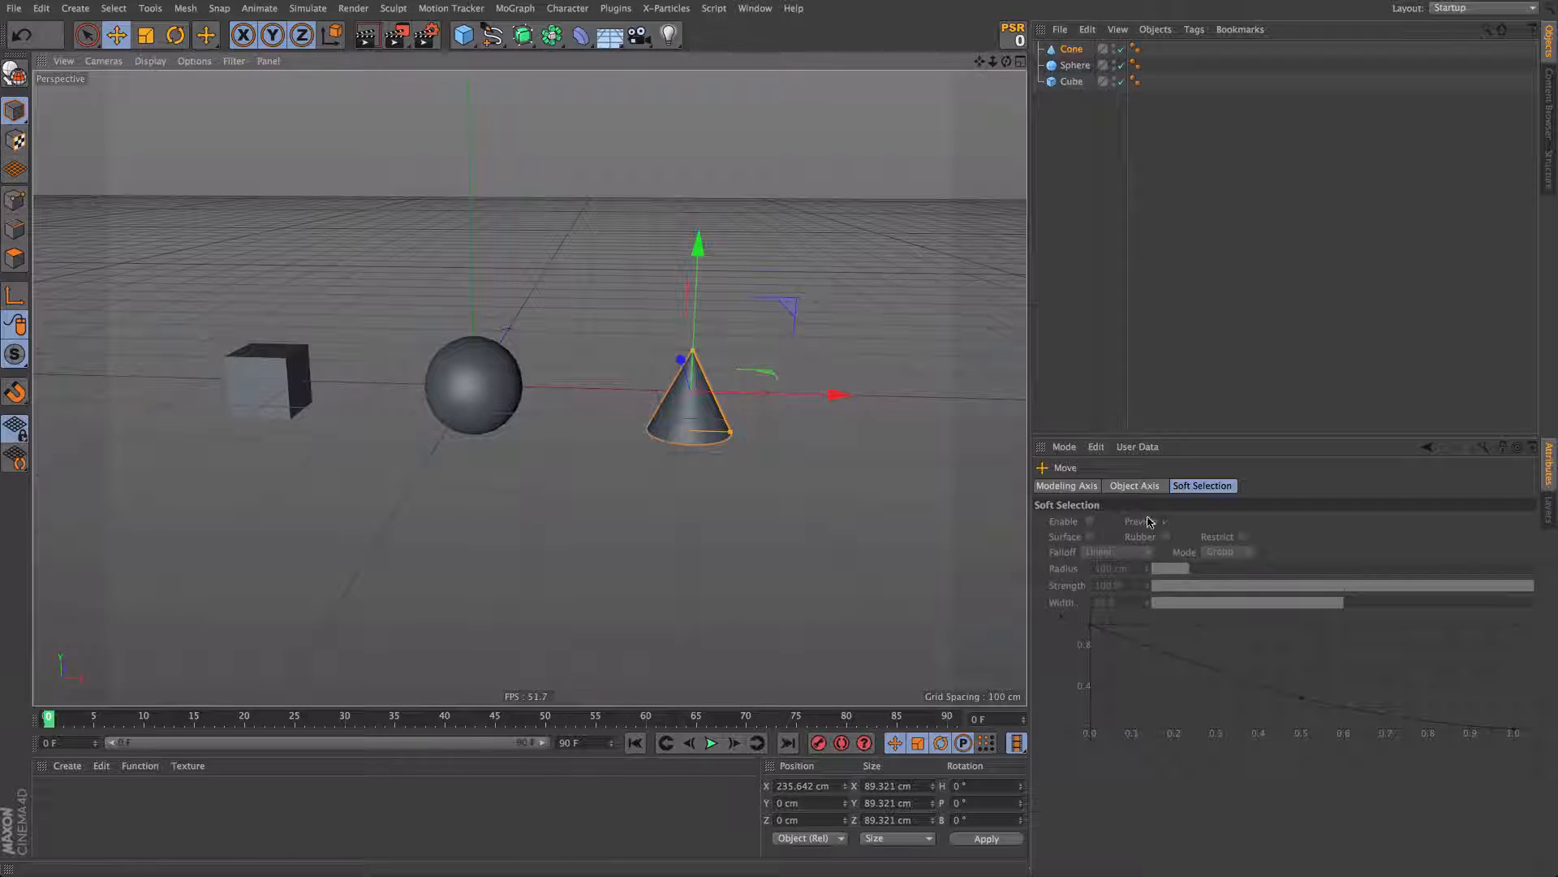
Step: Set the cone's Use Color option to Automatic and give it a pure green display color
left_click(1070, 49)
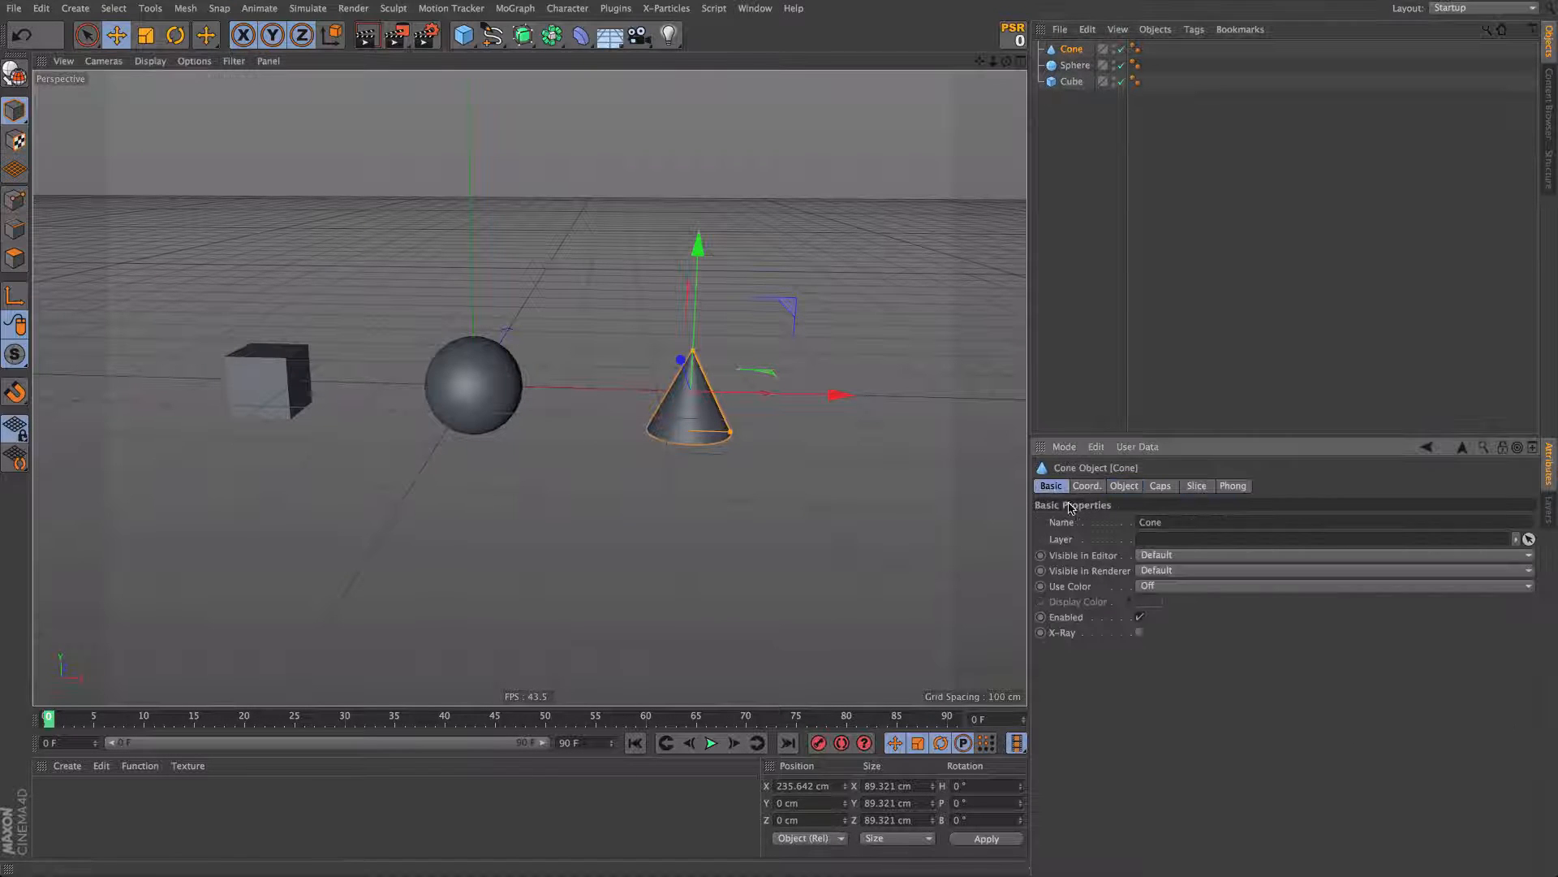
left_click(1158, 586)
left_click(1148, 618)
left_click(1148, 602)
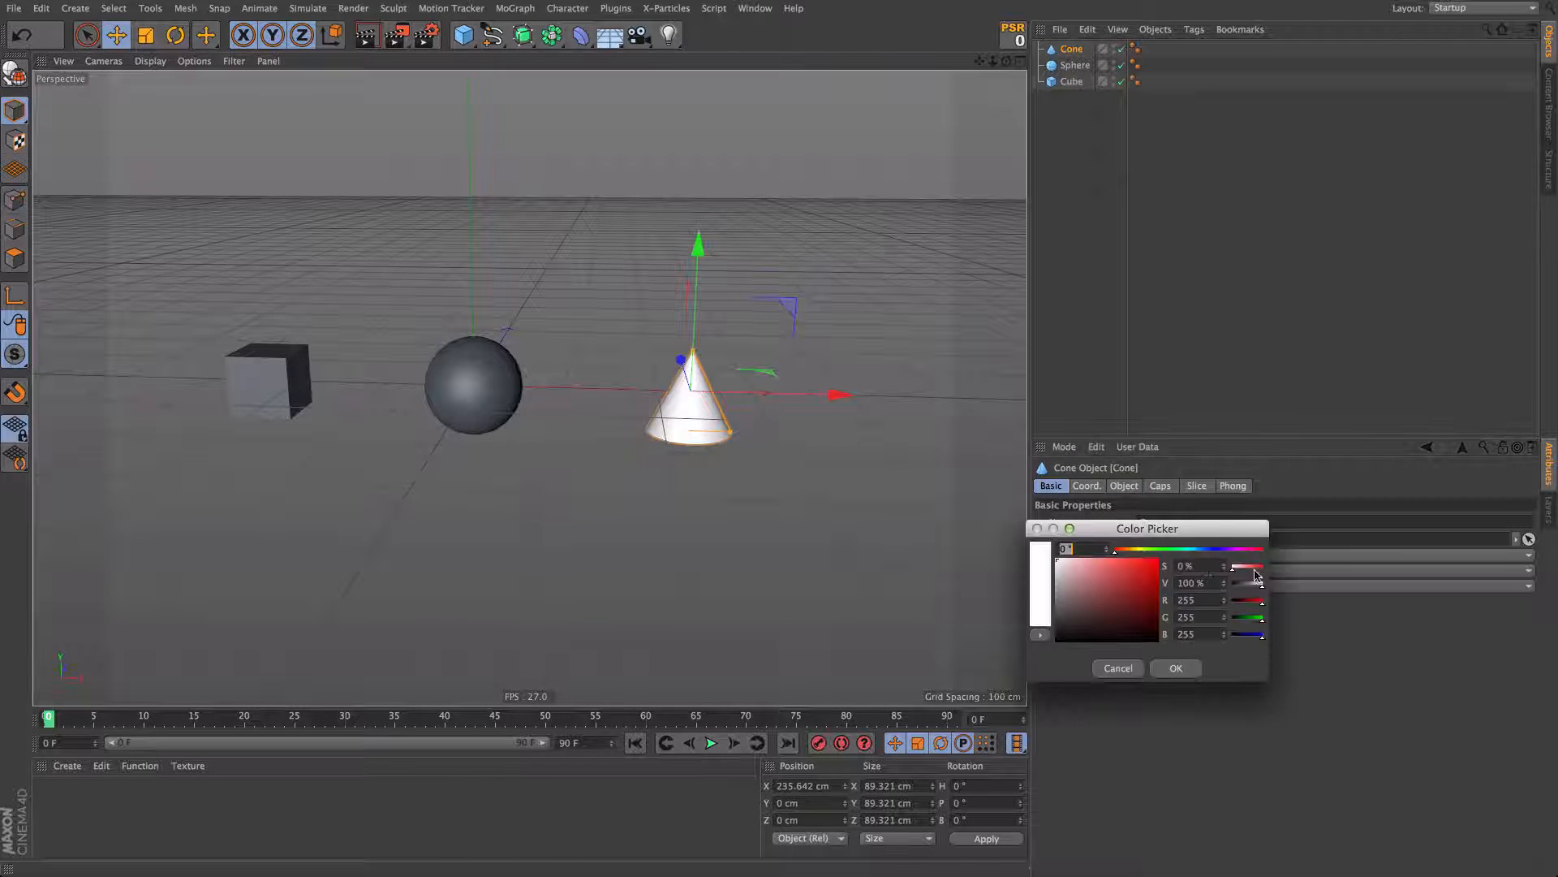
left_click_drag(1247, 605, 1232, 635)
left_click(1177, 668)
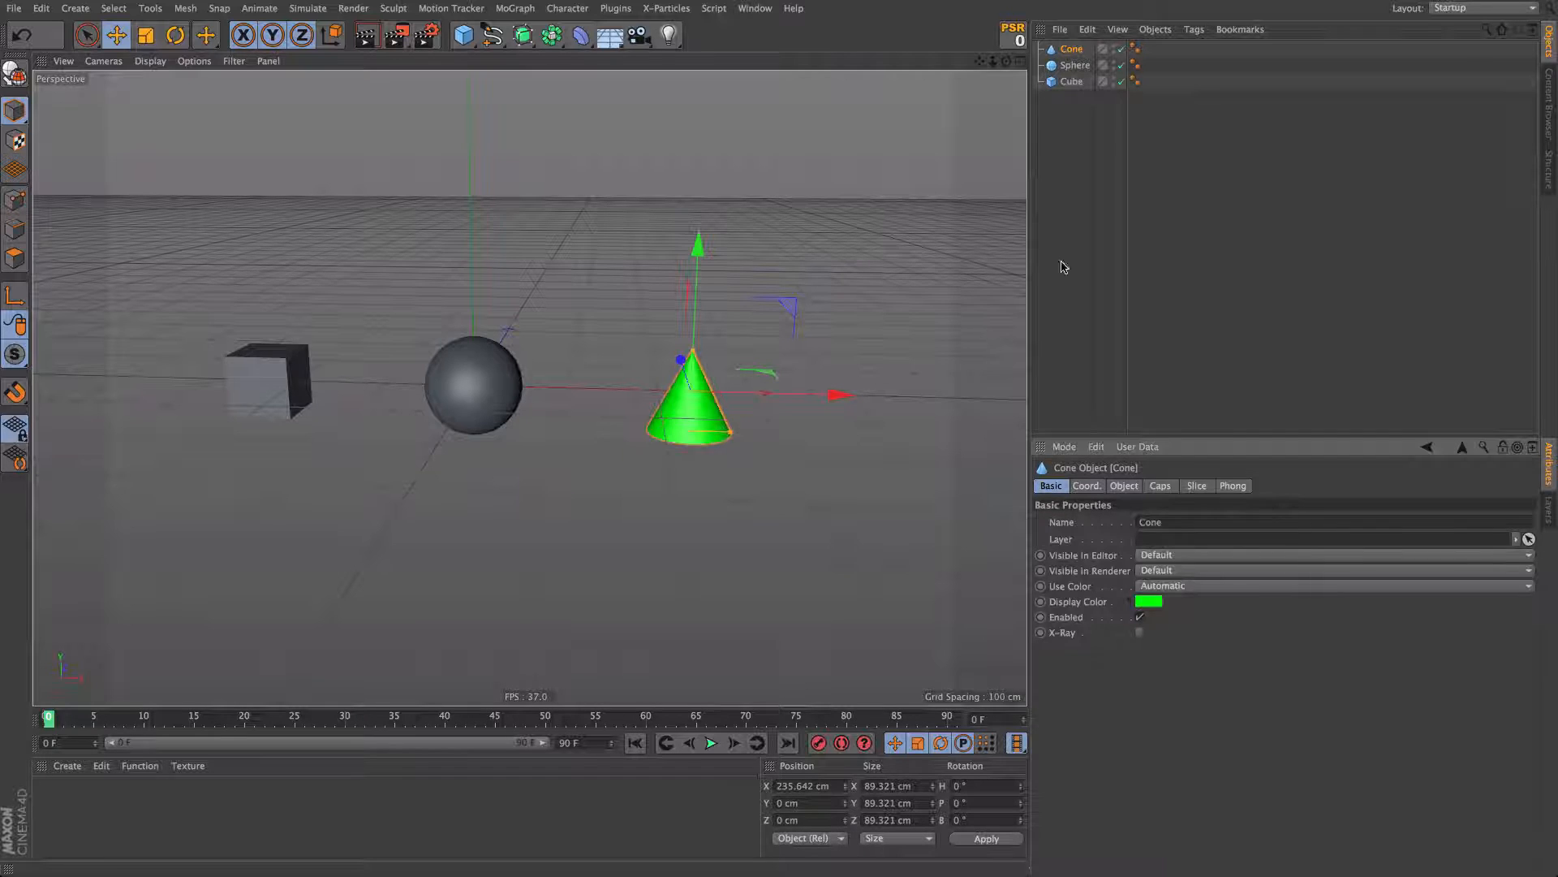
Step: Set the sphere's Use Color option to Automatic and give it a pure blue display color
left_click(1075, 65)
left_click(1158, 587)
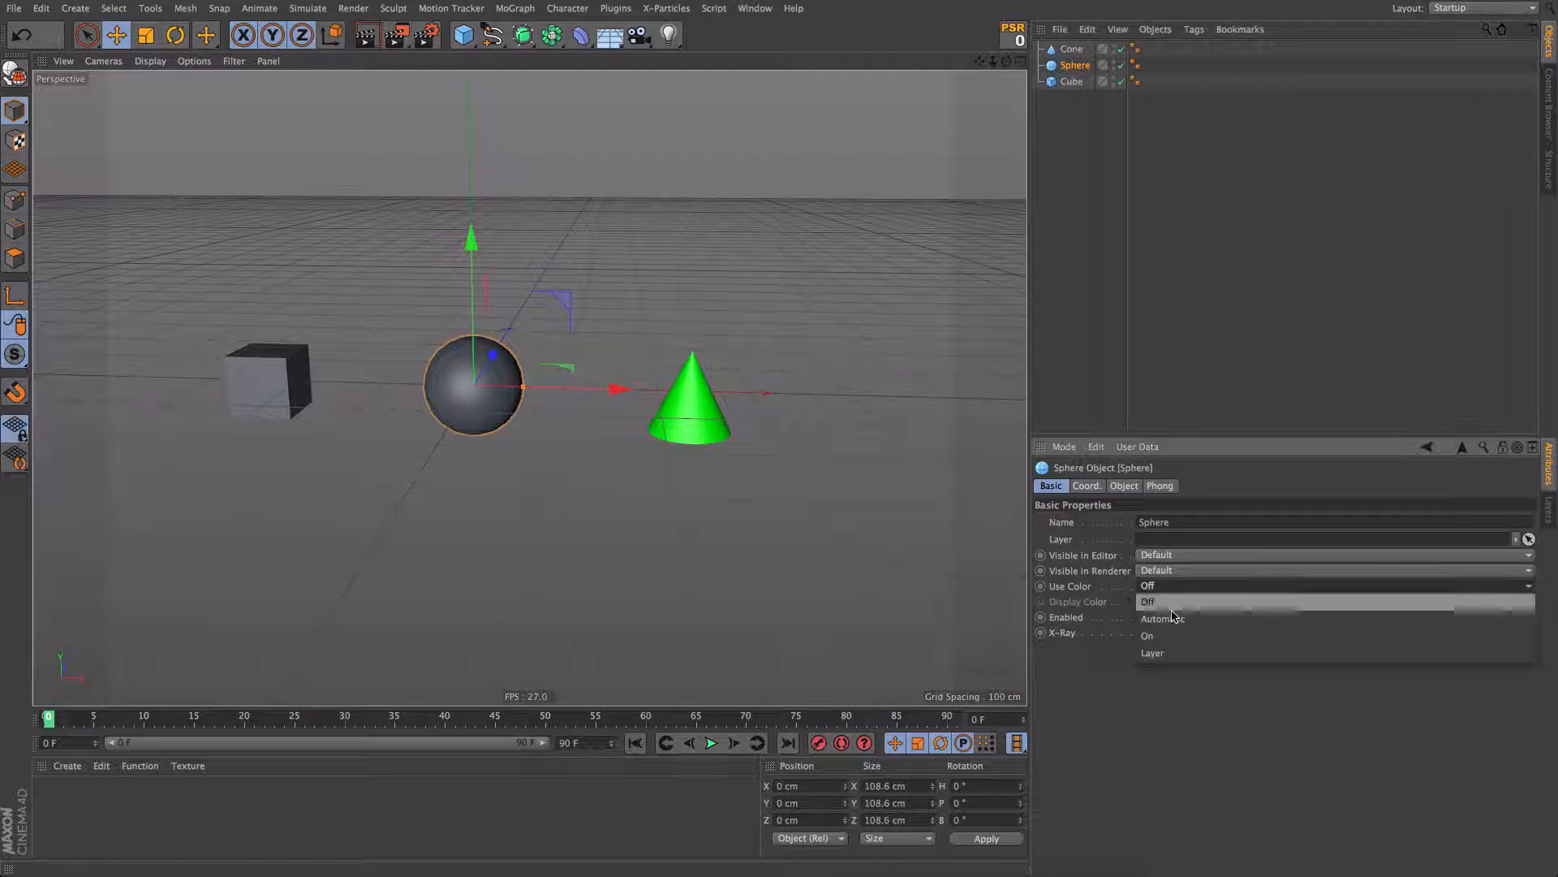
left_click(1169, 619)
left_click(1161, 601)
left_click_drag(1257, 627, 1236, 605)
left_click(1183, 672)
Step: Set the cube's Use Color option to Automatic, make its display color pure red (255, 0, 0) and deselect it
left_click(1069, 83)
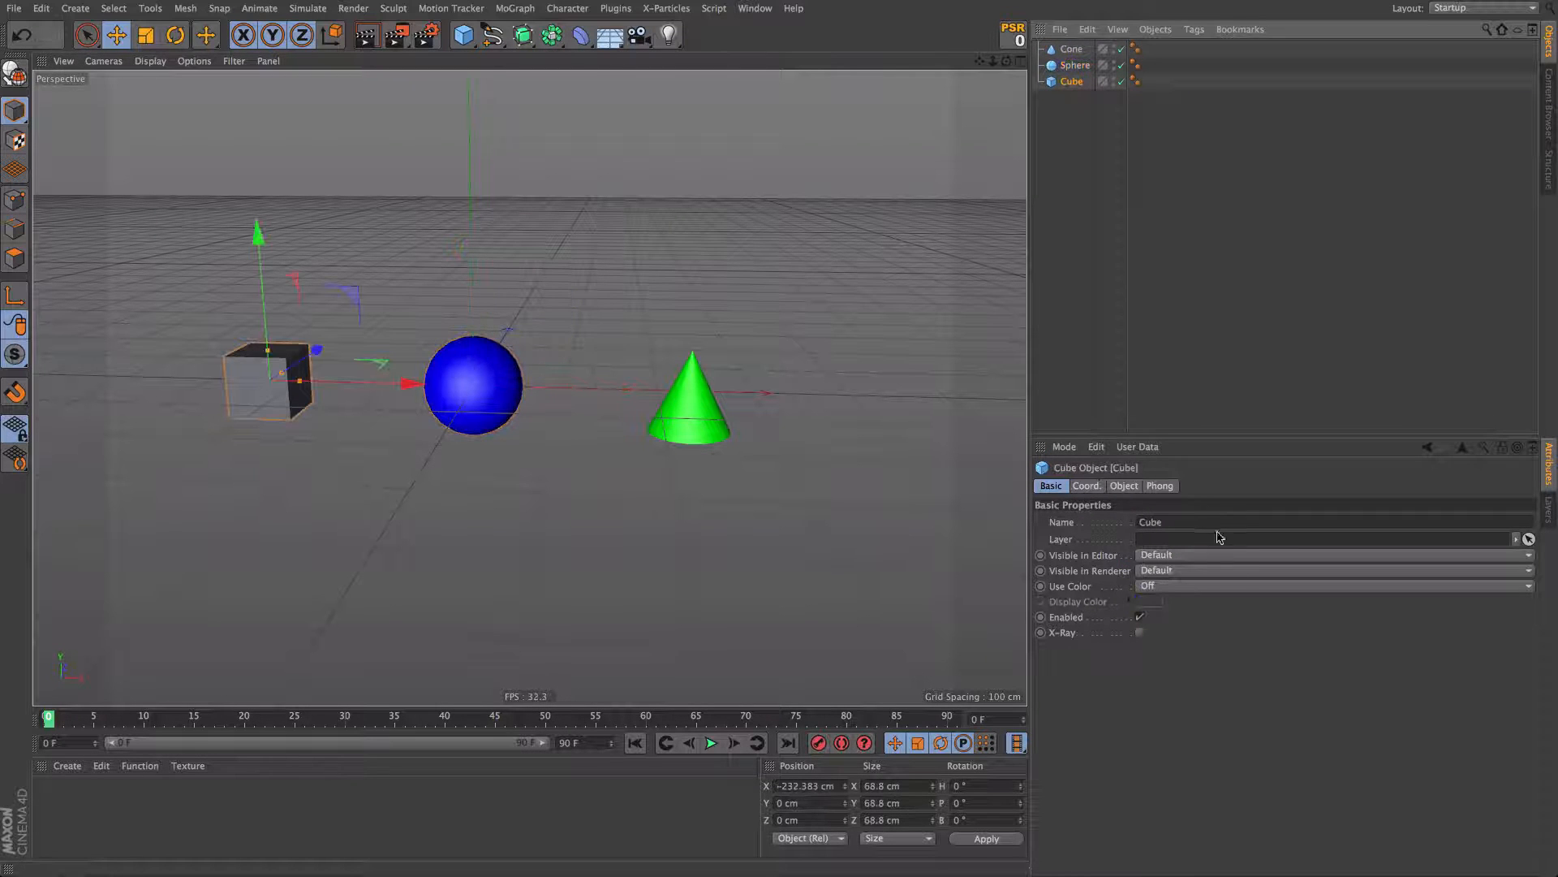
left_click(1169, 586)
left_click(1159, 619)
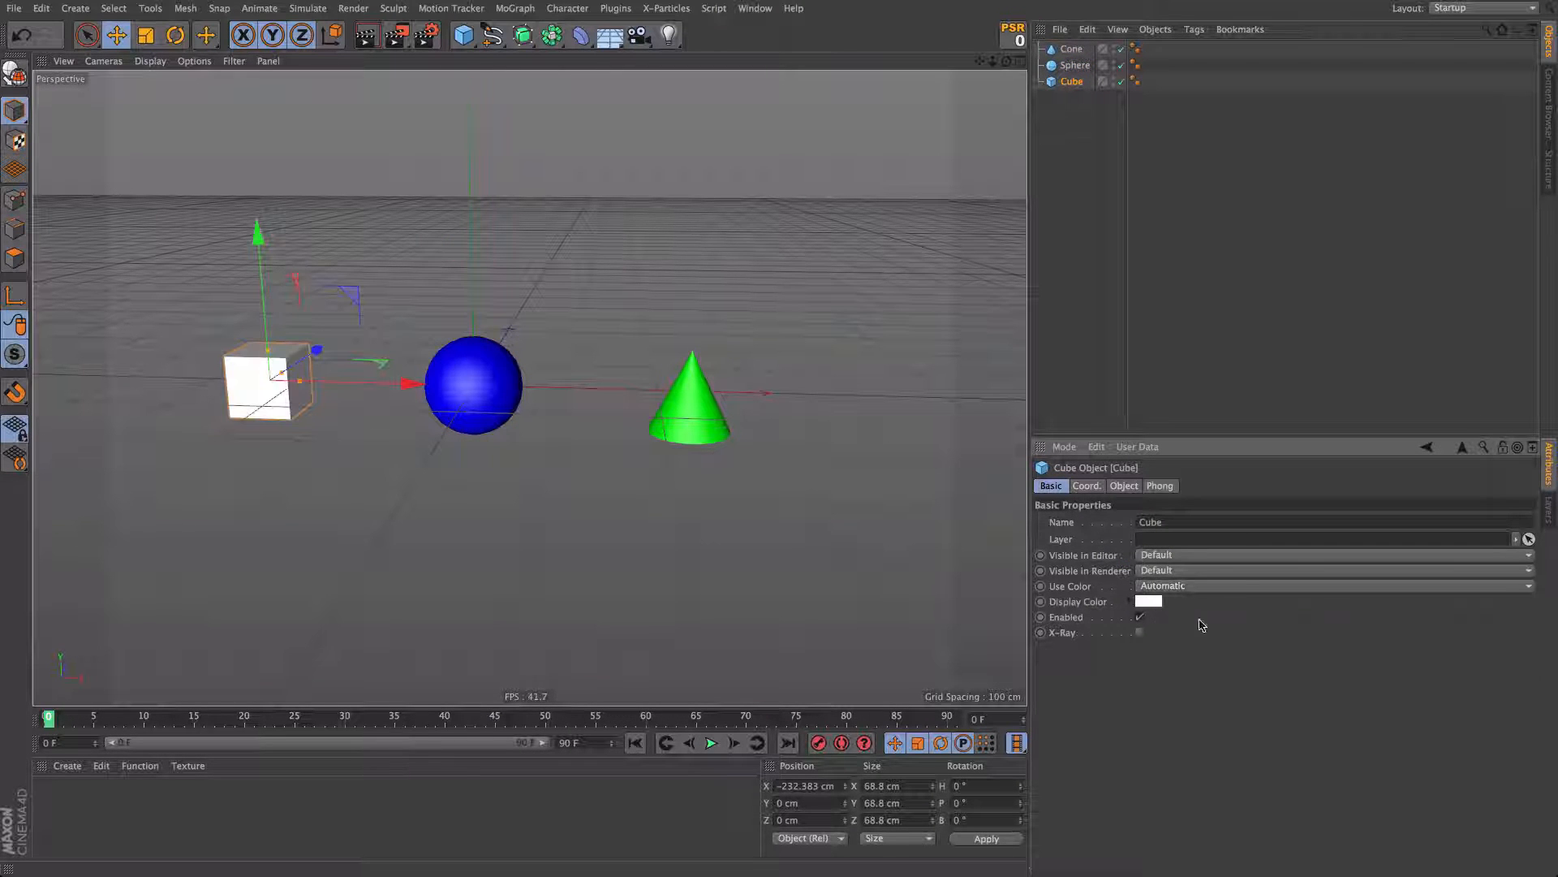
left_click(1146, 607)
left_click_drag(1127, 595, 1153, 561)
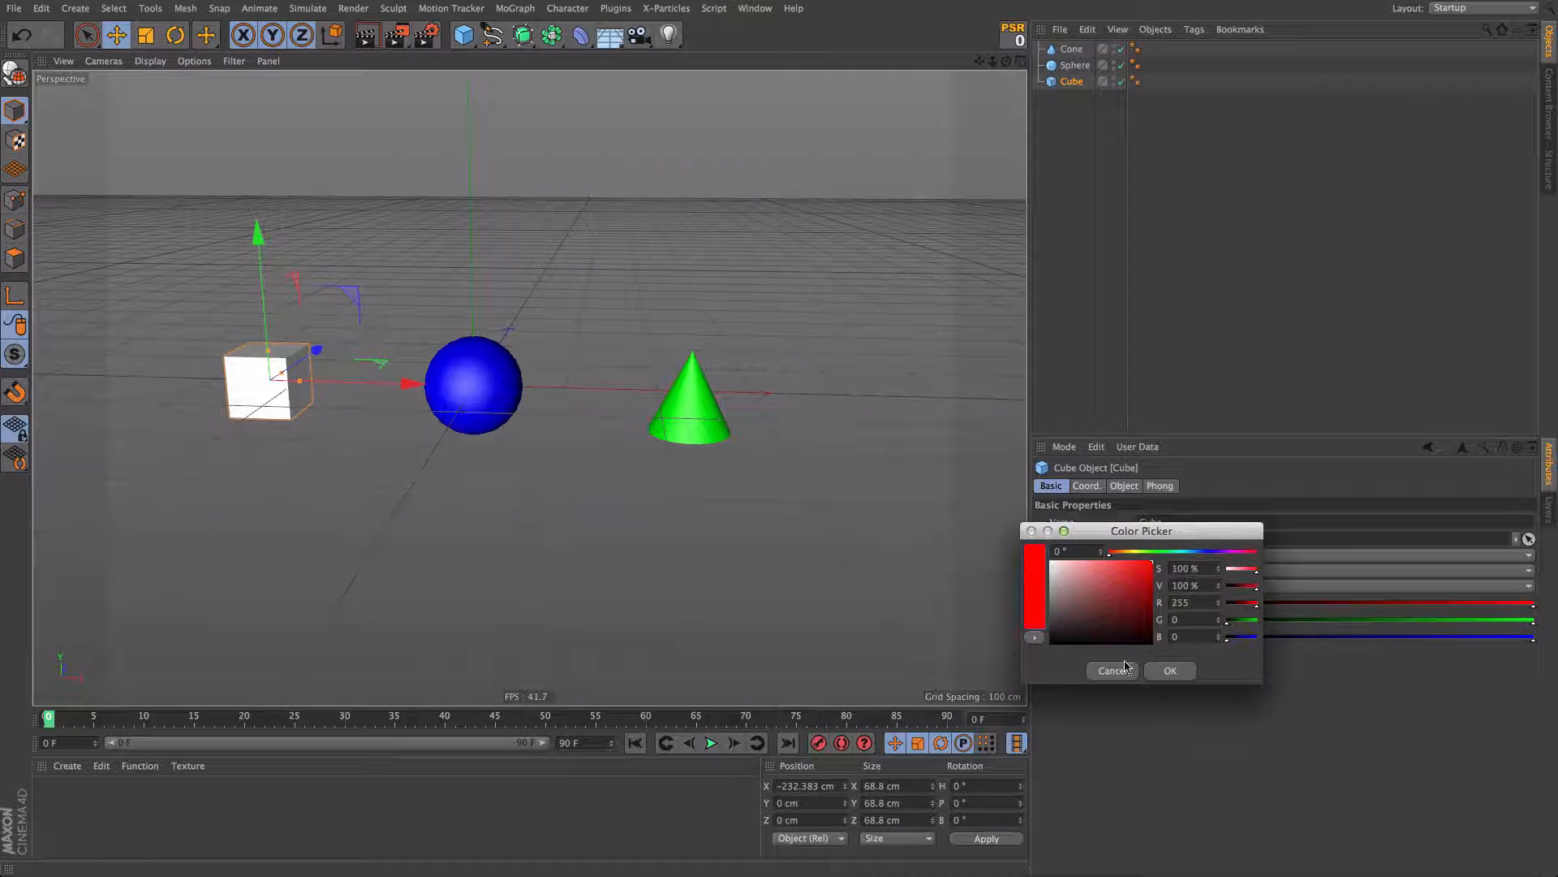
left_click(1170, 671)
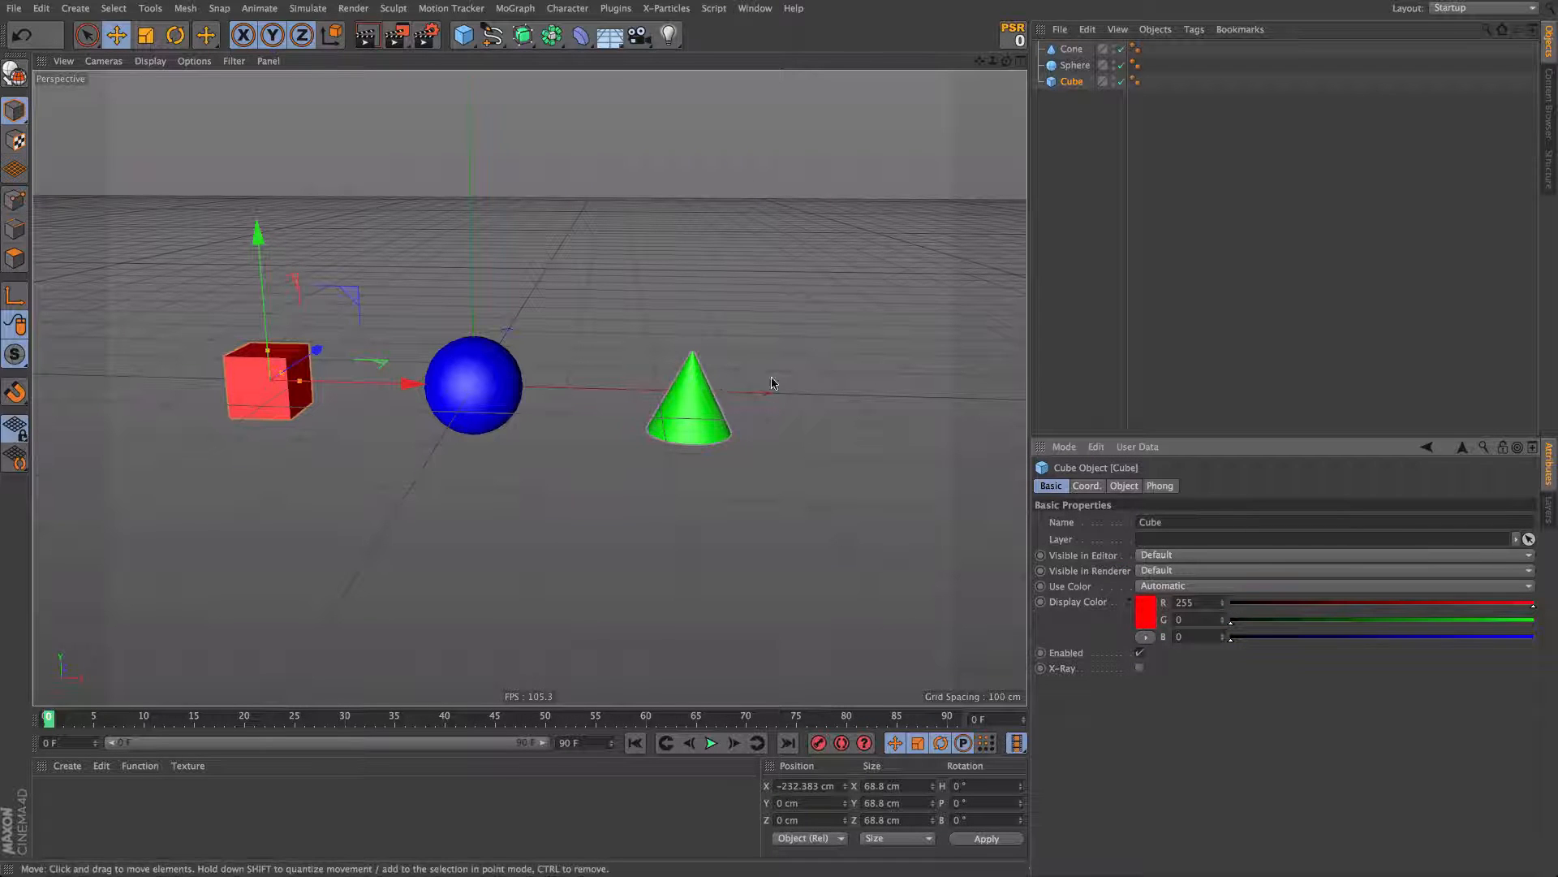
left_click(1159, 152)
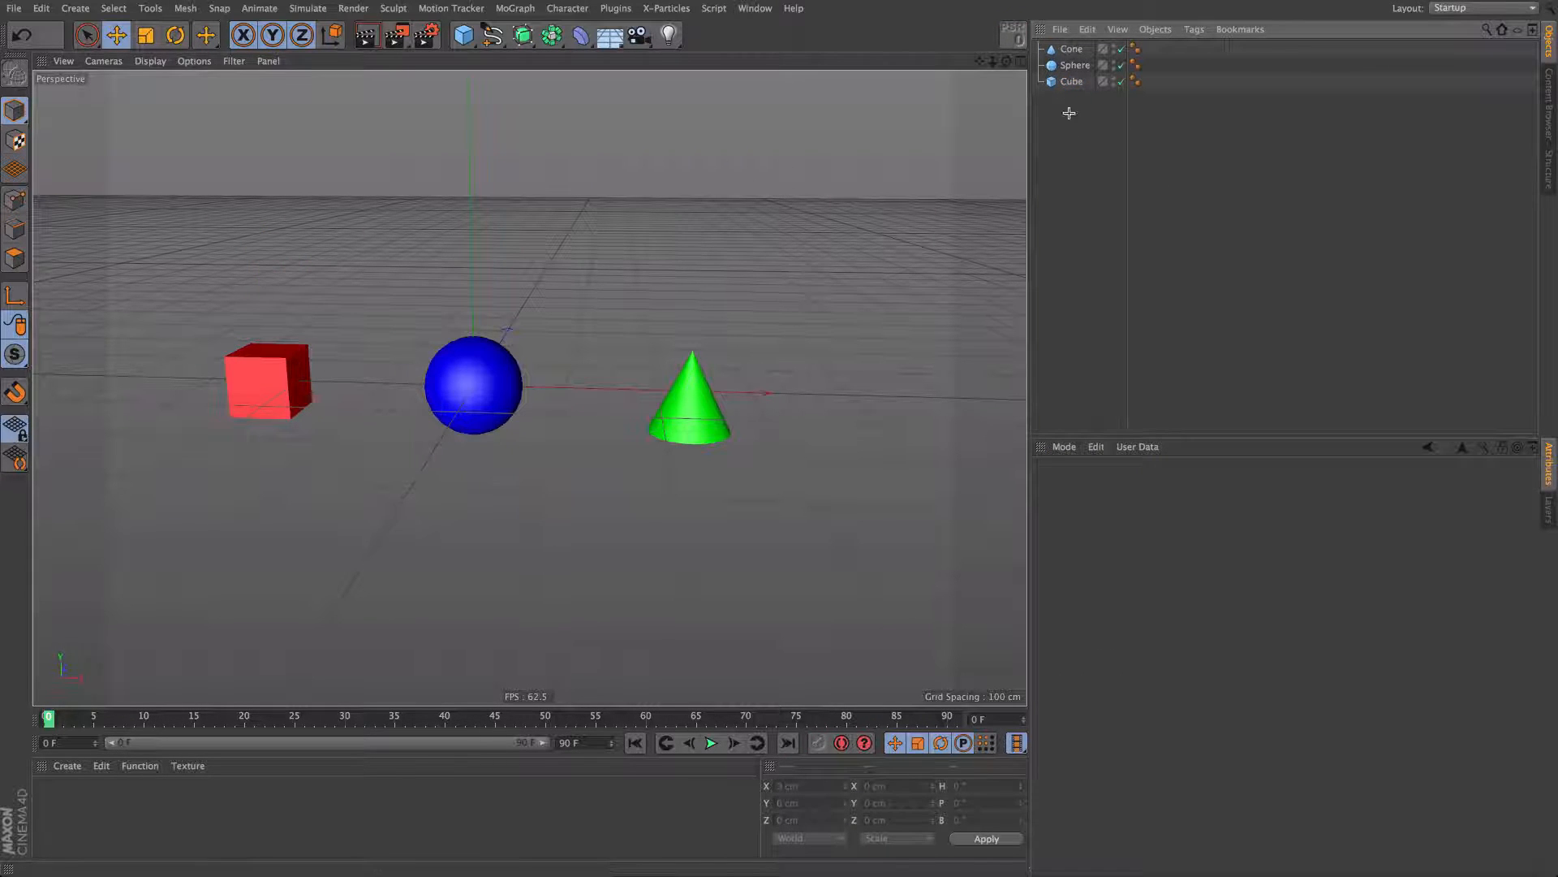
Step: Change the viewport display from shaded to lines, reduce the wireframes to isoparms and deselect all objects
key("ctrl+a")
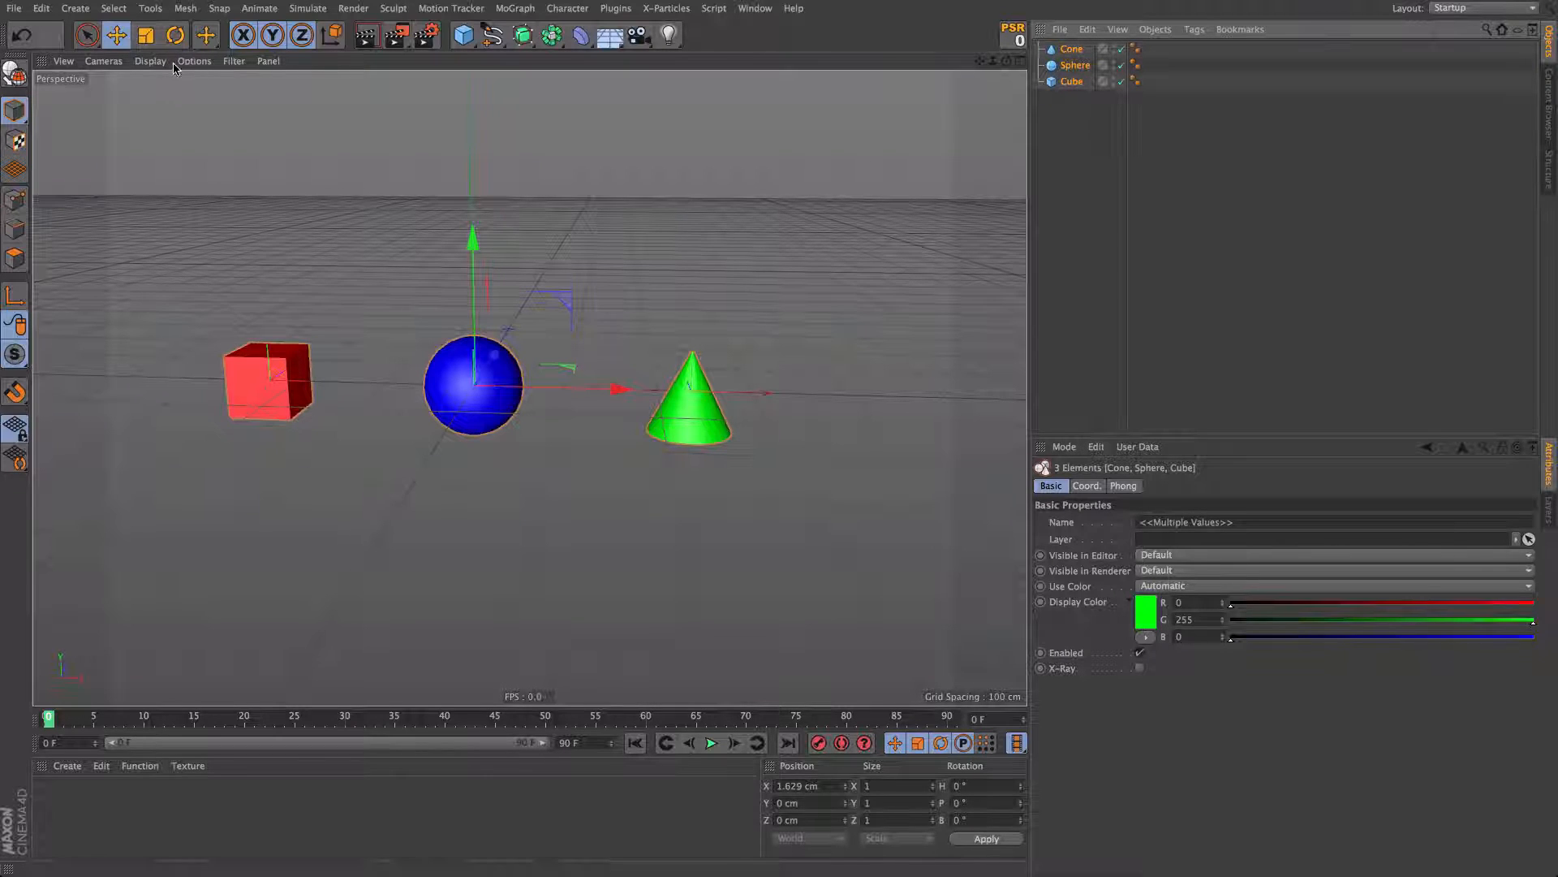
left_click(151, 61)
left_click(148, 189)
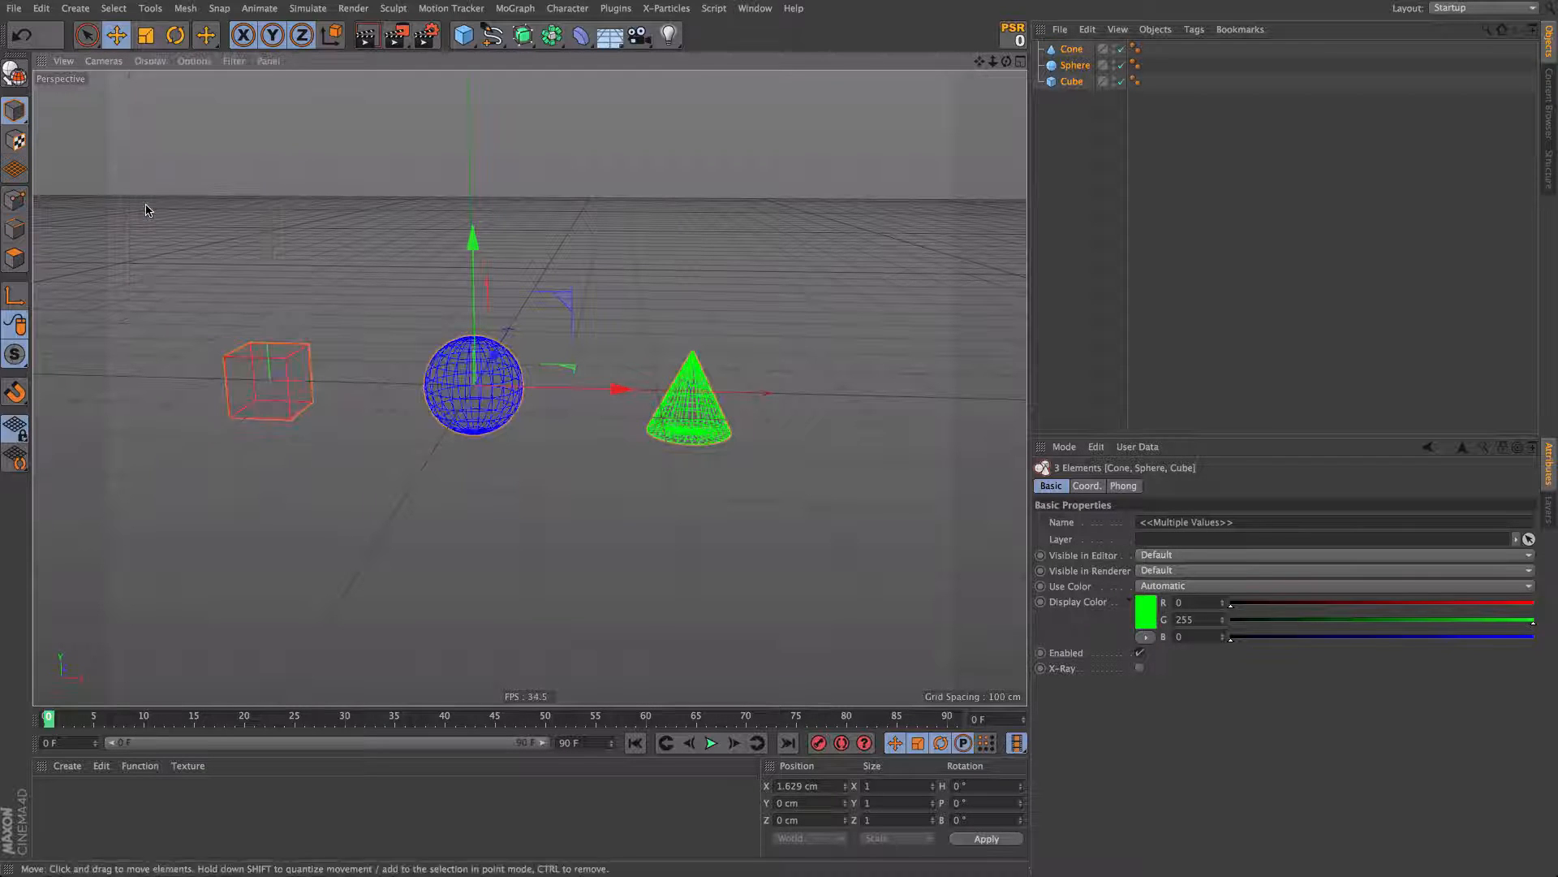
left_click(150, 61)
left_click(162, 229)
left_click(717, 244)
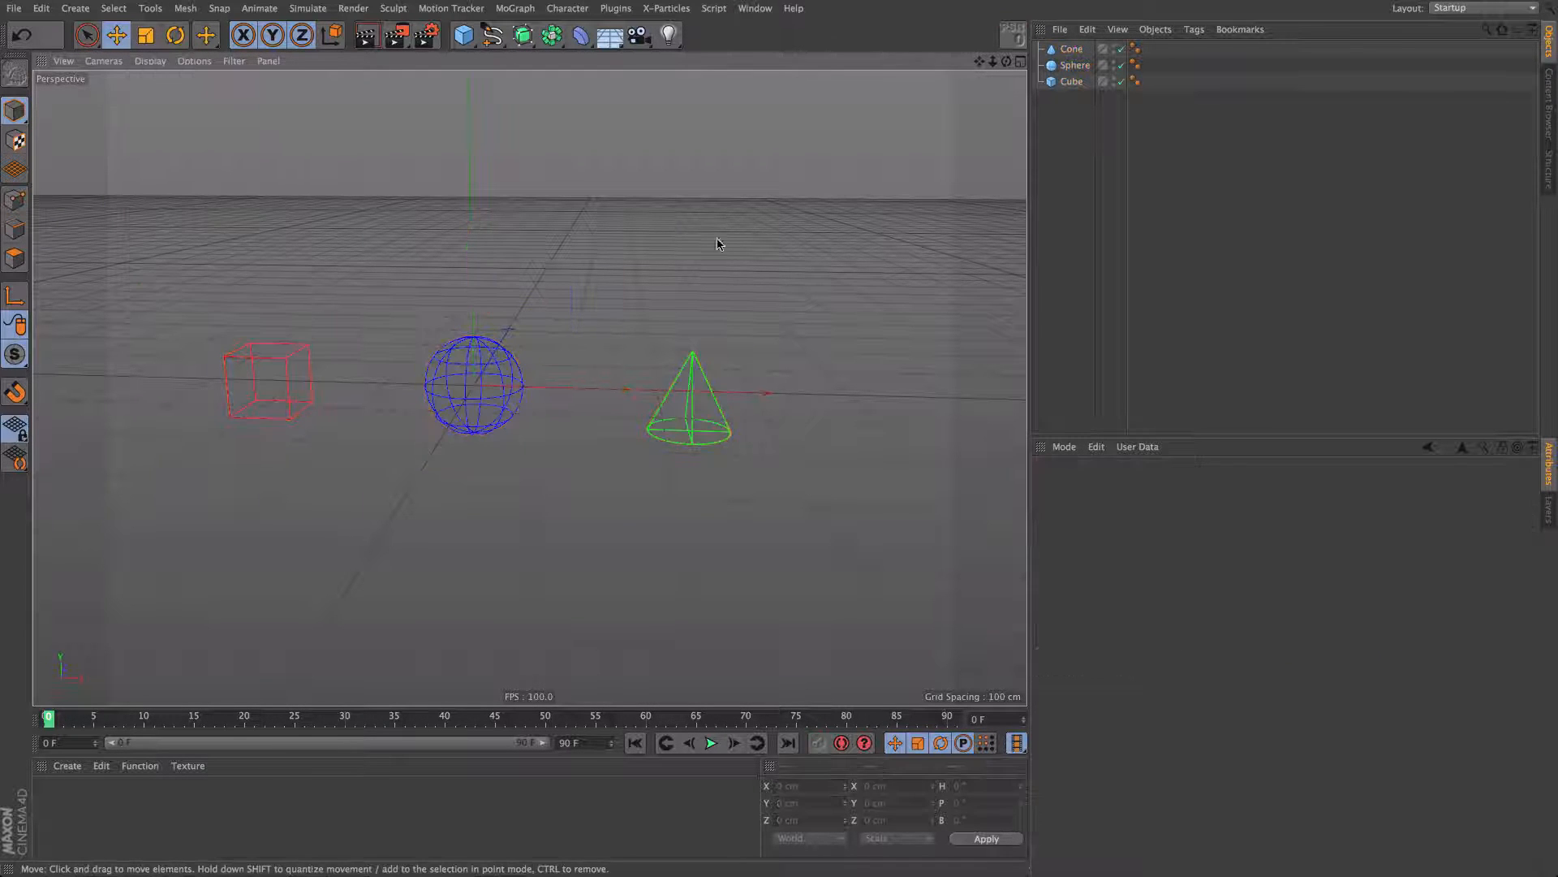
left_click_drag(370, 440, 463, 386, "alt")
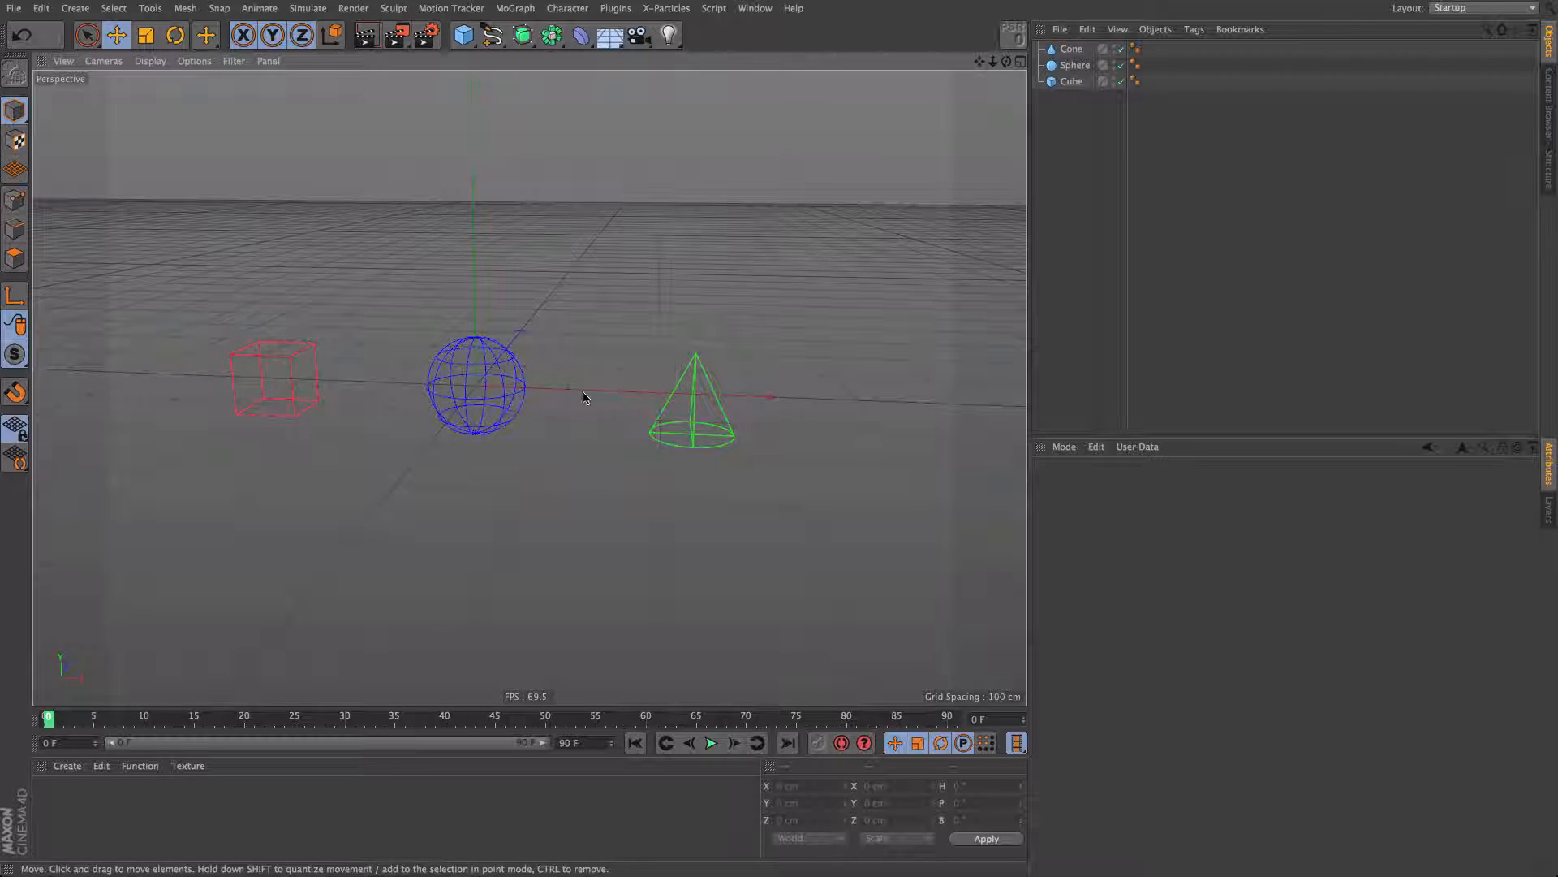
left_click(678, 434)
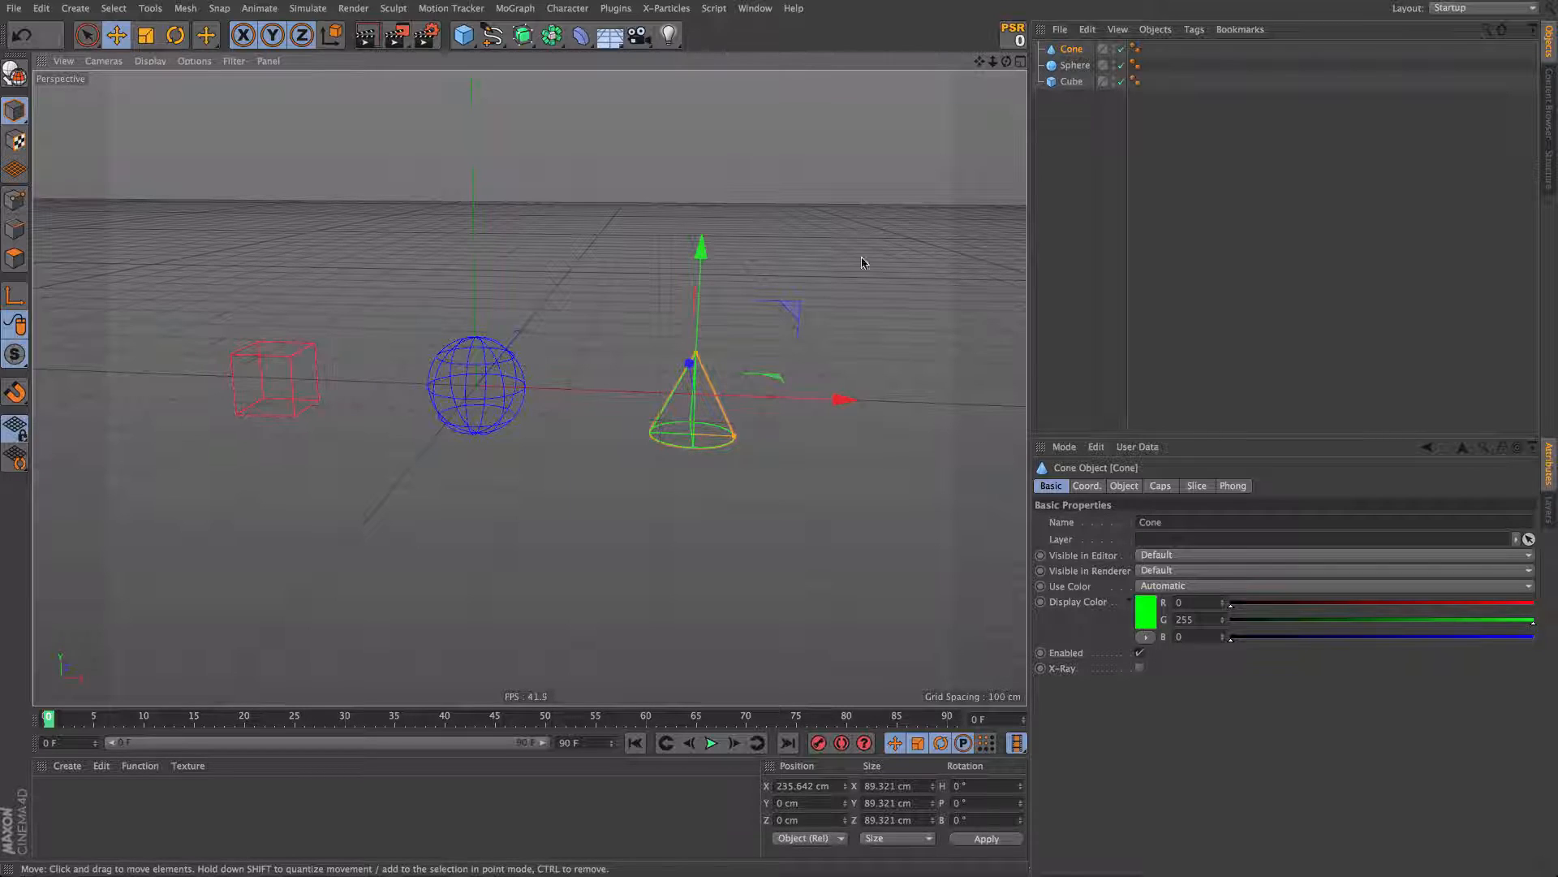
left_click(641, 471)
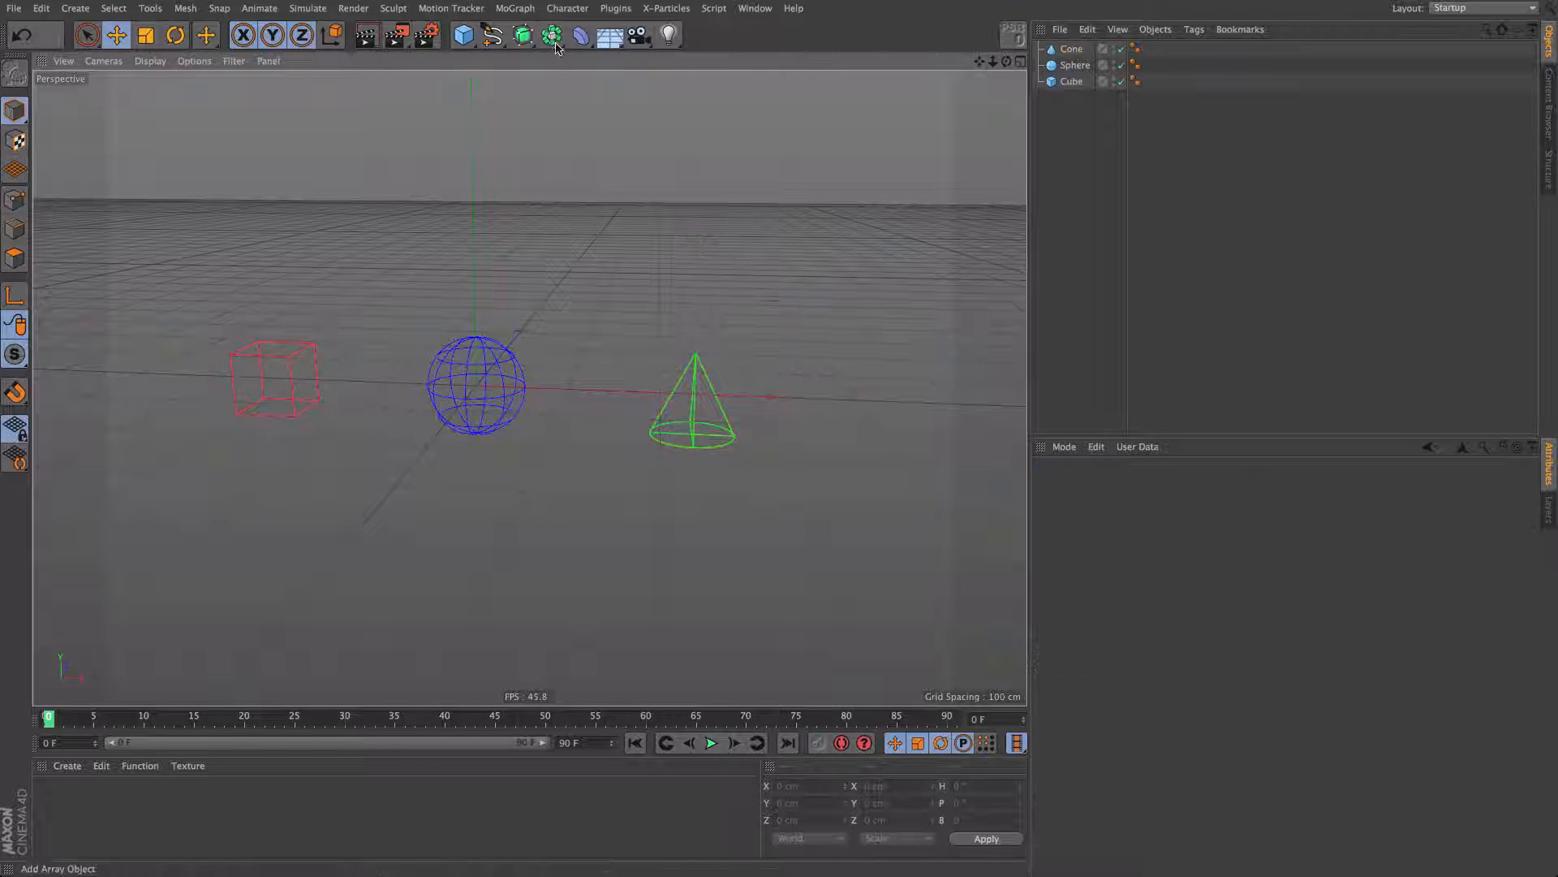
Step: Detach the character Constraints commands as a floating palette and place it clear of the cone
left_click(568, 8)
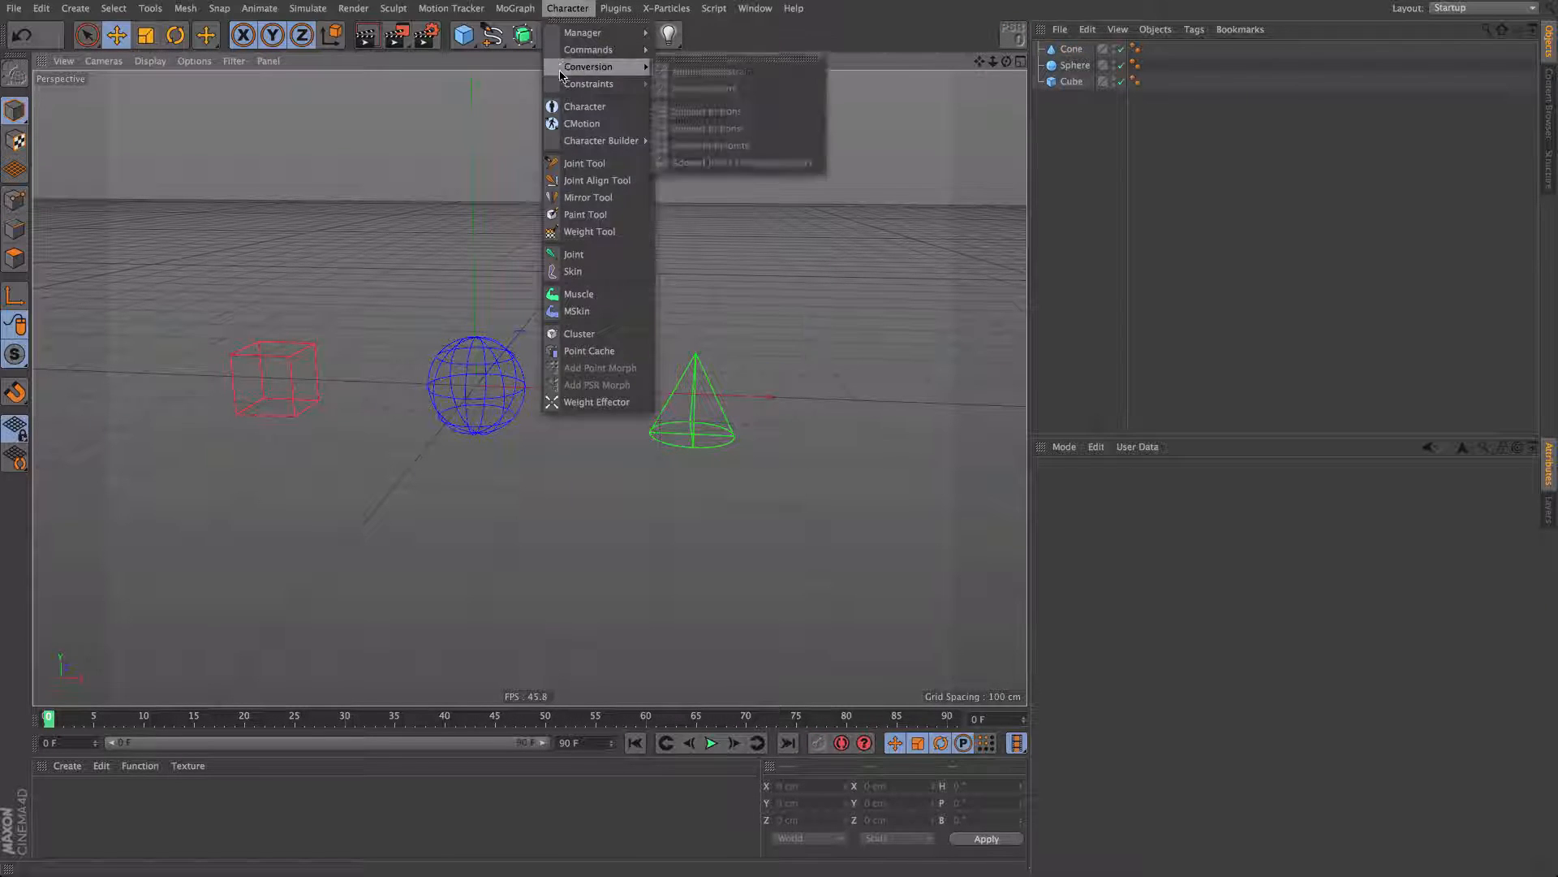
mouse_move(630, 87)
left_click(703, 76)
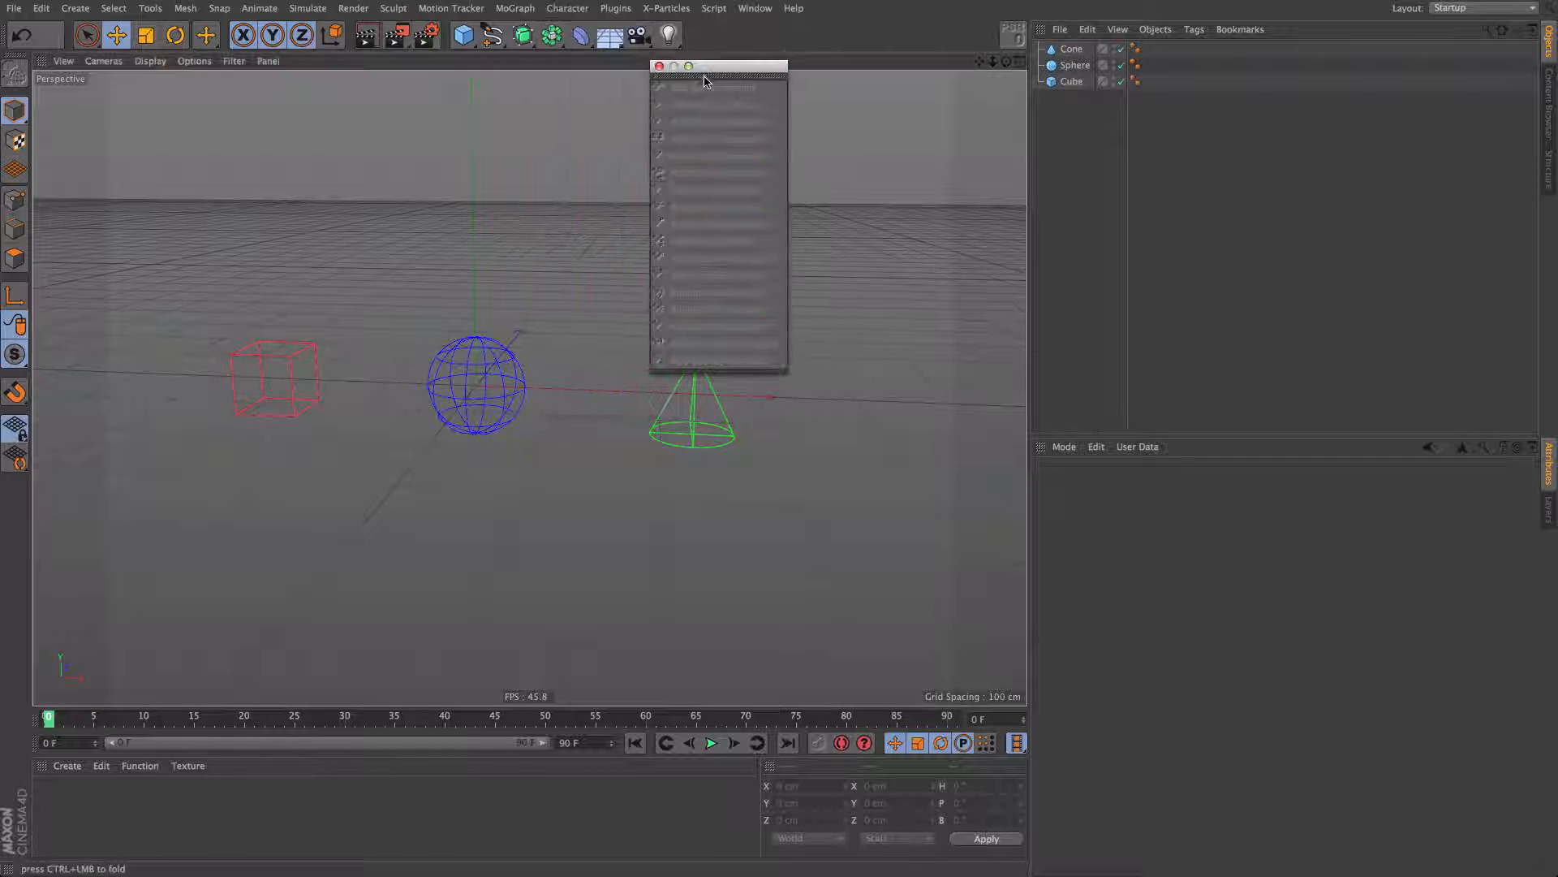
left_click_drag(716, 70, 830, 82)
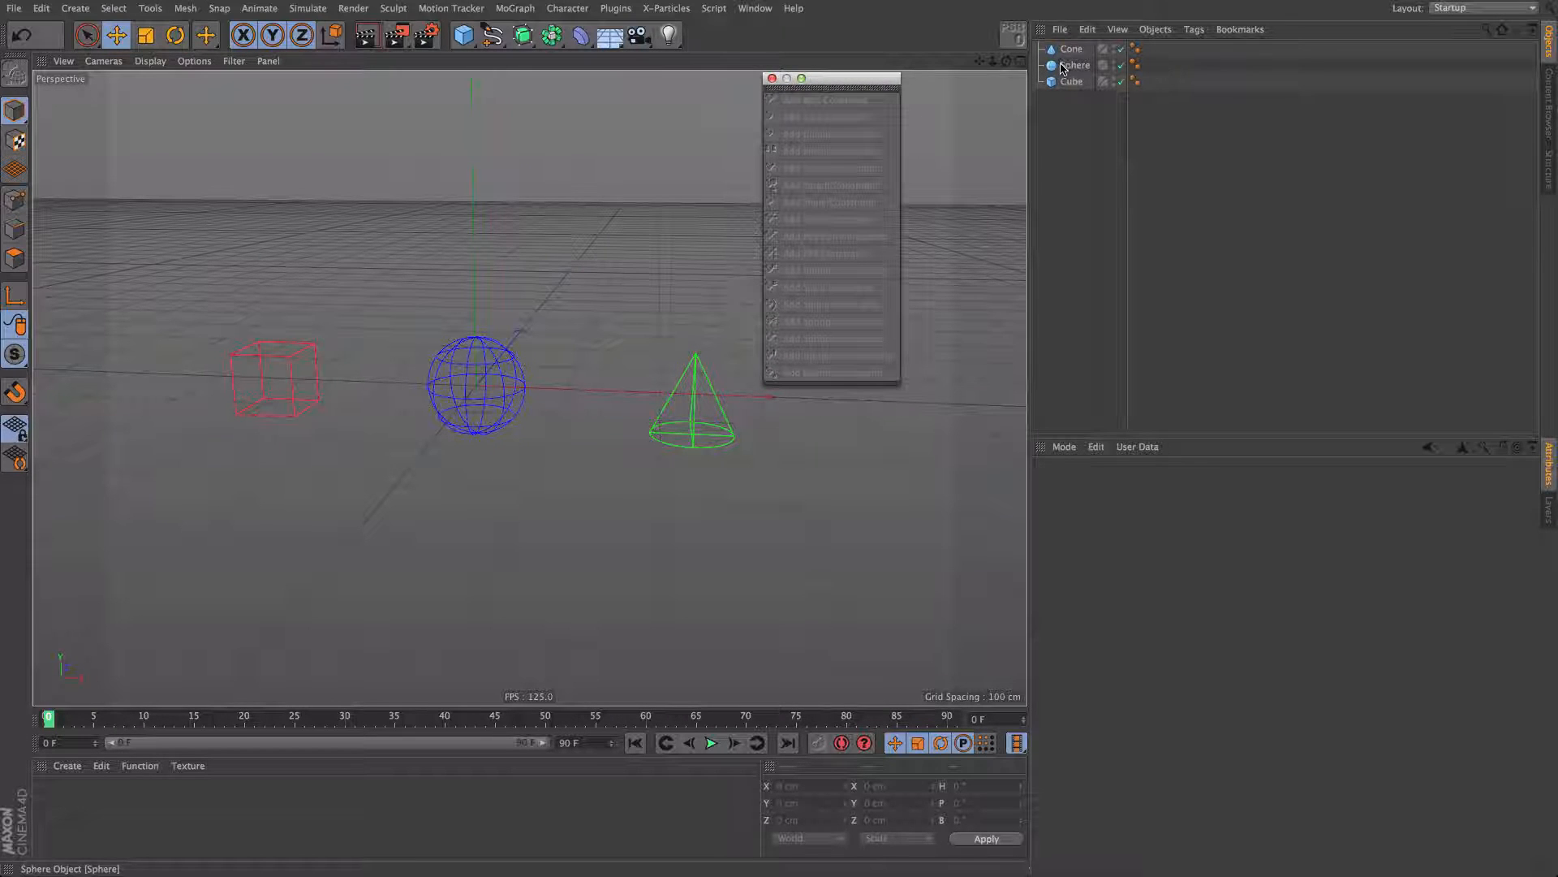
Step: Add a PSR constraint to the cone with the cube as its target
left_click(676, 441)
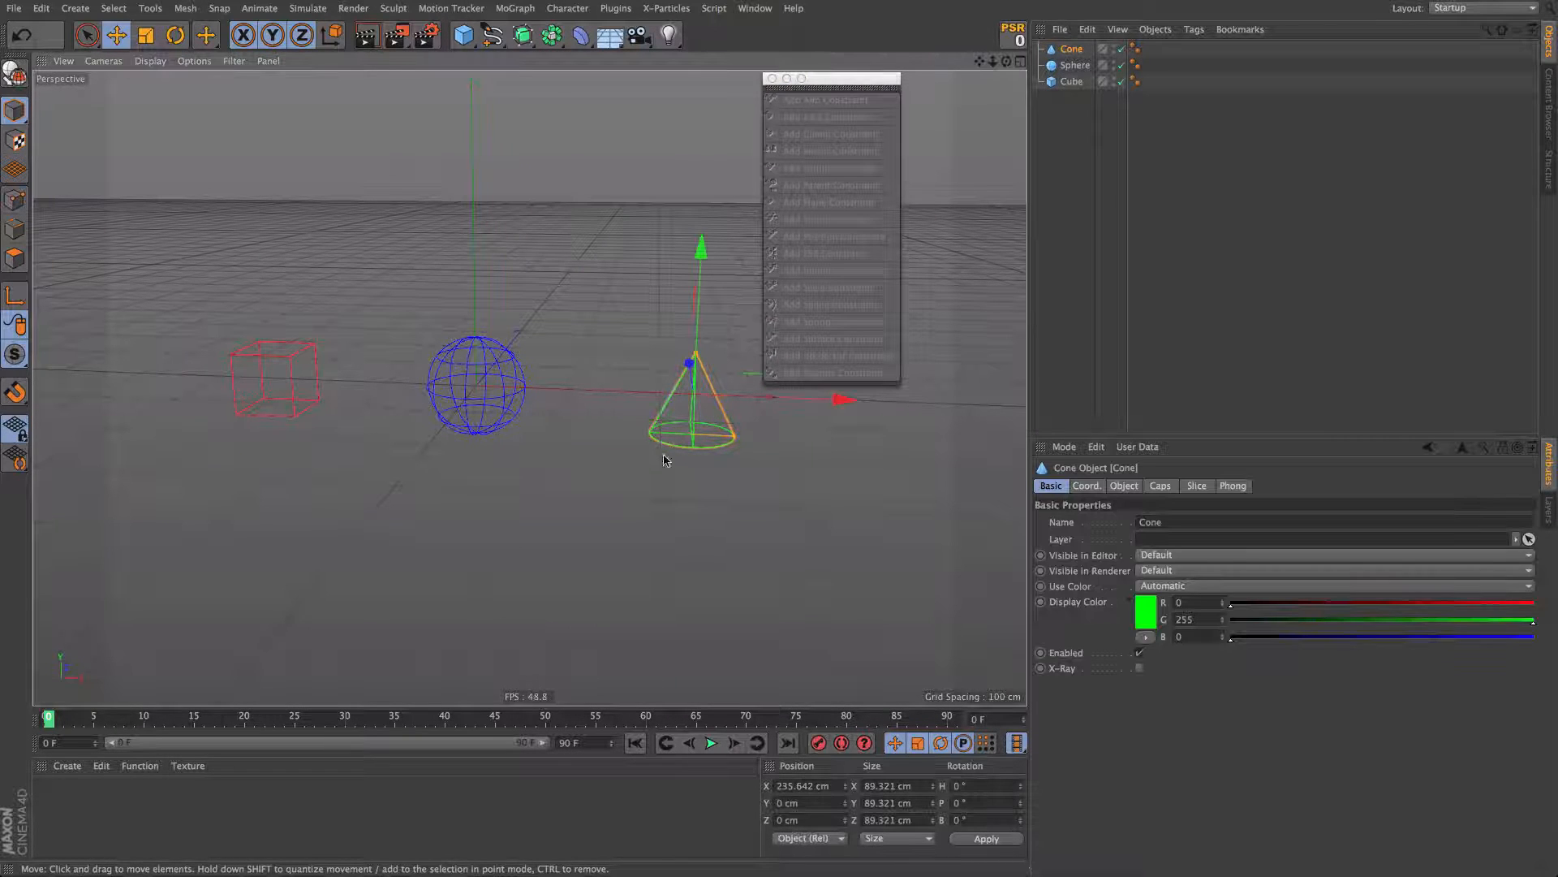
left_click(275, 400, "shift")
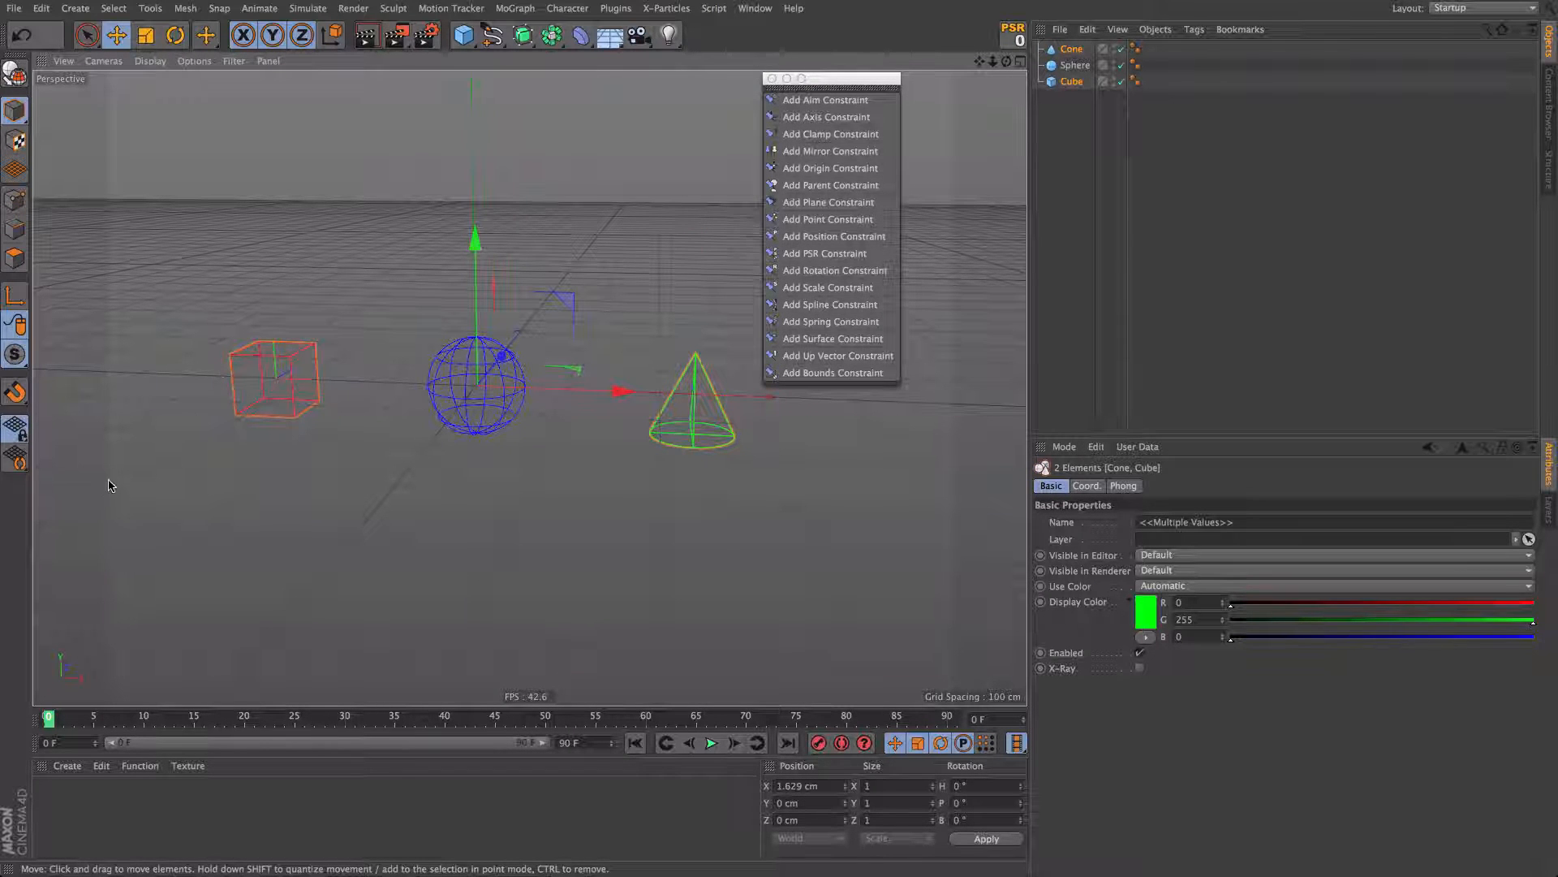
left_click(818, 256)
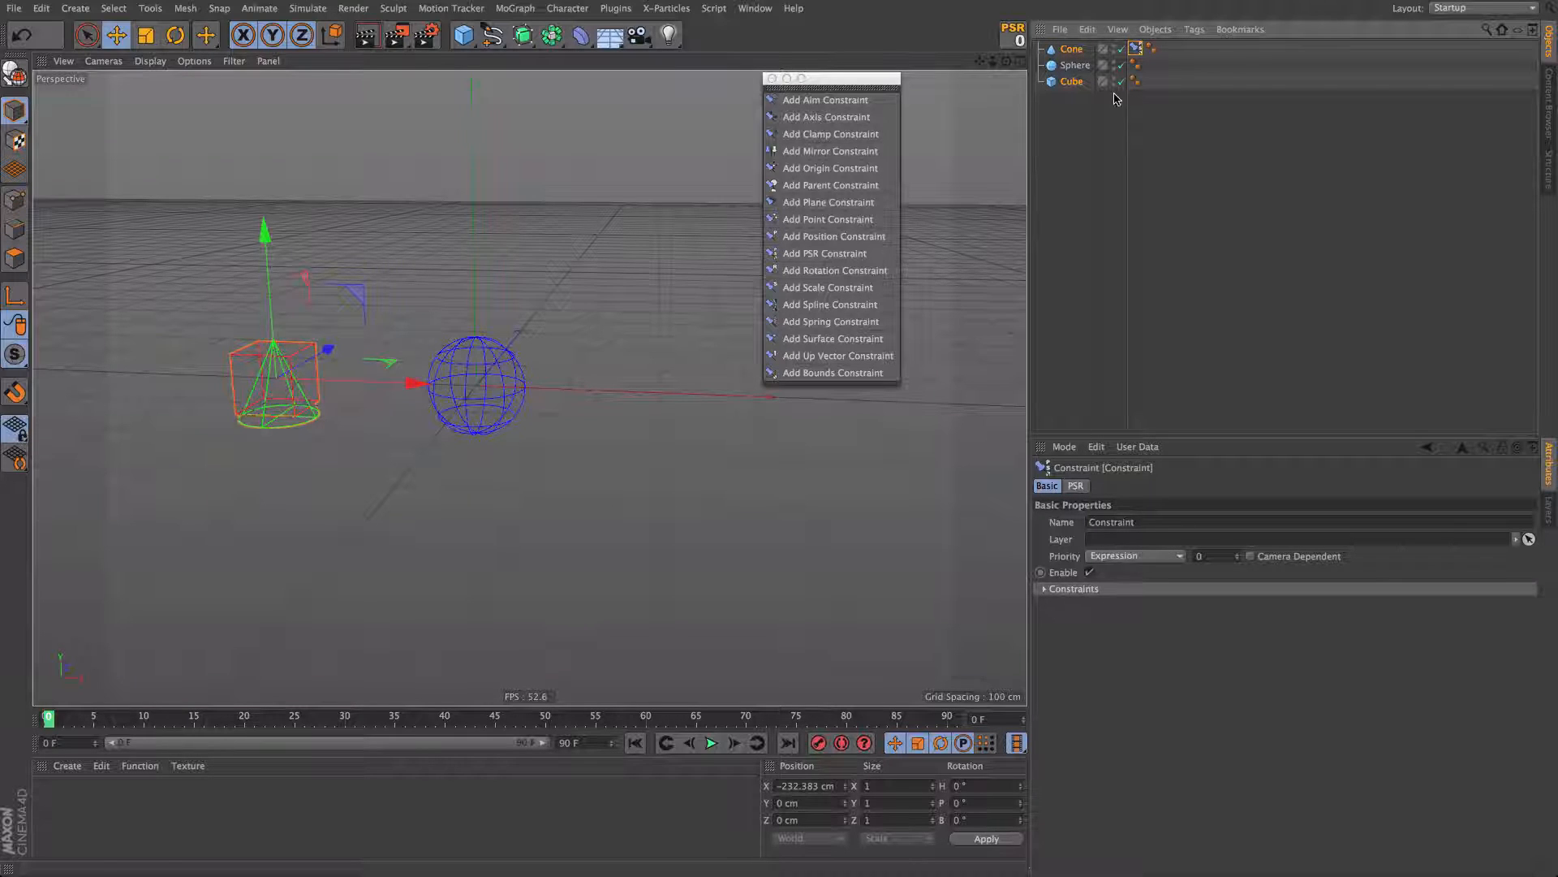
Step: Examine the cone's constraint types and its PSR target settings, and deselect everything
left_click(1054, 585)
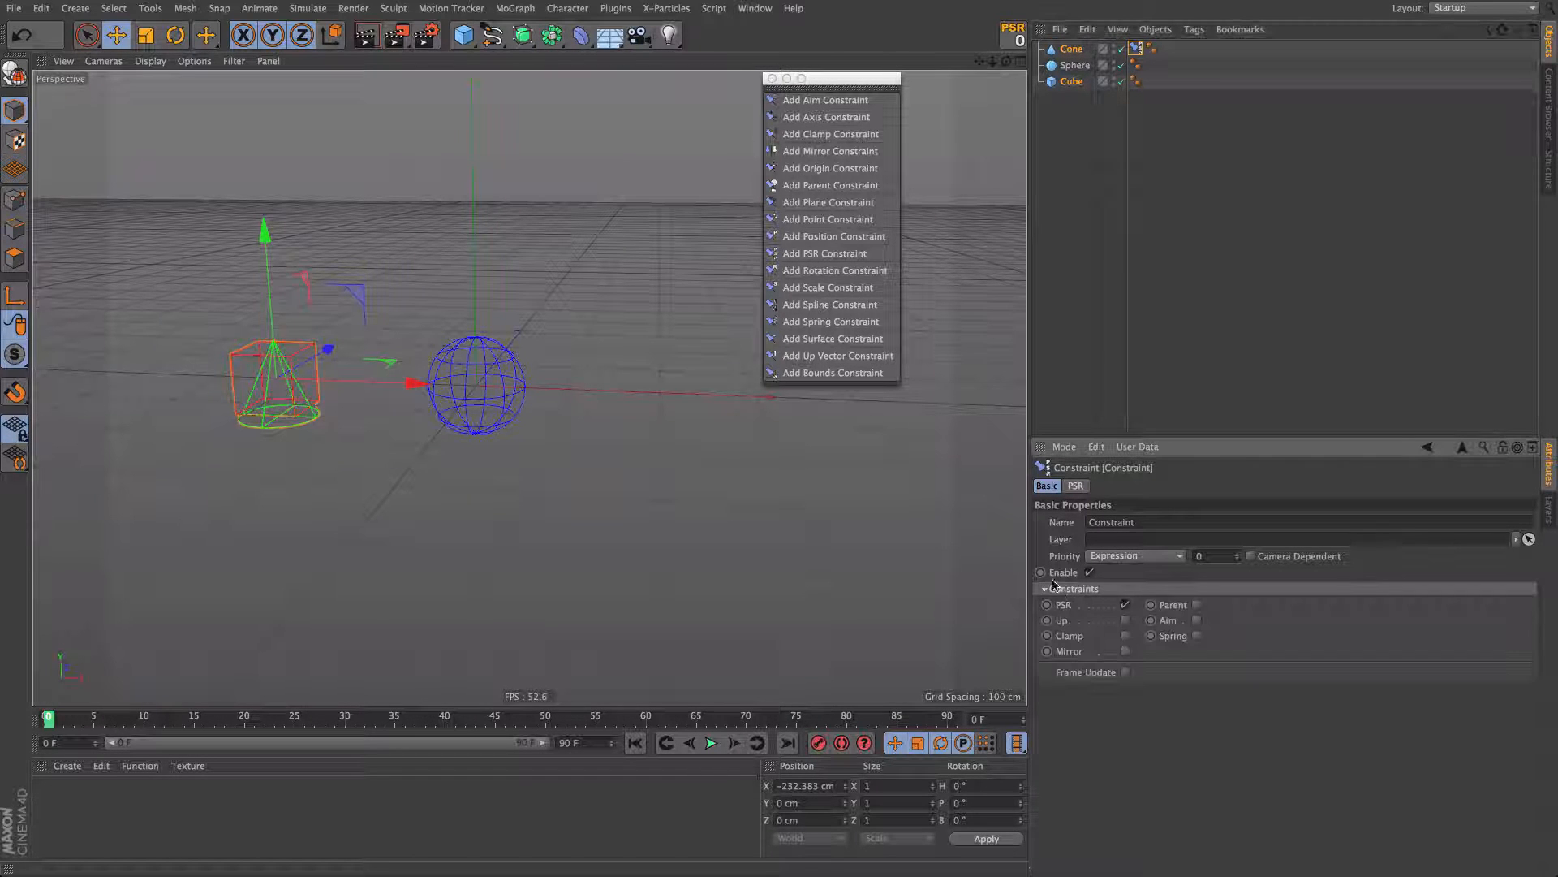
left_click(1077, 486)
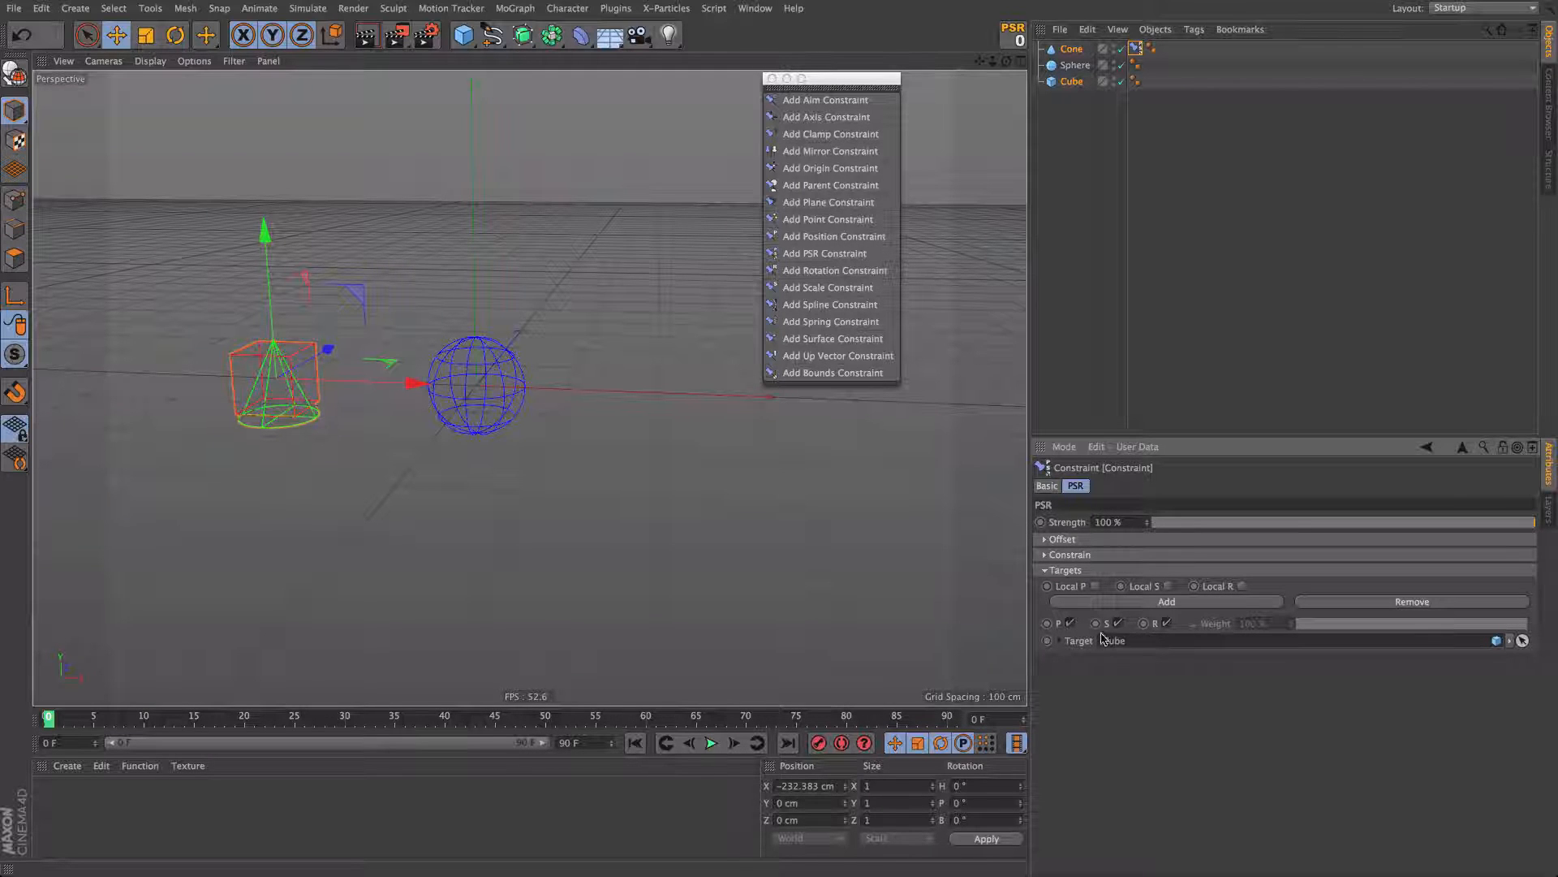
left_click(1200, 314)
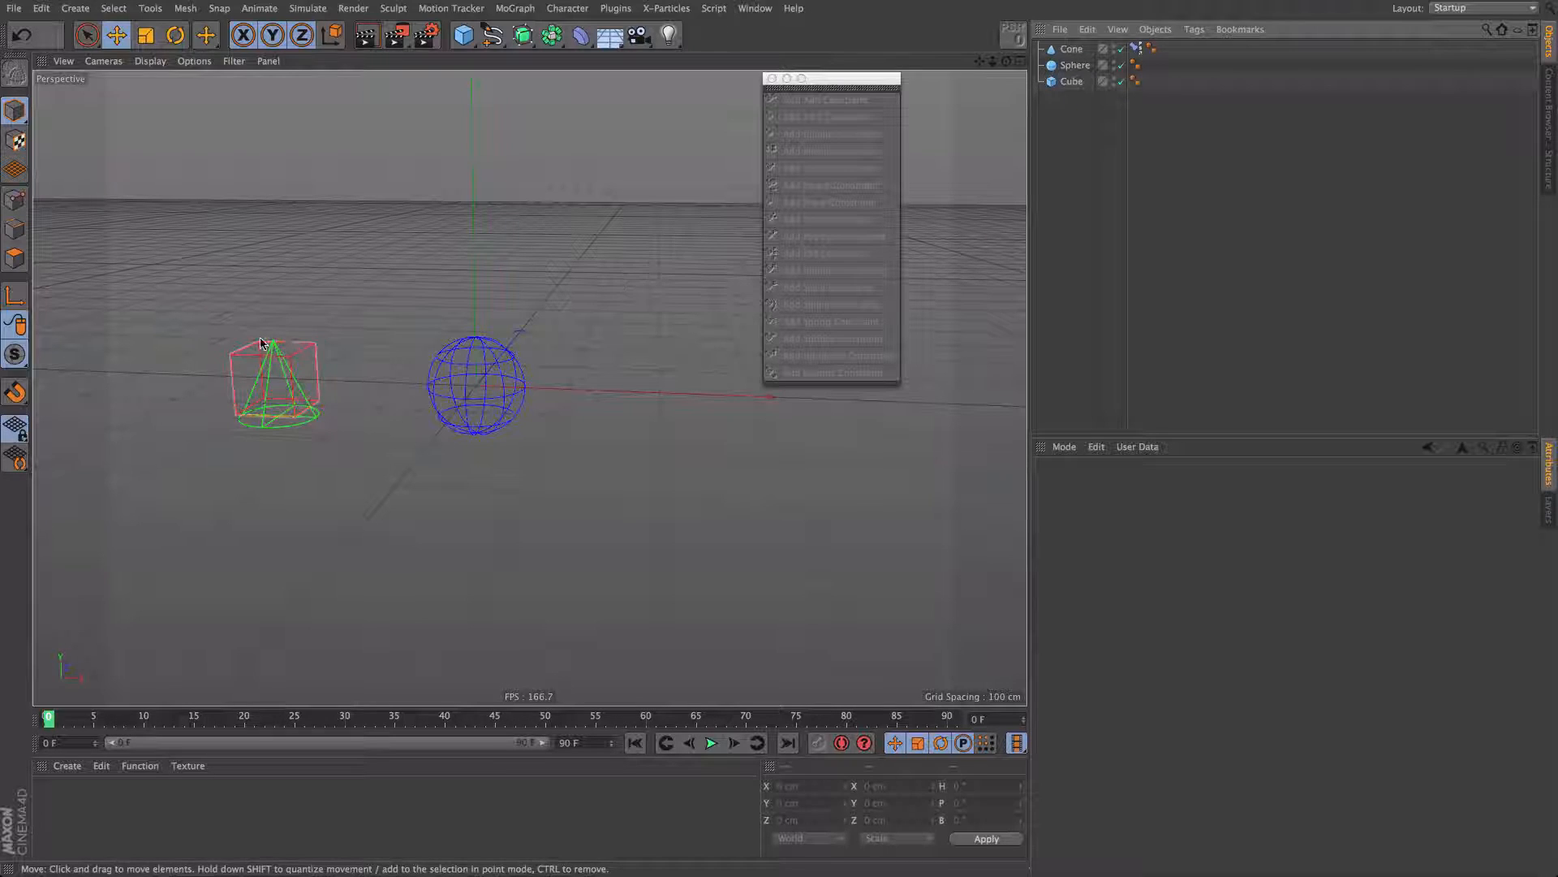
Step: Move the cube freely to test how the constrained cone reacts, and undo the move
left_click(291, 353)
left_click_drag(290, 353, 289, 421)
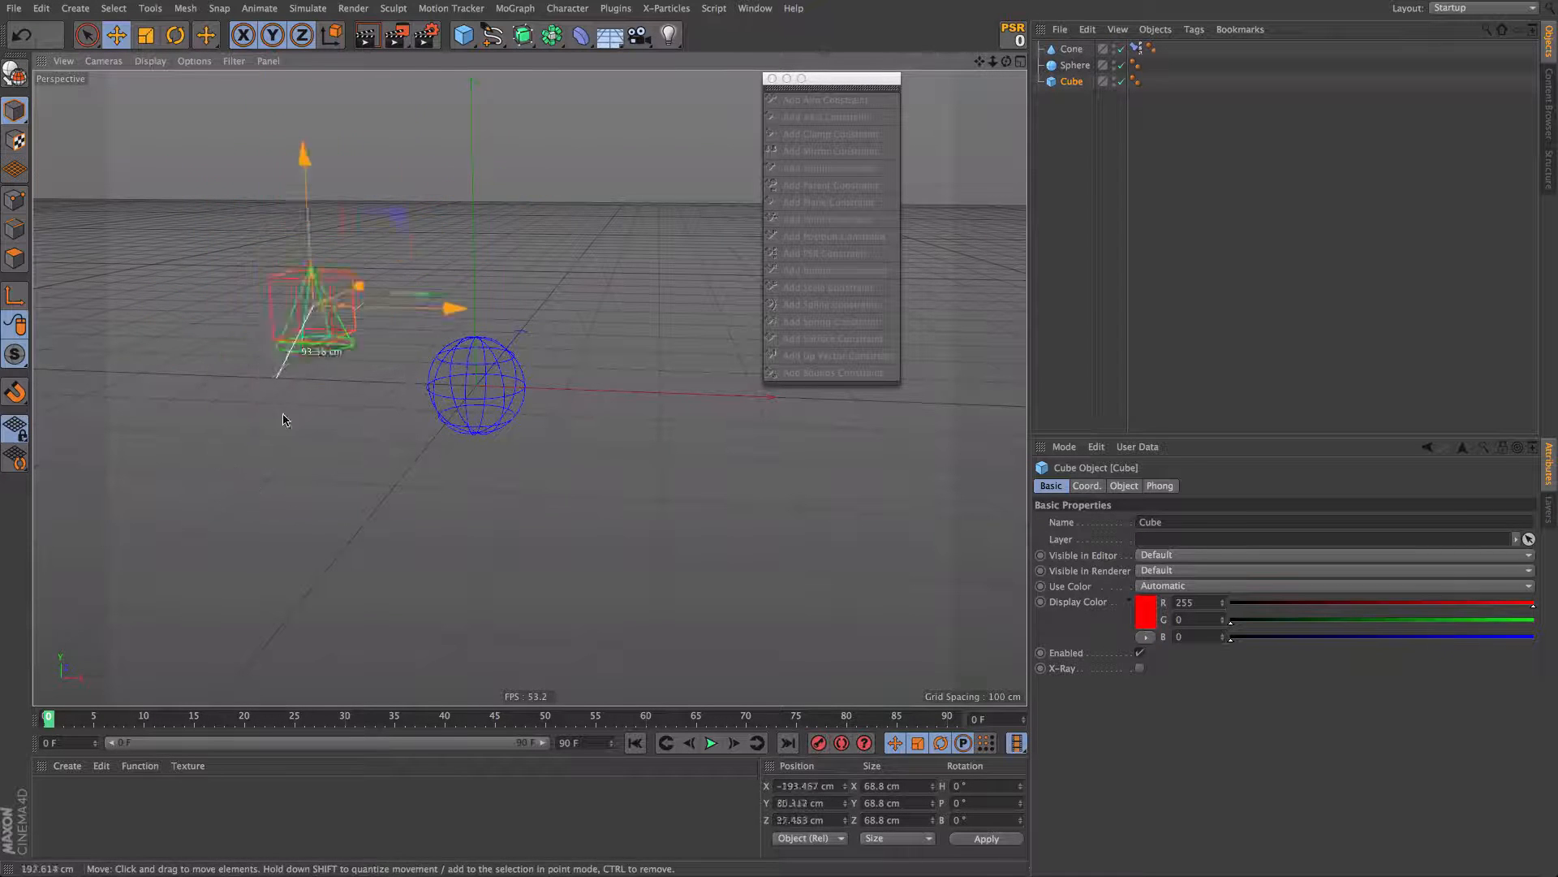
key("ctrl+z")
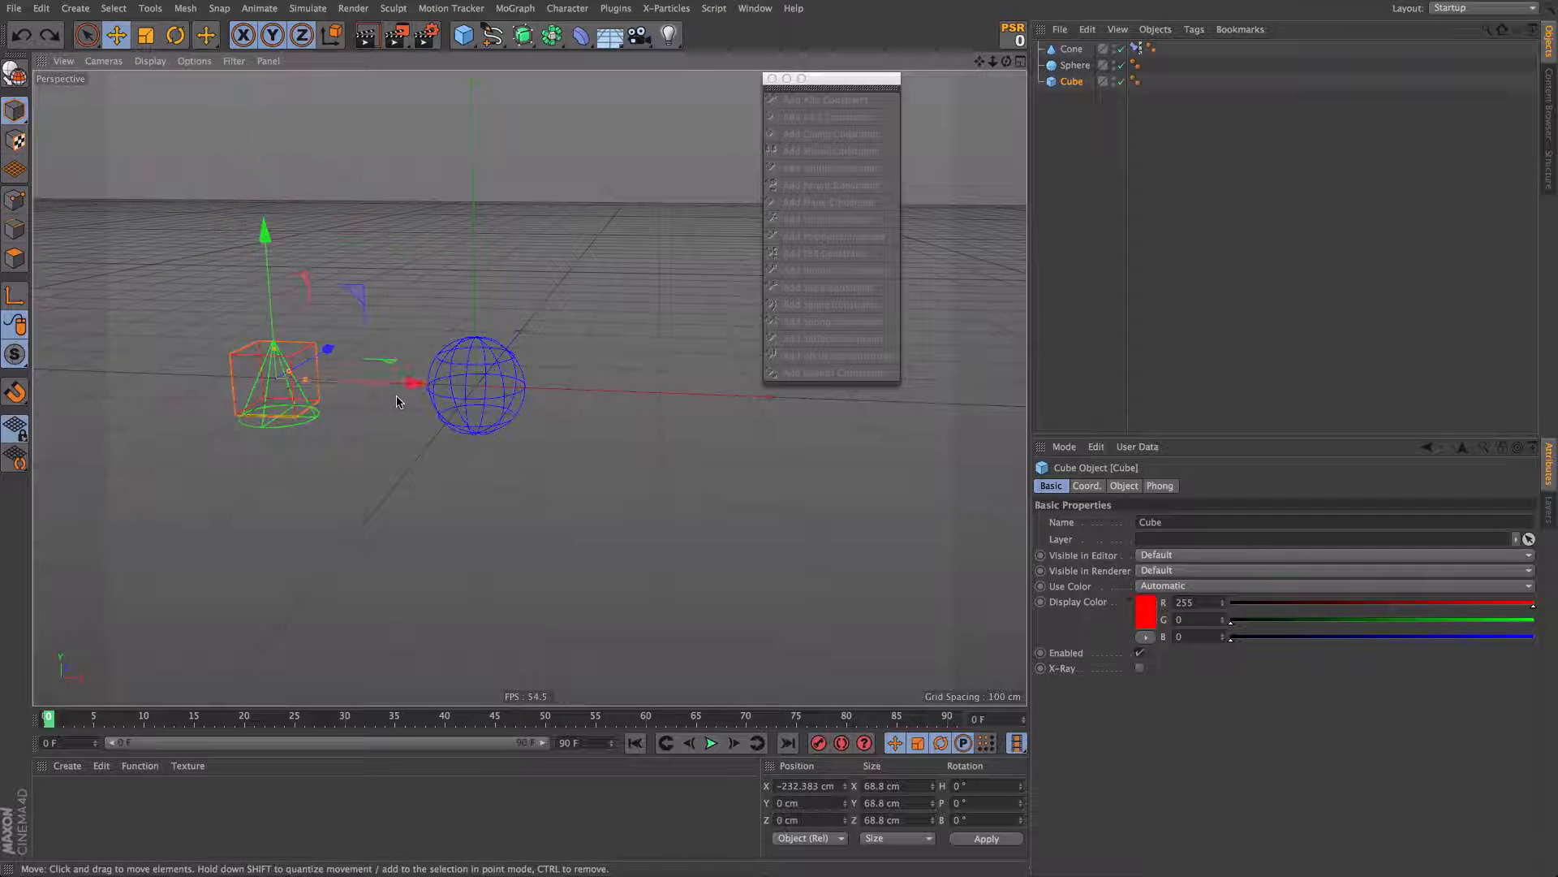
Step: Add a PSR constraint to the sphere with the cone as its target, and check the target setting
left_click(1074, 66)
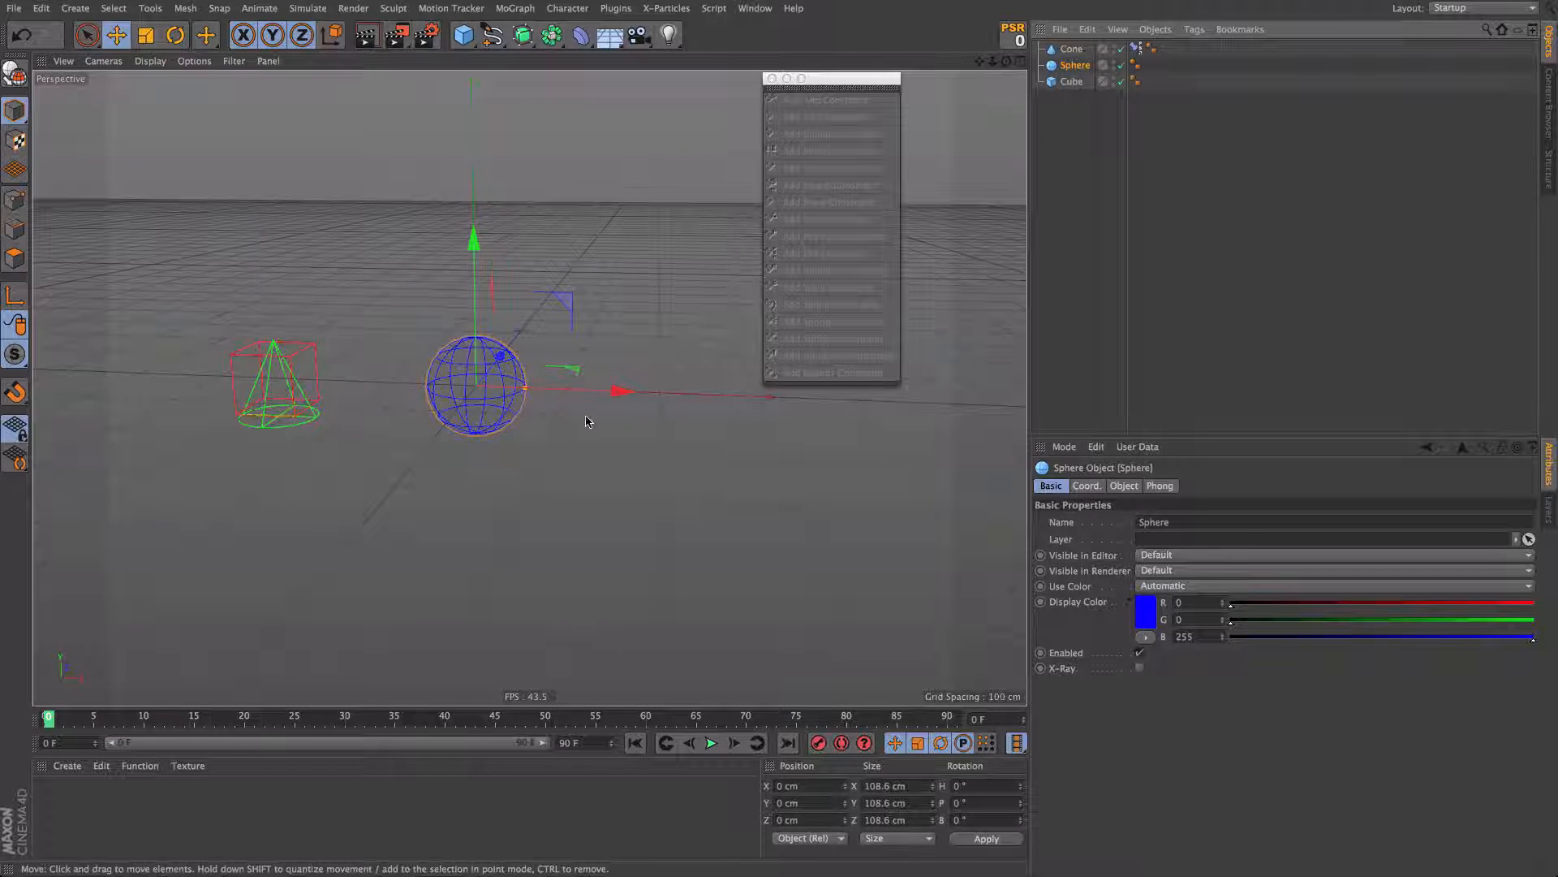
left_click(1072, 50, "ctrl")
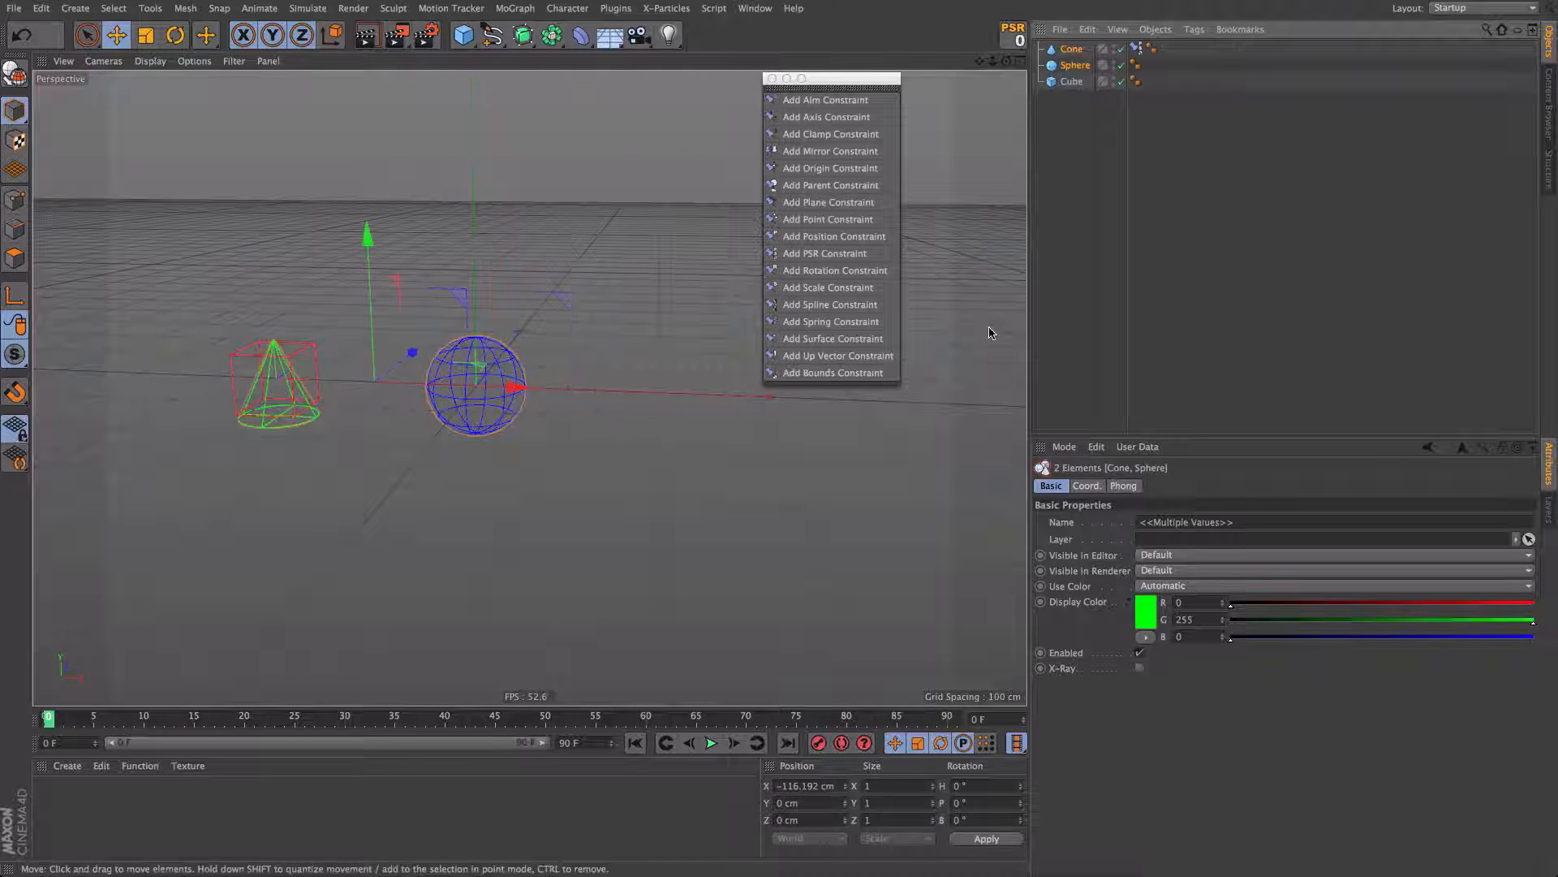
left_click(825, 253)
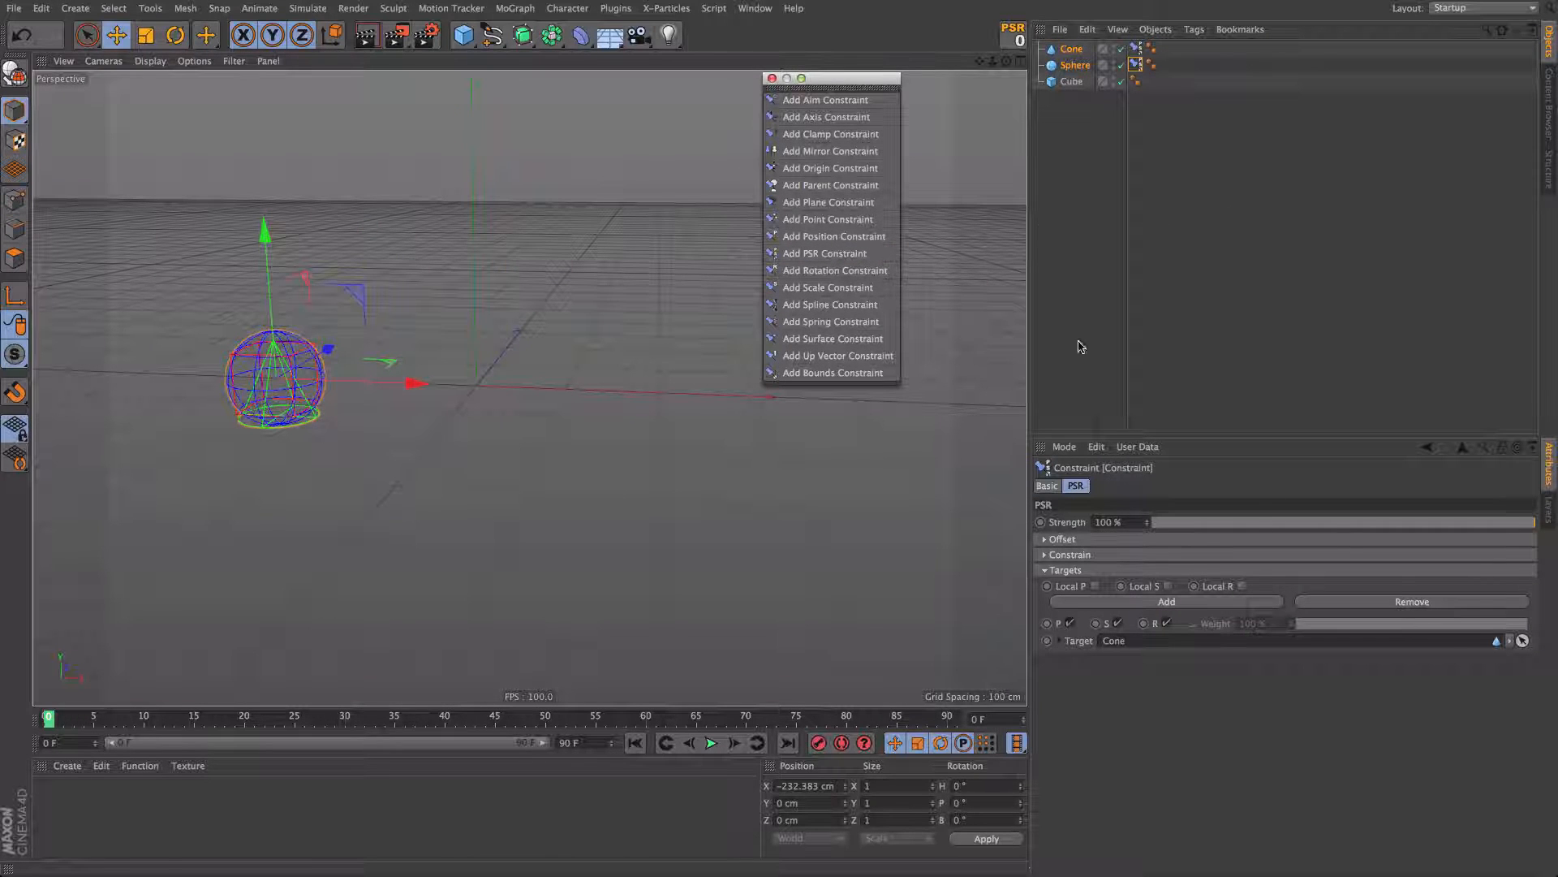
left_click(1136, 64)
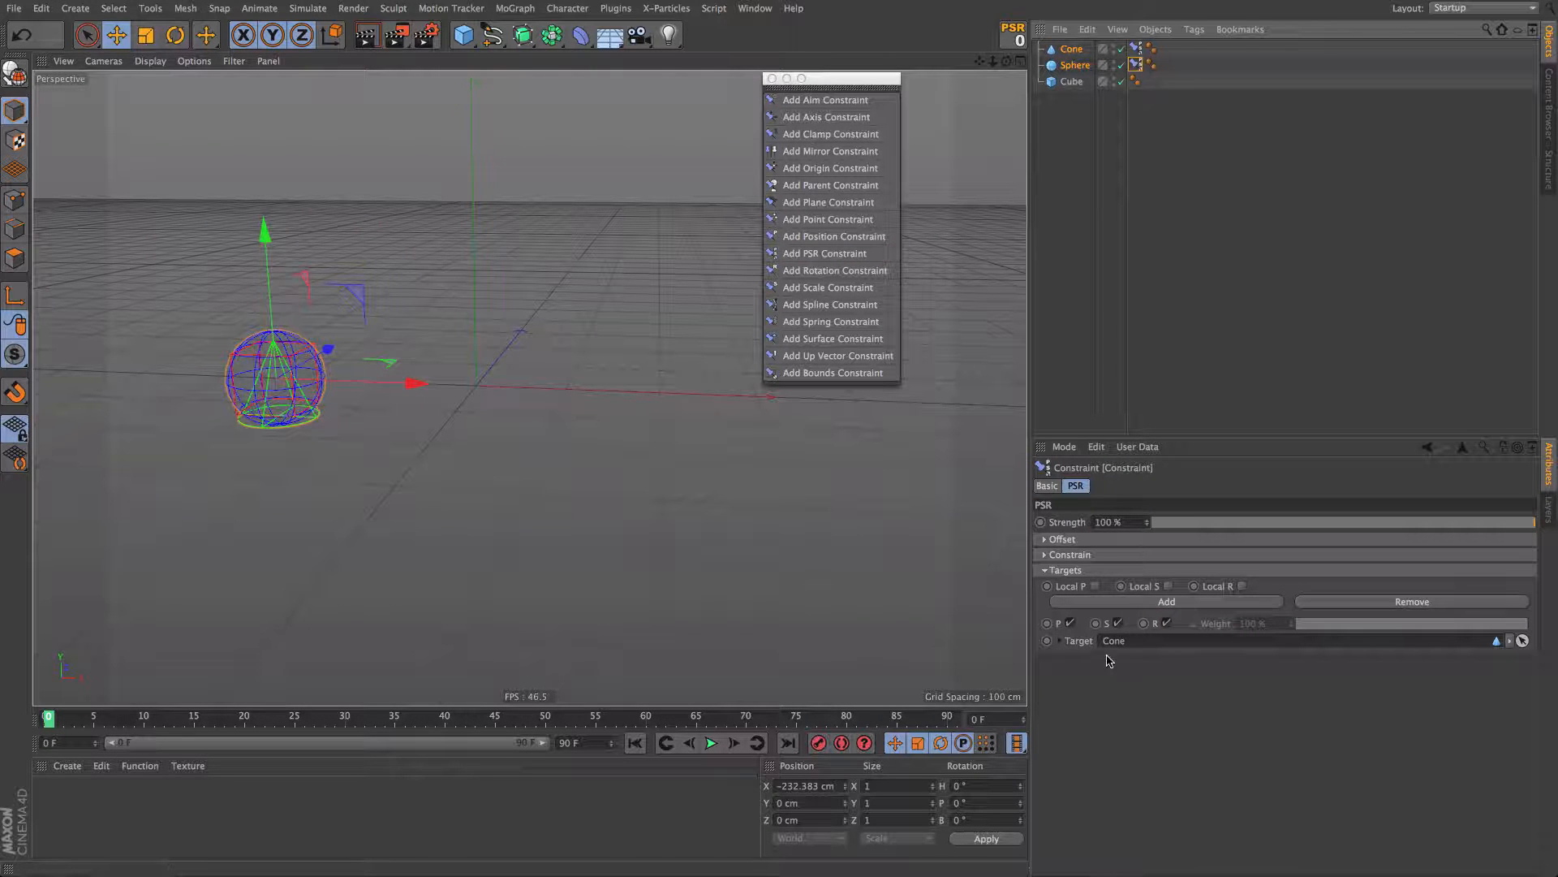
Step: Move the cube freely to about X -20, Y 55, Z 46 cm to test the chain of constrained objects
left_click(1222, 278)
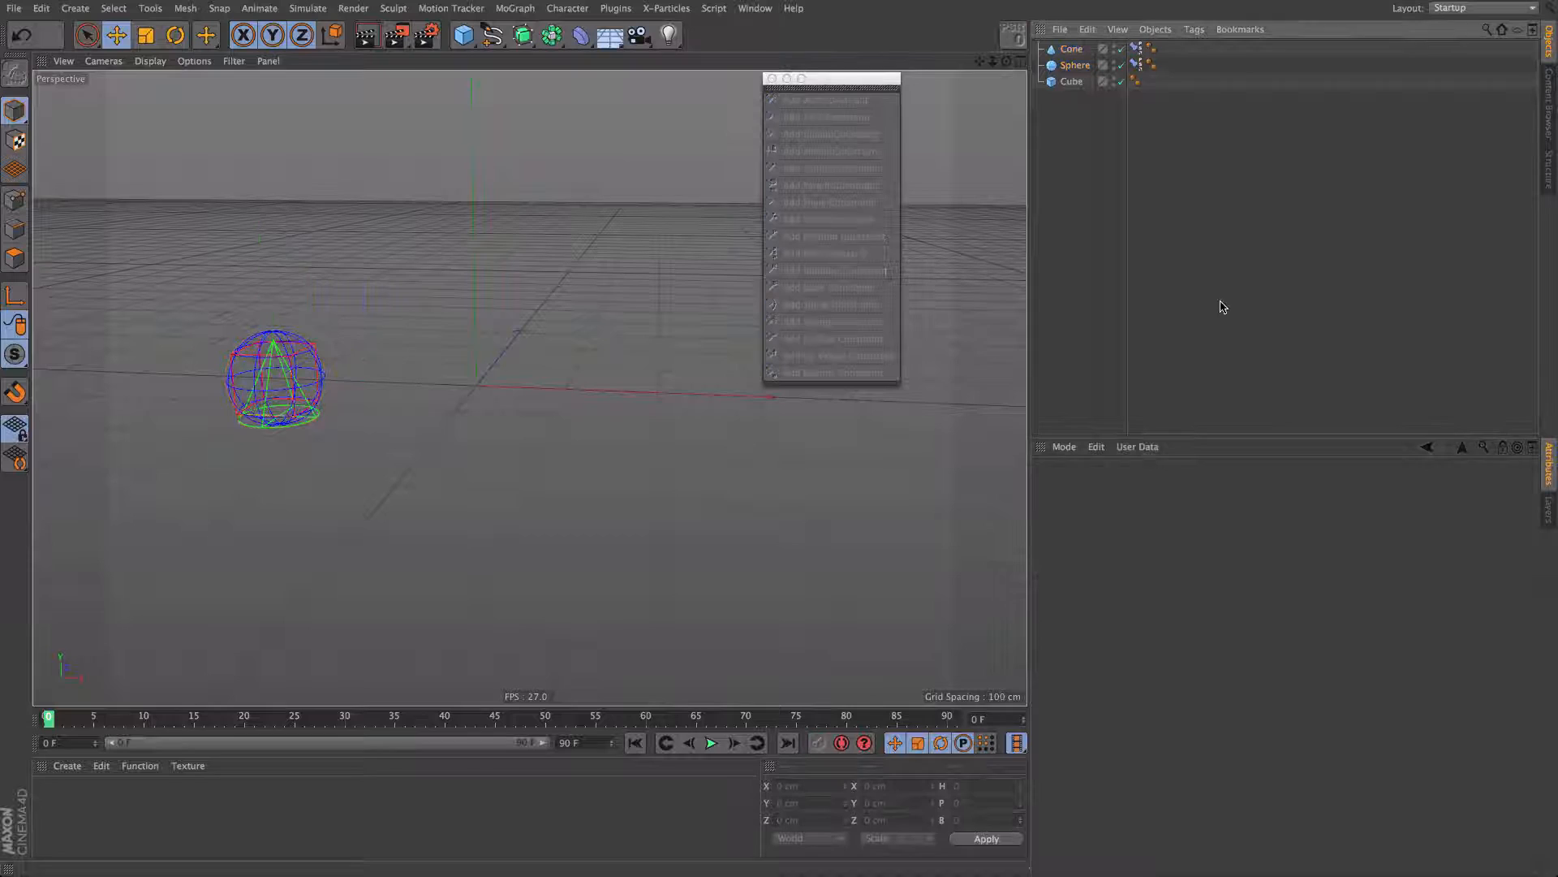
left_click(1071, 81)
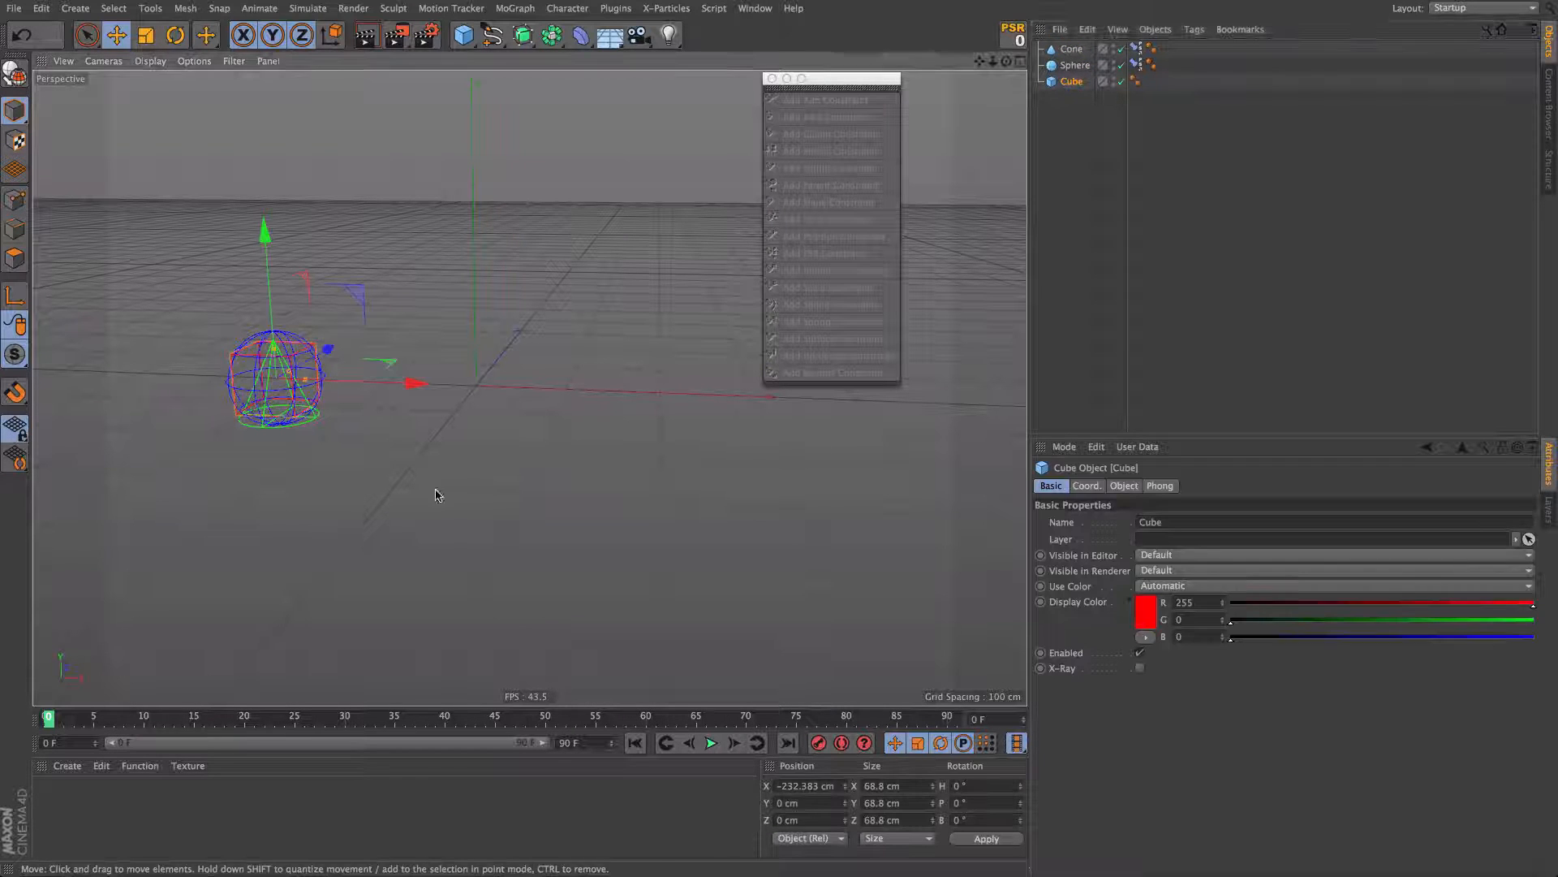
left_click_drag(435, 487, 530, 388)
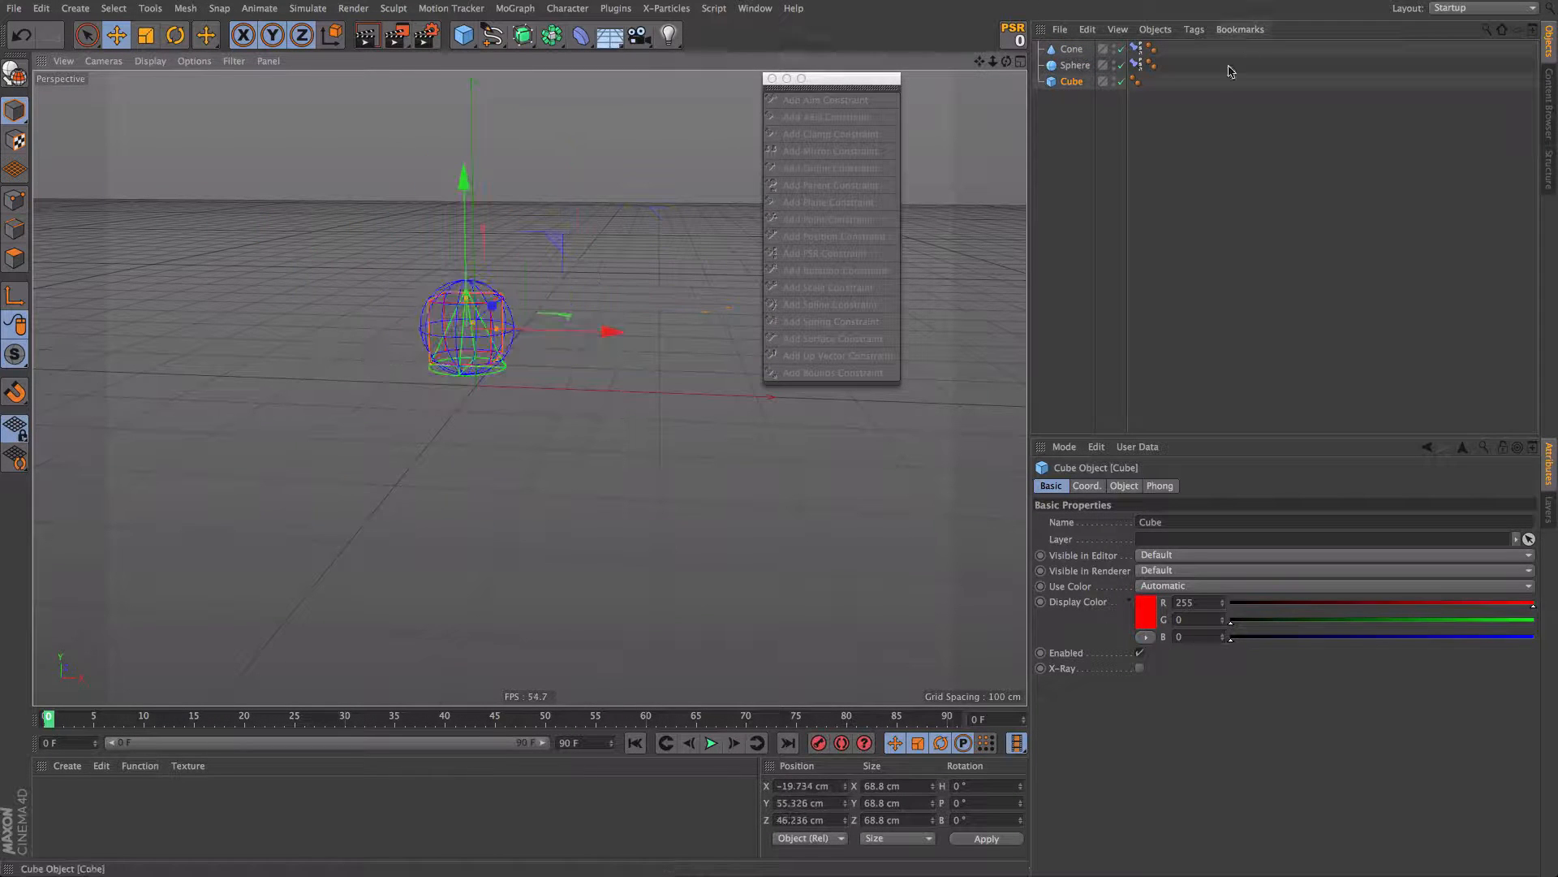
Step: Reorder the object hierarchy so the cone and sphere sit below the cube
left_click(1072, 50)
left_click(1070, 65, "shift")
left_click_drag(1063, 128, 1036, 59)
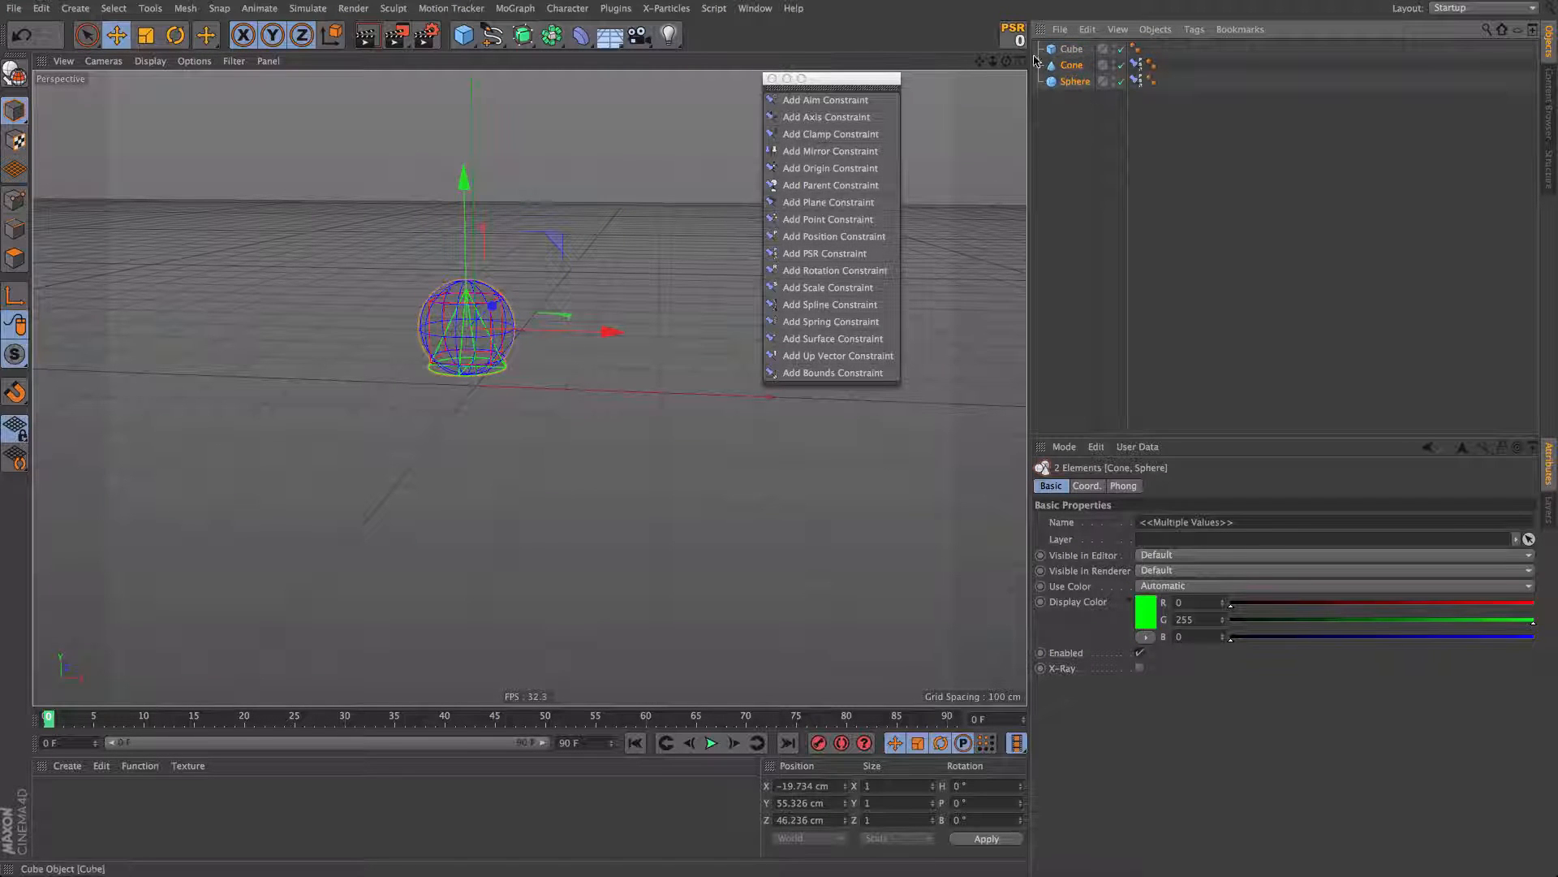
Step: Move the cube freely to test the constraints with the cube, cone, sphere order, and undo the move
left_click(1066, 51)
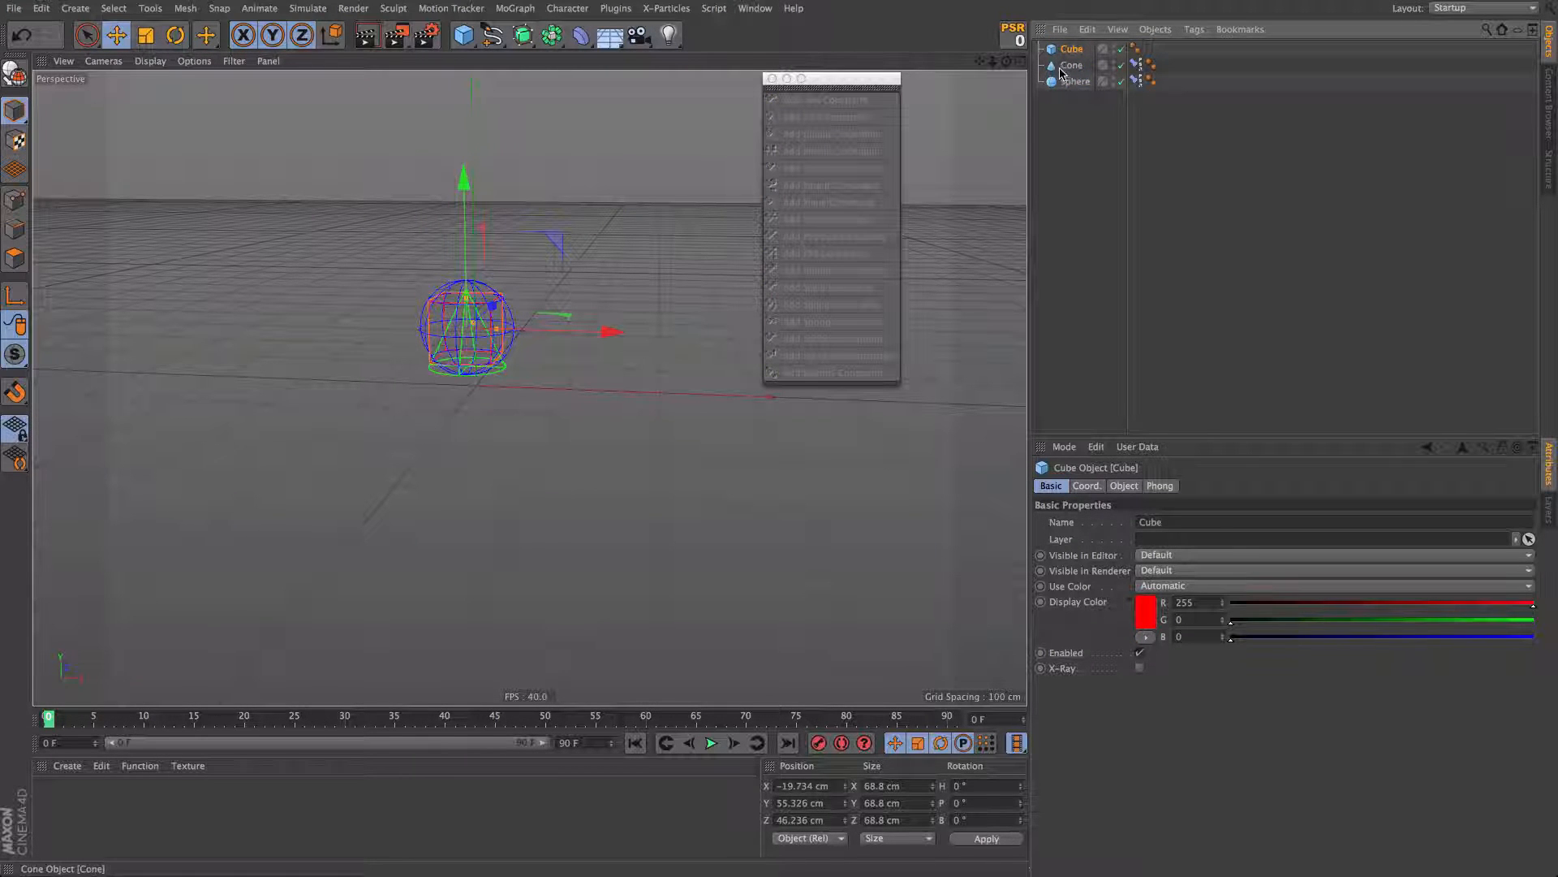
left_click_drag(651, 411, 560, 302)
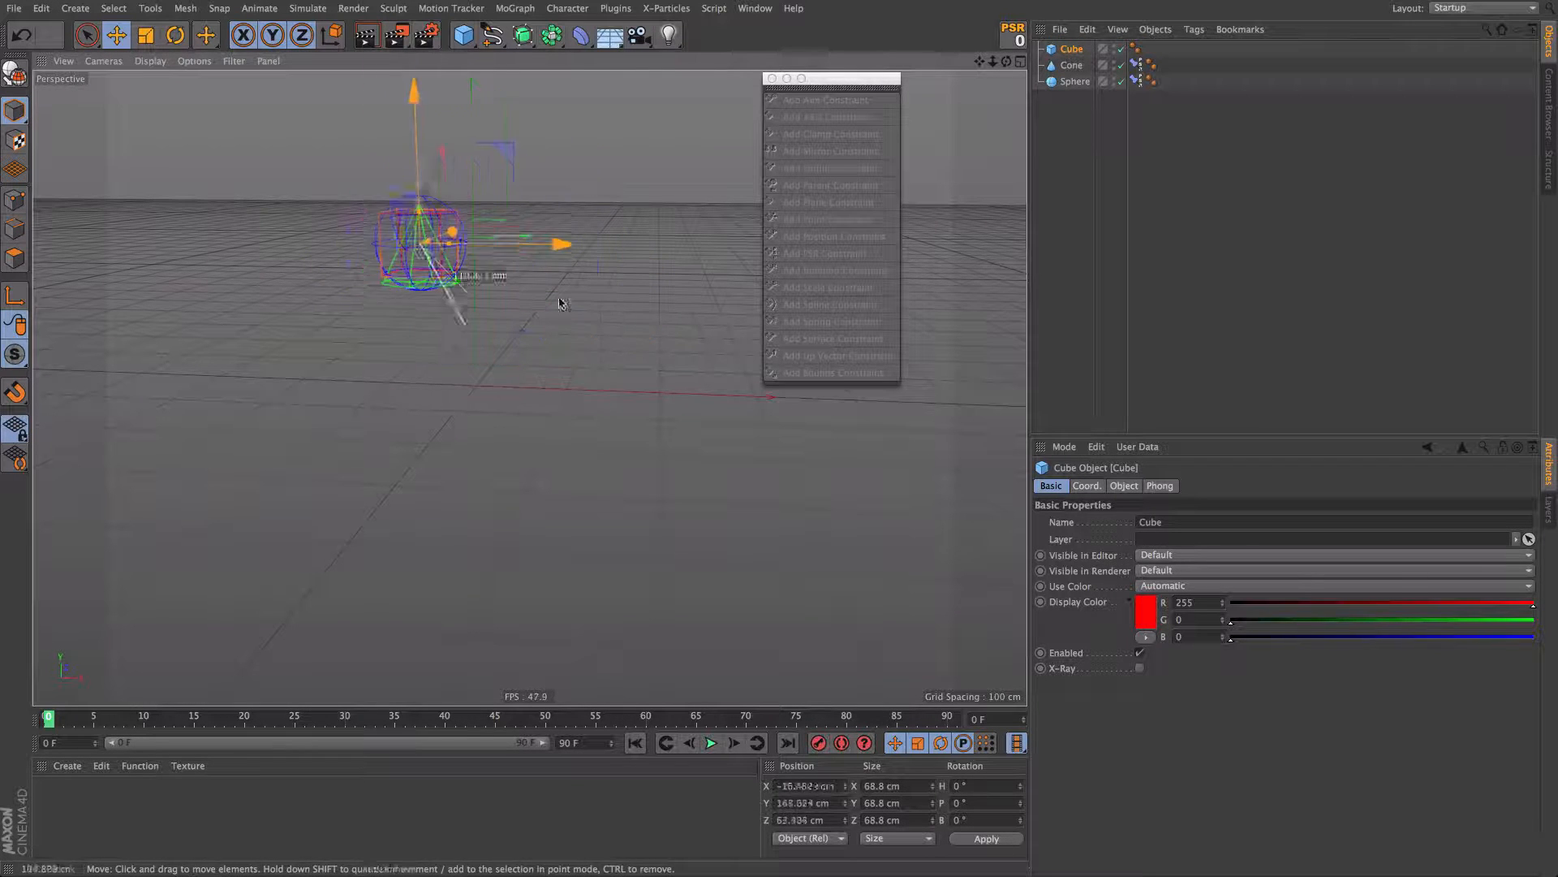
key("ctrl+z")
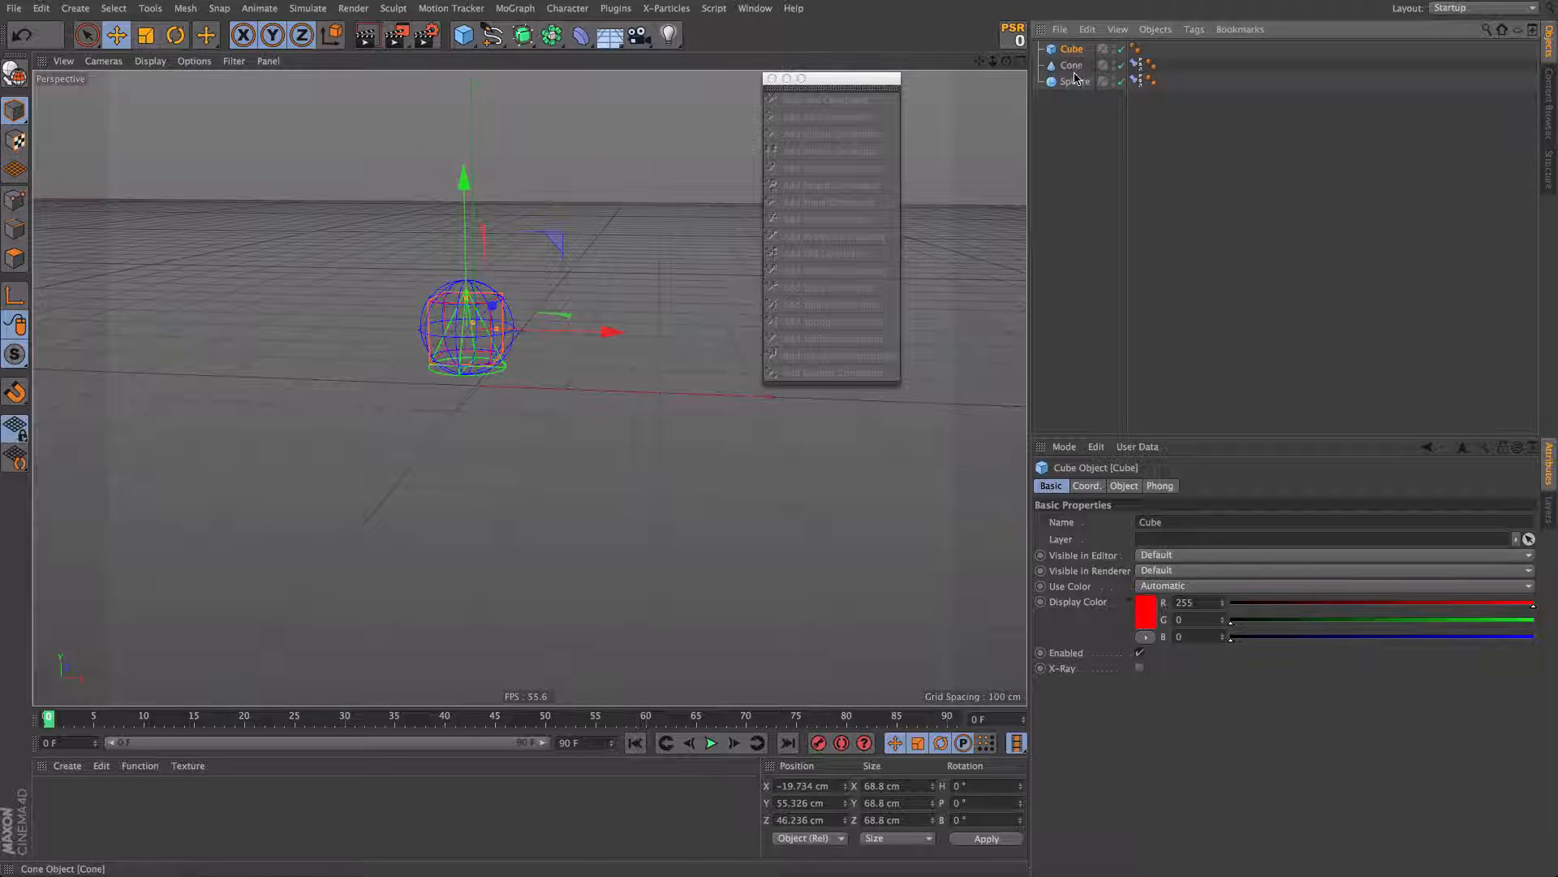
Step: Review the cone and sphere in their new order, and switch to the open project with the numbered cube, cone and sphere
left_click(1073, 69)
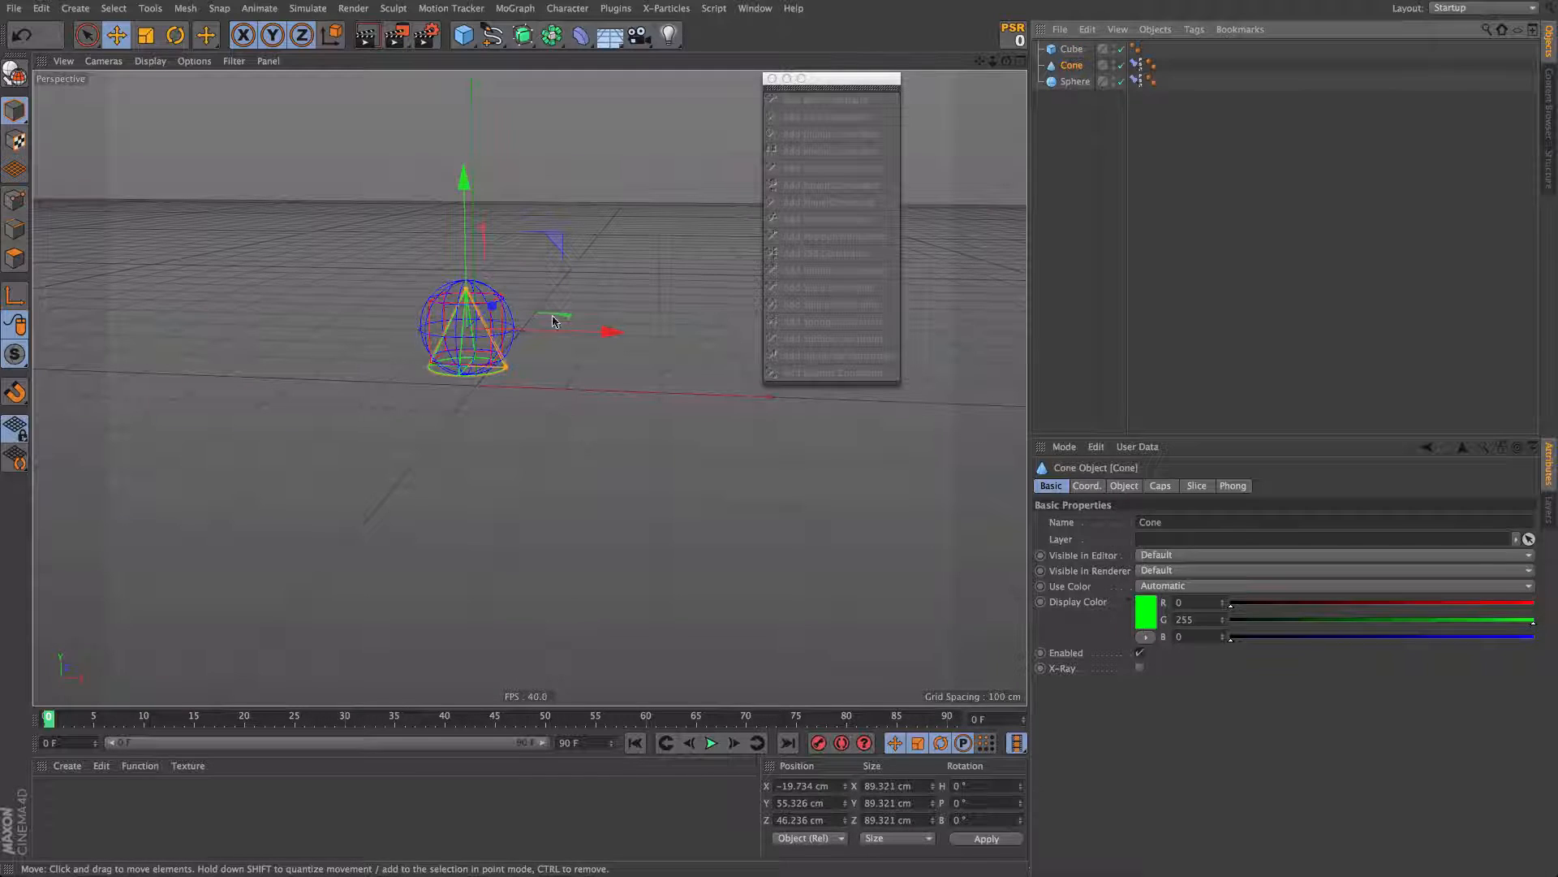
left_click(1075, 81)
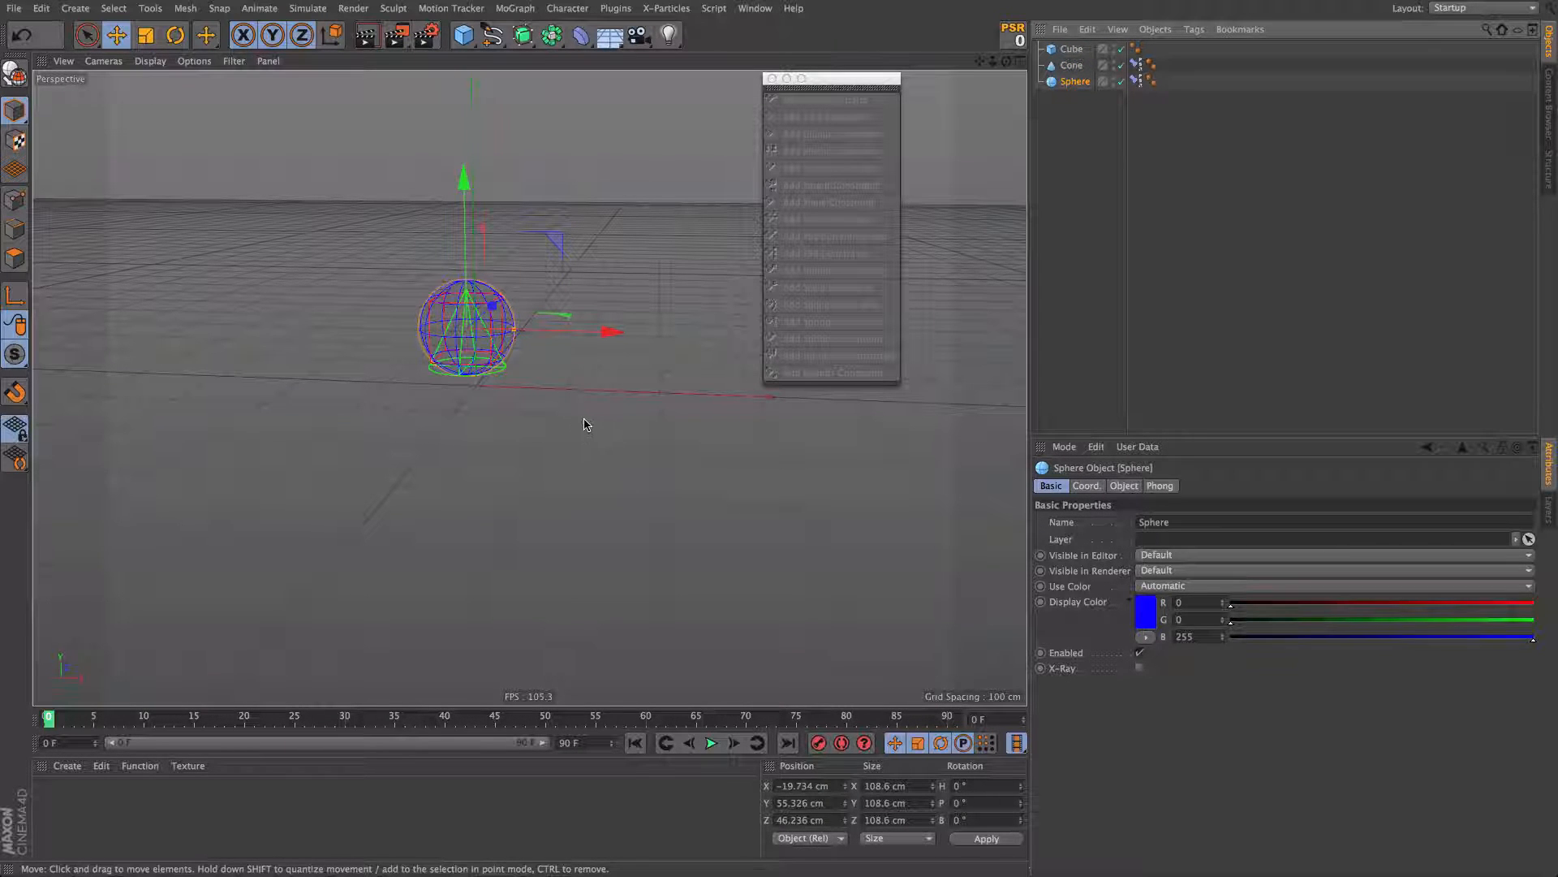
key("v")
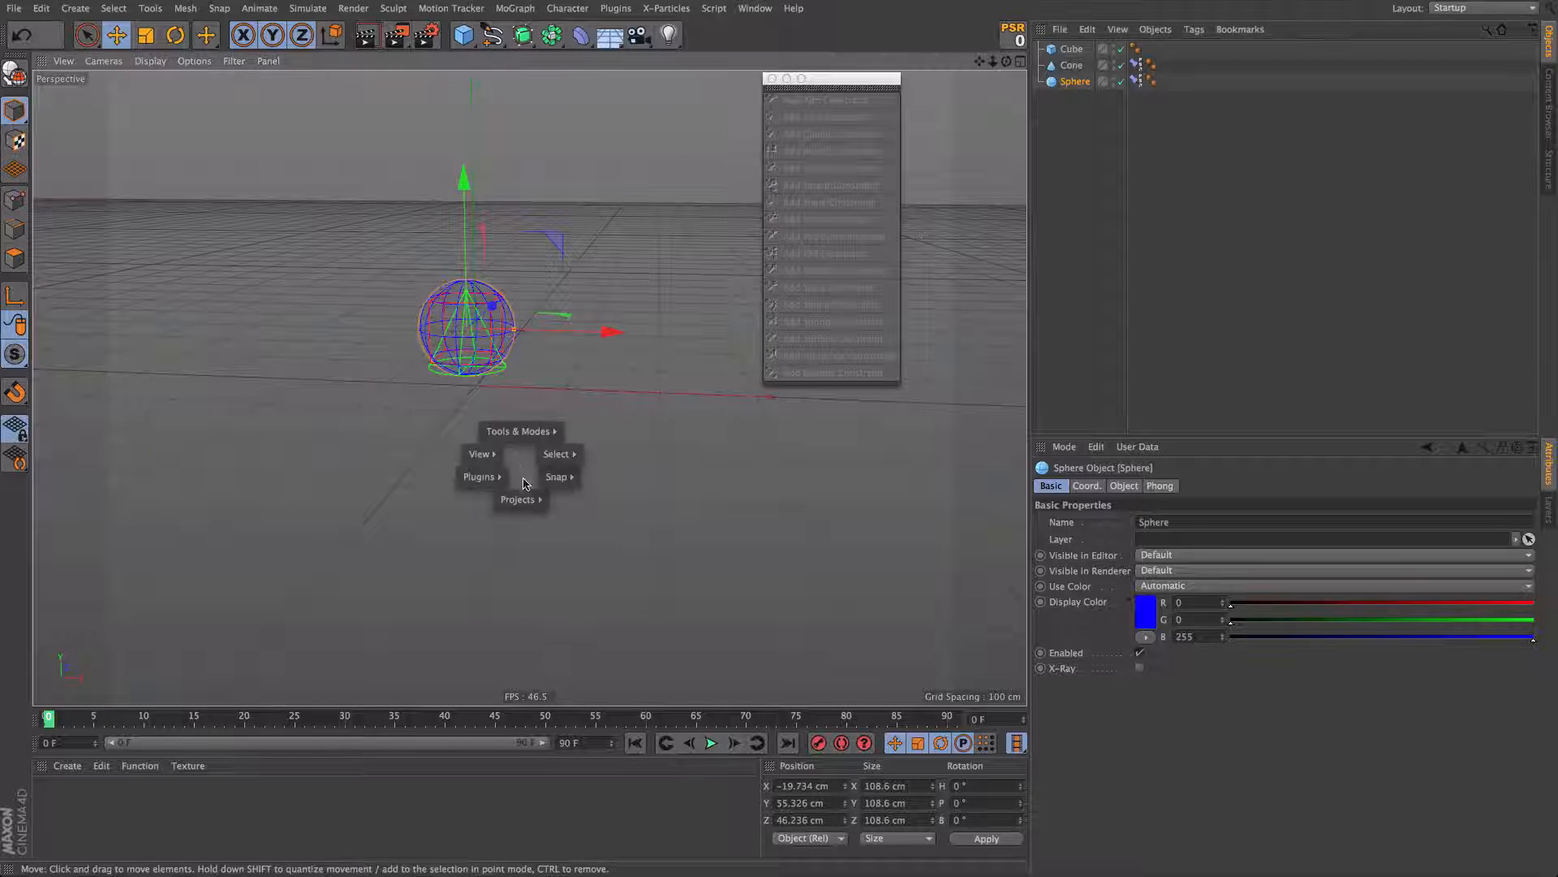
mouse_move(517, 499)
left_click(524, 536)
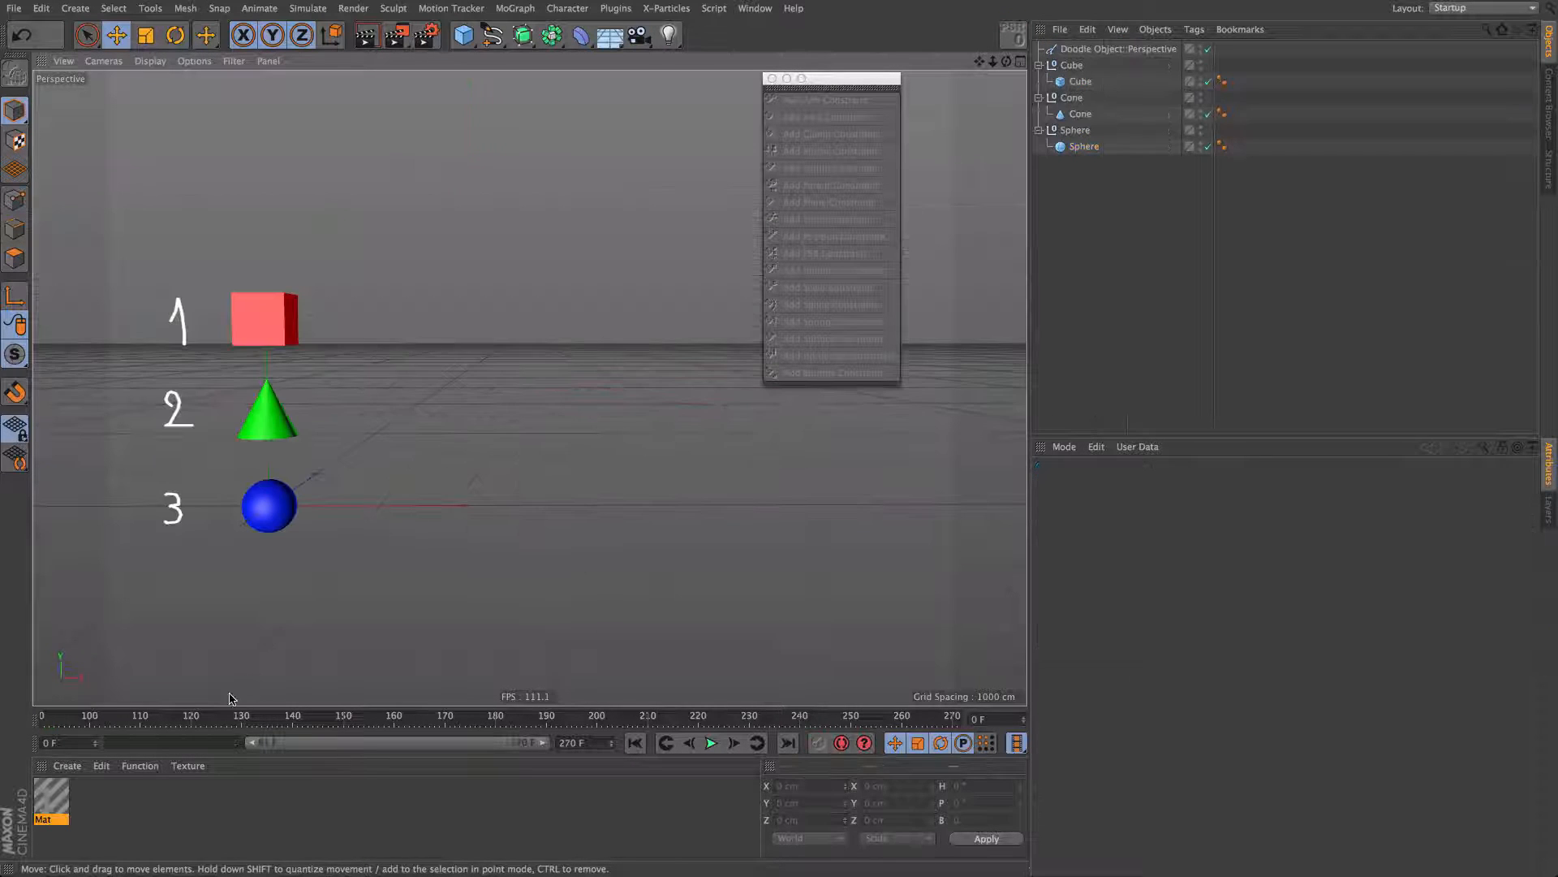
Step: Set the end of the preview range to 90 F and play the animation of the numbered objects
double_click(384, 743)
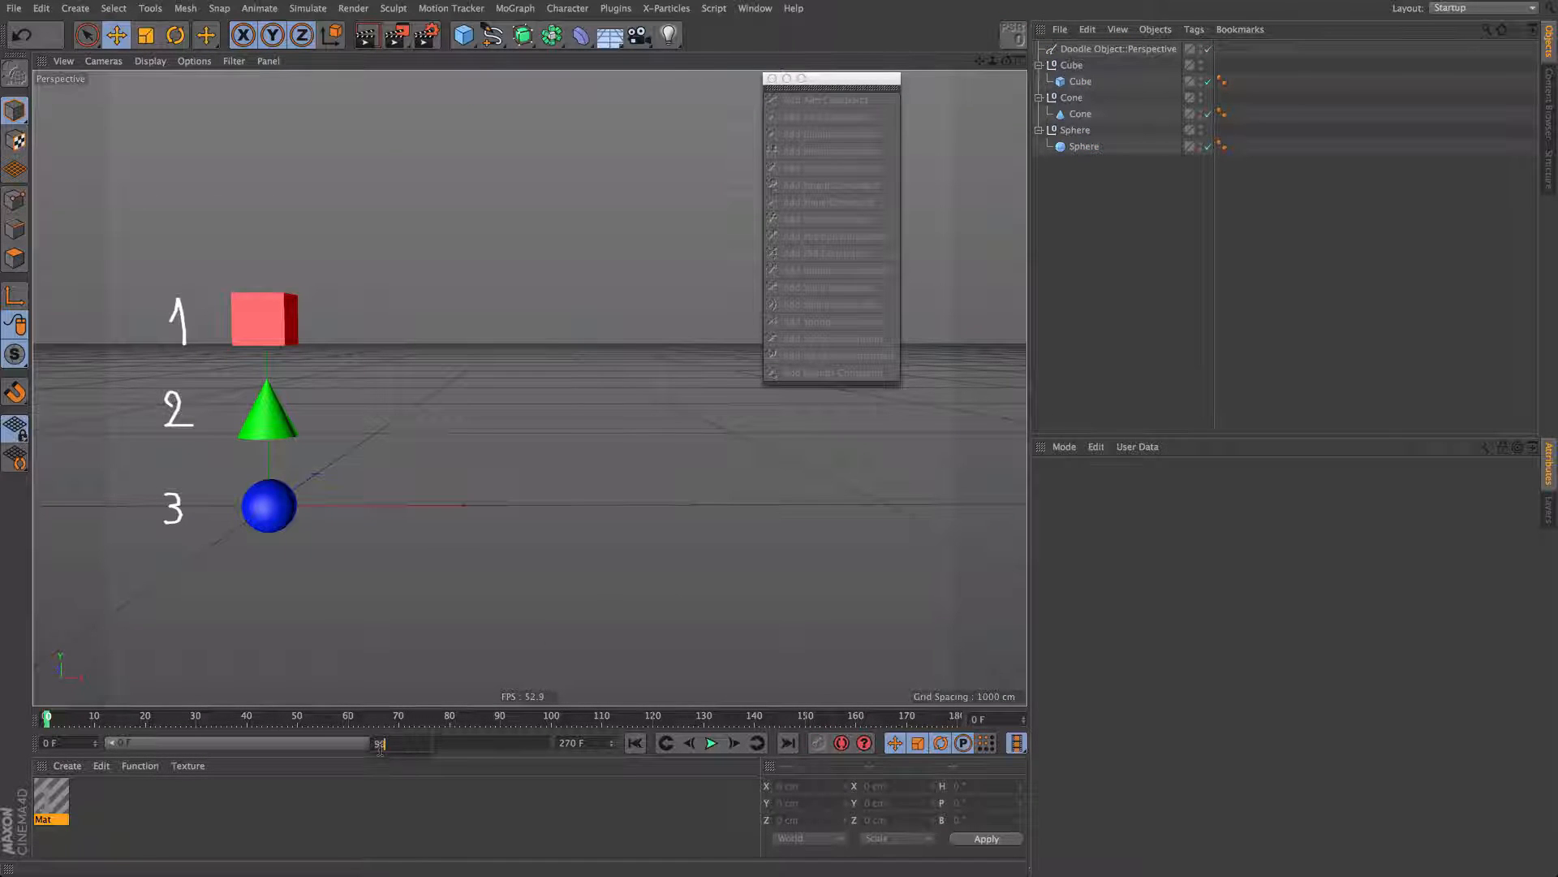
type("90 F")
key("Return")
left_click(711, 743)
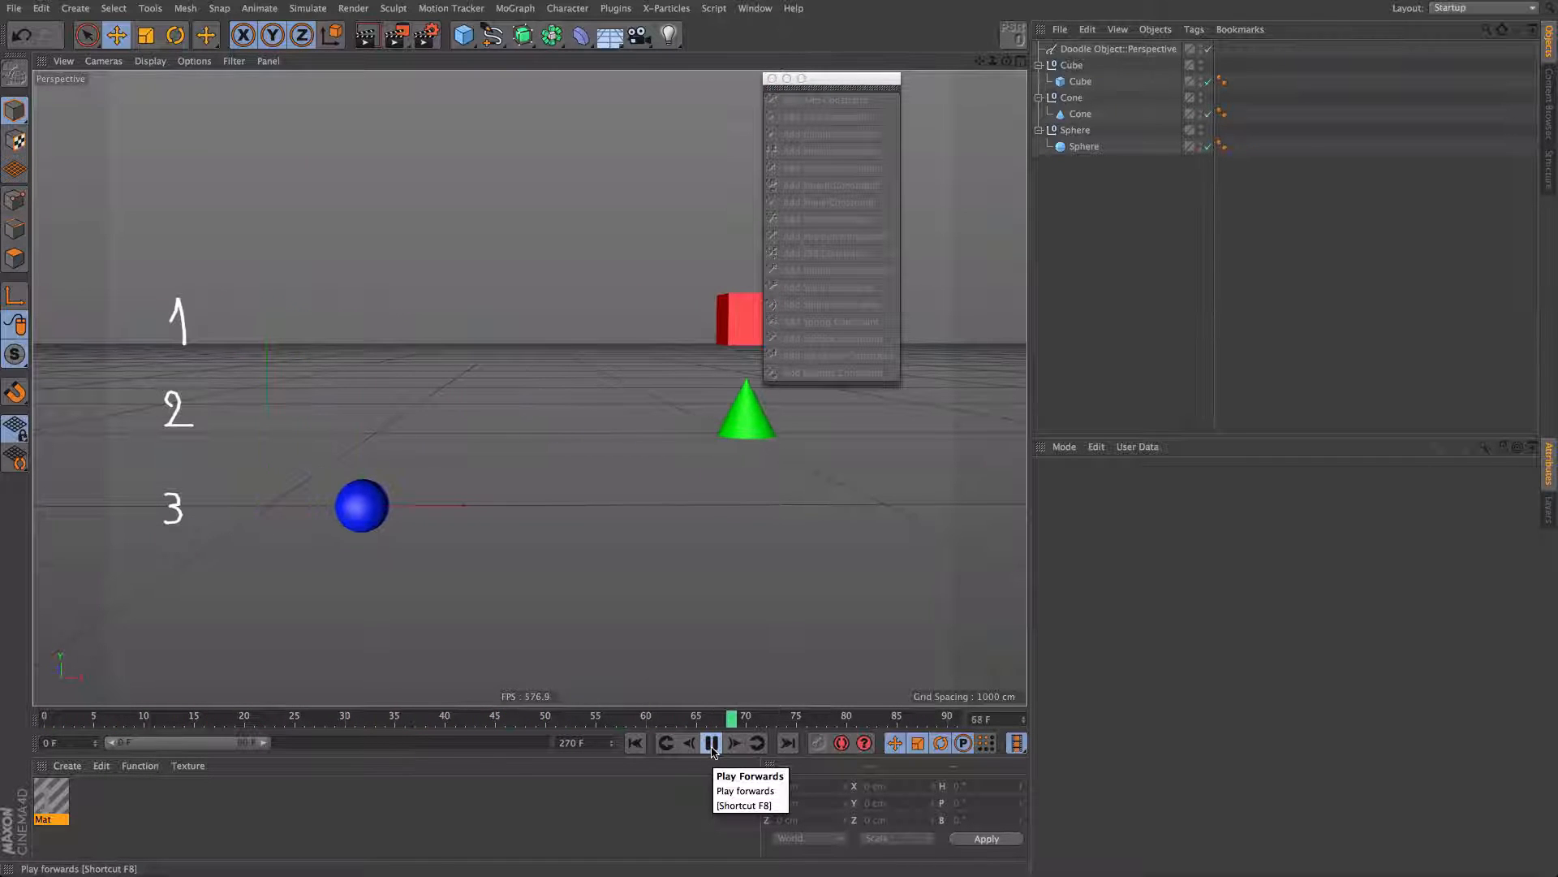
Step: Return to the Untitled 7 project and move the cube to about X -134, Y 47, Z 27 cm
key("v")
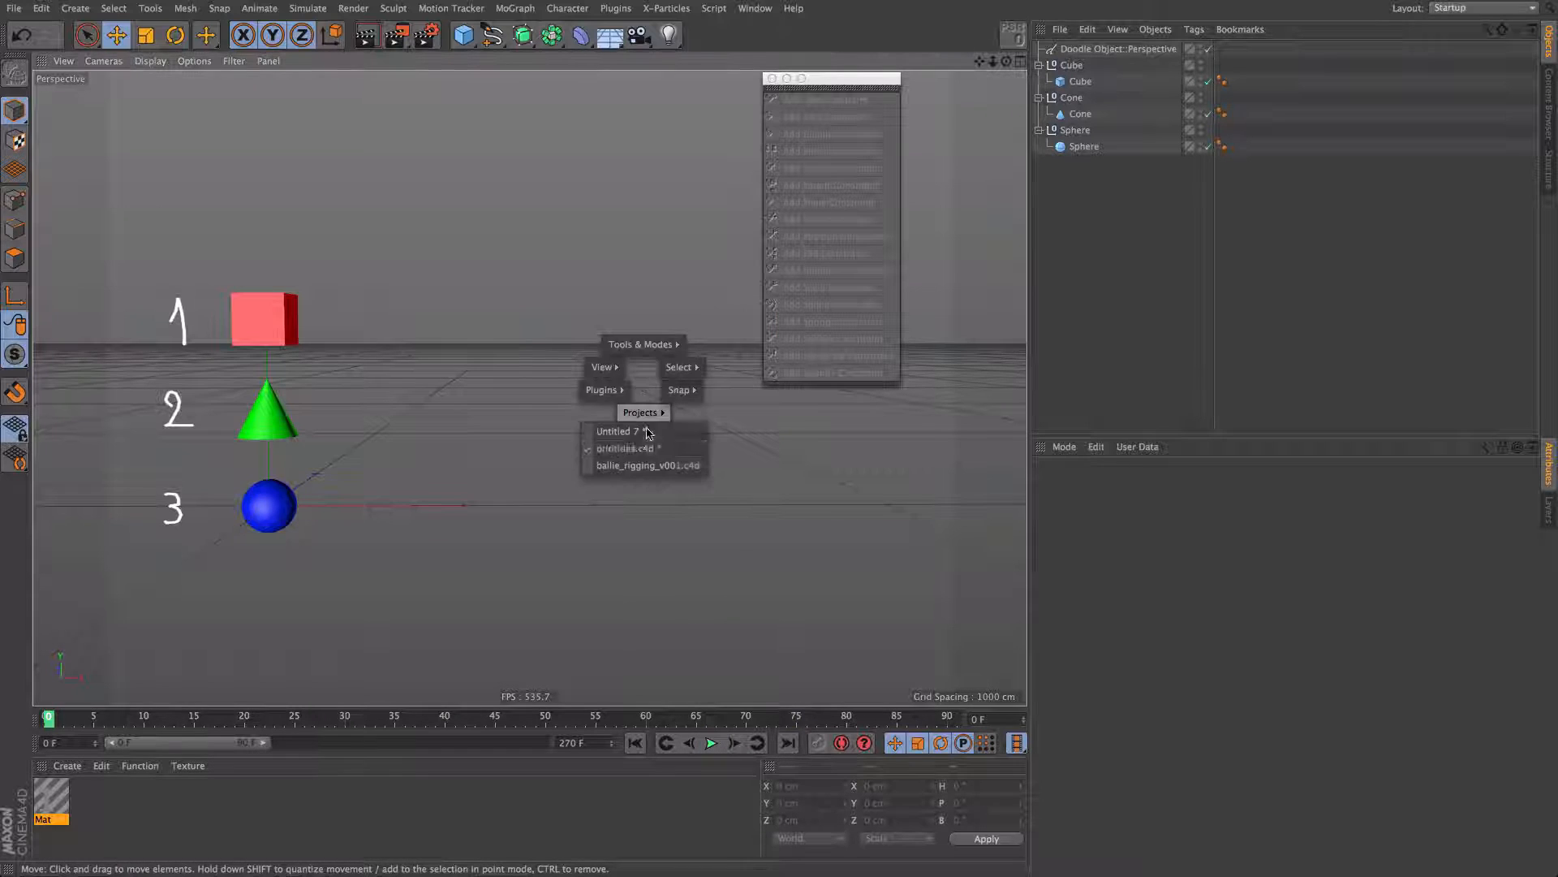
left_click(621, 431)
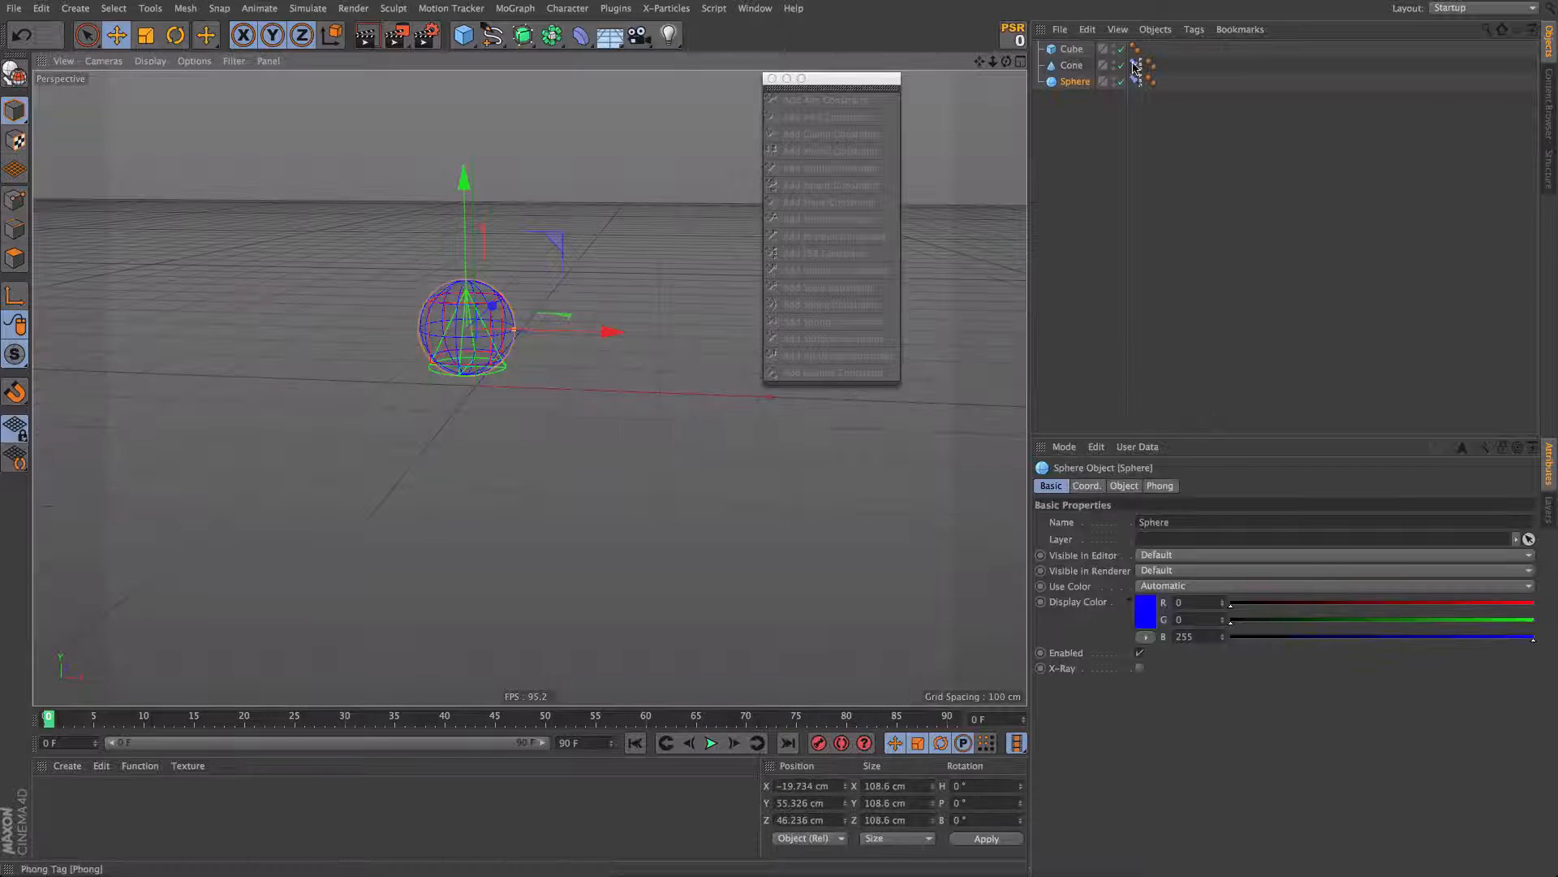
left_click(1068, 65)
left_click(1072, 48)
left_click_drag(407, 566, 284, 569)
Step: Move the cone below the sphere in the object hierarchy, and select the cube, sphere and cone in turn to review the order
left_click(1070, 67)
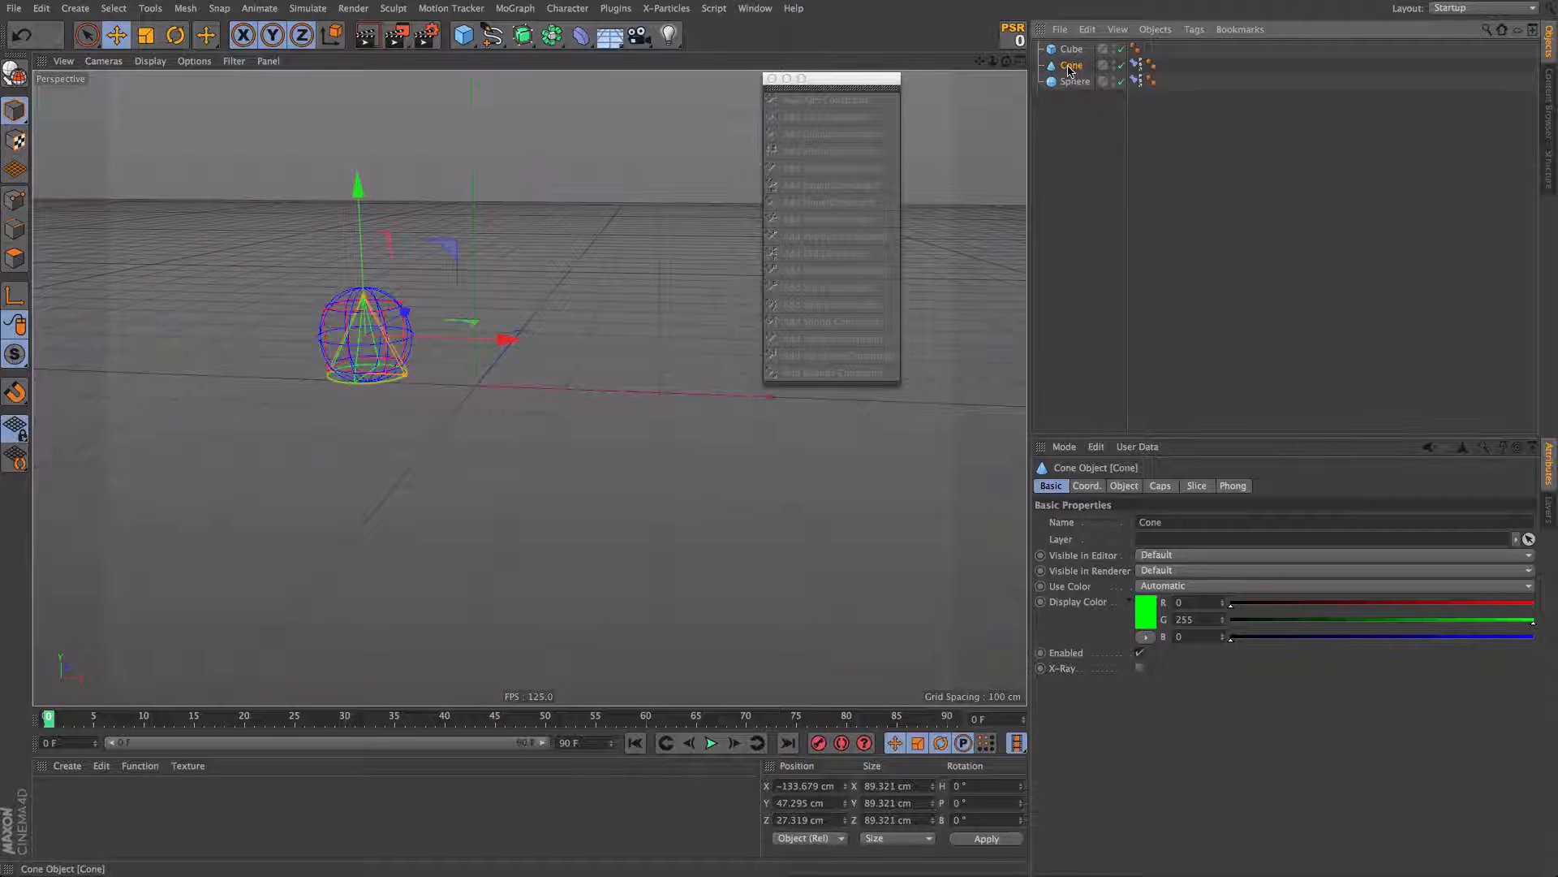
left_click_drag(1066, 108, 1069, 104)
left_click(1070, 50)
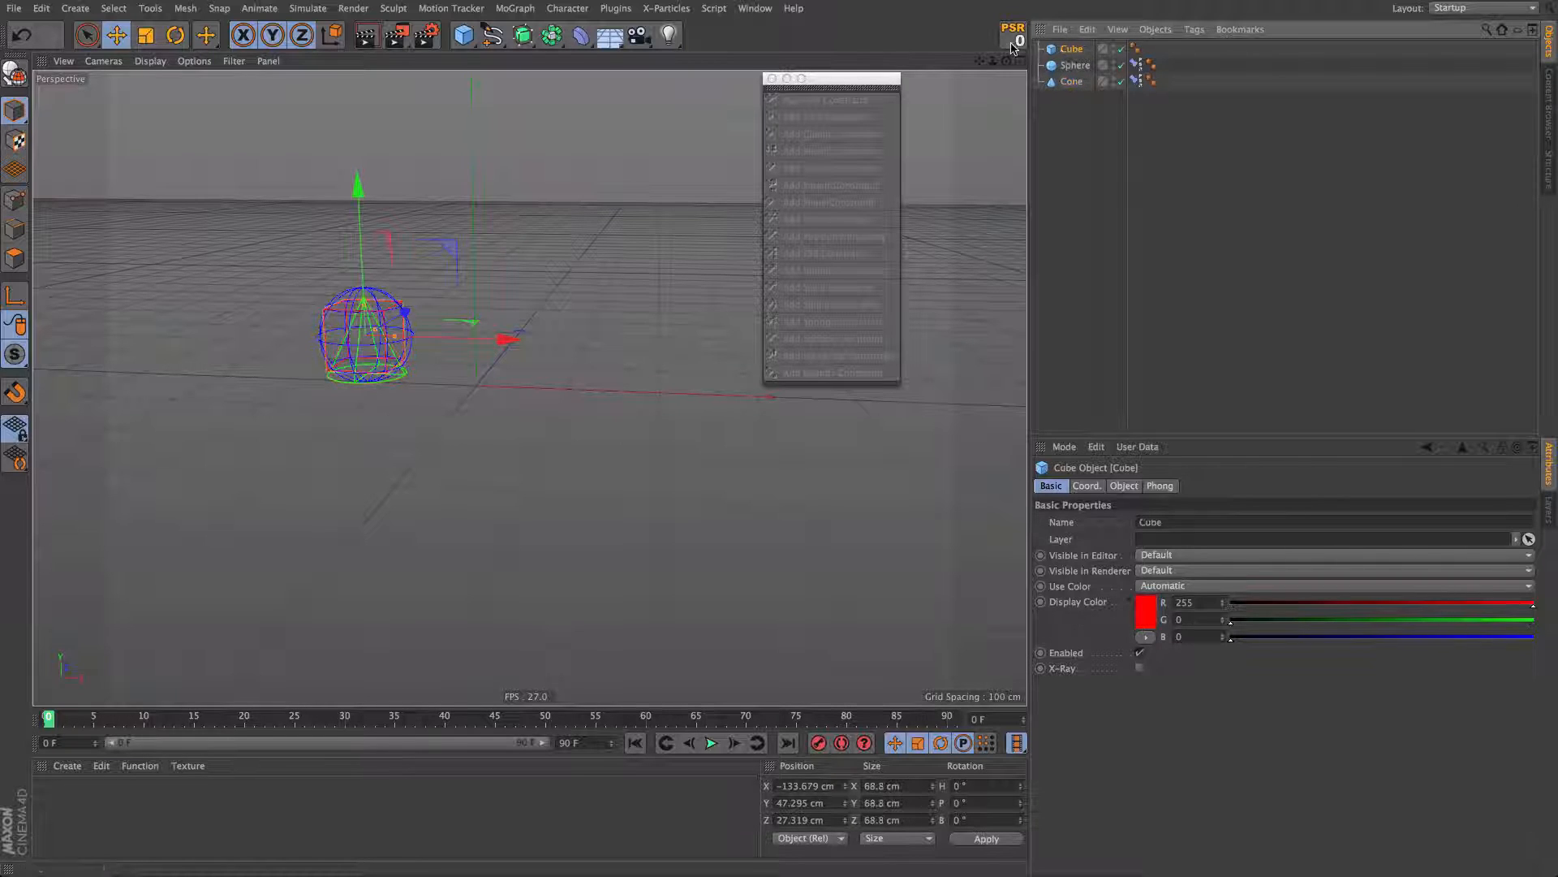
left_click(1076, 66)
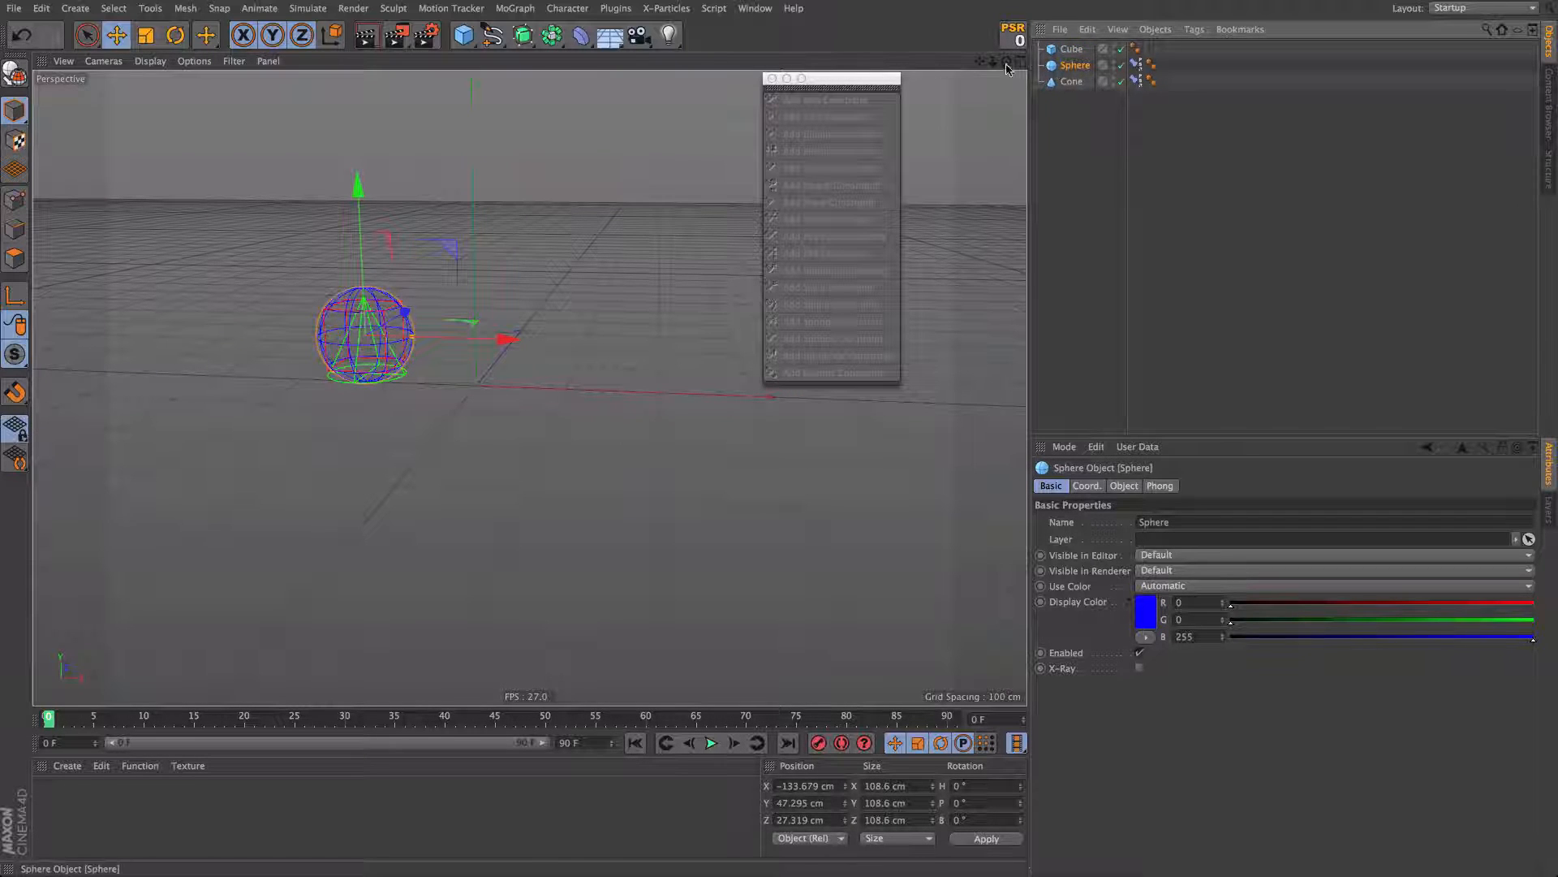
left_click(1071, 82)
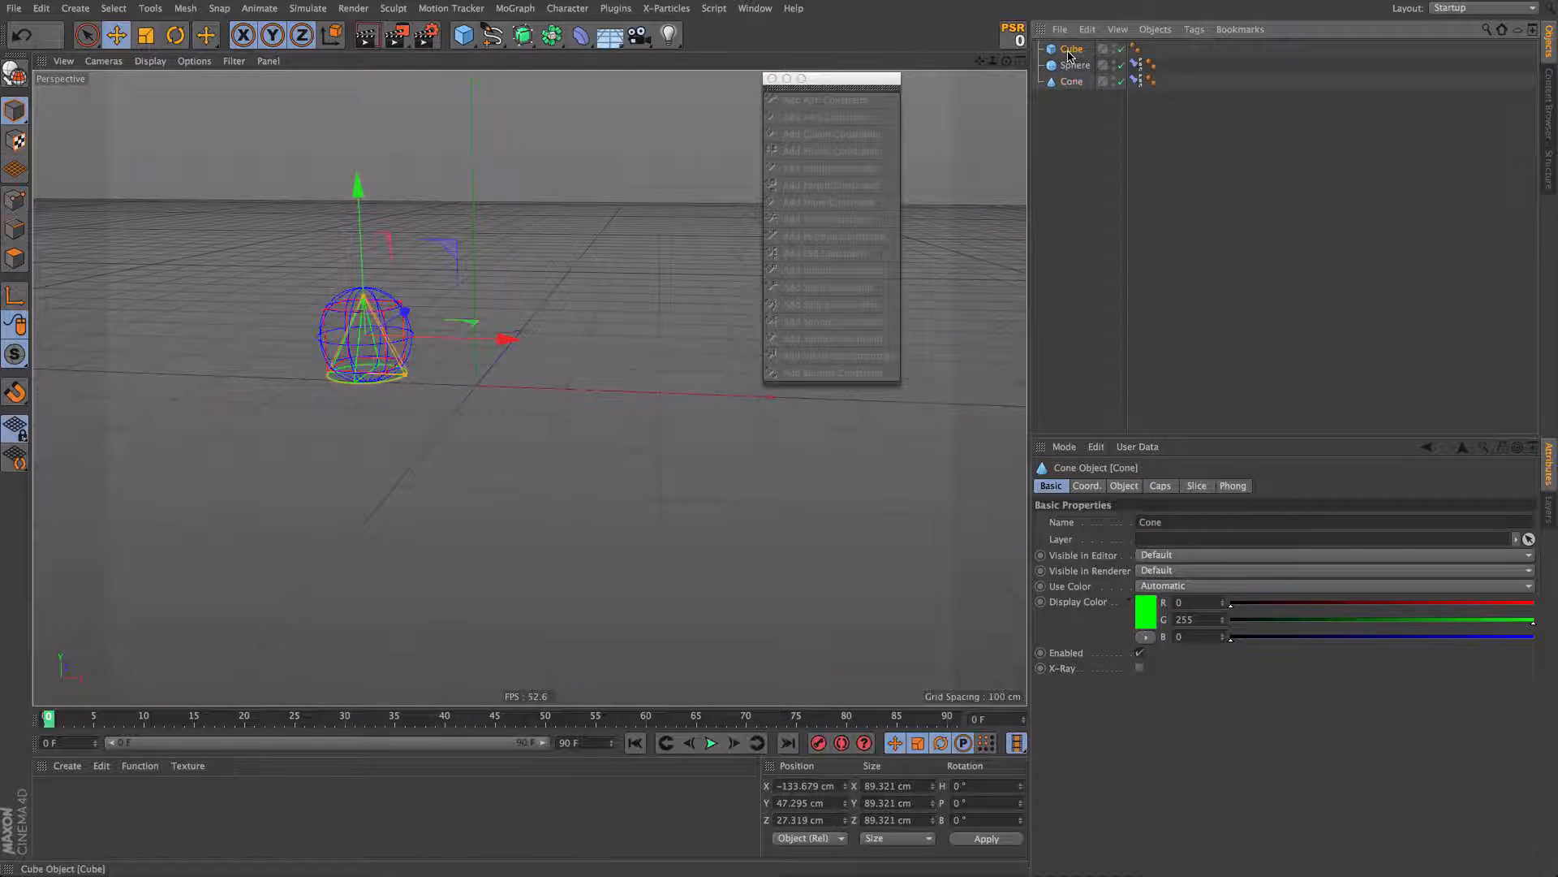
Step: Move the cube to about X -303, Y -38, Z -21 cm to test the new order, and undo a further quick move
left_click(1070, 51)
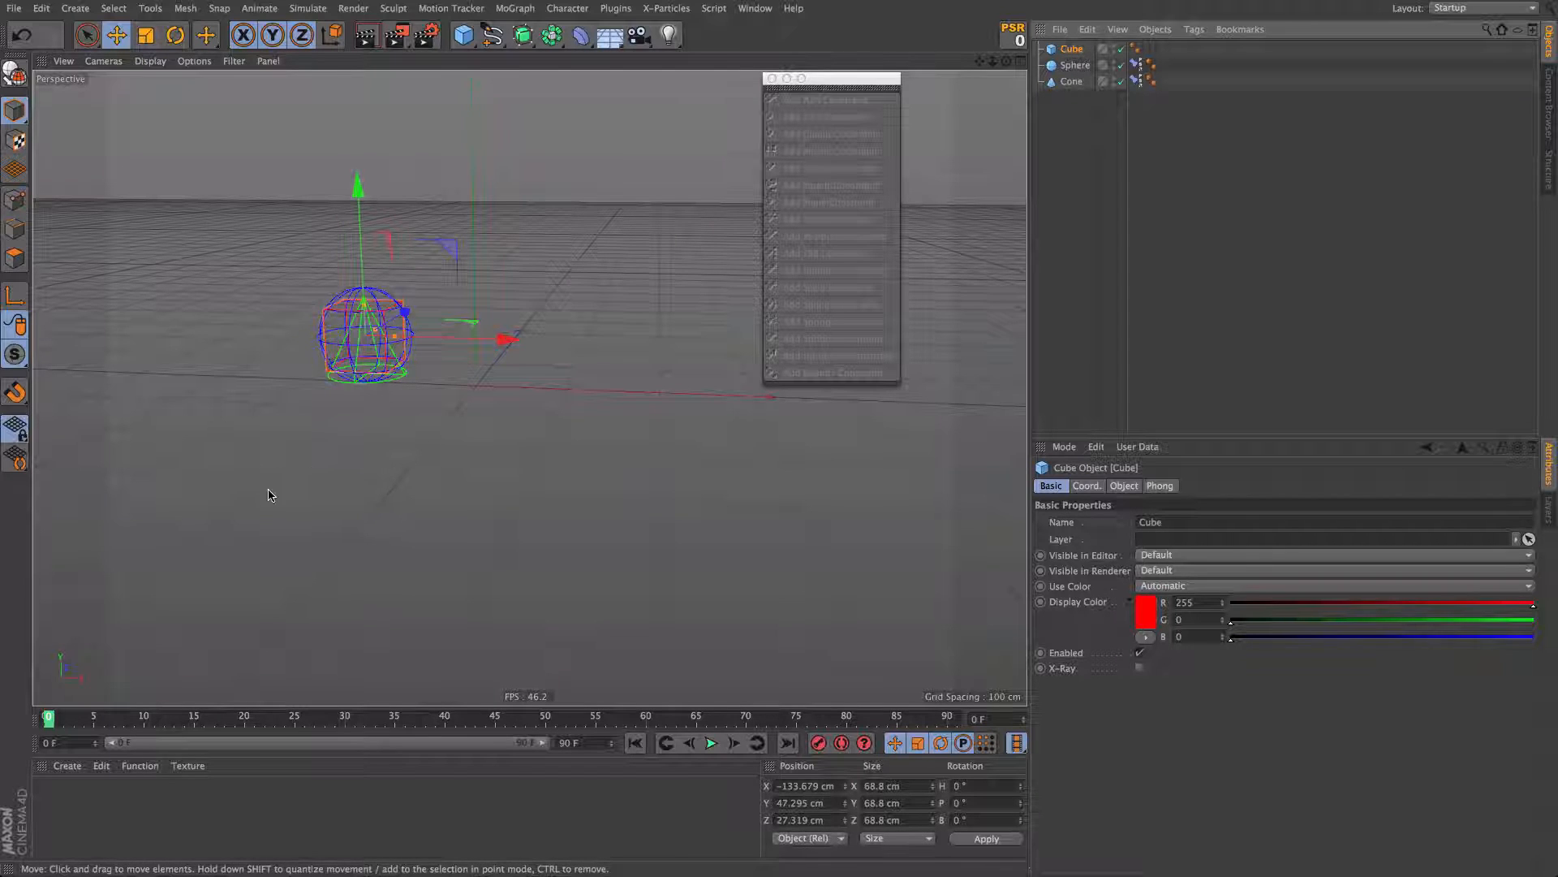
left_click_drag(254, 508, 344, 401)
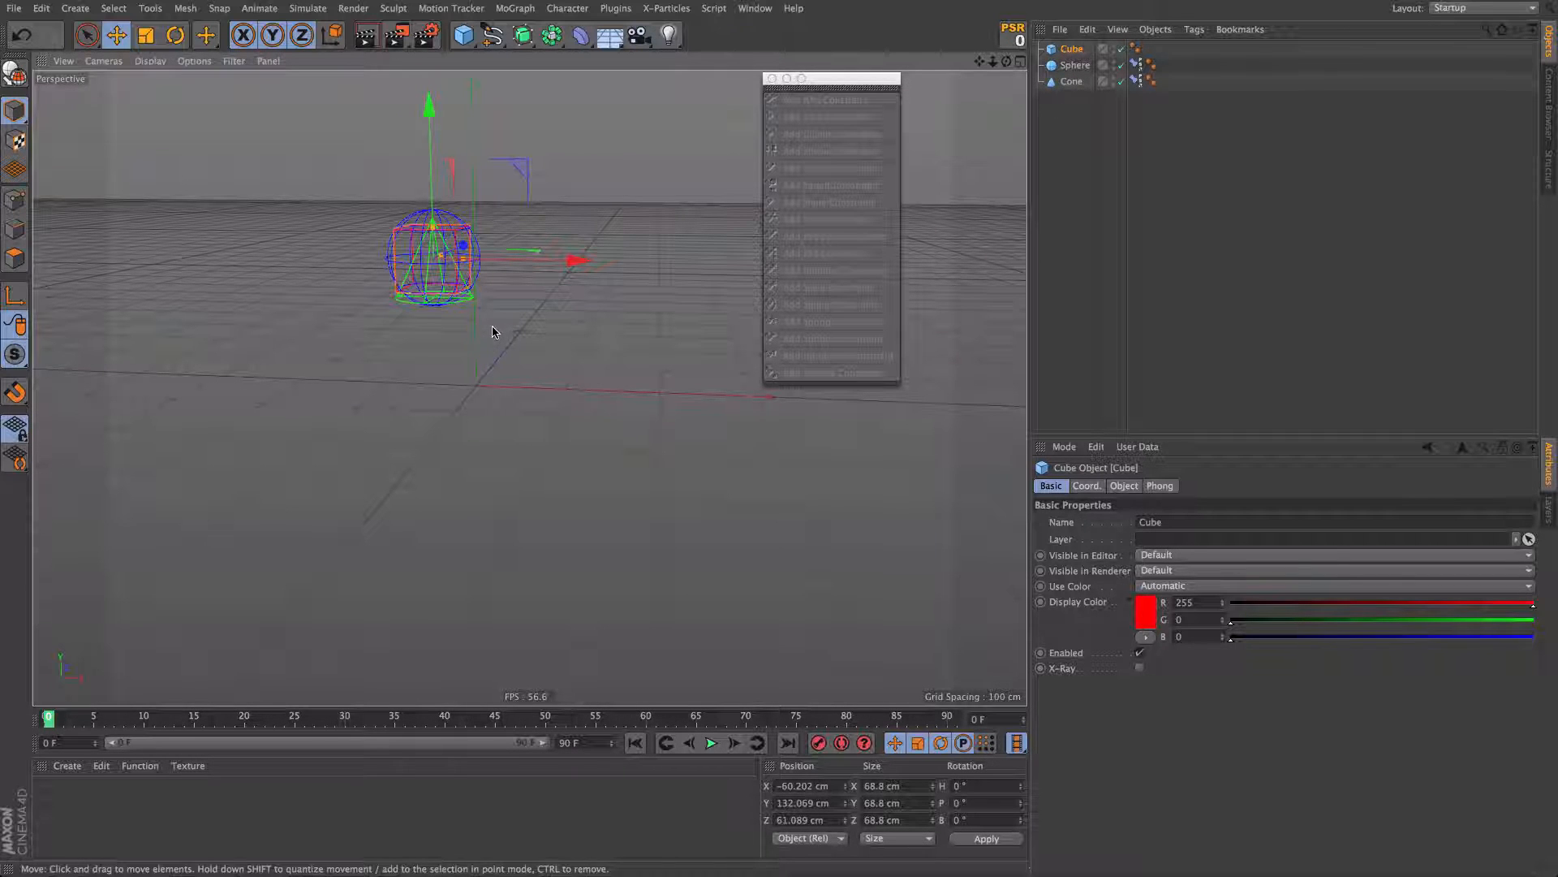
left_click_drag(478, 322, 278, 474)
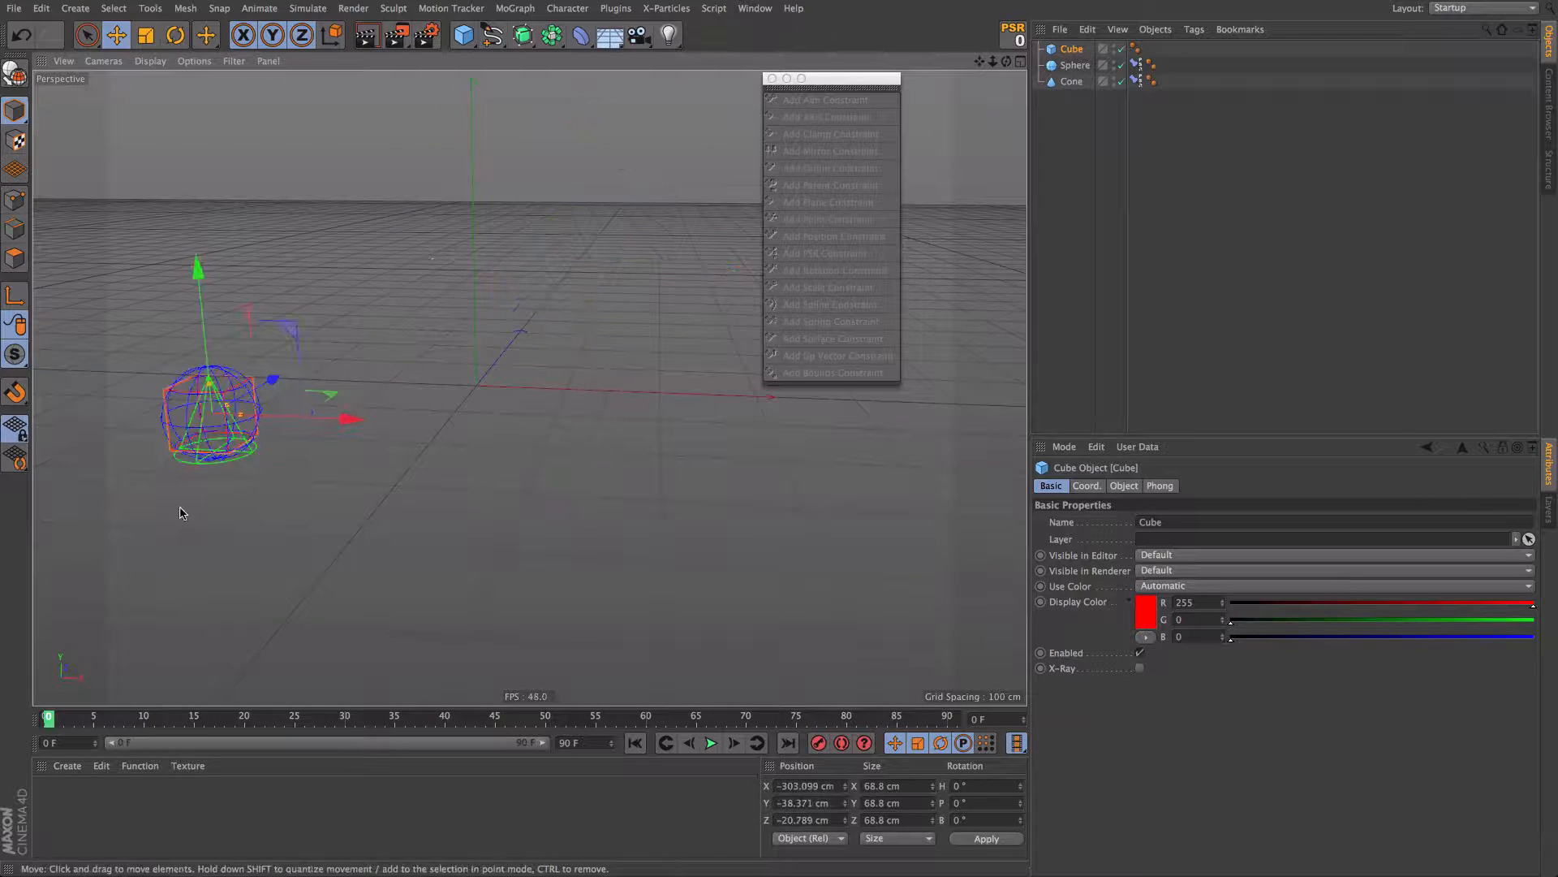
left_click_drag(352, 420, 974, 469)
key("super+z")
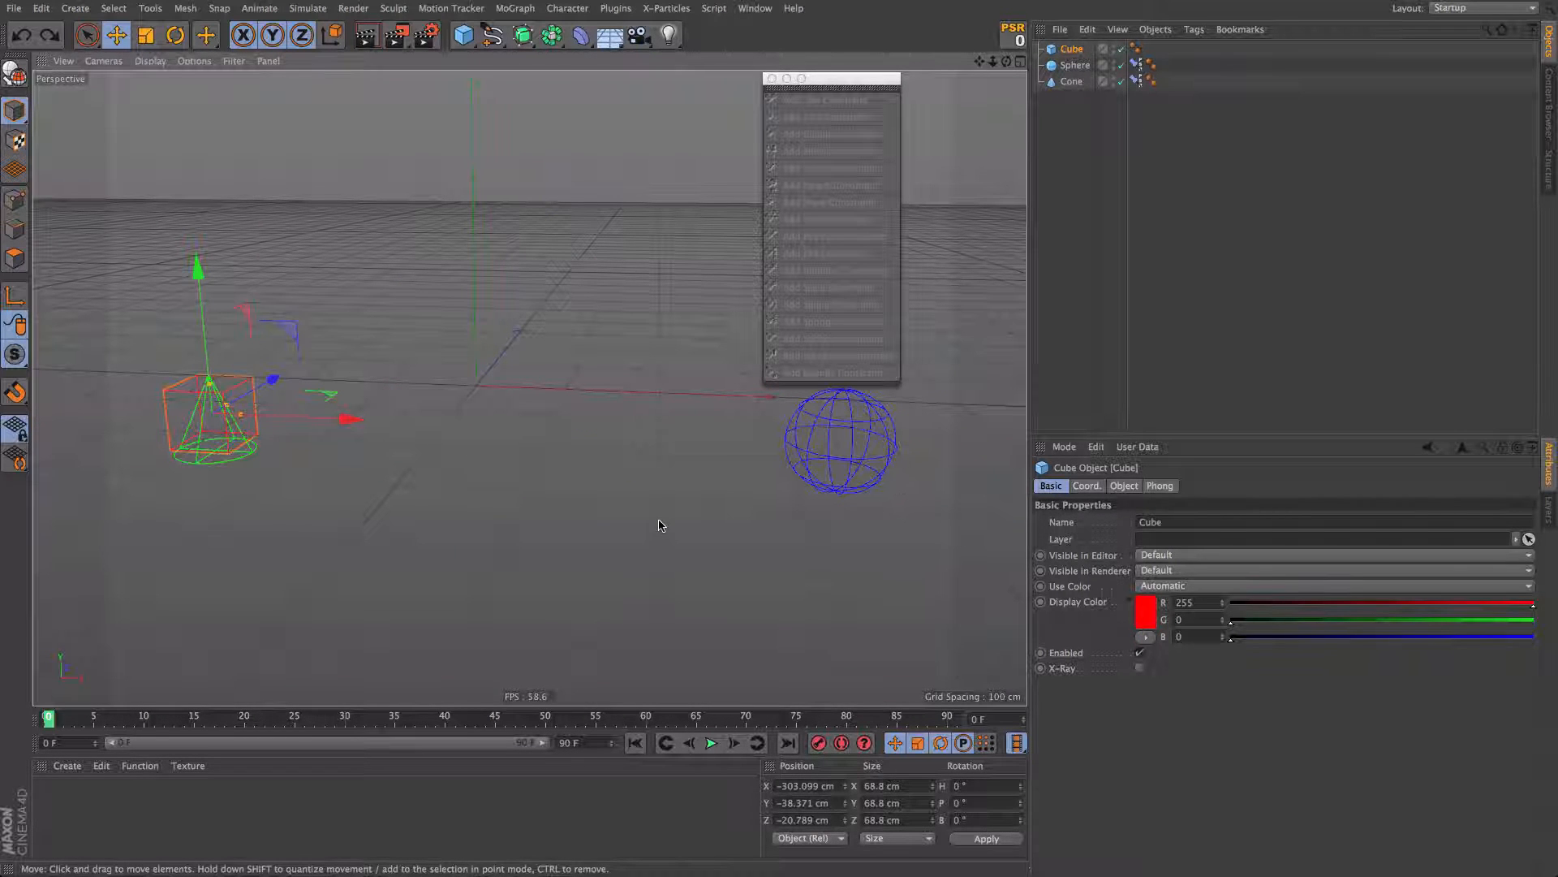
left_click(822, 516)
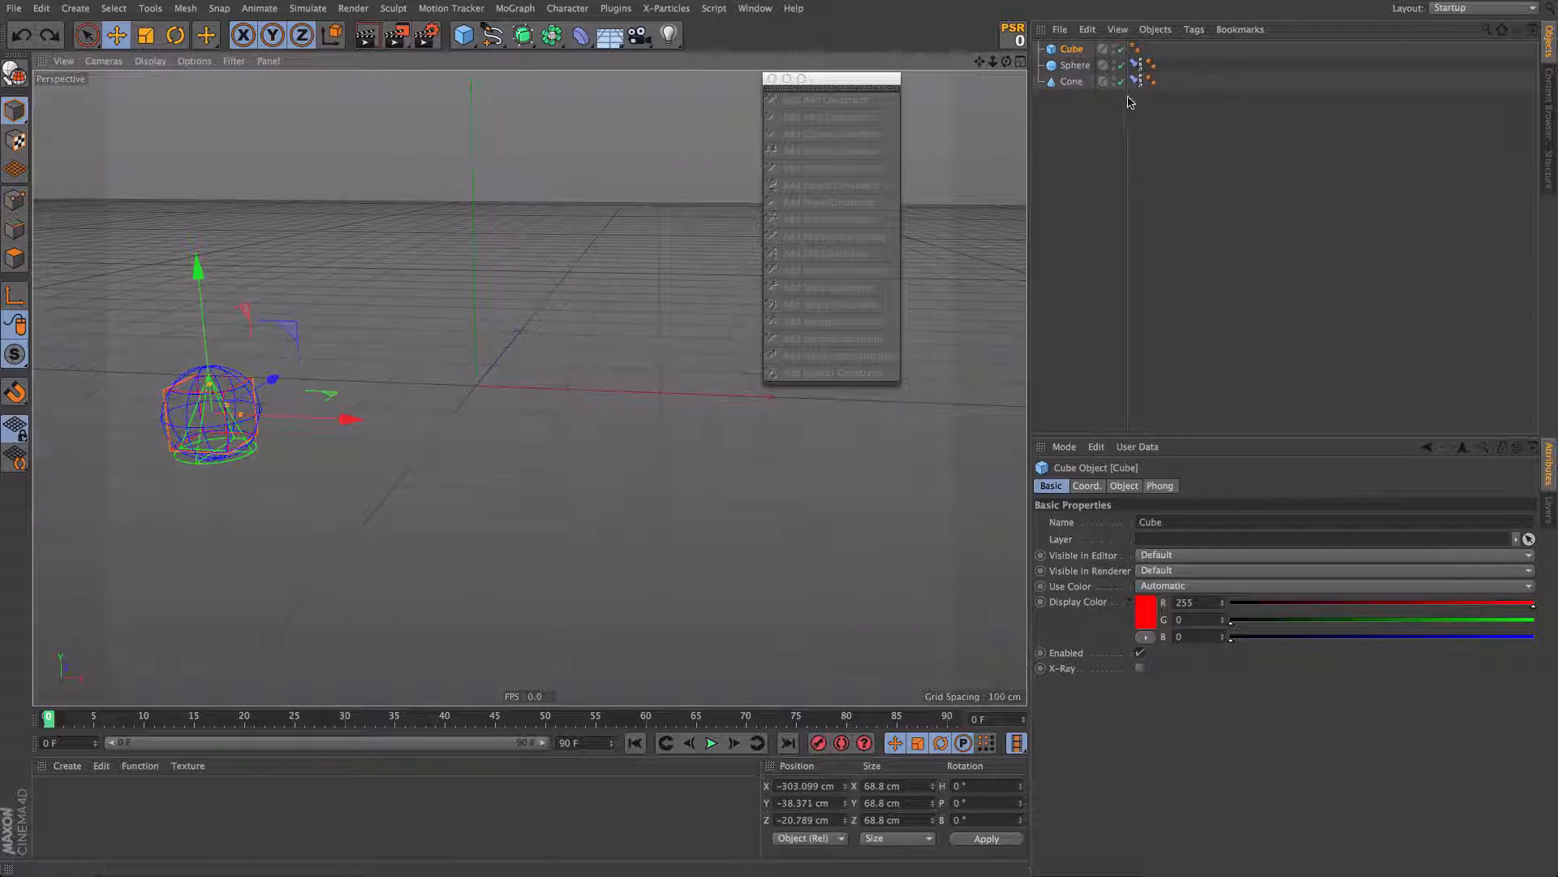
Step: Select the constraint tags of the sphere and cone together and examine their available priority types, keeping Expression
left_click_drag(1075, 65, 1136, 62)
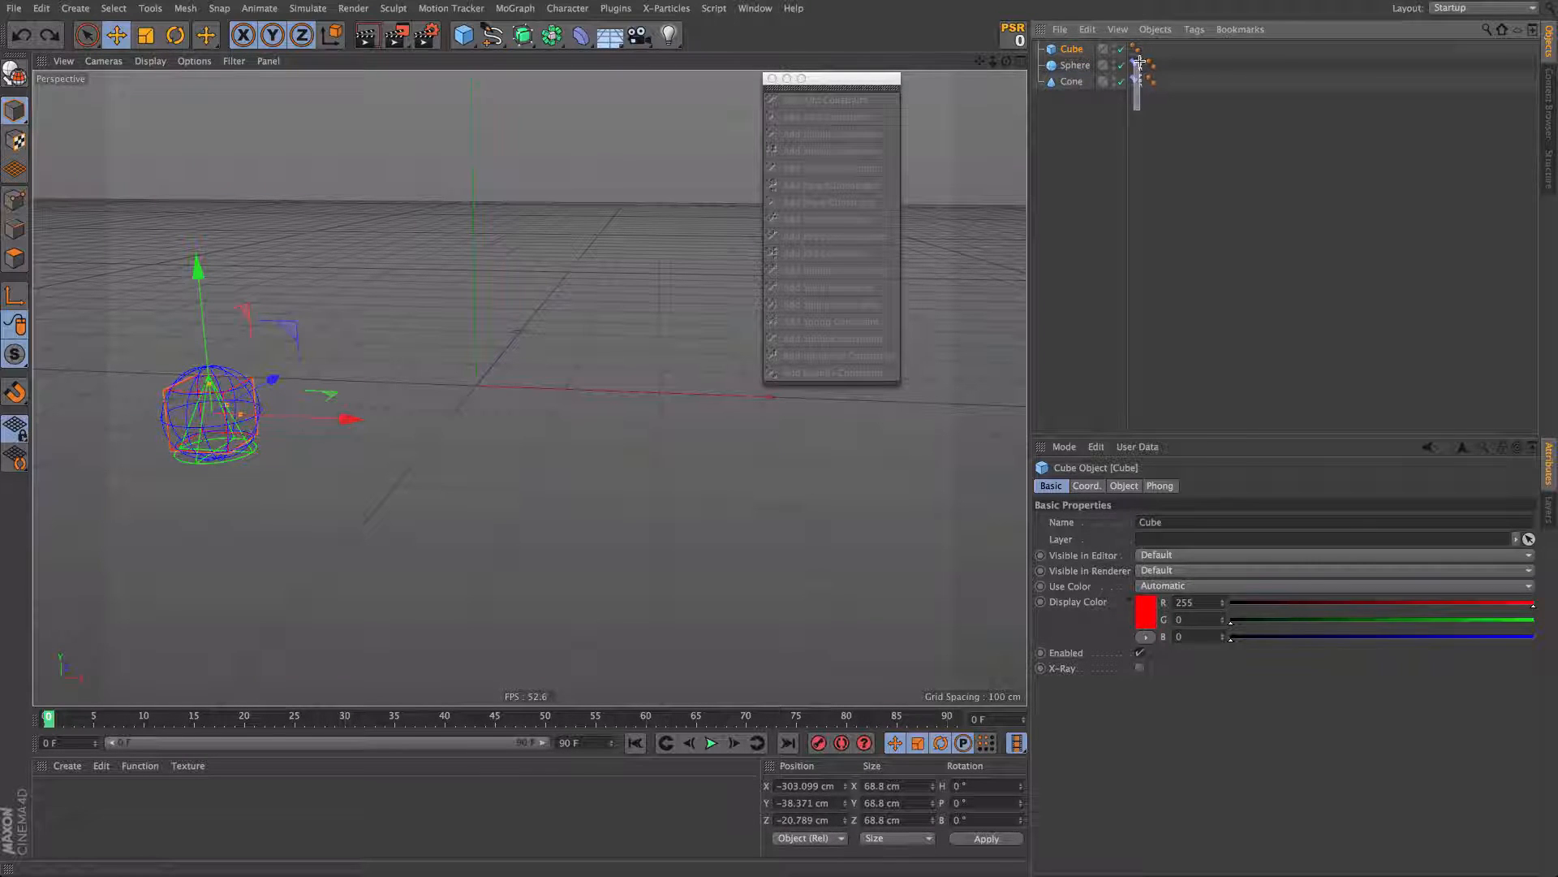
left_click(1047, 485)
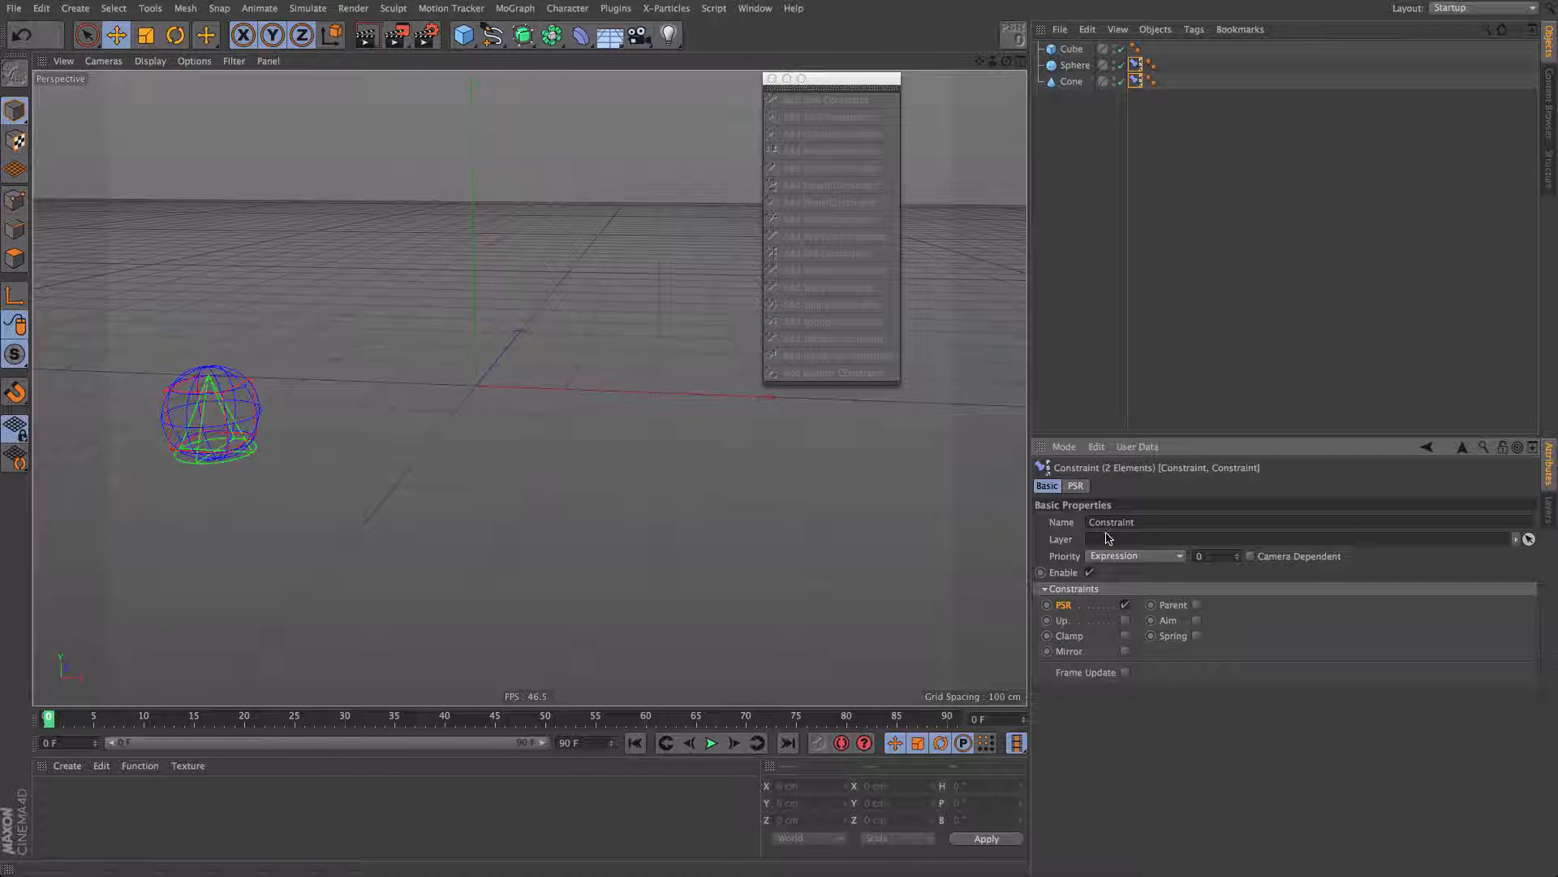
left_click(1160, 556)
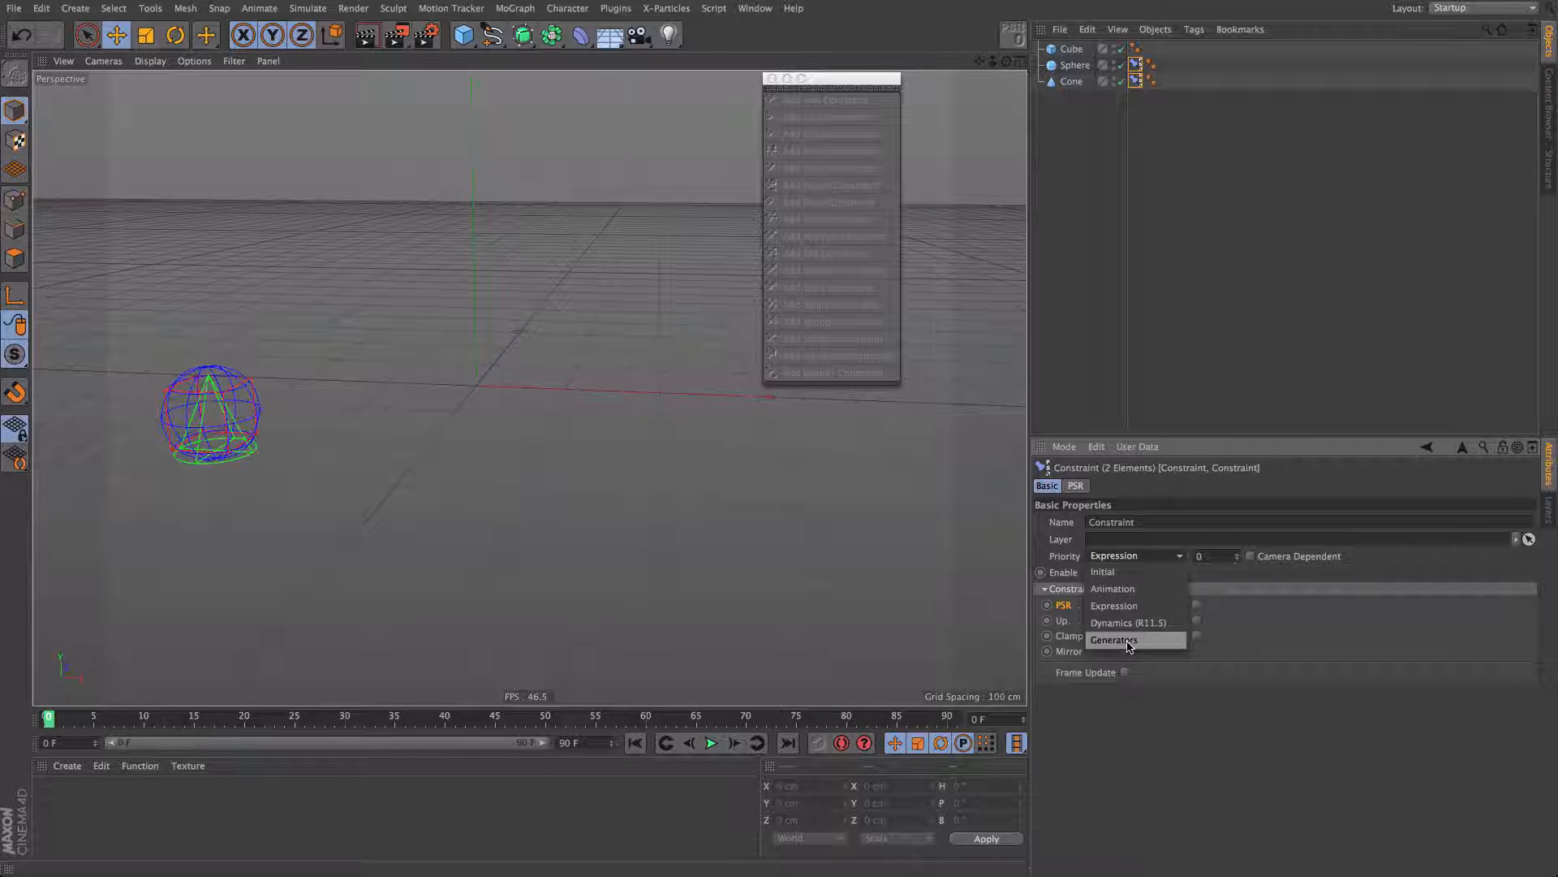
left_click(1222, 576)
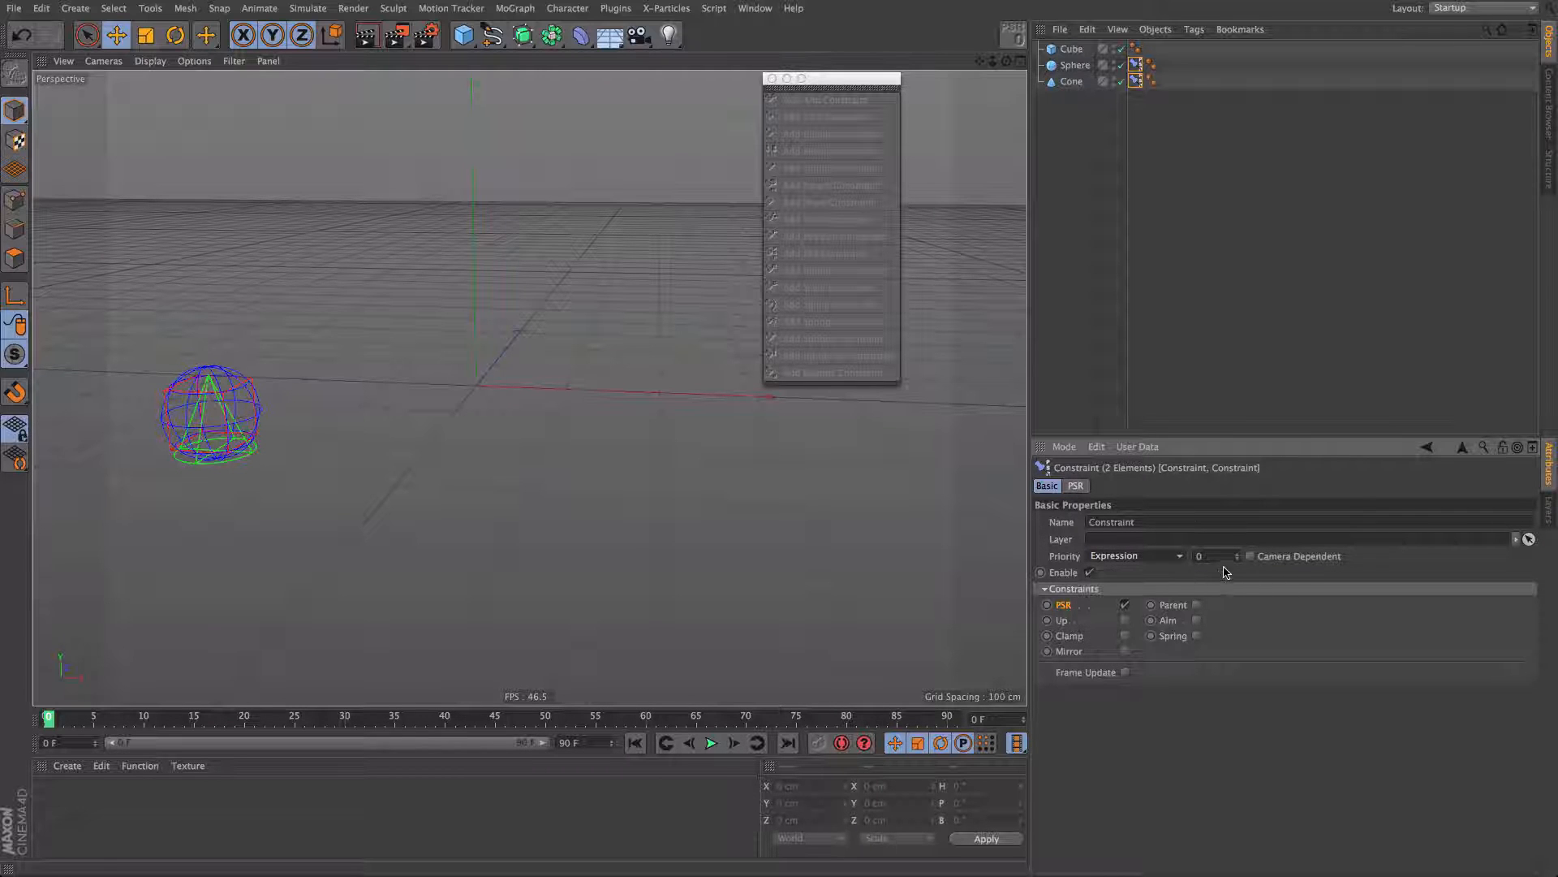
Step: Inspect the priority value of the constraint tags, checking the sphere's tag alone and both tags together
left_click(1193, 557)
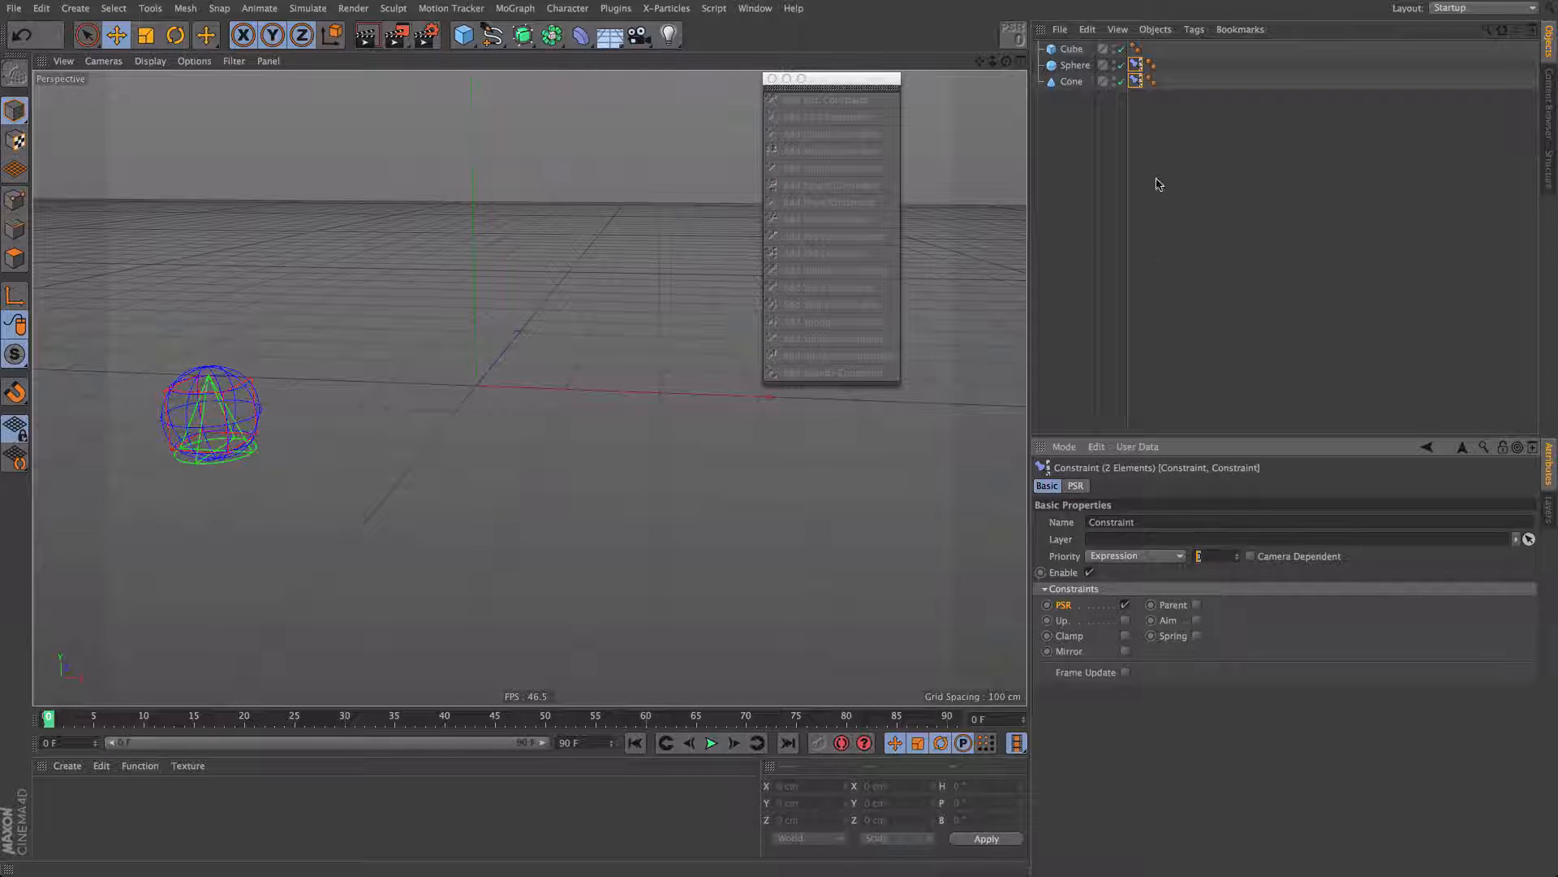
left_click(1138, 127)
left_click(1134, 65)
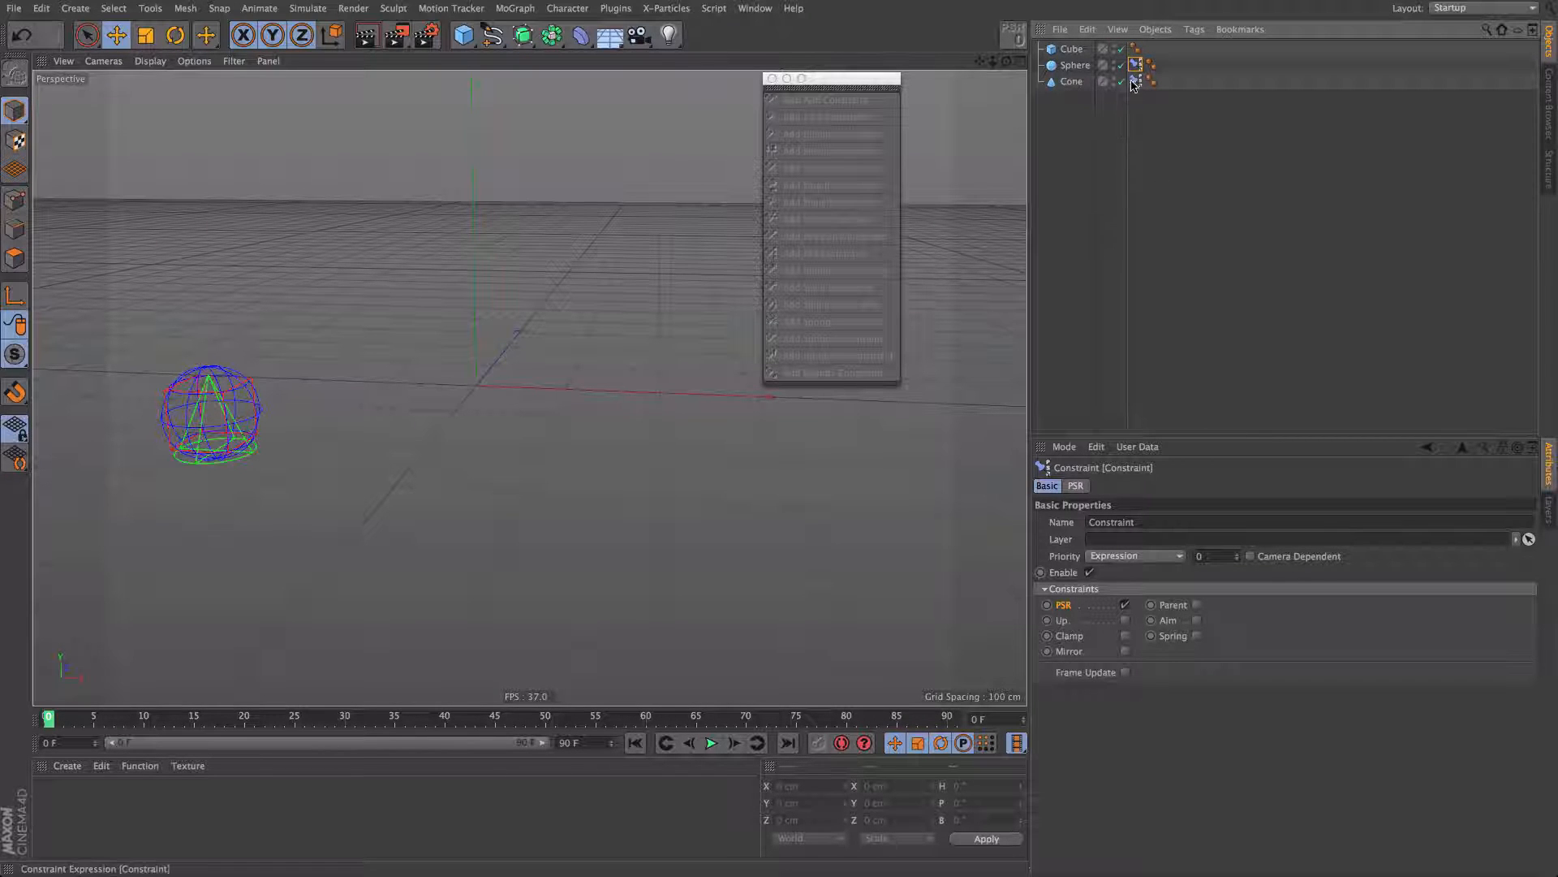
left_click_drag(1137, 63, 1137, 60)
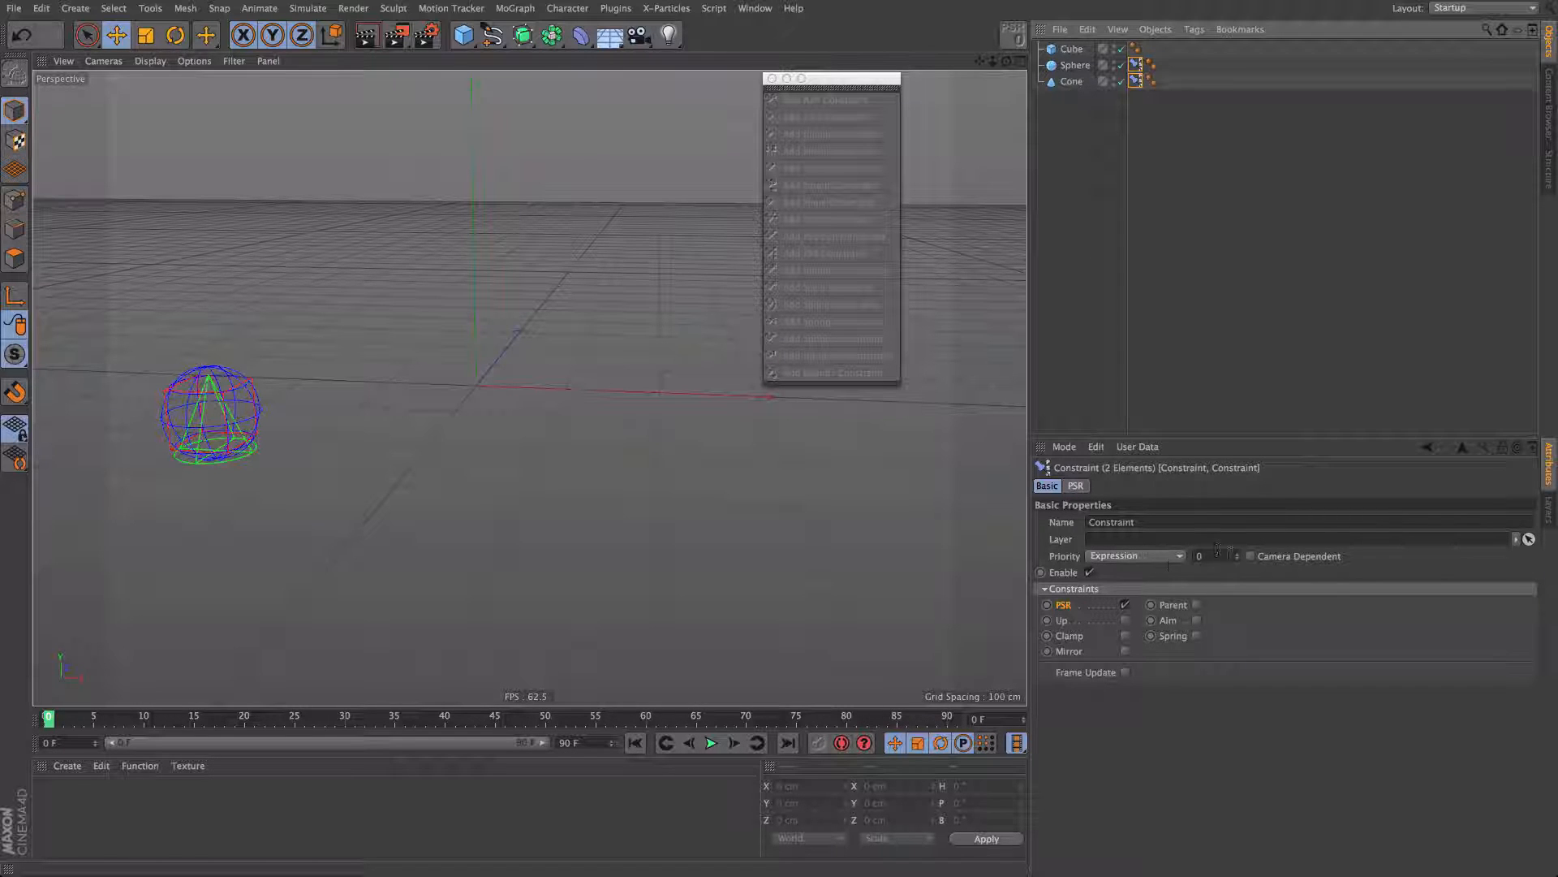
Step: Set the priority value of the sphere's constraint tag to 10, and compare it with the cone's constraint tag
left_click(1070, 66)
left_click(1135, 64)
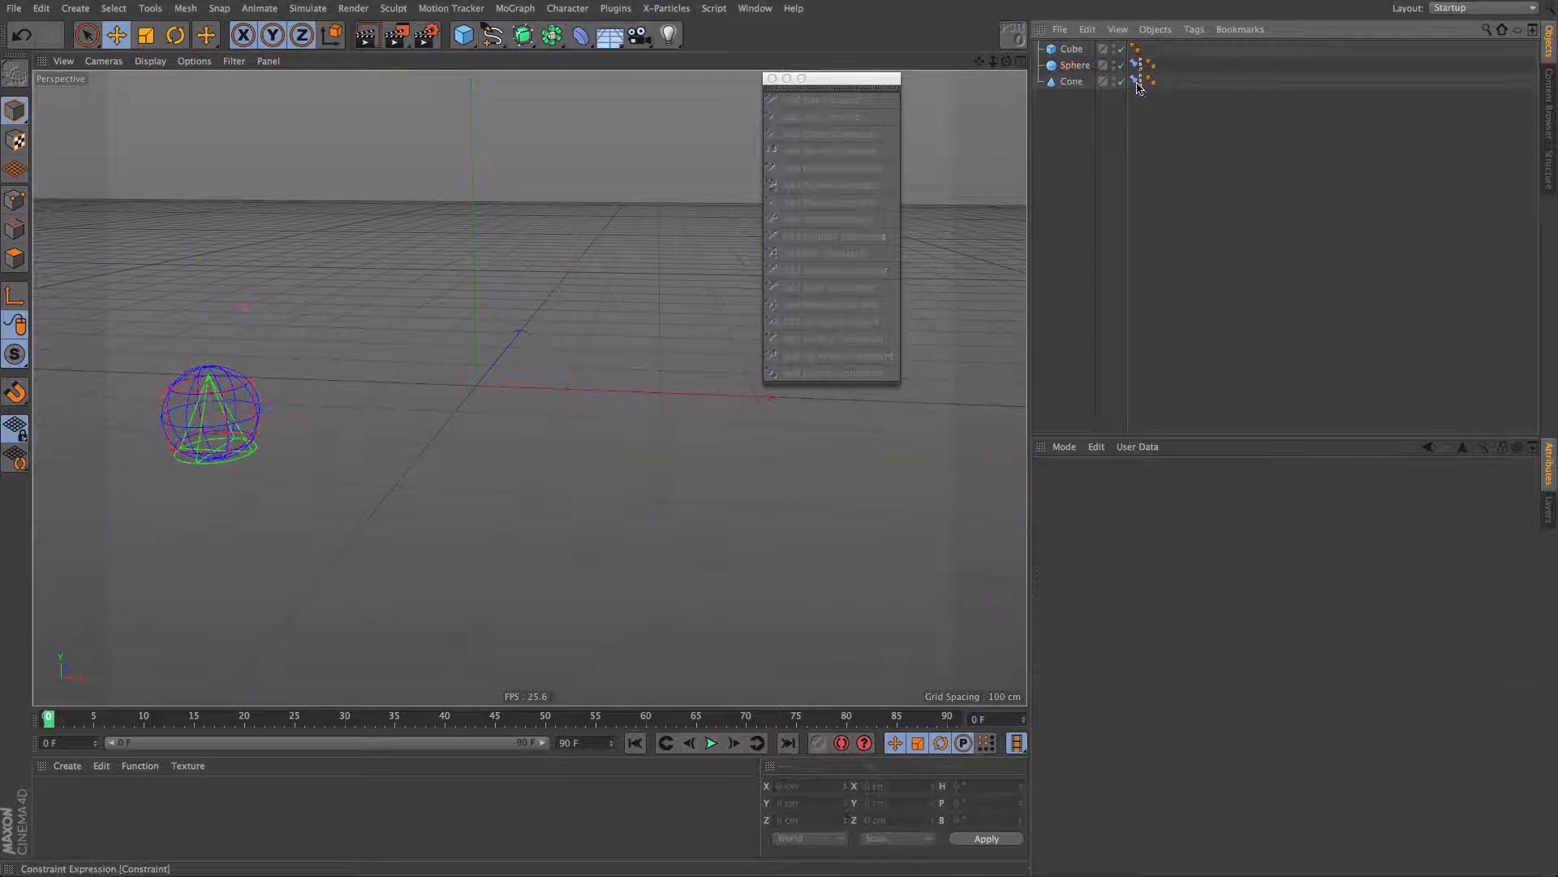
left_click(1211, 555)
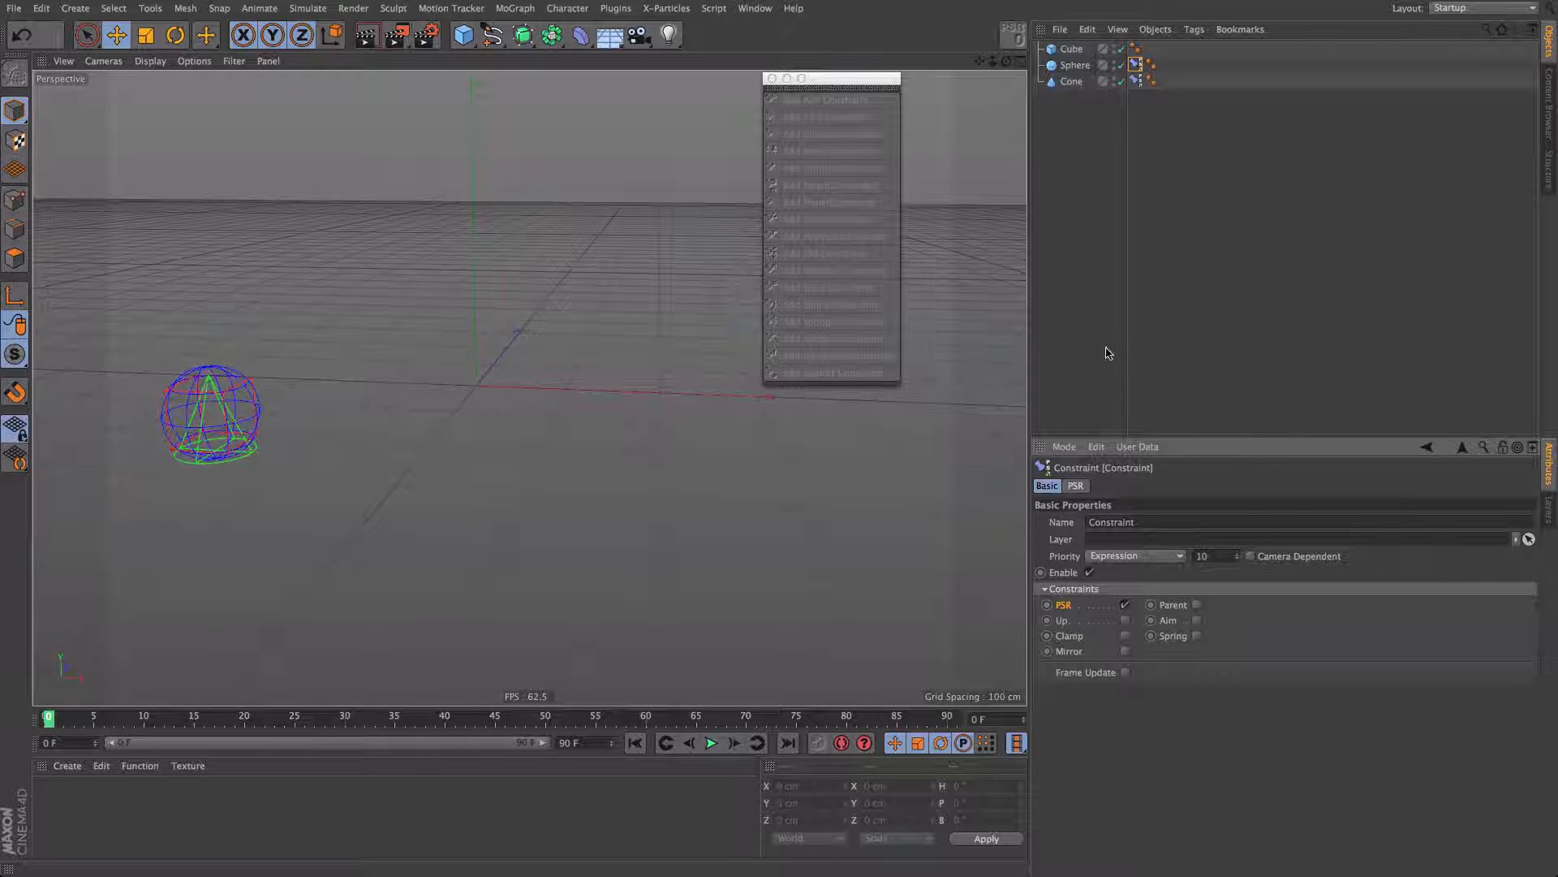
left_click(1141, 68)
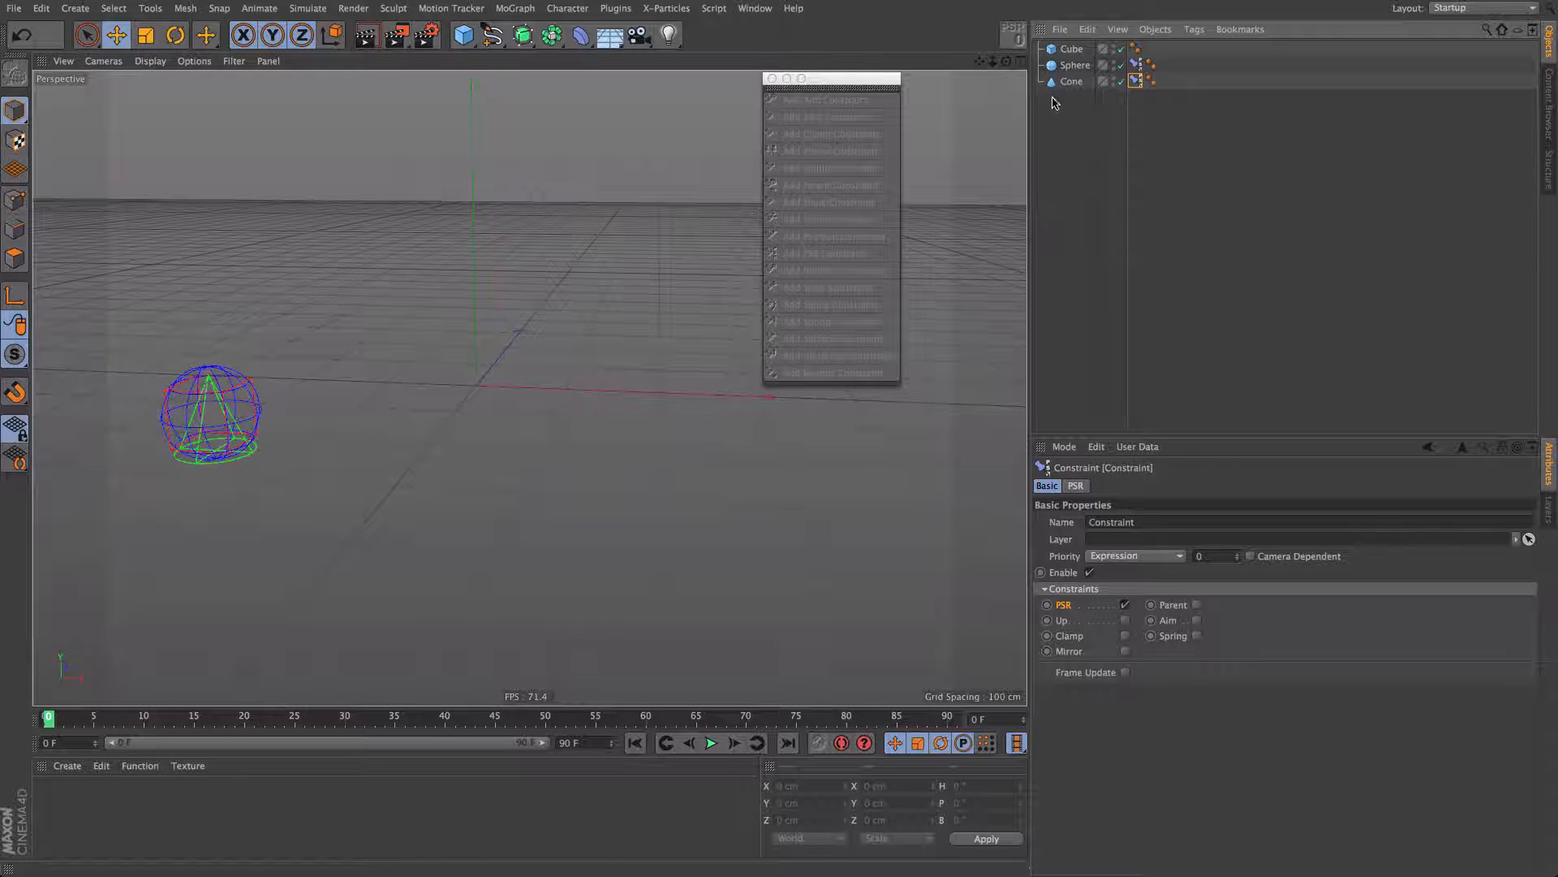
left_click(1077, 65)
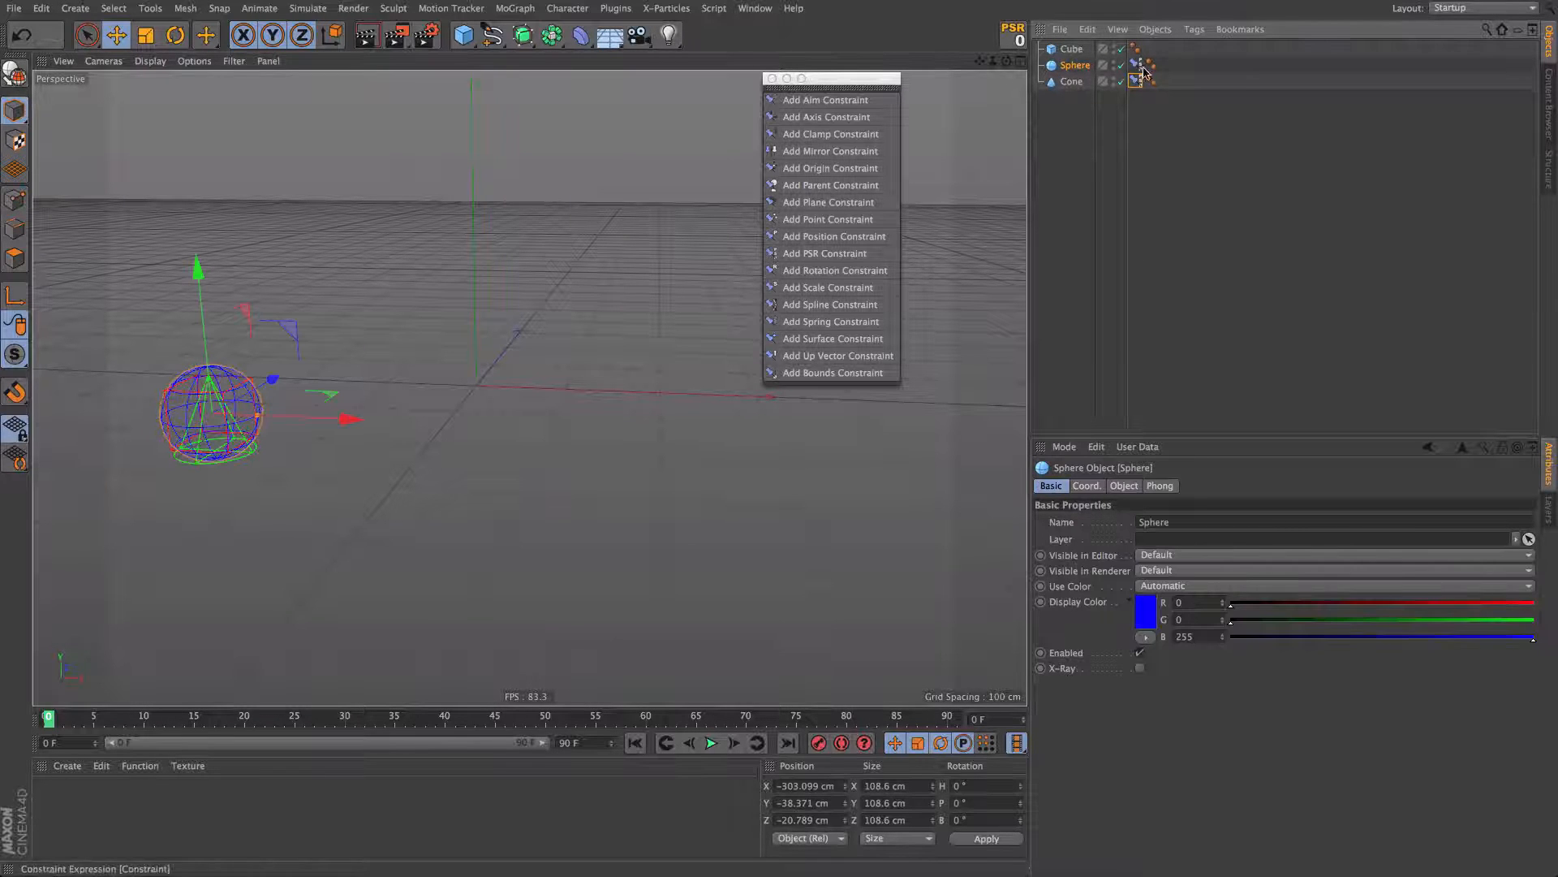
left_click(1072, 148)
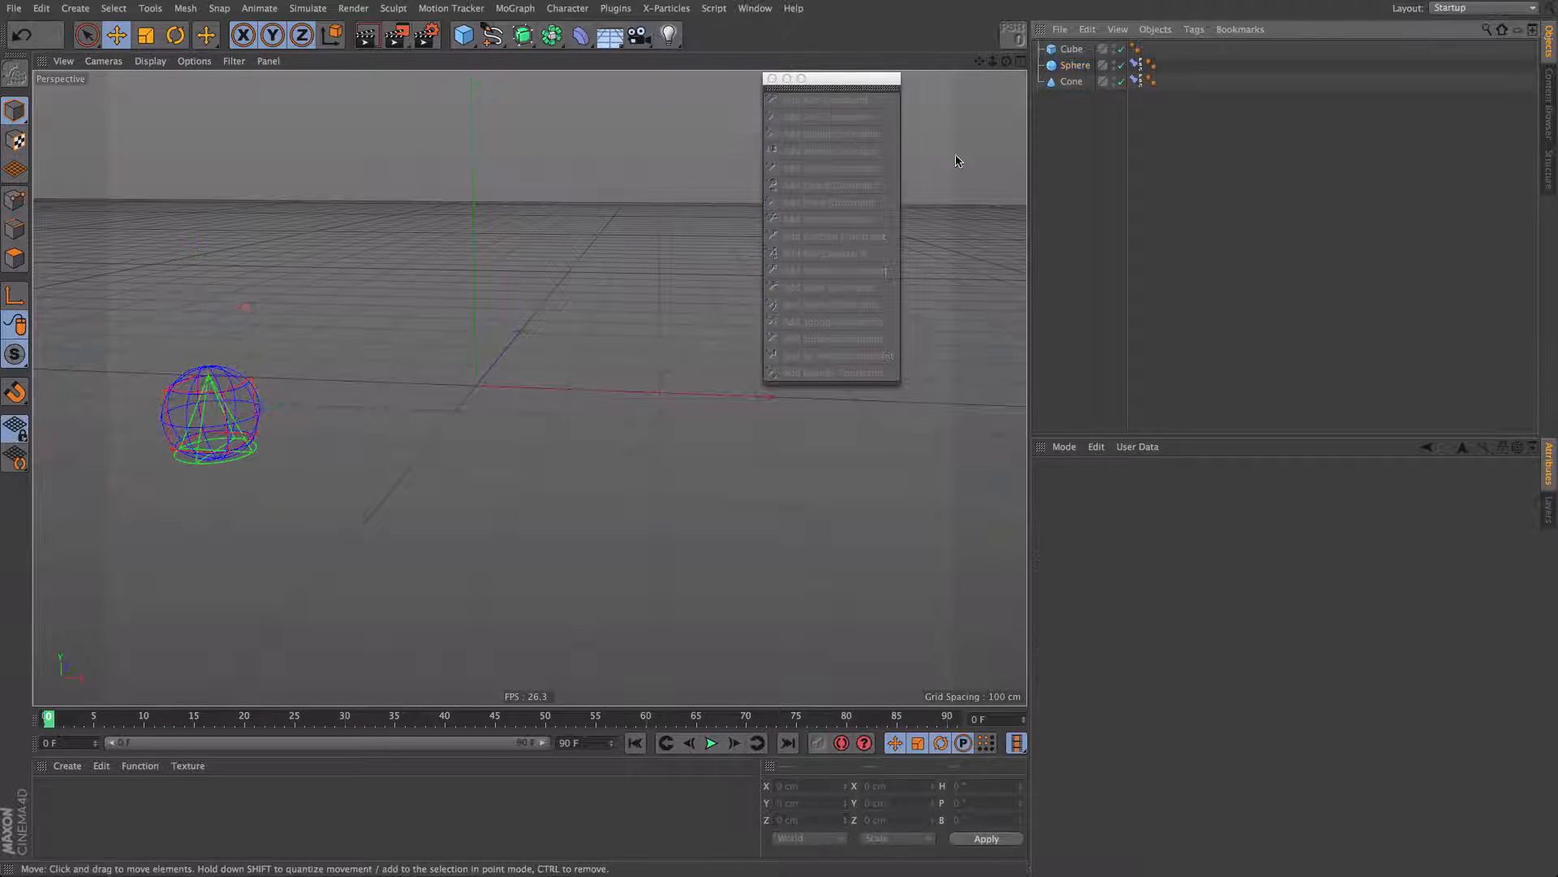
Step: Move the cube up and across to above the world origin to test the new priority, and clear the selection
left_click(1071, 50)
left_click_drag(547, 466, 807, 272)
left_click(680, 123)
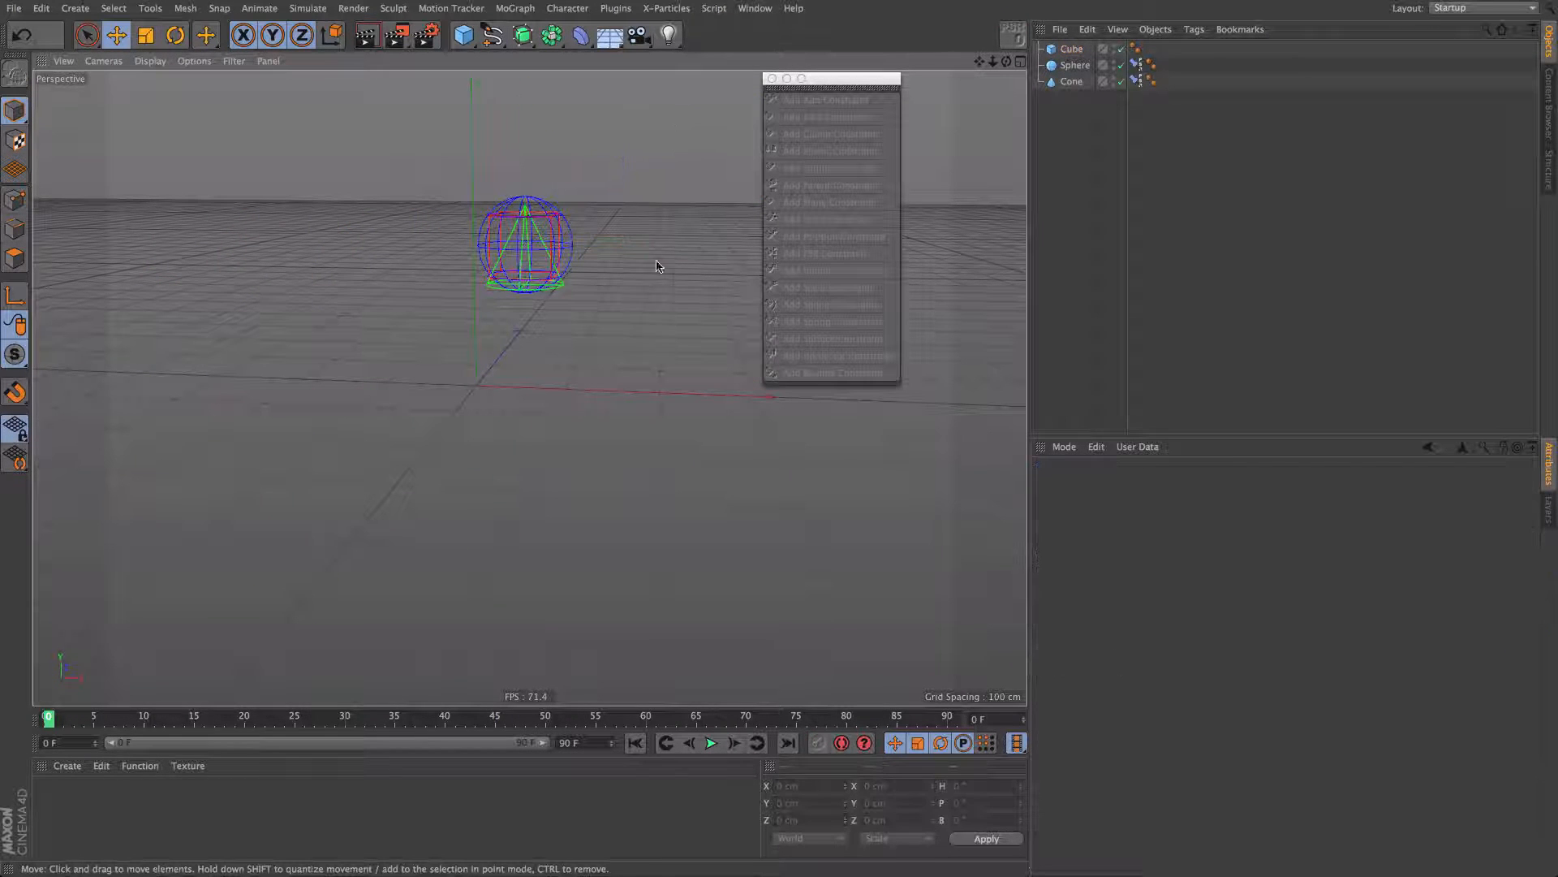
Step: Close the constraint test scene and the priorities.c4d project, discarding the changes to priorities.c4d
key("super+w")
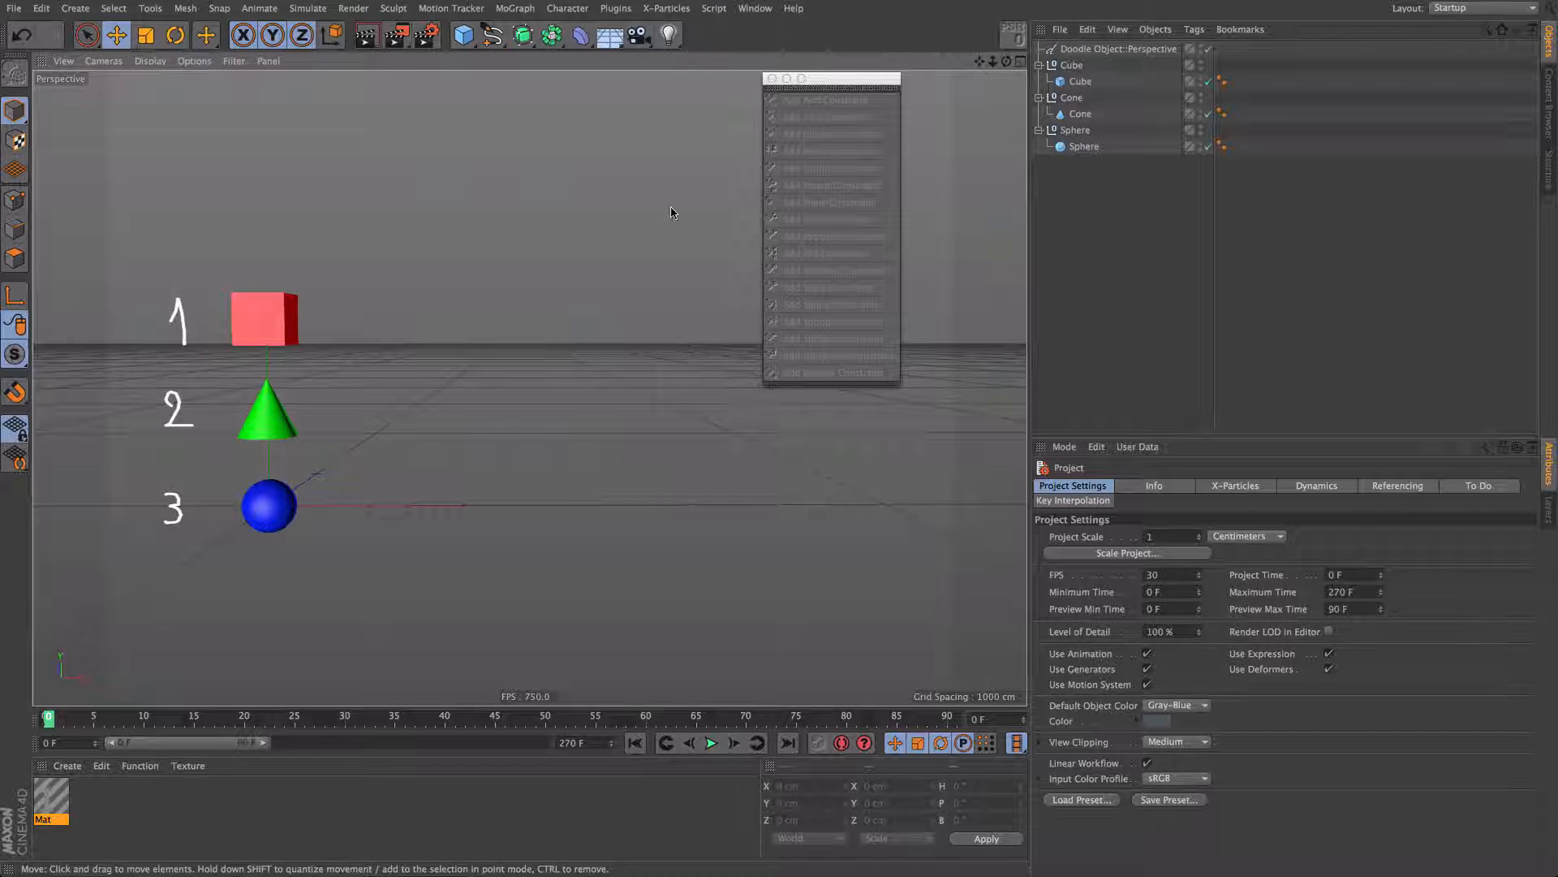
key("super+w")
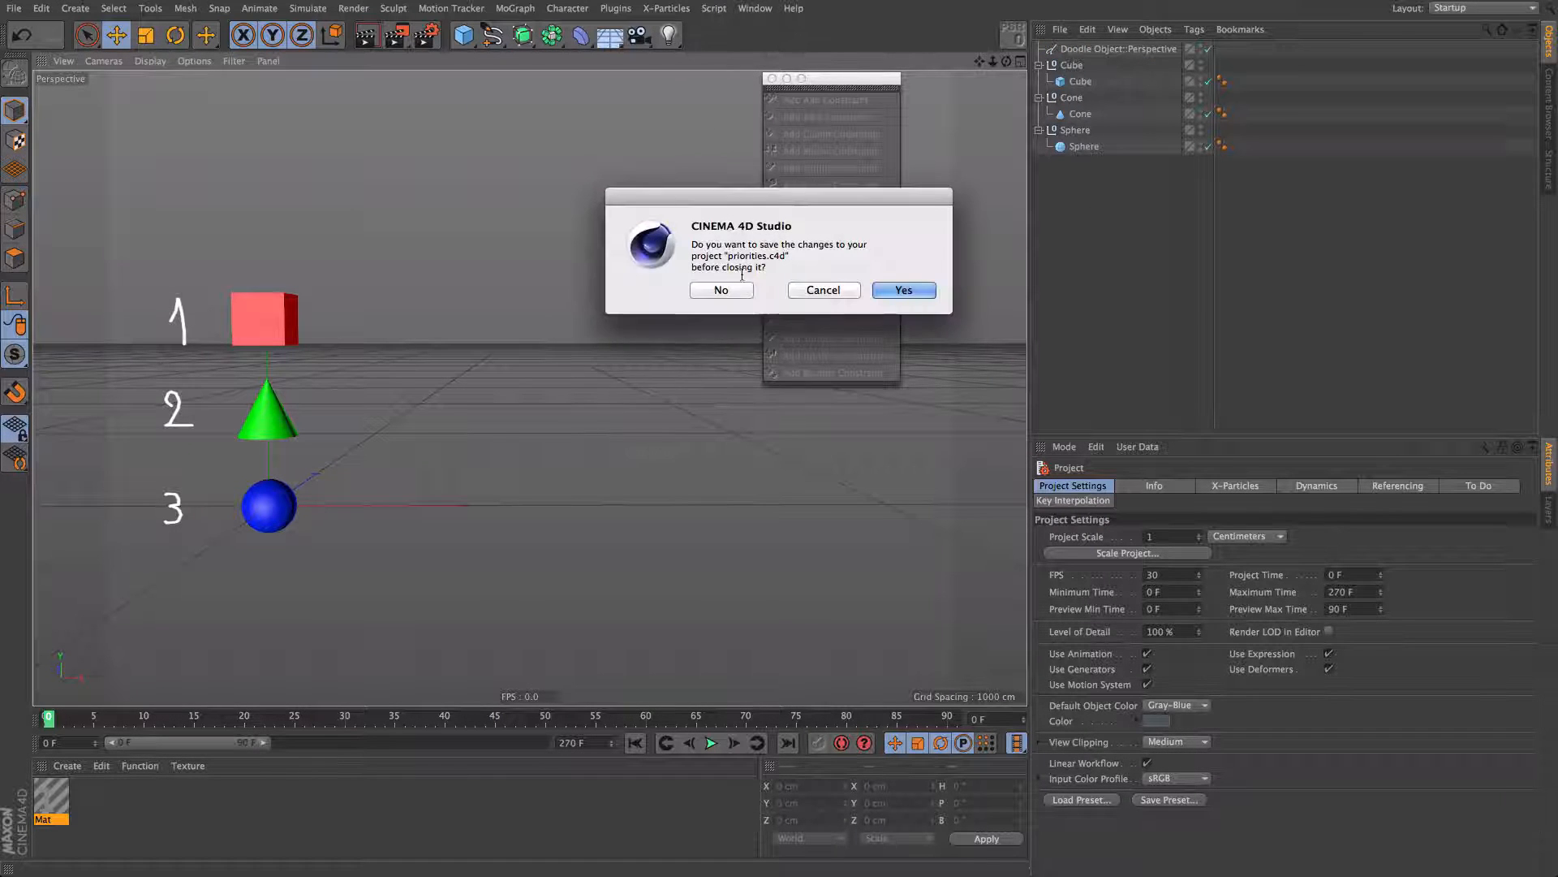
left_click(723, 290)
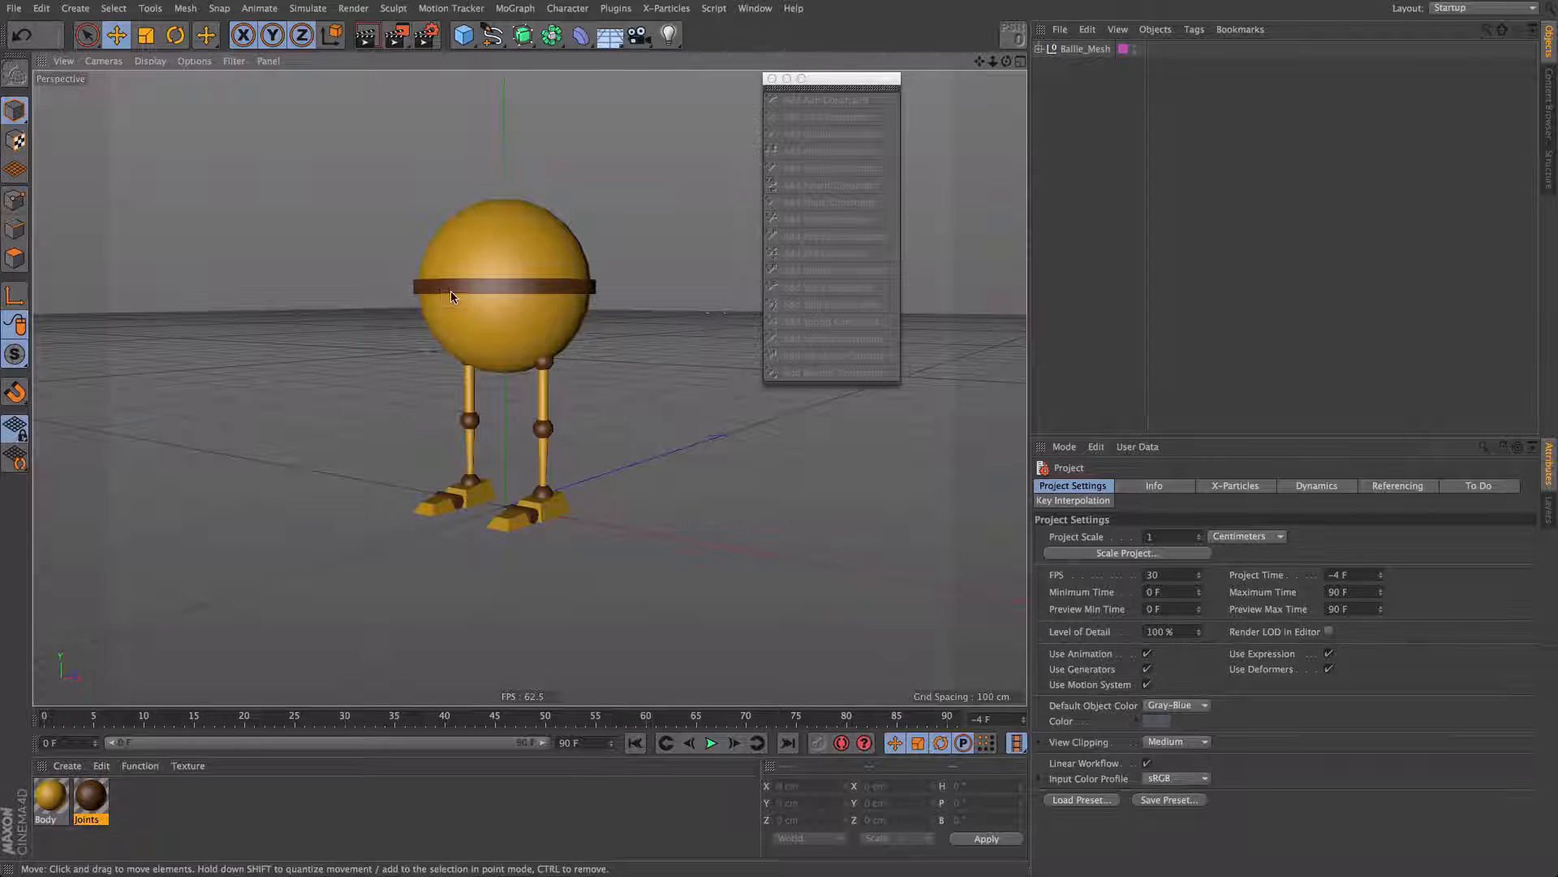
Step: Examine the ball-shaped character's body, belt, legs and feet from several angles
left_click_drag(450, 291, 463, 124, "alt")
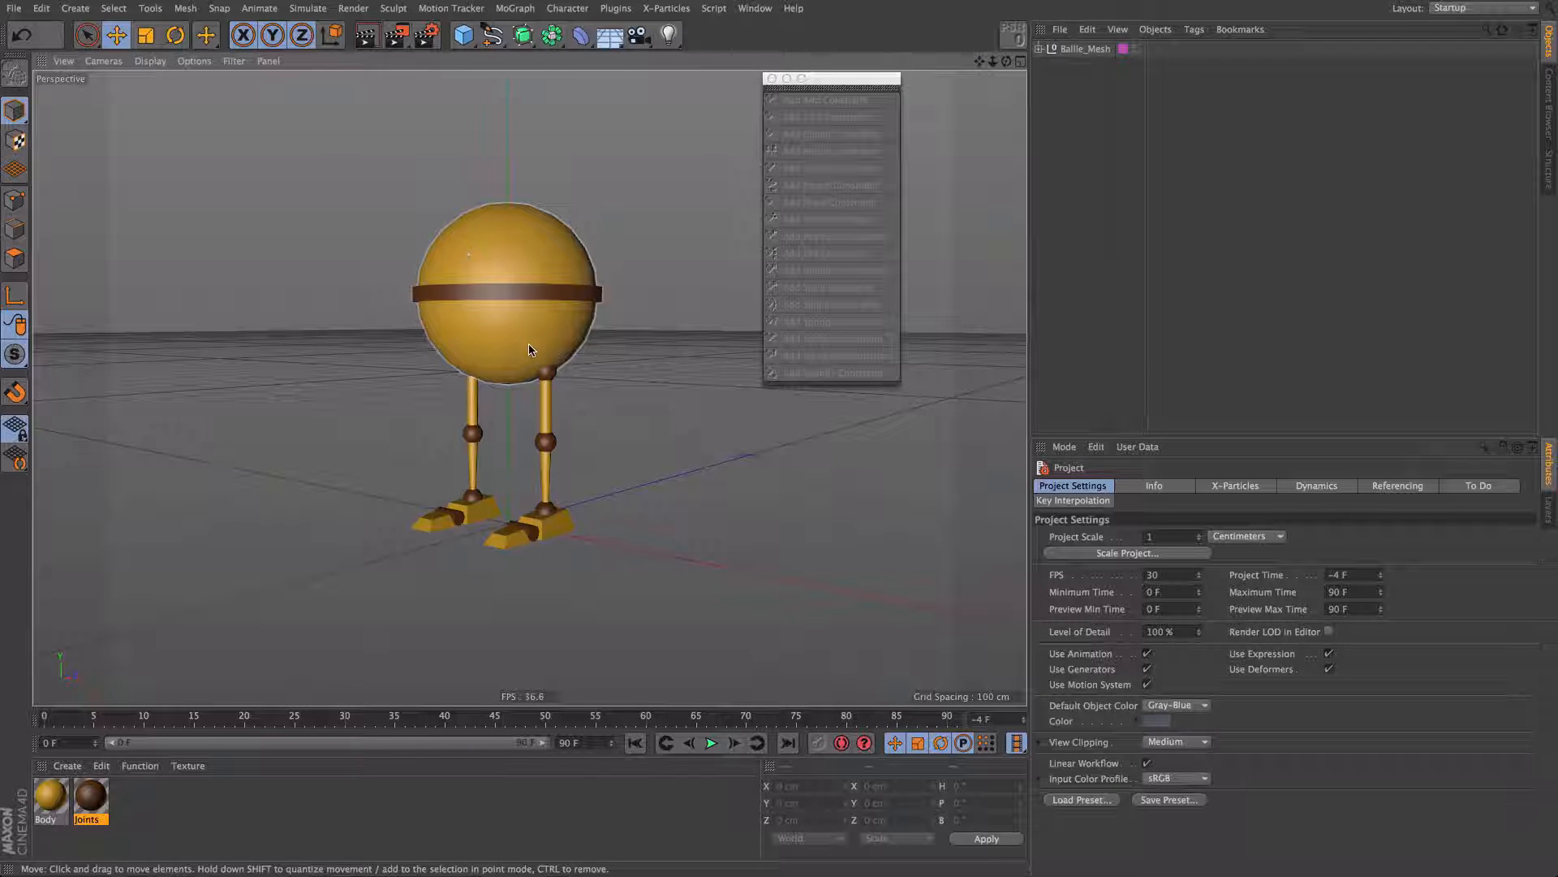
left_click_drag(525, 348, 511, 279, "alt")
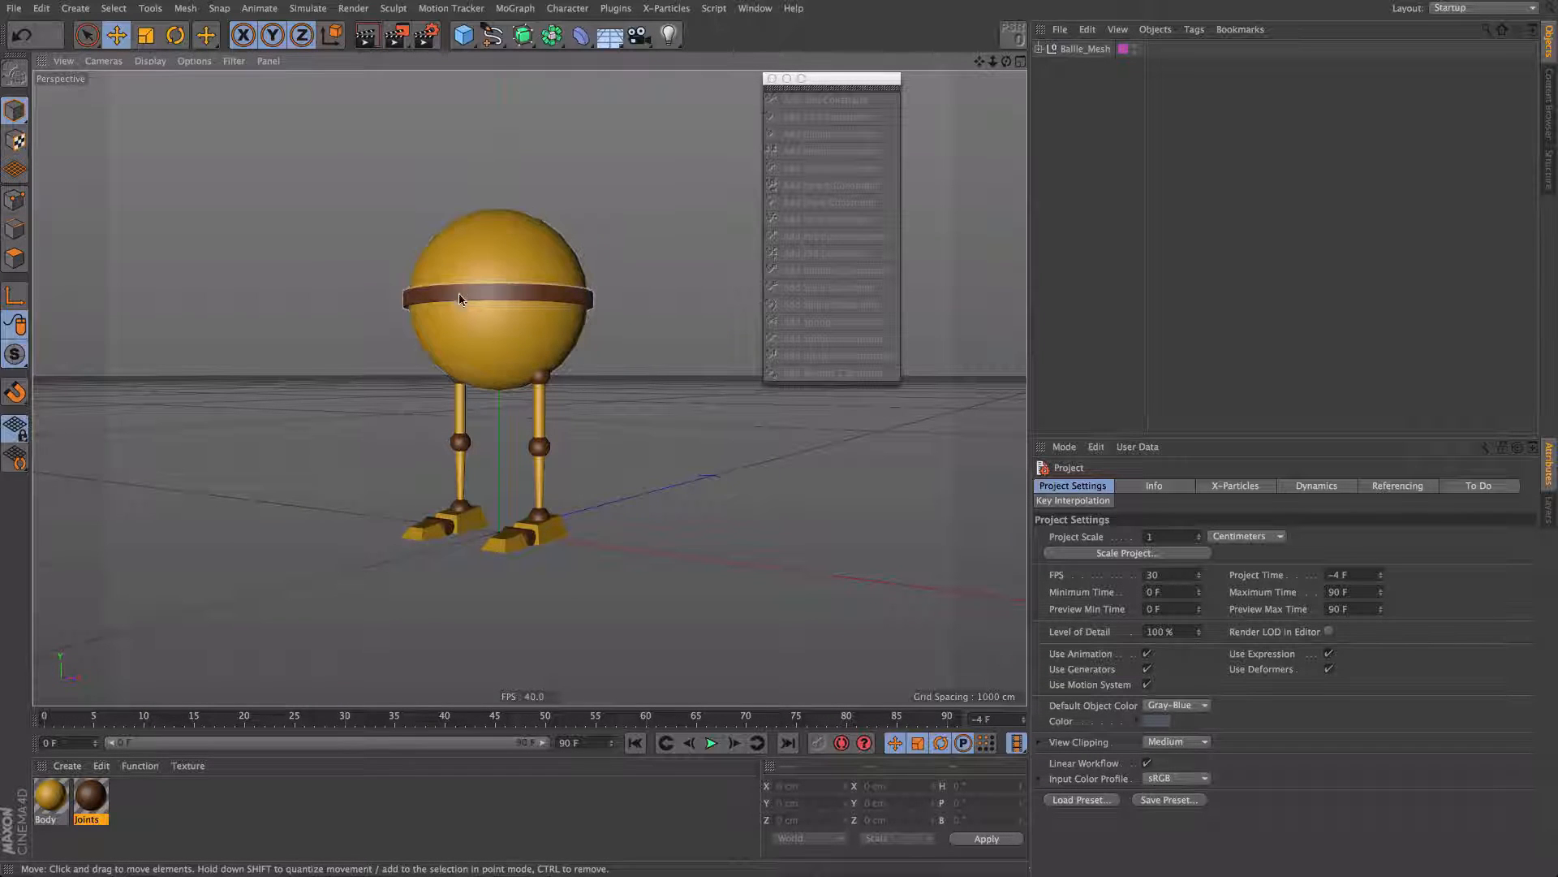
left_click_drag(552, 383, 510, 527, "alt")
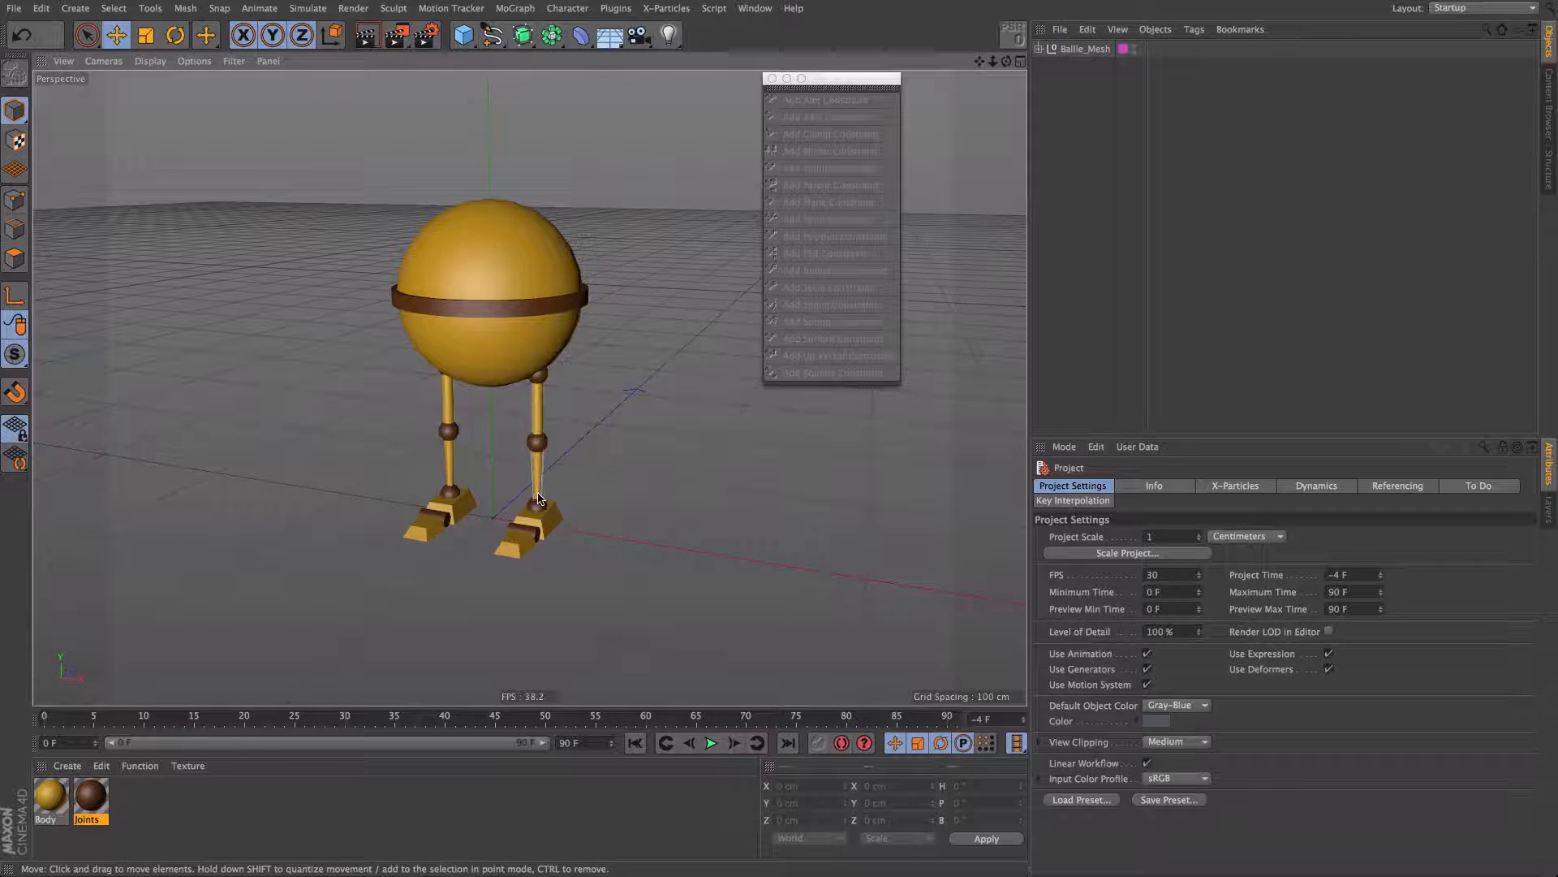
left_click_drag(537, 509, 481, 533, "alt")
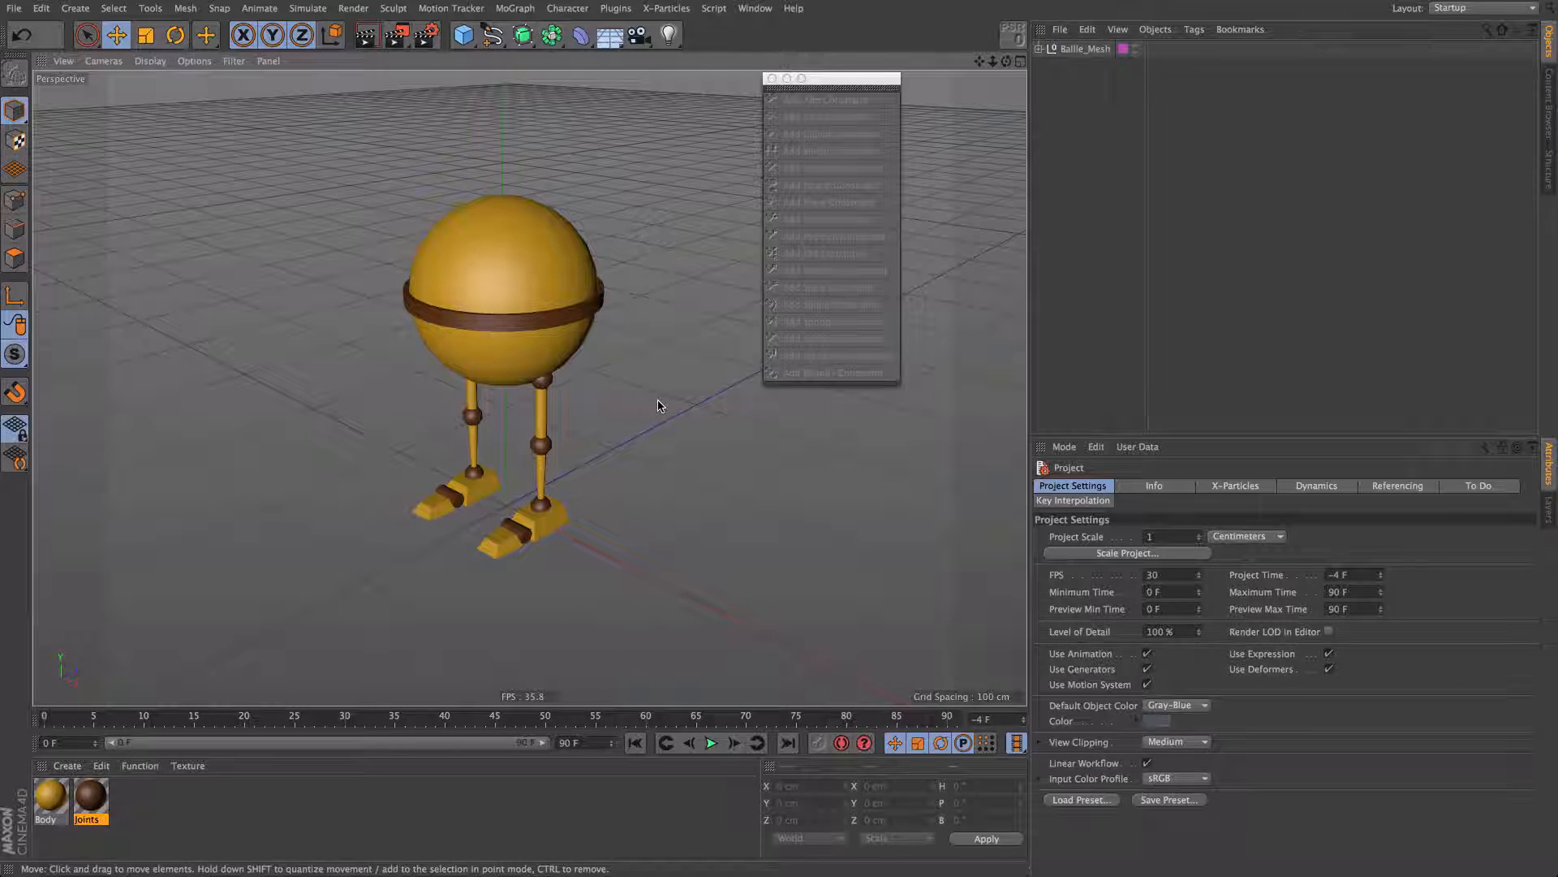
mouse_move(562, 515)
left_mouse_down("alt")
mouse_move(382, 524)
mouse_move(560, 522)
left_mouse_up("alt")
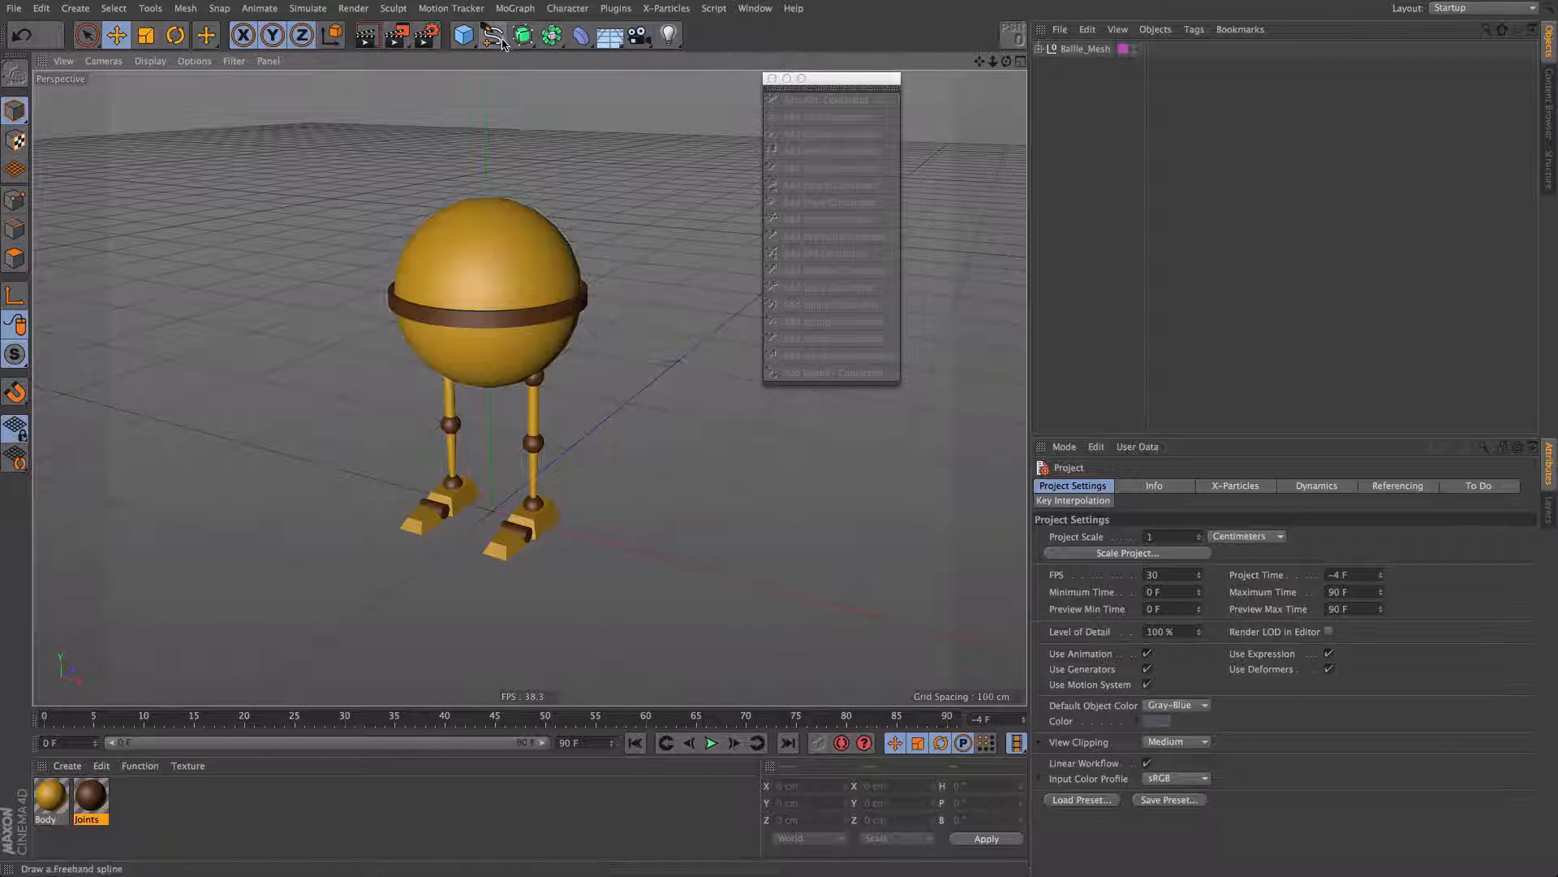
Step: Activate the Linear spline tool in the Top view framed on the feet, and unlock the Y and Z axes
mouse_move(492, 37)
left_mouse_down()
mouse_move(623, 82)
mouse_move(560, 61)
mouse_move(557, 86)
left_mouse_up()
key("F2")
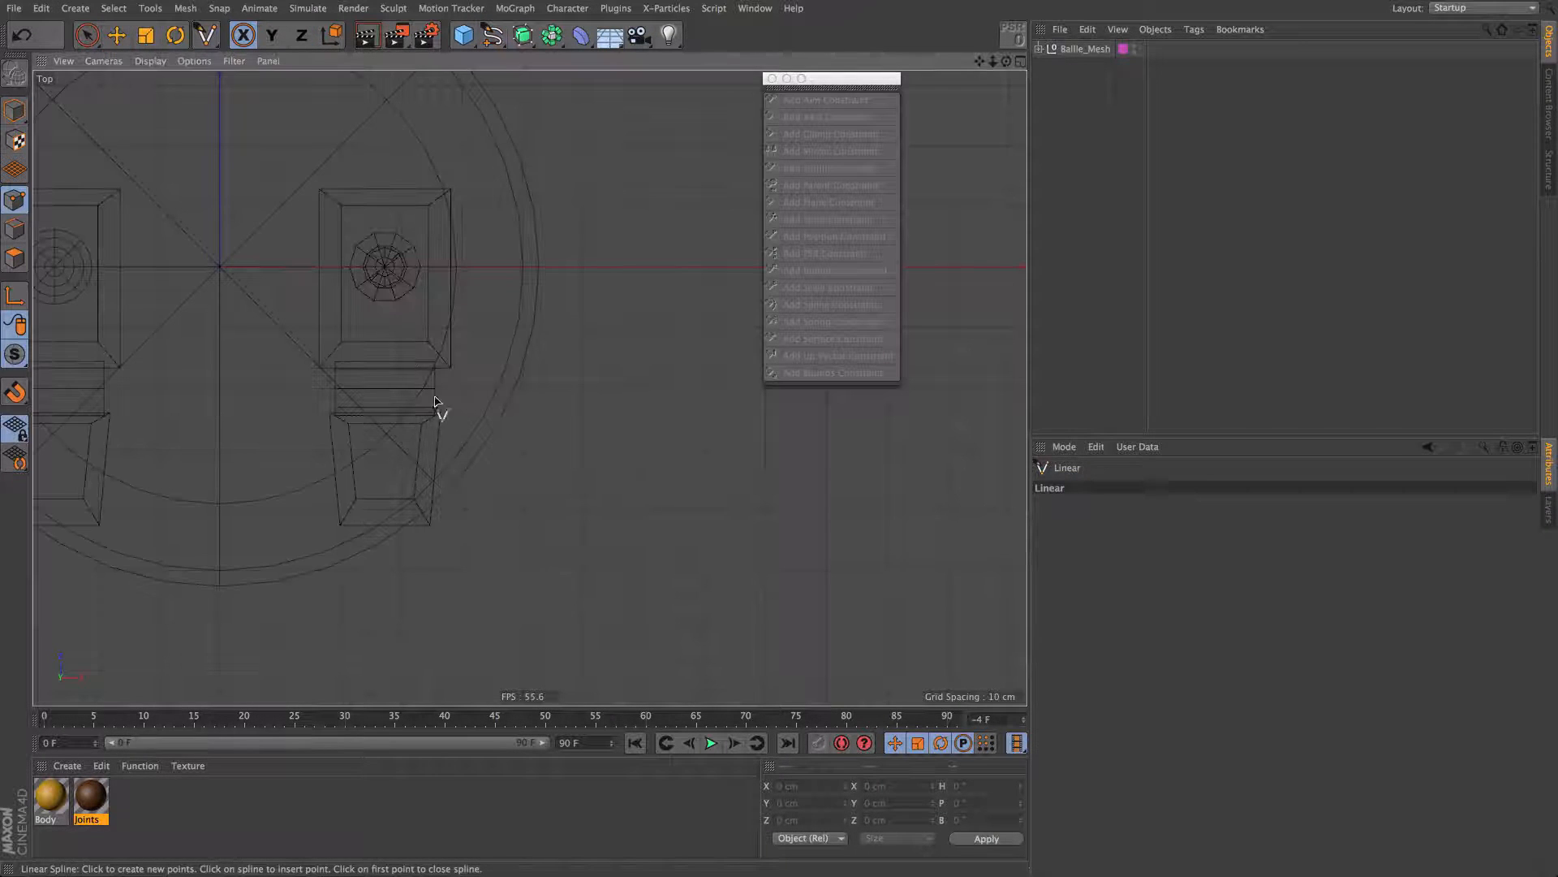
right_click_drag(385, 346, 412, 392, "alt")
middle_click_drag(413, 391, 449, 413, "alt")
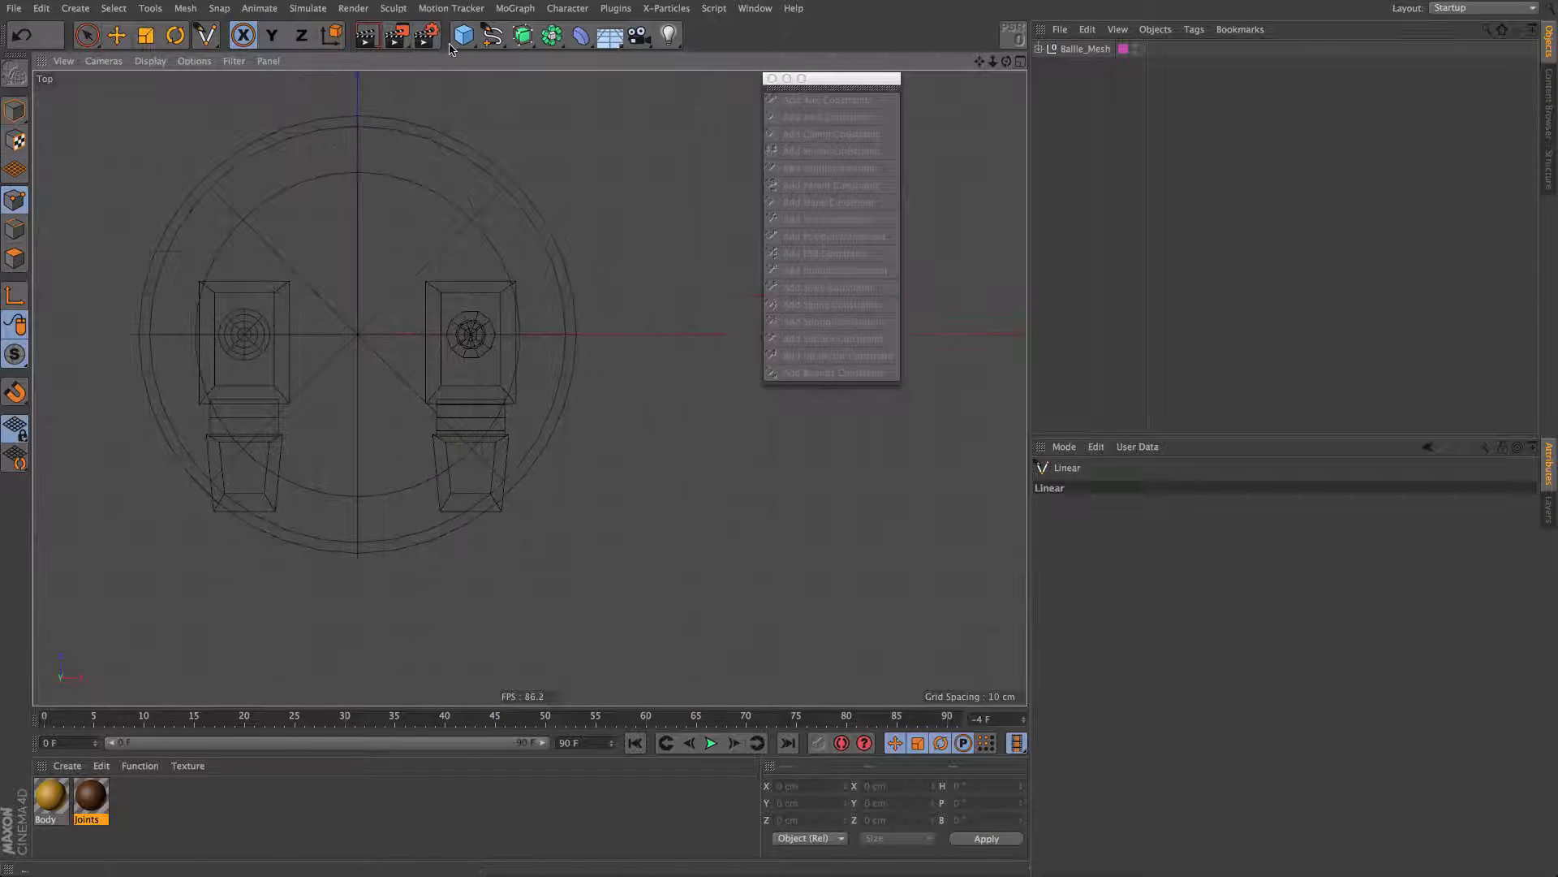
left_click(272, 35)
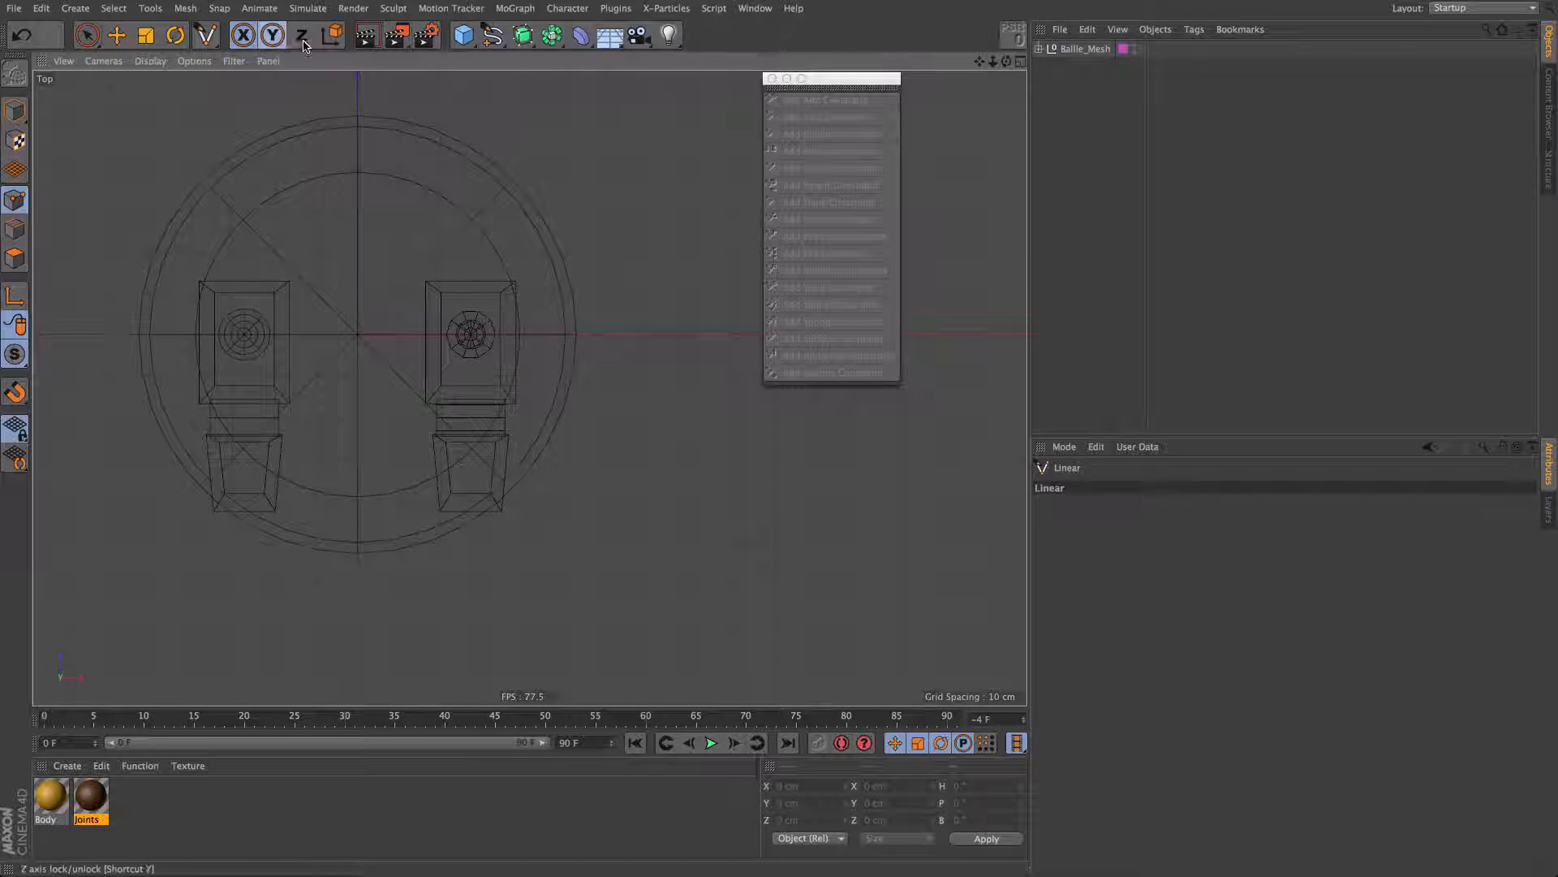
left_click(302, 35)
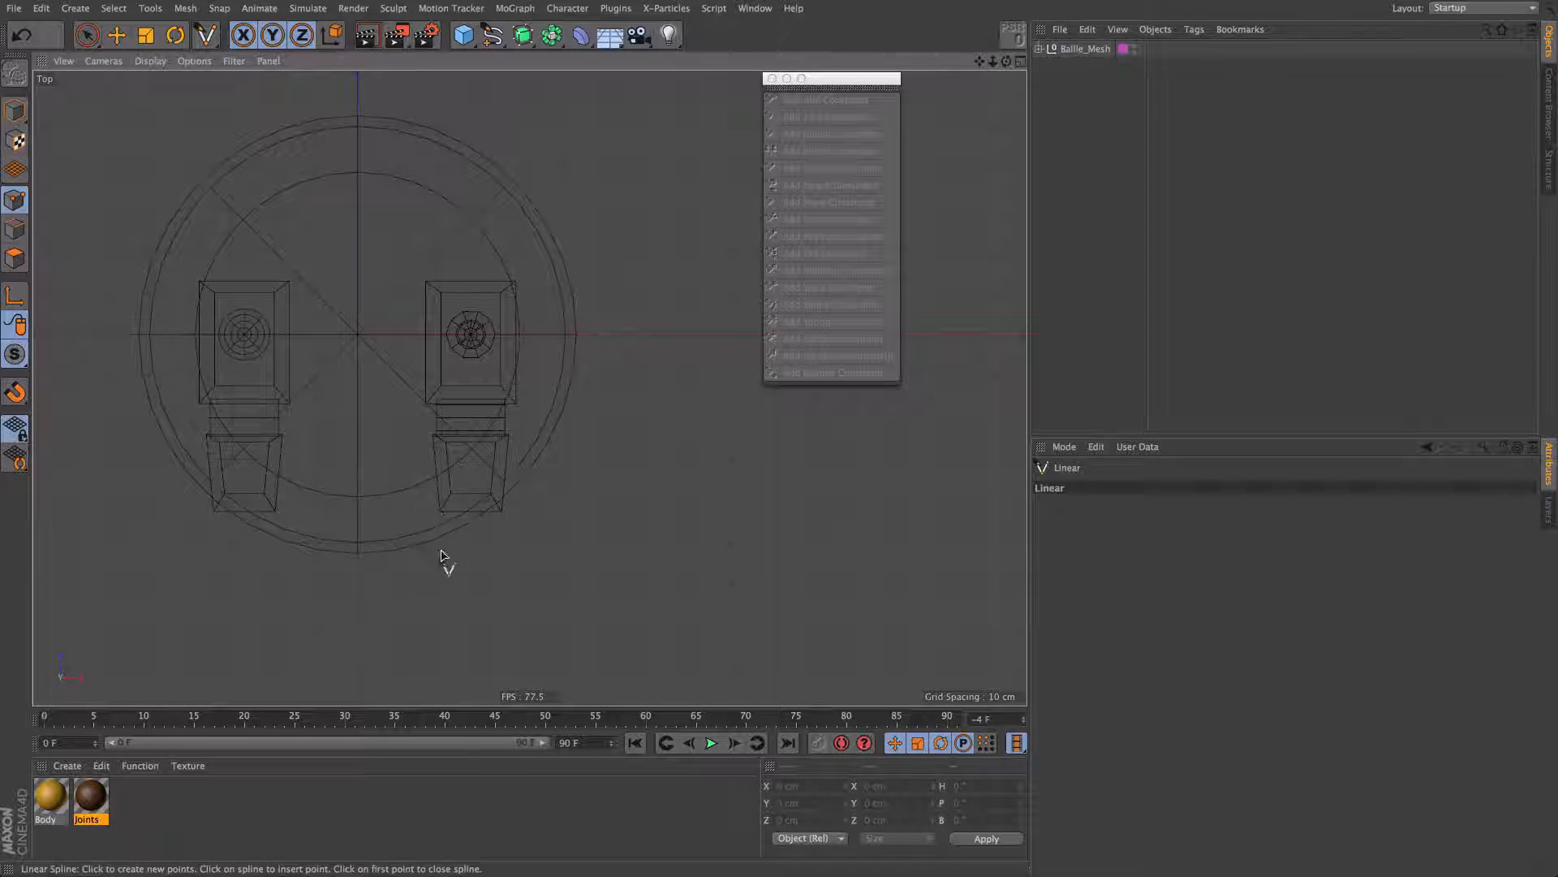
Step: Draw a four-point linear spline about 30 cm wide around the foot on the positive X side, with Close Spline enabled
left_click(418, 527)
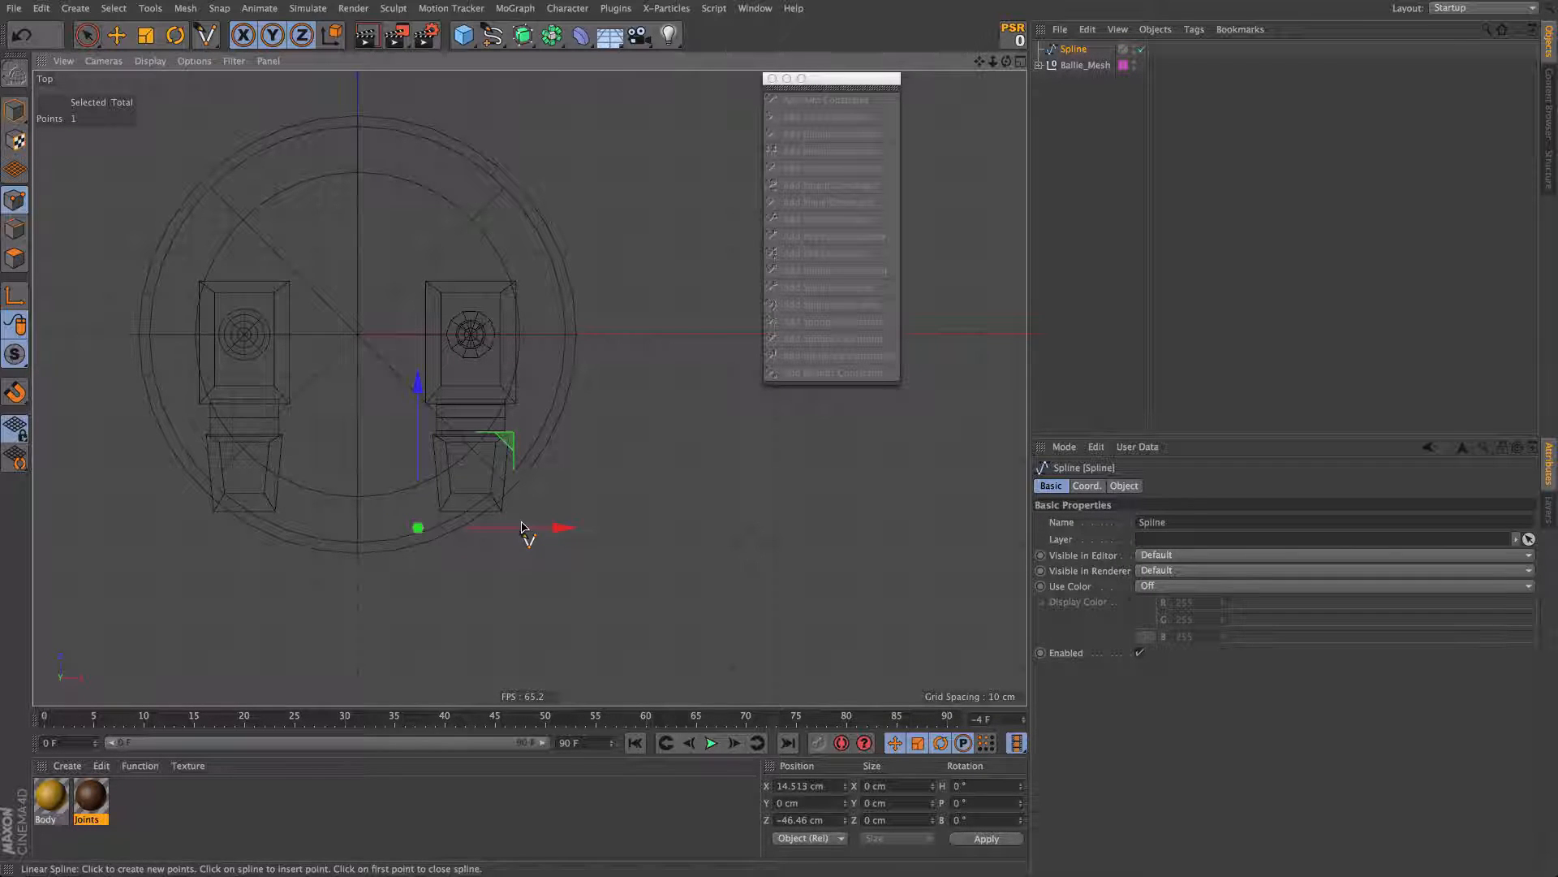
key("alt+d")
left_click(535, 532)
left_click(533, 254)
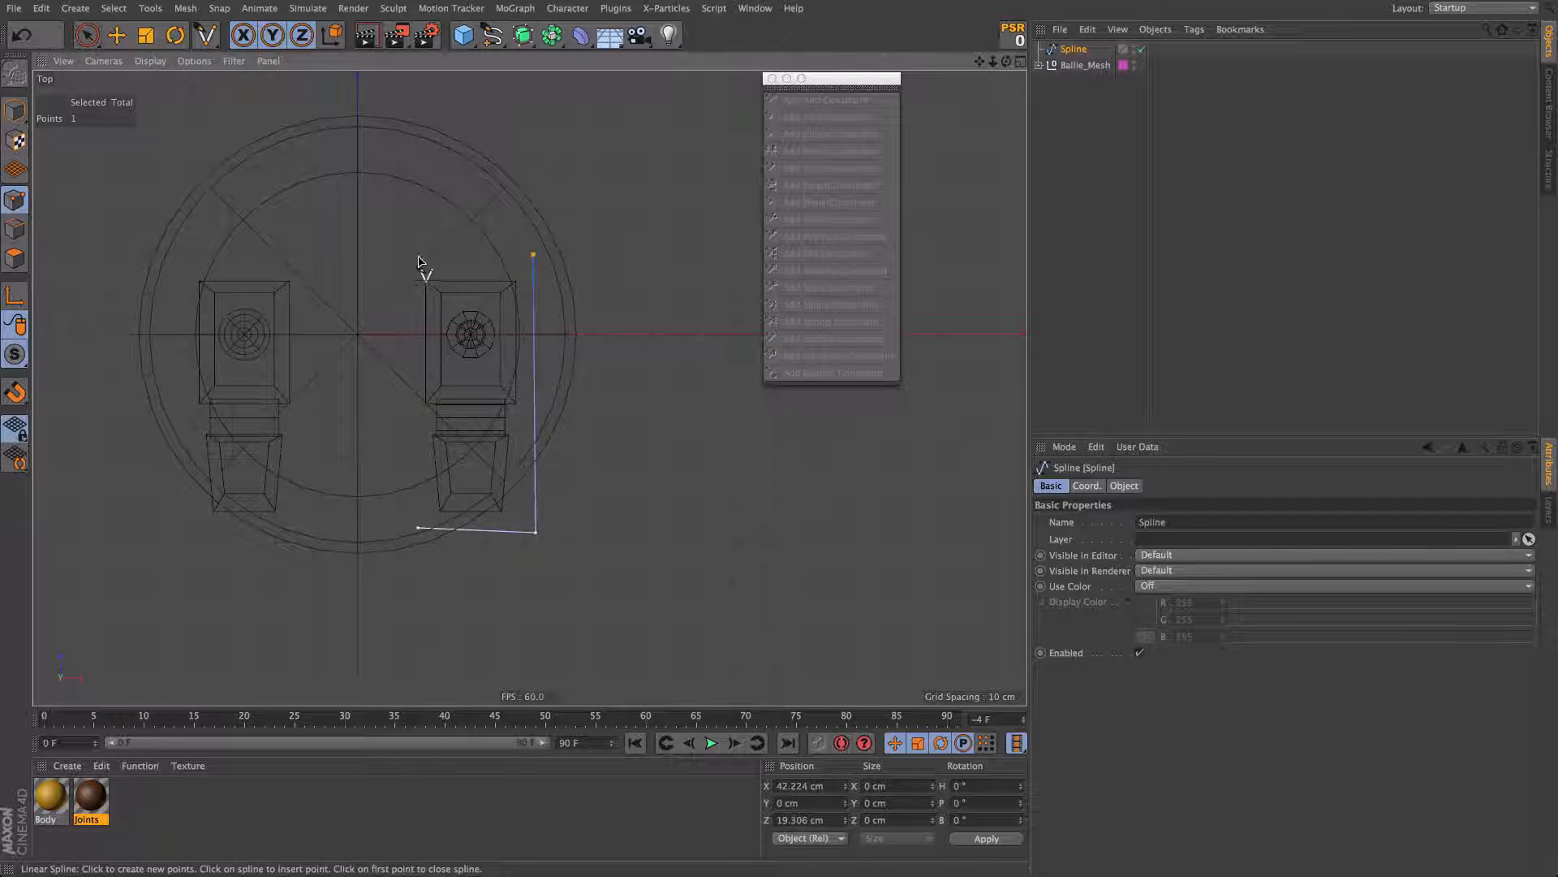
left_click(406, 249)
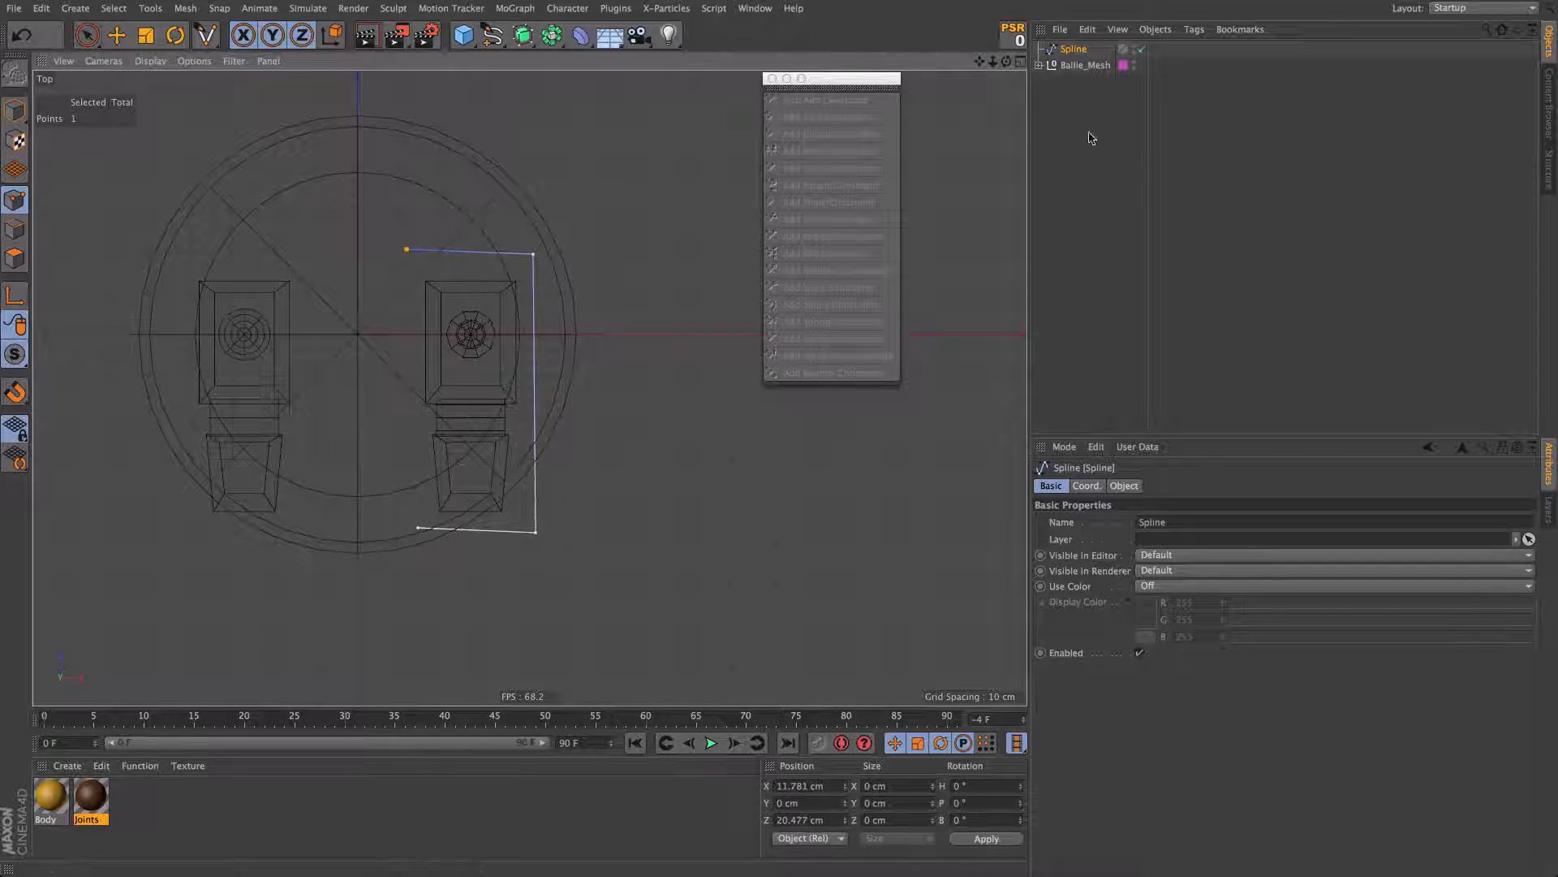
left_click(1106, 484)
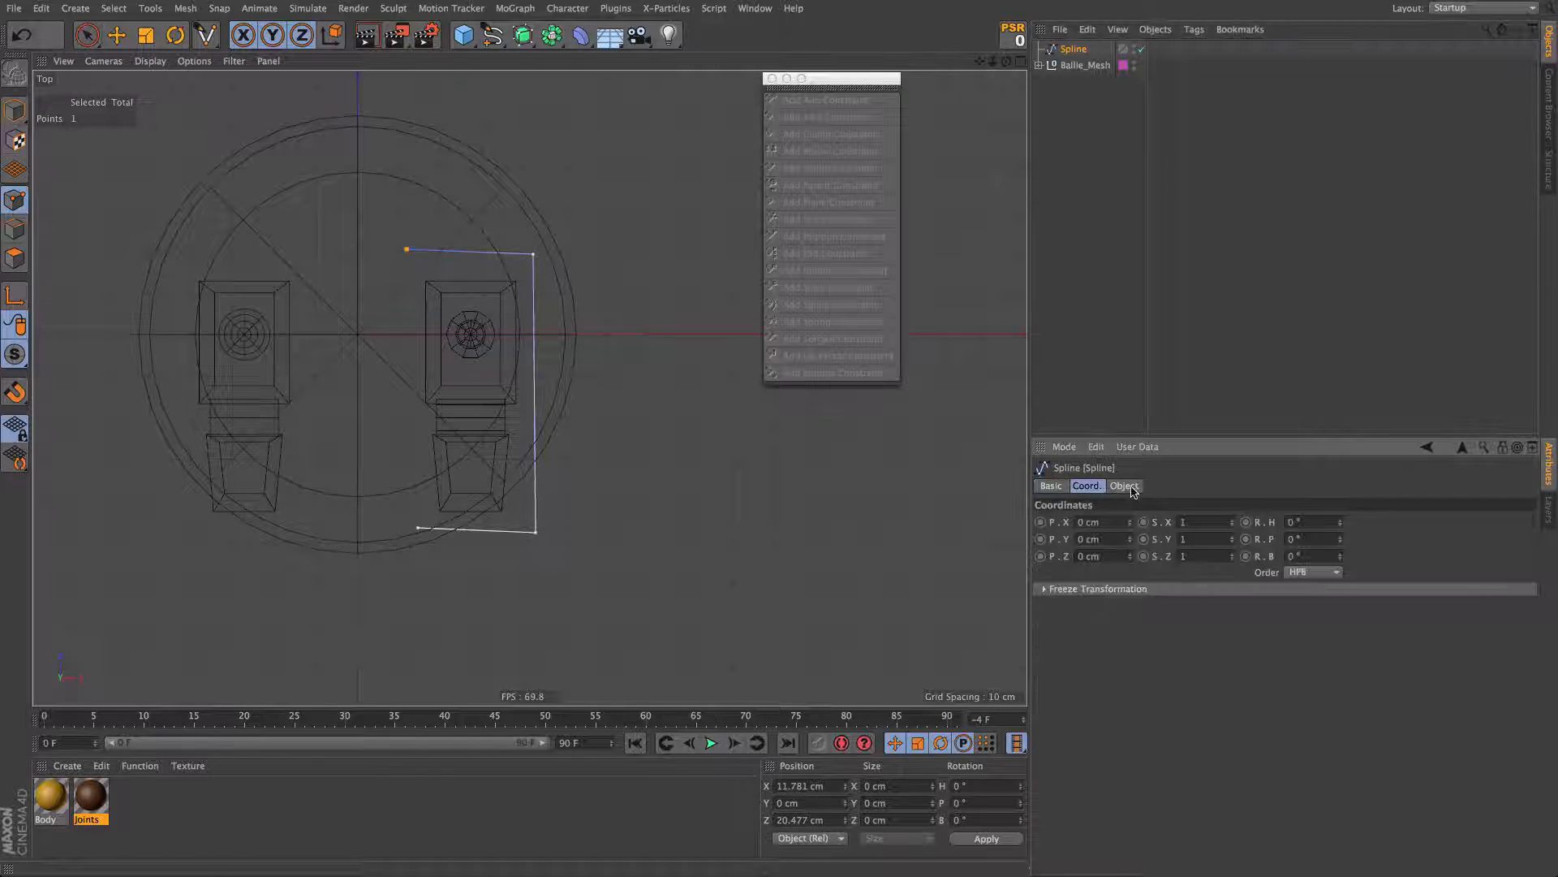
left_click(1143, 537)
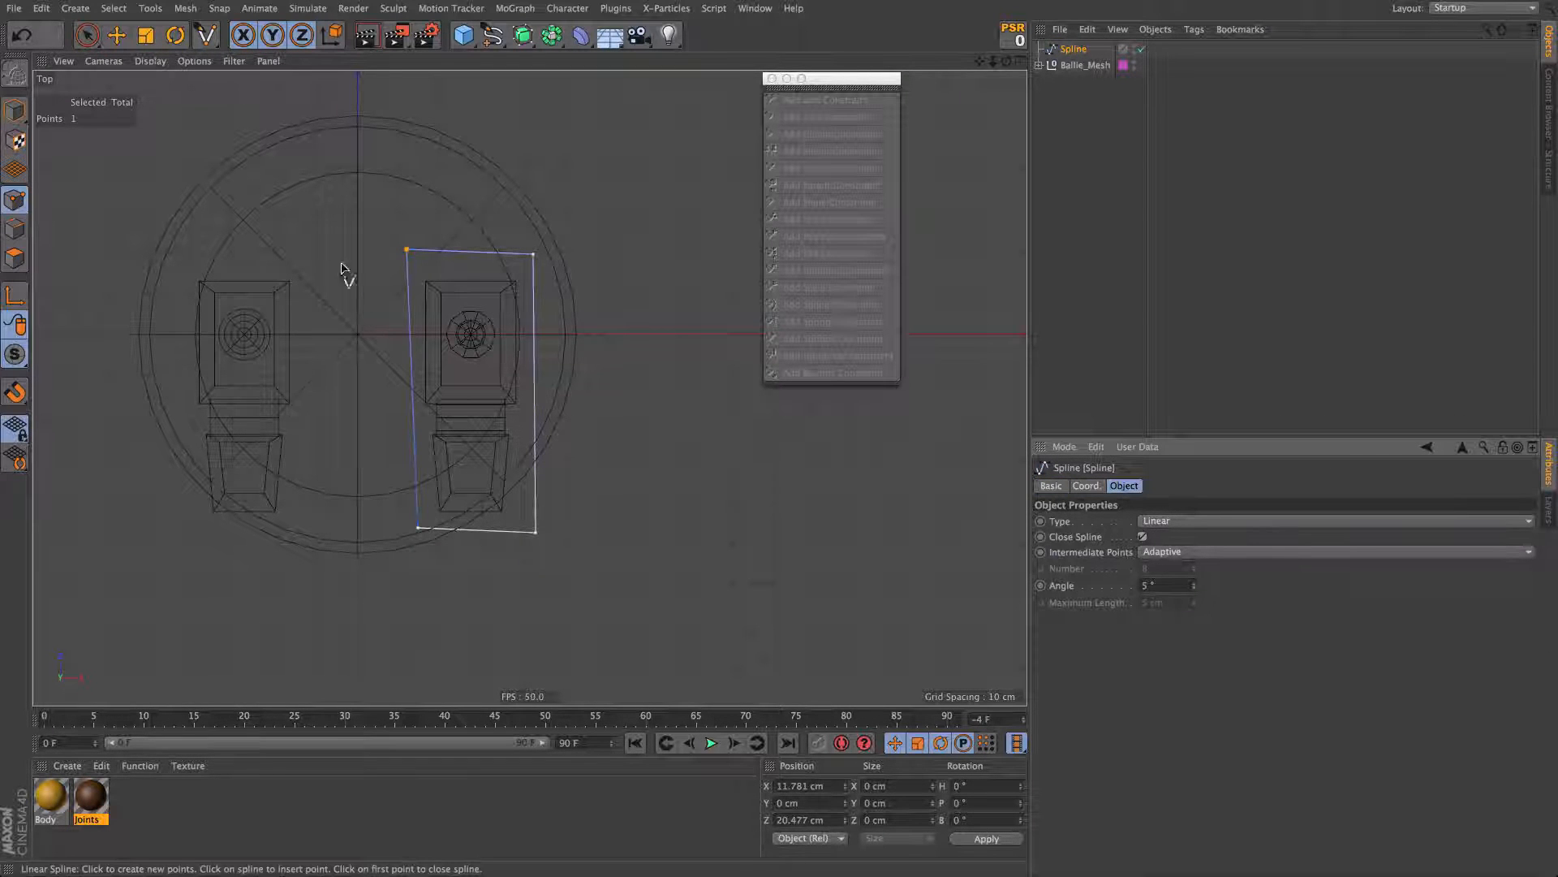
Step: Straighten the front and back edges of the foot outline by scaling each pair of points flat along Z
left_click(87, 35)
left_click_drag(403, 521, 603, 536)
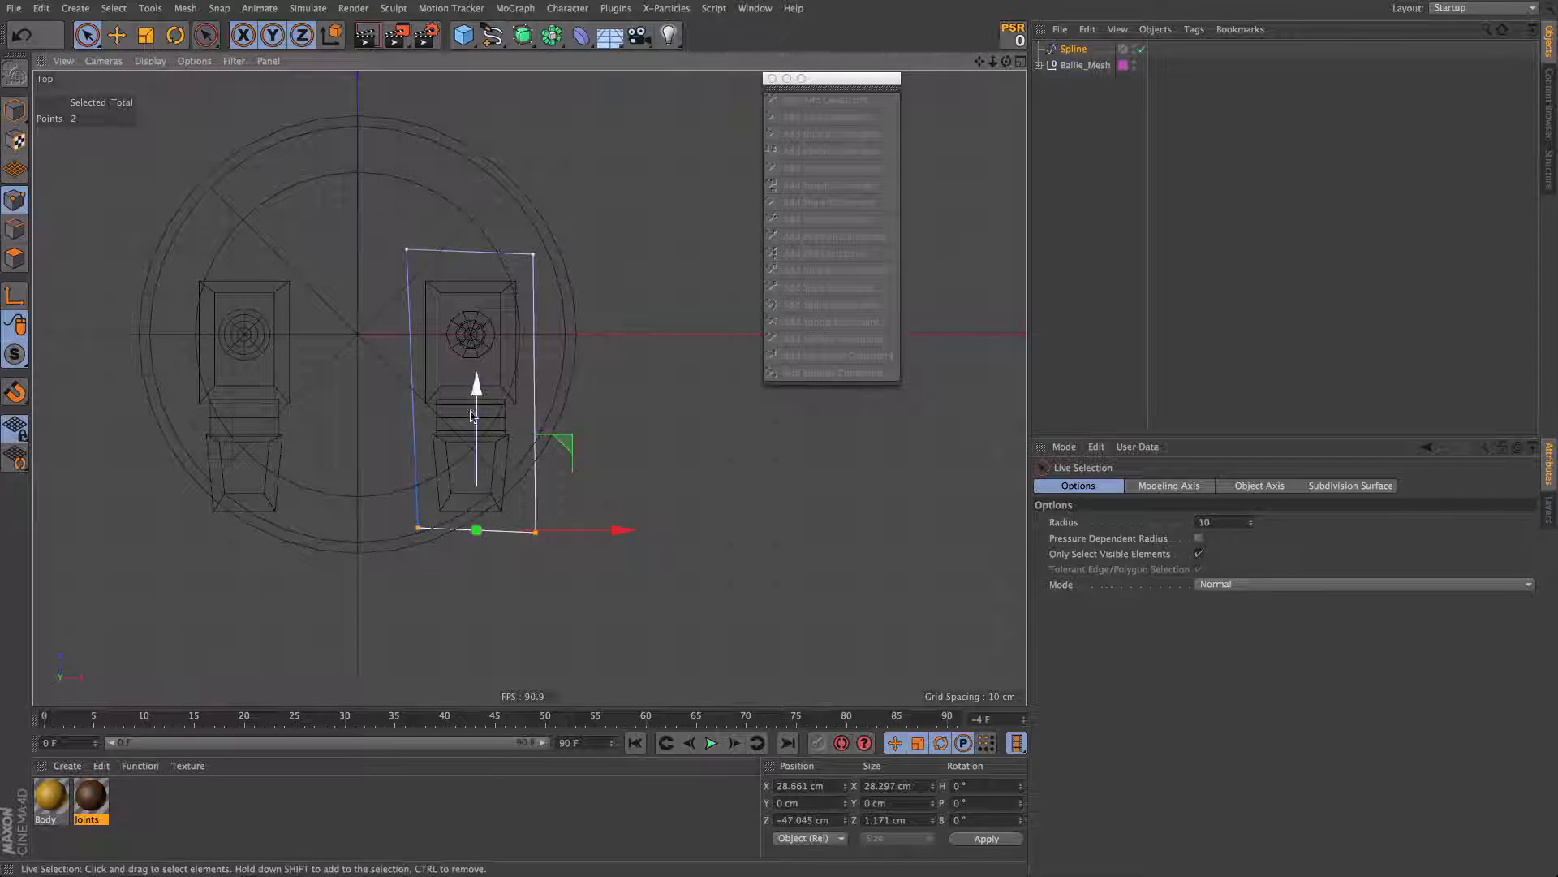
key("t")
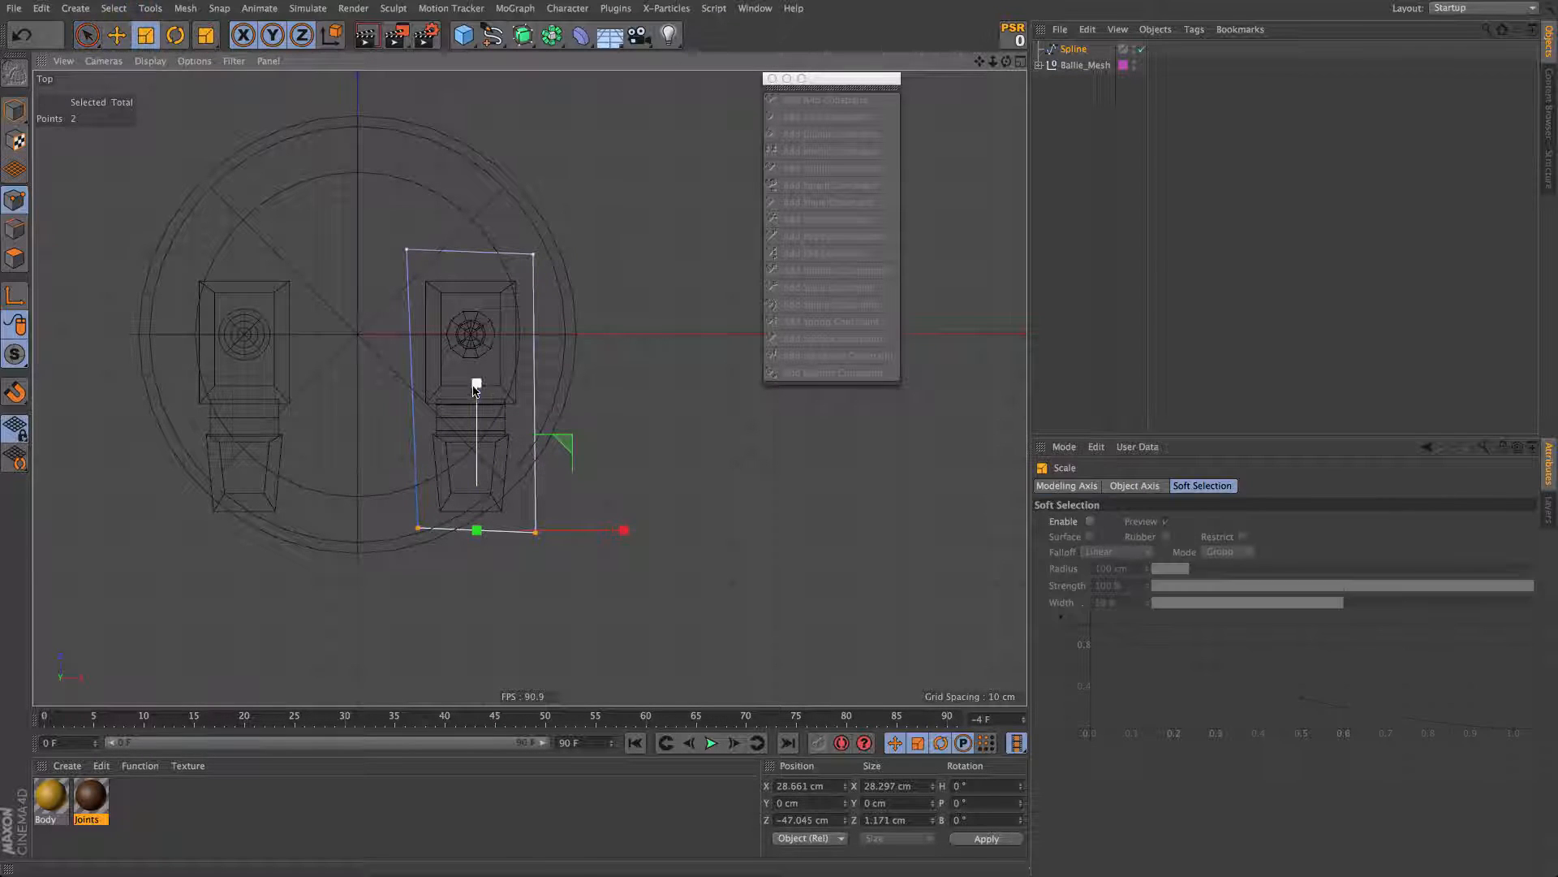
left_click_drag(477, 381, 479, 530)
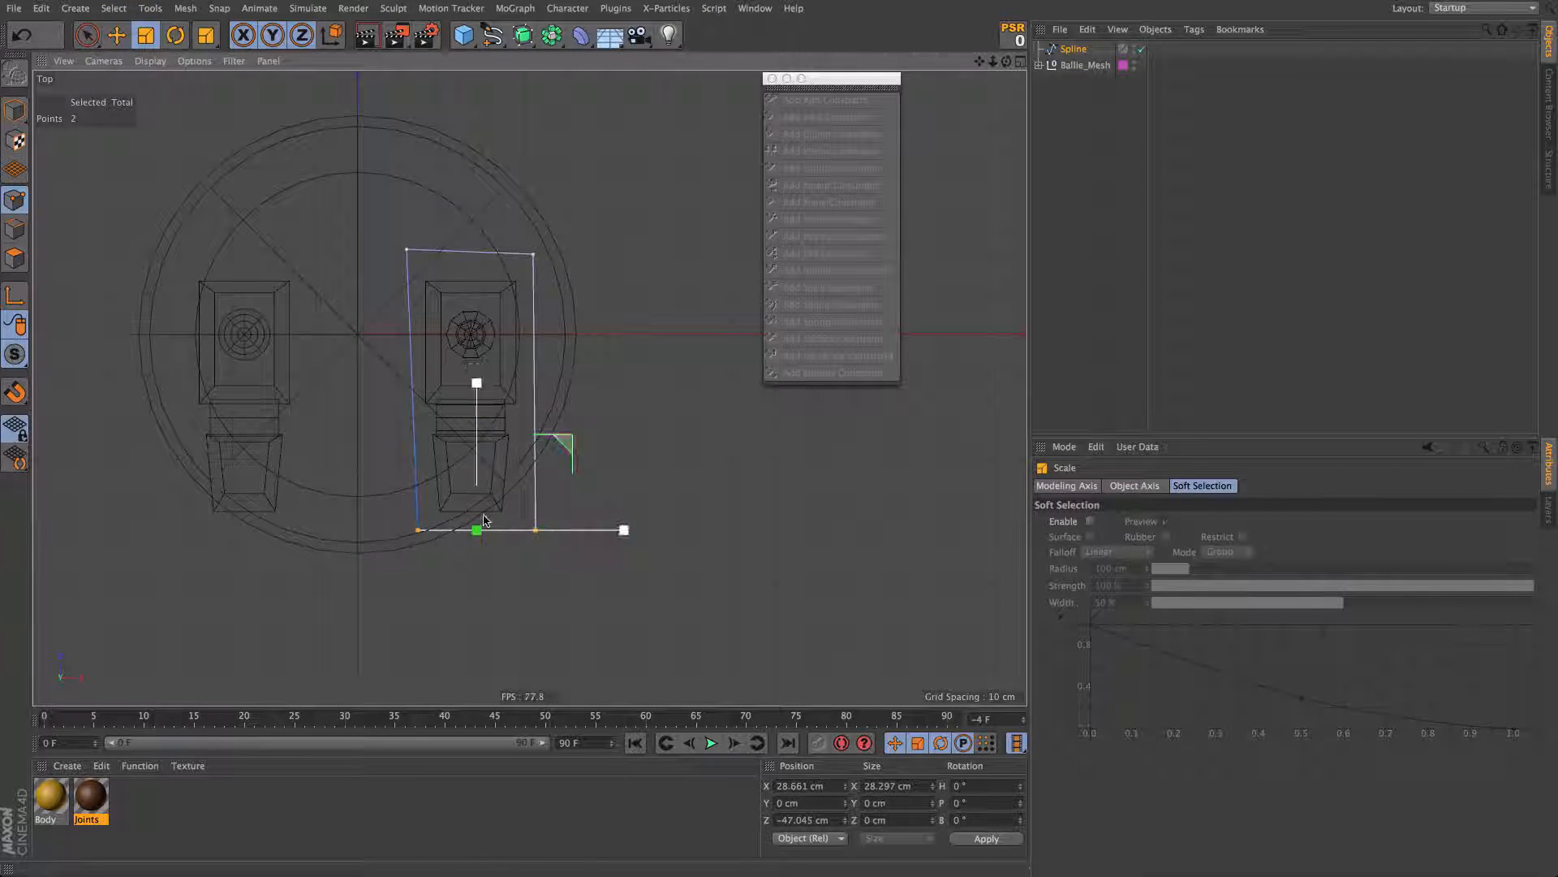
key("9")
left_click_drag(460, 249, 568, 250)
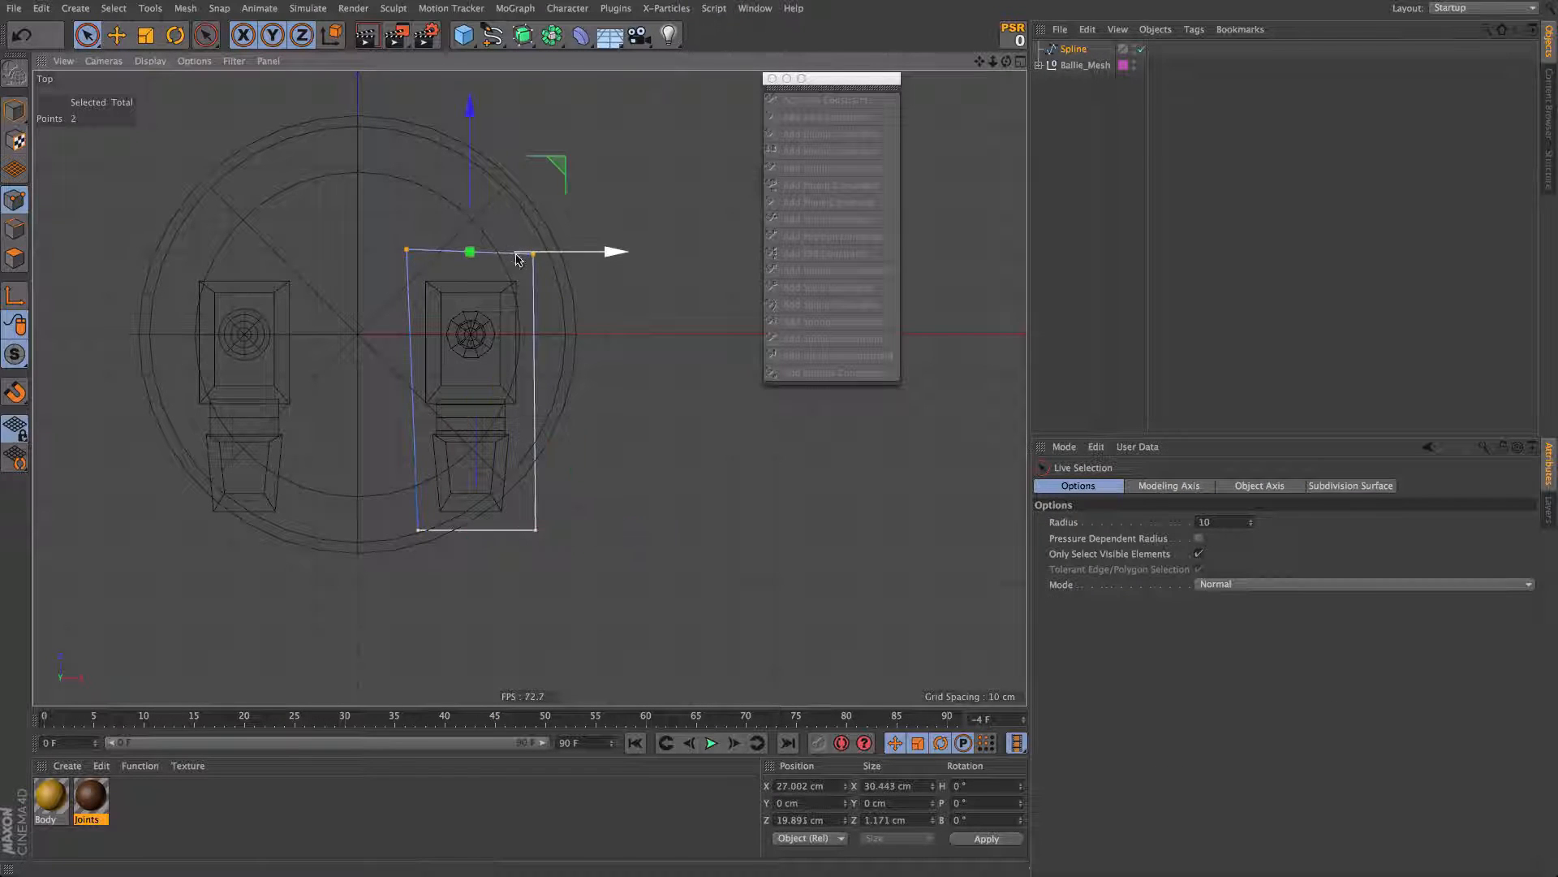
key("t")
left_click_drag(471, 127, 470, 255)
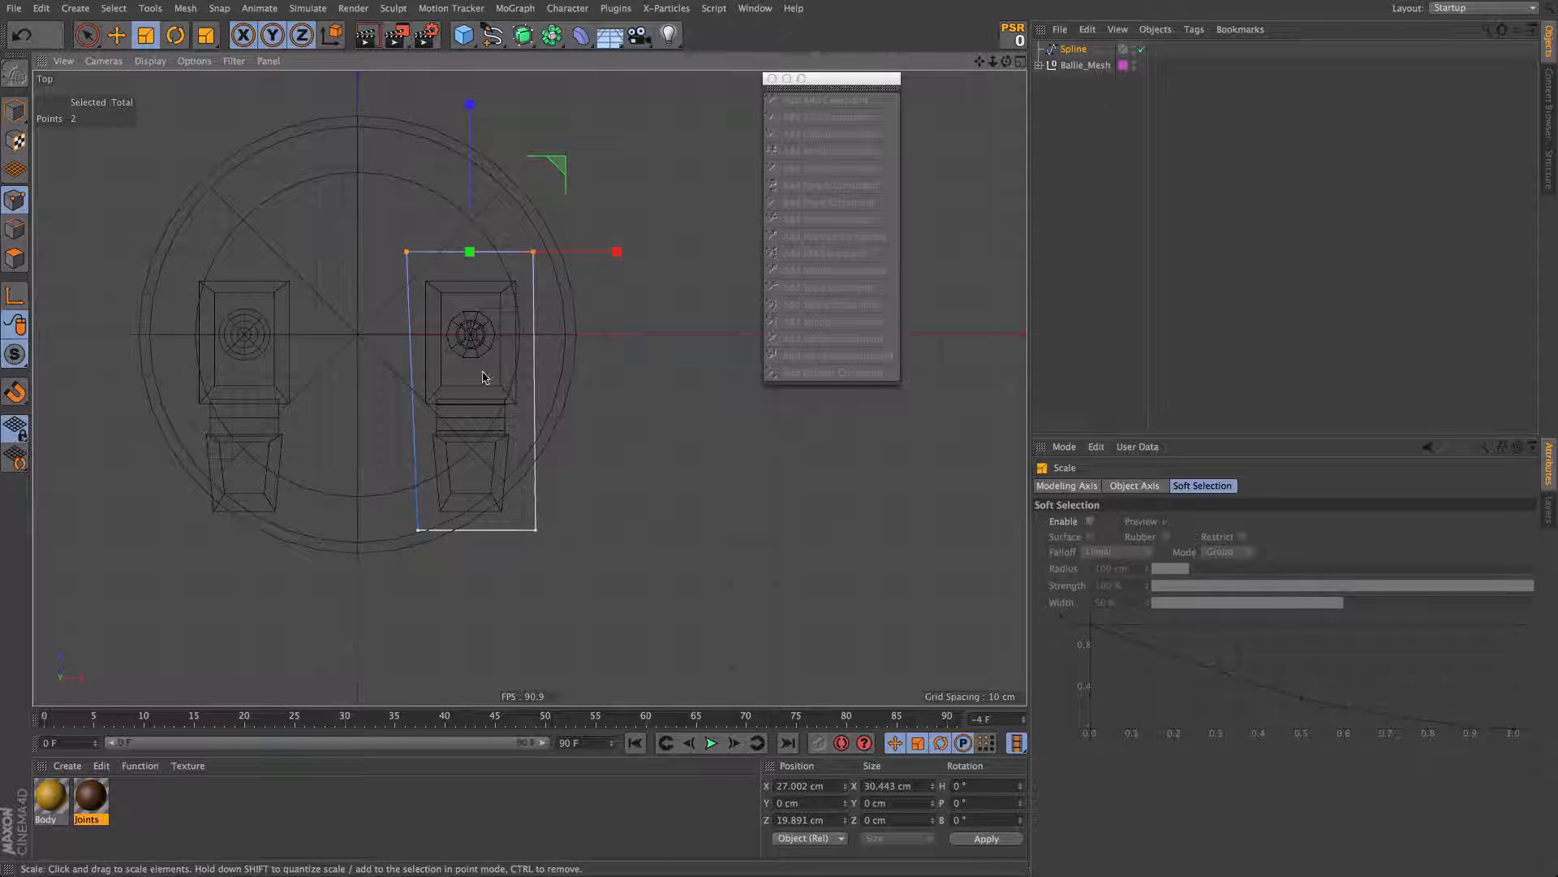
Step: Move the outline's two back points to about X 27.2, Z 22.1 cm with component snapping on, and undo a further change
left_click(418, 526)
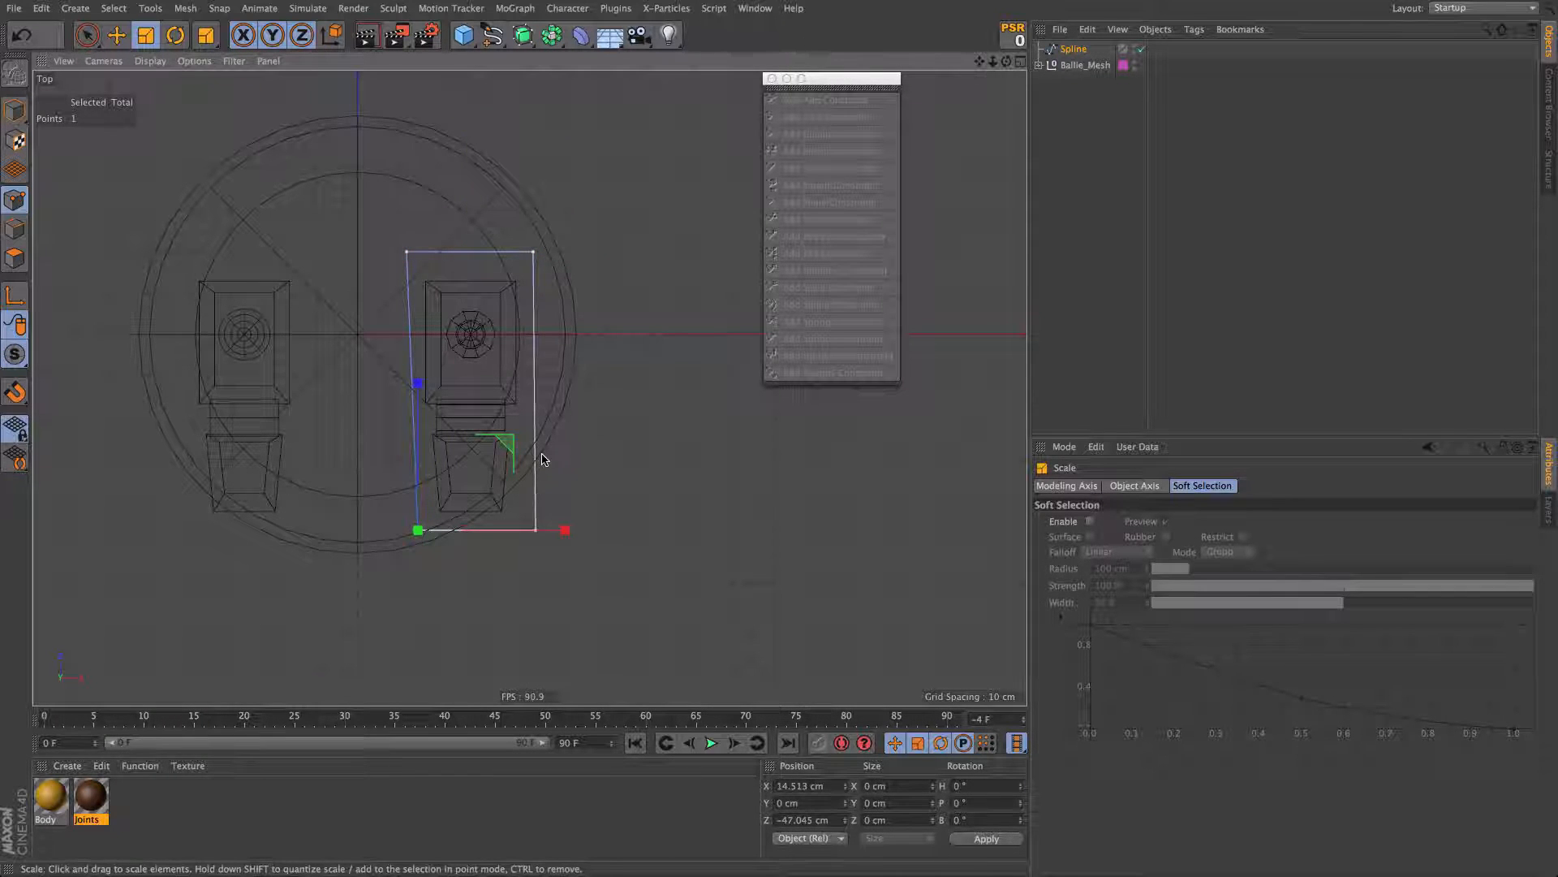
key("e")
left_click(407, 252)
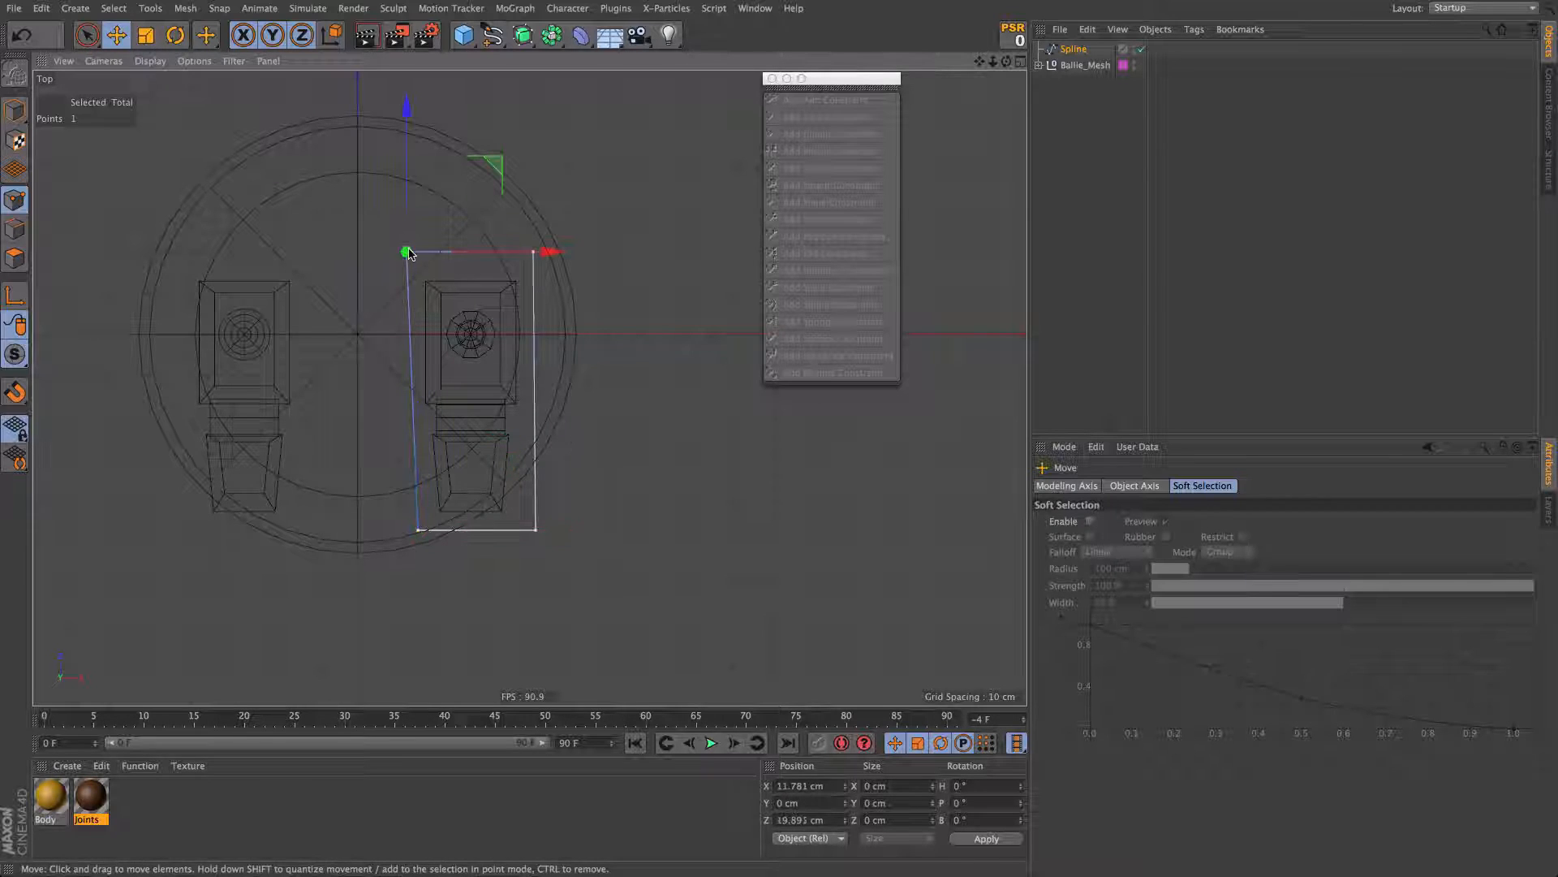
left_click(546, 260)
left_click(533, 251)
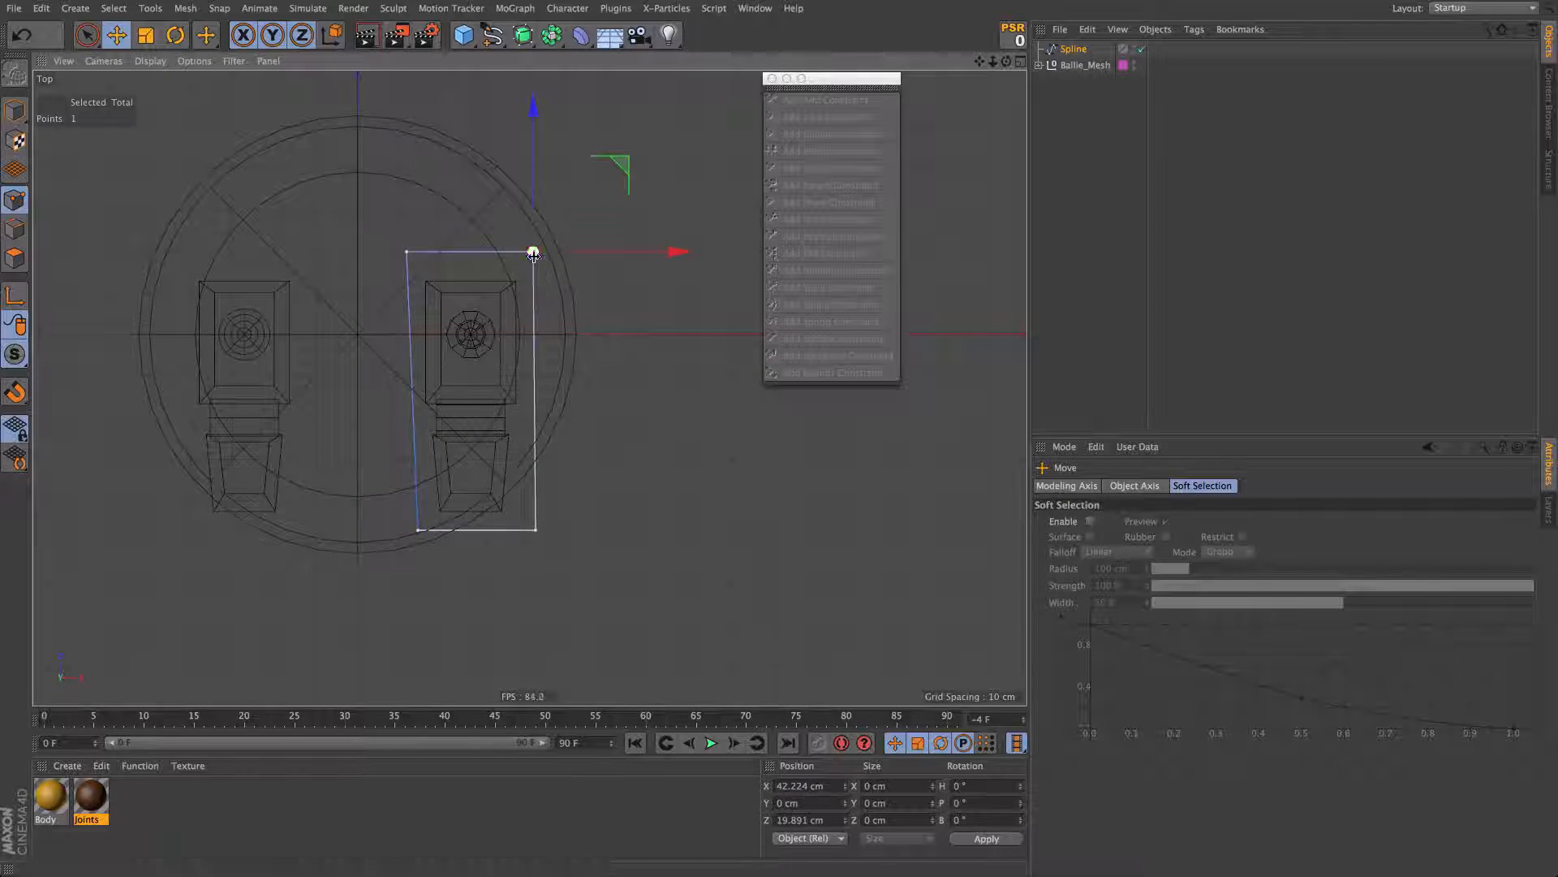
left_click(407, 253, "shift")
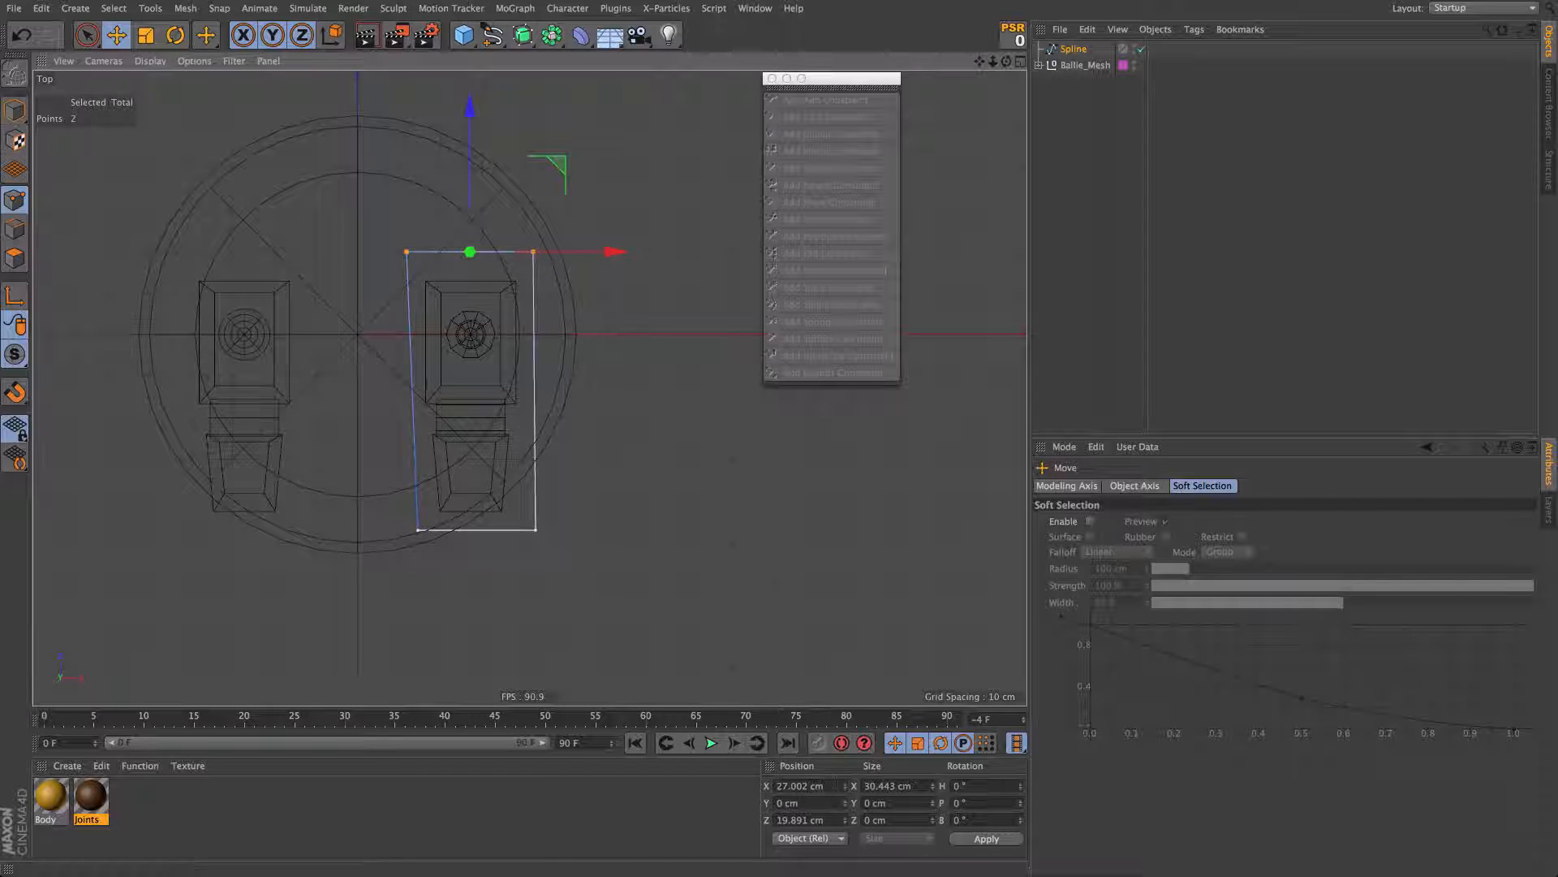
left_click_drag(581, 263, 584, 265)
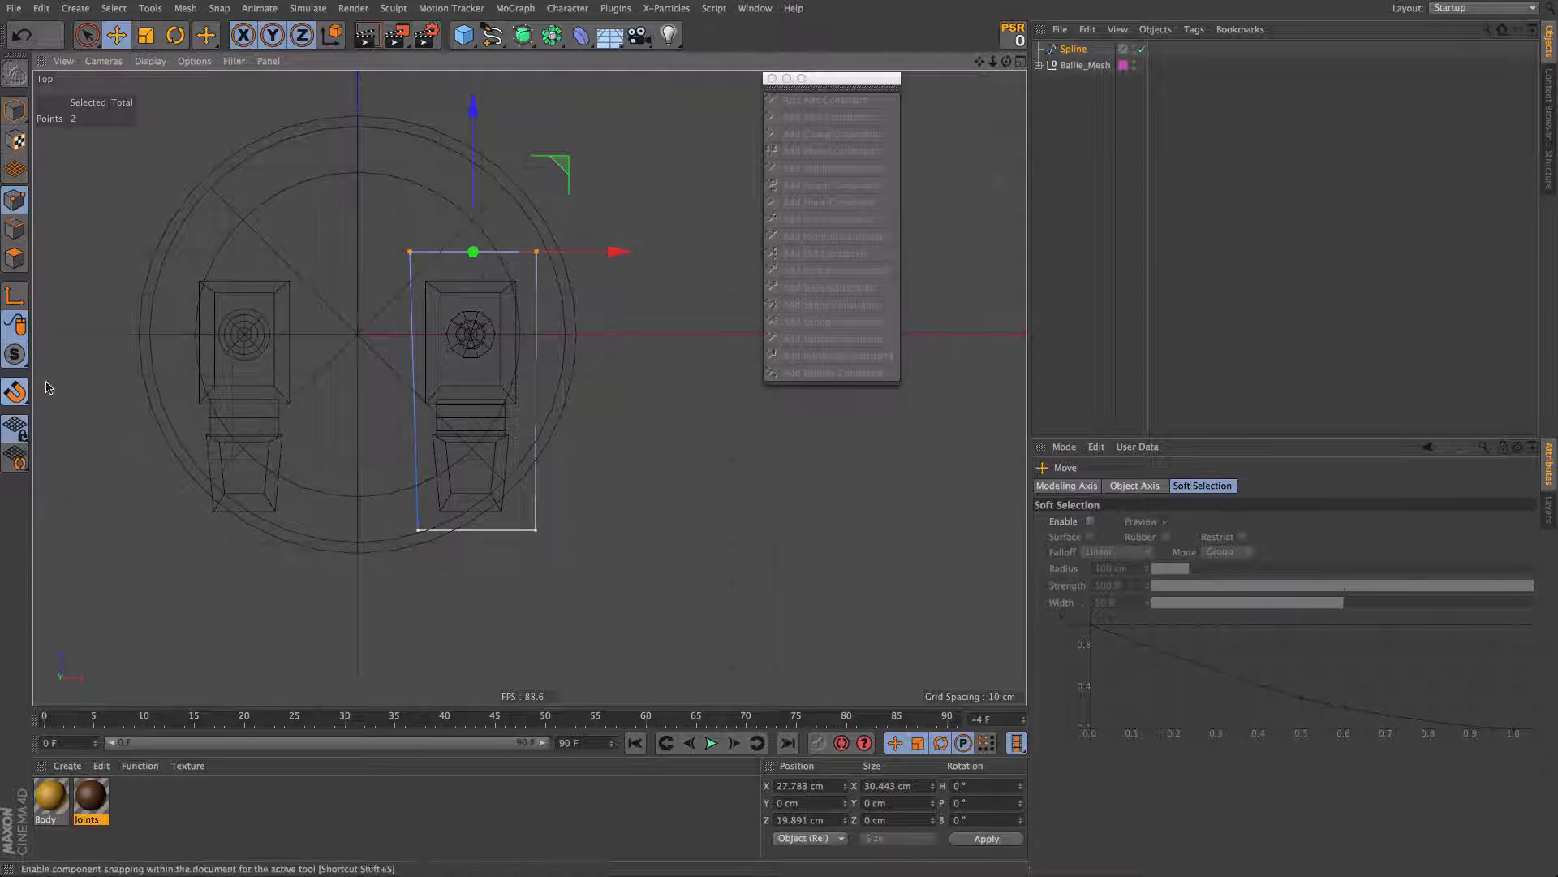
left_click_drag(477, 273, 473, 183)
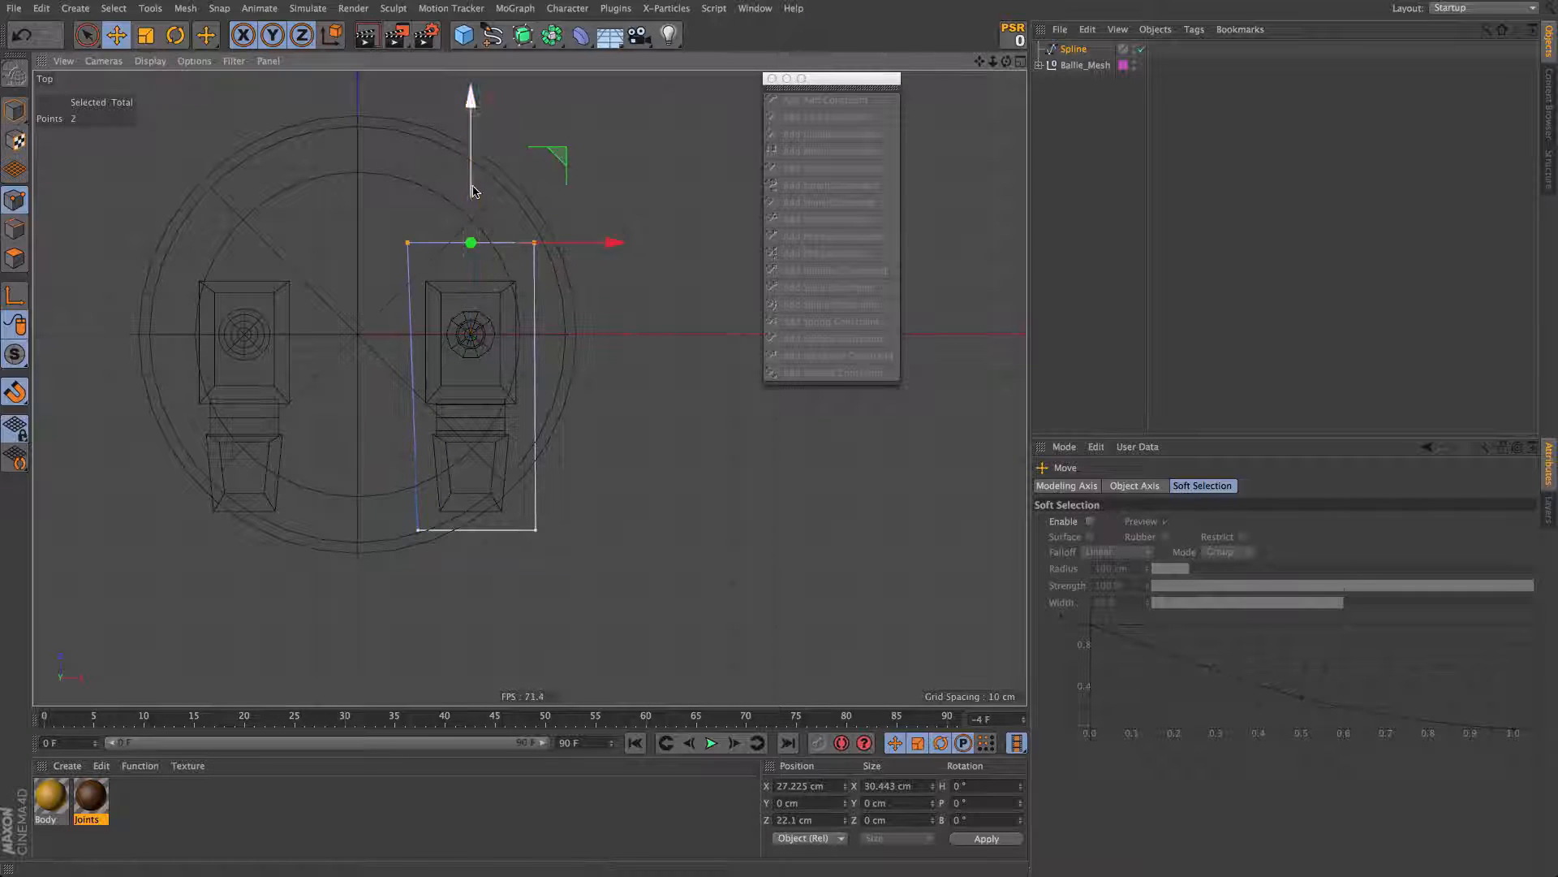
left_click_drag(418, 530, 555, 534)
key("ctrl+z")
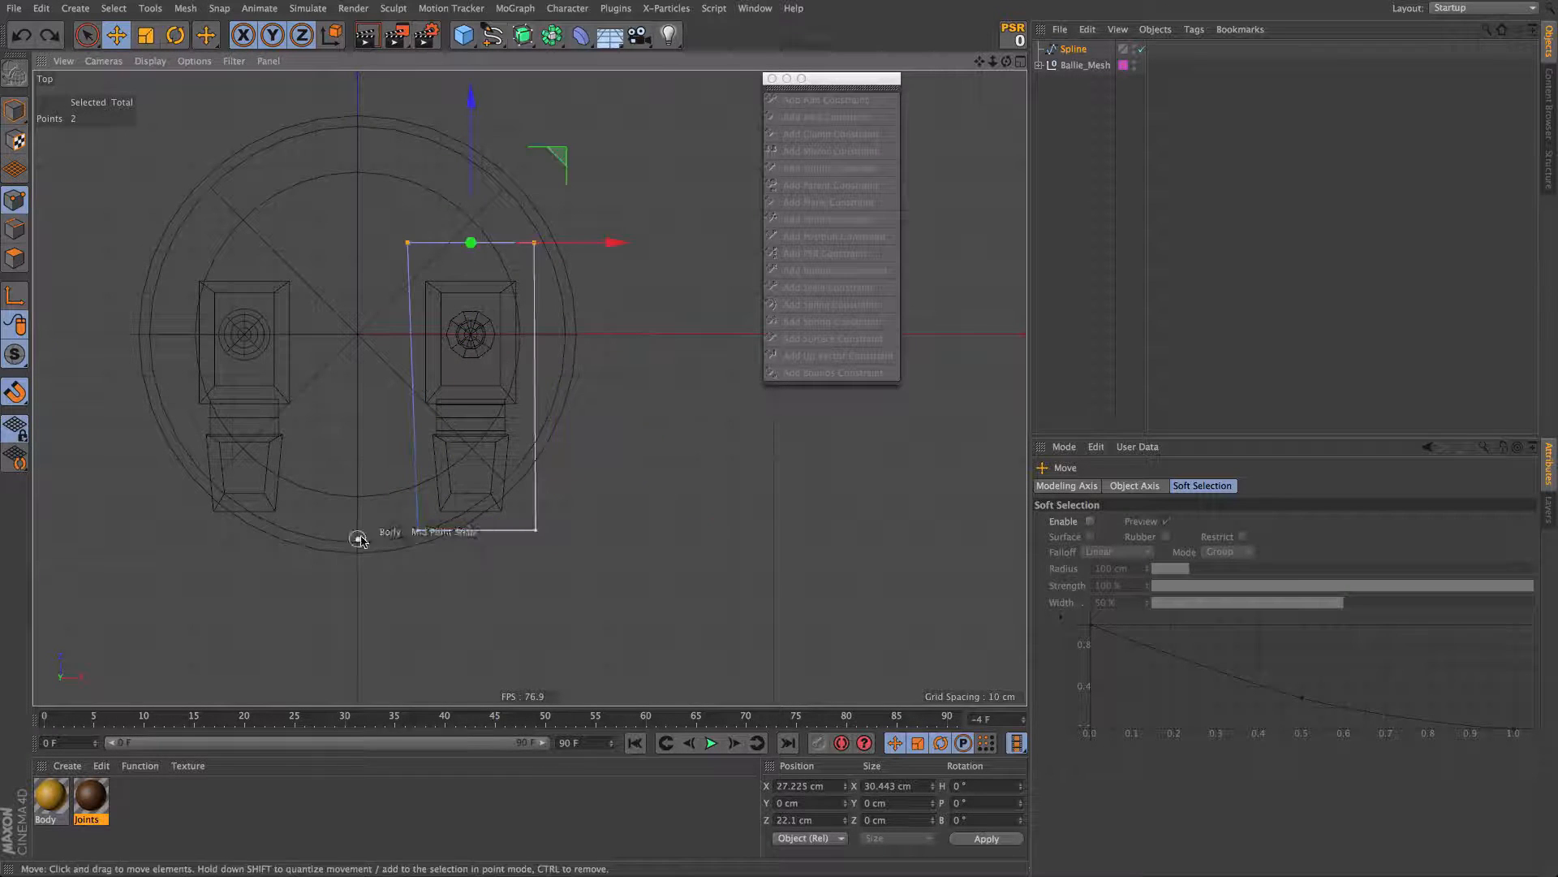
Step: Center the foot outline's two front points at about X 27.2 cm using snapping, and pull them along Z past the toes
key("space")
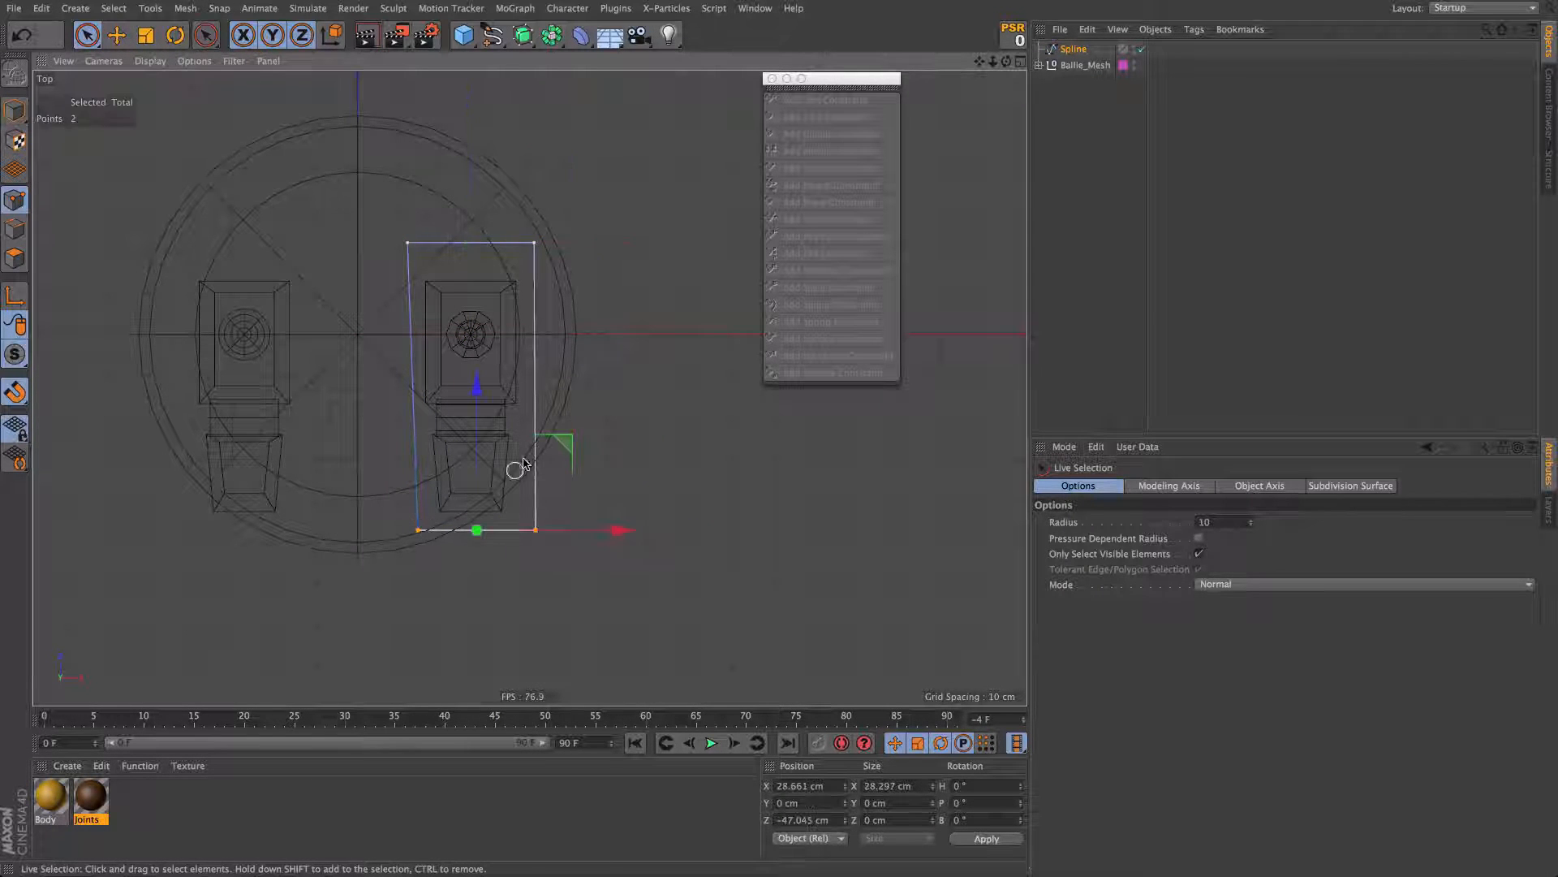
key("e")
left_click_drag(475, 529, 473, 339)
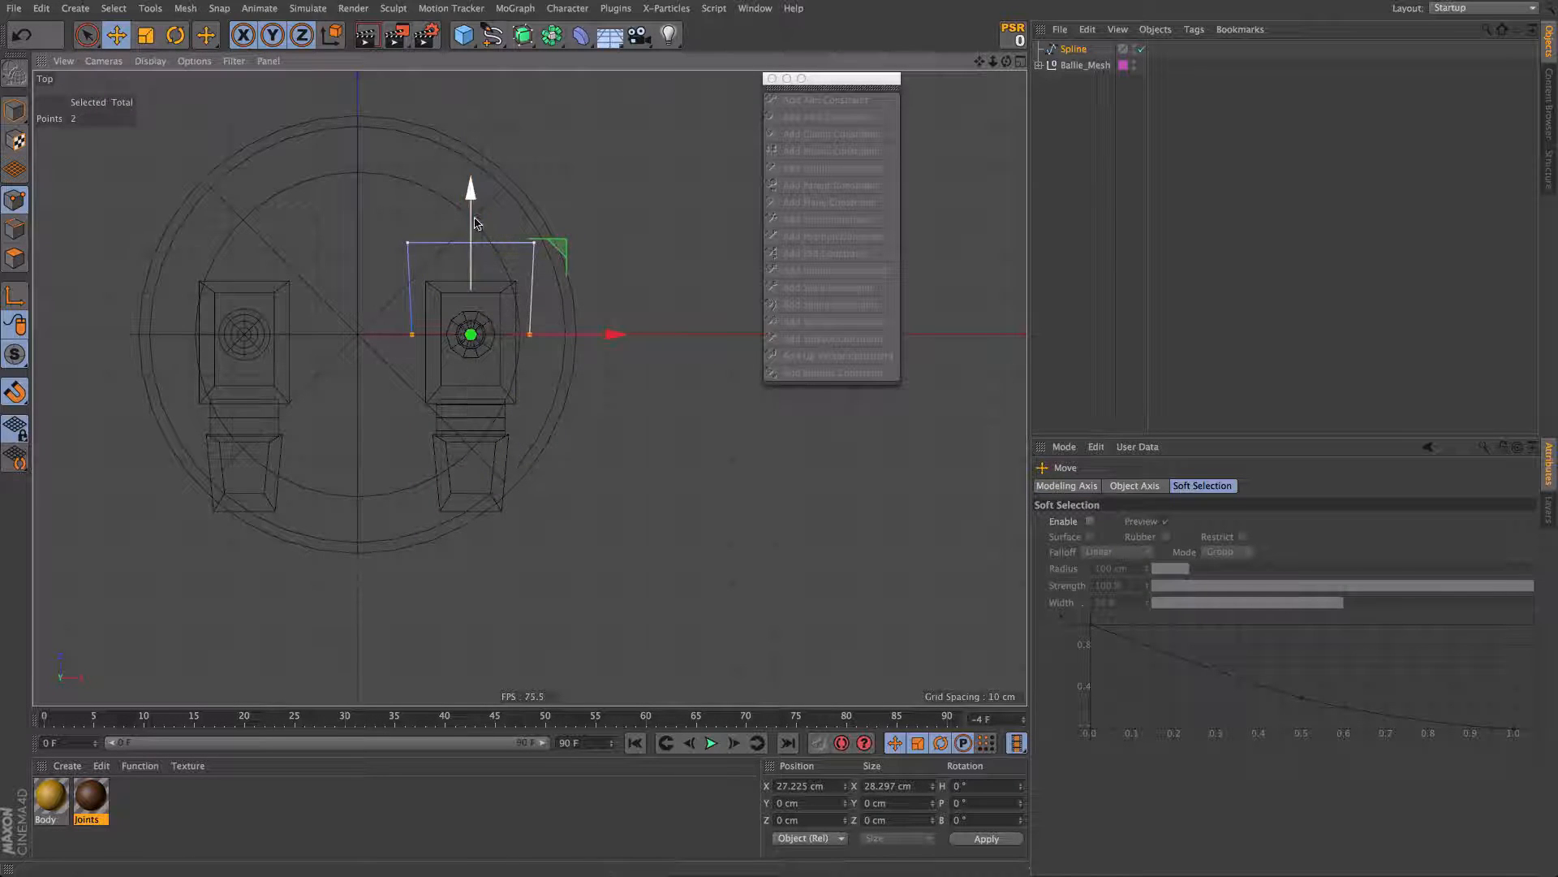
left_click_drag(471, 209, 471, 388)
Step: In the Perspective view, select all the outline's points and raise them to about Y 3.95 cm
key("F1")
left_click_drag(567, 520, 421, 522, "alt")
right_click_drag(512, 529, 623, 532, "alt")
left_click_drag(556, 544, 587, 532, "alt")
key("super+a")
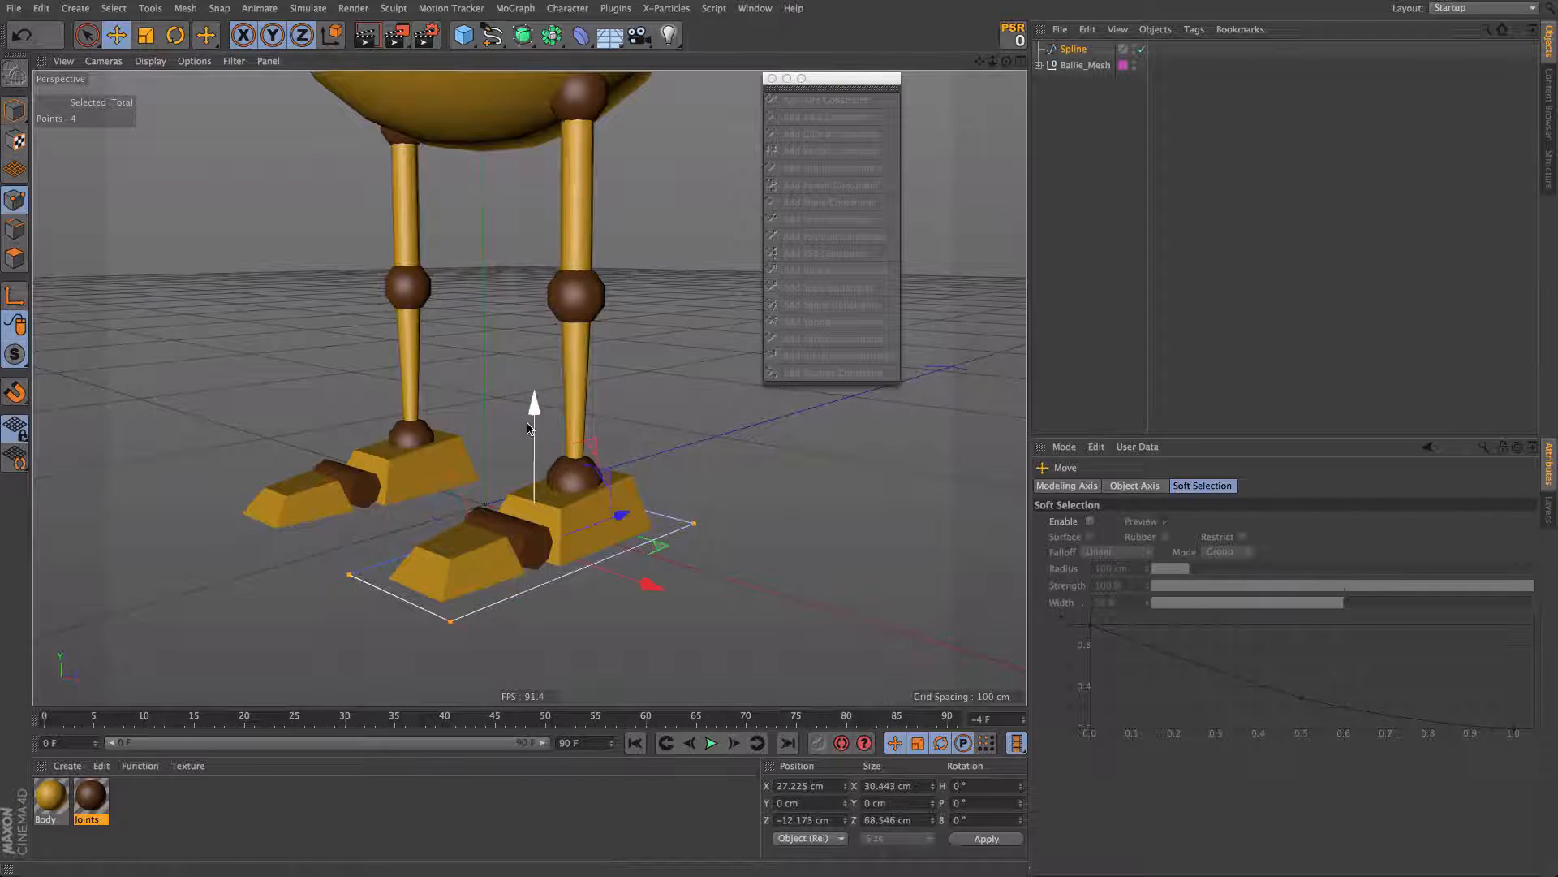
left_click_drag(526, 485, 523, 465)
left_click_drag(315, 470, 430, 477, "alt")
Step: Set the spline's Use Color to Automatic and its Display Color to blue, RGB 0, 0, 255
left_click(1066, 50)
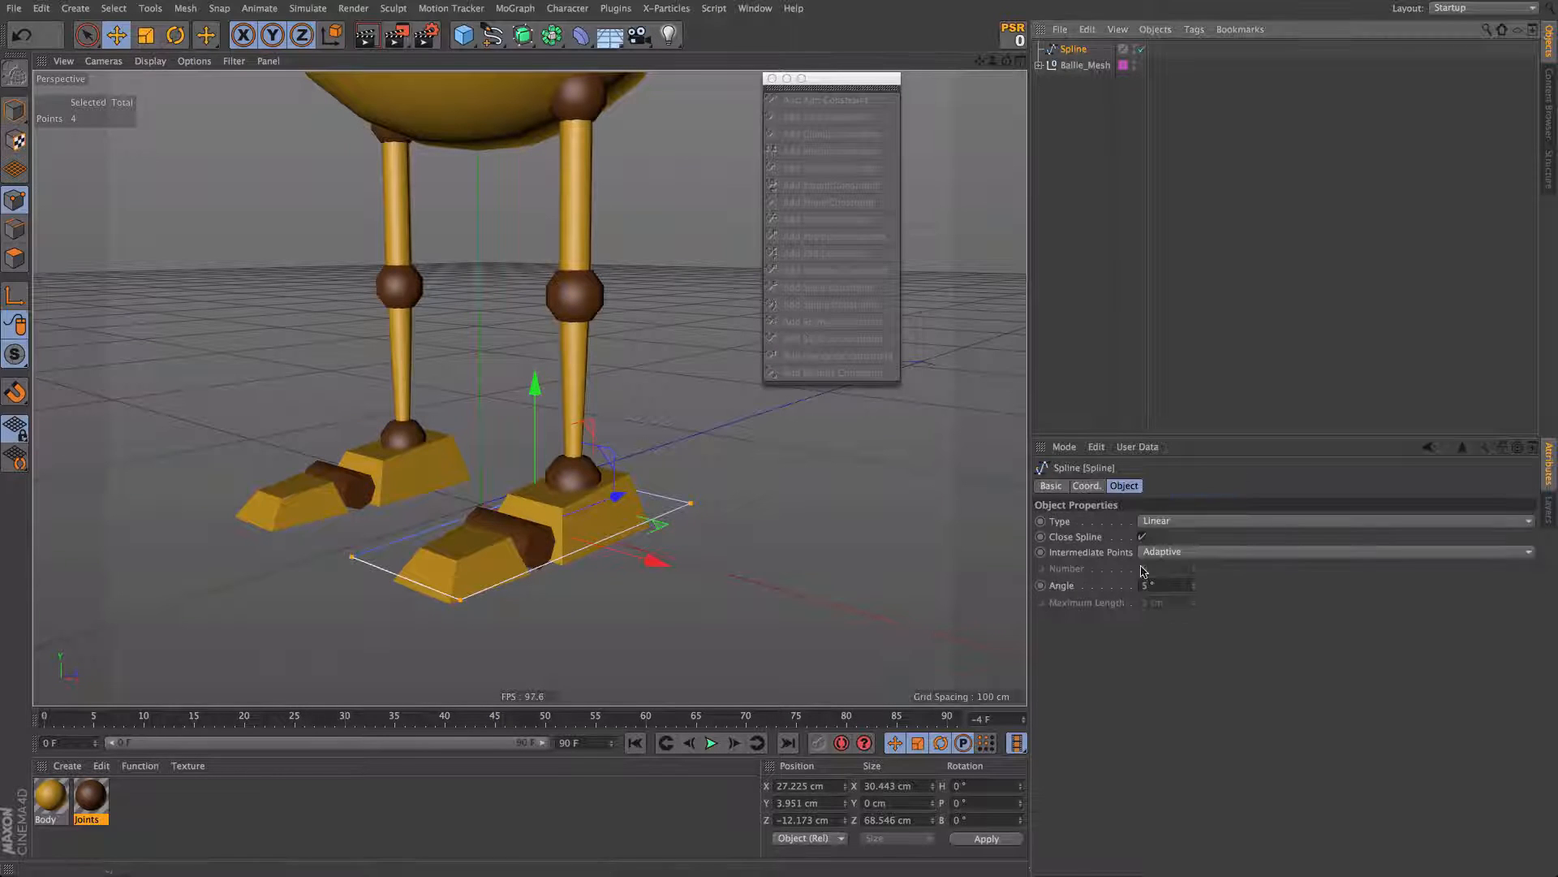
left_click(1051, 487)
left_click(1199, 586)
left_click(1180, 617)
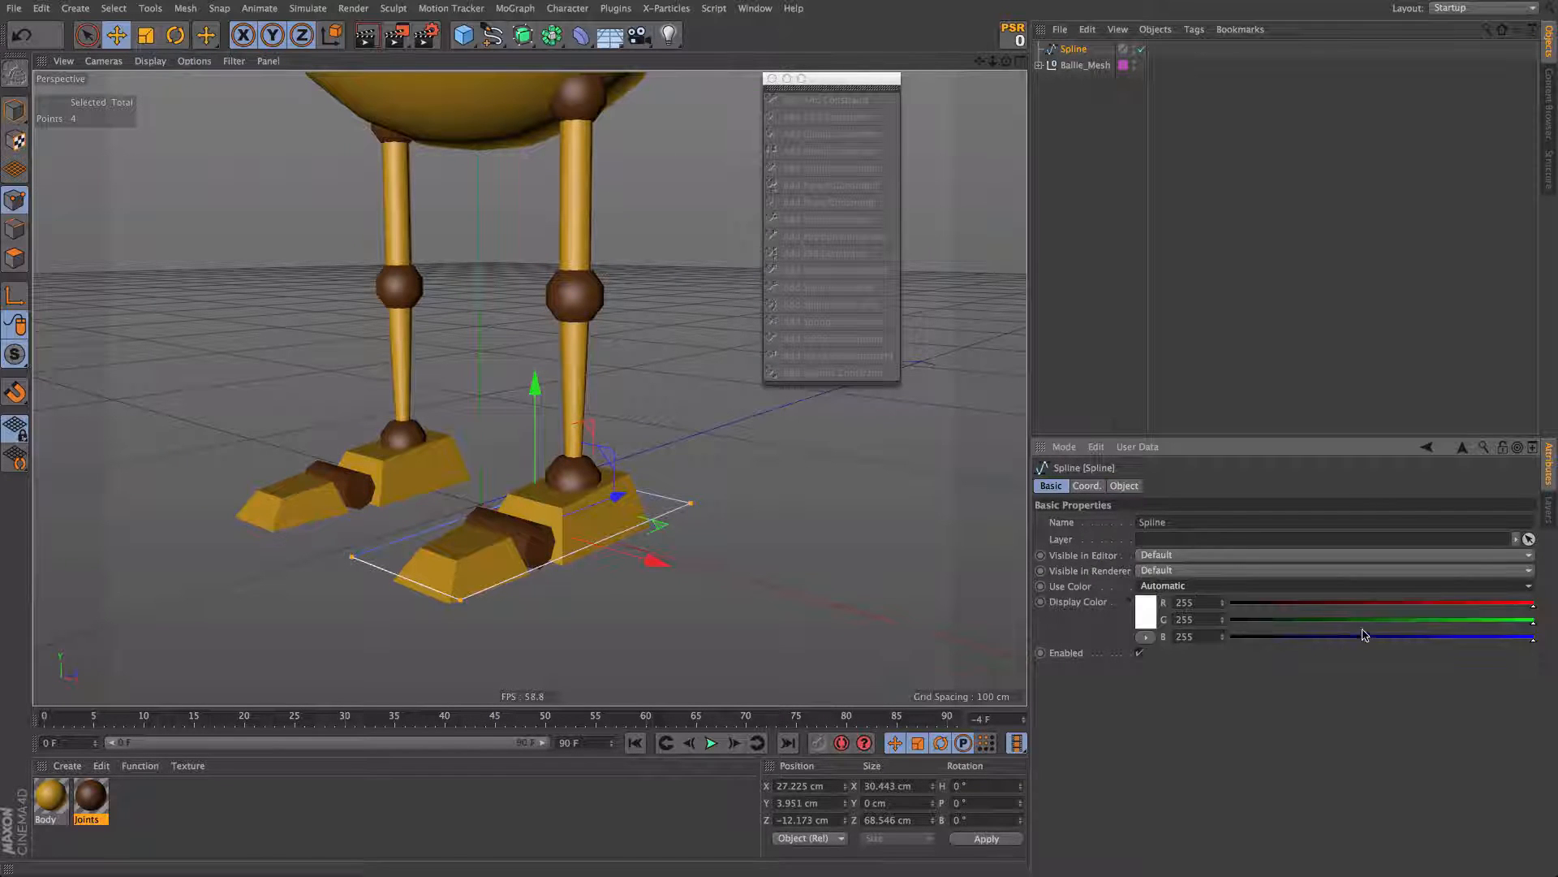
left_click_drag(1335, 621, 1231, 604)
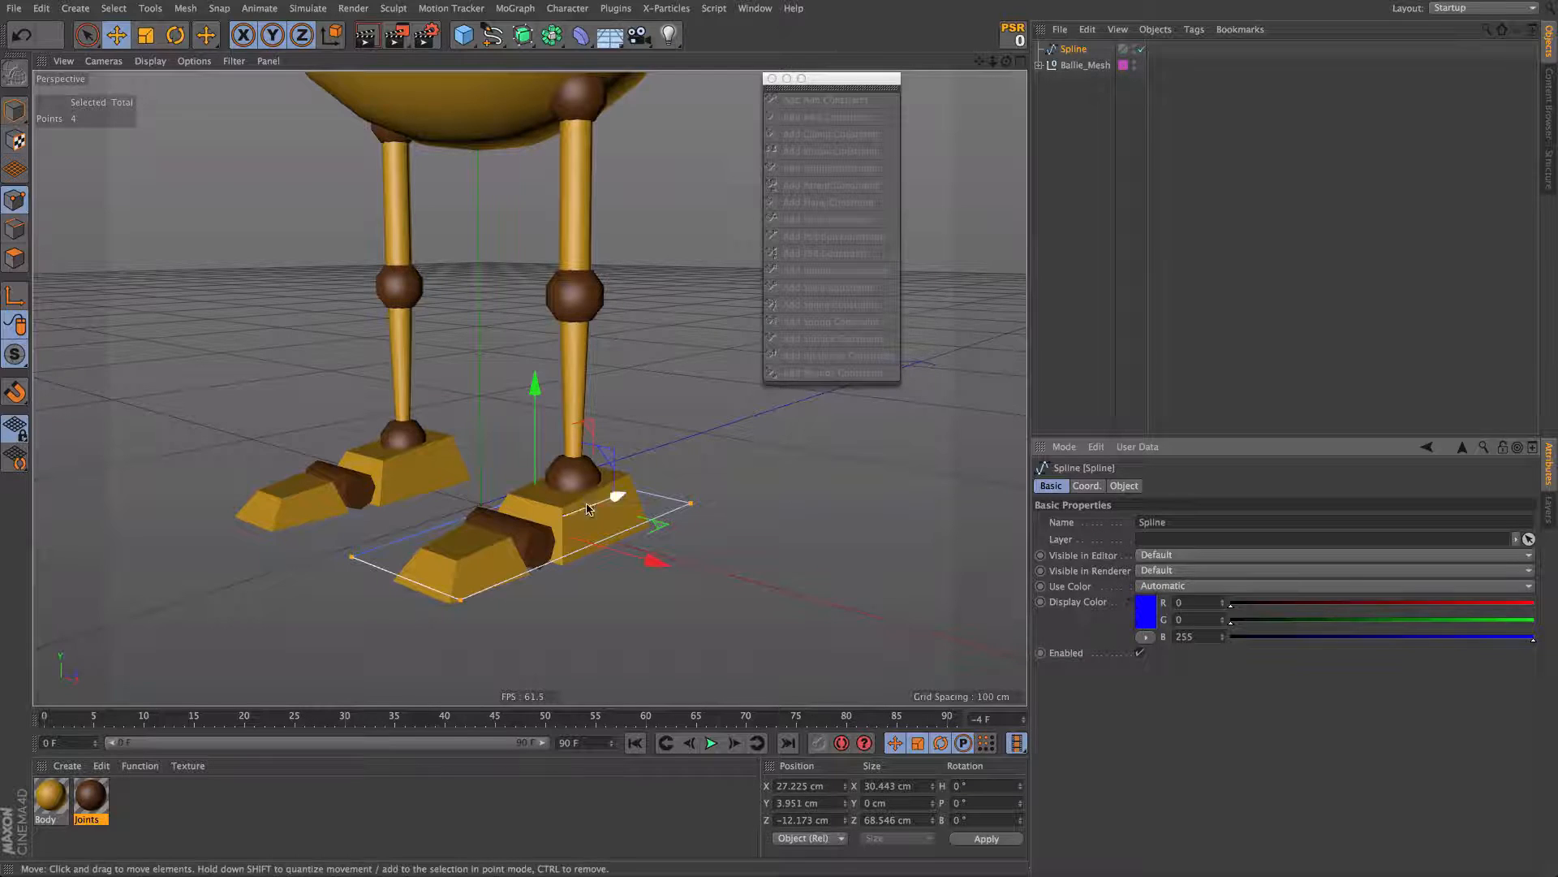
Step: Return to Model mode, check the deselected outline's color, and rename the spline L_Leg_Control
left_click_drag(597, 503, 487, 466, "alt")
left_click(16, 112)
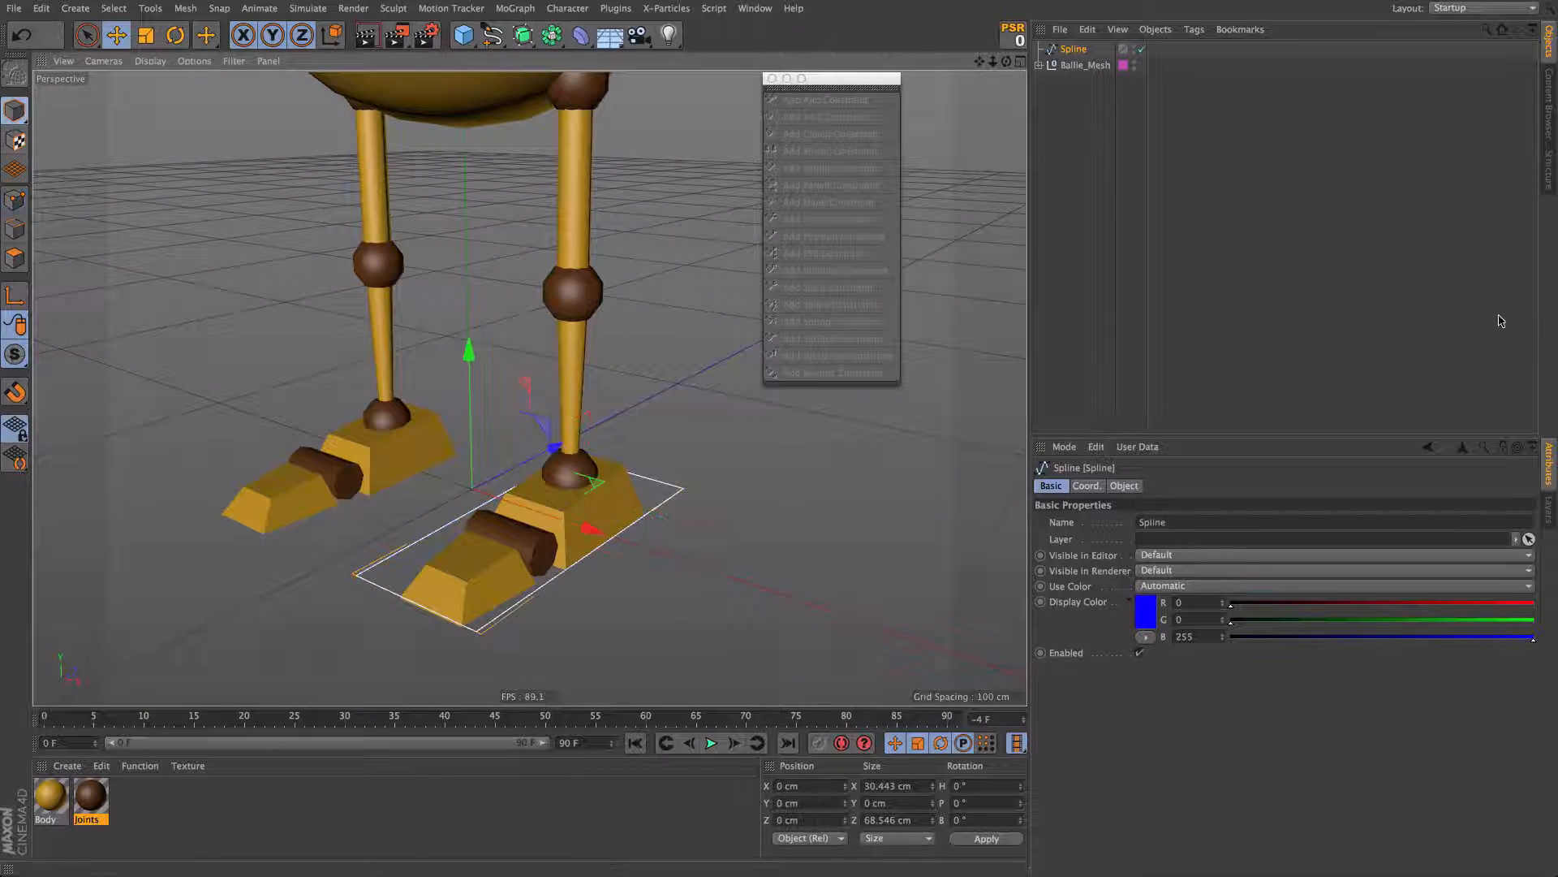
left_click(1500, 321)
scroll(563, 482, "down", 3)
left_click_drag(563, 483, 585, 455, "alt")
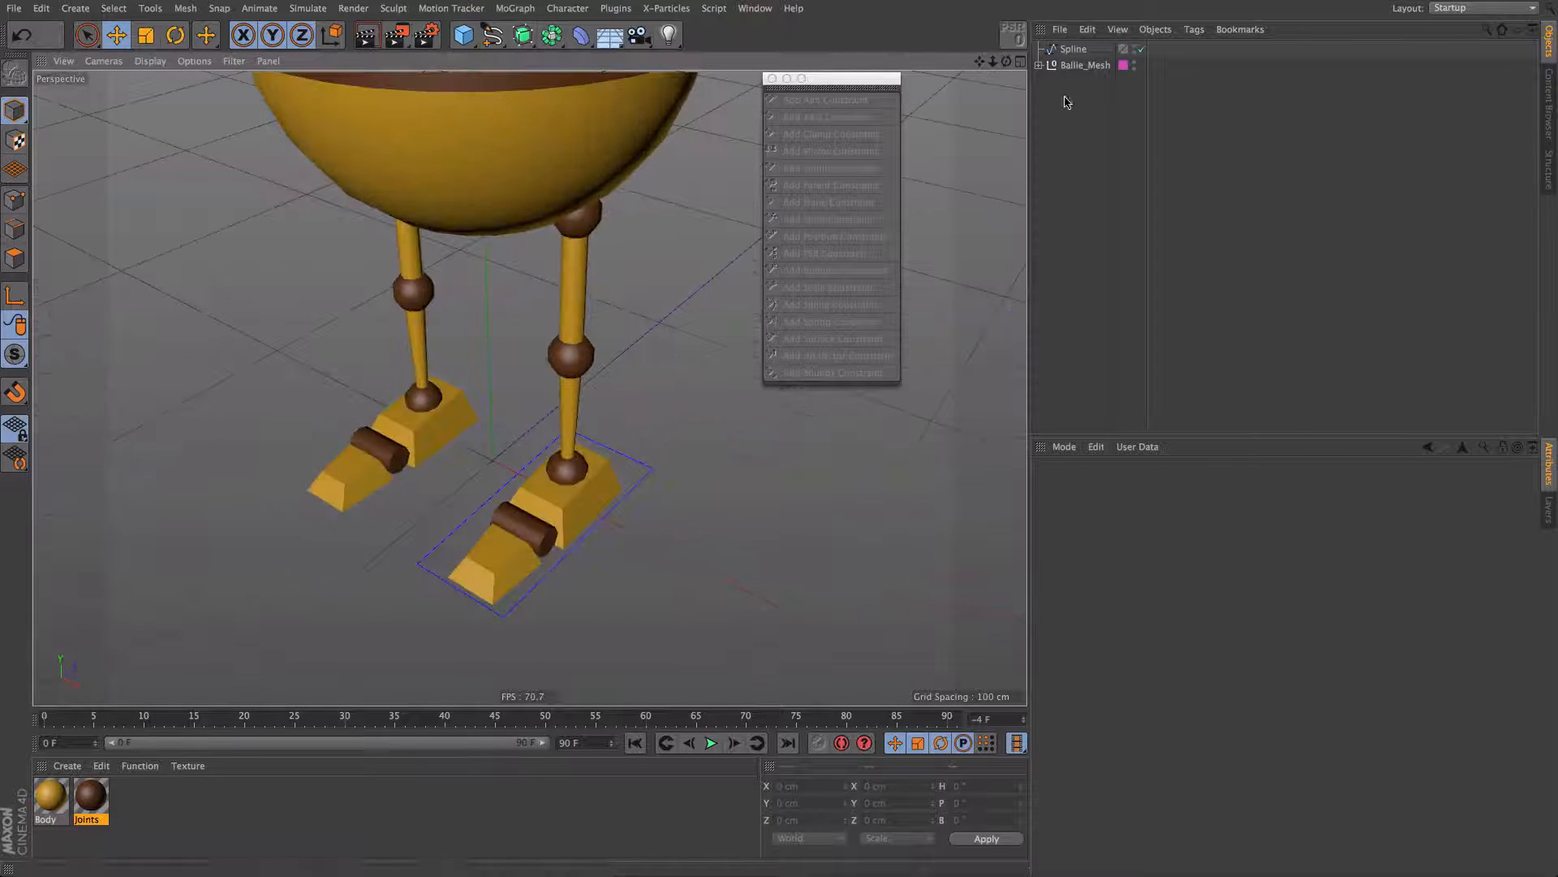
double_click(1076, 49)
type("L_Leg_C")
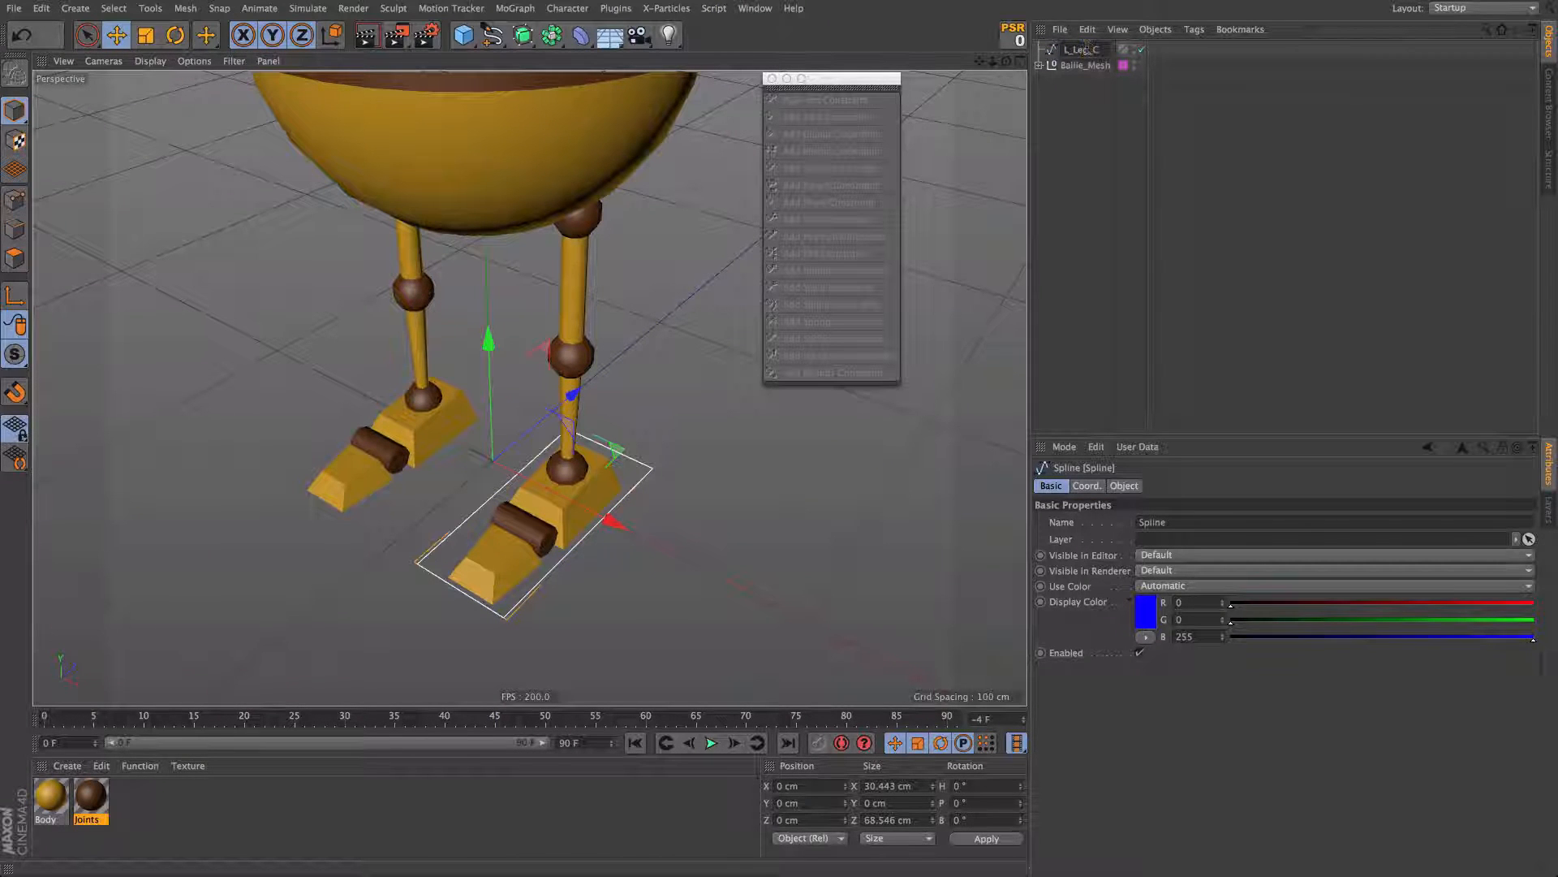
type("ontrol")
key("Return")
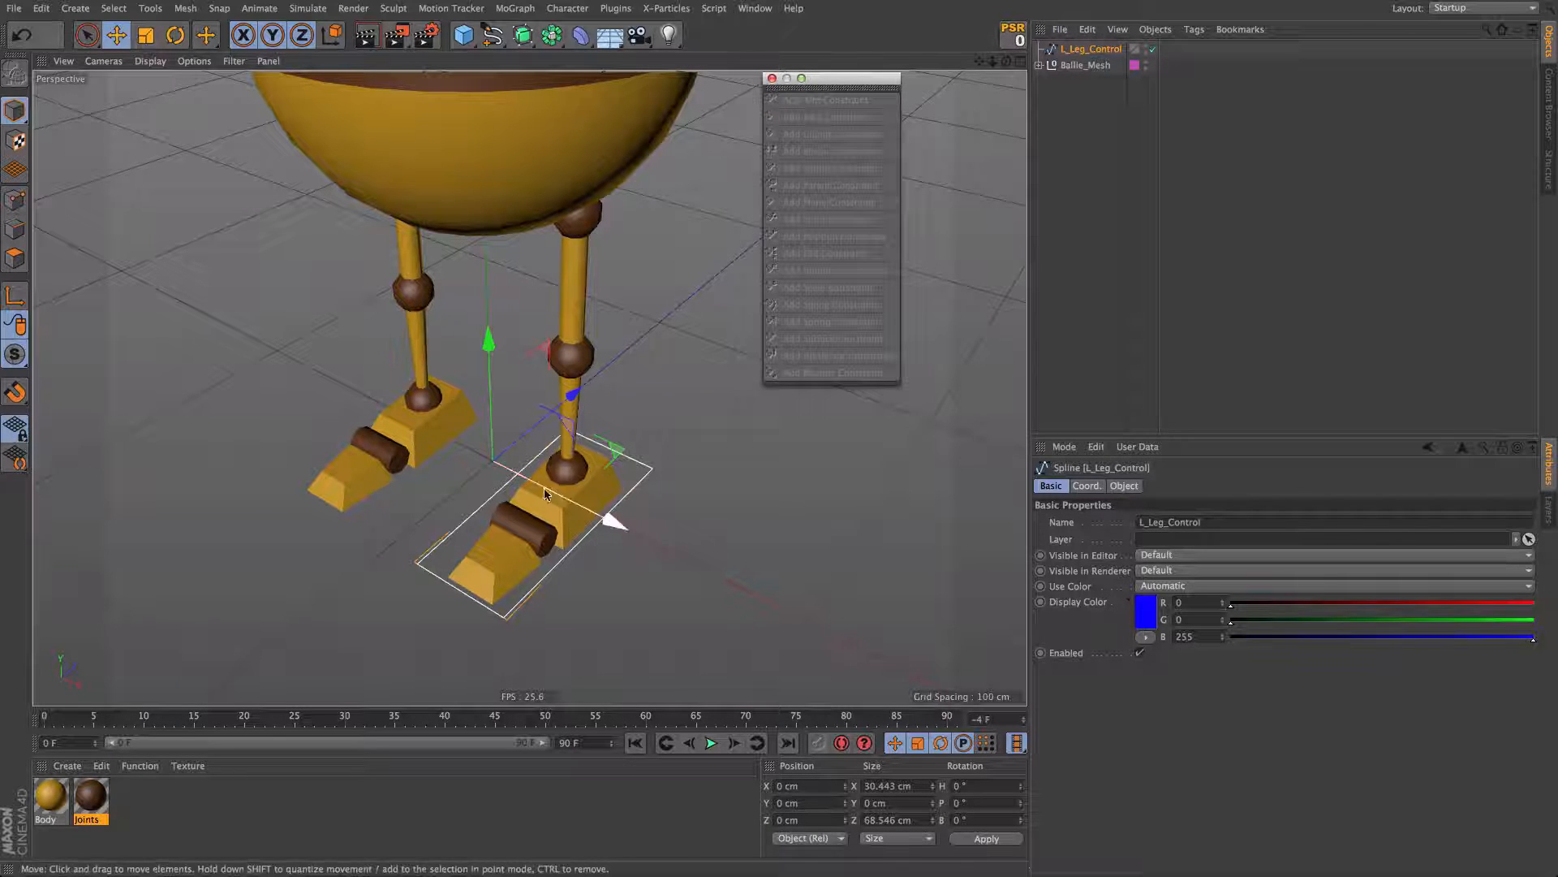
Step: In the Right view, create a three-joint leg chain with the Joint tool, snapped to the hip, knee and ankle spheres
left_click_drag(549, 464, 595, 349, "alt")
key("F3")
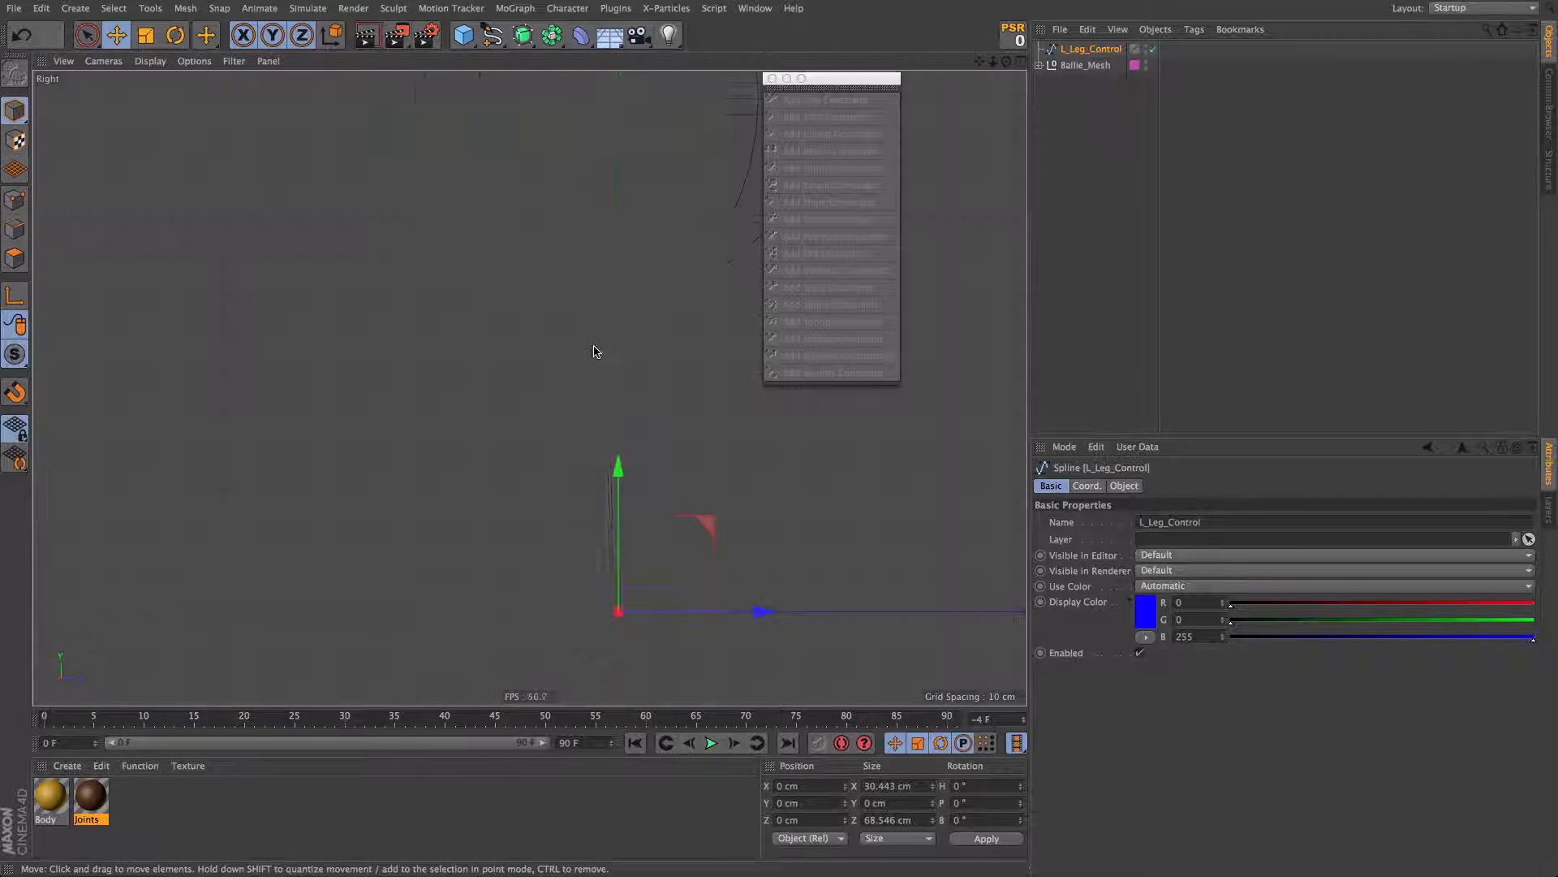
left_click(416, 128)
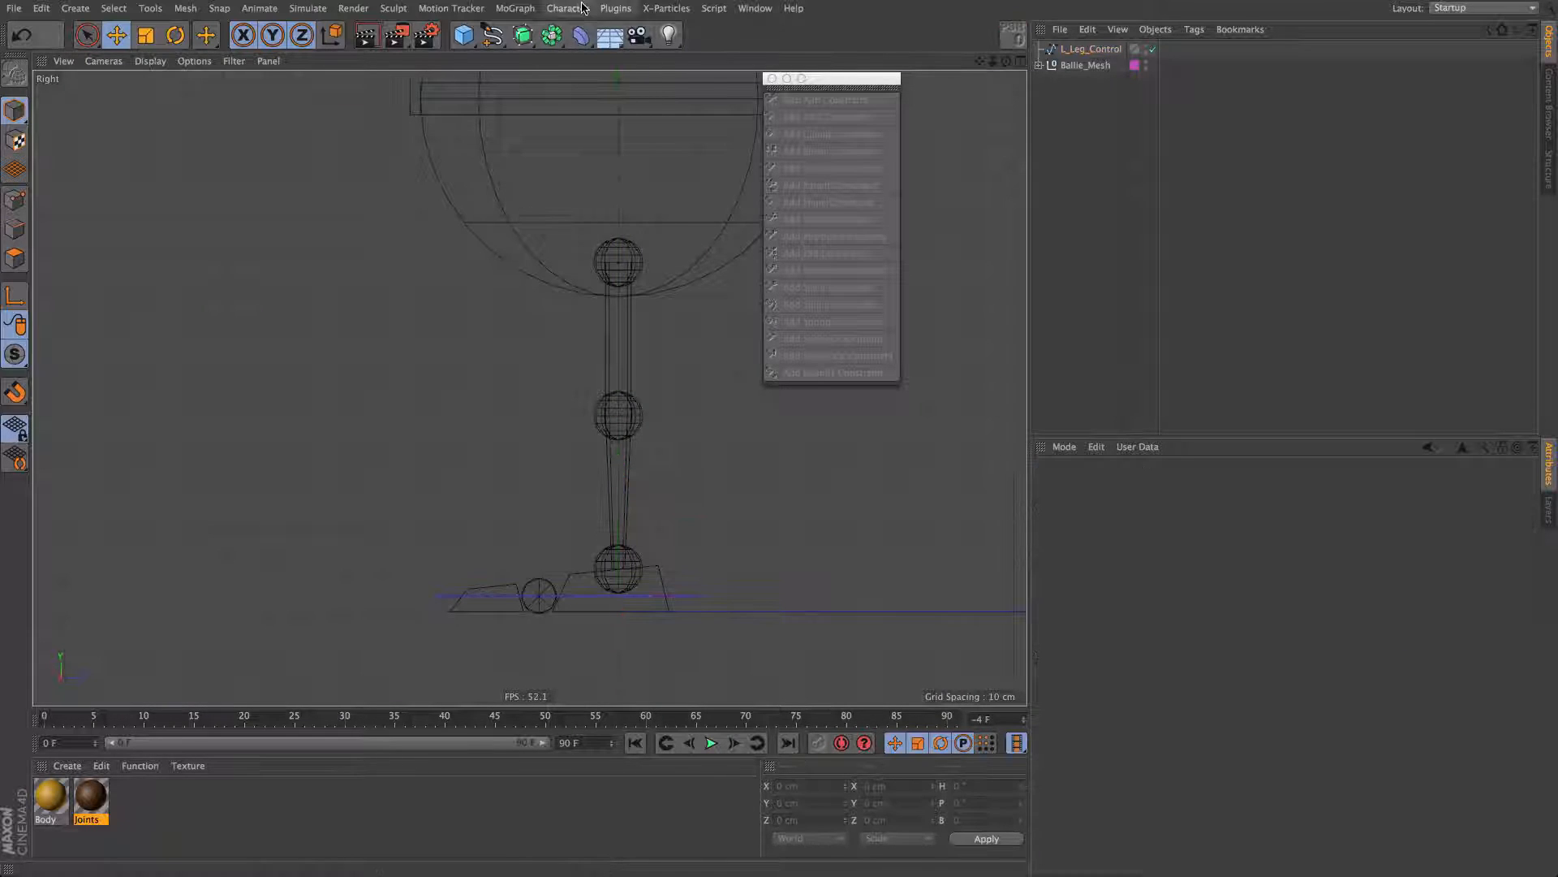
left_click(583, 7)
left_click(585, 164)
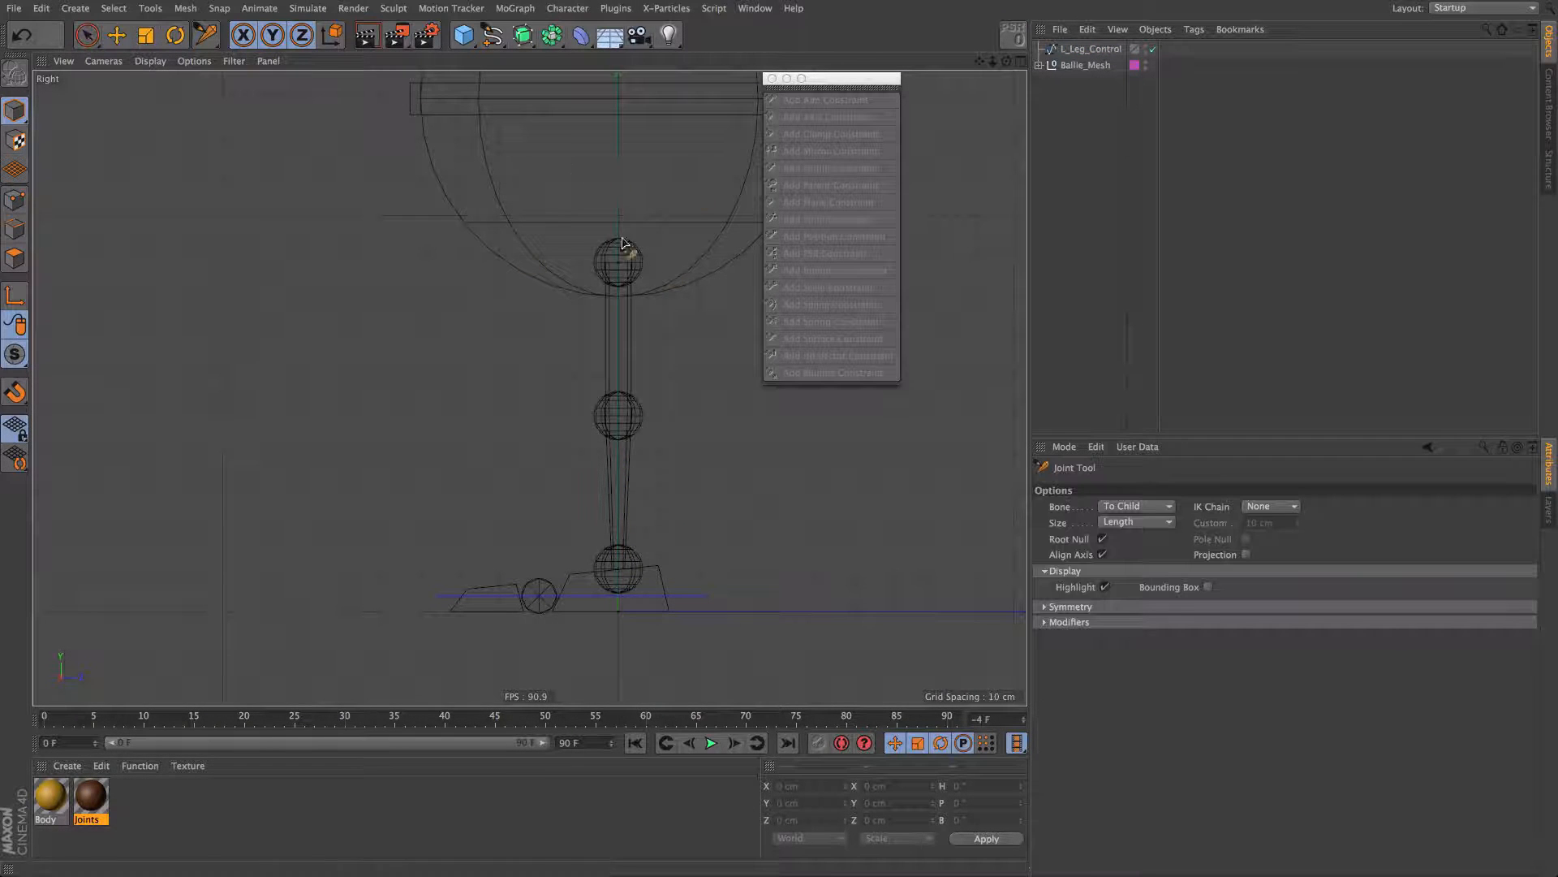
left_click_drag(18, 392, 110, 532)
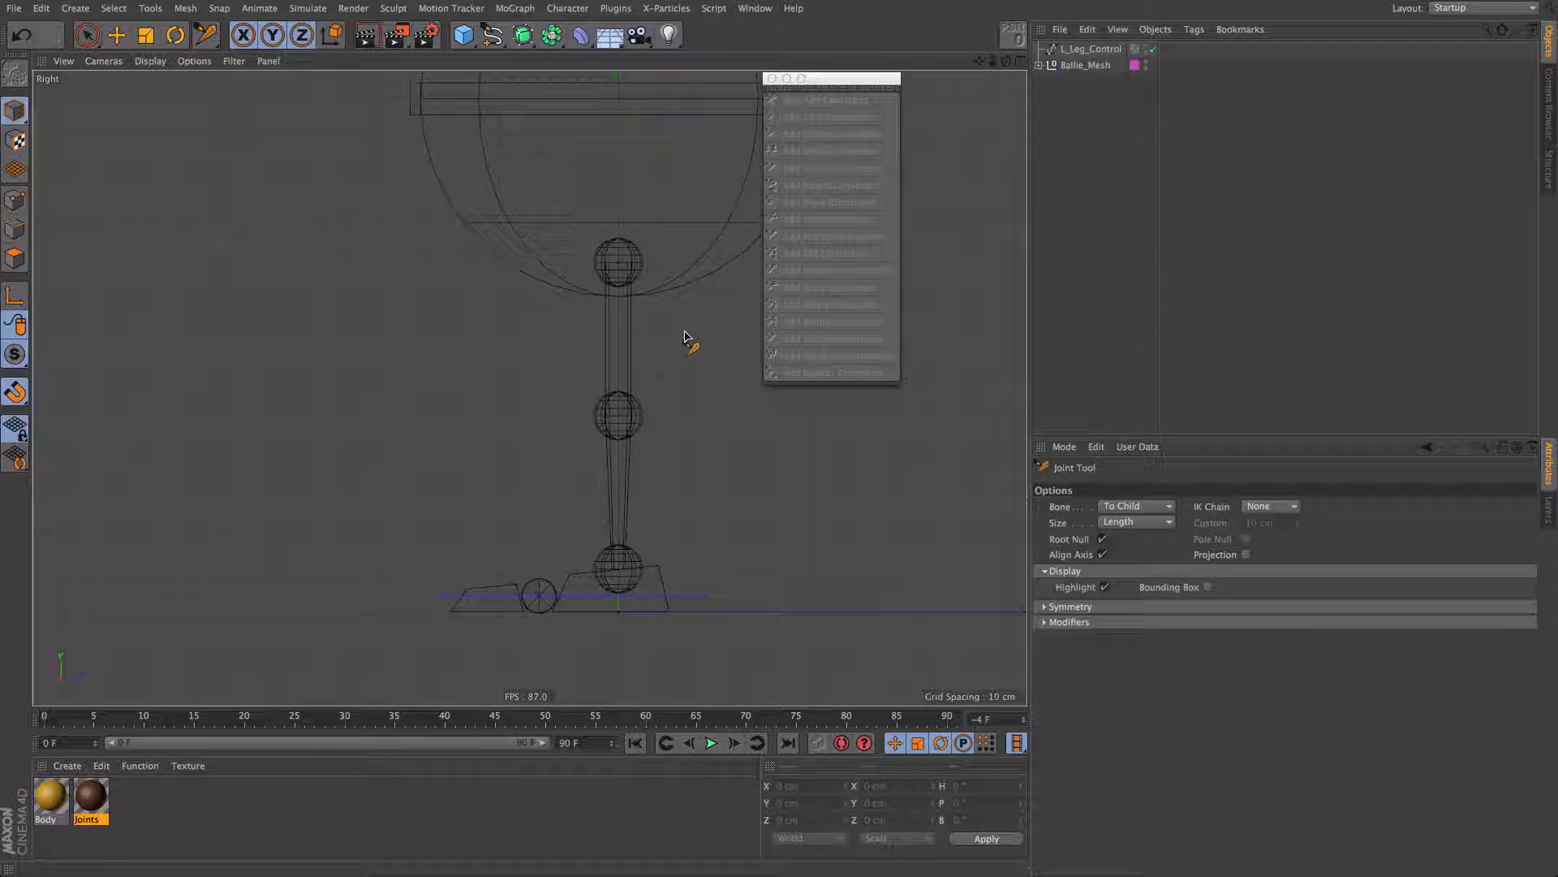
left_click(619, 262, "ctrl")
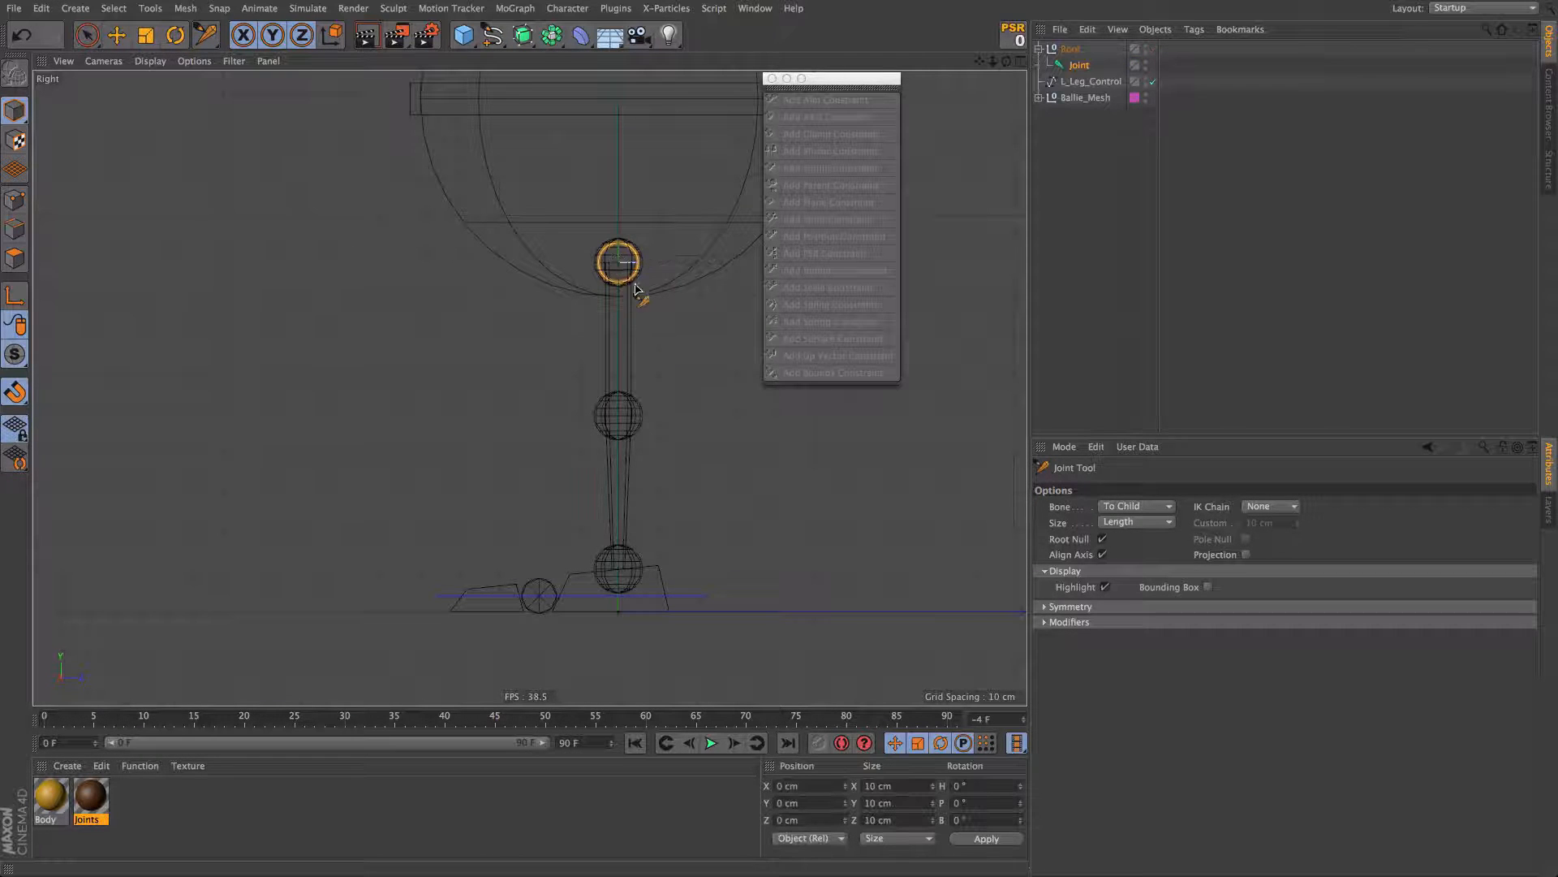
left_click(618, 416, "ctrl")
left_click(618, 571, "ctrl")
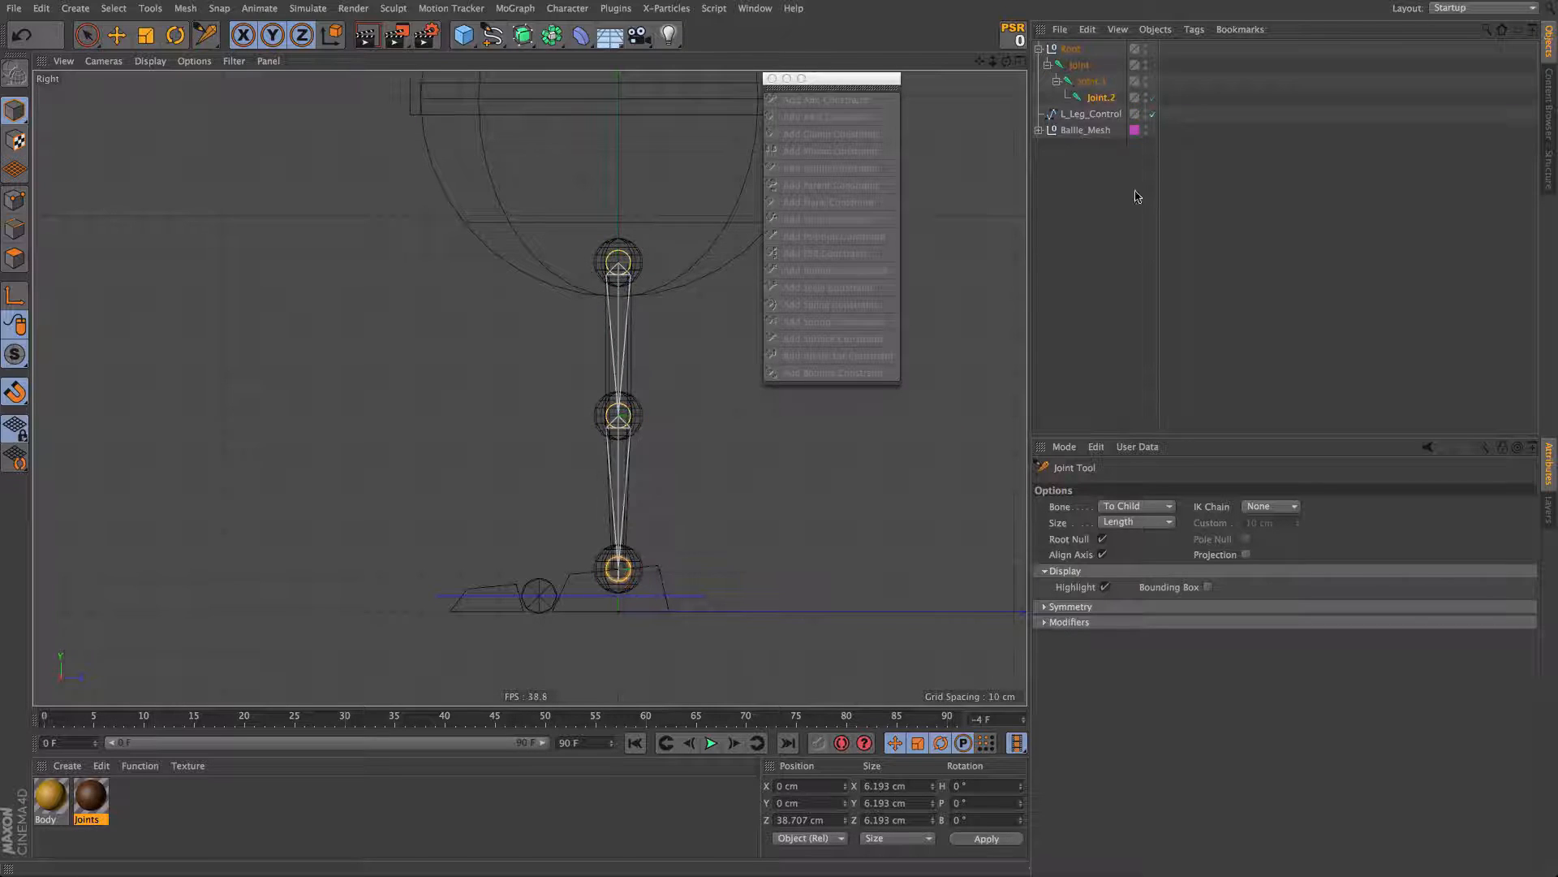
Step: Create a separate three-joint foot chain from the ankle sphere through the toe hinge to the toe tip, adjusting snapping before the tip
left_click(1074, 187)
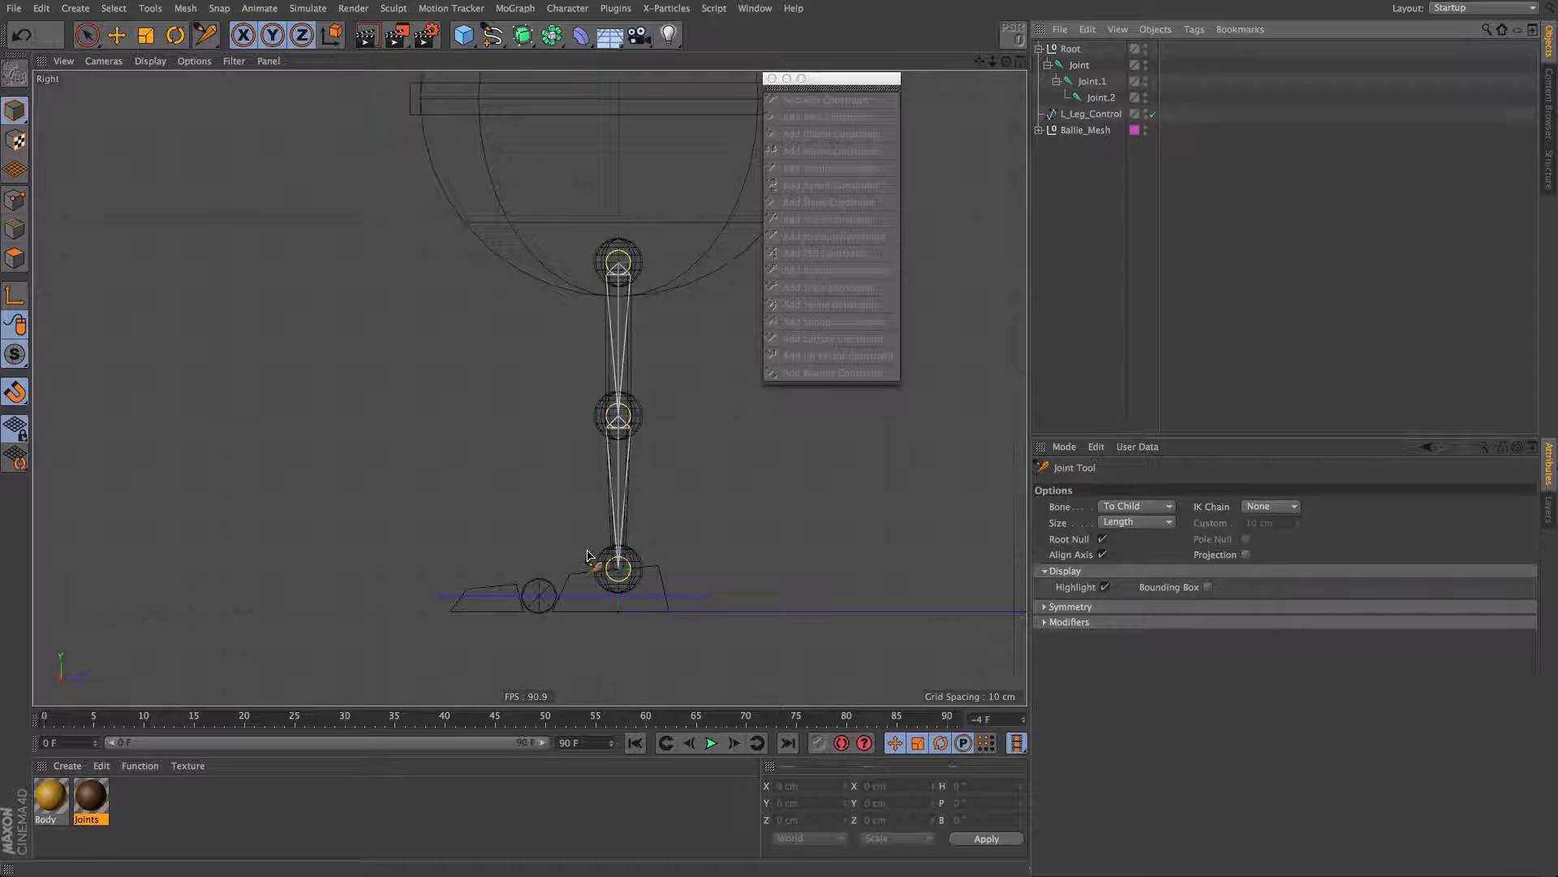
scroll(577, 568, "up", 4)
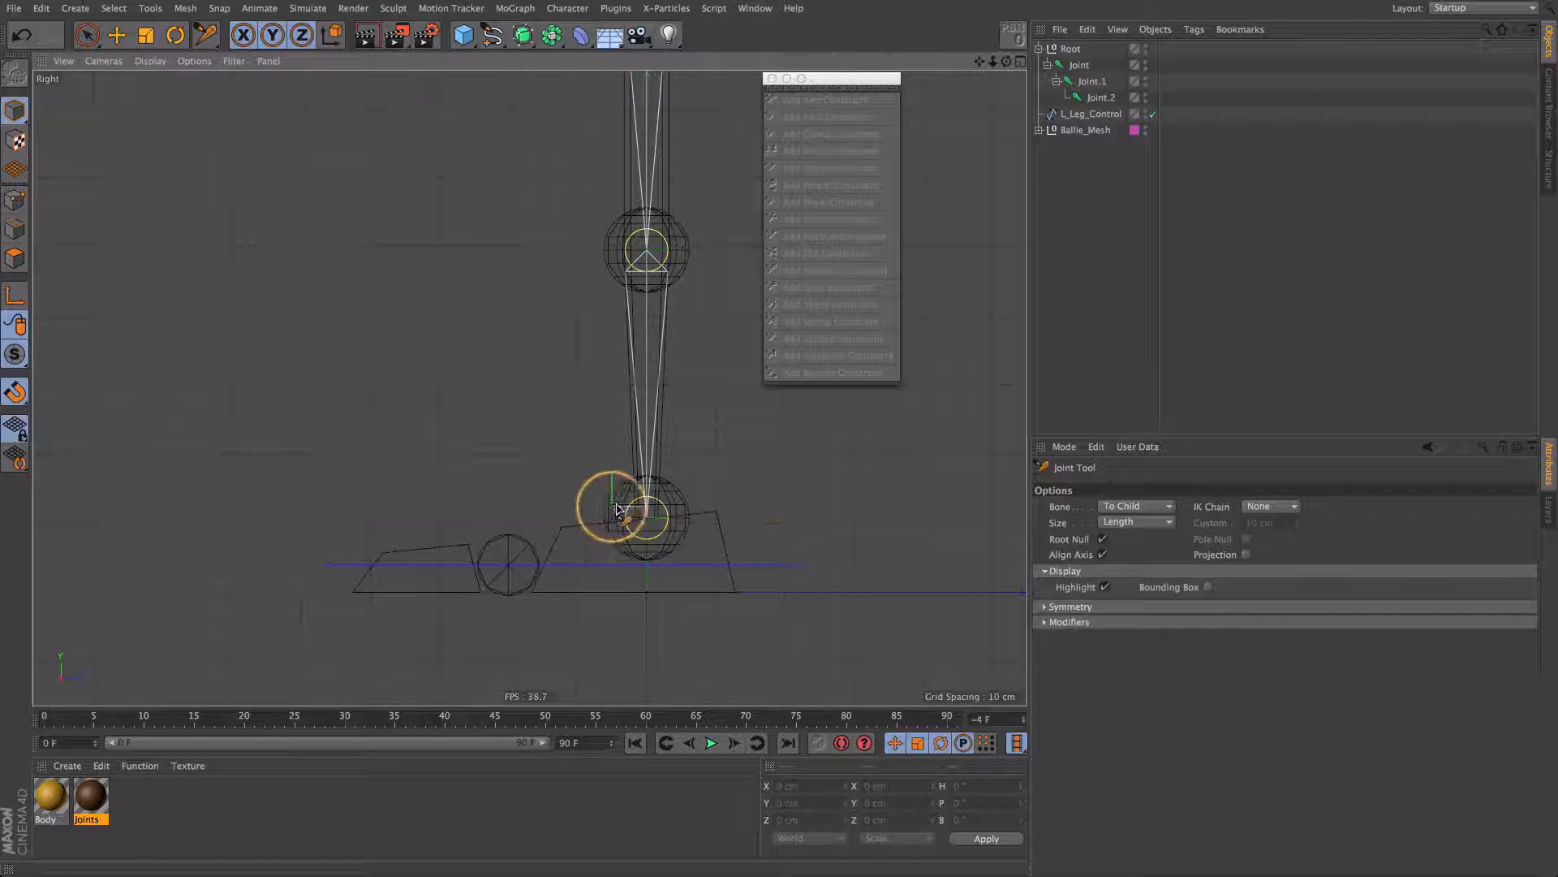
left_click(647, 519, "ctrl")
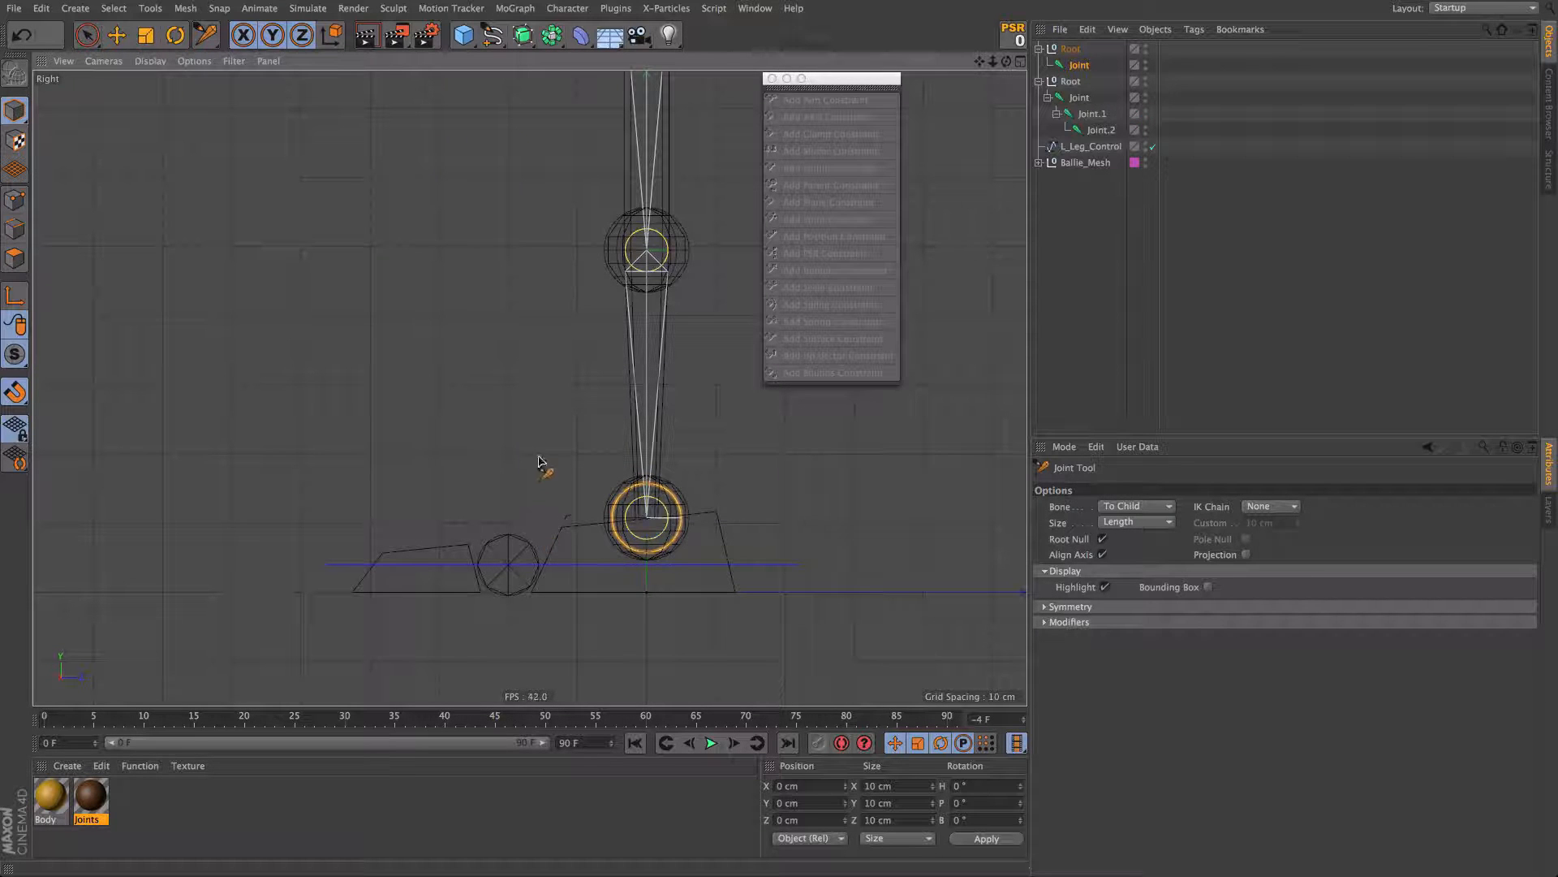
left_click(507, 564, "ctrl")
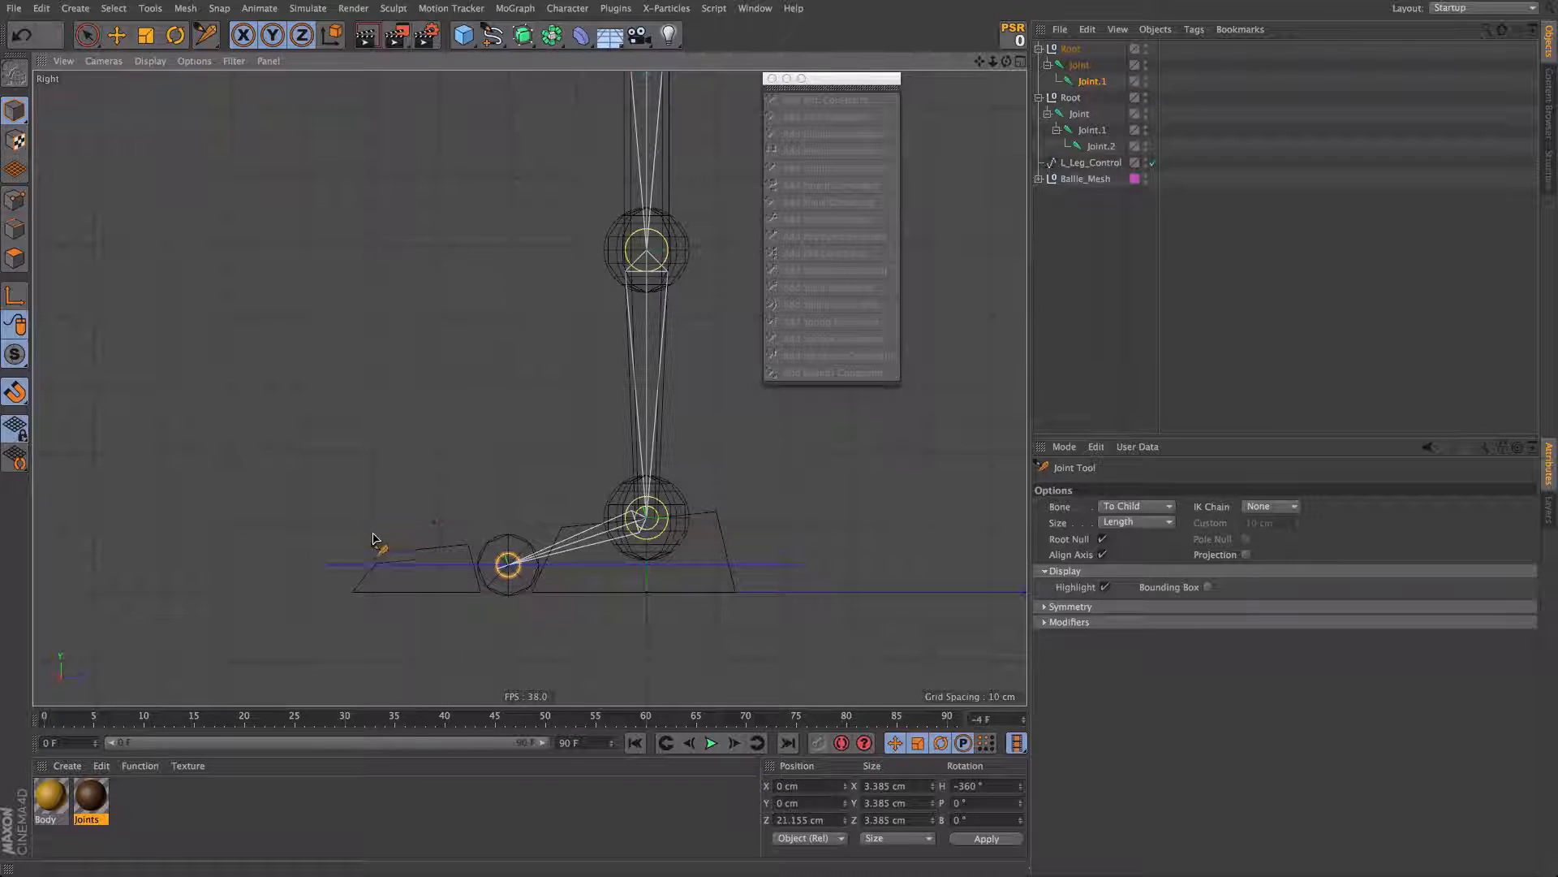
left_click_drag(16, 395, 87, 498)
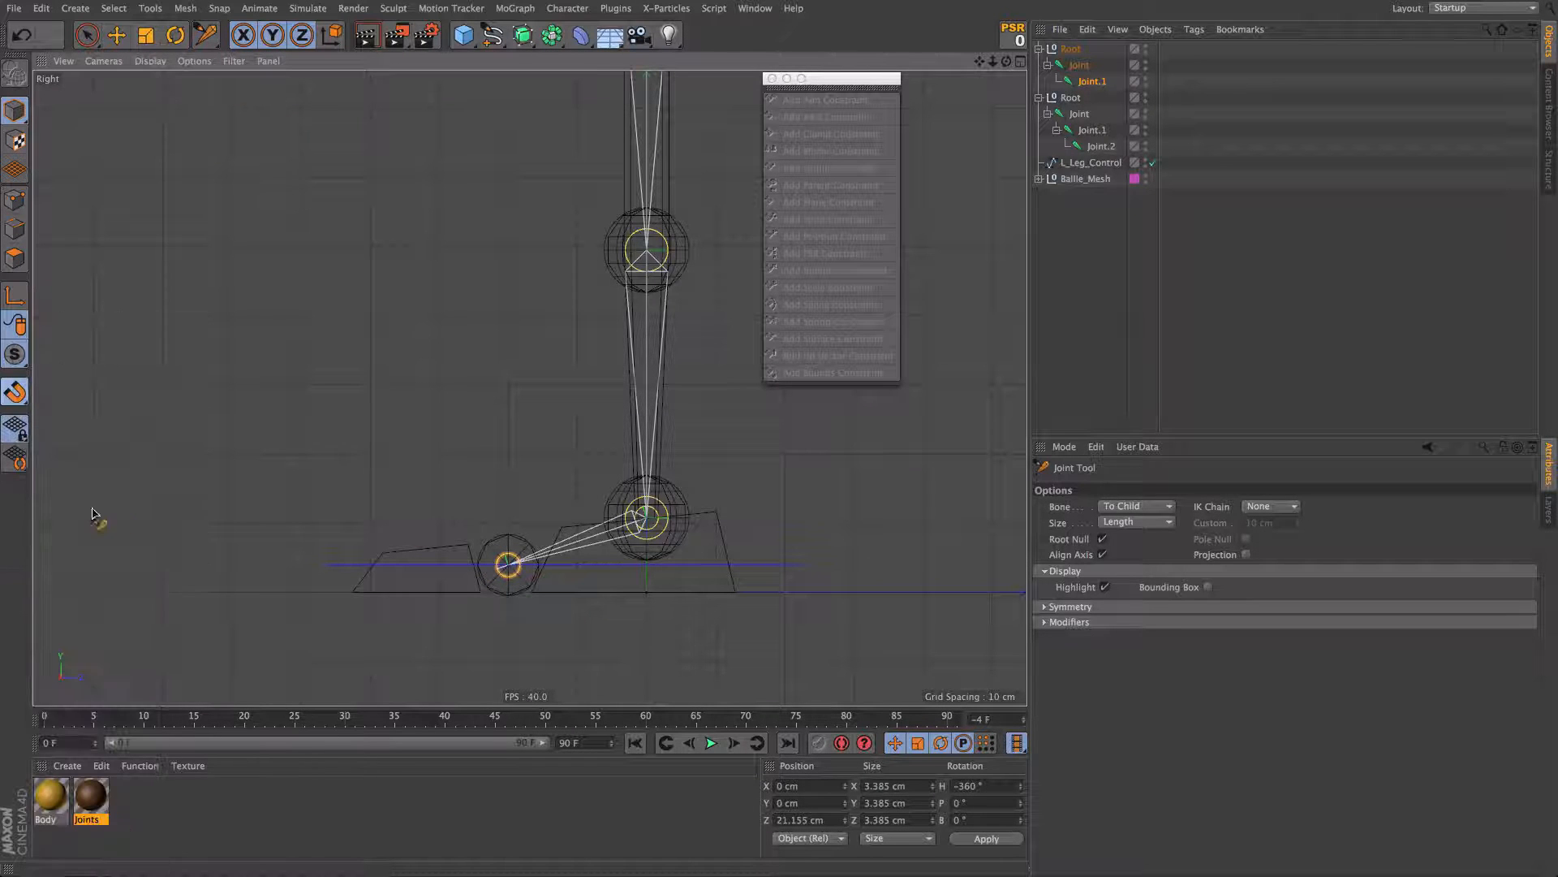
left_click(349, 590, "ctrl")
scroll(341, 591, "up", 4)
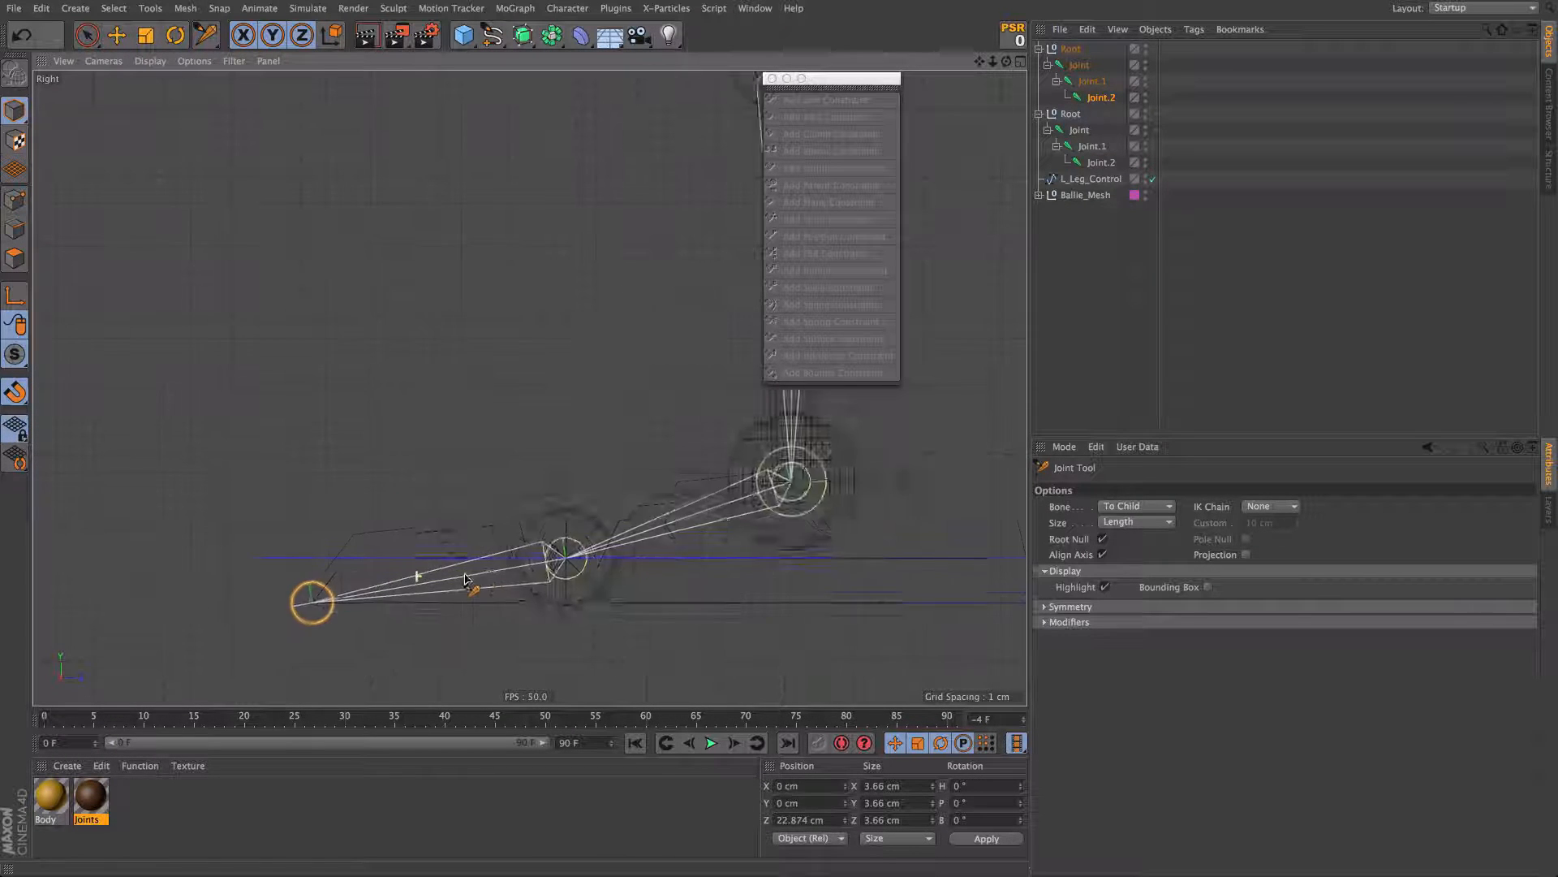
scroll(560, 580, "down", 5)
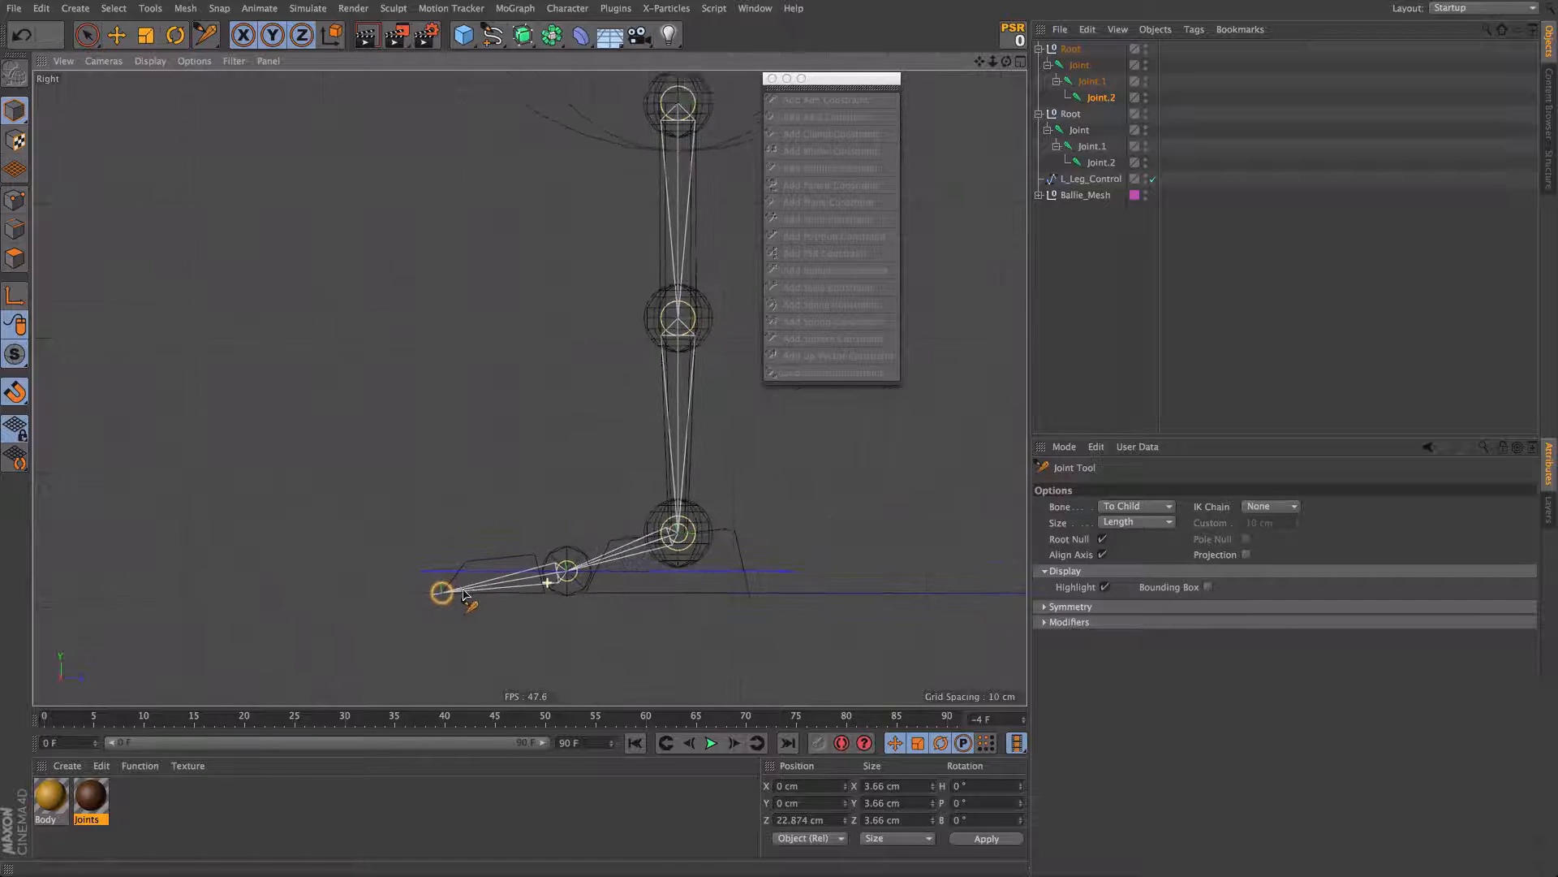
Step: Rename the foot chain's root null L_Foot and its joints L_Ankle_Root, L_Toes and L_ToesTip
left_click(1071, 50)
double_click(1073, 49)
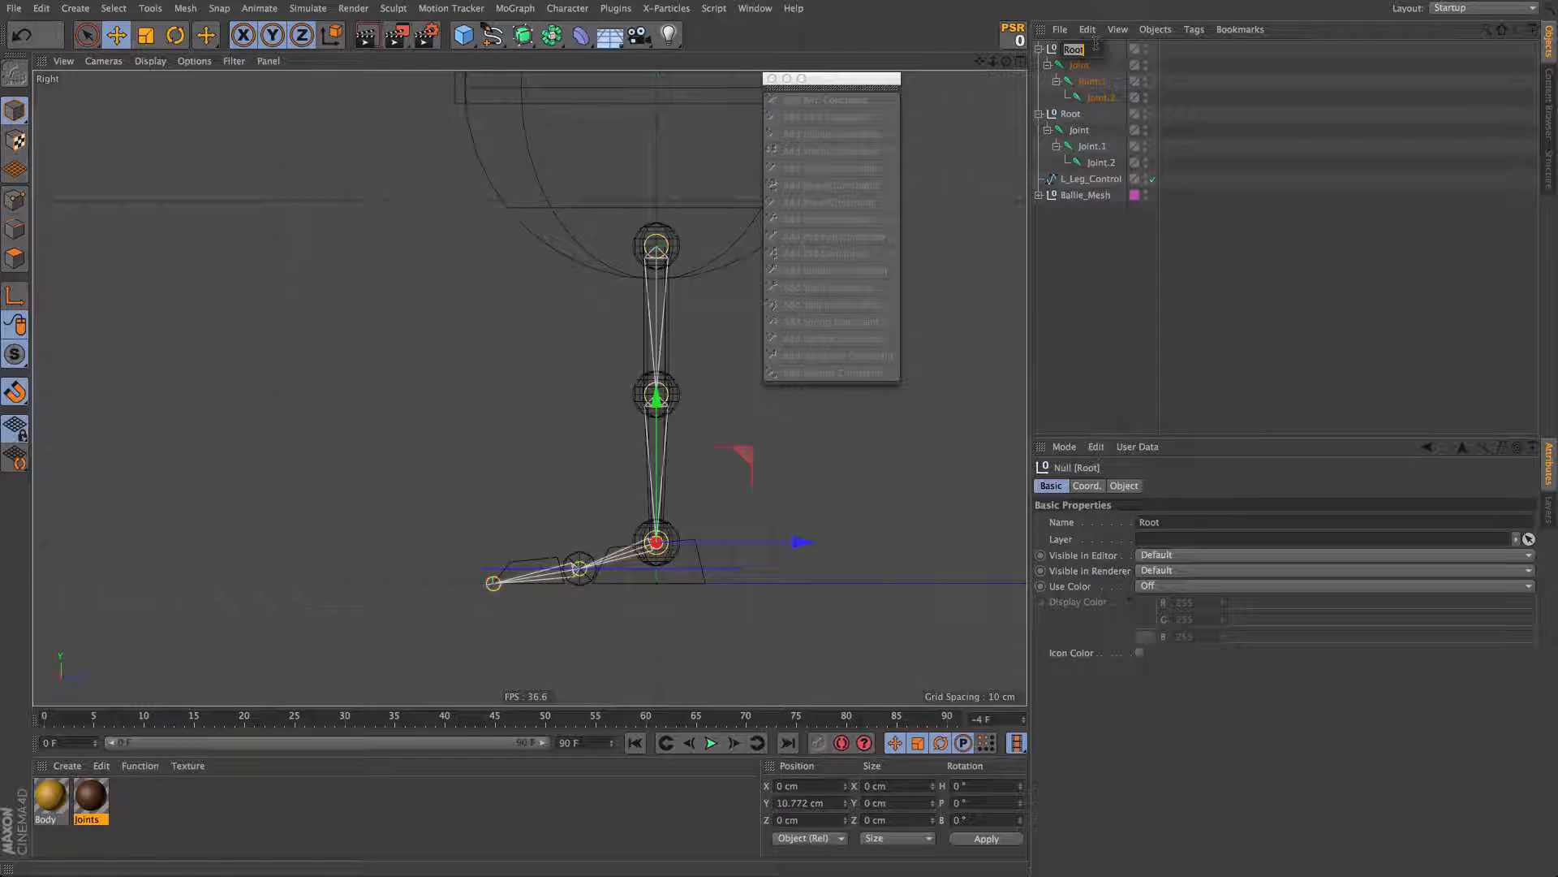
type("L_F")
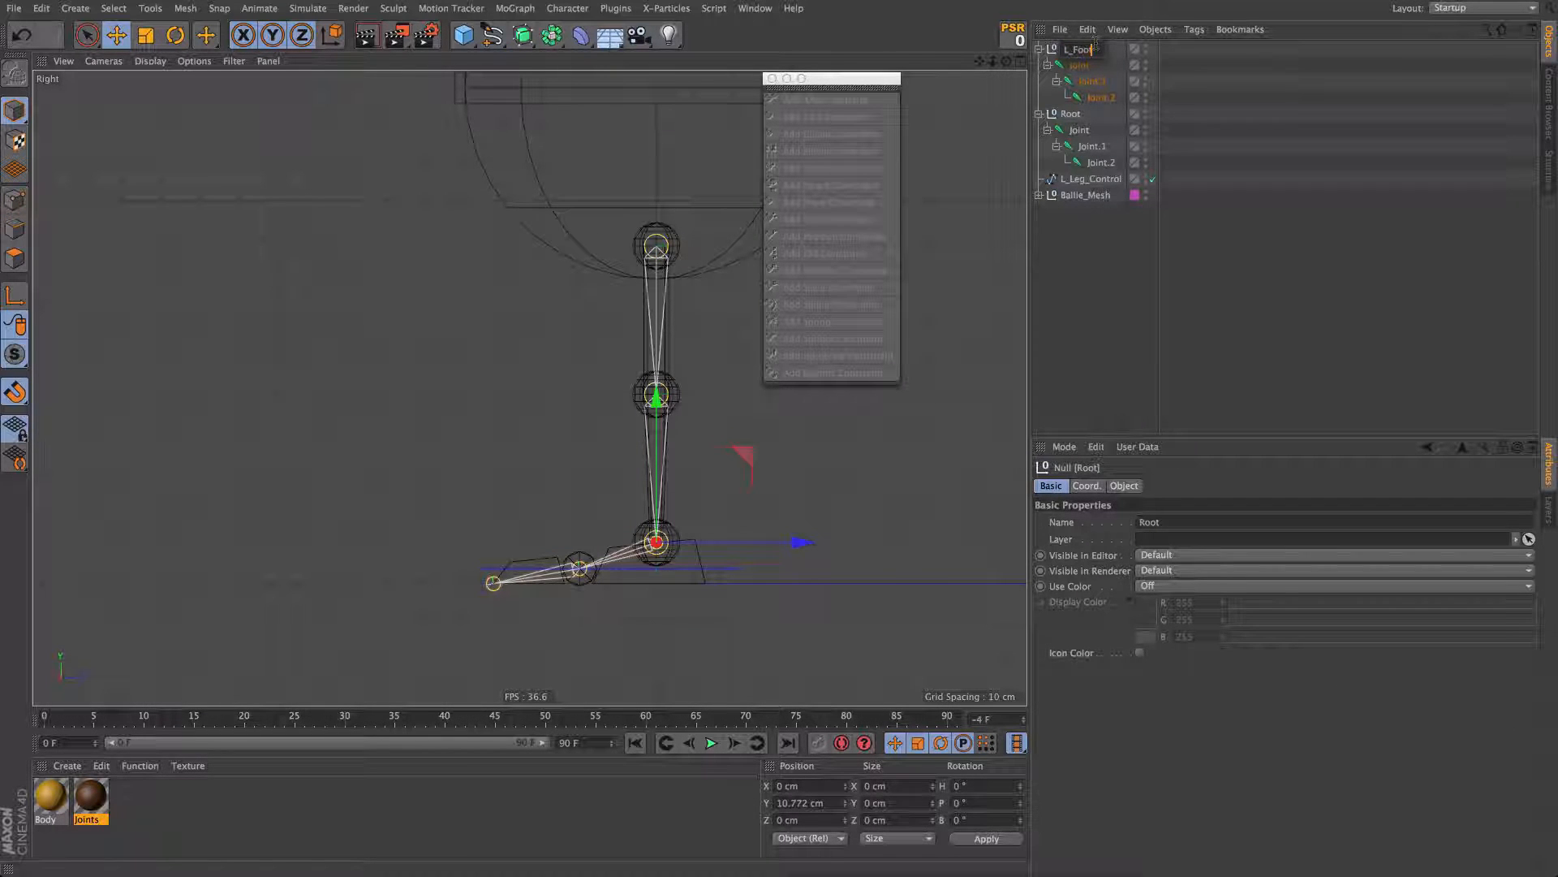
key("Tab")
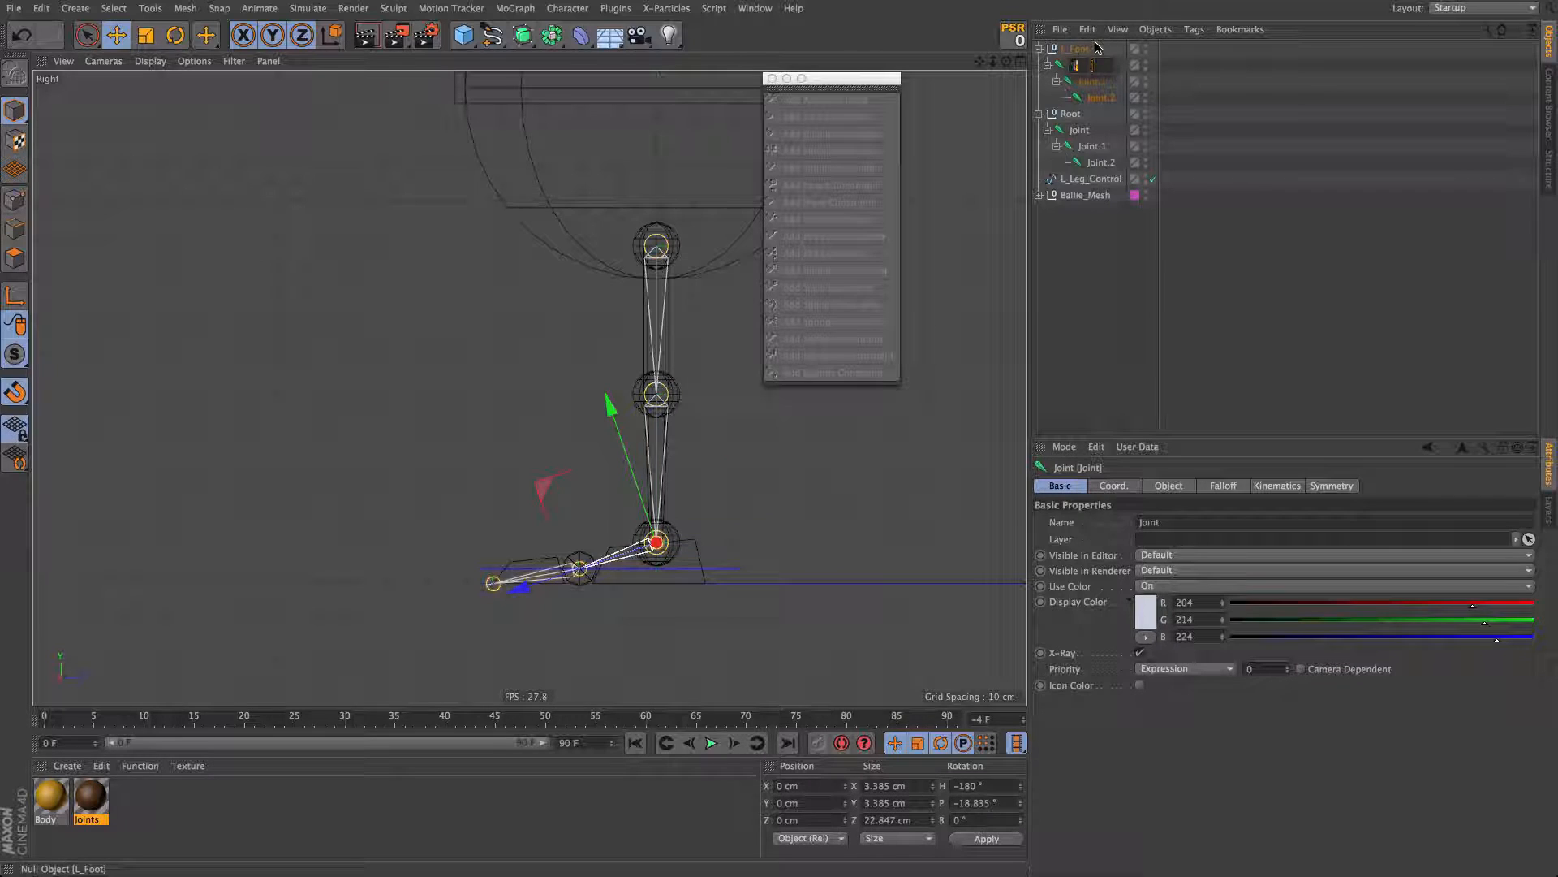
type("L_Ankle_Root")
key("Tab")
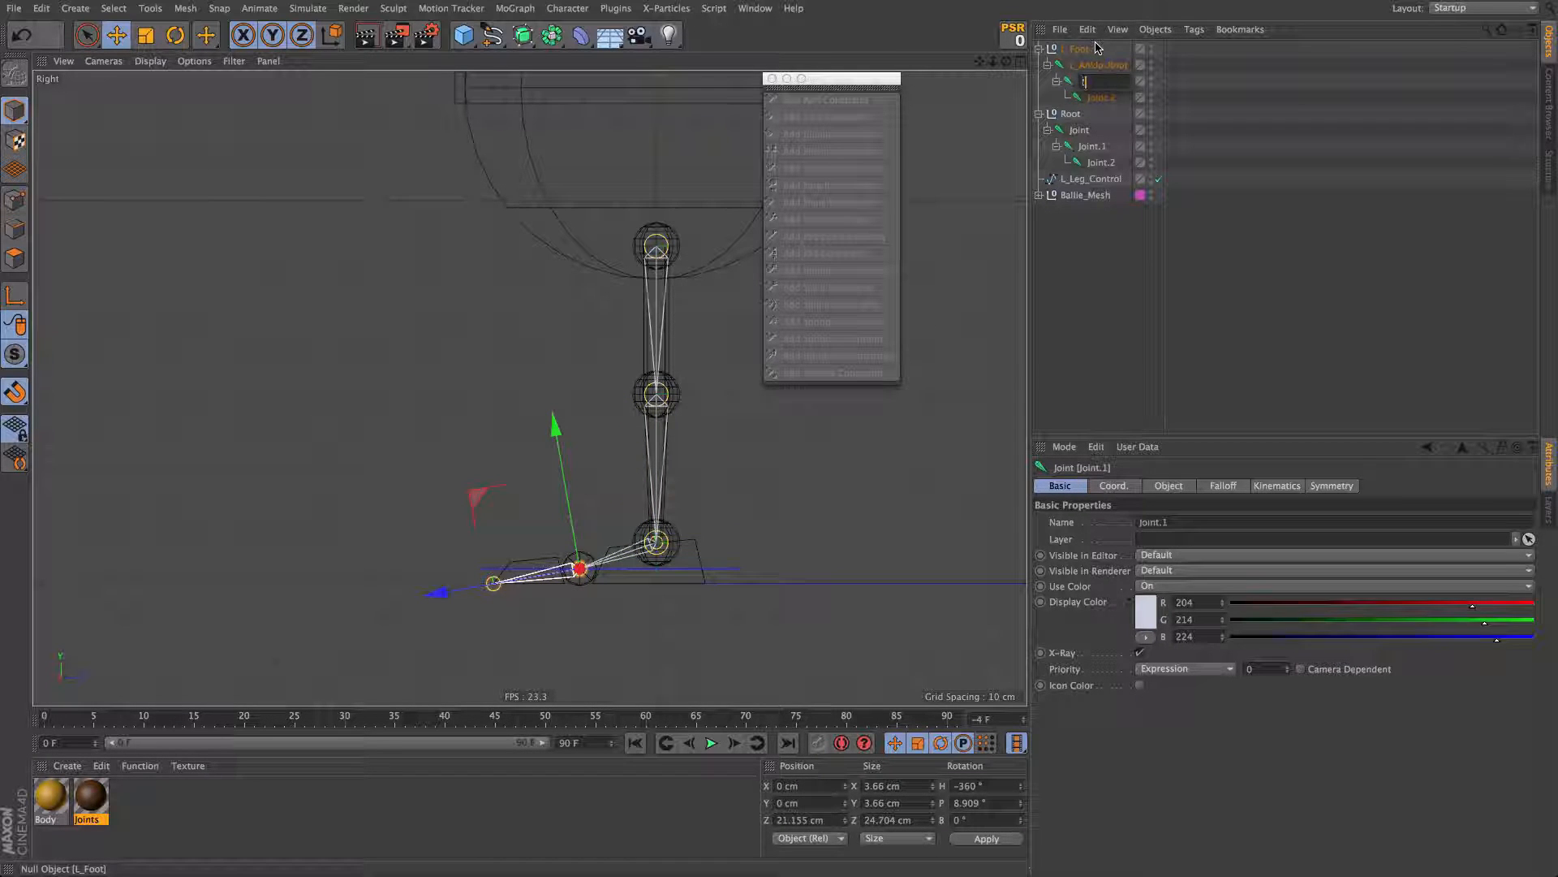
type("L_T")
key("Tab")
type("L_Toe")
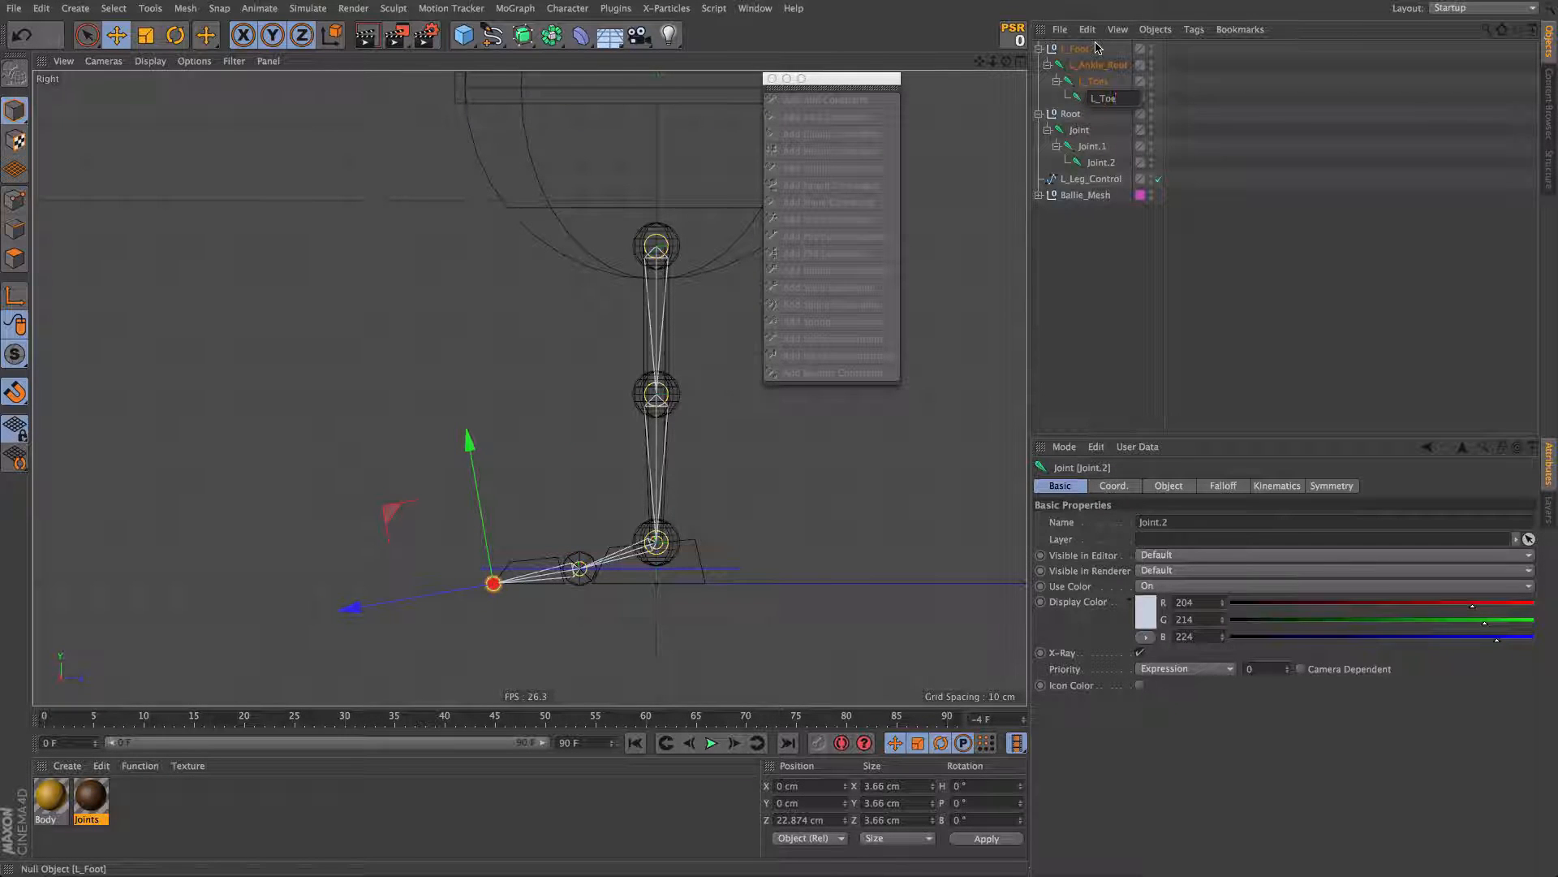
type("sTip")
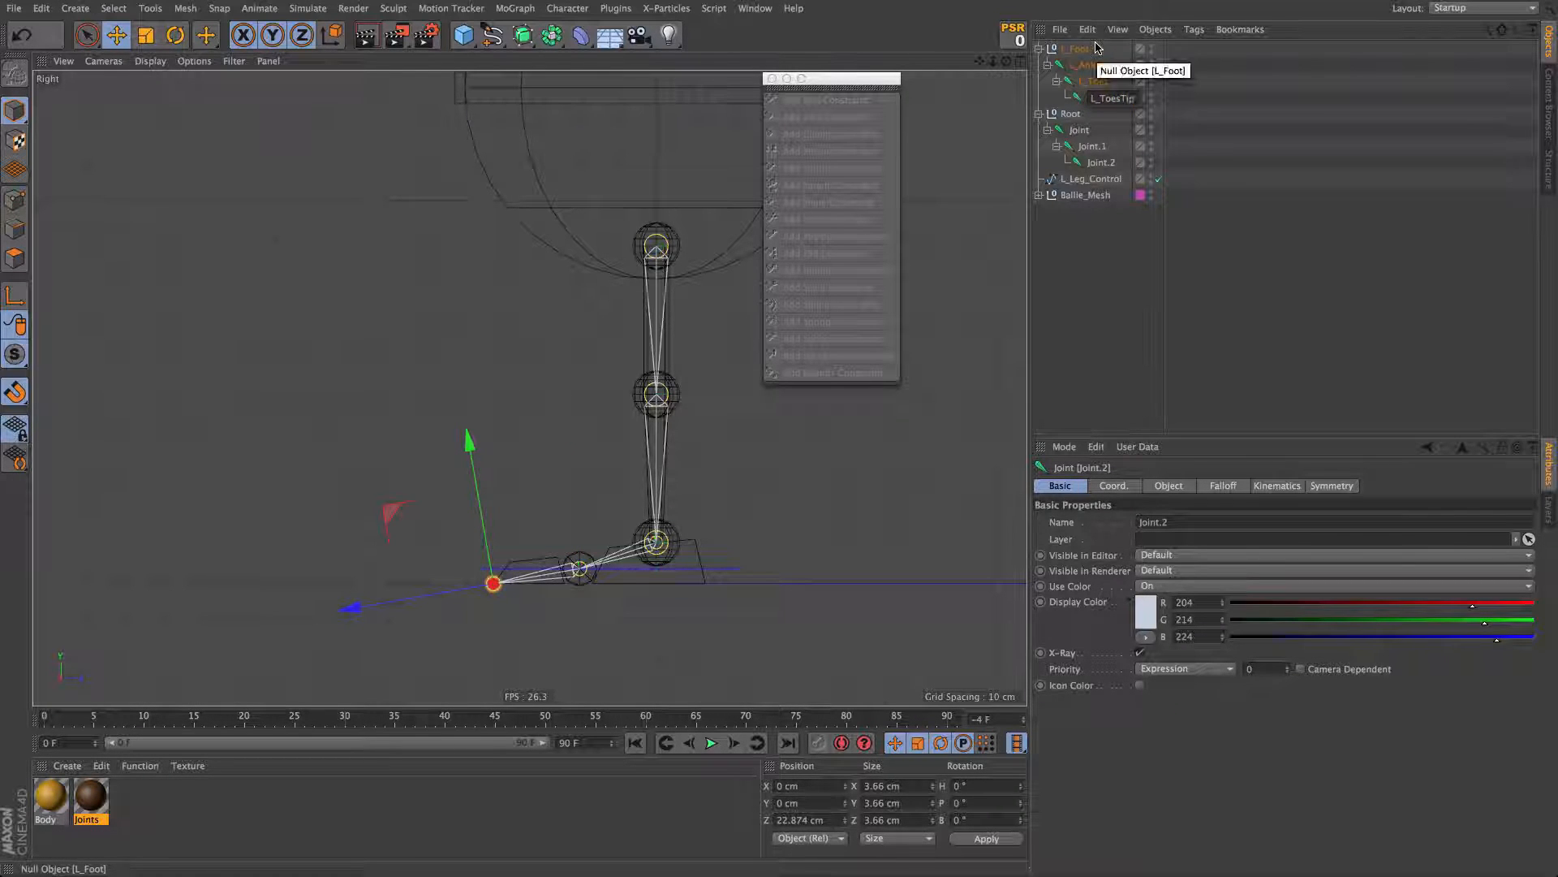
key("Tab")
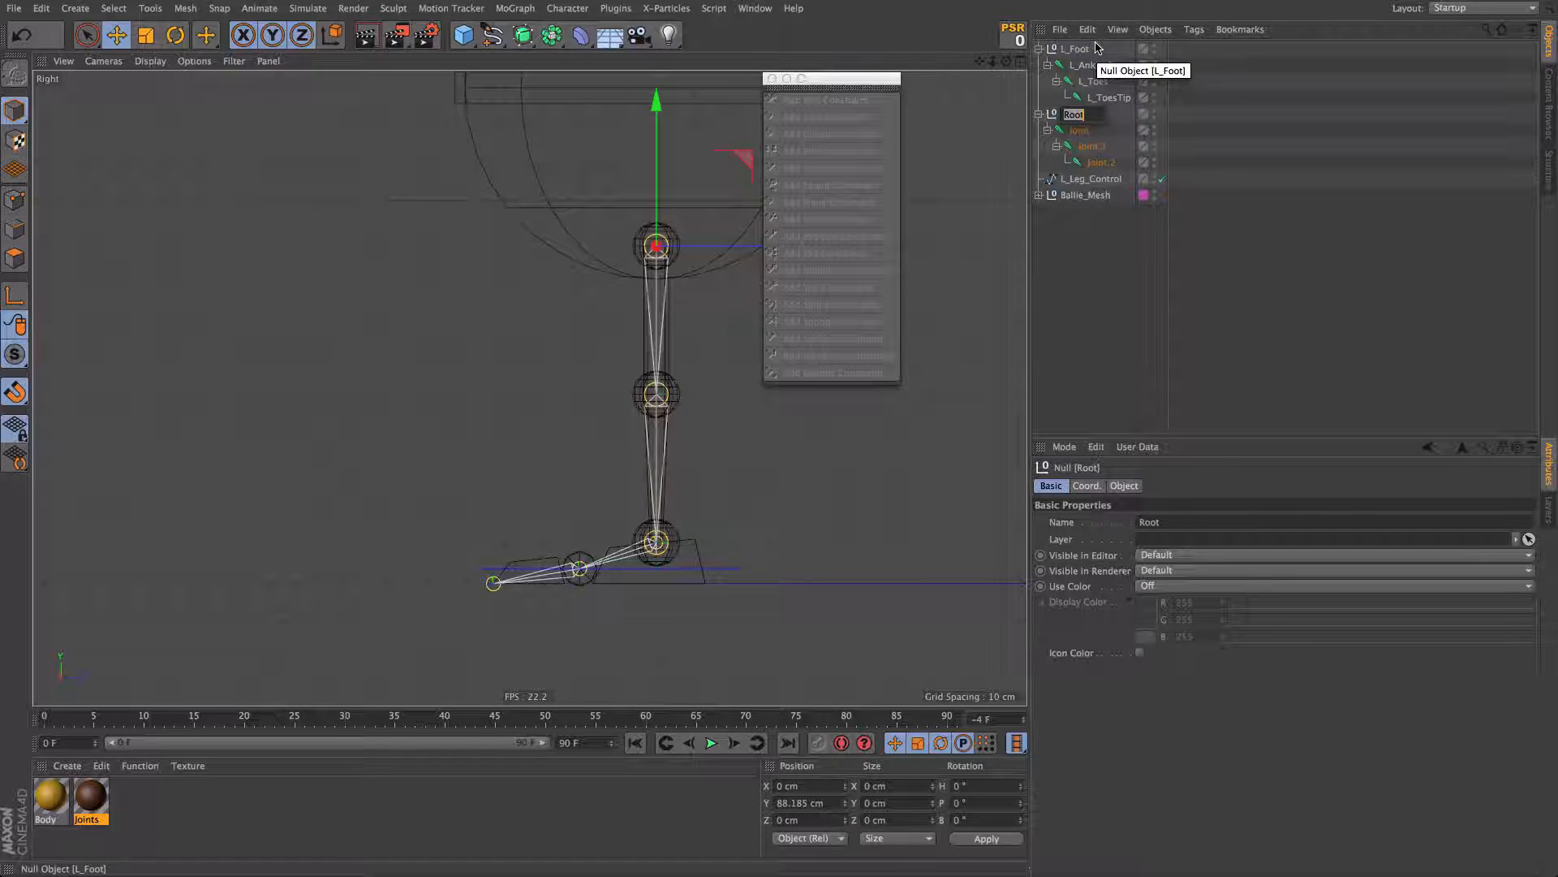
Step: Rename the leg chain's root null L_Leg and its joints L_Thigh, L_Knee and L_Ankle
type("L")
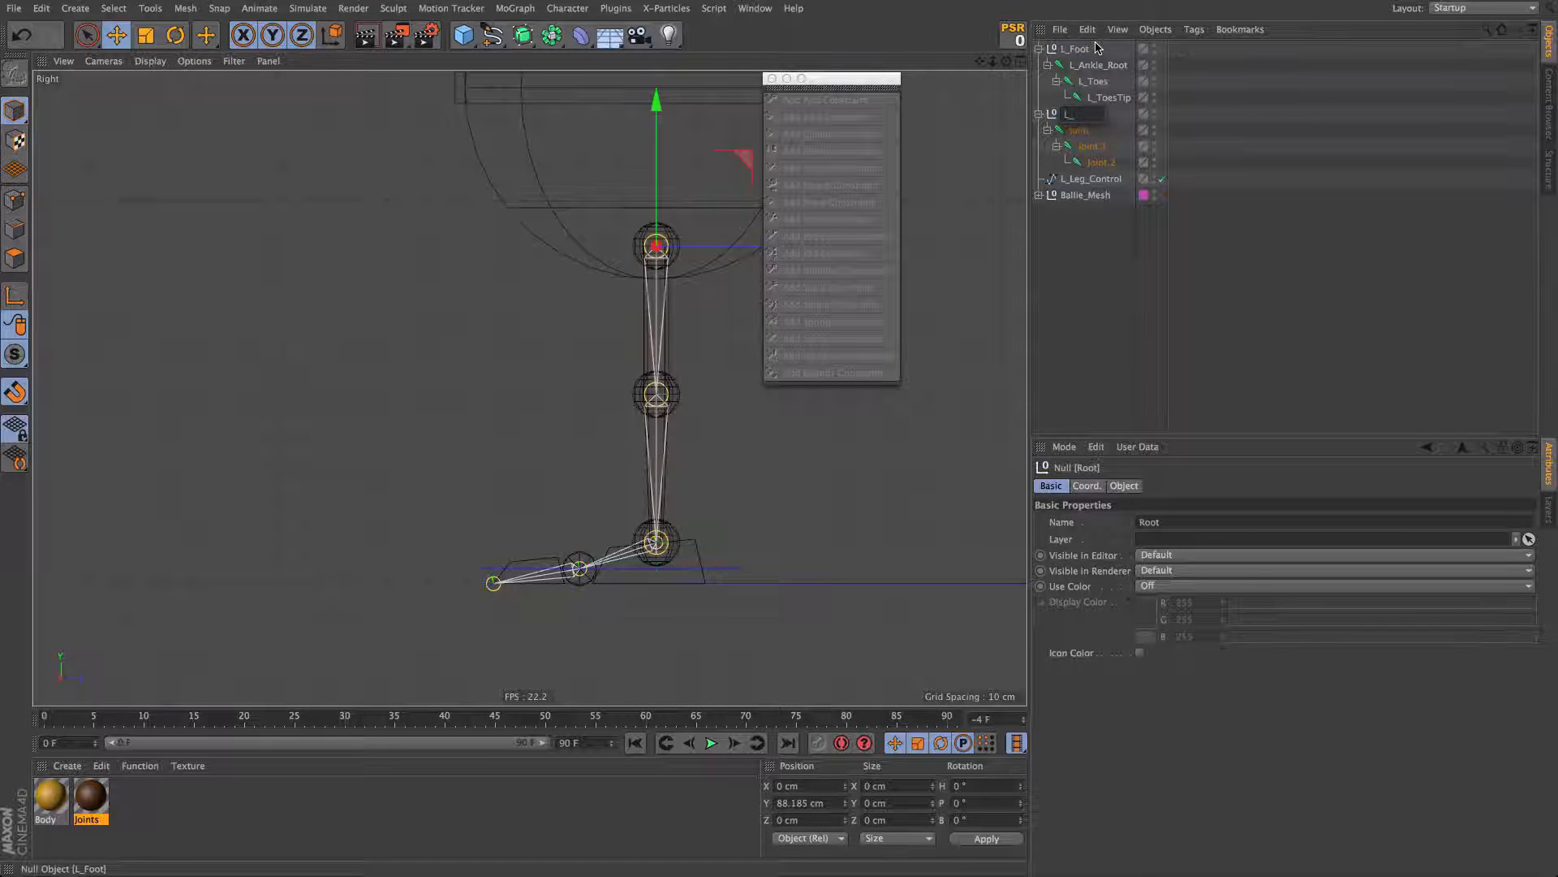
type("_Leg")
key("Tab")
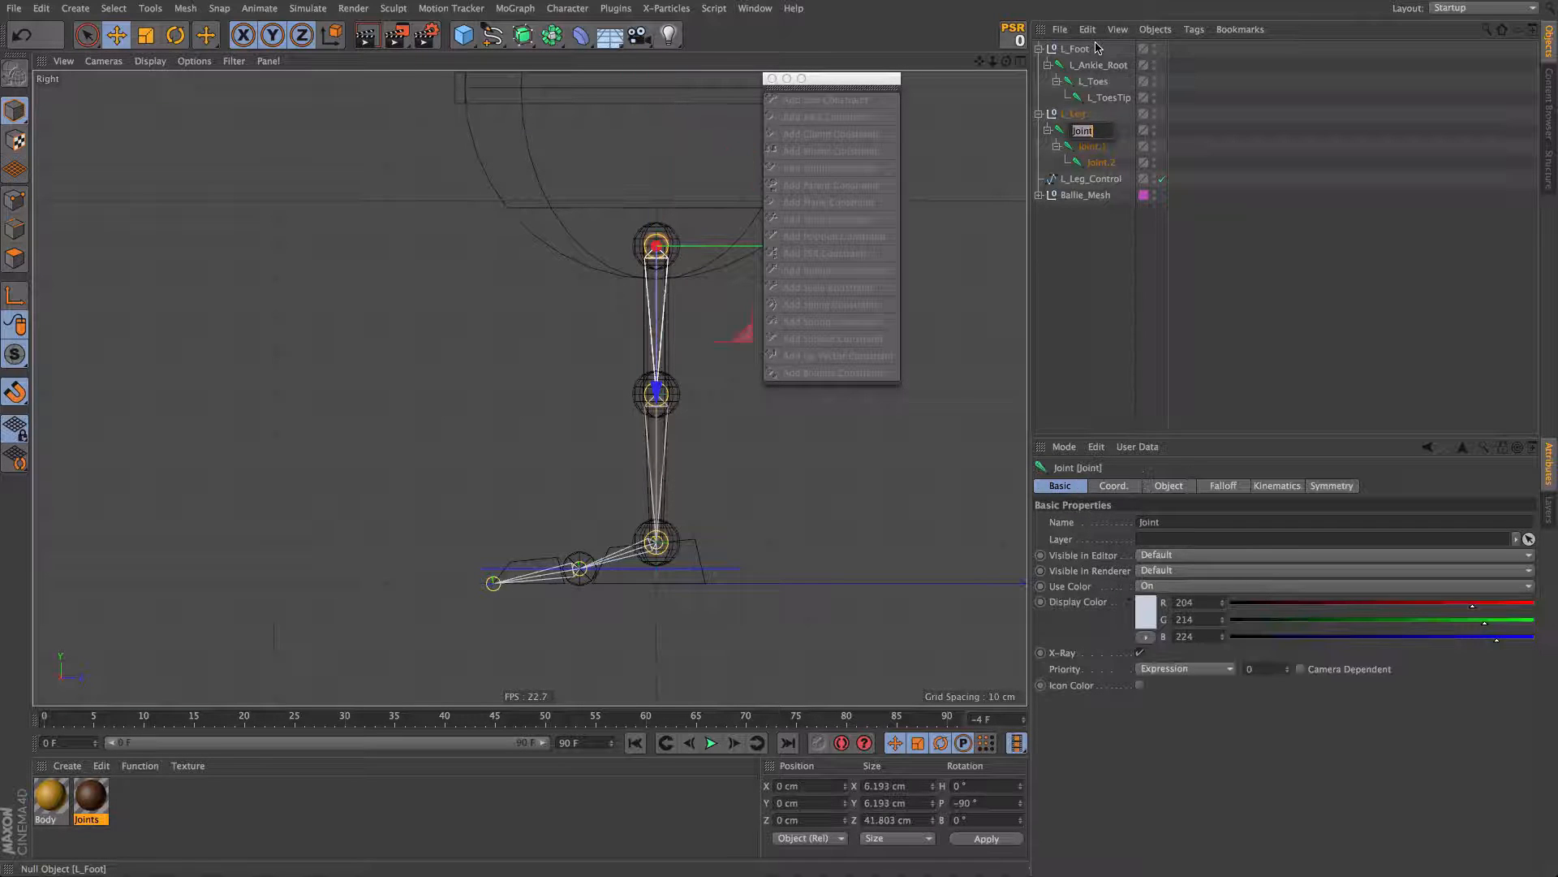
type("L_Thigh")
key("Tab")
type("L_")
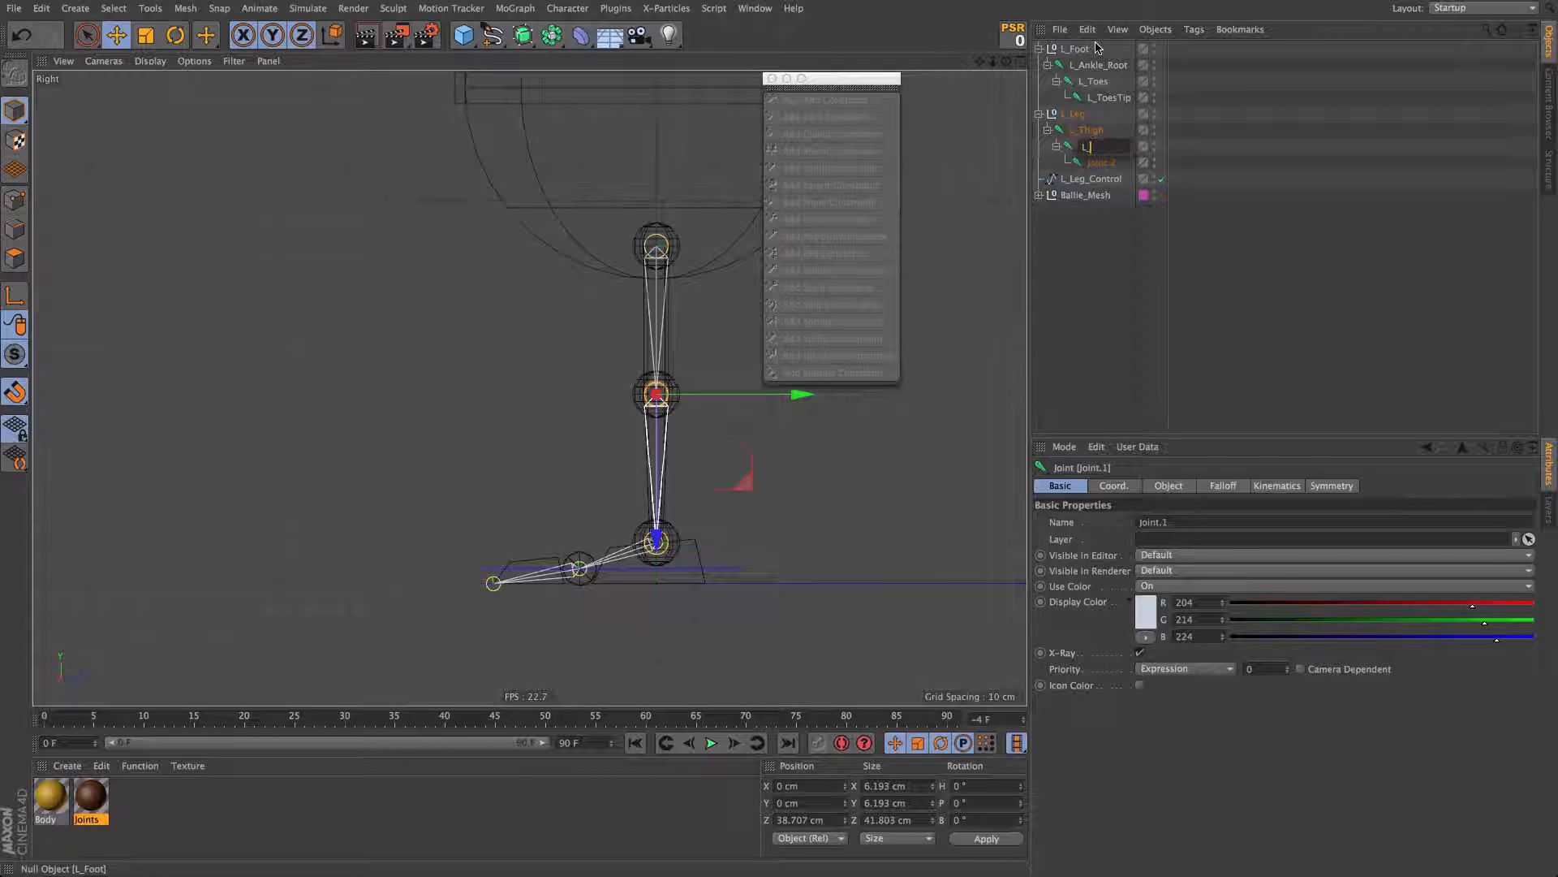
type("Enee")
key("Tab")
type("L_")
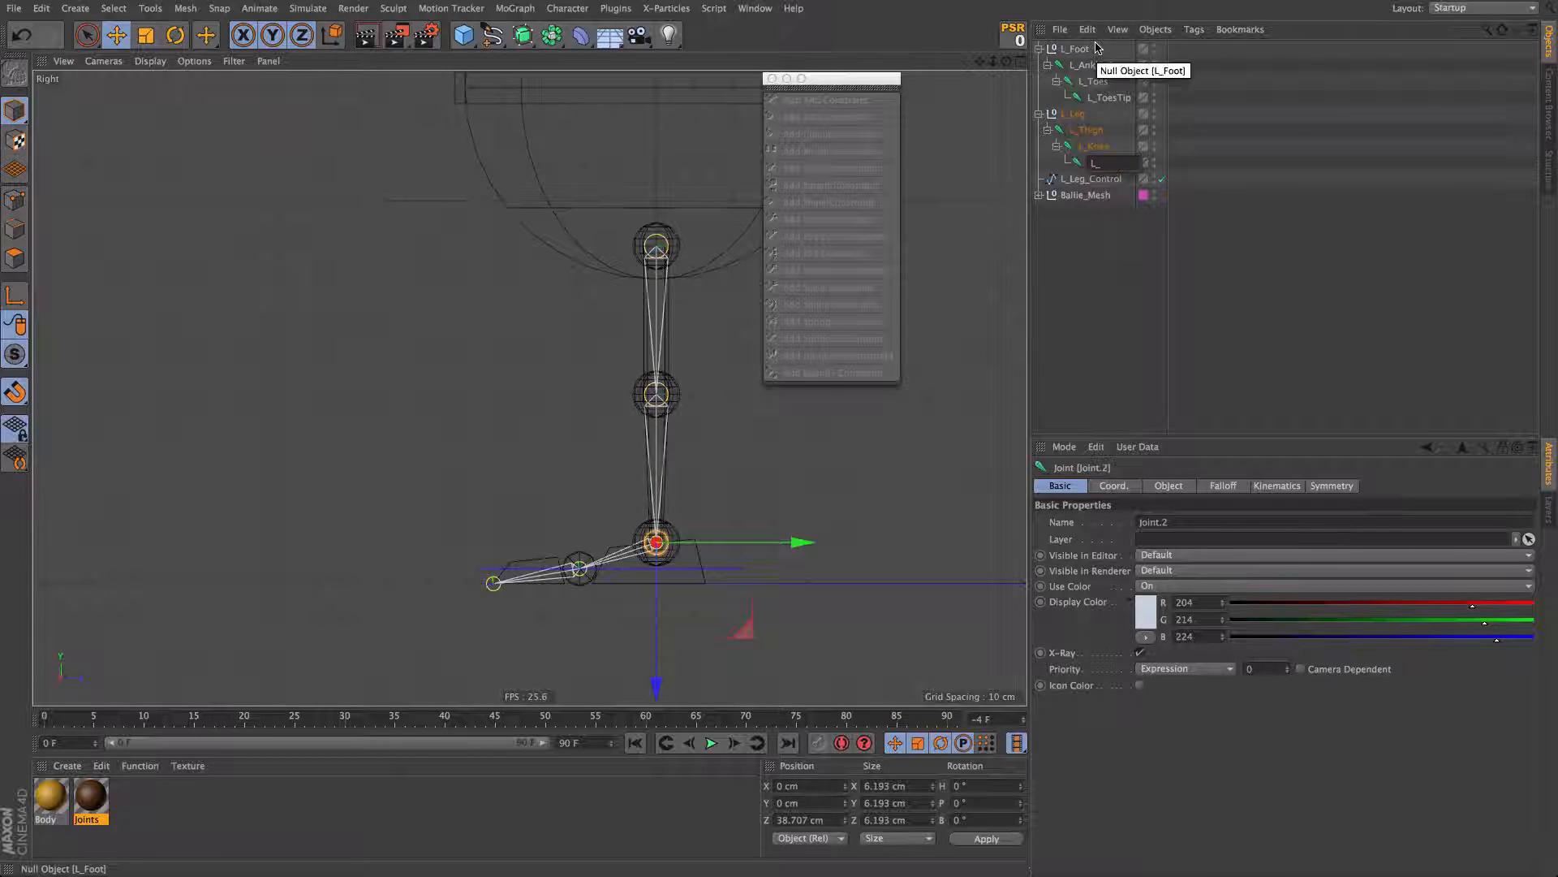
type("Ankle")
key("Return")
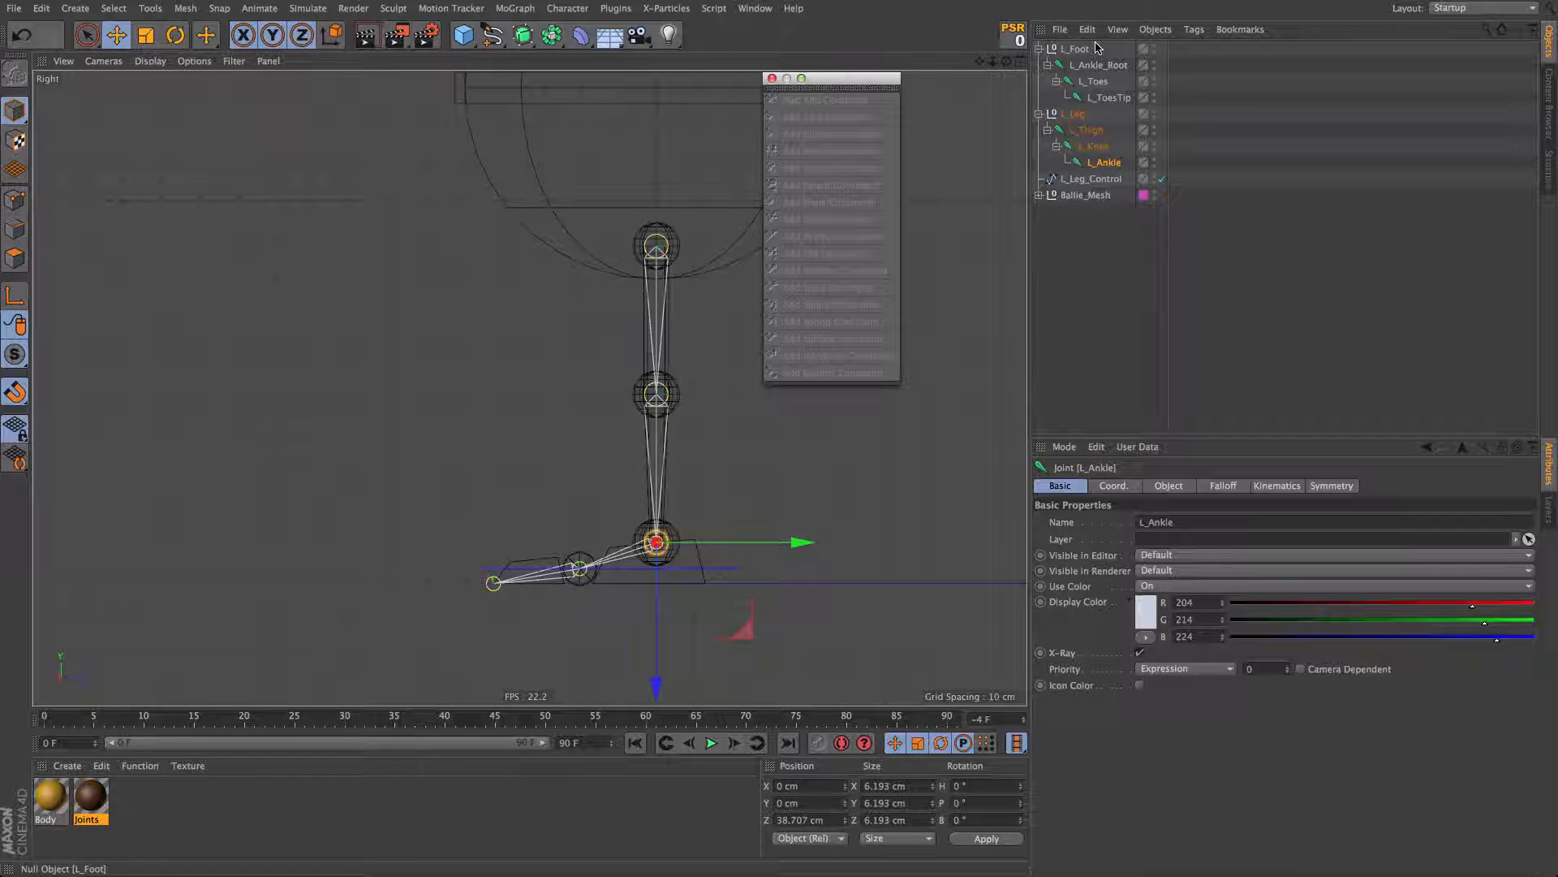
Step: Examine the ankle area of the leg chain in the Right view, comparing the L_Knee and L_Ankle joints
right_click_drag(675, 553, 799, 559, "alt")
key("e")
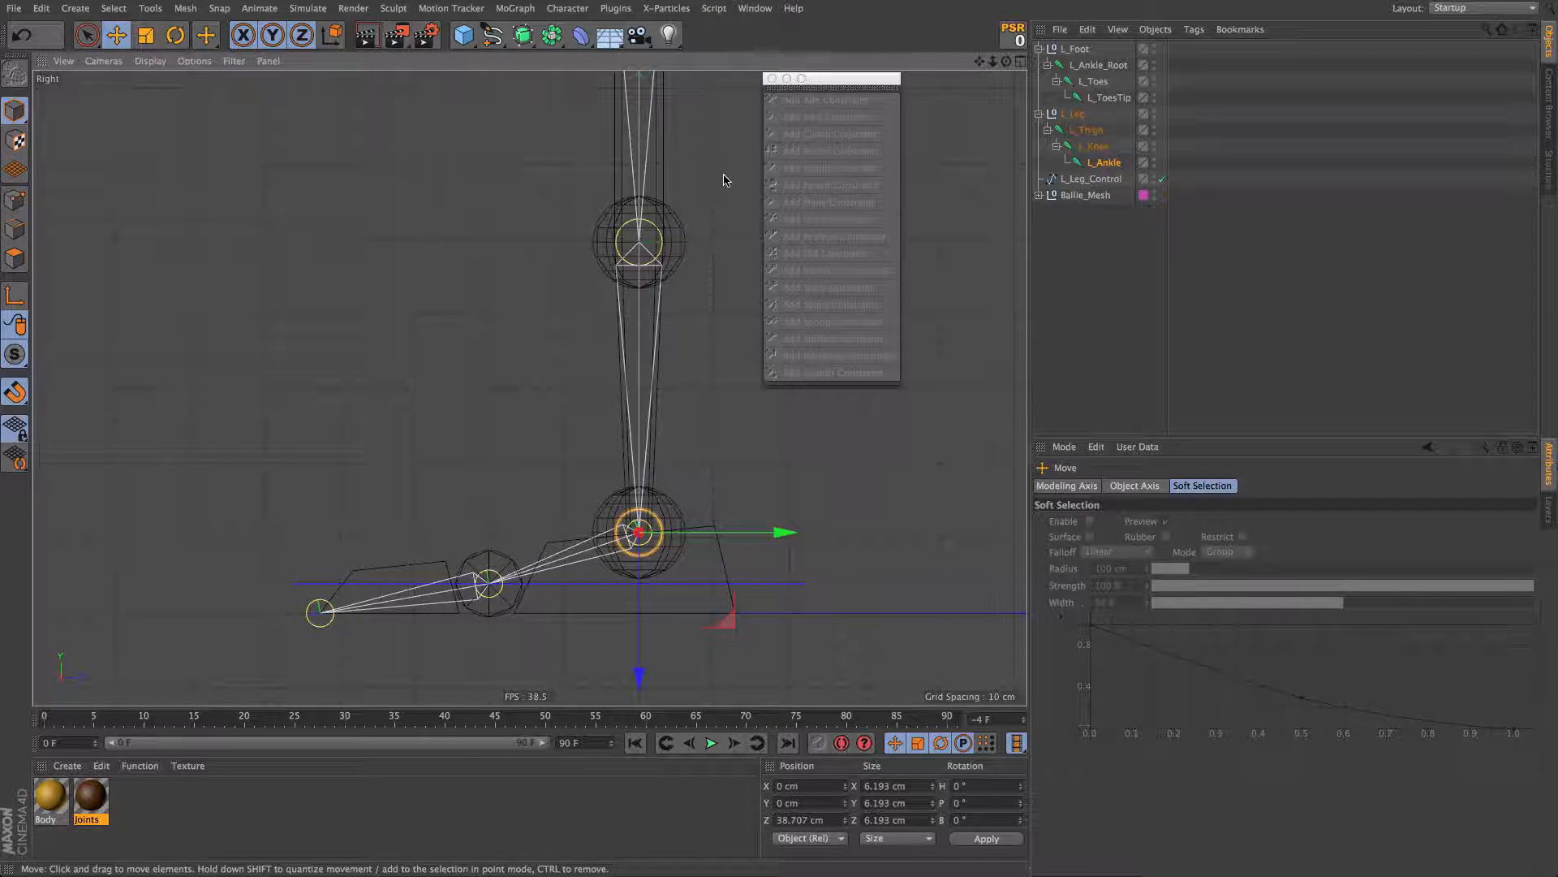
left_click(633, 527)
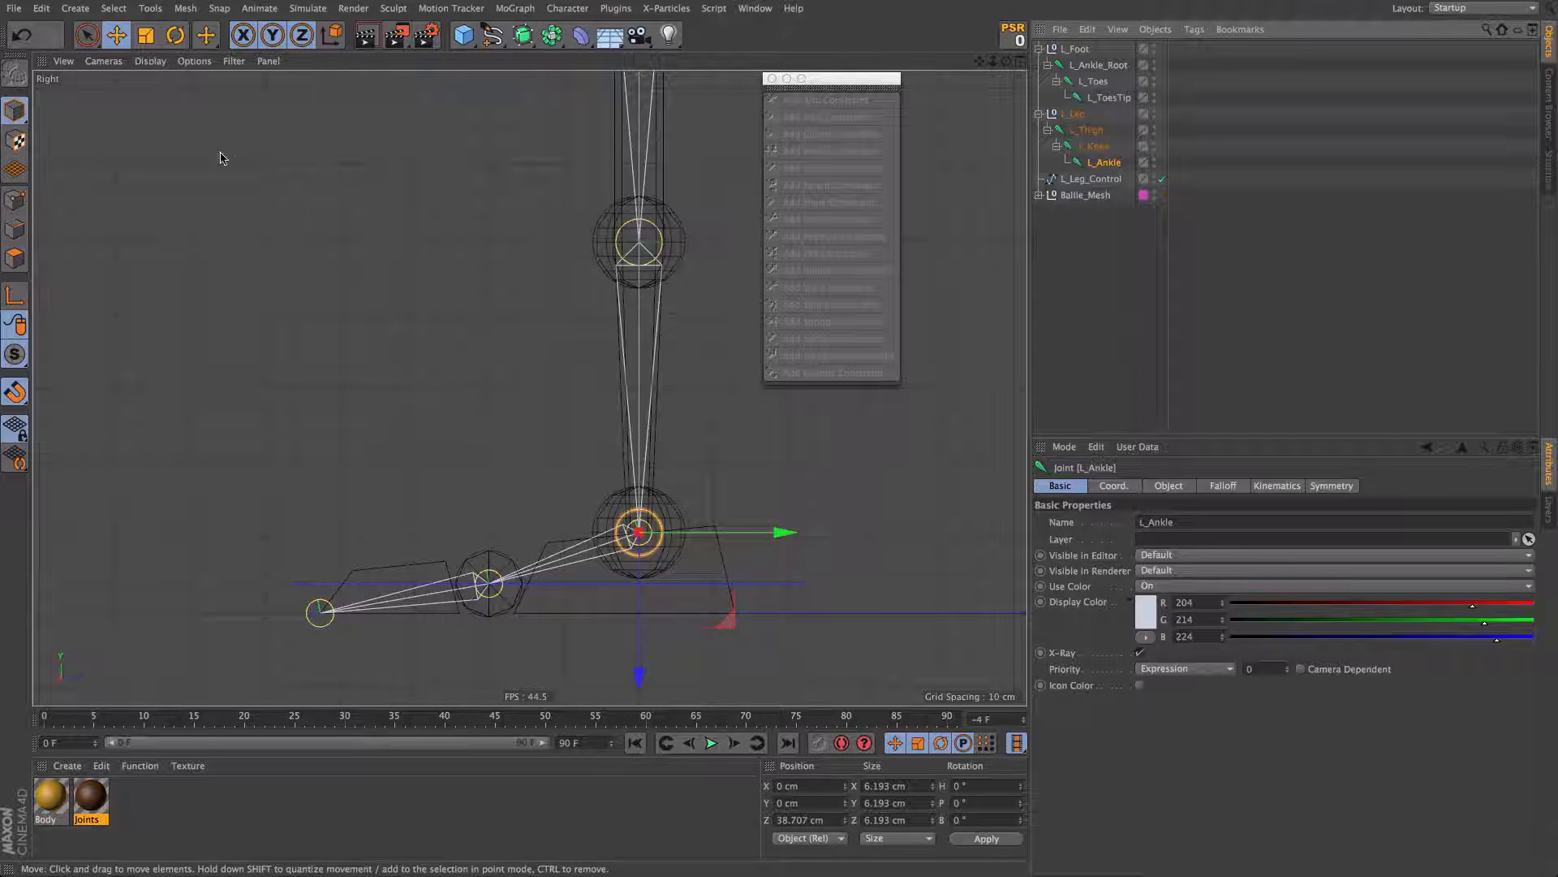
left_click(1097, 148)
left_click(1099, 164)
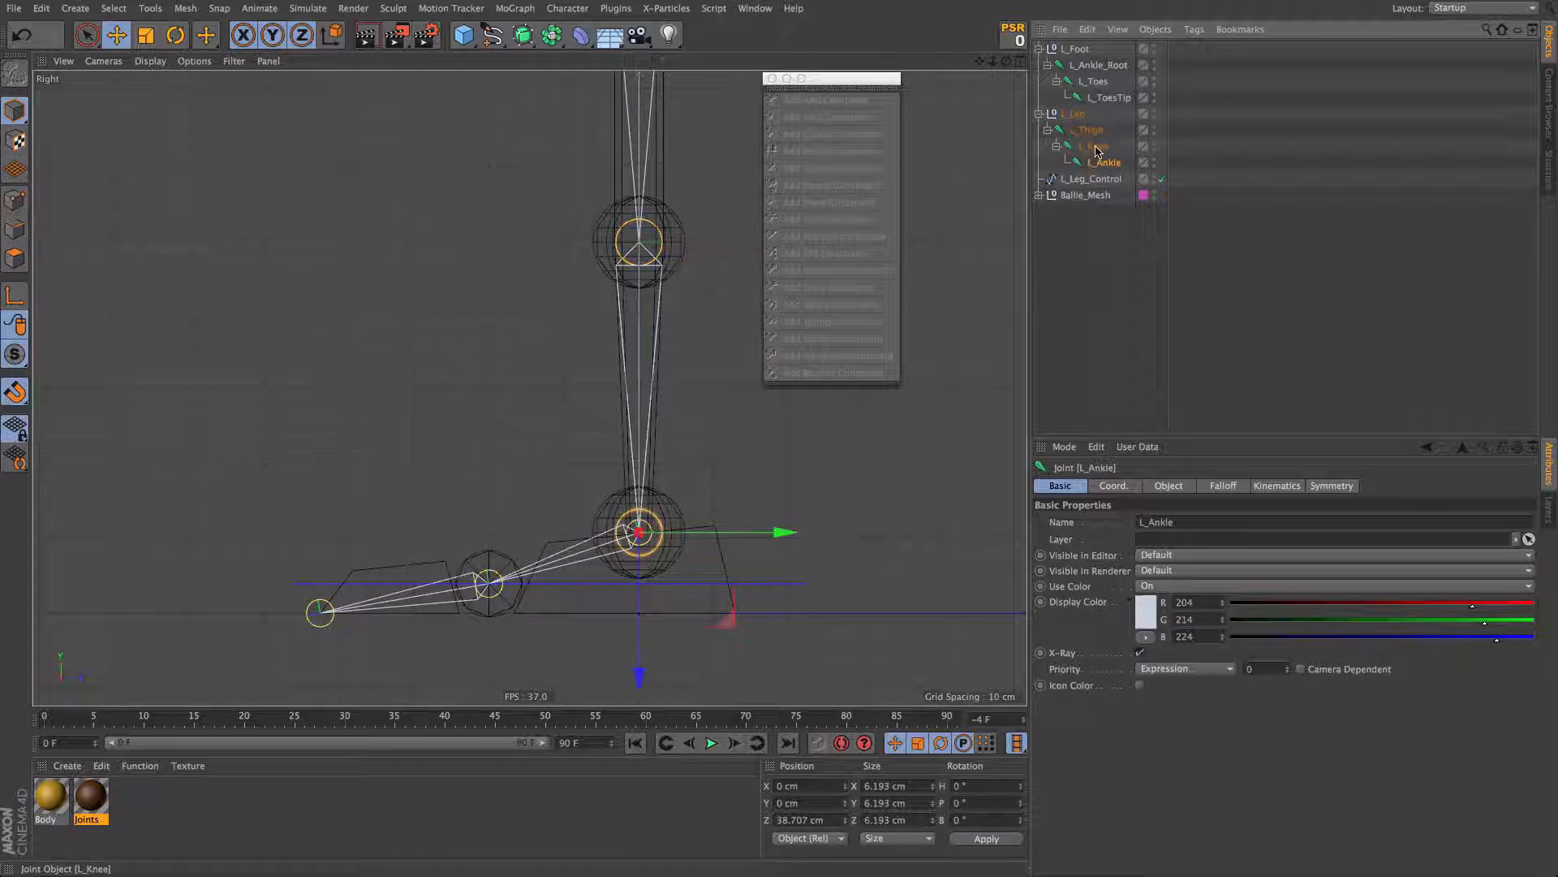
left_click(1099, 149)
left_click(1105, 163)
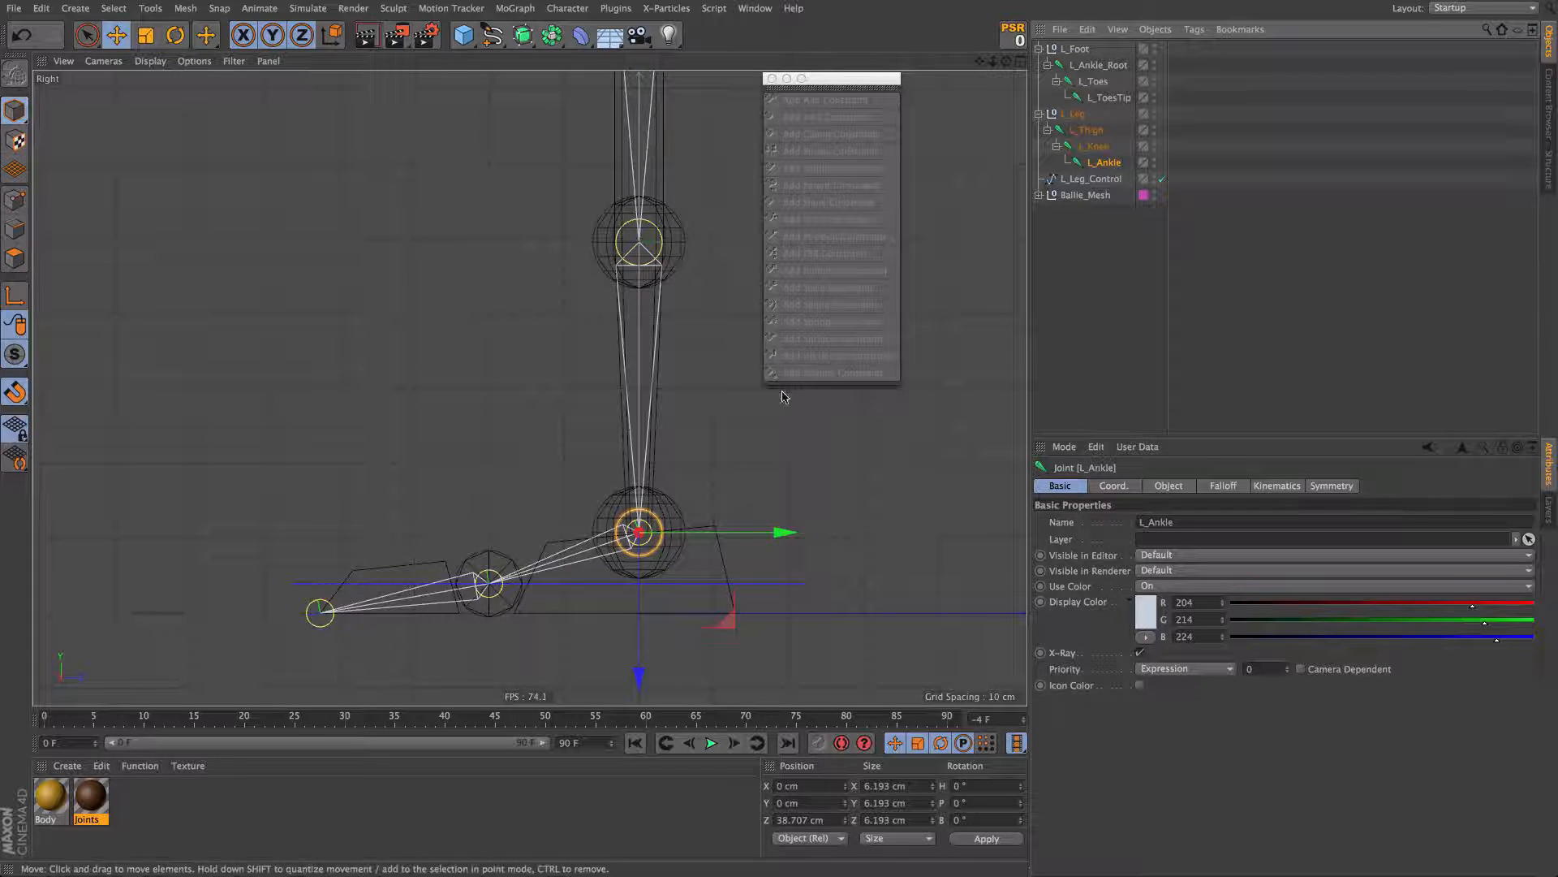
Step: Select all six joints from L_Ankle_Root through L_Ankle and freeze all their transformations
left_click(1093, 66)
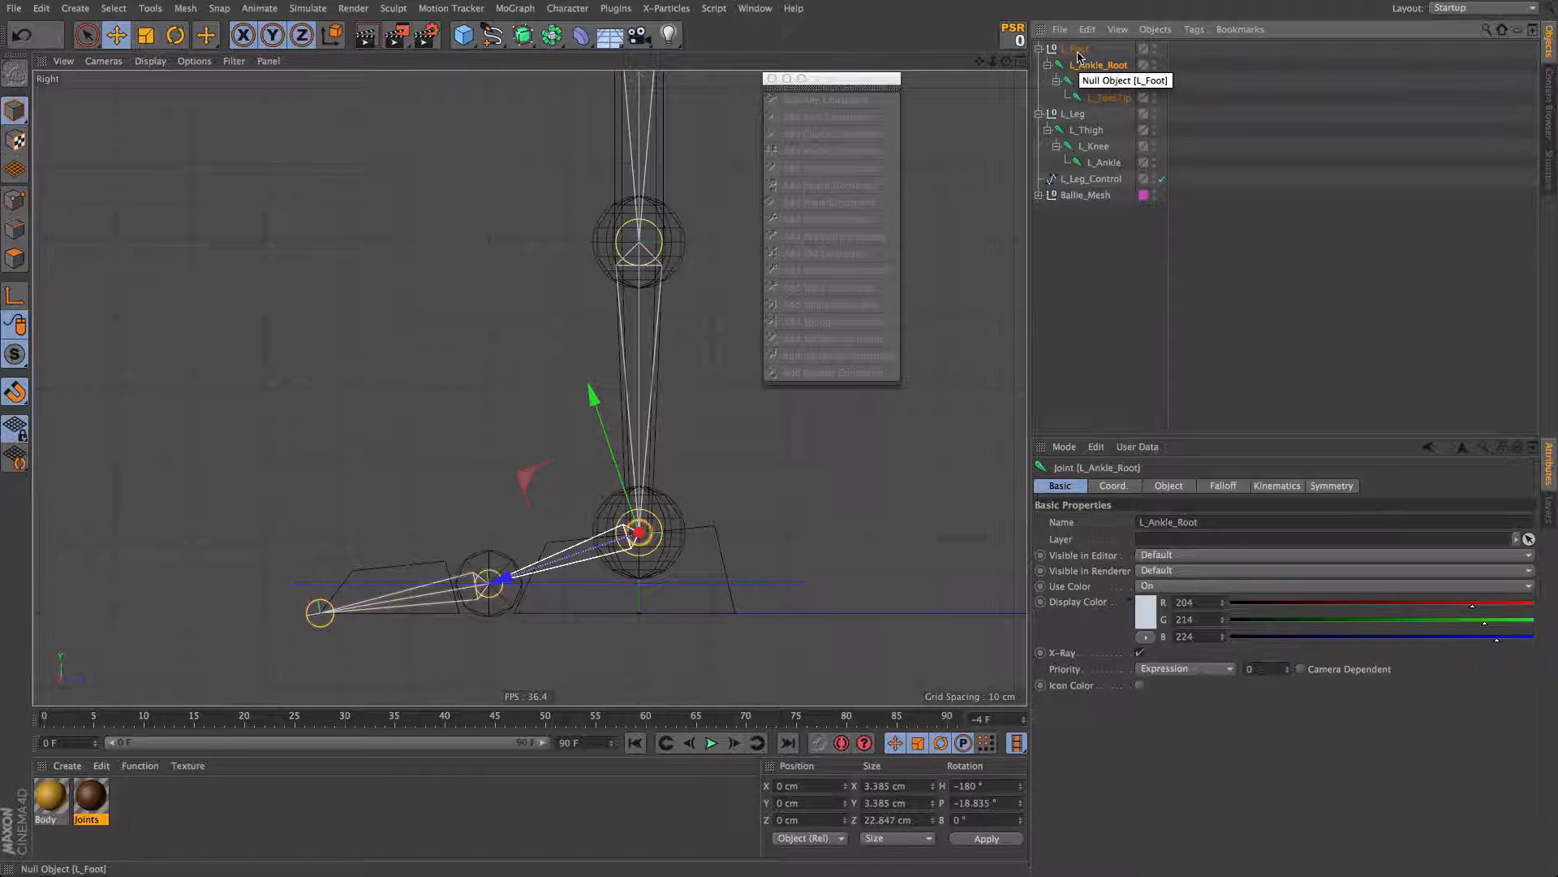
mouse_move(1076, 52)
left_mouse_down()
mouse_move(1074, 189)
mouse_move(1082, 61)
left_mouse_up()
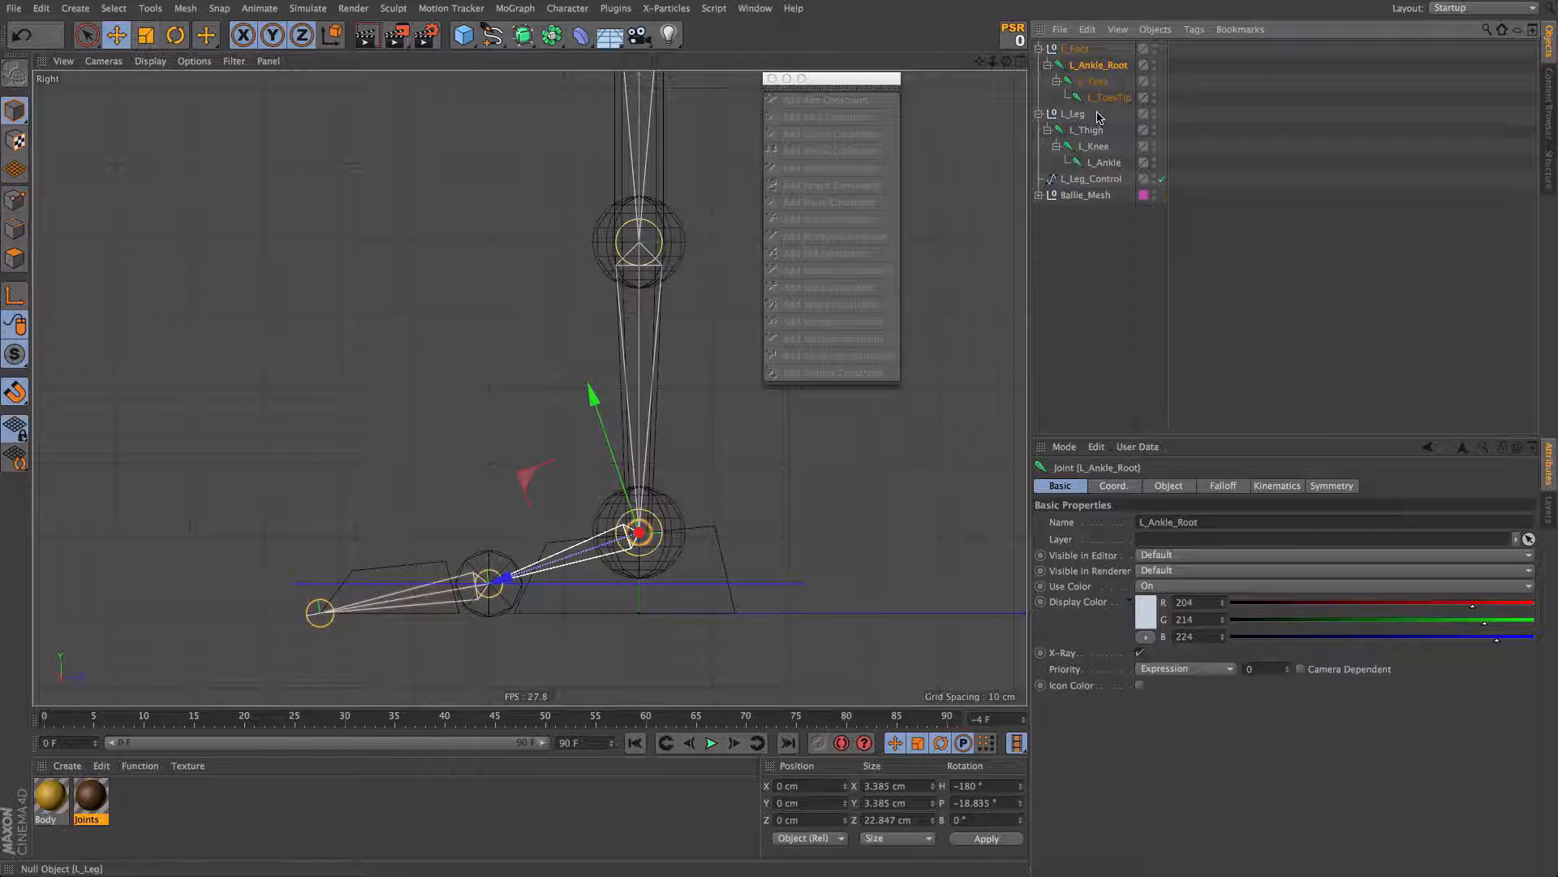
left_click(1102, 163, "shift")
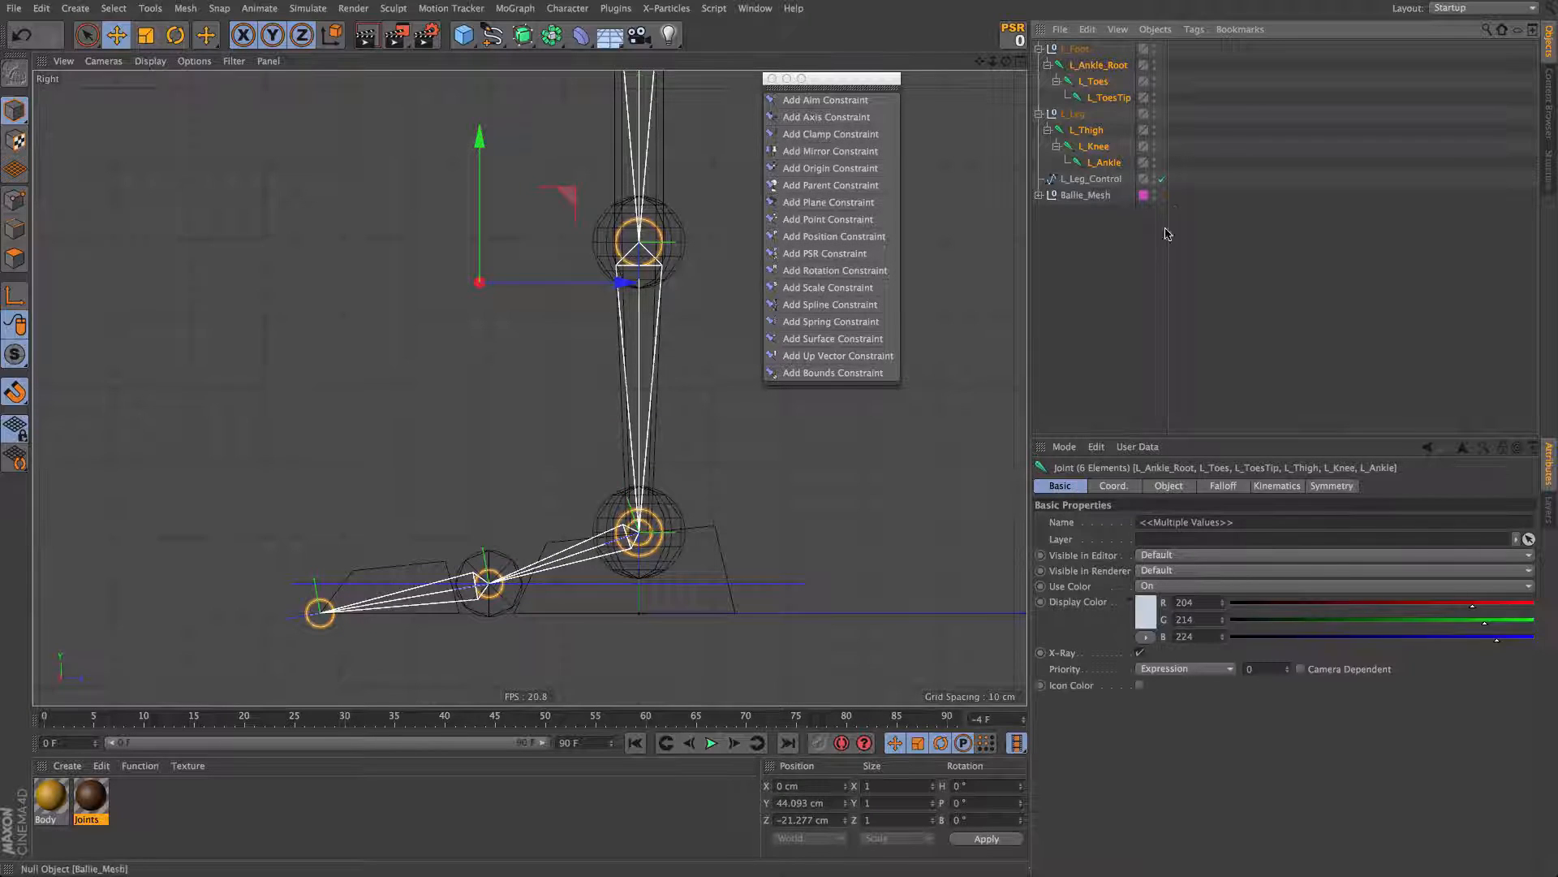
left_click(1114, 485)
left_click(1108, 591)
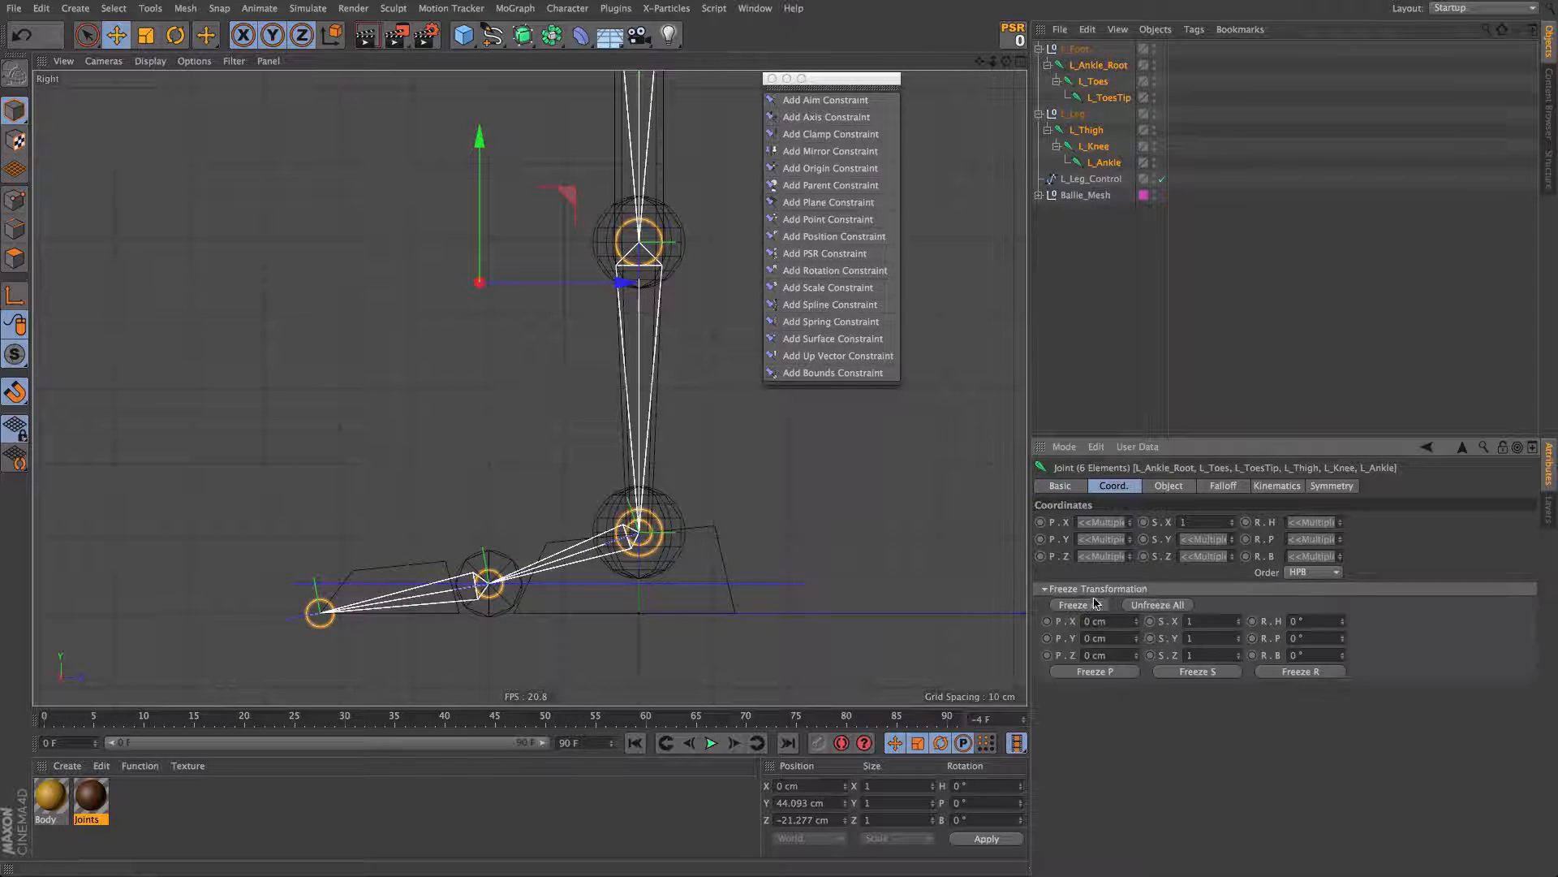
left_click(1093, 604)
left_click(1129, 590)
Step: Clear the joint selection, select only L_Ankle_Root and close the floating constraints palette
scroll(654, 403, "down", 5)
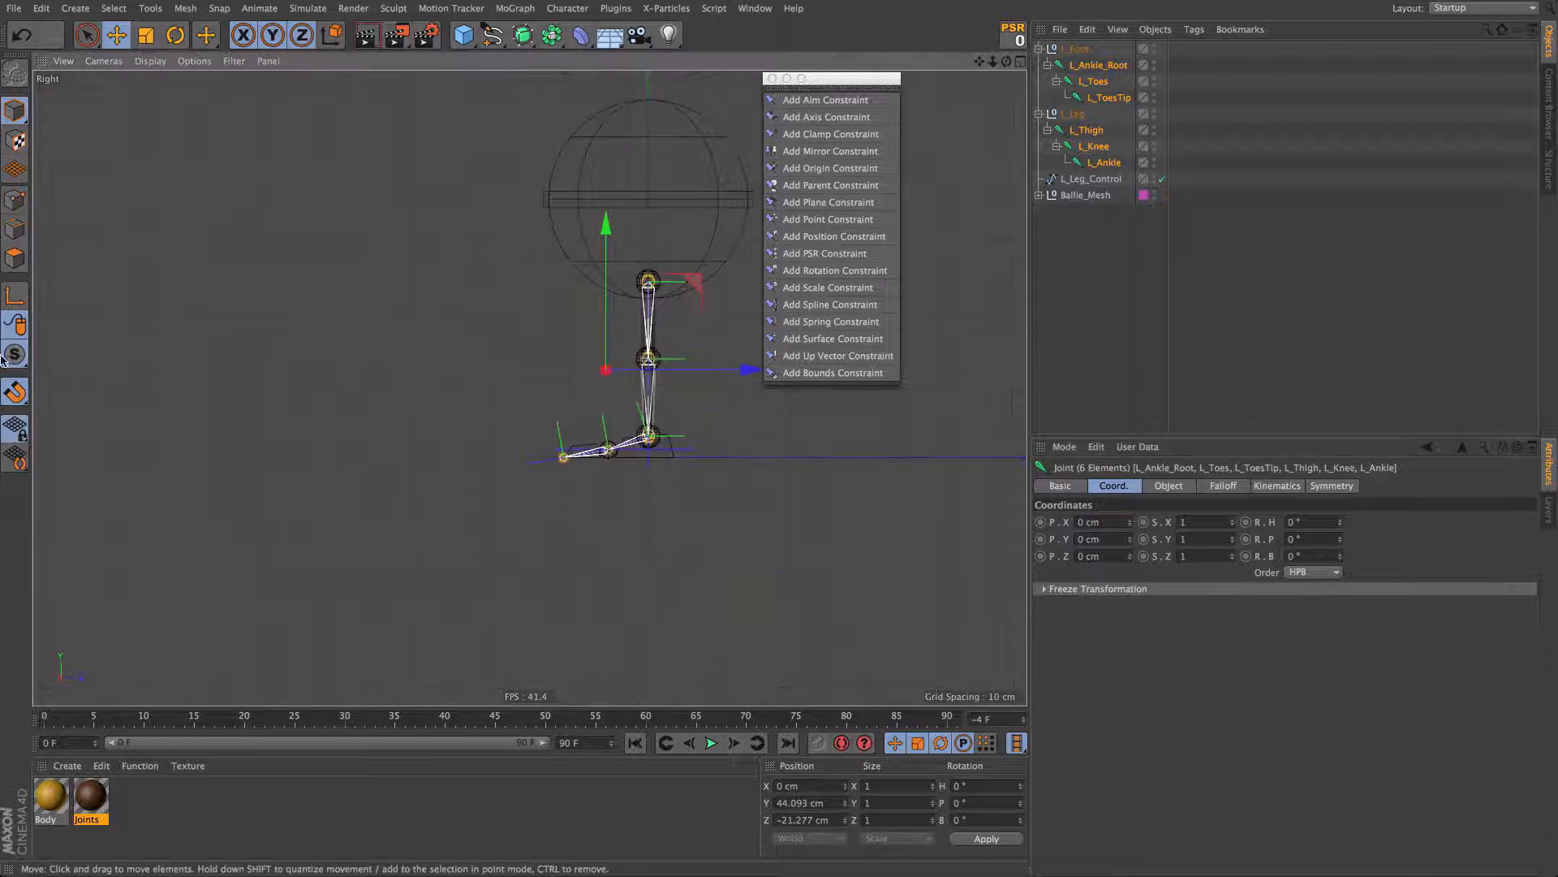
middle_click_drag(617, 390, 491, 403, "alt")
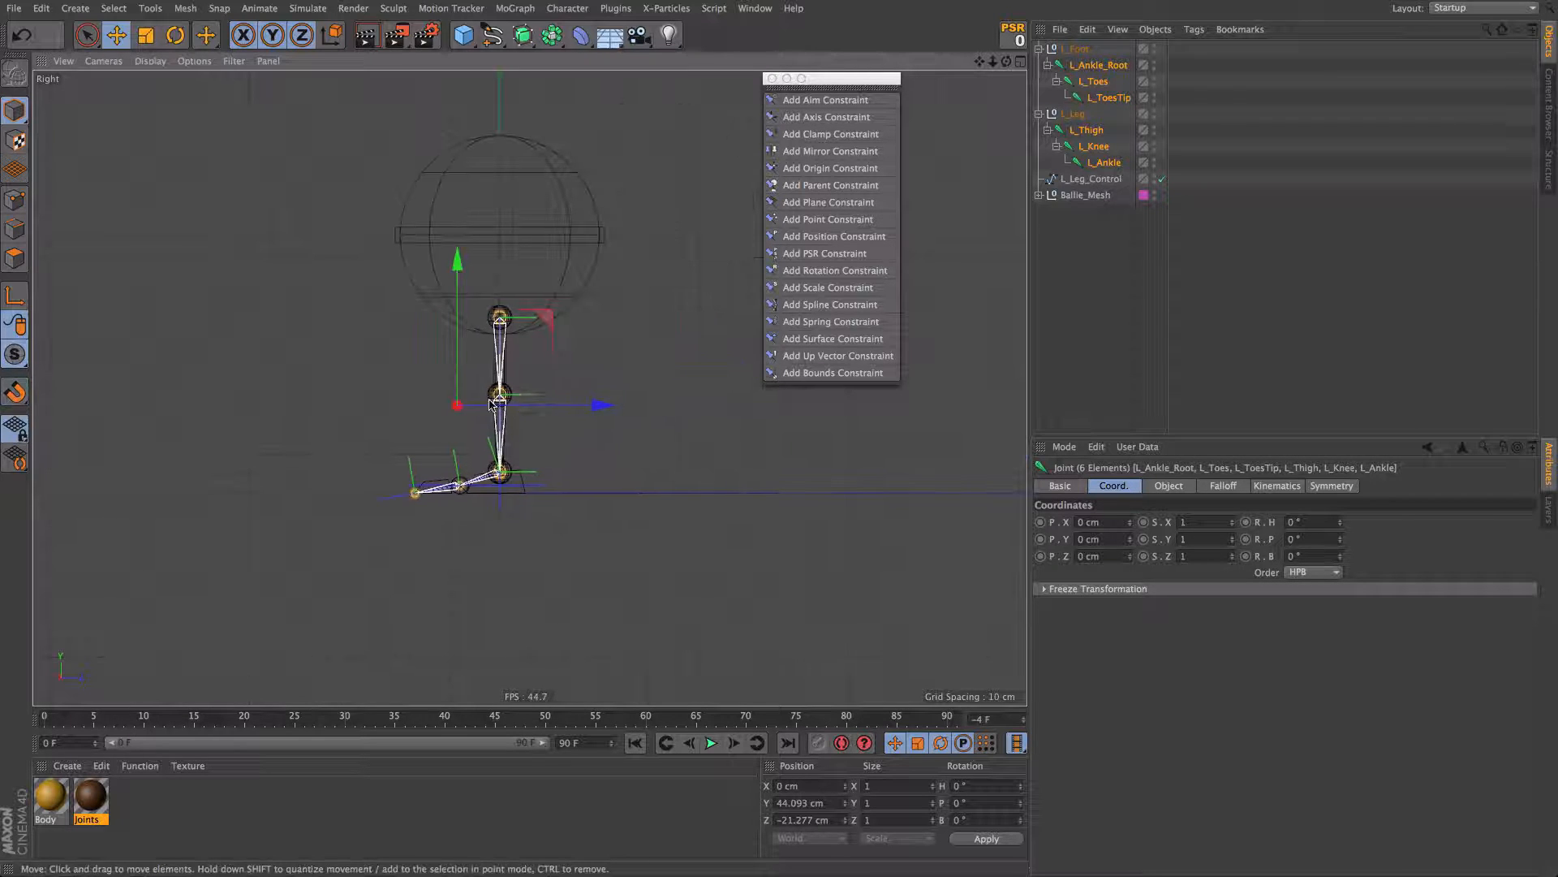
scroll(491, 403, "up", 4)
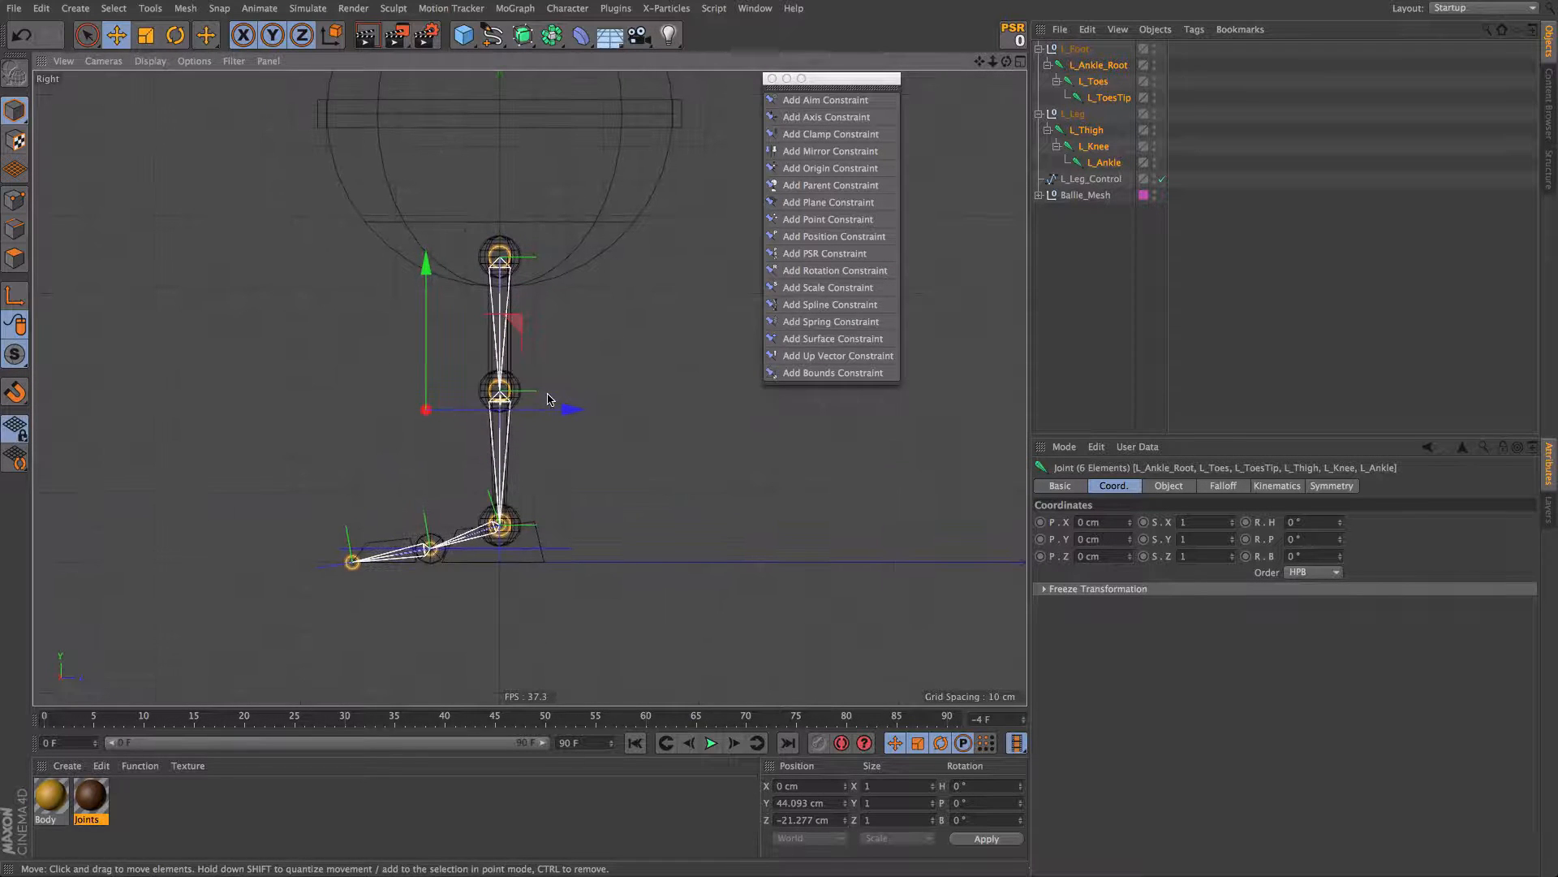
left_click(703, 302)
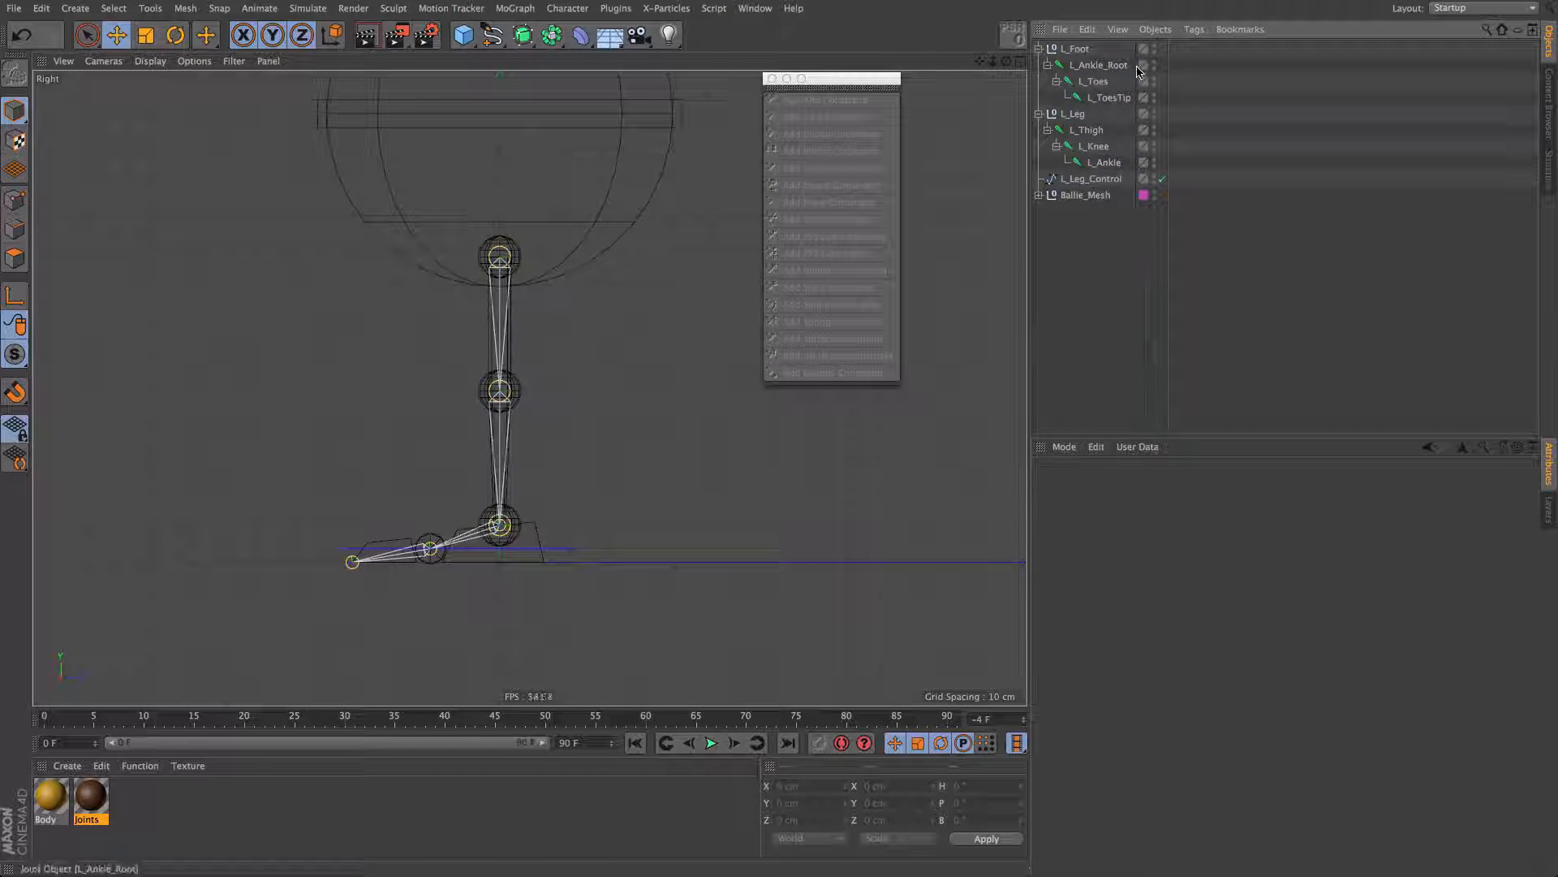
left_click(1111, 68)
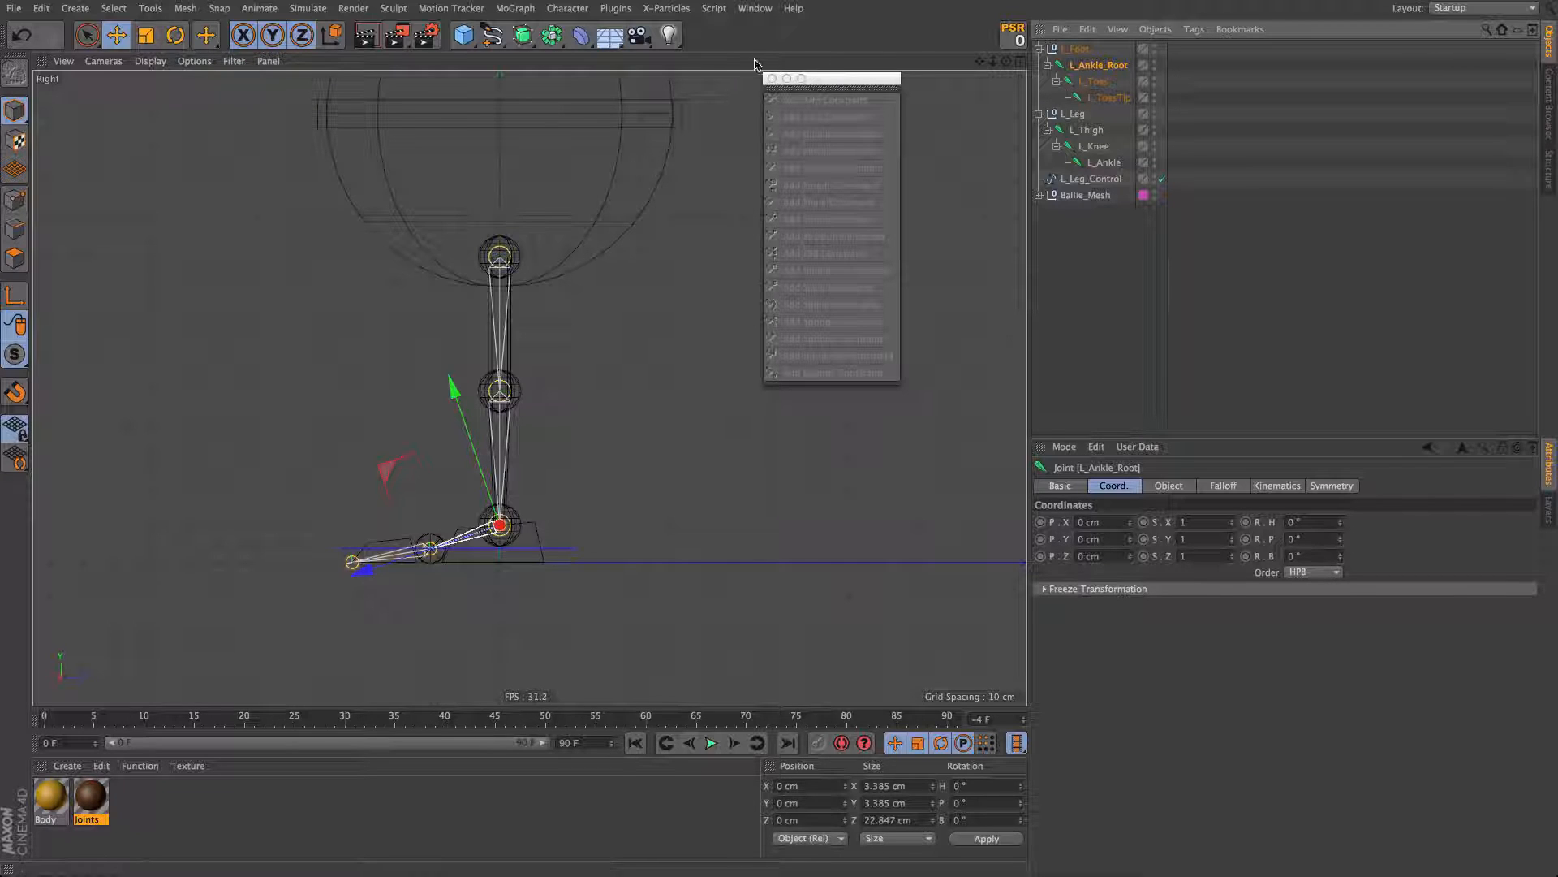
left_click(773, 78)
scroll(487, 422, "up", 3)
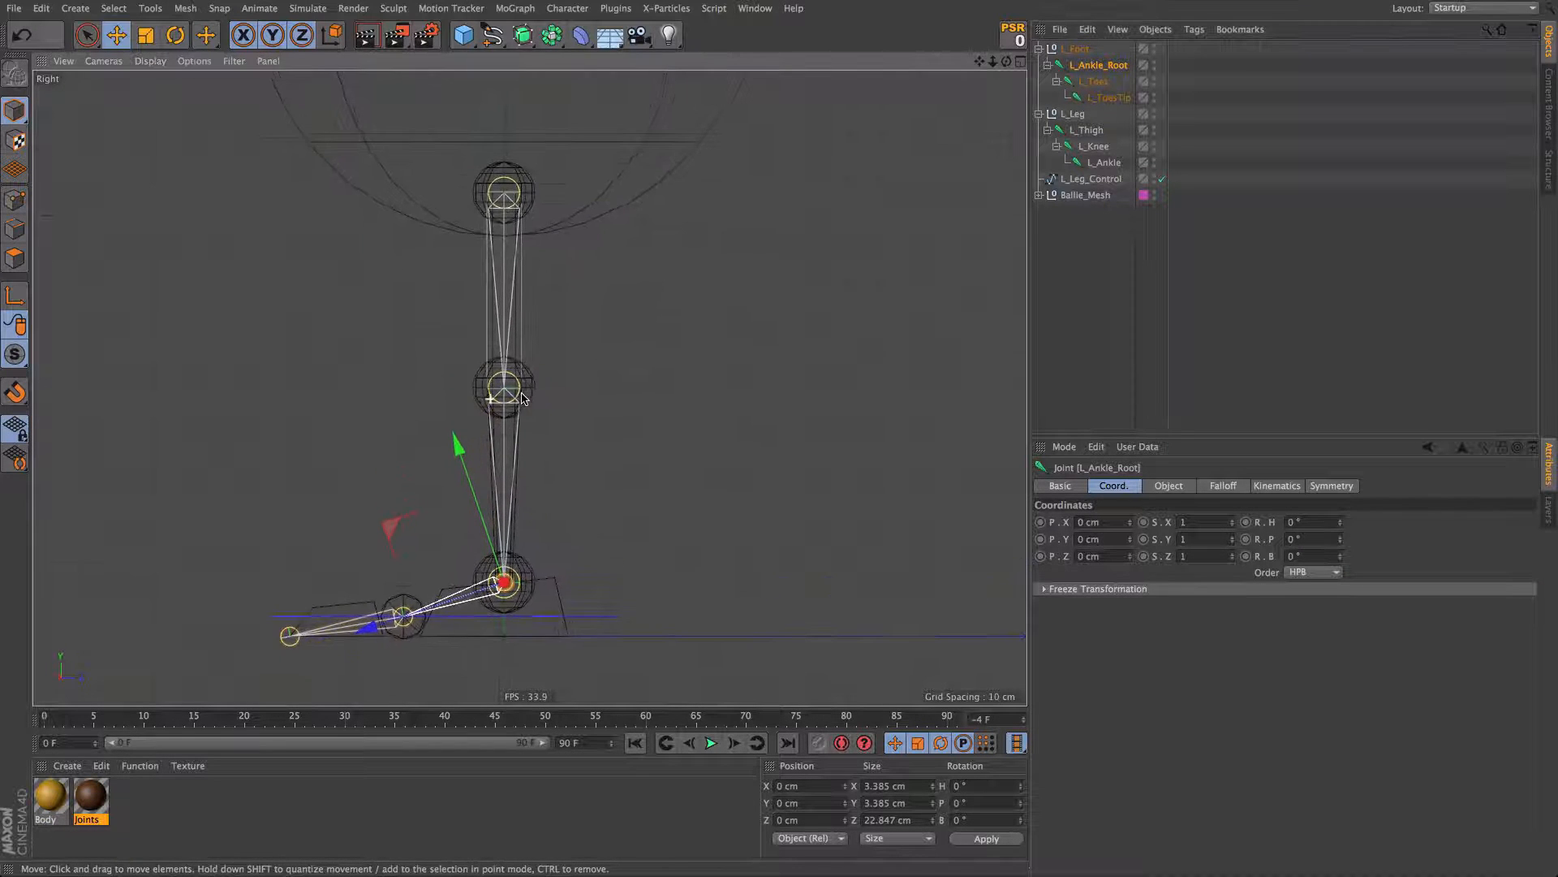
middle_click_drag(528, 381, 657, 401)
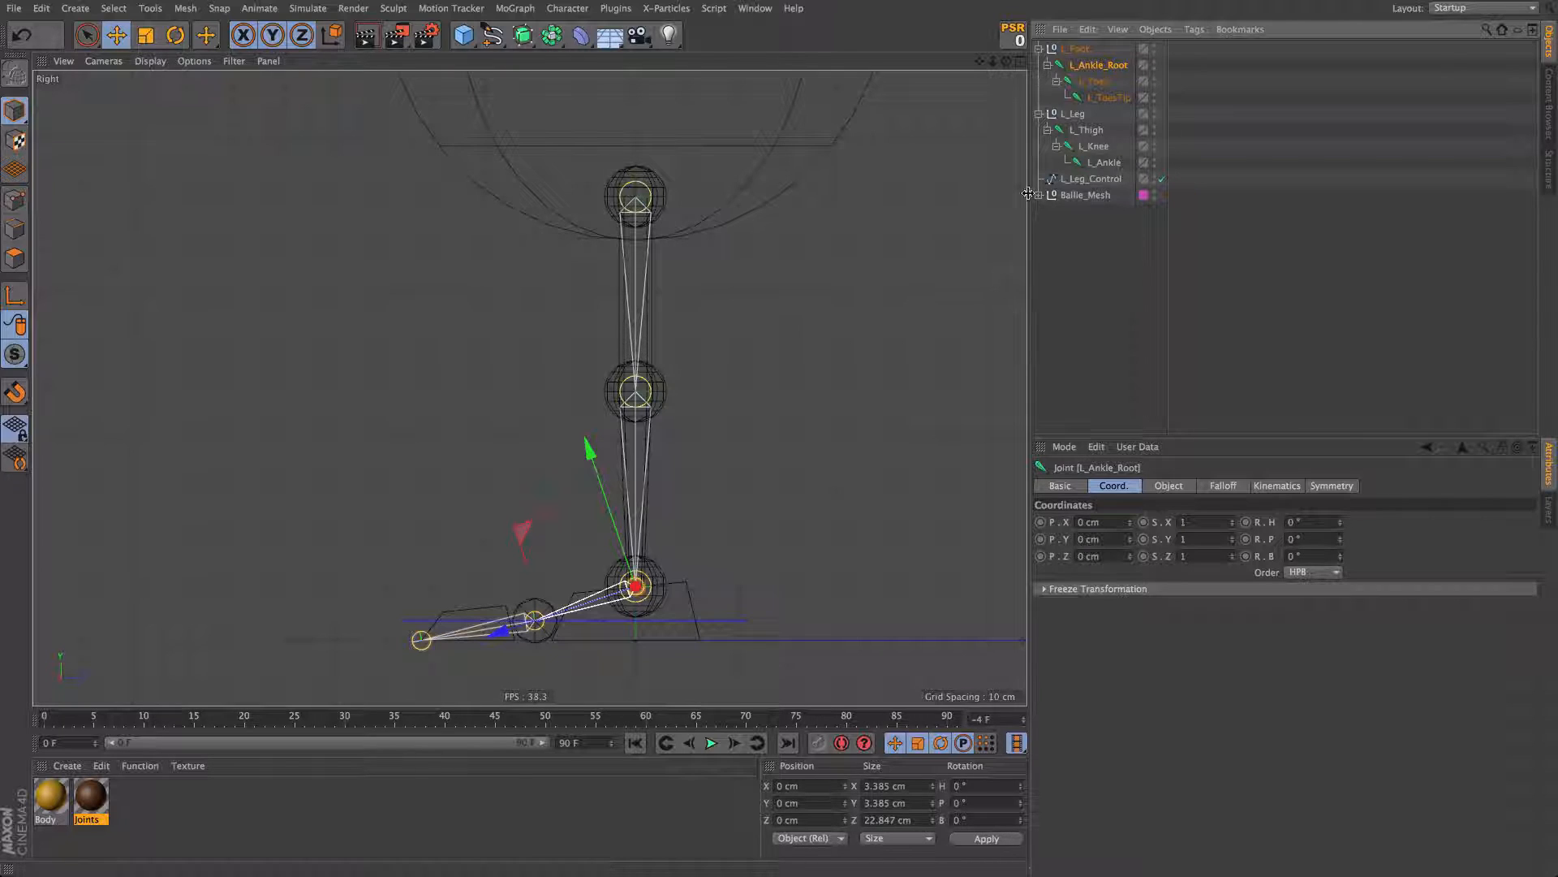
Step: Create an IK chain from L_Thigh to L_Ankle, keeping the character commands as a floating palette beside the leg
left_click(1073, 131)
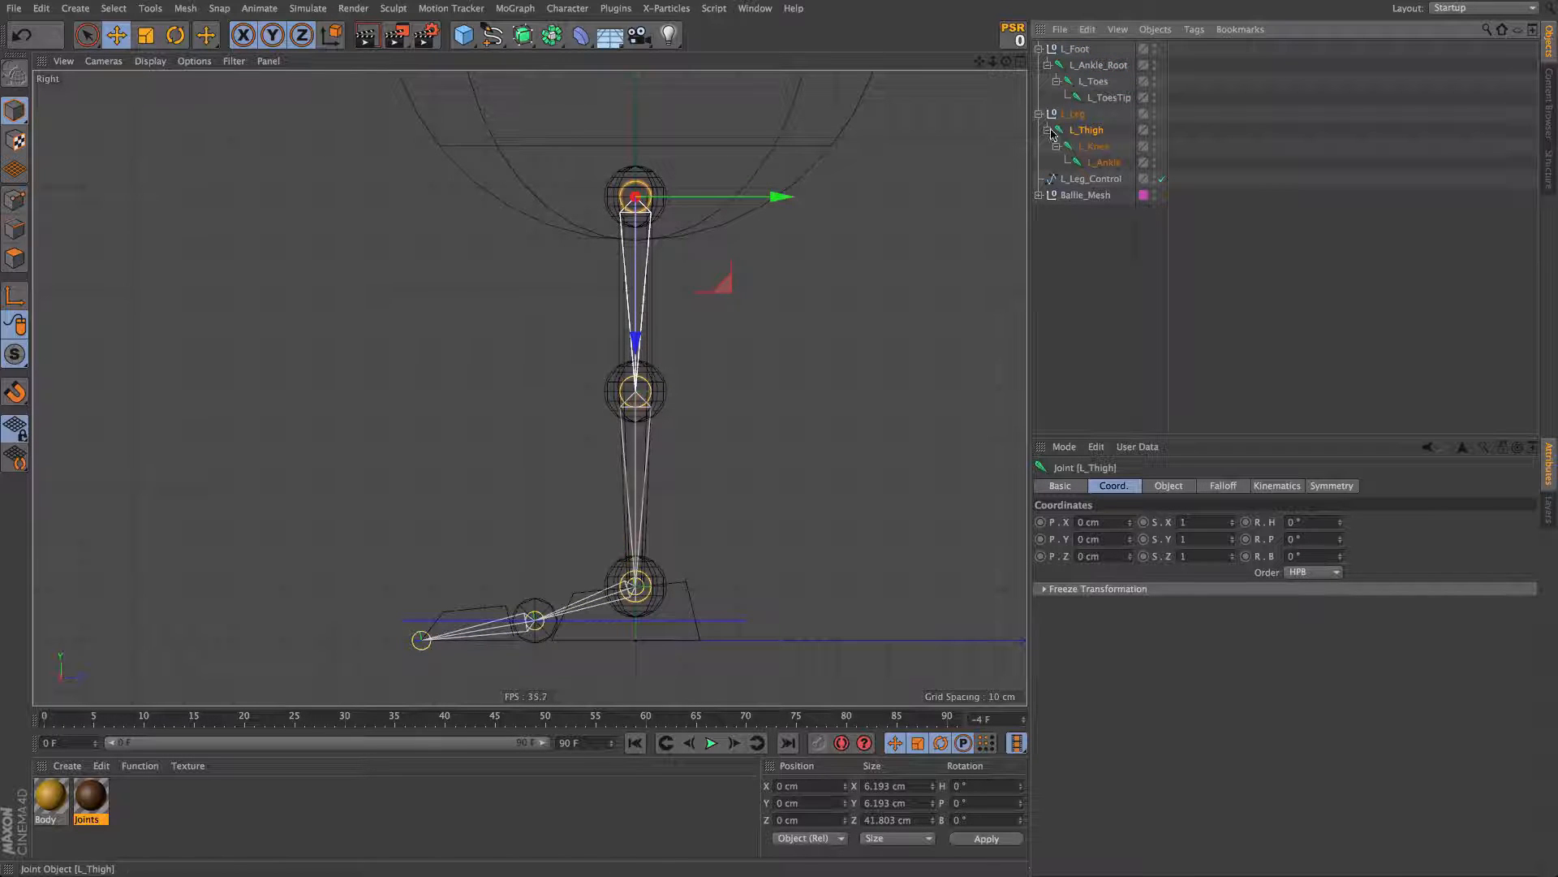
left_click(1102, 163, "shift")
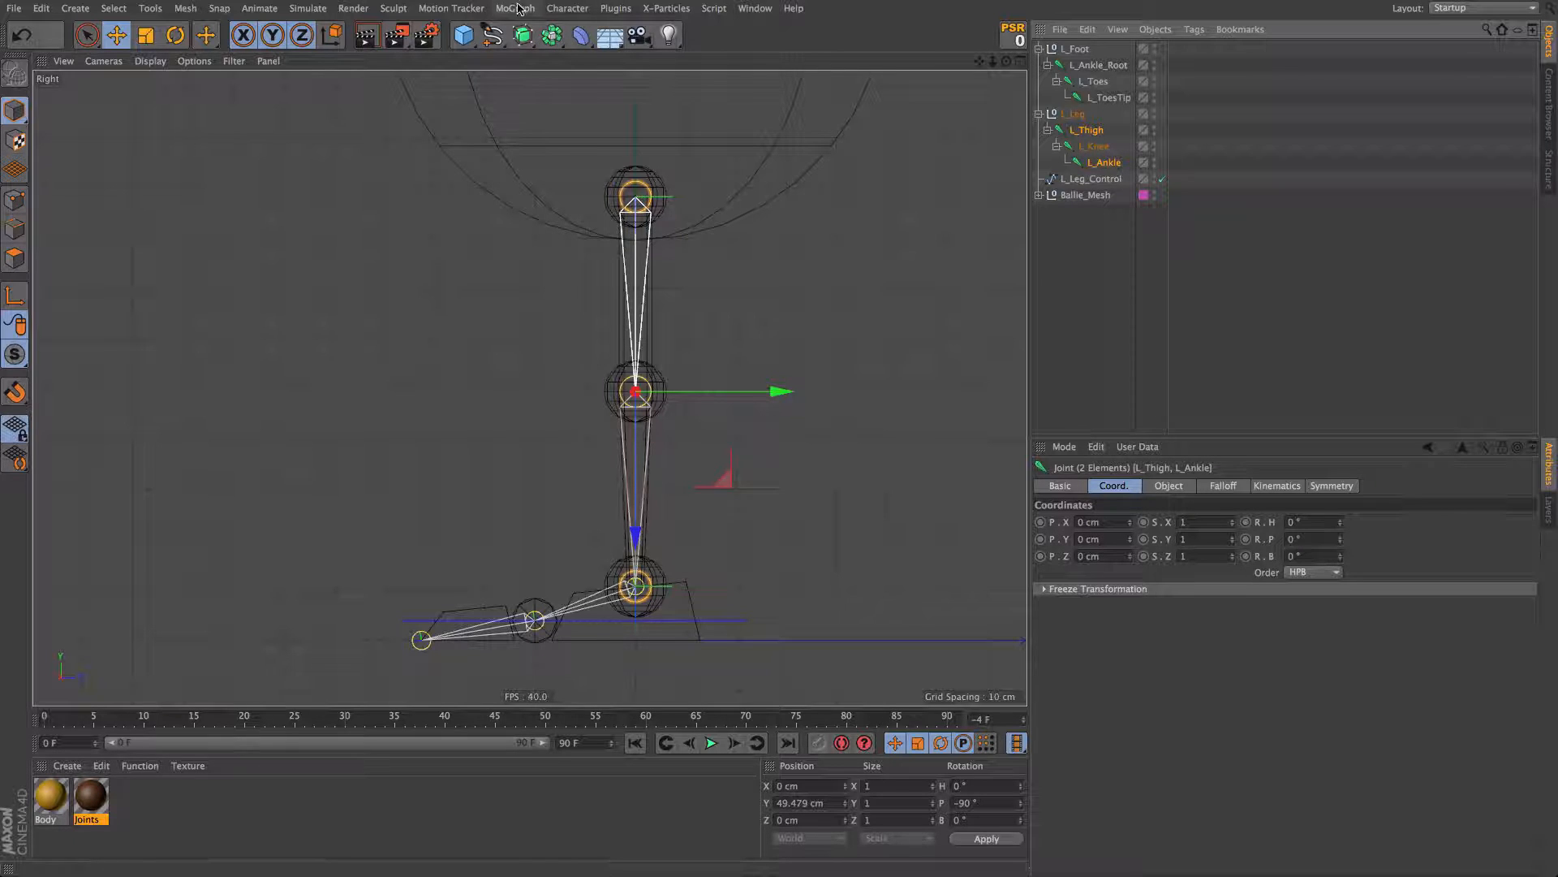
left_click(567, 9)
mouse_move(592, 67)
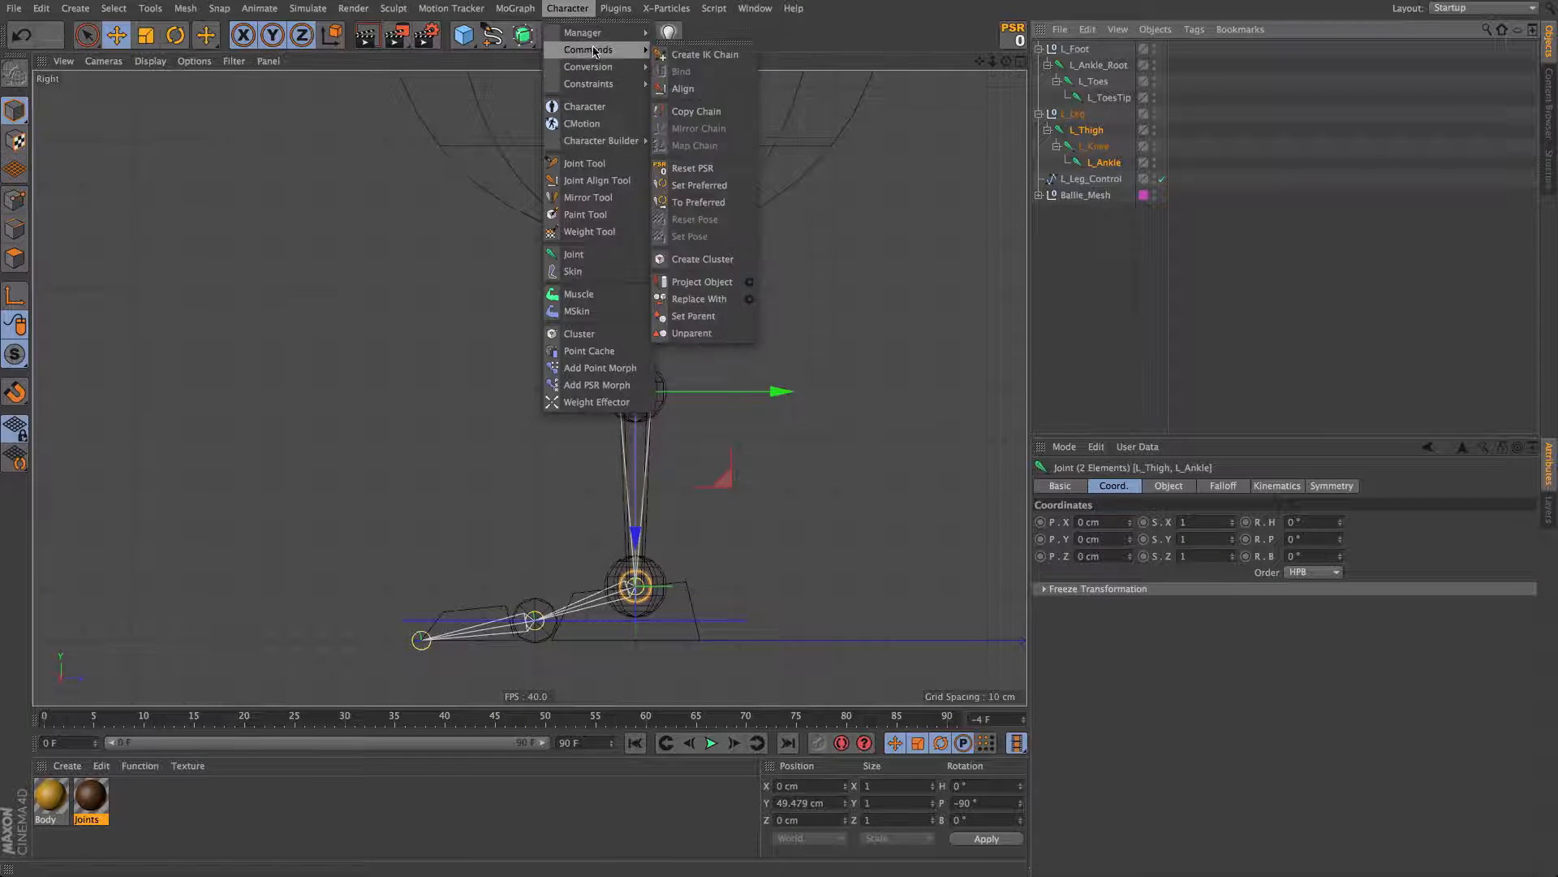
left_click(702, 43)
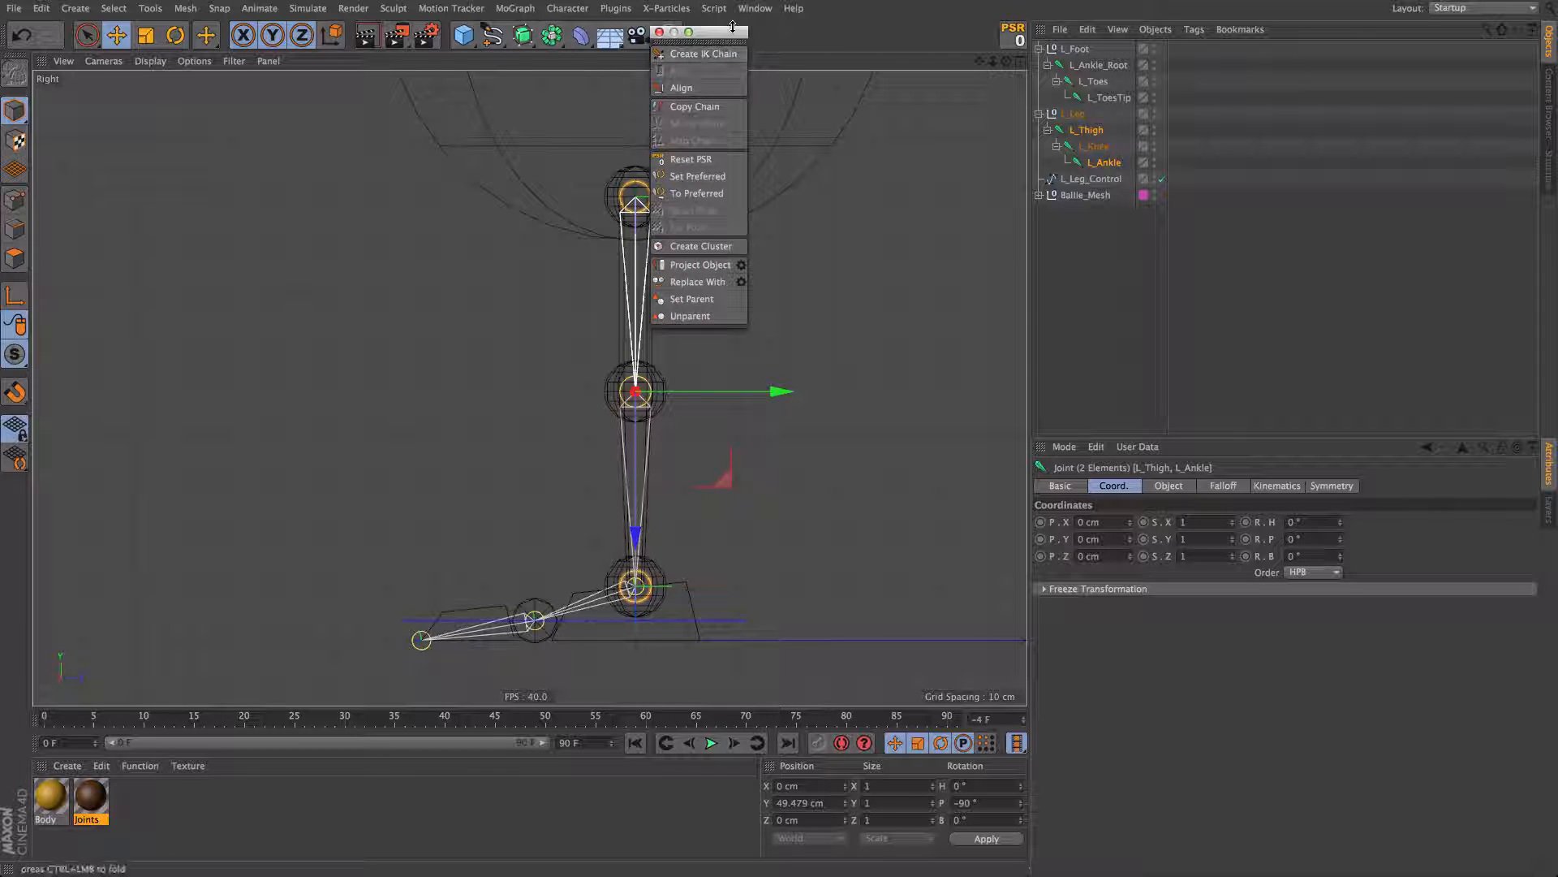
left_click_drag(734, 32, 921, 76)
left_click(896, 103)
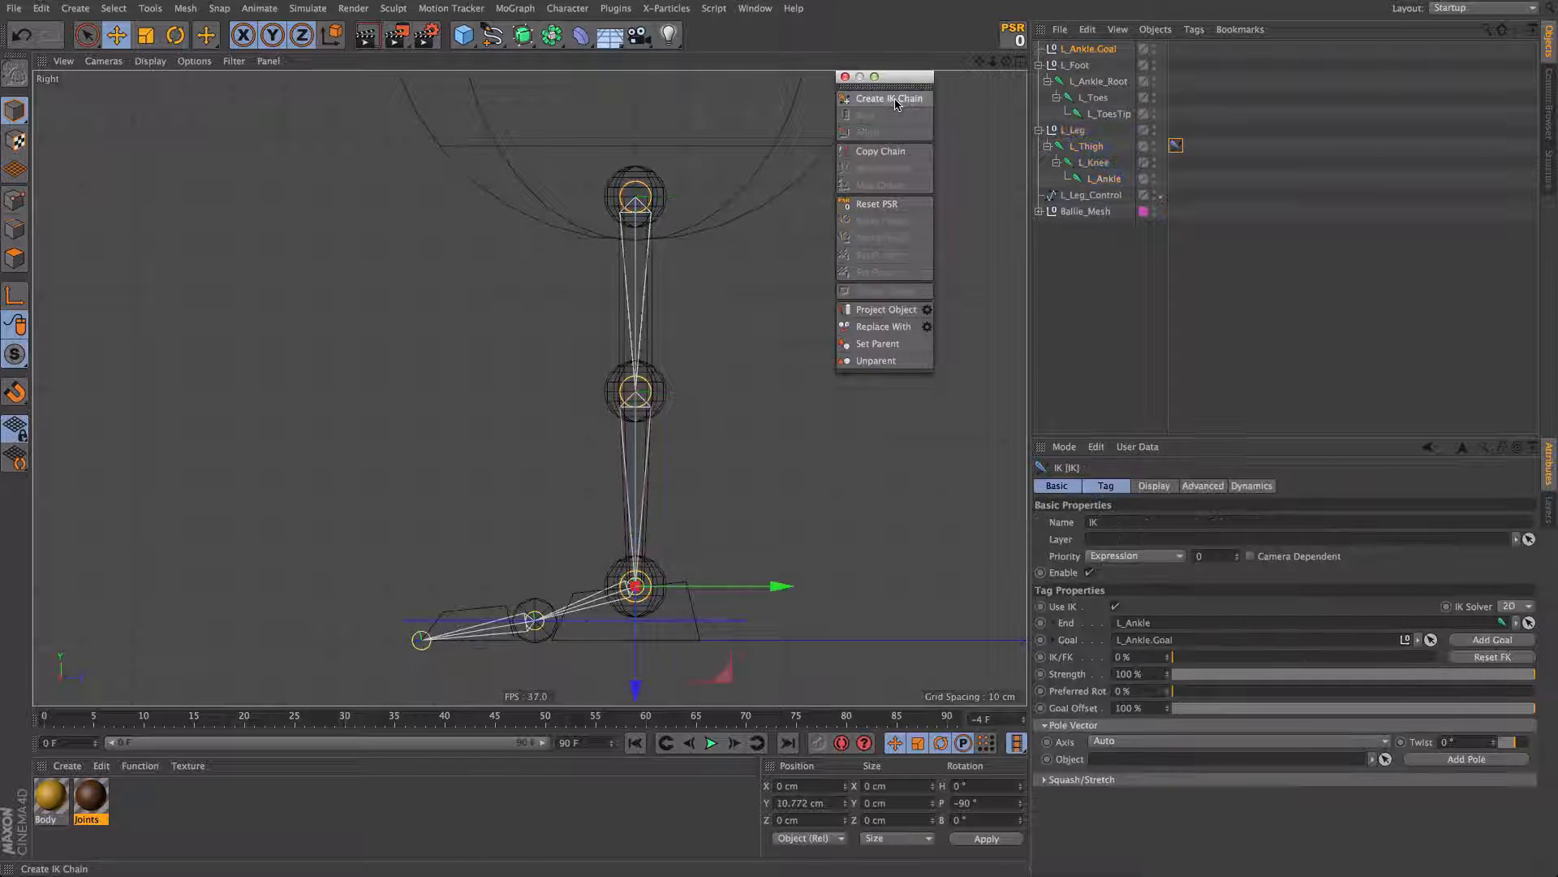
Step: Inspect the End and Goal links of L_Thigh's IK tag and the coordinates of the L_Ankle.Goal null
left_click(1176, 146)
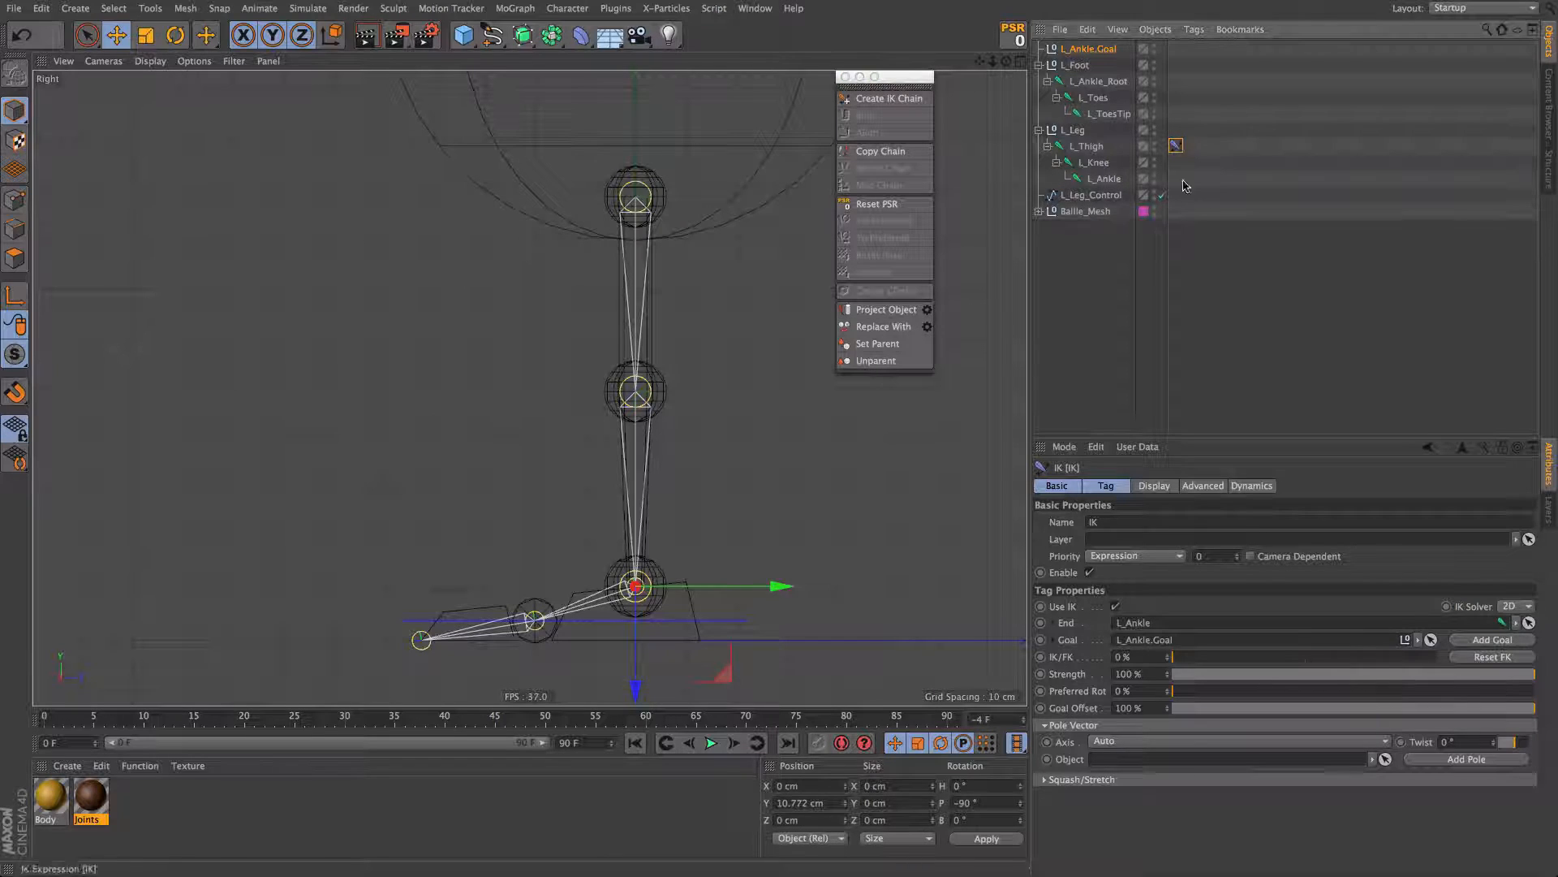
left_click(1080, 641)
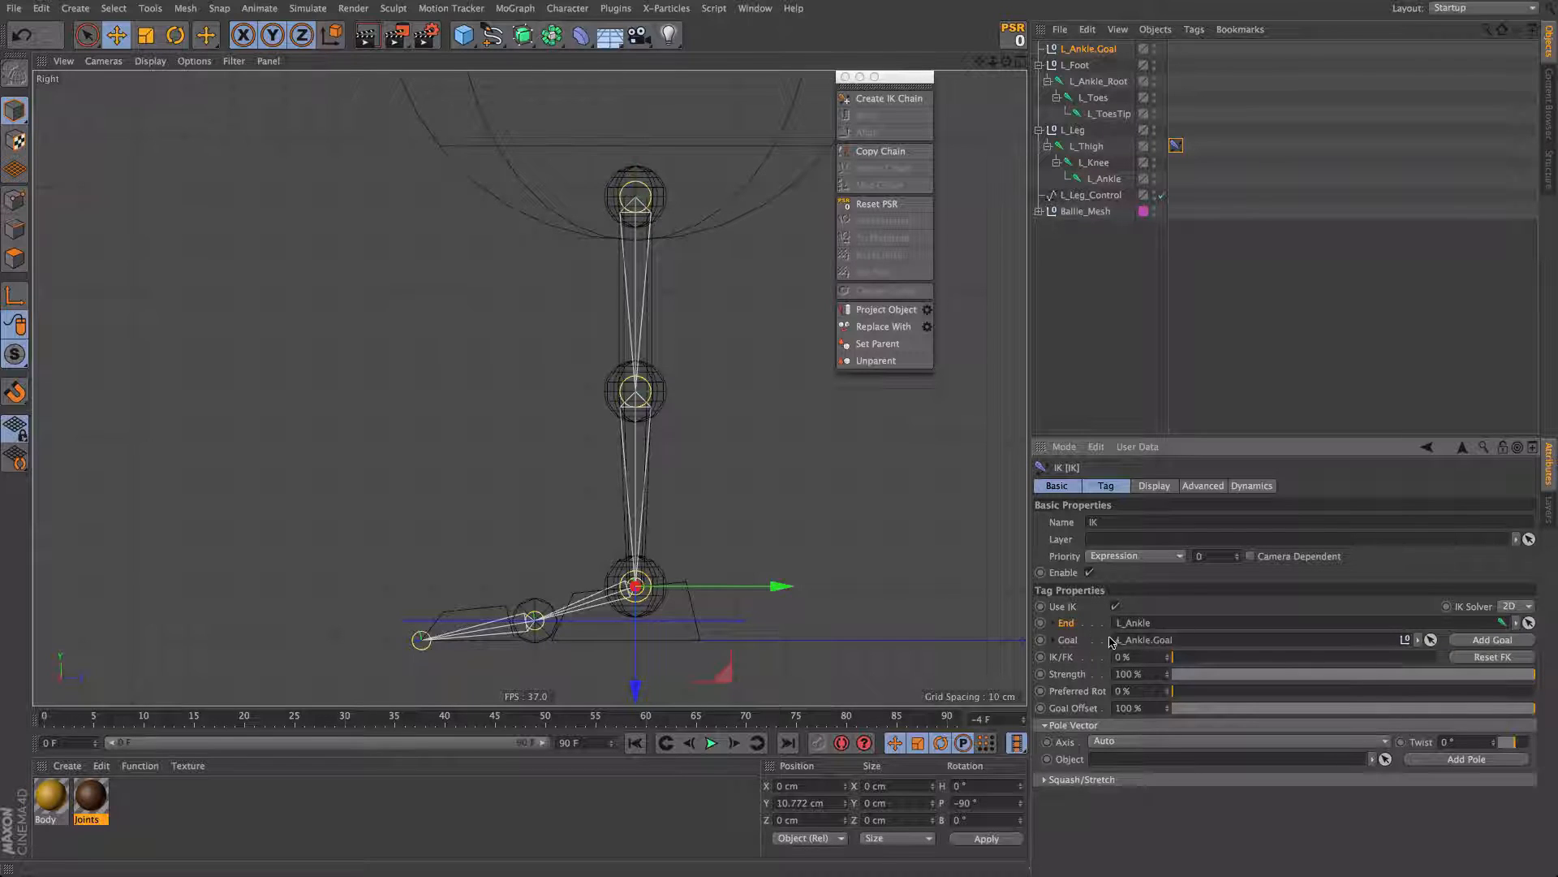
left_click(1089, 50)
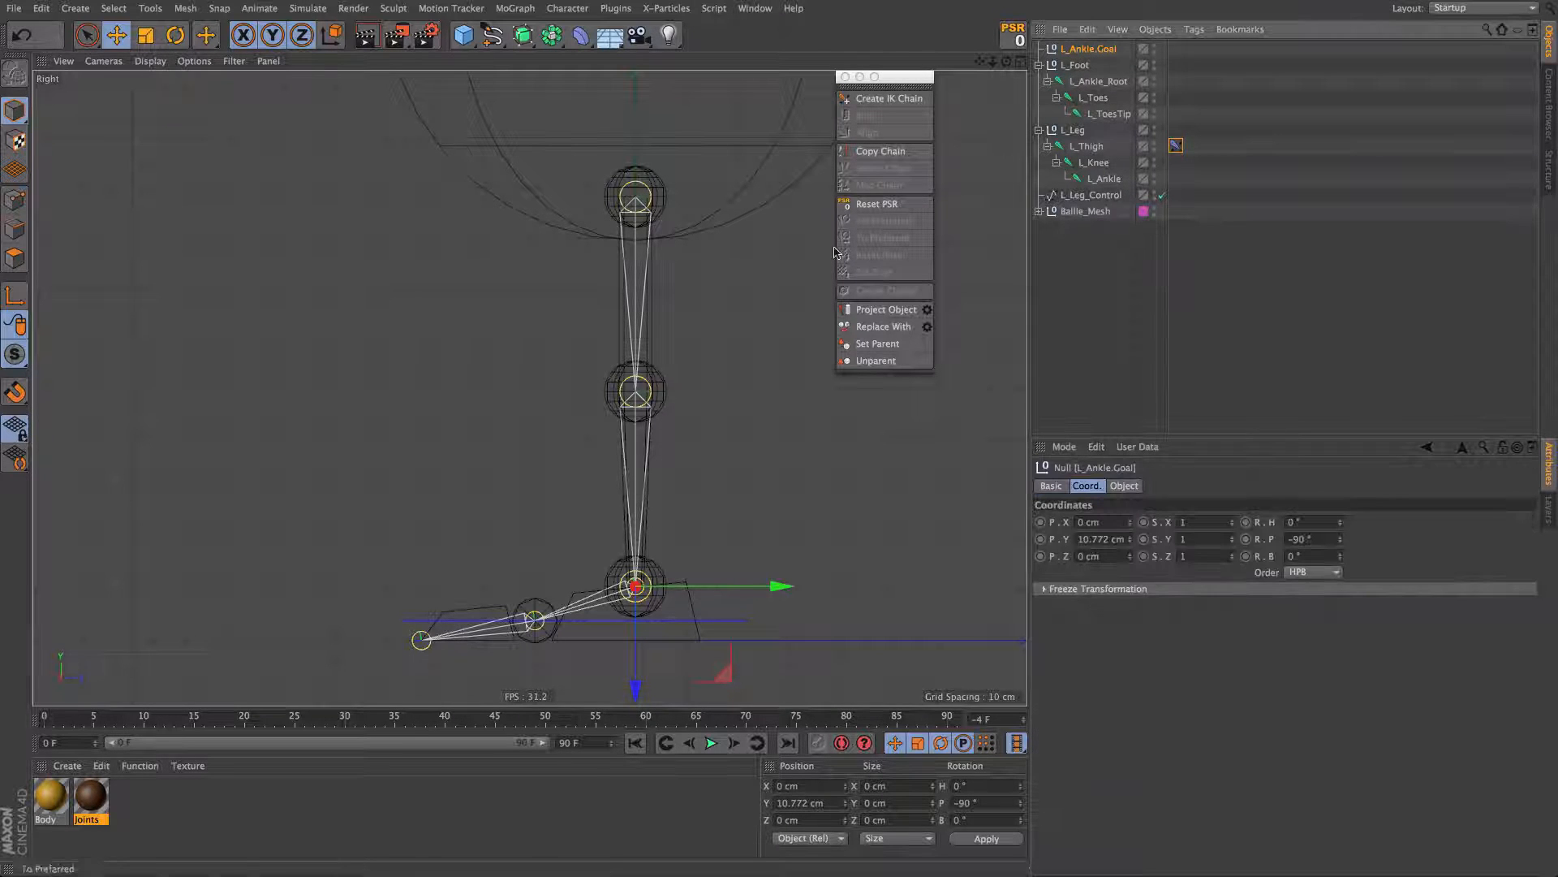
Step: Try moving the L_Ankle.Goal null to test how the leg bends, undo it, and check the leg in perspective
left_click_drag(815, 657, 786, 377)
key("ctrl+z")
key("F1")
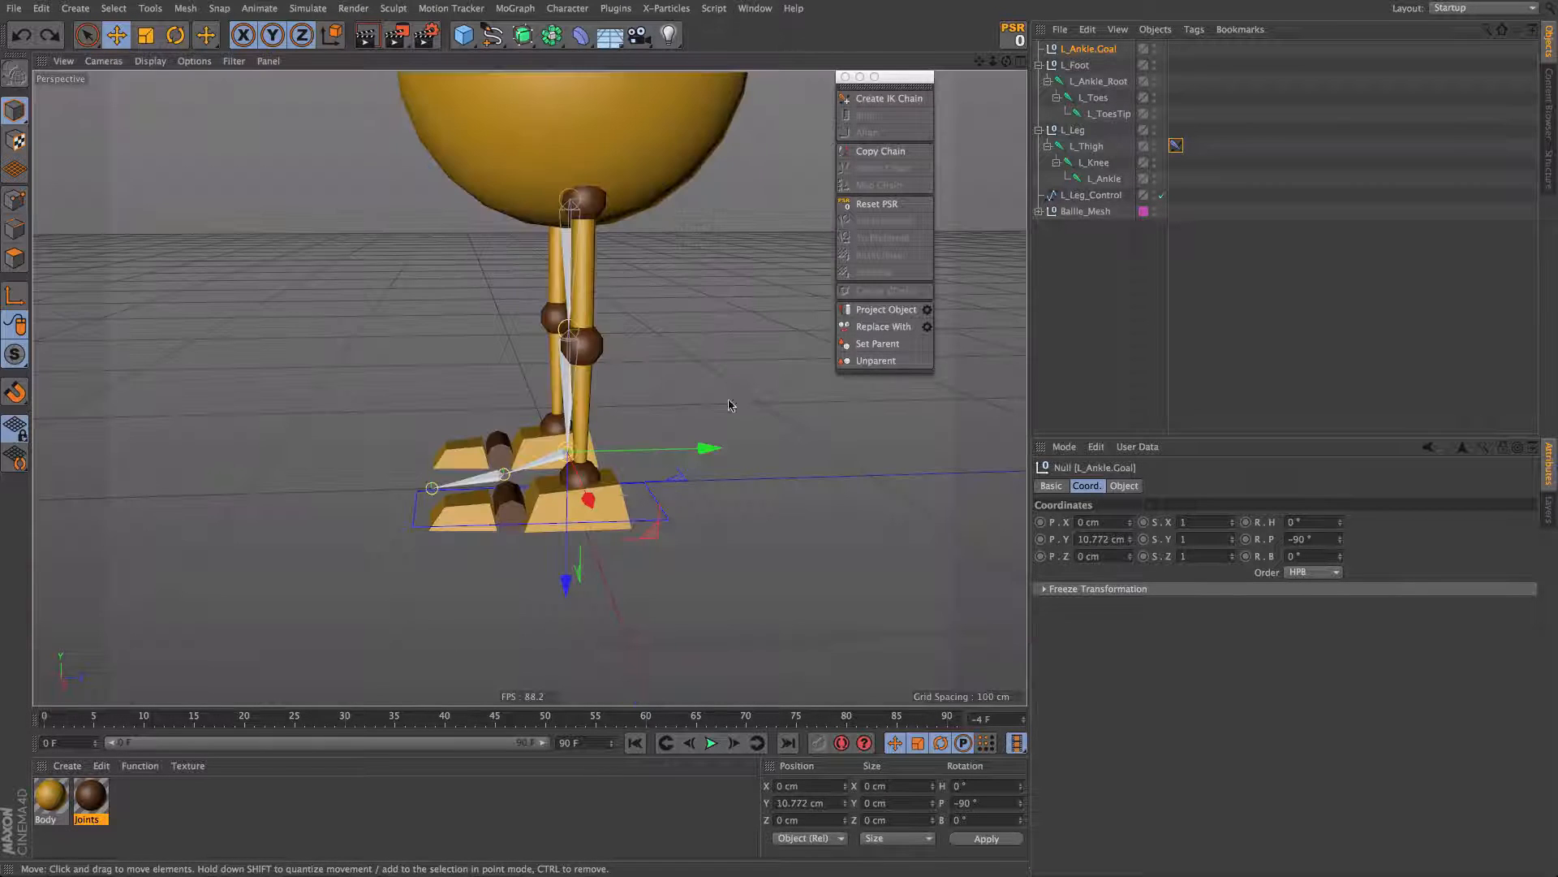
left_click_drag(656, 500, 387, 460, "alt")
key("ctrl+z")
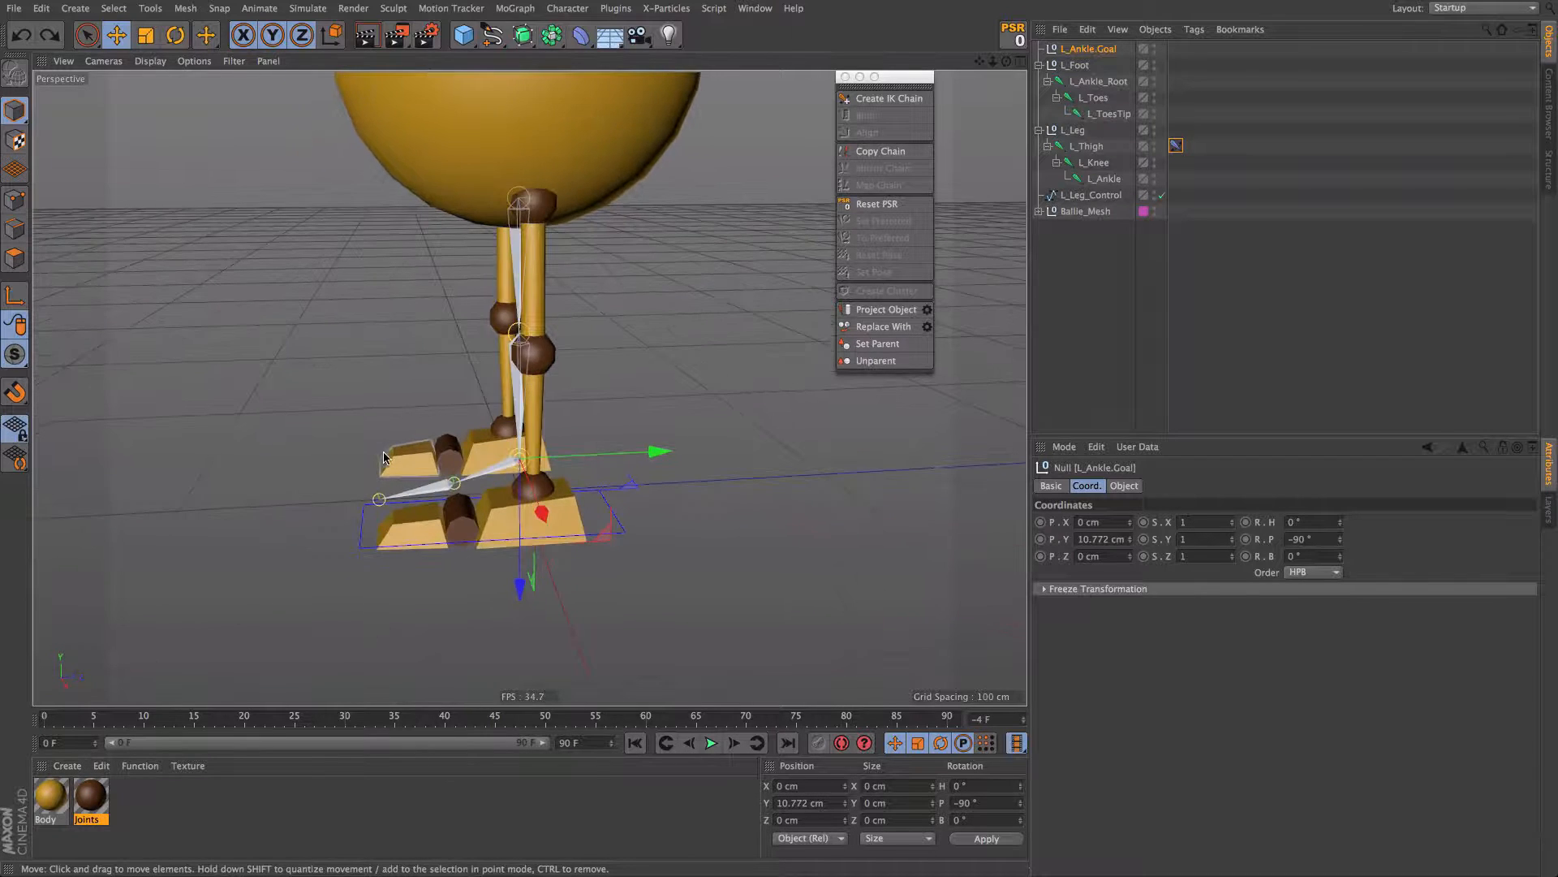
Step: Expand Ballie_Mesh and hide its Body and R_Leg in the viewport to isolate the left leg mesh
key("F3")
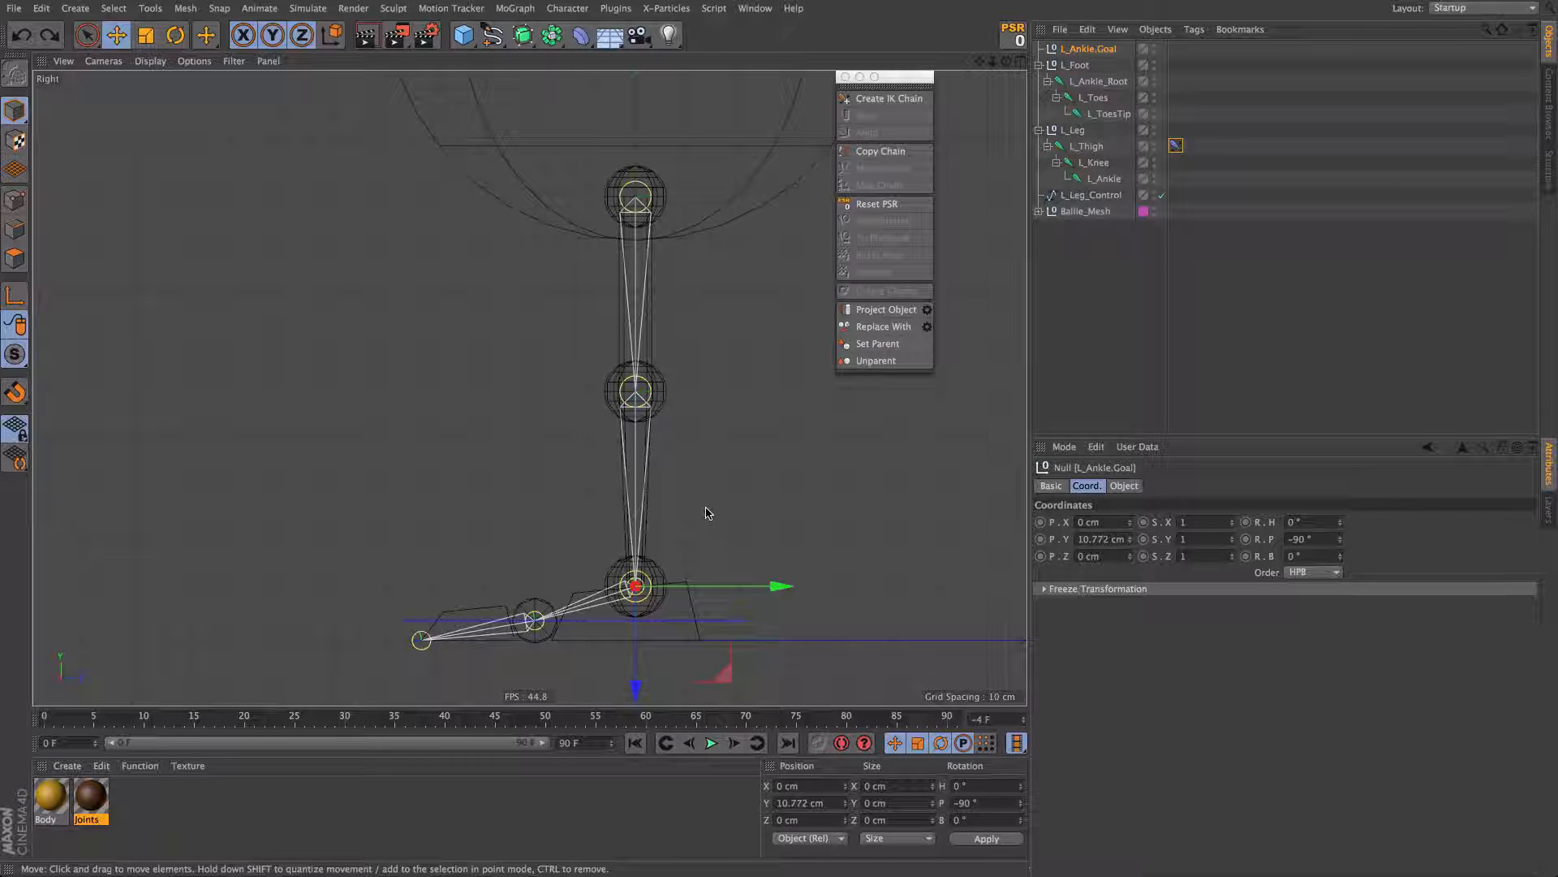
key("F1")
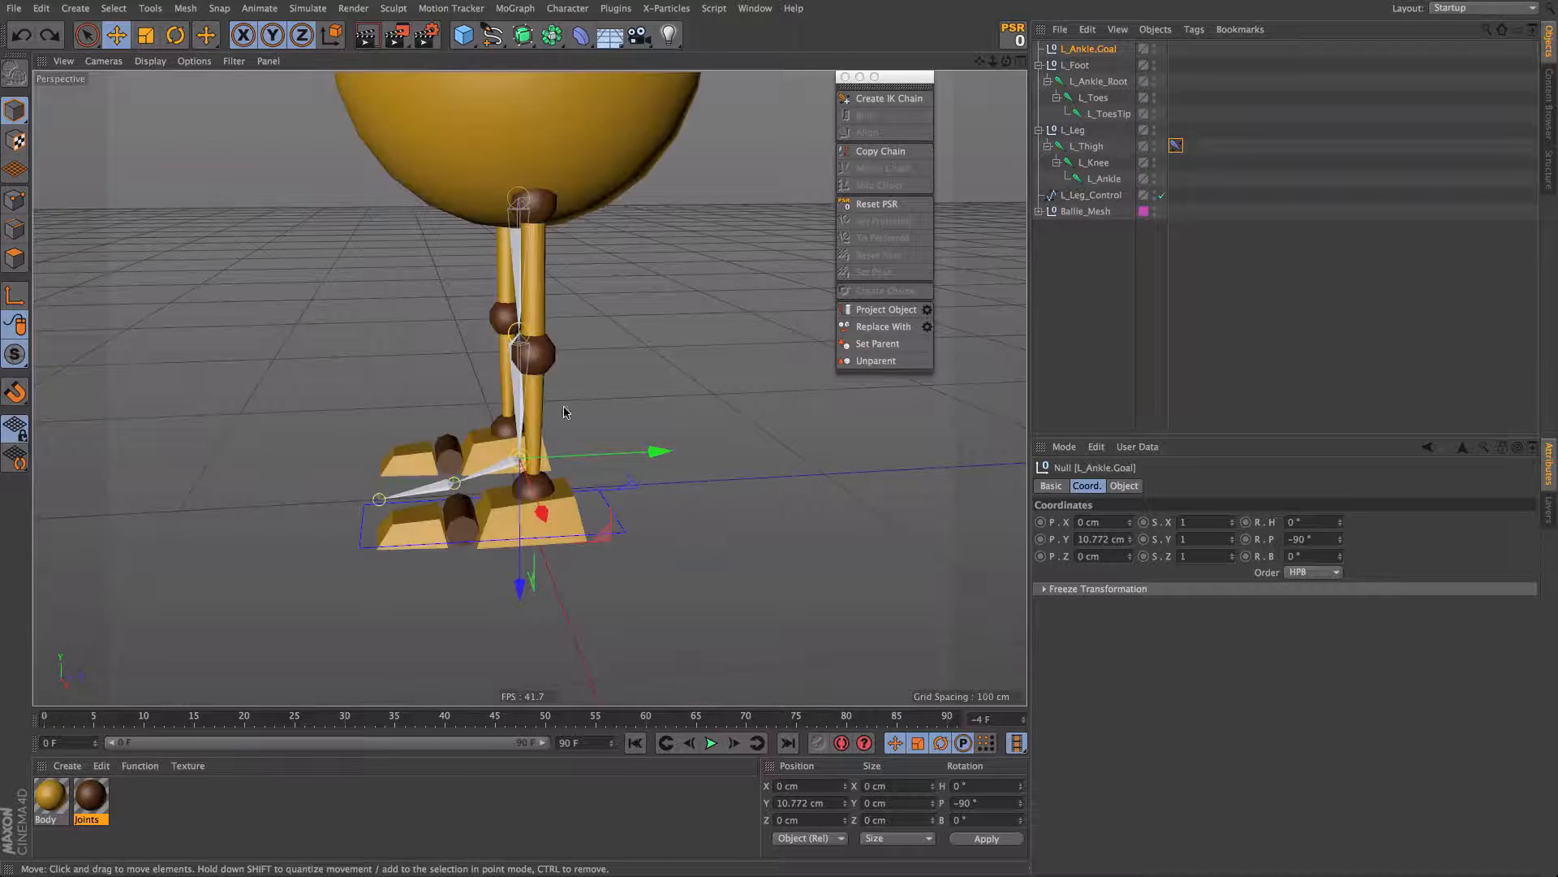
left_click_drag(516, 527, 592, 536, "alt")
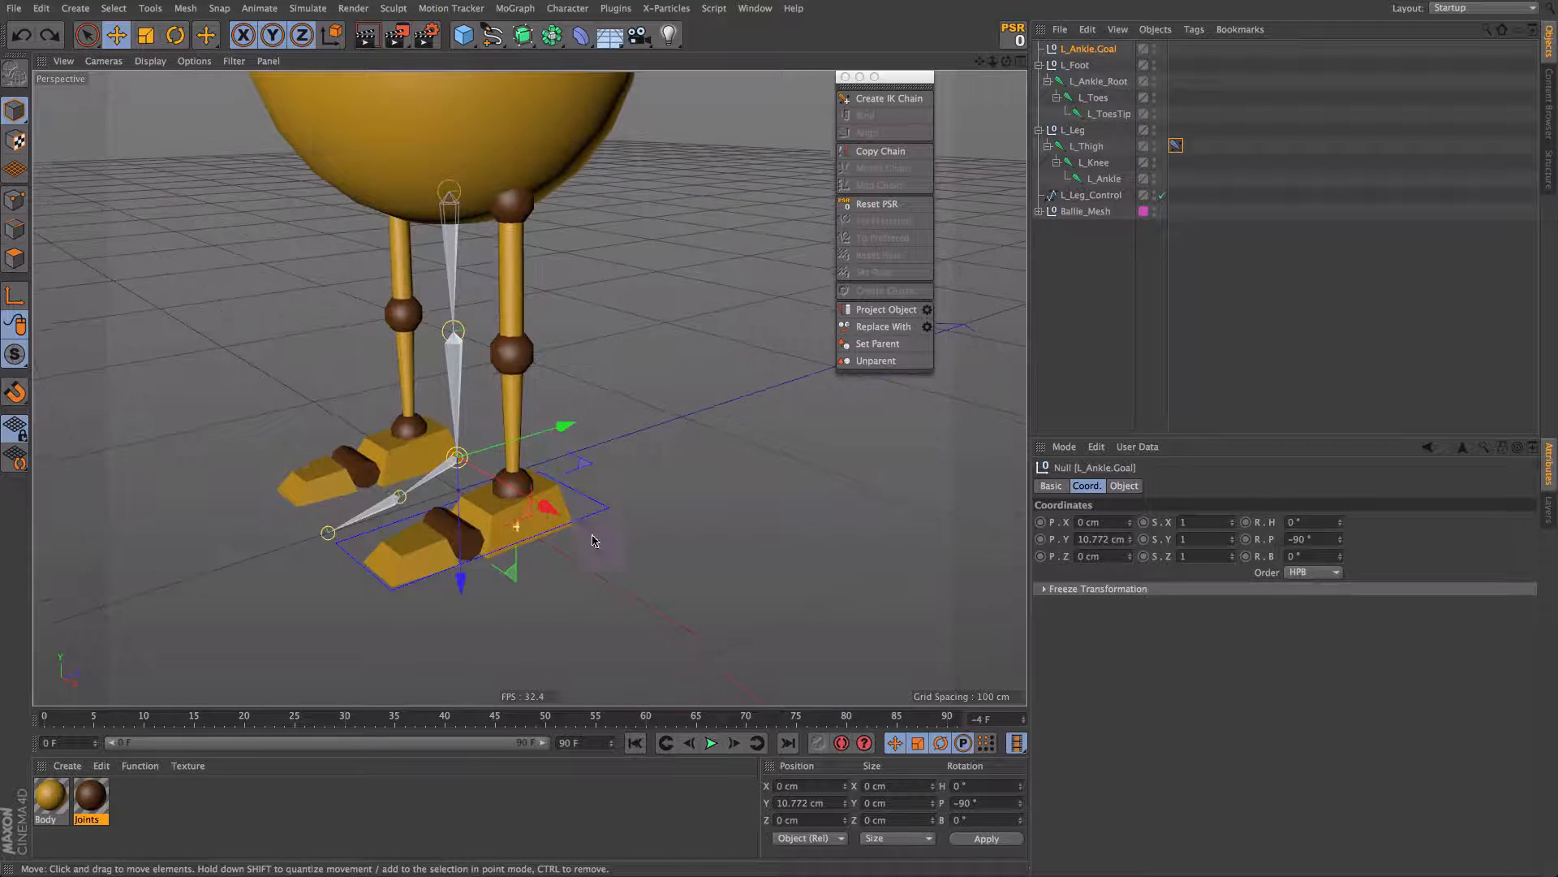
left_click(1039, 211)
left_click(1154, 227)
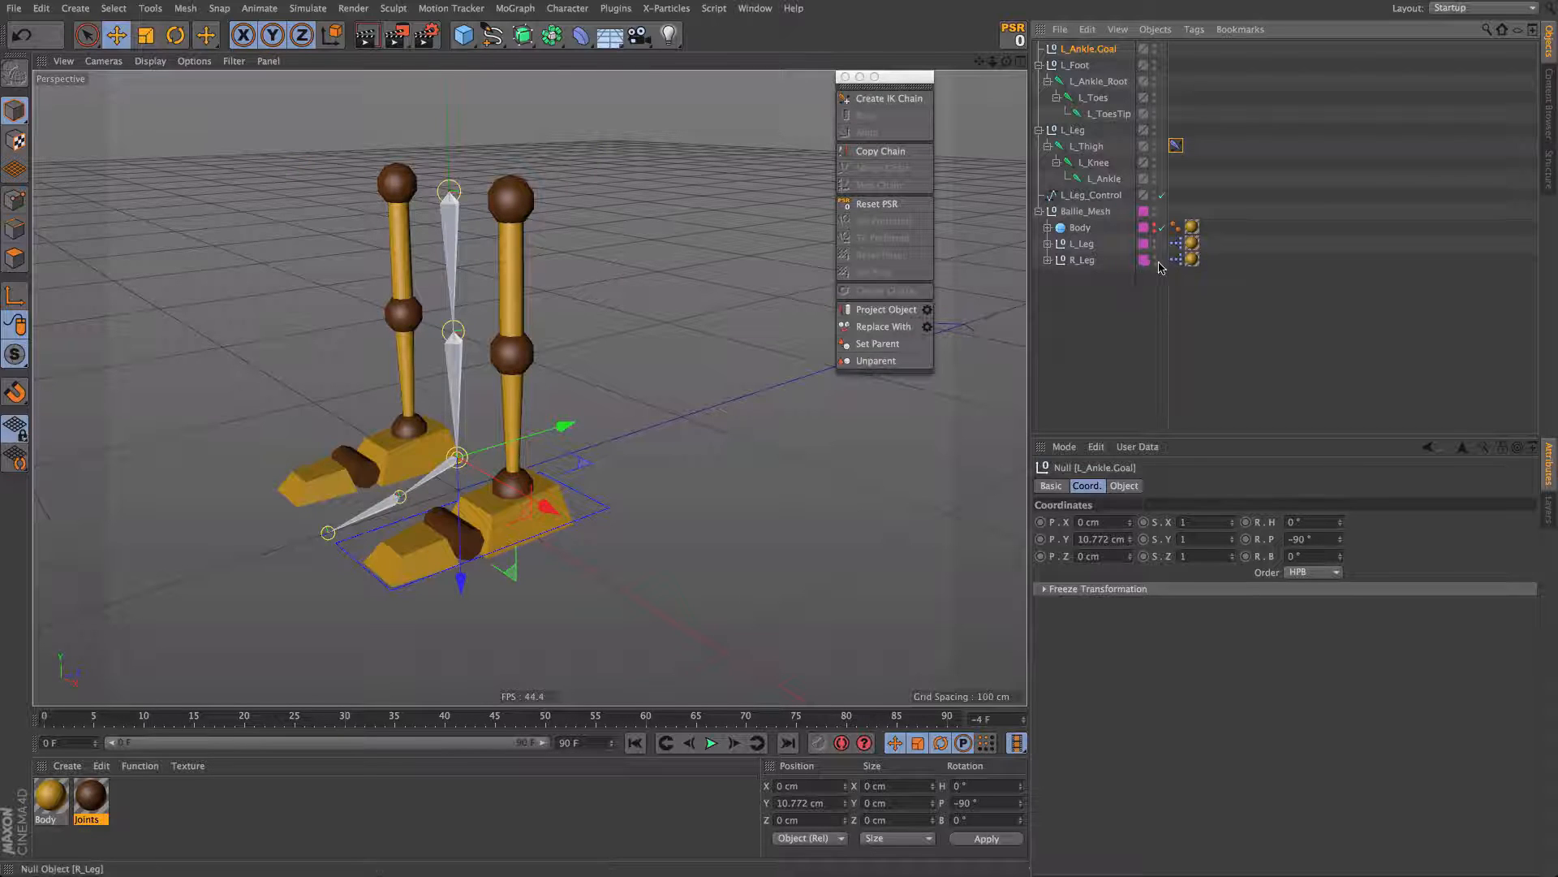
left_click(1160, 266)
double_click(1154, 262, "alt")
left_click_drag(451, 333, 549, 313, "alt")
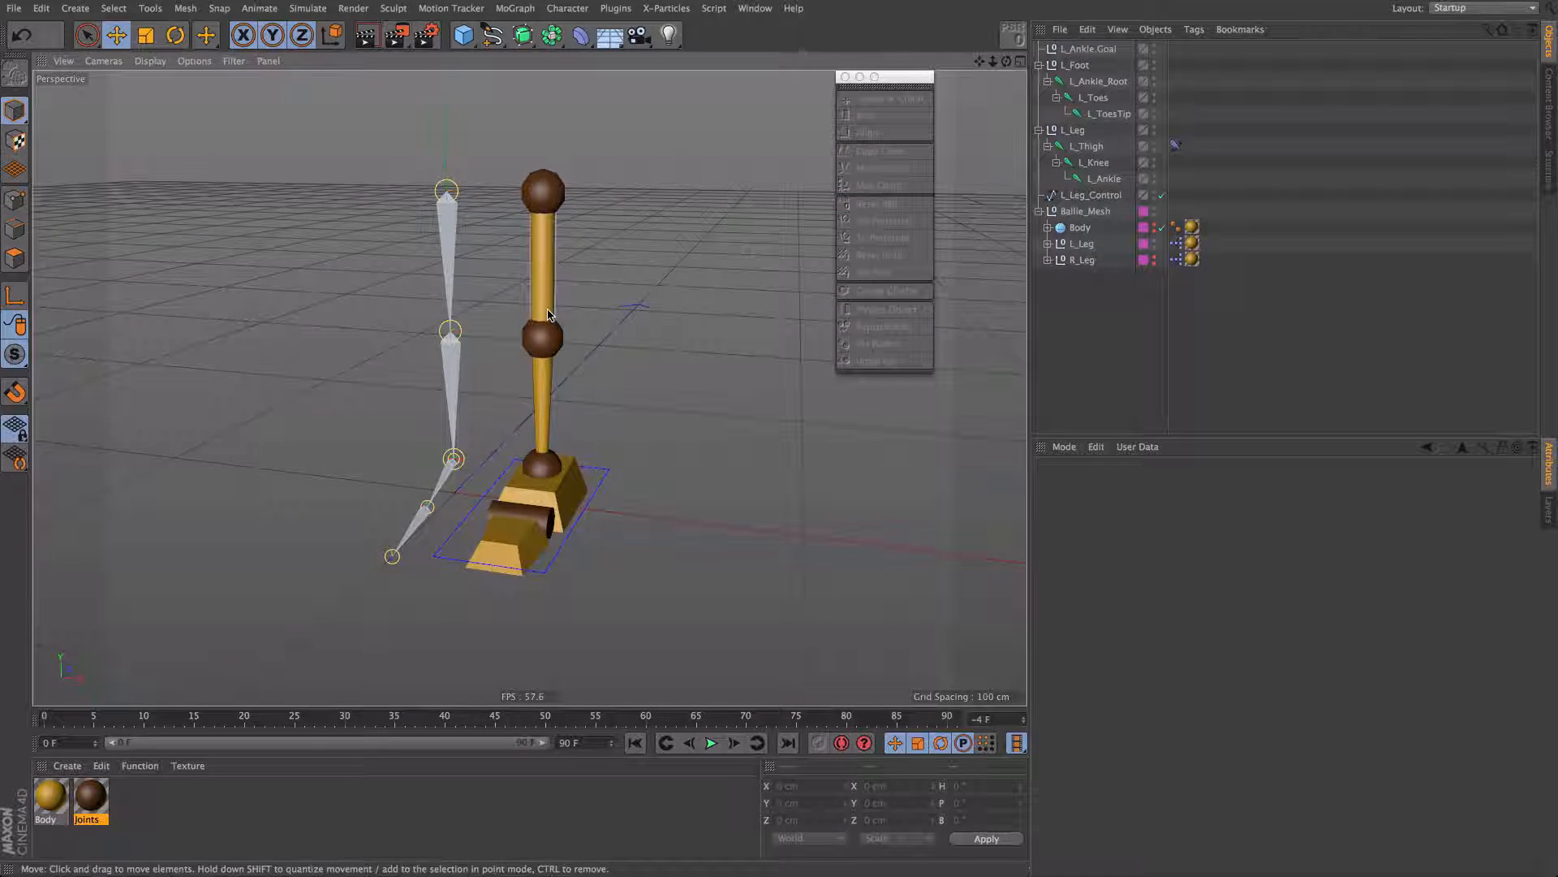
Step: Turn off snapping and collapse the L_Foot and L_Leg joint hierarchies
left_click_drag(15, 392, 122, 367)
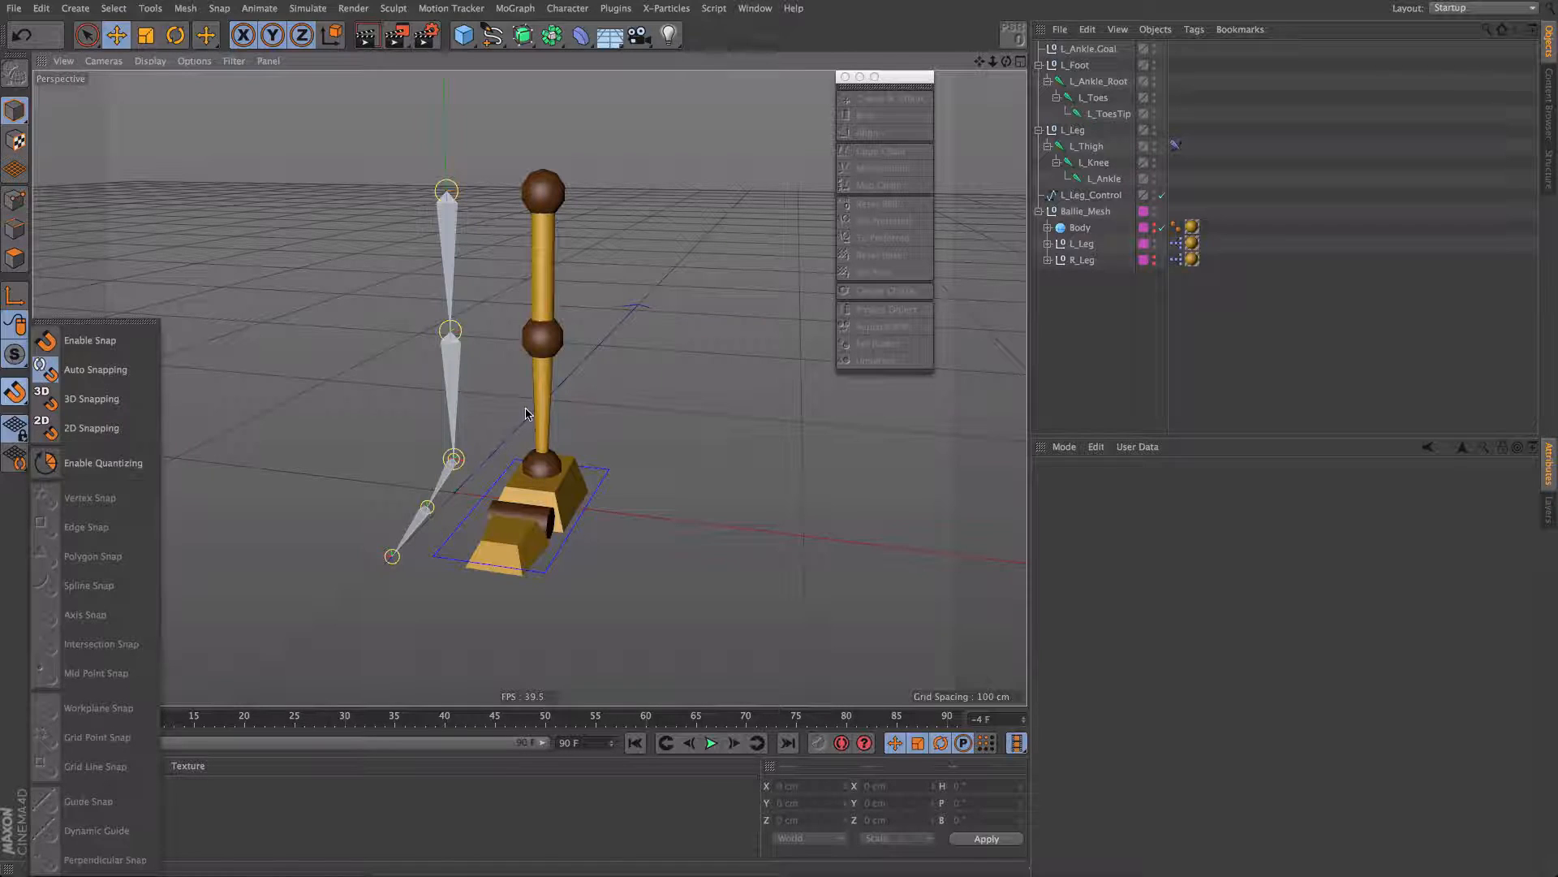
left_click_drag(439, 197, 302, 167, "alt")
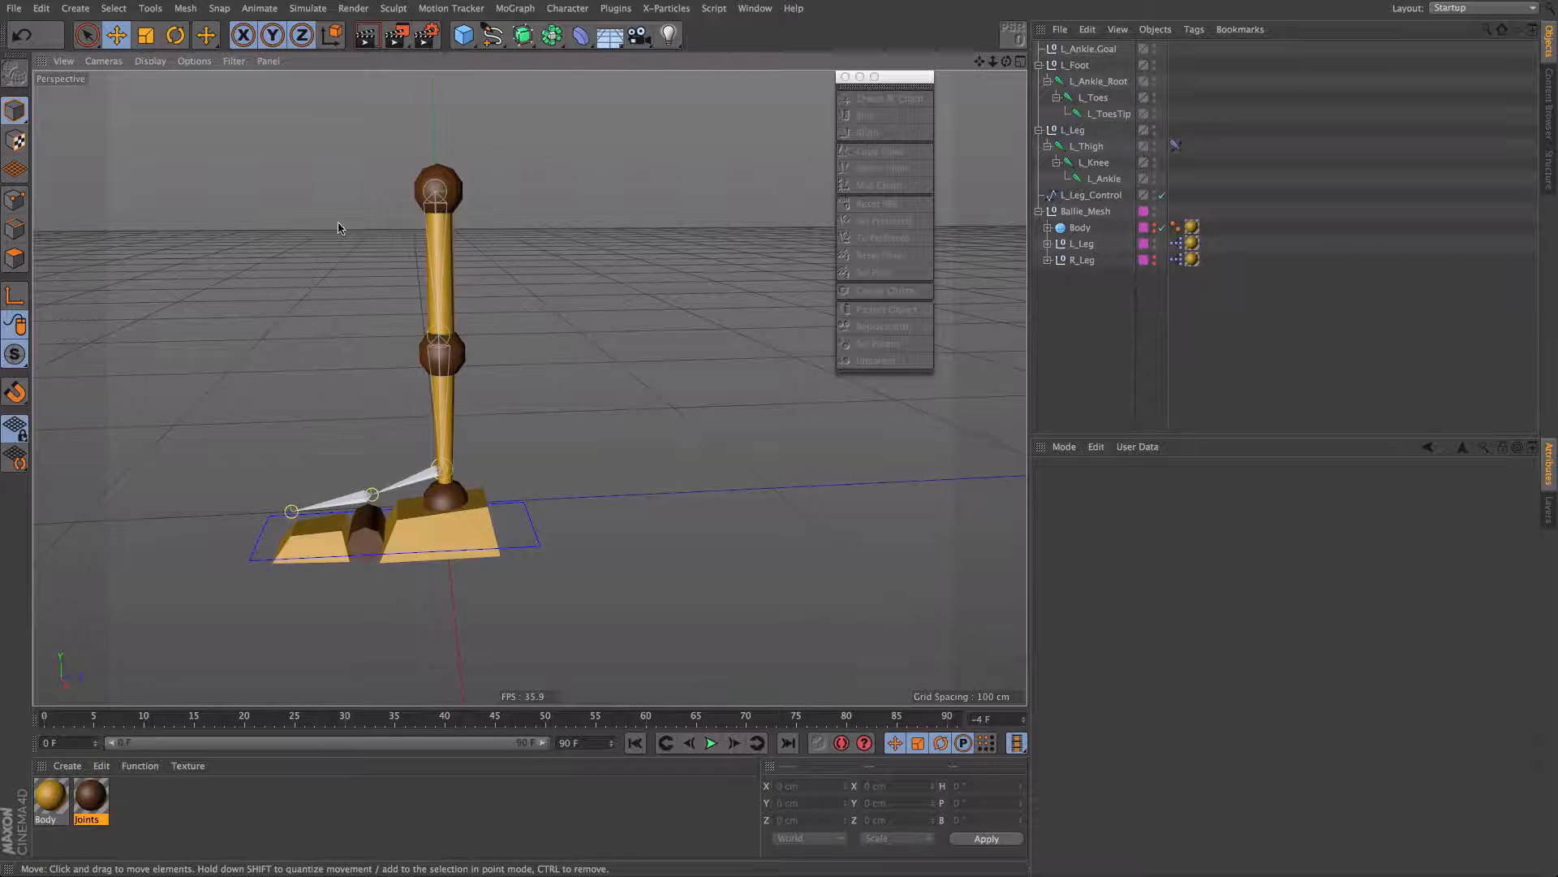
left_click_drag(339, 228, 820, 491, "alt")
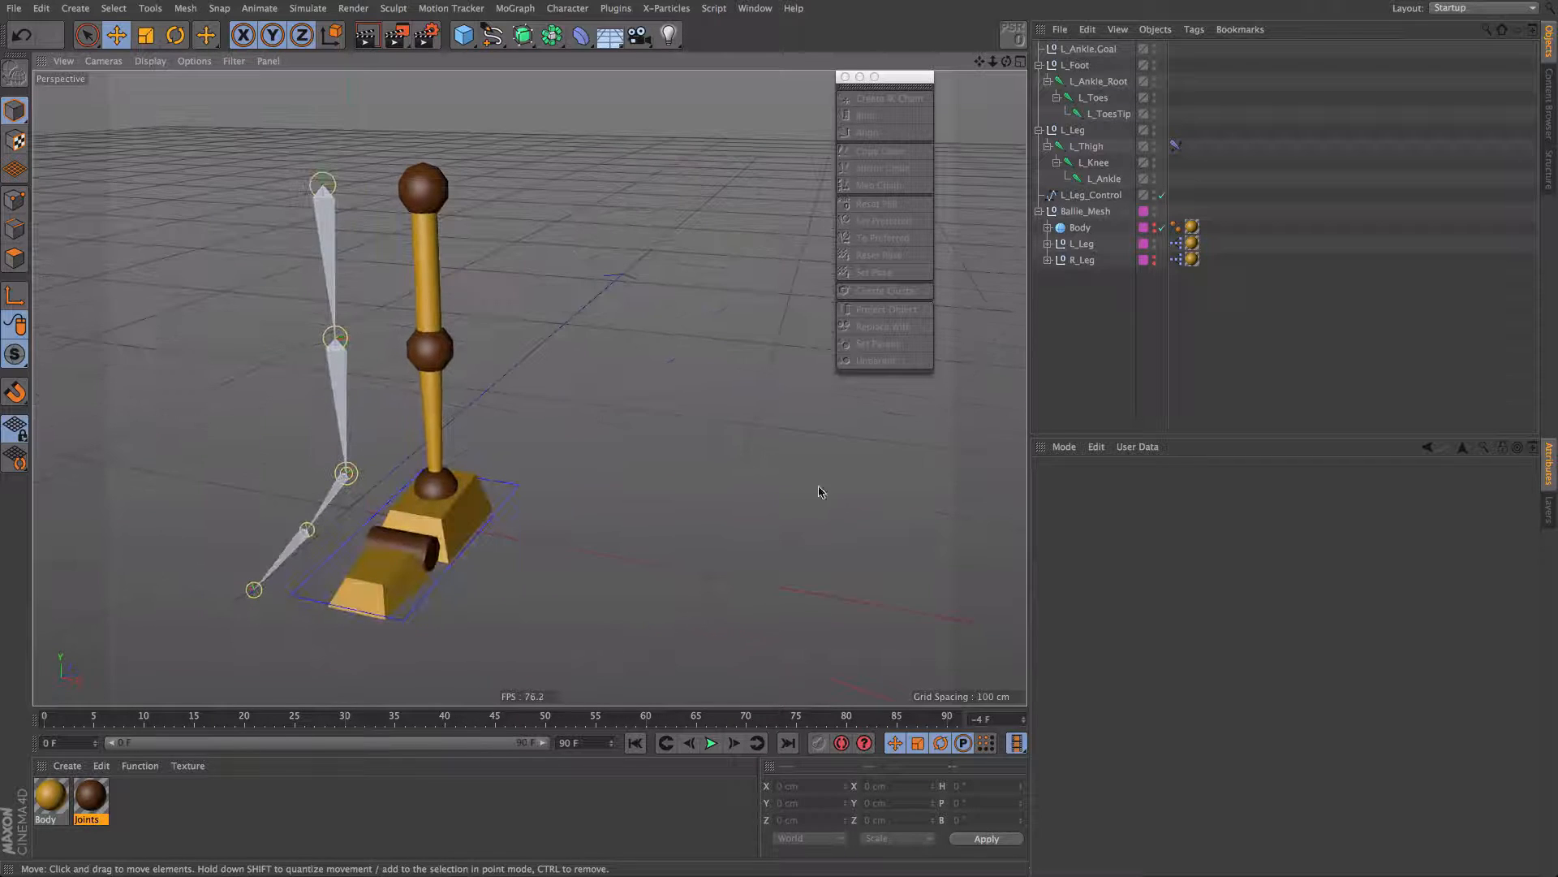
mouse_move(329, 221)
left_mouse_down("alt")
mouse_move(323, 193)
mouse_move(342, 198)
left_mouse_up("alt")
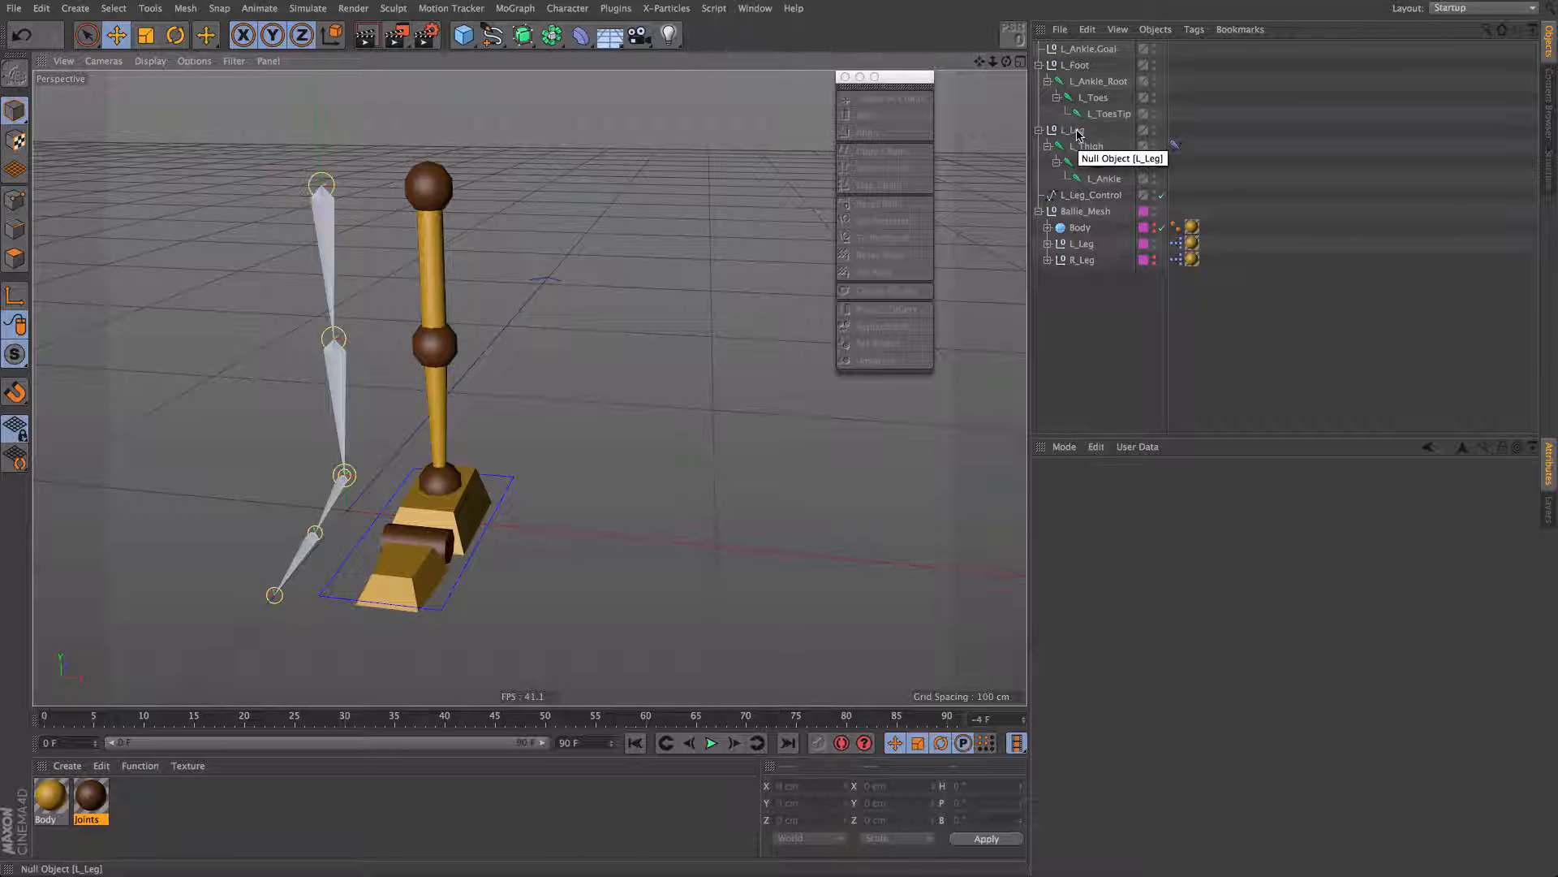
left_click(1039, 65)
left_click(1040, 81)
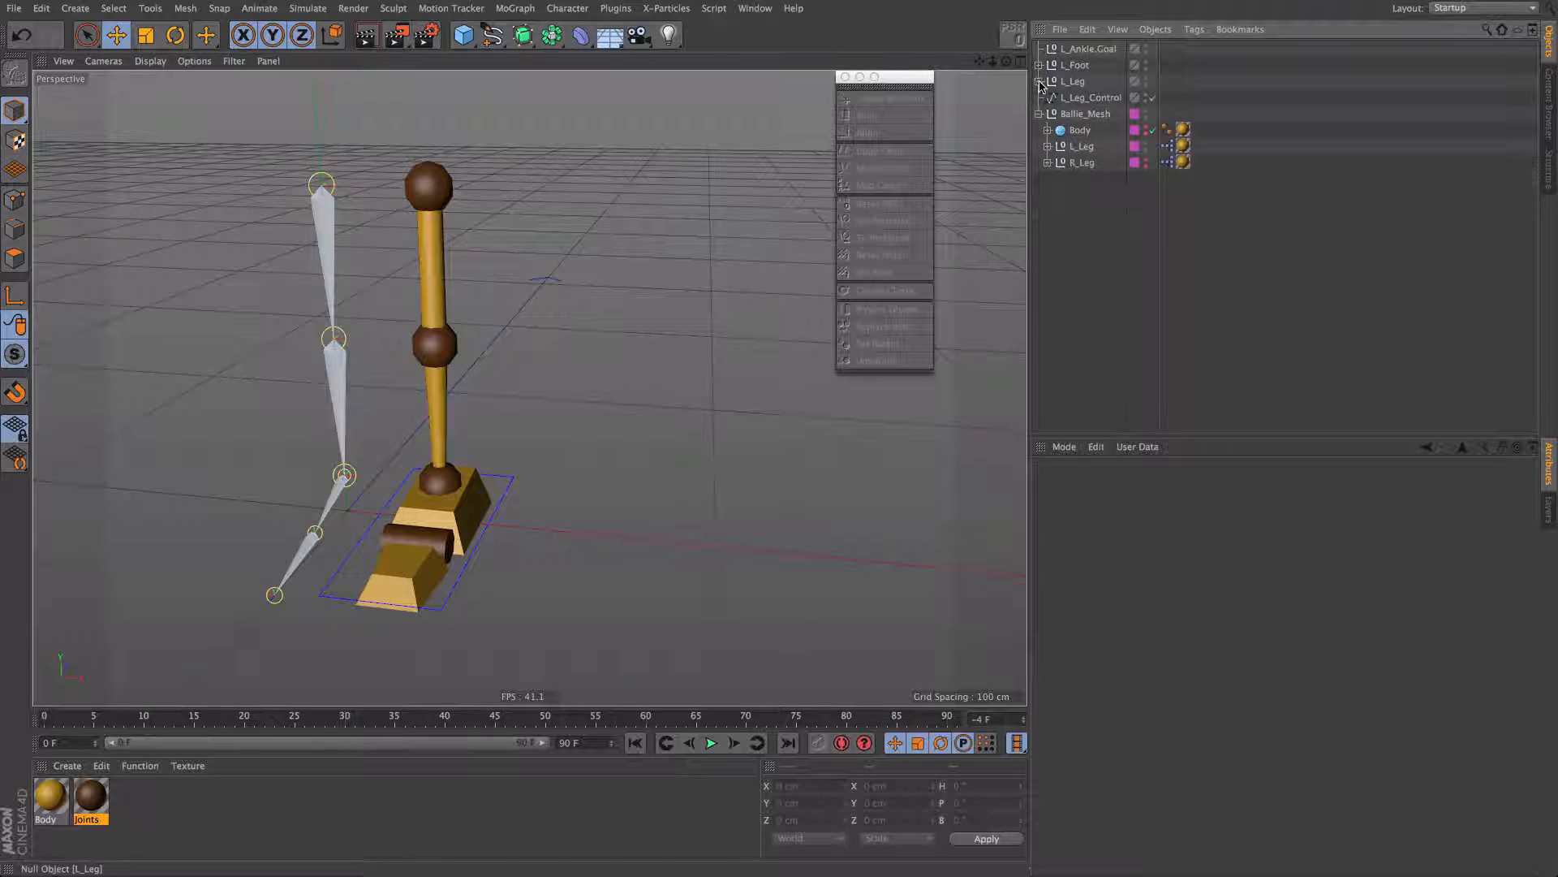
Step: Group the L_Leg joint hierarchy under a new parent null and rename that null L_Leg_Joints
left_click(1073, 81)
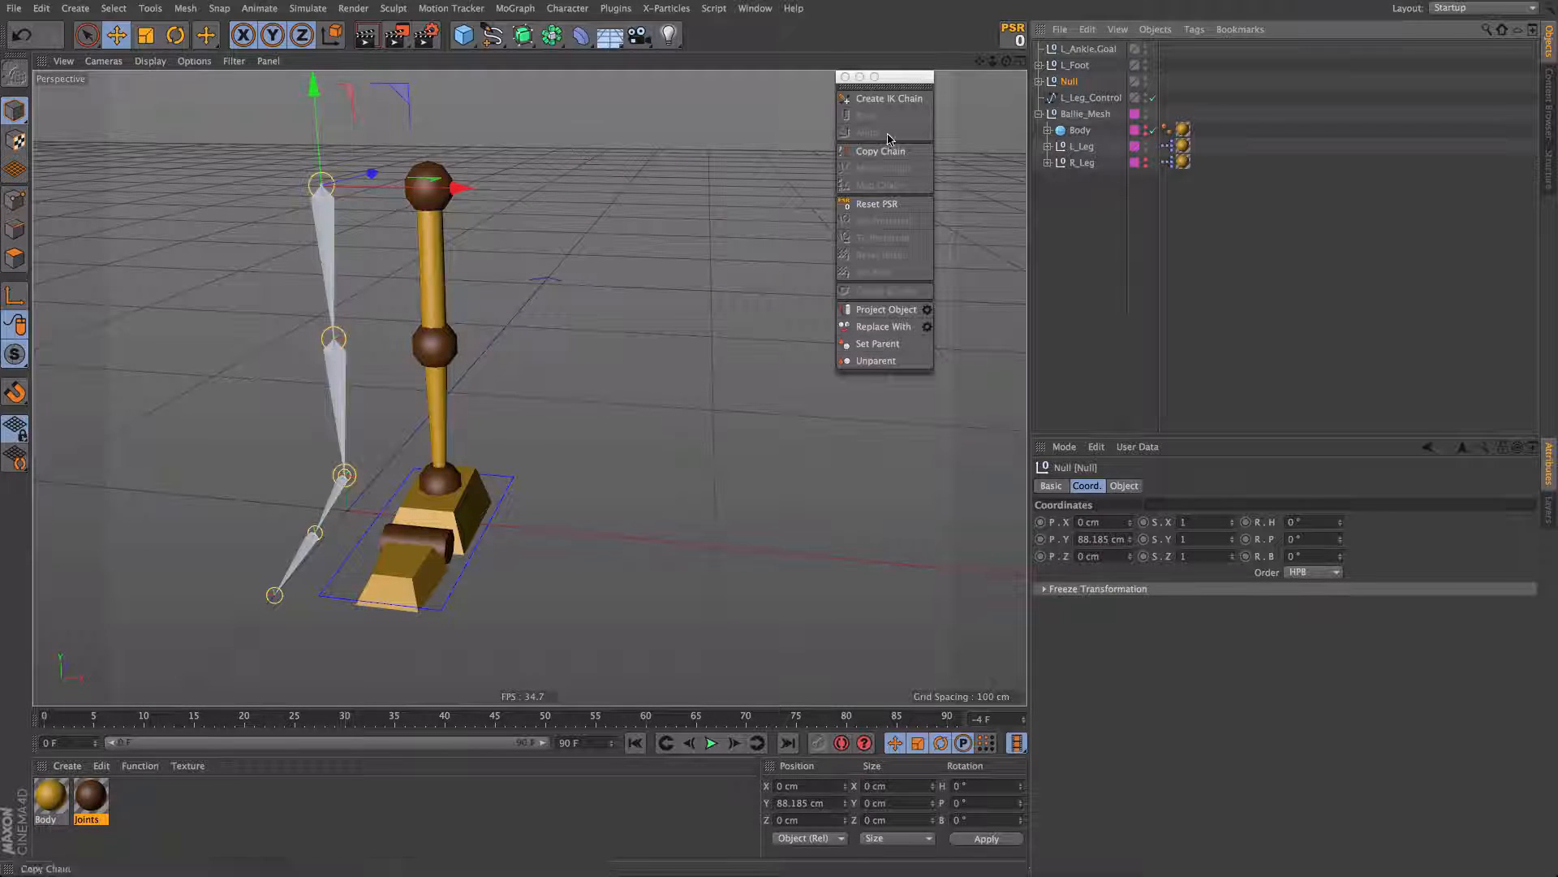
key("super+z")
left_click(1042, 81)
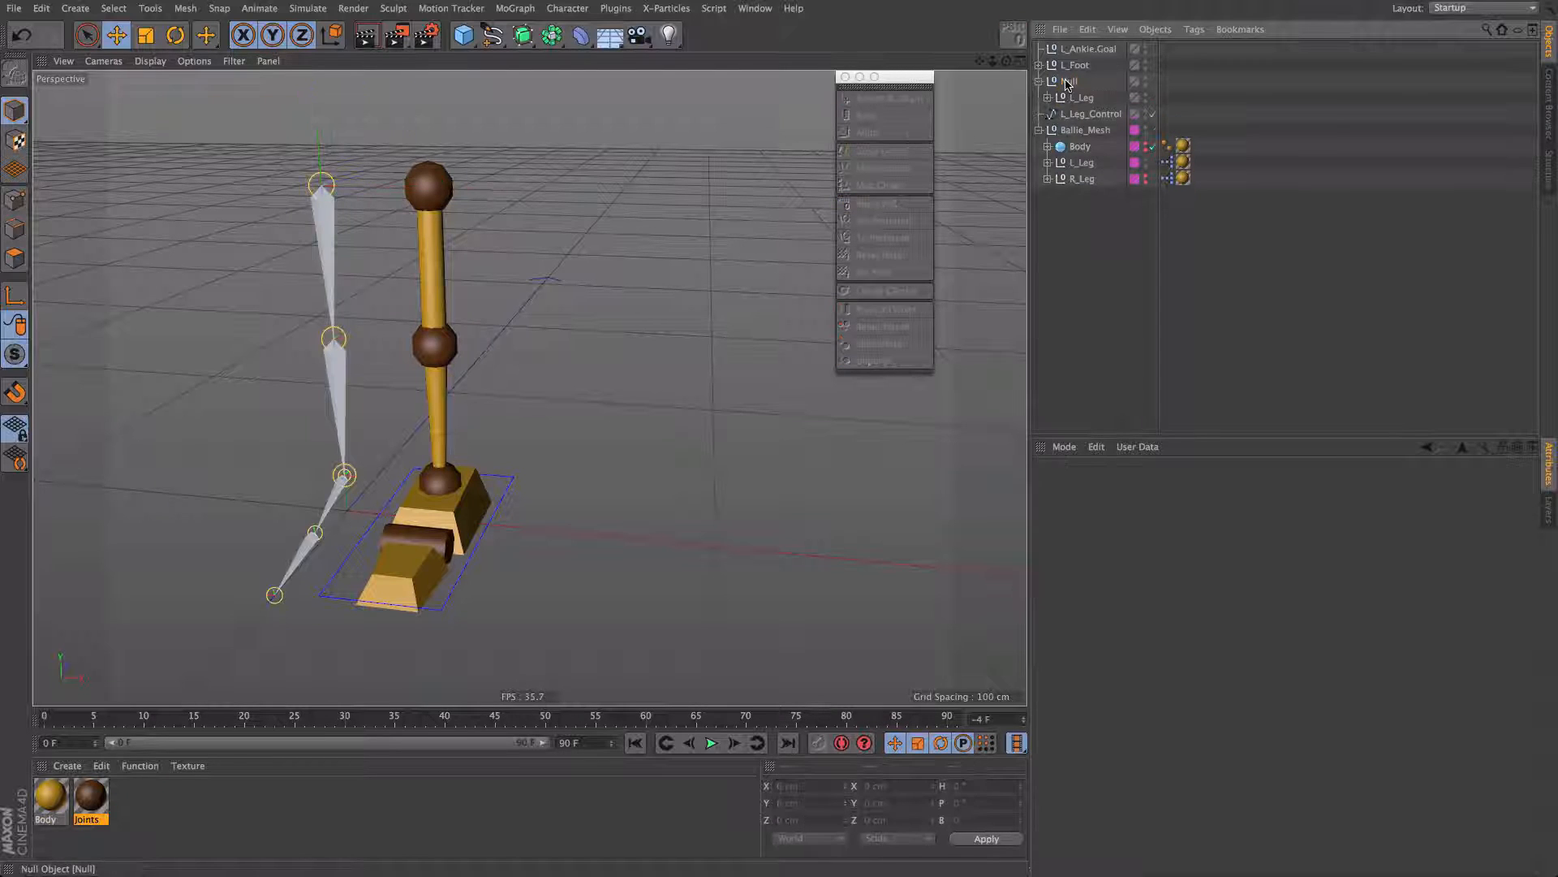
double_click(1070, 82)
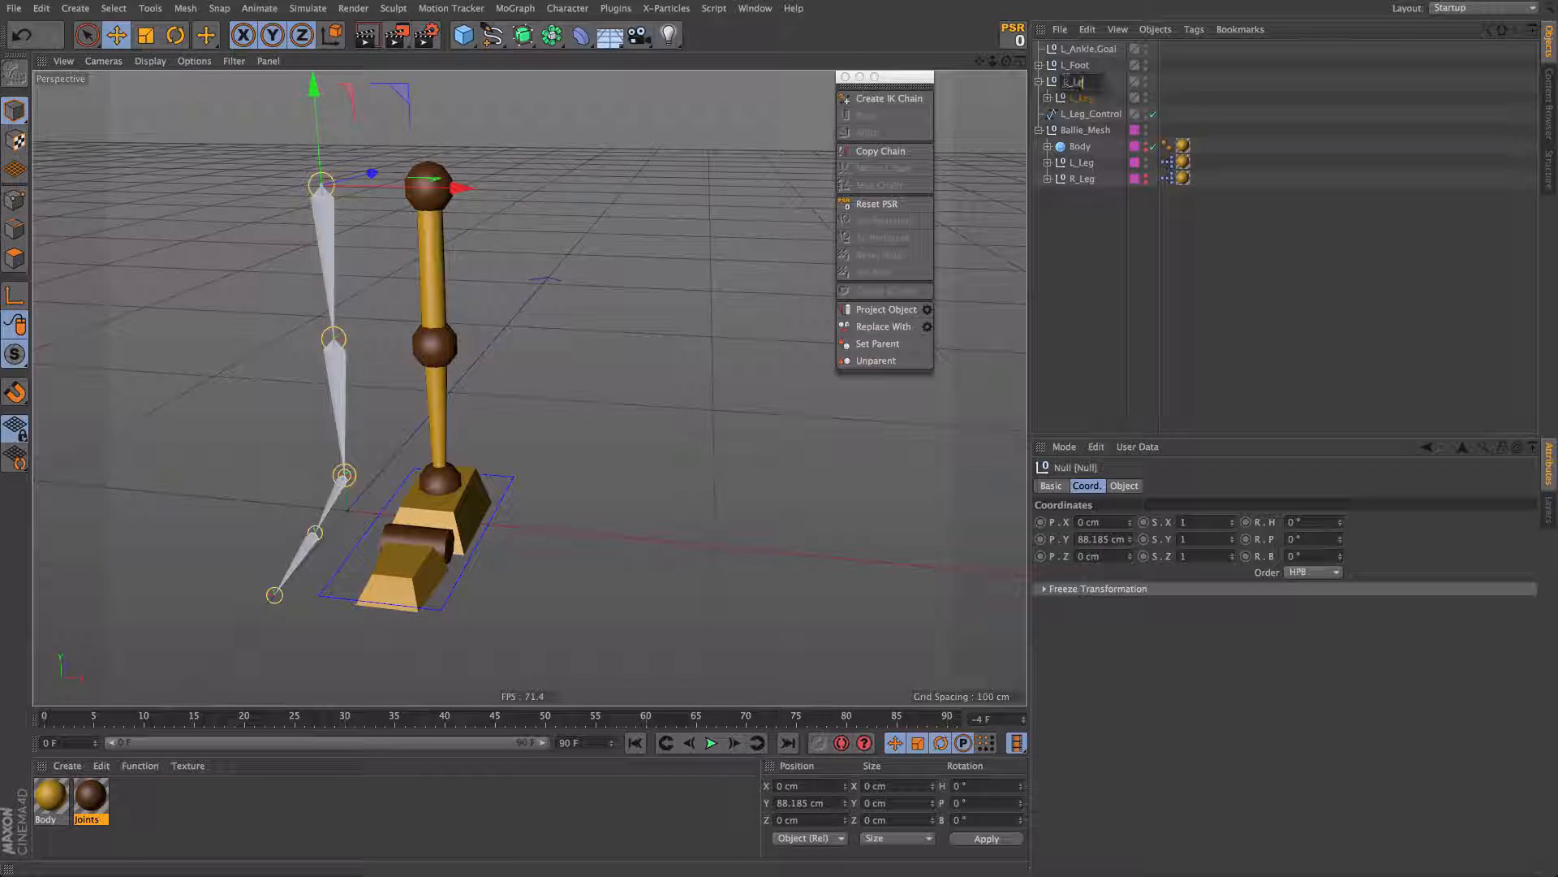
type("L_Leg_Joints")
key("Return")
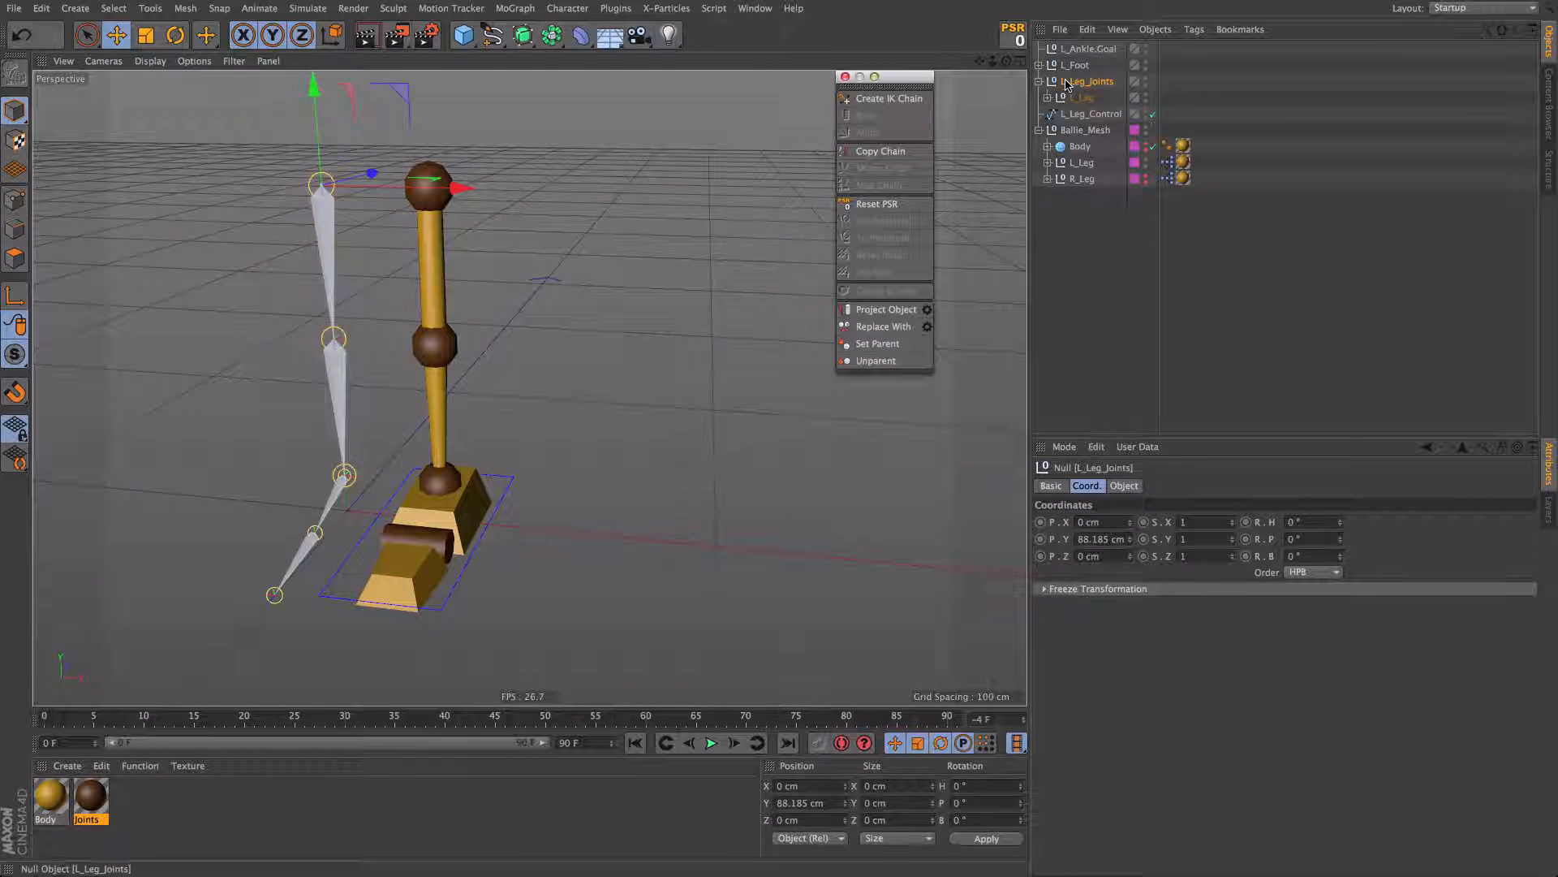
Step: Parent L_Foot to the L_Leg_Joints null, try moving the null along X, and undo the move
left_click_drag(1075, 65, 1088, 104)
left_click(1086, 65)
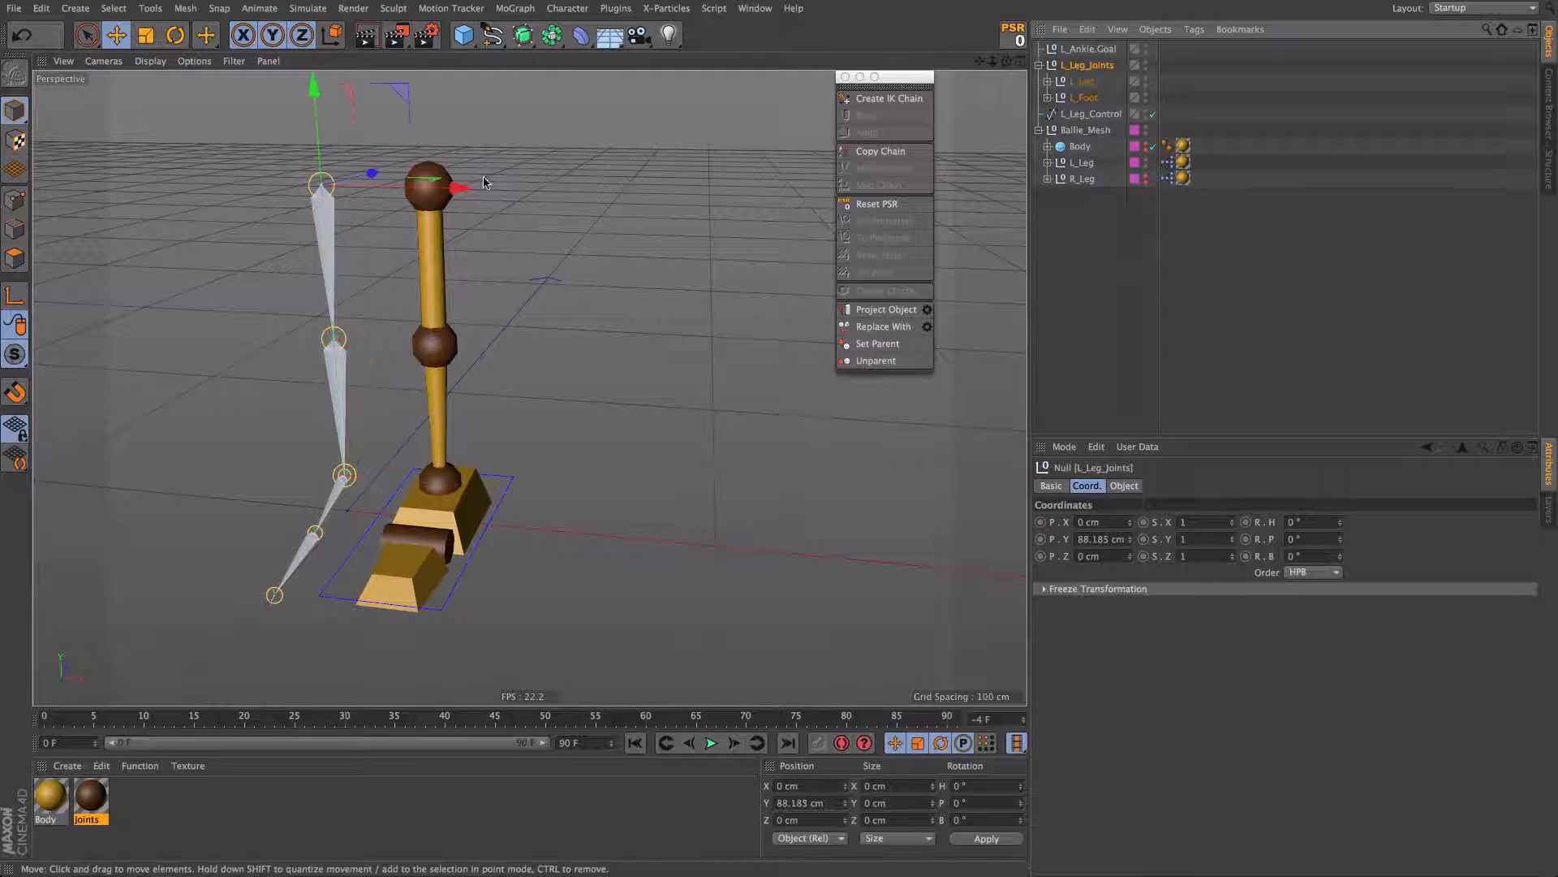
mouse_move(462, 189)
left_mouse_down()
mouse_move(595, 195)
mouse_move(434, 193)
left_mouse_up()
key("super+z")
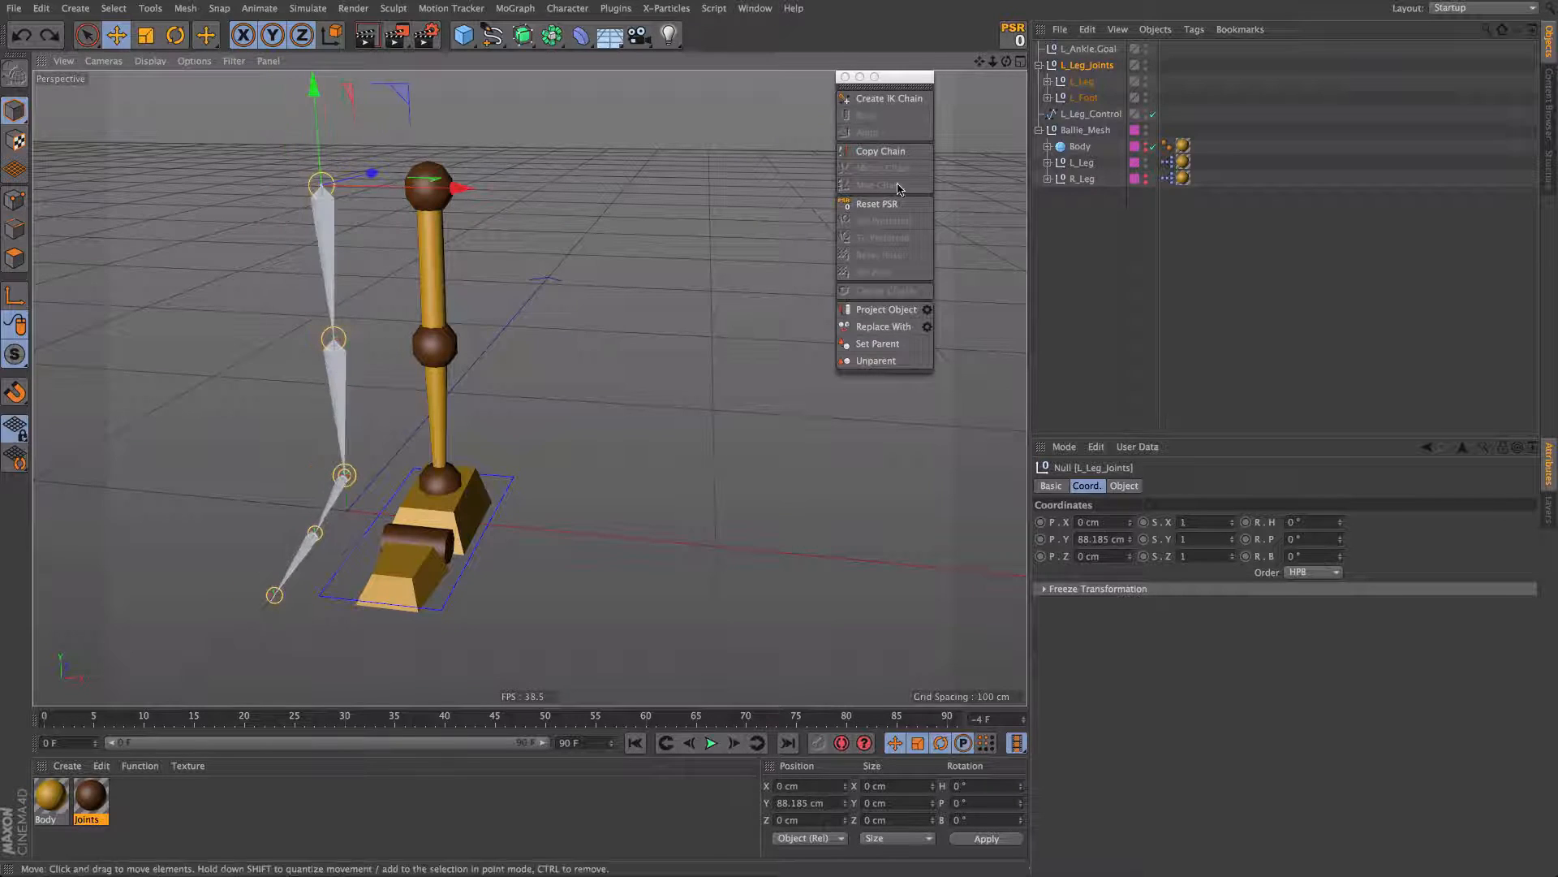
Step: Parent L_Ankle.Goal to L_Leg_Joints, test moving the whole group sideways, and undo that move
left_click(1087, 50)
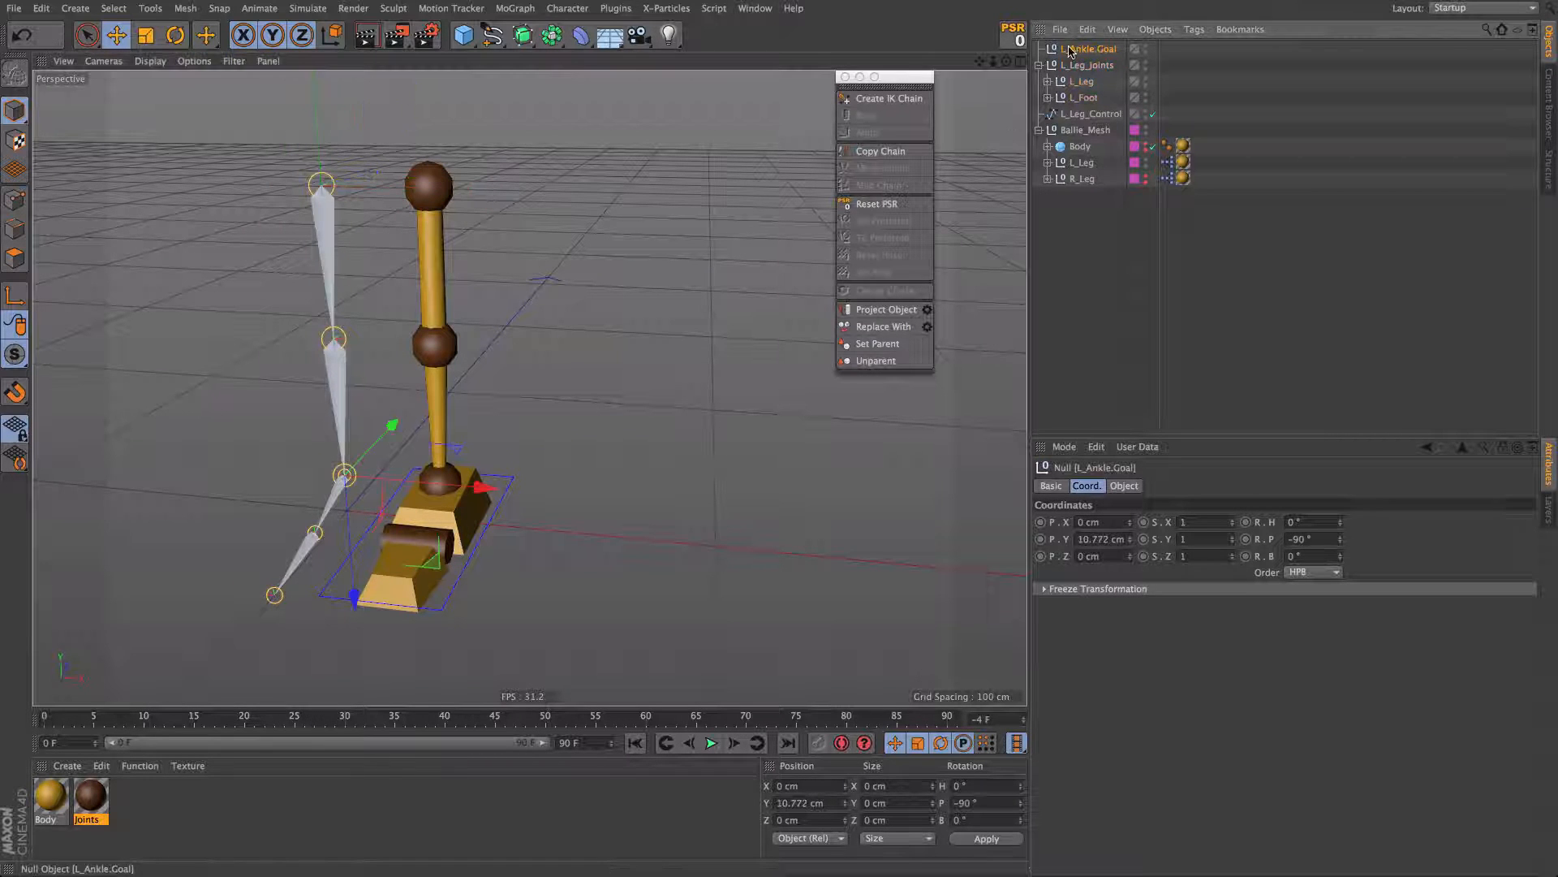
left_click_drag(1096, 80, 1098, 80)
left_click(1080, 50)
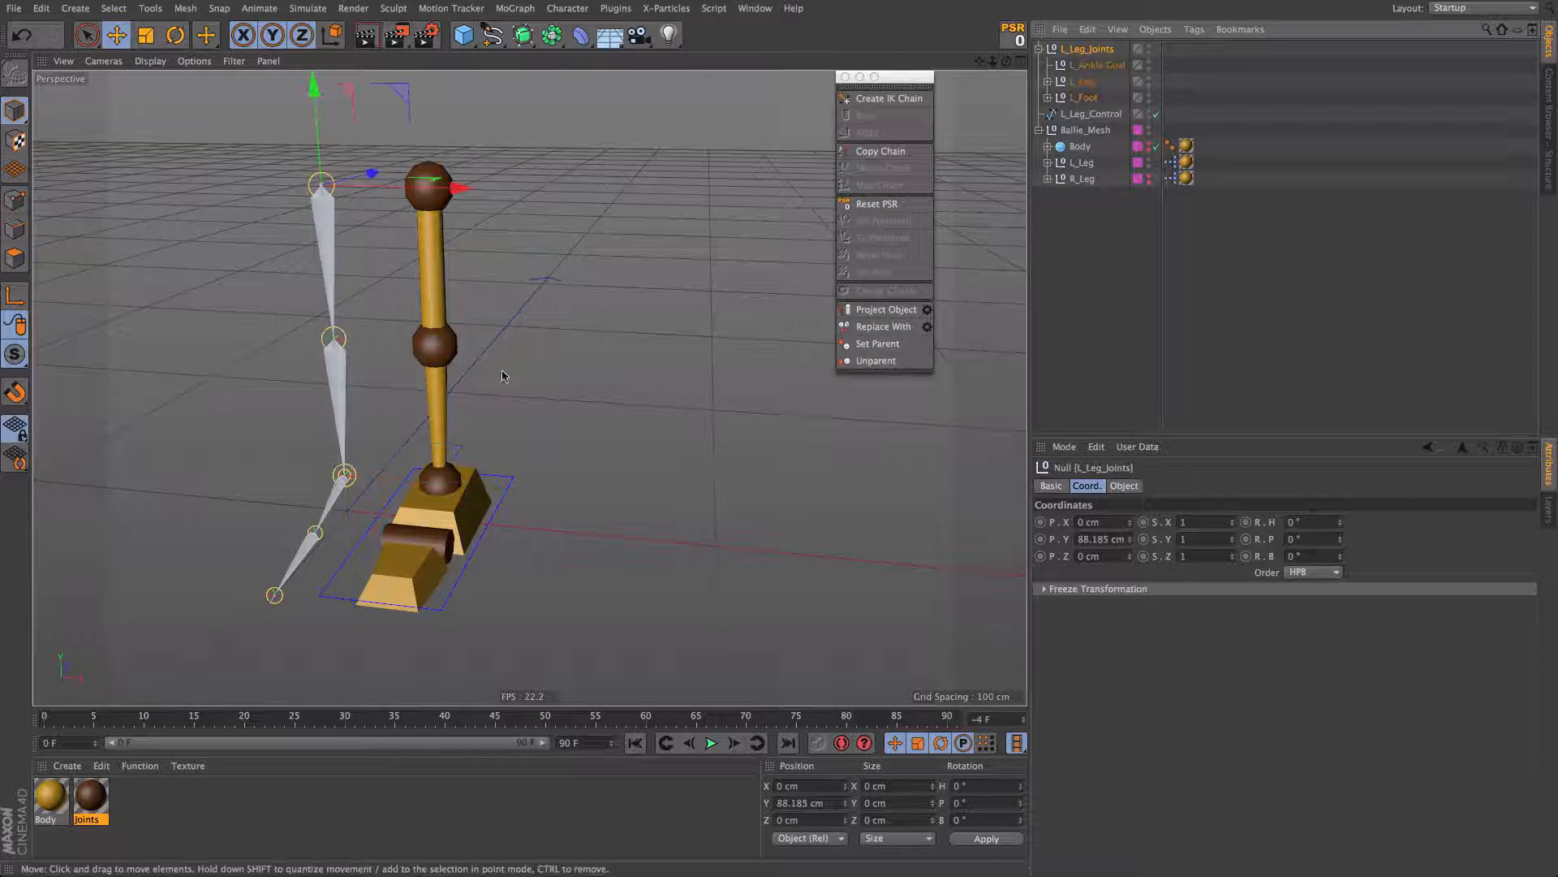
left_click_drag(340, 203, 188, 213)
key("super+z")
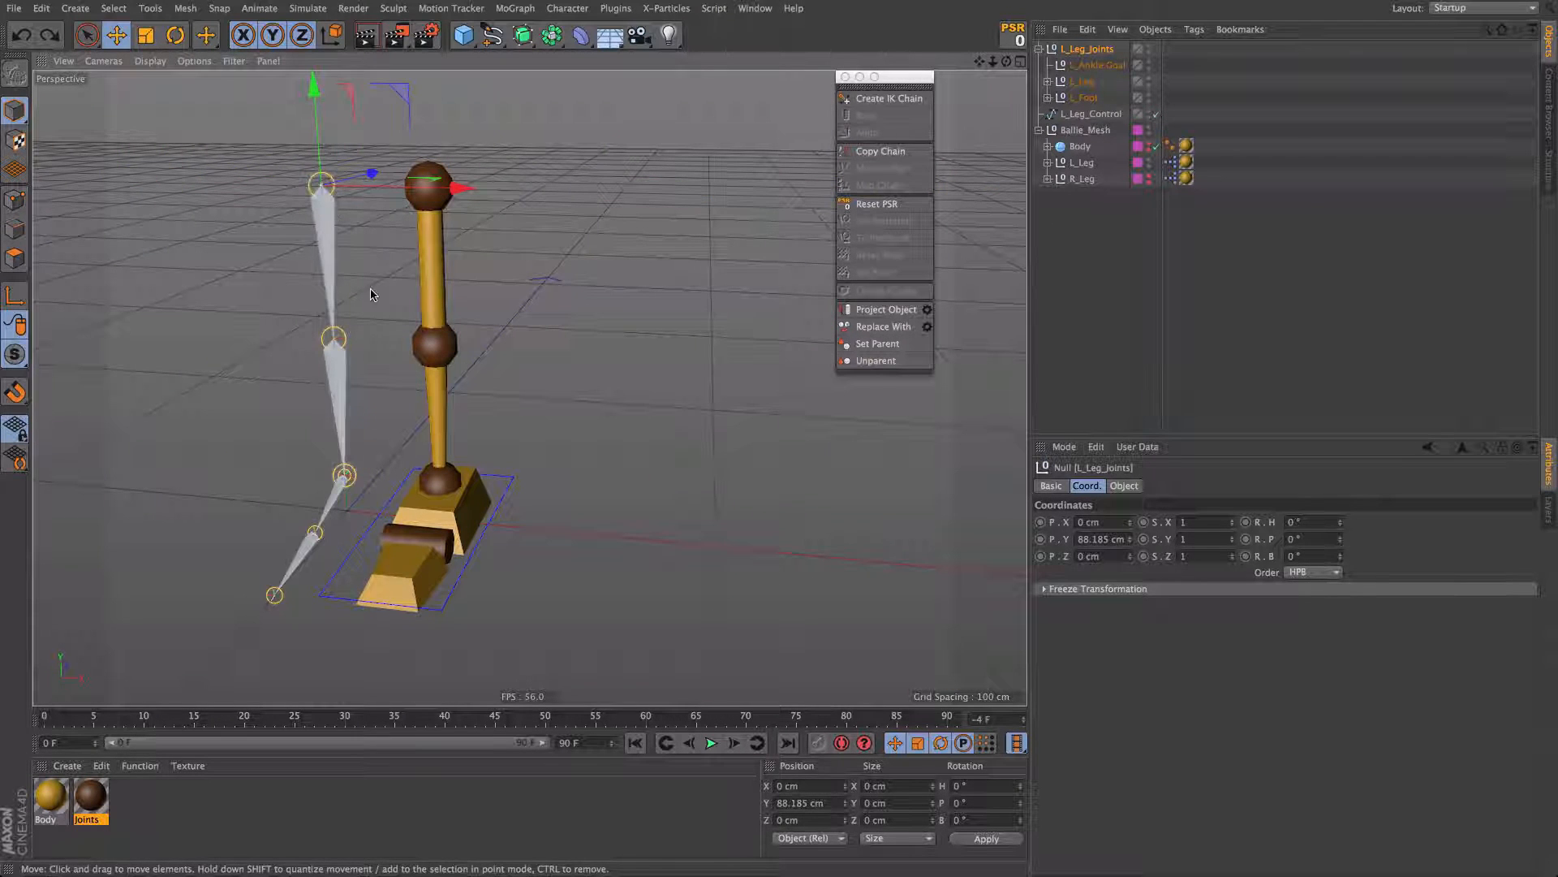
Step: Enable snapping and move L_Leg_Joints along X to 27.225 cm, aligning the joints with the left leg mesh
left_click(16, 393)
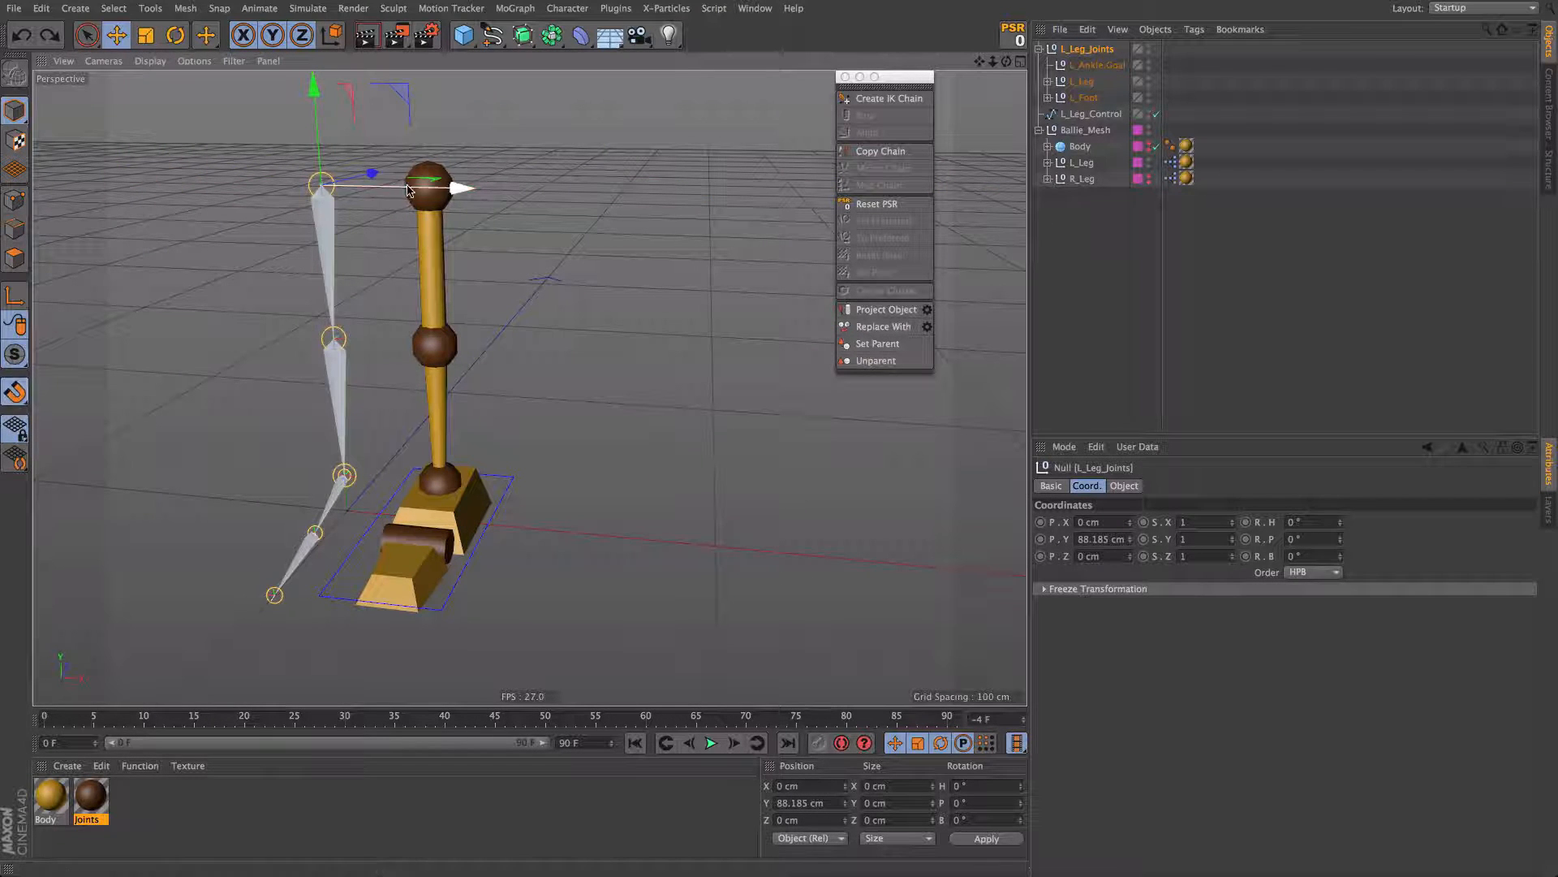
left_click_drag(425, 189, 526, 201)
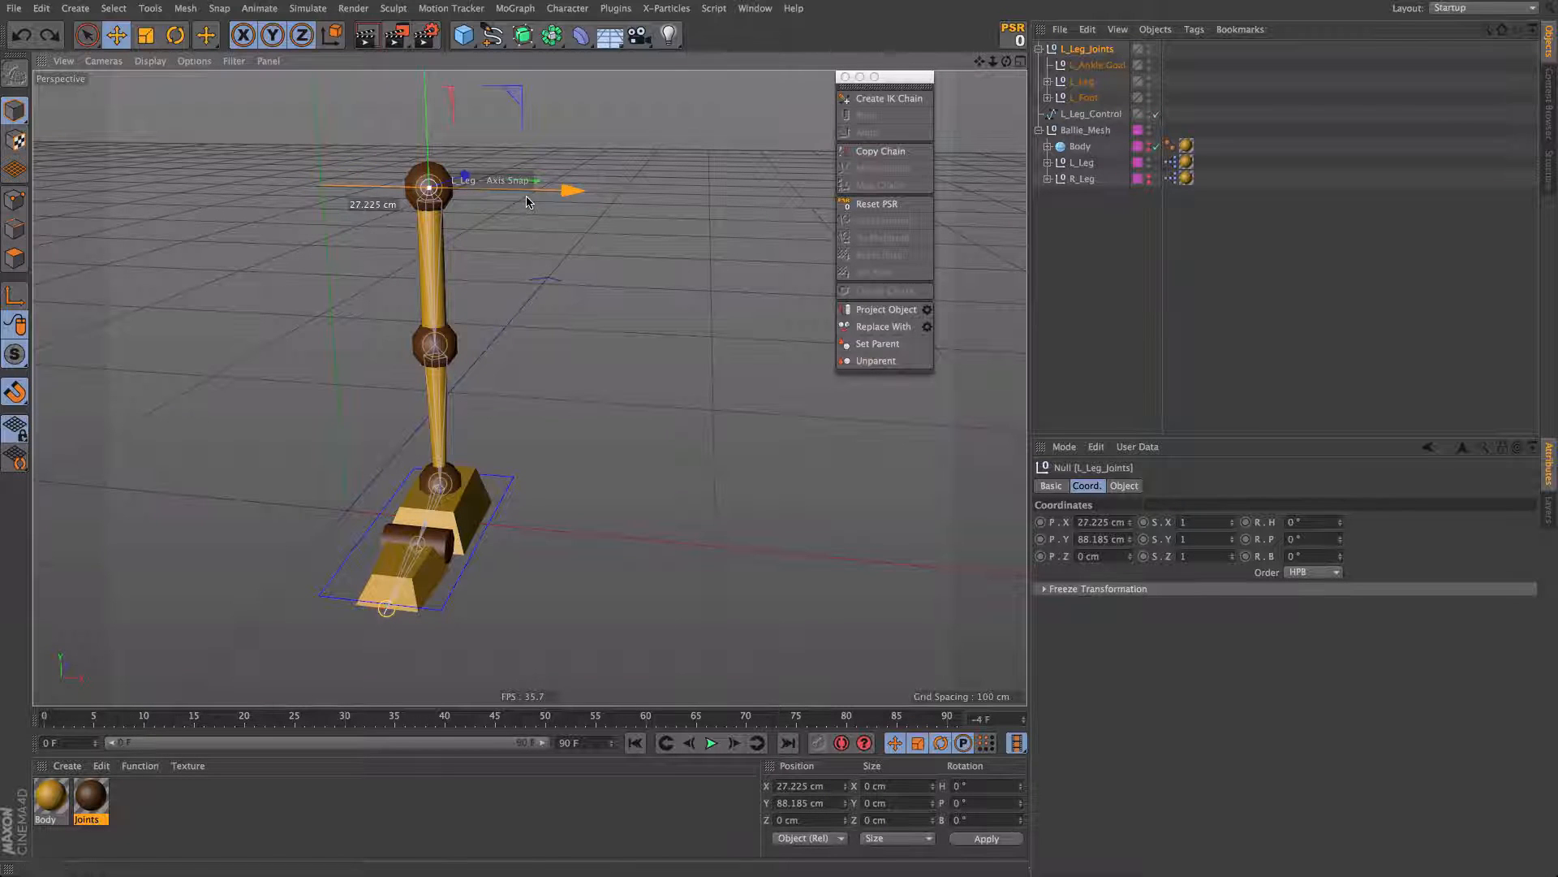
scroll(376, 189, "up", 5)
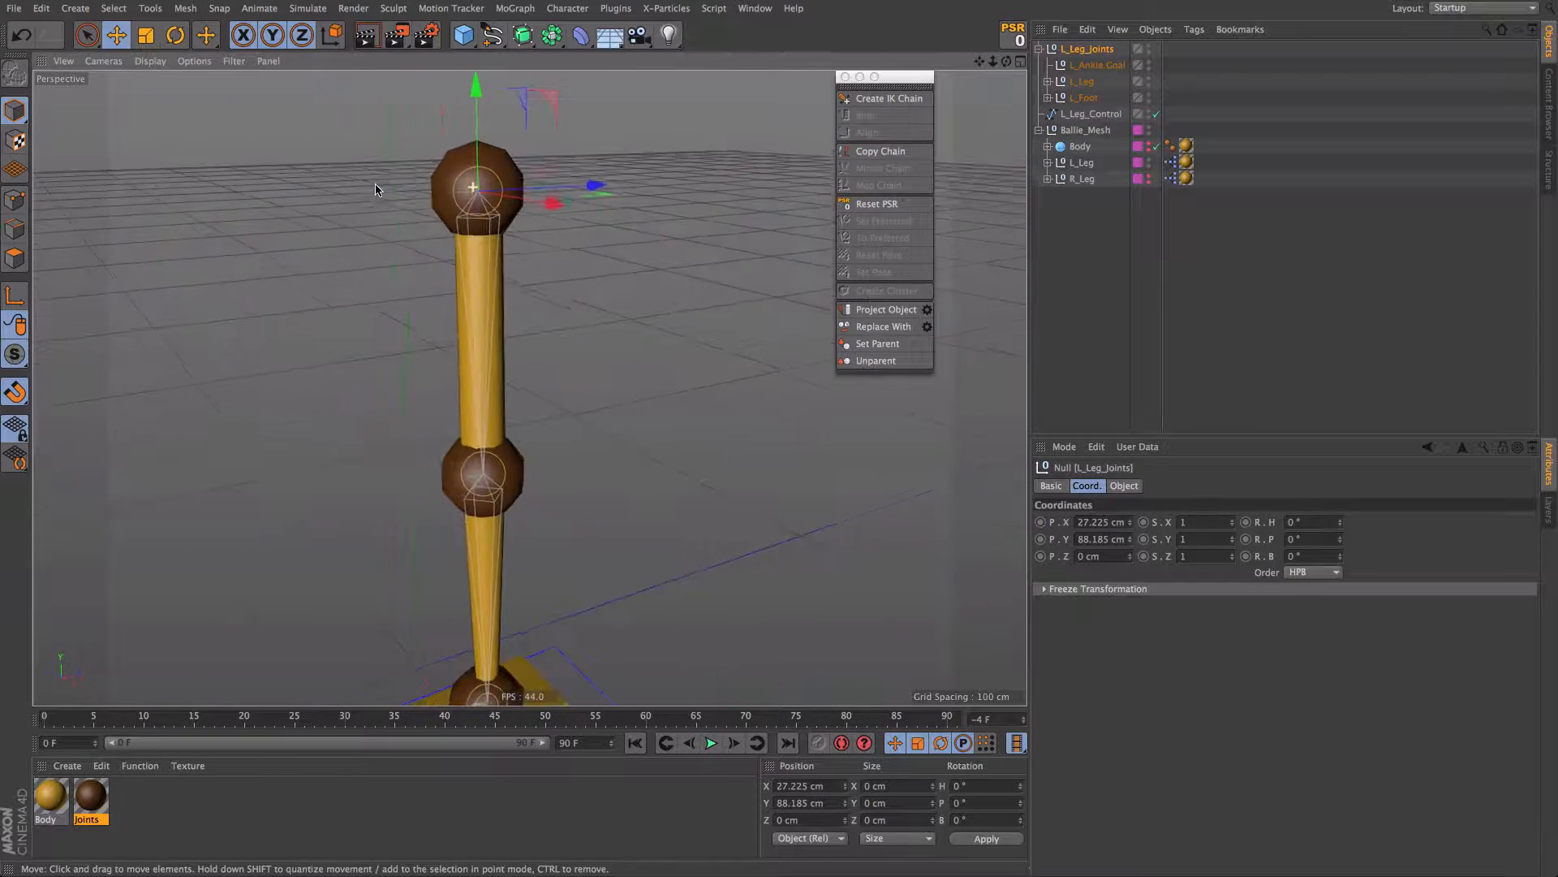
left_click_drag(376, 189, 318, 189, "alt")
scroll(510, 202, "down", 5)
left_click_drag(529, 386, 578, 350, "alt")
Step: Try raising the L_Ankle.Goal null to test how the aligned leg bends, and undo the move
key("e")
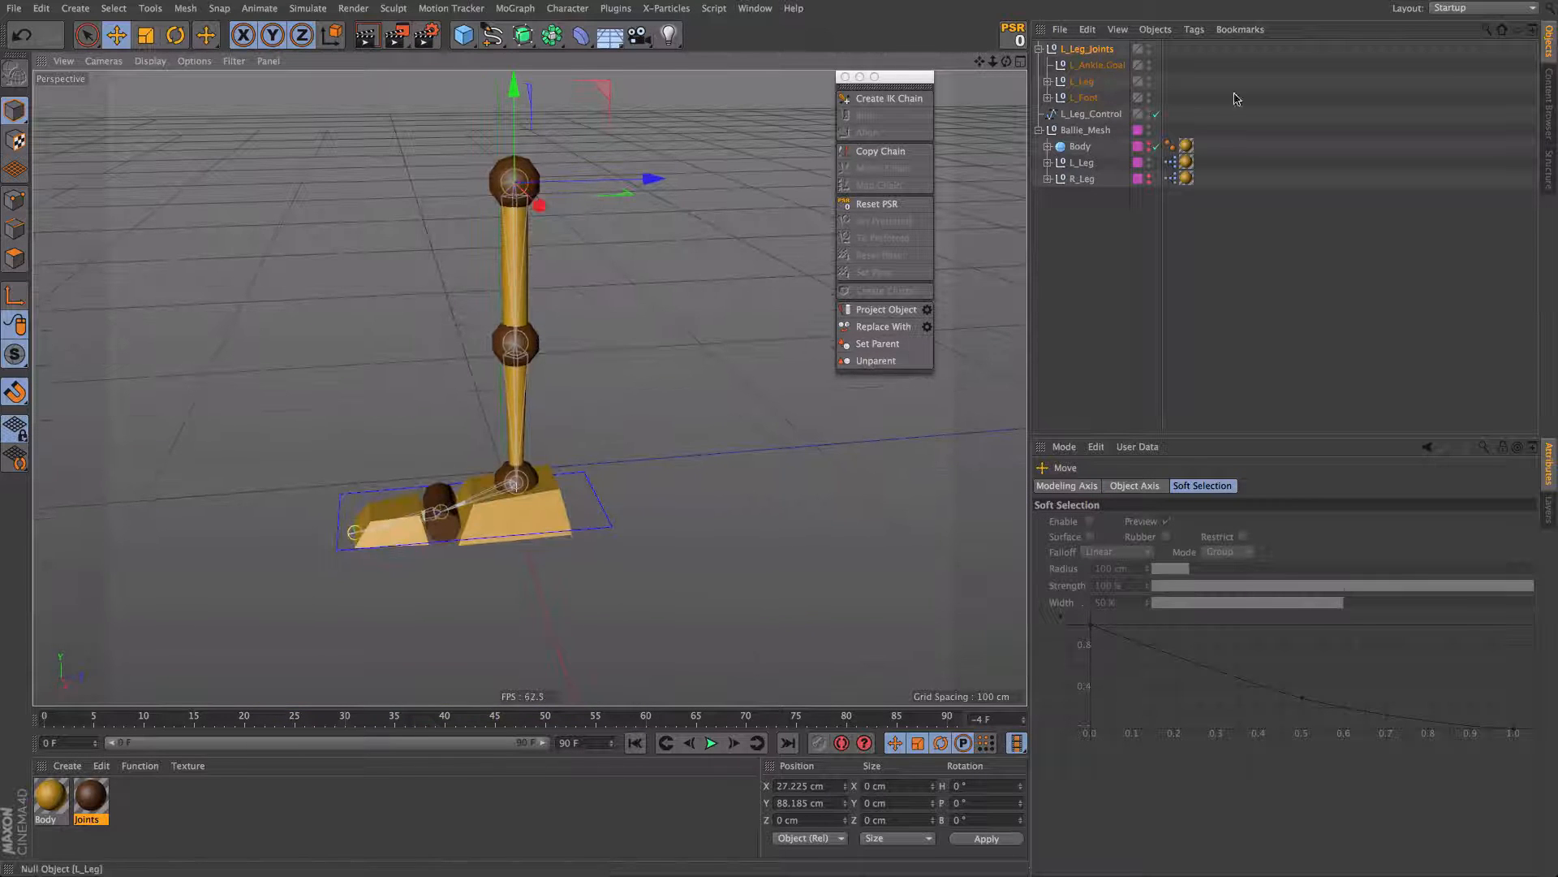
left_click(1096, 65)
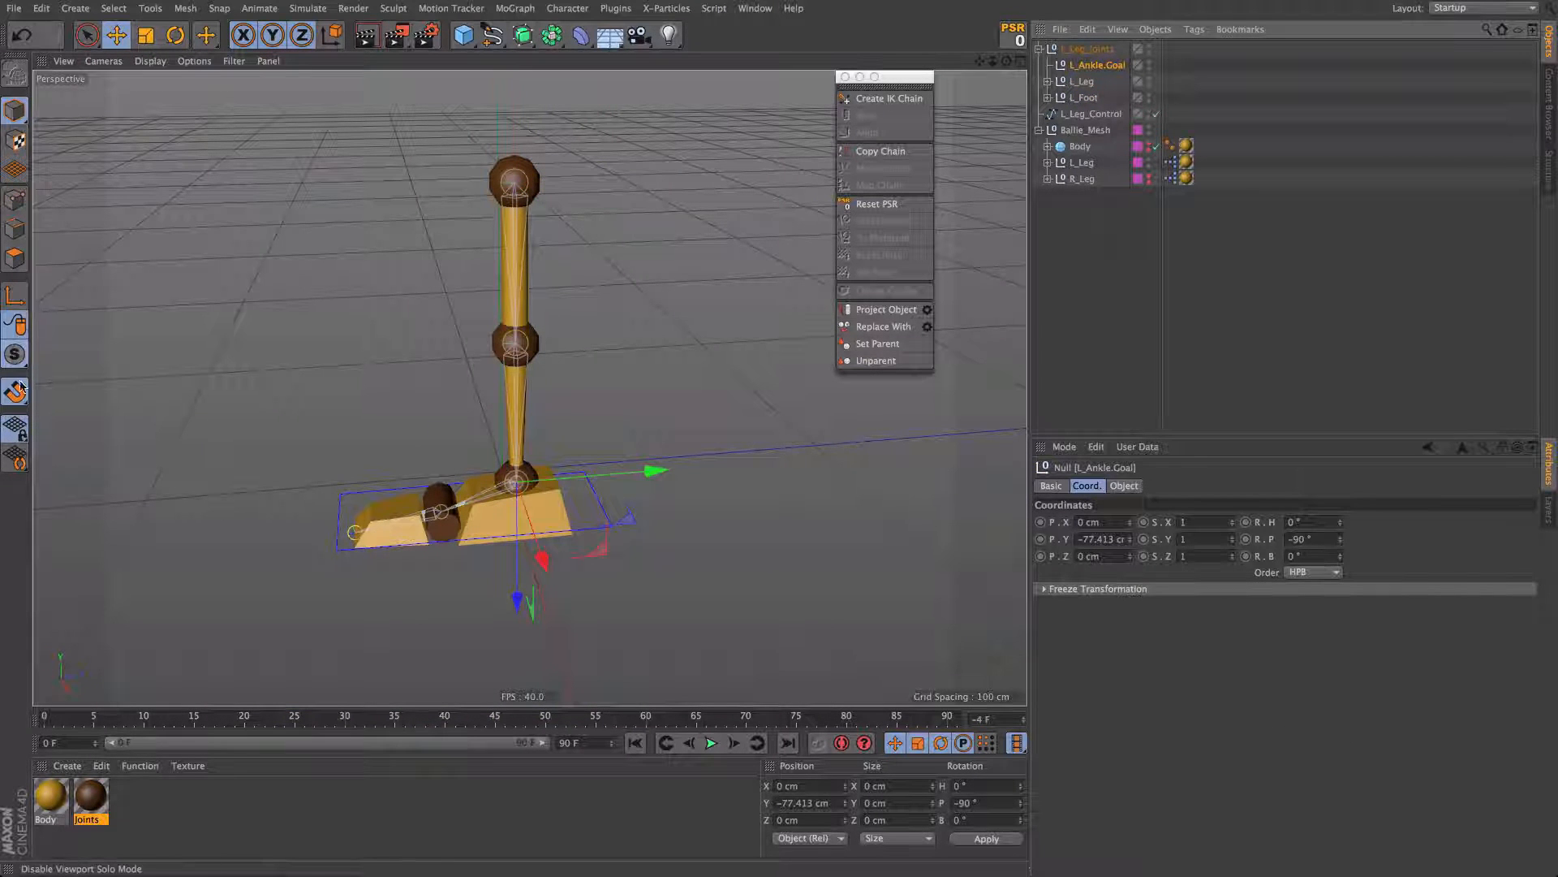
left_click_drag(599, 548, 561, 423)
left_click_drag(567, 361, 711, 352, "alt")
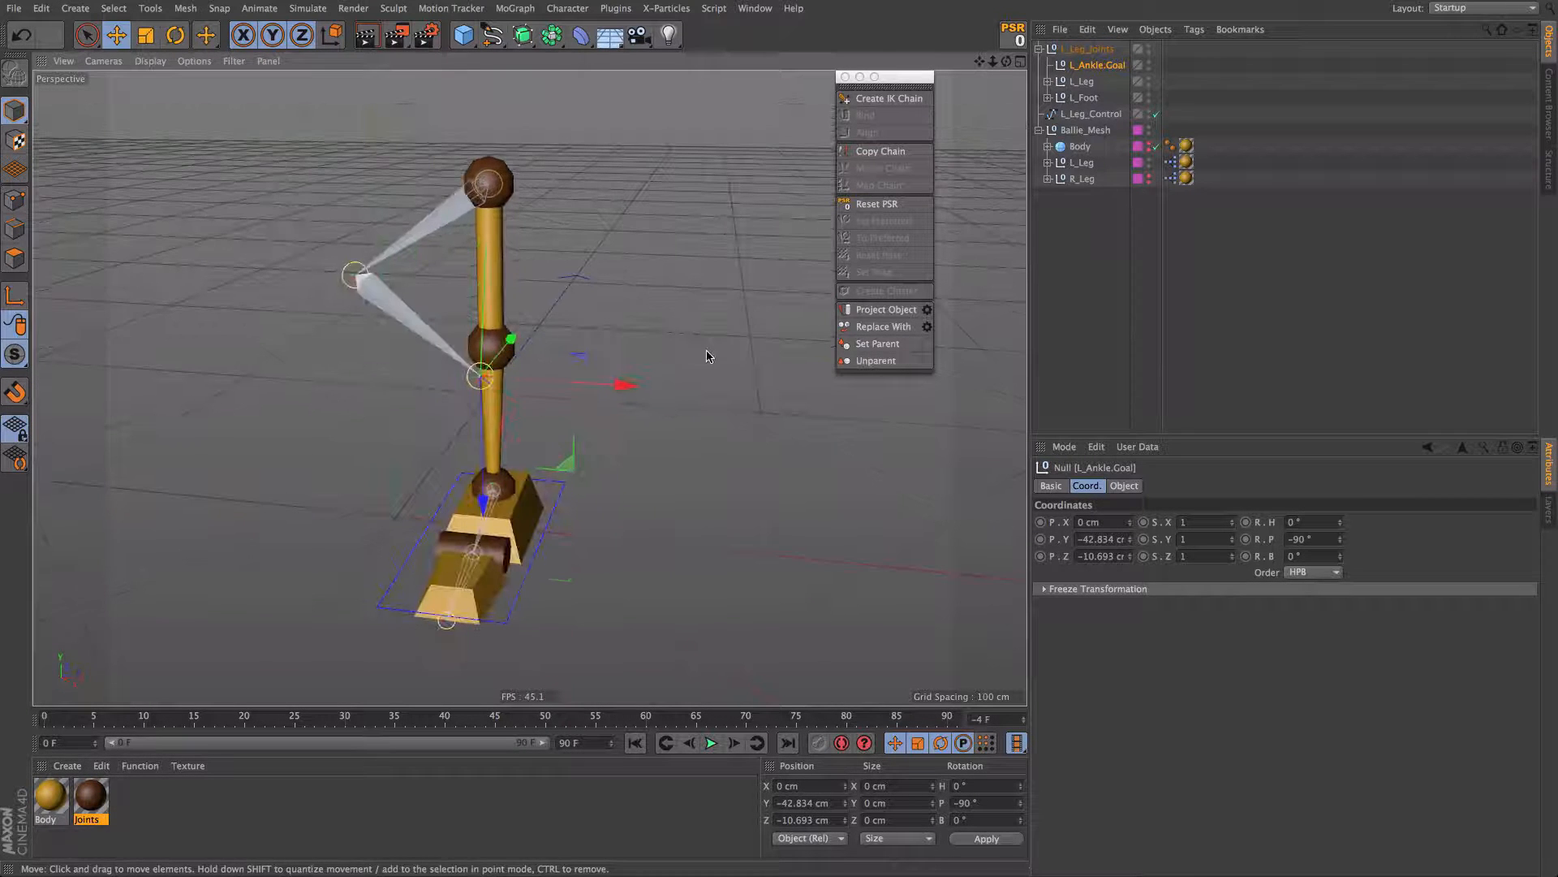
key("ctrl+z")
Step: Expand L_Leg and add a pole vector object to L_Thigh's IK tag
left_click(1048, 82)
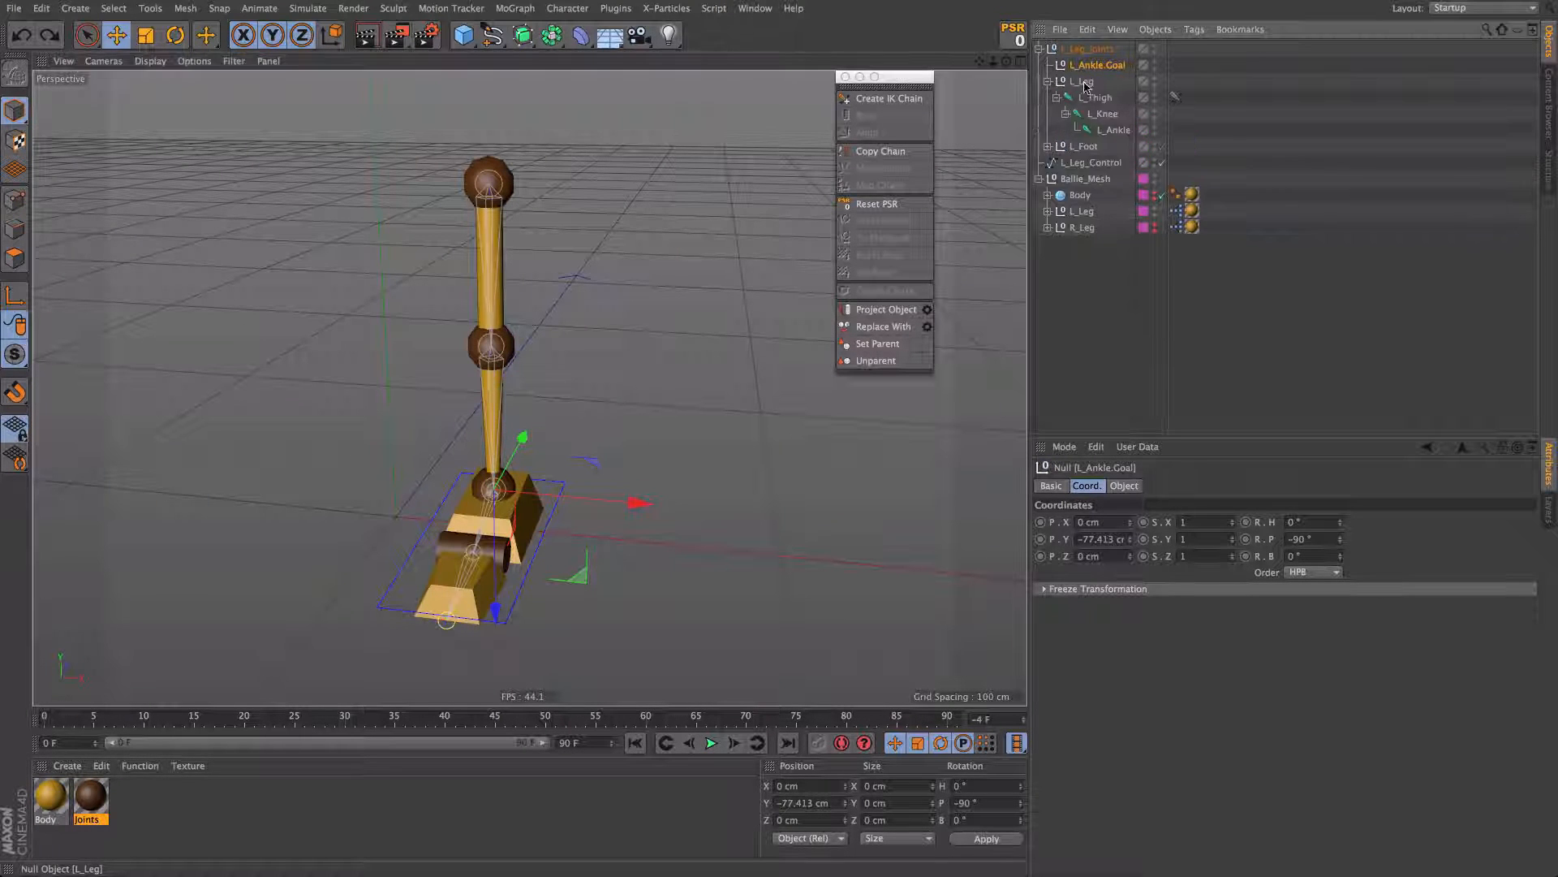
left_click(1175, 97)
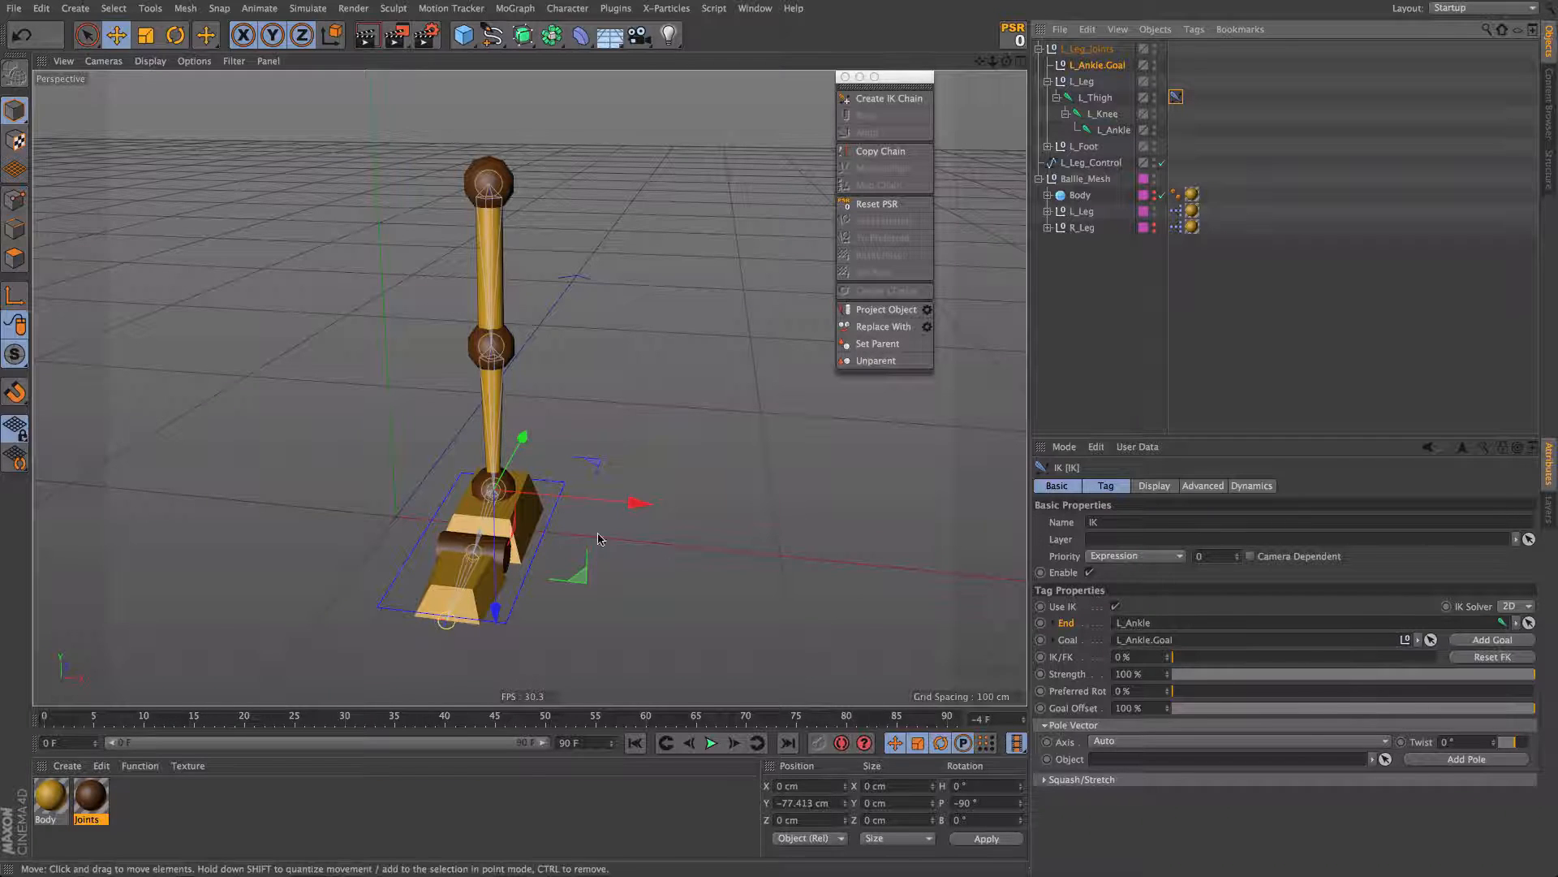
left_click_drag(504, 337, 361, 363, "alt")
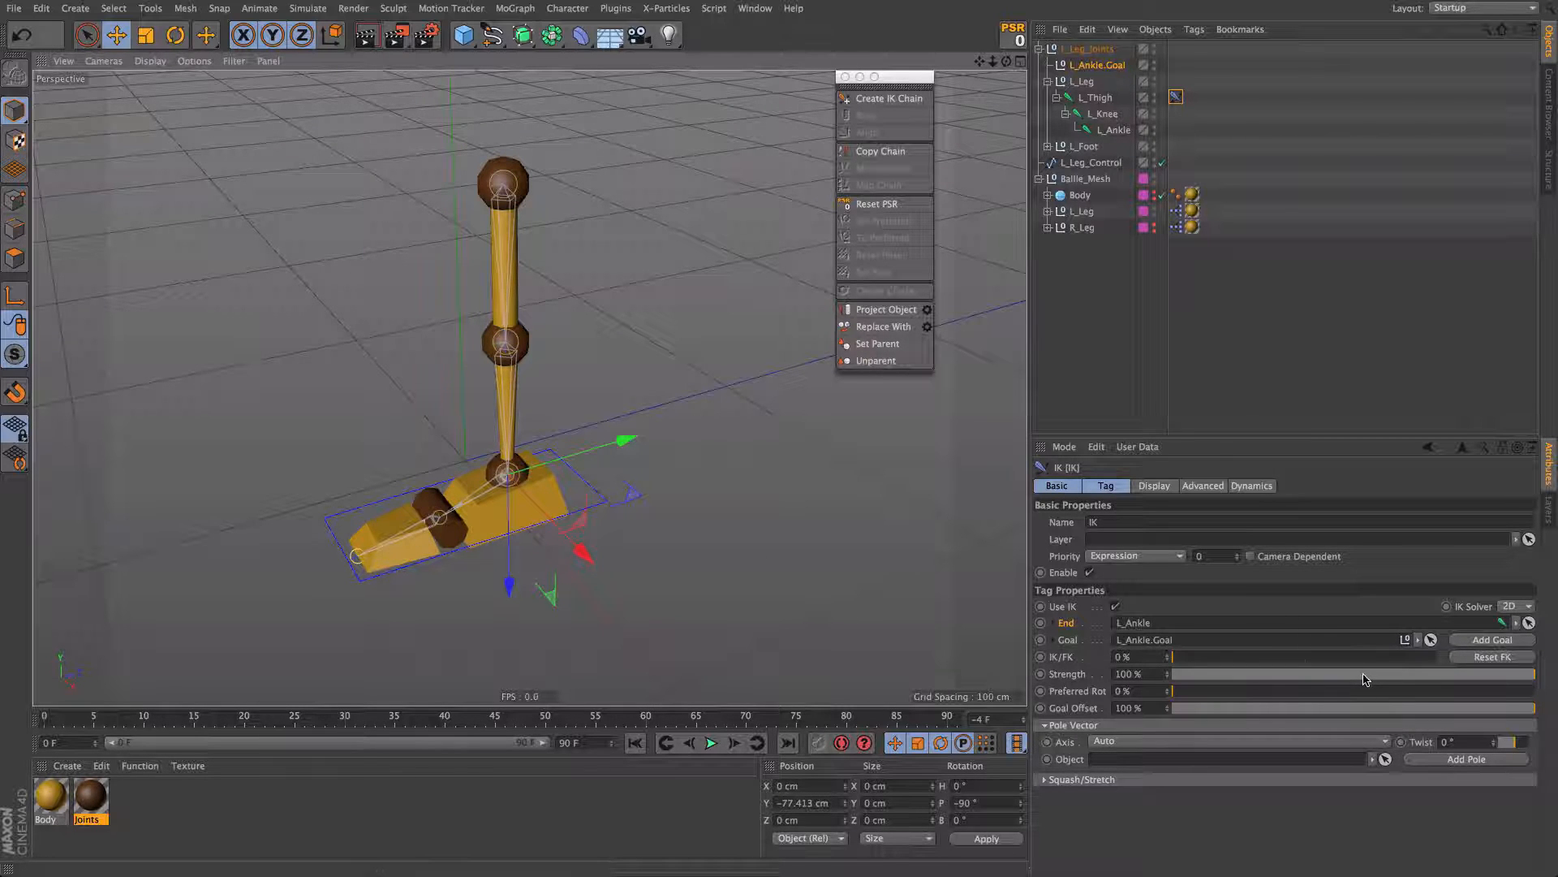
left_click(1421, 760)
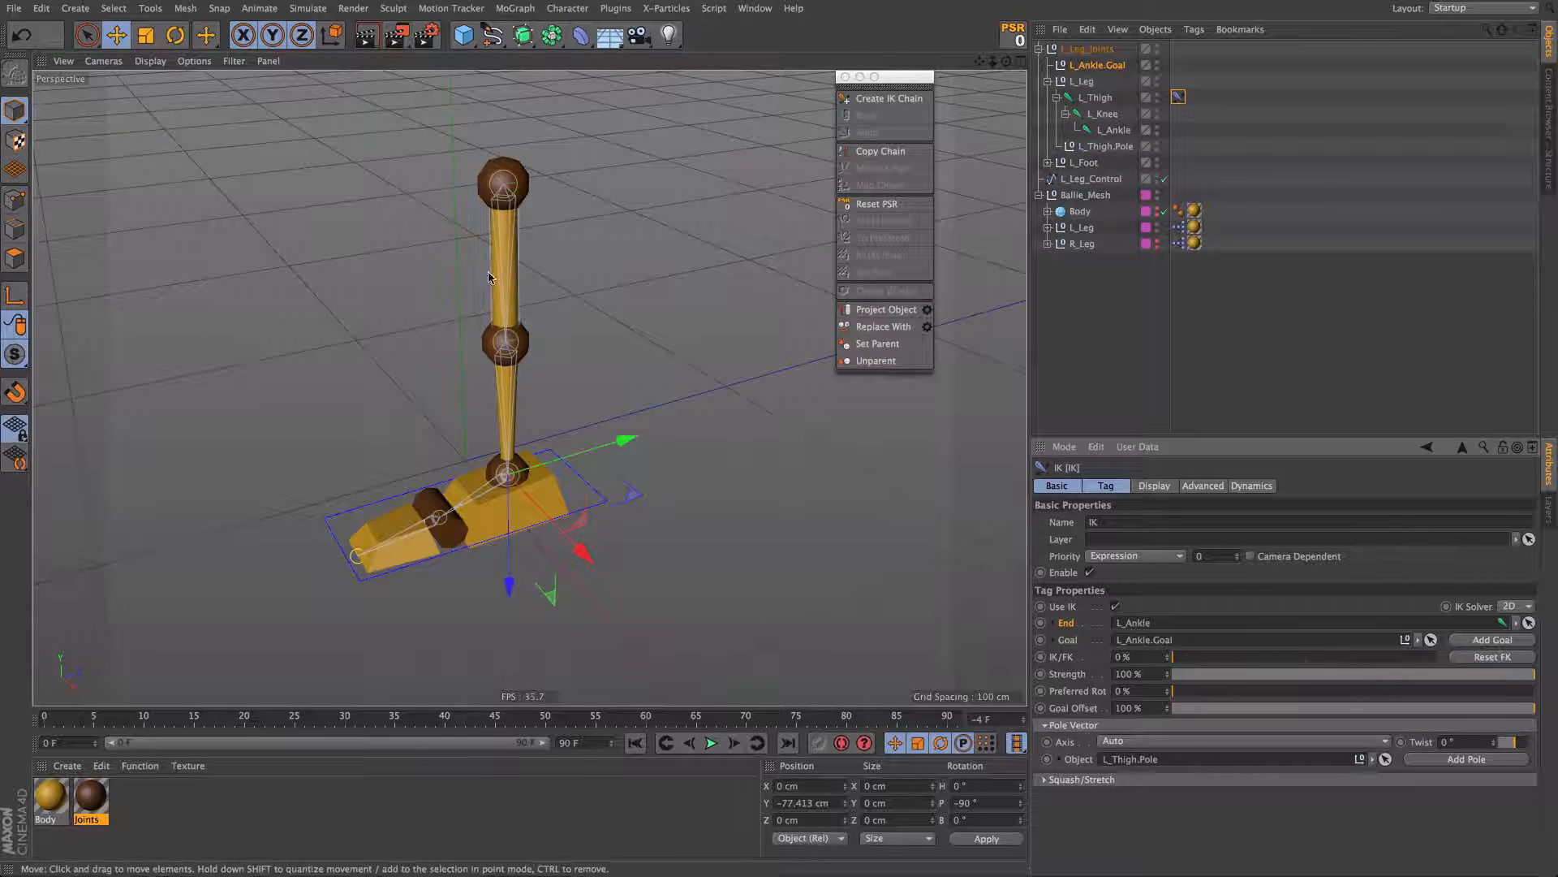
Step: Reparent L_Thigh.Pole directly under L_Leg_Joints and move it in front of the hip, to about Y -1.78 cm and Z -26.23 cm
mouse_move(511, 184)
right_mouse_down("alt")
mouse_move(625, 177)
mouse_move(528, 186)
right_mouse_up("alt")
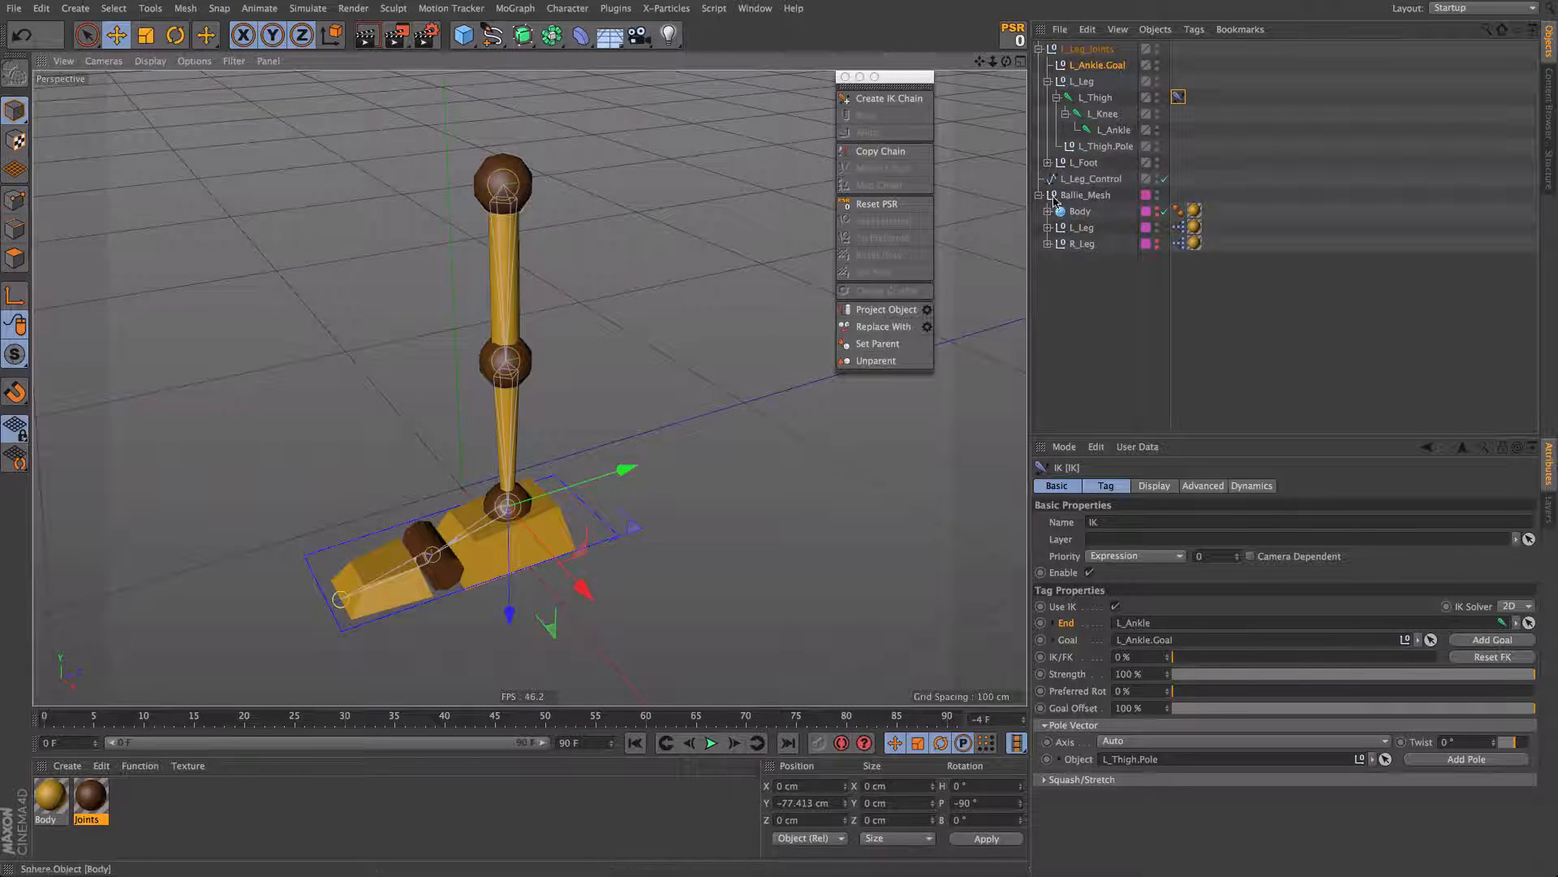
left_click(1088, 150)
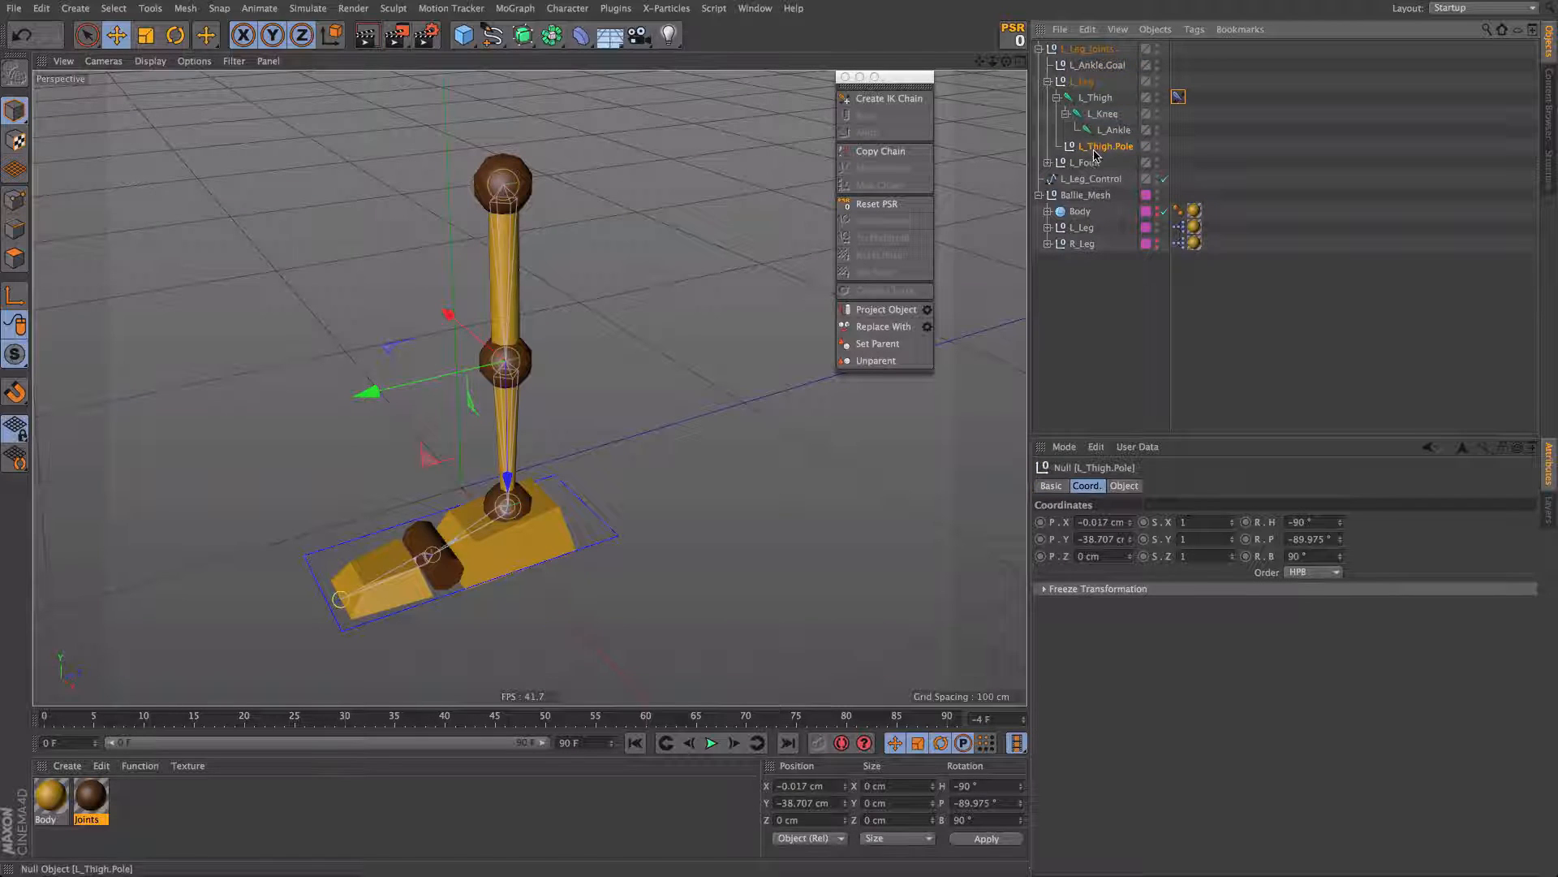
left_click_drag(1094, 154, 1103, 74)
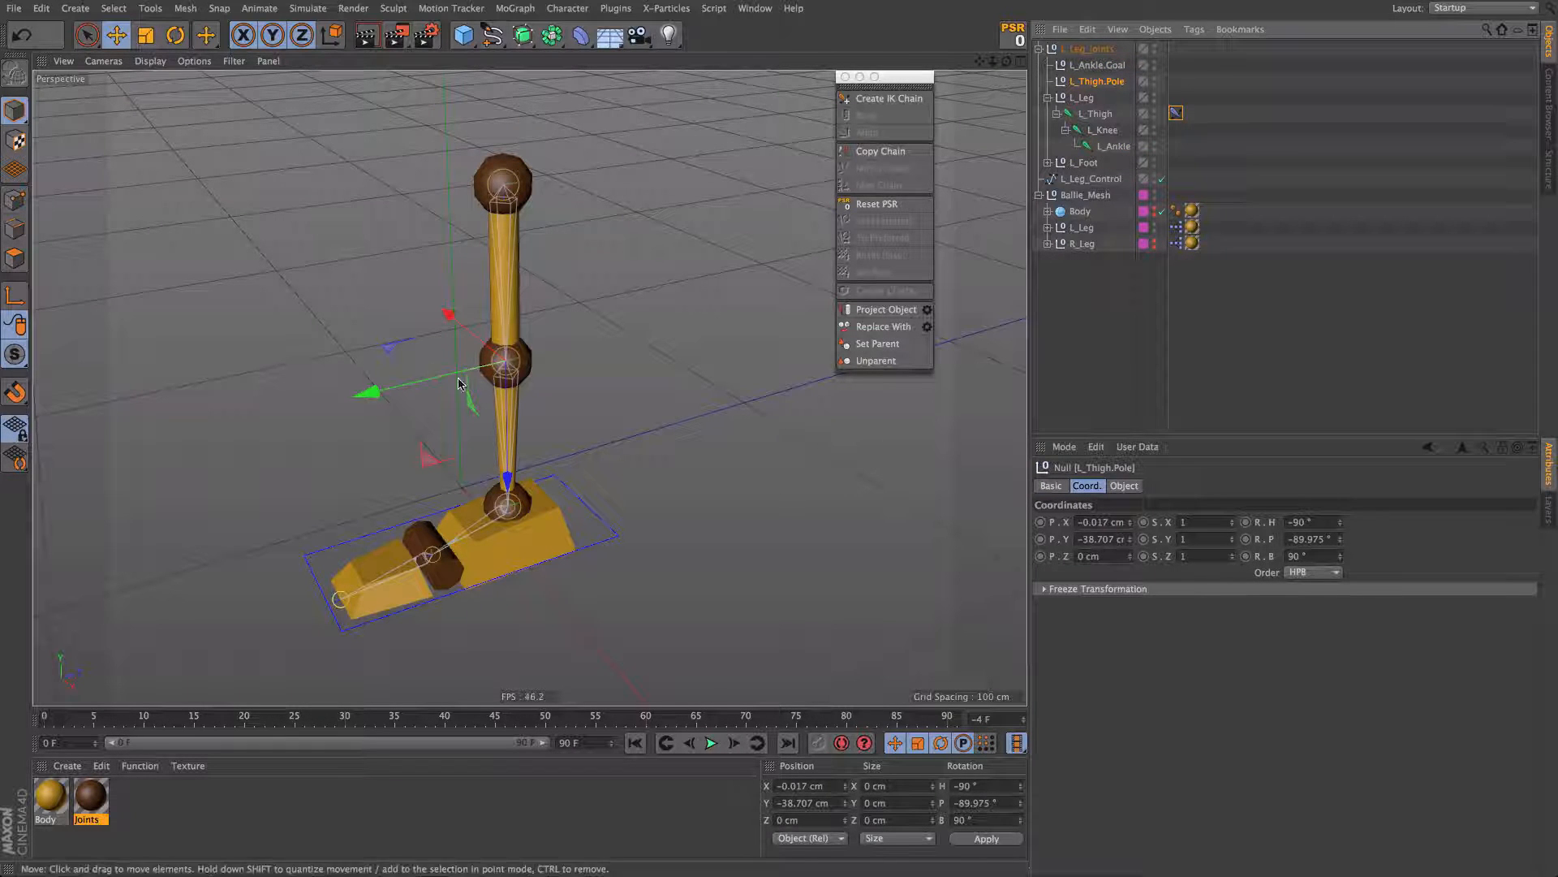
left_click_drag(460, 374, 347, 366)
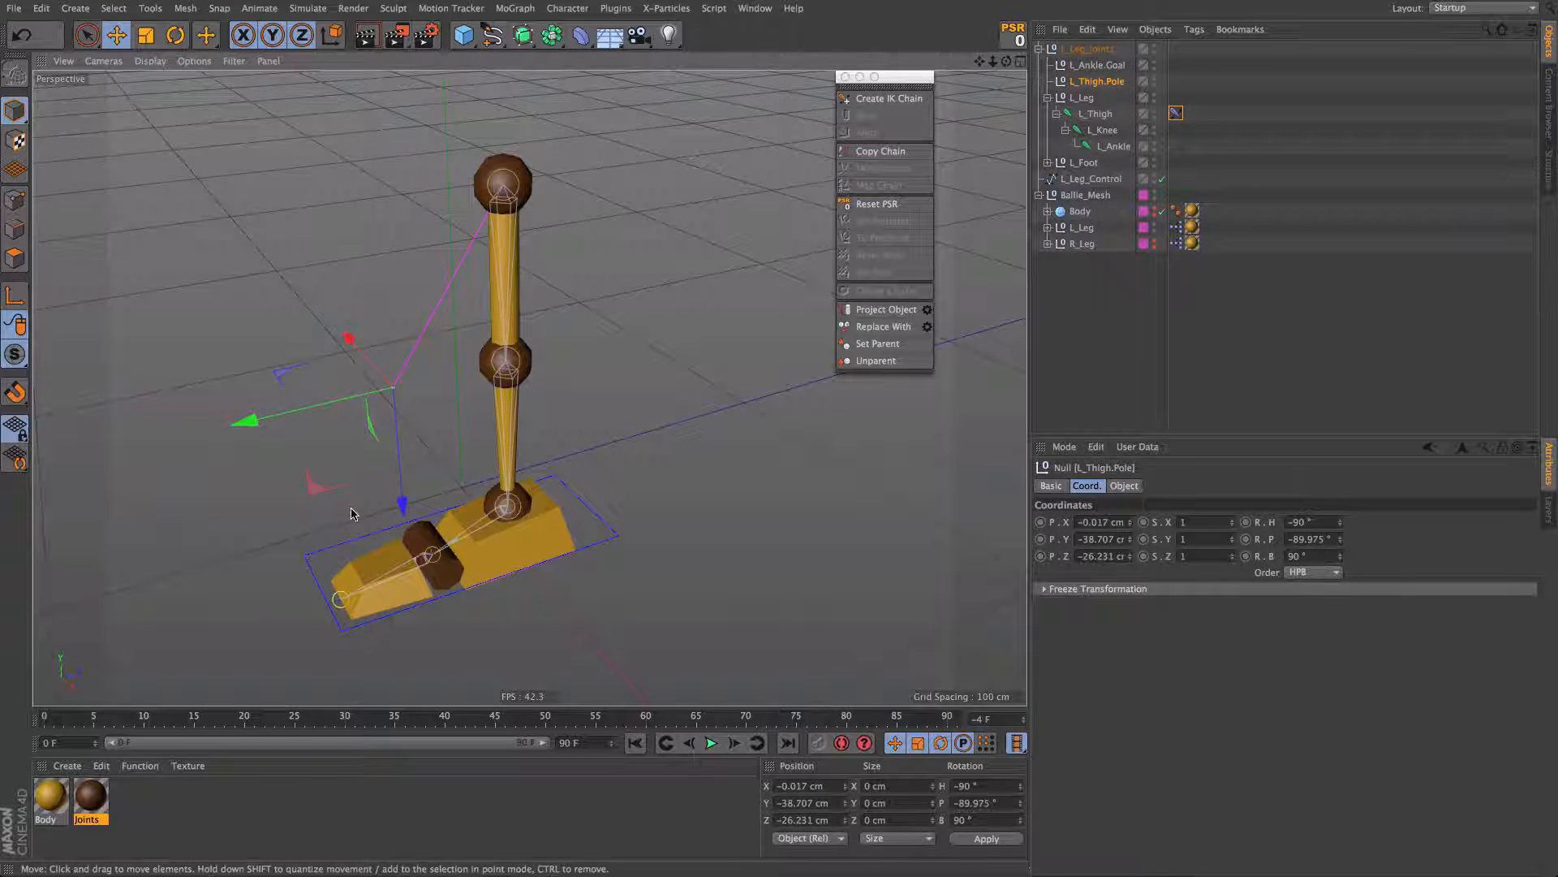
left_click_drag(401, 506, 398, 335)
Step: Try moving L_Thigh.Pole along X to about 8.7 cm, undo it, and inspect the thigh joint's alignment up close
mouse_move(509, 236)
left_mouse_down("alt")
mouse_move(455, 223)
mouse_move(480, 225)
left_mouse_up("alt")
right_click_drag(482, 197, 609, 197, "alt")
left_click_drag(548, 138, 576, 172, "alt")
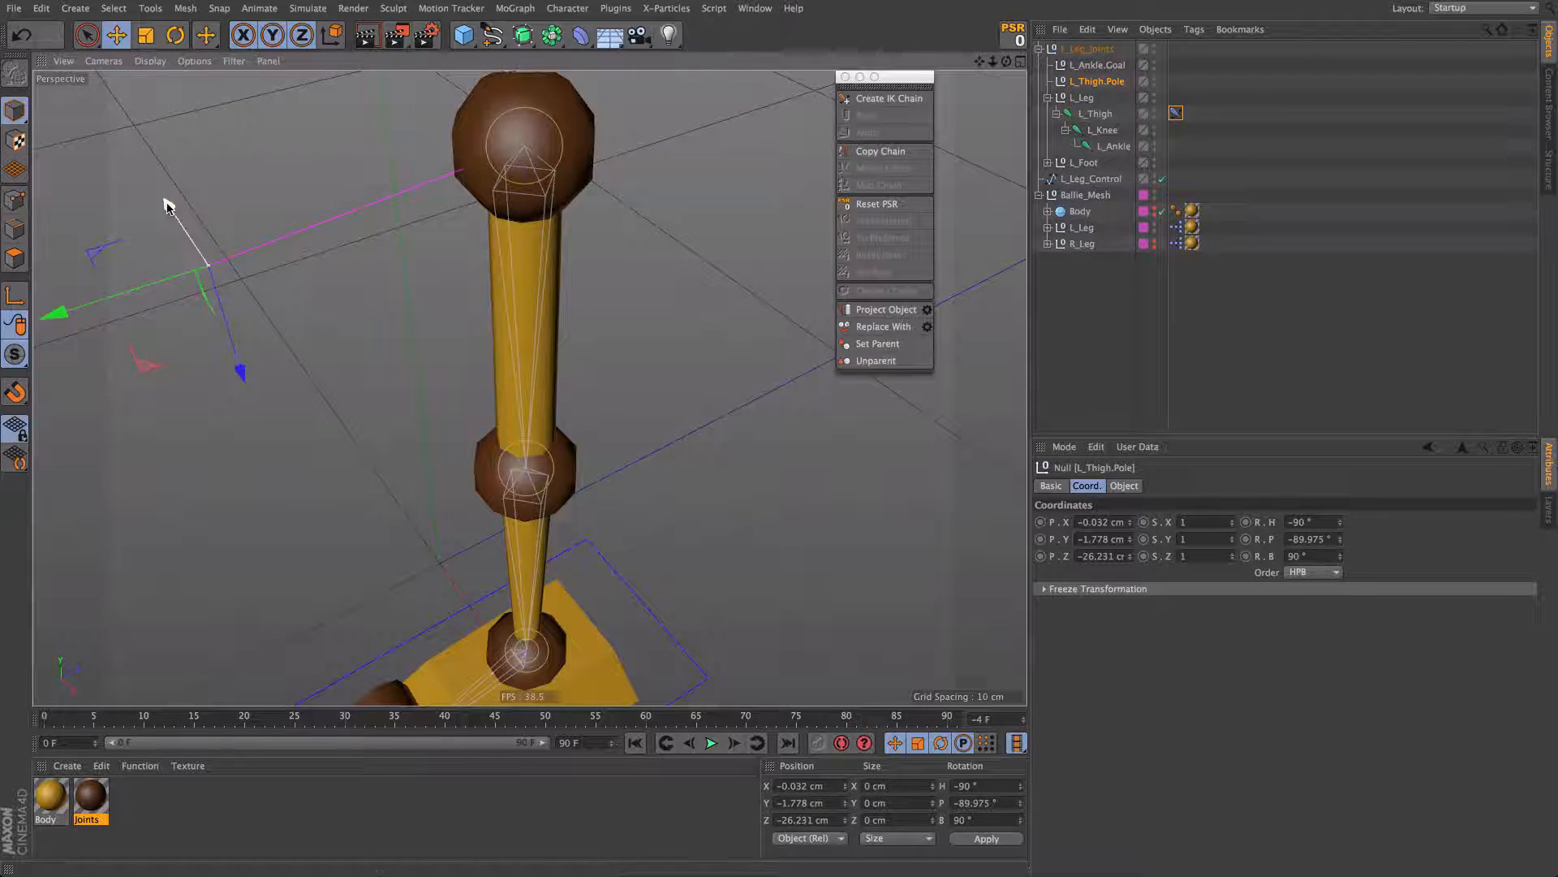
left_click_drag(166, 207, 203, 267)
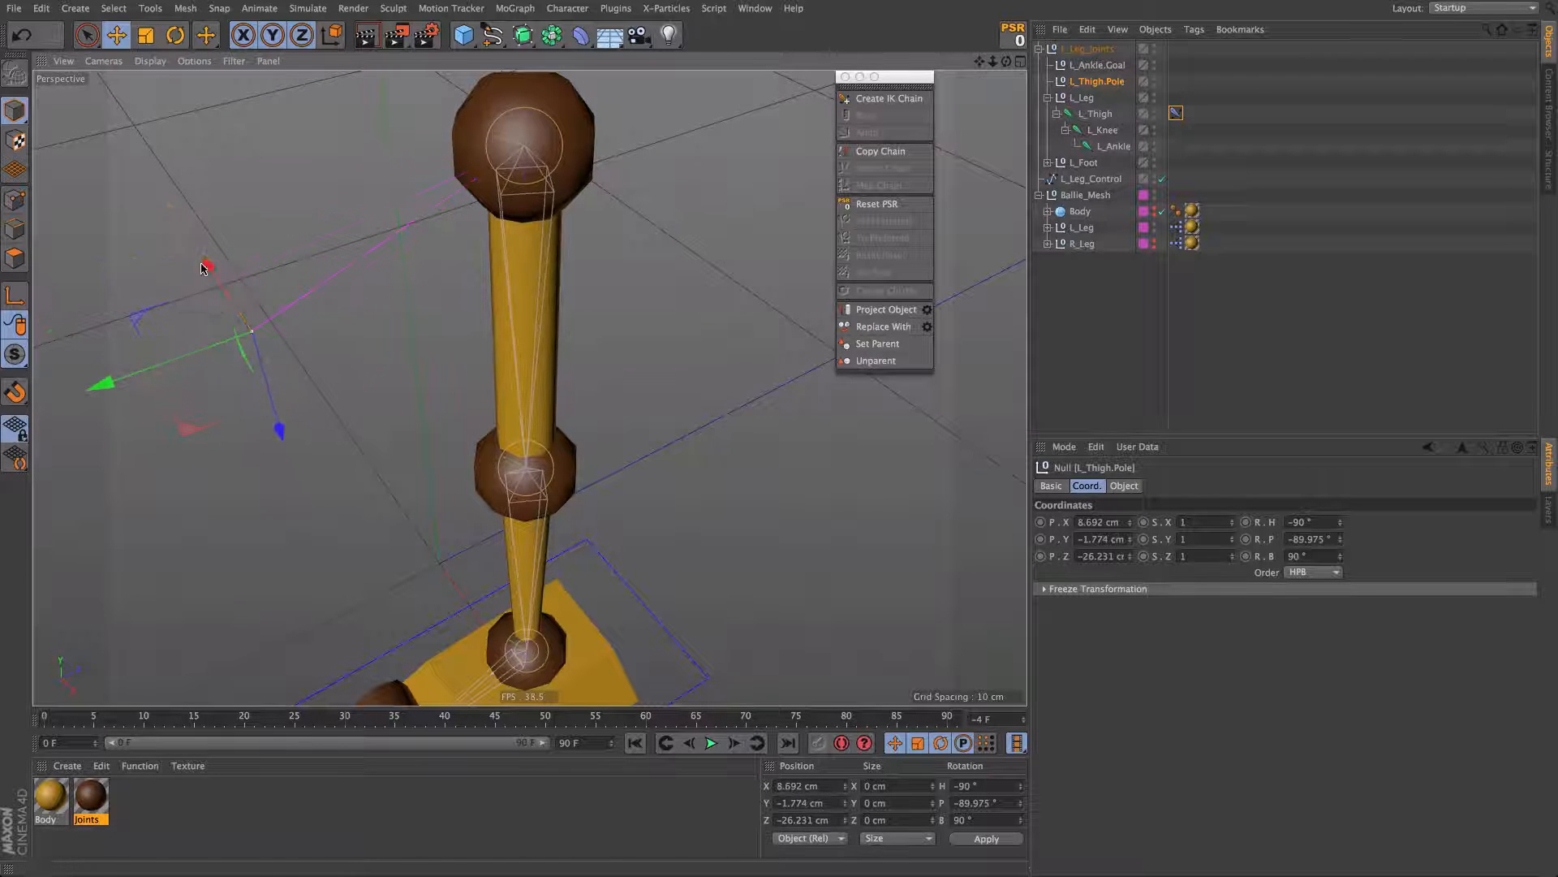
key("super+z")
right_click_drag(564, 133, 617, 134, "alt")
left_click_drag(532, 150, 566, 182, "alt")
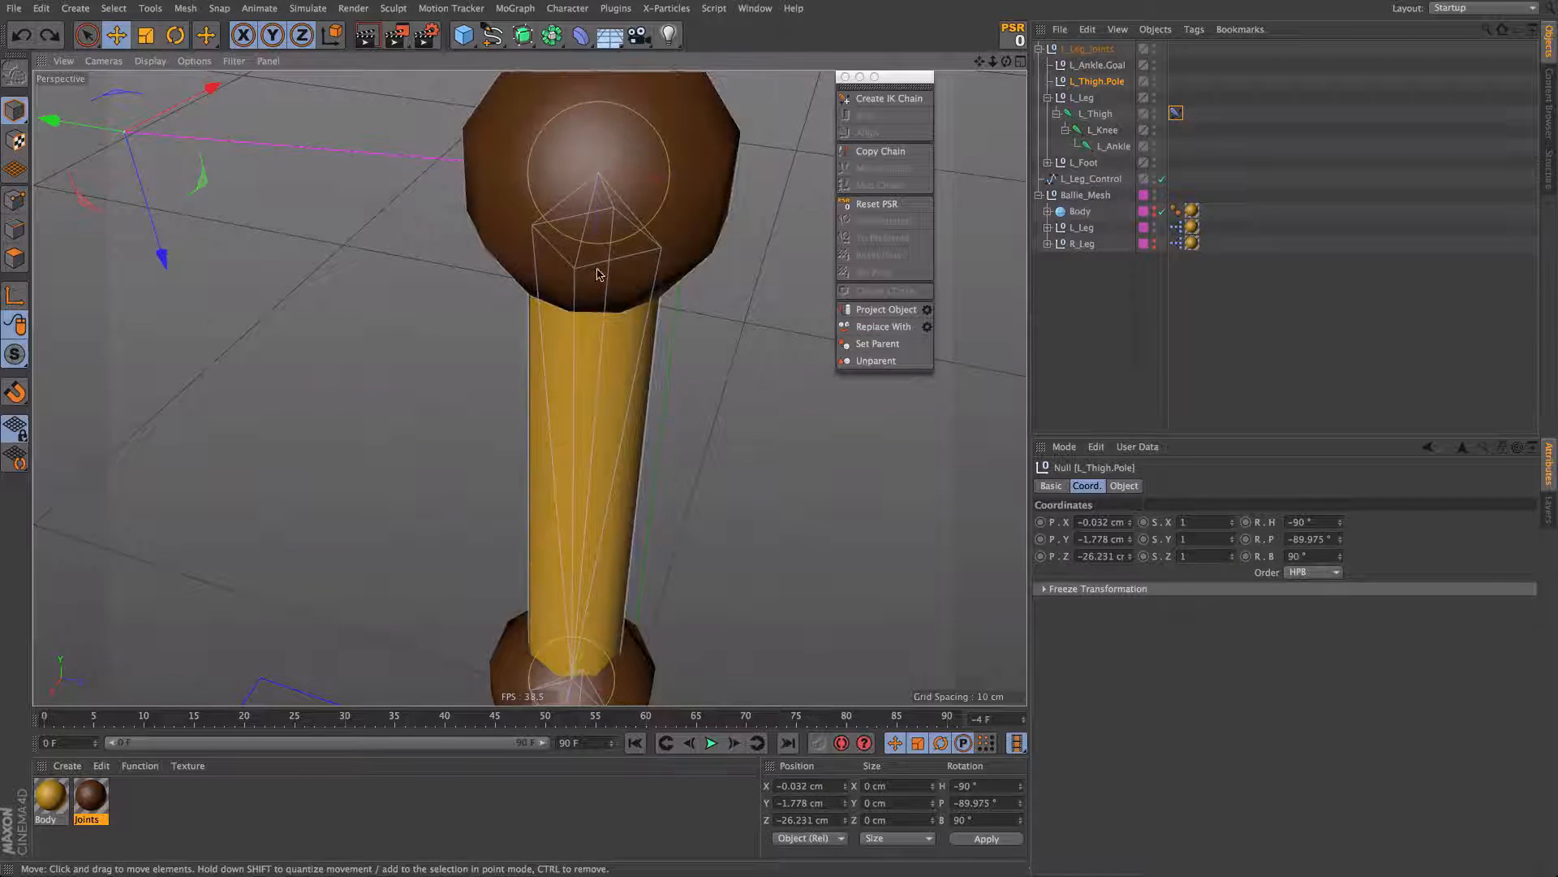
left_click_drag(581, 263, 600, 239, "alt")
right_click_drag(601, 244, 556, 243, "alt")
Step: Set the Pole Vector axis of L_Thigh's IK tag to Y and check the thigh joint's orientation
left_click(1177, 114)
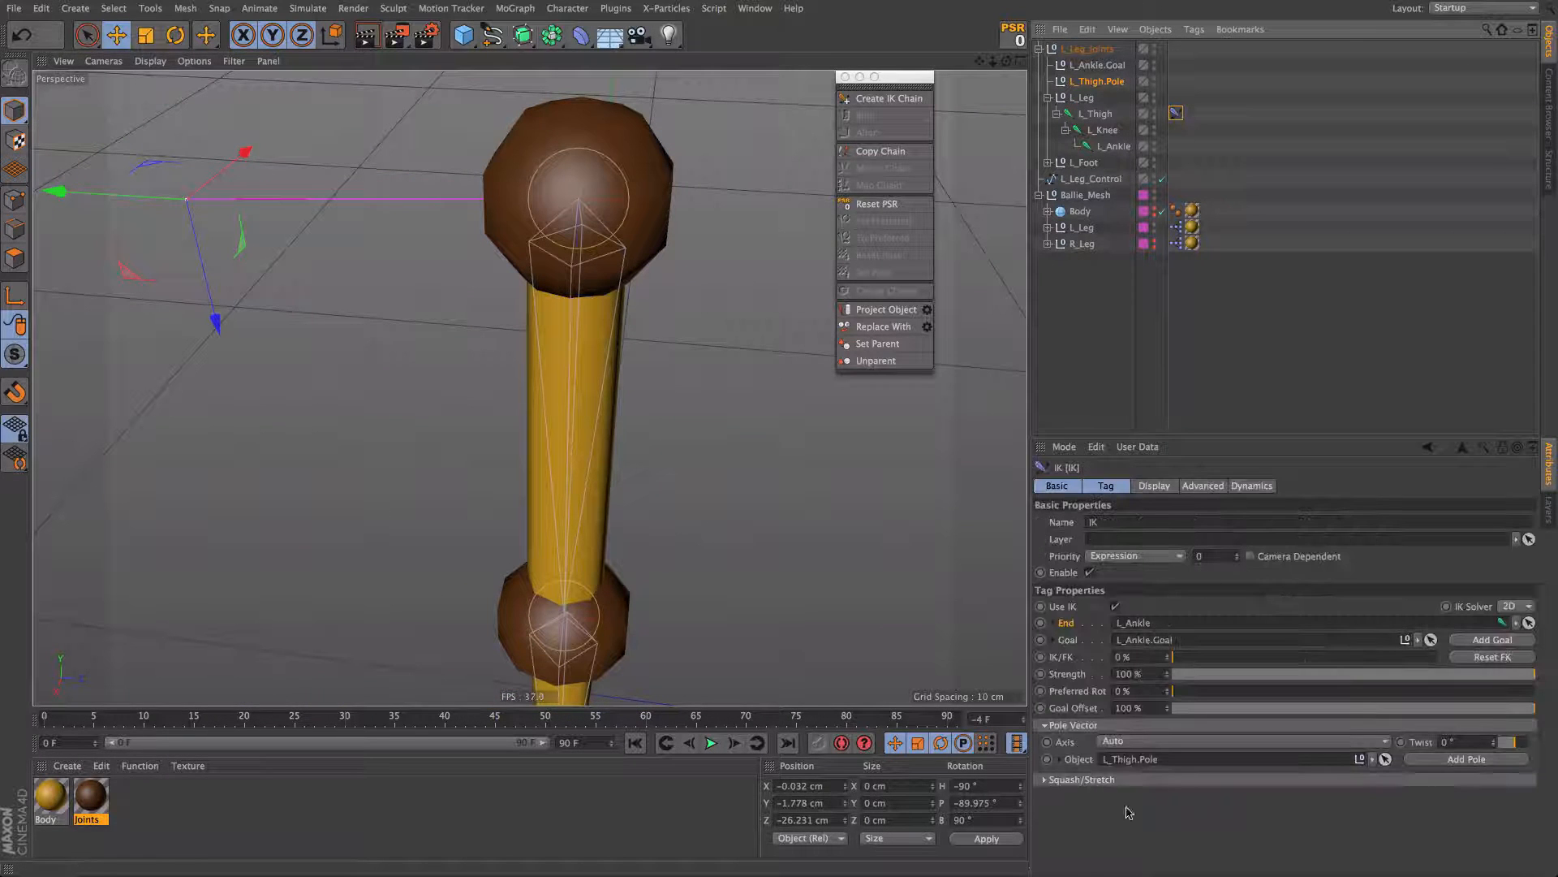
left_click(1145, 746)
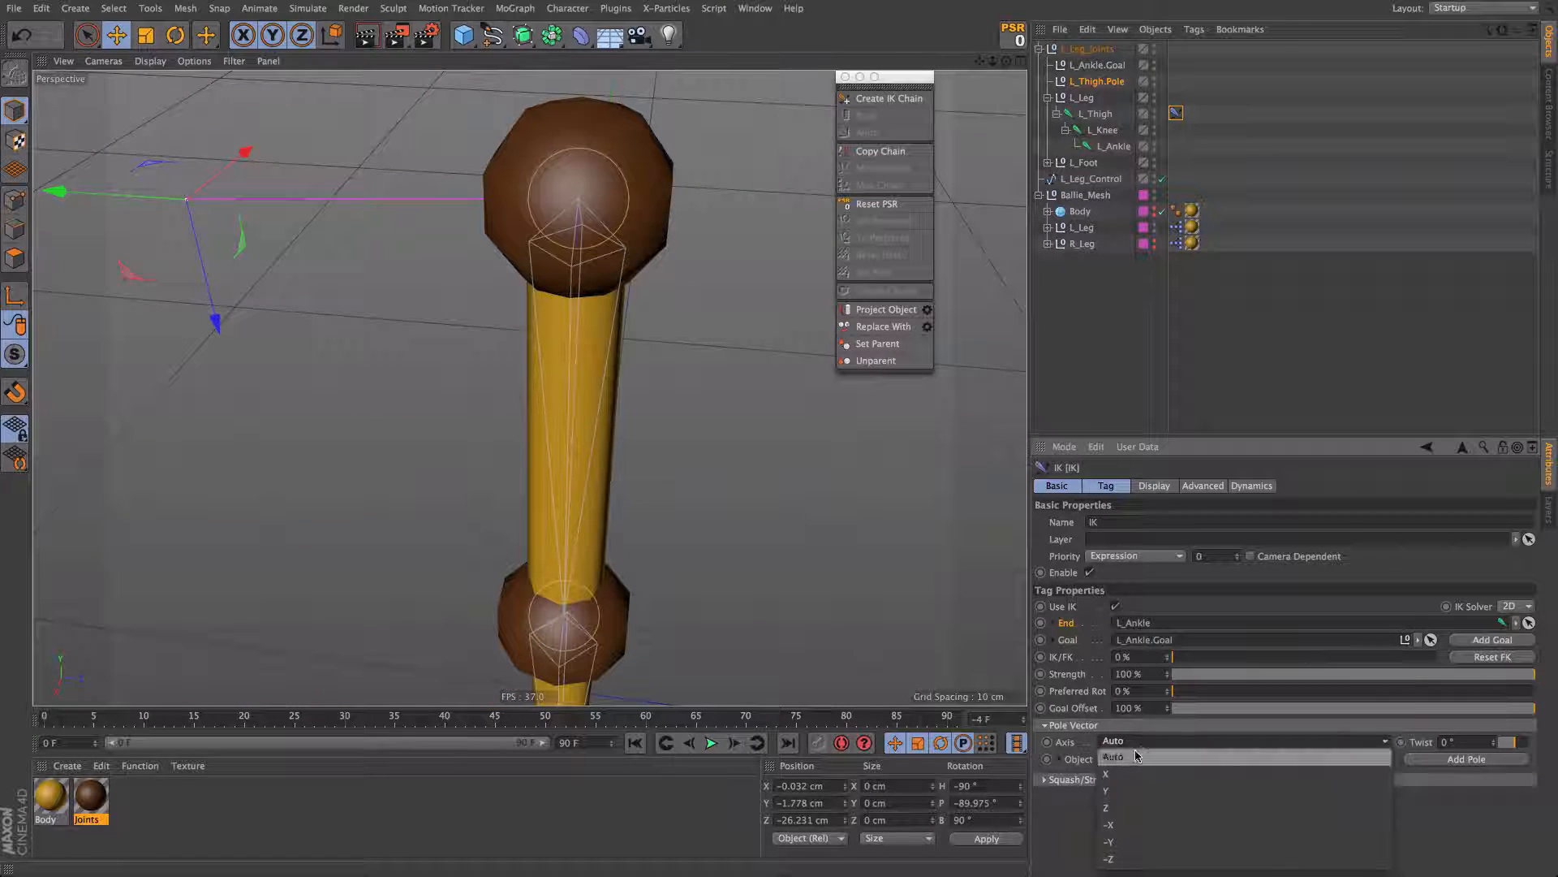
left_click(1148, 797)
left_click_drag(622, 208, 670, 201, "alt")
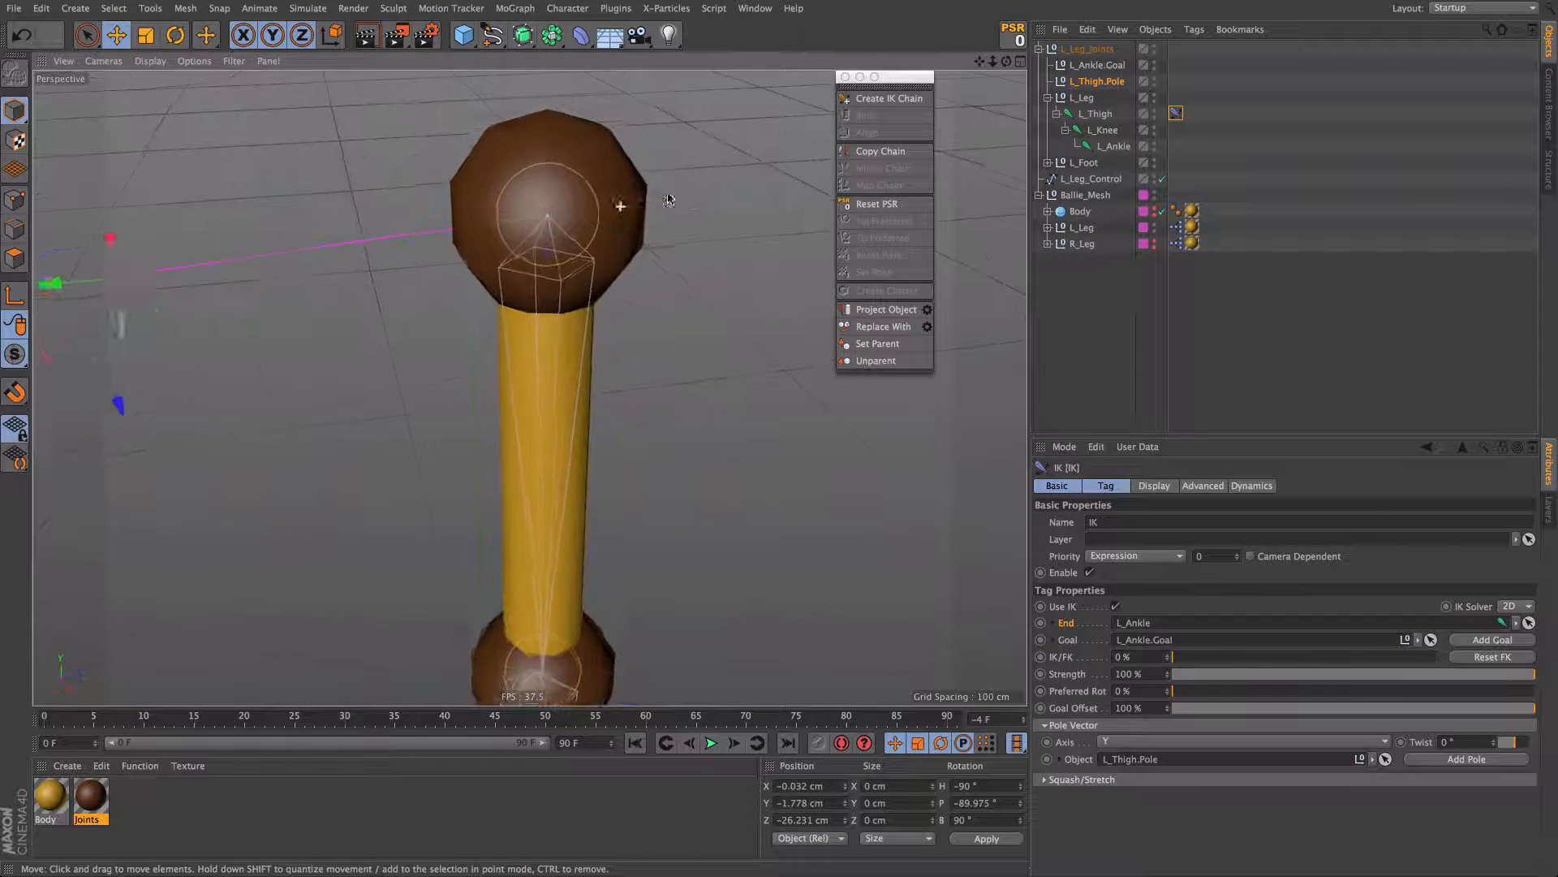
right_click_drag(670, 201, 583, 233, "alt")
left_click_drag(583, 234, 550, 217, "alt")
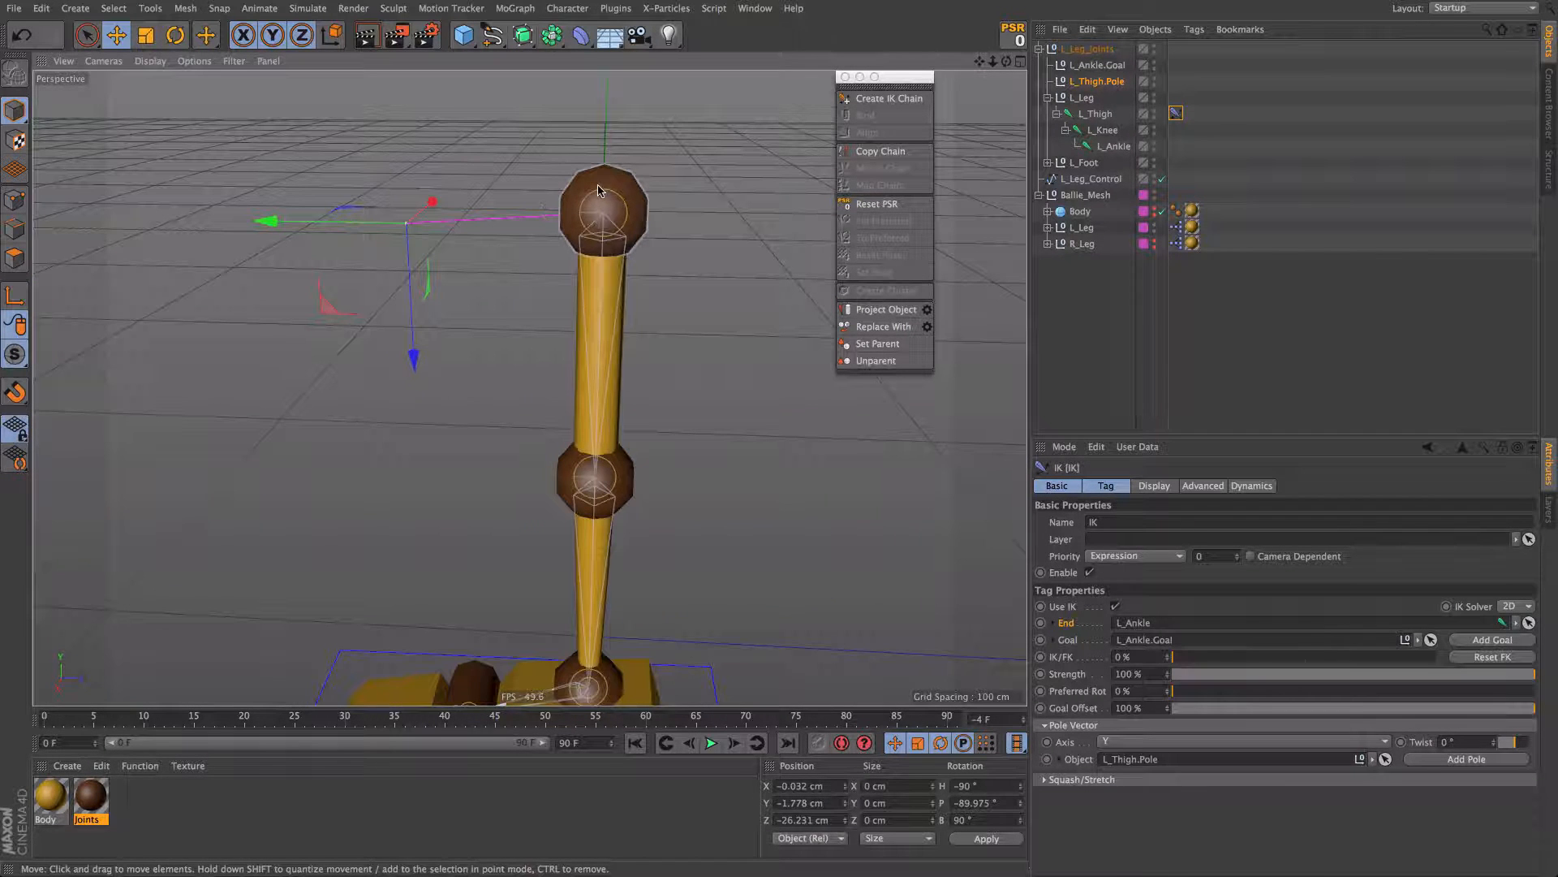
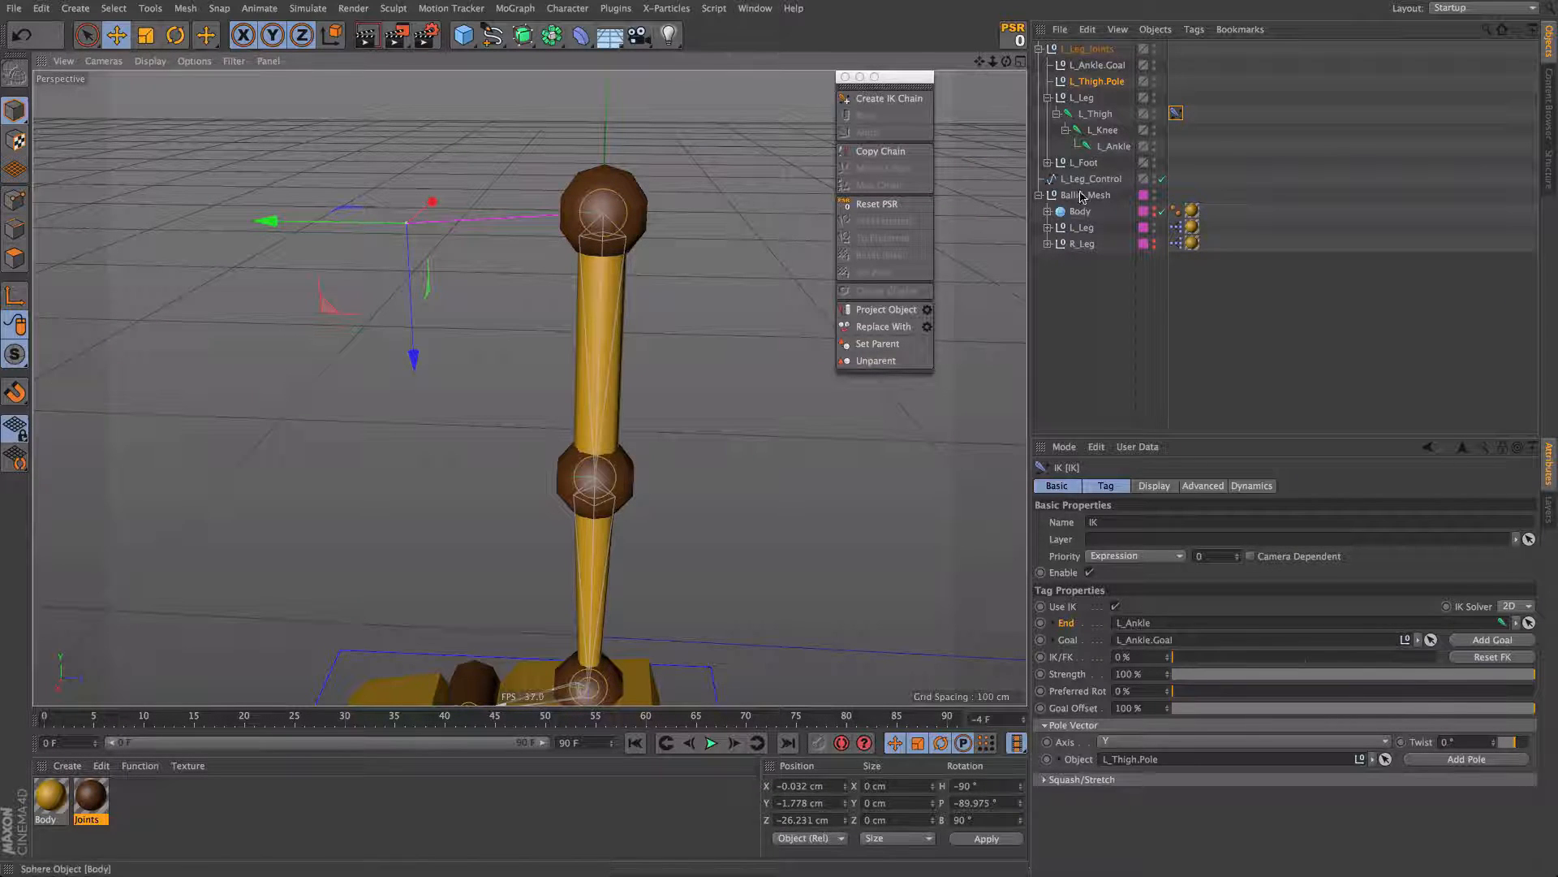
Step: Try moving L_Ankle.Goal to test the leg's bend with the pole vector, and undo the move
left_click(1097, 65)
left_click_drag(611, 614, 597, 213, "alt")
left_click_drag(591, 544, 573, 495)
key("super+z")
key("super+z")
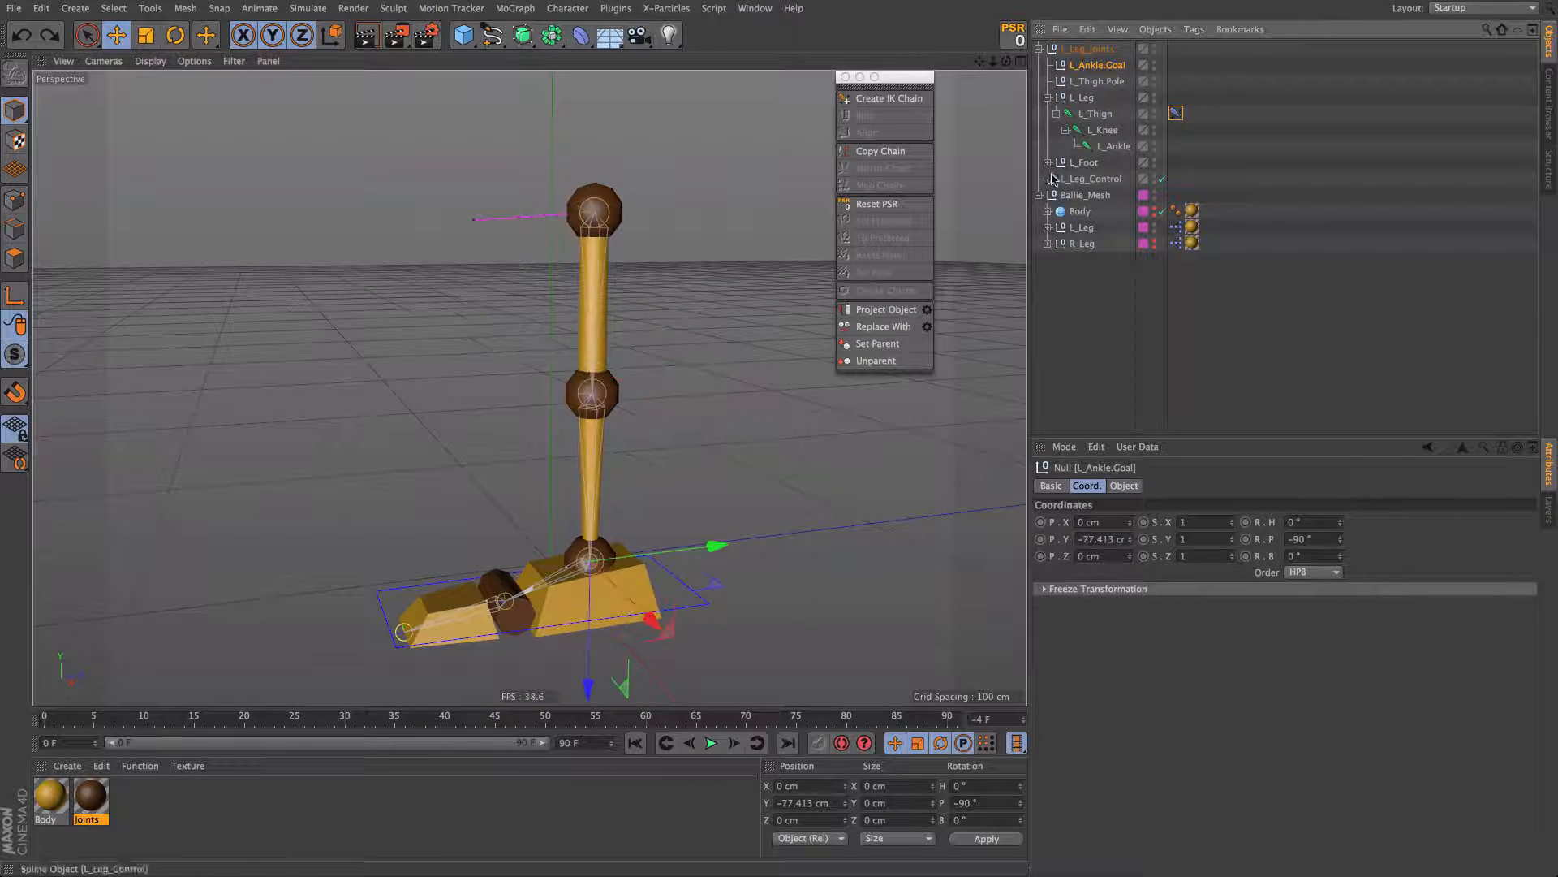
Step: Parent L_Foot to the L_Ankle joint and raise L_Ankle.Goal to about Y -66.7 cm to test the foot
left_click_drag(1126, 149, 1127, 147)
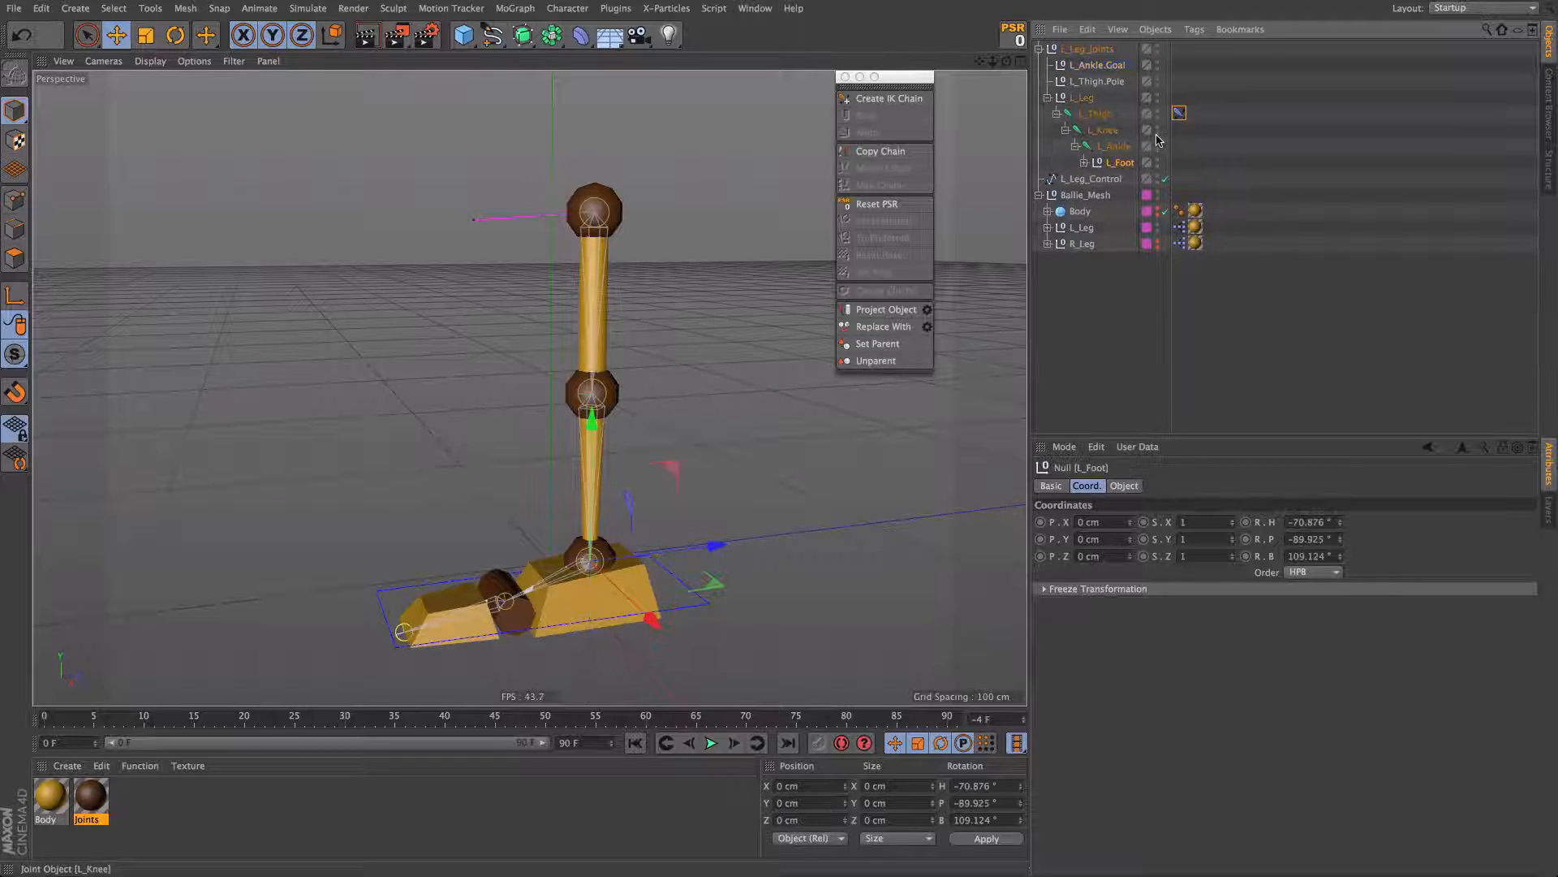
left_click(1095, 65)
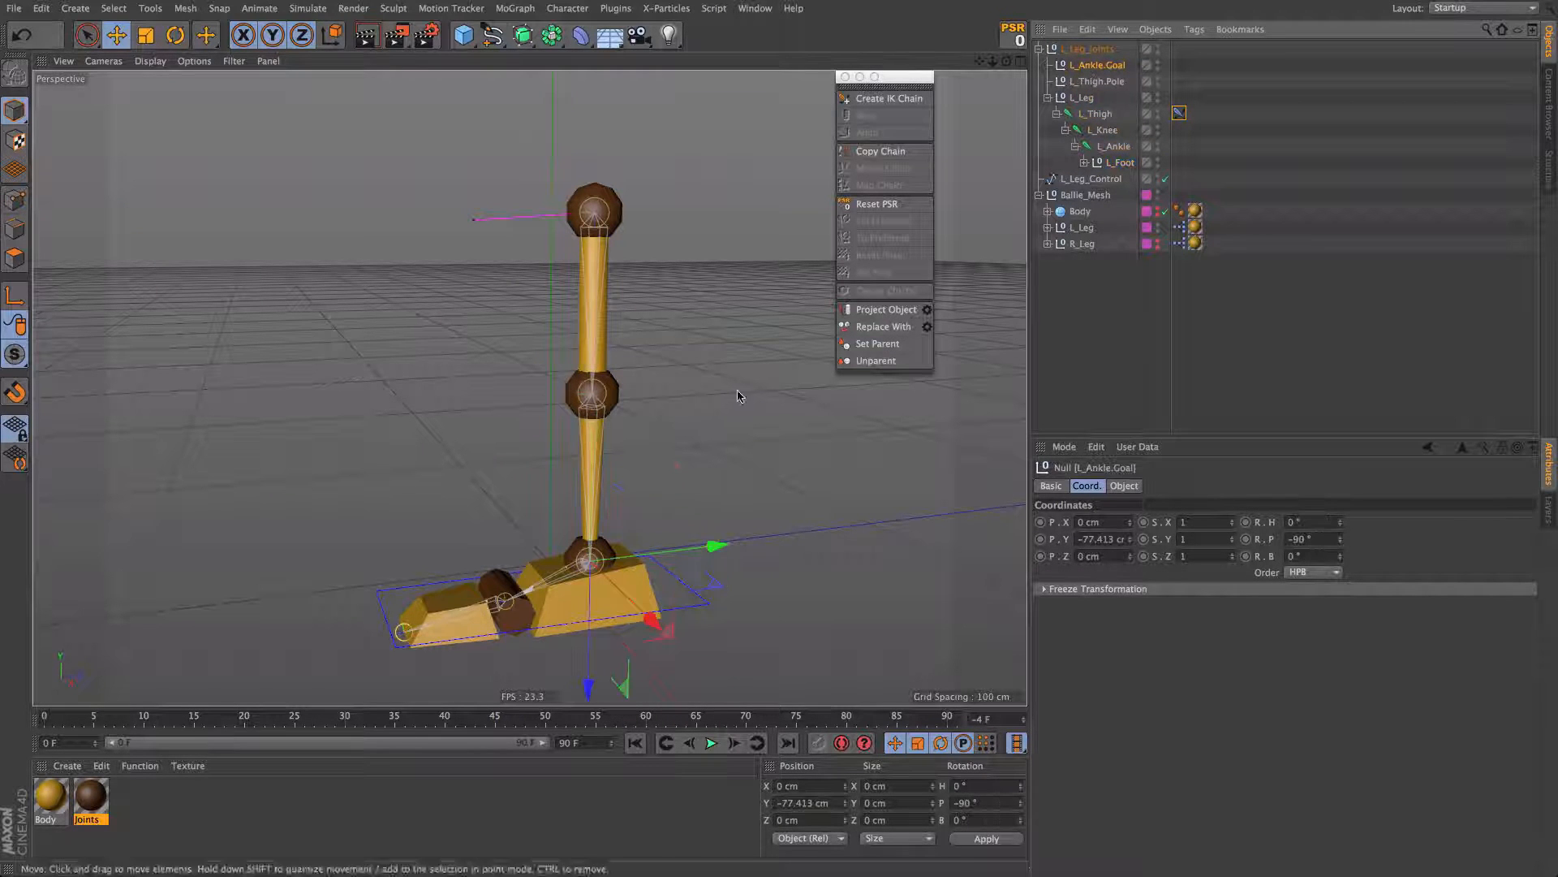
mouse_move(592, 569)
left_mouse_down()
mouse_move(571, 649)
mouse_move(587, 611)
mouse_move(601, 667)
mouse_move(601, 589)
left_mouse_up()
right_click_drag(431, 625, 518, 633, "alt")
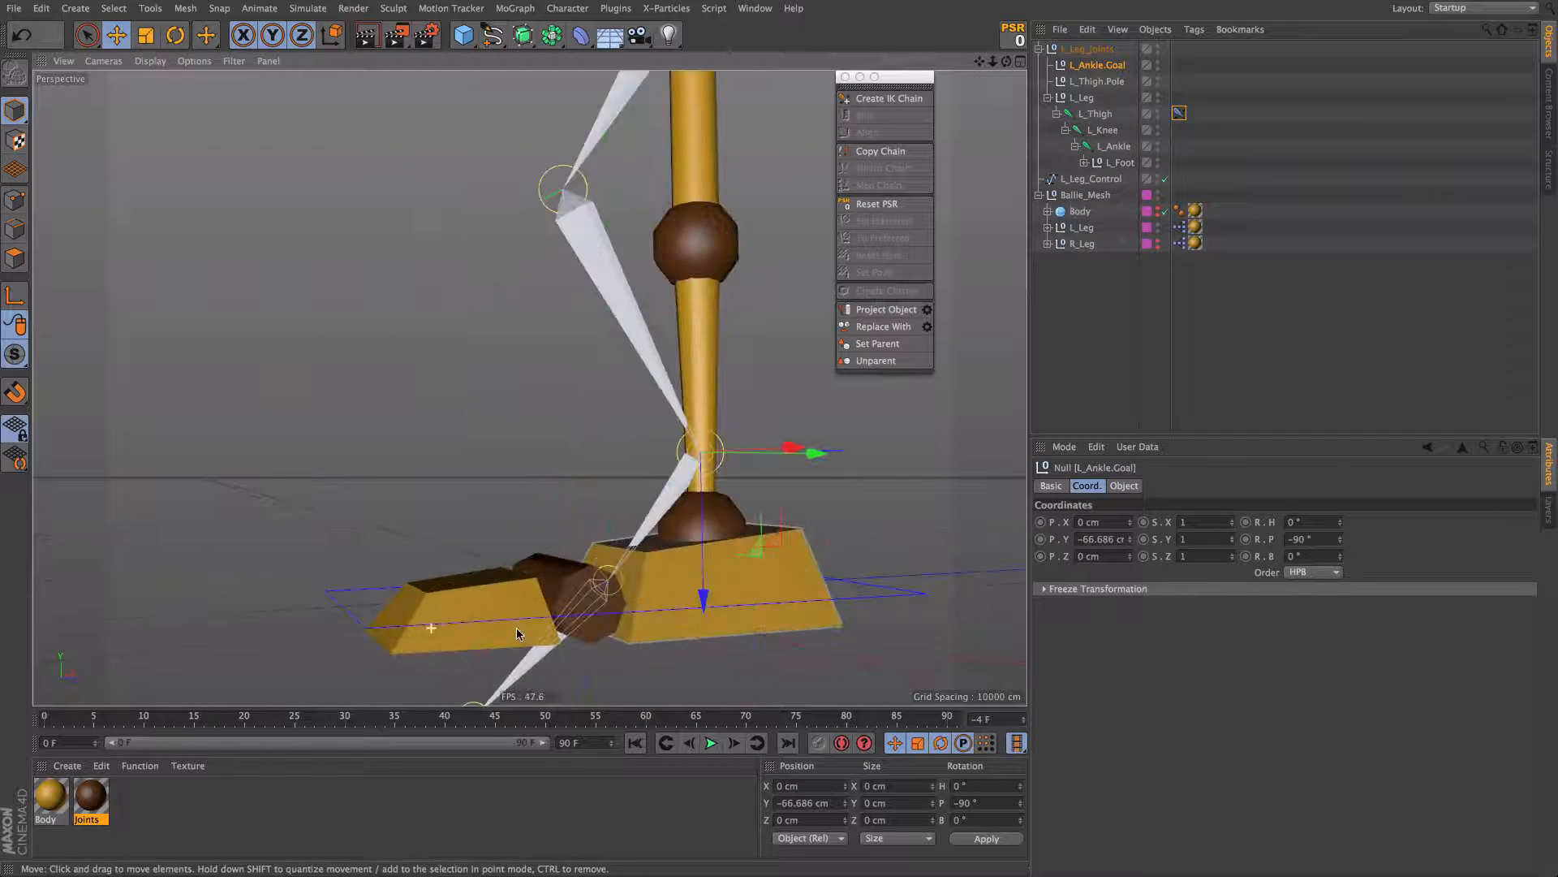
Step: Add a Plane object to the scene as a ground reference beneath the foot
middle_click_drag(566, 429, 530, 386, "alt")
left_click_drag(541, 552, 627, 574, "alt")
right_click_drag(629, 529, 542, 497, "alt")
left_click_drag(588, 459, 626, 535, "alt")
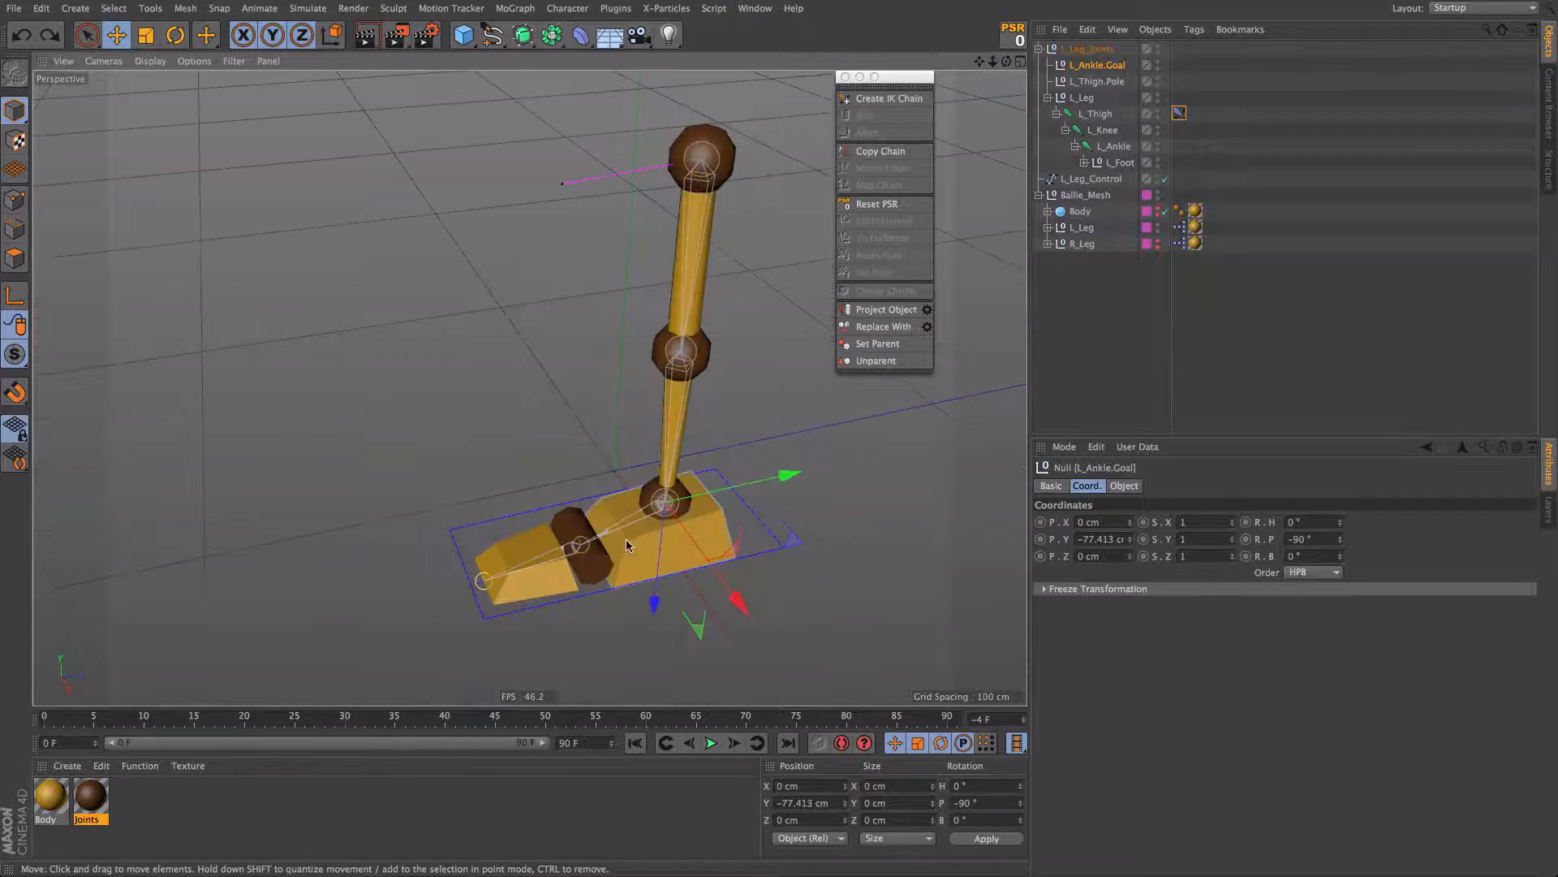
middle_click_drag(626, 536, 586, 497, "alt")
left_click_drag(586, 497, 579, 479, "alt")
left_click(464, 35)
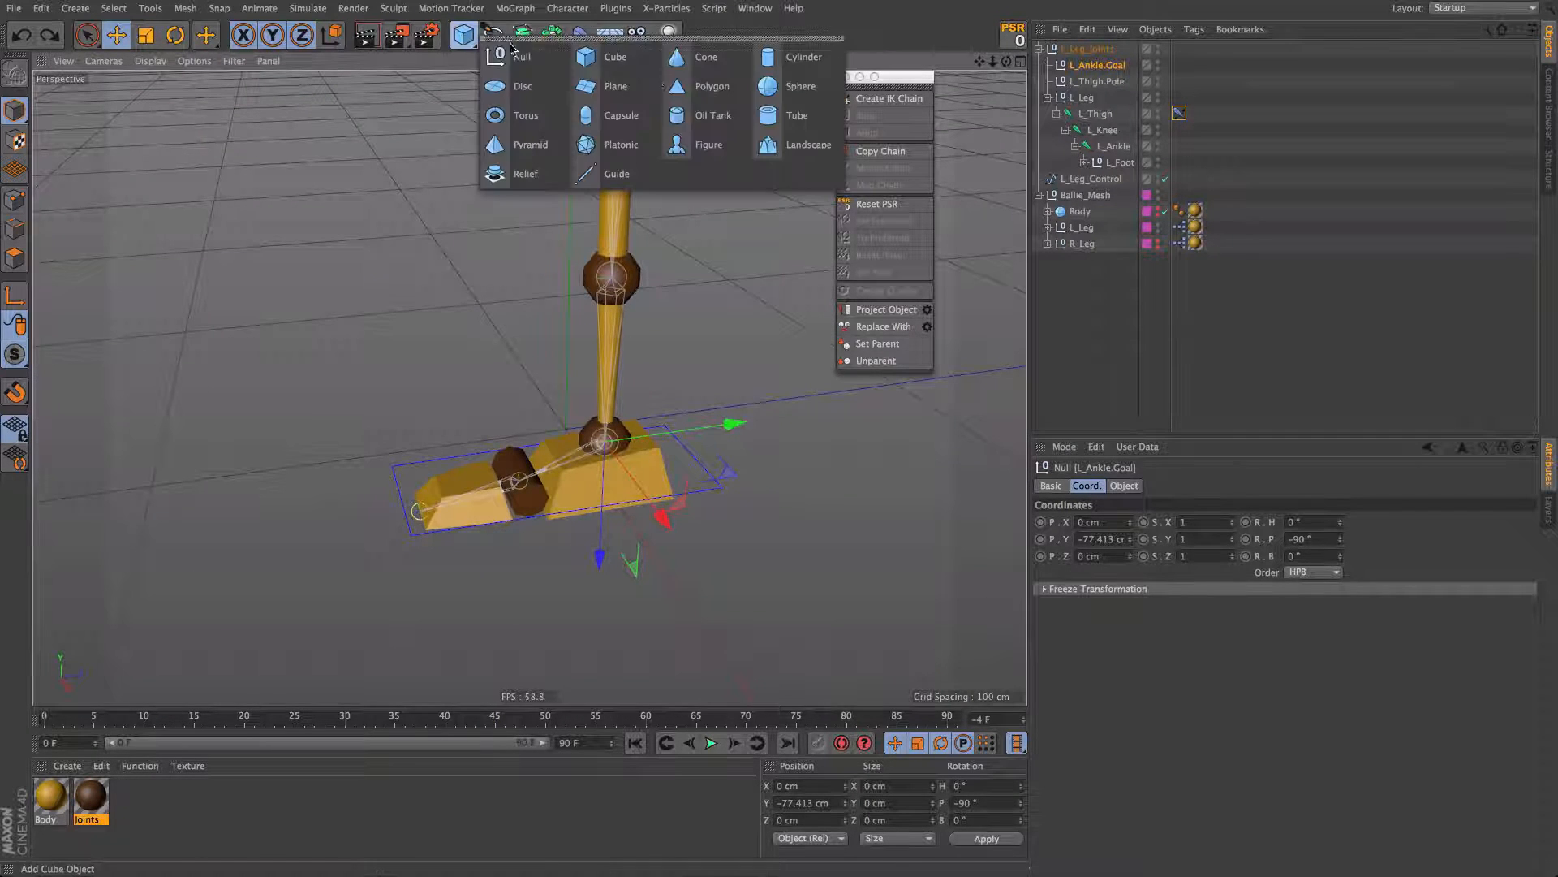
left_click(625, 84)
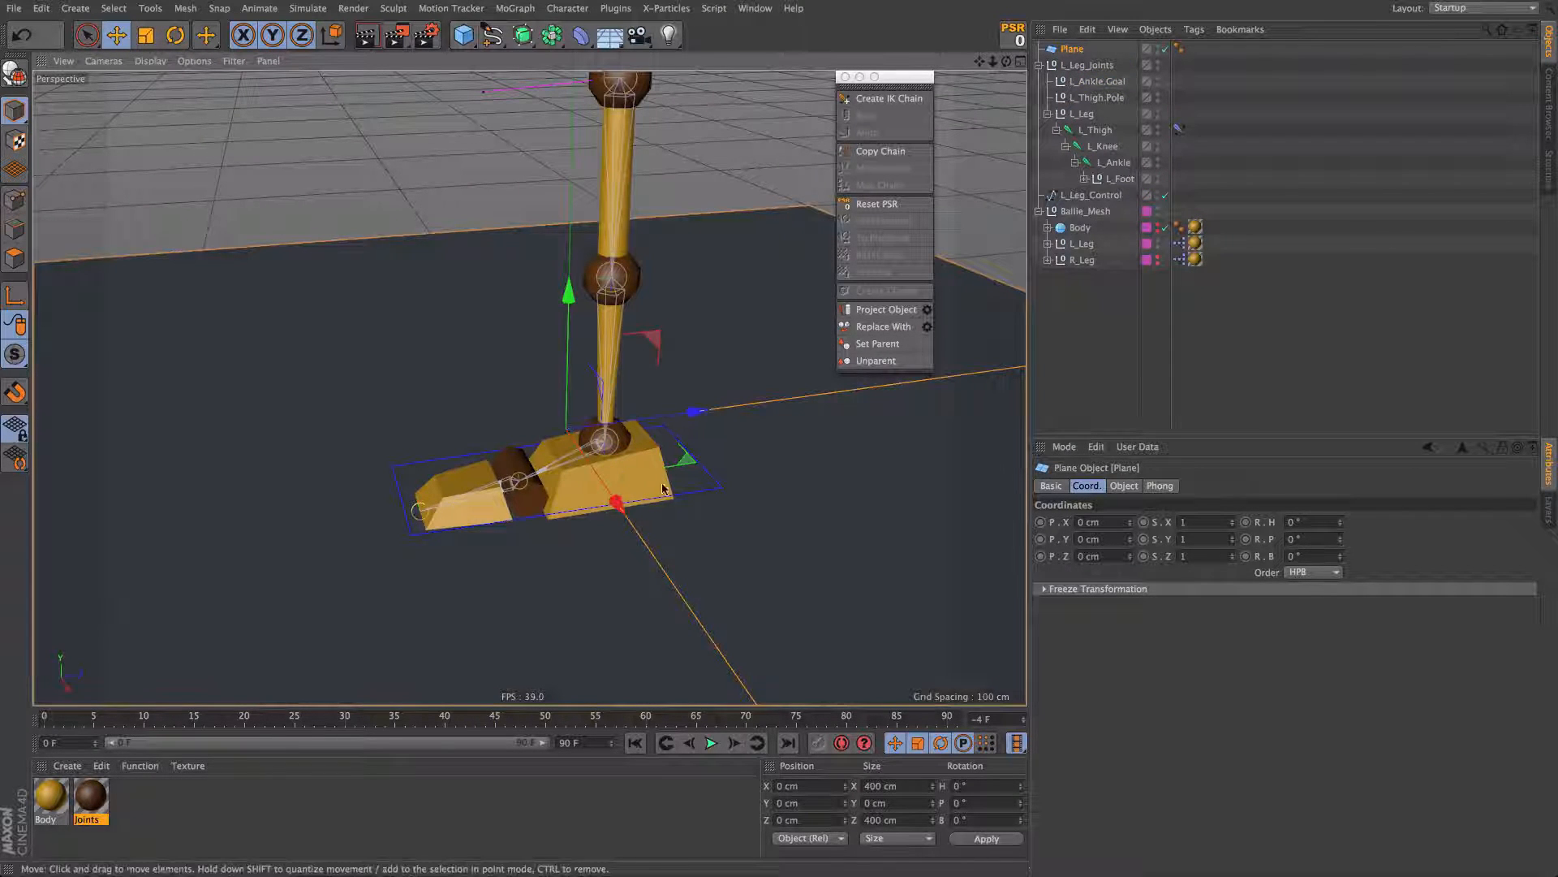
Step: Try raising L_Ankle.Goal to test the foot against the ground plane, and undo the move
left_click(1100, 82)
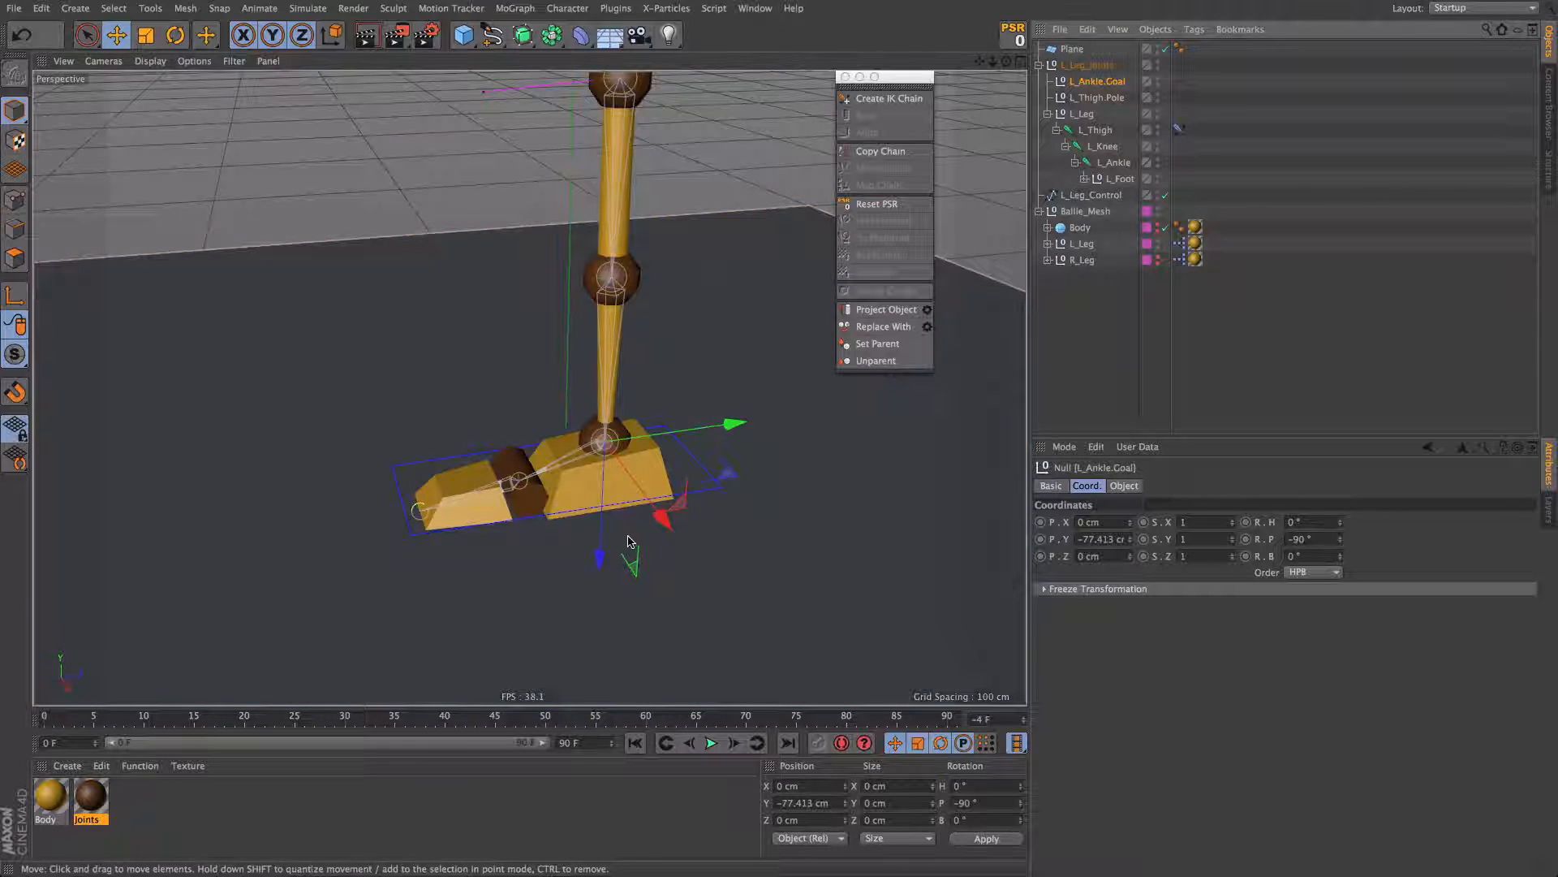
left_click_drag(599, 560, 654, 430)
key("super+z")
Step: Move L_Foot out of the L_Ankle joint so it sits directly under L_Leg_Joints beside L_Leg, and clear the selection
left_click(1123, 177)
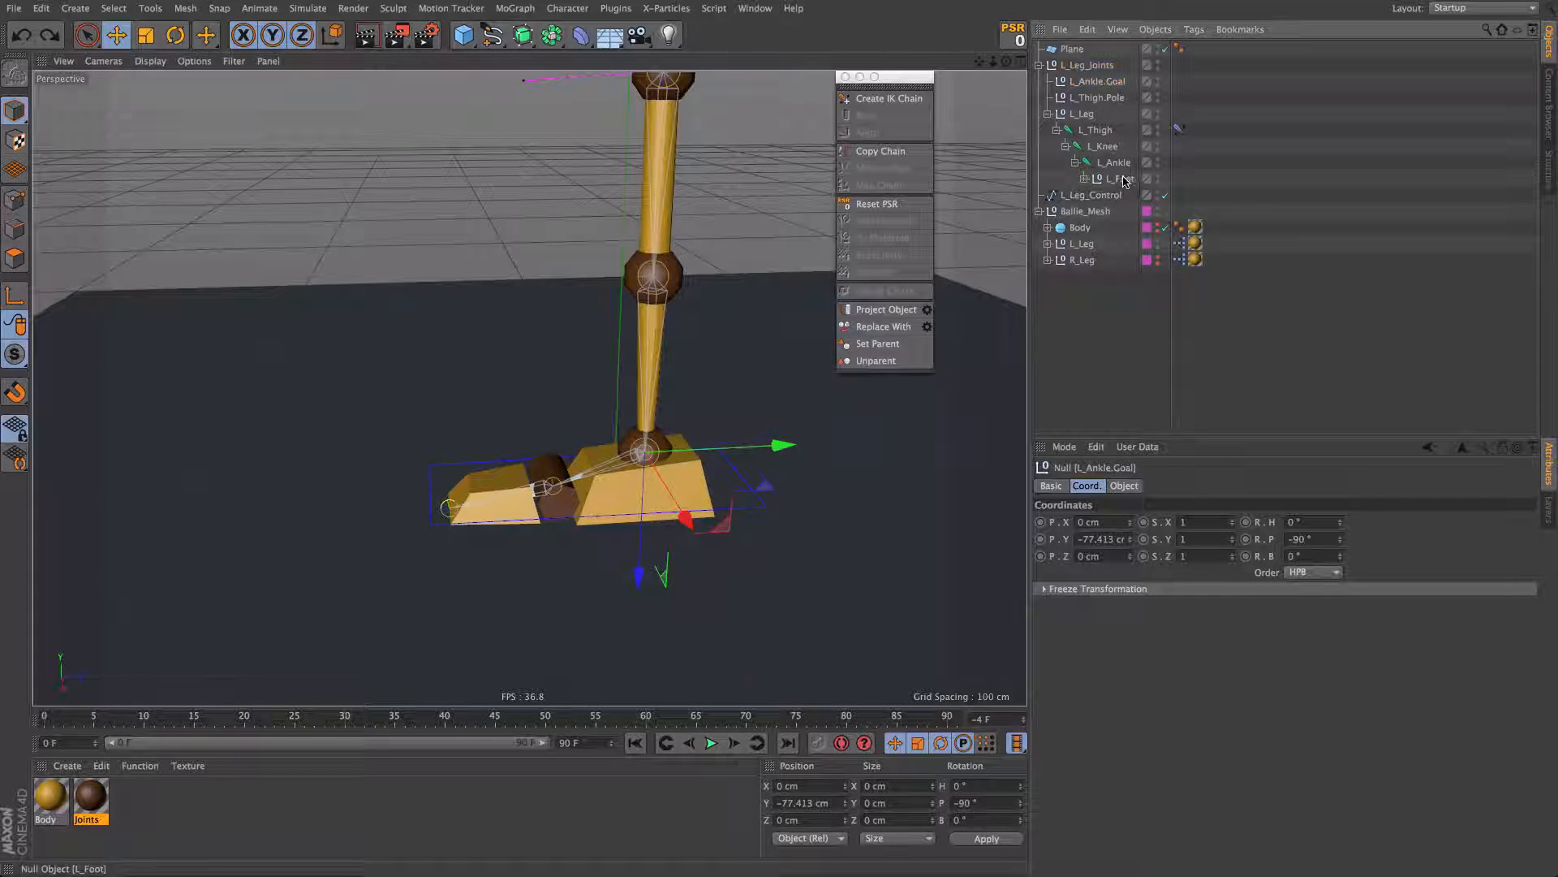
left_click_drag(1090, 113, 1105, 145)
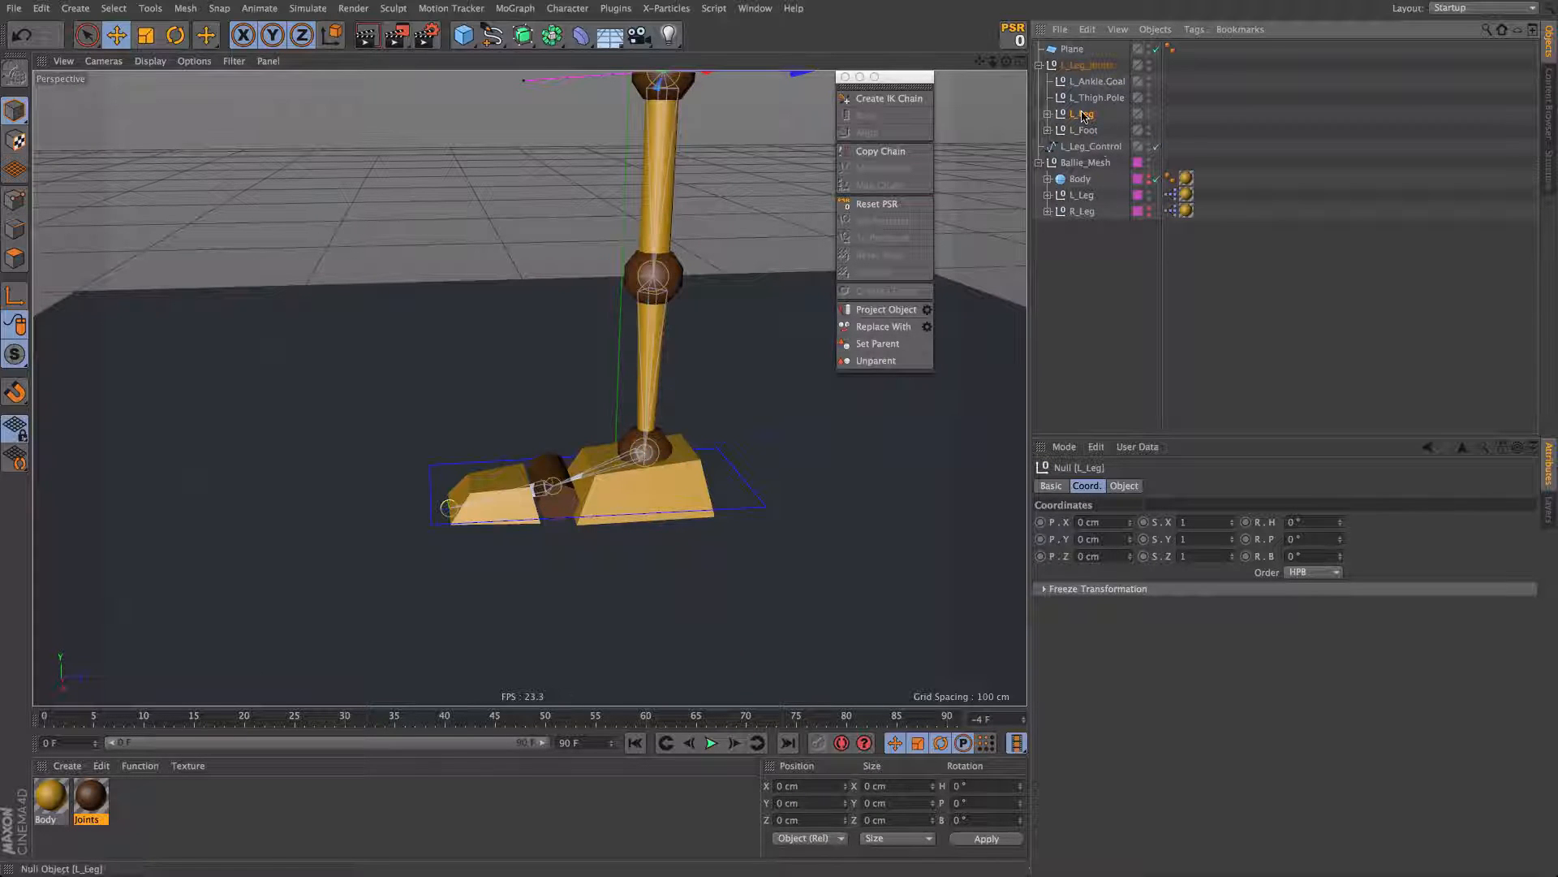
left_click_drag(566, 458, 675, 477, "alt")
middle_click_drag(667, 459, 629, 503, "alt")
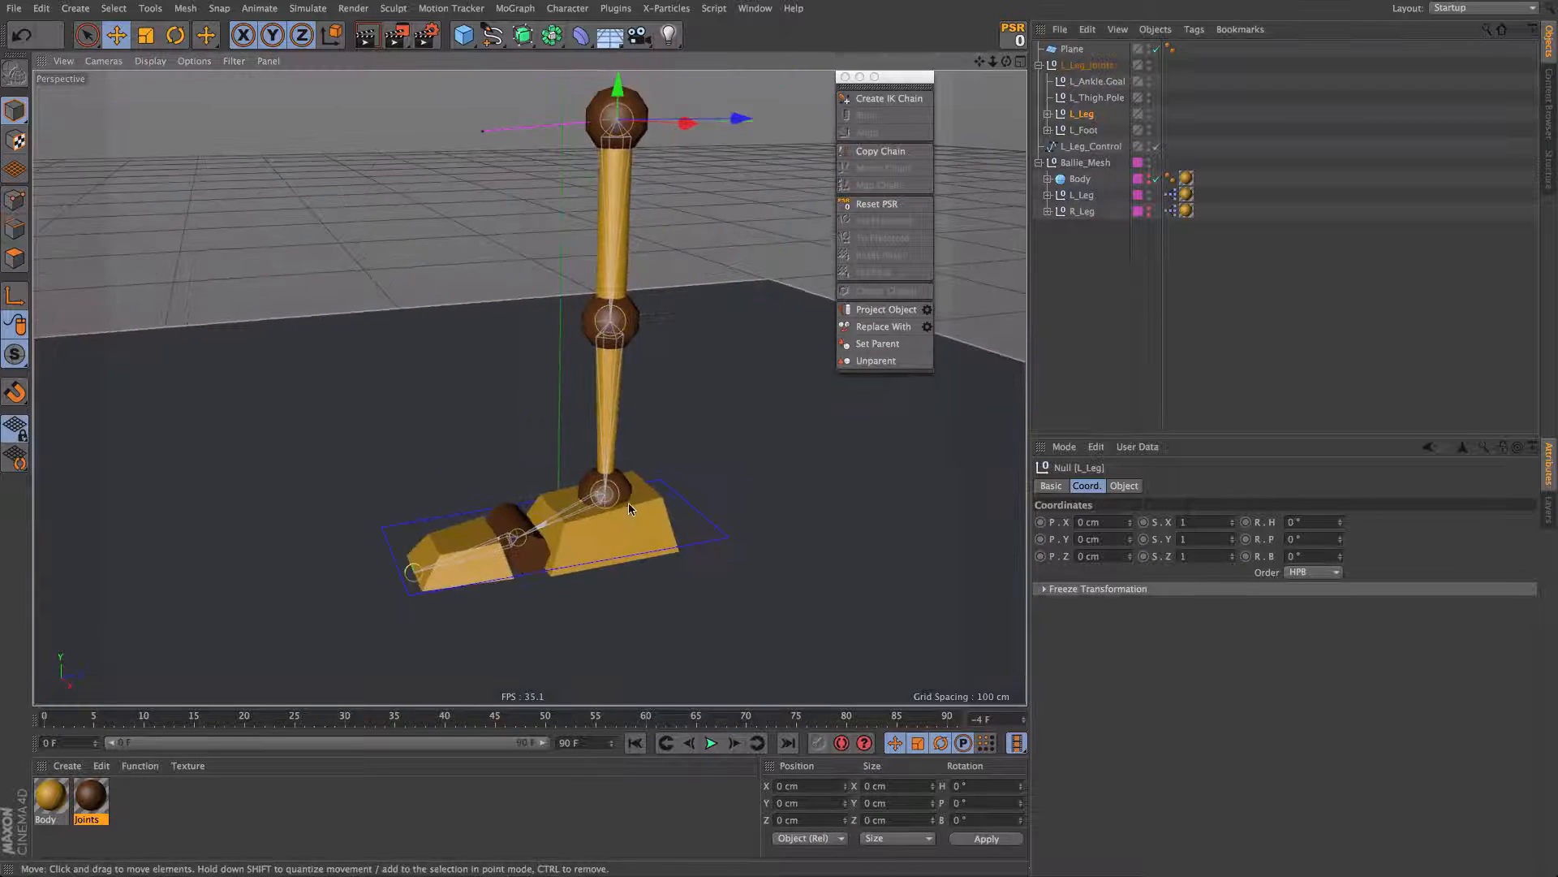
mouse_move(639, 488)
left_mouse_down("alt")
mouse_move(677, 489)
mouse_move(640, 475)
left_mouse_up("alt")
middle_click_drag(533, 346, 529, 387, "alt")
left_click_drag(528, 386, 510, 380, "alt")
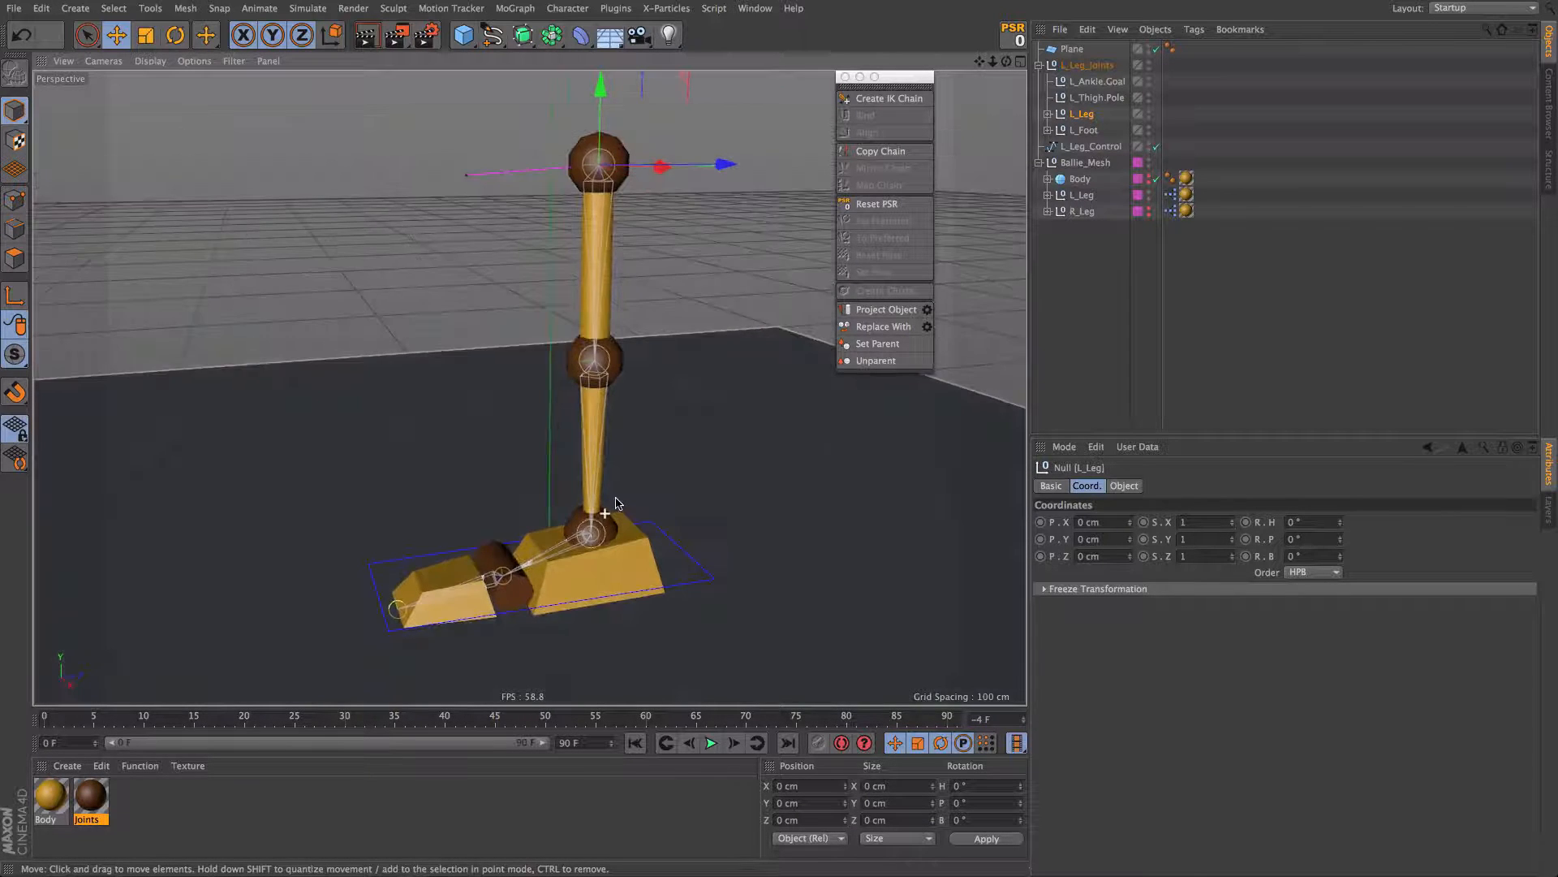
left_click(1078, 86)
left_click(1251, 212)
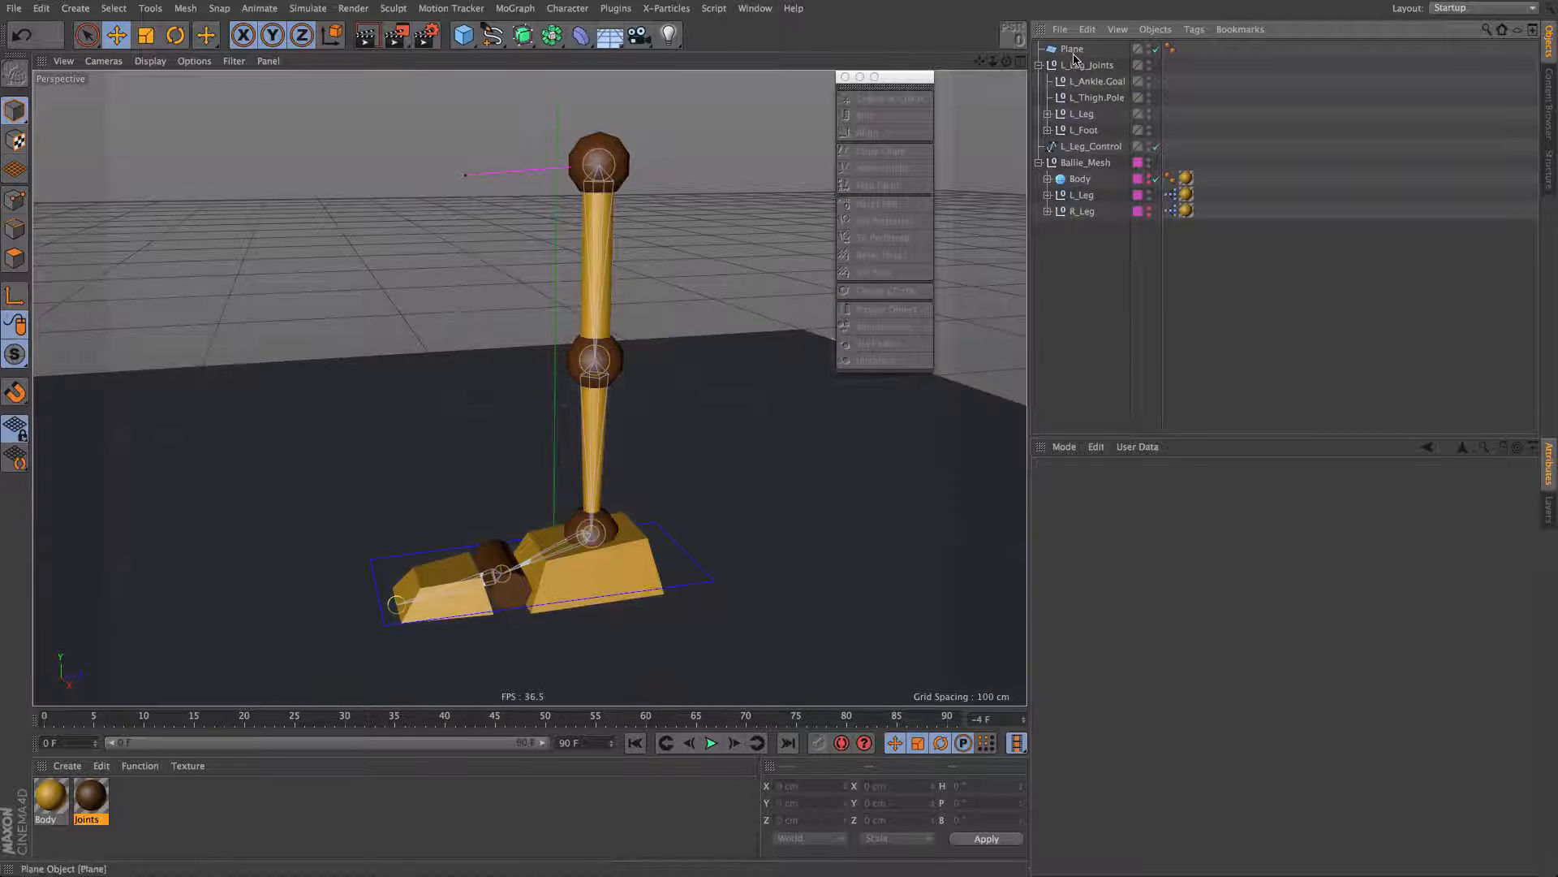
Step: Using axis modification with snapping, move the L_Leg_Control spline's axis onto the ankle joint at about X 27.2 cm, Y 10.8 cm
left_click(1085, 150)
left_click_drag(622, 502, 729, 626, "alt")
left_click_drag(609, 595, 646, 555, "alt")
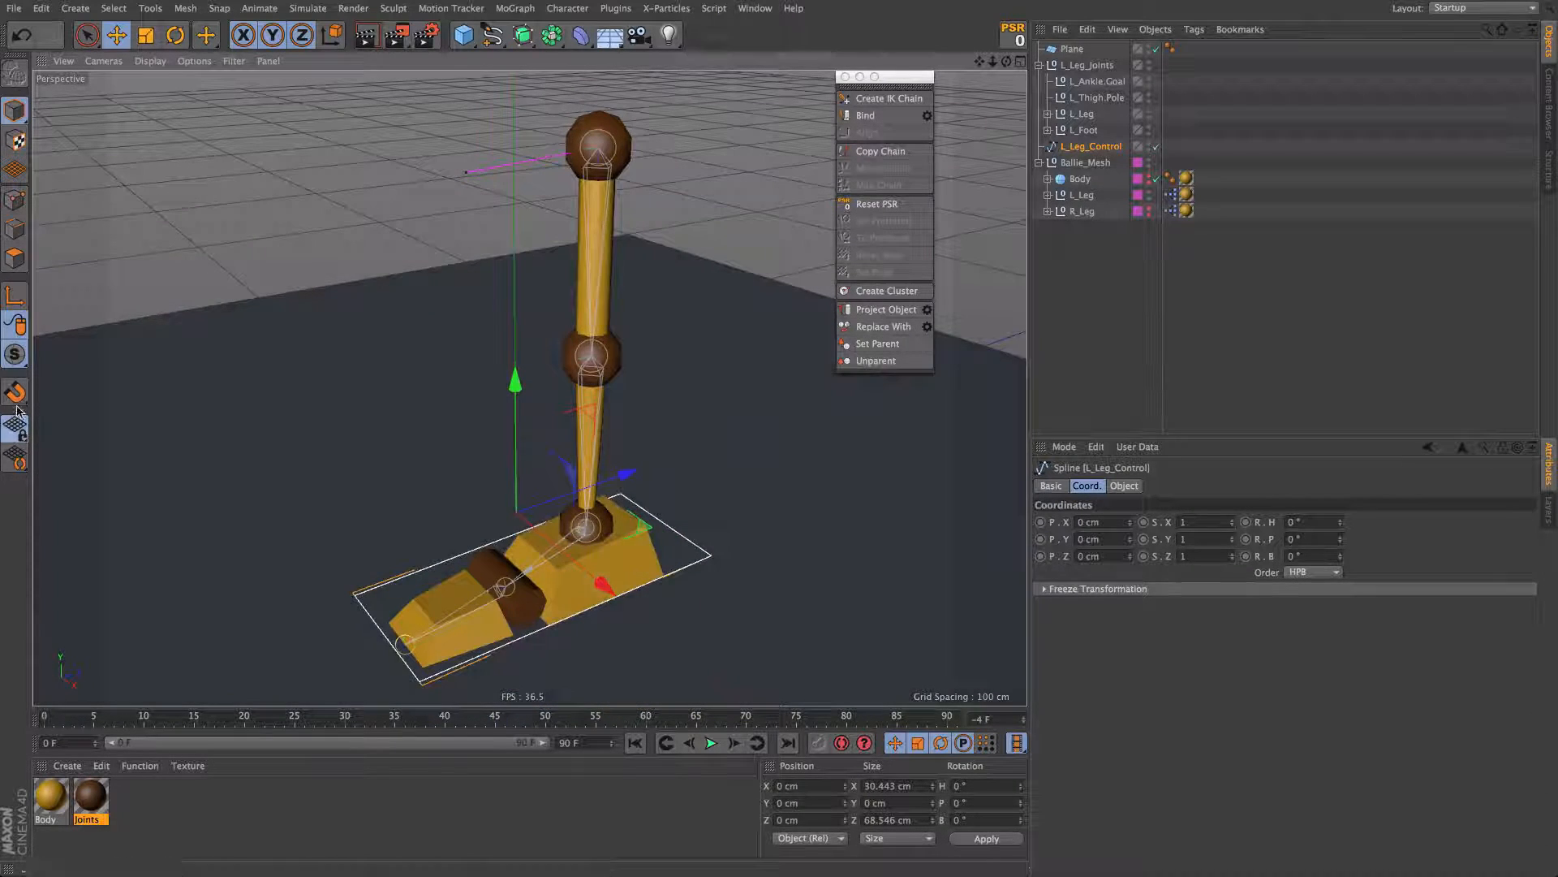
mouse_move(543, 537)
left_mouse_down("alt")
mouse_move(532, 457)
mouse_move(597, 532)
mouse_move(601, 495)
mouse_move(604, 546)
mouse_move(568, 491)
mouse_move(554, 534)
left_mouse_up("alt")
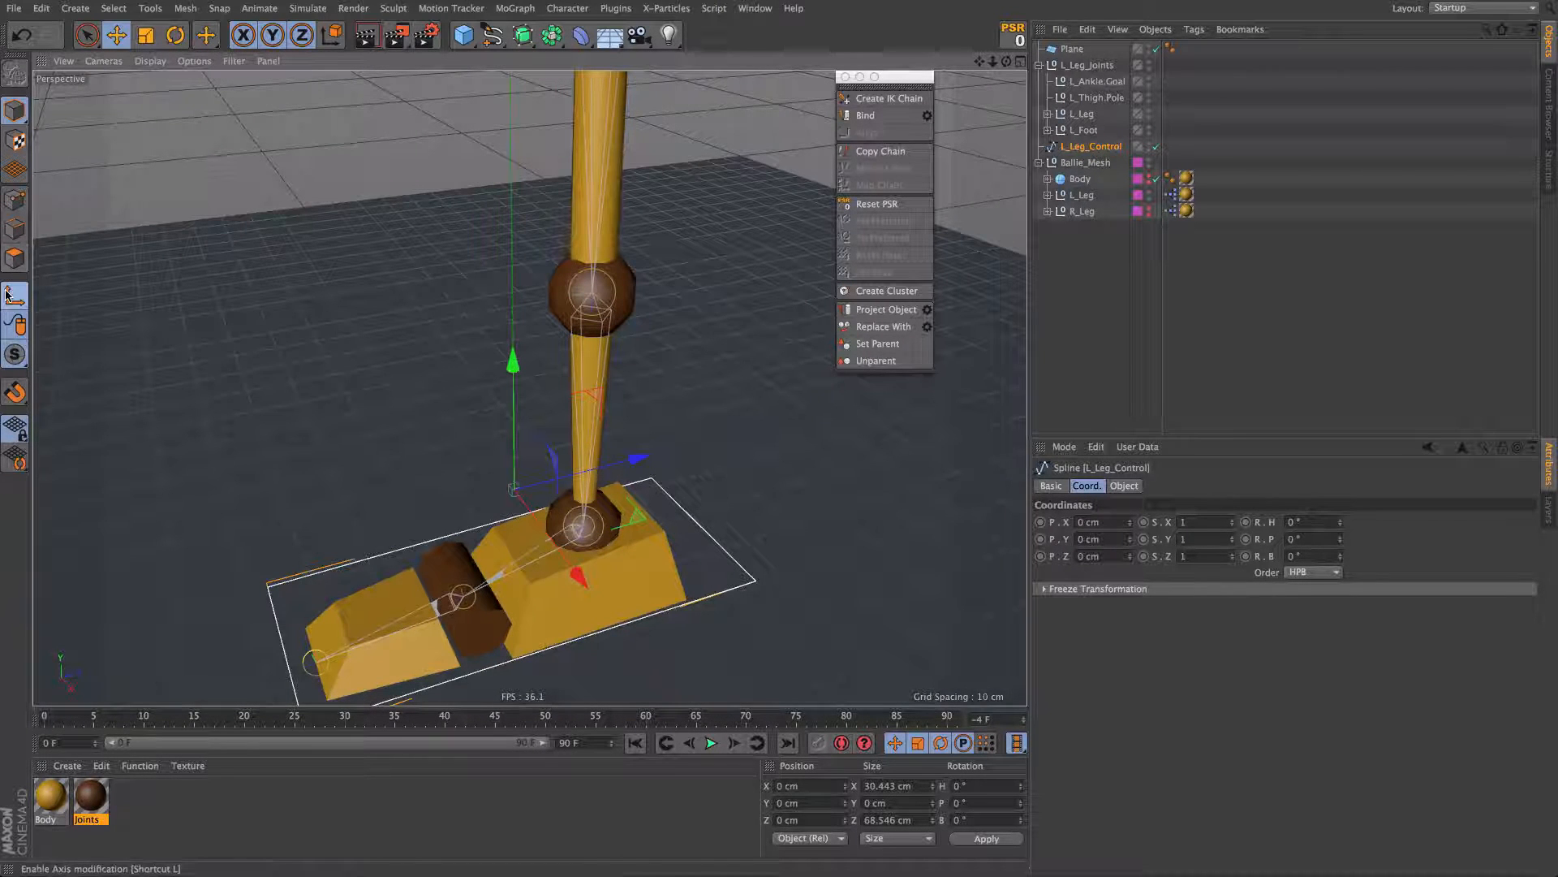
left_click_drag(506, 455, 582, 514, "alt")
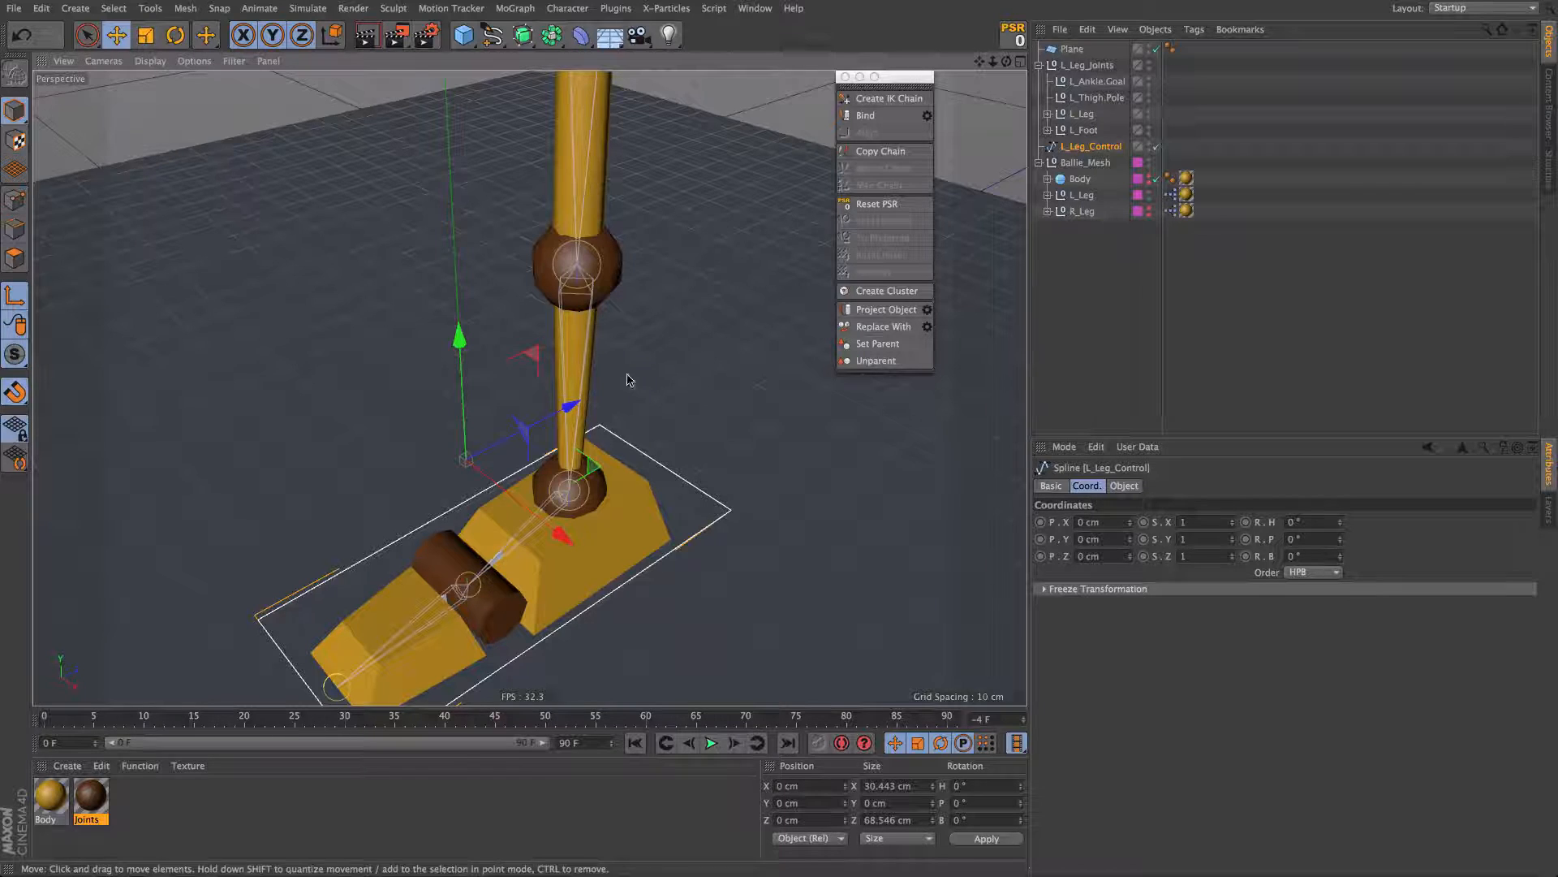
left_click_drag(465, 459, 569, 490)
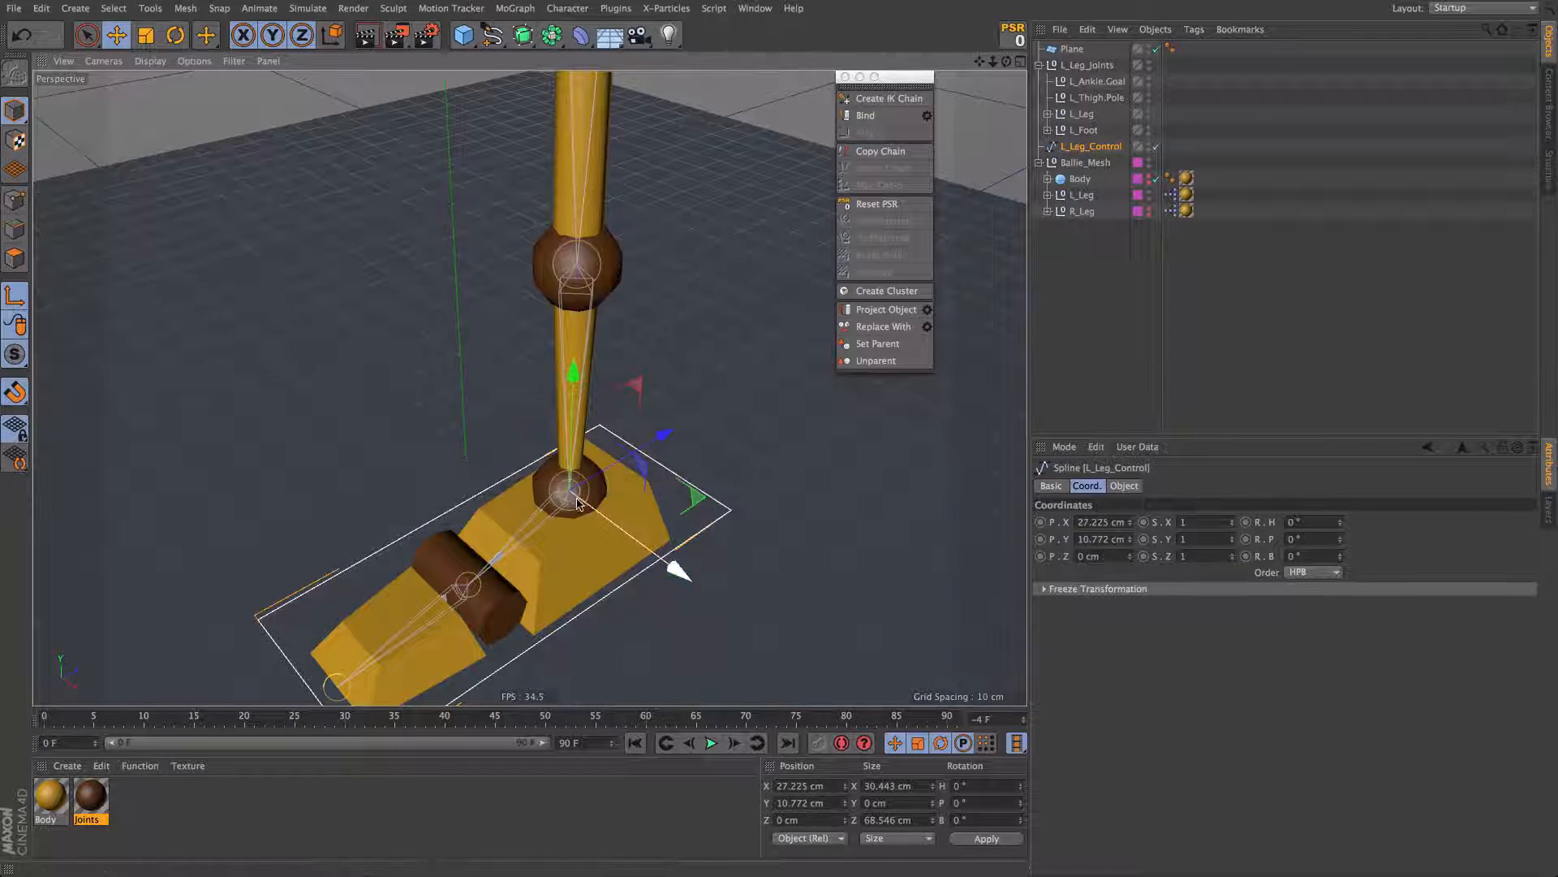
left_click(9, 294)
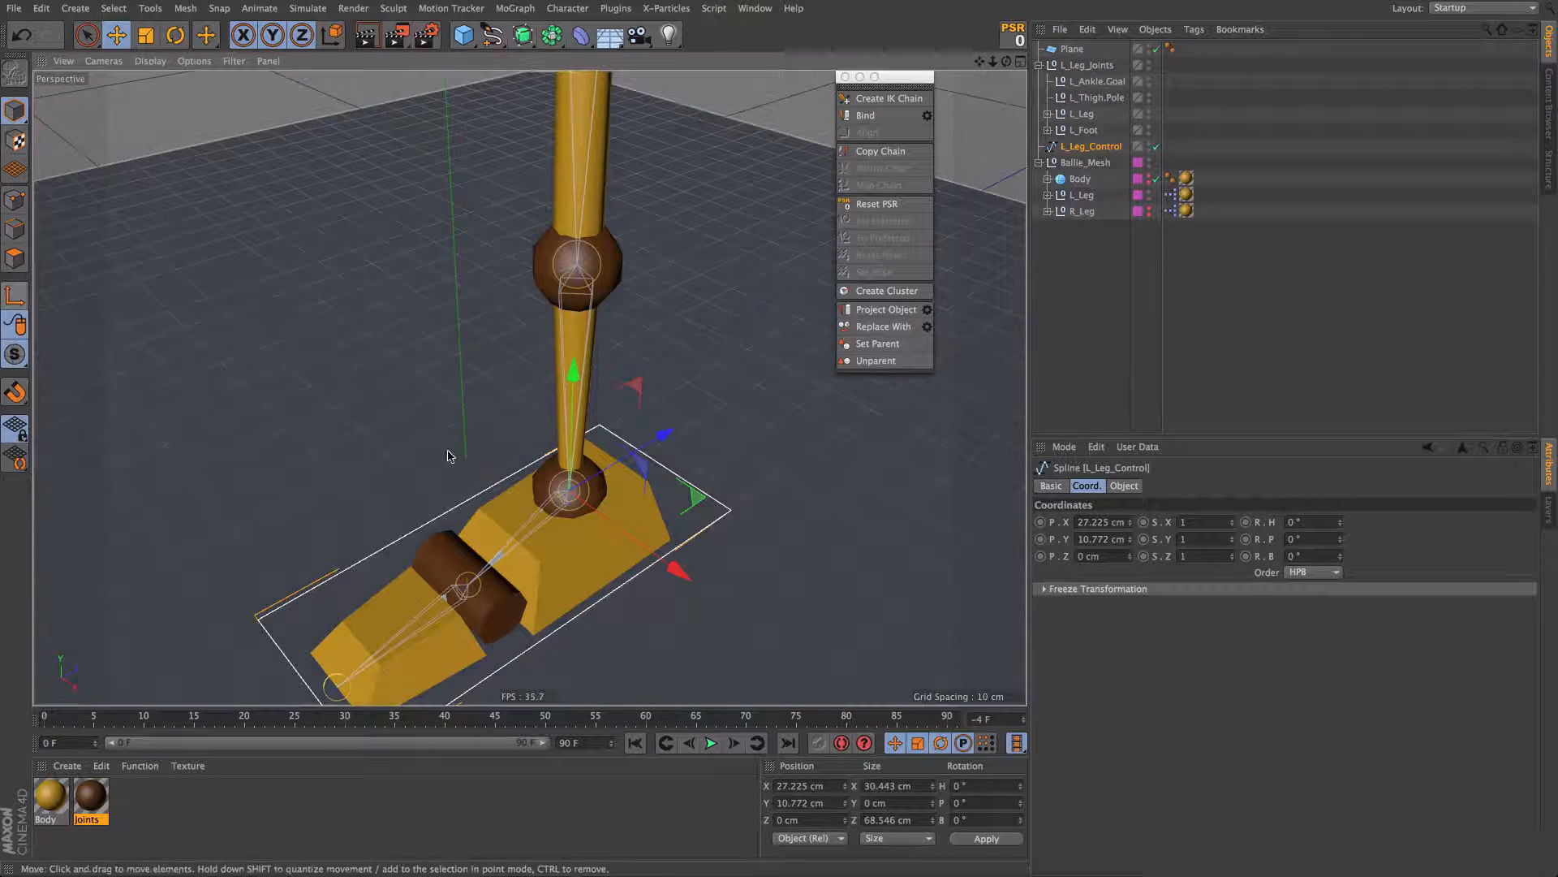
Step: Parent L_Ankle.Goal to the L_Leg_Control spline
left_click_drag(714, 519, 636, 445, "alt")
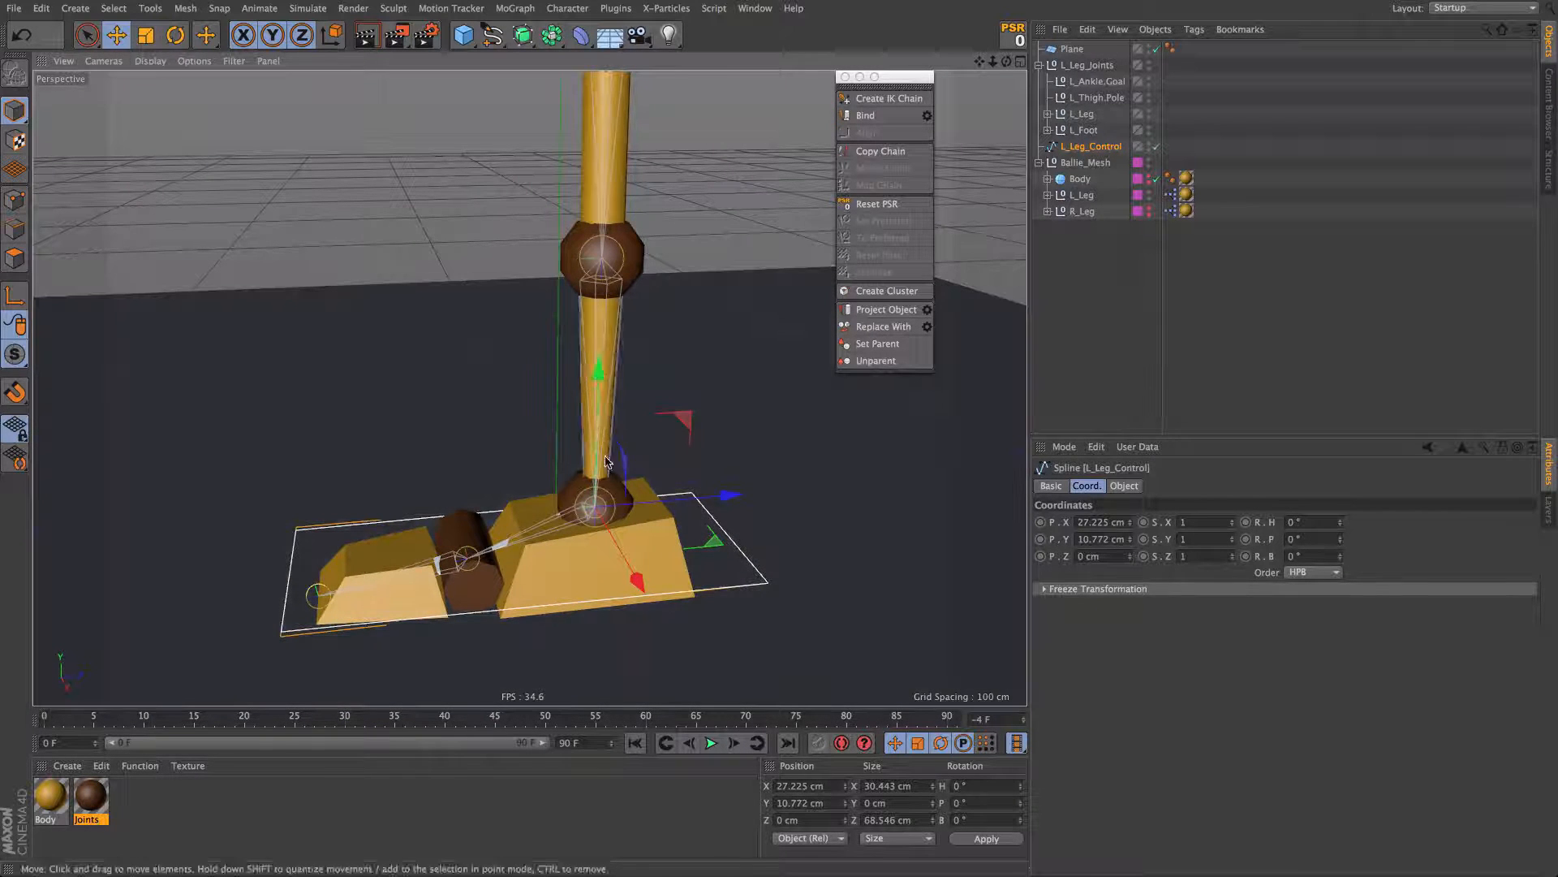
right_click_drag(610, 502, 719, 419, "alt")
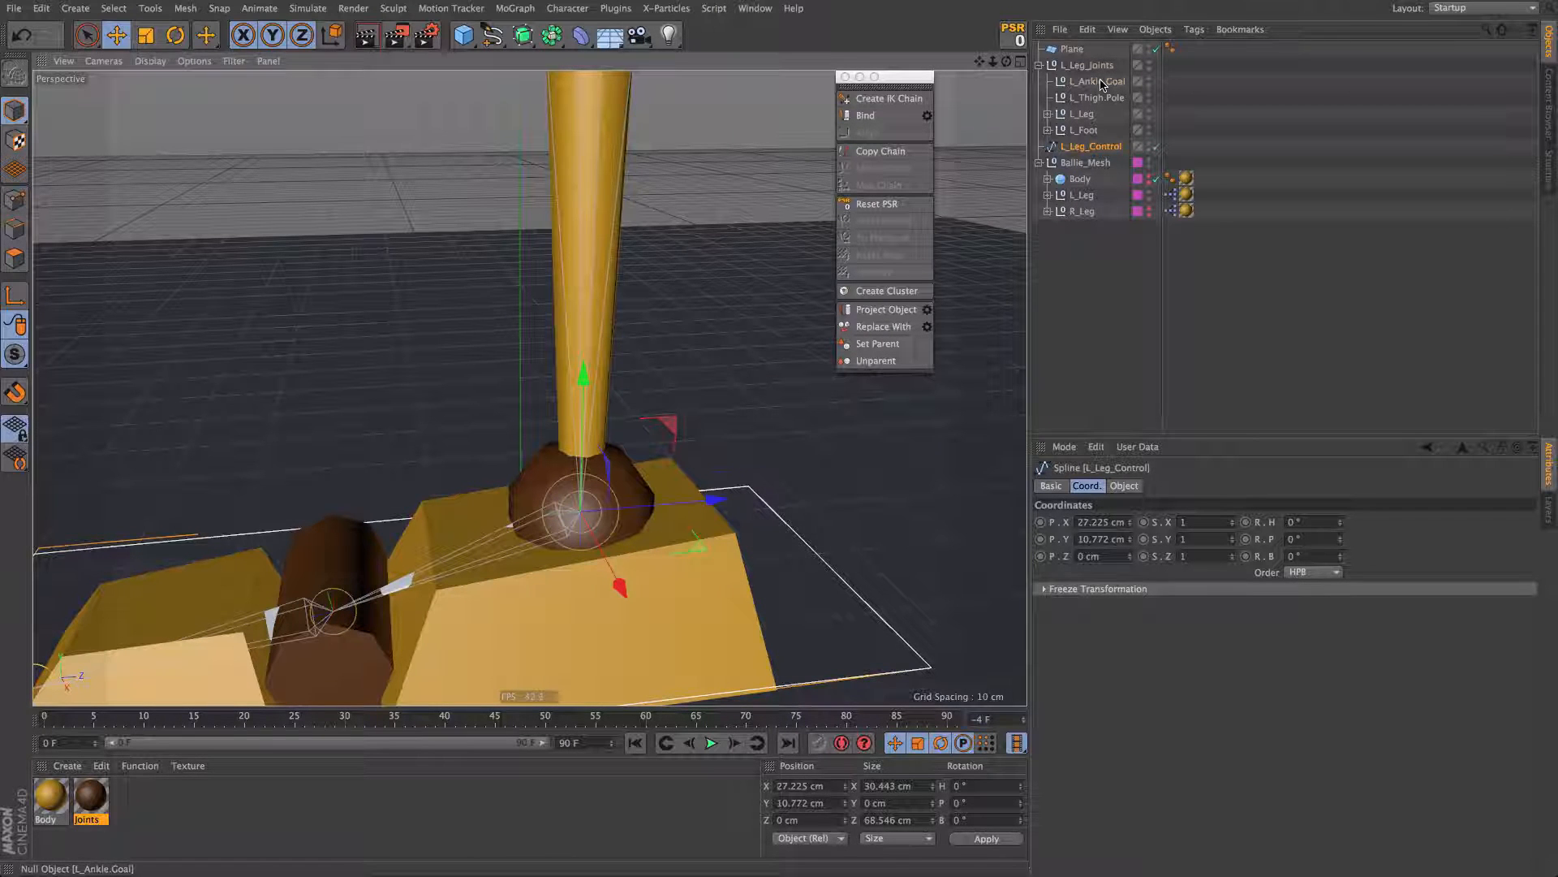
left_click_drag(1102, 82, 1104, 146)
Step: Try moving L_Leg_Control upward to test how the leg joints follow it, and undo the move
left_click(1094, 132)
right_click_drag(649, 487, 586, 613, "alt")
left_click_drag(844, 564, 733, 426)
key("ctrl+z")
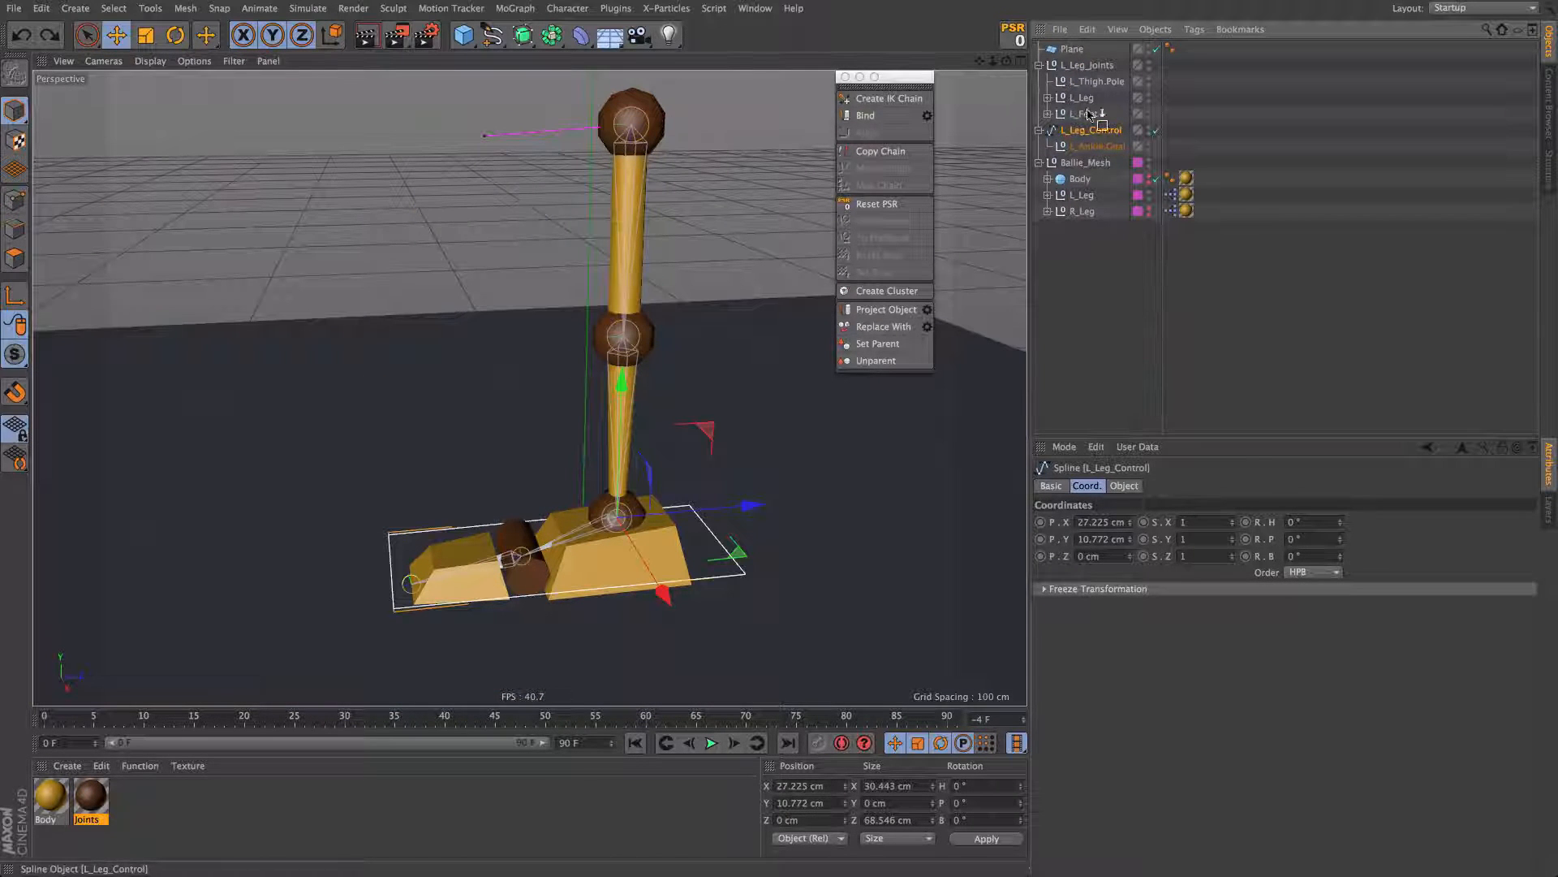
Step: Move L_Leg_Control above L_Leg_Joints in the hierarchy and add a PSR constraint to L_Foot targeting L_Leg_Control
left_click_drag(1082, 70, 1082, 67)
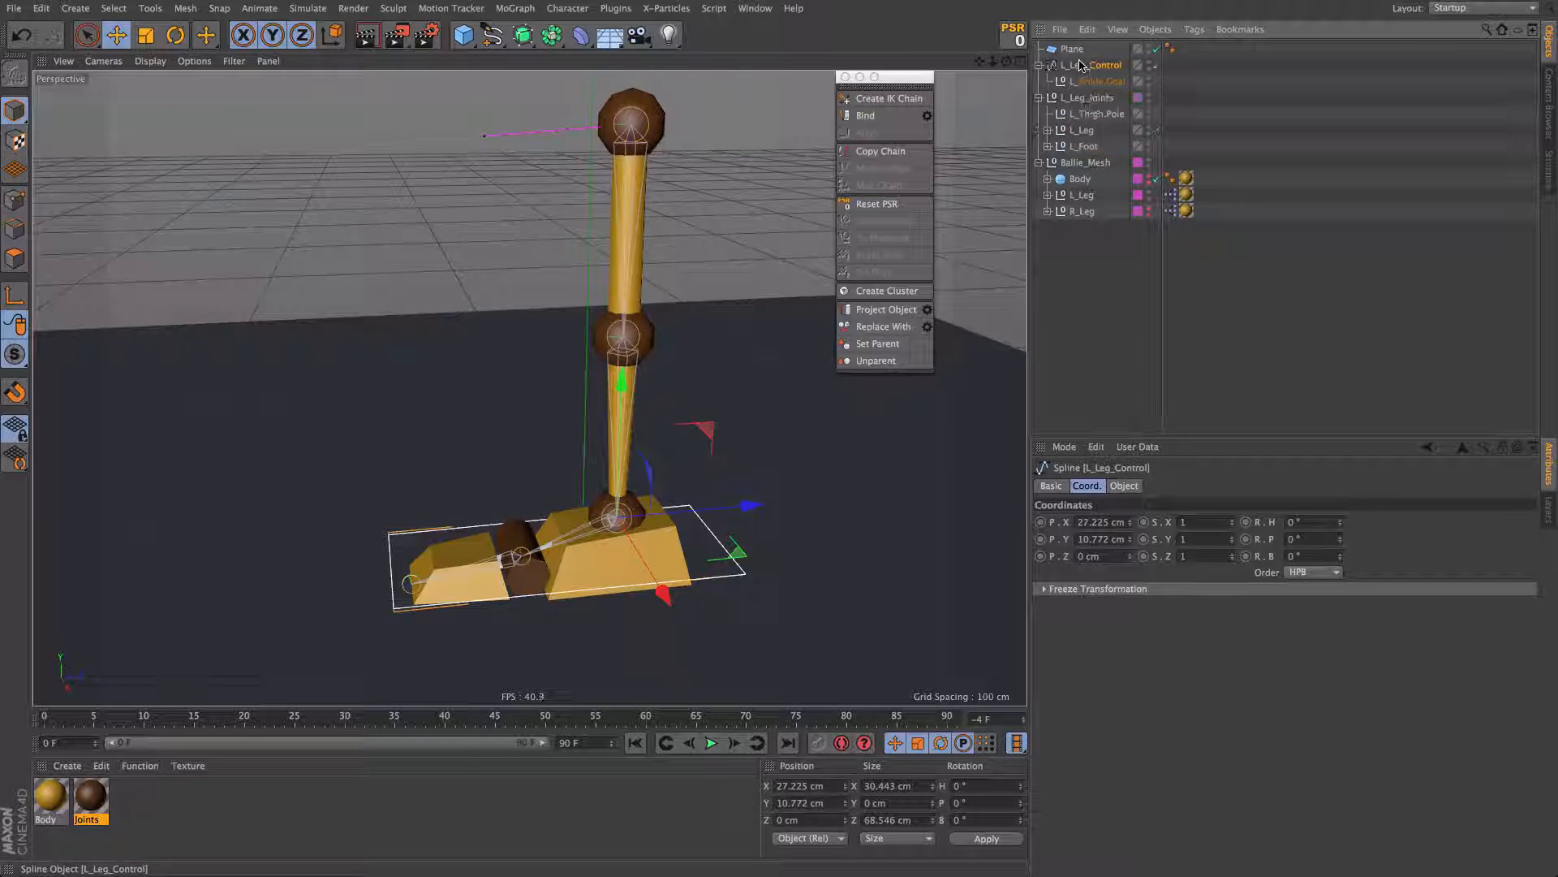
left_click(1074, 146)
left_click(1048, 147)
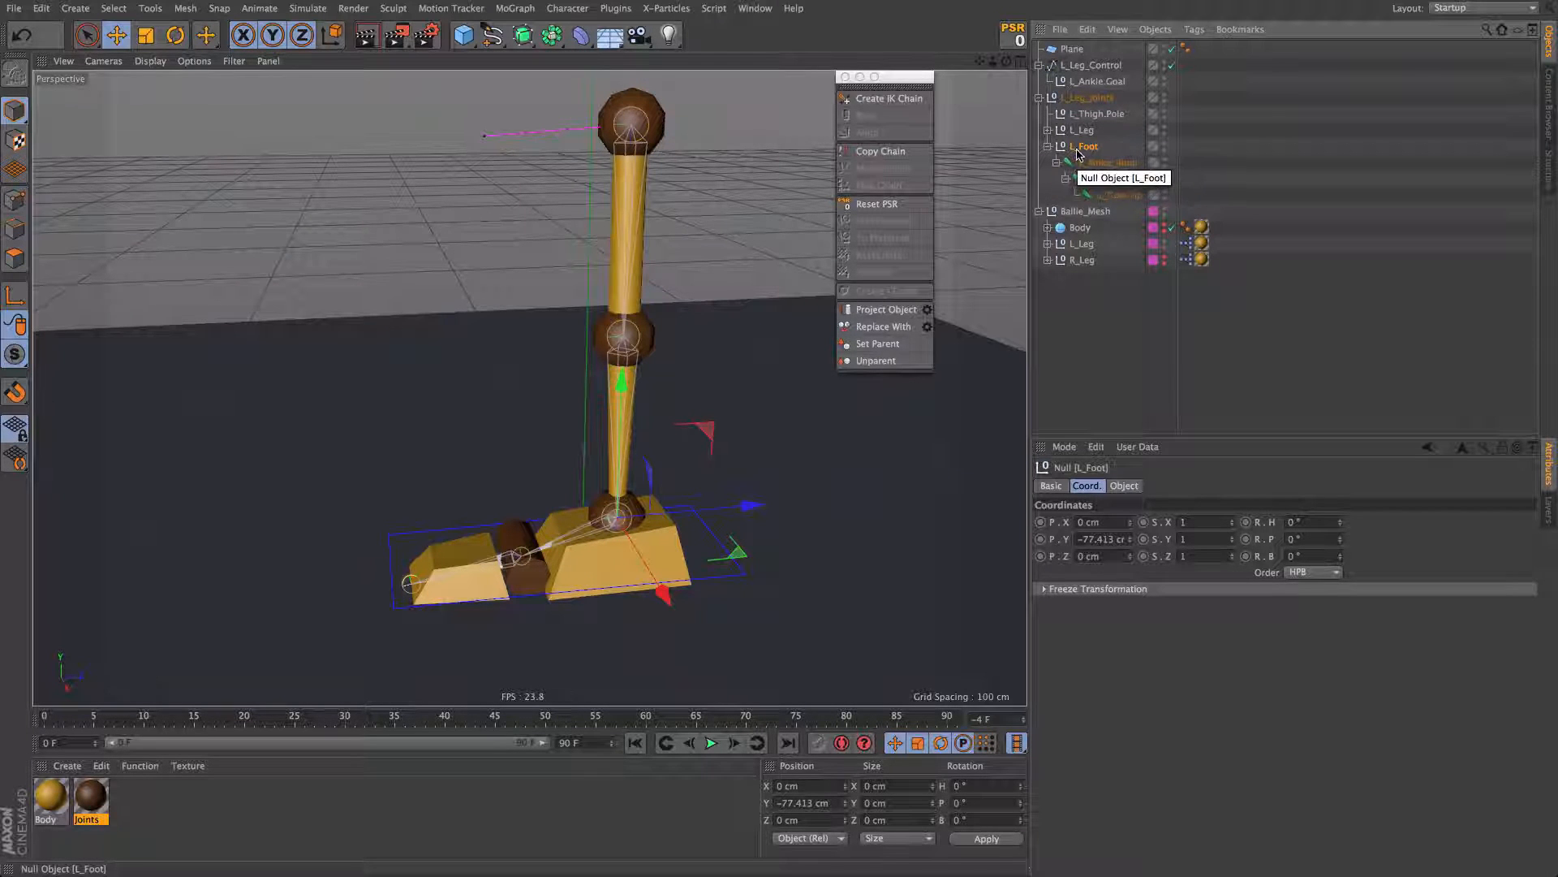
left_click(1091, 68, "ctrl")
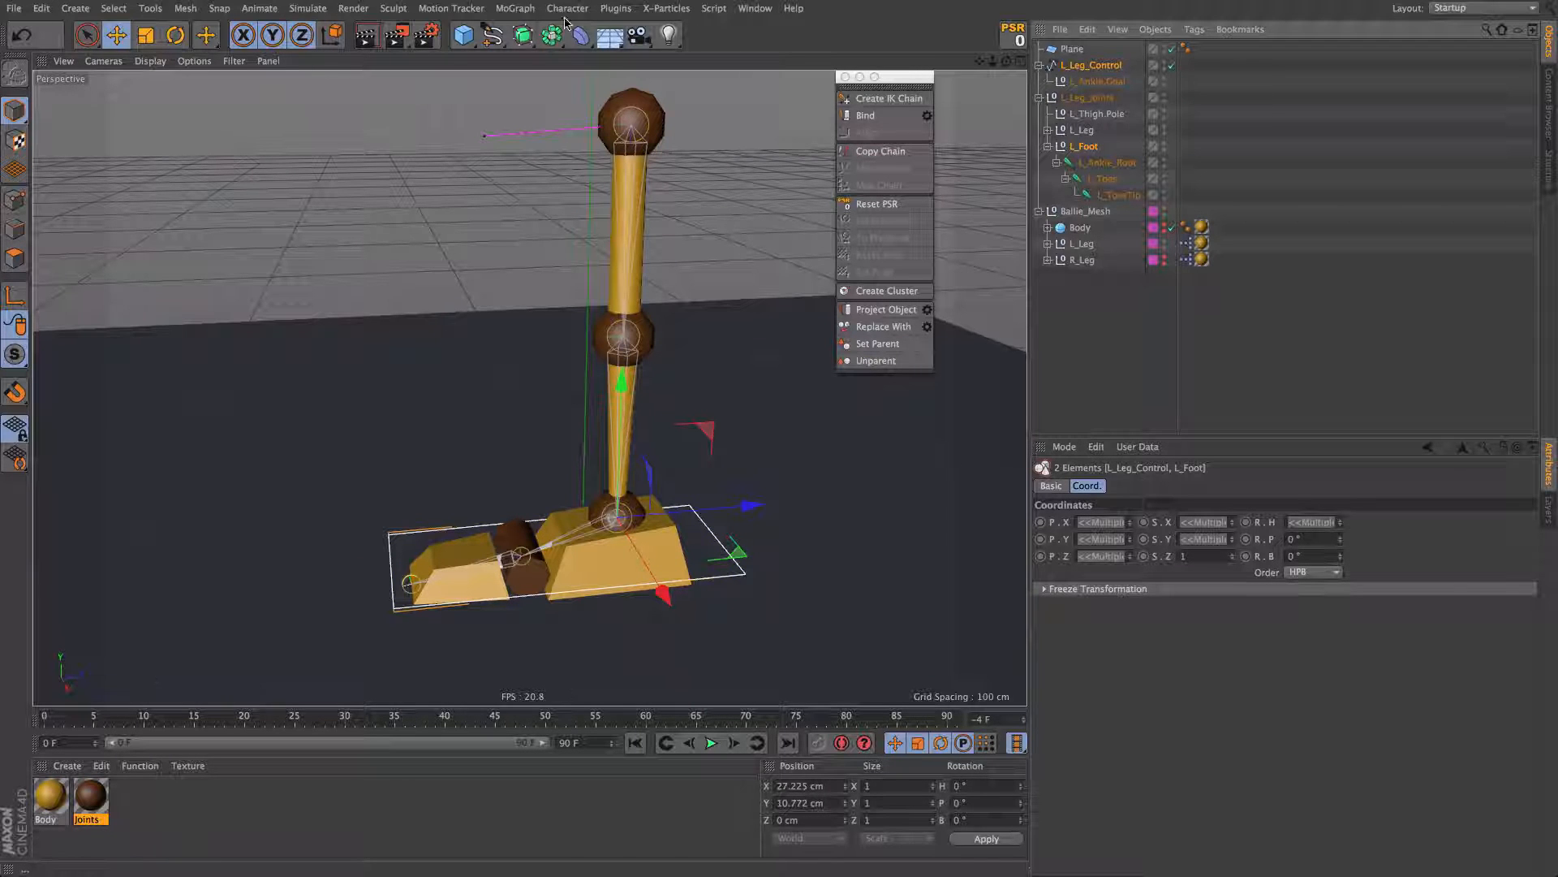
left_click(567, 9)
mouse_move(580, 89)
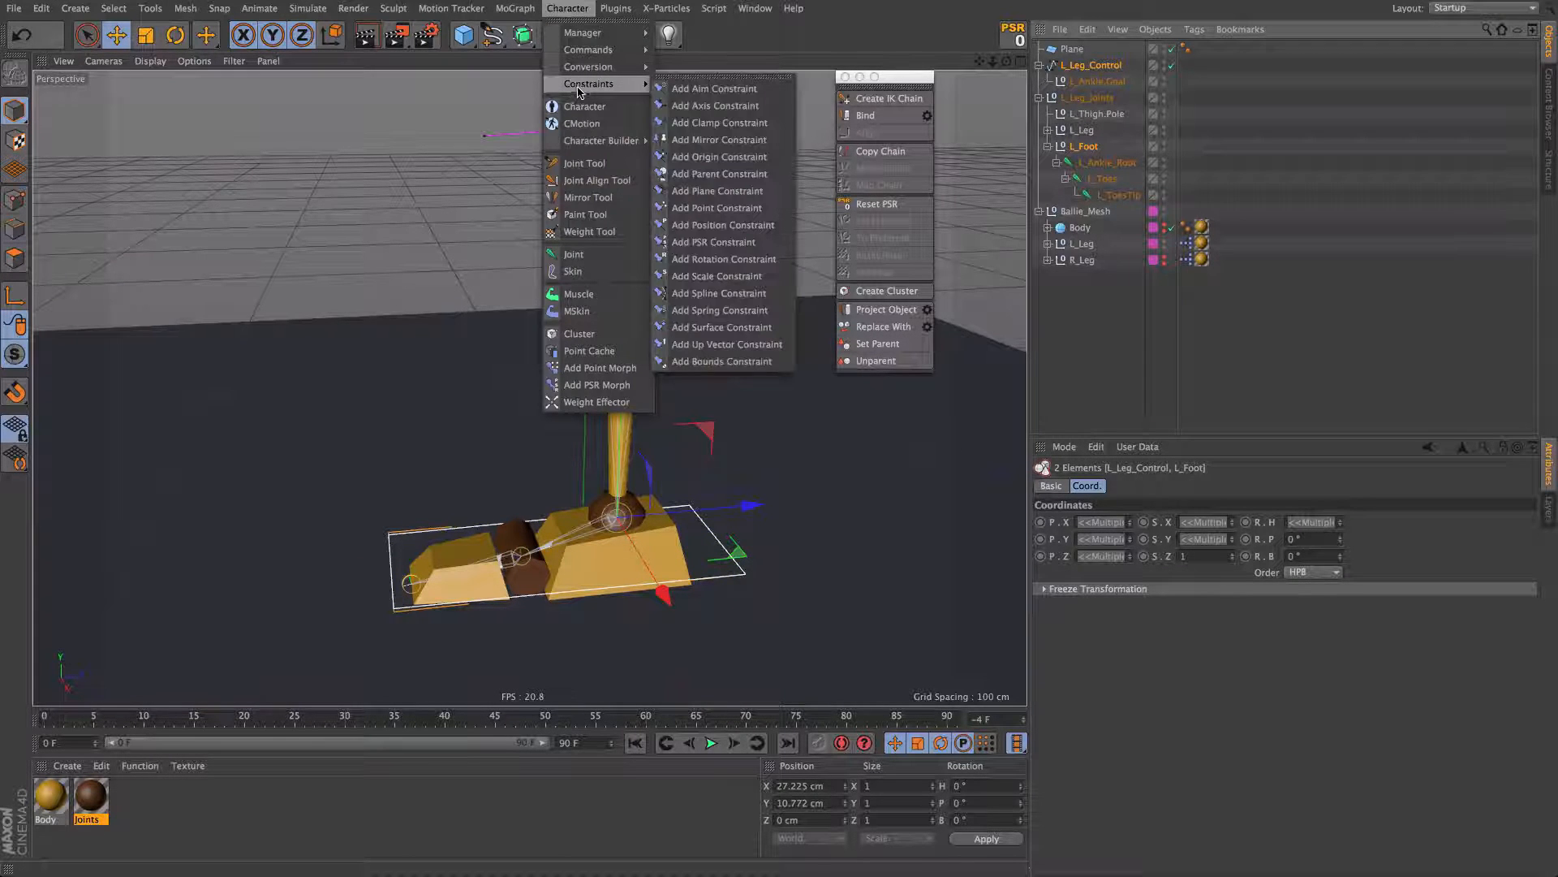
left_click(714, 242)
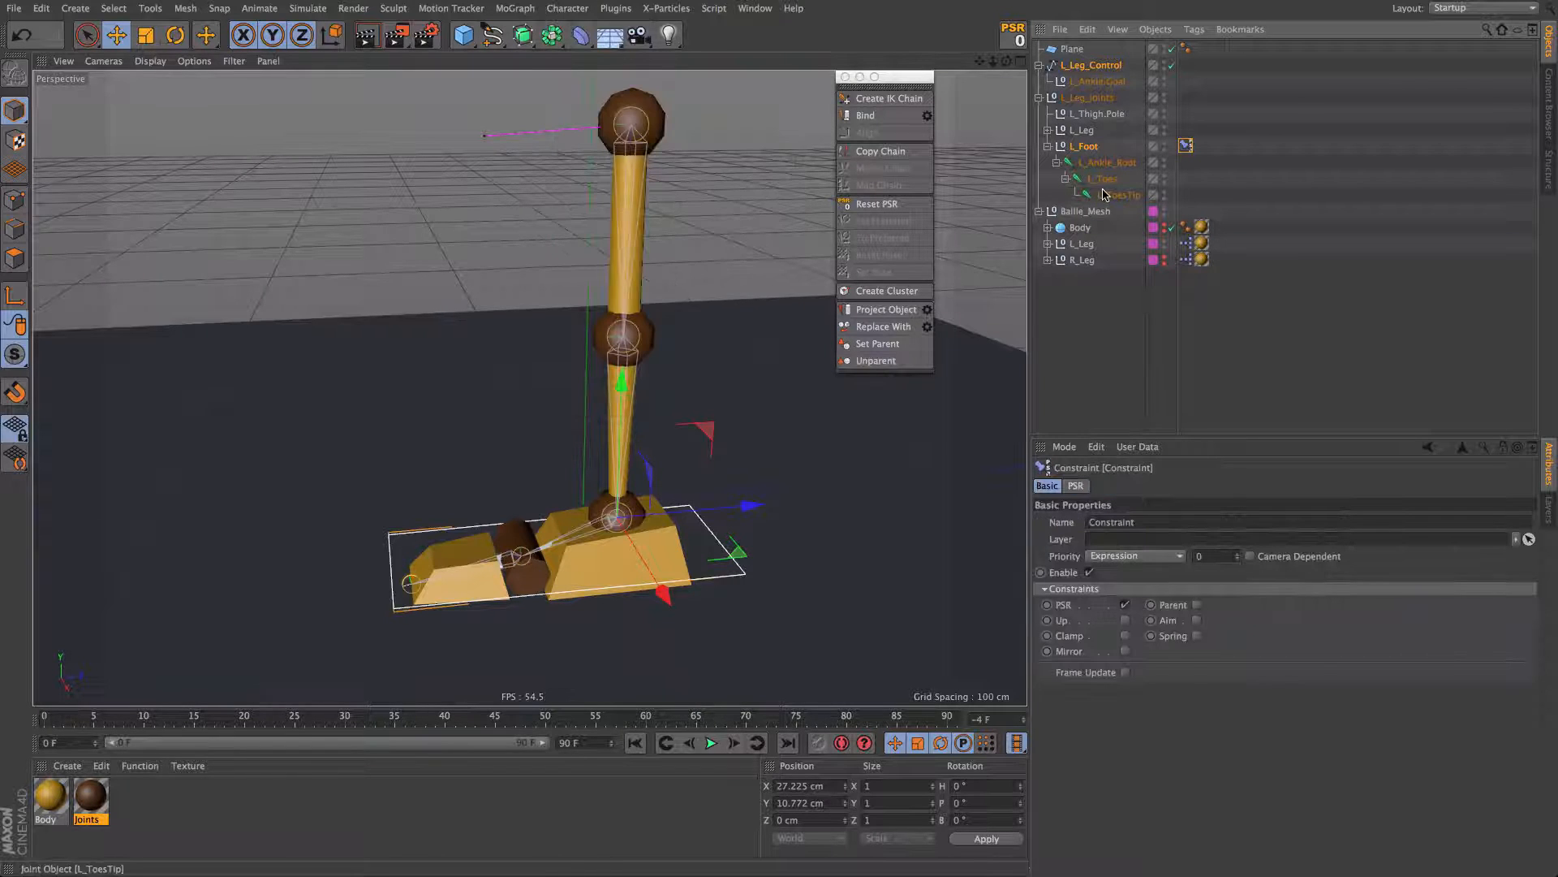
left_click(1086, 486)
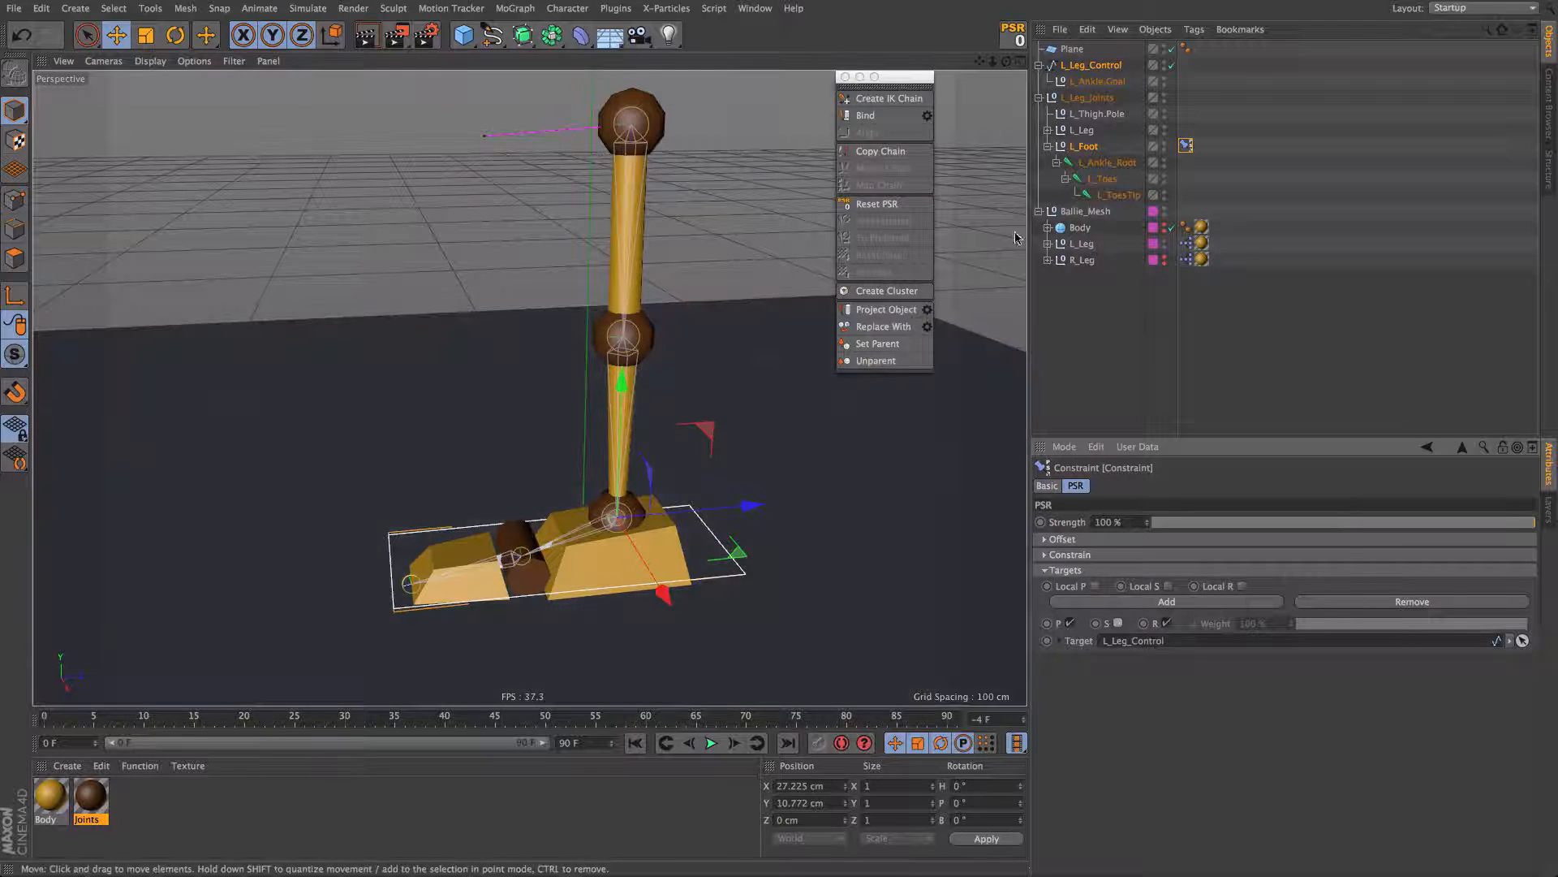
Step: Try lifting L_Leg_Control twice to test the leg bend and the constrained foot, undoing each move
left_click(1084, 67)
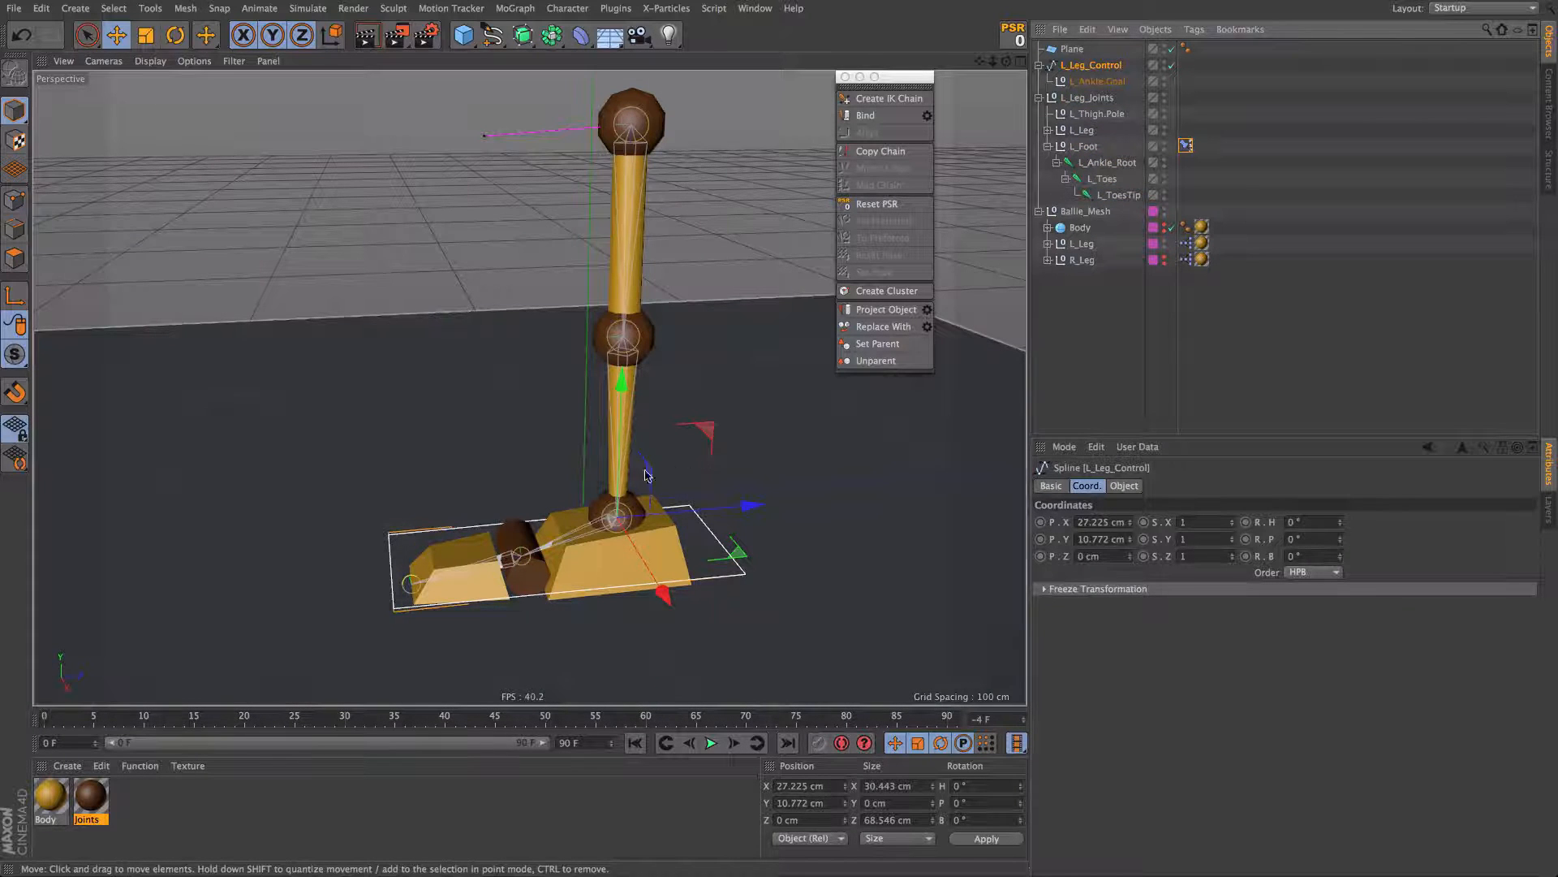
left_click_drag(716, 426, 642, 294)
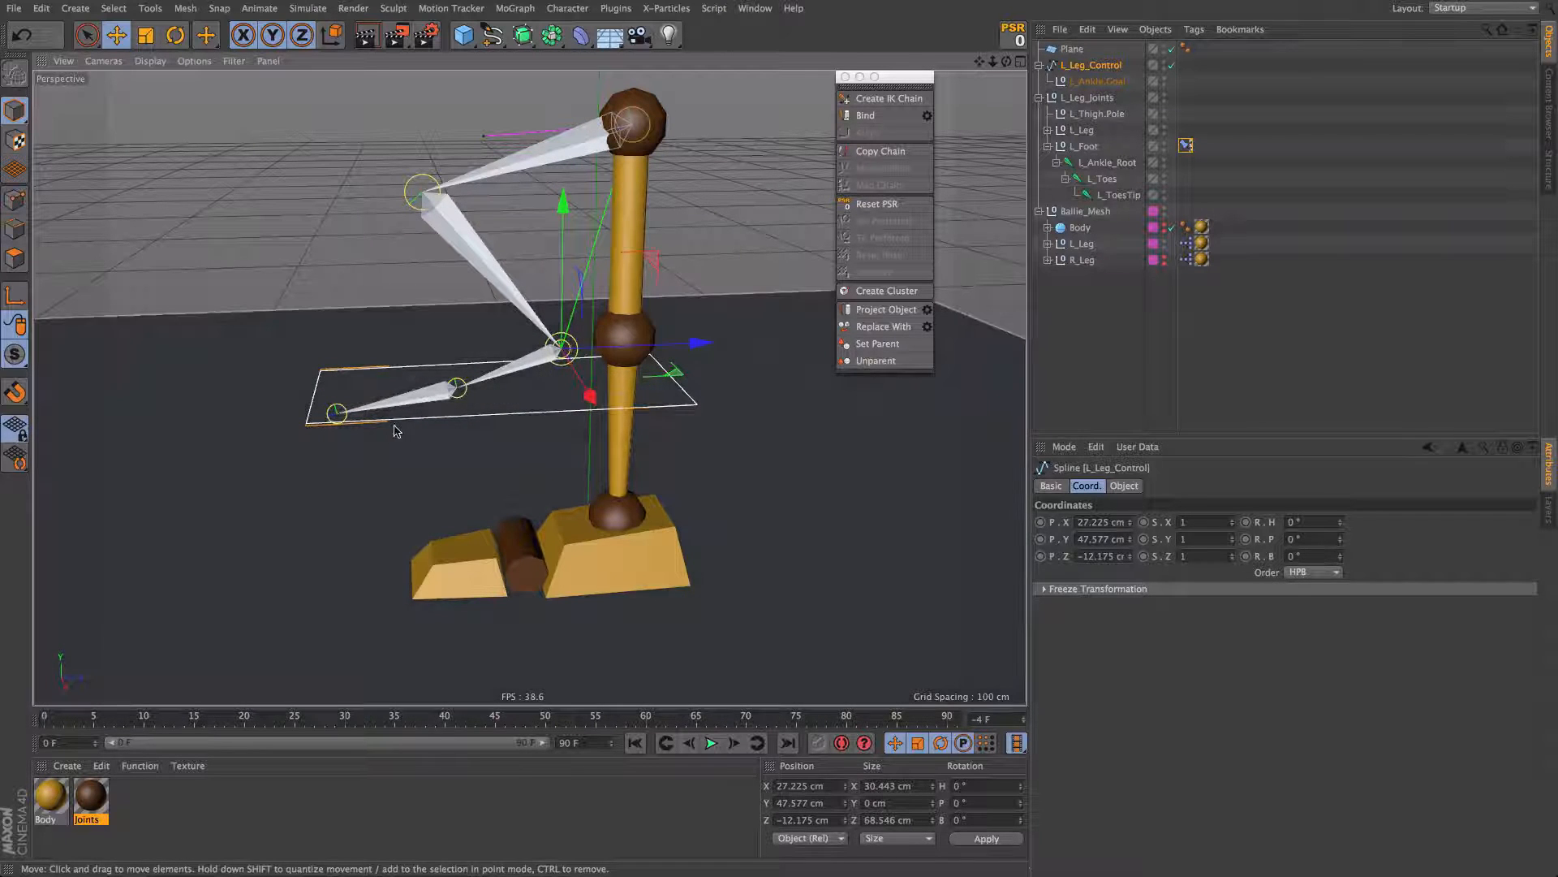
key("ctrl+z")
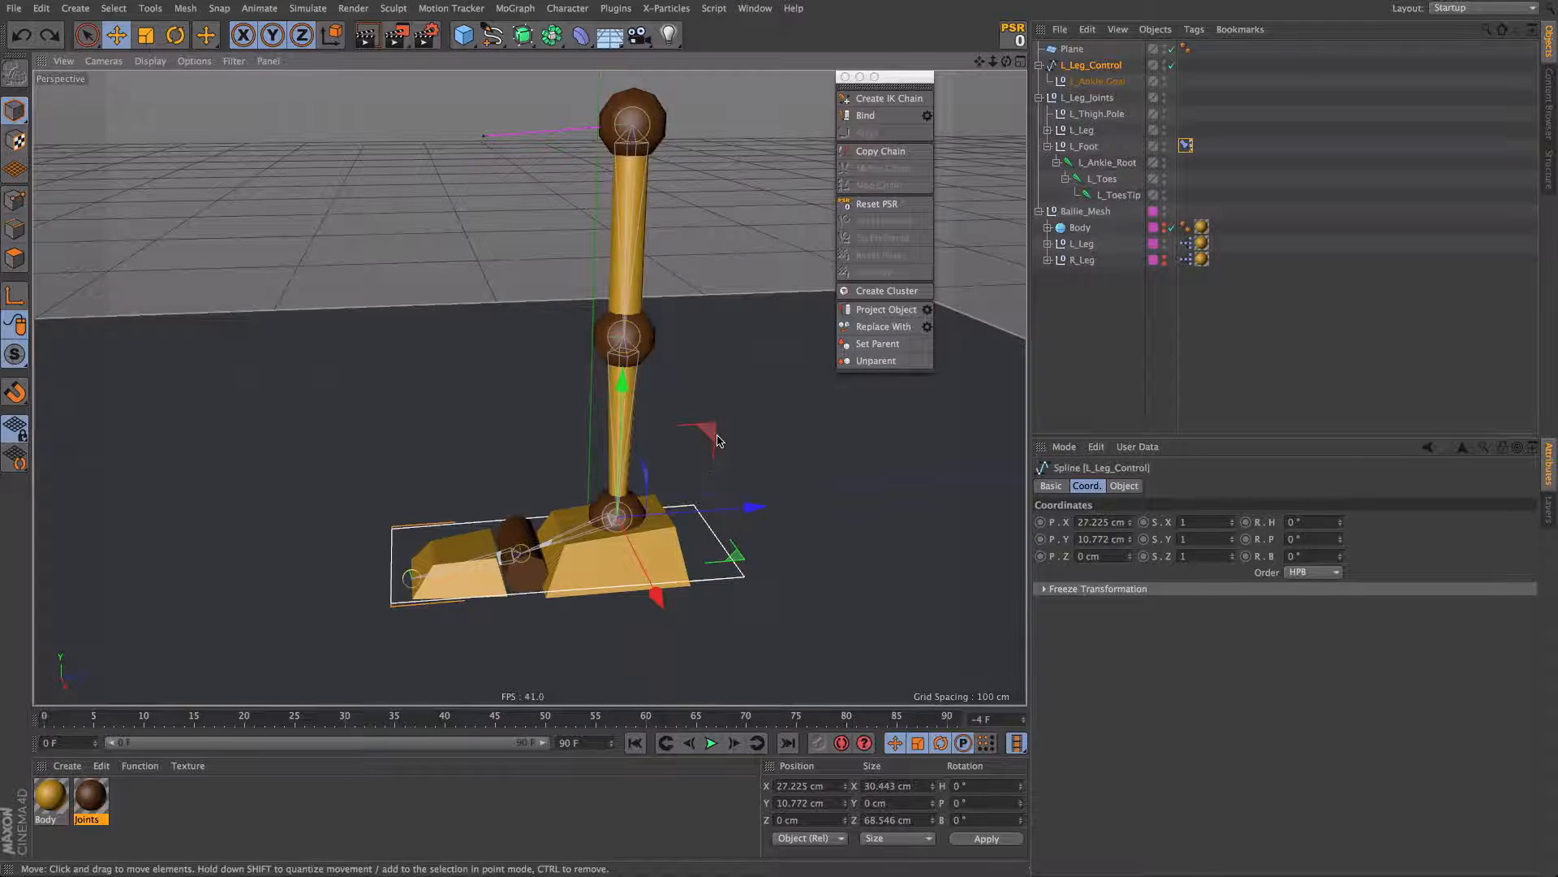
left_click_drag(718, 440, 719, 332)
key("ctrl+z")
Step: Expand the L_Leg group under Ballie_Mesh and examine its mesh parts against the joints from several angles
left_click_drag(612, 518, 675, 504, "alt")
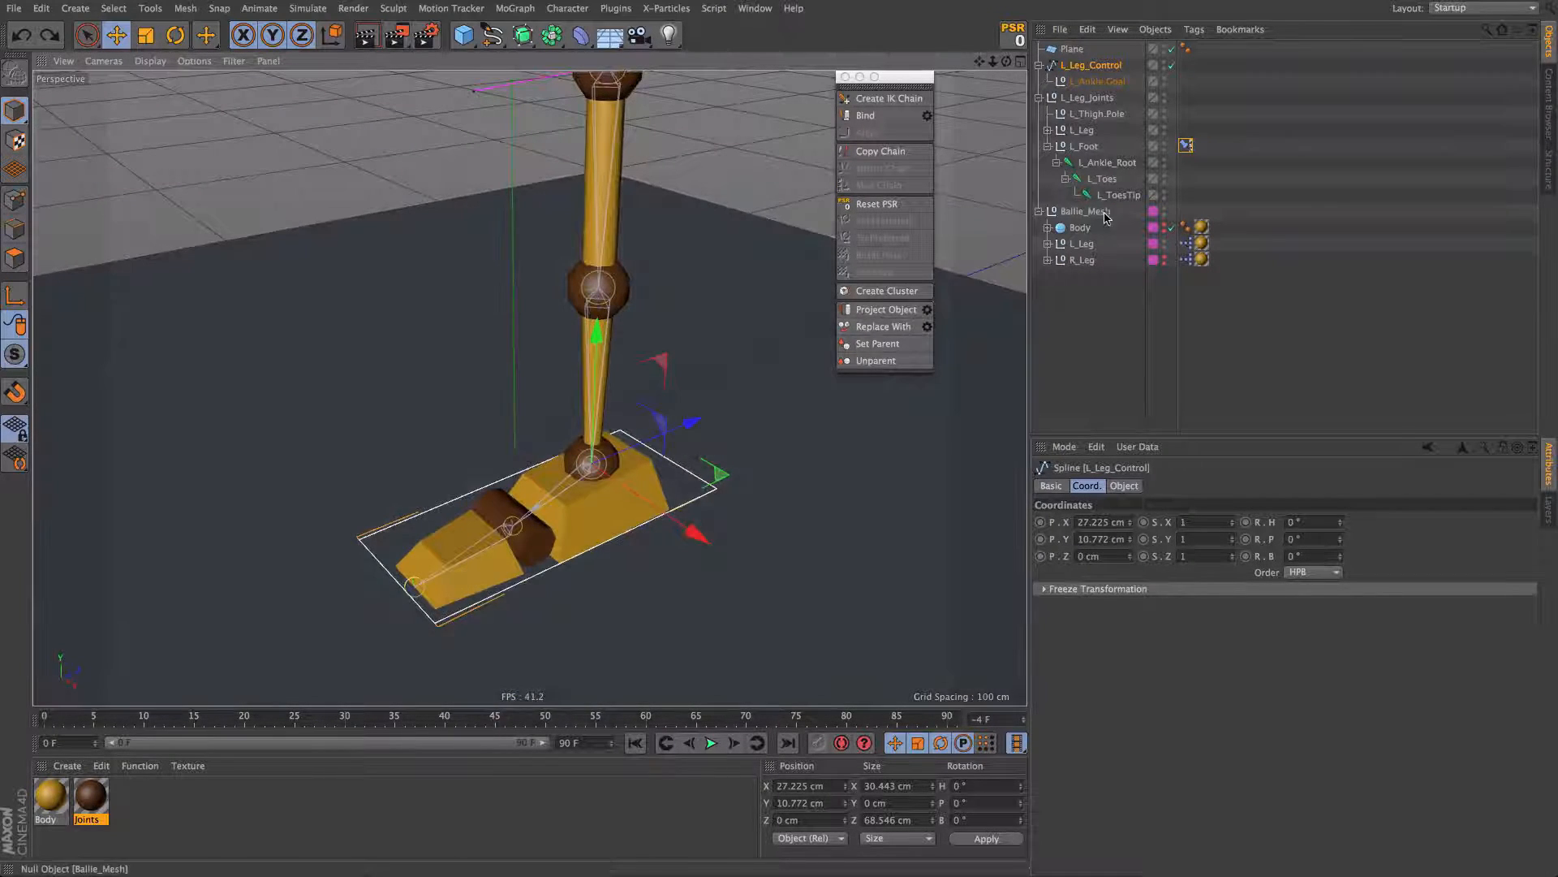
left_click(1047, 227)
left_click(1047, 228)
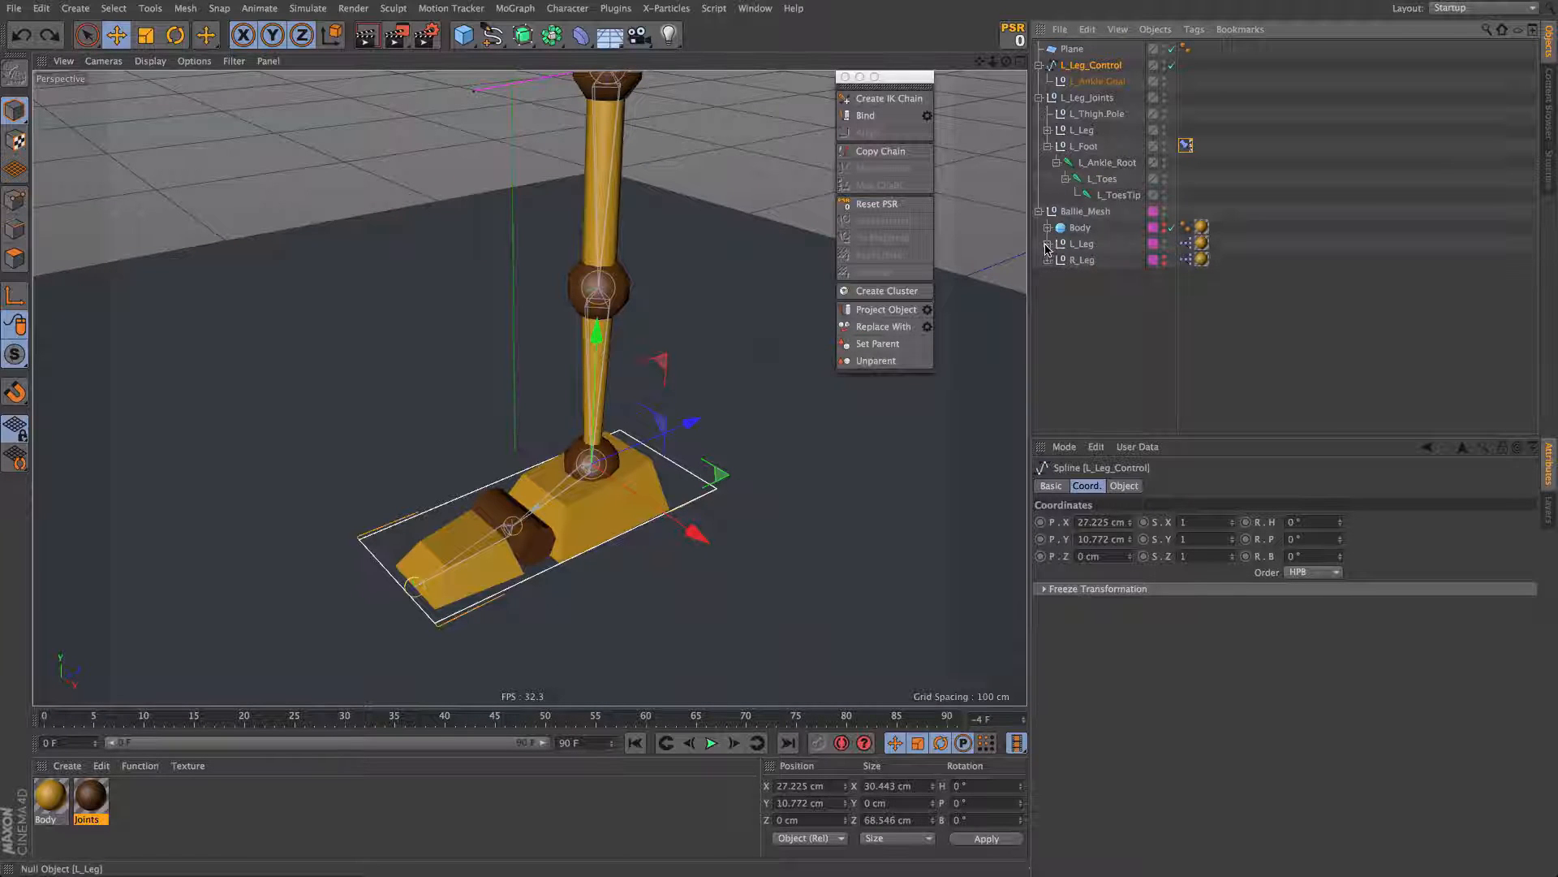
left_click(1047, 243)
middle_click_drag(619, 193, 625, 316, "alt")
middle_click_drag(630, 372, 617, 247, "alt")
scroll(617, 248, "down", 2)
left_click_drag(599, 337, 608, 410, "alt")
middle_click_drag(608, 409, 597, 328, "alt")
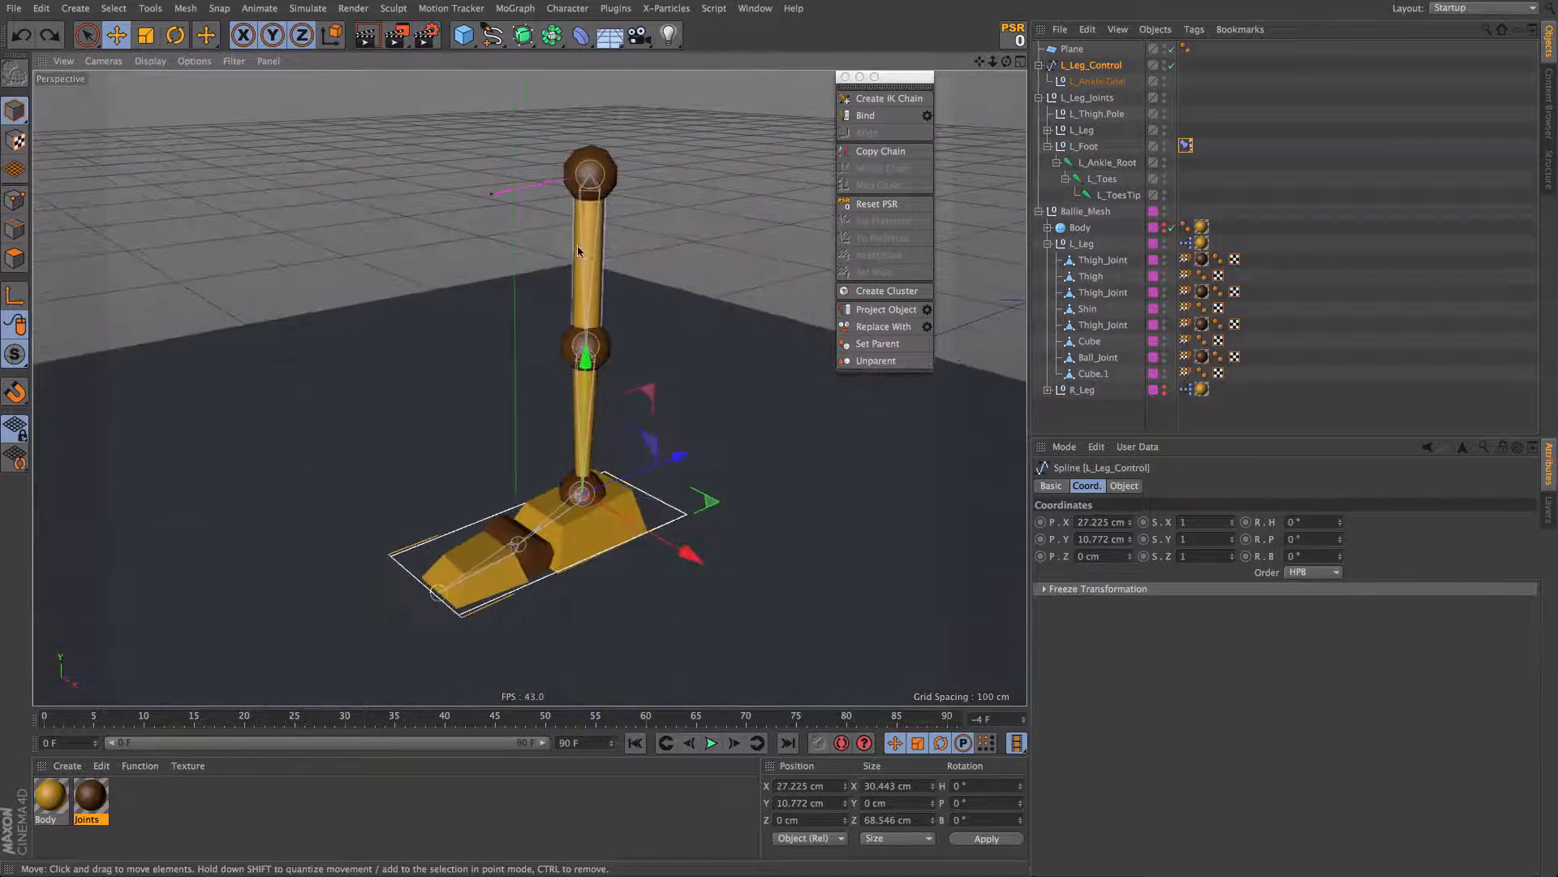
left_click_drag(618, 386, 536, 327, "alt")
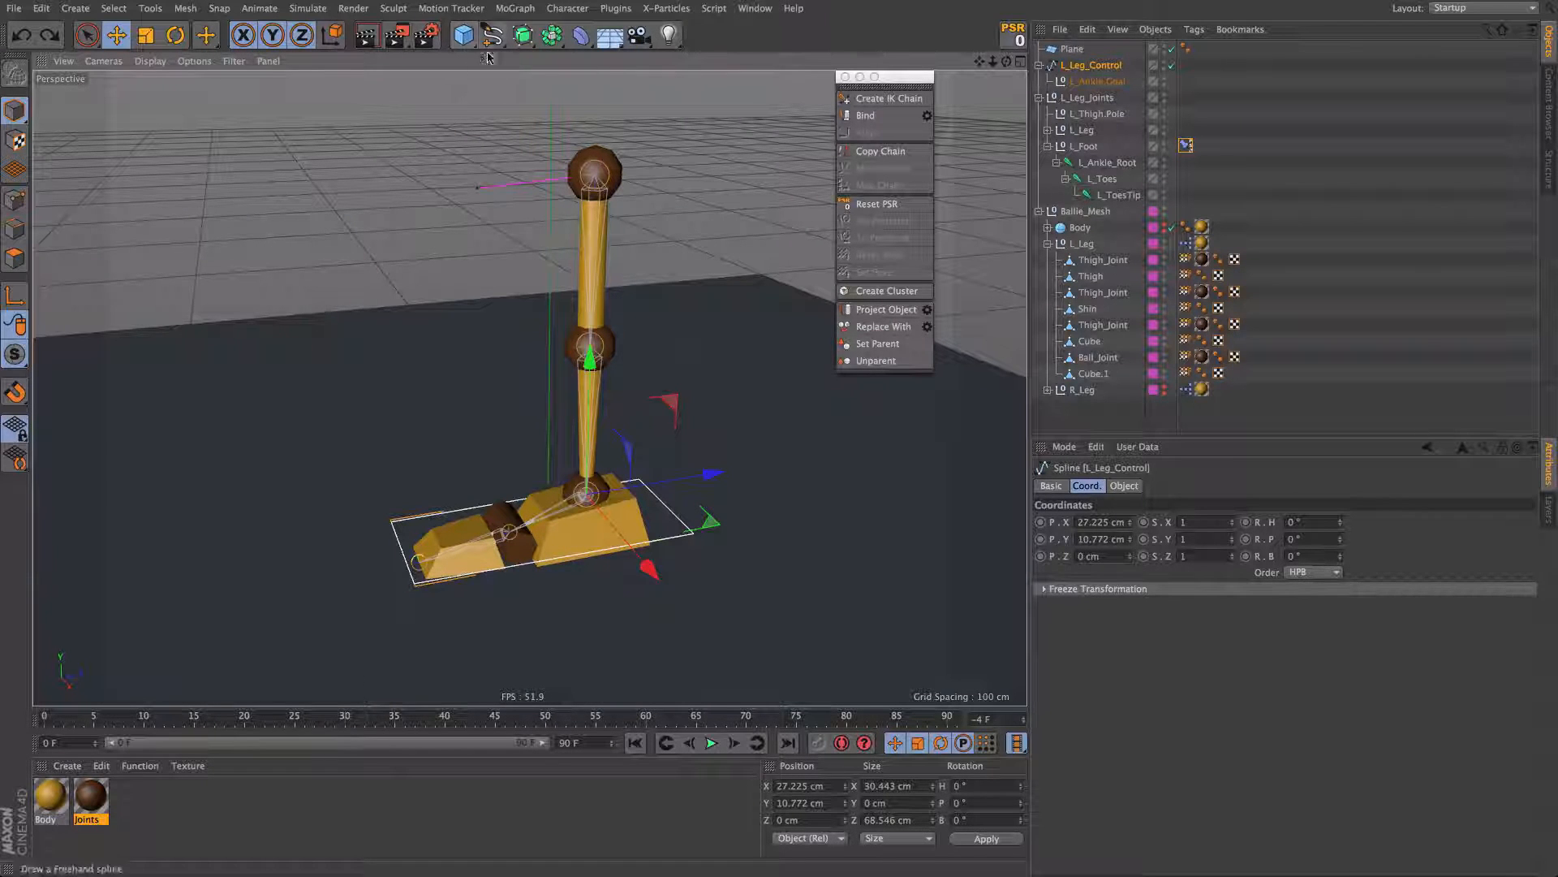
Step: Add a null object and name it Thigh_Group
left_click_drag(463, 34, 519, 57)
double_click(1070, 49)
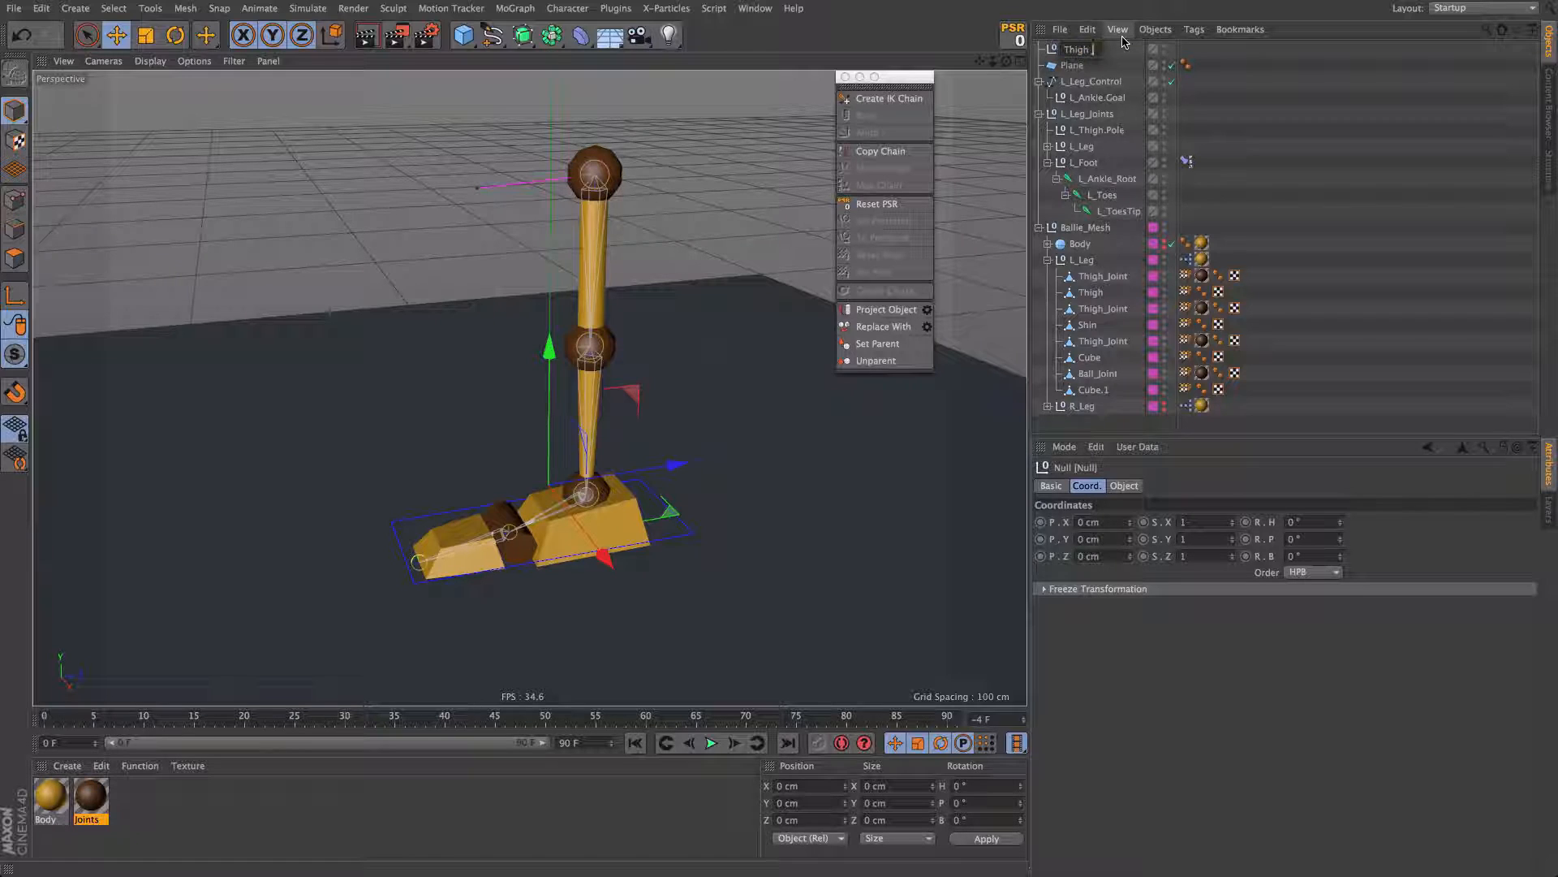
key("Return")
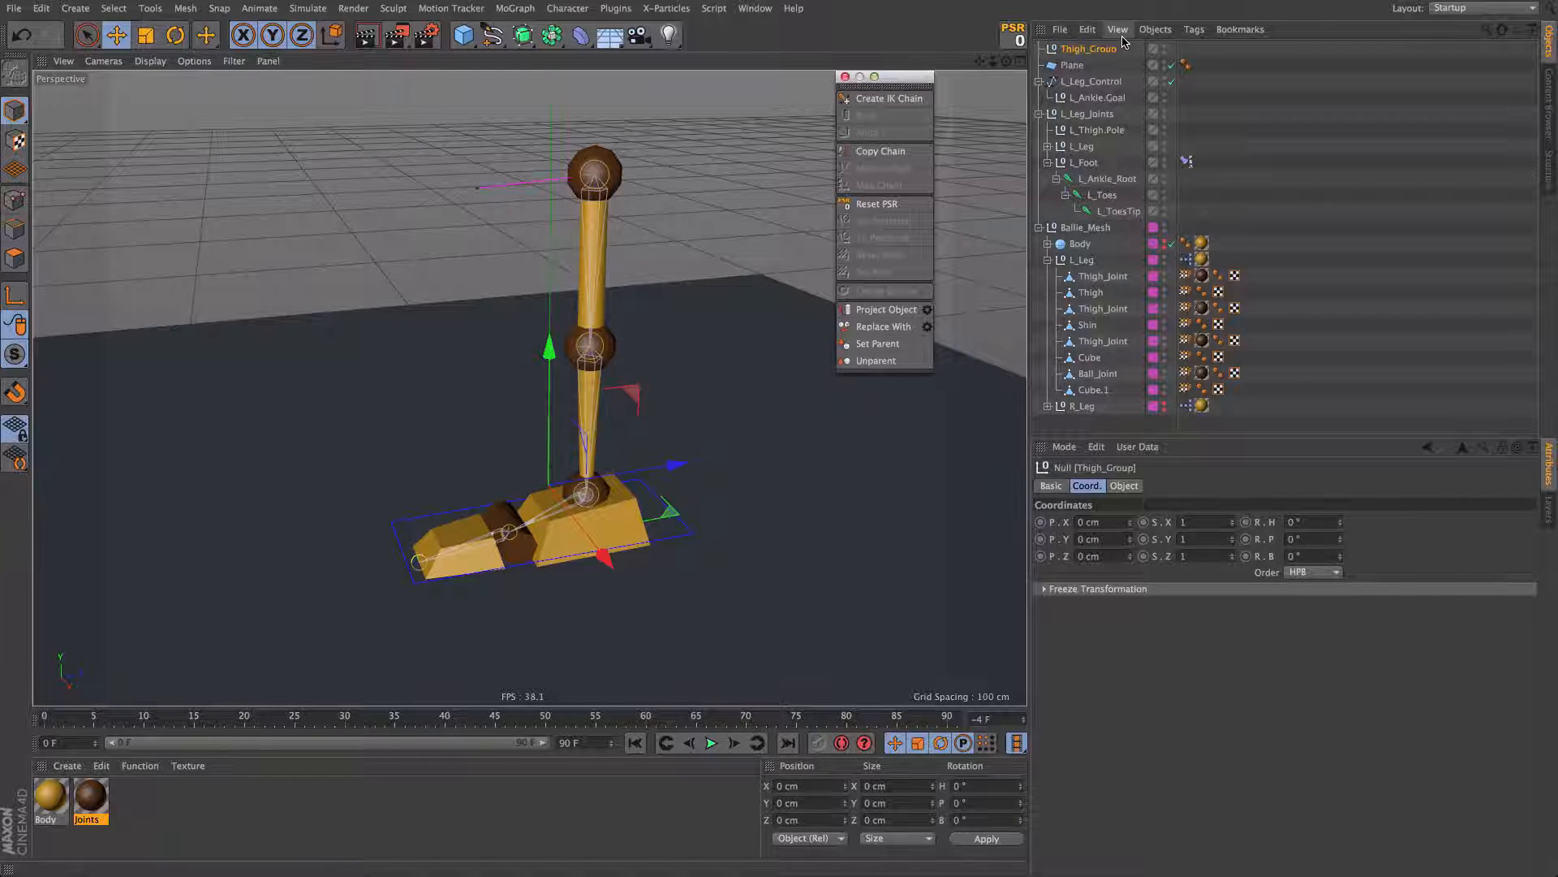
Step: Duplicate the Thigh_Group null and rename the copy Knee_Group
left_click_drag(1085, 64, 1085, 65, "ctrl")
double_click(1083, 64)
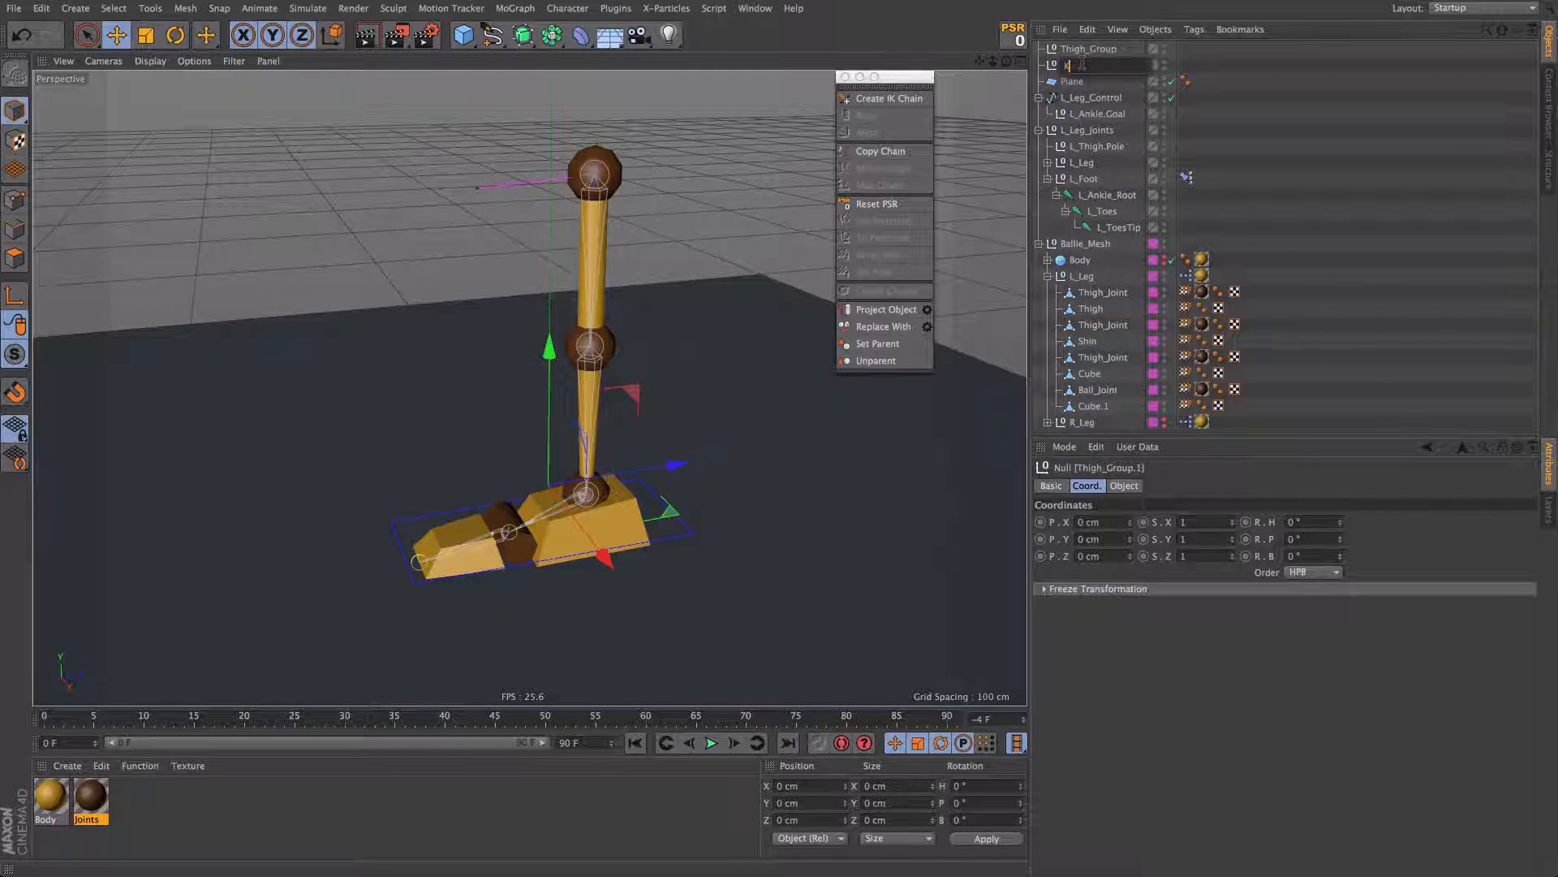
type("Knee_Group")
key("Return")
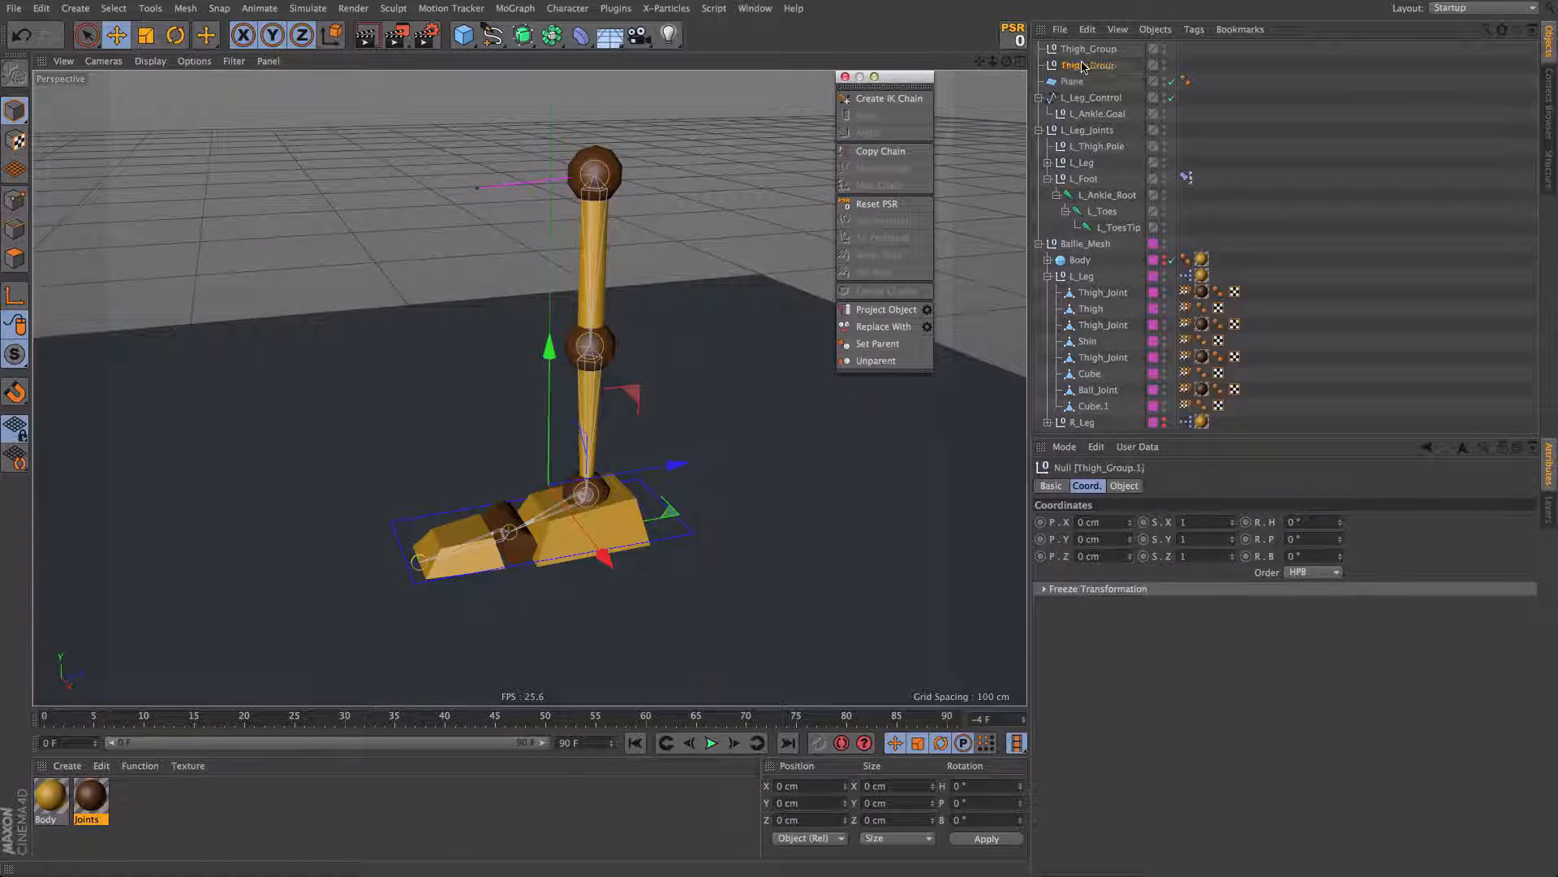
Step: Duplicate the Knee_Group null and rename the copy FootBase_Group
left_click_drag(1085, 65, 1092, 81, "ctrl")
double_click(1092, 81)
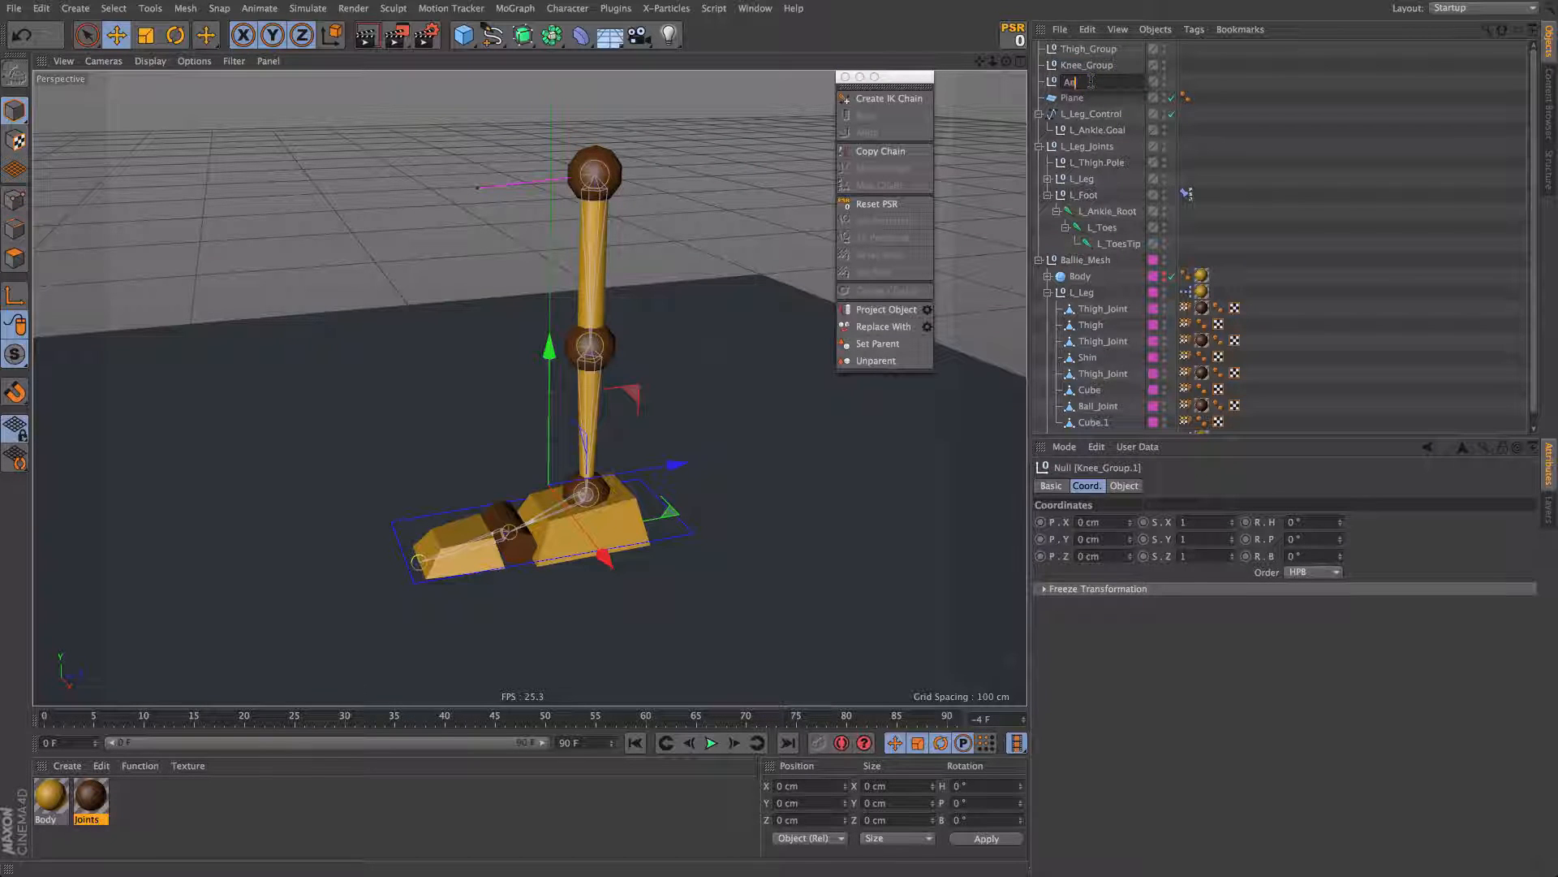
type("FootBase_Group")
key("Return")
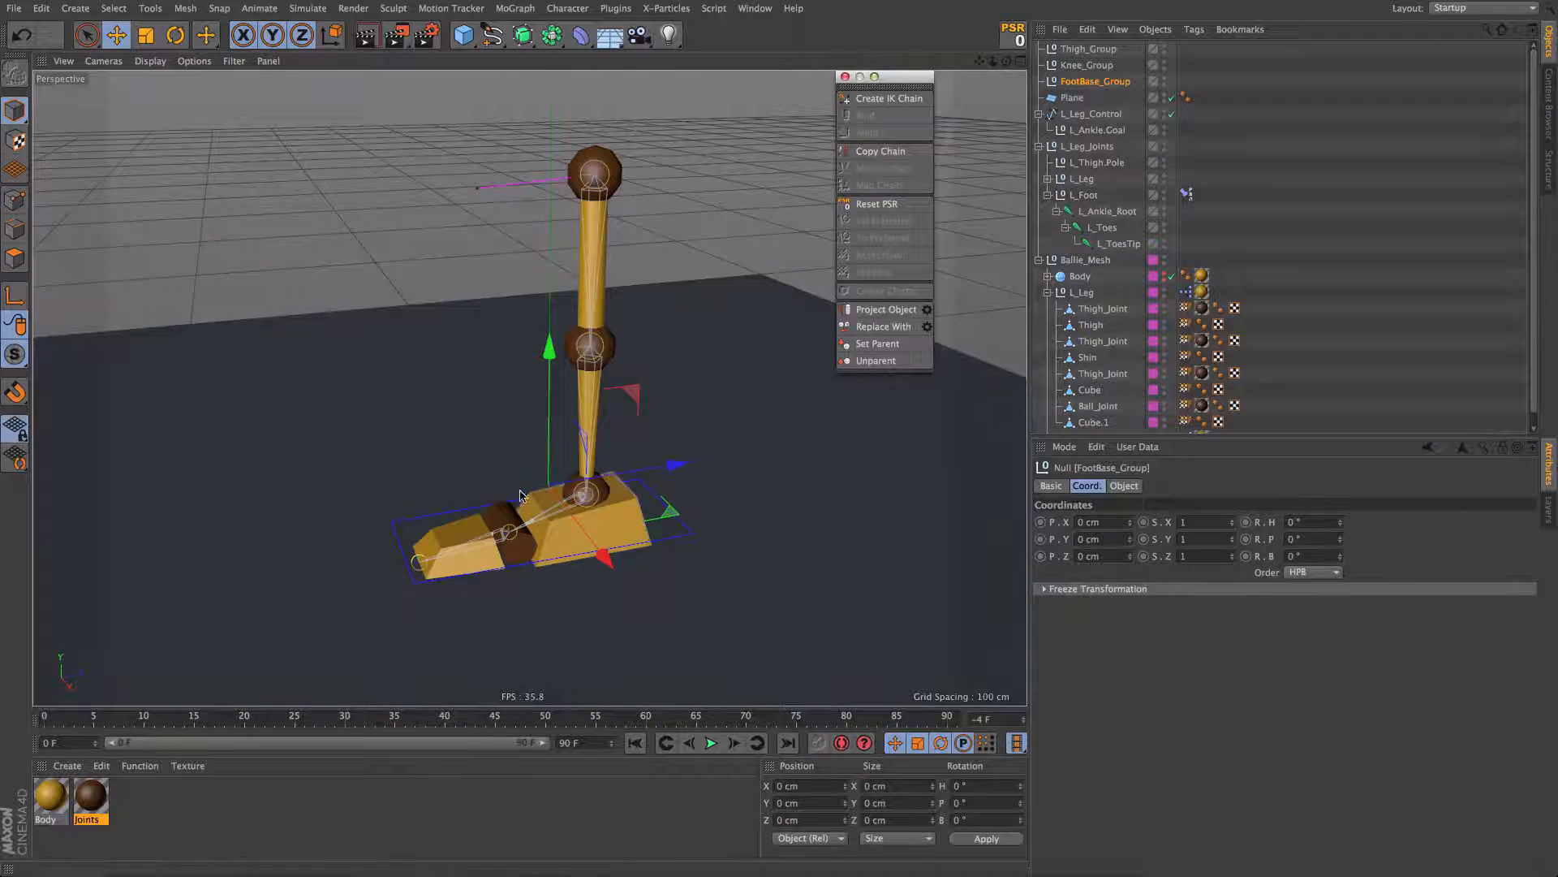
Step: Duplicate the FootBase_Group null and rename the copy Toes_Group
left_click_drag(1114, 83, 1100, 99, "ctrl")
double_click(1100, 98)
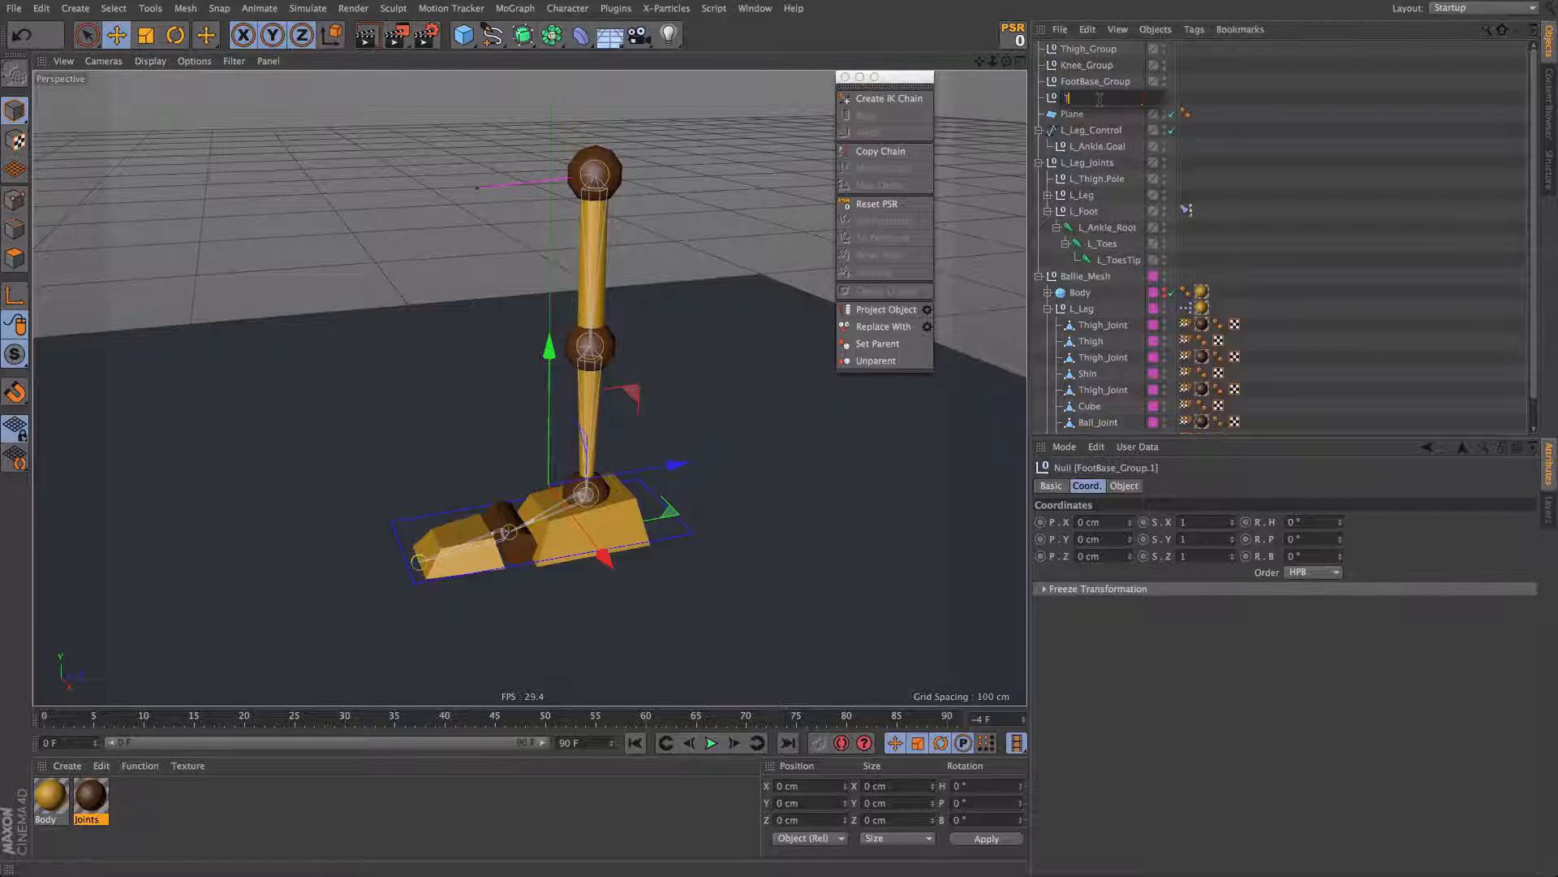
type("Toes_Group")
key("Return")
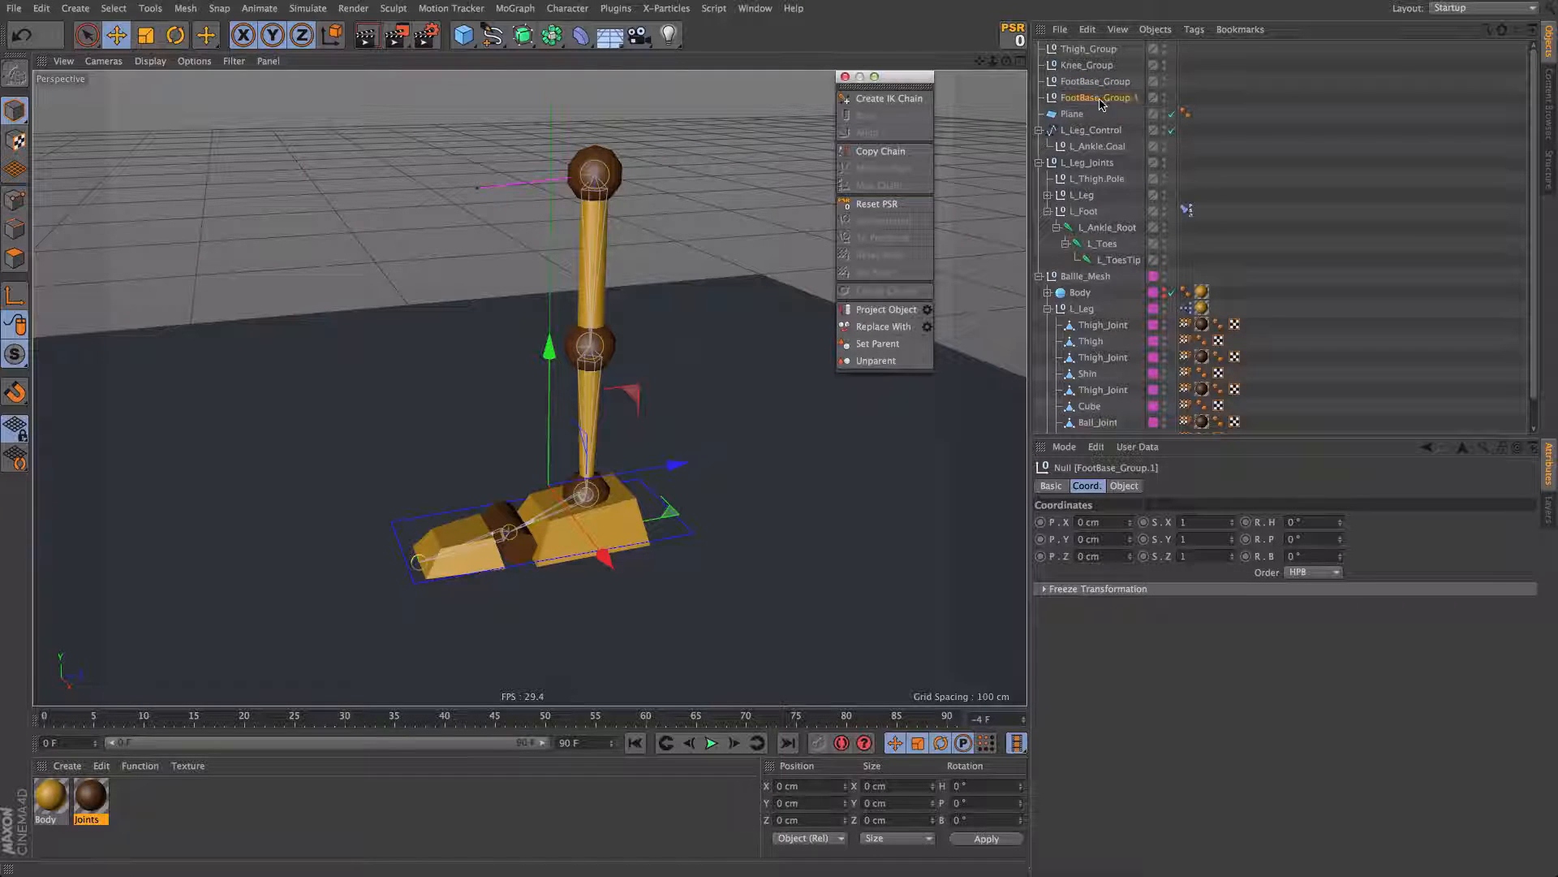
Step: Make the four group nulls children of L_Leg under Ballie_Mesh and expand the L_Leg joint chain
left_click(1080, 51, "shift")
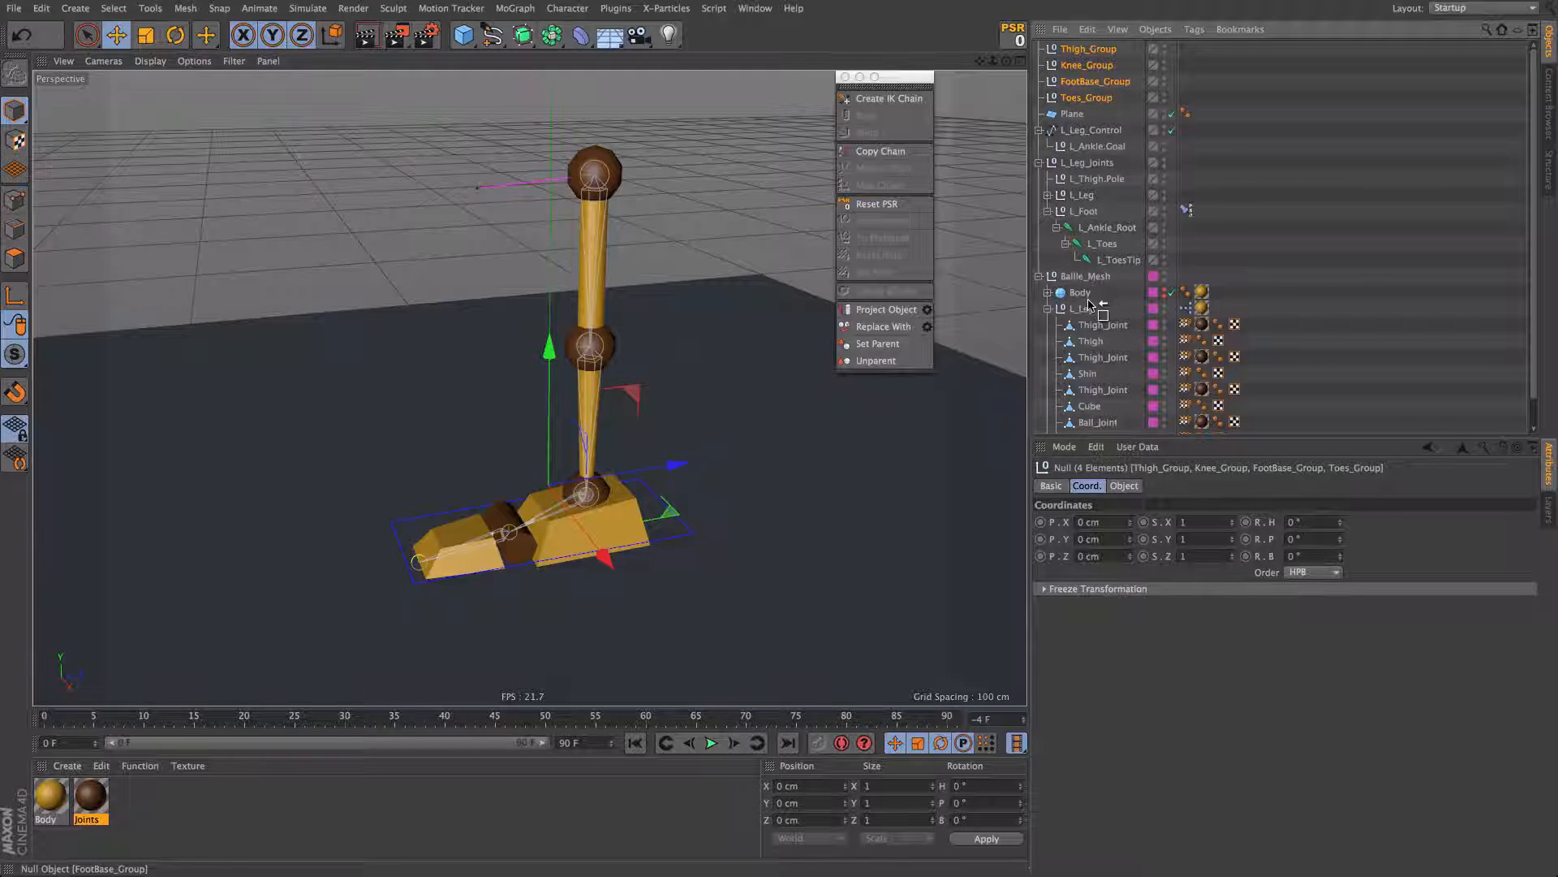
left_click_drag(1089, 318, 1090, 316)
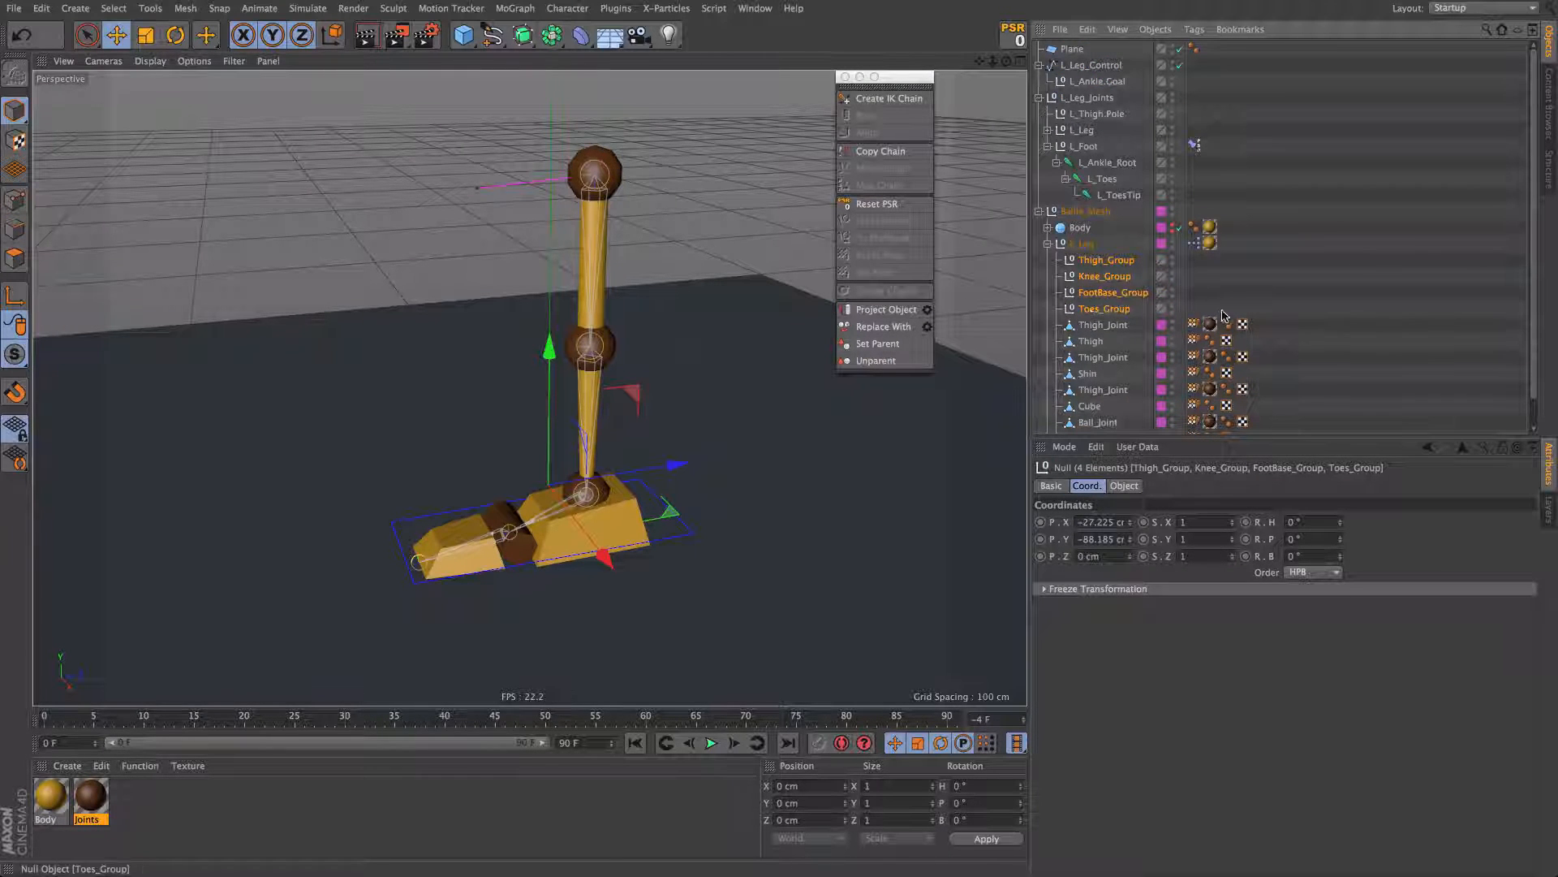
left_click(1047, 130)
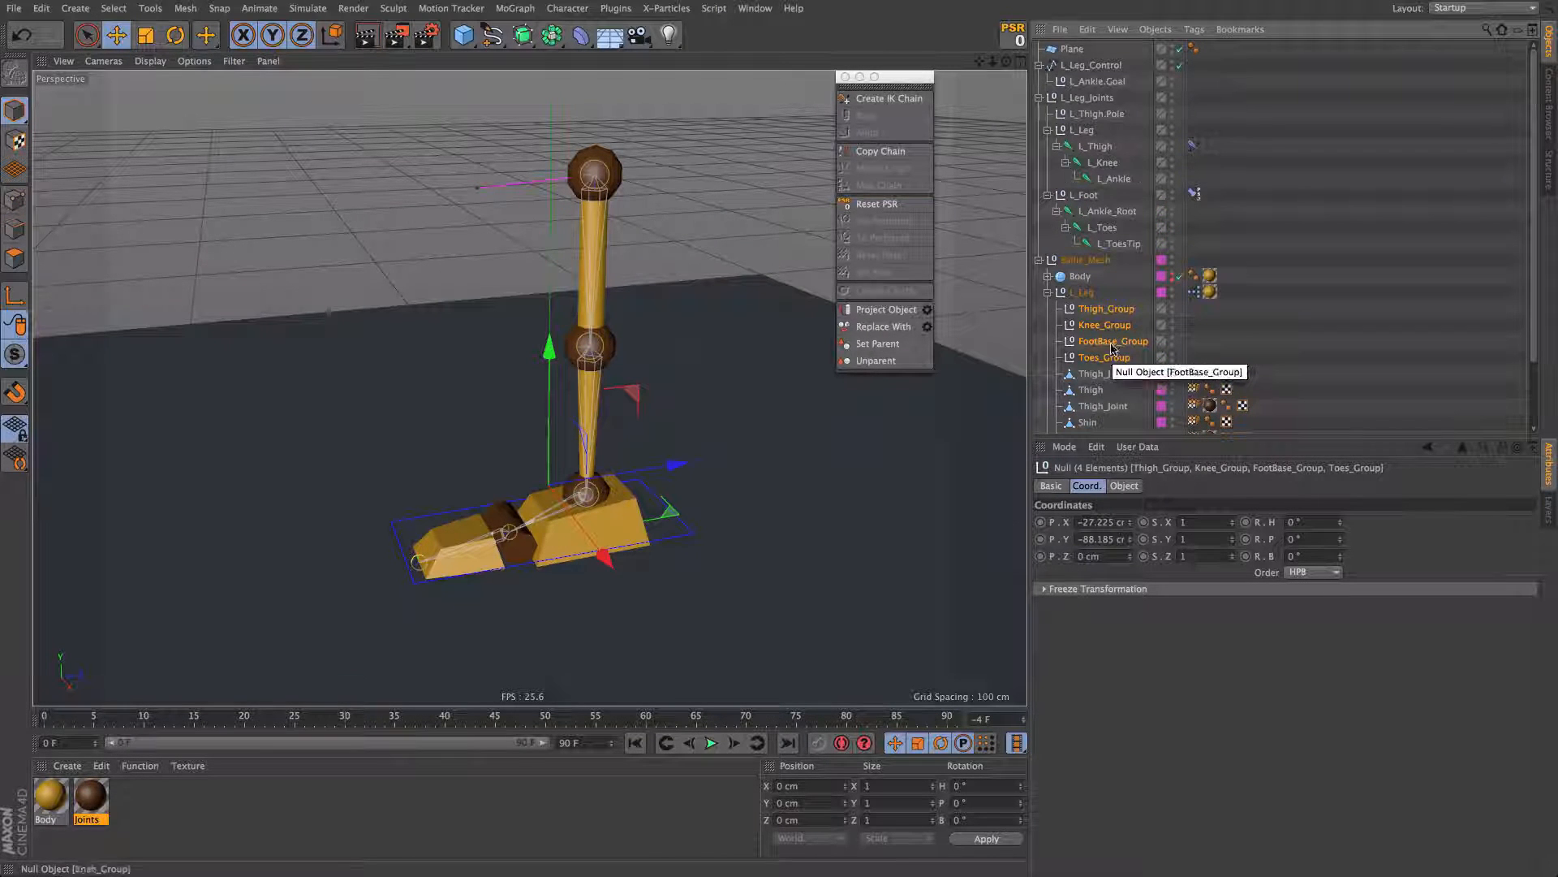
Step: Open the character Constraints commands as a floating palette and place it beside the character Commands palette
left_click(1106, 309)
left_click(568, 8)
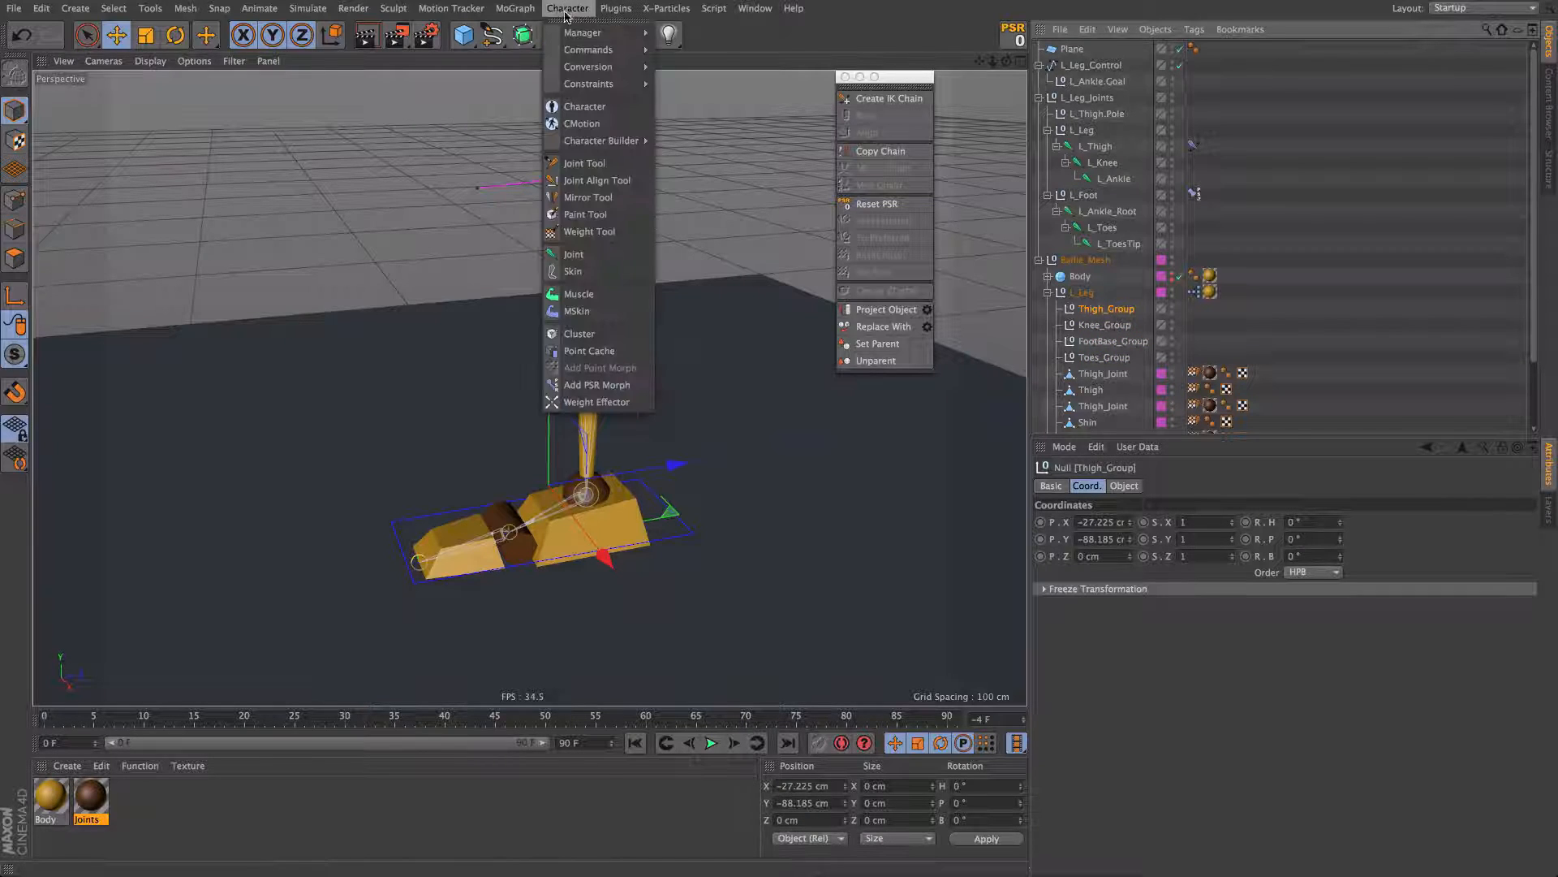
mouse_move(572, 84)
left_click(722, 77)
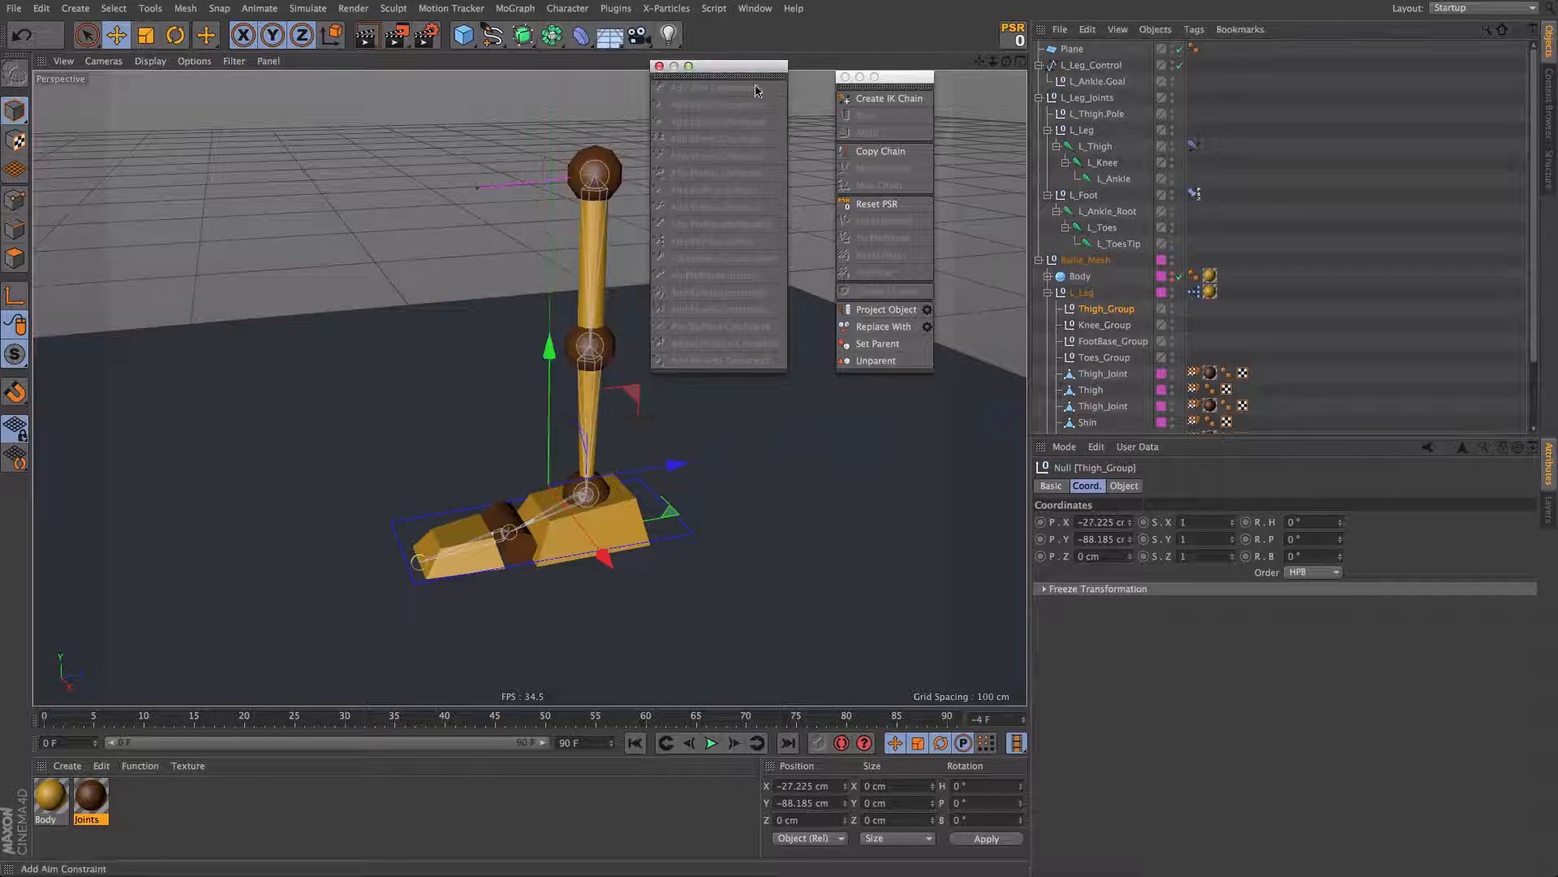
left_click_drag(723, 75, 823, 79)
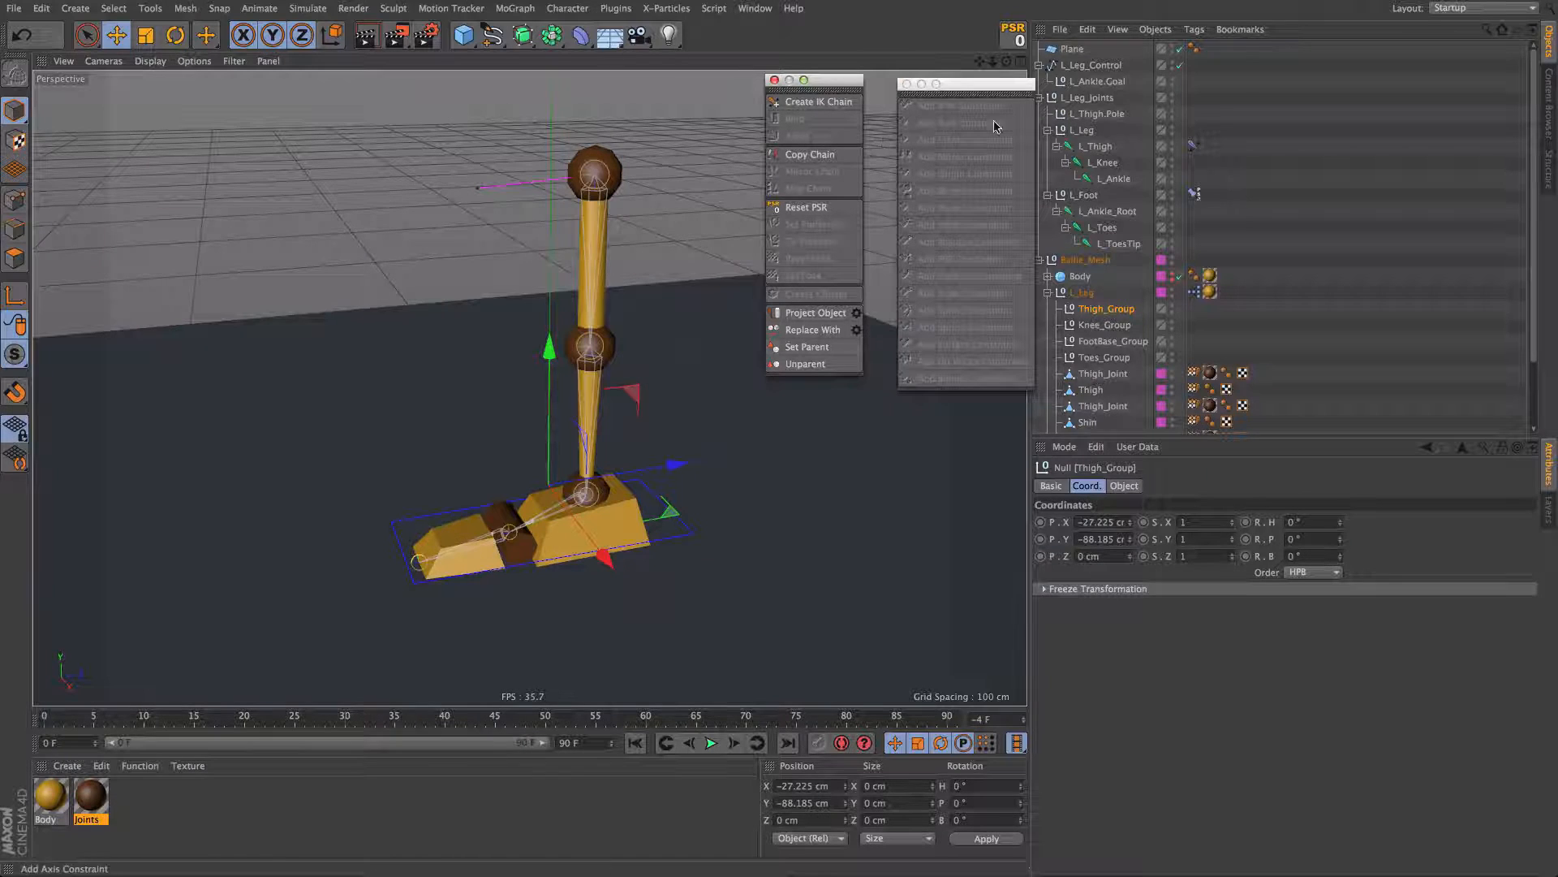
left_click_drag(833, 90, 865, 90)
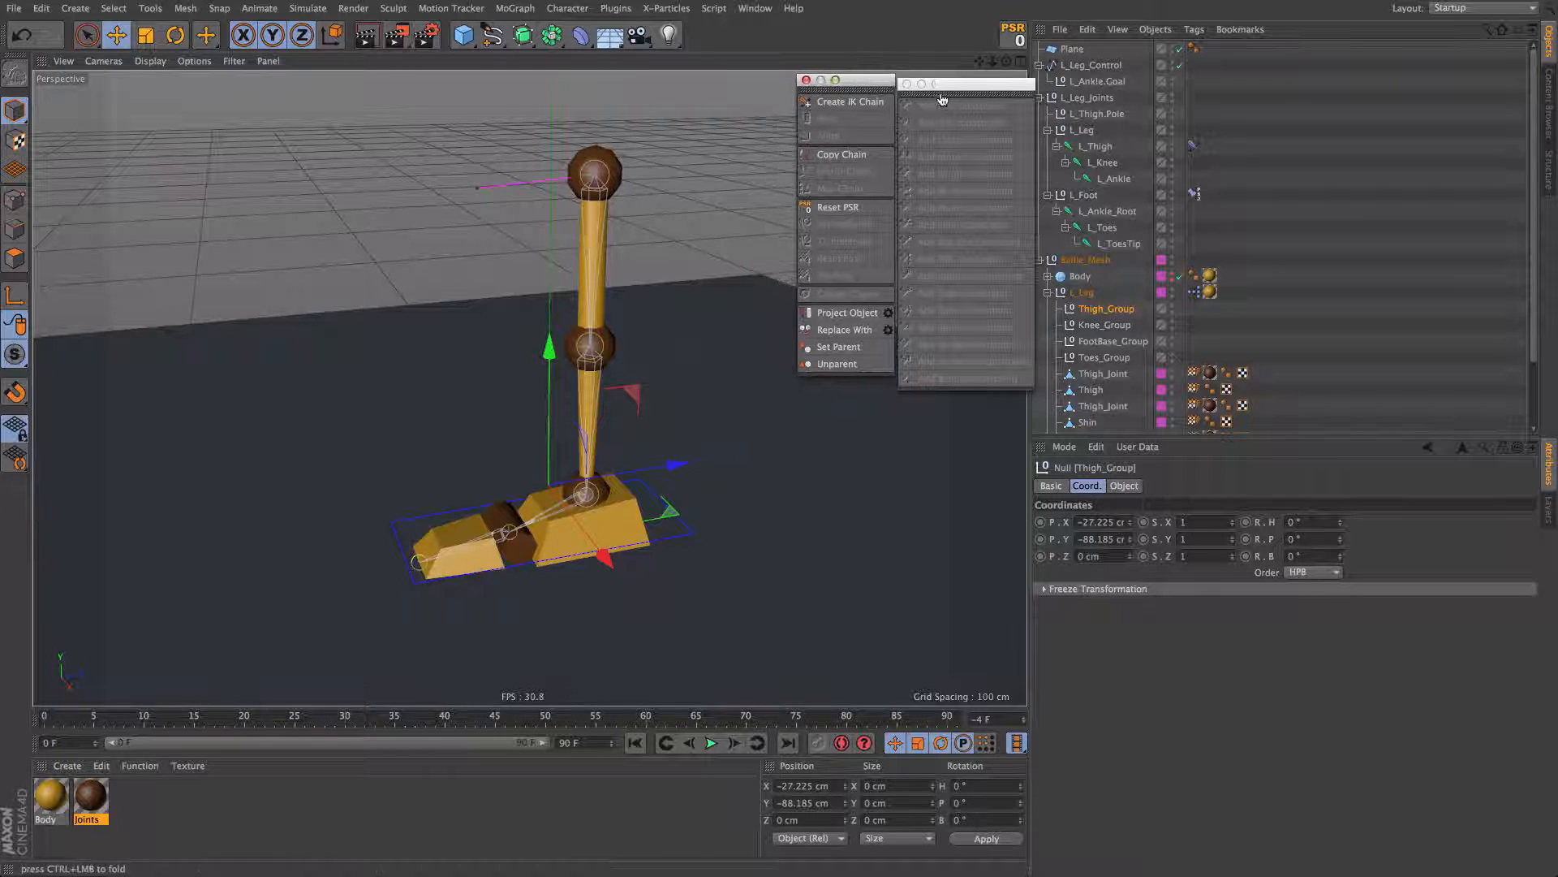
left_click_drag(960, 88, 955, 79)
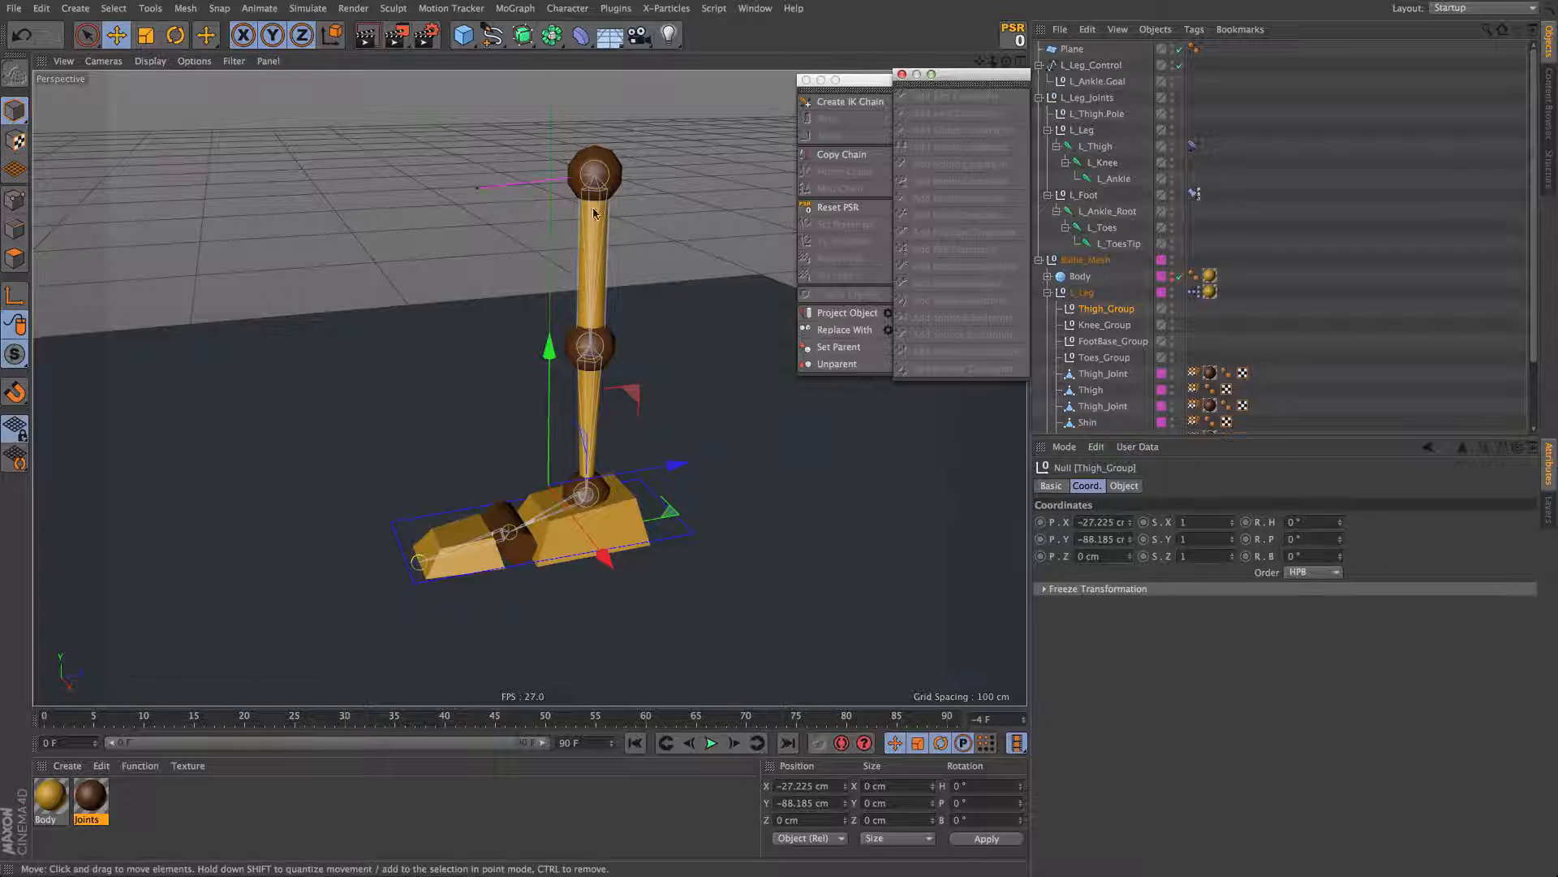
Step: Add PSR constraints that tie Thigh_Group to the L_Thigh joint and Knee_Group to the L_Knee joint
scroll(594, 211, "up", 3)
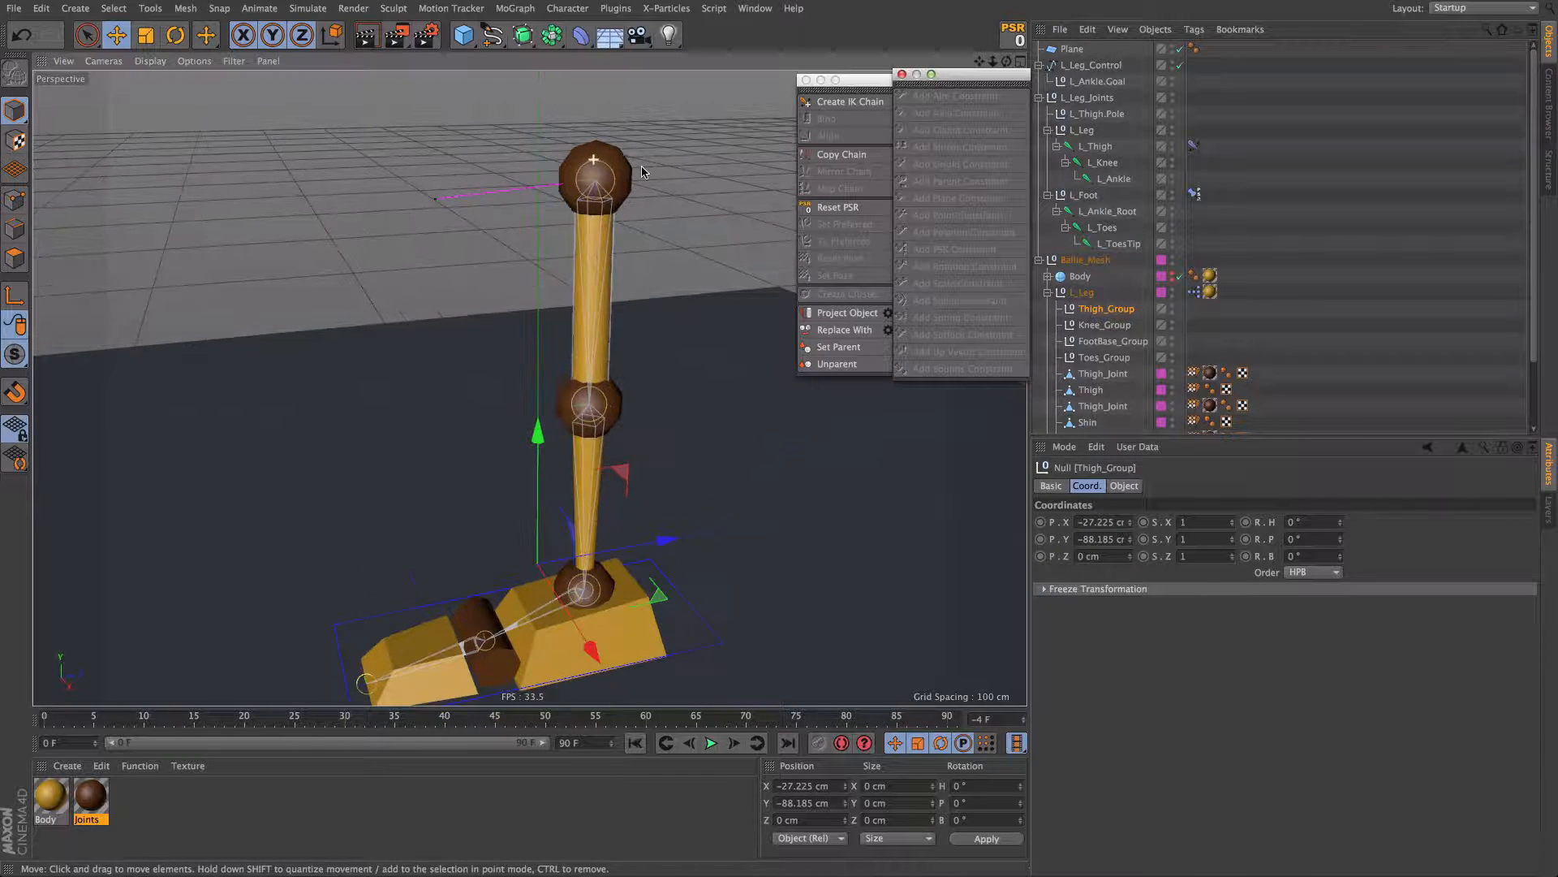
left_click(1102, 312)
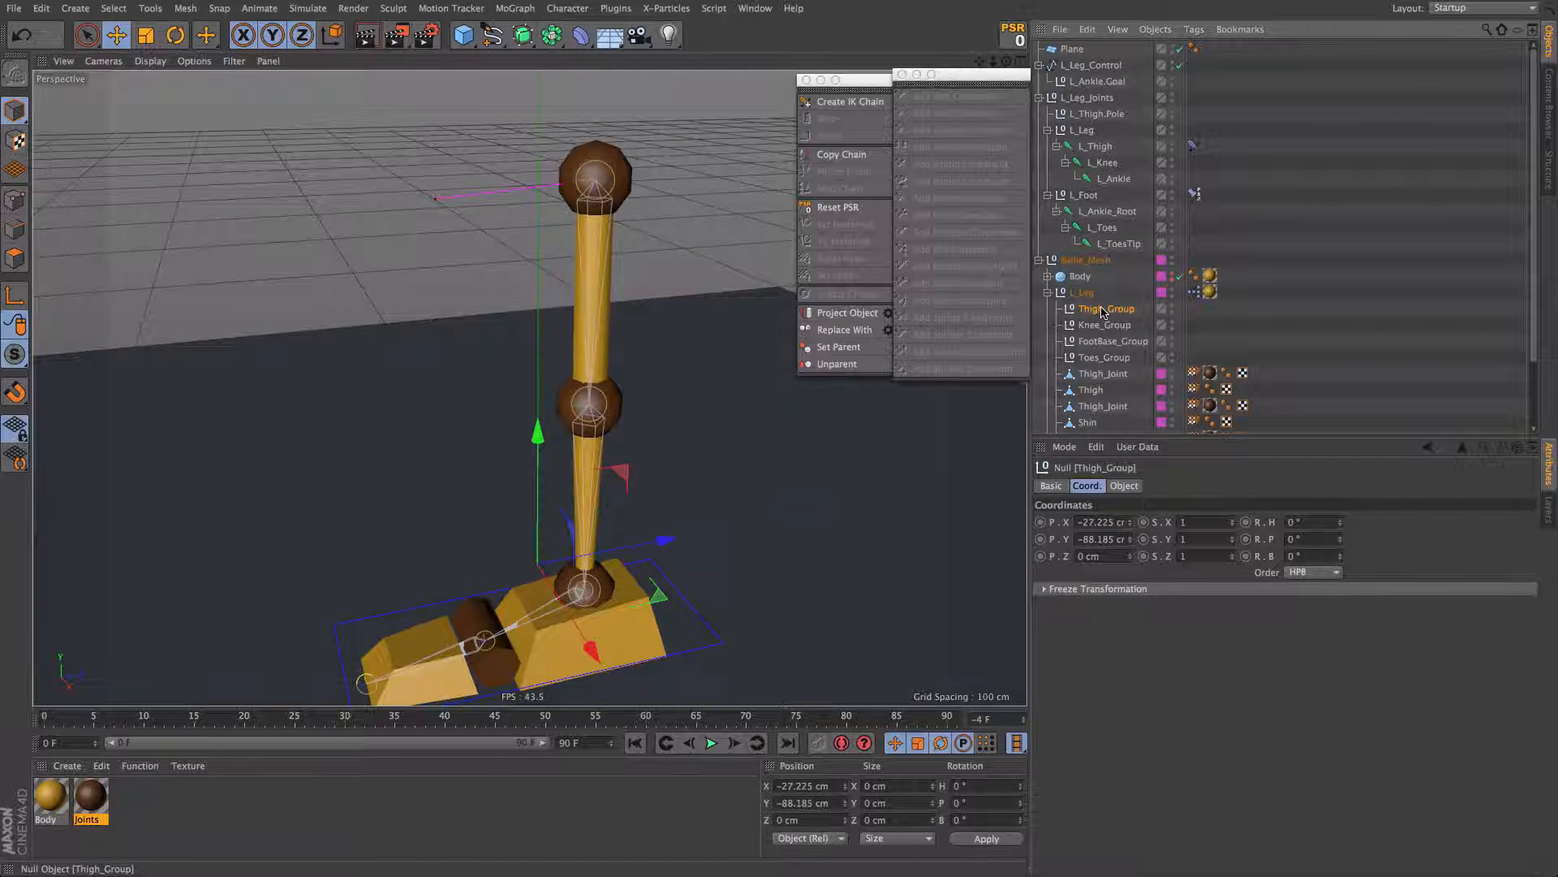
left_click(1095, 147, "shift")
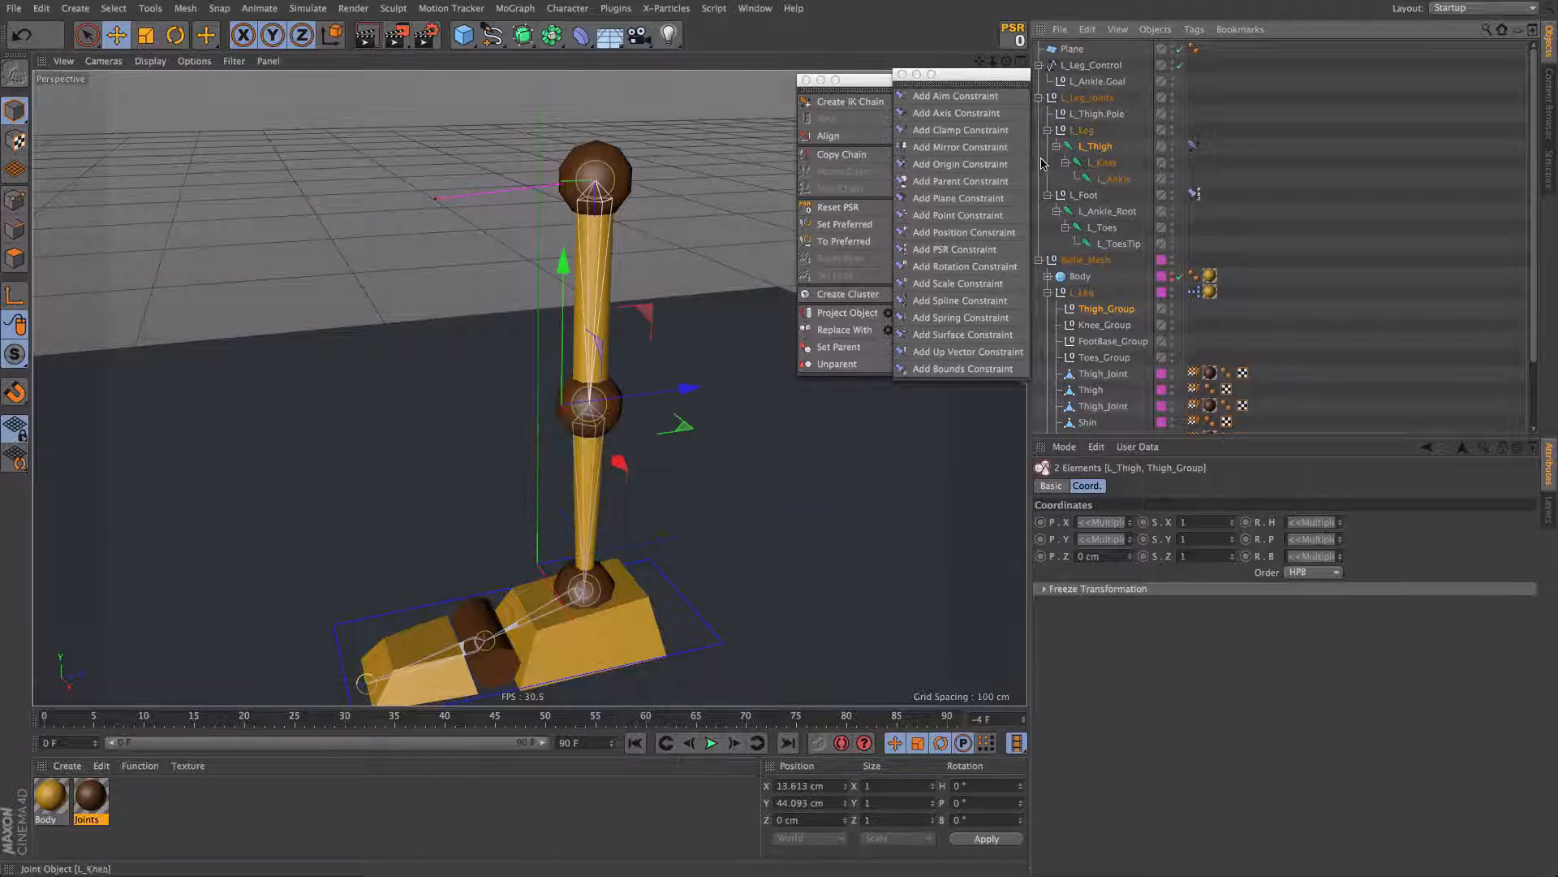
left_click(962, 249)
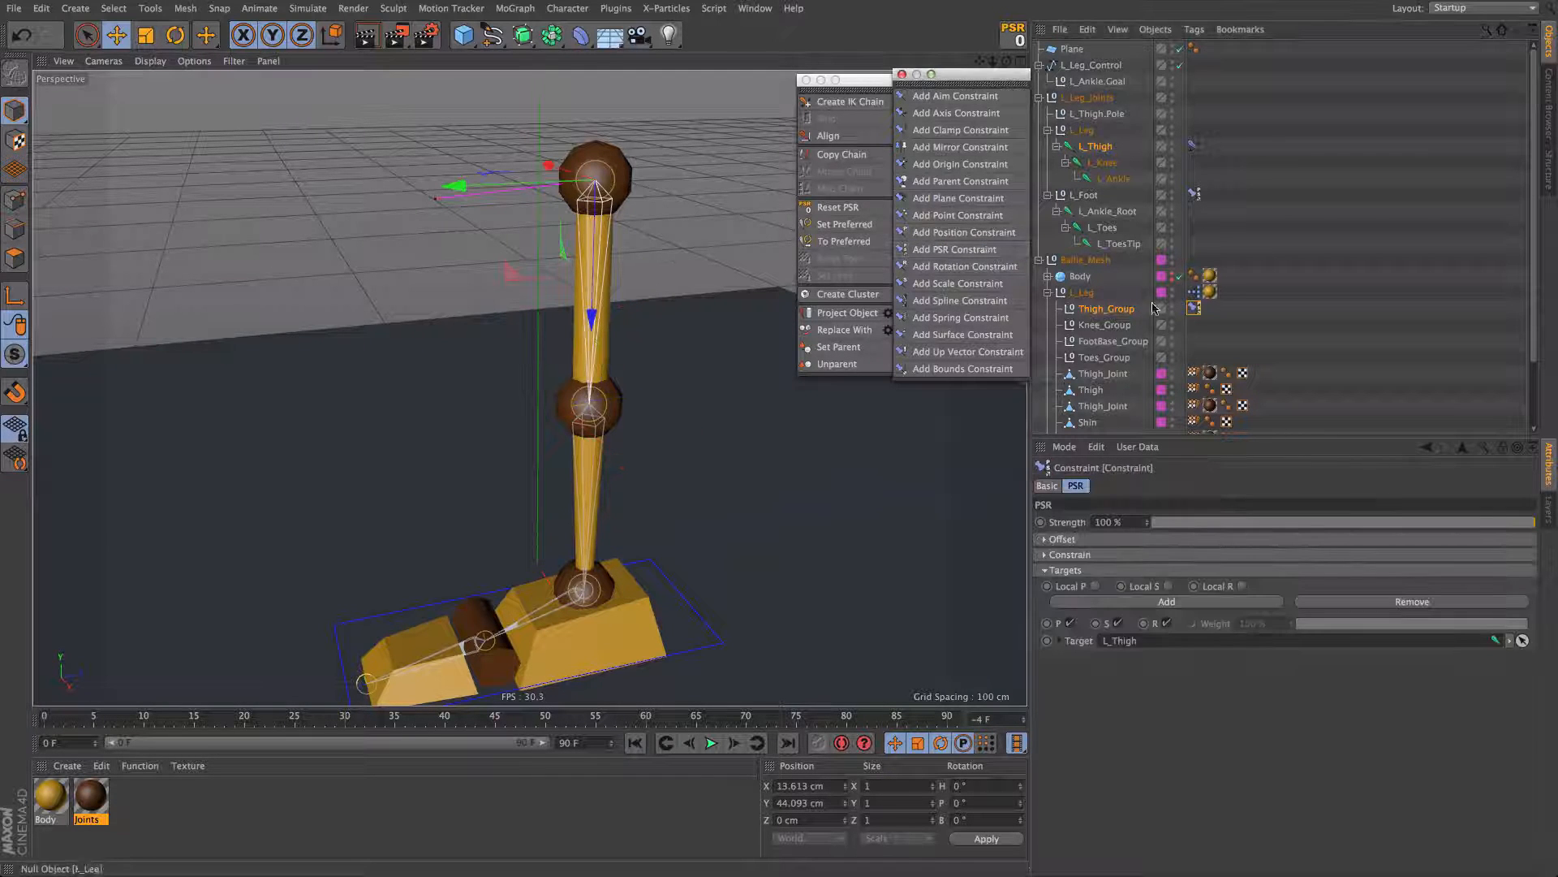
left_click(1106, 325)
left_click(1105, 162, "ctrl")
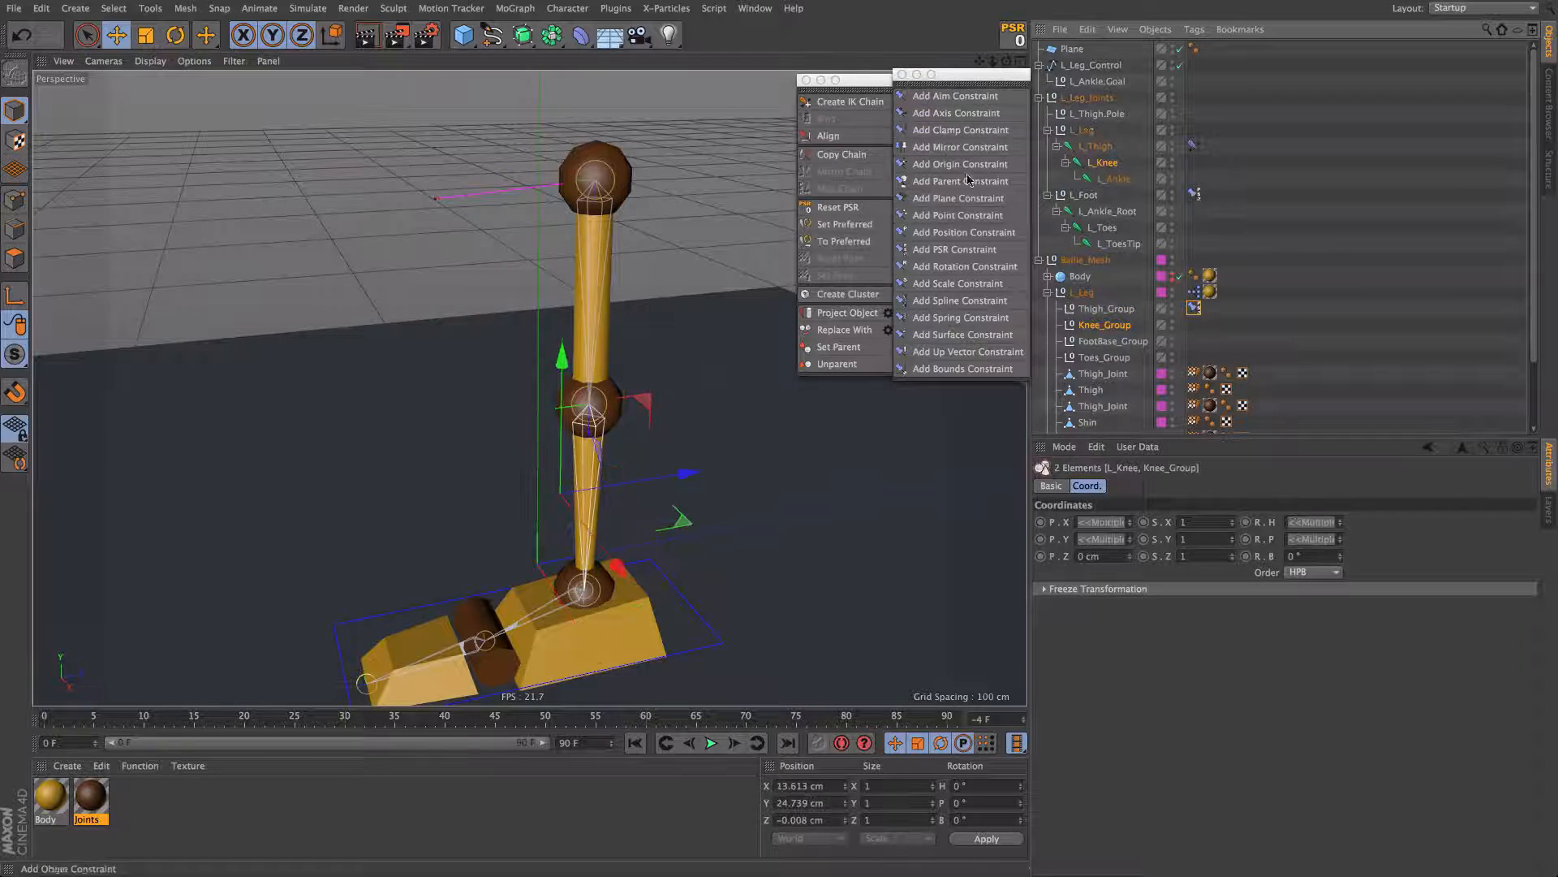
left_click(954, 249)
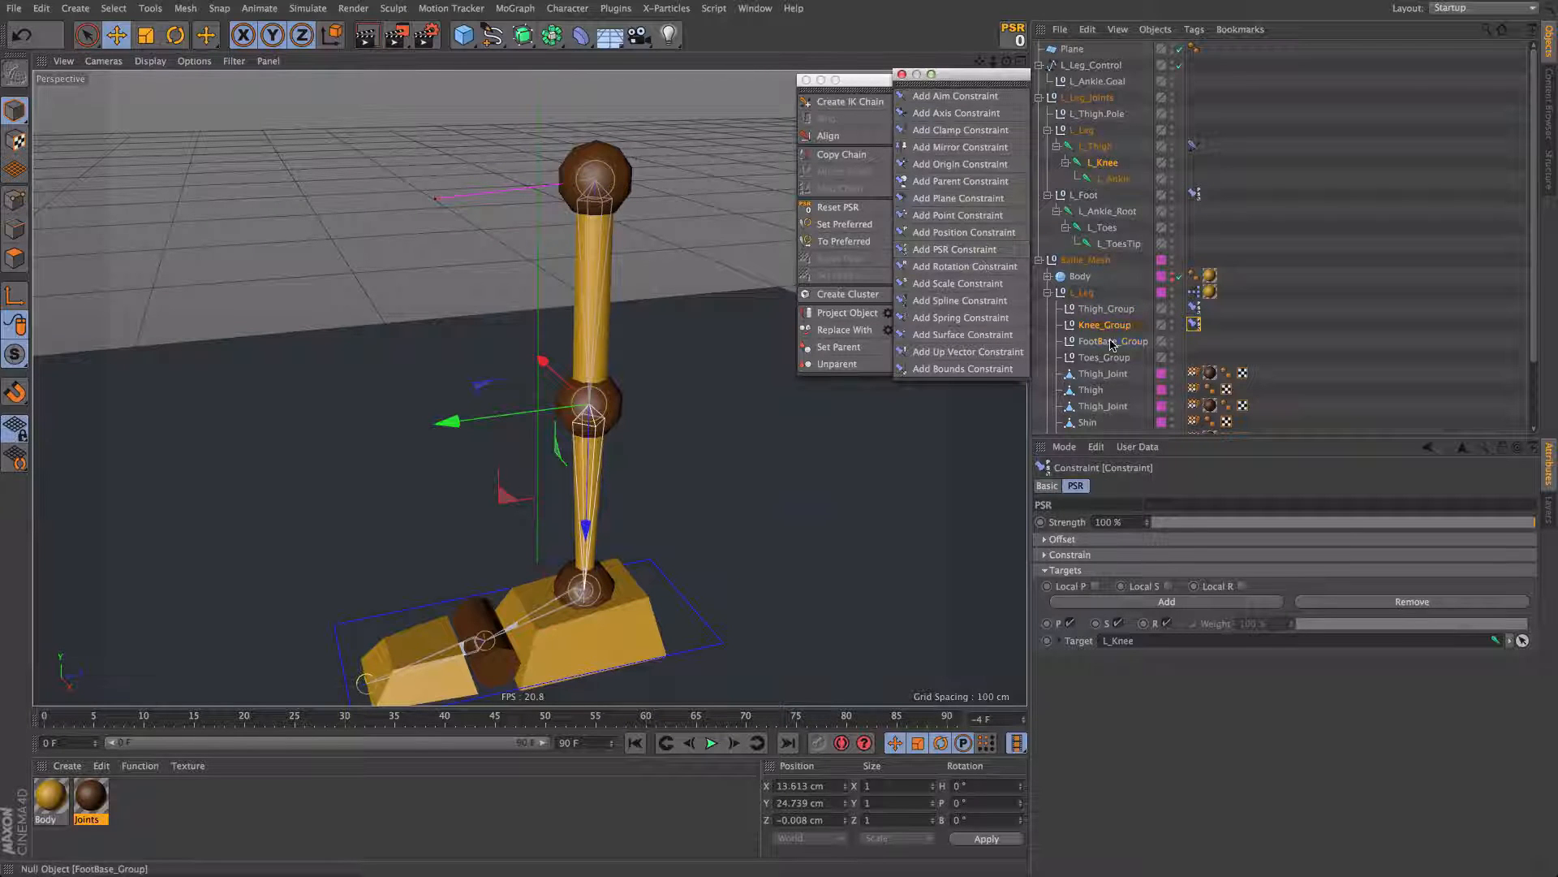
Step: Add PSR constraints that tie FootBase_Group to the L_Ankle_Root joint and Toes_Group to the L_Toes joint
left_click(1111, 342)
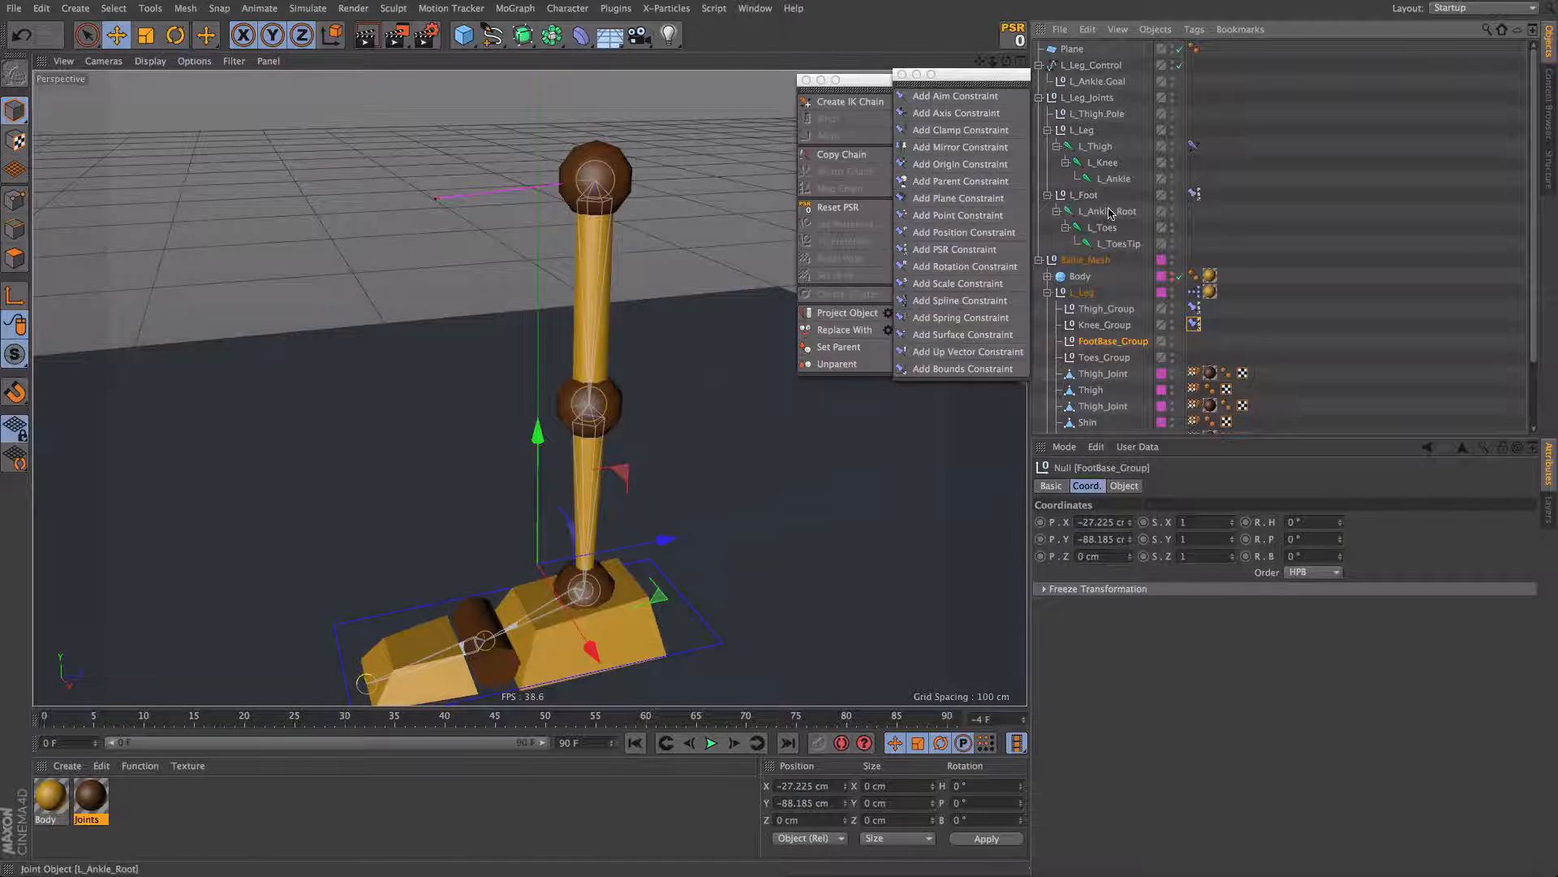
left_click(1109, 212, "ctrl")
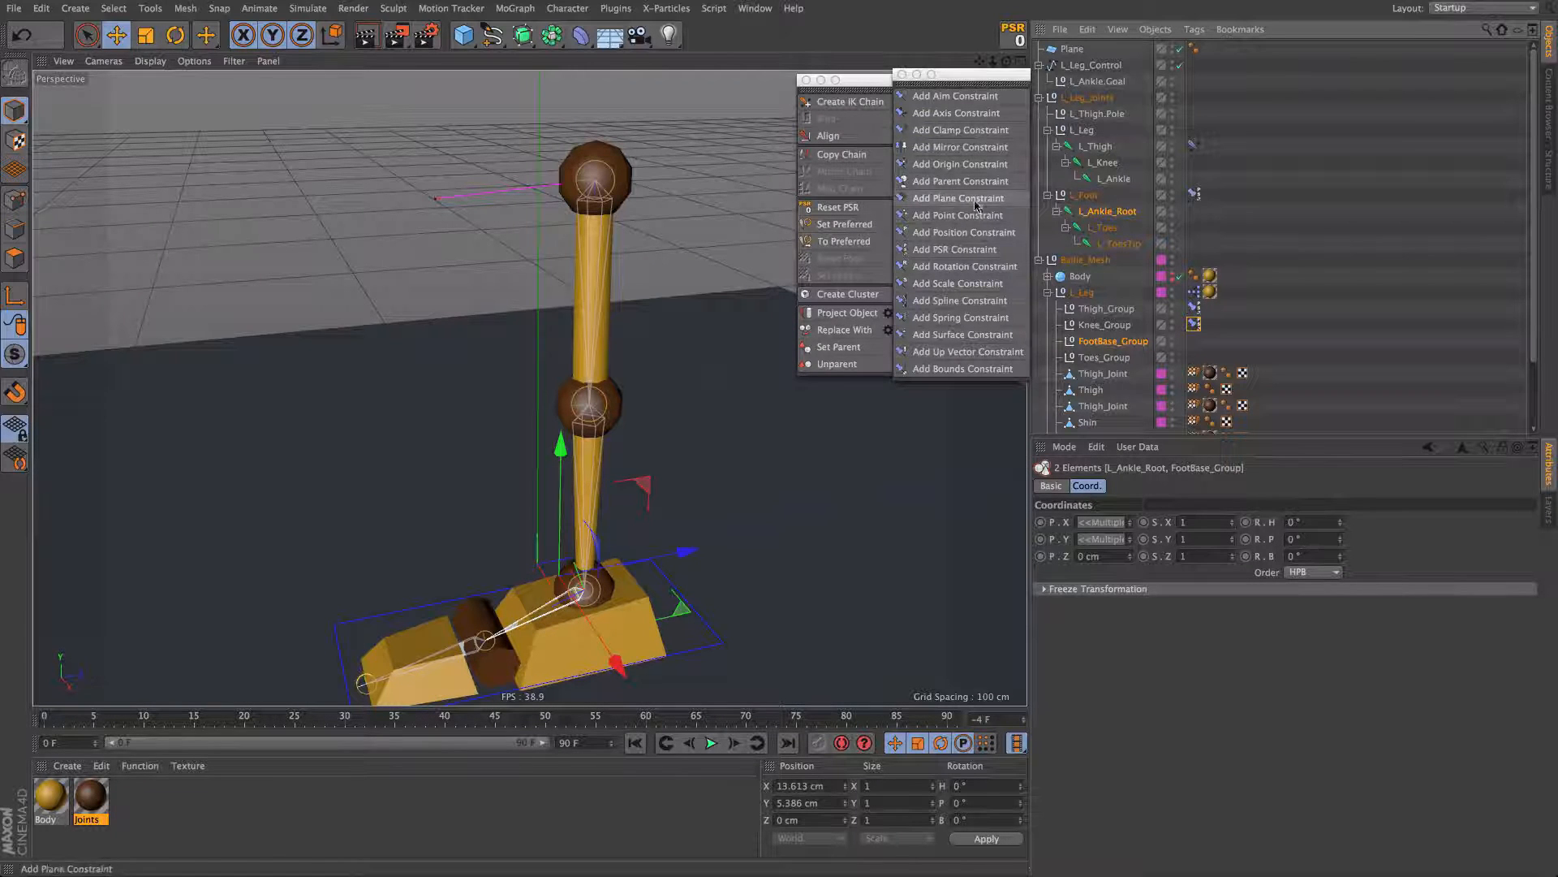
left_click(966, 249)
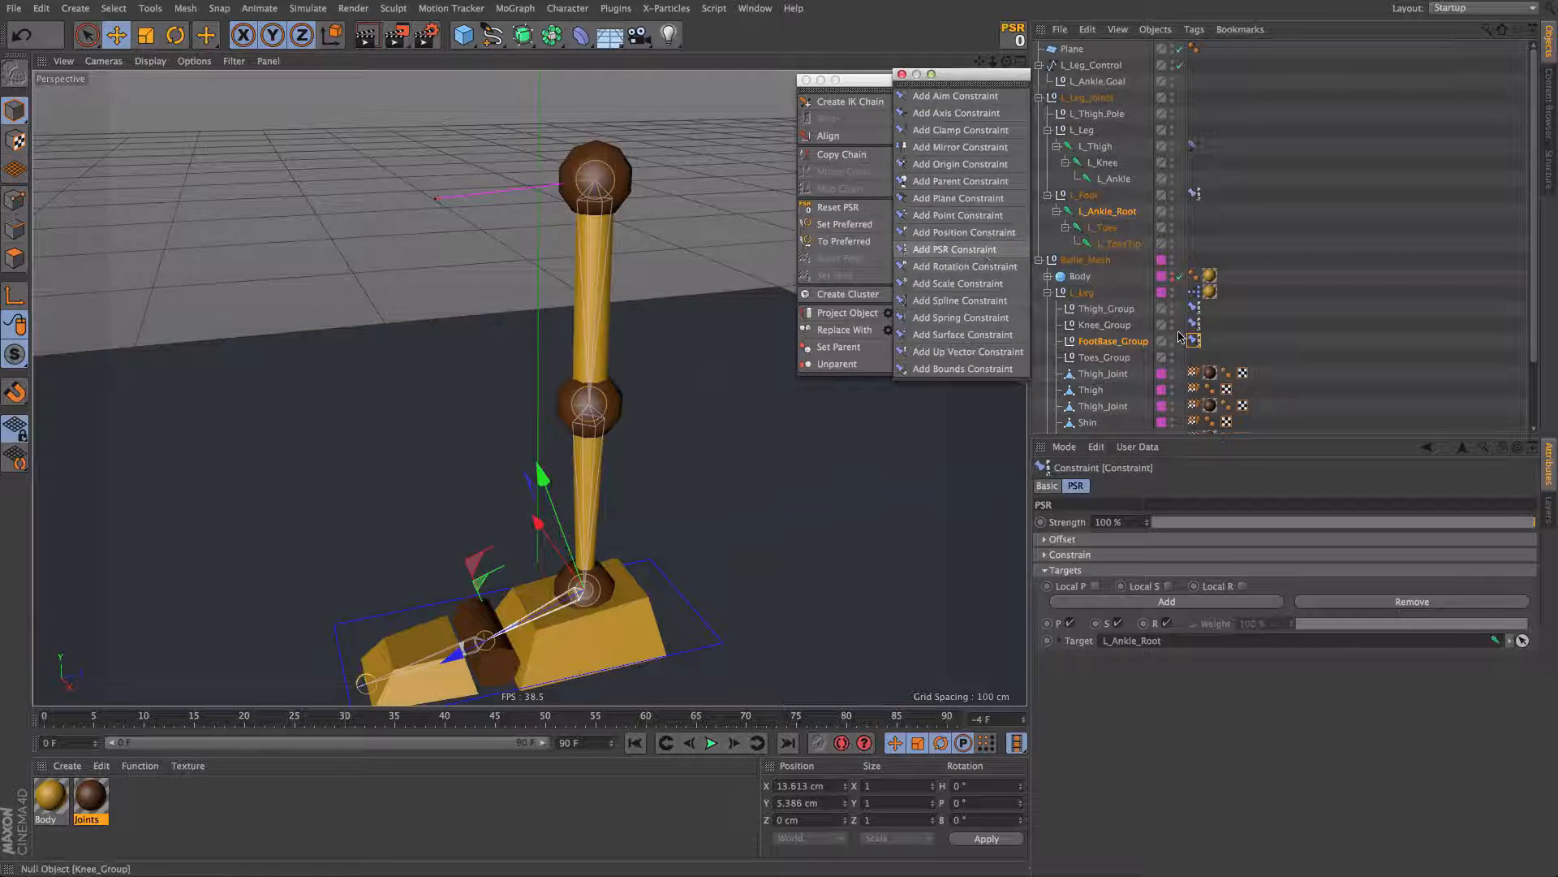
left_click(1115, 358)
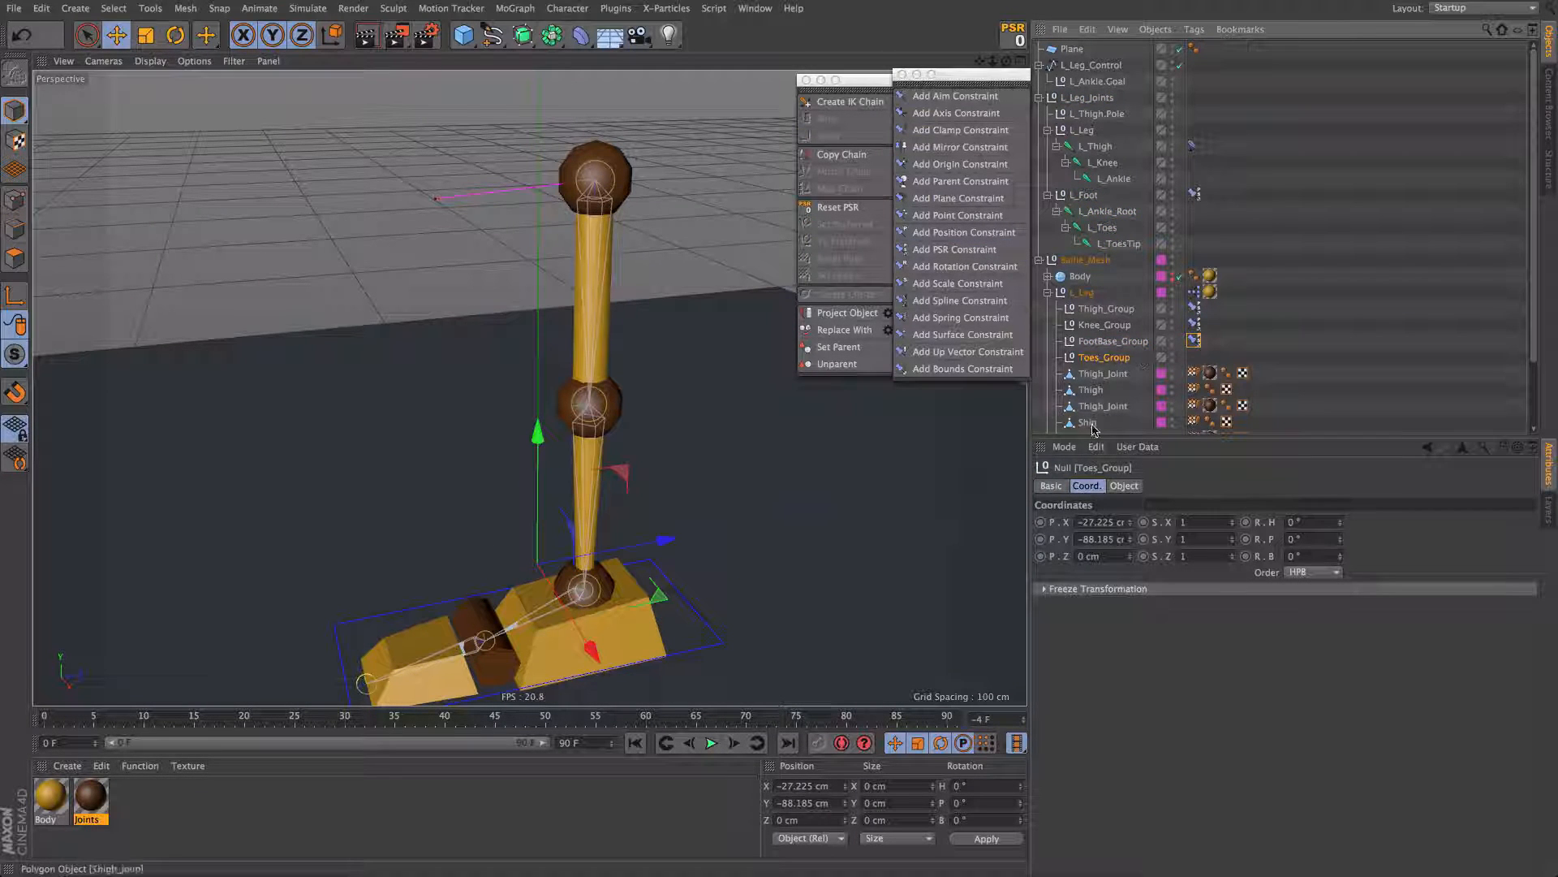
left_click(1103, 227, "ctrl")
left_click(955, 249)
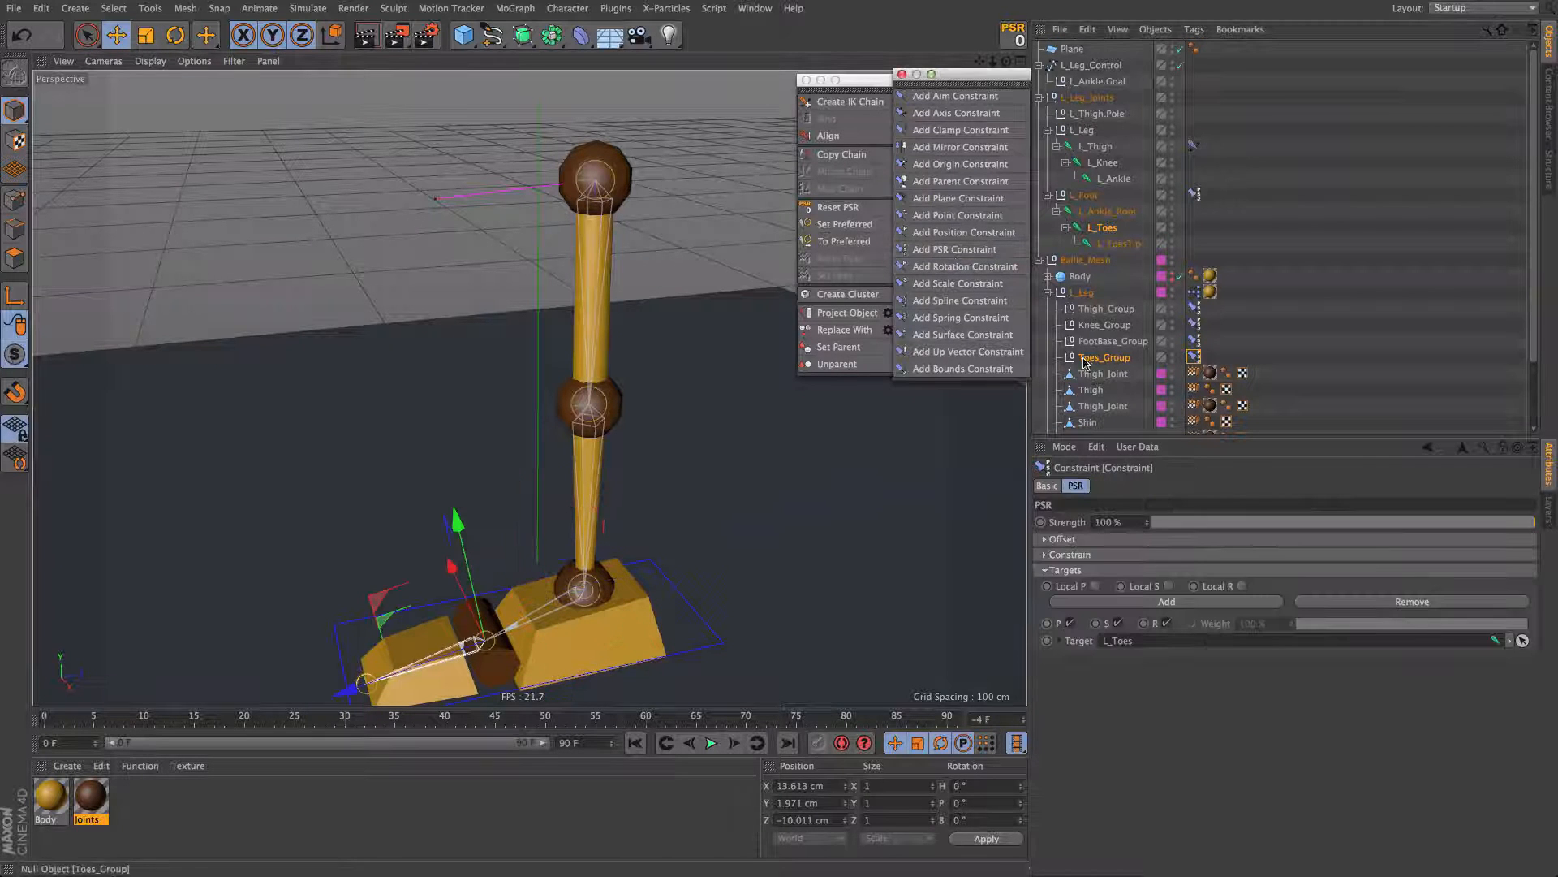
Step: Parent the upper Thigh_Joint sphere and the Thigh mesh to Thigh_Group with Set Parent, and collapse the group
scroll(1317, 325, "down", 3)
left_click_drag(553, 356, 591, 376, "alt")
middle_click_drag(591, 376, 594, 335, "alt")
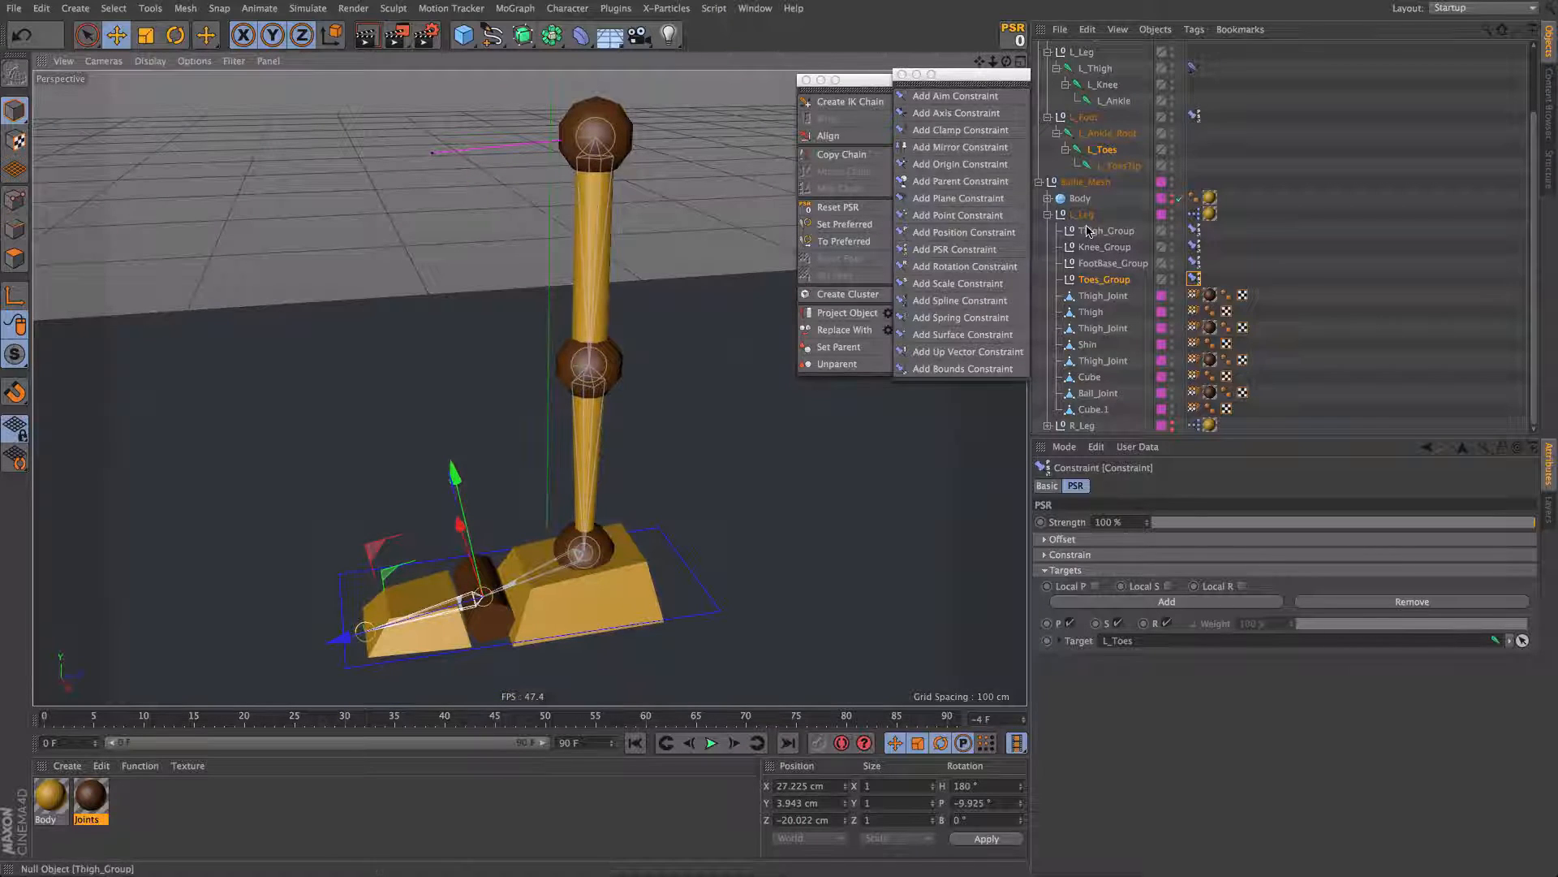
left_click(679, 237)
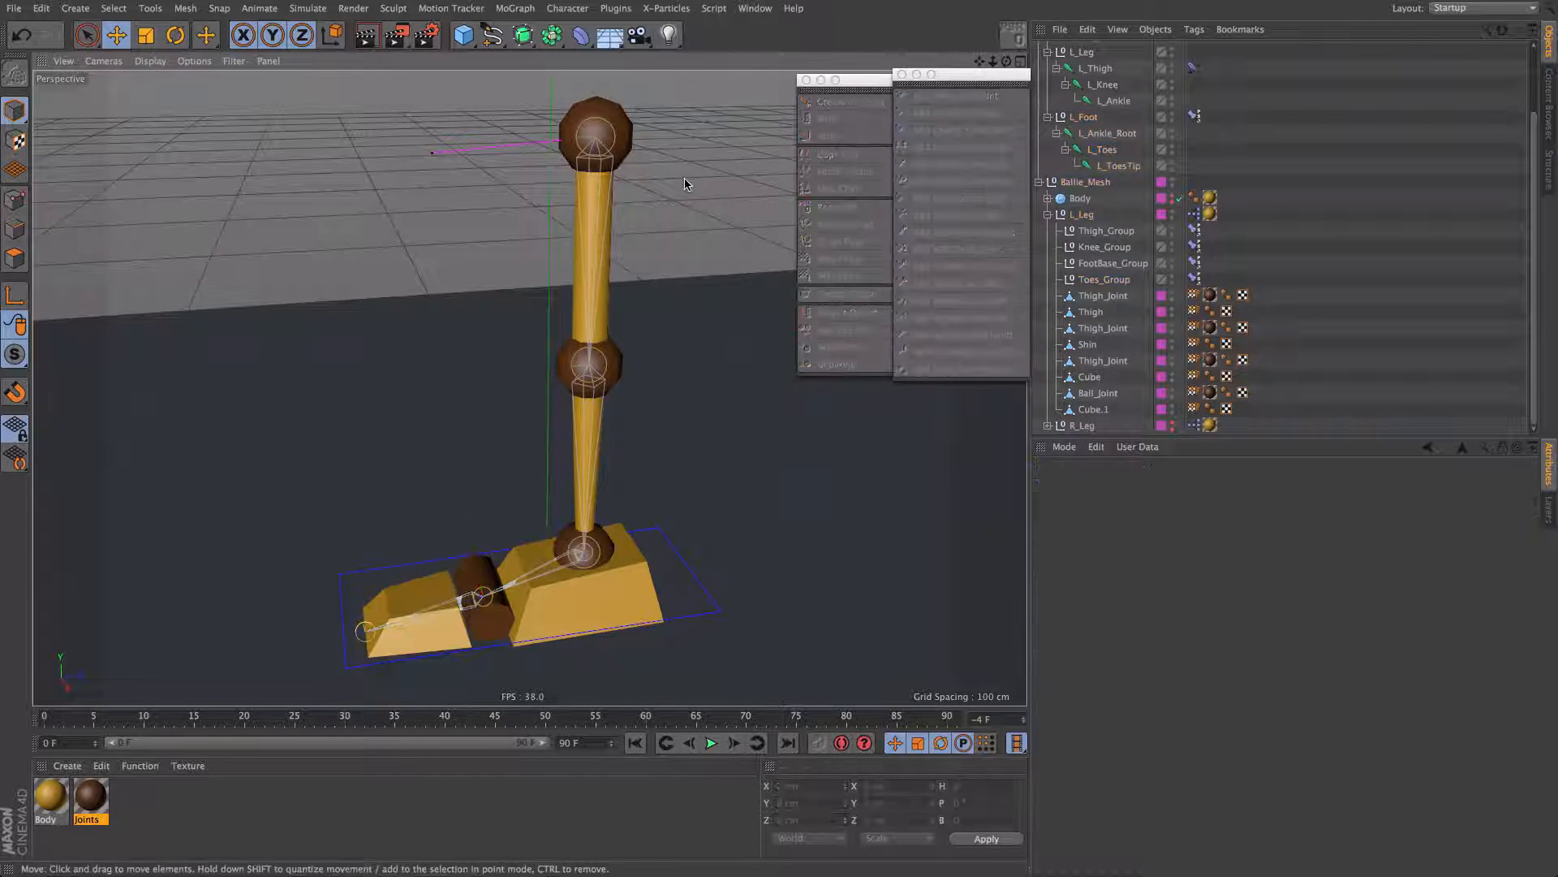
left_click(579, 127)
left_click(574, 279, "shift")
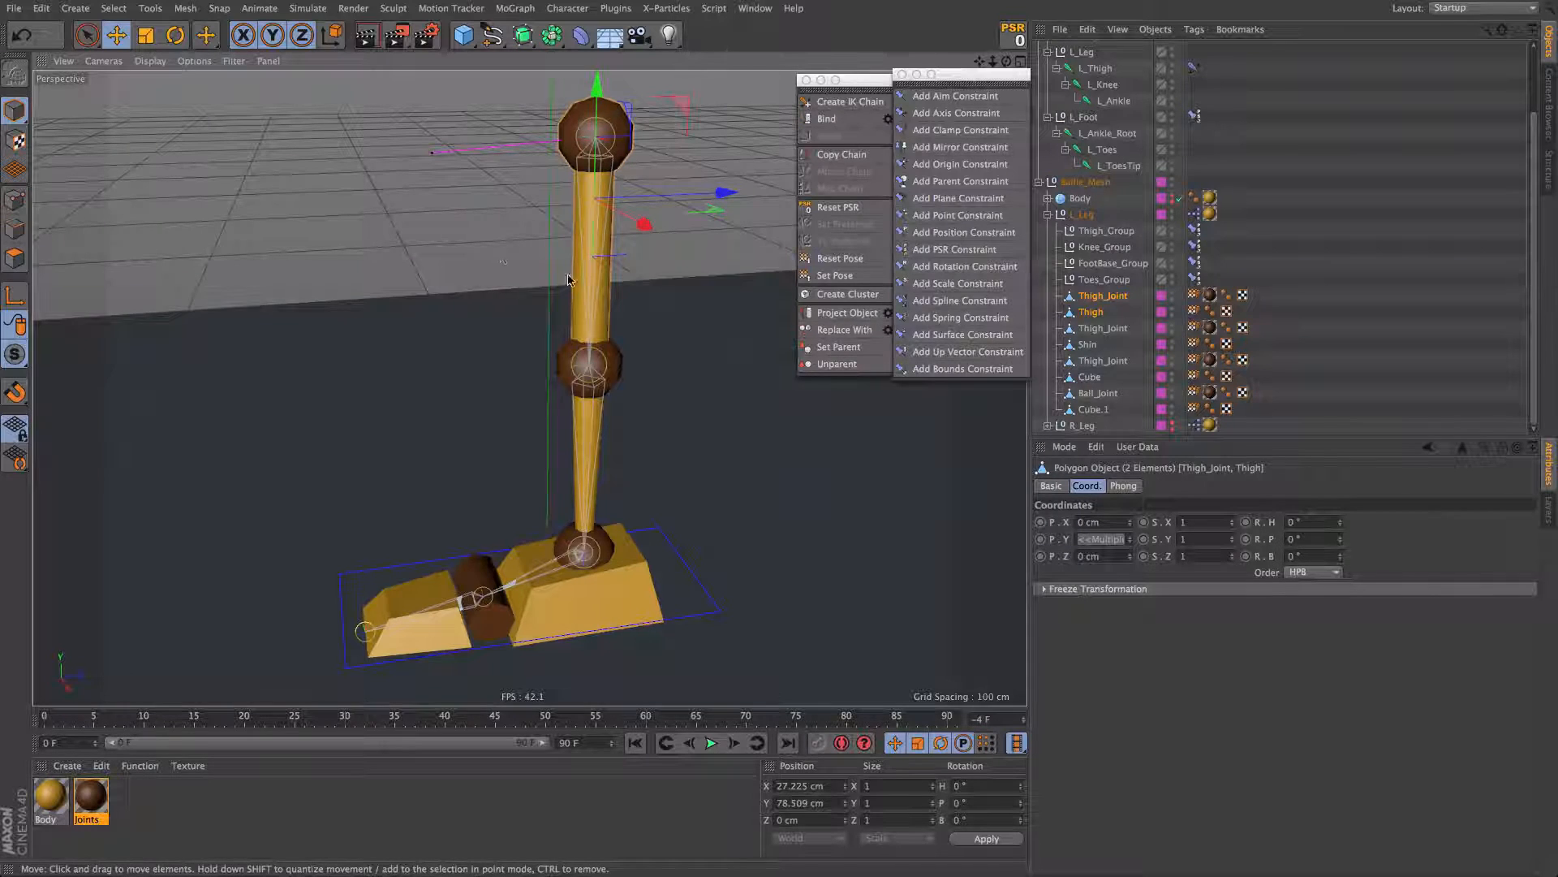
left_click(838, 347)
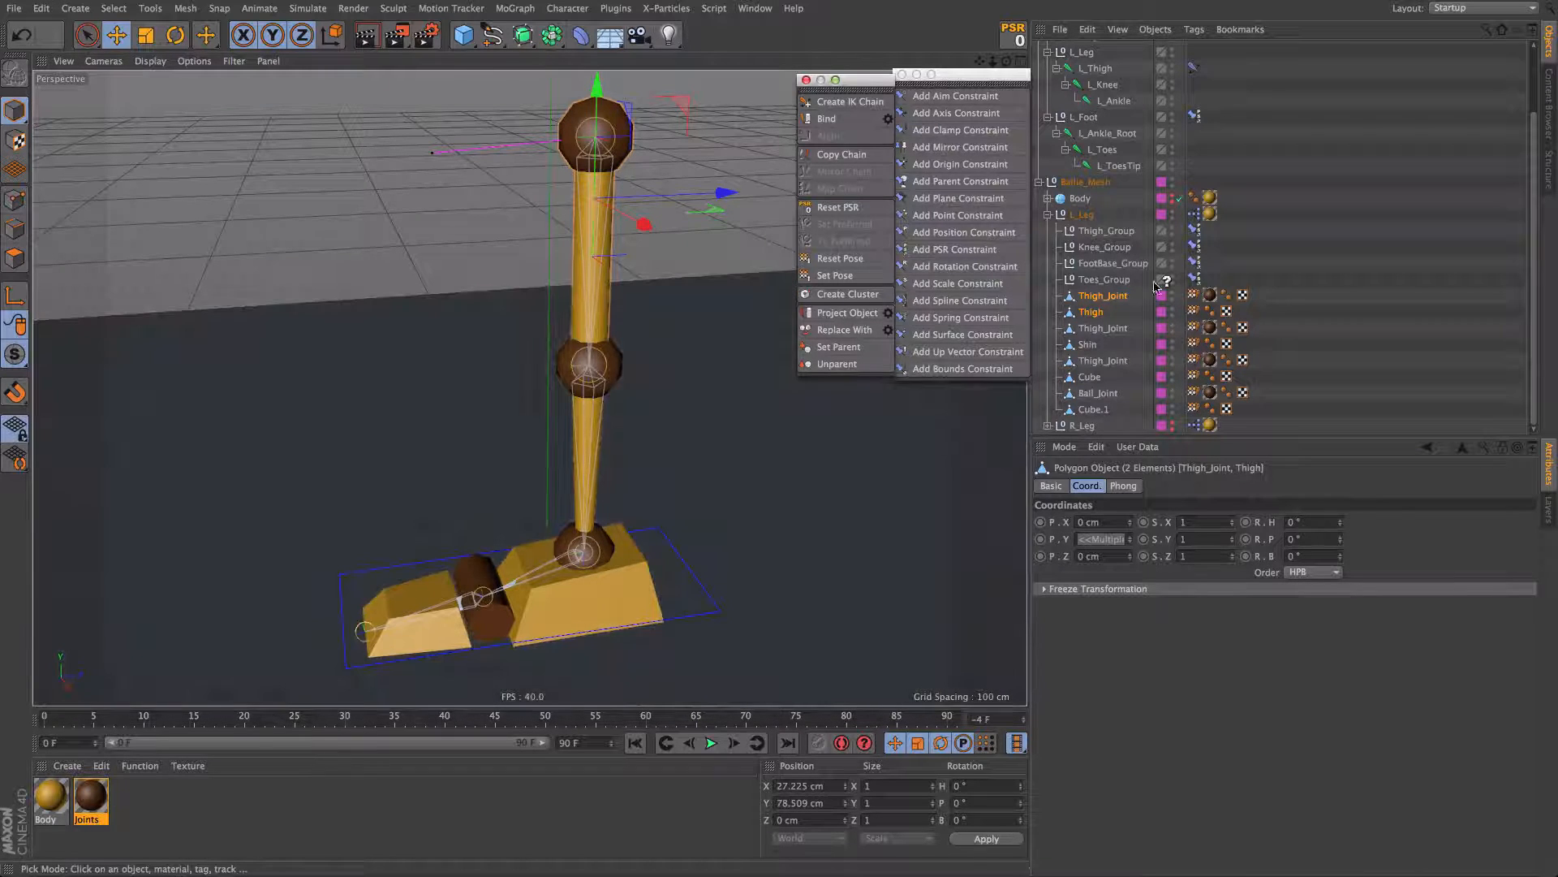
left_click(1125, 234)
left_click(1055, 265)
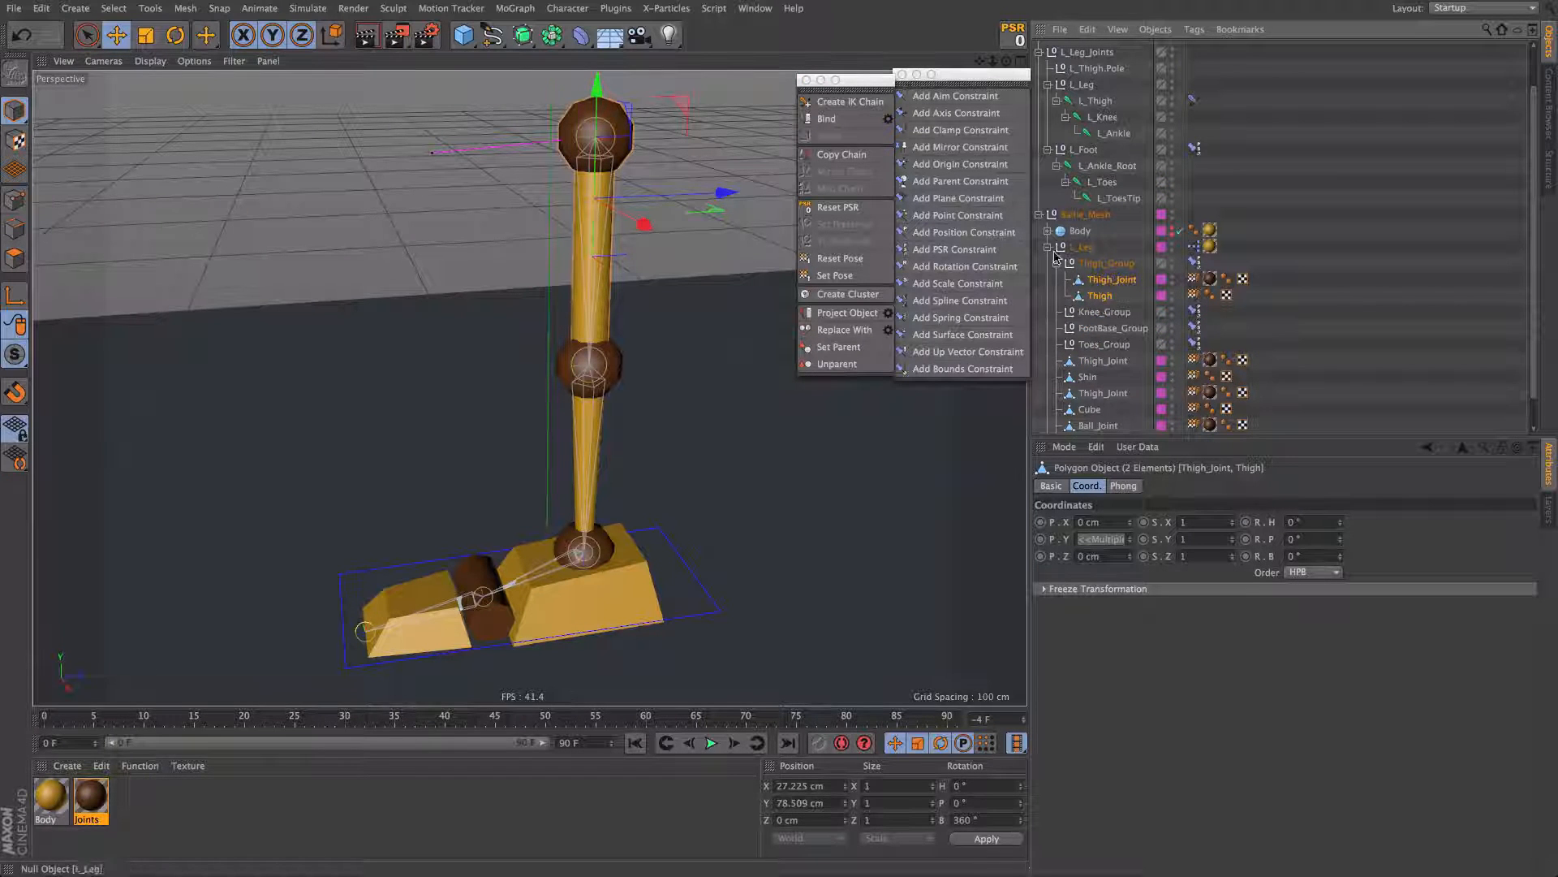
left_click(1057, 264)
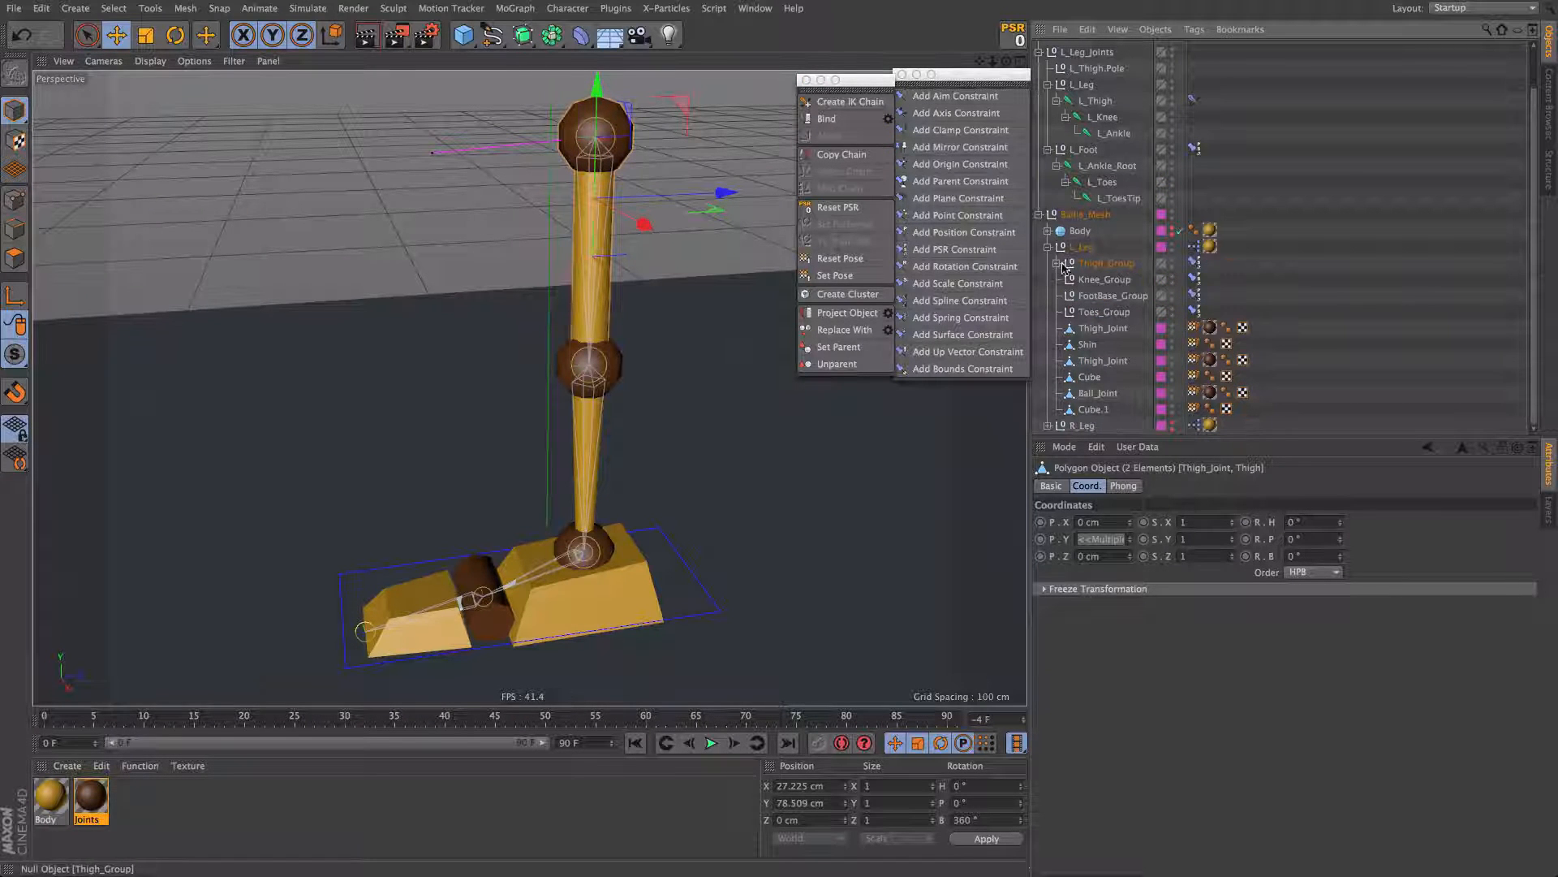
Step: Parent the knee's Thigh_Joint sphere and the Shin mesh to Knee_Group with Set Parent
left_click(591, 364)
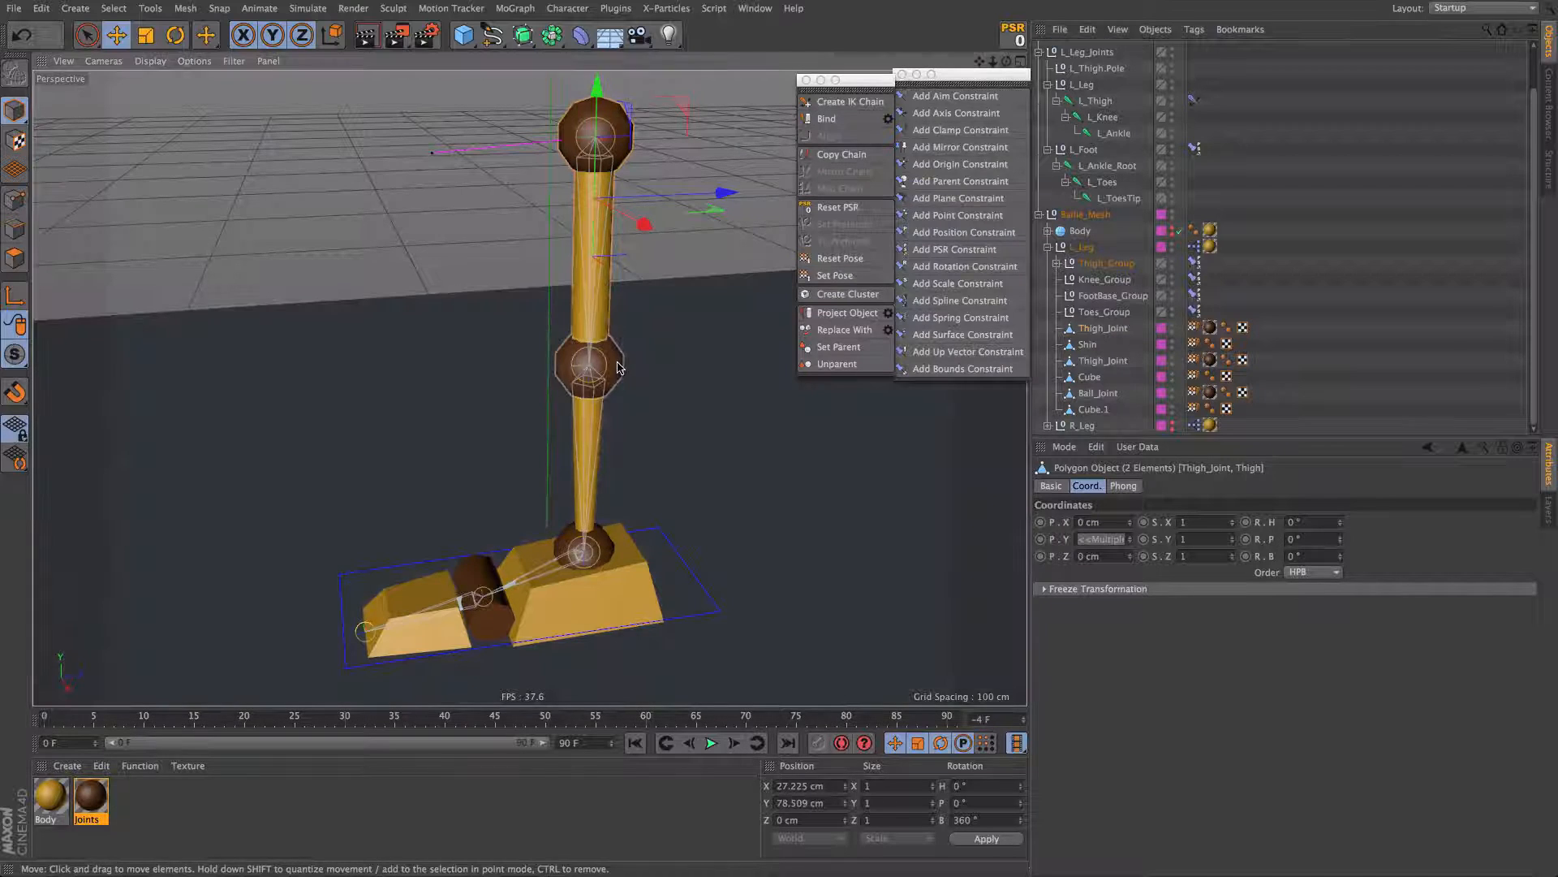
left_click(580, 451, "shift")
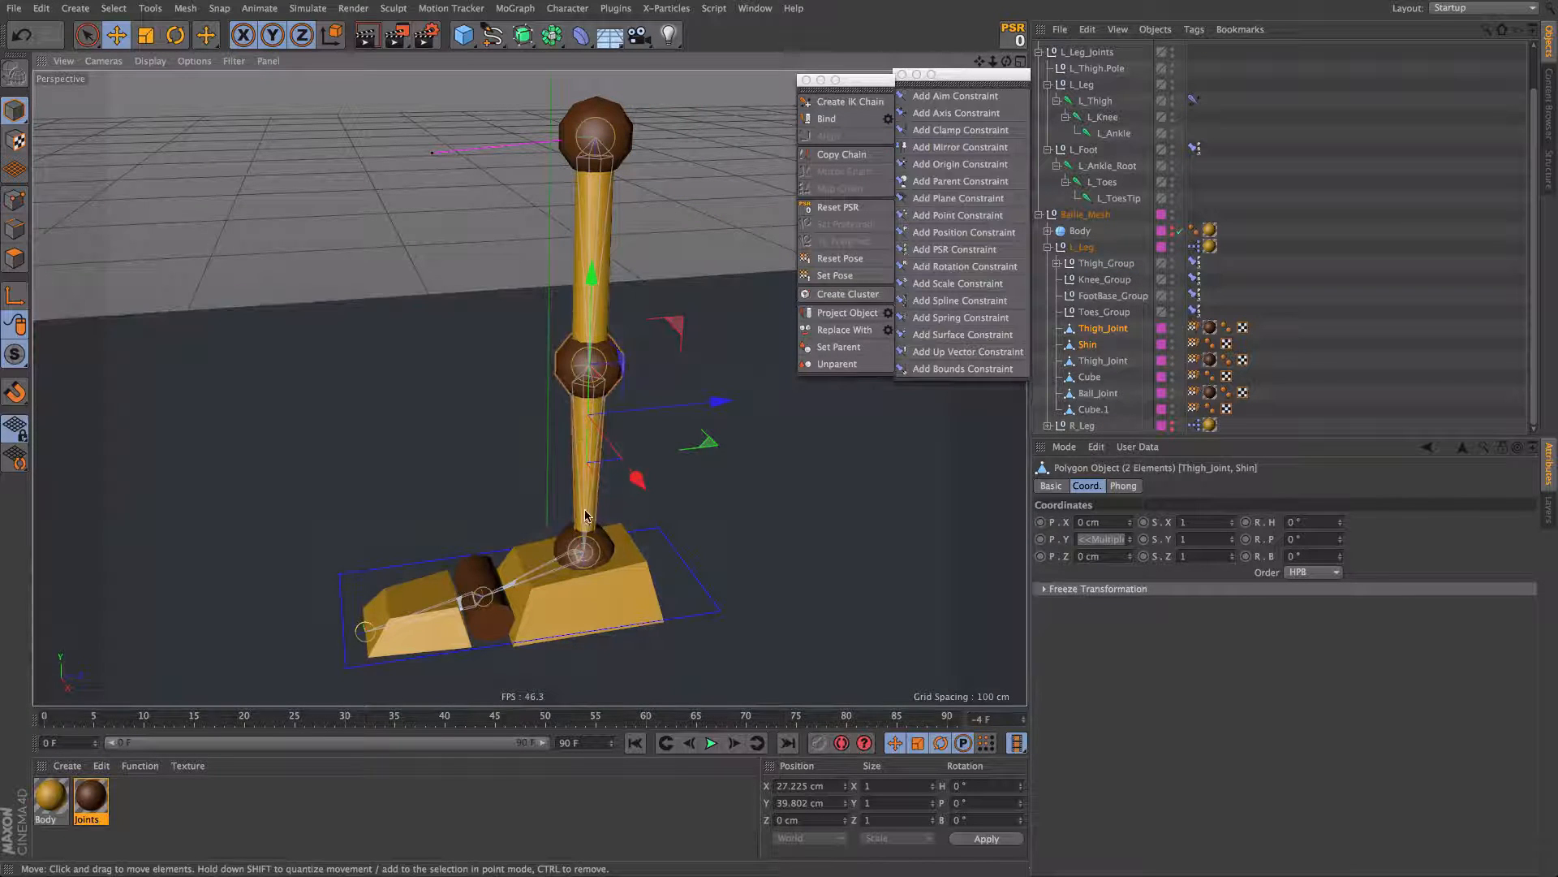
left_click(838, 347)
left_click(1112, 281)
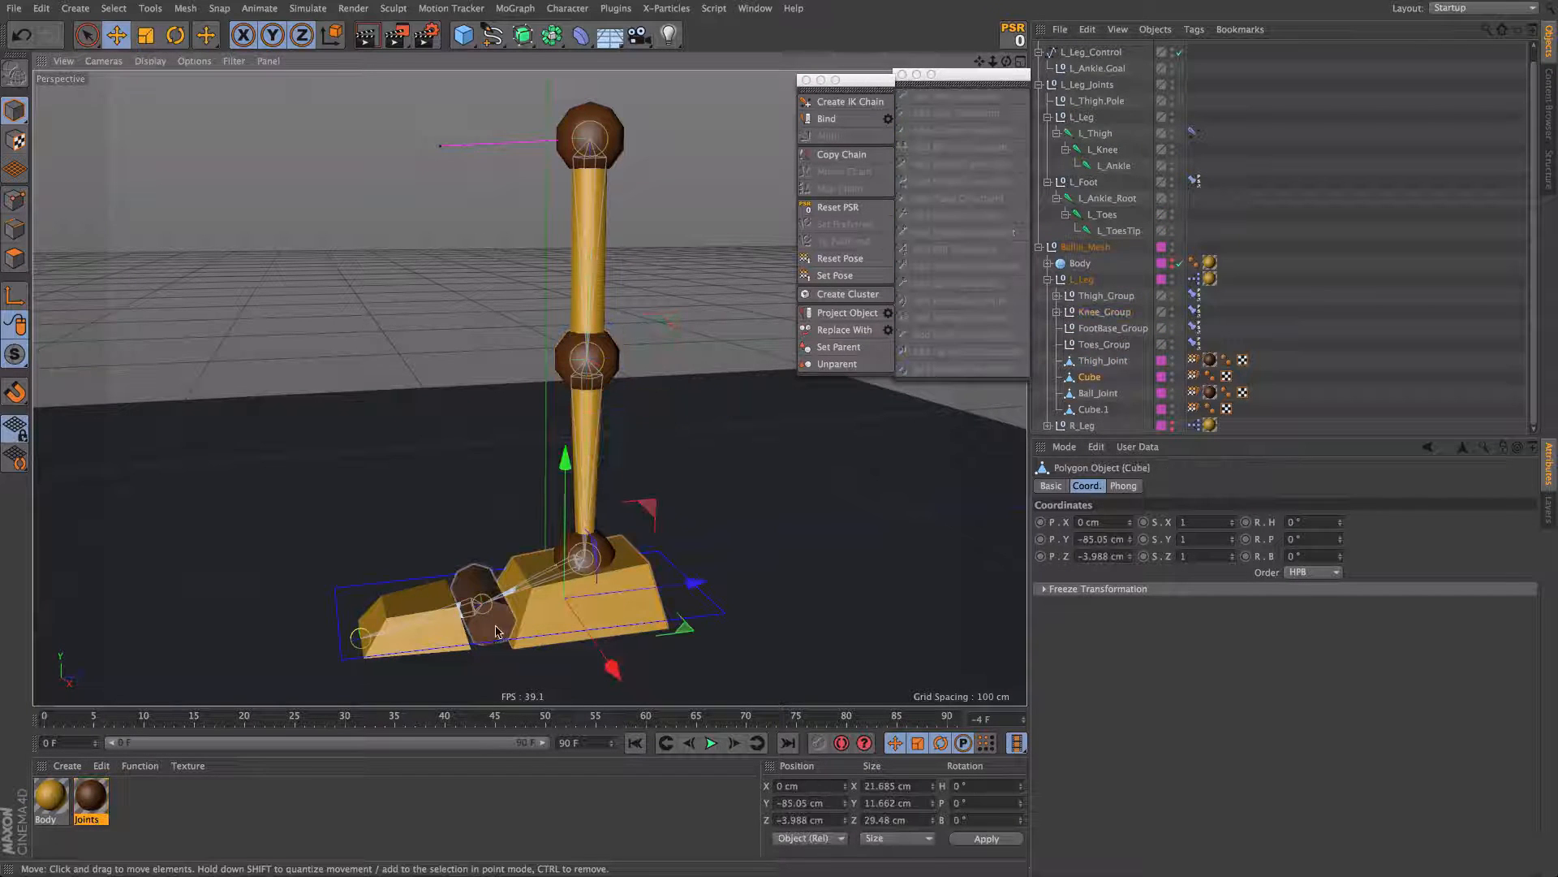
Step: Parent the ankle's Thigh_Joint sphere and the rear foot Cube to FootBase_Group with Set Parent
left_click(610, 552)
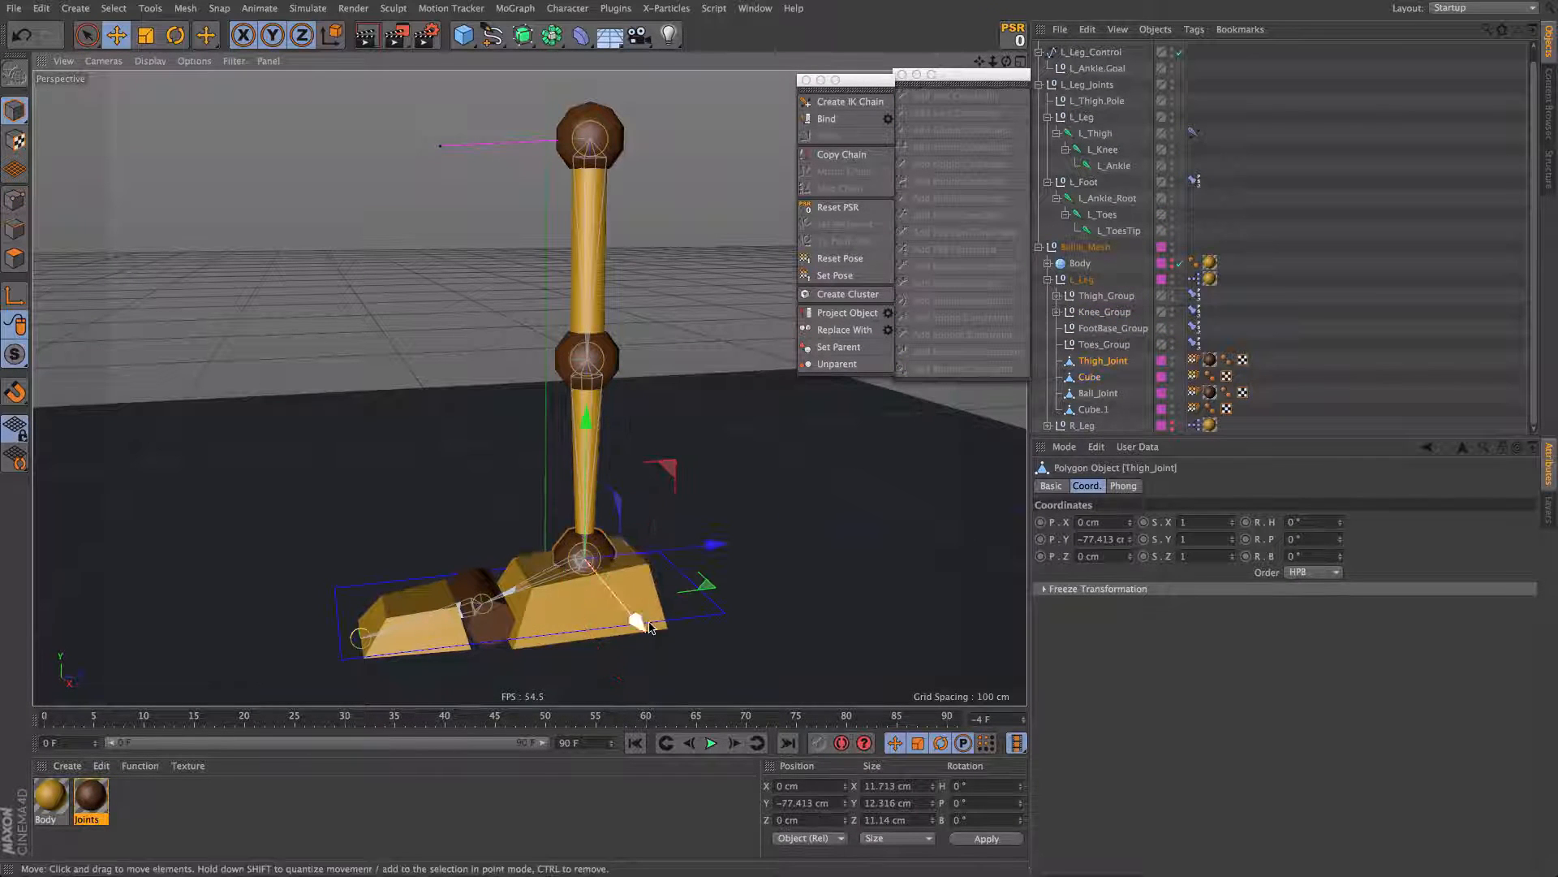
left_click(605, 641, "shift")
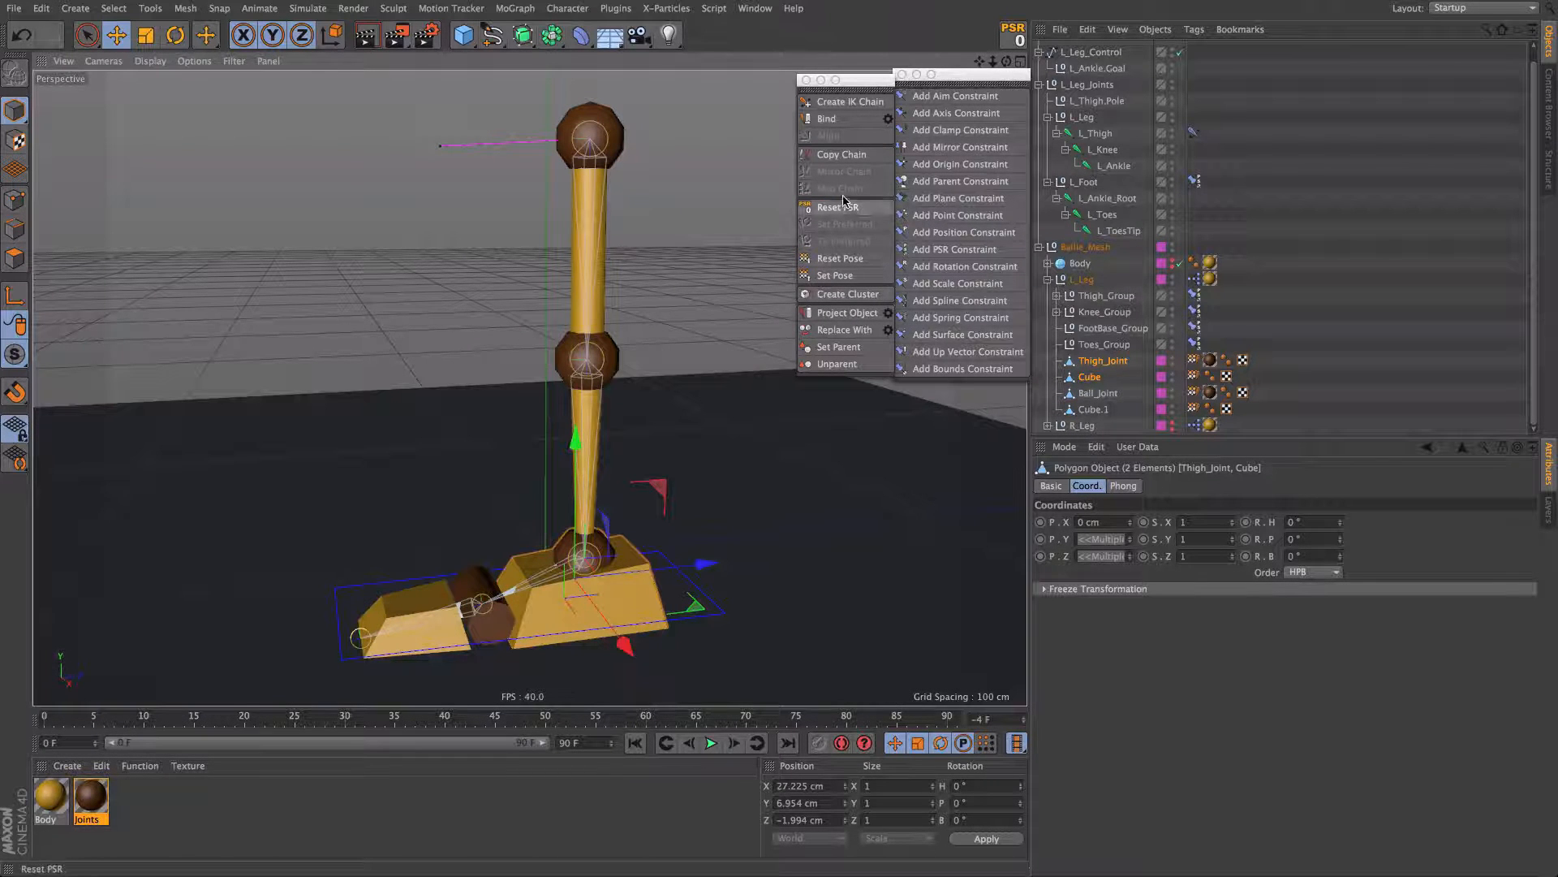
left_click(838, 347)
left_click(1108, 330)
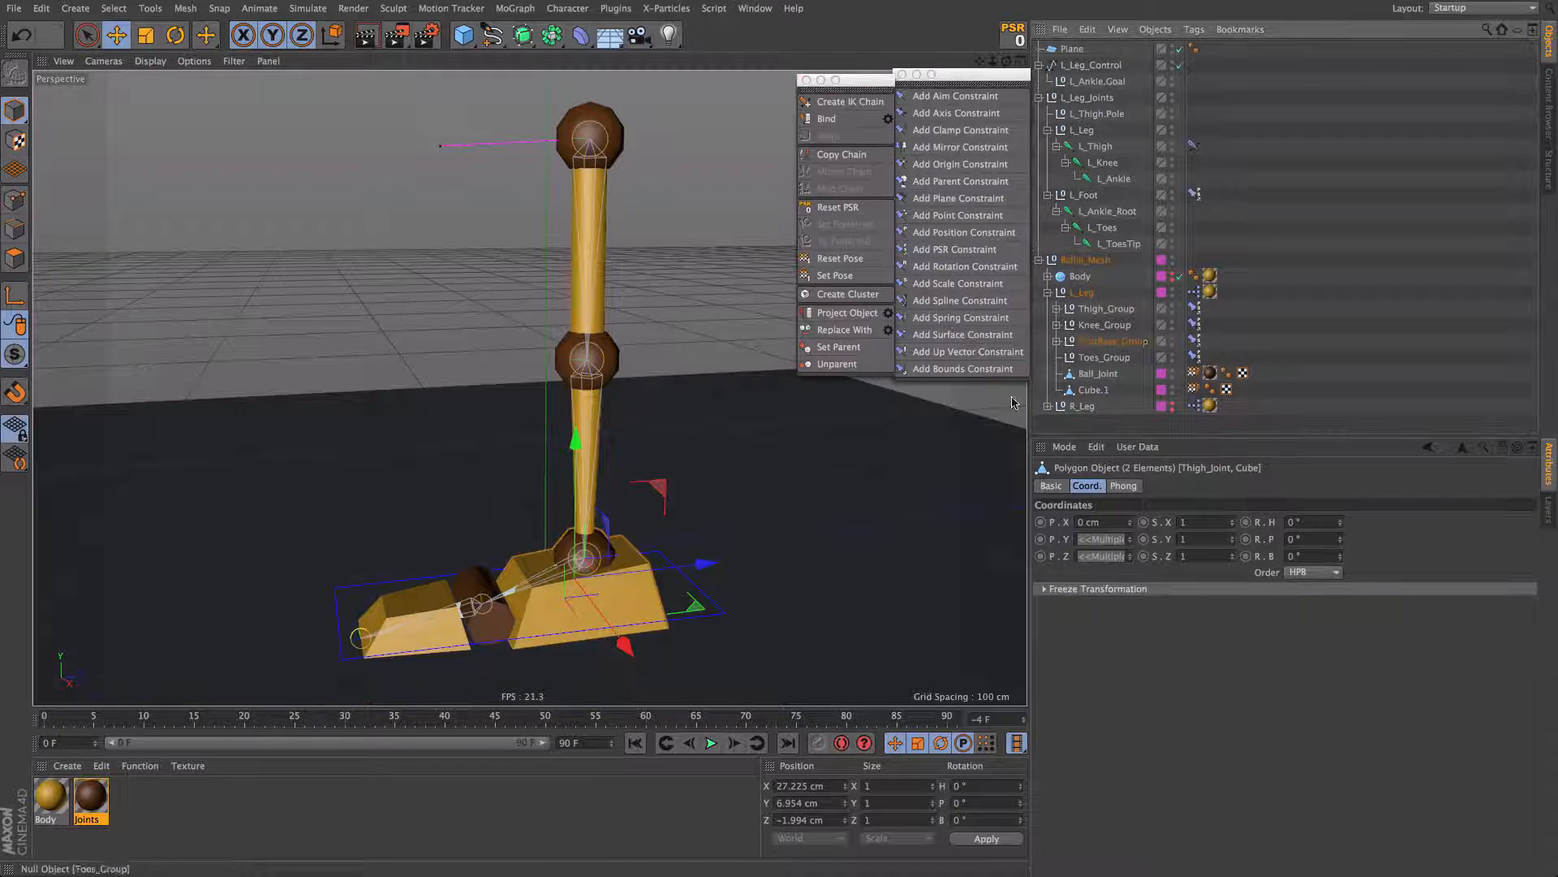
Step: Parent Ball_Joint and the front foot Cube.1 to Toes_Group with Set Parent, and clear the selection
left_click(484, 627)
left_click(439, 638, "shift")
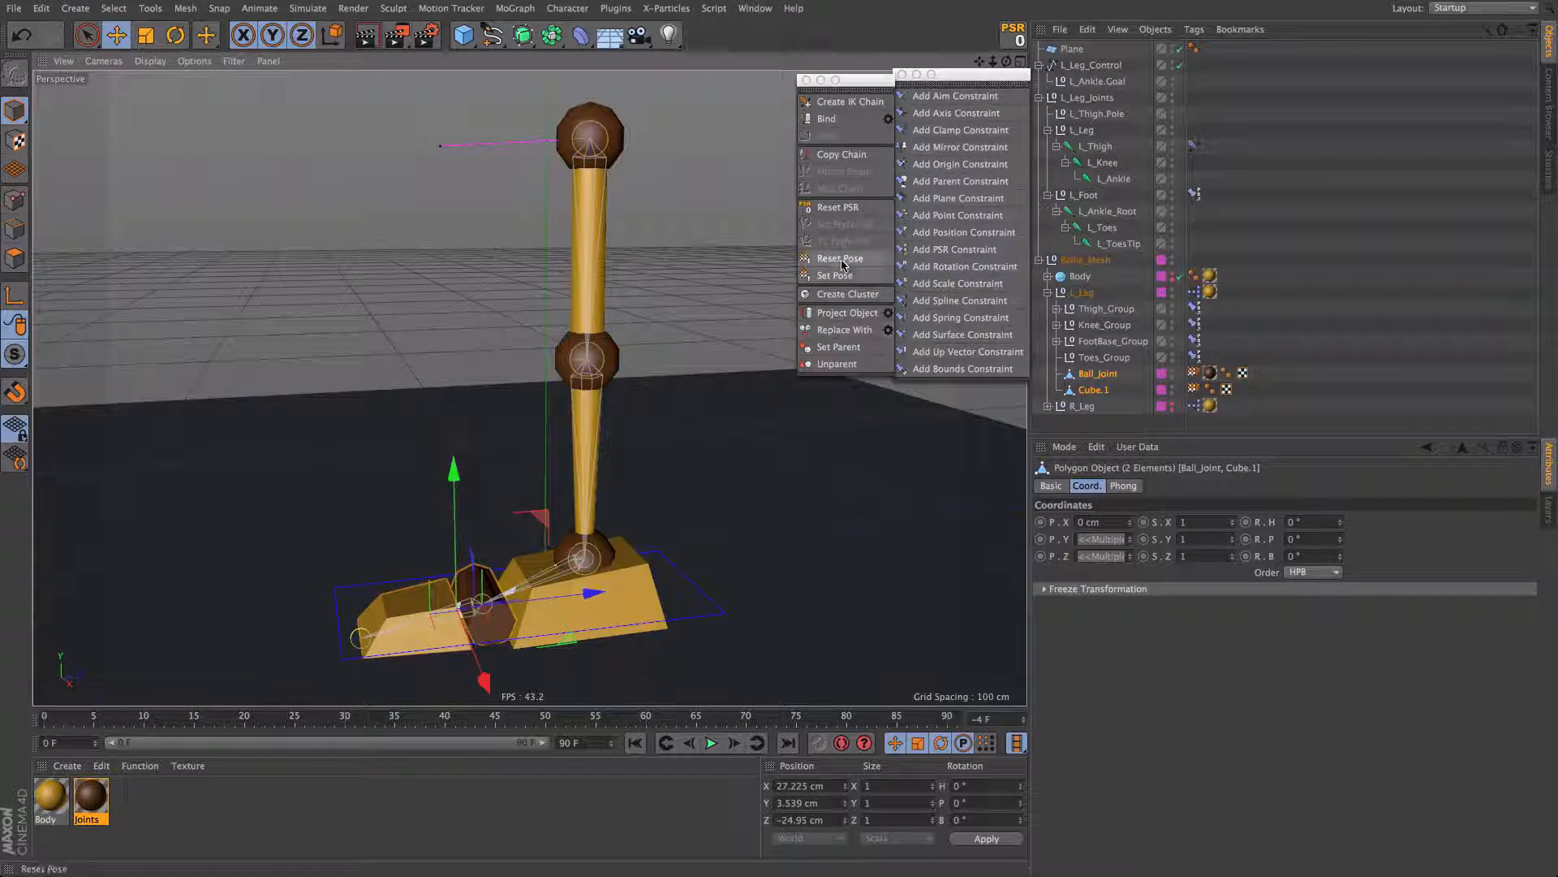
left_click(849, 347)
left_click(1104, 357)
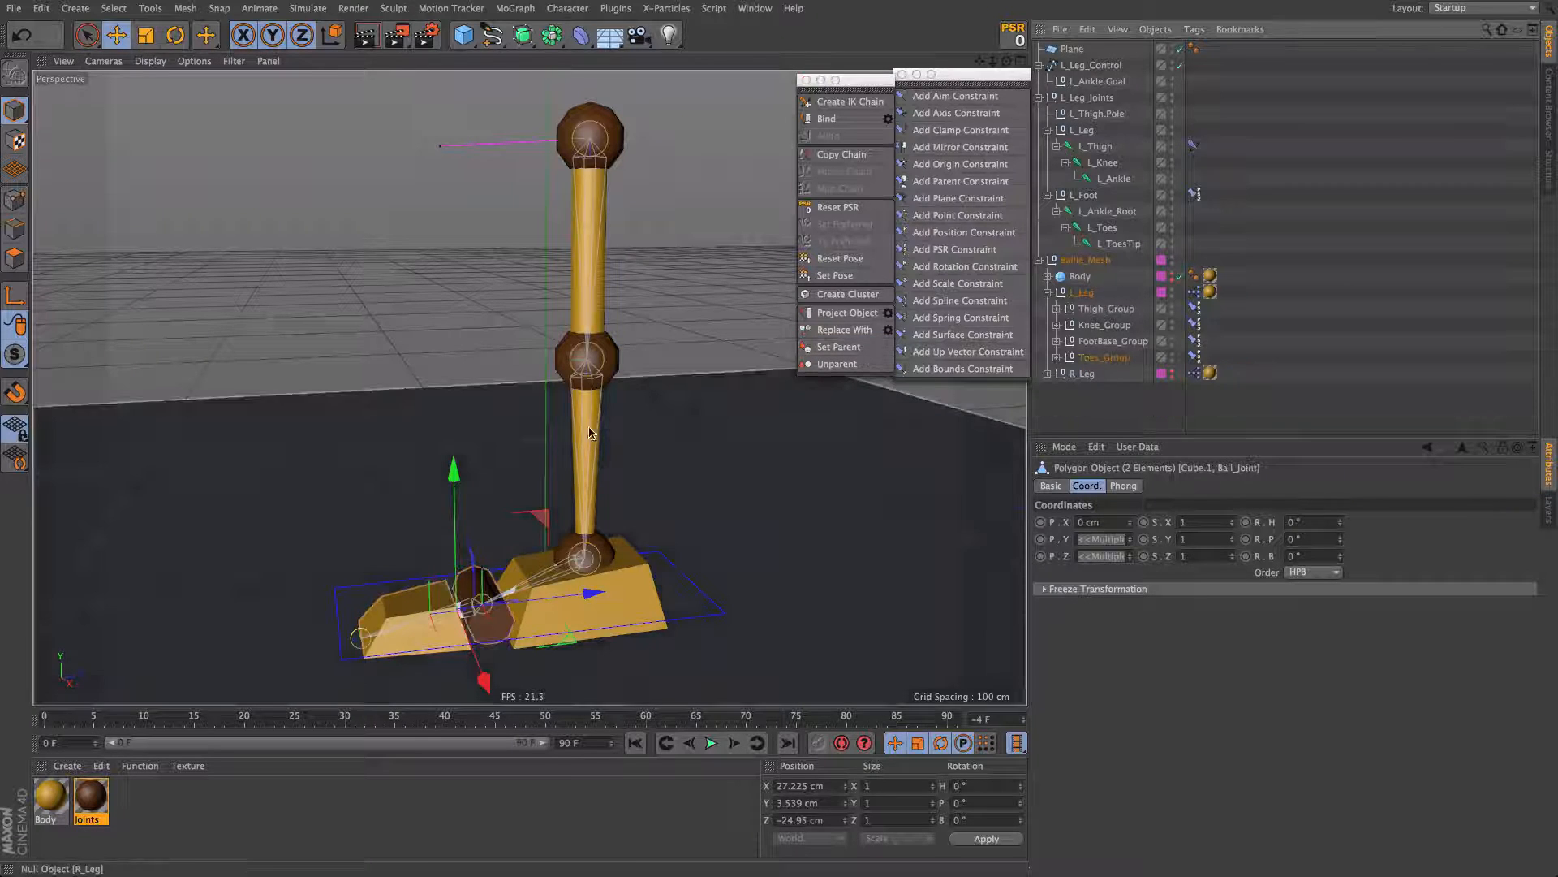
left_click_drag(491, 598, 649, 556, "alt")
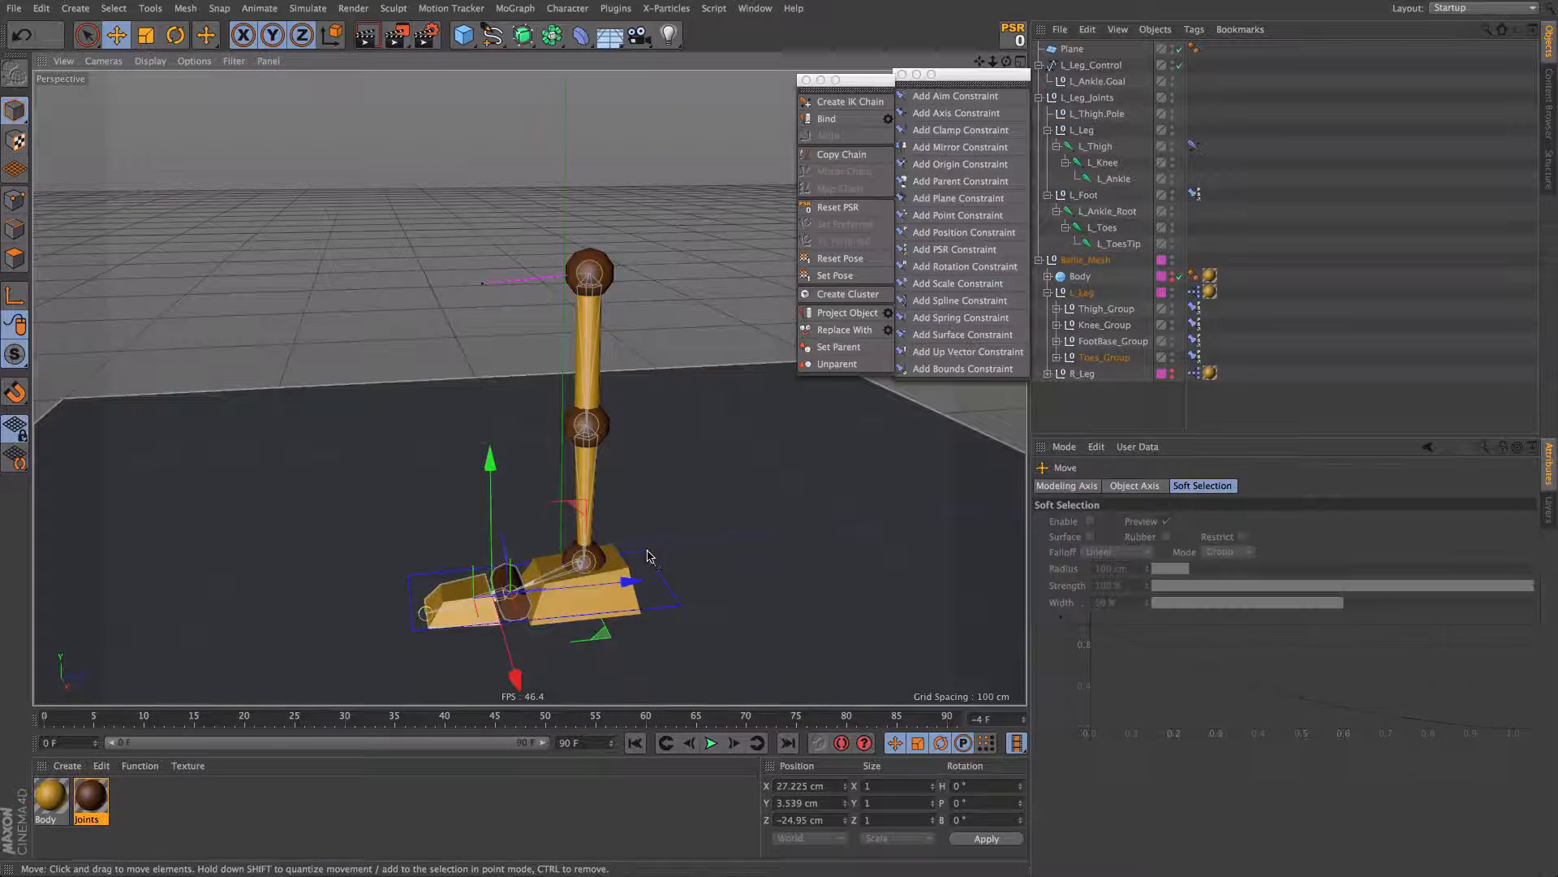
left_click(1271, 301)
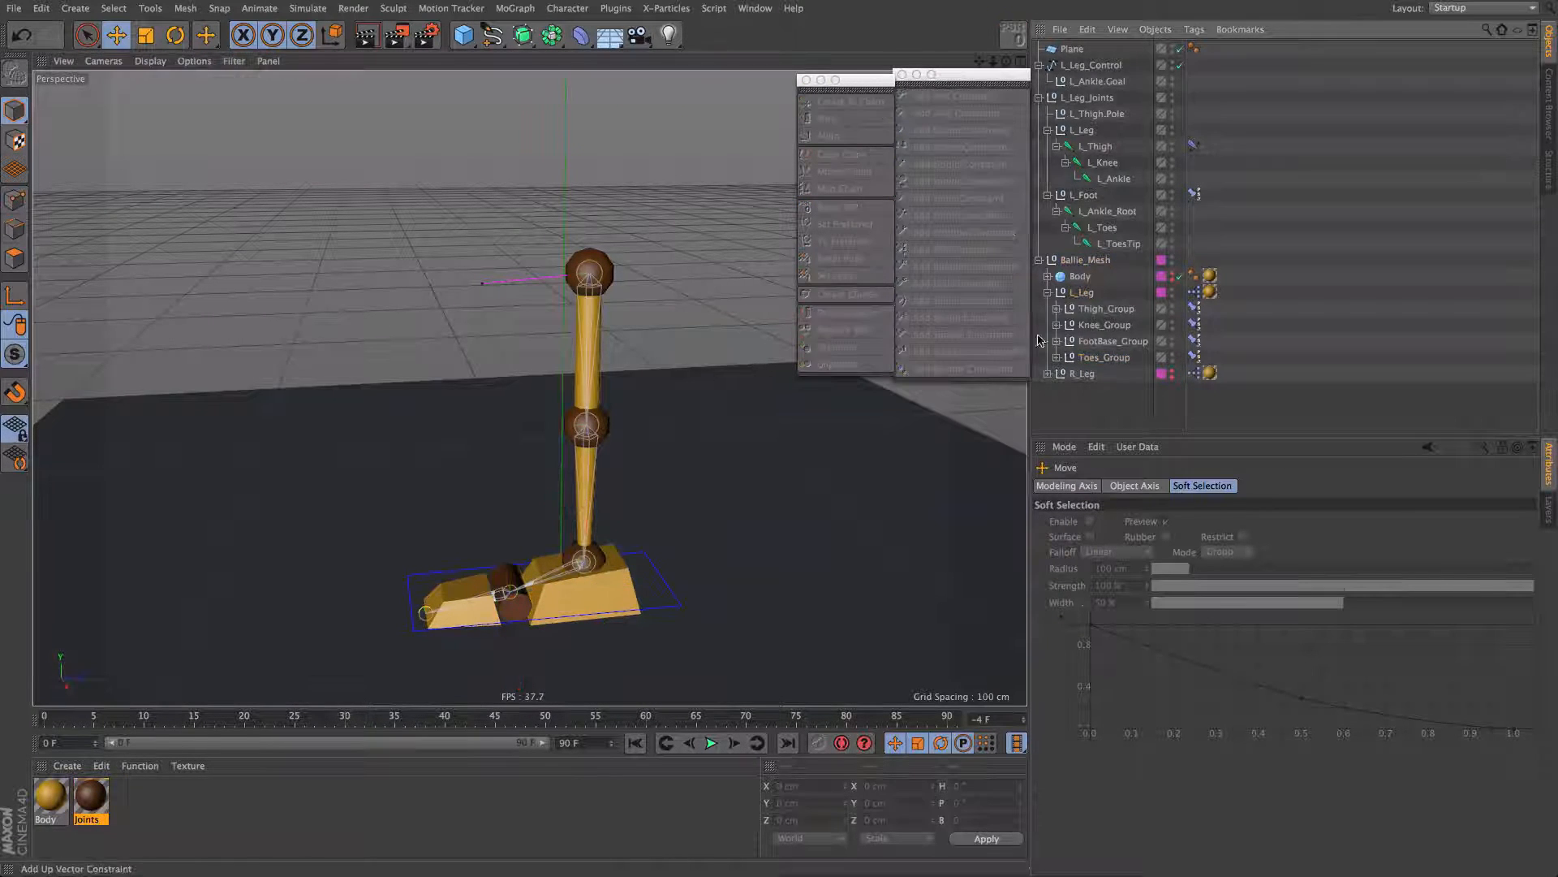
Step: Select Ballie_Mesh with its whole hierarchy and add all of it to the Mesh layer
middle_click(1086, 260)
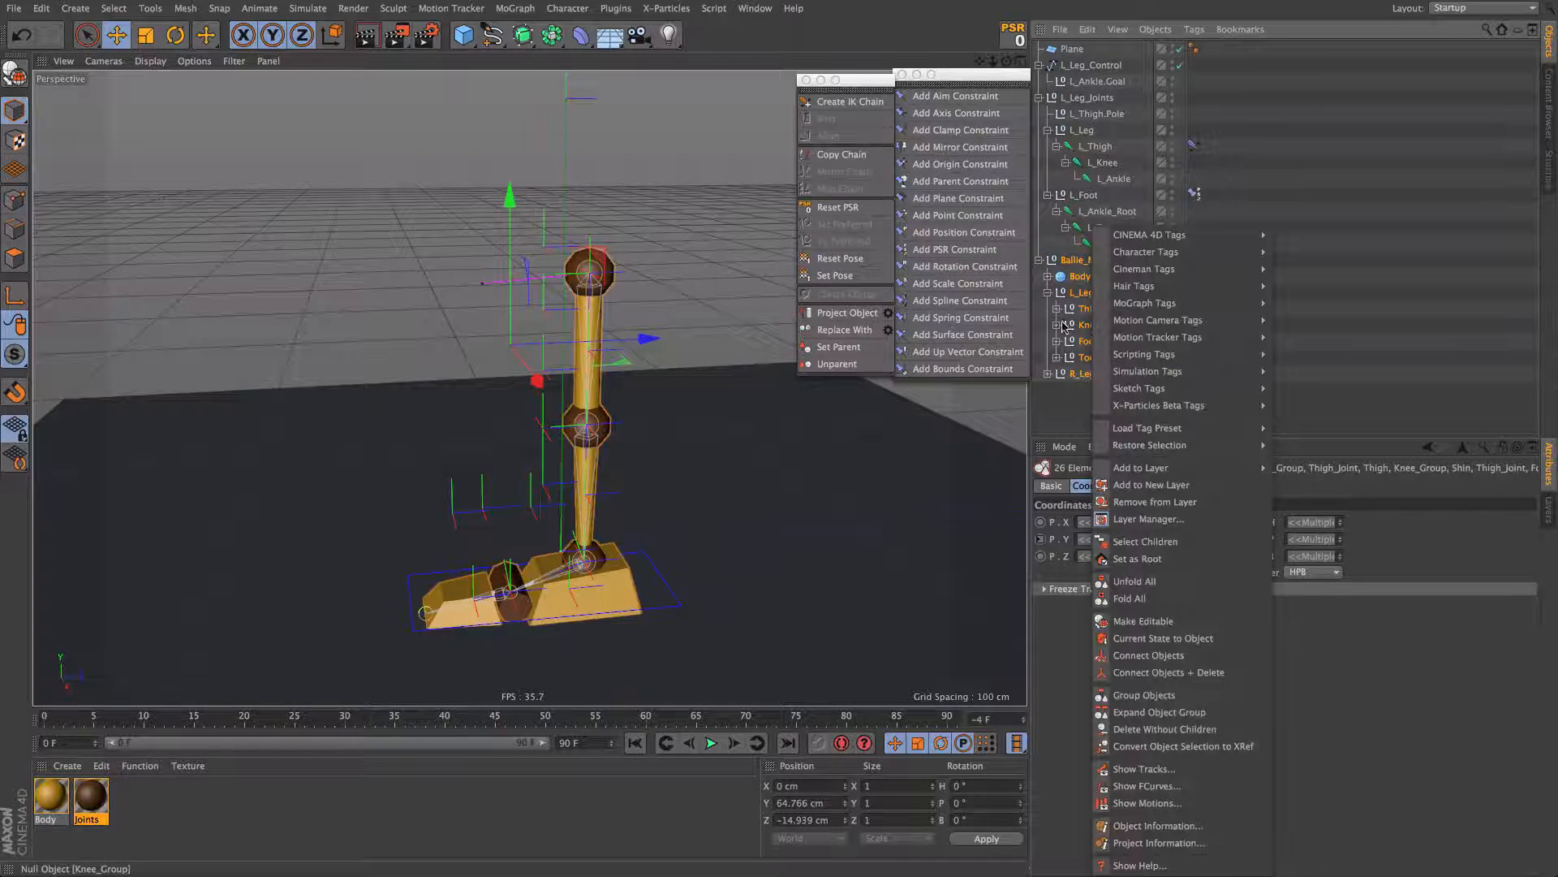
right_click(1093, 317)
mouse_move(1141, 467)
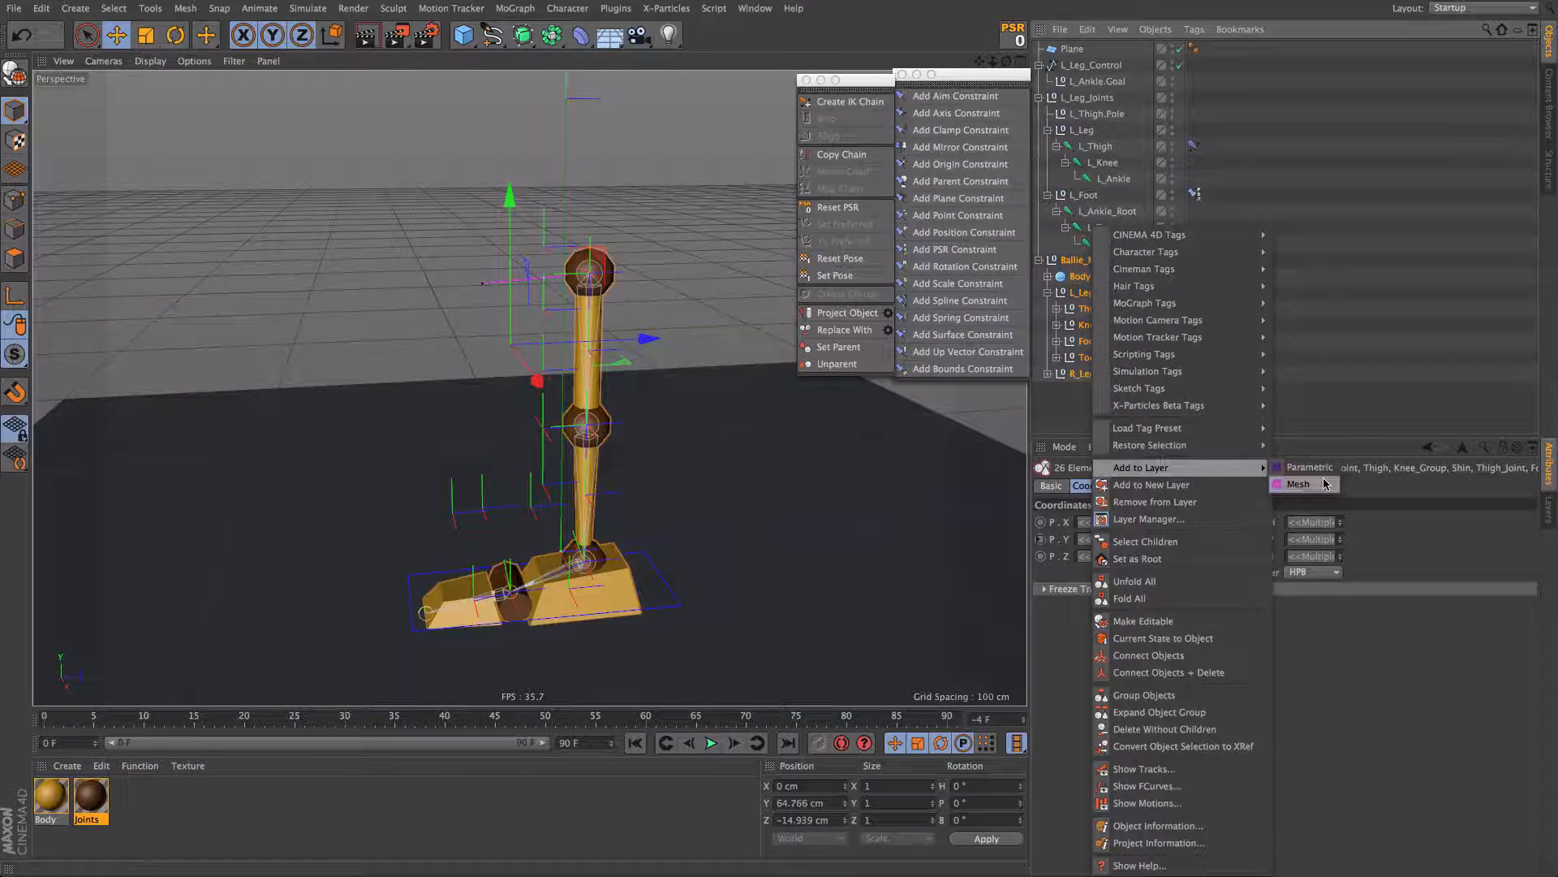
left_click(1299, 484)
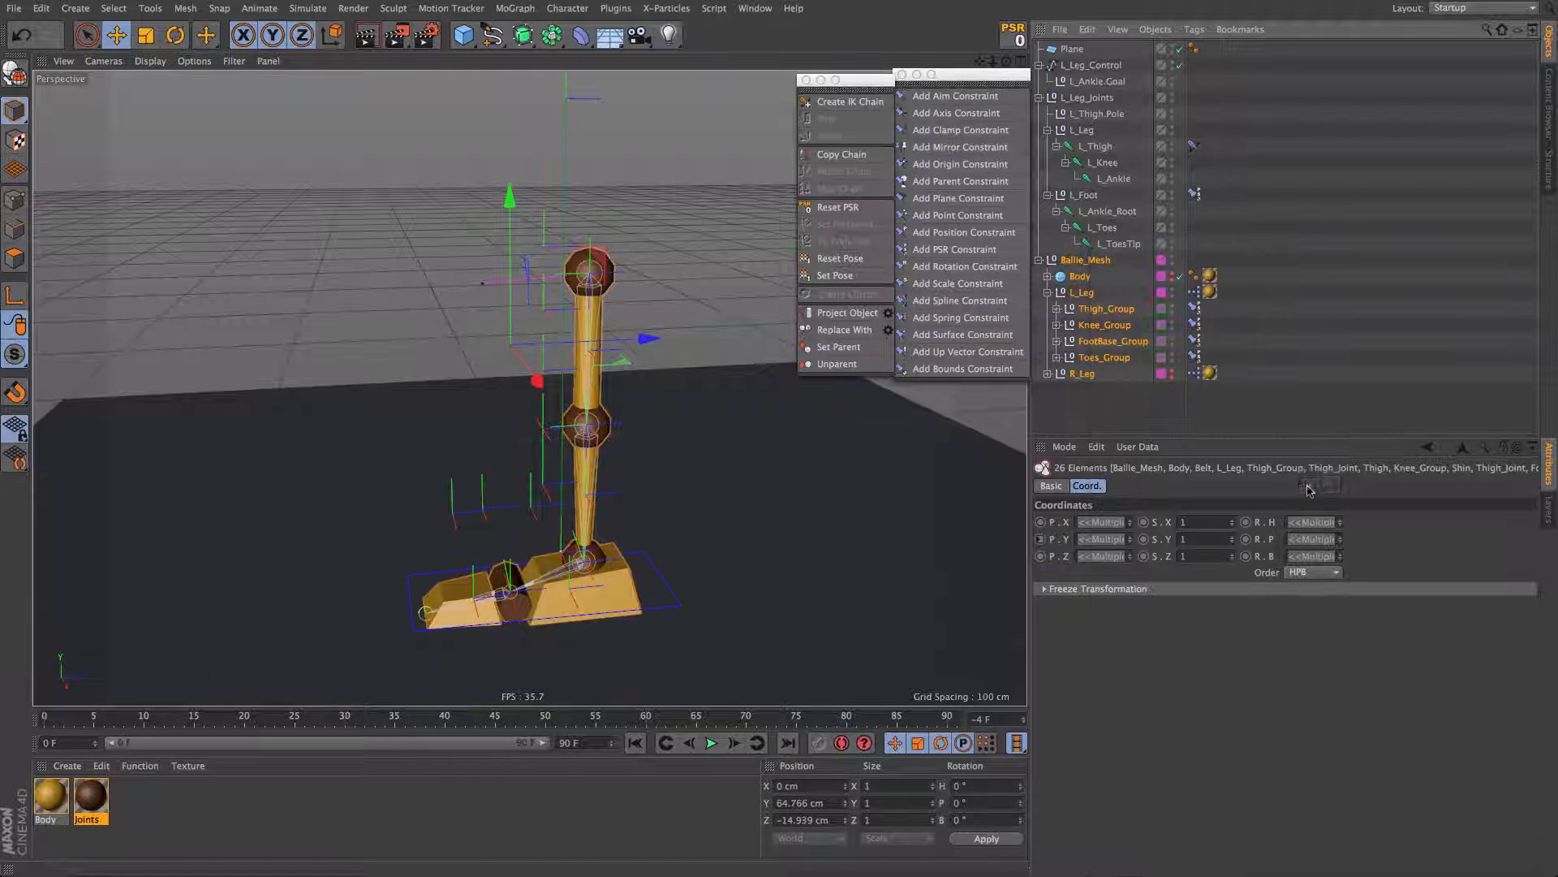
Step: Lock the Mesh layer so the meshes cannot be selected, and disable the floor Plane
left_click(1552, 507)
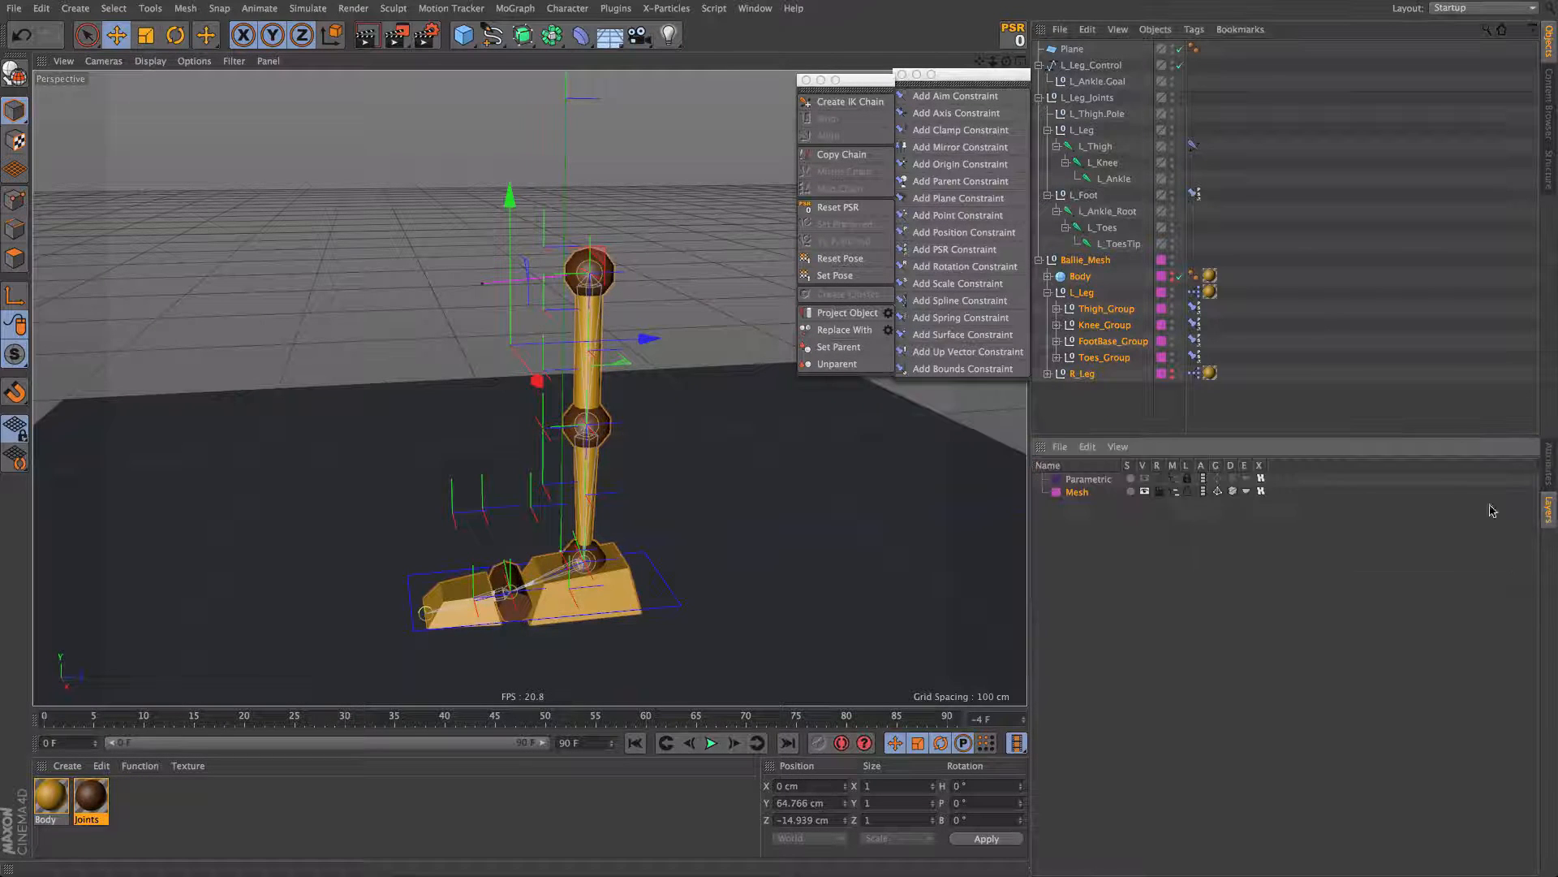
left_click(1186, 491)
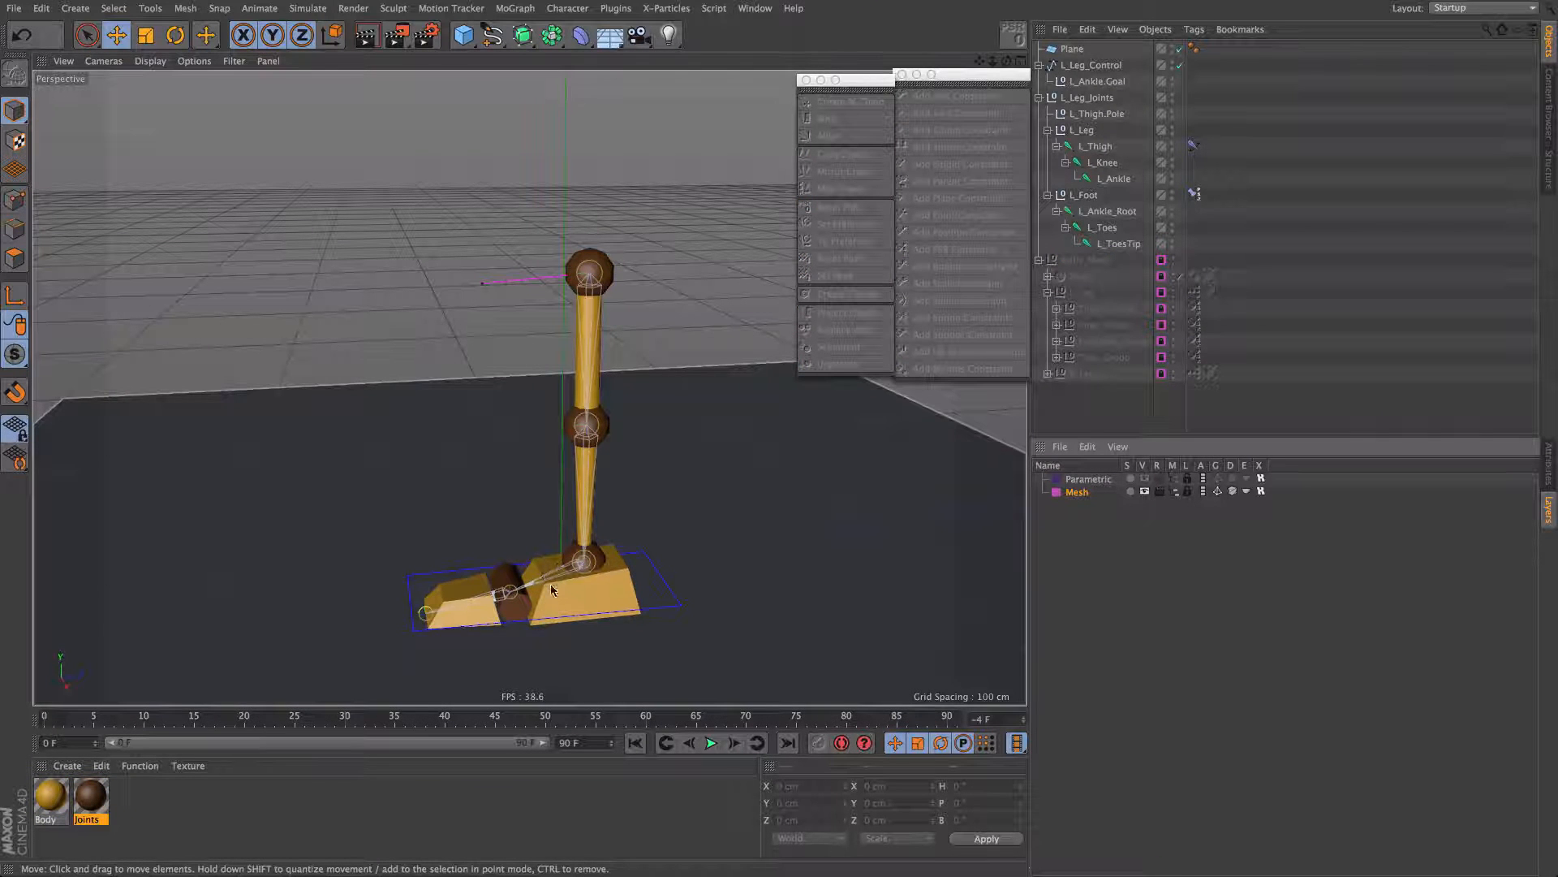
mouse_move(558, 588)
left_mouse_down("alt")
mouse_move(616, 640)
mouse_move(573, 597)
left_mouse_up("alt")
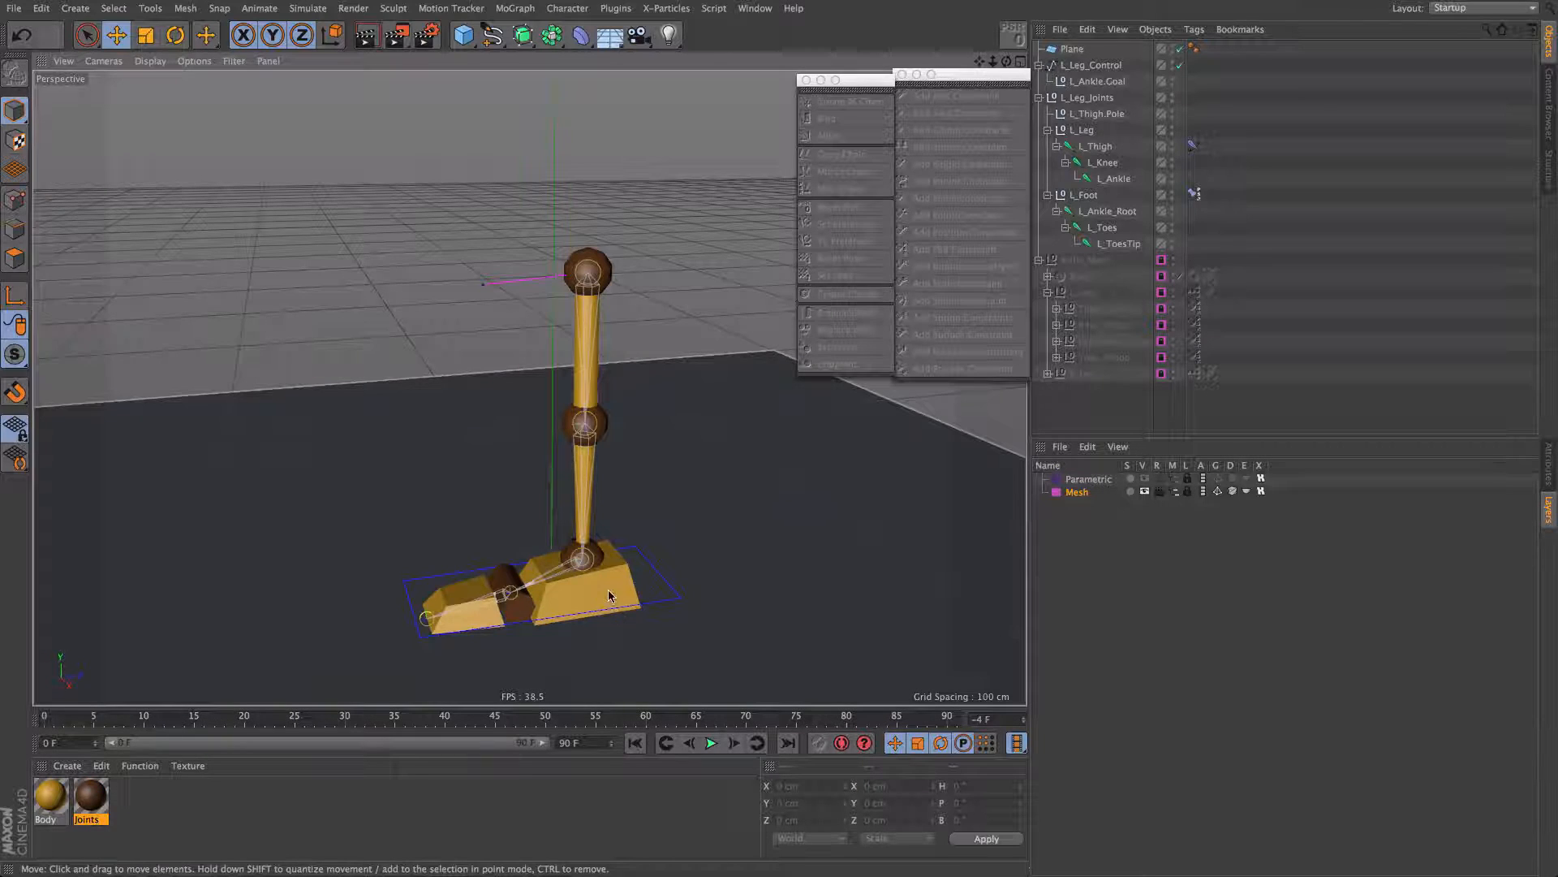
middle_click_drag(611, 599, 613, 517, "alt")
left_click(1179, 49)
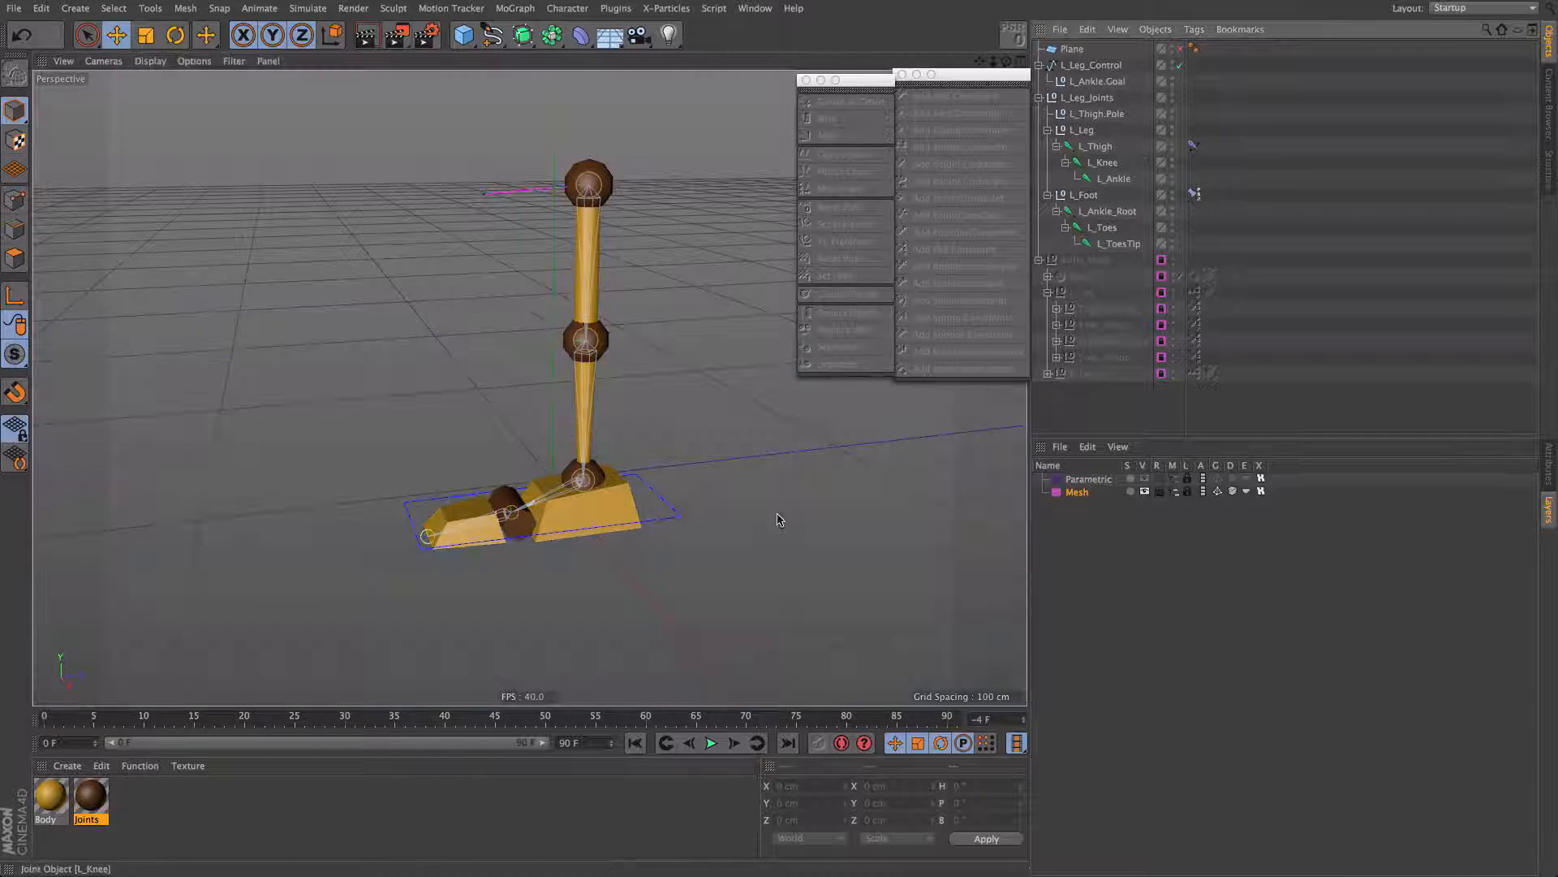
Step: Select the L_Leg_Control spline and move it through several raised positions to test the leg's IK bend
left_click(607, 527)
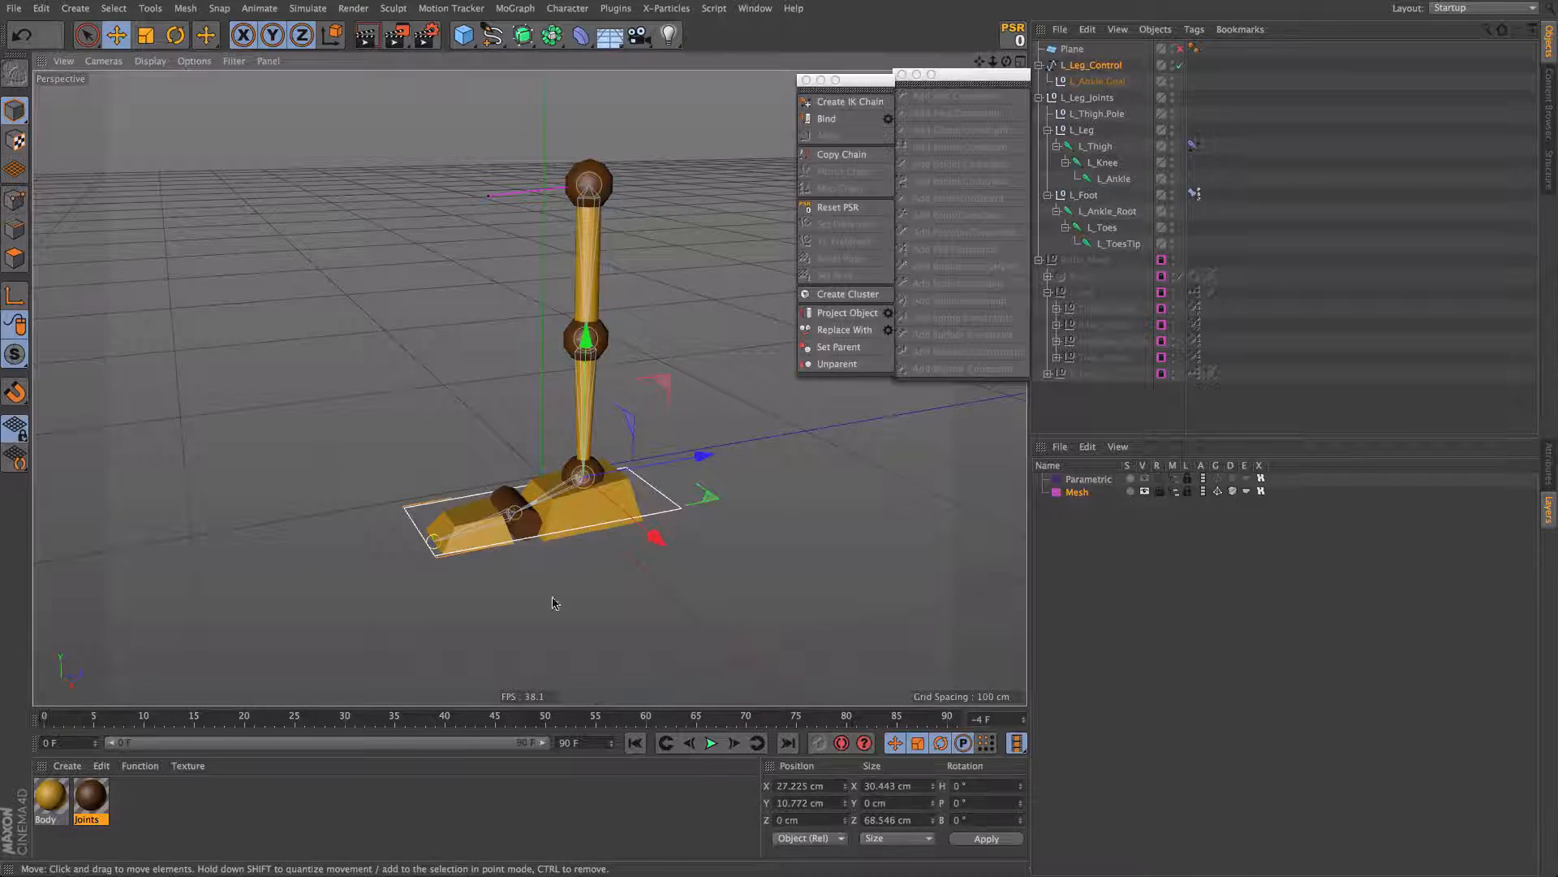
left_click_drag(550, 600, 563, 508, "alt")
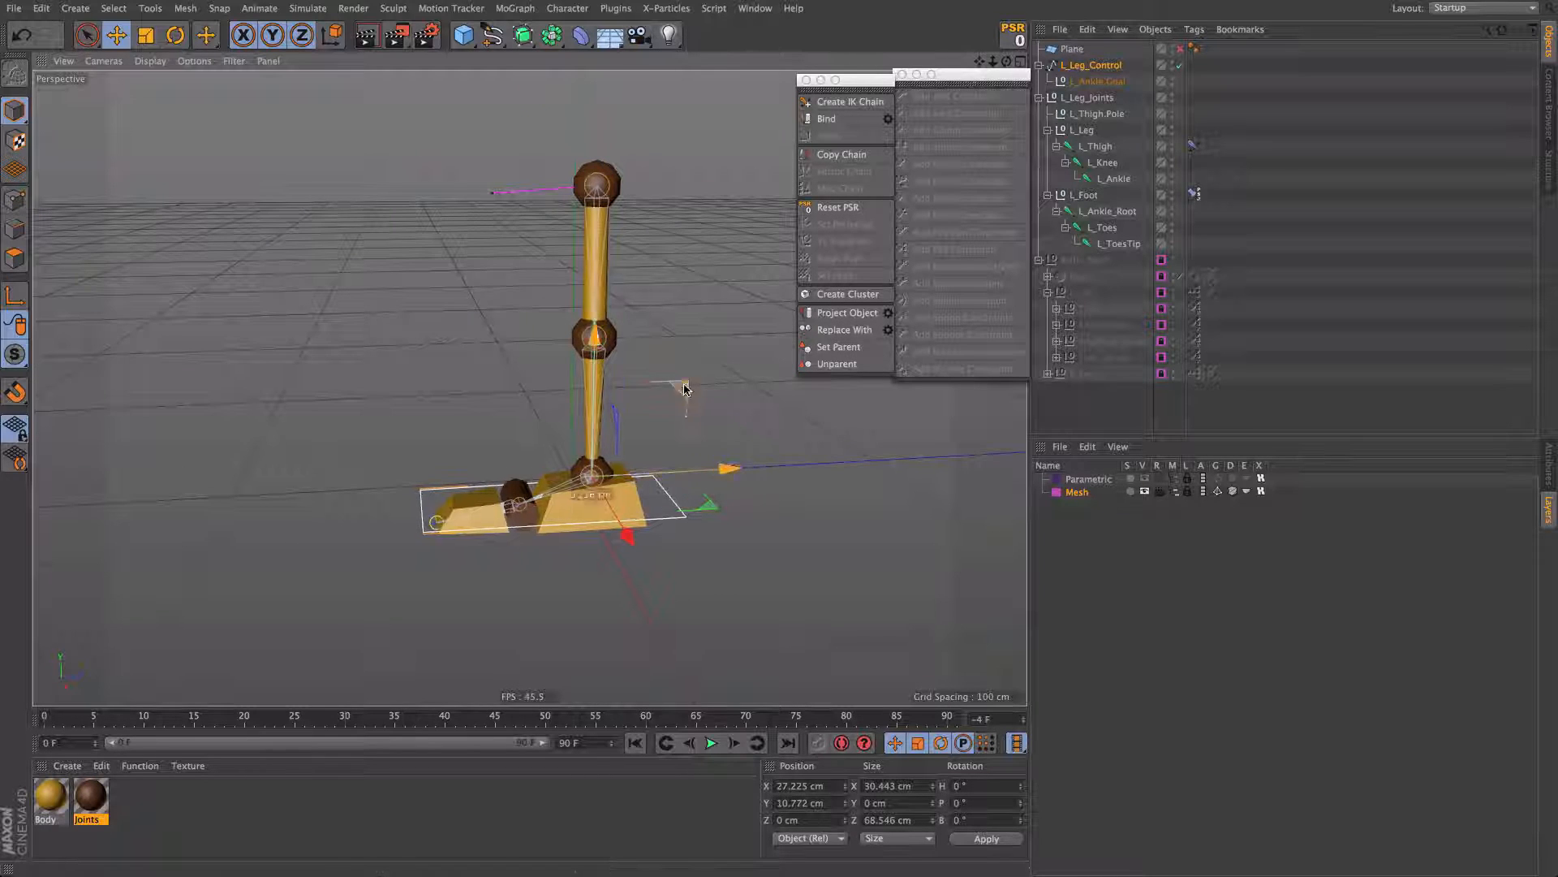
left_click_drag(685, 393, 618, 40)
left_click_drag(516, 310, 580, 189)
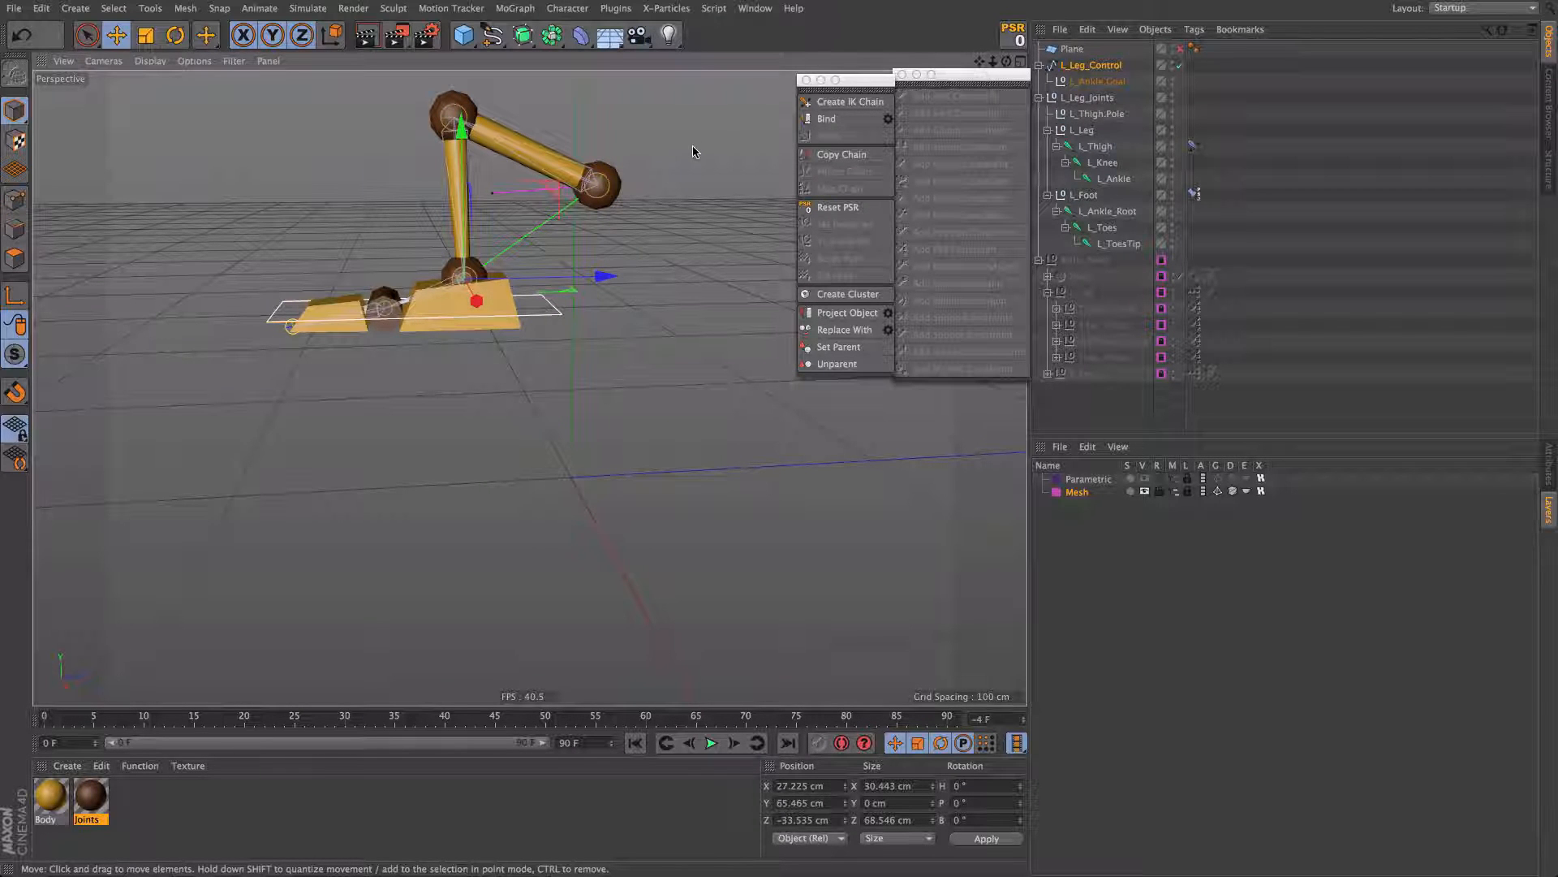
left_click_drag(632, 189, 679, 312)
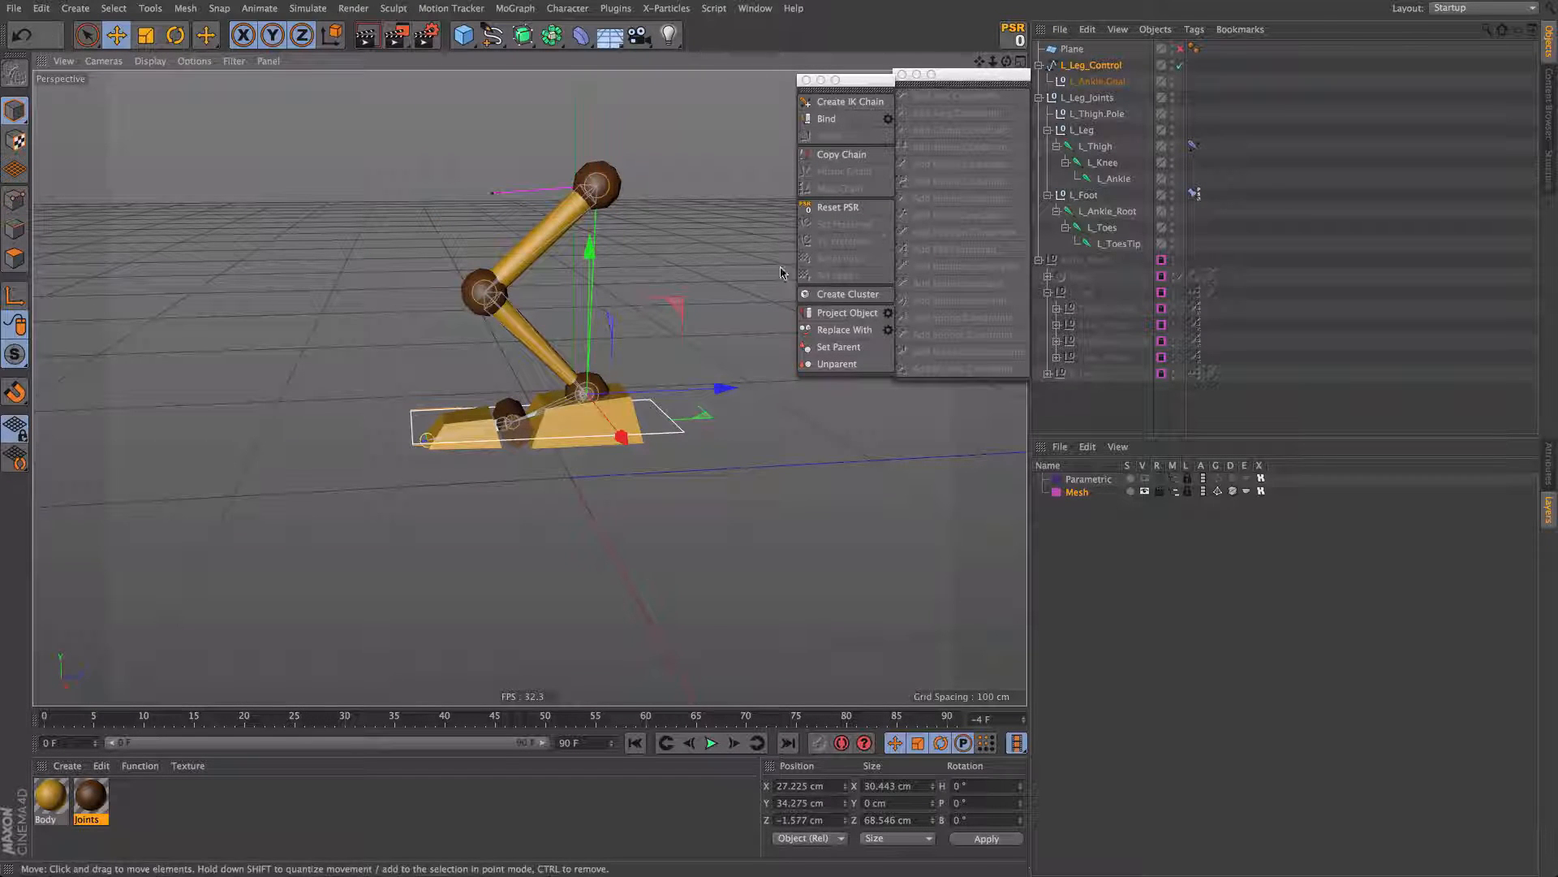
Step: Undo the test moves of L_Leg_Control
key("super+z")
key("super+z")
left_click_drag(586, 487, 662, 519, "alt")
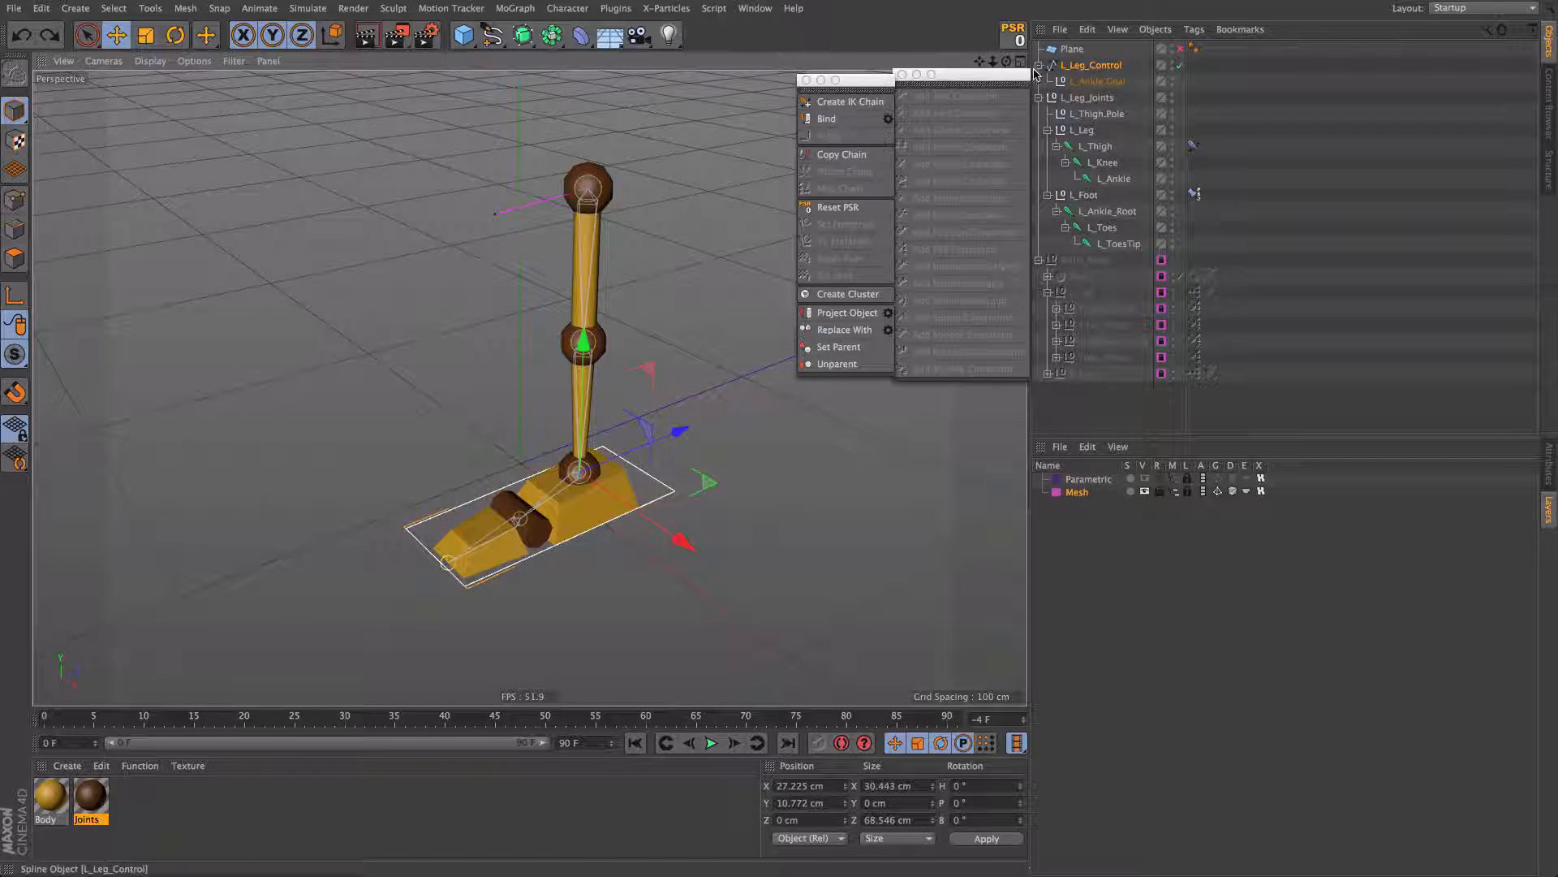
Step: Collapse the L_Leg_Joints hierarchy and show the coordinate attributes of L_Leg_Control
left_click(1039, 97)
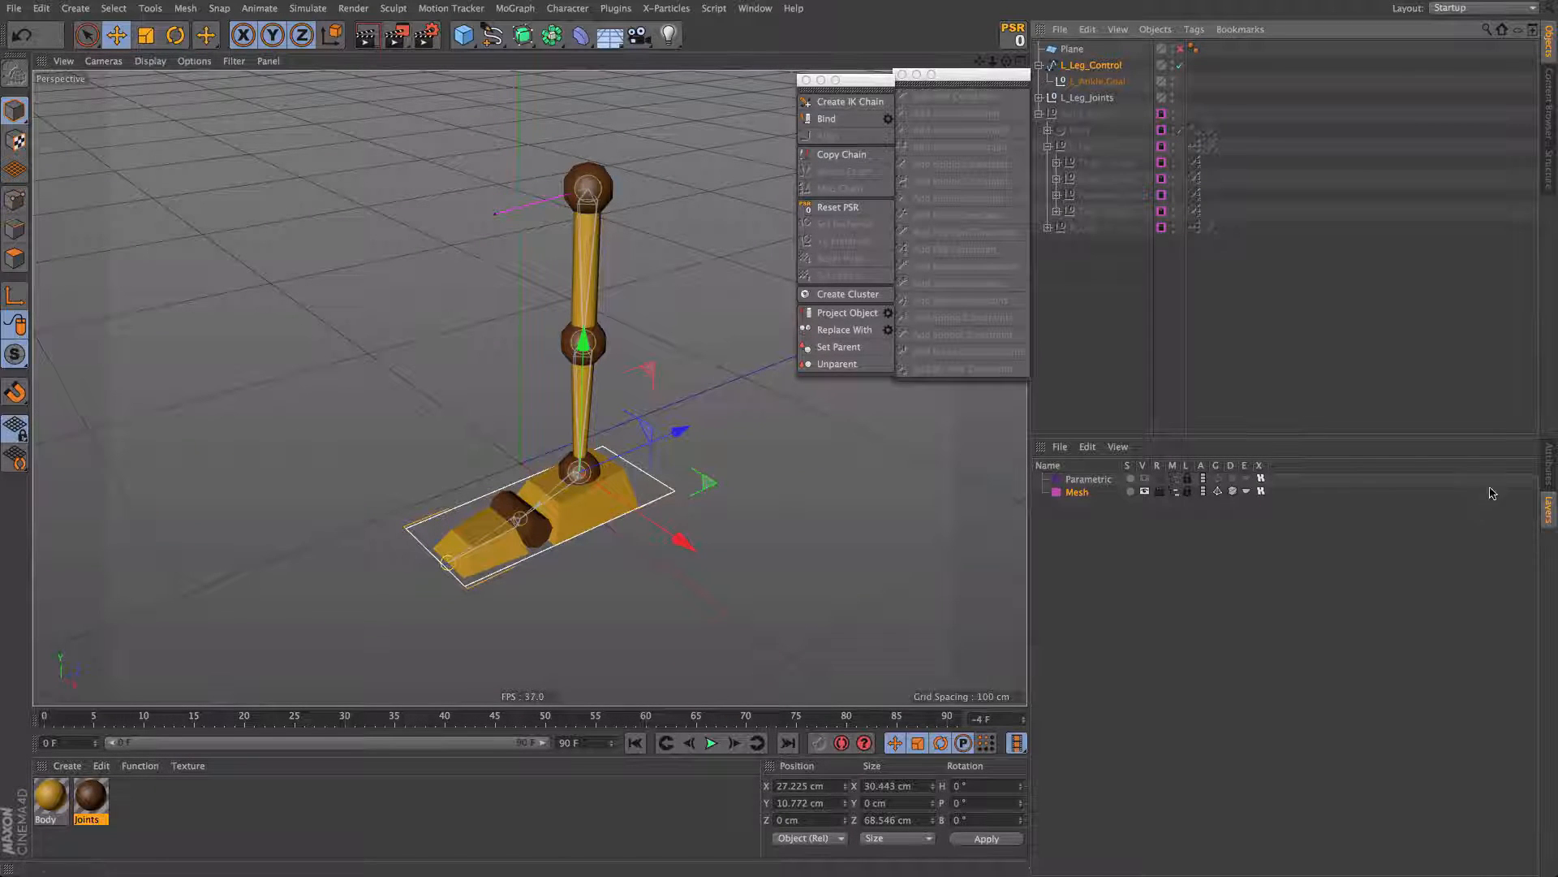
left_click(1549, 469)
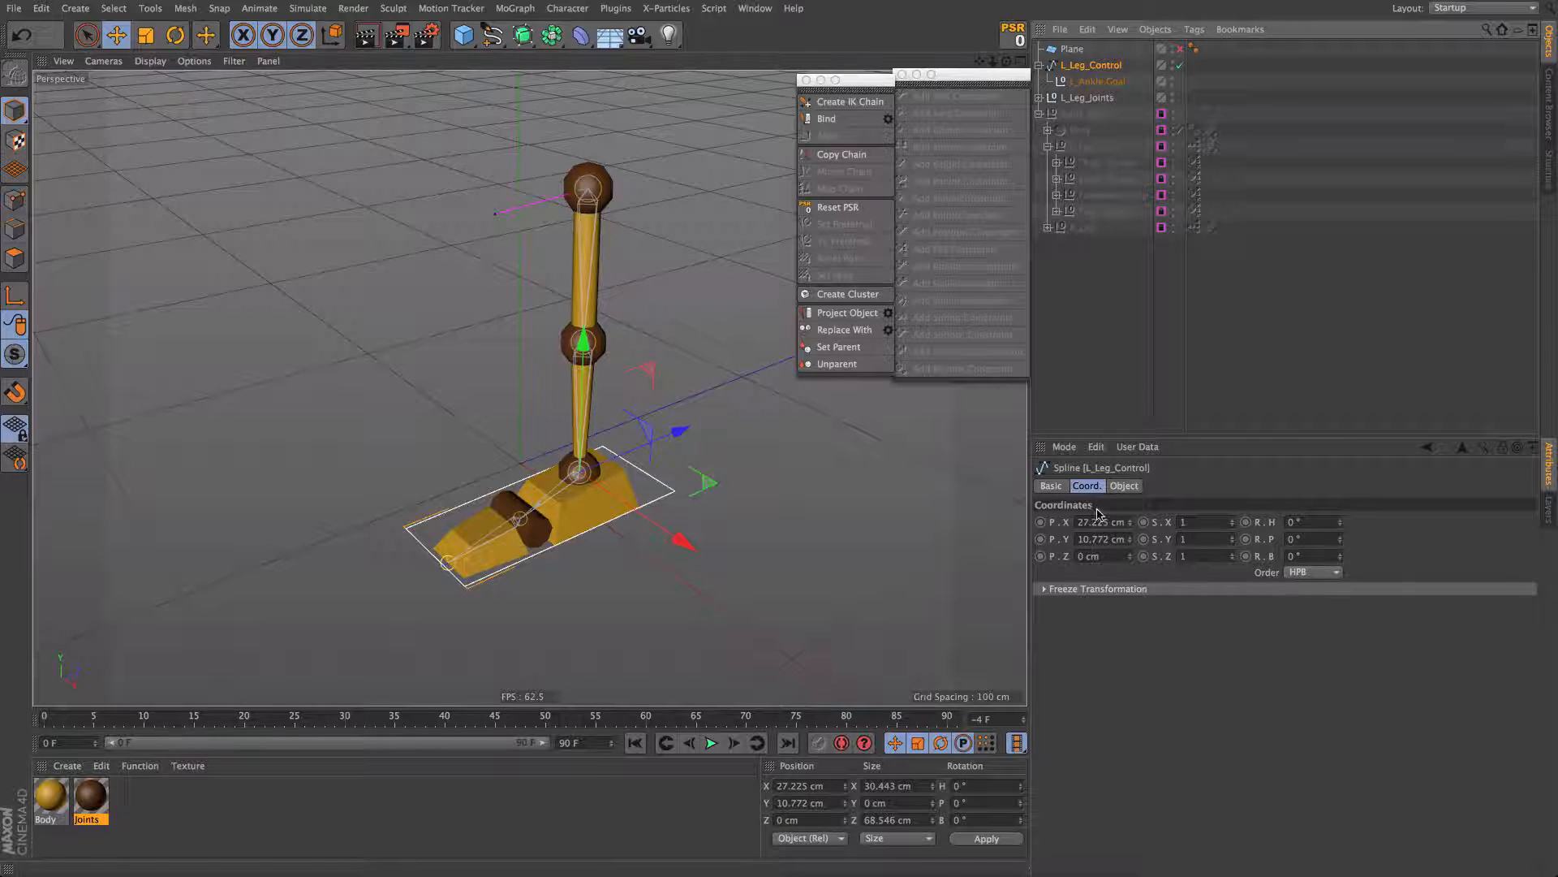
left_click_drag(612, 512, 594, 479, "alt")
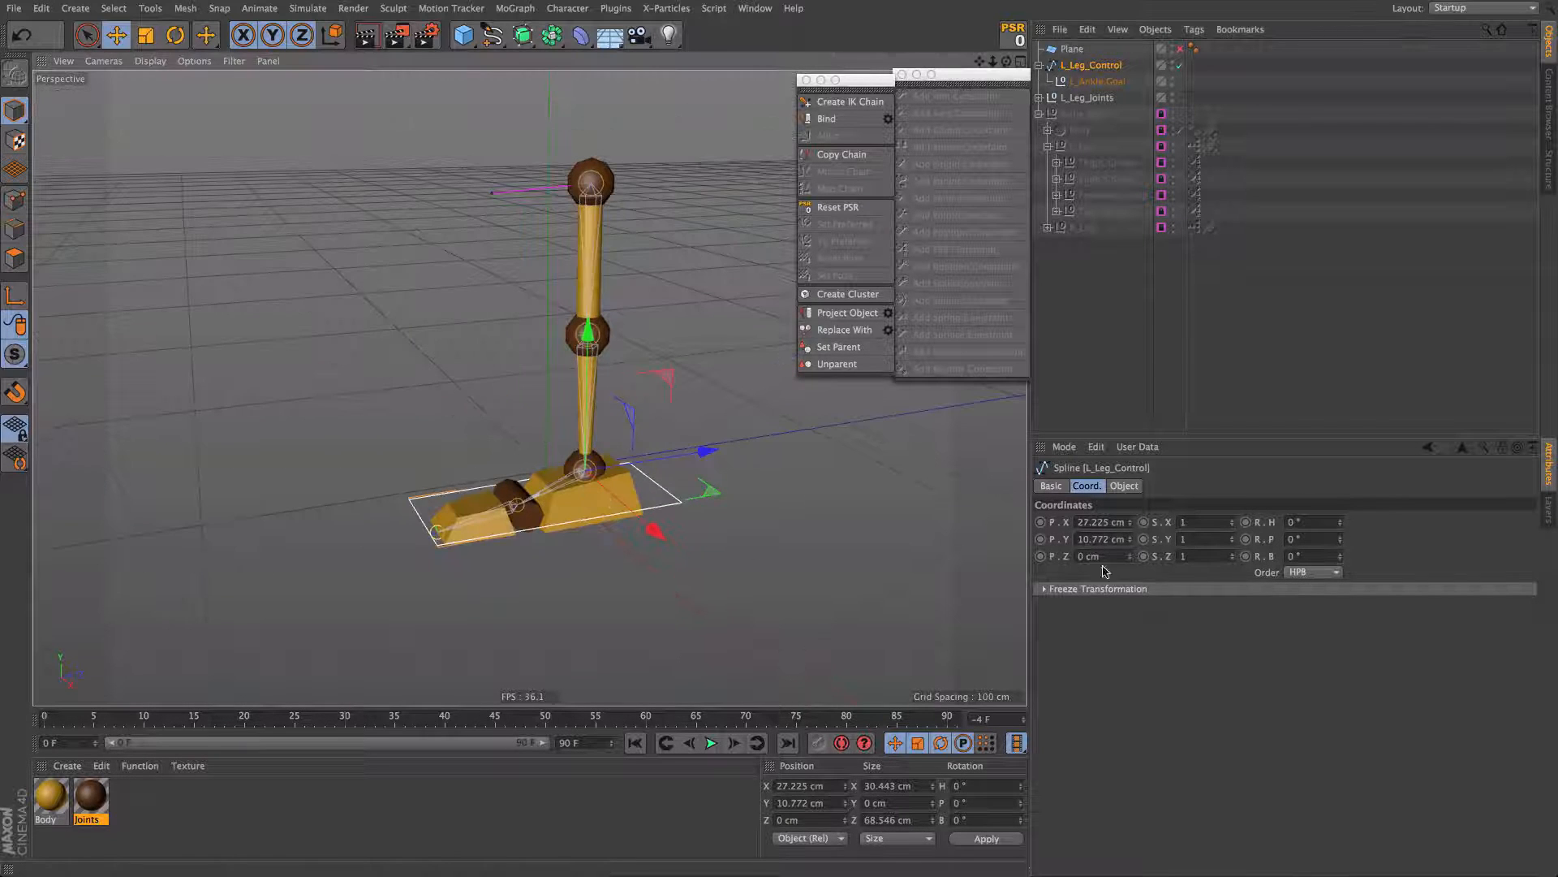
Step: Freeze all transformations of L_Leg_Control, test the control by moving it to bend the leg, and reset its PSR
left_click(1092, 591)
left_click(1078, 604)
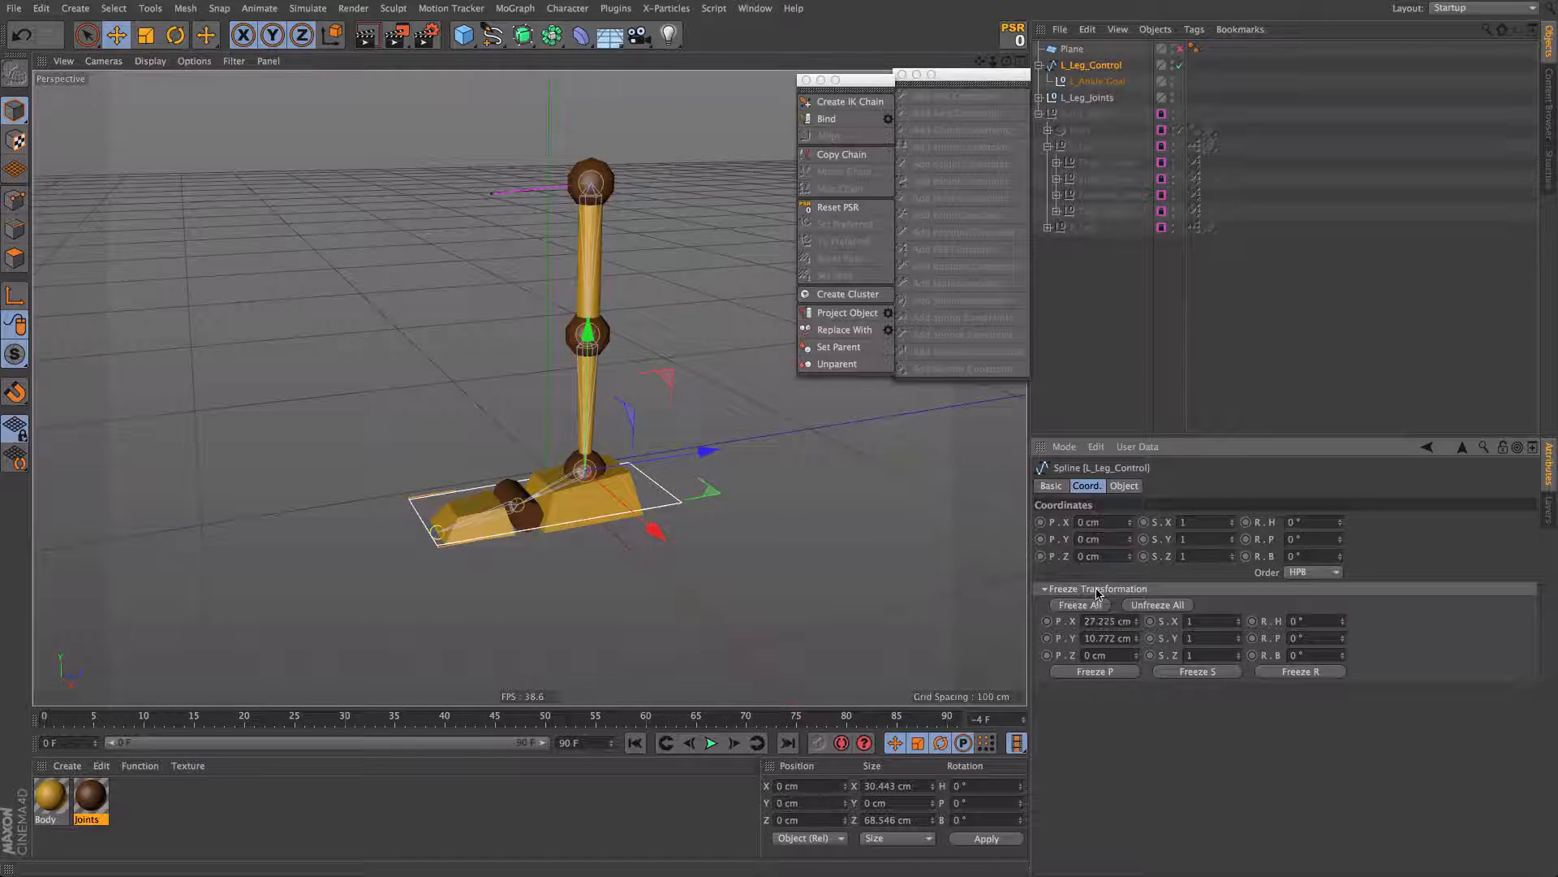
left_click_drag(686, 398, 617, 248)
left_click_drag(559, 193, 577, 287)
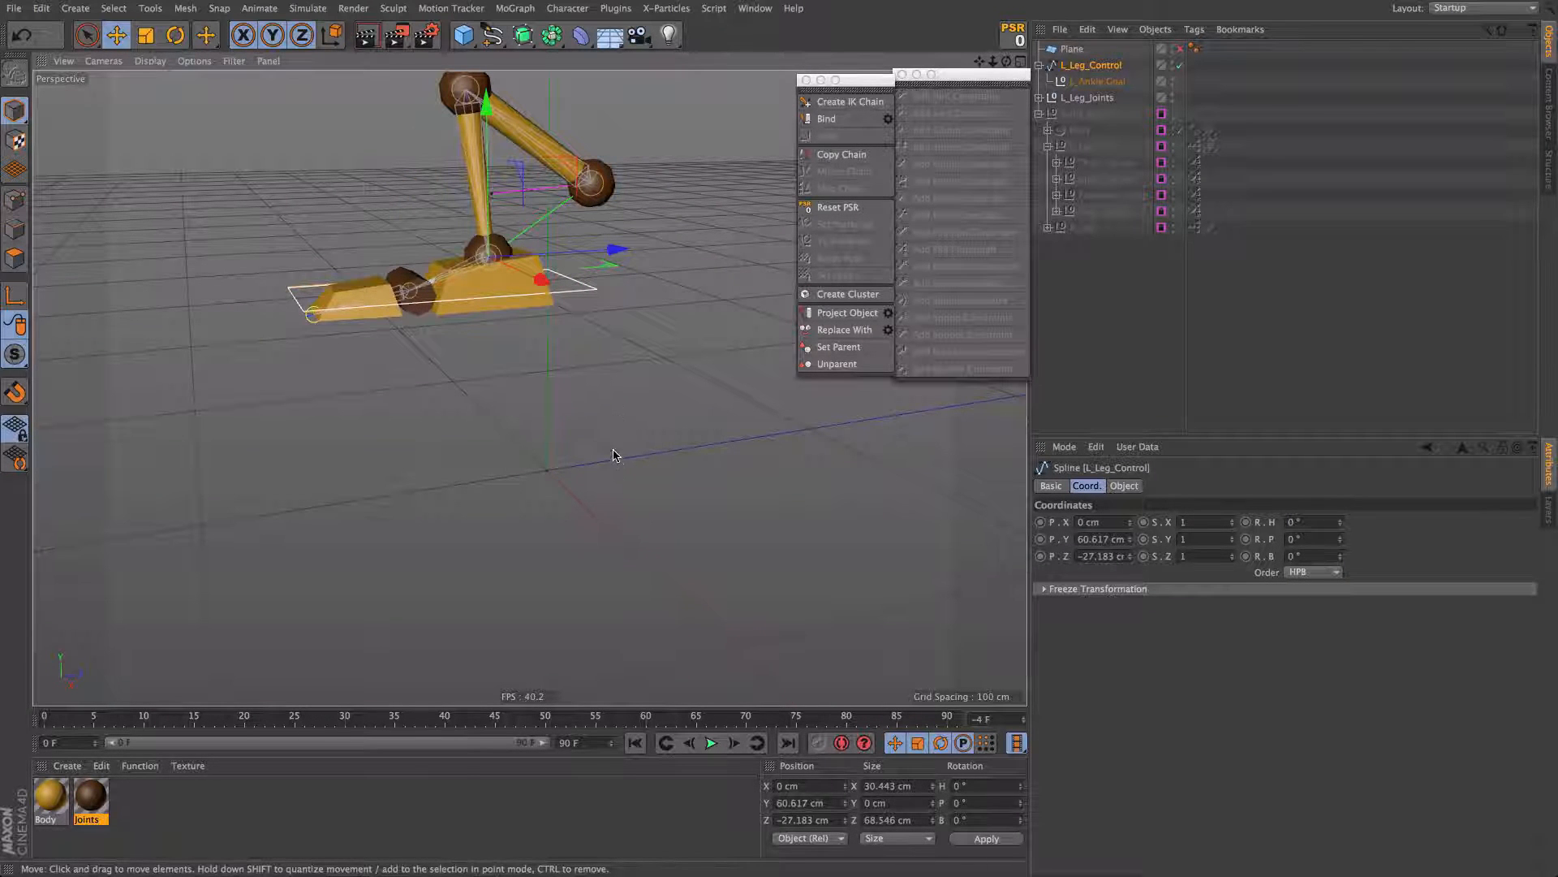
left_click(1003, 37)
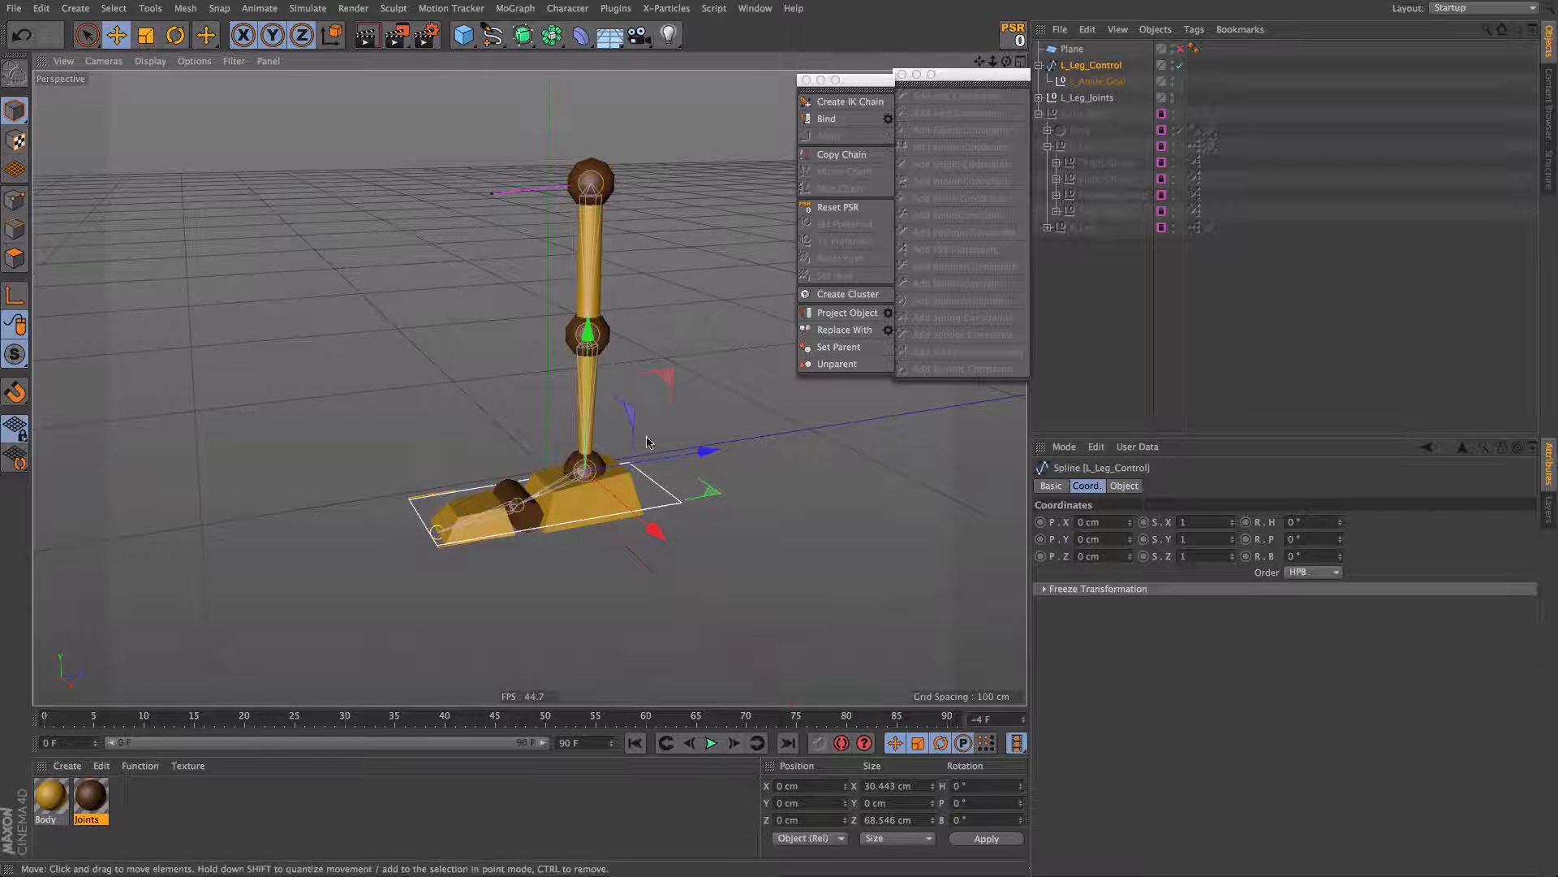
Step: Examine the foot, ankle and toe joints of the leg rig from several angles
mouse_move(544, 479)
left_mouse_down("alt")
mouse_move(698, 471)
mouse_move(533, 485)
left_mouse_up("alt")
right_click_drag(532, 484, 608, 474, "alt")
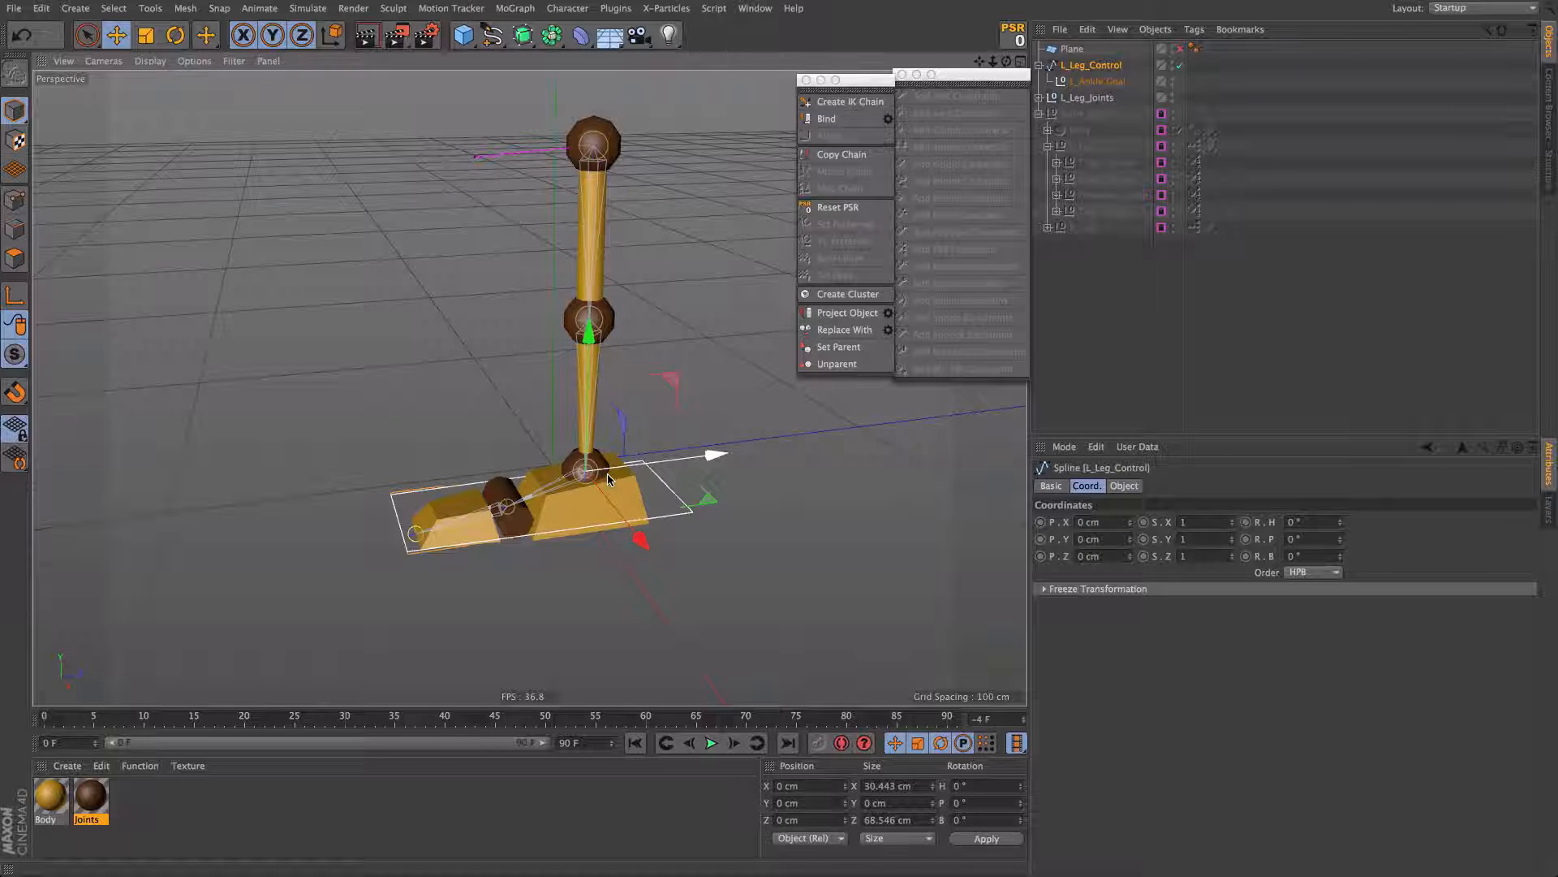
left_click_drag(607, 474, 500, 523, "alt")
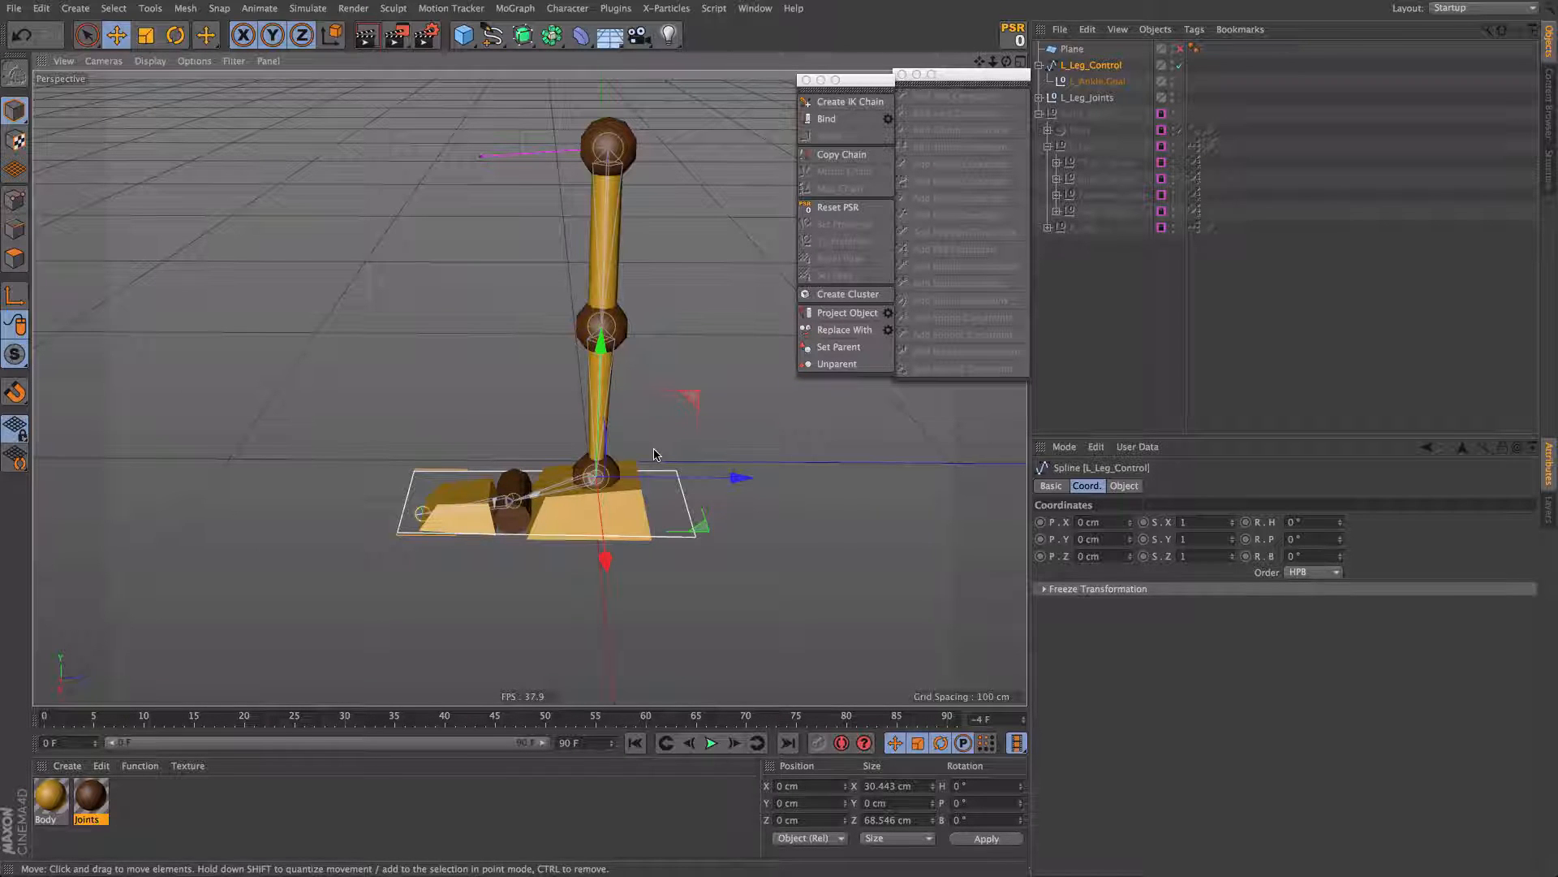
left_click_drag(655, 455, 629, 483, "alt")
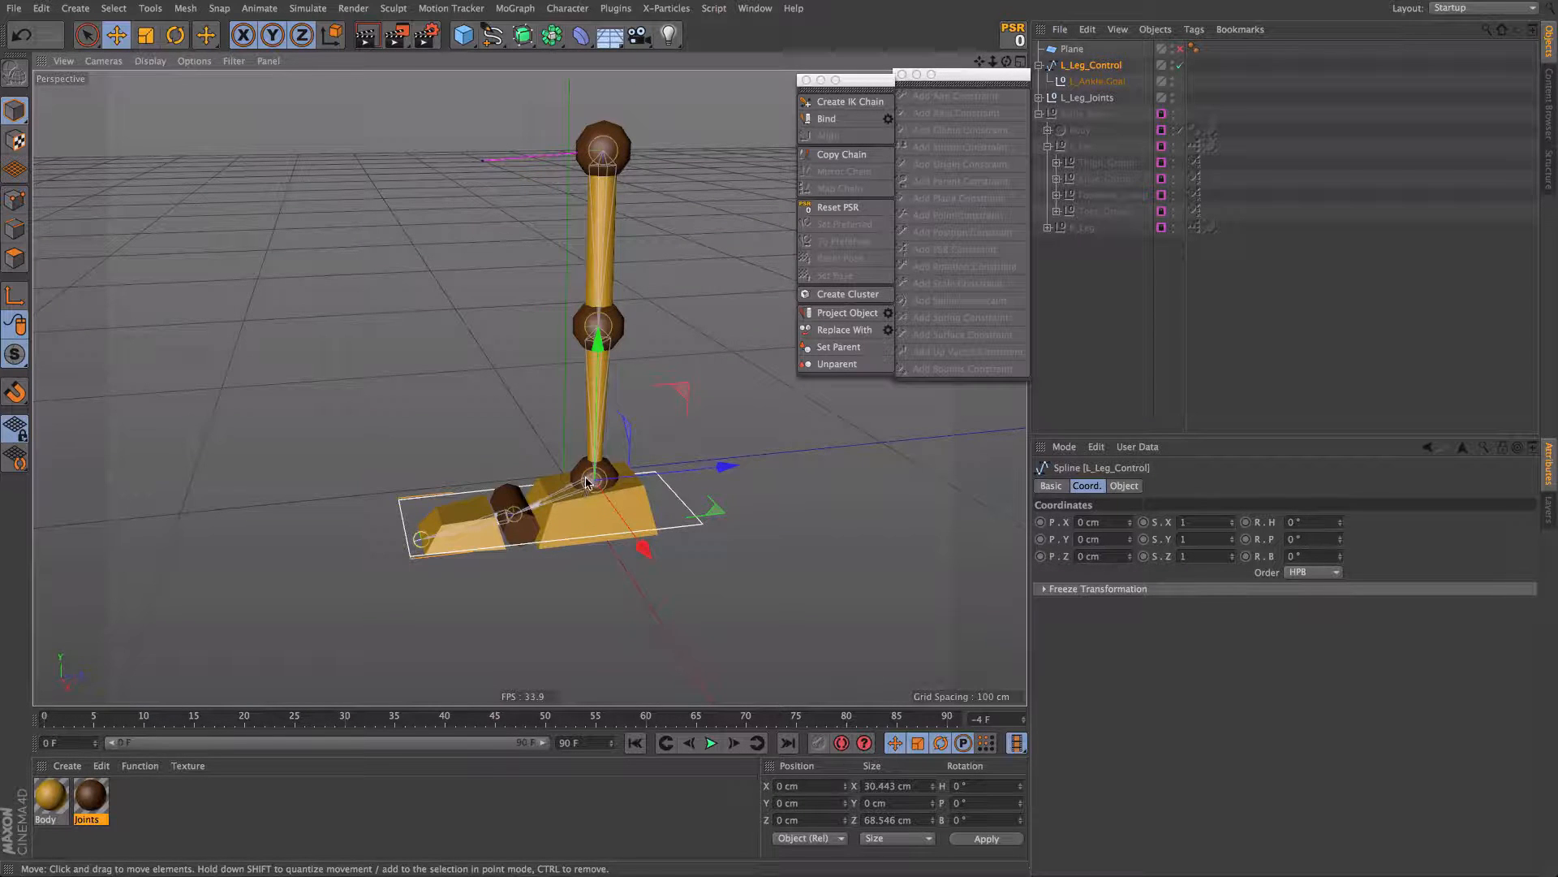
left_click_drag(591, 483, 678, 536, "alt")
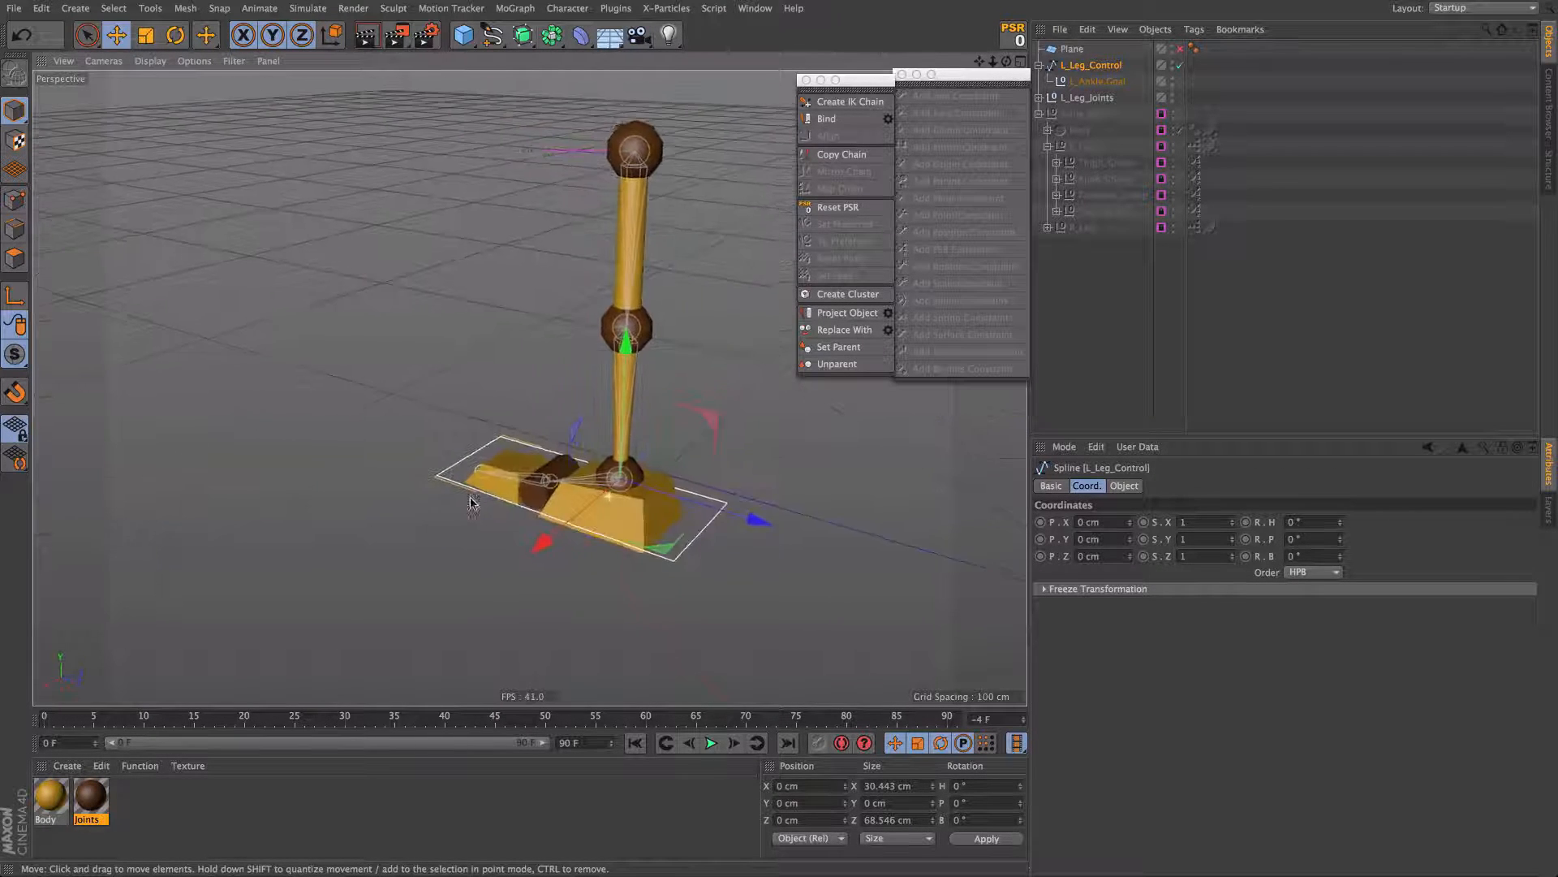
right_click_drag(665, 530, 705, 527, "alt")
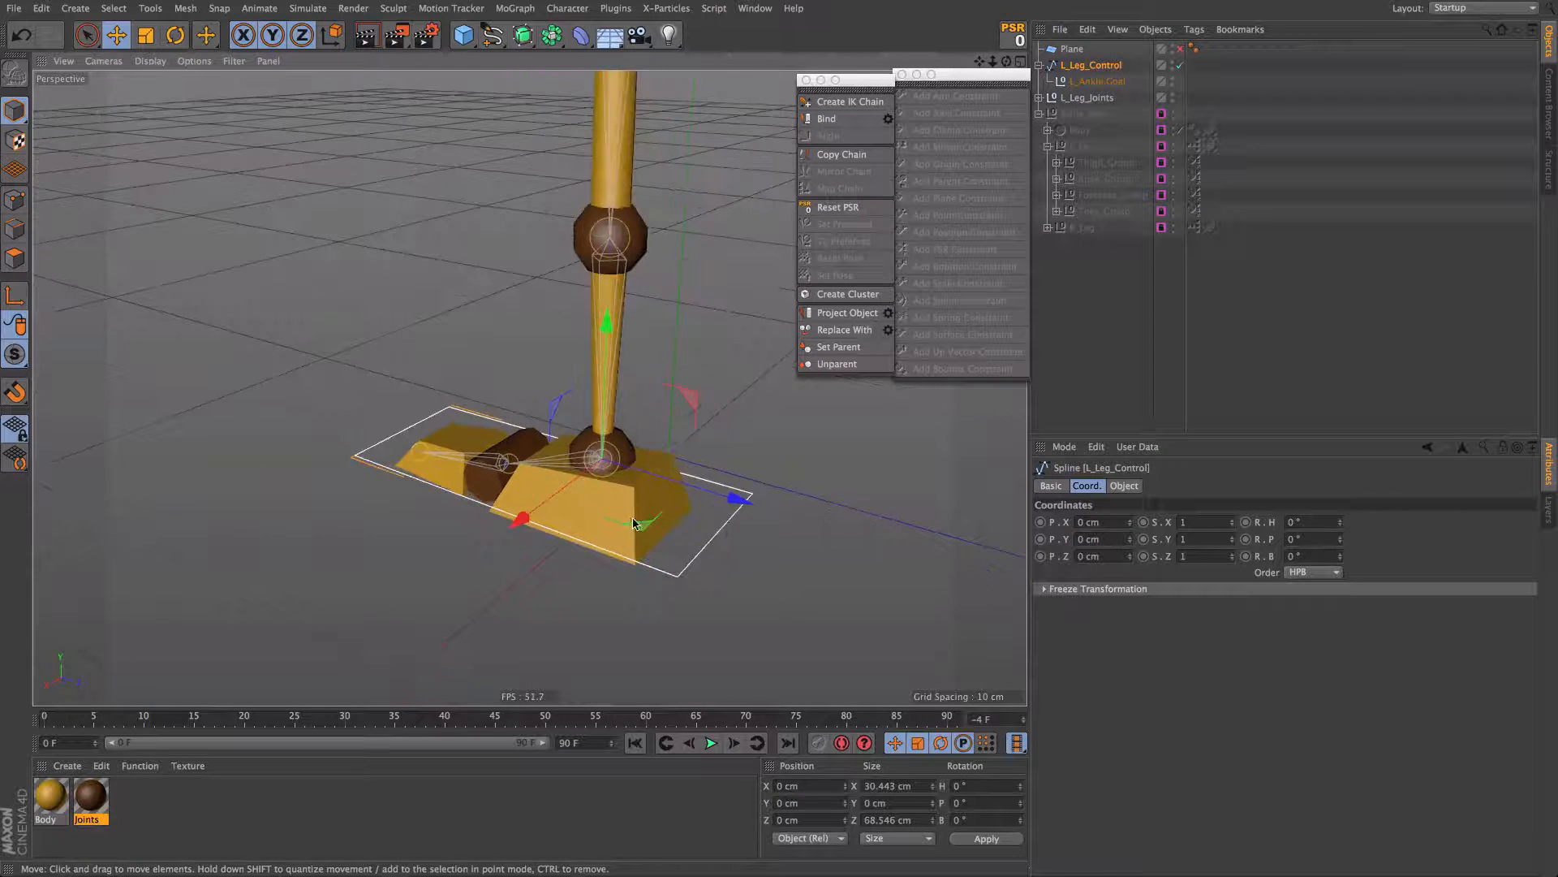
left_click_drag(705, 527, 646, 498, "alt")
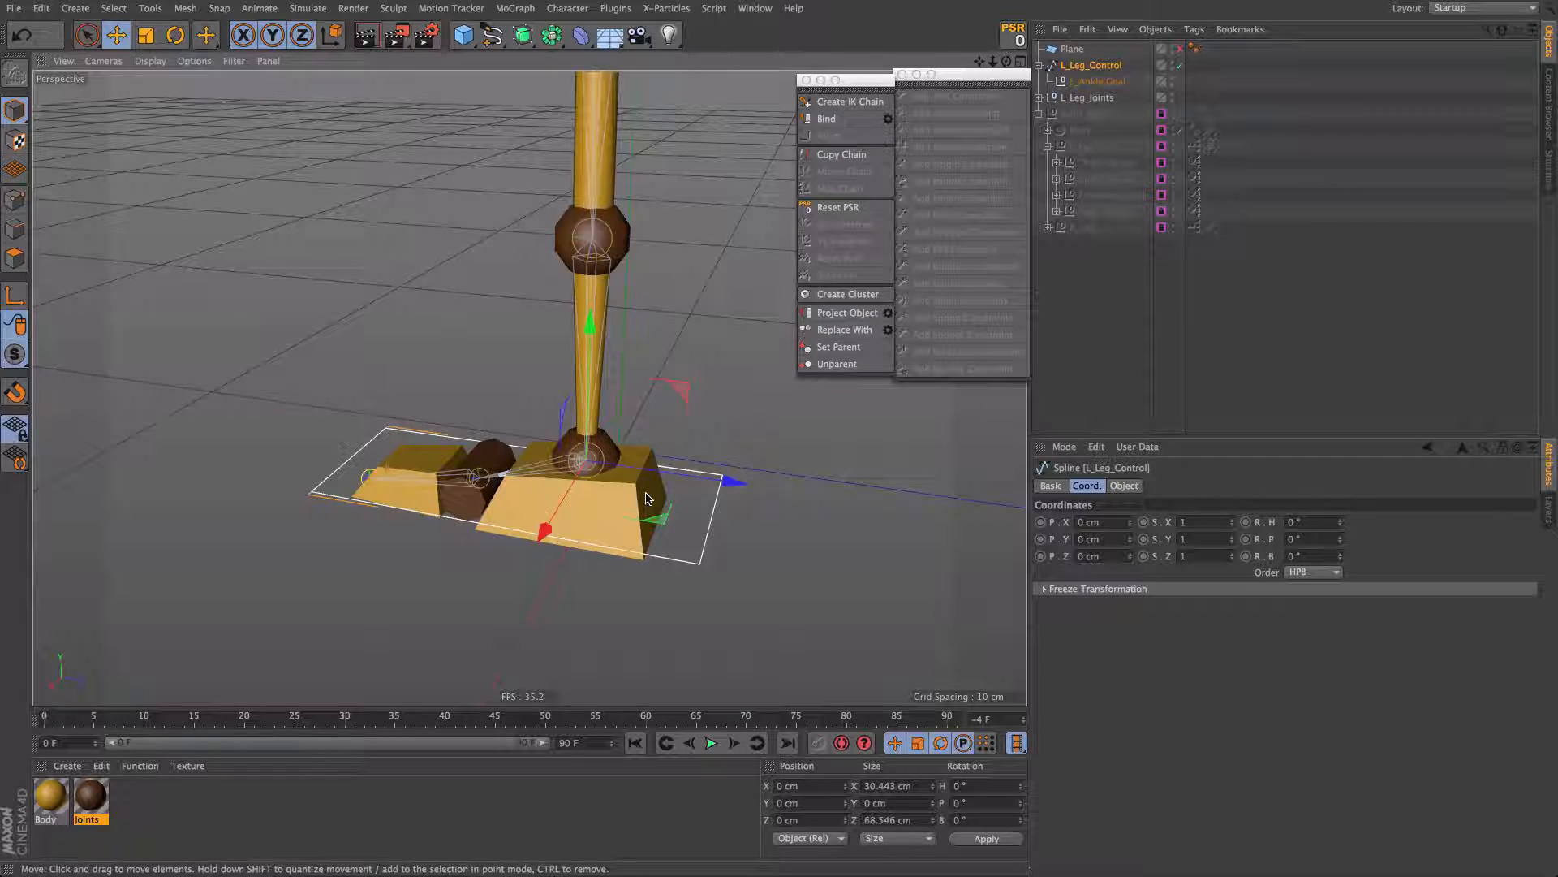
left_click_drag(621, 482, 827, 433, "alt")
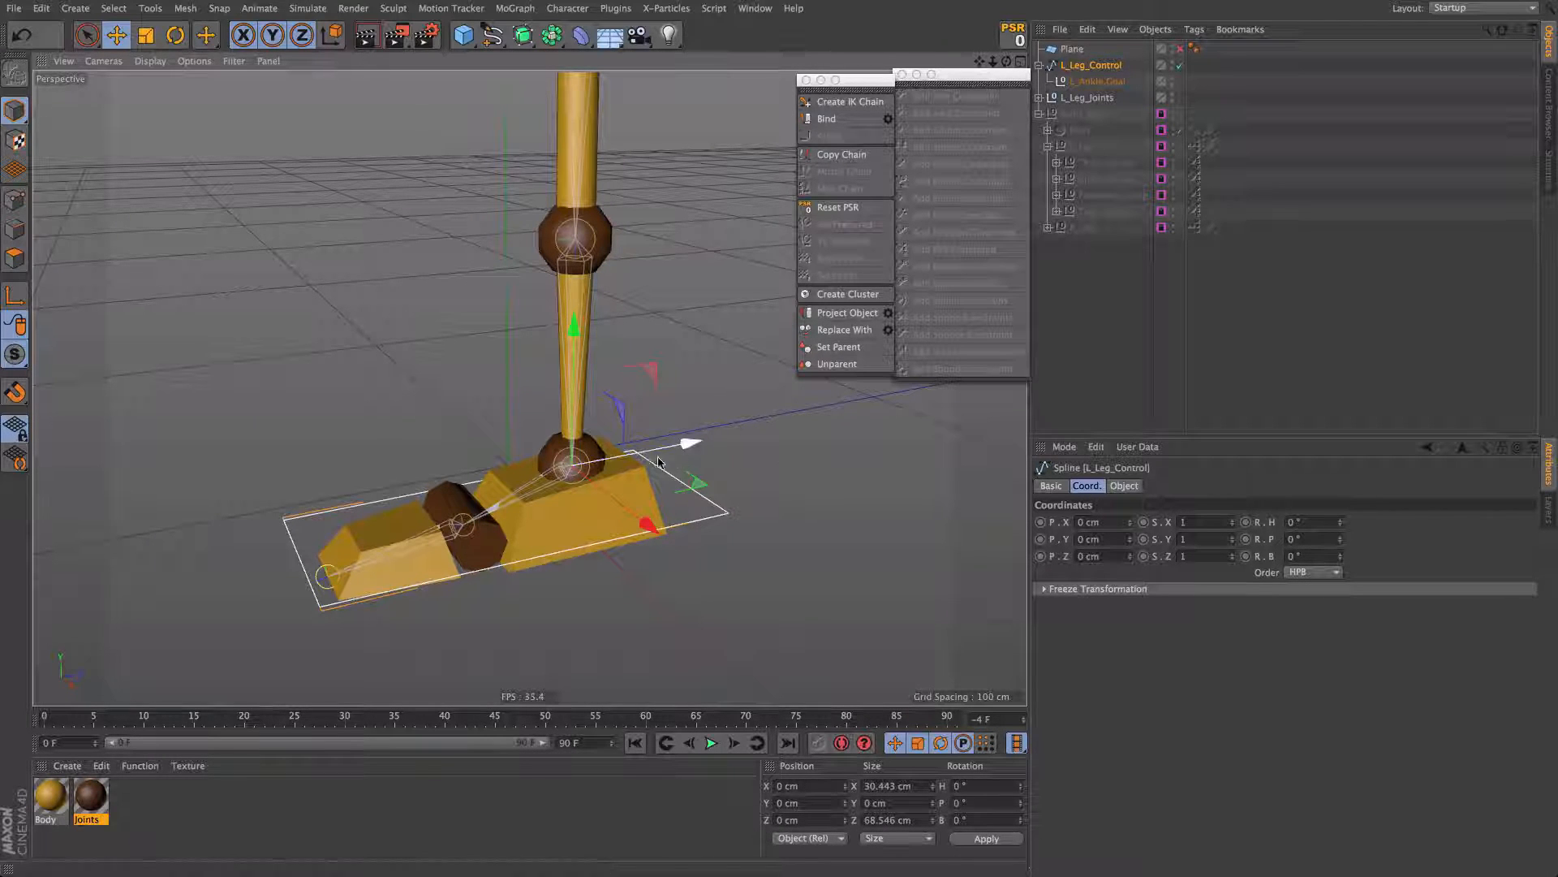
left_click_drag(779, 471, 578, 481, "alt")
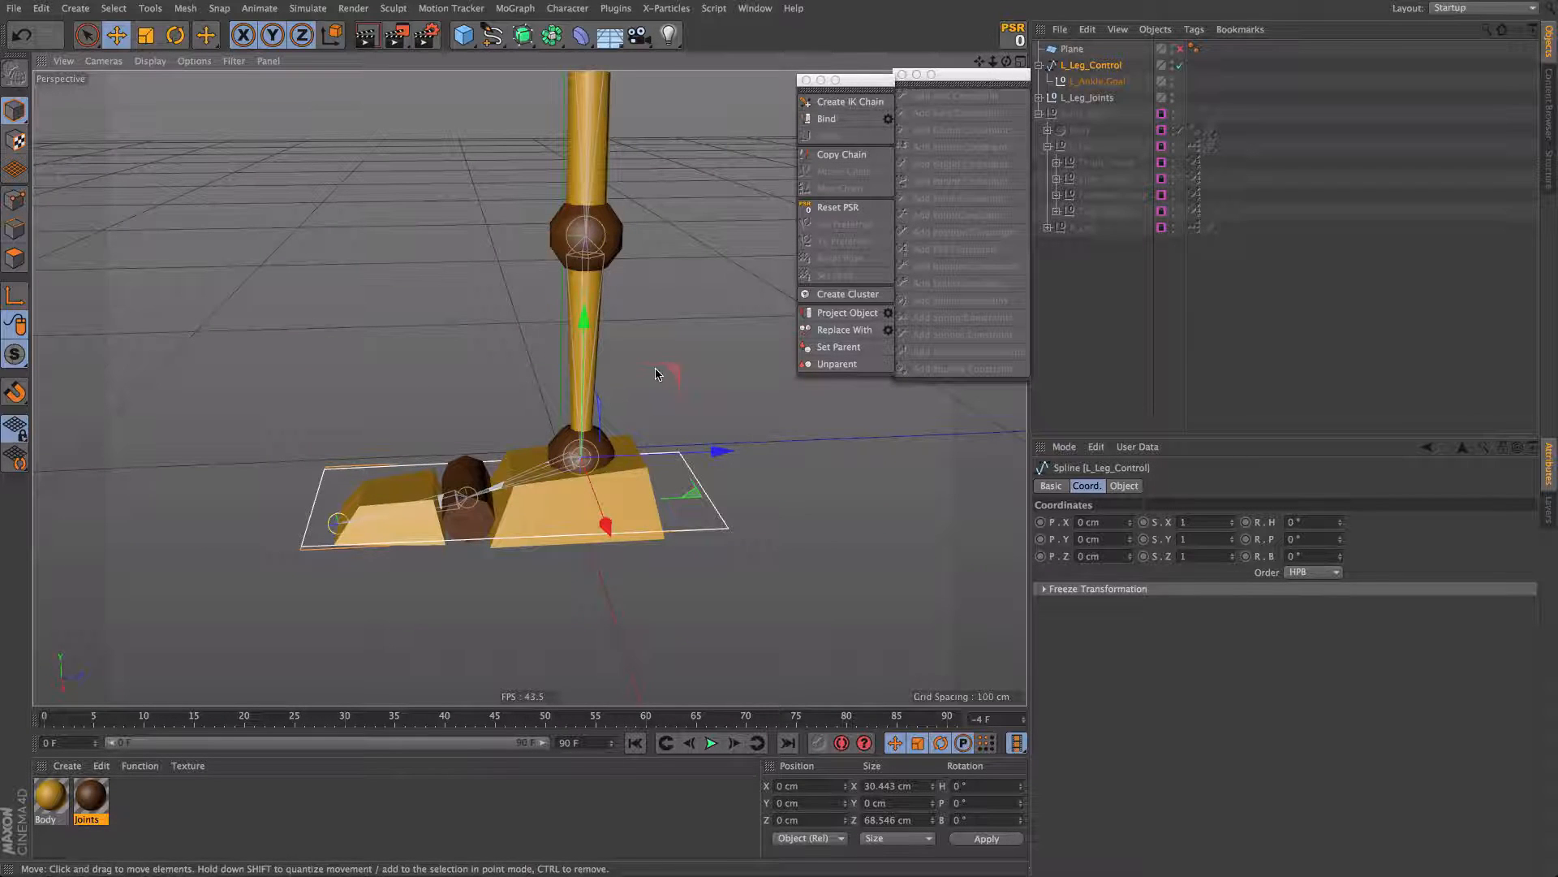
Step: Move L_Leg_Control and pitch it to about -59° to try tipping the foot back onto its heel
left_click_drag(659, 372, 474, 344)
key("r")
key("e")
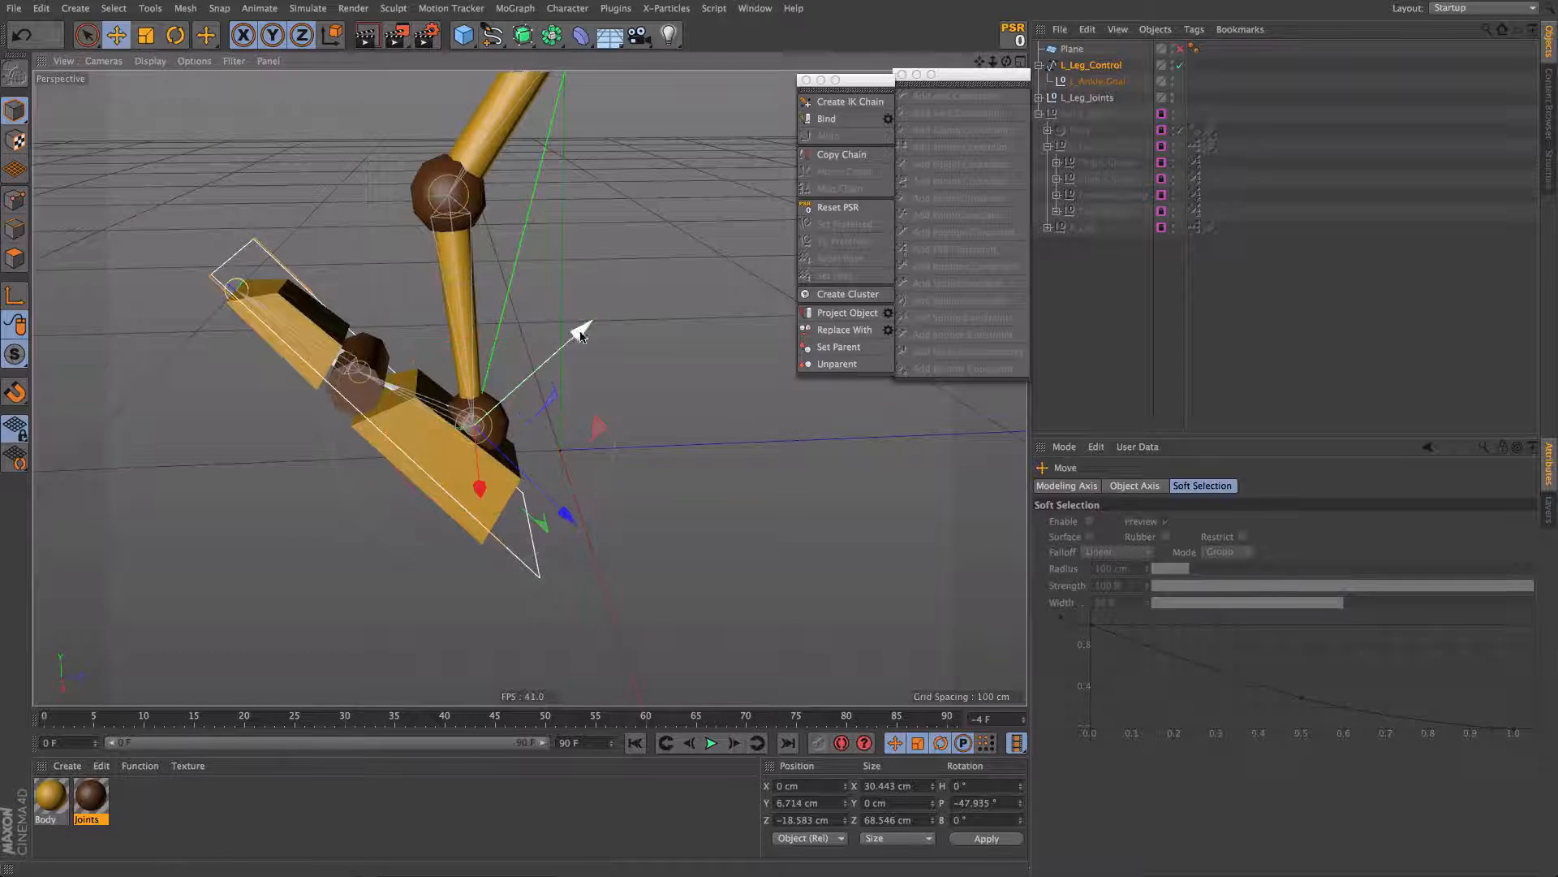
left_click_drag(584, 411, 576, 425)
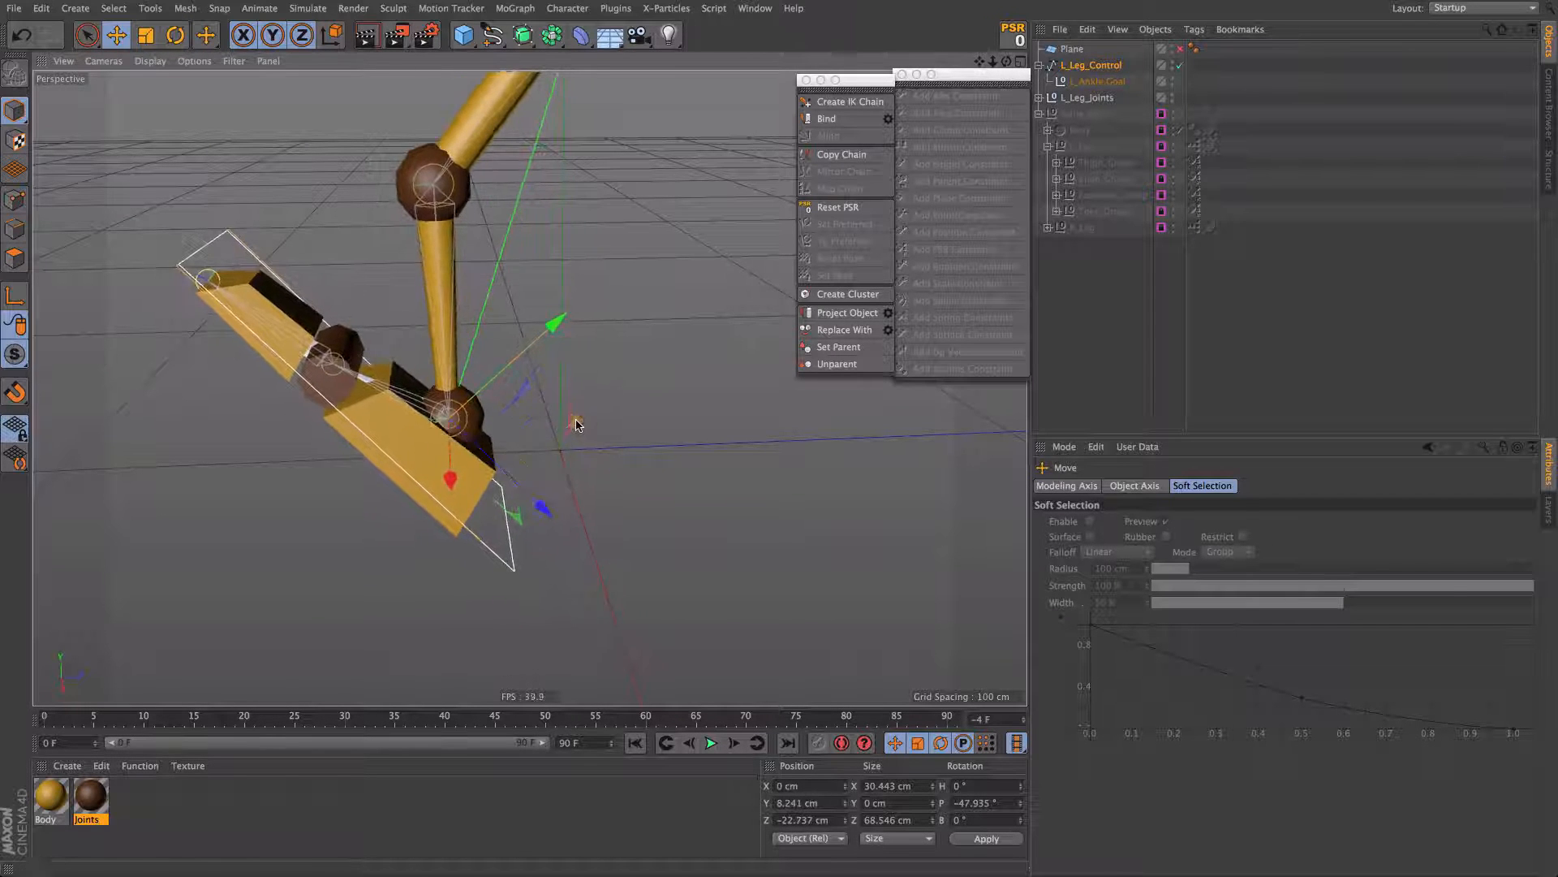
left_click_drag(455, 591, 473, 528, "alt")
key("r")
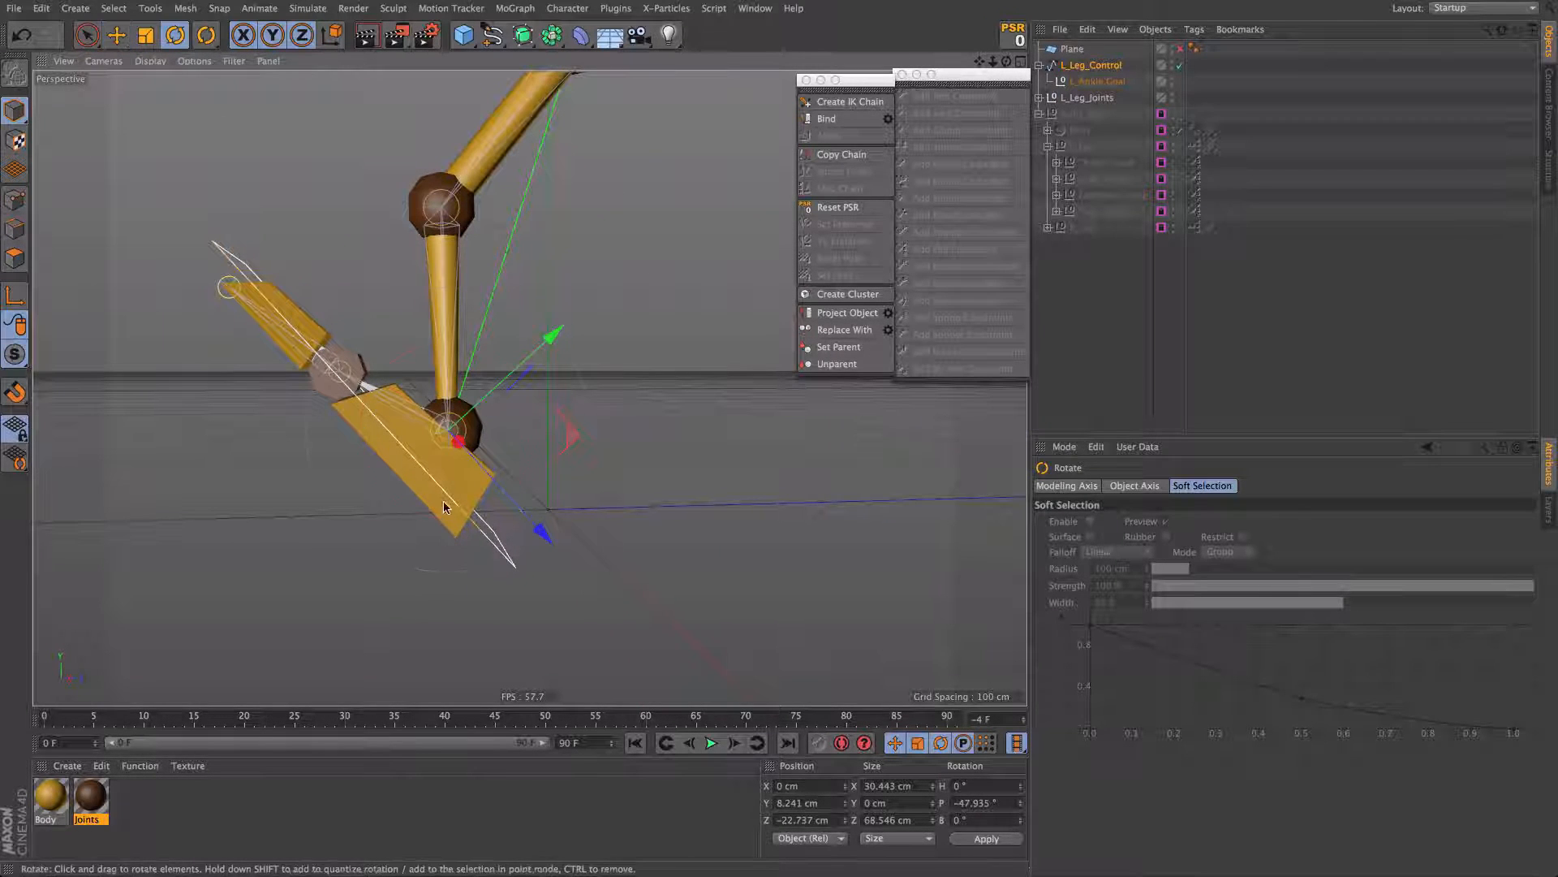
left_click_drag(363, 408, 404, 522)
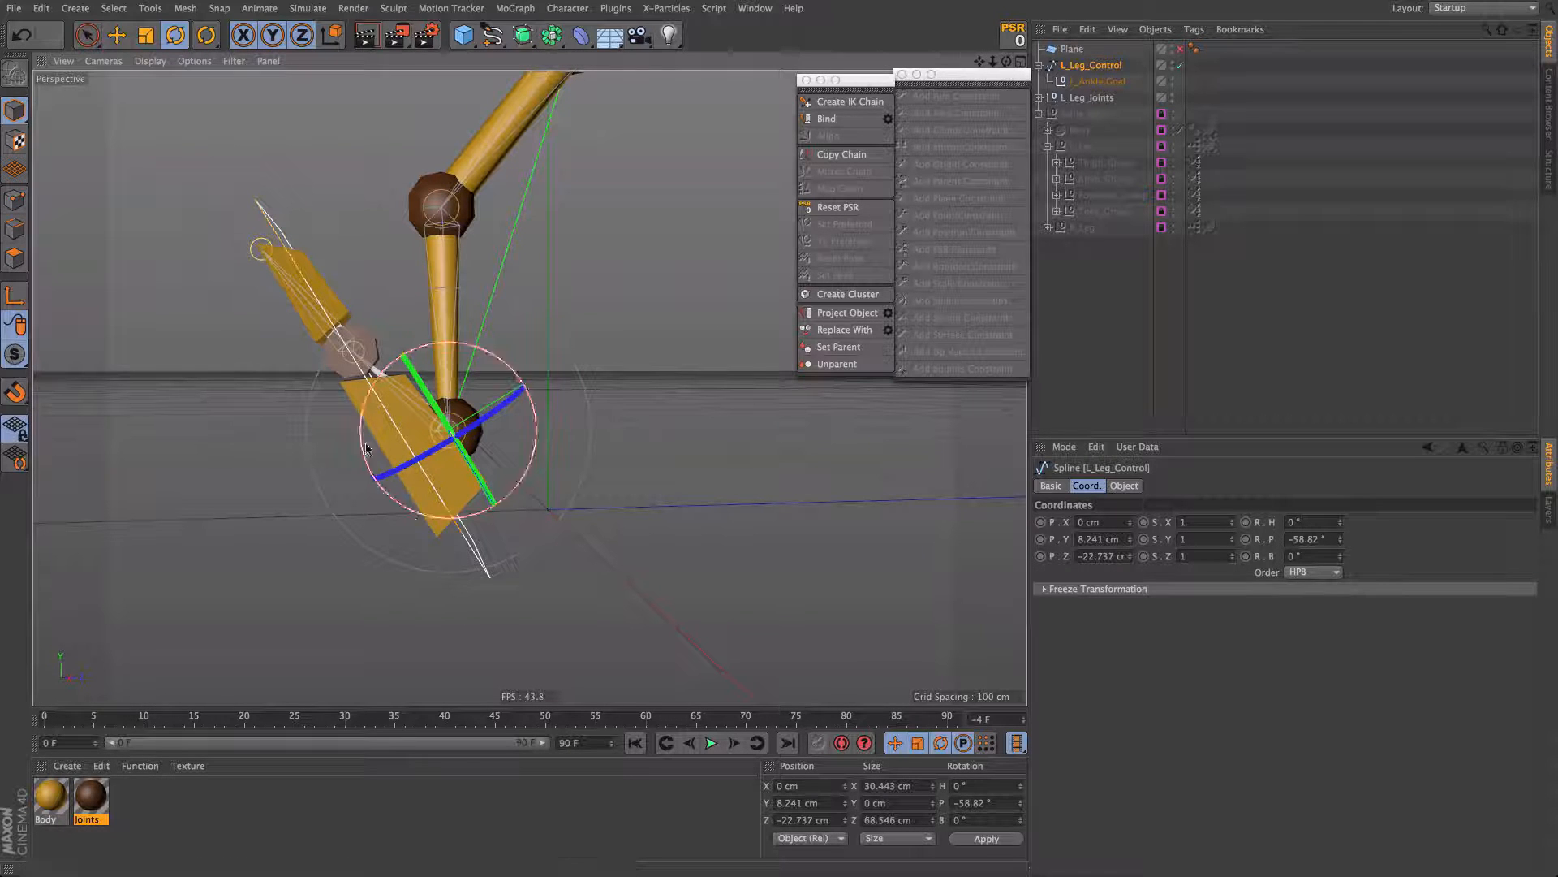
Step: Rotate and move L_Leg_Control until the foot is nearly flat, about -4° pitch, 2.5 cm in Y and -33.5 cm in Z
key("e")
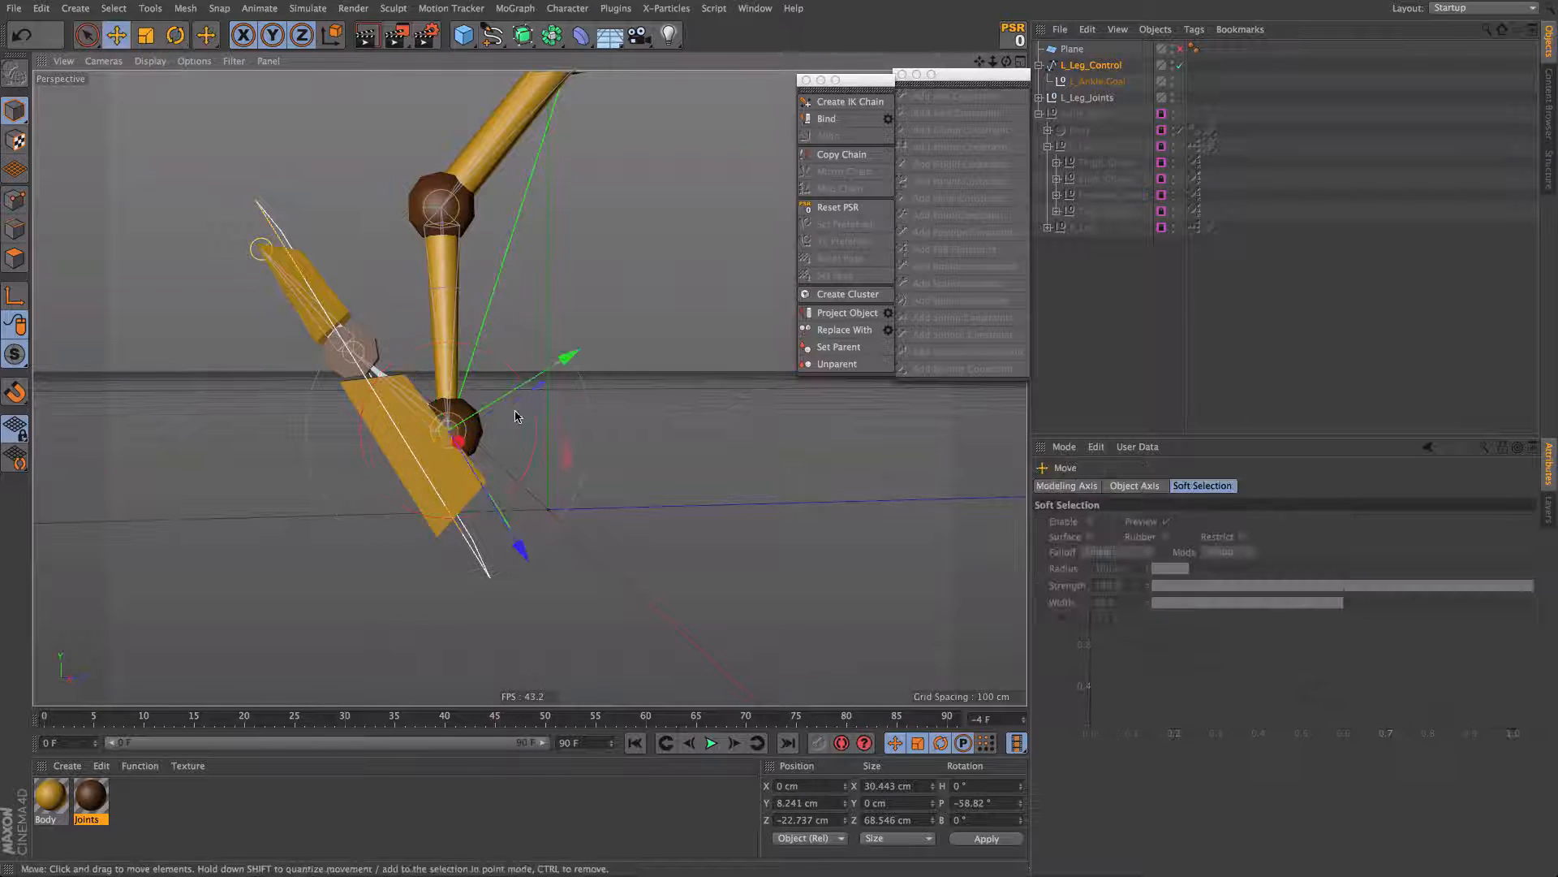
key("r")
left_click_drag(523, 408, 374, 531)
key("e")
left_click_drag(545, 363, 481, 394)
left_click_drag(456, 533, 452, 518, "alt")
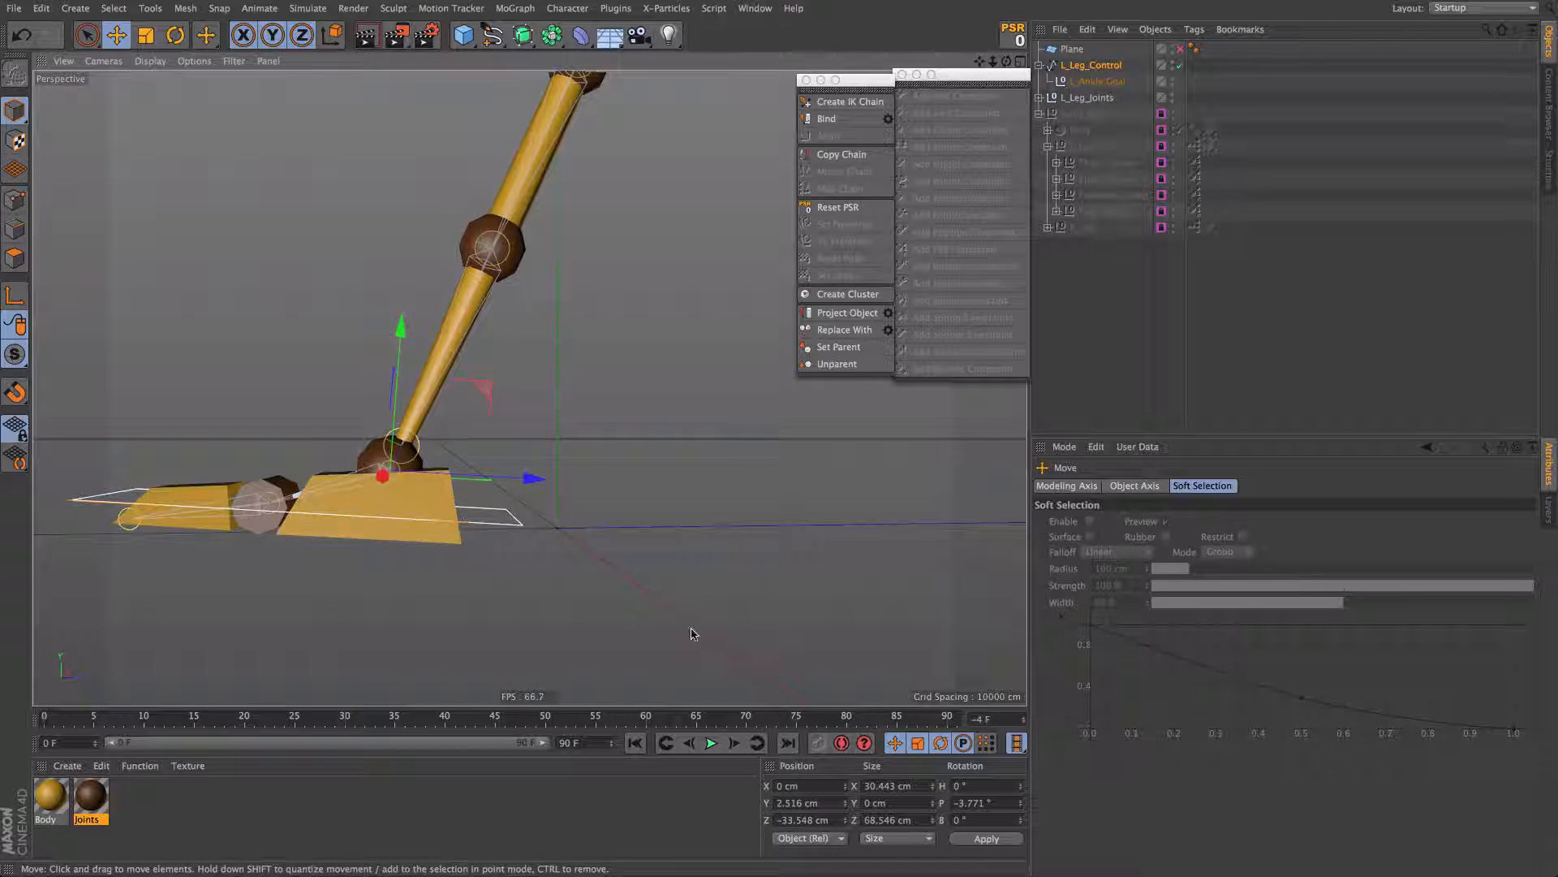
Step: Go to frame 0, inspect the heel up close, and reset the PSR of L_Leg_Control
left_click(635, 743)
mouse_move(456, 528)
left_mouse_down("alt")
mouse_move(519, 568)
mouse_move(456, 523)
left_mouse_up("alt")
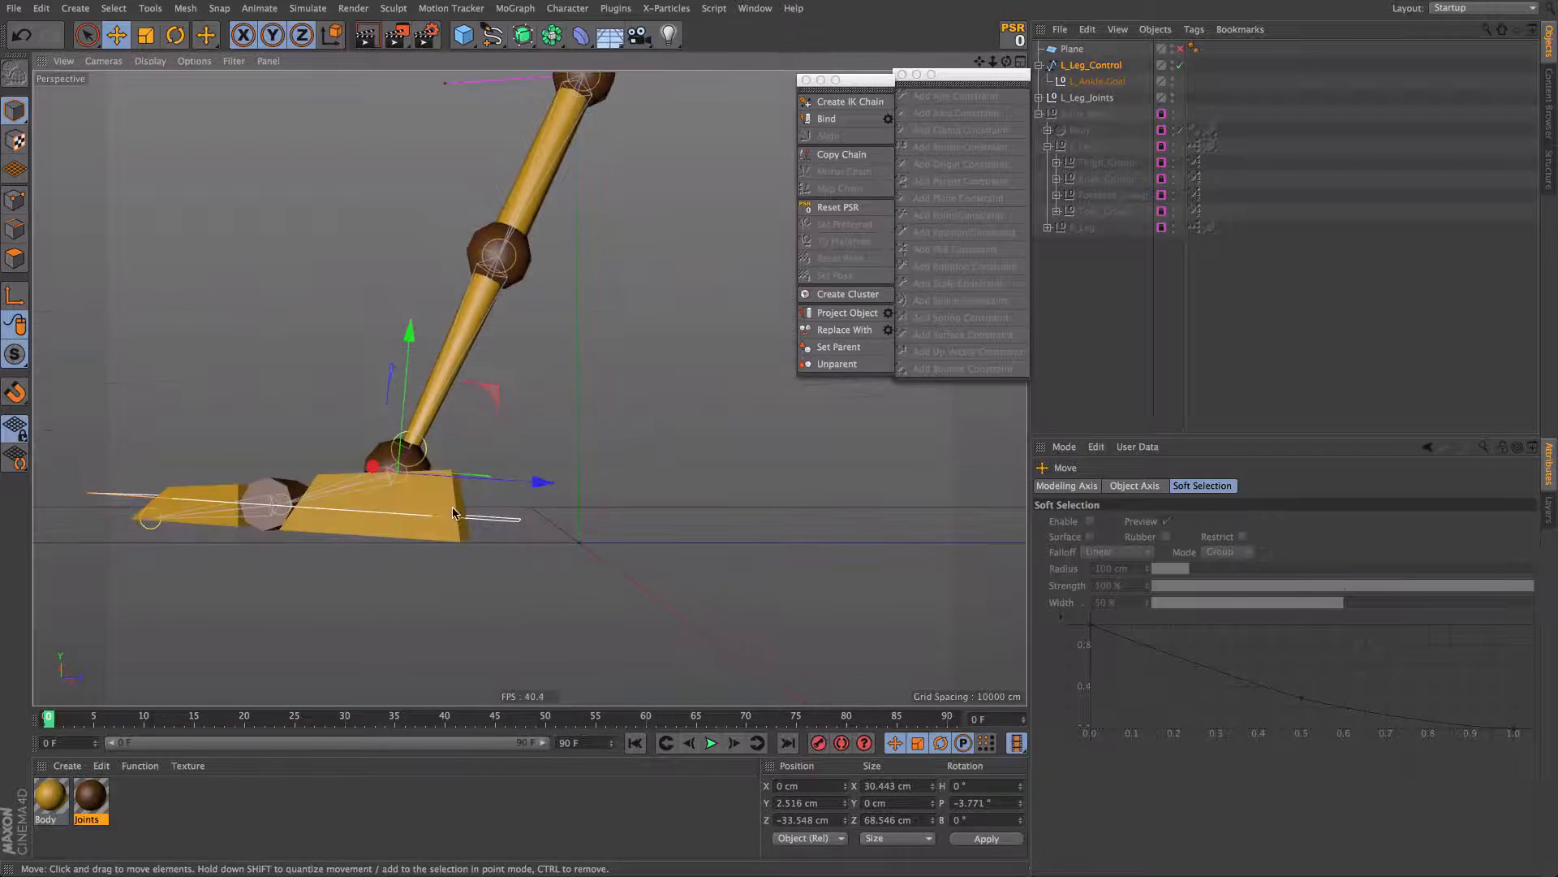
right_click_drag(456, 523, 504, 576, "alt")
mouse_move(504, 575)
left_mouse_down("alt")
mouse_move(515, 562)
mouse_move(501, 564)
mouse_move(515, 581)
left_mouse_up("alt")
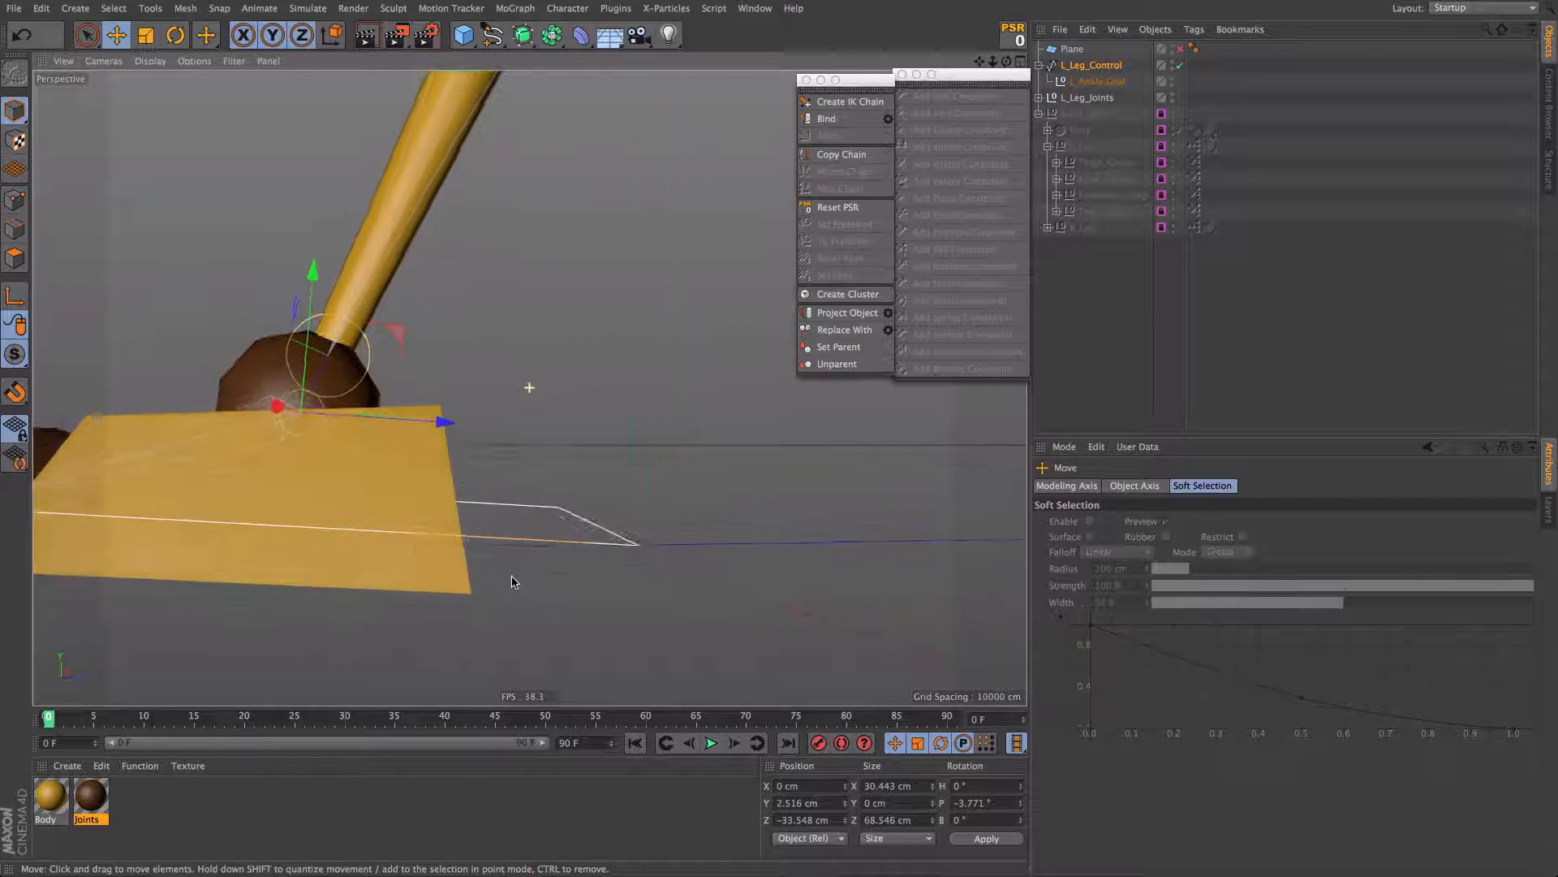
right_click_drag(515, 581, 419, 520, "alt")
left_click_drag(419, 520, 465, 578, "alt")
right_click_drag(464, 578, 404, 500, "alt")
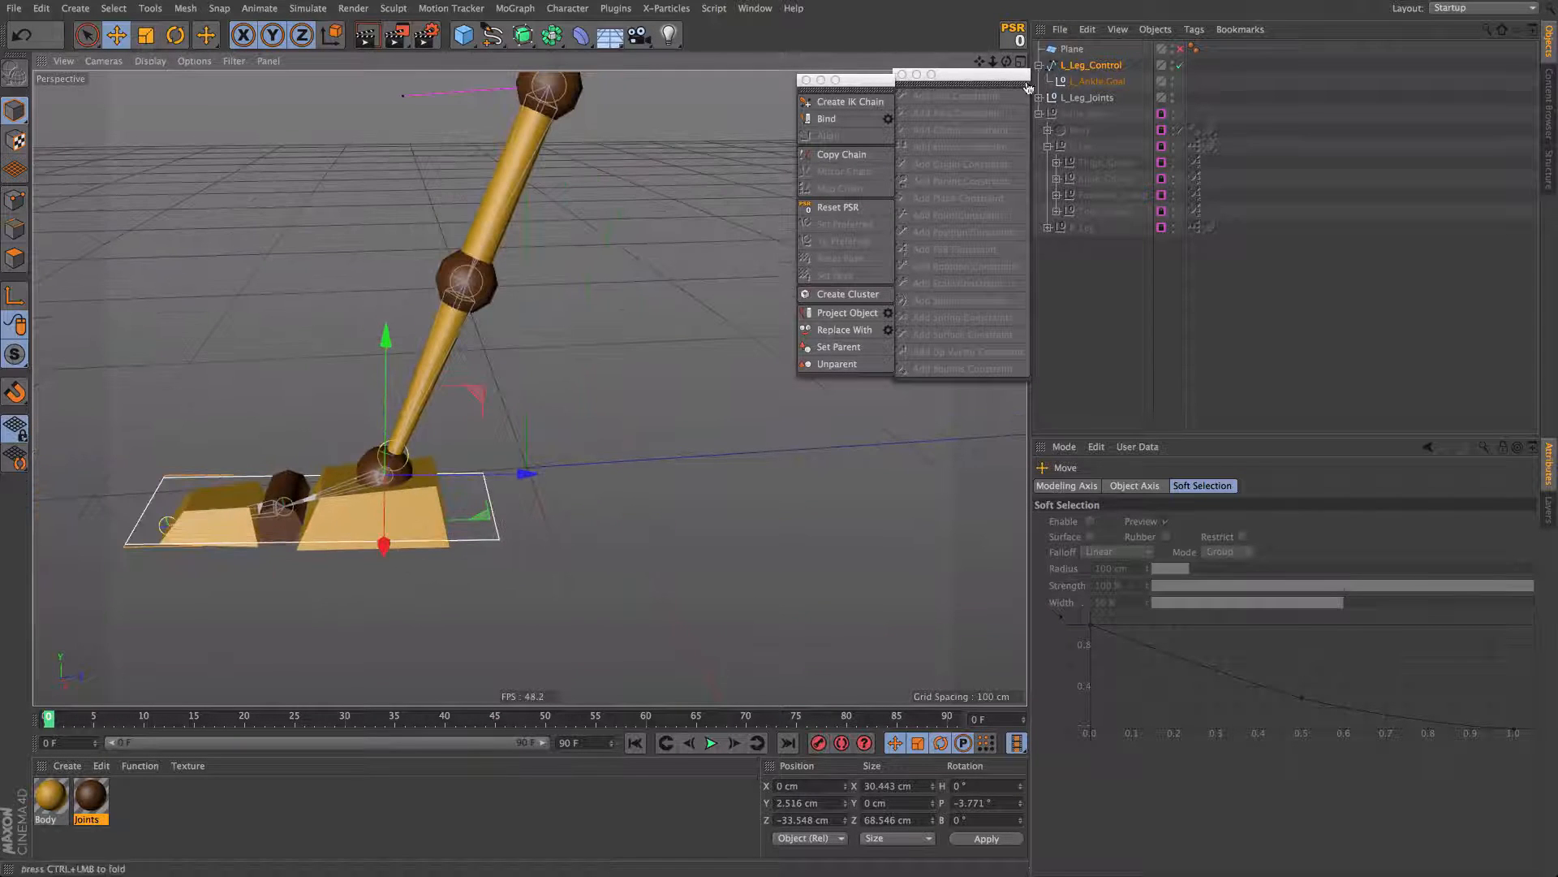
left_click(1021, 39)
Step: Try a toe-bend pose by moving L_Leg_Control backward, rotating the L_Toes joint, and pitching the foot control to about 82°
left_click_drag(641, 386, 796, 383)
left_click(546, 508)
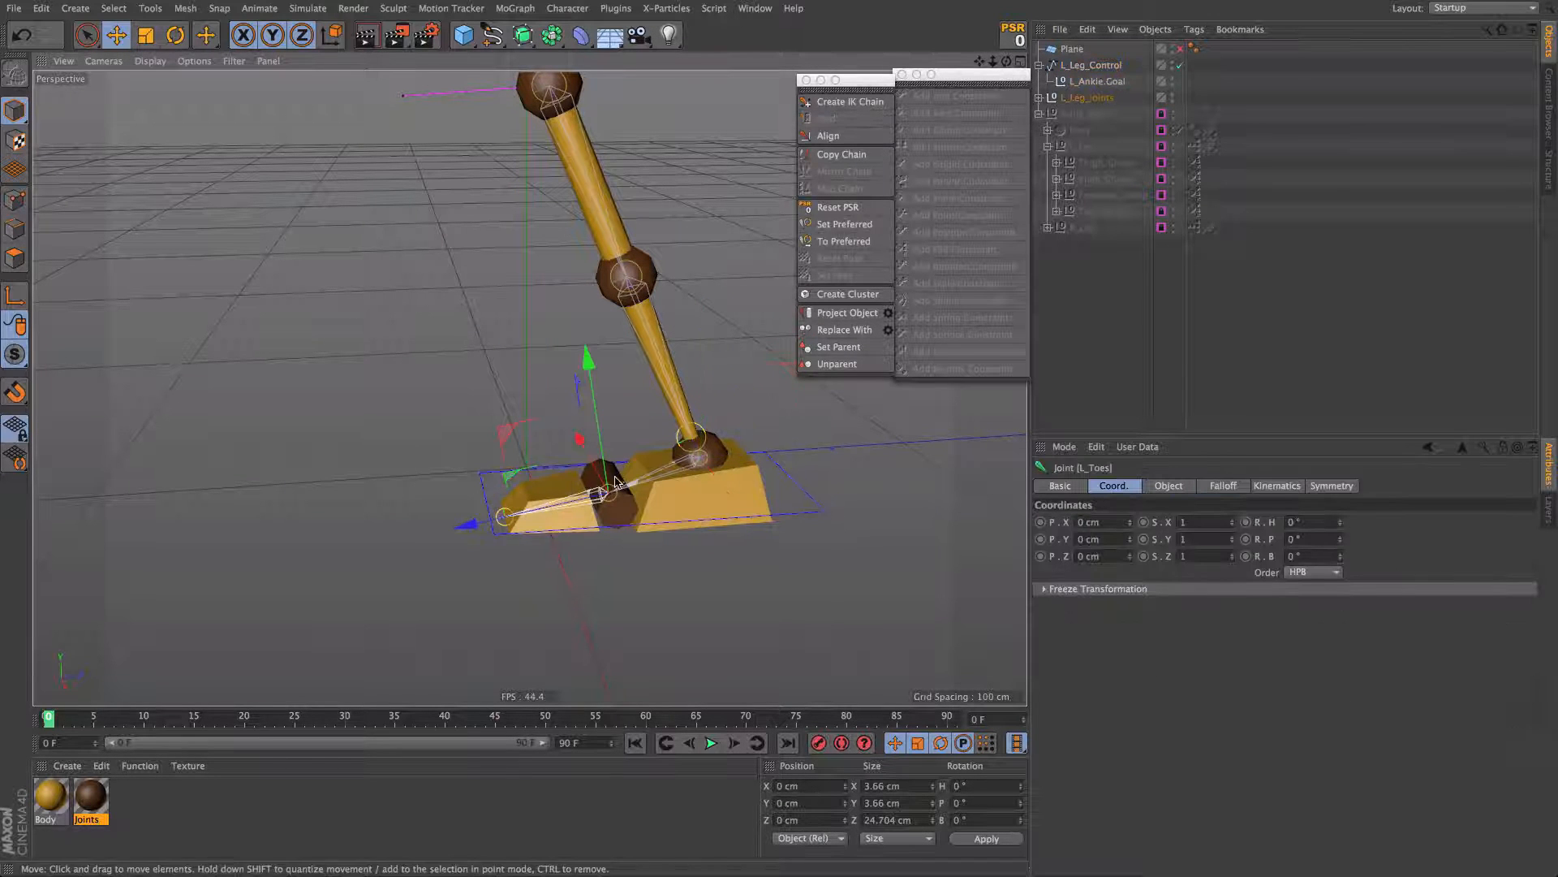
key("r")
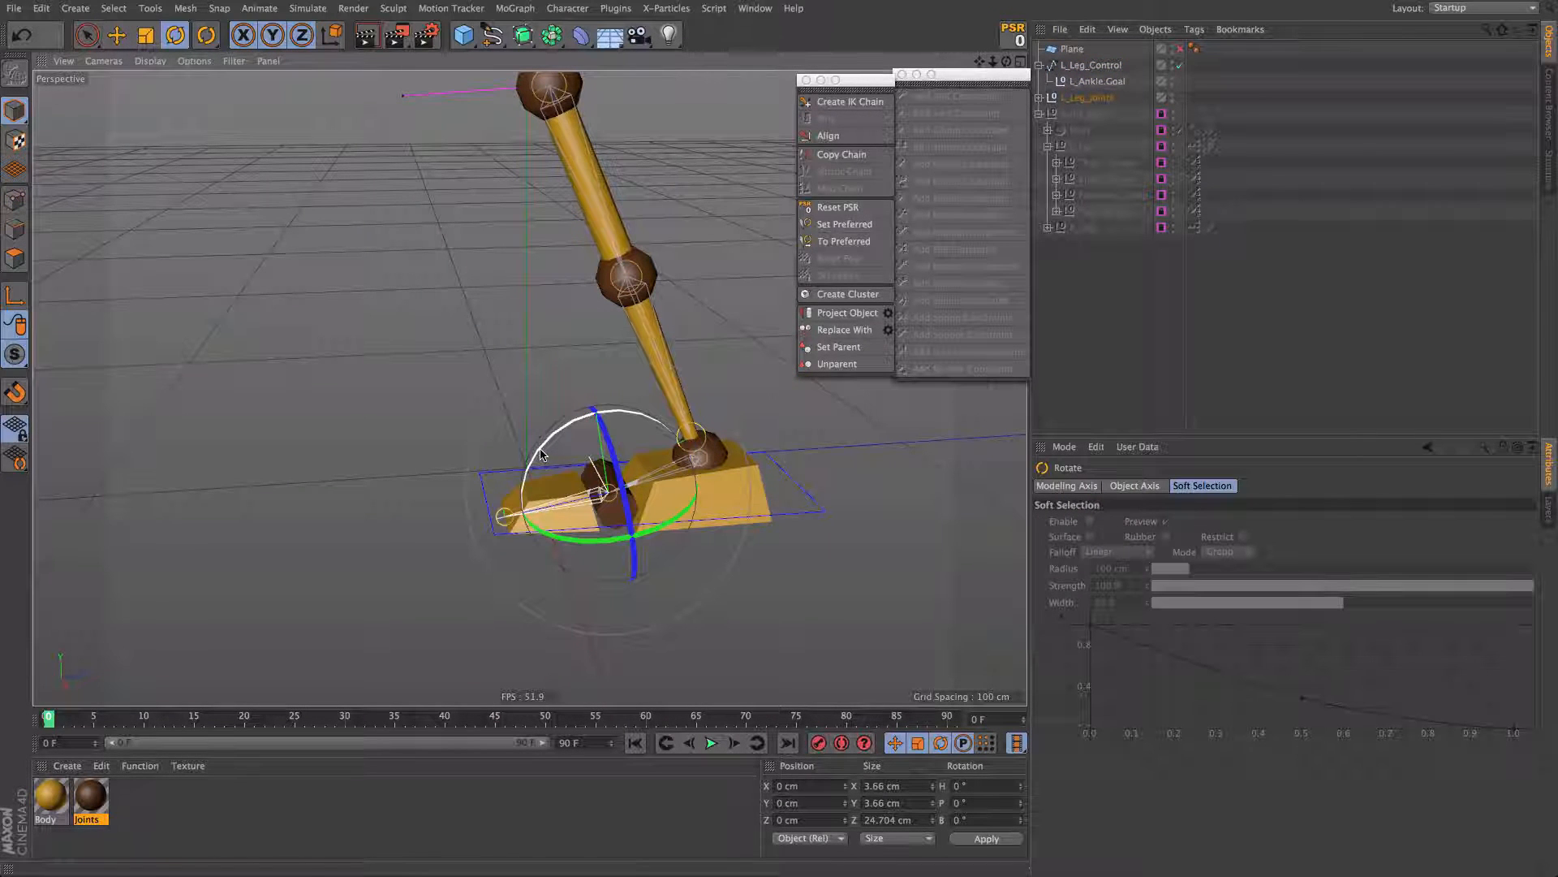
left_click_drag(542, 453, 650, 377)
left_click(703, 472)
key("e")
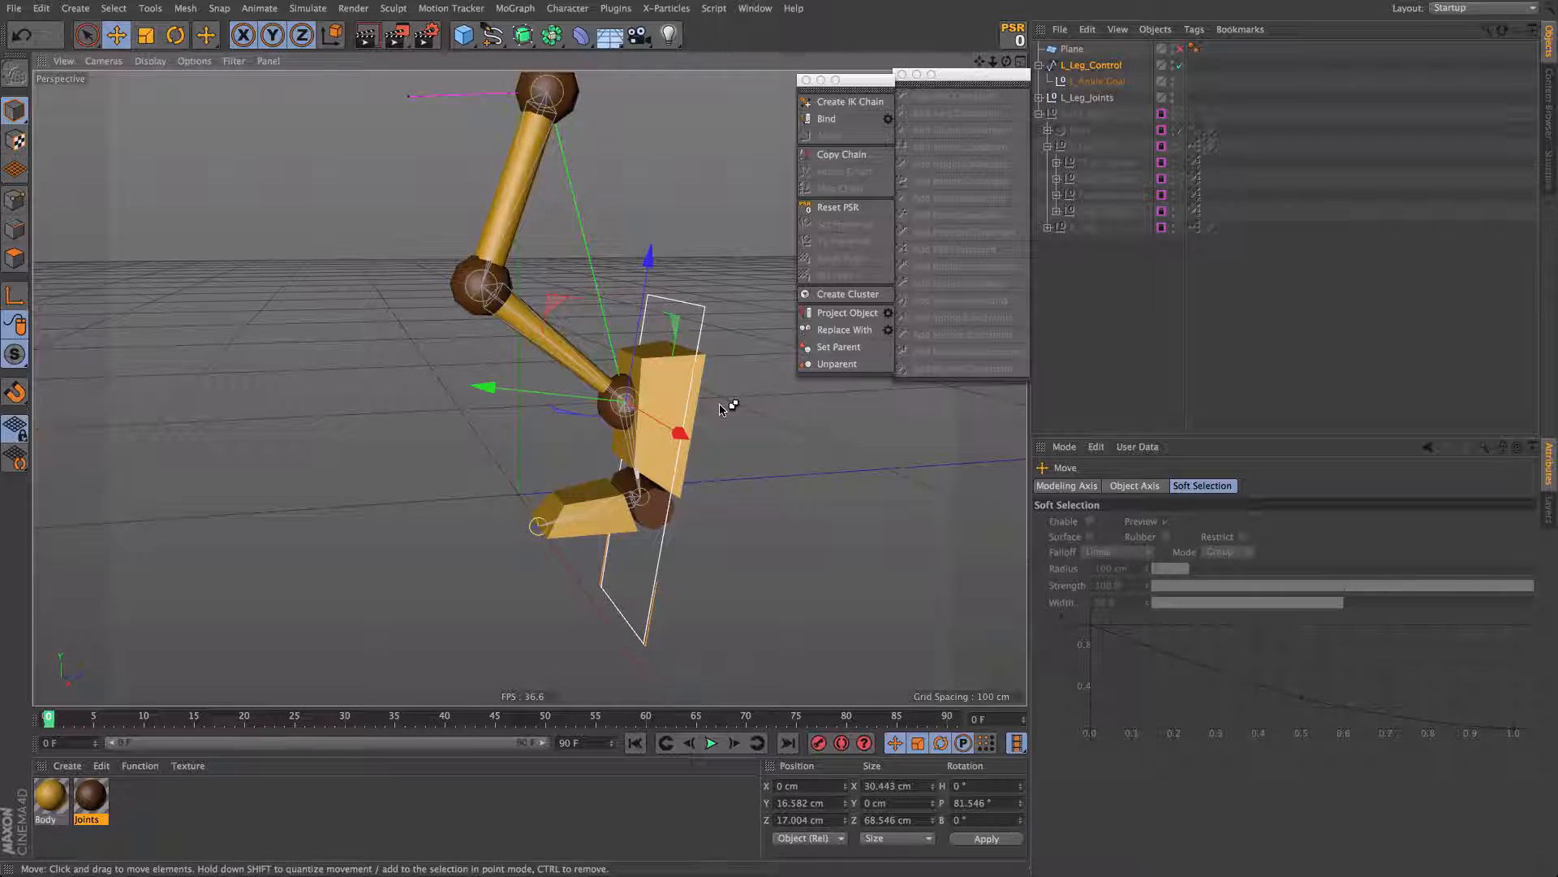
Step: Undo the last pose changes to the foot and reset the PSR of L_Leg_Control
key("ctrl+z")
key("ctrl+z")
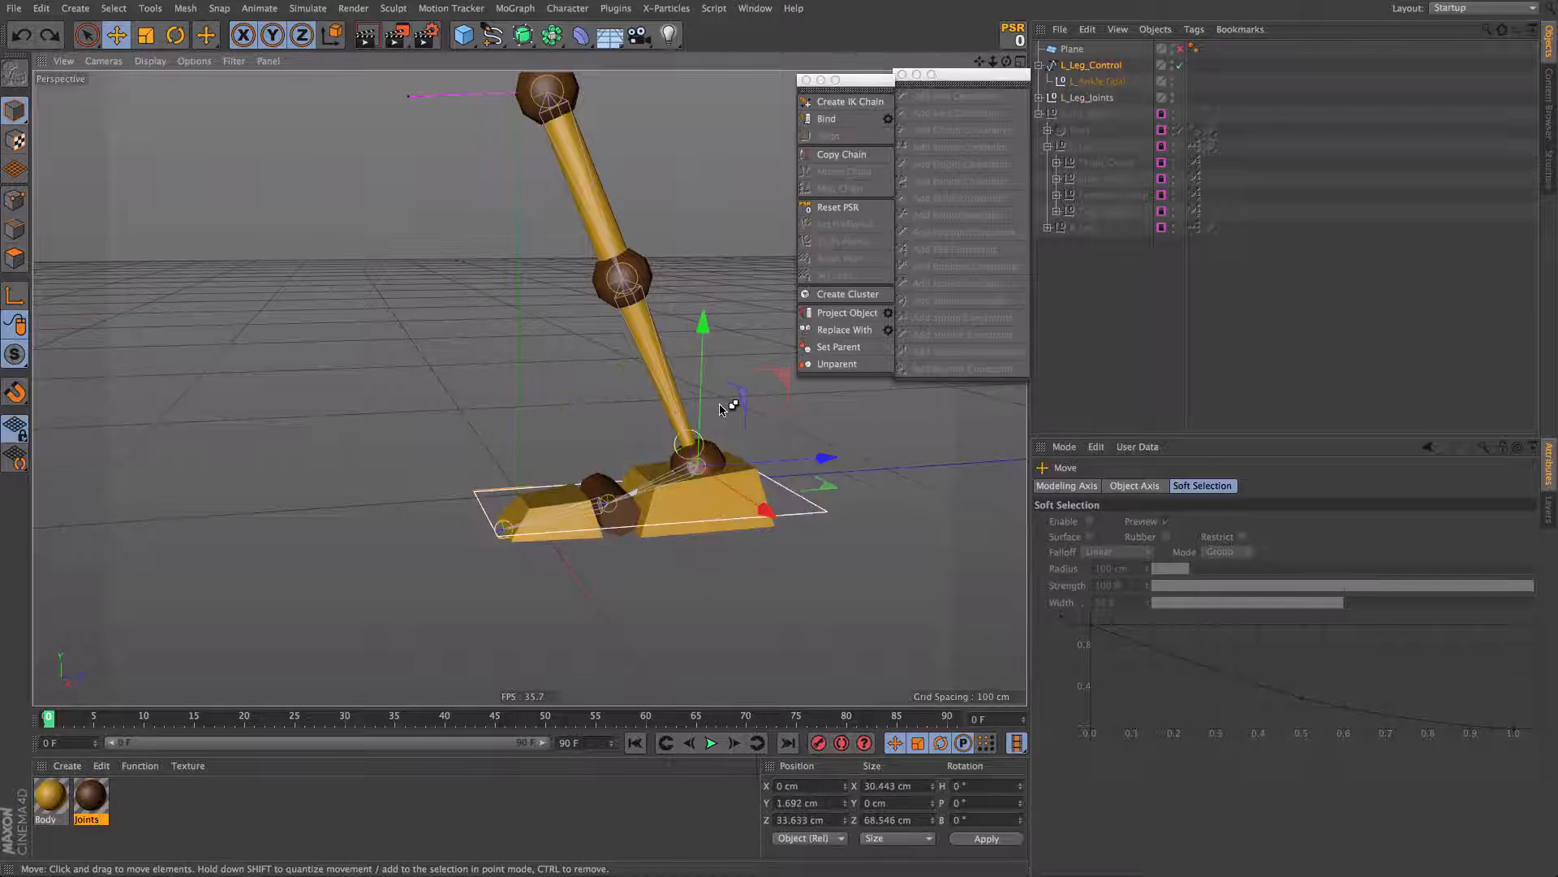
left_click(1020, 38)
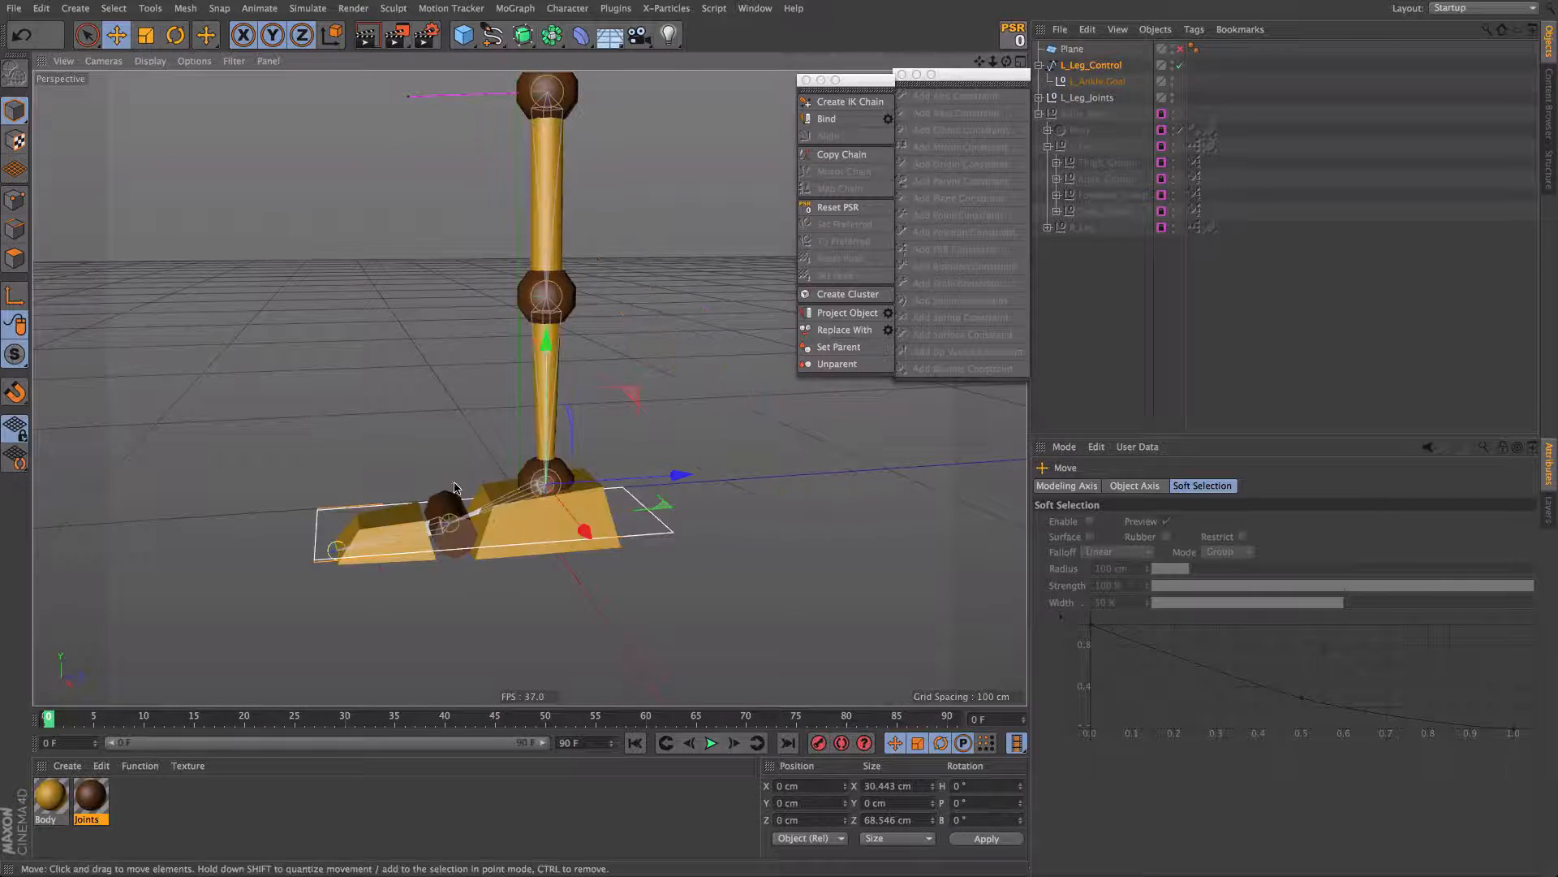
Step: Create a null object and name it HeelRoll
left_click_drag(478, 497, 452, 541, "alt")
left_click_drag(576, 557, 445, 473, "alt")
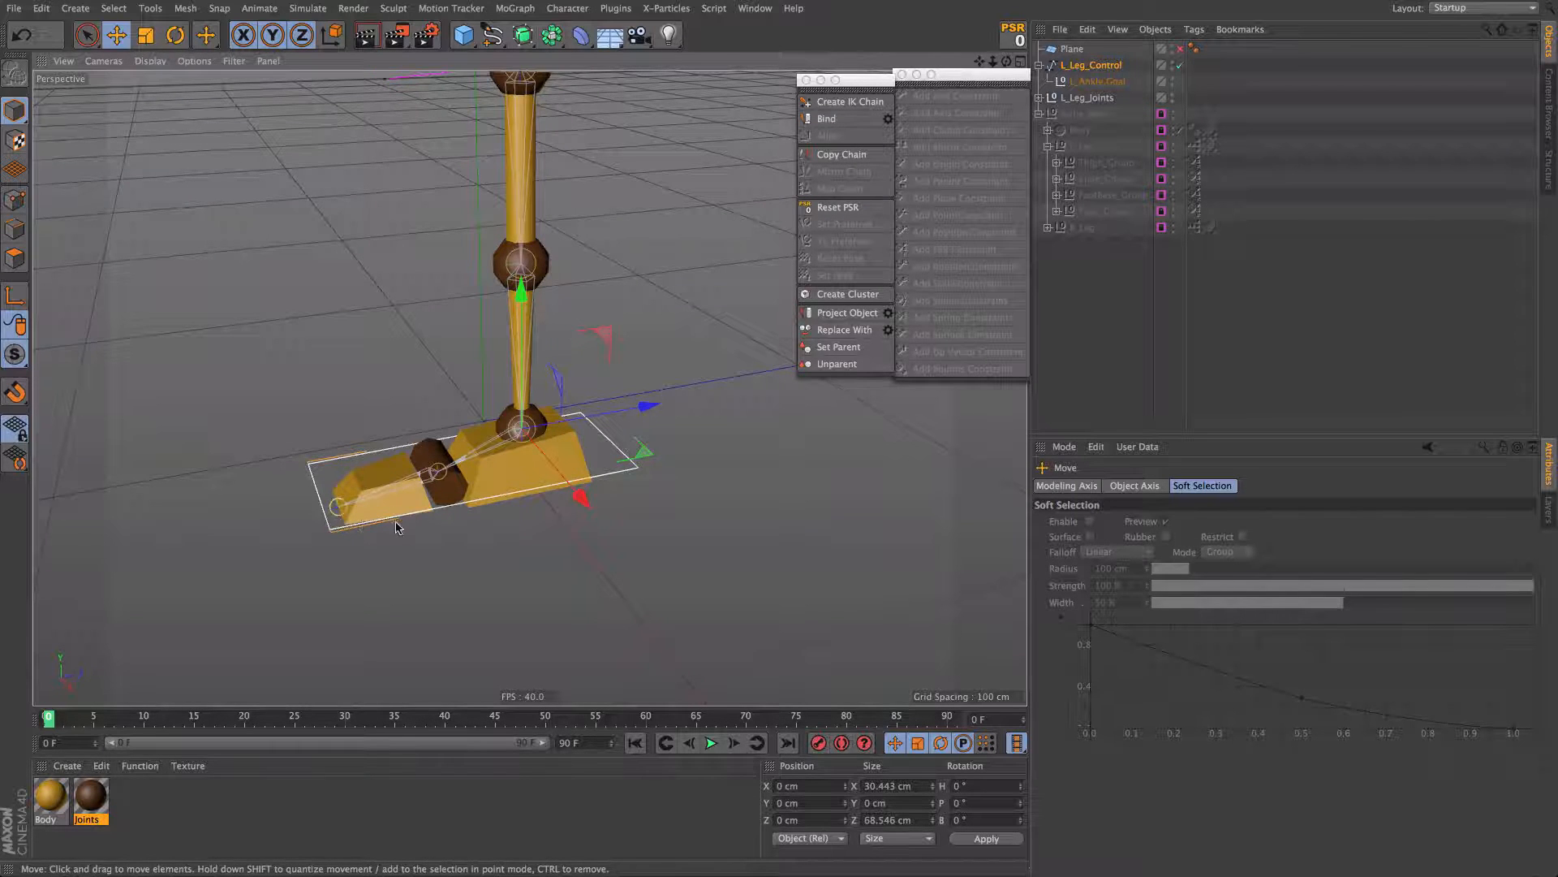
left_click_drag(396, 528, 372, 508, "alt")
left_click_drag(441, 457, 771, 481, "alt")
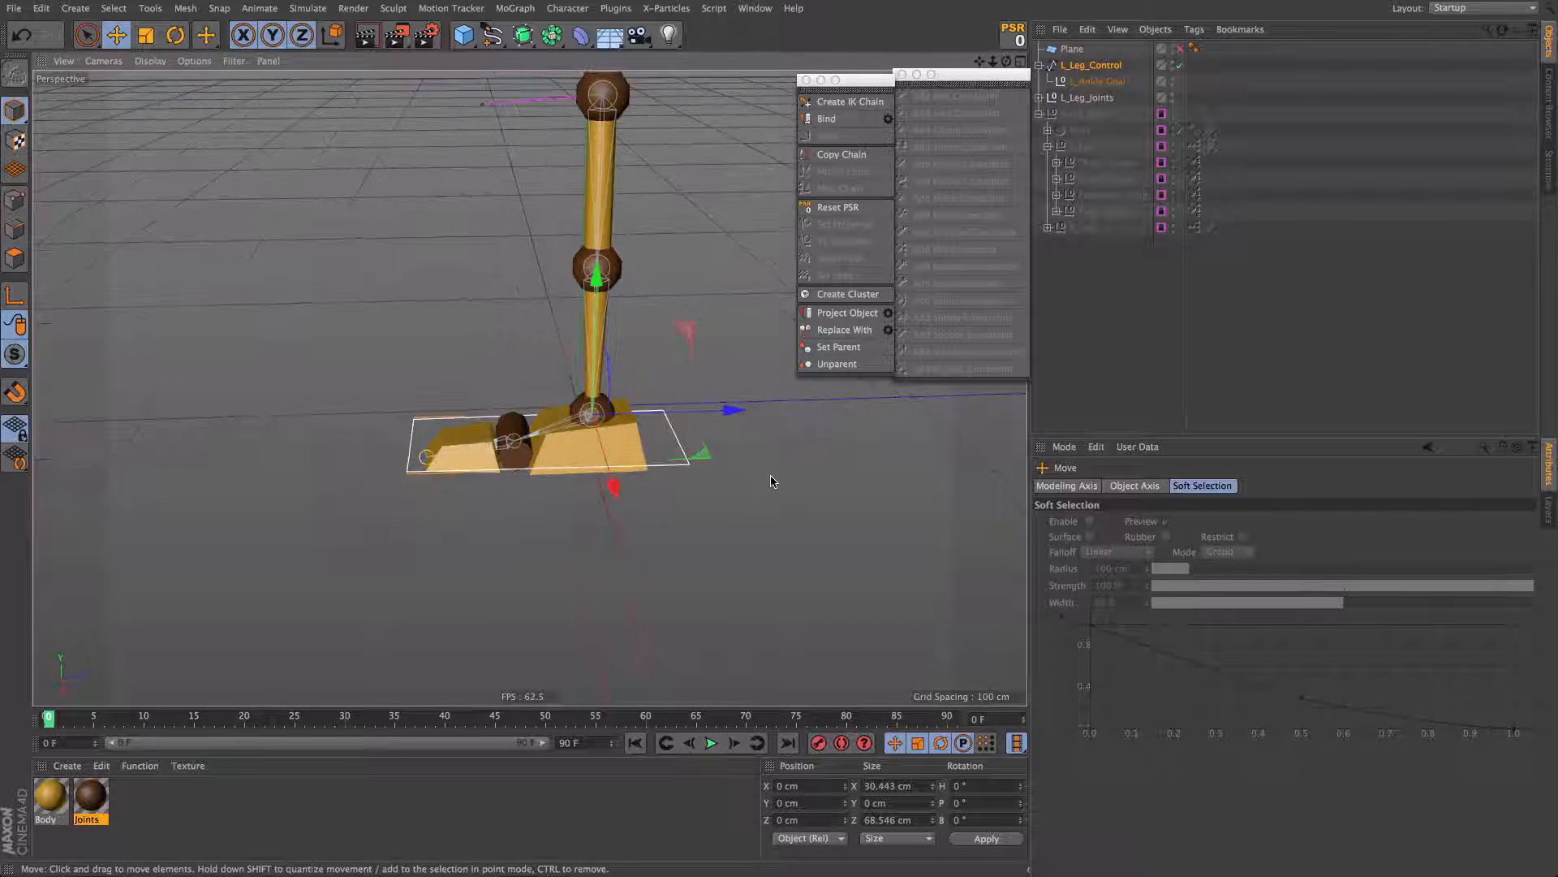
left_click(463, 35)
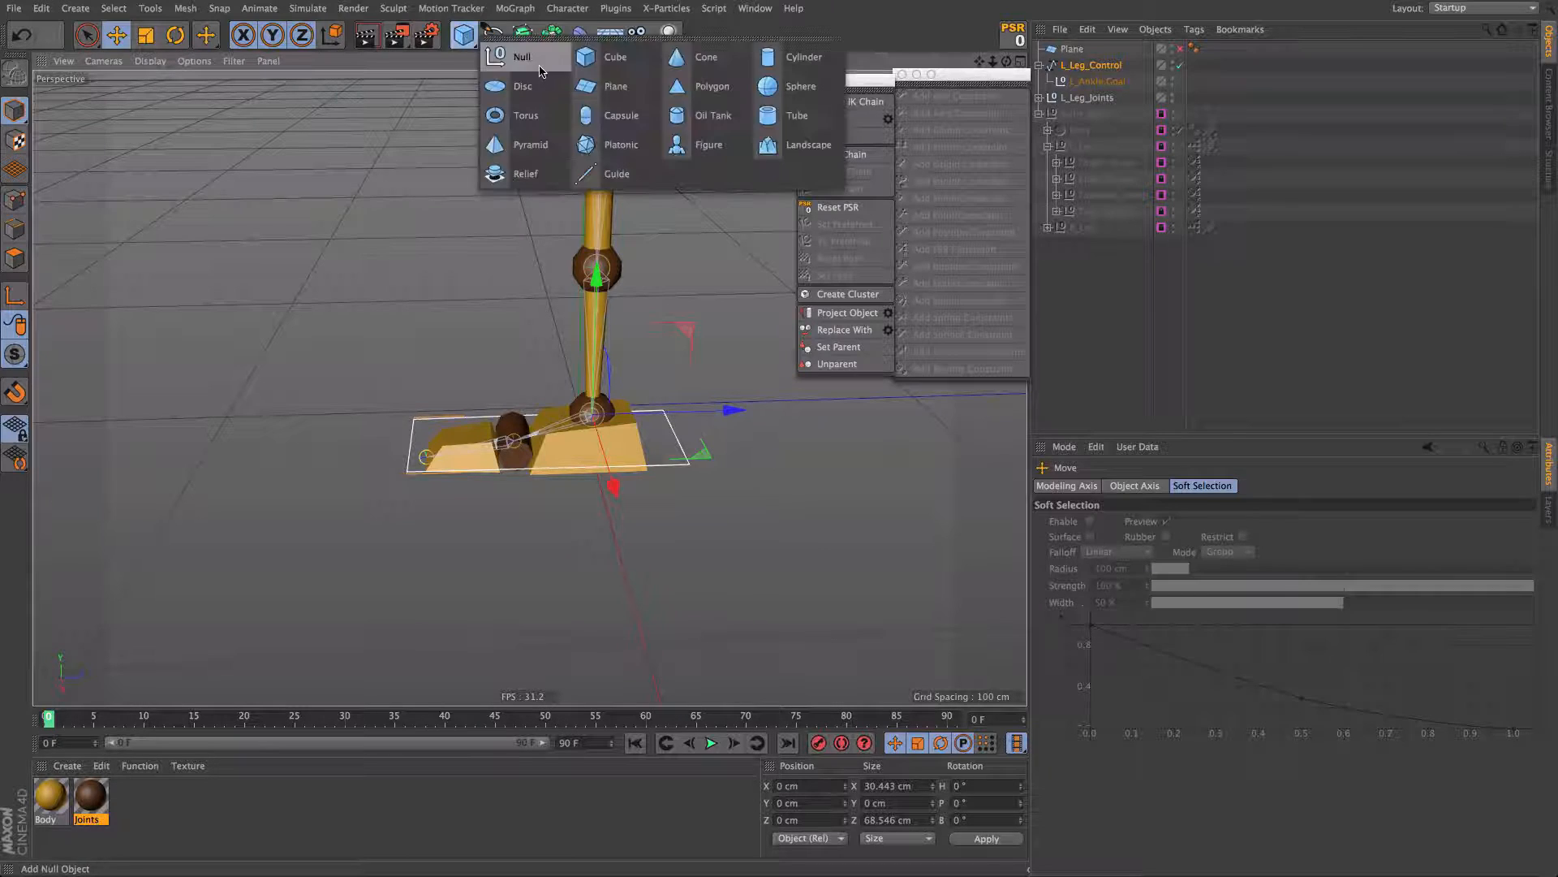
left_click(508, 55)
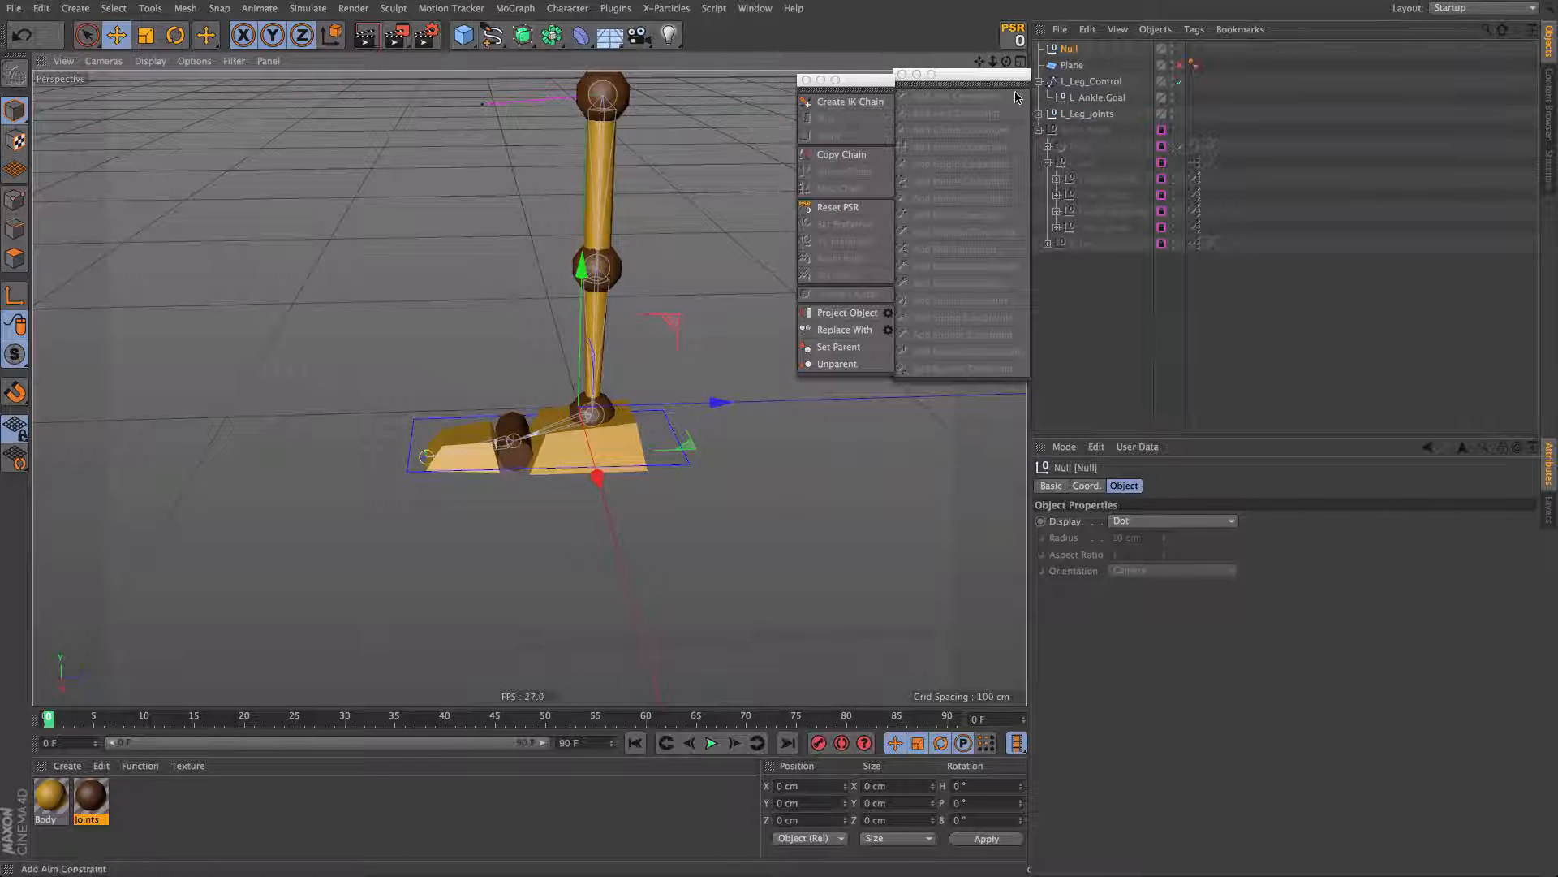
double_click(1070, 50)
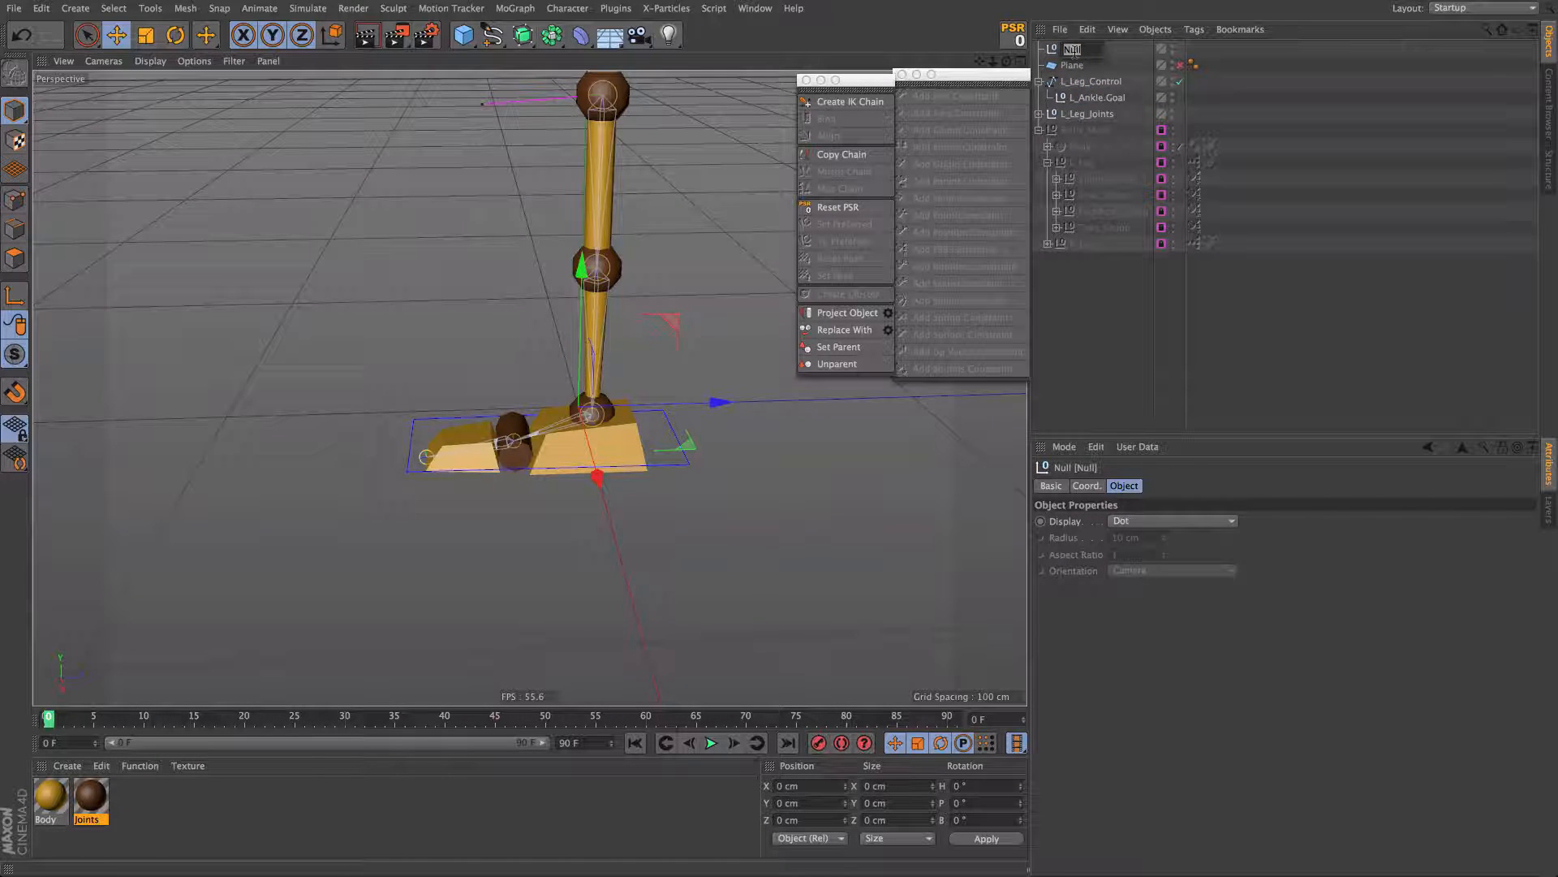
type("Hel")
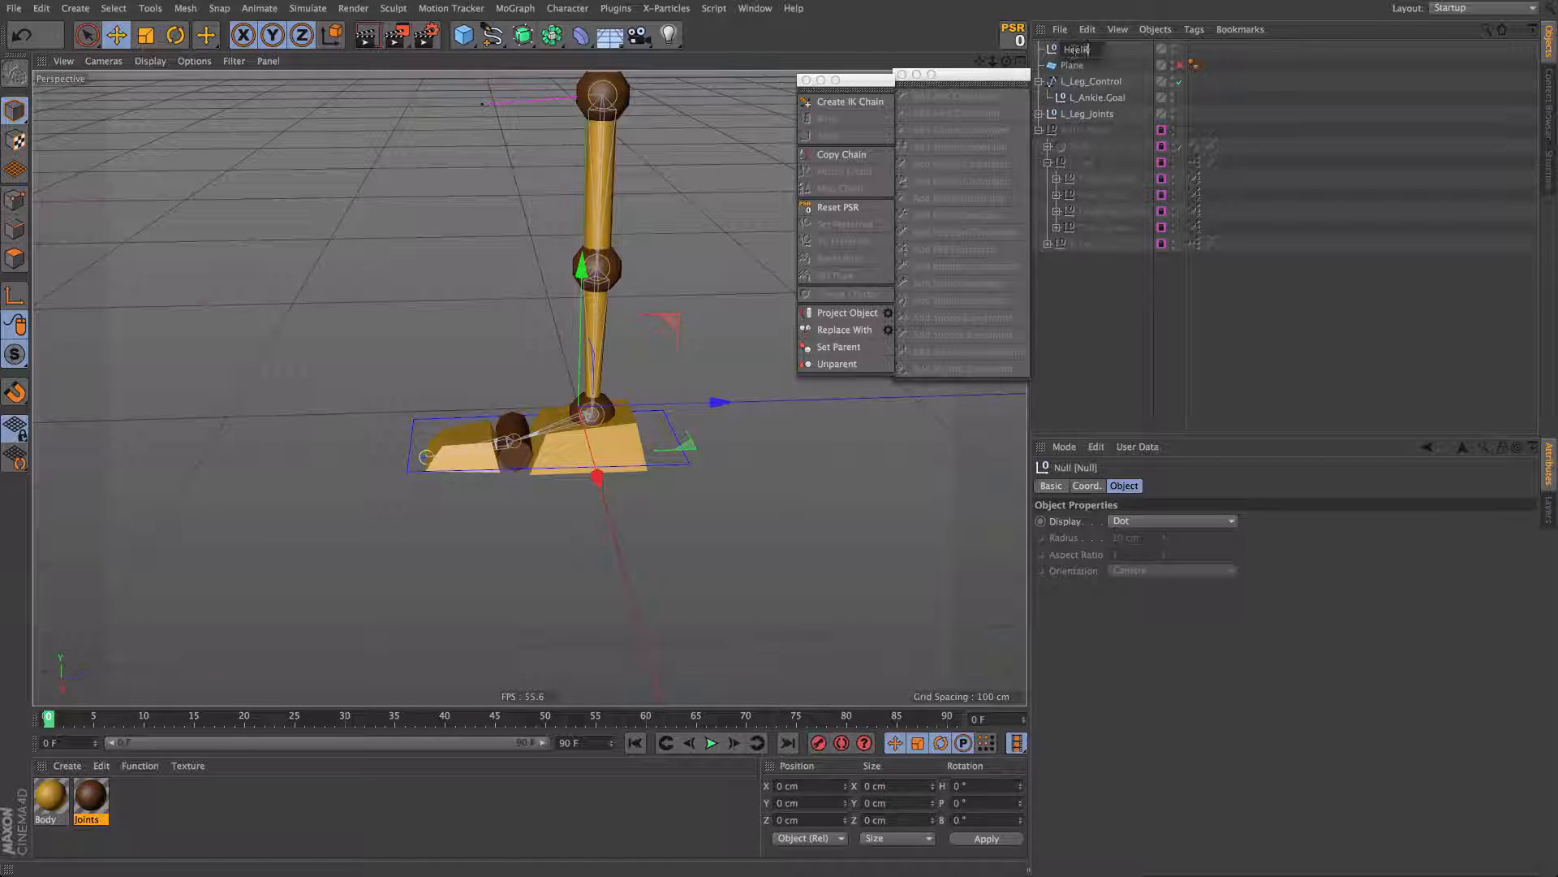
type("lRoll")
key("Return")
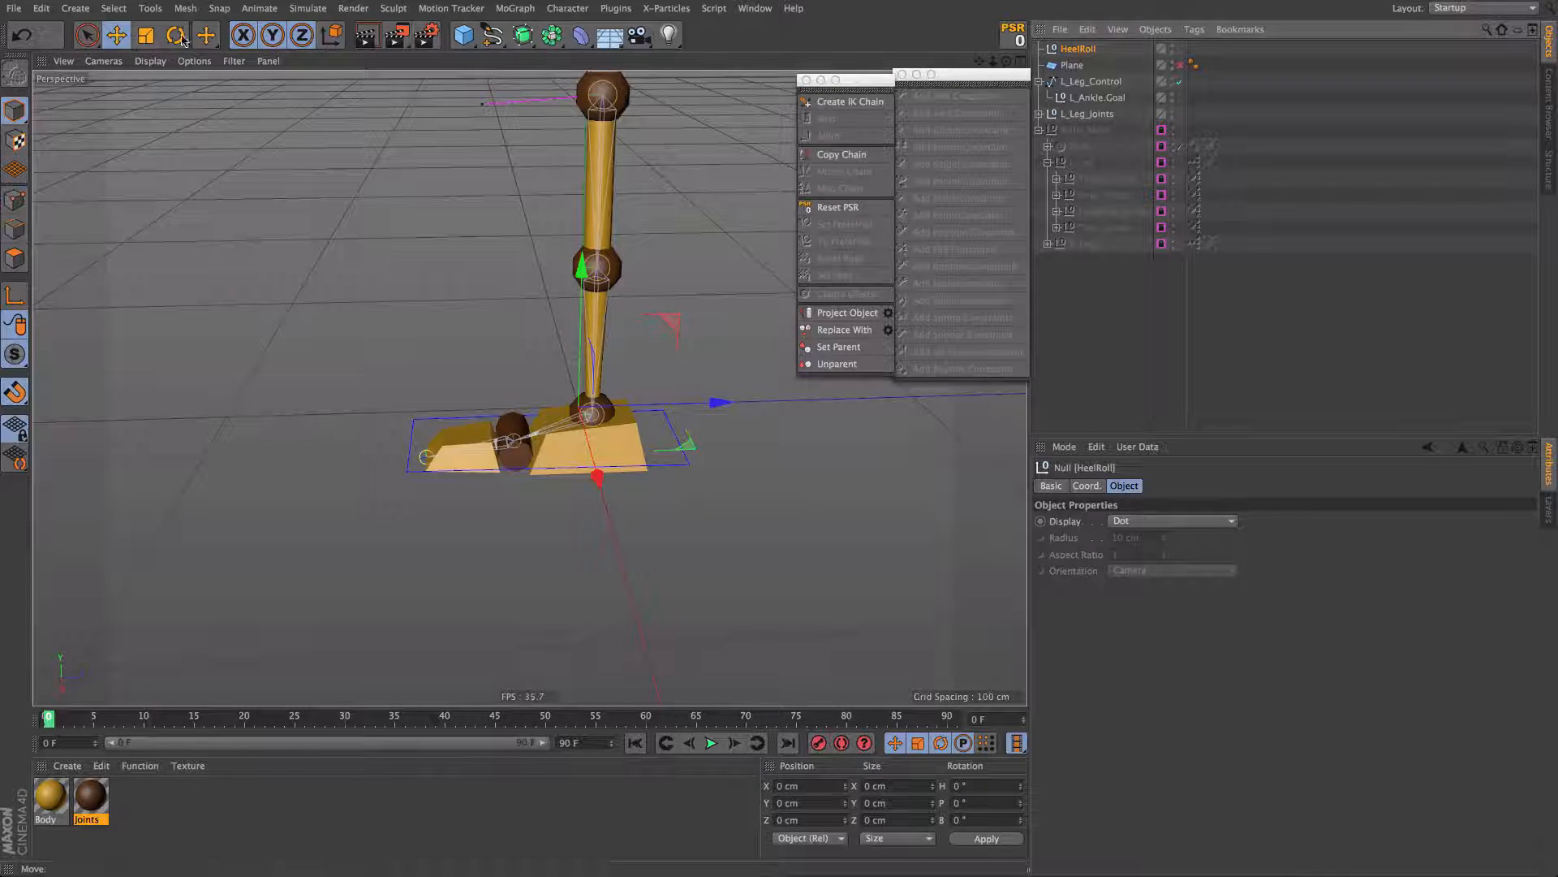
Step: Set up snapping and snap the HeelRoll null to the heel's bottom back edge, about X 27.2 cm, Y 0 cm, Z 12.8 cm
left_click_drag(591, 414, 495, 443)
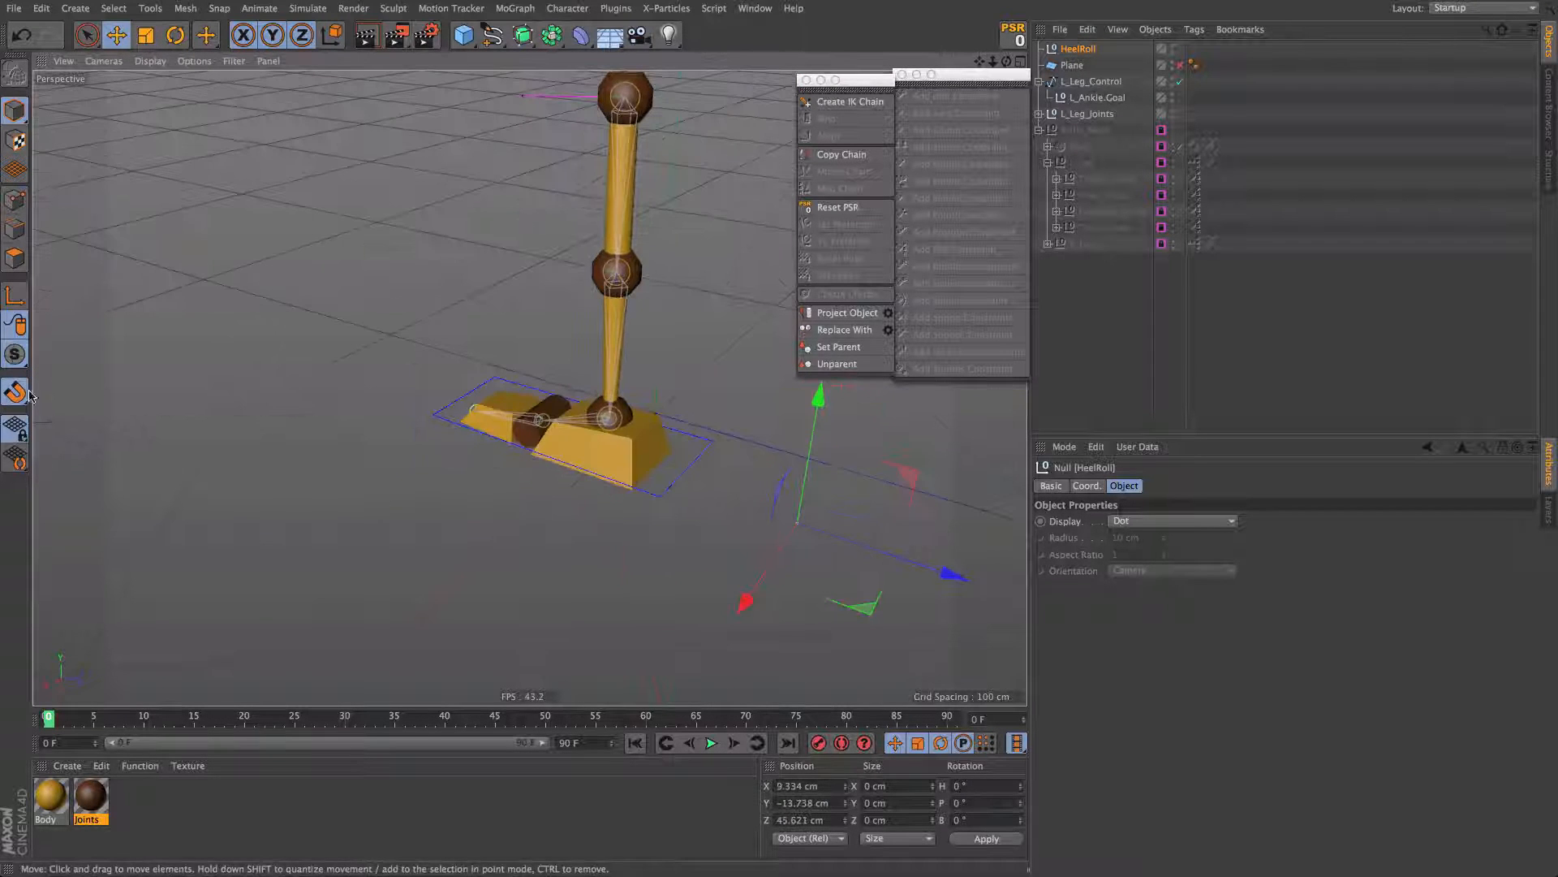
left_click_drag(16, 392, 95, 674)
left_click_drag(24, 390, 126, 681)
left_click_drag(670, 499, 654, 471)
right_click_drag(646, 468, 770, 474, "alt")
left_click_drag(770, 473, 679, 480, "alt")
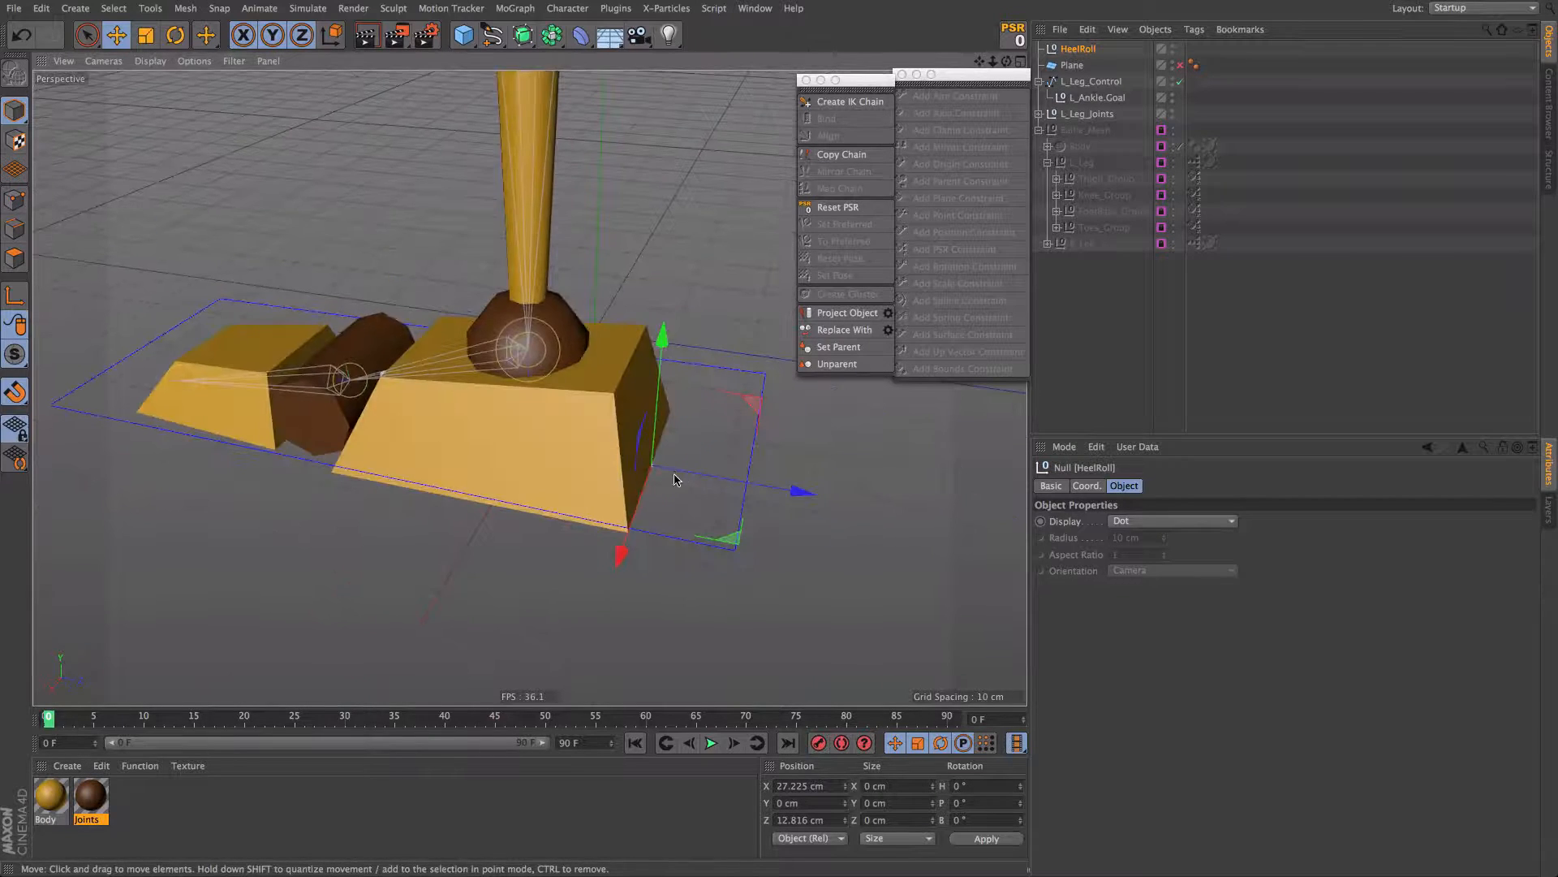
right_click_drag(679, 480, 570, 488, "alt")
left_click_drag(570, 487, 702, 490, "alt")
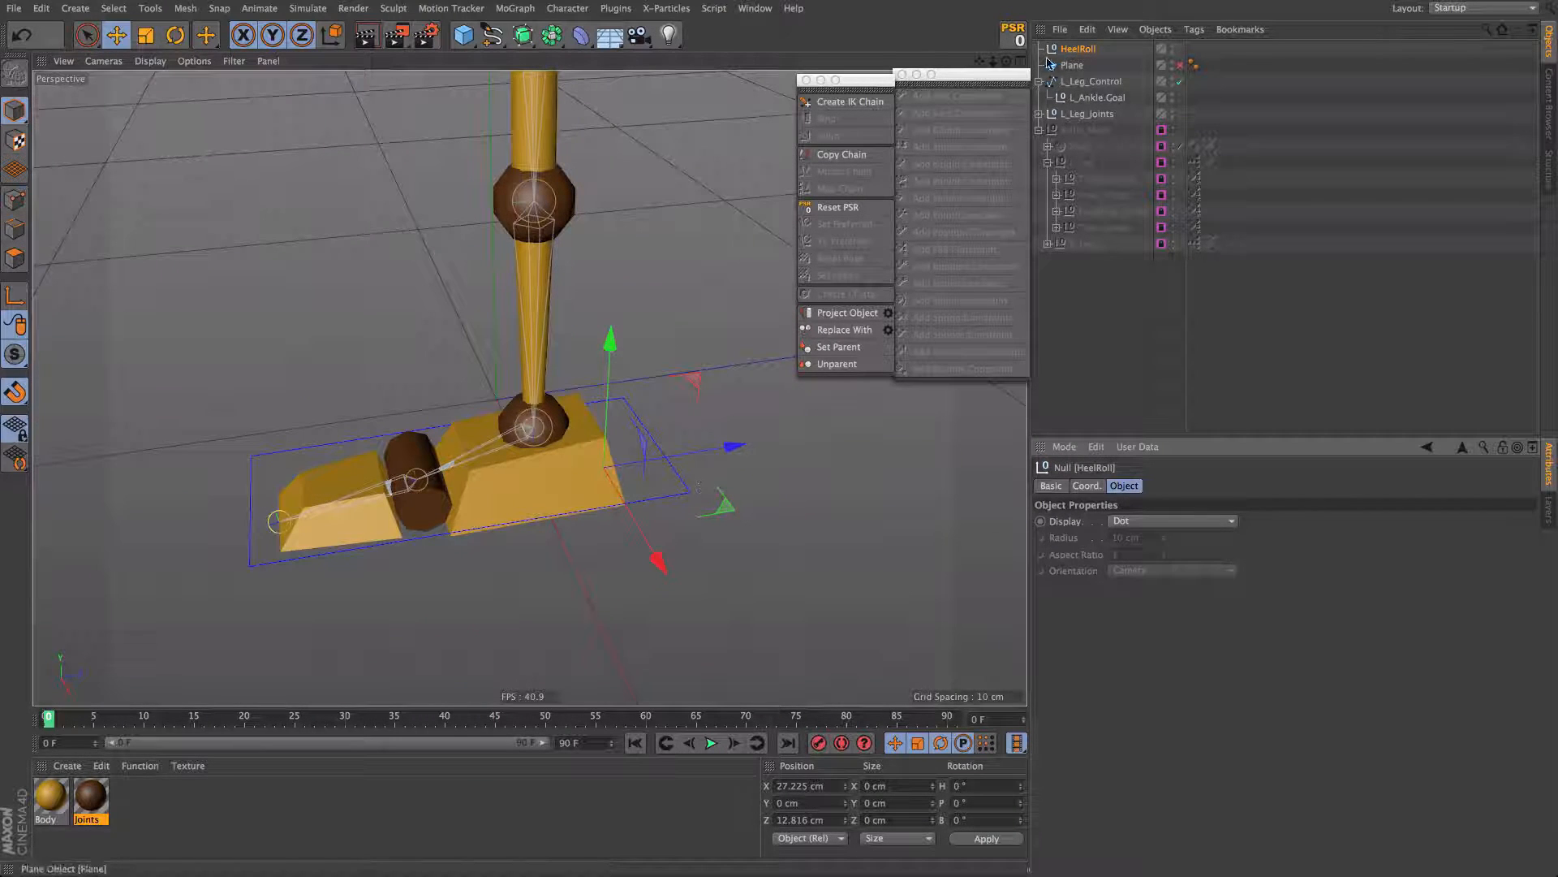
Step: Duplicate the HeelRoll null as BallRoll and snap it to the ball joint, about Y 3.9 cm, Z -20 cm
left_click_drag(1075, 52, 1085, 67, "ctrl")
double_click(1086, 66)
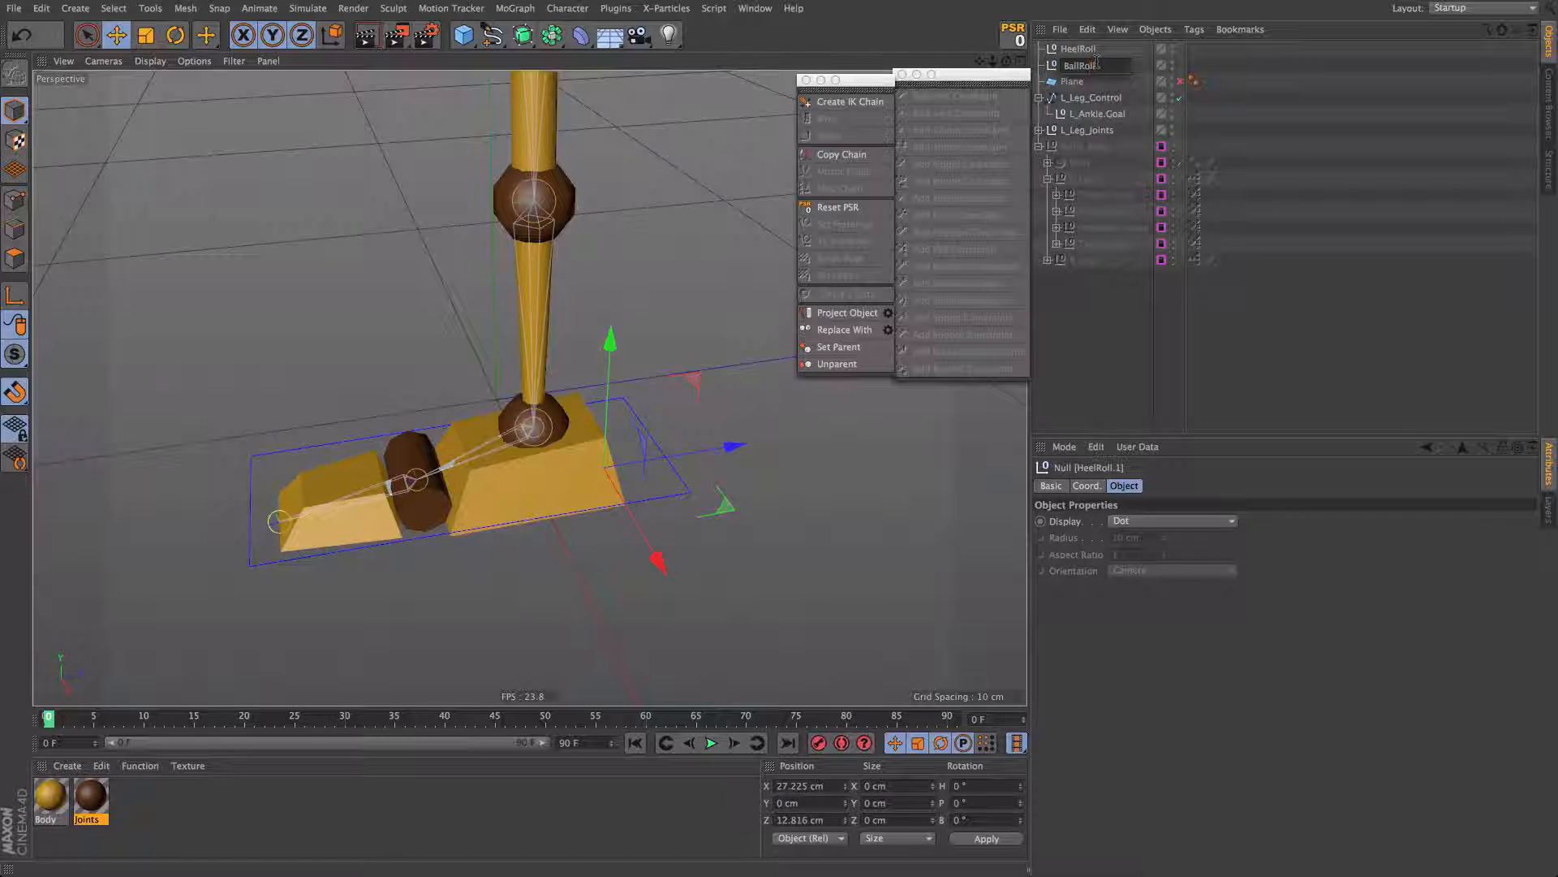
key("Return")
left_click_drag(539, 402, 524, 403, "alt")
left_click_drag(606, 469, 451, 479)
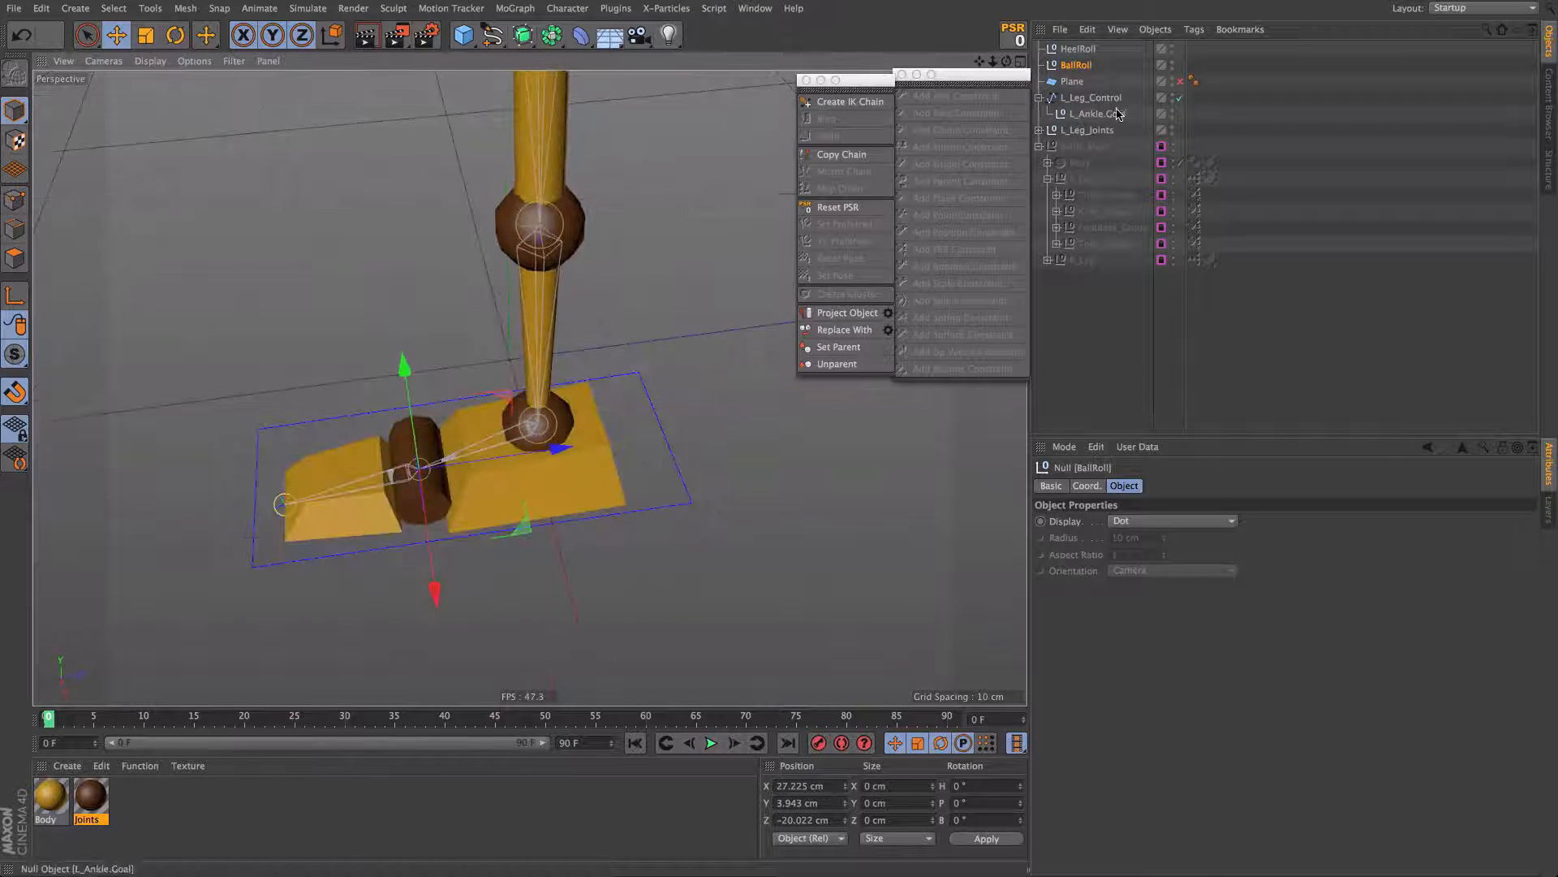
Step: Duplicate the BallRoll null as ToesRoll and snap it to the toe tip joint, about Y 0 cm, Z -42.6 cm
left_click_drag(1082, 67, 1082, 81, "ctrl")
double_click(1083, 81)
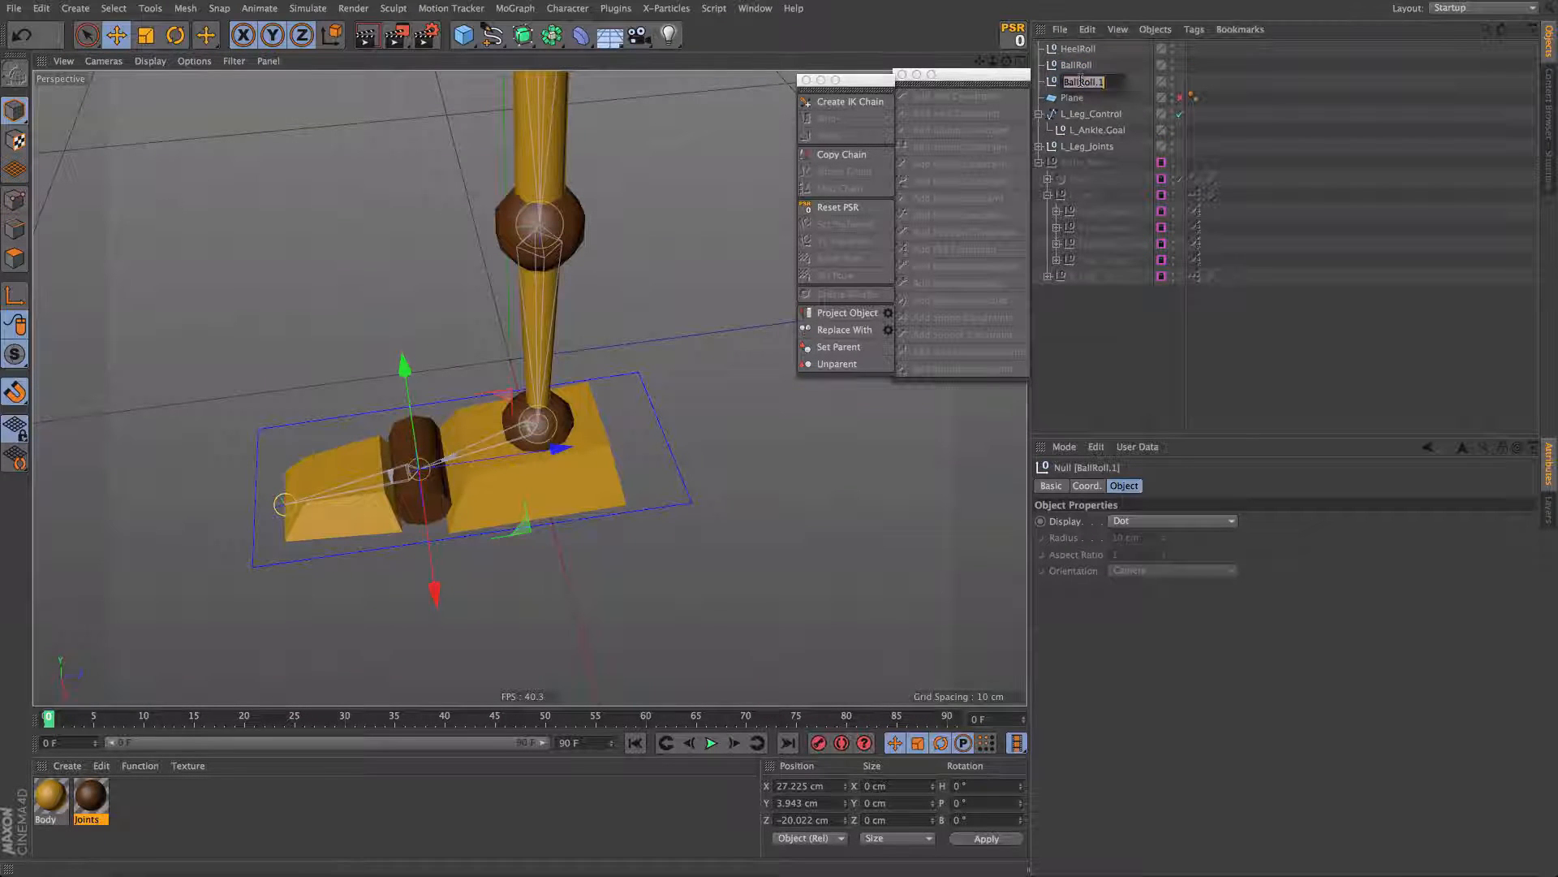
type("ToesRoll")
key("Return")
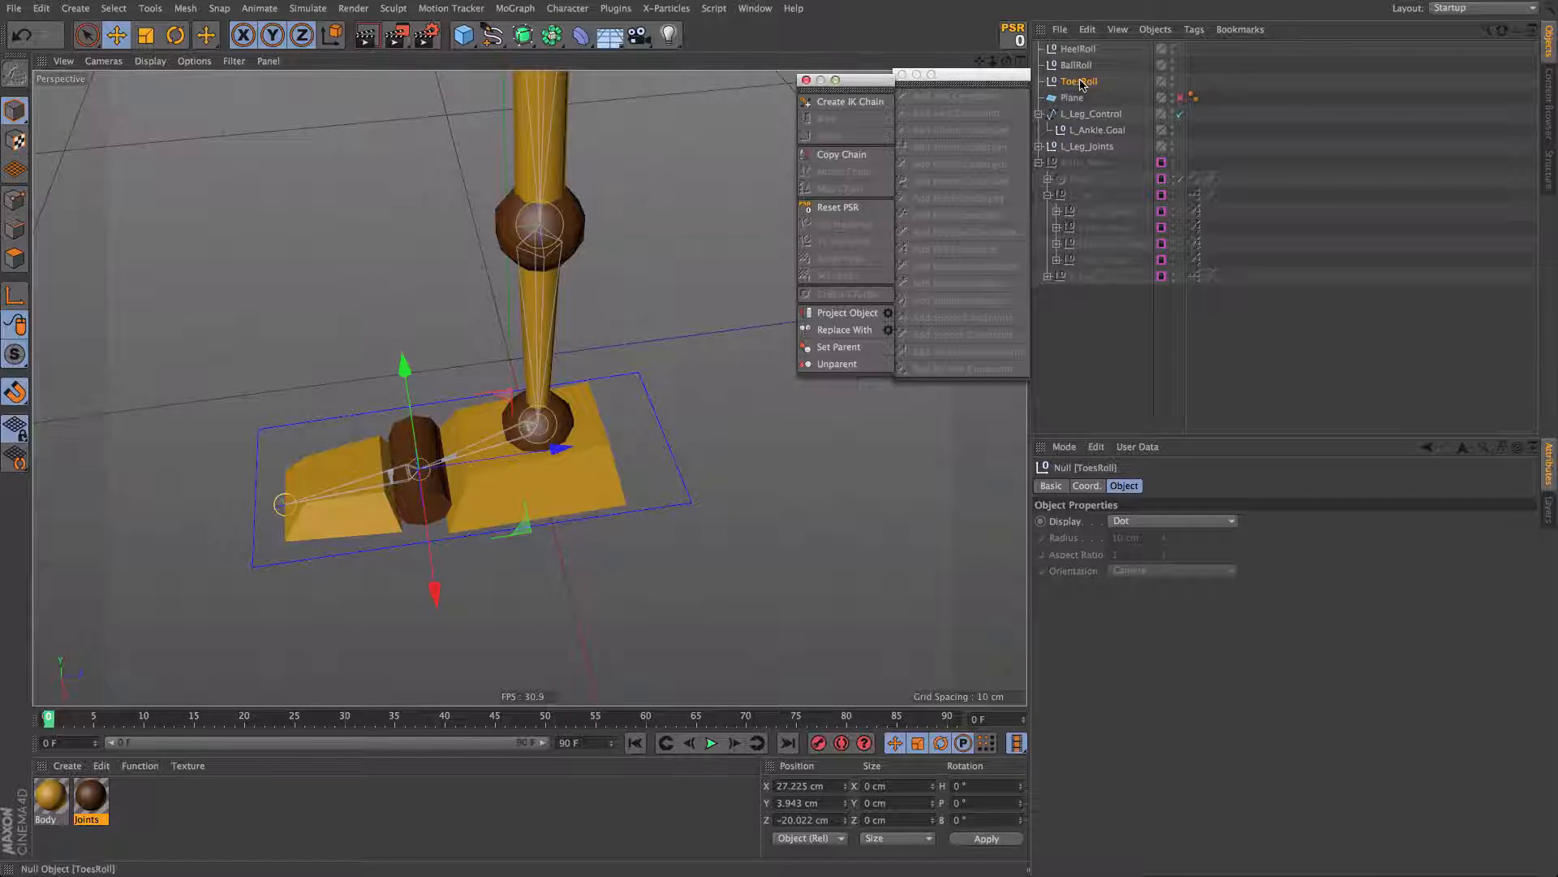
left_click_drag(419, 468, 366, 404)
key("e")
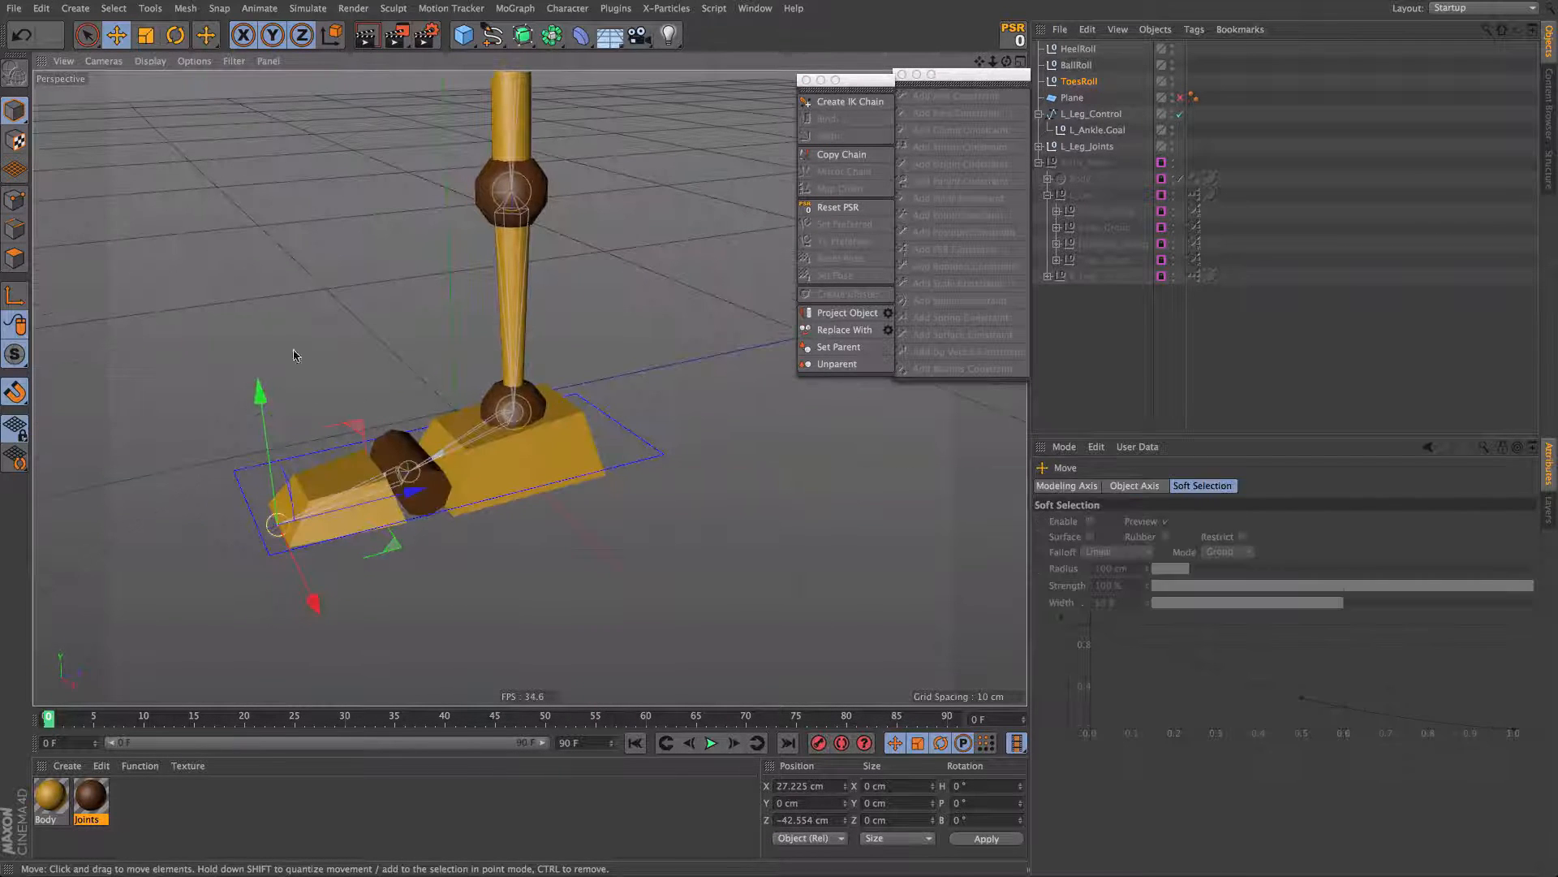
left_click_drag(611, 519, 527, 503, "alt")
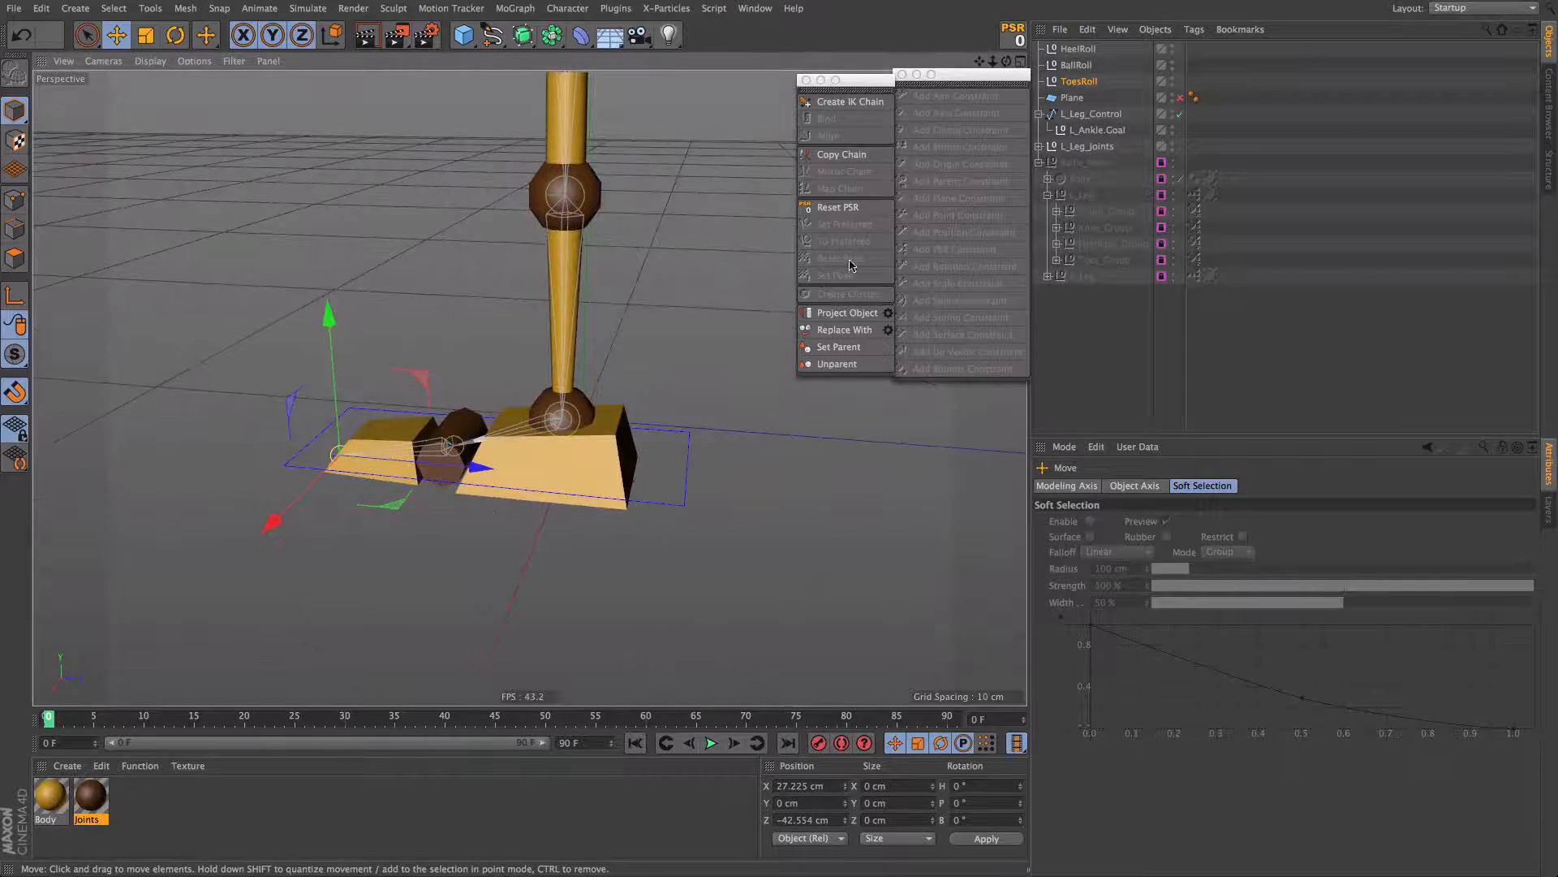
Step: Parent the HeelRoll, BallRoll and ToesRoll nulls under L_Leg_Control, above L_Ankle.Goal
left_click(1071, 49)
left_click(1091, 81, "shift")
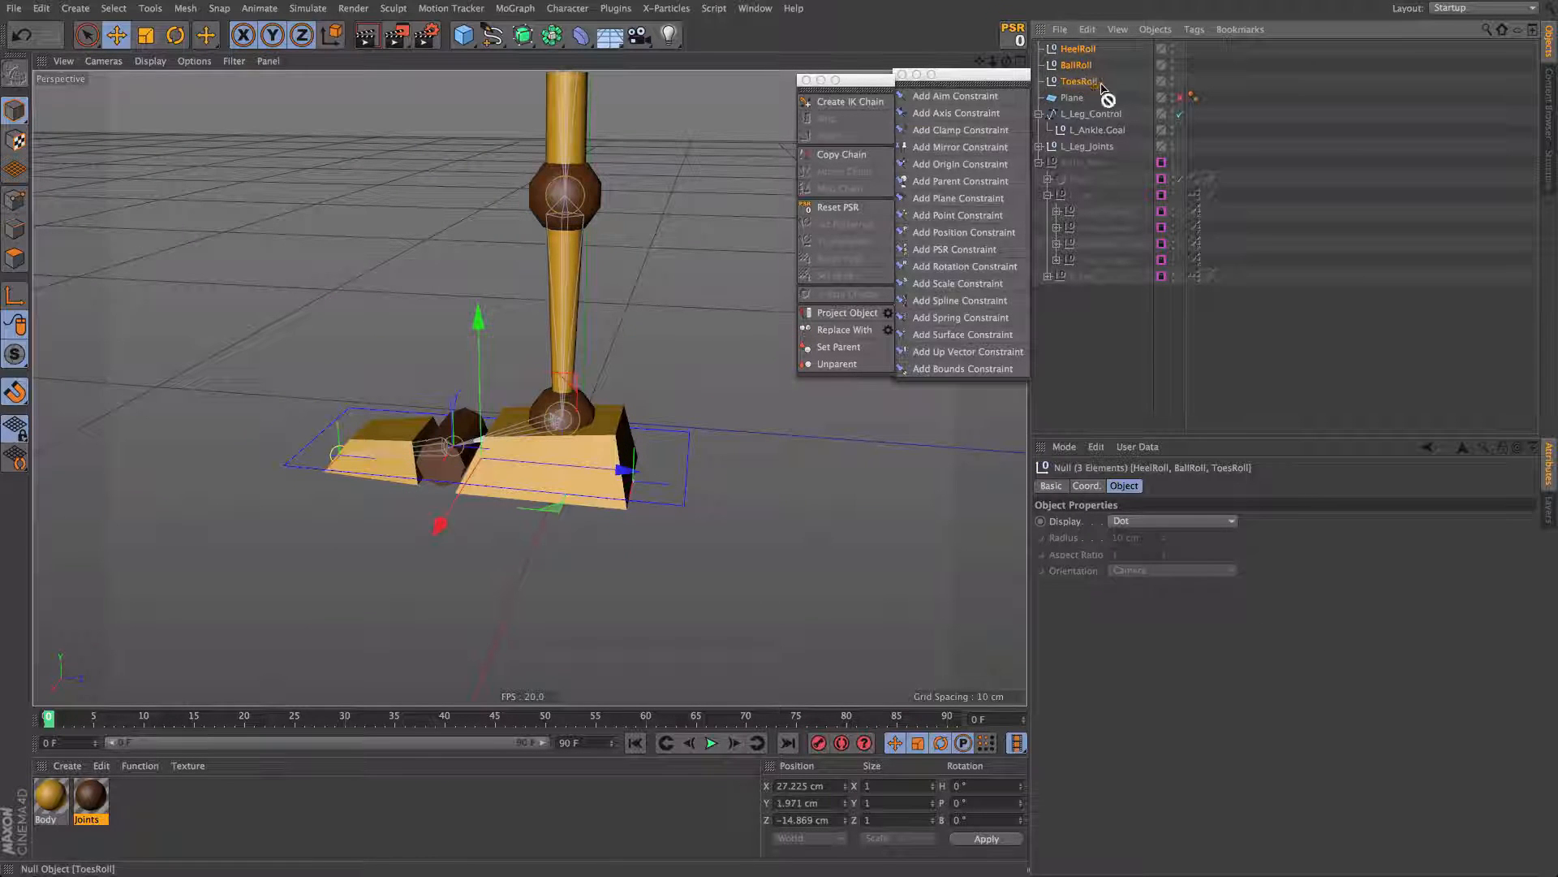
left_click_drag(1102, 83, 1126, 129)
left_click_drag(1095, 123, 1096, 126)
left_click(1133, 107)
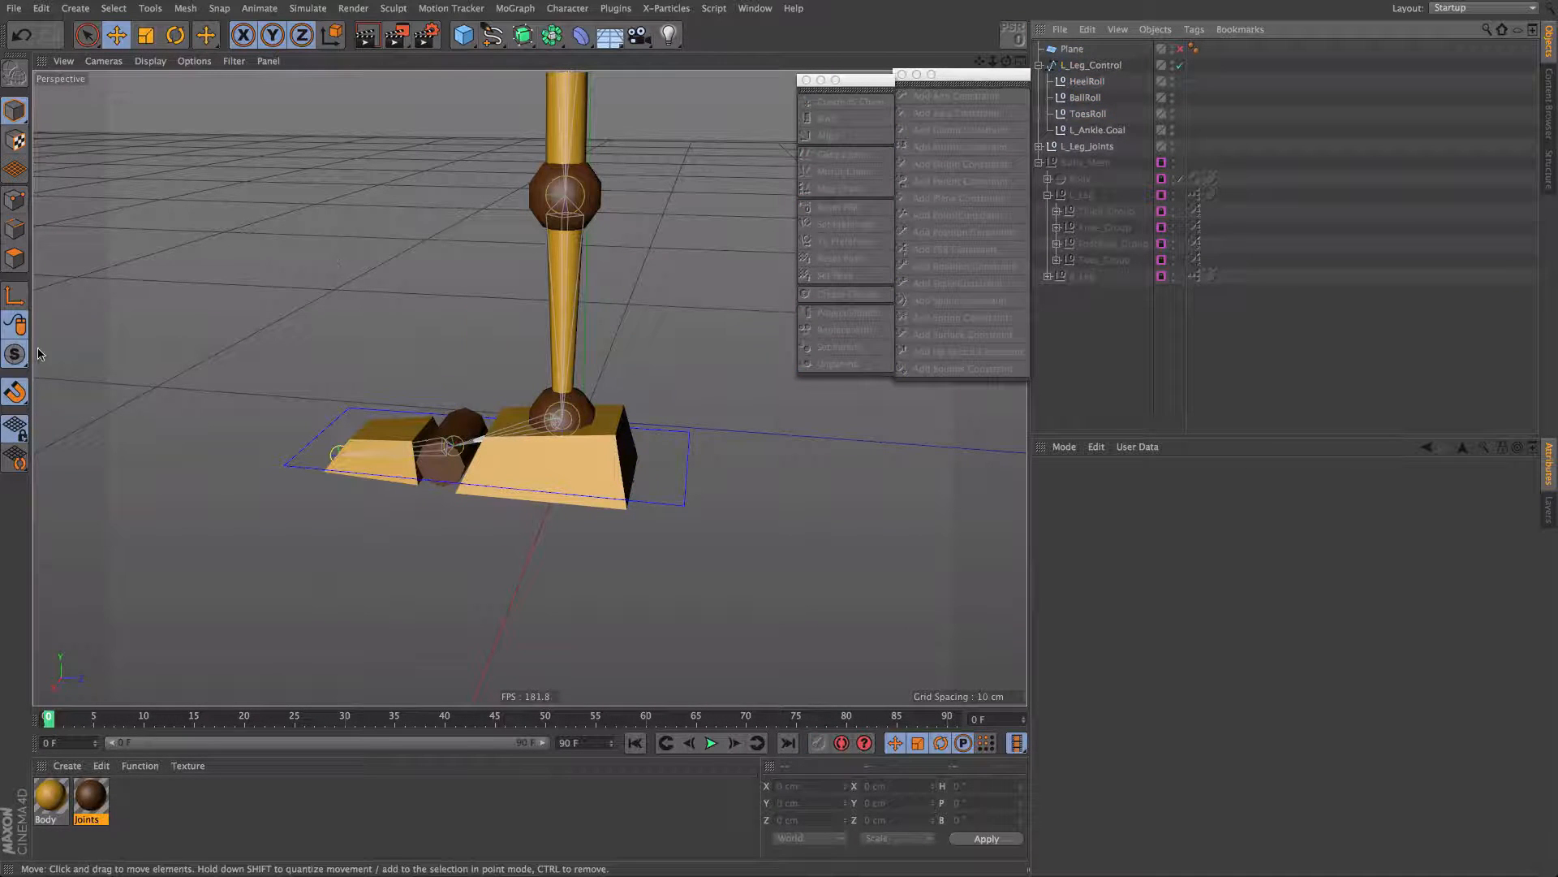
Step: Parent L_Ankle.Goal under the HeelRoll null
left_click_drag(498, 482, 559, 464, "alt")
left_click(1097, 131)
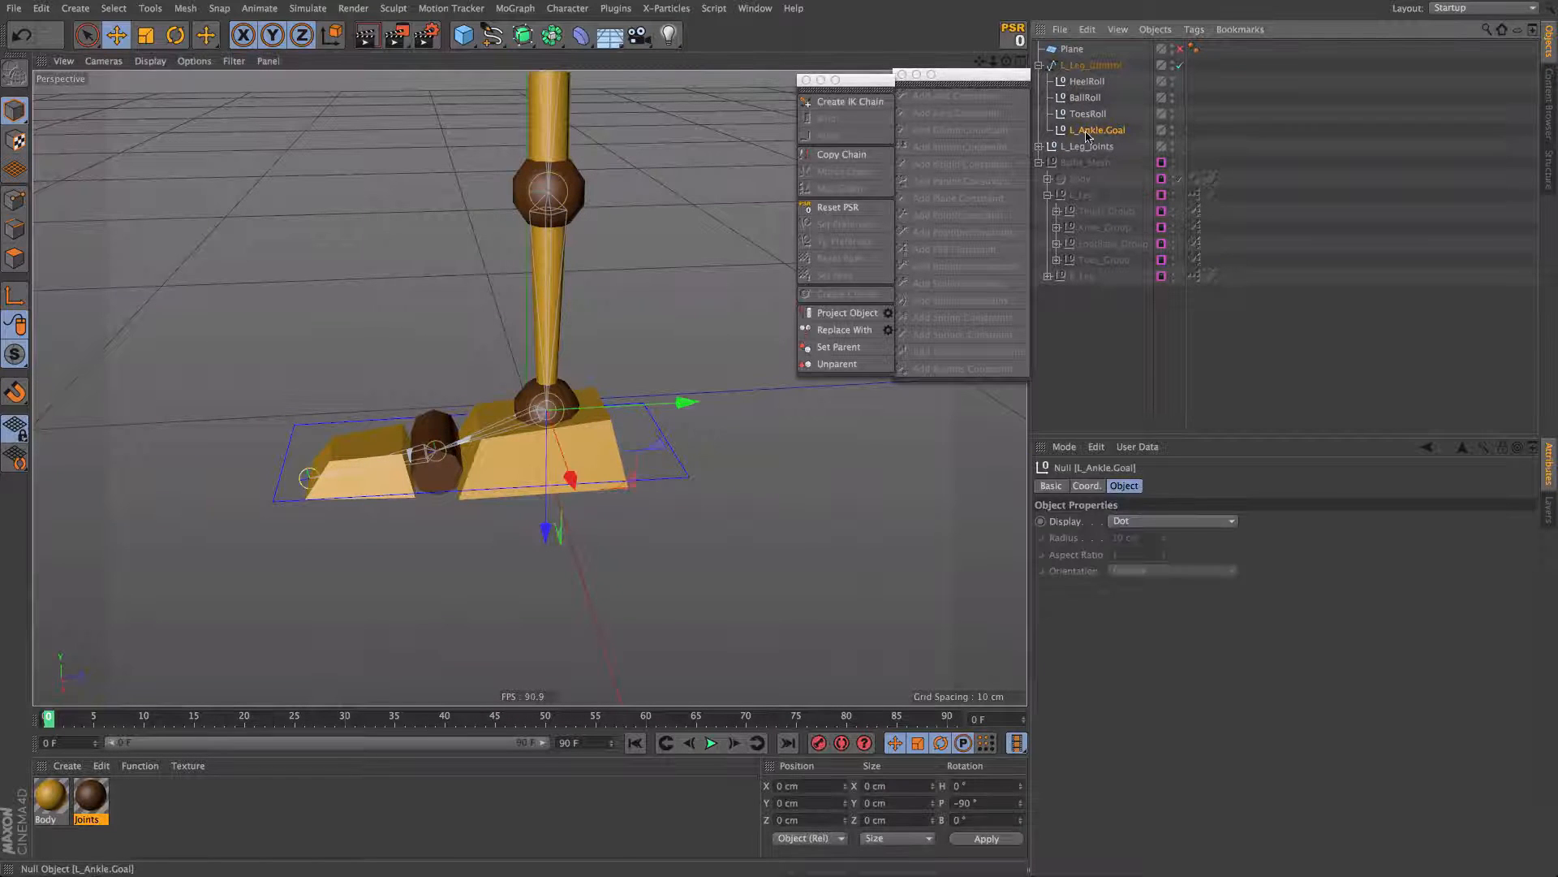
left_click_drag(1112, 95, 1092, 83)
Step: Try rotating HeelRoll in pitch to about -46° and about -51° to test the heel pivot, undoing each rotation
left_click(1089, 83)
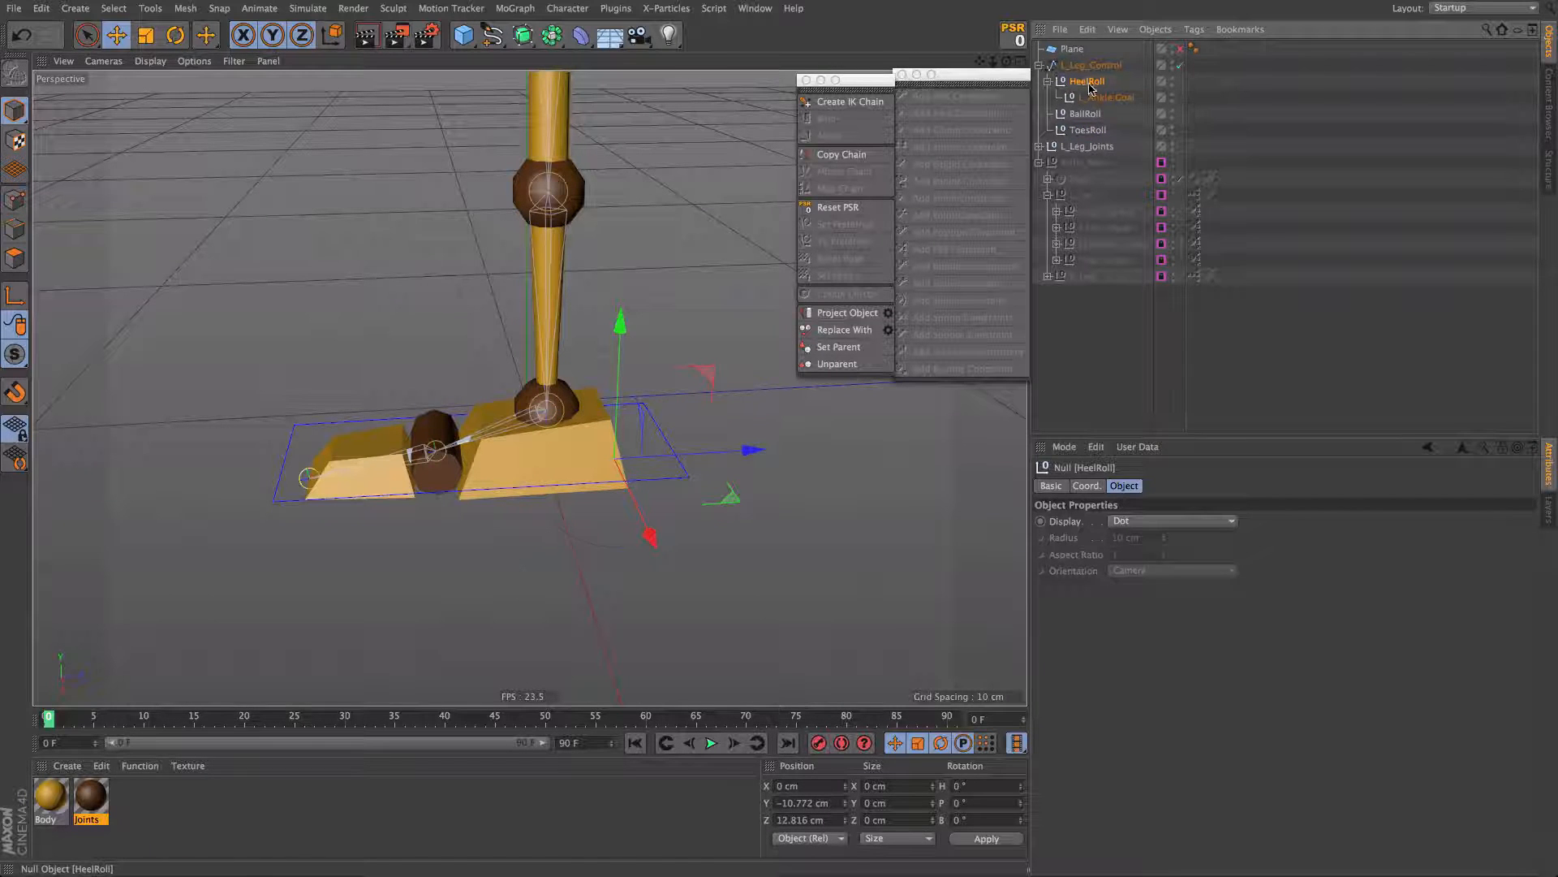
key("r")
left_click_drag(578, 388, 690, 361)
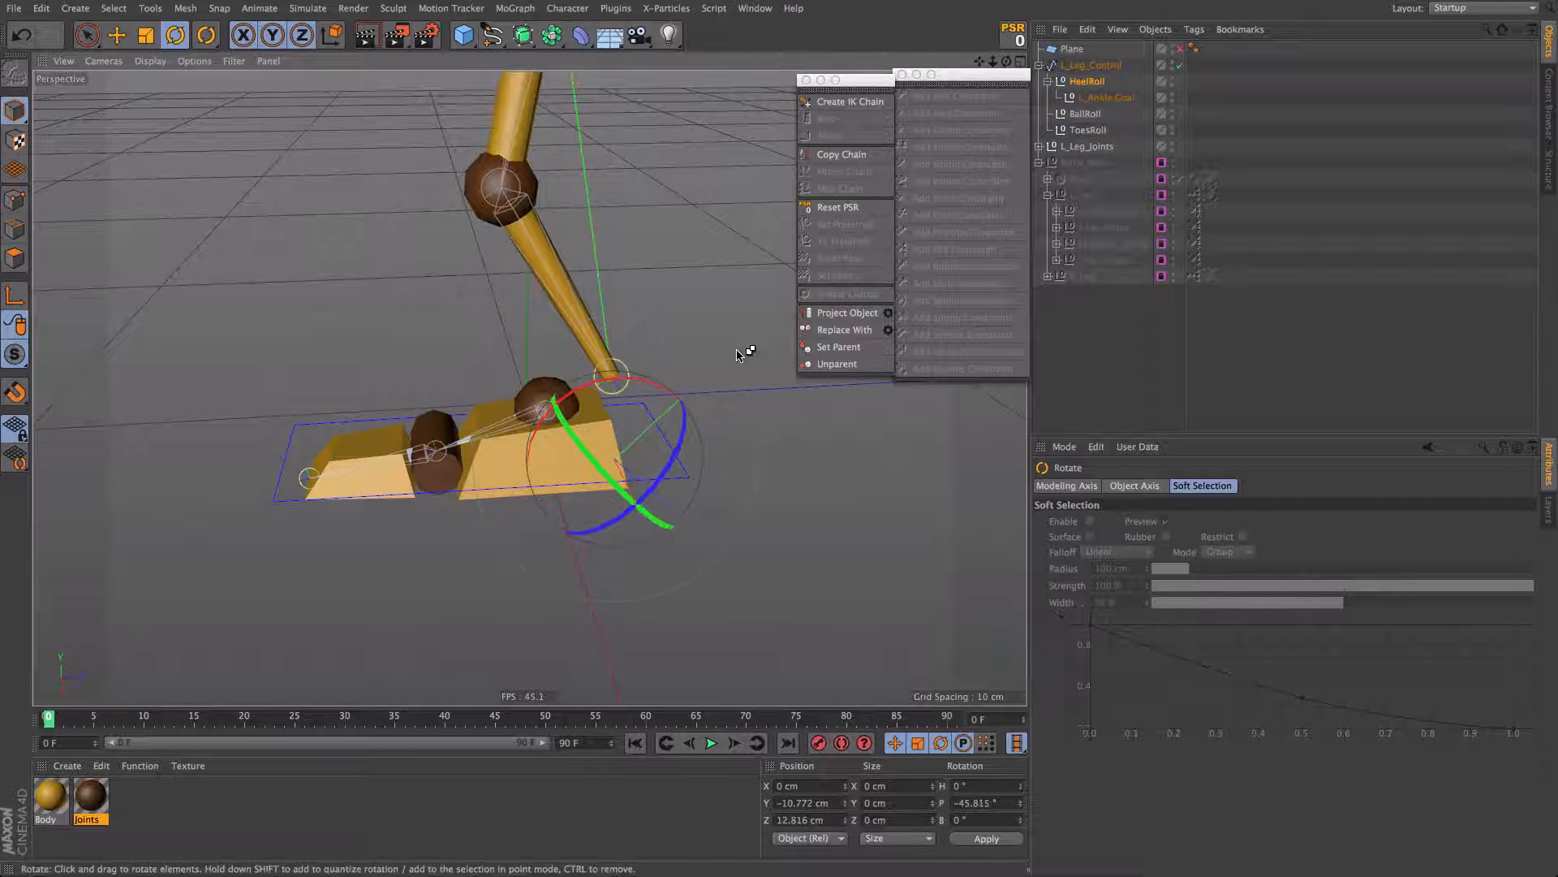
key("ctrl+z")
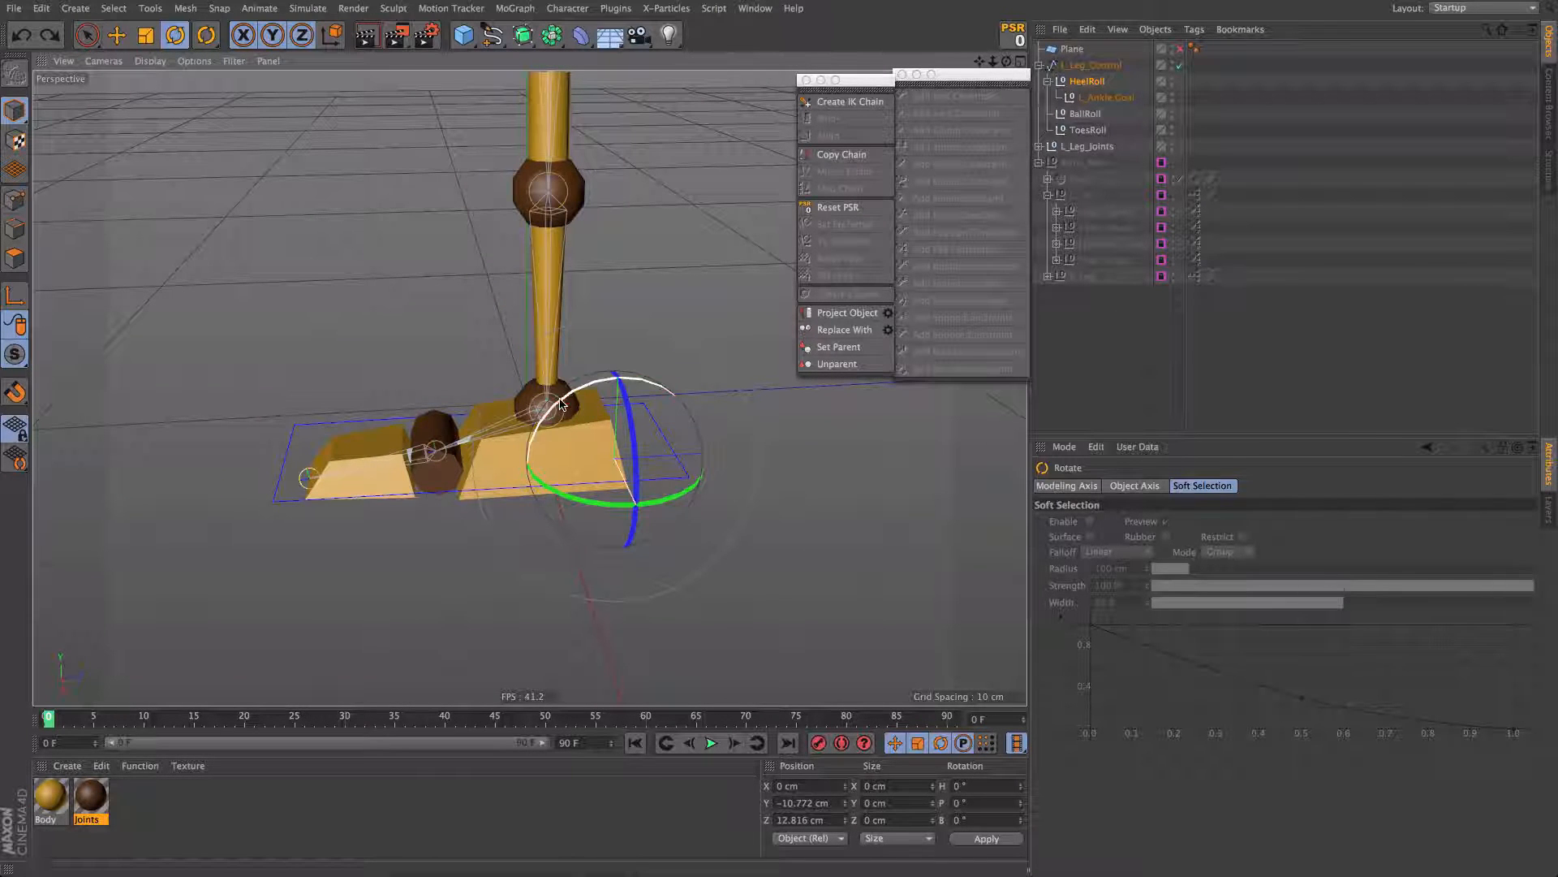
left_click_drag(560, 404, 633, 372)
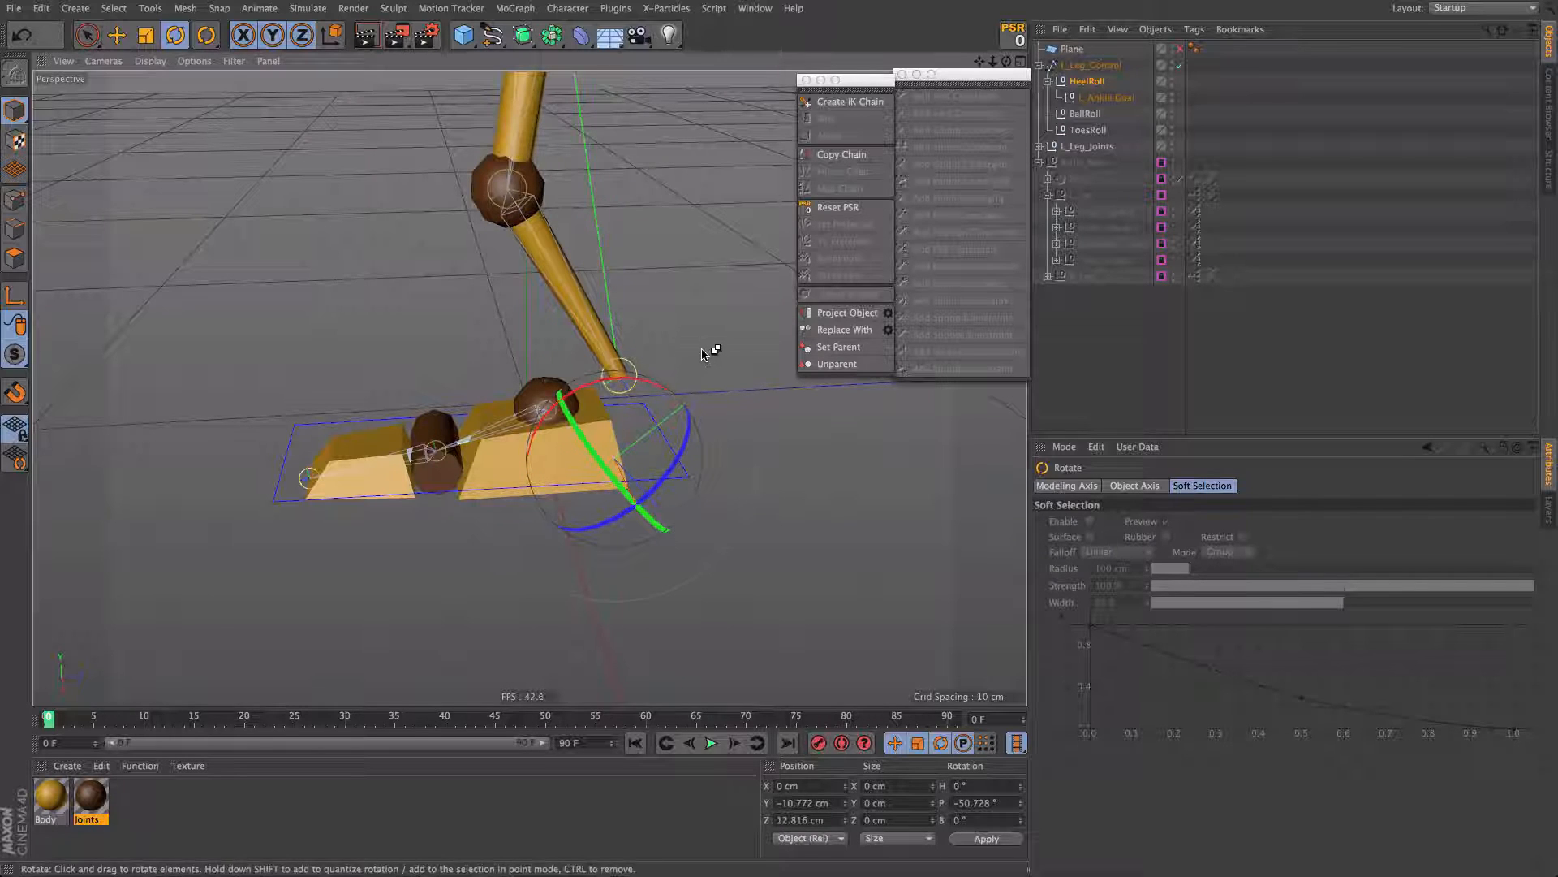
key("ctrl+z")
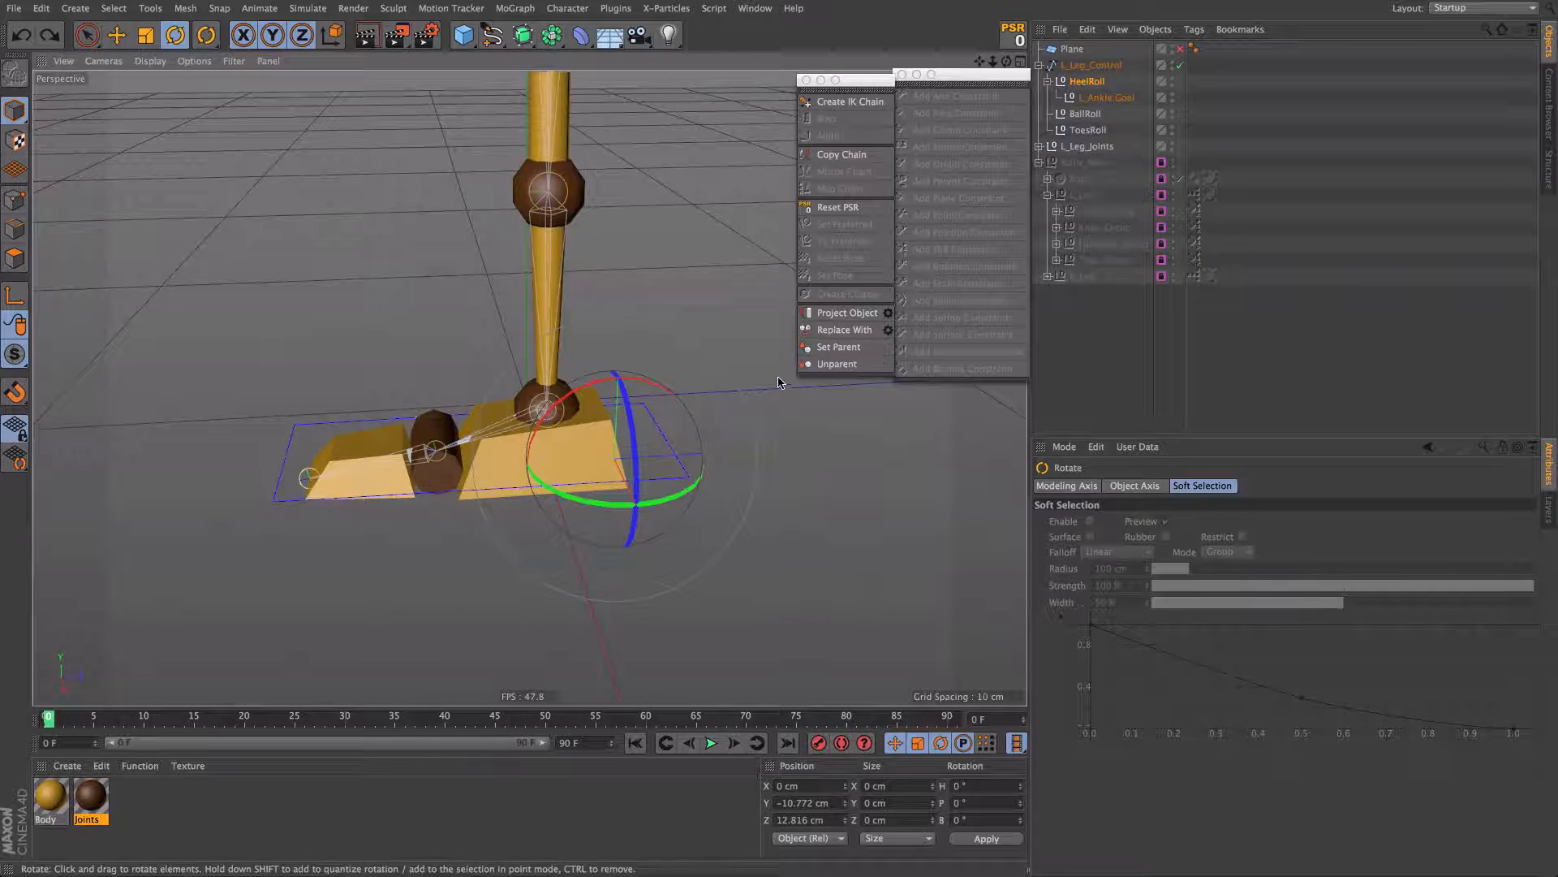
Step: Try lifting L_Leg_Control about 18 cm to test the whole foot, and undo the move
mouse_move(591, 424)
left_mouse_down("alt")
mouse_move(444, 443)
mouse_move(569, 440)
left_mouse_up("alt")
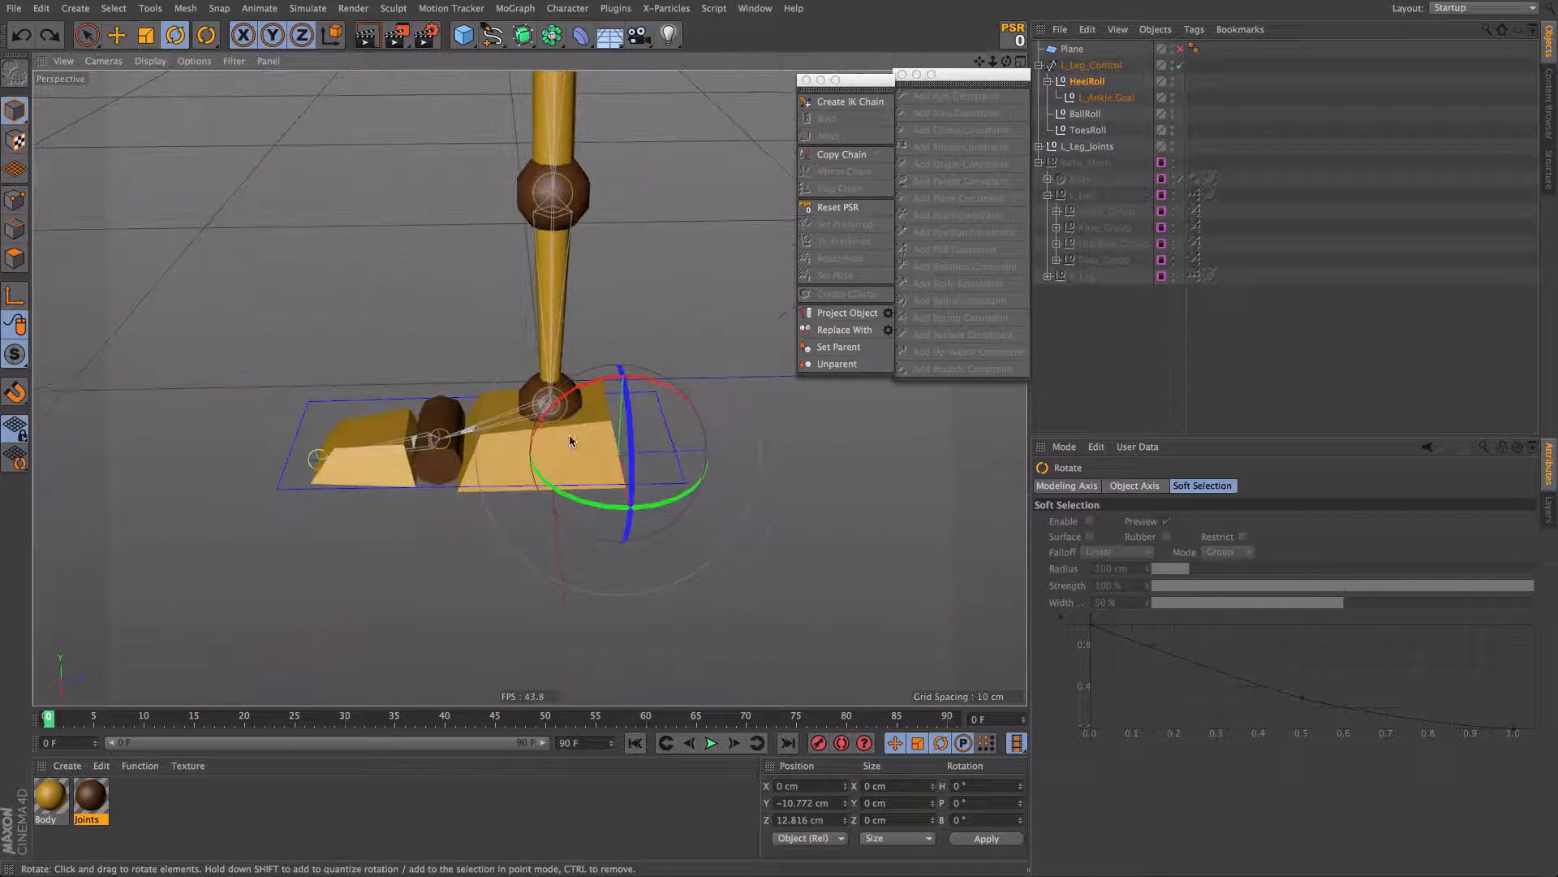
left_click(1089, 68)
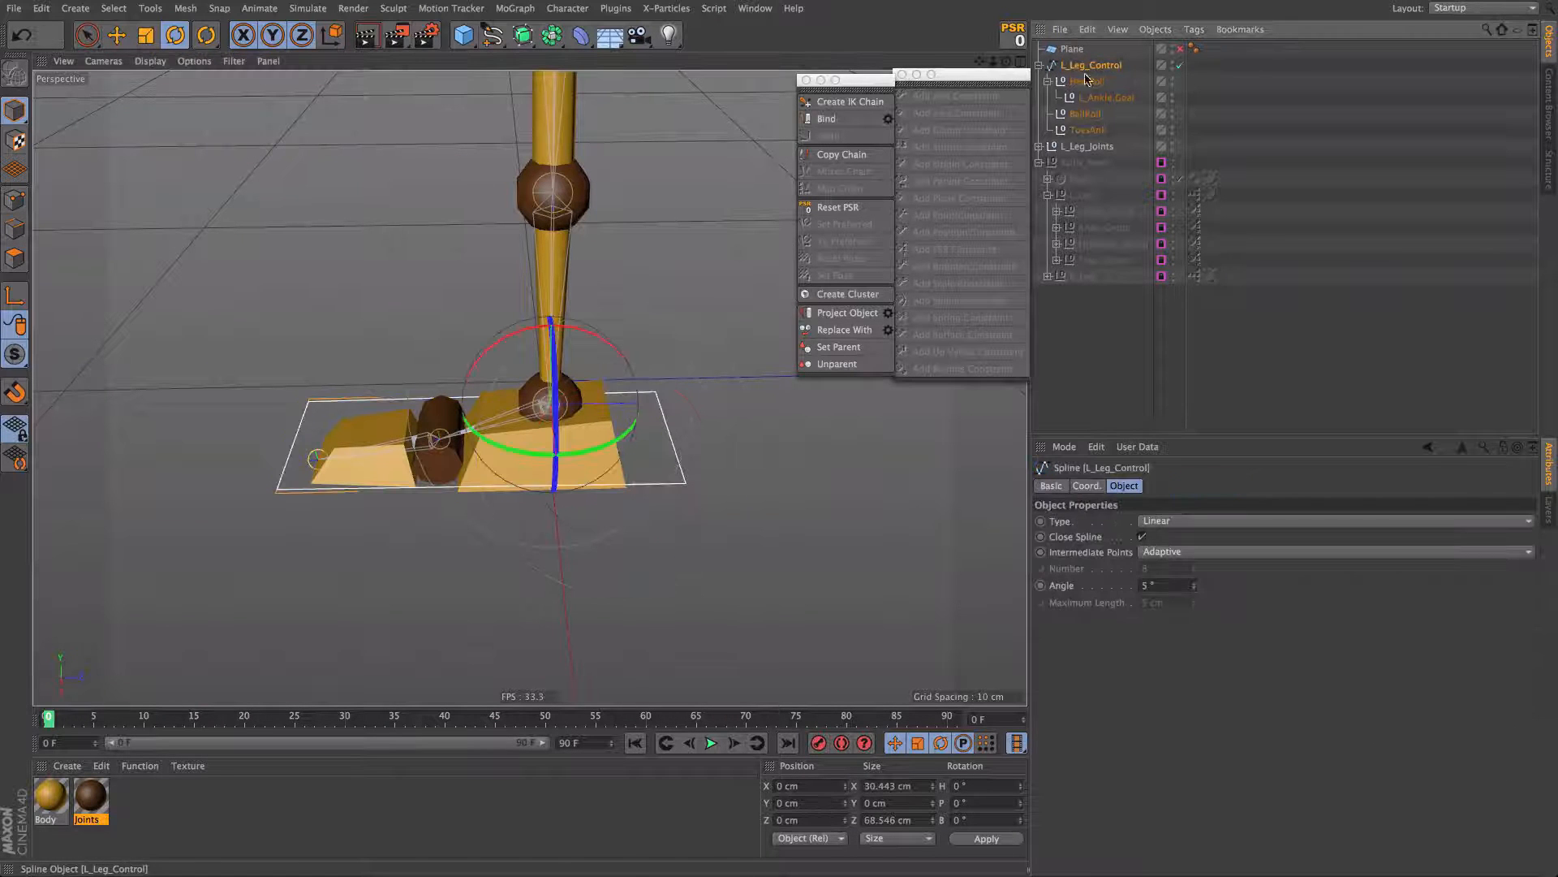
key("e")
left_click_drag(685, 400, 668, 258)
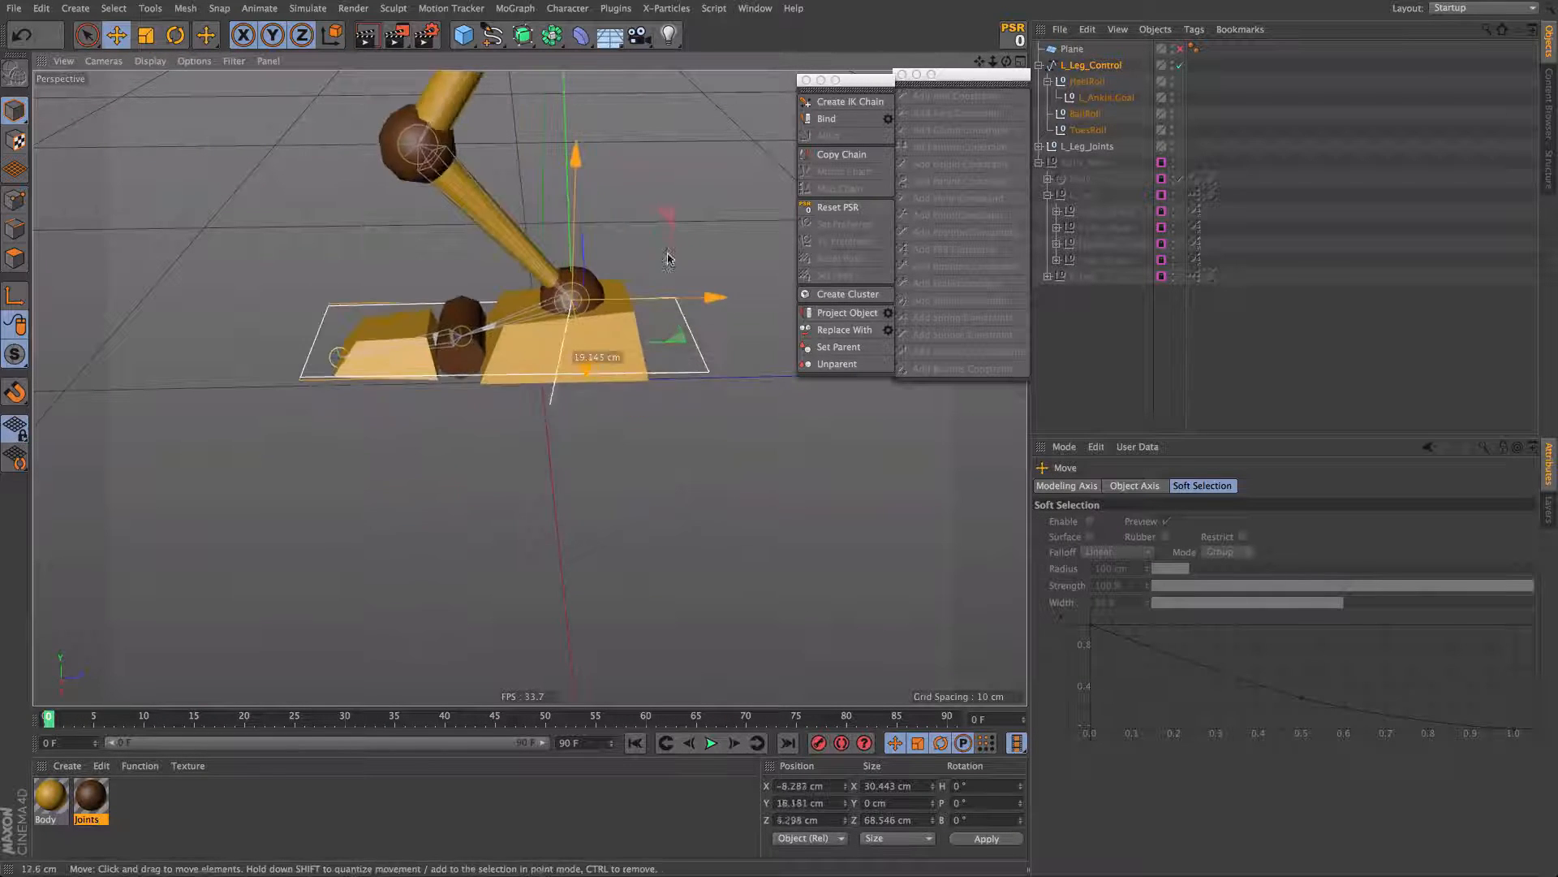
key("ctrl+z")
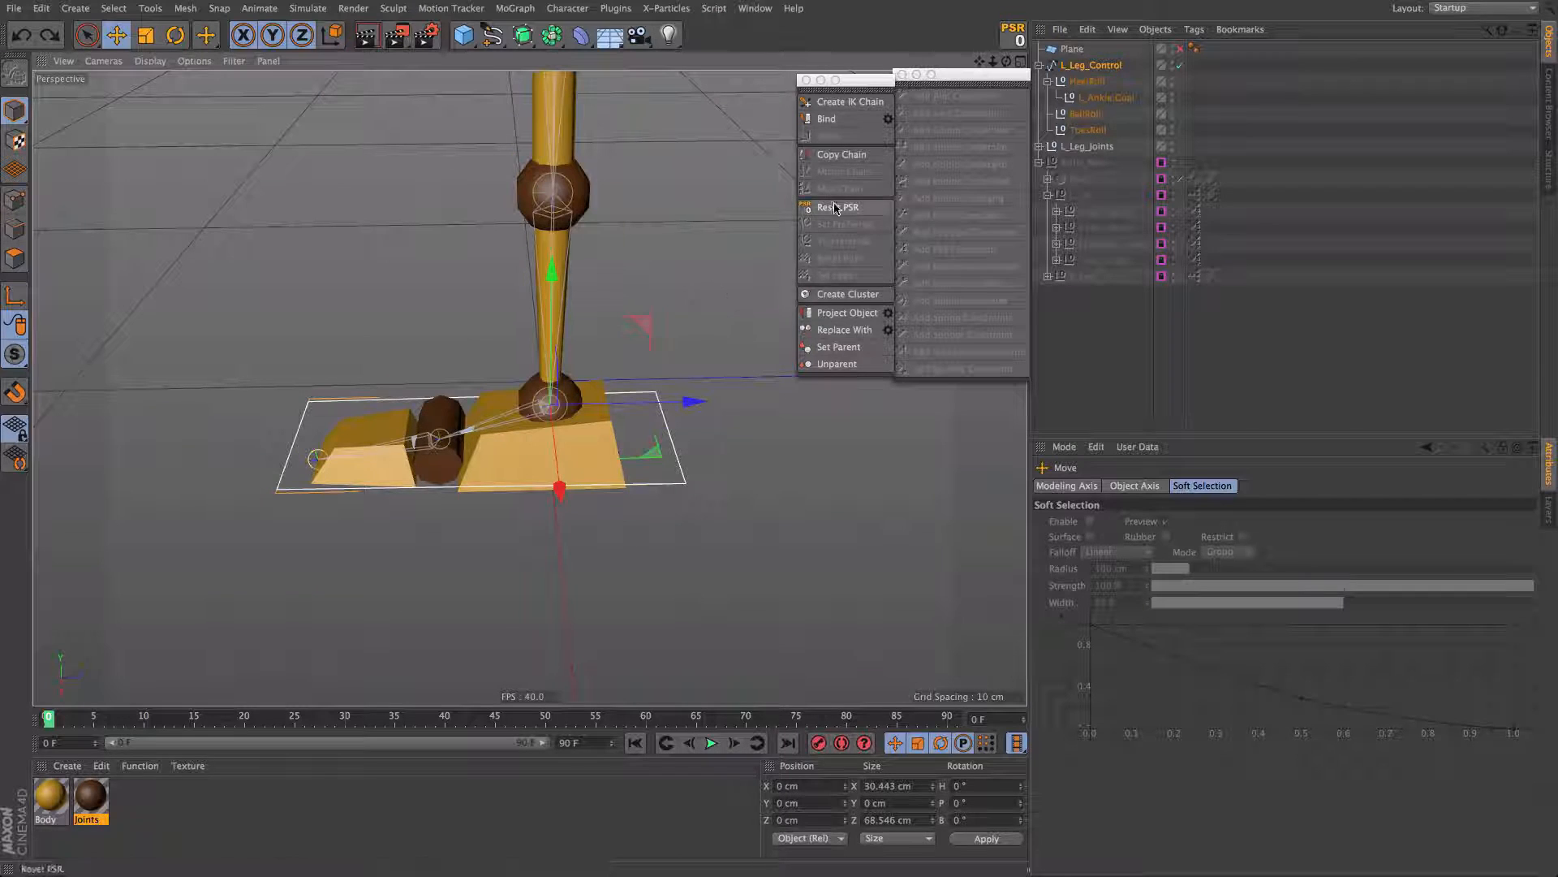
Step: Add a null under L_Leg_Control, reset its PSR to match the control's origin, and name it Ankle_Target
left_click_drag(532, 383, 608, 363, "alt")
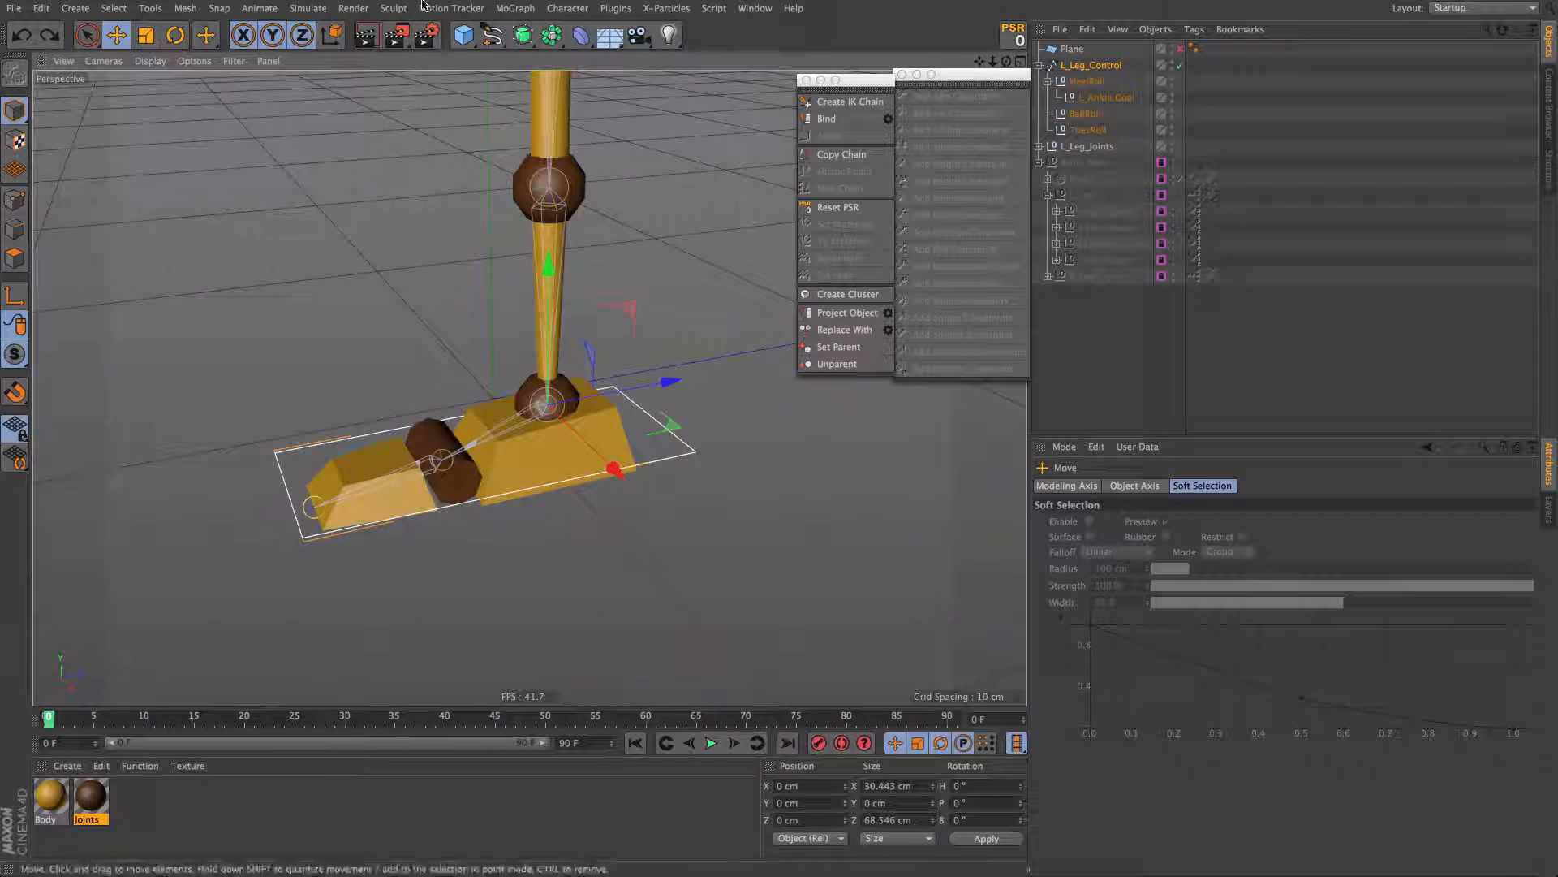
left_click_drag(463, 35, 532, 65)
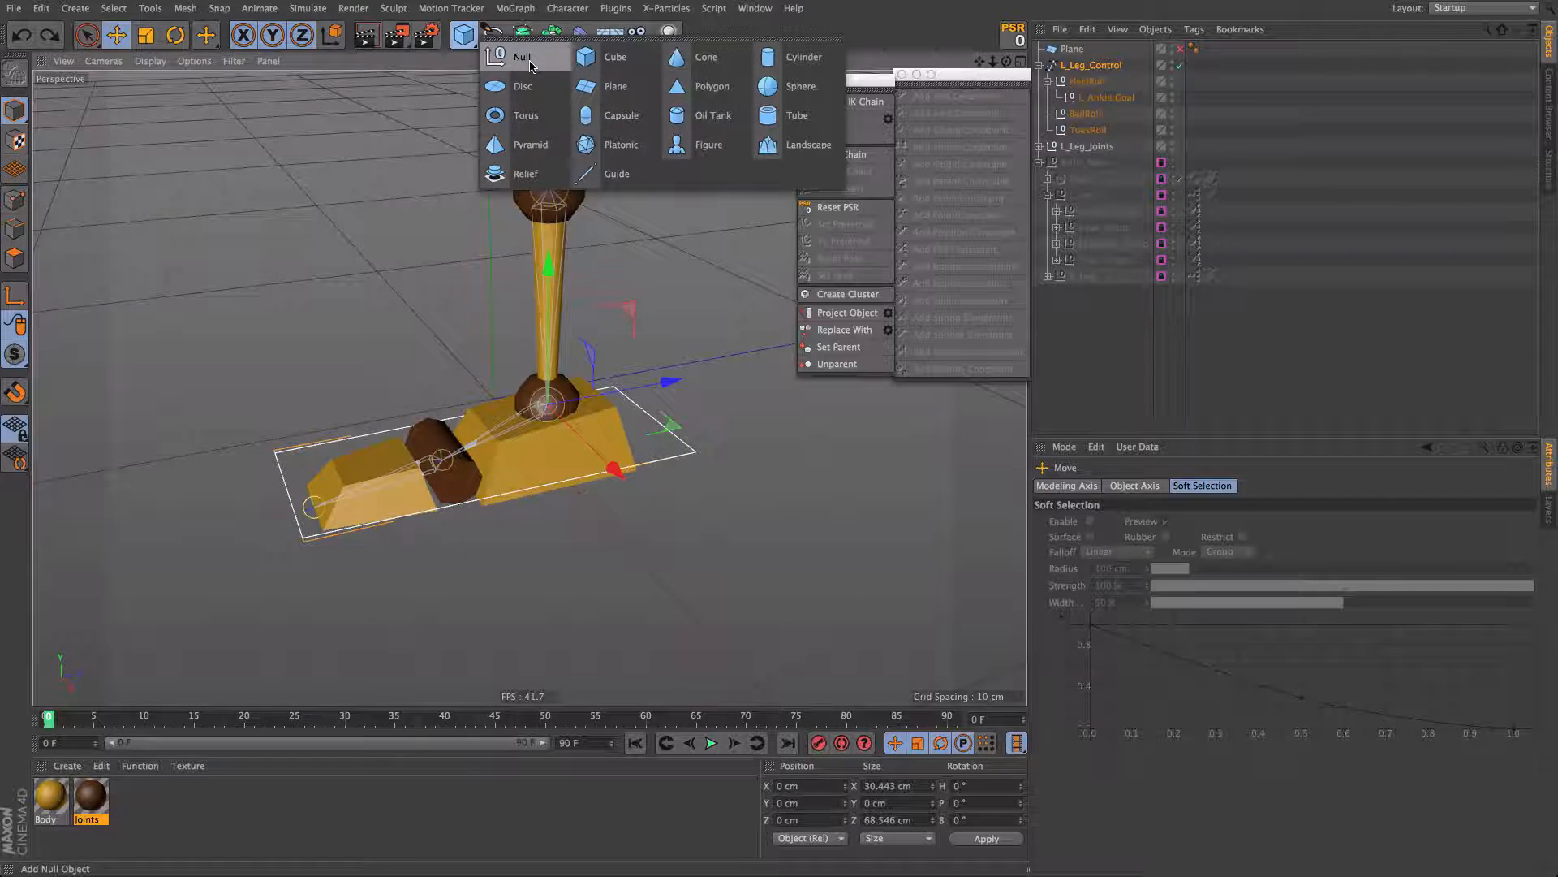
left_click(529, 62)
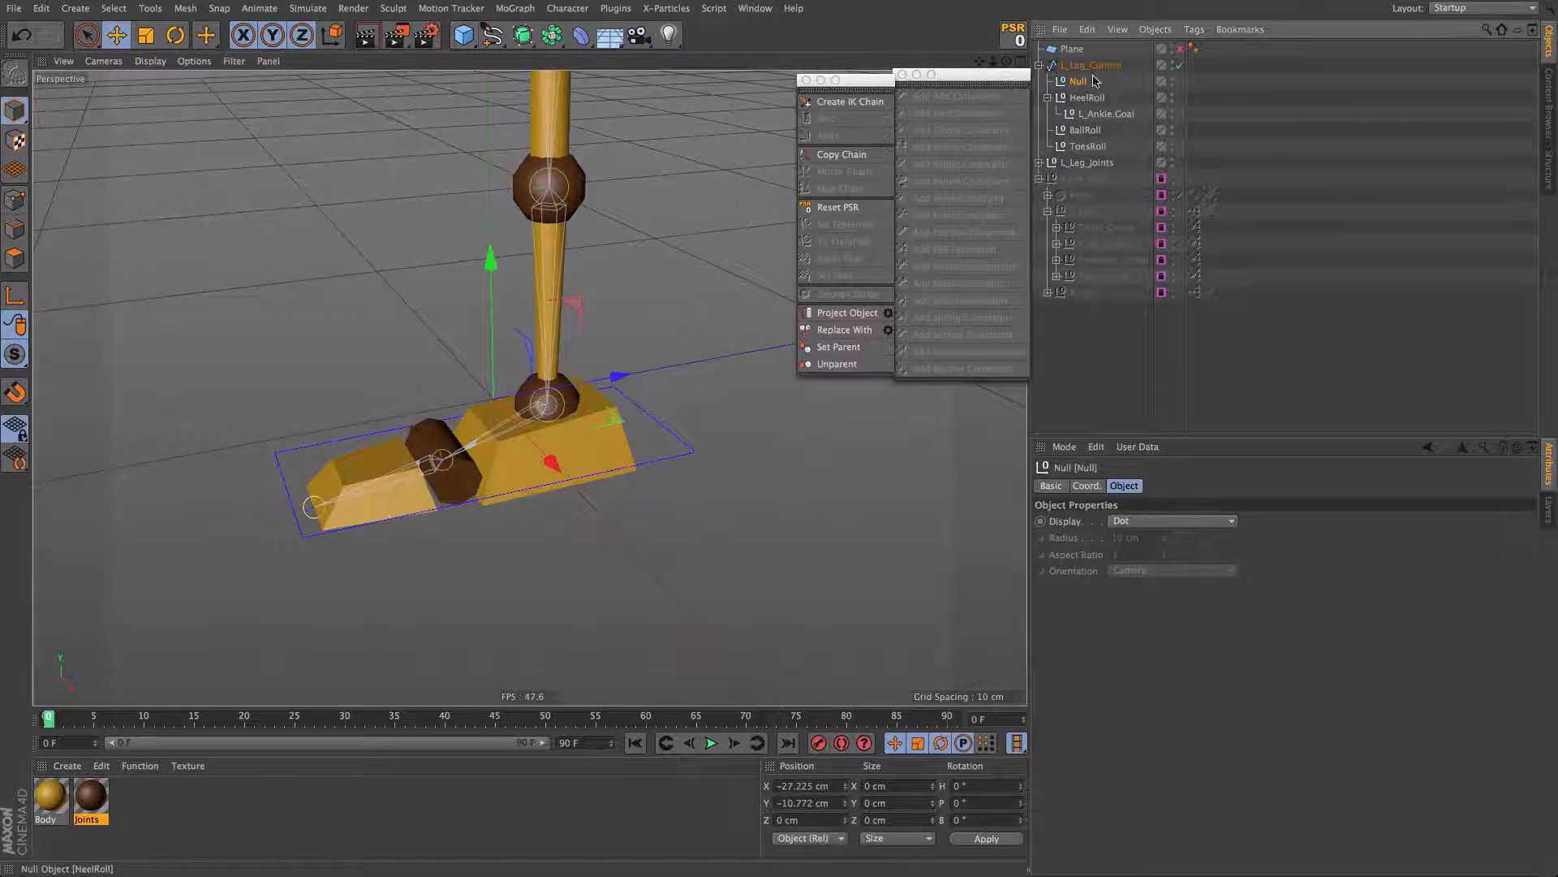
left_click(1016, 41)
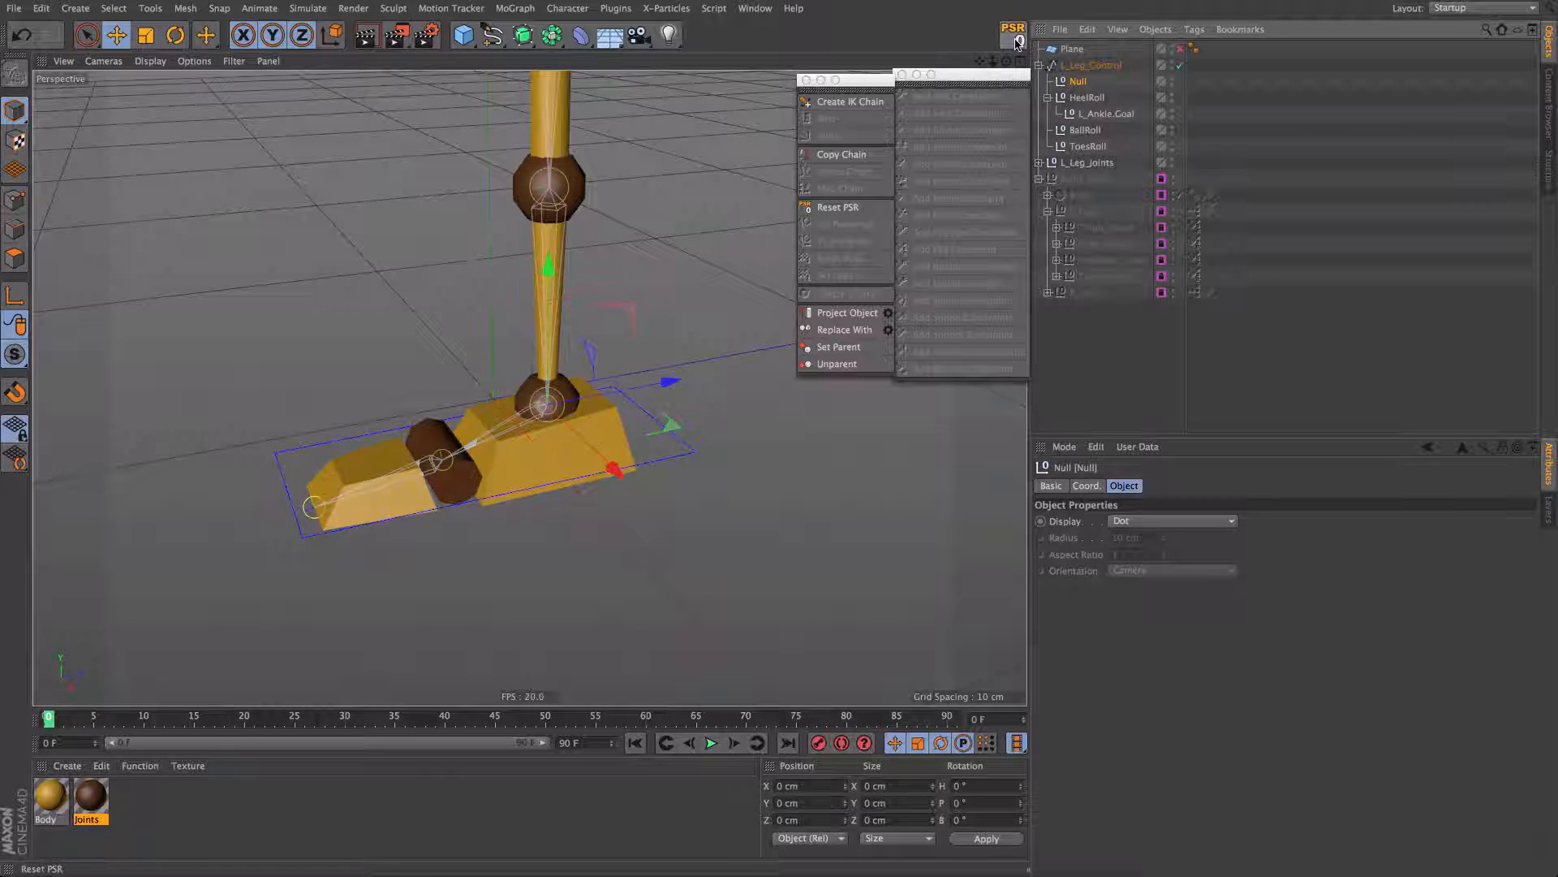
double_click(1105, 81)
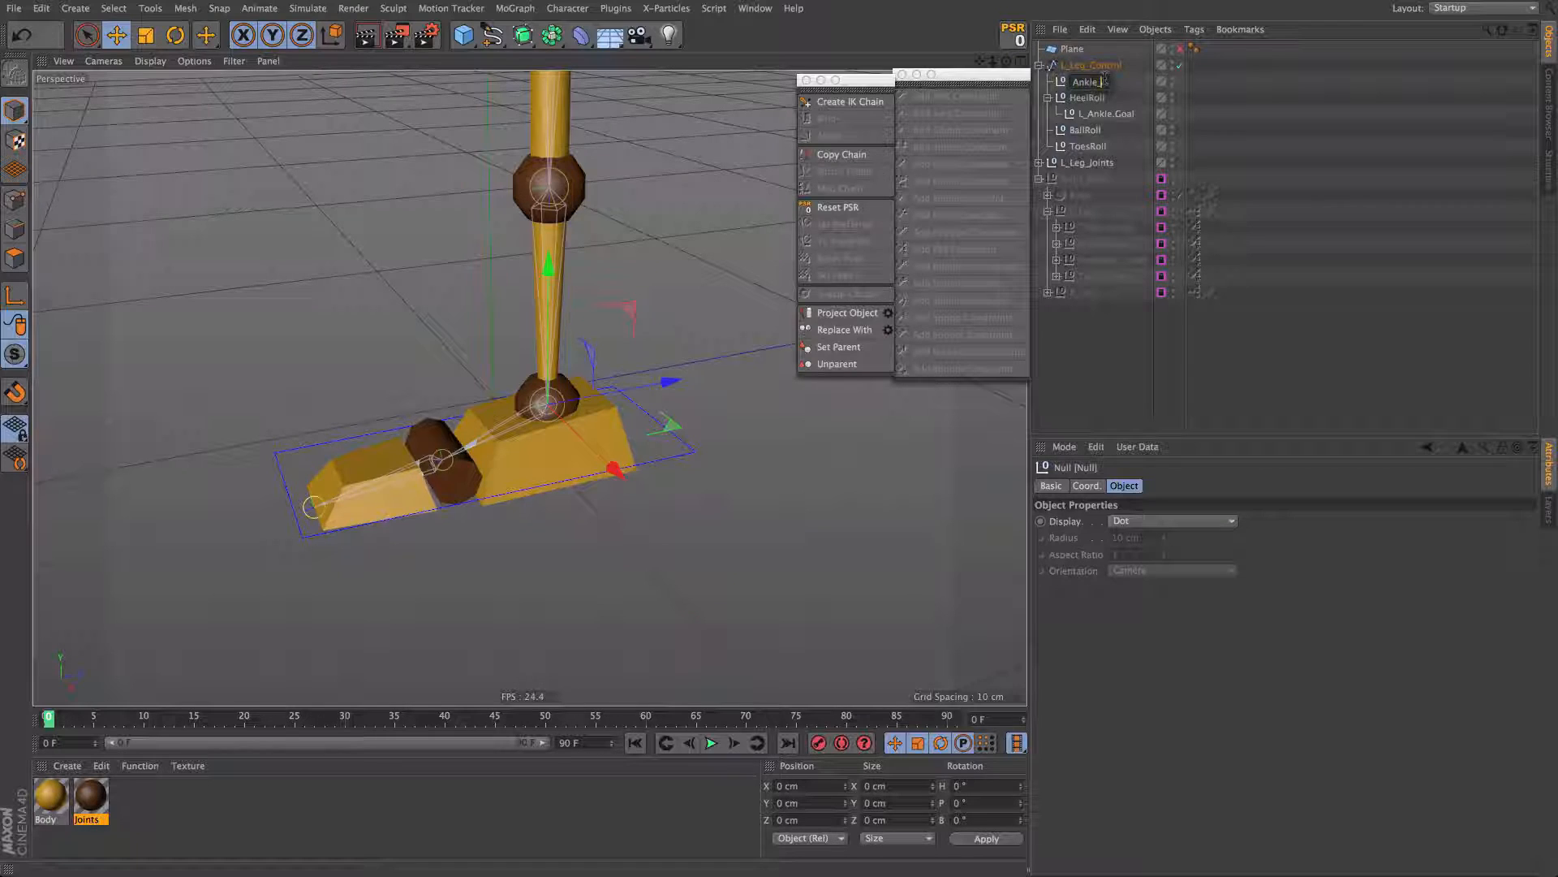
type("Ankle_Target")
key("Return")
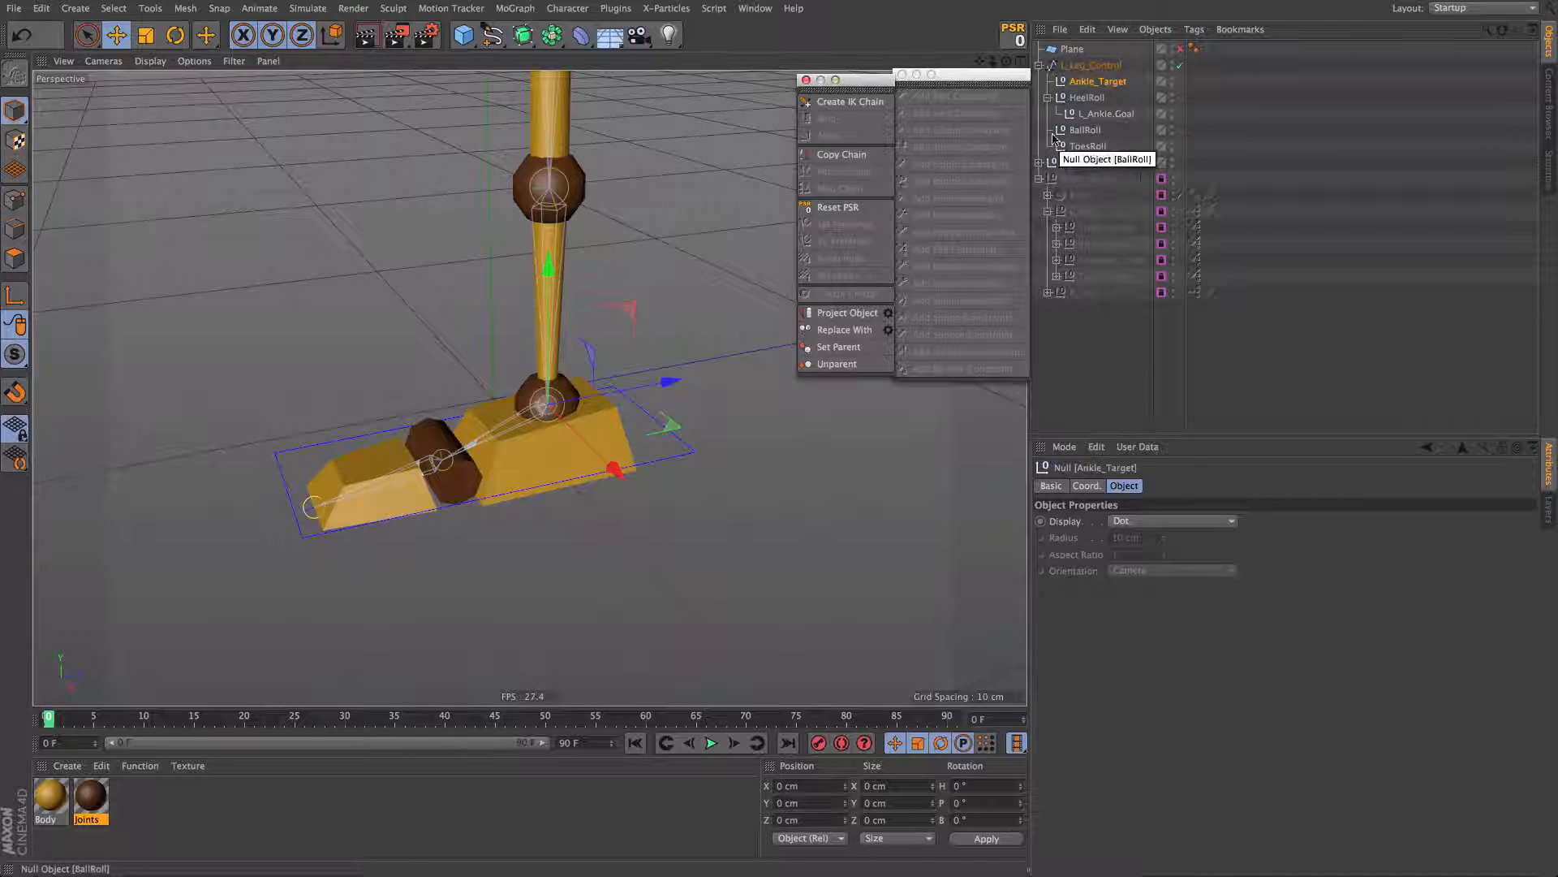
Step: Set the target of L_Foot's PSR constraint to Ankle_Target
left_click(1039, 163)
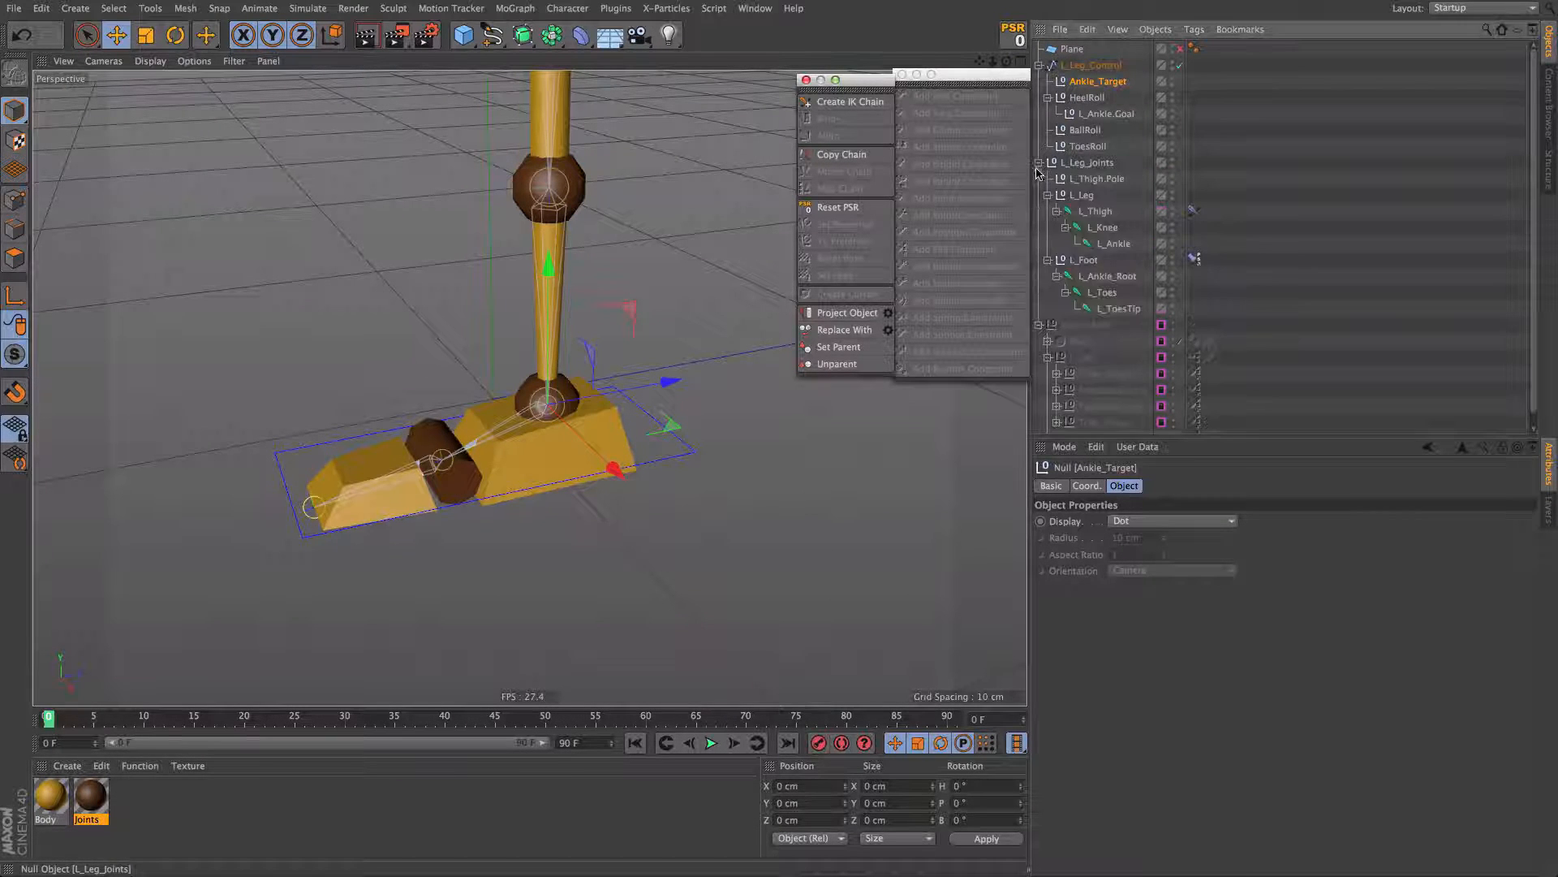
left_click(1194, 254)
left_click(1195, 259)
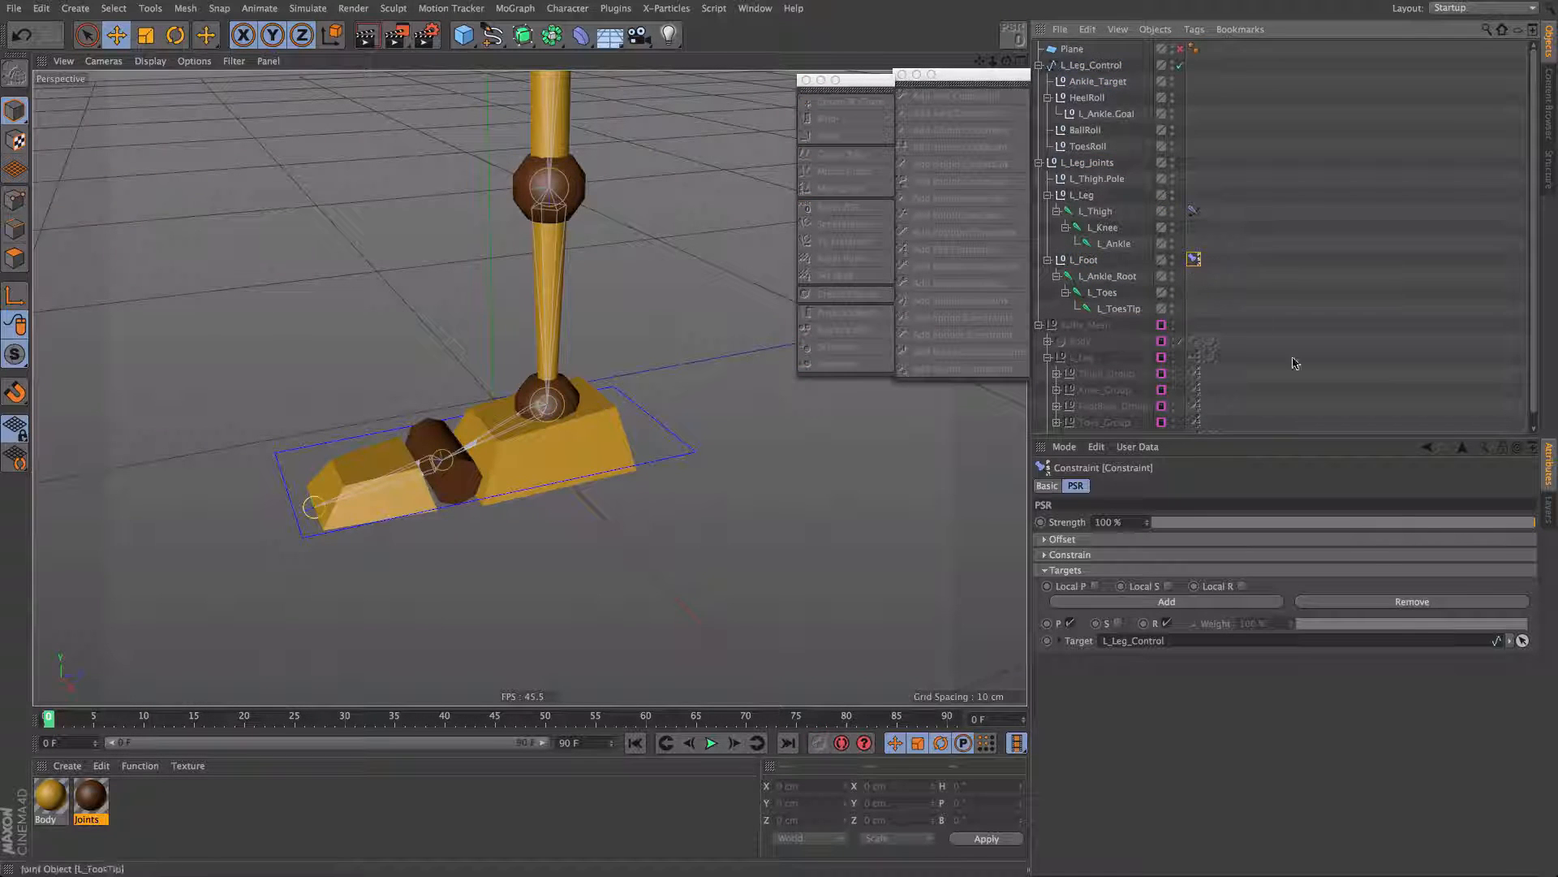
left_click(1522, 641)
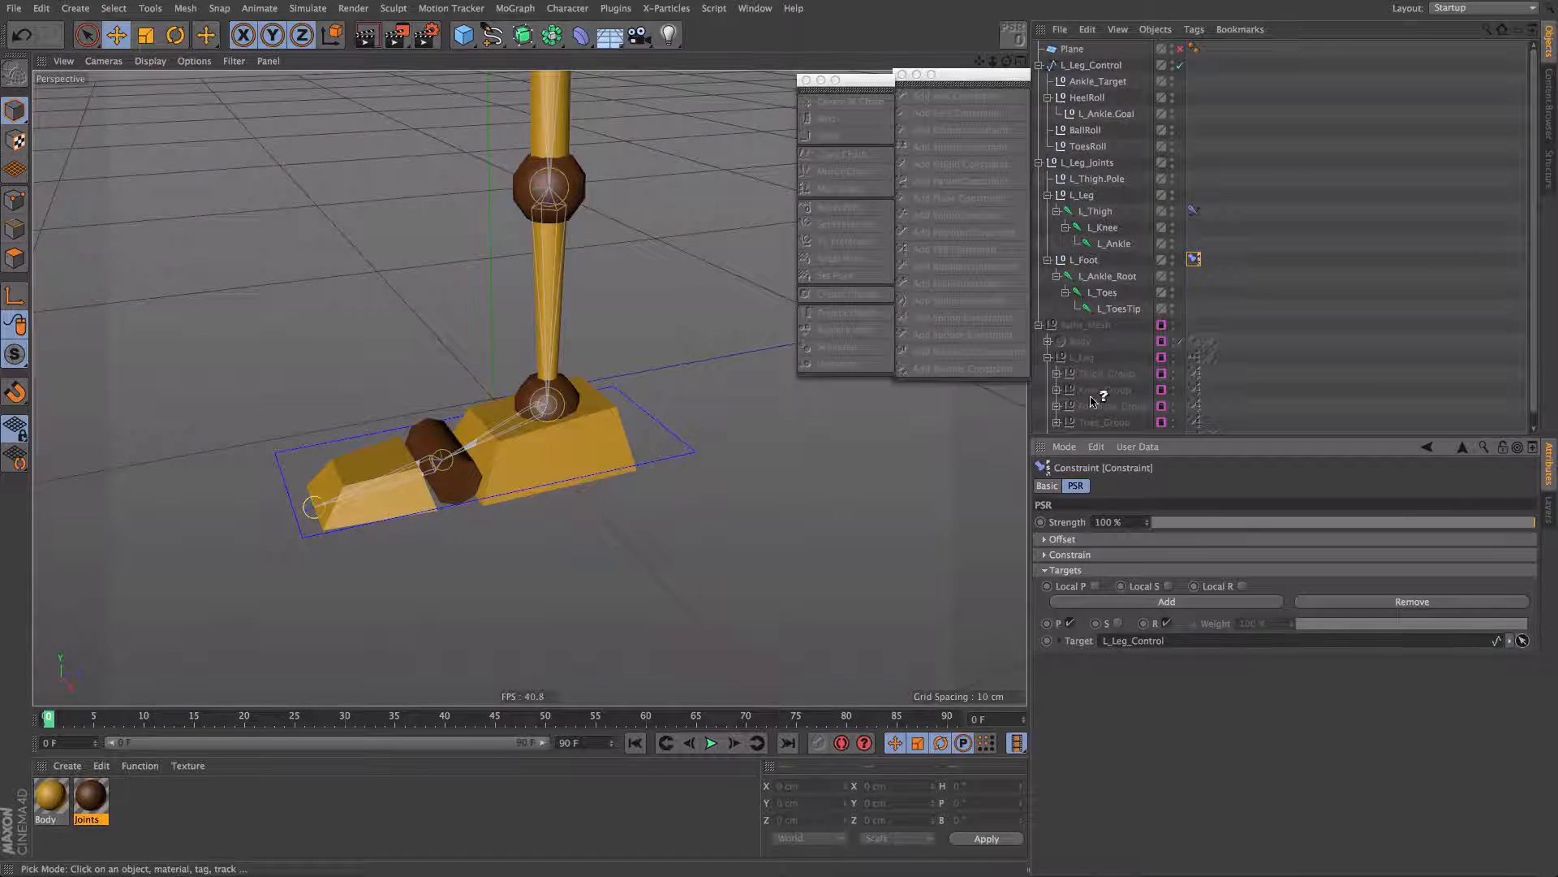
left_click(1101, 82)
Step: Try moving Ankle_Target and L_Ankle.Goal separately to test the foot and leg, undoing each move
left_click(1108, 87)
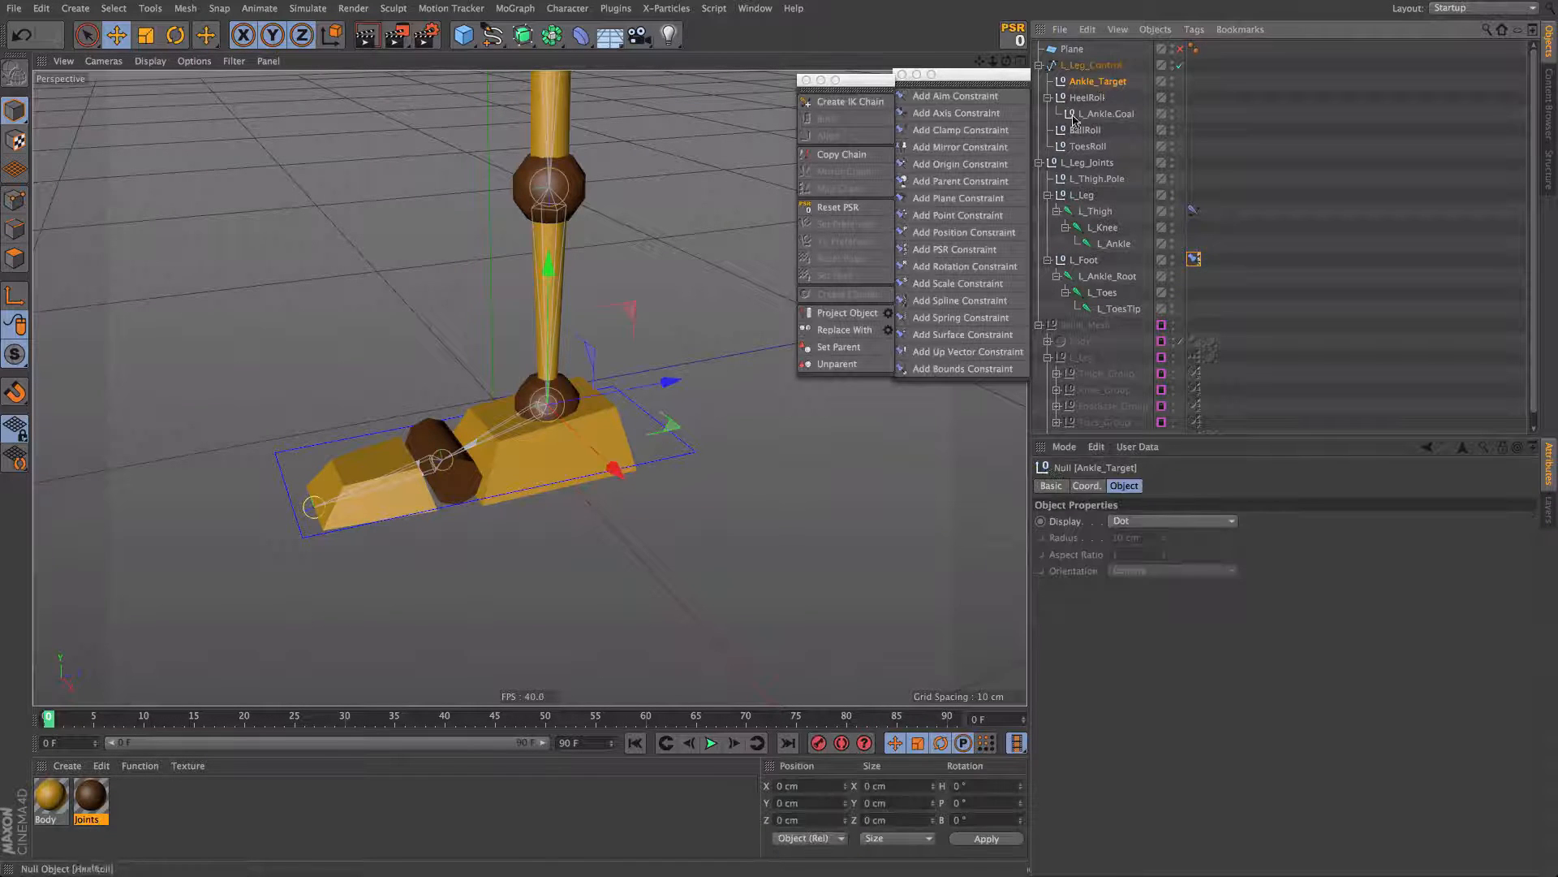
left_click_drag(730, 473, 650, 290)
key("ctrl+z")
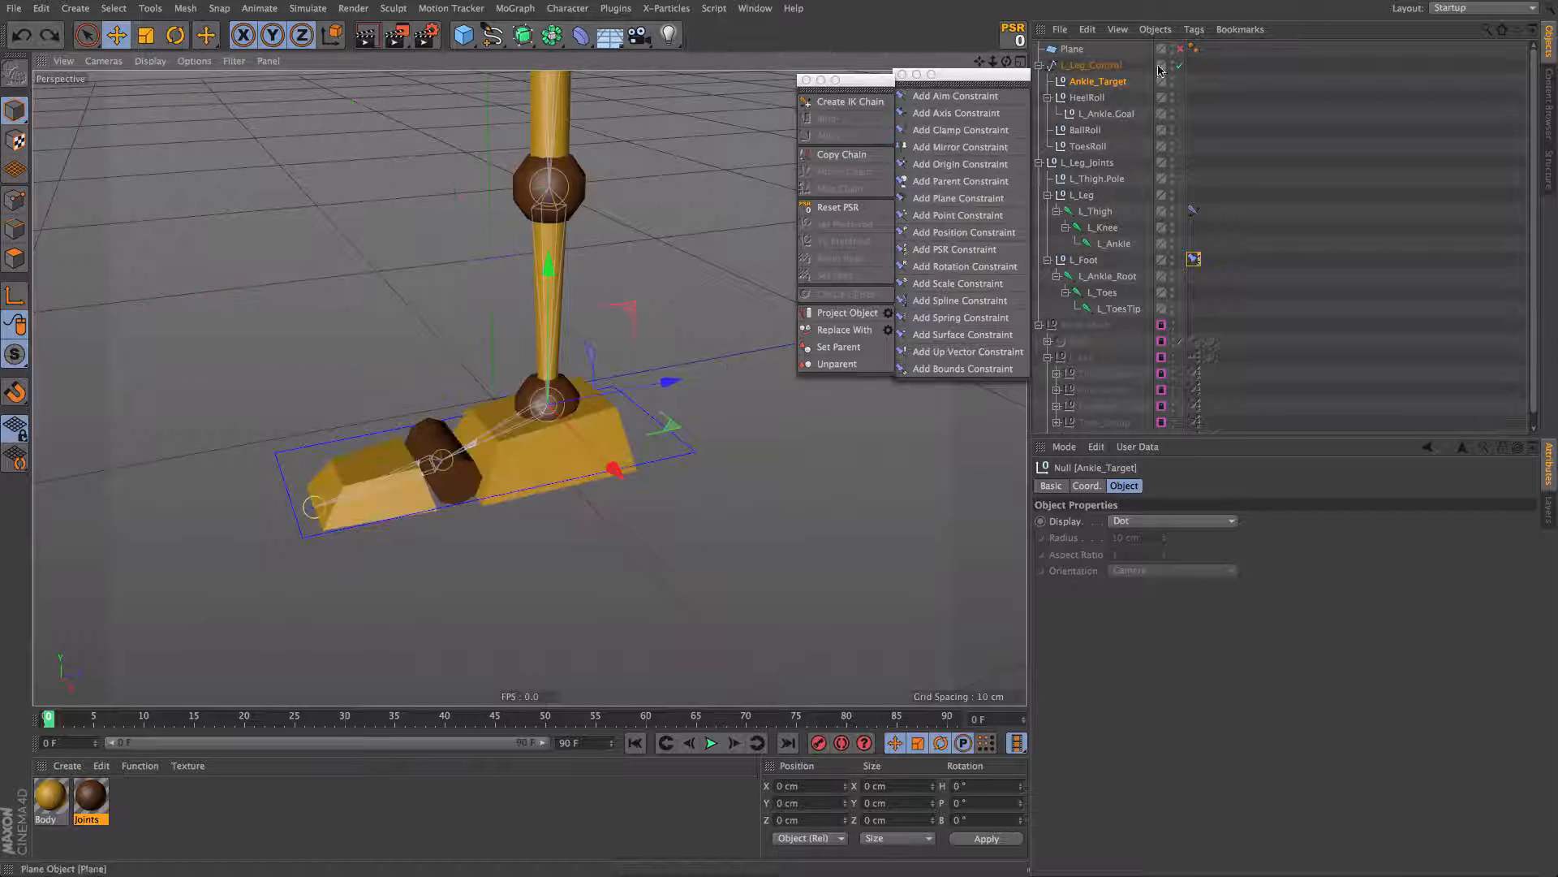
left_click(1108, 114)
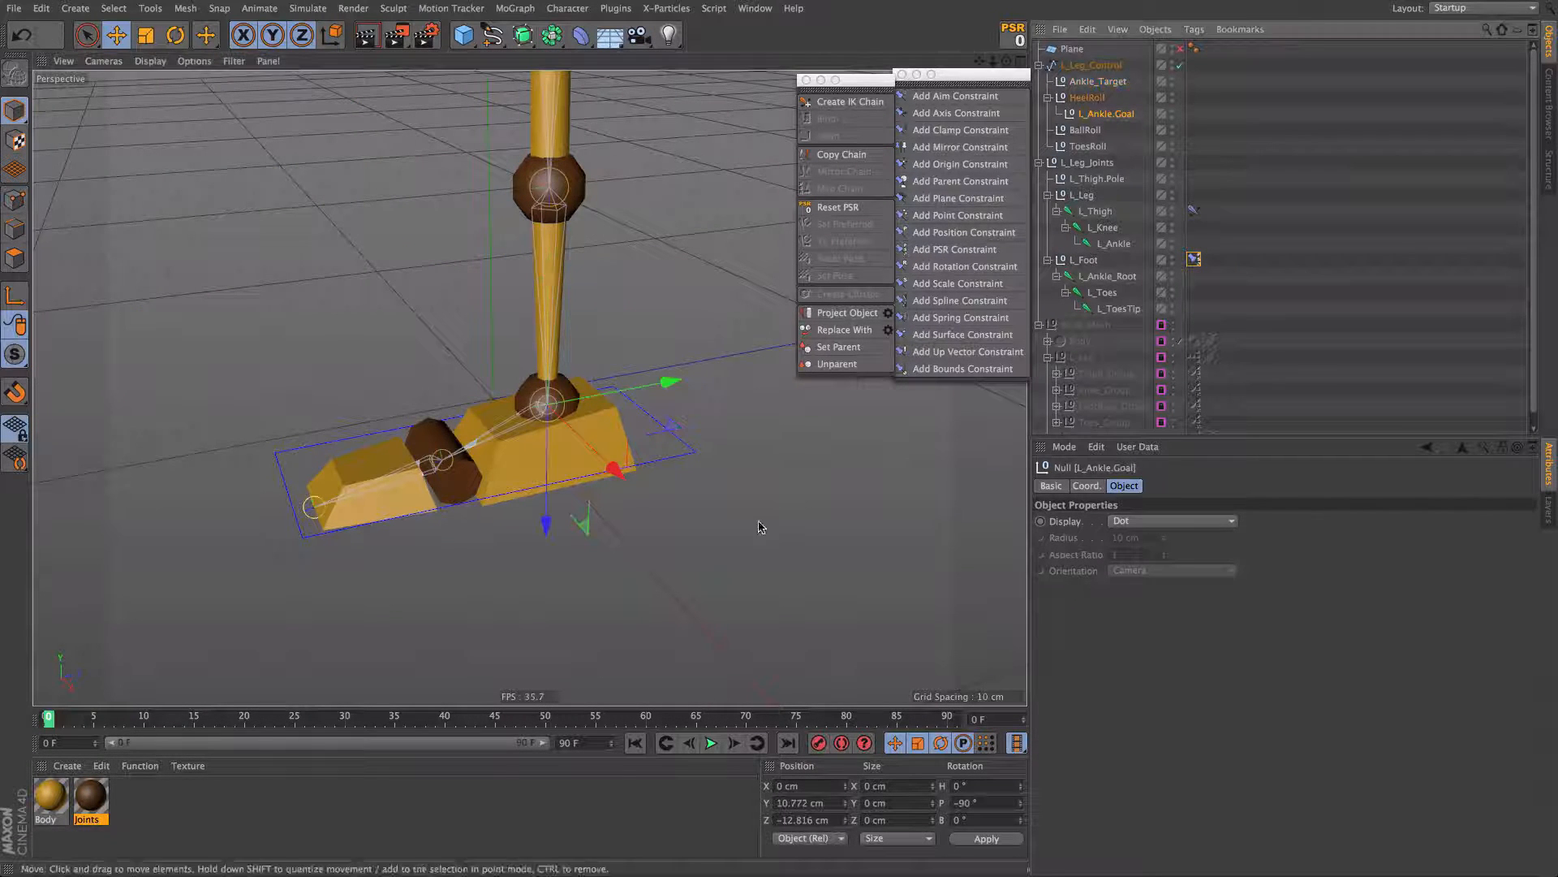
left_click_drag(800, 511, 768, 351)
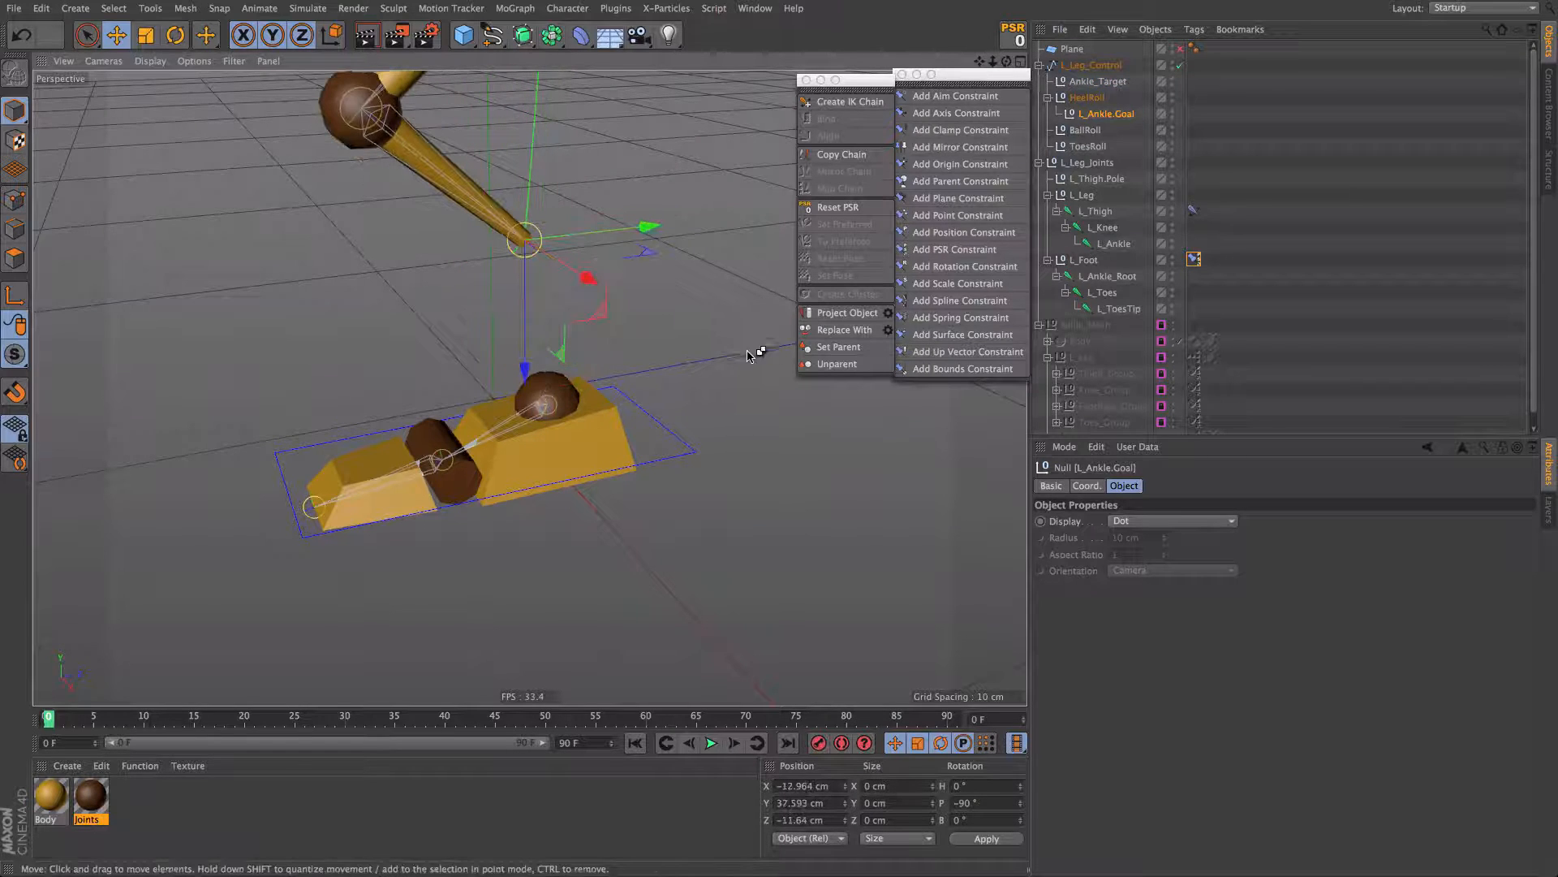
left_click_drag(529, 387, 506, 272, "alt")
key("super+shift+z")
key("super+z")
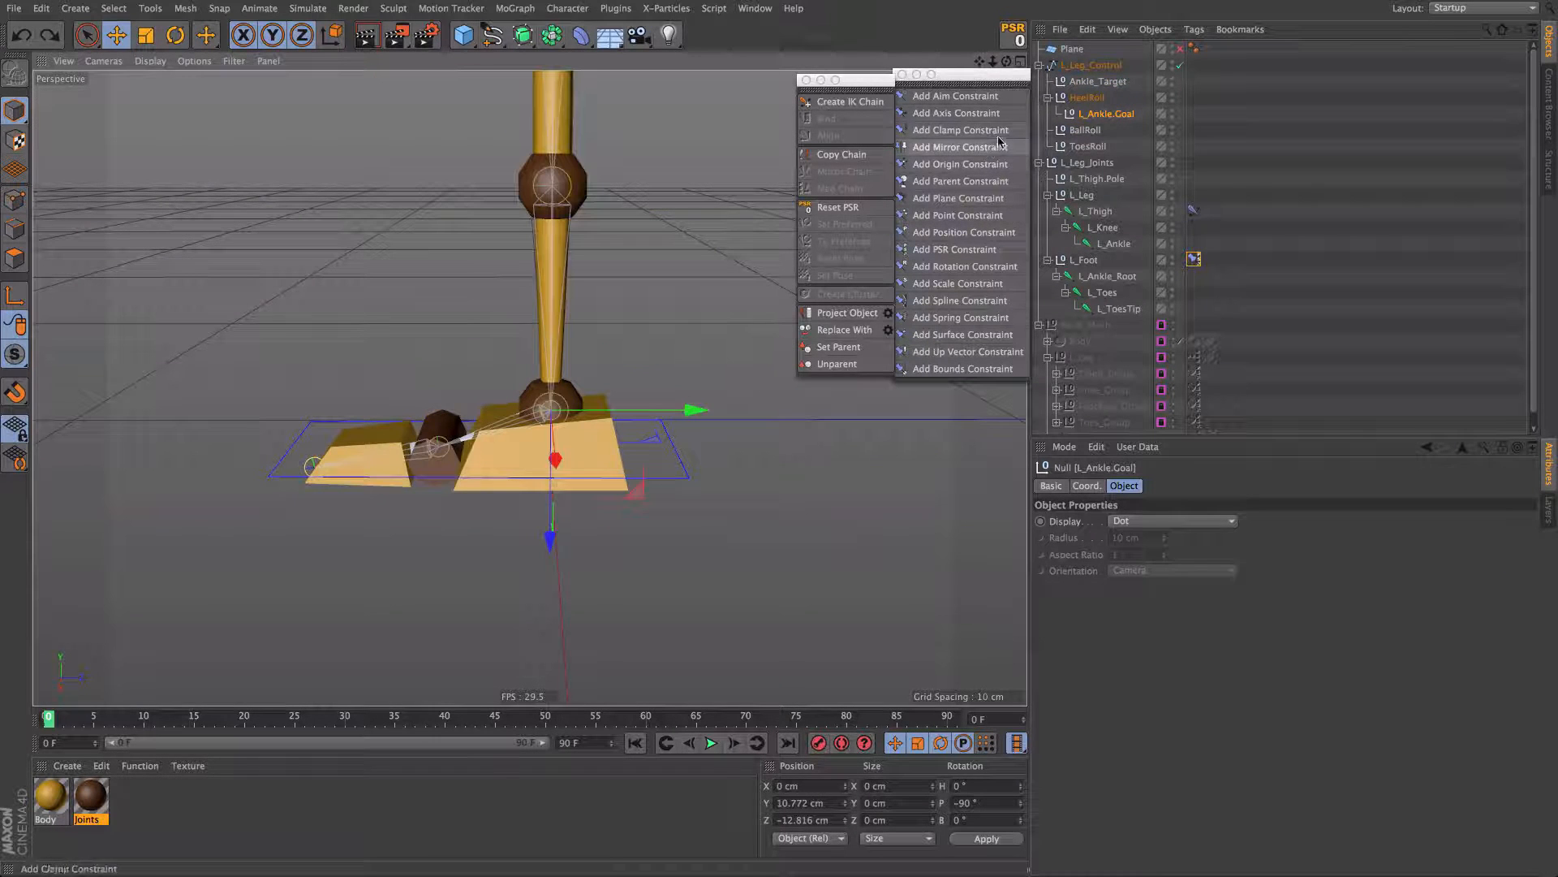
Step: Parent Ankle_Target under the HeelRoll null
mouse_move(1106, 84)
left_mouse_down()
mouse_move(1113, 98)
mouse_move(1095, 101)
left_mouse_up()
left_click(1088, 83)
Step: Try moving HeelRoll and rotating it to about -36° pitch to test the heel roll, undoing each change
left_click_drag(670, 477, 710, 438, "alt")
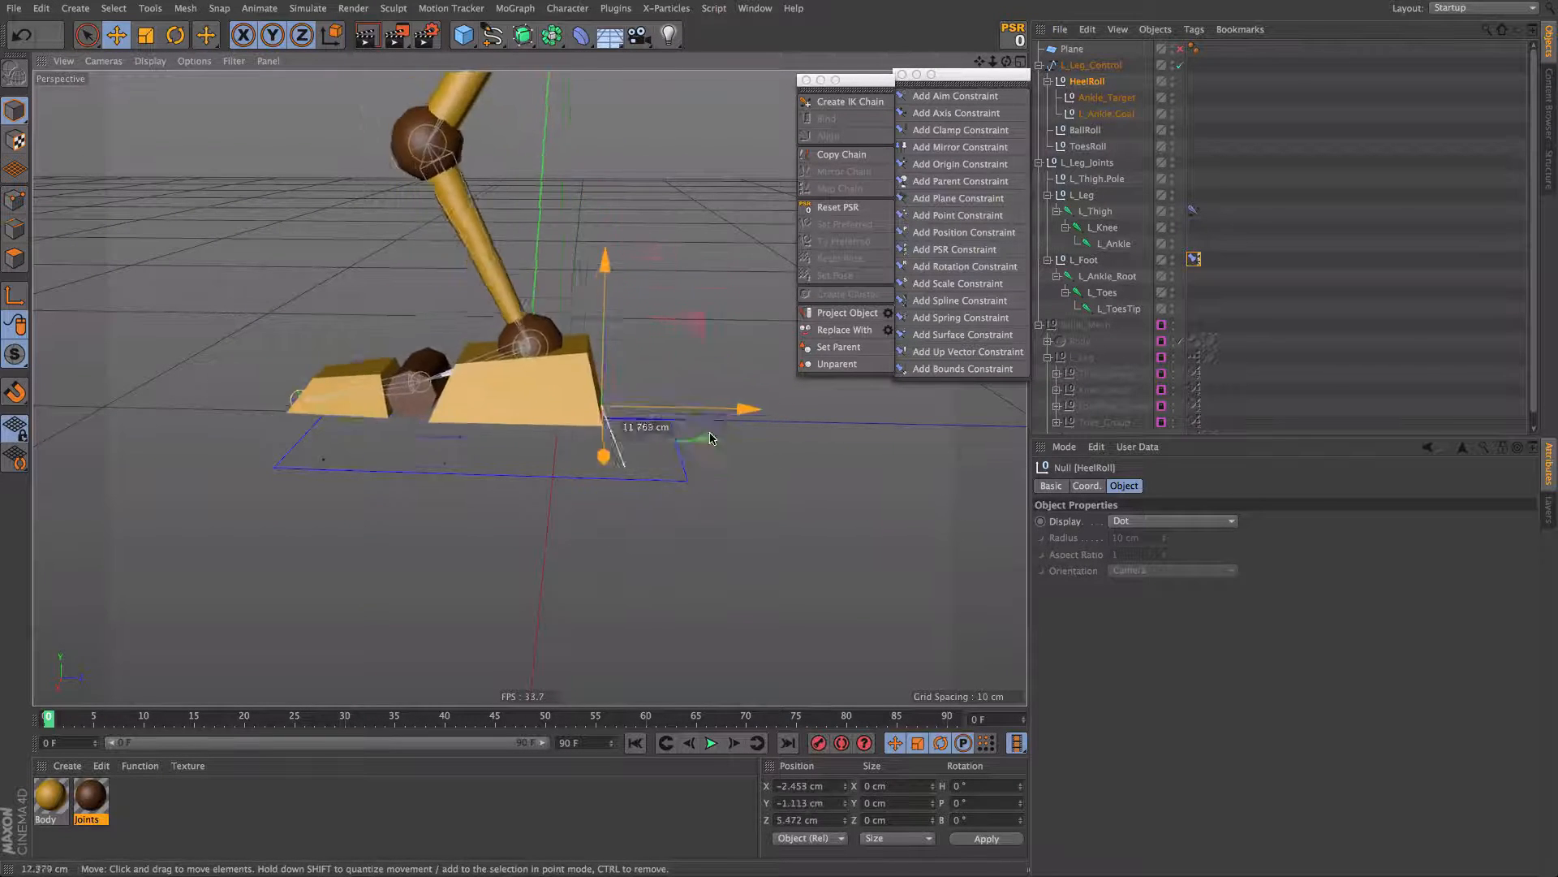
key("ctrl+z")
key("r")
left_click_drag(682, 400, 652, 468)
mouse_move(783, 454)
left_mouse_down("alt")
mouse_move(647, 464)
mouse_move(804, 464)
mouse_move(788, 474)
left_mouse_up("alt")
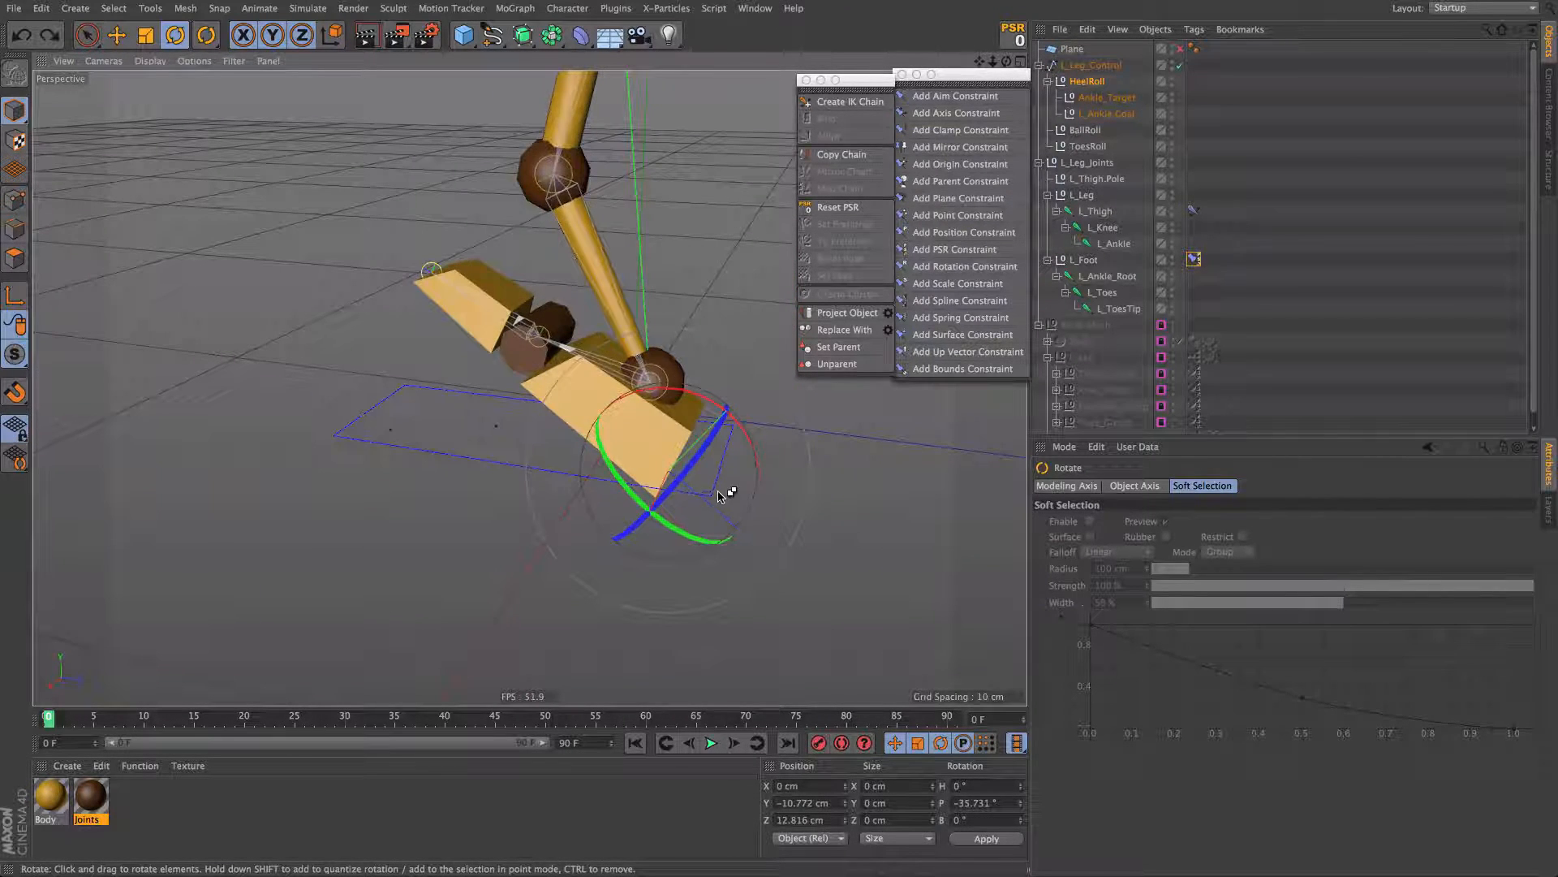
key("ctrl+z")
left_click_drag(728, 418, 752, 447)
key("ctrl+z")
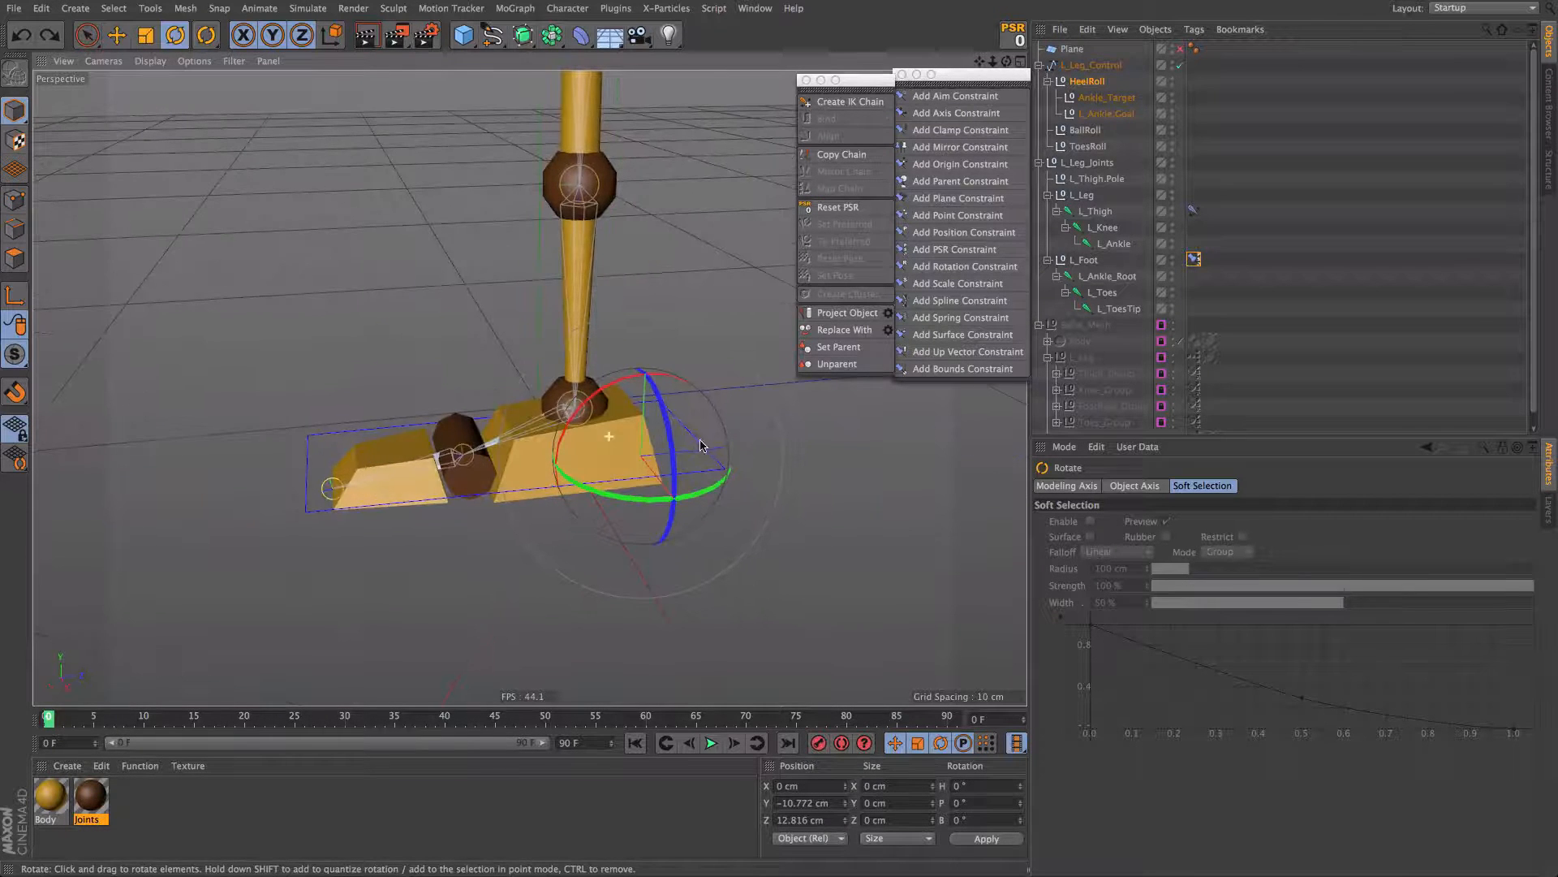
Step: Try rotating HeelRoll and L_Leg_Control in turn to compare their pivots, undoing each rotation
left_click_drag(617, 400, 680, 370)
key("ctrl+z")
left_click(1092, 66)
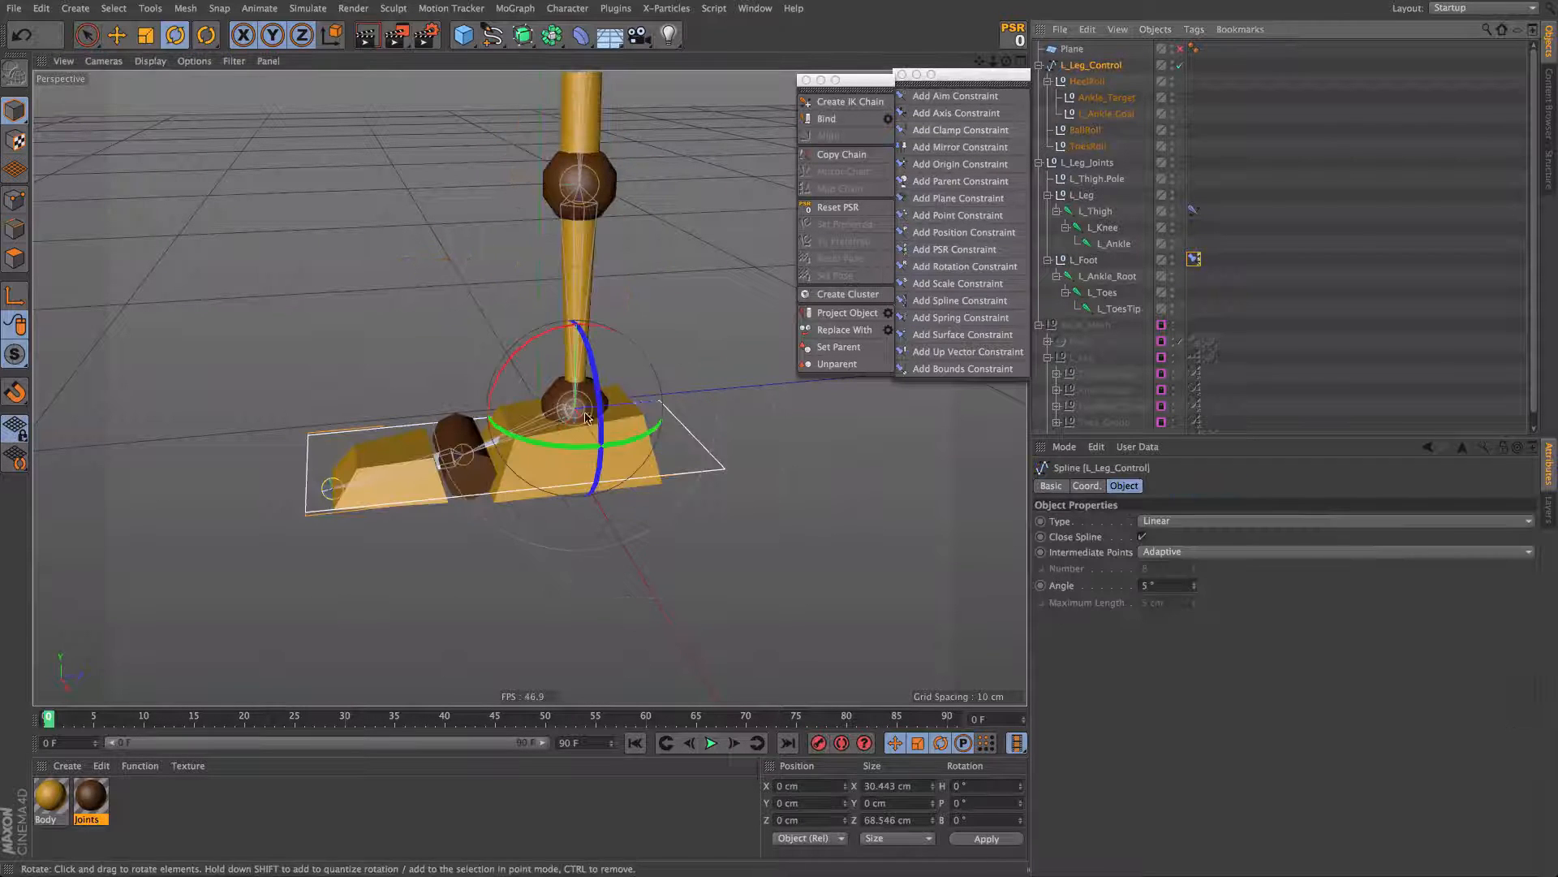
left_click_drag(517, 355, 493, 318)
key("ctrl+z")
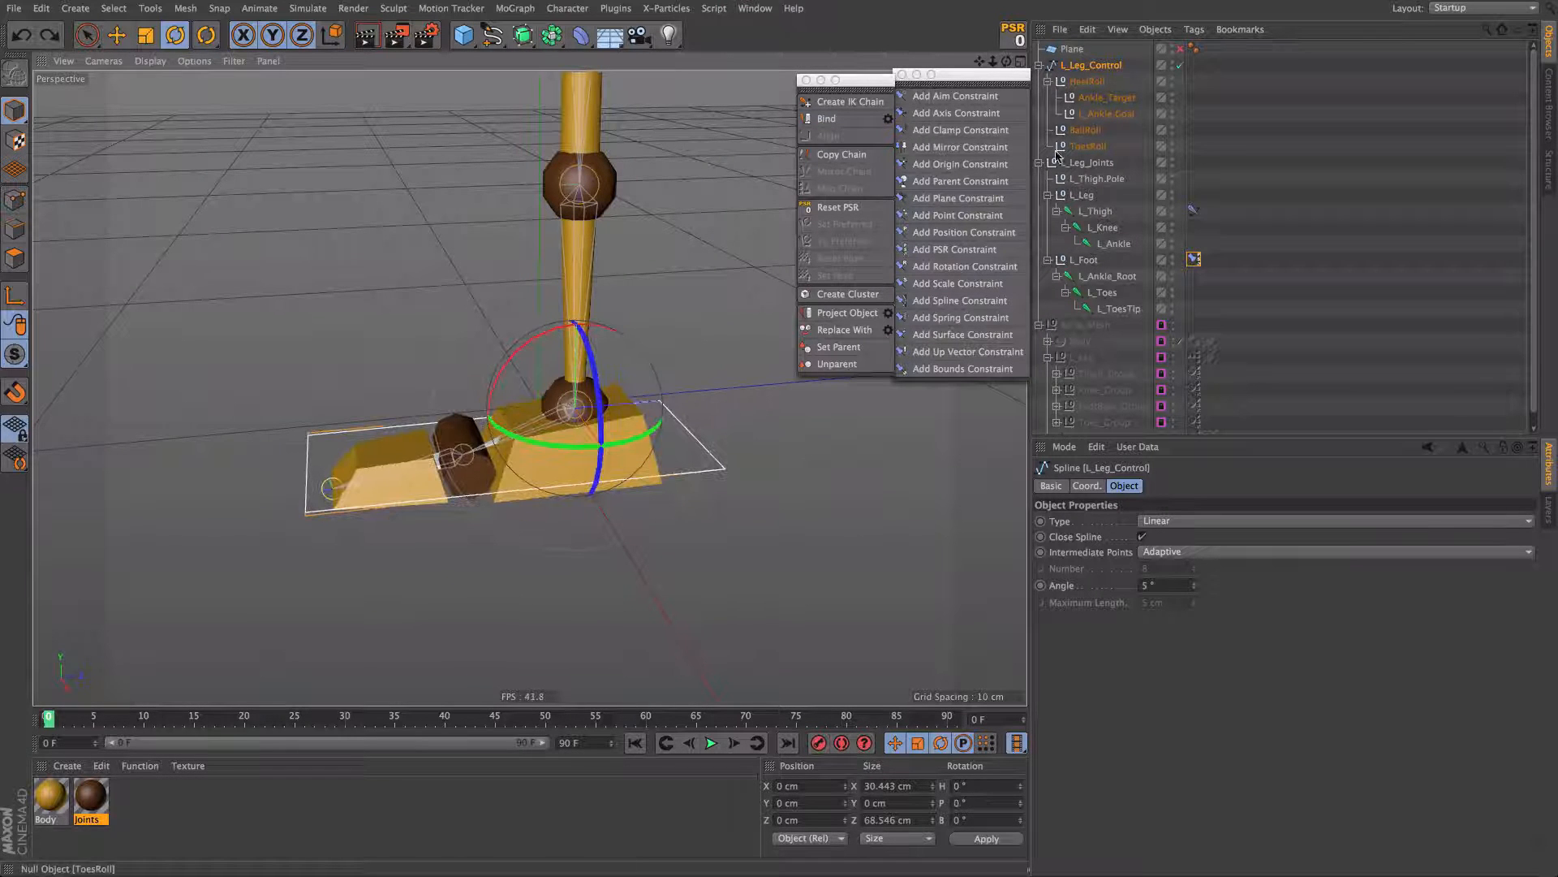
left_click(1088, 82)
left_click_drag(597, 388, 526, 462)
key("ctrl+z")
key("e")
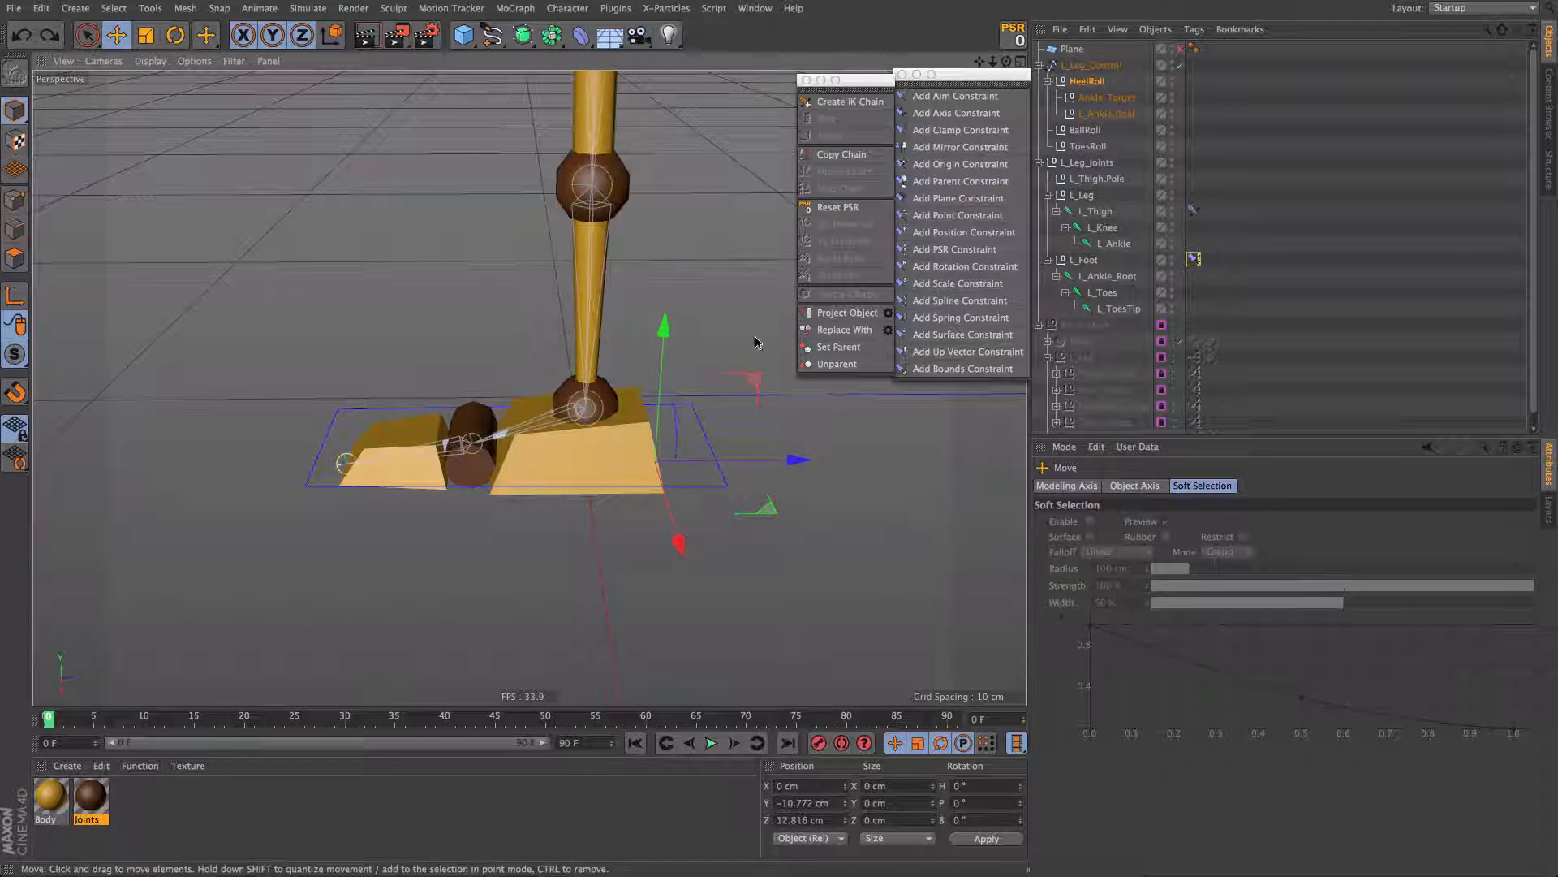
Step: Rotate HeelRoll to about -36° pitch, then try pitching L_Leg_Control about 48° and undo only the L_Leg_Control rotation
key("r")
left_click_drag(616, 388, 607, 349)
left_click(1074, 67)
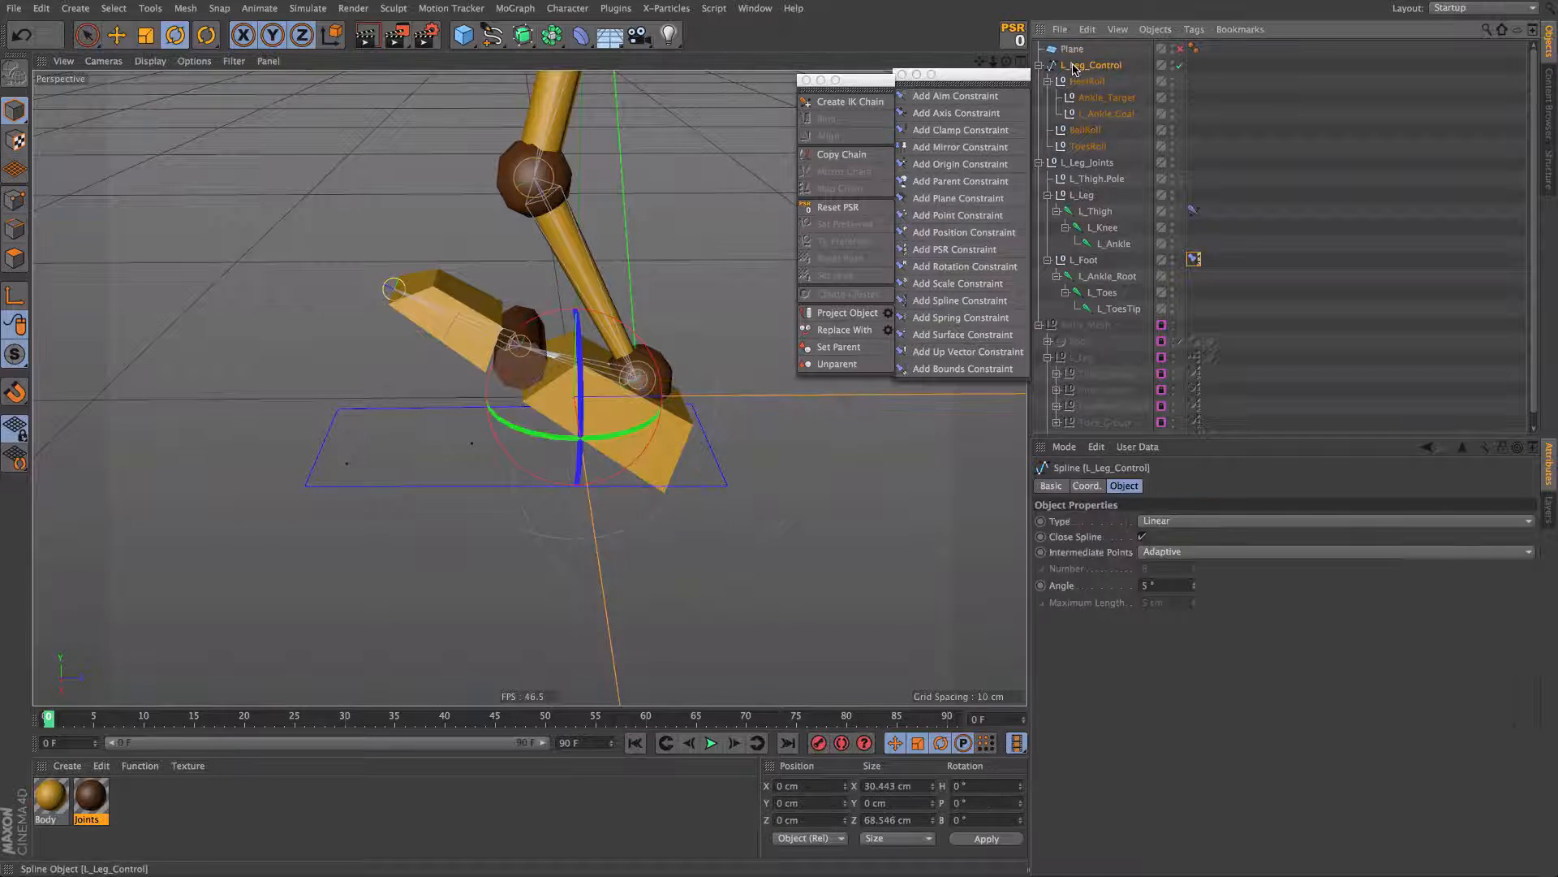
key("e")
key("r")
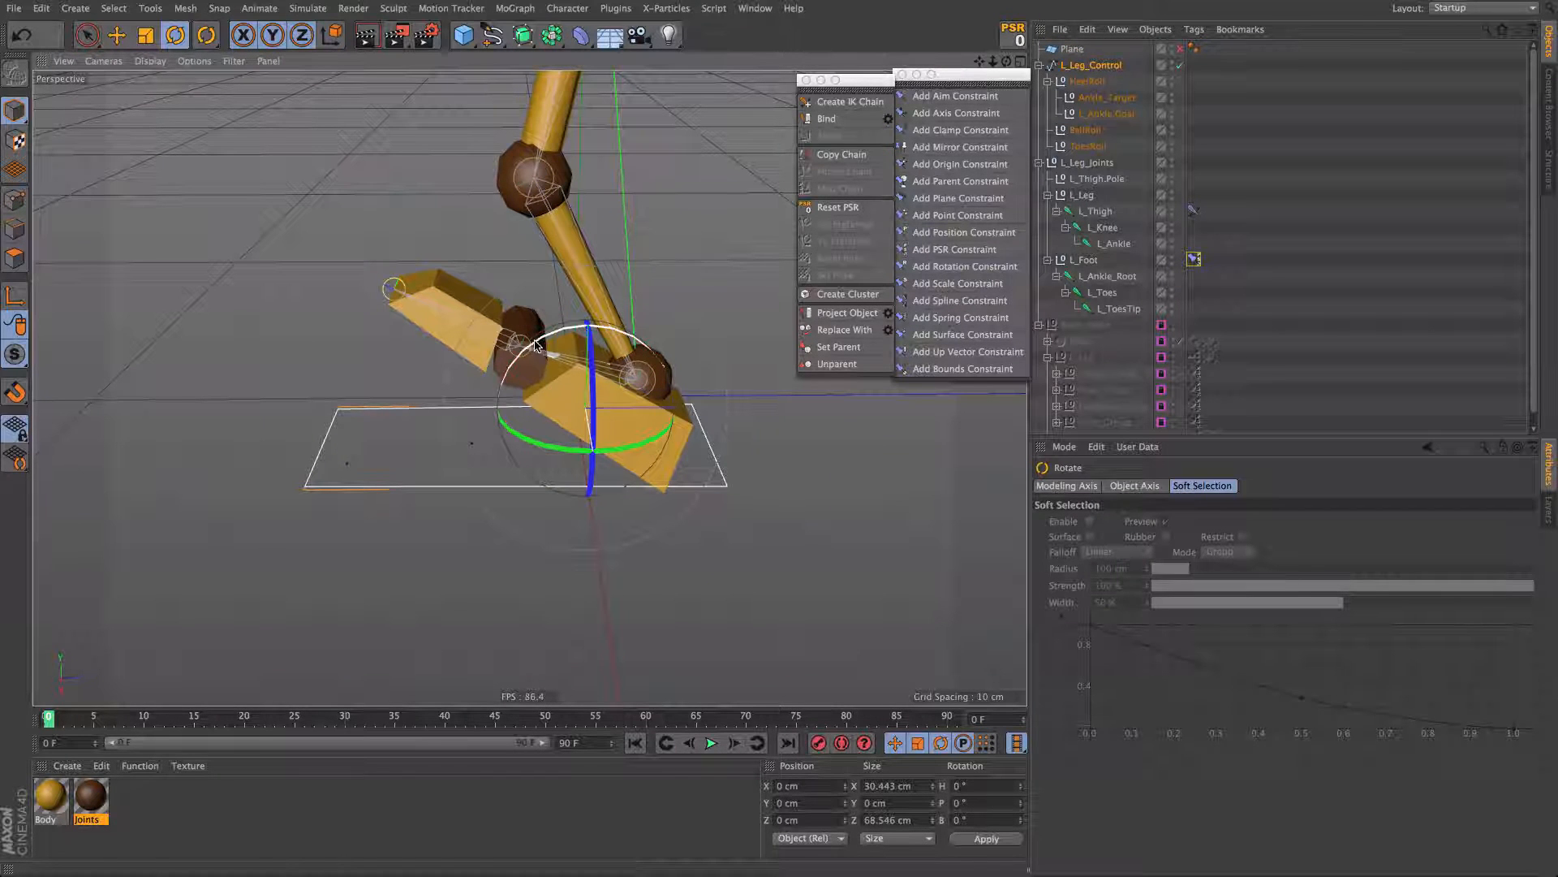
left_click_drag(533, 349, 509, 386)
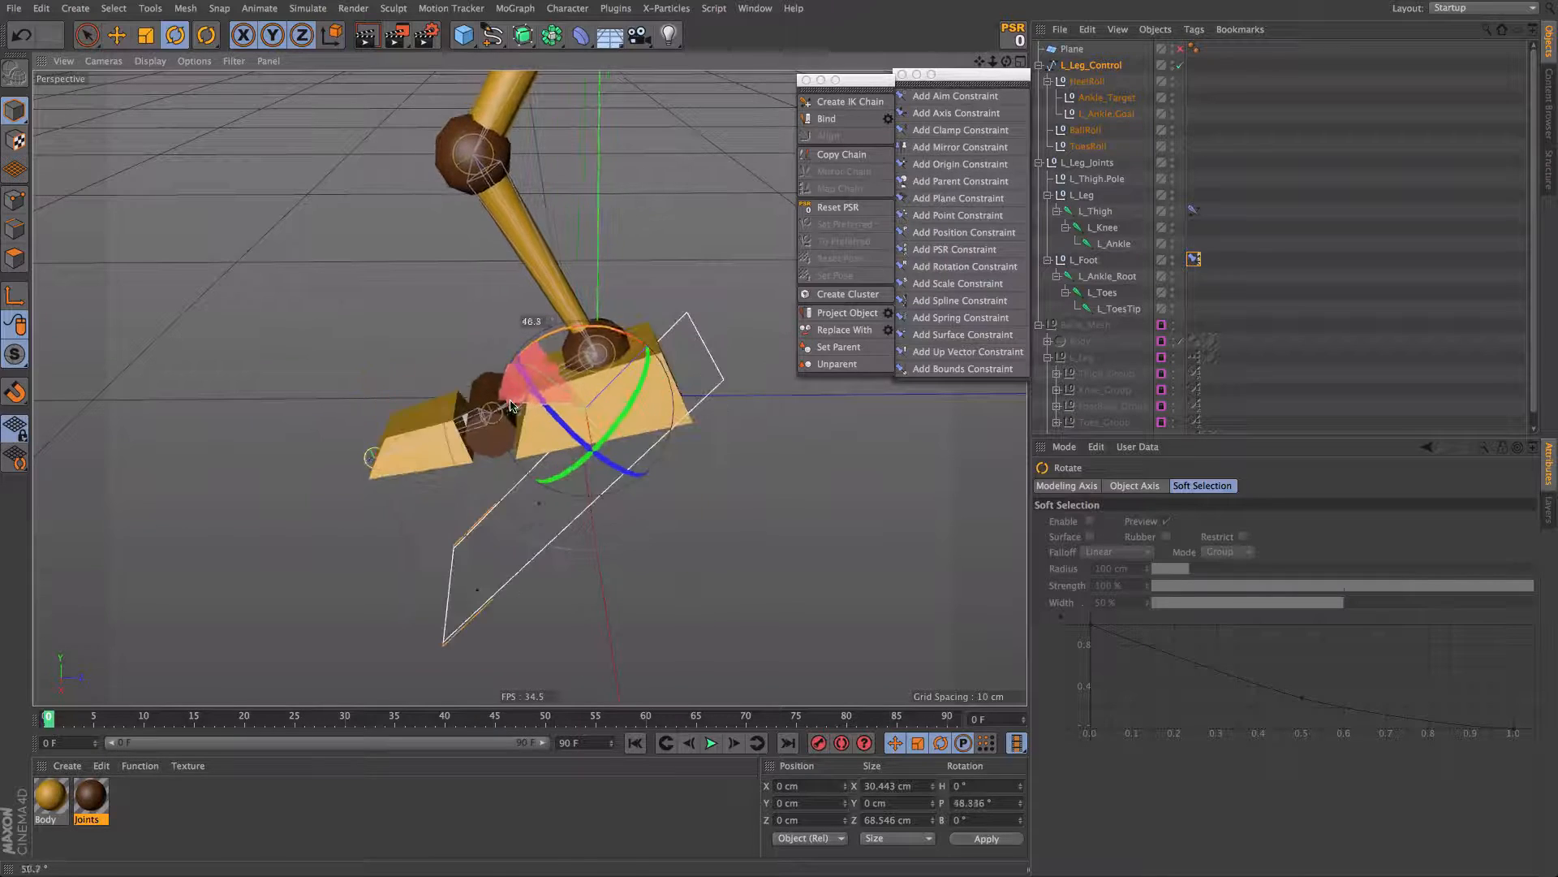
key("ctrl+z")
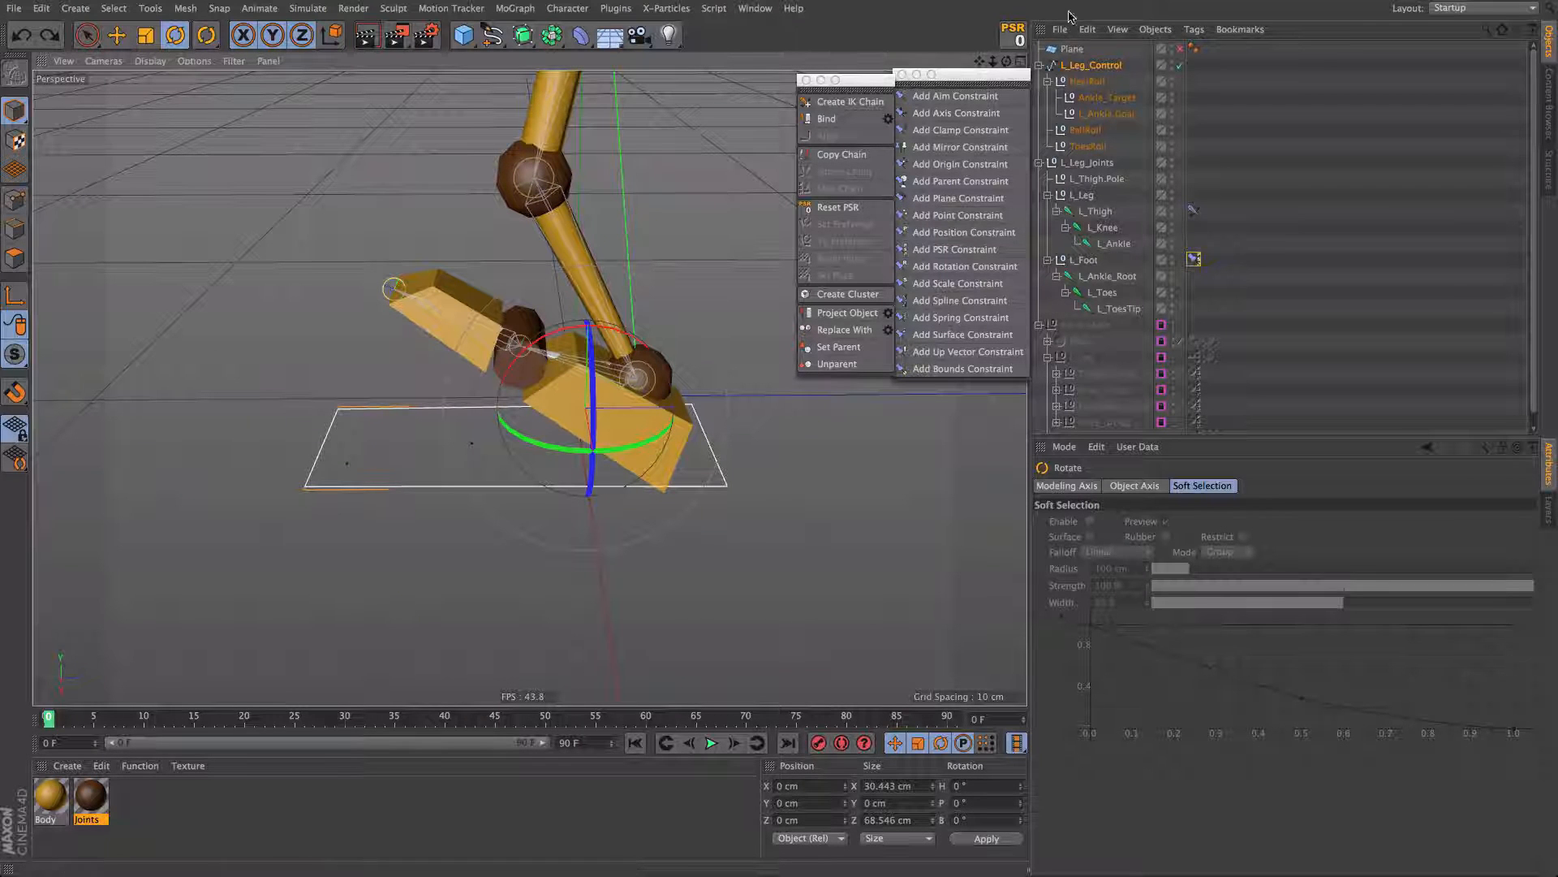
Step: Reset HeelRoll's pitch rotation to 0°
left_click(1088, 81)
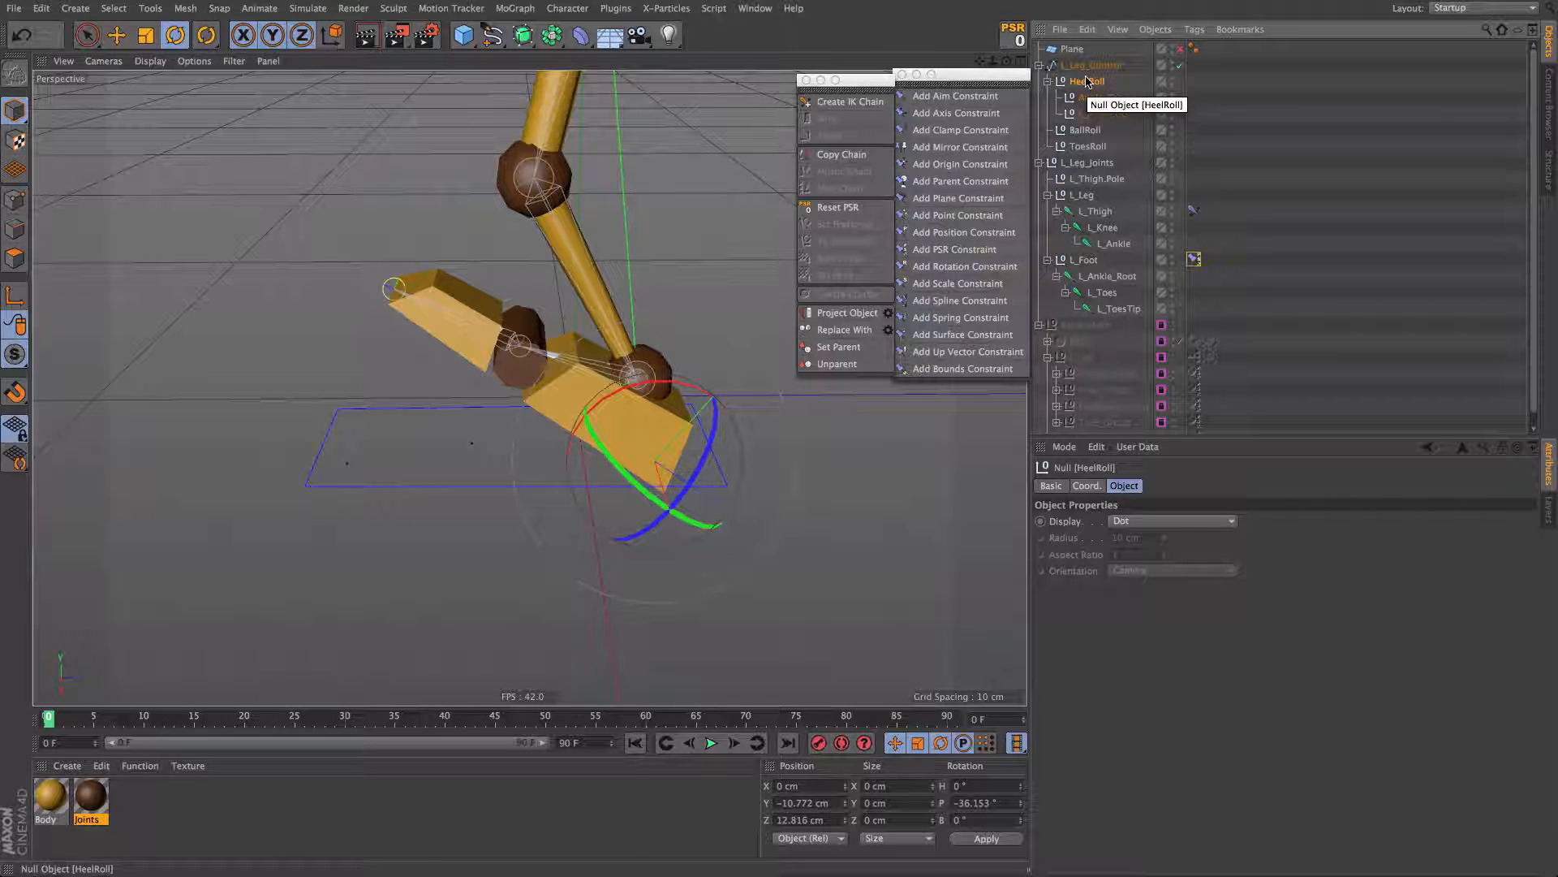
left_click(1087, 486)
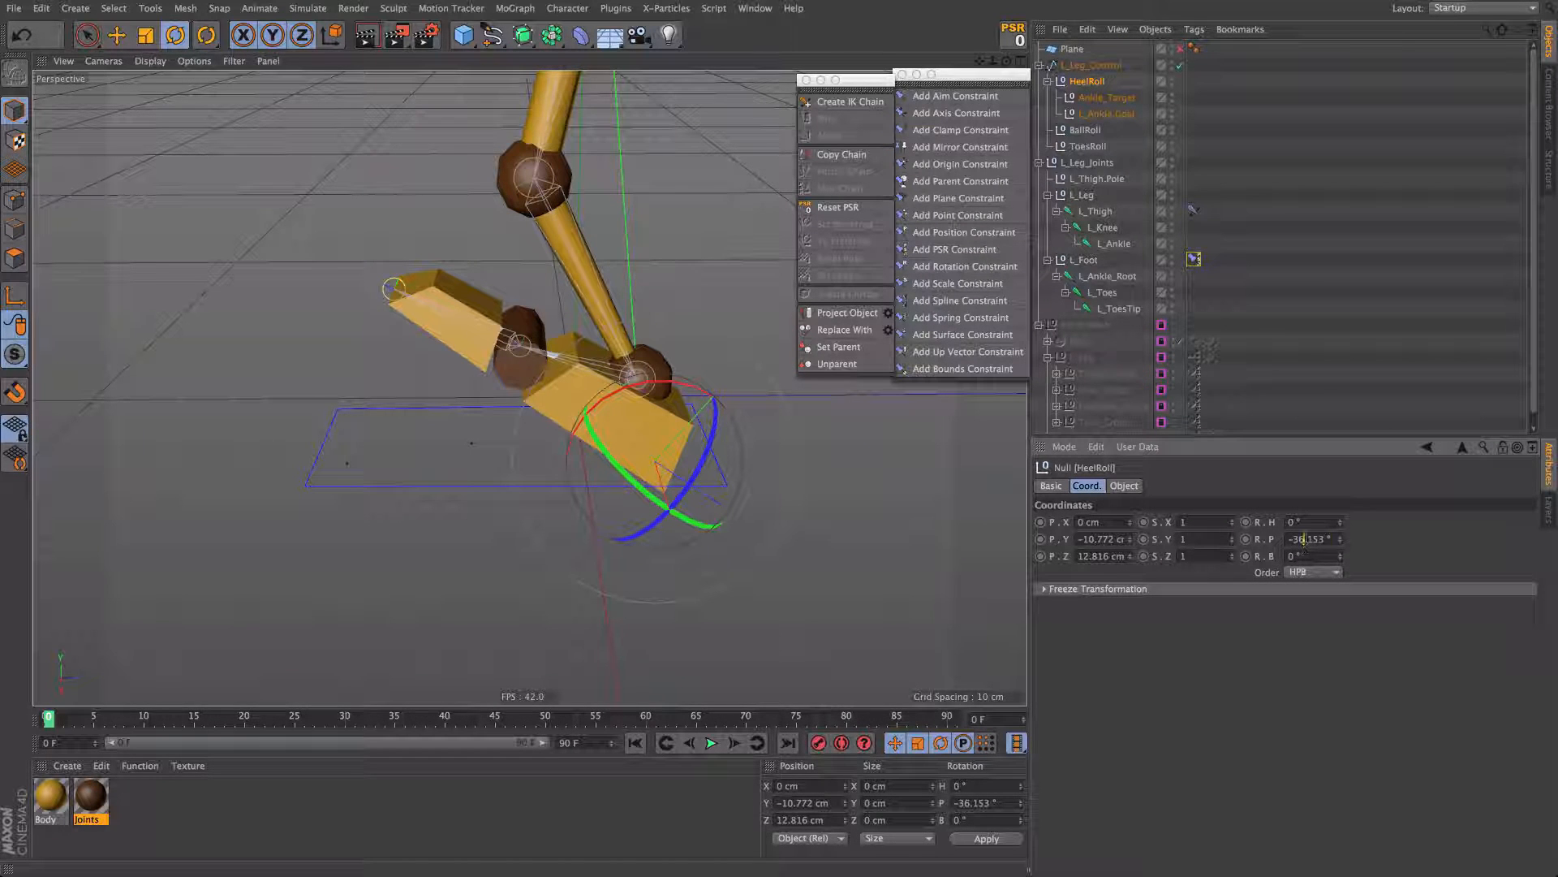
key("Return")
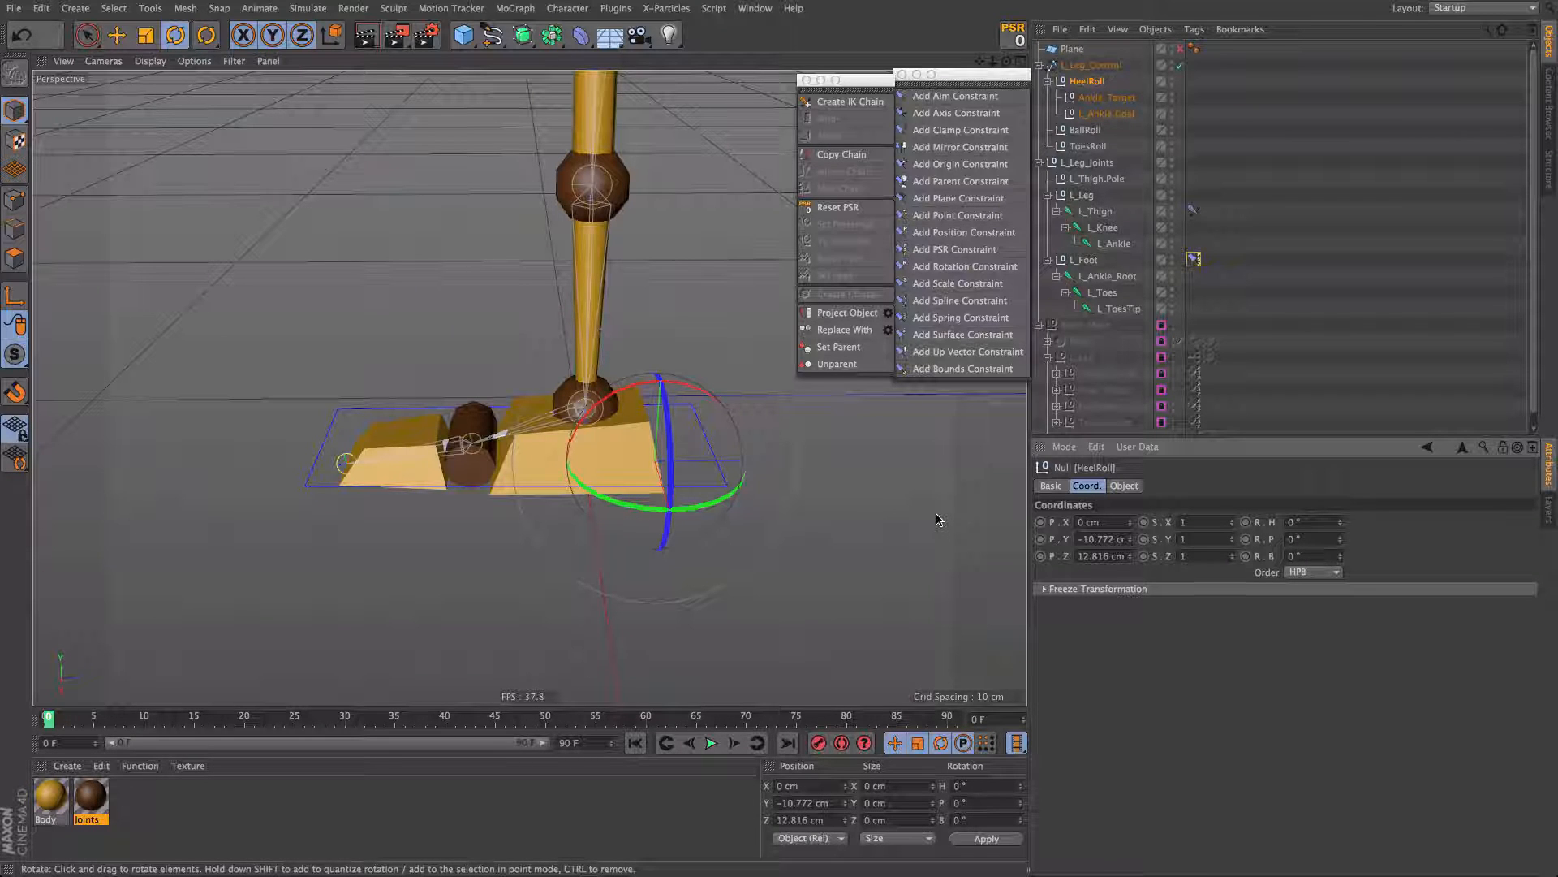
Step: Move Ankle_Target and L_Ankle.Goal out of HeelRoll and parent both under the BallRoll null
left_click_drag(528, 401, 604, 397, "alt")
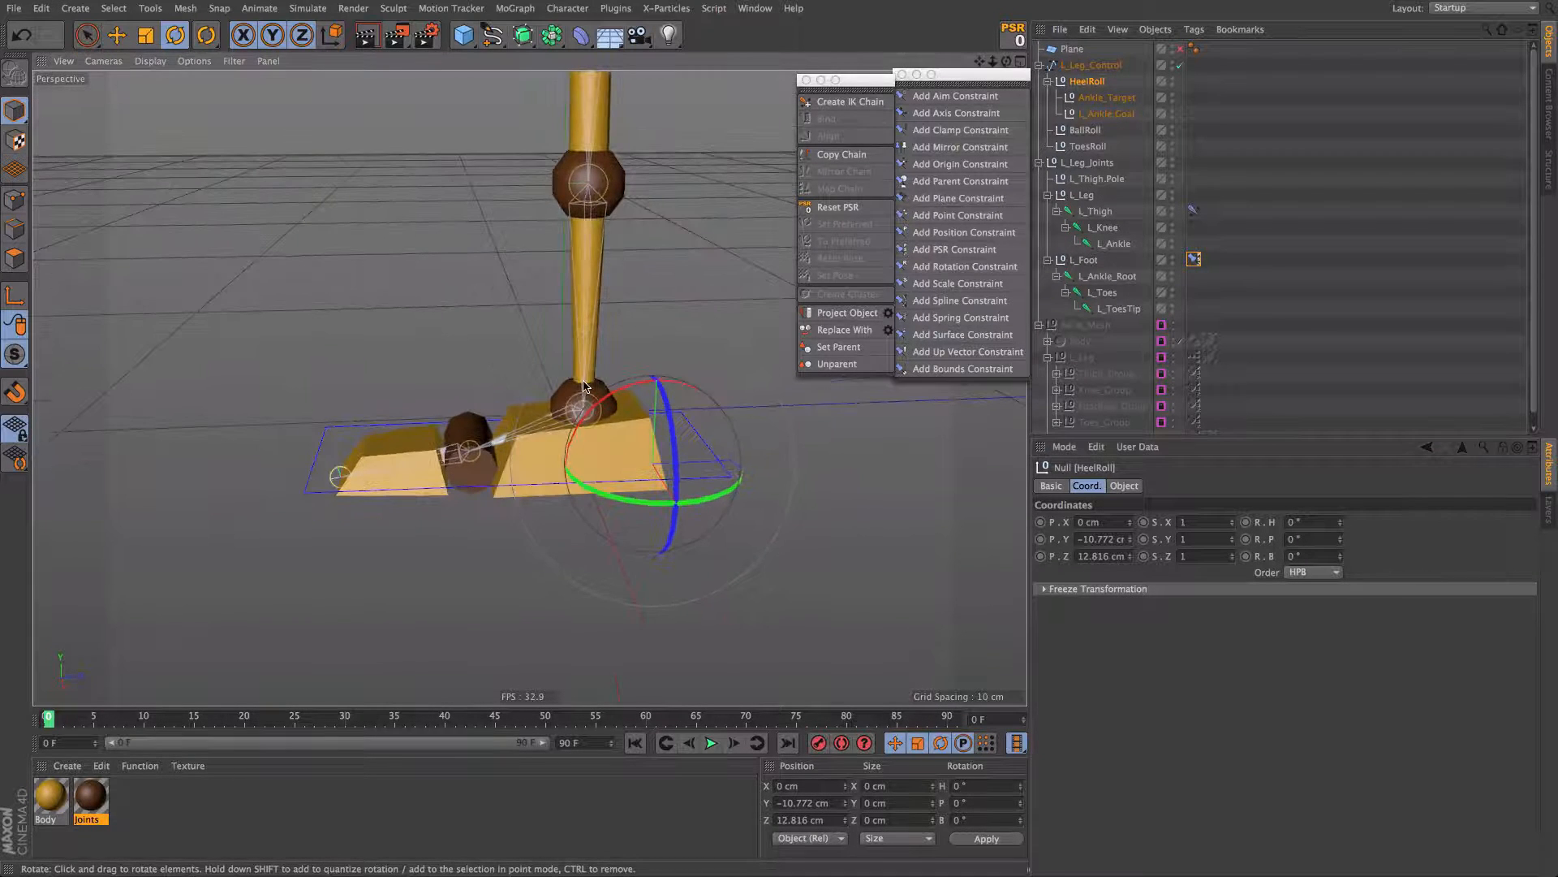
key("e")
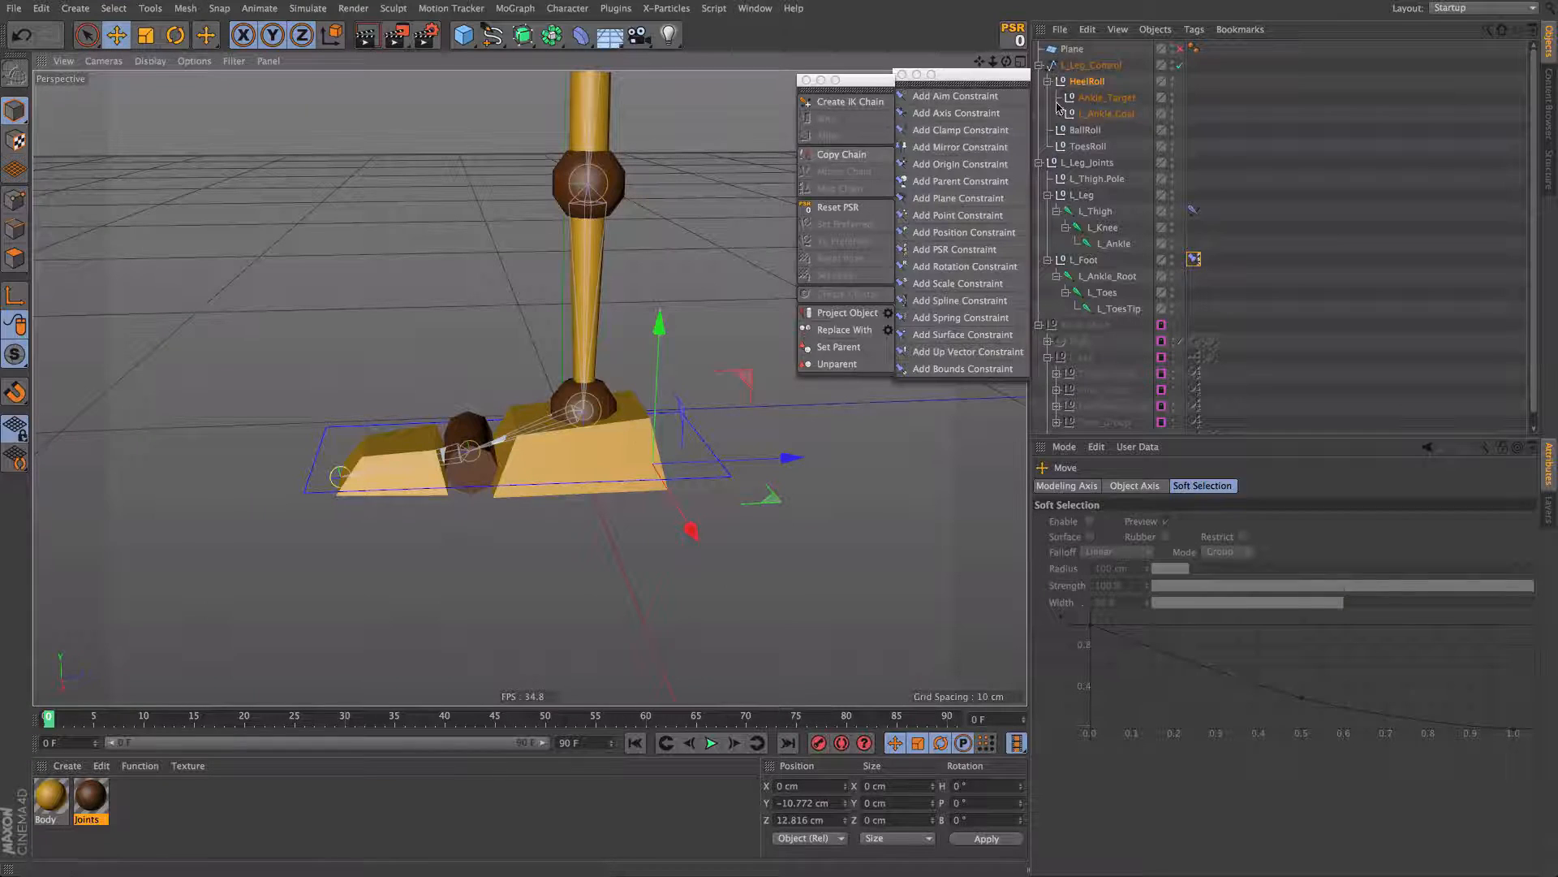
left_click(1086, 130)
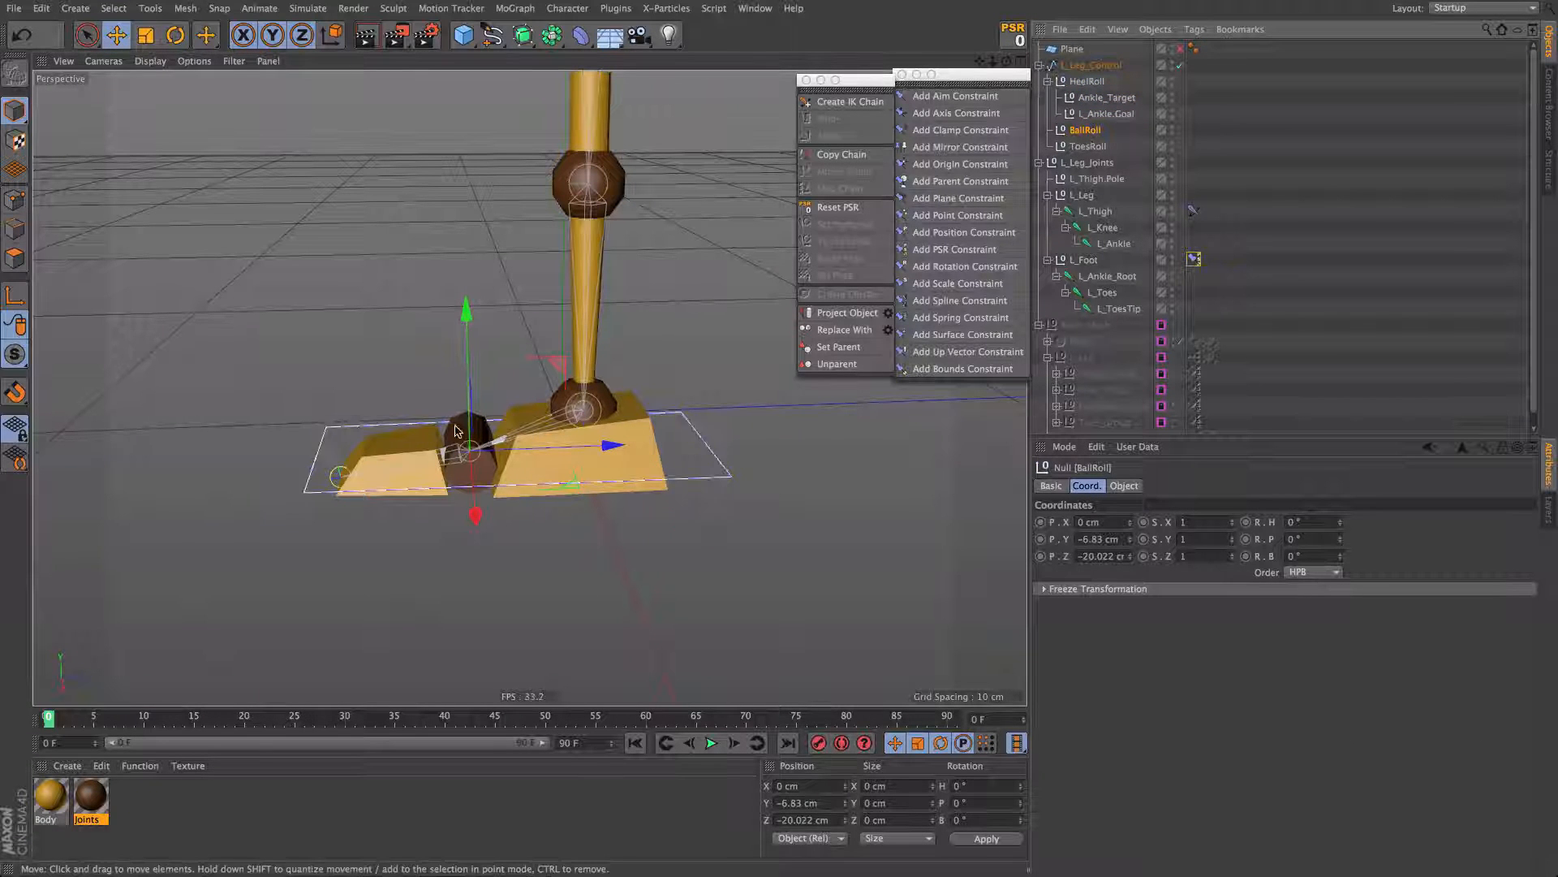
left_click(1088, 98)
left_click(1109, 114, "ctrl")
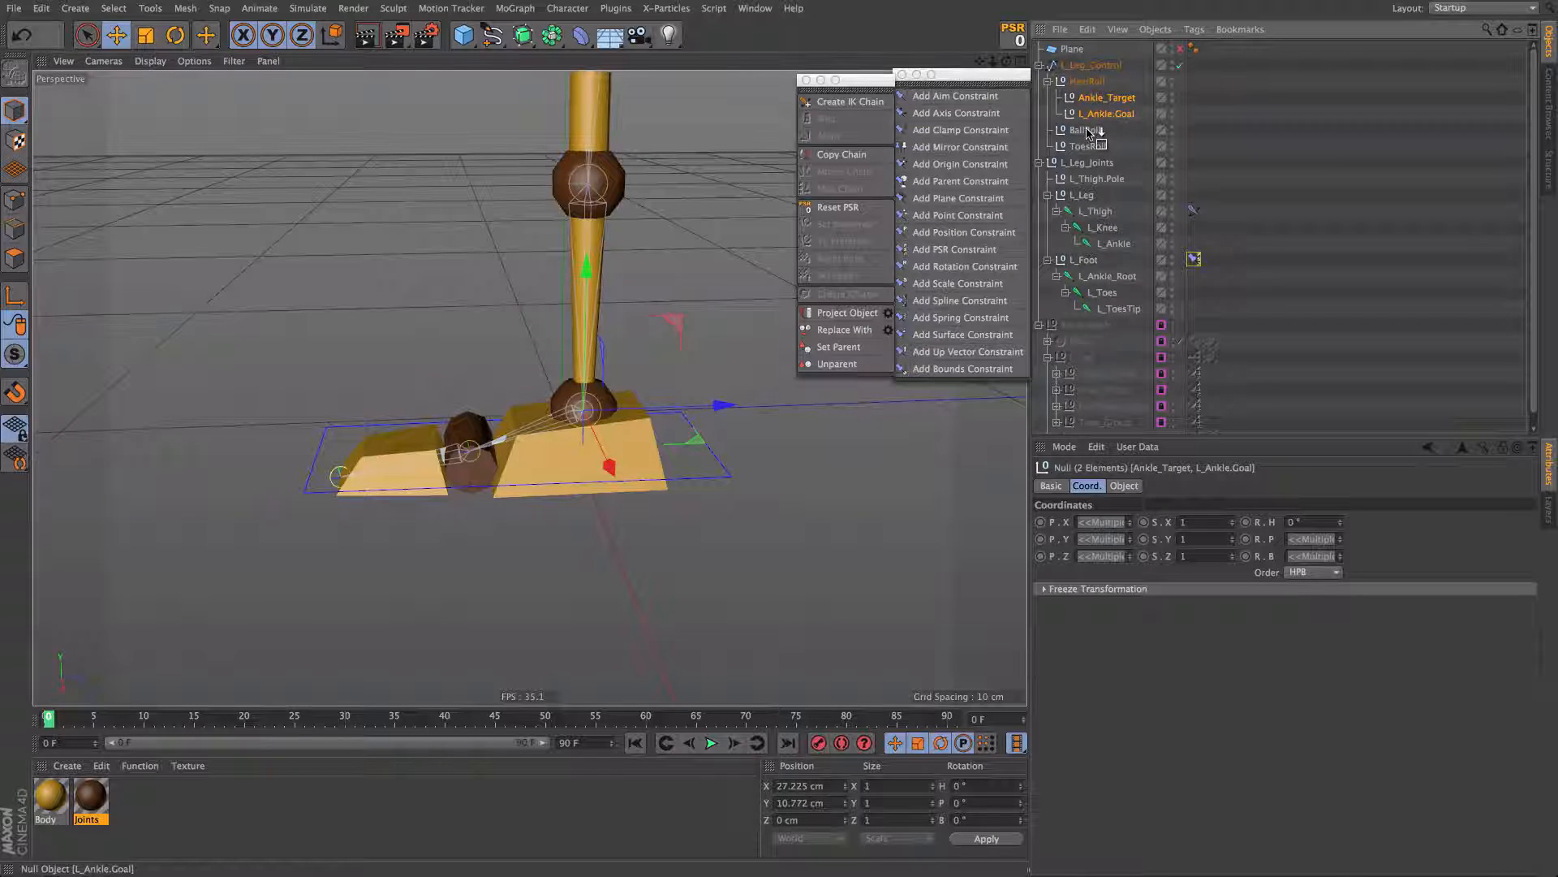
left_click_drag(1090, 134, 1089, 134)
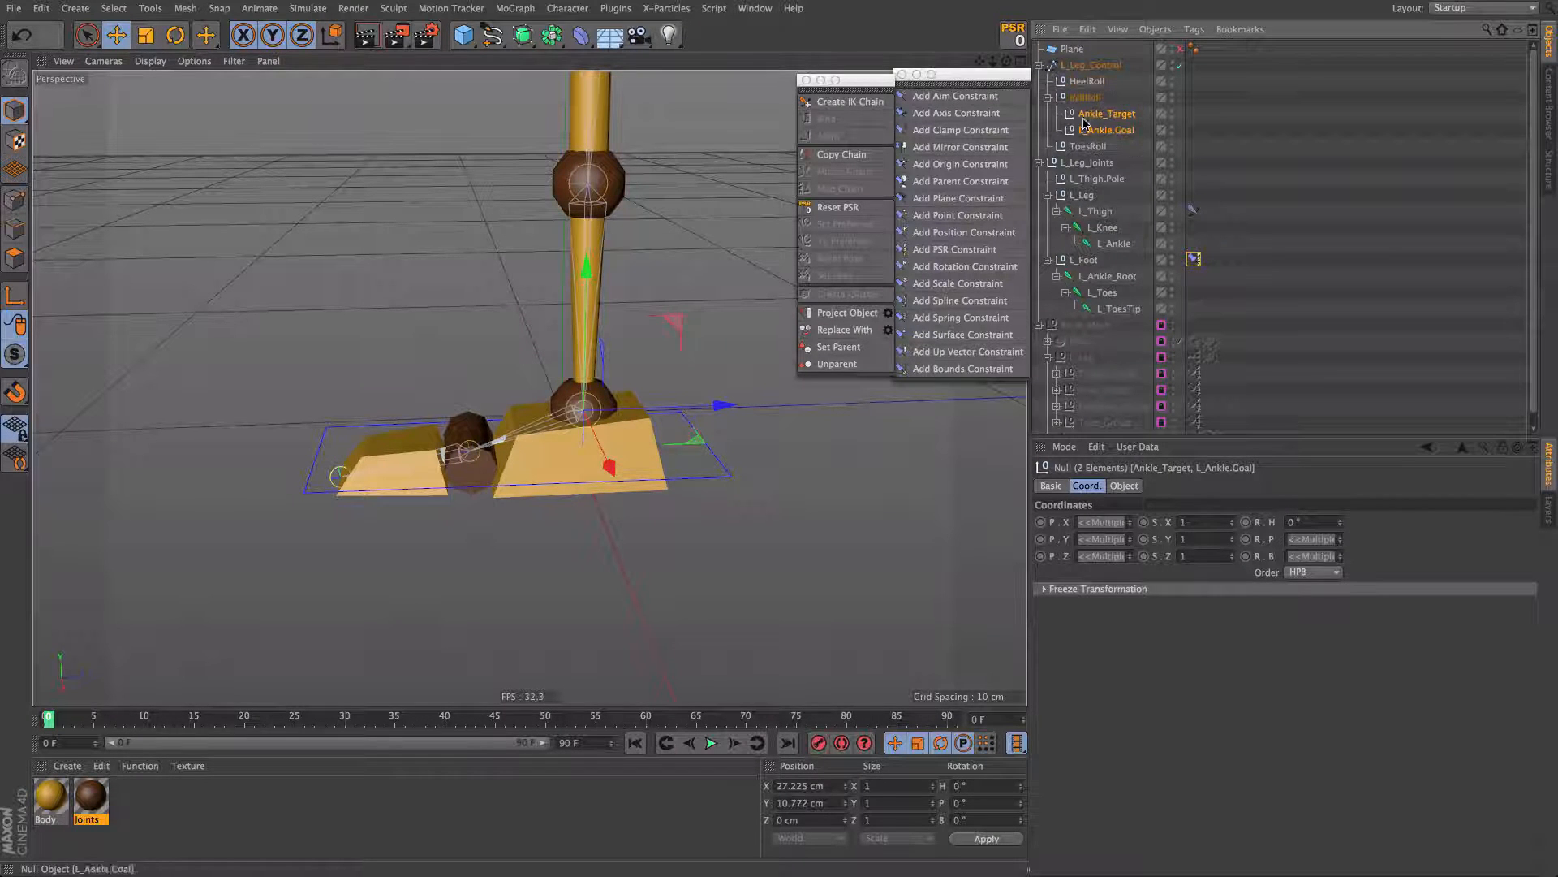
Step: Try rotating BallRoll to about 53° pitch to test the ball roll, and undo the rotation
left_click(1085, 97)
key("r")
left_click_drag(406, 399, 398, 473)
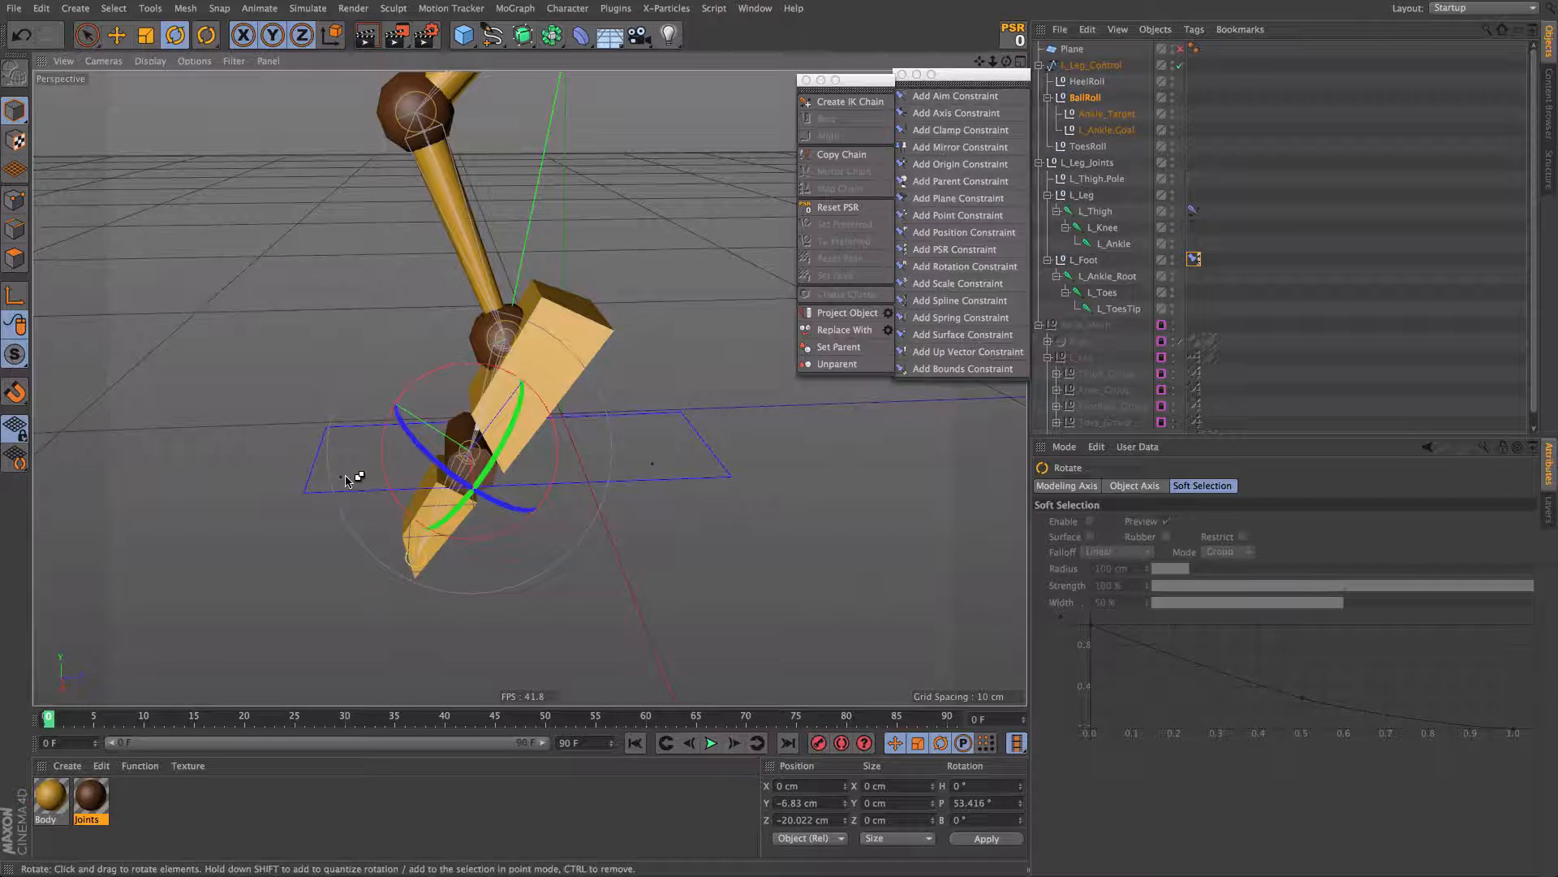
key("super+z")
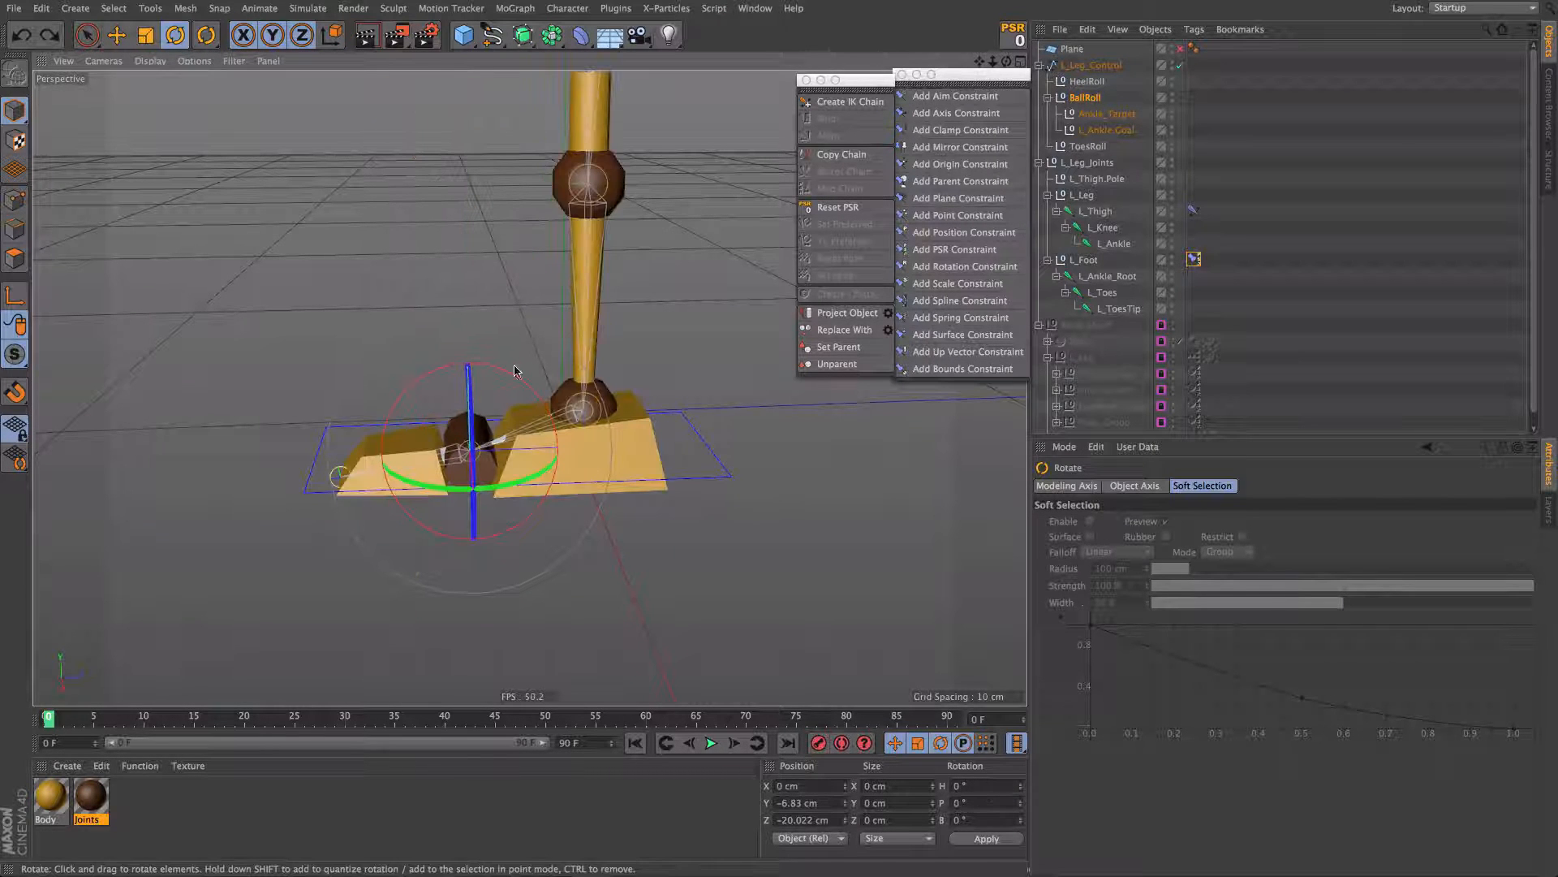
left_click_drag(514, 371, 469, 443, "alt")
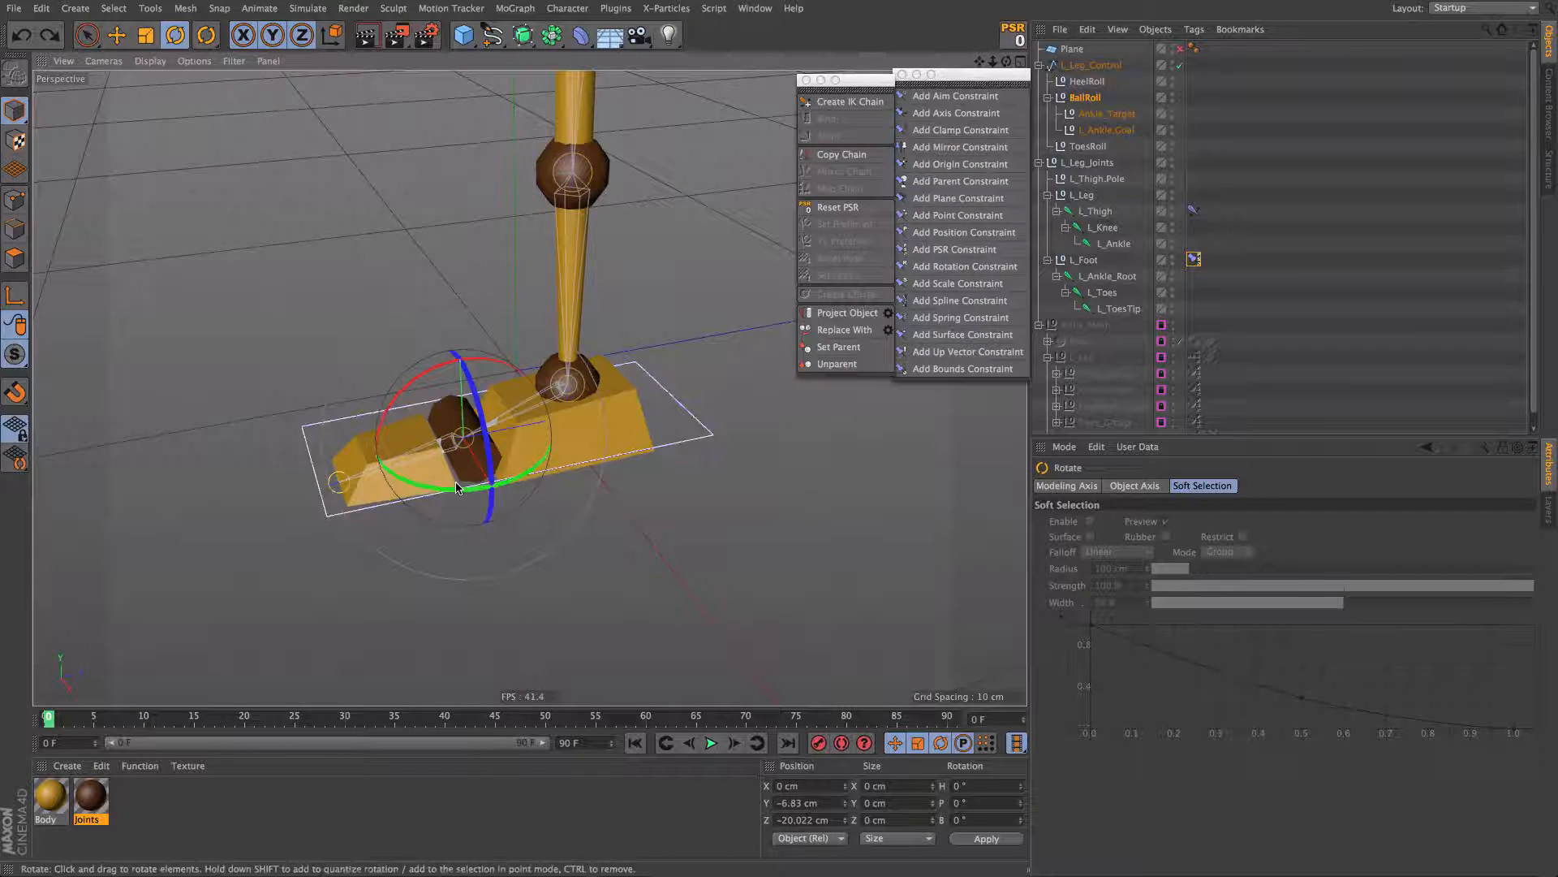
Step: Try rotating the L_Toes joint to test how the toes bend, and undo the rotation
left_click(1102, 292)
left_click(1118, 311, "shift")
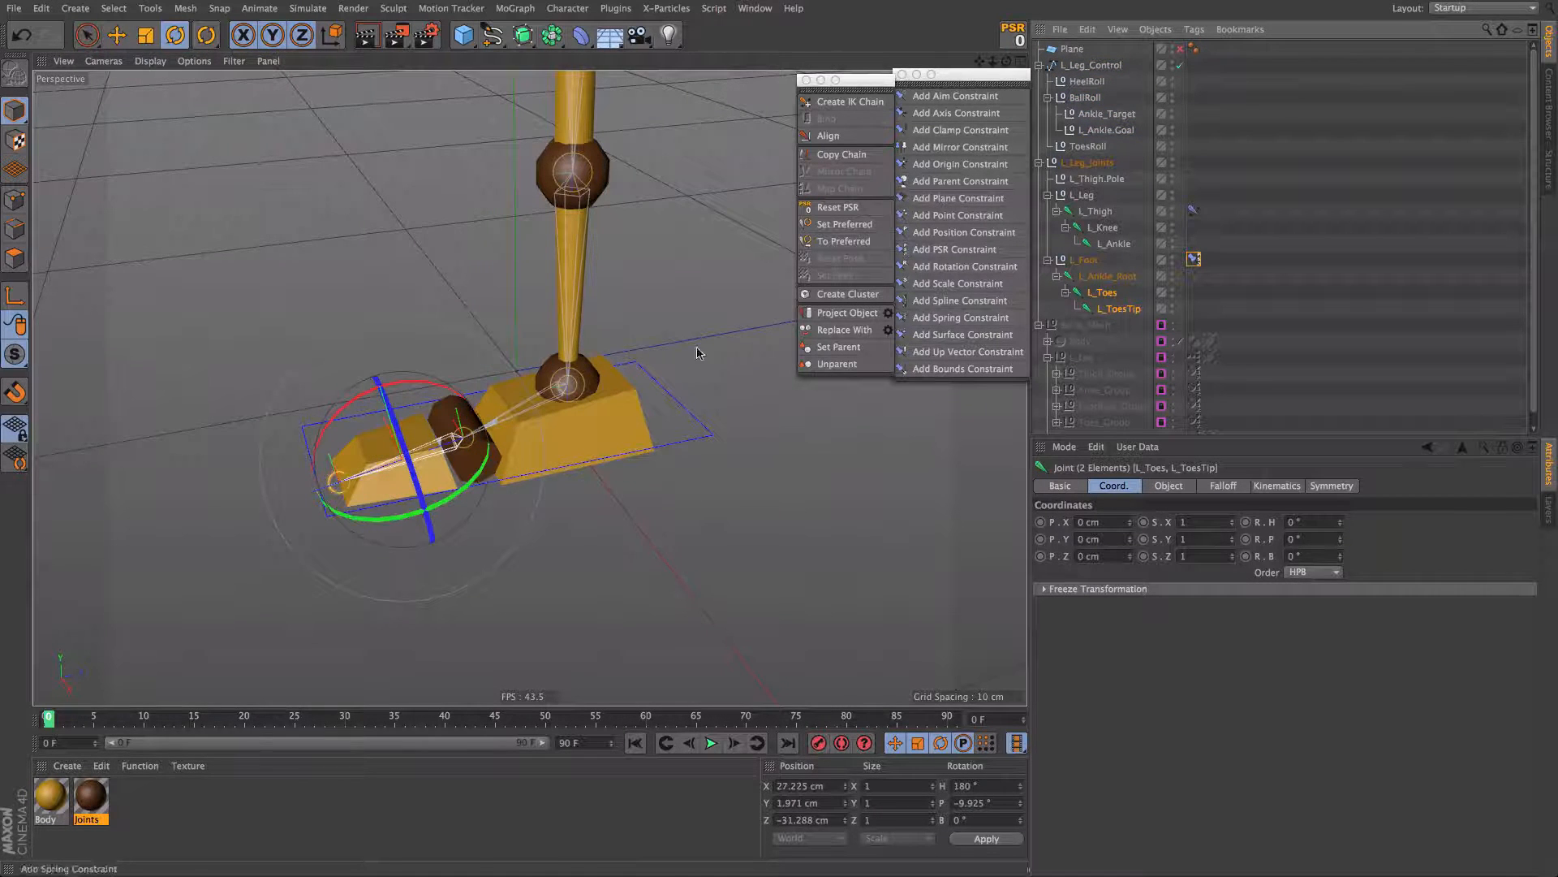
mouse_move(701, 353)
left_mouse_down("alt")
mouse_move(678, 304)
mouse_move(696, 328)
left_mouse_up("alt")
left_click(1104, 294)
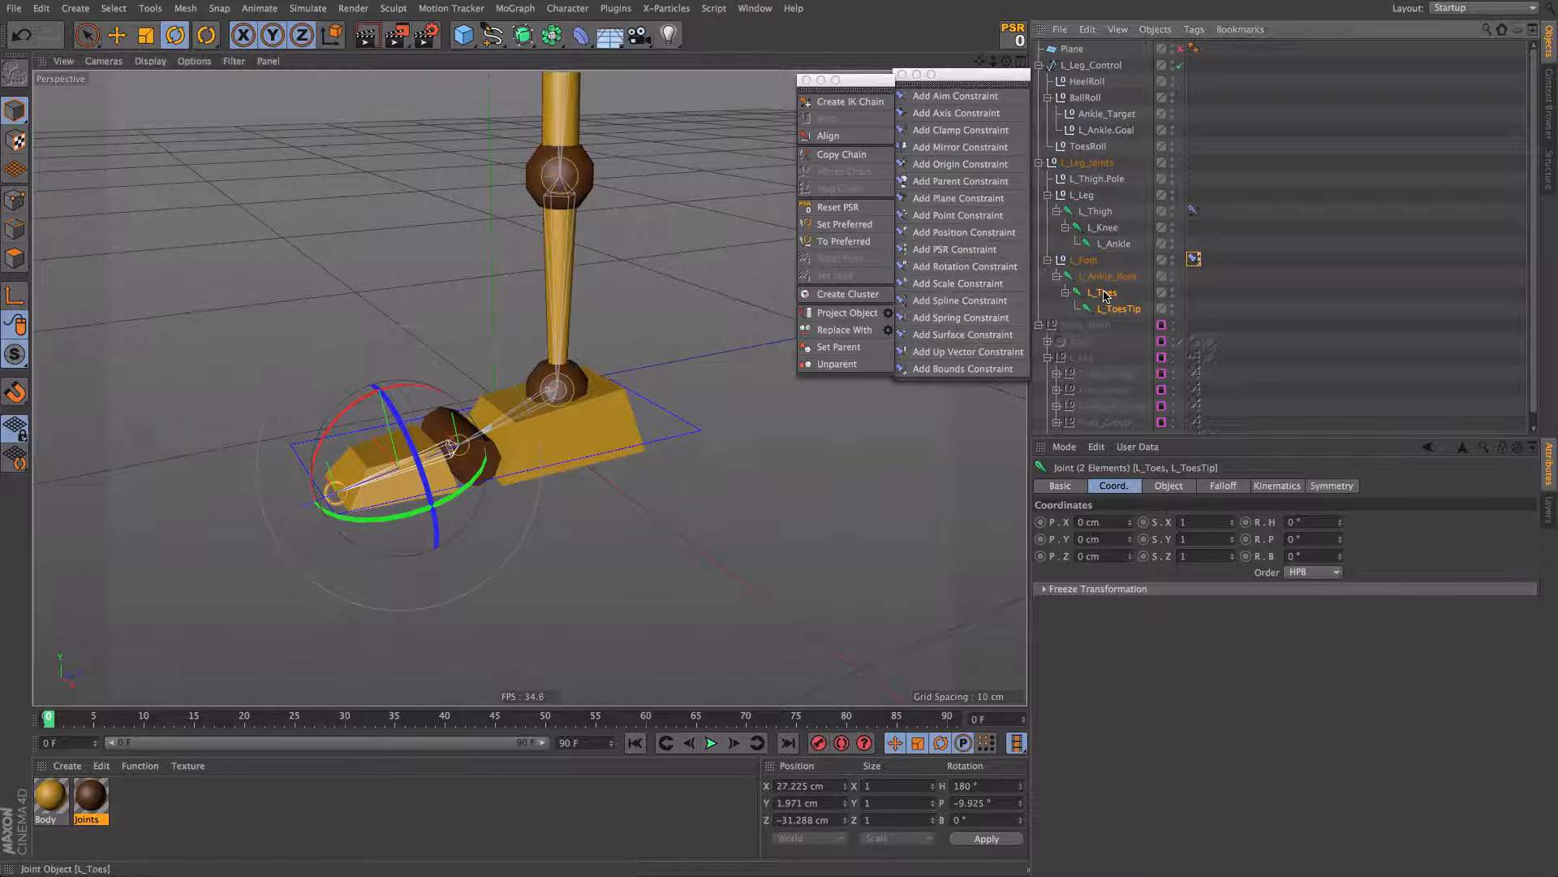
left_click(1104, 294)
left_click_drag(392, 420, 415, 330)
key("ctrl+z")
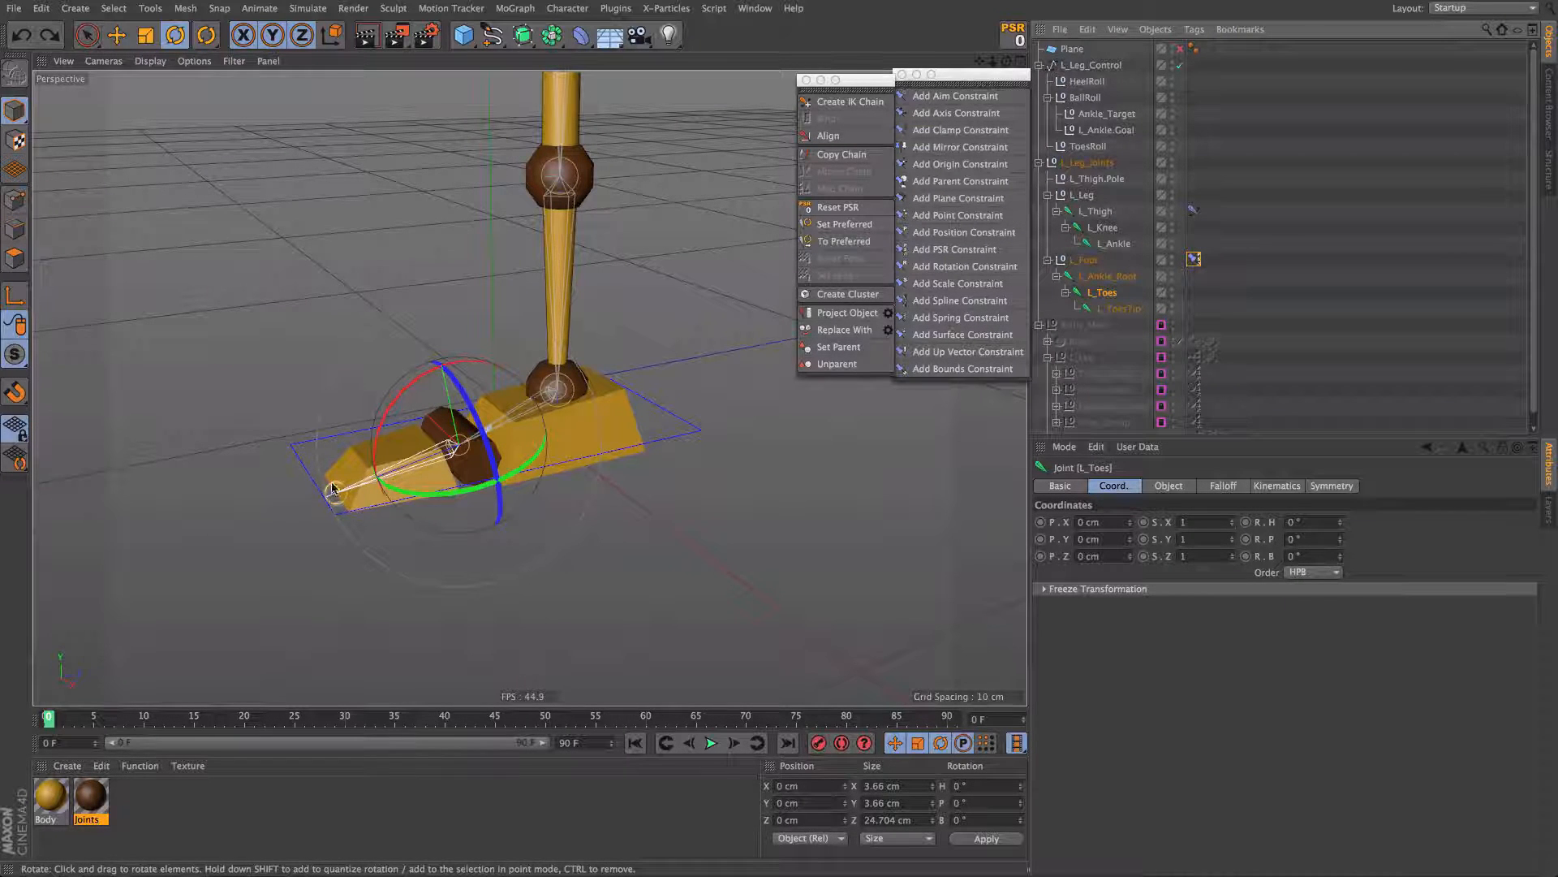
left_click_drag(340, 491, 457, 459, "alt")
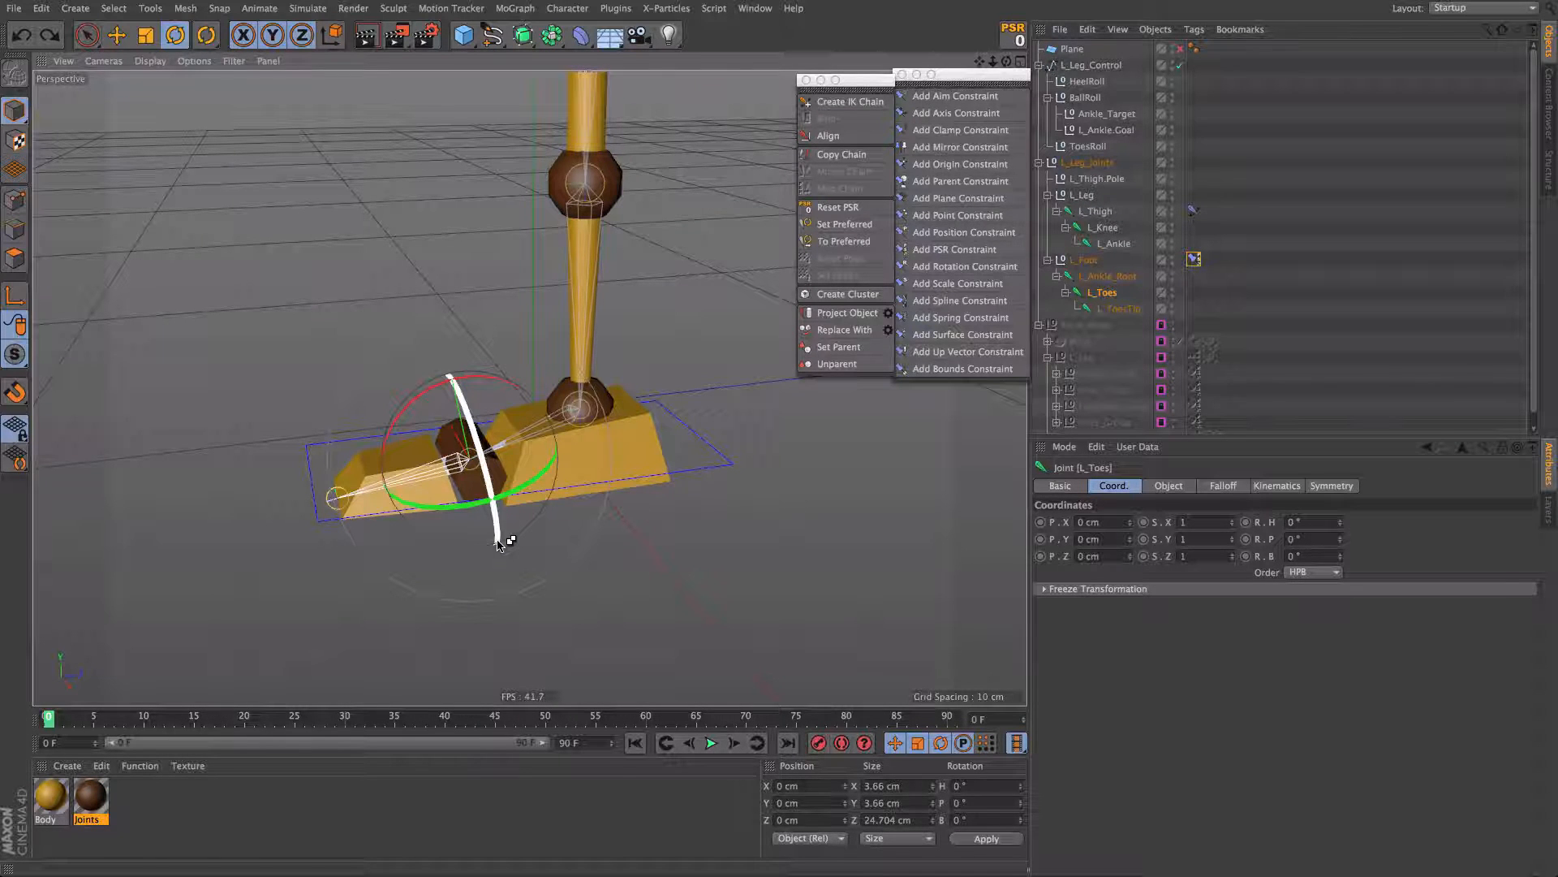
Step: Start a new project and add a pyramid with its orientation set to +Z
key("super+n")
left_click_drag(468, 34, 709, 70)
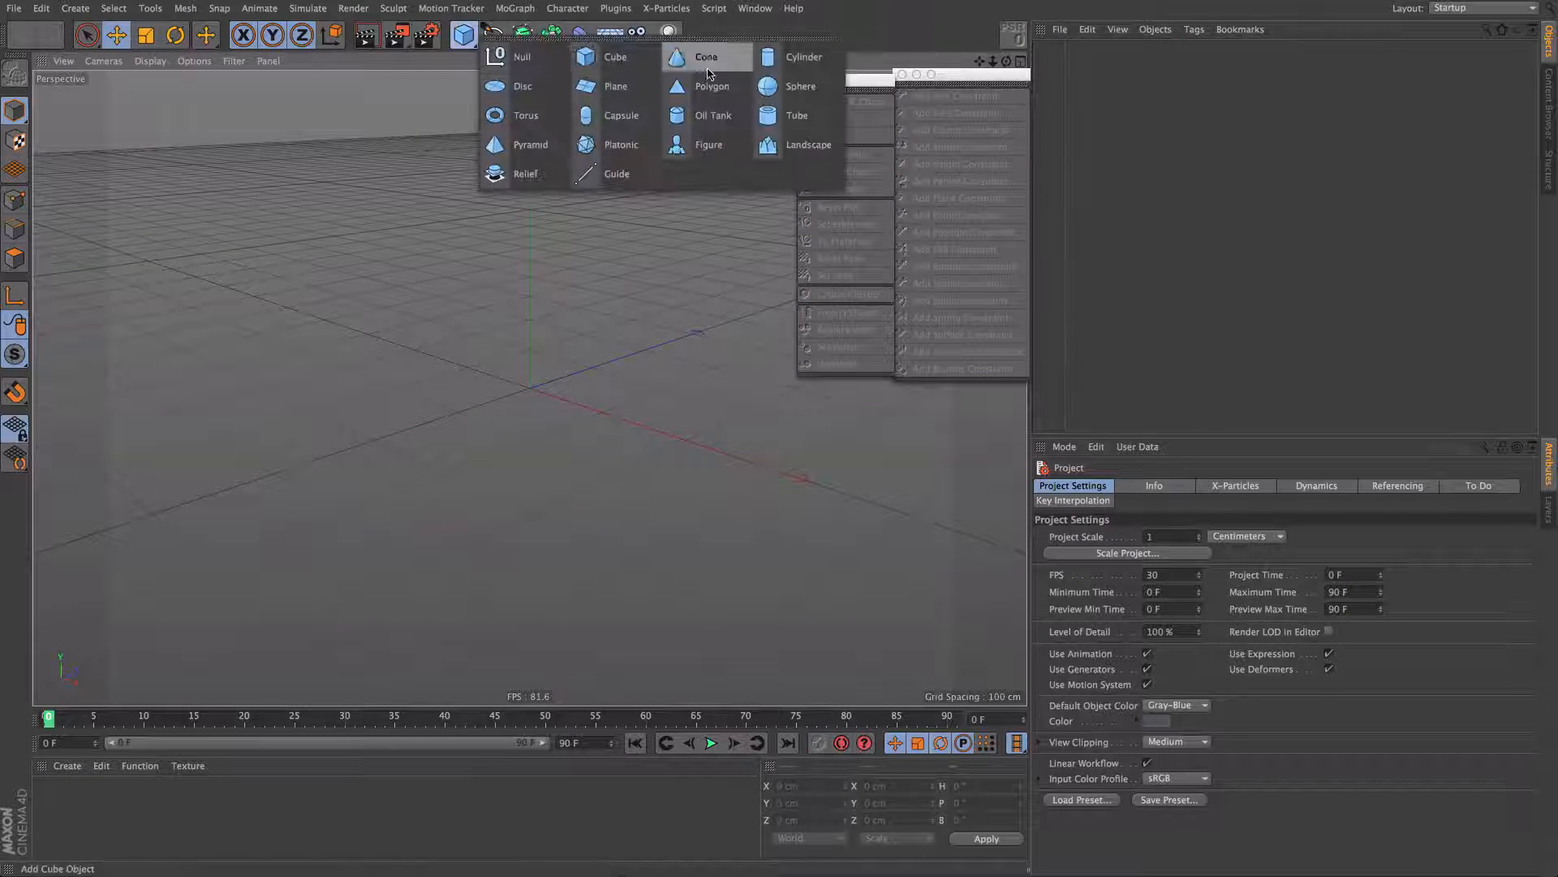
left_click(535, 148)
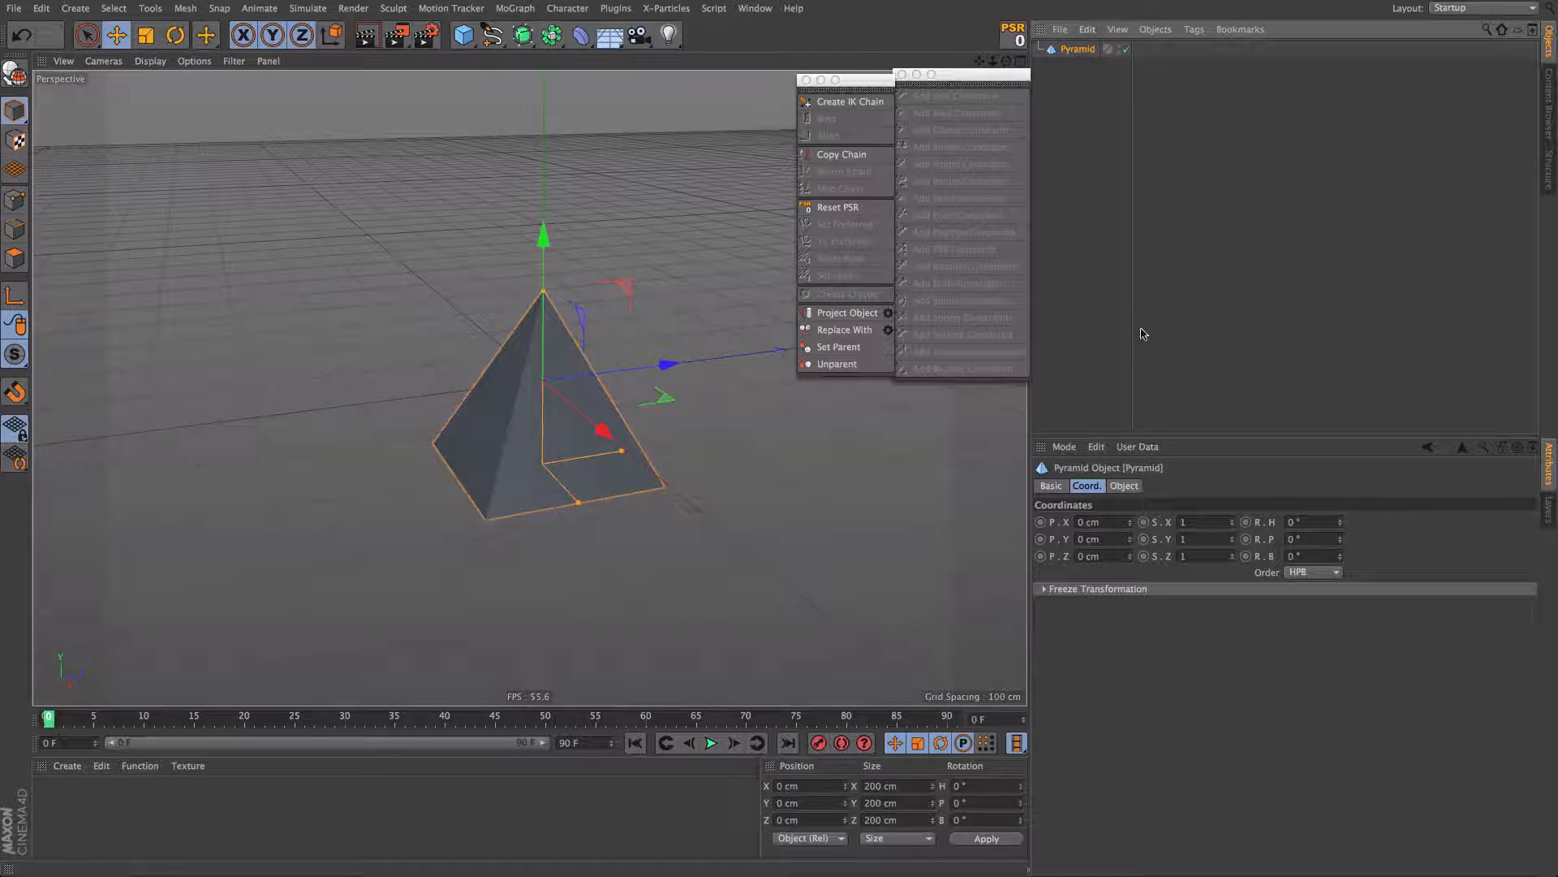
left_click(1124, 486)
left_click(1129, 557)
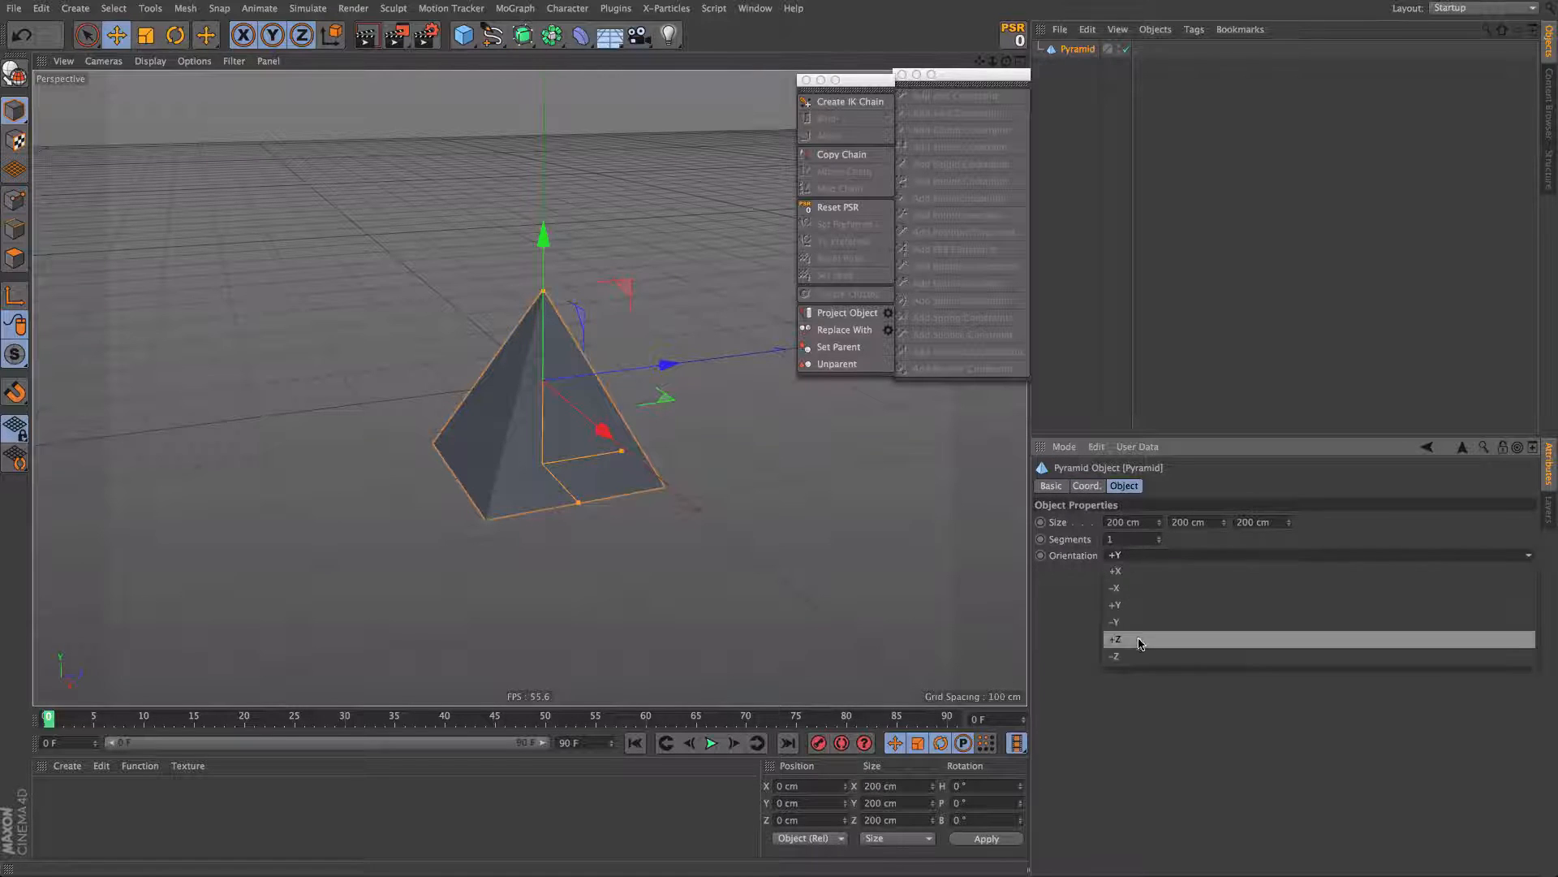
left_click(1136, 643)
mouse_move(590, 366)
left_mouse_down("alt")
mouse_move(382, 392)
mouse_move(561, 354)
left_mouse_up("alt")
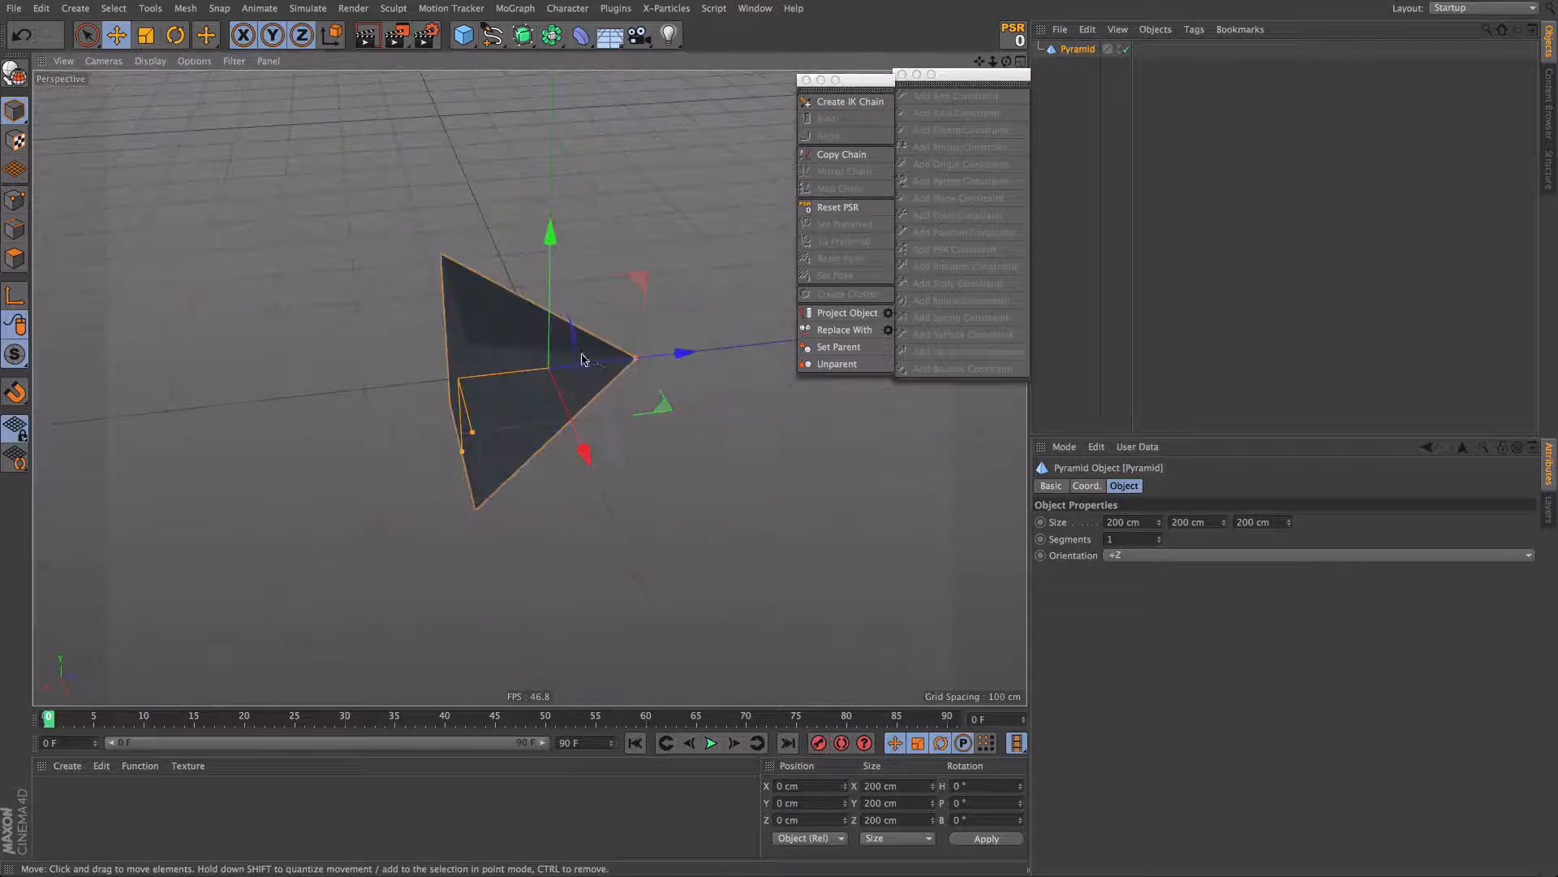
Step: Add a sphere, scale it to about 114 cm and move it along Z to about 527 cm in front of the pyramid
middle_click_drag(583, 356, 284, 272, "alt")
left_click_drag(464, 36, 800, 85)
key("t")
left_click_drag(560, 314, 325, 398)
key("e")
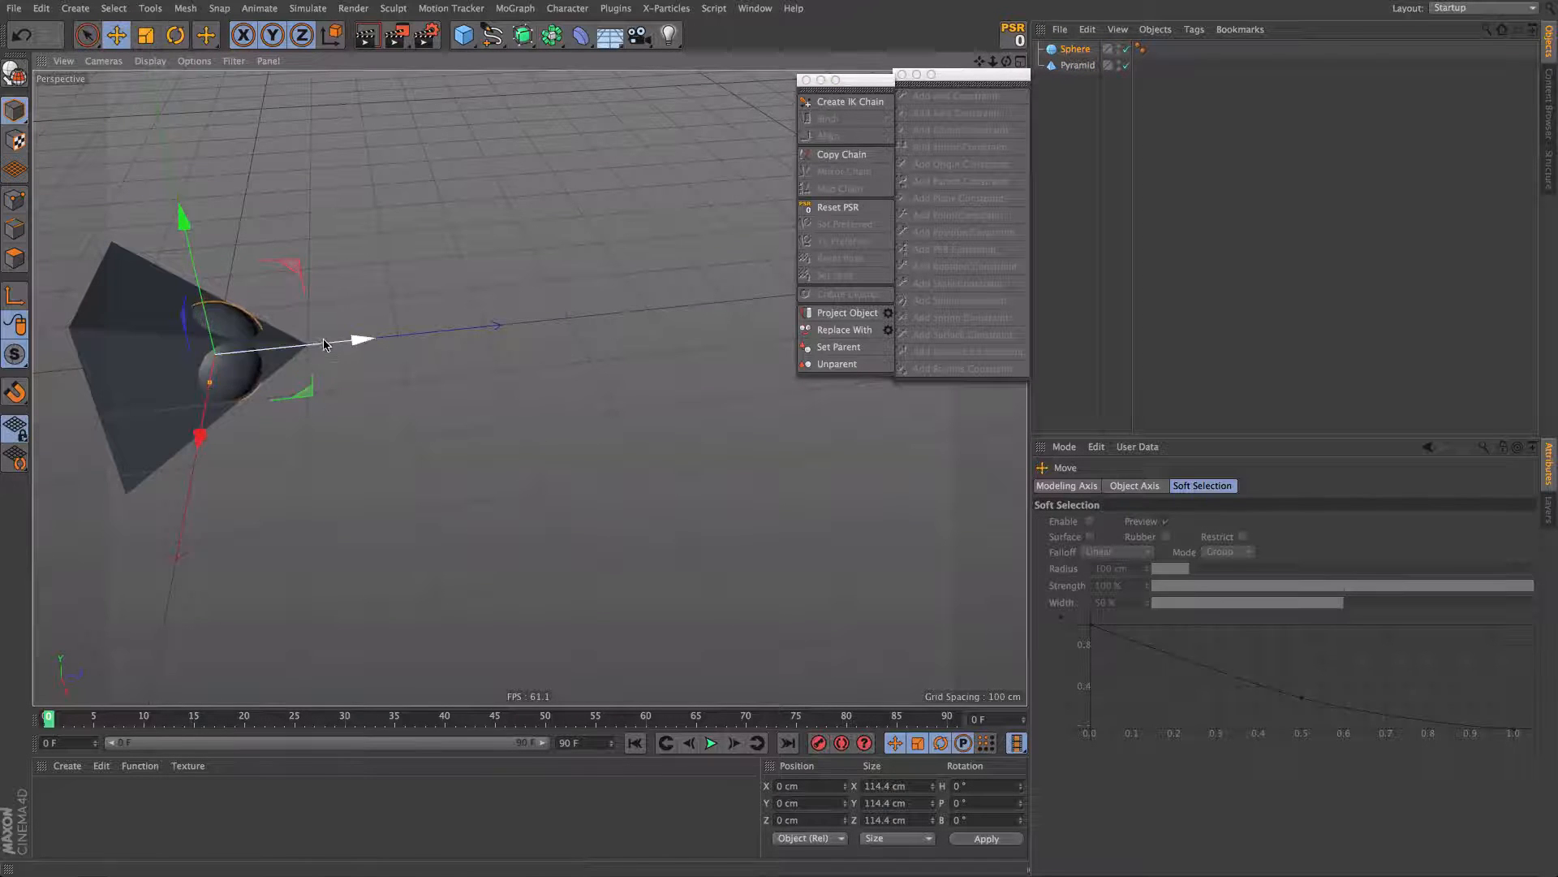
left_click_drag(323, 344, 767, 298)
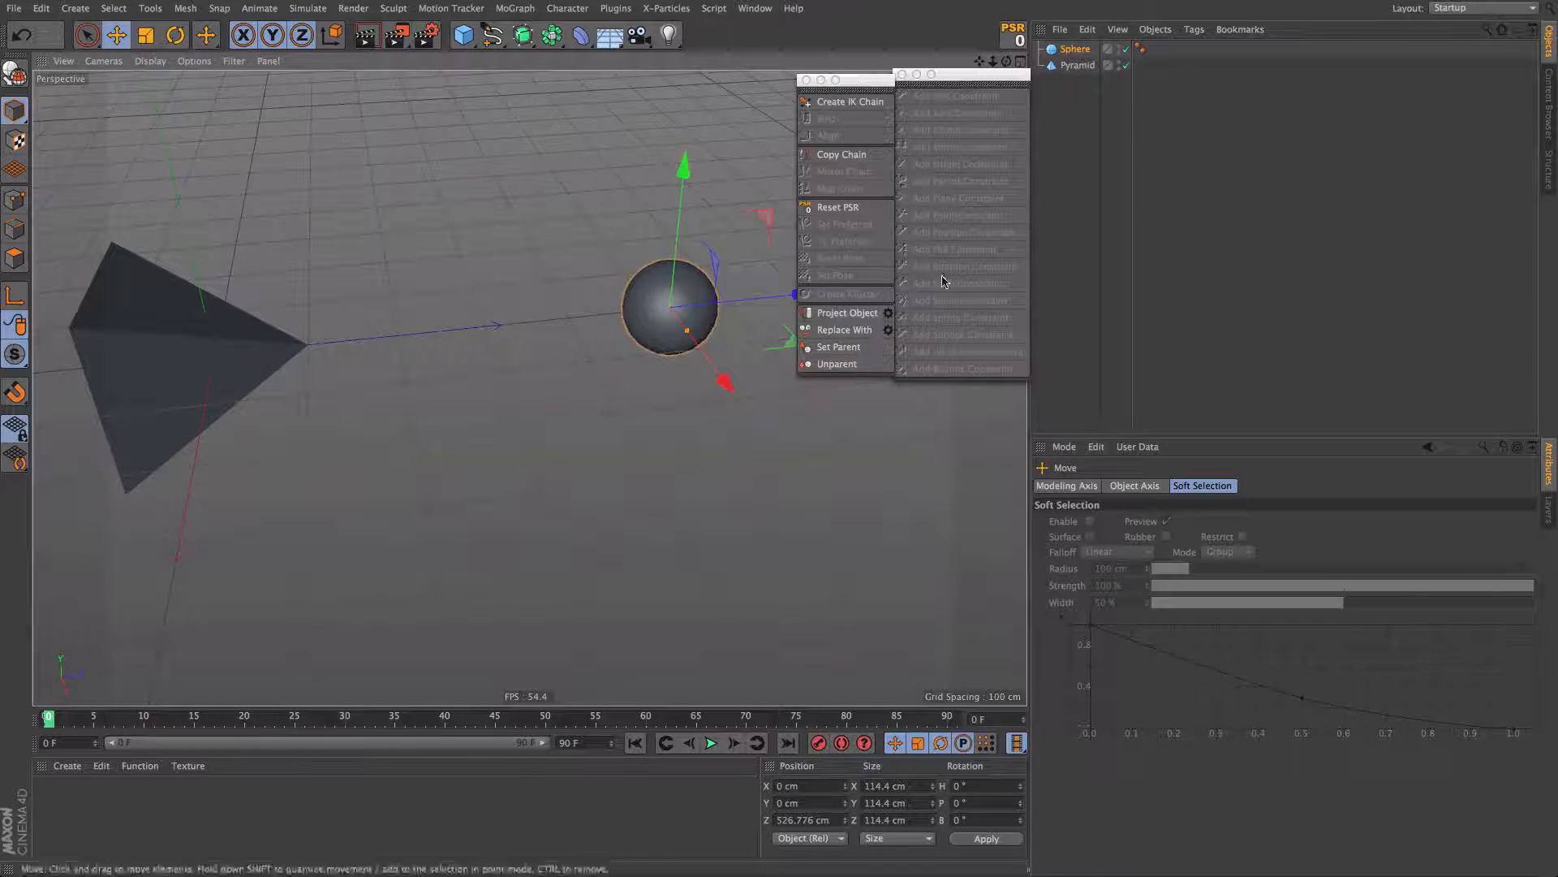
Step: Add an Aim constraint to the pyramid targeting the sphere, and move the sphere to about X -65, Y 109, Z 475 cm
left_click(1078, 65, "ctrl")
left_click(955, 95)
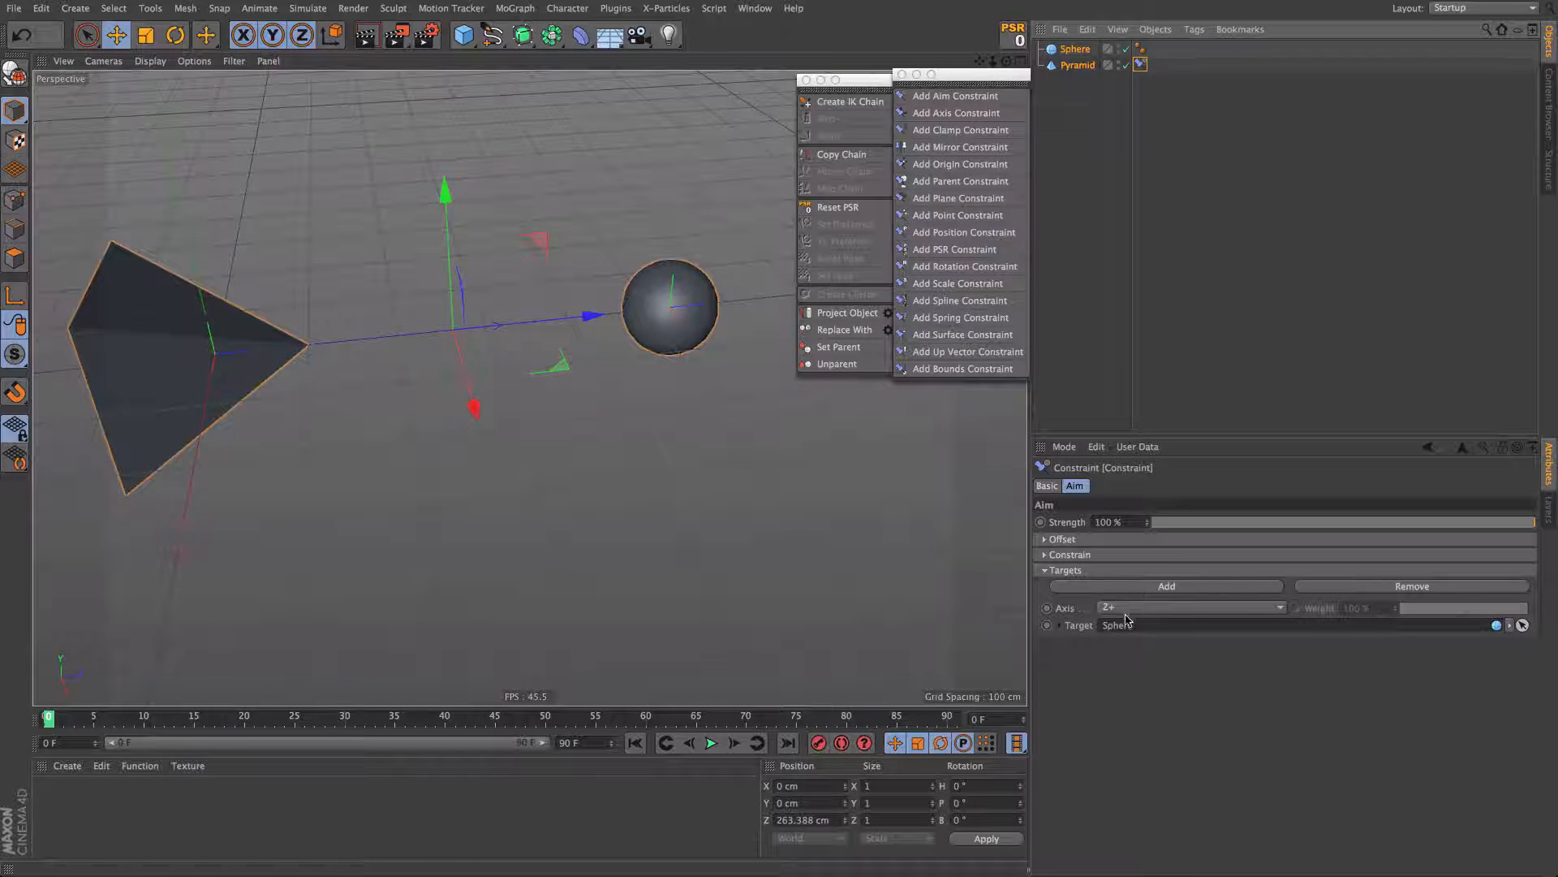
left_click(673, 311)
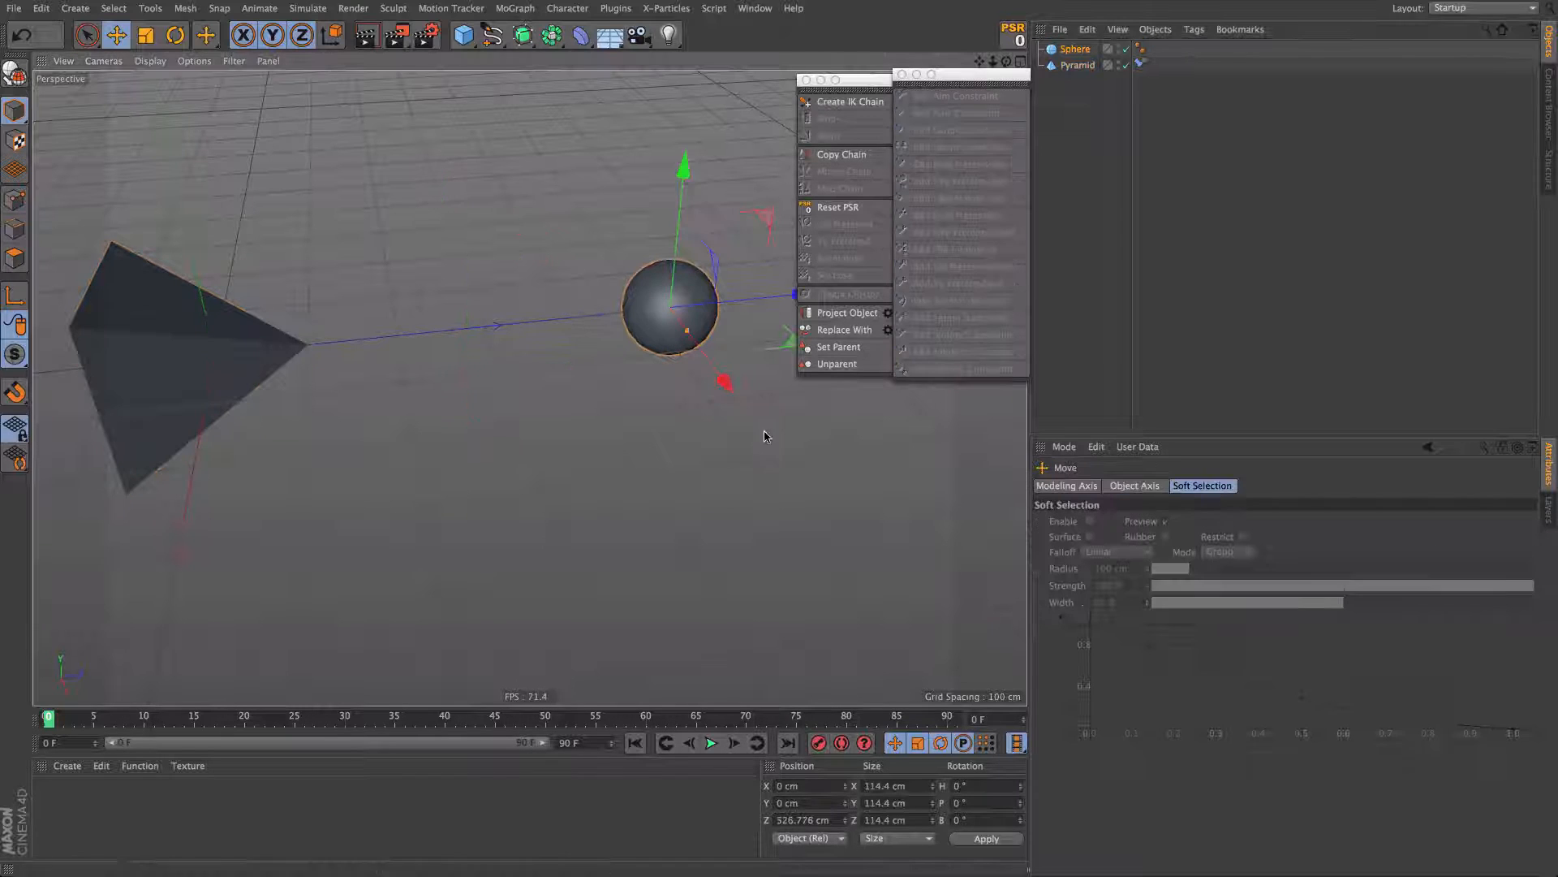
left_click_drag(589, 422, 691, 338)
key("super+z")
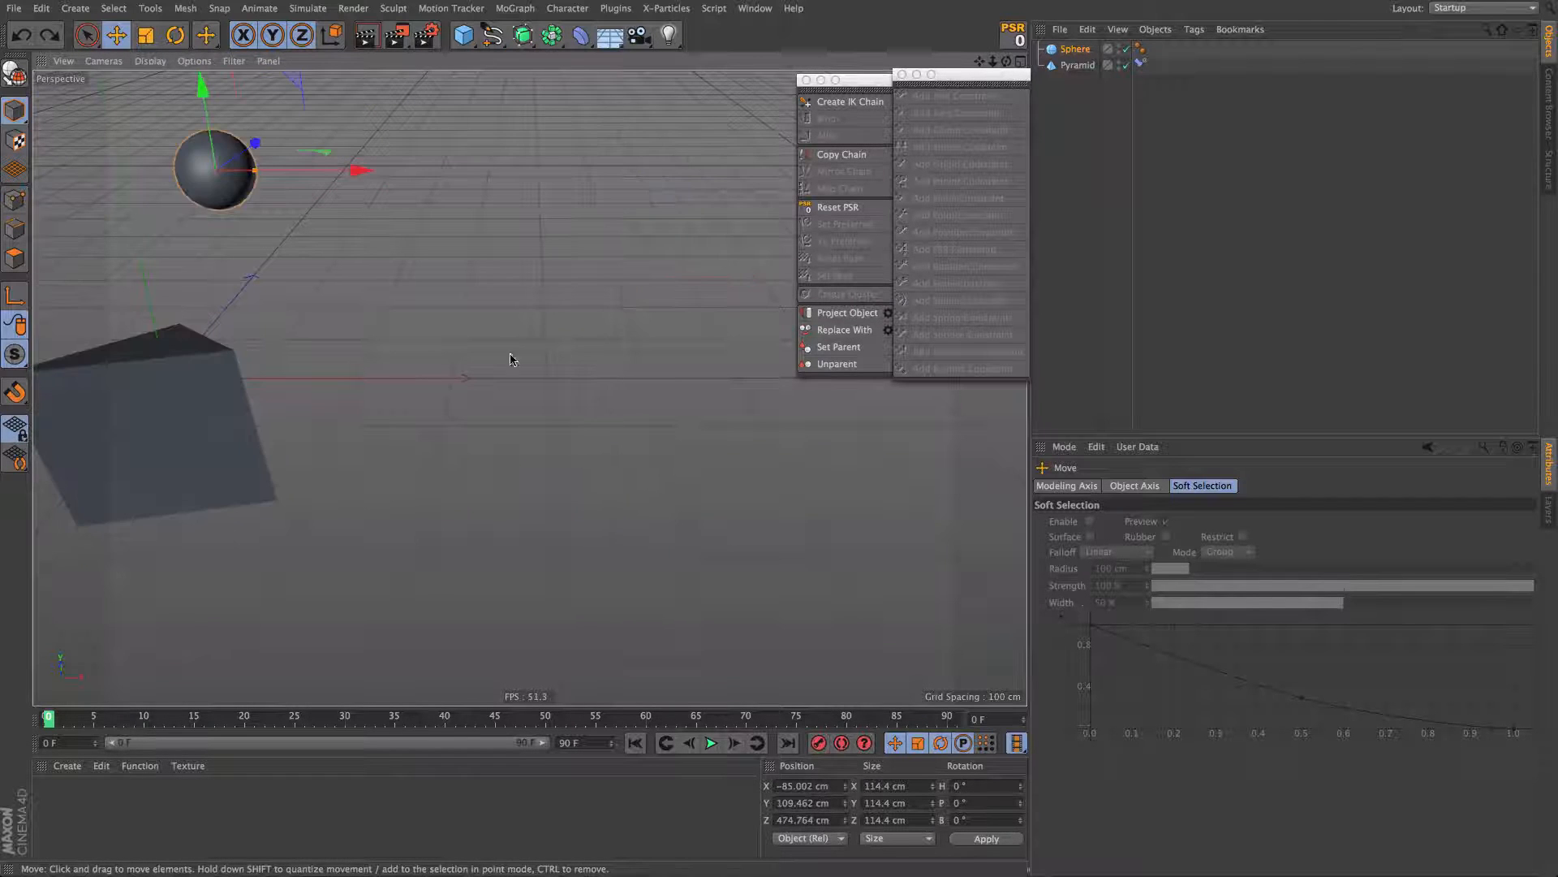
Step: Rotate the pyramid to about 12° bank and try rotating its heading and pitch against the Aim constraint
left_click_drag(277, 333, 309, 382, "alt")
left_click(309, 382)
key("r")
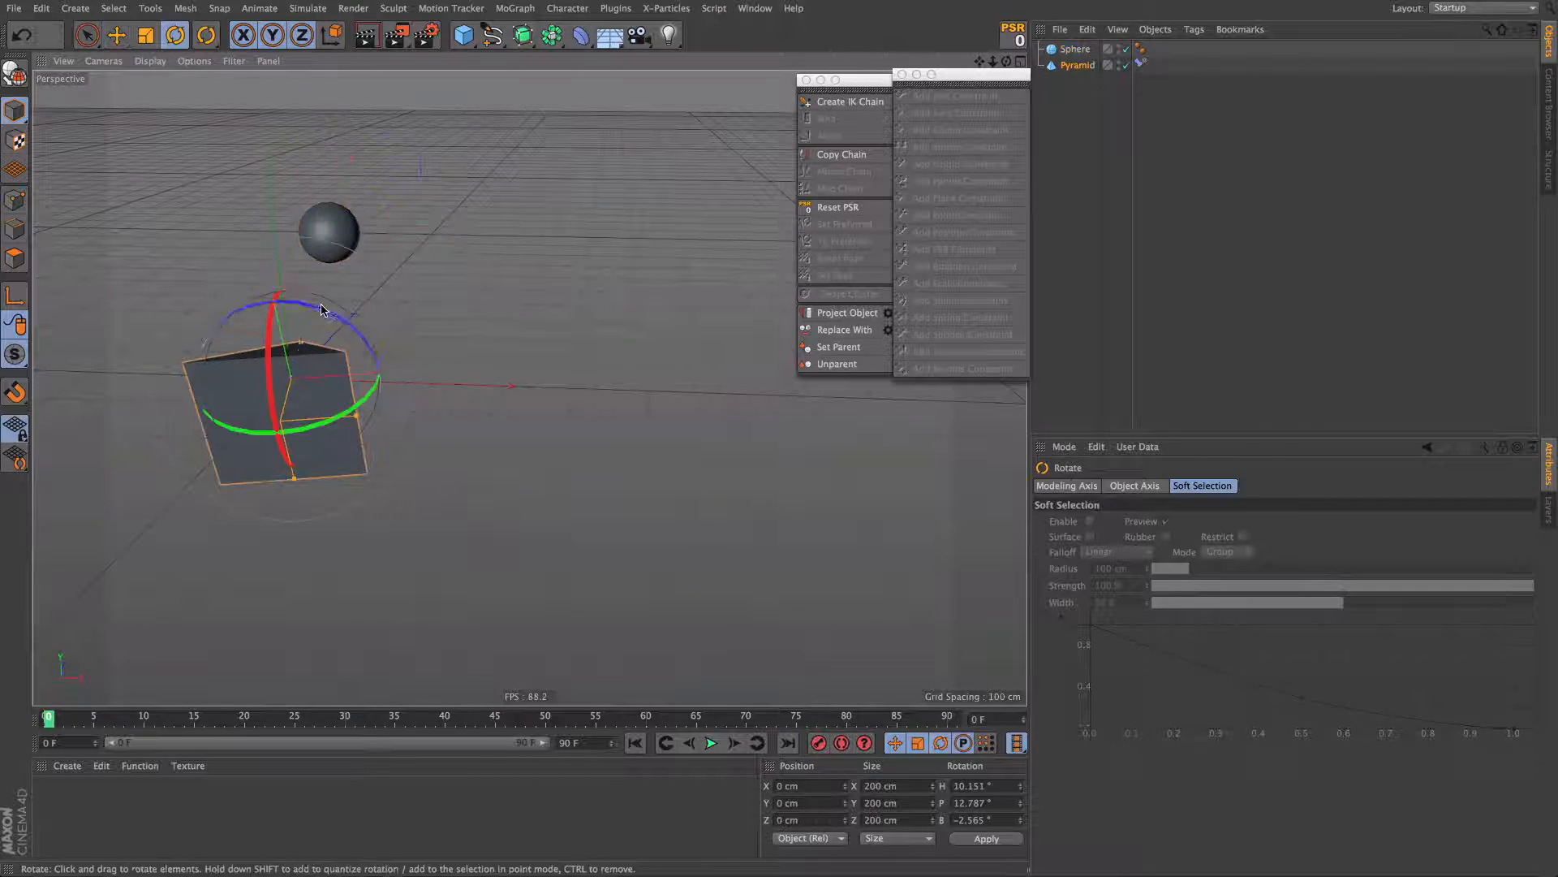
left_click_drag(295, 308, 343, 308)
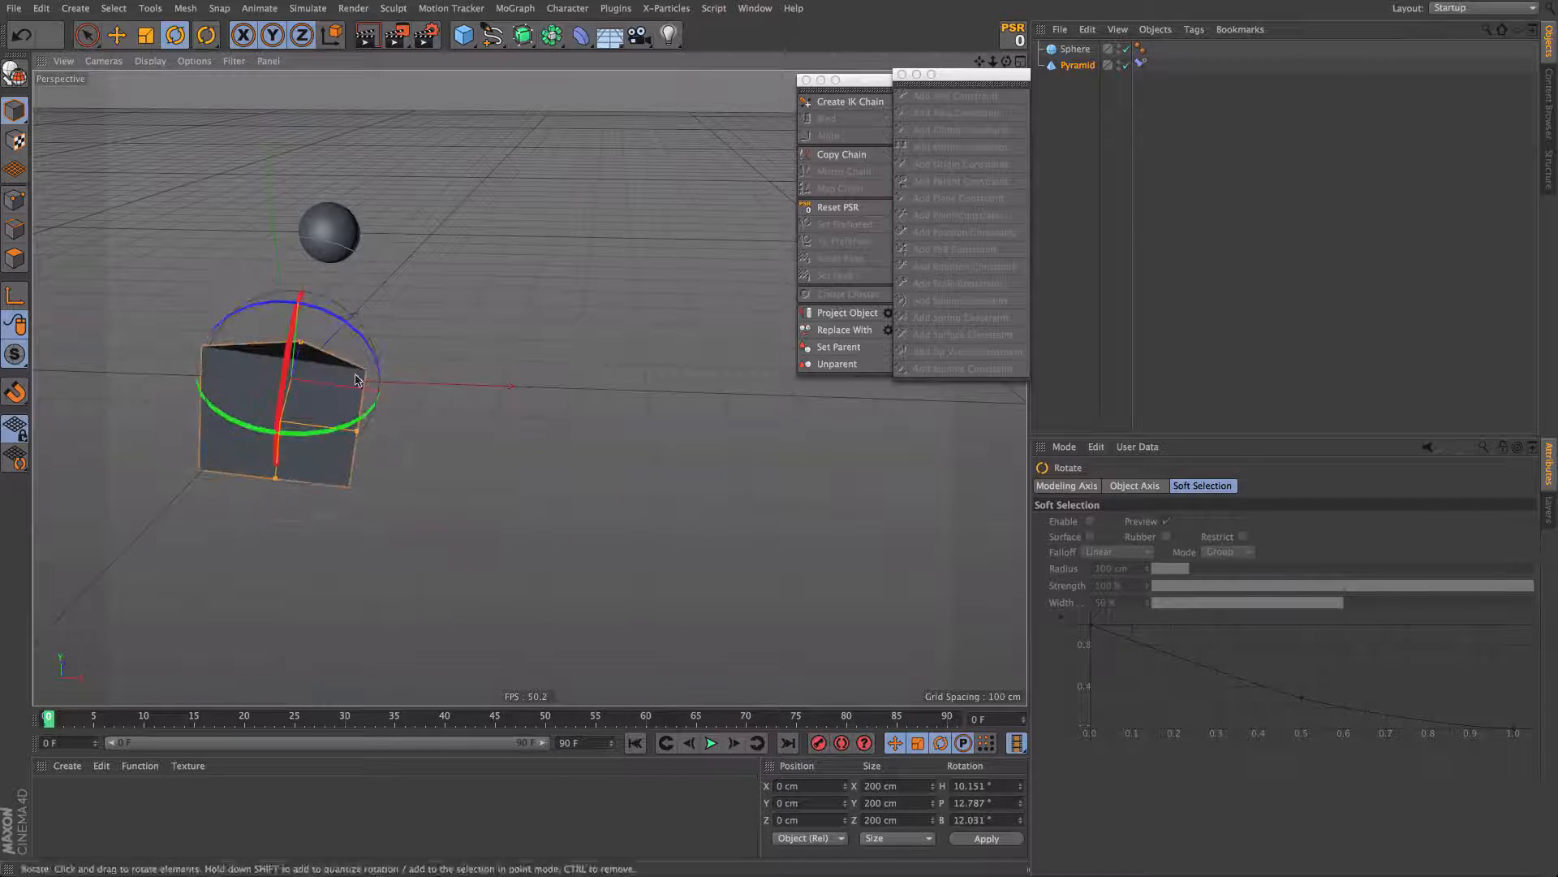
left_click_drag(314, 427, 364, 420)
left_click_drag(273, 460, 276, 459)
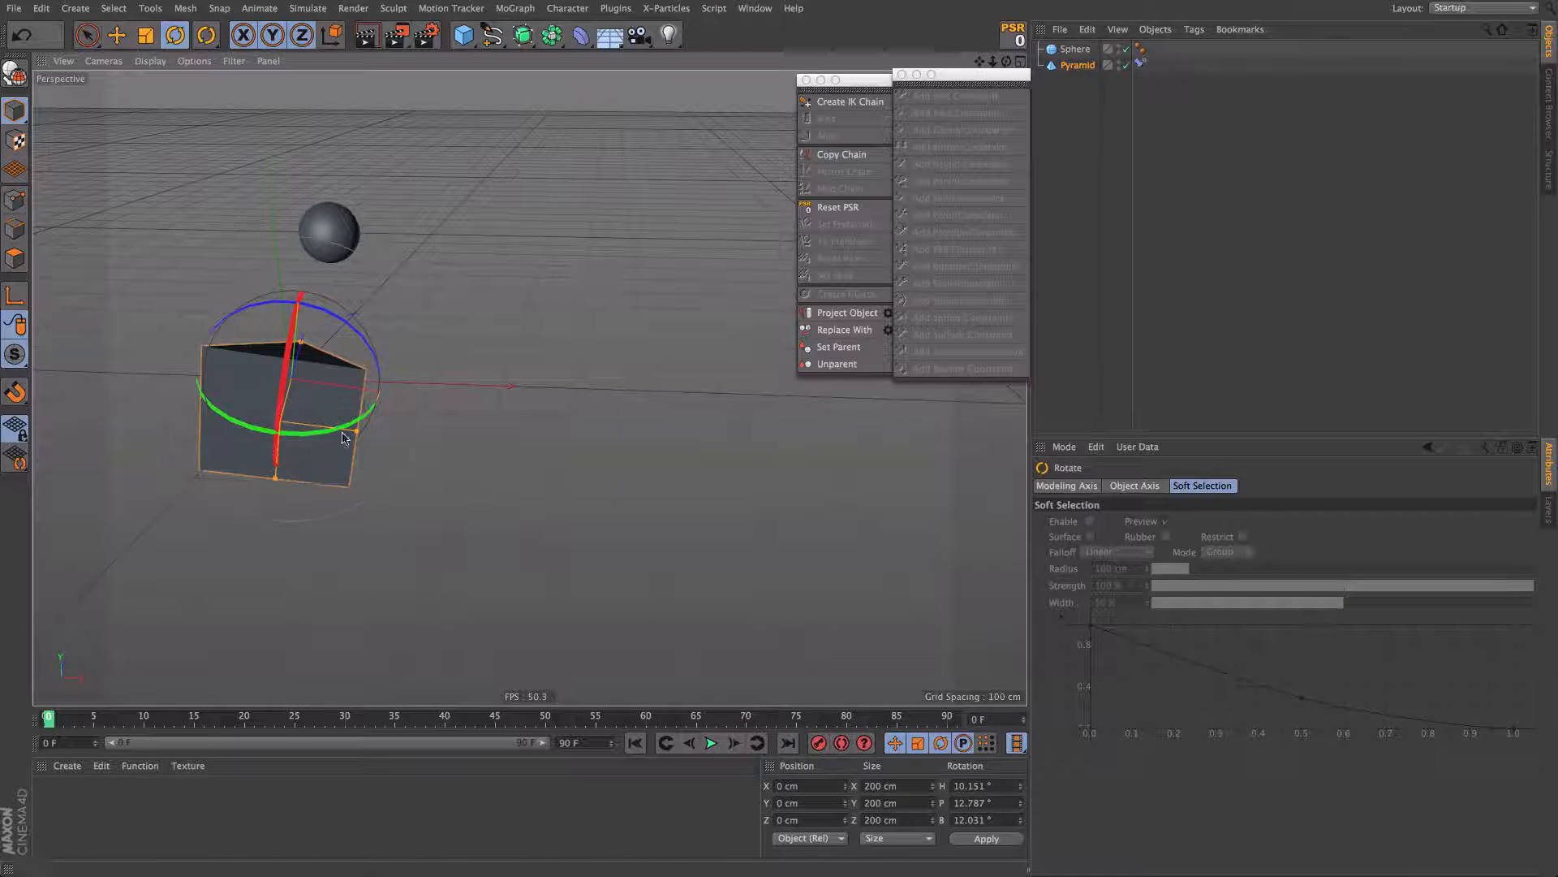
mouse_move(336, 367)
left_mouse_down("alt")
mouse_move(136, 383)
mouse_move(311, 367)
left_mouse_up("alt")
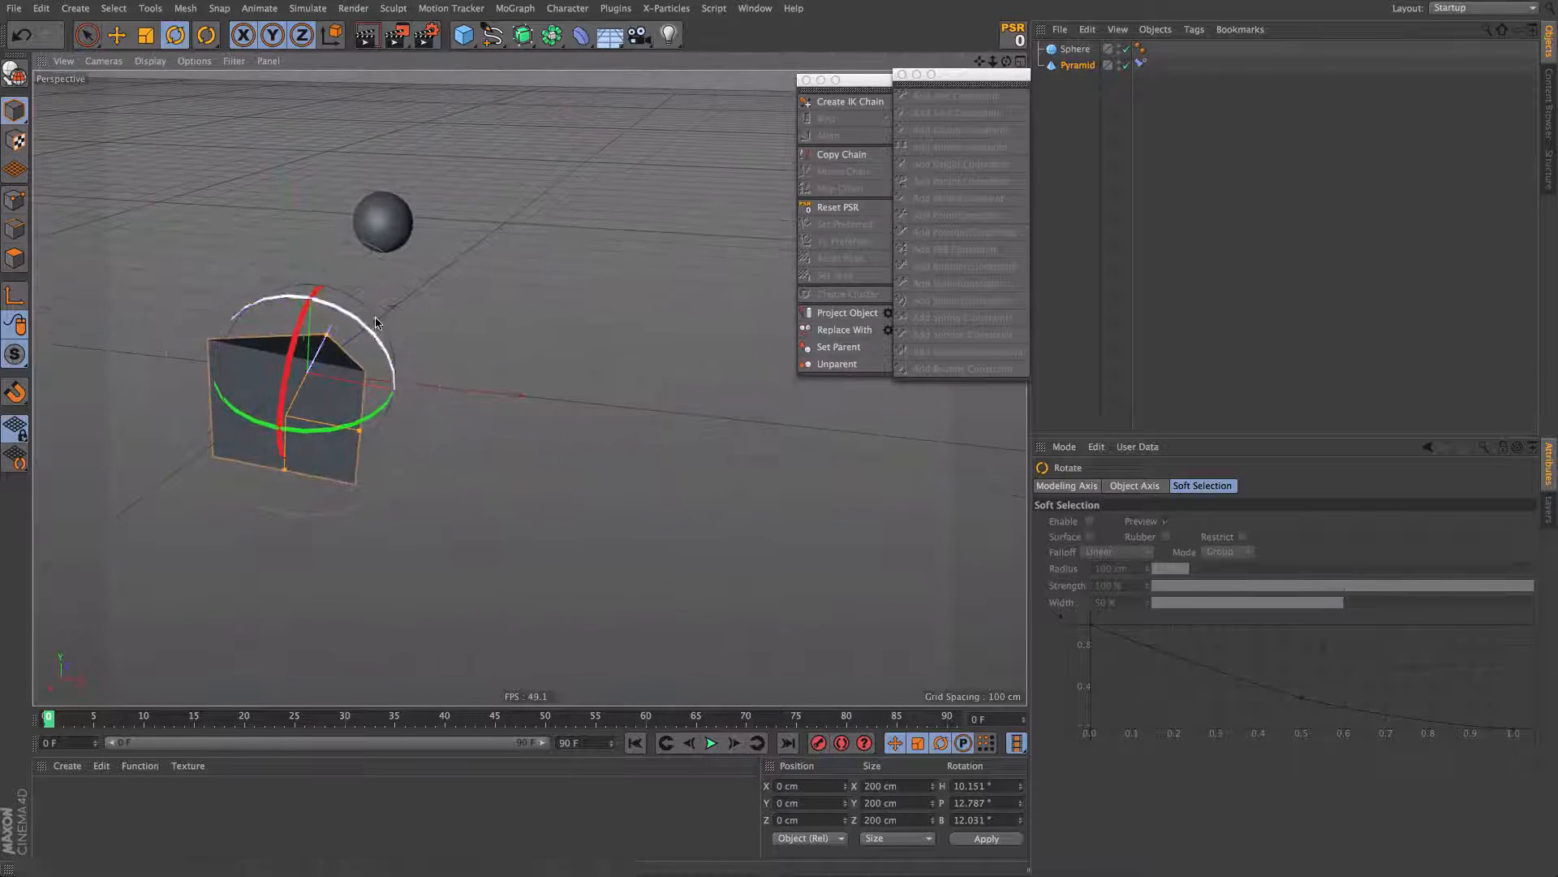
Step: Move the sphere to about X -52, Y 177, Z 487 cm and select the pyramid
left_click(402, 229)
key("e")
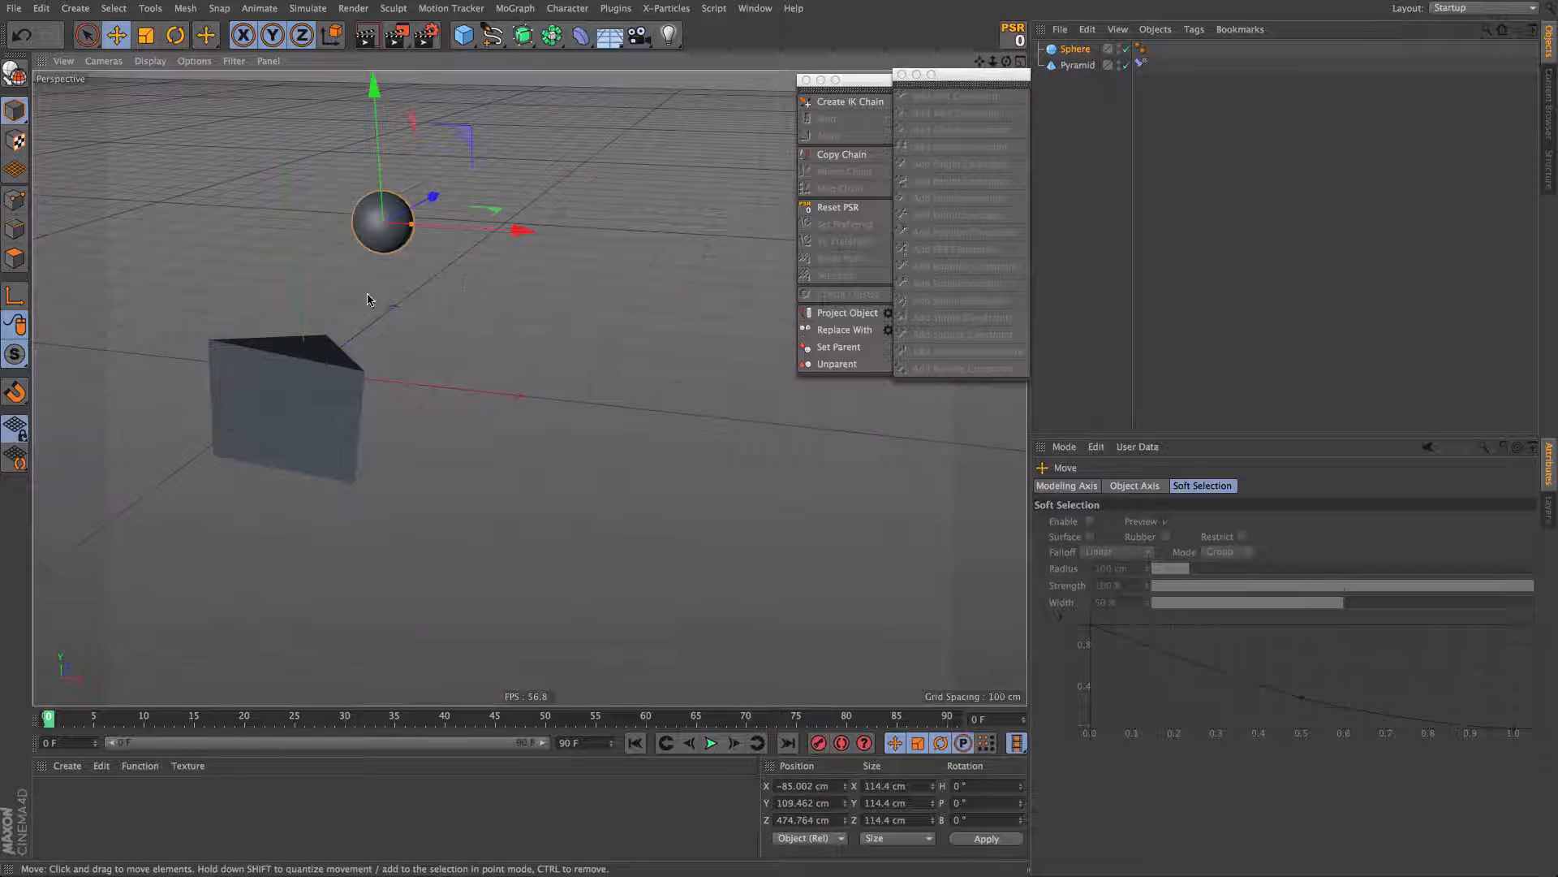
left_click_drag(308, 406, 437, 401, "alt")
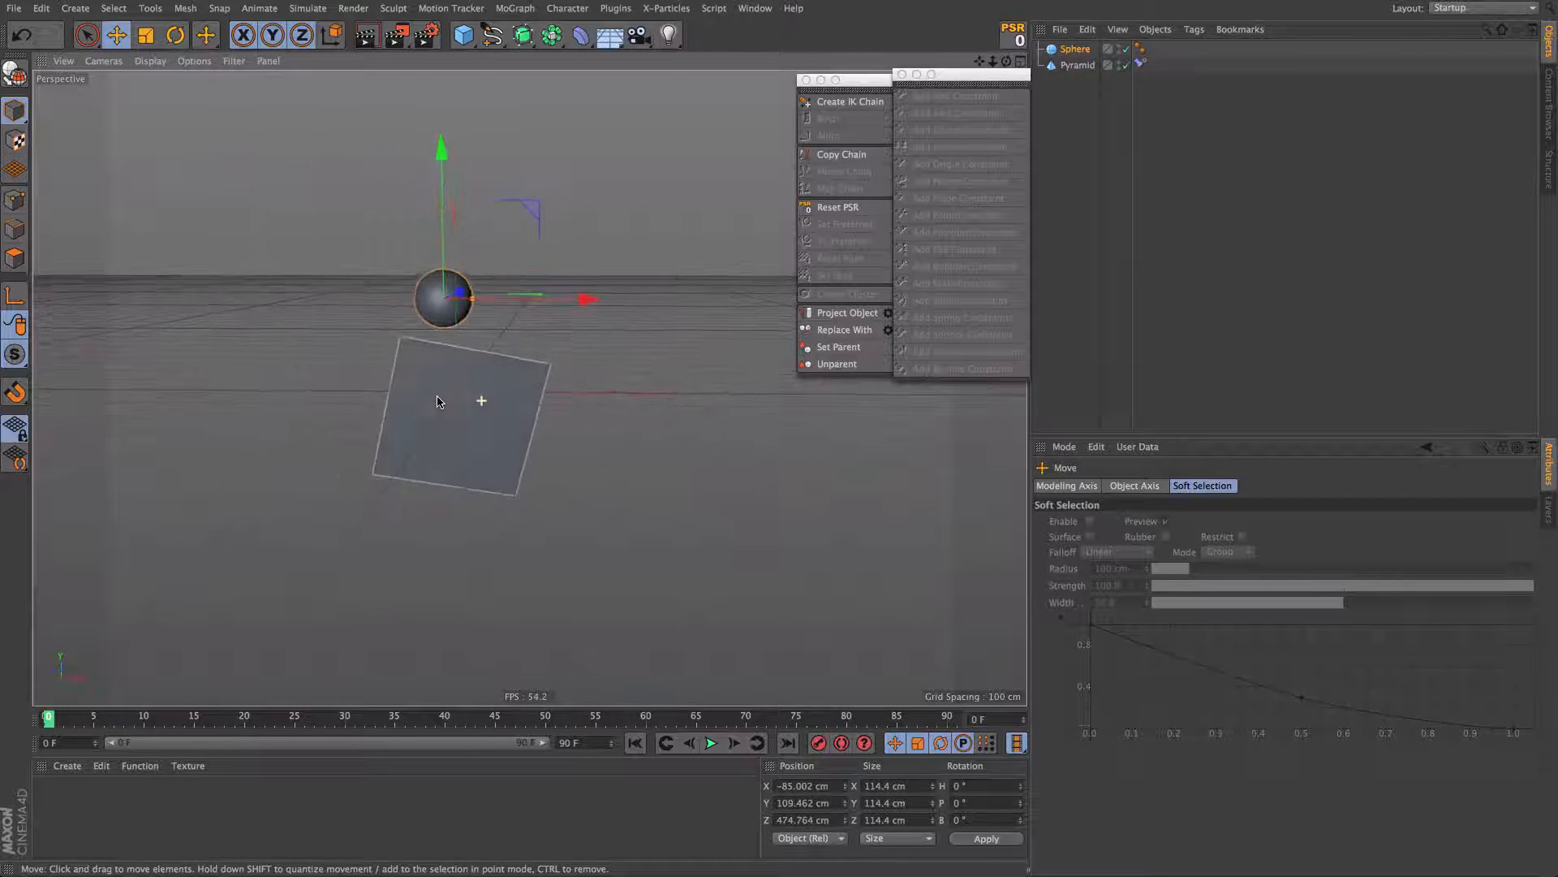
mouse_move(503, 339)
left_mouse_down()
mouse_move(426, 248)
mouse_move(459, 229)
mouse_move(680, 261)
mouse_move(703, 314)
mouse_move(674, 400)
mouse_move(500, 296)
mouse_move(503, 323)
left_mouse_up()
left_click(520, 410)
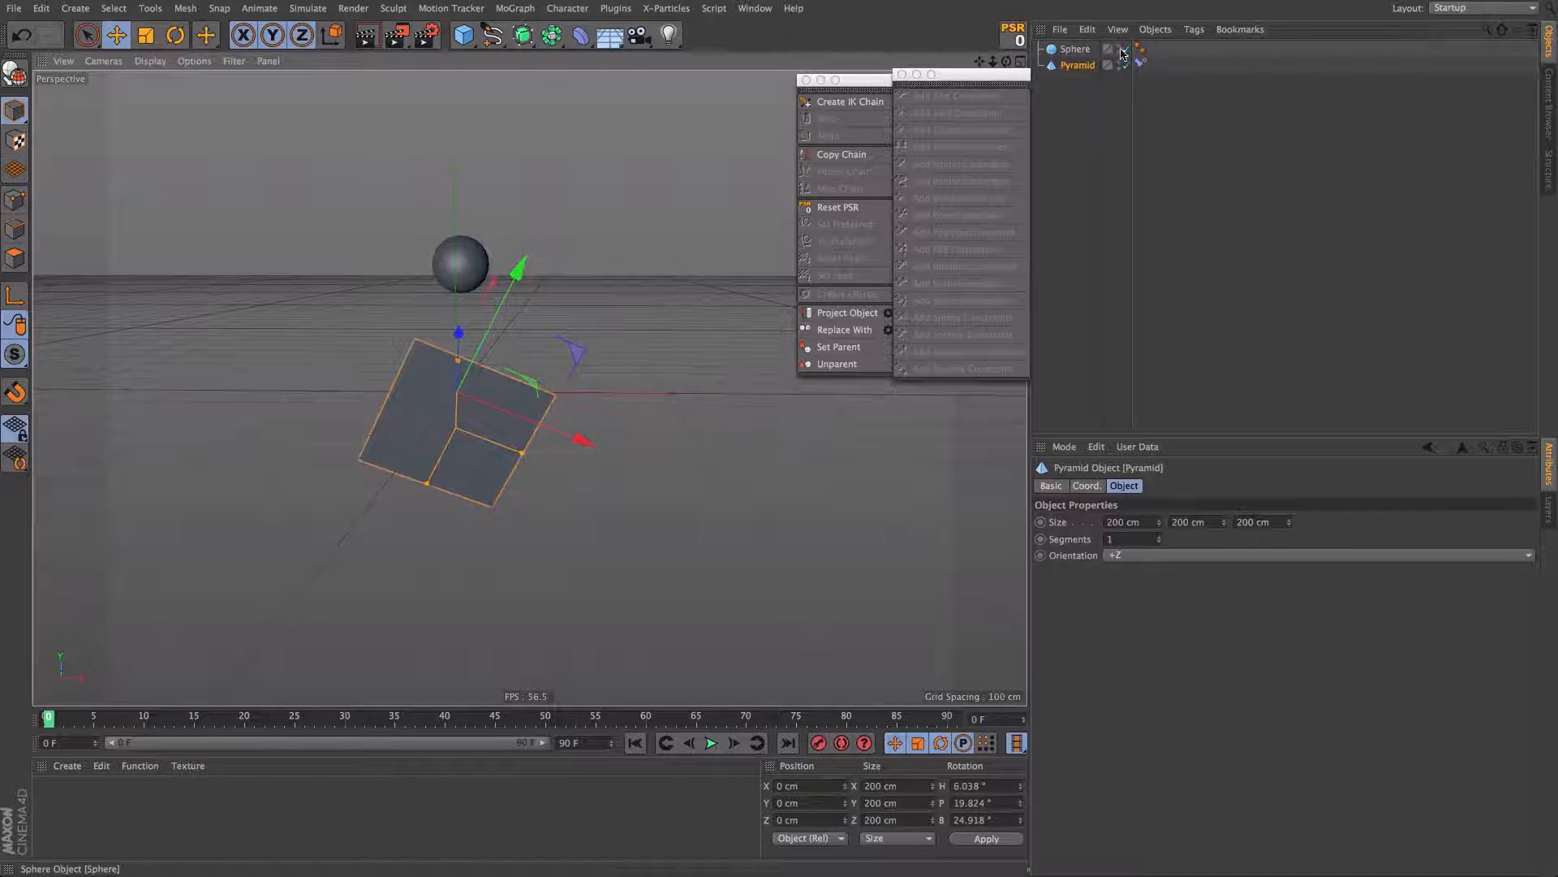
Step: Set the sphere's X and Y position to 0 cm
left_click(1080, 50)
left_click(1087, 486)
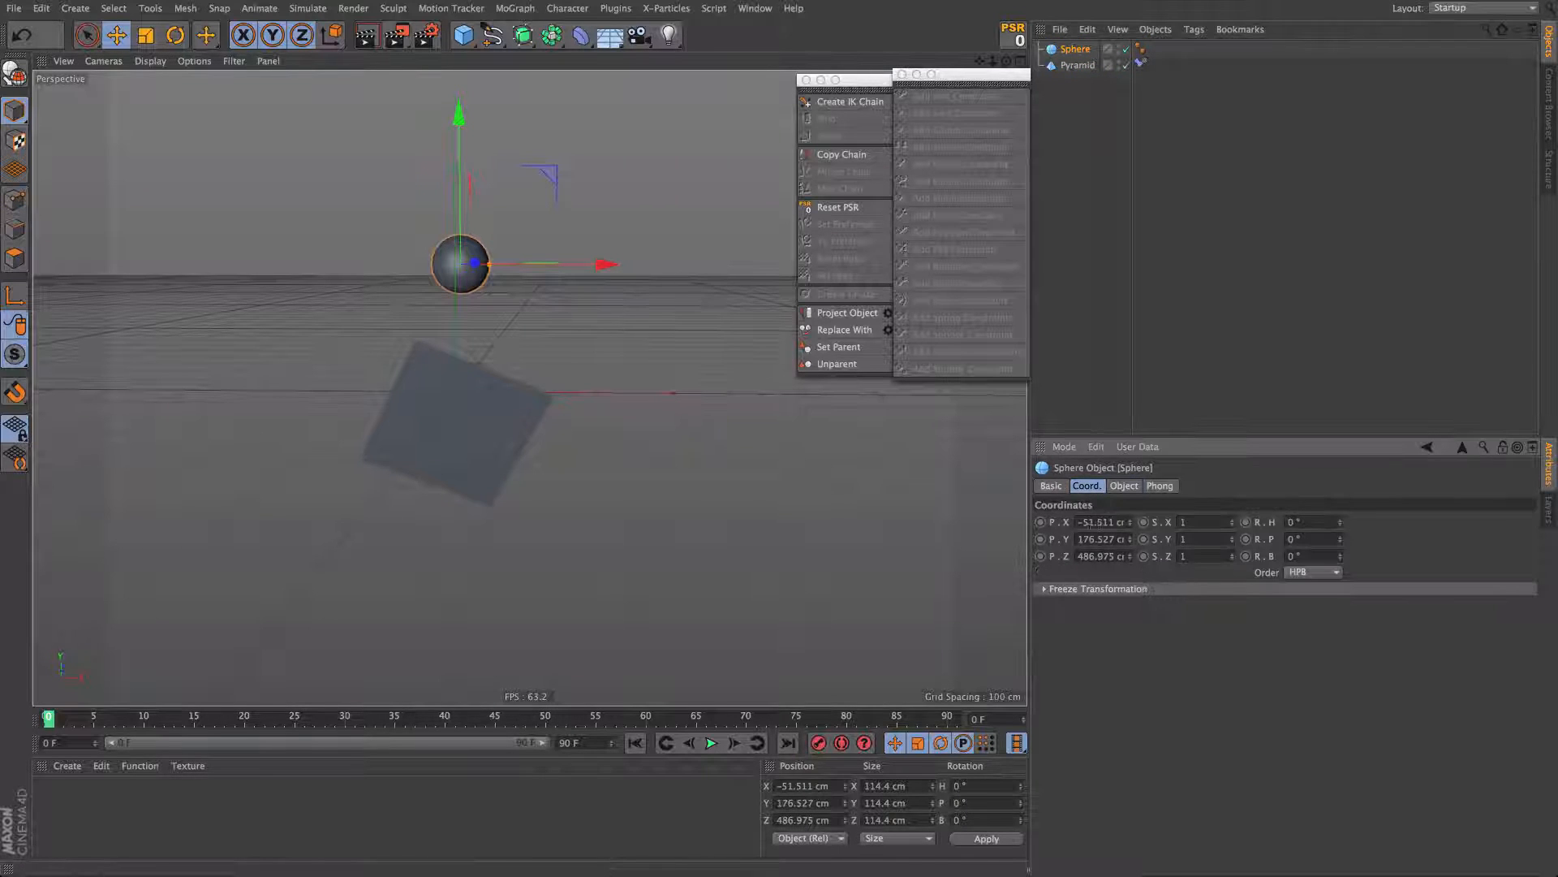
type("0")
key("Return")
double_click(1109, 543)
type("0")
key("Return")
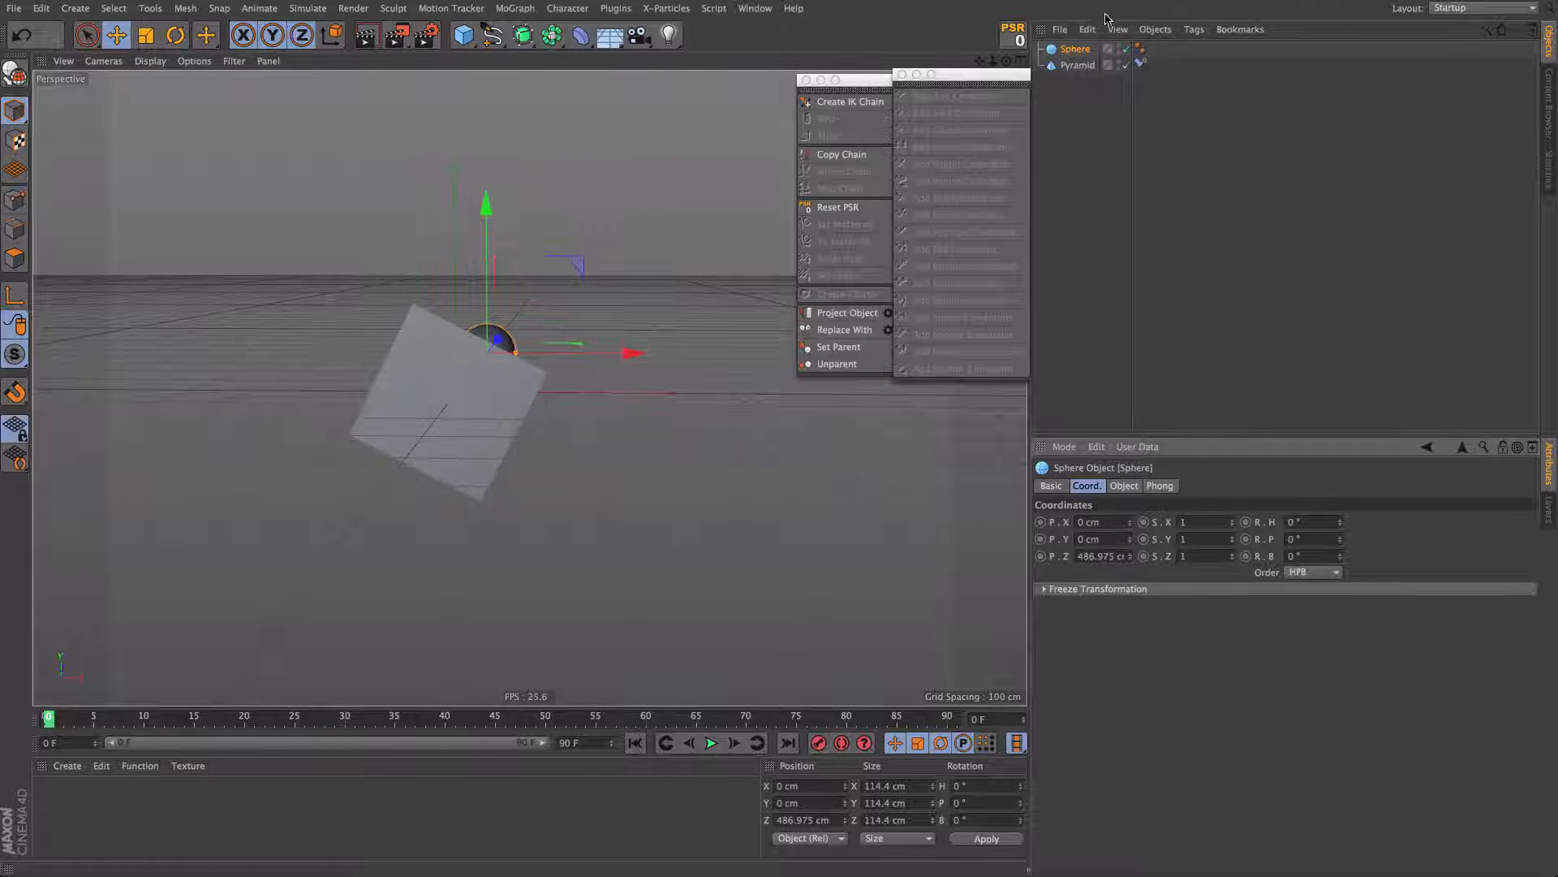
Step: Set the pyramid's bank rotation to 0°
left_click(1081, 67)
double_click(1315, 557)
type("0")
key("Return")
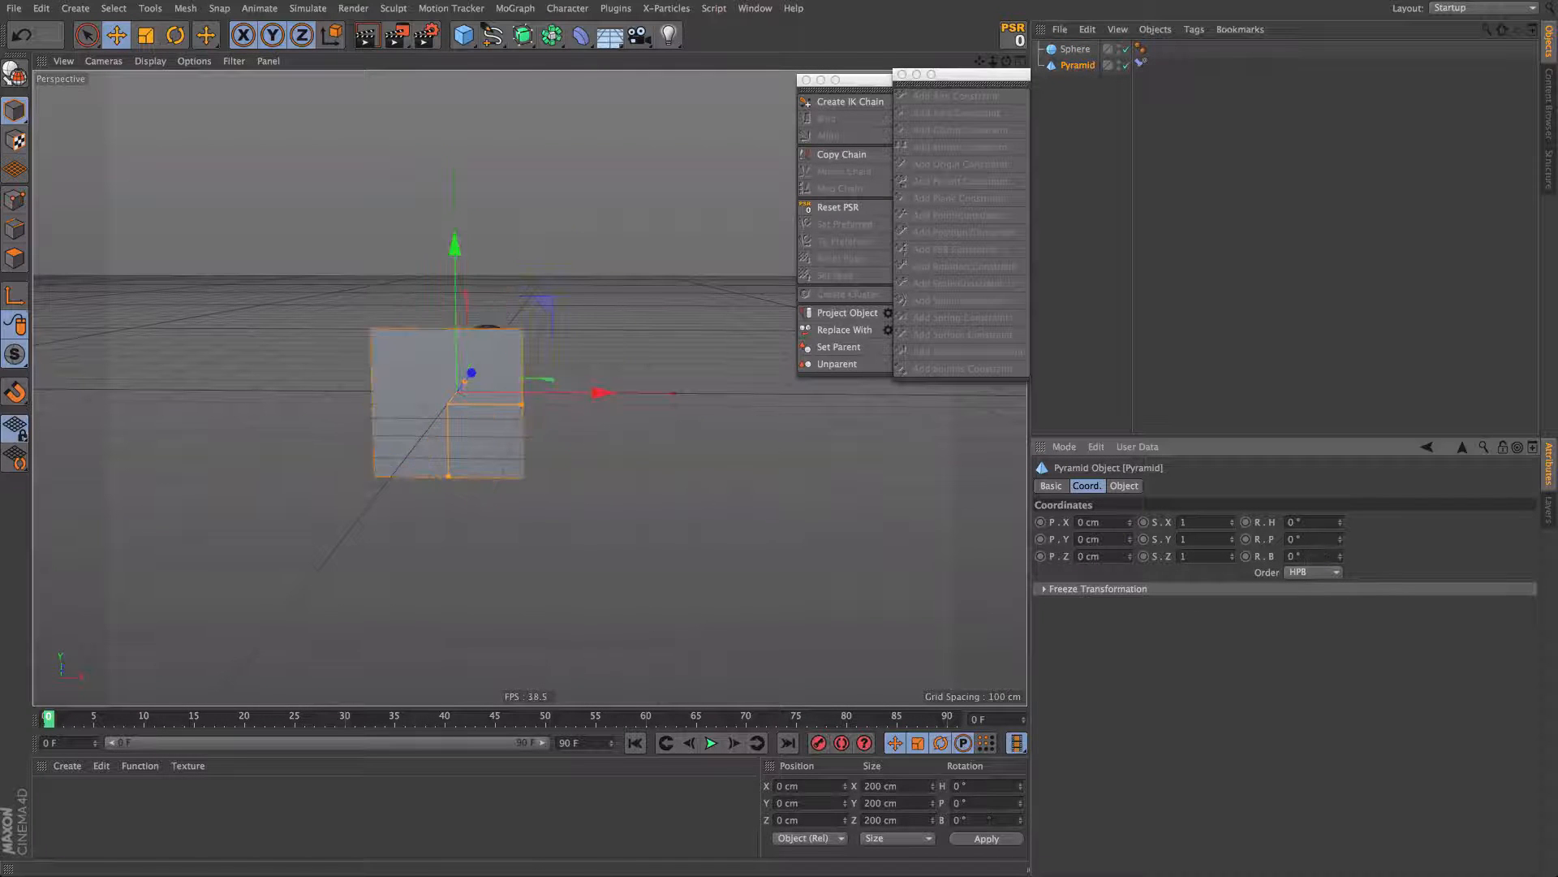
Step: Move the sphere around the pyramid to test flipping, ending at about X 2, Y 28, Z 496 cm
left_click_drag(385, 372, 510, 423, "alt")
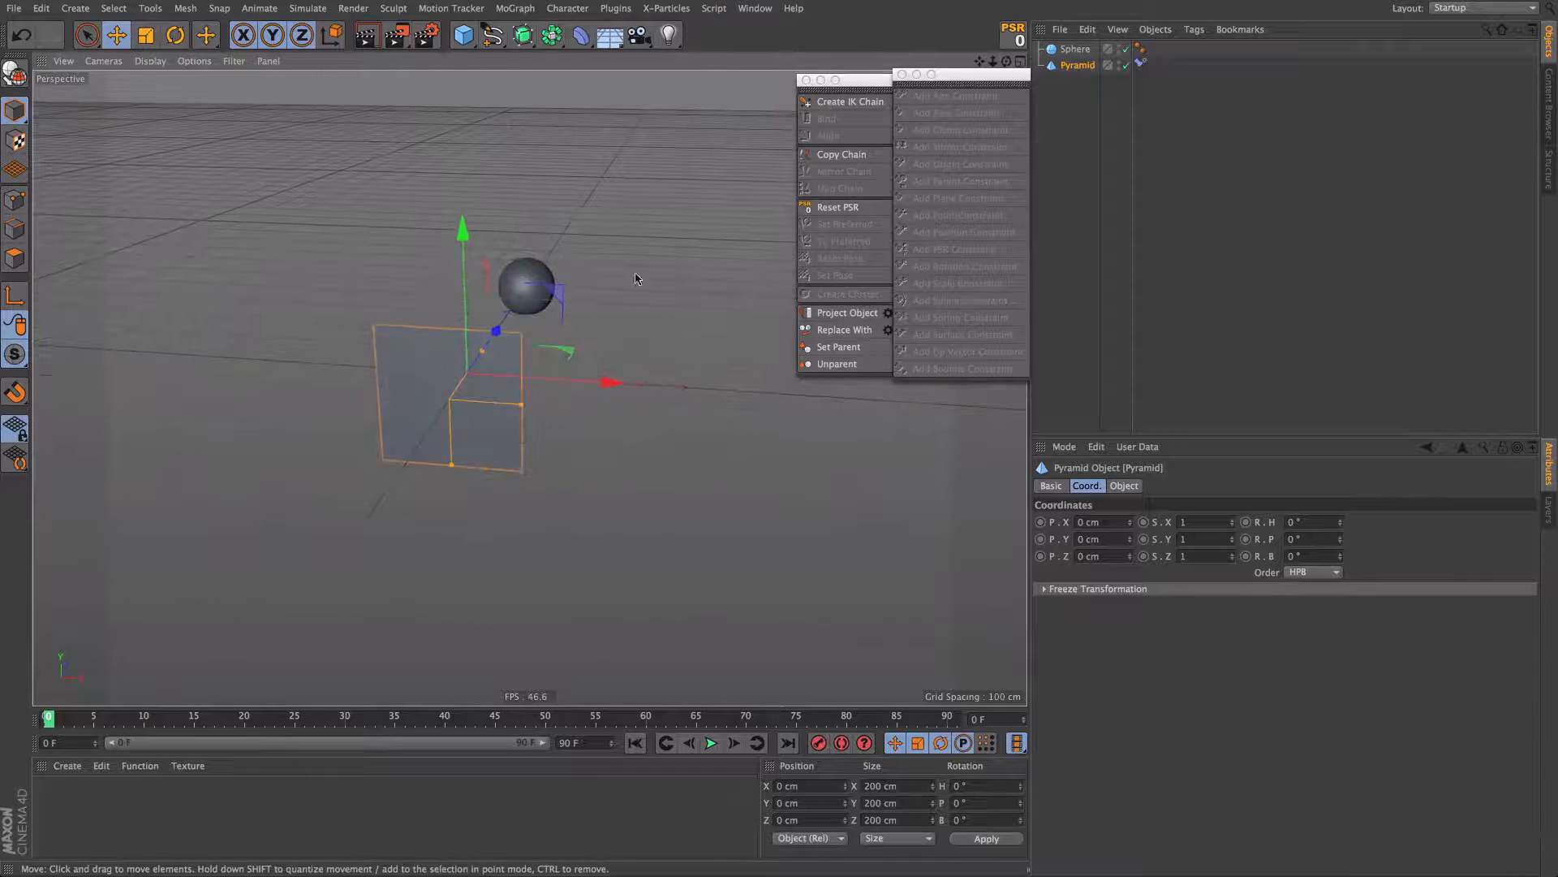
left_click(520, 292)
left_click_drag(516, 305, 398, 452)
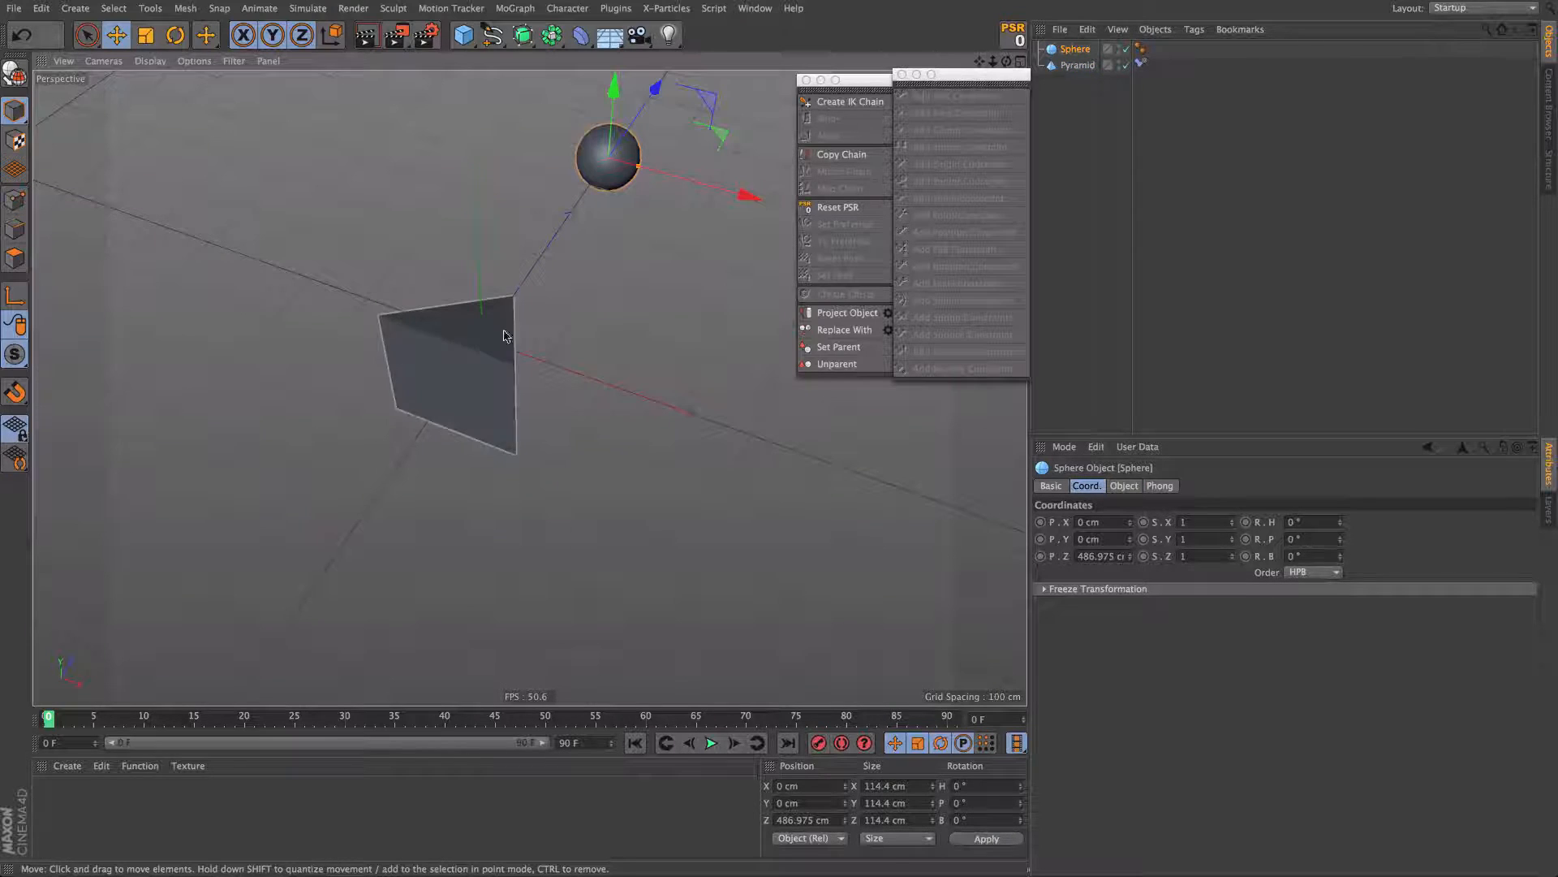
left_click_drag(507, 336, 514, 376, "alt")
left_click(515, 376)
left_click_drag(755, 462, 717, 373, "alt")
Step: Enable the Up constraint alongside Aim in the pyramid's constraint tag
left_click(1141, 65)
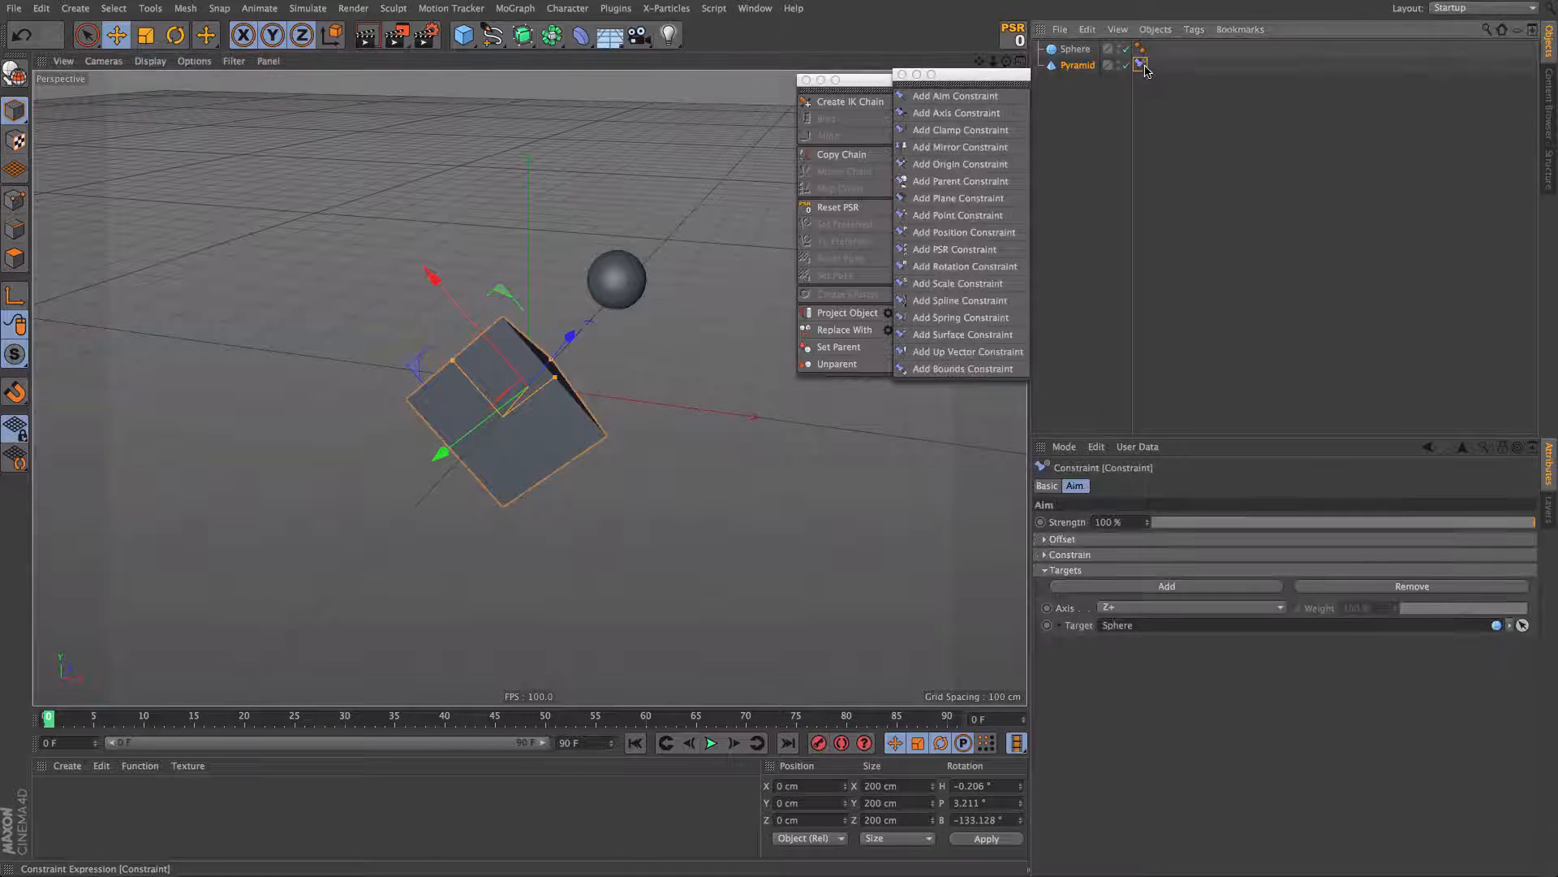
left_click(1049, 487)
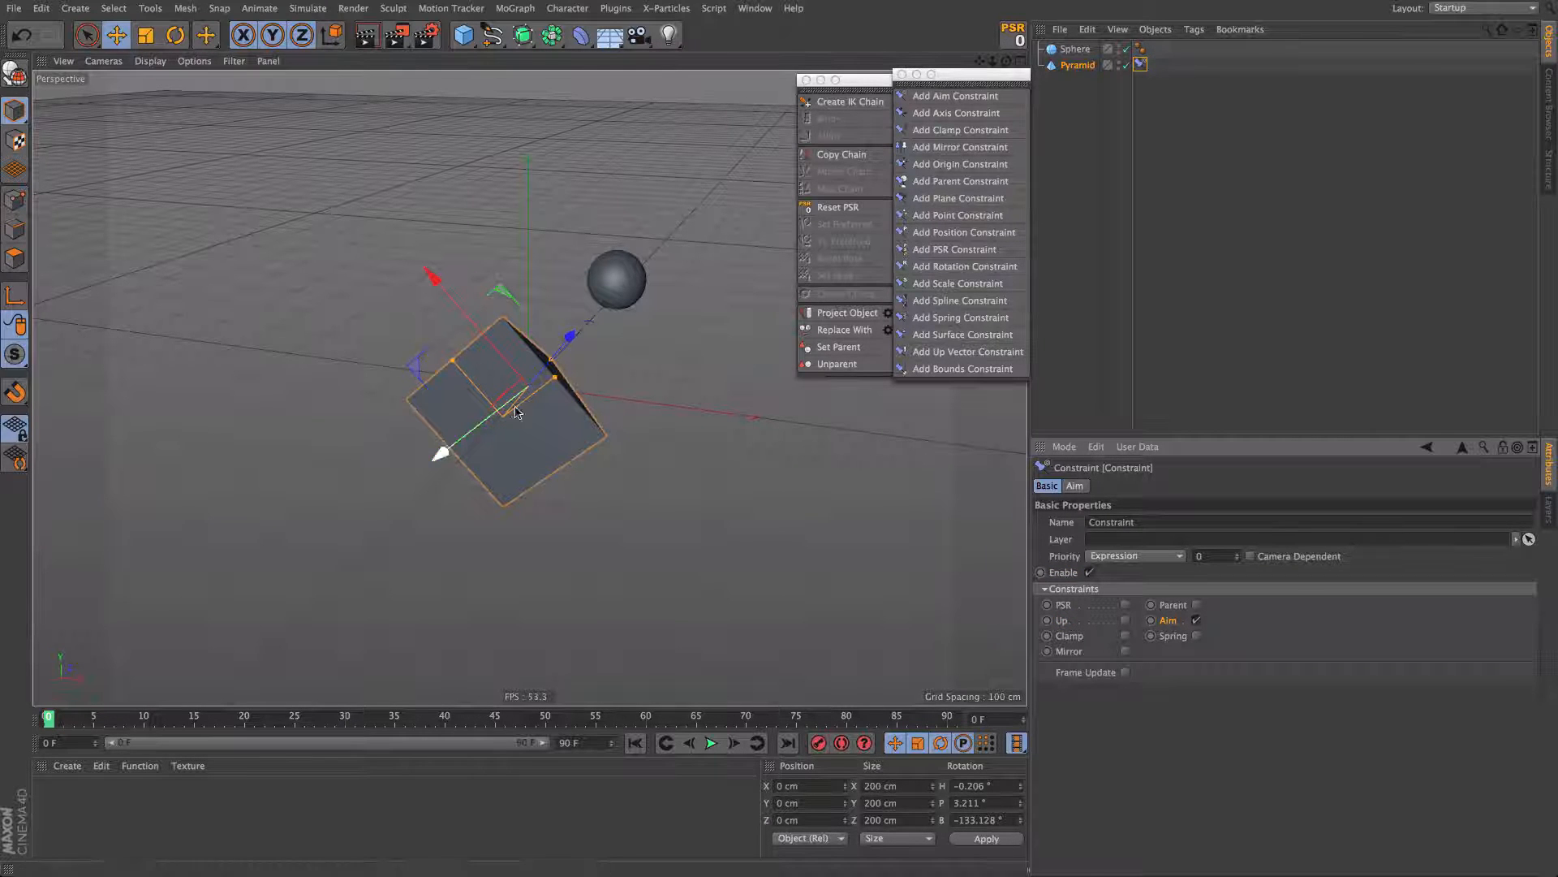
left_click_drag(548, 381, 497, 406, "alt")
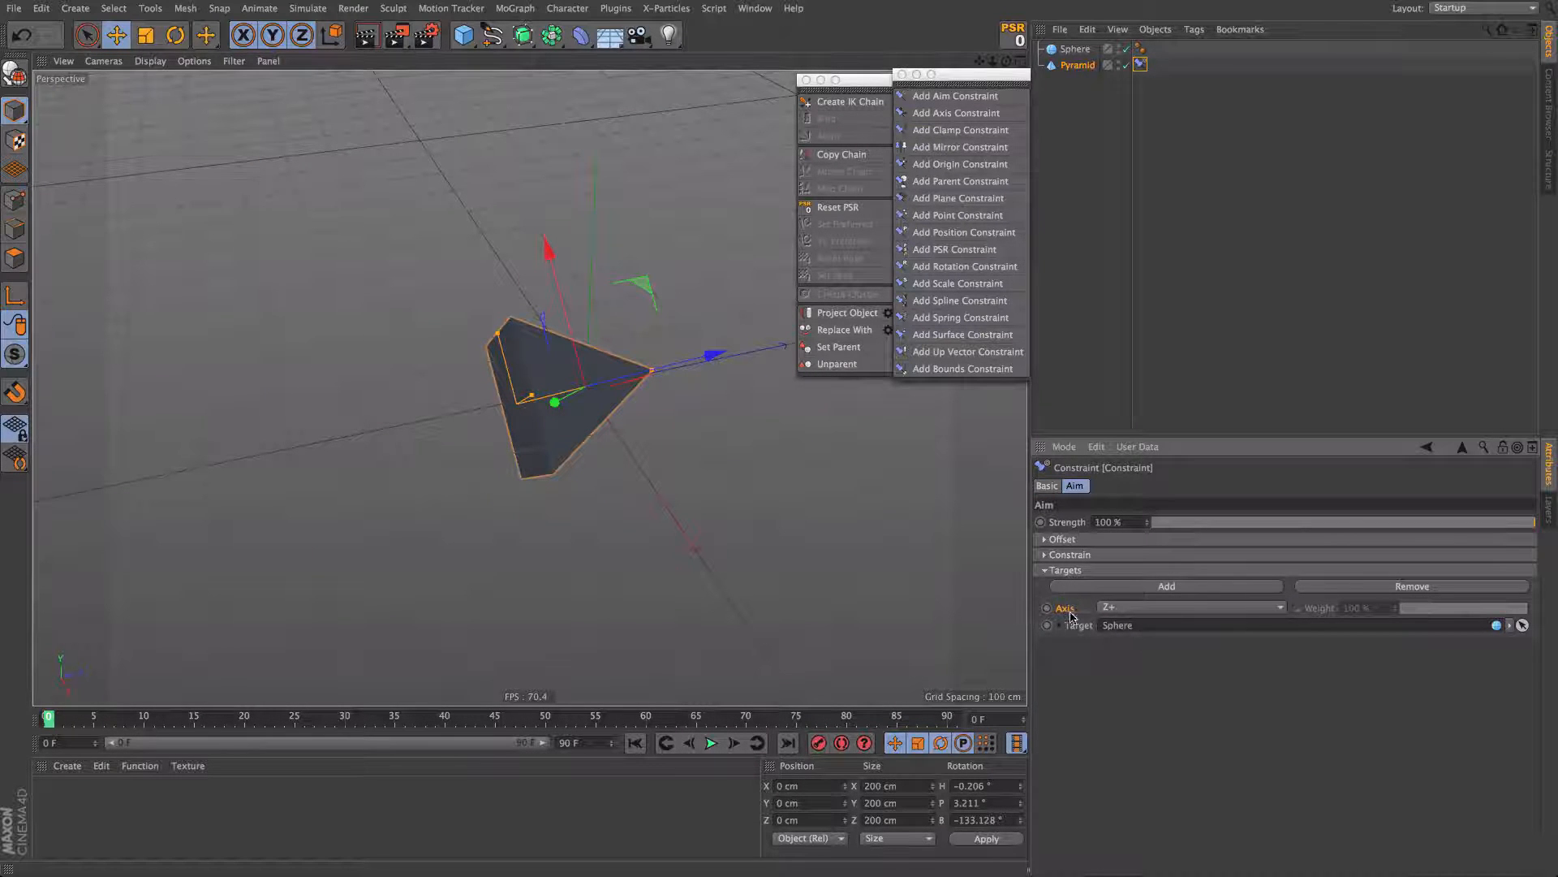
left_click(1047, 485)
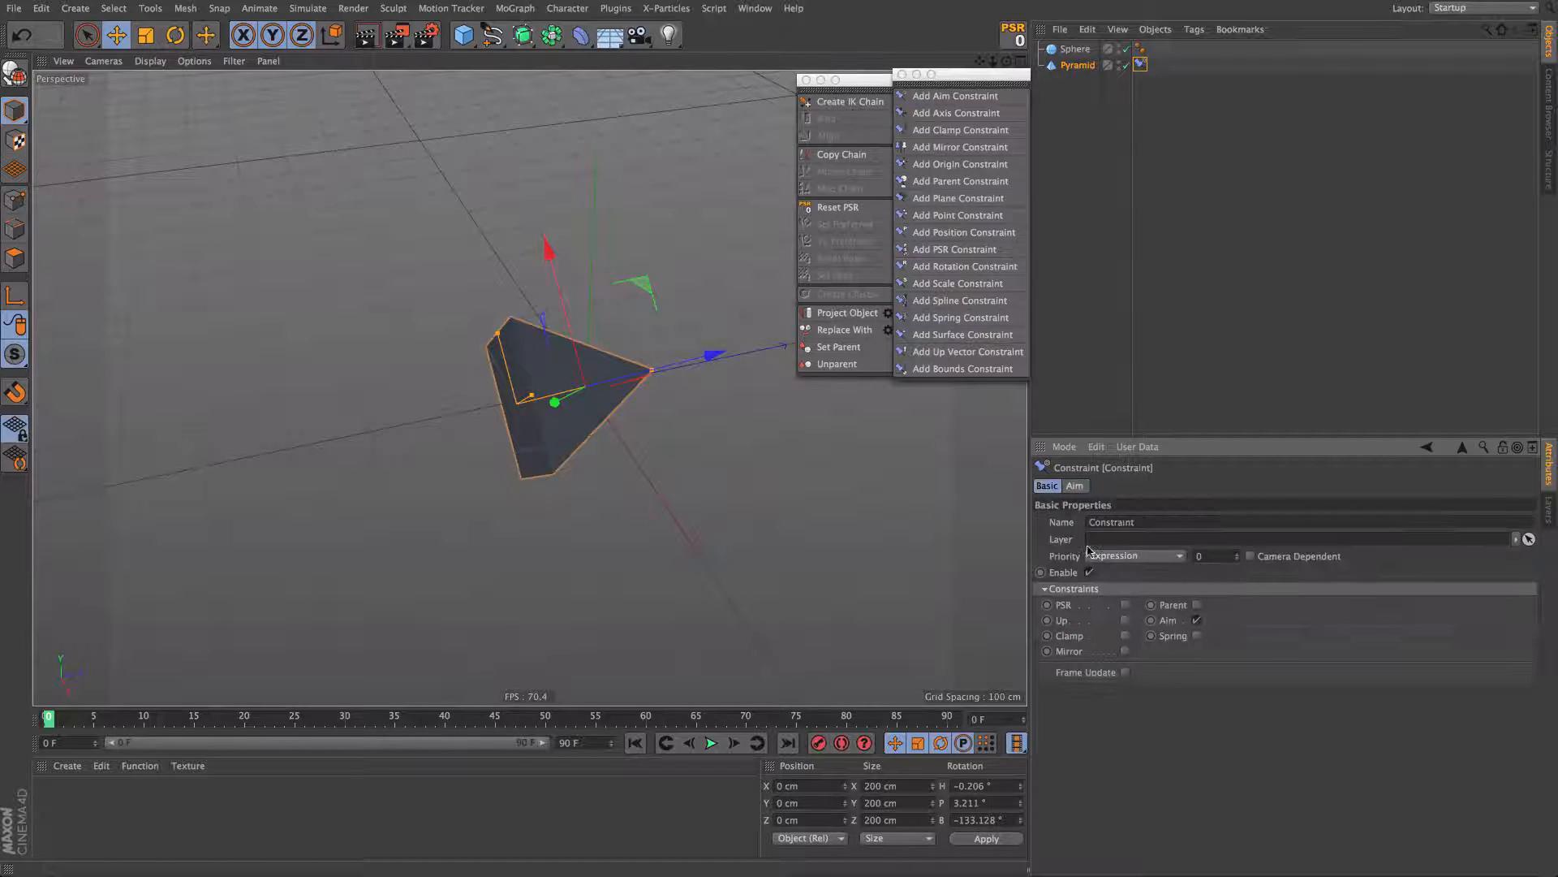
left_click(1126, 621)
left_click_drag(522, 382, 410, 365, "alt")
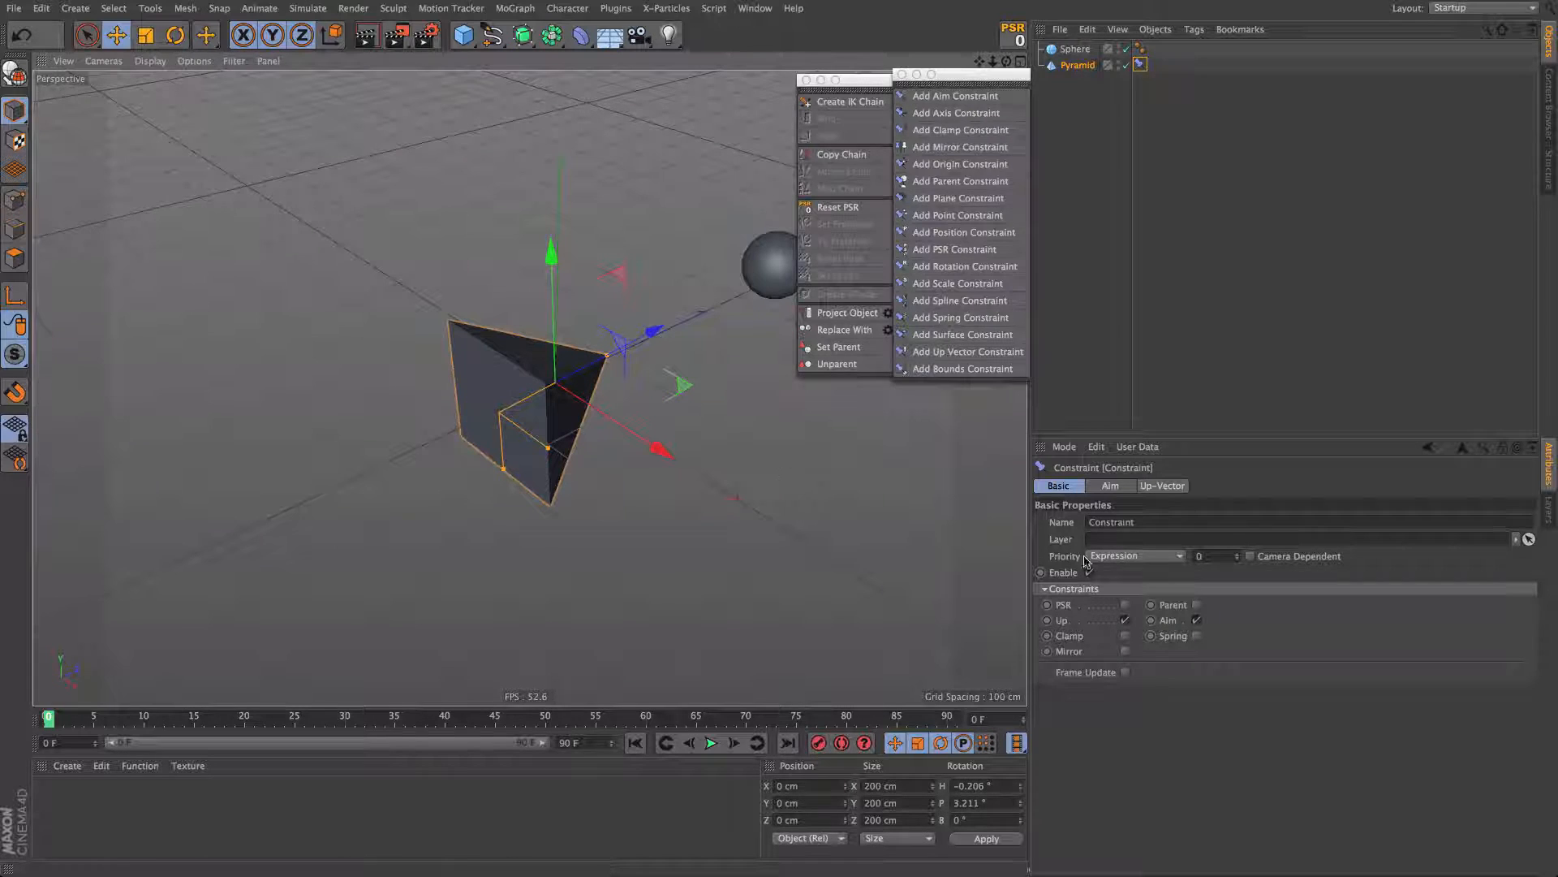
Step: Examine the pyramid's Up-Vector constraint settings and the available Up Vector axis options
left_click(1162, 487)
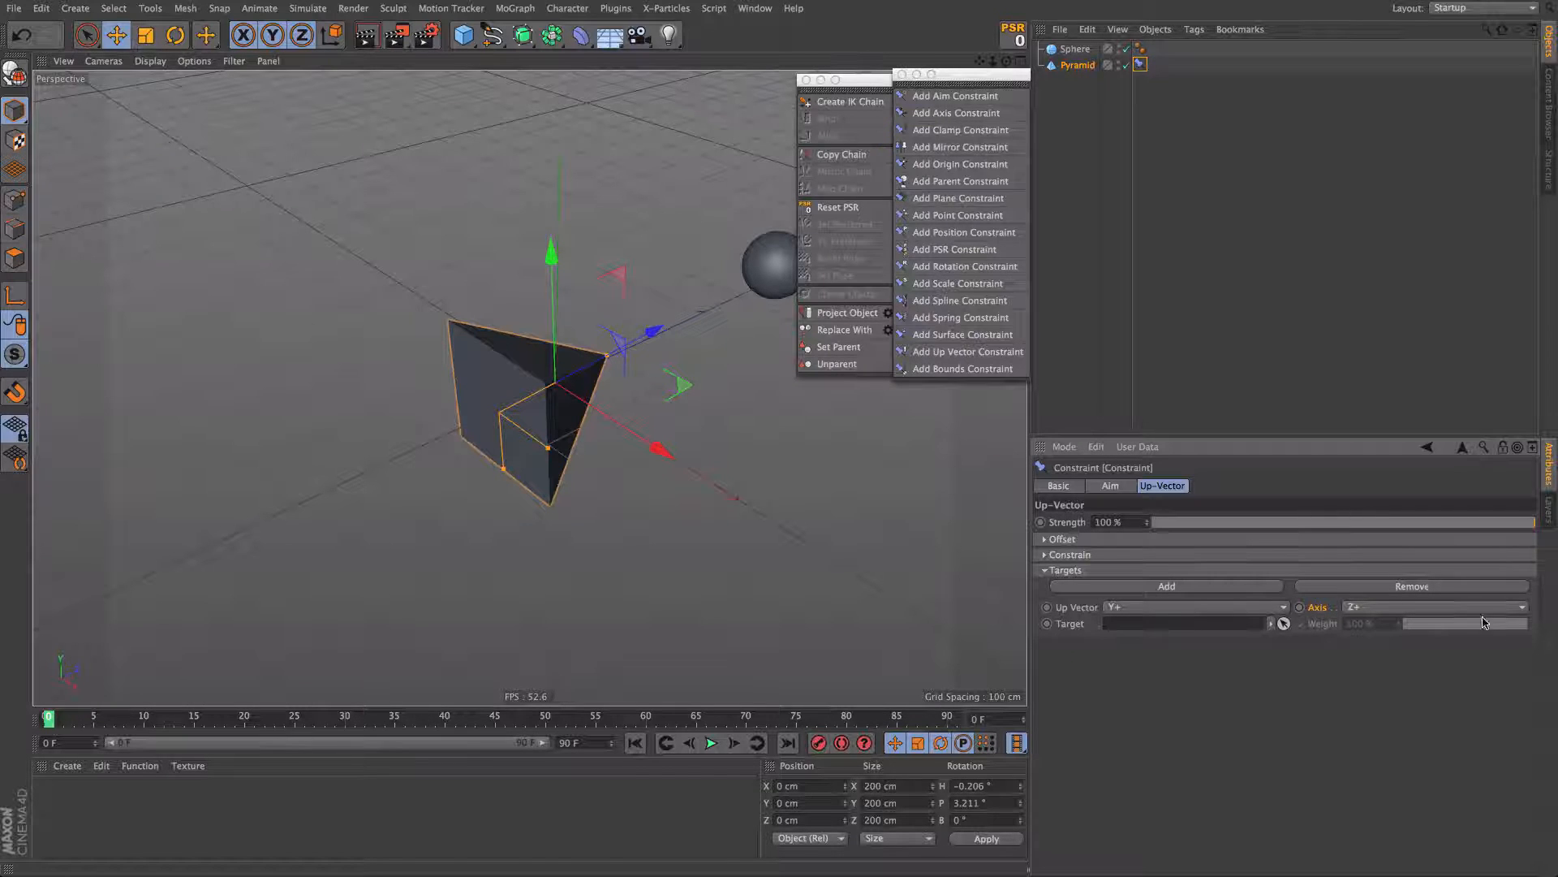
left_click_drag(669, 318, 633, 345, "alt")
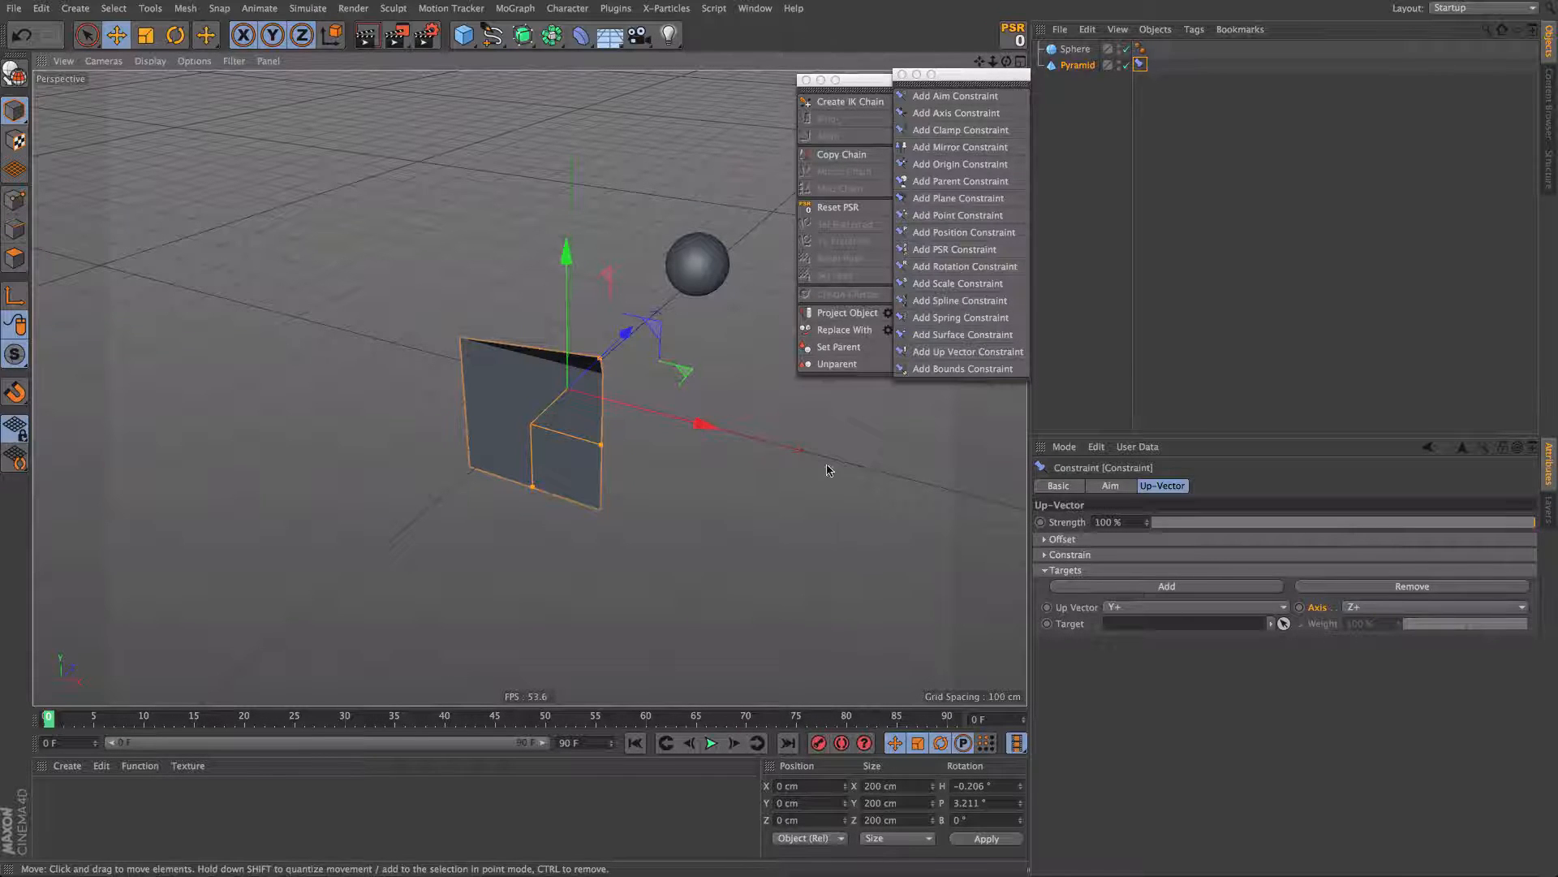
left_click_drag(549, 431, 460, 430, "alt")
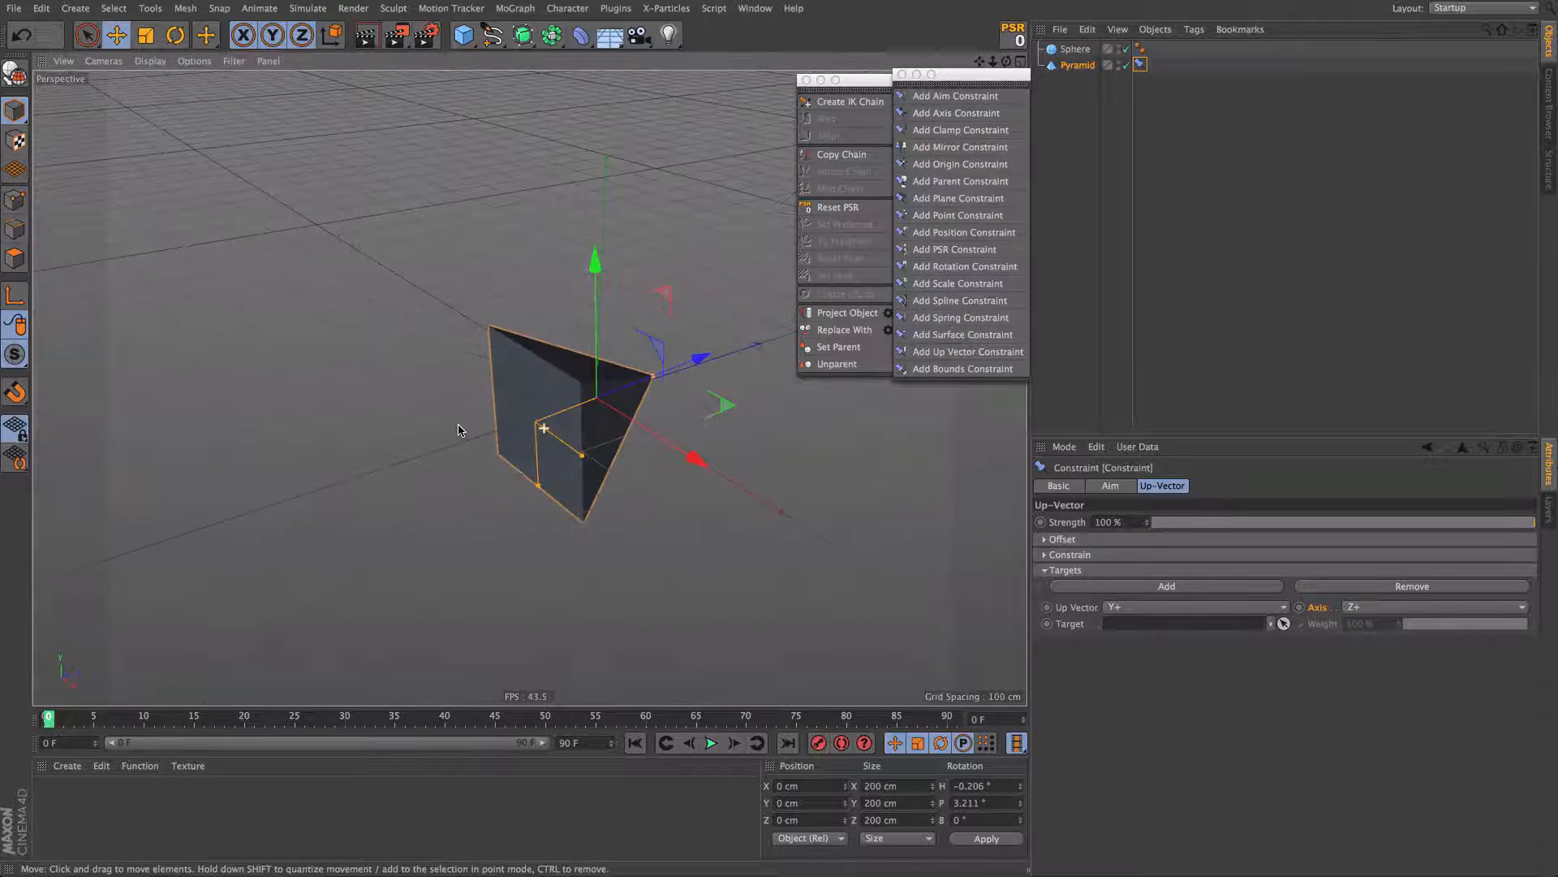
left_click(1154, 608)
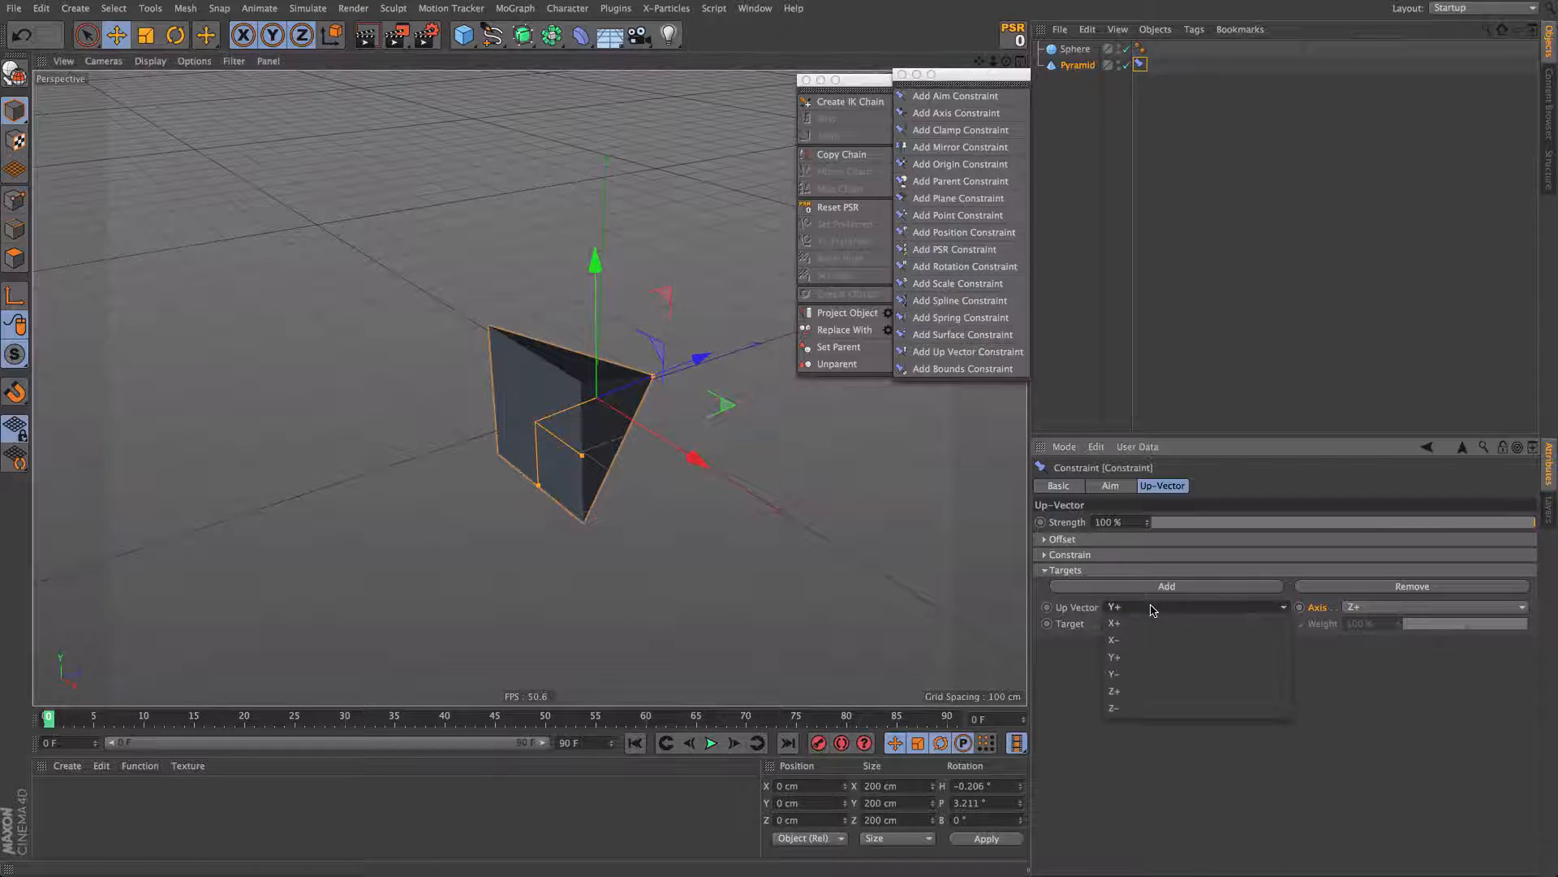
left_click(525, 362)
left_click_drag(535, 369, 584, 381, "alt")
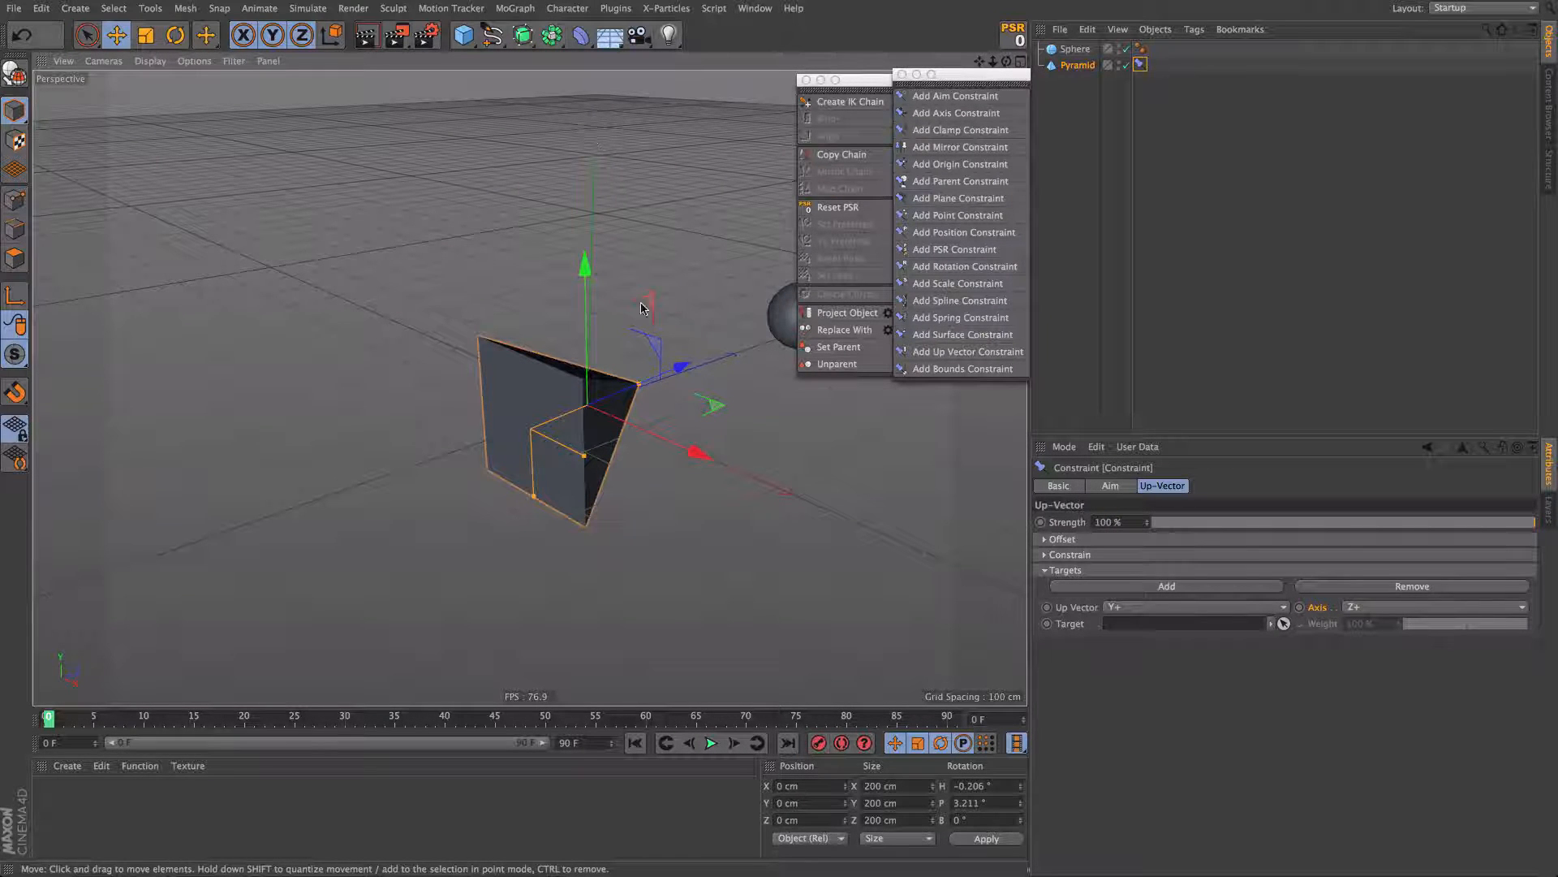
Step: Add a cube, scale it to about 76 cm and raise it above the pyramid to about Y 264 cm
left_click_drag(463, 35, 503, 55)
key("t")
left_click_drag(817, 561, 445, 525)
key("e")
left_click_drag(591, 263, 595, 65)
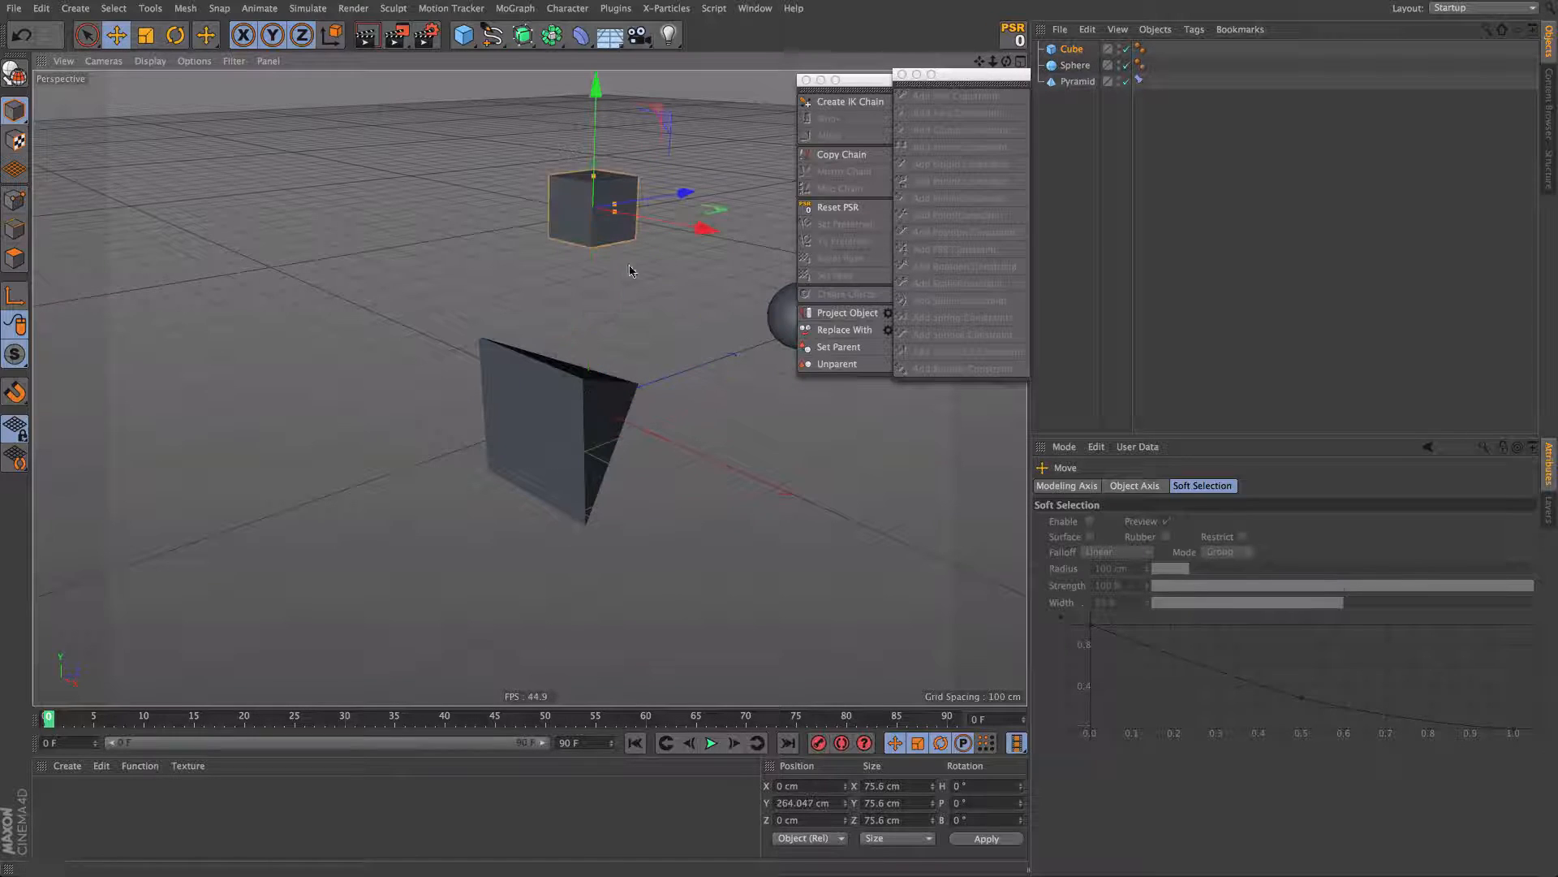
Step: Rename the cube Up Vector and assign it as the target of the pyramid's Up-Vector constraint
double_click(1088, 51)
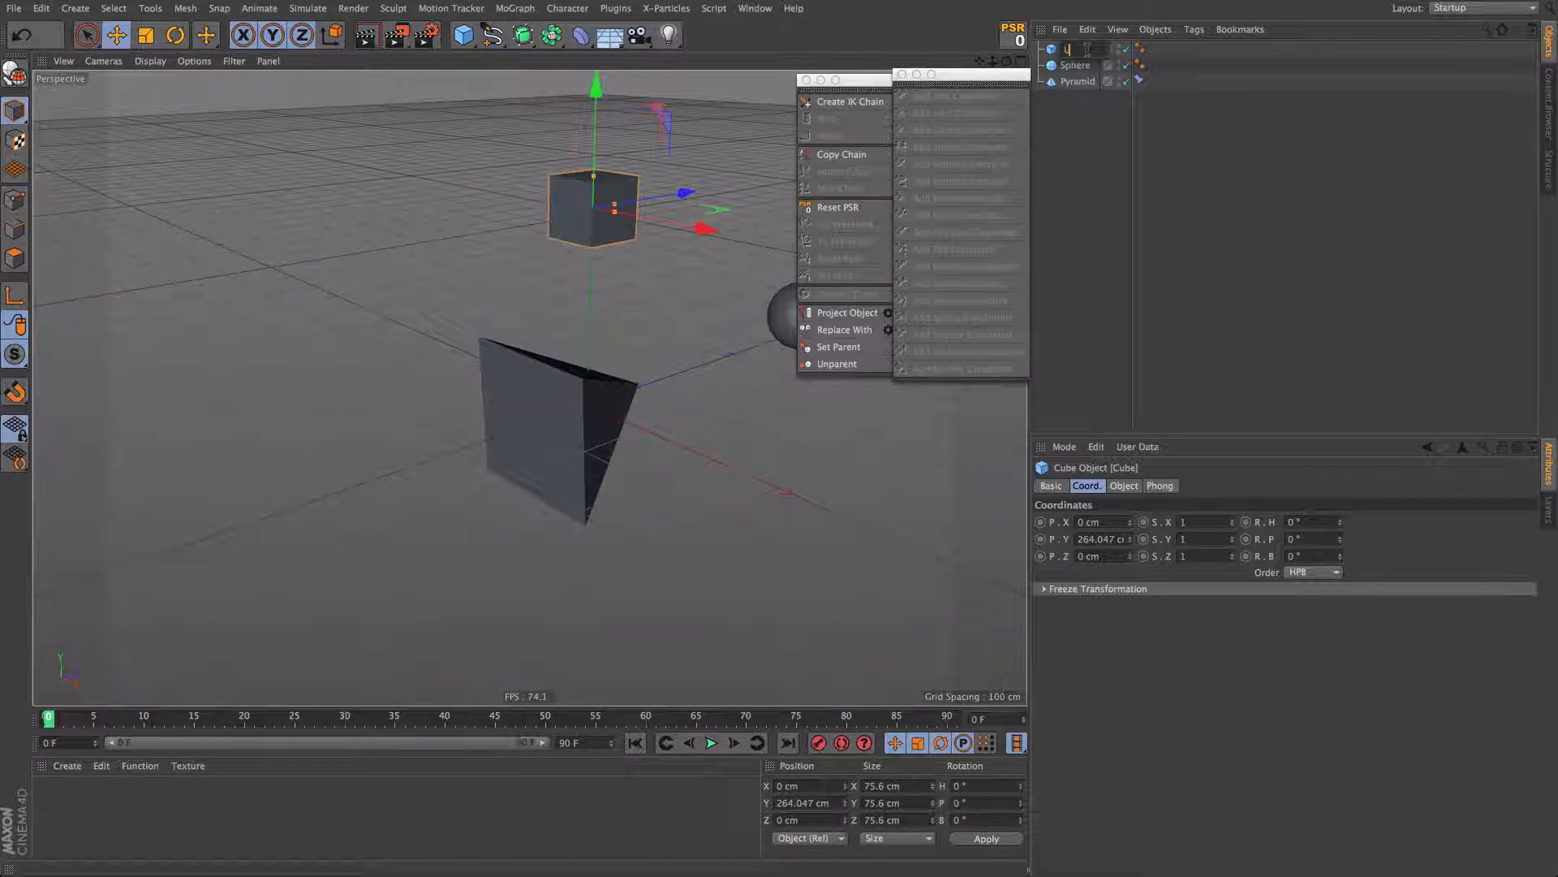
type("Up Vector")
key("Return")
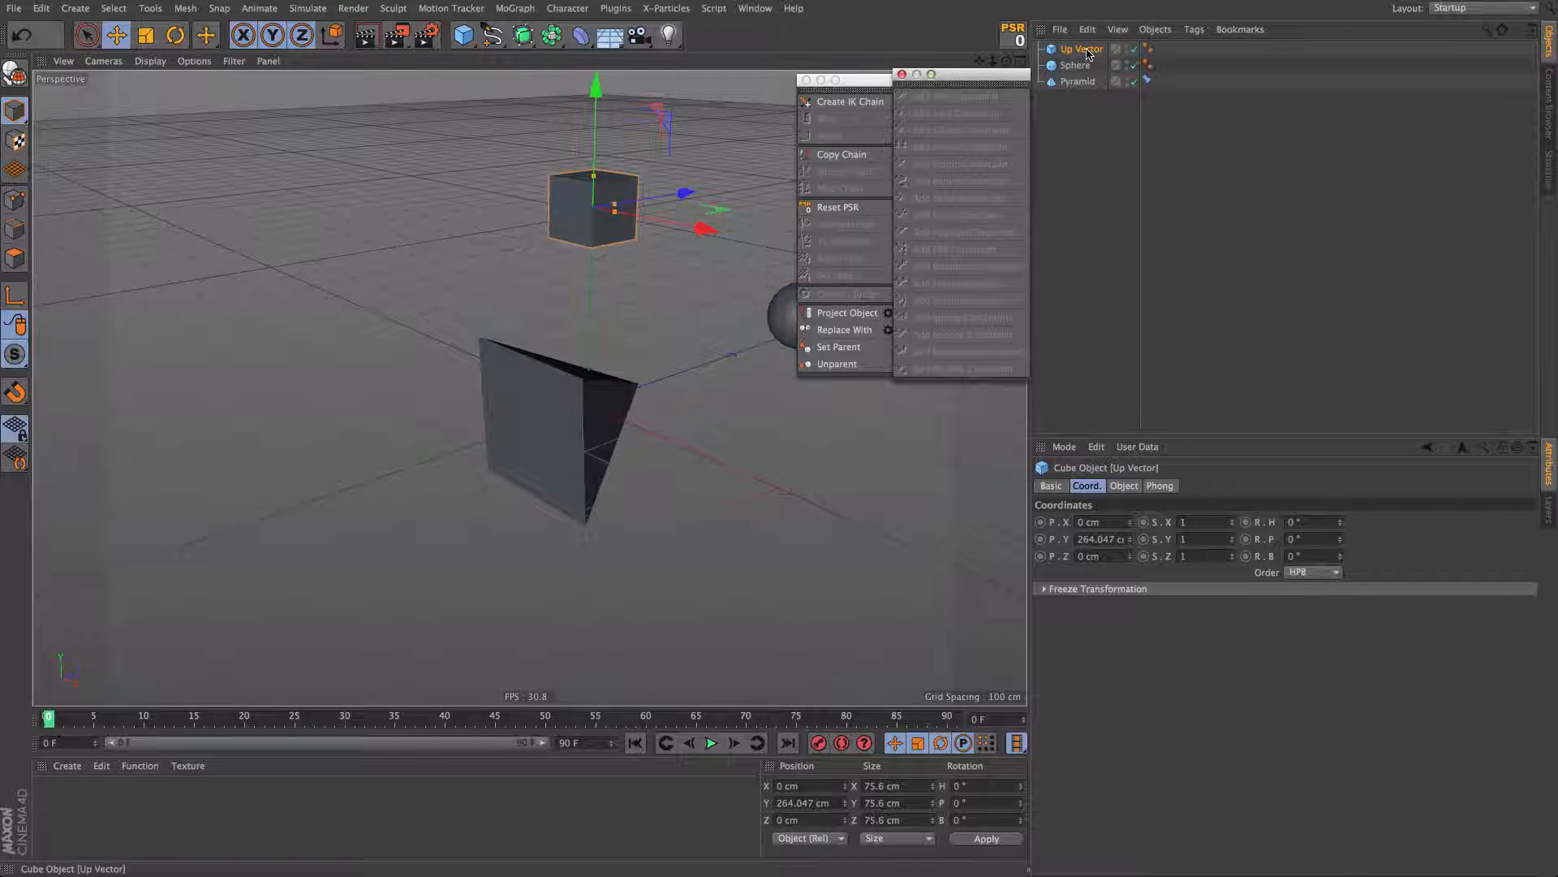
left_click(1148, 81)
left_click_drag(1151, 645, 1160, 626)
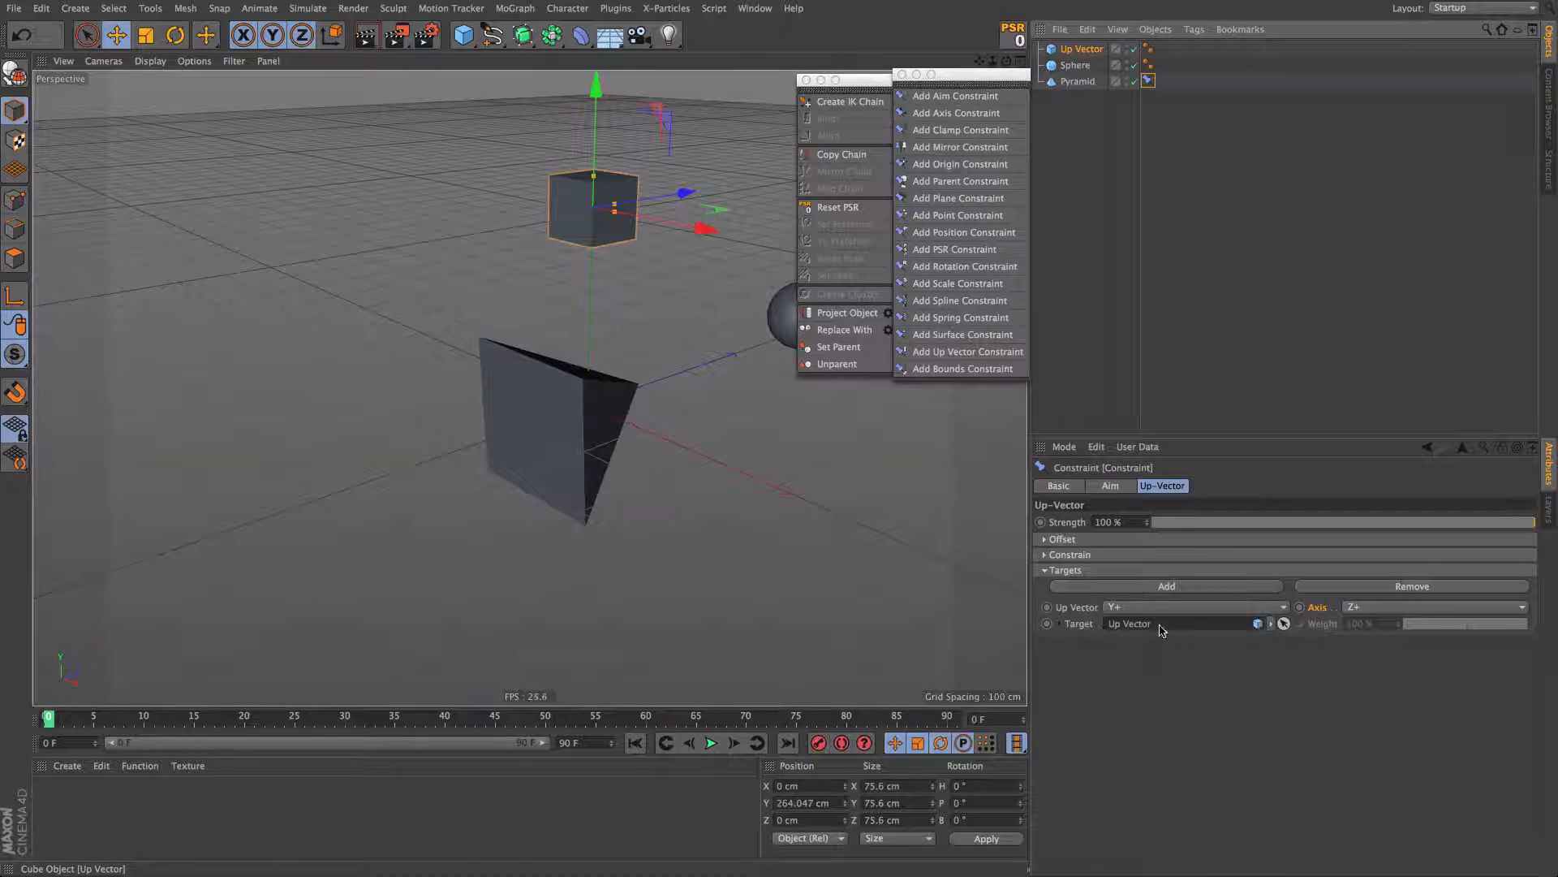
Step: Move the Up Vector cube to about X 13, Y 321 cm to test the pyramid's orientation
left_click_drag(543, 360, 634, 373, "alt")
left_click(547, 439)
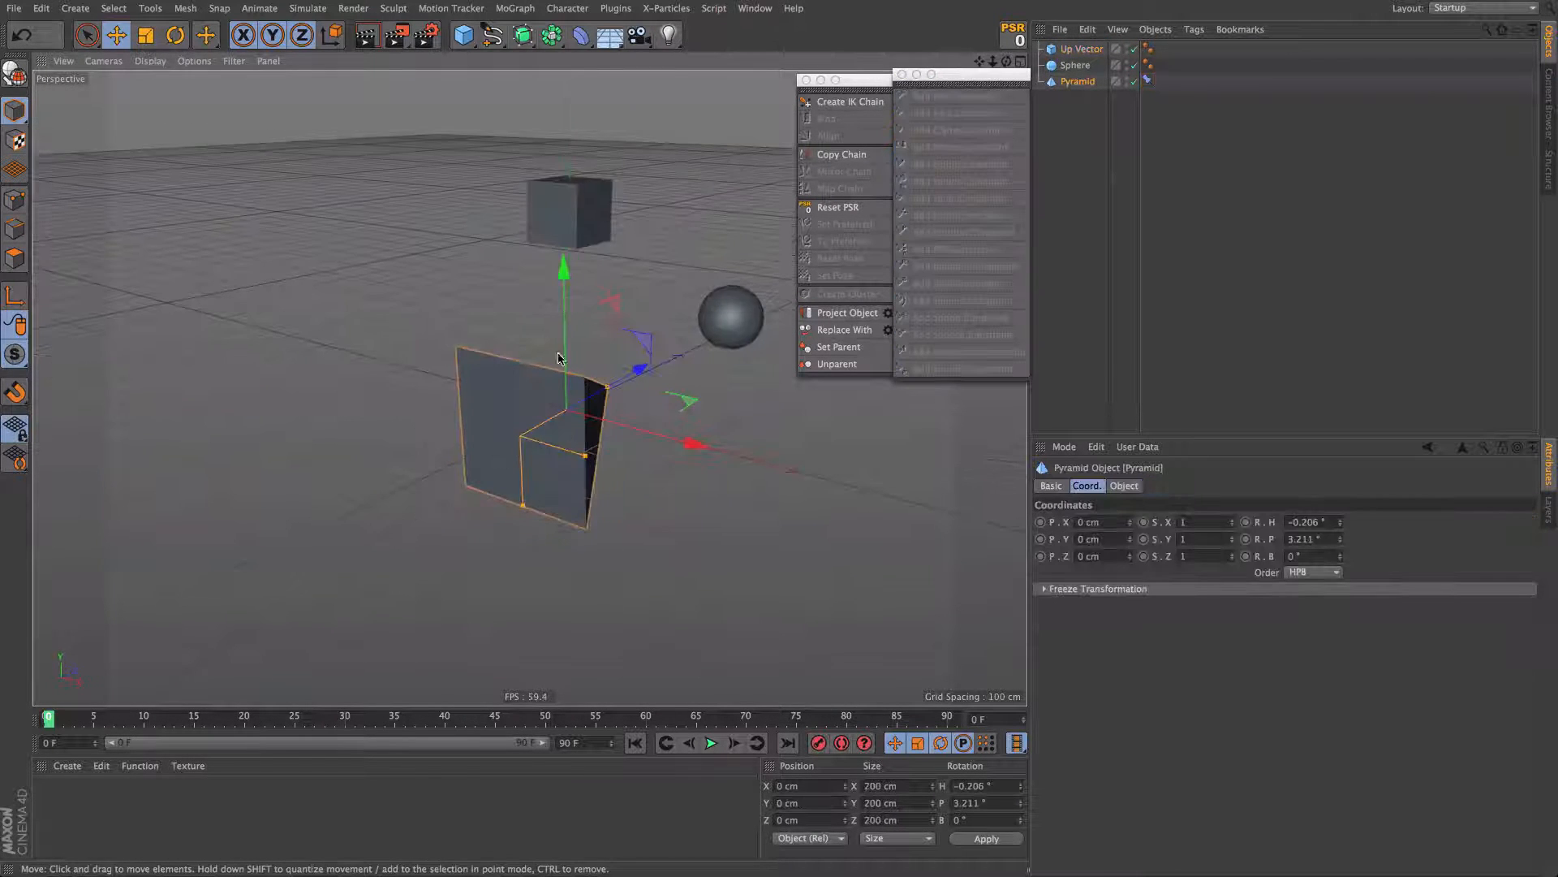
left_click(572, 232)
left_click_drag(579, 265, 537, 401, "alt")
left_click(566, 379)
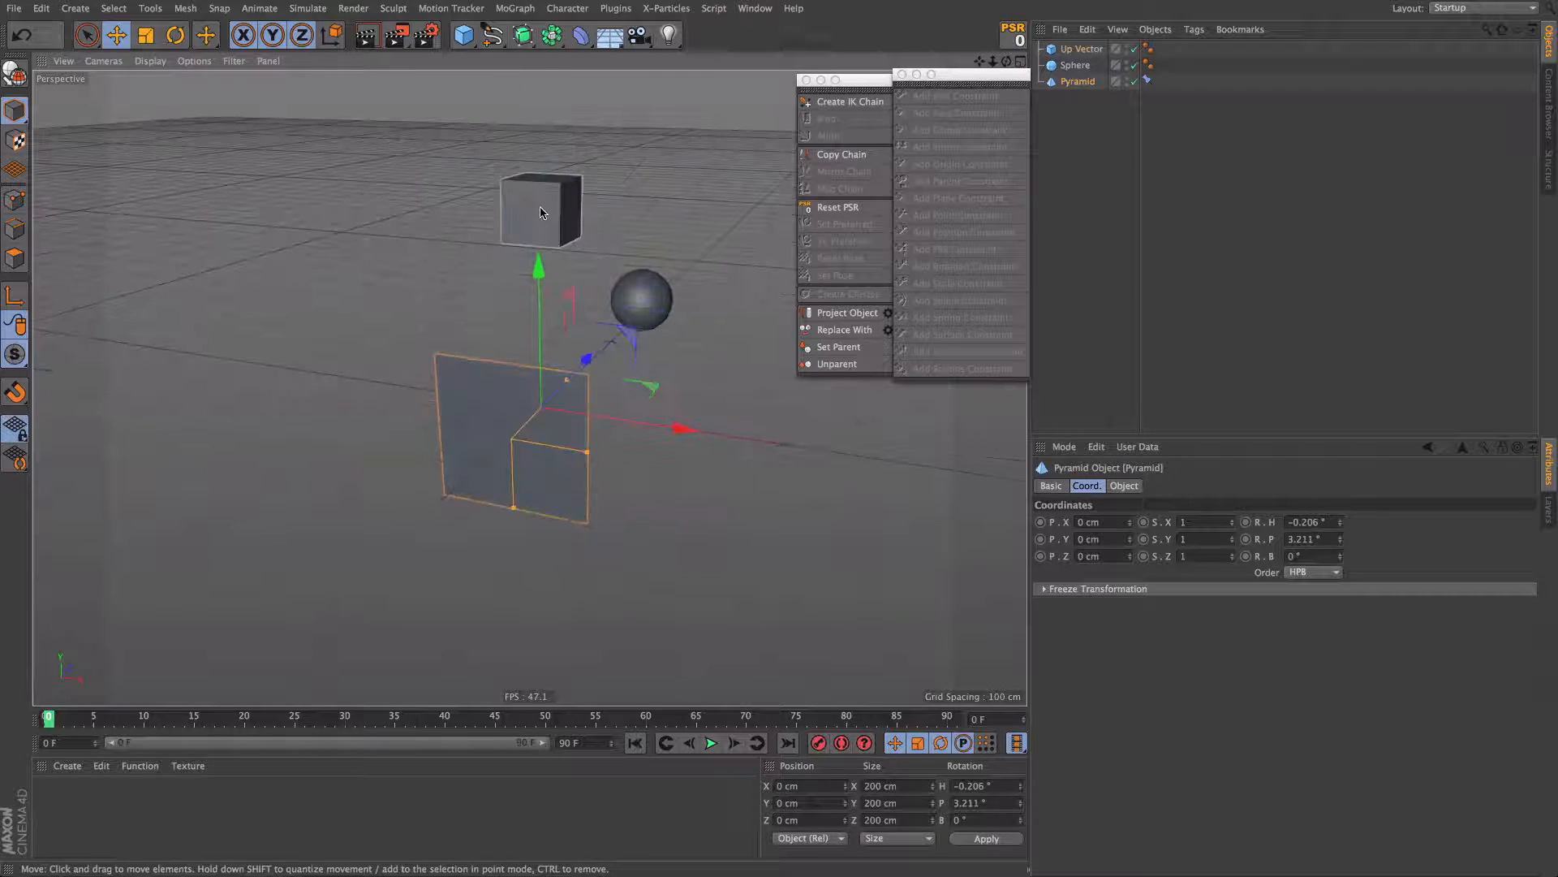
left_click(553, 201)
left_click_drag(641, 124, 670, 139)
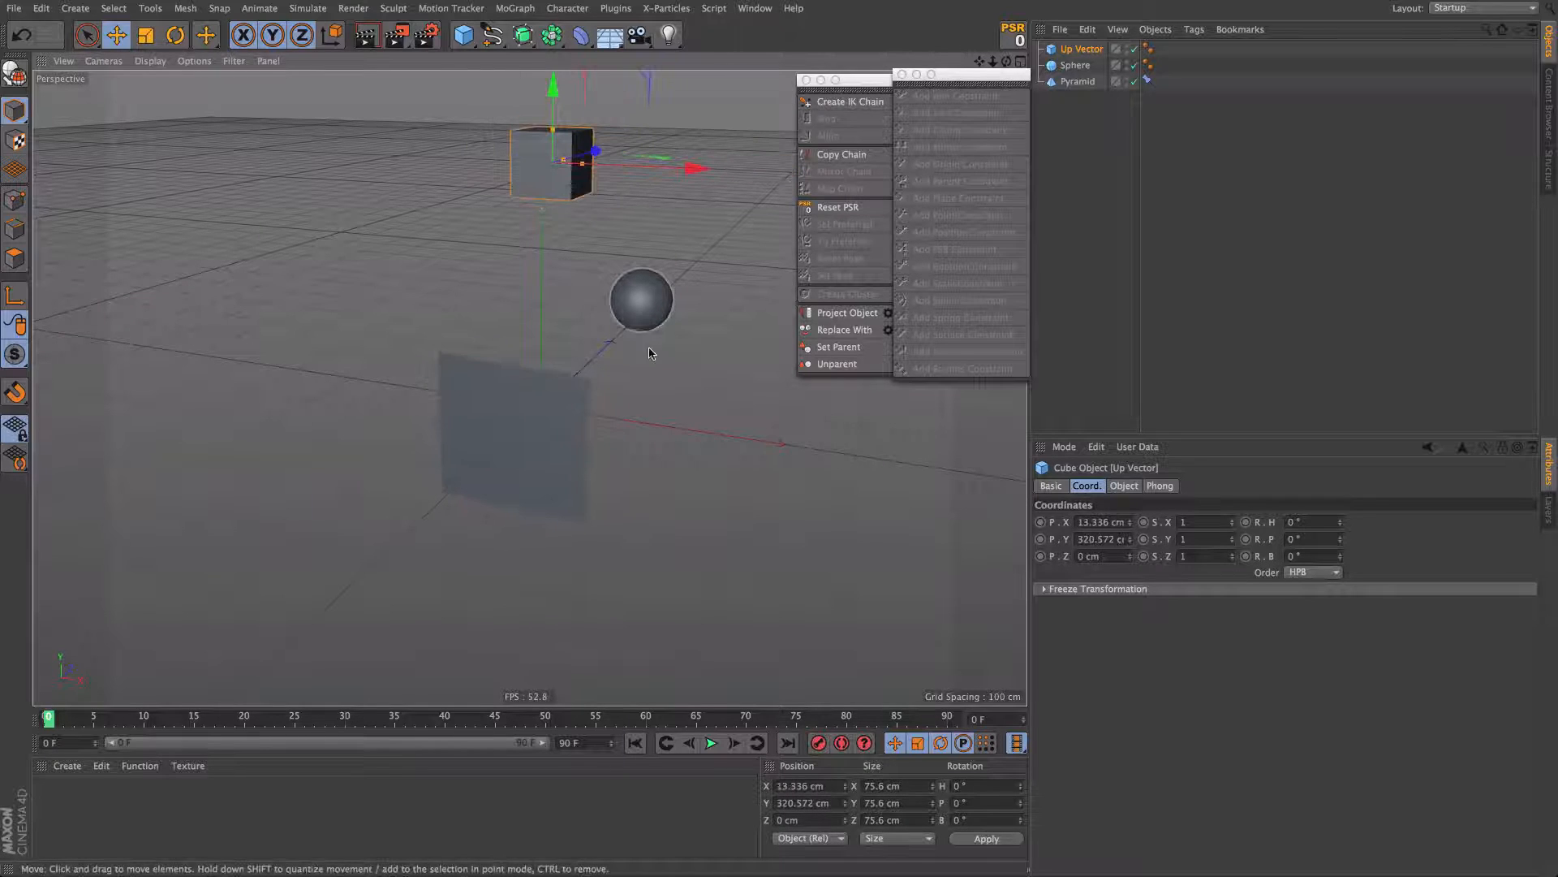
Step: Try moving the sphere around the pyramid with both the Aim and Up-Vector constraints active
left_click_drag(650, 352, 619, 323, "alt")
left_click(659, 294)
left_click_drag(689, 375, 581, 367)
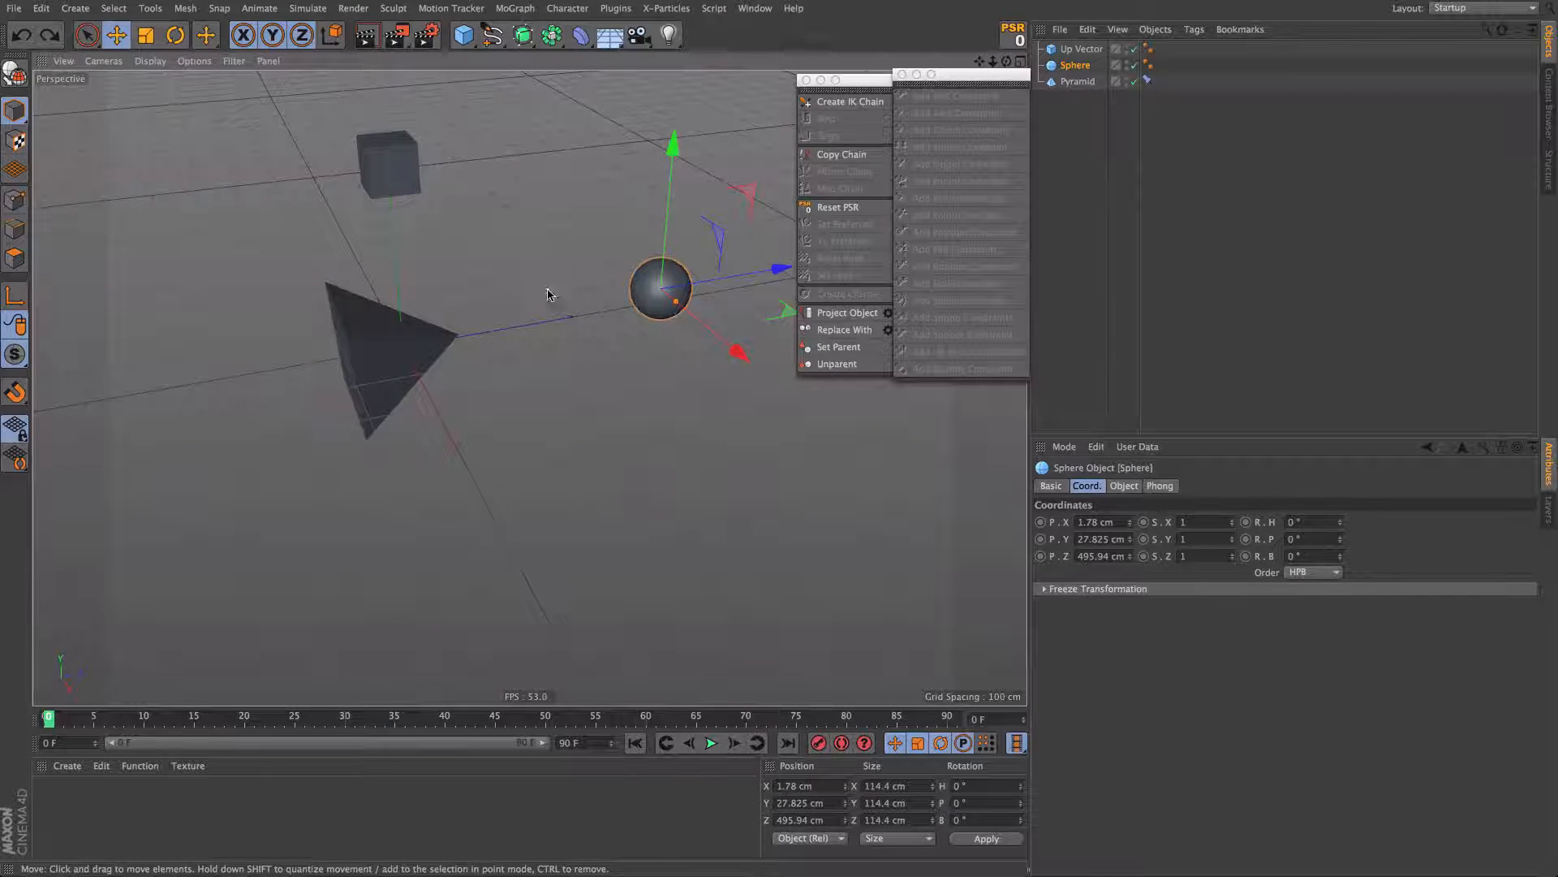
left_click(556, 258)
Step: Close the test project and return to the left leg rig
key("super+w")
left_click(714, 288)
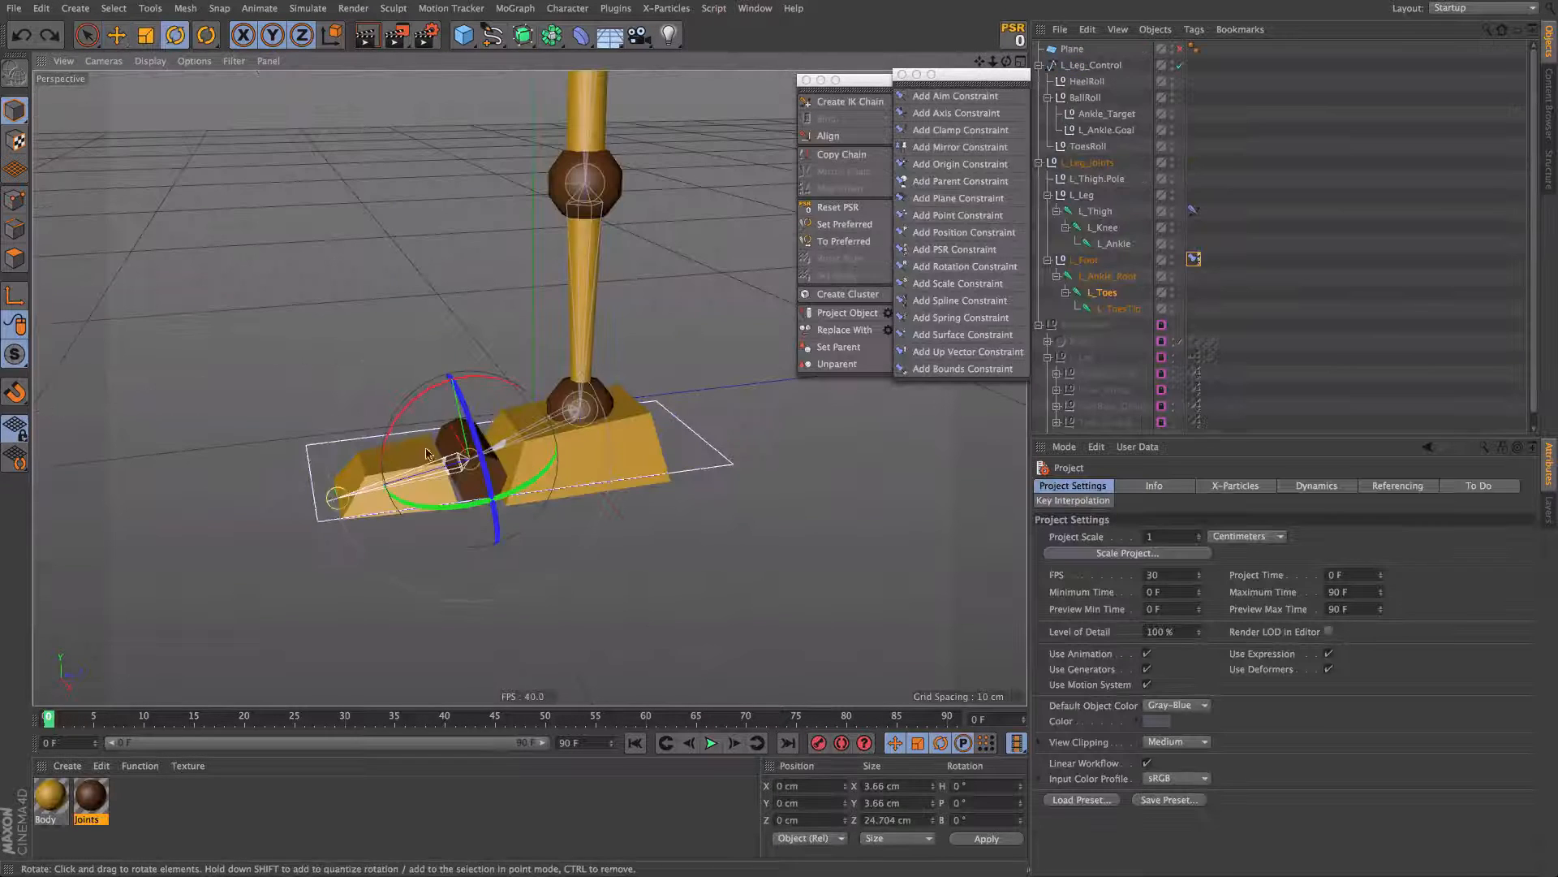
left_click_drag(449, 452, 466, 469, "alt")
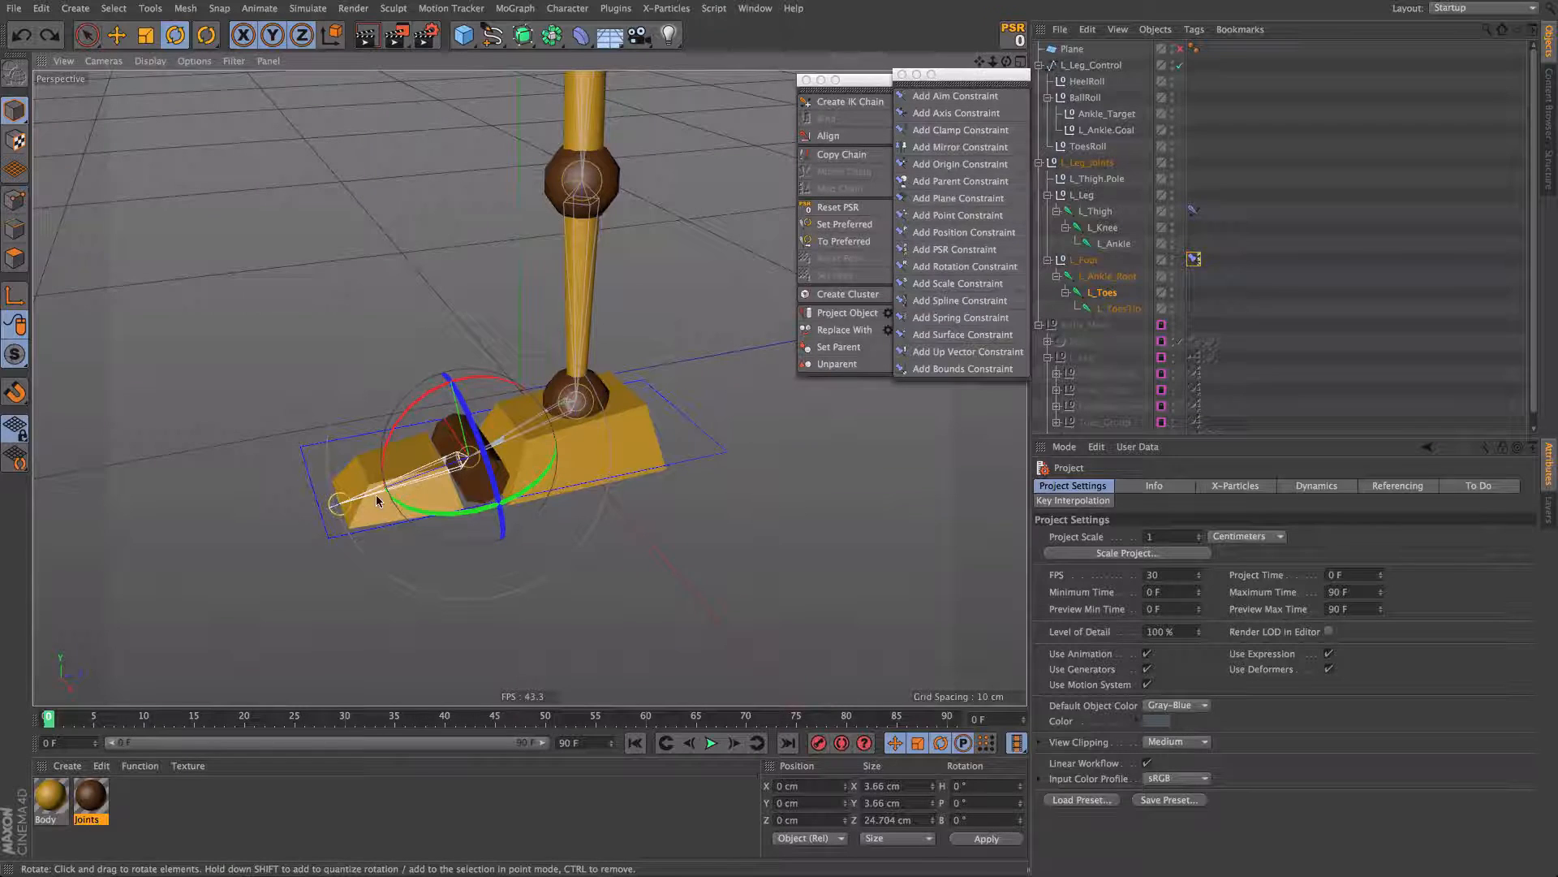
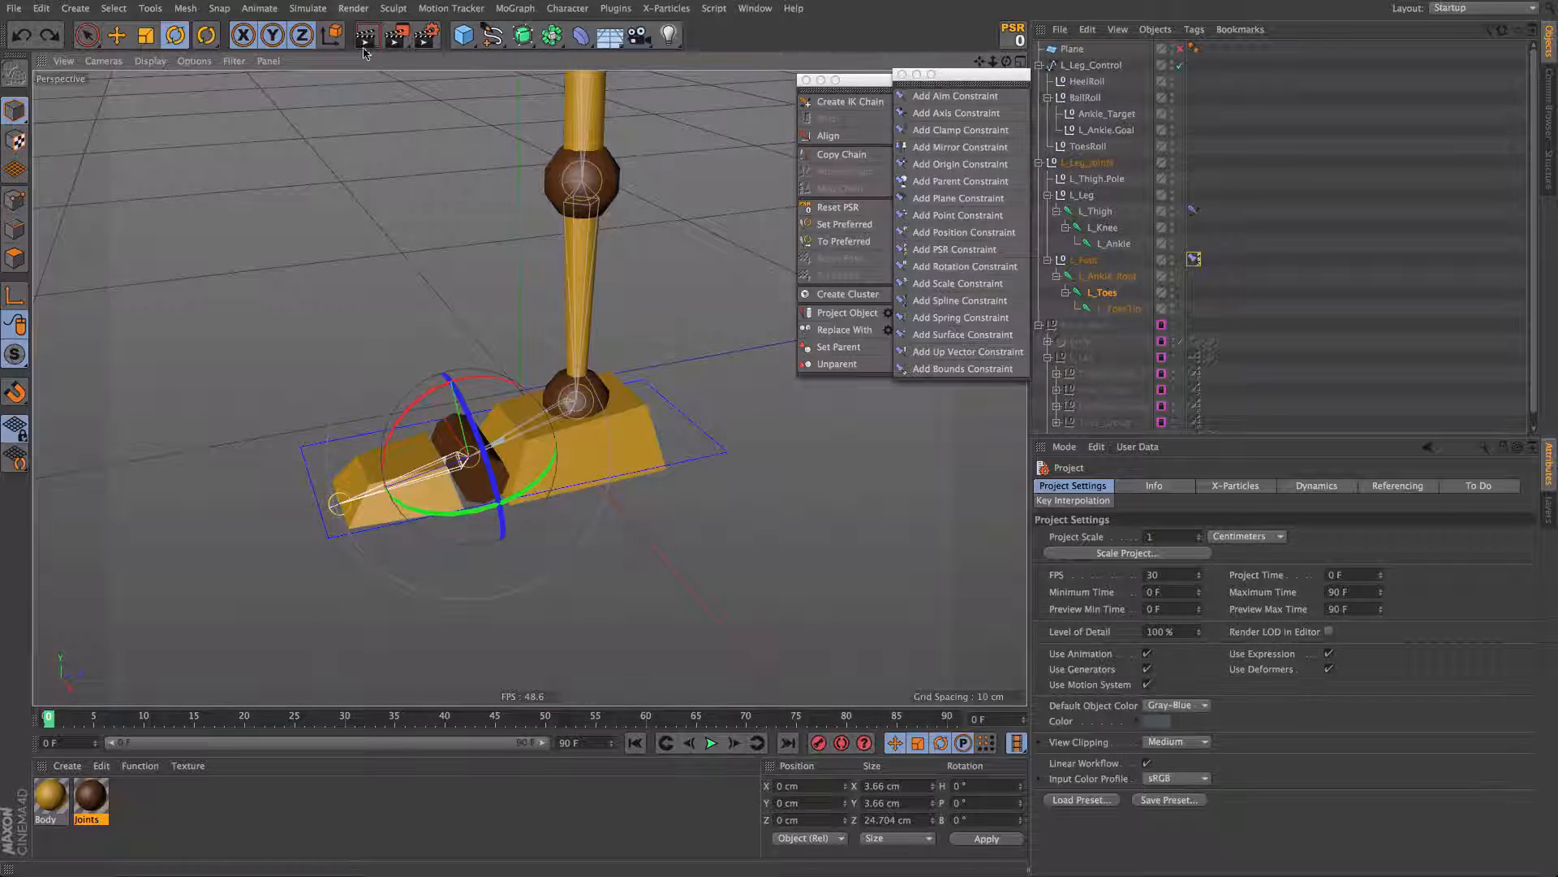
Step: Add a null as a child of L_Leg_Control and name it Toes_Target
left_click_drag(464, 35, 527, 57)
left_click_drag(1056, 50, 1082, 91)
double_click(1087, 82)
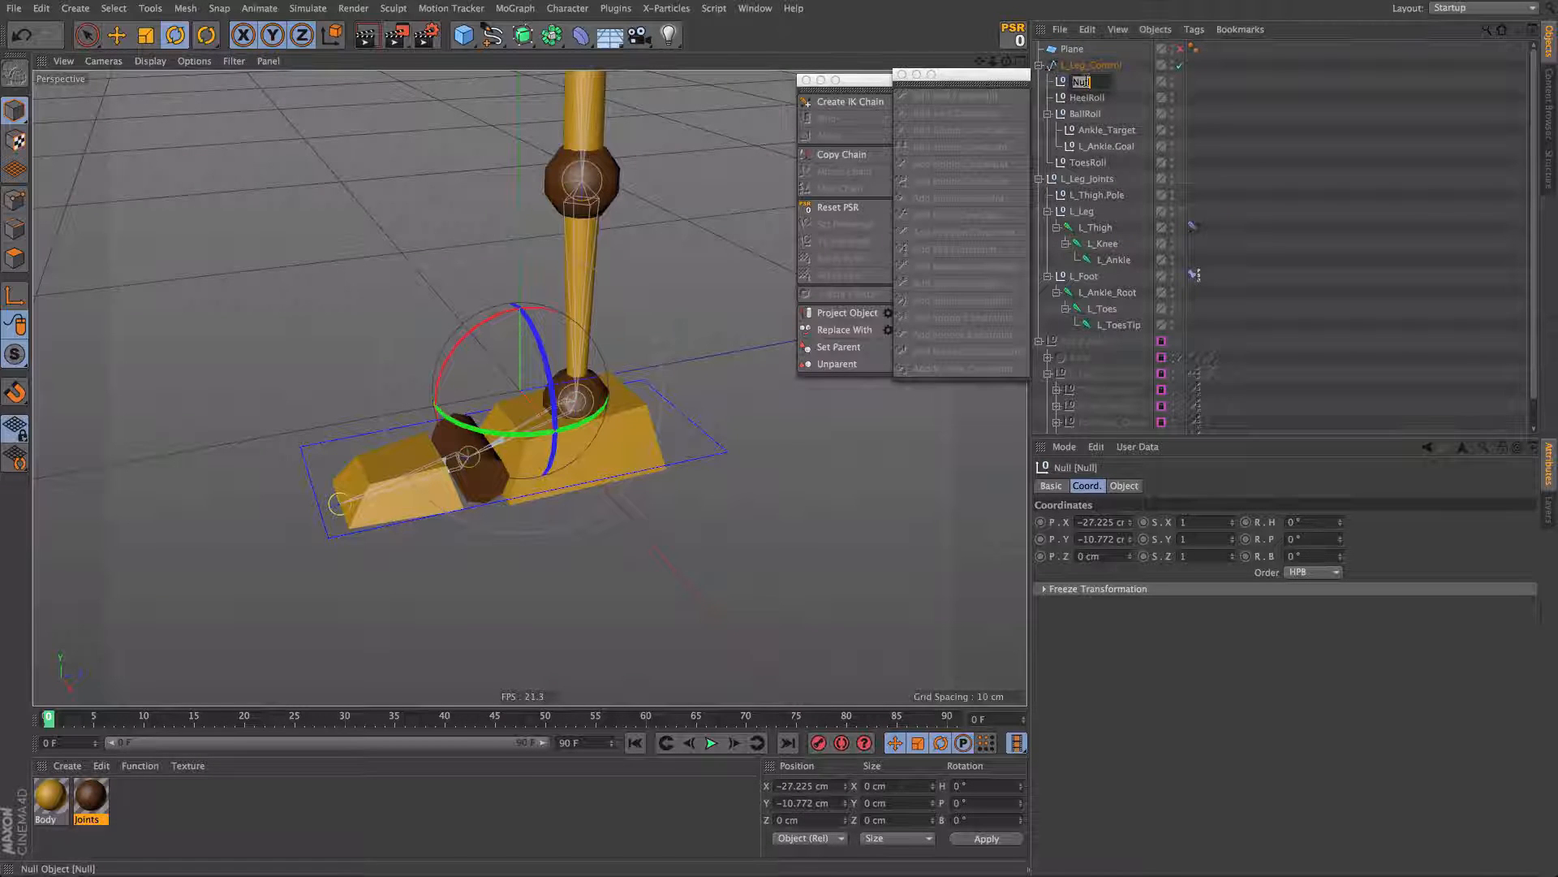
type("T")
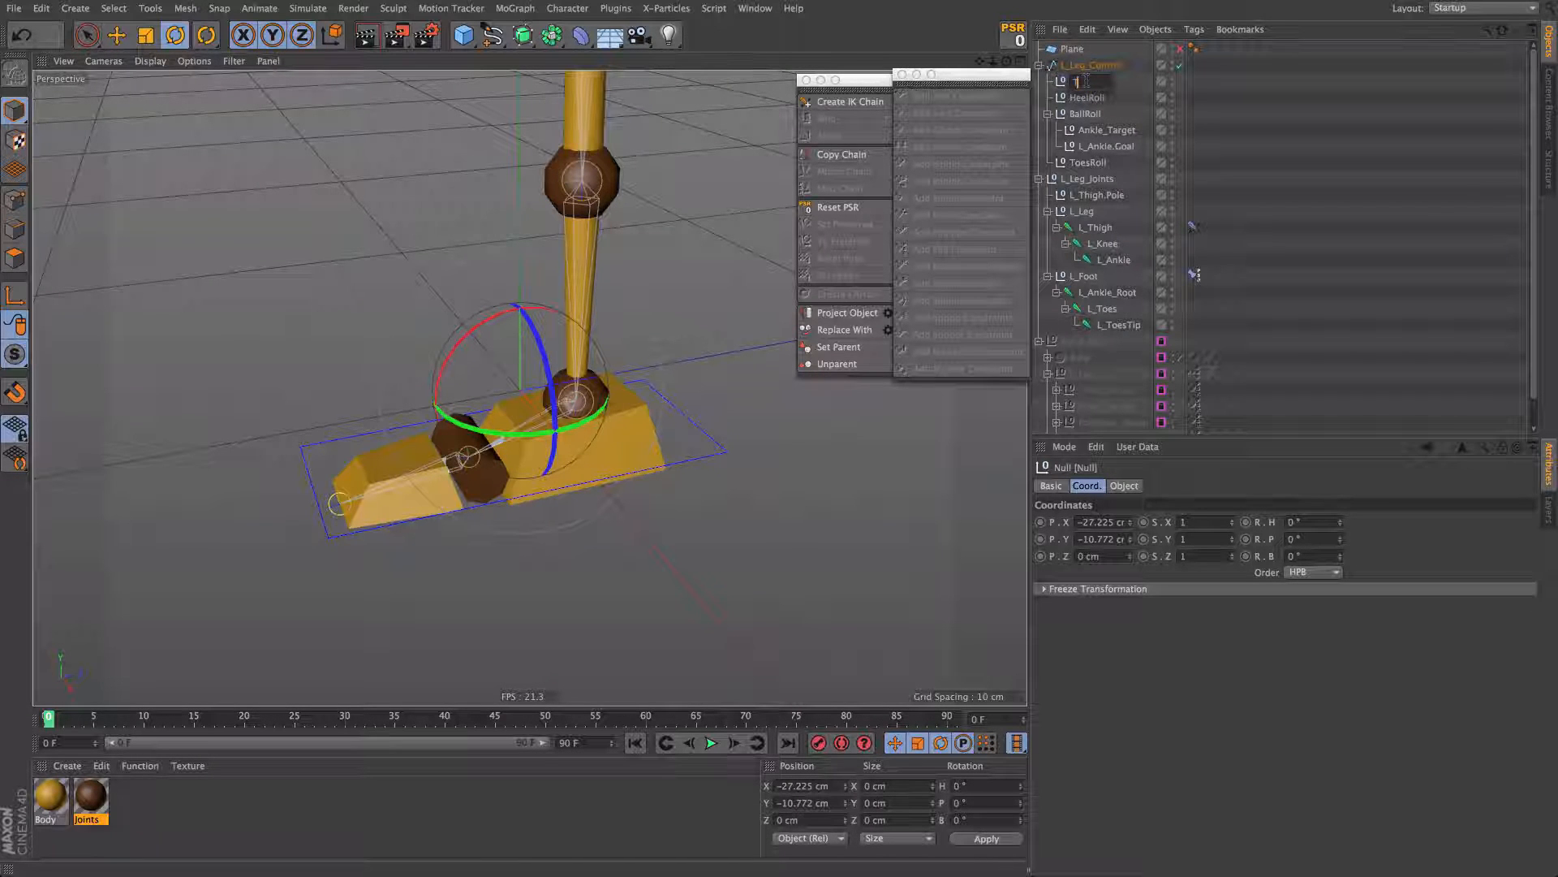
type("oes")
type("_Target")
key("Return")
Step: Snap Toes_Target onto the toe tip joint at about X 0, Y -10.8, Z -42.6 cm, and select the BallRoll null
key("e")
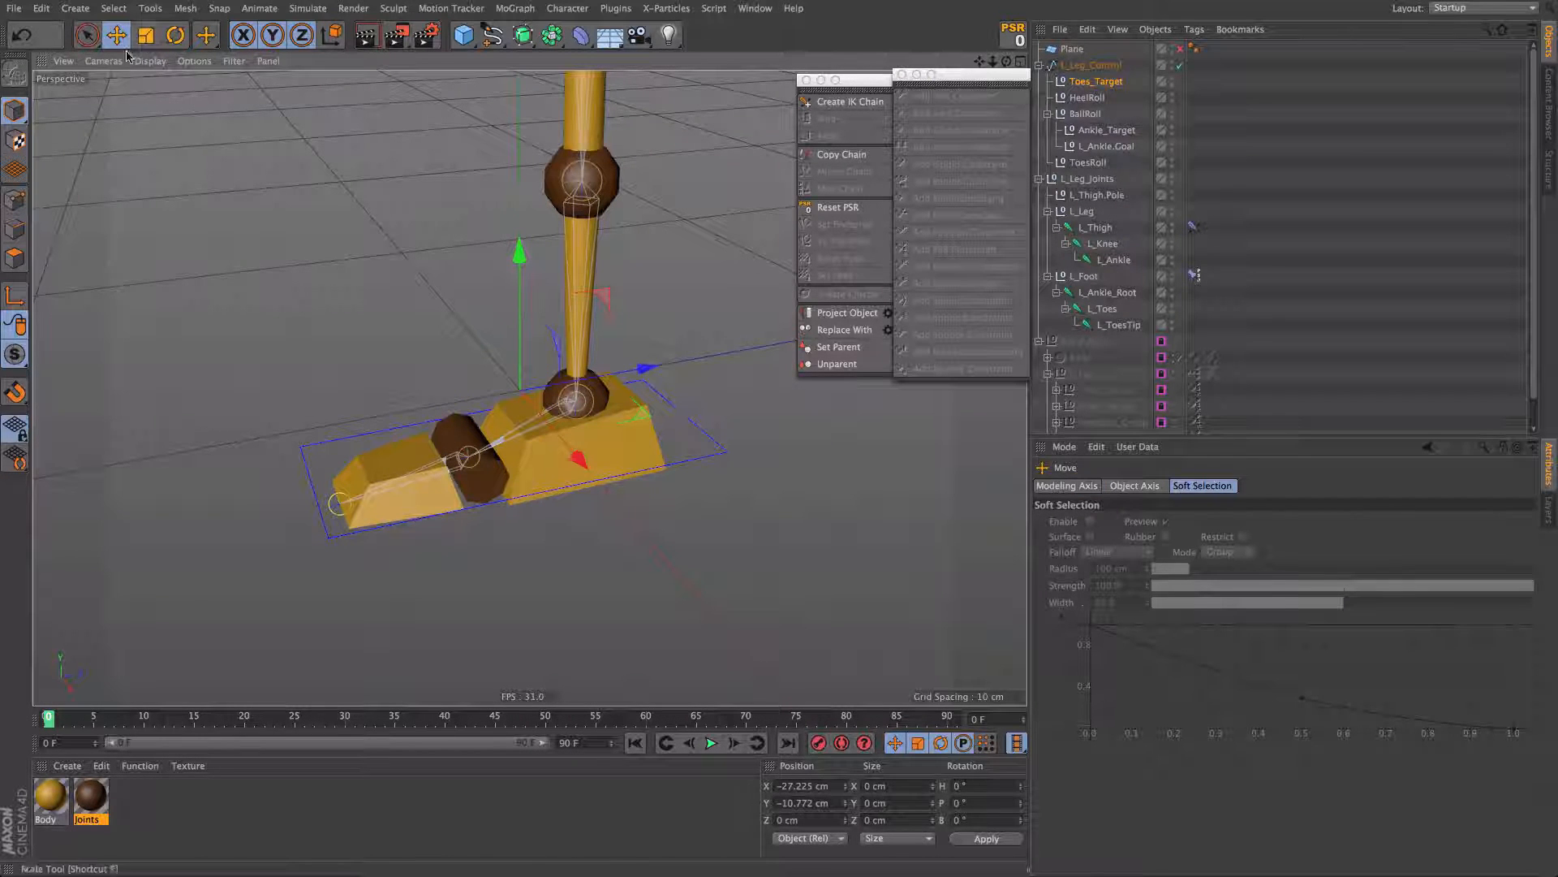
left_click(15, 393)
left_click_drag(393, 511, 341, 478)
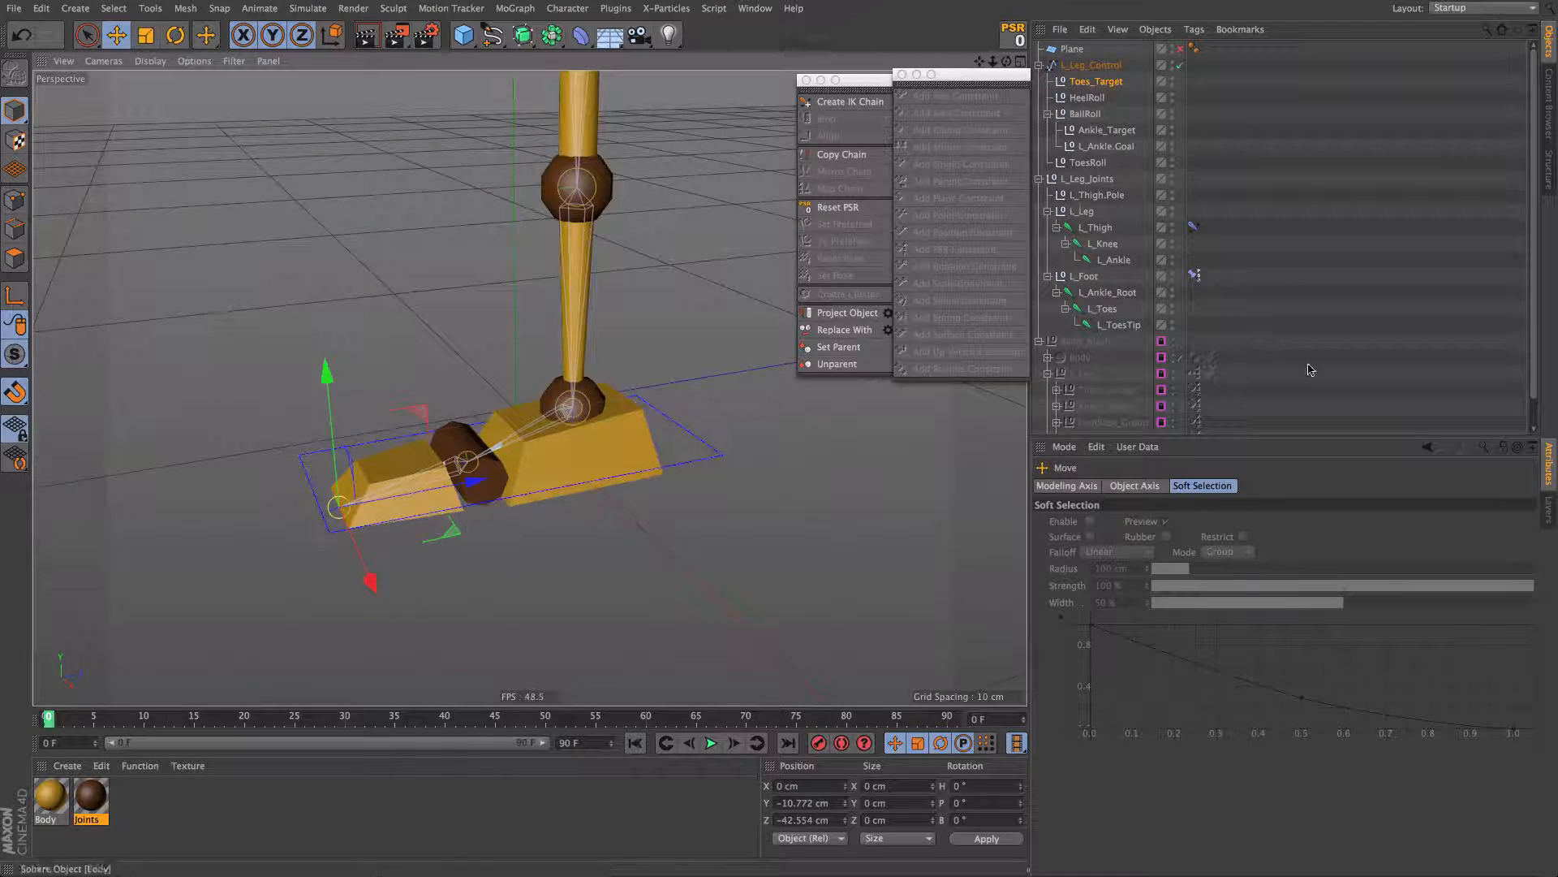
left_click(1092, 83)
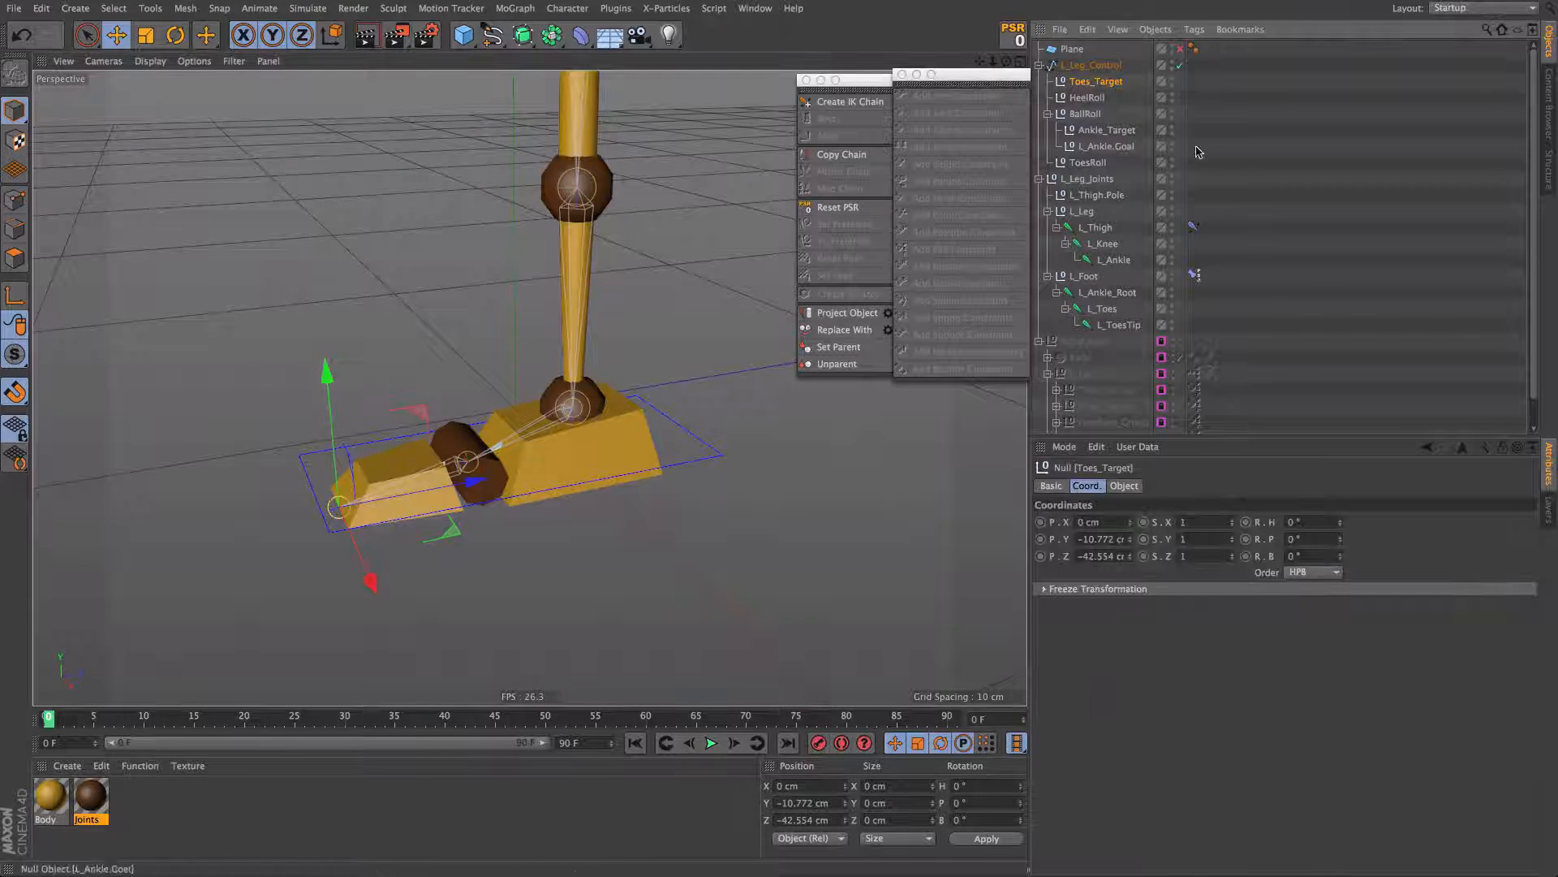
left_click(1086, 114)
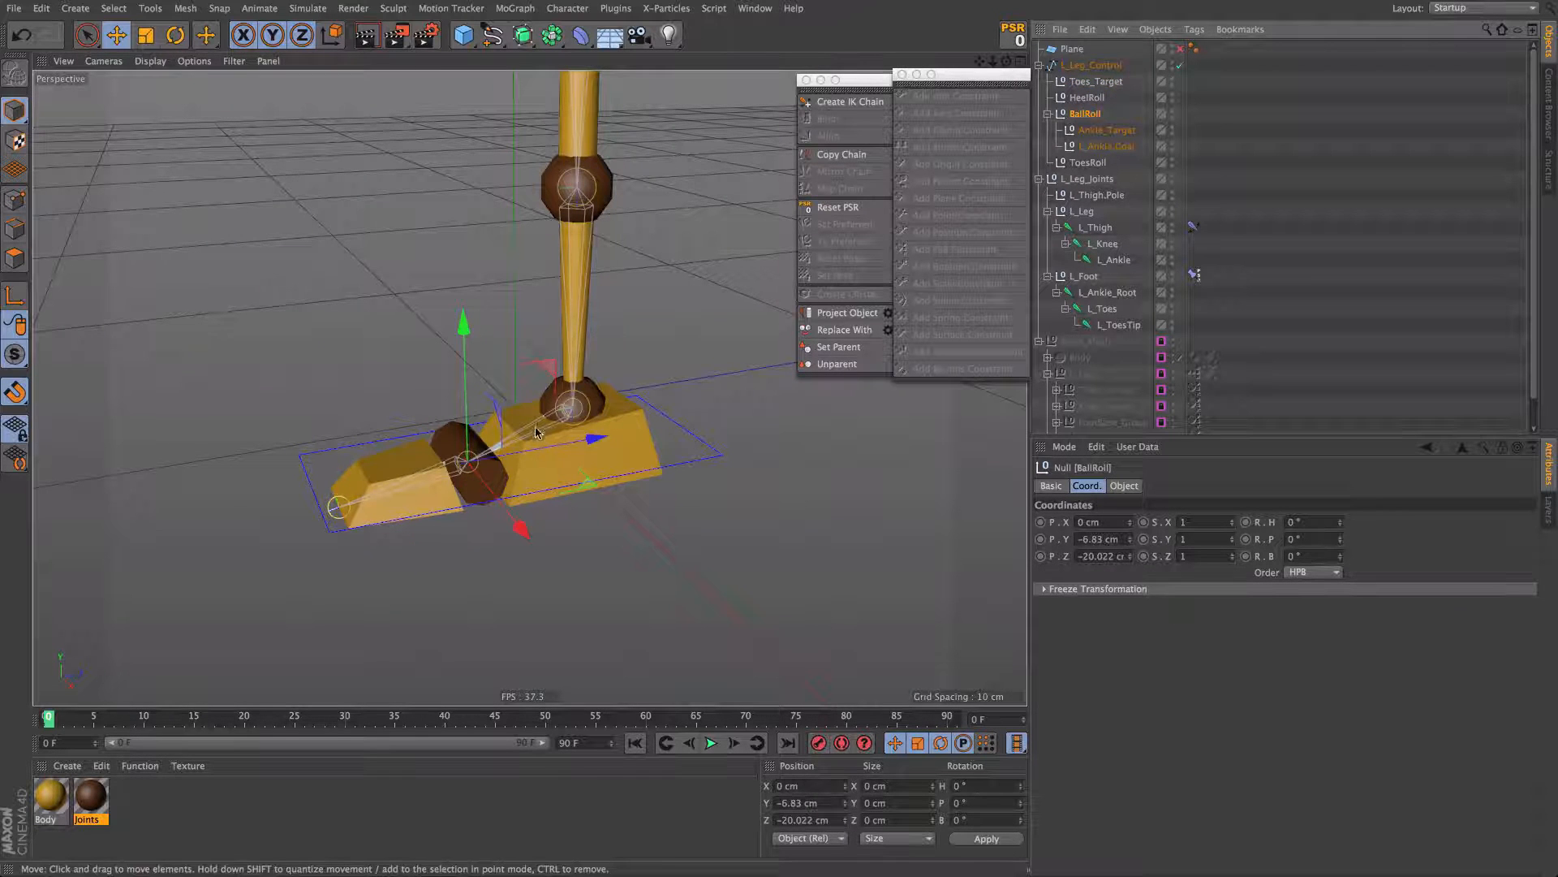
Step: Duplicate the BallRoll null beside the foot at about X 27.7 cm and delete the copy's child nulls
left_click_drag(536, 454, 724, 555, "alt")
left_click(1101, 197)
key("Delete")
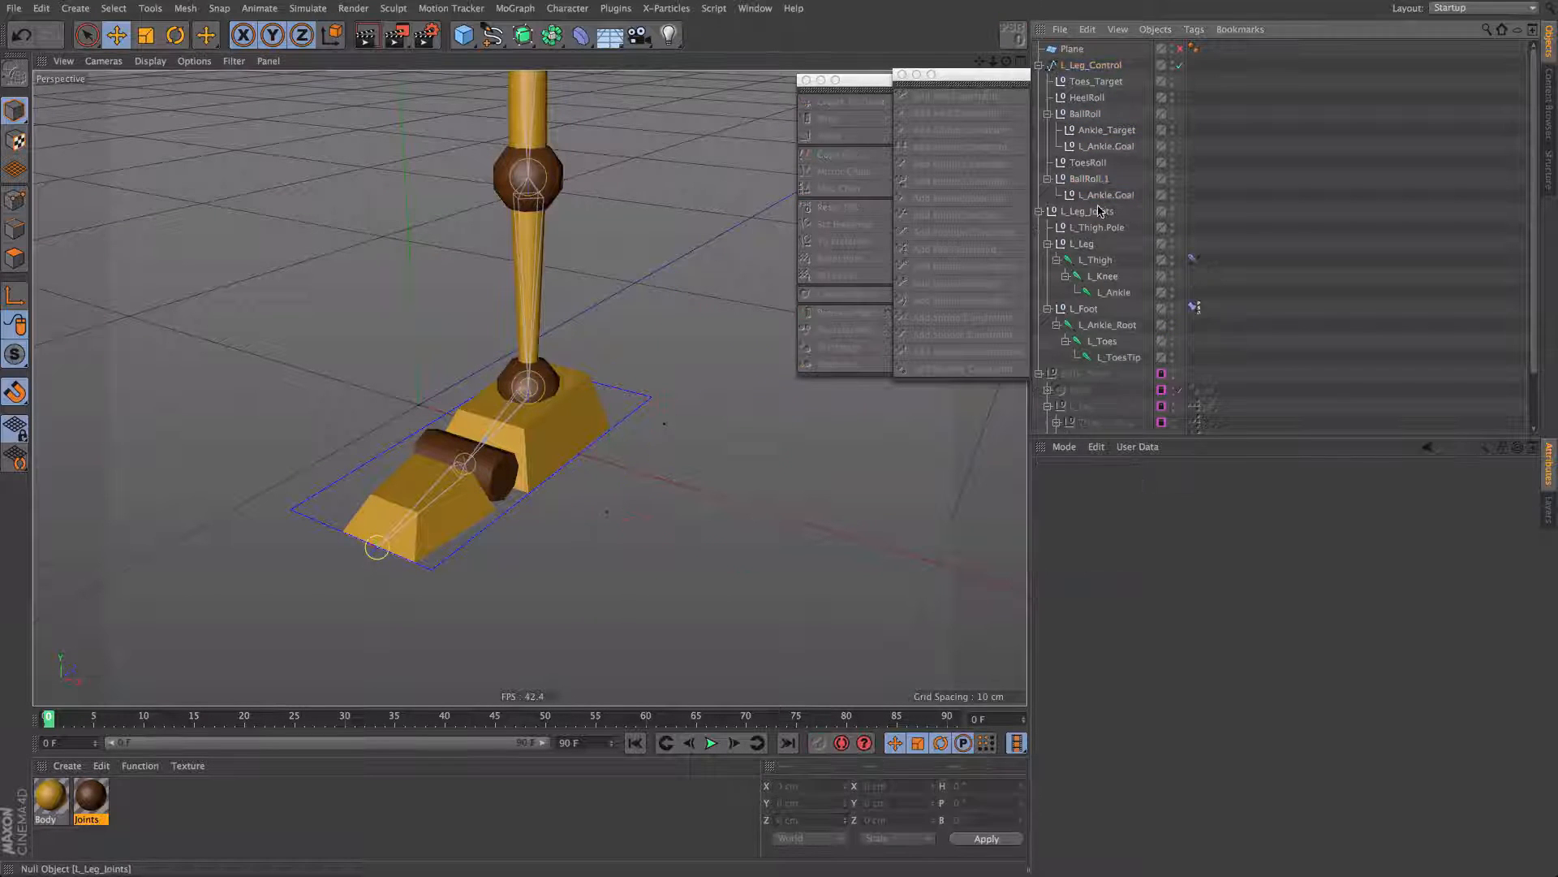
left_click(1102, 197)
key("Delete")
Step: Rename the duplicated null as BallRoll_UpVector
double_click(1102, 181)
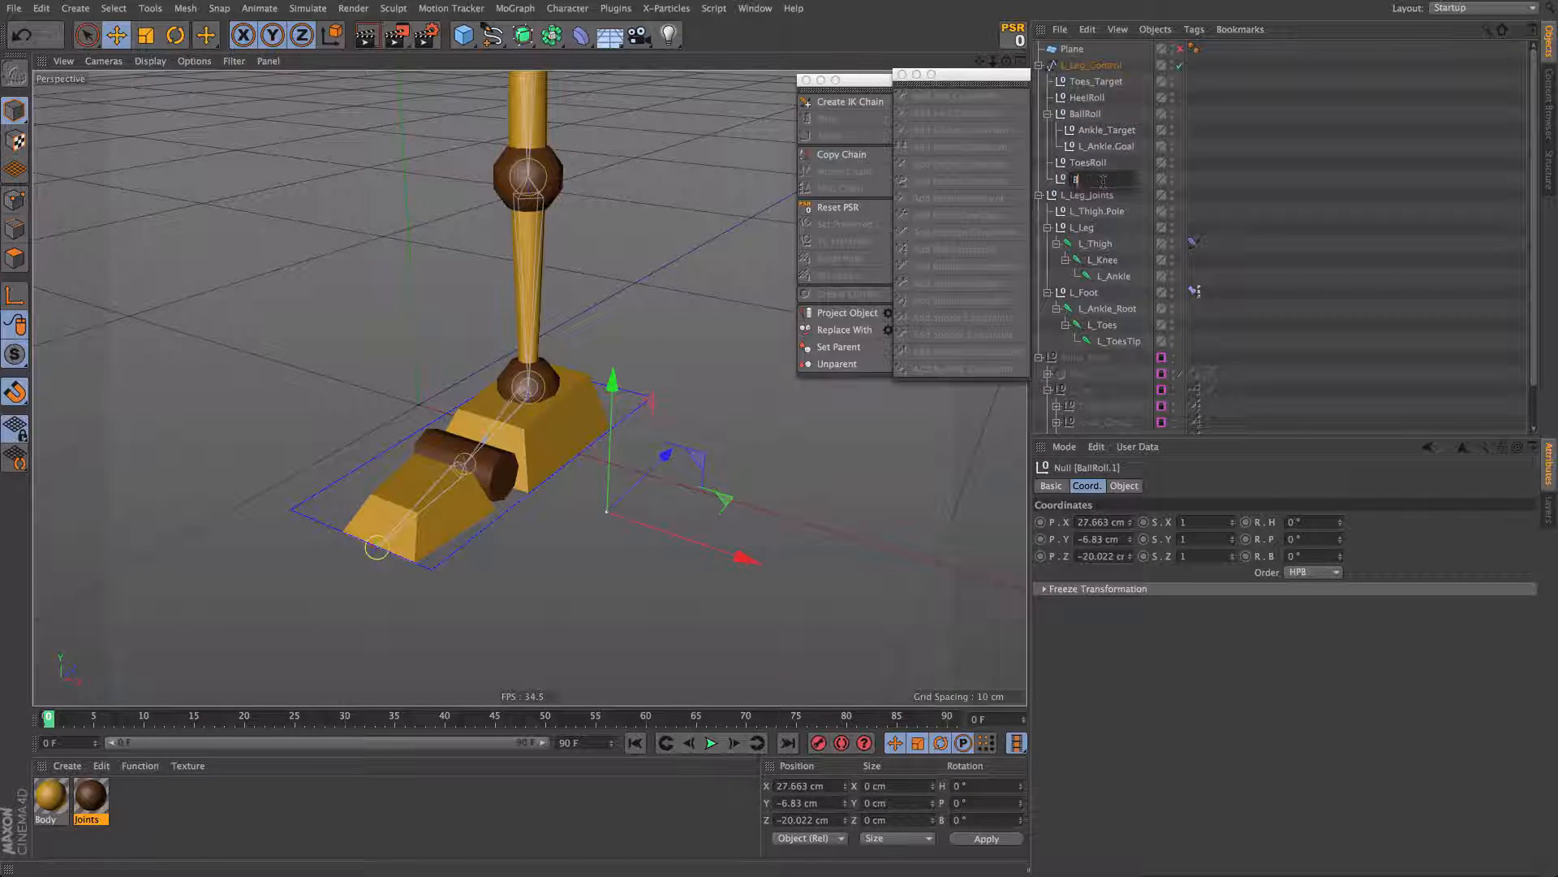
type("BallRoll_Y")
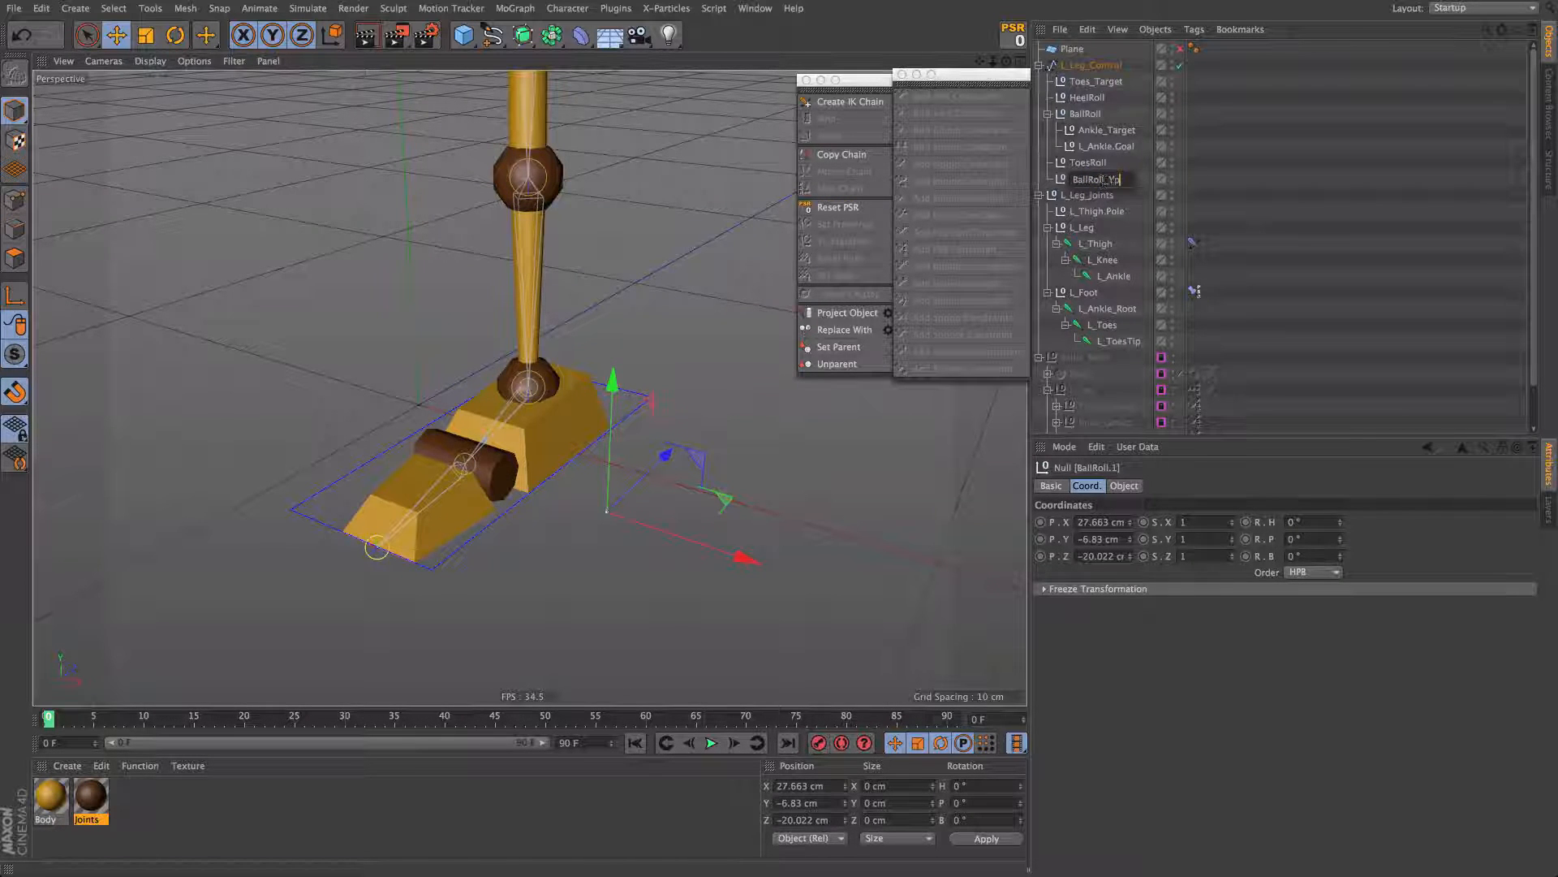
type("p")
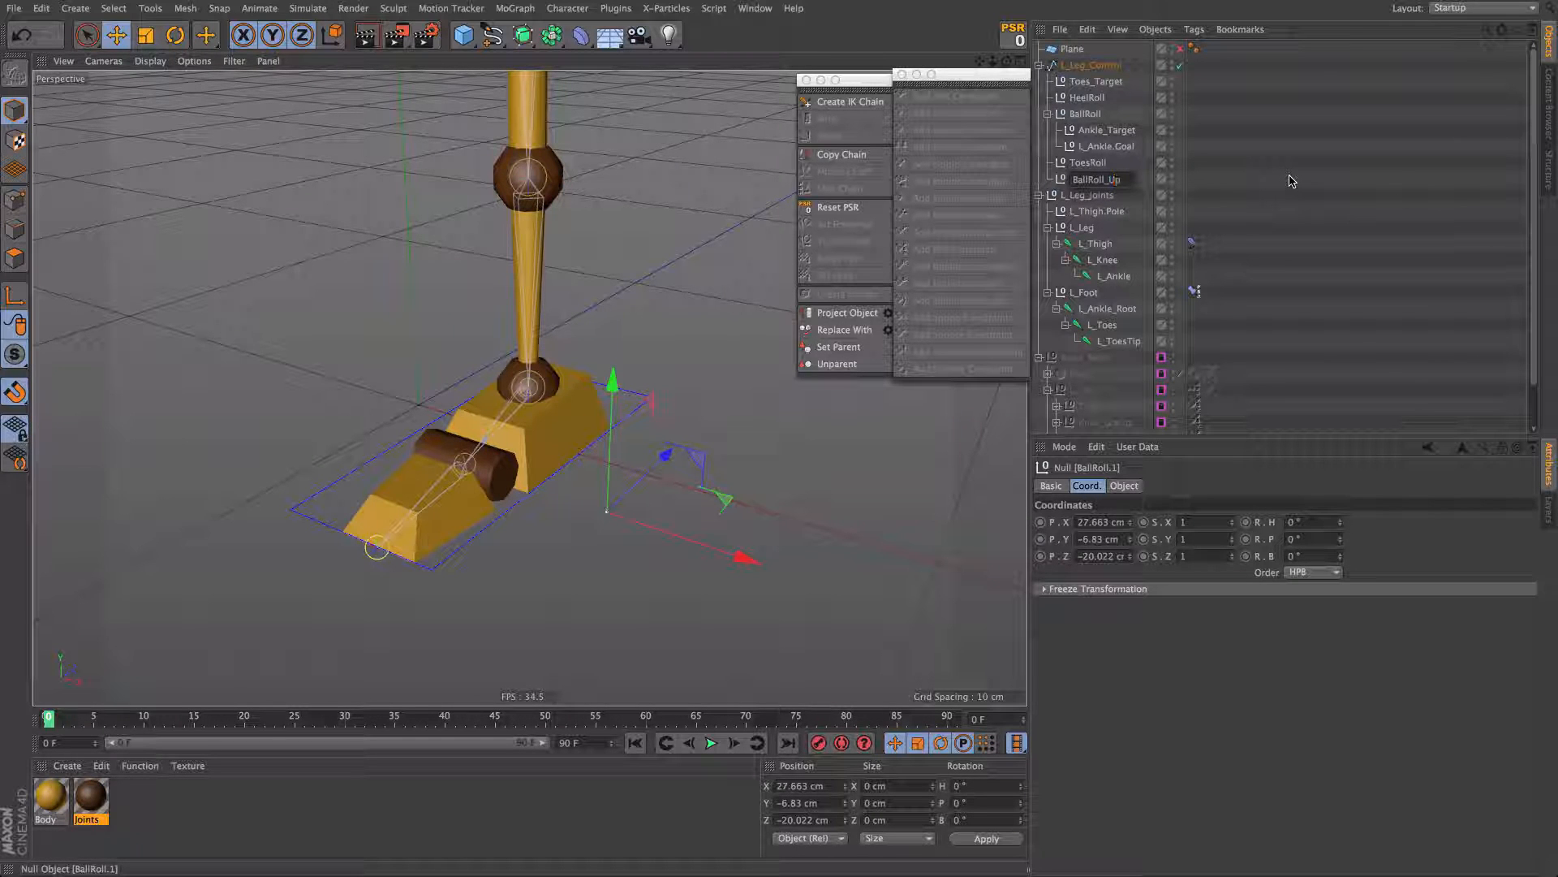
type("Veco")
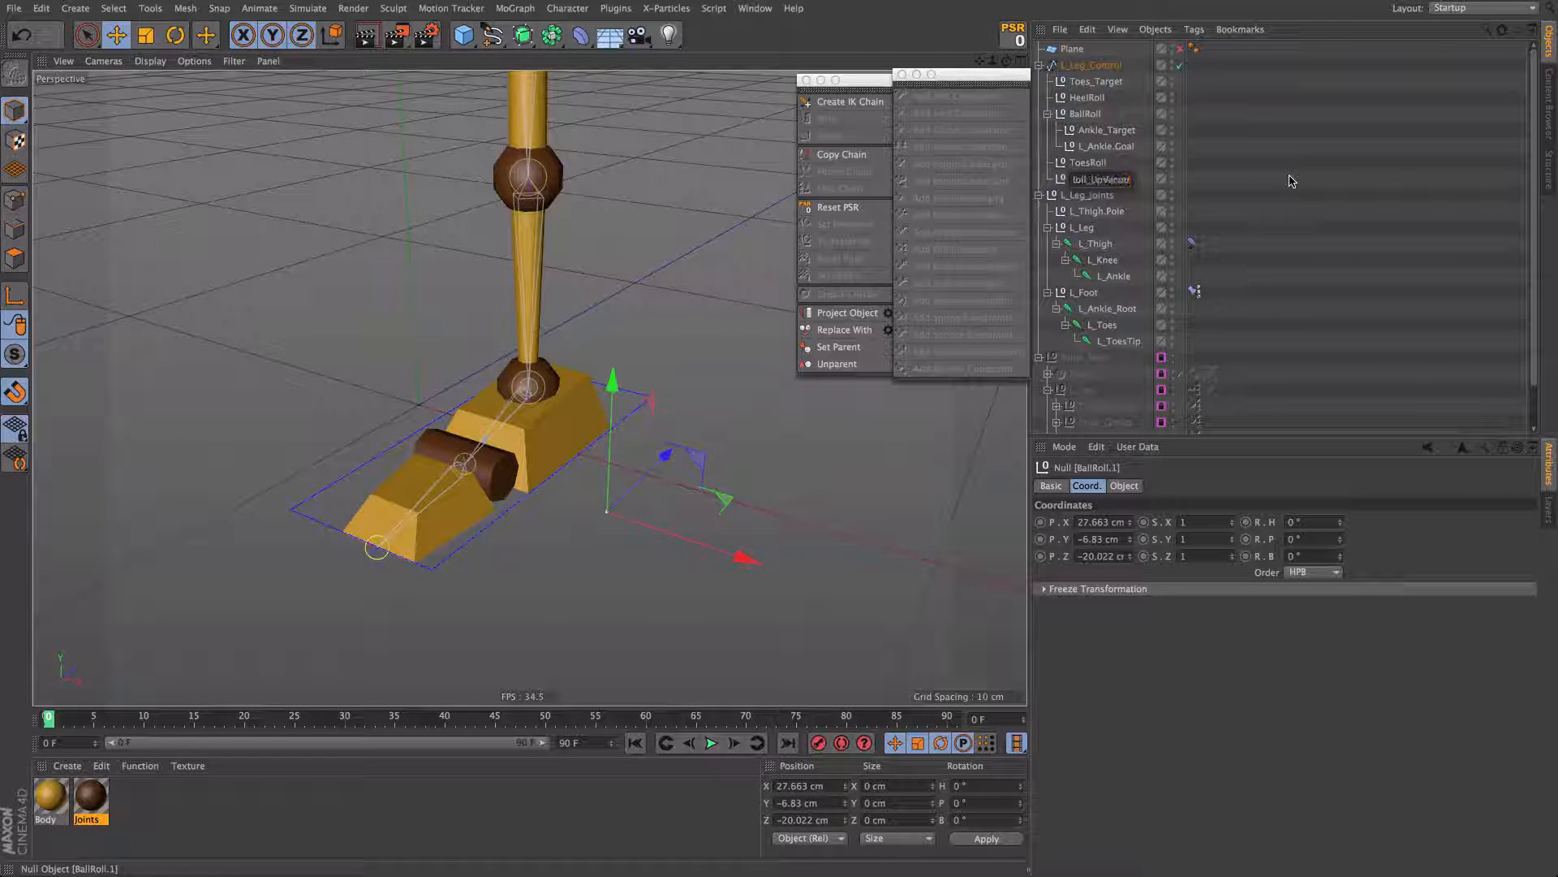
type("rtor")
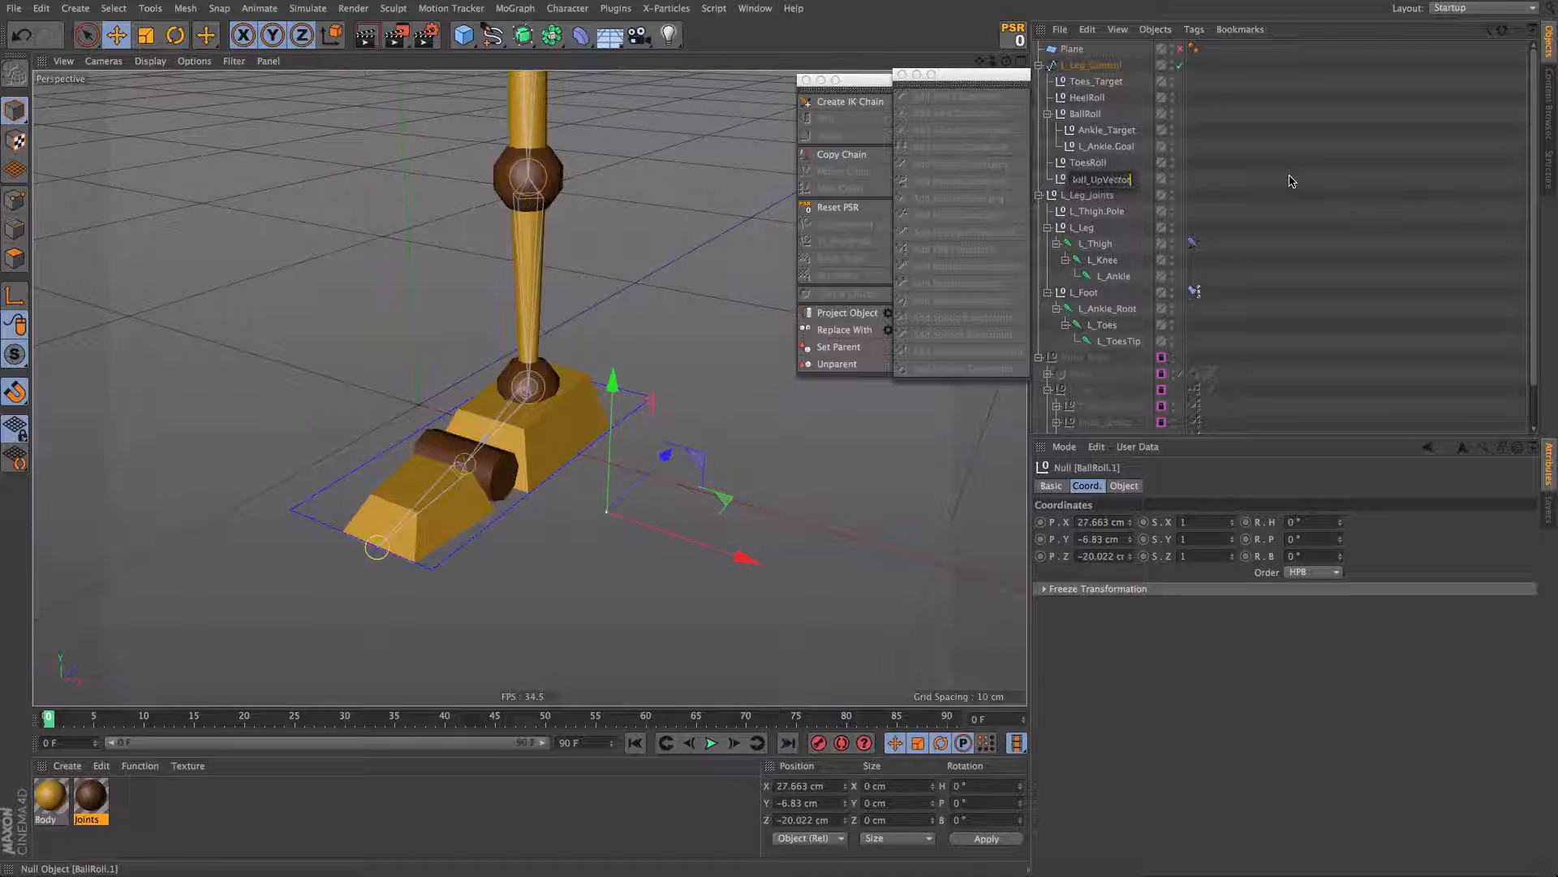
key("Return")
Step: Examine the foot's ball and toe joints up close and inspect the constraint settings on L_Foot
left_click_drag(596, 377, 568, 422, "alt")
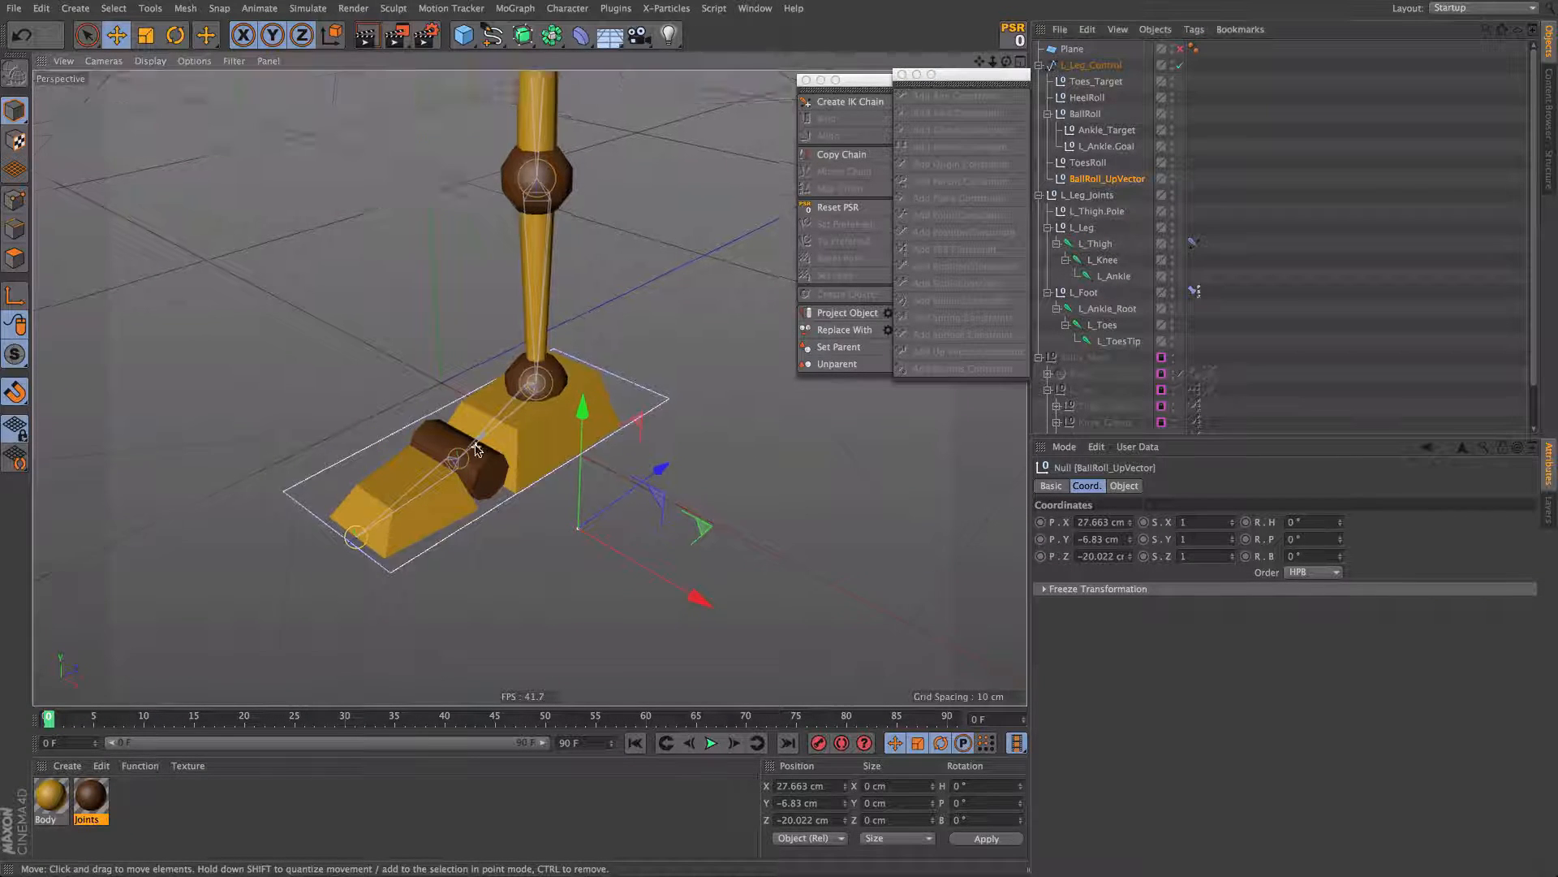
left_click_drag(476, 447, 512, 462, "alt")
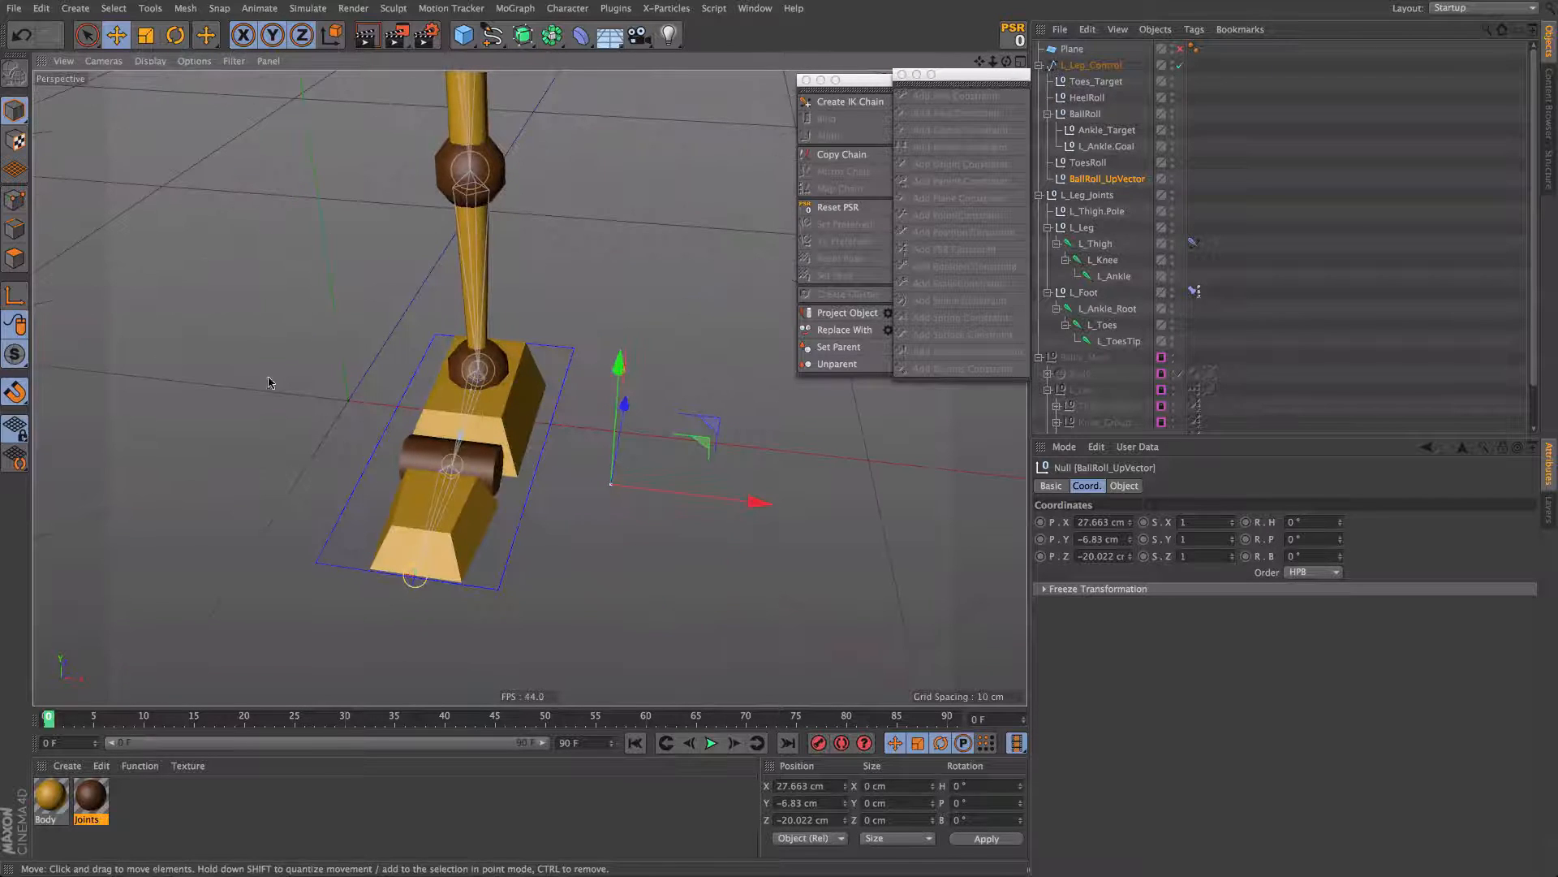
left_click_drag(499, 408, 436, 393, "alt")
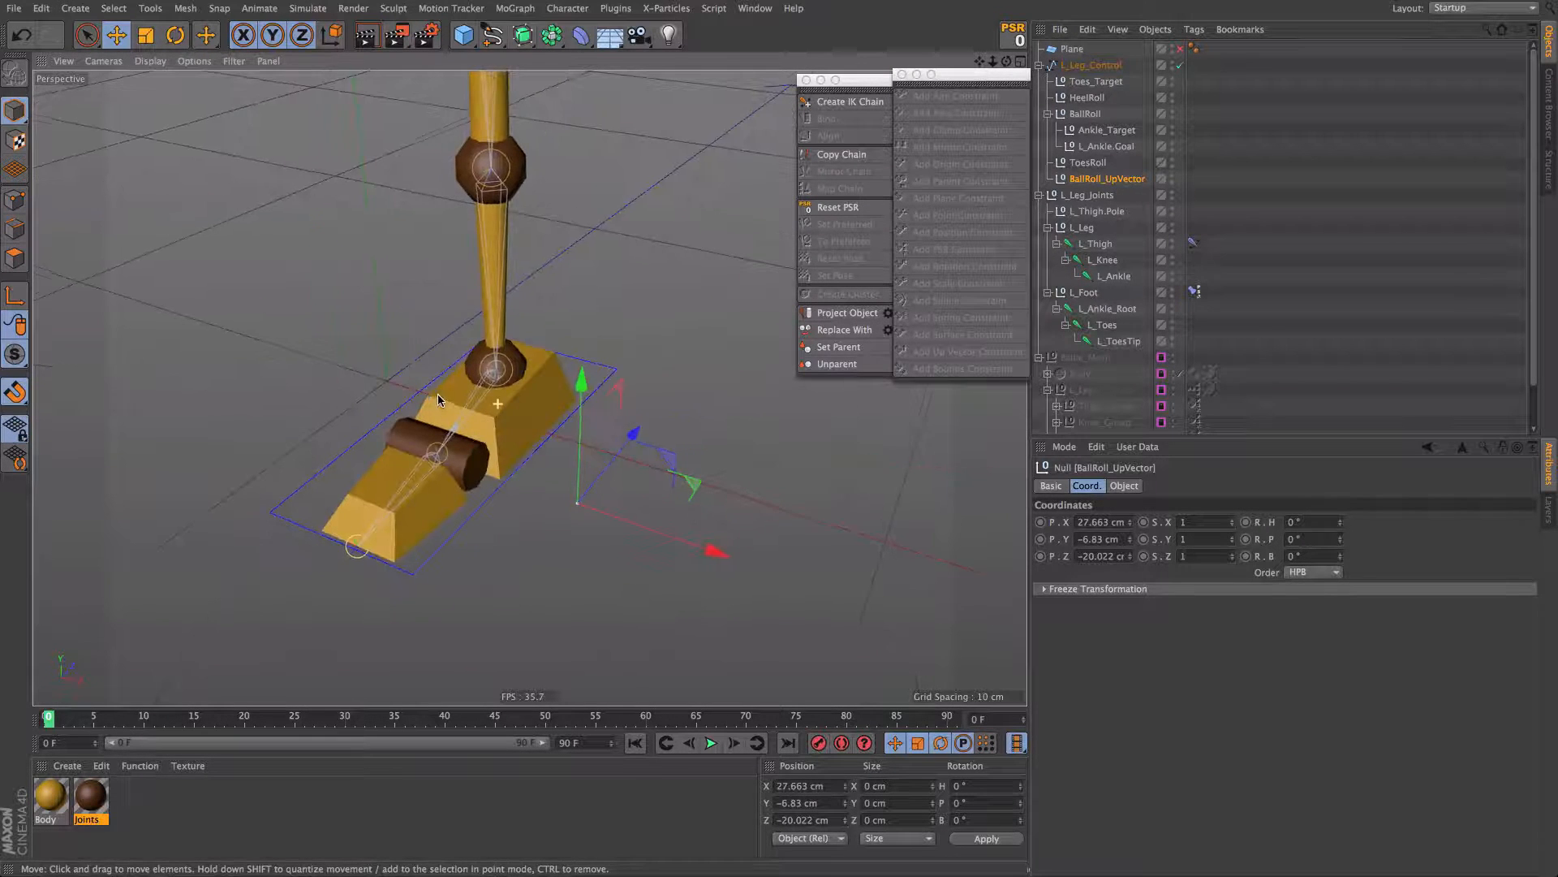
right_click_drag(449, 451, 613, 455, "alt")
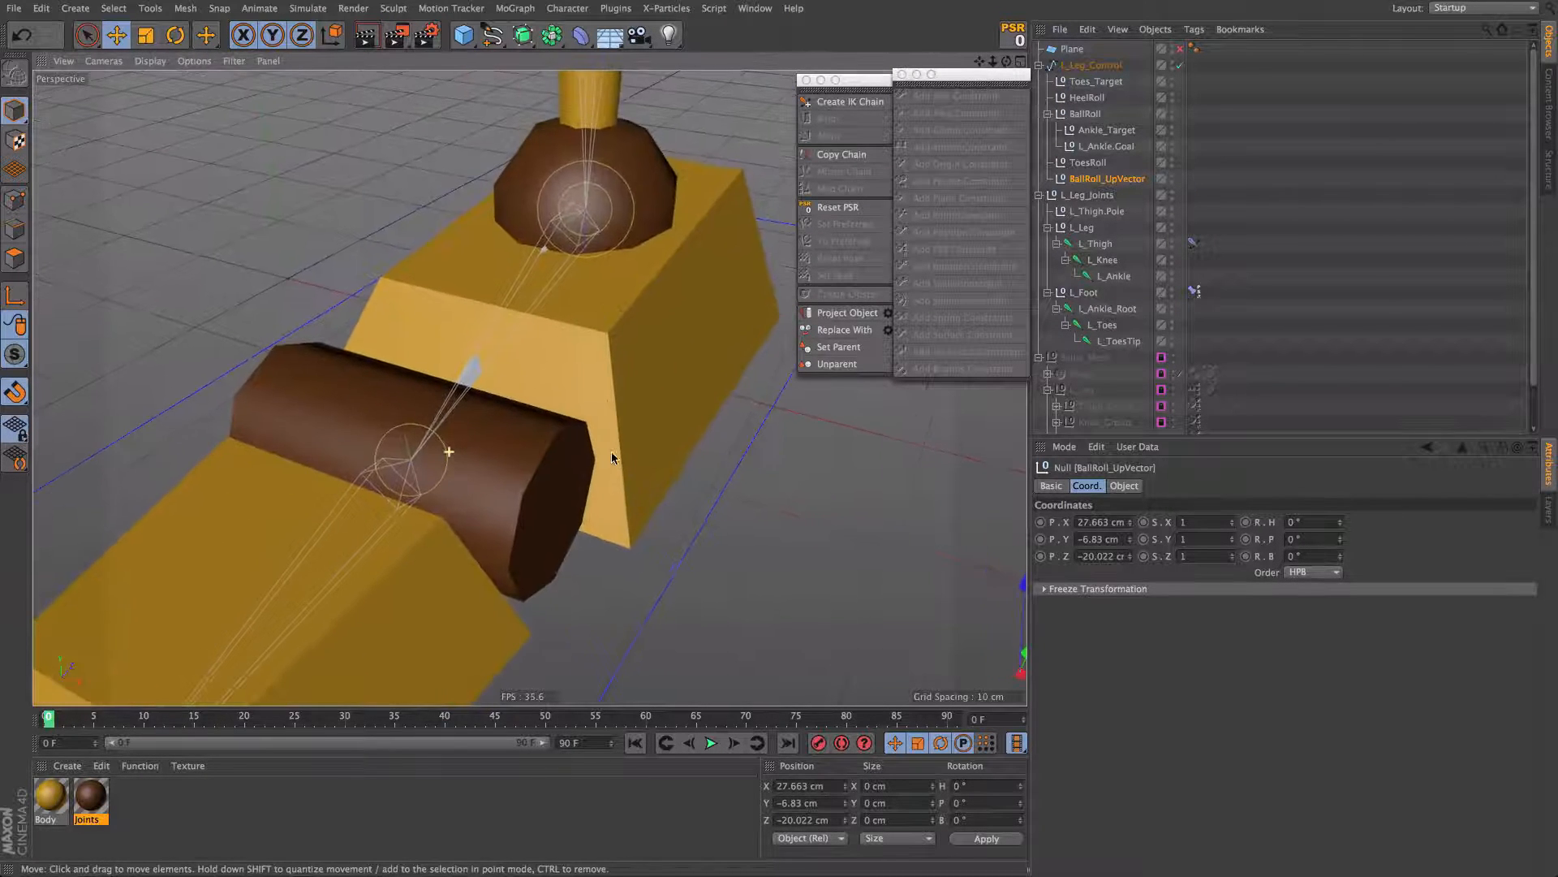
left_click_drag(409, 458, 430, 423, "alt")
left_click_drag(530, 388, 561, 273, "alt")
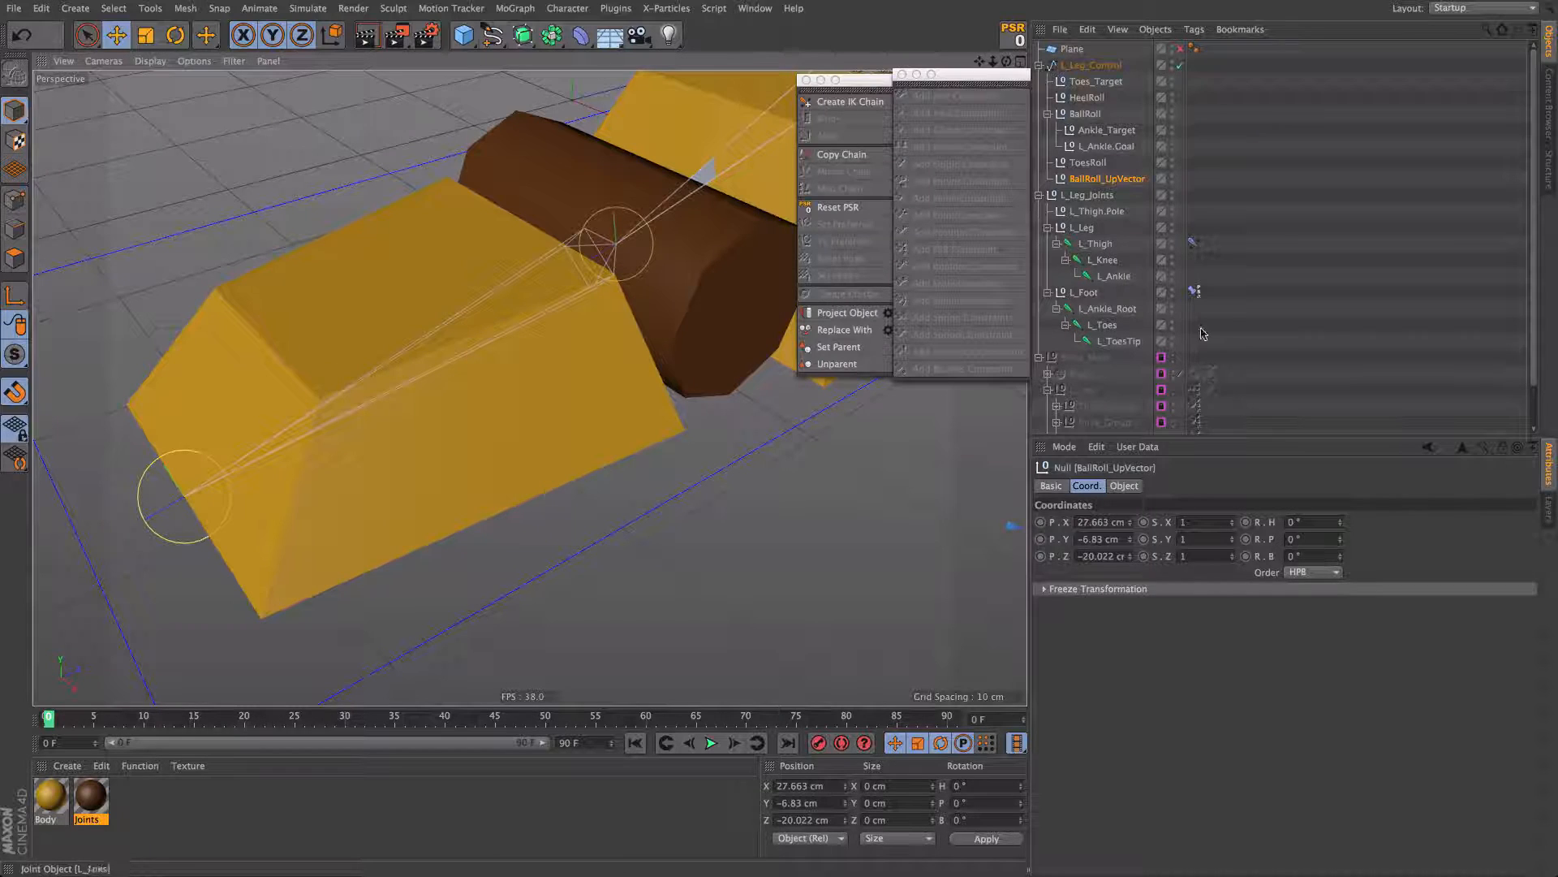
left_click(1193, 291)
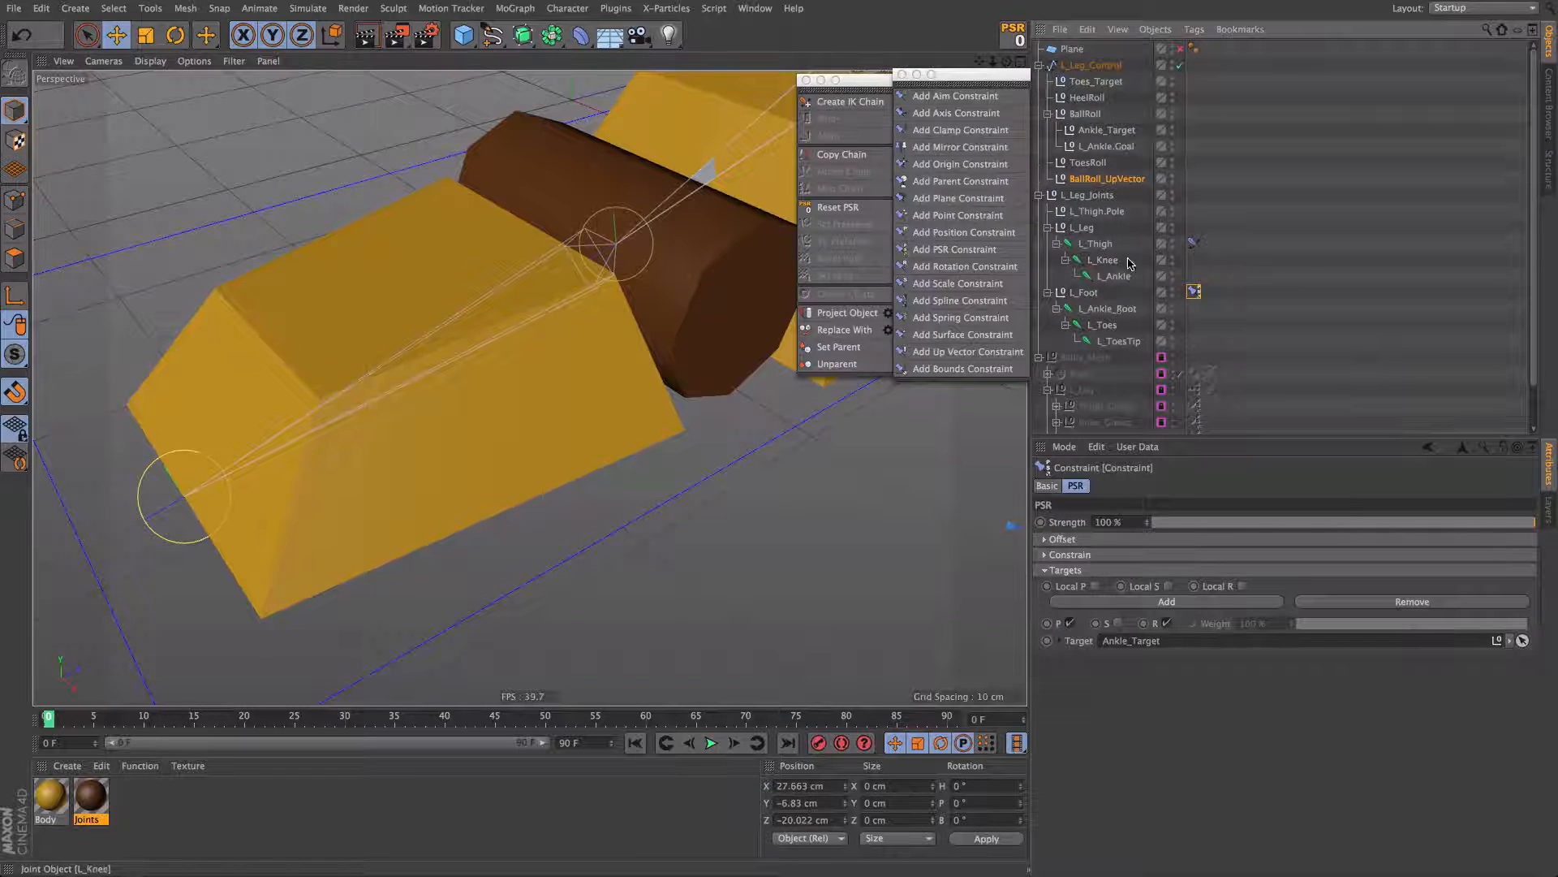
Step: Add a Constraint tag to the L_Toes joint
left_click(1127, 328)
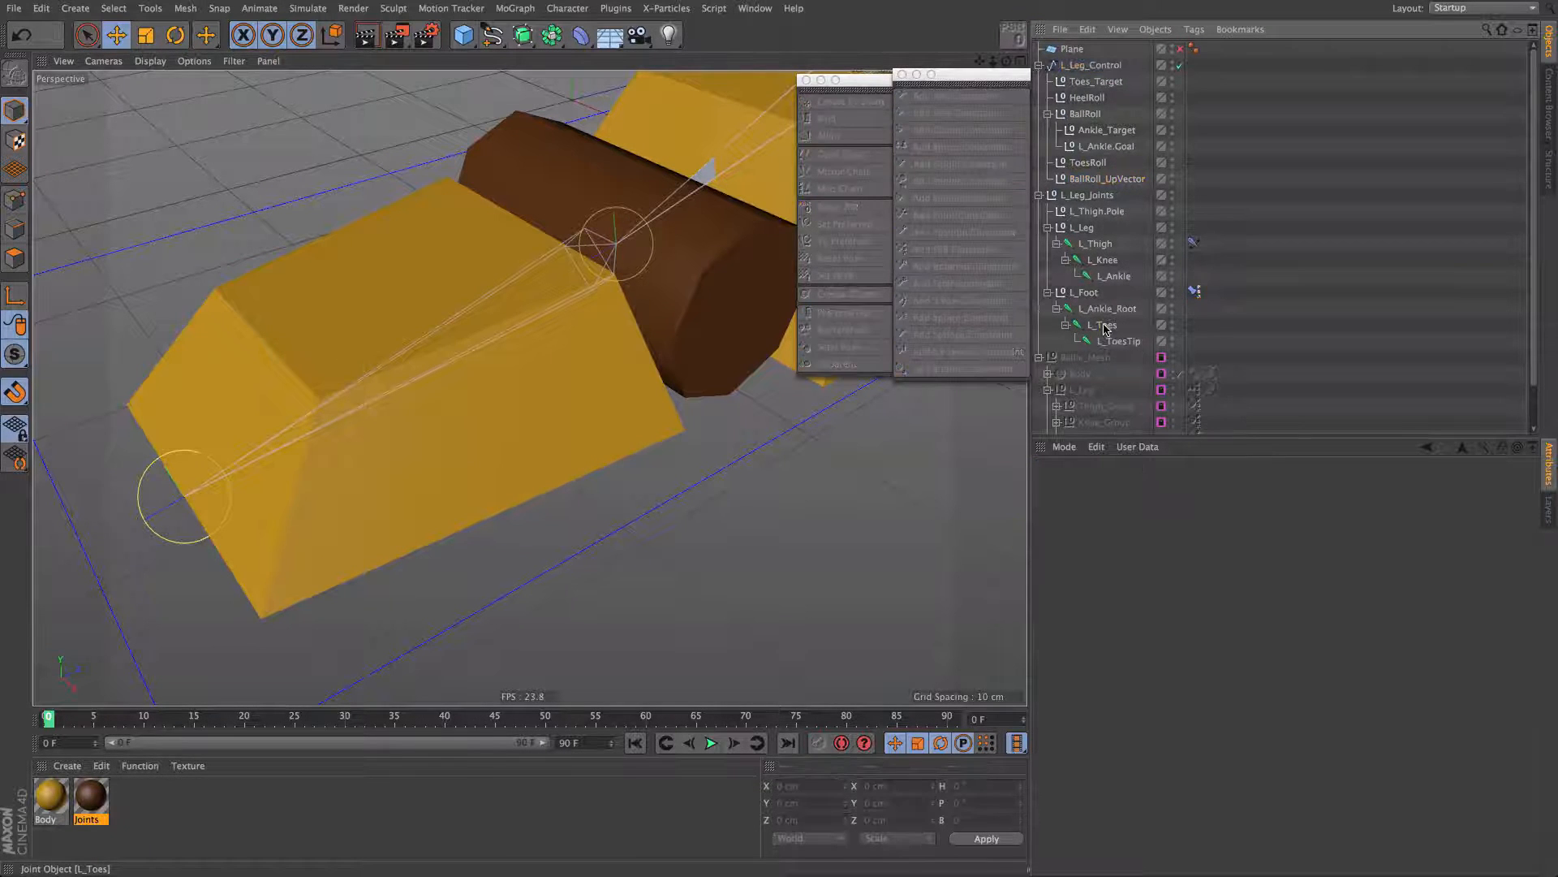
right_click(1102, 327)
mouse_move(1169, 251)
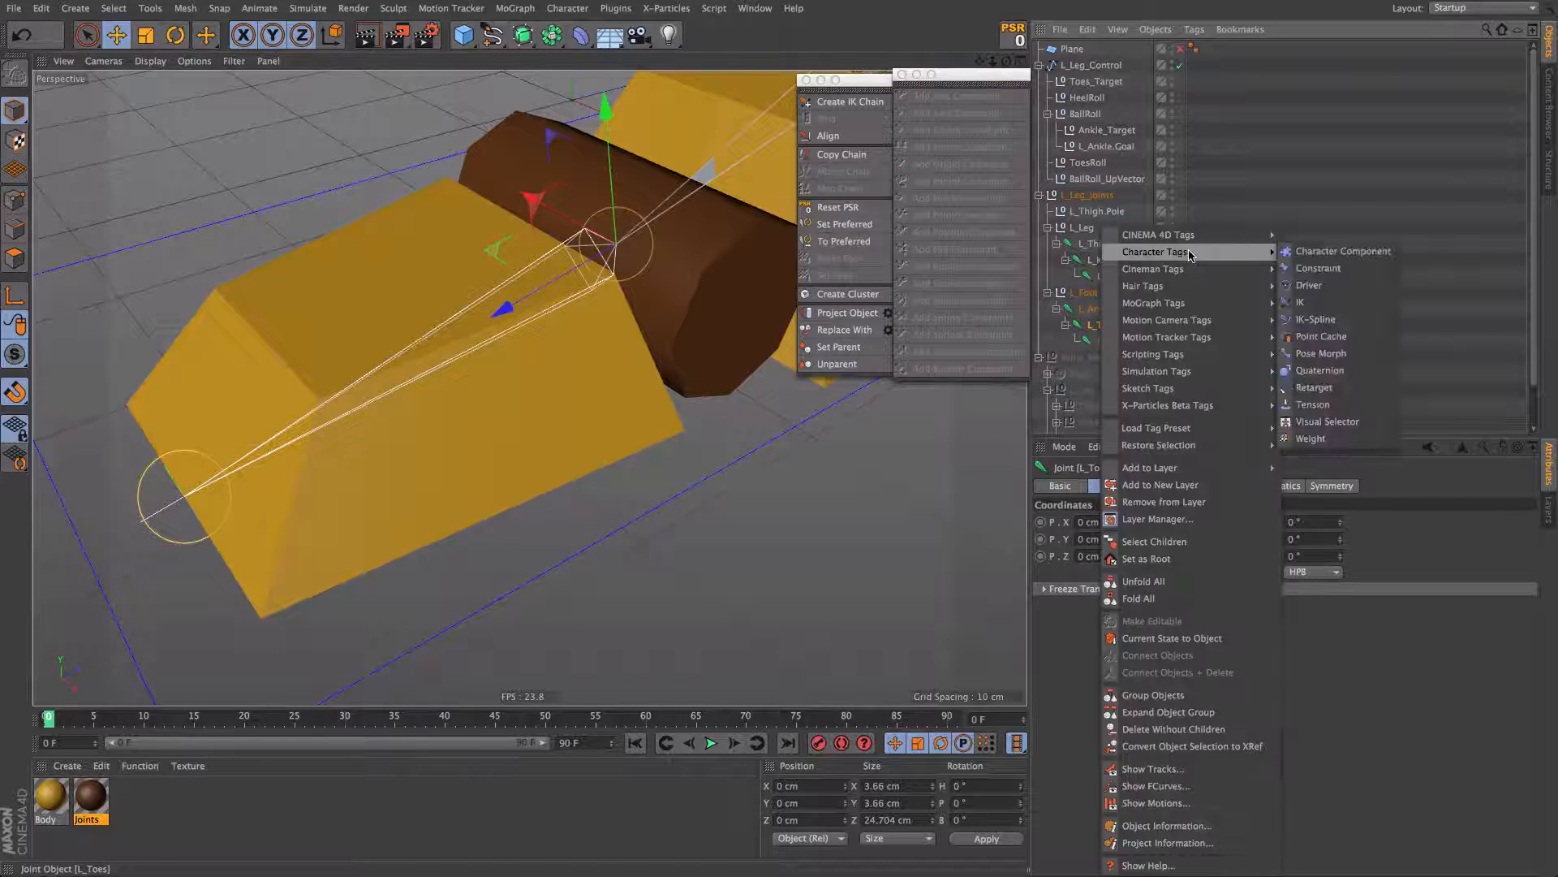
left_click(1361, 271)
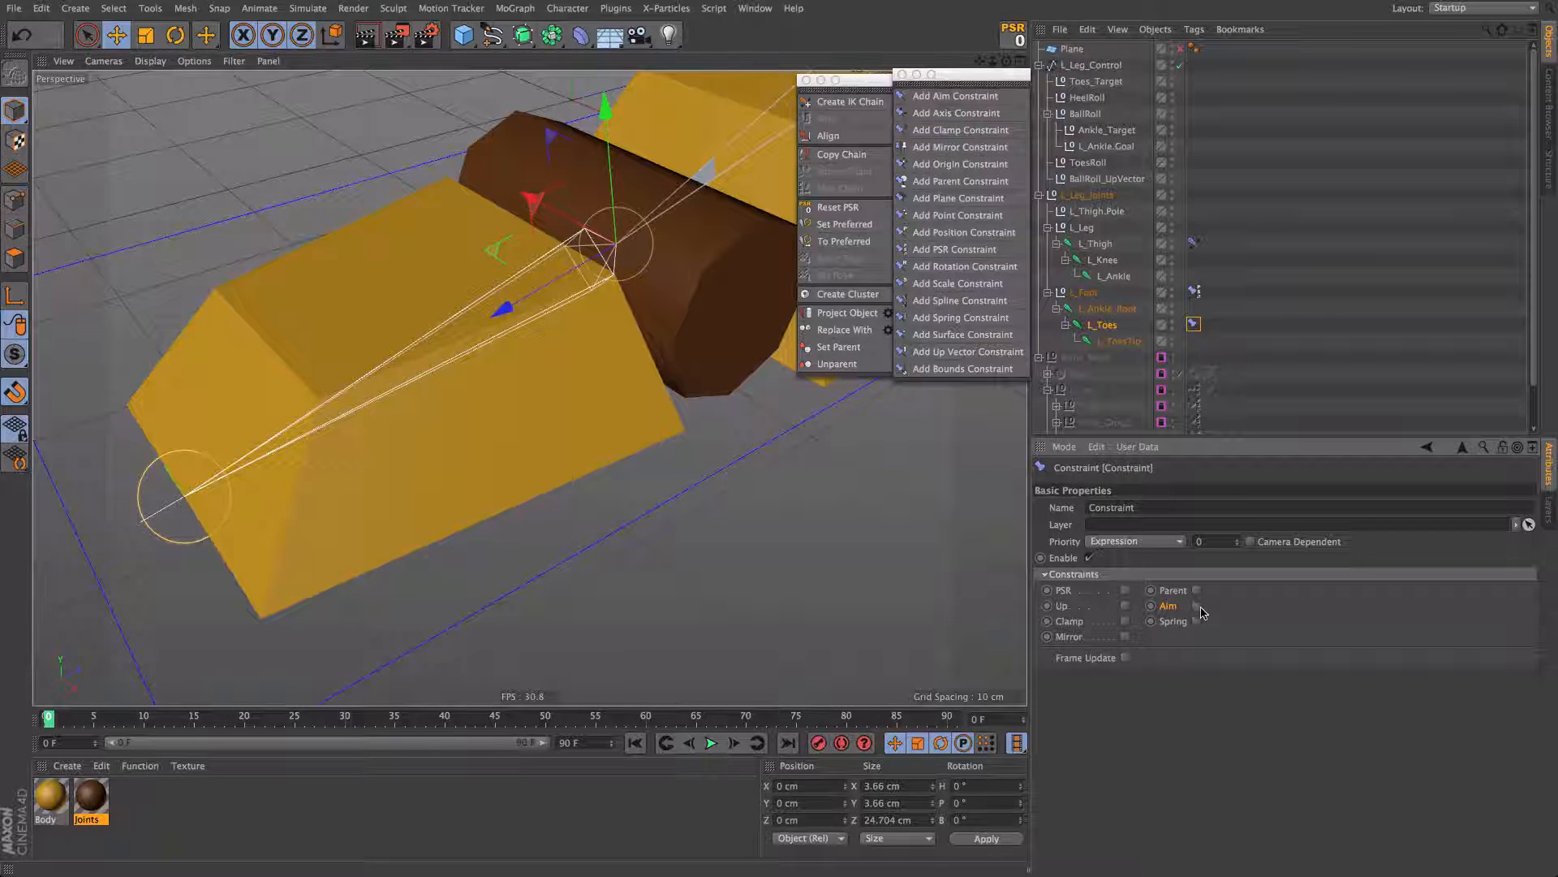
left_click(1196, 606)
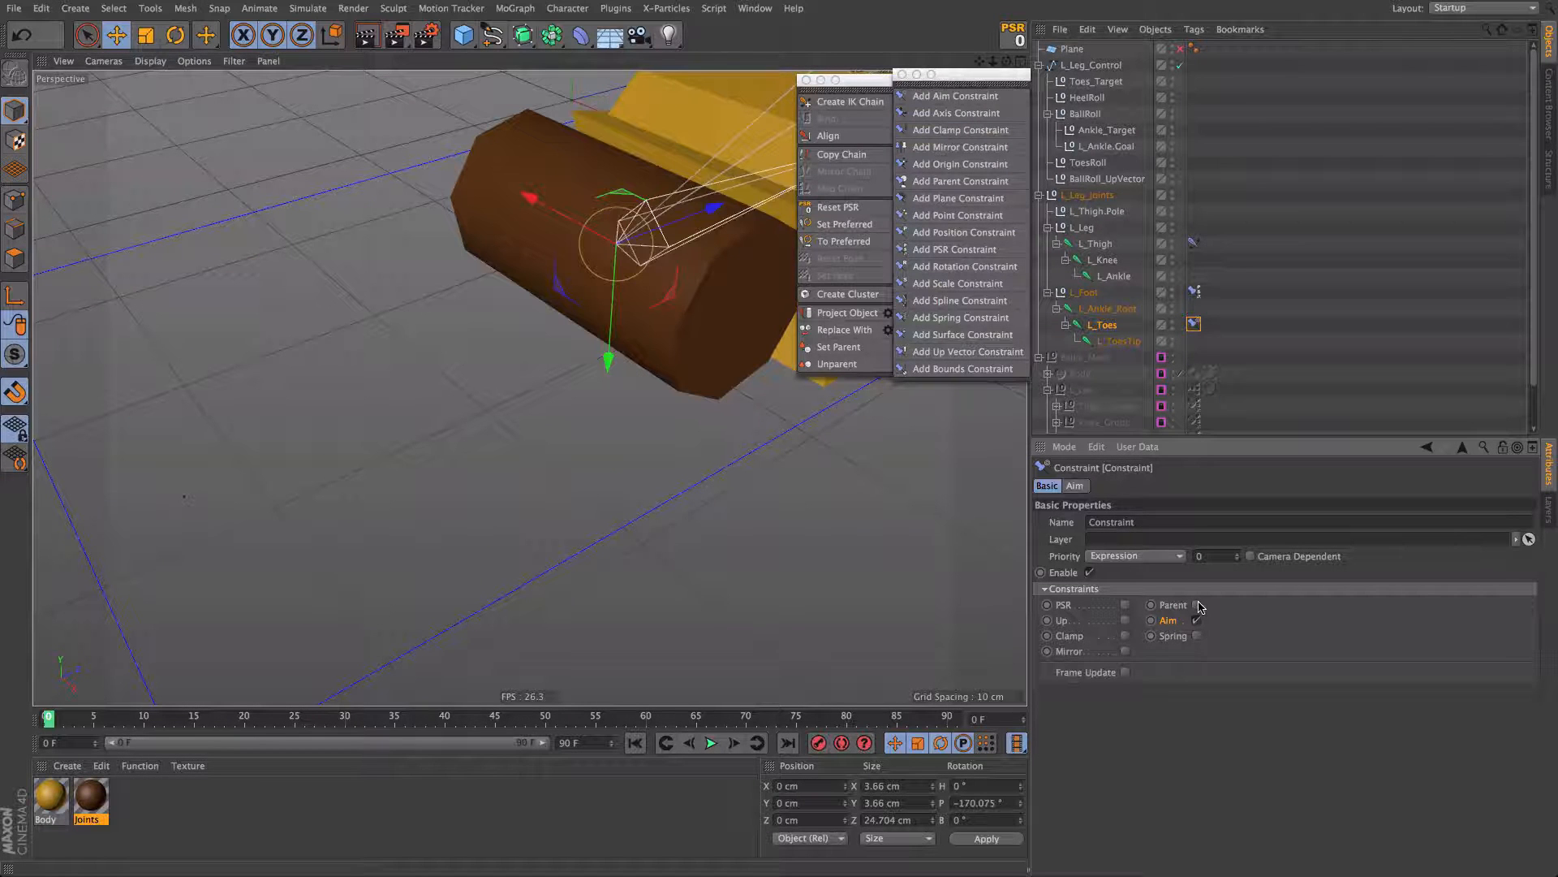
left_click_drag(684, 269, 735, 251, "alt")
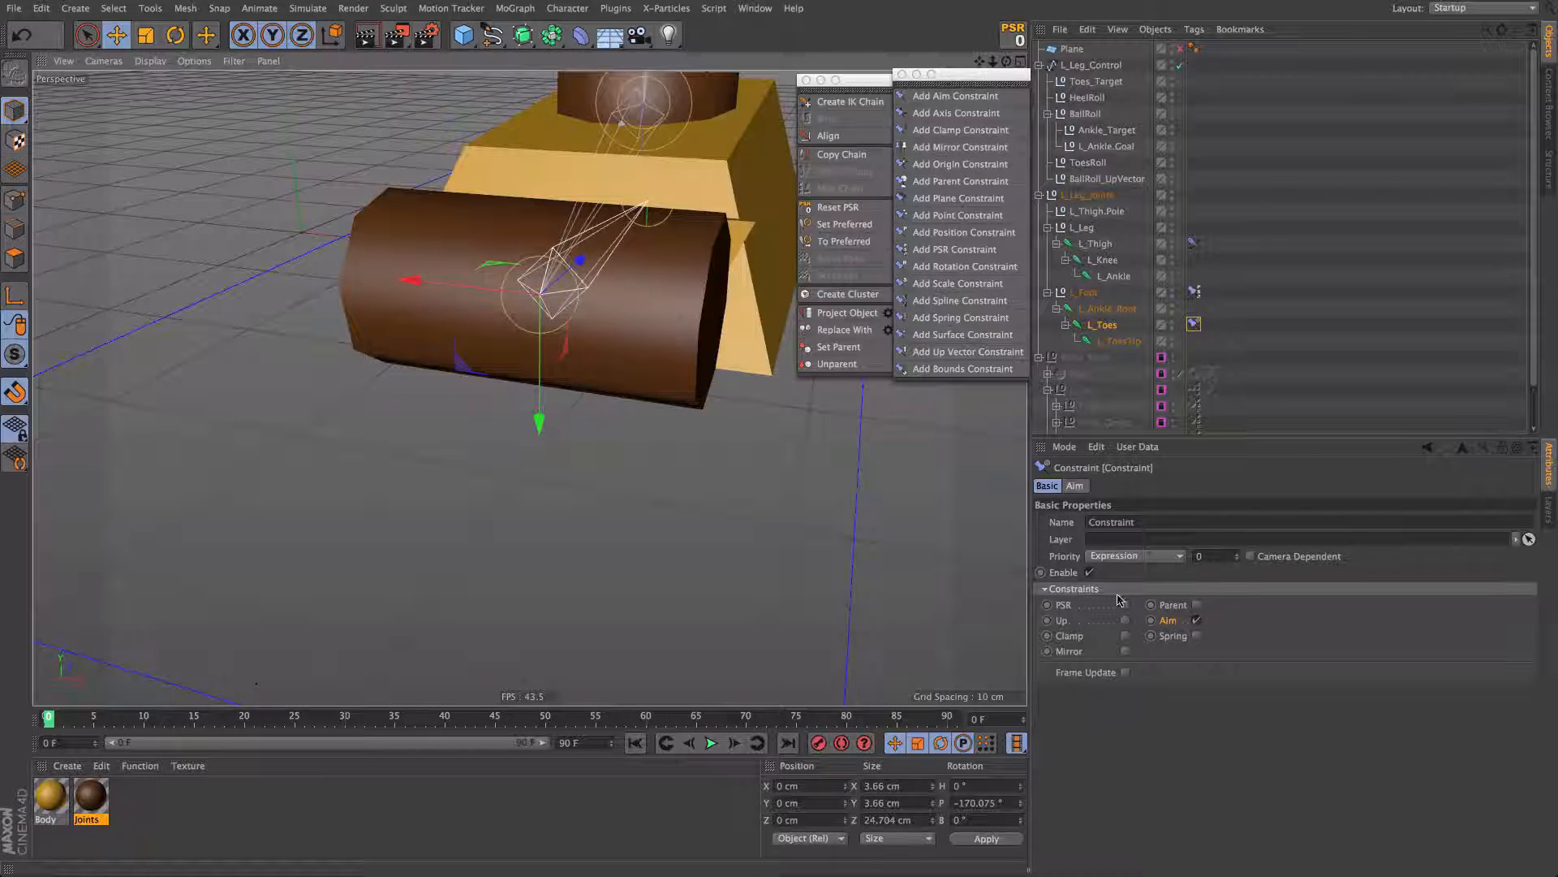
left_click(1075, 486)
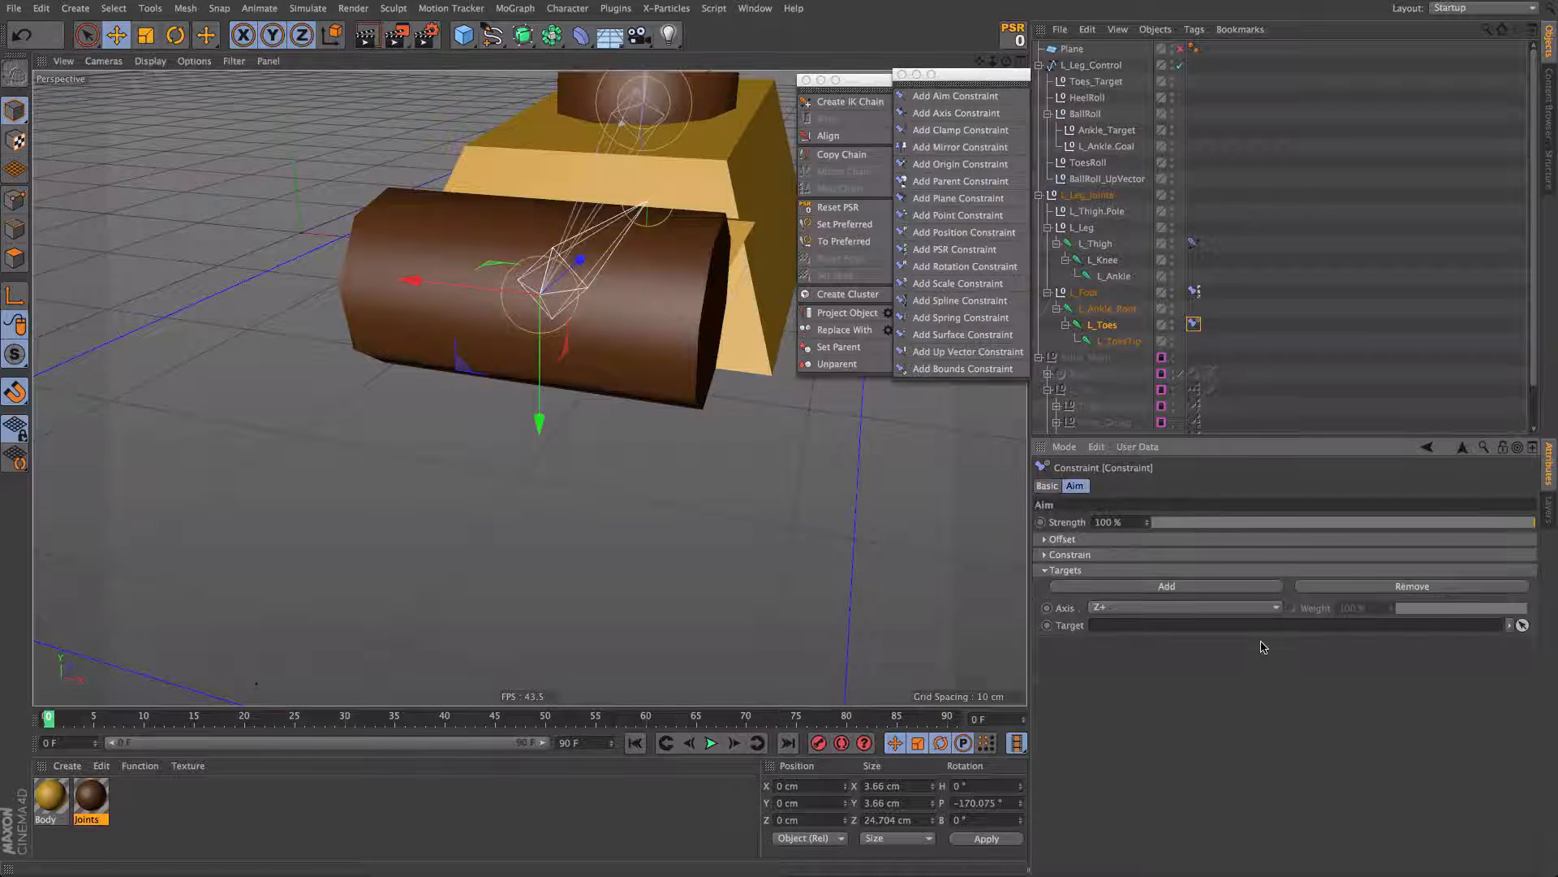
left_click(1047, 486)
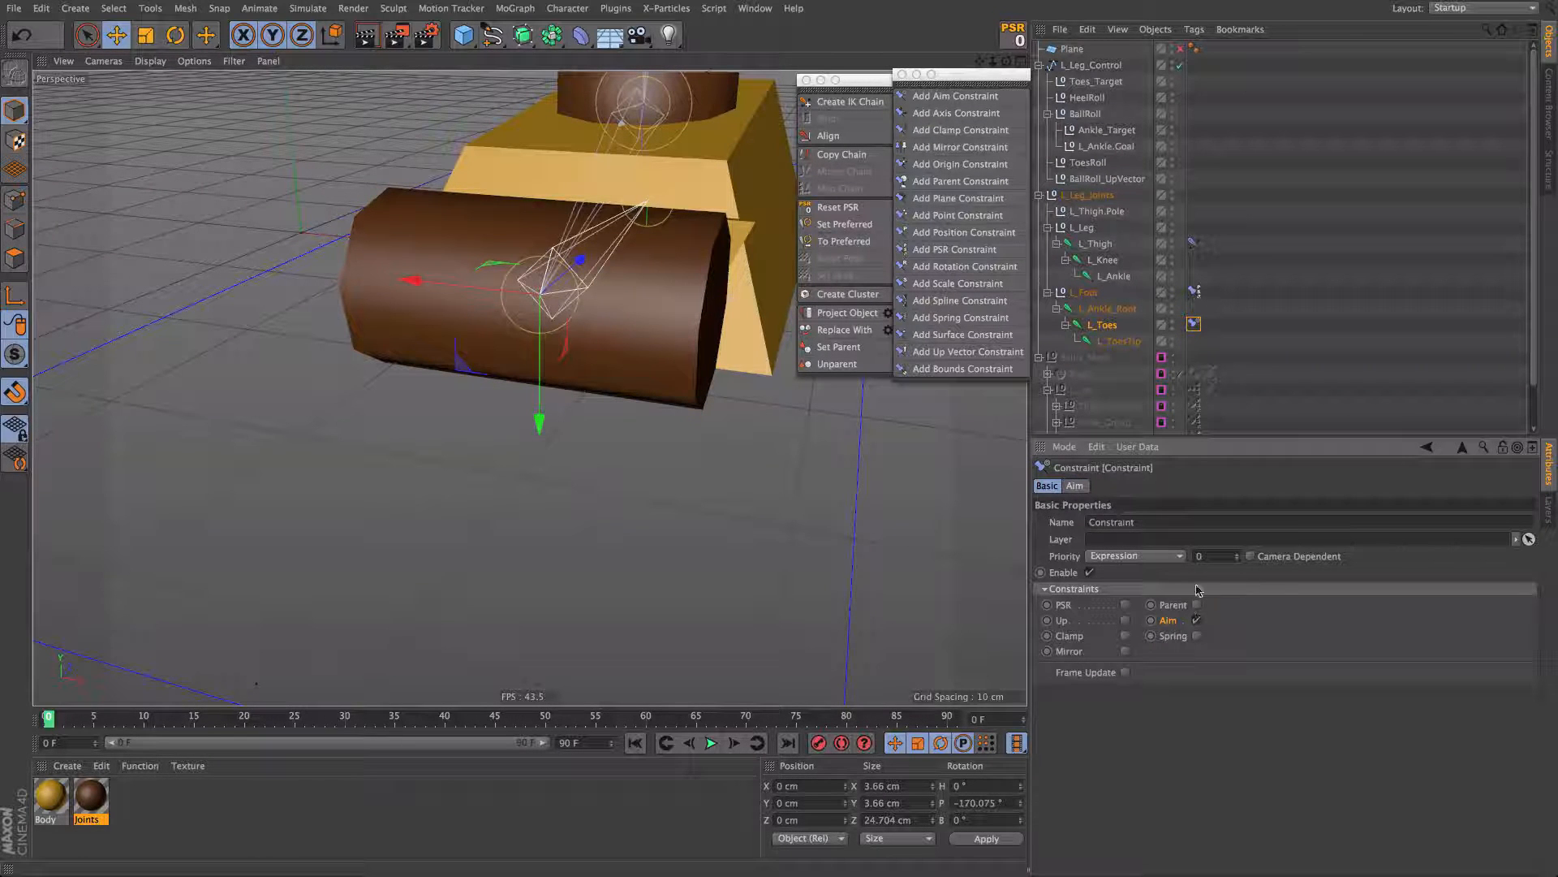
left_click(1197, 620)
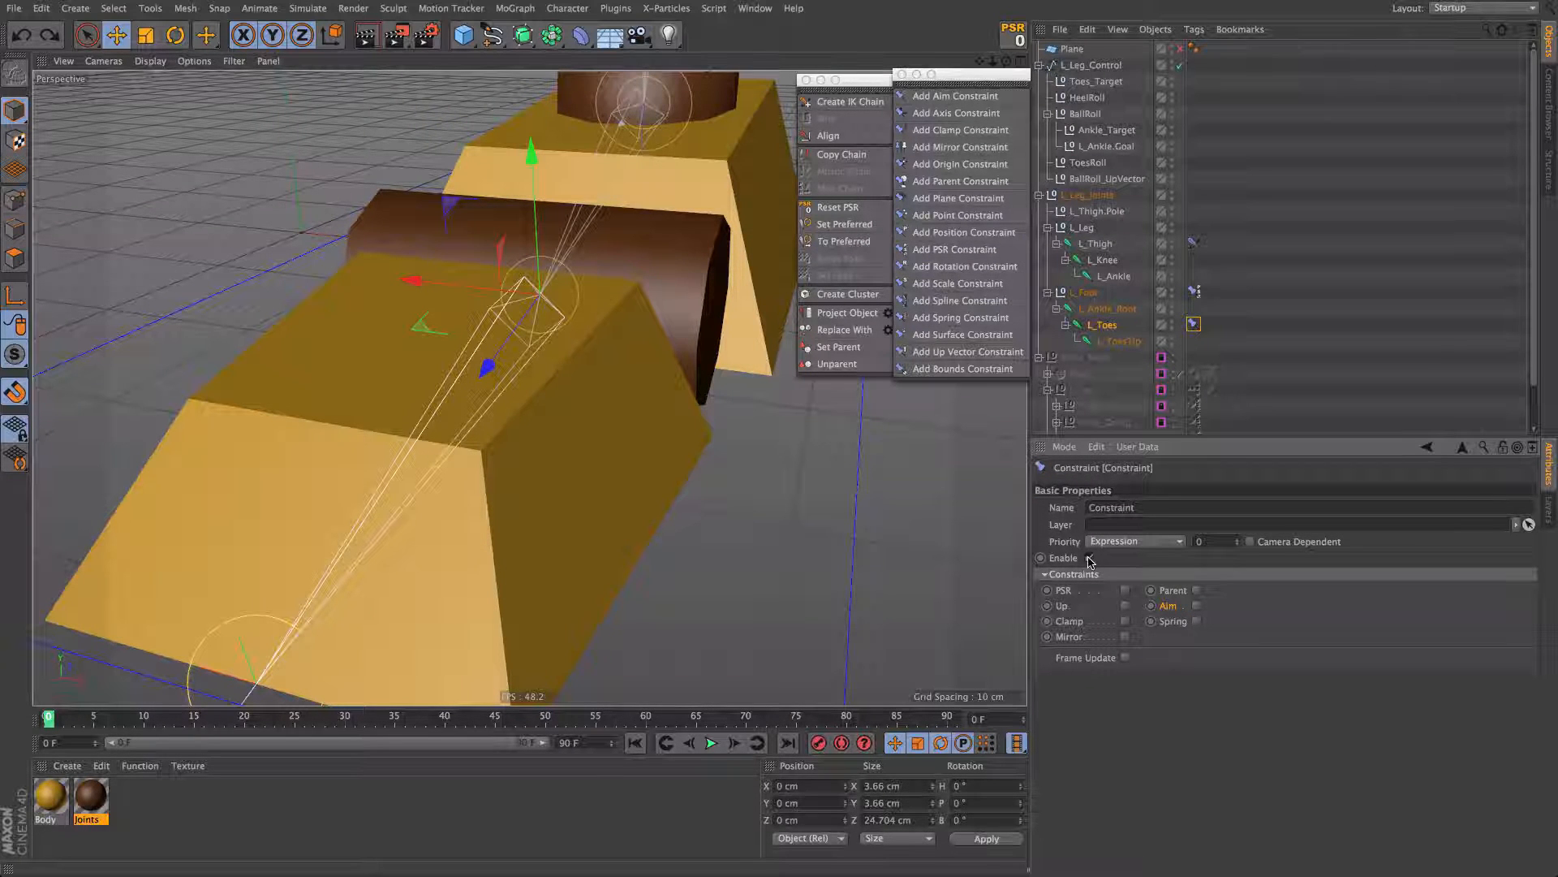
Step: Disable the L_Toes constraint tag, and activate its Aim constraint with Toes_Target as the target
left_click(1090, 558)
left_click(1196, 606)
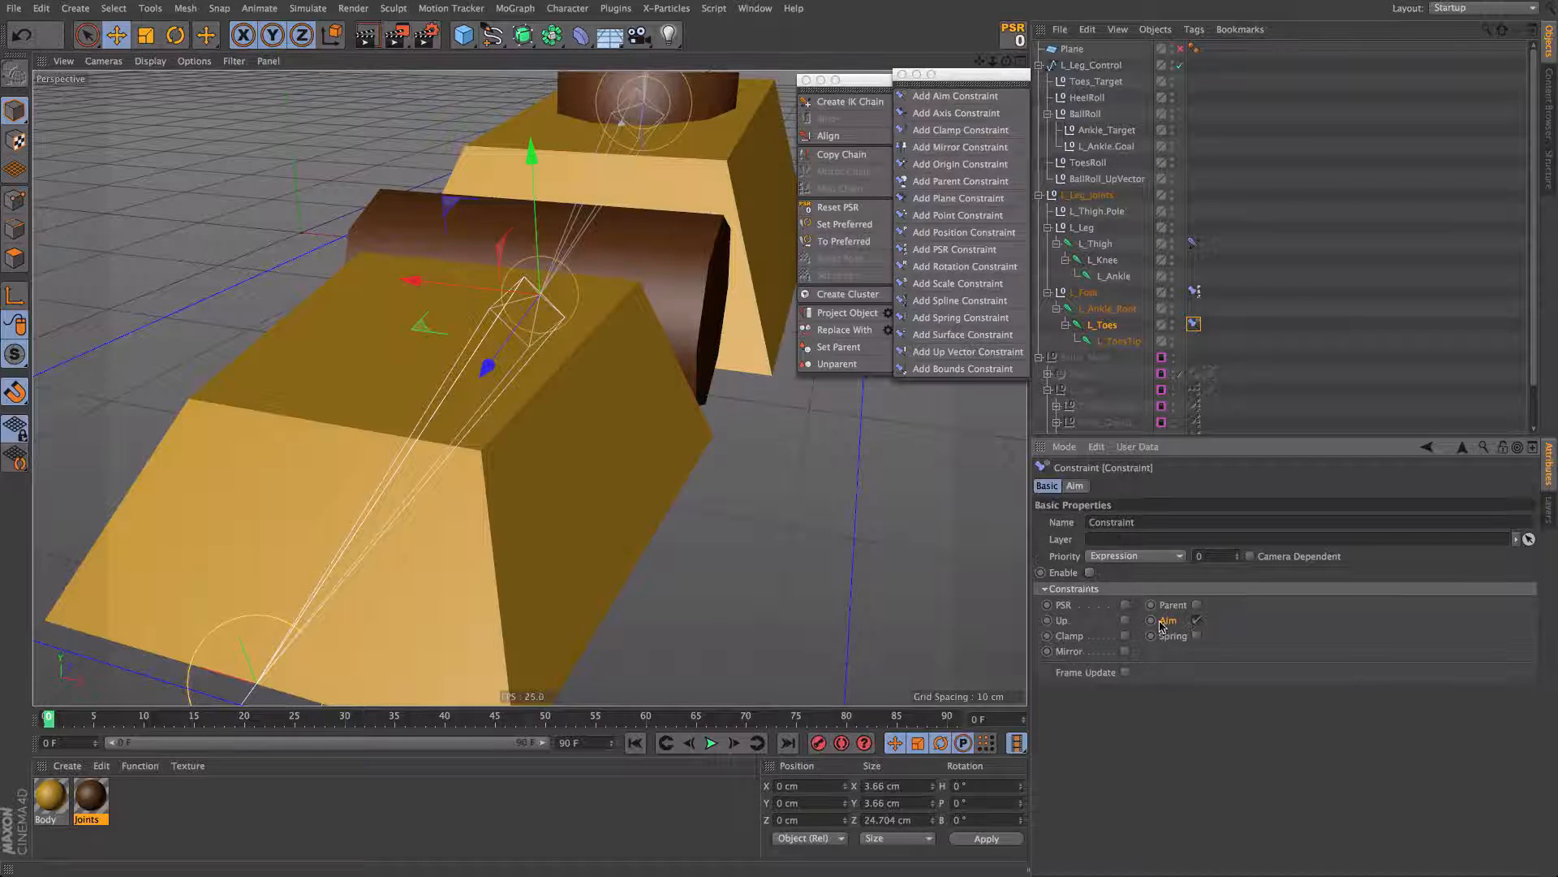
left_click(1078, 491)
left_click_drag(632, 433, 541, 437, "alt")
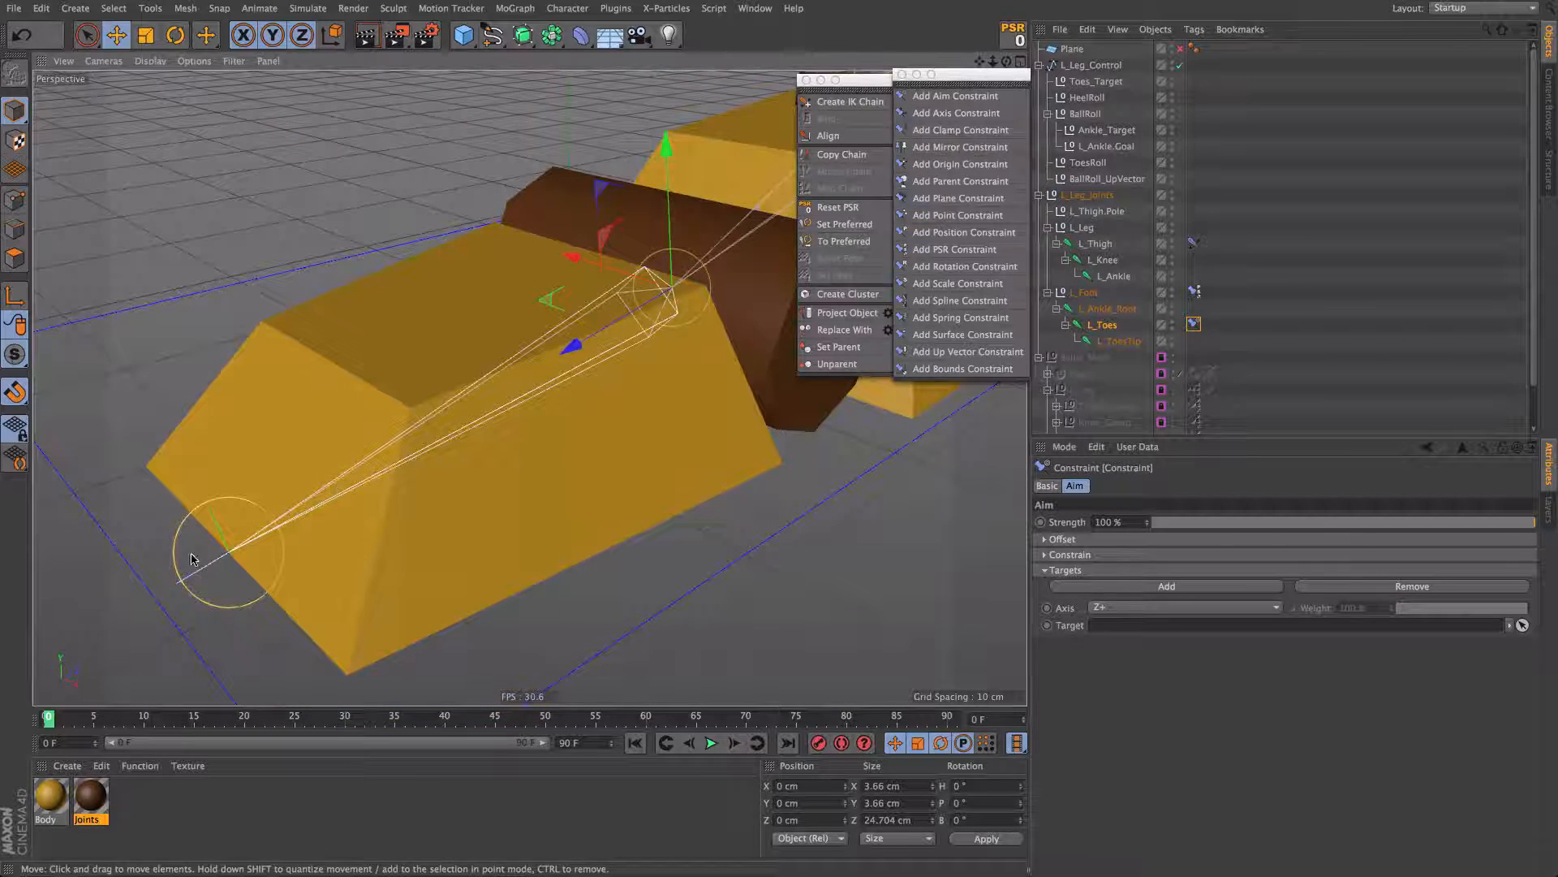
left_click_drag(1096, 82, 1140, 630)
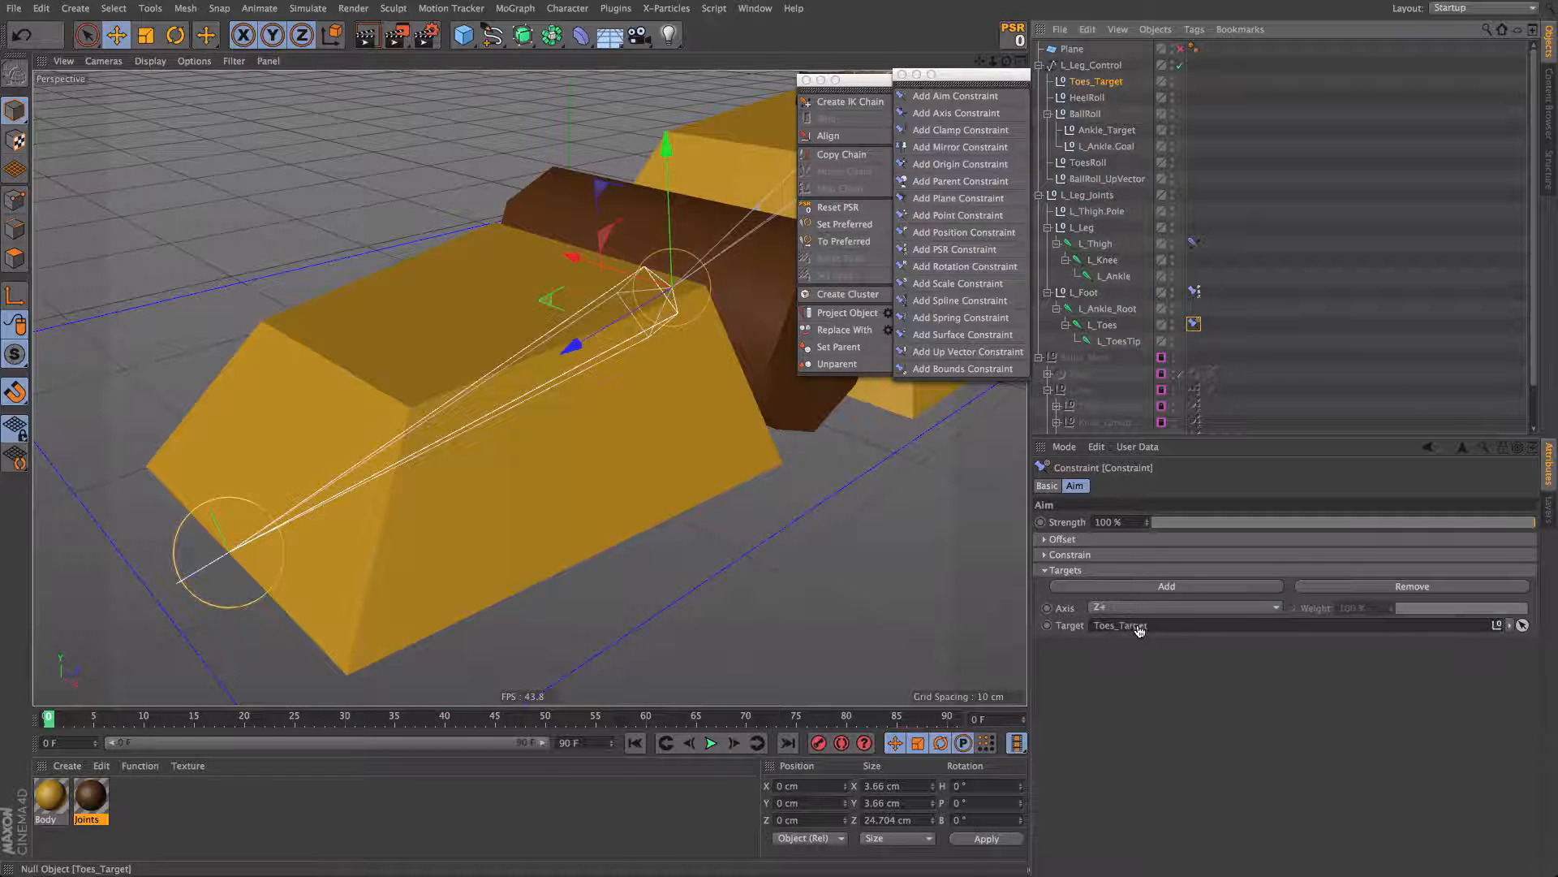
Step: Activate the Up constraint on the L_Toes constraint tag and check the toe joint's axes
left_click(1047, 486)
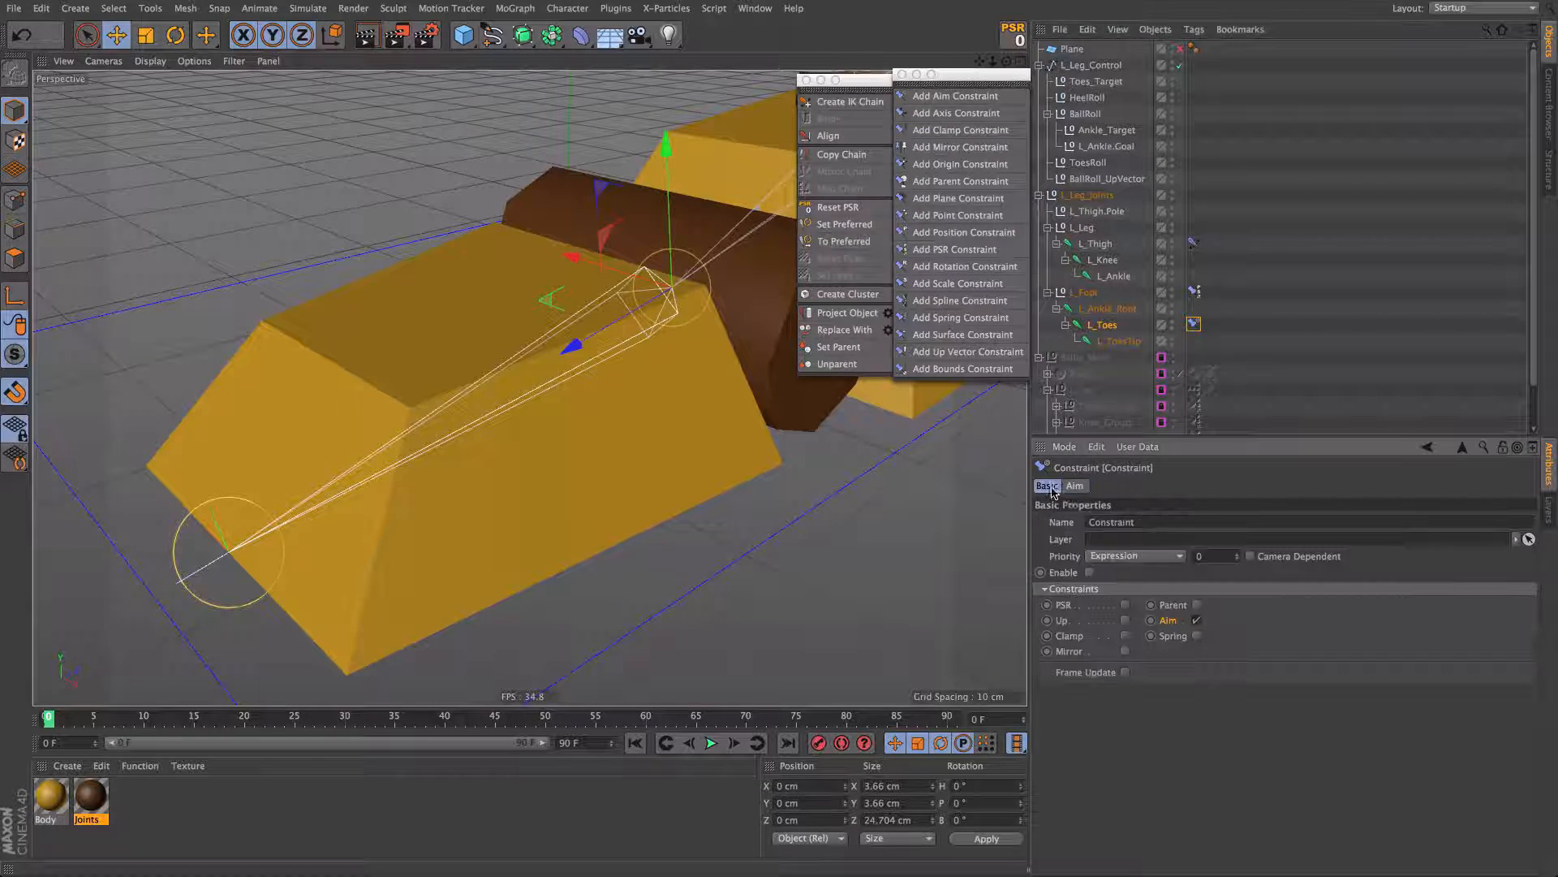
left_click(1125, 620)
left_click_drag(568, 455, 617, 373, "alt")
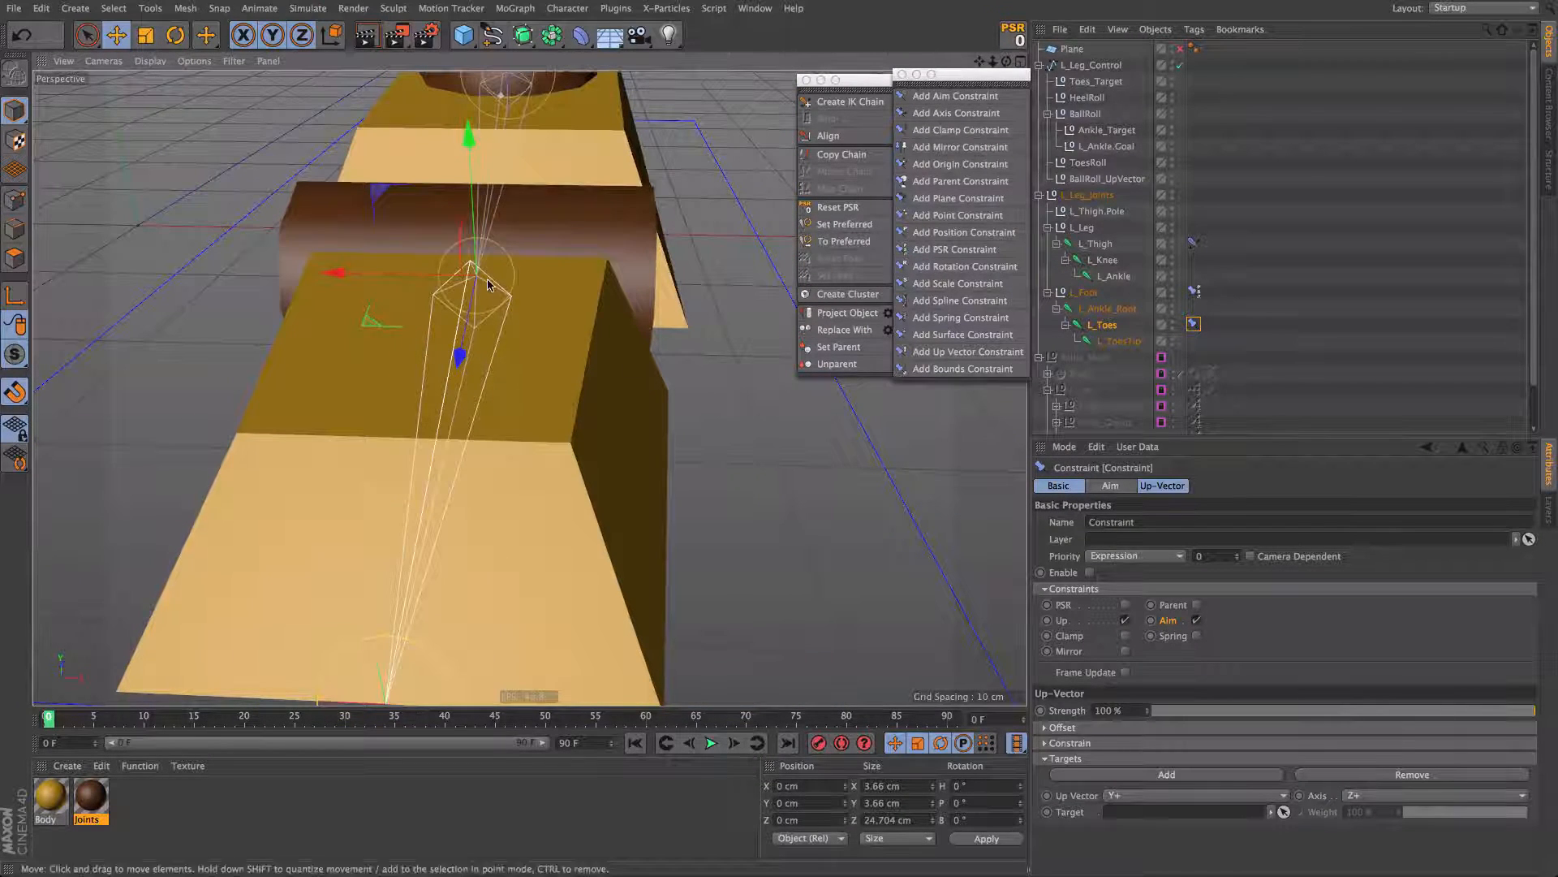
Step: Display the BallRoll_UpVector null as a Diamond with a 1 cm radius
left_click_drag(664, 312, 384, 339, "alt")
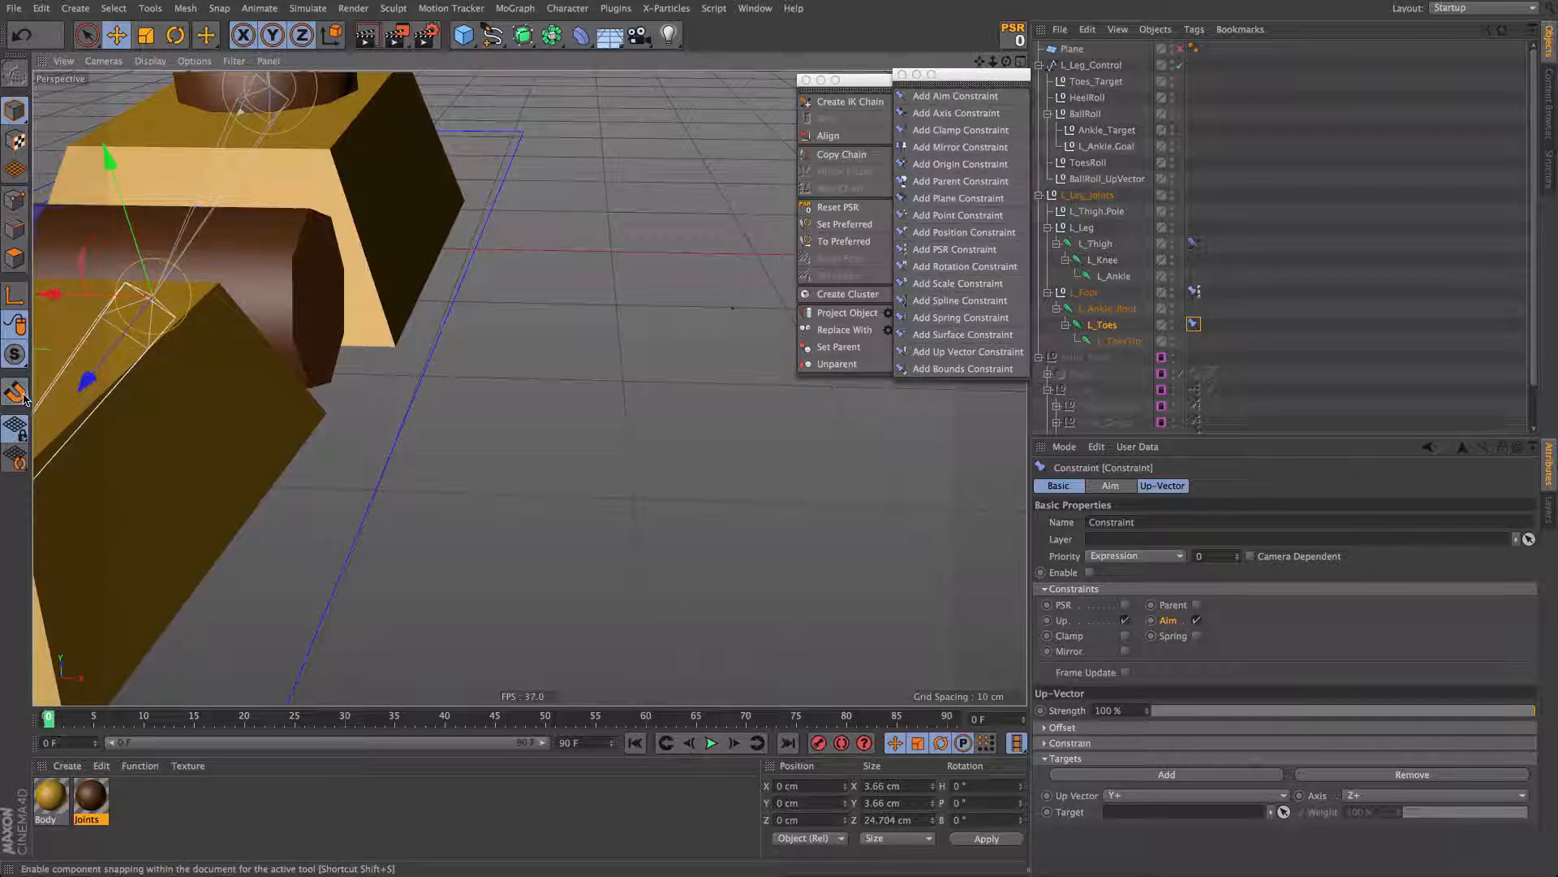
left_click(734, 314)
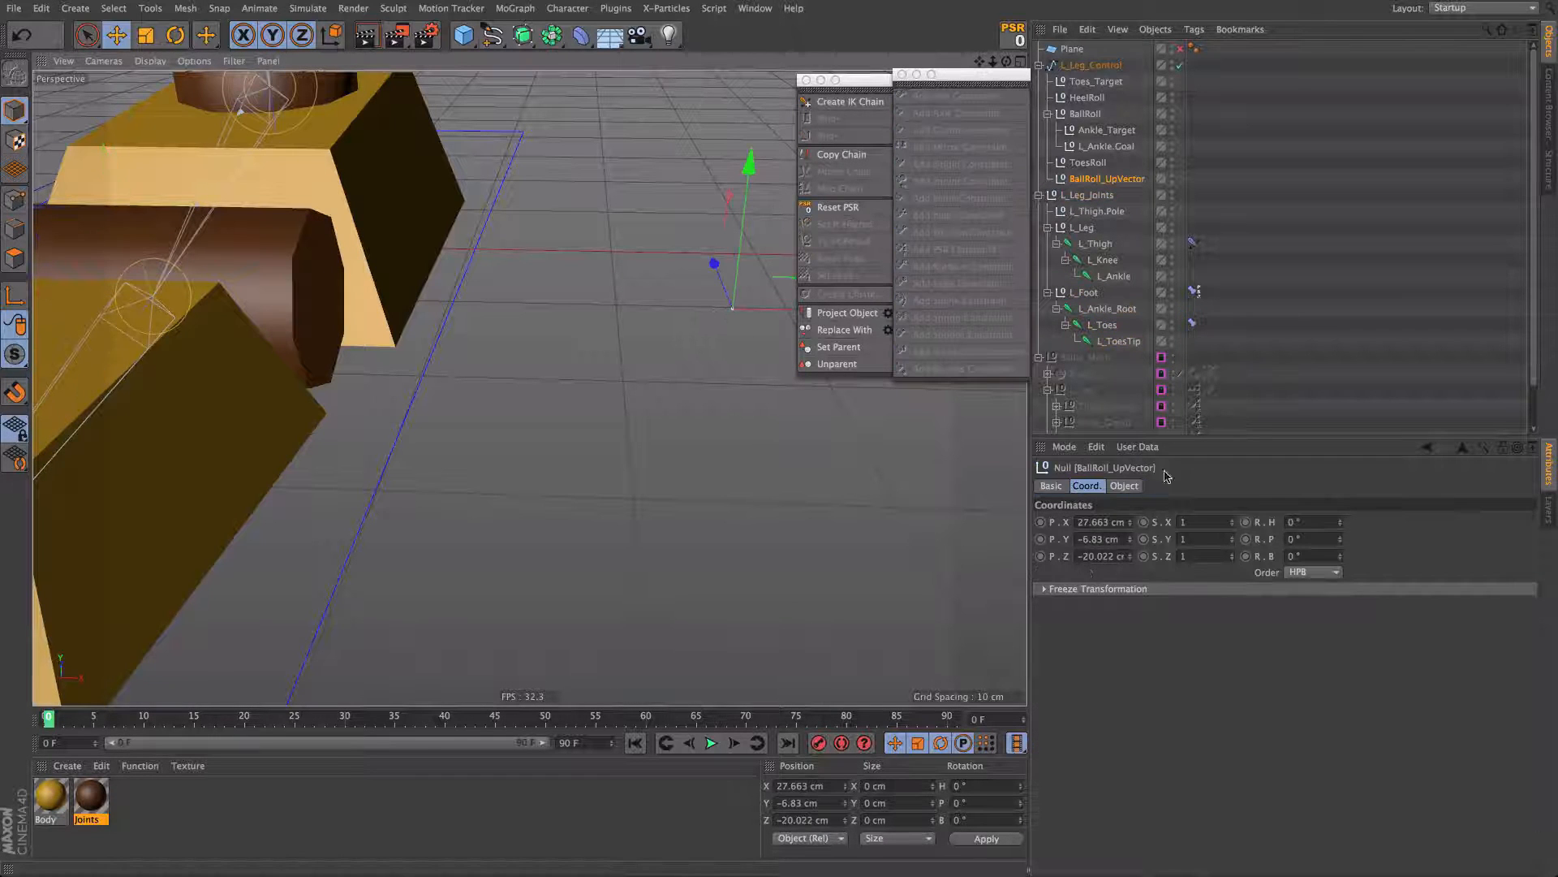
left_click(1124, 485)
left_click(1144, 521)
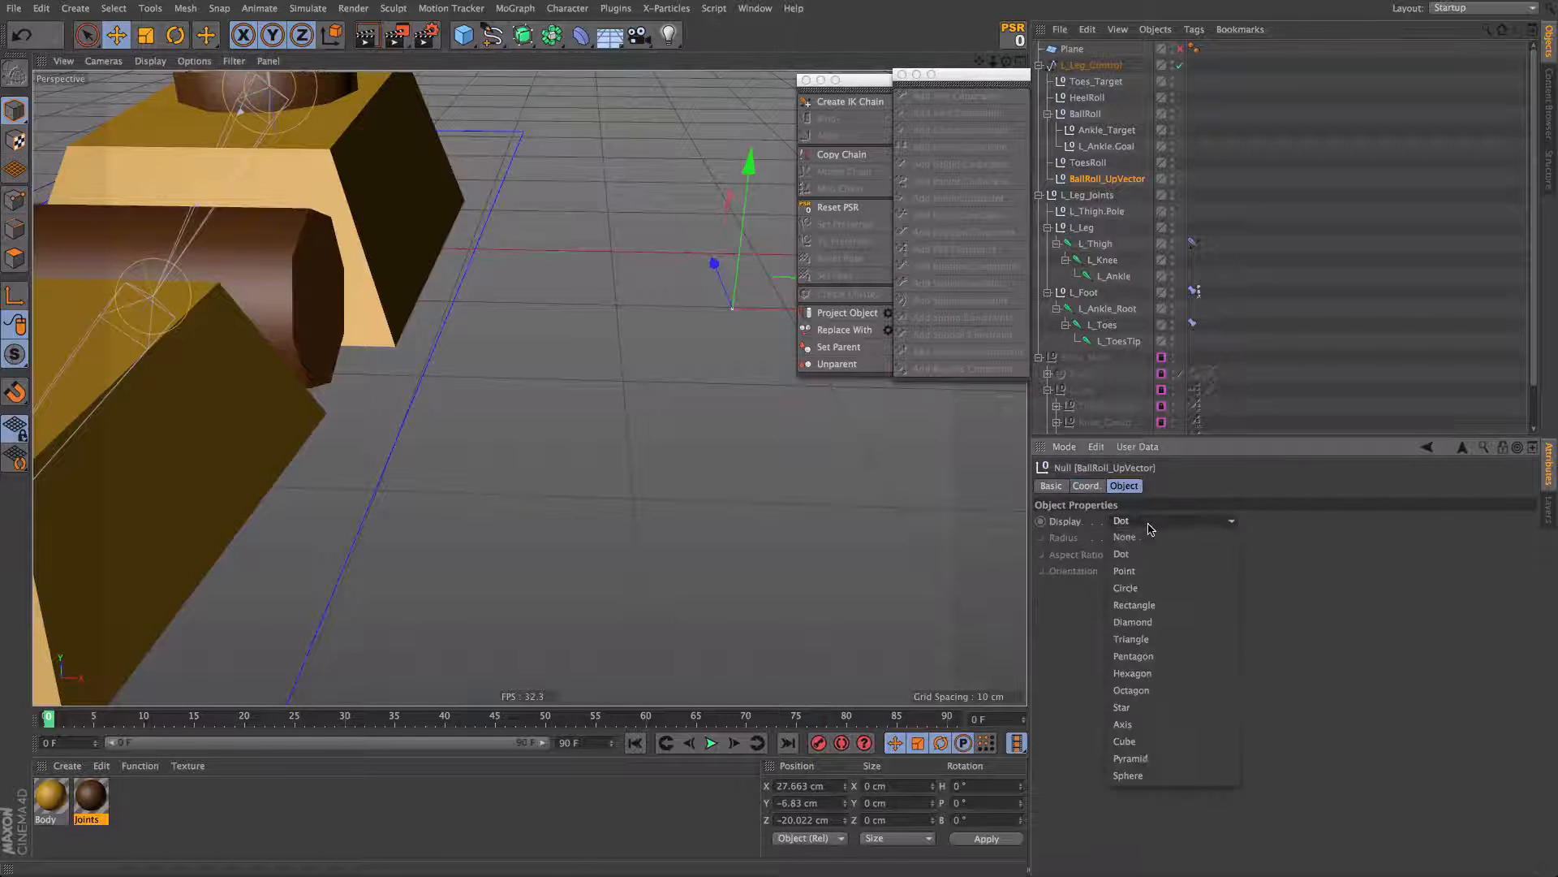
left_click(1169, 622)
left_click_drag(1219, 538, 1166, 546)
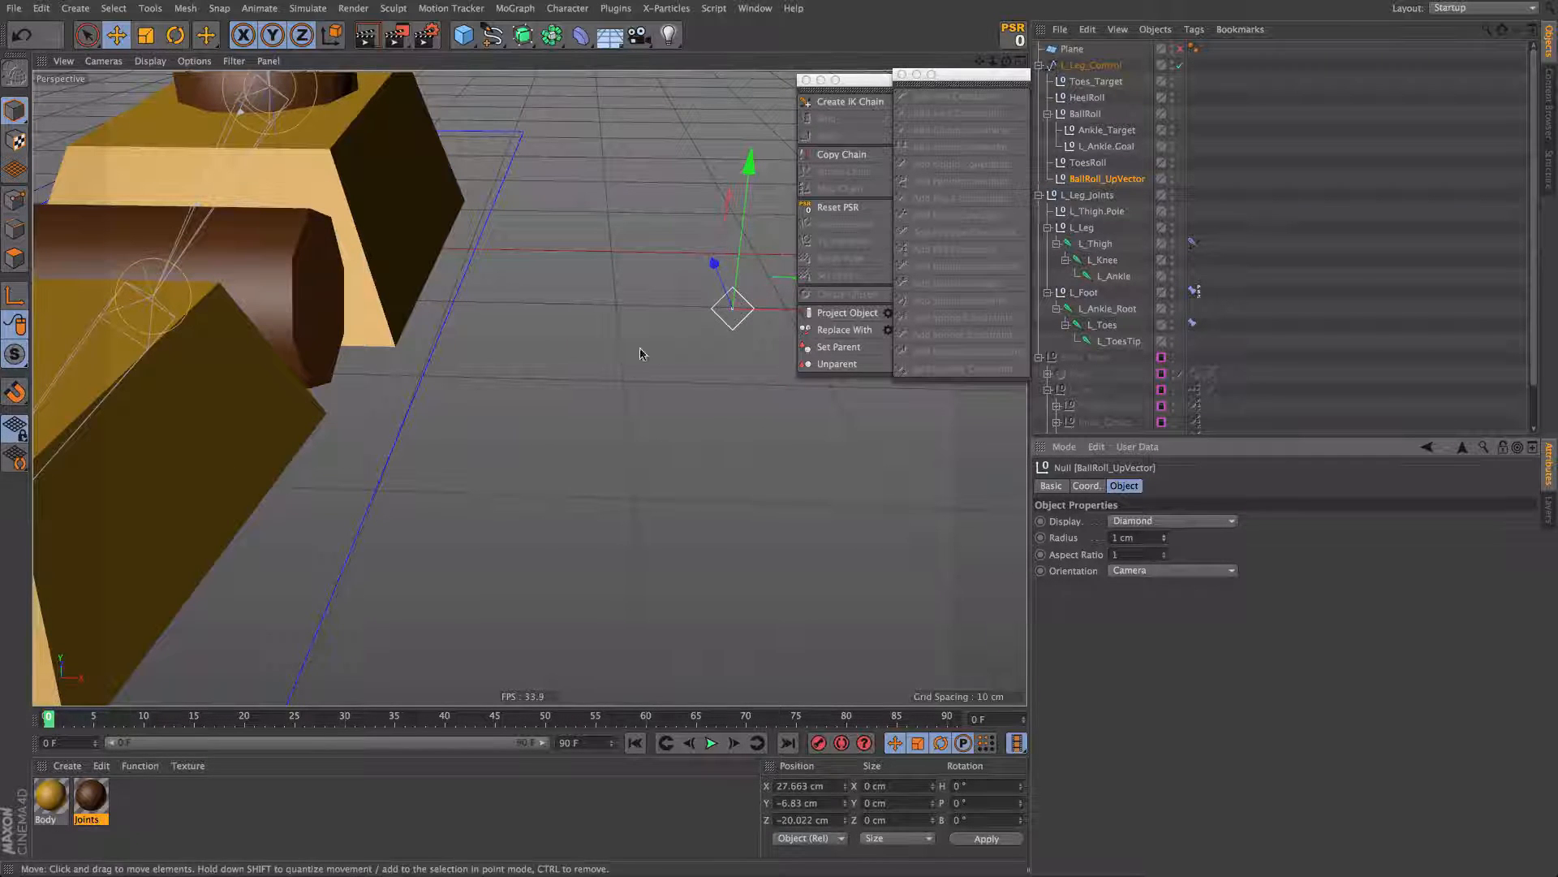
Step: Check the L_Toes joint's axes and set the Up Vector to X- in its constraint tag's Up-Vector settings
left_click(1193, 323)
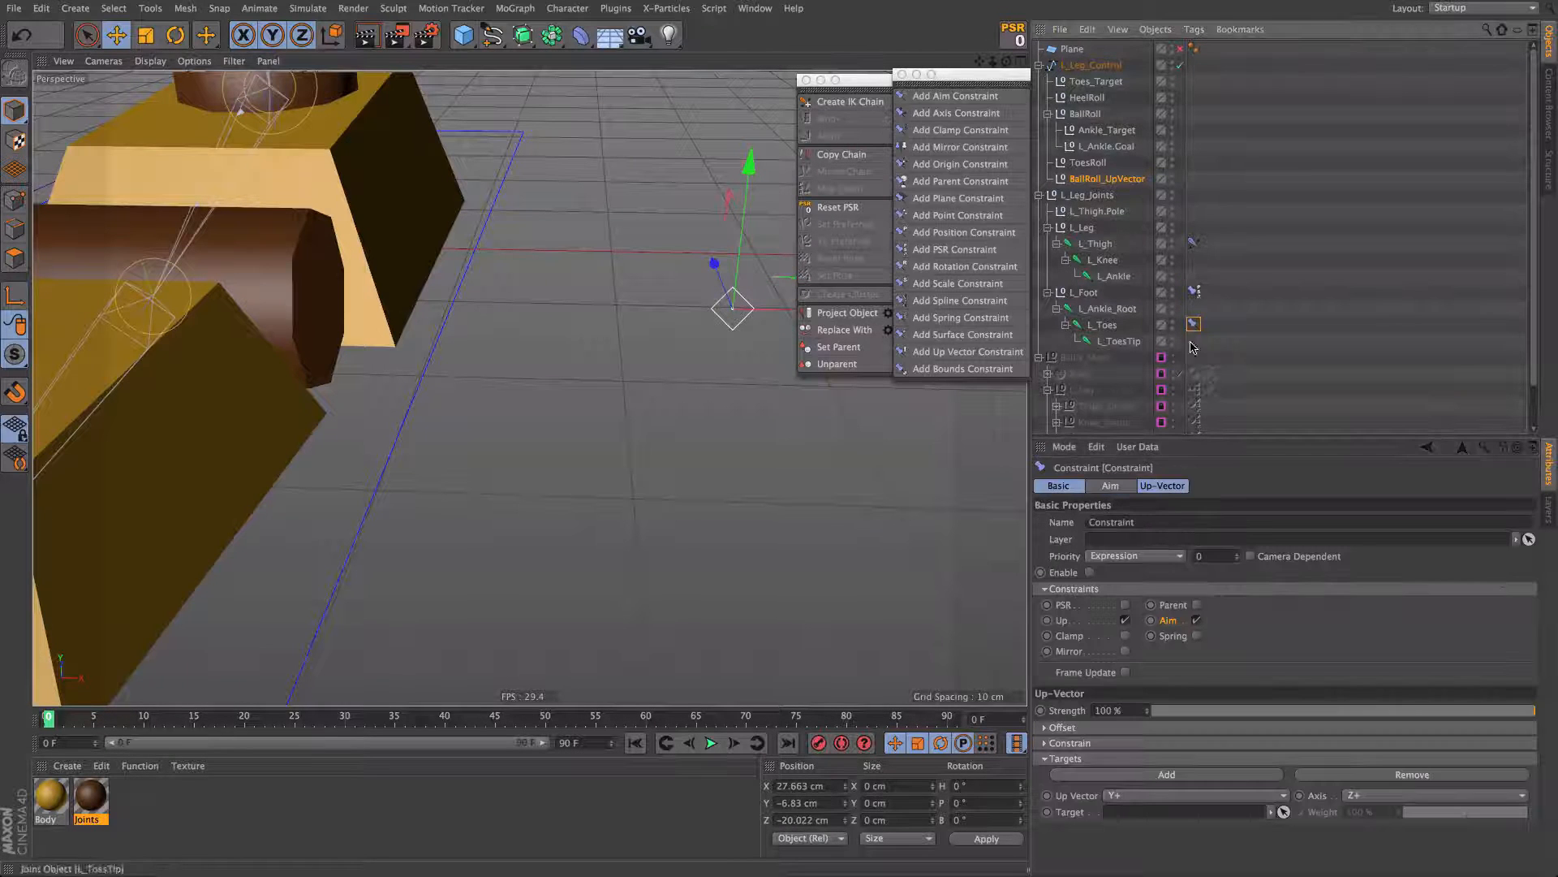
left_click(1145, 486)
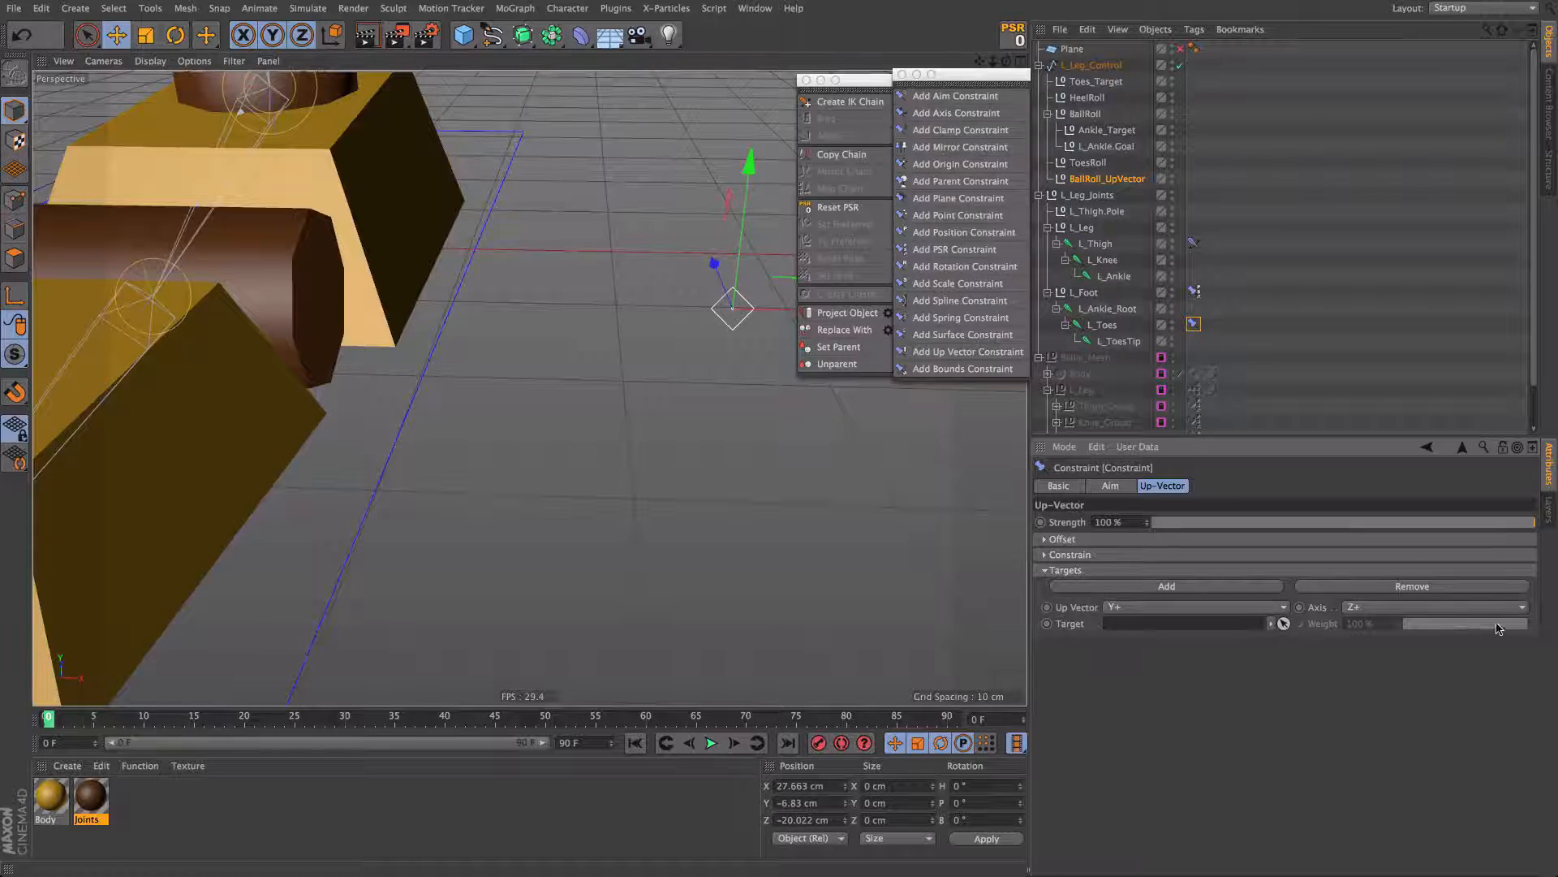
left_click_drag(215, 376, 493, 387, "alt")
right_click_drag(353, 294, 452, 284, "alt")
left_click(1102, 324)
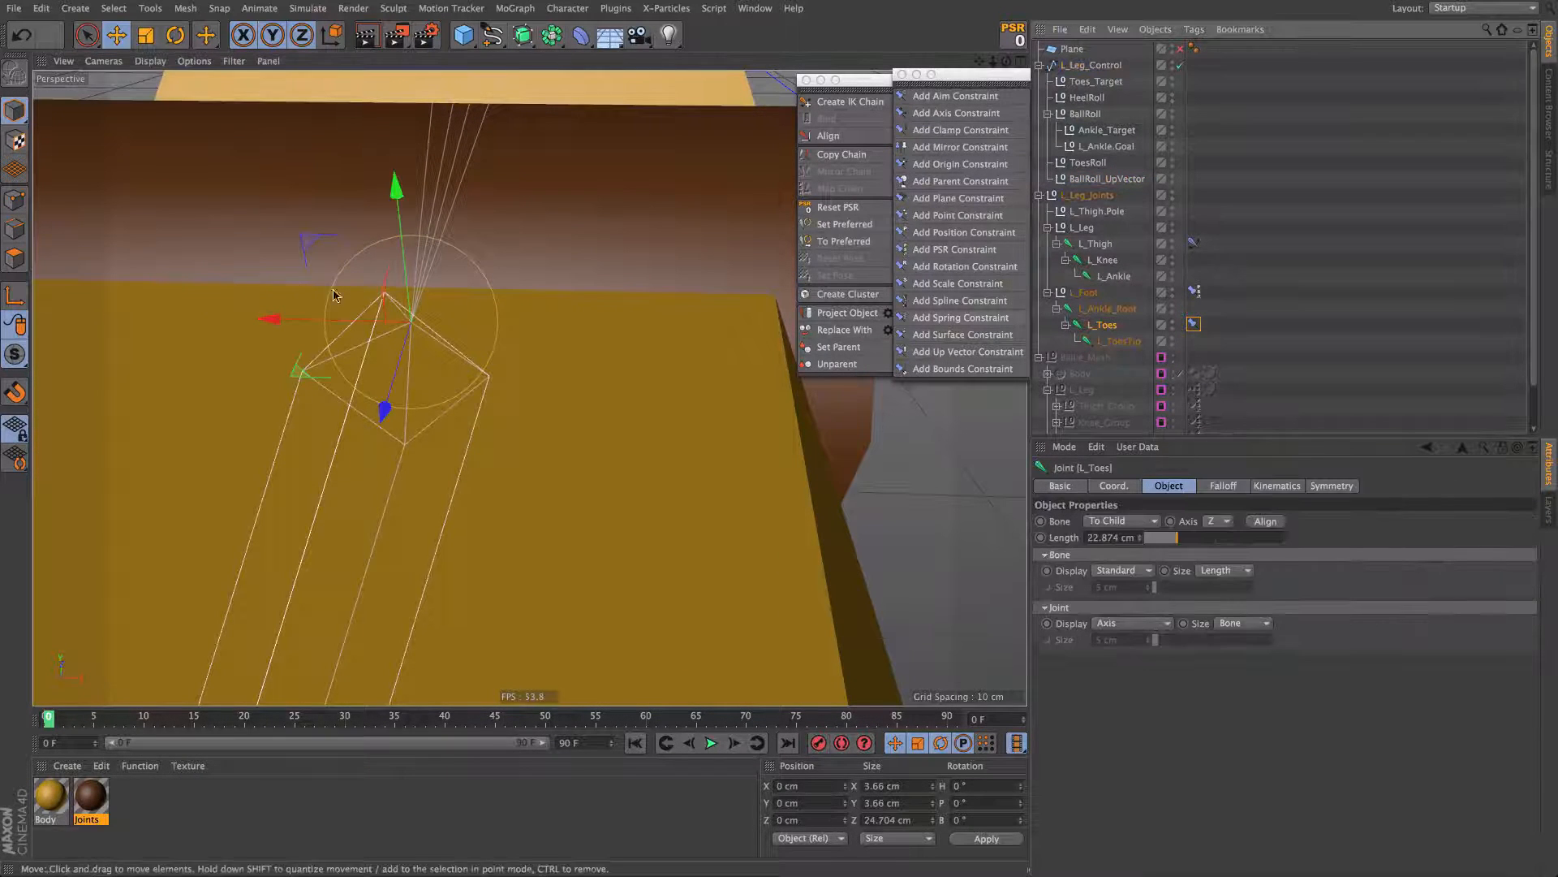
right_click_drag(525, 328, 422, 345, "alt")
middle_click_drag(504, 376, 431, 376, "alt")
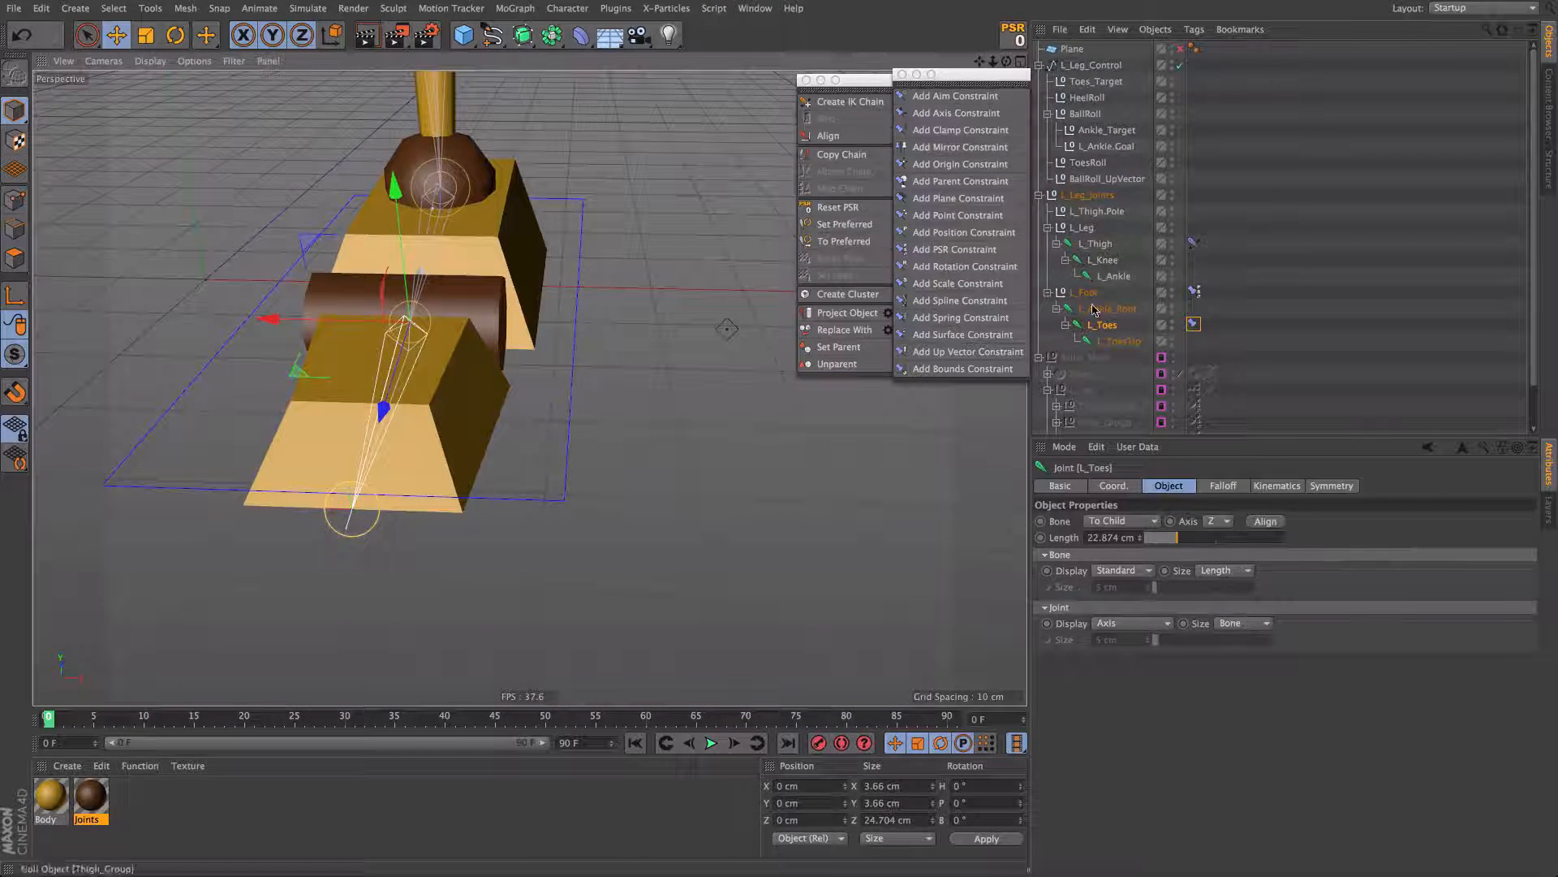
left_click(1194, 324)
left_click(1133, 614)
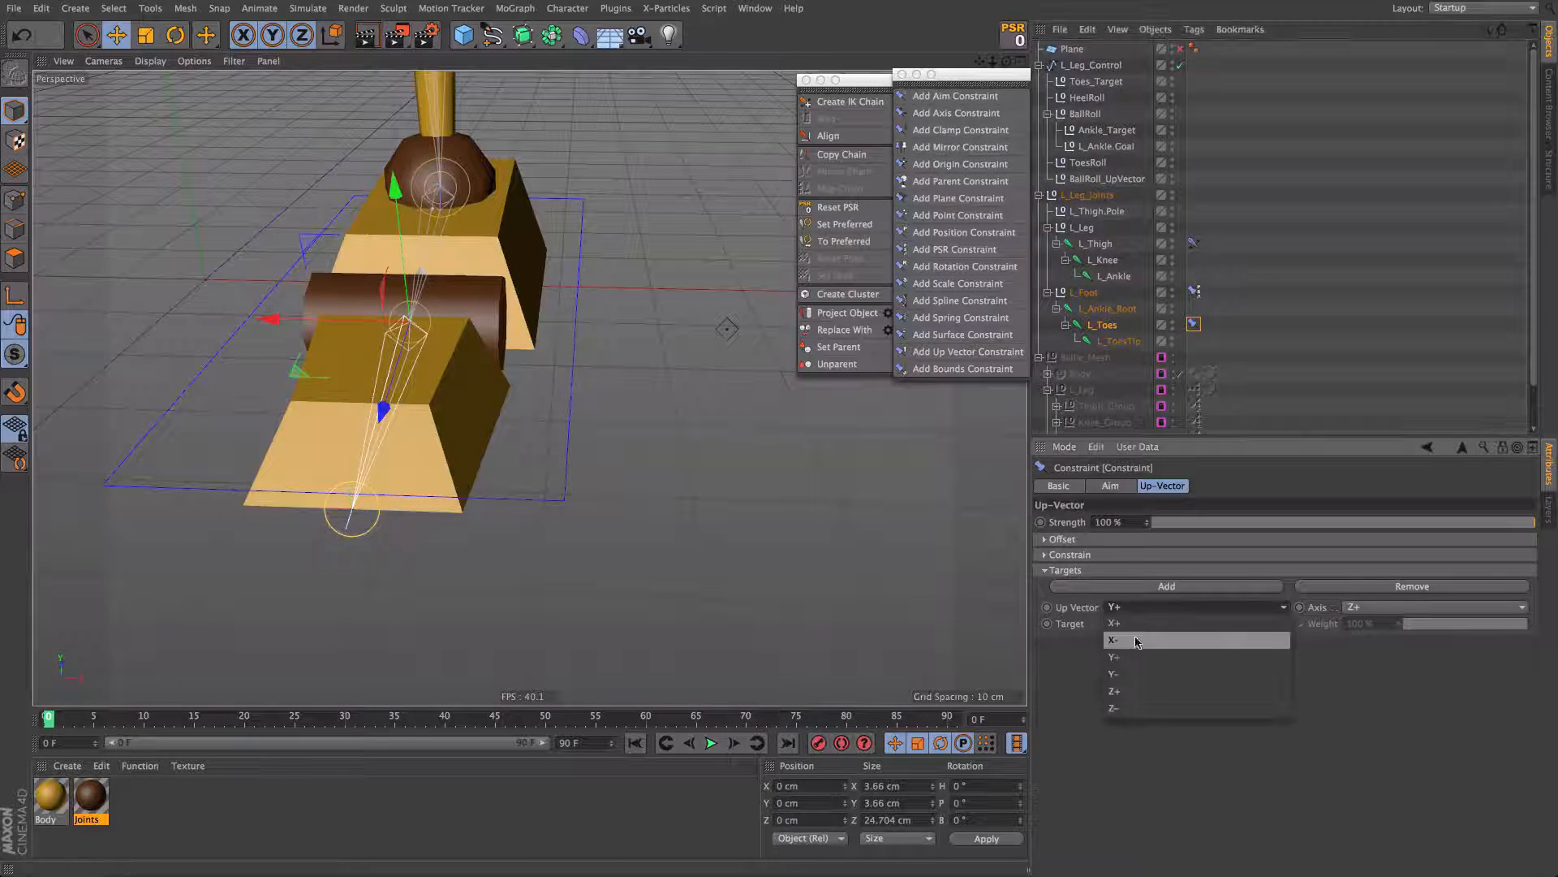
left_click(1136, 647)
Step: Assign BallRoll_UpVector as the Up-Vector target of the L_Toes constraint and enable the constraint tag
left_click(1283, 623)
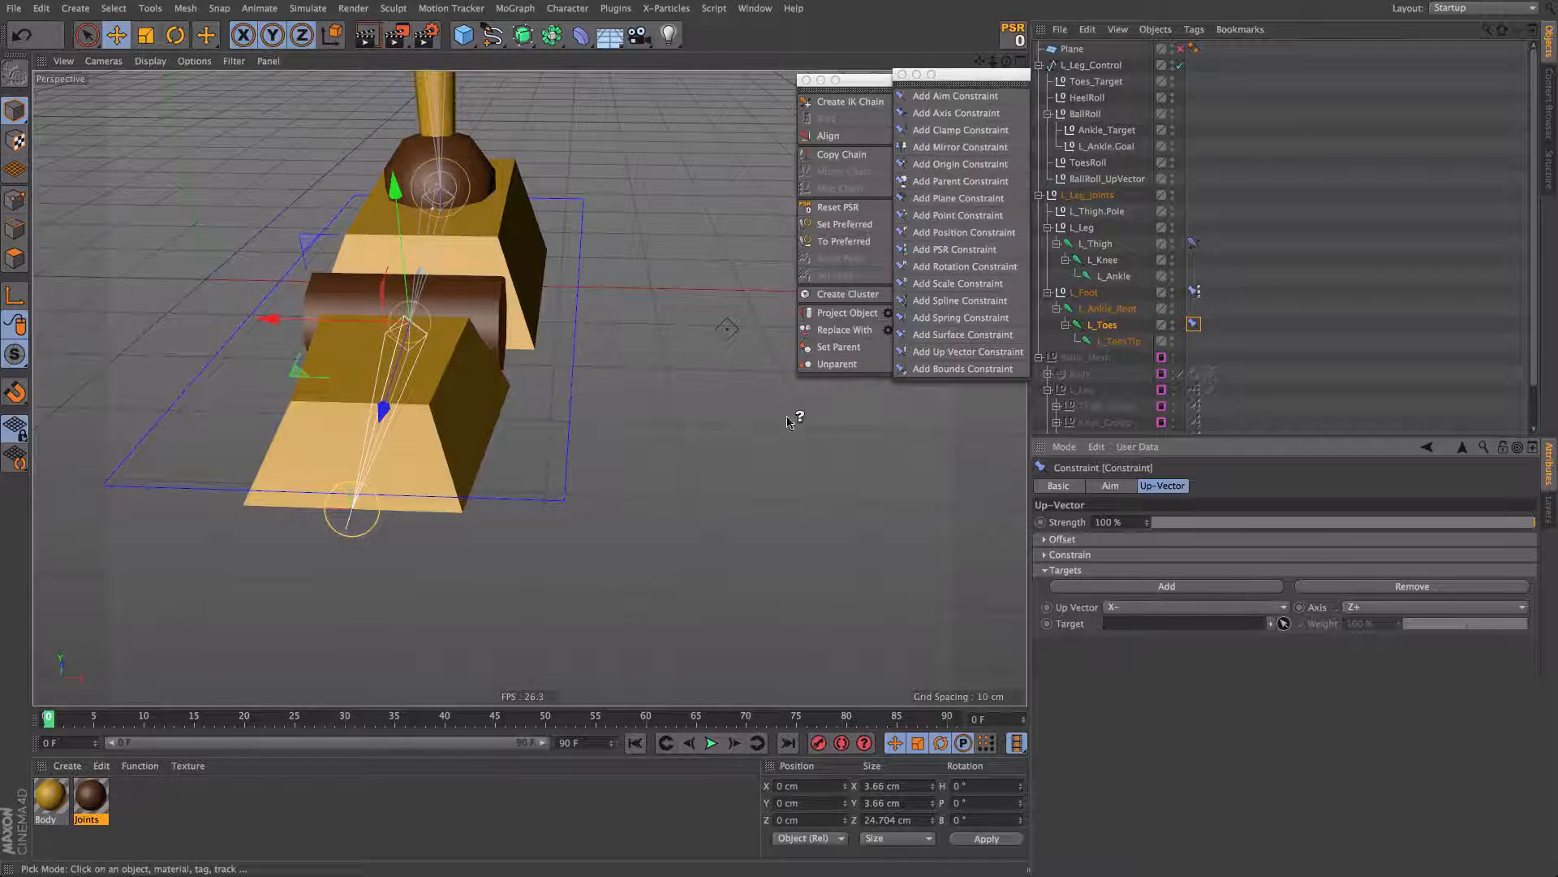
left_click(731, 331)
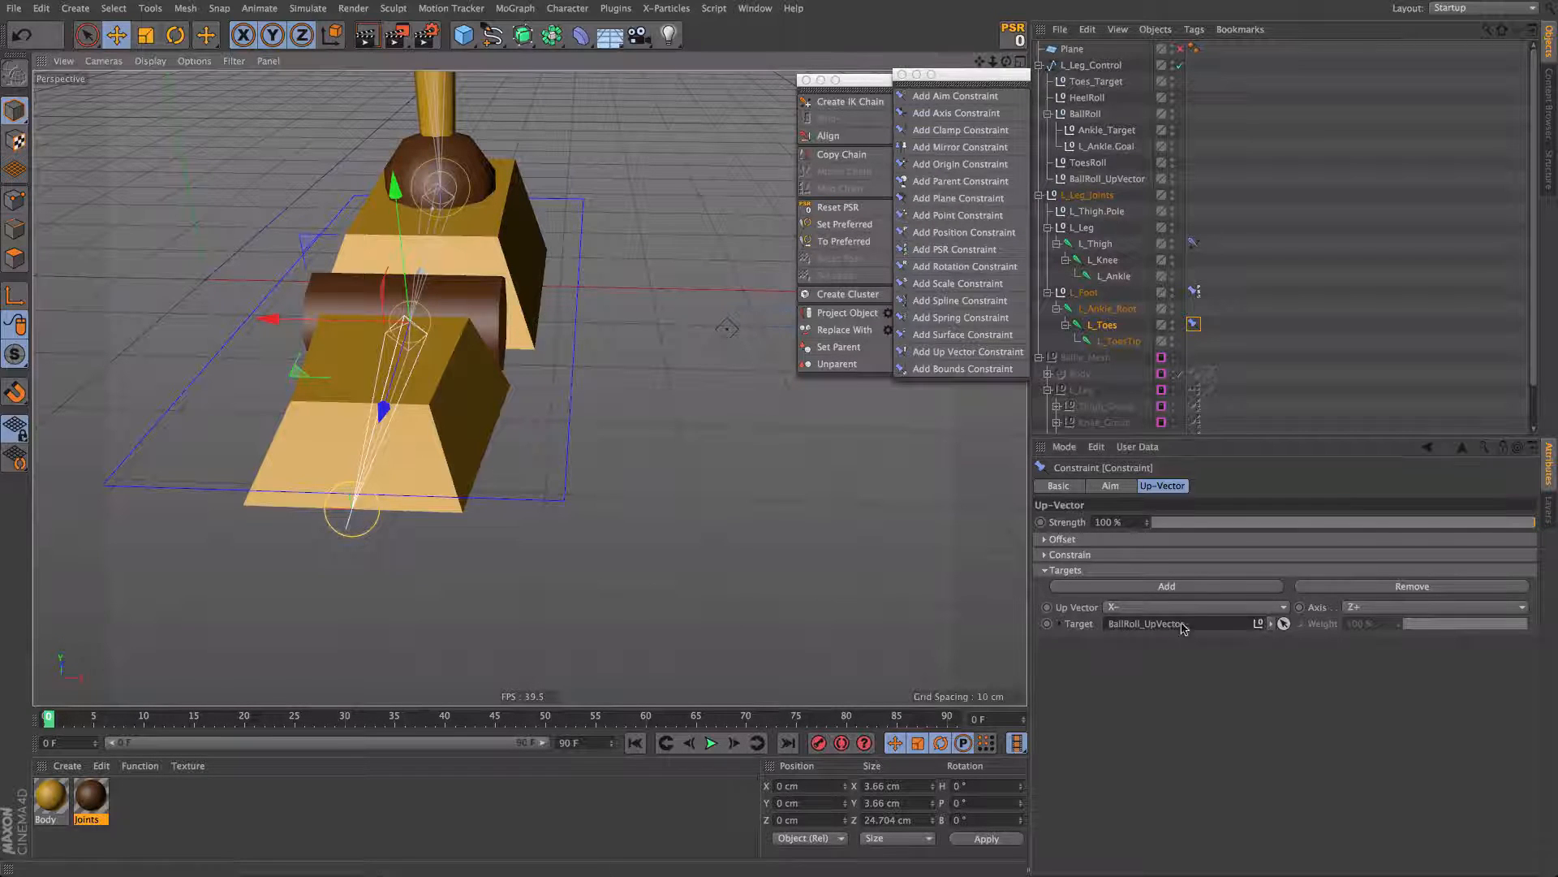
left_click(1058, 484)
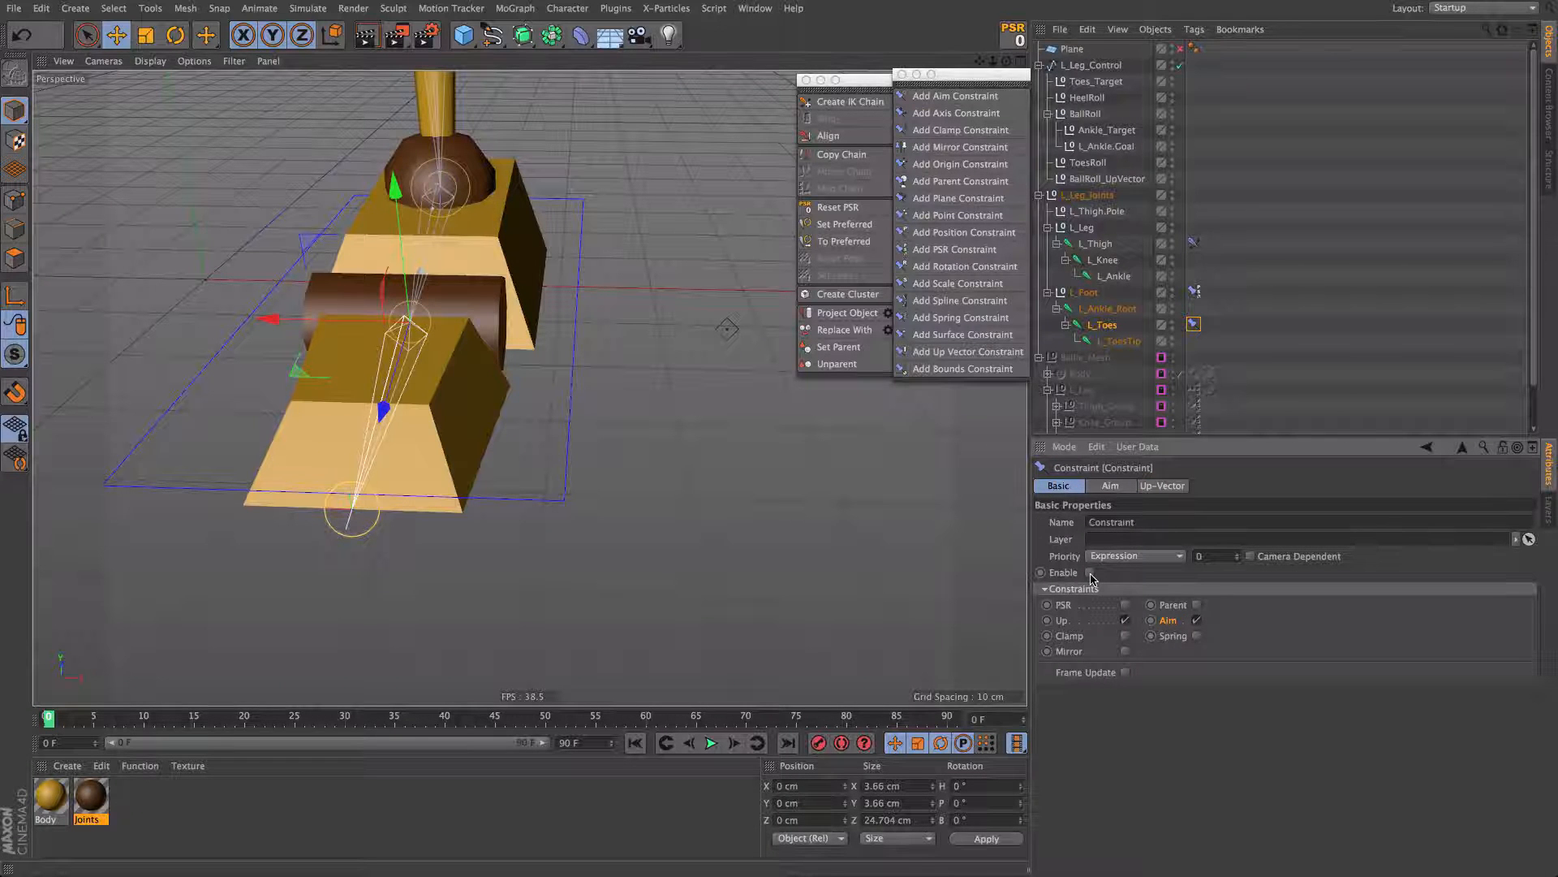
left_click_drag(452, 345, 341, 365, "alt")
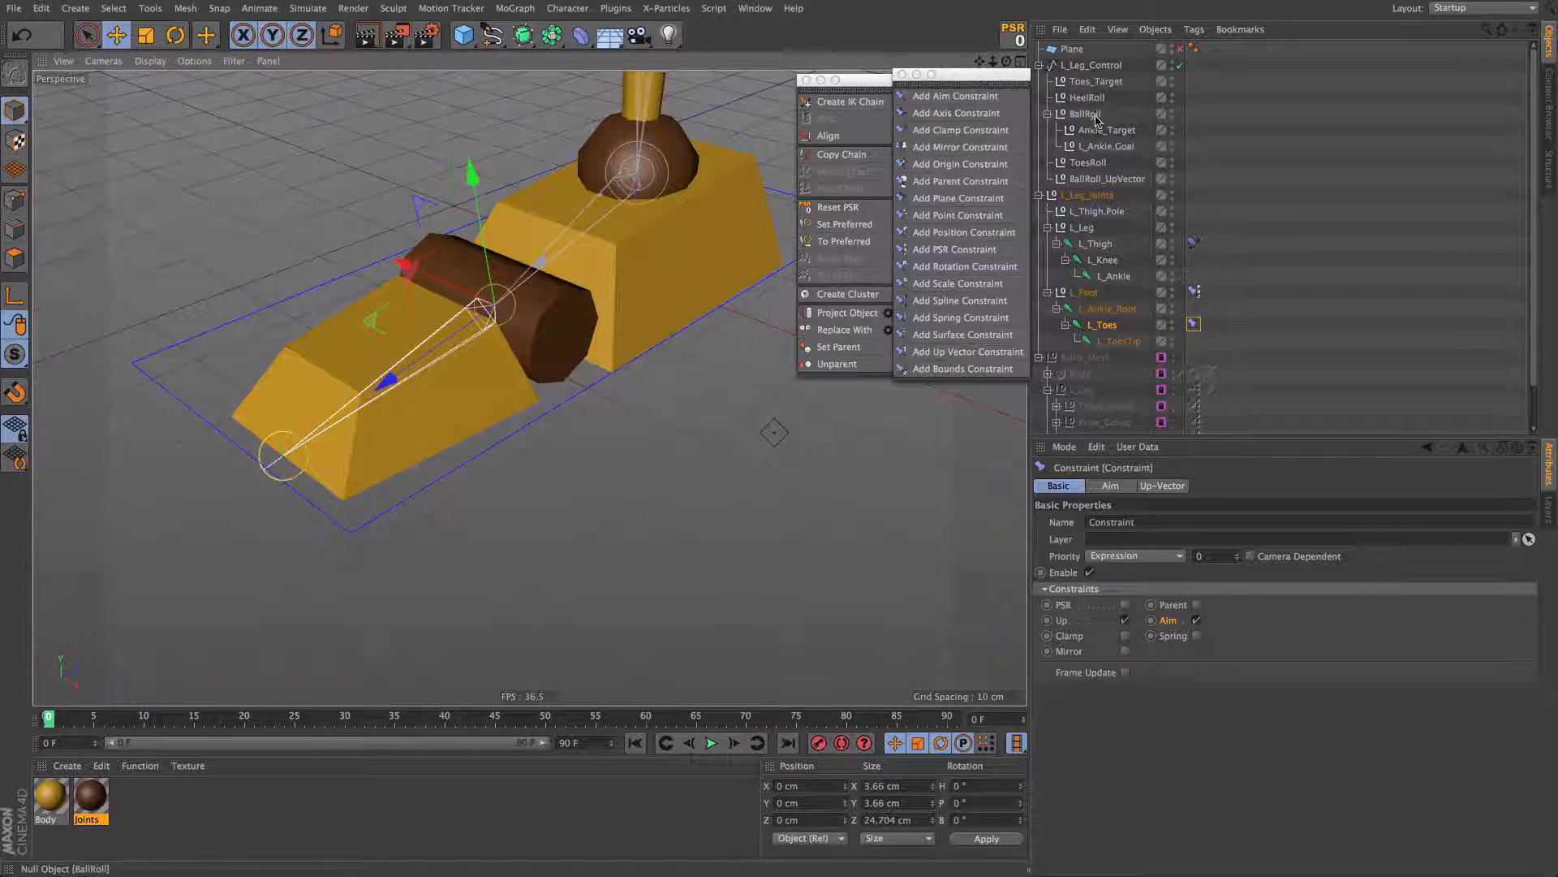
Step: Test the L_Toes constraint by moving ToesRoll, Toes_Target and BallRoll_UpVector individually, undoing each move
left_click(1088, 163)
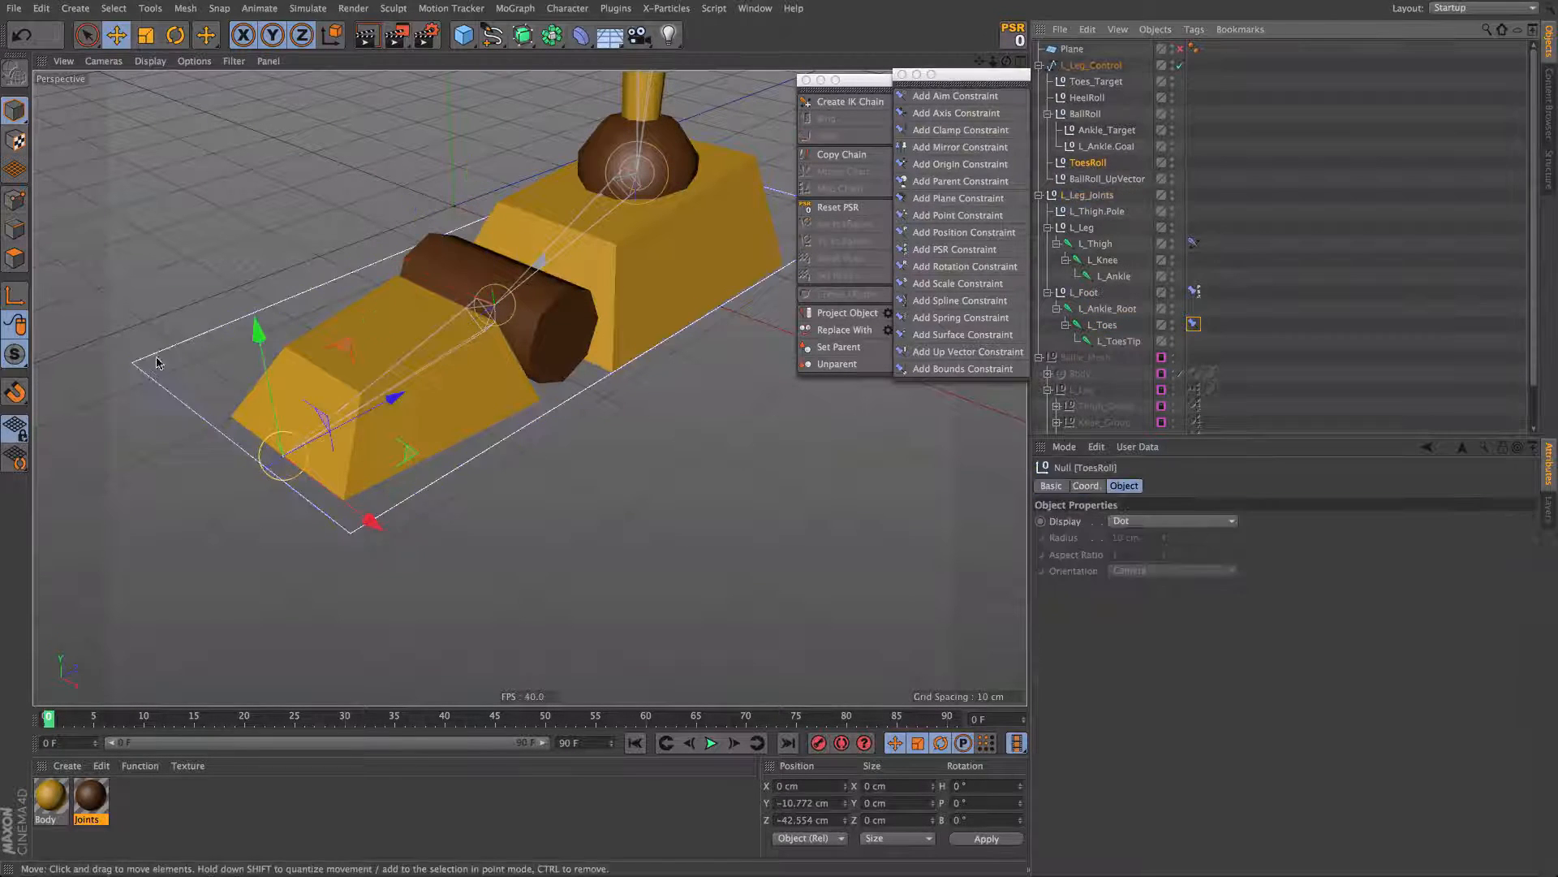
left_click_drag(257, 331, 232, 210)
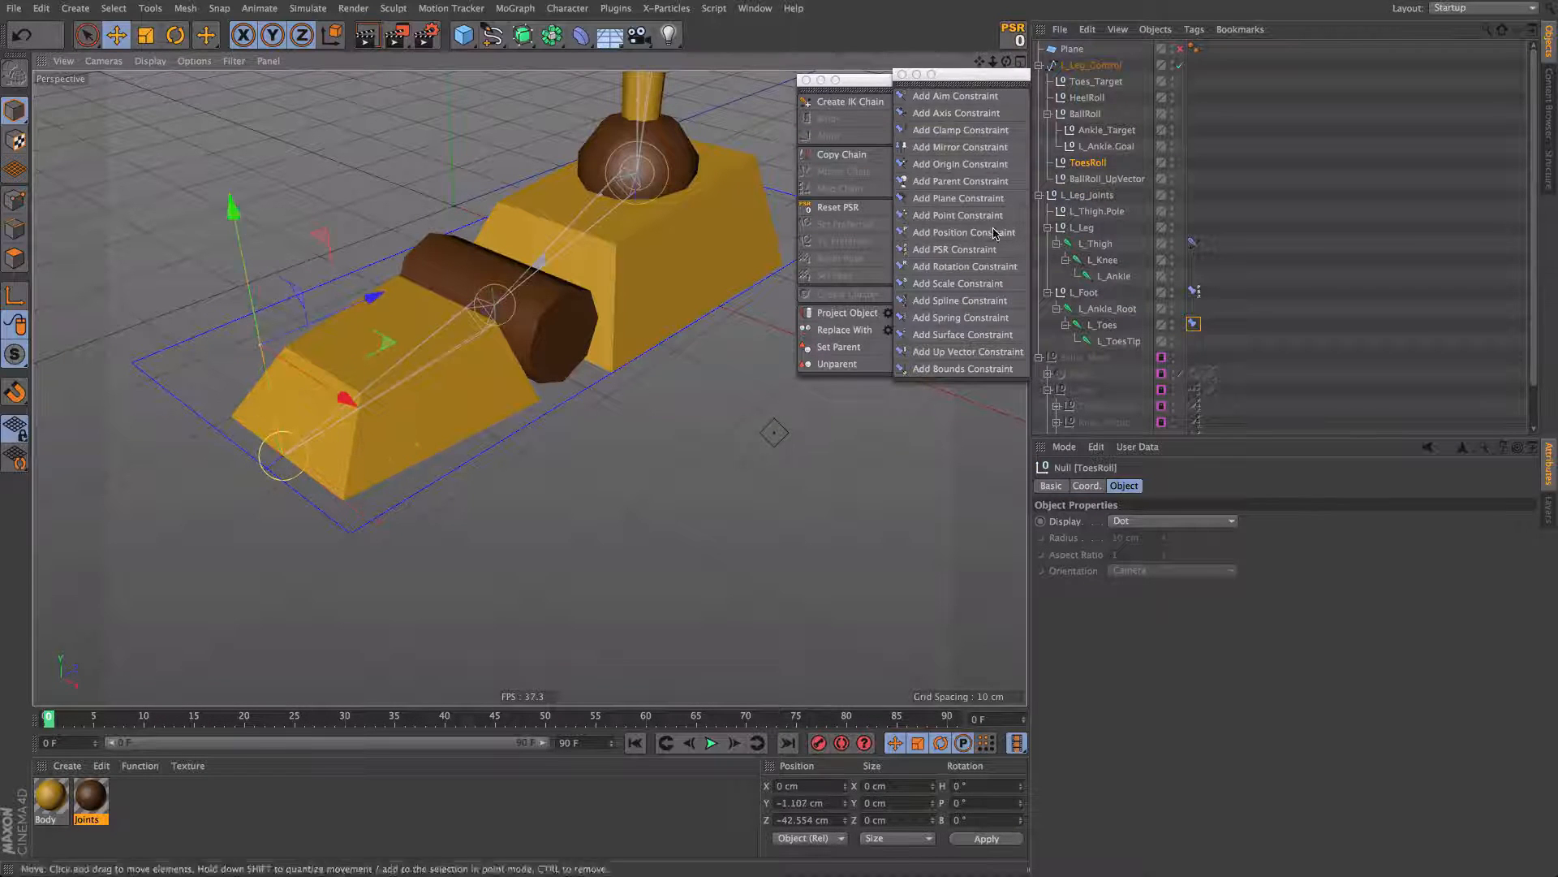
key("super+z")
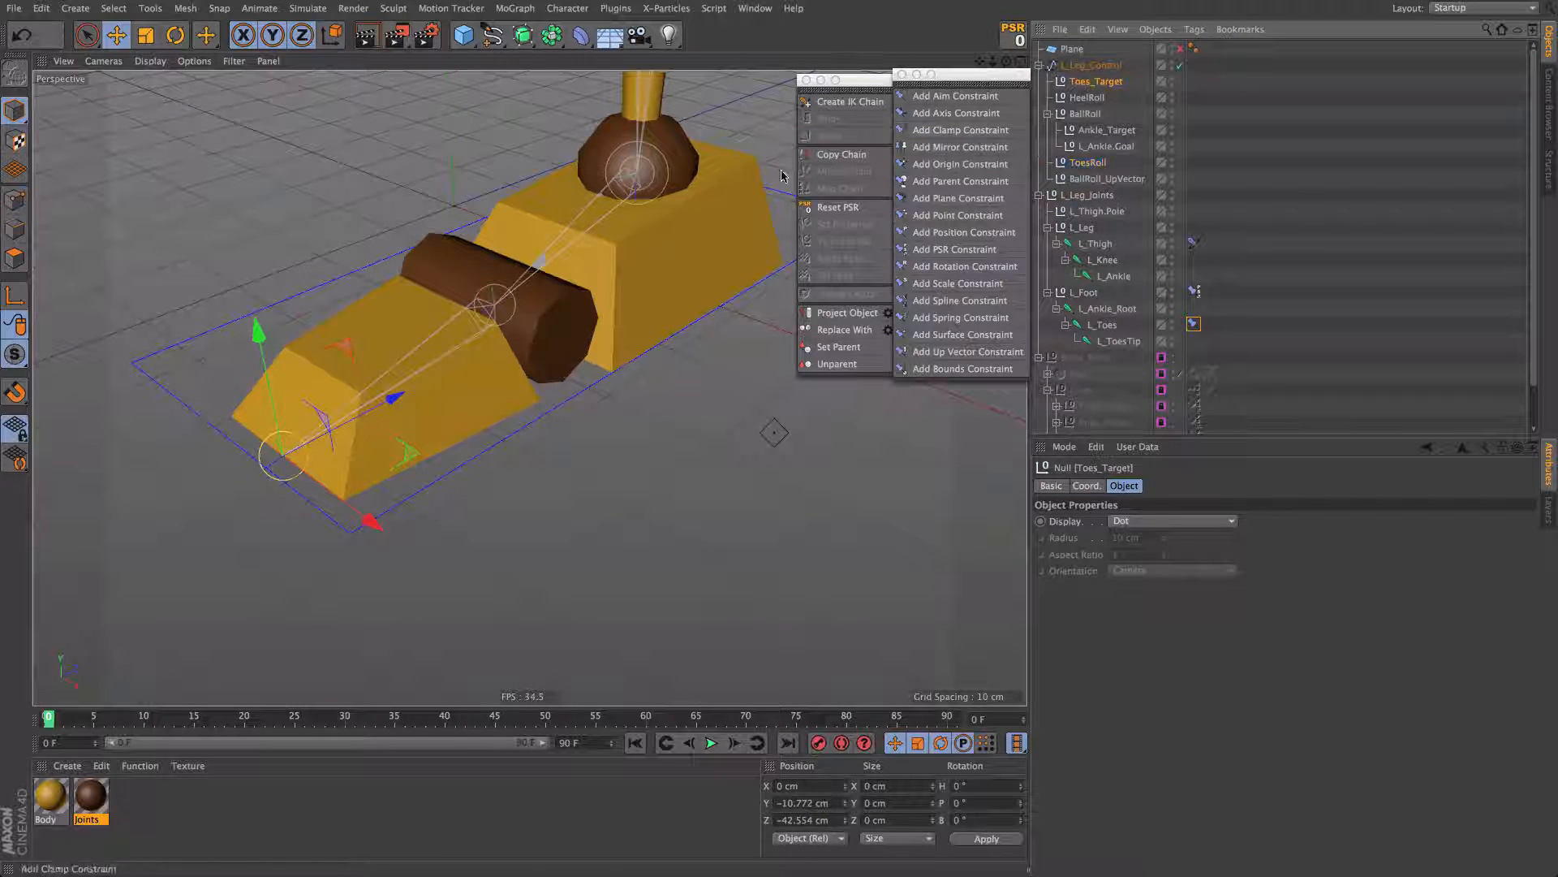
left_click_drag(255, 327, 314, 243)
key("super+z")
mouse_move(530, 319)
left_mouse_down("alt")
mouse_move(443, 276)
mouse_move(535, 323)
left_mouse_up("alt")
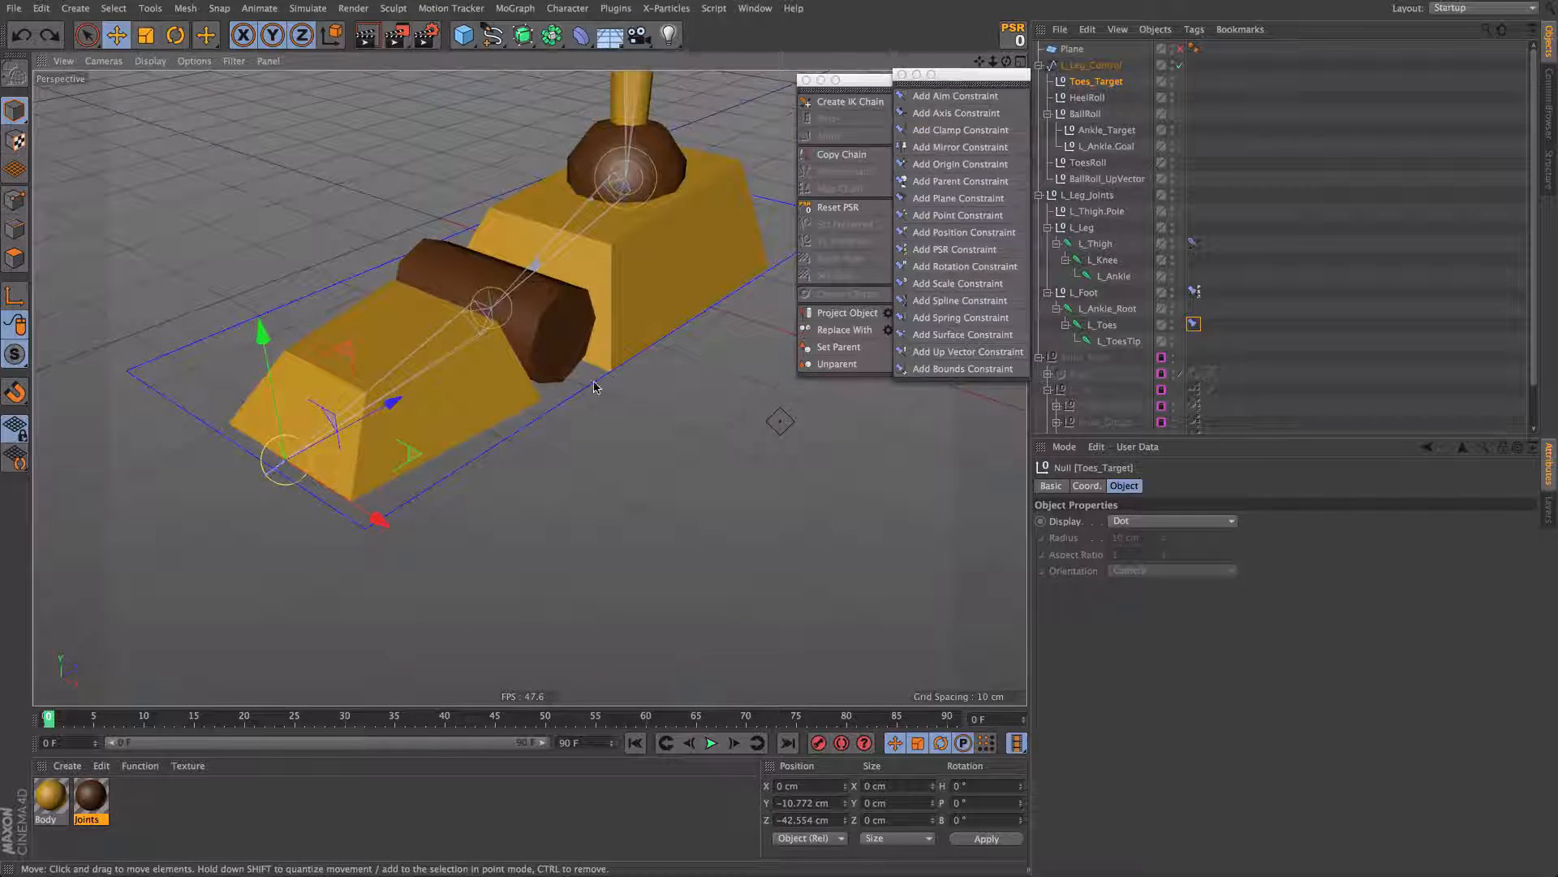
left_click(781, 420)
left_click_drag(863, 539, 904, 543)
key("super+z")
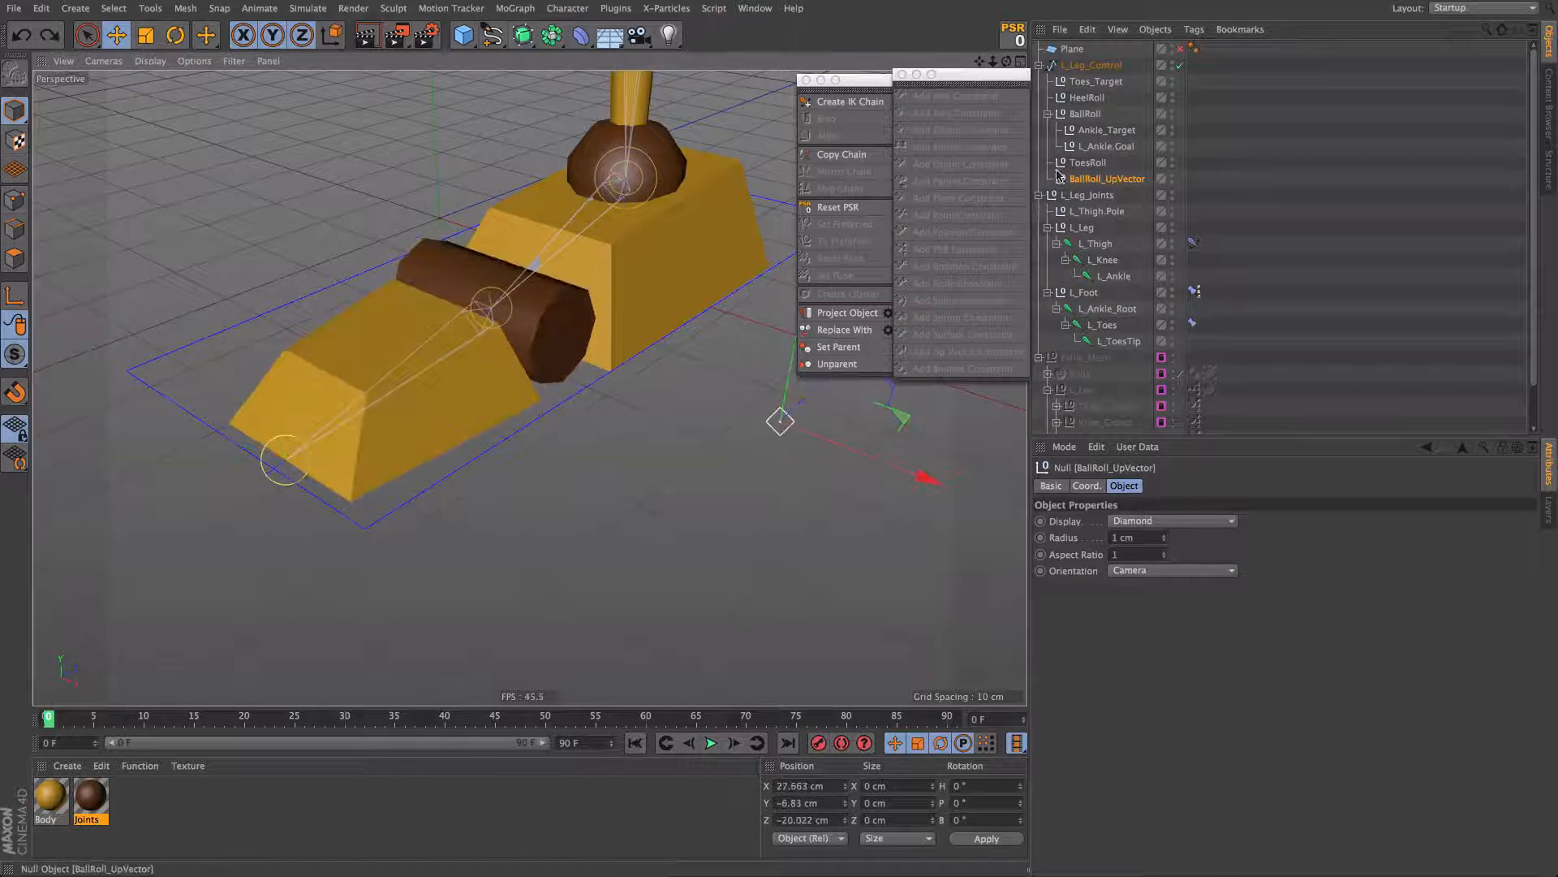
Step: Place BallRoll_UpVector directly below BallRoll in the hierarchy, and test rotating and moving both nulls together, undoing each test
left_click(1050, 114)
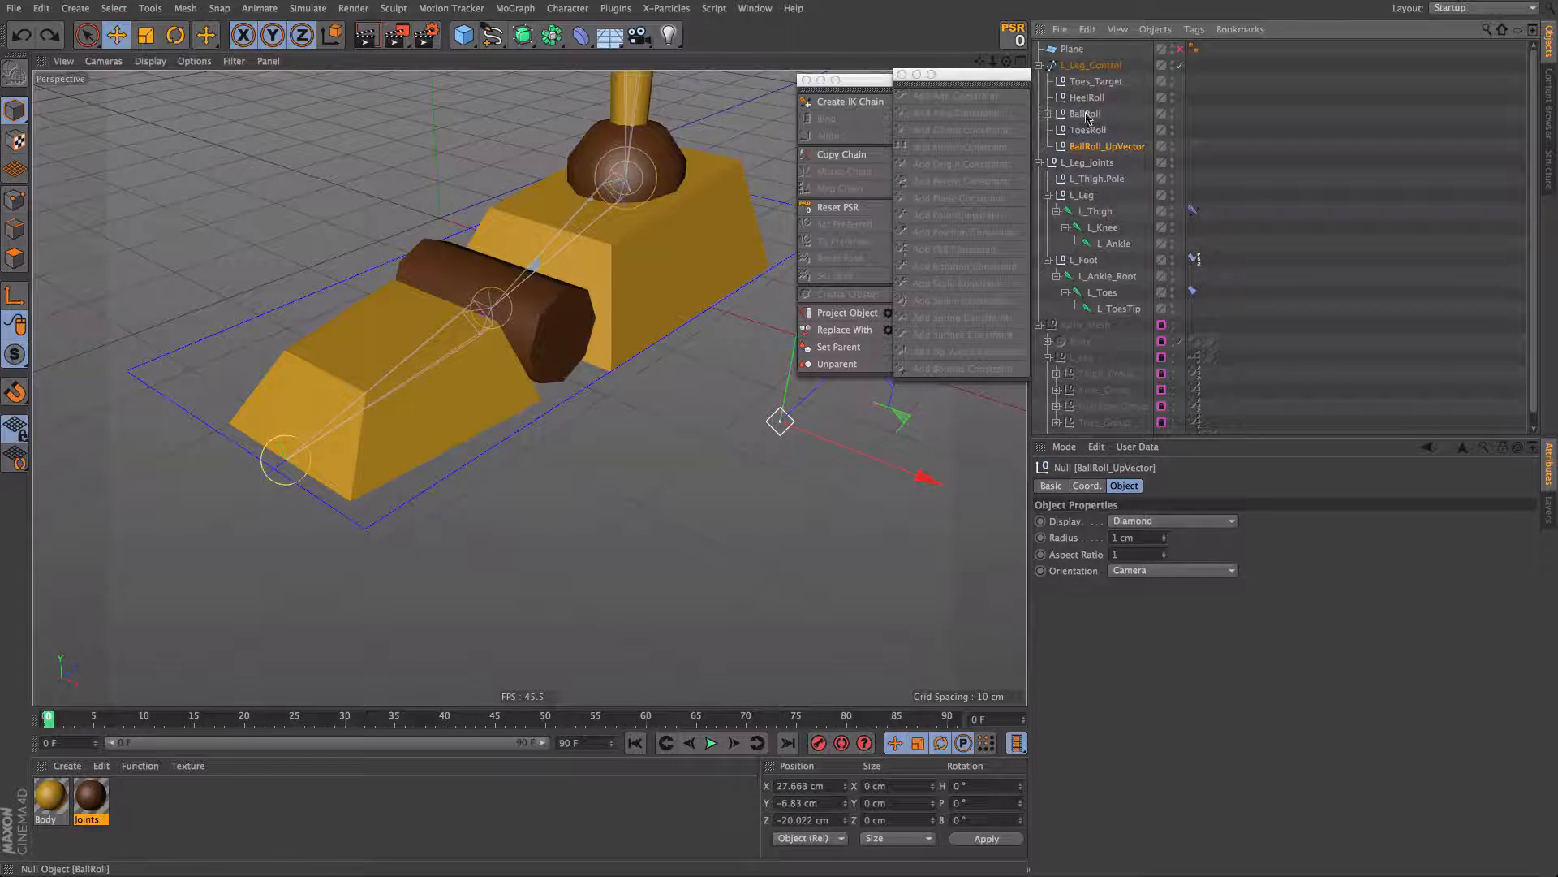
left_click_drag(1098, 146, 1094, 122)
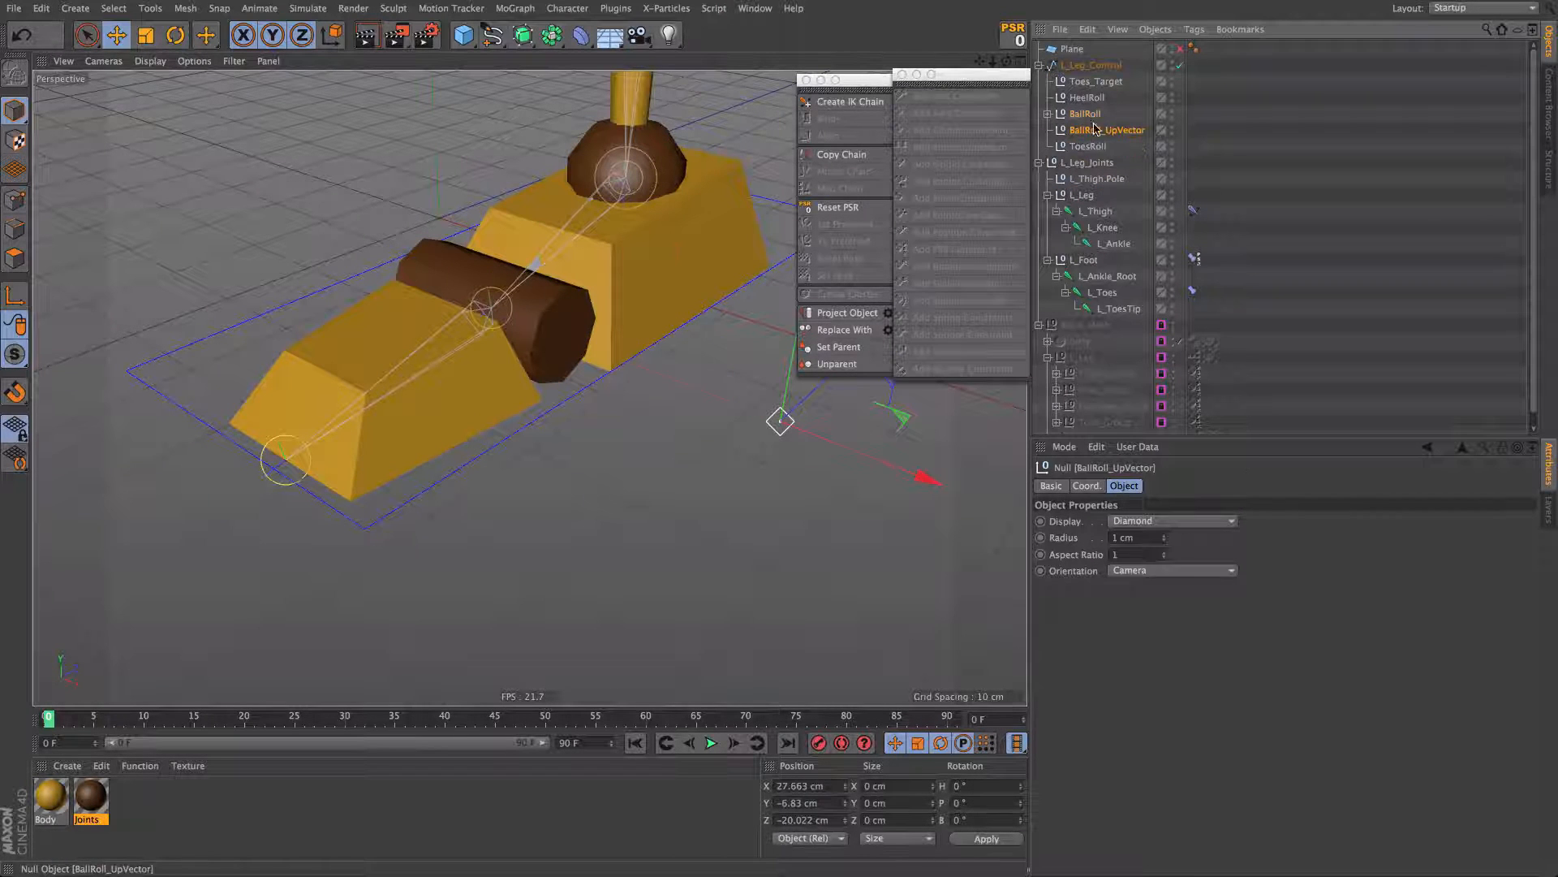
left_click(1087, 115, "ctrl")
key("r")
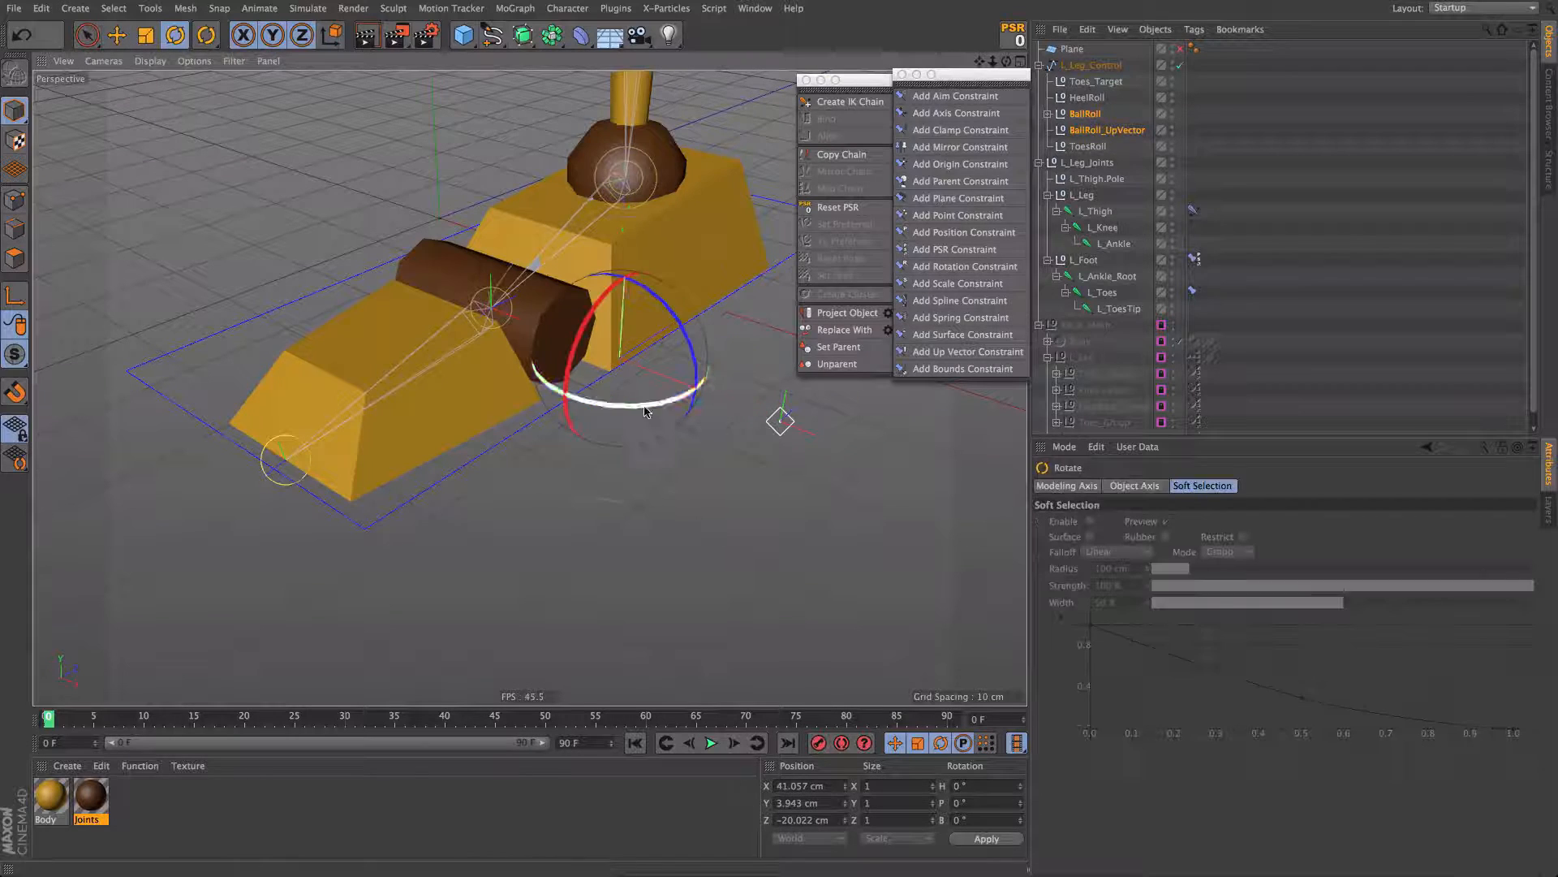
left_click_drag(641, 410, 603, 399)
key("ctrl+z")
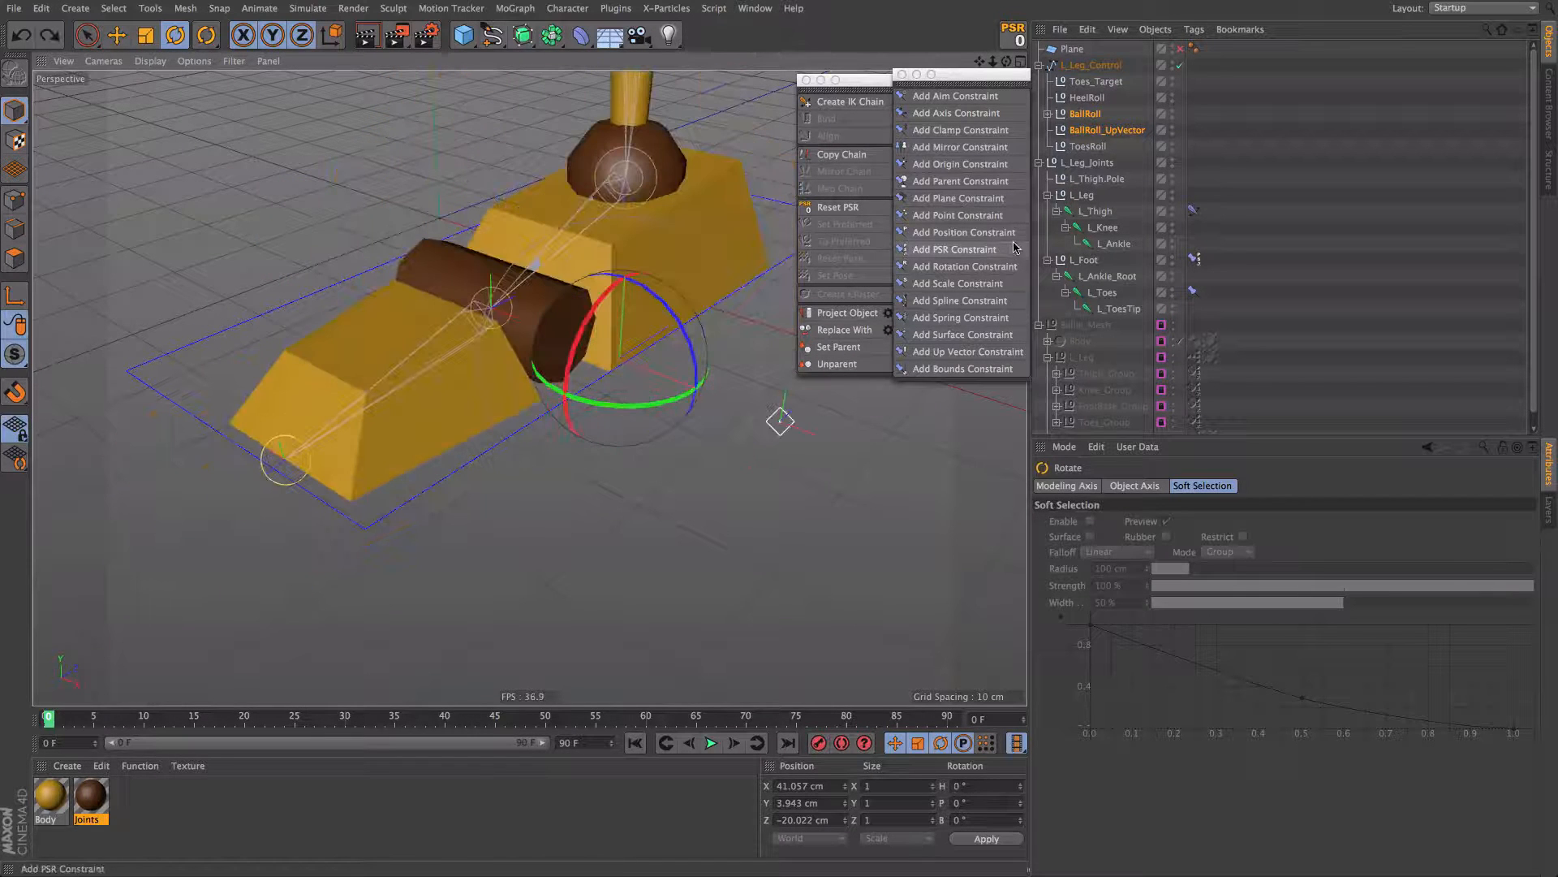
key("e")
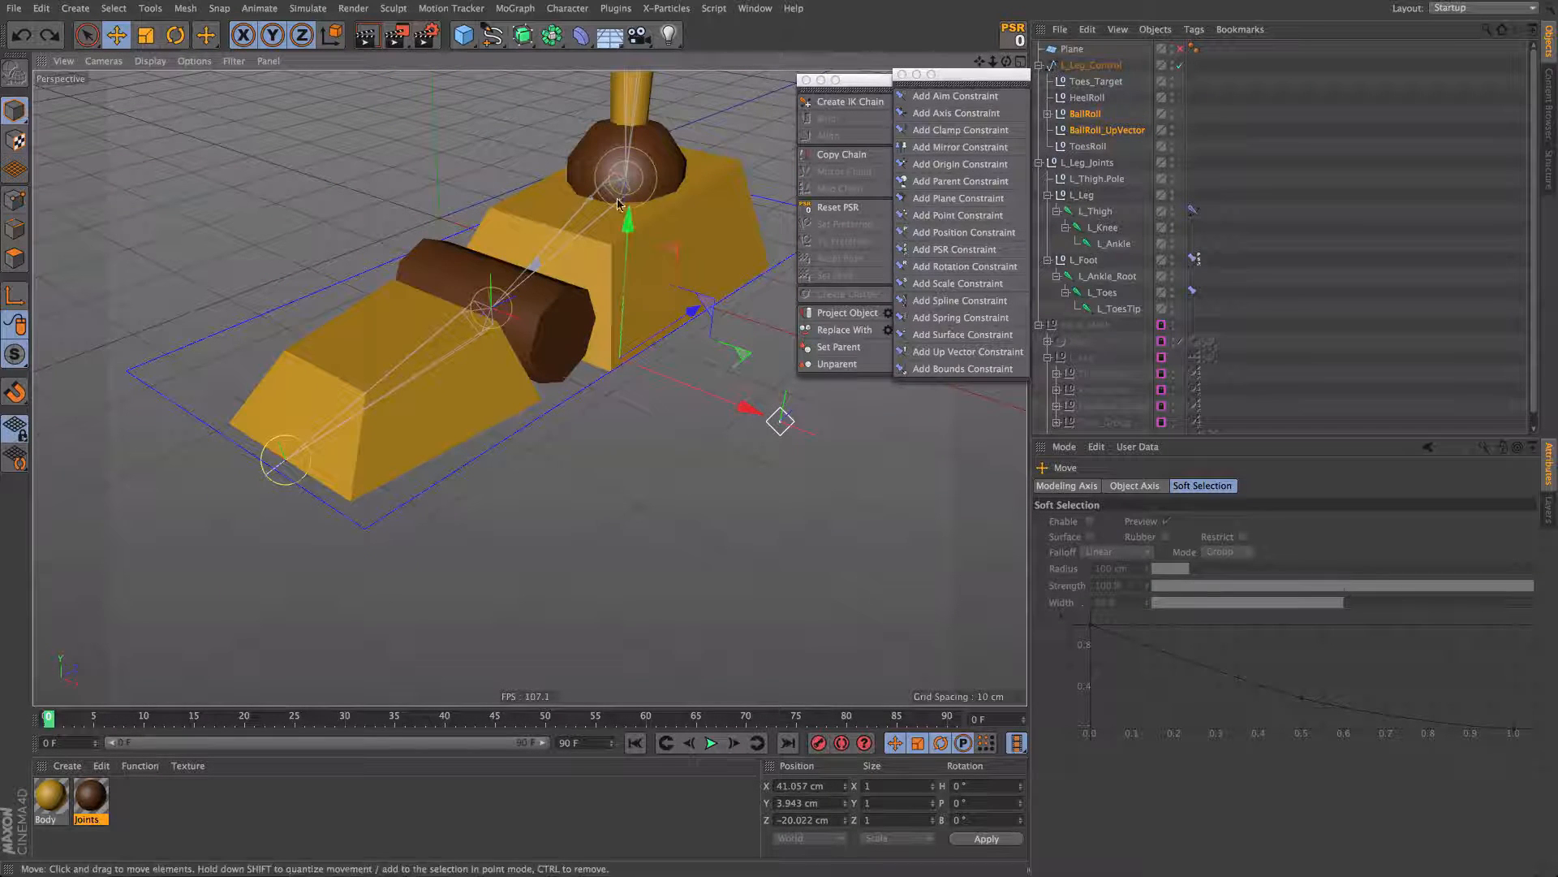
left_click_drag(622, 209, 639, 299)
key("ctrl+z")
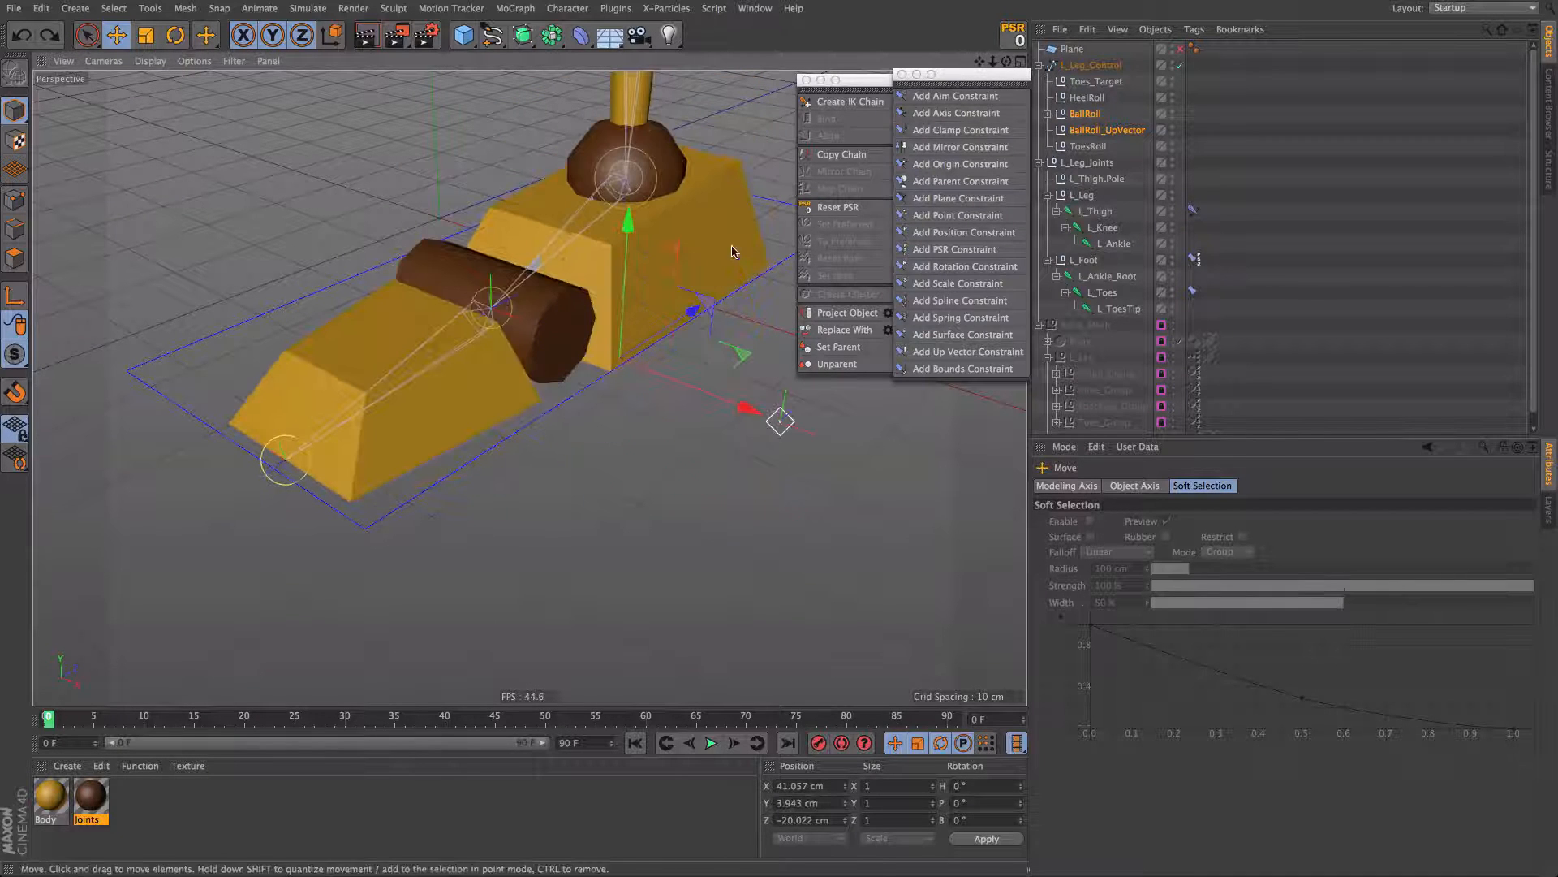
Step: Test the ball roll by rotating the BallRoll null alone, undoing each rotation
left_click(1065, 117)
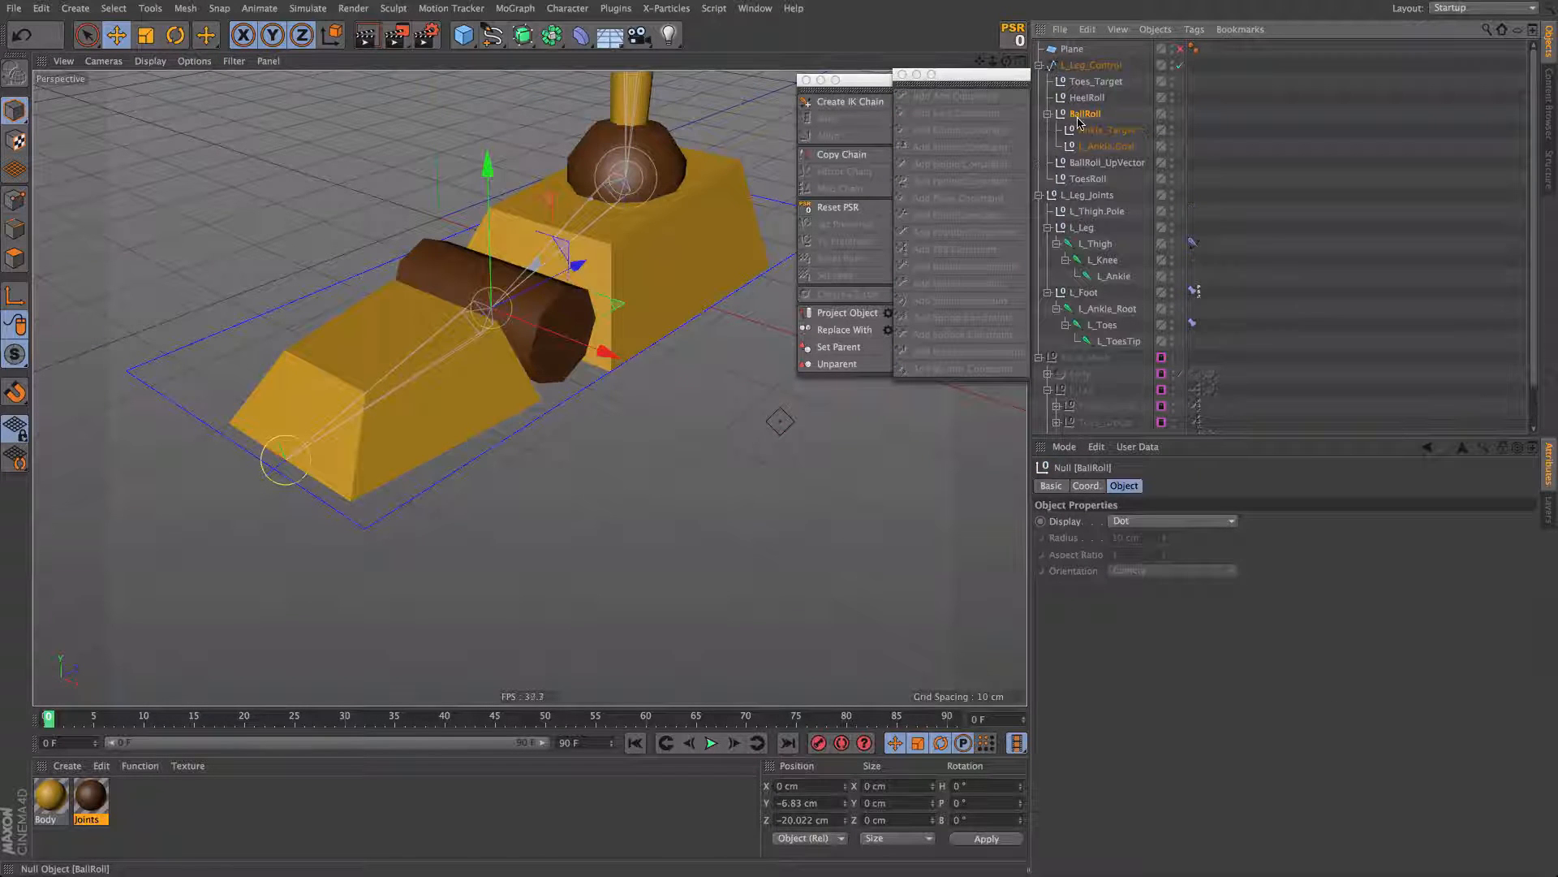
key("r")
mouse_move(452, 273)
left_mouse_down()
mouse_move(437, 346)
mouse_move(560, 273)
mouse_move(455, 254)
left_mouse_up()
scroll(560, 274, "down", 10)
key("super+z")
left_click_drag(591, 200, 486, 166)
key("super+z")
scroll(564, 241, "up", 5)
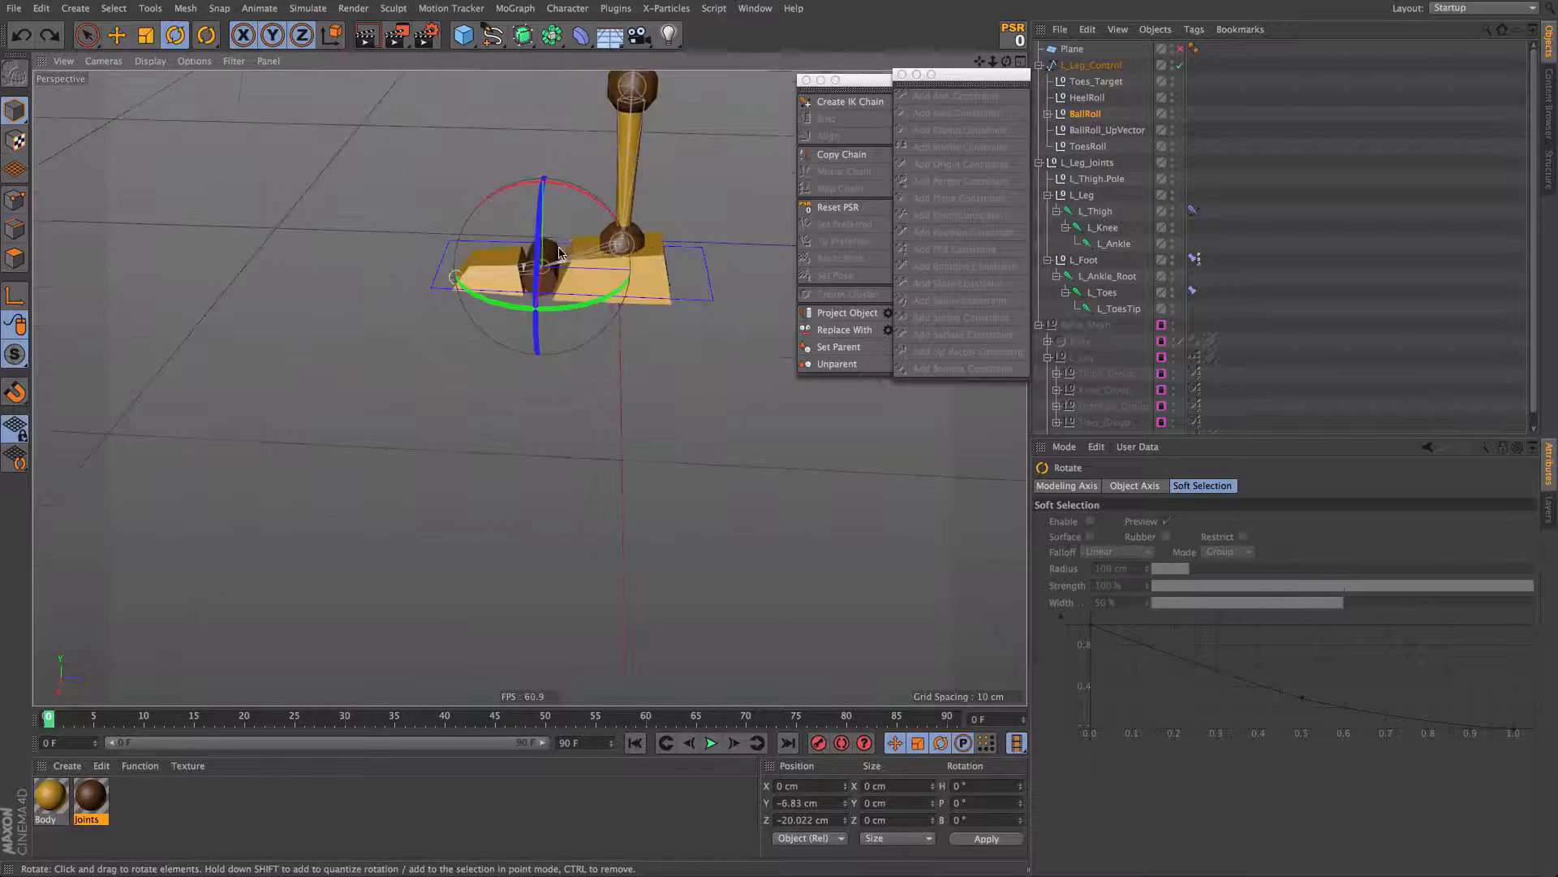
Step: Parent BallRoll and BallRoll_UpVector under HeelRoll, and test HeelRoll's rotation, undoing it
left_click_drag(564, 241, 598, 264, "alt")
middle_click_drag(598, 265, 606, 330, "alt")
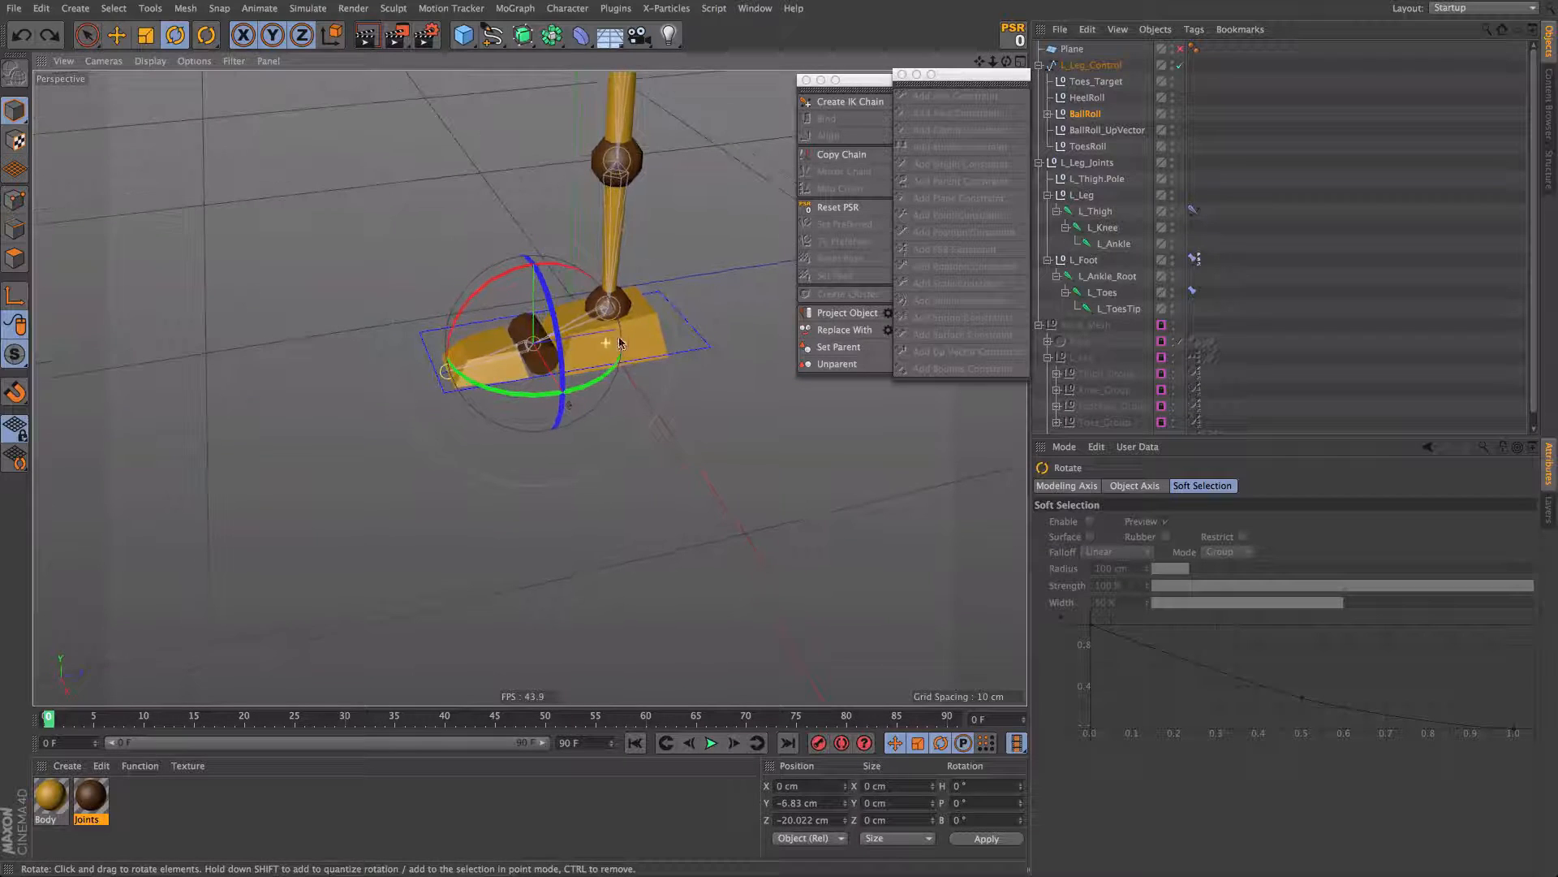
left_click(1071, 115)
left_click(1099, 130, "shift")
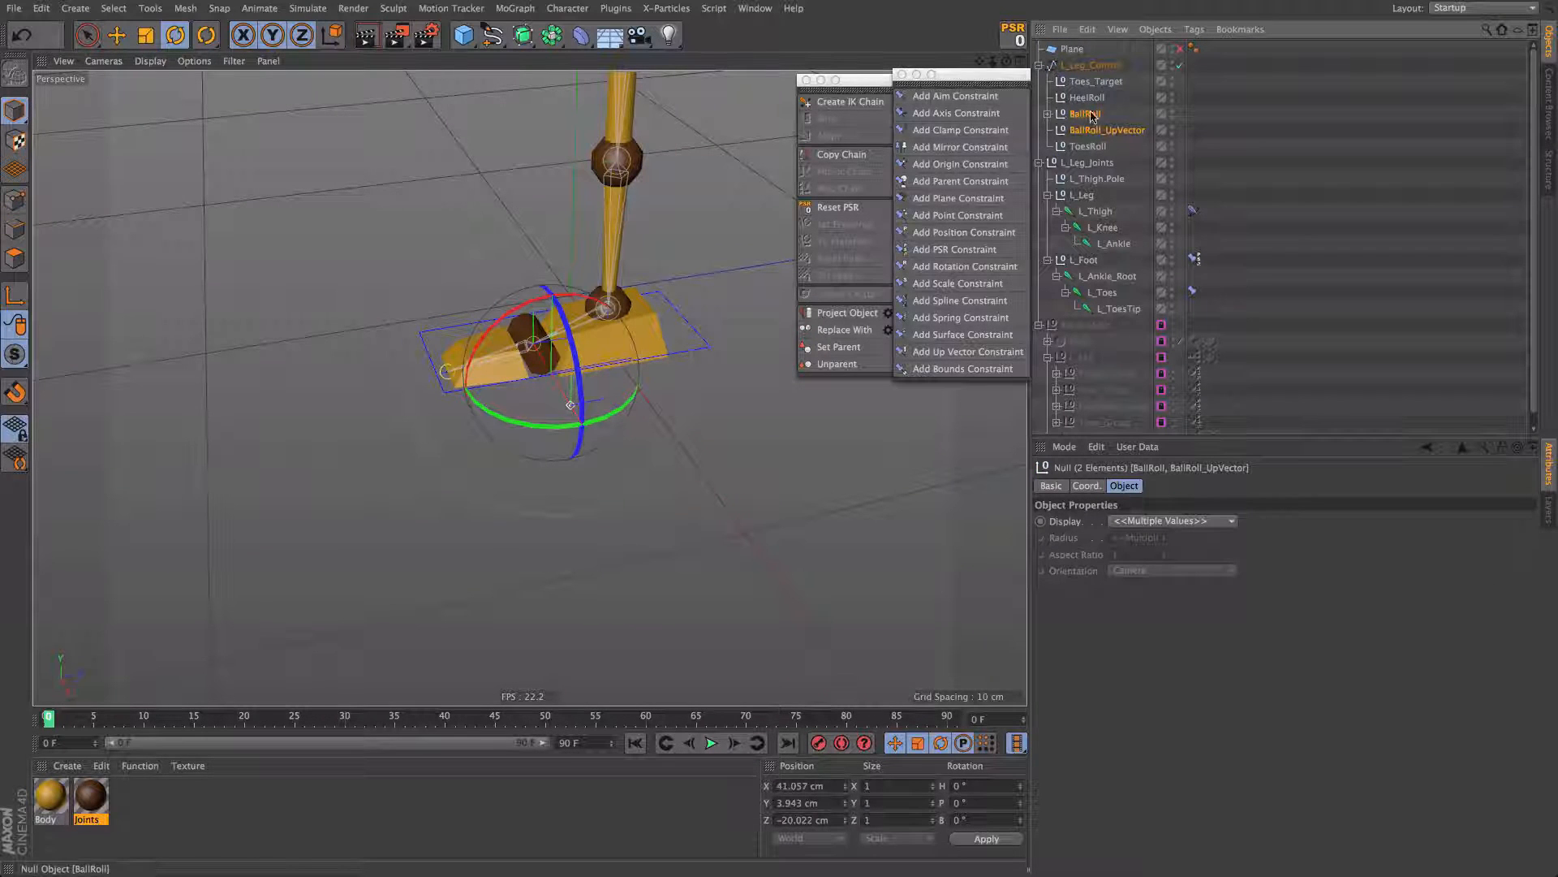
left_click_drag(1097, 99, 1092, 98)
left_click(1086, 97)
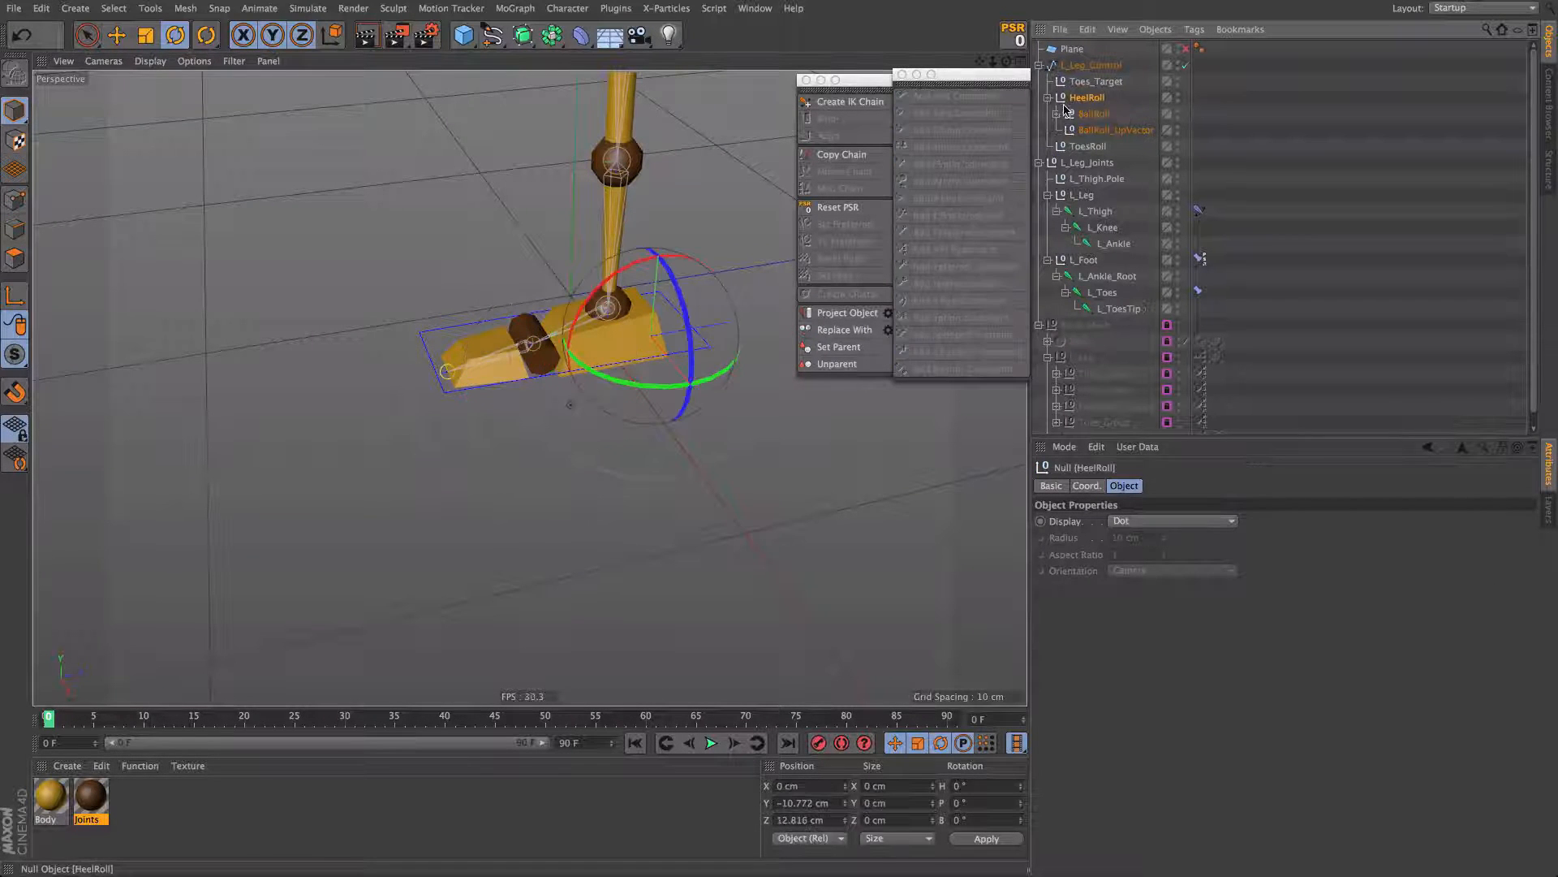
left_click_drag(609, 286, 627, 268)
key("ctrl+z")
Step: Try parenting ToesRoll under HeelRoll with a test rotation of HeelRoll, and undo both changes
left_click(1086, 146)
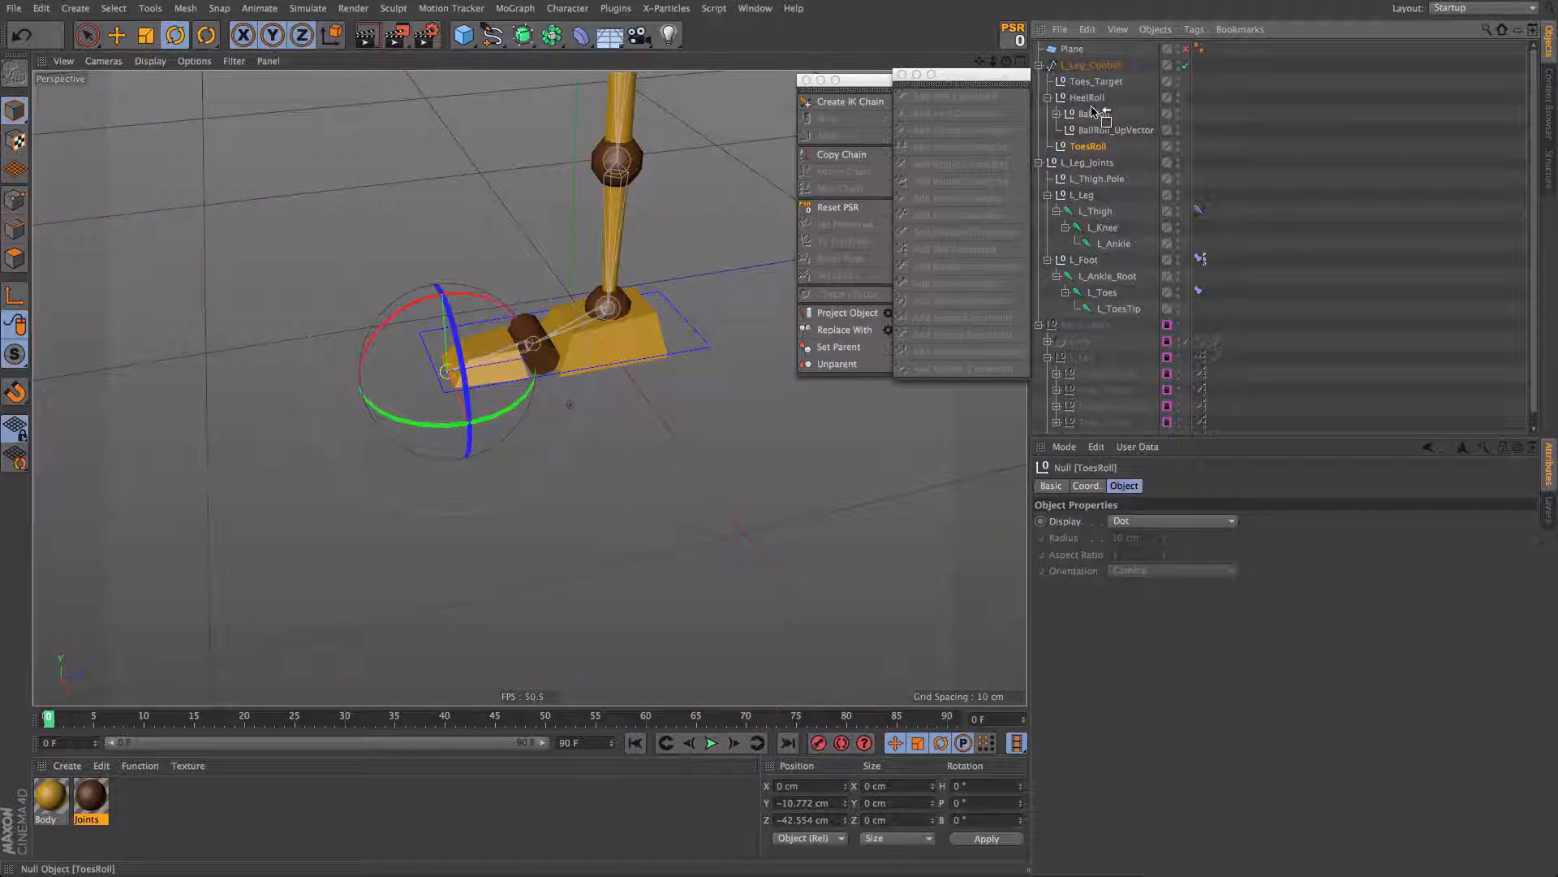
left_click_drag(1093, 112, 1099, 104)
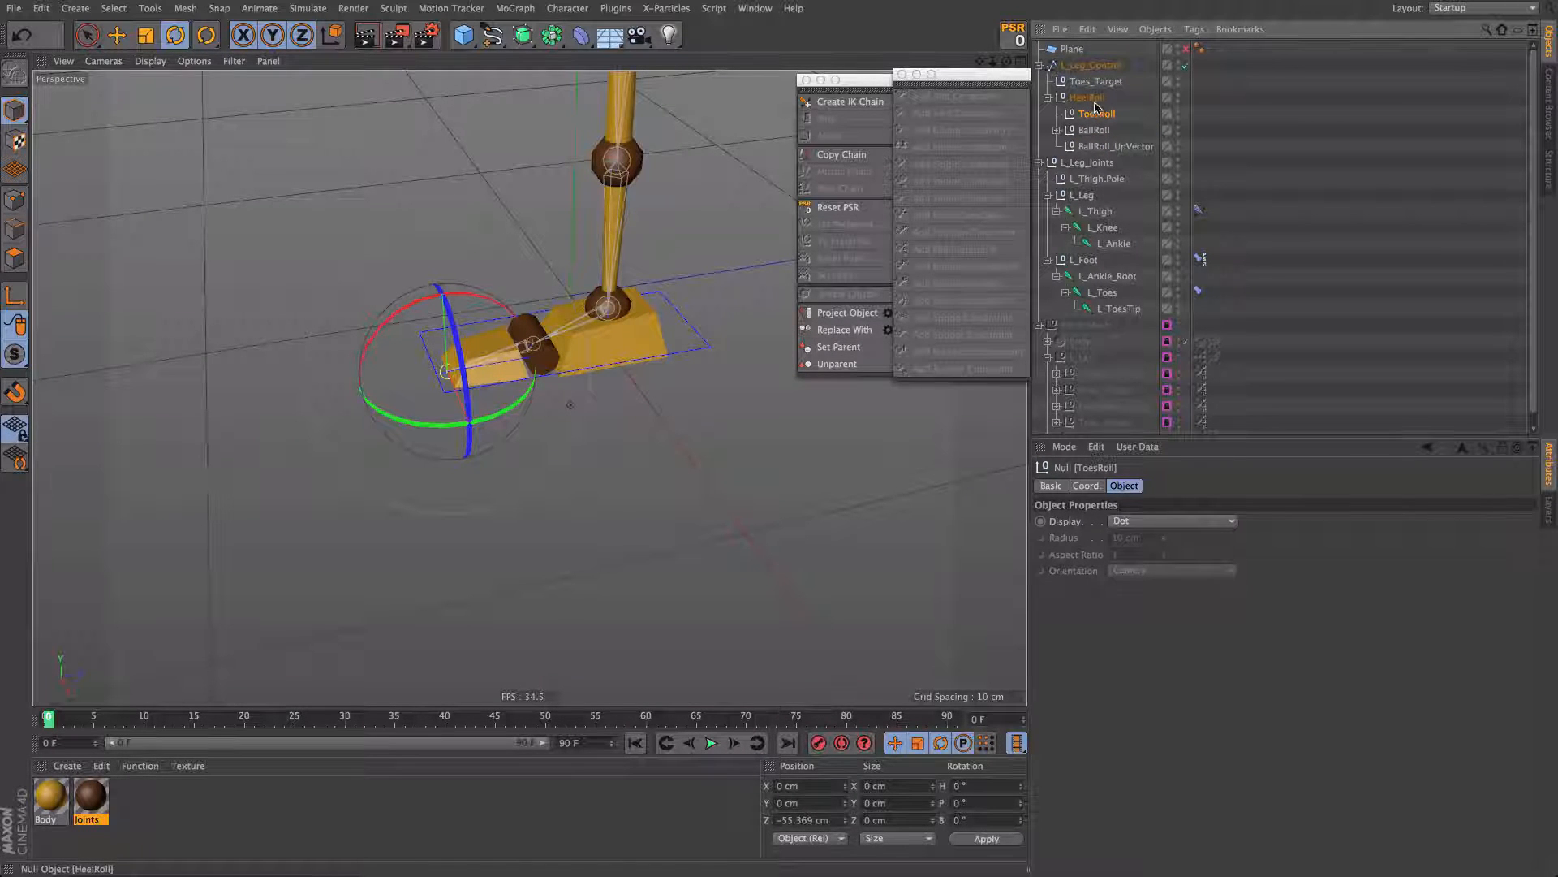
left_click(1086, 97)
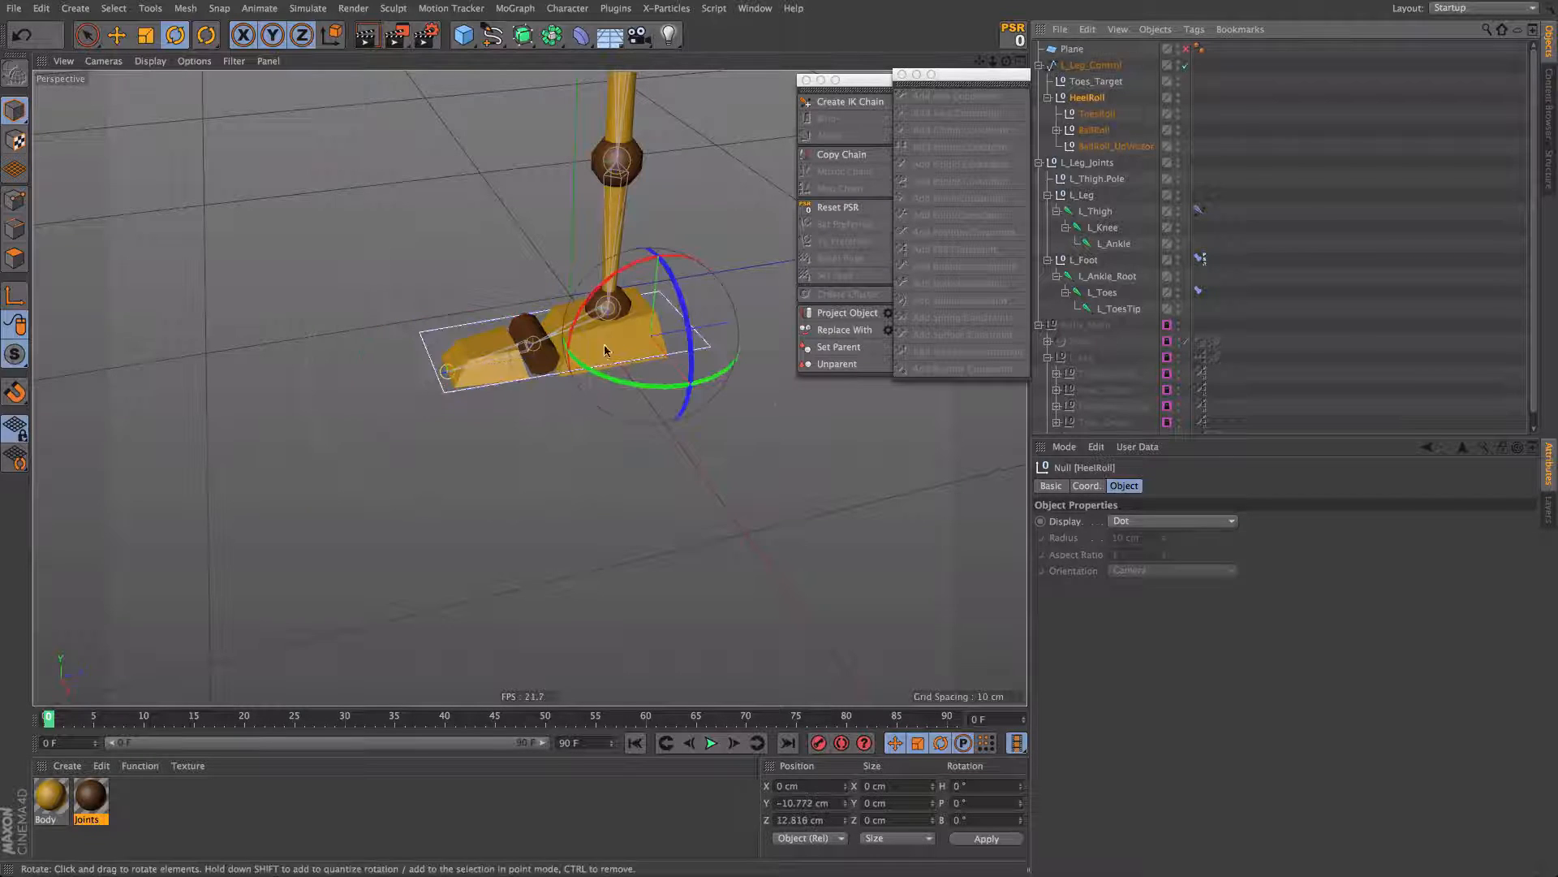
left_click_drag(635, 275, 619, 262)
key("super+z")
key("super+z")
key("super+z")
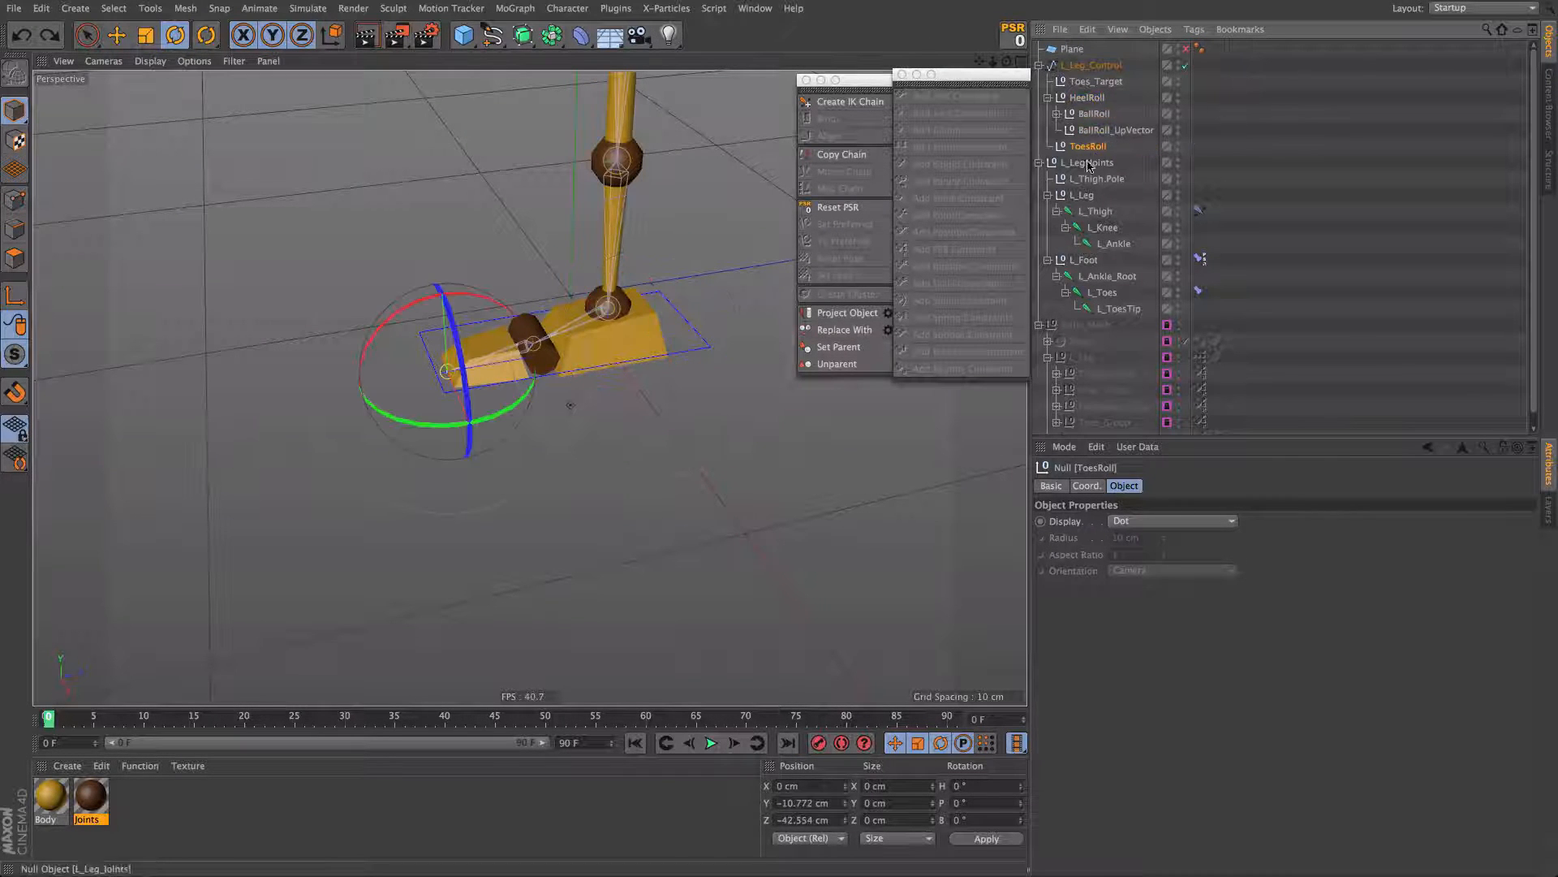
Step: Parent Toes_Target under HeelRoll and test the foot by rotating HeelRoll
left_click_drag(1095, 111, 1104, 102)
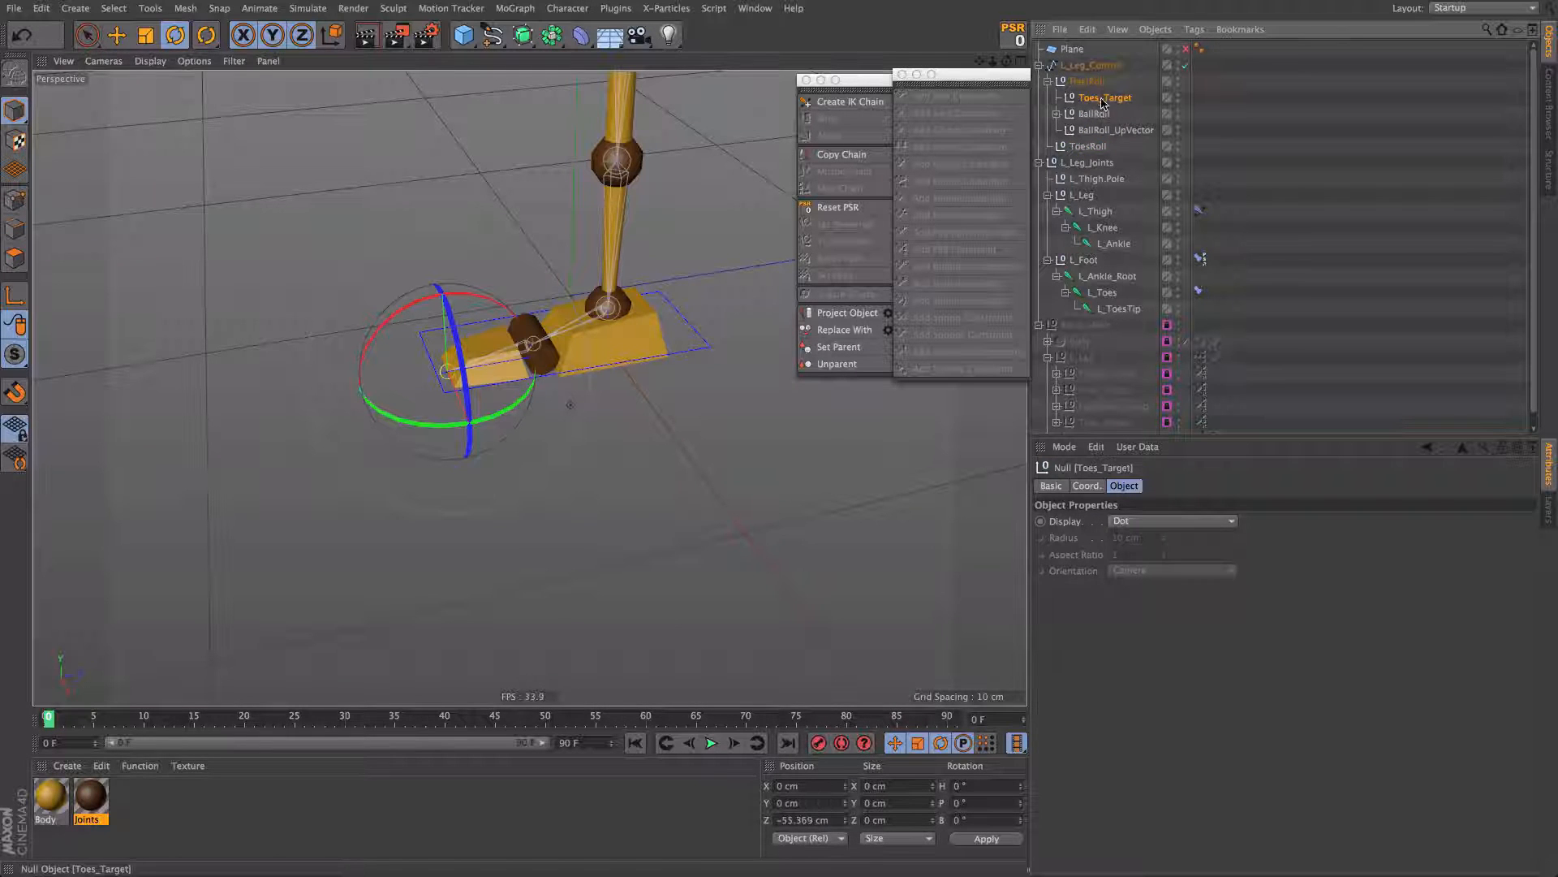
left_click(1087, 82)
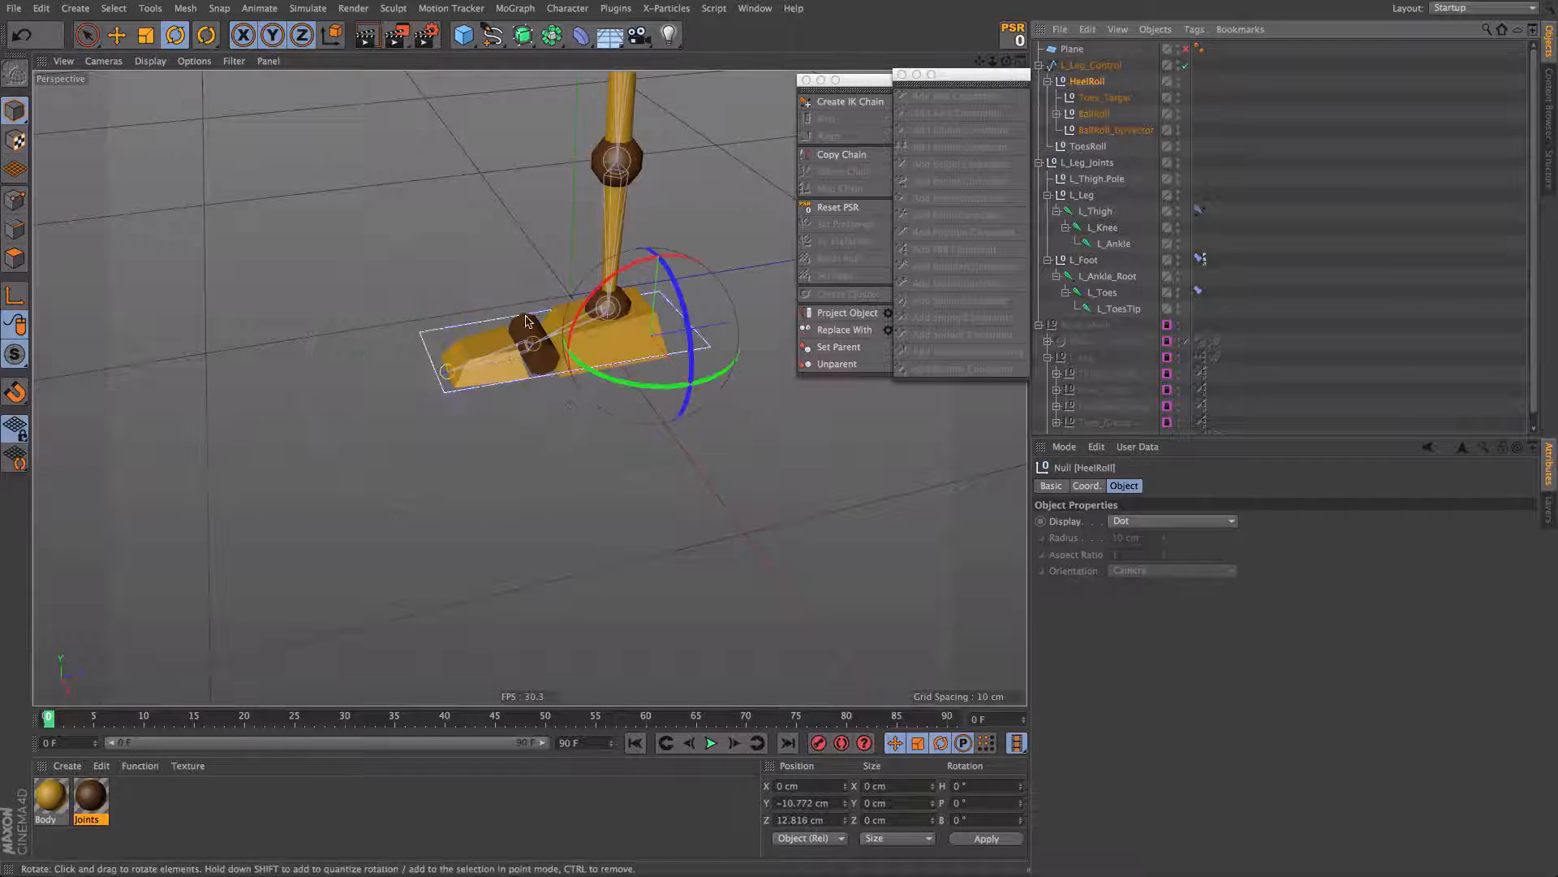
mouse_move(589, 304)
left_mouse_down()
mouse_move(625, 272)
mouse_move(591, 304)
mouse_move(623, 284)
mouse_move(620, 312)
mouse_move(590, 304)
mouse_move(623, 296)
mouse_move(639, 265)
mouse_move(590, 310)
left_mouse_up()
left_click_drag(475, 344, 552, 345, "alt")
Step: Try ToesRoll as the parent of HeelRoll inside L_Leg_Control, and test-rotate ToesRoll
left_click(1085, 150)
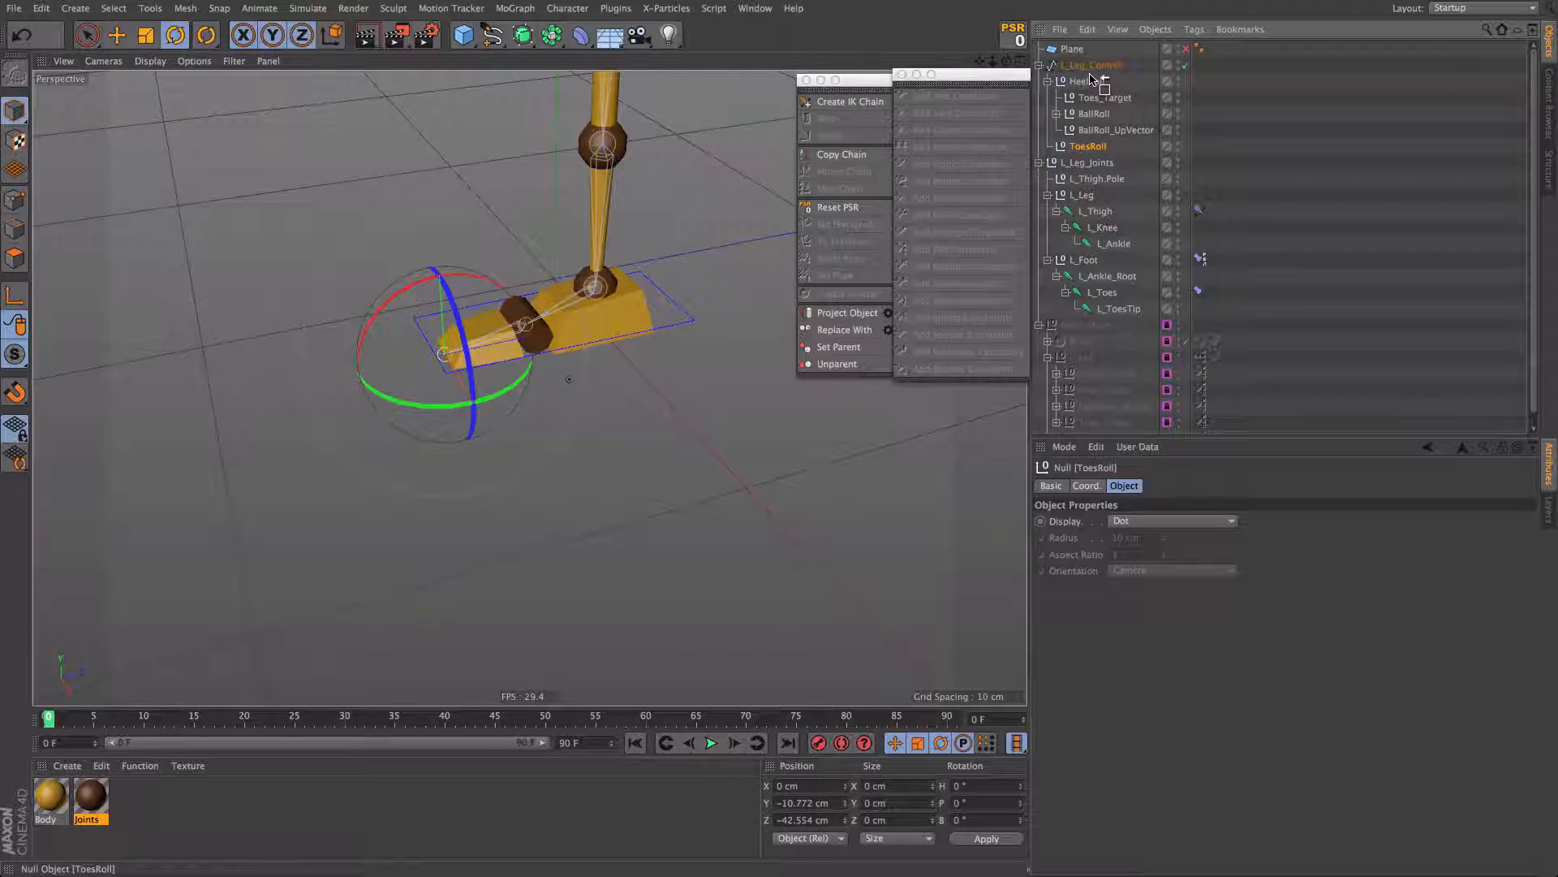
left_click_drag(1090, 74, 1090, 74)
left_click(1054, 97)
left_click(1047, 97)
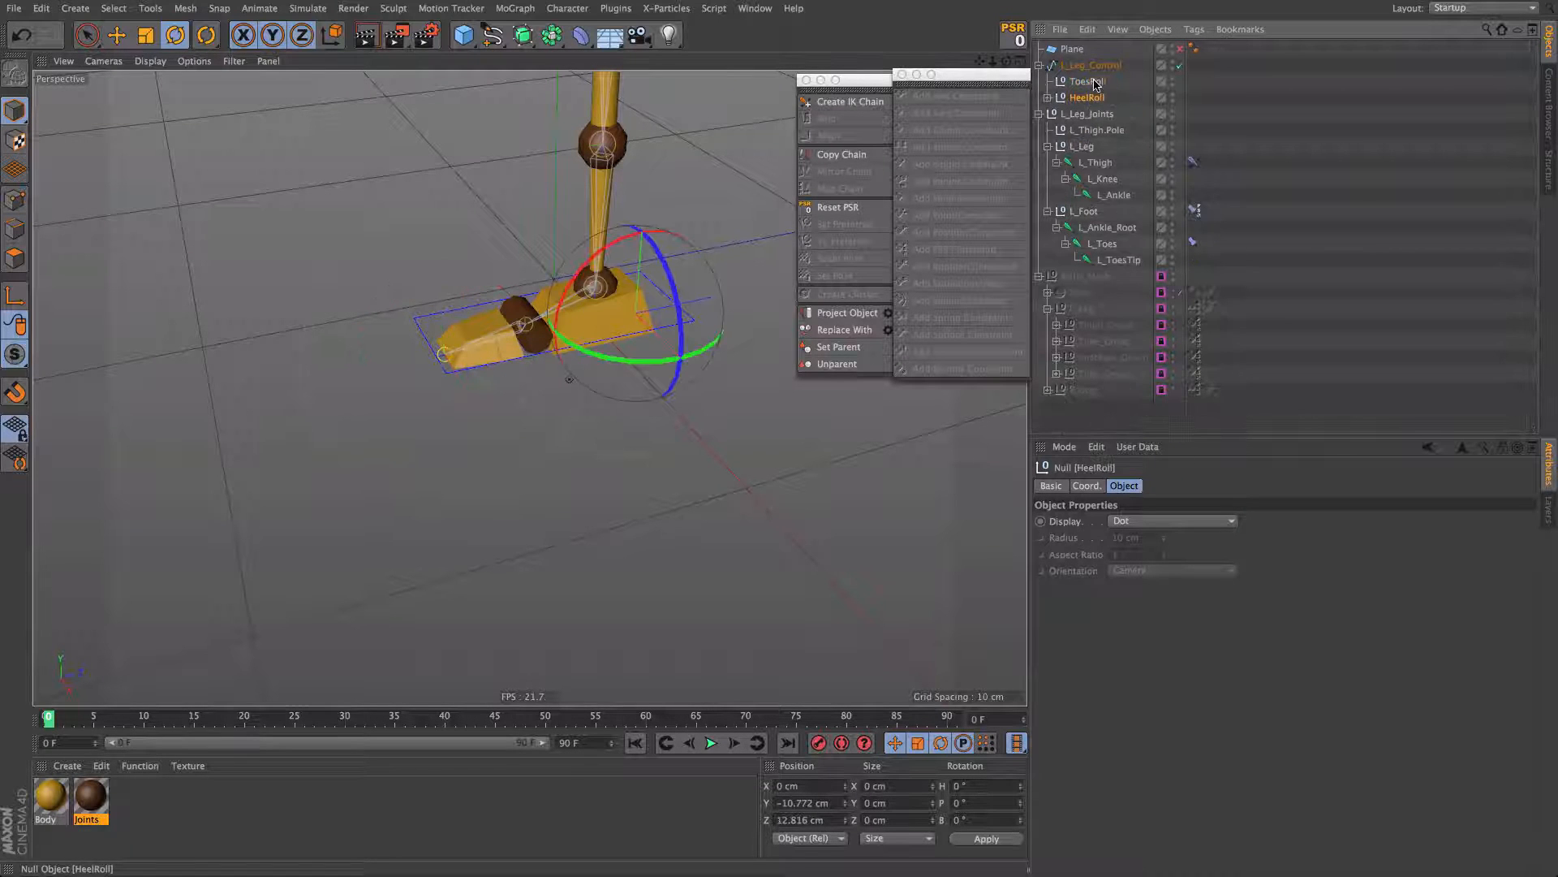
left_click(1095, 84)
mouse_move(378, 310)
left_mouse_down()
mouse_move(361, 389)
mouse_move(375, 302)
mouse_move(372, 329)
mouse_move(382, 321)
left_mouse_up()
key("ctrl+z")
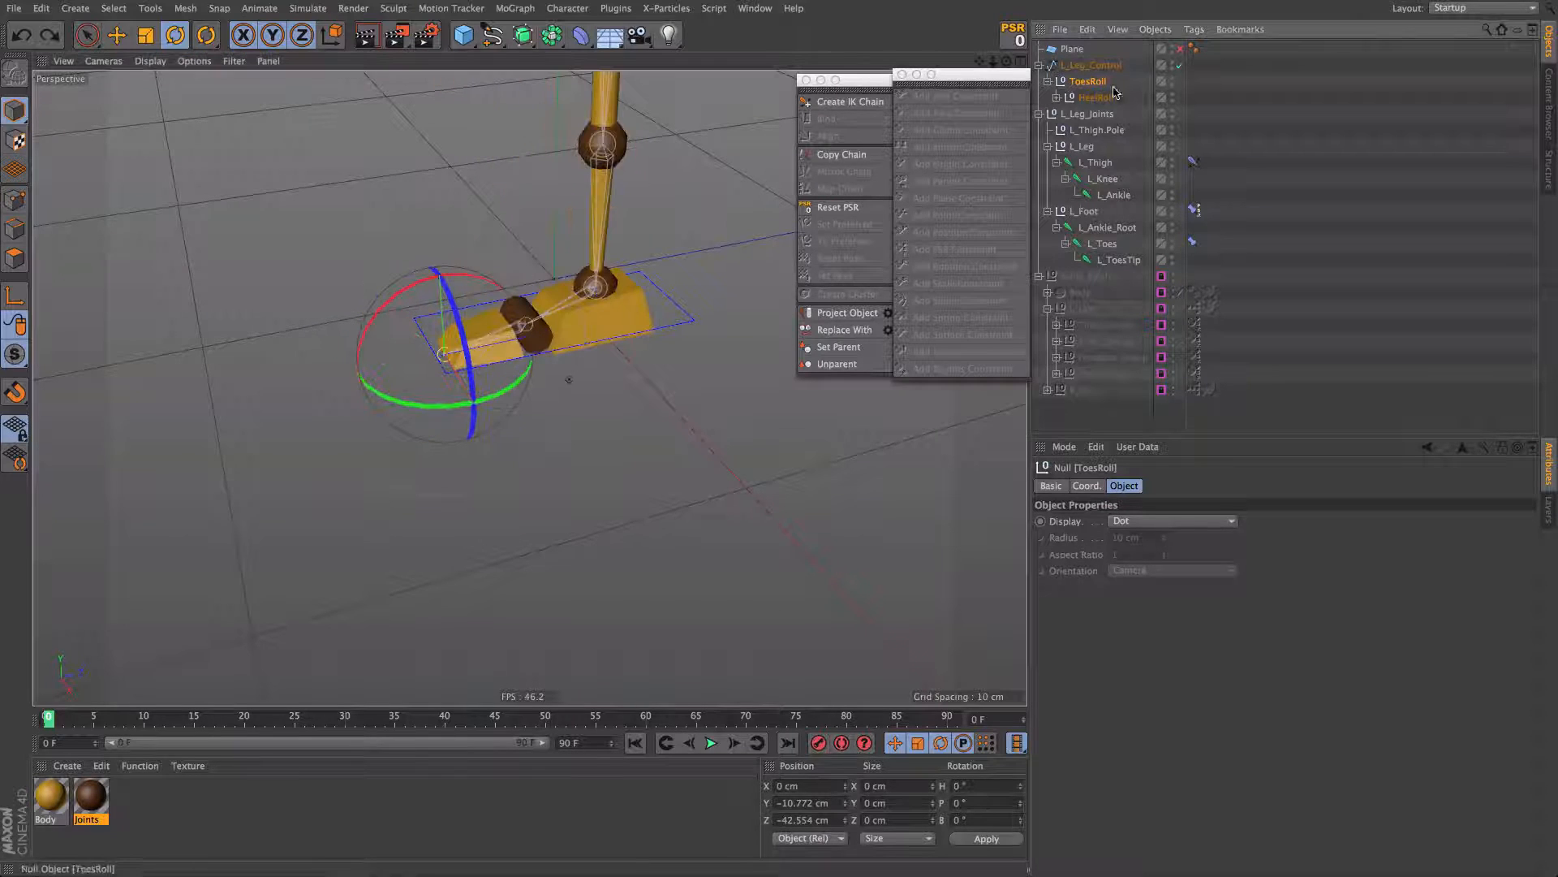
Step: Parent the ToesRoll null under HeelRoll, above Toes_Target
left_click_drag(1086, 99, 1092, 84)
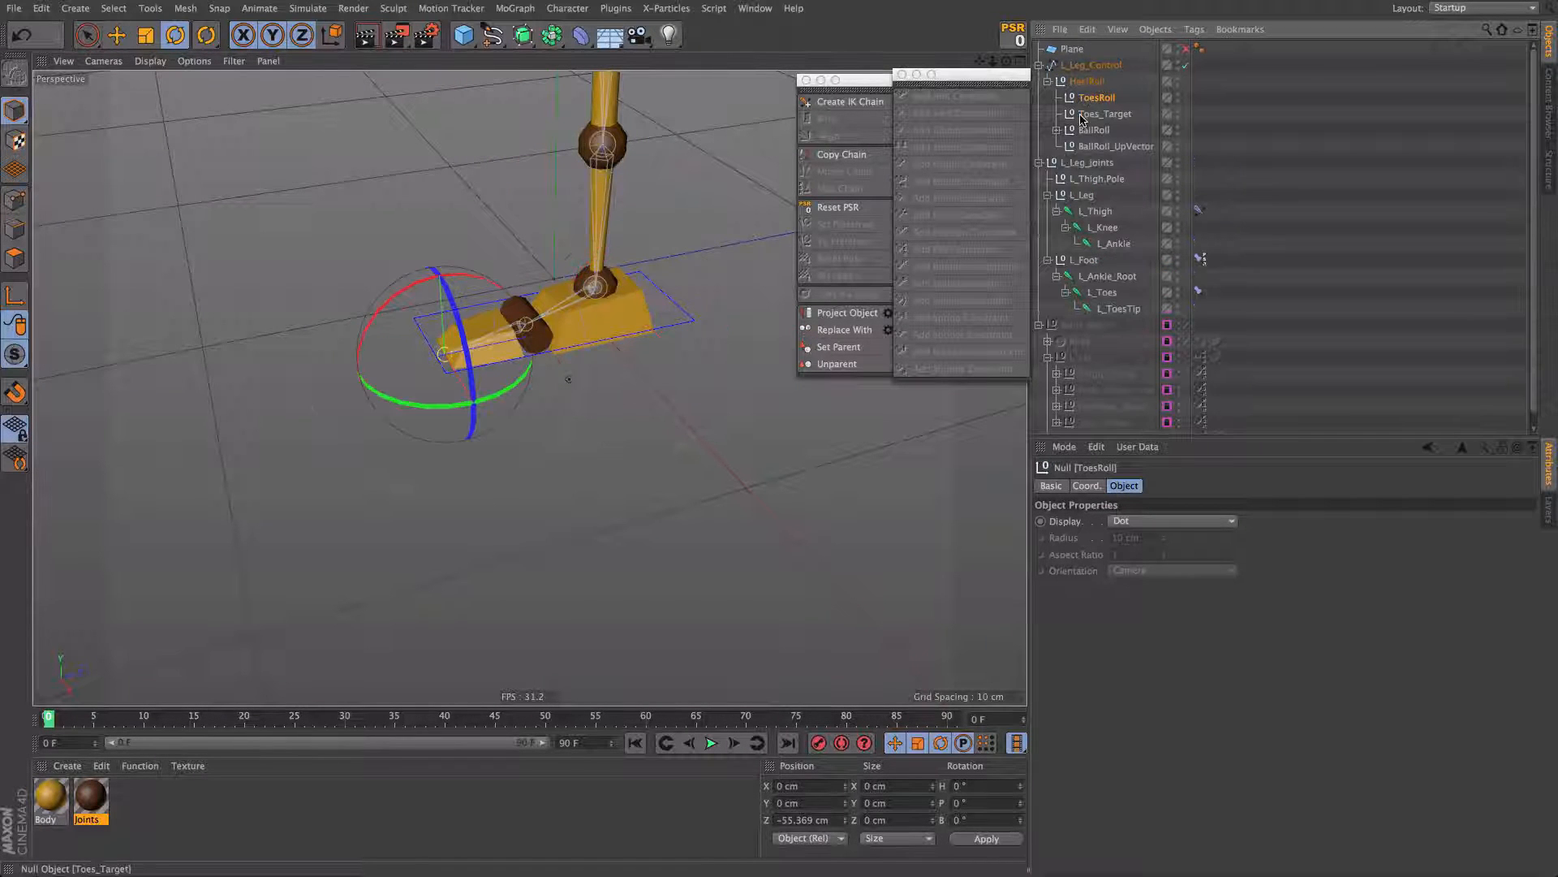
Step: Parent Toes_Target, BallRoll and BallRoll_UpVector under the ToesRoll null
left_click_drag(1094, 152, 1099, 98)
left_click(1096, 99)
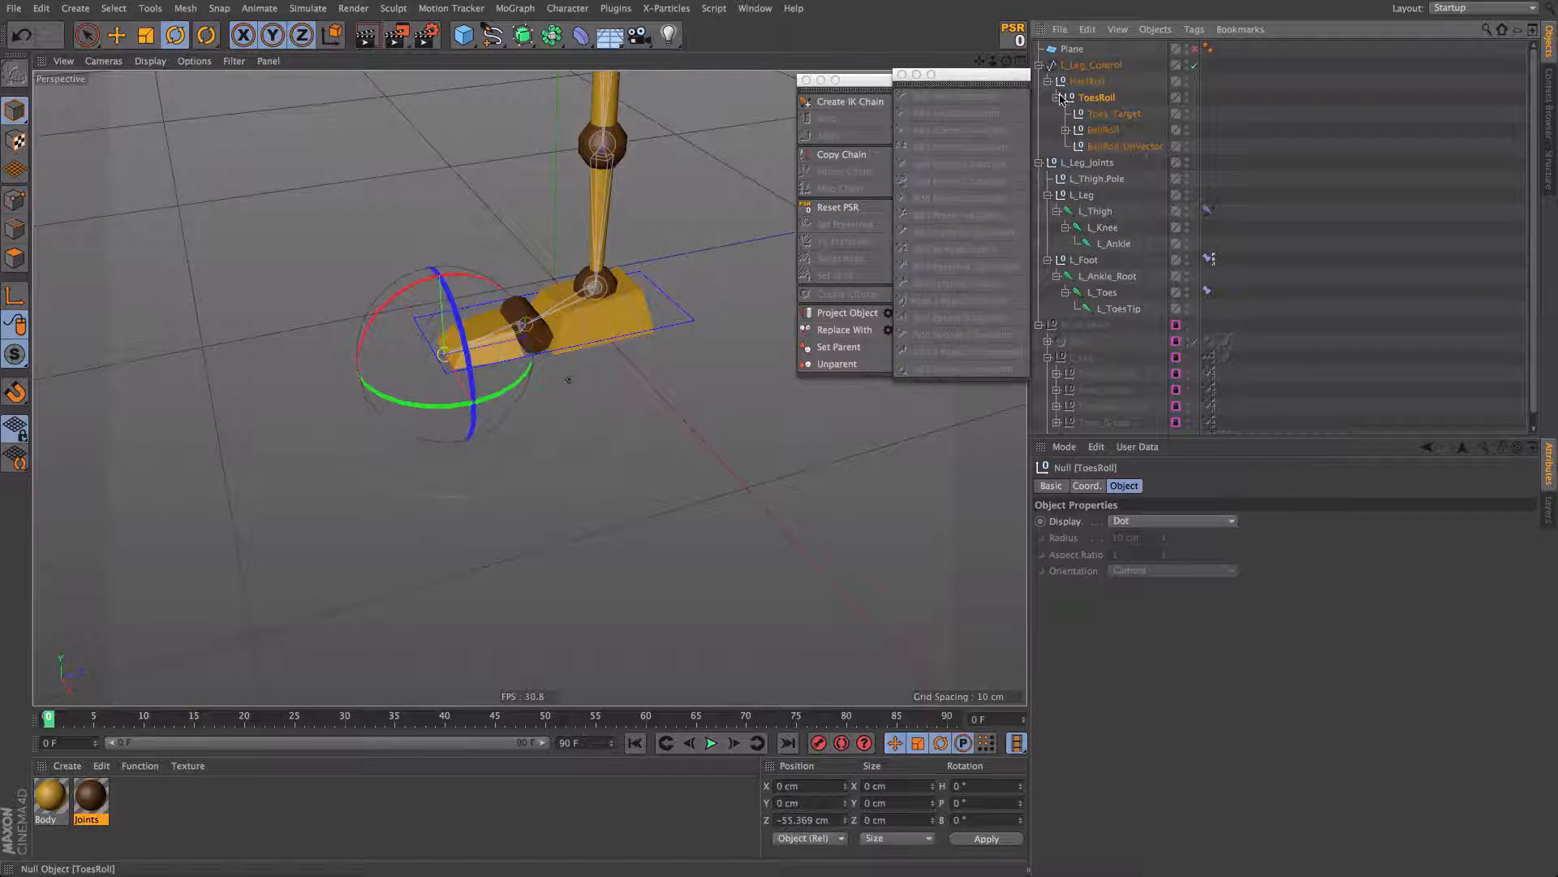
left_click(1057, 97)
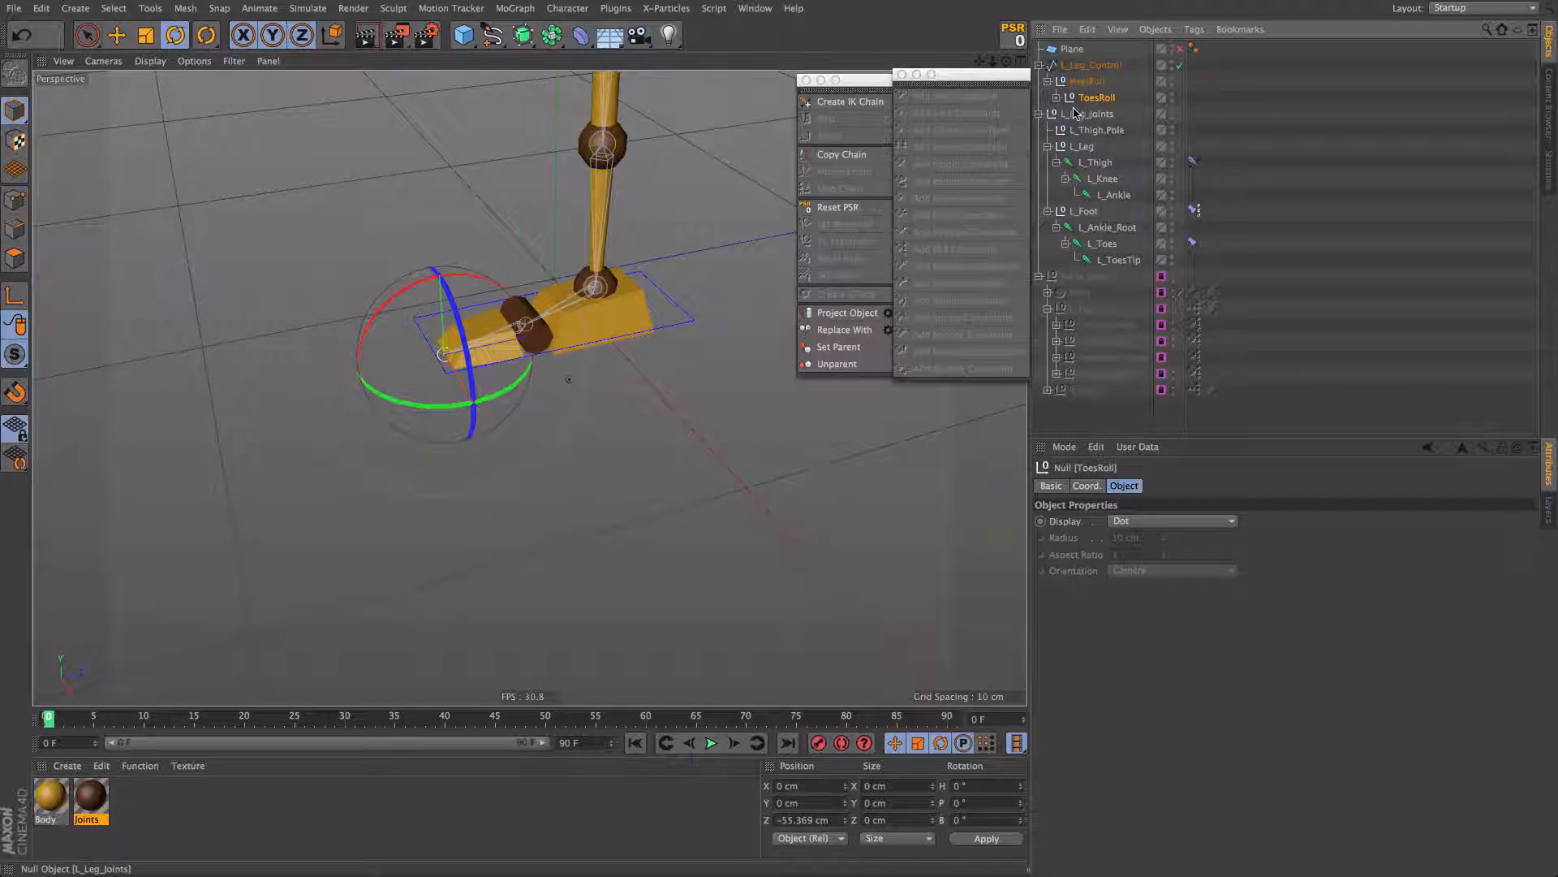
Step: Test the toe roll by rotating the ToesRoll null several times, undoing each rotation
left_click_drag(398, 299, 372, 338)
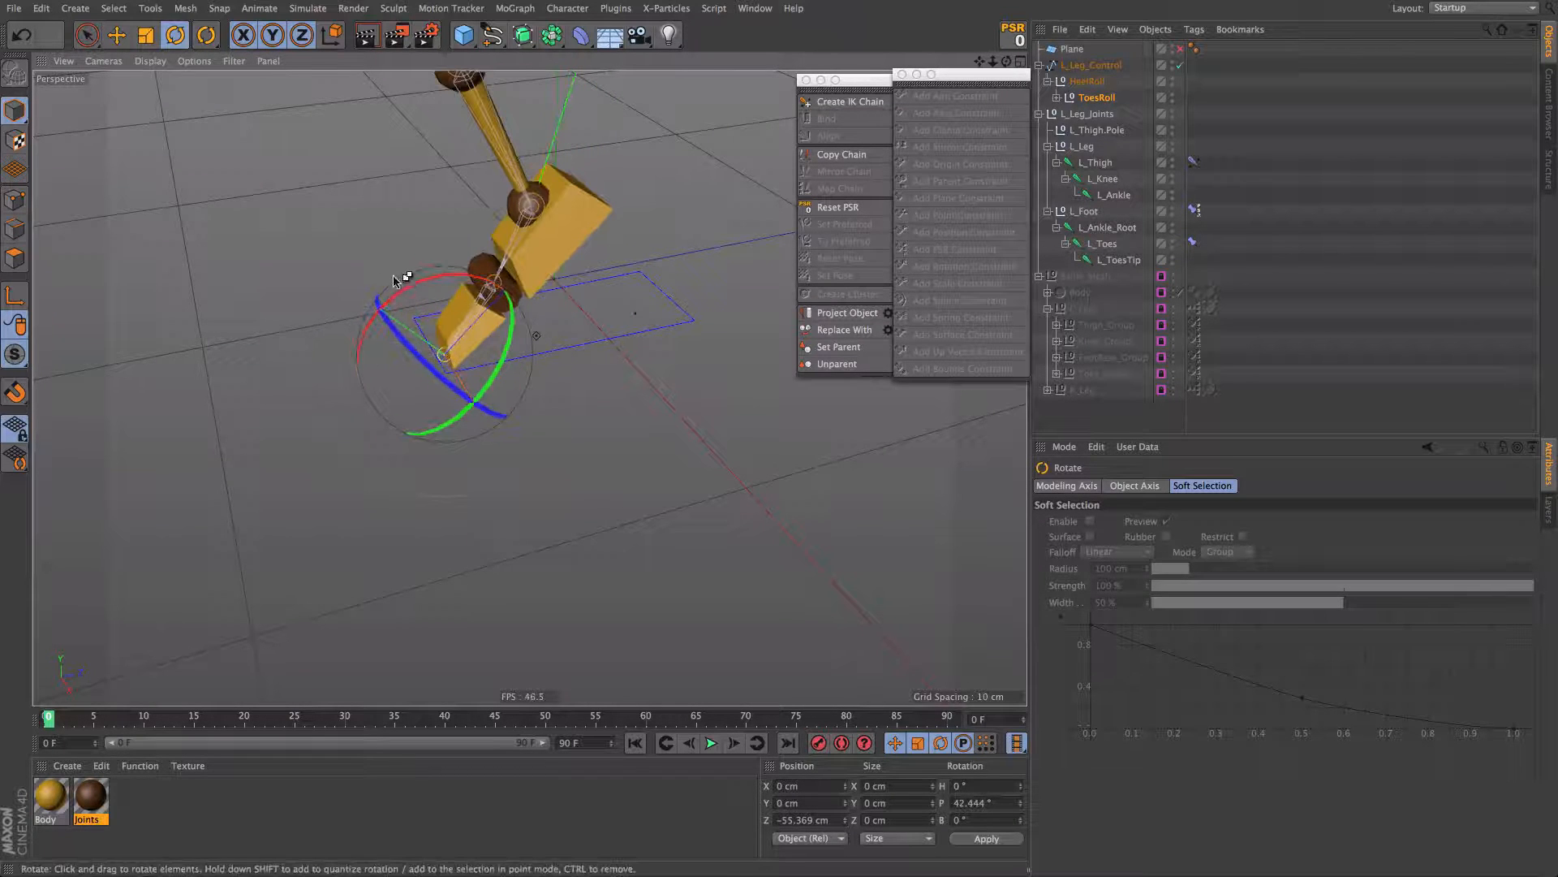
key("ctrl+z")
left_click_drag(398, 285, 360, 349)
key("ctrl+z")
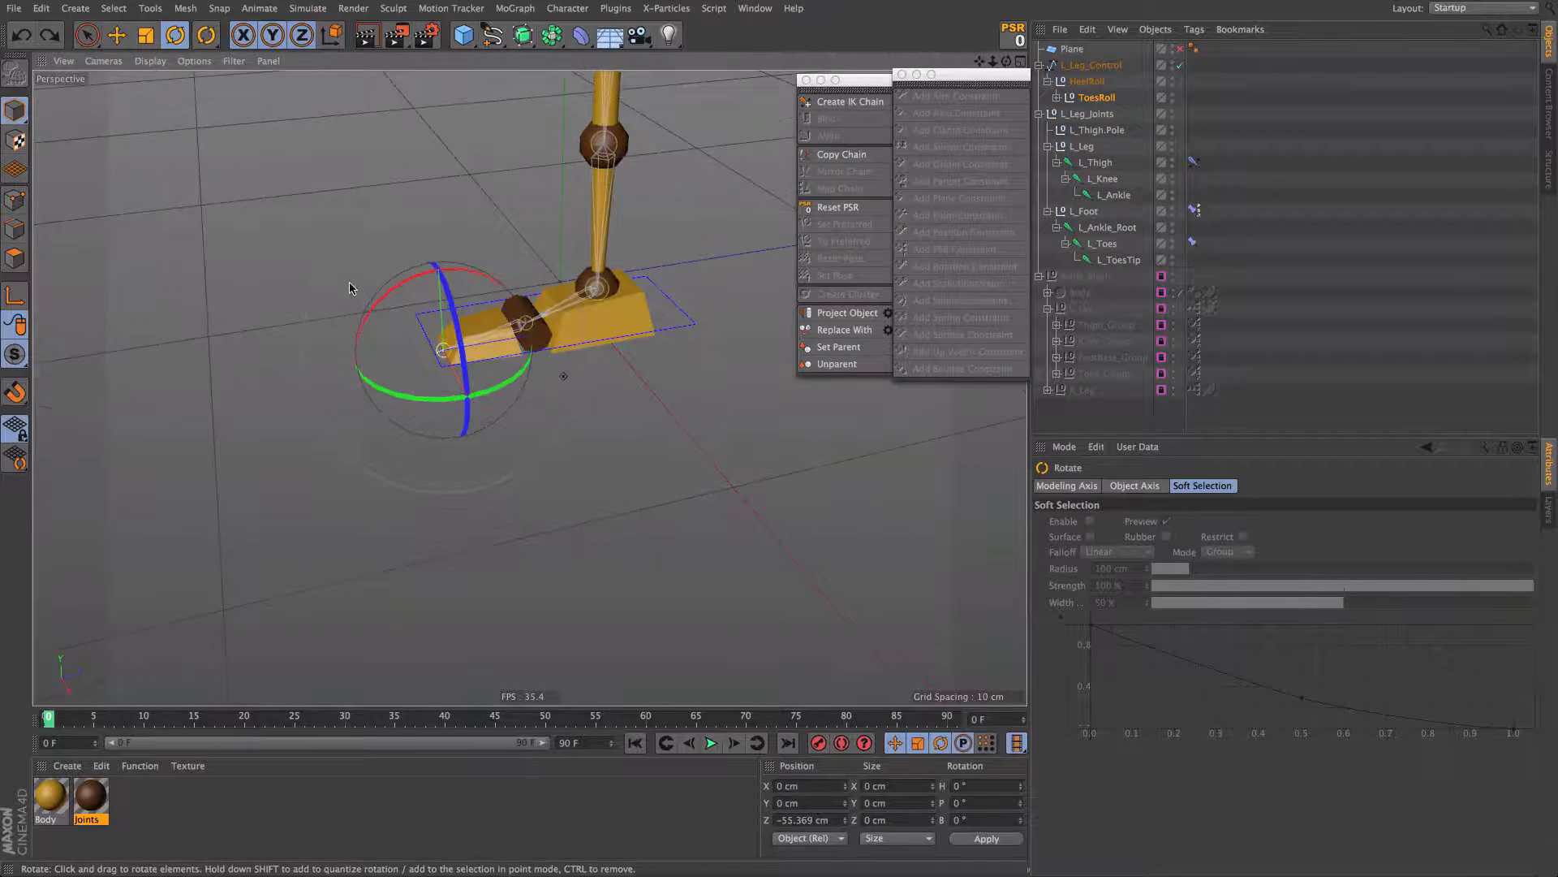
mouse_move(380, 298)
left_mouse_down()
mouse_move(358, 375)
mouse_move(380, 302)
left_mouse_up()
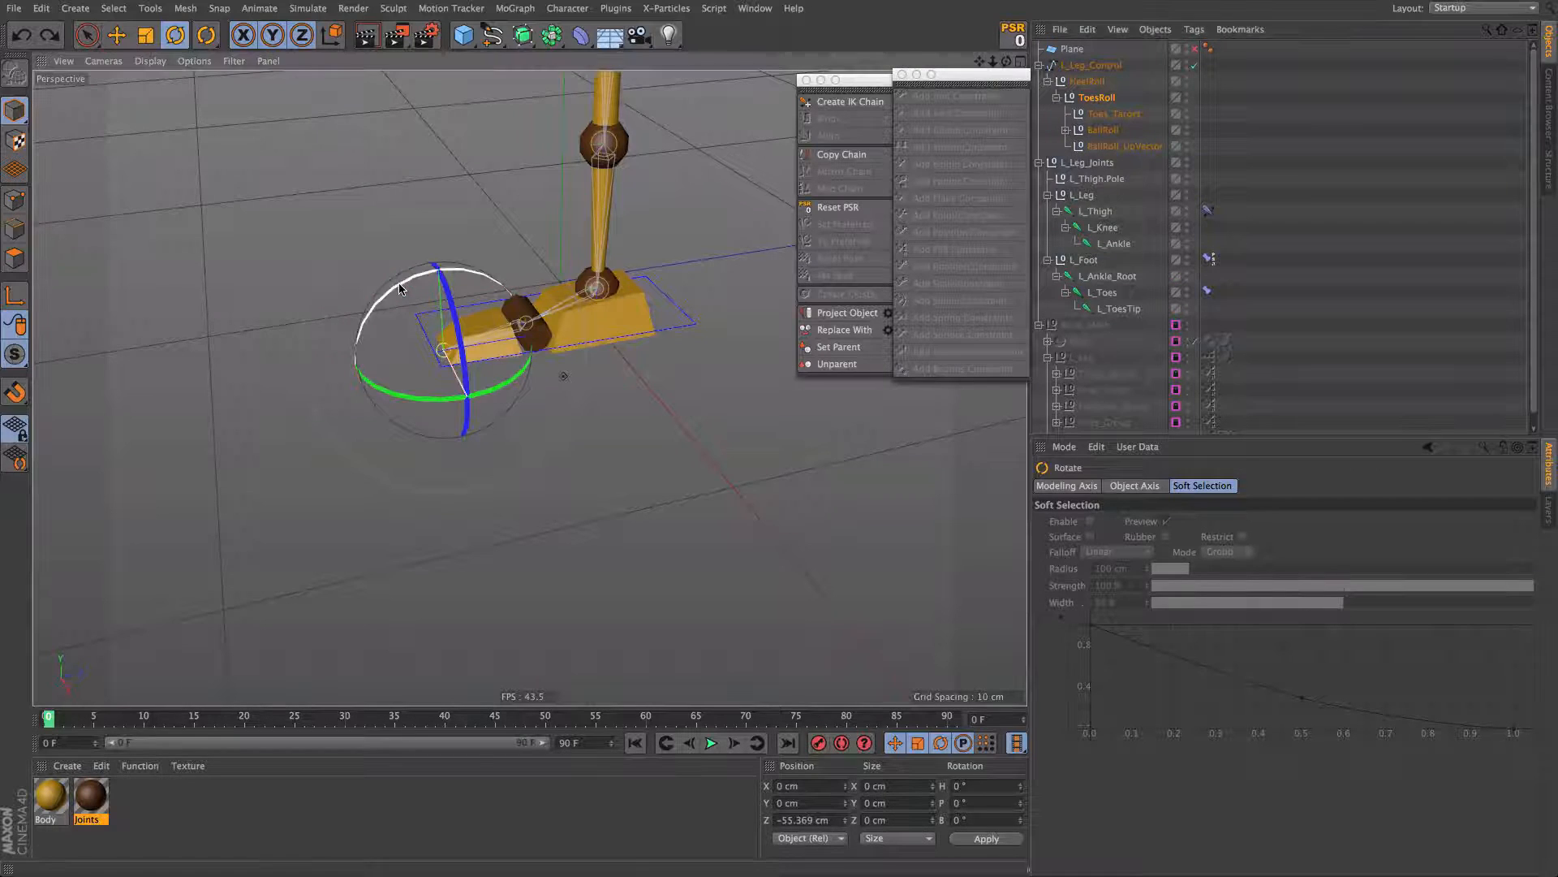
mouse_move(519, 305)
left_mouse_down()
mouse_move(491, 272)
mouse_move(503, 286)
left_mouse_up()
key("super+z")
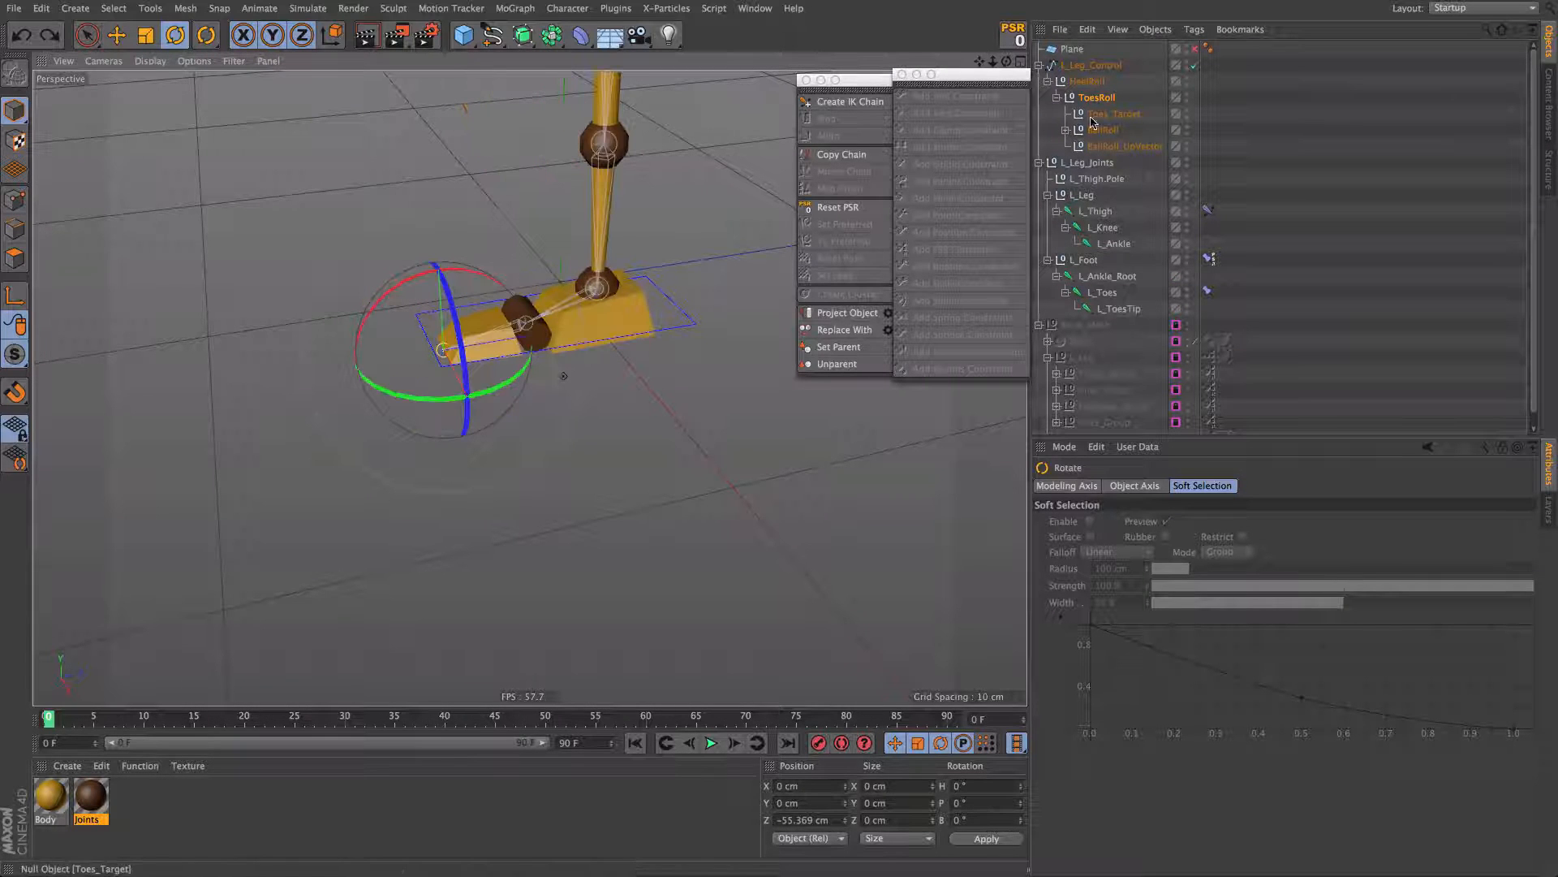
Step: Test the leg by raising and slightly rotating L_Leg_Control, and undo both changes
left_click(1087, 81)
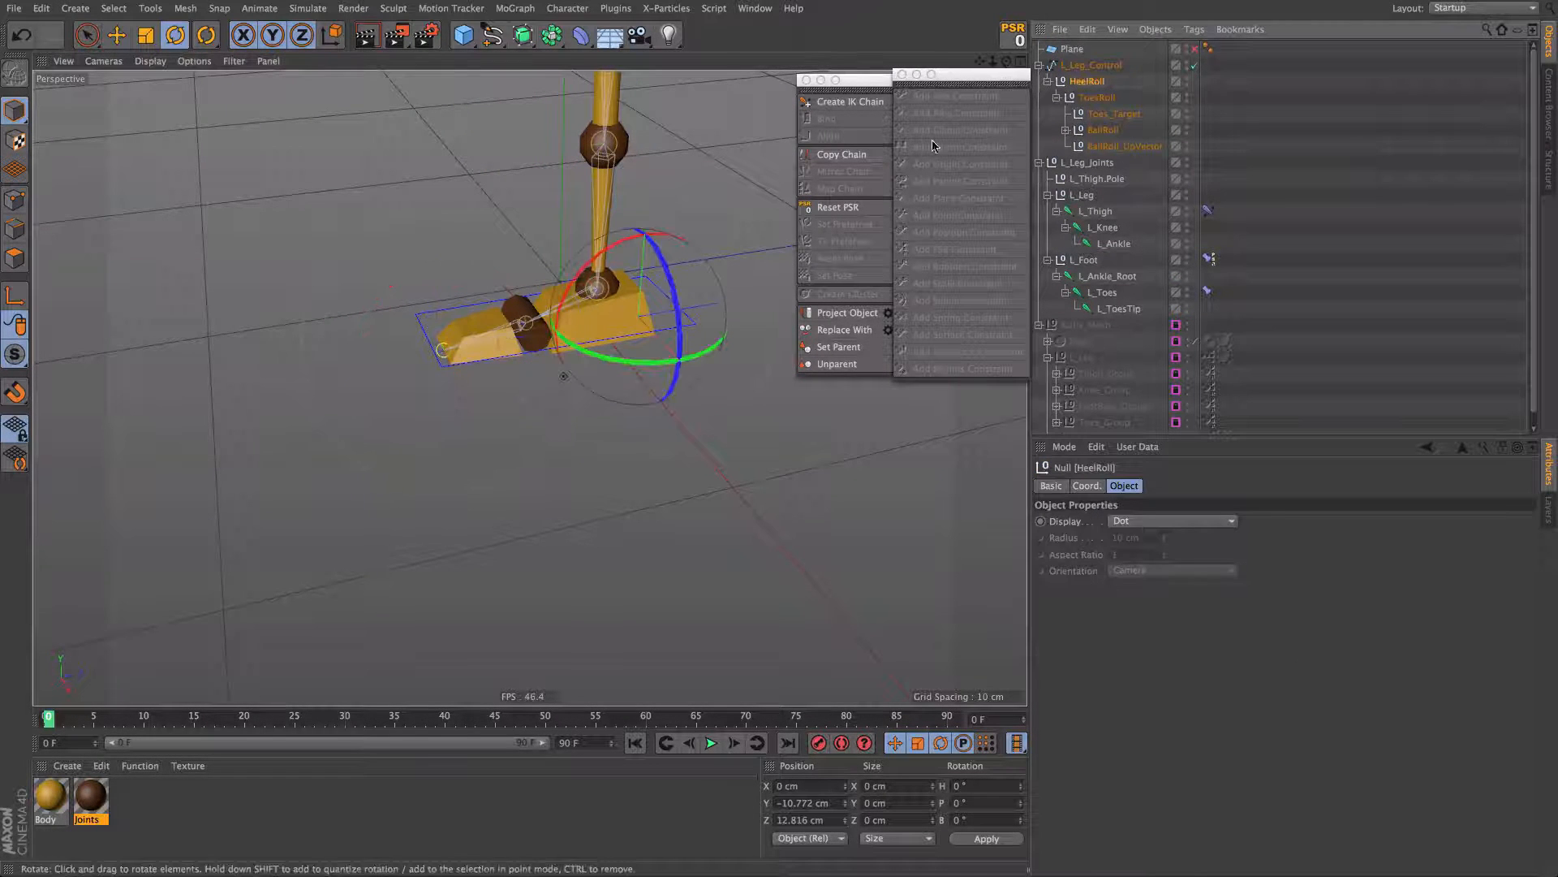
scroll(583, 334, "down", 3)
left_click_drag(583, 334, 546, 318, "alt")
key("e")
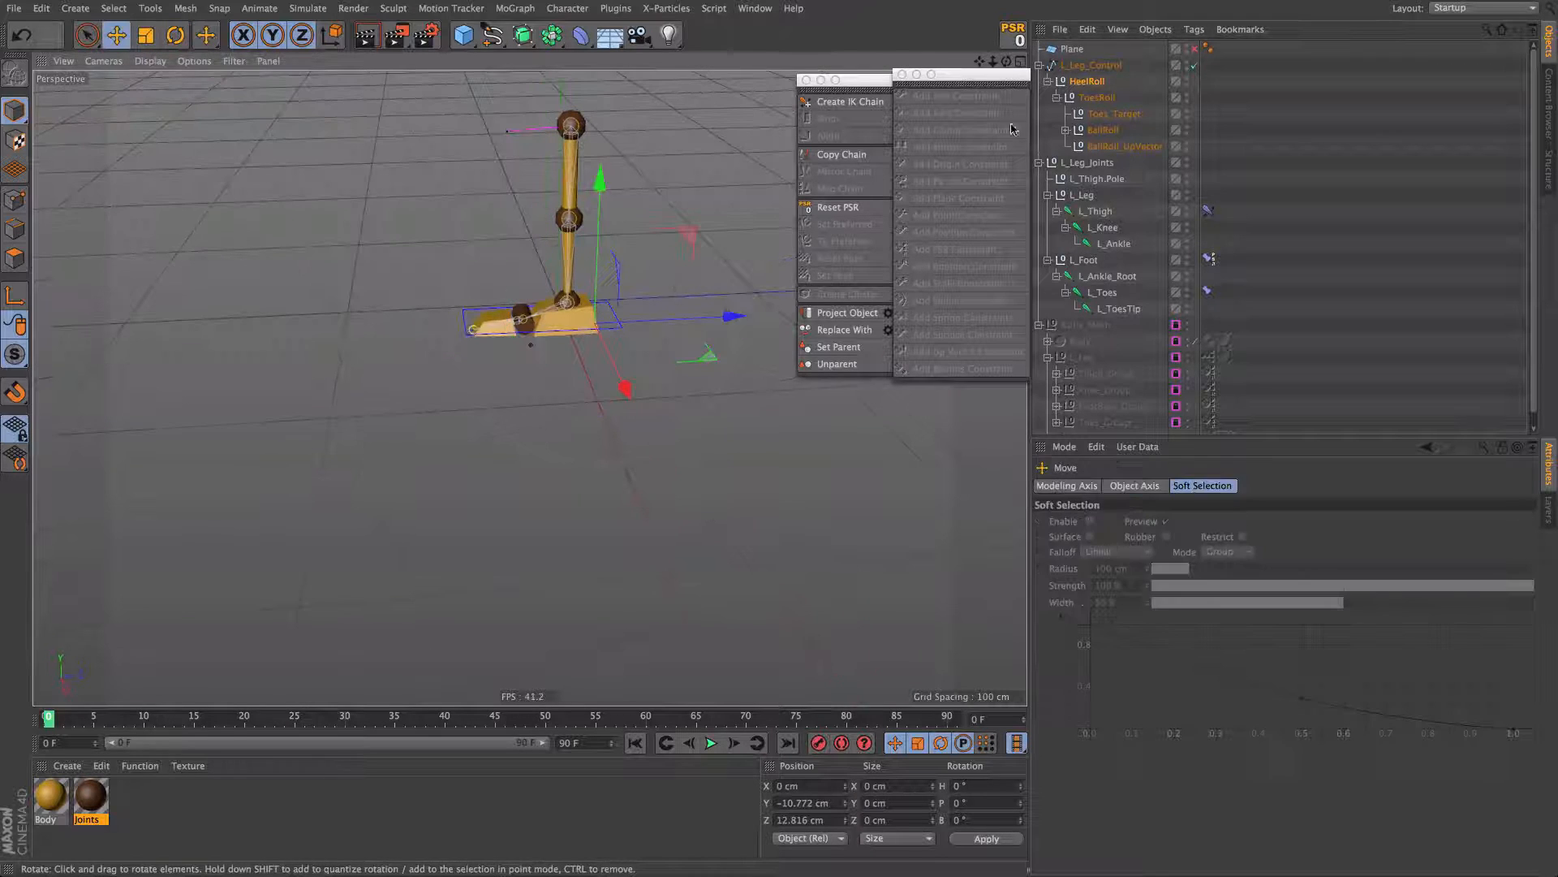
left_click(1096, 66)
left_click_drag(659, 219, 661, 180)
key("r")
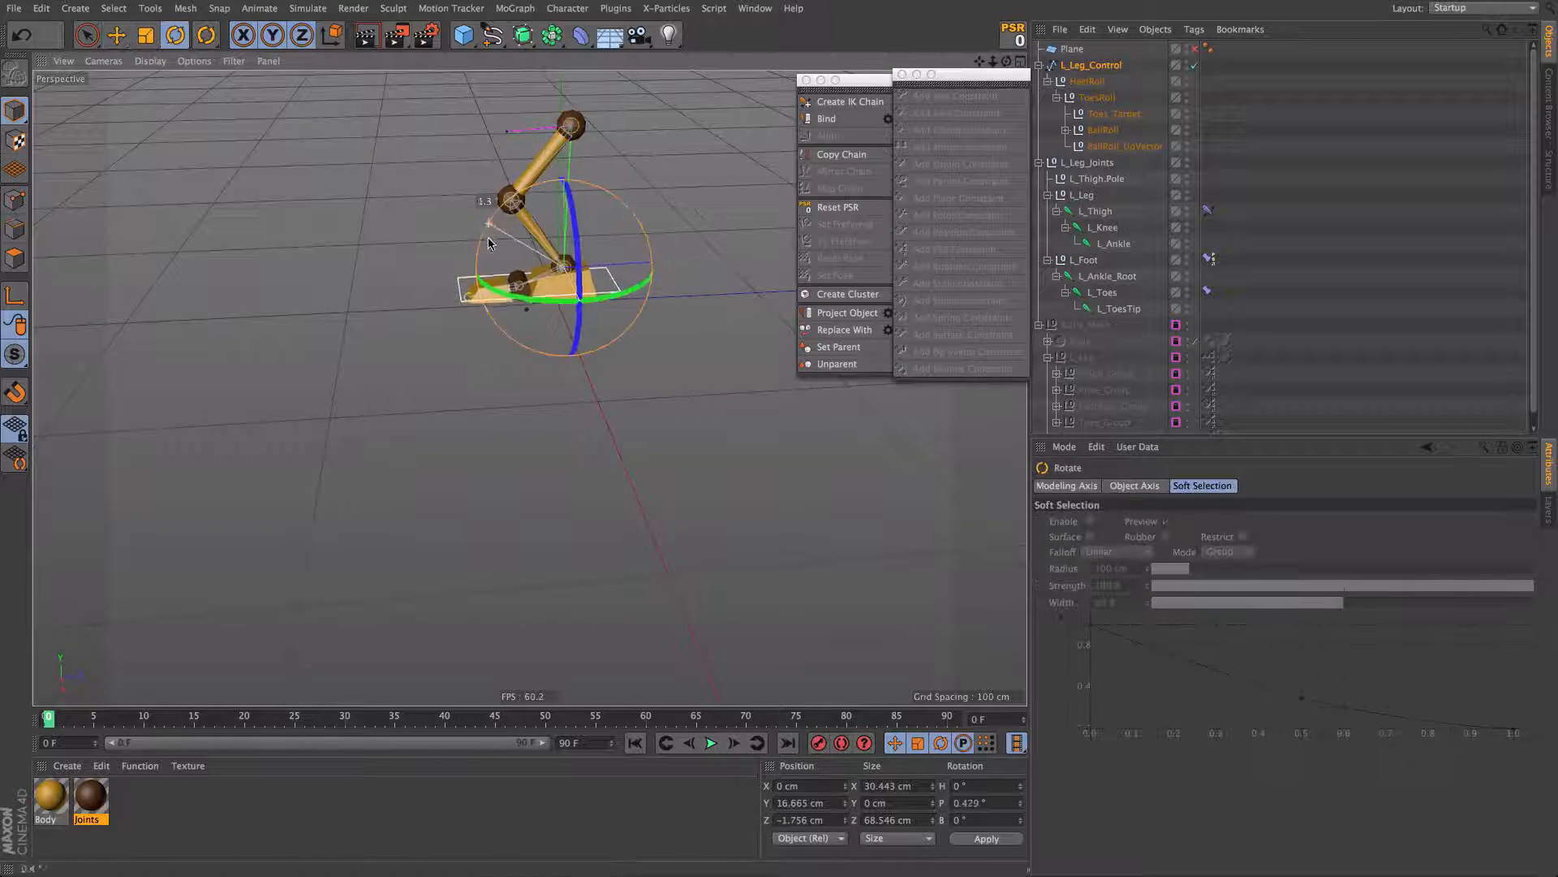
key("ctrl+z")
key("ctrl+z")
key("ctrl+z")
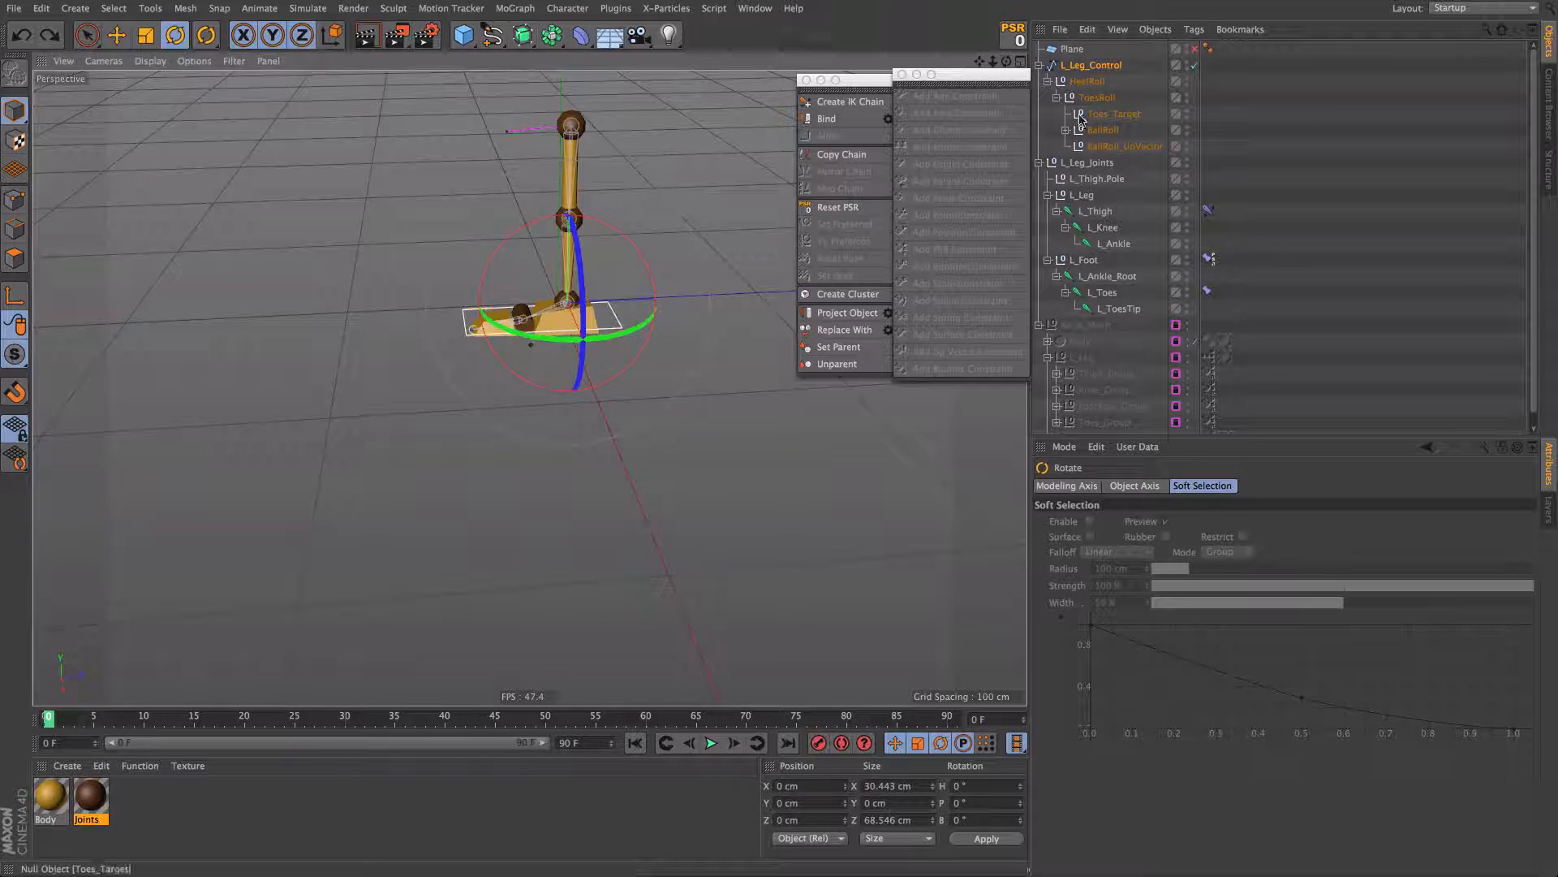
Step: Test-rotate the HeelRoll, ToesRoll and BallRoll nulls in turn, undoing each rotation
left_click(1090, 83)
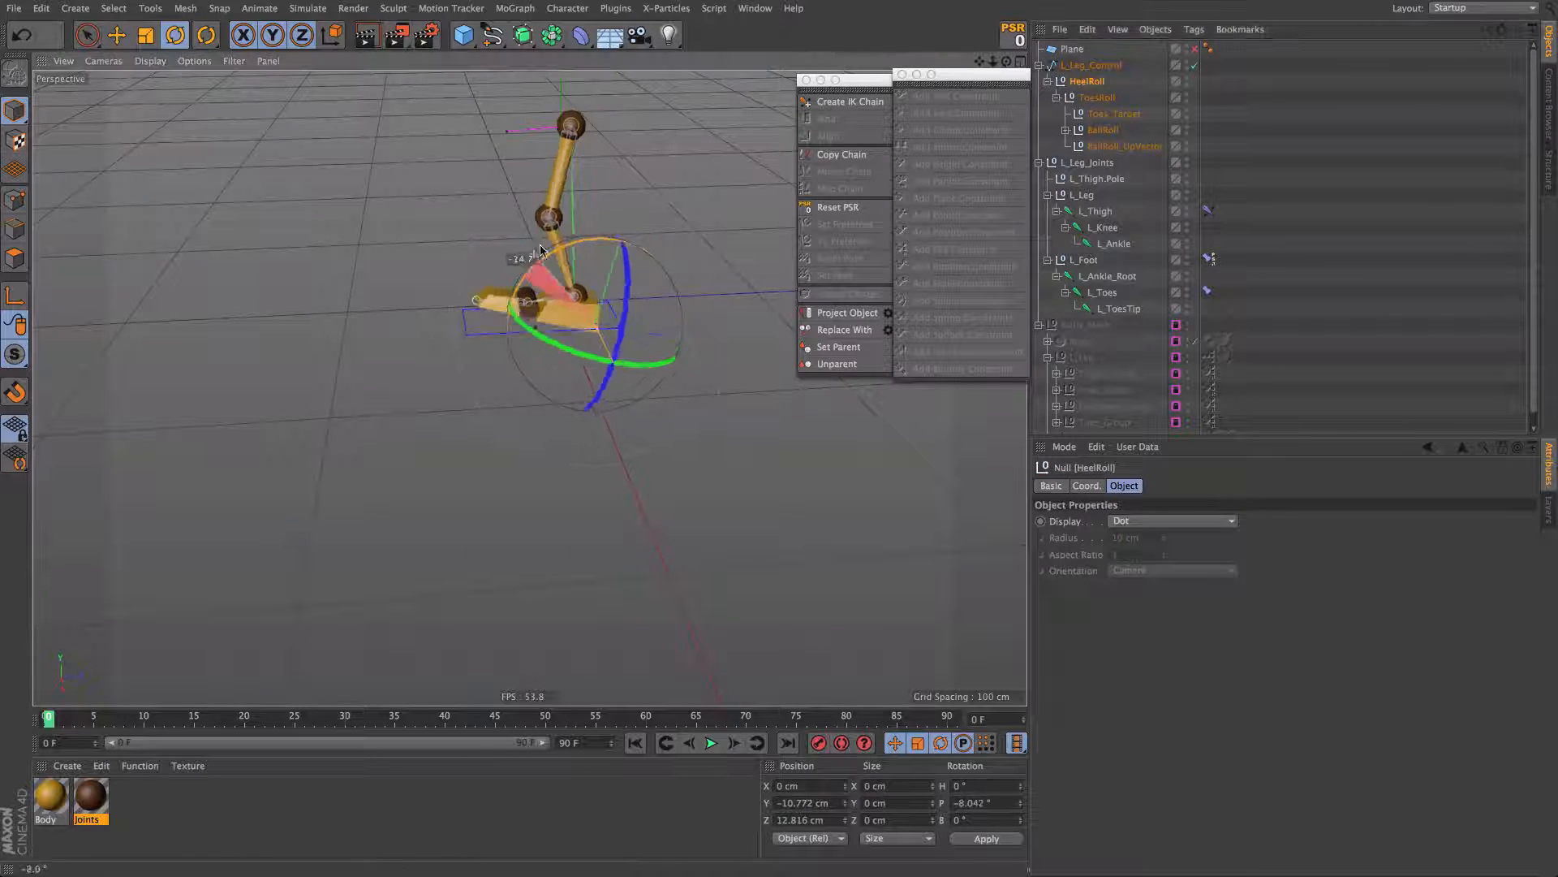
left_click_drag(524, 282, 570, 215)
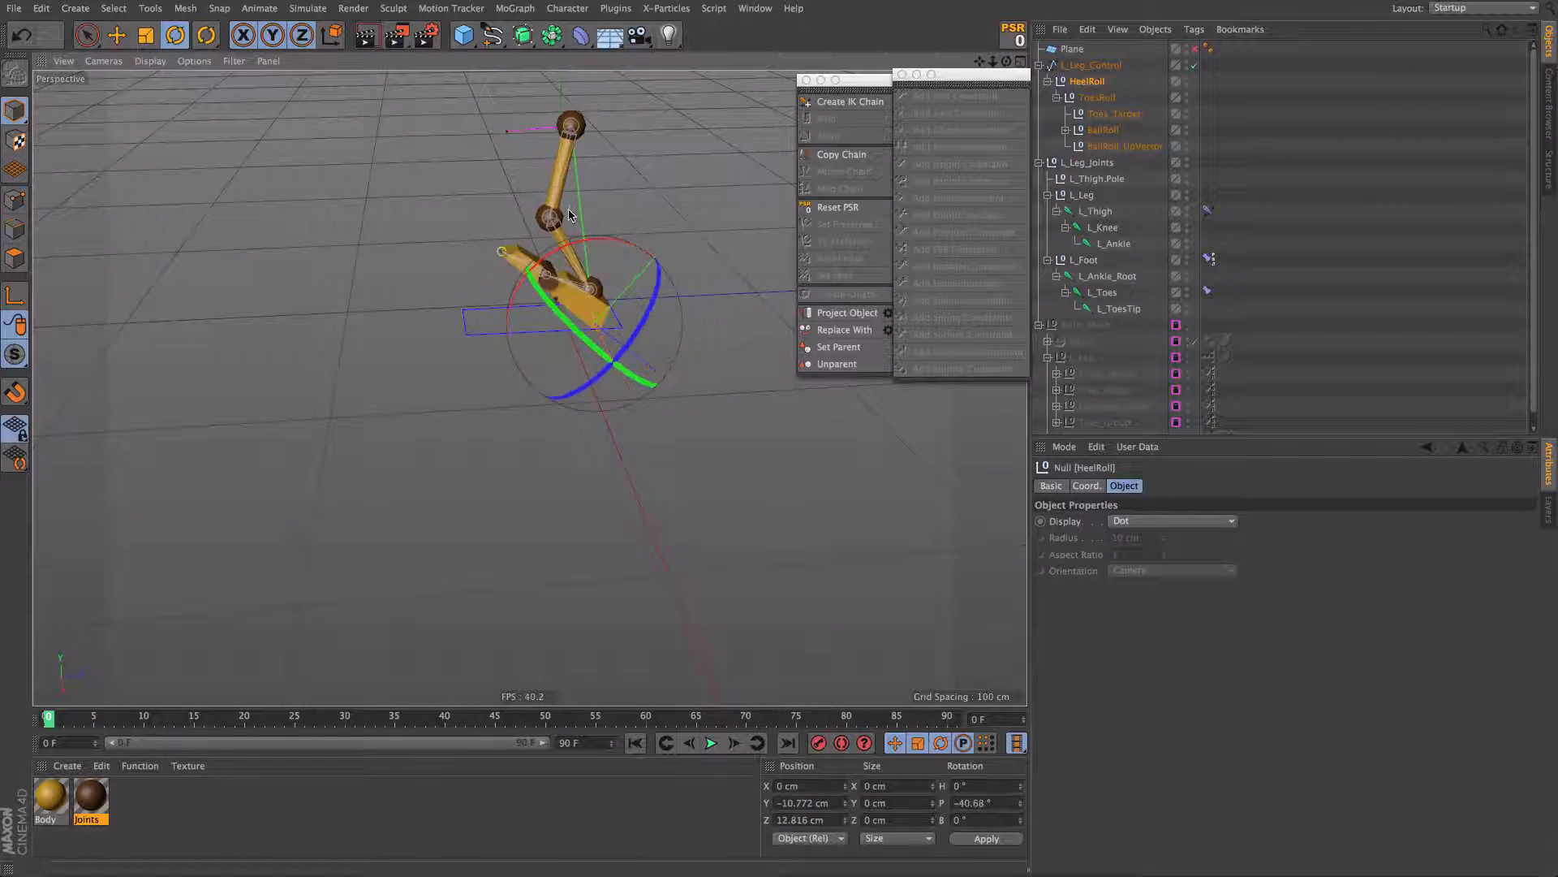
key("ctrl+z")
left_click(1098, 97)
left_click_drag(378, 324, 435, 315)
key("ctrl+z")
left_click(1103, 130)
key("ctrl+z")
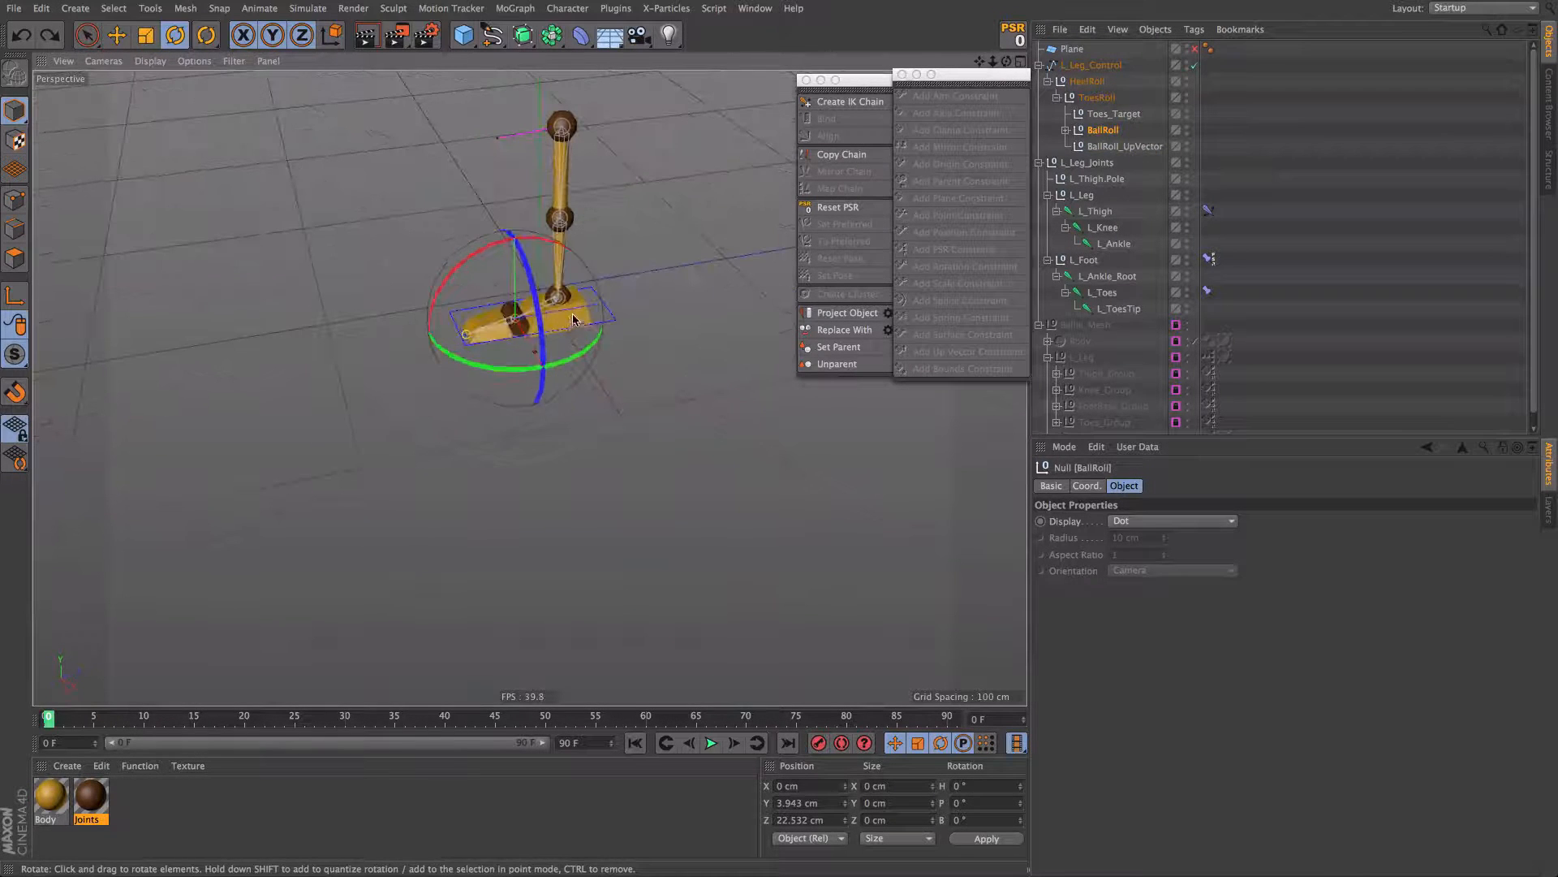
Step: Add a user data entry named Footroll to the L_Leg_Control spline
key("e")
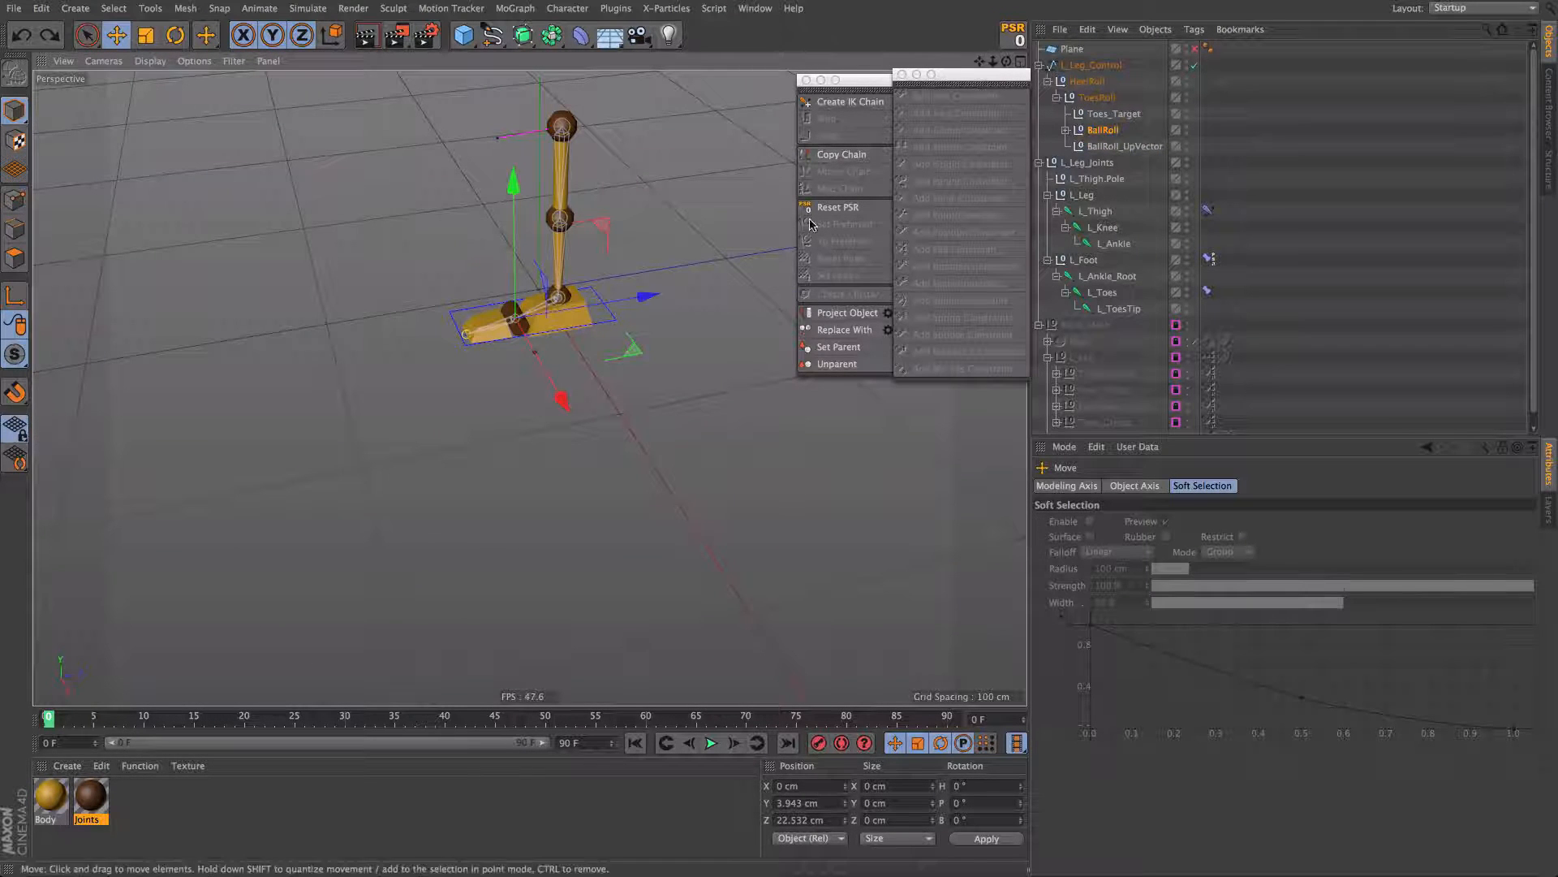
scroll(682, 320, "up", 5)
left_click(636, 390)
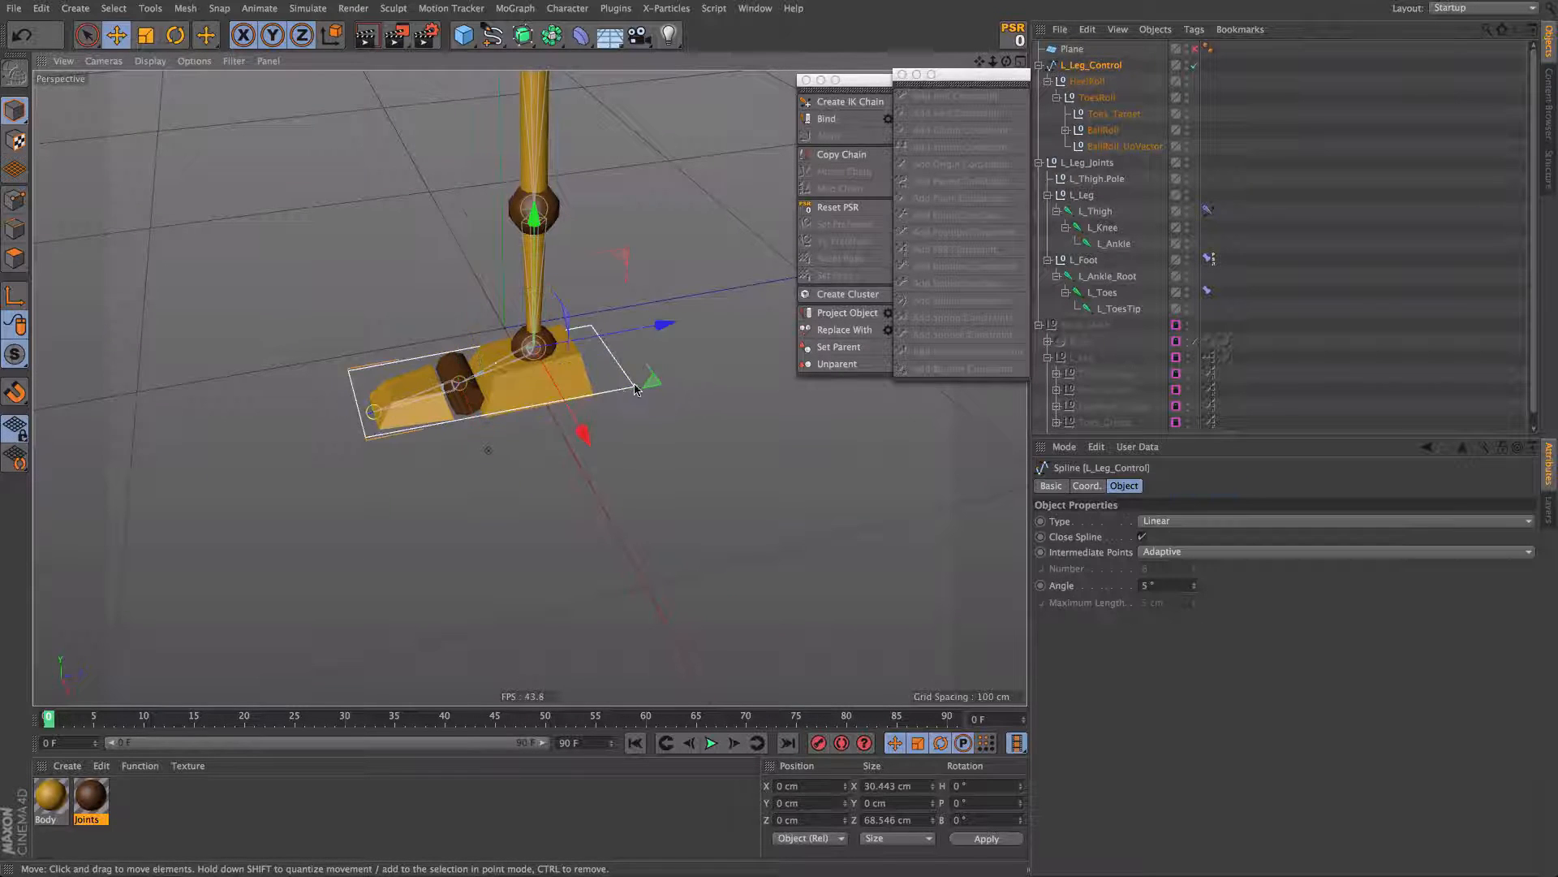
left_click_drag(512, 378, 583, 345, "alt")
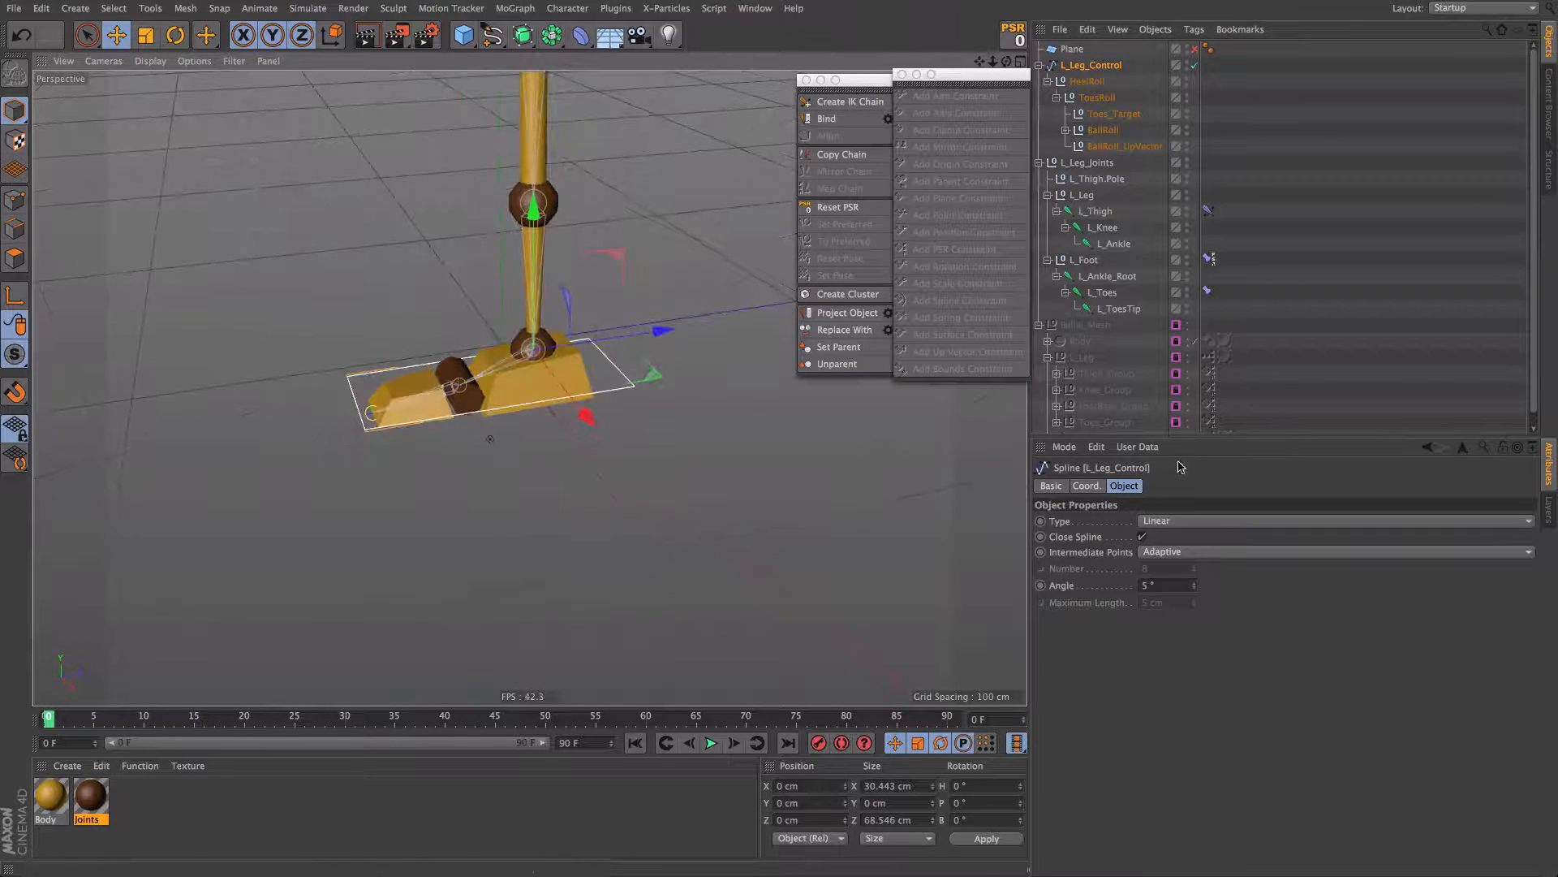
left_click(1137, 447)
left_click(1170, 470)
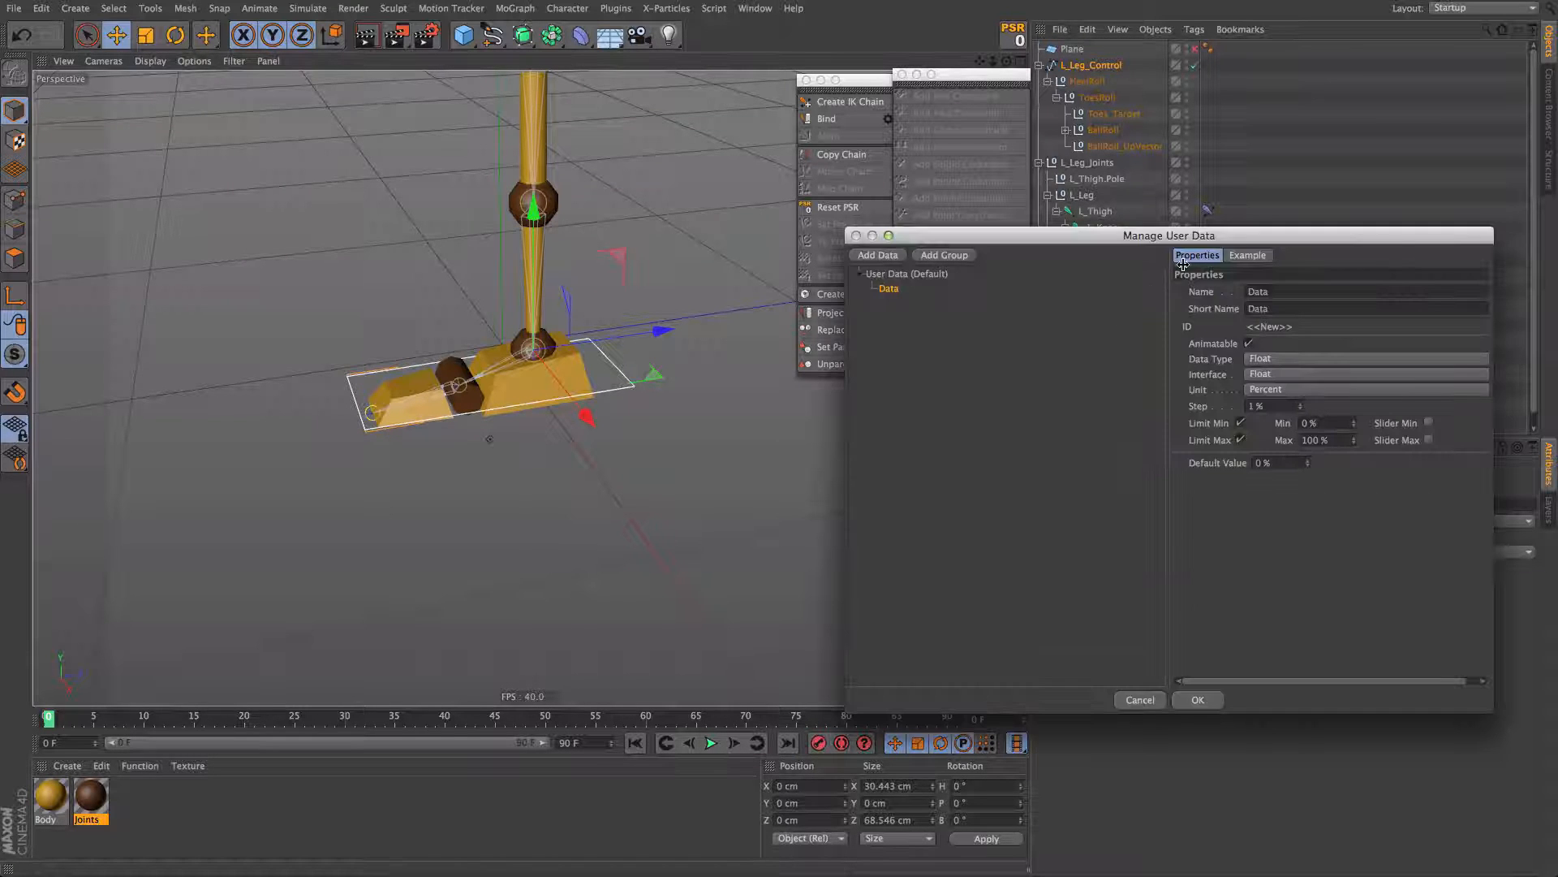
left_click_drag(1220, 235, 937, 331)
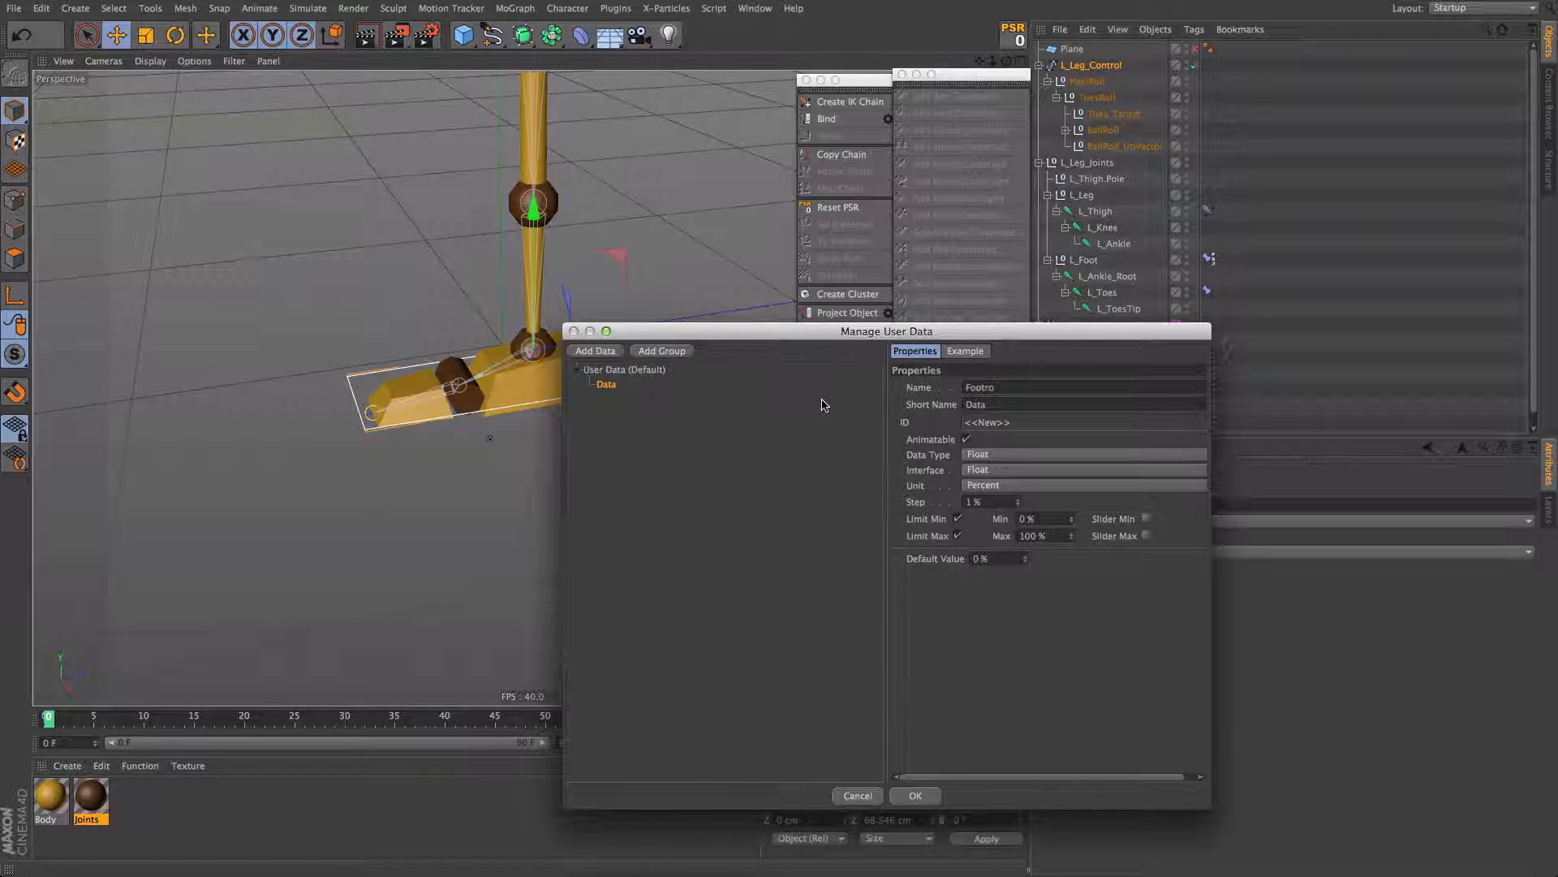
key("Tab")
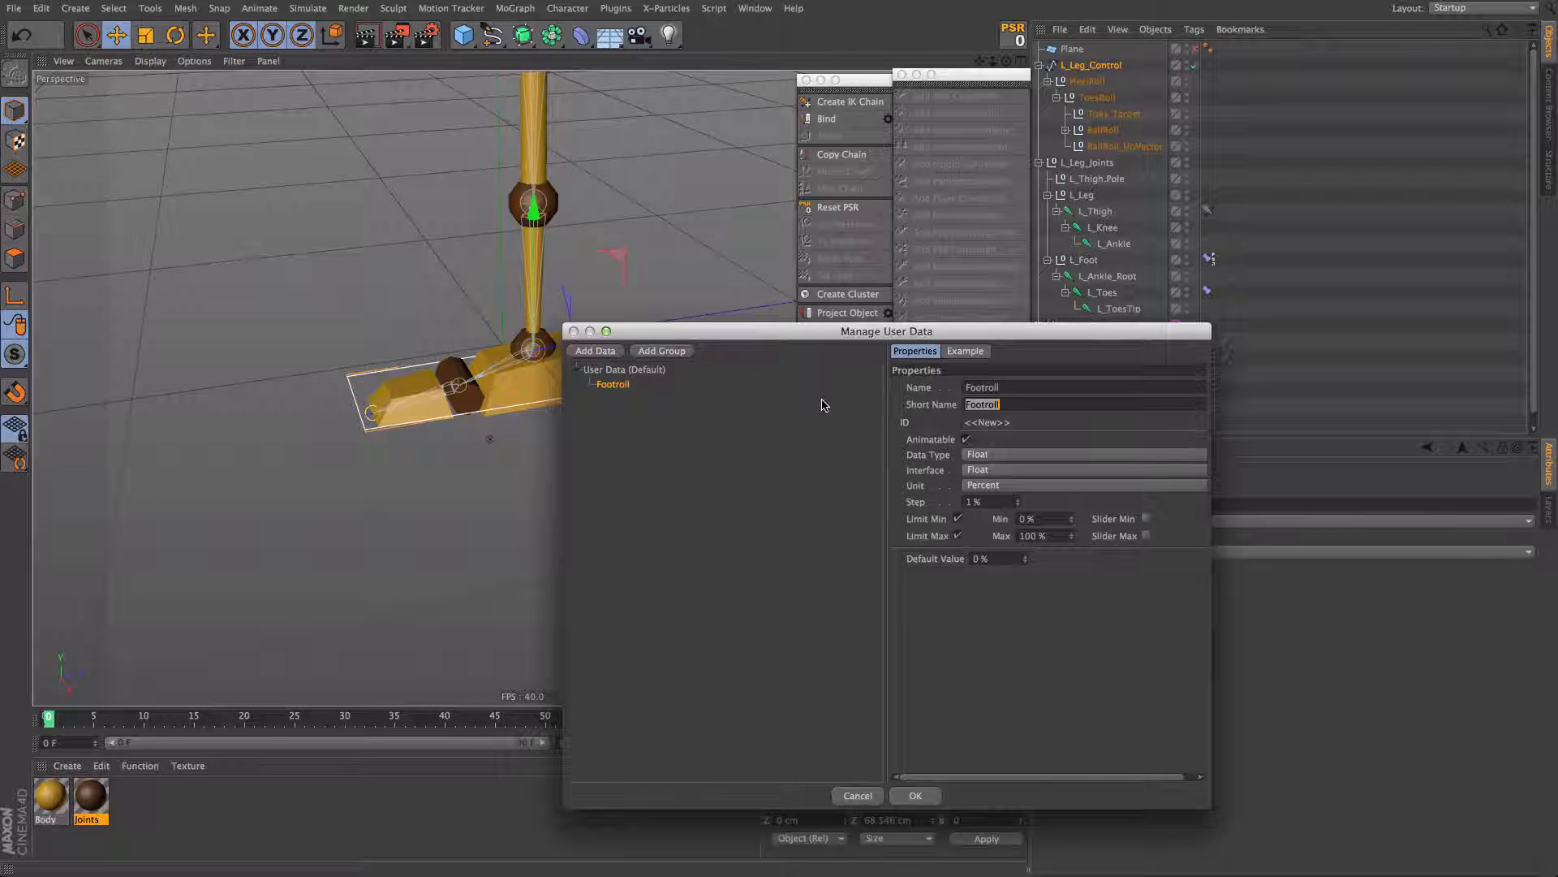
Step: Set the Footroll entry's interface to Float Slider and its unit to Degree
left_click(1013, 472)
left_click(999, 503)
left_click(1005, 485)
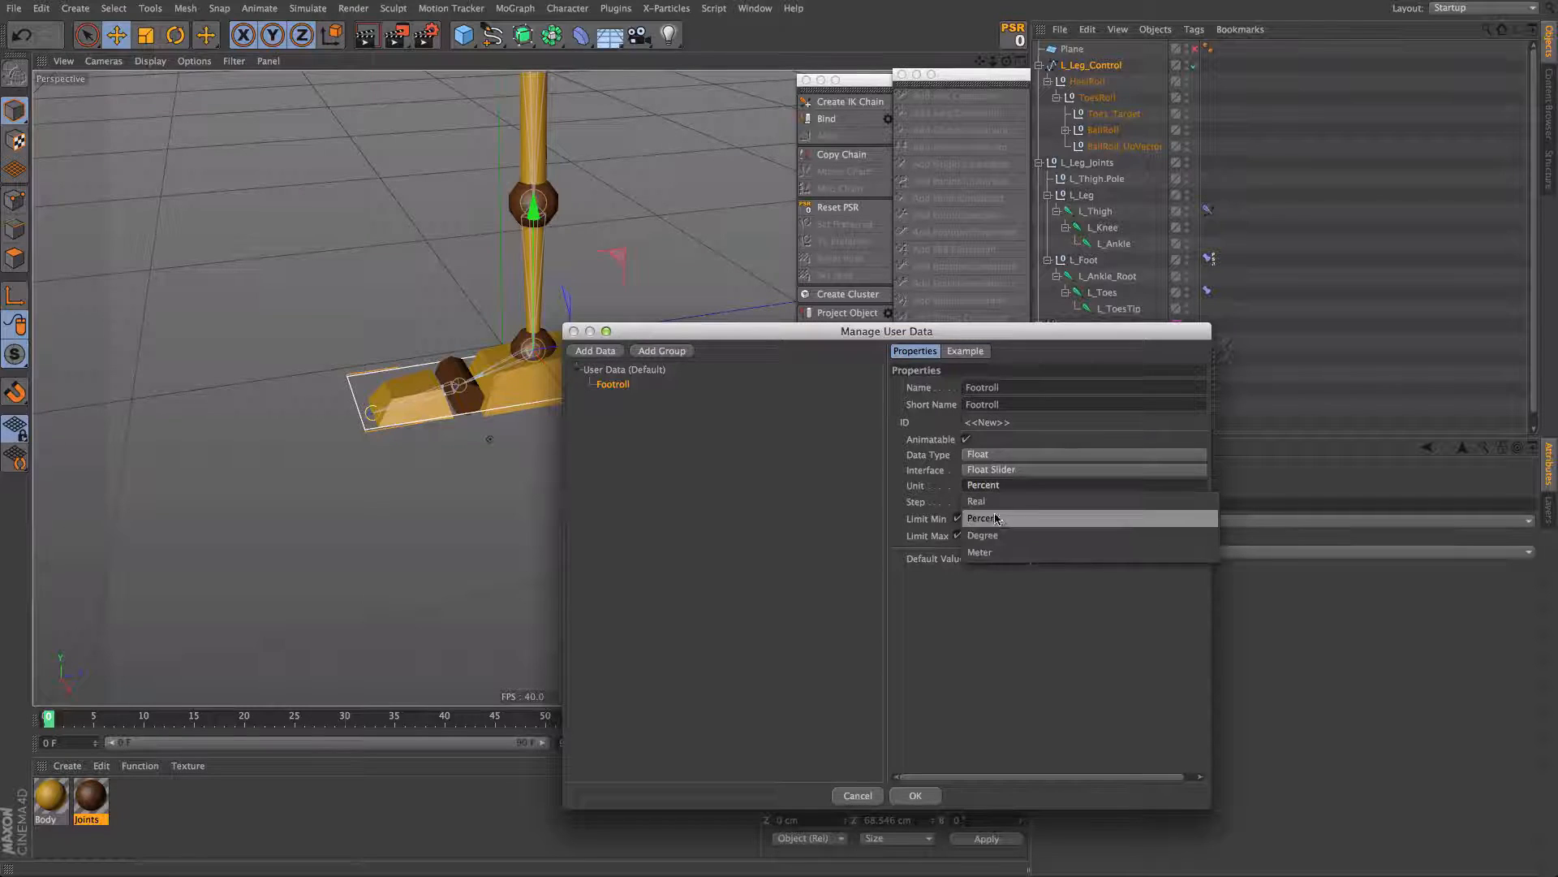
left_click(1000, 537)
left_click_drag(633, 334, 1082, 360)
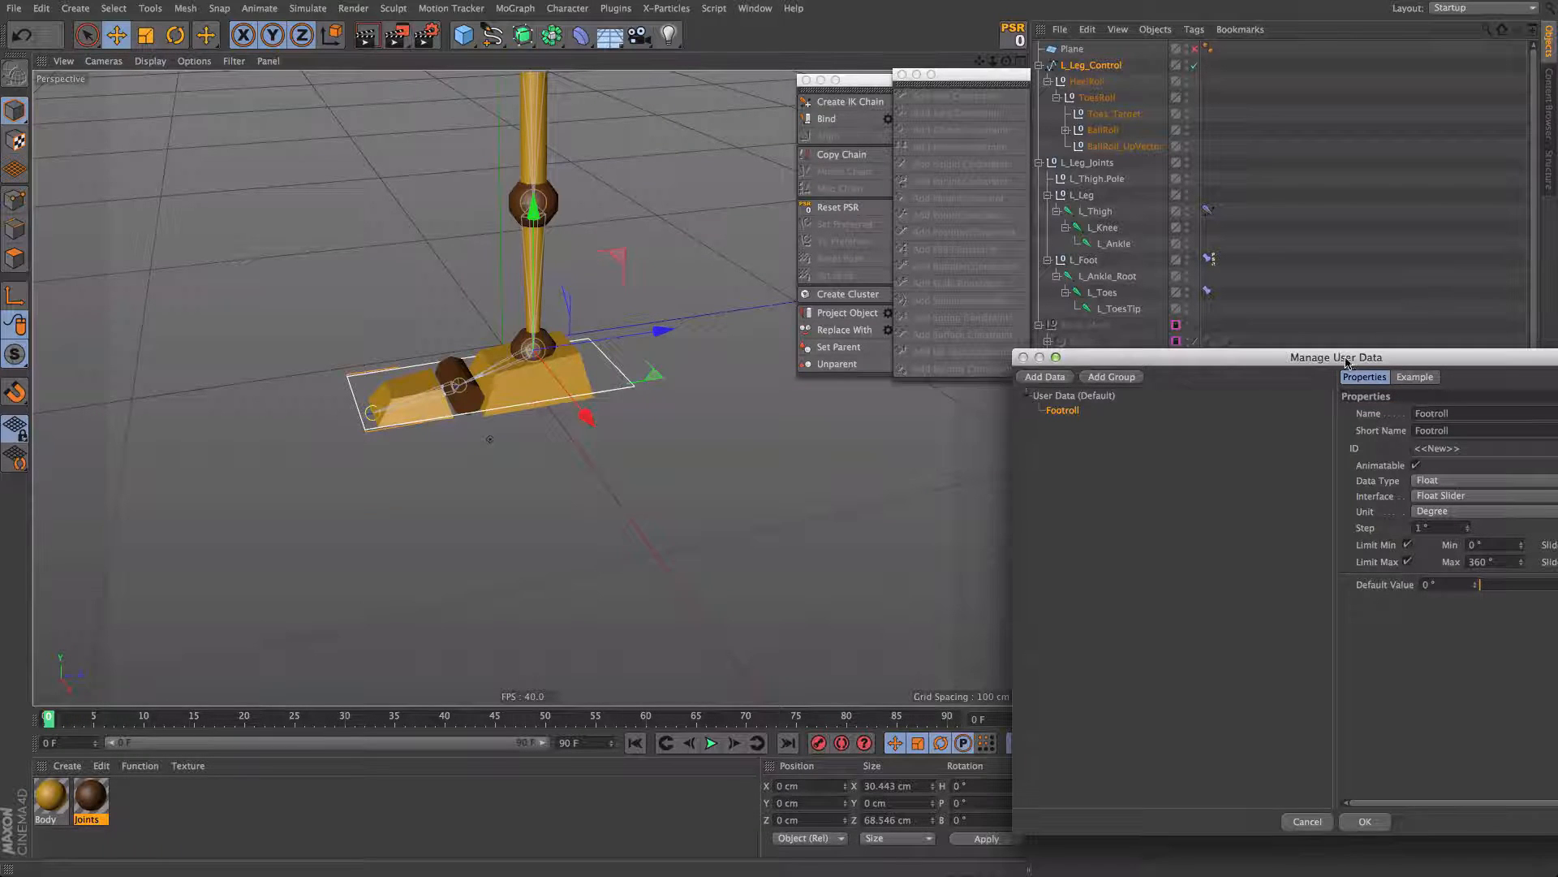
left_click_drag(1343, 357, 997, 316)
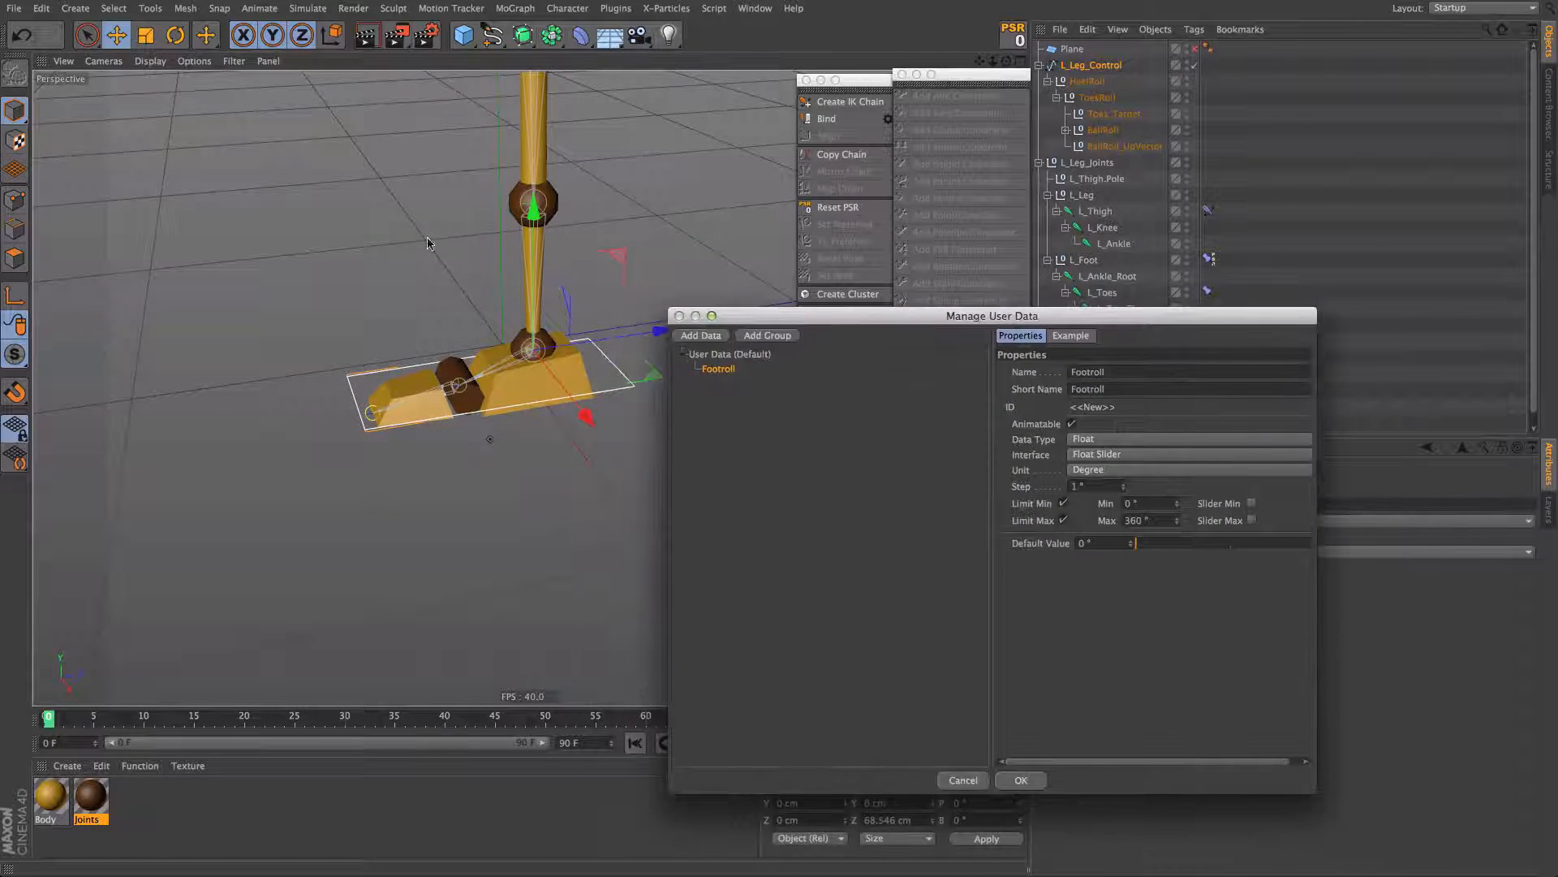
Step: Enable the Footroll slider's own minimum and maximum and set them to -70° and 120°
double_click(1137, 503)
left_click(1253, 503)
left_click(1252, 520)
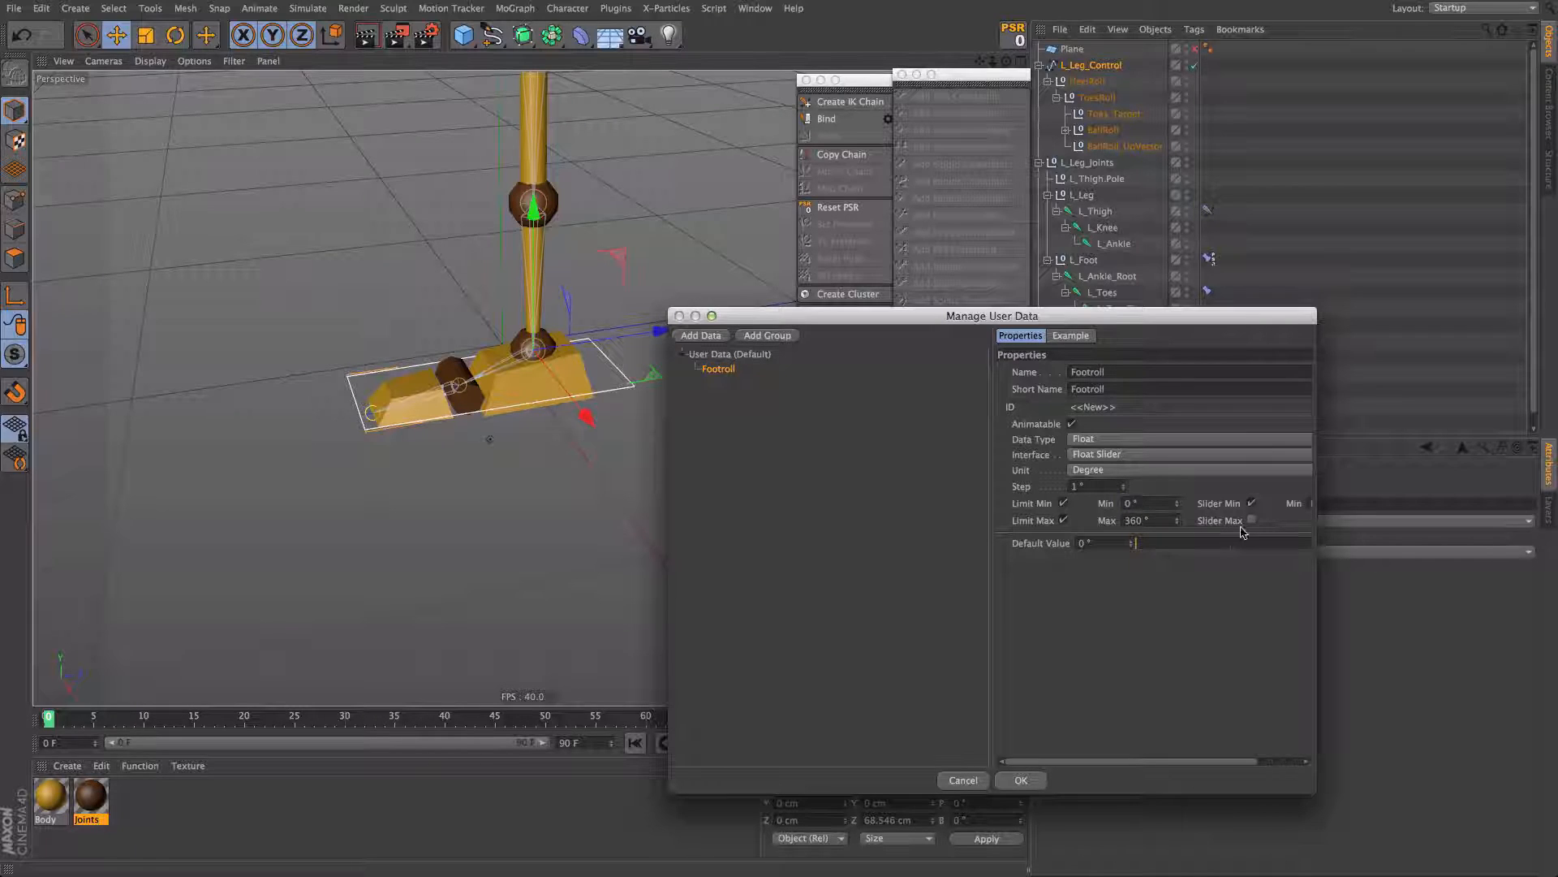
left_click(1260, 763)
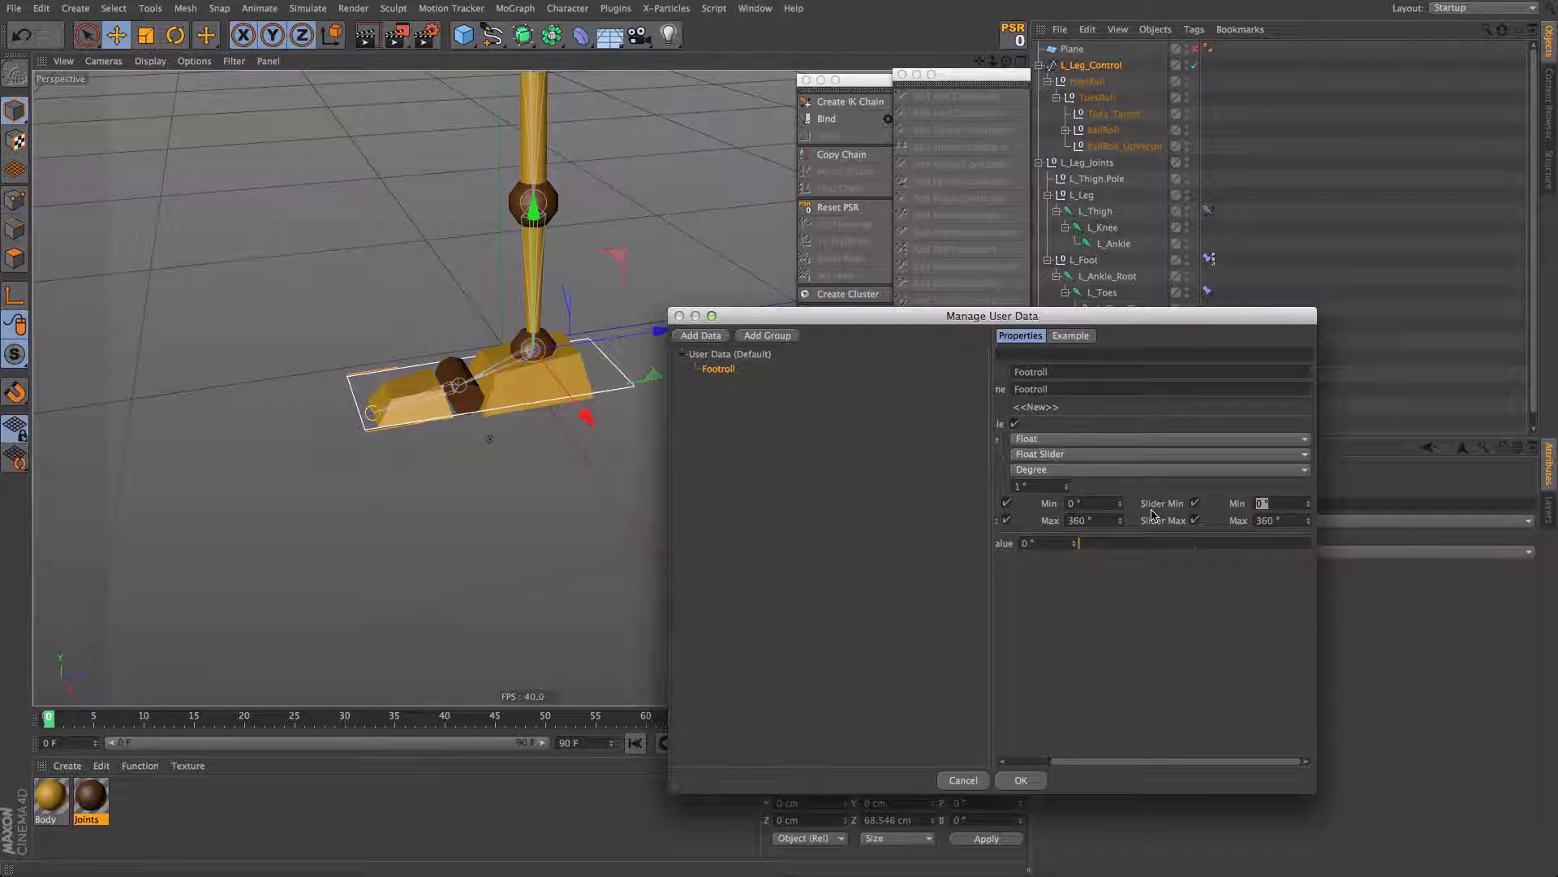
type("-70")
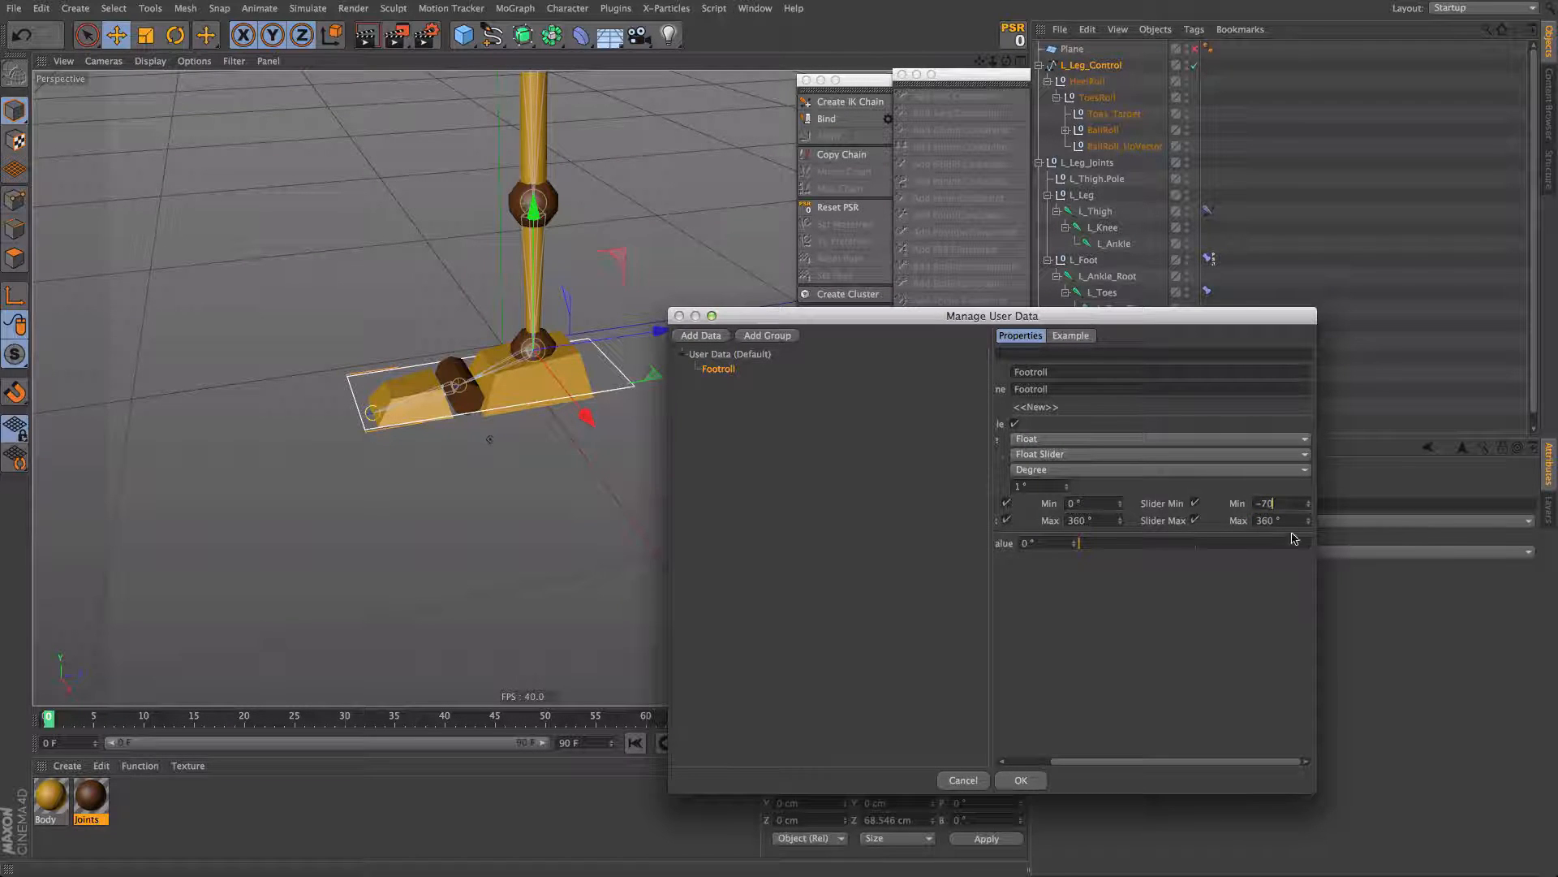
key("Tab")
type("120")
Step: Turn off Limit Min and Limit Max for Footroll and accept the user data settings
left_click(1016, 760)
left_click(1064, 502)
left_click(1064, 518)
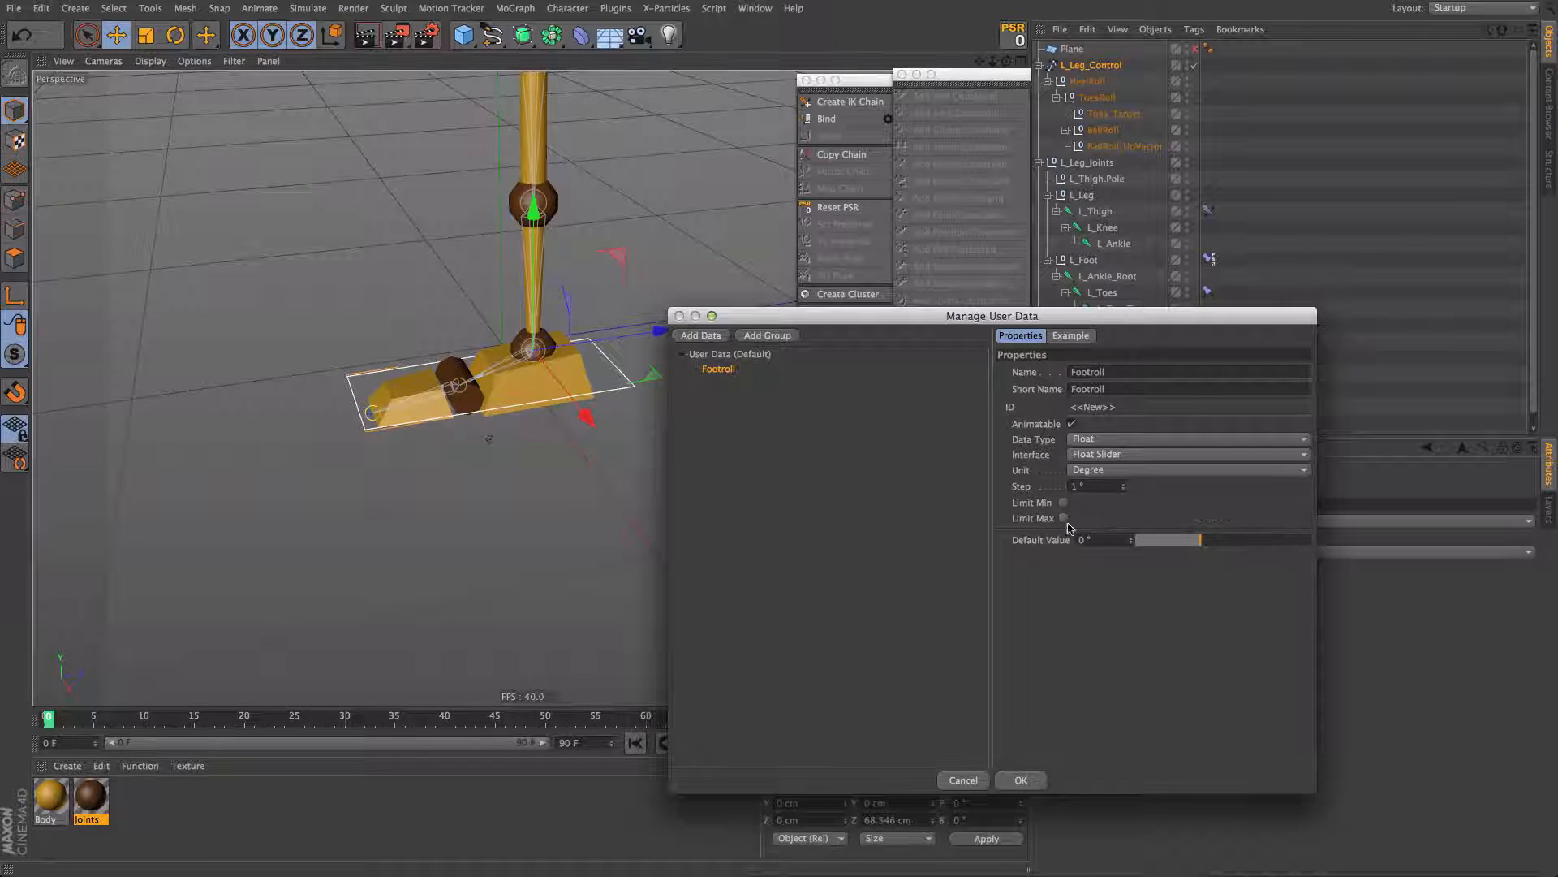
mouse_move(1203, 540)
left_mouse_down()
mouse_move(1187, 546)
mouse_move(1372, 555)
mouse_move(1135, 555)
mouse_move(1195, 568)
left_mouse_up()
key("Return")
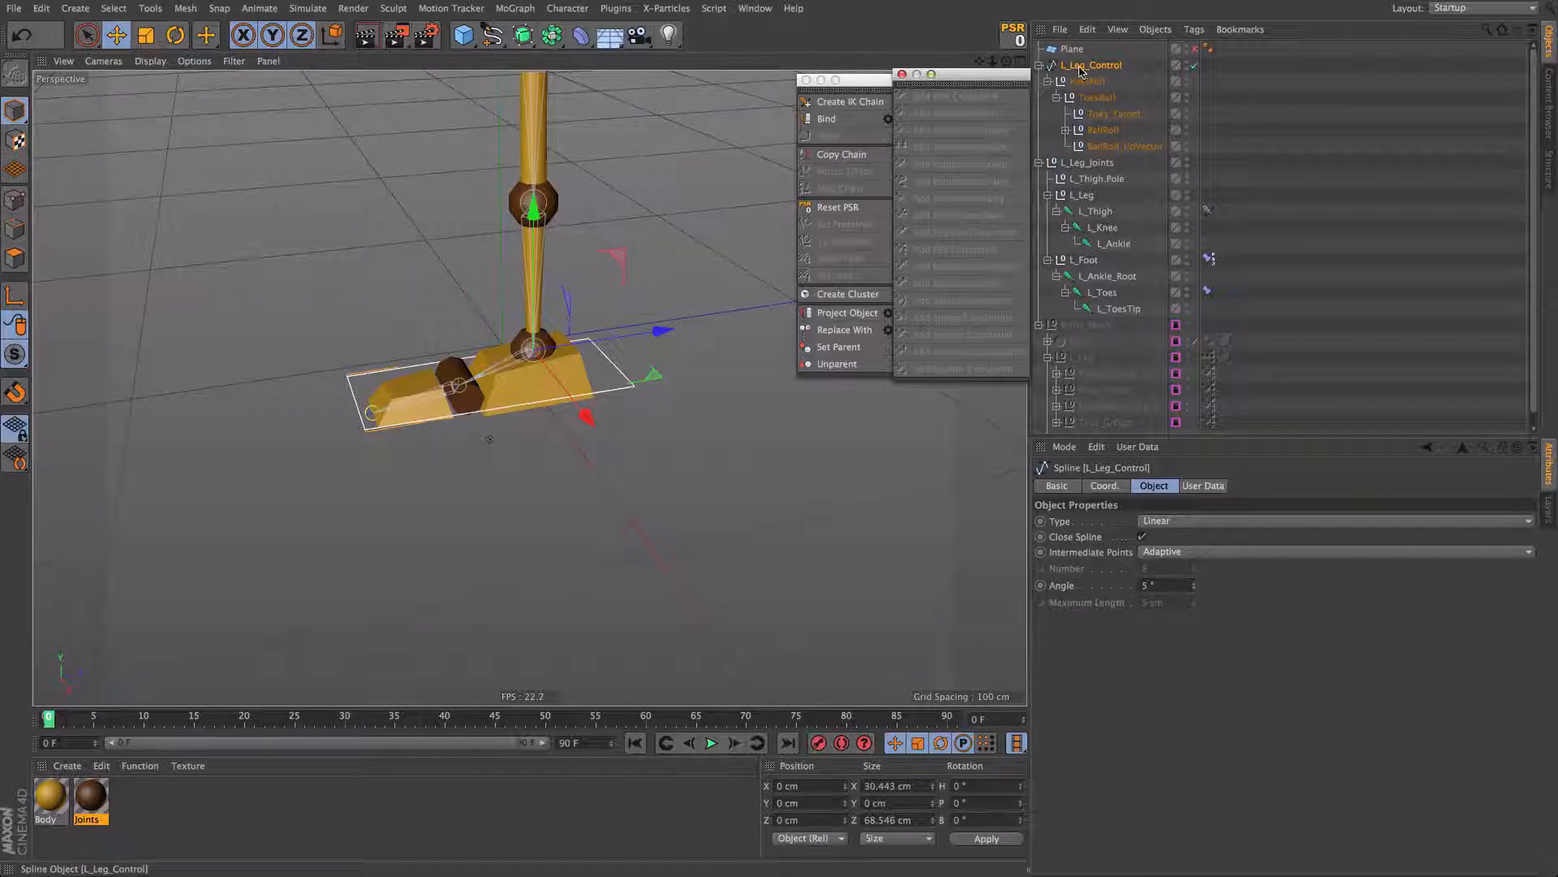
Step: Test L_Leg_Control's Footroll slider beyond its range, and reset the value to 0°
left_click(1202, 485)
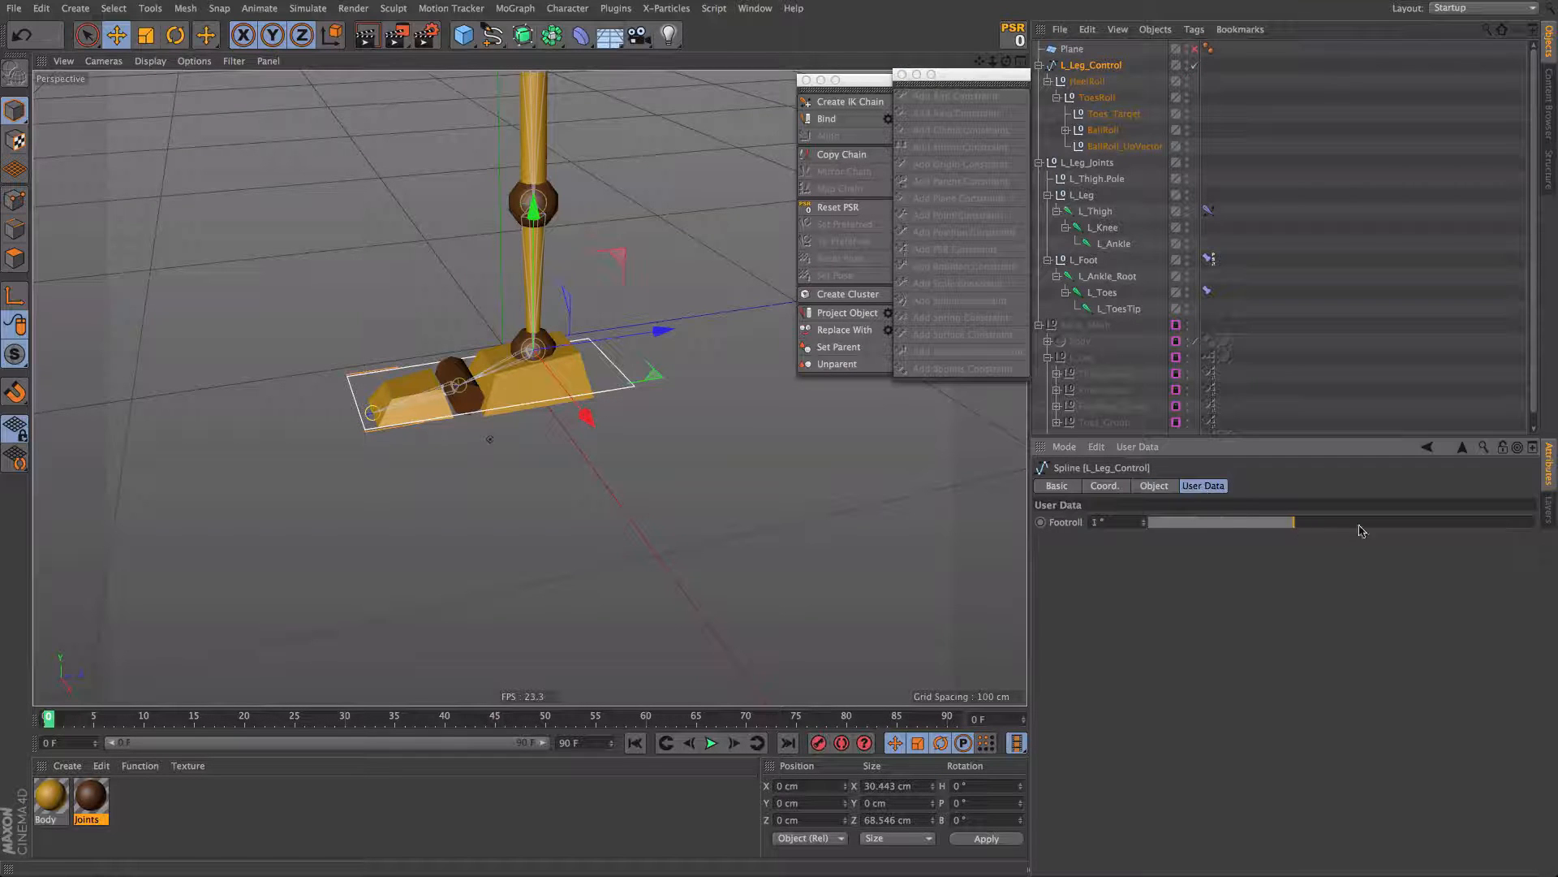
left_click_drag(1361, 530, 1534, 526)
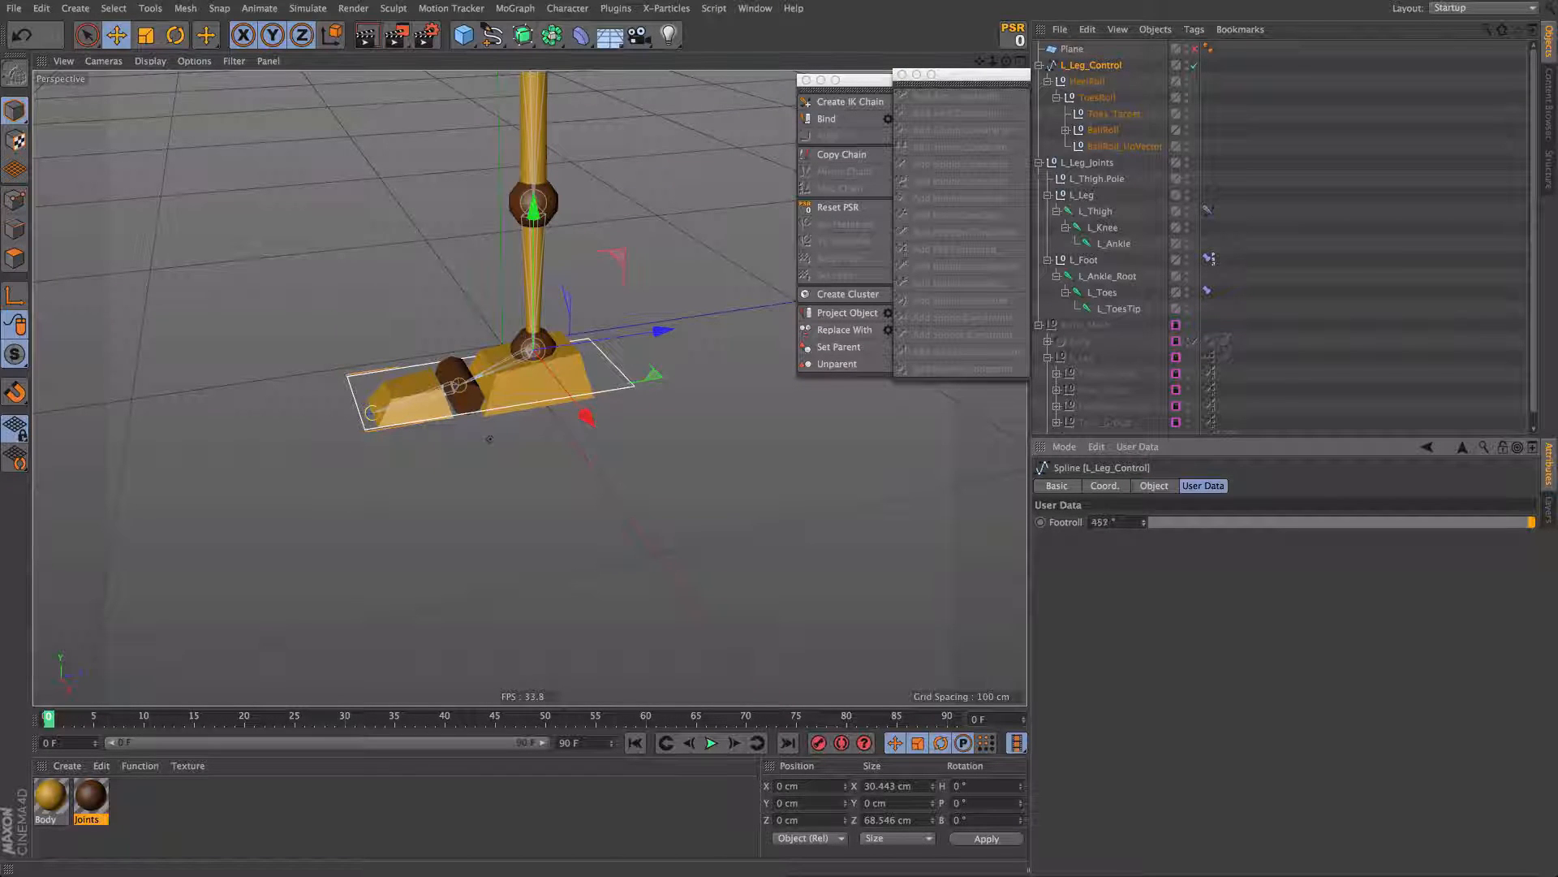
double_click(1103, 522)
type("0")
key("Return")
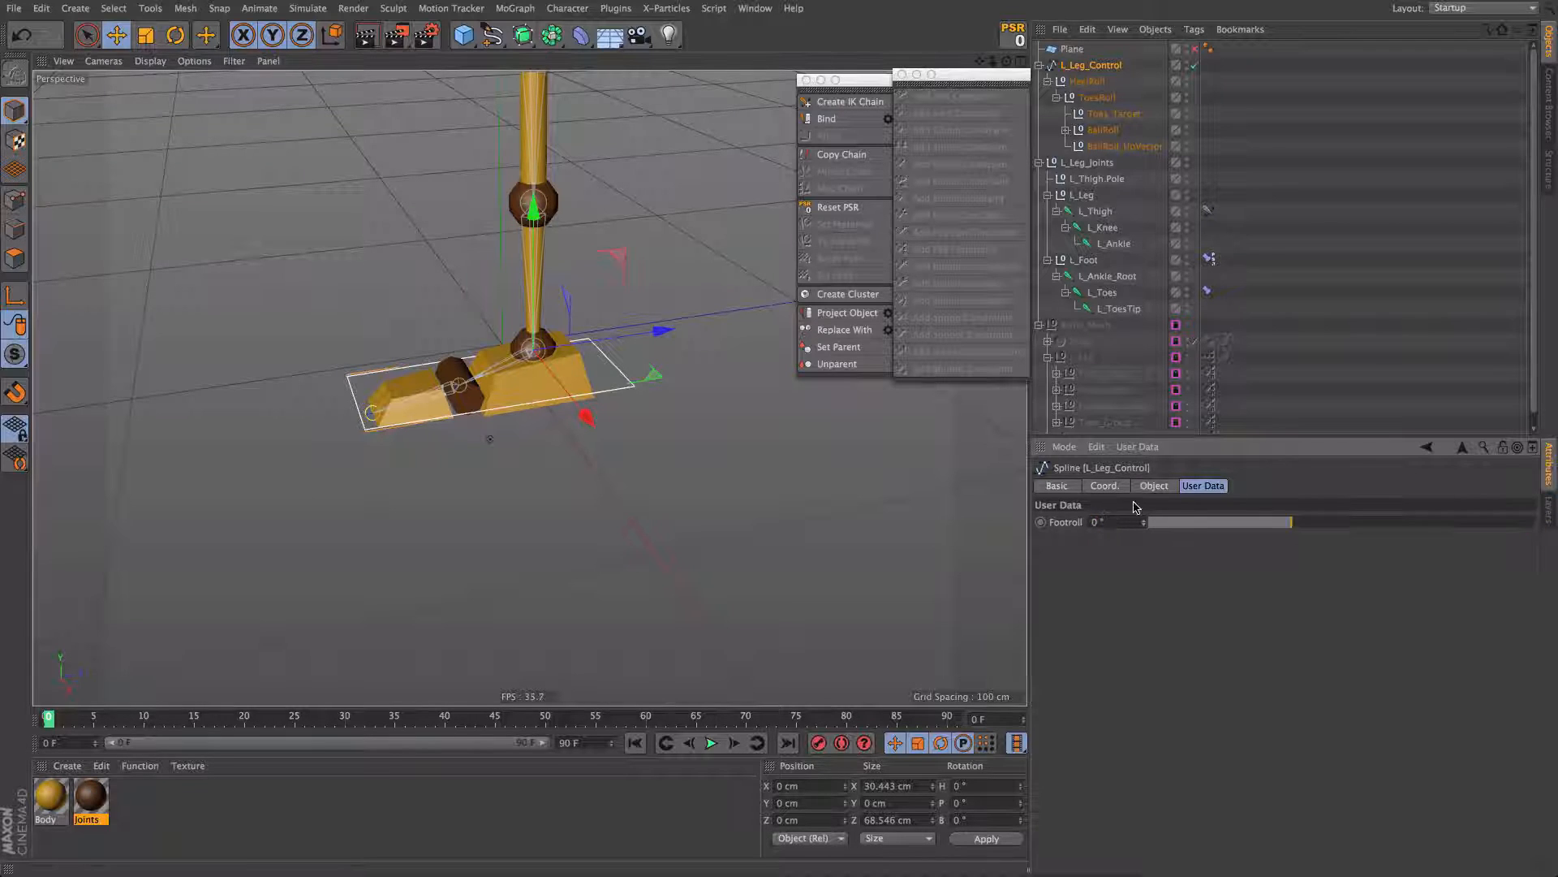
Step: Add a second user data entry to L_Leg_Control with the settings copied from Footroll, and name it Toes
left_click(1138, 447)
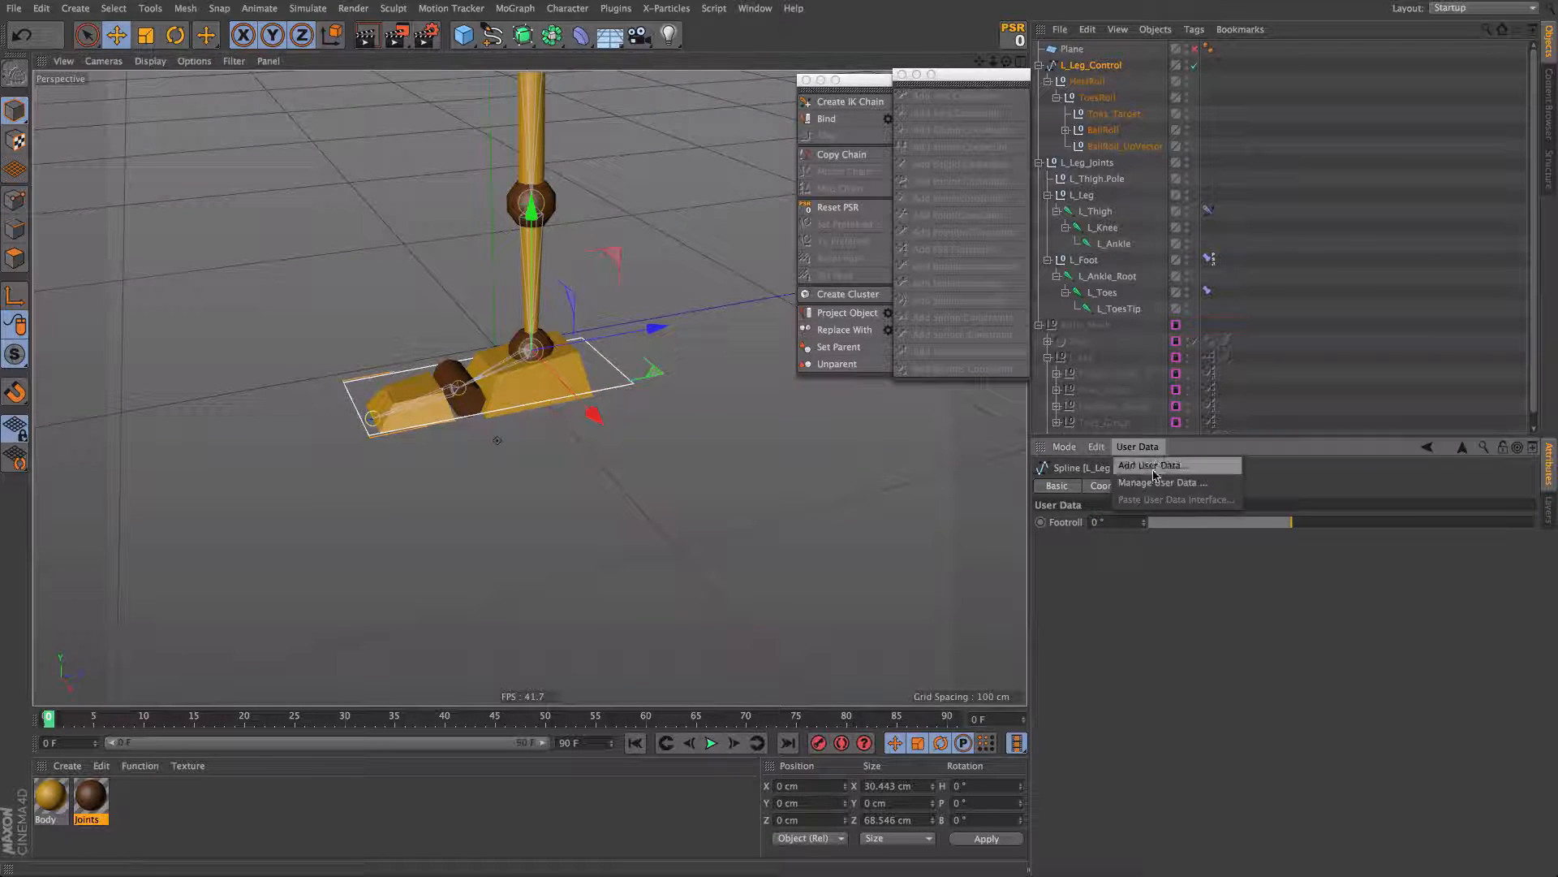
left_click(1157, 467)
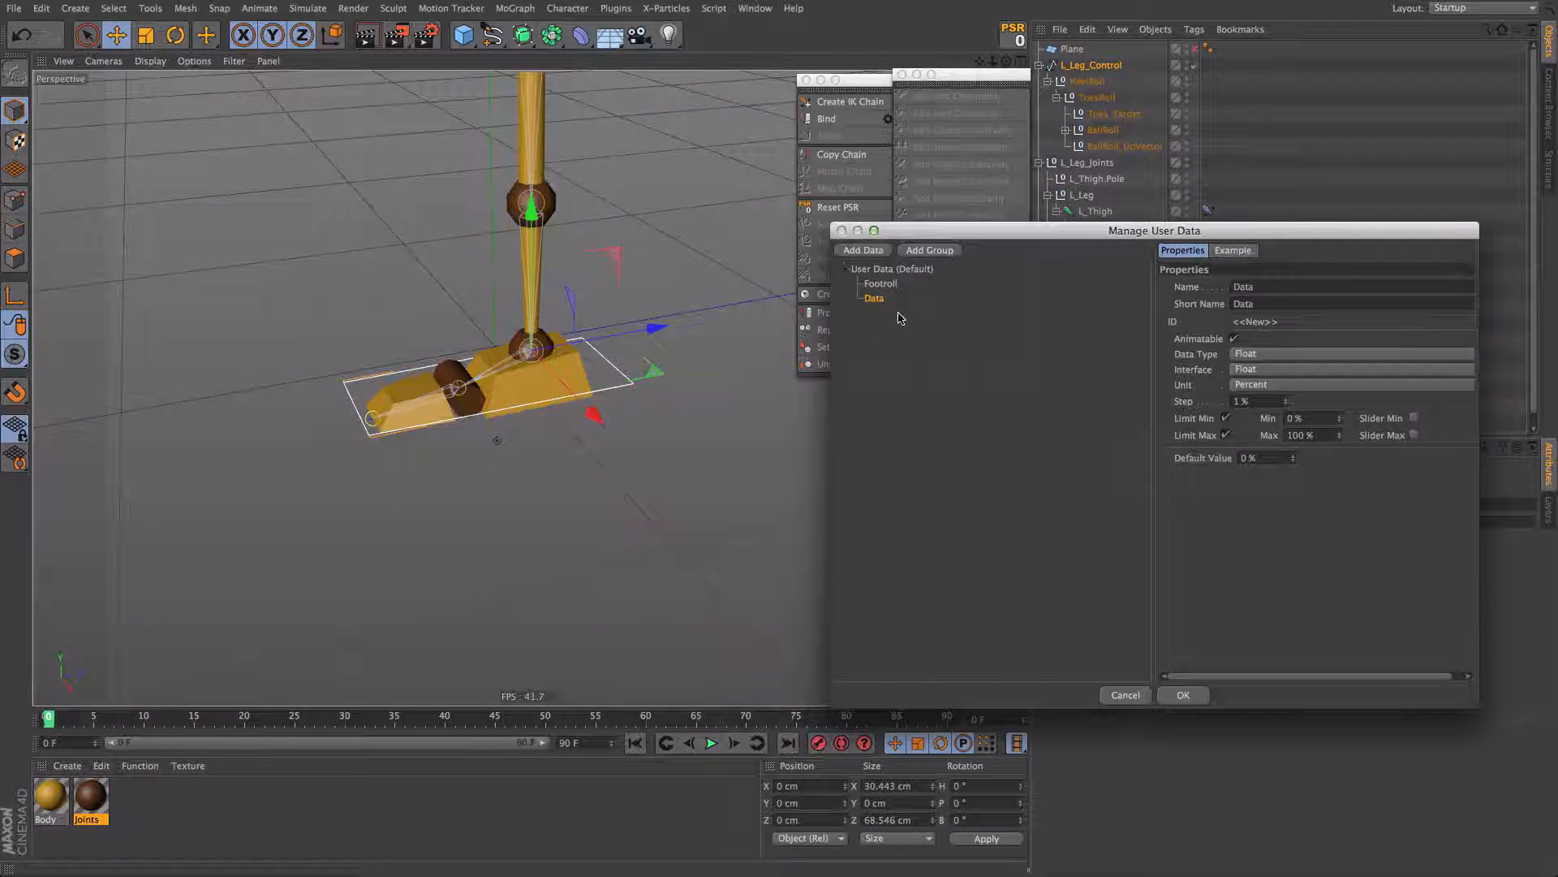
mouse_move(880, 283)
left_mouse_down()
mouse_move(897, 306)
mouse_move(893, 293)
left_mouse_up()
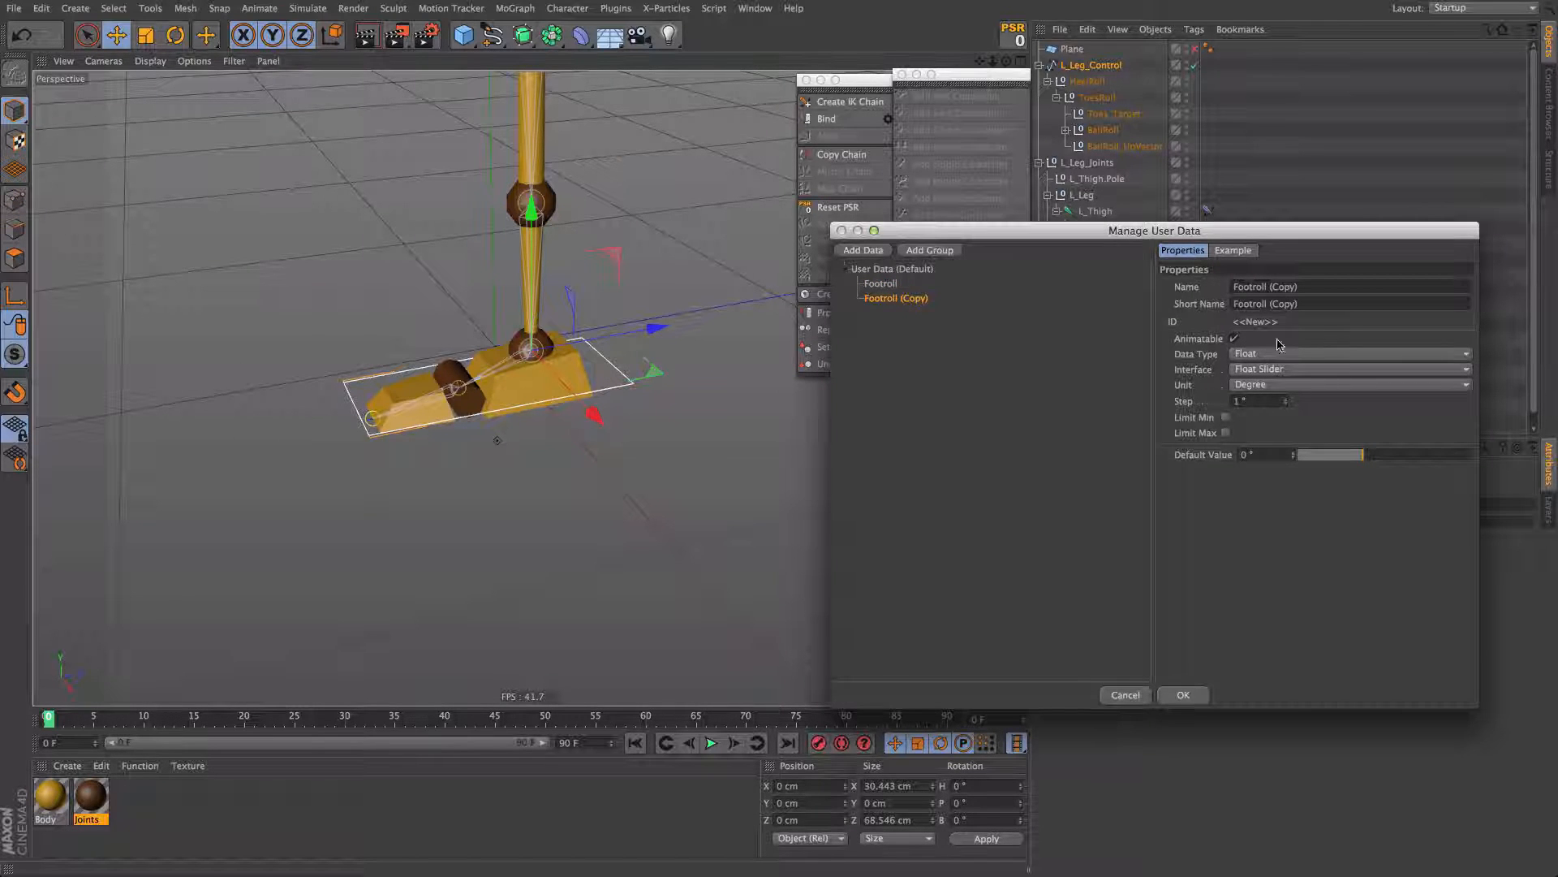
left_click(1326, 285)
type("Toes")
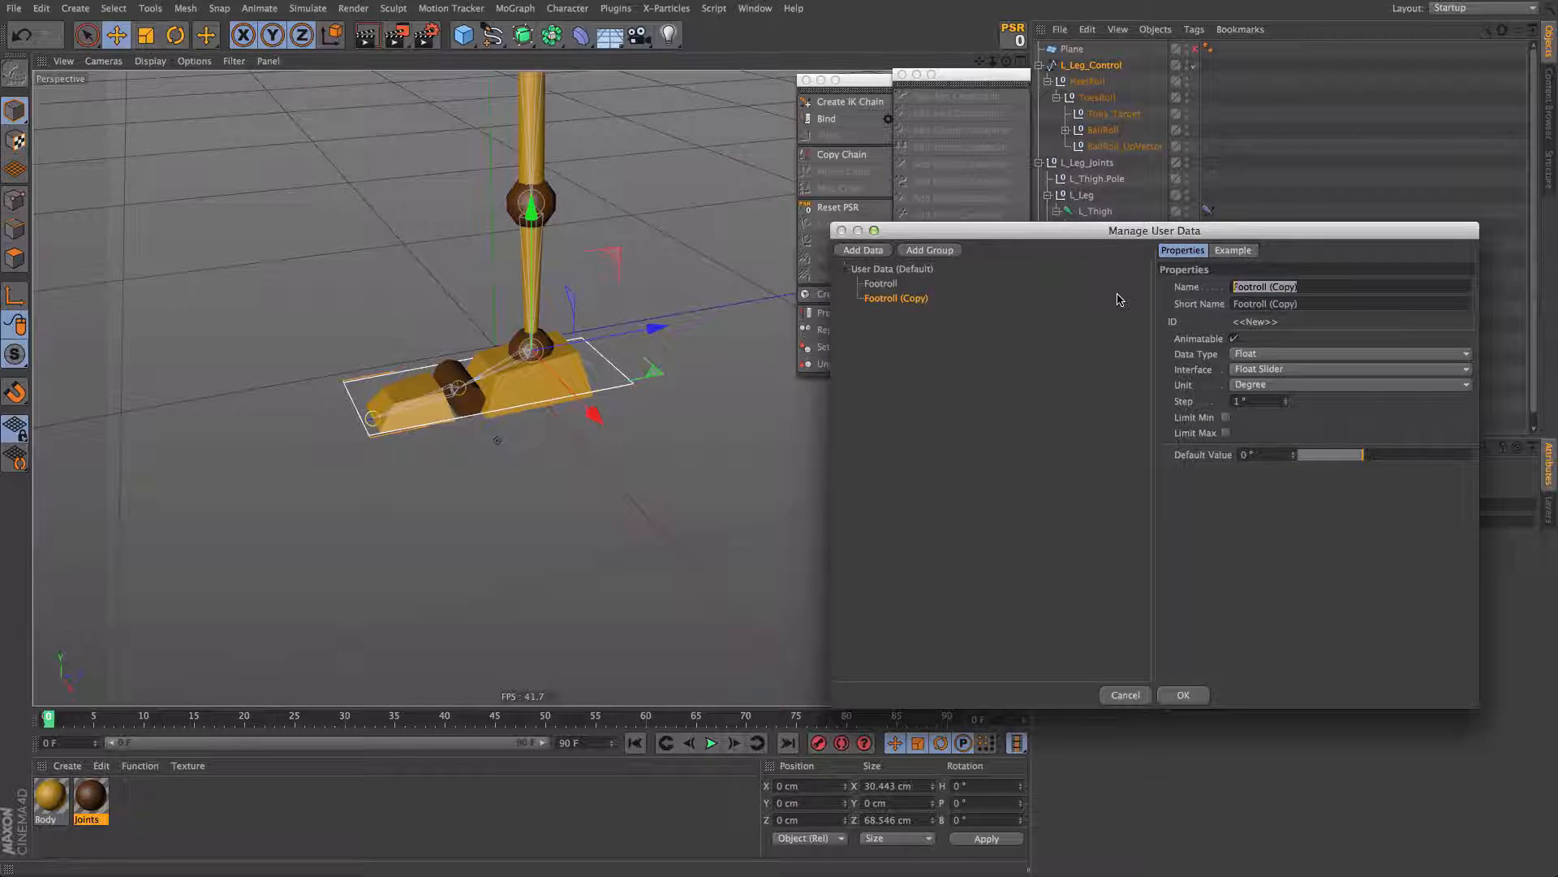
key("Tab")
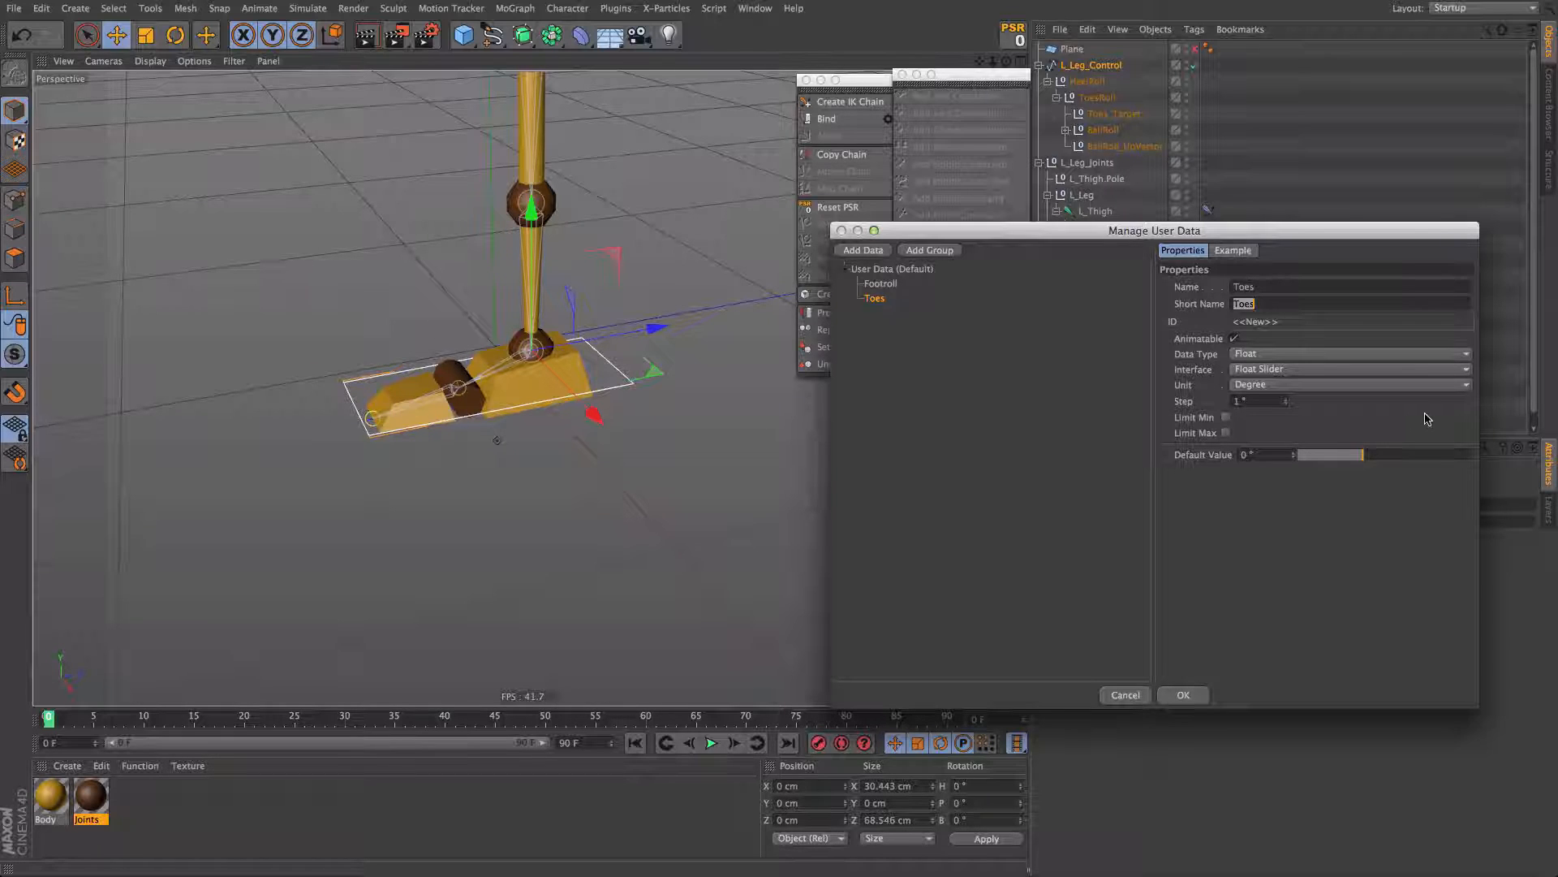
Step: Turn on Limit Min and Limit Max for Toes and set its slider minimum and maximum to -90° and 90°
left_click_drag(1264, 455, 1158, 466)
left_click(1226, 418)
left_click(1226, 435)
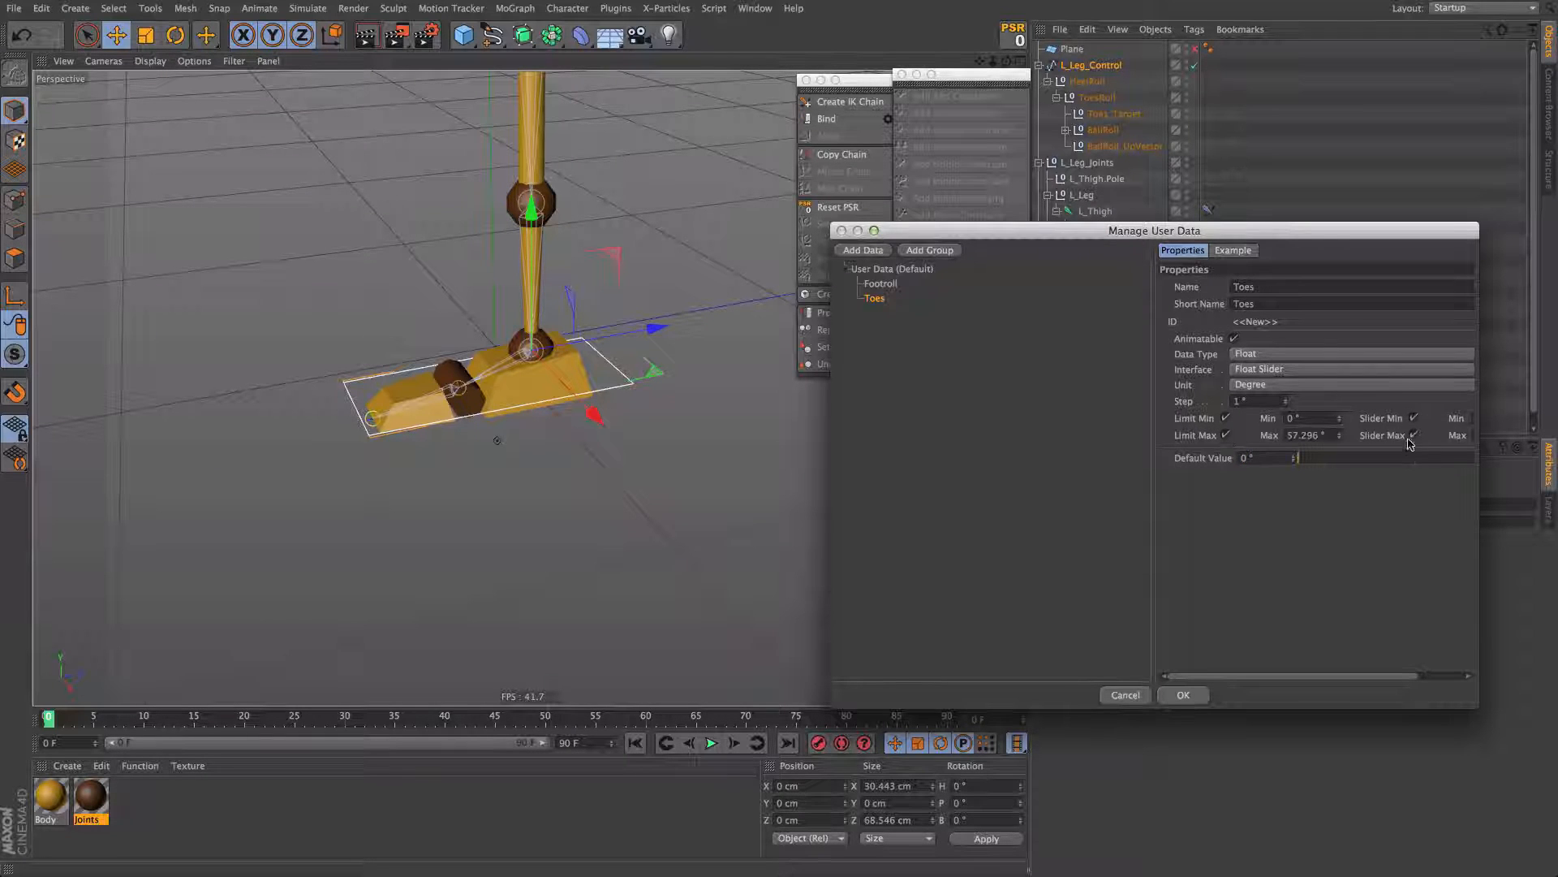
scroll(1401, 477, "right", 3)
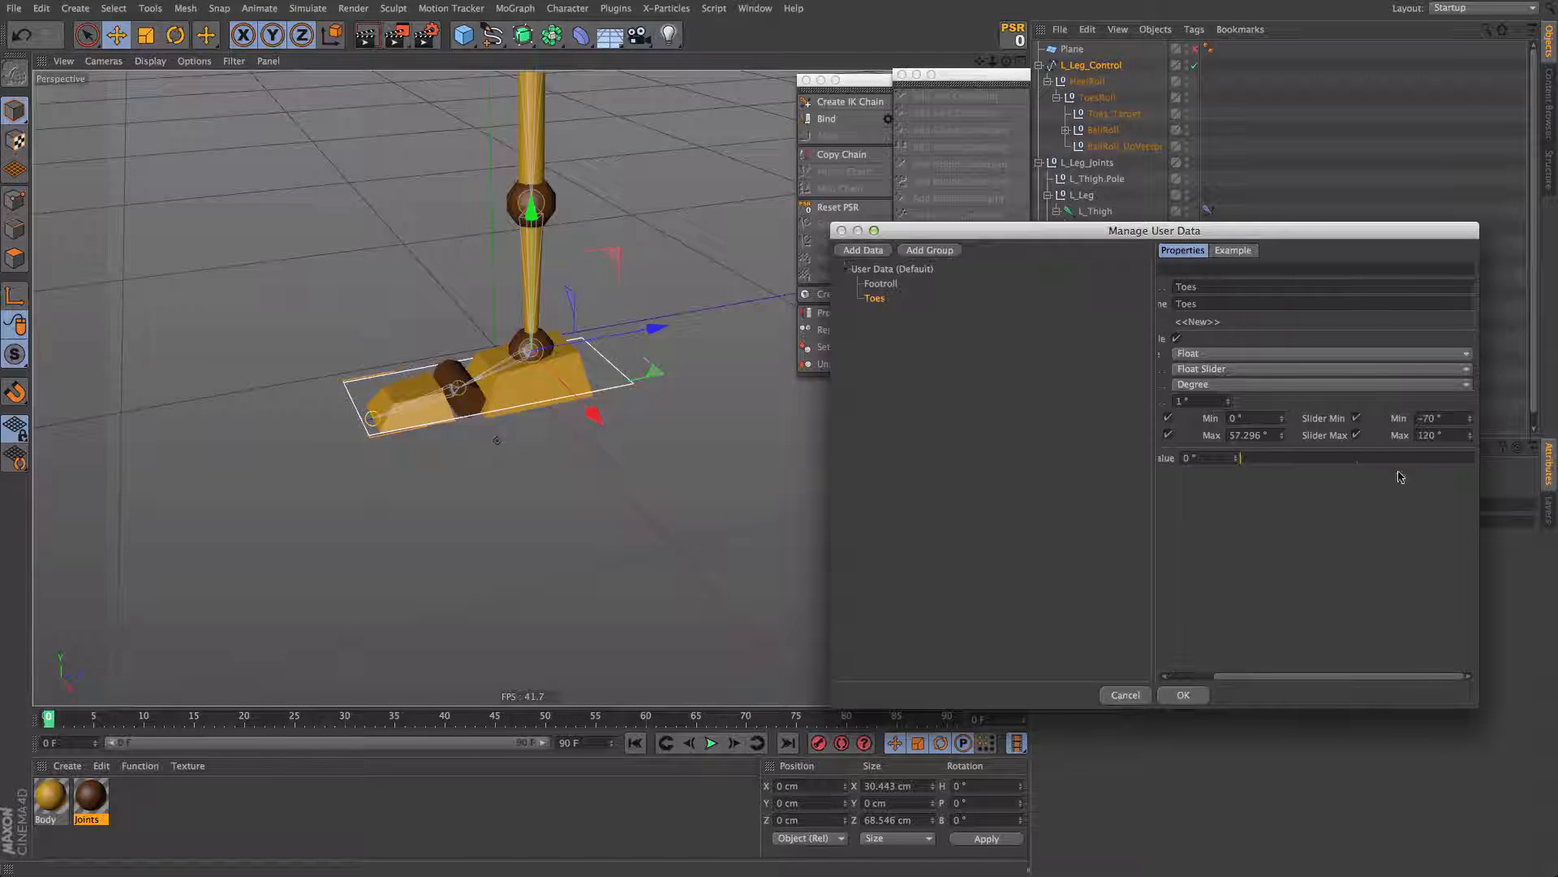
double_click(1430, 418)
type("90")
type("90")
Step: Turn off Limit Min and Limit Max for Toes and accept the user data settings
left_click(1168, 418)
left_click(1168, 435)
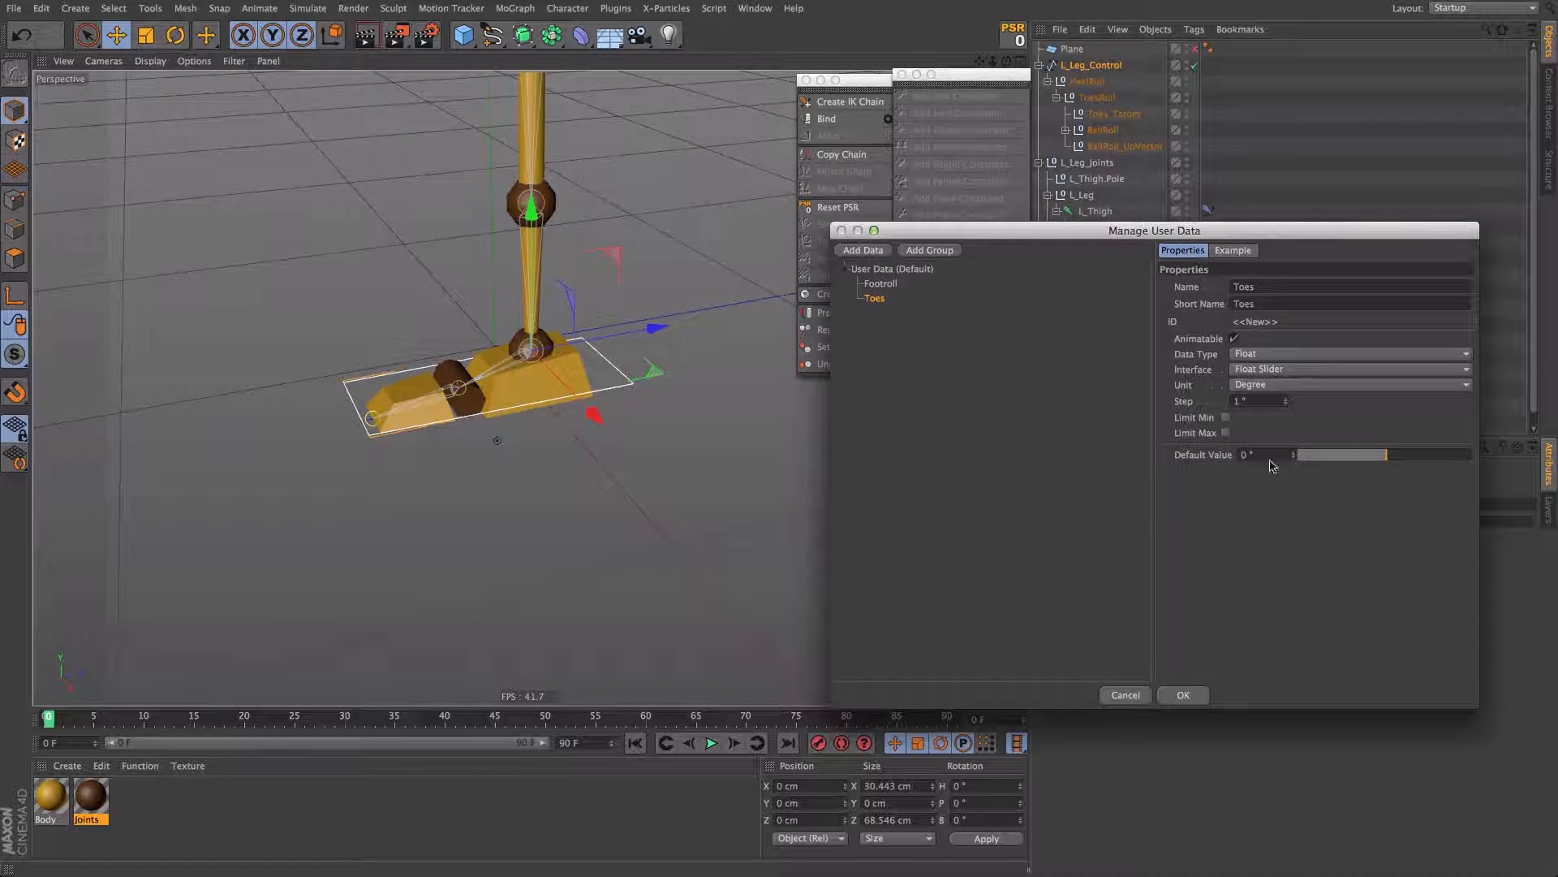
left_click(1184, 695)
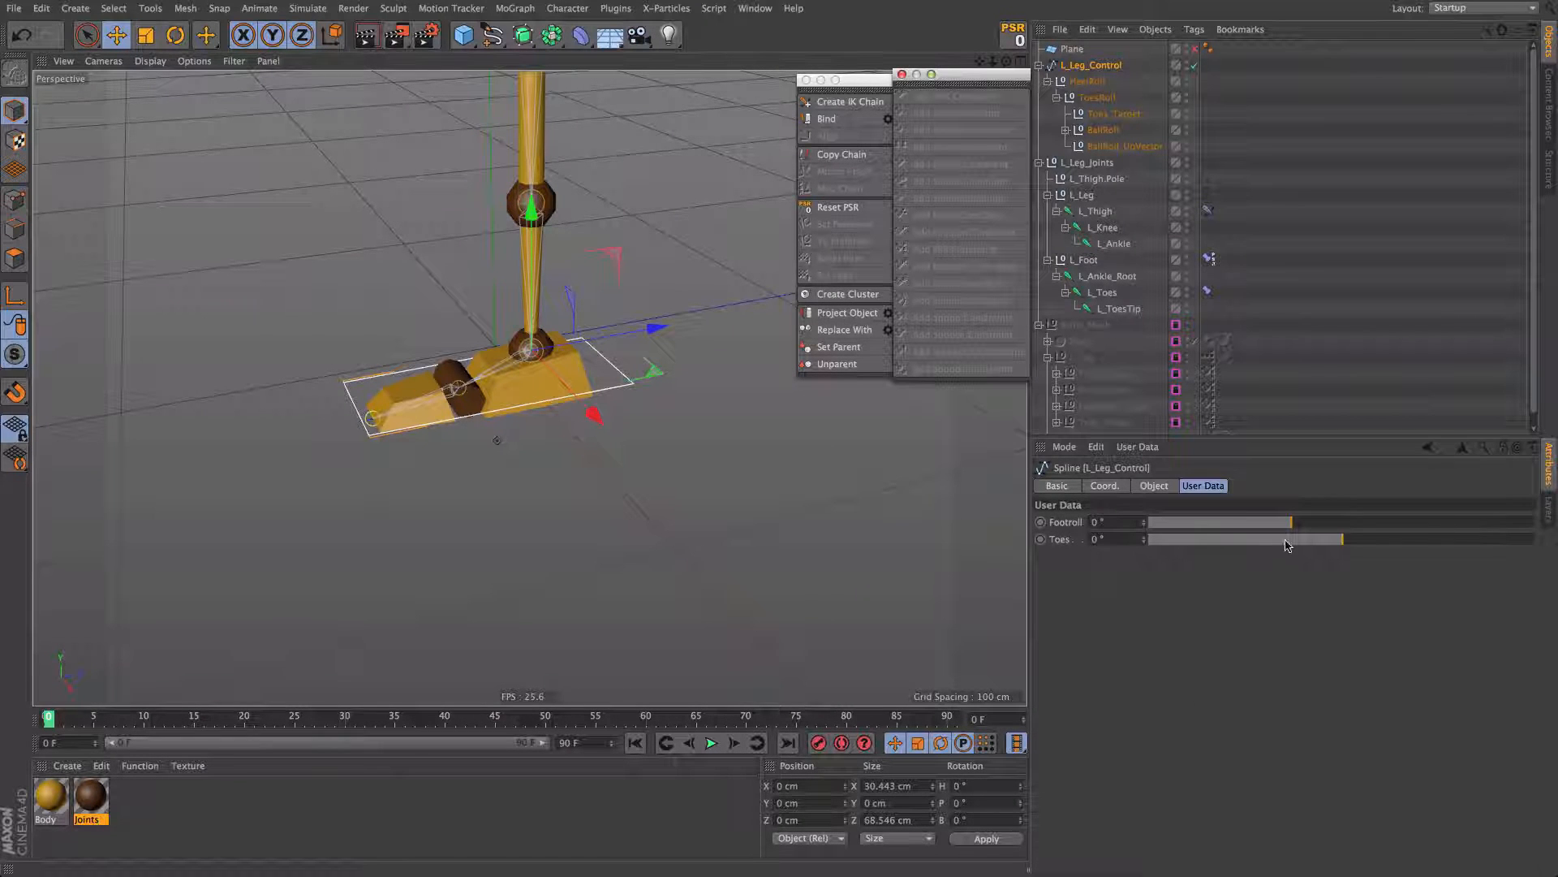
left_click_drag(1304, 524, 1249, 542)
key("ctrl+z")
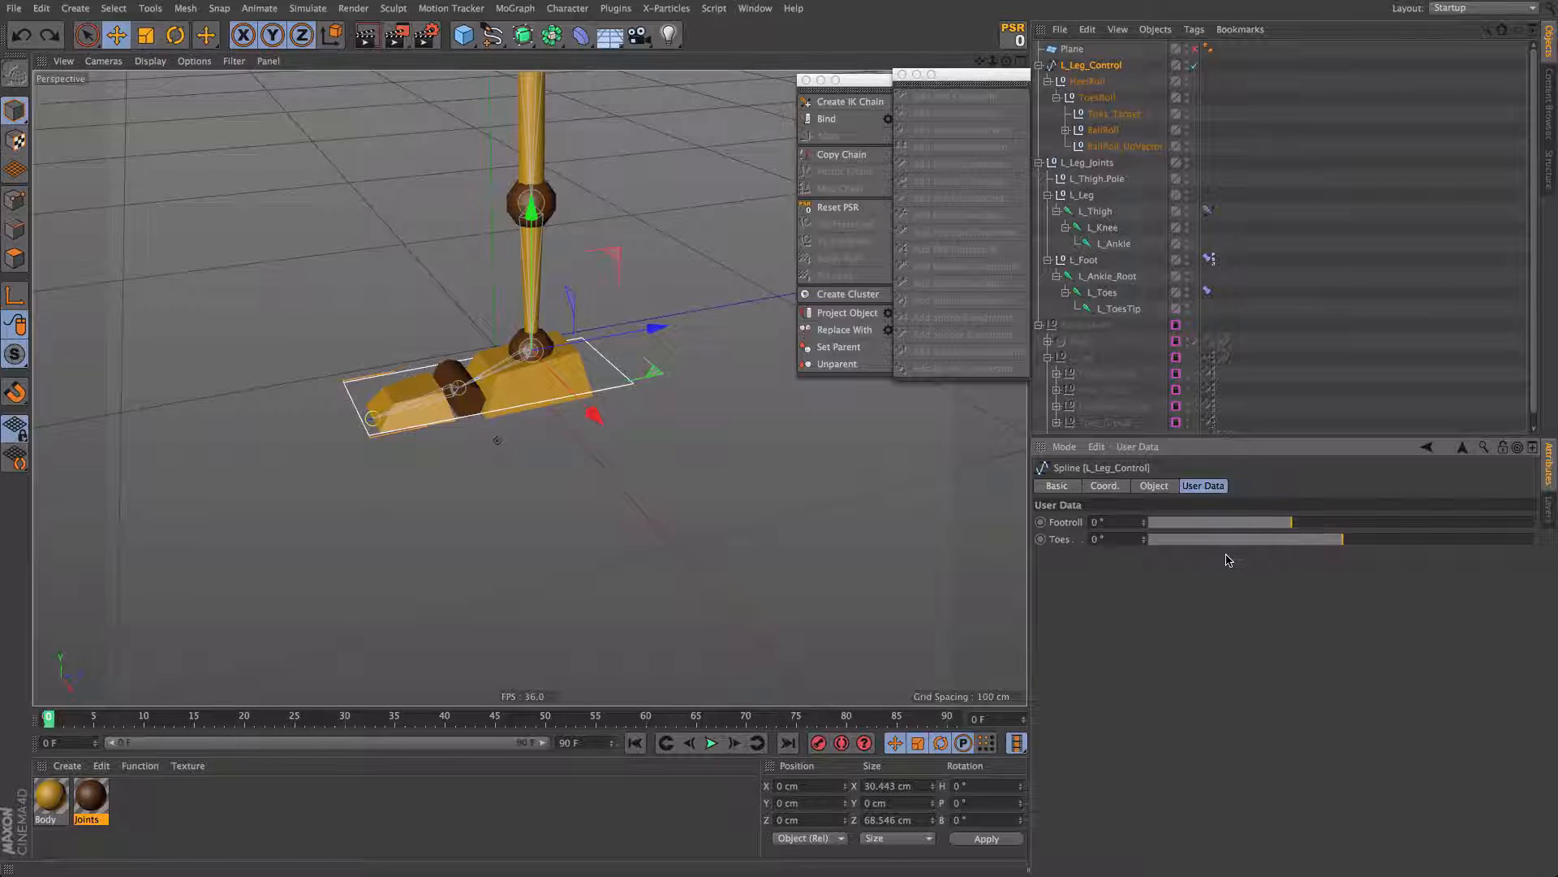
Step: Add an XPresso tag to L_Leg_Control and place L_Leg_Control as a node in its XGroup
right_click(1098, 71)
mouse_move(1177, 73)
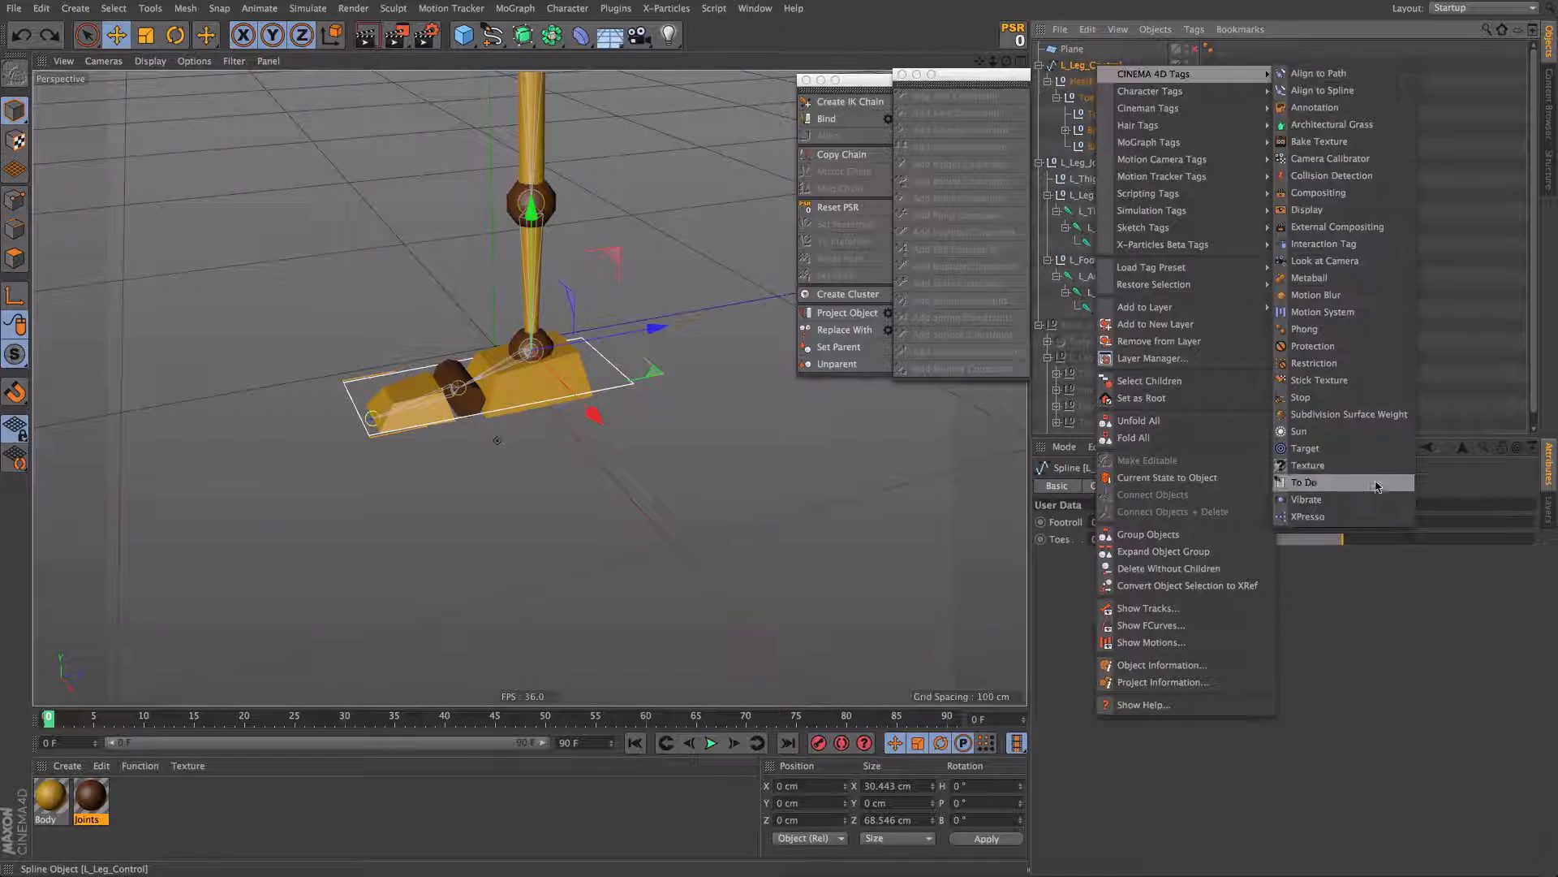
left_click(1347, 514)
left_click_drag(533, 112, 1037, 341)
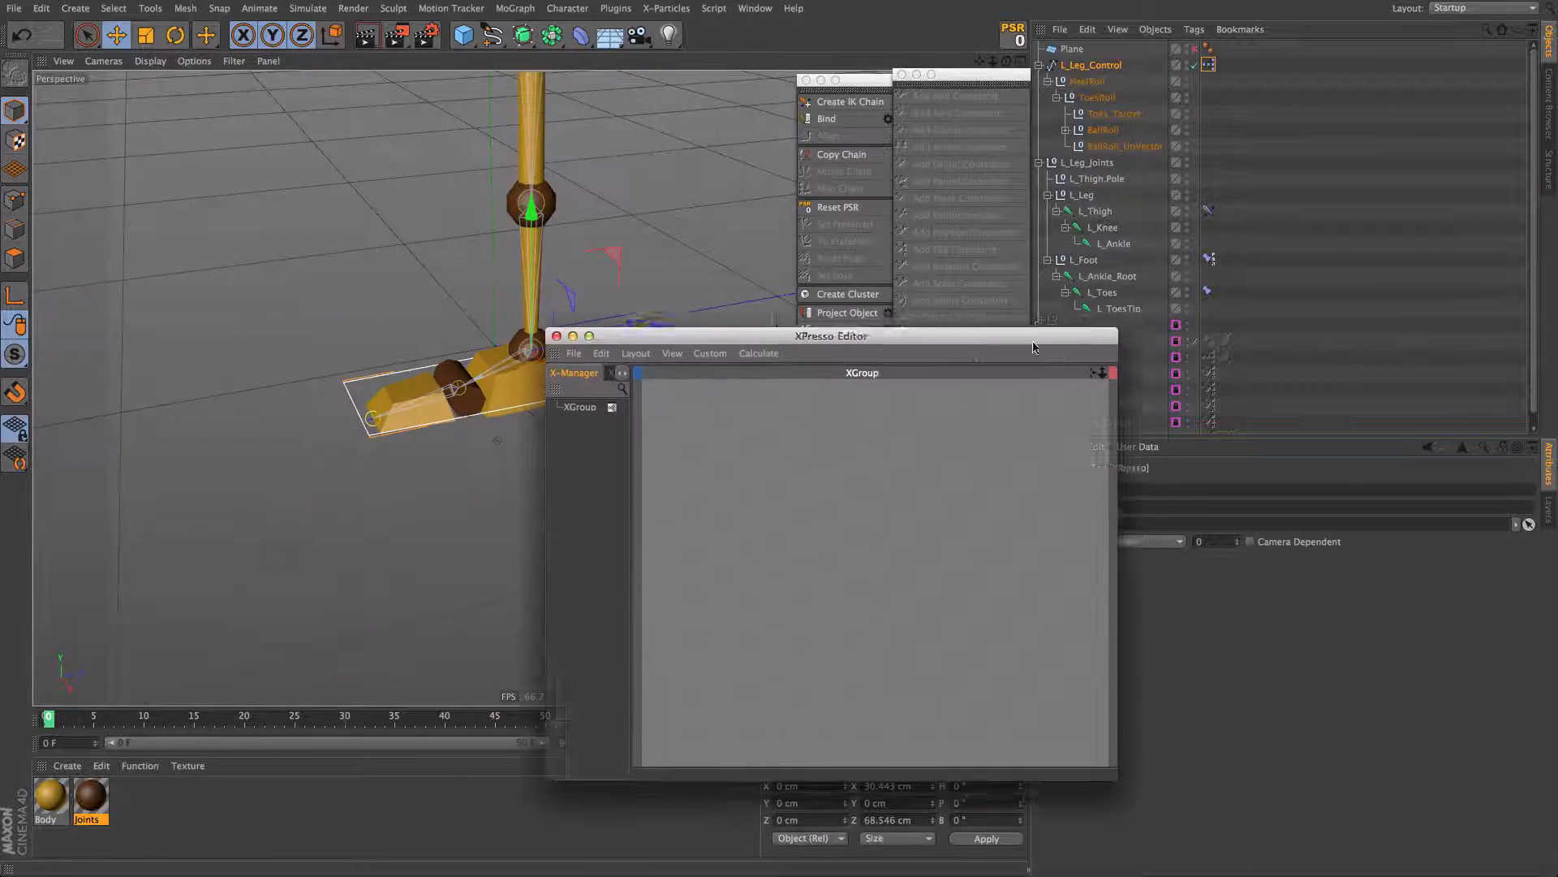
left_click(1094, 70)
left_click_drag(715, 484, 715, 485)
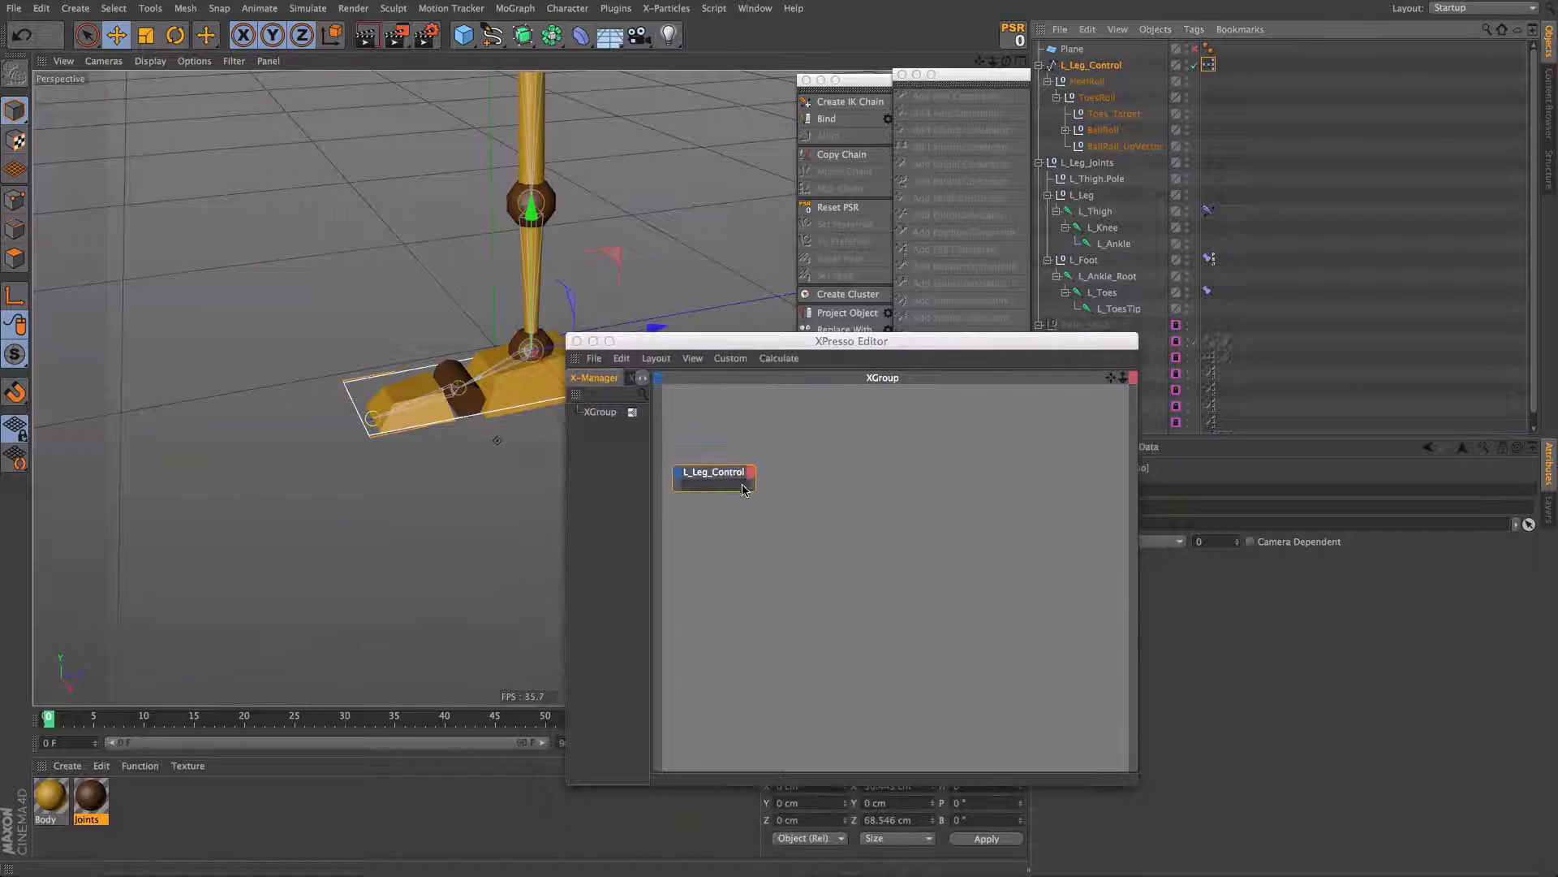
Step: Add the Footroll and Toes user data as output ports on the L_Leg_Control node and enlarge the node
left_click(751, 471)
mouse_move(812, 720)
left_click(923, 720)
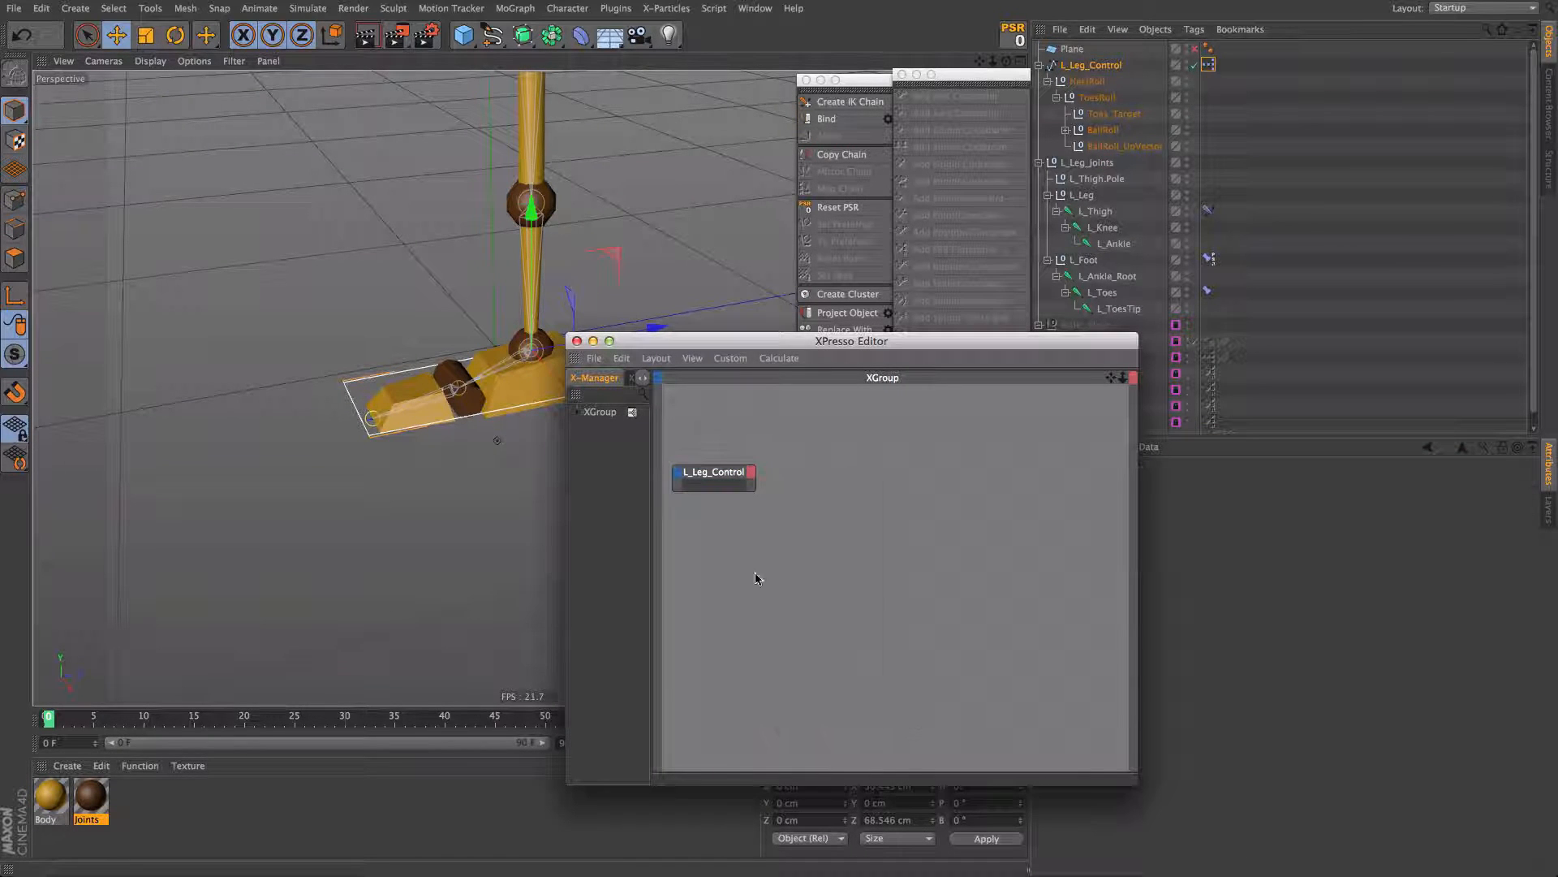
left_click(750, 473)
left_click(893, 719)
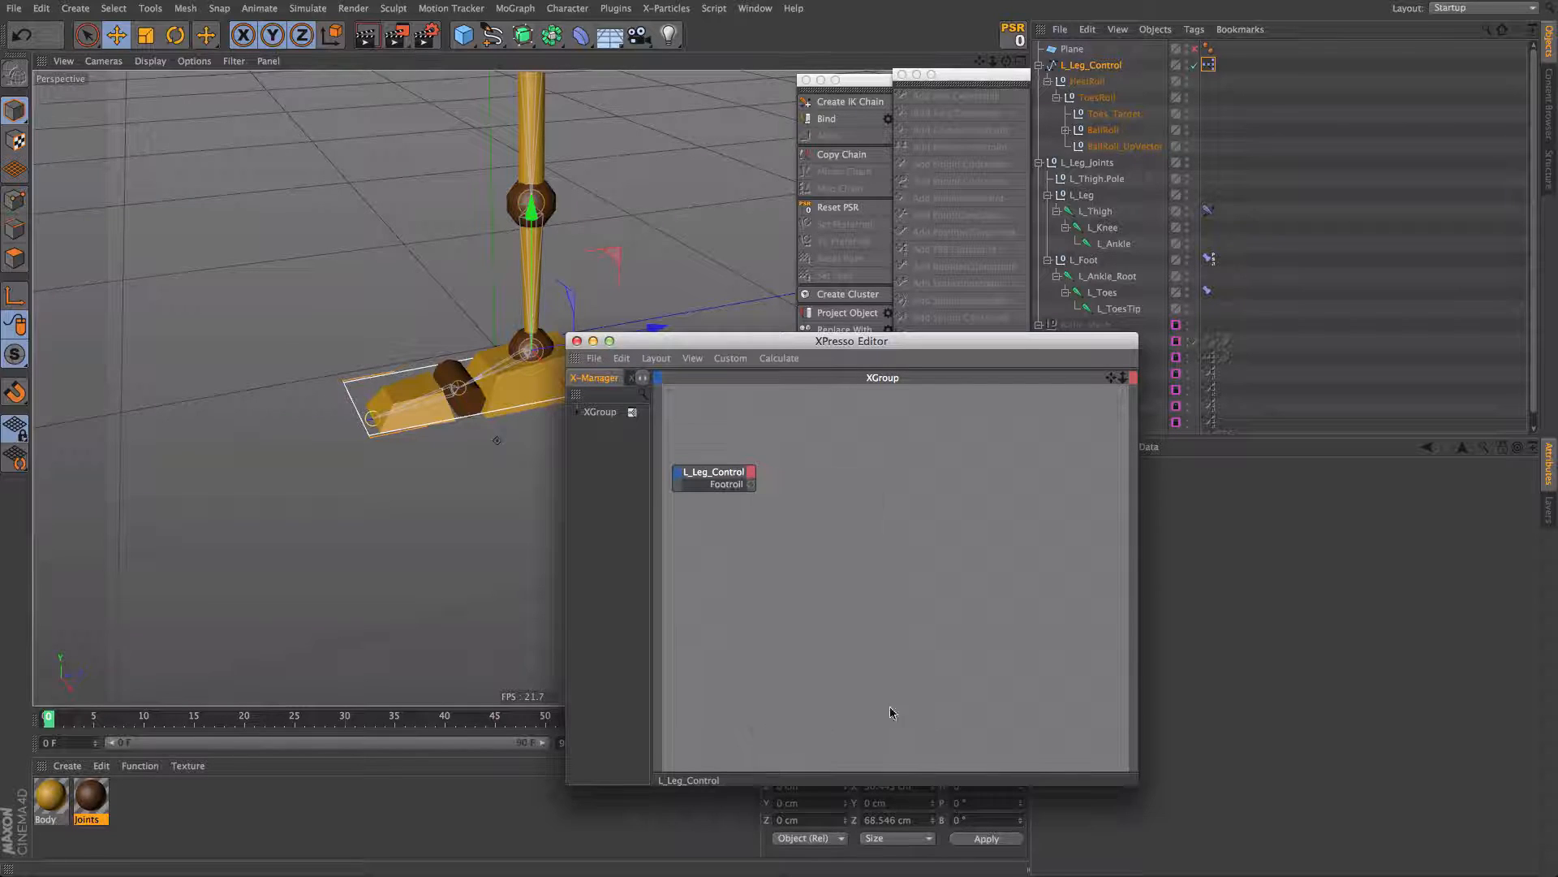
left_click(751, 472)
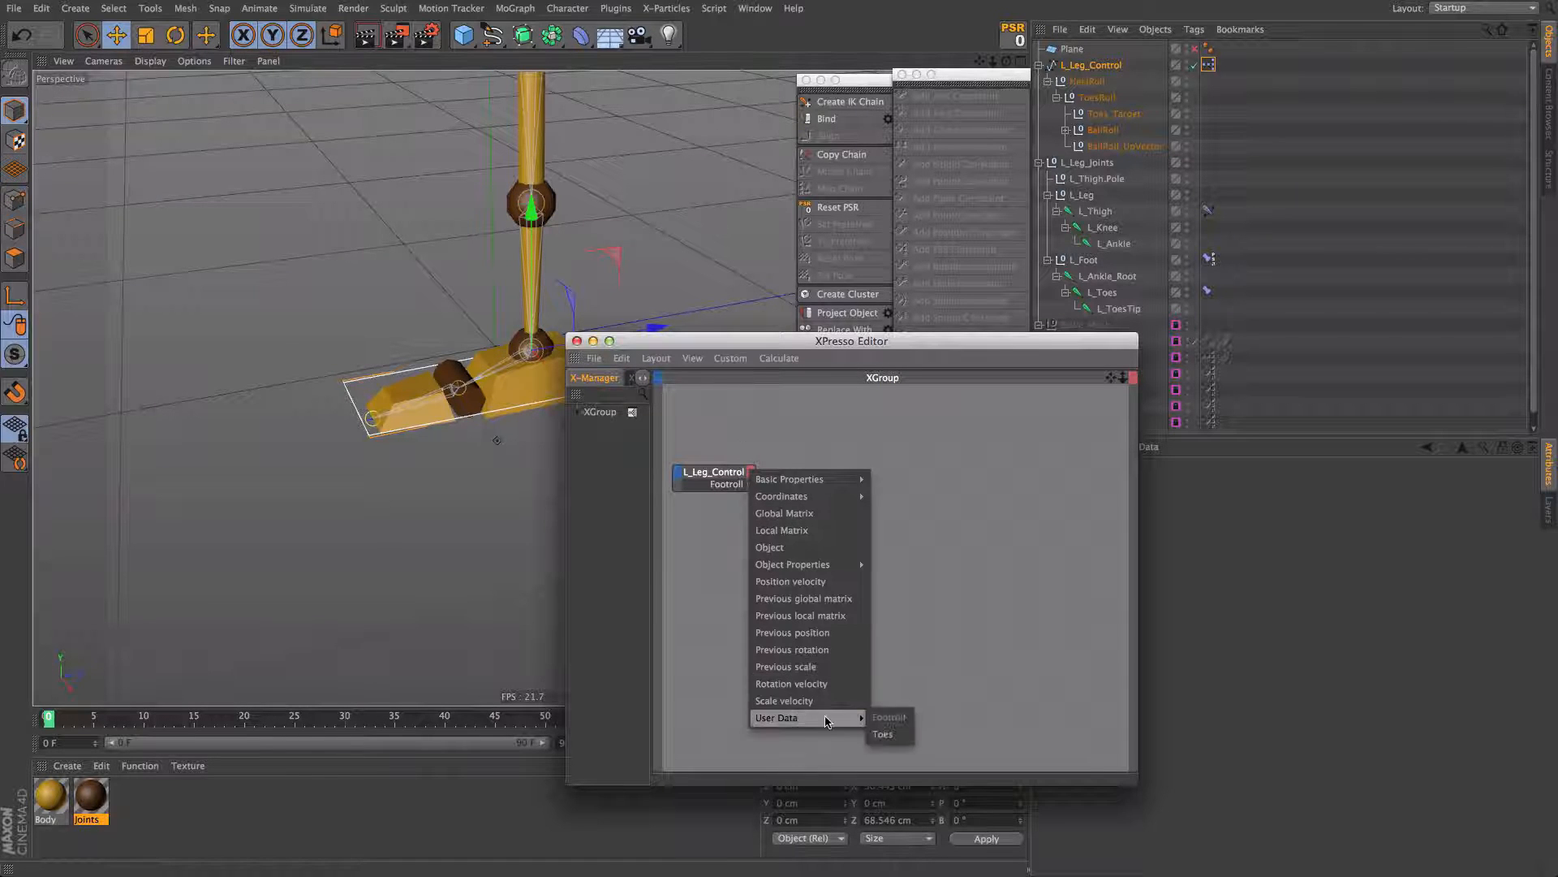
left_click(883, 734)
left_click_drag(754, 490, 801, 566)
left_click_drag(1023, 345, 719, 407)
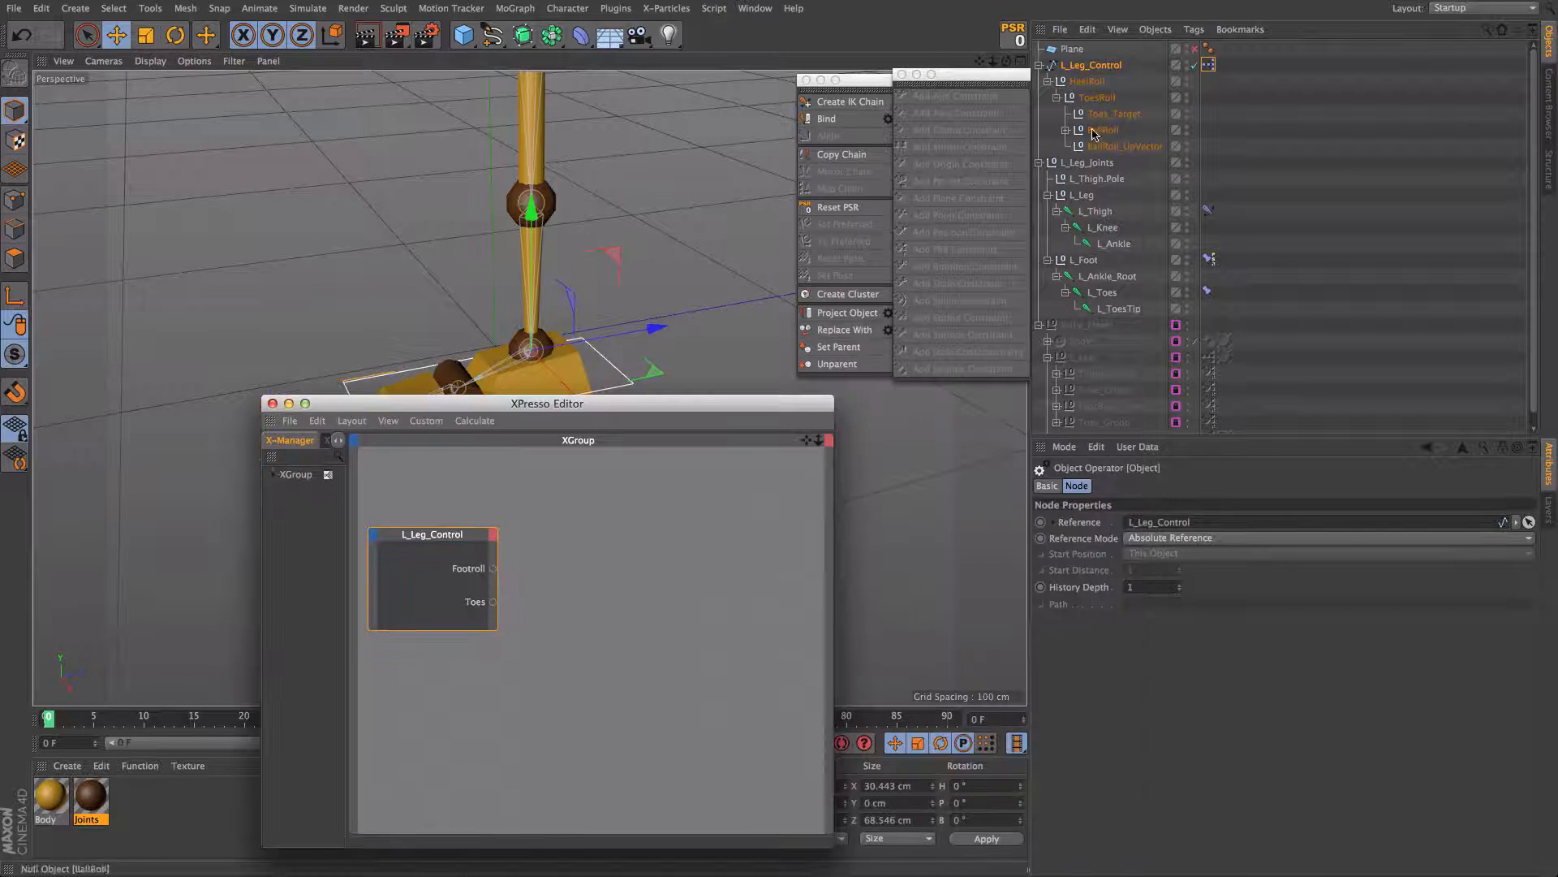
Step: Place HeelRoll as a node in the XGroup and give it a Rotation . P input port
left_click_drag(827, 296, 661, 489)
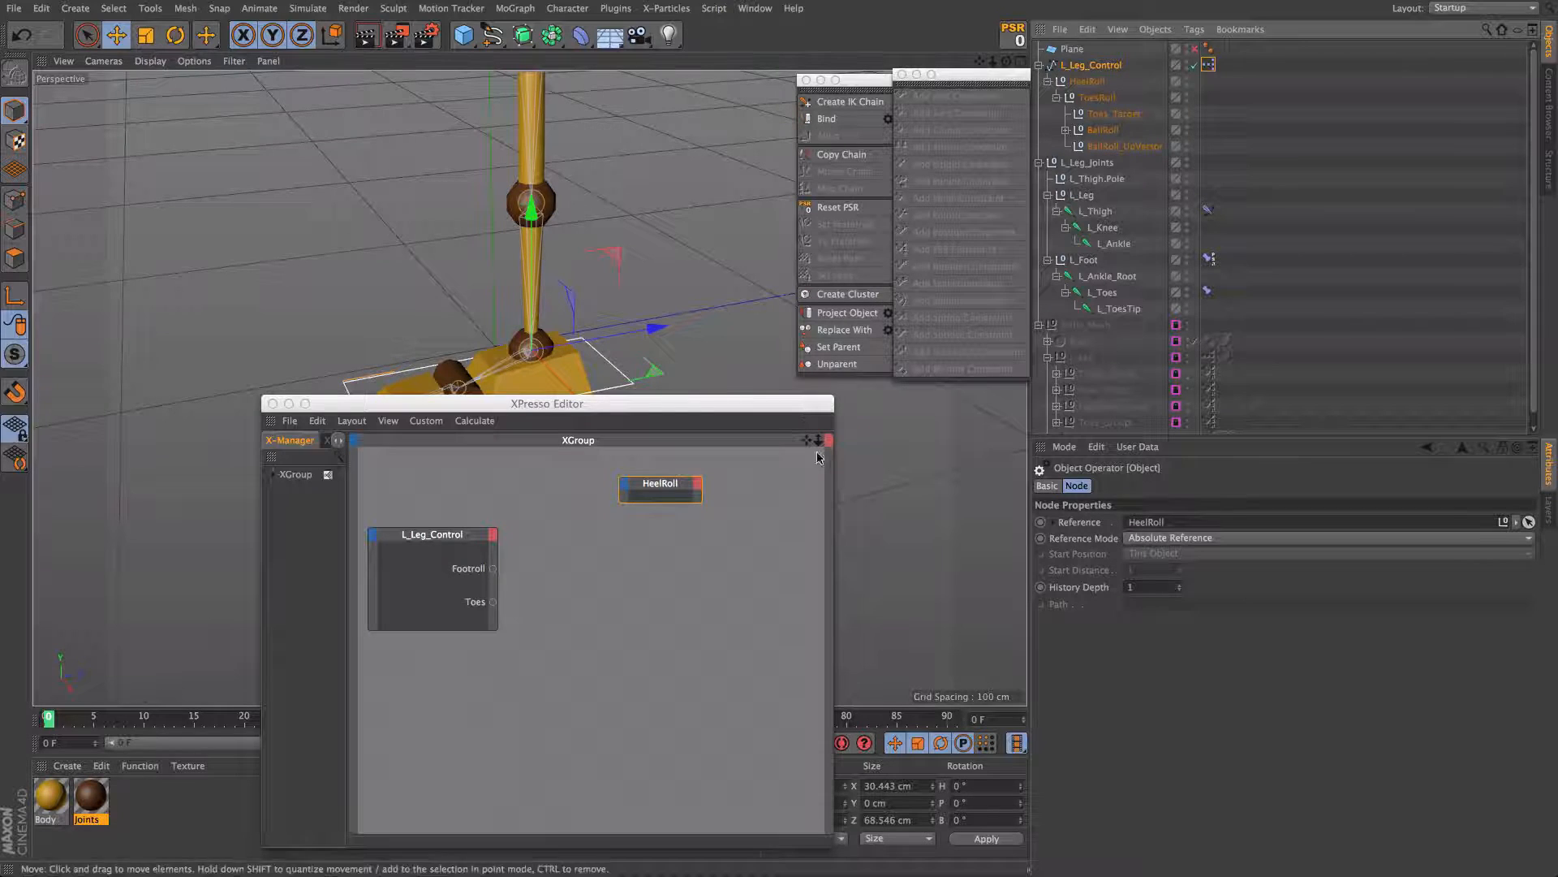
left_click(622, 483)
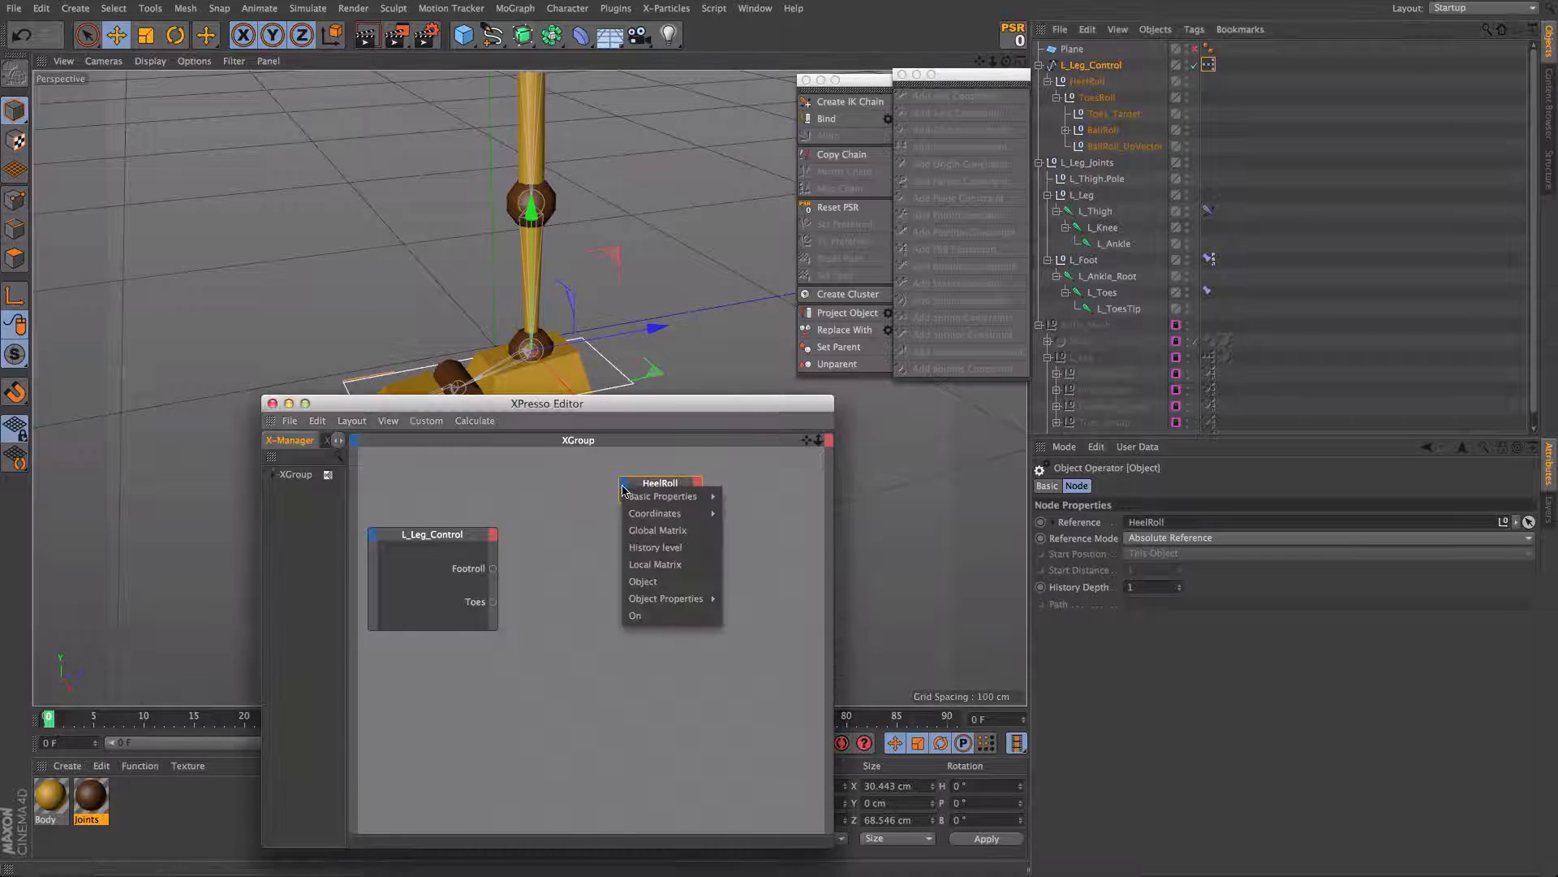
mouse_move(674, 513)
mouse_move(794, 578)
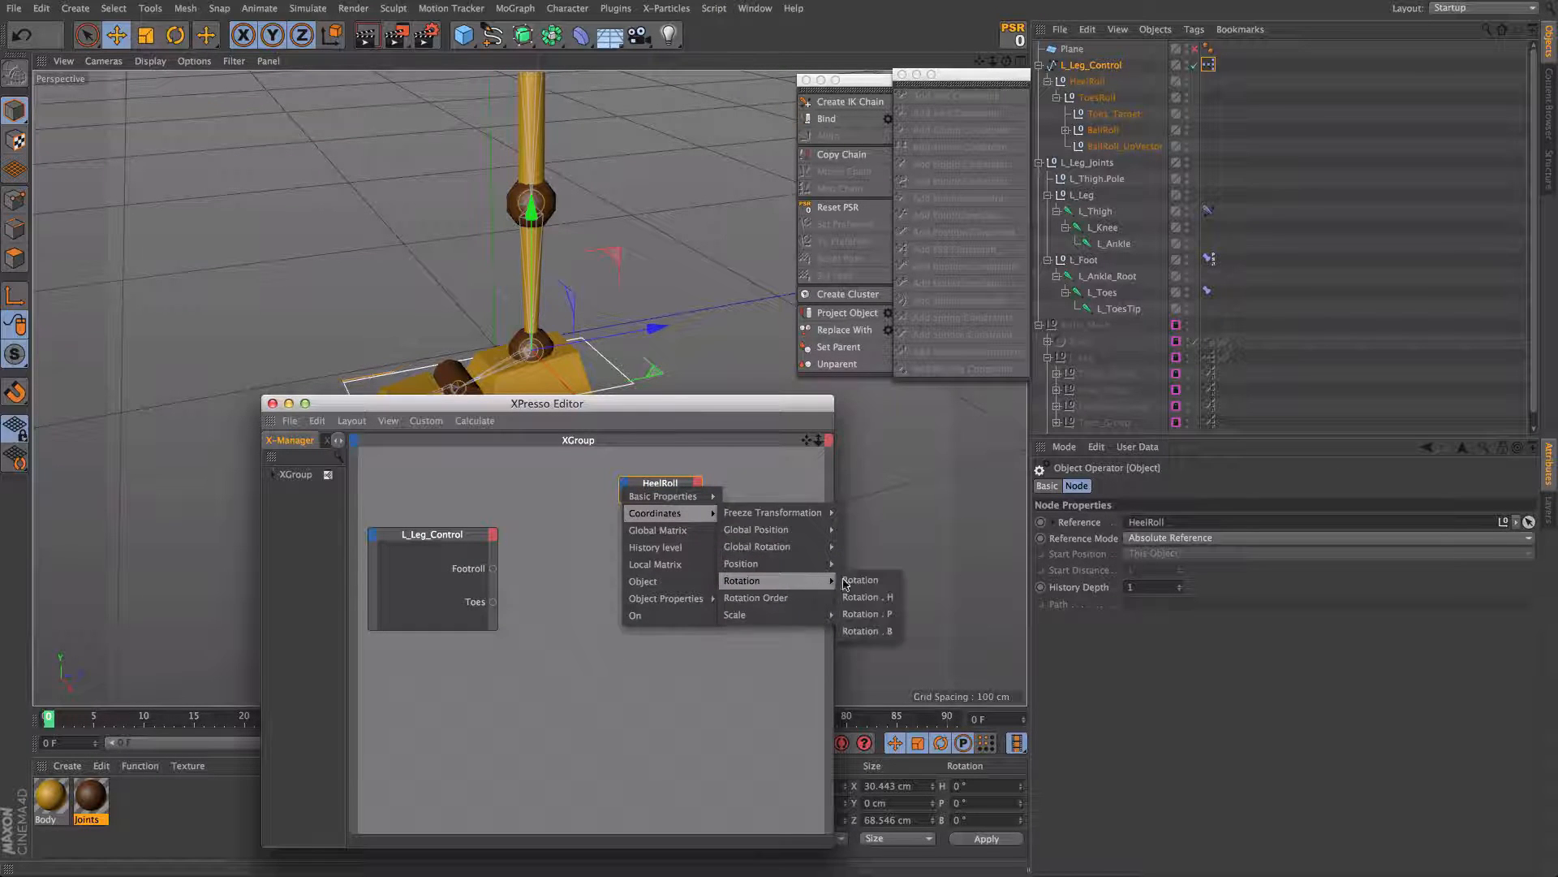
left_click(867, 614)
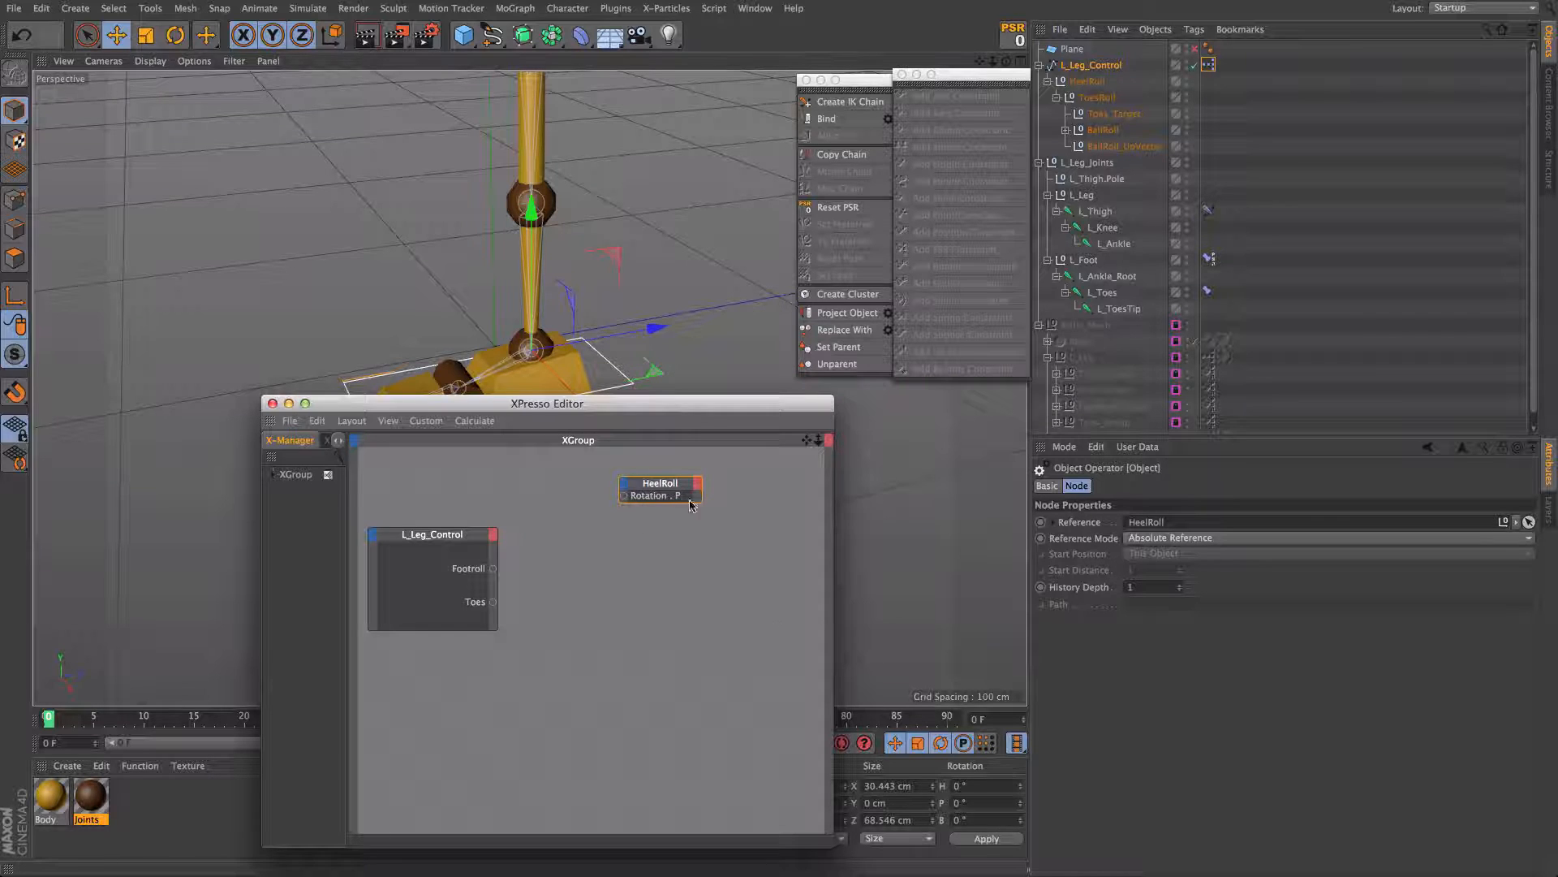
Step: Duplicate the HeelRoll node three times and reassign two of the copies to ToesRoll and BallRoll
left_click_drag(665, 486, 712, 625)
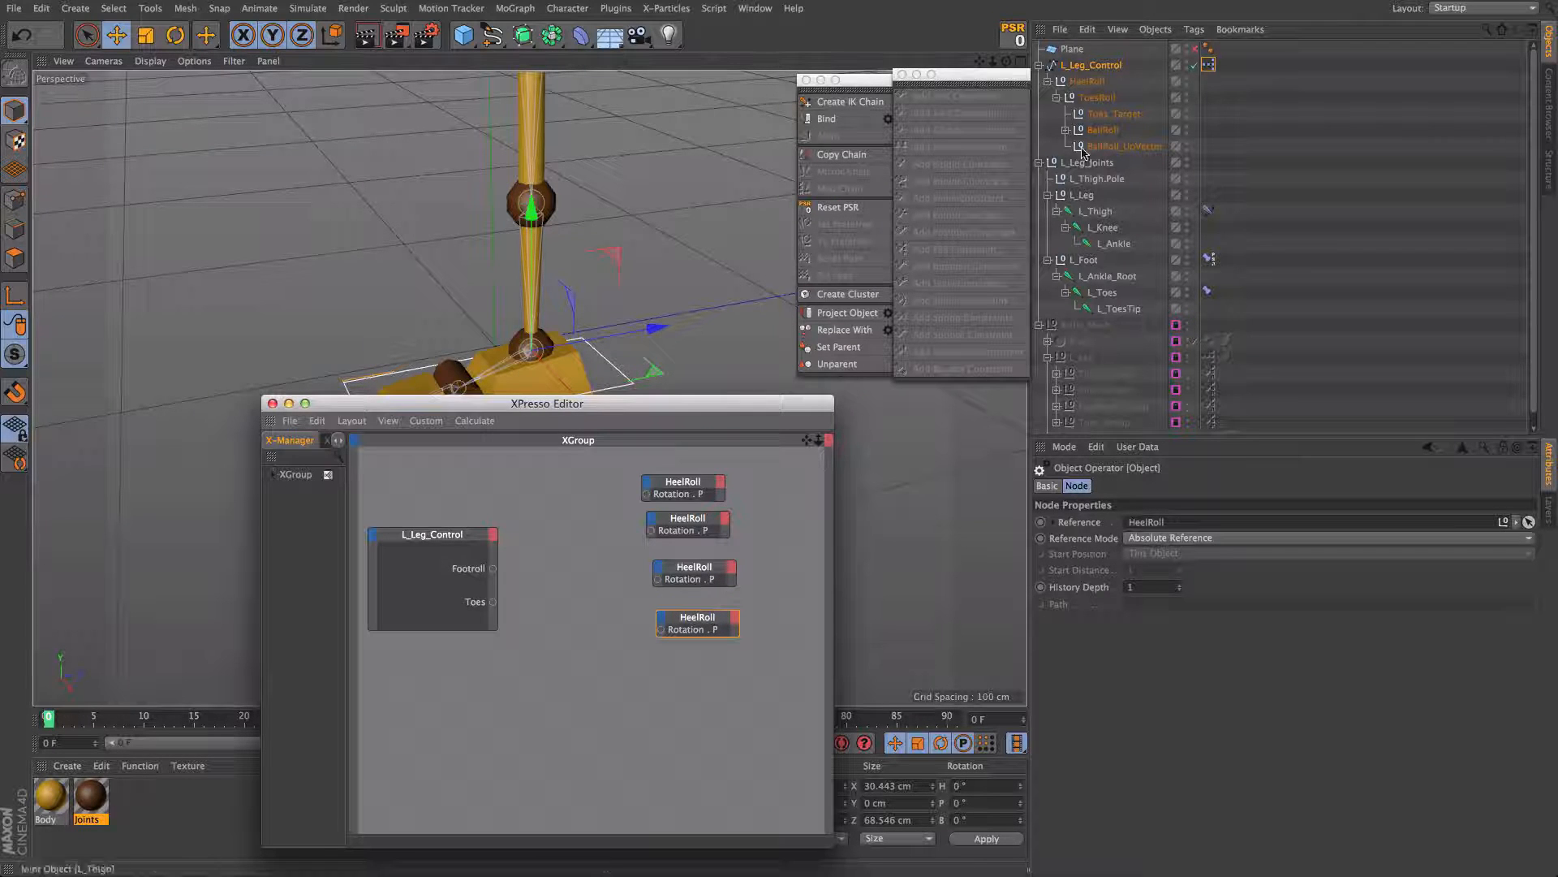
left_click_drag(1096, 97, 720, 461)
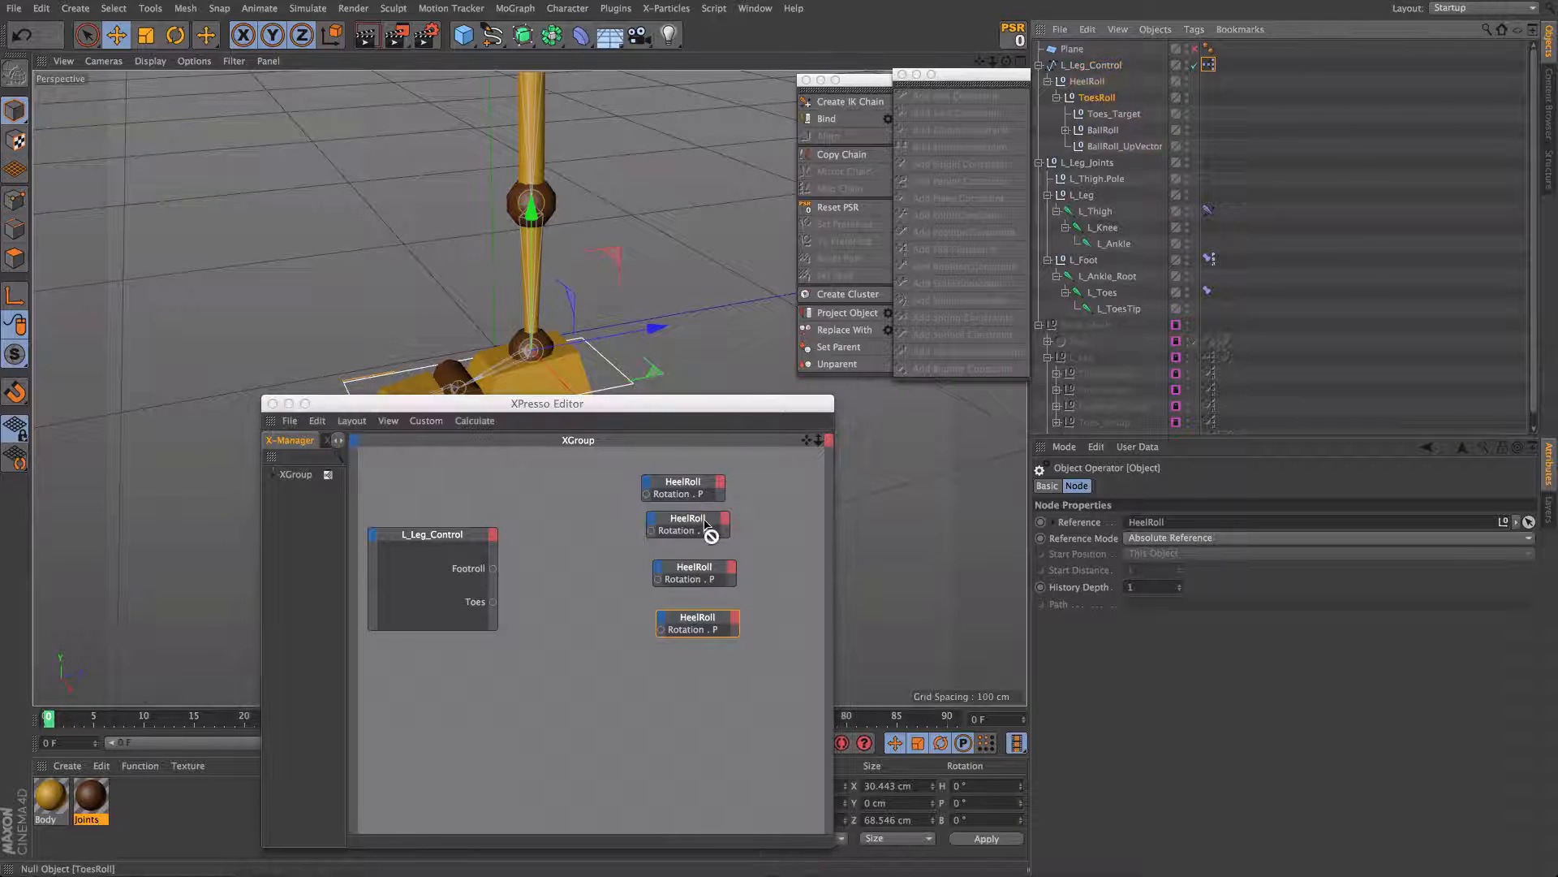
left_click_drag(707, 526, 707, 526)
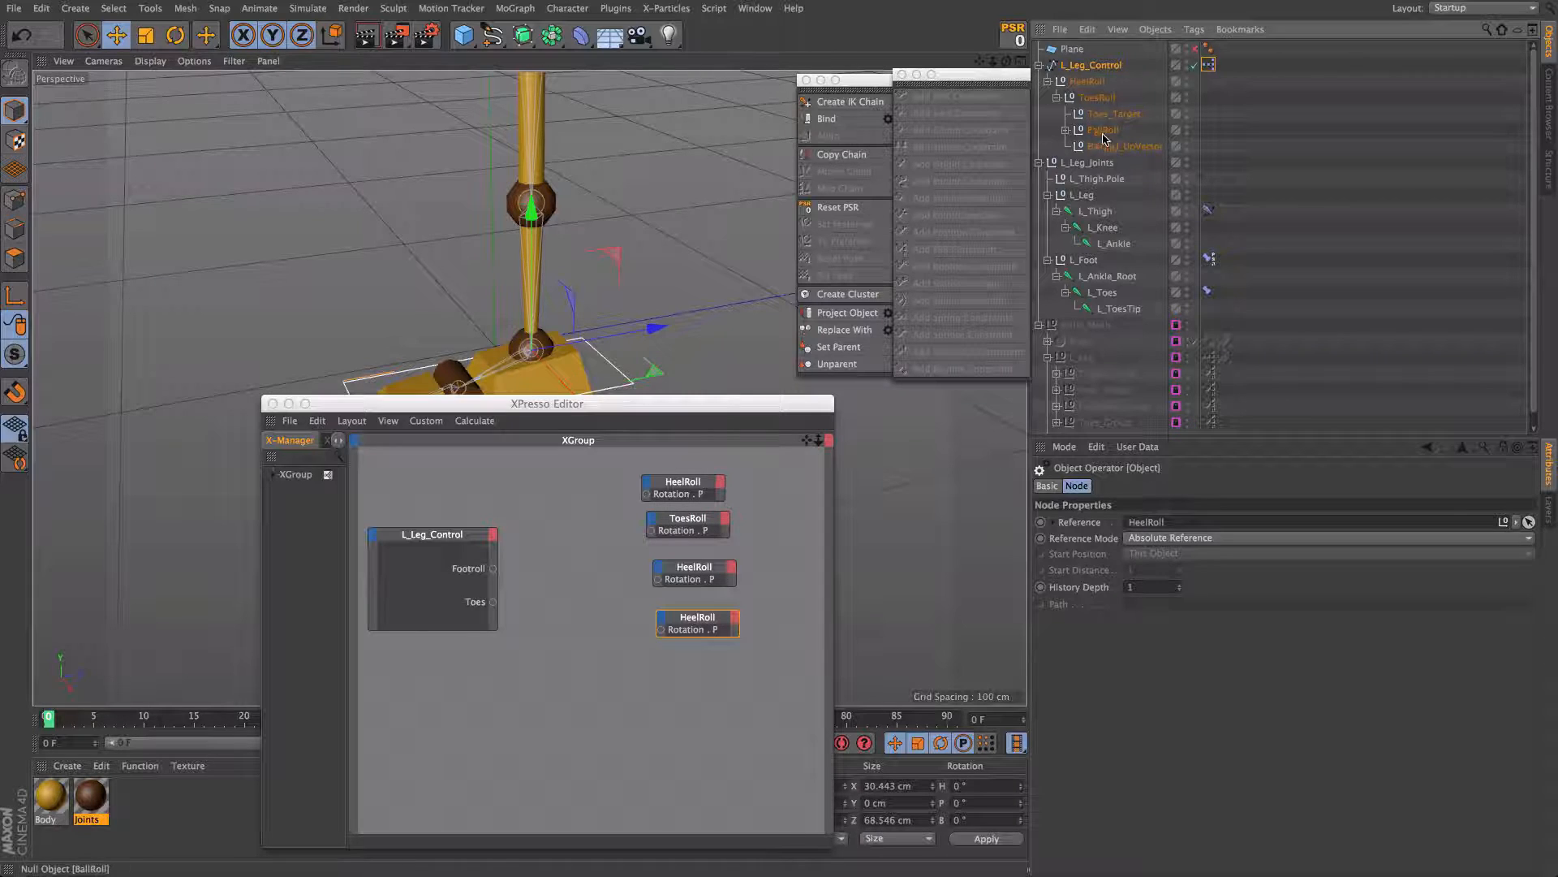
left_click_drag(1104, 138, 698, 572)
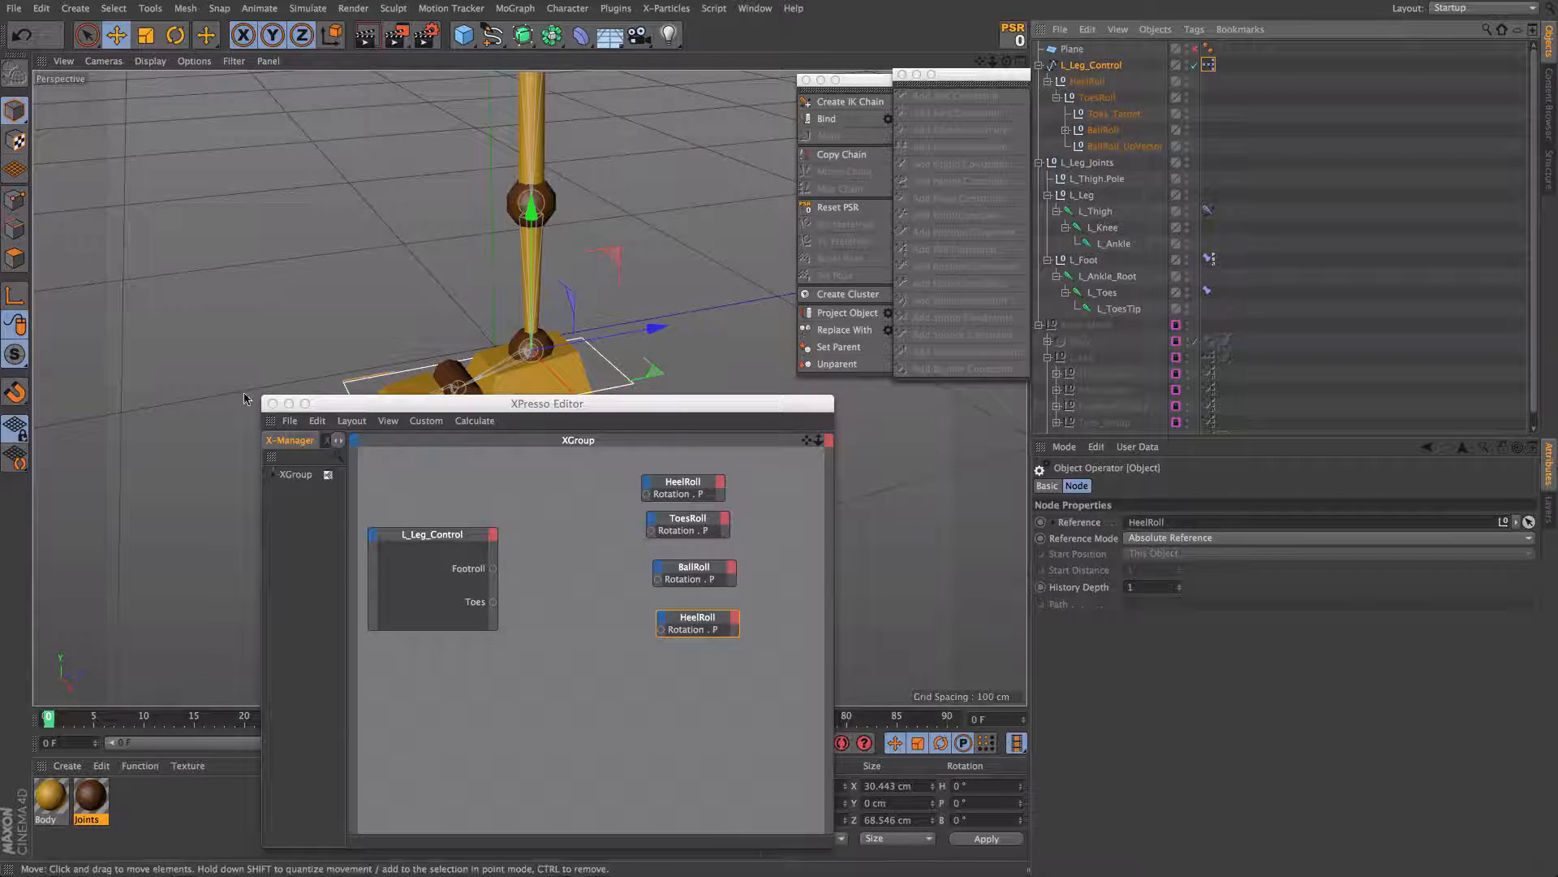
Step: Close the XPresso Editor and examine where the ToesRoll and Toes_Target nulls sit on the foot
left_click(272, 403)
scroll(453, 406, "up", 5)
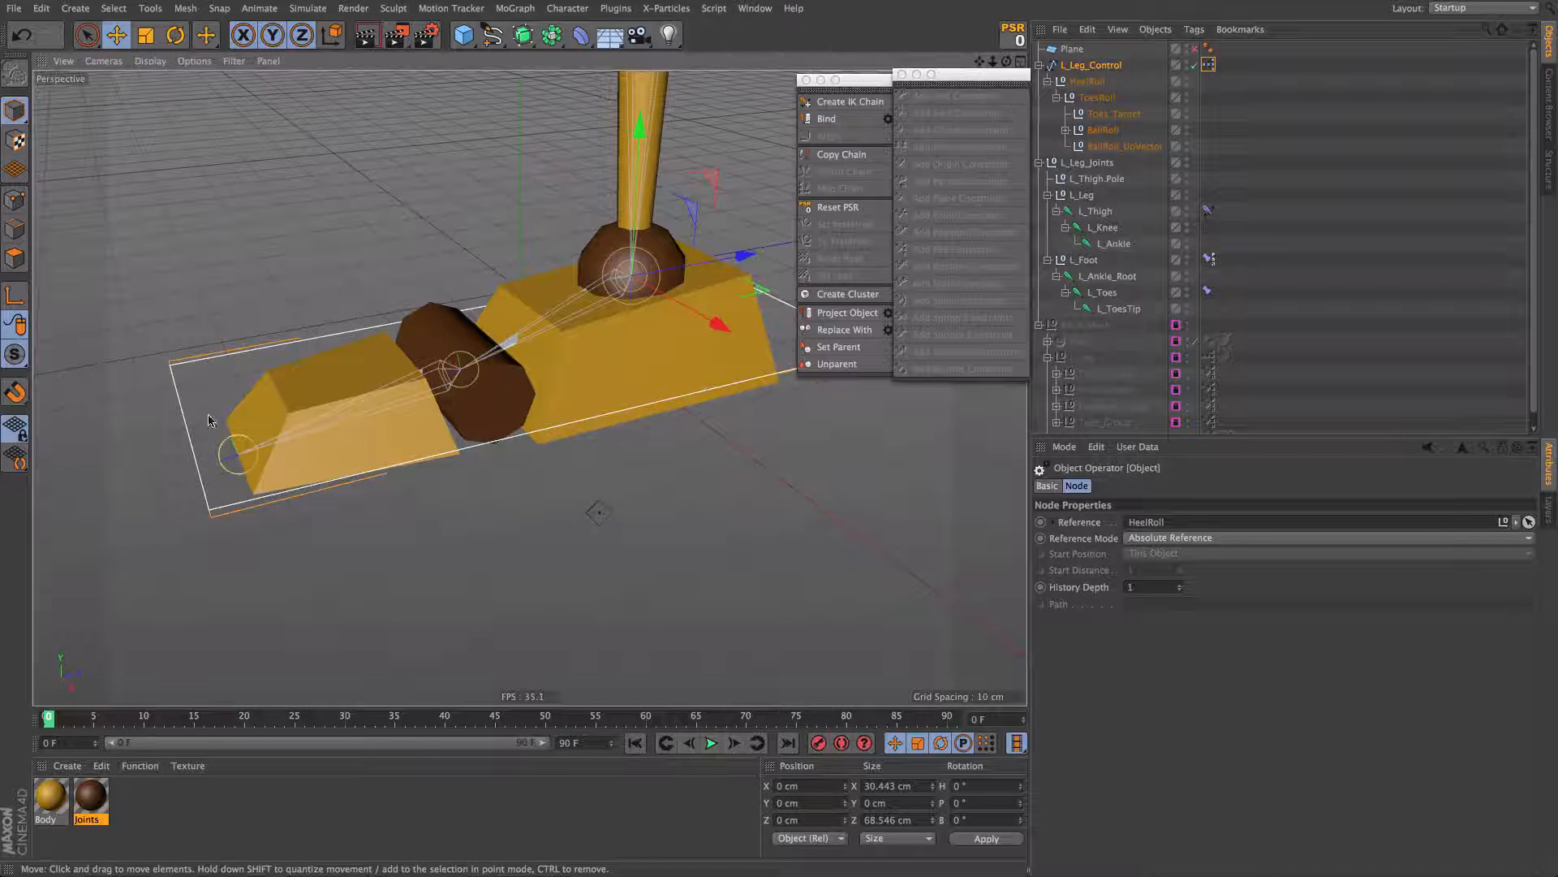
left_click_drag(480, 369, 438, 244, "alt")
left_click(1096, 98)
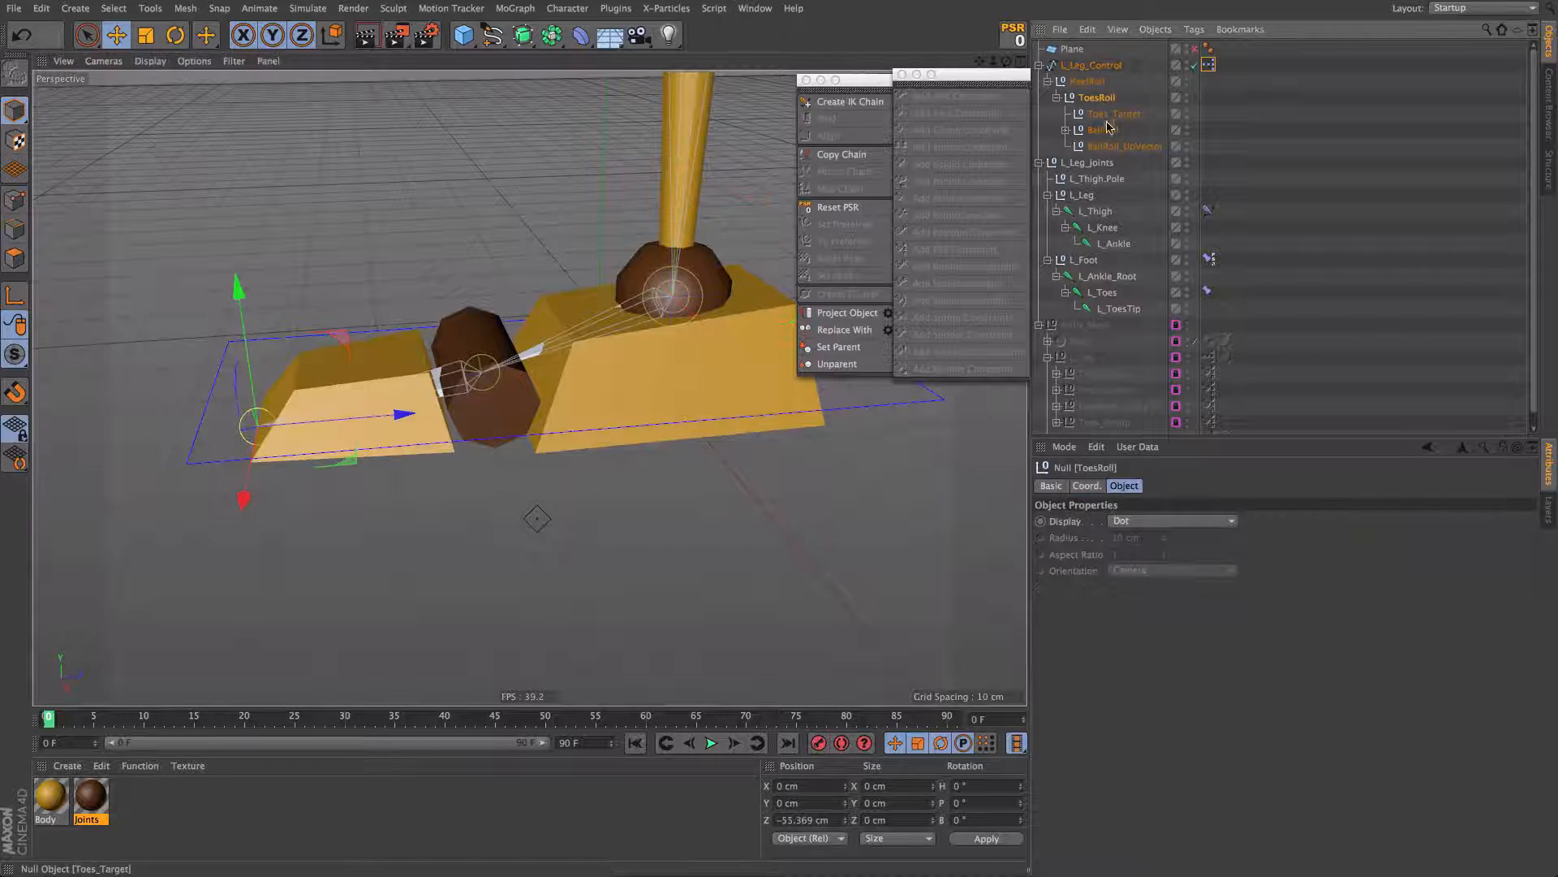
left_click(1112, 115)
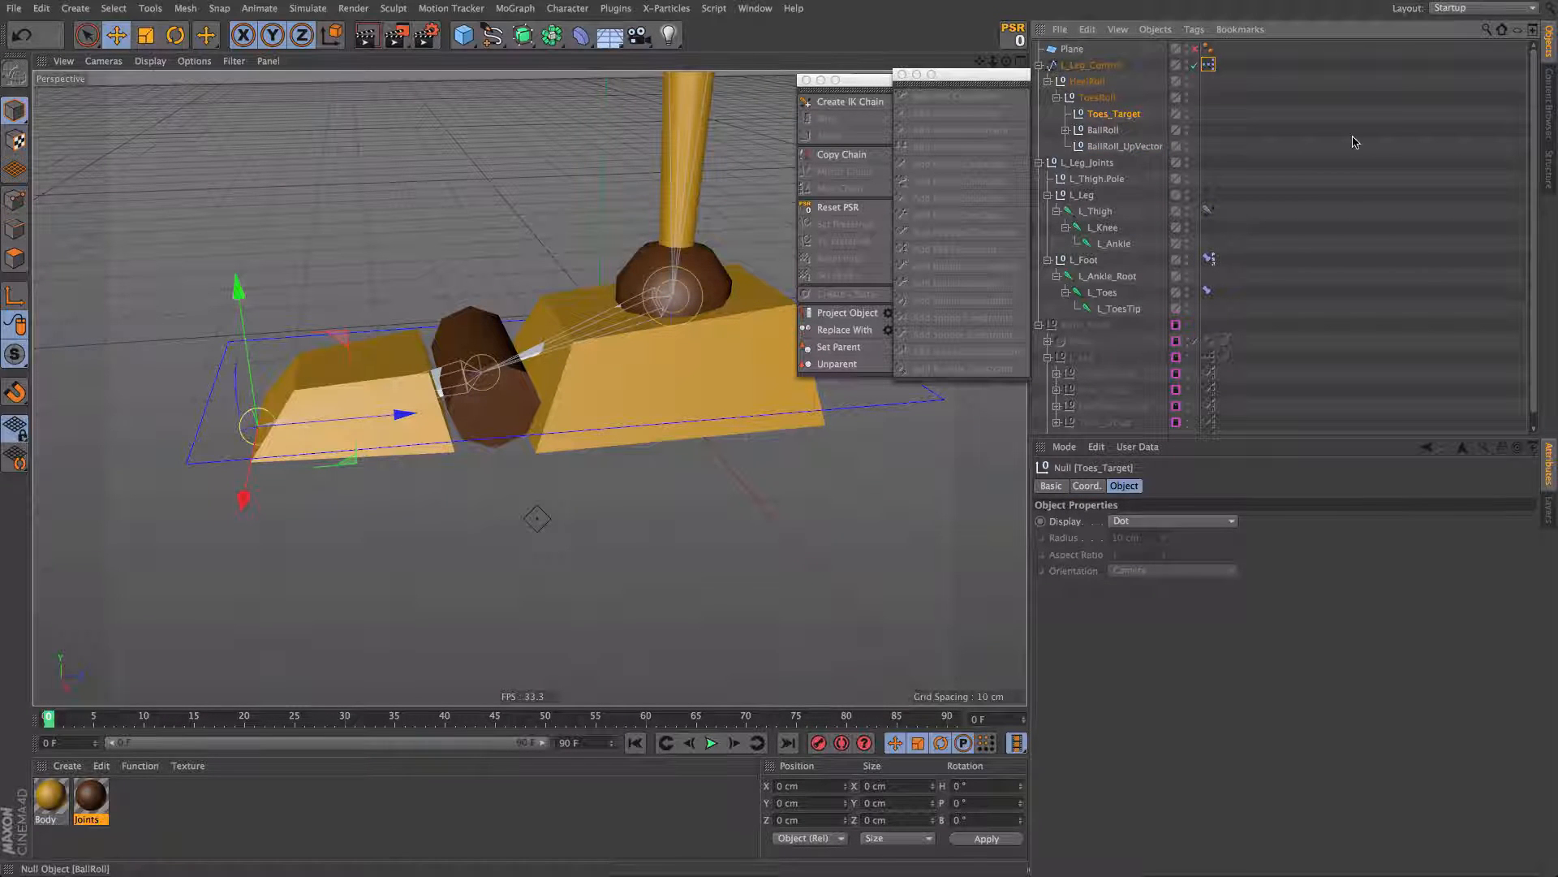
Step: Try rotating the ToesRoll null, undo the rotation and reselect Toes_Target
left_click(1095, 98)
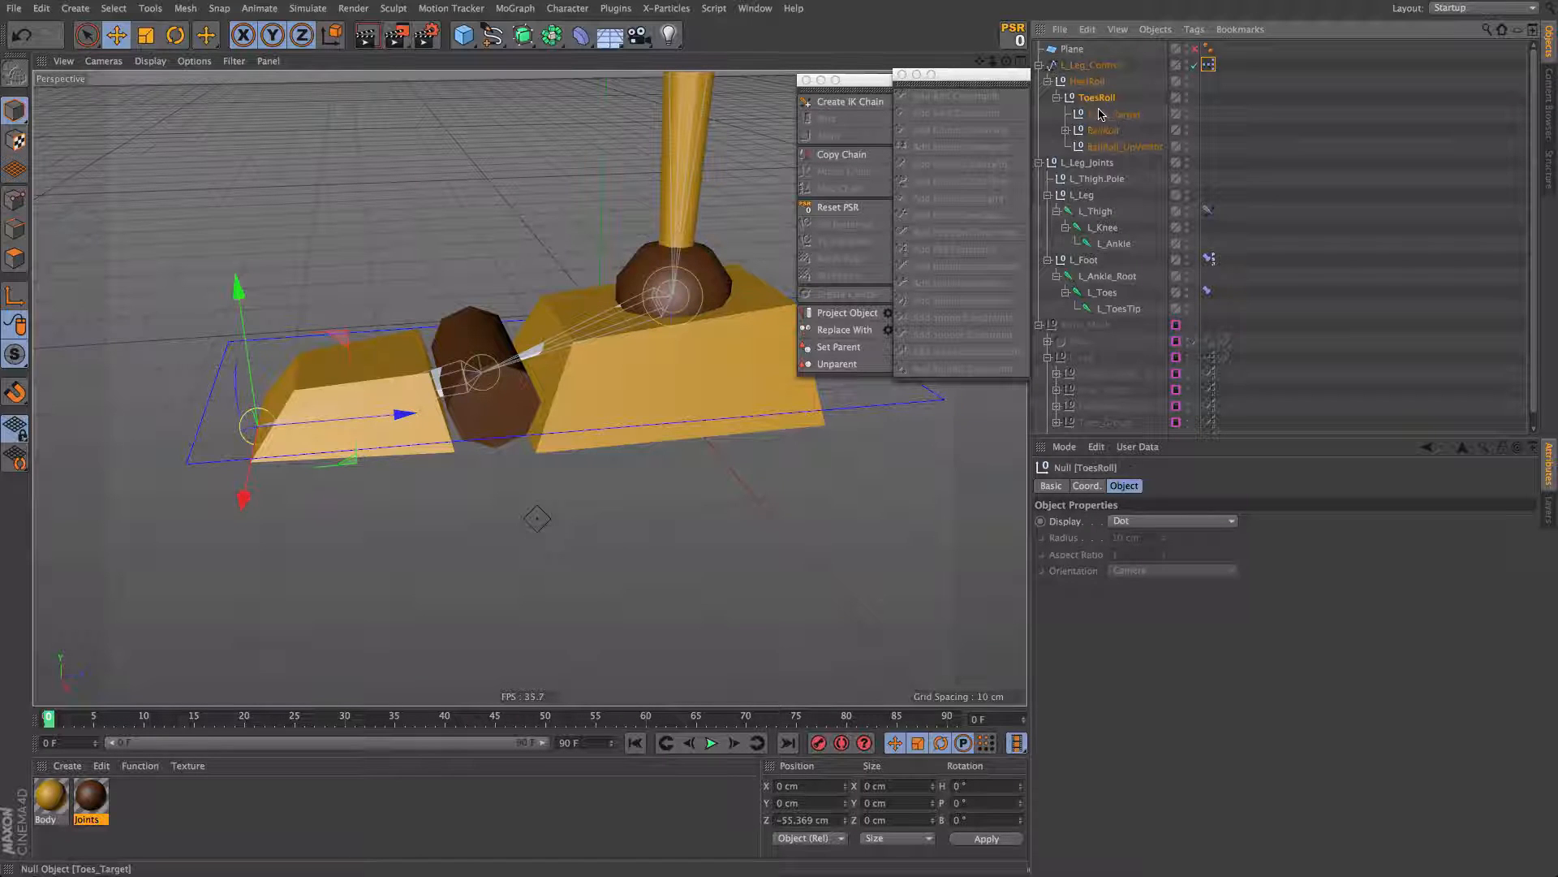
key("r")
left_click_drag(285, 354, 237, 348)
key("ctrl+z")
left_click(1106, 114)
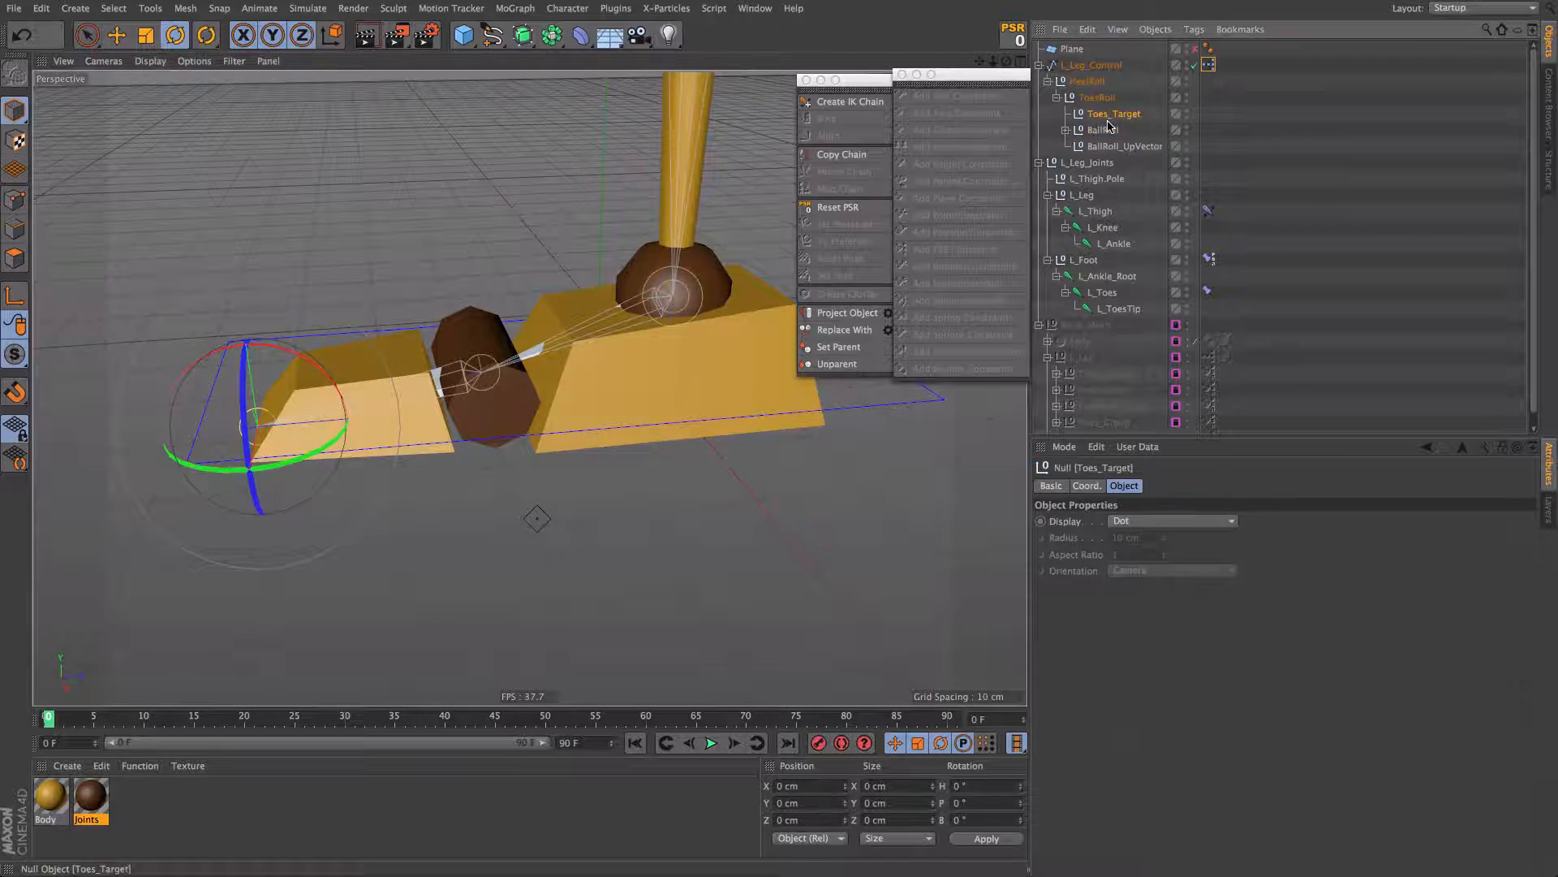
key("e")
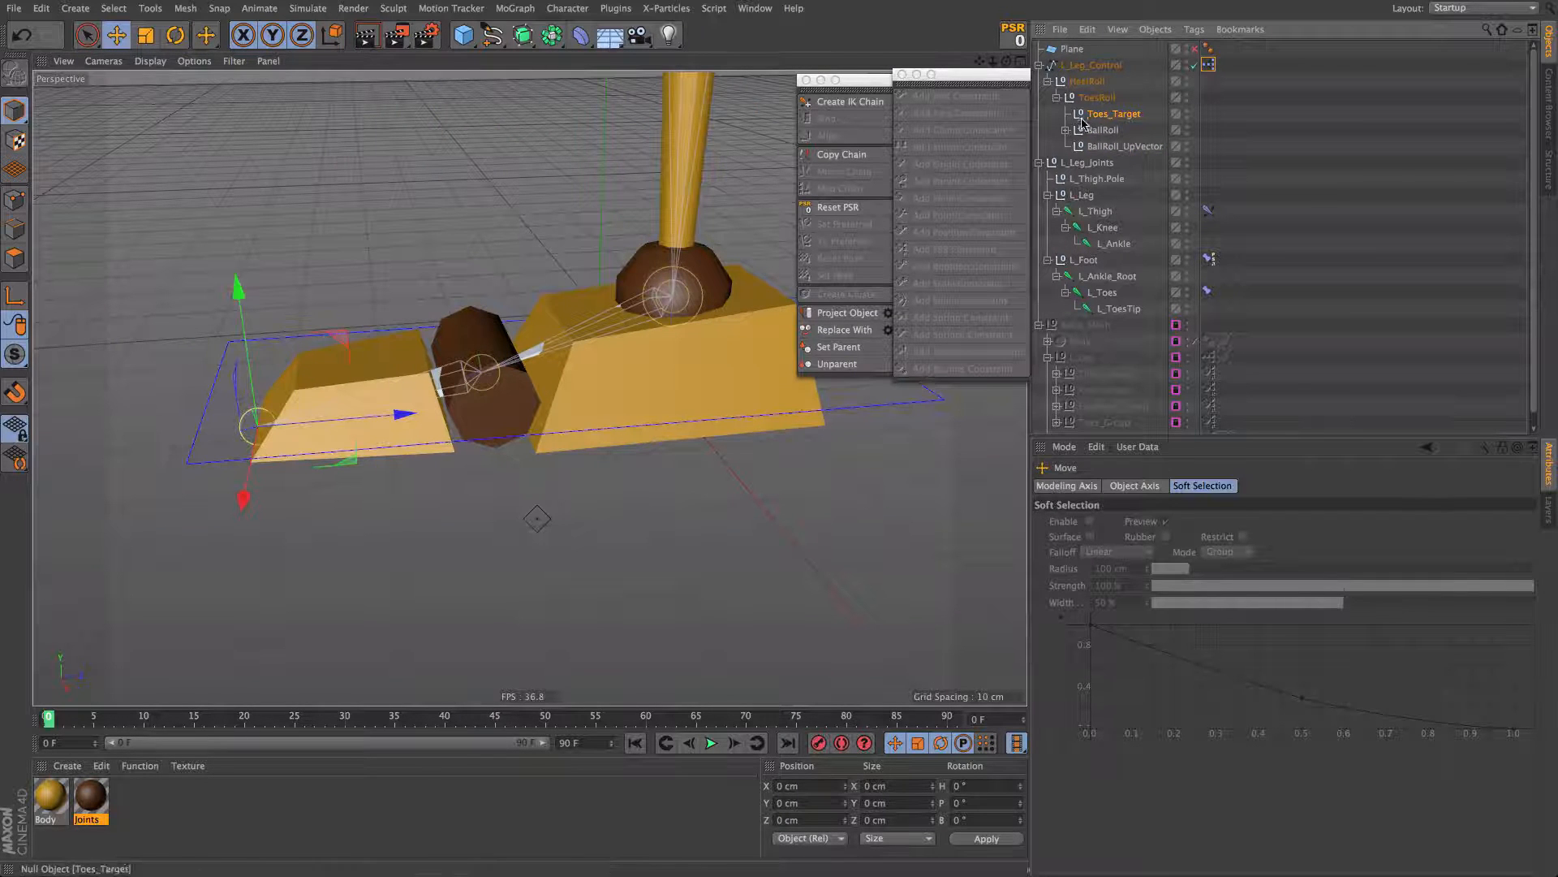
Step: Duplicate BallRoll above Toes_Target inside ToesRoll and delete the copy's Ankle_Target and L_Ankle.Goal children
left_click(1100, 131)
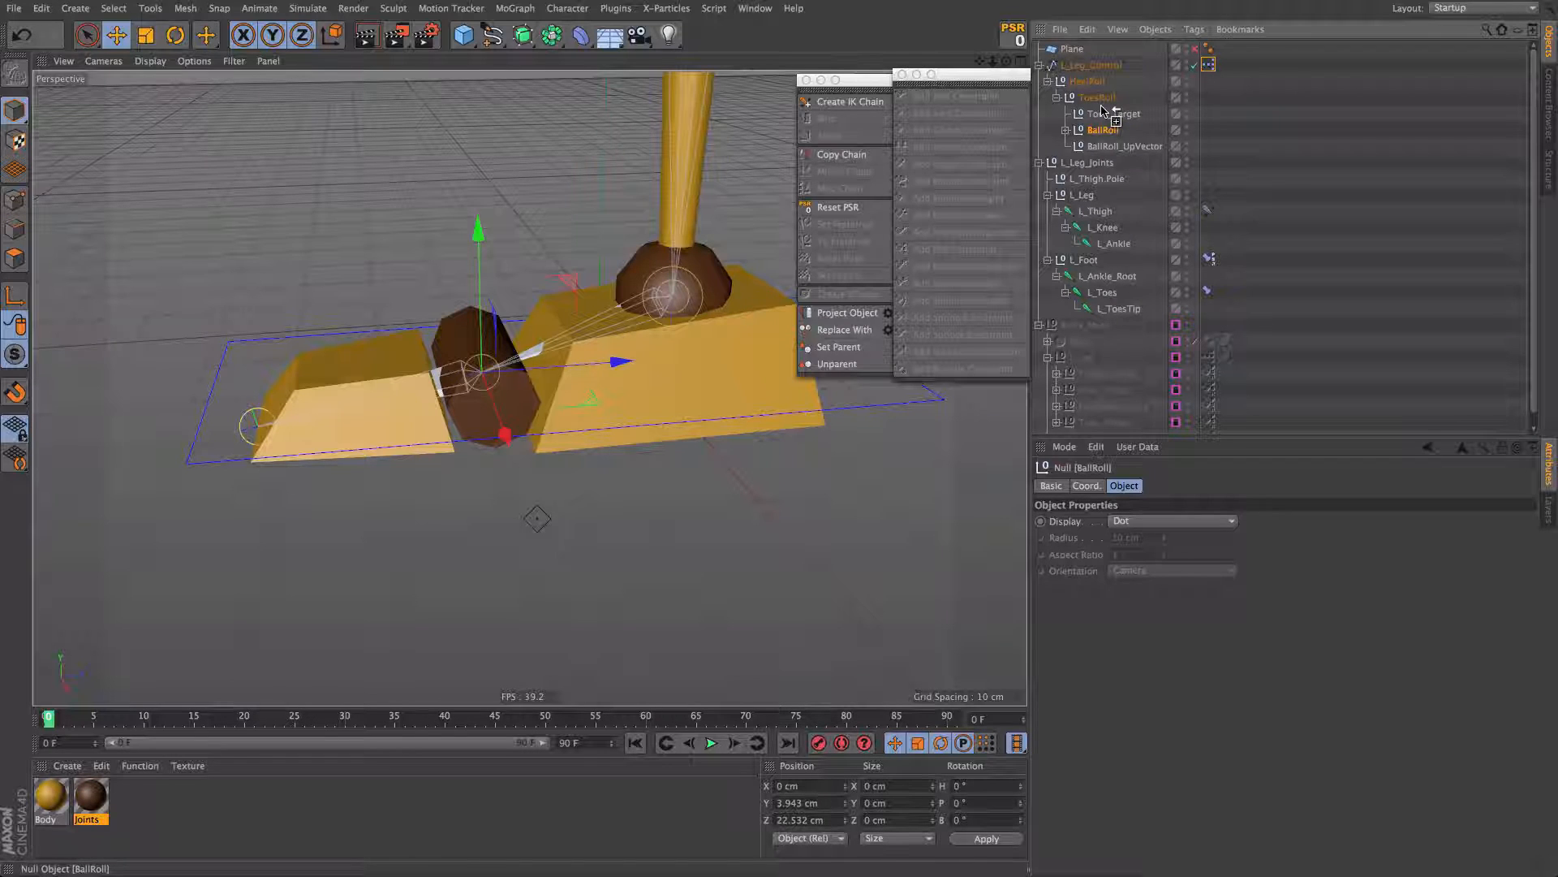
left_click_drag(1104, 111, 1104, 112, "ctrl")
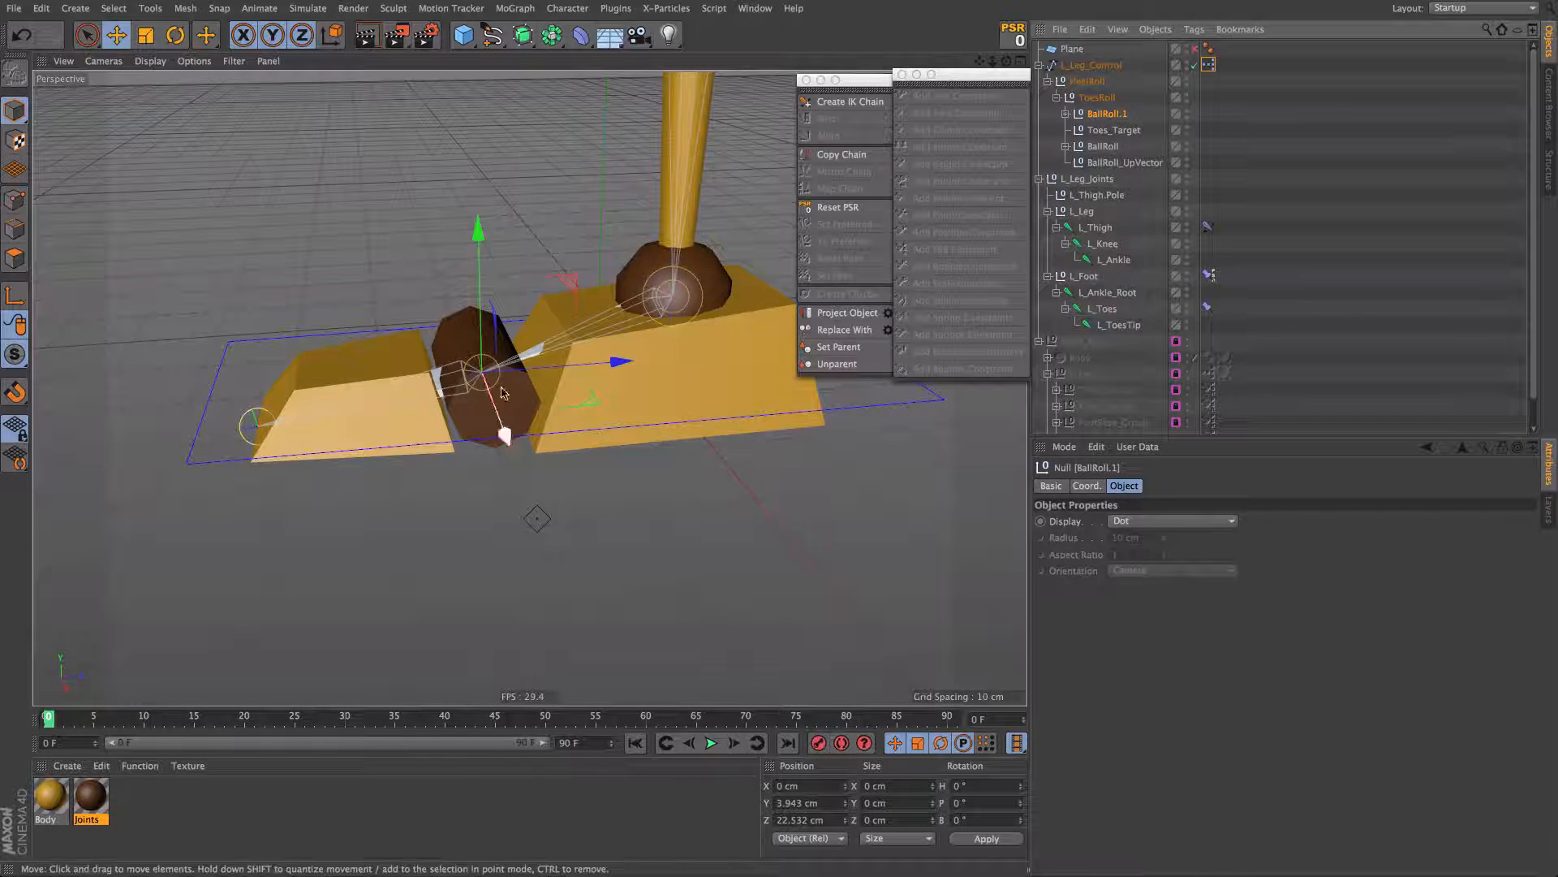
mouse_move(506, 392)
left_mouse_down("alt")
mouse_move(616, 393)
mouse_move(528, 397)
left_mouse_up("alt")
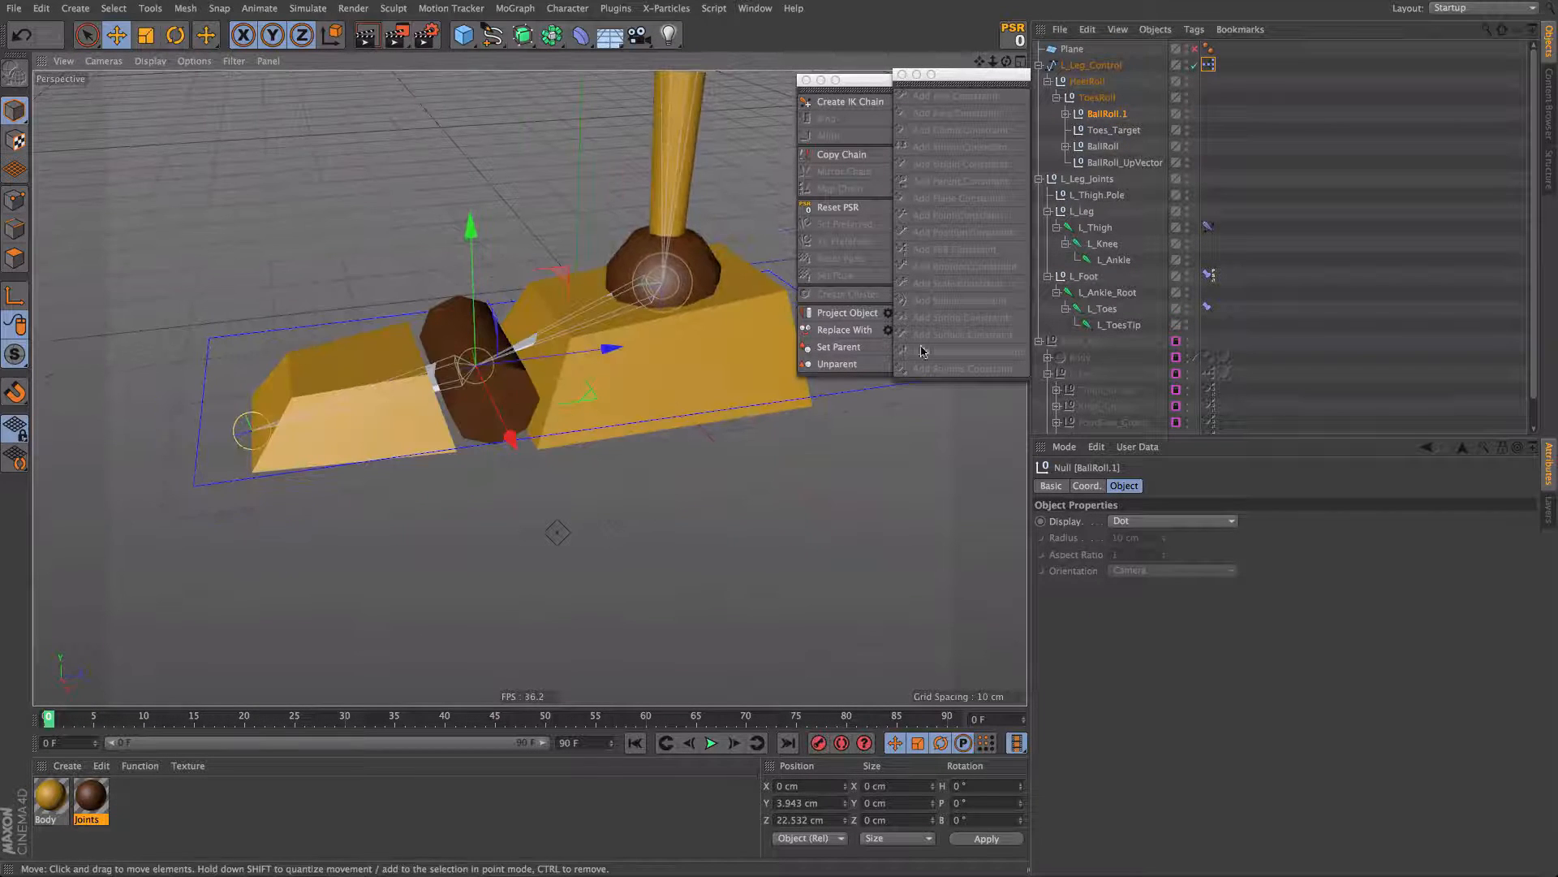
middle_click(1096, 112)
left_click(1112, 115, "ctrl")
left_click(1065, 114)
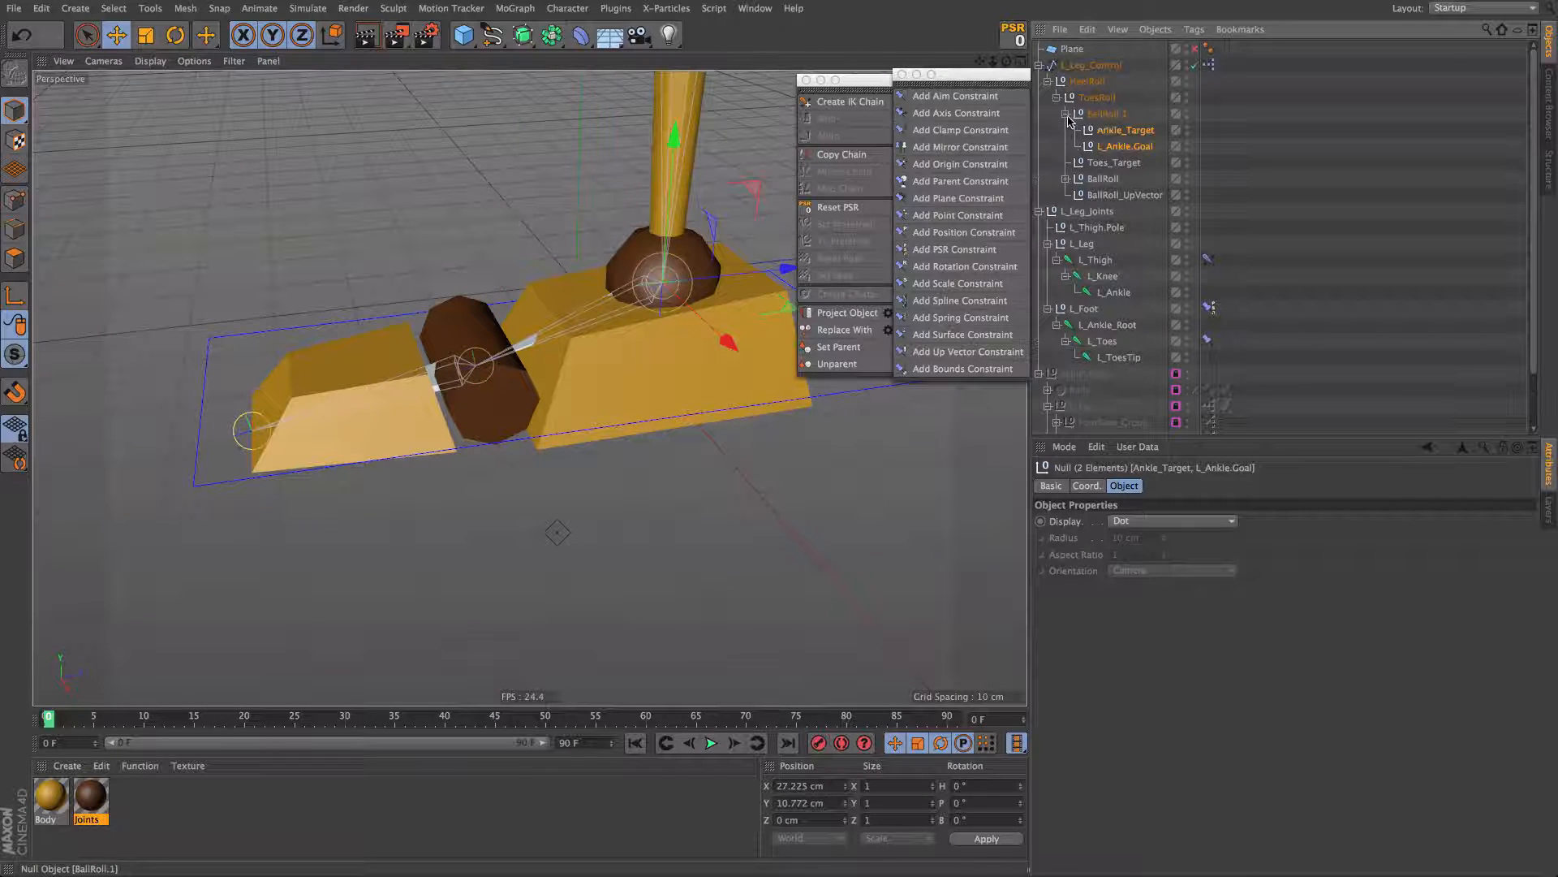
key("Delete")
Step: Rename the BallRoll copy as Toes_FK and make Toes_Target its child
double_click(1110, 113)
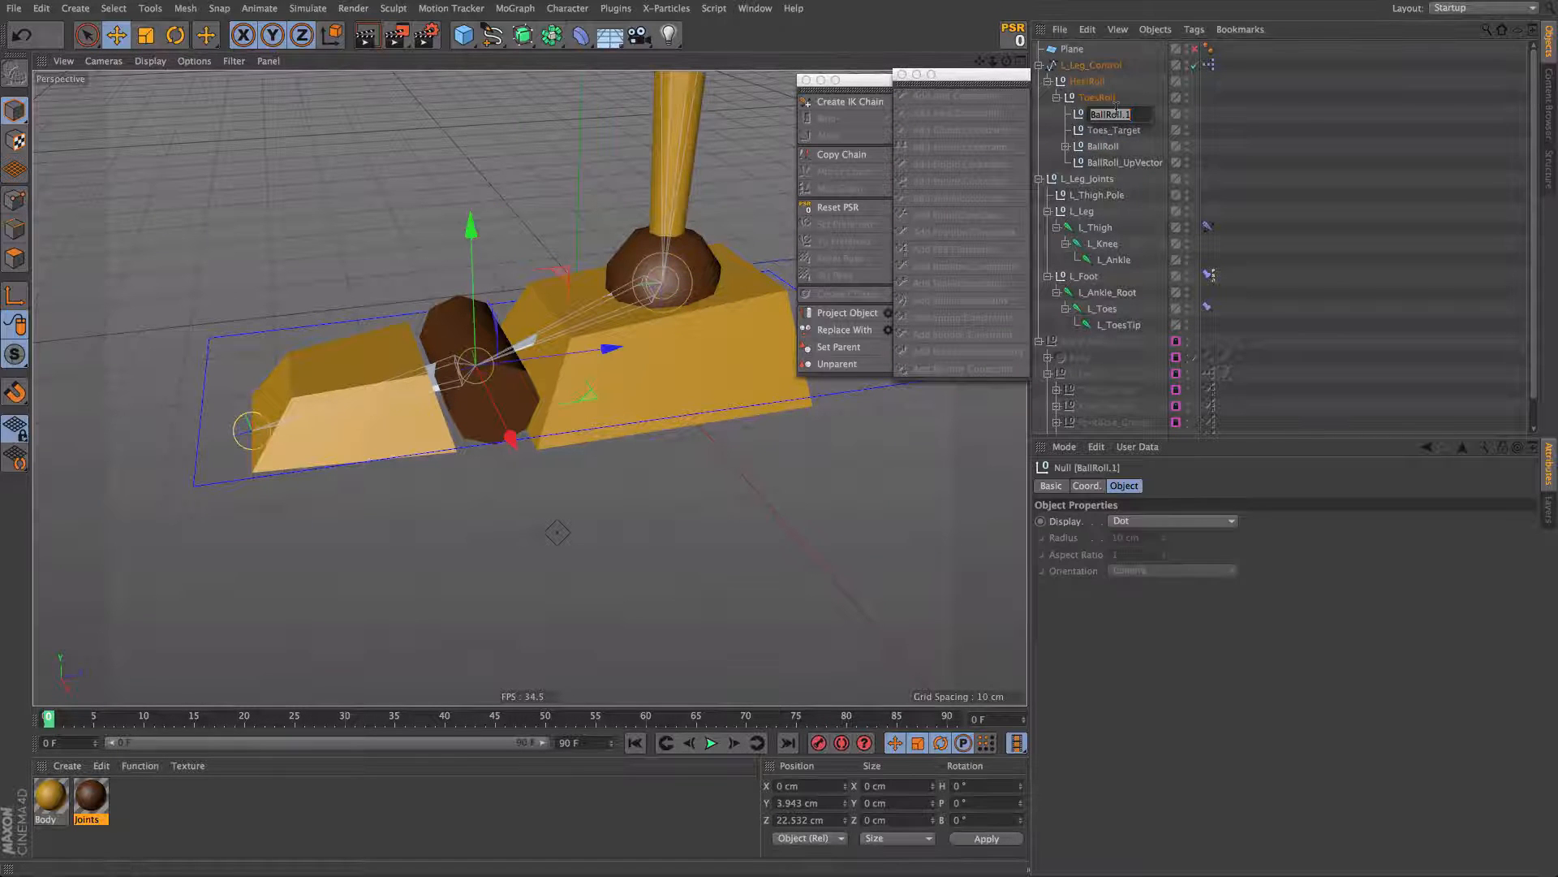
type("Toes_")
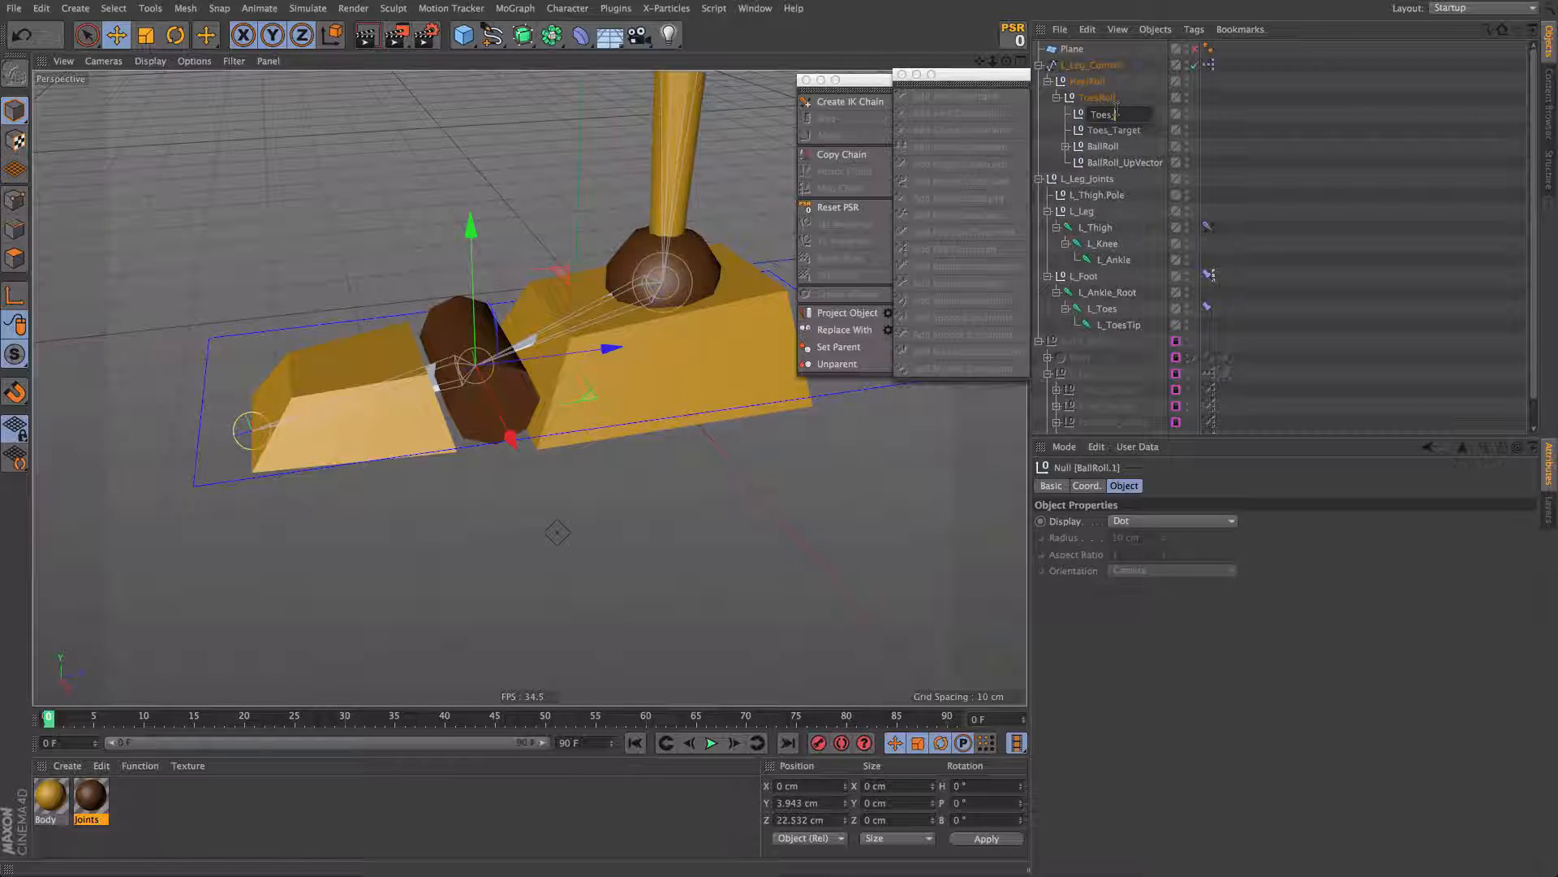
type("FK")
key("Return")
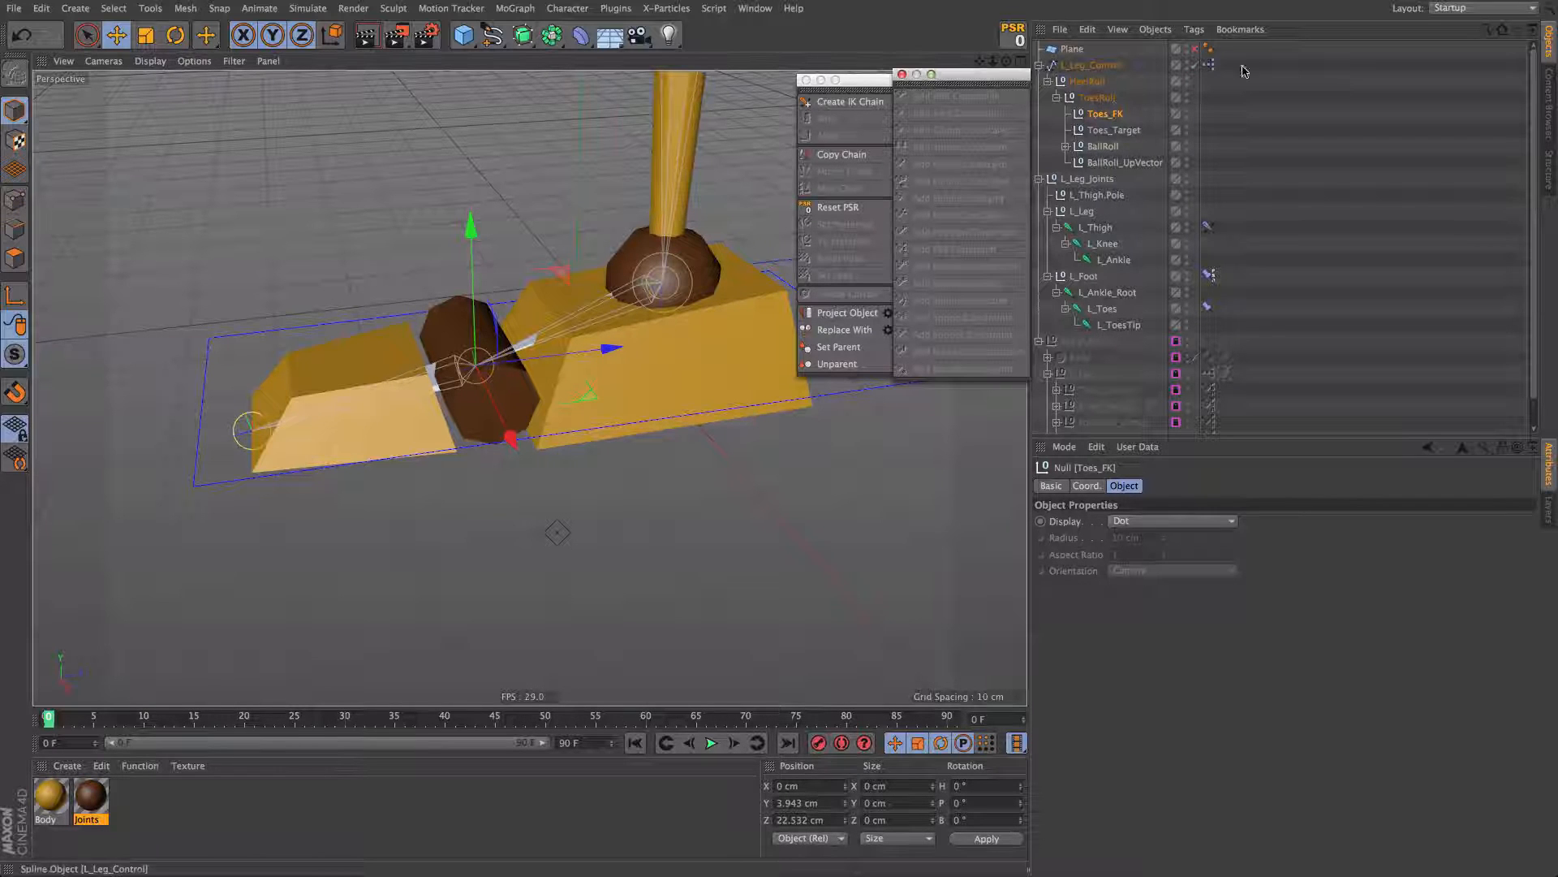
left_click_drag(1111, 115, 1113, 120)
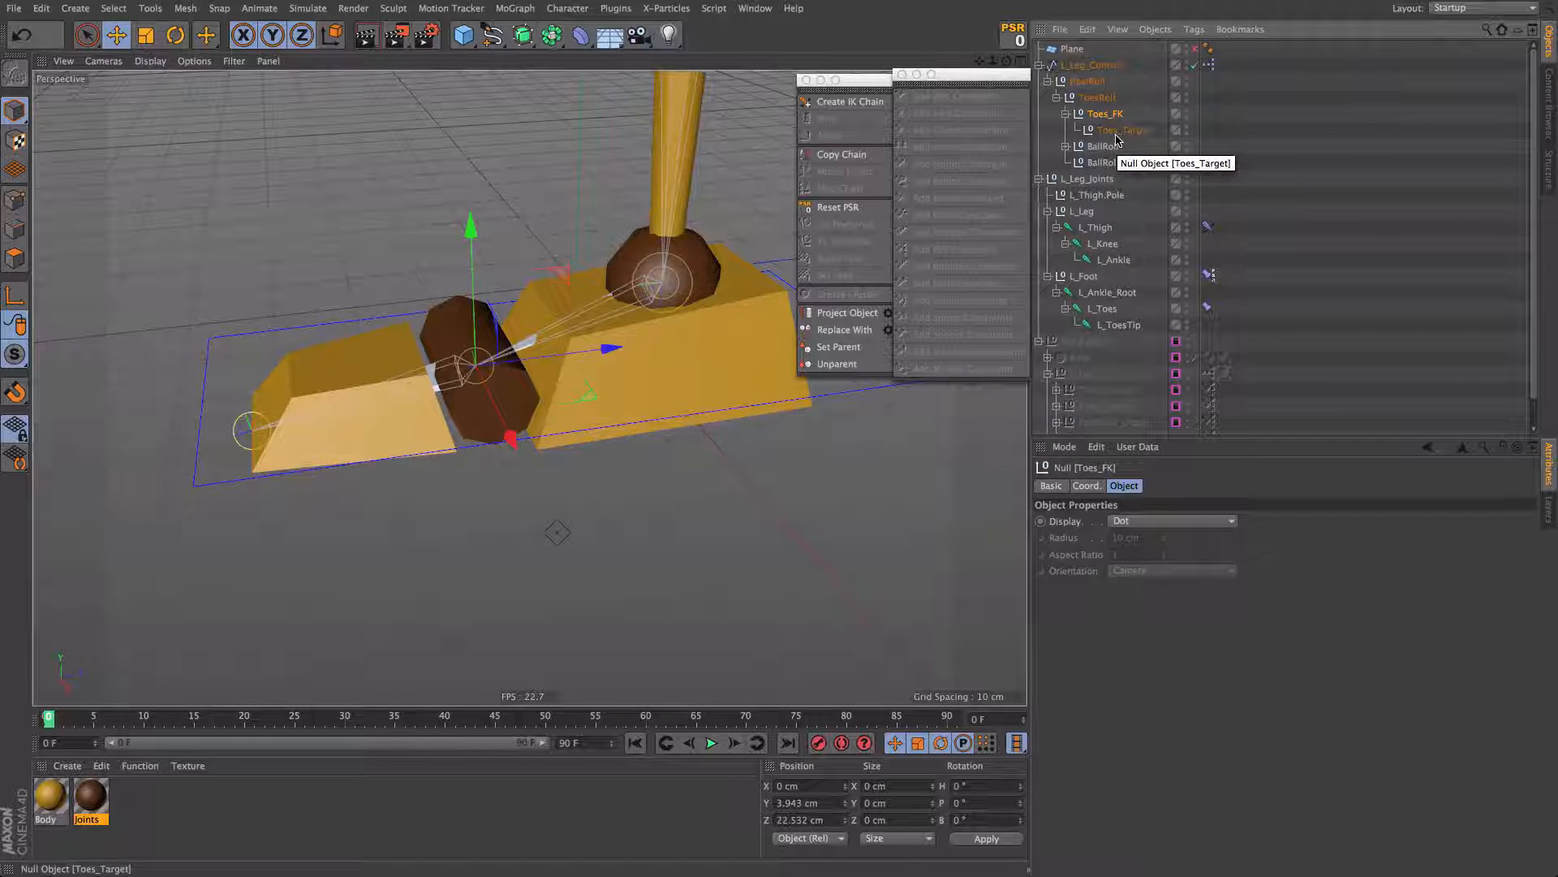
Step: Try rotating the Toes_FK null in pitch to bend the toes, and undo the rotation
key("r")
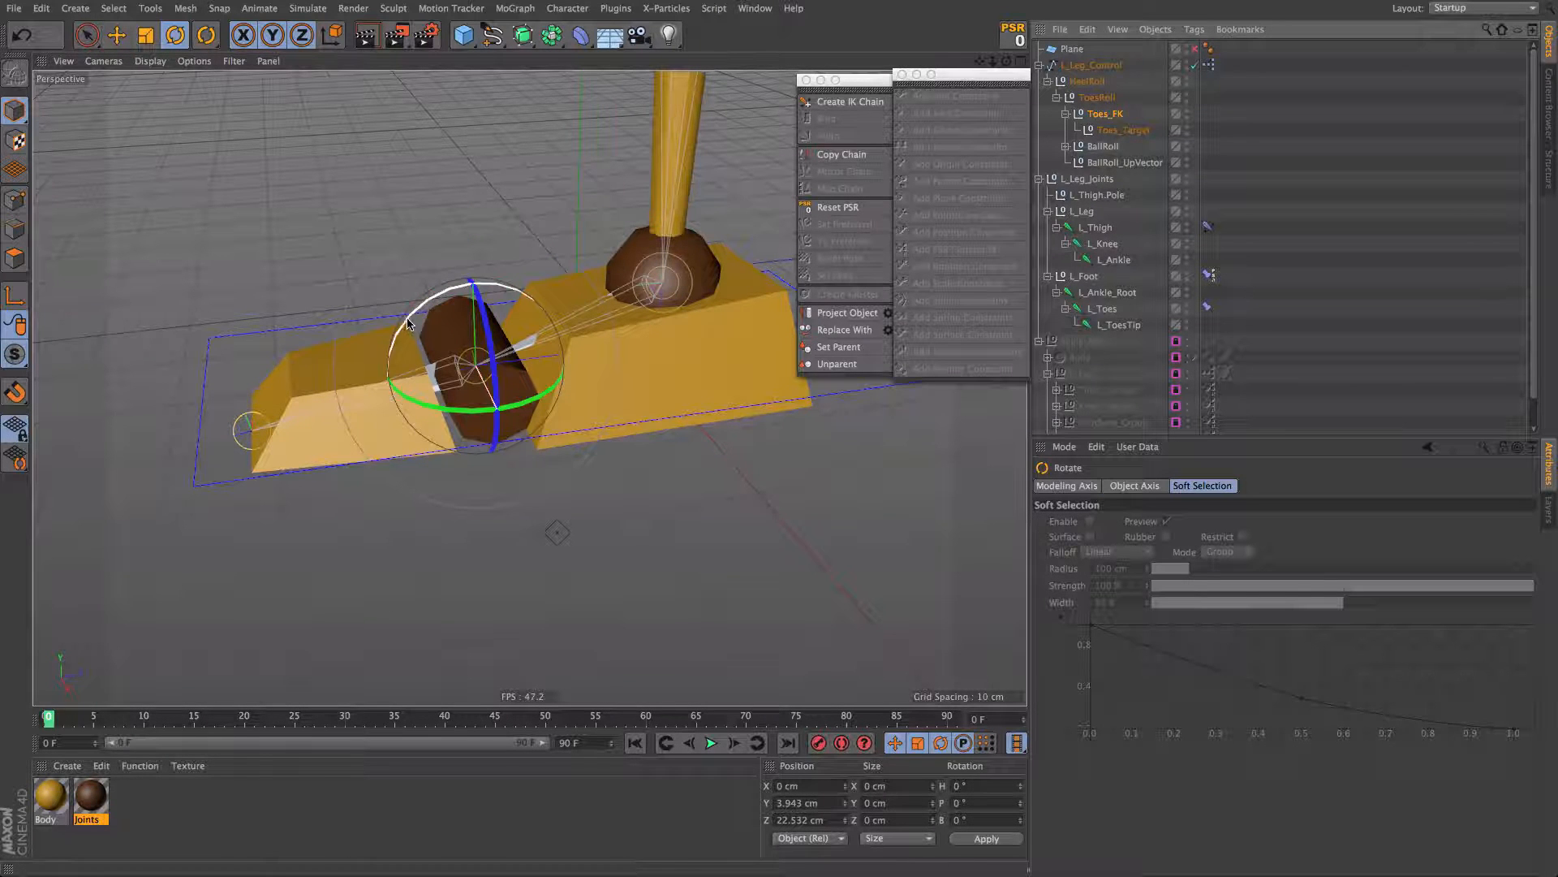
left_click_drag(491, 375, 398, 162)
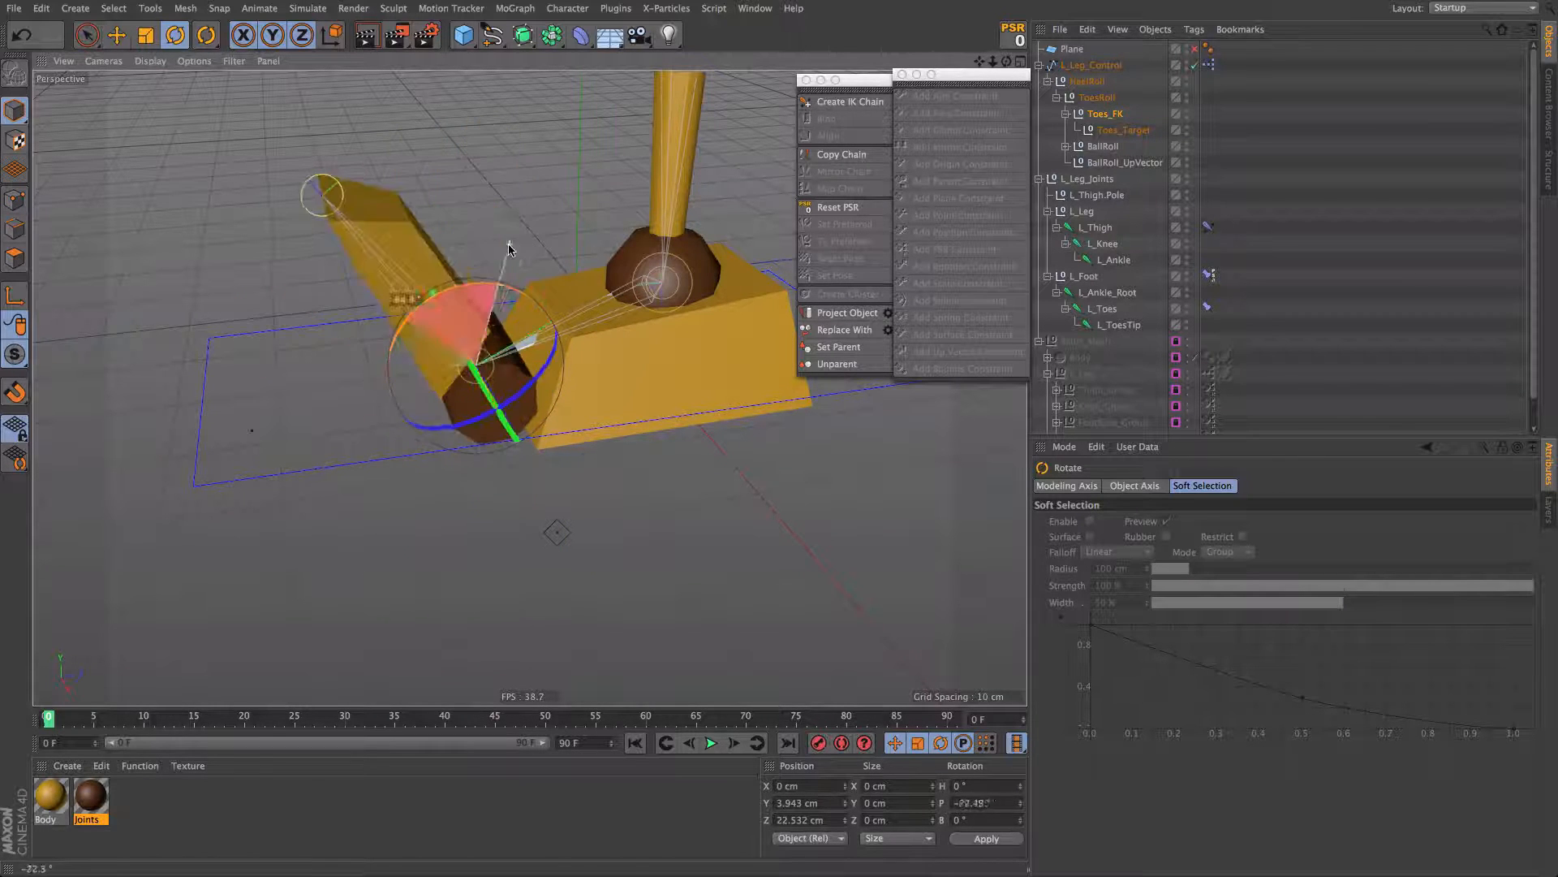
key("ctrl+z")
Step: Open the XPresso tag on L_Leg_Control, assign Toes_FK to the duplicate HeelRoll node, and space out the rotation nodes
left_click(1066, 114)
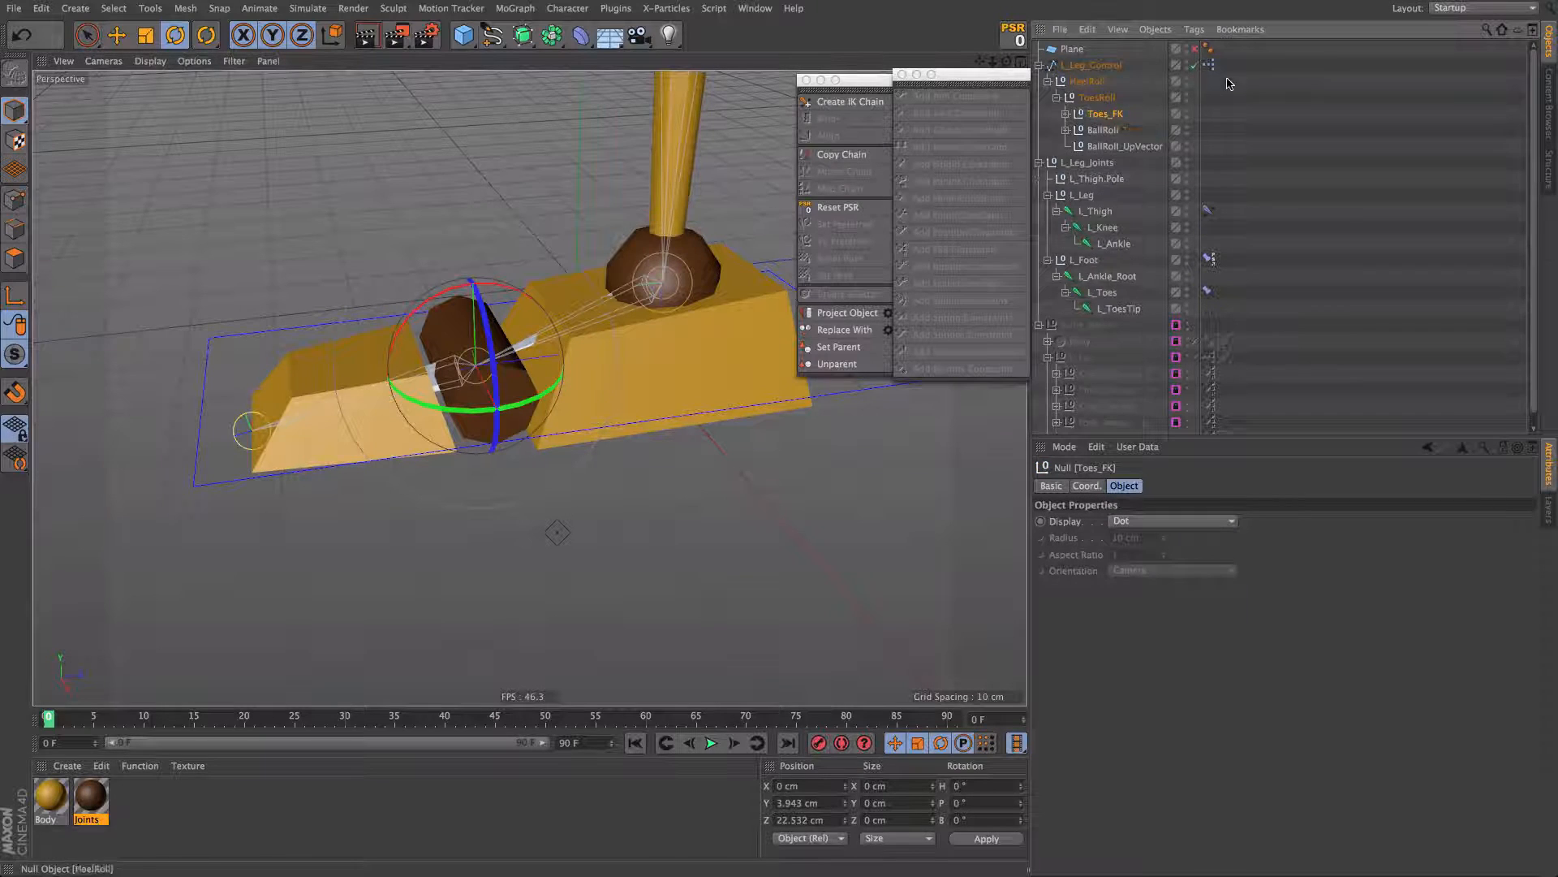
double_click(1209, 66)
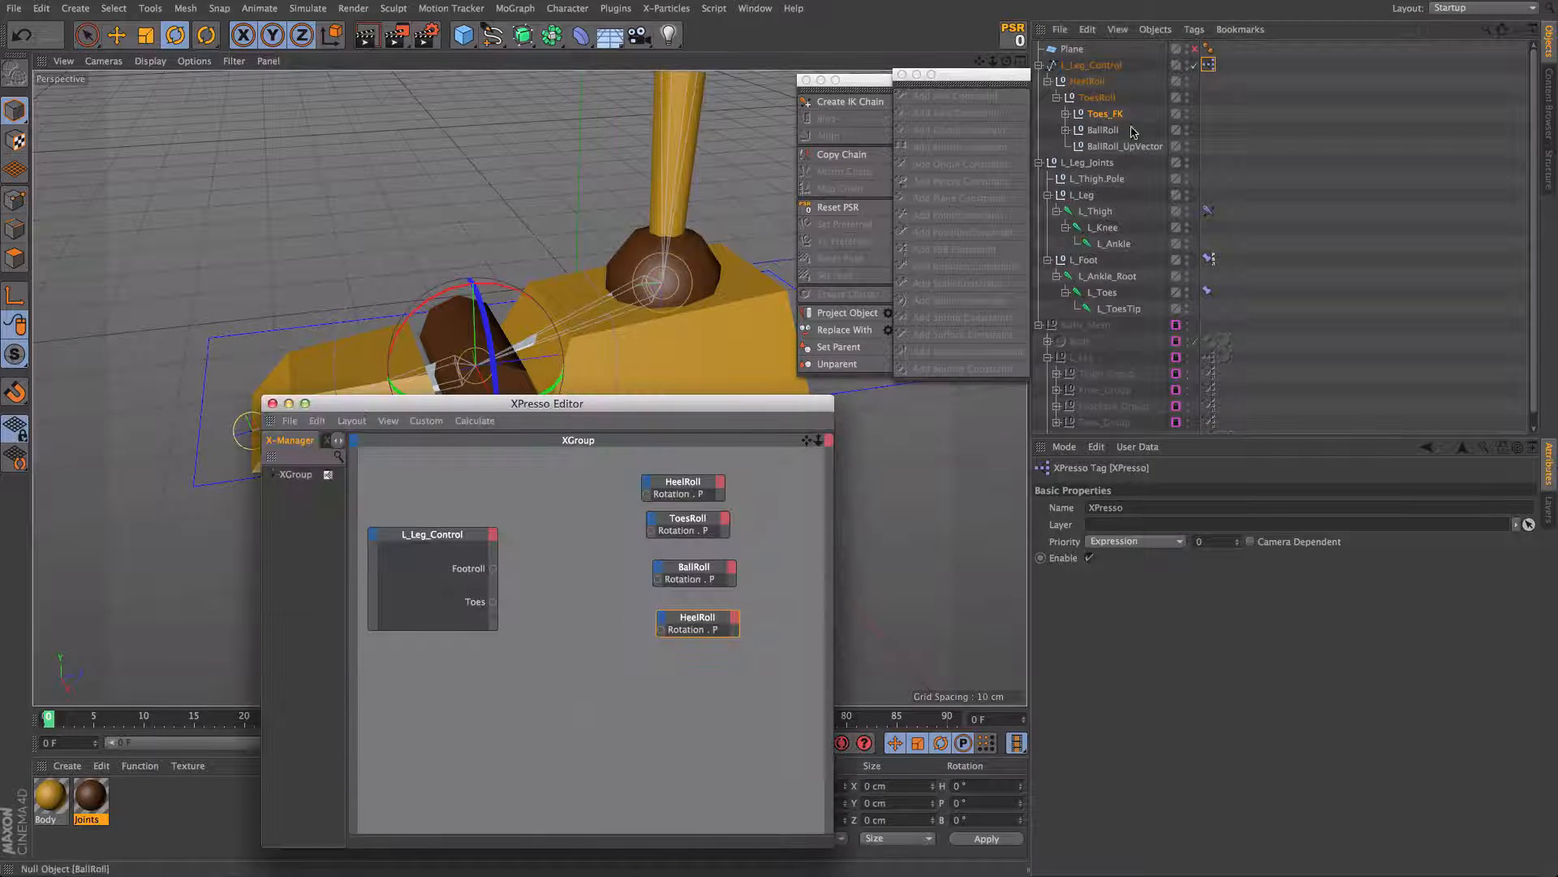
left_click(1093, 120)
left_click_drag(1093, 120, 796, 540)
left_click_drag(672, 532, 783, 581)
left_click_drag(690, 586, 771, 642)
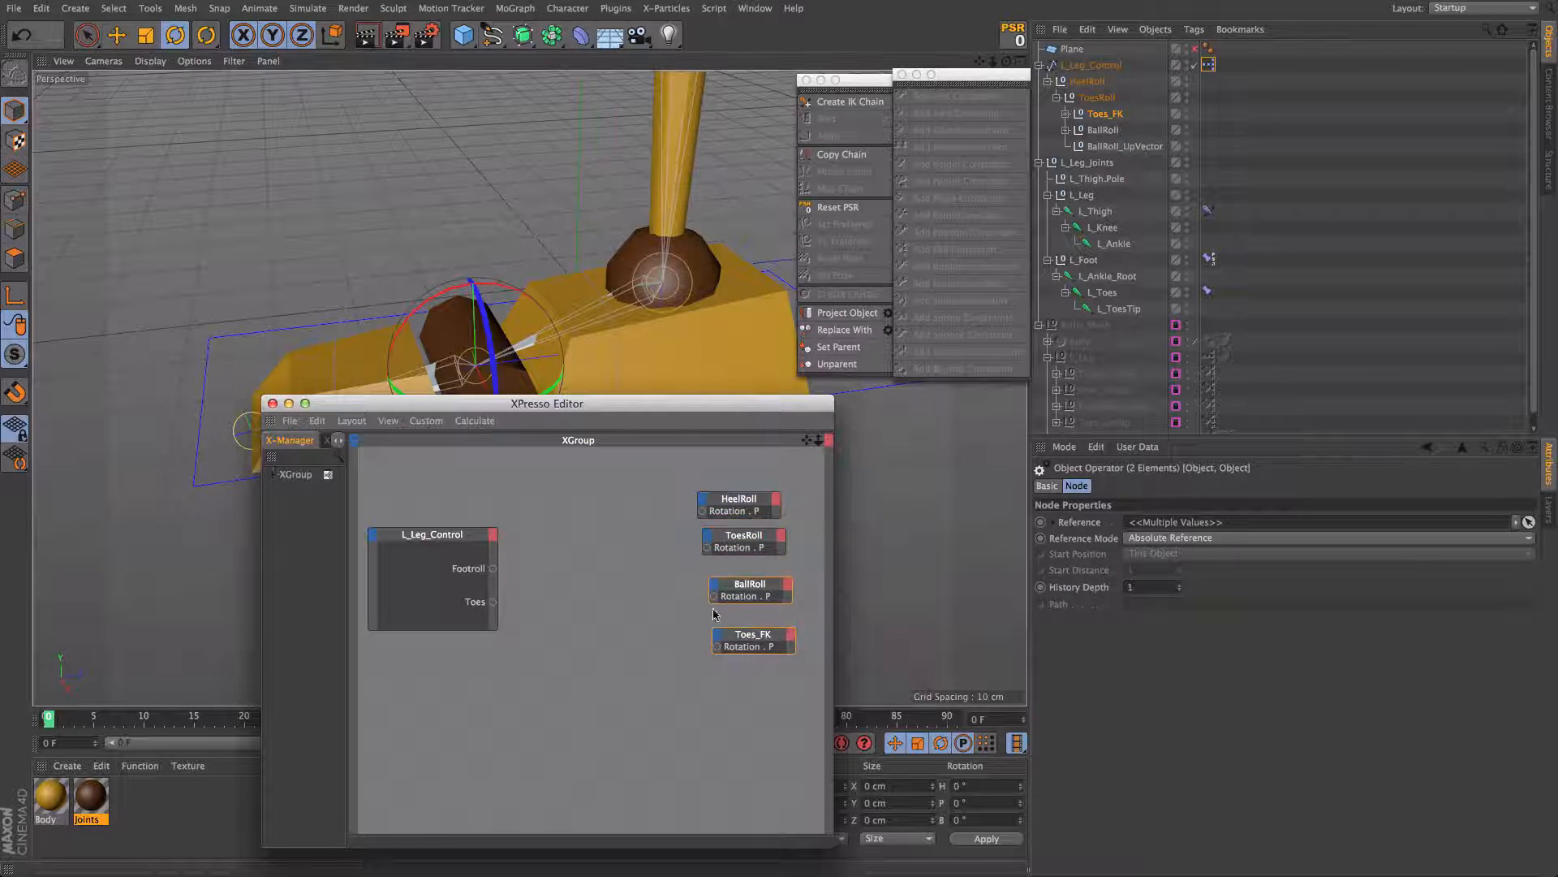
Step: Examine the Toes_FK null's coordinates and its Freeze Transformation values
left_click(419, 575)
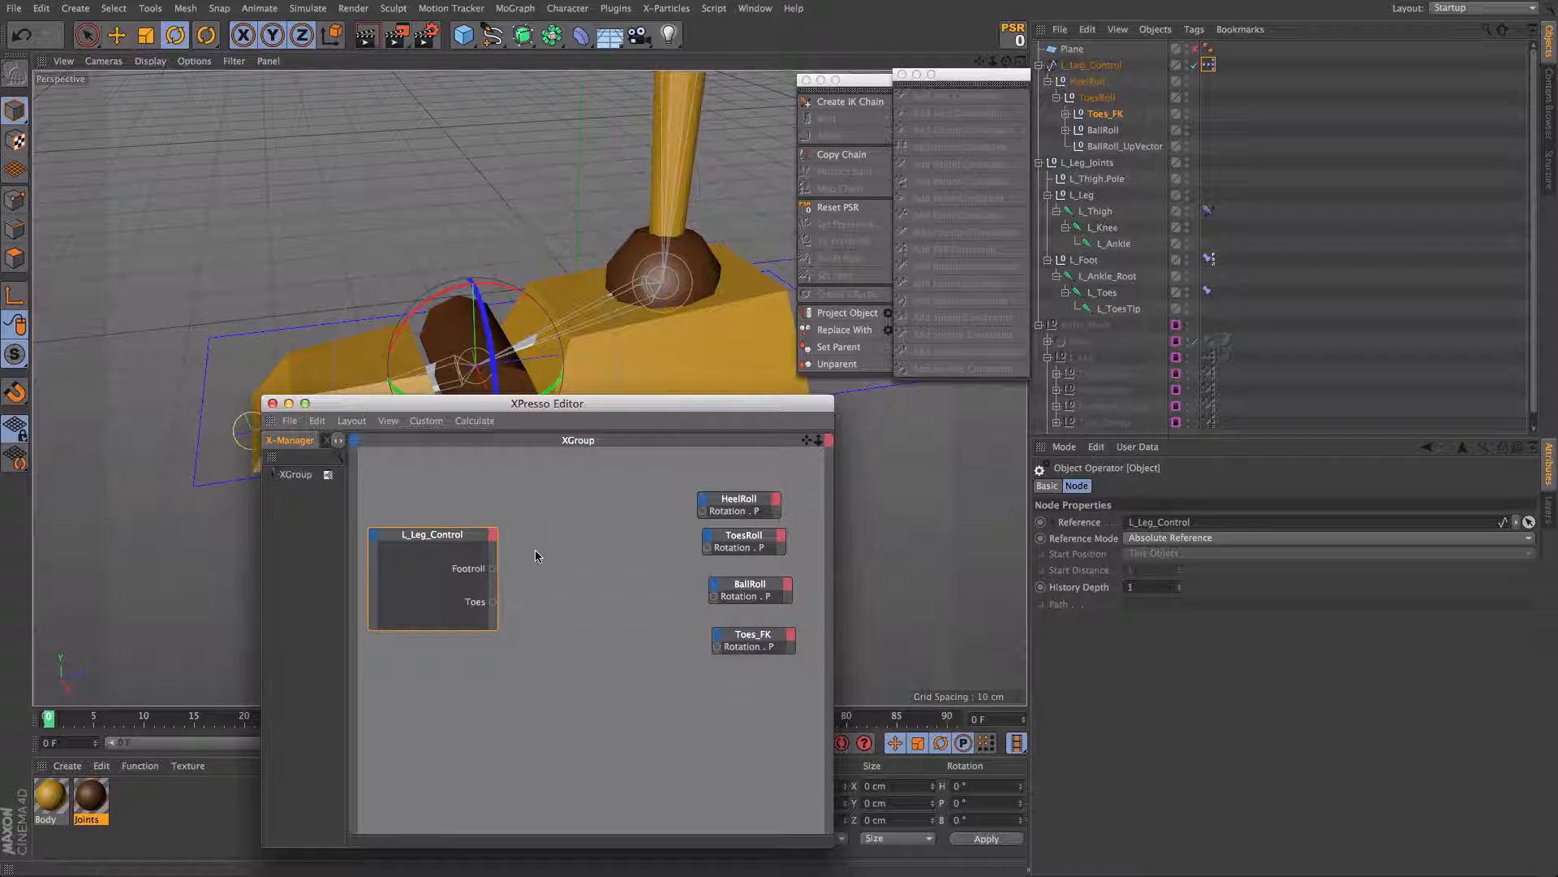
left_click(528, 595)
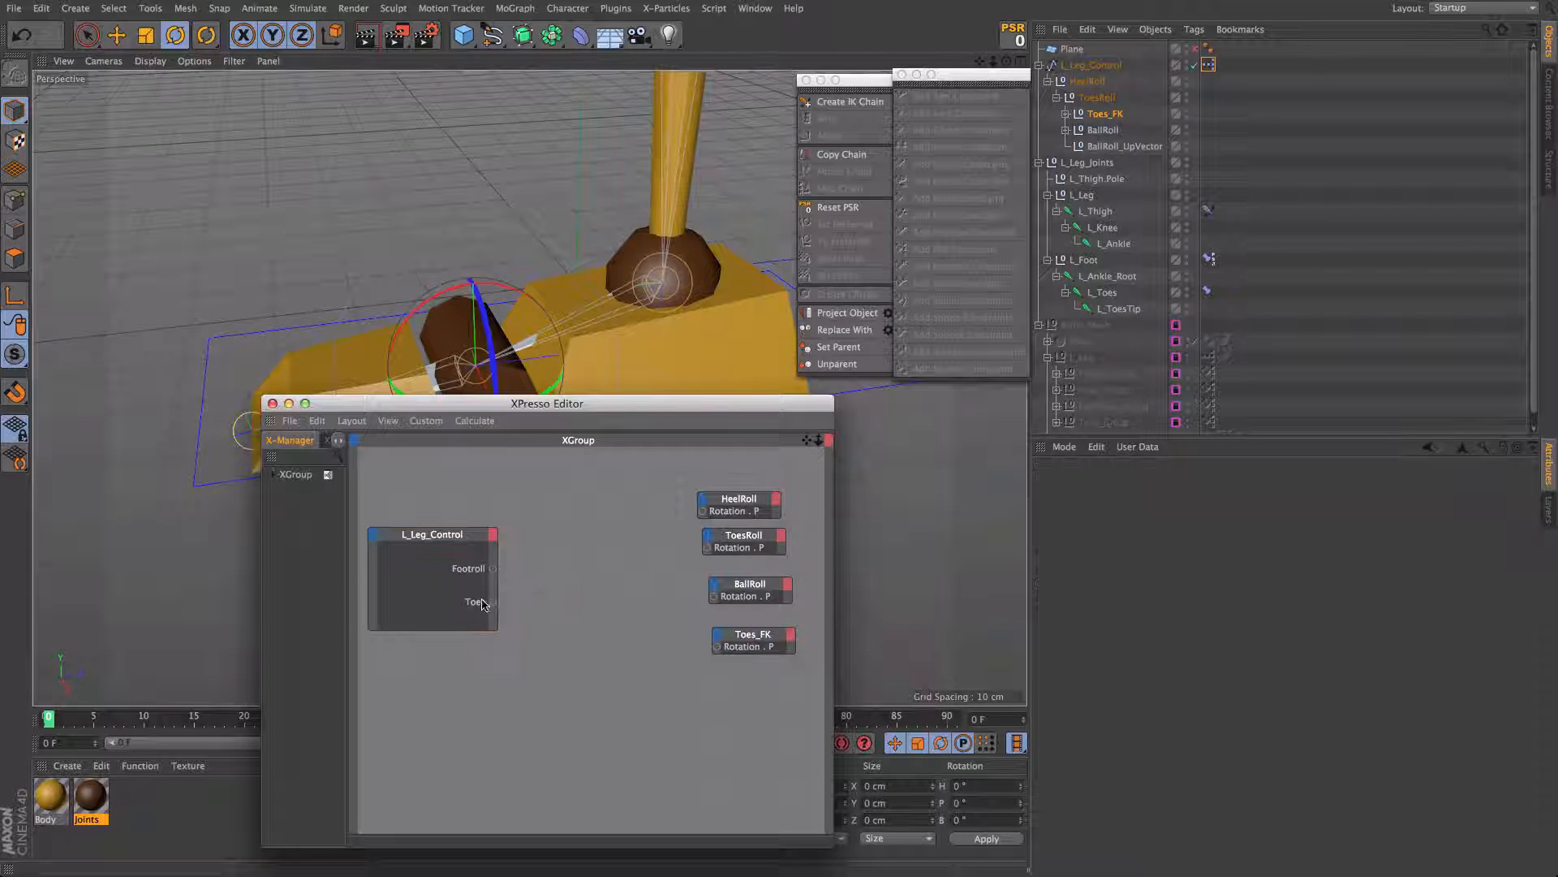
left_click(1066, 113)
left_click(1087, 484)
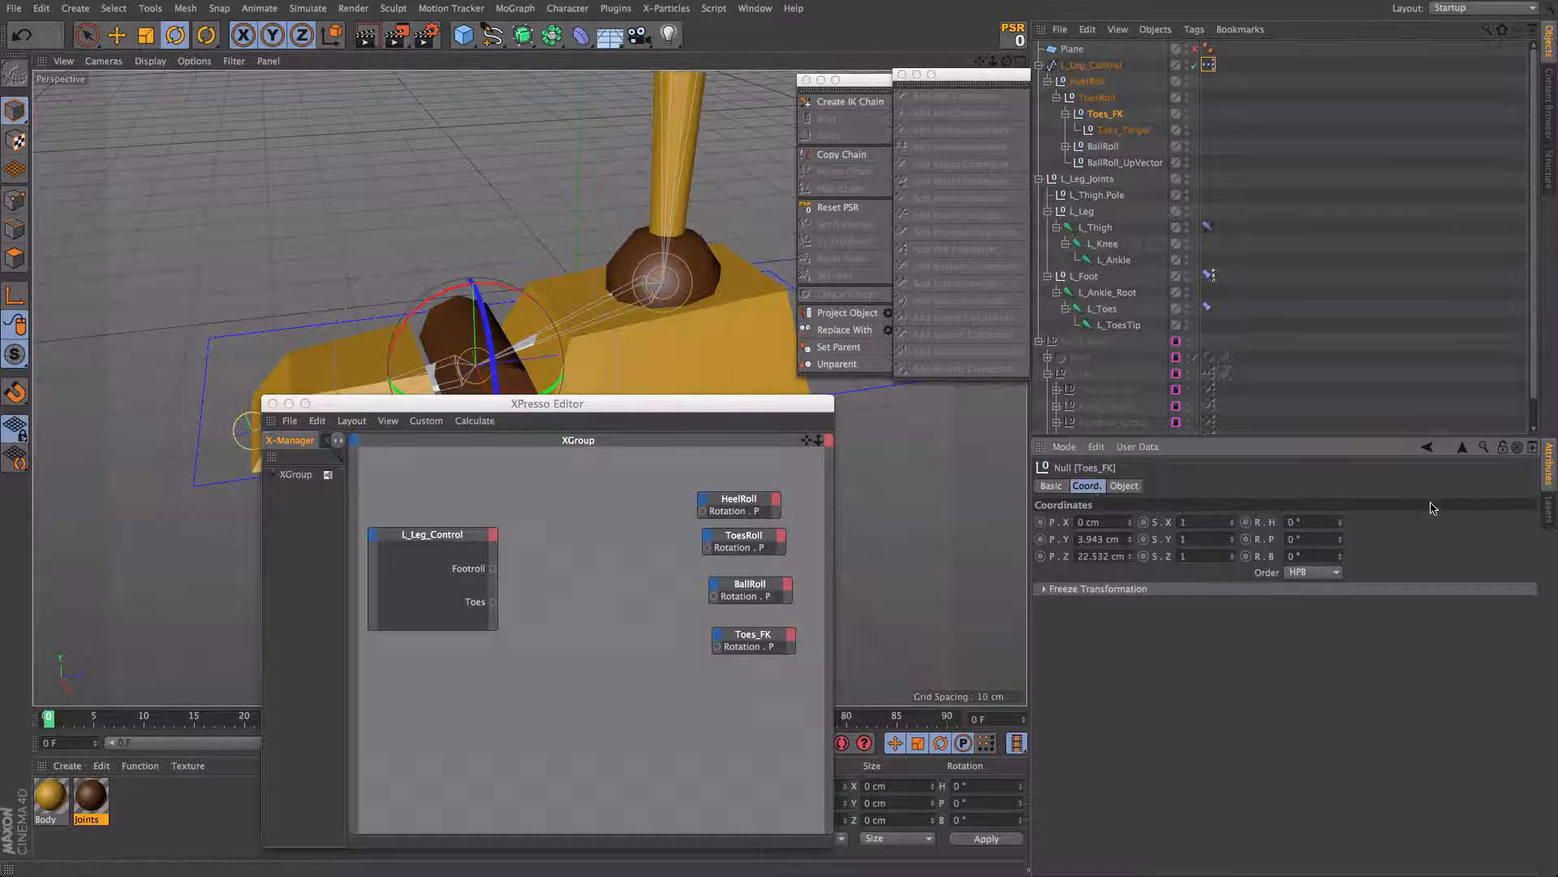
left_click(1073, 591)
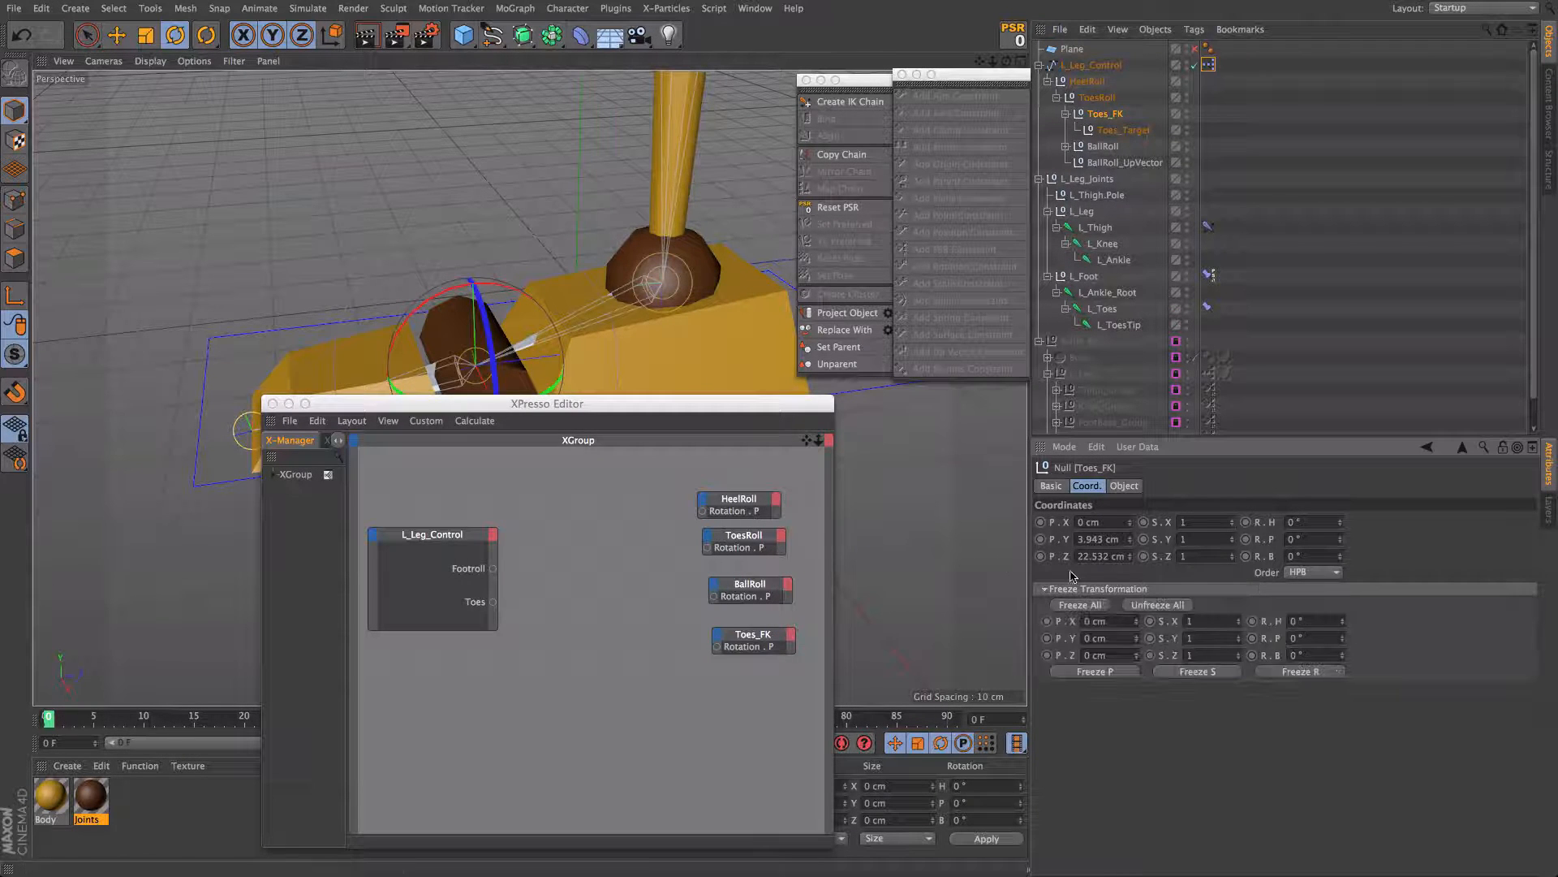
left_click(1134, 590)
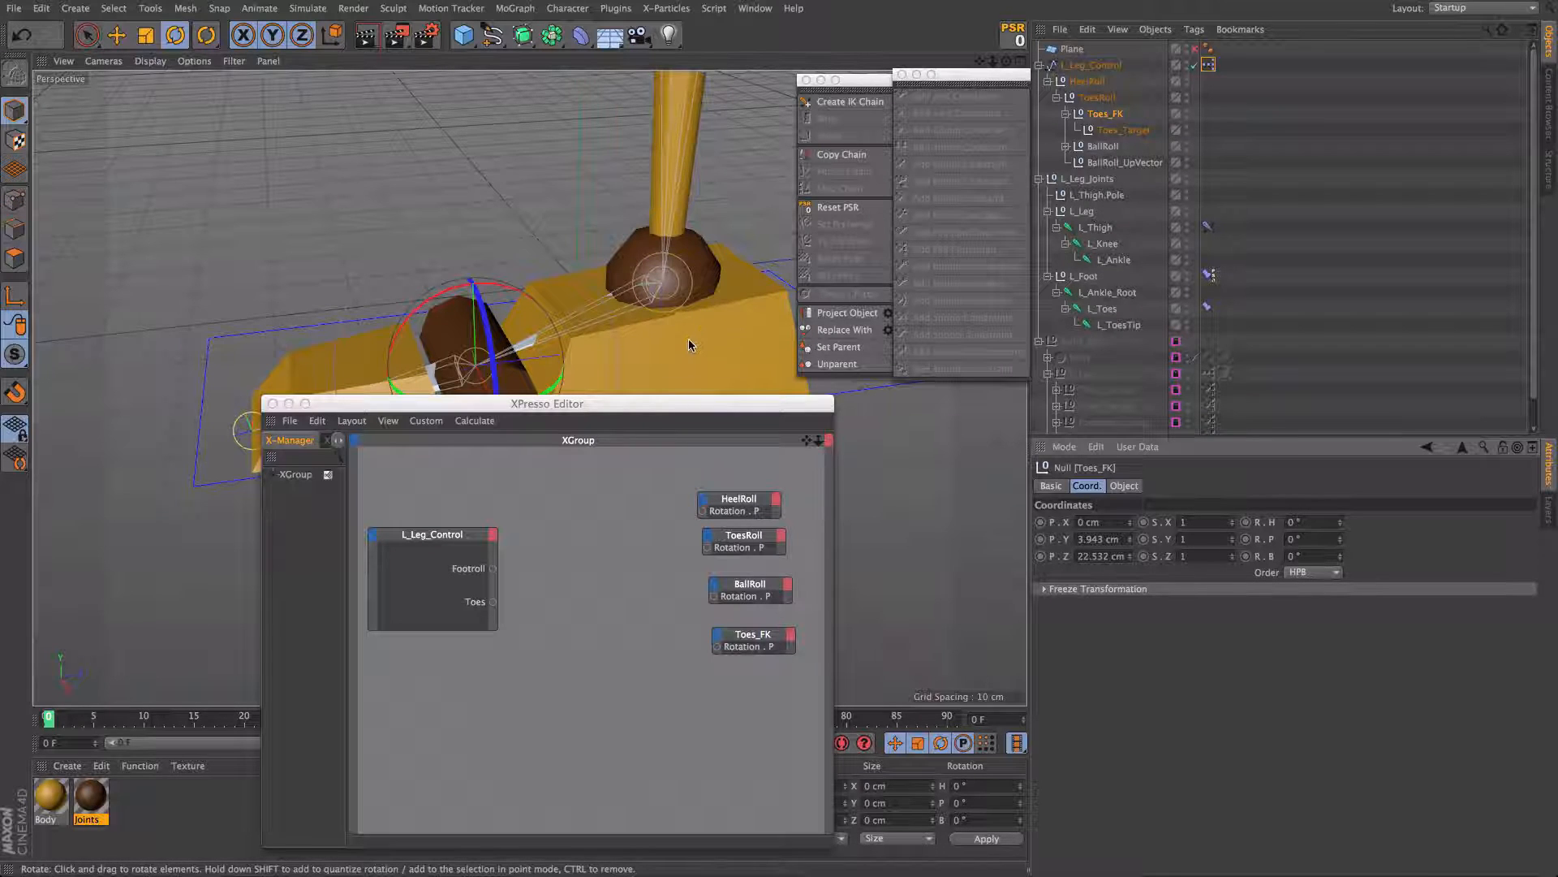
mouse_move(695, 344)
left_mouse_down("alt")
mouse_move(731, 348)
mouse_move(721, 339)
left_mouse_up("alt")
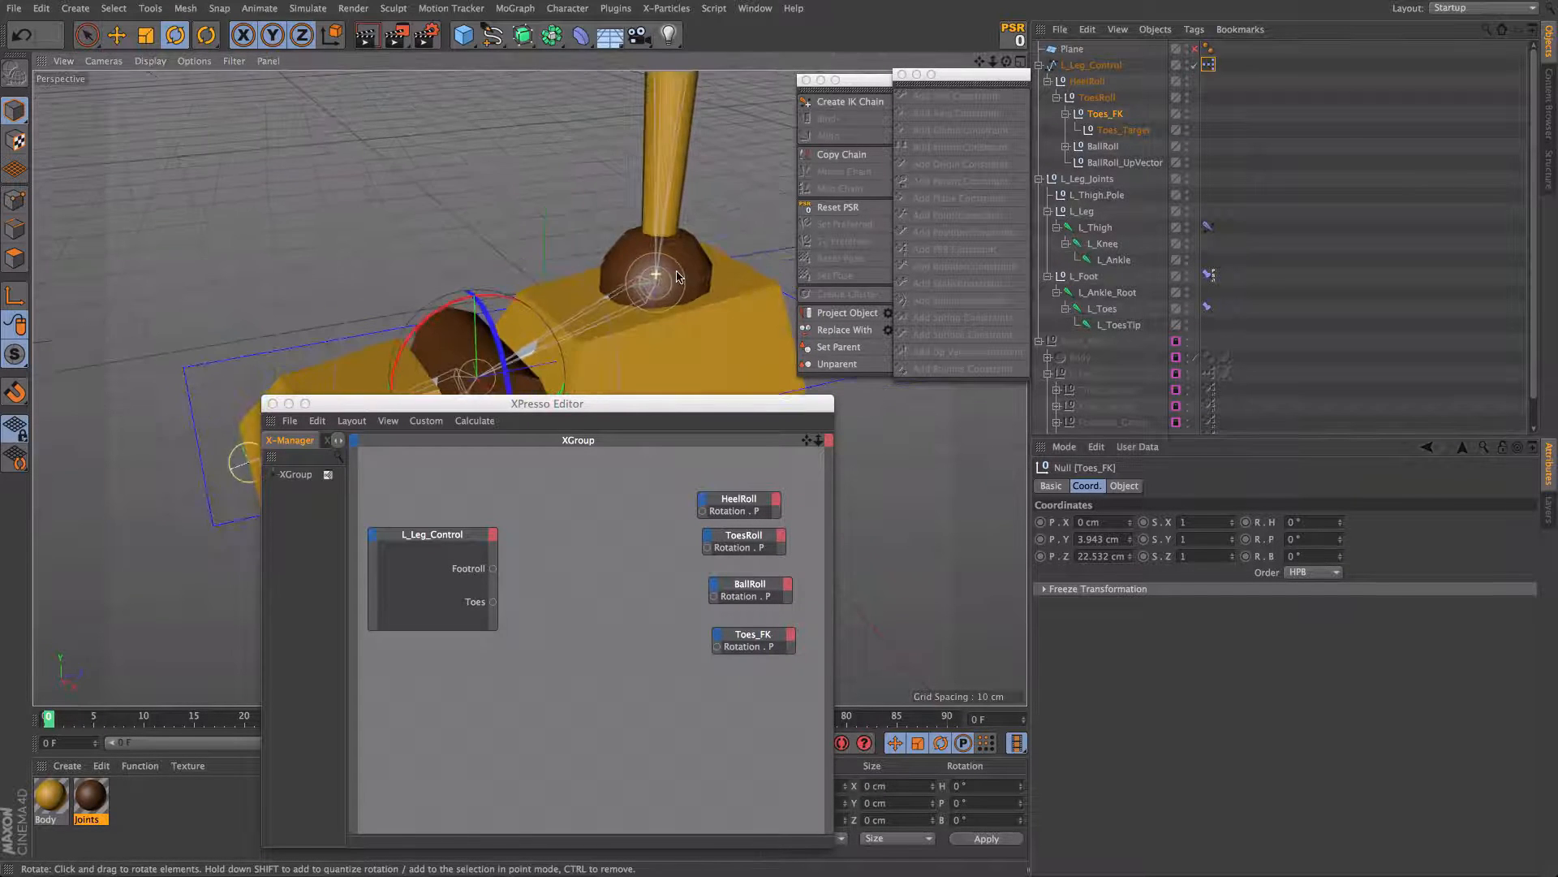
Step: Connect L_Leg_Control's Toes output to the Rotation.P input of the Toes_FK node
left_click(1089, 66)
key("e")
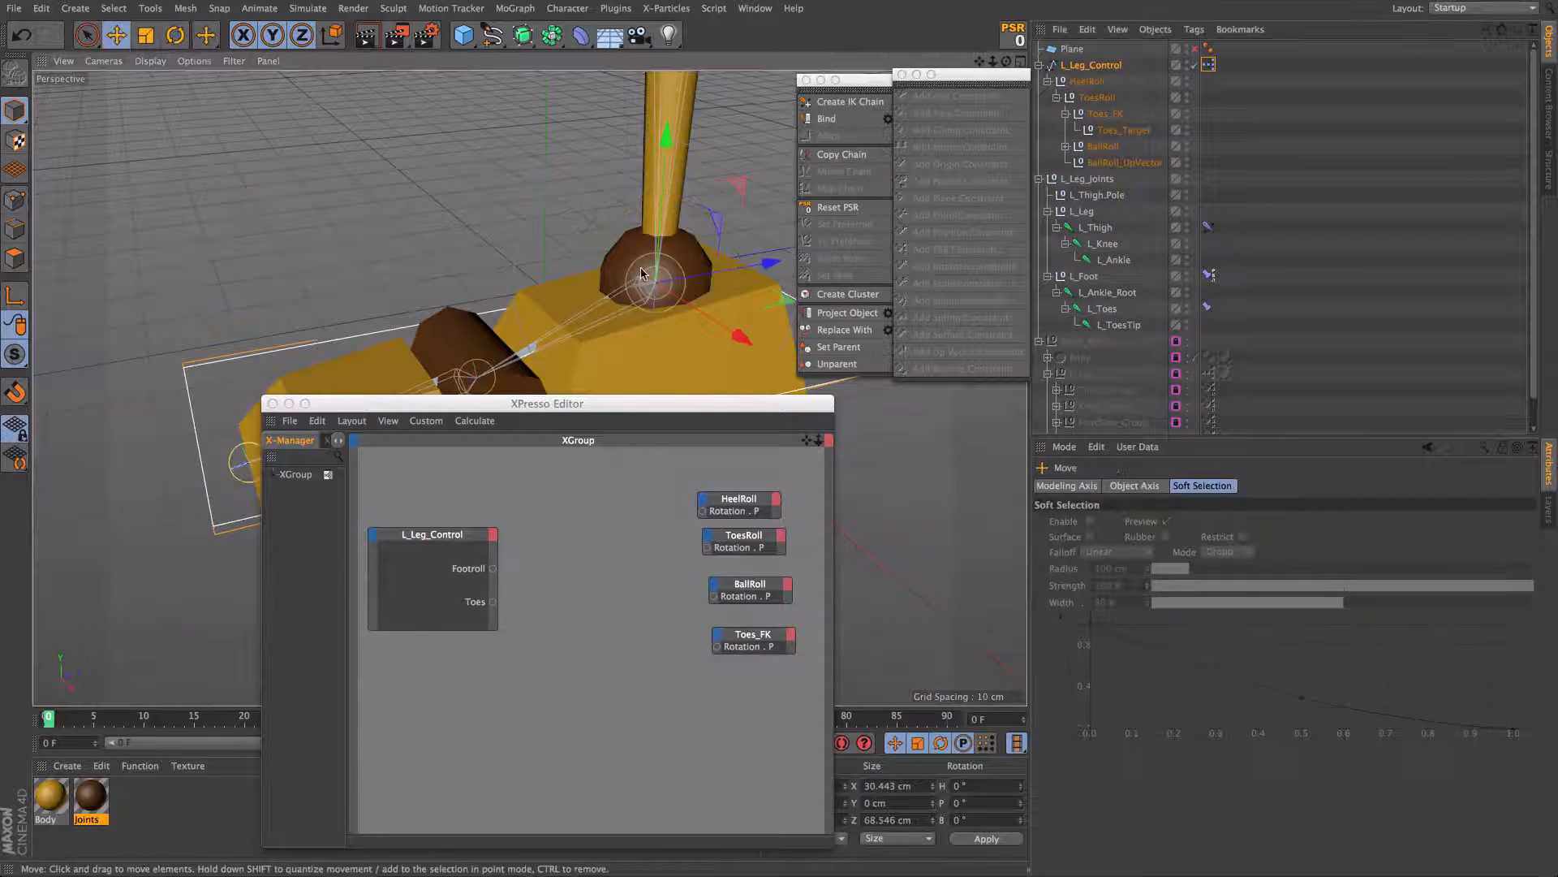
left_click_drag(581, 404, 487, 317)
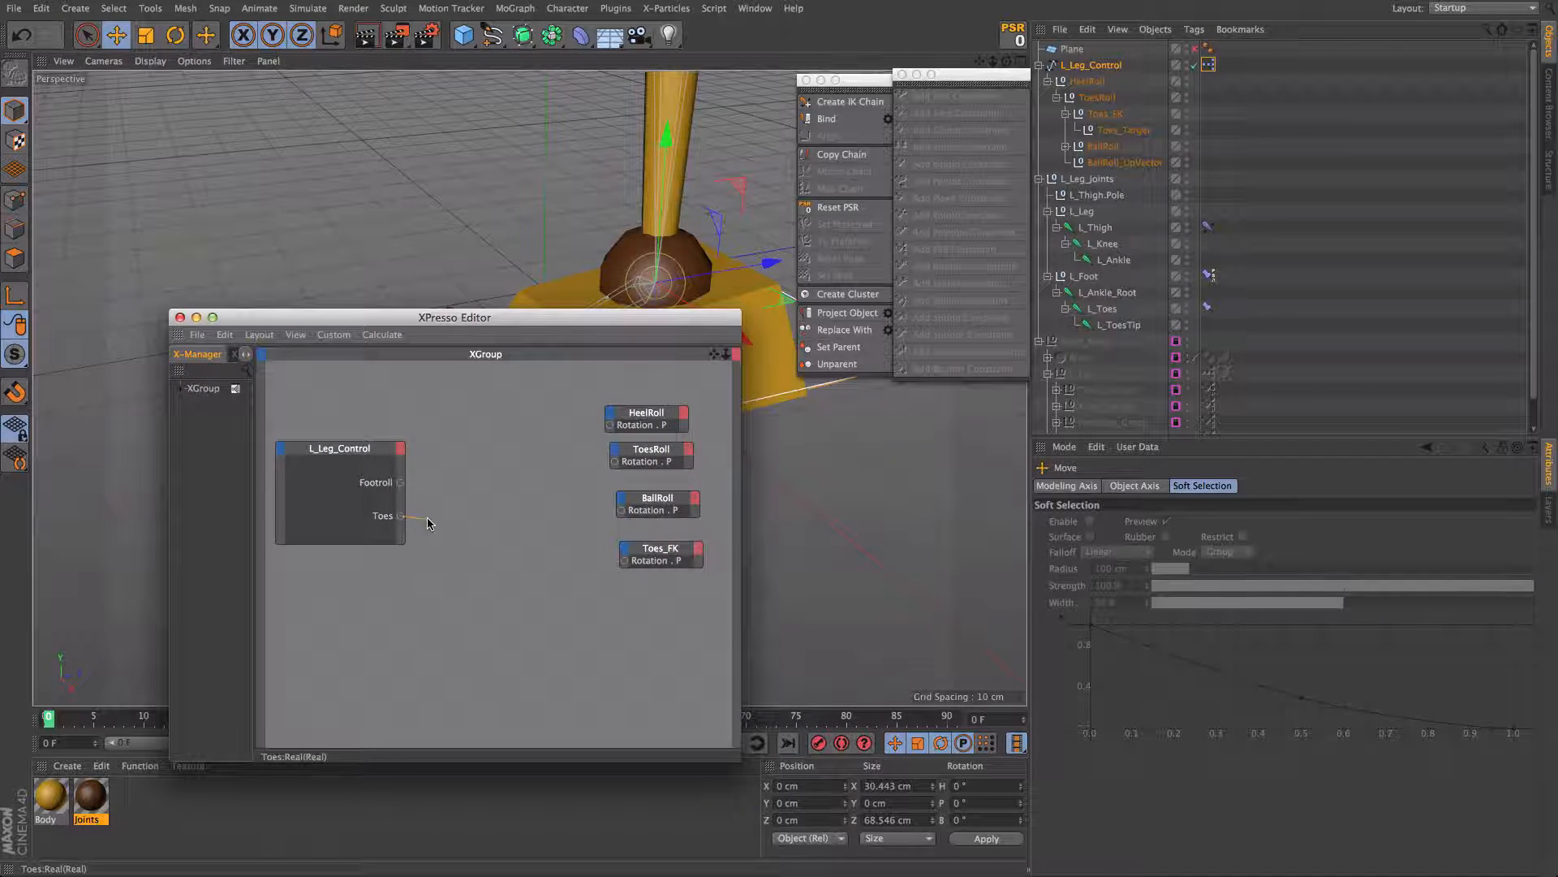
left_click_drag(428, 523, 425, 525)
left_click_drag(590, 533, 624, 560)
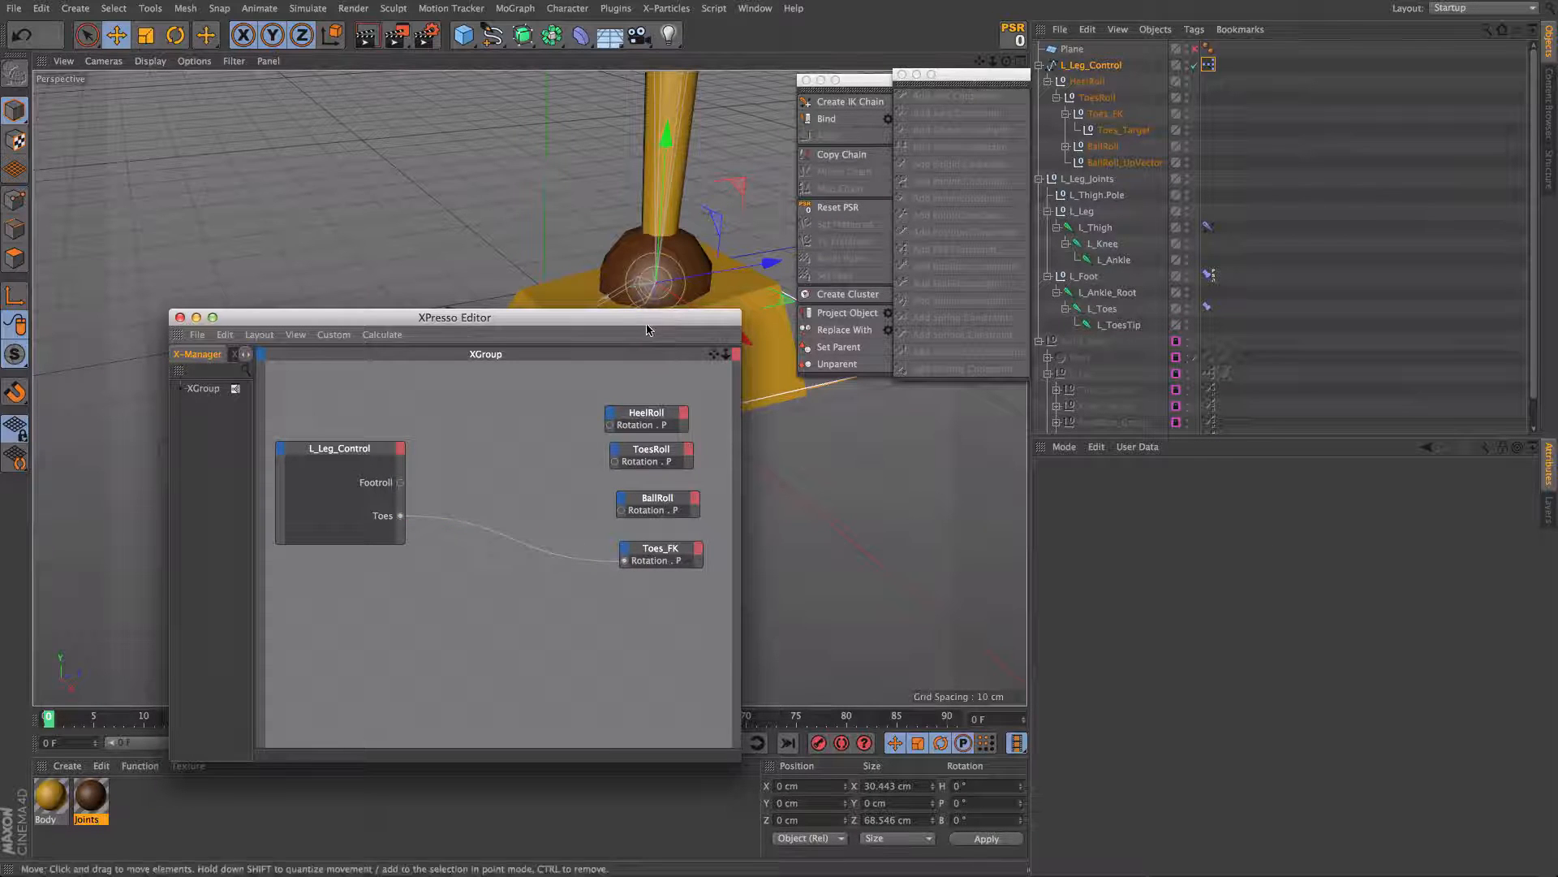
Step: Test L_Leg_Control's Toes slider at 57° and reset it to 0°
left_click_drag(504, 317, 406, 544)
left_click(1086, 65)
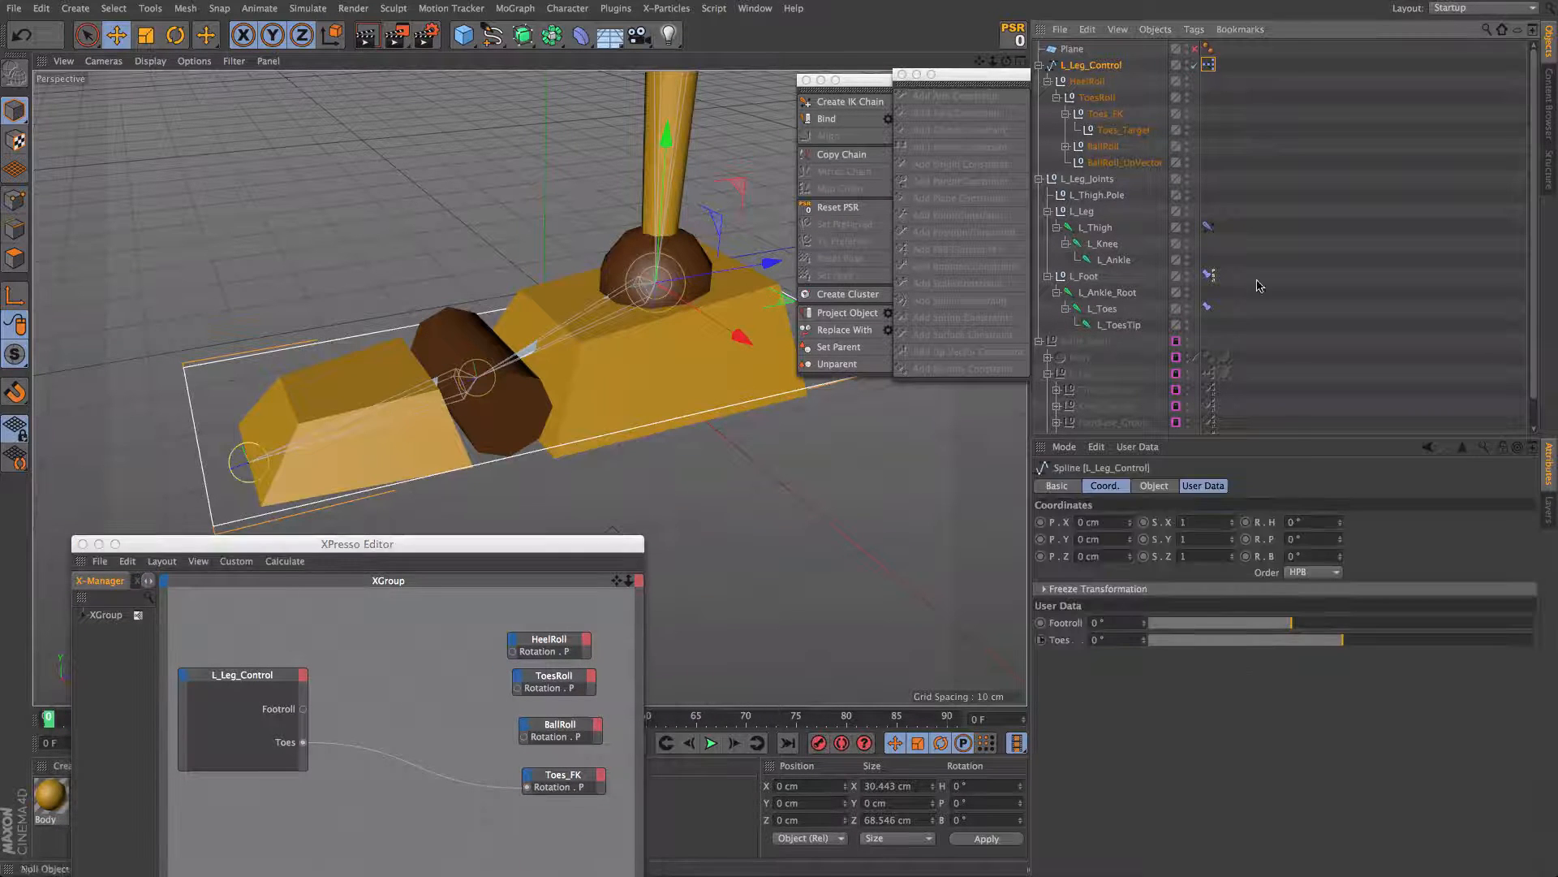
left_click_drag(1342, 642, 1468, 641)
scroll(592, 409, "down", 6)
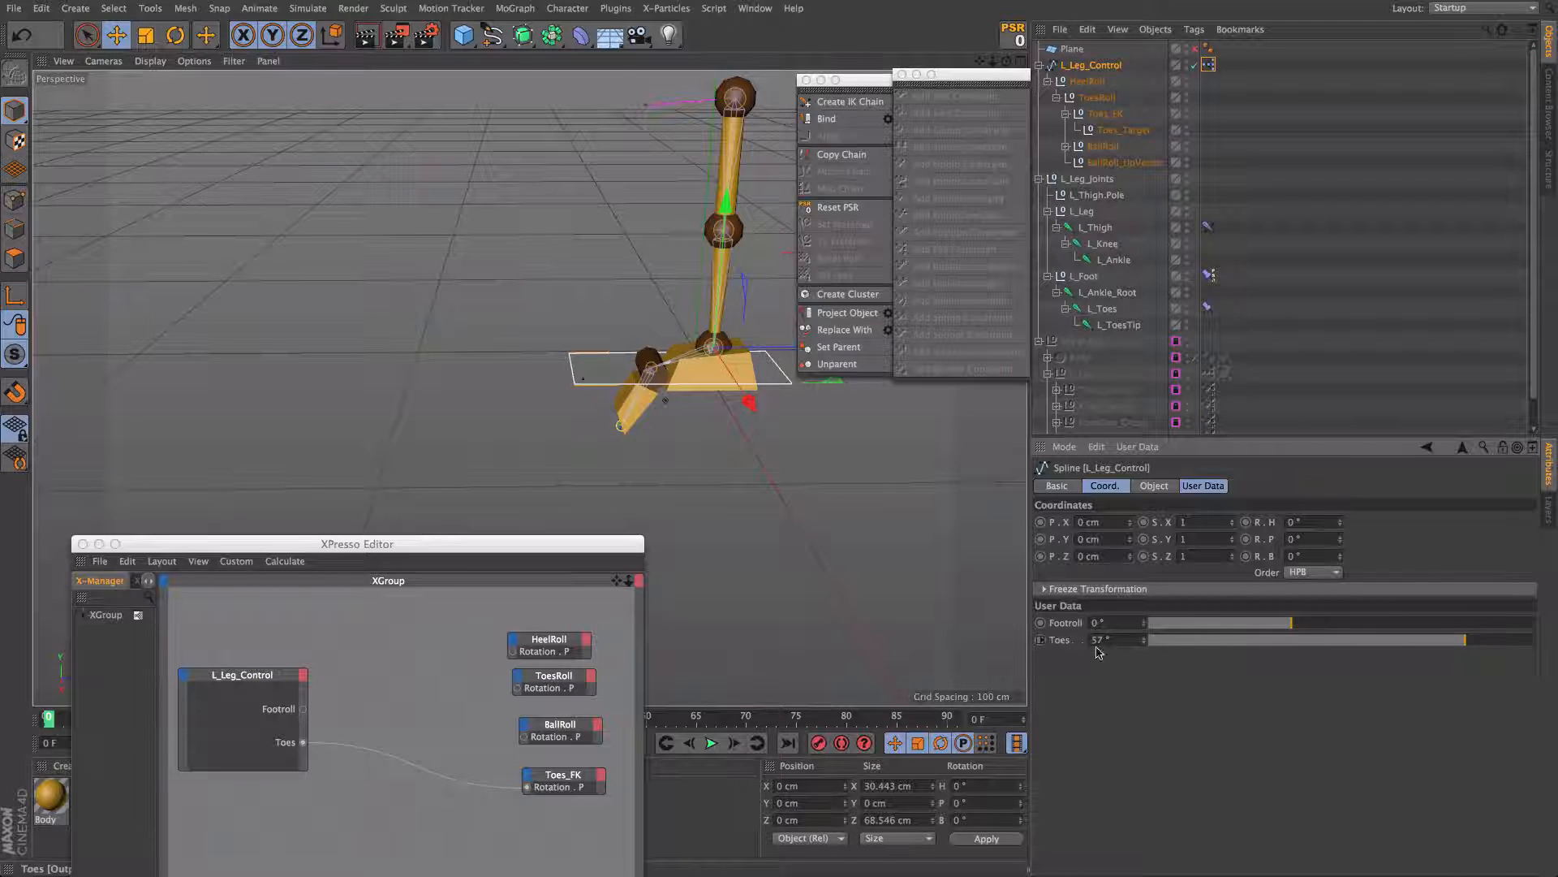
type("0")
key("Return")
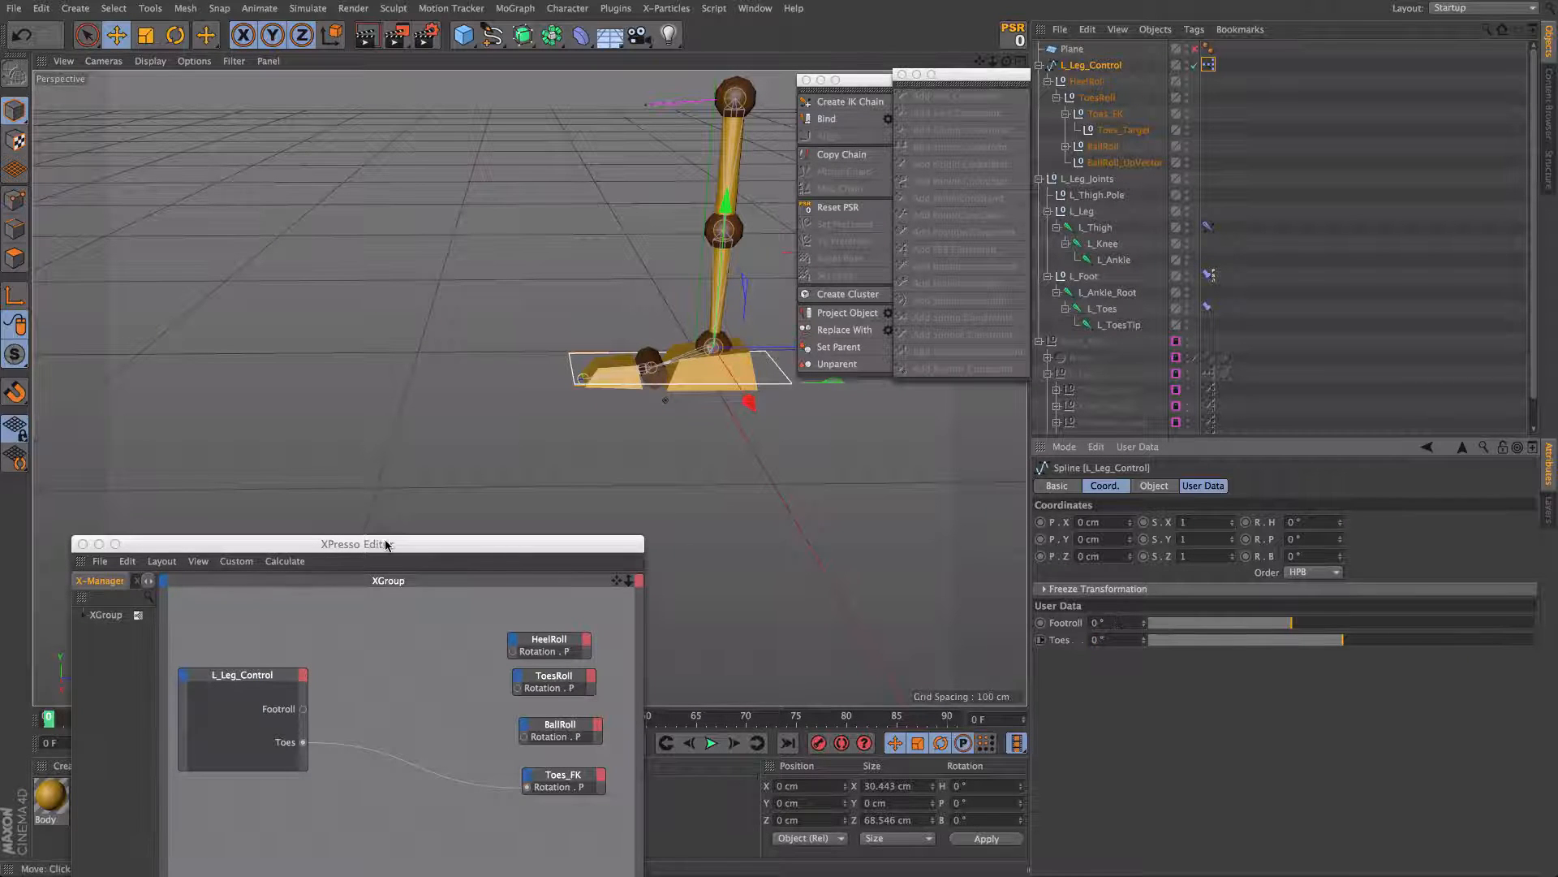
Step: Try L_Leg_Control's Footroll slider at -36° and reset it to 0°
left_click_drag(386, 545, 481, 445)
left_click_drag(592, 525, 687, 631)
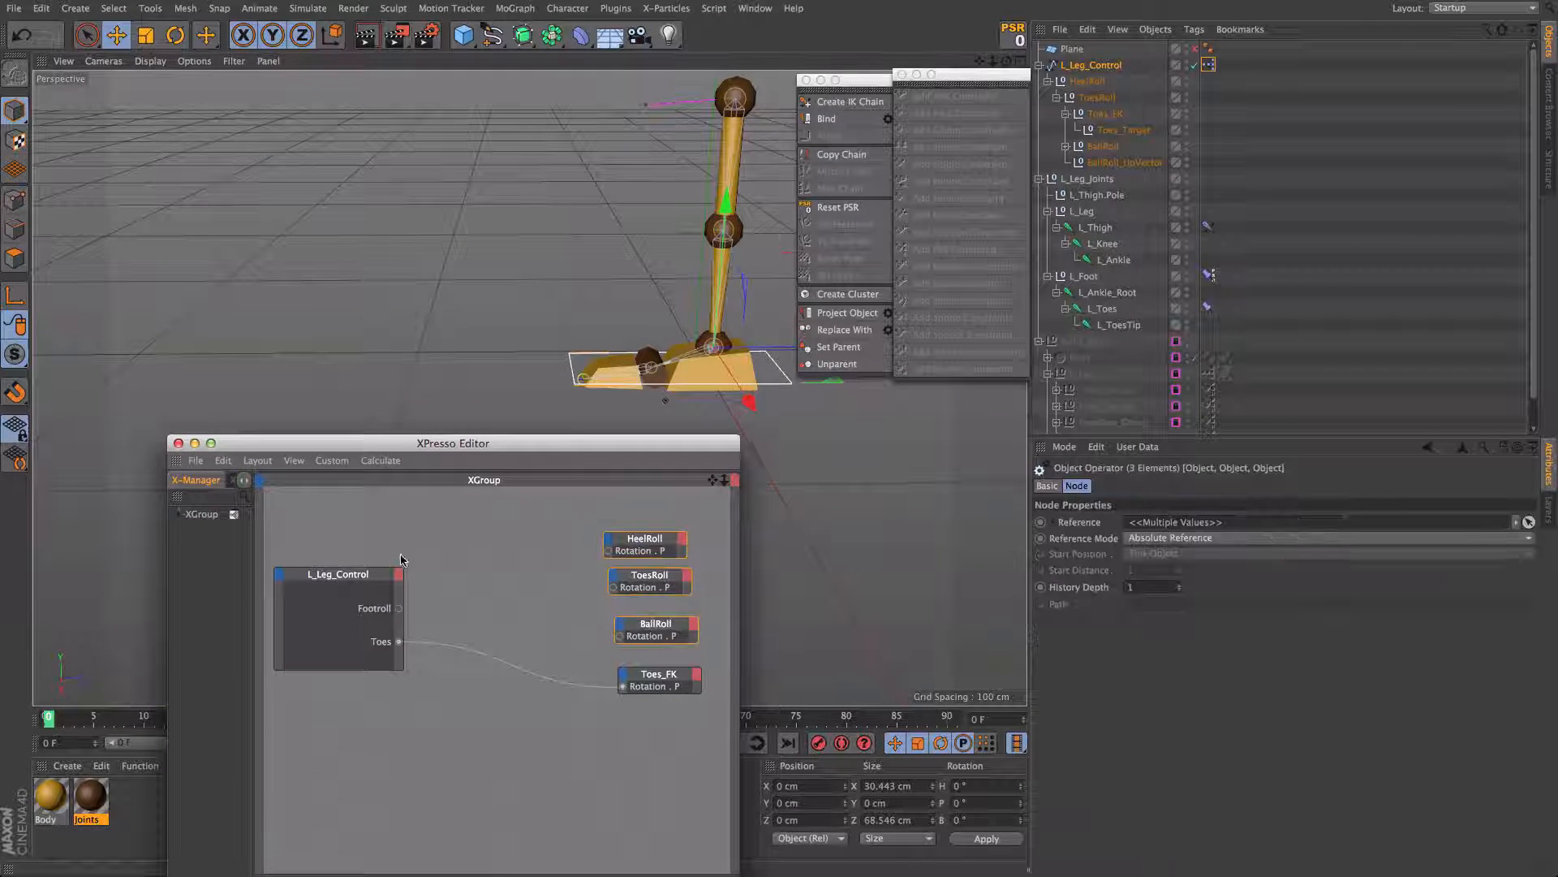
left_click(326, 573)
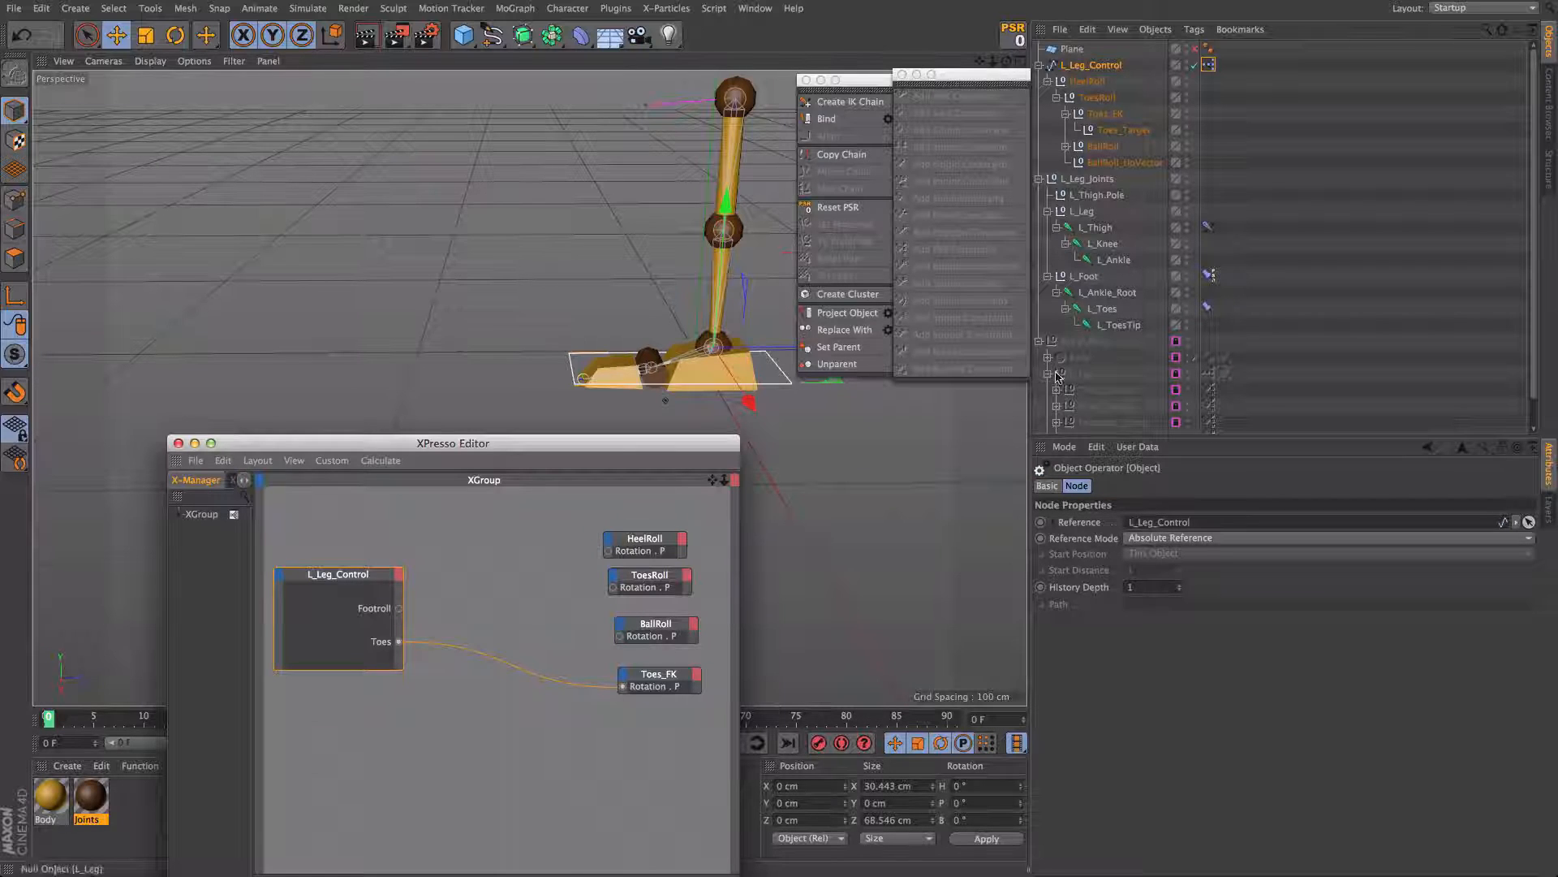
left_click(1104, 130)
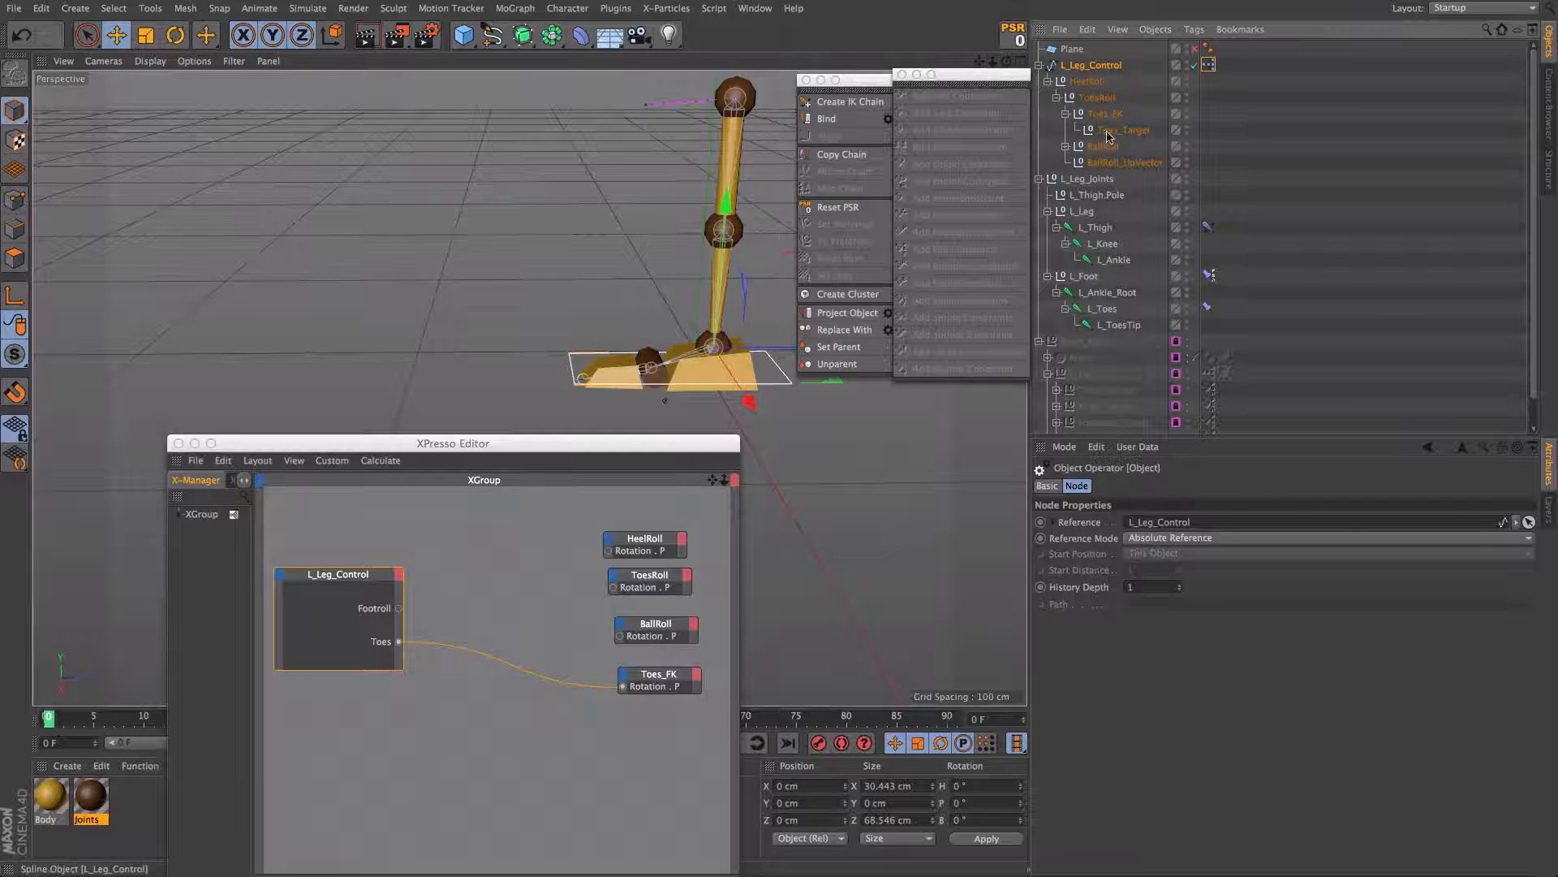
left_click(1136, 66)
left_click_drag(1309, 623, 1220, 638)
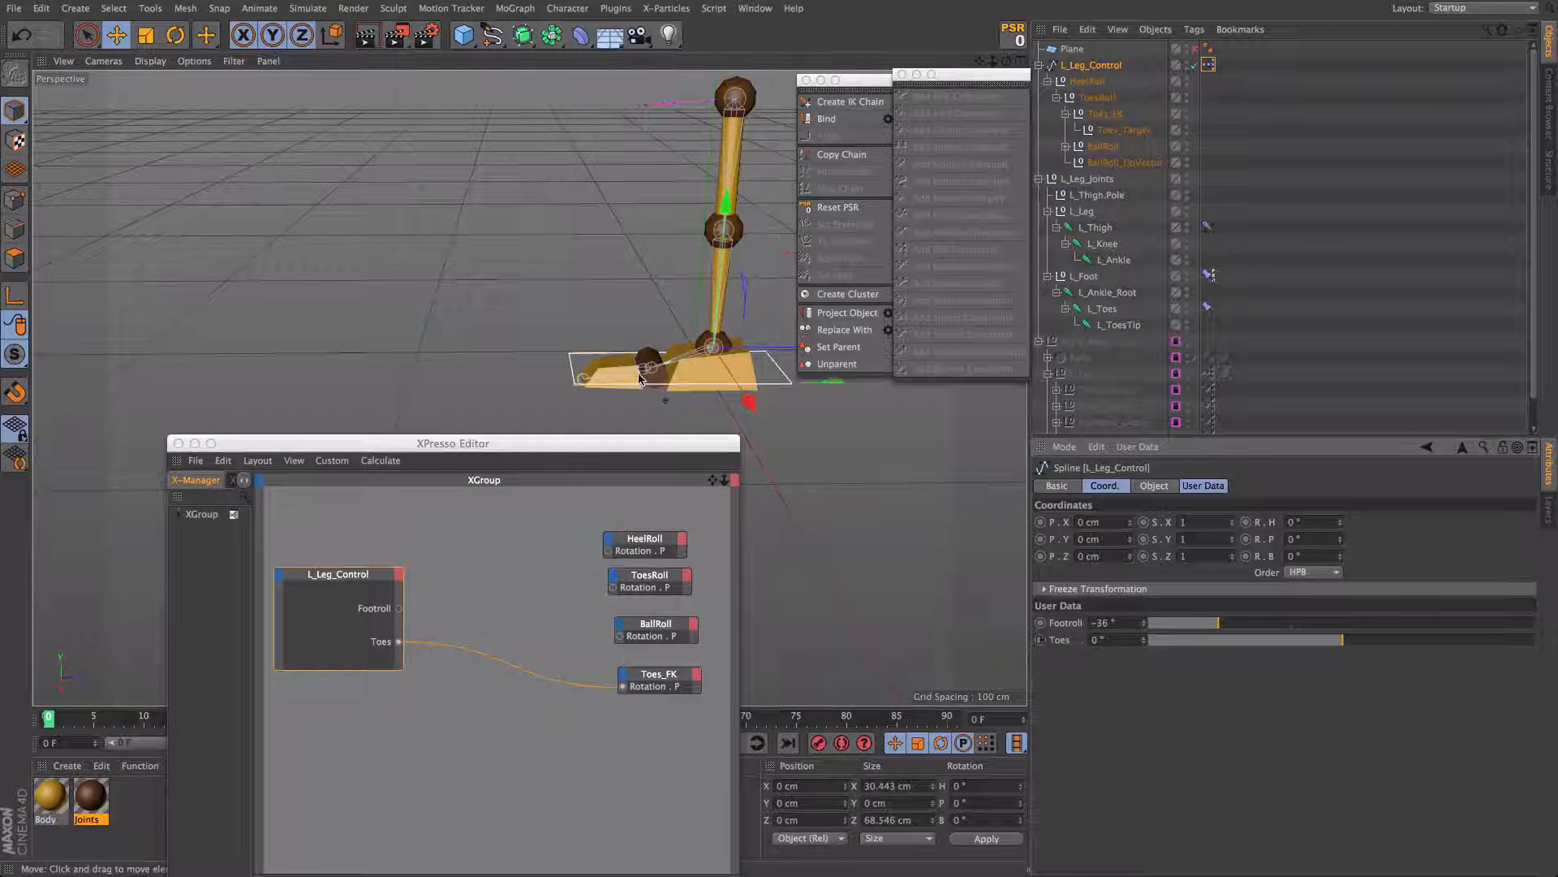
double_click(1107, 623)
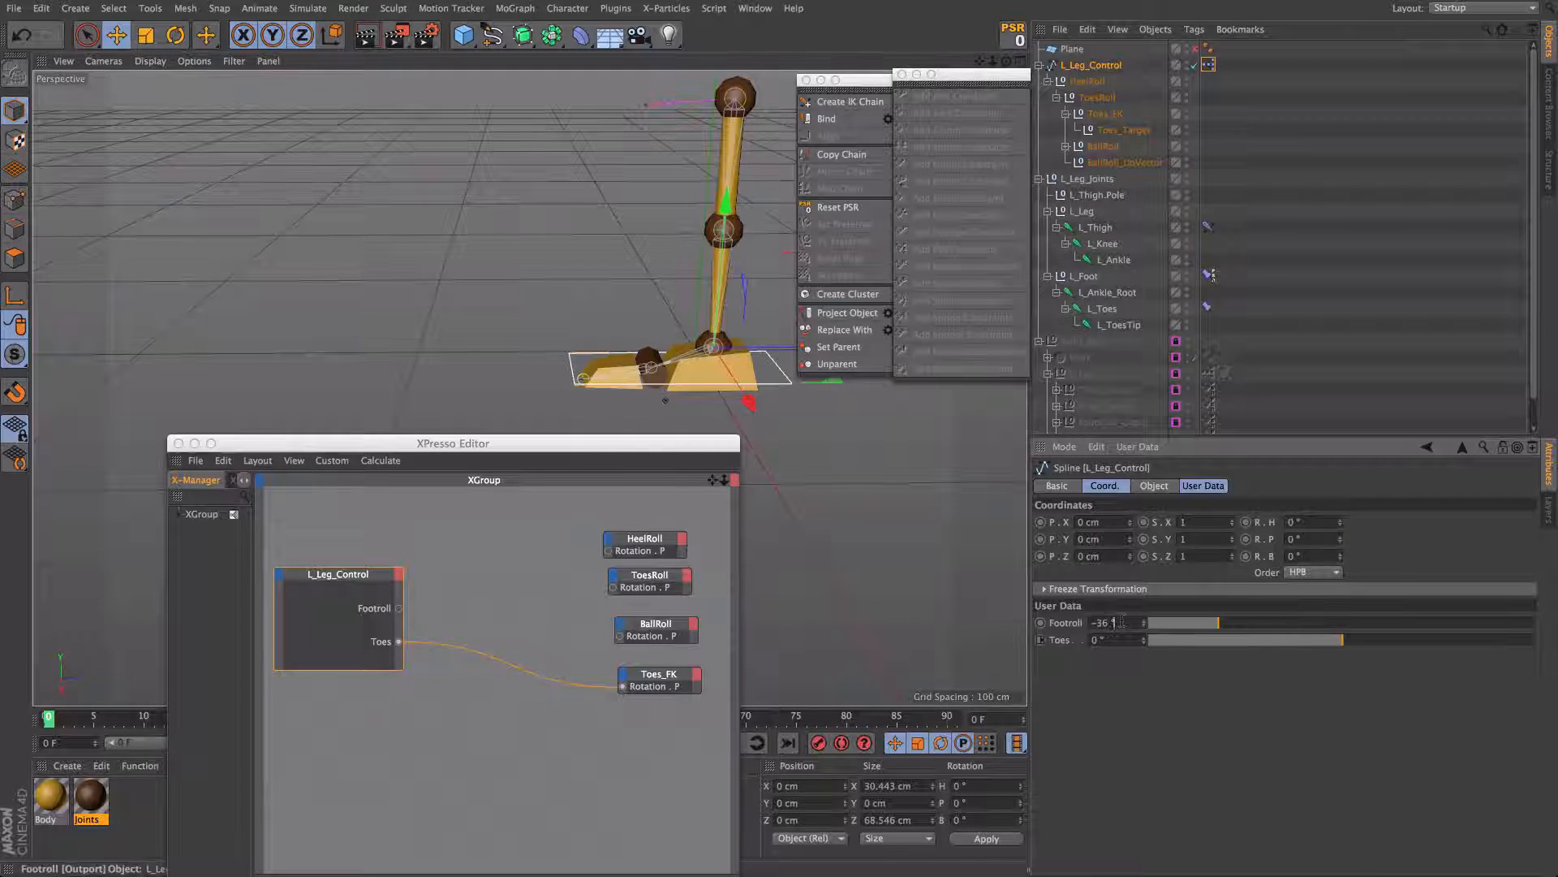
type("0")
key("Return")
Step: Try changing the HeelRoll null's pitch rotation and undo the change
left_click(629, 539)
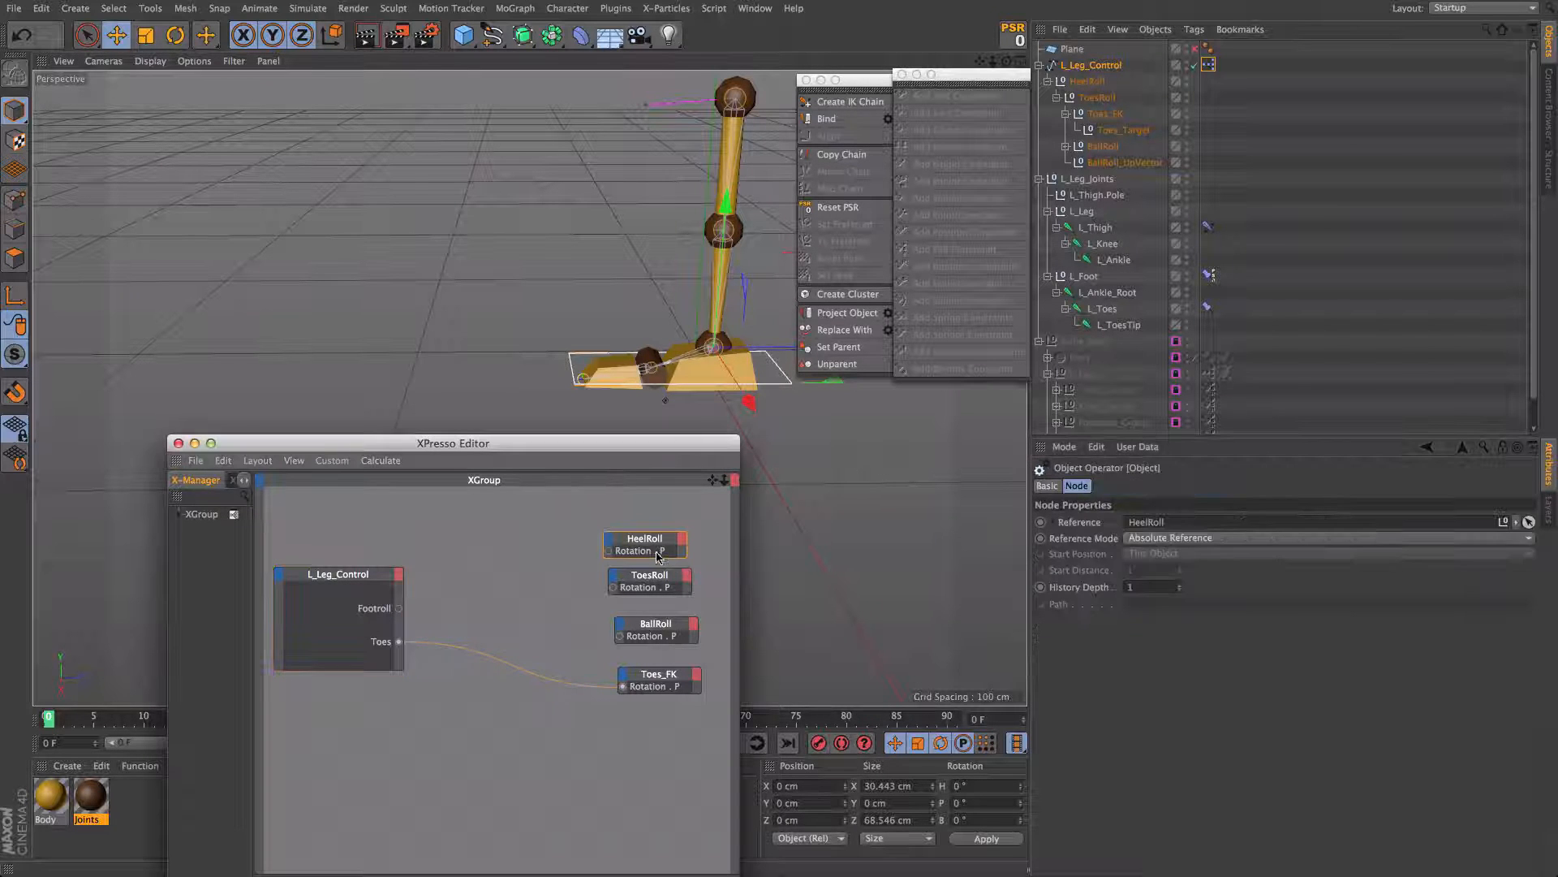
left_click(1087, 81)
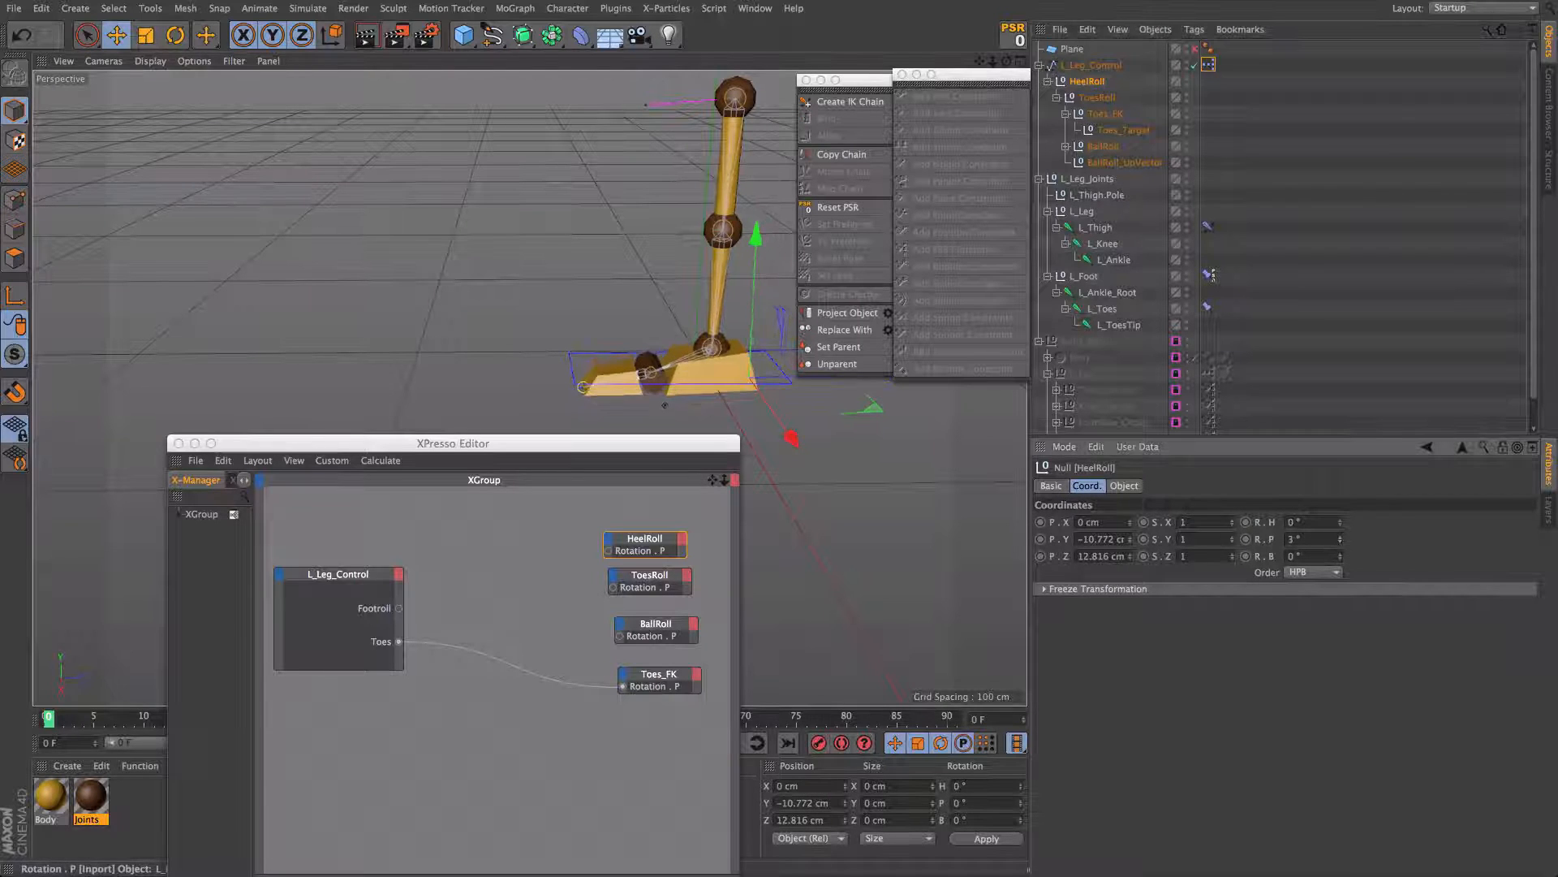
mouse_move(1340, 549)
left_mouse_down()
mouse_move(1341, 520)
mouse_move(1341, 571)
left_mouse_up()
key("super+z")
key("super+z")
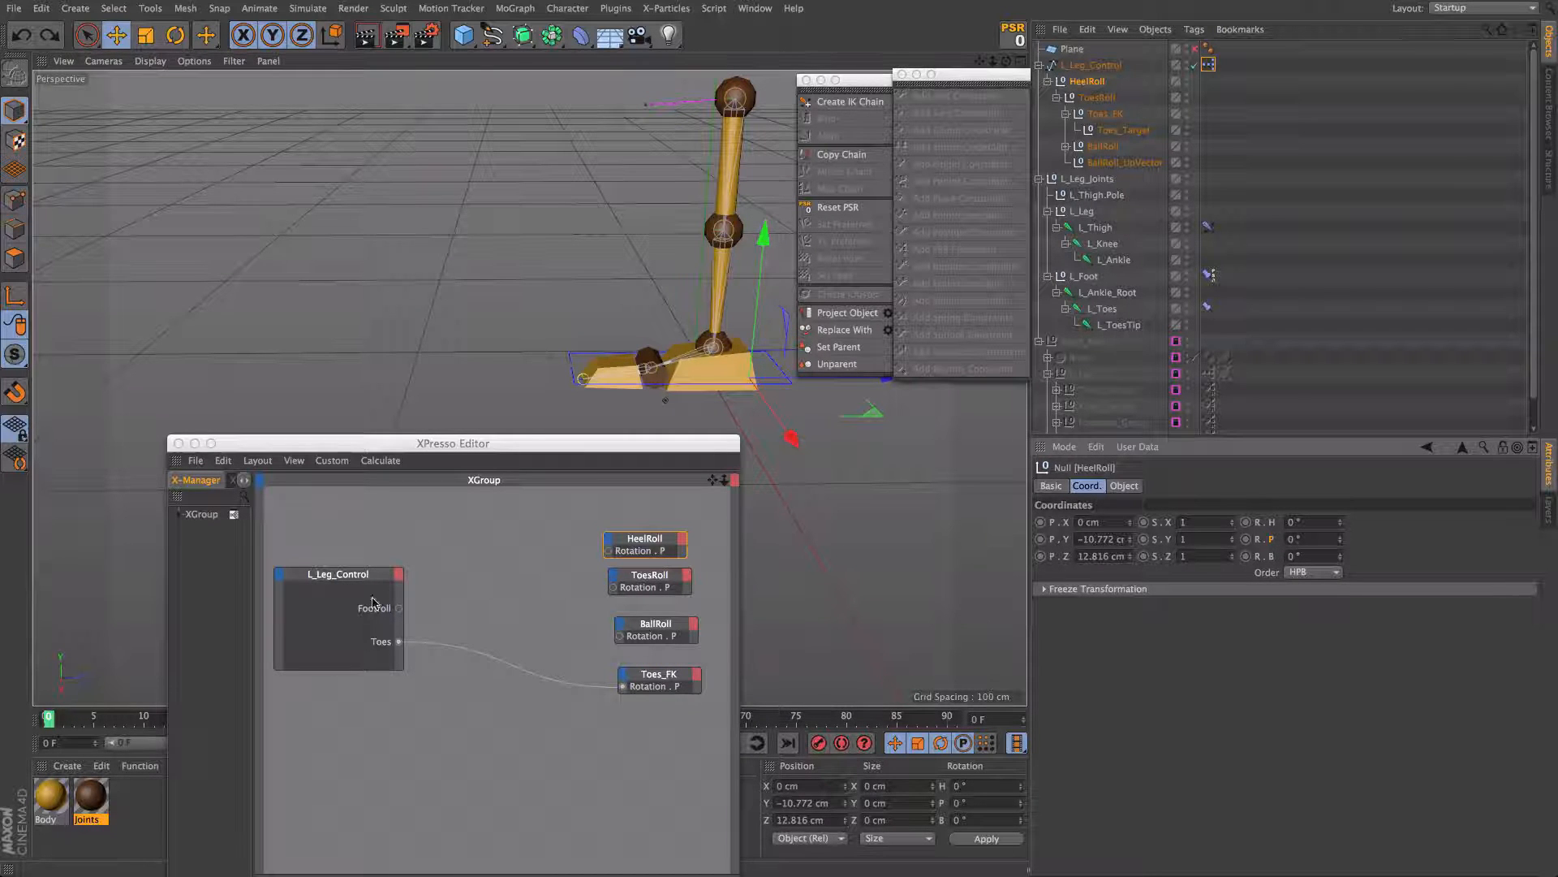
Step: Add a Range Mapper node and place it between the L_Leg_Control and HeelRoll nodes
left_click(428, 585)
right_click(437, 580)
mouse_move(479, 584)
mouse_move(568, 582)
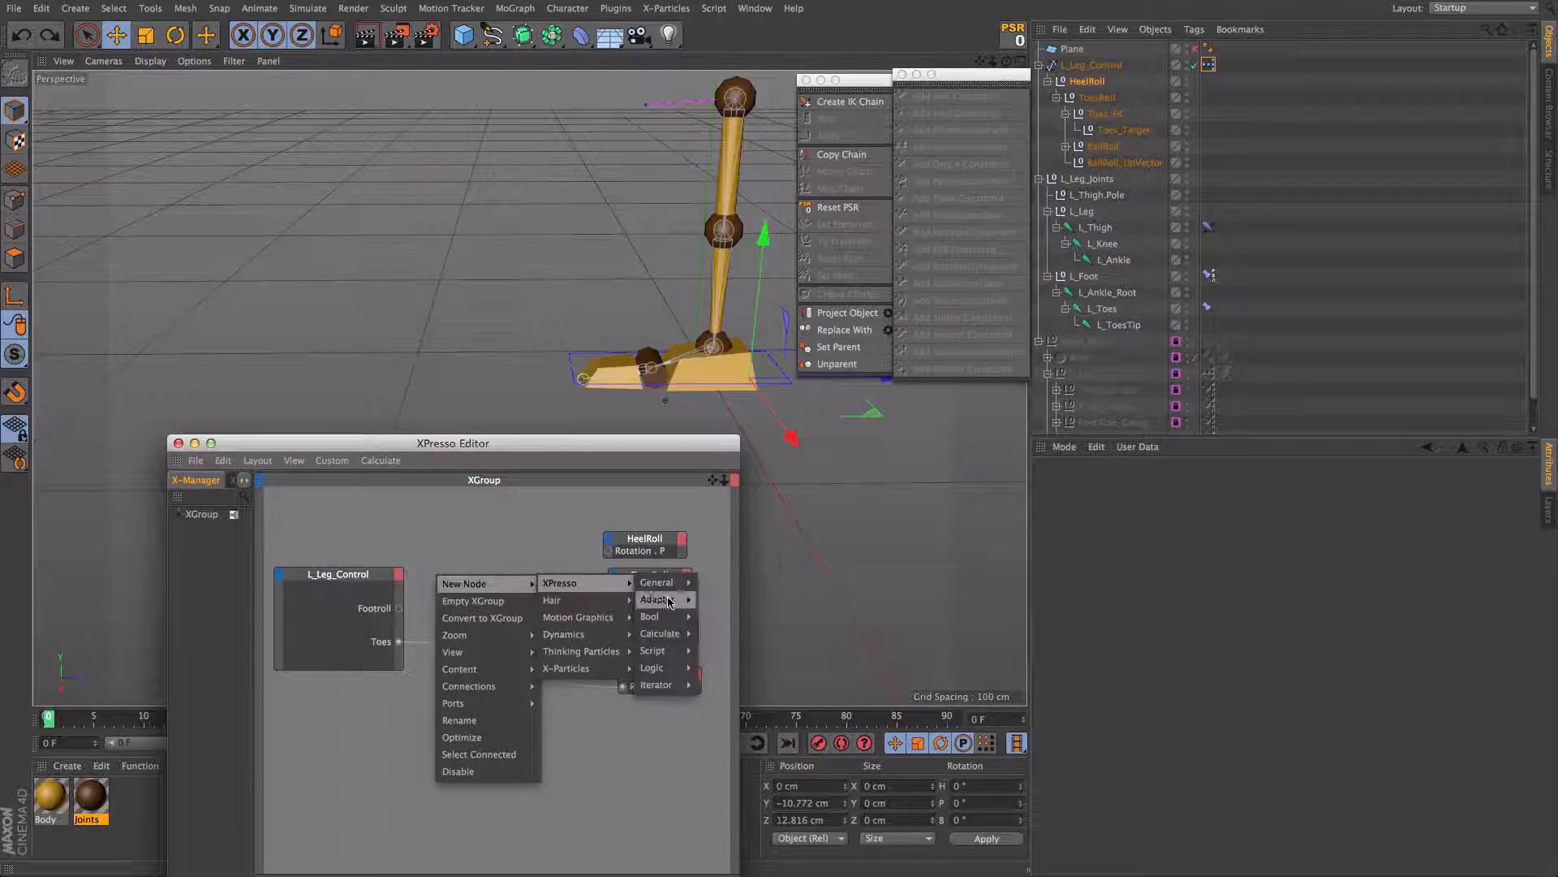
mouse_move(668, 600)
left_click(734, 836)
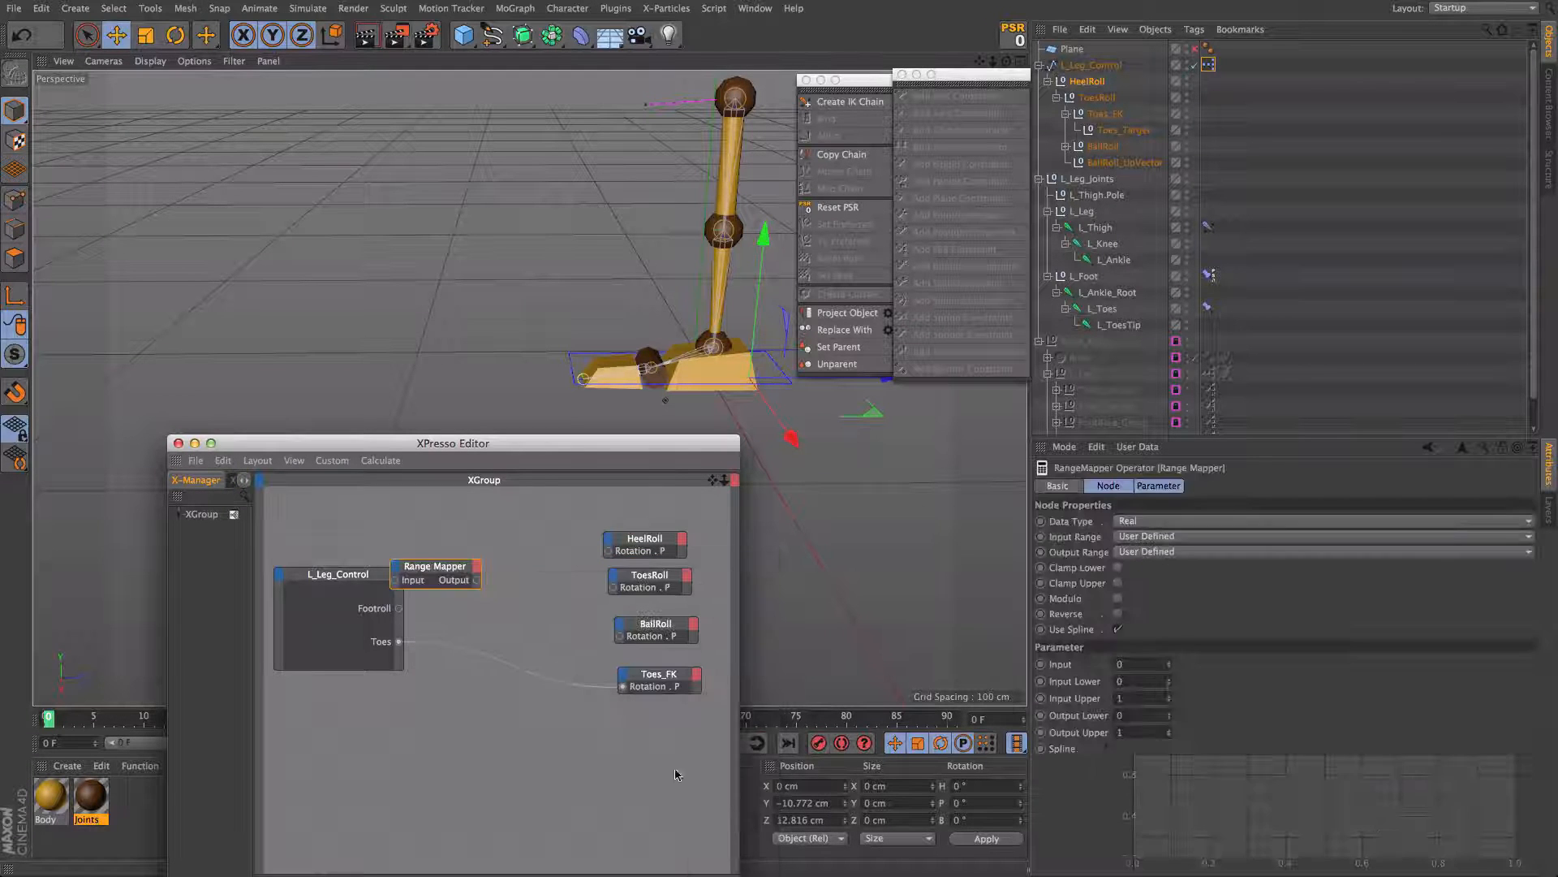
left_click_drag(440, 560, 494, 548)
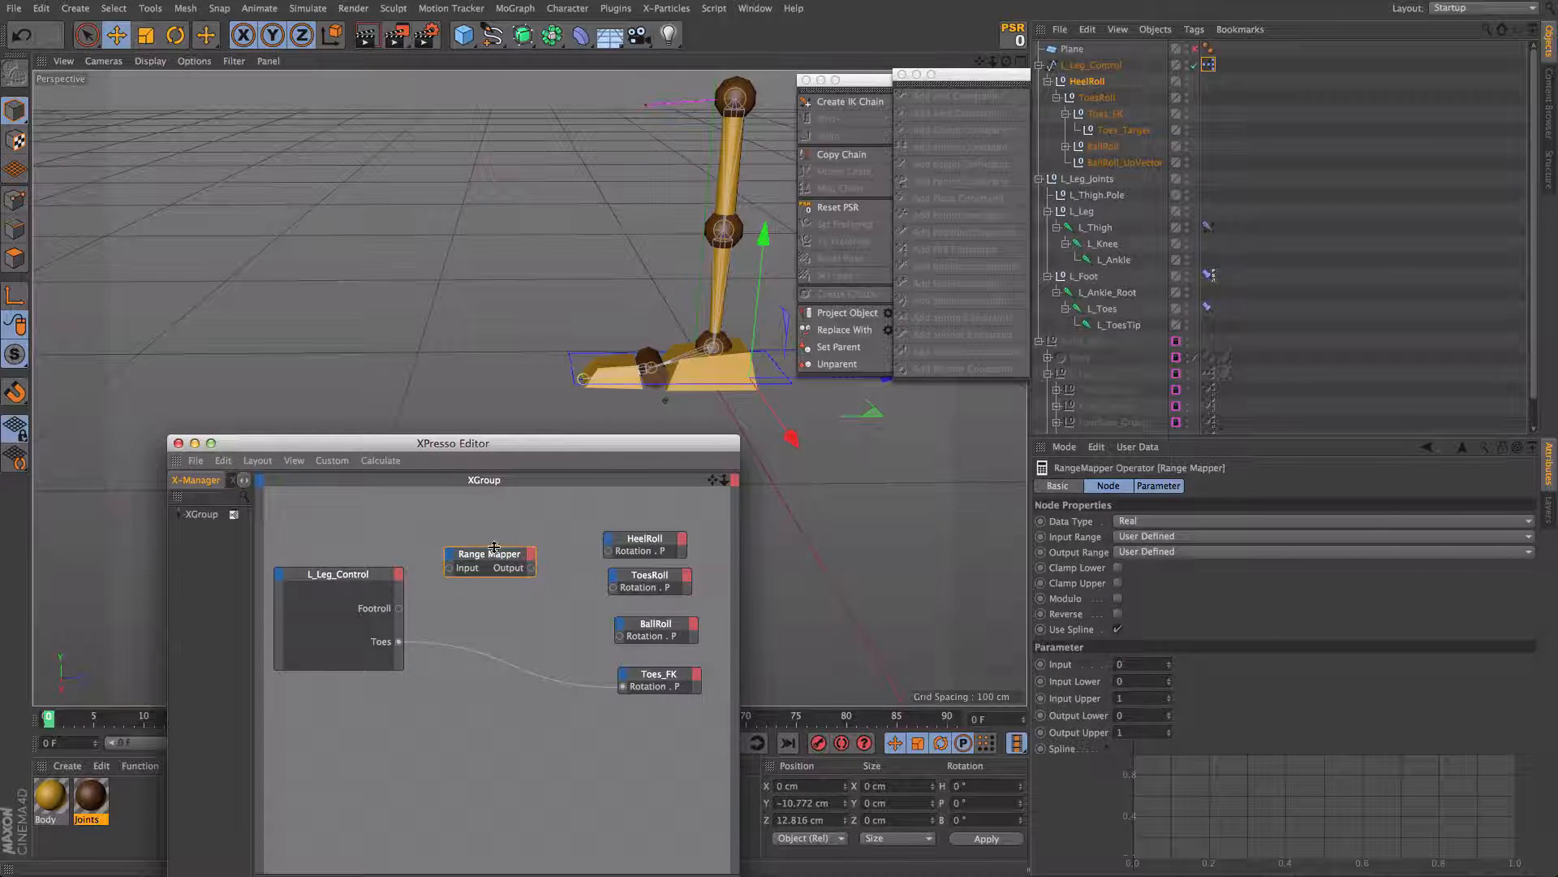
Step: Spread the XPresso nodes farther apart and connect L_Leg_Control's Footroll output to the Range Mapper's input
left_click_drag(365, 575, 327, 575)
left_click_drag(594, 516, 670, 699)
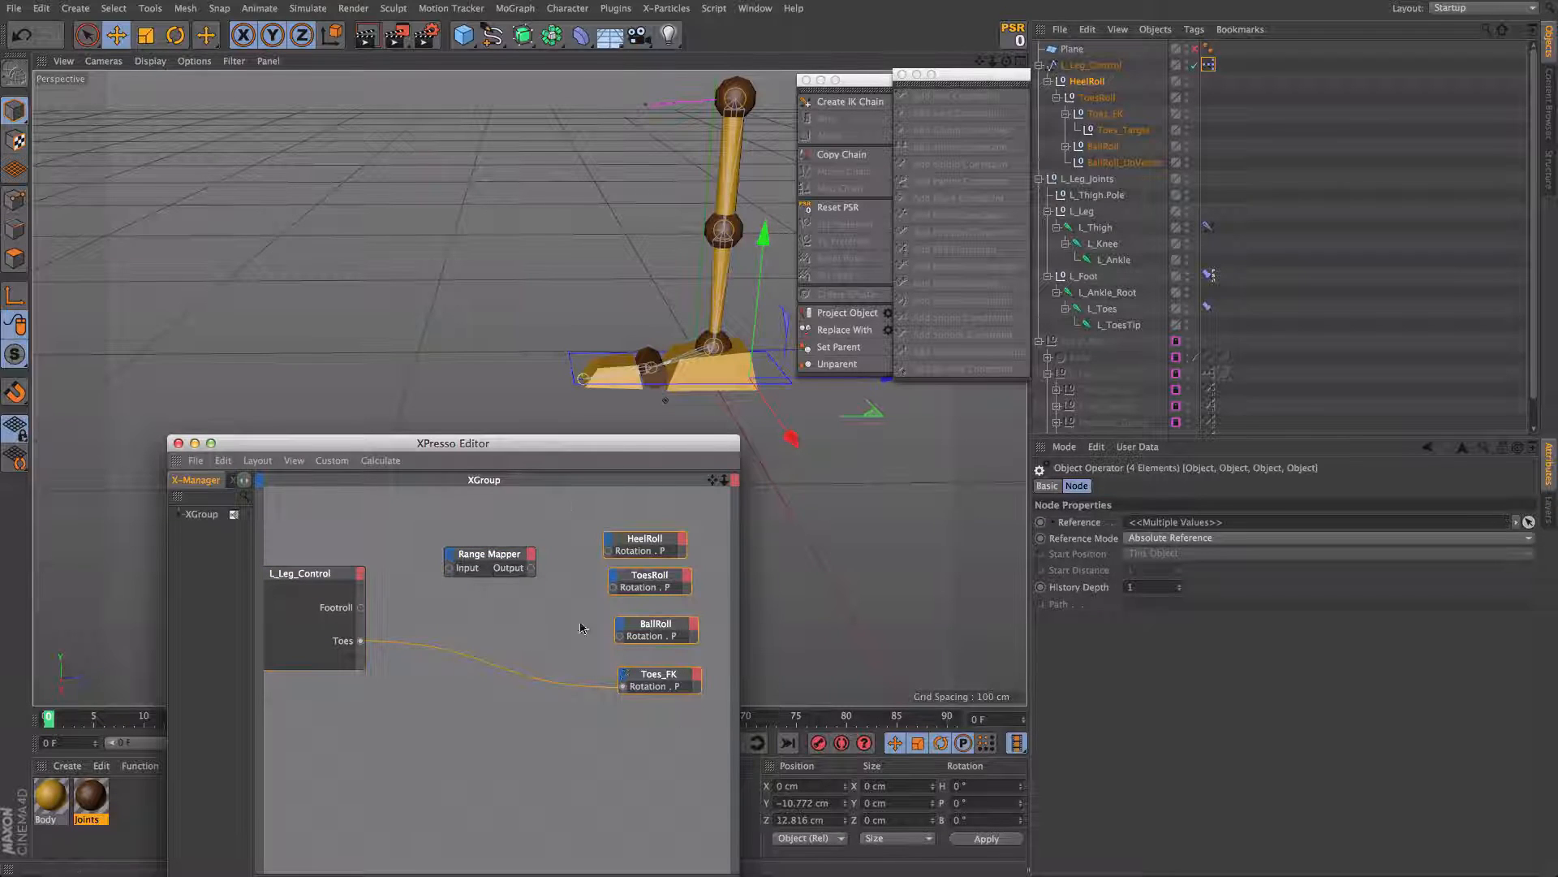
left_click_drag(629, 538, 654, 543)
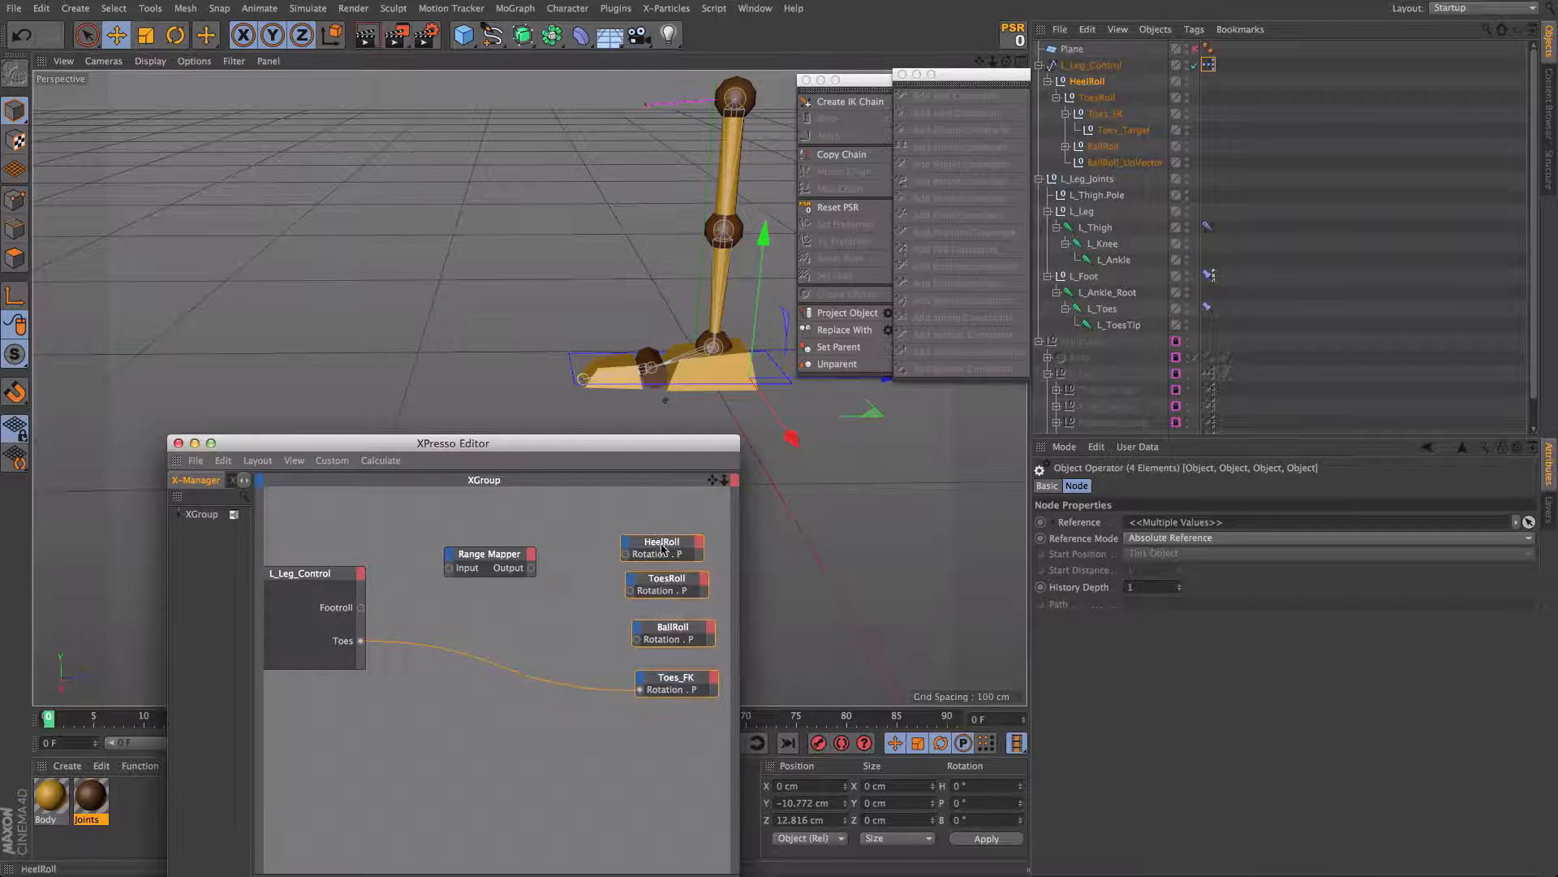
left_click(601, 516)
left_click_drag(487, 554, 472, 539)
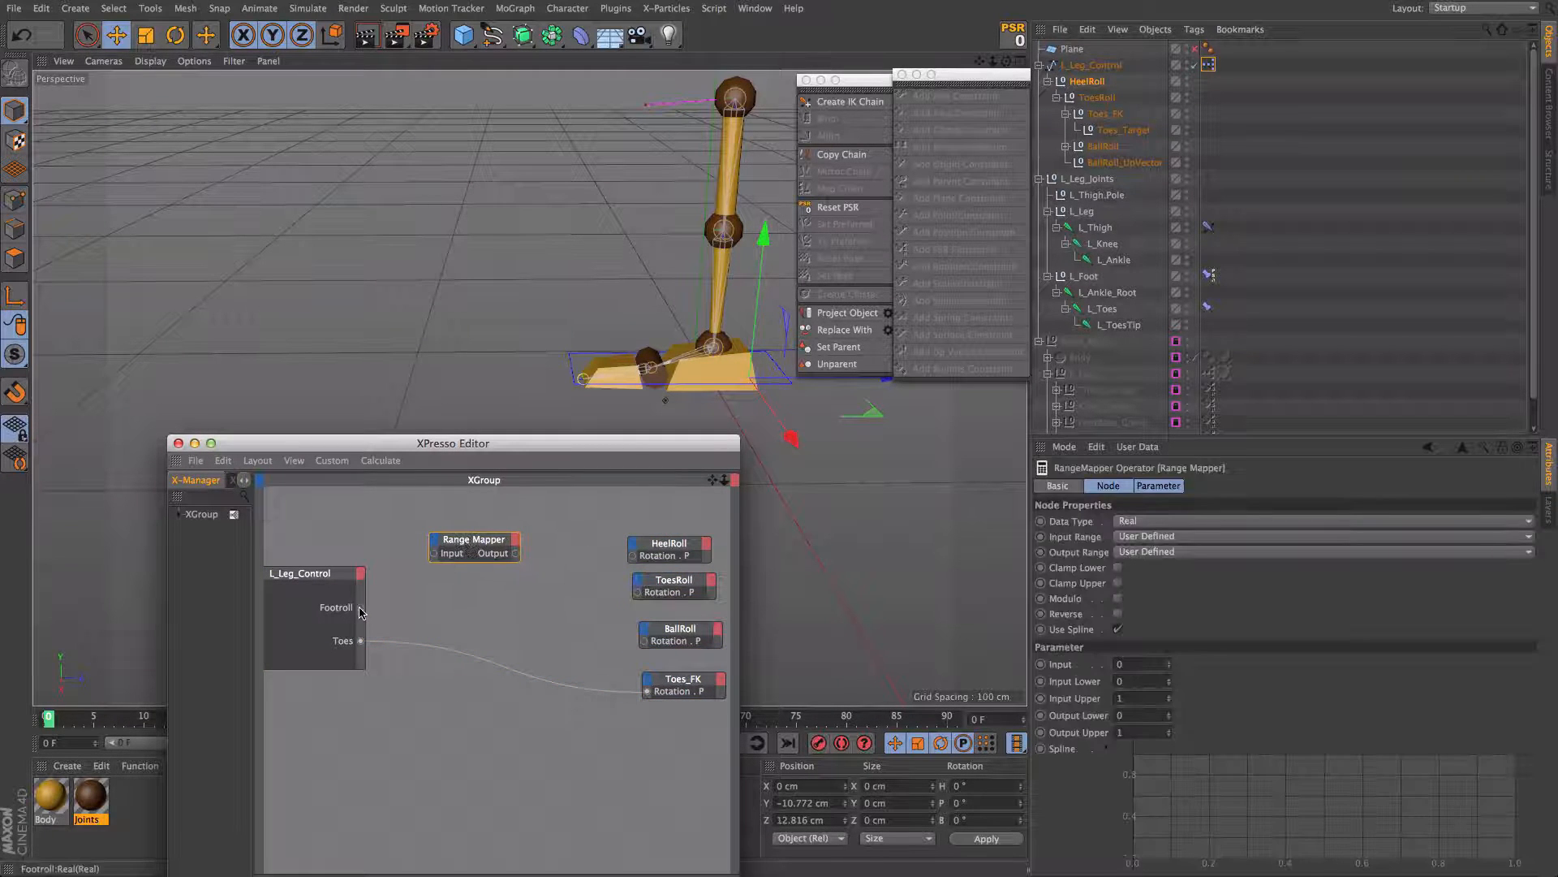
left_click_drag(432, 557, 435, 554)
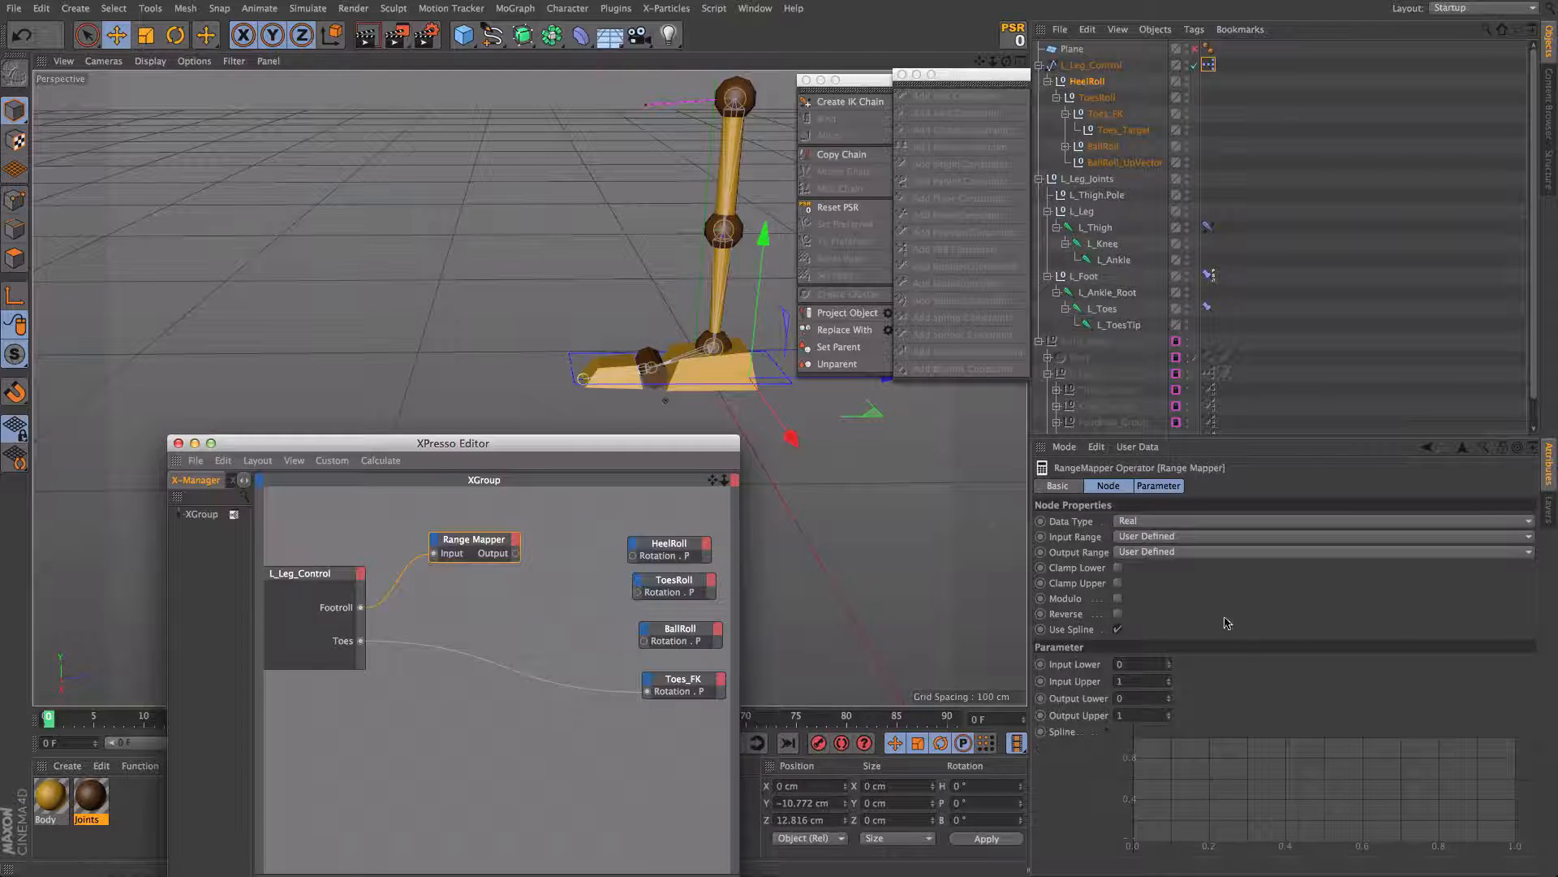
Step: Set both the input range and output range of the Range Mapper to Degree
left_click(1238, 536)
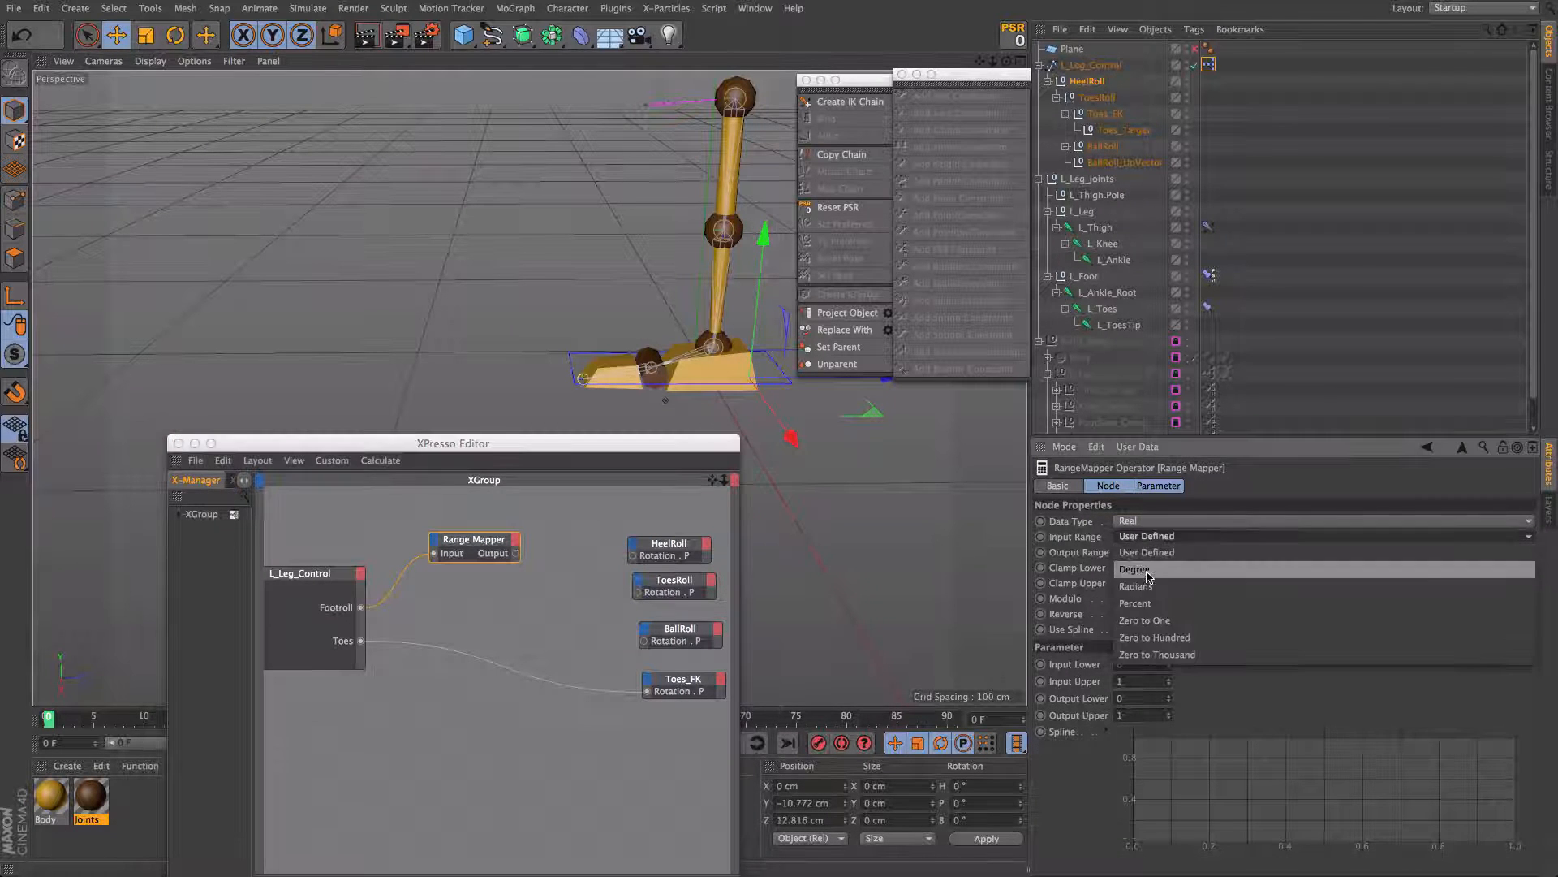
left_click(1169, 546)
left_click(1170, 551)
left_click(1161, 566)
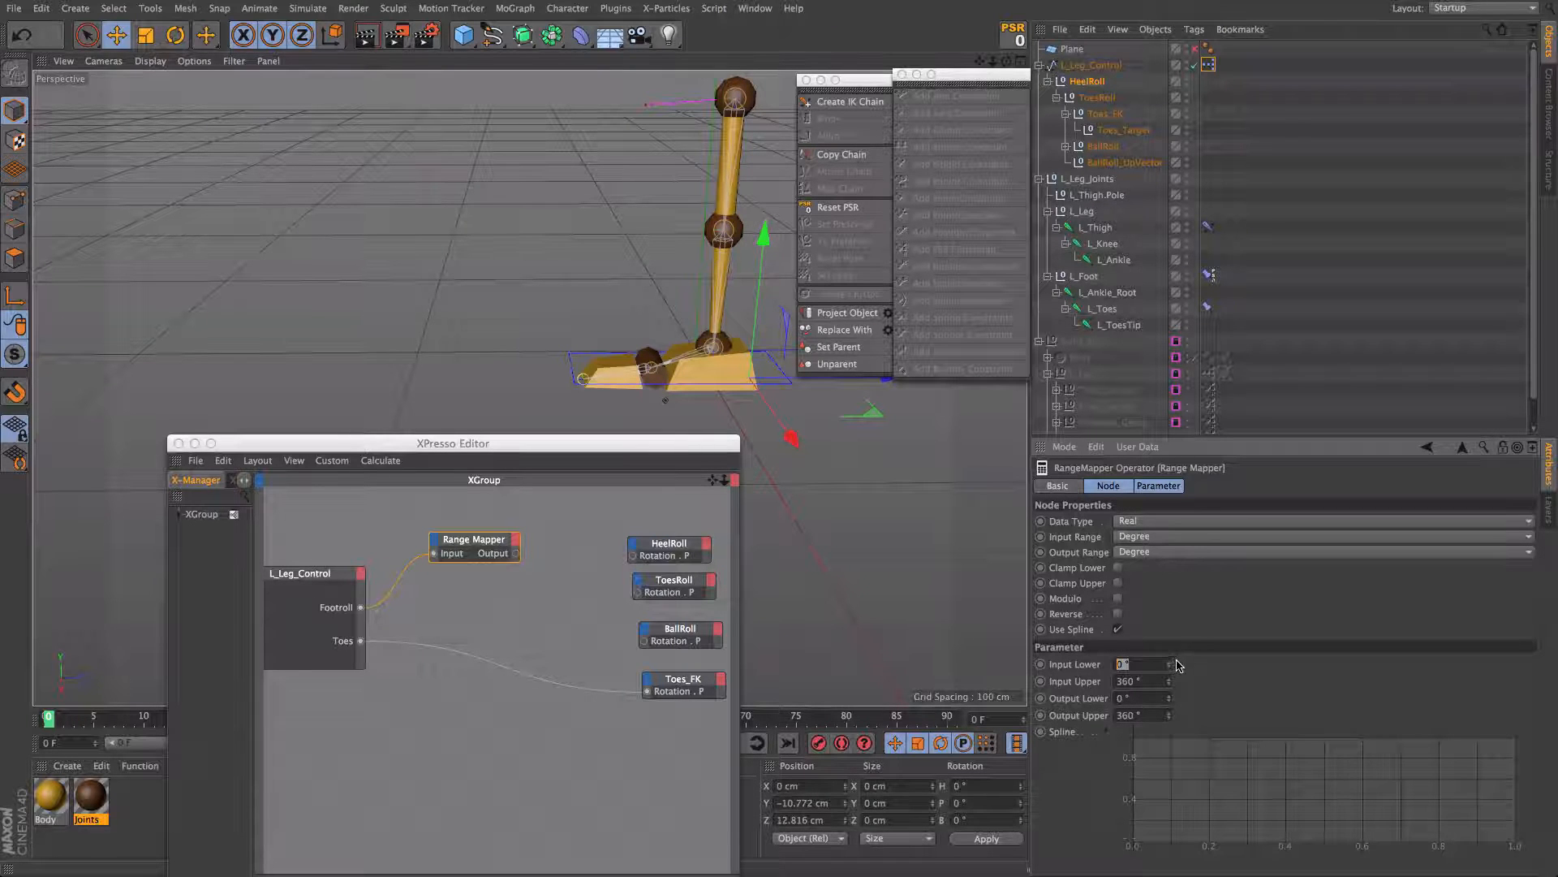
Step: Set the Range Mapper's Input Lower to -70° and Input Upper to 0°, and enable Clamp Upper
type("-70")
left_click(1139, 681)
type("0")
key("Return")
left_click_drag(518, 555, 574, 566)
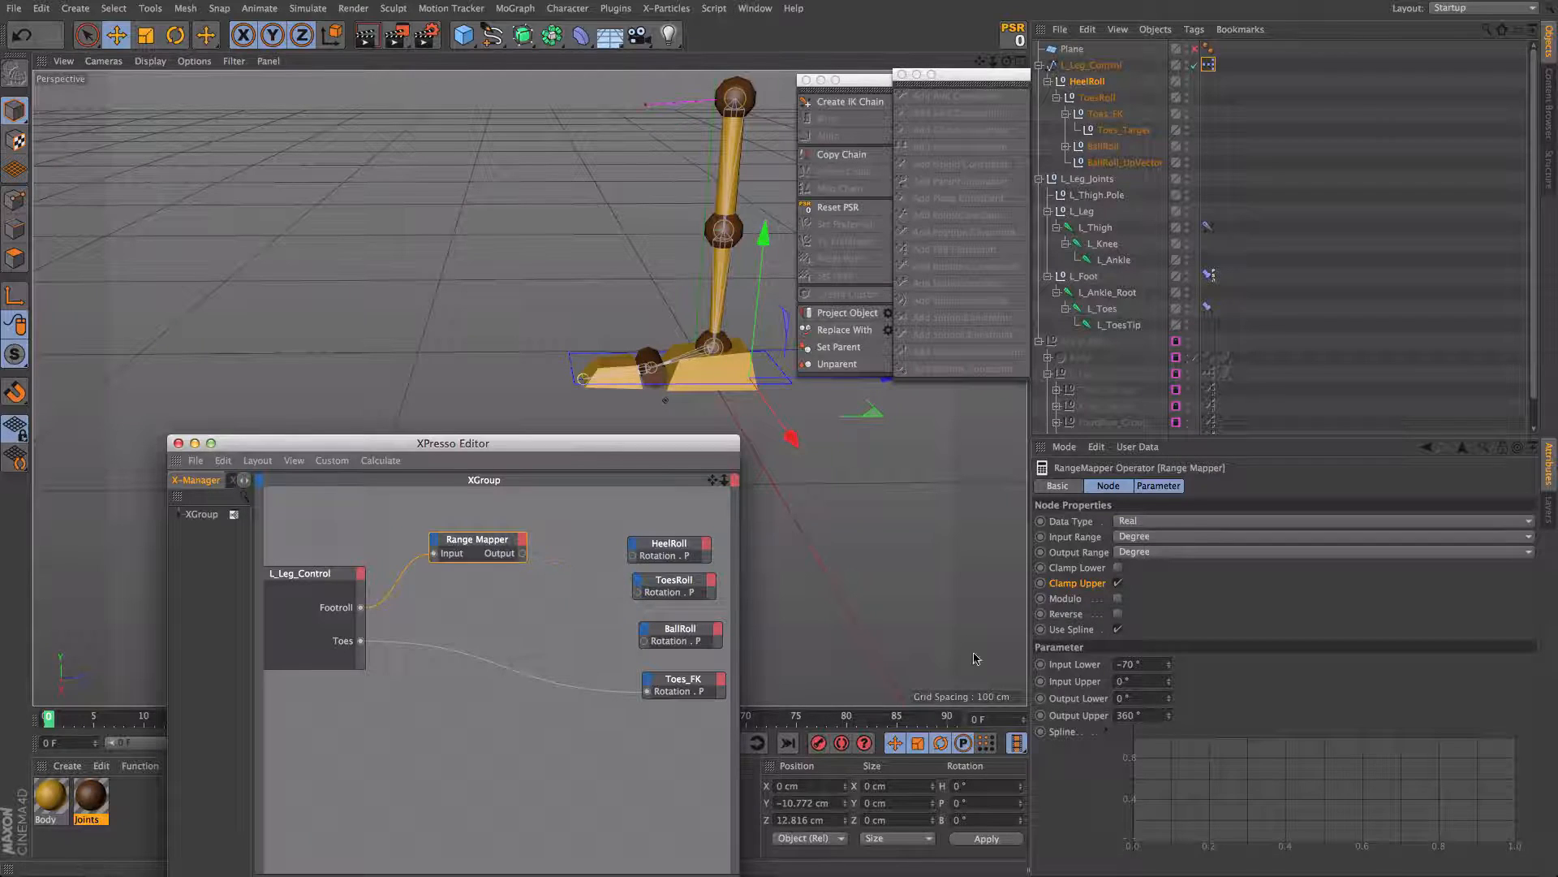
Step: Set the Range Mapper's Output Lower to -70° and Output Upper to 0°, and connect its output to HeelRoll's Rotation.P
left_click(1138, 699)
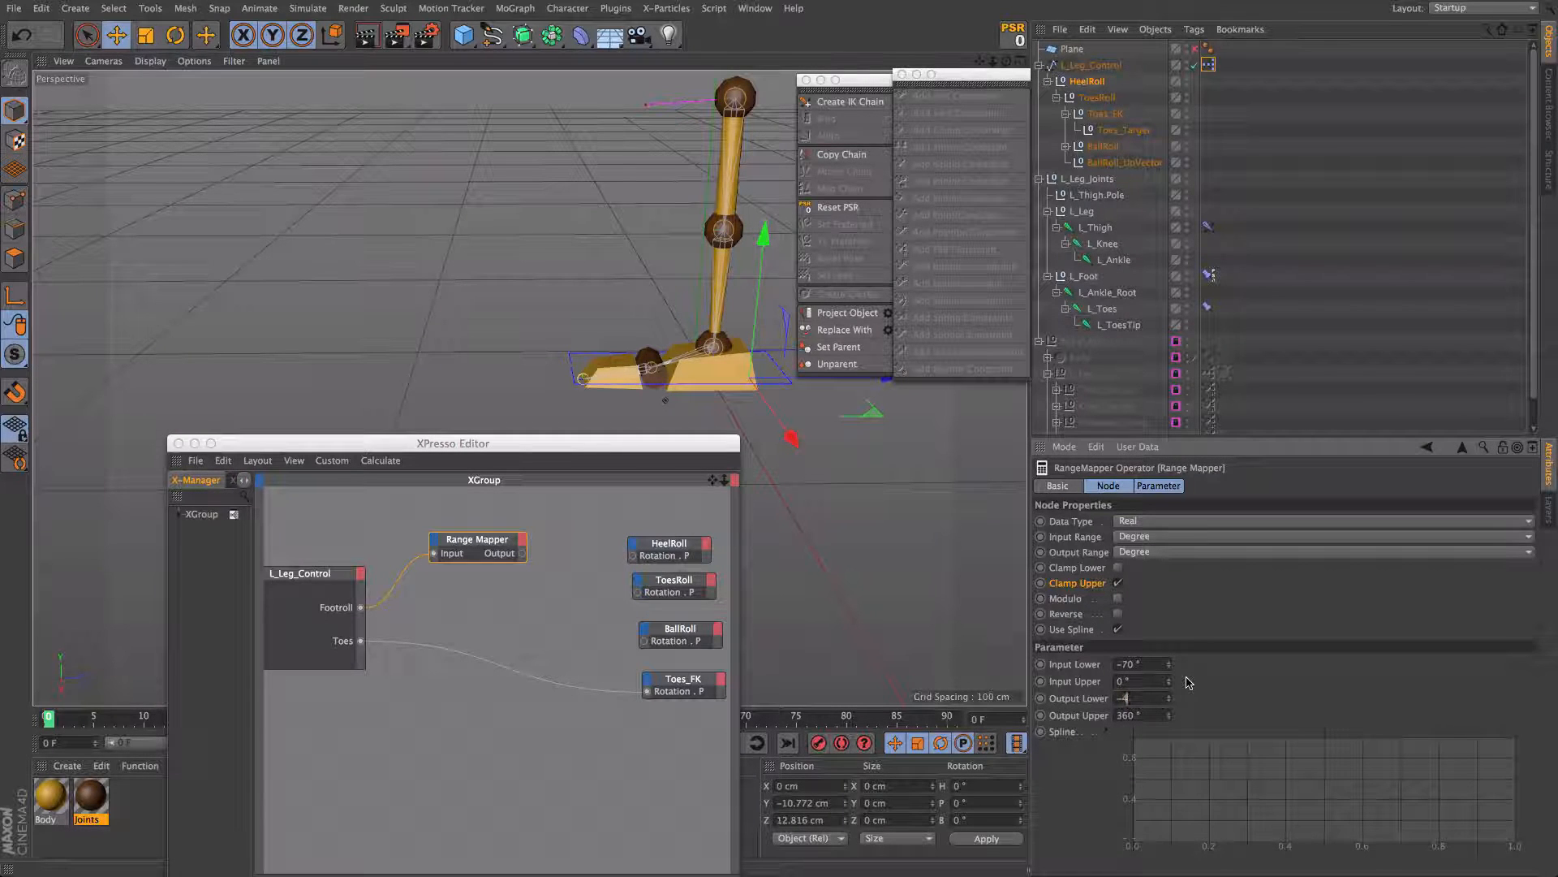
type("-70")
double_click(1137, 715)
type("0")
key("Return")
left_click_drag(526, 555, 635, 555)
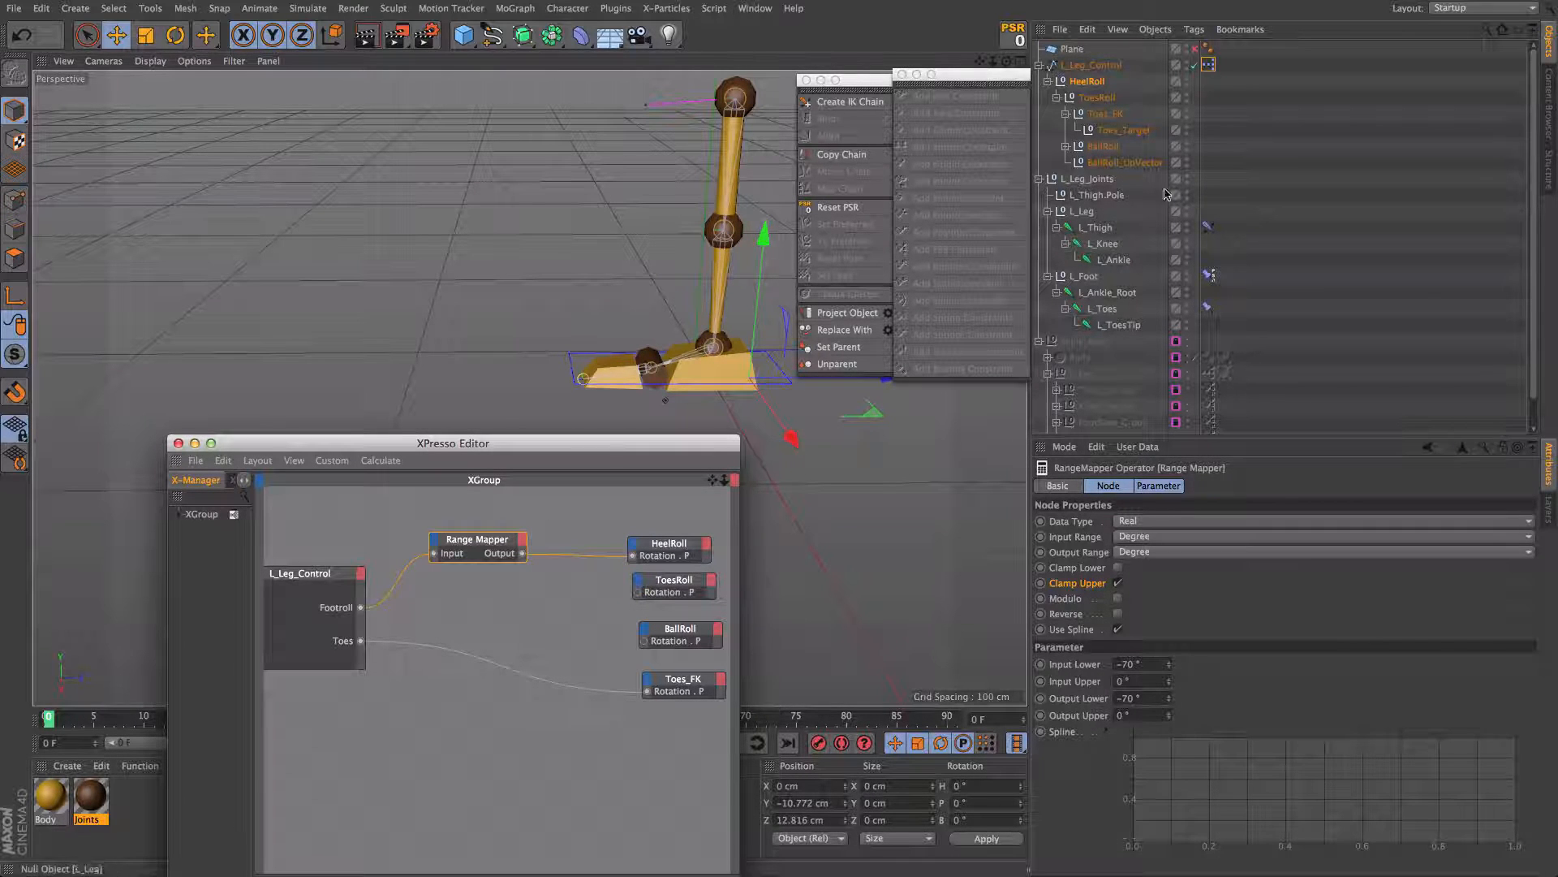
Step: Test L_Leg_Control's Footroll slider against the heel roll up to about 59°, and reset Footroll to 0°
left_click(1087, 82)
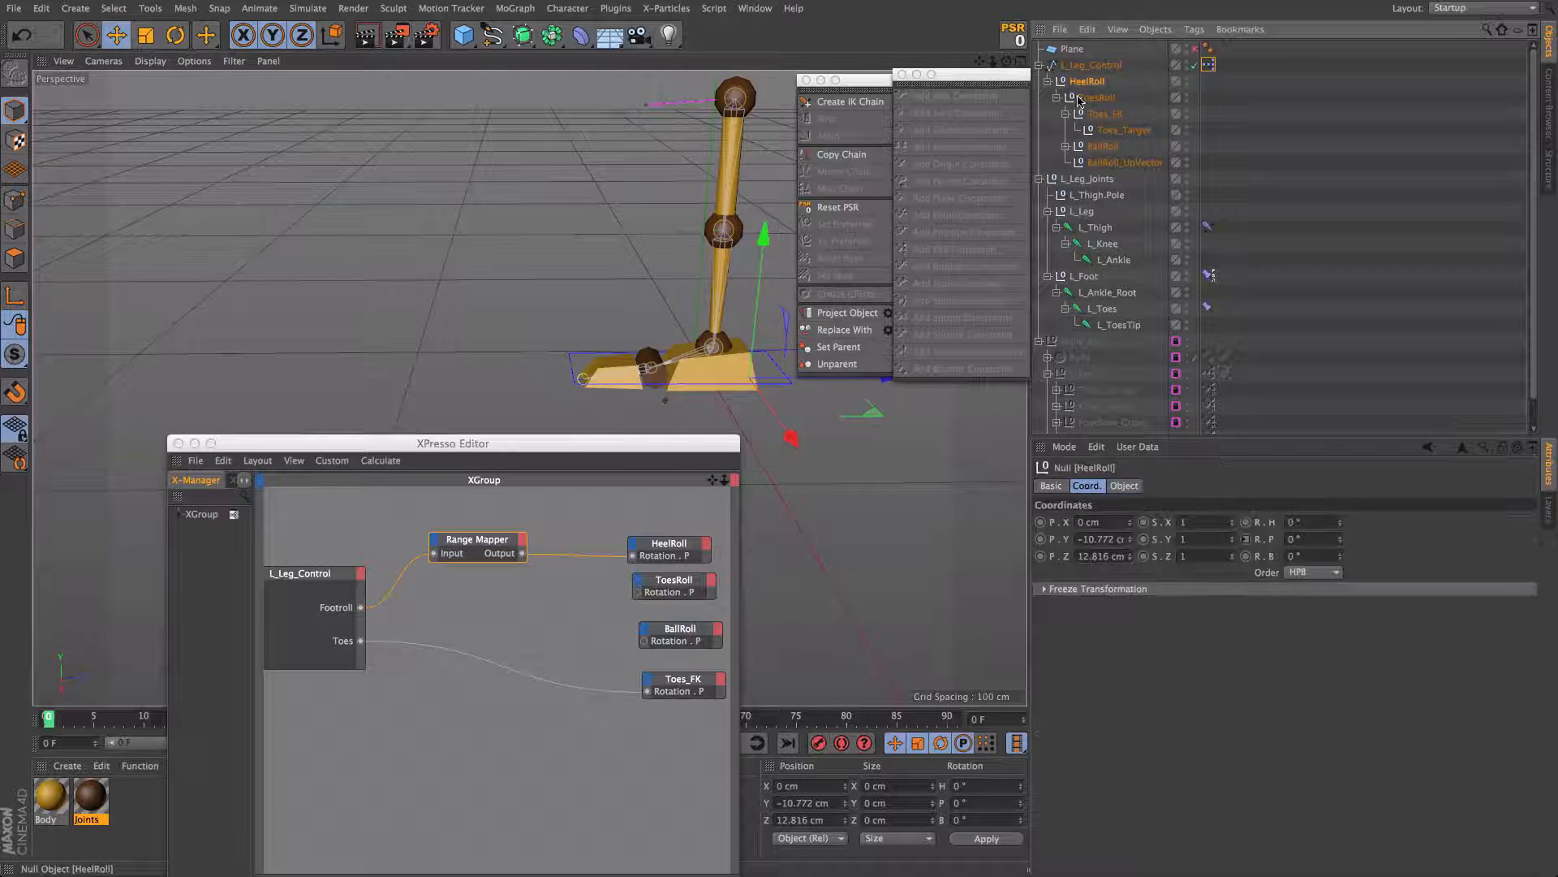
left_click(1124, 486)
left_click(1092, 69)
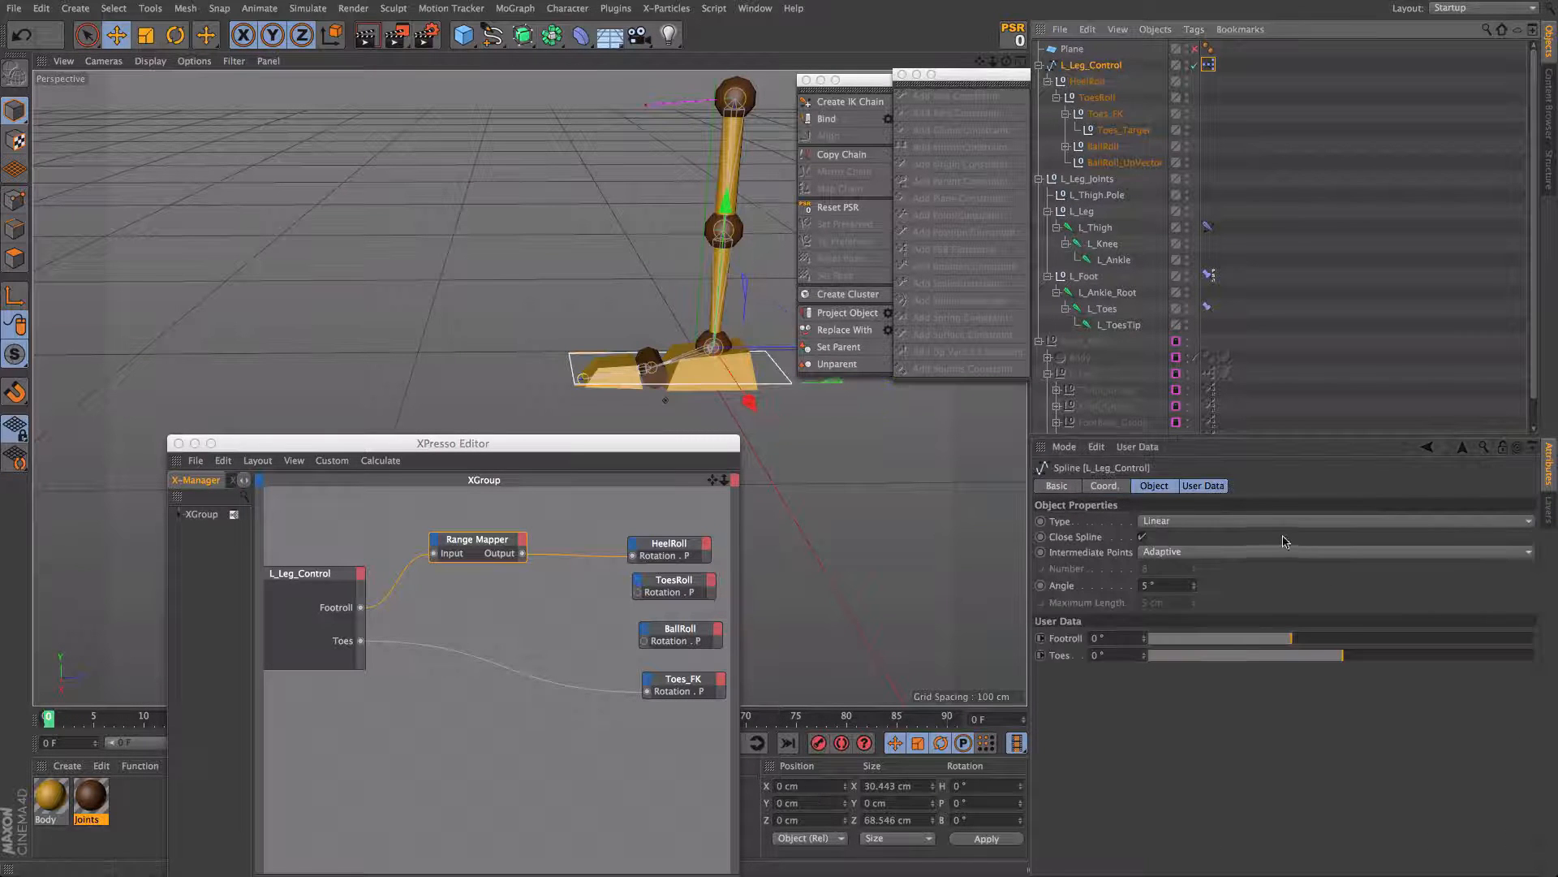
left_click_drag(1290, 643, 1409, 655)
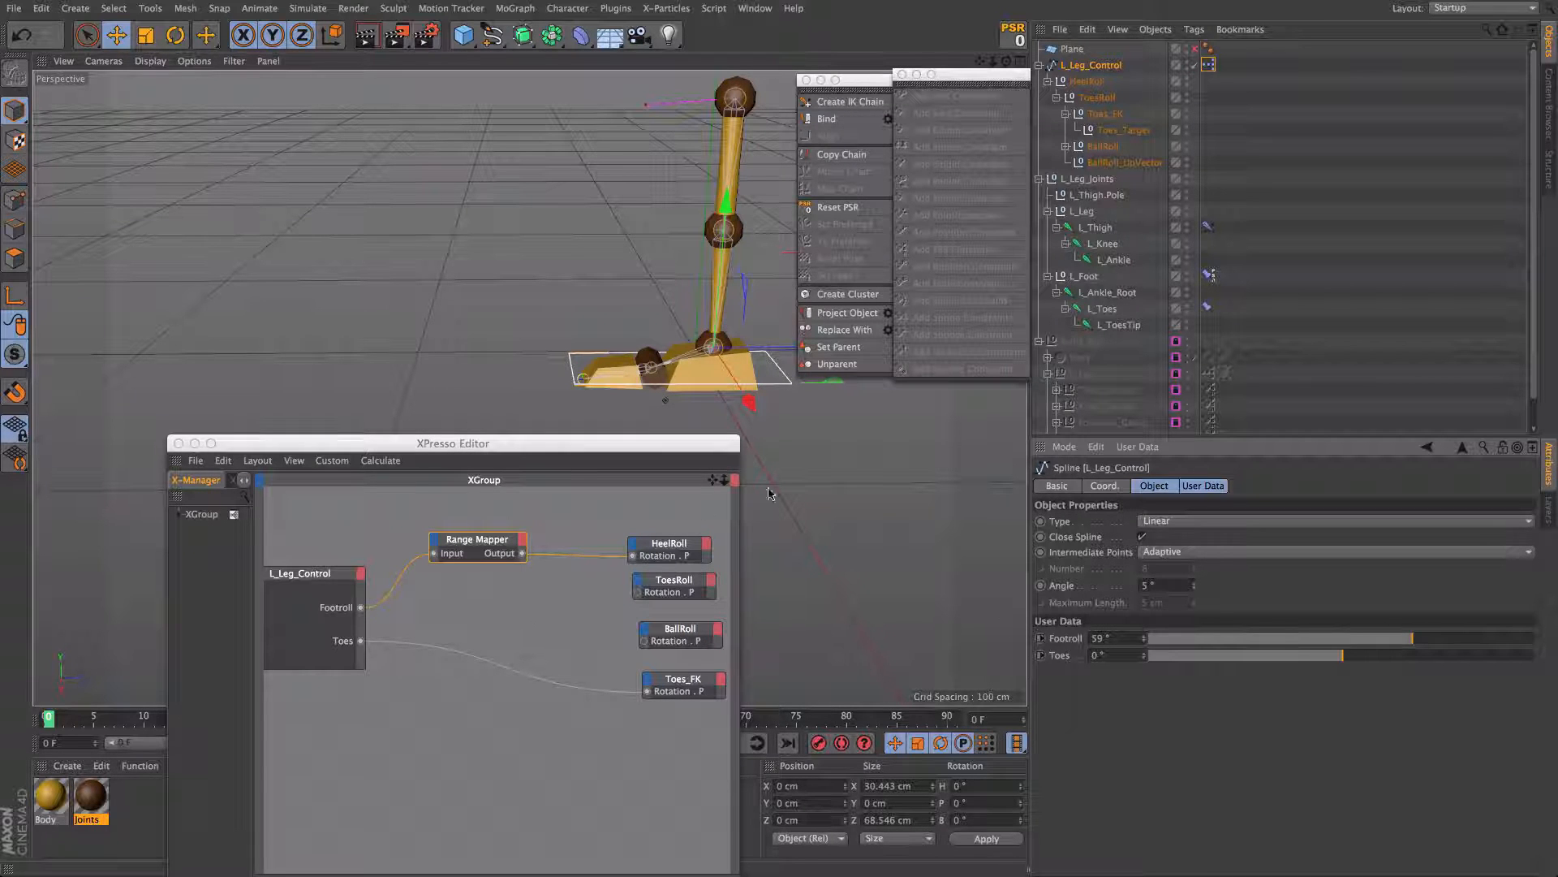
double_click(1110, 638)
type("0")
key("Return")
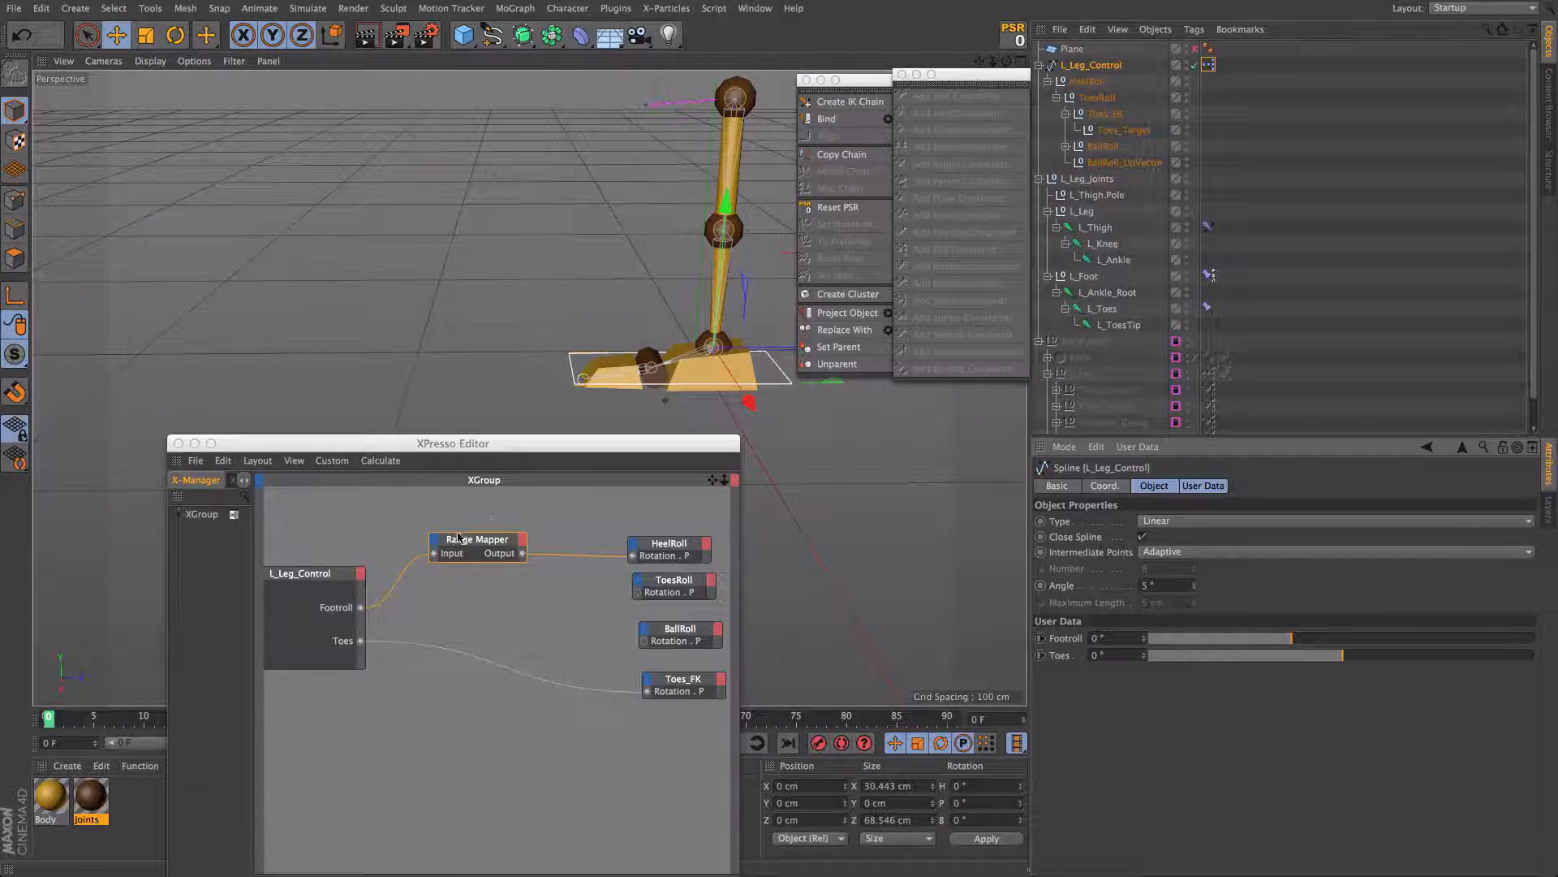
Step: Move the Range Mapper and HeelRoll nodes upward and place a mapper copy beneath, fed by L_Leg_Control's Footroll output
left_click_drag(459, 537, 483, 510)
left_click_drag(665, 542, 653, 509)
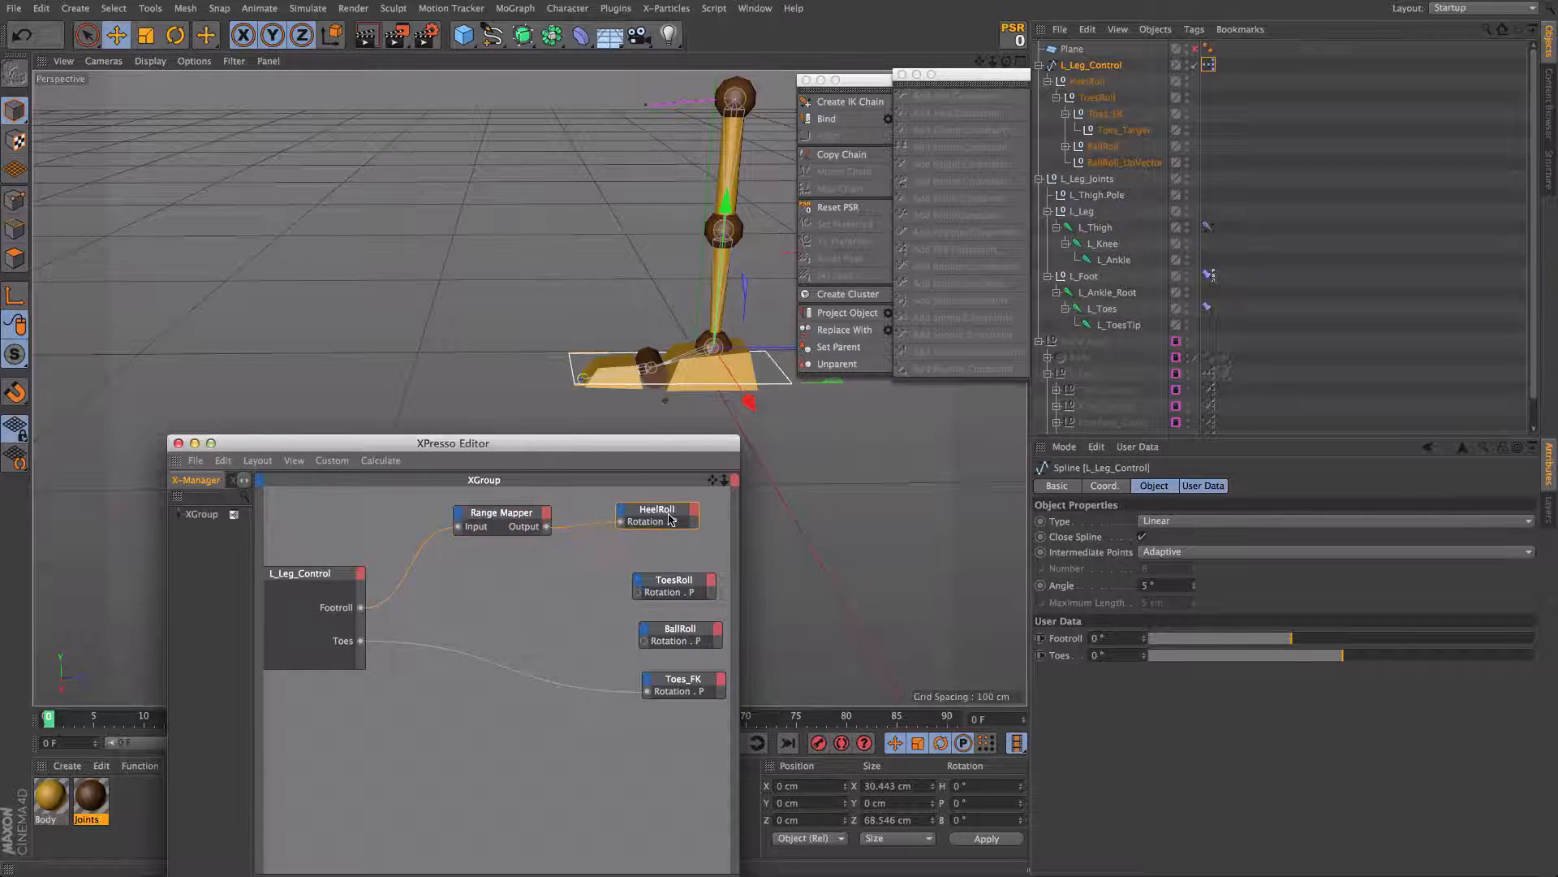
left_click(489, 518)
left_click_drag(489, 518, 480, 580, "ctrl")
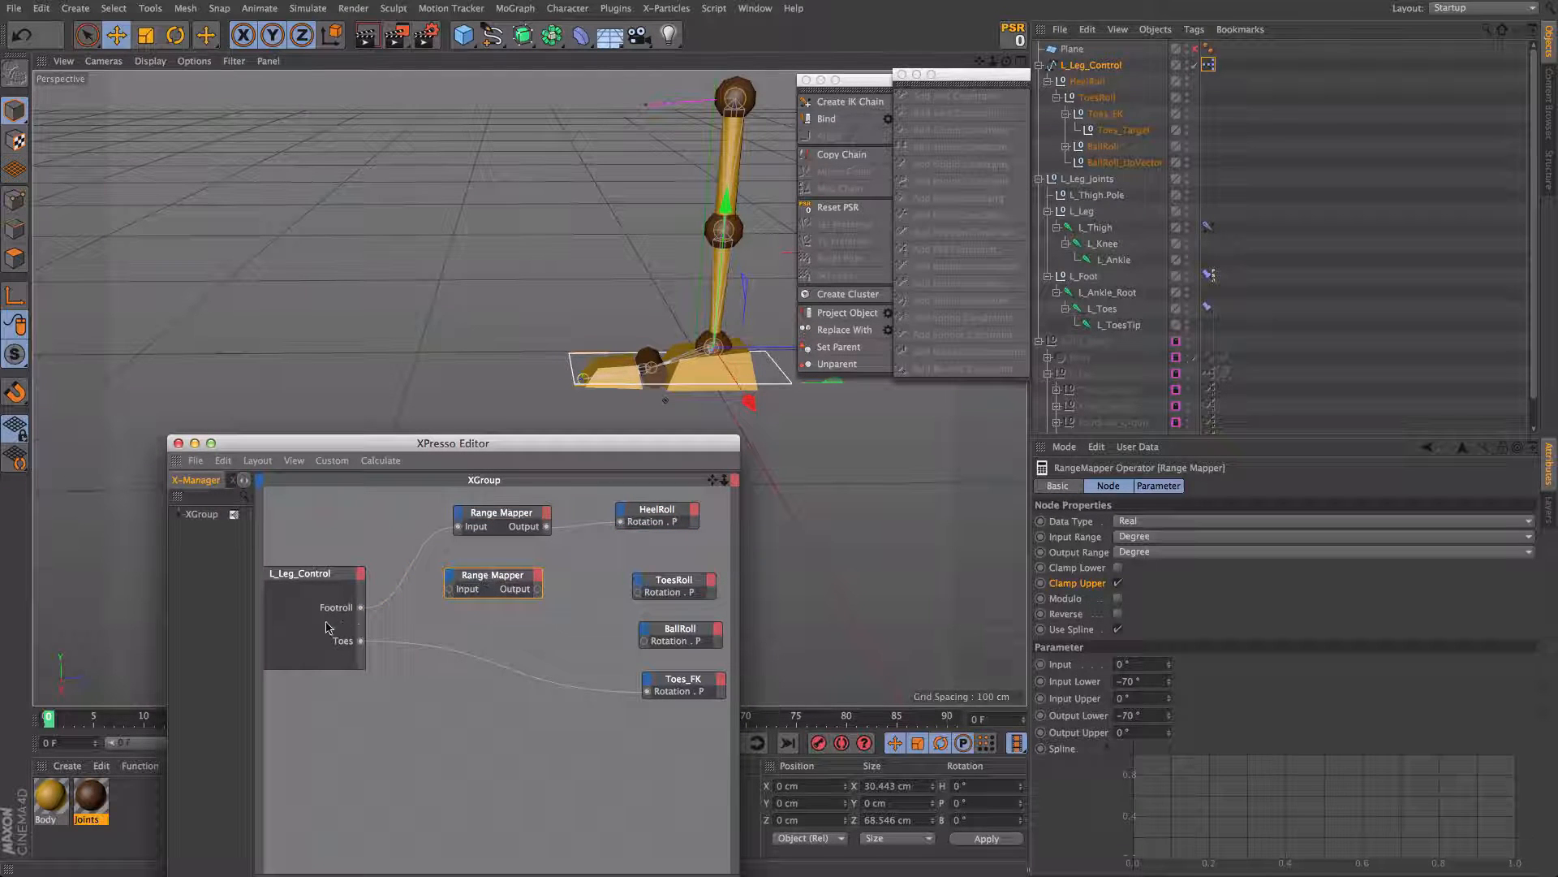
left_click_drag(360, 608, 451, 591)
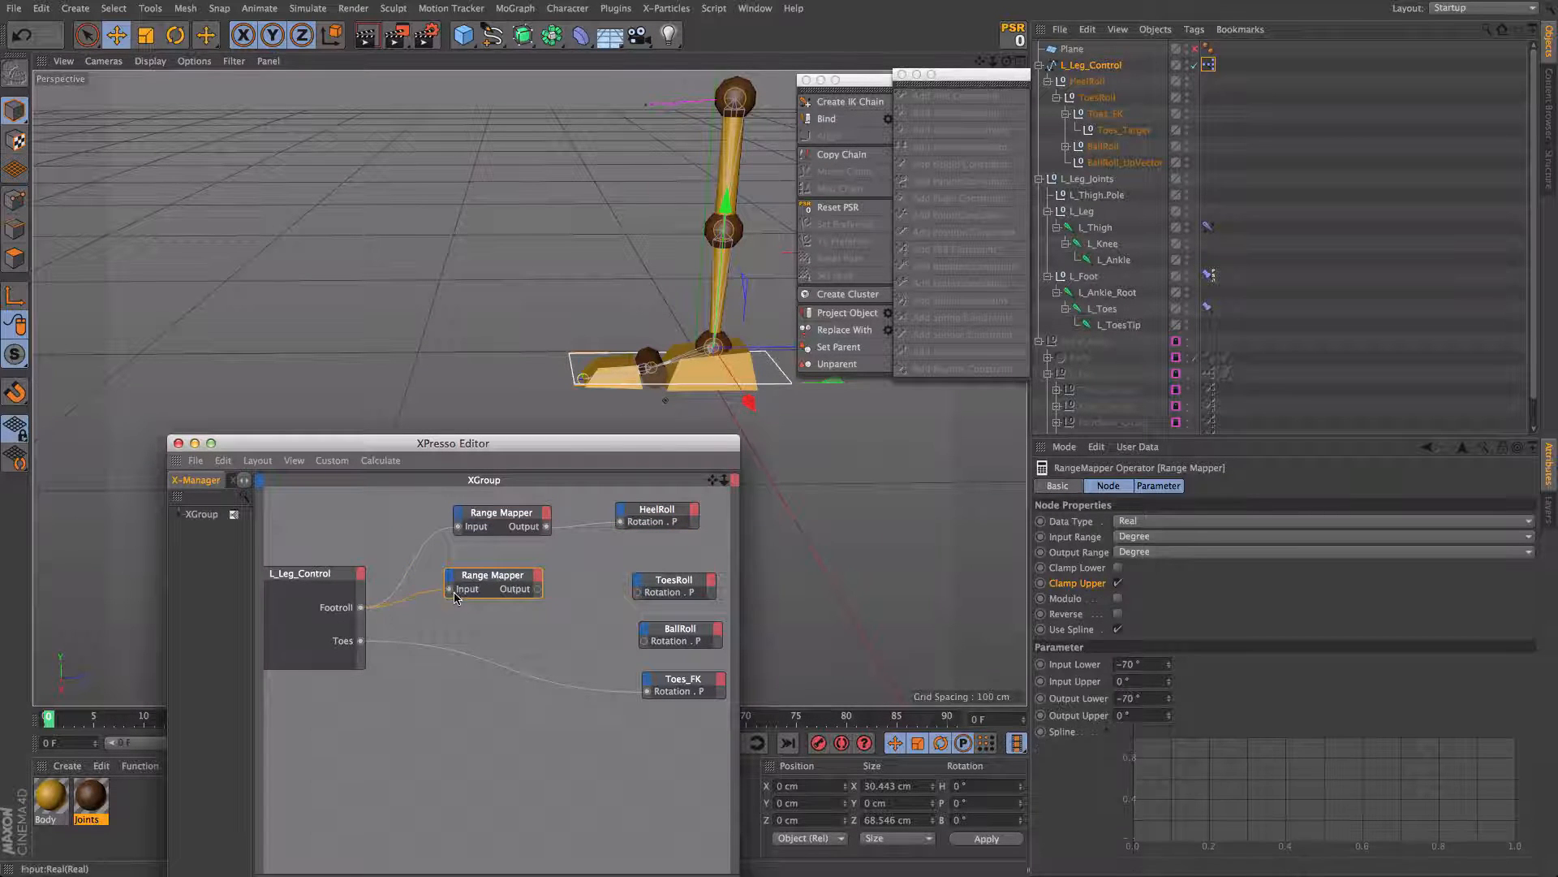
Step: Set the copied Range Mapper's Input Lower and Output Lower to 0° and its Input Upper and Output Upper to 70°
left_click(1138, 663)
type("0")
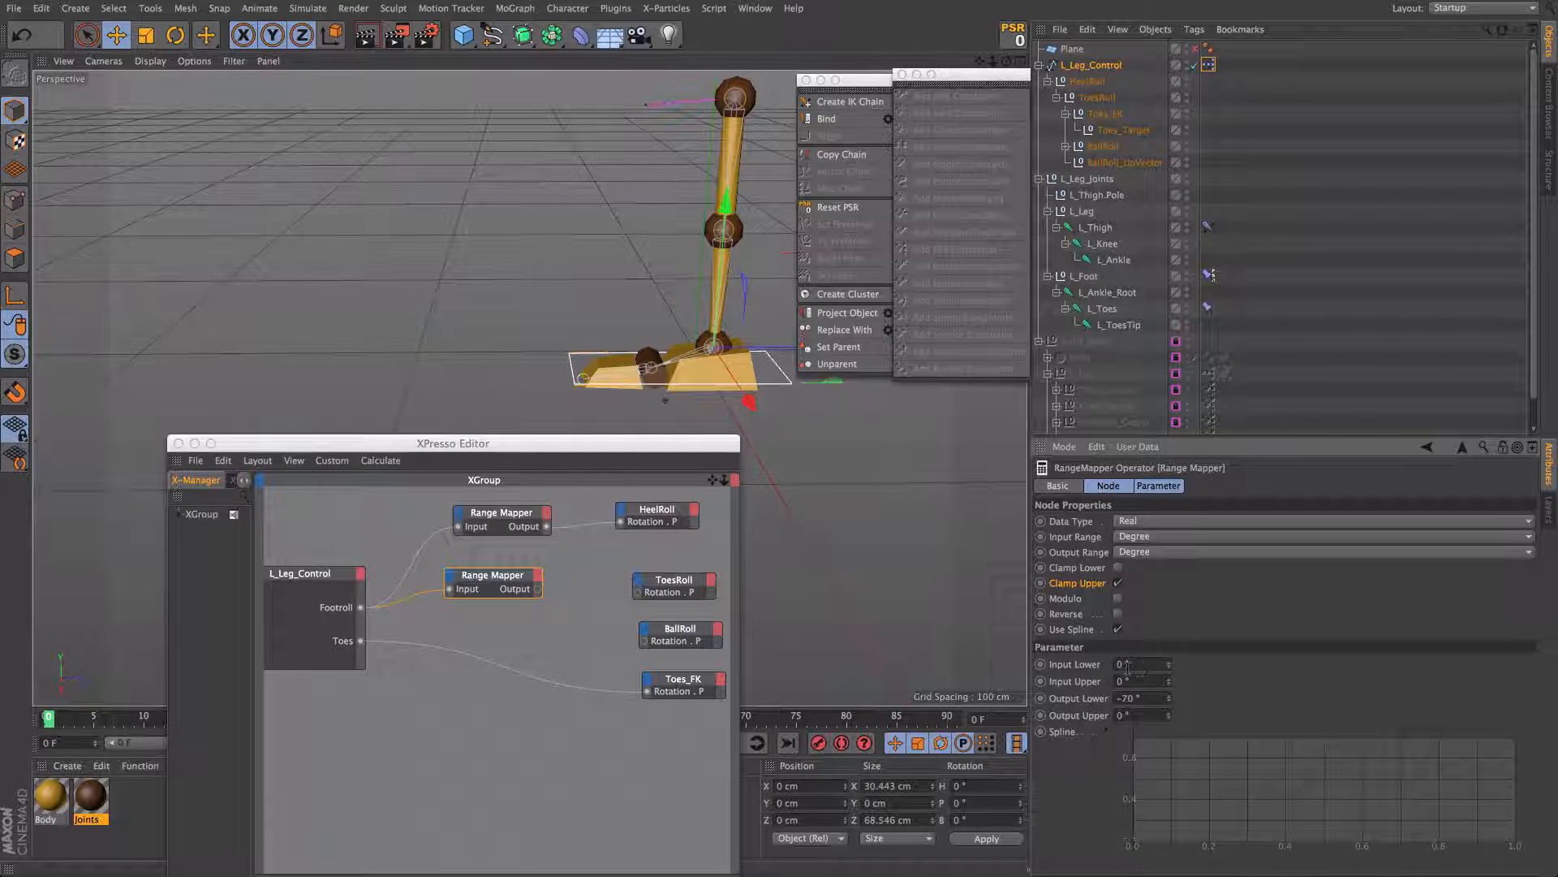
key("Return")
left_click(1151, 714)
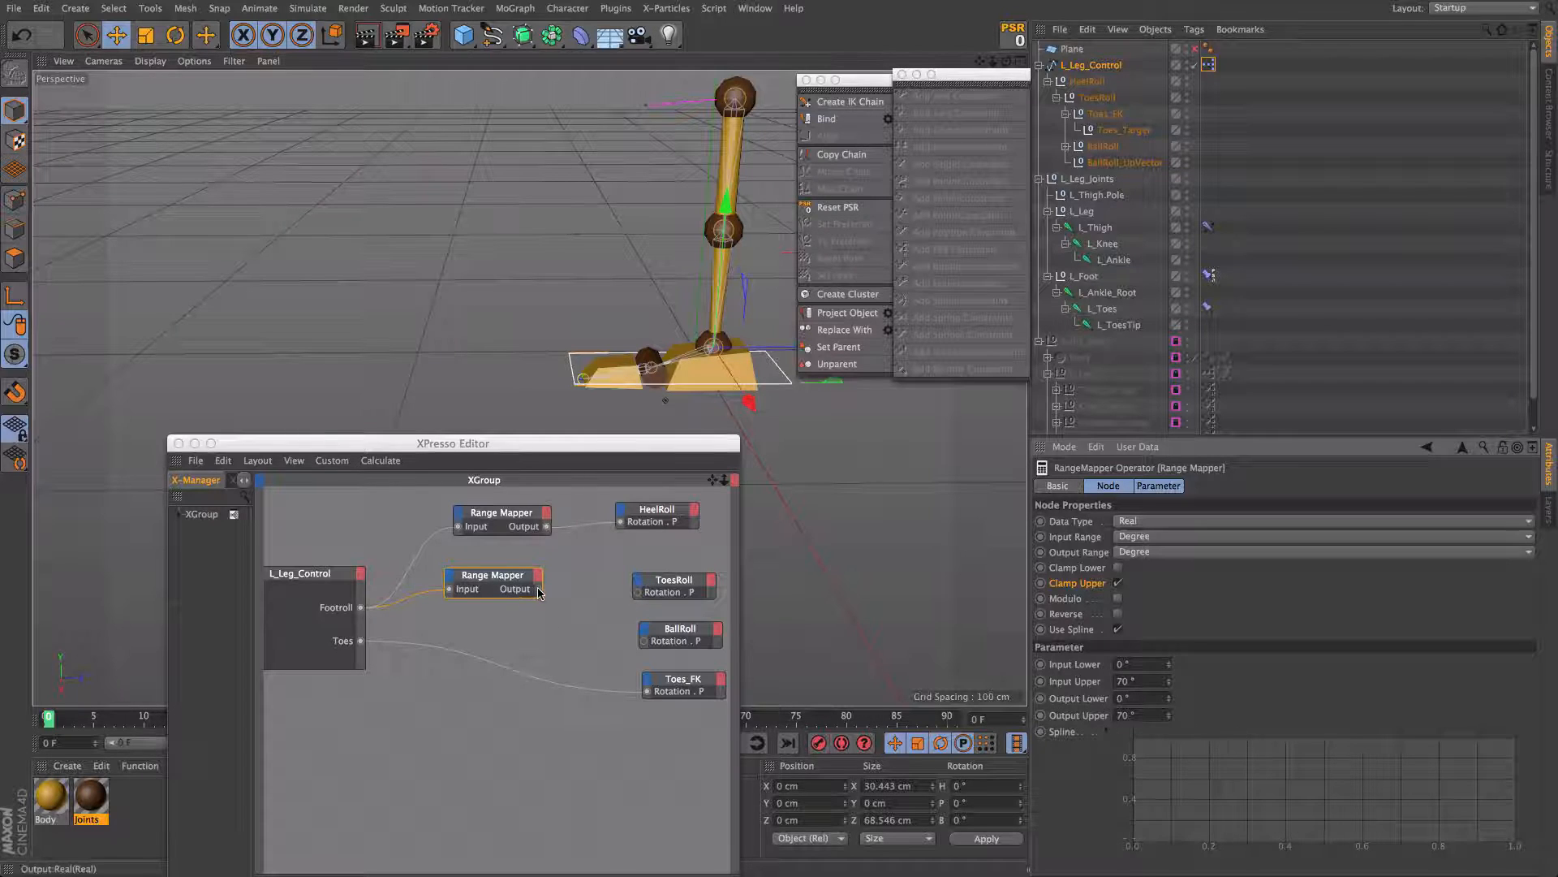
left_click_drag(536, 589, 638, 593)
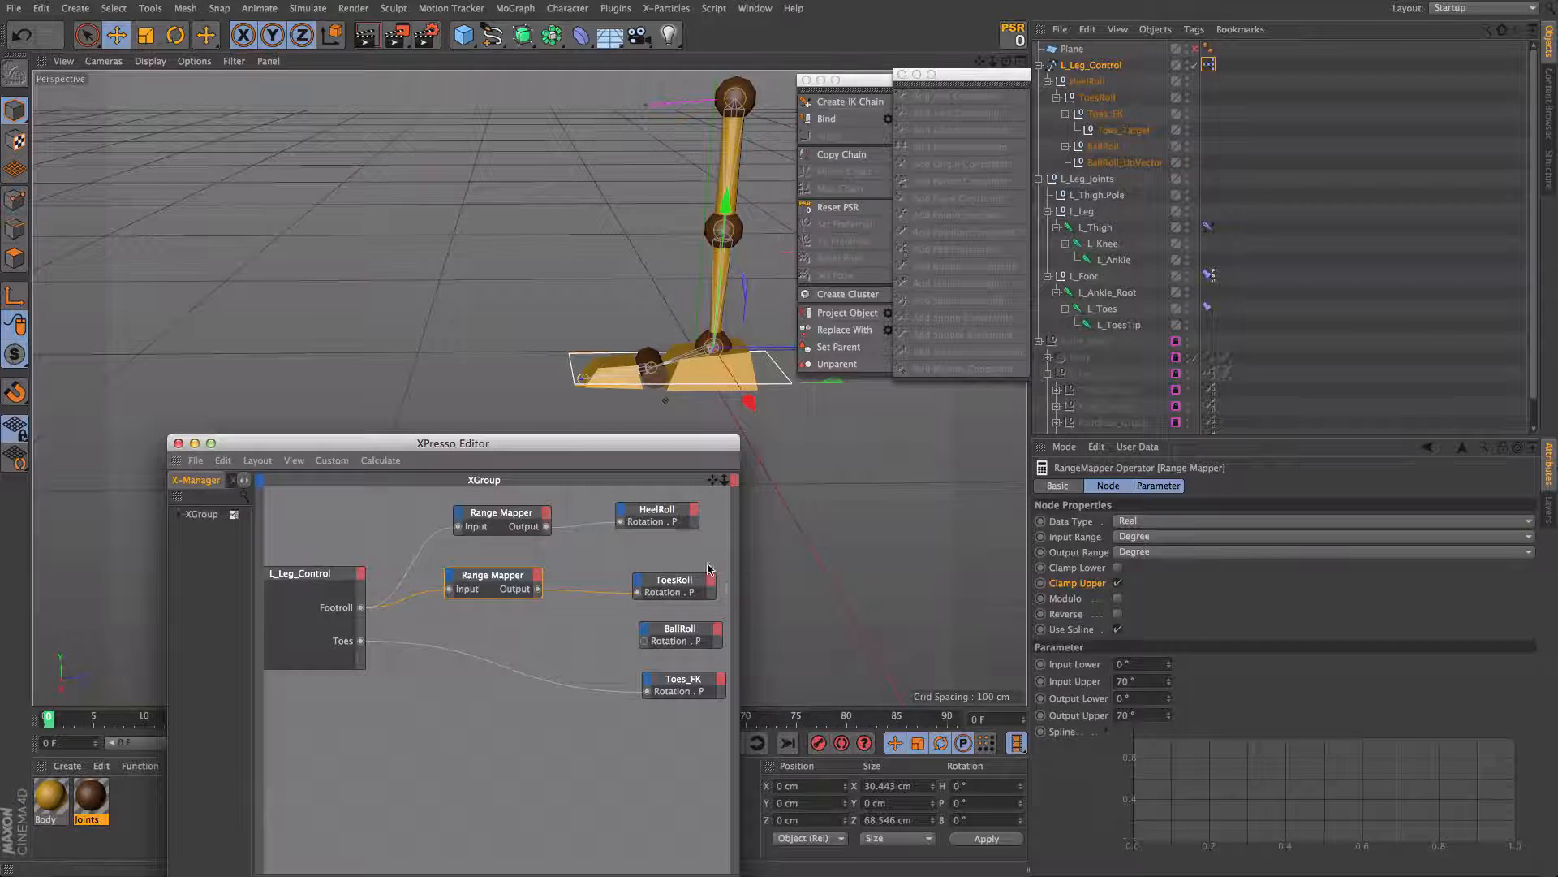
left_click(1092, 65)
left_click_drag(1282, 635, 1318, 638)
key("super+z")
left_click(595, 591)
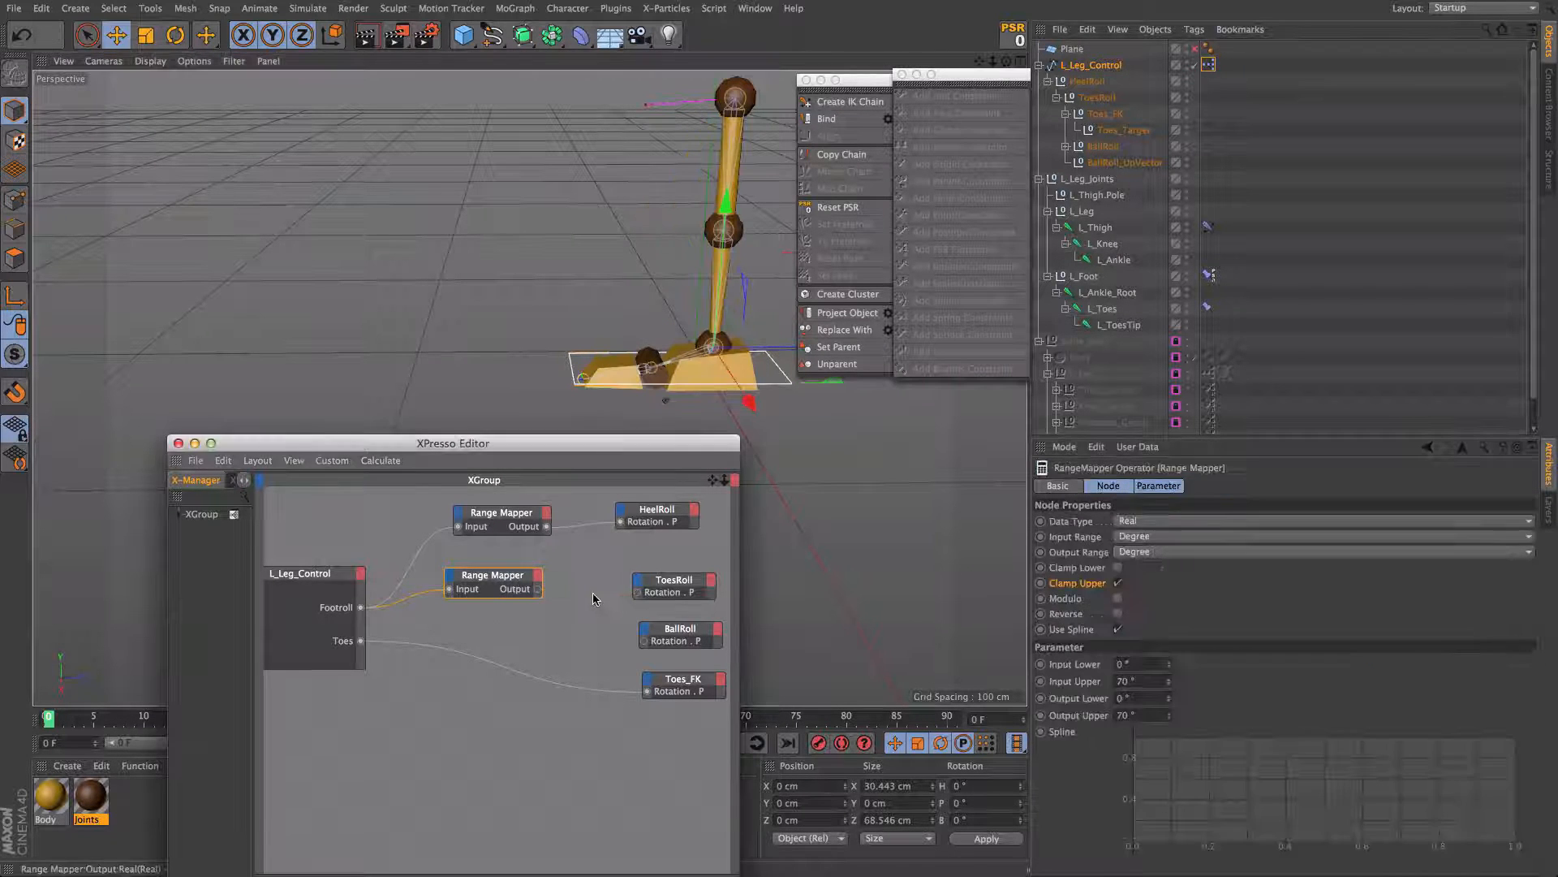
Step: Connect the second Range Mapper's output to BallRoll's Rotation.P with BallRoll placed above ToesRoll, and test the Footroll slider
left_click_drag(542, 590, 636, 628)
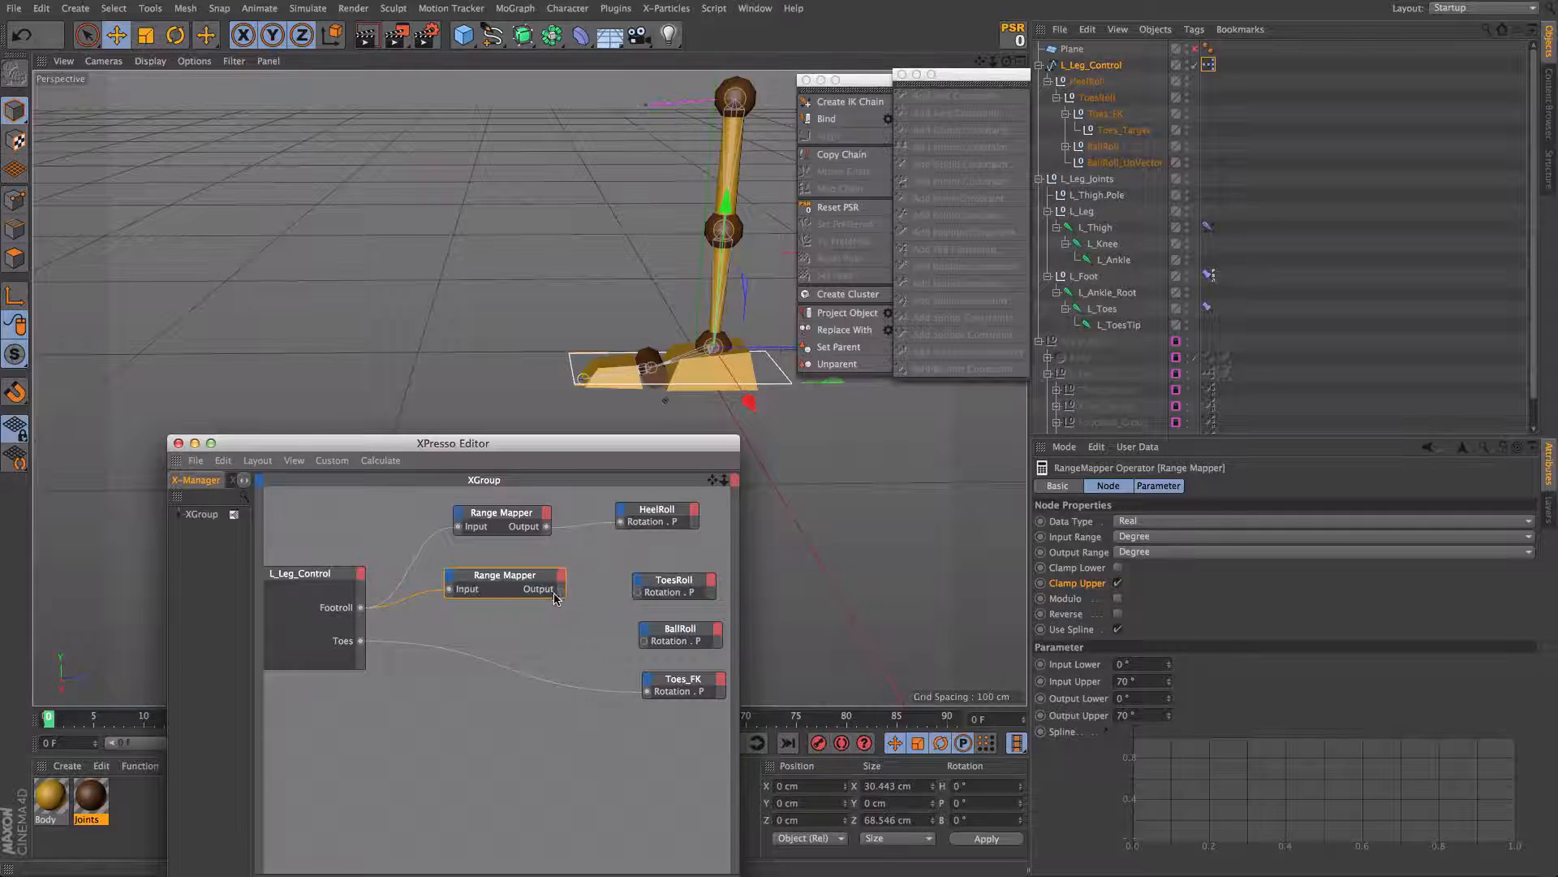
left_click_drag(562, 589, 668, 567)
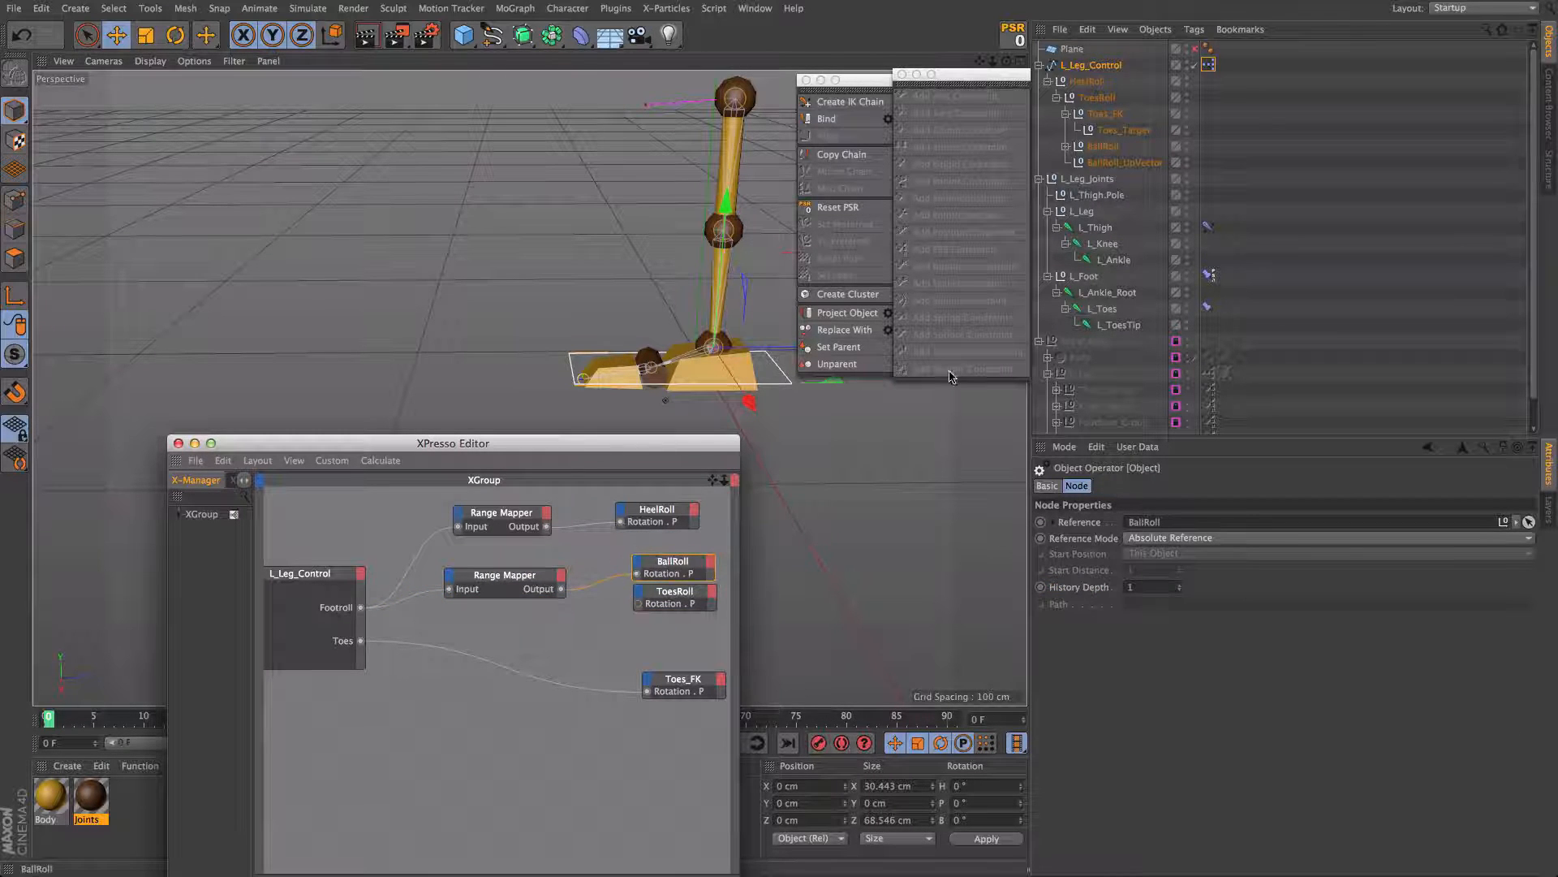
left_click(1102, 66)
left_click_drag(1295, 635, 1291, 670)
Step: Duplicate the second Range Mapper with Footroll as its input, setting Input Lower 70°, Input Upper 120° and Output Upper 50°
mouse_move(501, 594)
left_mouse_down()
mouse_move(501, 572)
mouse_move(504, 621)
mouse_move(507, 601)
left_mouse_up()
left_click_drag(360, 608, 451, 608)
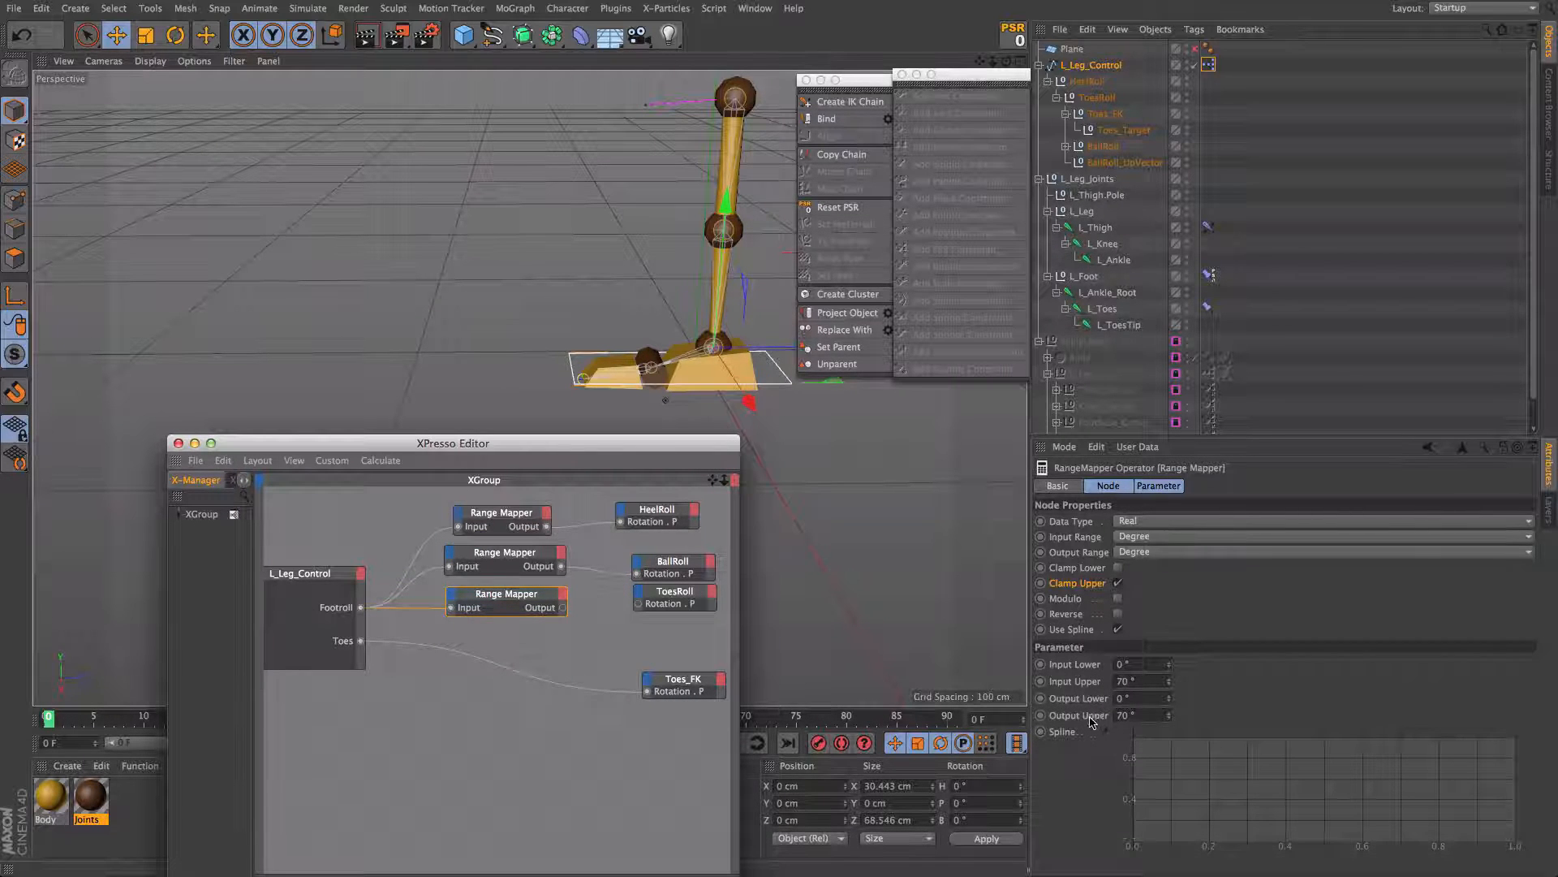
left_click(1140, 665)
key("Return")
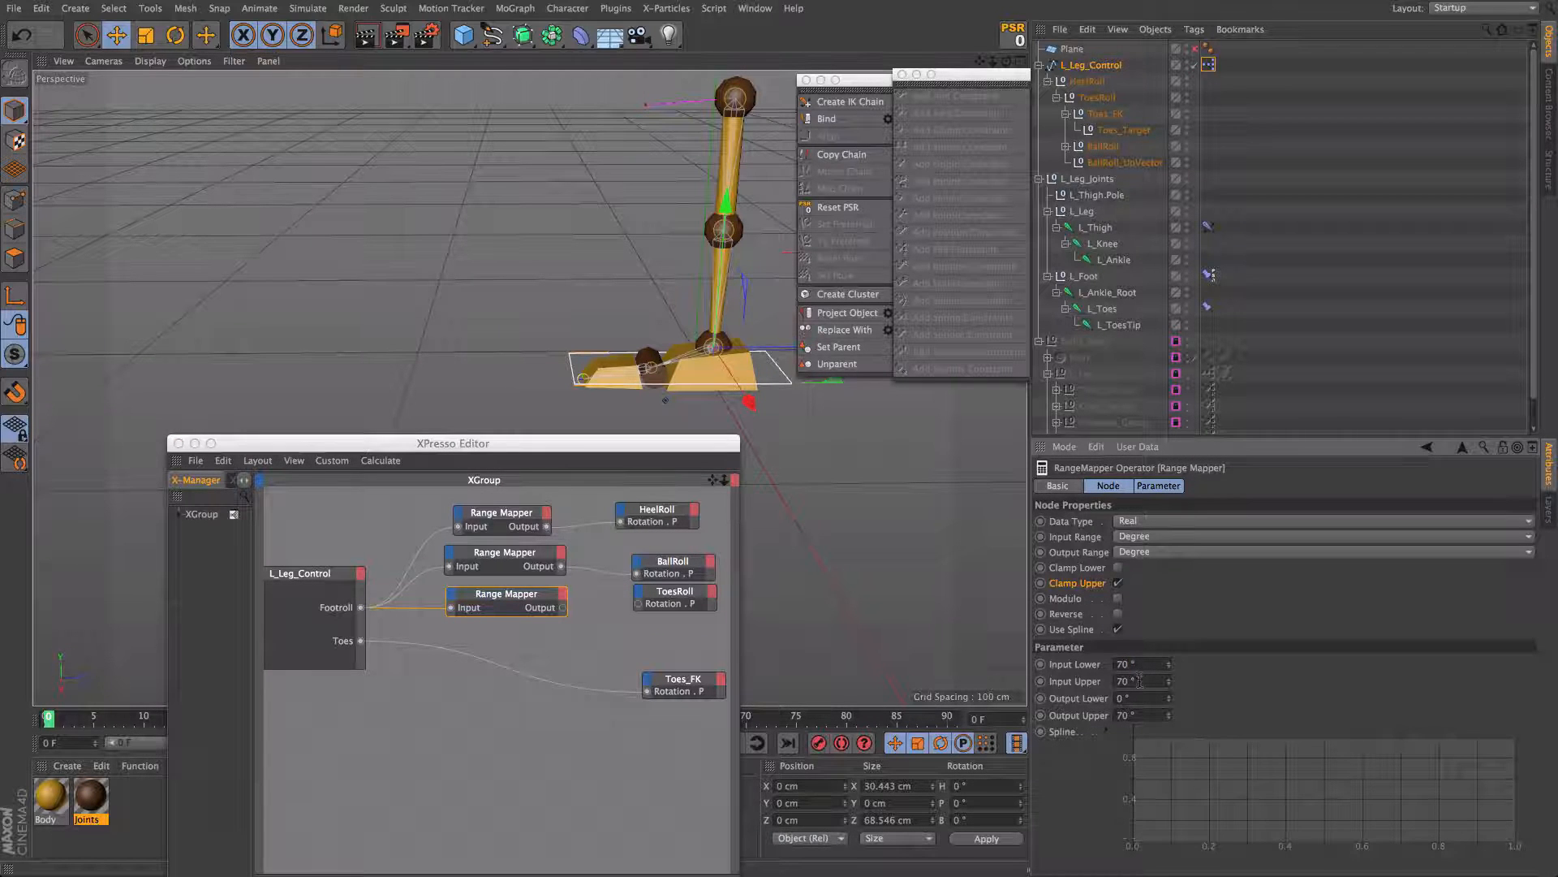
type("12")
key("Return")
Step: Connect the third Range Mapper's output to ToesRoll's Rotation.P and enable Clamp Lower on that mapper
left_click_drag(564, 608, 639, 604)
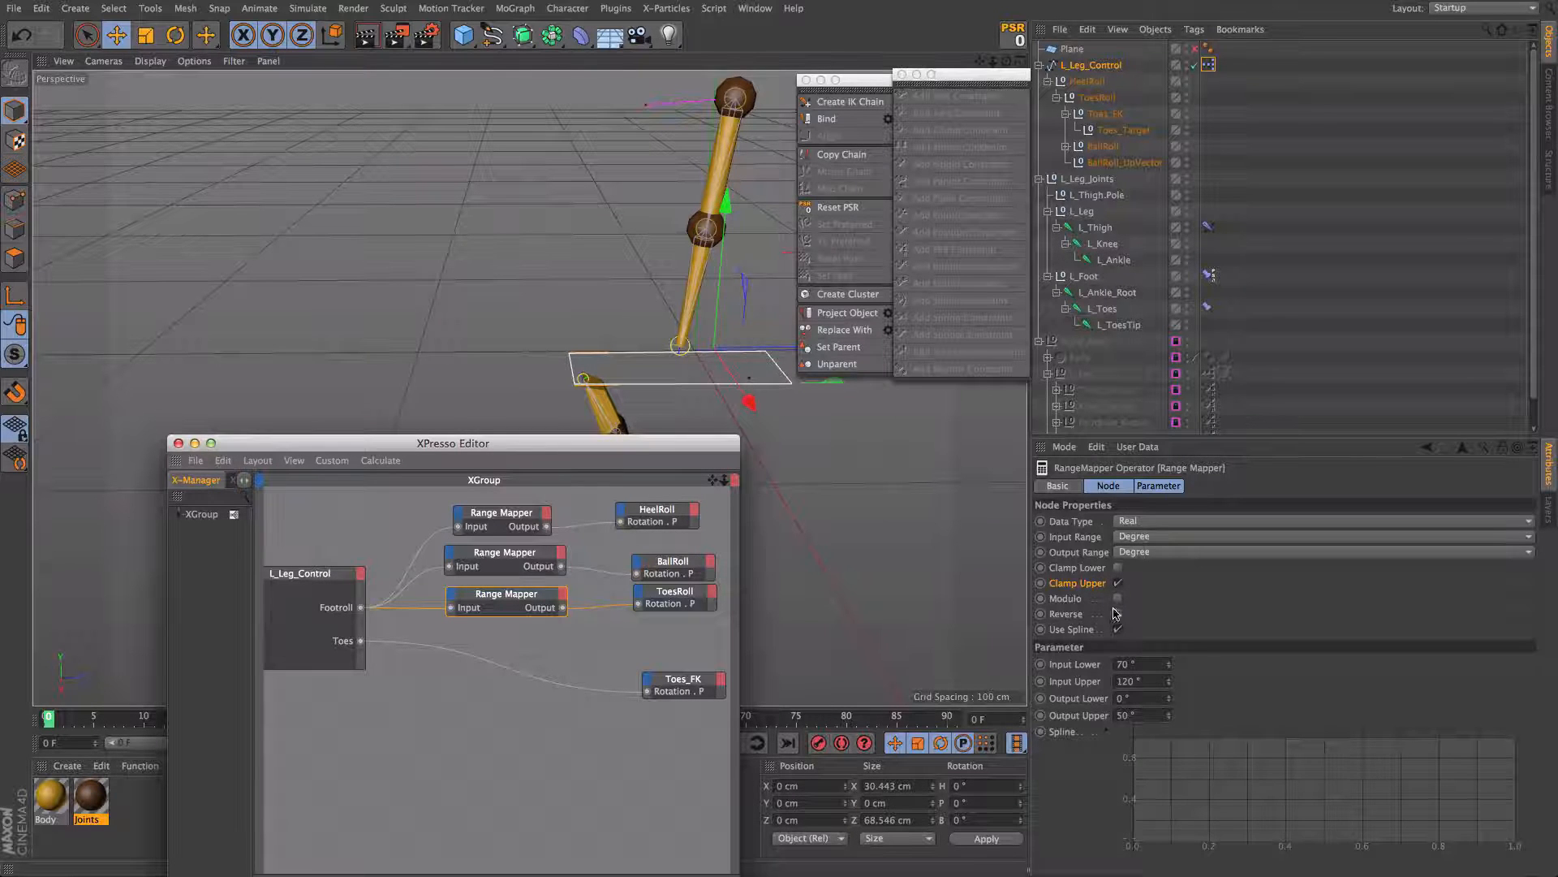
left_click(1084, 567)
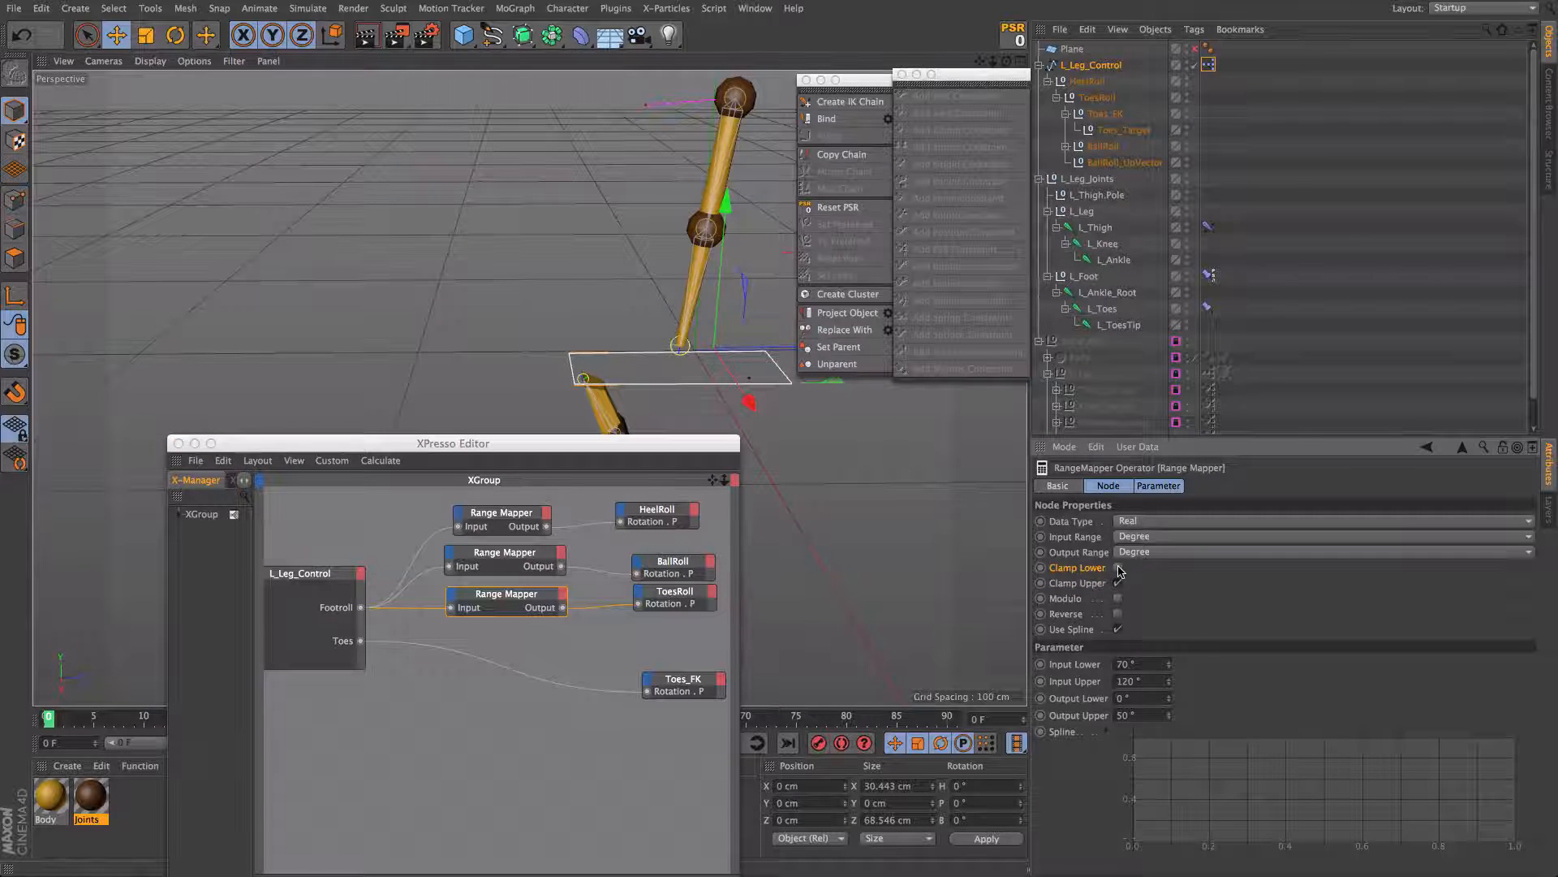
left_click(1118, 569)
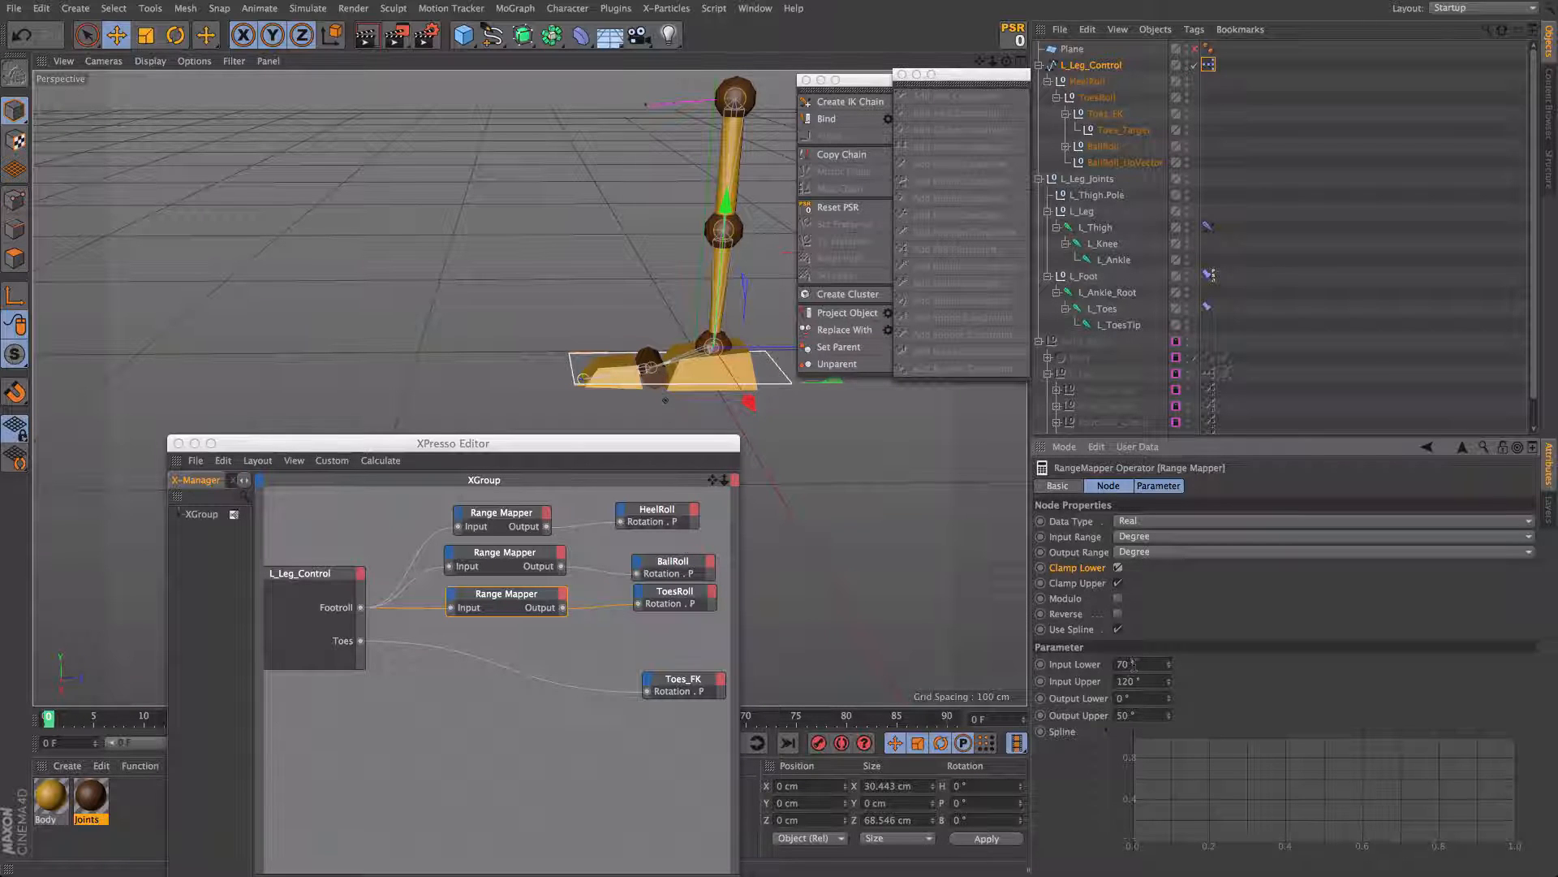
Step: Test L_Leg_Control's Footroll slider at -30° and show the settings of the Range Mapper feeding BallRoll
left_click(522, 562)
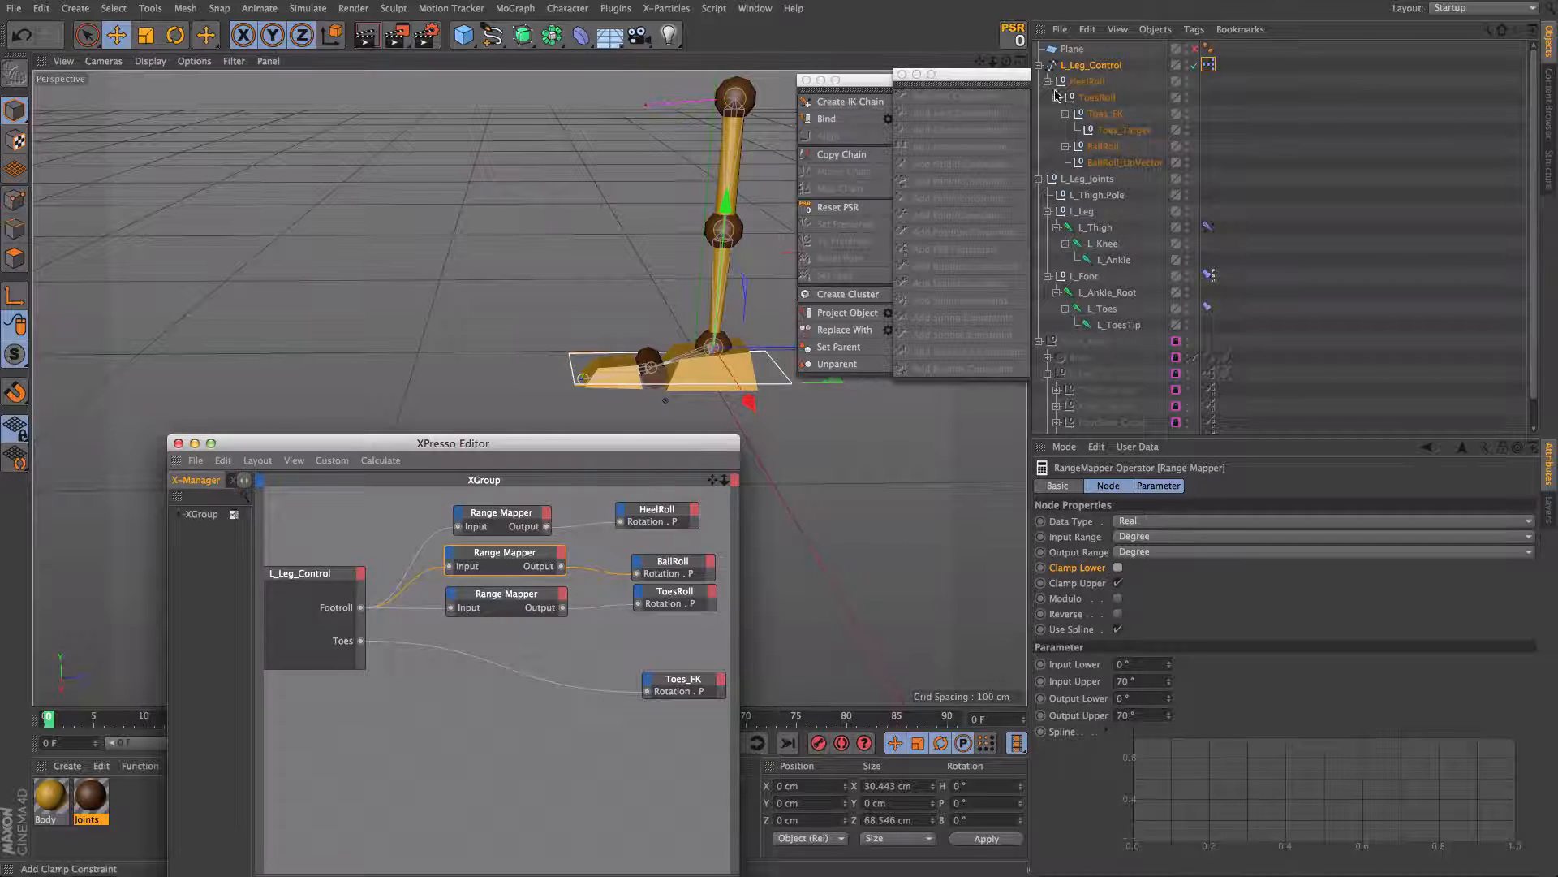
left_click(1083, 66)
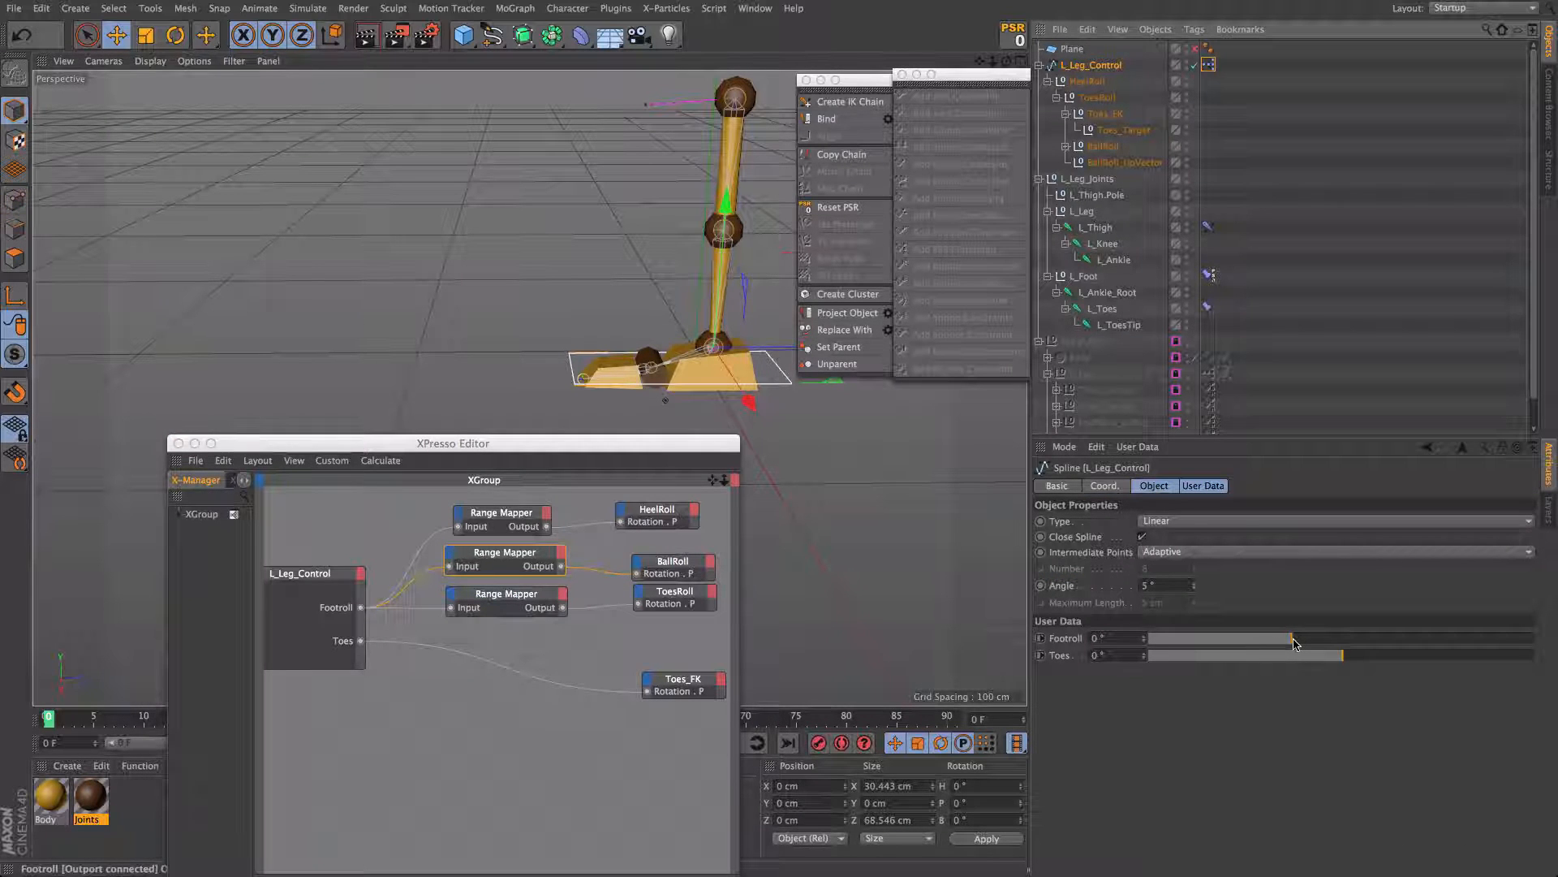
left_click_drag(1294, 644, 1231, 645)
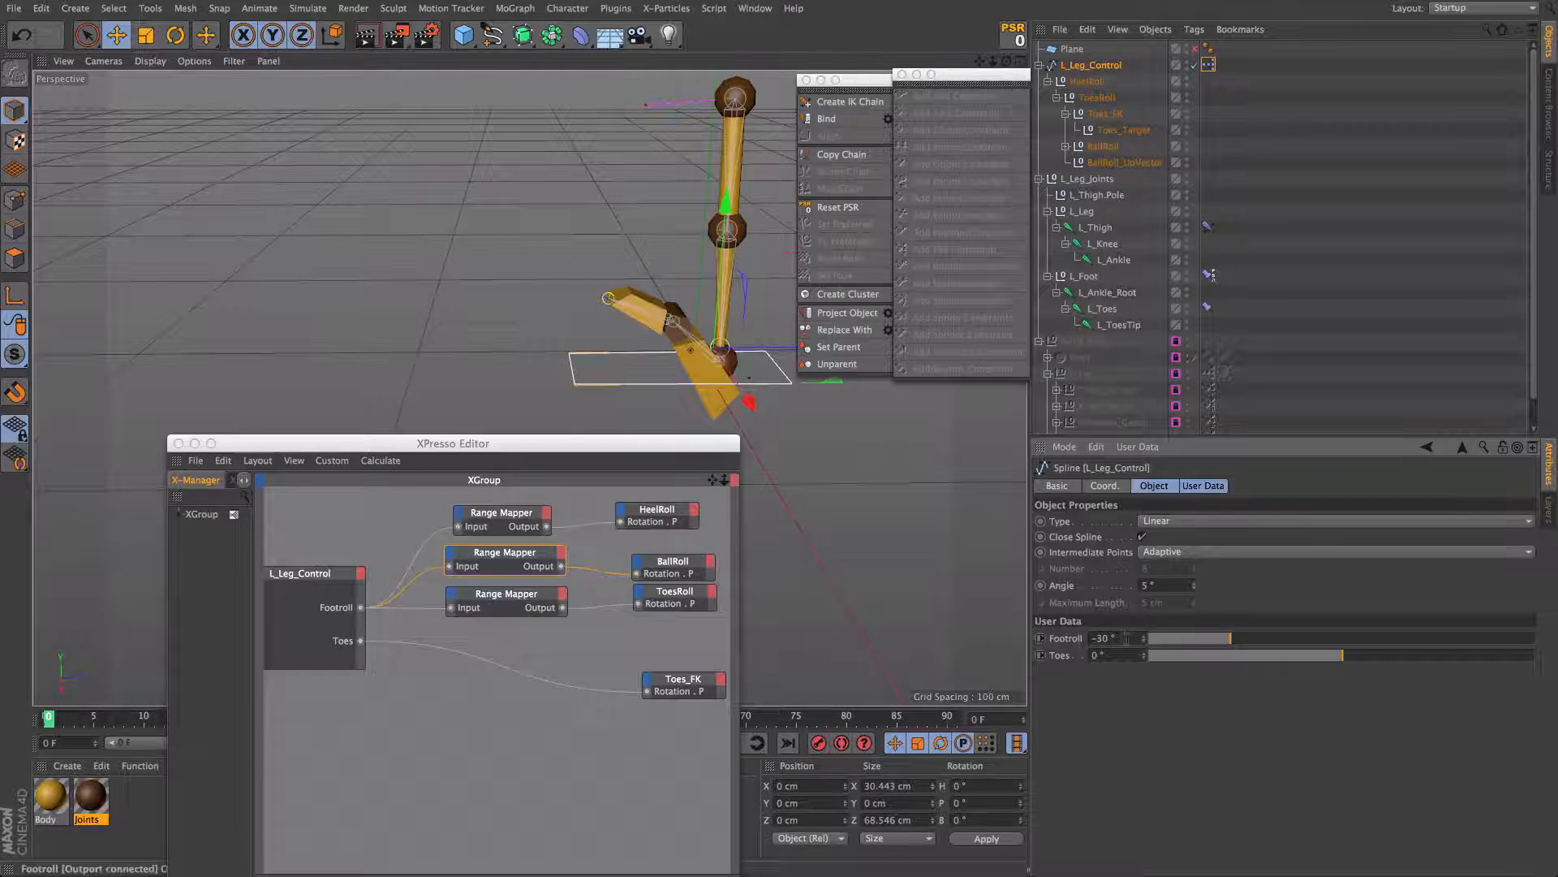
left_click(505, 553)
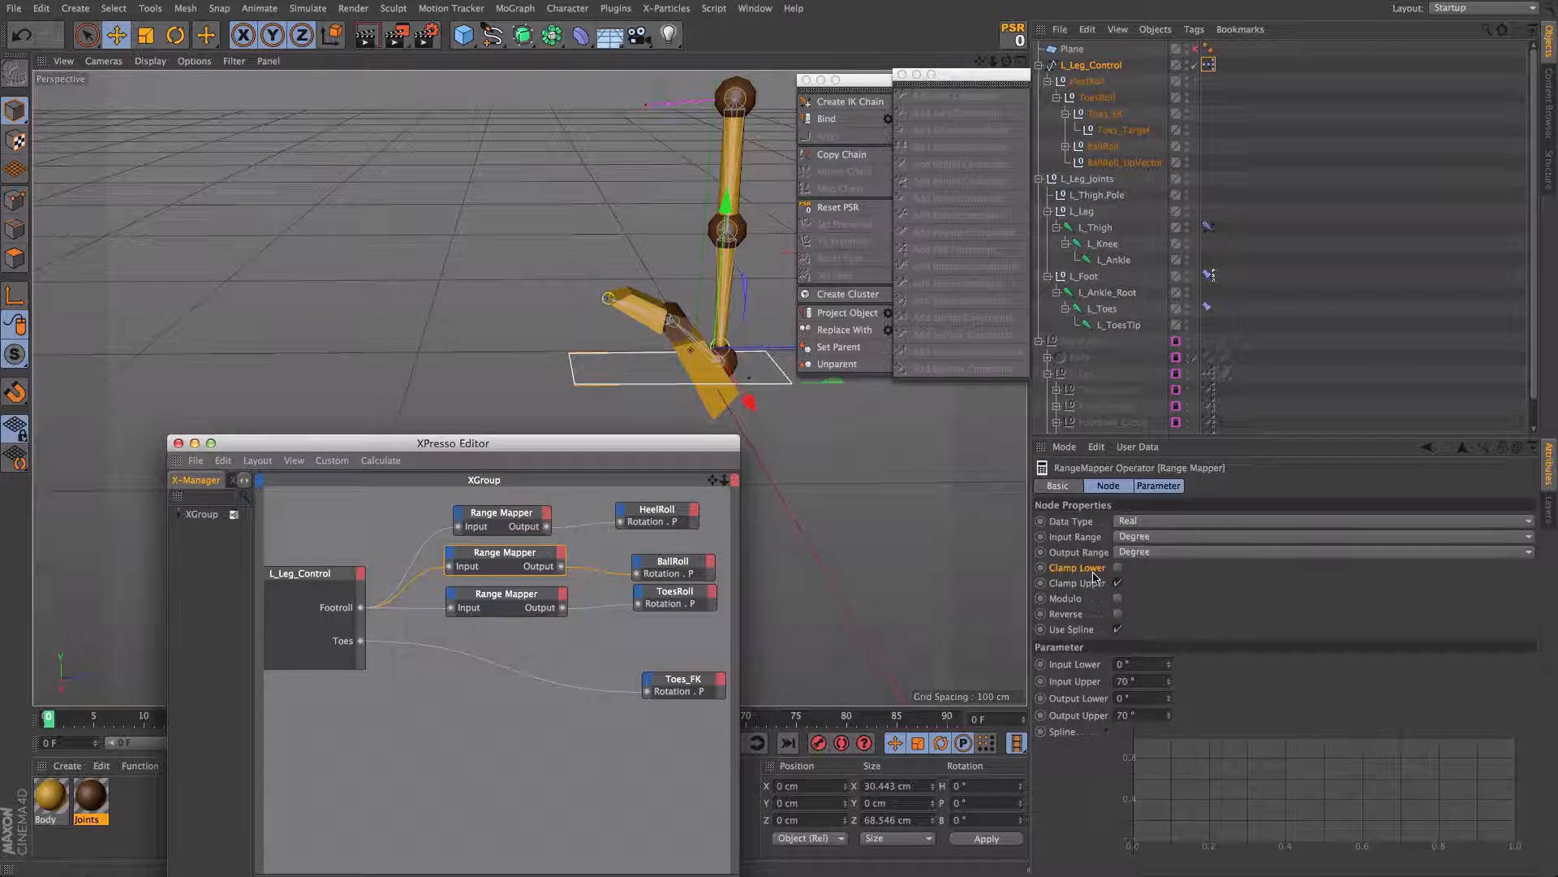
Step: Enable Clamp Lower on the Range Mapper that drives BallRoll
left_click(1117, 581)
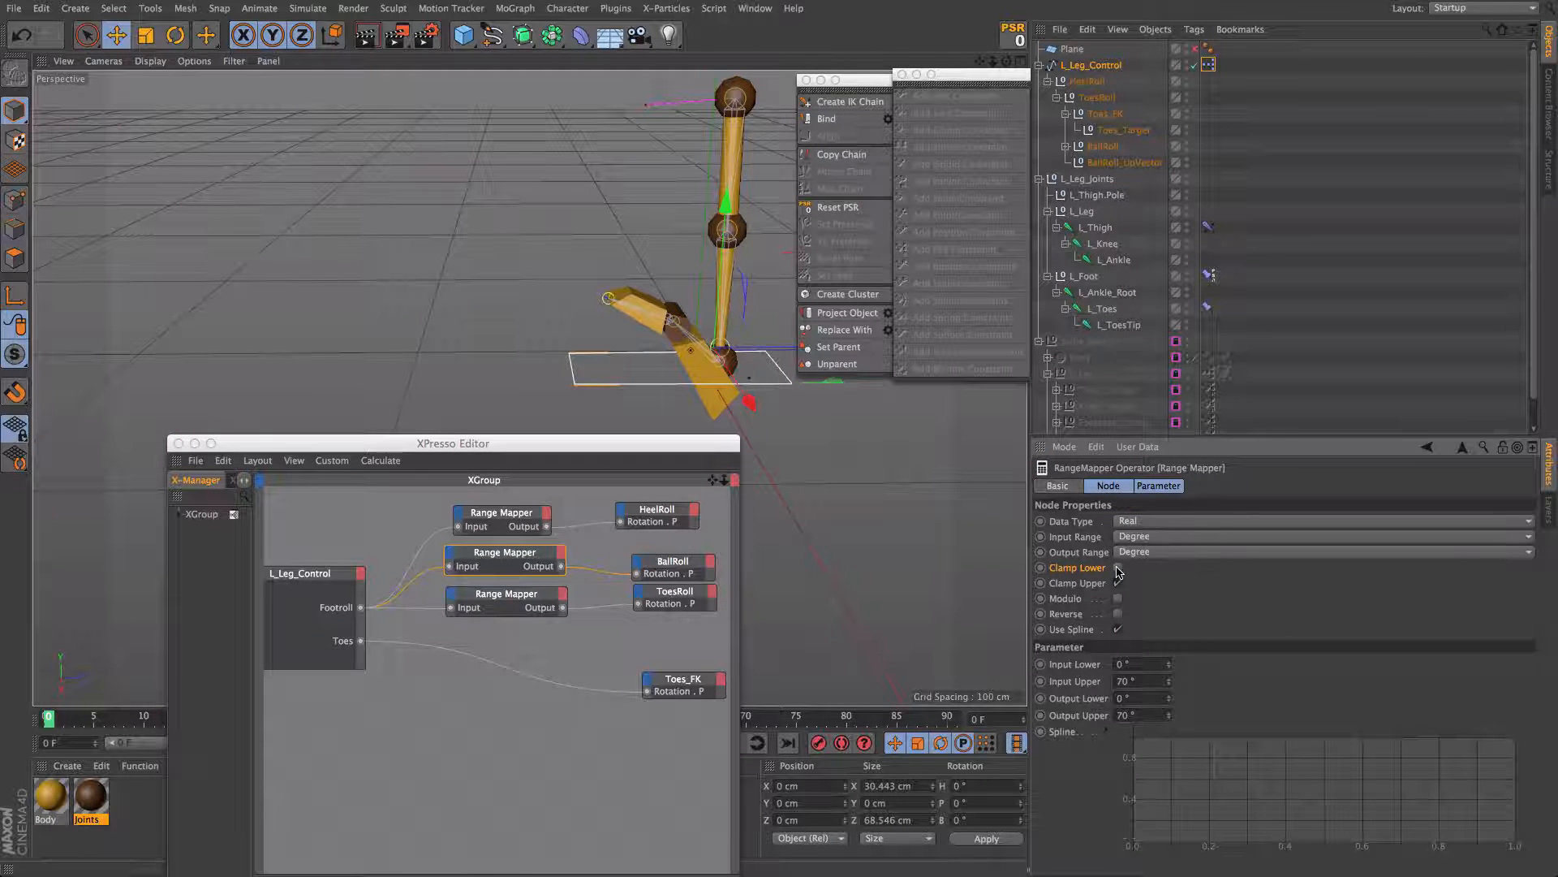
left_click(1118, 569)
left_click(568, 596)
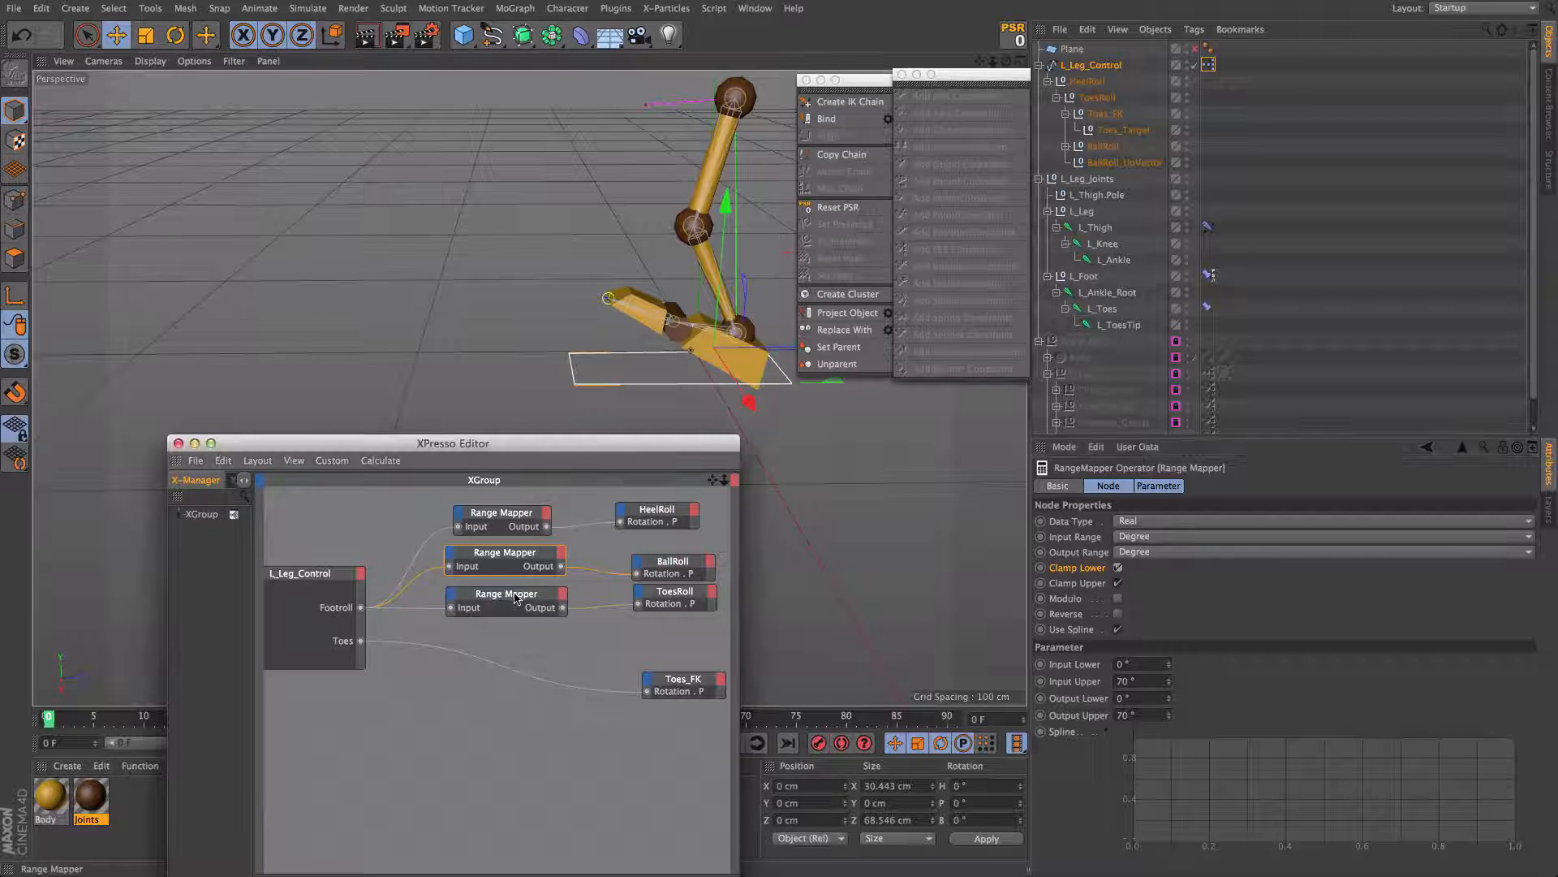
left_click_drag(500, 633, 546, 555)
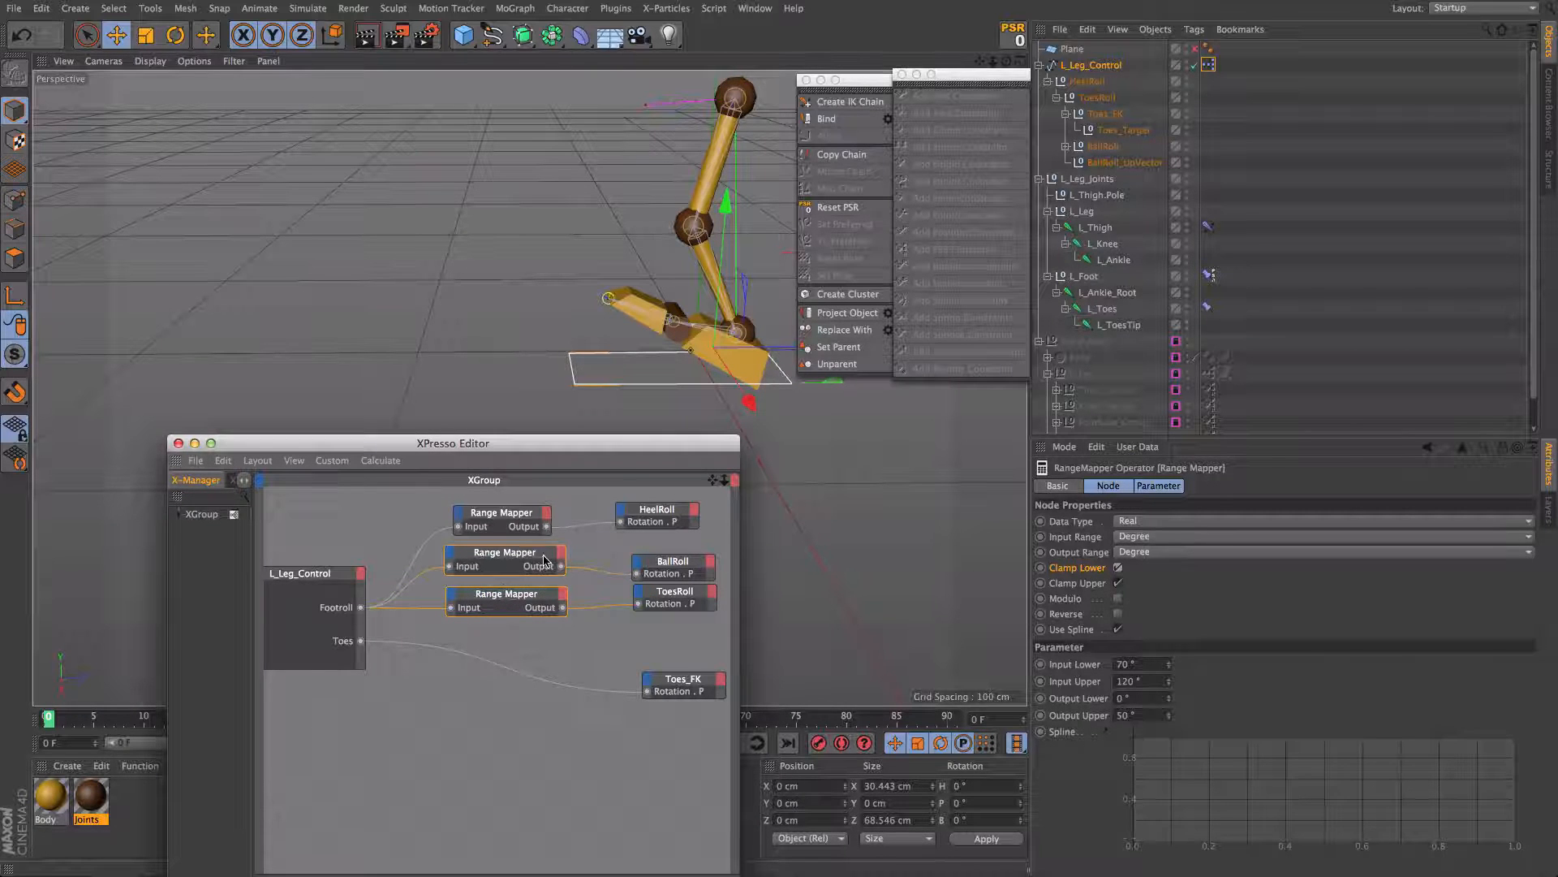
left_click_drag(675, 551, 691, 615)
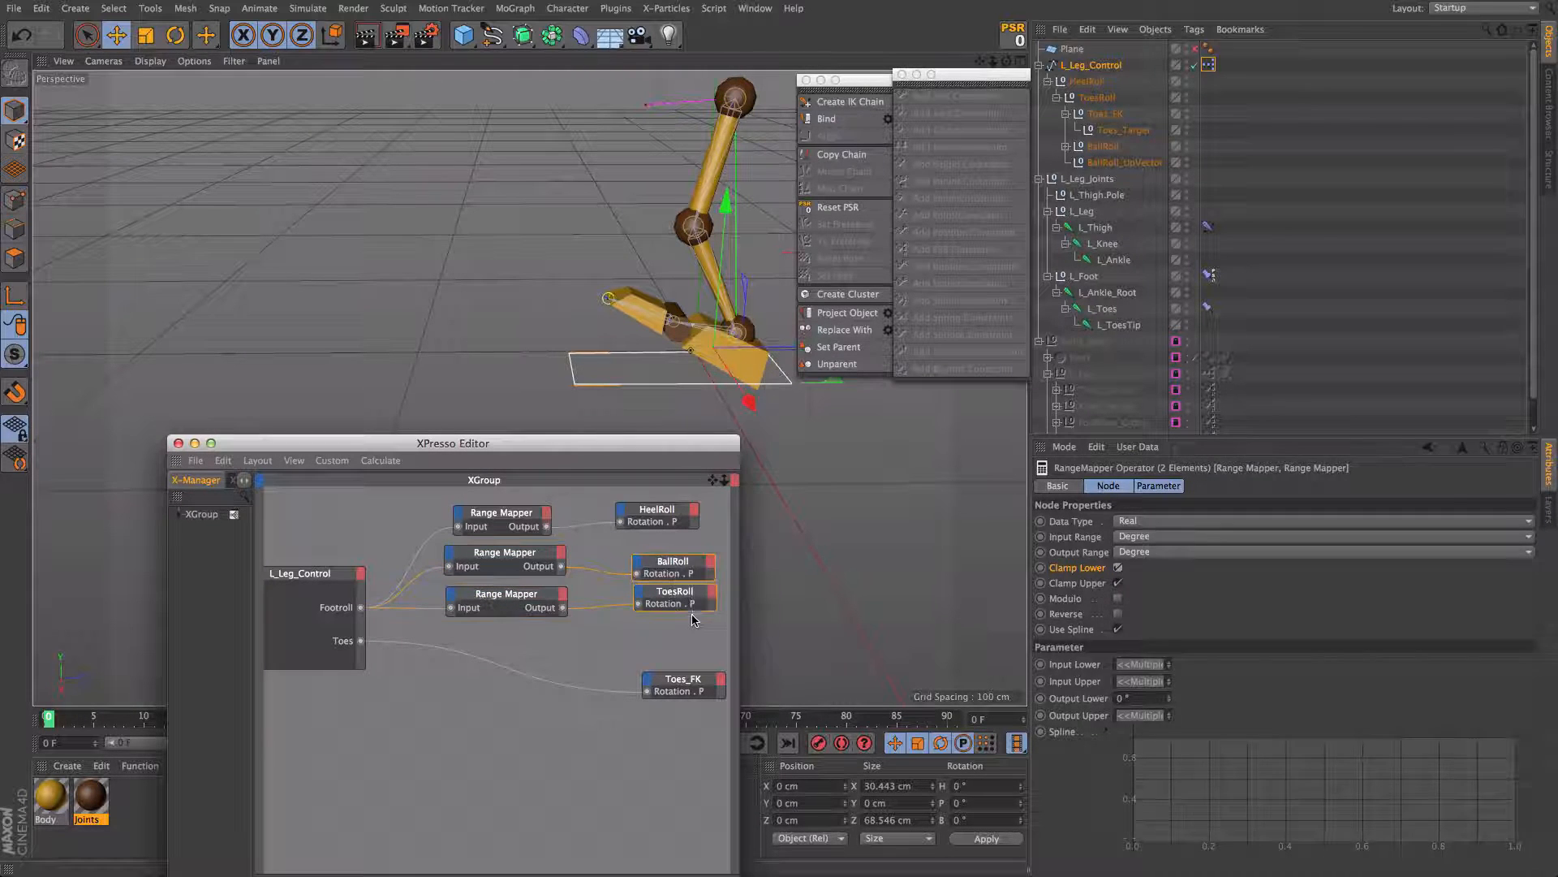
Step: Enable Clamp Upper on the HeelRoll Range Mapper and disable it on the ToesRoll Range Mapper
left_click(532, 513)
left_click(1076, 585)
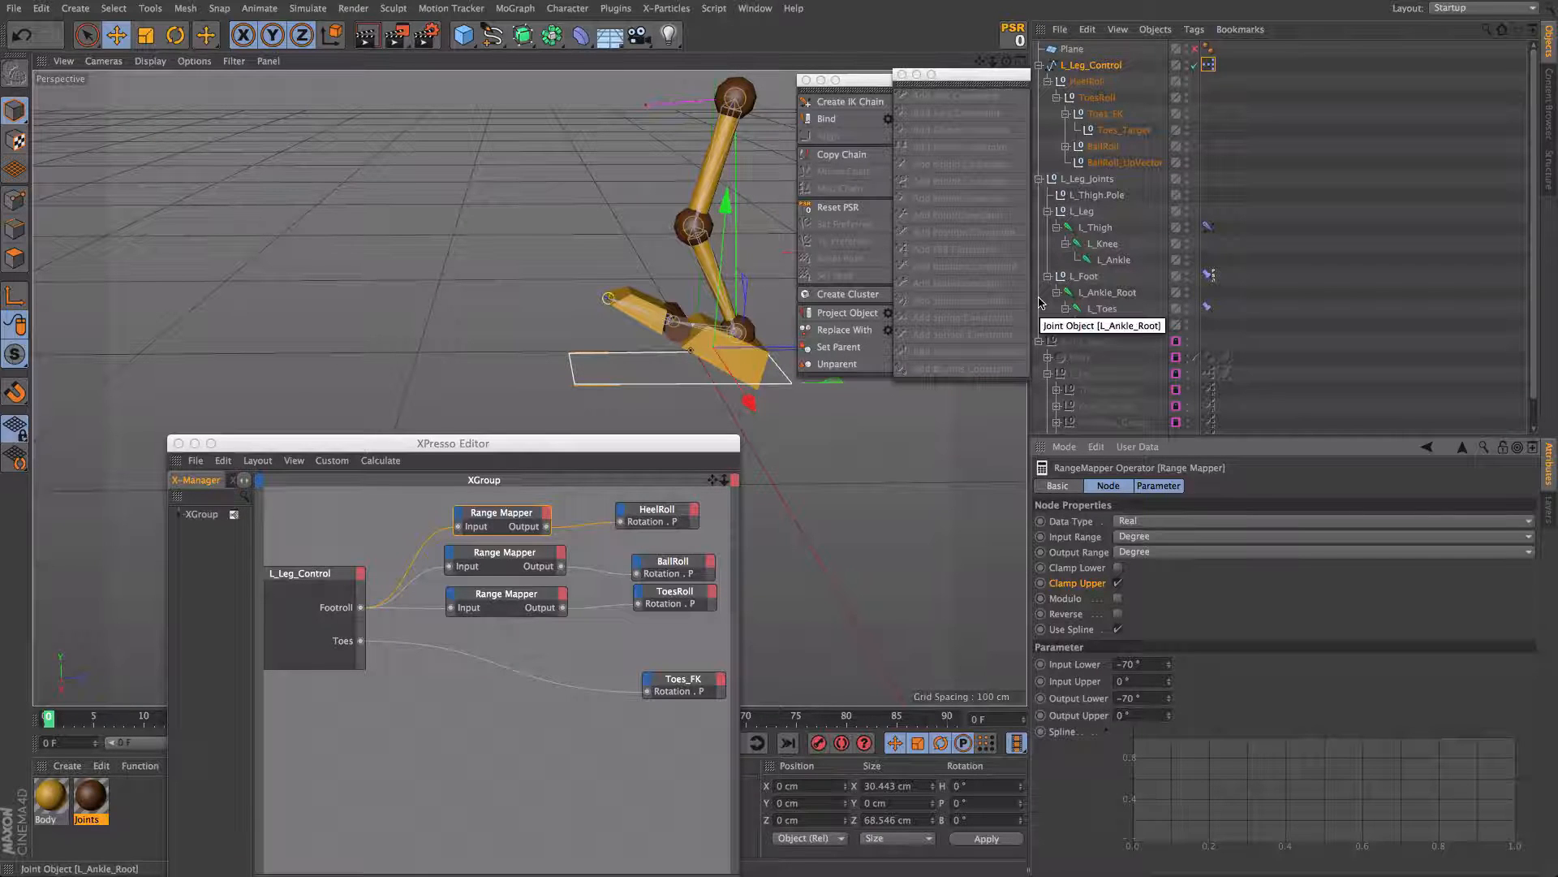
left_click(498, 608)
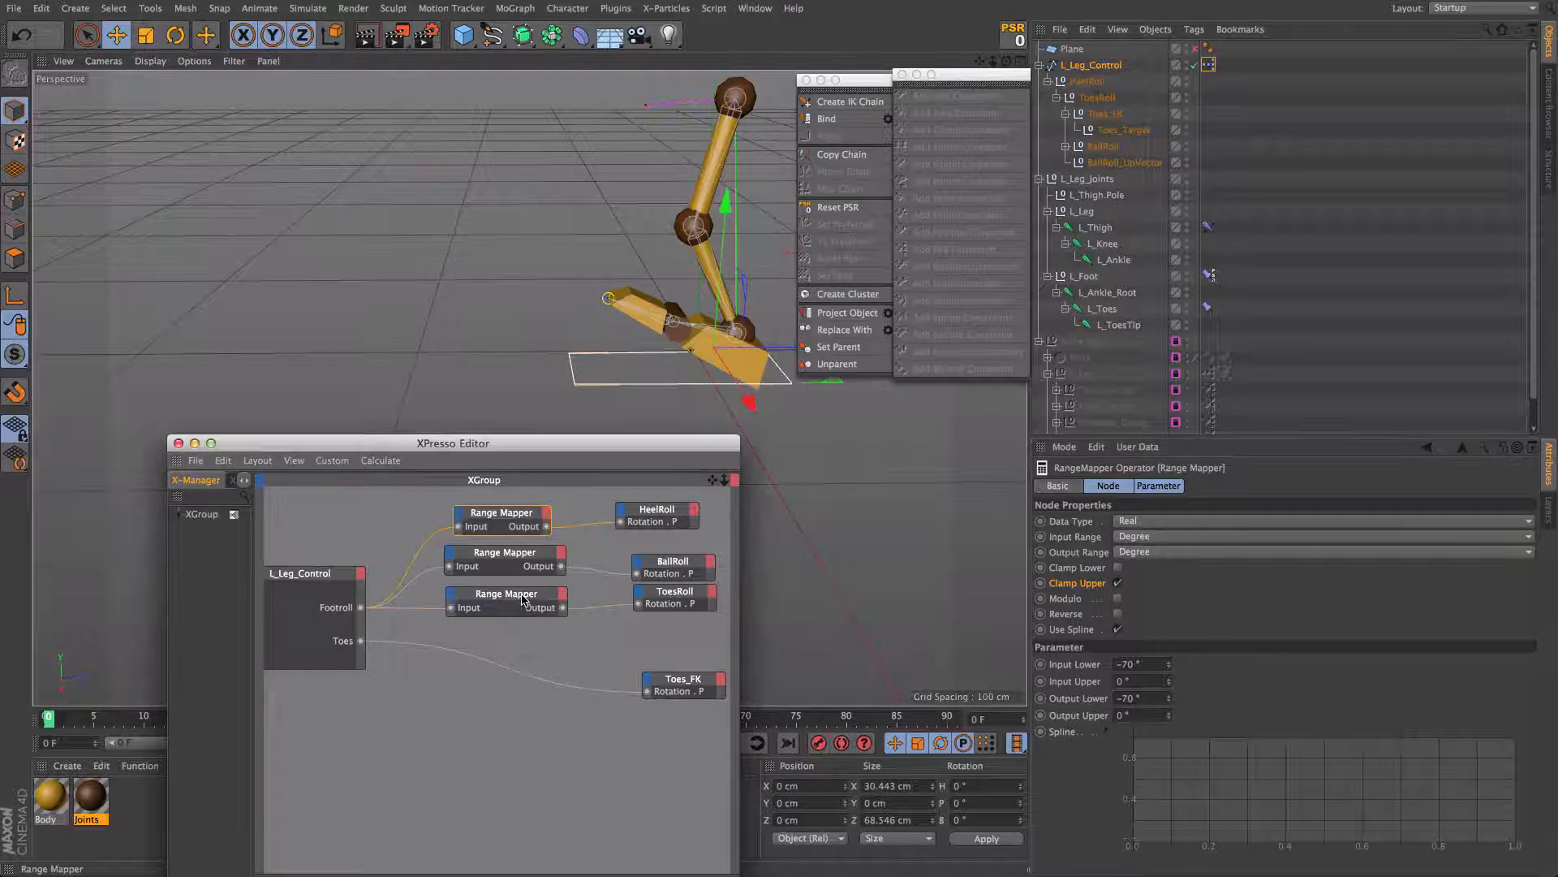
left_click(1117, 583)
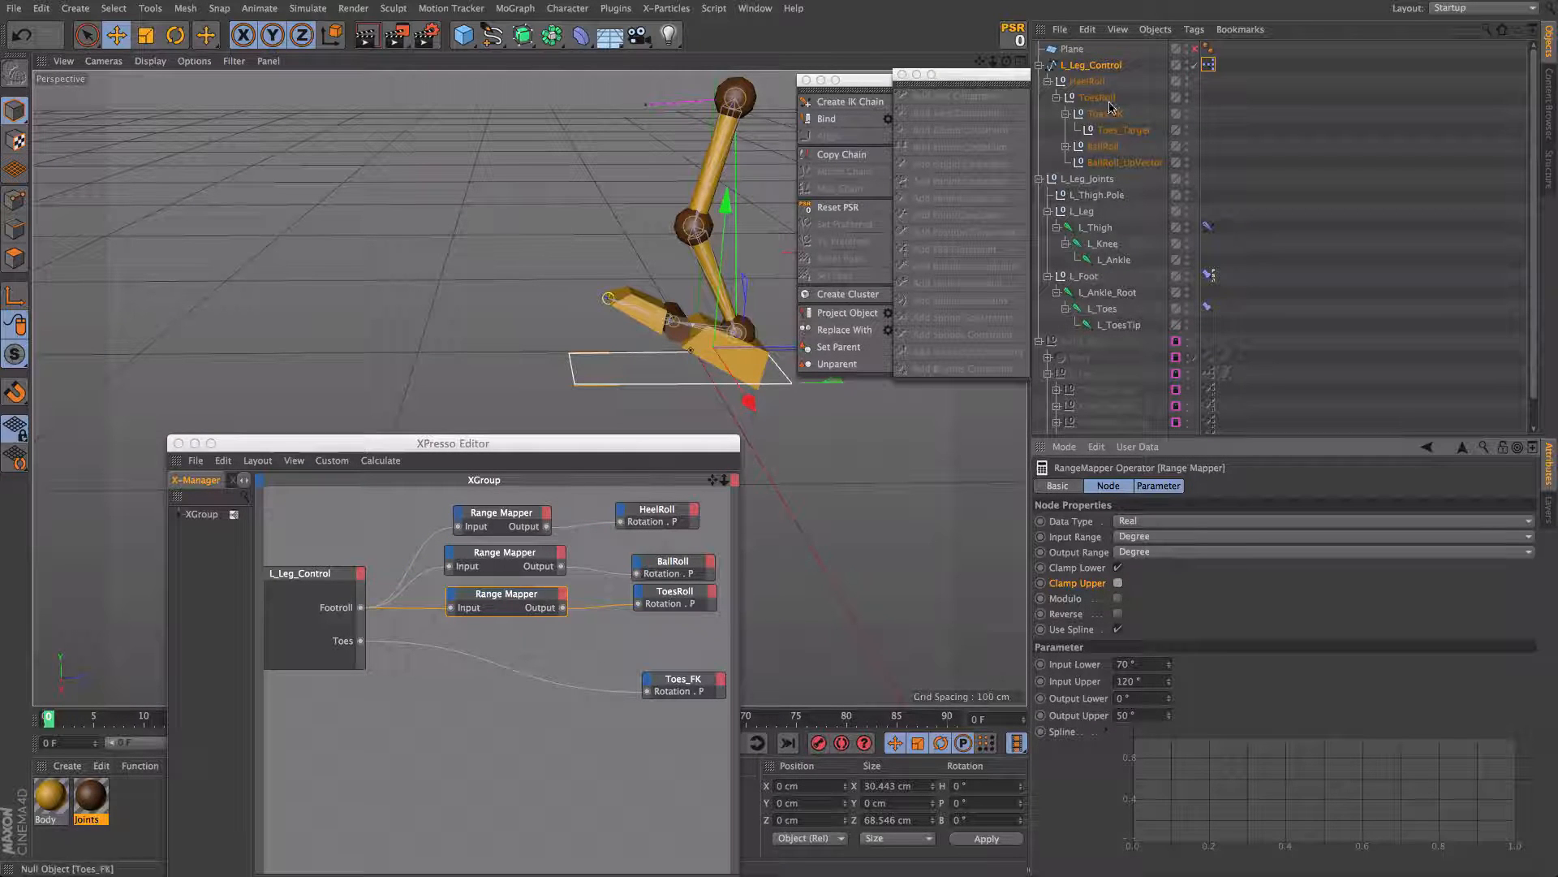
Step: Test the foot roll by raising L_Leg_Control's Footroll to 120° and on to 175°, and review the ToesRoll Range Mapper
left_click(1091, 65)
left_click_drag(1240, 640, 1472, 681)
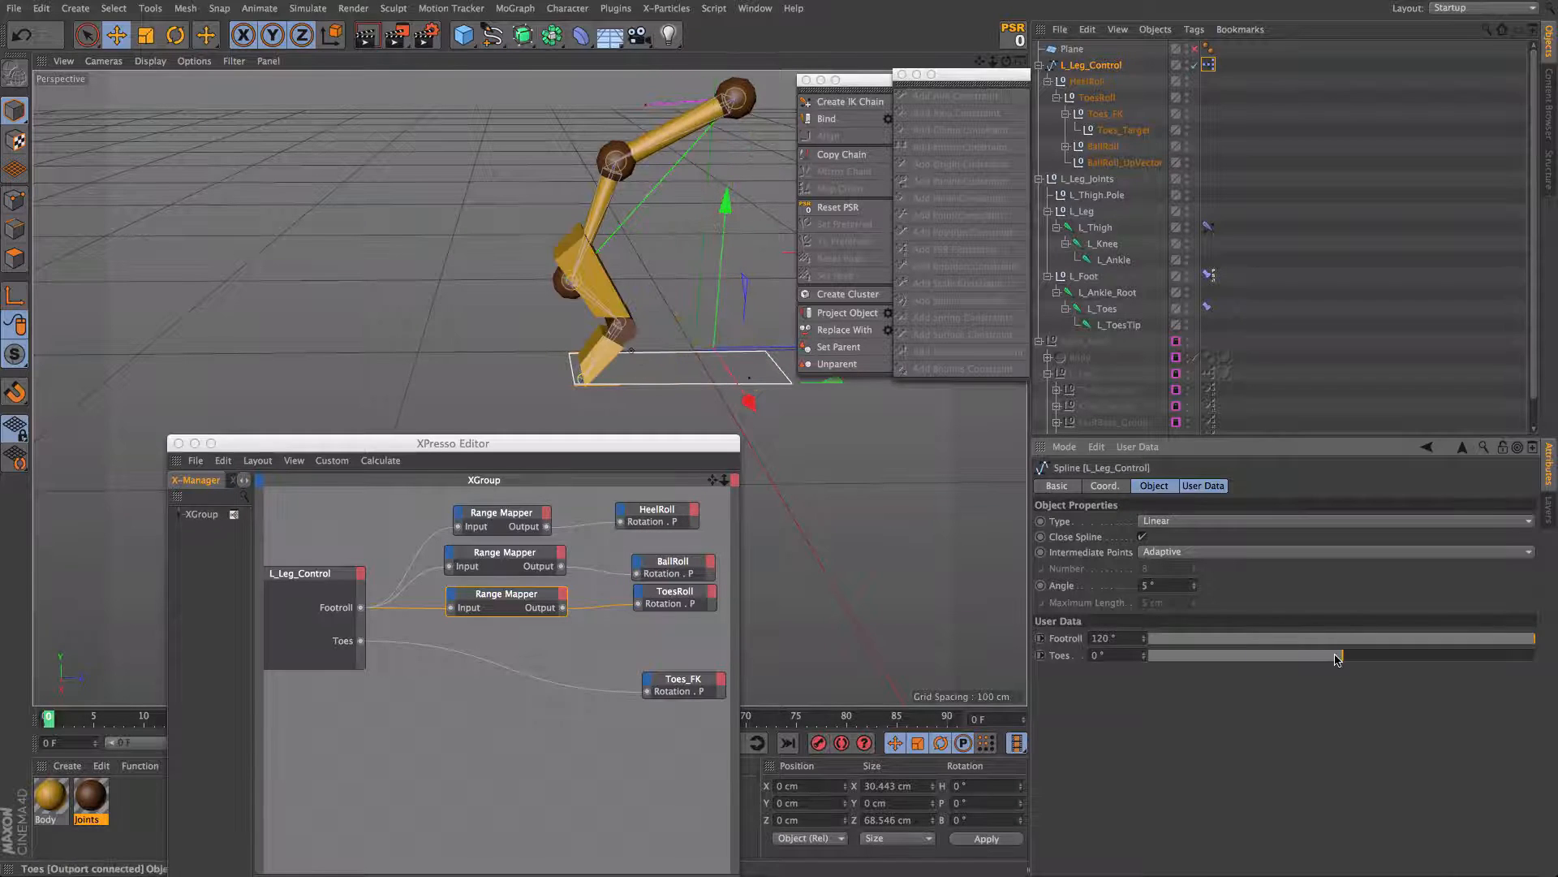
left_click_drag(1145, 638, 1185, 638)
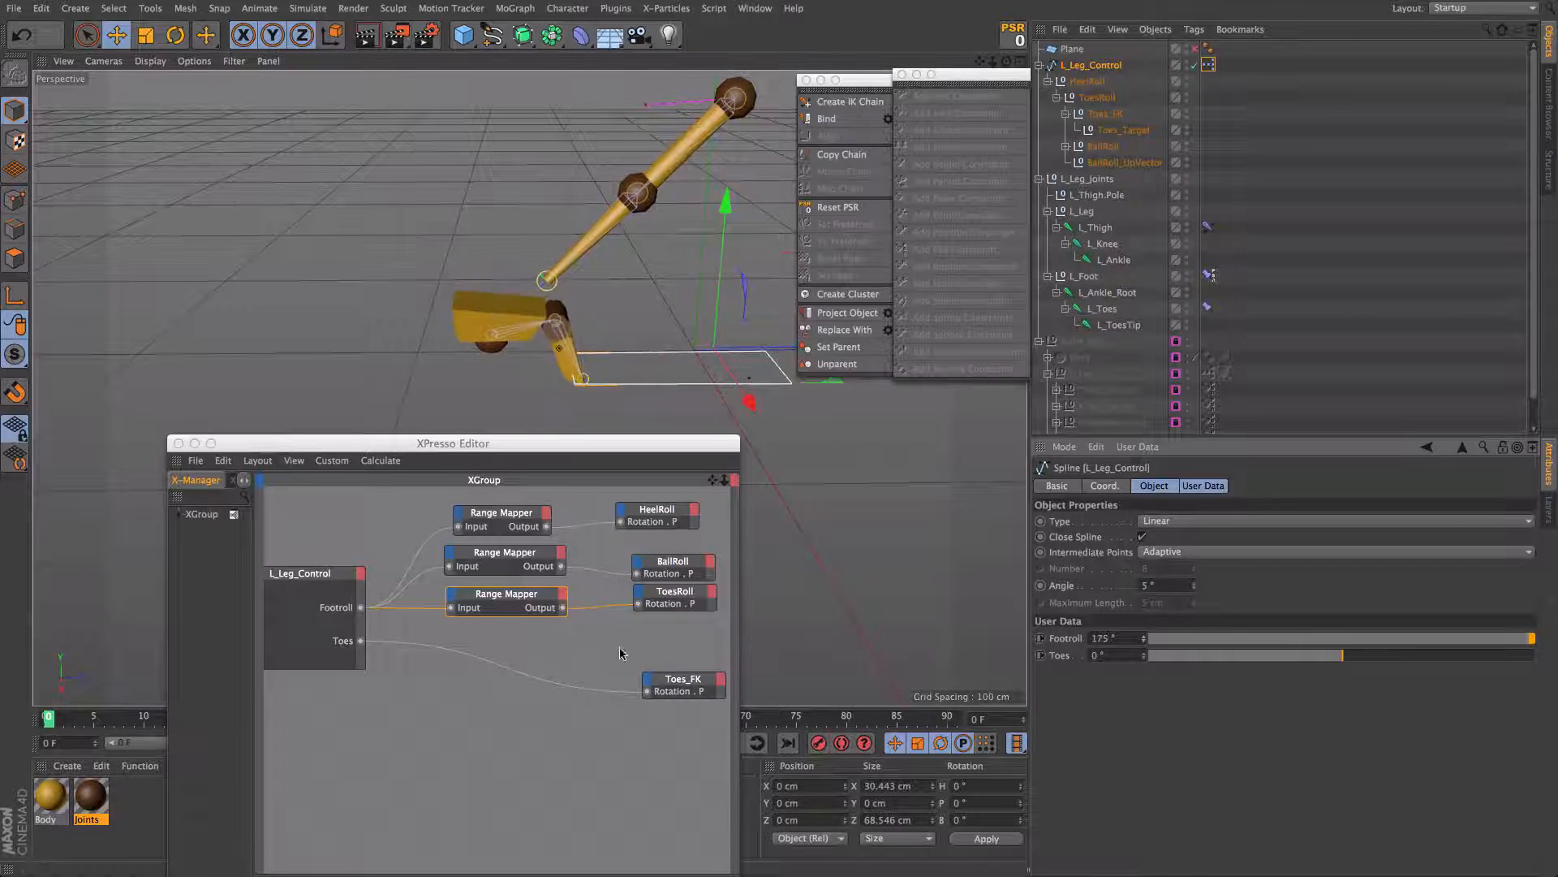
left_click(532, 607)
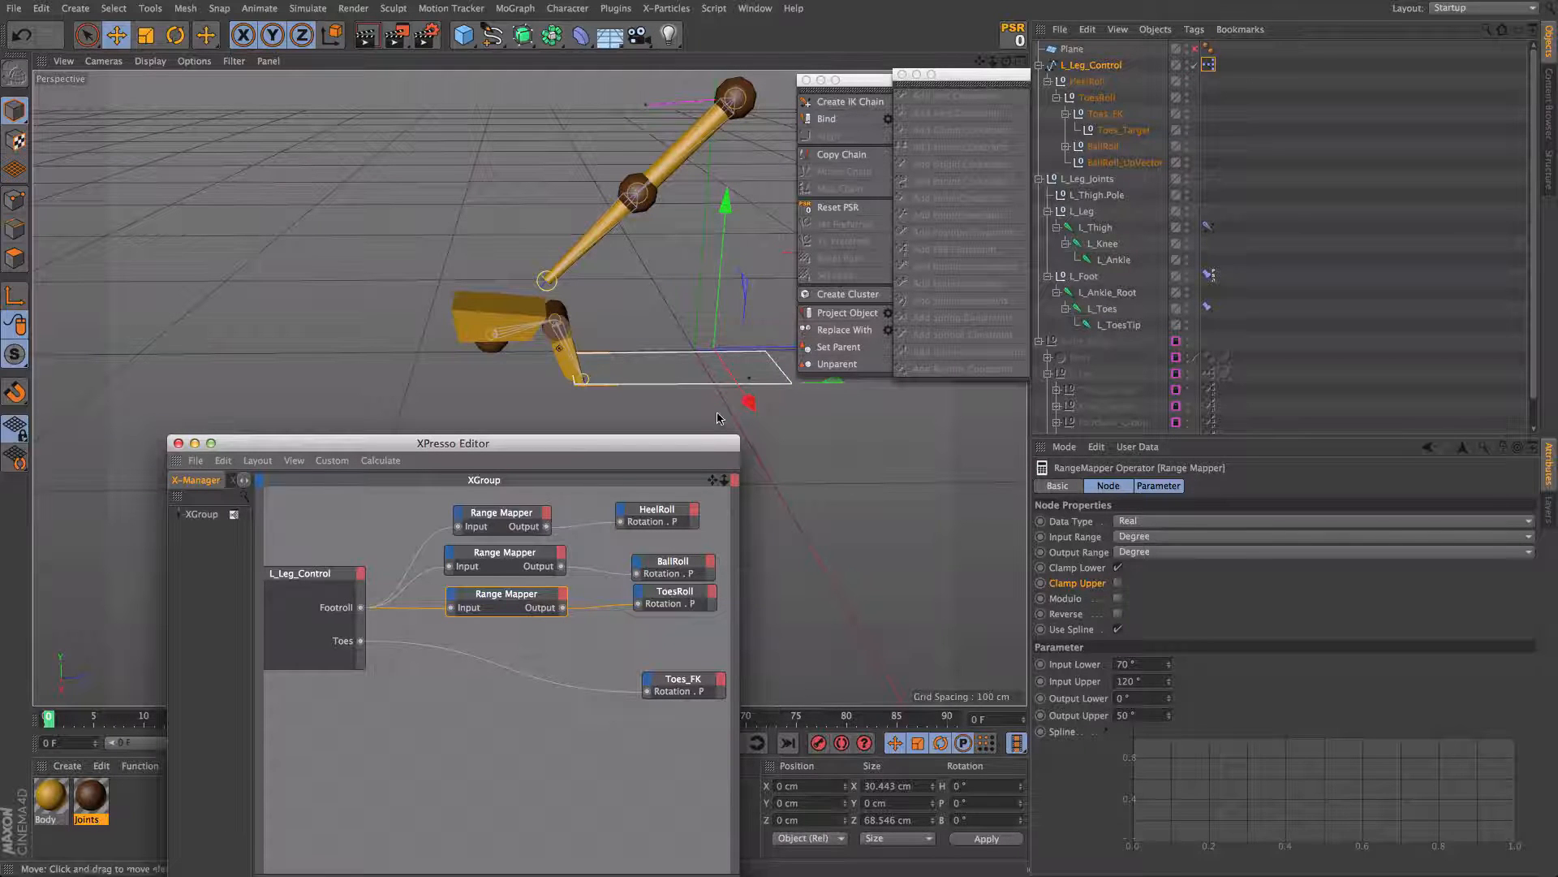
left_click(1087, 68)
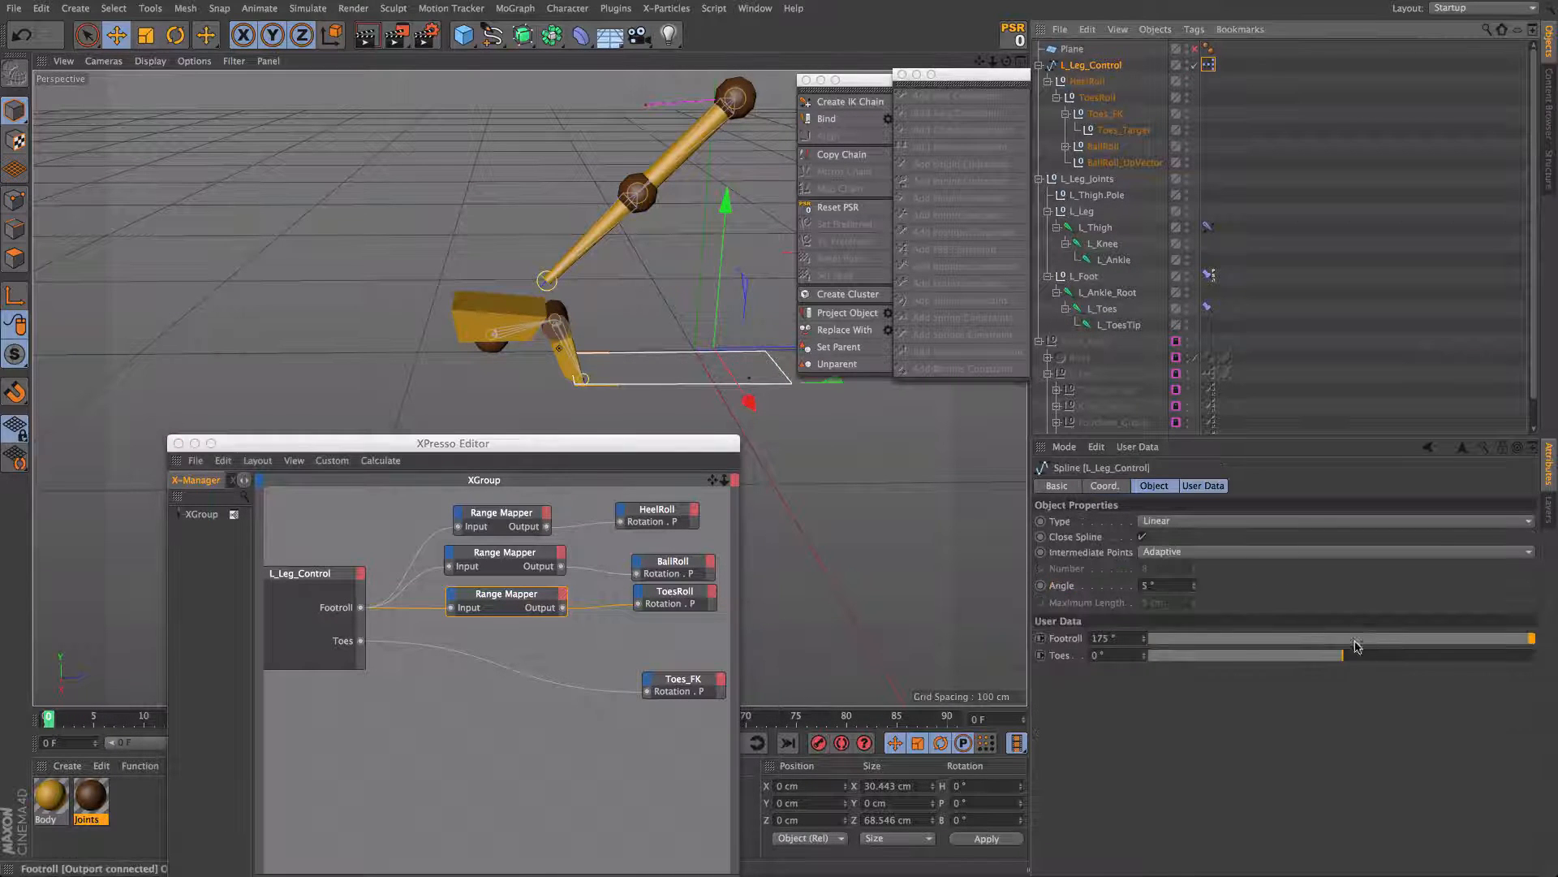
Step: Test Footroll down to -119° while moving L_Leg_Control in the viewport, and reset the control's PSR
left_click_drag(1353, 640, 978, 635)
left_click_drag(1142, 639, 1142, 665)
left_click_drag(767, 349, 484, 349)
left_click_drag(427, 256, 476, 81)
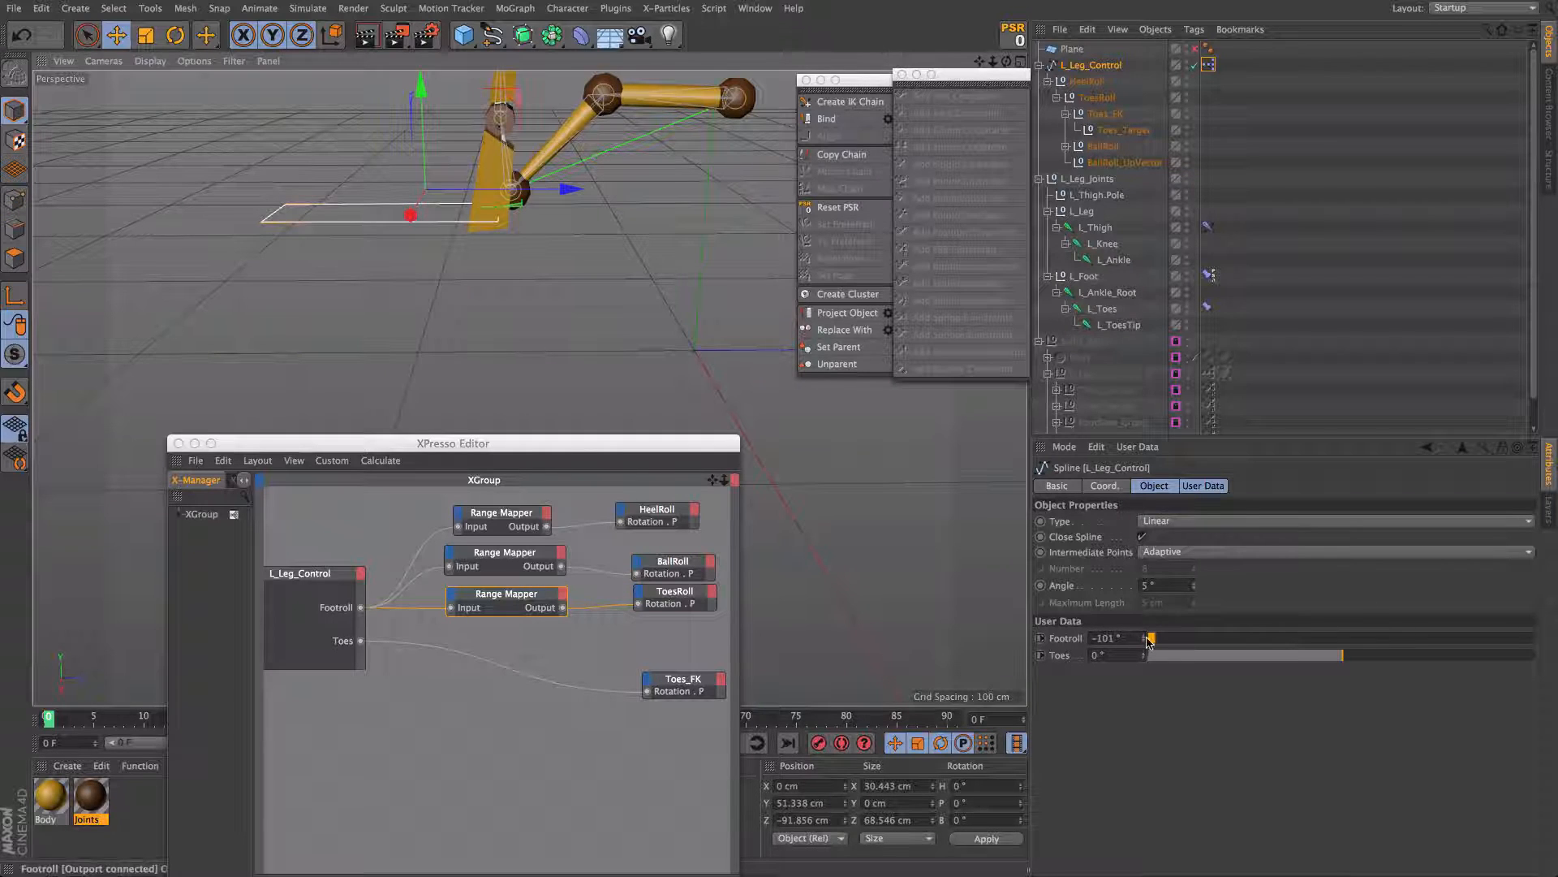
left_click_drag(1149, 642, 1156, 646)
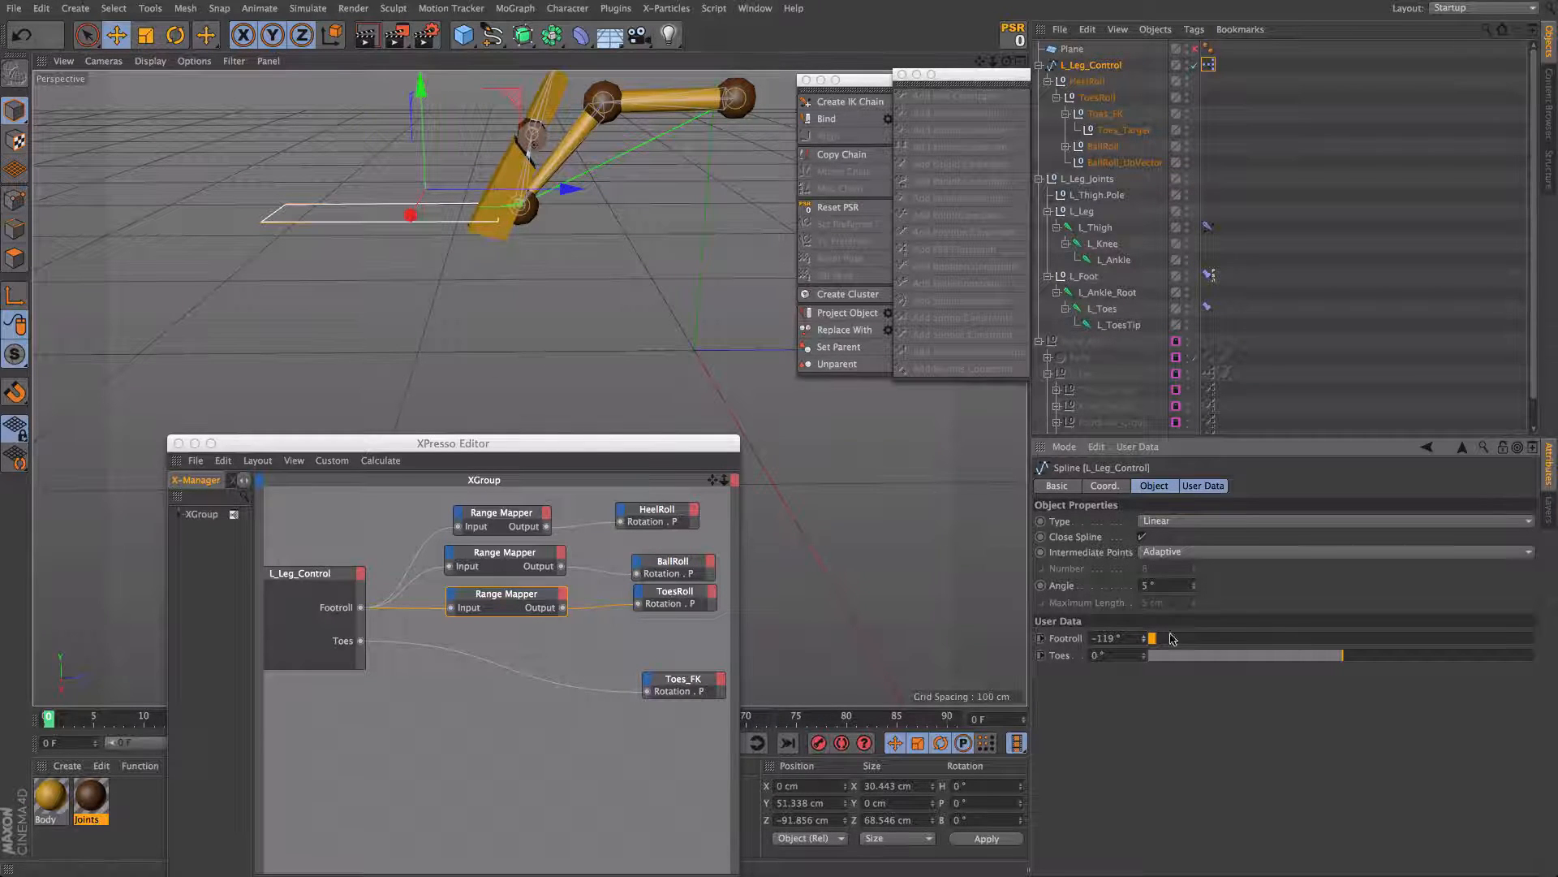
left_click(1105, 638)
left_click(1012, 38)
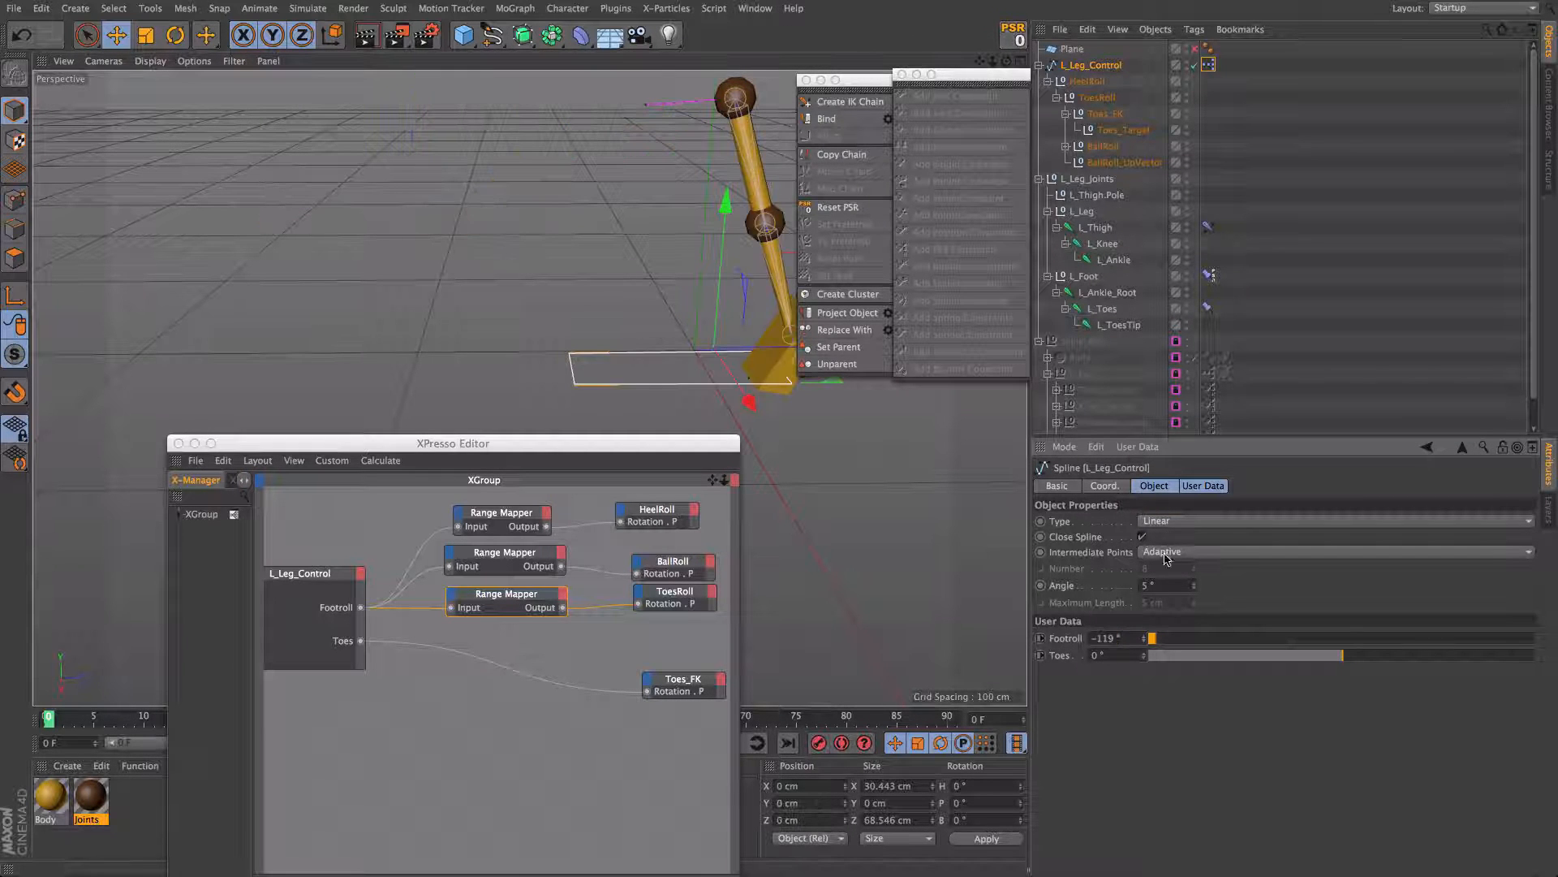
Step: Set Footroll to 0° and sweep it up to 120°
double_click(1107, 638)
type("0")
key("Return")
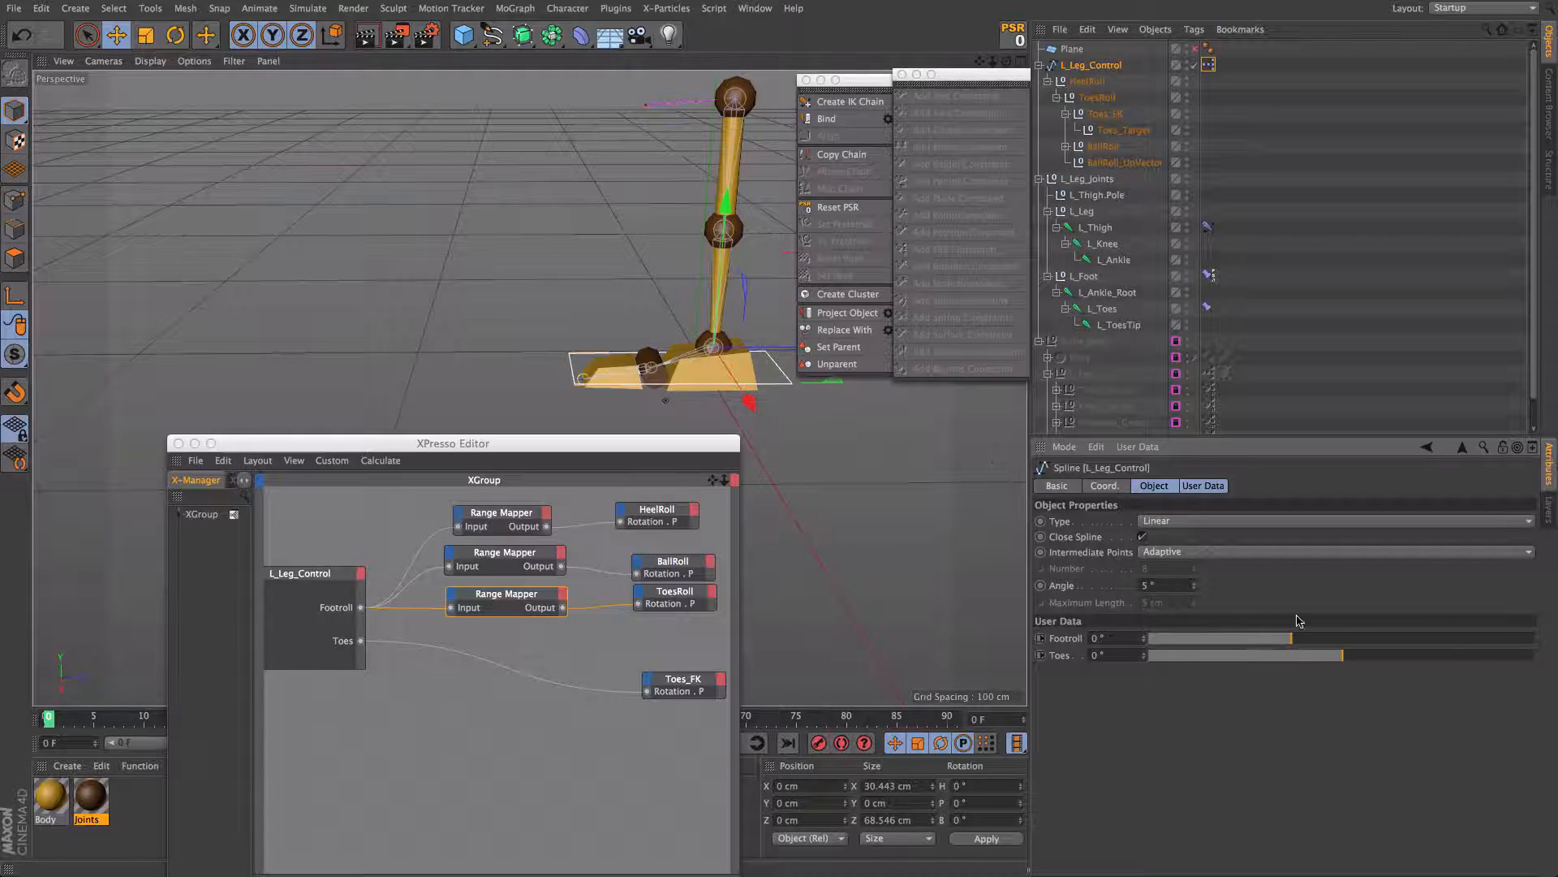
left_click_drag(1292, 638, 1552, 698)
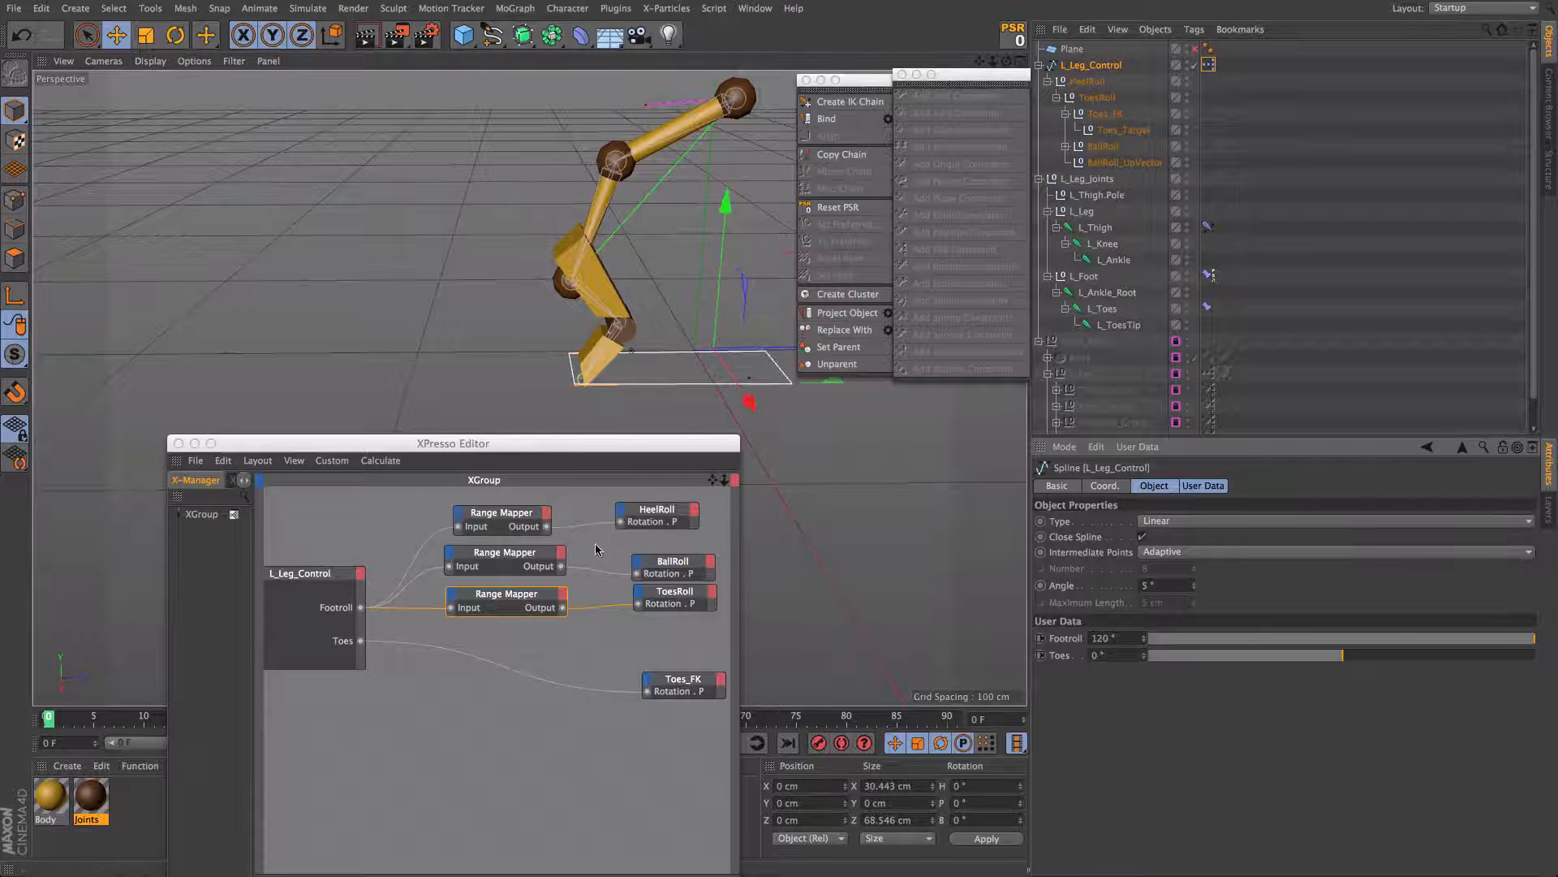
Step: Reposition the XPresso window and rearrange the BallRoll, ToesRoll and Toes_FK nodes to make room below the BallRoll Range Mapper
left_click_drag(605, 547, 660, 550)
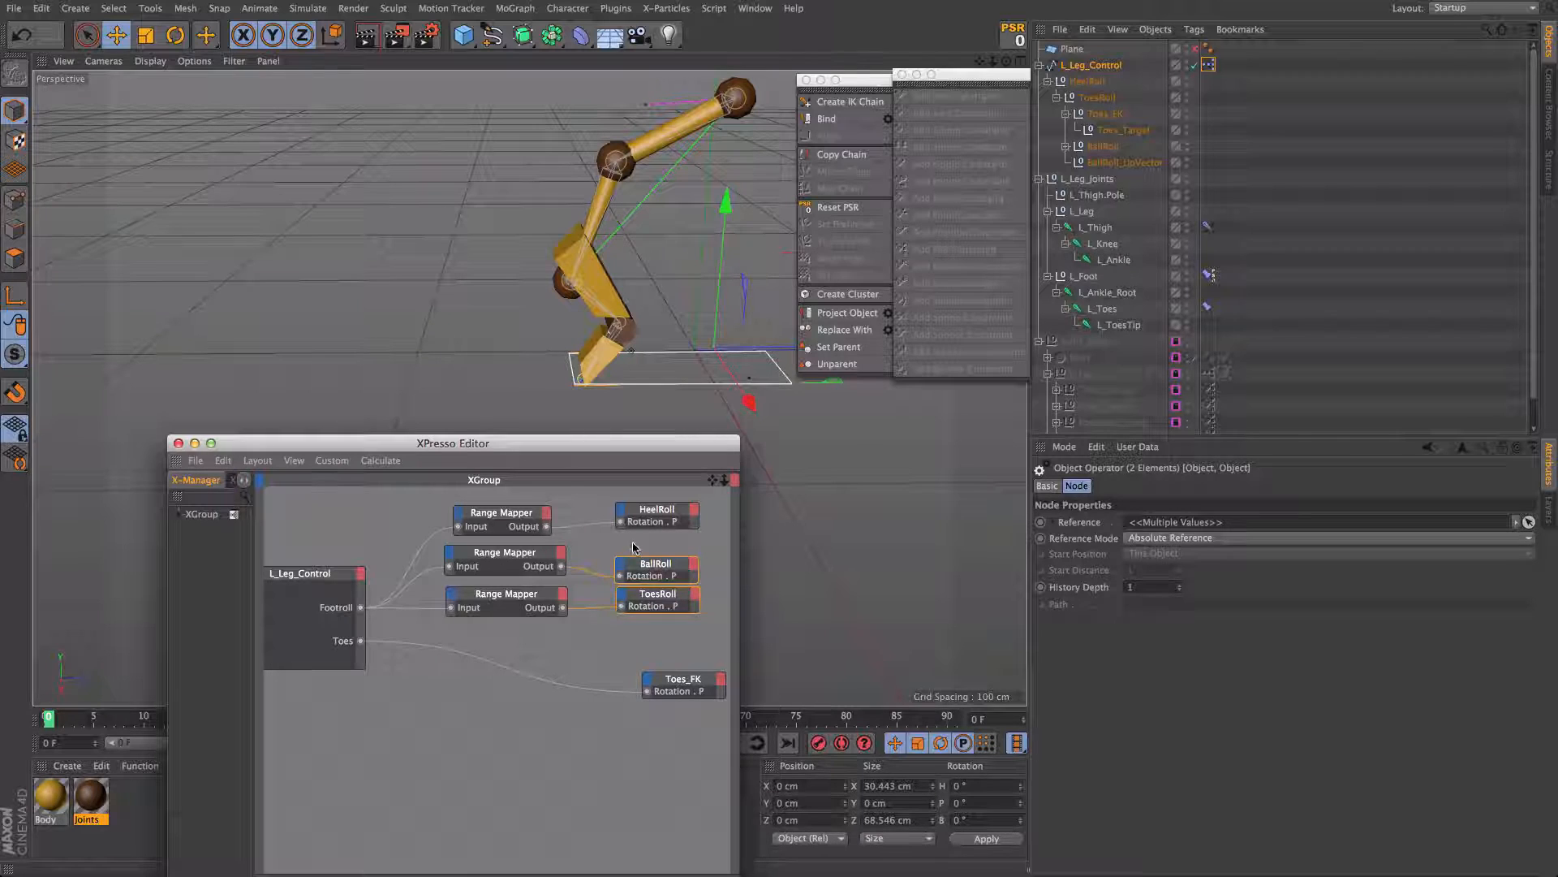
left_click_drag(510, 643, 721, 591)
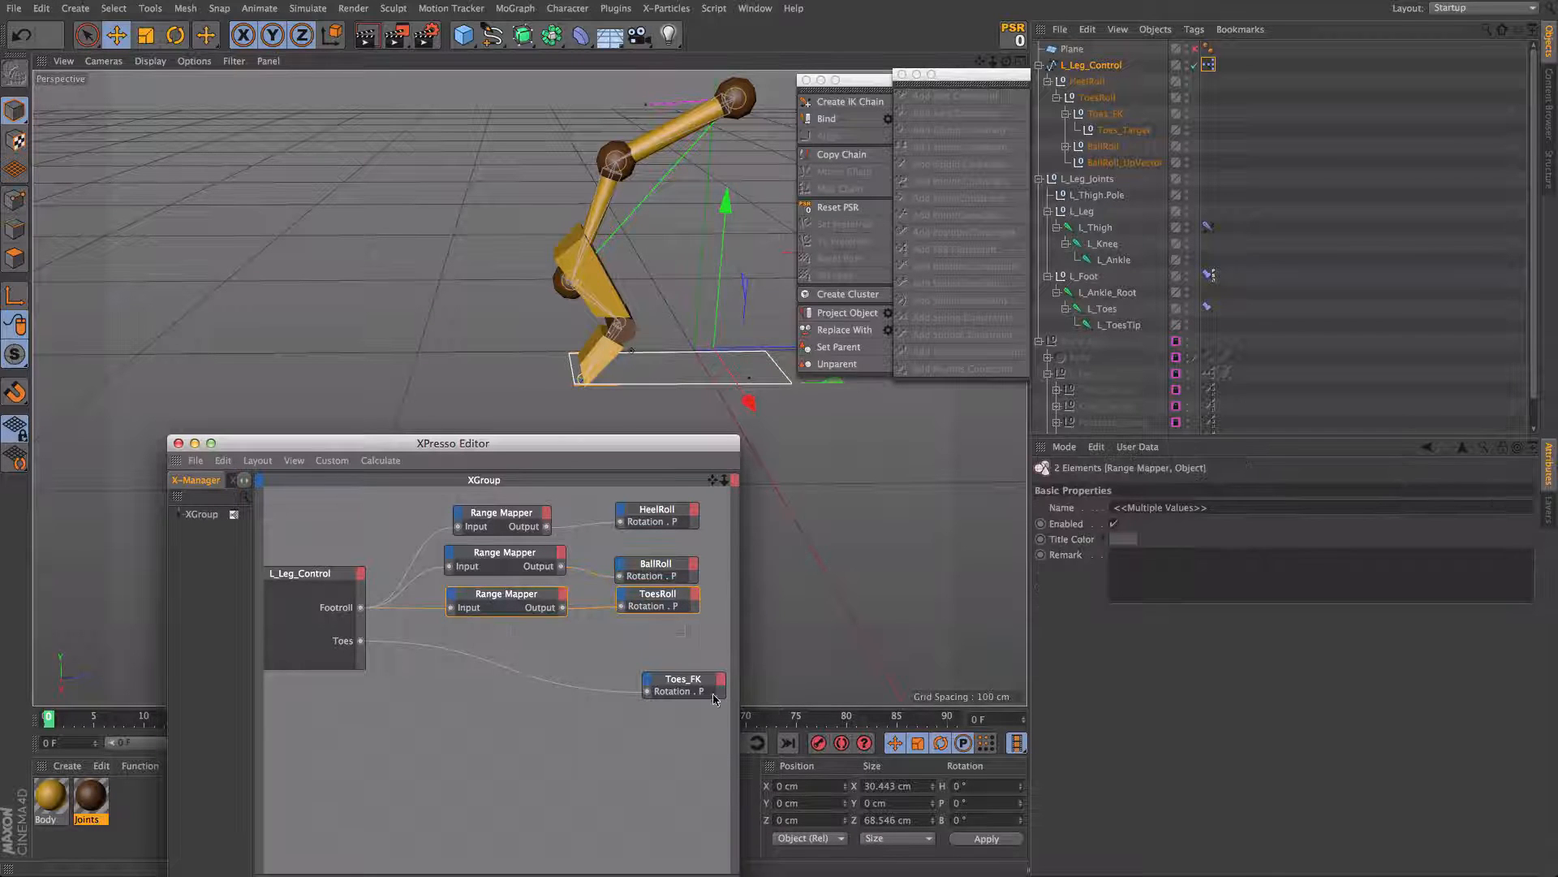
left_click_drag(591, 434, 499, 334)
left_click_drag(375, 643, 431, 625)
left_click_drag(557, 602, 557, 584)
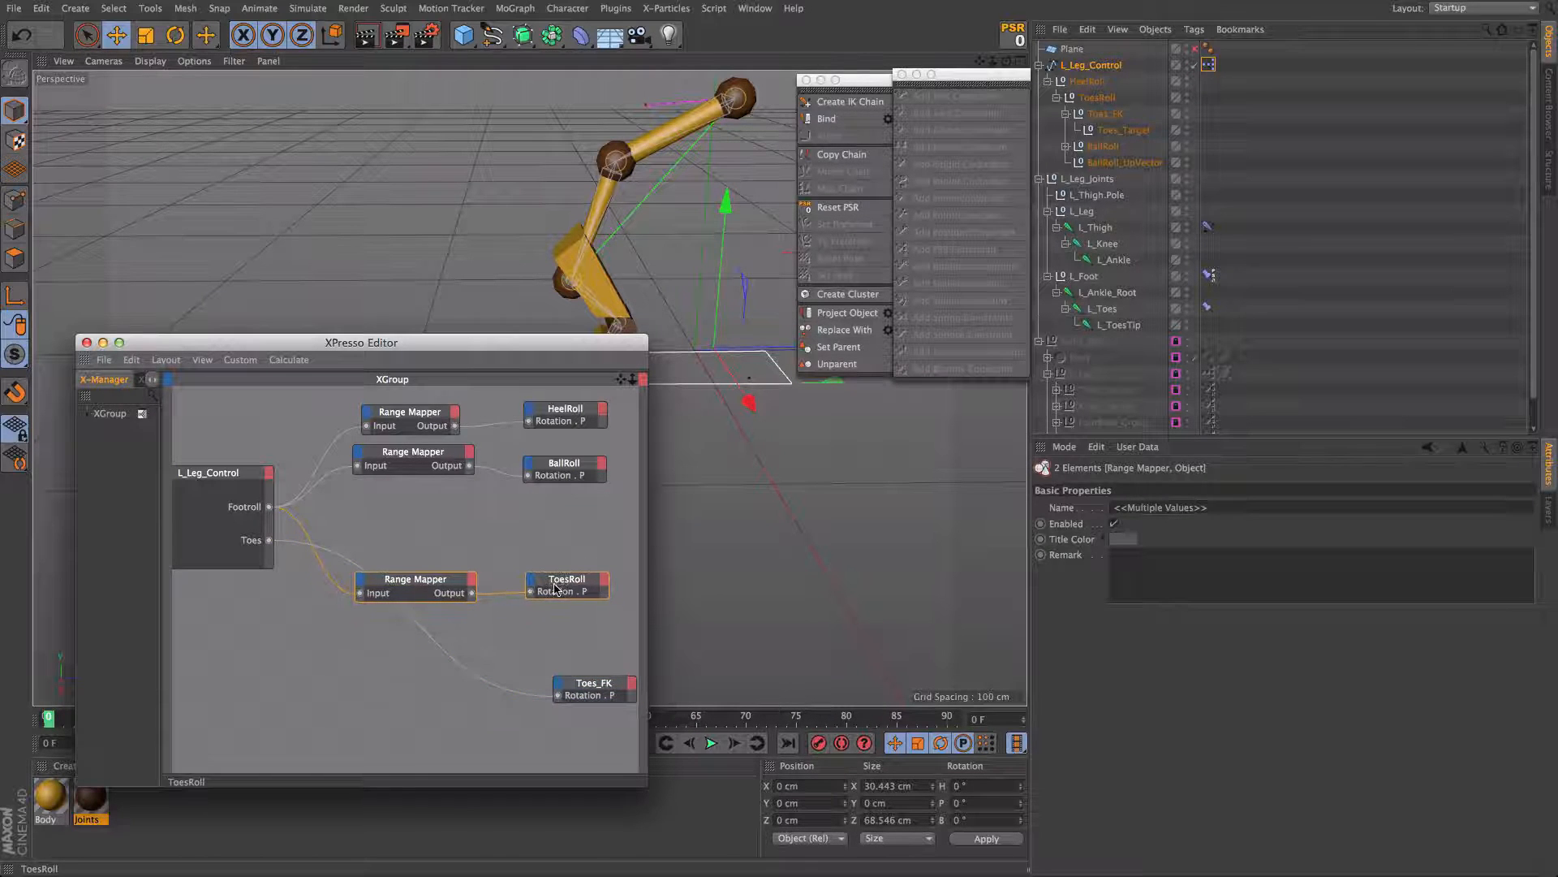
left_click_drag(552, 464, 602, 488)
Step: Duplicate the BallRoll Range Mapper and connect L_Leg_Control's Footroll output to the copy's input
left_click_drag(425, 457, 410, 500)
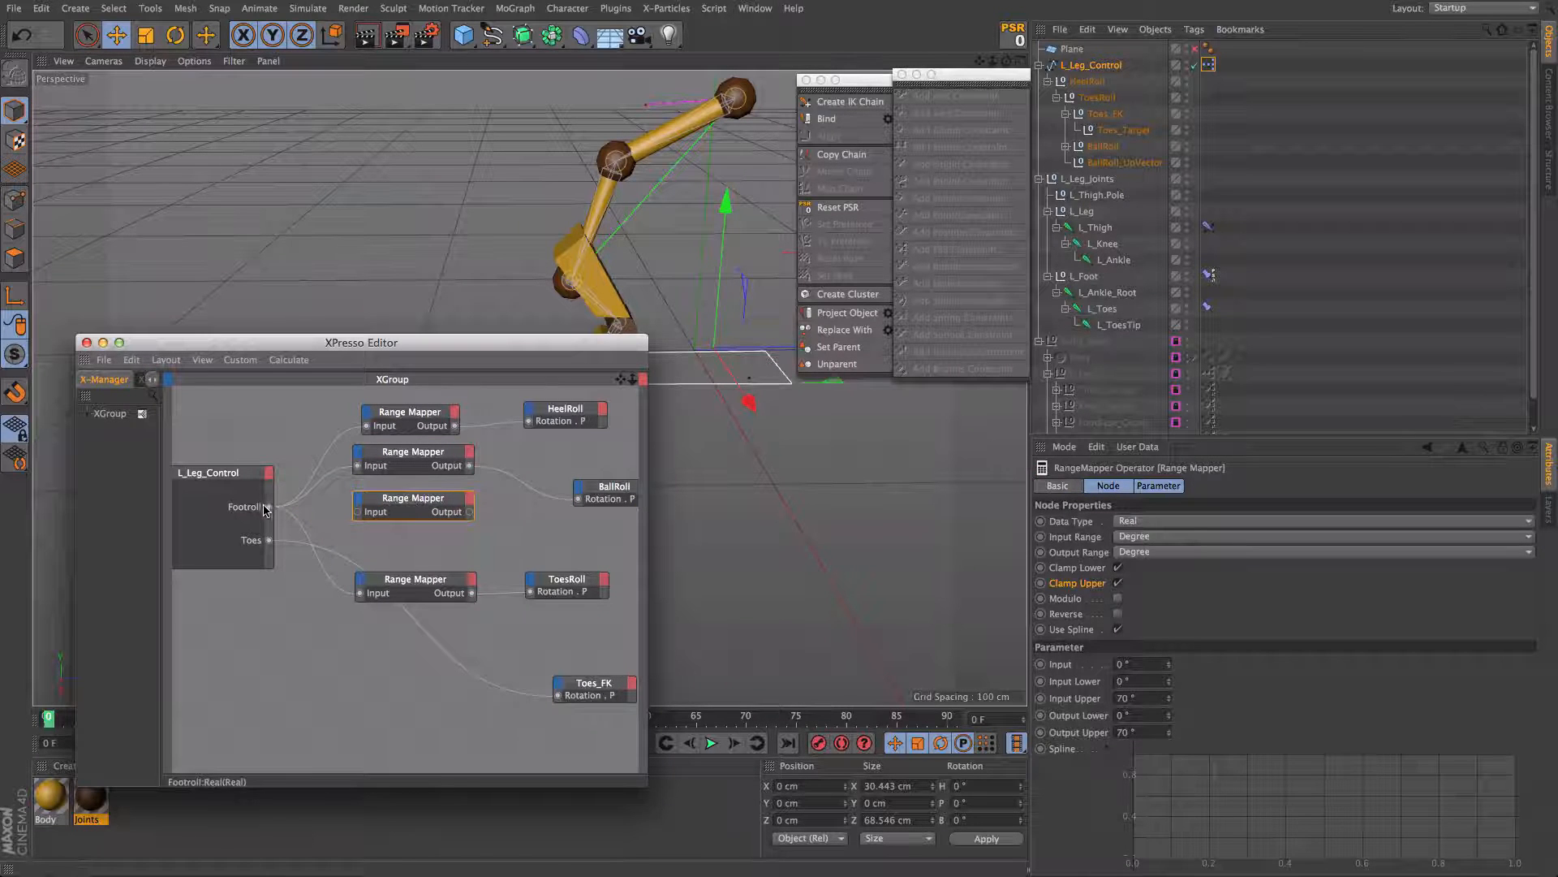
left_click_drag(269, 507, 358, 512)
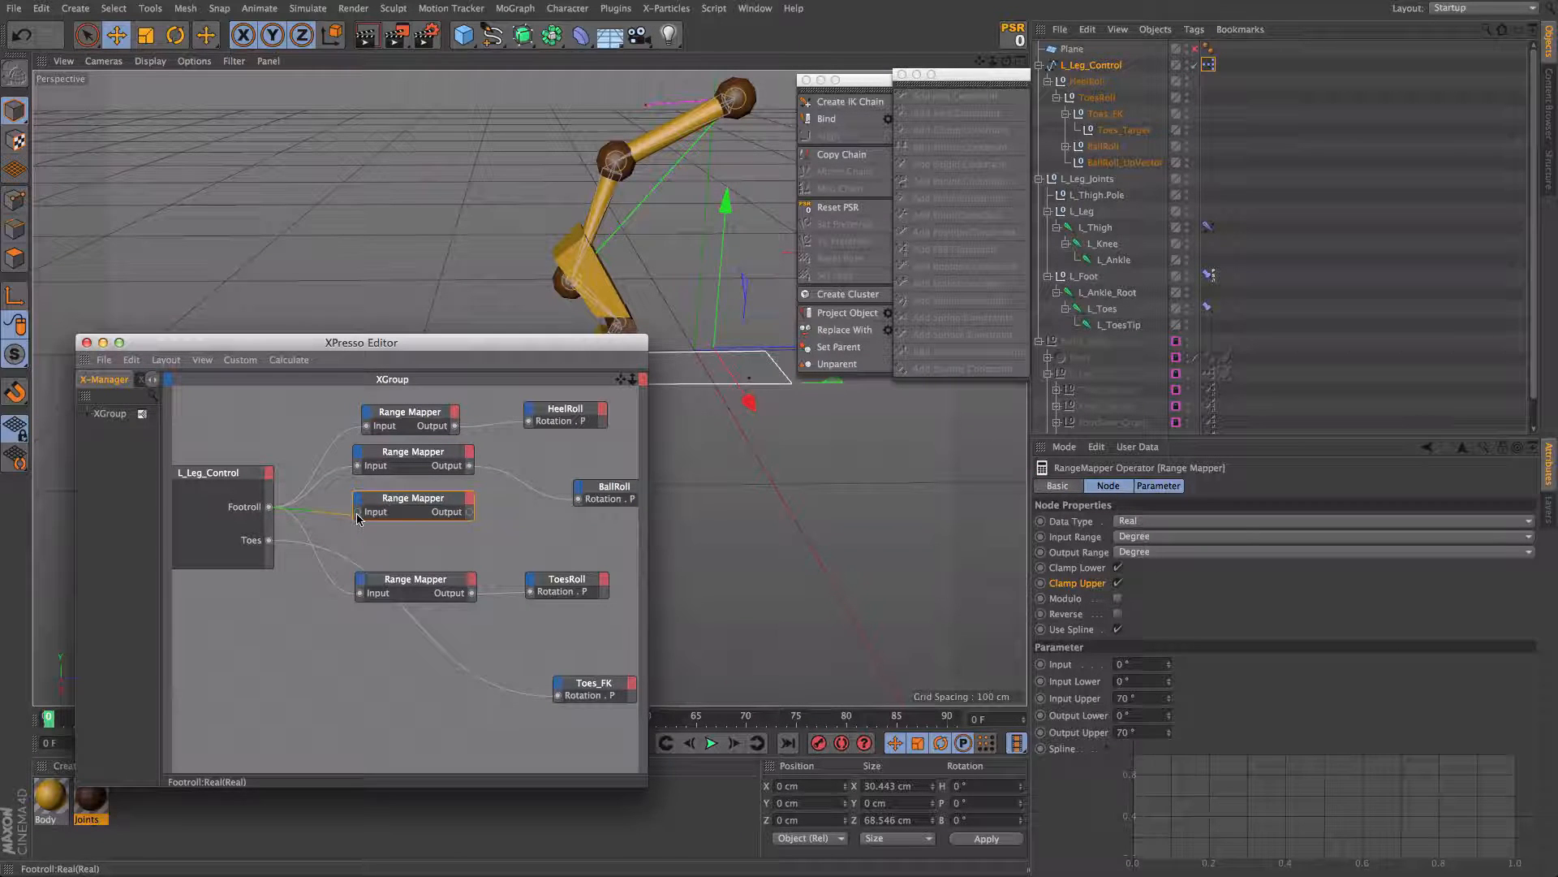
left_click(591, 490)
left_click(427, 506)
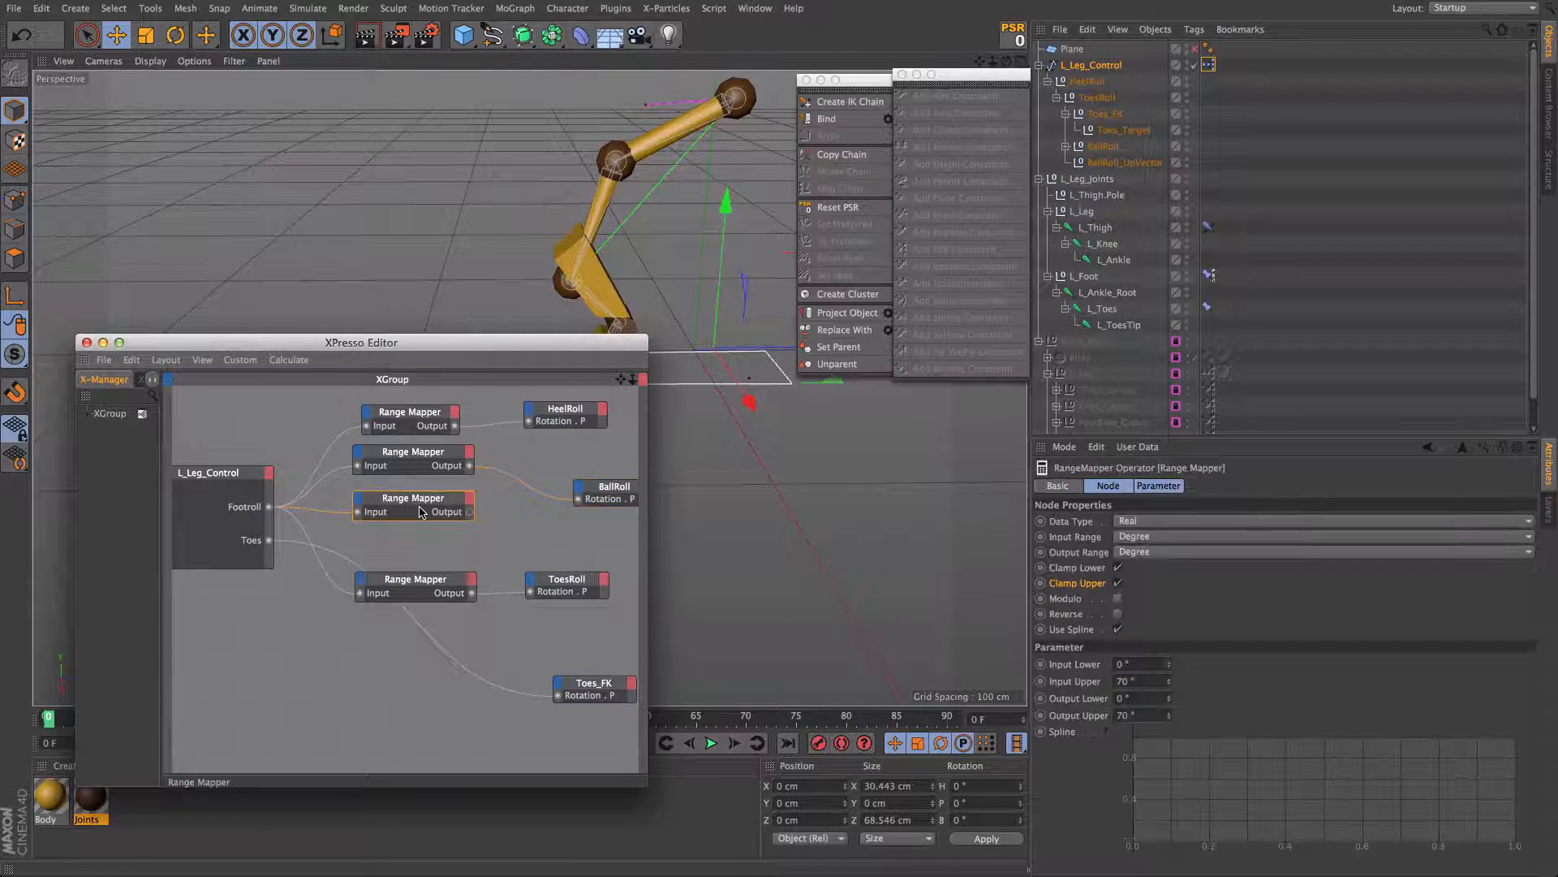
Step: Set the duplicated Range Mapper to Input Lower 70°, Input Upper 120°, Output Lower 70° and Output Upper 0°
left_click(1134, 664)
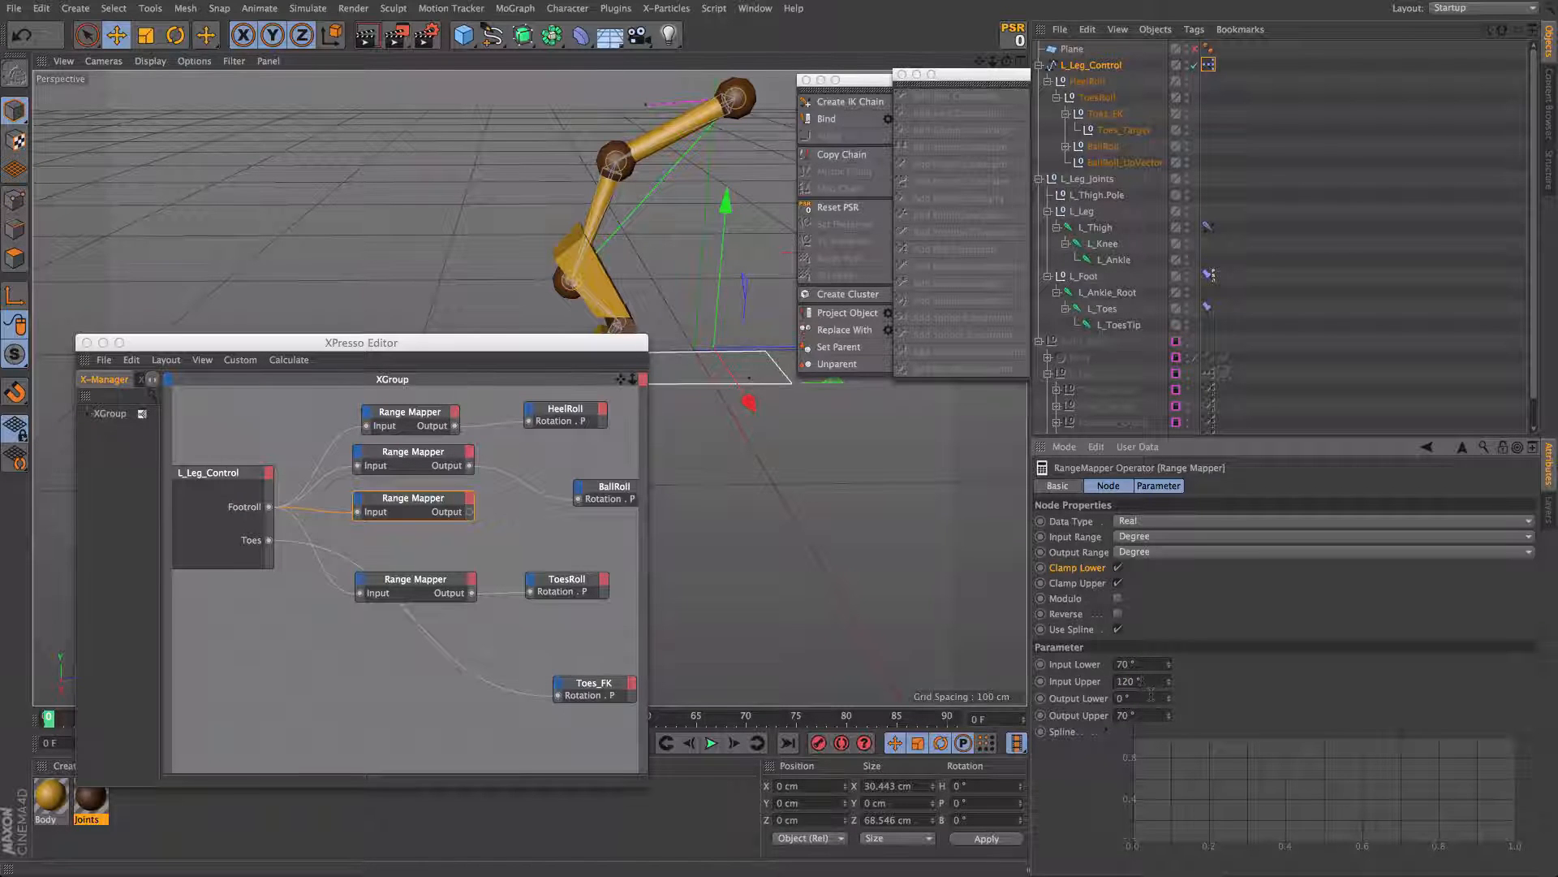
left_click(1148, 698)
type("120")
double_click(1145, 715)
key("Return")
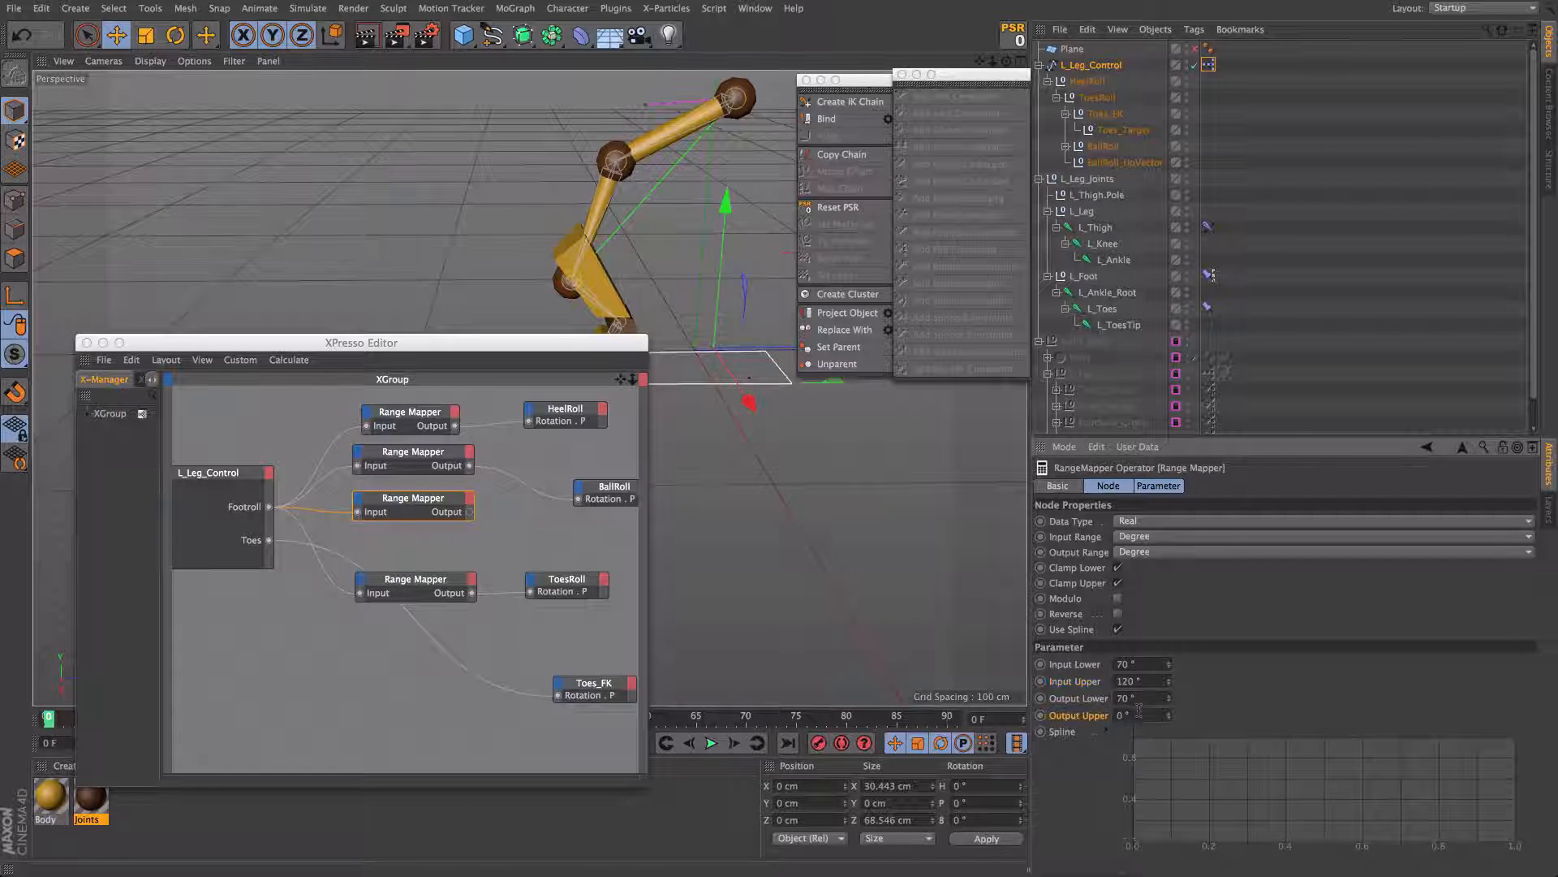
Step: Widen the XPresso window and space BallRoll away from its two Range Mappers
left_click_drag(469, 512, 578, 505)
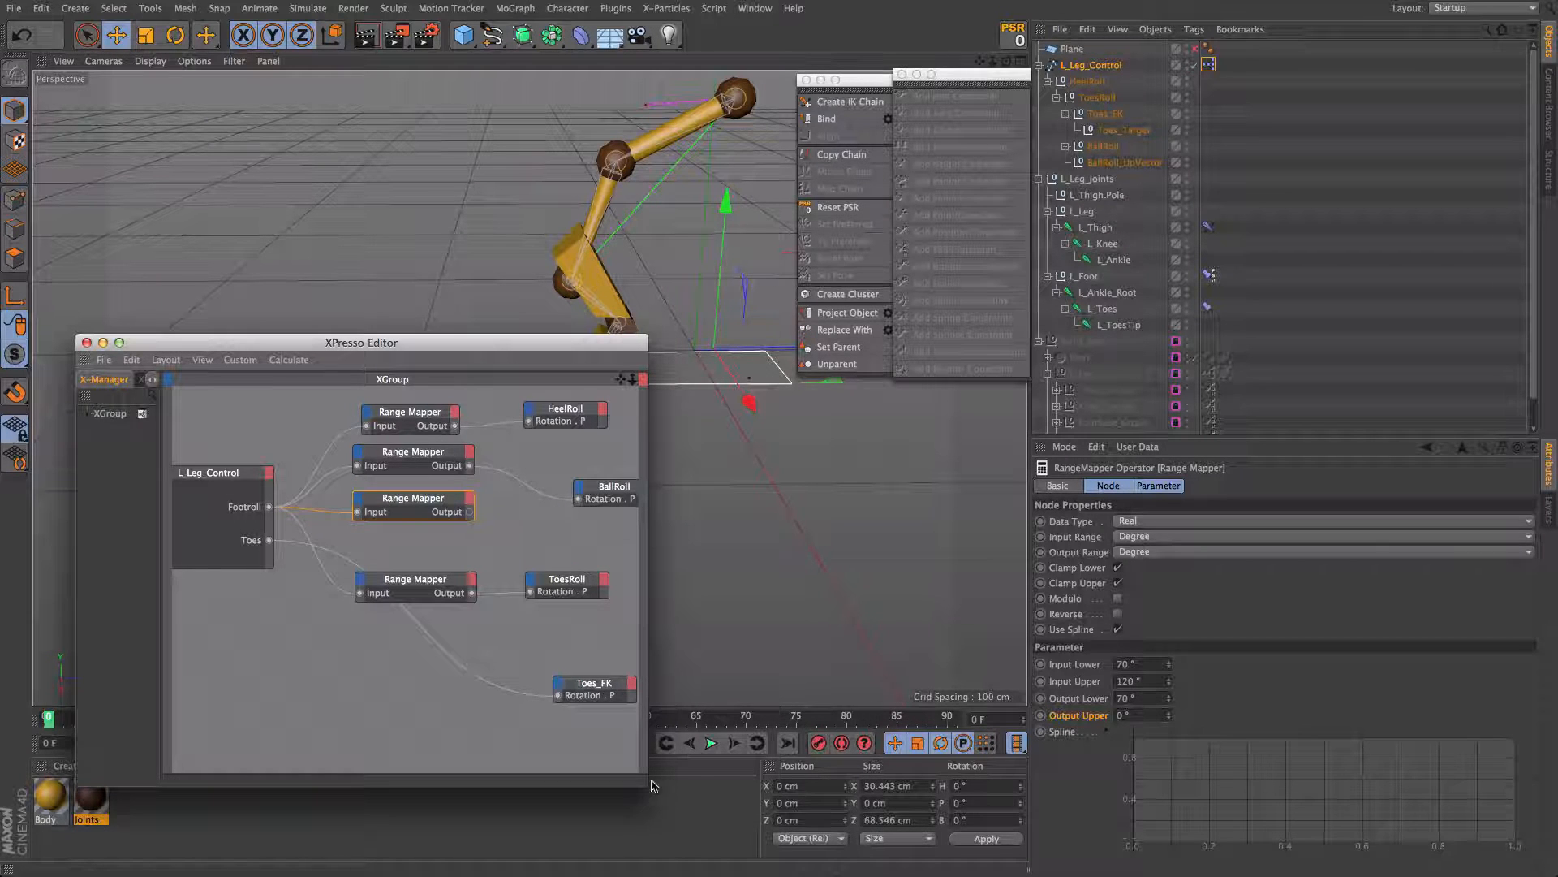
left_click_drag(664, 785, 930, 796)
left_click(787, 505)
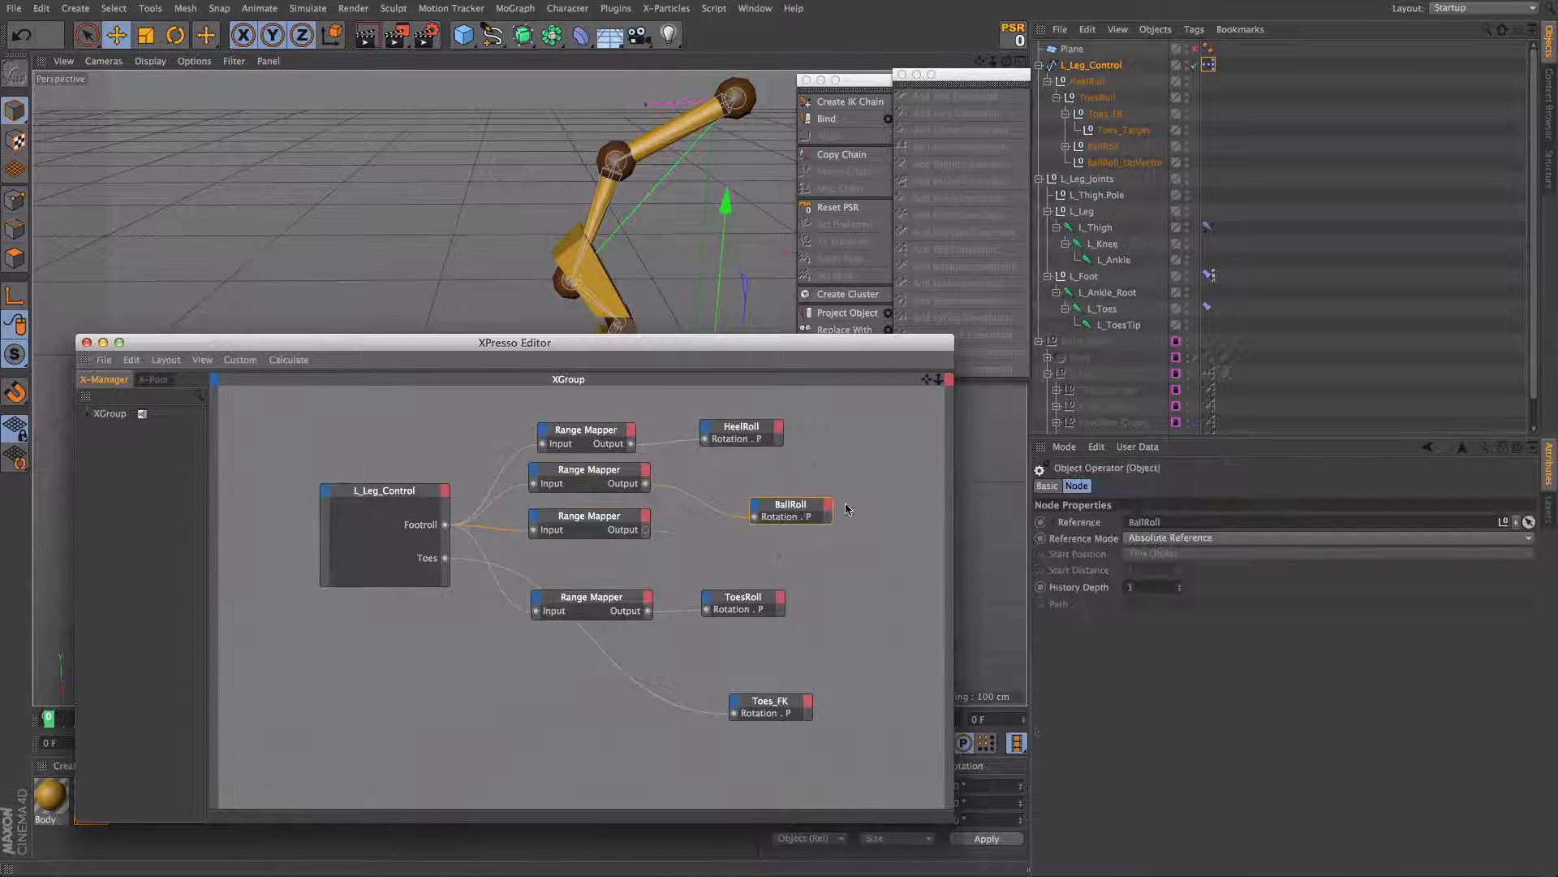
left_click_drag(788, 505, 894, 501)
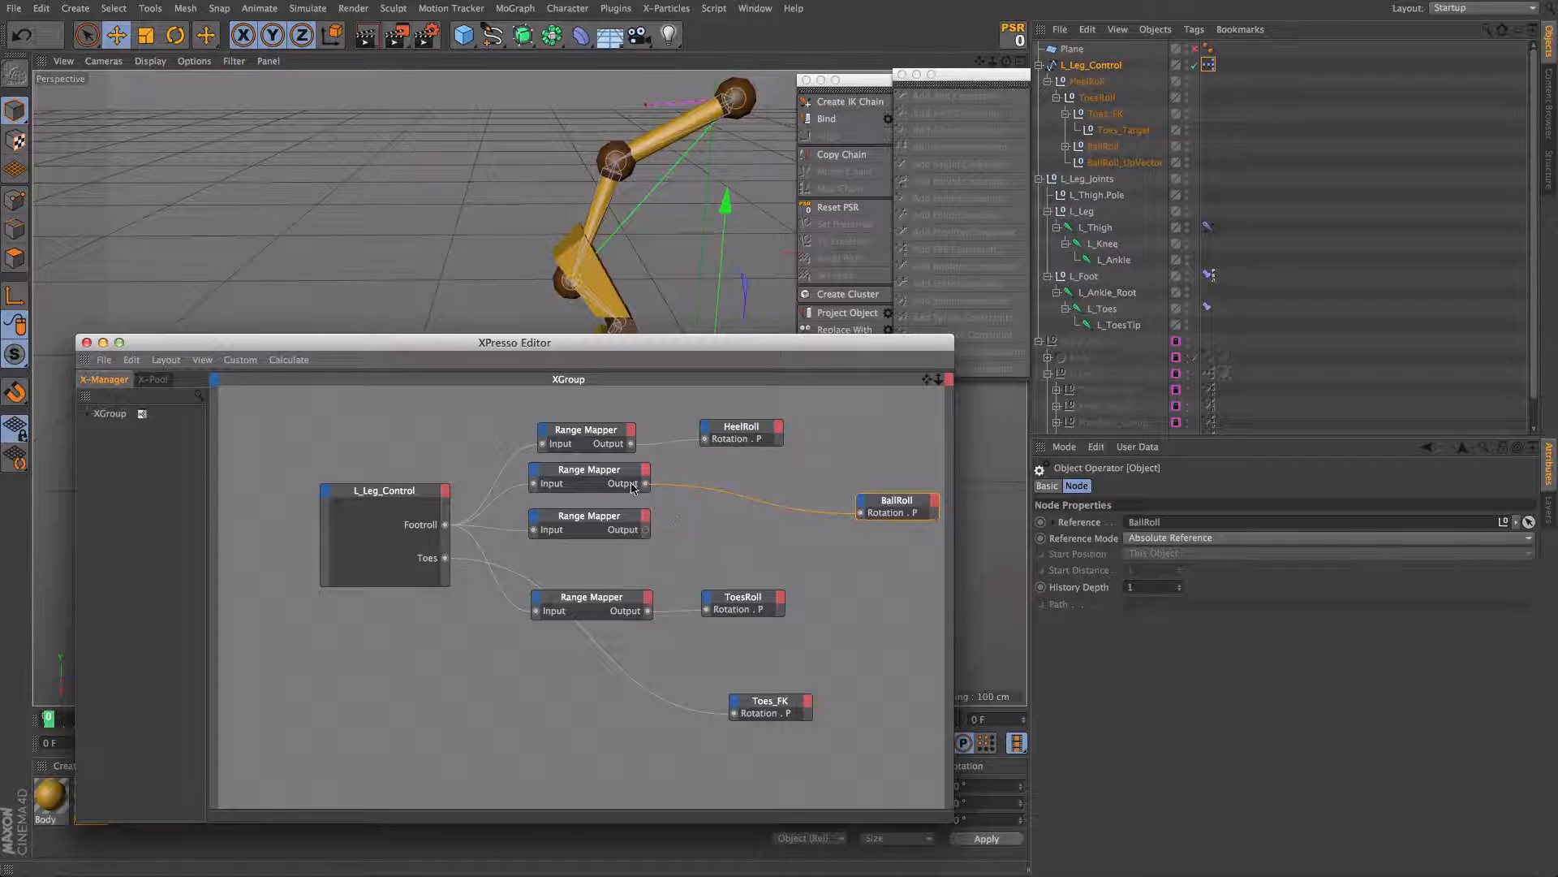
left_click_drag(603, 562, 640, 493)
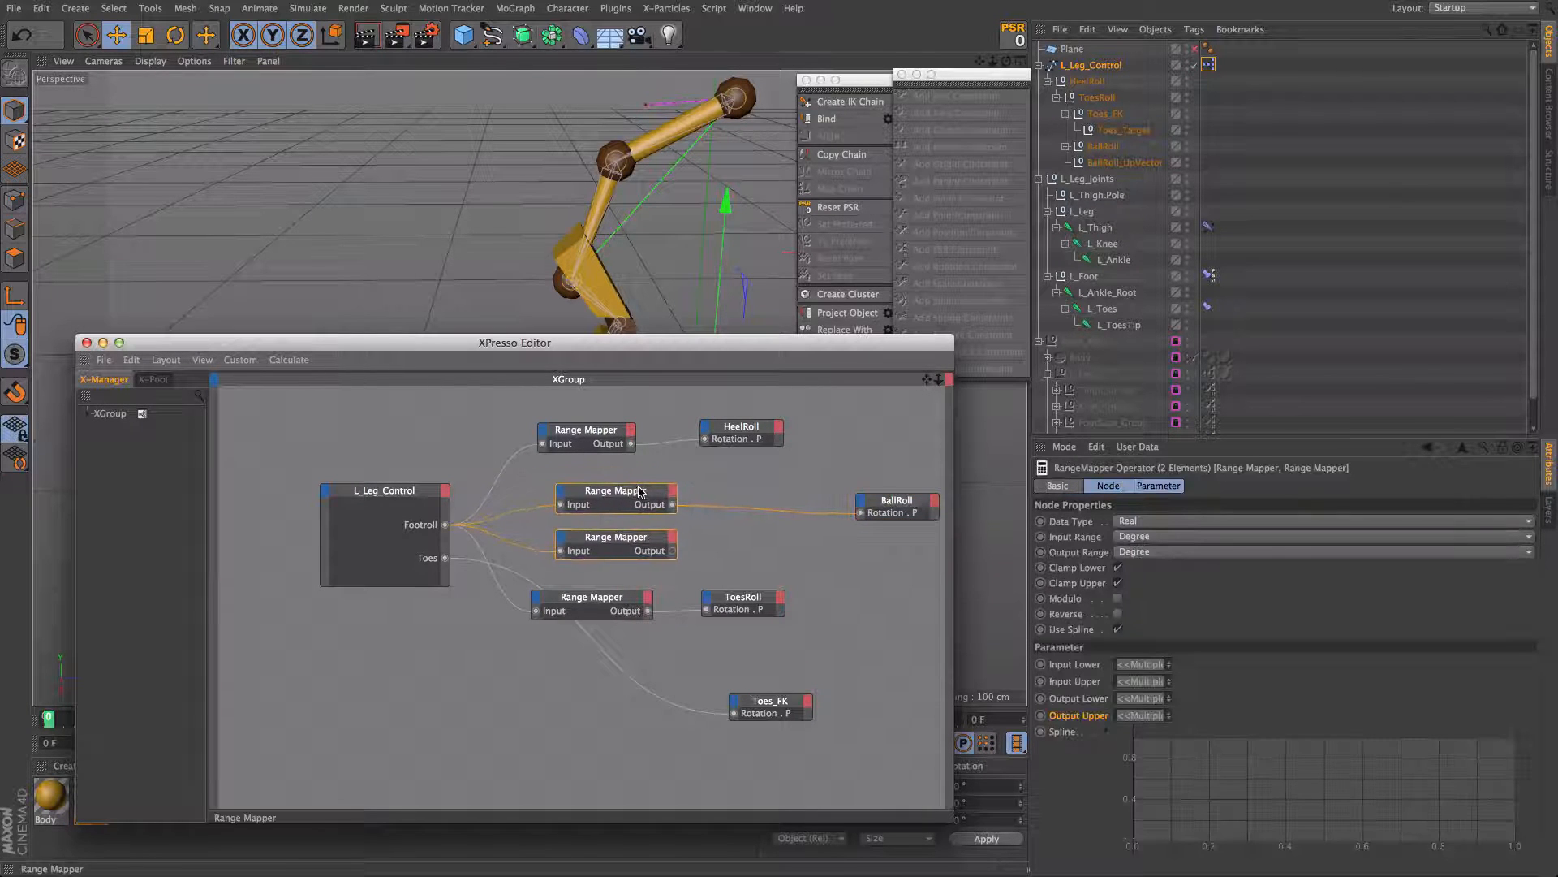
Step: Delete the connection between the original Range Mapper and BallRoll's Rotation . P input
left_click(779, 476)
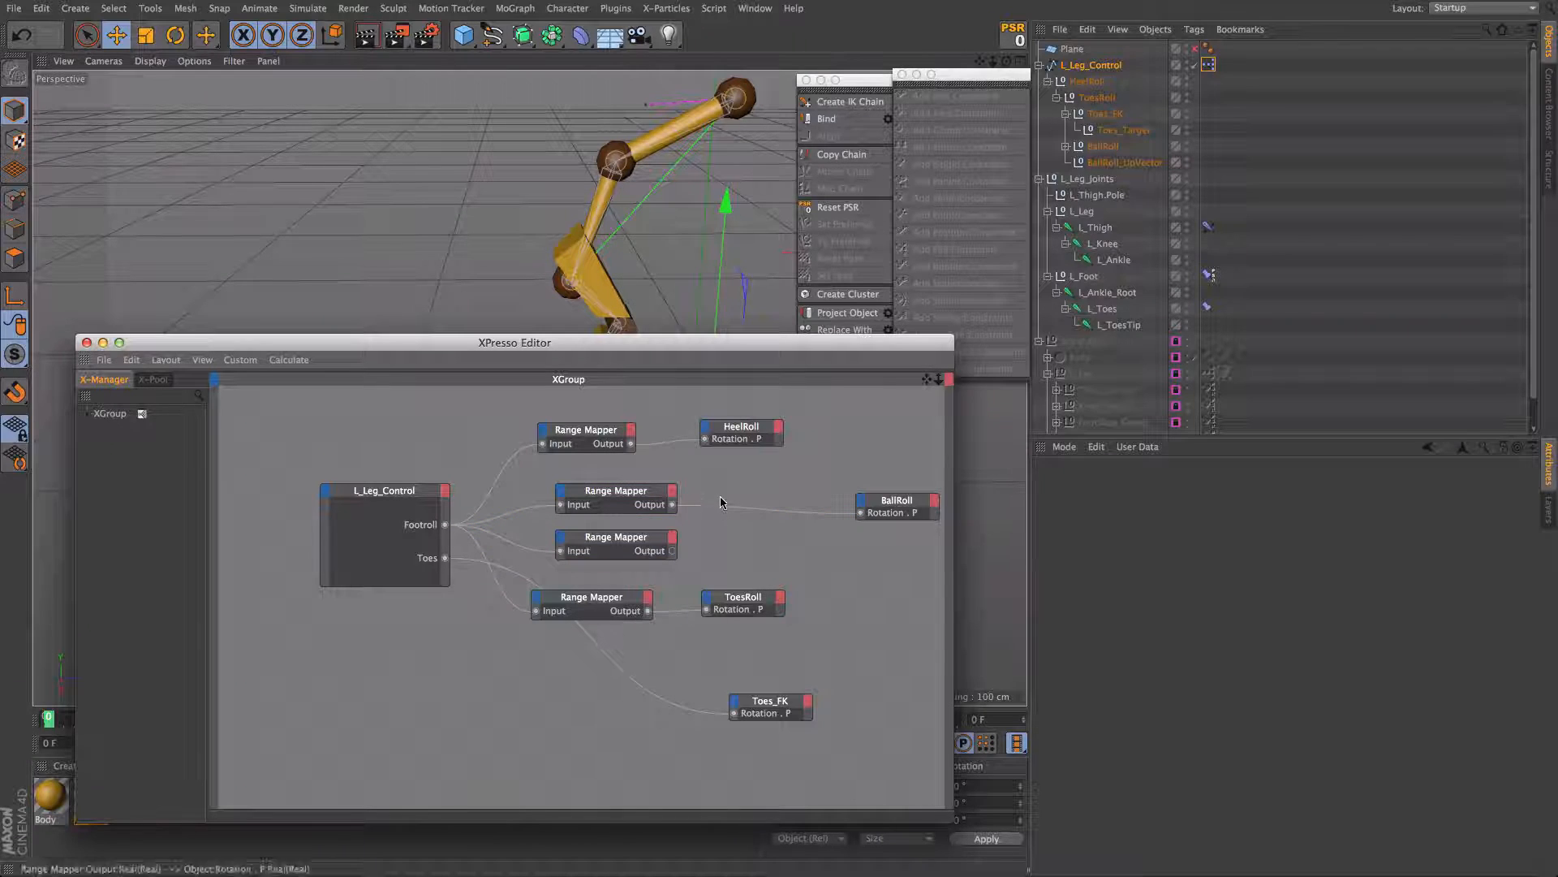
left_click(839, 519)
key("Delete")
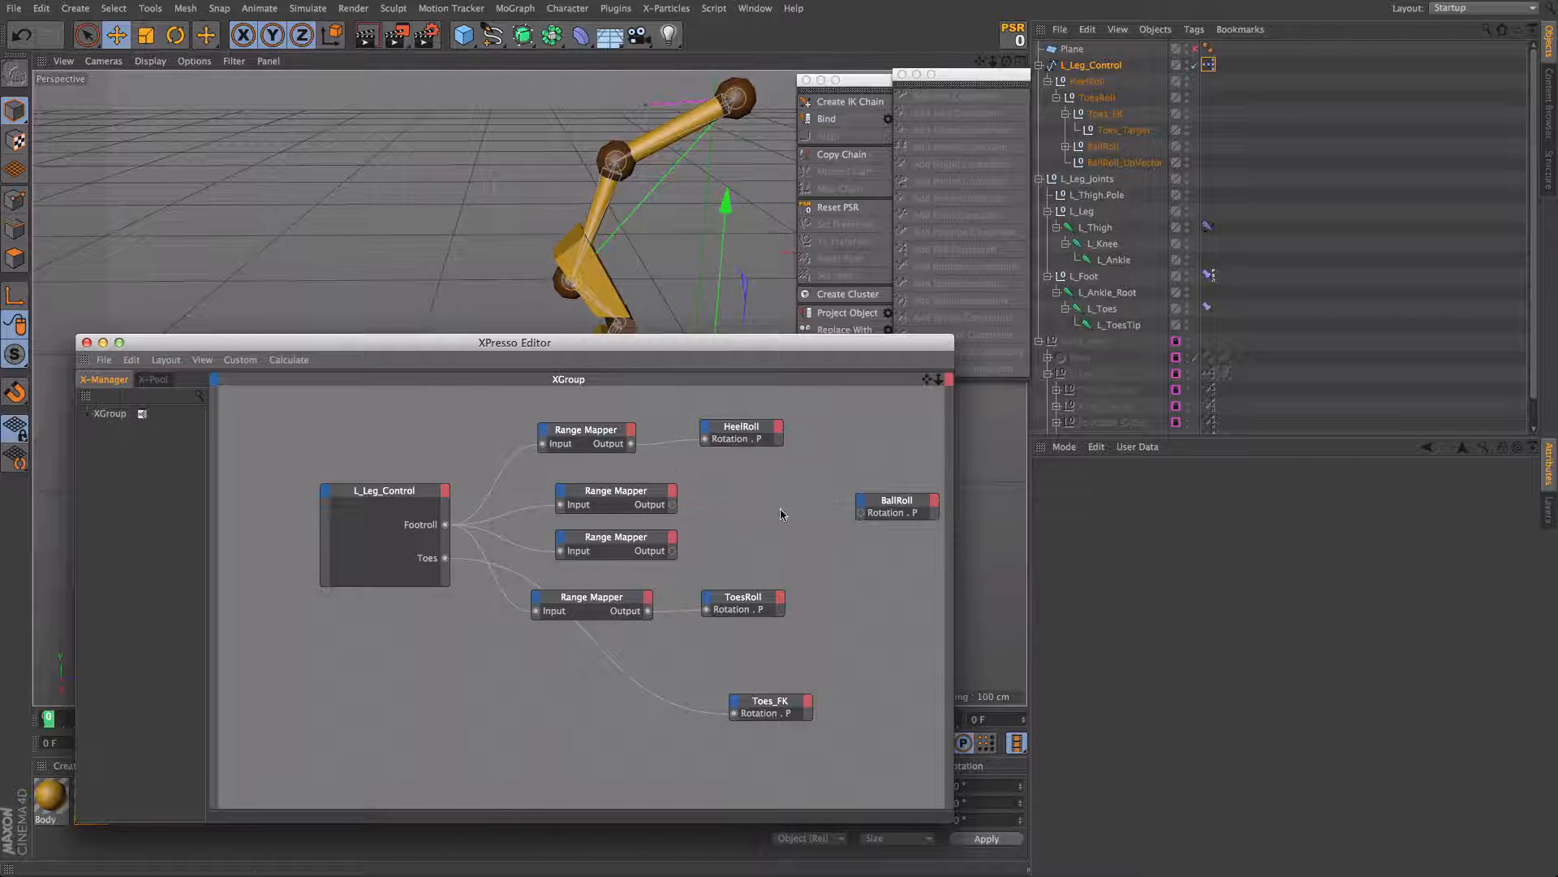
Step: Add a Condition node before BallRoll and connect the outputs of the two neighbouring Range Mappers to its two inputs
right_click(884, 513)
mouse_move(780, 513)
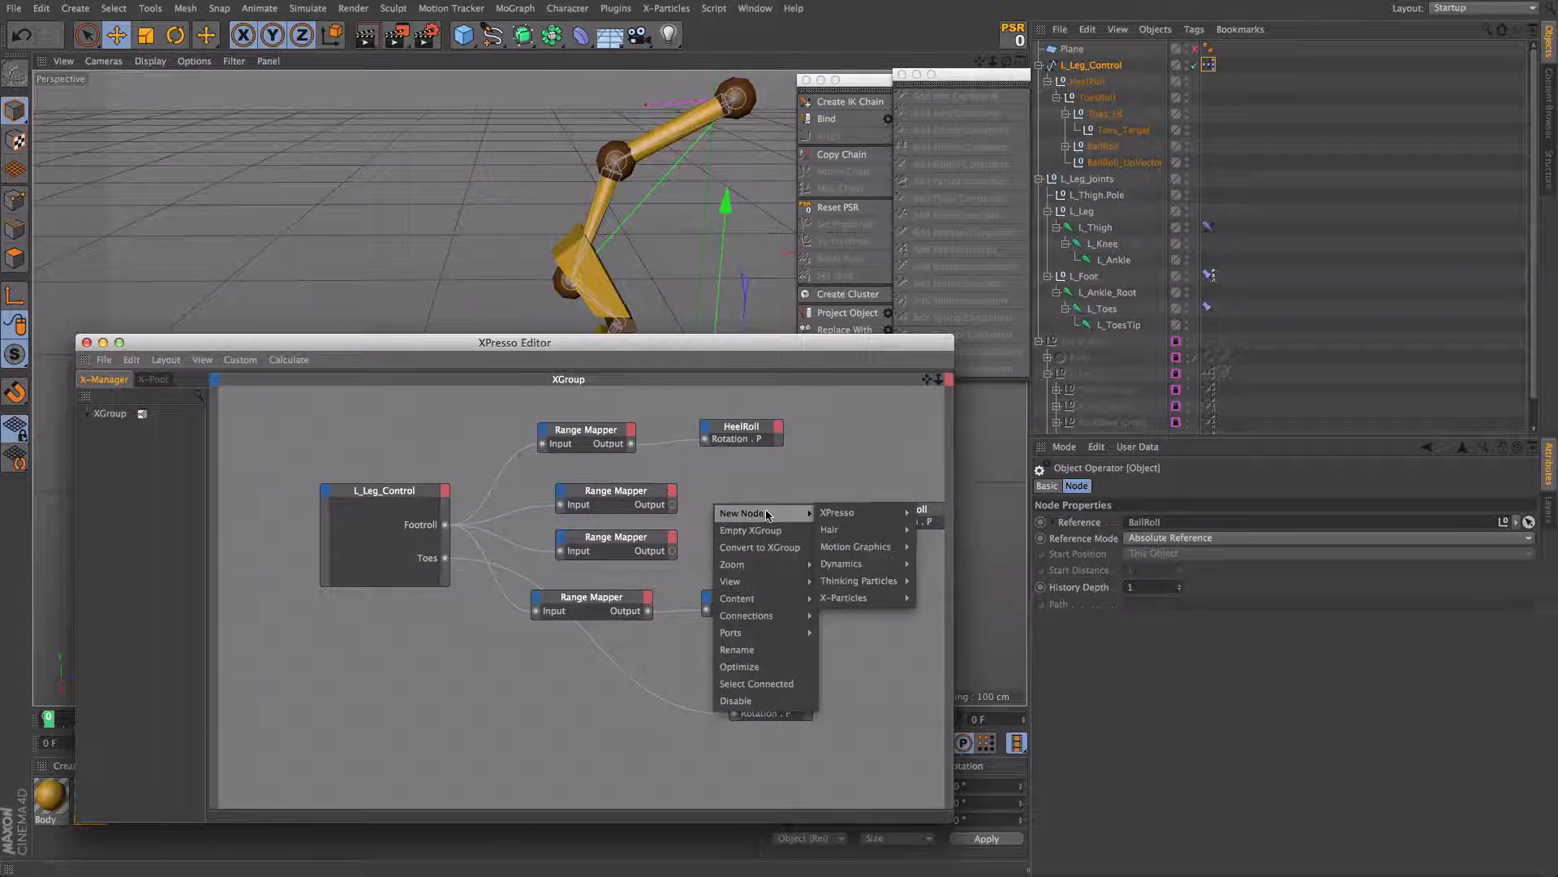
mouse_move(893, 514)
mouse_move(940, 598)
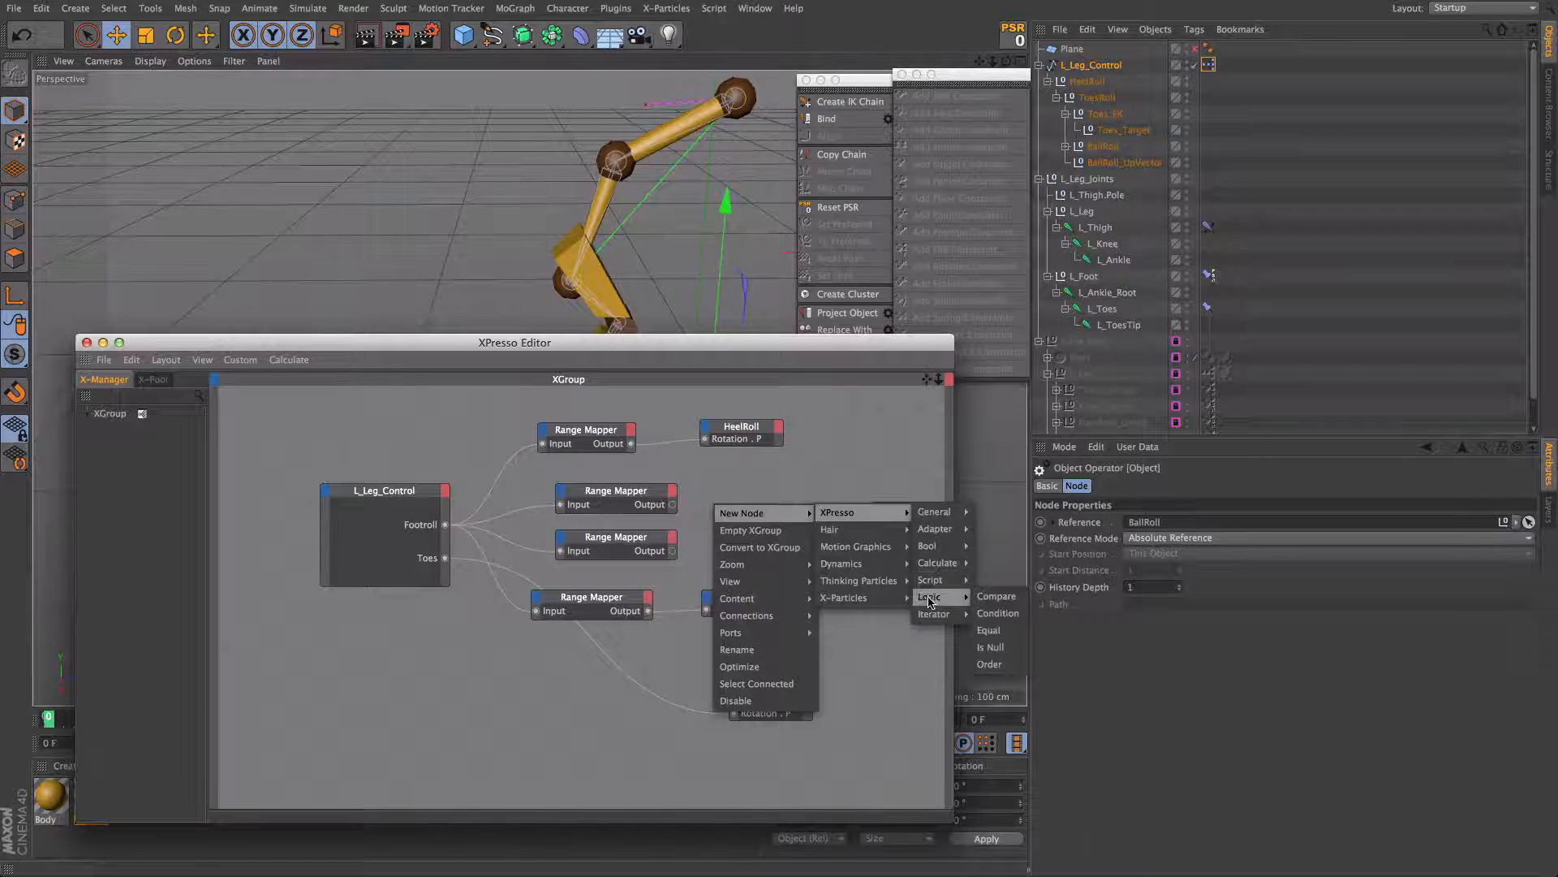
left_click(997, 614)
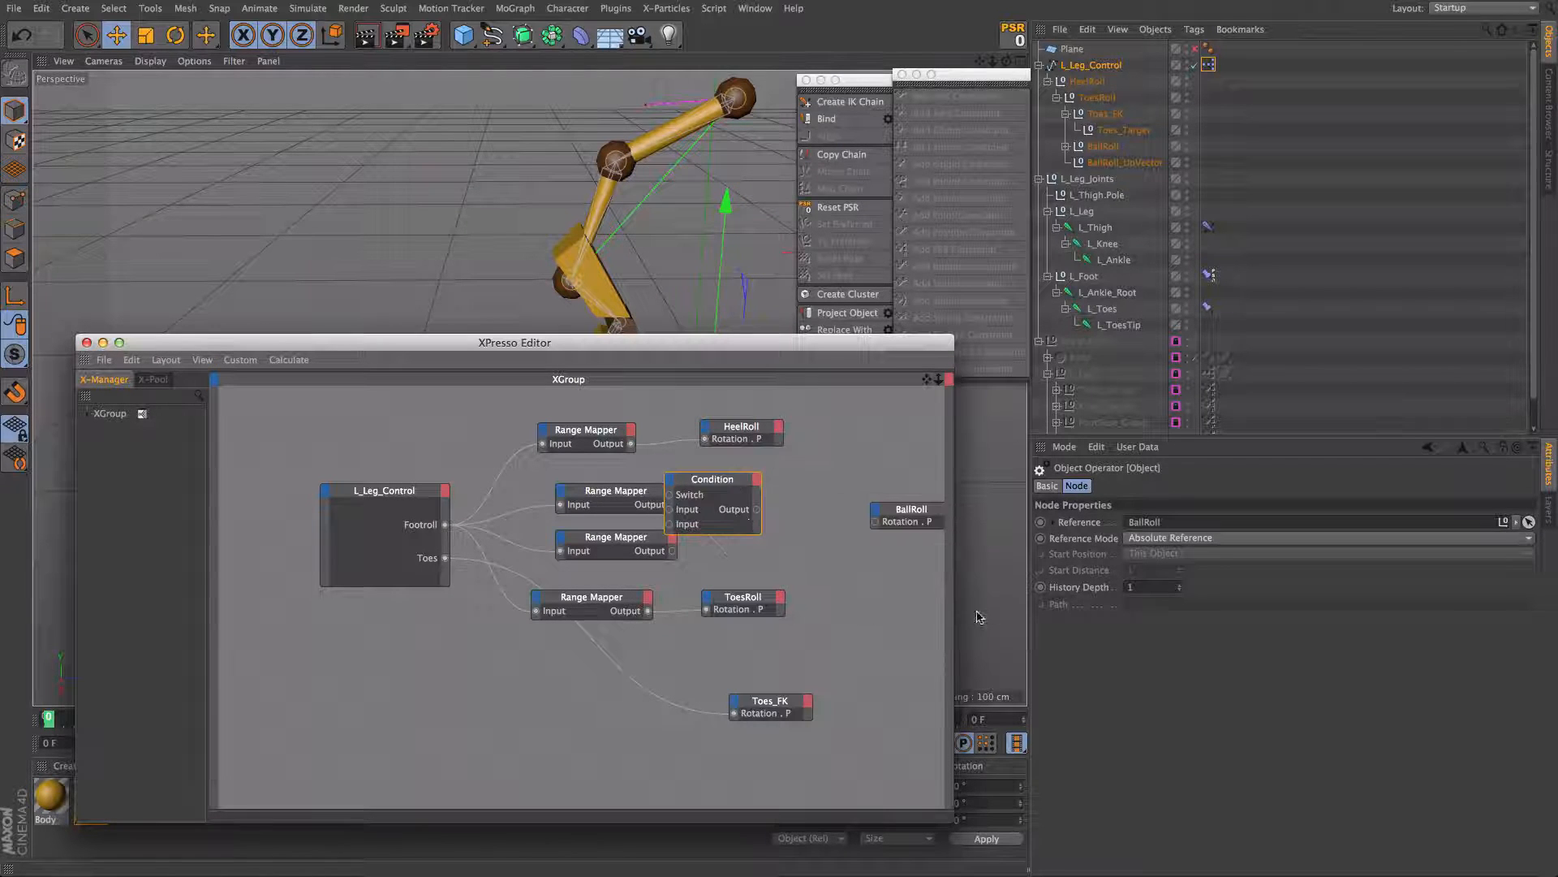
left_click_drag(720, 484, 797, 497)
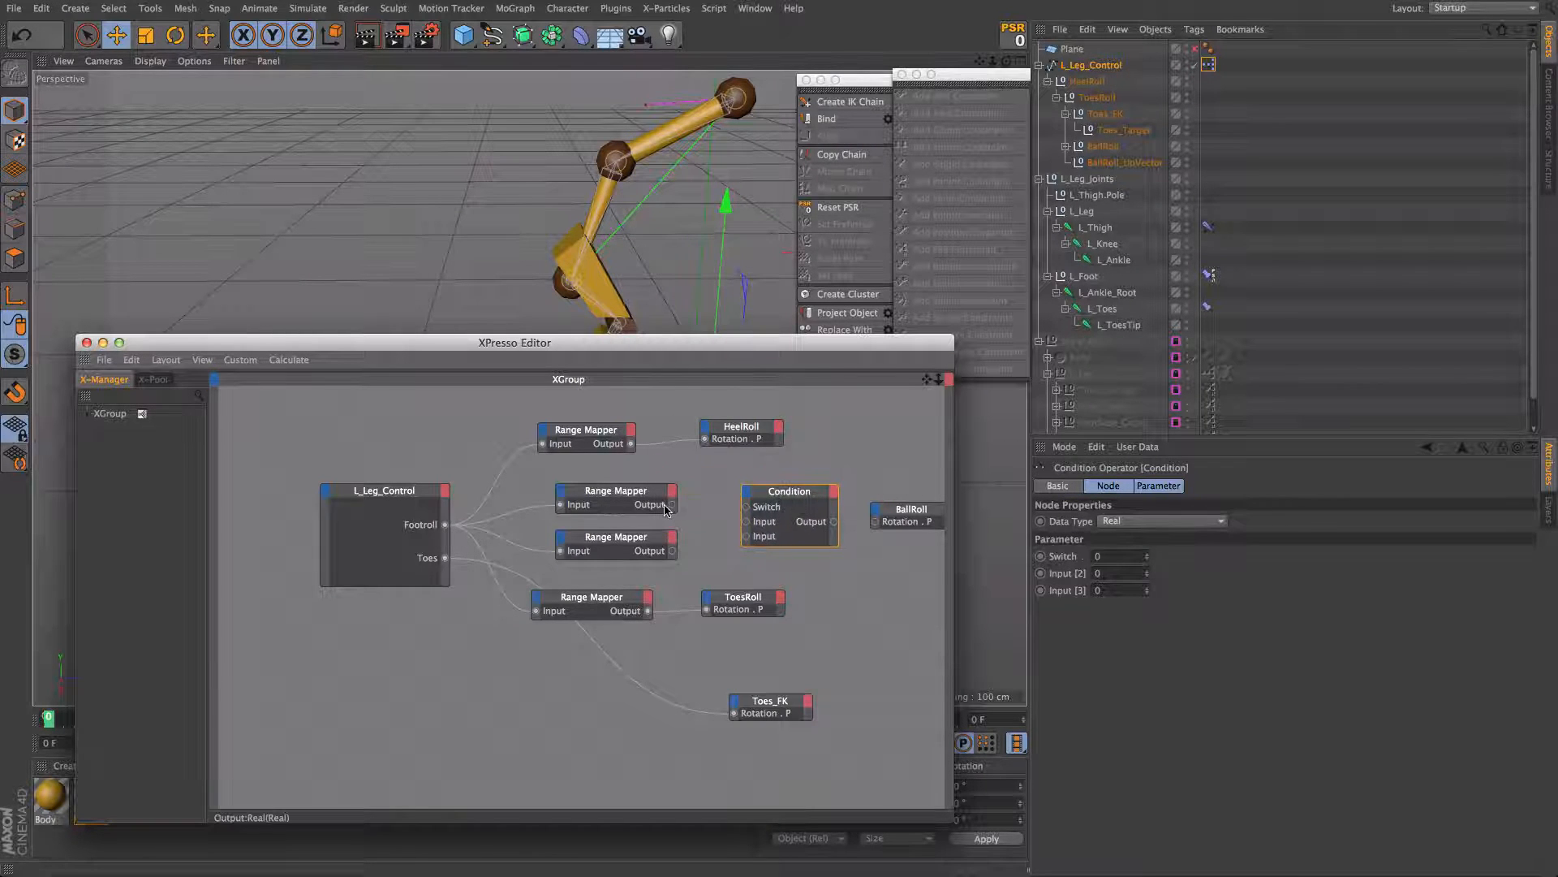
left_click_drag(673, 504, 747, 536)
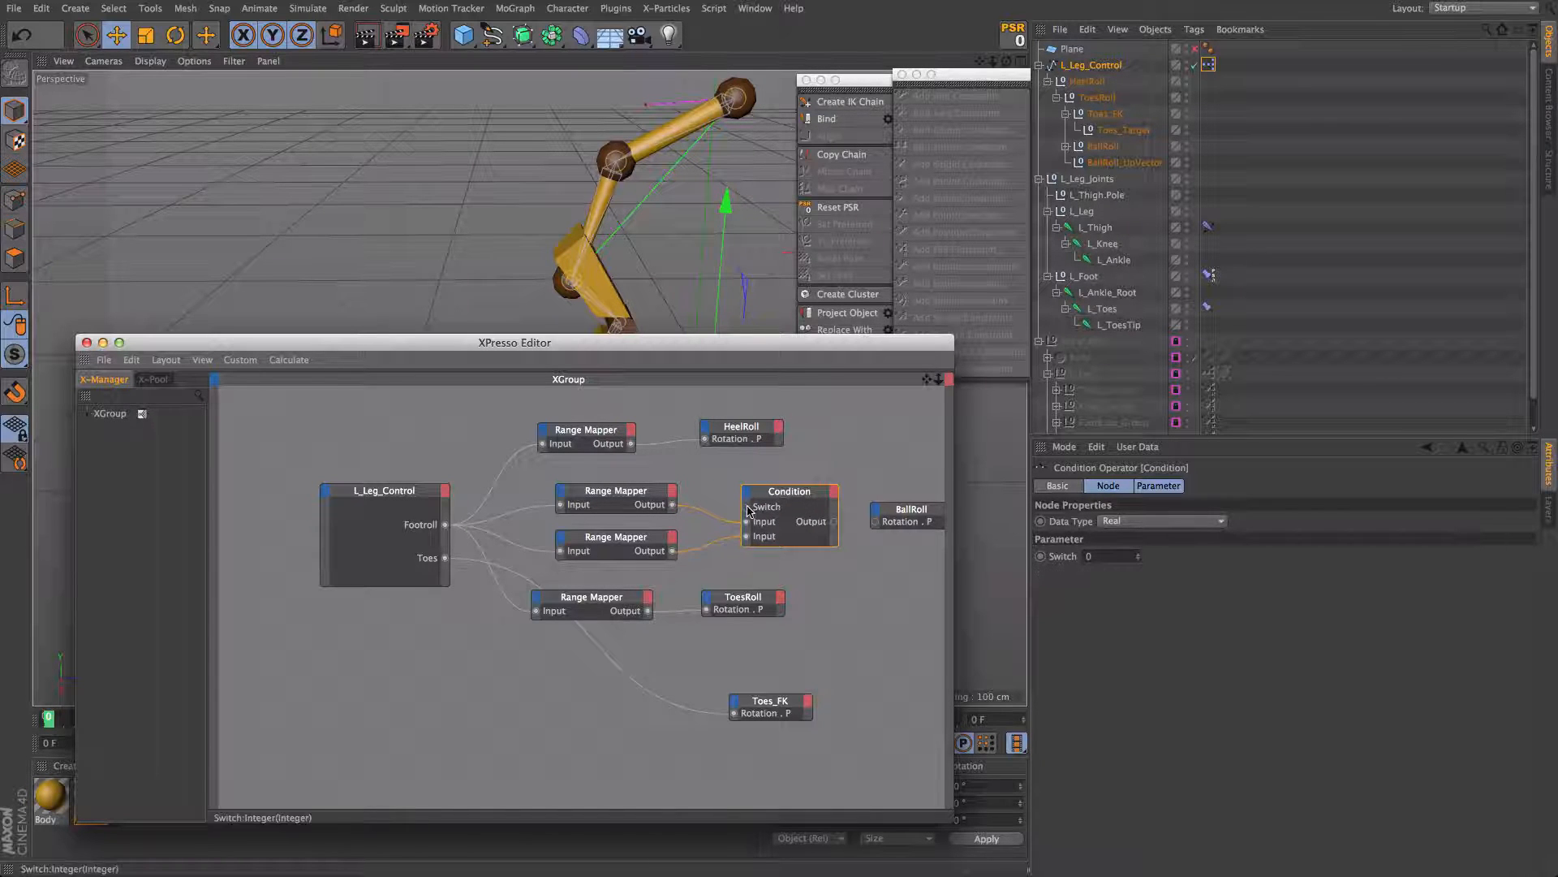
Step: Set the Condition node's Switch to 1 and review the settings of the two Range Mappers feeding its inputs
left_click_drag(701, 474, 640, 563)
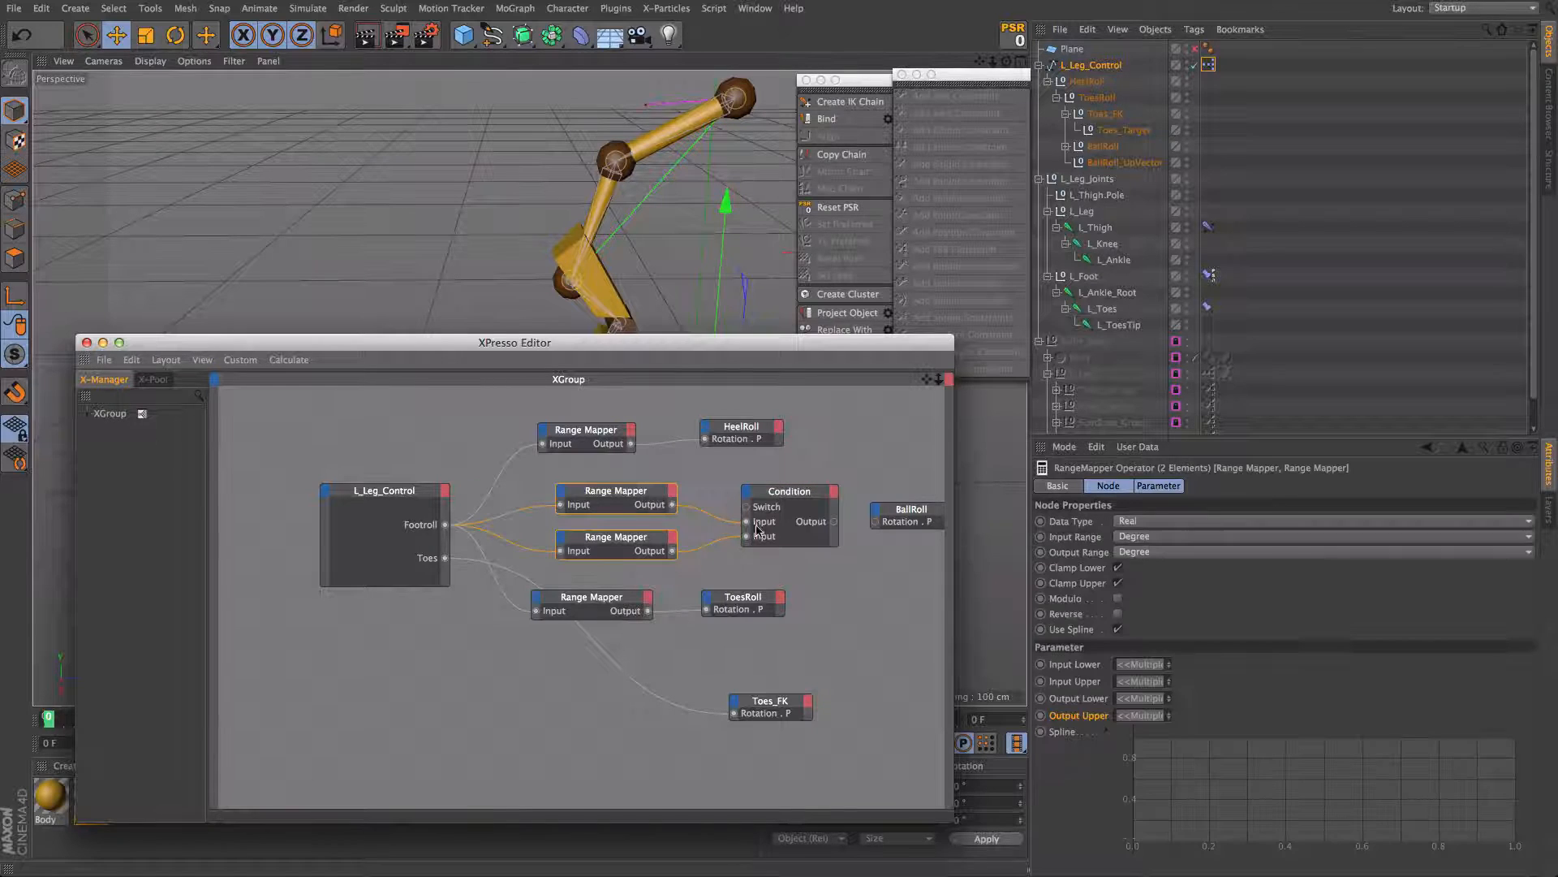
left_click(794, 517)
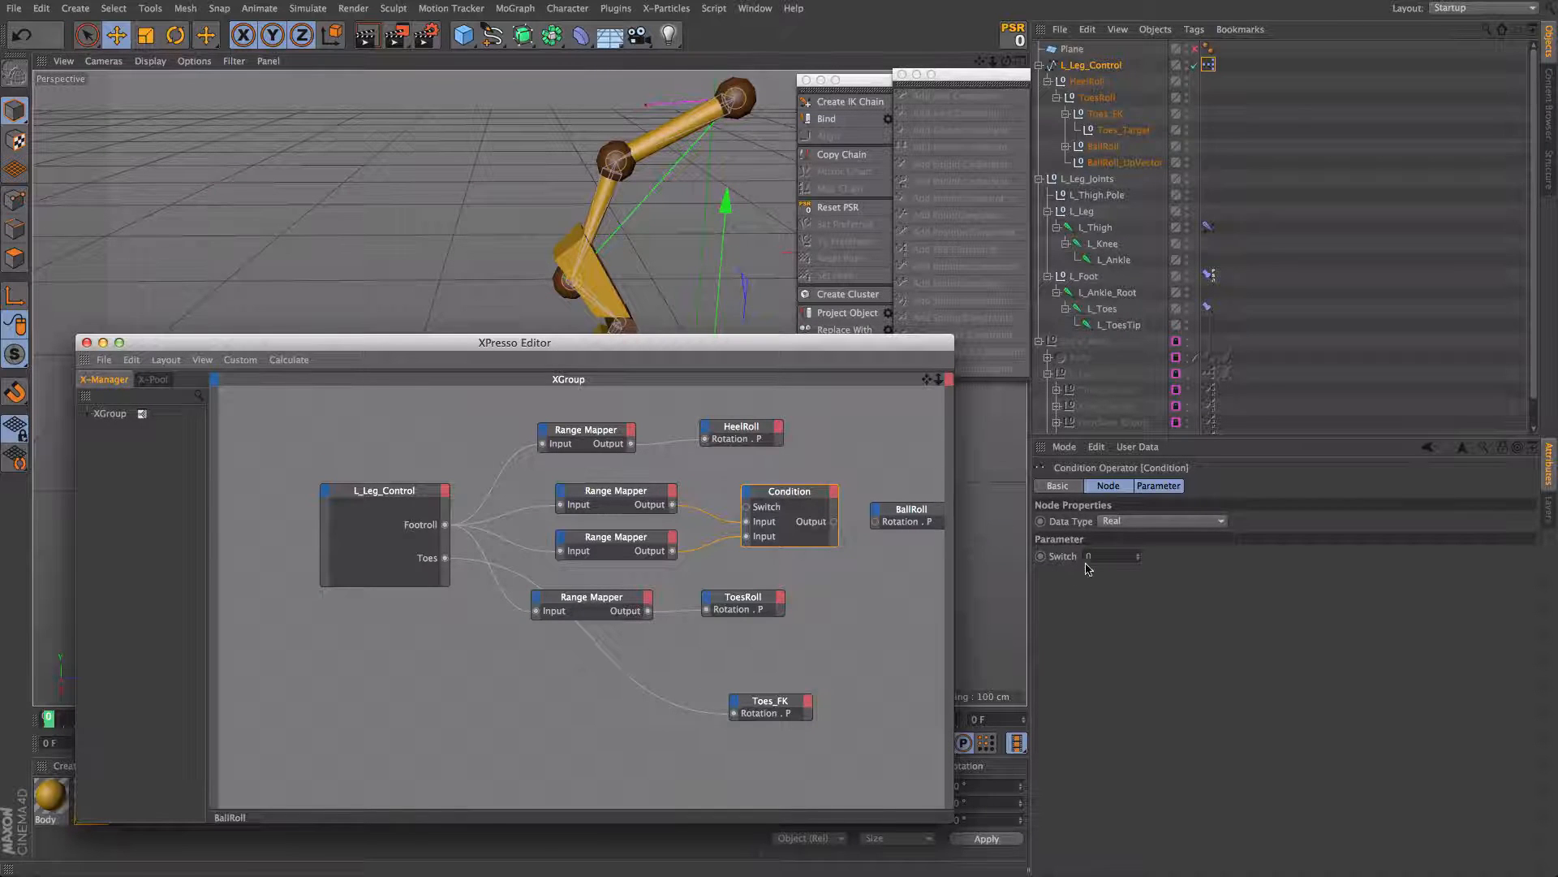
left_click(669, 493)
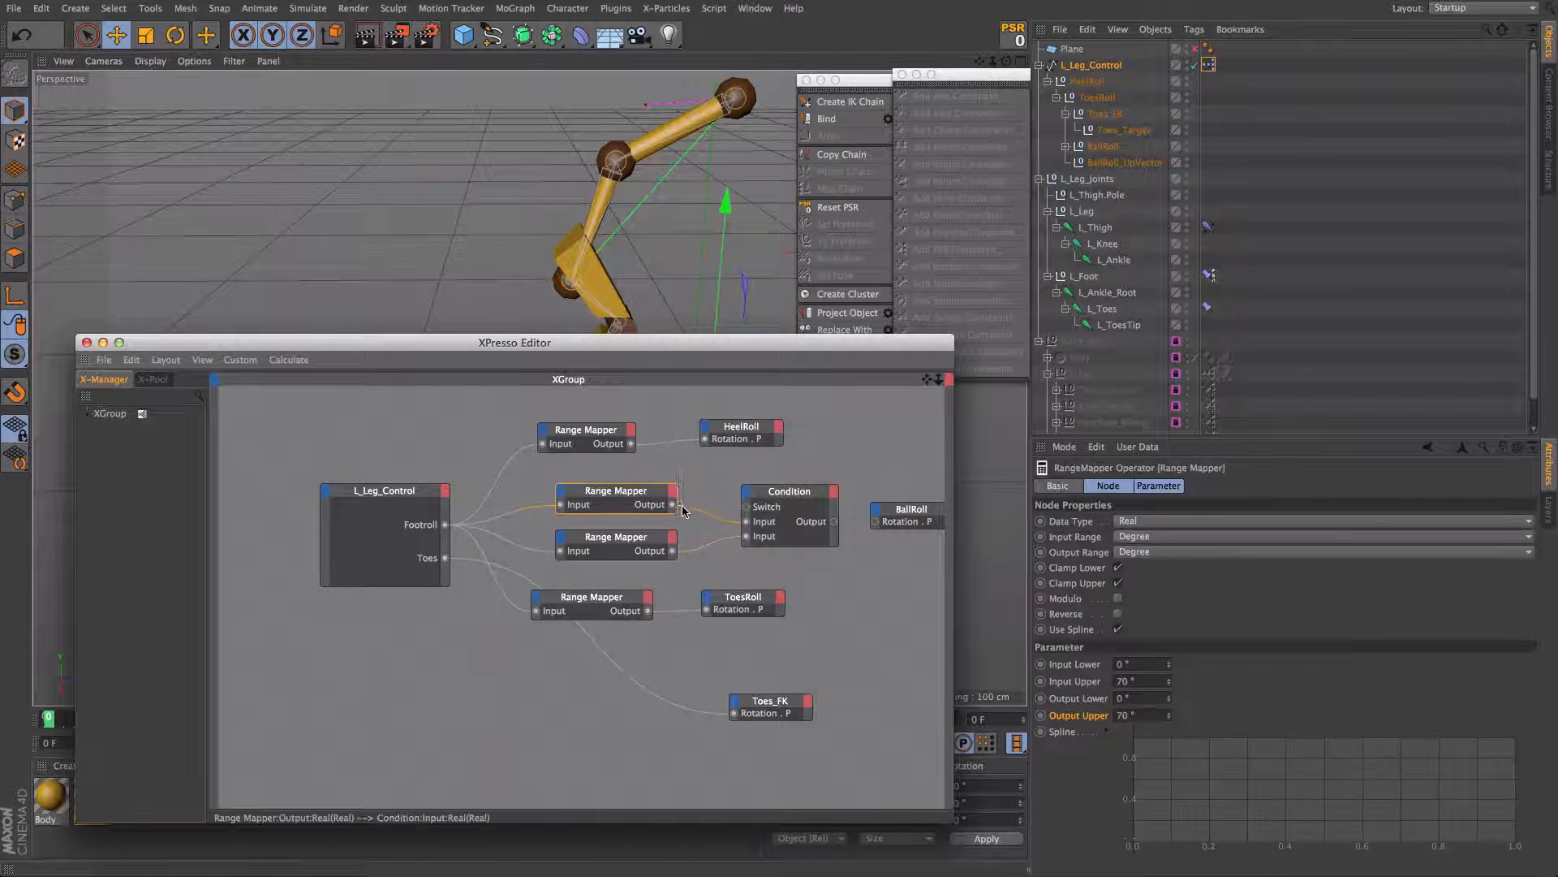
left_click(798, 510)
left_click(1138, 554)
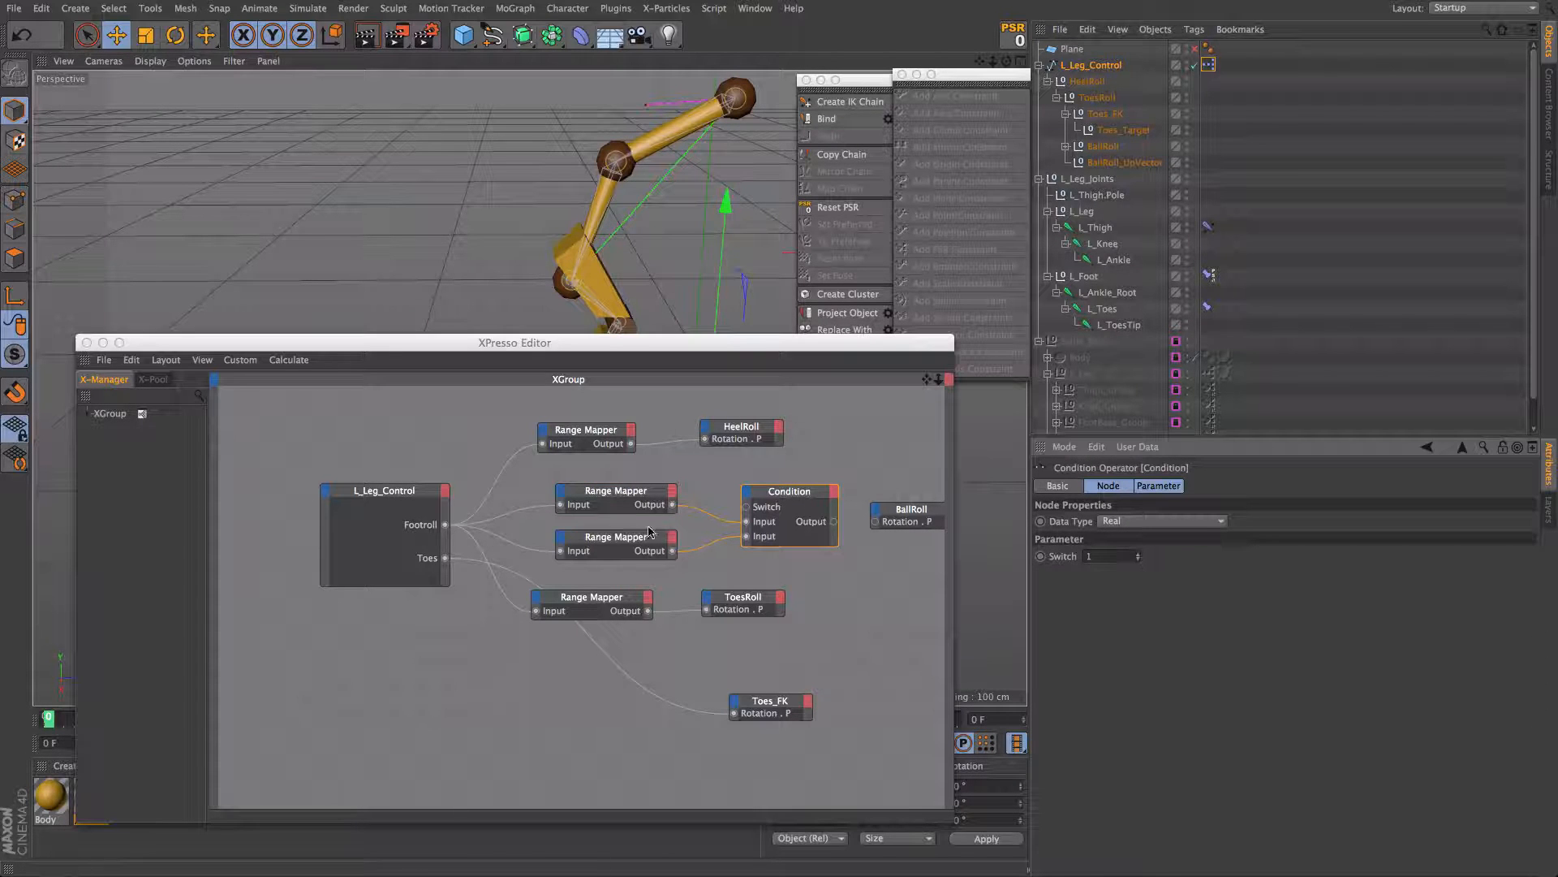
left_click(659, 555)
left_click_drag(752, 521, 750, 495)
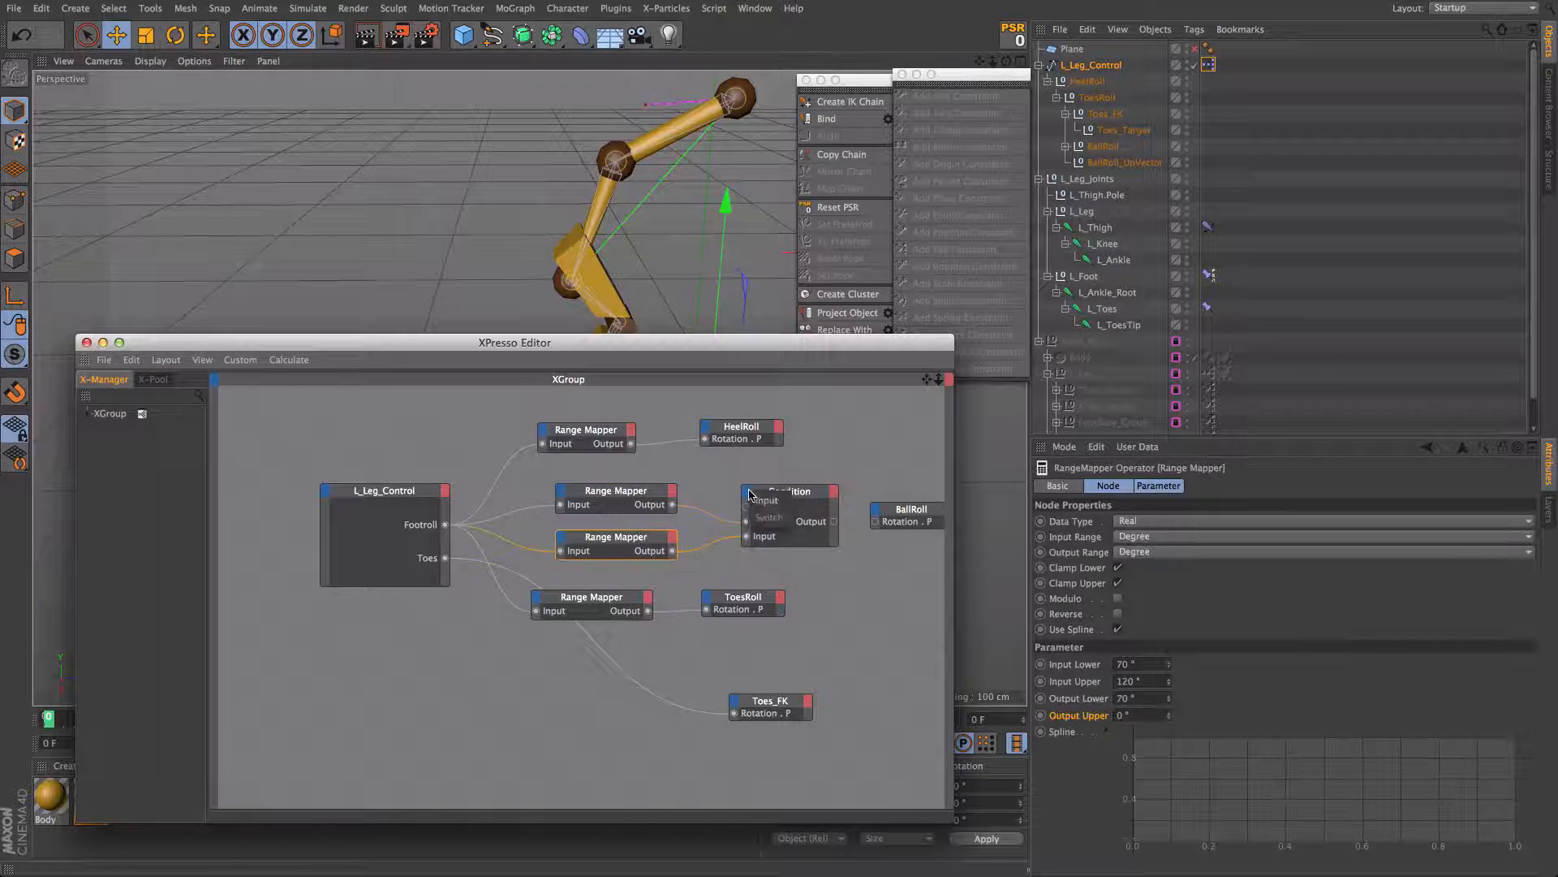
left_click(785, 479)
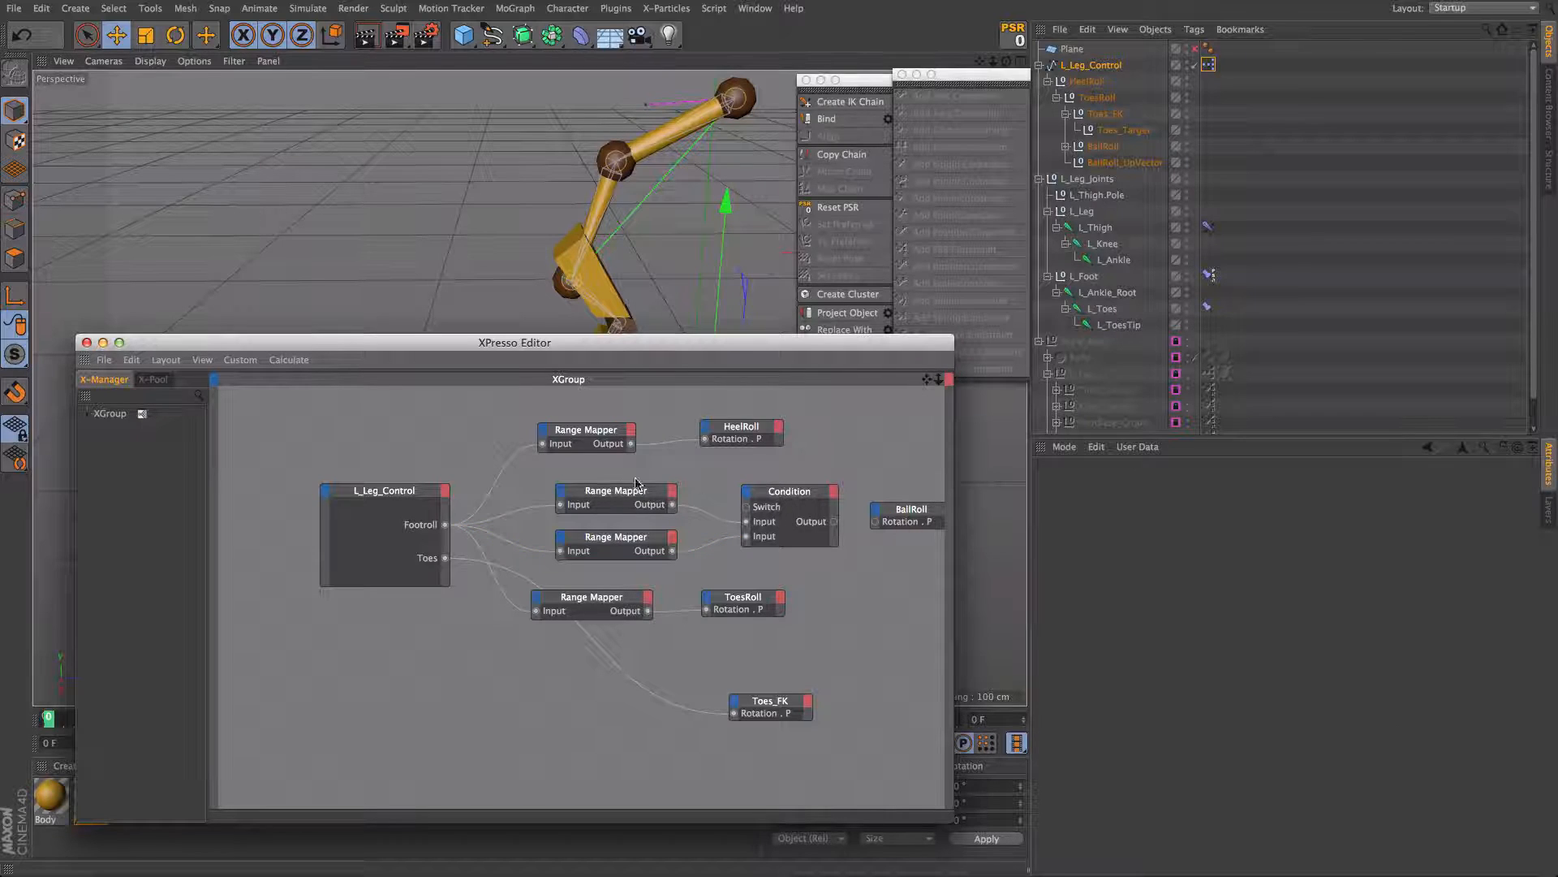
Step: Move the Condition node down slightly and add a Compare node above it, below HeelRoll
left_click(781, 495)
left_click_drag(803, 502, 816, 524)
right_click(699, 477)
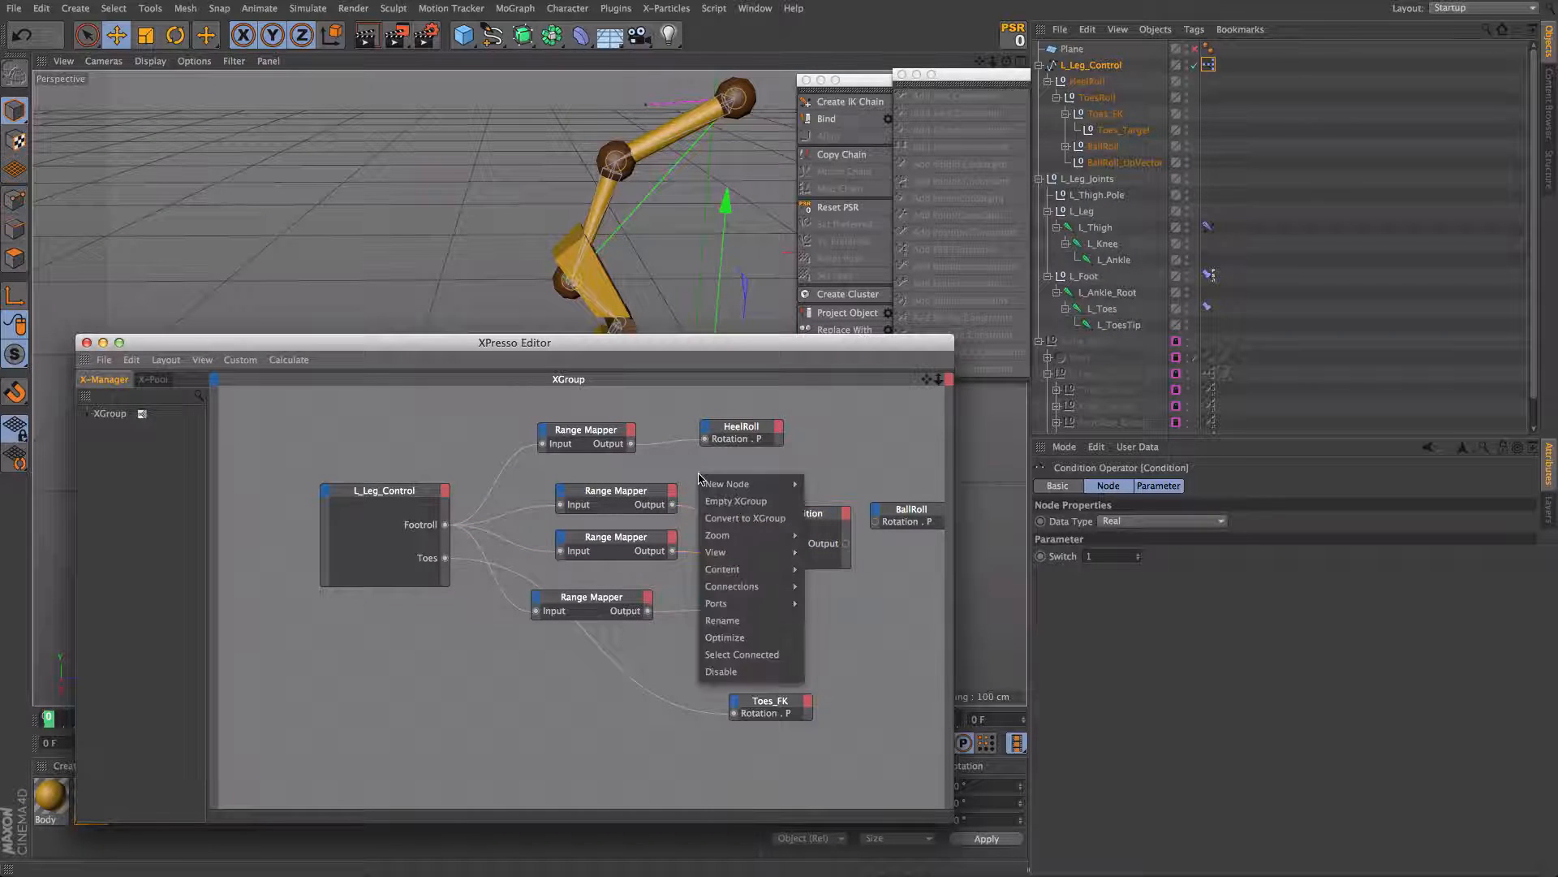
mouse_move(763, 483)
mouse_move(844, 483)
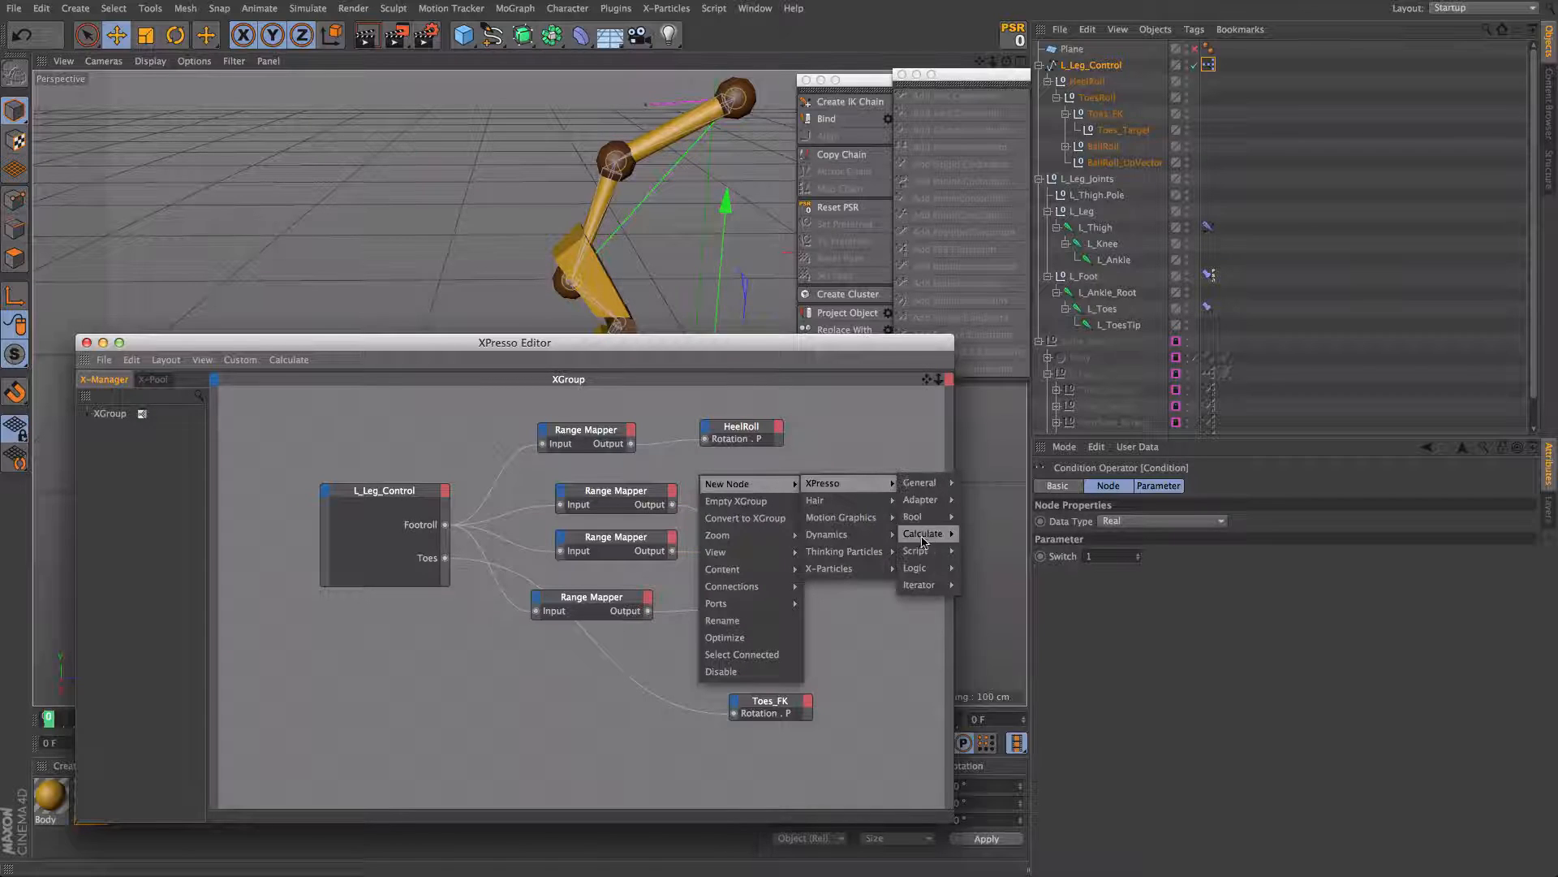
mouse_move(922, 575)
left_click(981, 567)
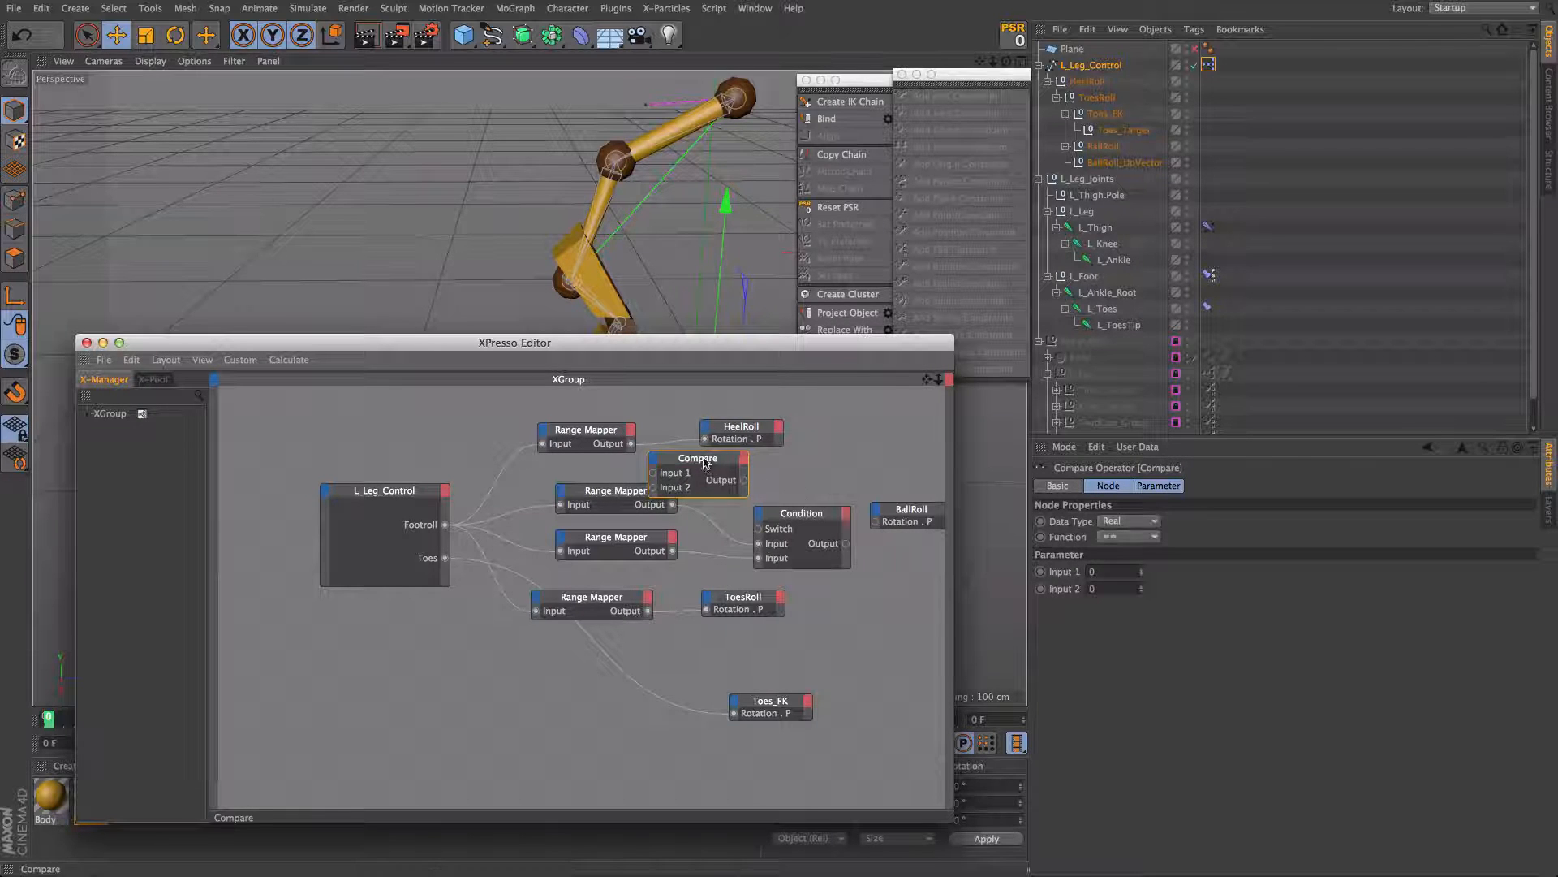
mouse_move(755, 457)
left_mouse_down()
mouse_move(733, 470)
mouse_move(753, 469)
left_mouse_up()
Step: Move the Condition node with its two Range Mappers, and the ToesRoll and Toes_FK nodes, down to make room below Compare
left_click_drag(604, 477, 592, 523)
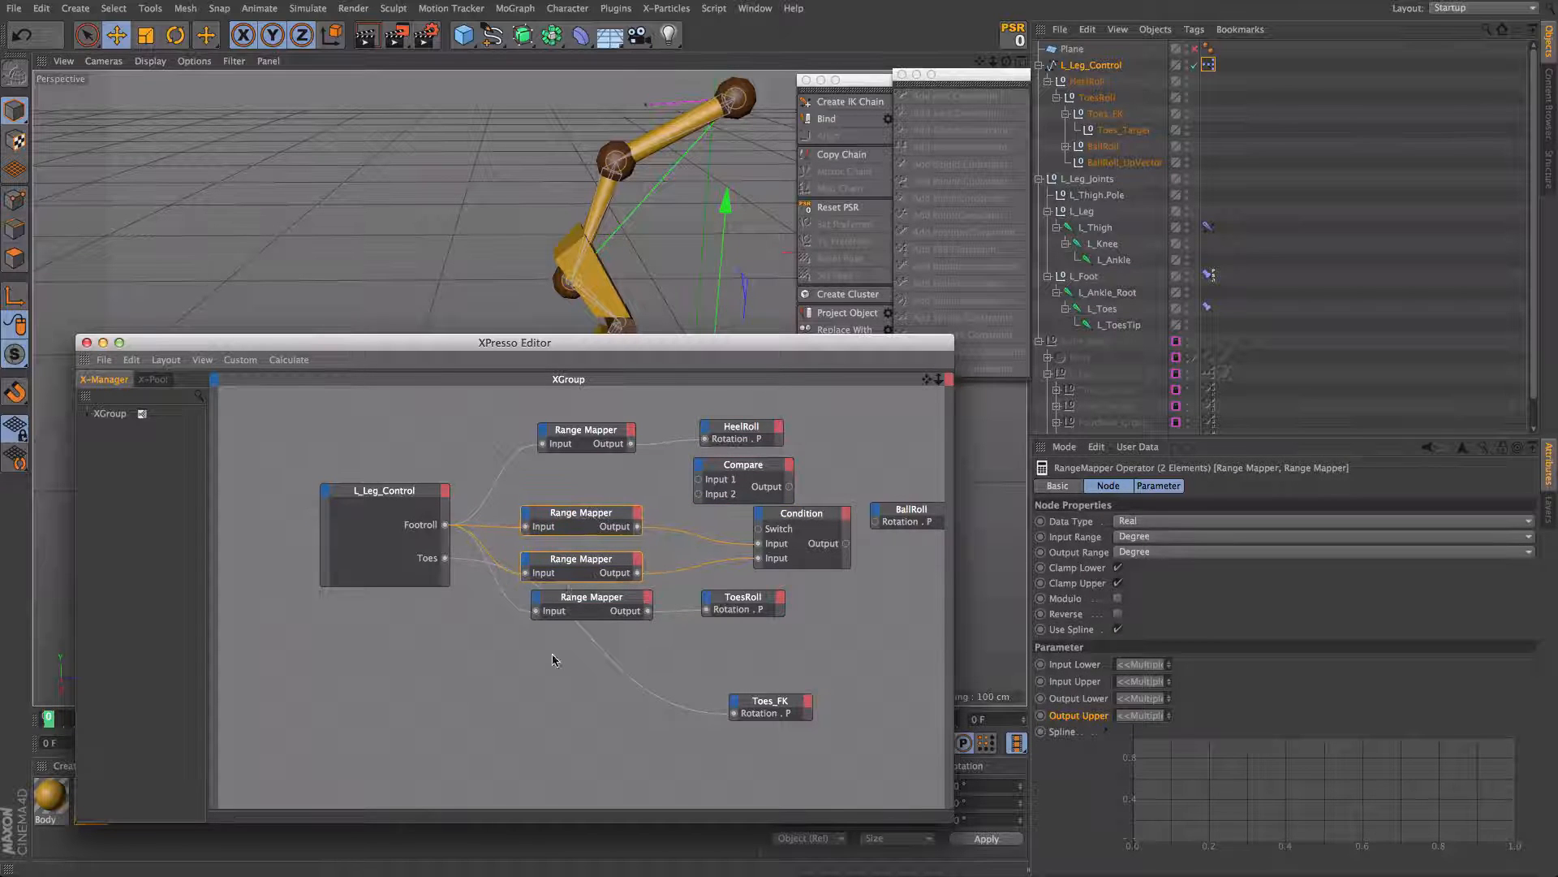
left_click_drag(542, 688, 776, 665)
left_click_drag(586, 746, 722, 734)
left_click_drag(578, 627, 823, 576)
left_click(682, 536)
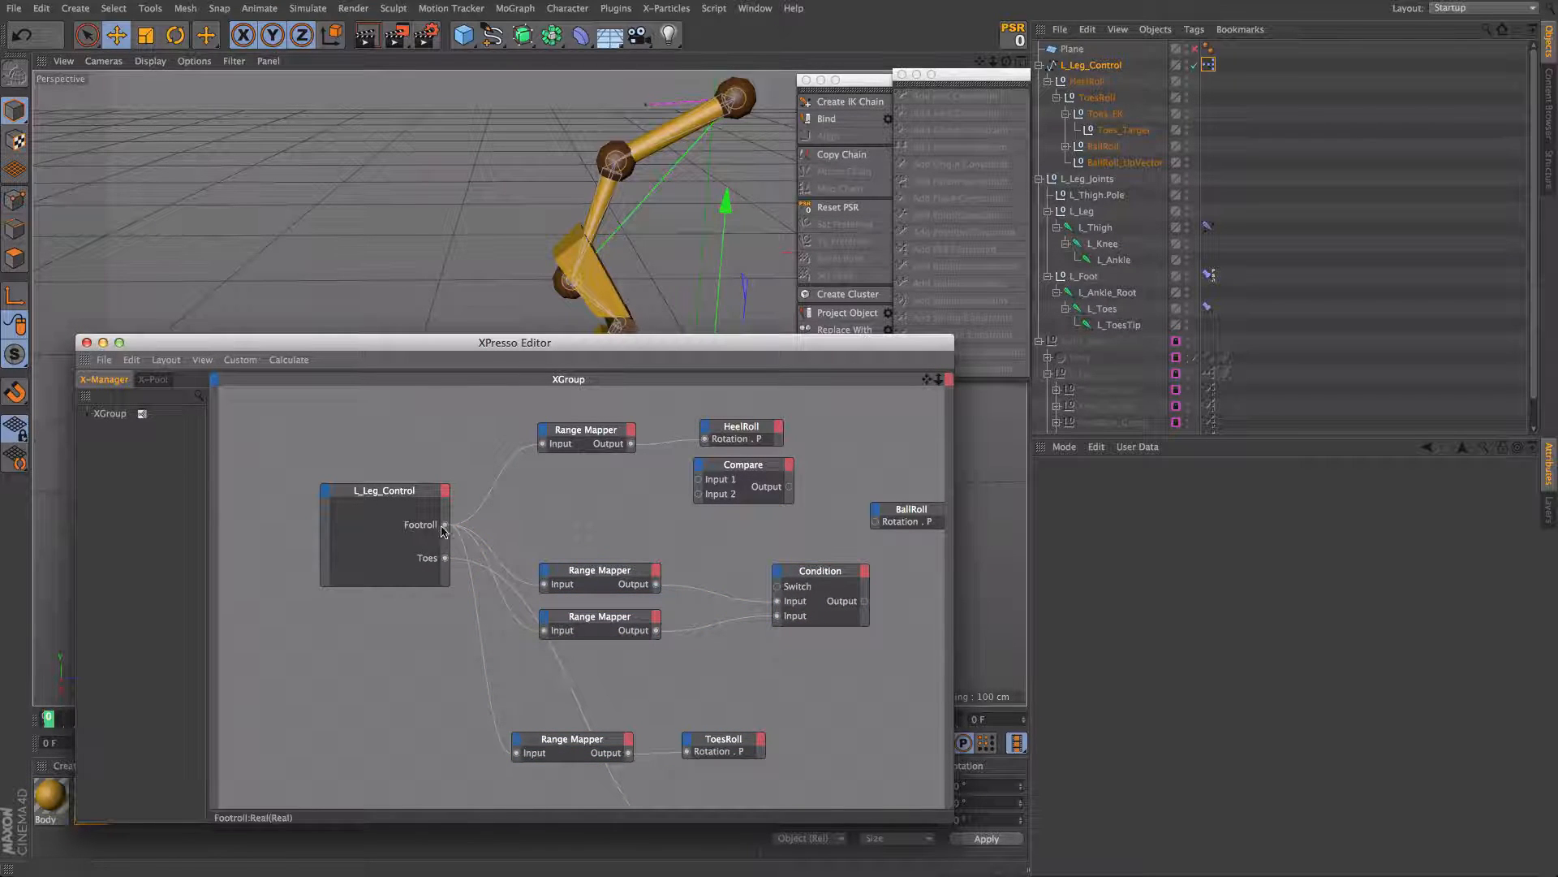
Step: Add a Degree node and wire it between L_Leg_Control's Footroll output and Input 1 of the Compare node
right_click(539, 512)
mouse_move(568, 514)
mouse_move(666, 513)
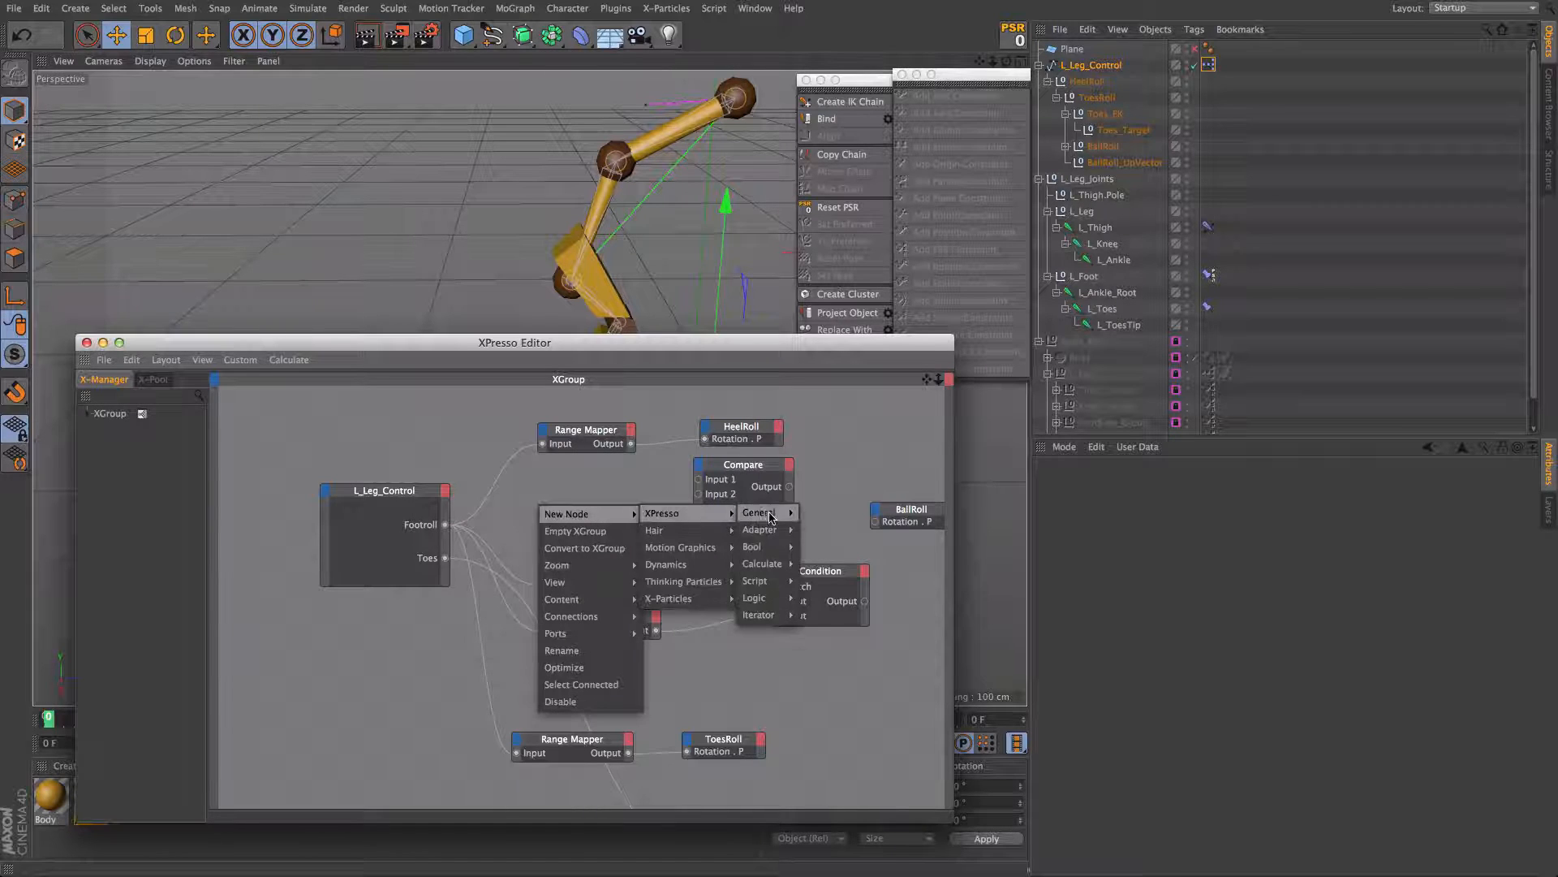
mouse_move(760, 564)
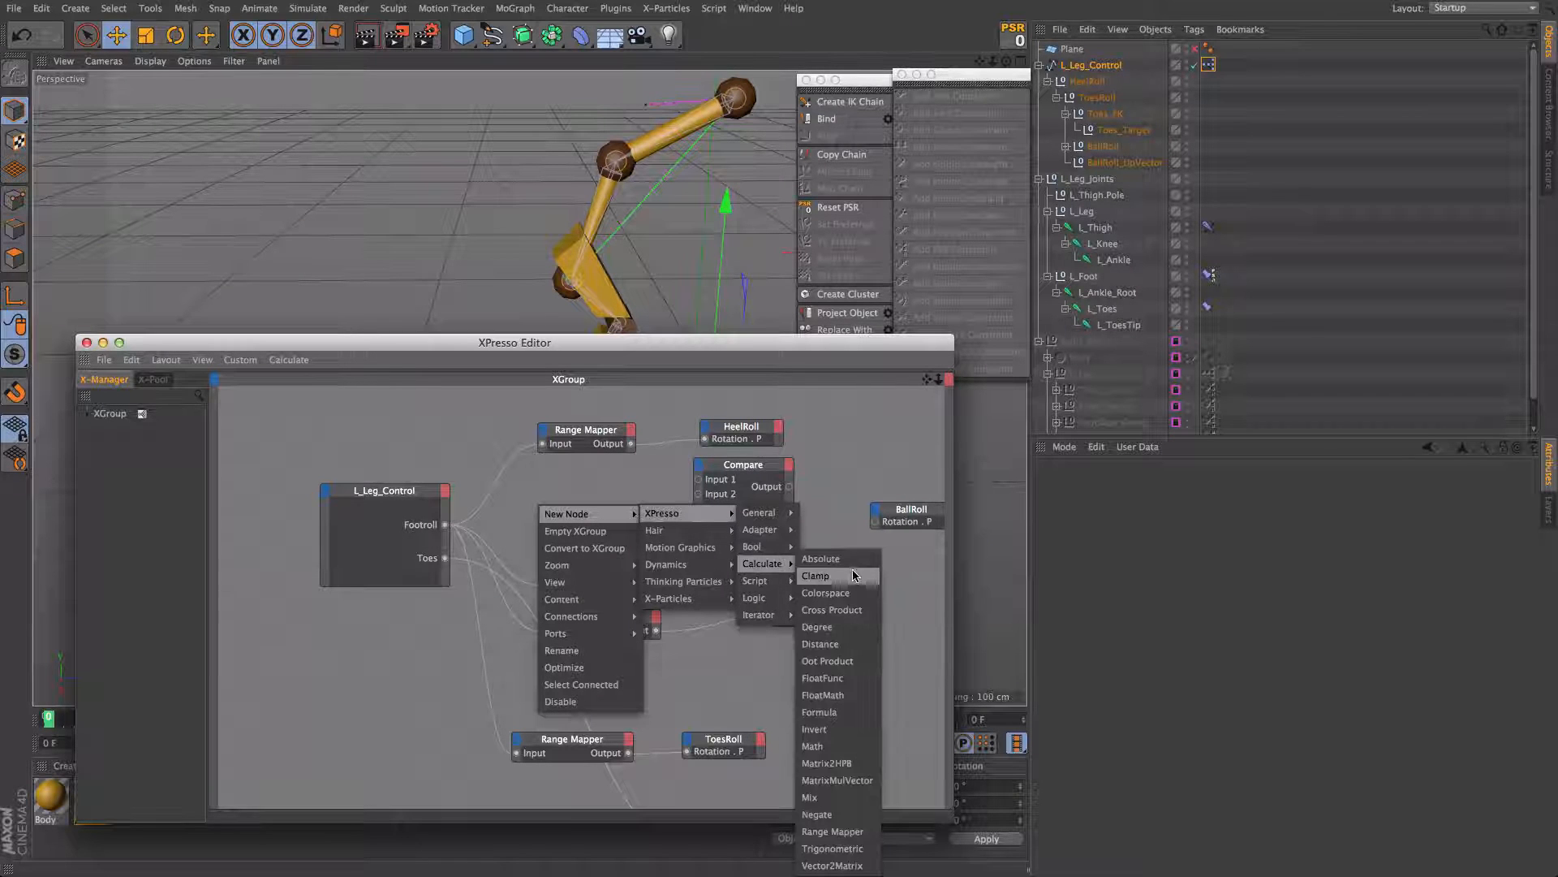
left_click(818, 627)
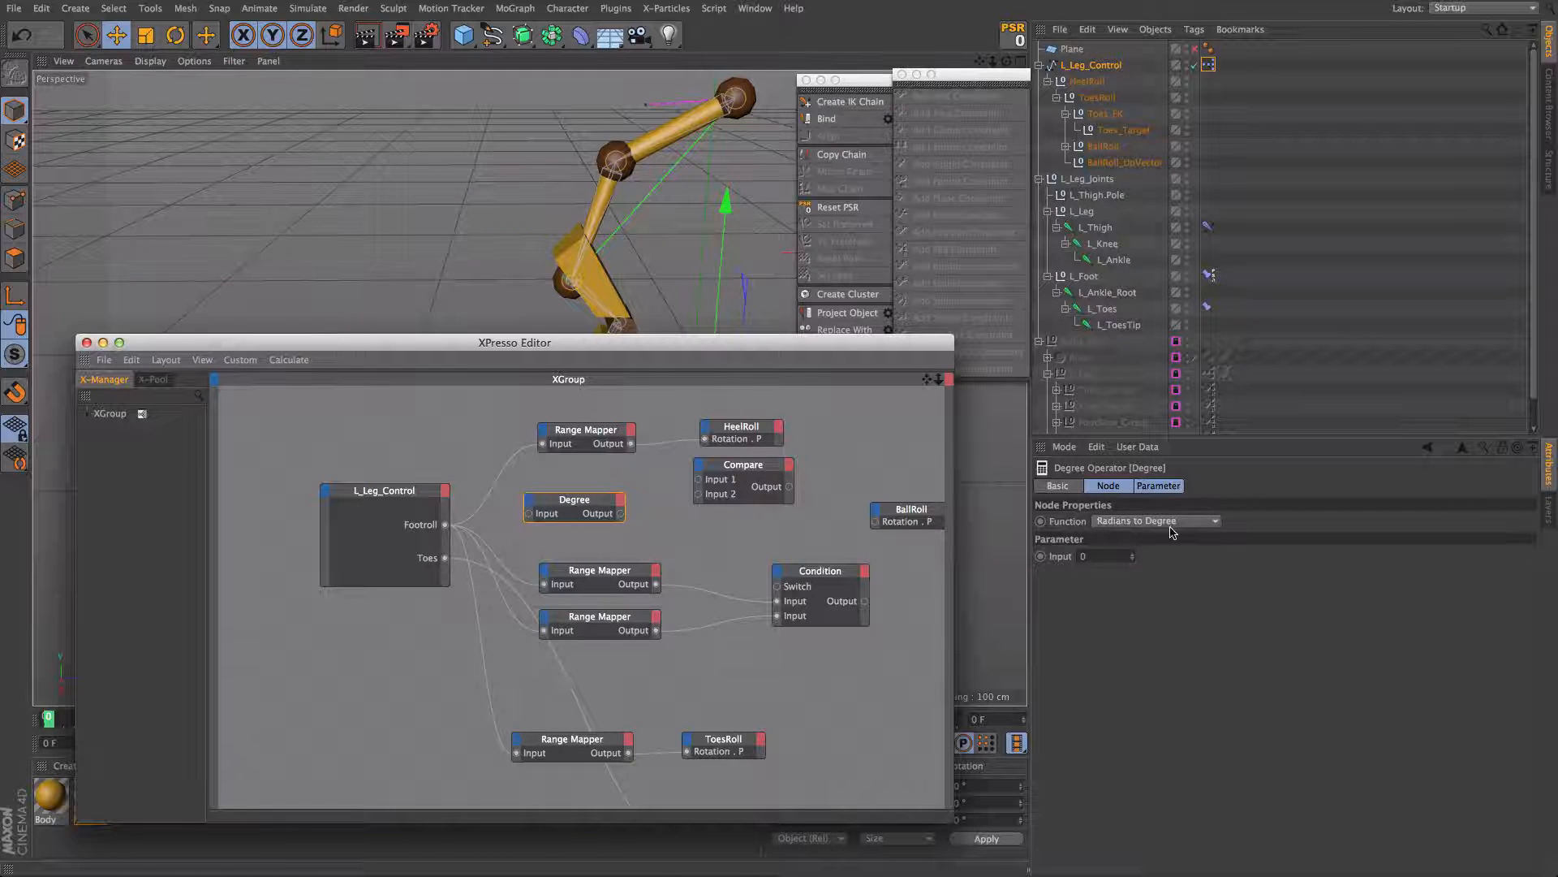
left_click_drag(452, 524, 530, 515)
left_click_drag(695, 486, 735, 493)
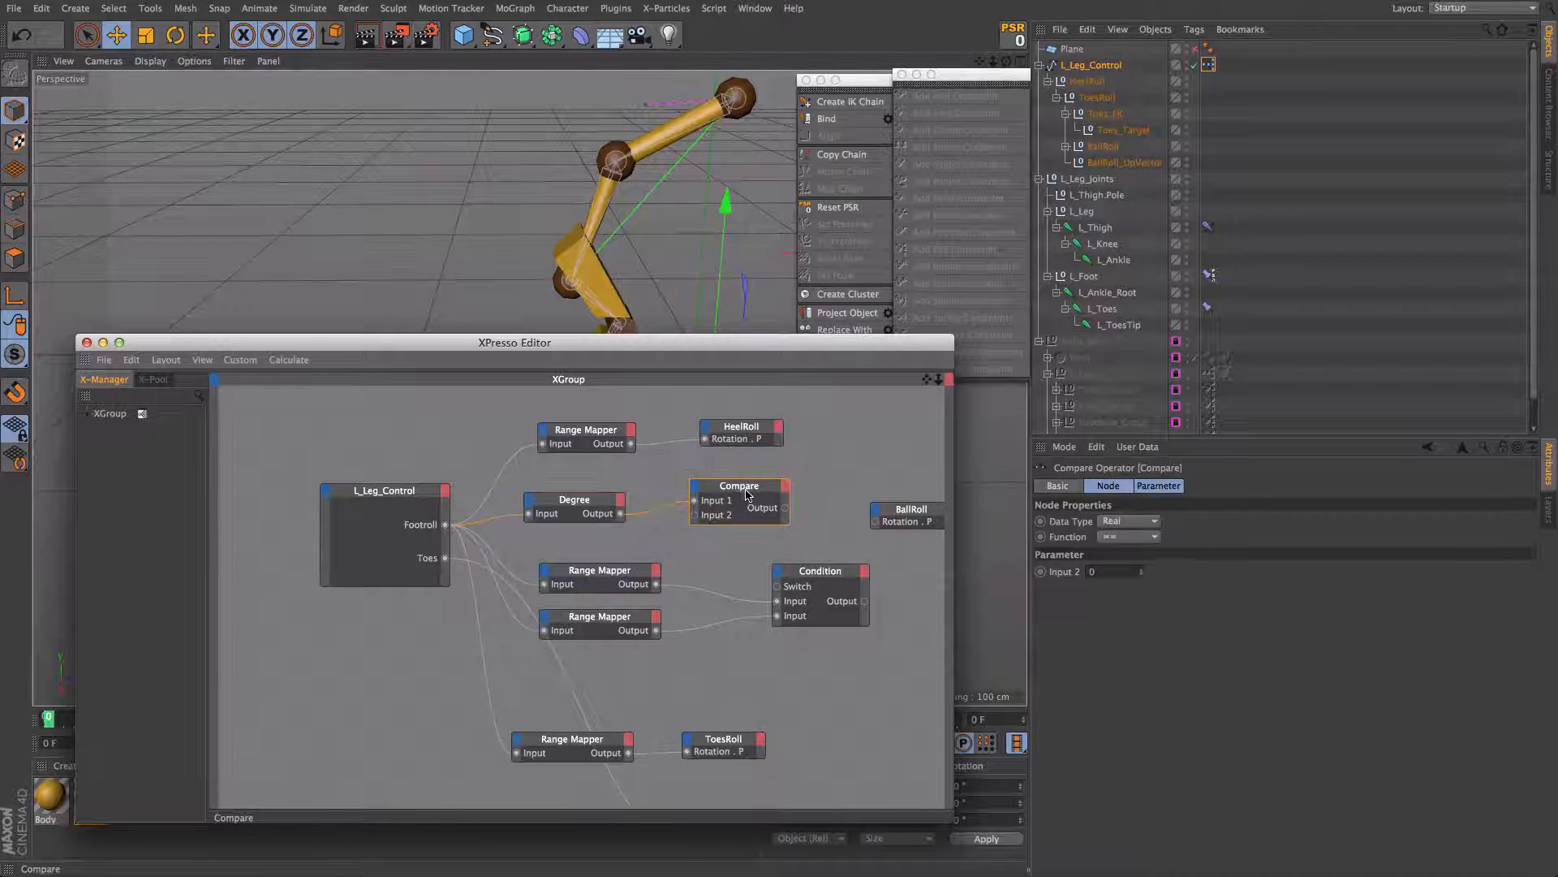
Step: Set the Compare function to > with Input 2 at 70, and connect its output to the Condition node's Switch
left_click(1128, 537)
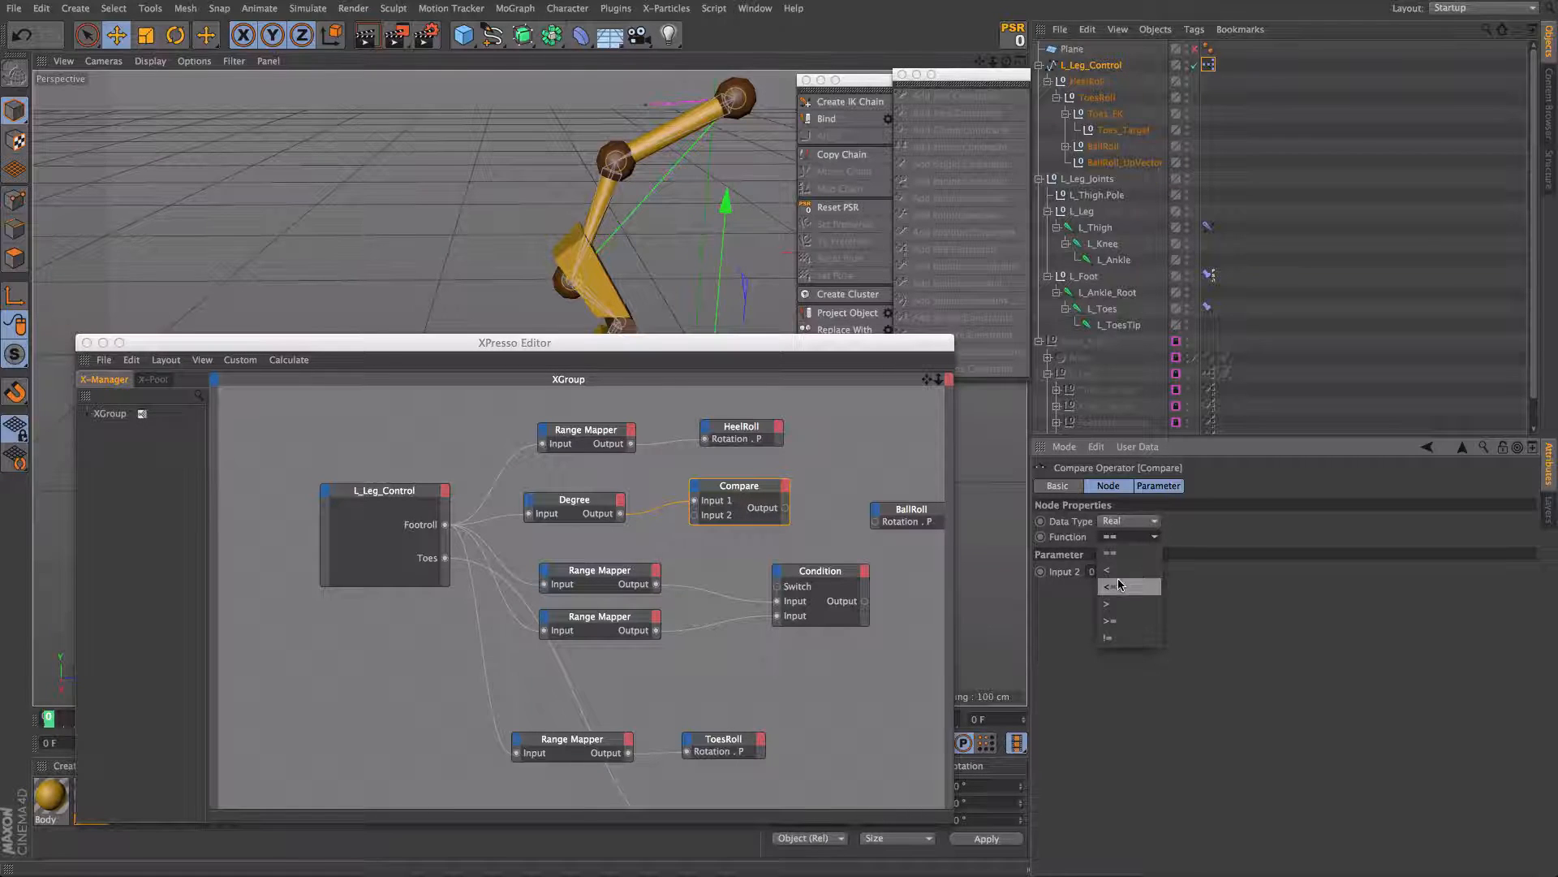
left_click(1128, 604)
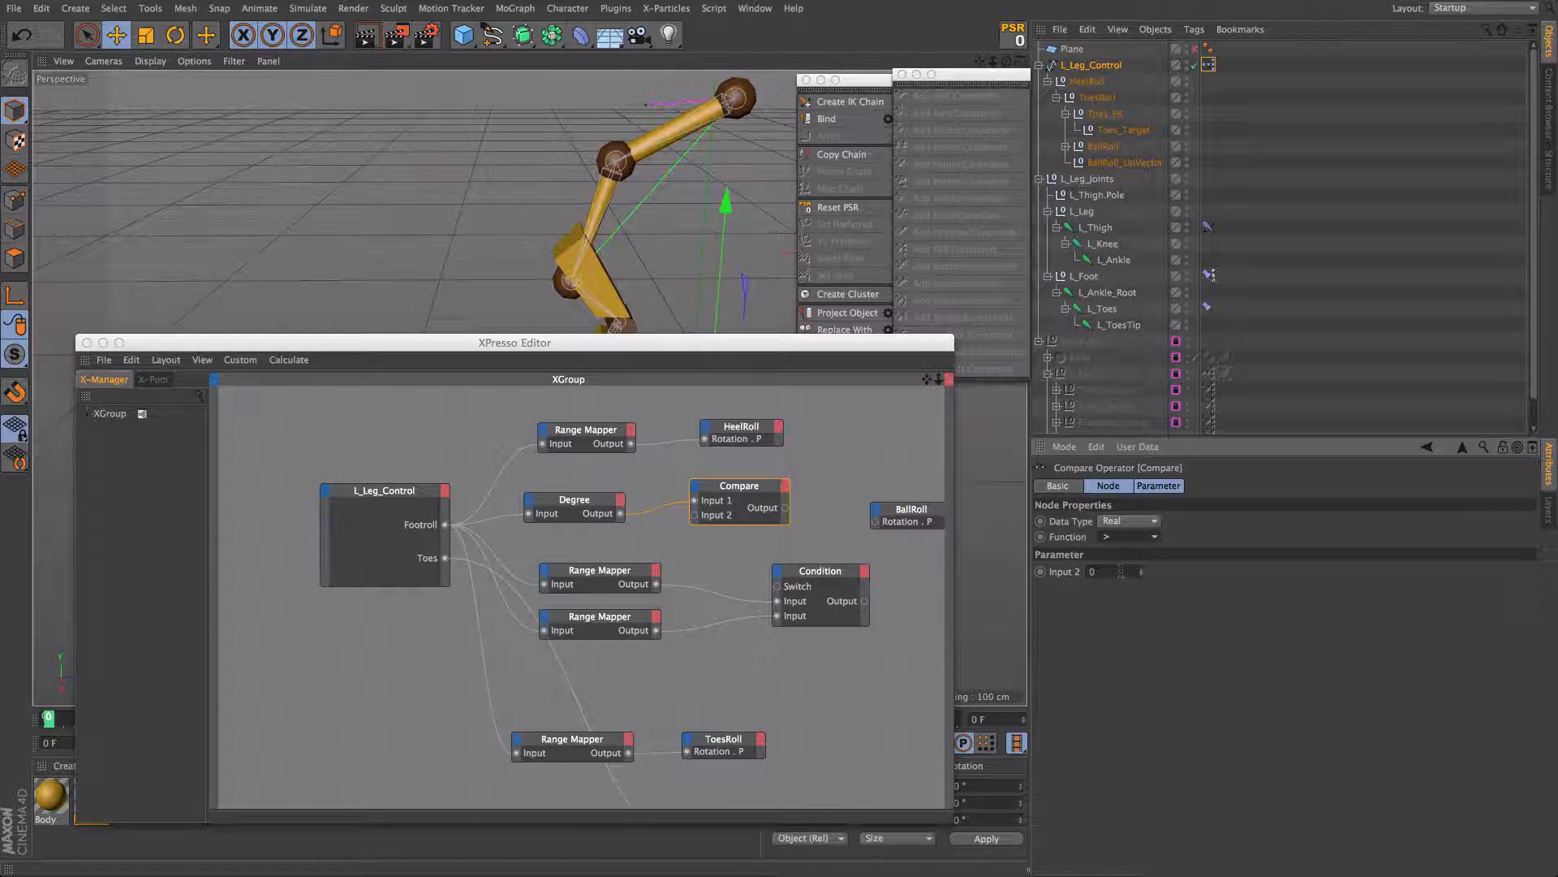
double_click(1121, 572)
type("70")
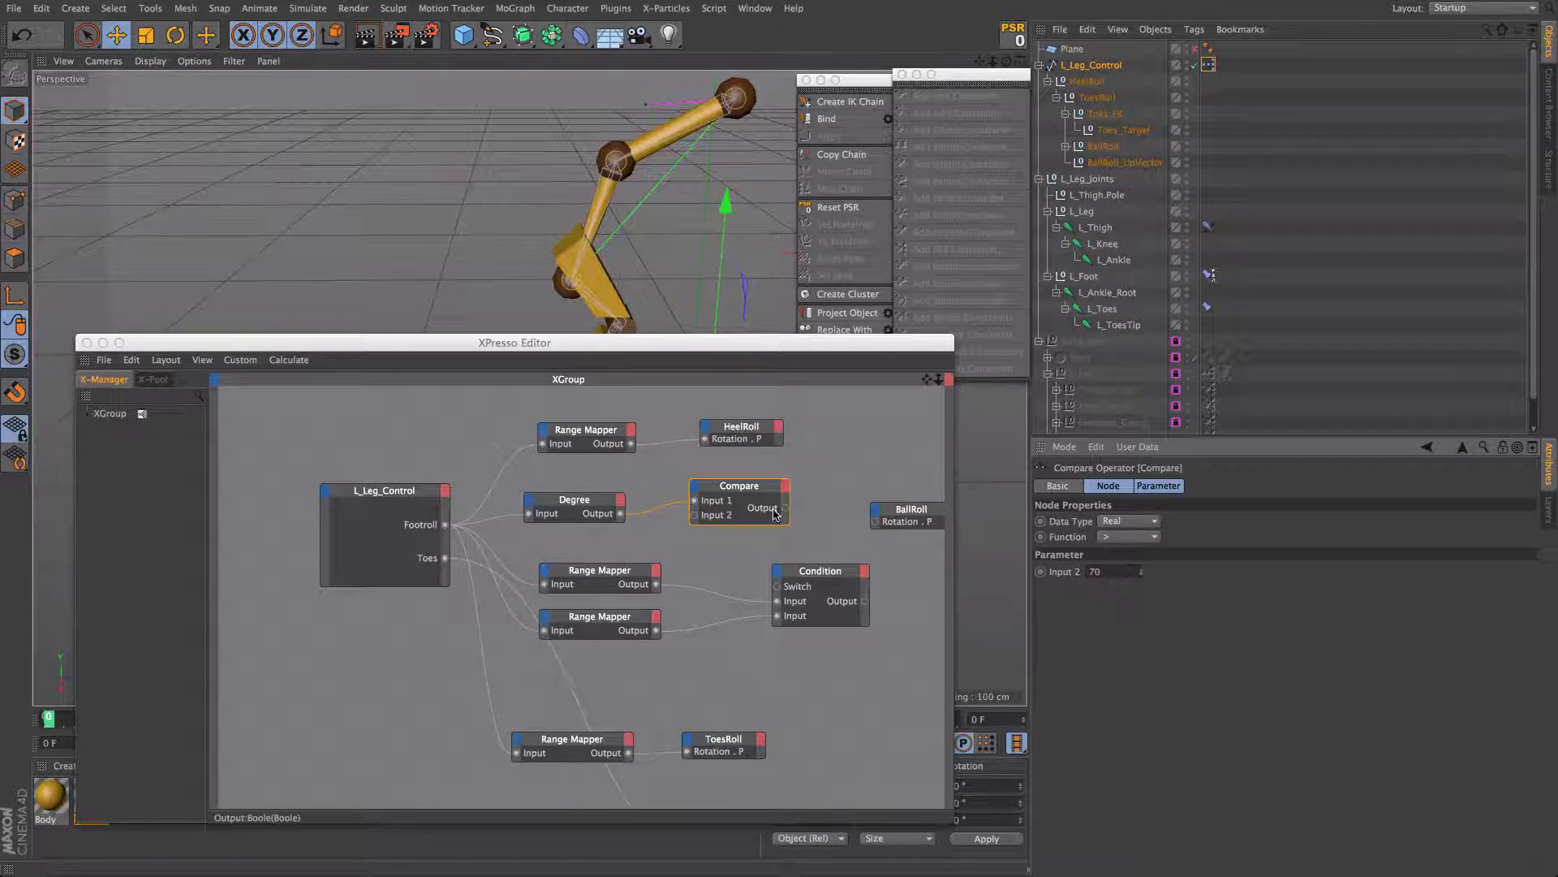
left_click_drag(785, 508, 846, 559)
Step: Check the Footroll comparison chain and the input and output ranges of the two Range Mappers feeding Condition, nudging the nodes into line
left_click(748, 496)
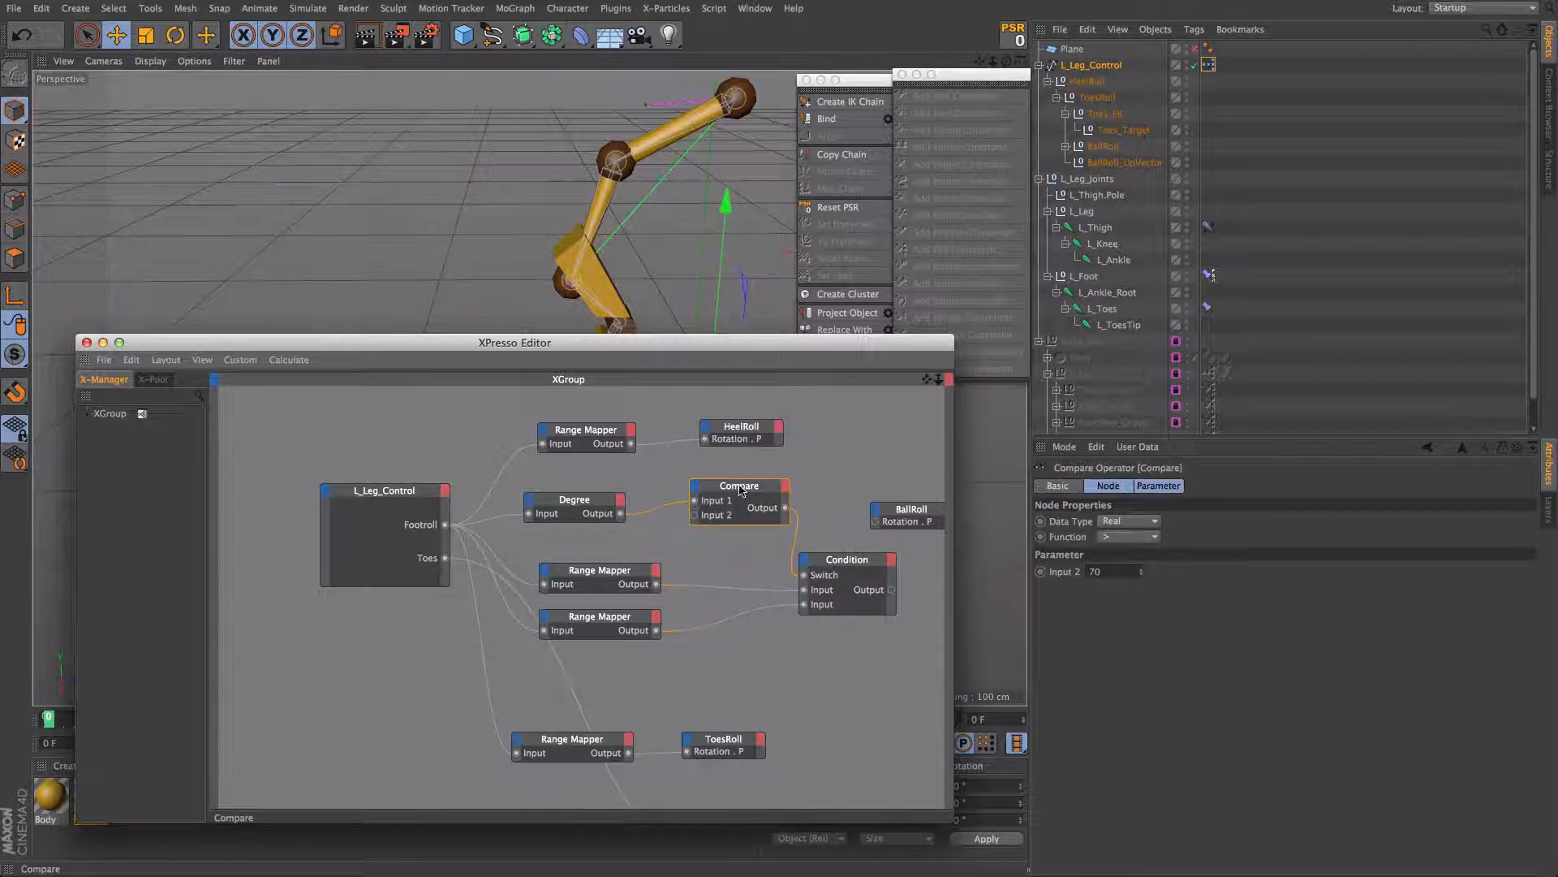
left_click(402, 517)
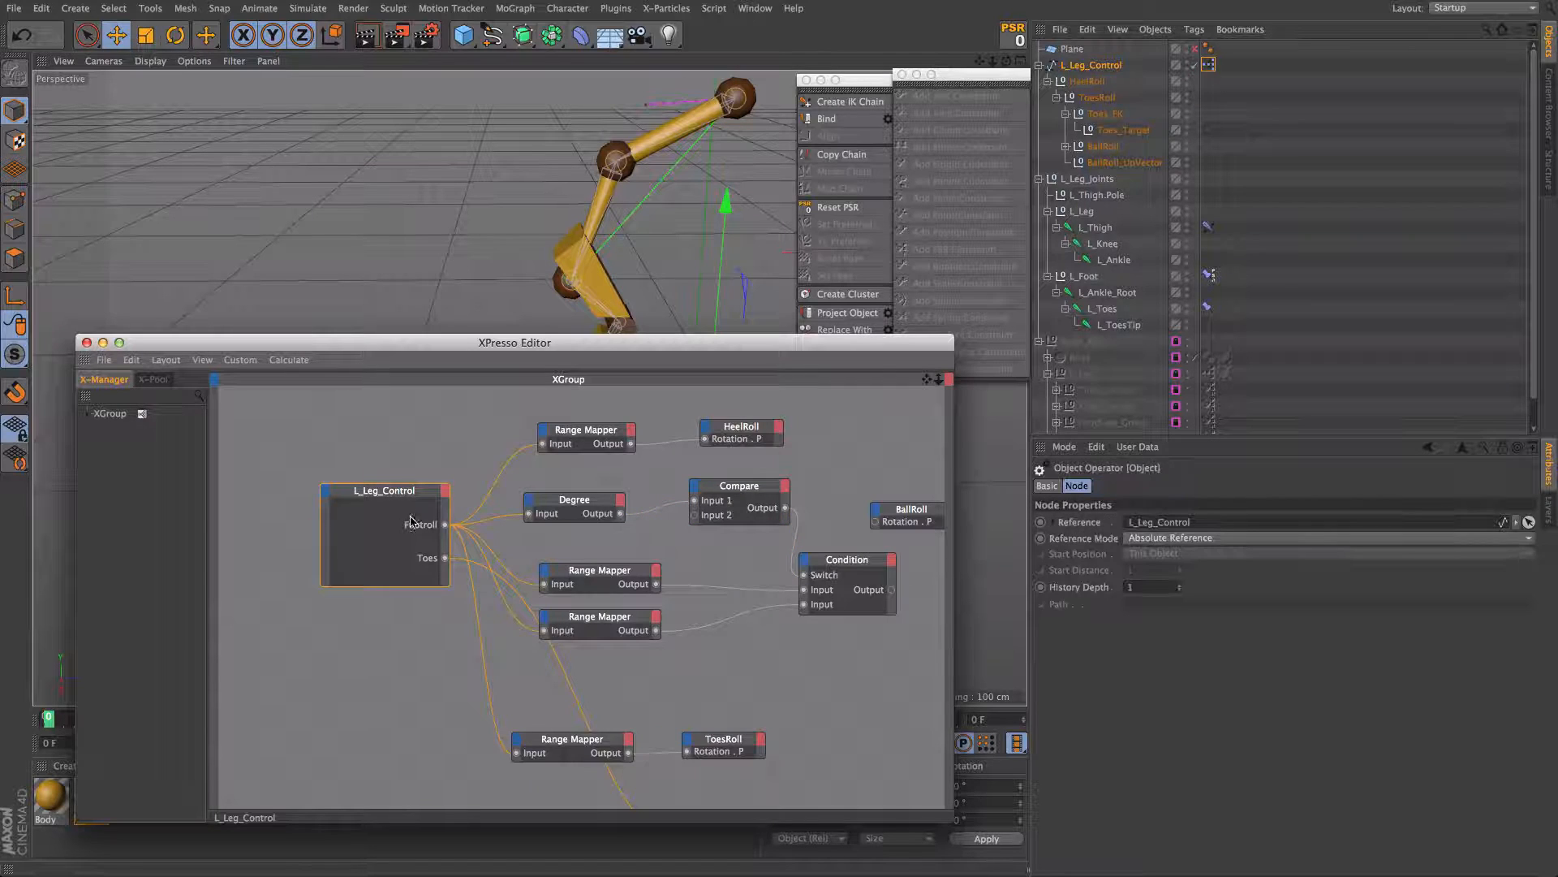
left_click(580, 491)
left_click(737, 495)
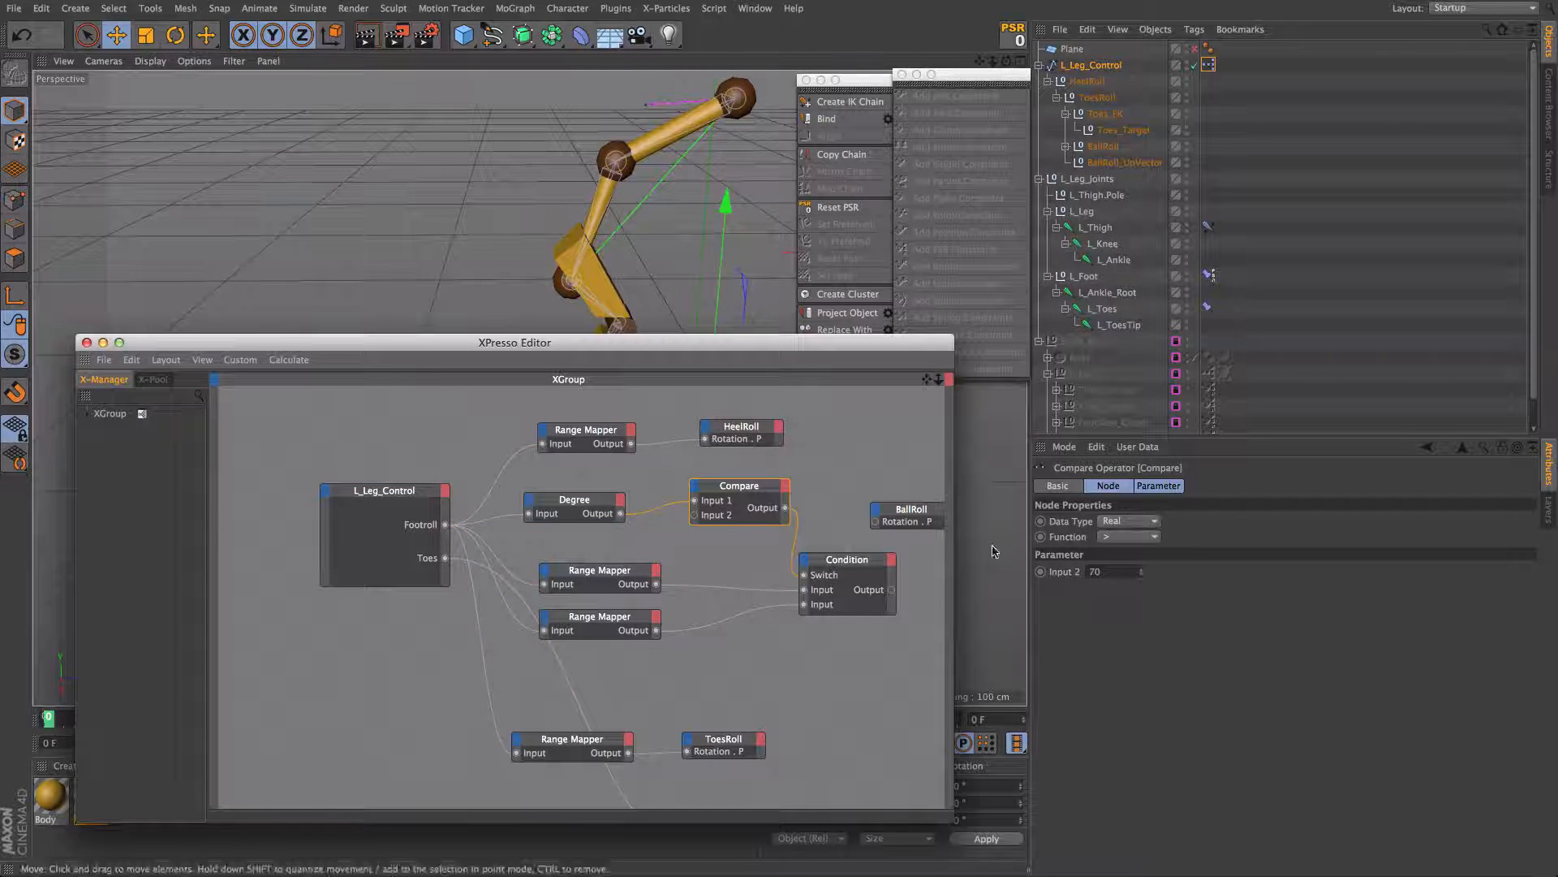
left_click(1096, 571)
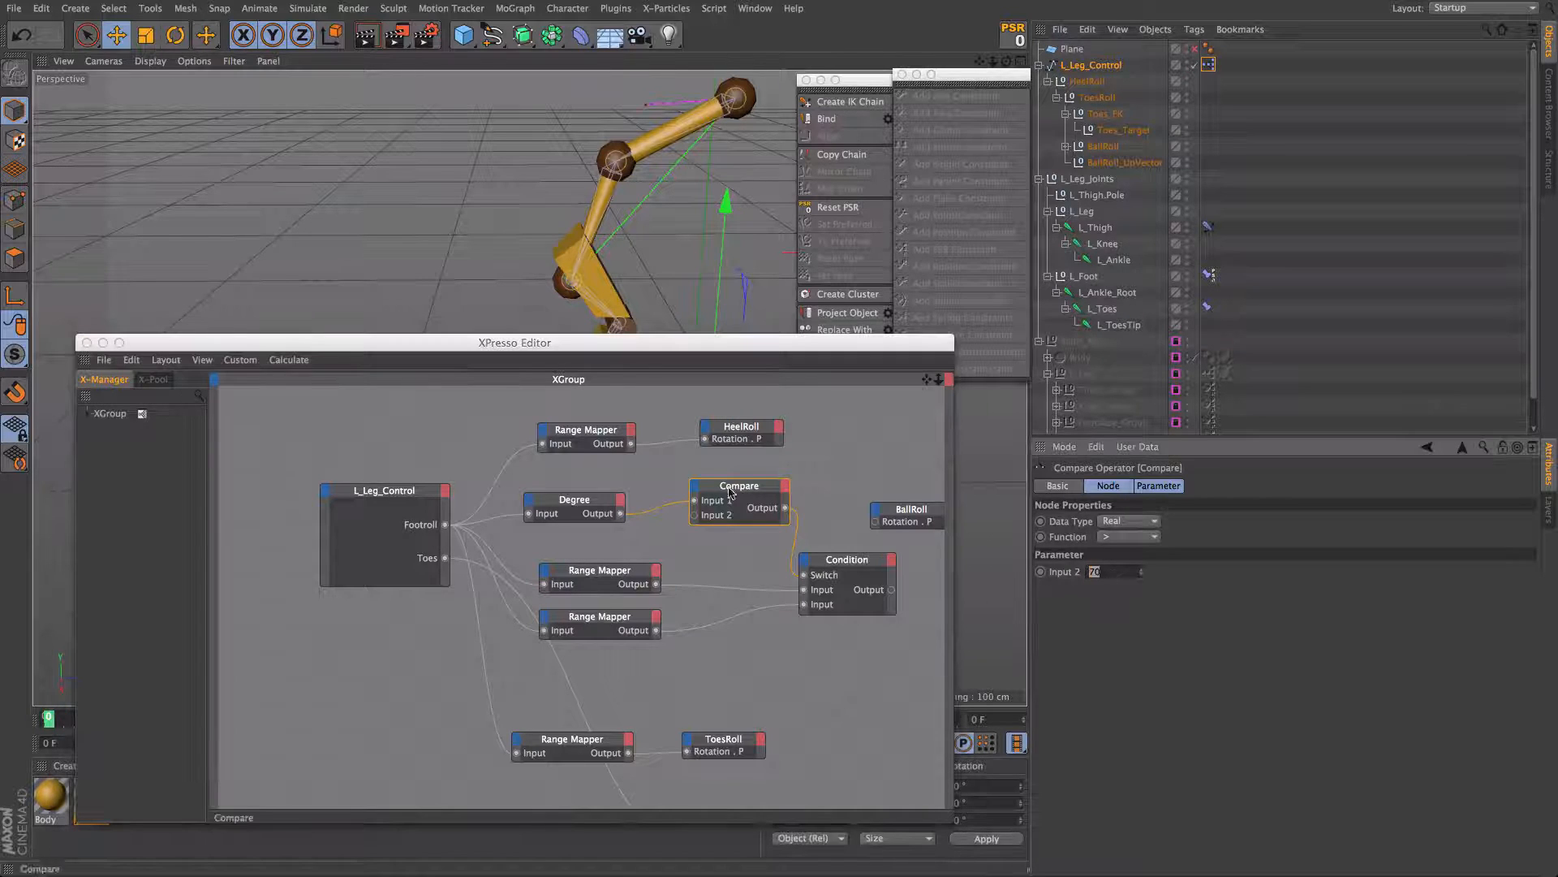
left_click_drag(739, 487, 722, 487)
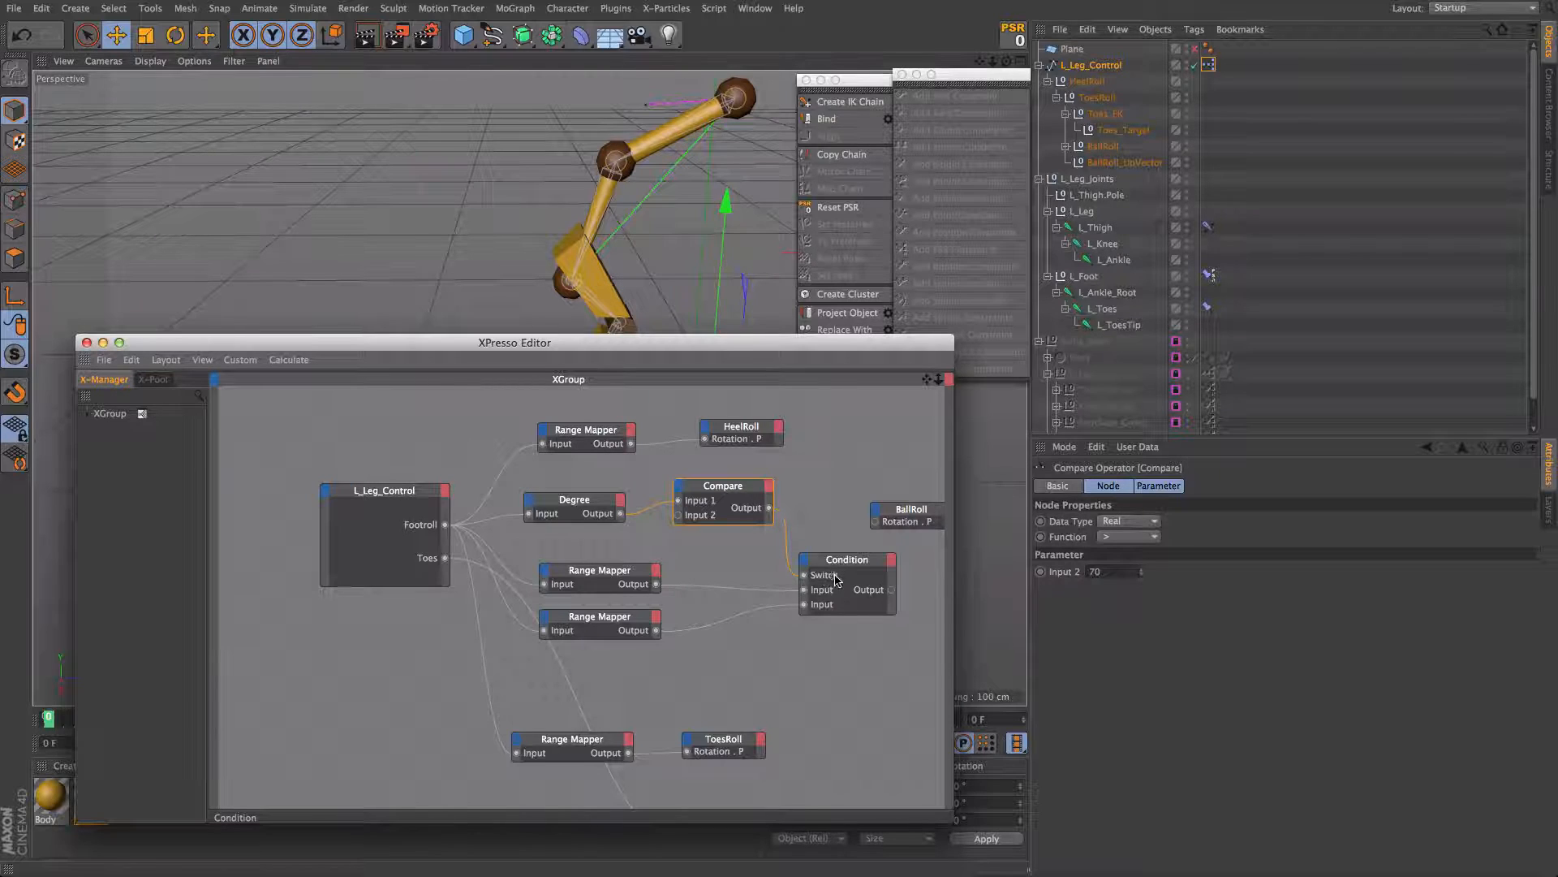
mouse_move(637, 580)
left_mouse_down()
mouse_move(694, 568)
mouse_move(659, 569)
left_mouse_up()
left_click(1084, 681)
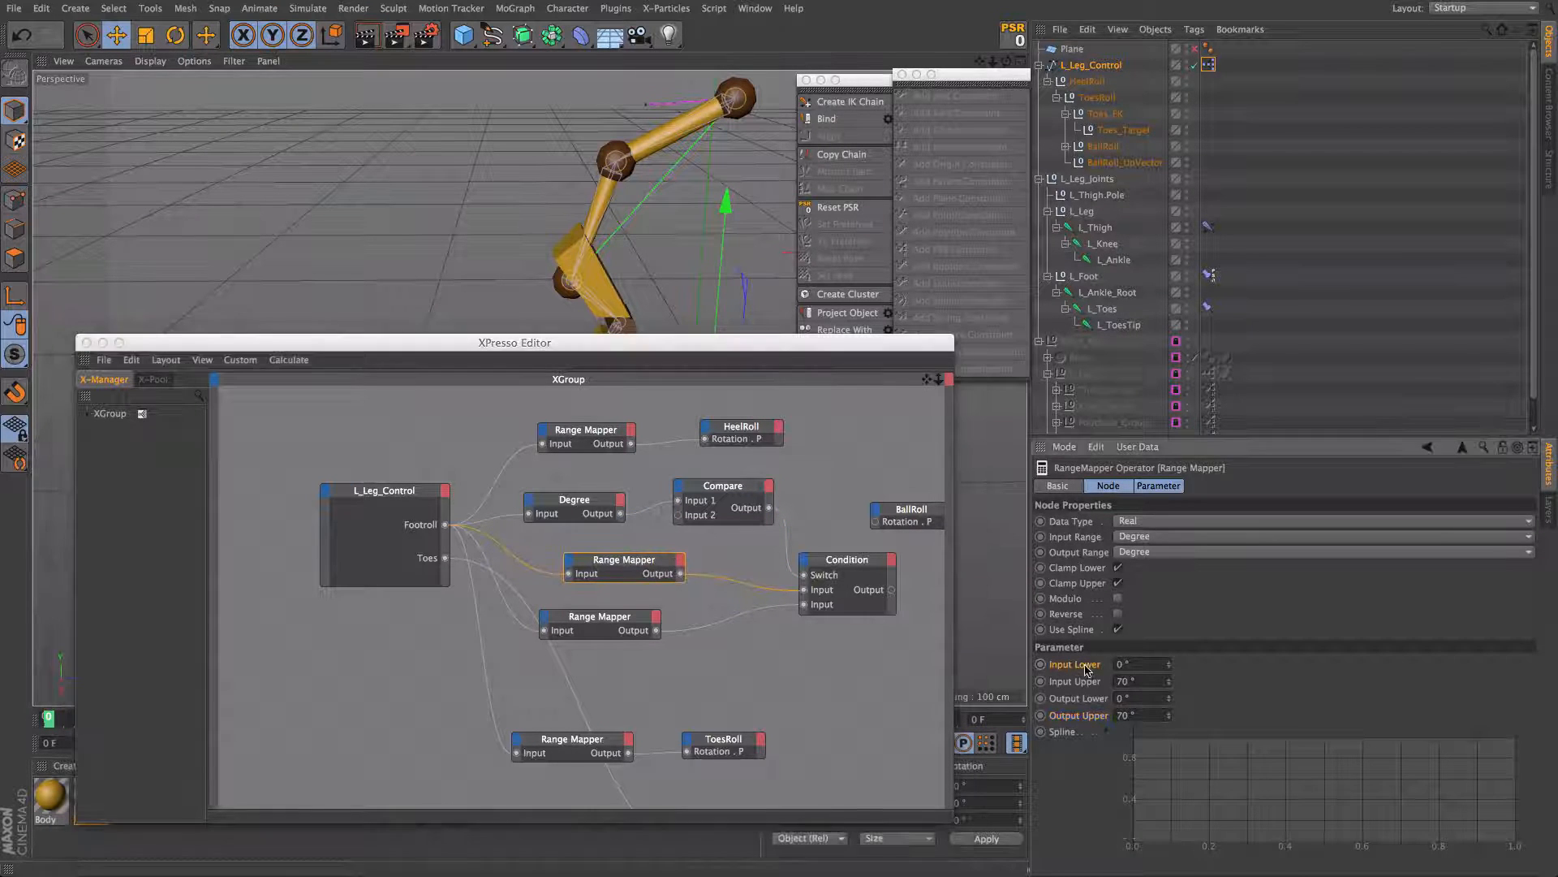
left_click(1093, 716)
left_click(738, 505)
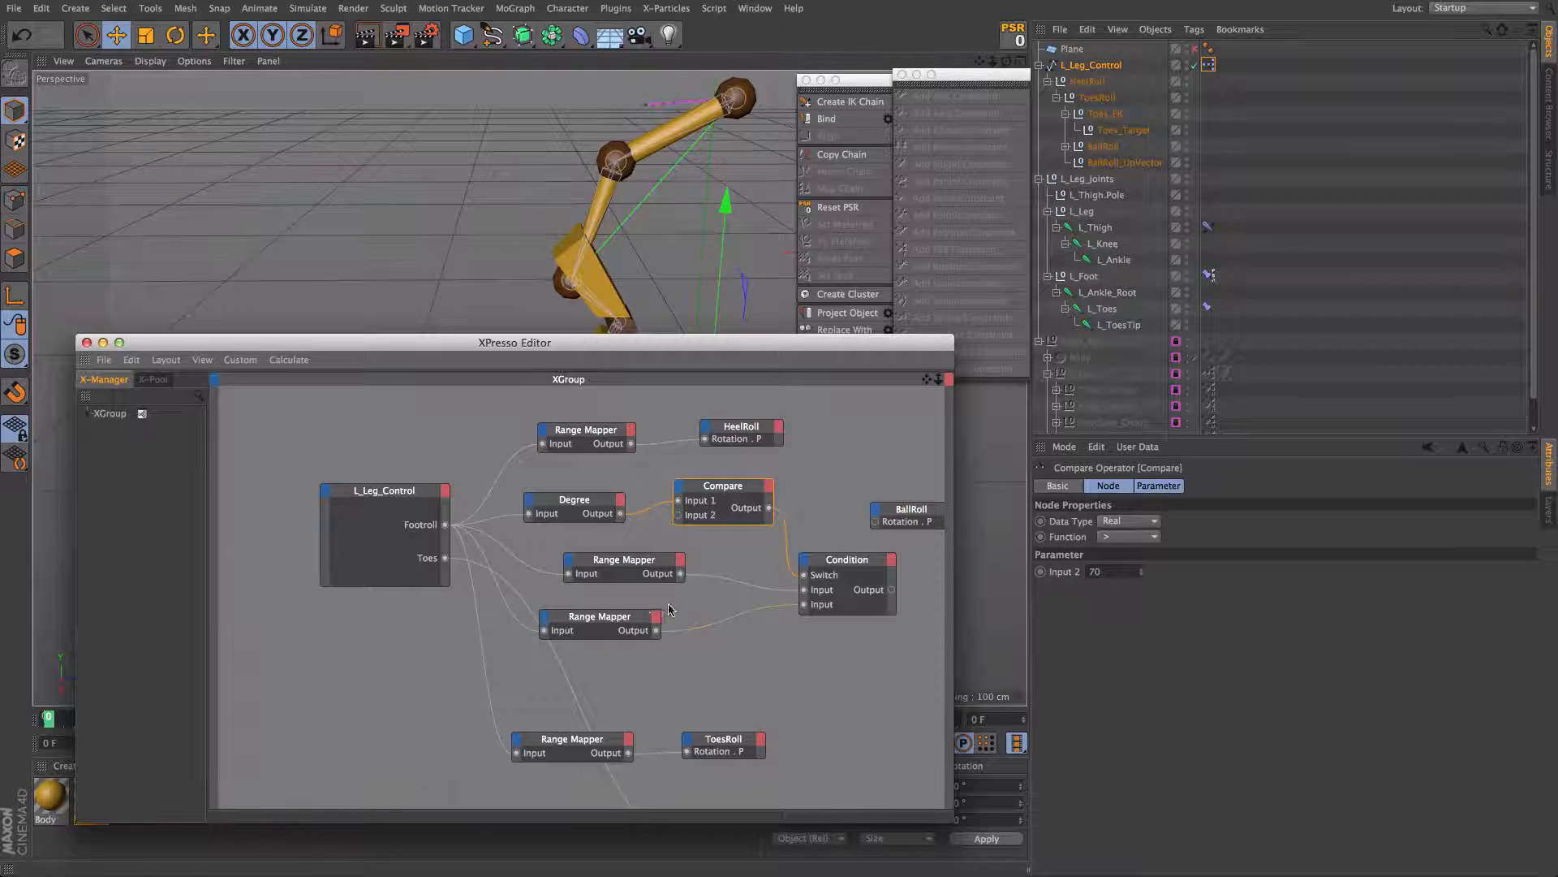
mouse_move(615, 626)
left_mouse_down()
mouse_move(659, 625)
mouse_move(640, 623)
left_mouse_up()
left_click(1075, 665)
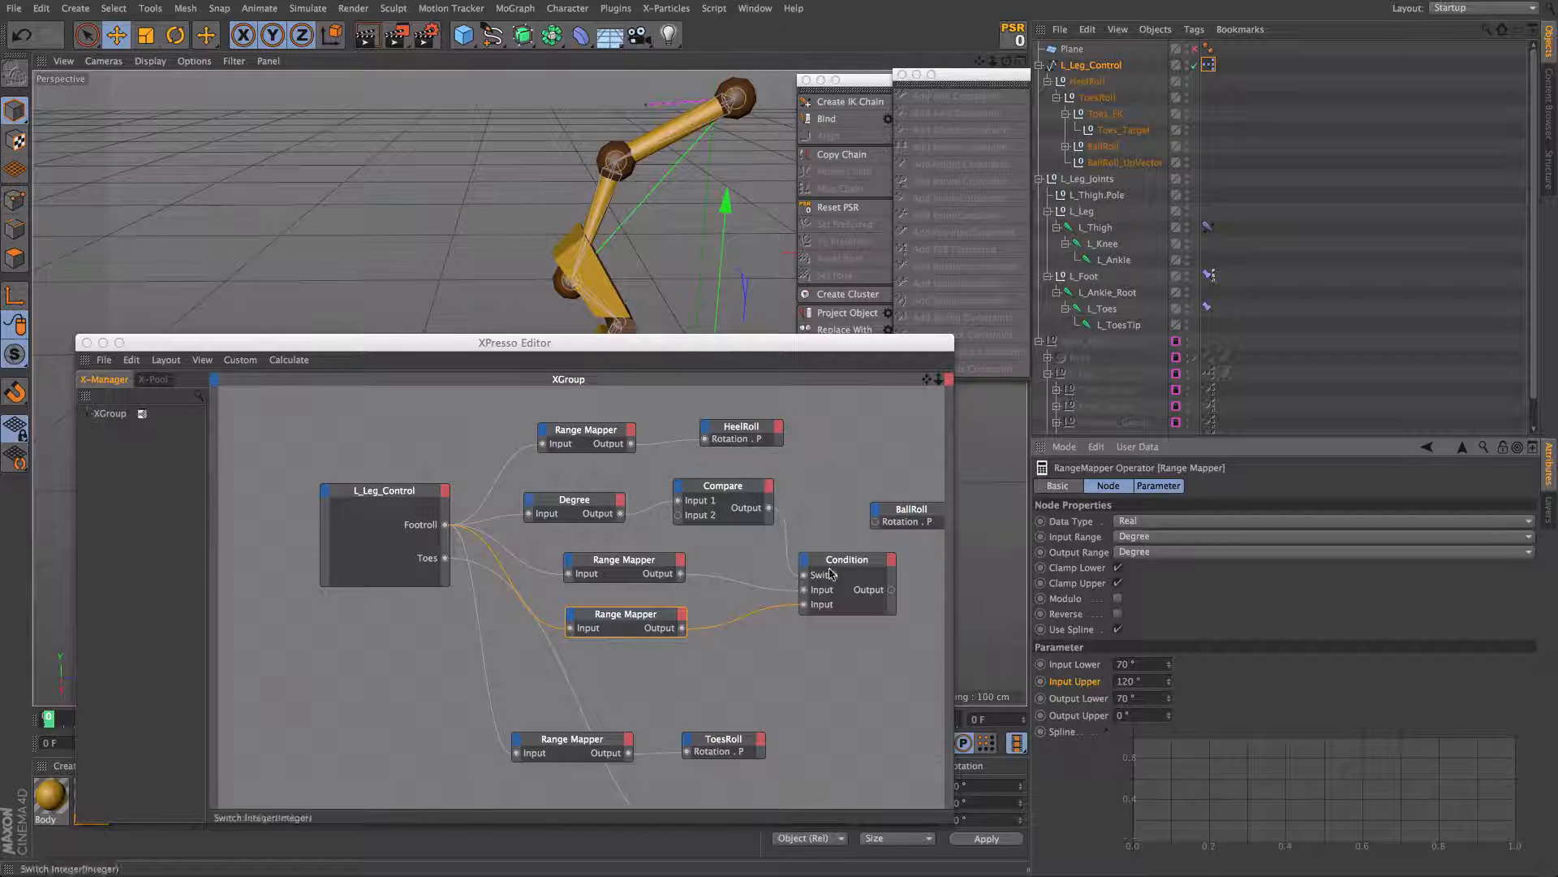
Step: Connect the Condition output to BallRoll's Rotation . P input and place BallRoll to the right of Condition
left_click(889, 524)
left_click_drag(888, 523, 899, 526)
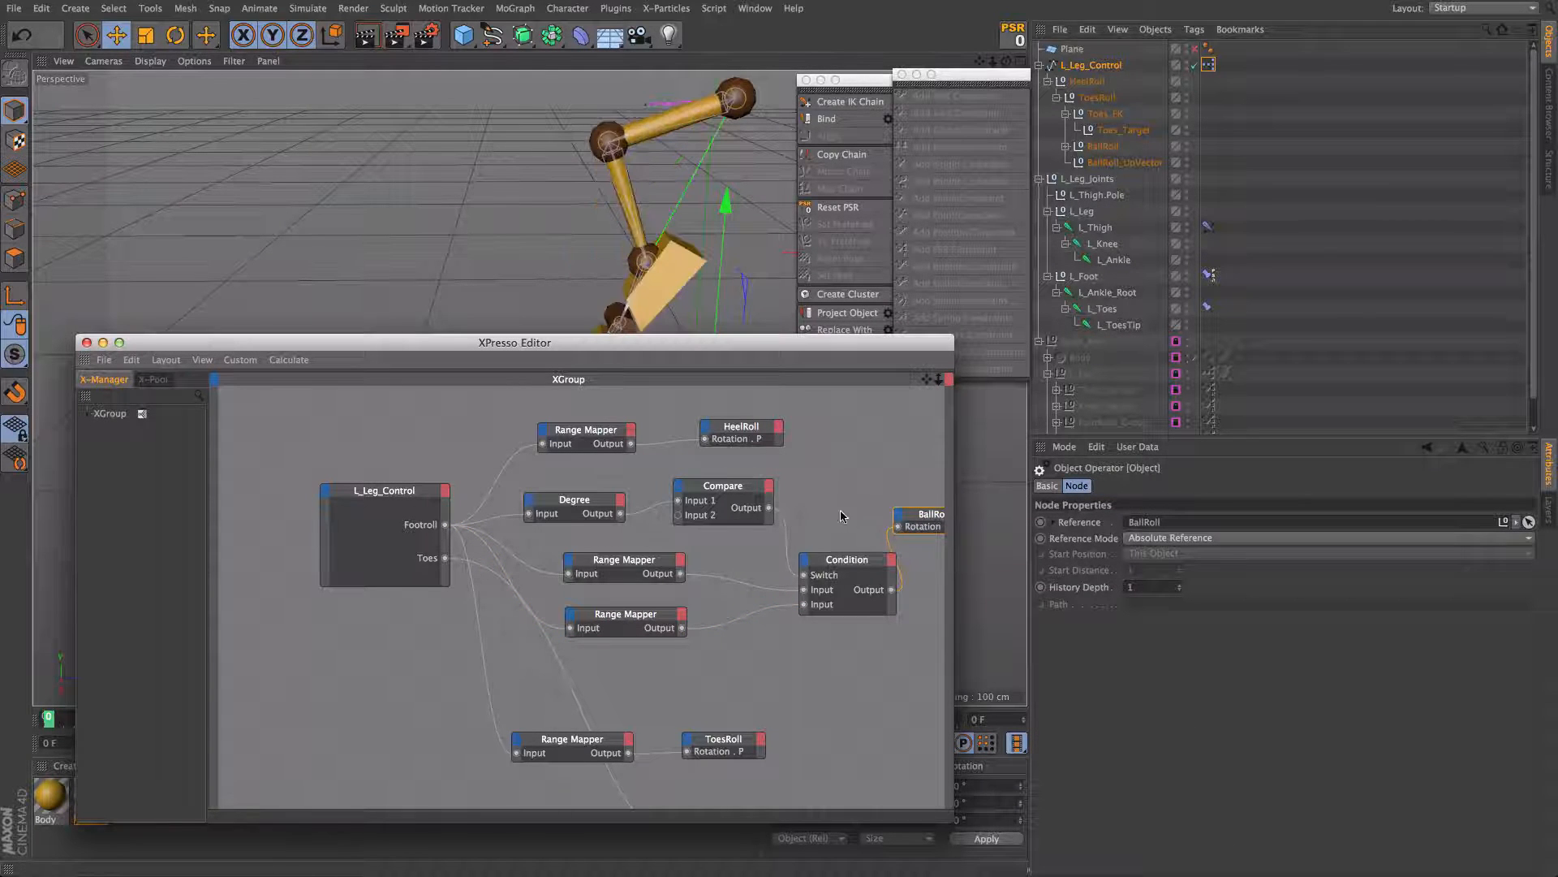
middle_click_drag(841, 516, 704, 507, "alt")
left_click_drag(825, 505, 882, 539)
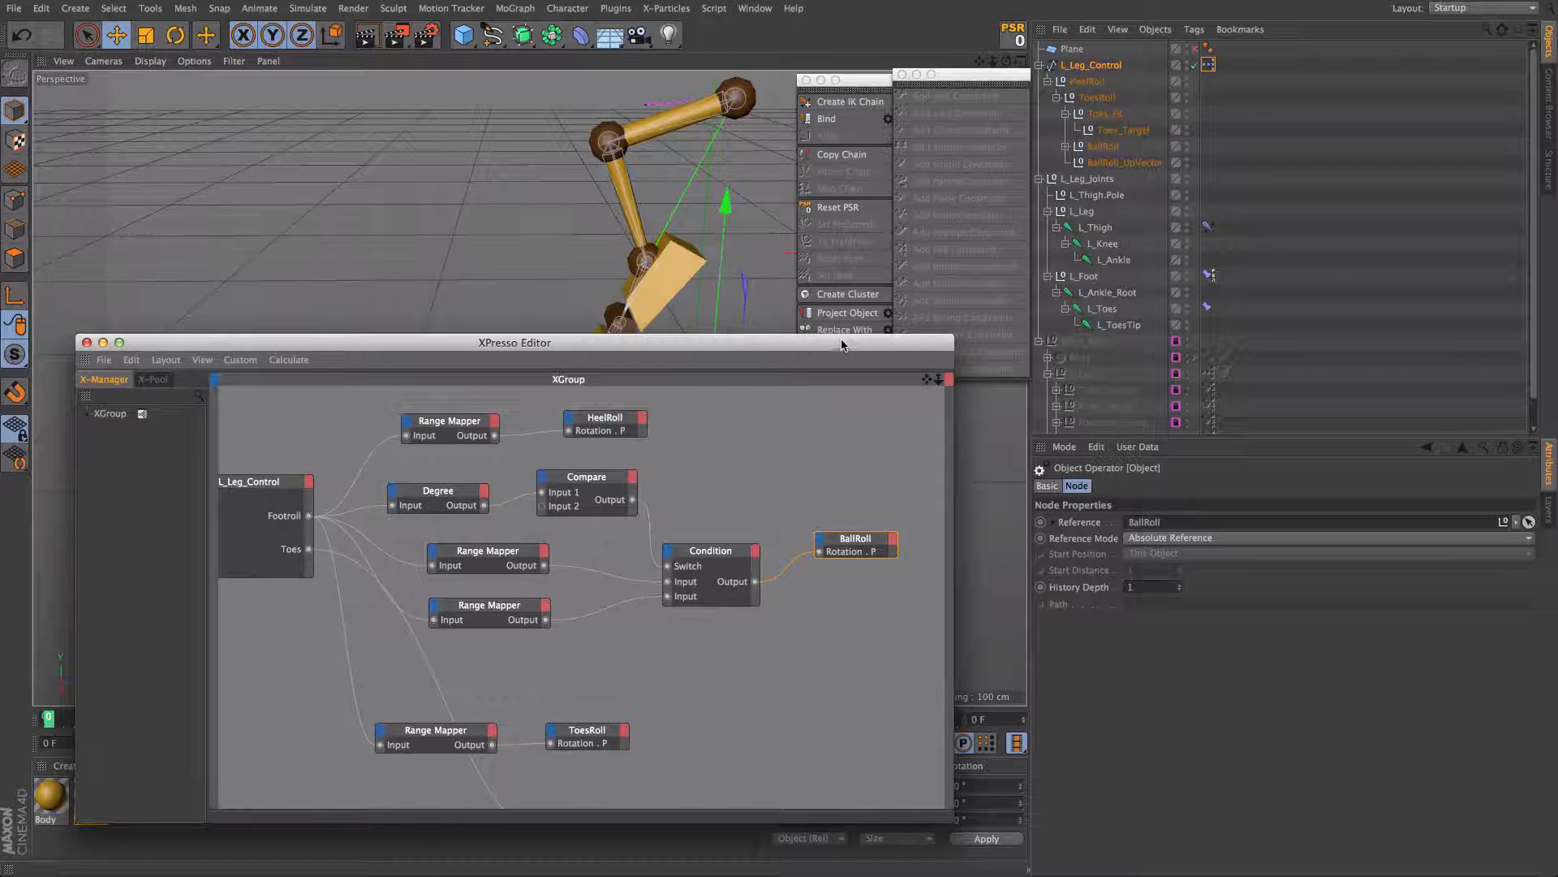
Step: Move the XPresso window clear of the leg and test L_Leg_Control's Footroll slider, sweeping it back and forth from 120°
left_click_drag(842, 345, 277, 395)
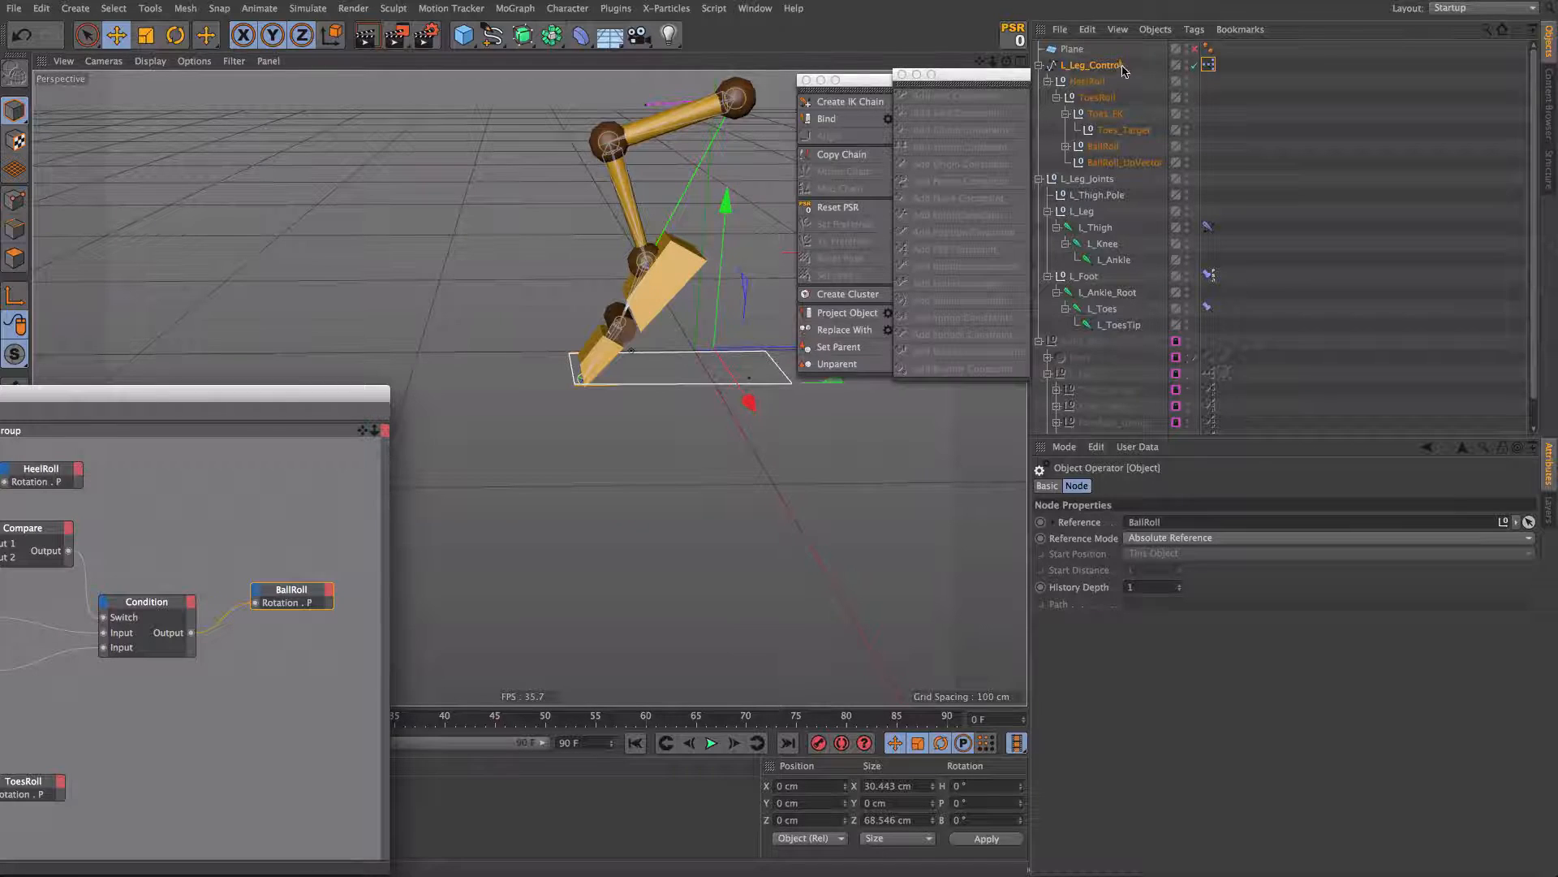
left_click(1084, 64)
left_click_drag(1524, 645, 1461, 661)
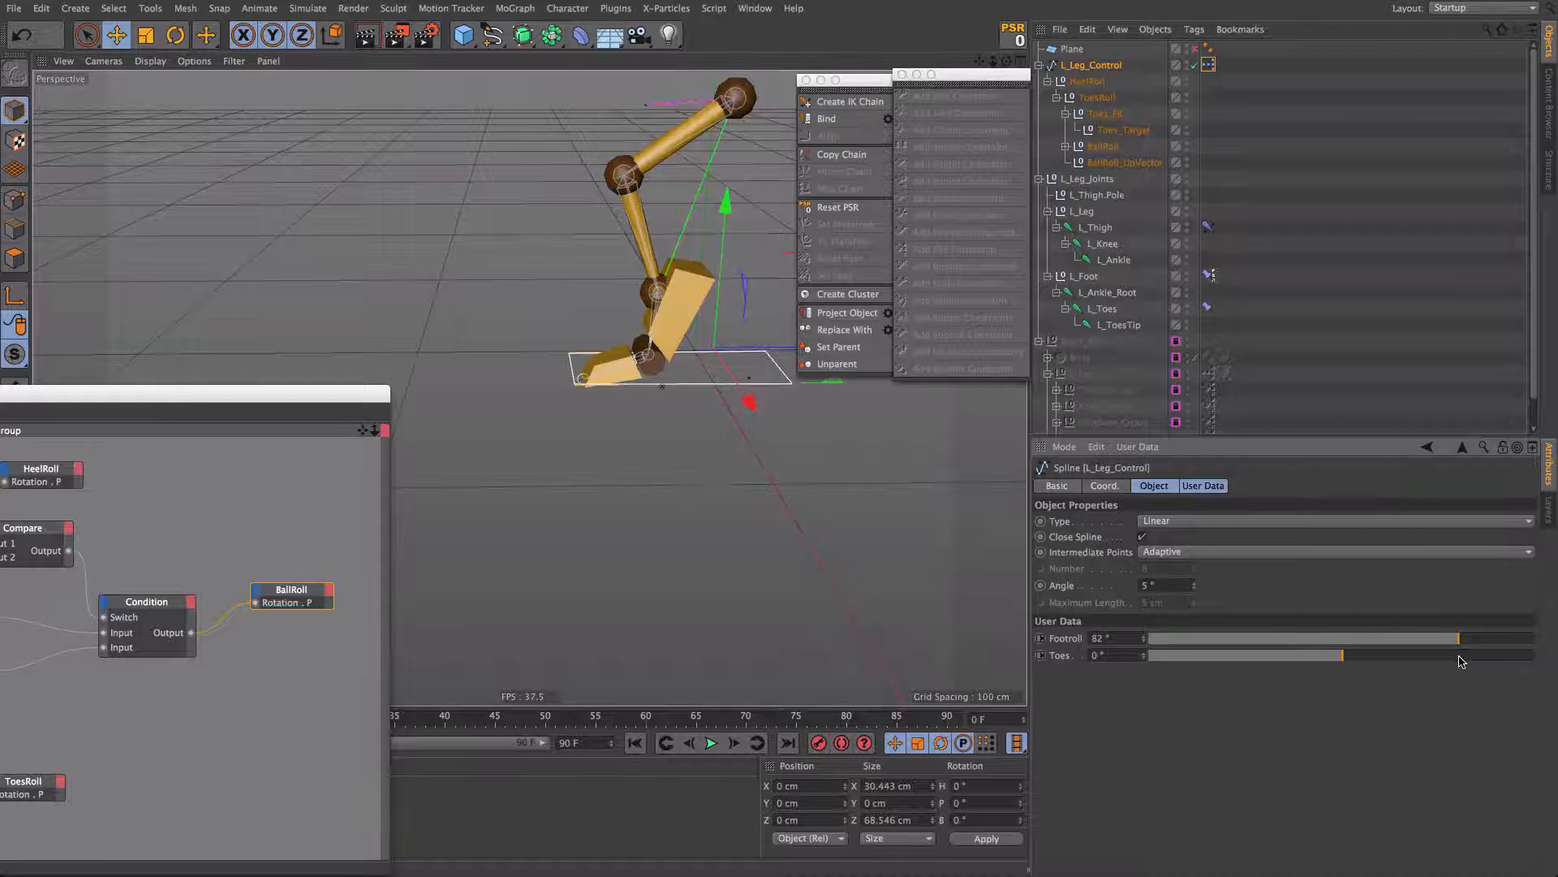
left_click_drag(1461, 660, 1552, 669)
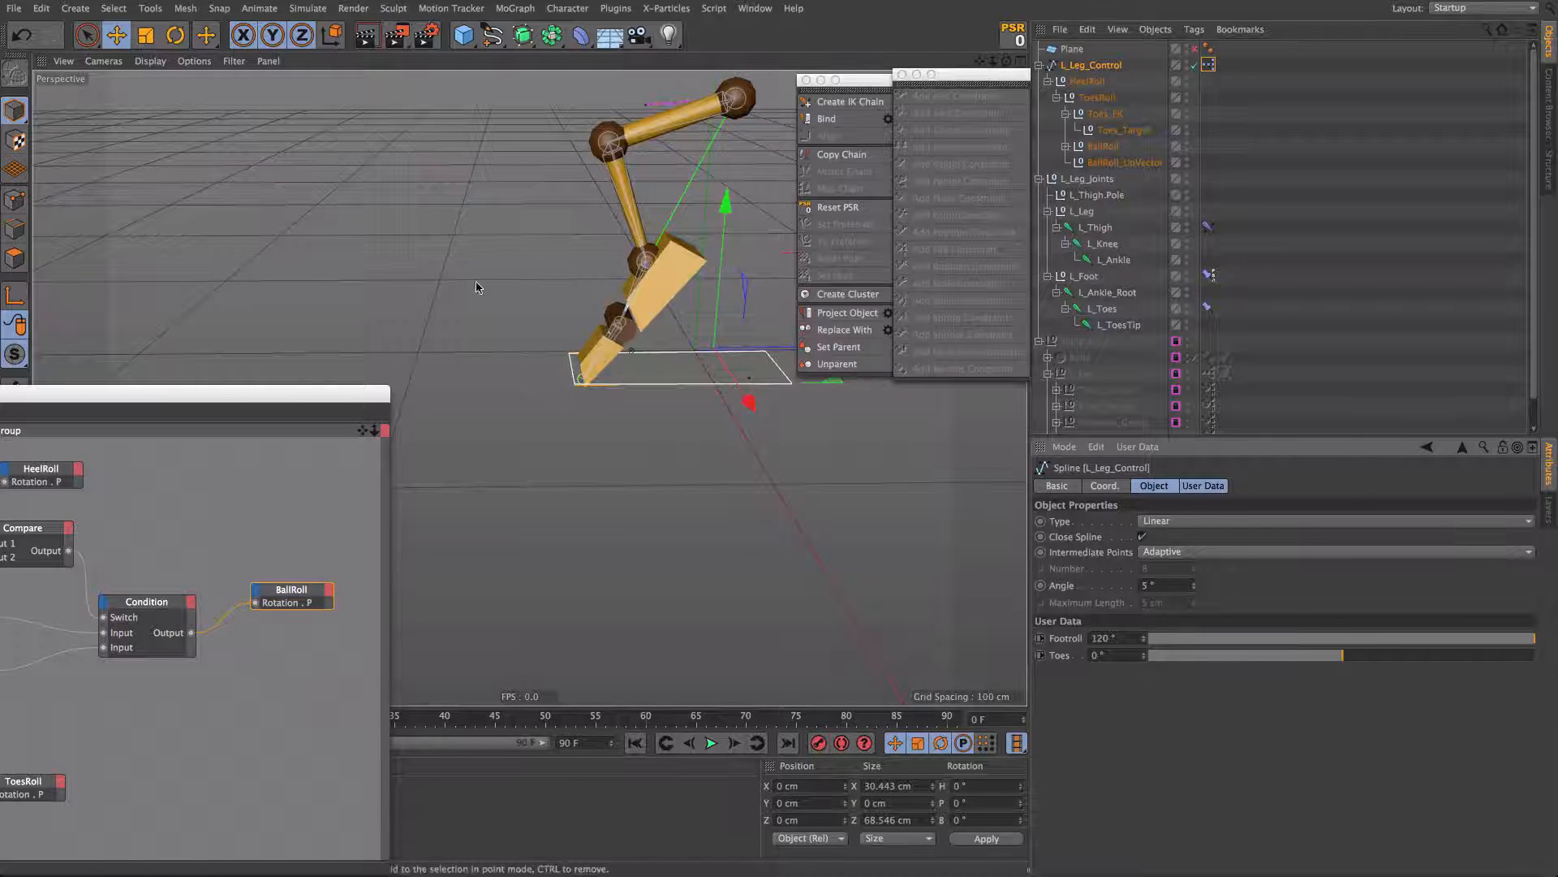
mouse_move(725, 211)
left_mouse_down("alt")
mouse_move(690, 182)
mouse_move(738, 209)
left_mouse_up("alt")
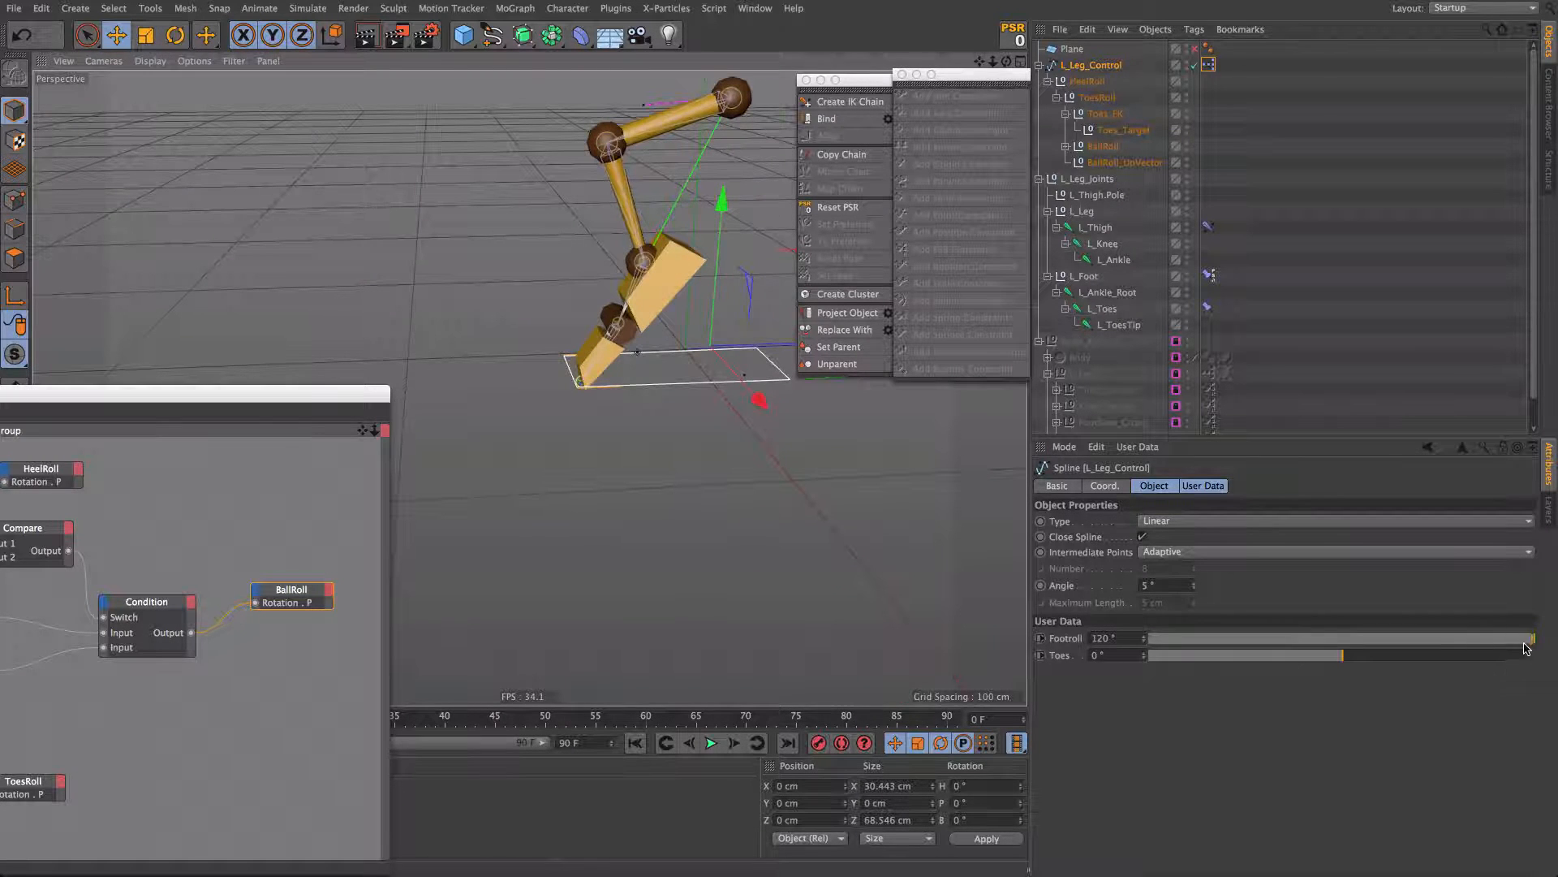
left_click_drag(1530, 641, 1359, 650)
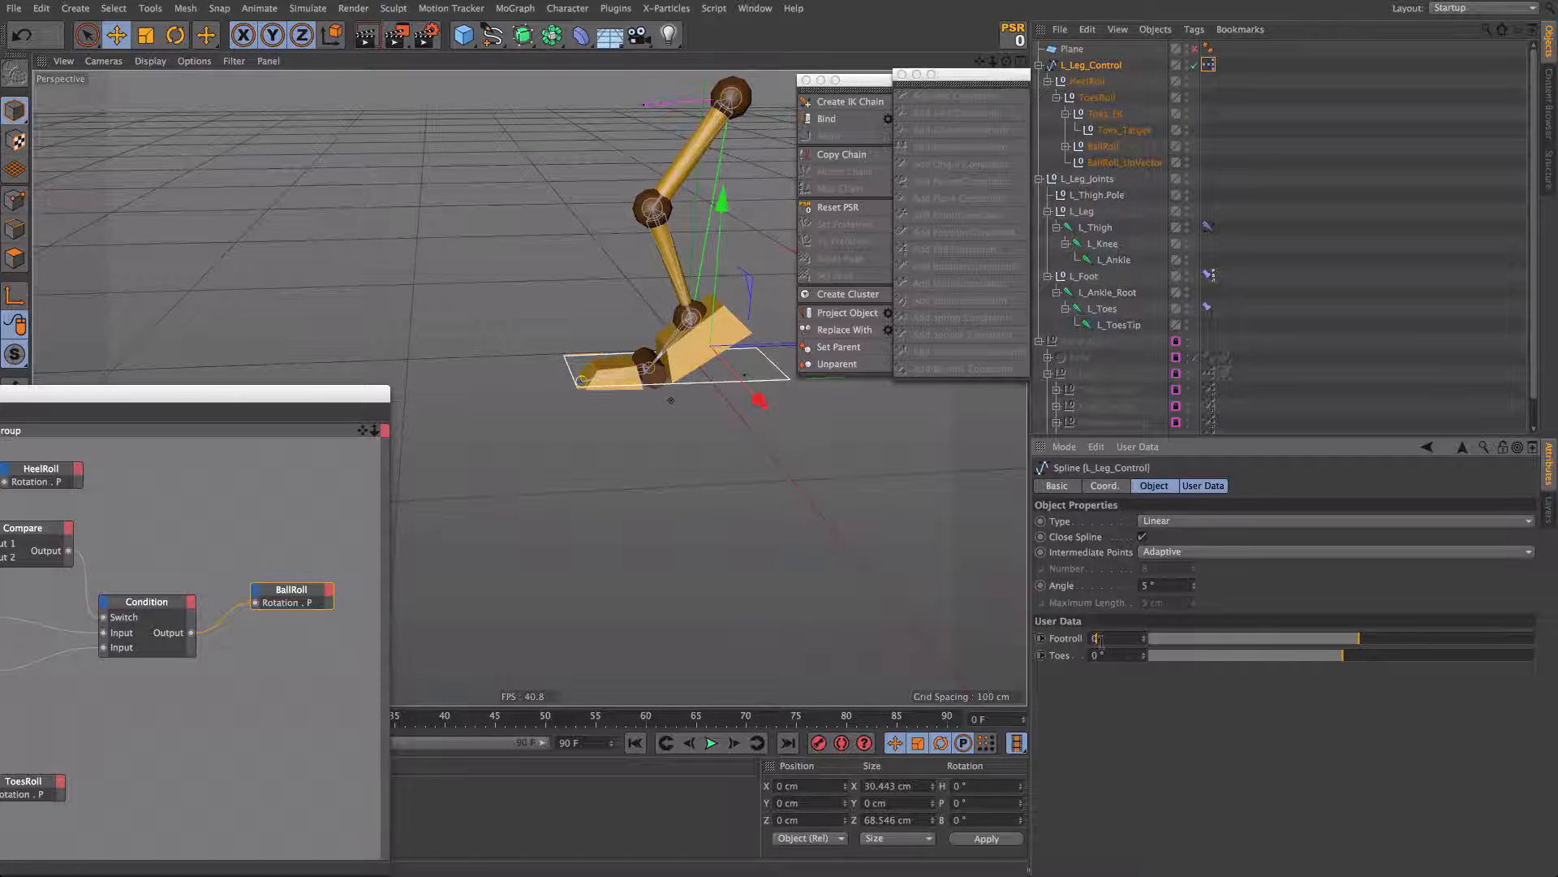
Step: Reset Footroll to 0° and collapse the HeelRoll hierarchy under L_Leg_Control
key("Return")
mouse_move(664, 363)
left_mouse_down("alt")
mouse_move(748, 363)
mouse_move(649, 349)
left_mouse_up("alt")
middle_click_drag(562, 325, 529, 387, "alt")
left_click_drag(529, 387, 657, 386, "alt")
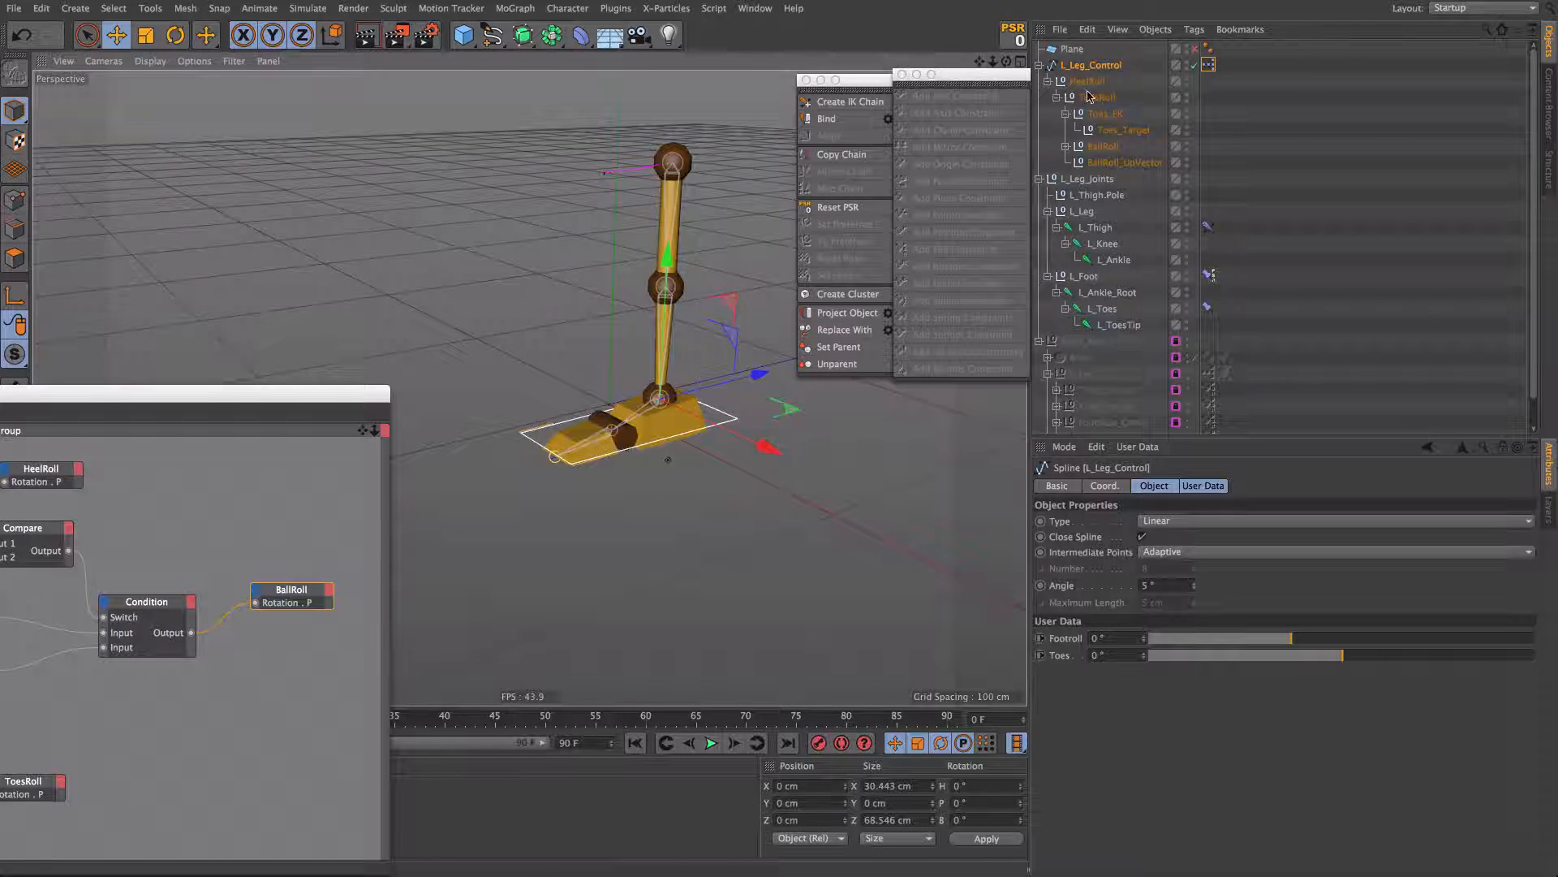
left_click(1048, 82, "ctrl")
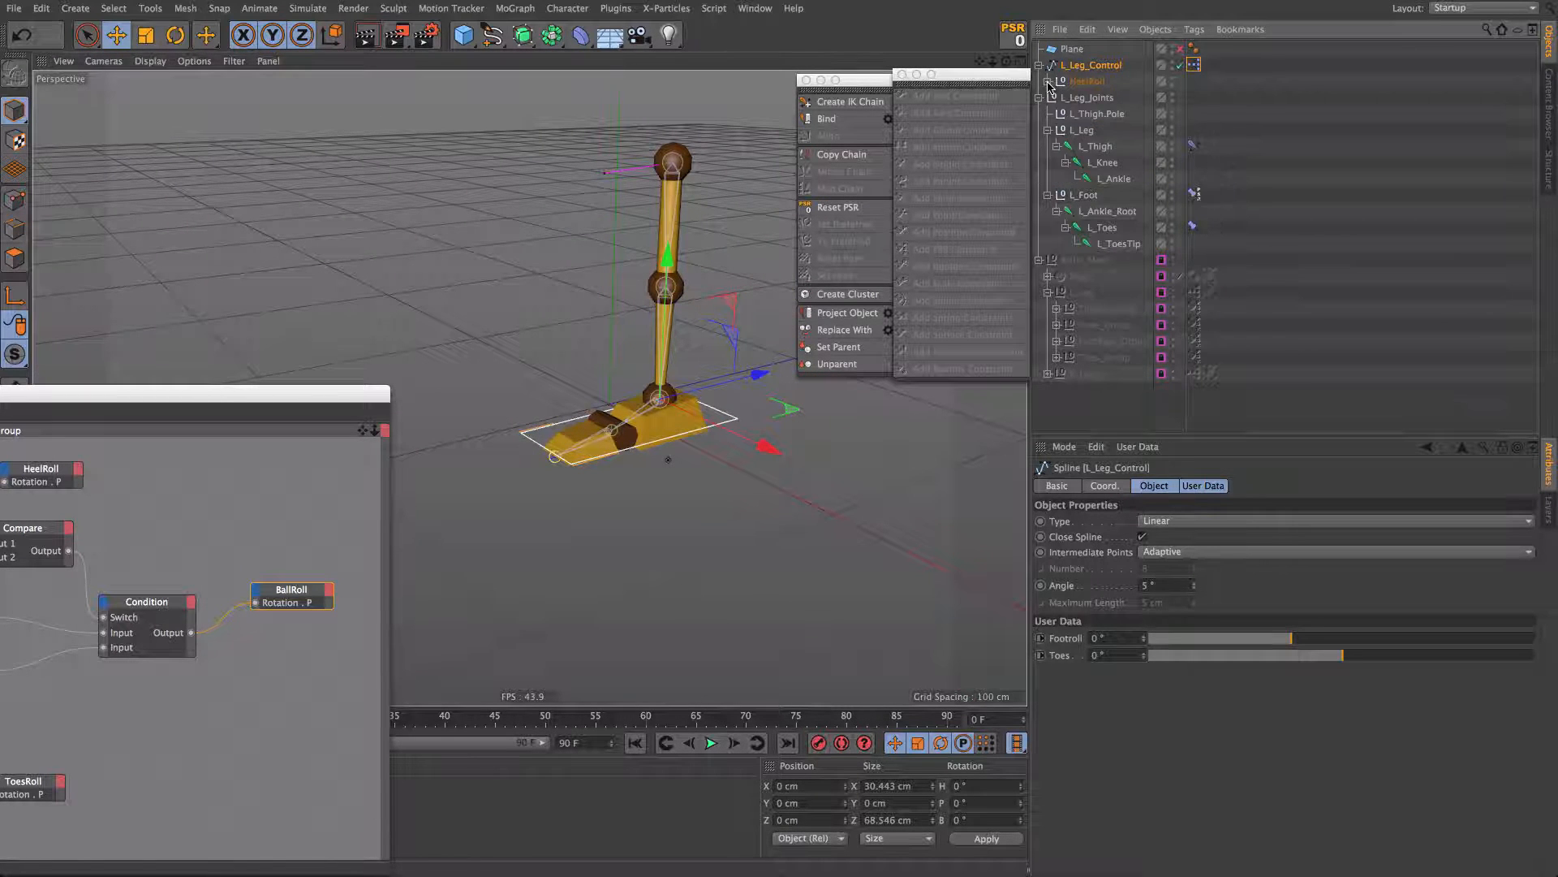
Step: Add every null and joint from HeelRoll through the whole L_Leg_Joints hierarchy to a new layer
left_click(1047, 82)
left_click(1047, 82)
left_click(1048, 82, "ctrl")
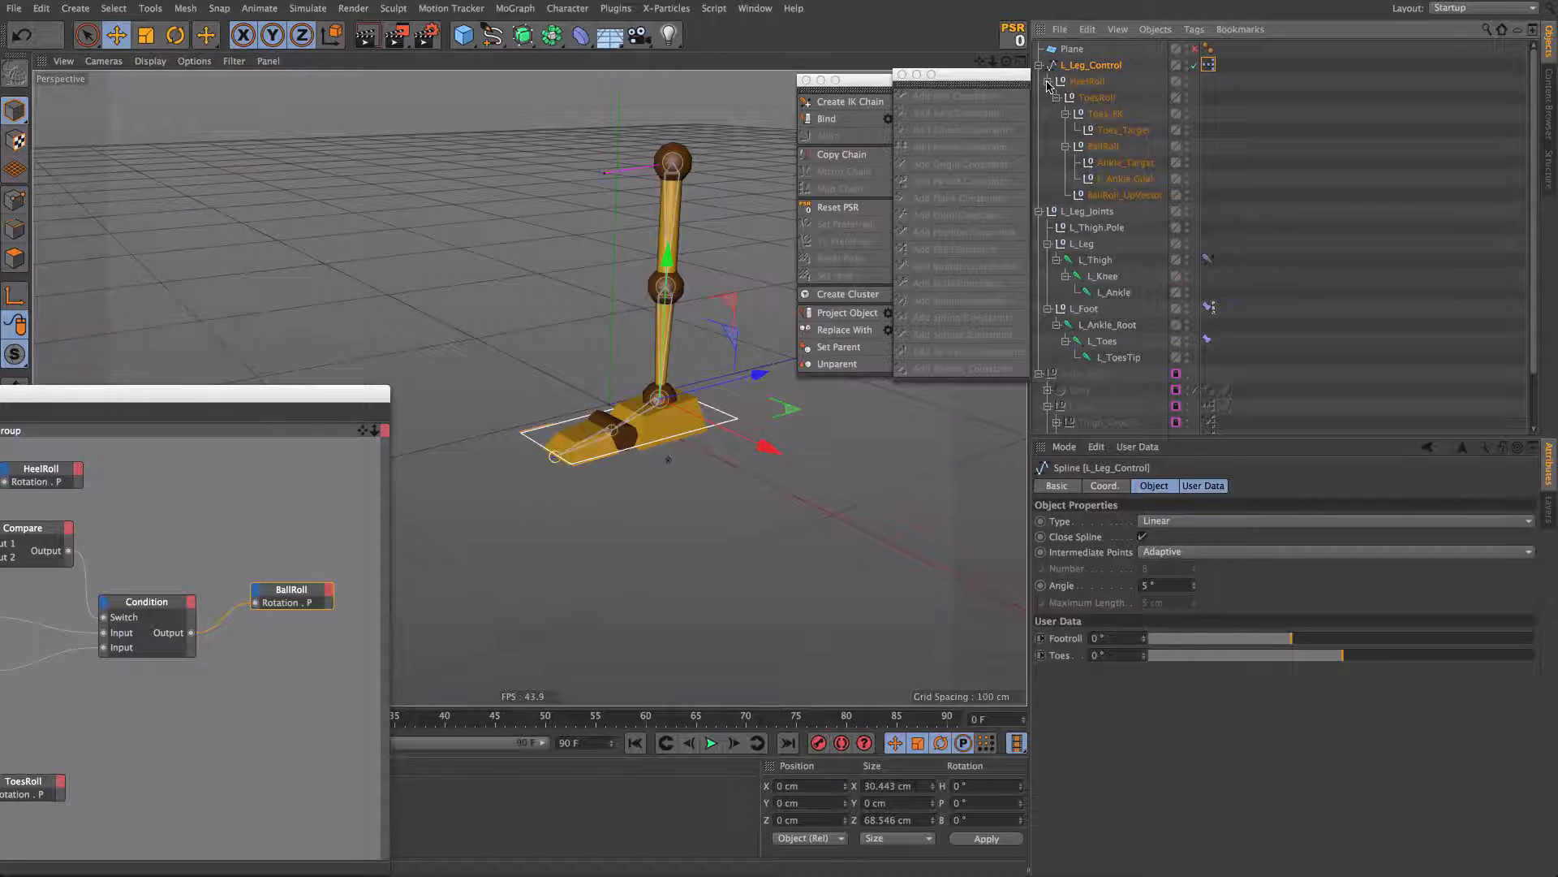
left_click(1071, 84)
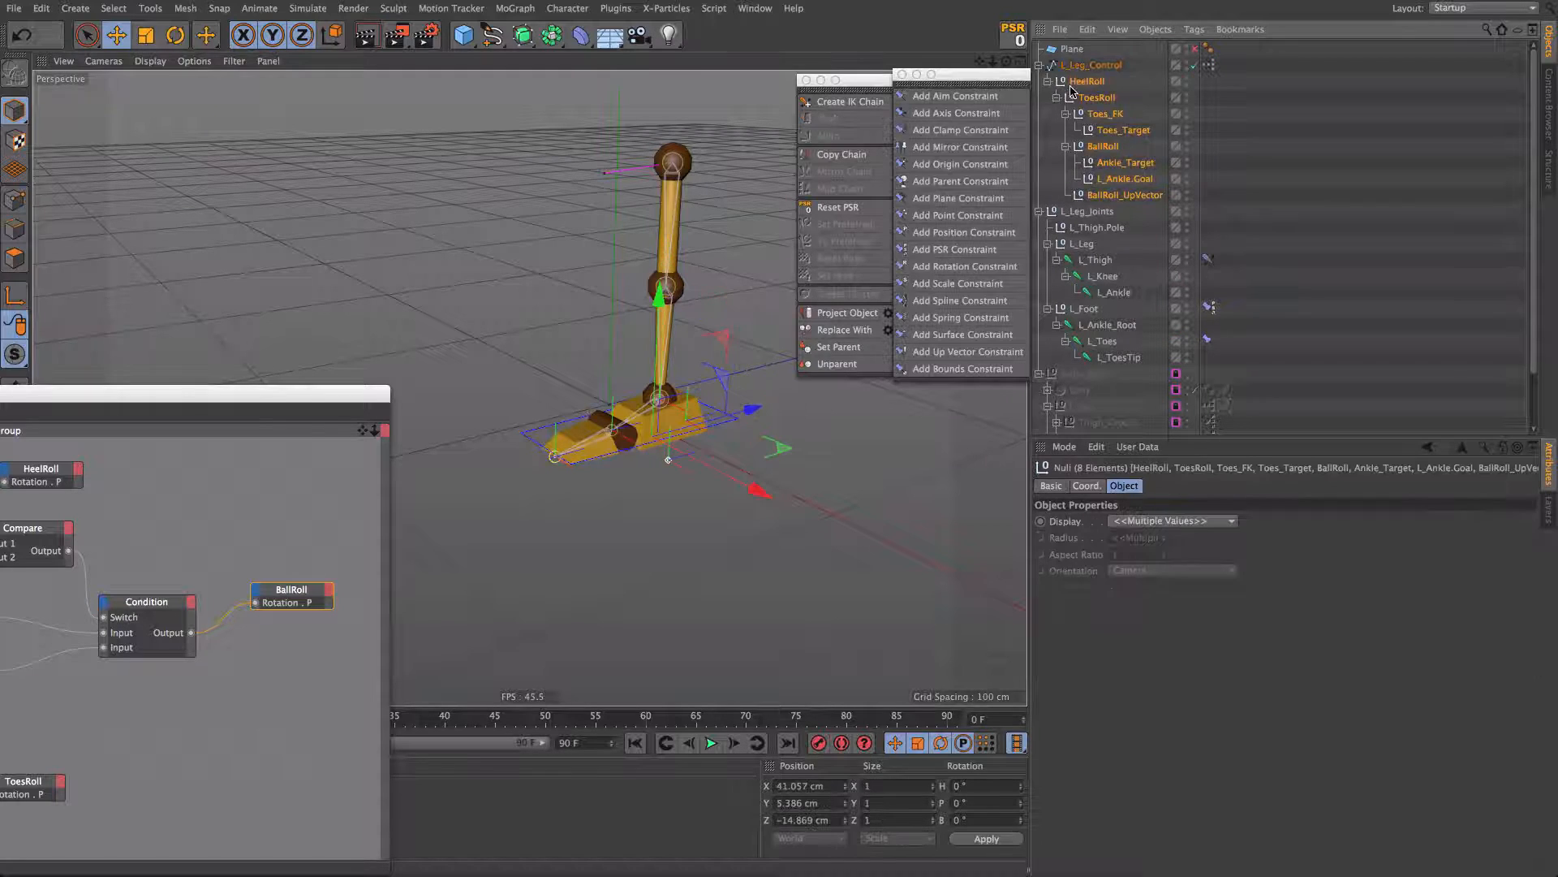
left_click(1088, 212, "shift")
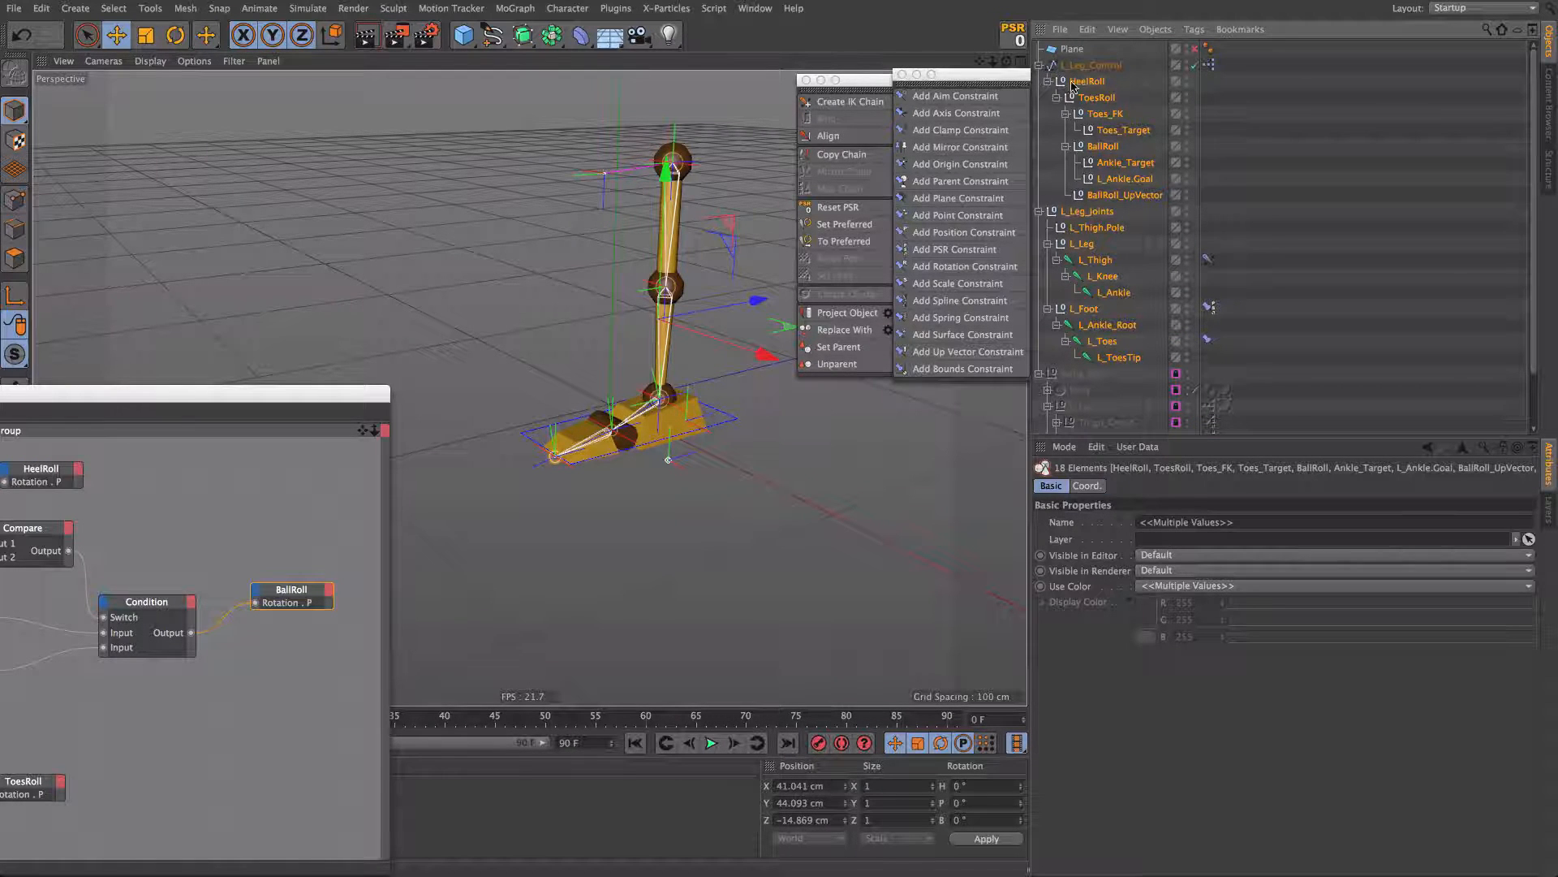
right_click(1090, 238)
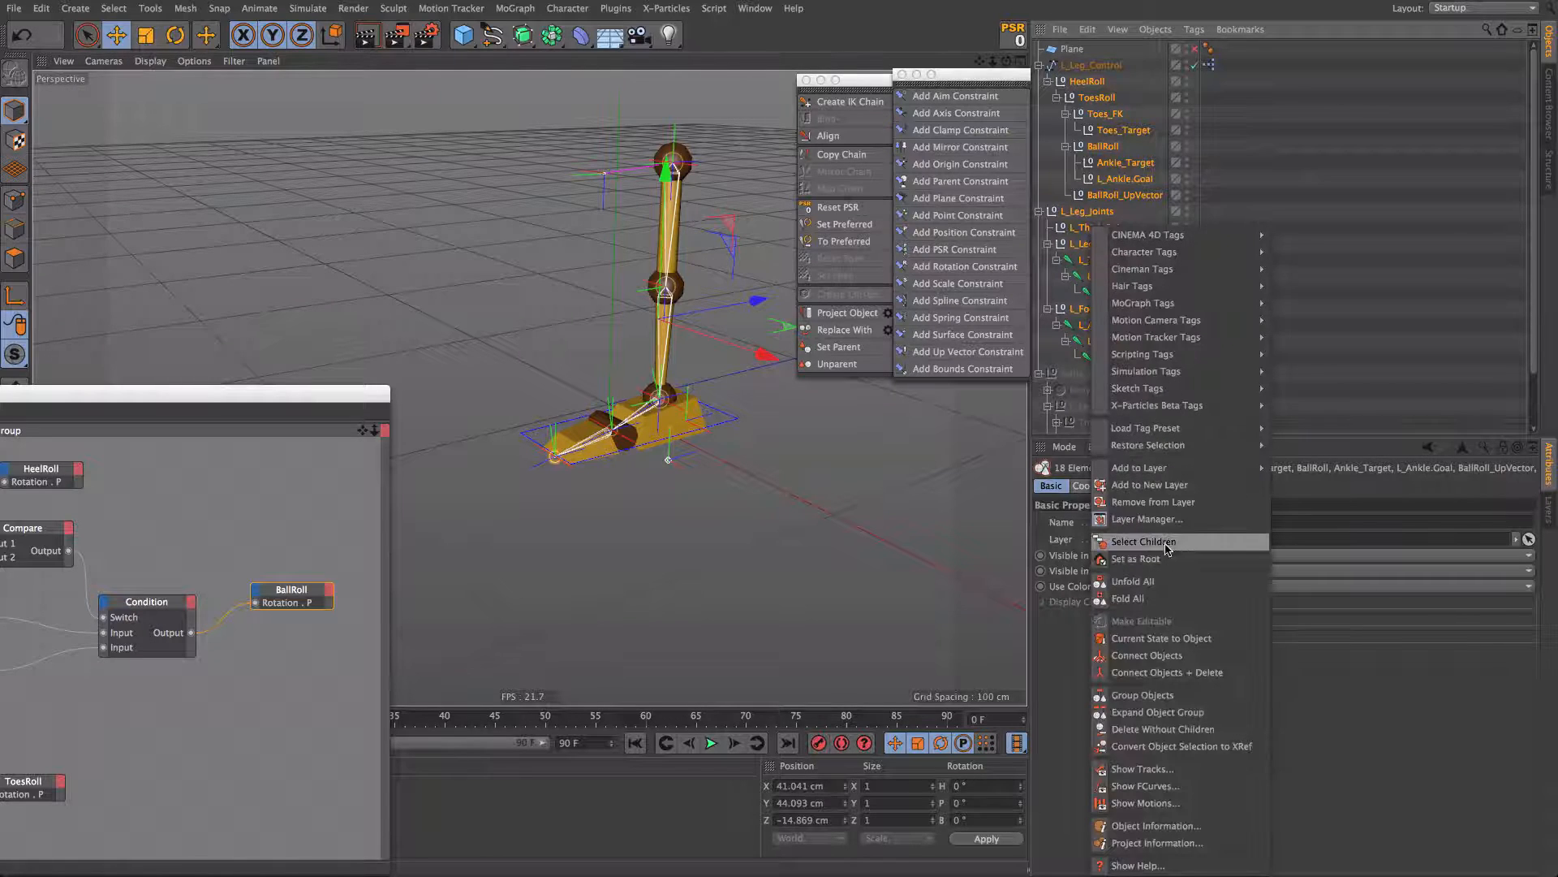
left_click(1191, 486)
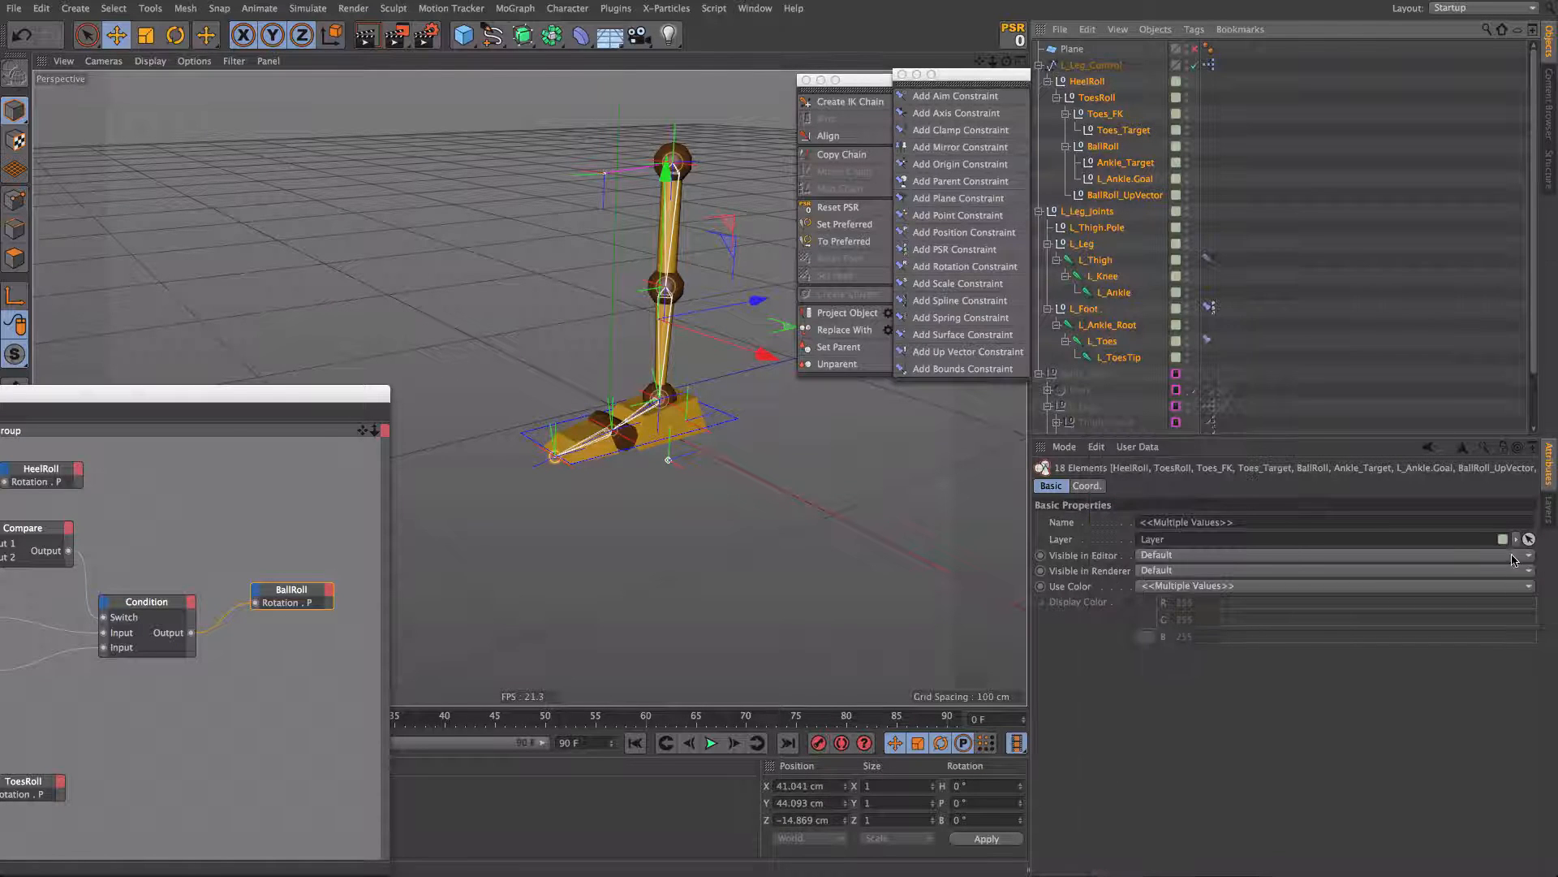
Step: Rename the new layer holding the rig nulls and joints as Rig_Parts
left_click(1546, 509)
double_click(1069, 504)
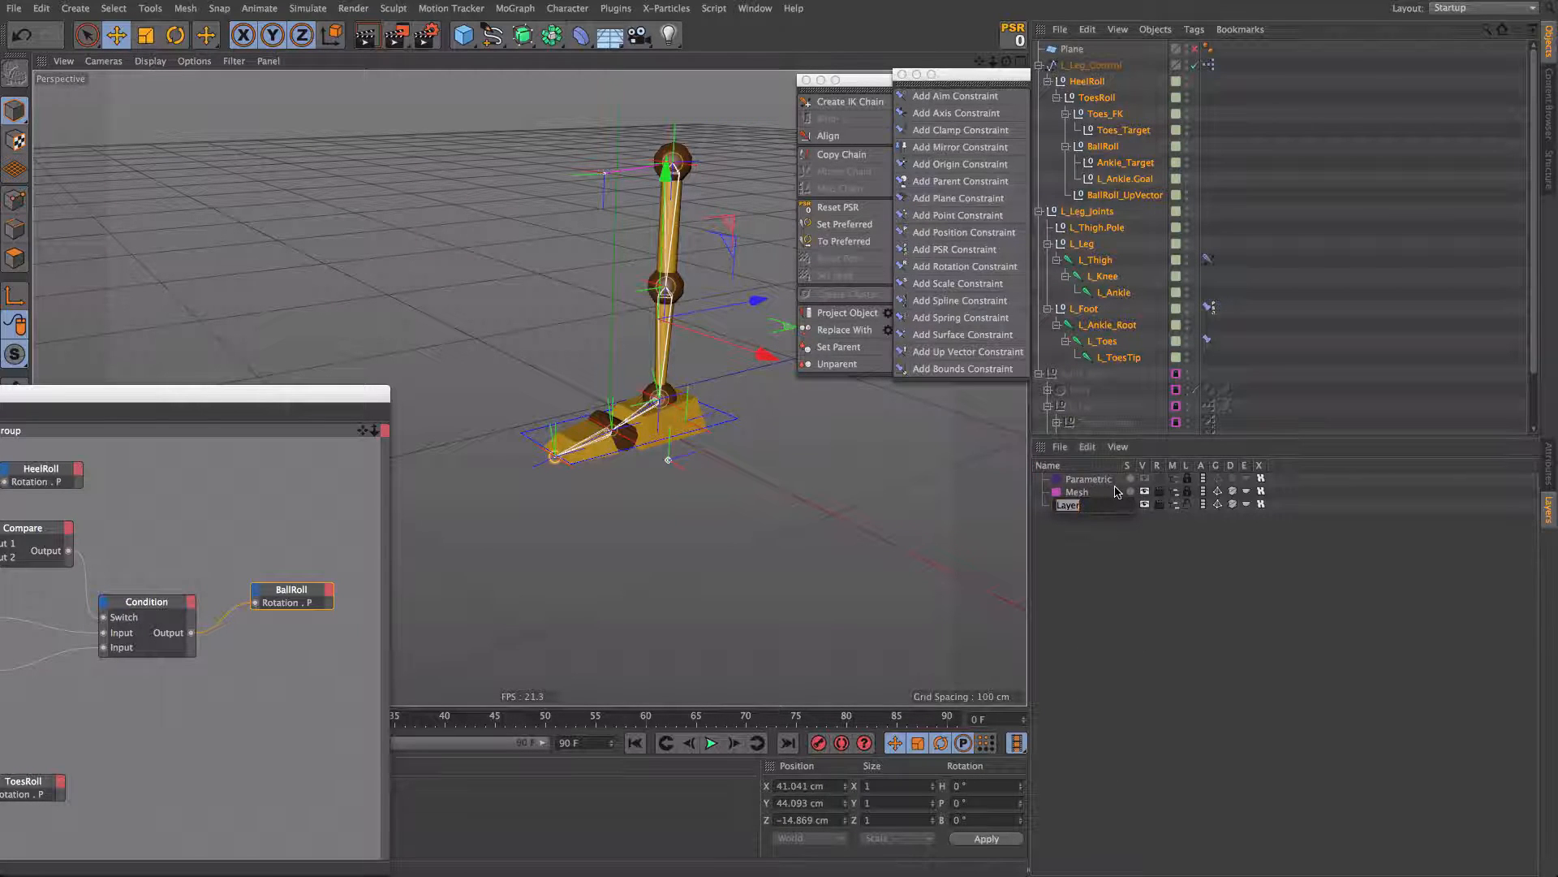
type("Rig")
type("_larts")
key("Return")
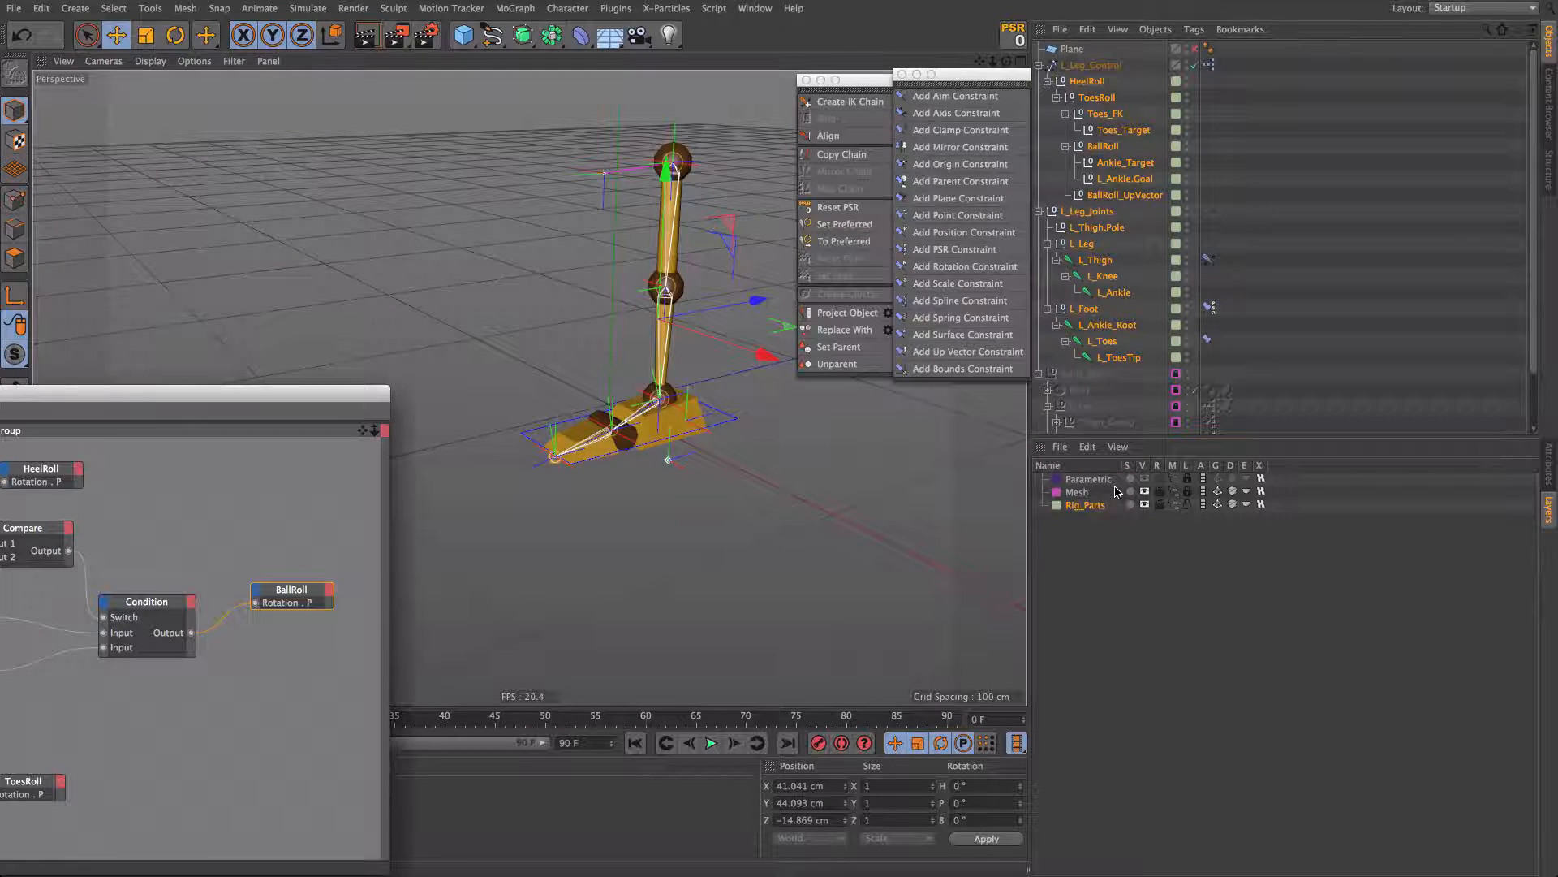
Step: Move the joints L_Thigh, L_Knee, L_Ankle, L_Ankle_Root, L_Toes and L_ToesTip to a new layer named Binded_Joints
left_click(1091, 261)
left_click(1106, 294, "shift")
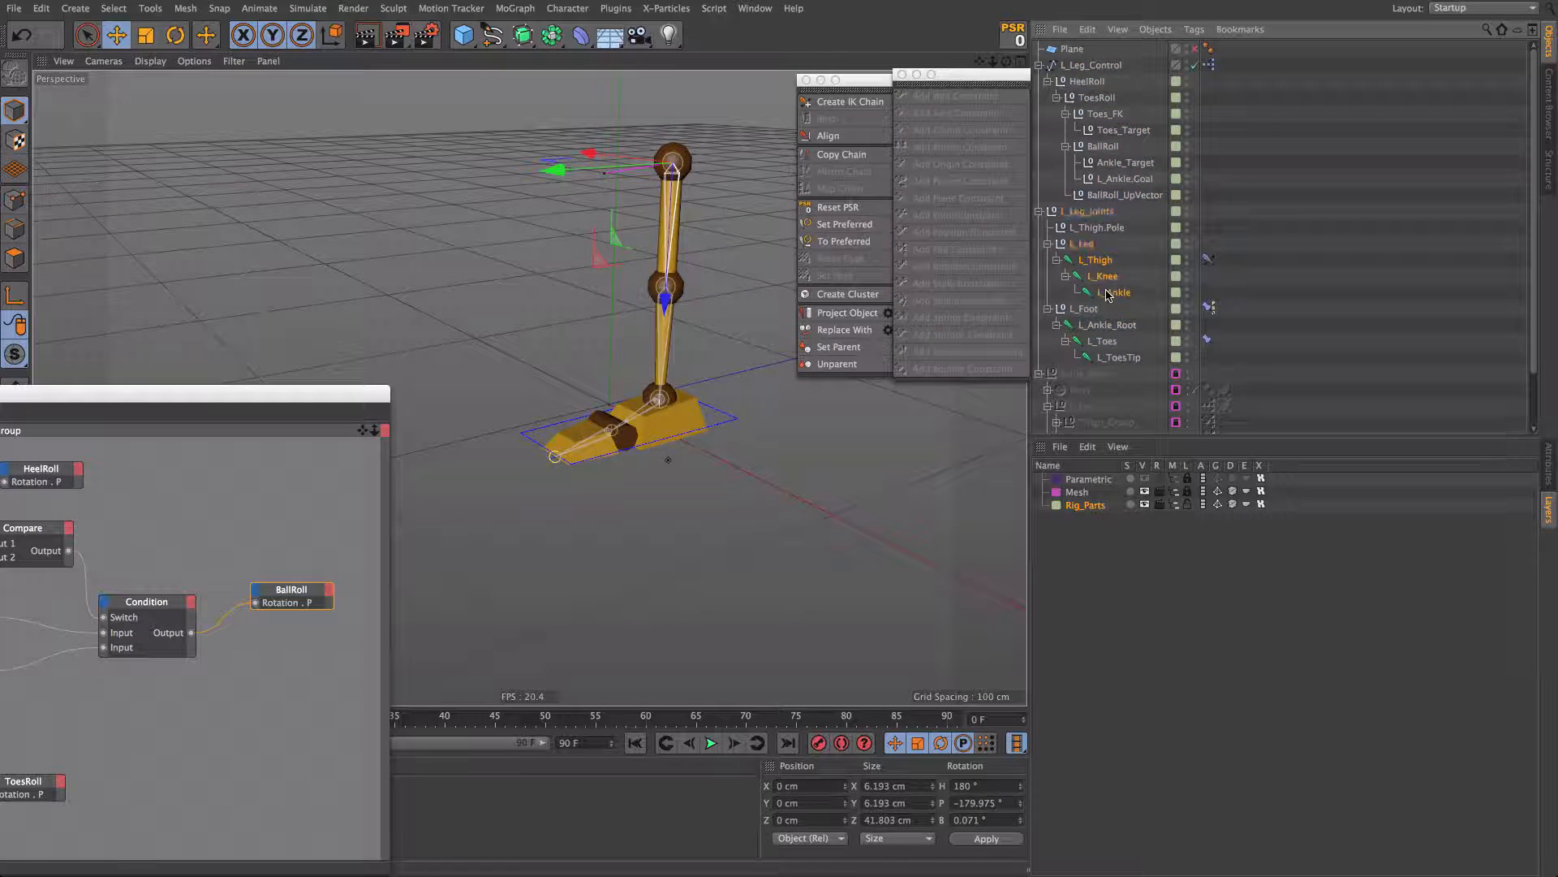
left_click(1121, 359, "shift")
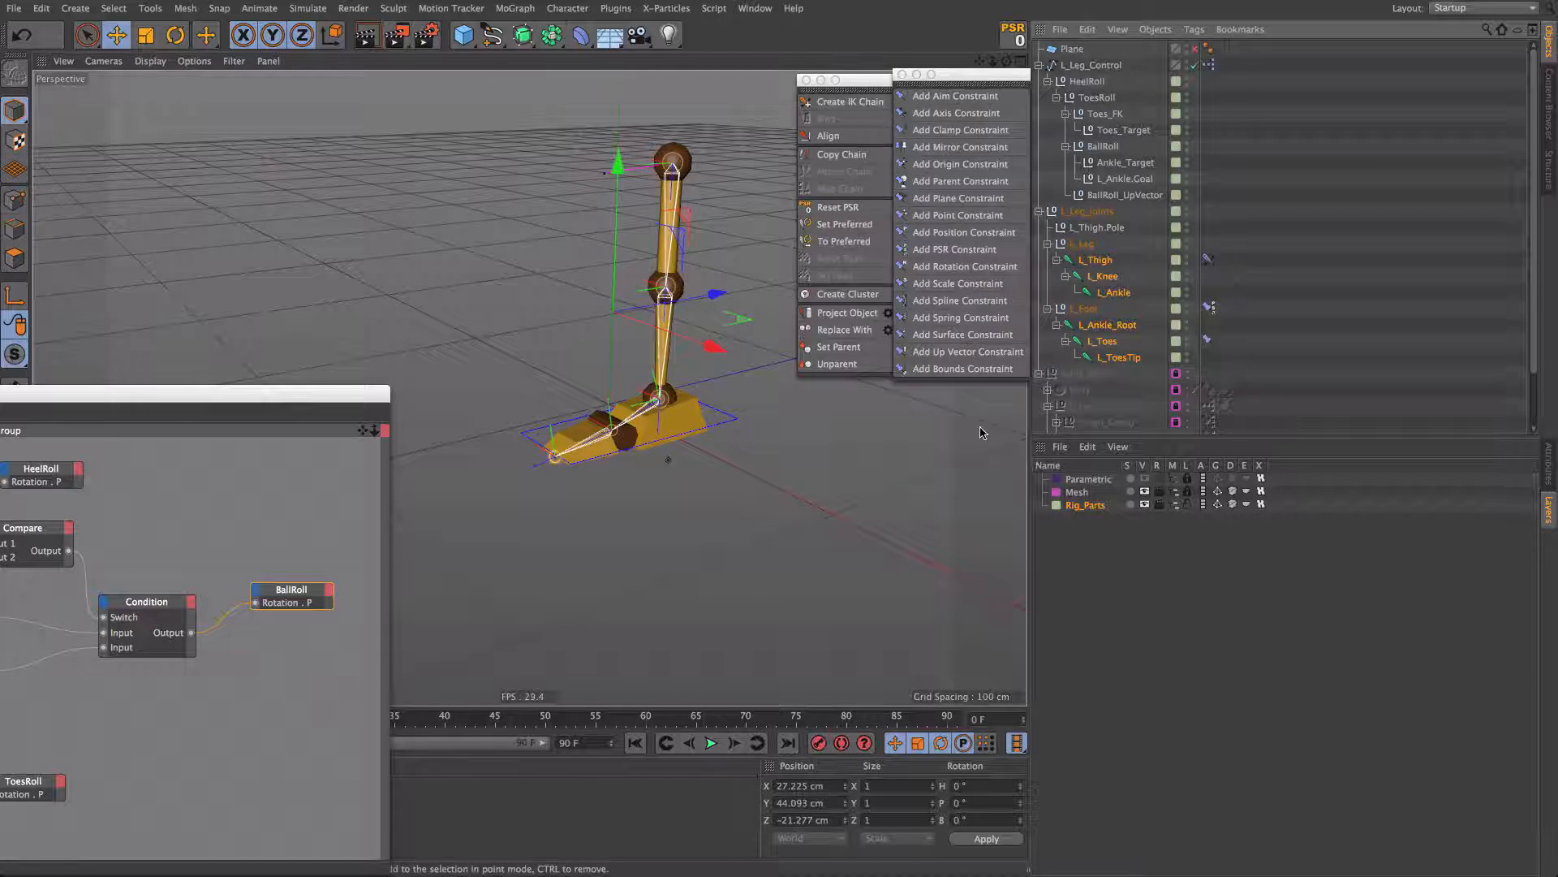
right_click(1102, 278)
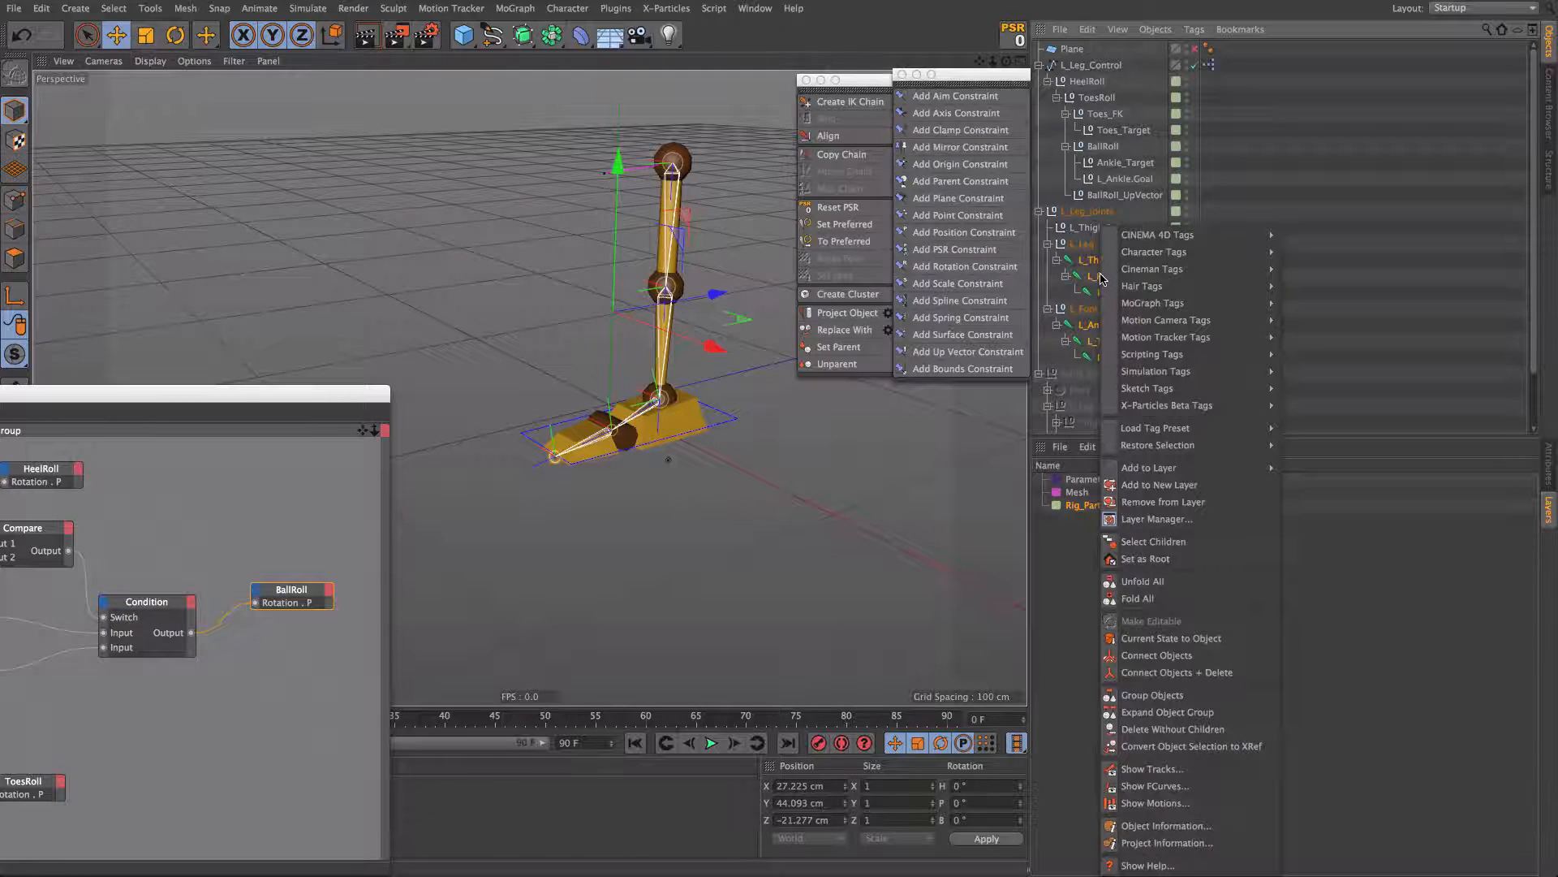
mouse_move(1095, 285)
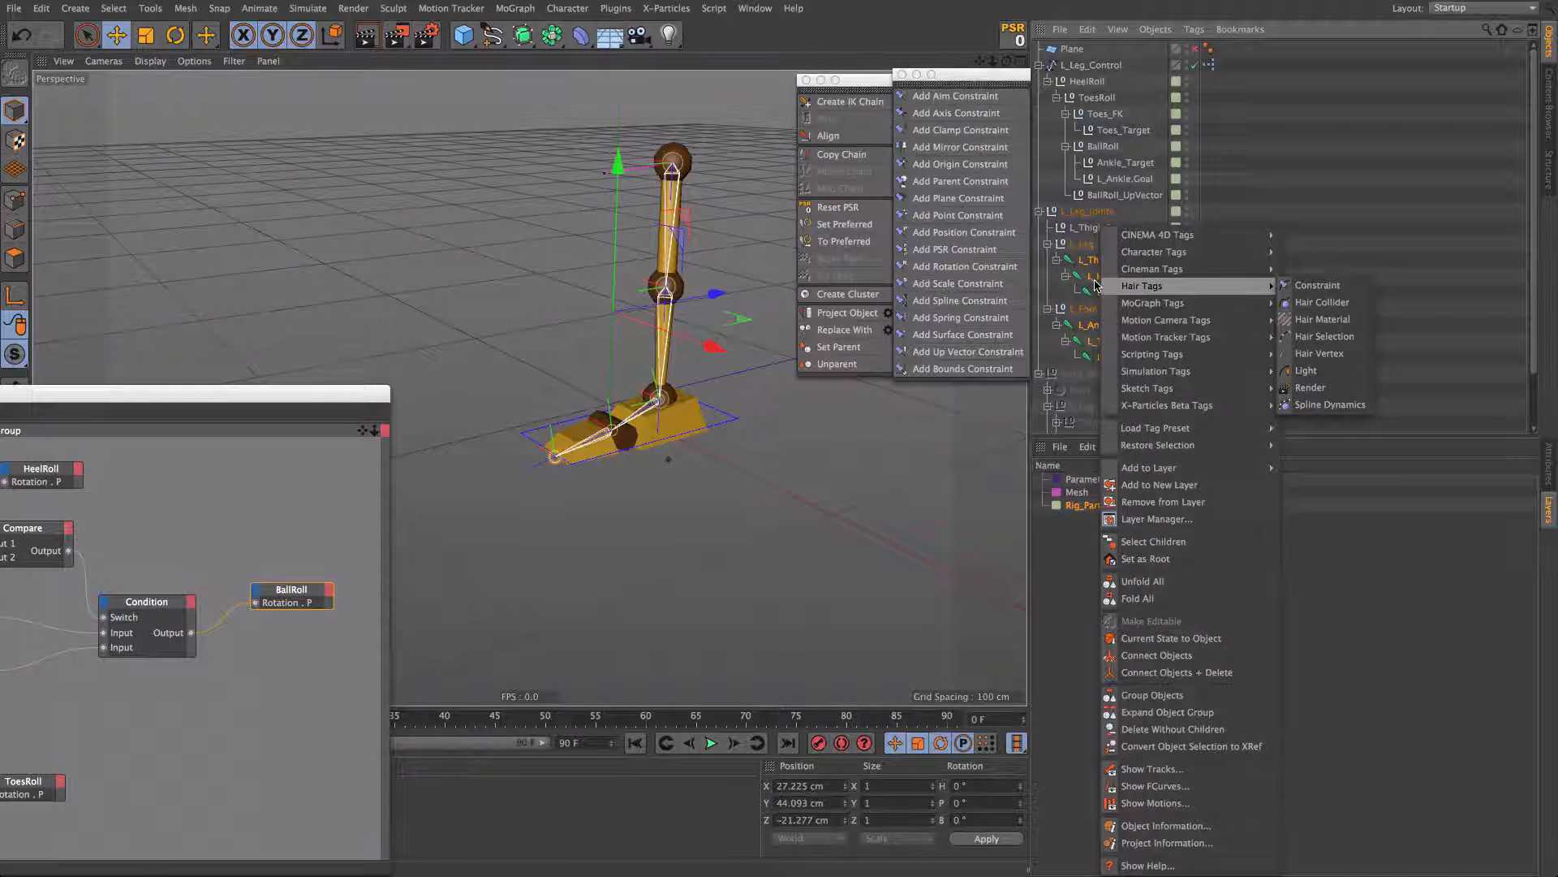
left_click(1185, 487)
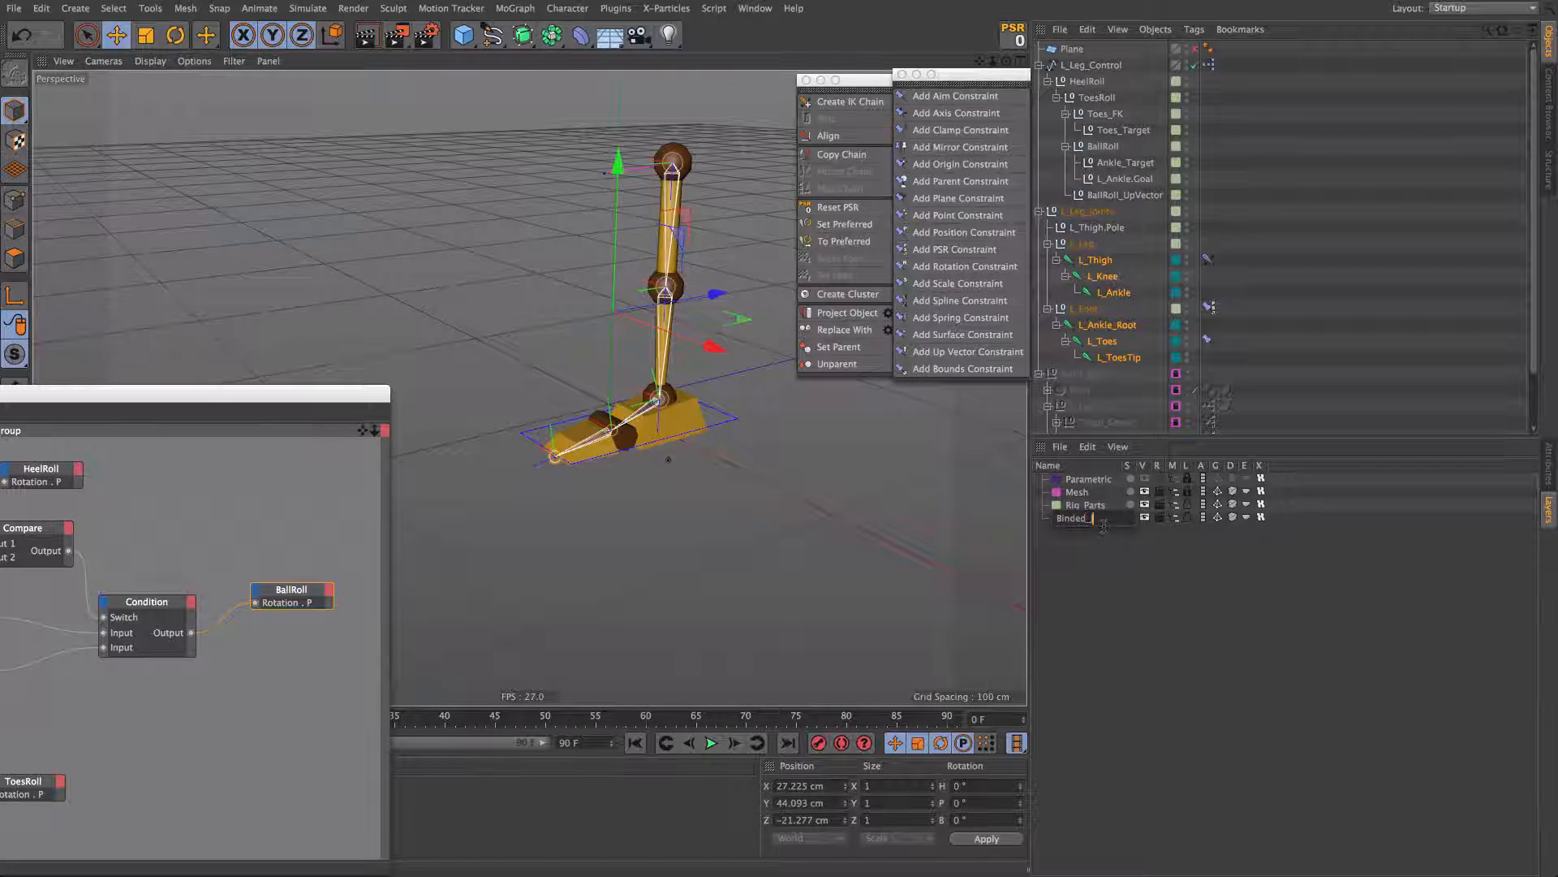
type("Binded_Joints")
key("Return")
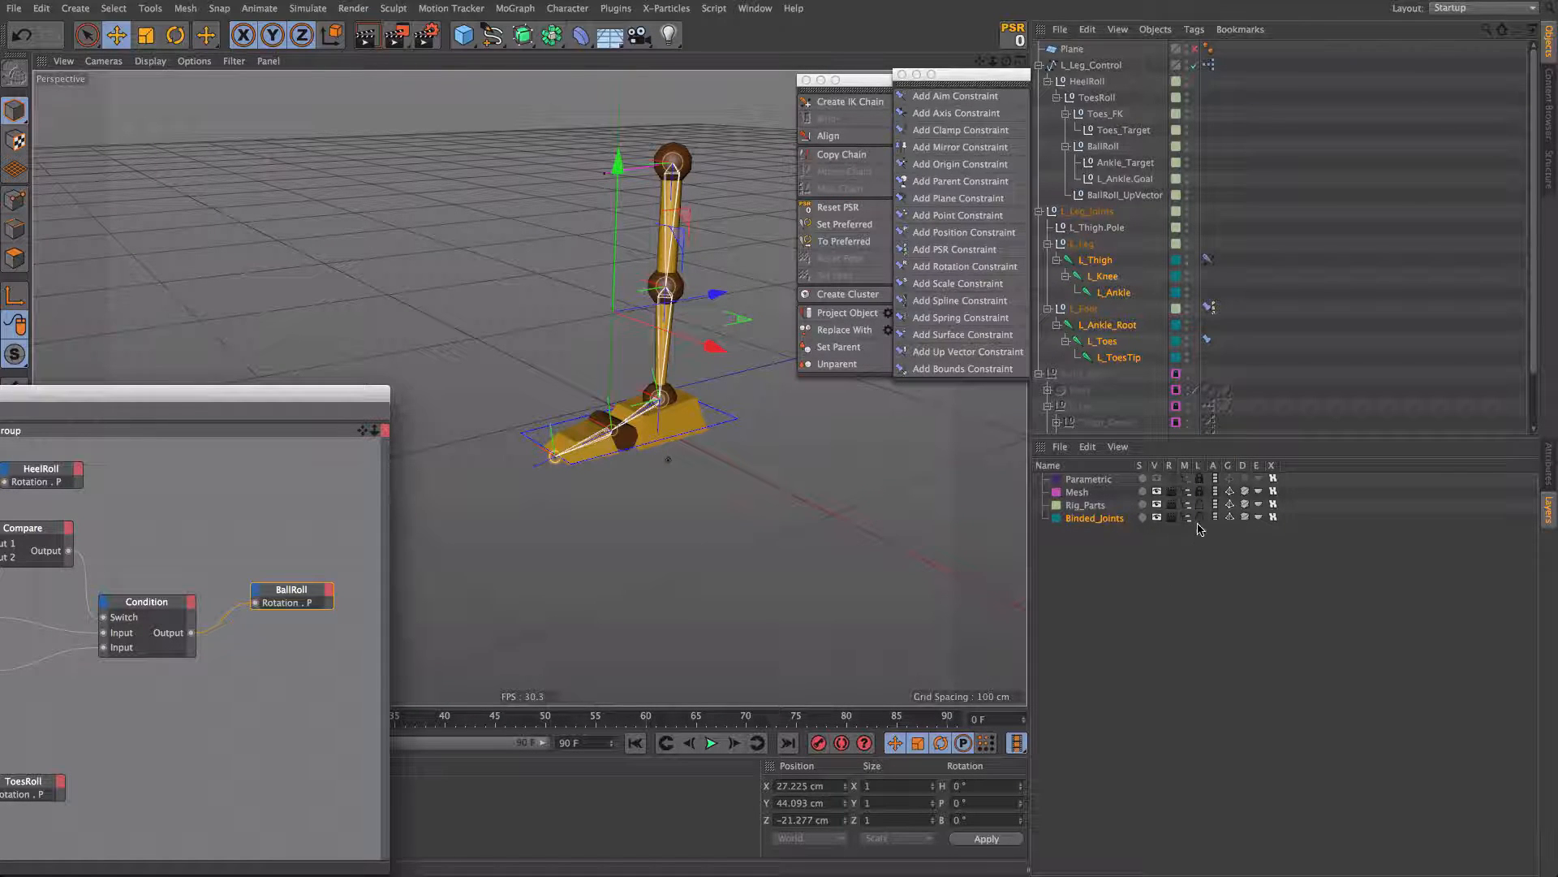
Step: Clear the selection and collapse the L_Leg_Joints and L_Leg_Control hierarchies
left_click(1271, 311)
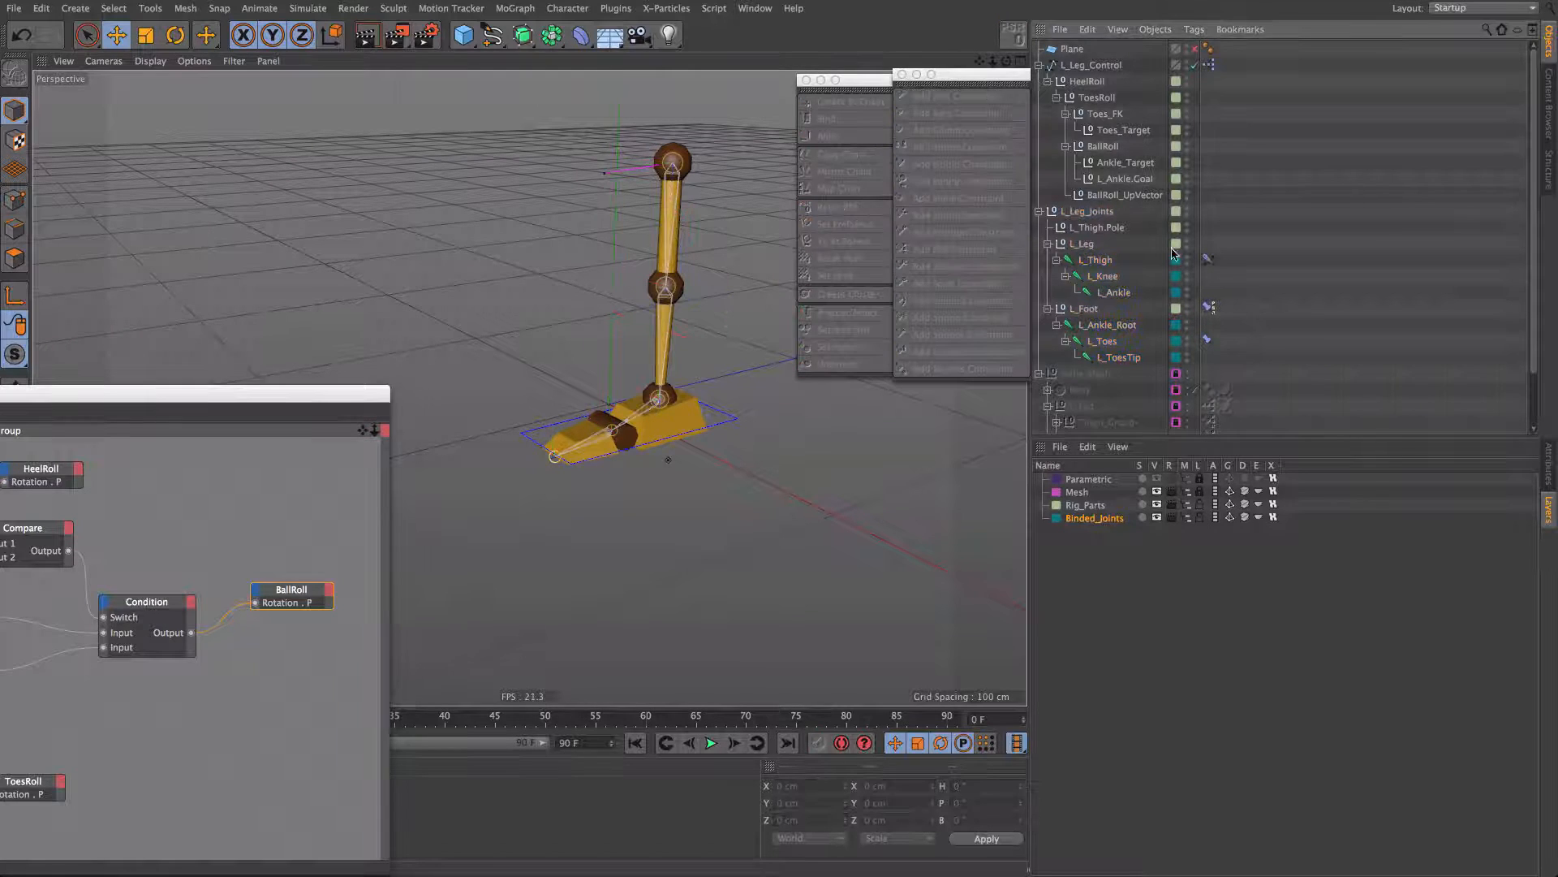
left_click(1039, 212)
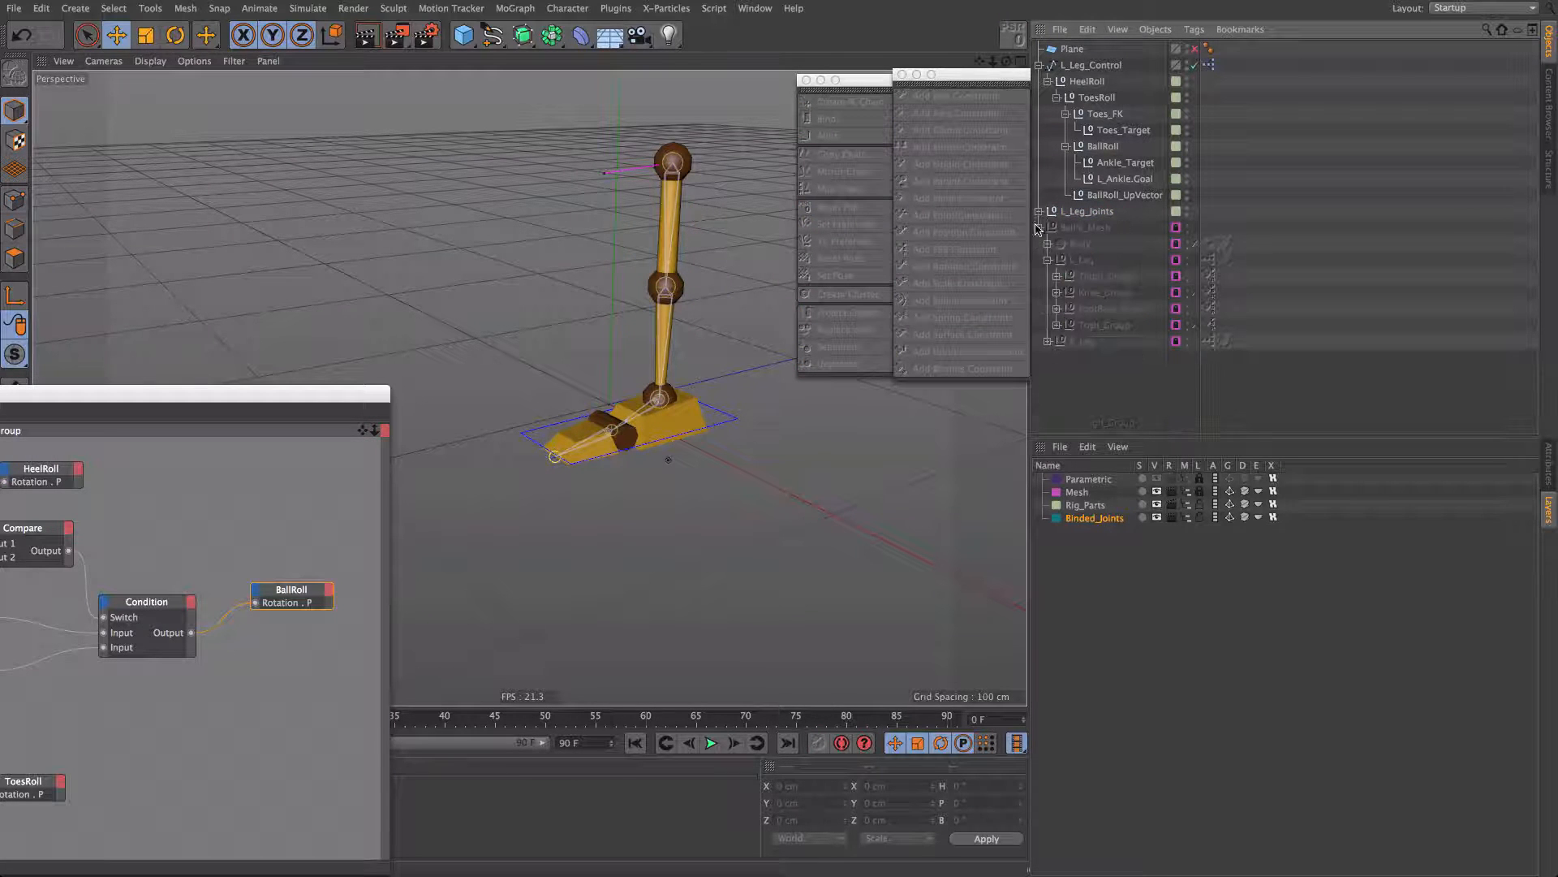
left_click(1040, 65)
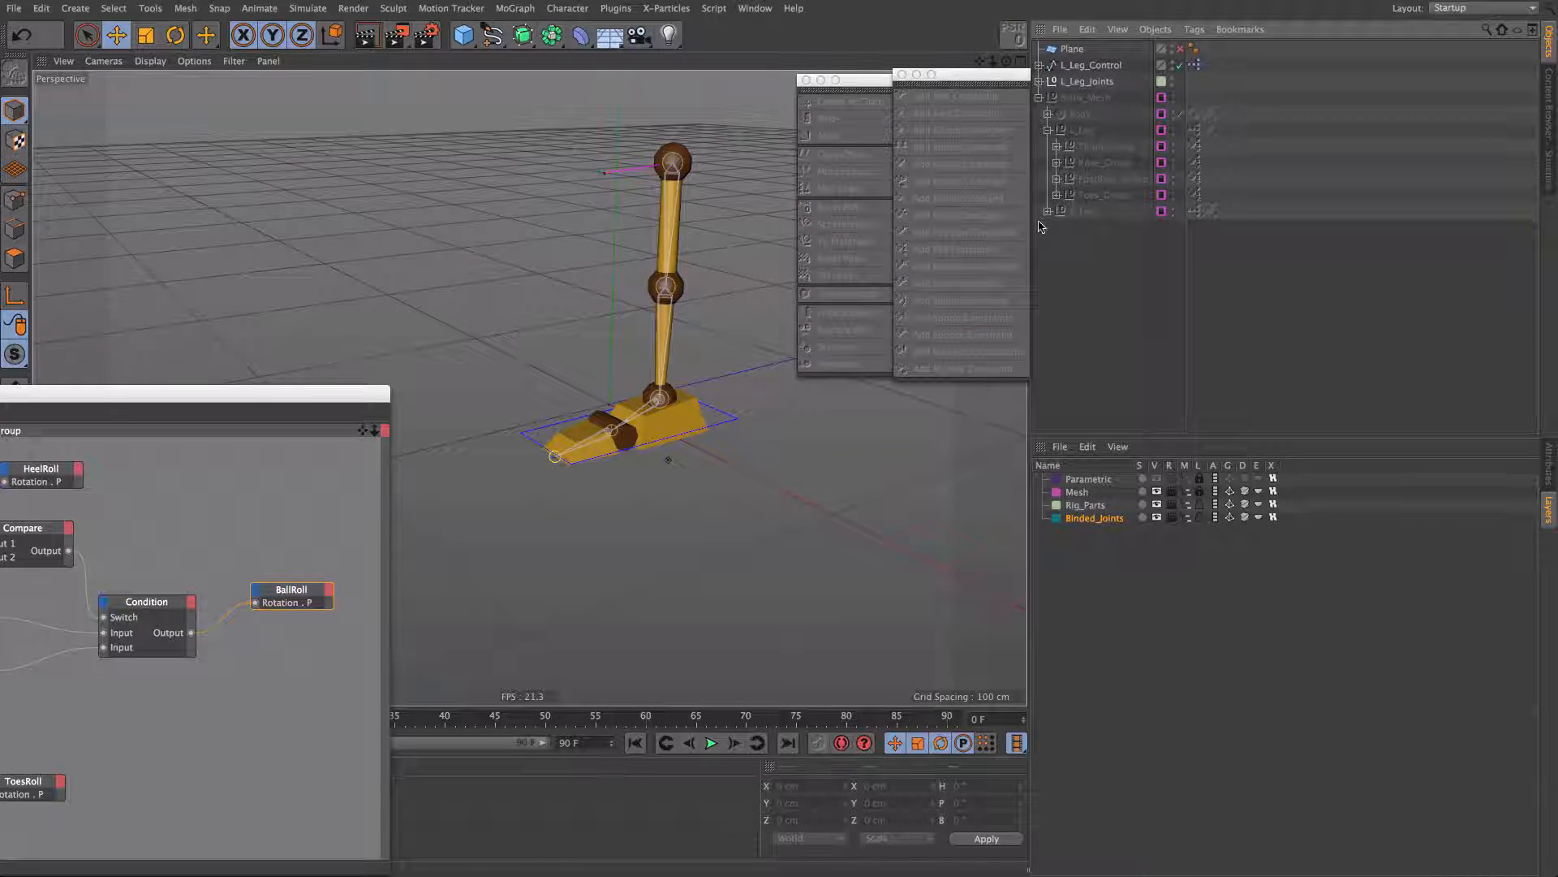
Step: Bring the XPresso Editor window fully into view and close it
left_click_drag(706, 396, 733, 390, "alt")
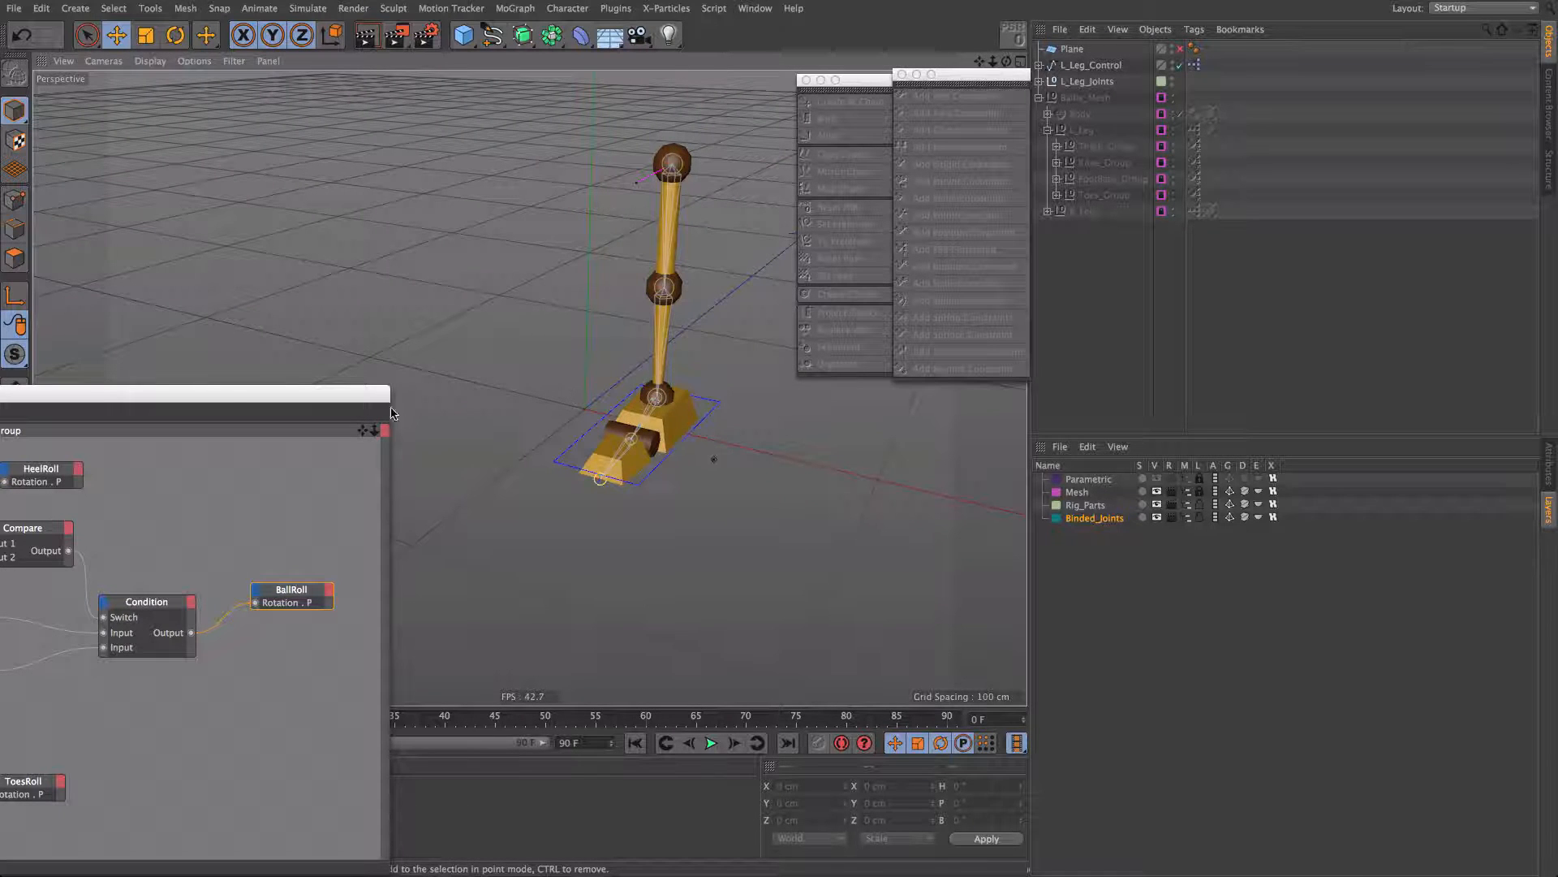
left_click_drag(219, 394, 1042, 289)
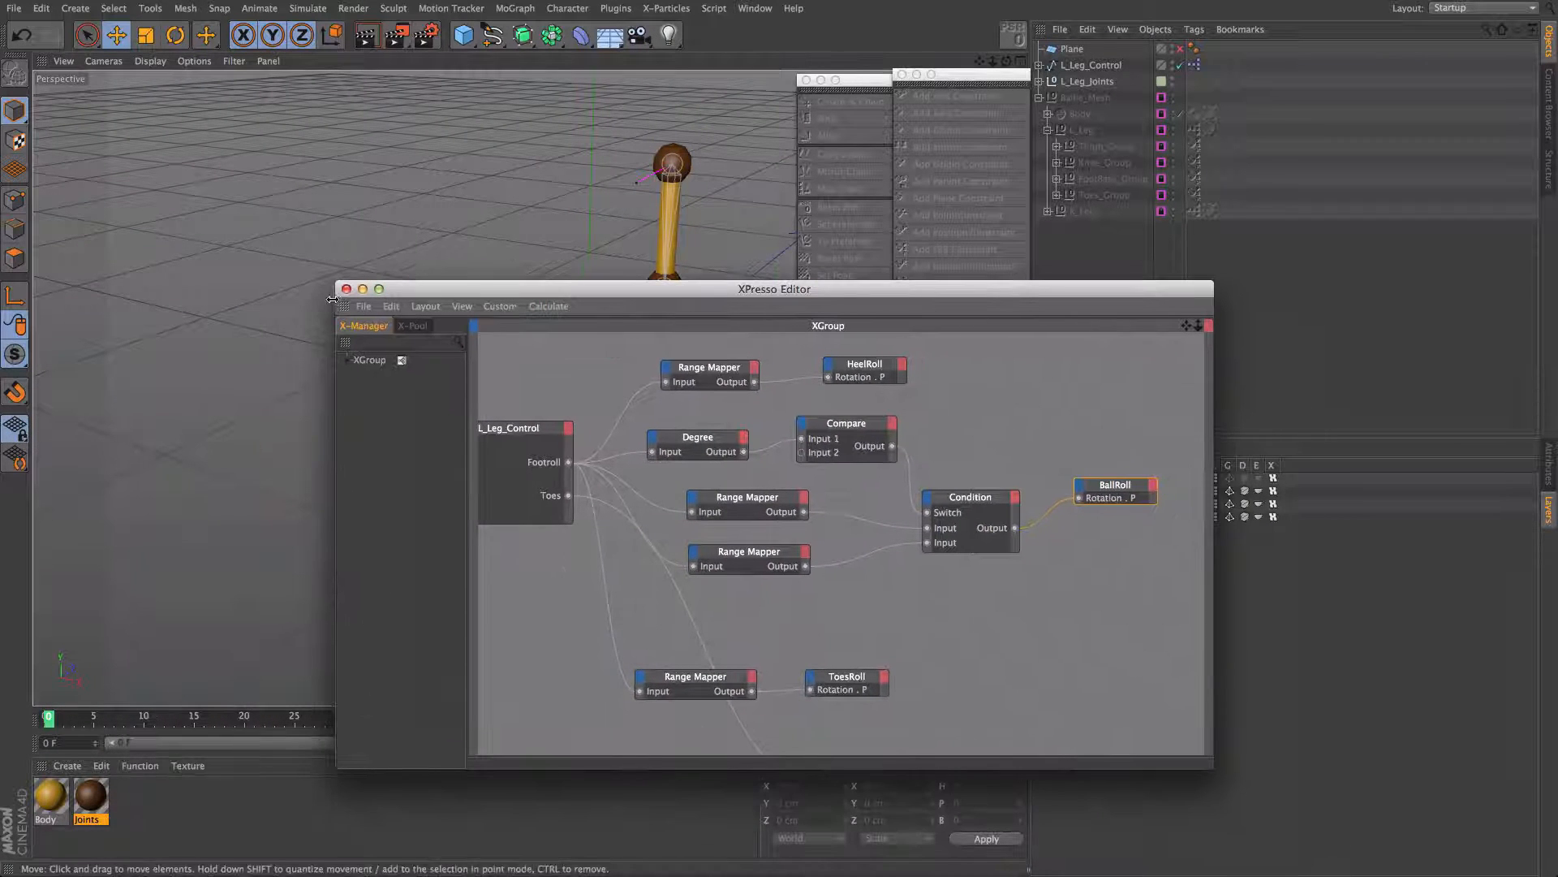
left_click(346, 289)
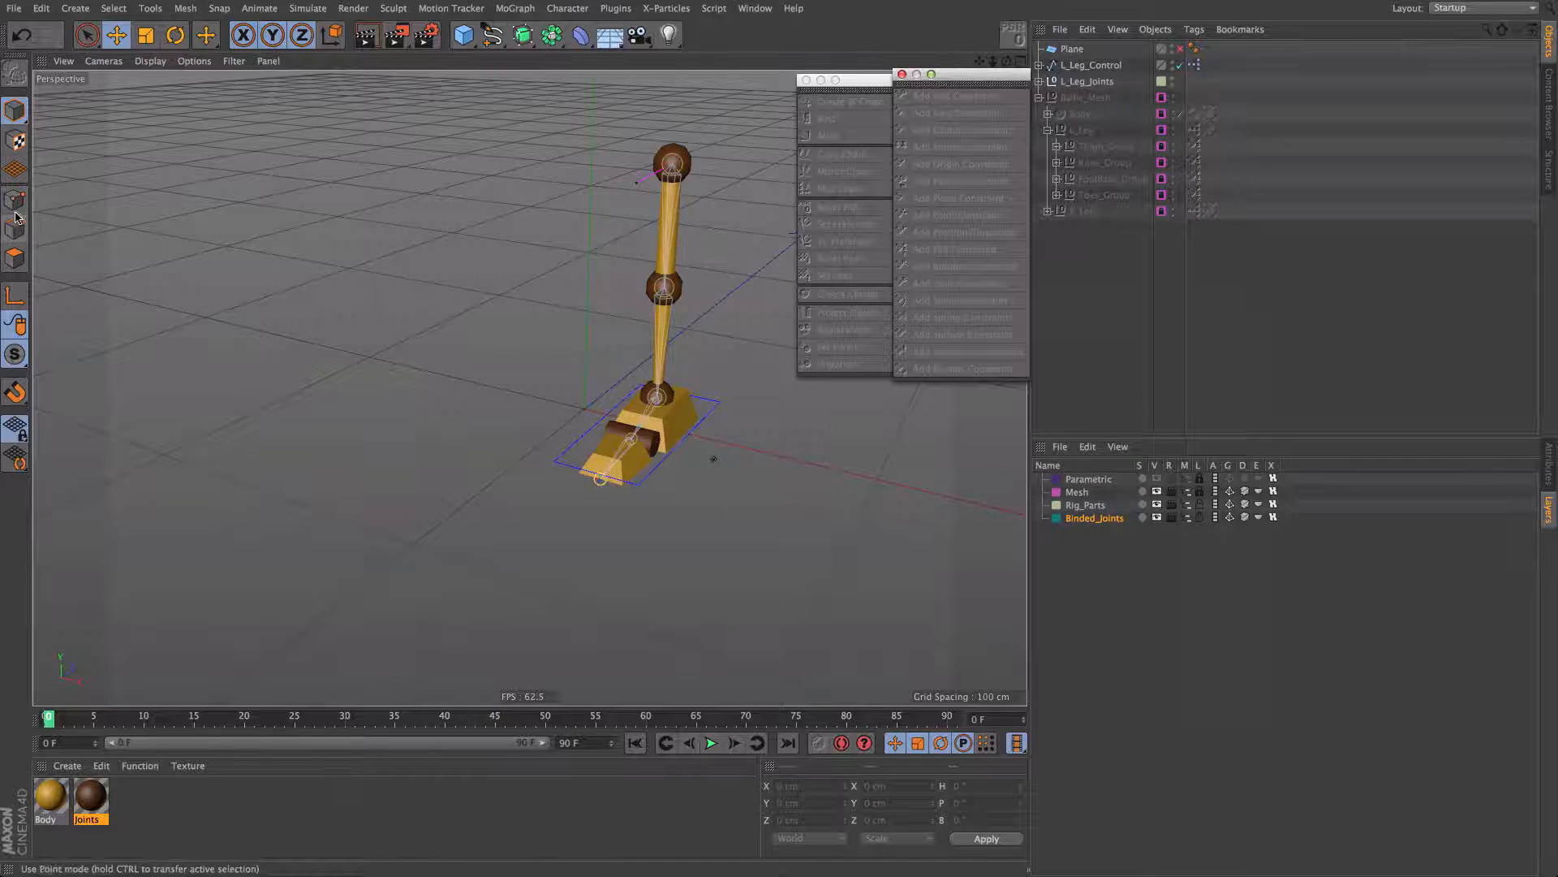
left_click_drag(626, 390, 672, 470, "alt")
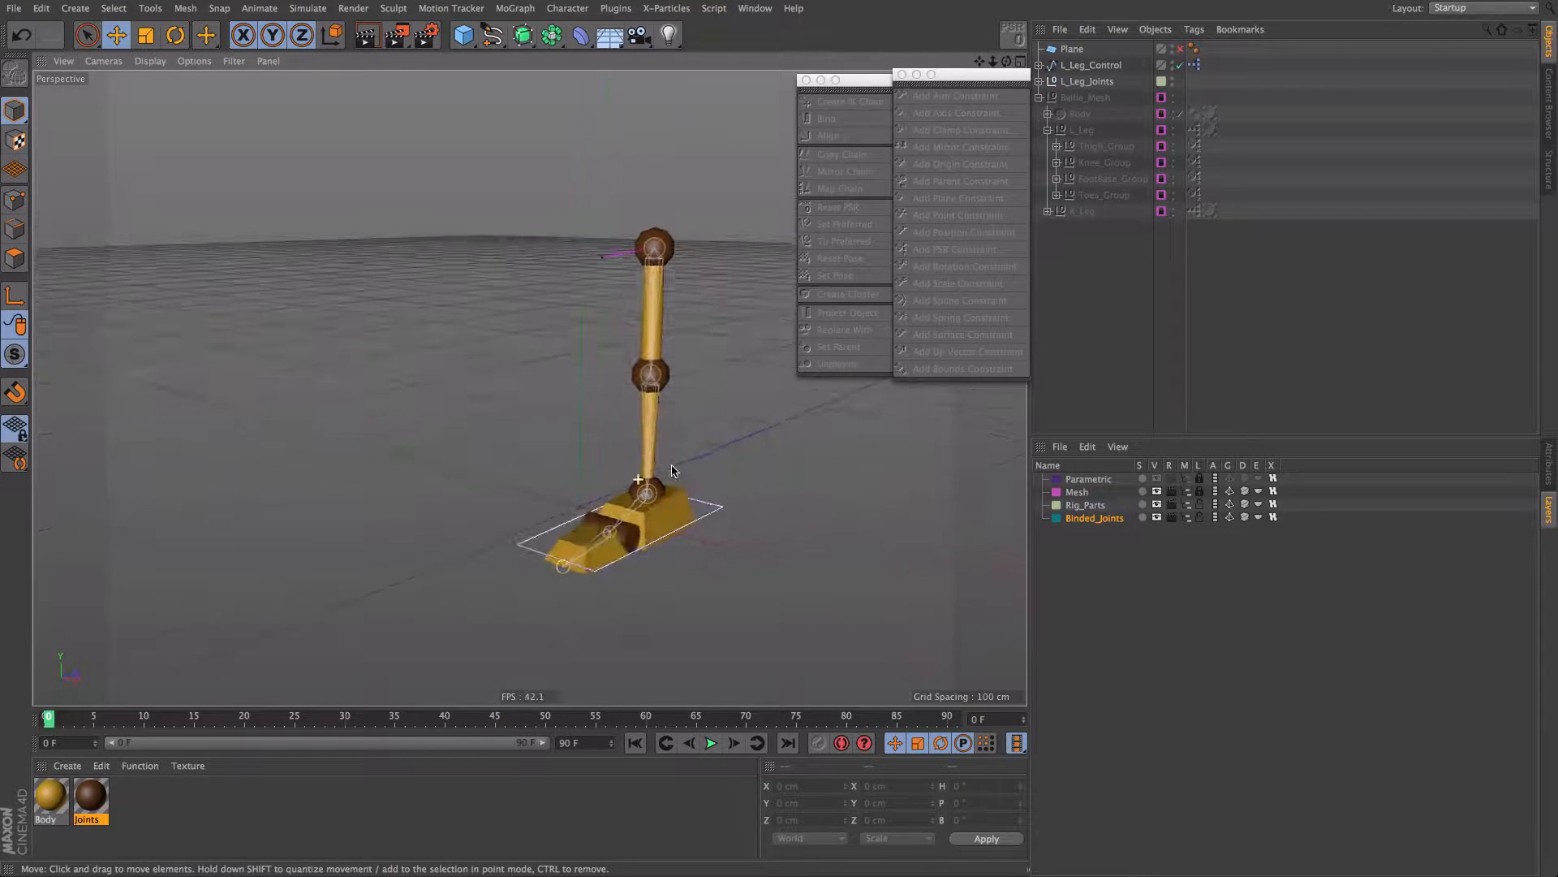
Step: Unlock the Mesh layer and collapse the L_Leg group inside Ballie_Mesh
left_click(1039, 97)
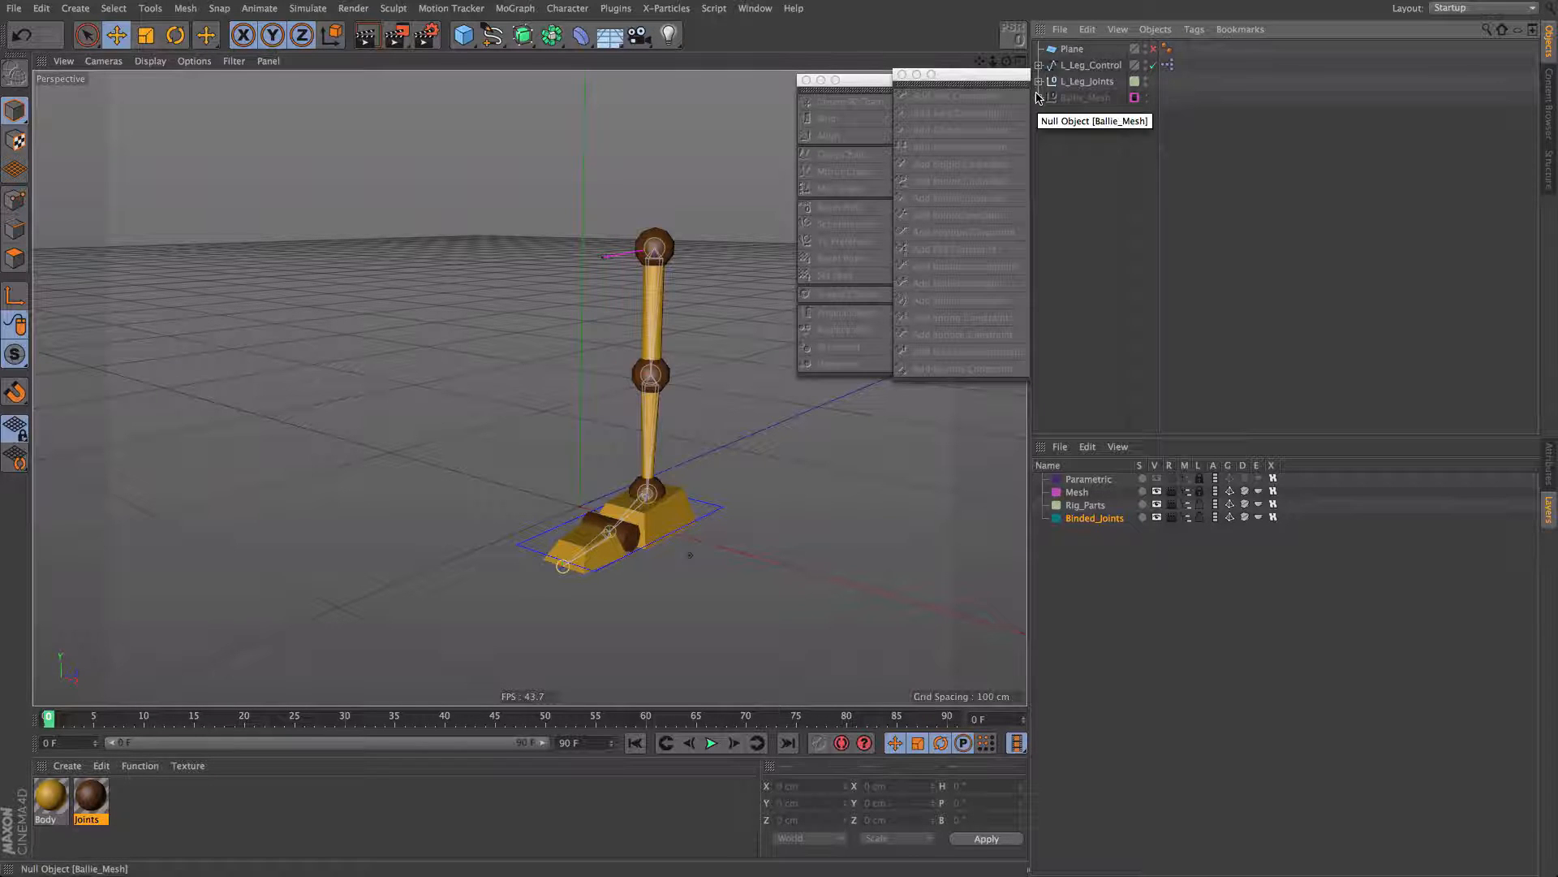
left_click_drag(529, 387, 714, 487, "alt")
left_click(621, 526)
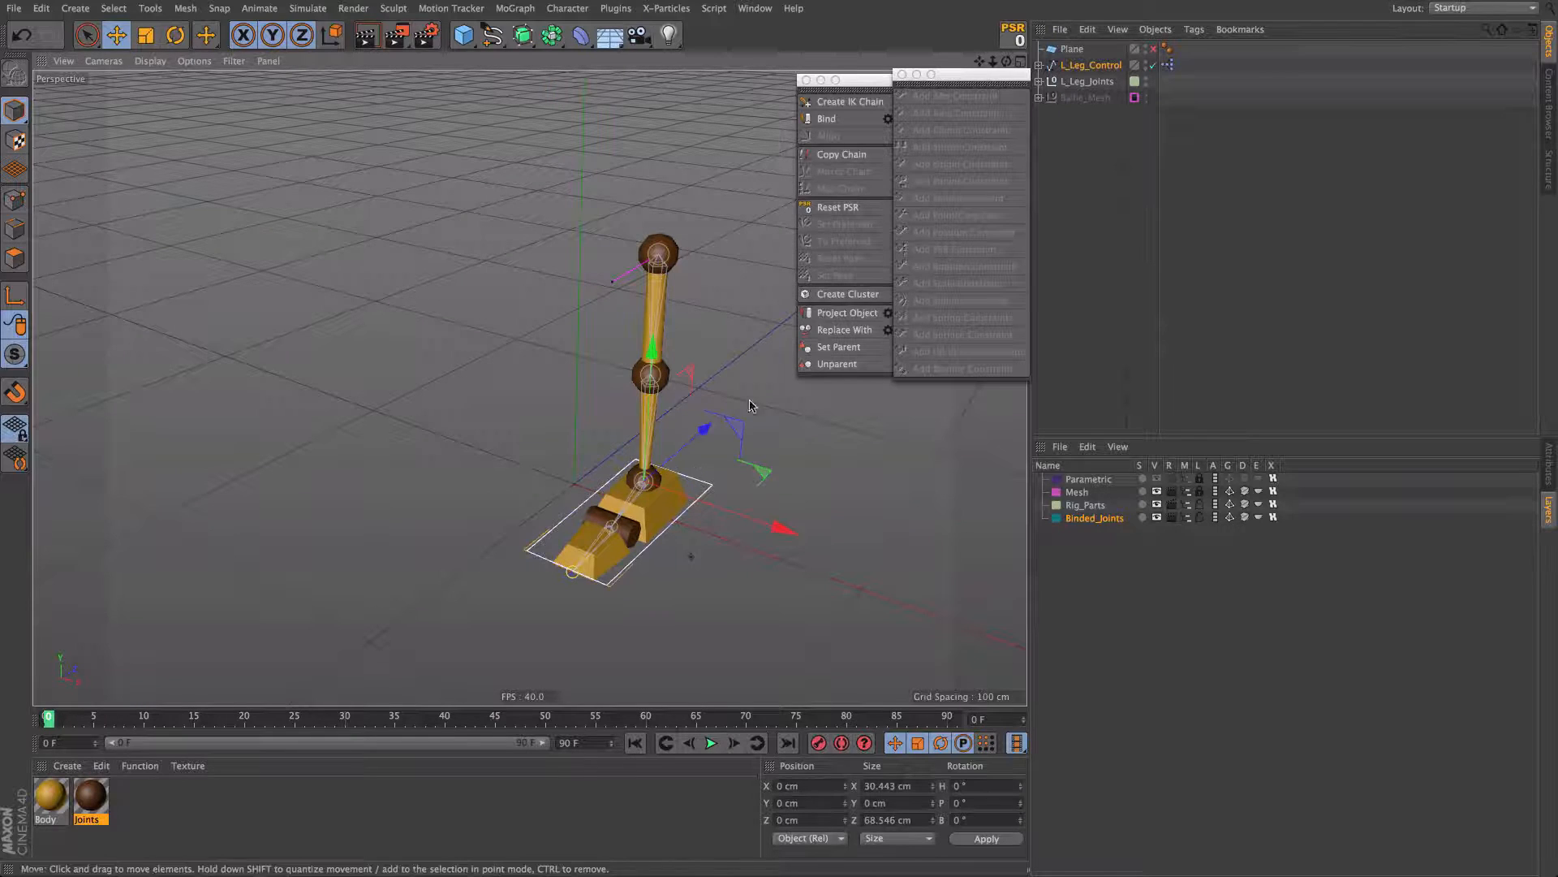
left_click(1039, 97)
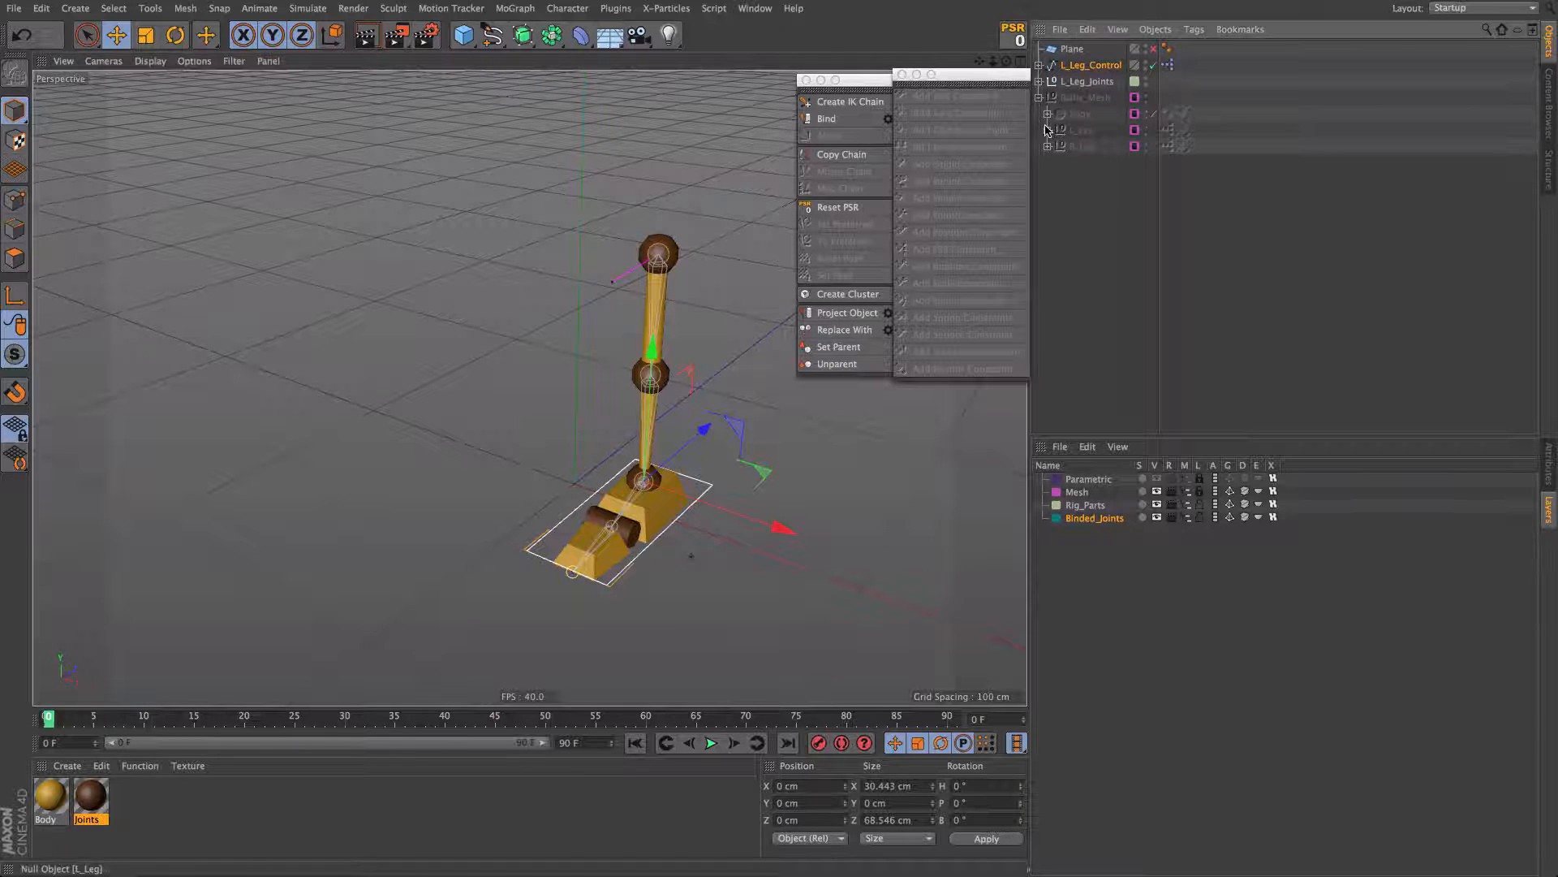
left_click(1047, 129)
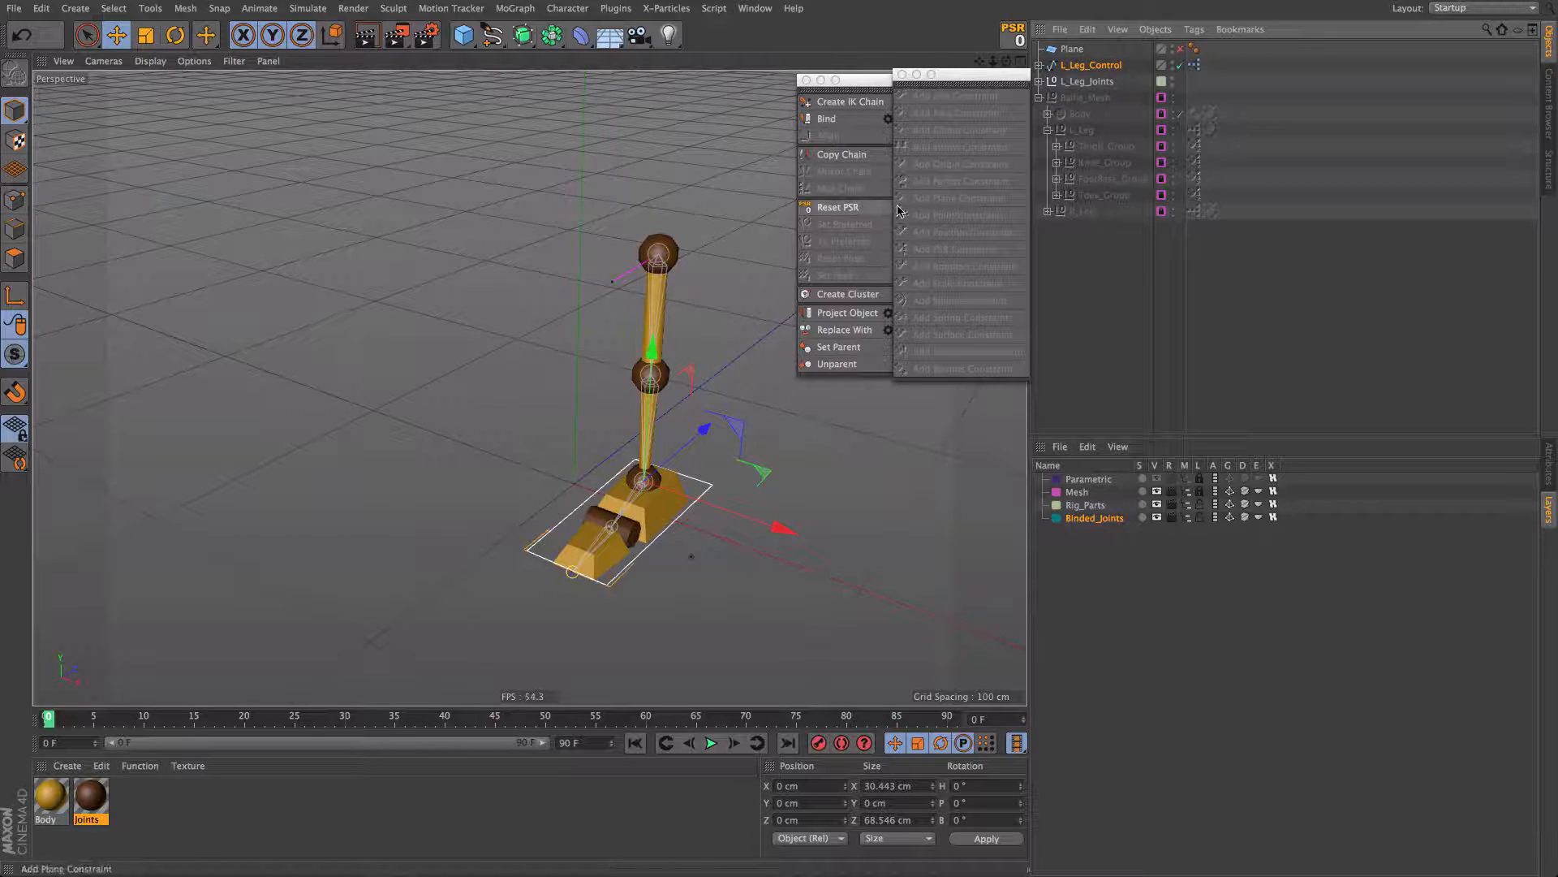
left_click(1199, 493)
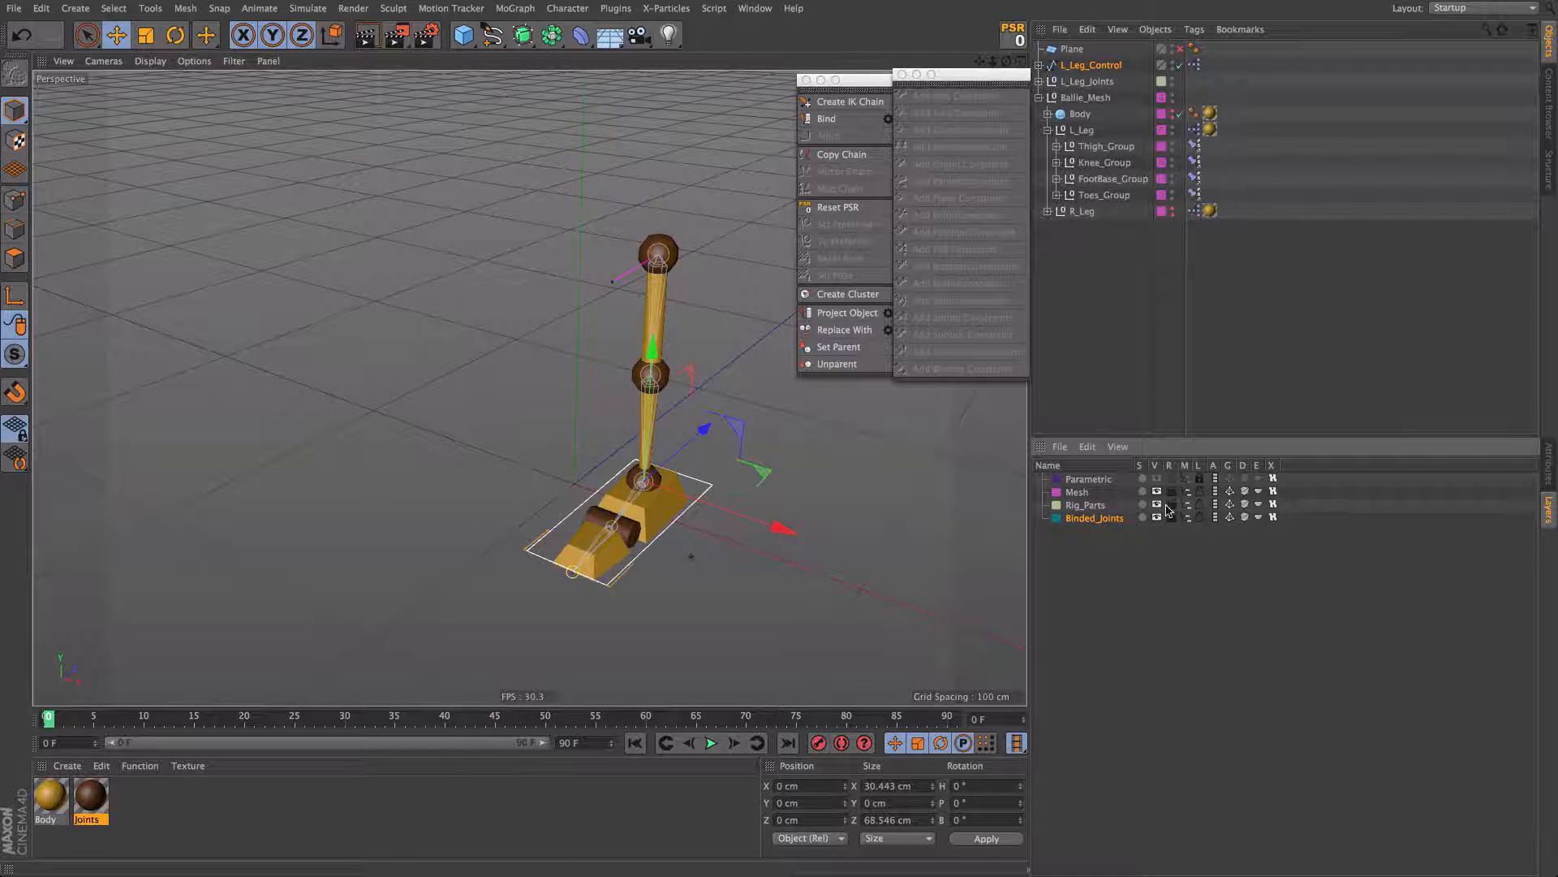
left_click(1045, 132)
left_click(1058, 130)
left_click(1047, 130)
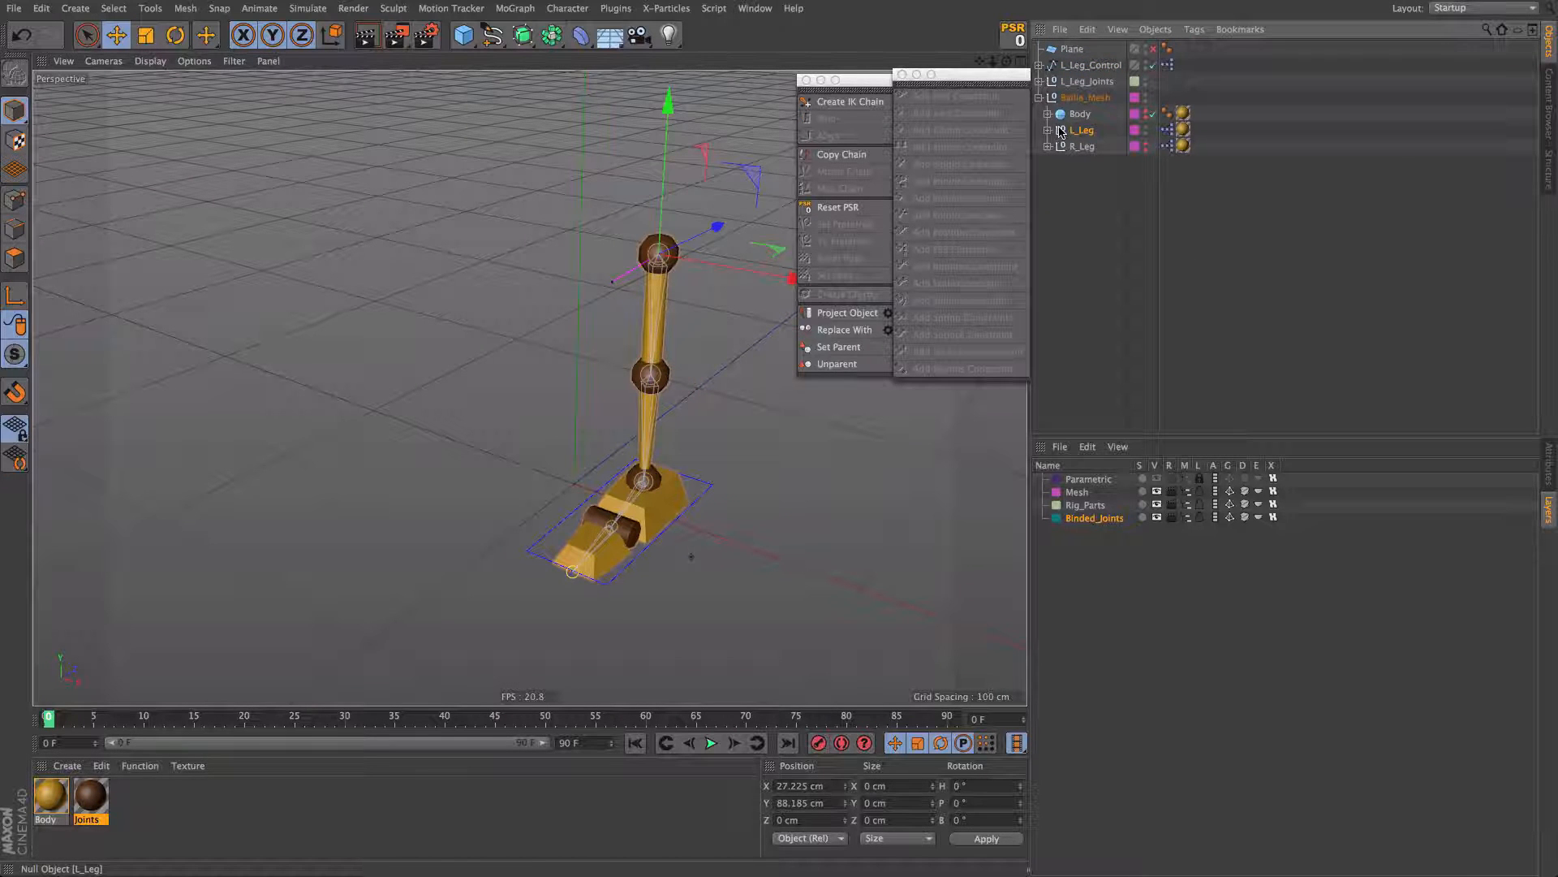
Step: Create a null object and name it L_Leg_Everything
left_click_drag(464, 35, 536, 55)
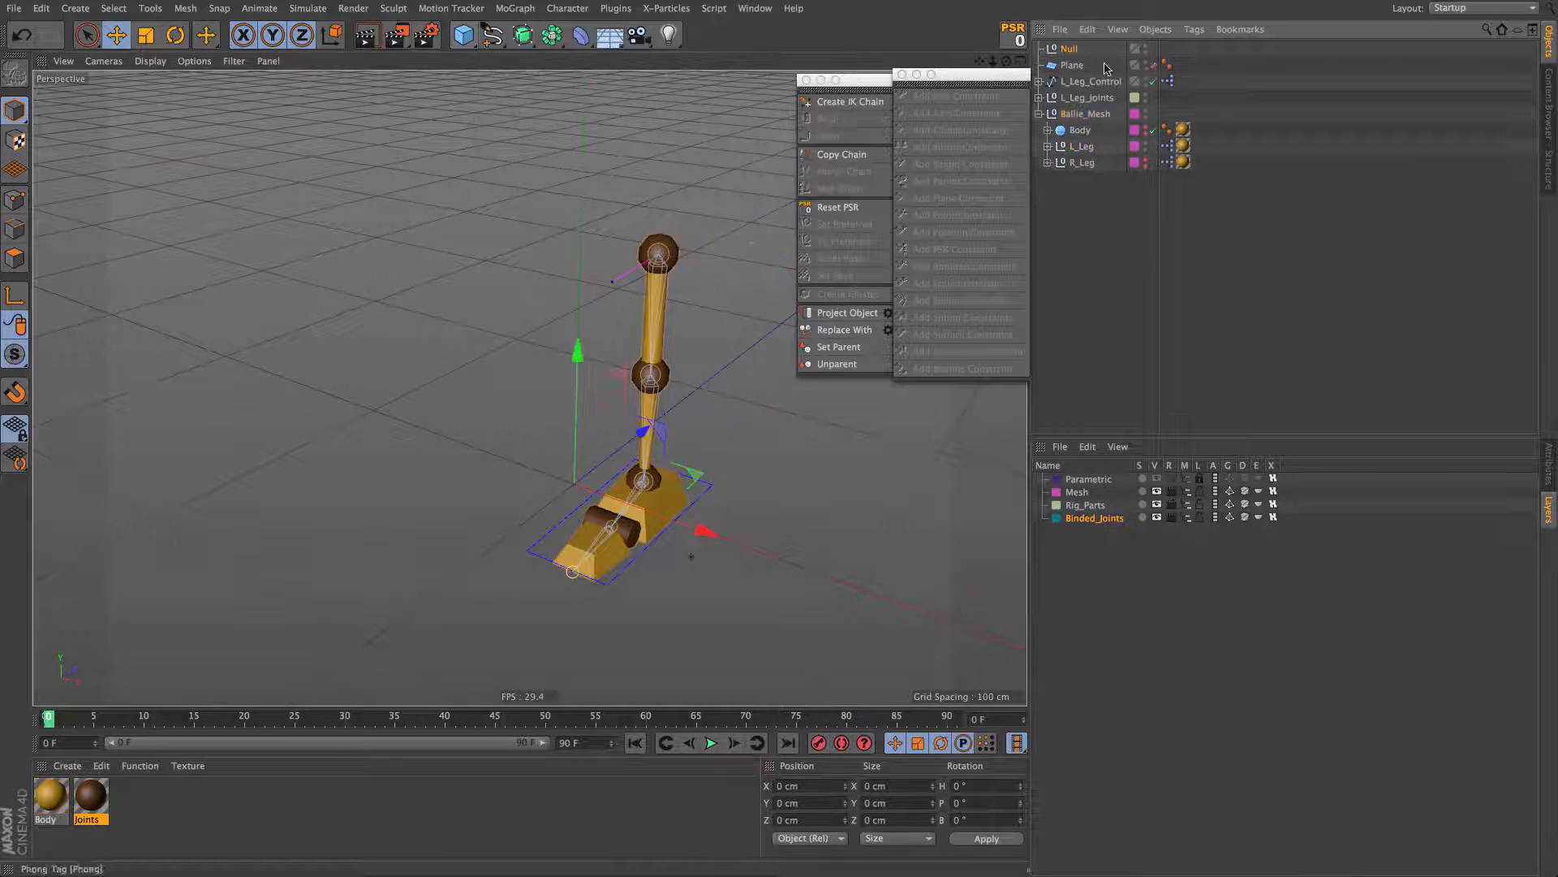
double_click(1089, 48)
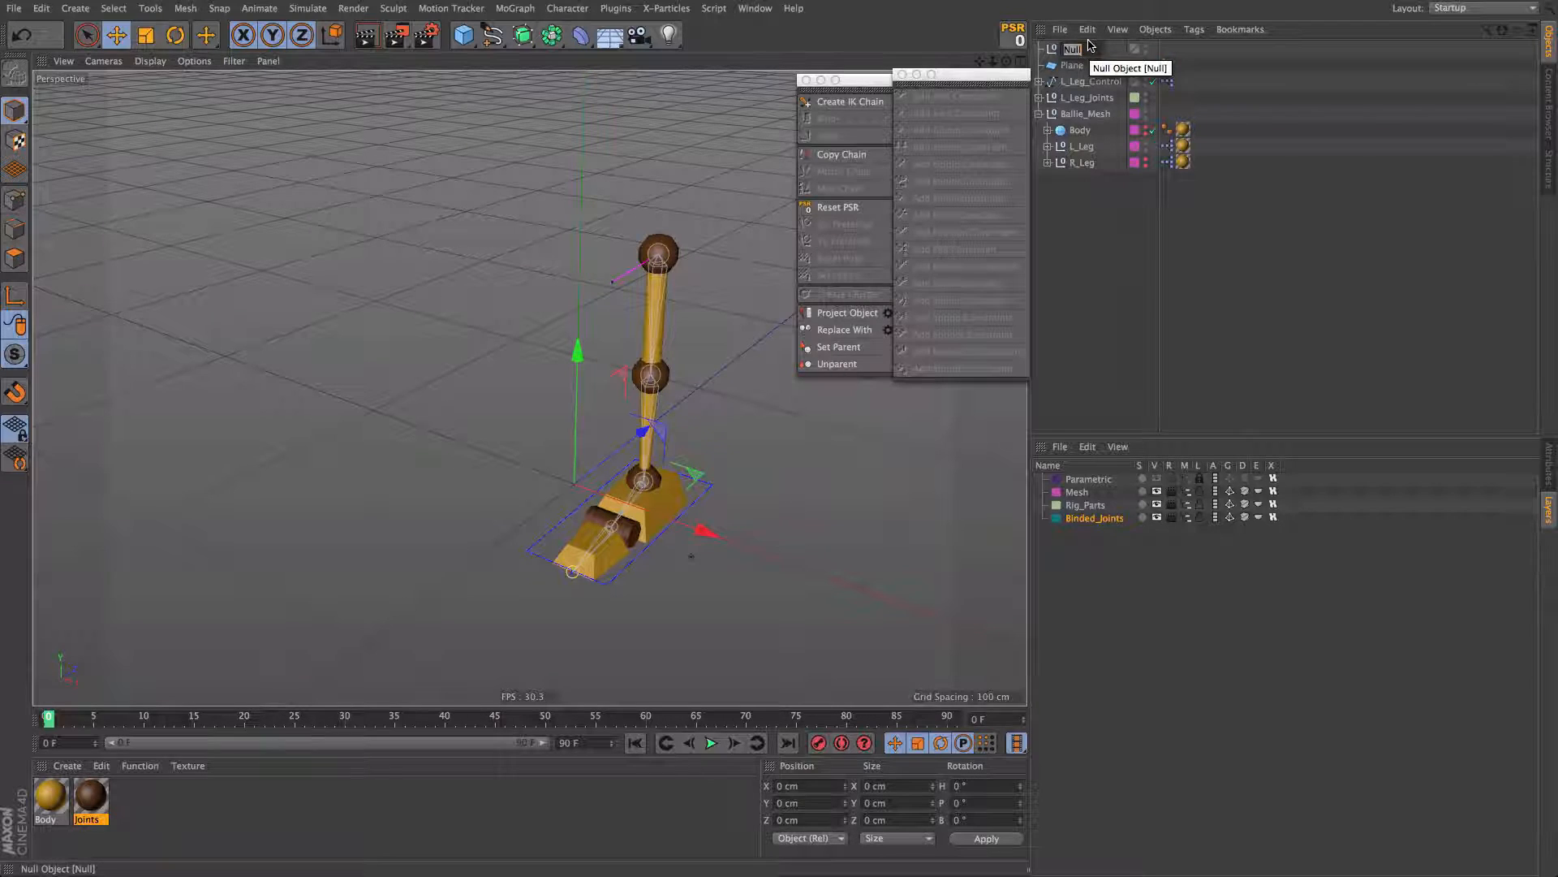
type("L_")
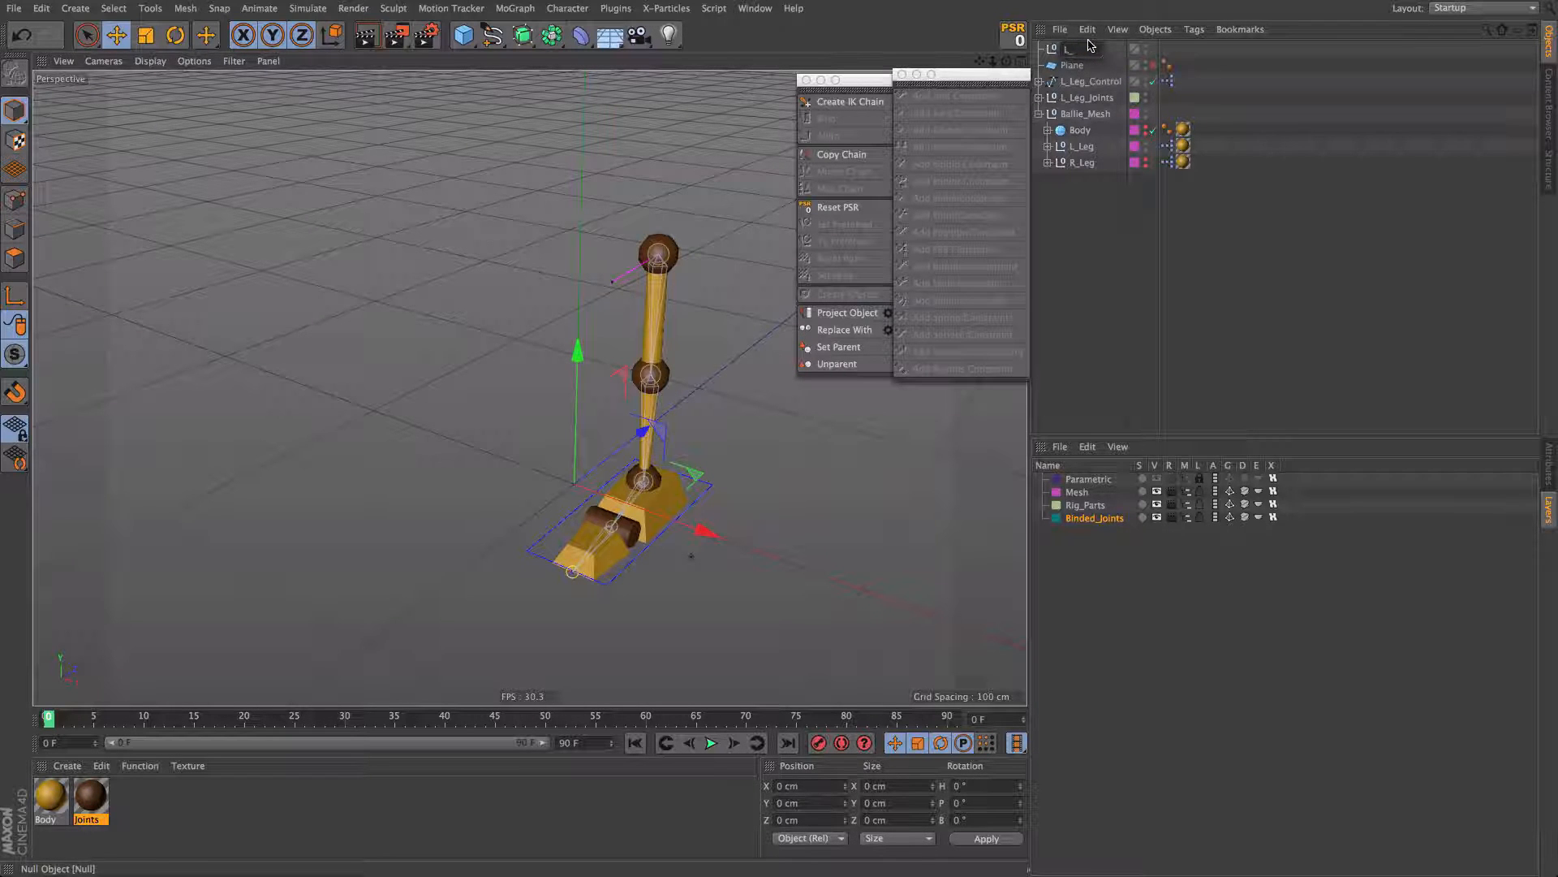
type("Ueg_Everything")
key("Return")
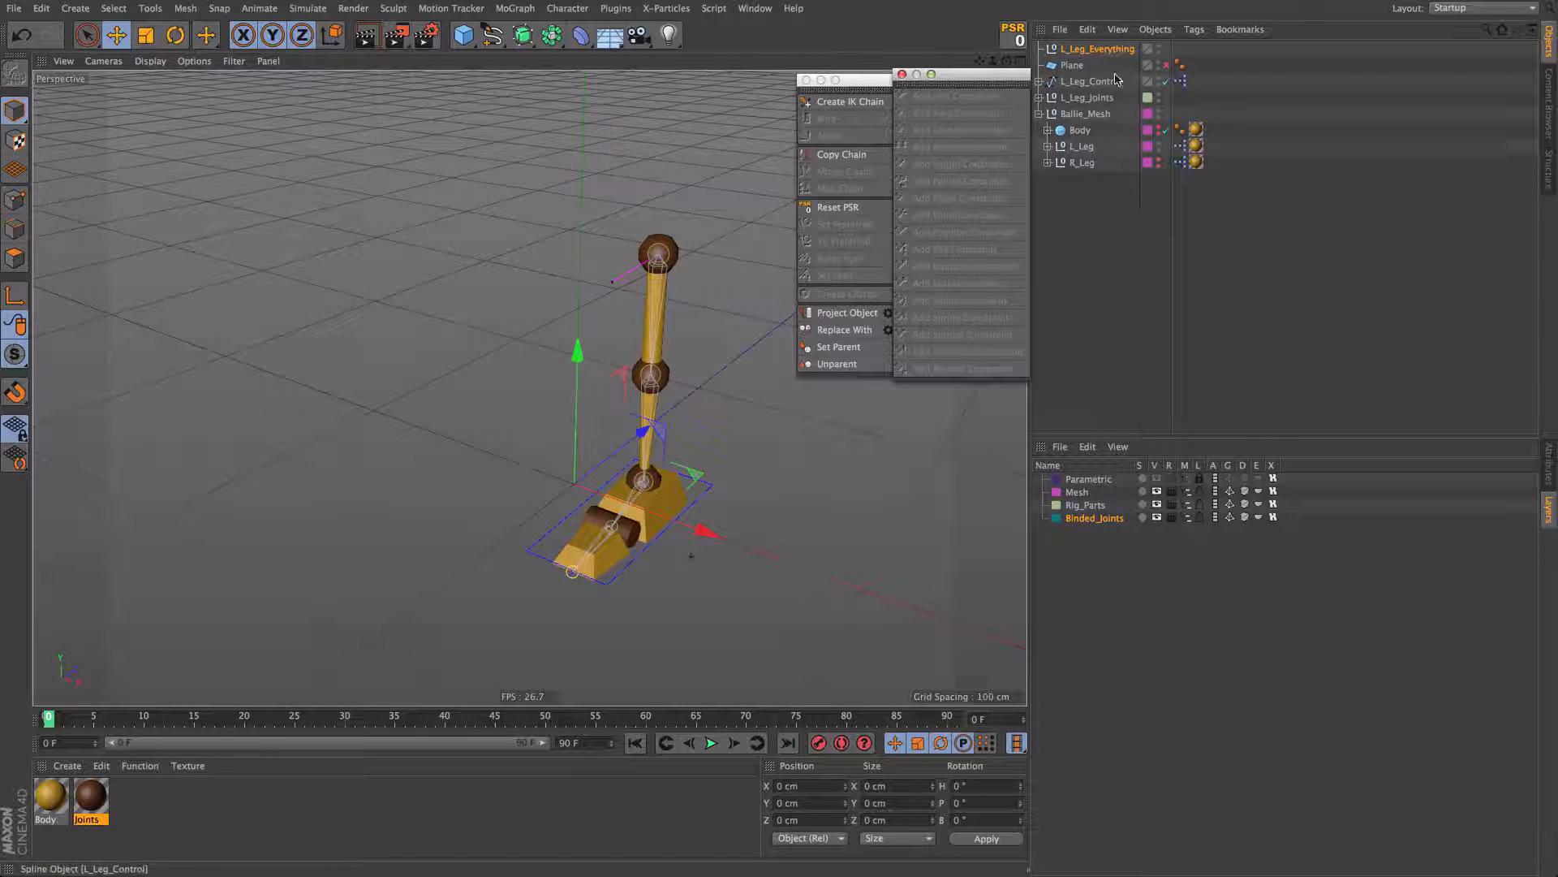
Step: Parent L_Leg_Control, L_Leg_Joints and the L_Leg mesh group under L_Leg_Everything
left_click(1076, 83, "ctrl")
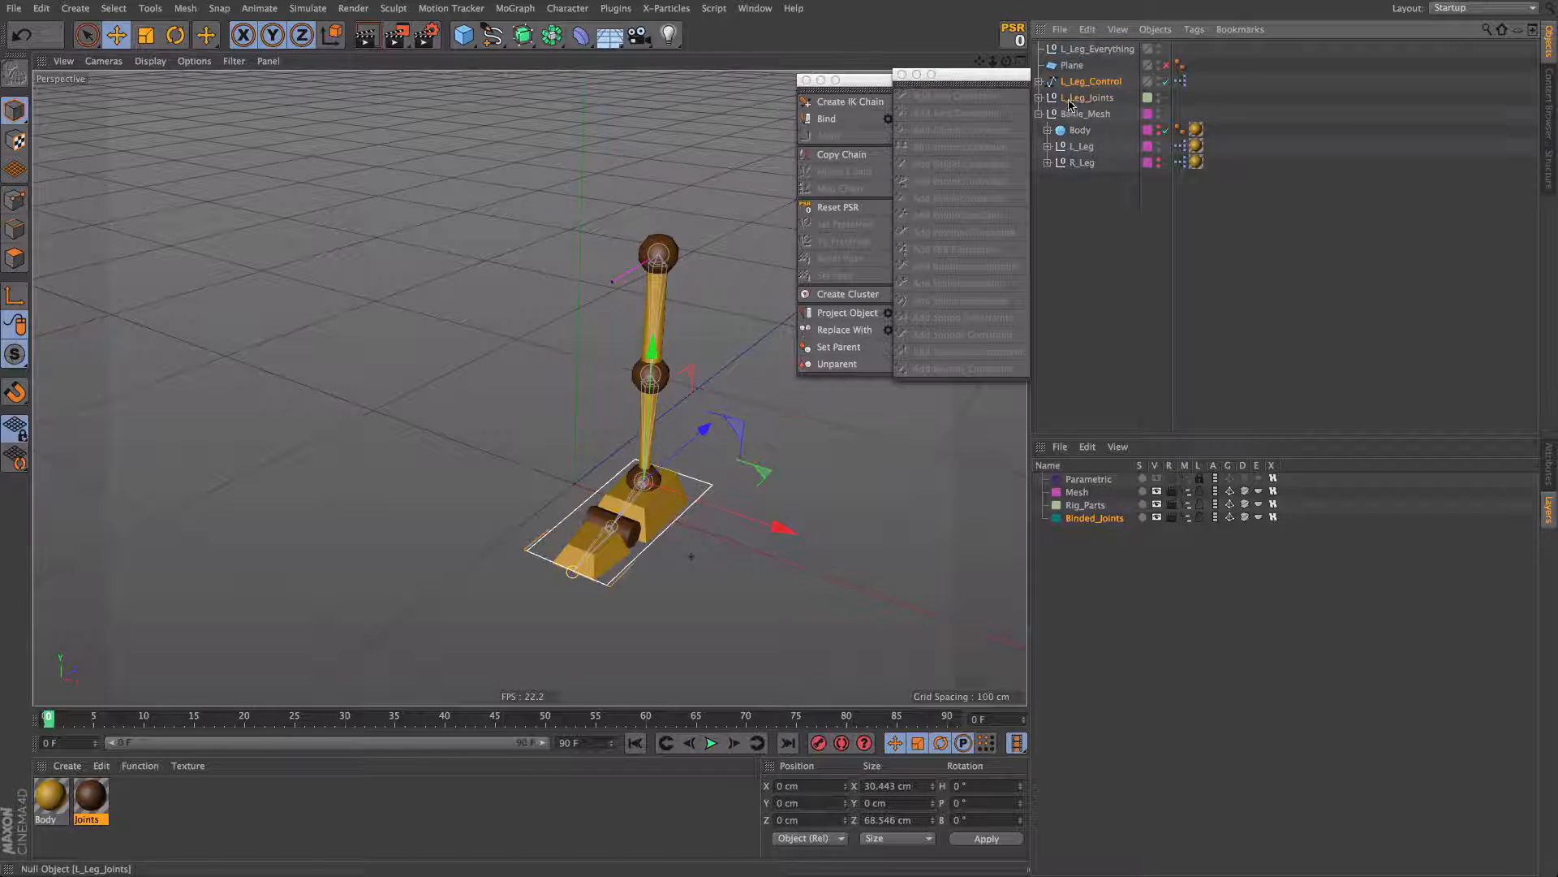
left_click(1072, 100, "ctrl")
left_click_drag(1099, 51, 1098, 52)
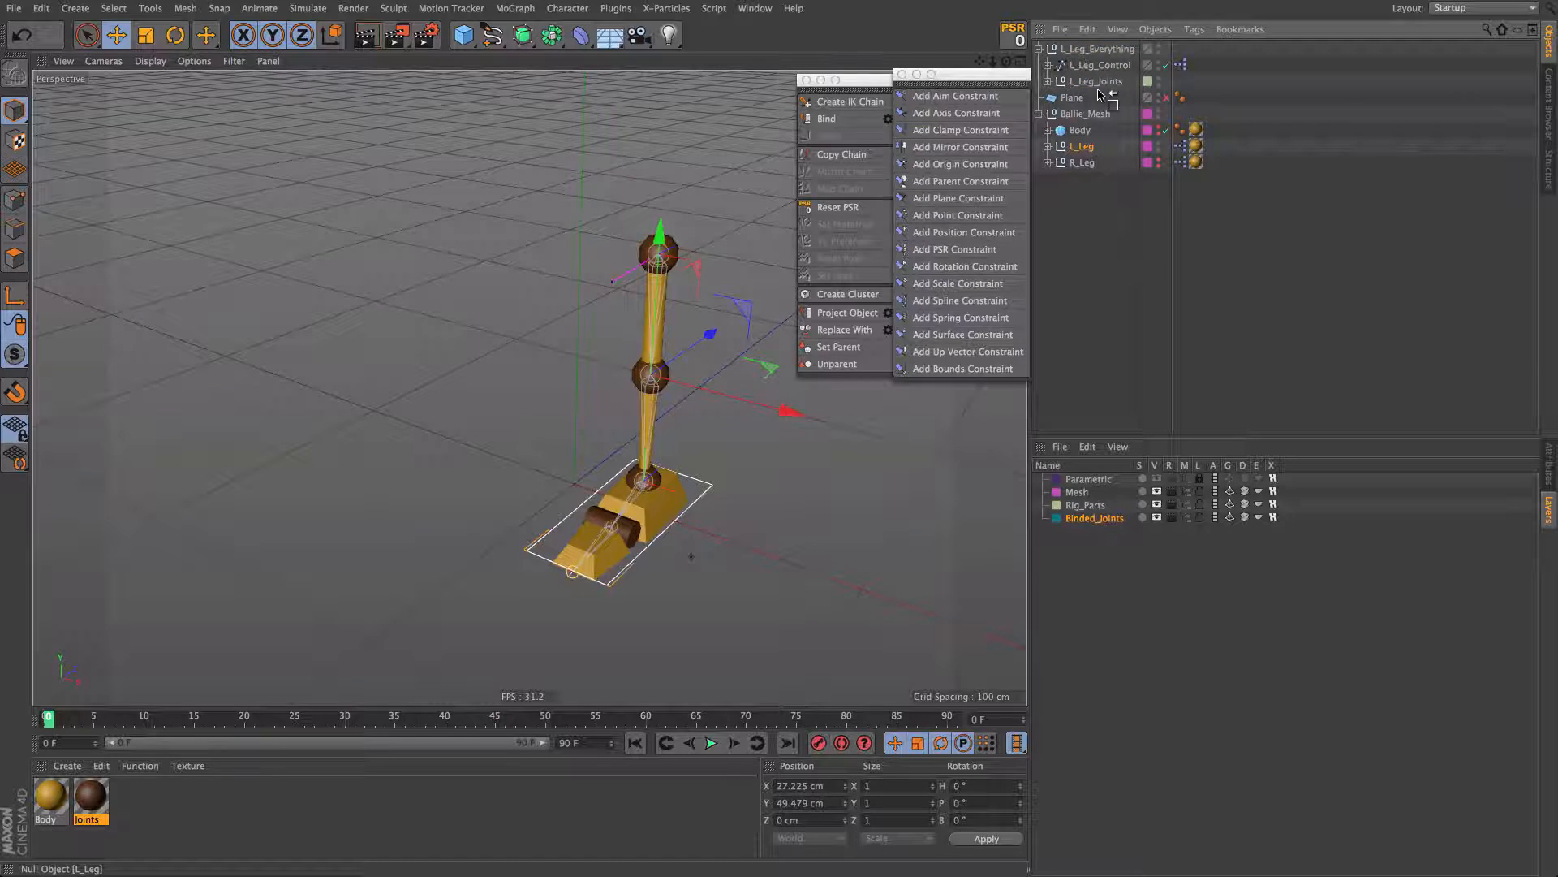
left_click_drag(1100, 89, 1099, 91)
Step: Make the R_Leg group in Ballie_Mesh visible in the viewport and delete it
left_click(1086, 162)
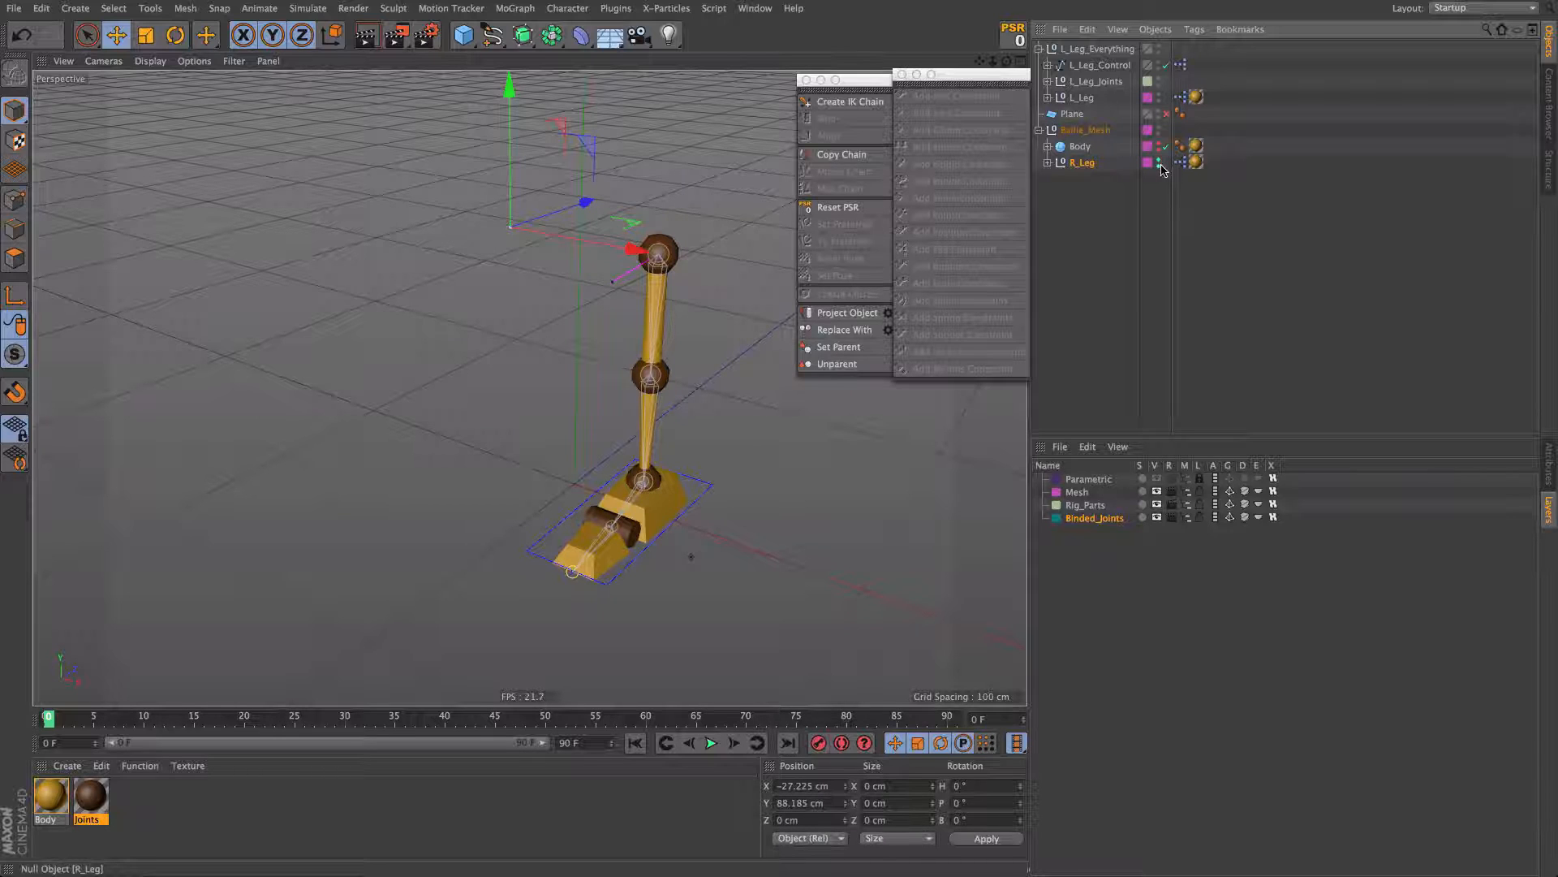
left_click(1159, 166)
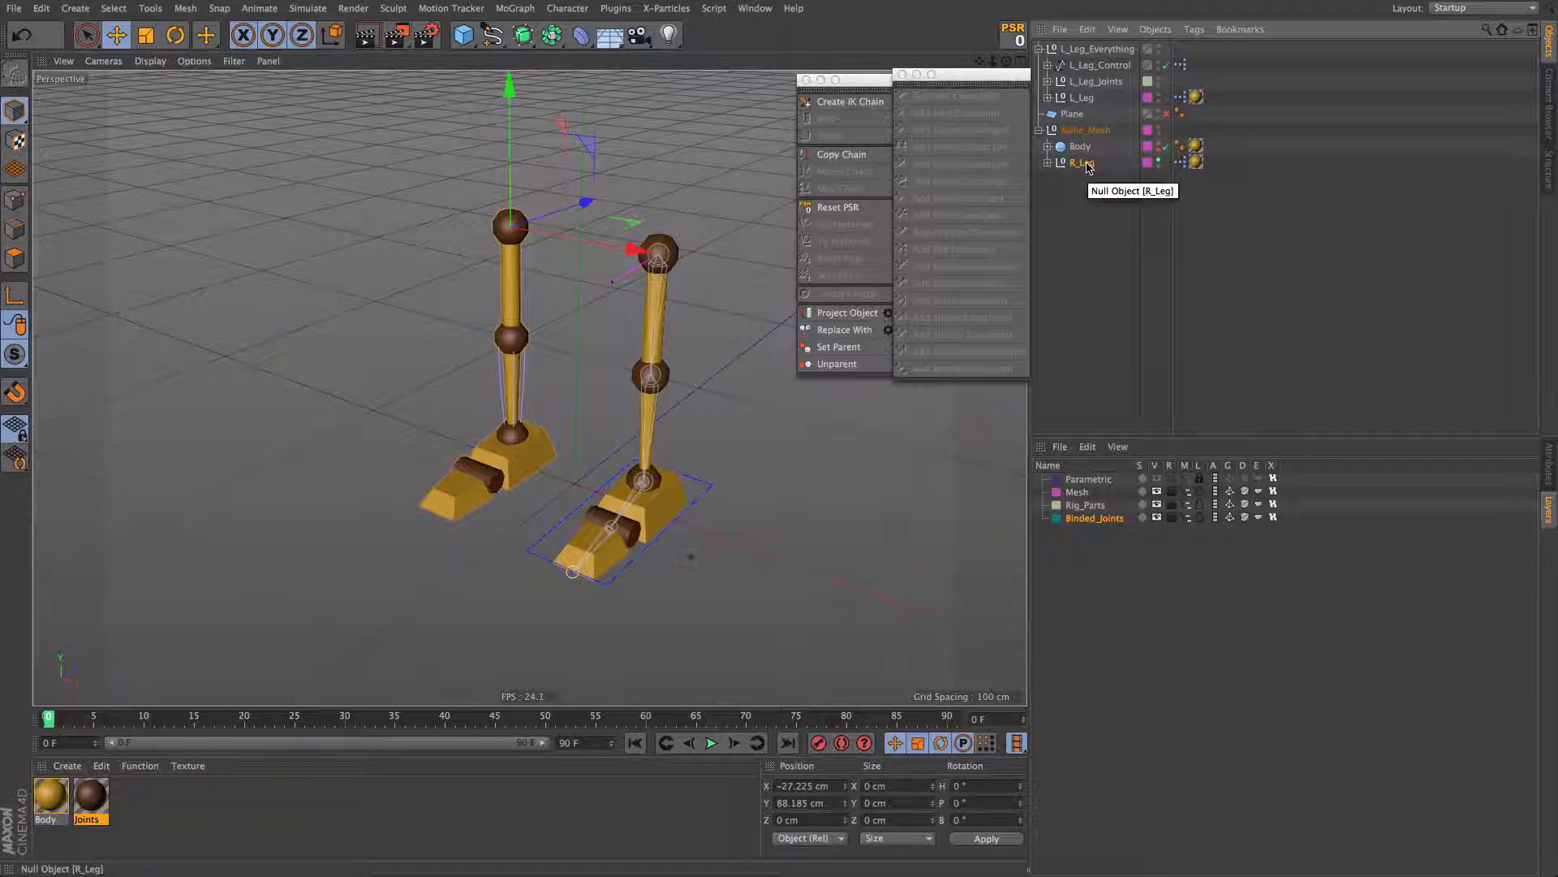
key("Delete")
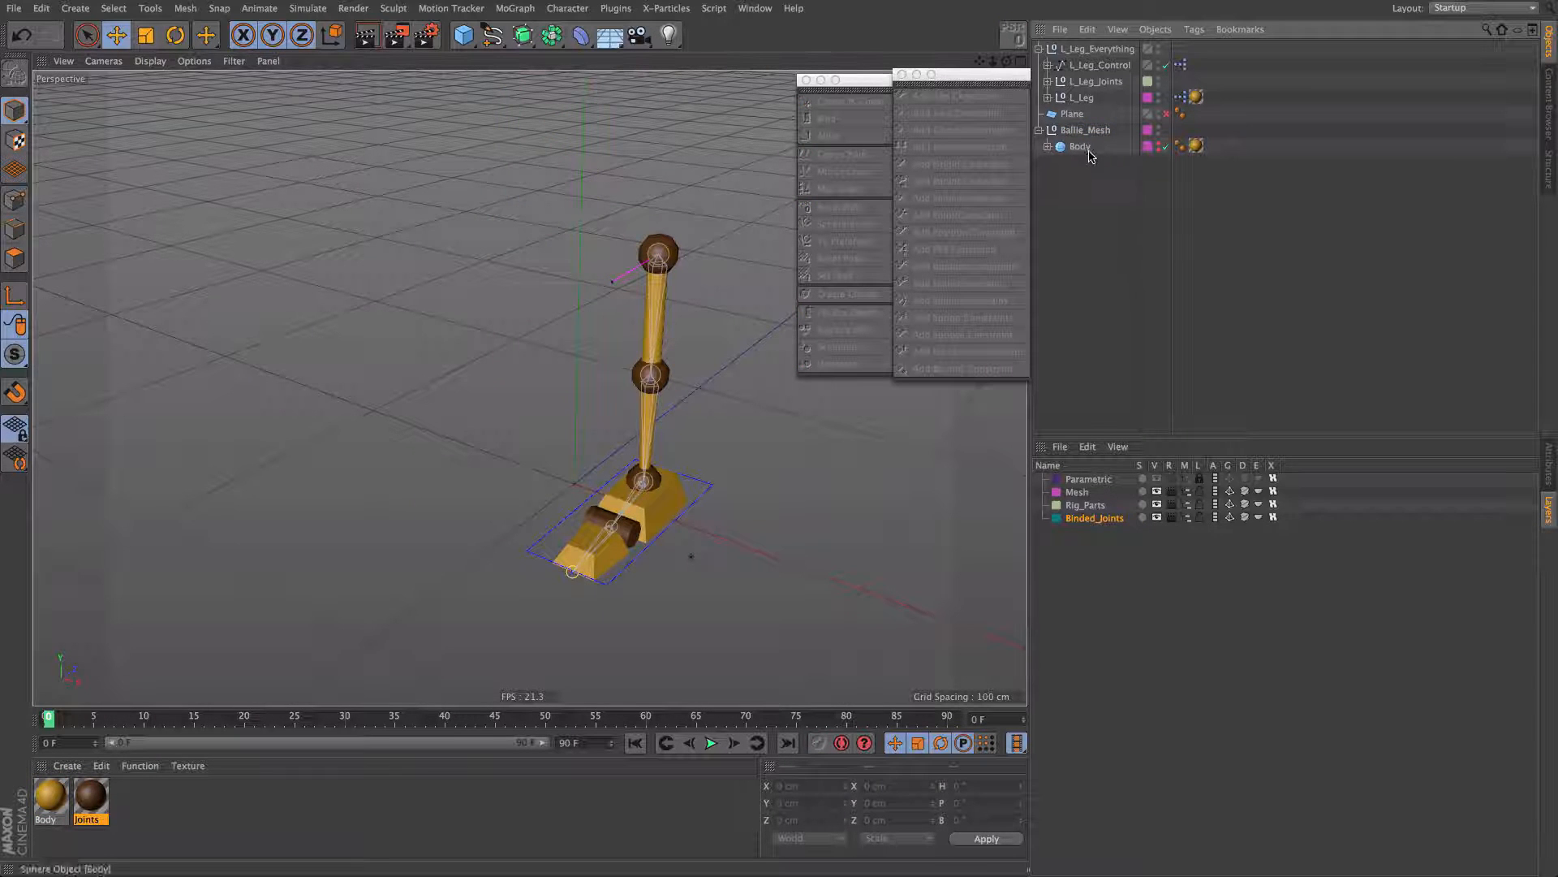
Step: Test-move the whole left leg with L_Leg_Everything in the viewport and undo the move
left_click_drag(650, 453, 714, 532, "alt")
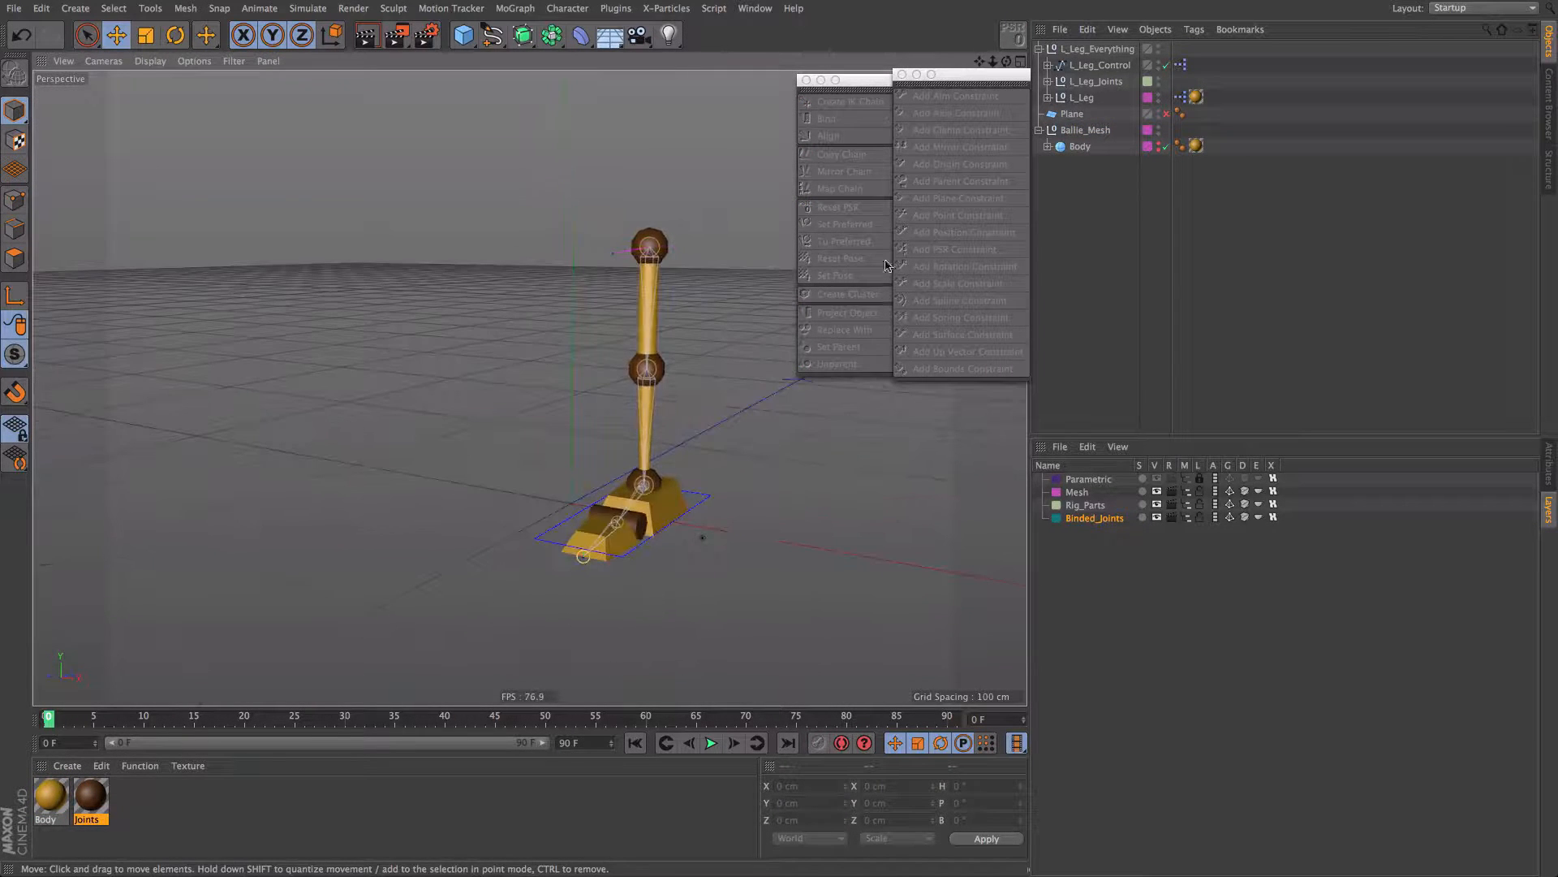
left_click(1073, 50)
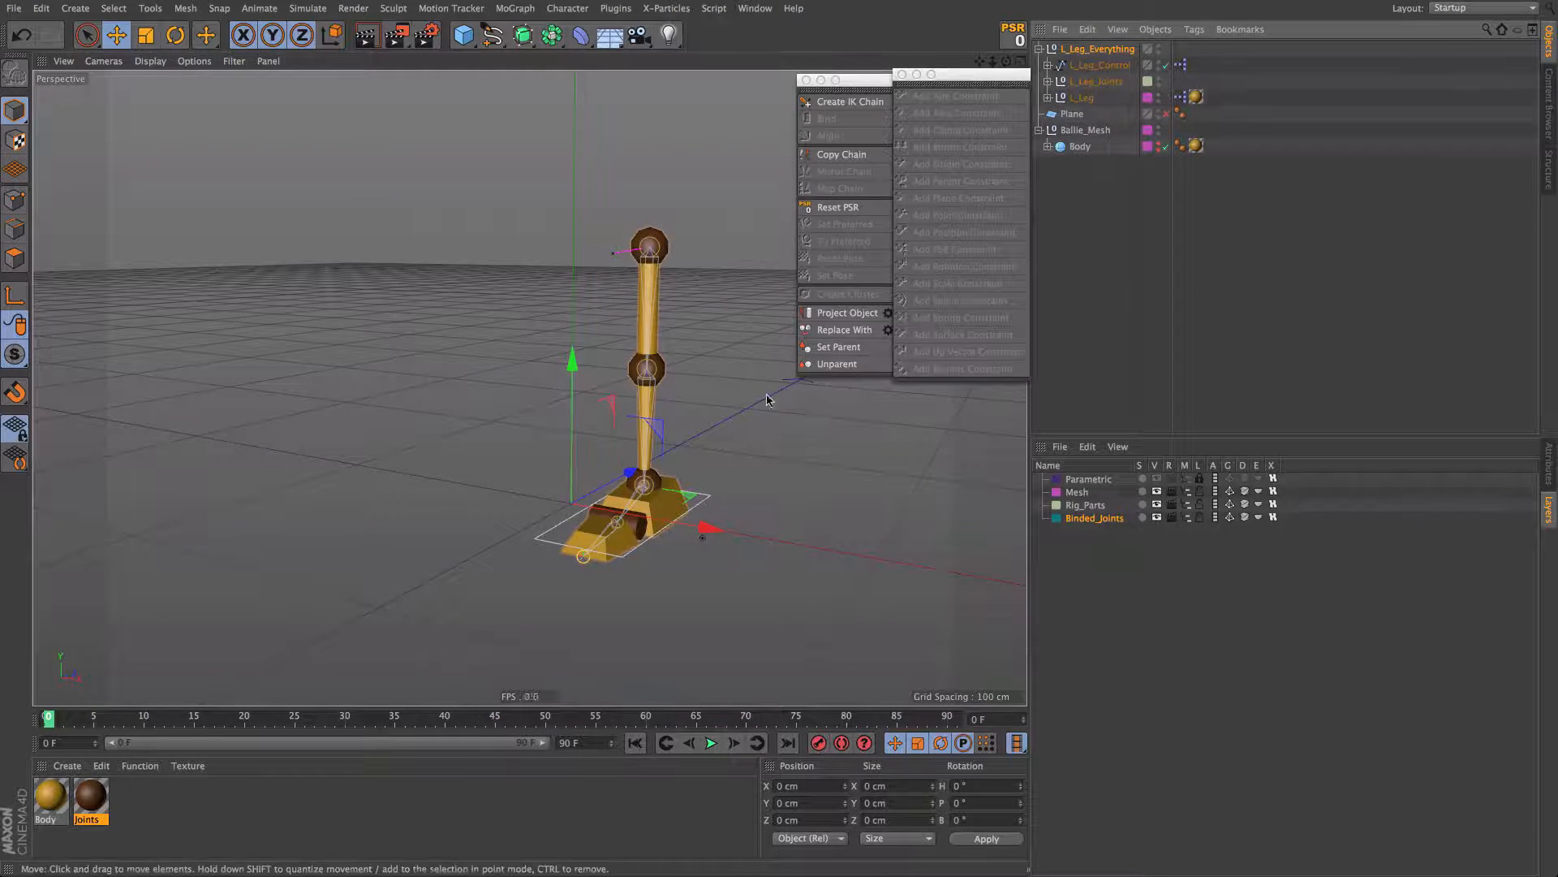
left_click_drag(751, 454, 710, 375)
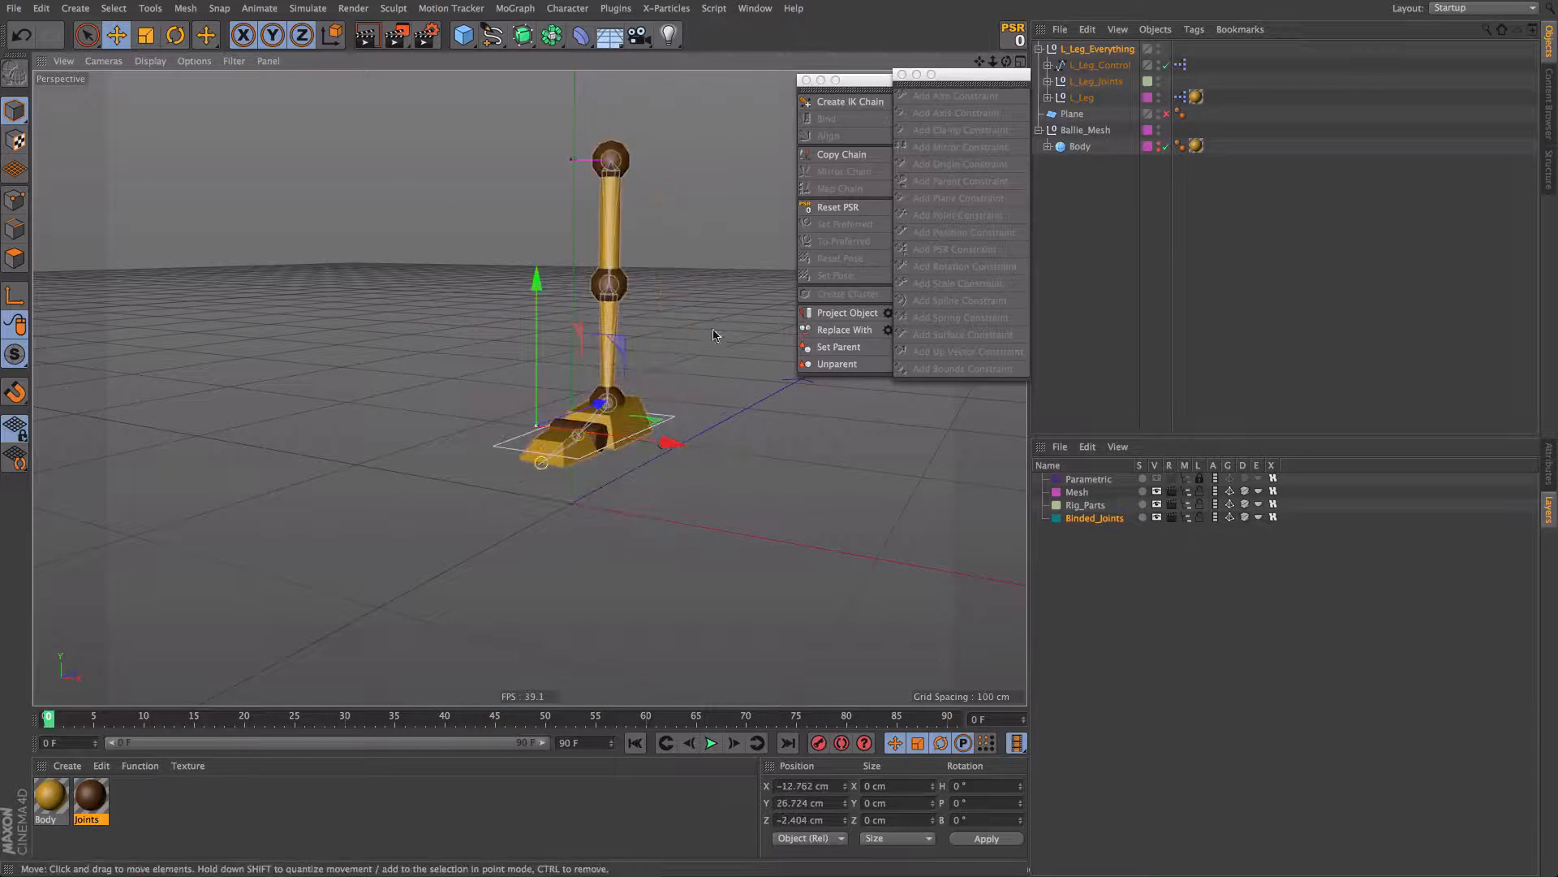
key("ctrl+z")
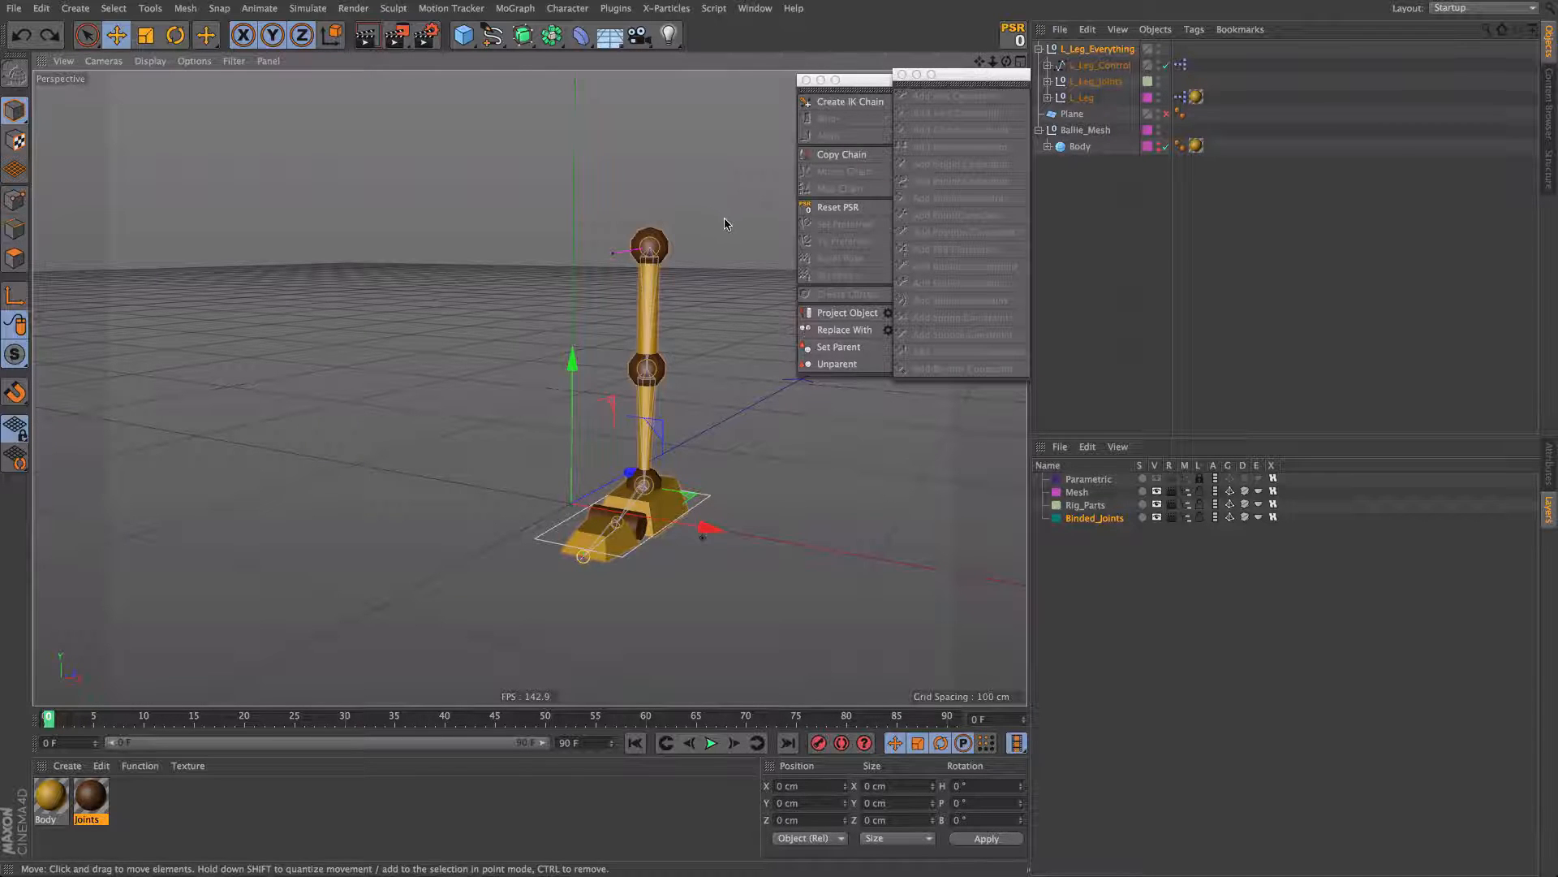
Step: Activate the Mirror Tool for L_Leg_Everything and show its Direction, Options, Naming, Search and Tool settings together
left_click(572, 9)
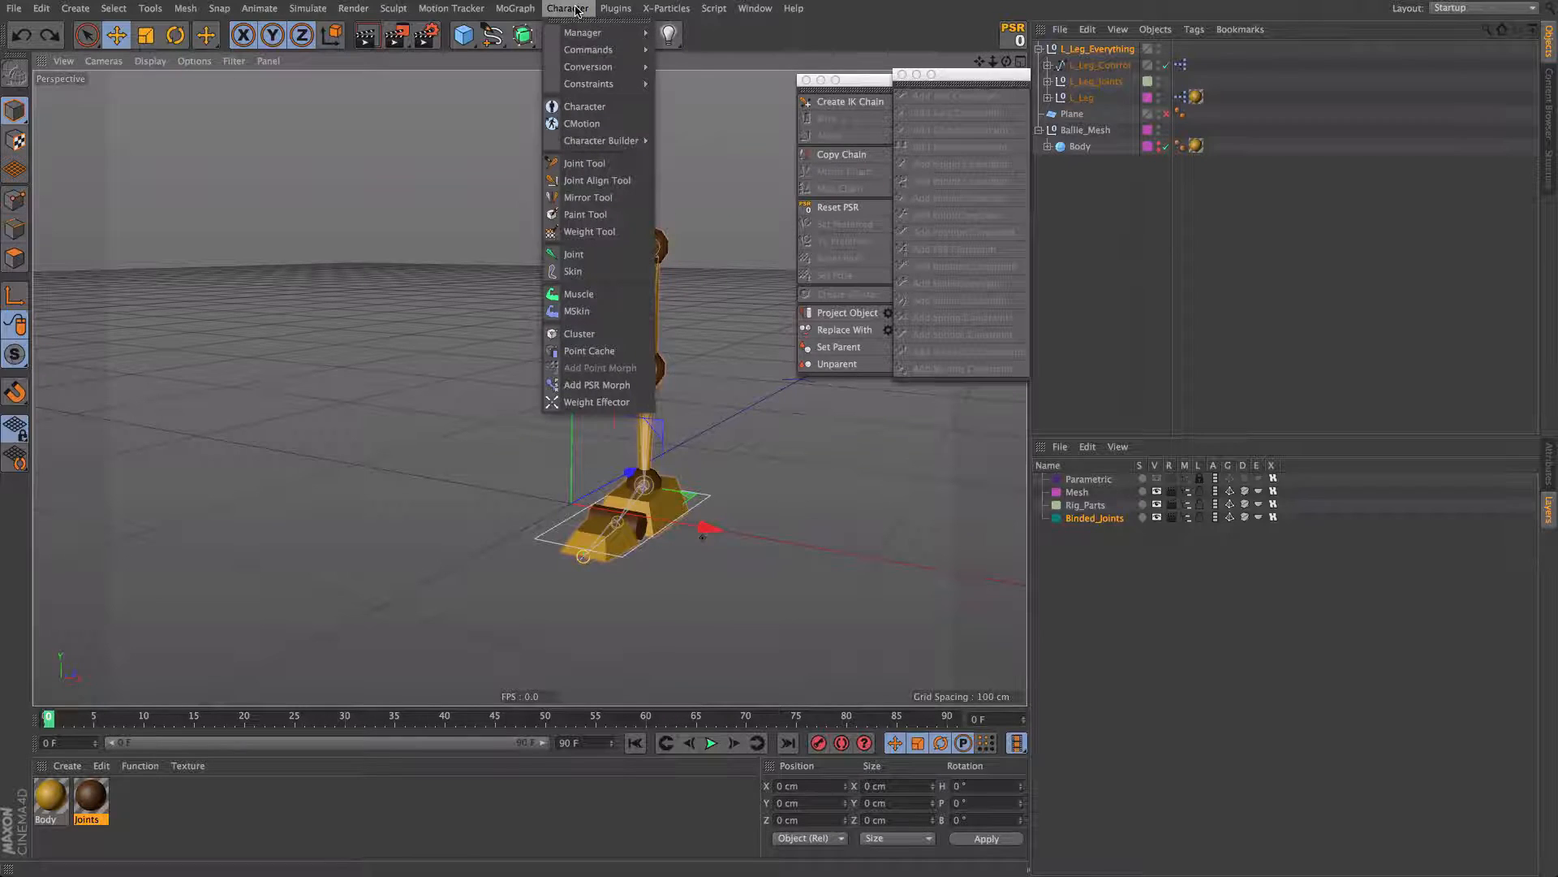
left_click(588, 198)
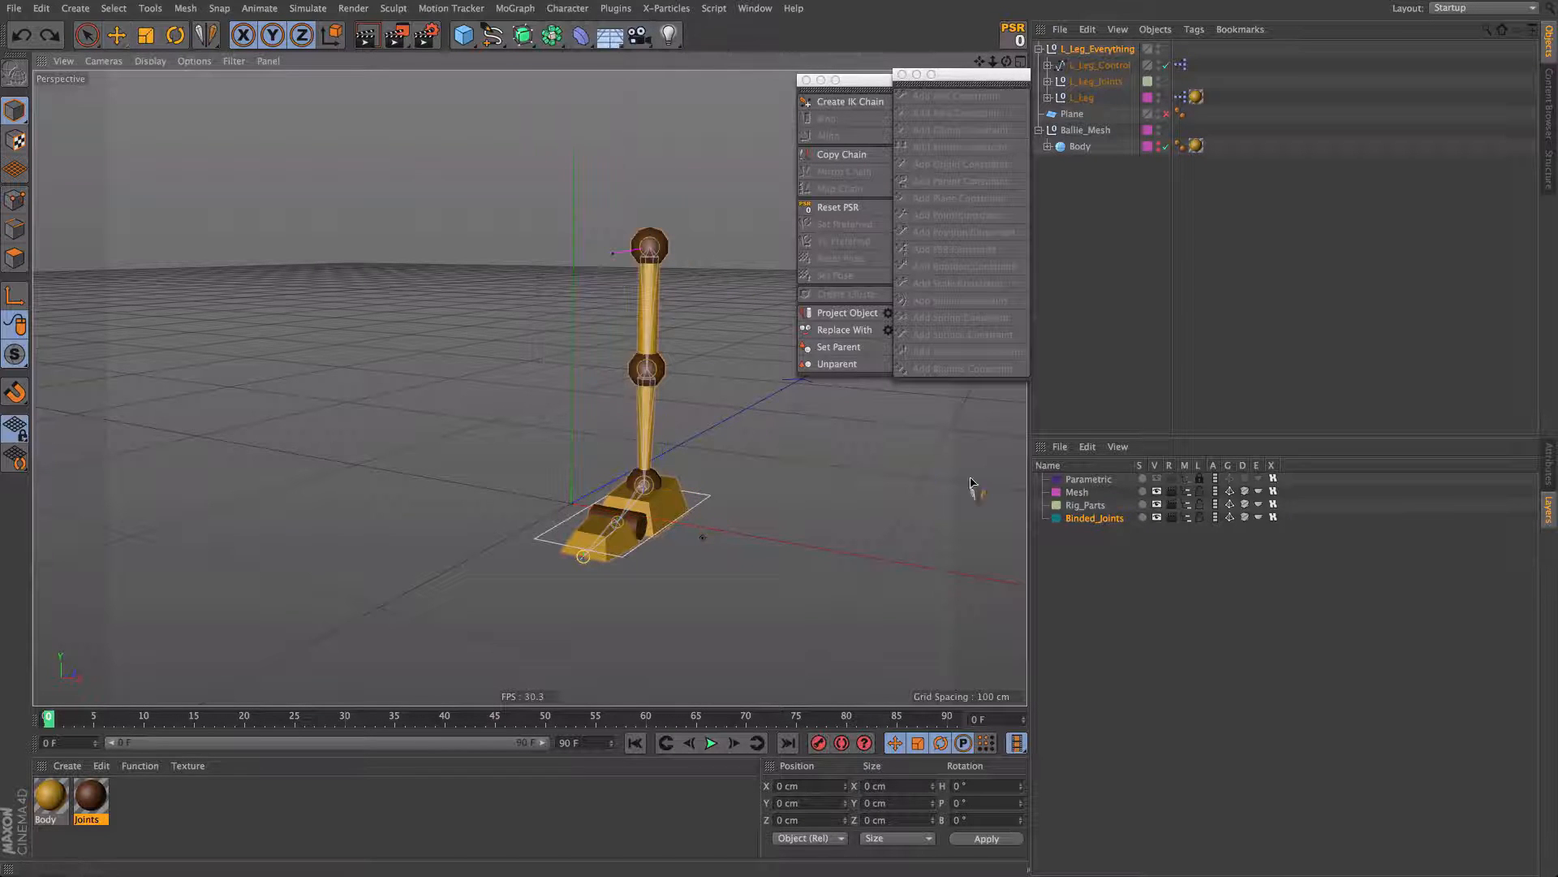
left_click(1551, 479)
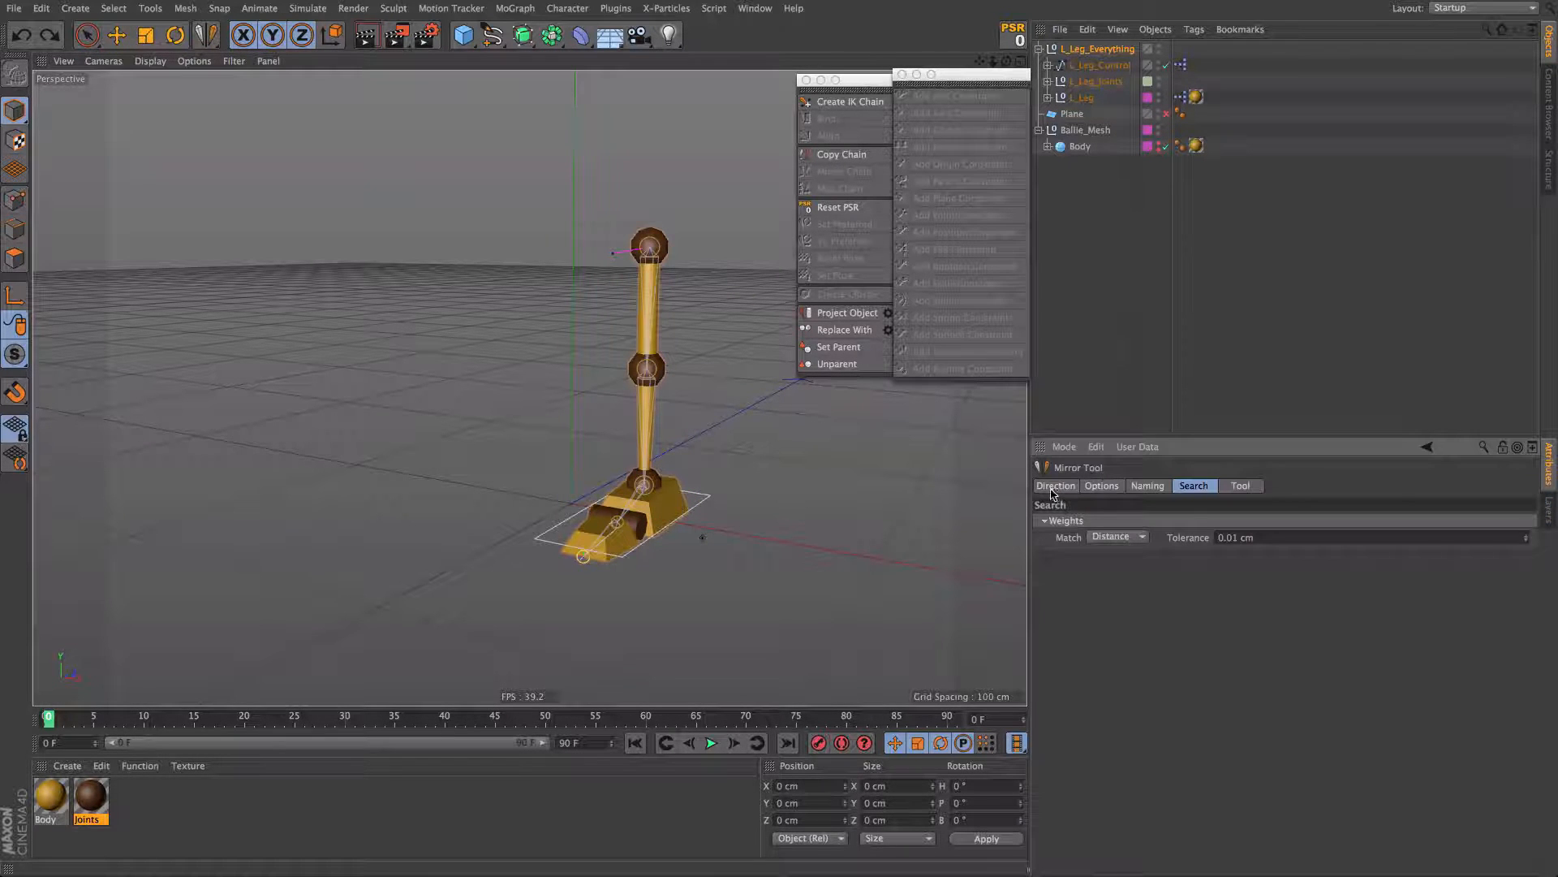
left_click_drag(1054, 487, 1245, 484)
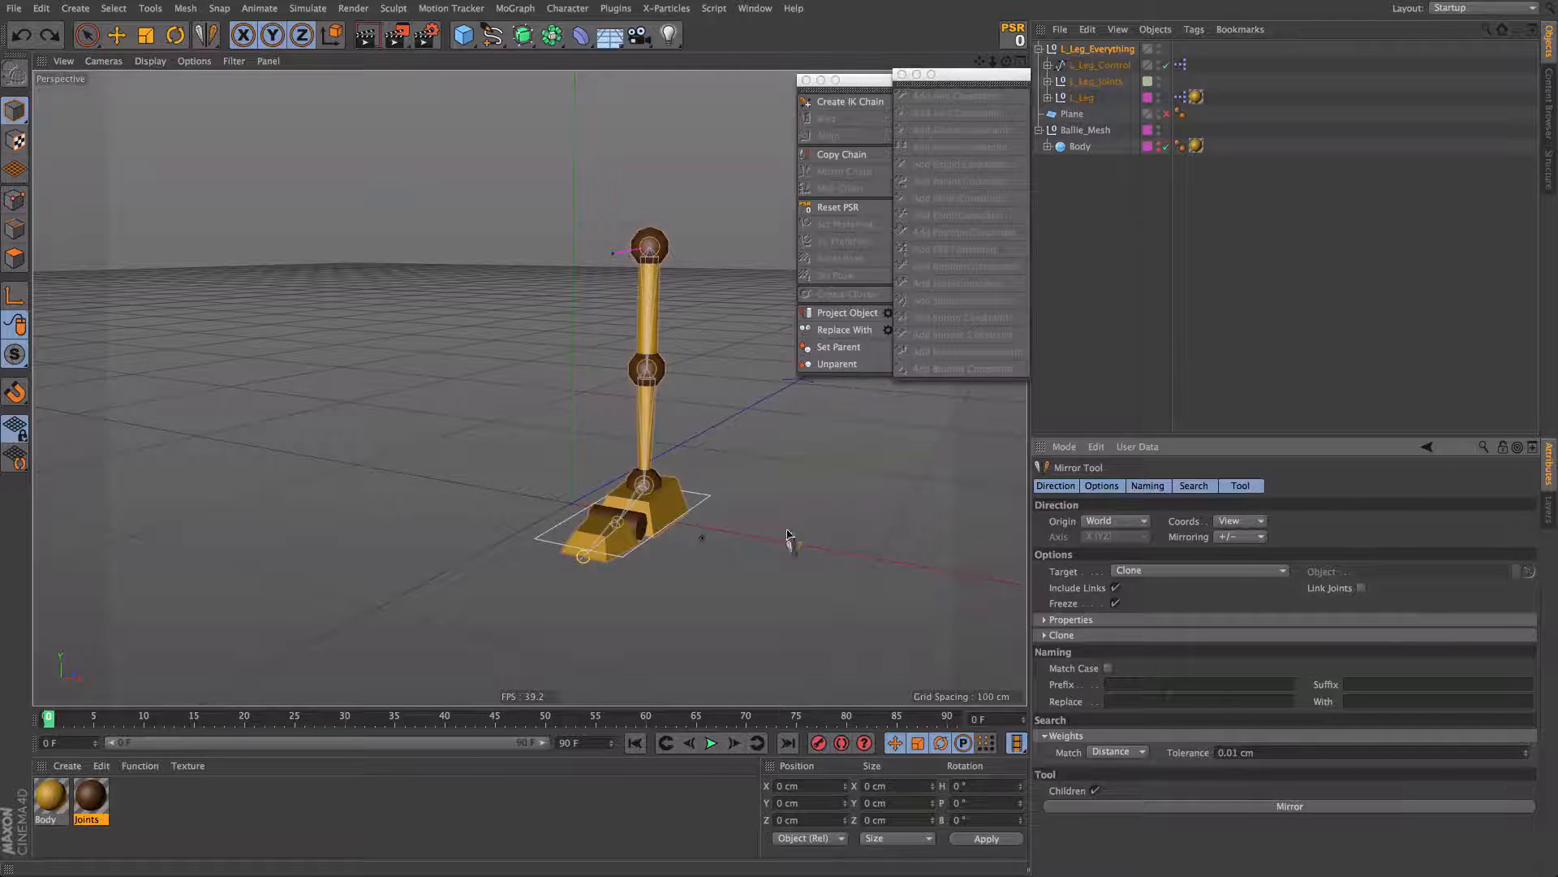
Step: Expand the Mirror Tool's Properties, keep Axes on Rotate, and set the naming to replace L_ with R_
middle_click_drag(586, 509, 716, 533, "alt")
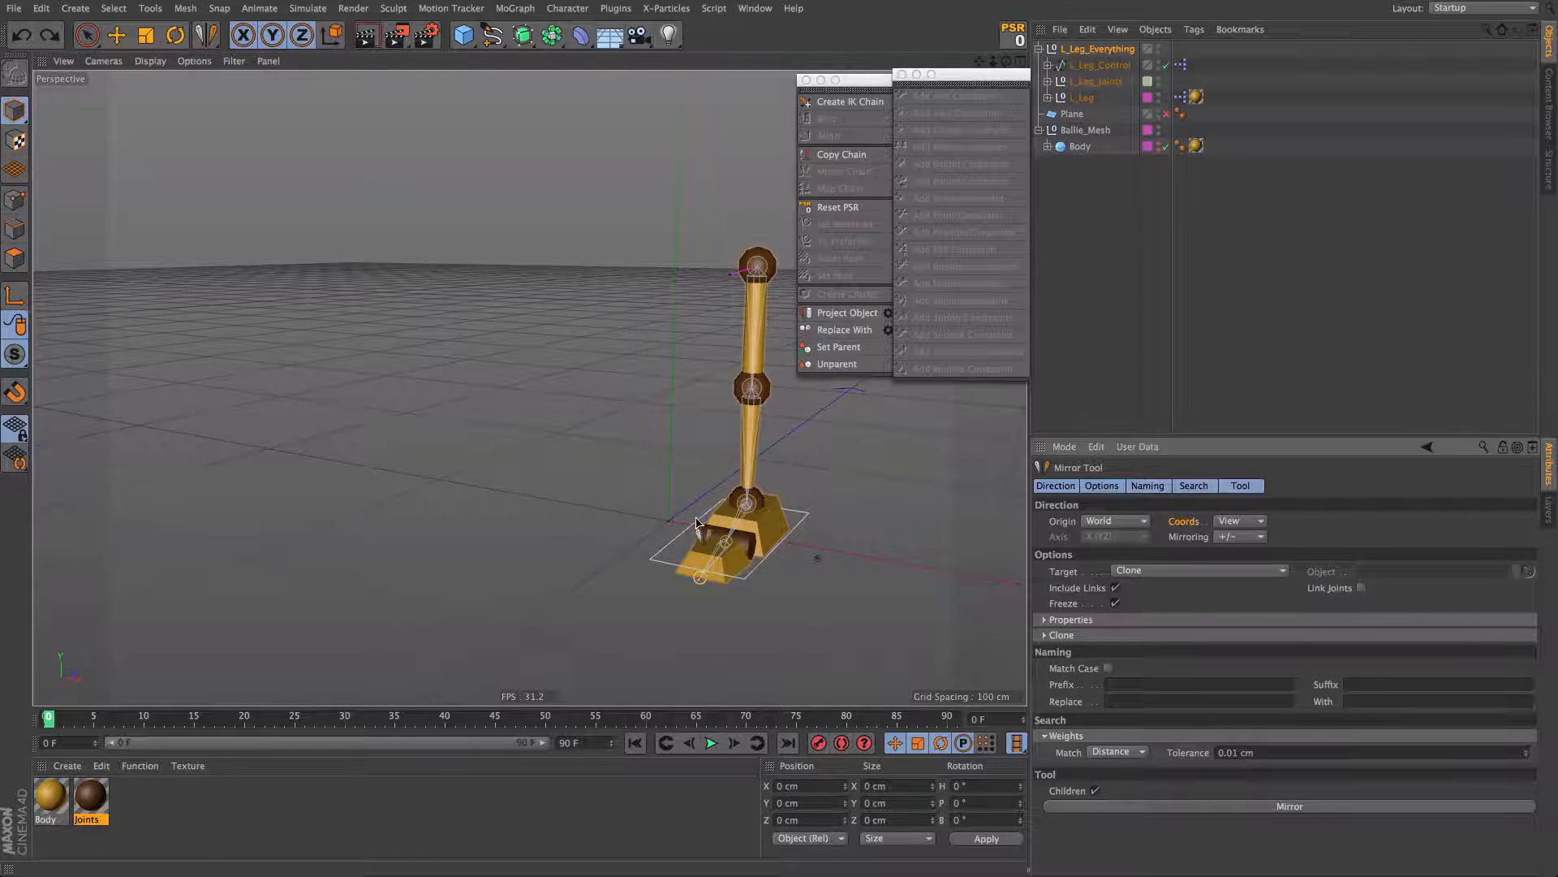
left_click_drag(696, 522, 777, 492, "alt")
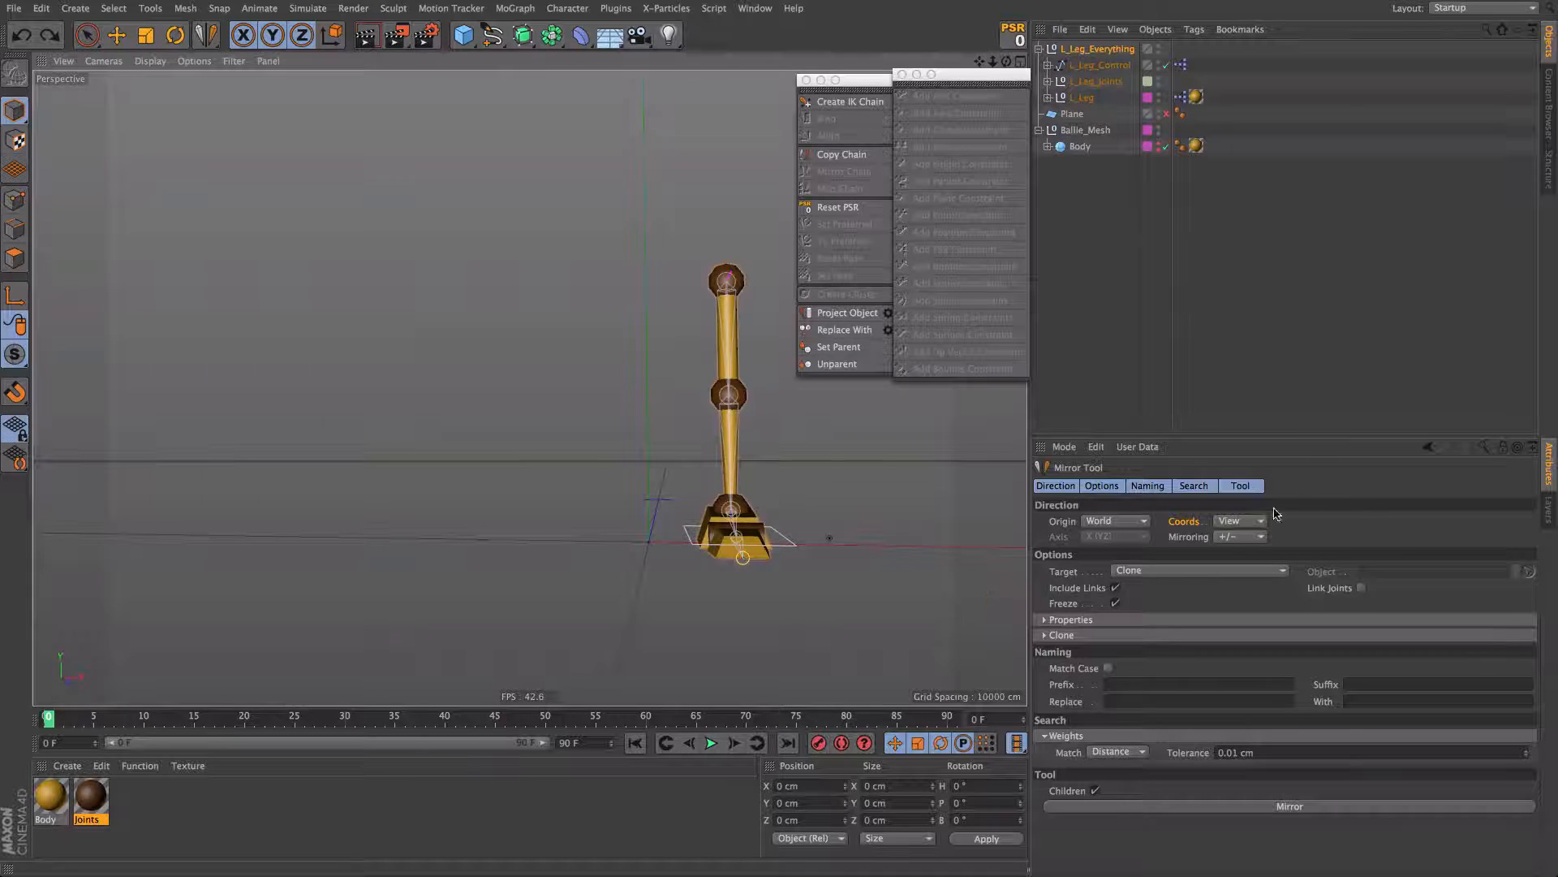
left_click(1070, 620)
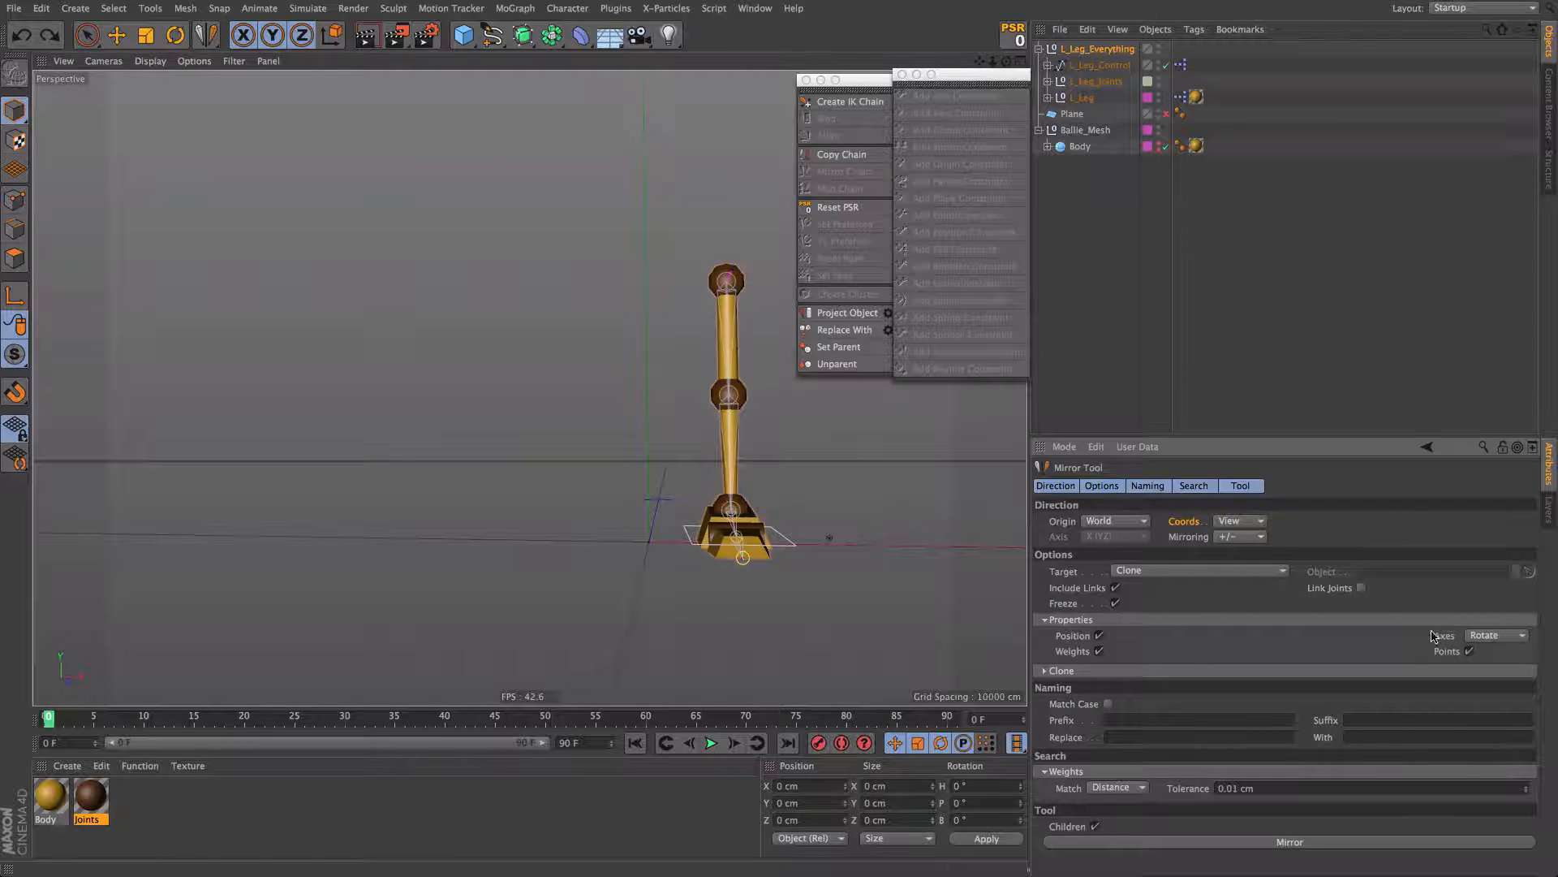
left_click(1506, 636)
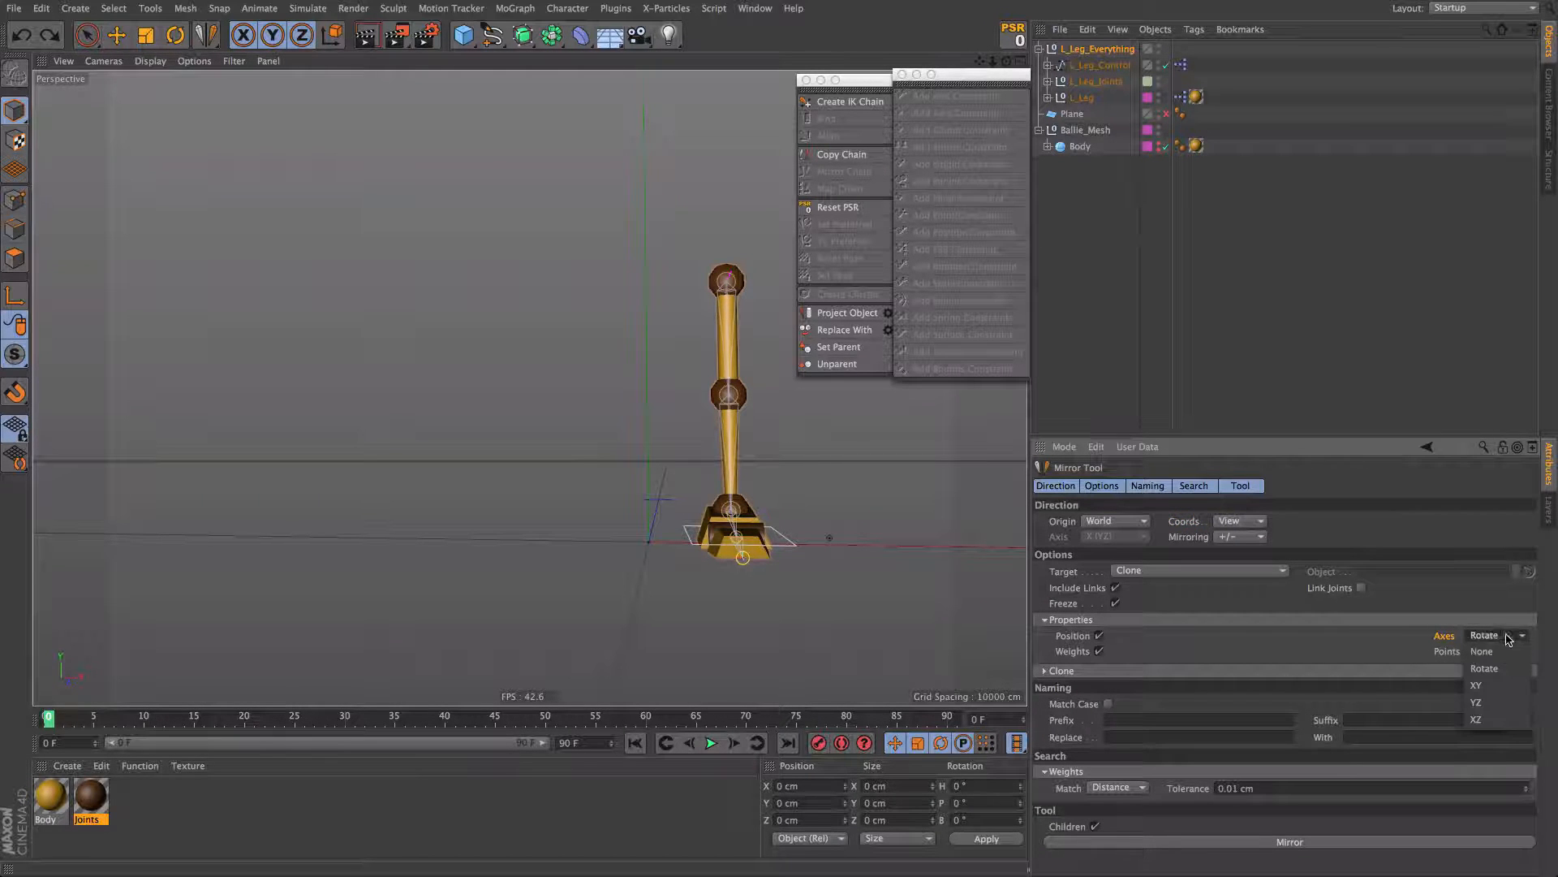
left_click(1442, 642)
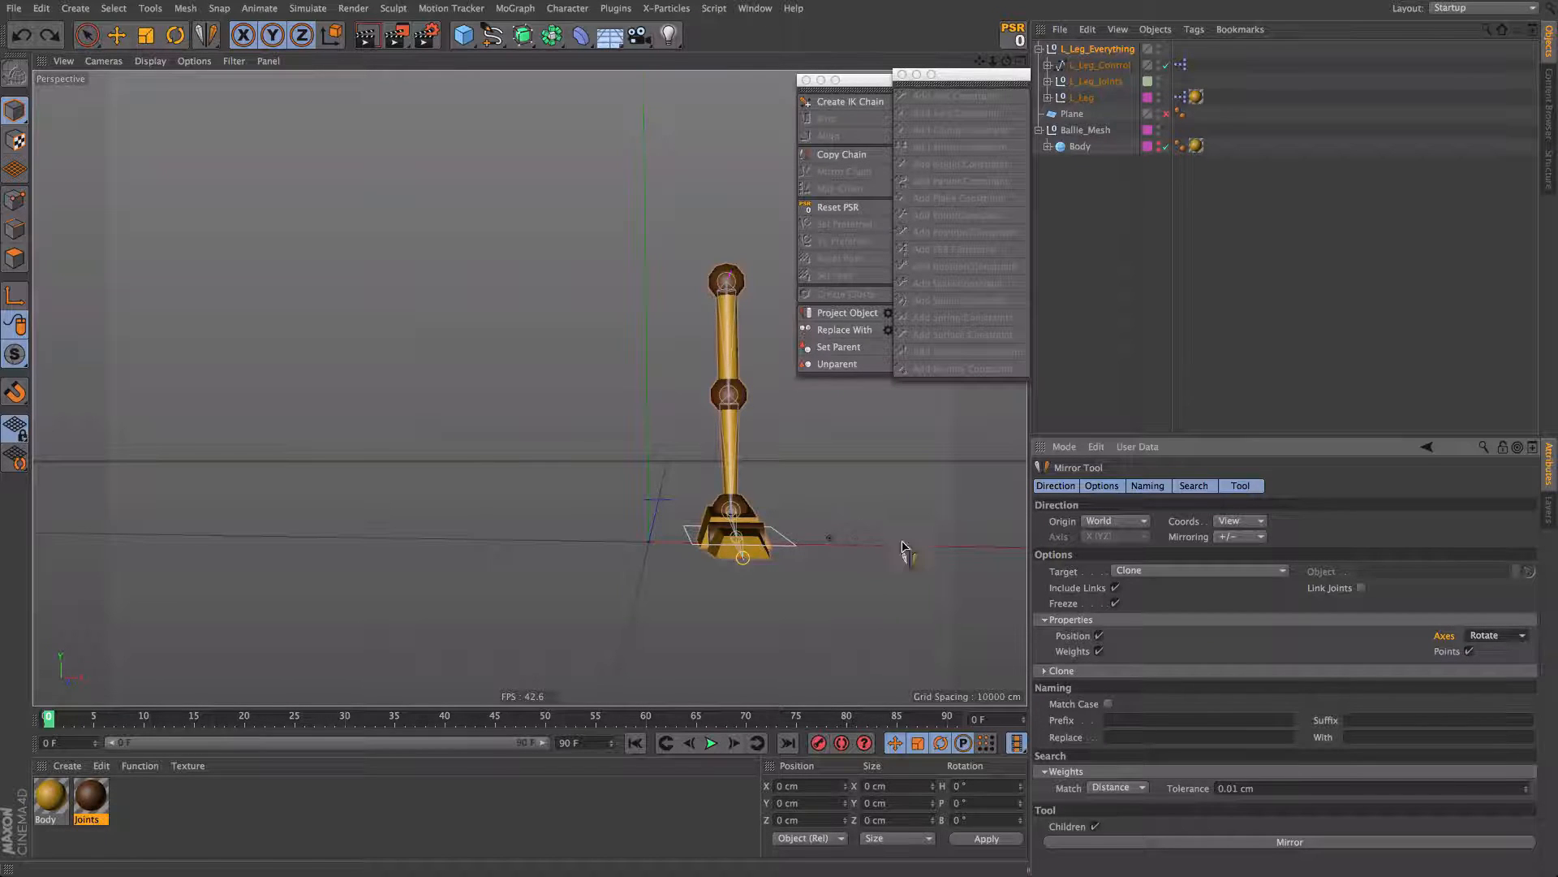
left_click(1143, 737)
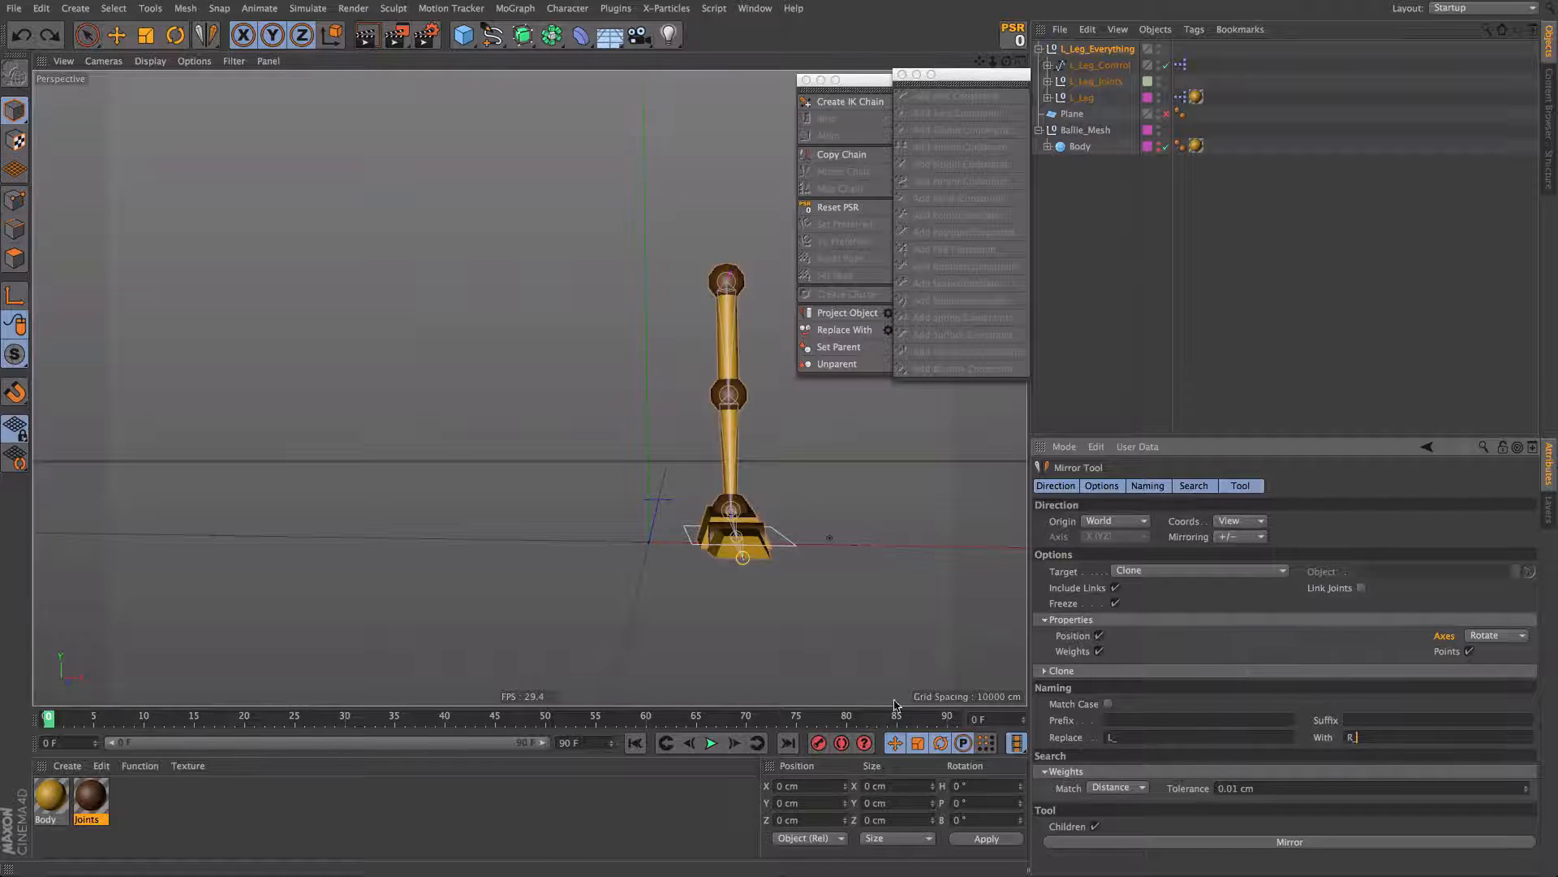
type("R_")
Step: Try mirroring L_Leg_Everything with the Rotate axes, inspect the copied leg and undo the mirror
left_click(1290, 843)
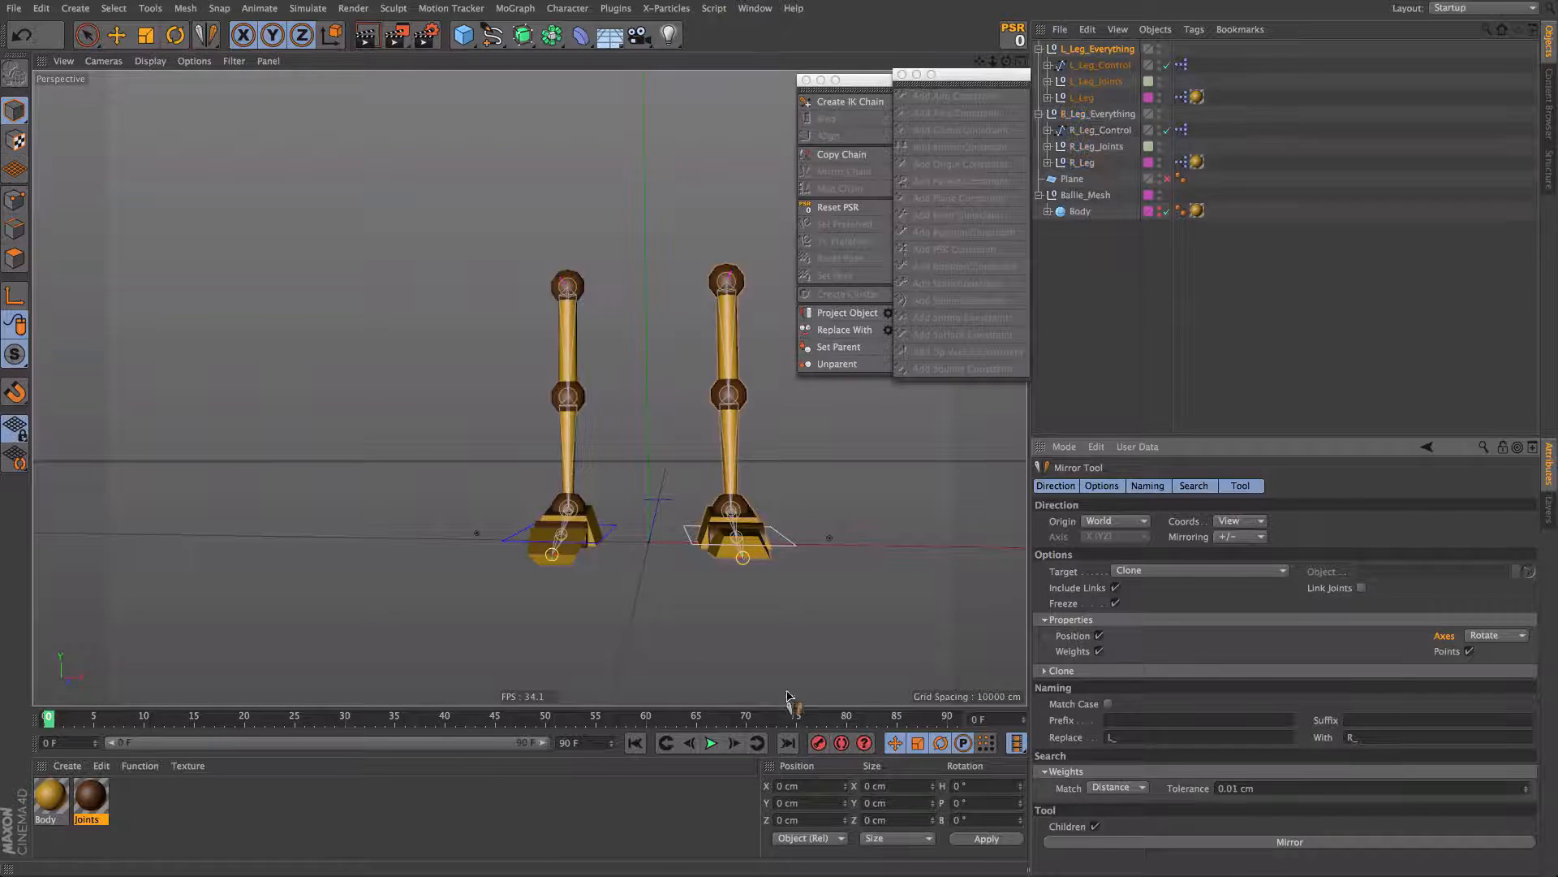
left_click_drag(593, 548, 718, 539, "alt")
scroll(556, 543, "up", 4)
key("ctrl+z")
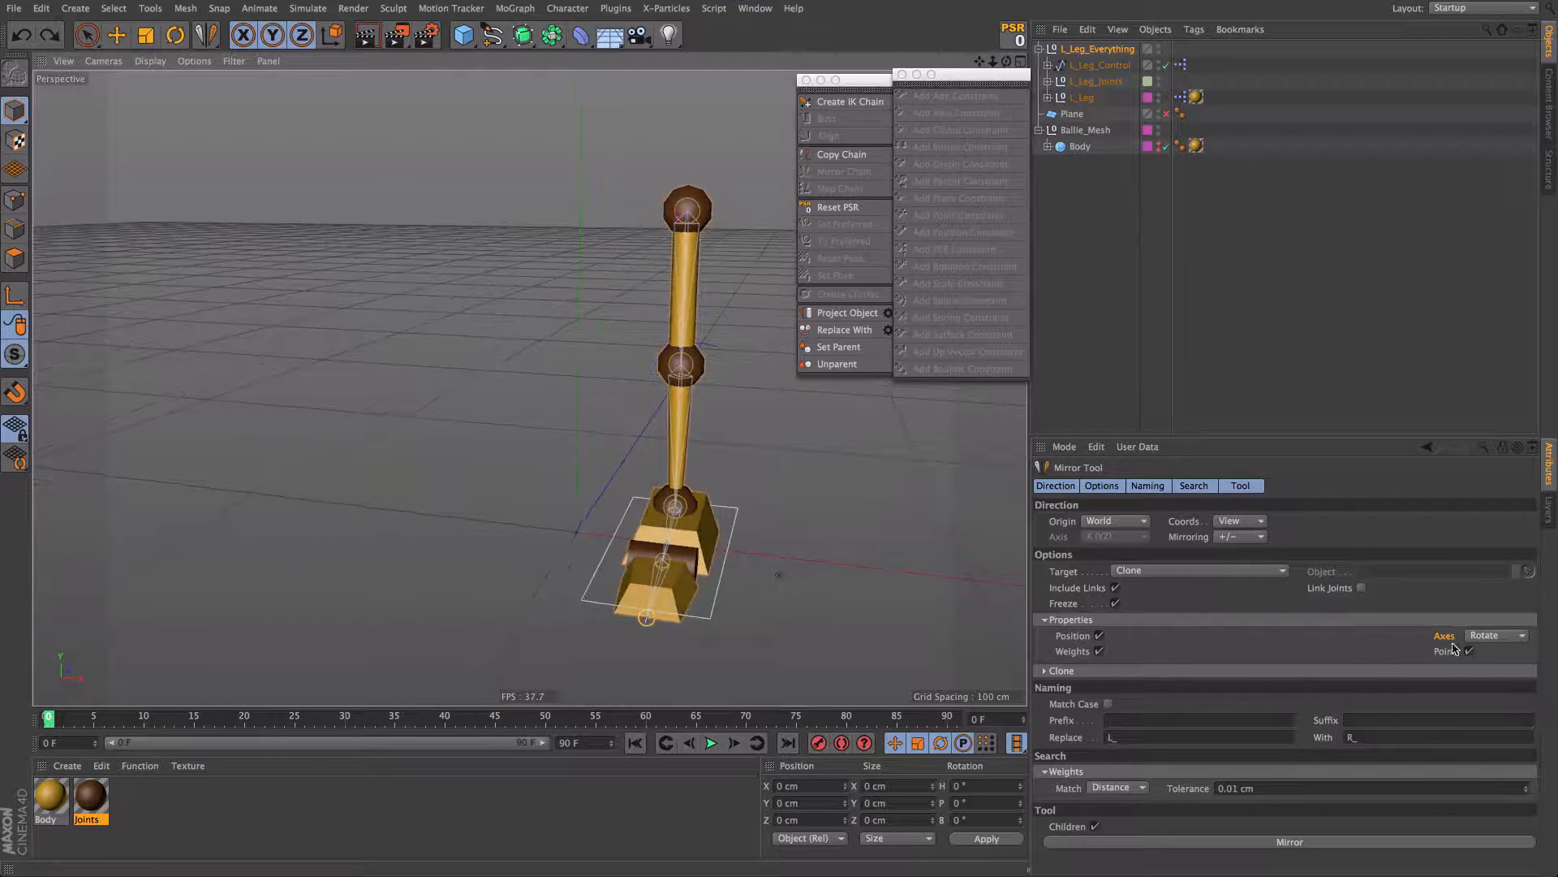
Step: Try mirroring L_Leg_Everything with the Mirror Tool's Axes set to YZ and undo the mirror
left_click(1485, 636)
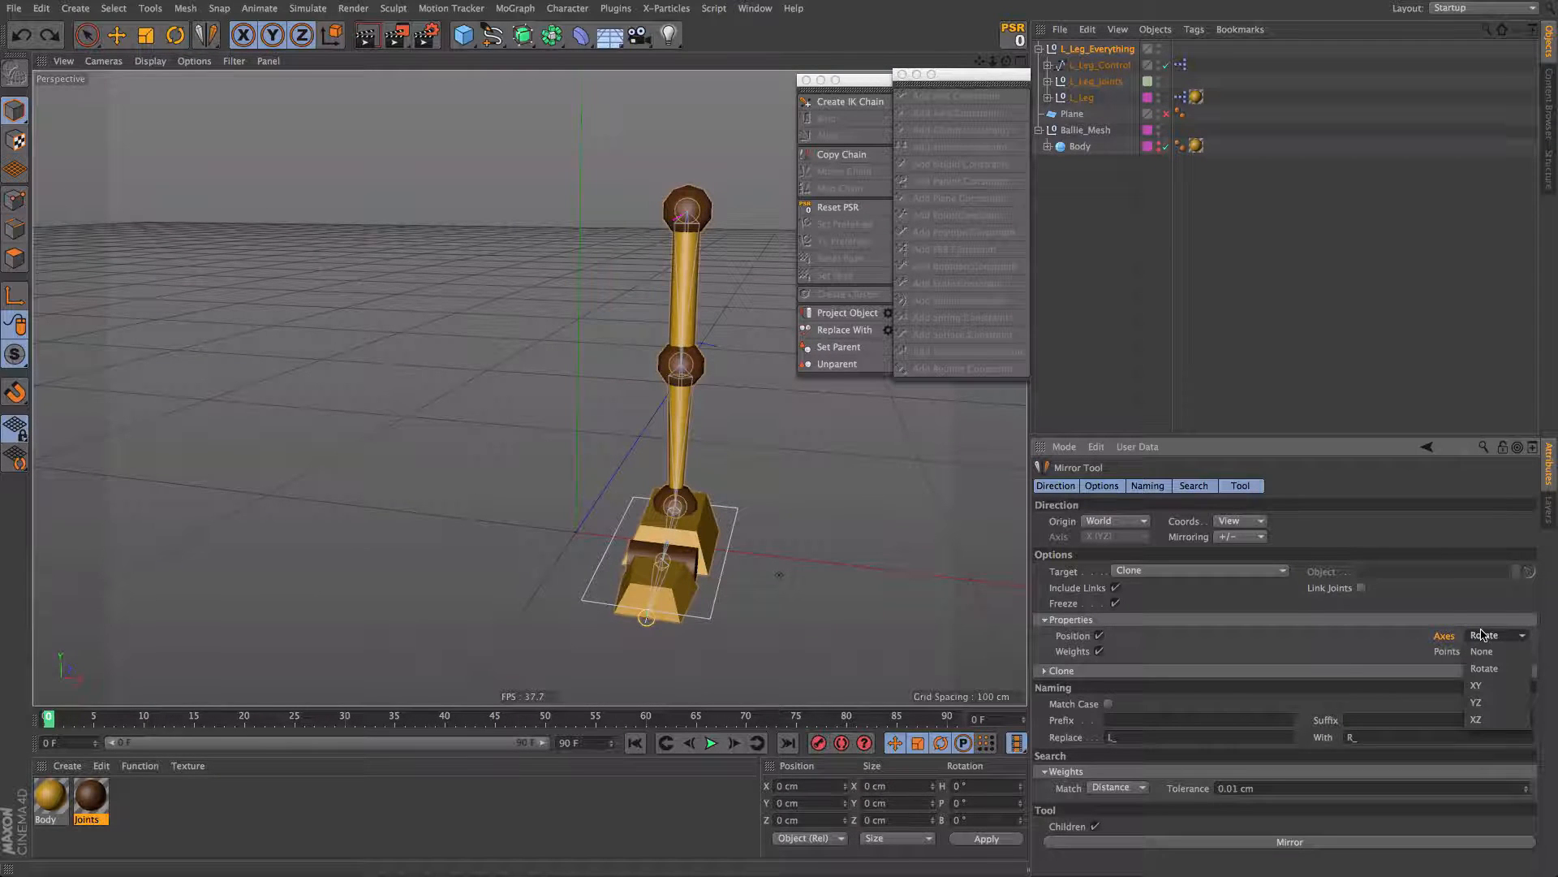
left_click(1477, 685)
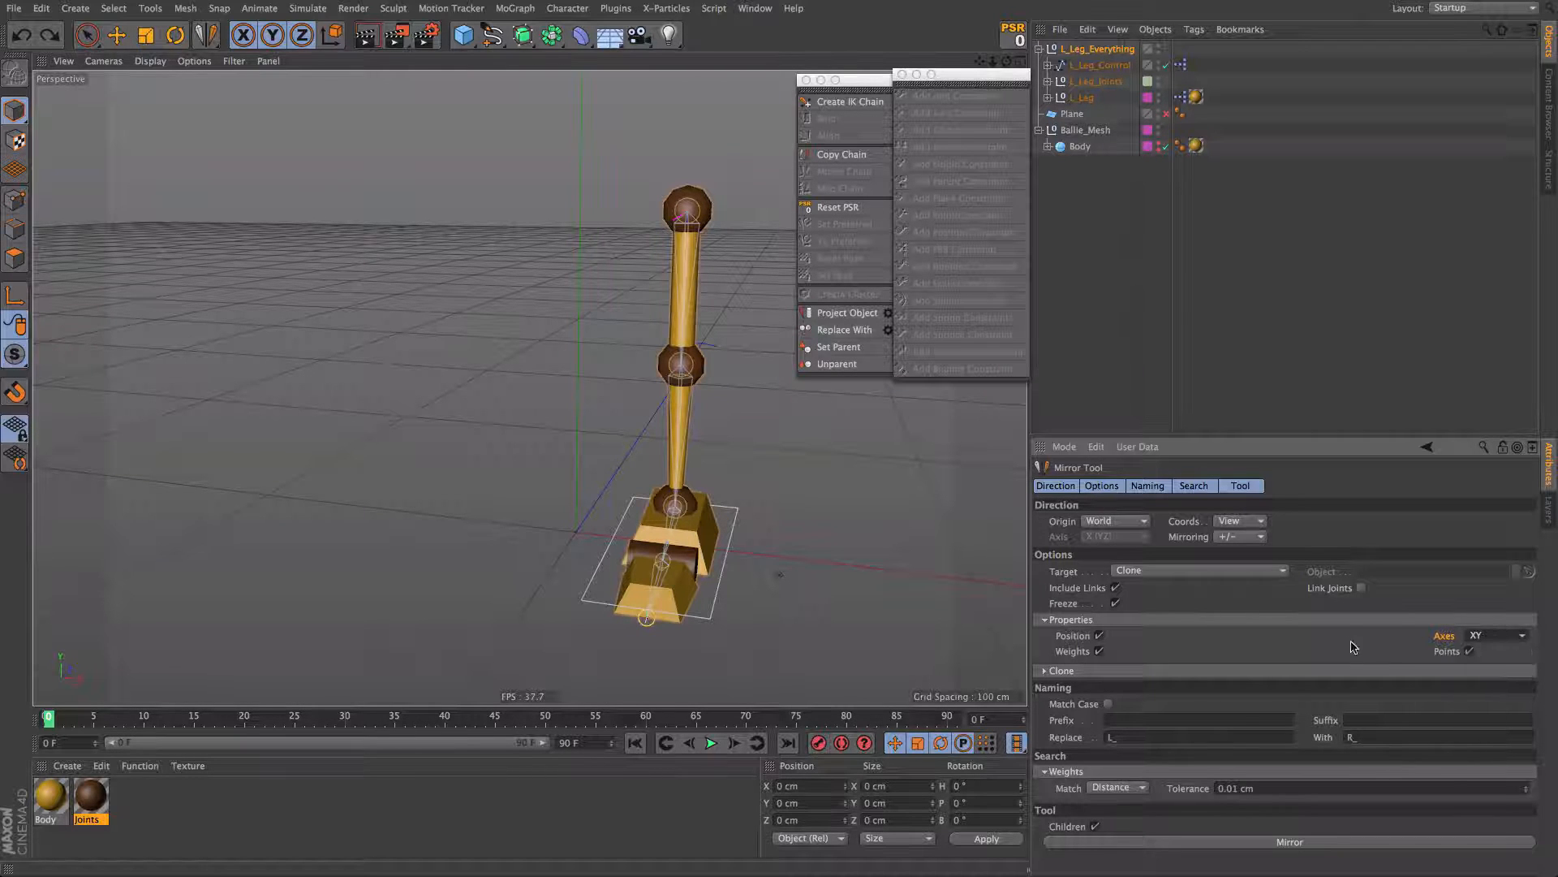
left_click(1490, 637)
left_click(1492, 703)
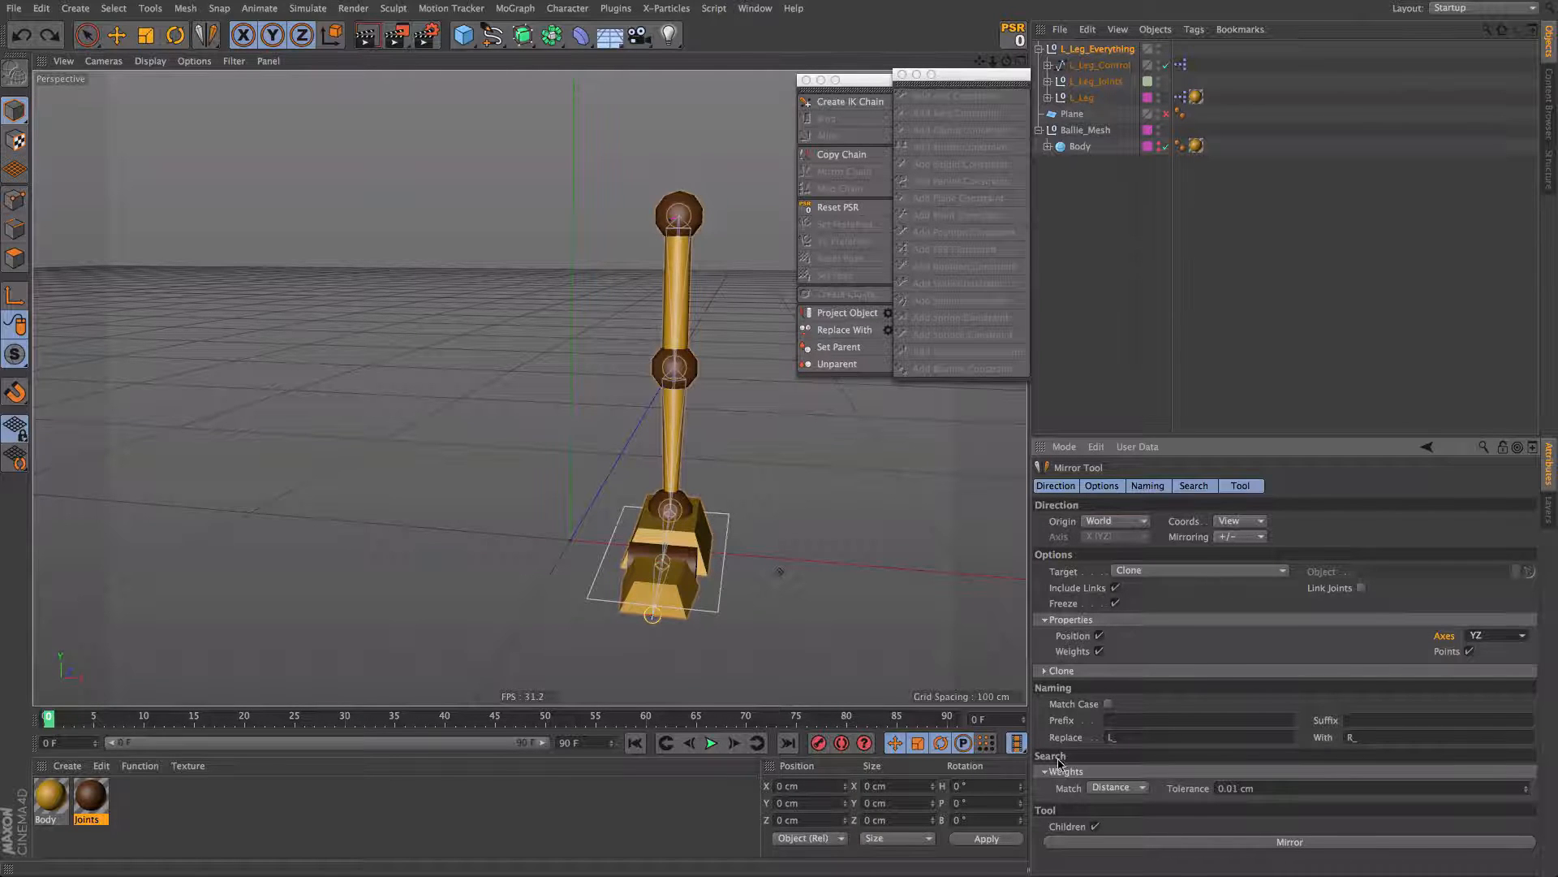
left_click(1290, 843)
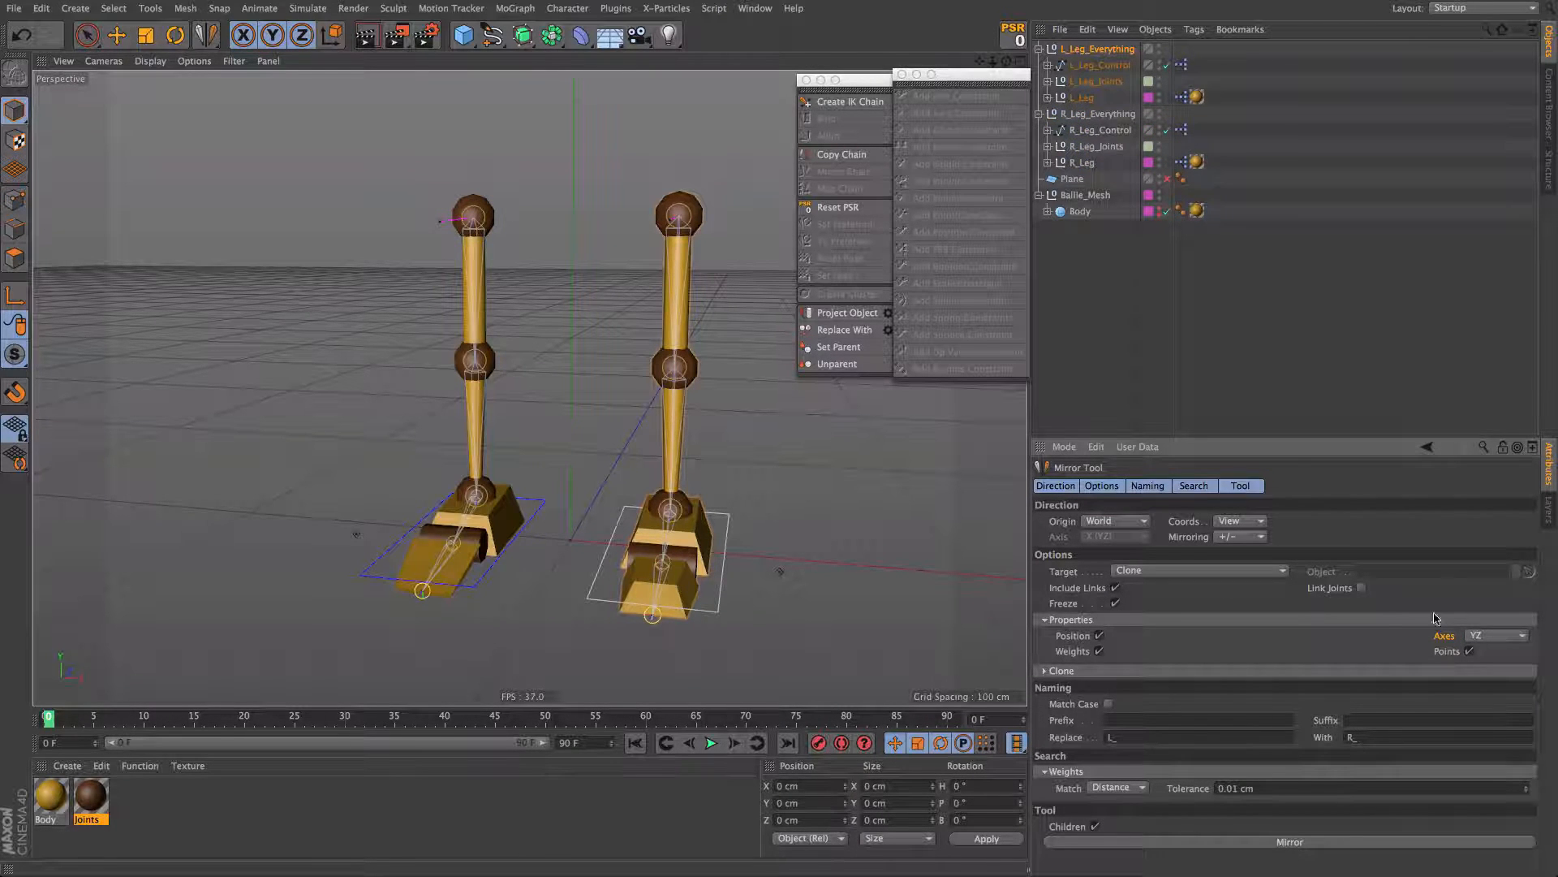
key("super+z")
Step: Set the Mirror Tool's Axes to XY, mirror L_Leg_Everything and inspect the mirrored foot up close
left_click(1516, 639)
left_click(1487, 686)
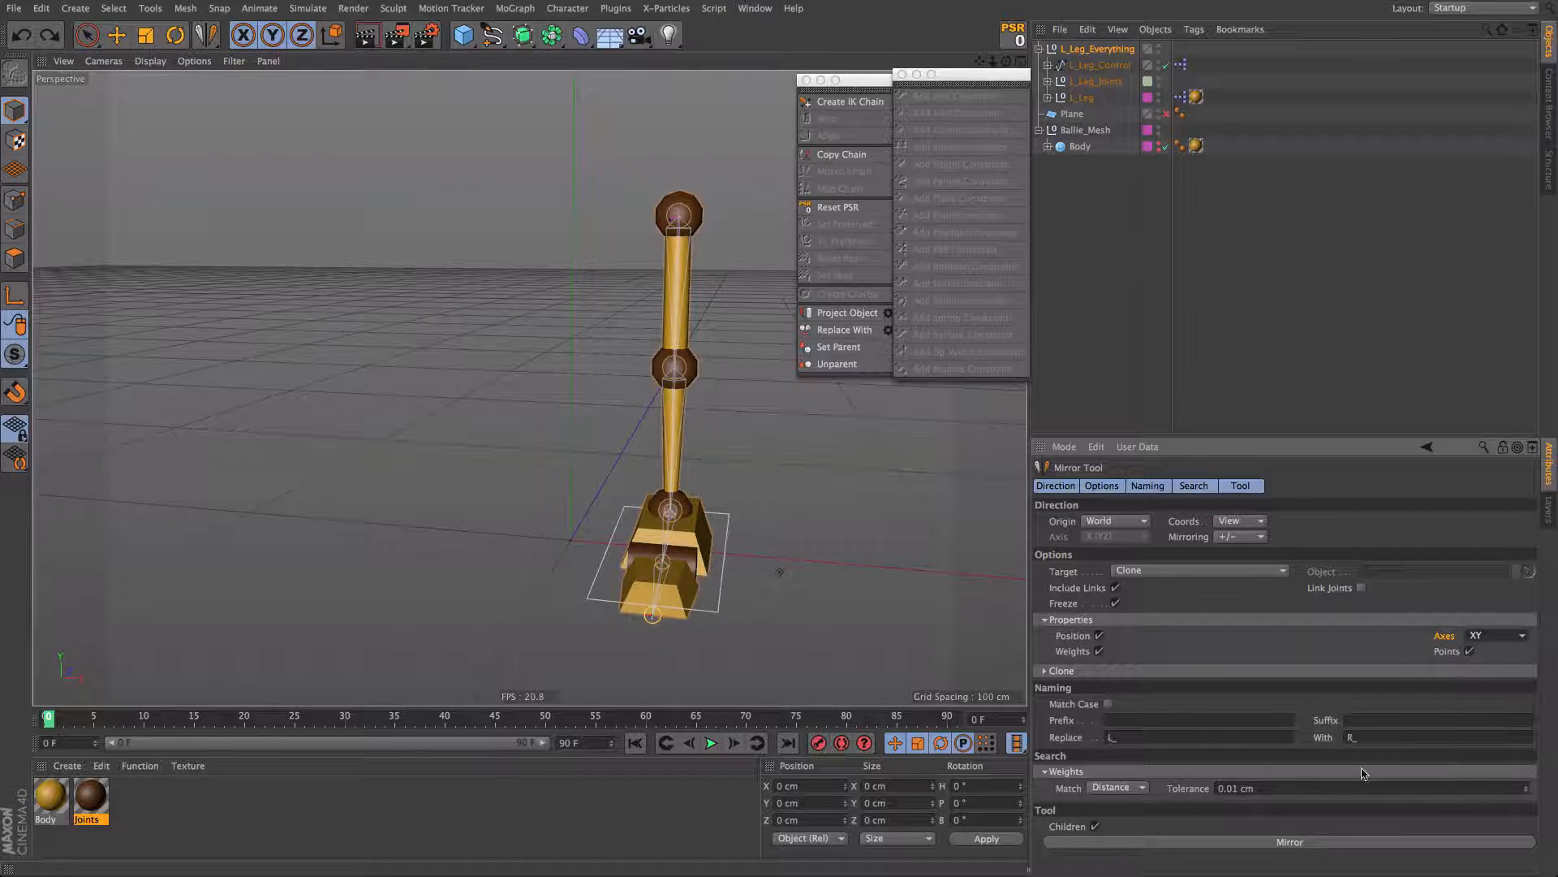
left_click(1304, 843)
left_click_drag(539, 574, 575, 553, "alt")
scroll(601, 567, "up", 3)
scroll(619, 574, "up", 3)
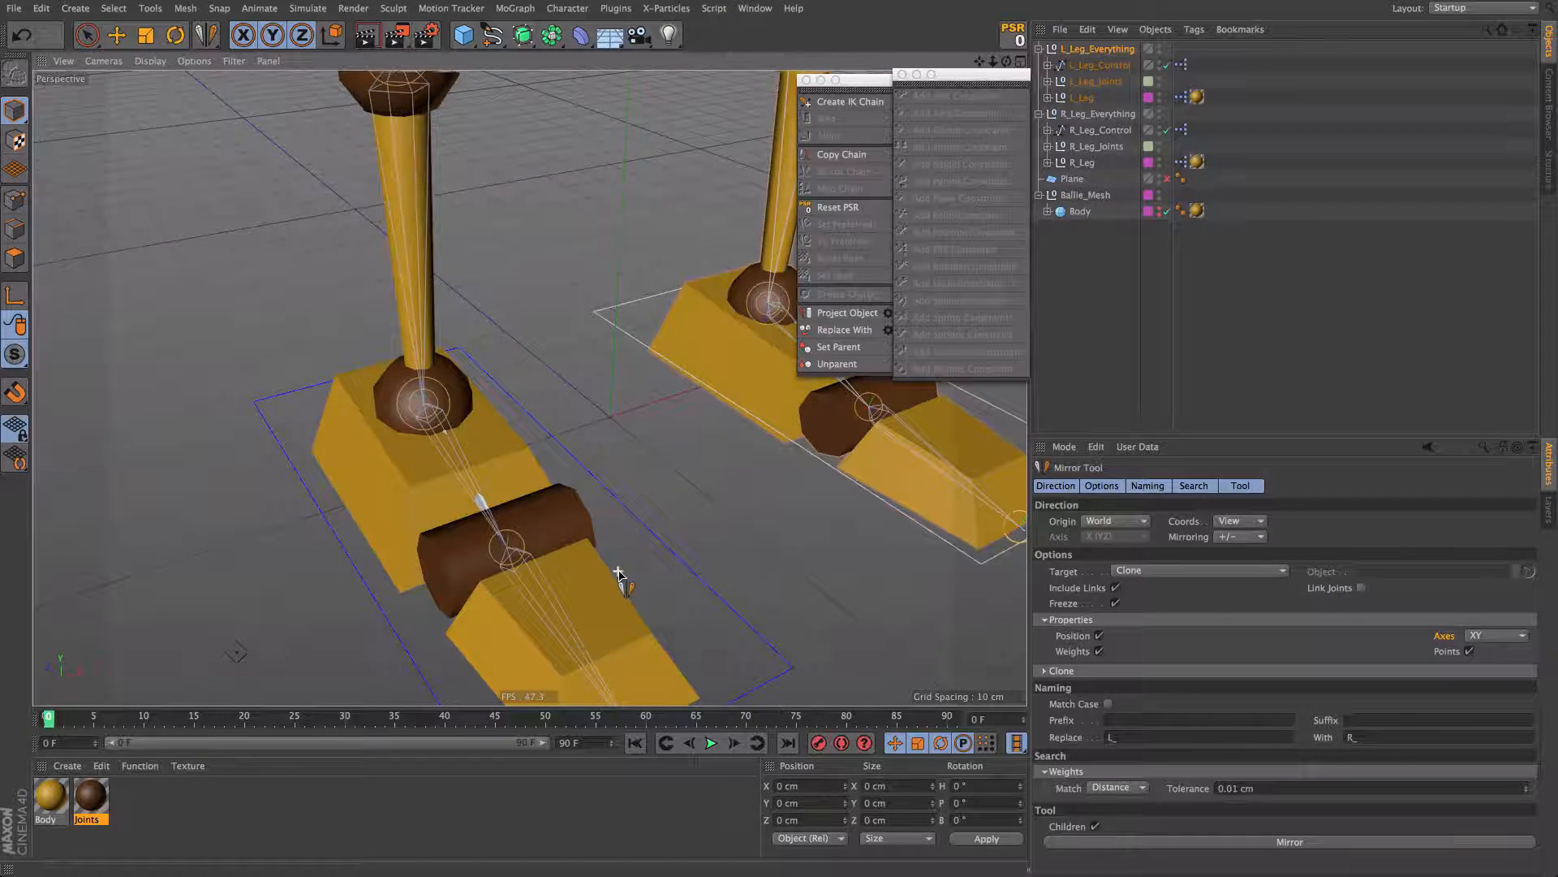
left_click_drag(618, 574, 633, 462, "alt")
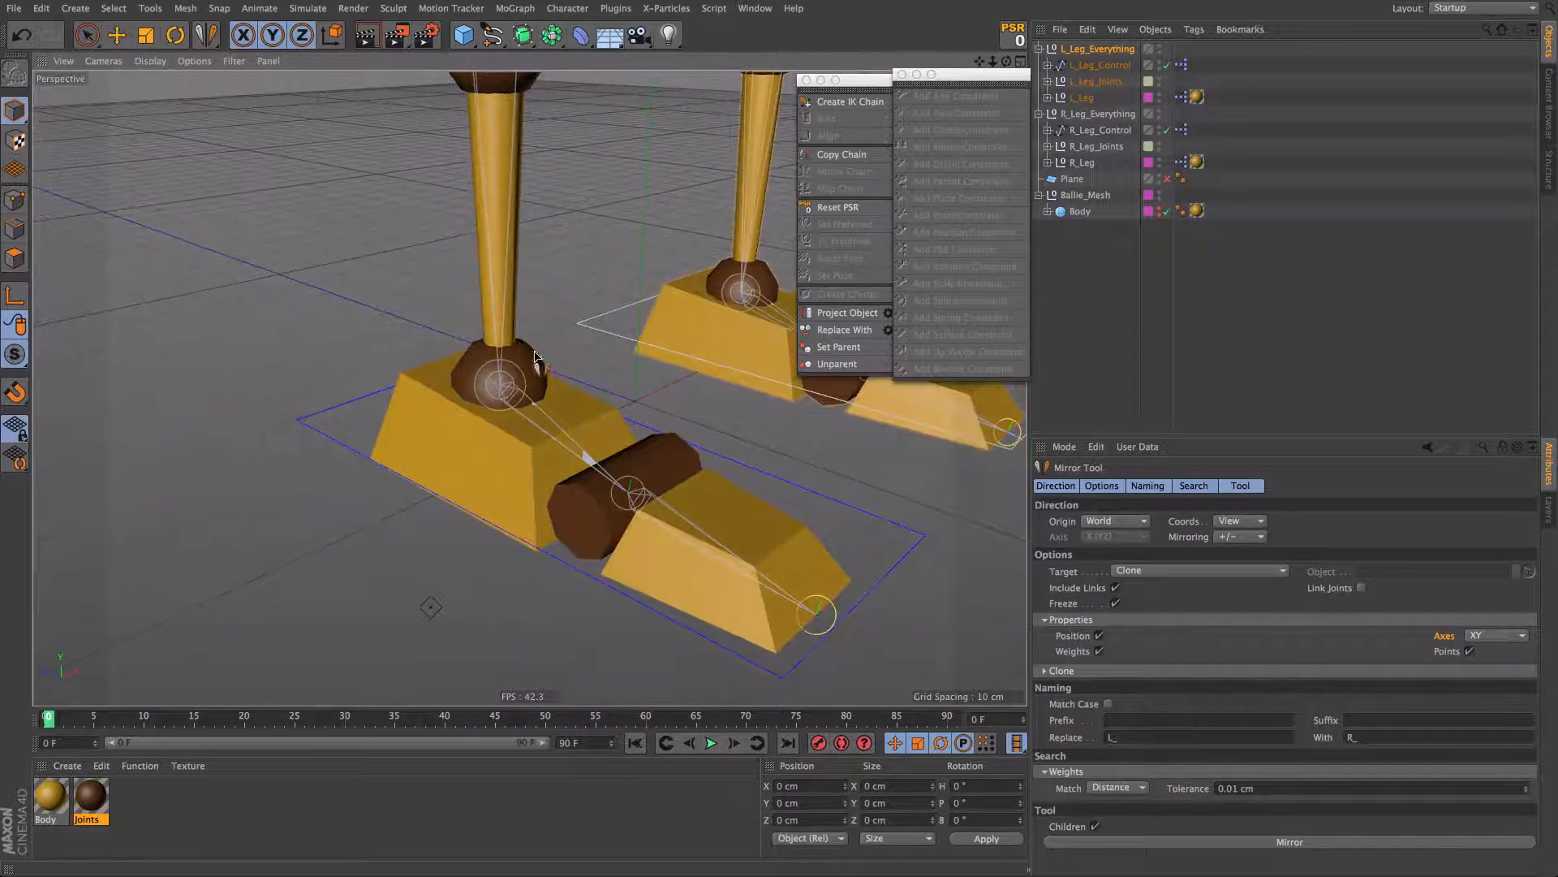
Step: Test the mirrored leg by moving R_Leg_Control and setting its Footroll to 7°, undoing each change
scroll(476, 417, "down", 6)
left_click_drag(477, 433, 704, 423, "alt")
key("e")
left_click(617, 431)
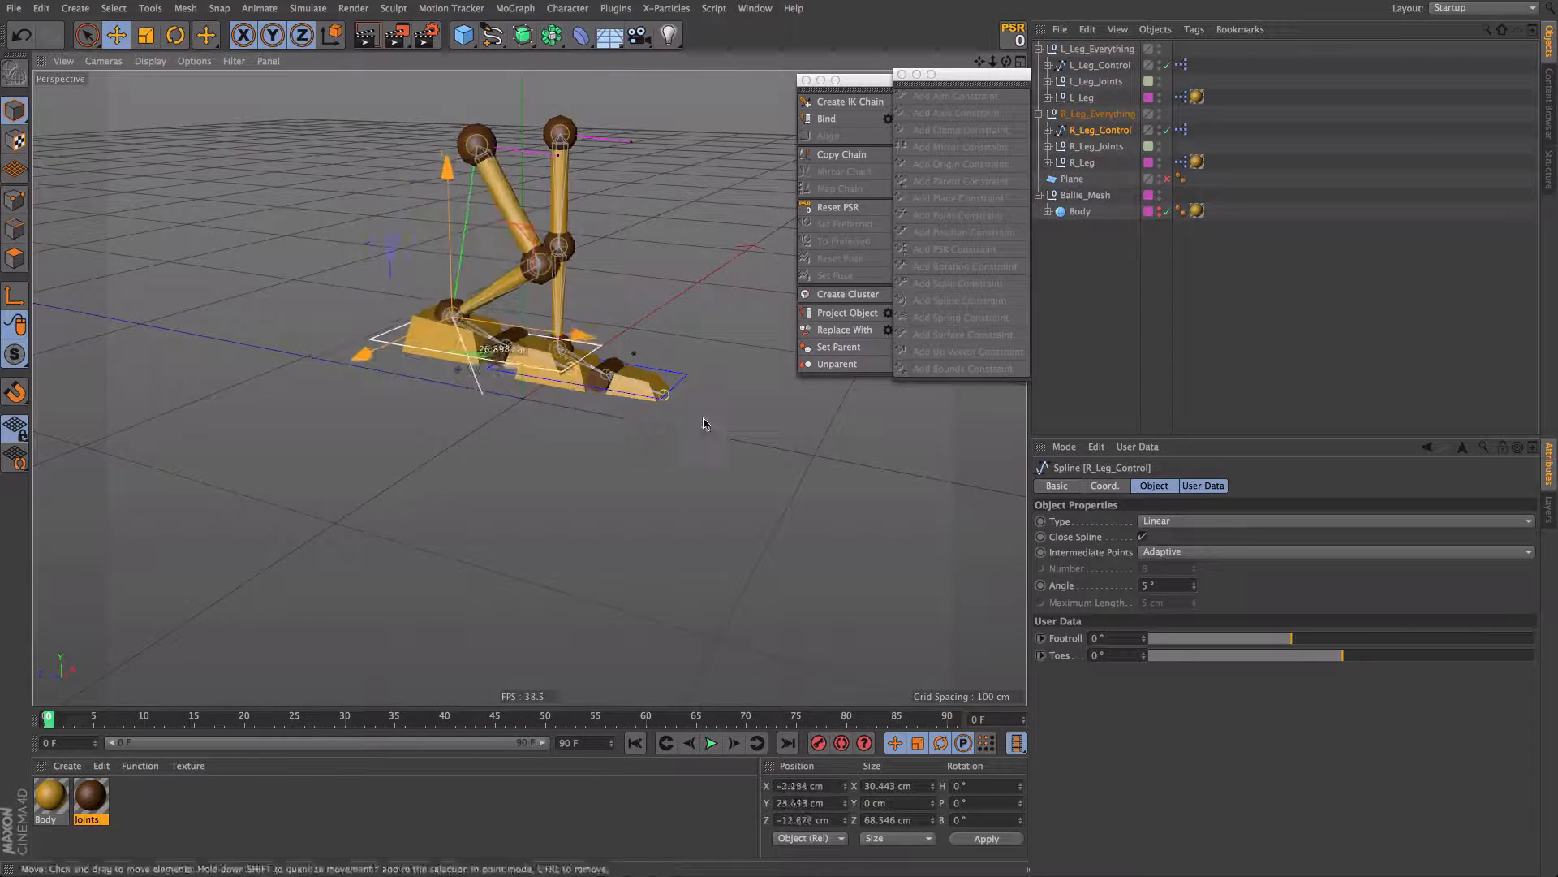
key("ctrl+z")
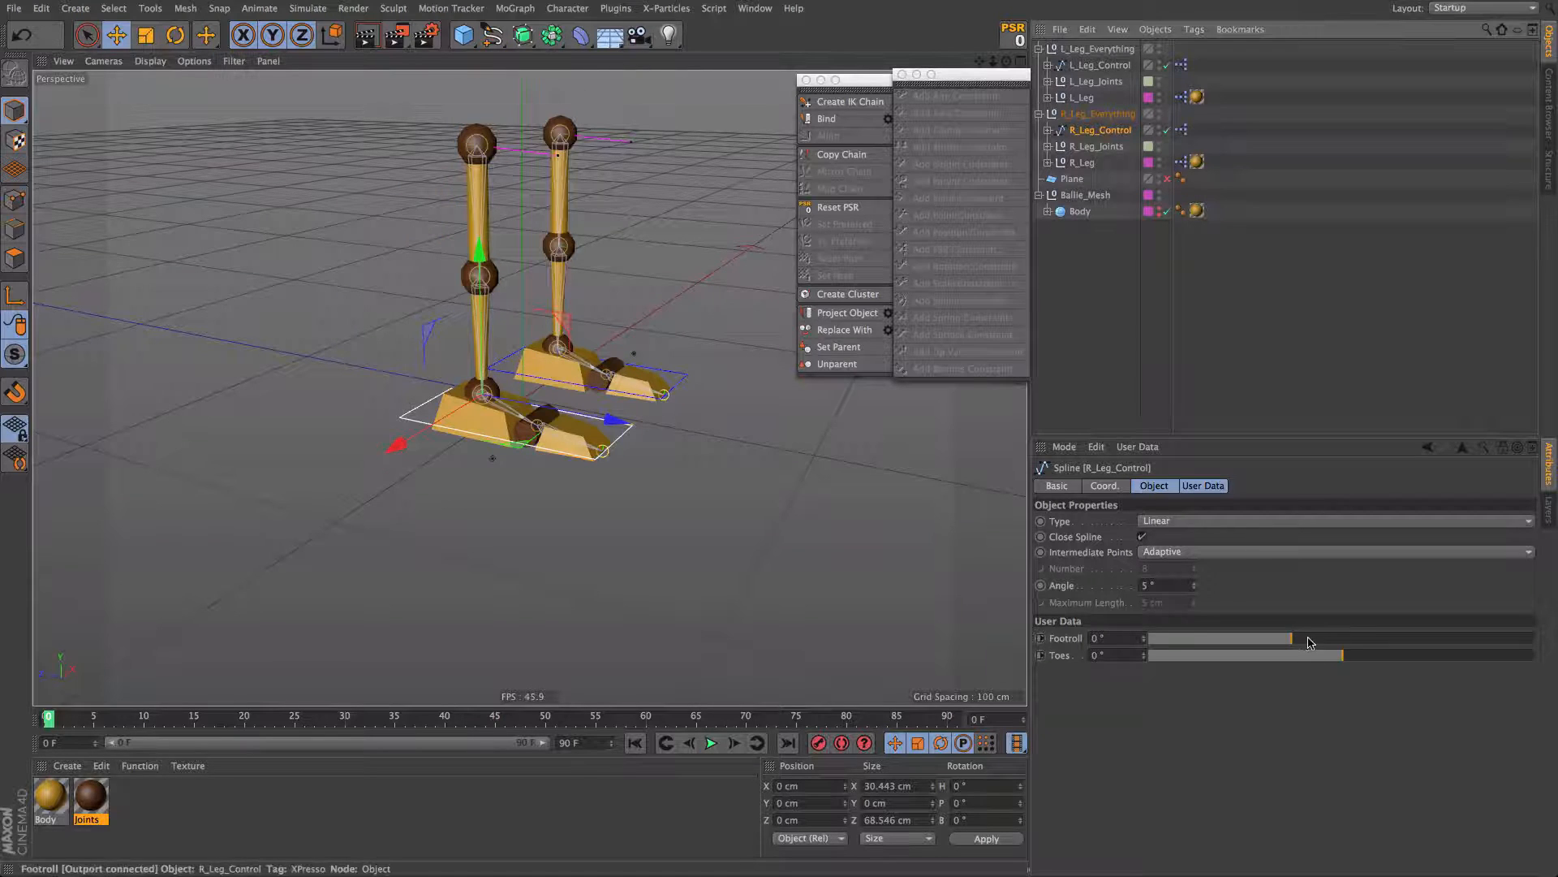
mouse_move(1308, 642)
left_mouse_down()
mouse_move(1432, 640)
mouse_move(1181, 640)
mouse_move(1319, 640)
left_mouse_up()
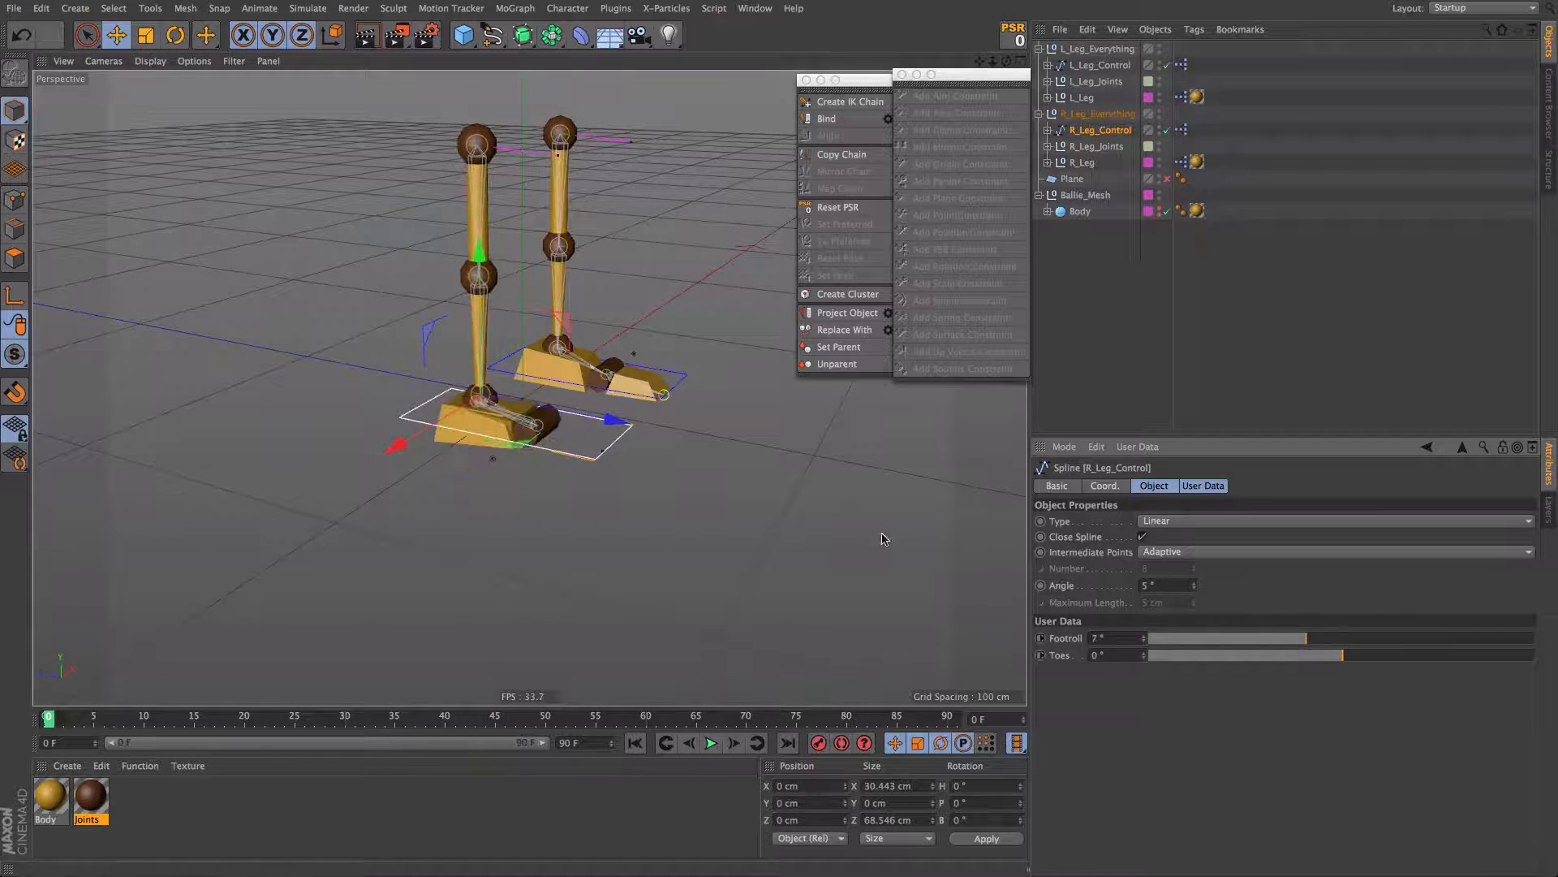
key("ctrl+z")
Step: Select all the nulls under R_Leg_Control and unfreeze all their transformations
left_click_drag(527, 410, 422, 445, "alt")
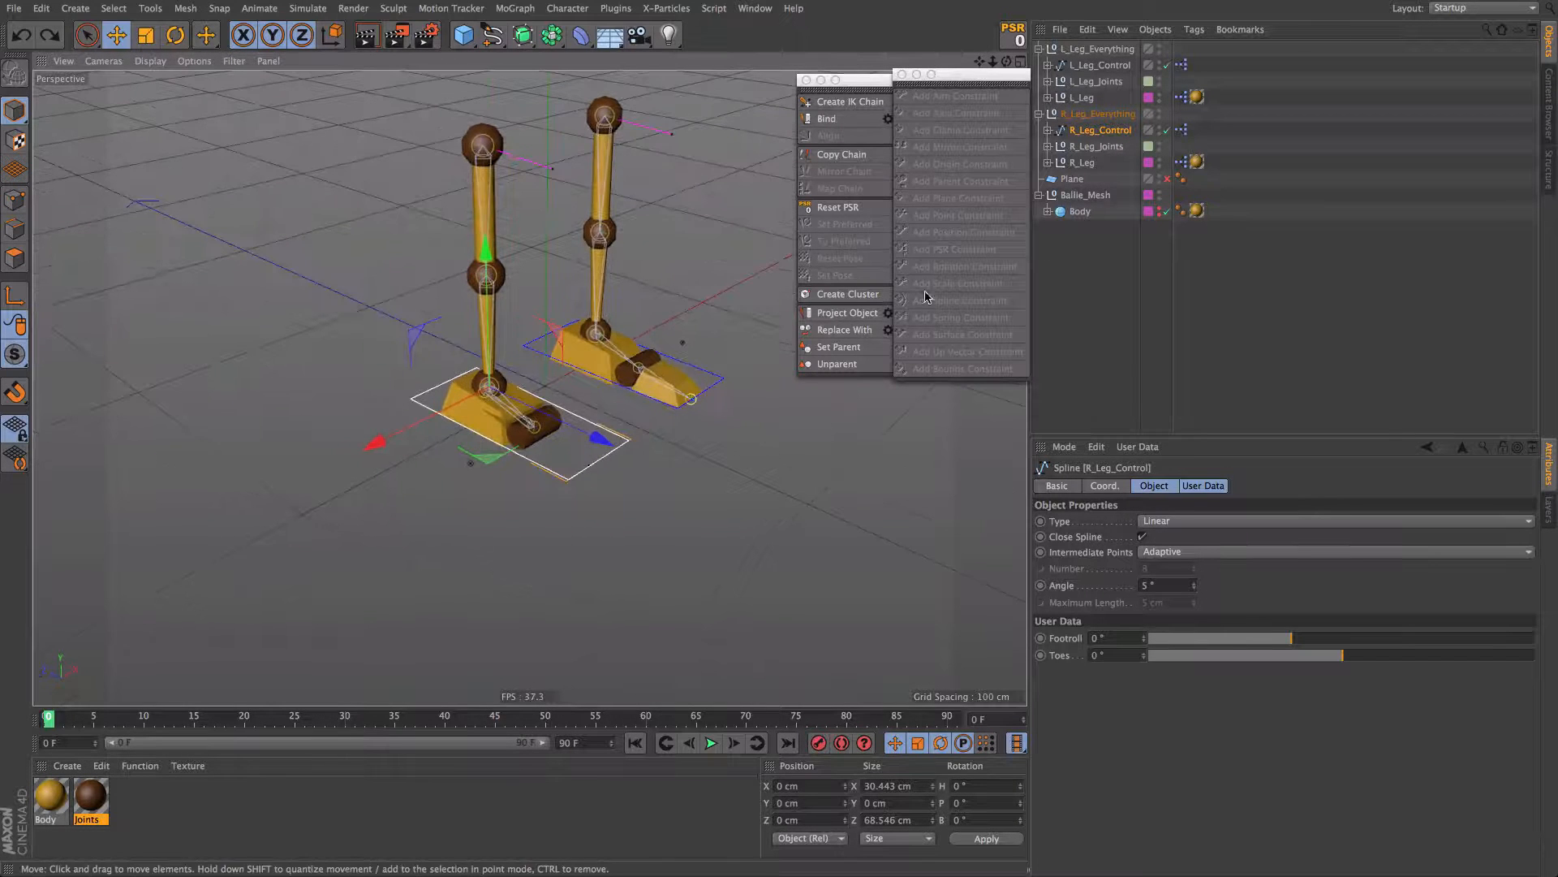
middle_click(1075, 132)
left_click(1074, 133, "ctrl")
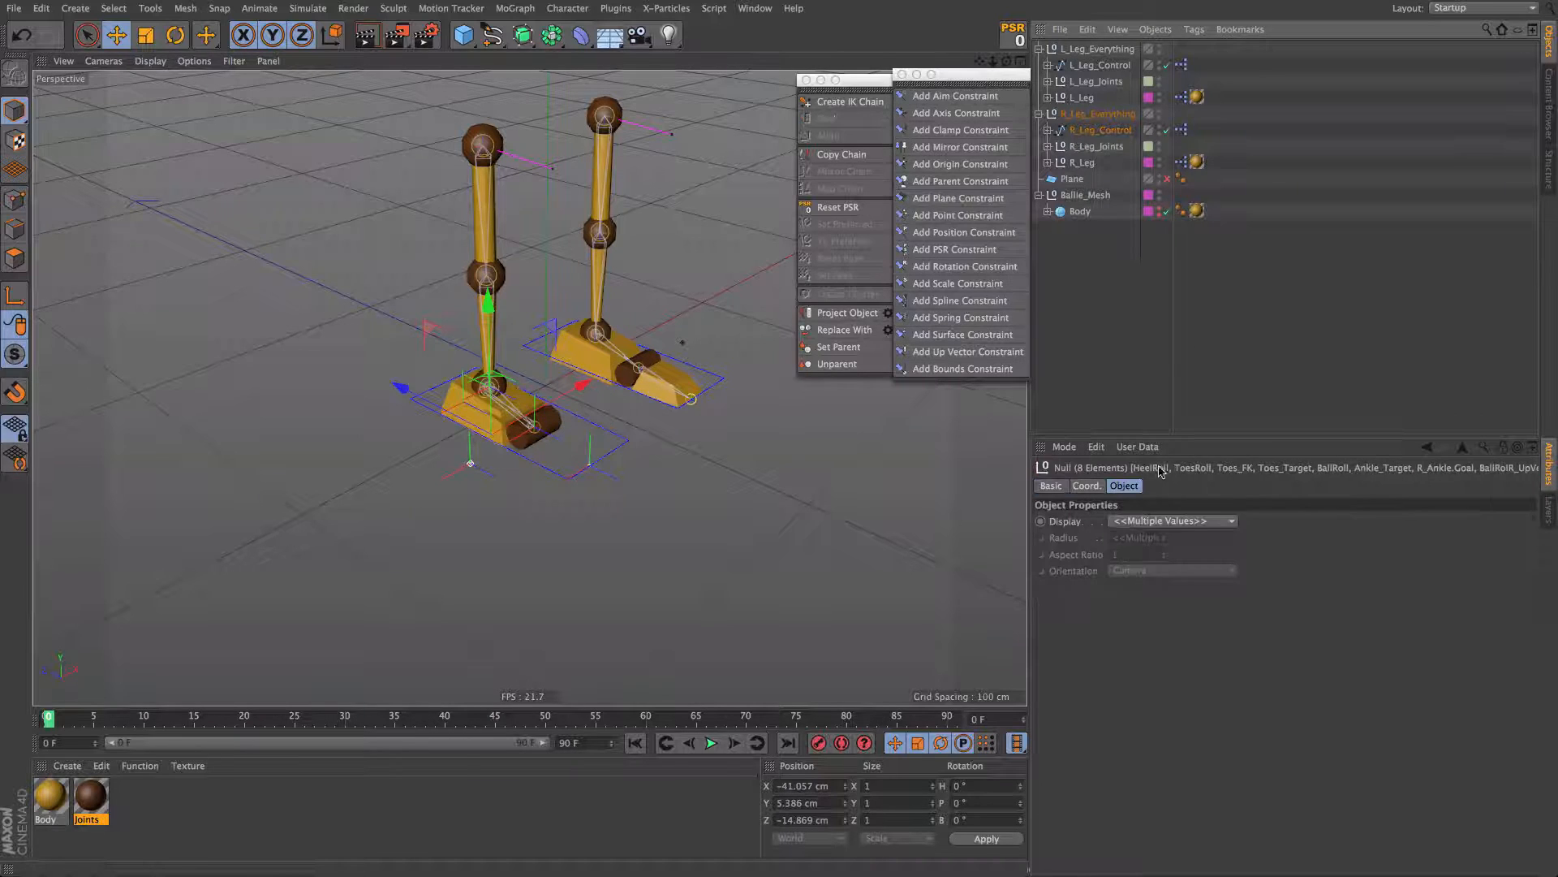
left_click(1048, 130)
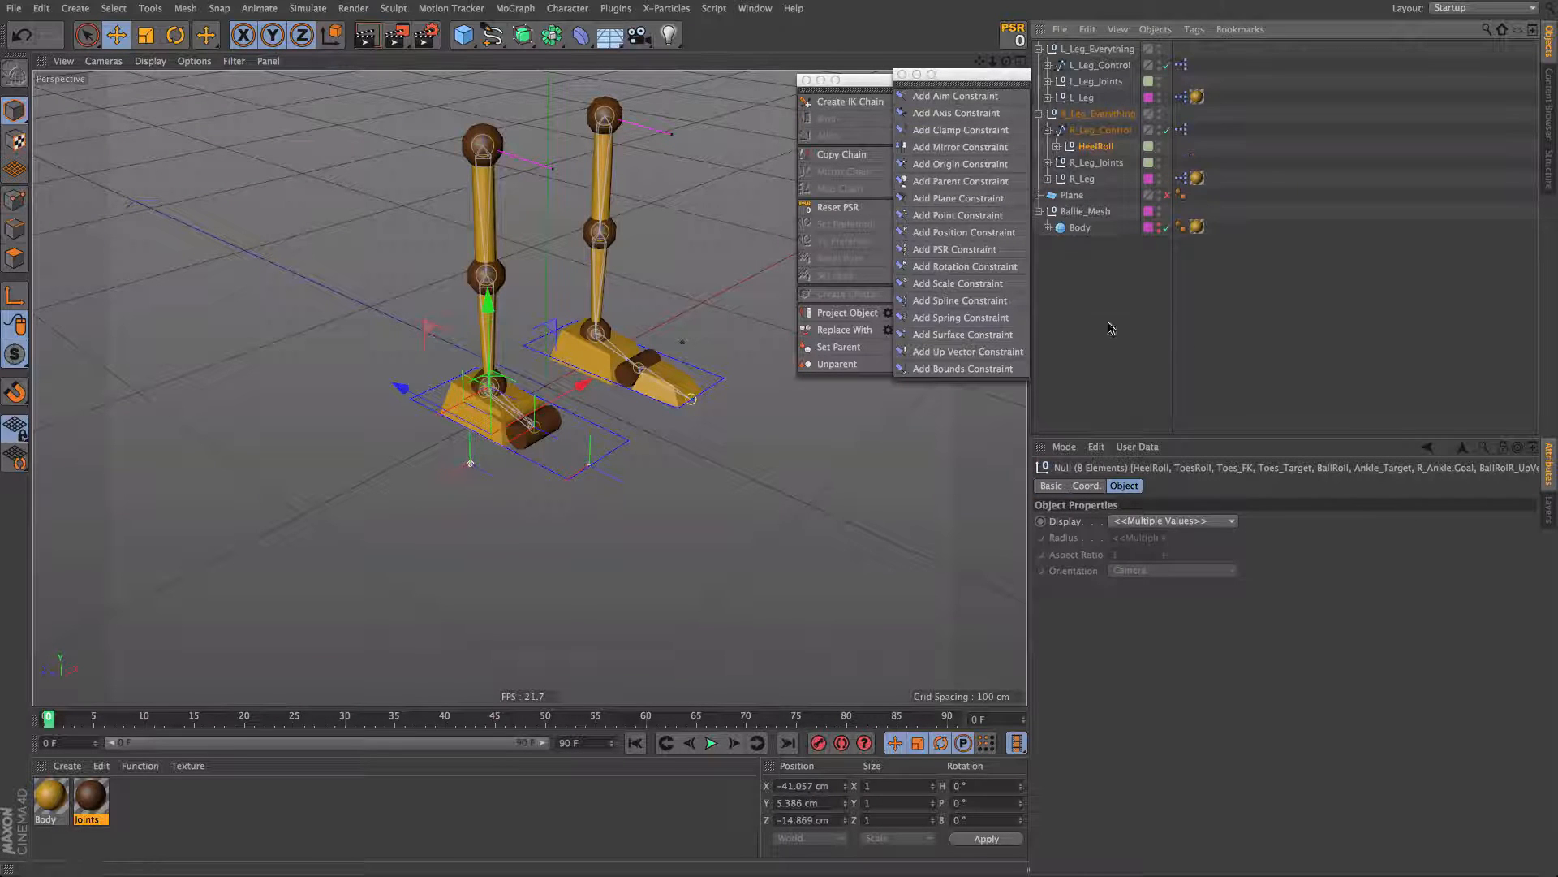
left_click(1086, 485)
left_click(1100, 588)
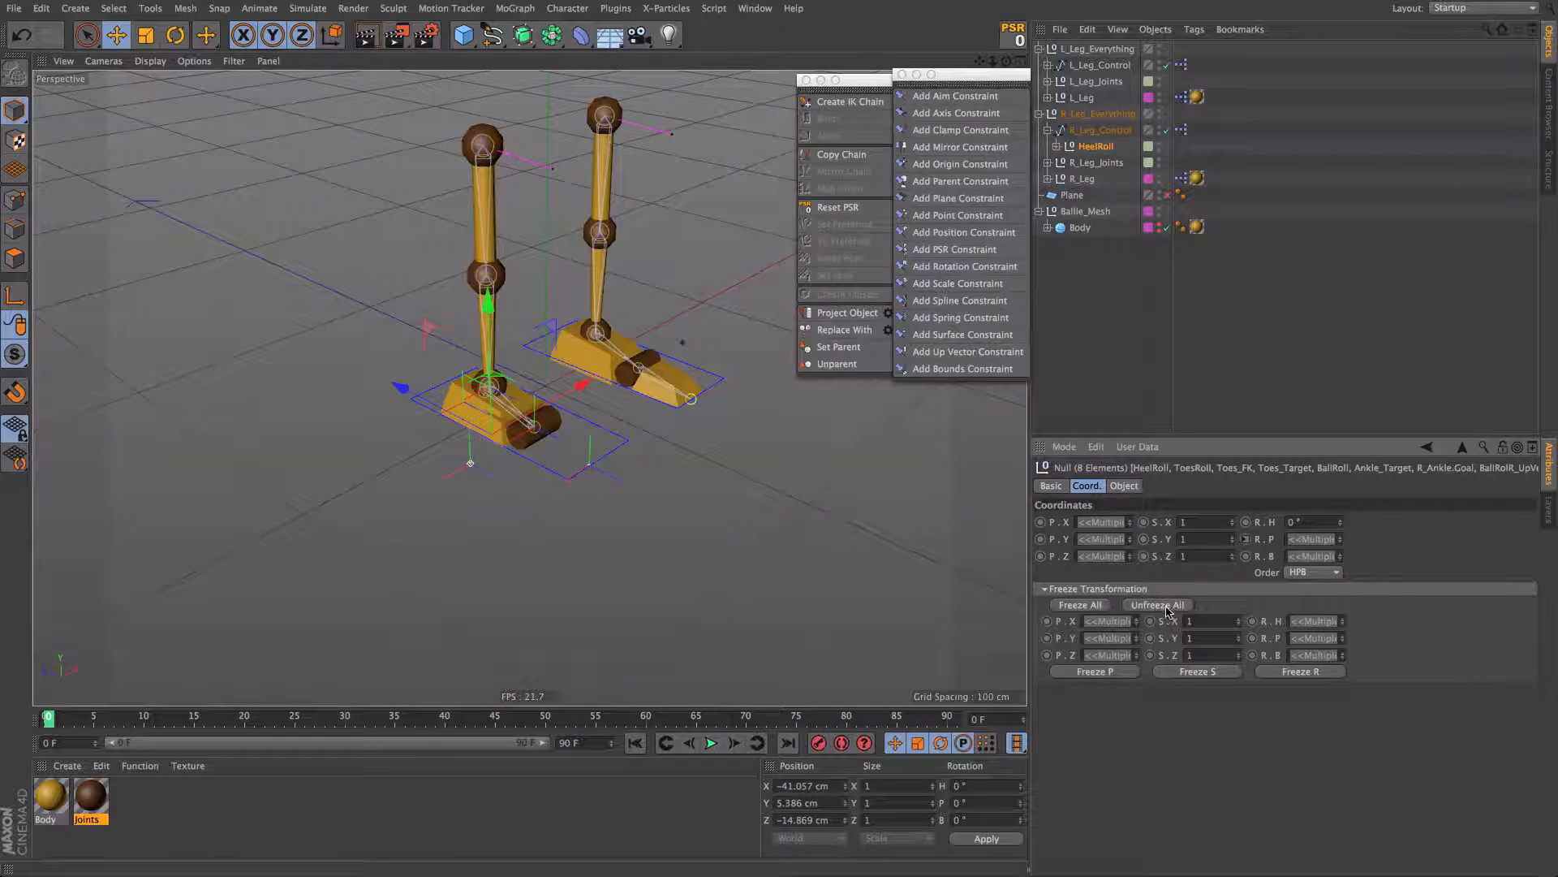
scroll(520, 413, "up", 8)
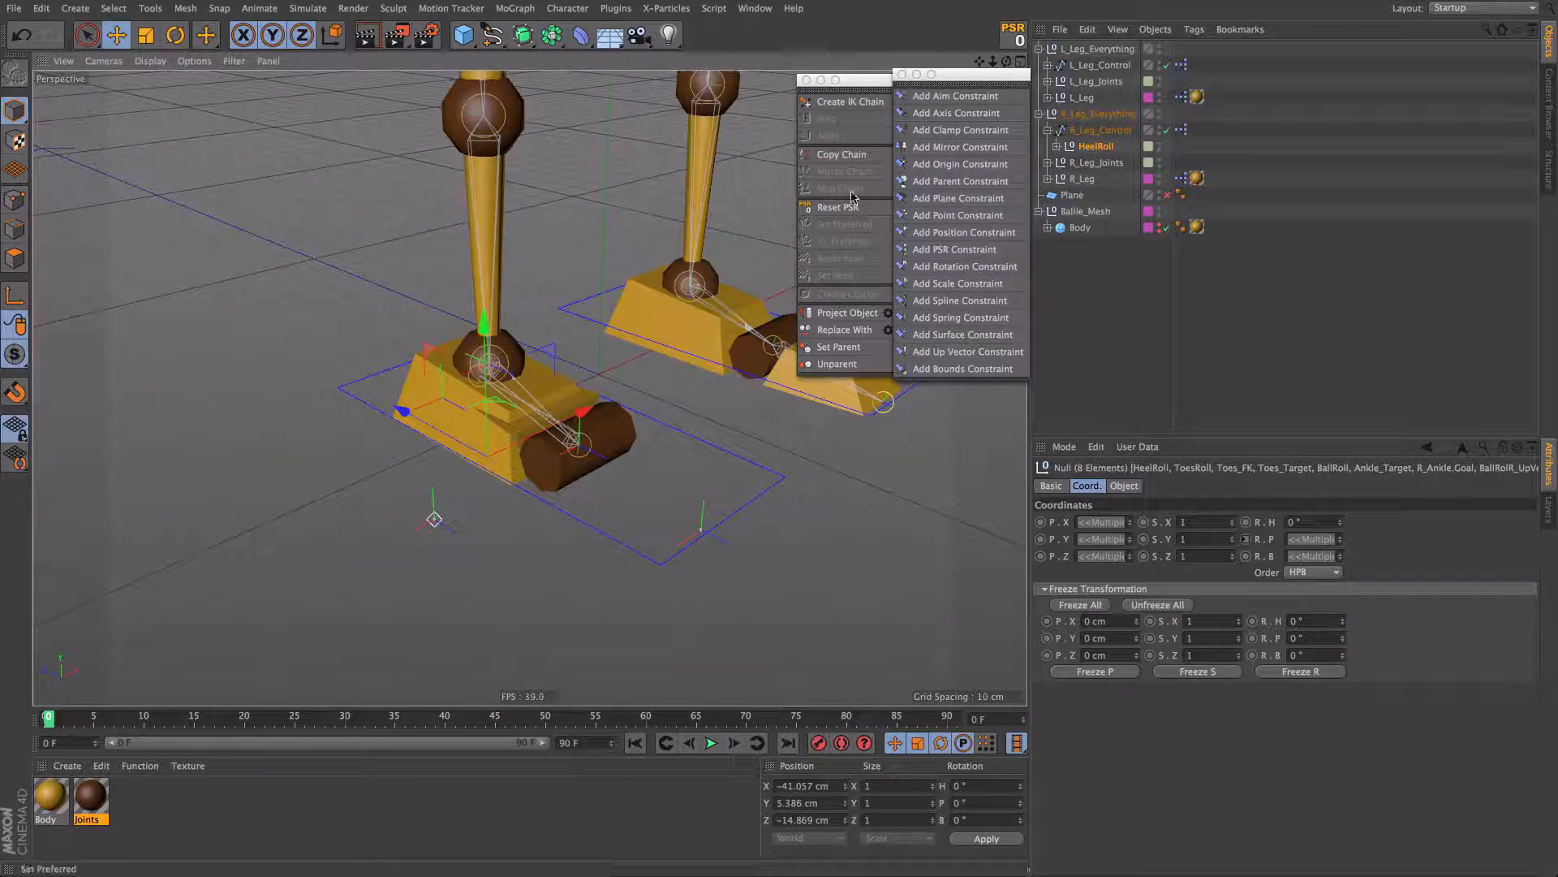
Step: Expand the HeelRoll hierarchy and examine the Toes_Target and ball roll UpVector nulls individually
left_click(1057, 146)
left_click(1066, 163)
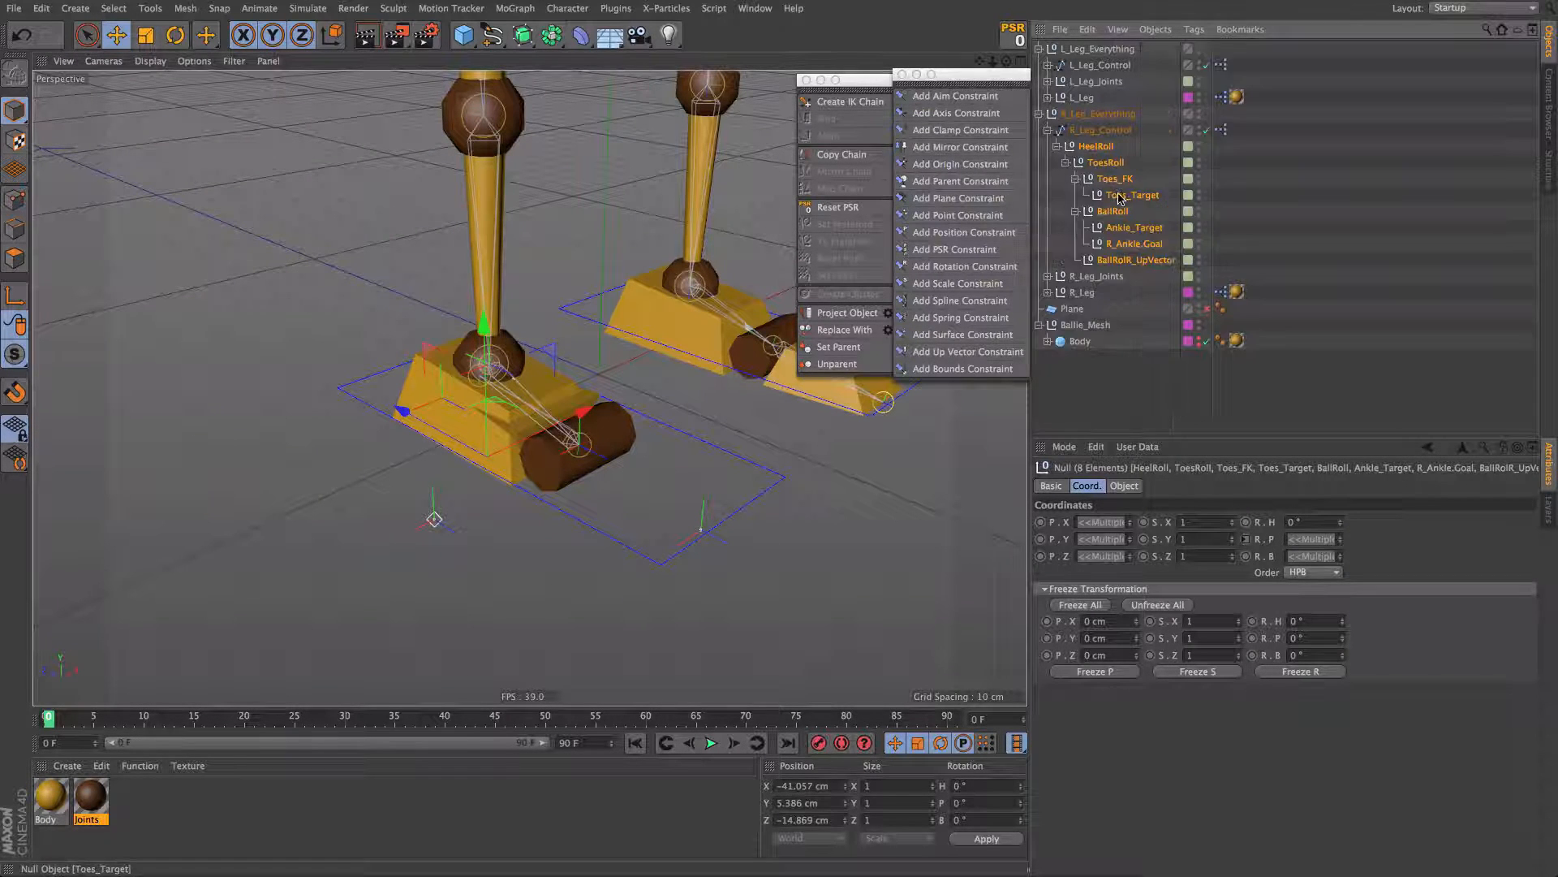
left_click(1124, 197)
left_click(1130, 260)
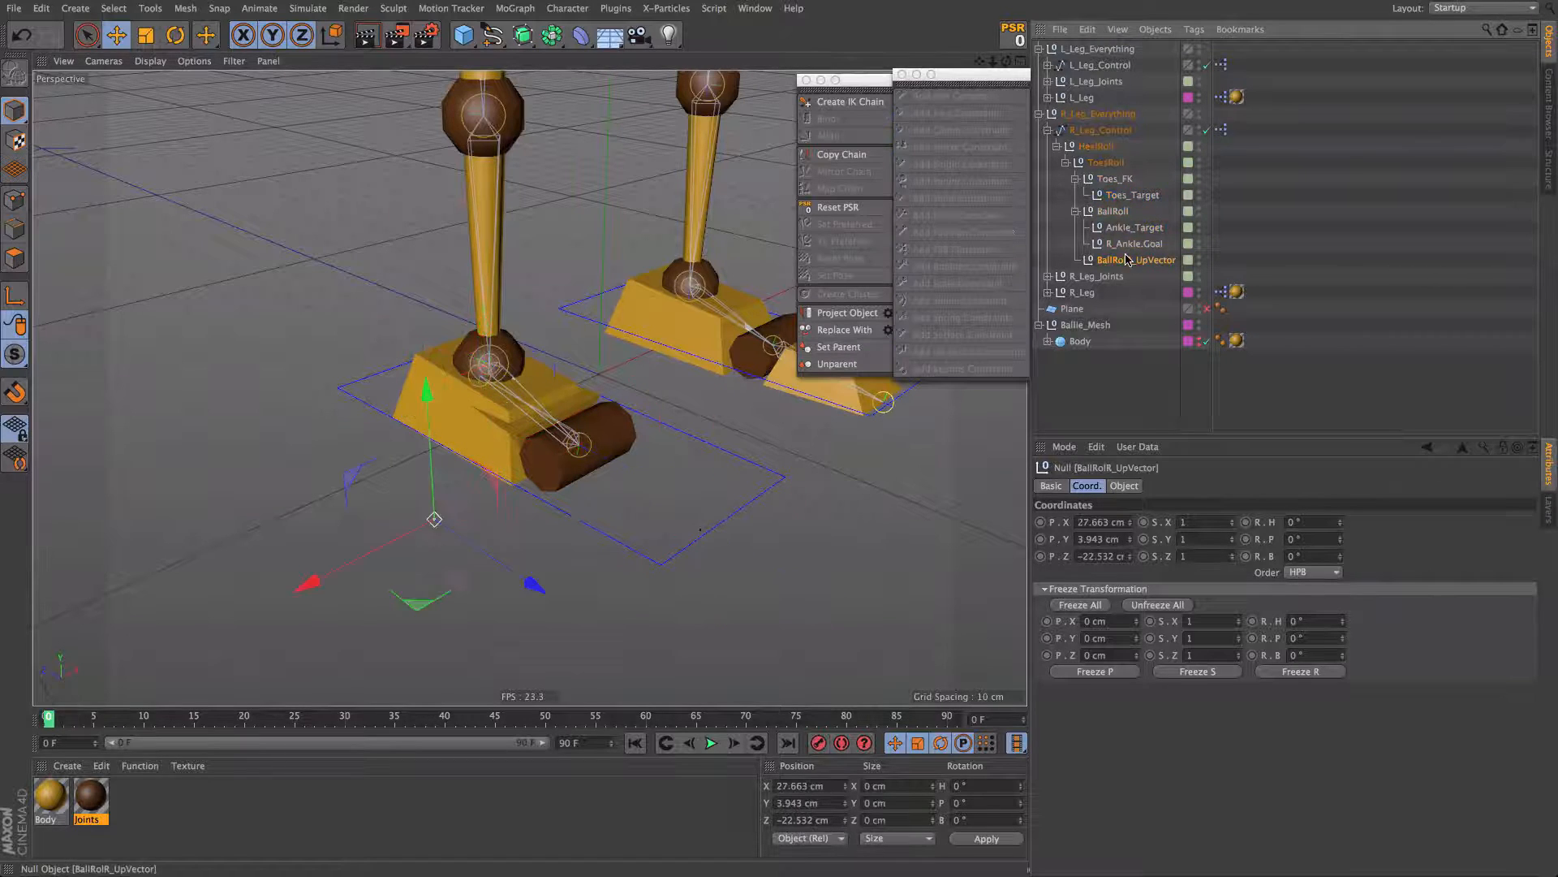
Step: Collapse the mirrored R_Leg_Everything group and delete it
left_click(1040, 114)
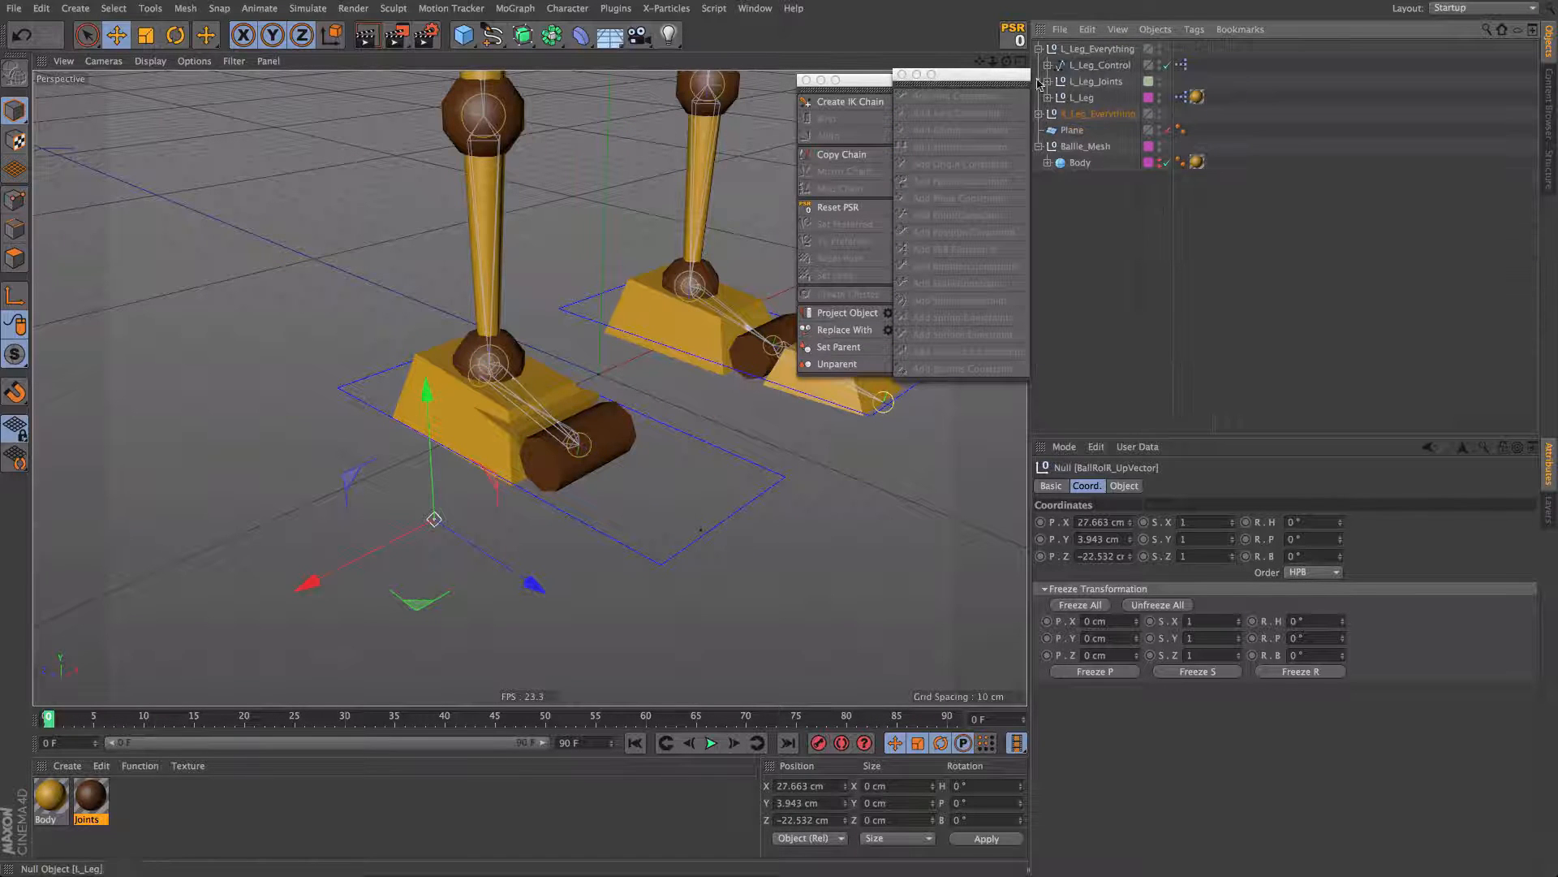
left_click(1084, 114)
key("Delete")
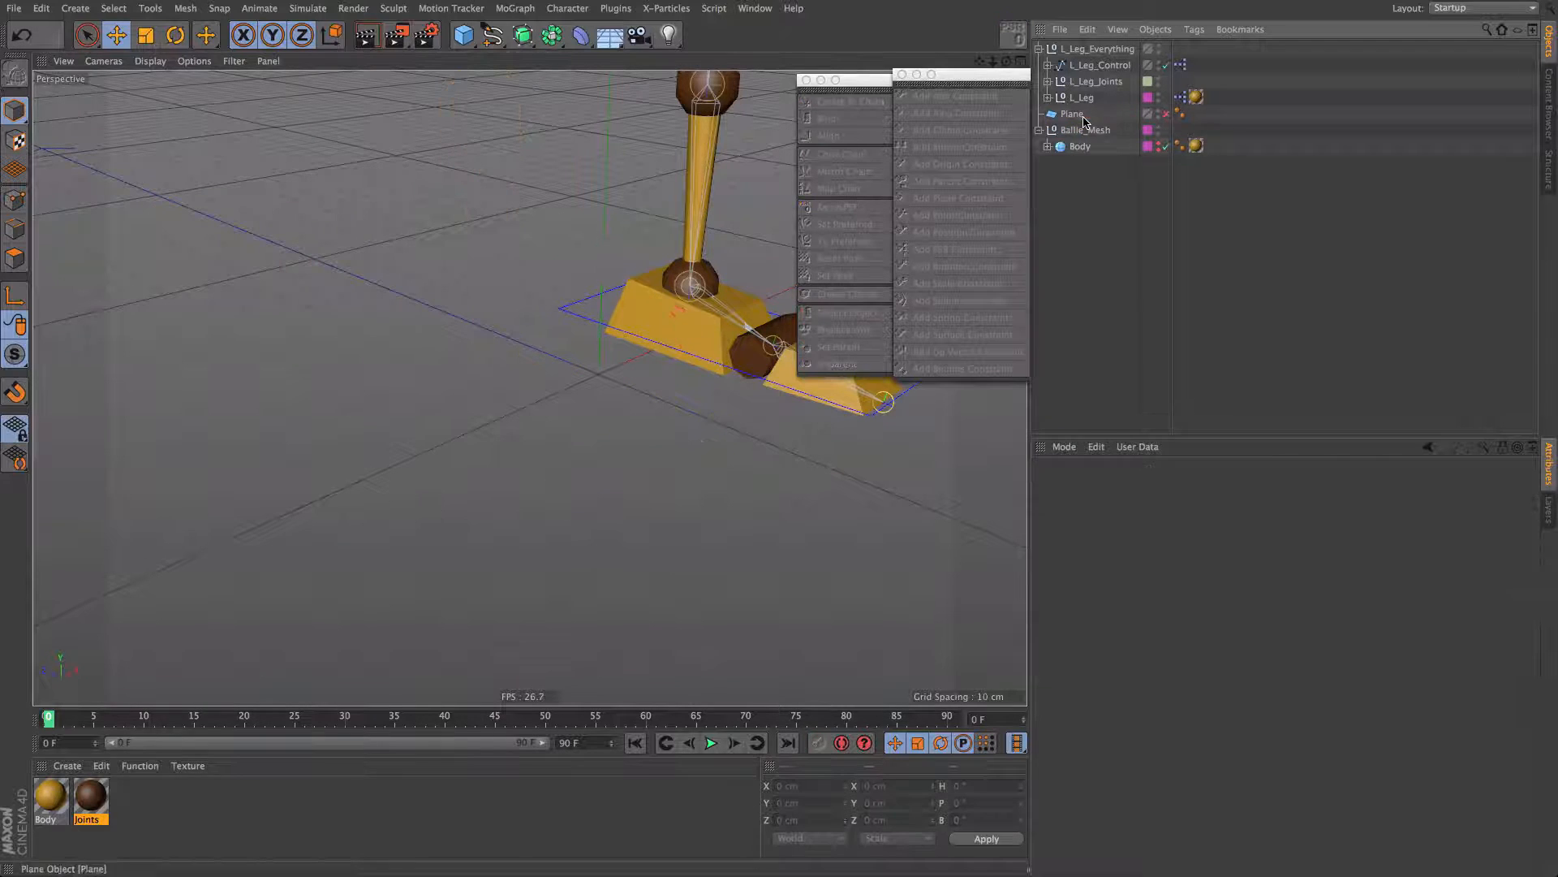
Step: Mirror the collapsed L_Leg_Everything hierarchy as a clone with the mirror Axes option set to Rotate
scroll(658, 349, "down", 5)
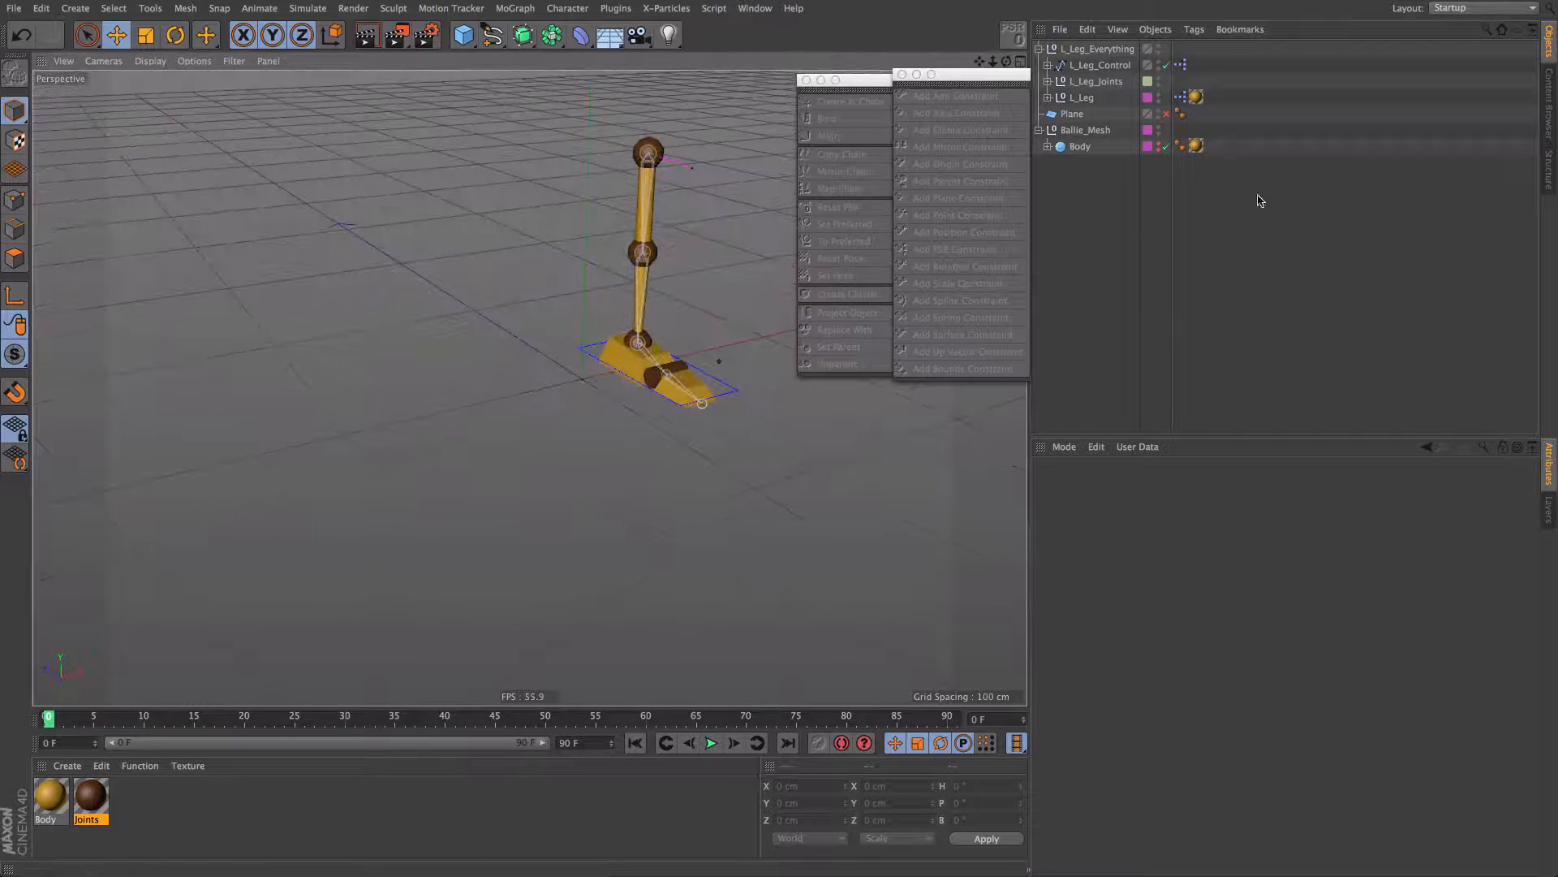
left_click(1093, 50)
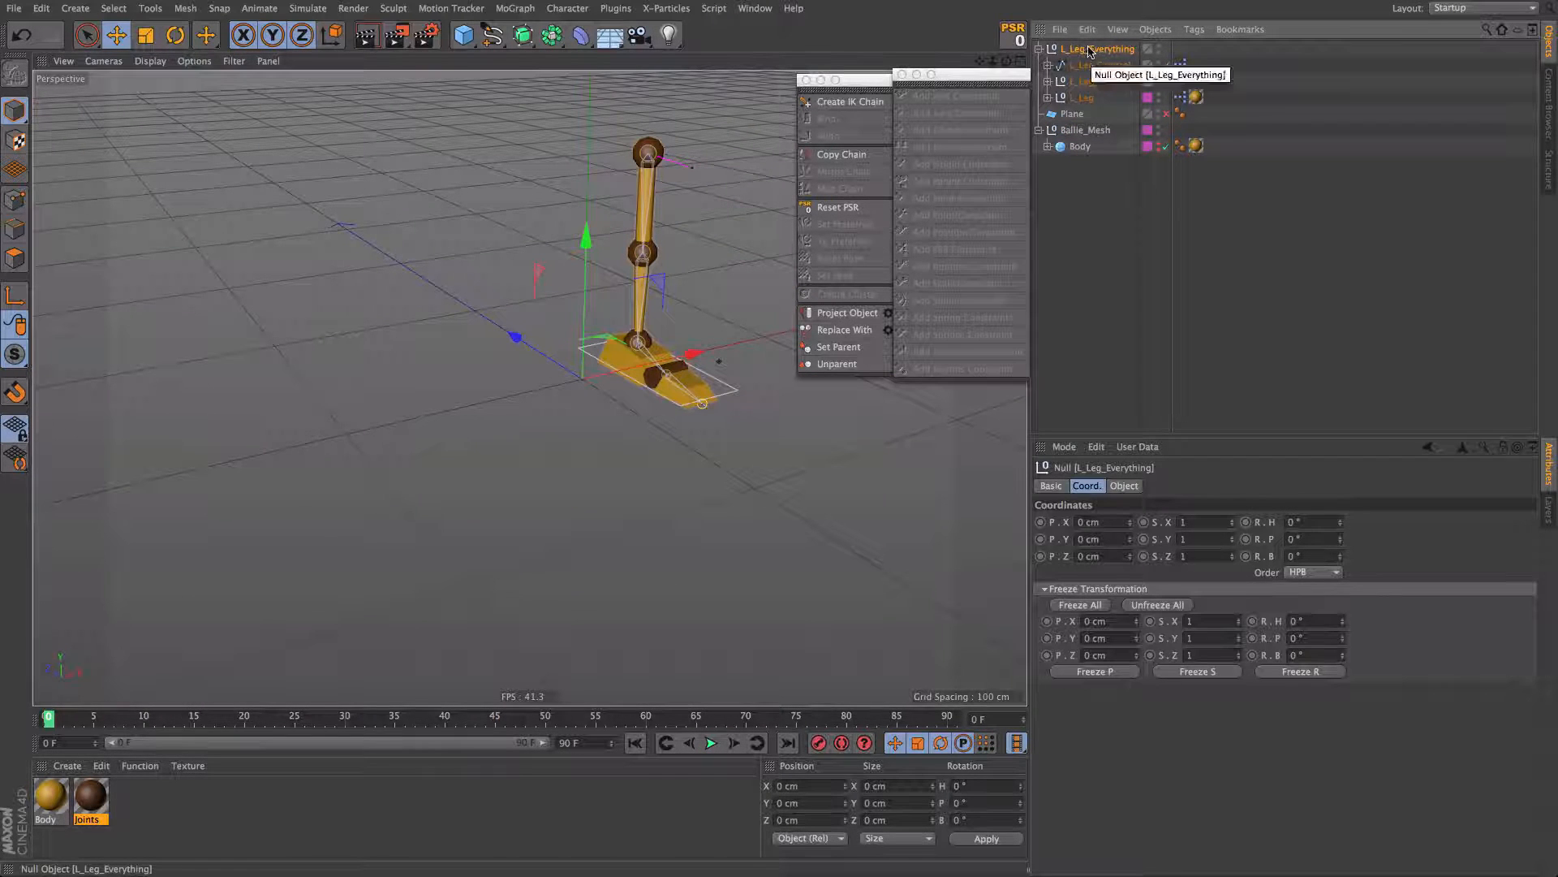
left_click(1039, 49)
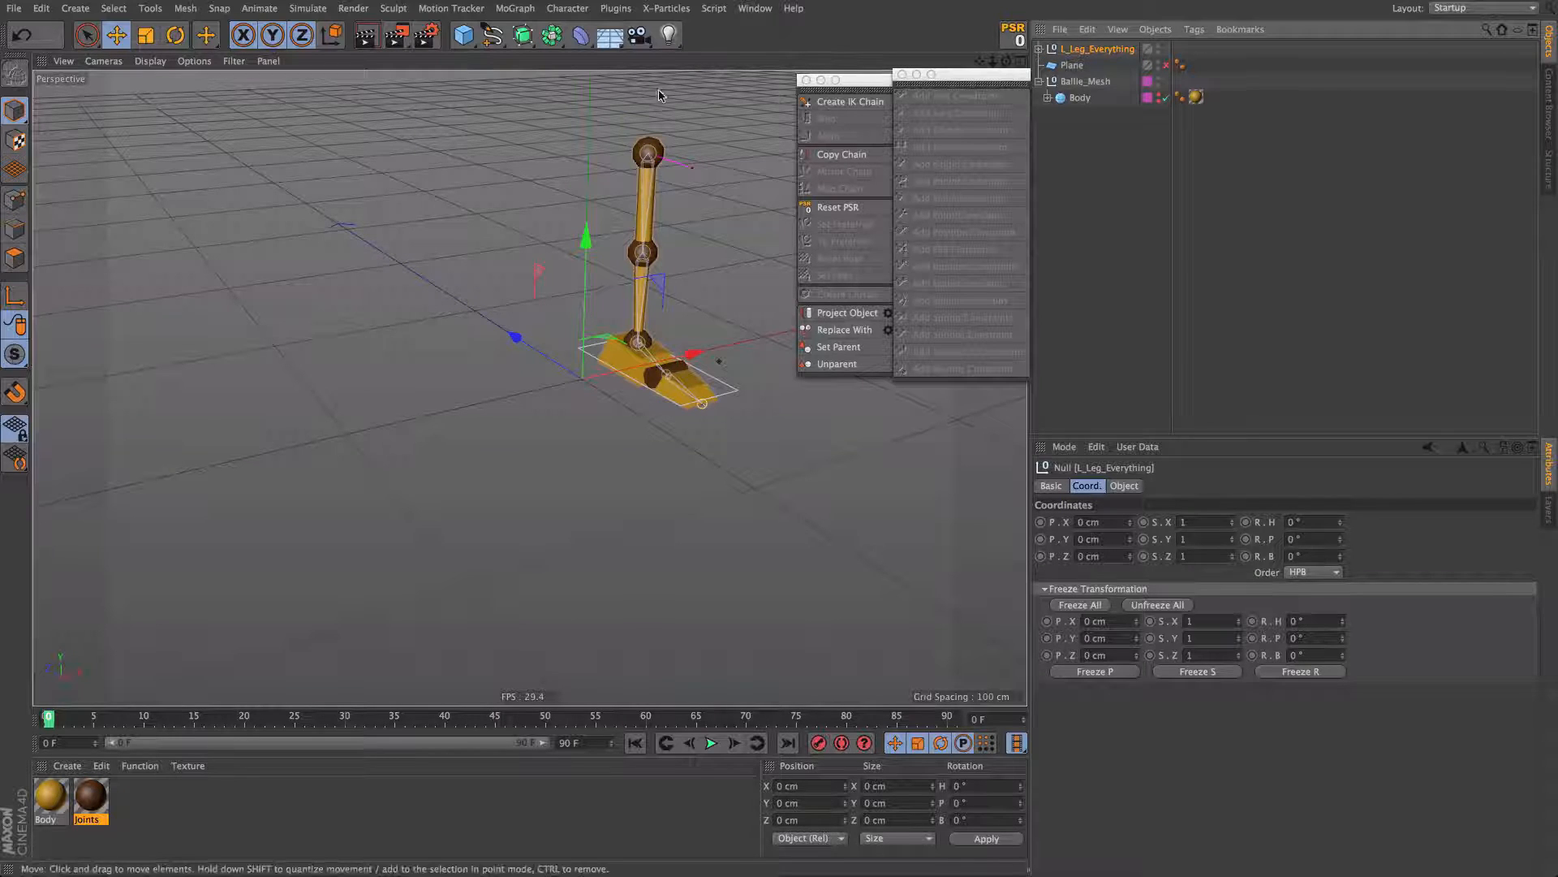
left_click_drag(207, 34, 267, 96)
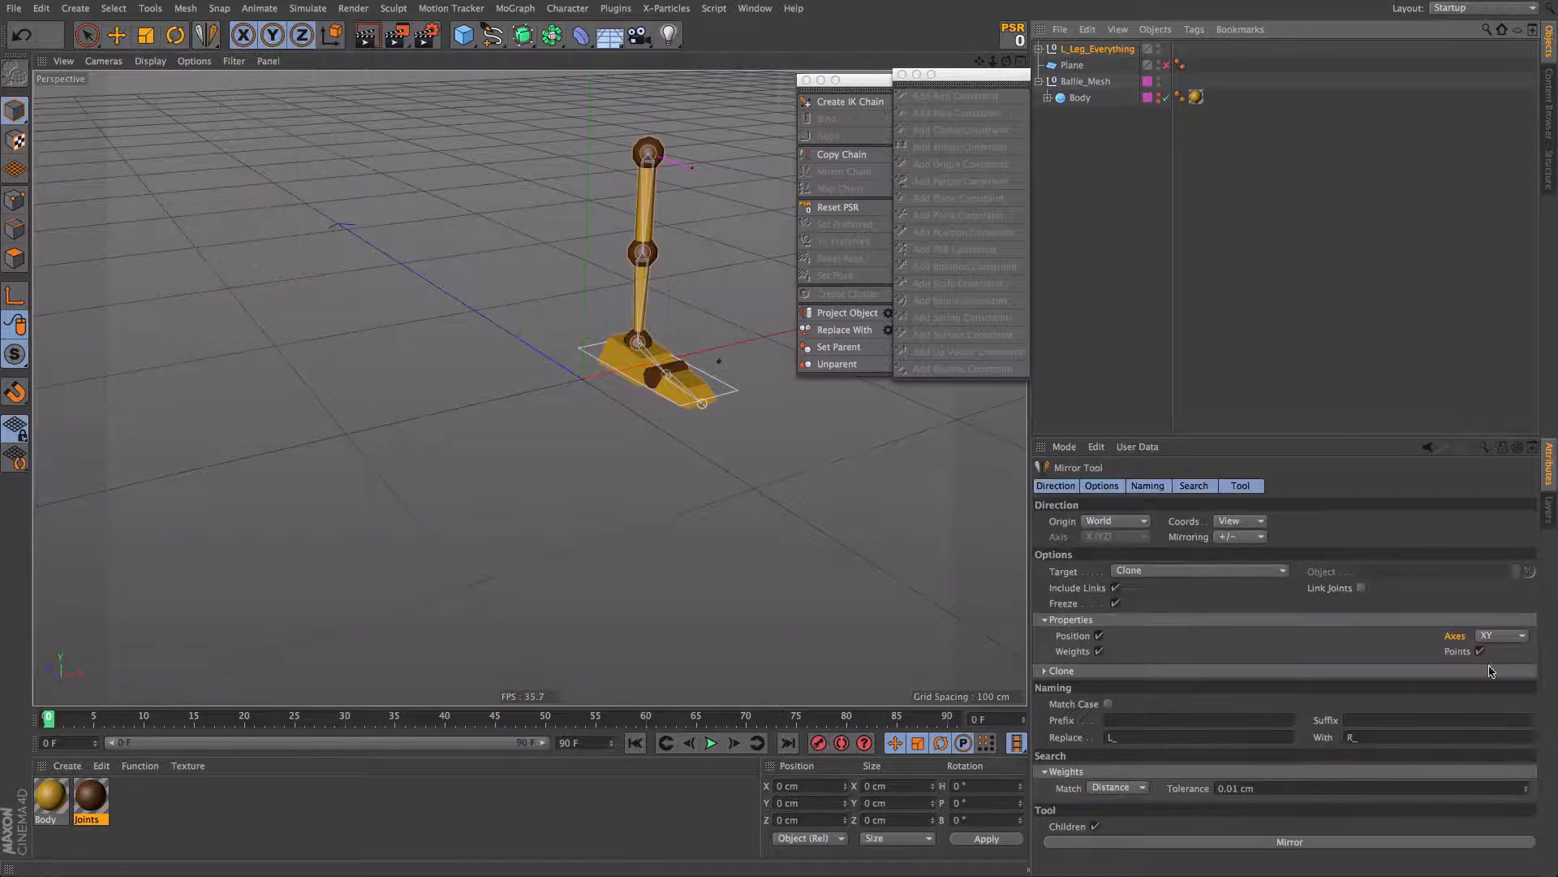
left_click(1502, 636)
left_click(1495, 670)
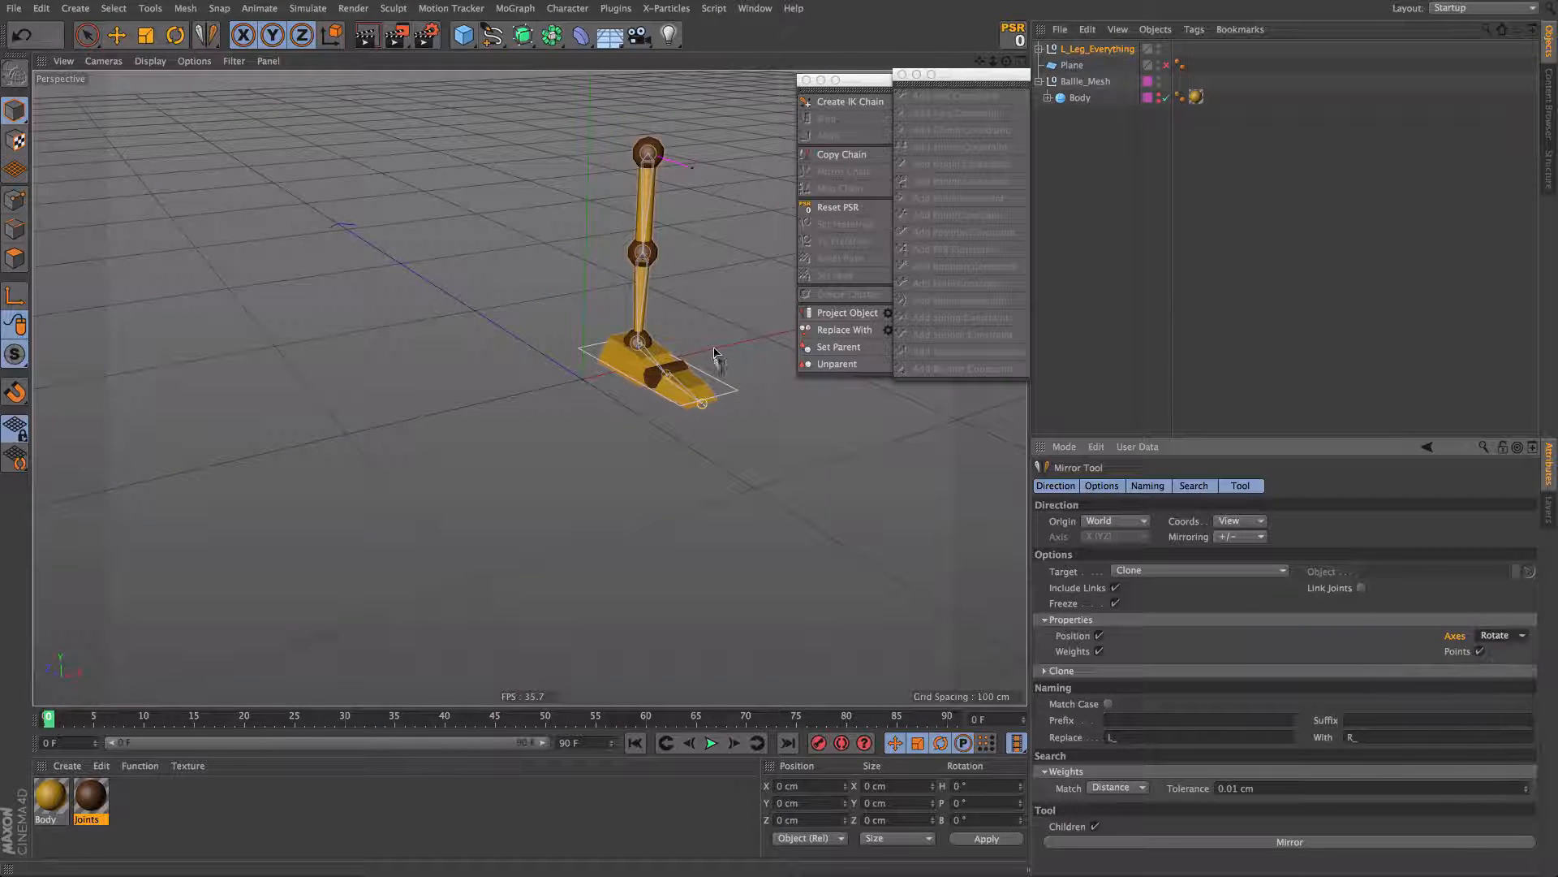
left_click_drag(664, 365, 581, 341, "alt")
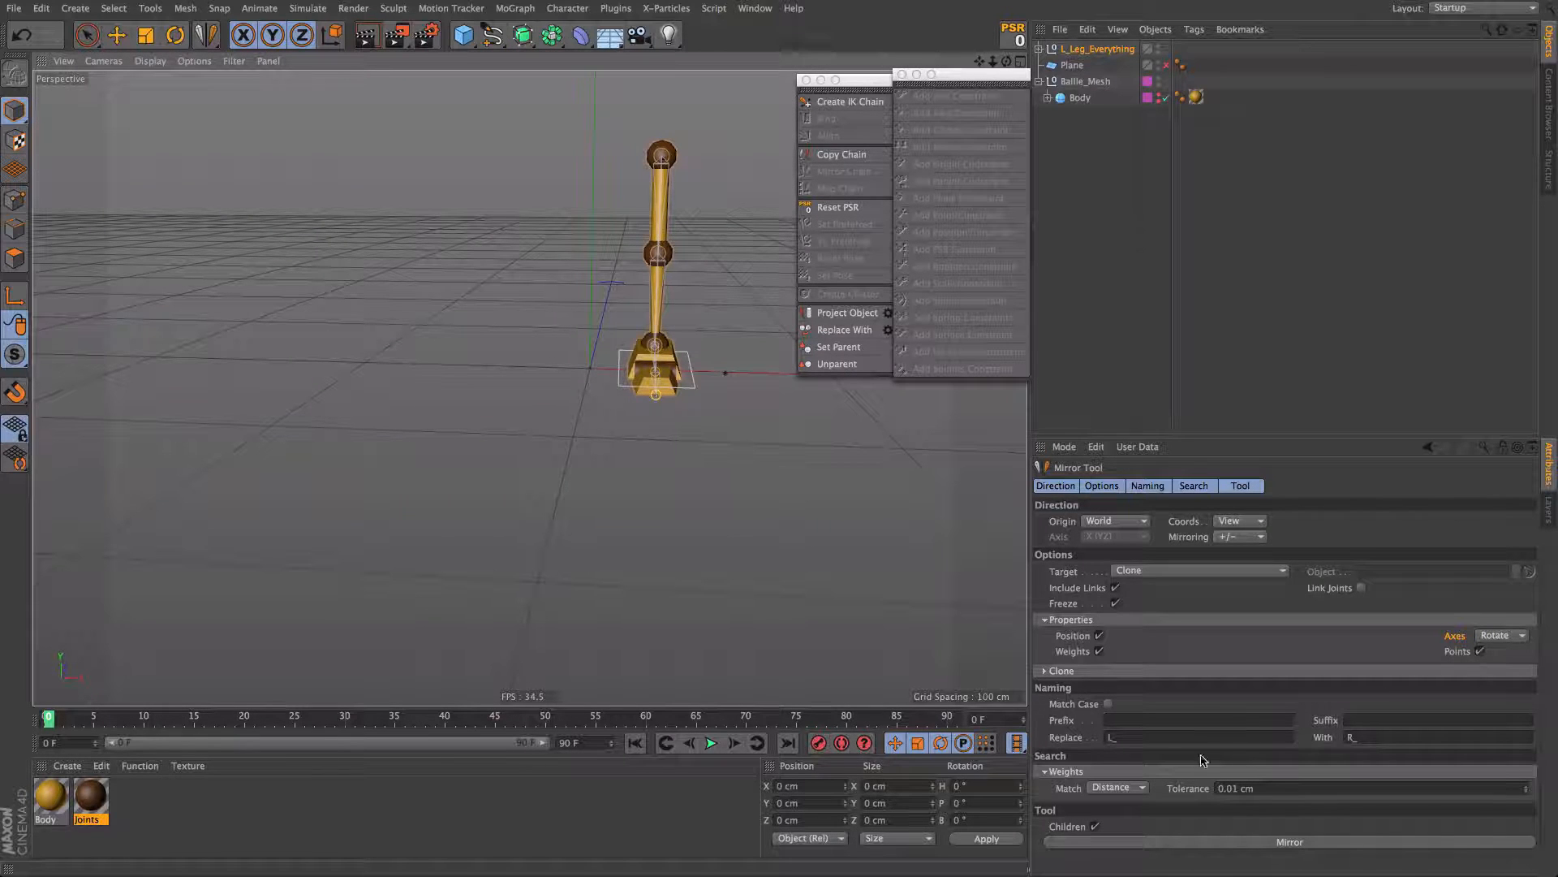
left_click(1233, 843)
Step: Select the R_Toes joint on the mirrored right foot and examine the orientation of its toes
scroll(532, 357, "up", 10)
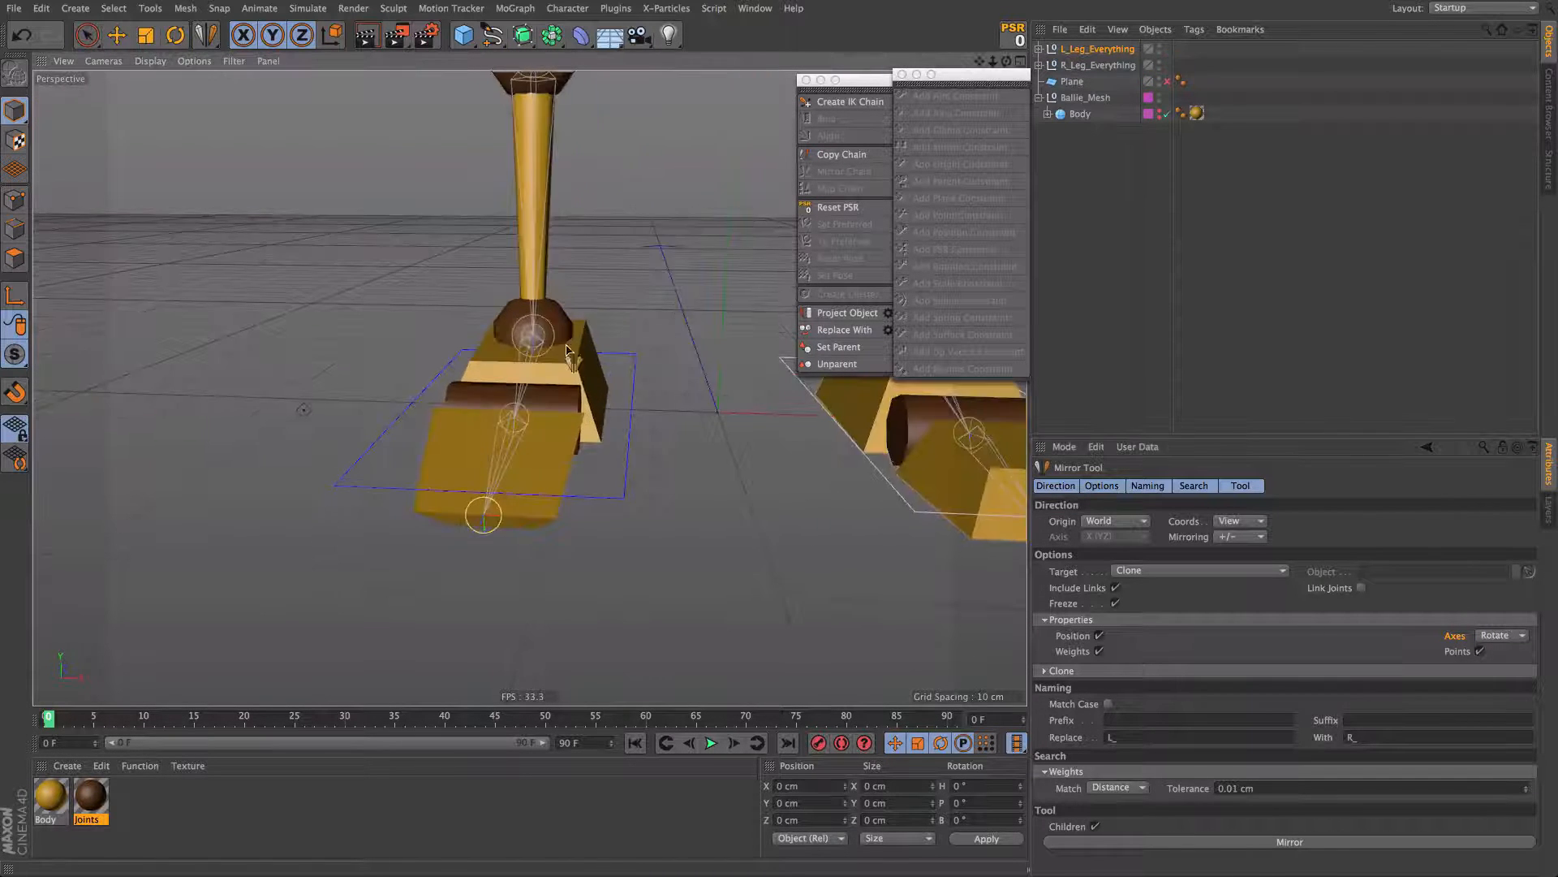
left_click_drag(524, 364, 592, 407, "alt")
key("e")
left_click_drag(557, 425, 547, 426, "alt")
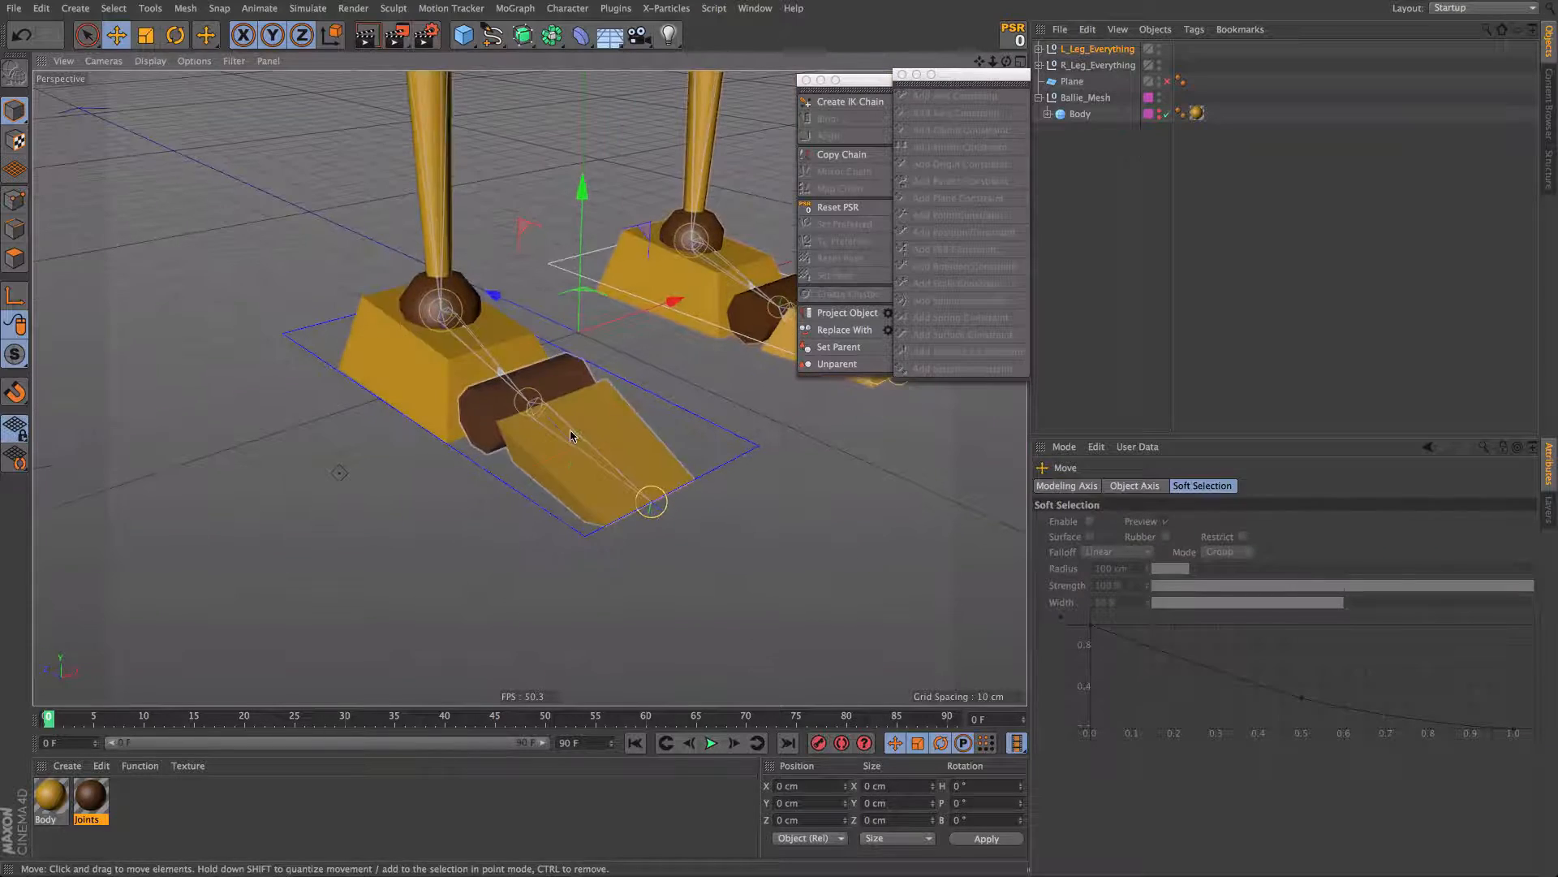
left_click(572, 435)
left_click_drag(804, 442, 546, 471, "alt")
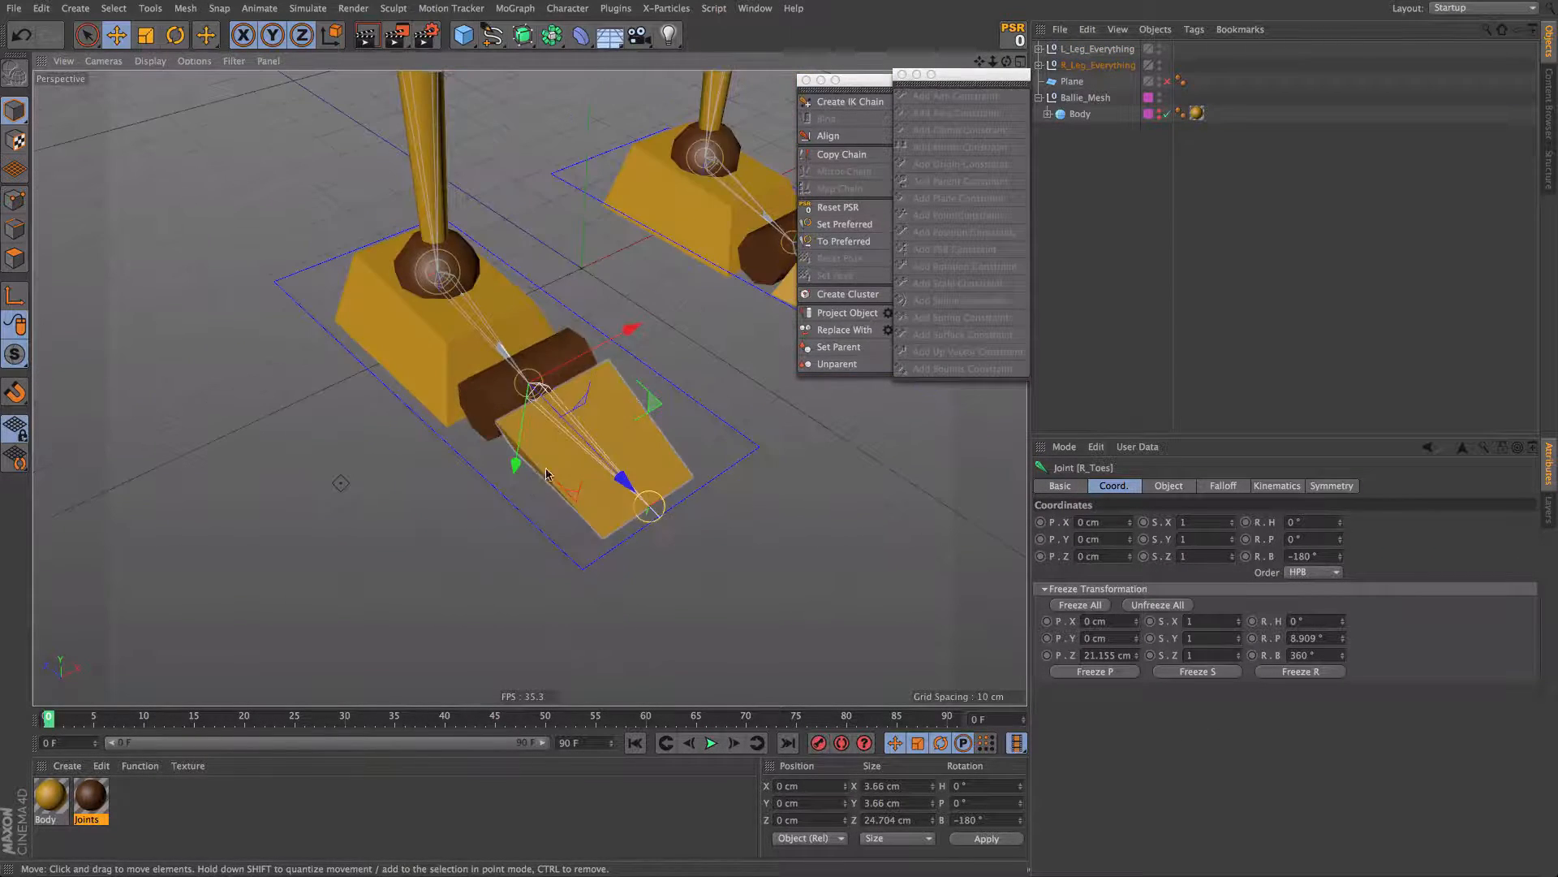
left_click_drag(527, 398, 560, 398, "alt")
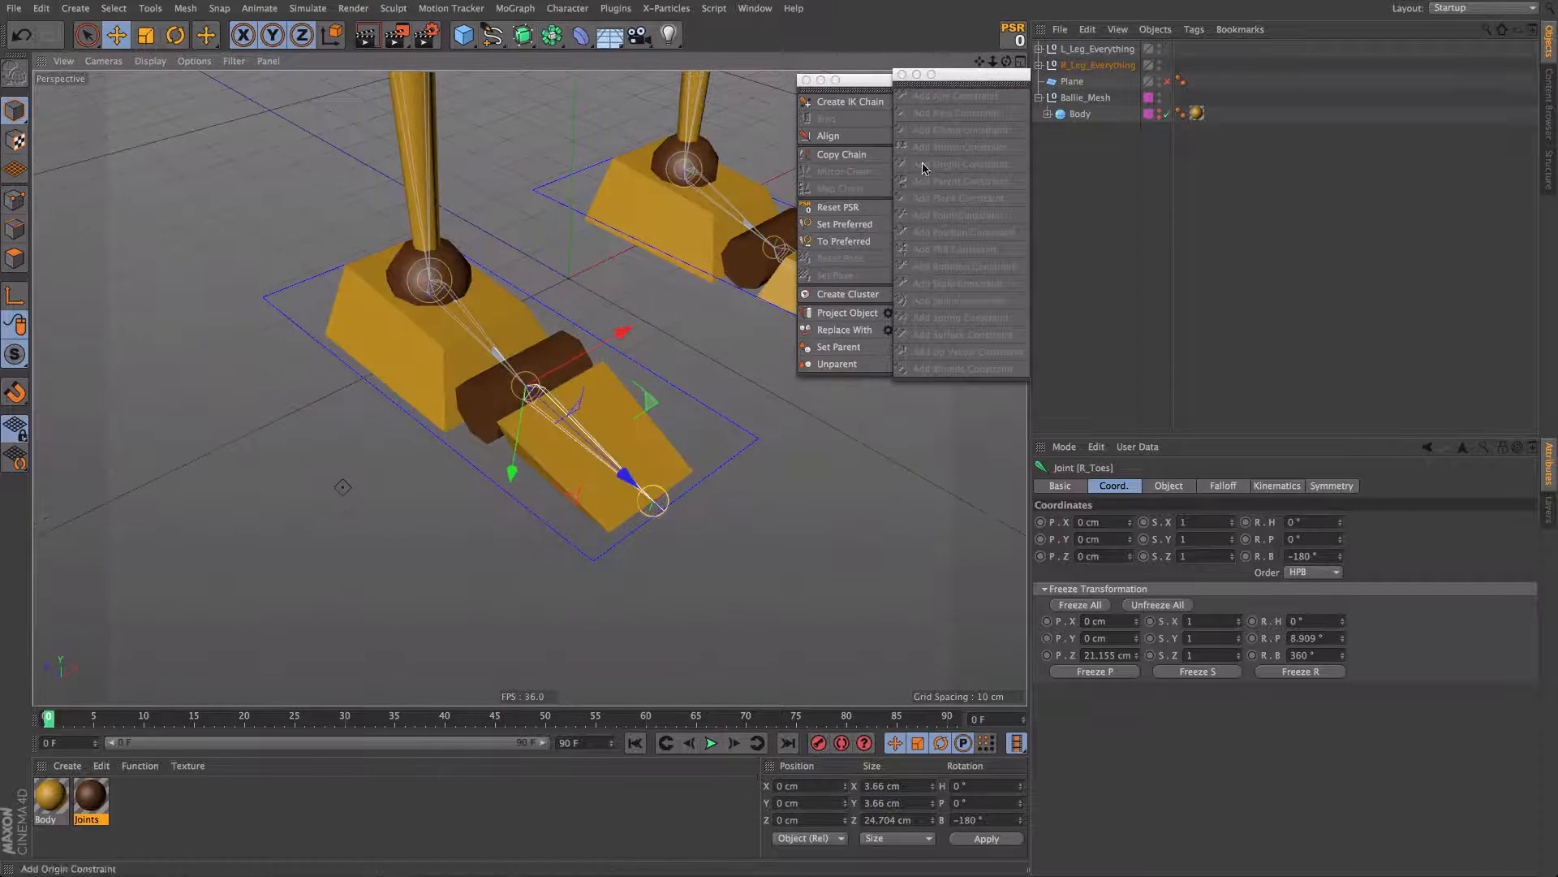
Step: Expand the R_Leg_Everything joint hierarchy and set the Up Vector axis of the R_Toes constraint to X+
left_click(1039, 65)
left_click(1048, 97, "ctrl")
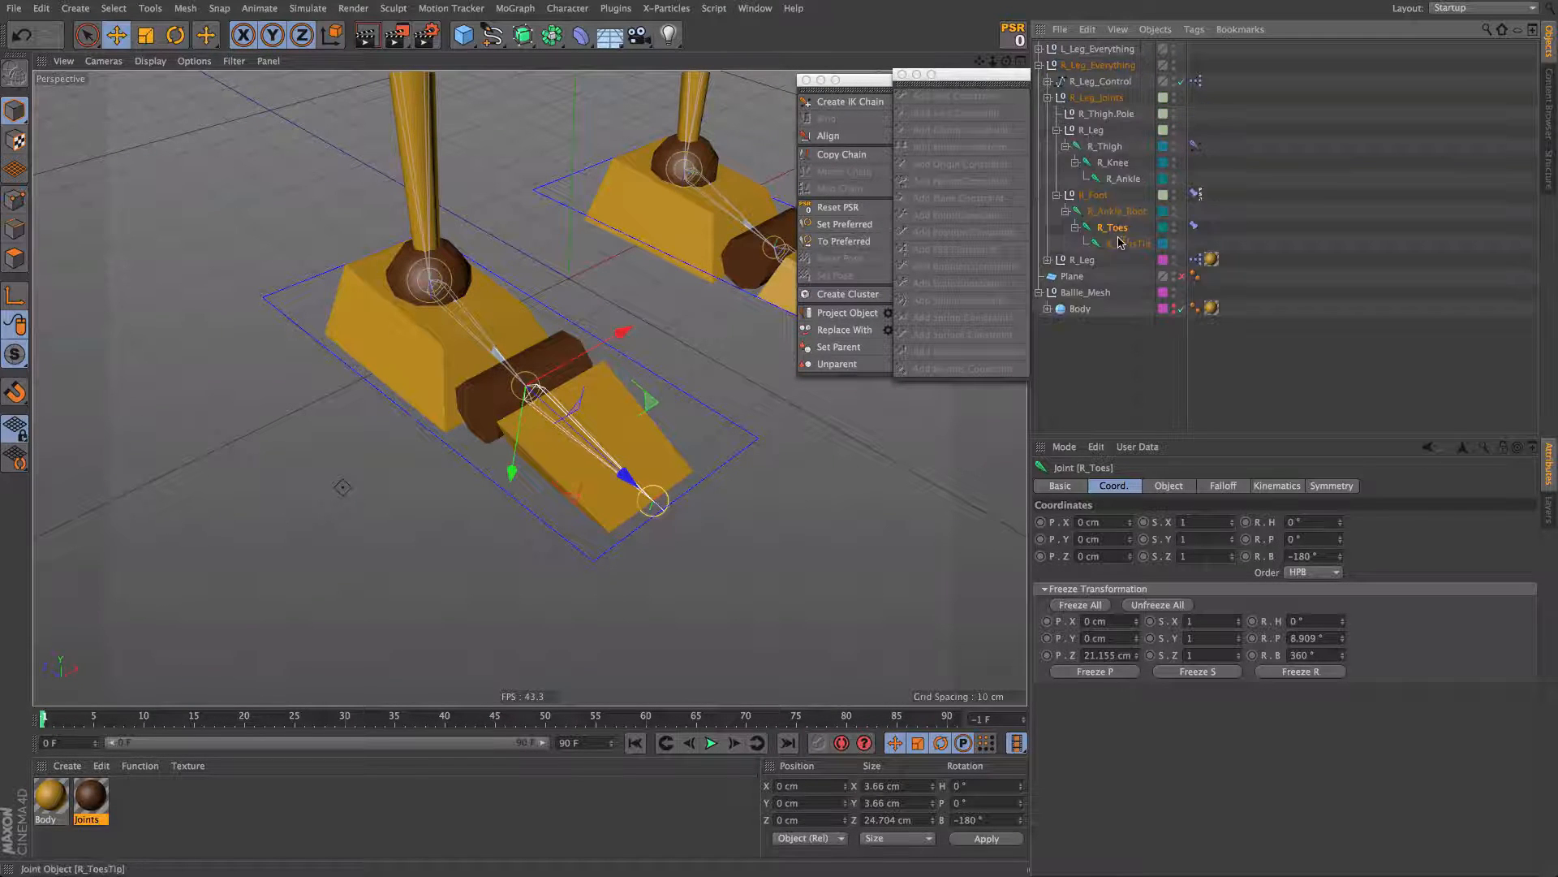
left_click(1194, 226)
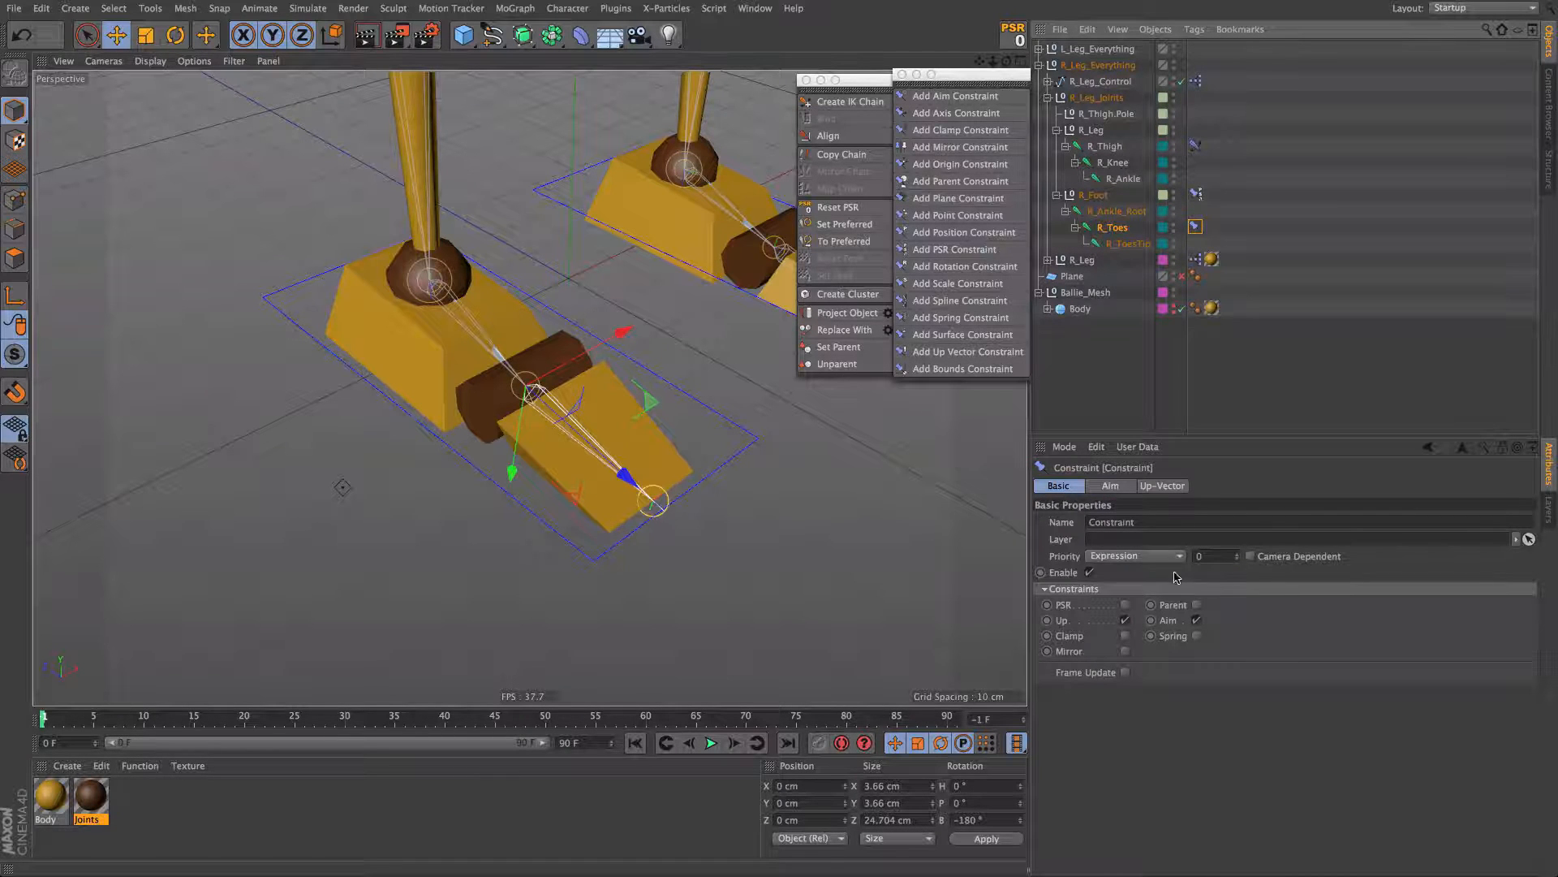
left_click(1159, 489)
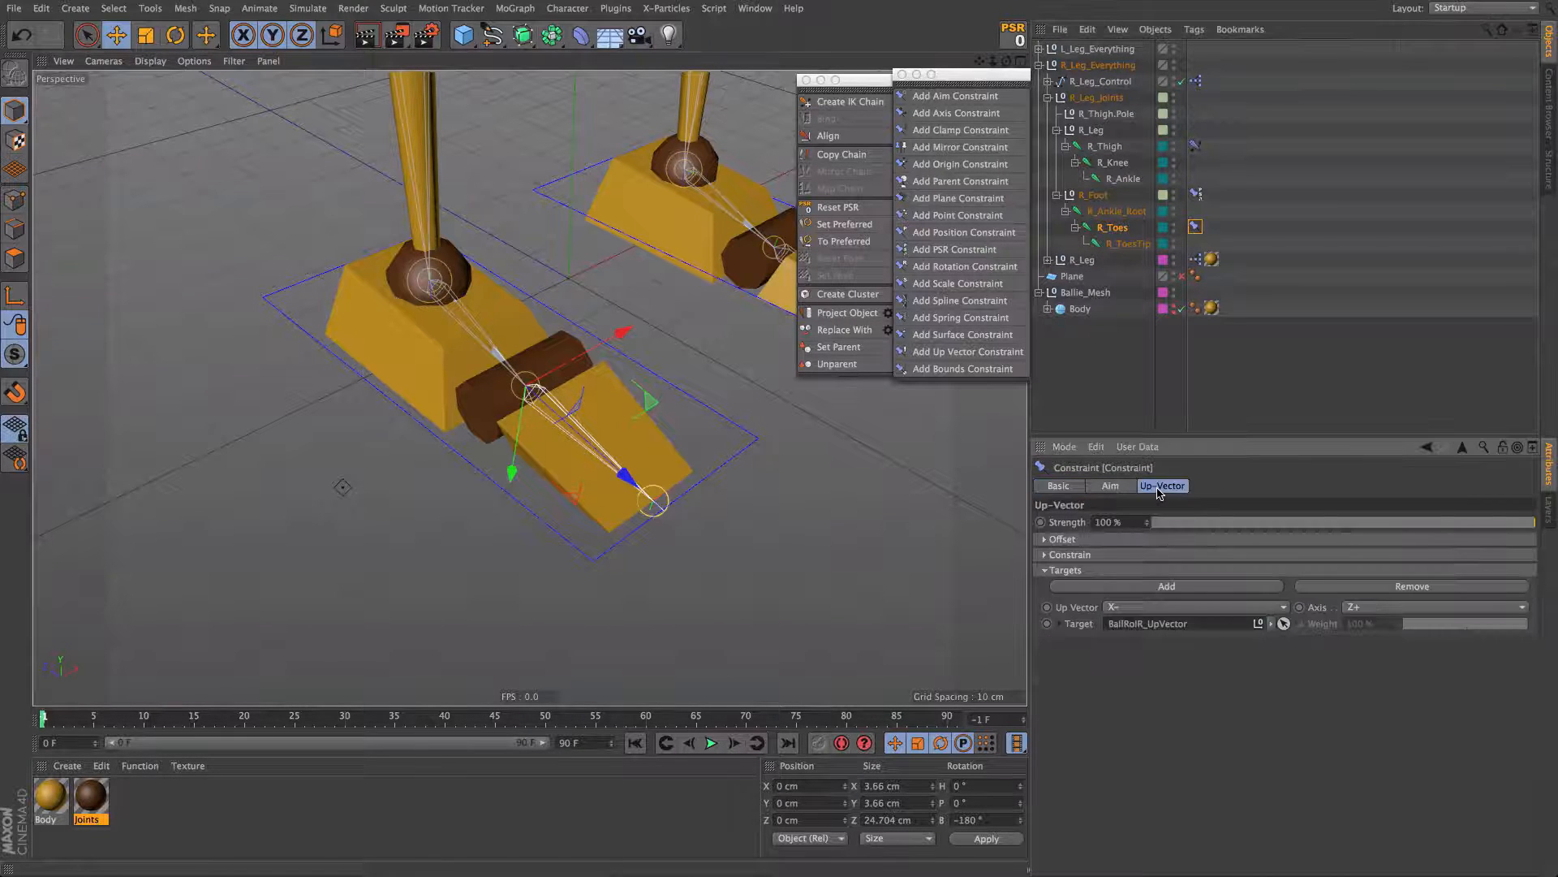
left_click(1158, 609)
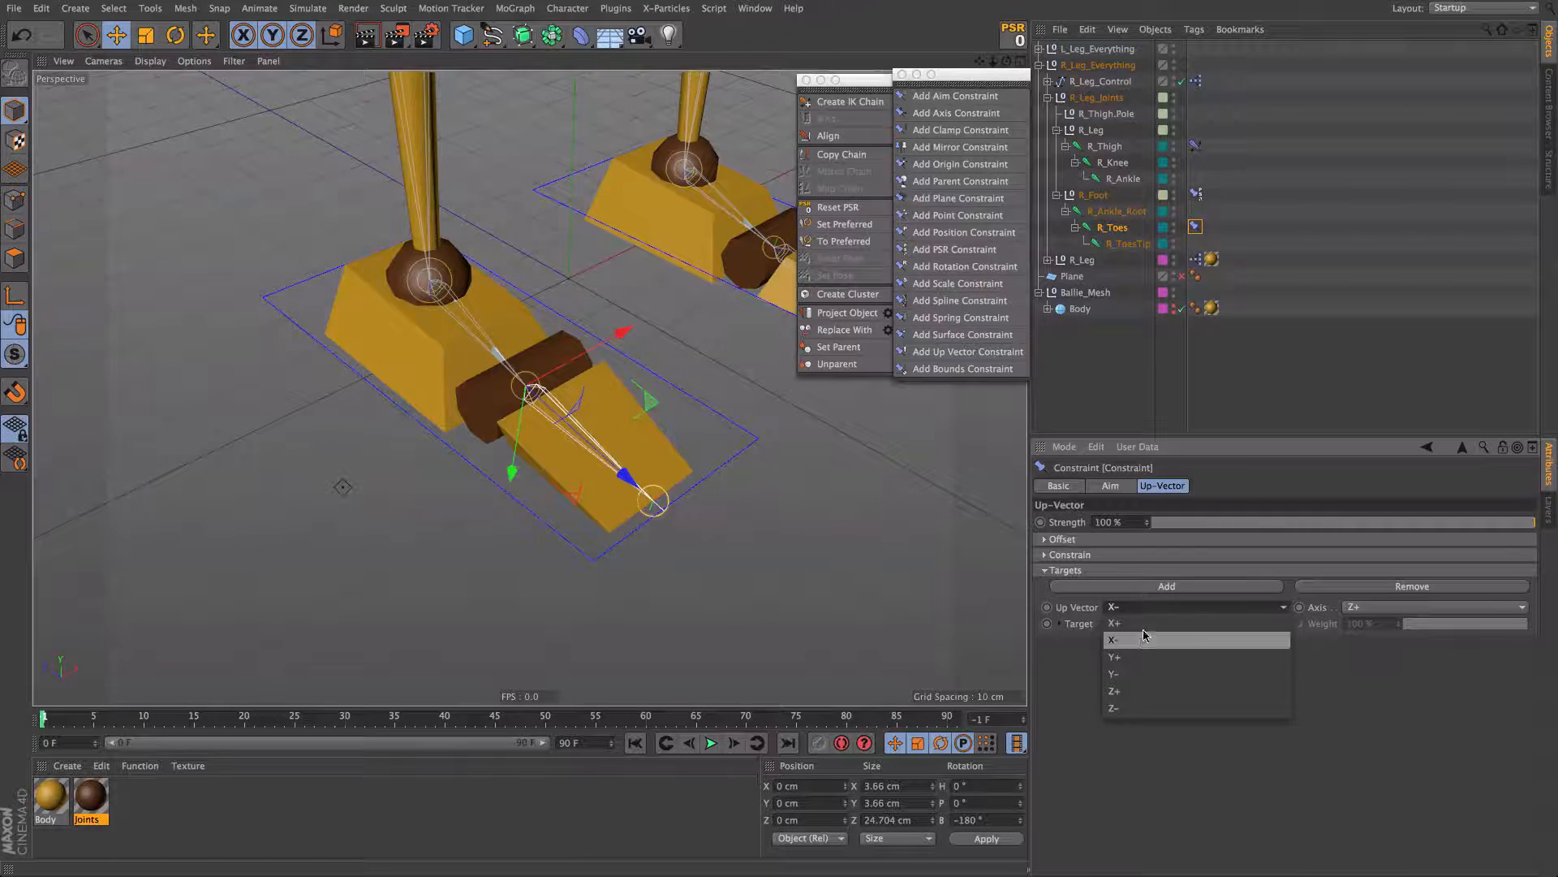
left_click(1144, 635)
mouse_move(596, 415)
left_mouse_down("alt")
mouse_move(690, 357)
mouse_move(562, 394)
mouse_move(572, 356)
mouse_move(657, 337)
mouse_move(439, 398)
mouse_move(568, 390)
mouse_move(617, 409)
left_mouse_up("alt")
Step: Test the Footroll value of R_Leg_Control, undo the change and collapse its Freeze Transformation settings
key("e")
left_click(617, 410)
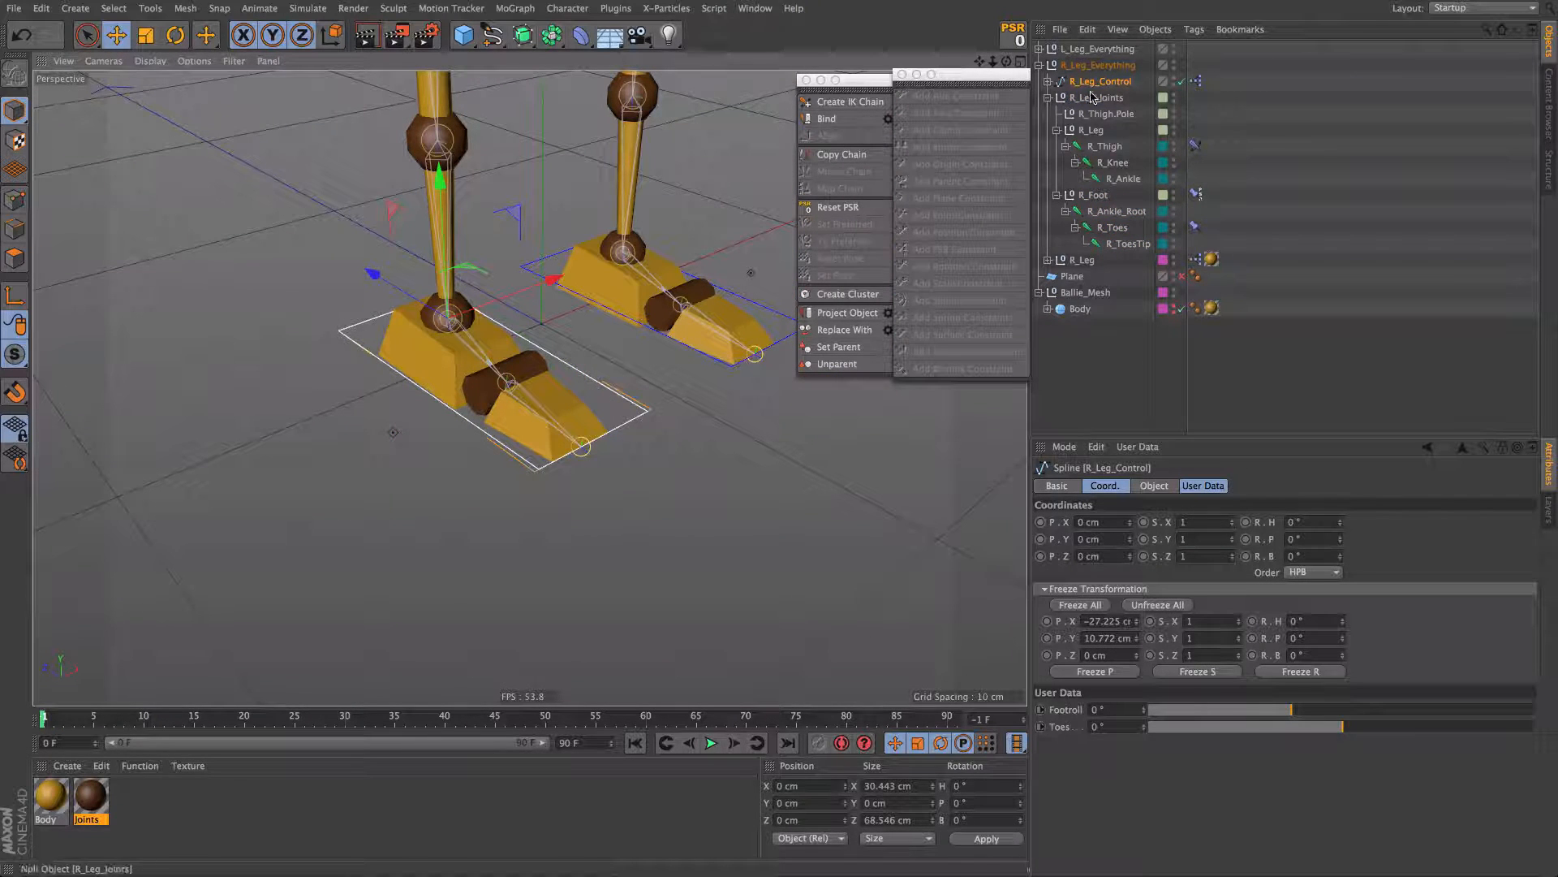
middle_click(1066, 85)
left_click(1047, 82)
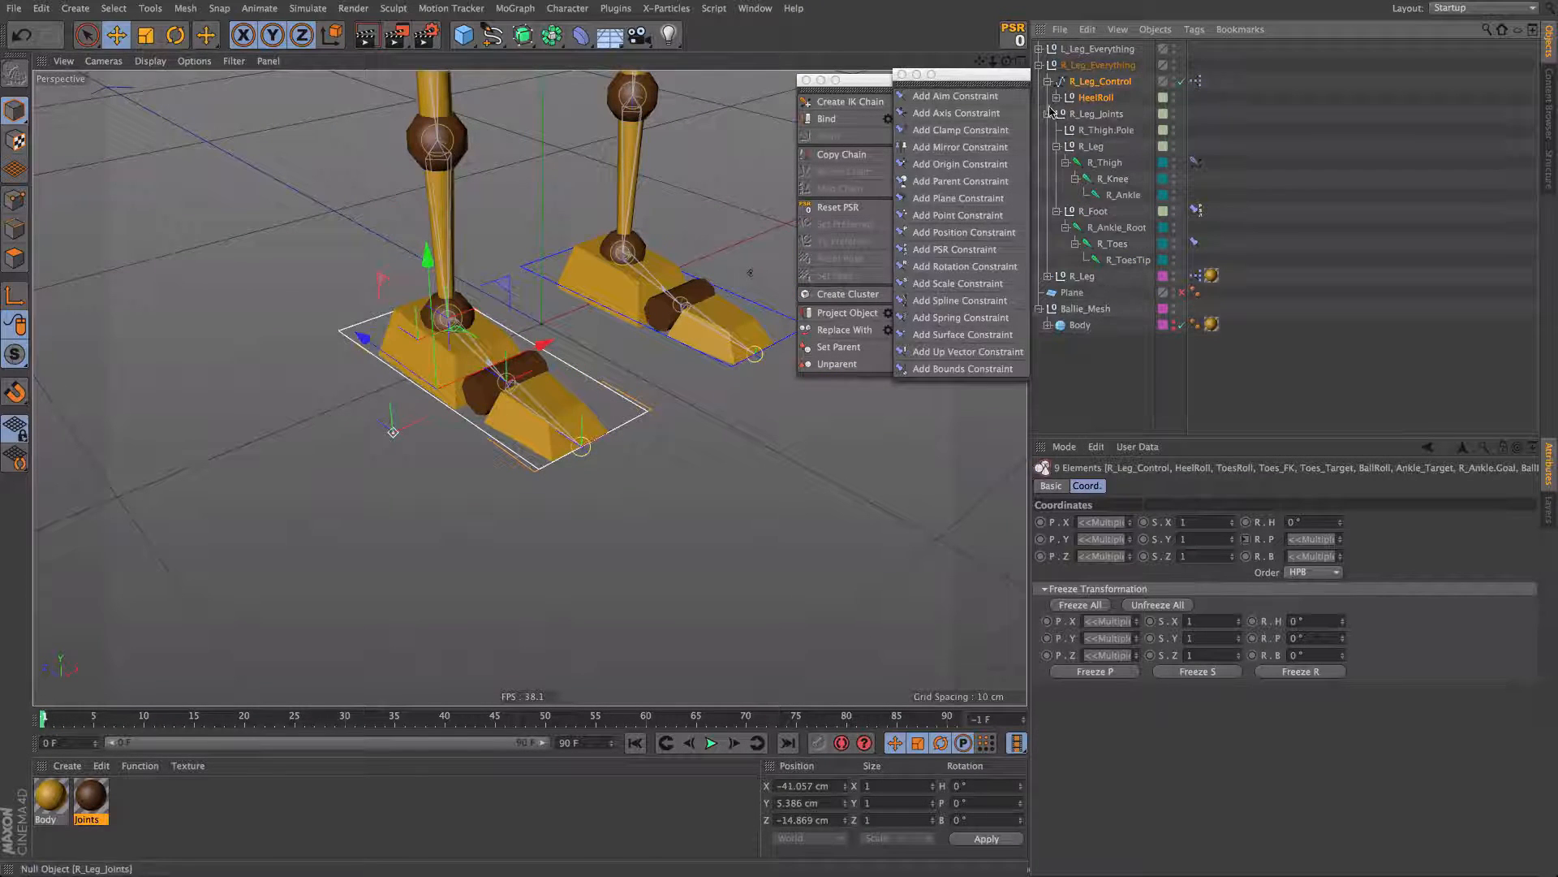
left_click(1072, 101)
left_click(1039, 108)
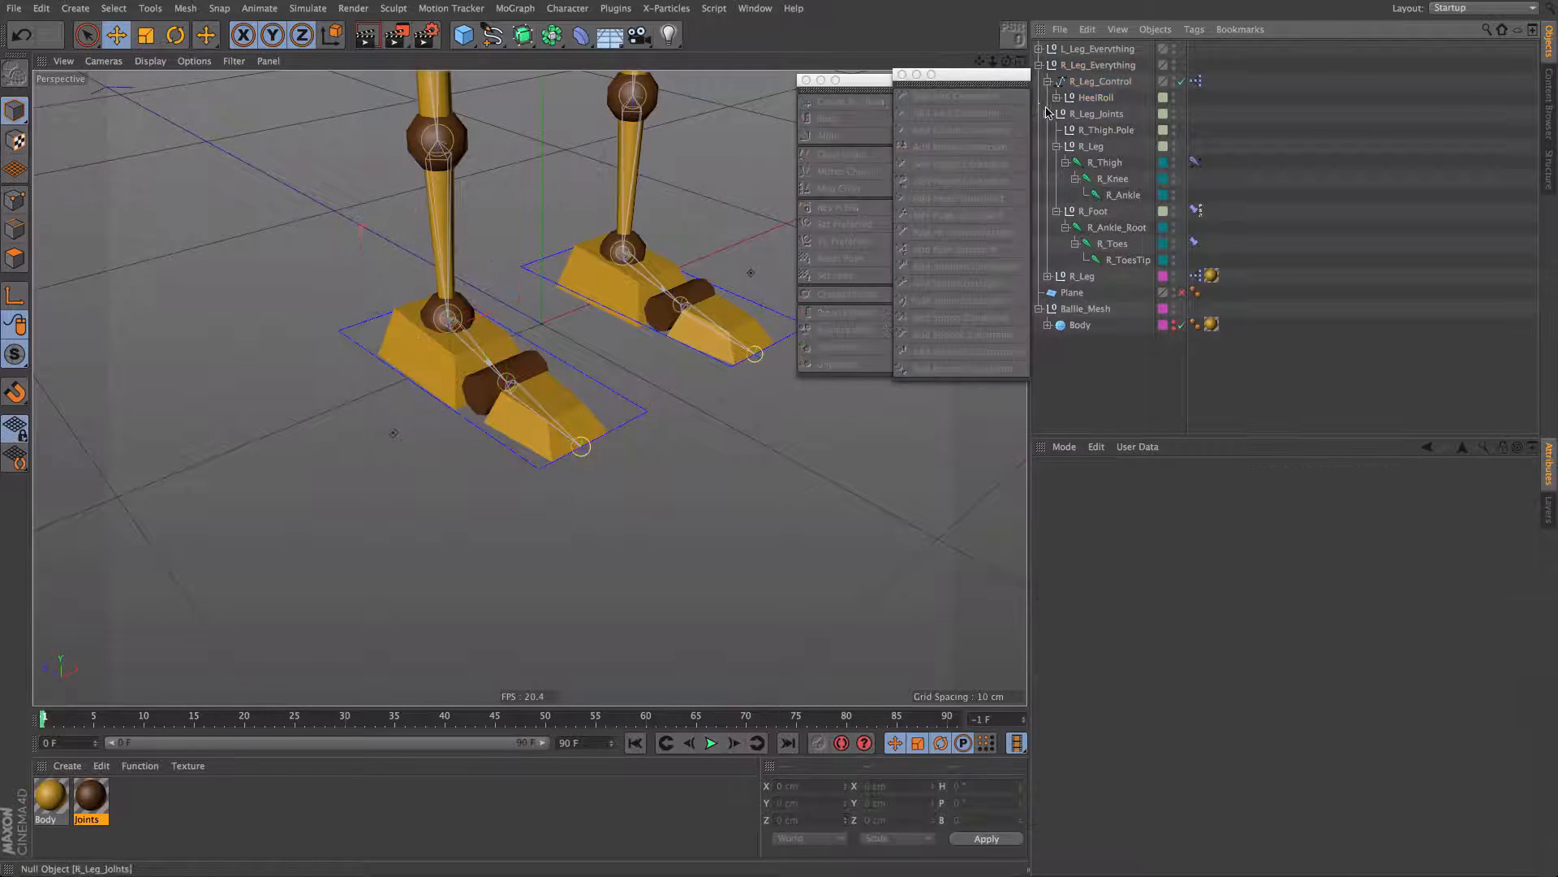
left_click(1084, 84)
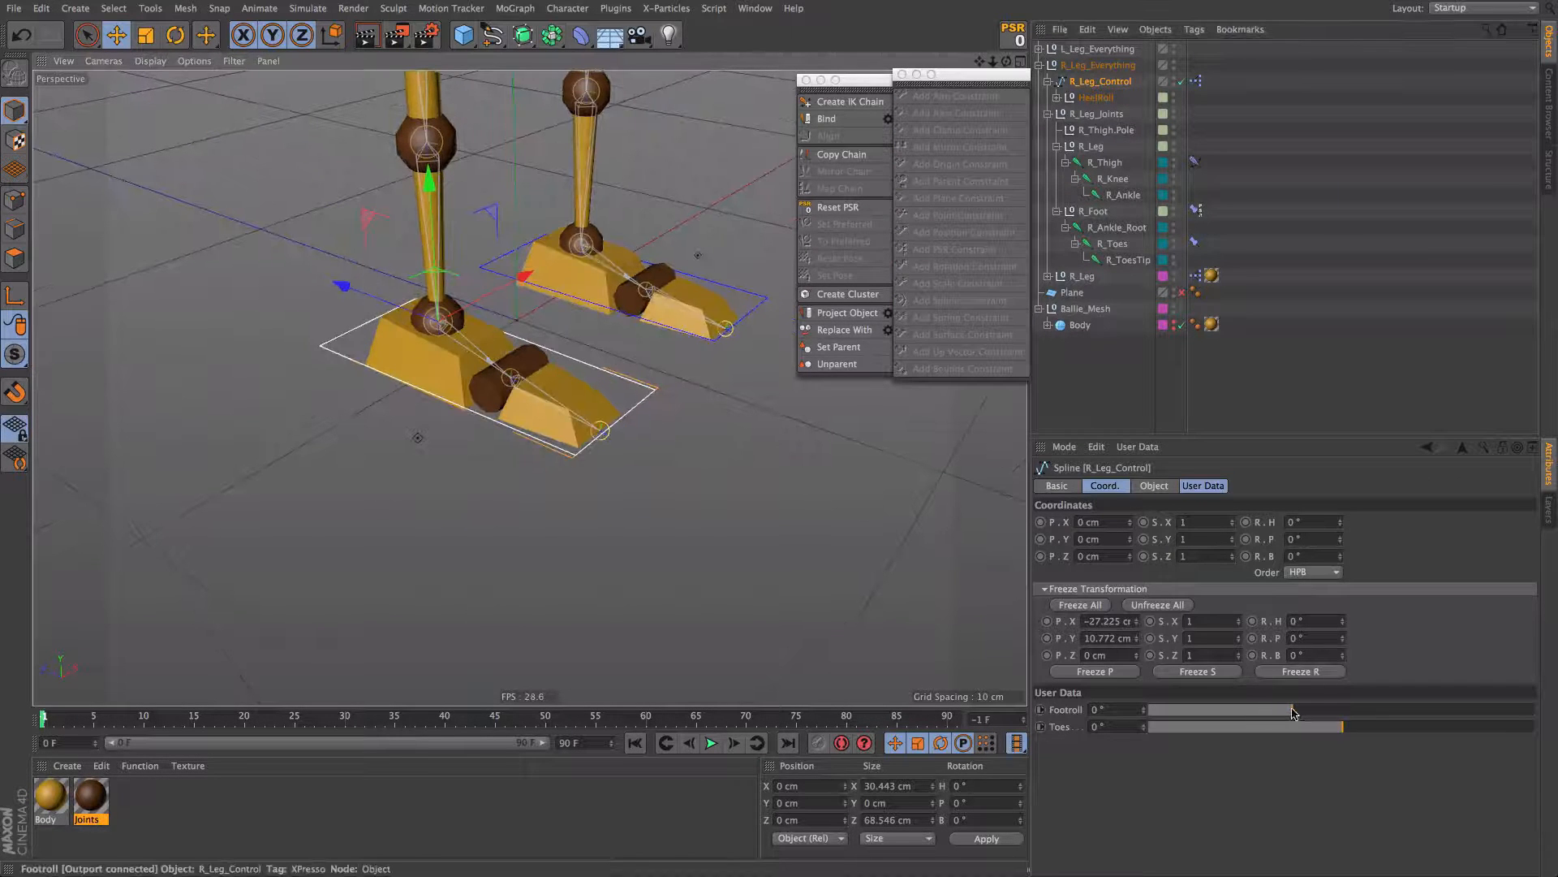
left_click_drag(1291, 710, 1257, 671)
key("super+z")
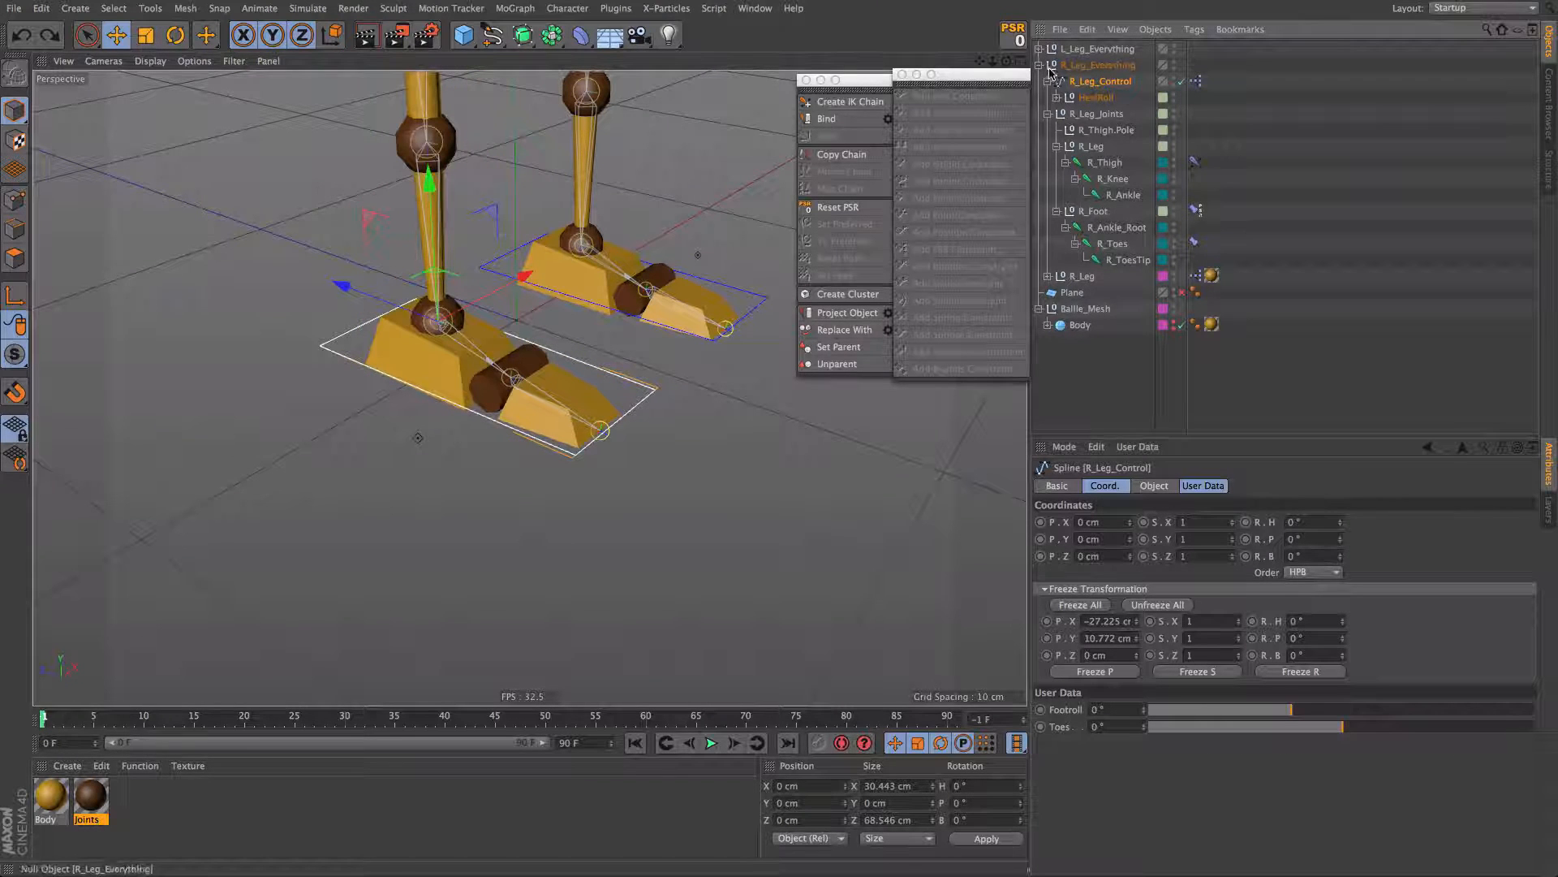
left_click(1110, 588)
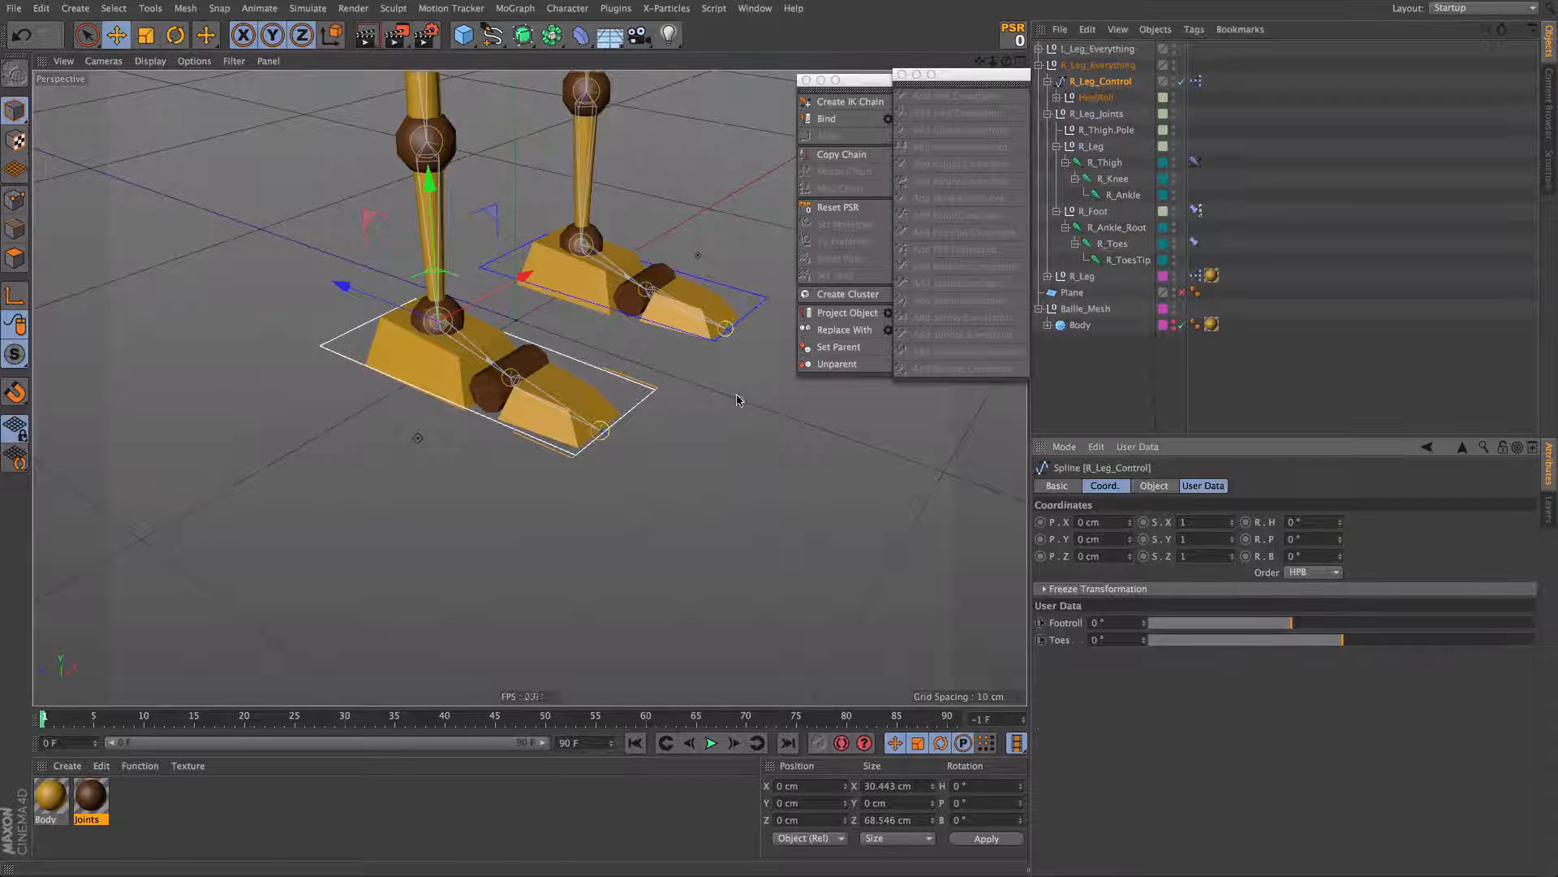
Step: Test both legs by moving R_Leg_Control and L_Leg_Control in the viewport, undoing each move
left_click_drag(738, 399, 431, 255, "alt")
scroll(486, 325, "down", 8)
left_click_drag(521, 330, 462, 325, "alt")
left_click_drag(490, 421, 505, 385)
key("super+z")
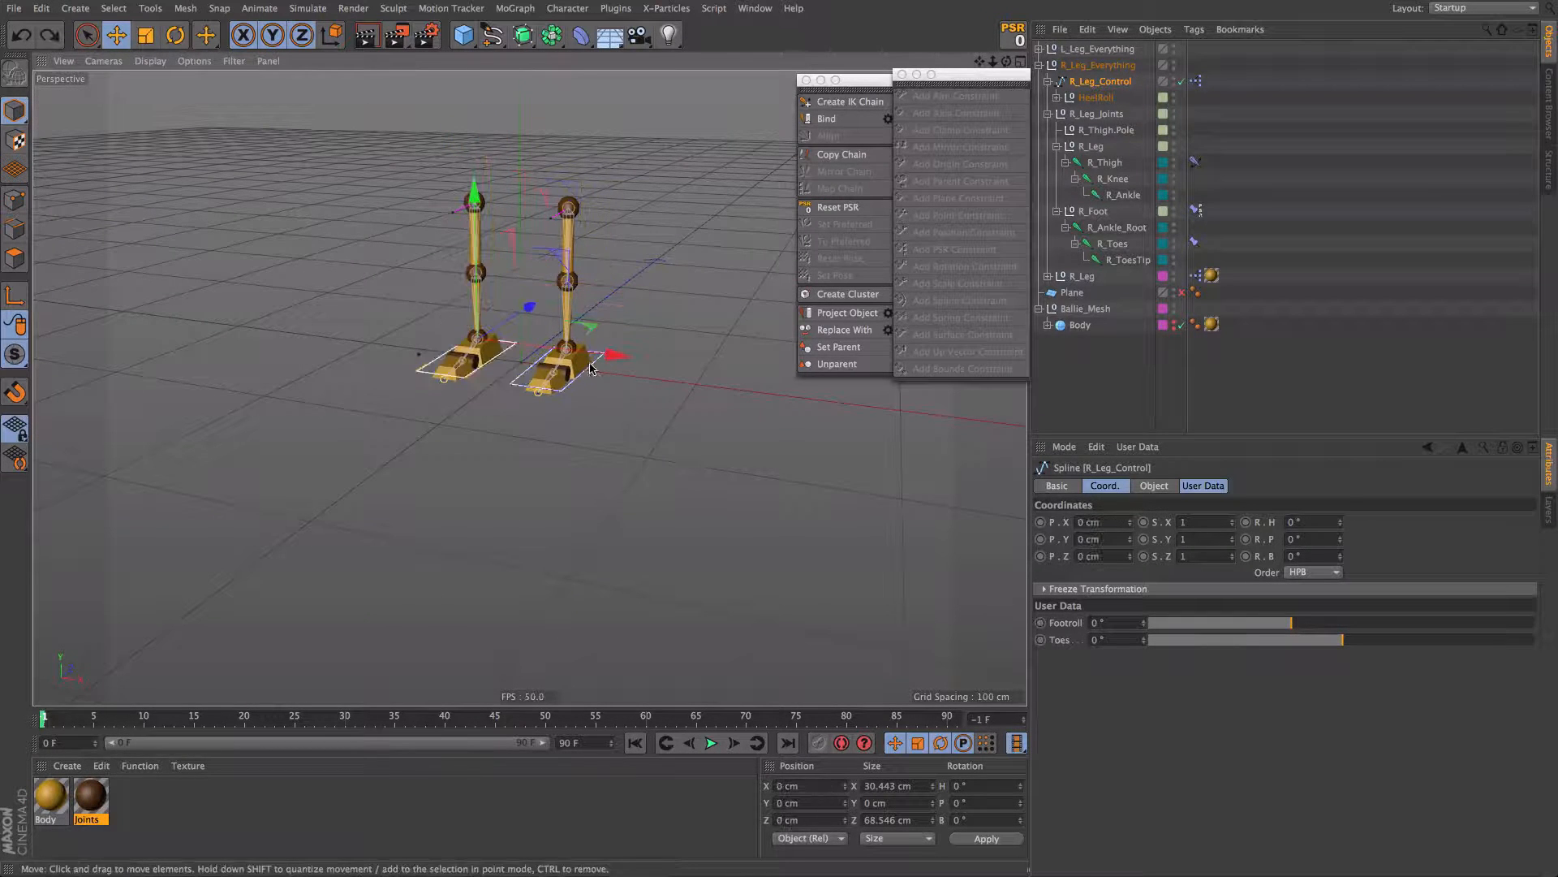
left_click(592, 366)
left_click_drag(594, 415, 638, 379)
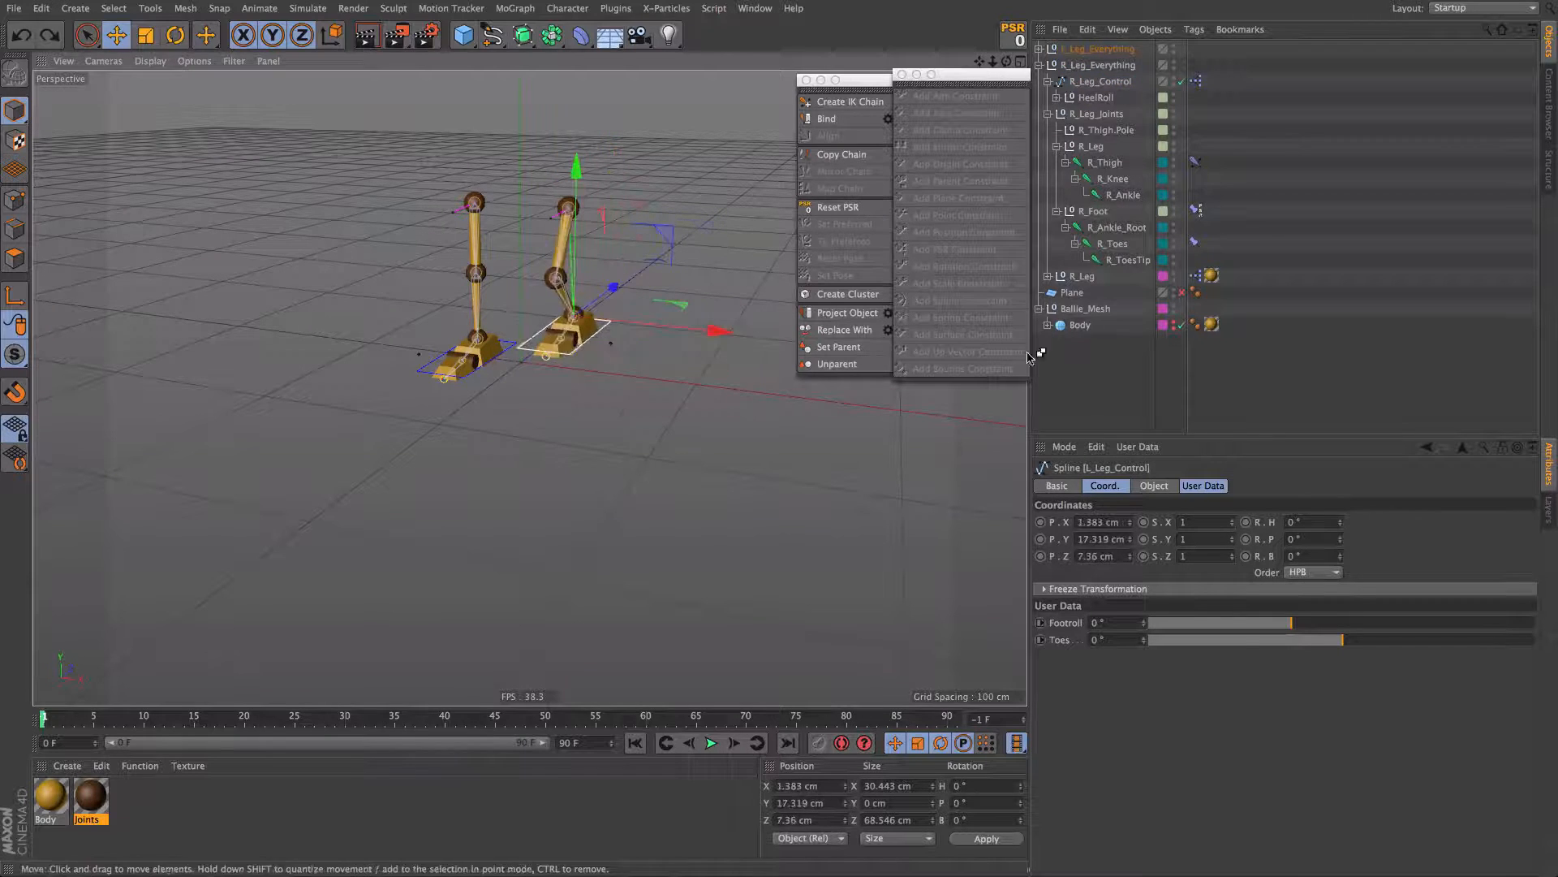
key("super+z")
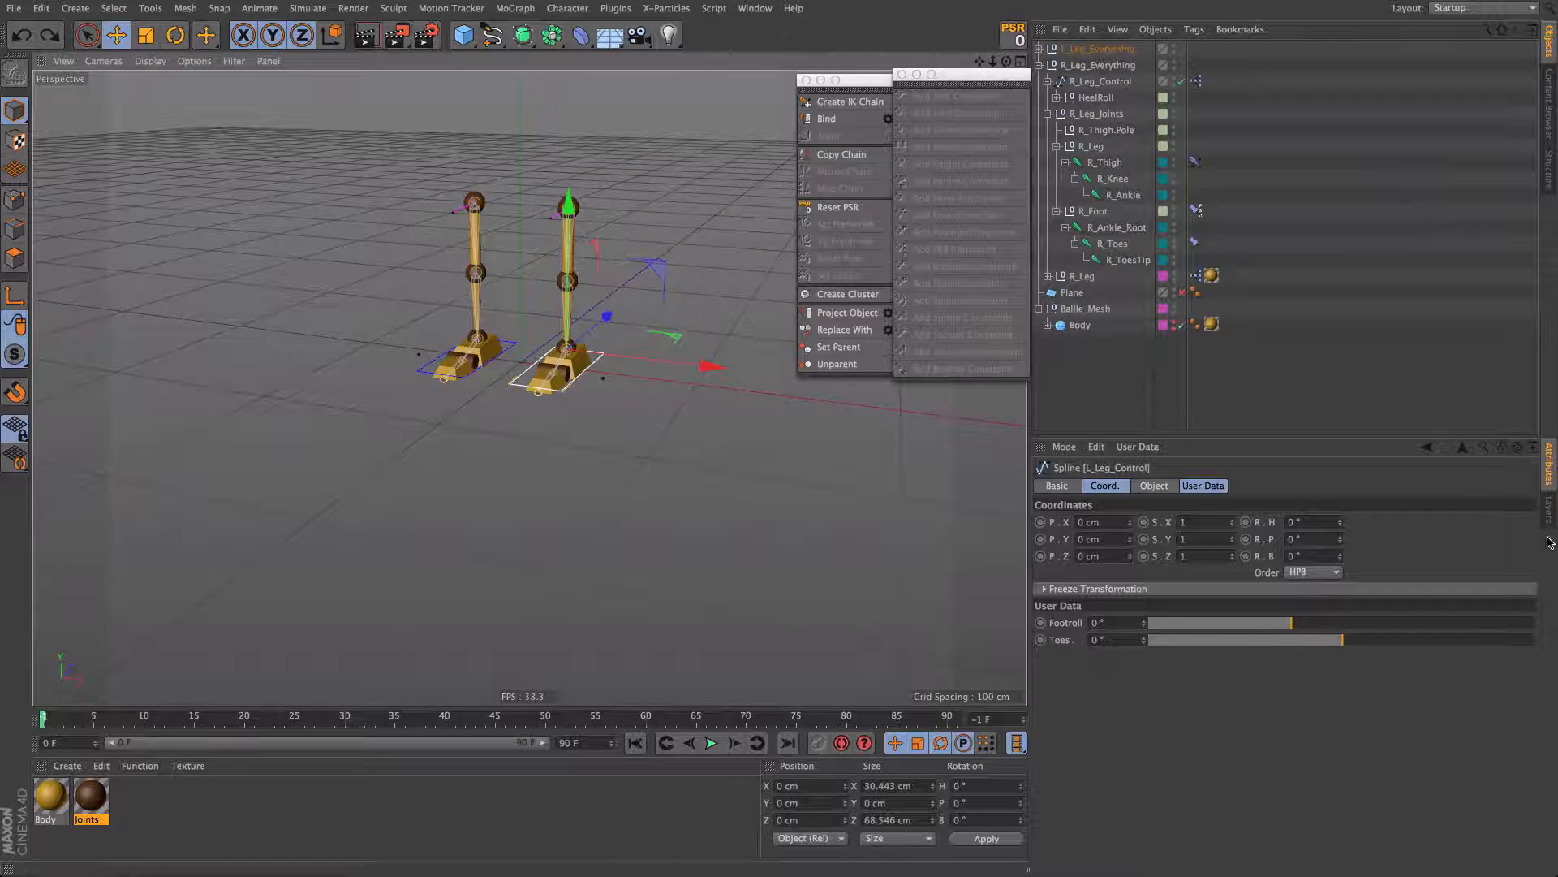
Step: Hide the Rig_Parts and Binded_Joints layers in the viewport and lock them together with the Mesh layer
left_click(1549, 510)
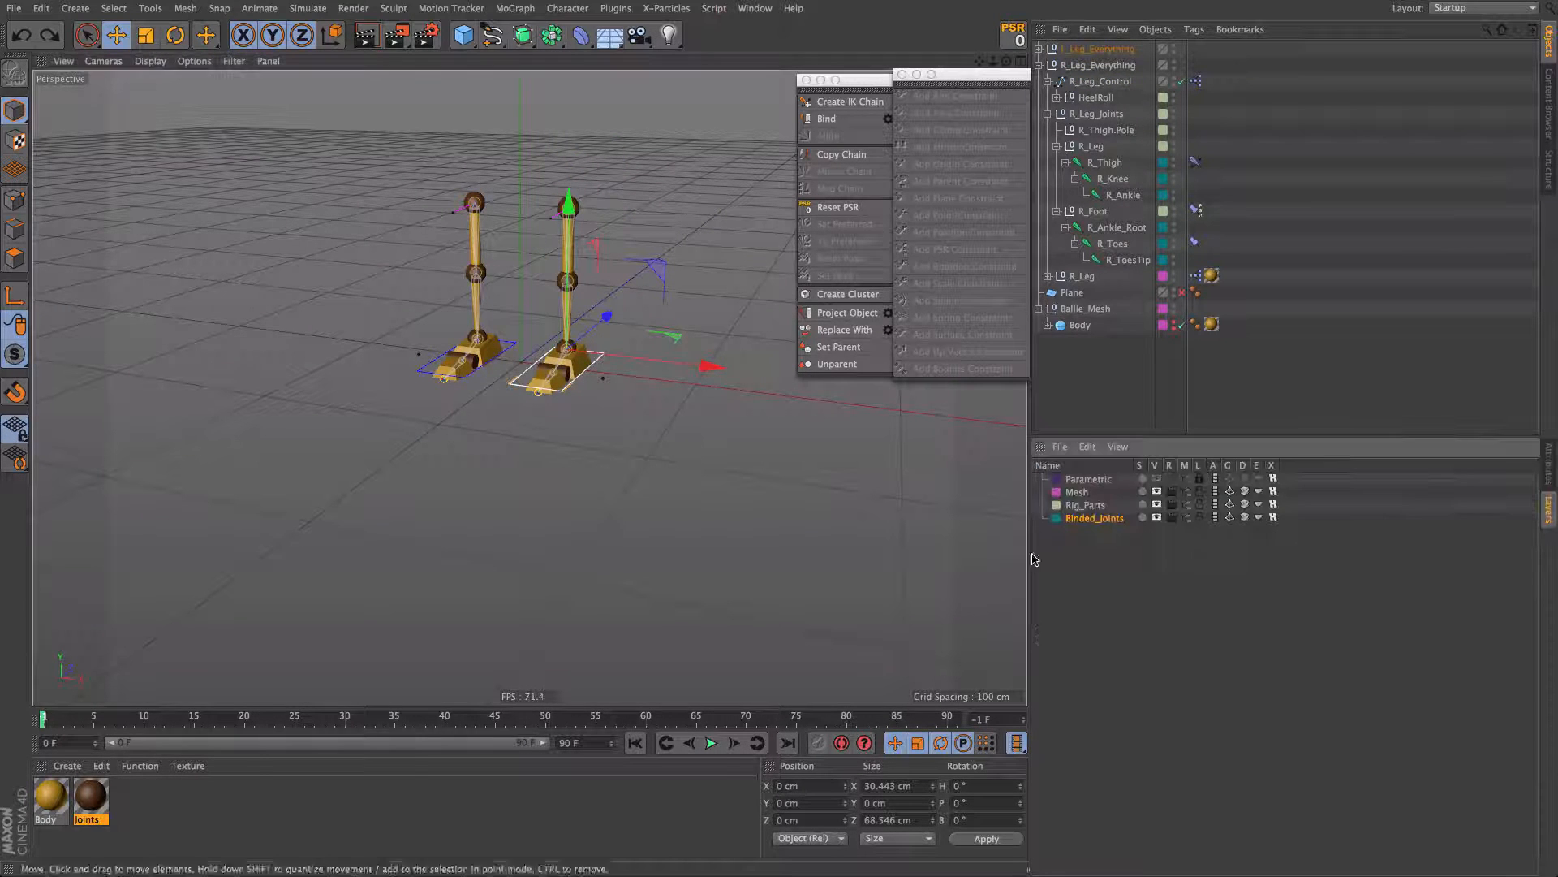
left_click(1158, 507)
left_click(1200, 517)
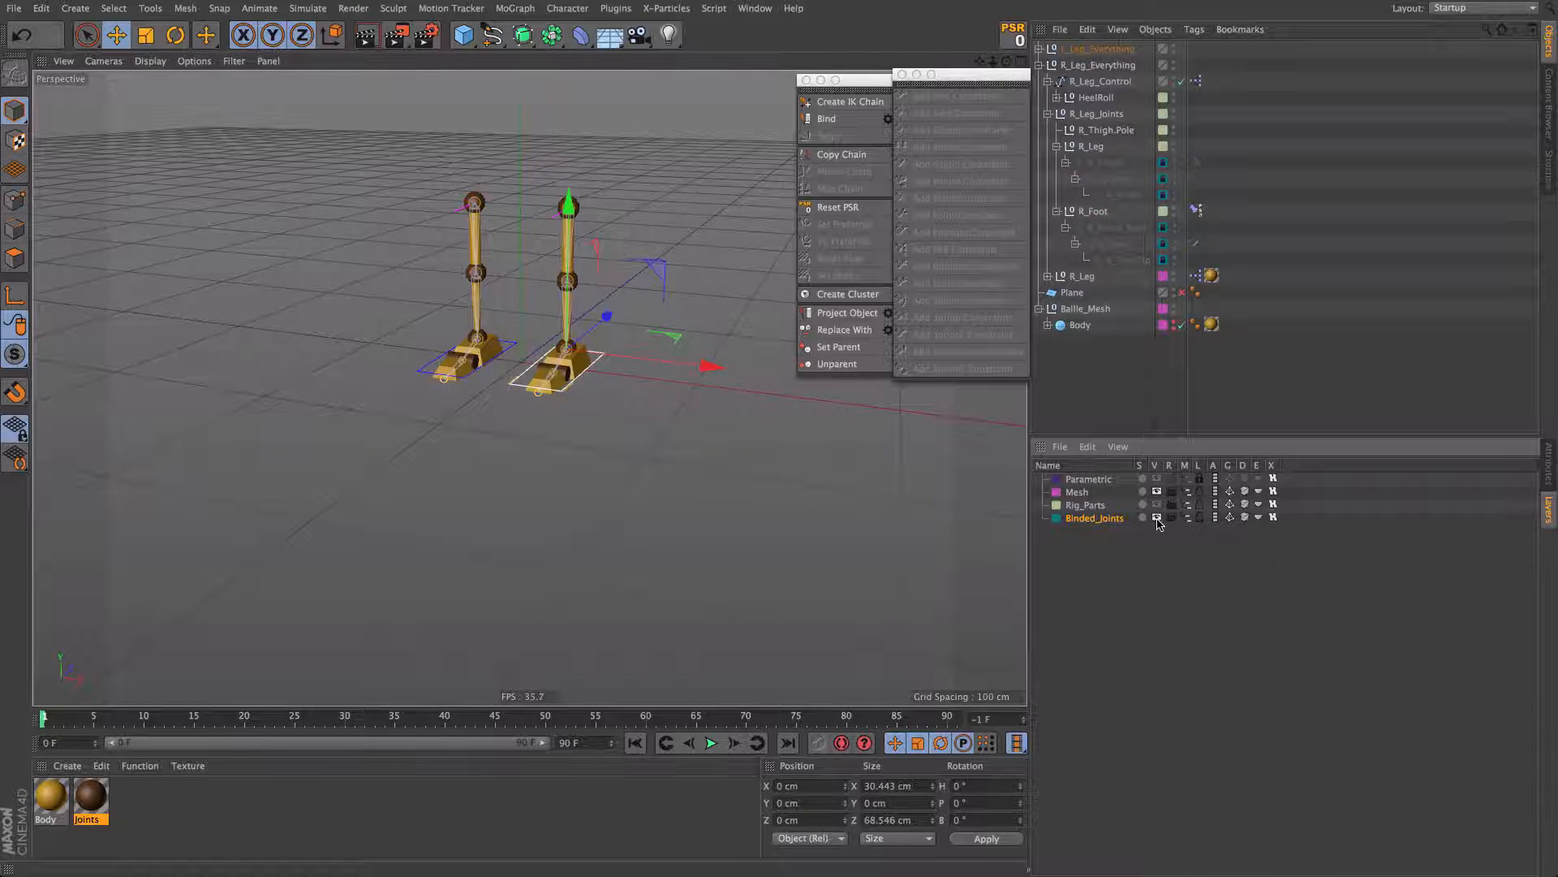
left_click(1157, 519)
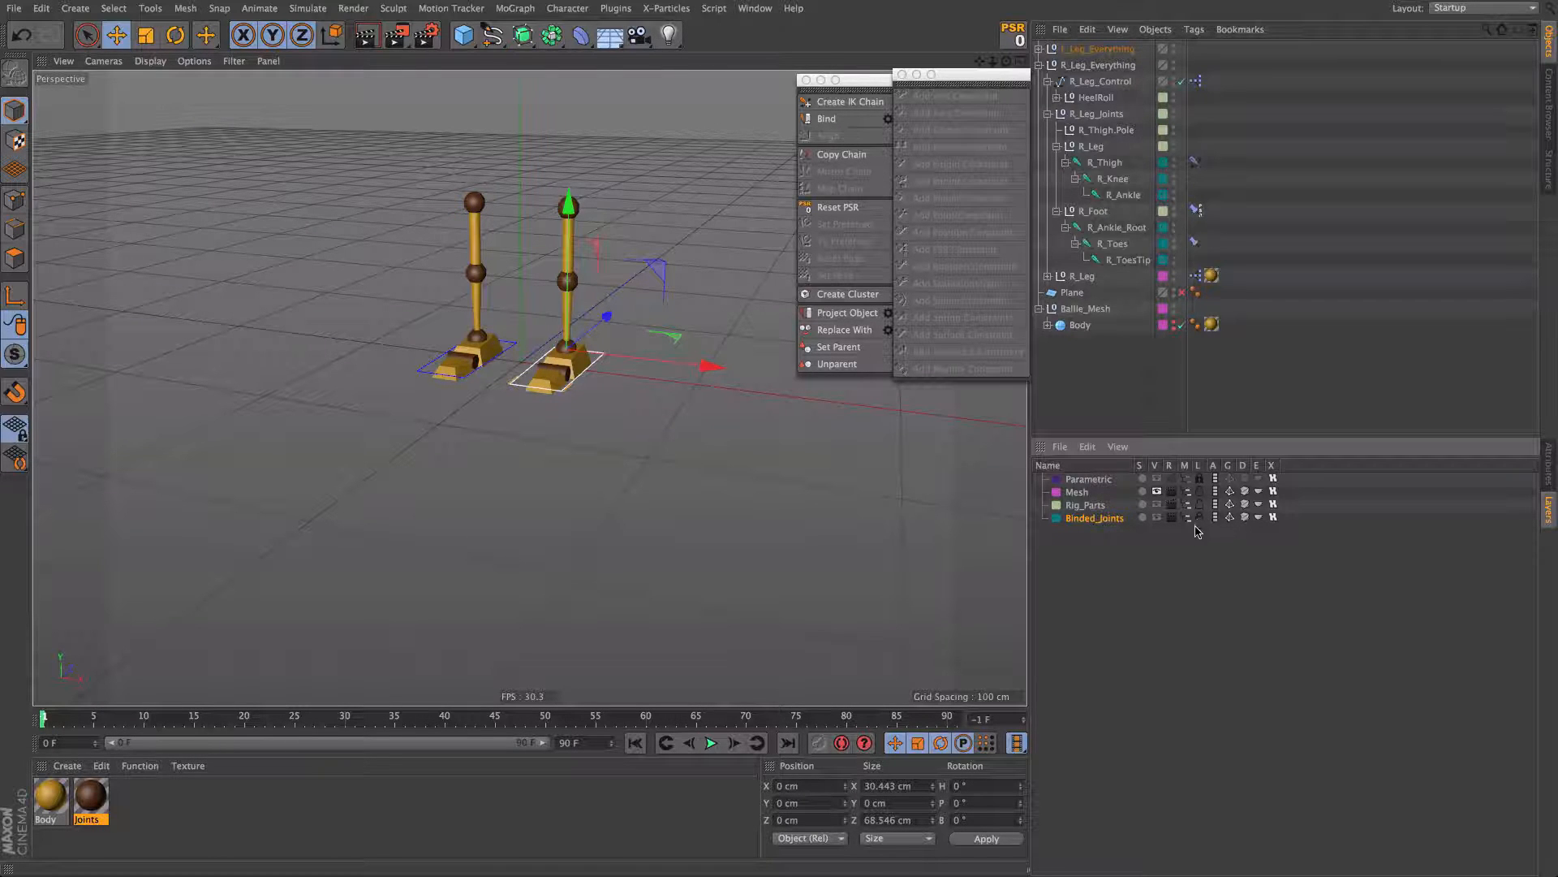
left_click(1200, 504)
right_click_drag(482, 280, 525, 280, "alt")
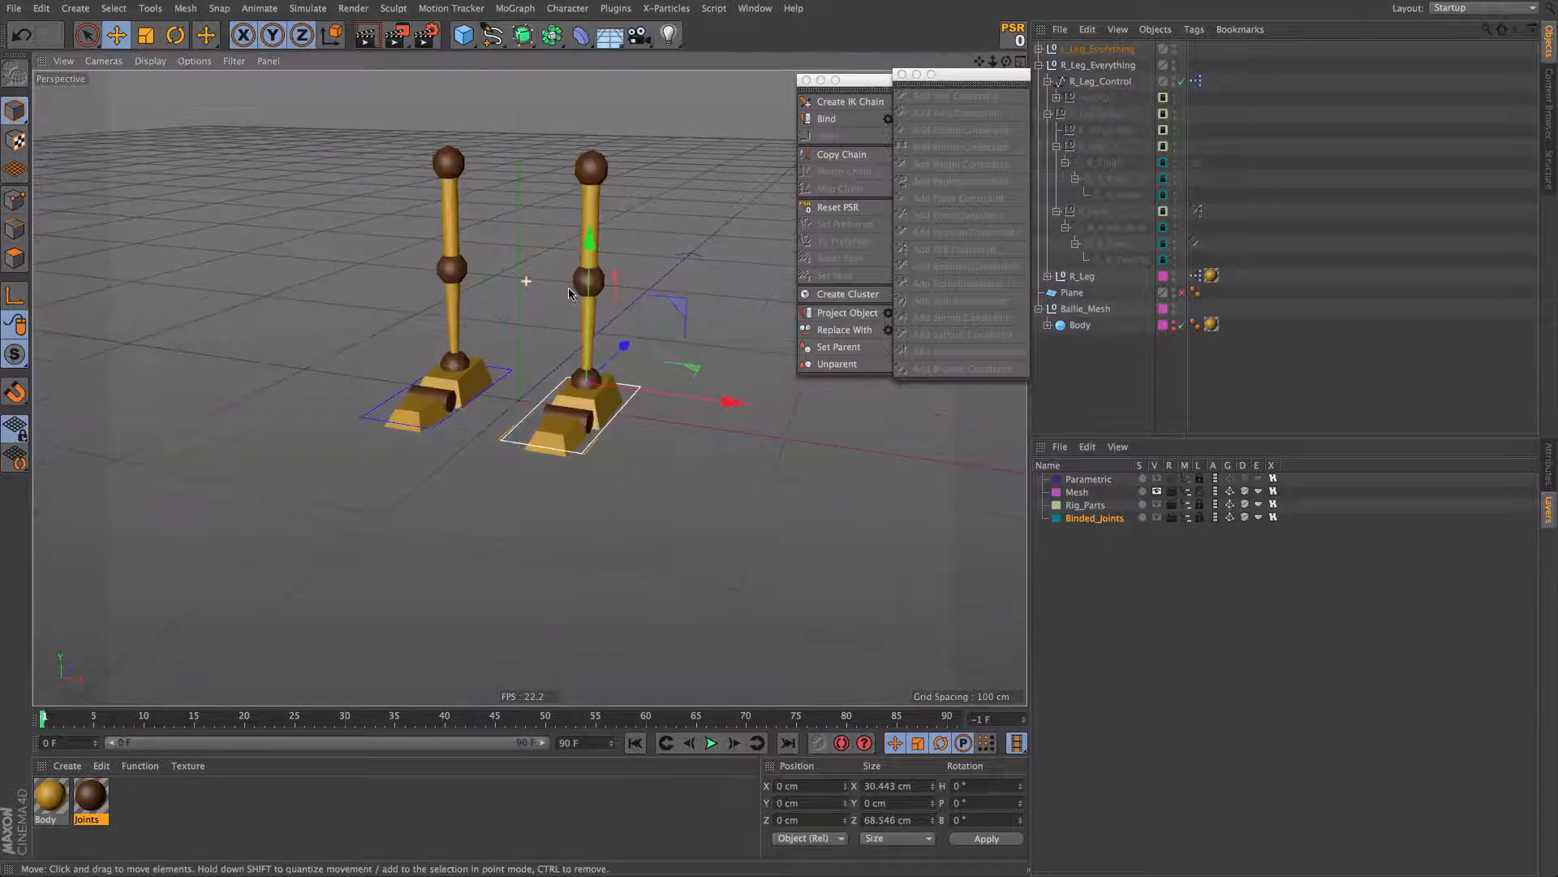
middle_click_drag(525, 281, 529, 384, "alt")
left_click_drag(626, 425, 651, 435, "alt")
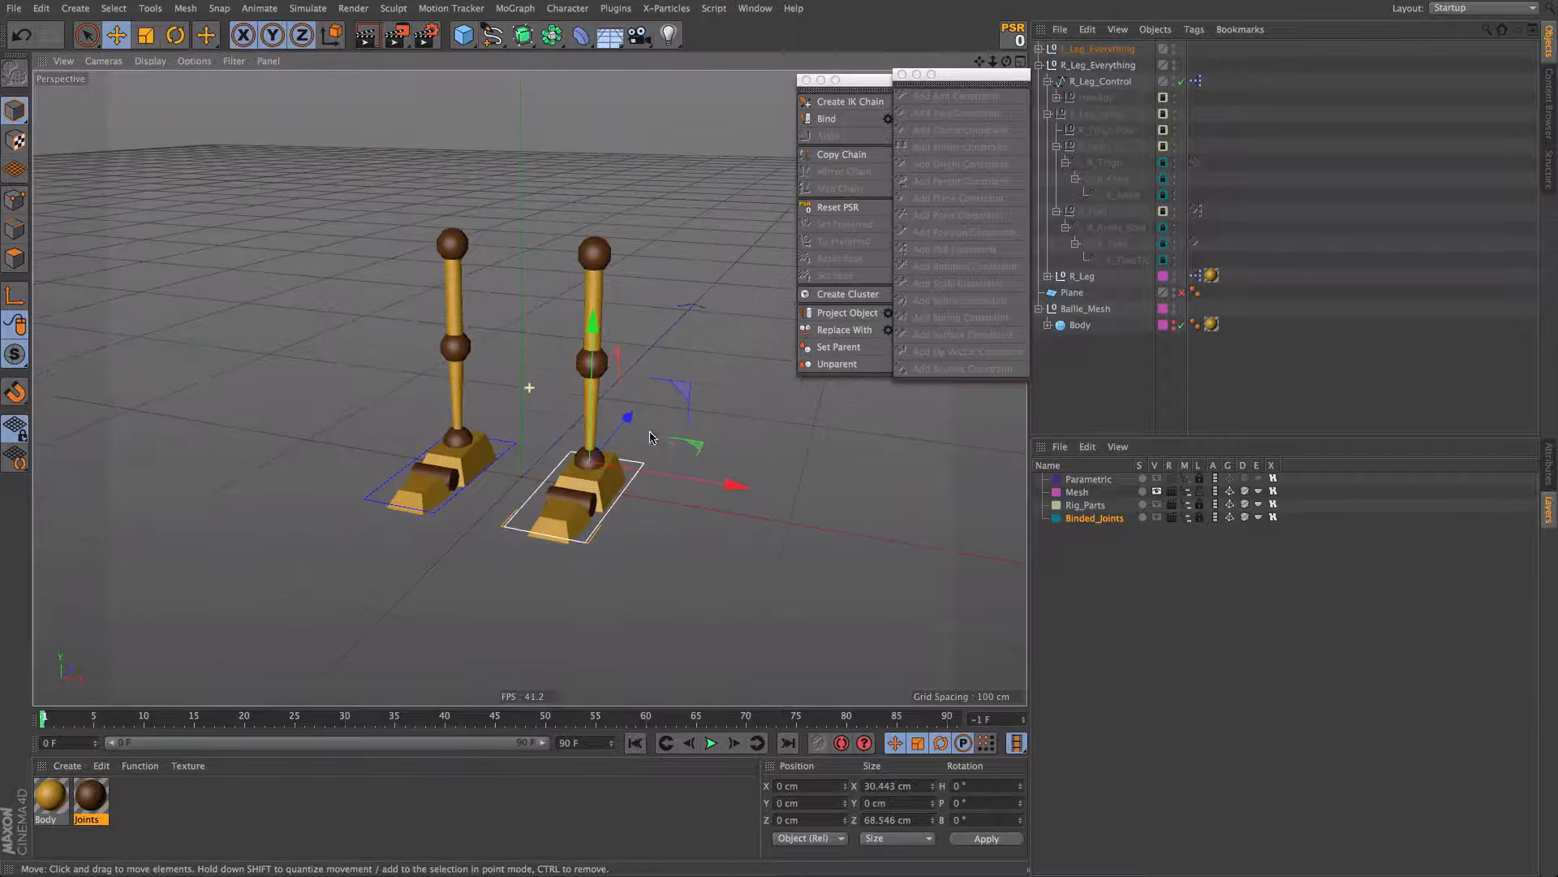
left_click(1210, 492)
Step: Set the display color of R_Leg_Control to red with R 255, G 0 and B 0
left_click(431, 518)
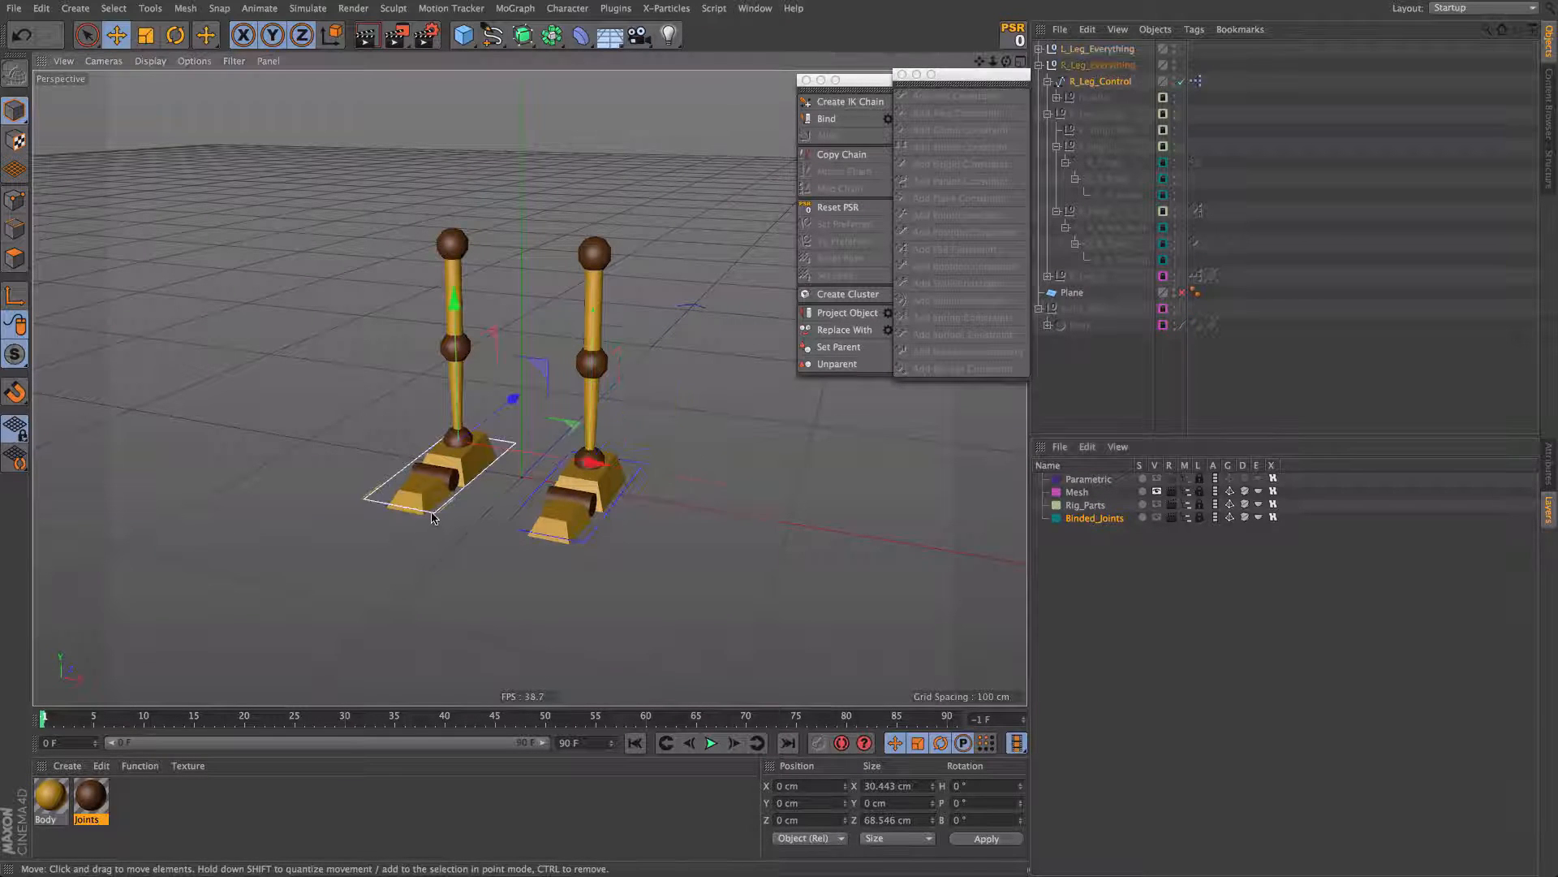
left_click(1550, 471)
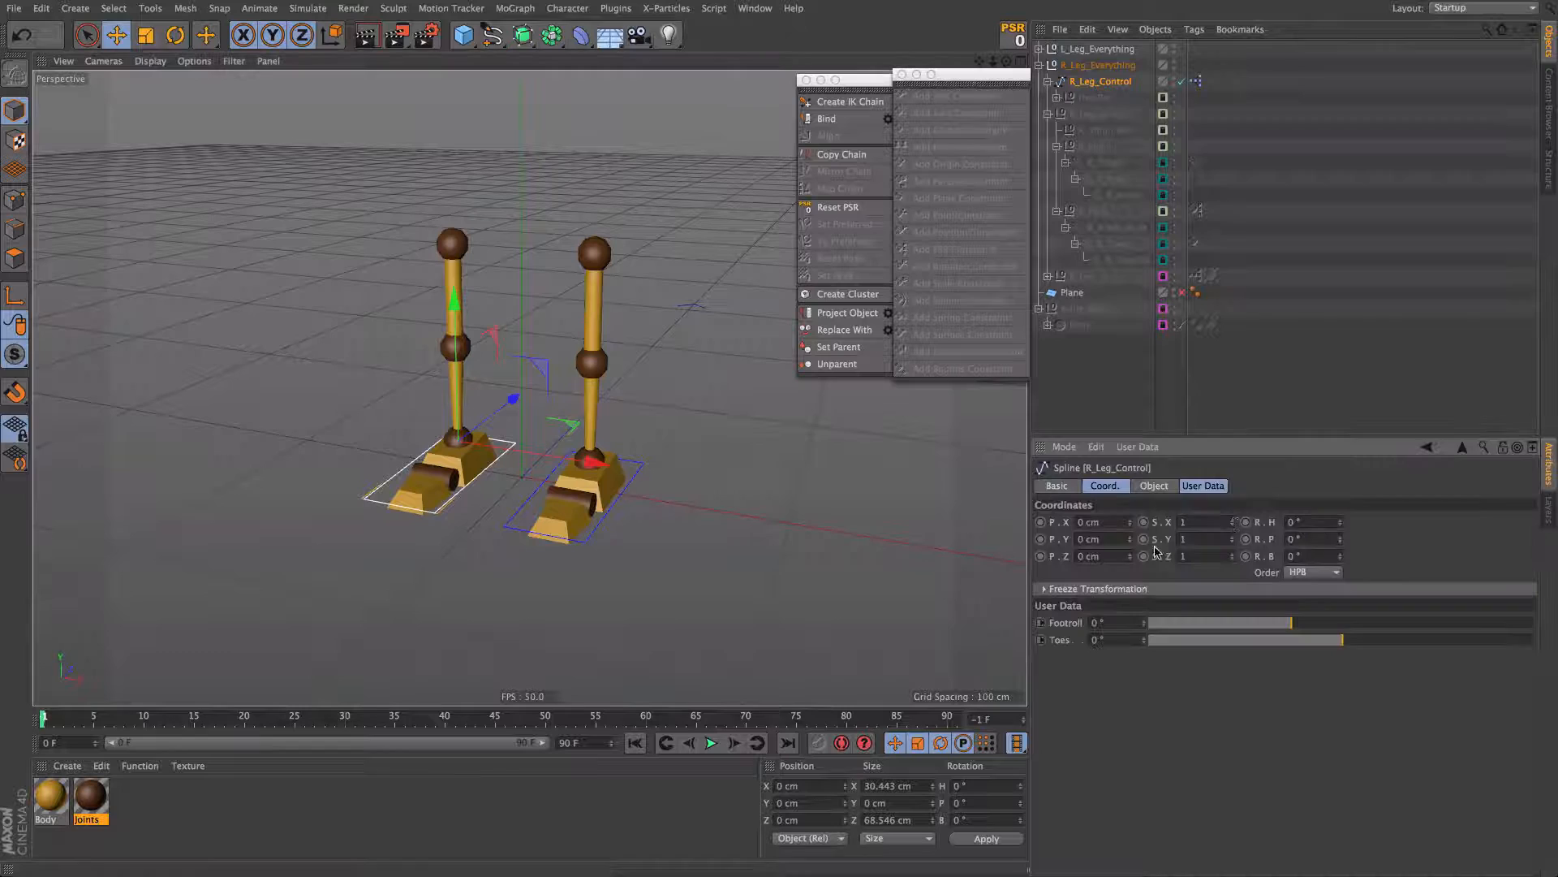
left_click(1059, 486)
left_click(1456, 619)
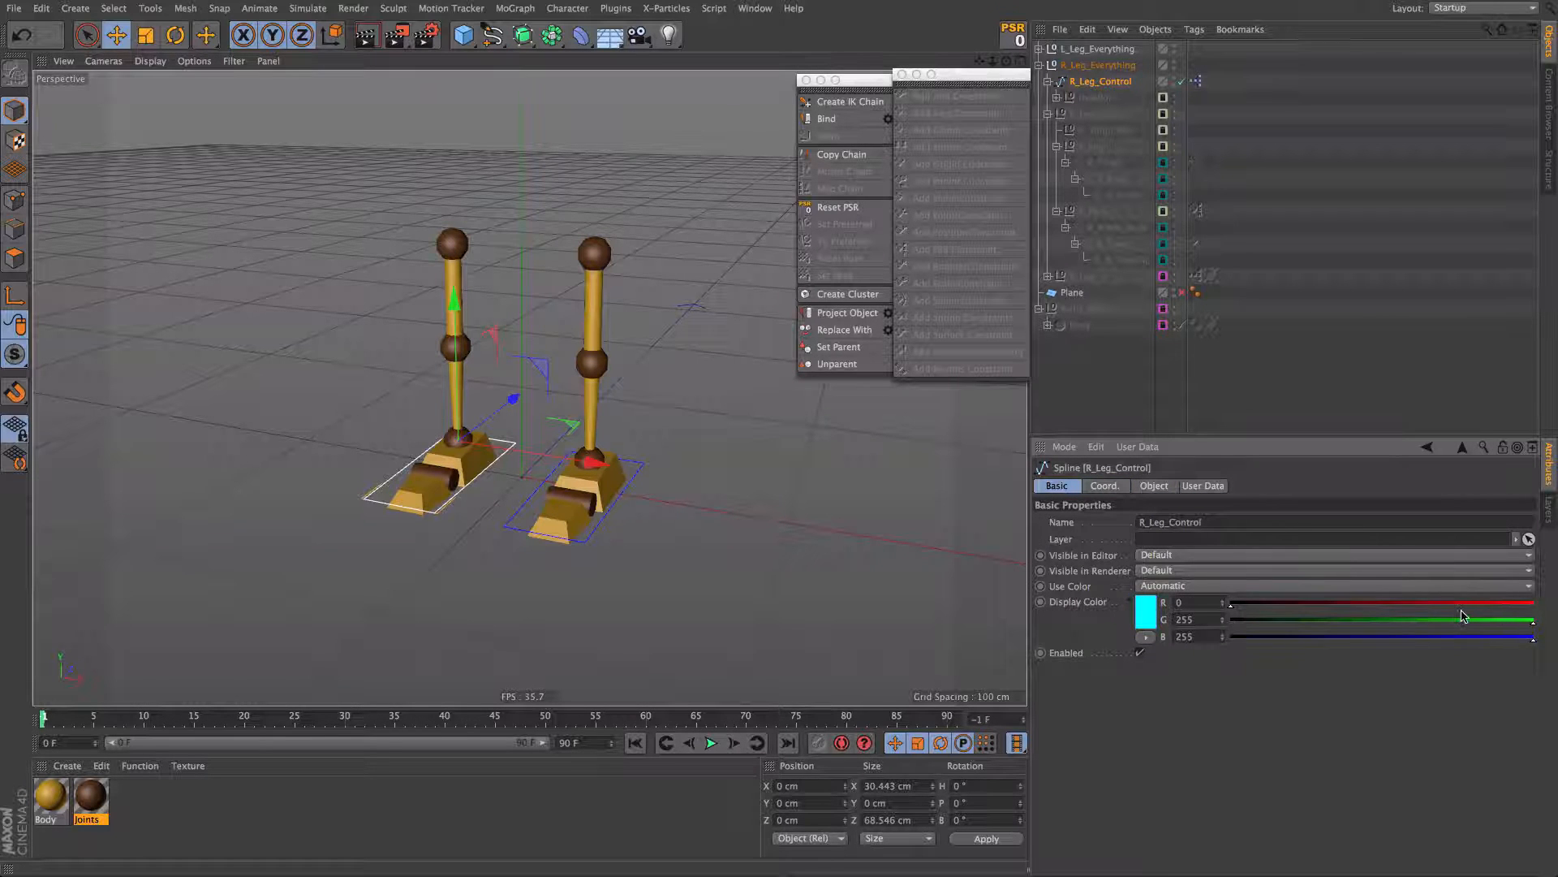
left_click_drag(1475, 622, 1077, 618)
left_click(1520, 604)
left_click_drag(1511, 638, 1027, 637)
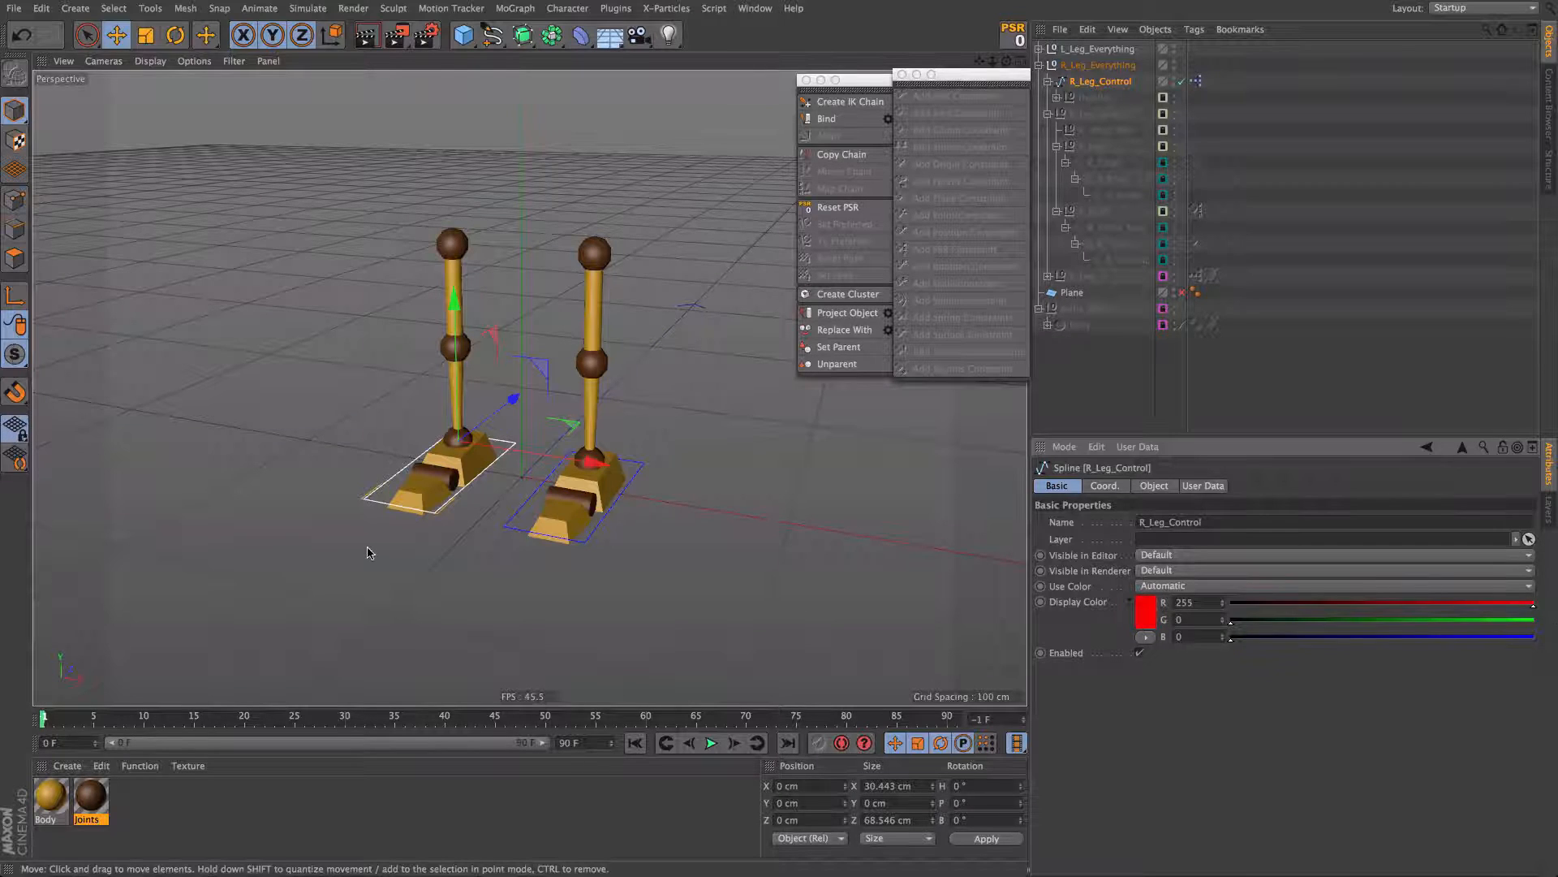
left_click(397, 558)
left_click_drag(409, 502, 357, 527, "alt")
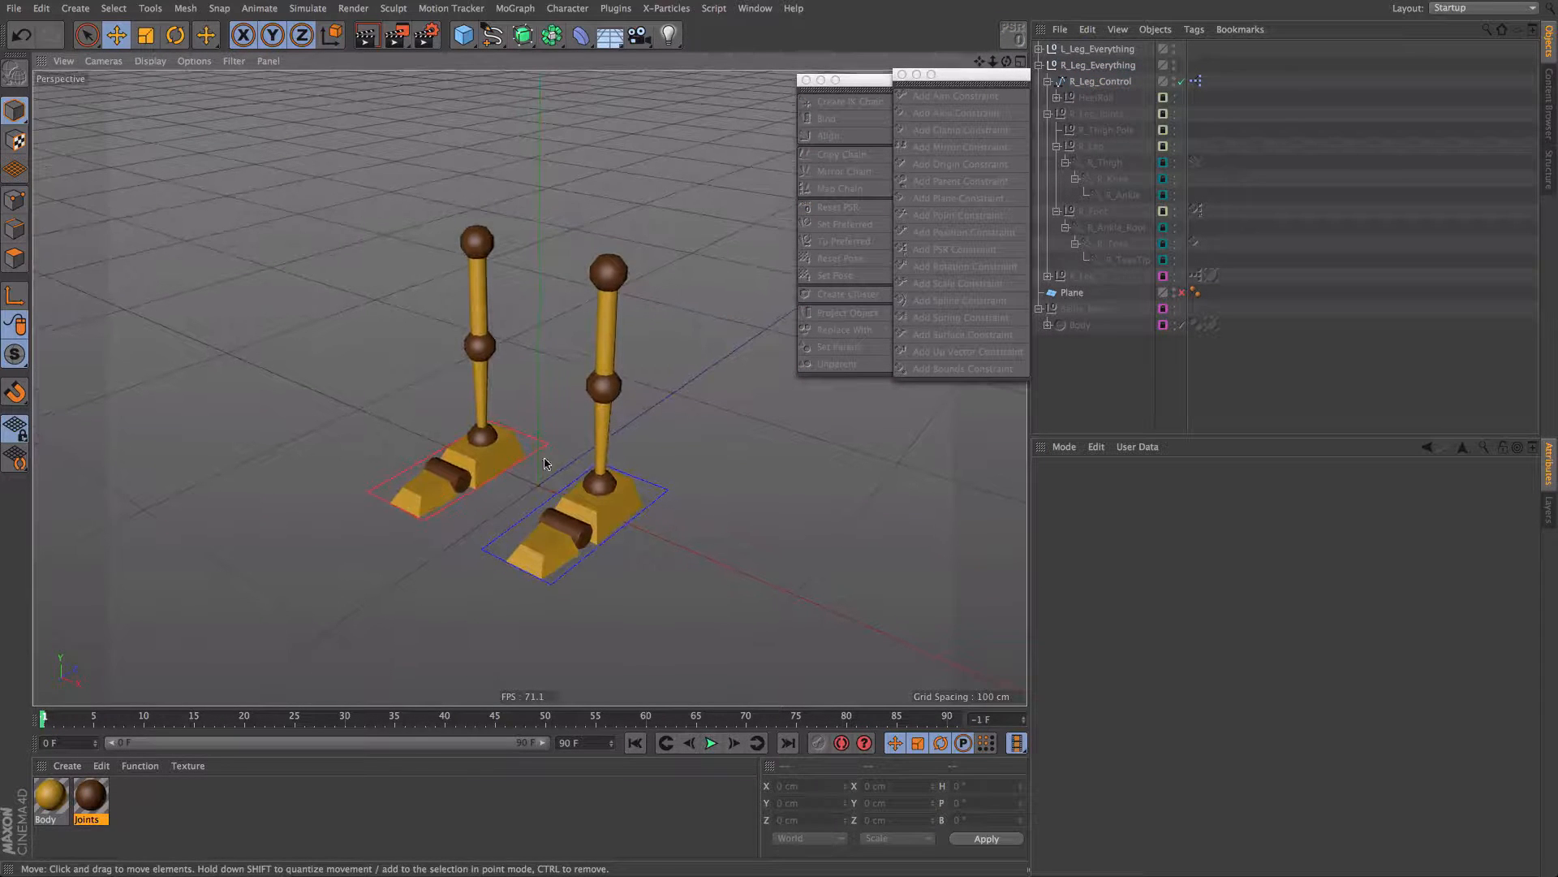
Step: Add L_Leg_Control and R_Leg_Control together to a new layer
left_click(1055, 84)
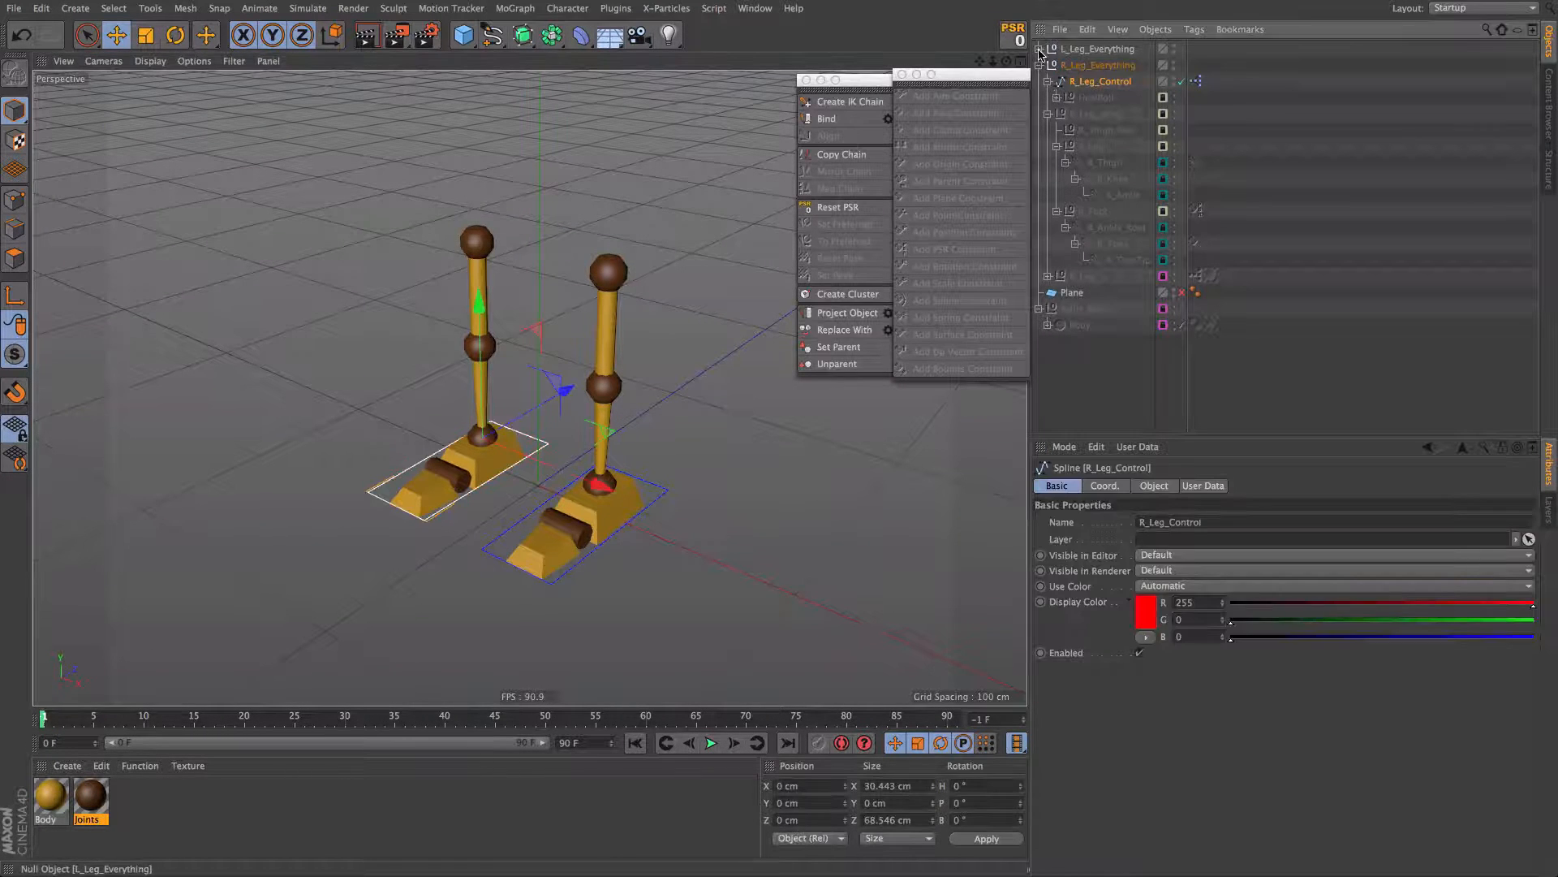
left_click(1042, 50)
left_click(1100, 65, "ctrl")
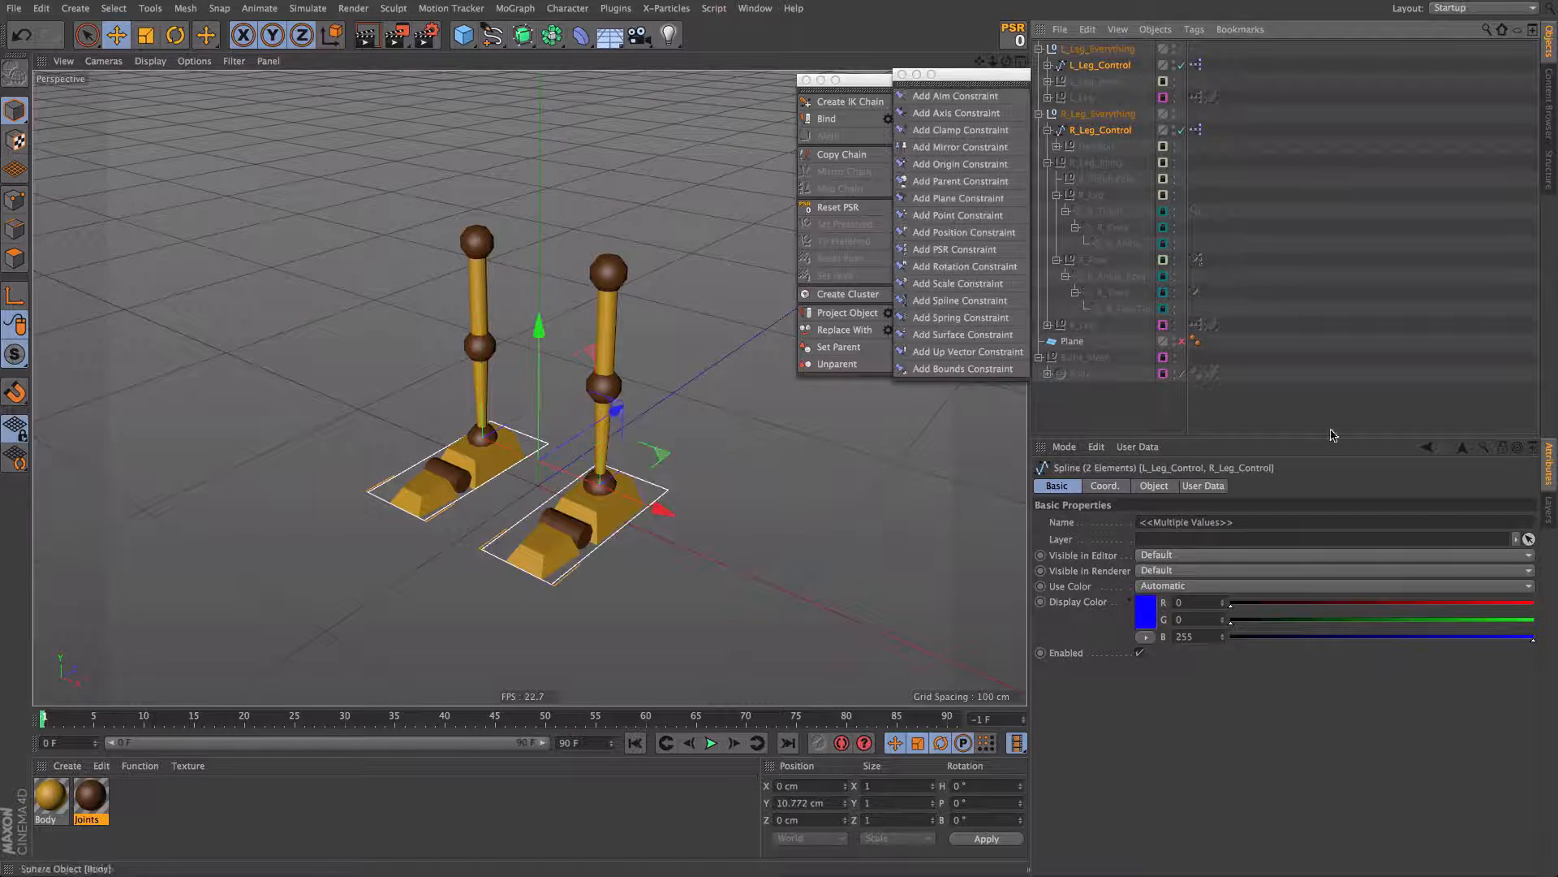
right_click(1118, 67)
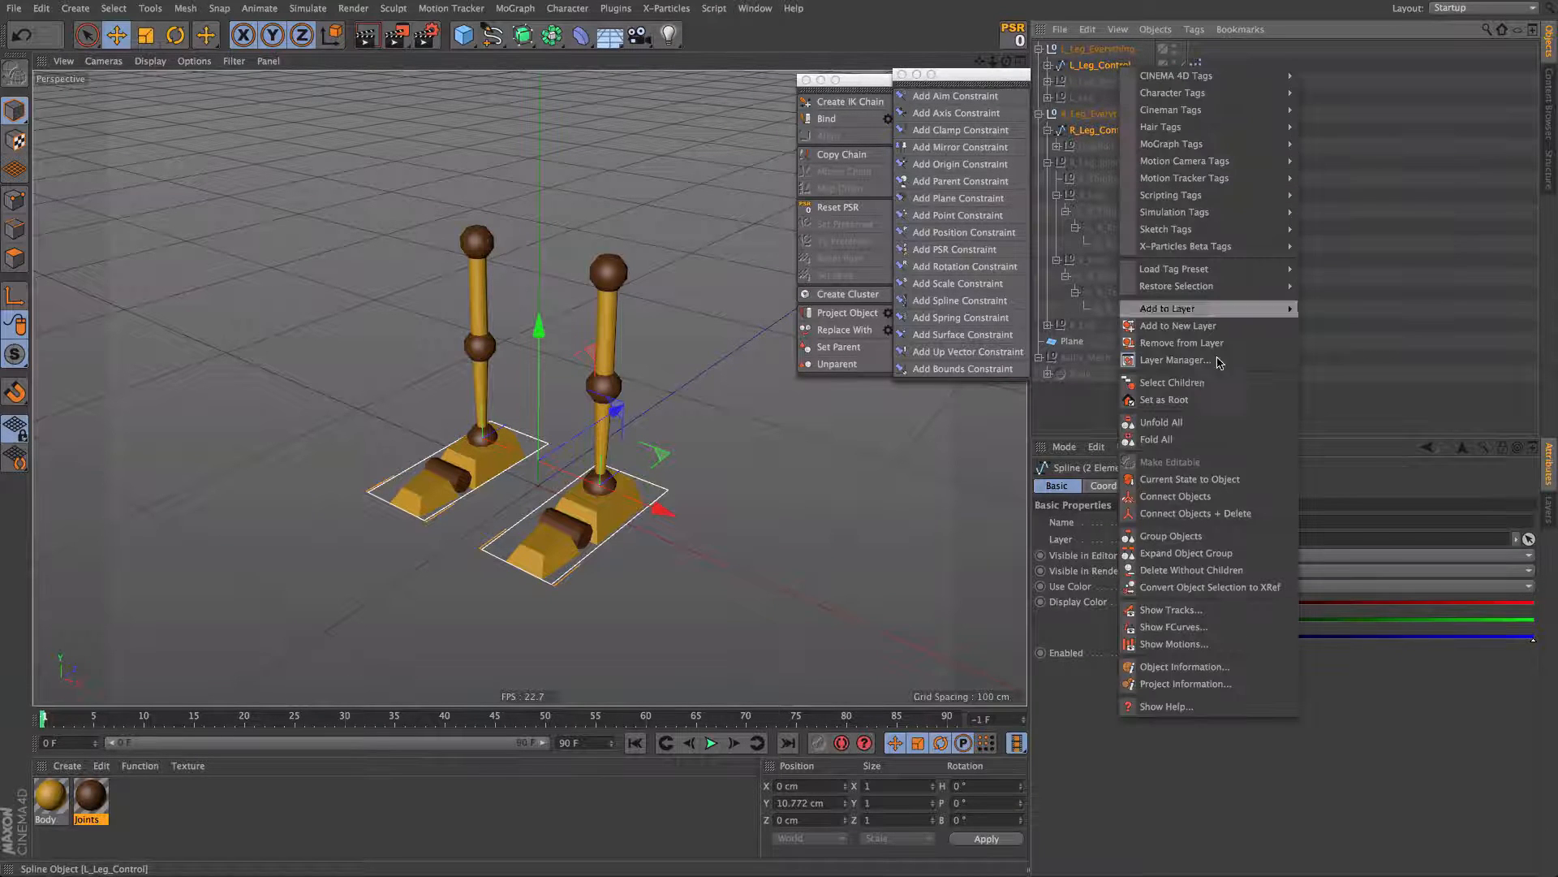
left_click(1212, 362)
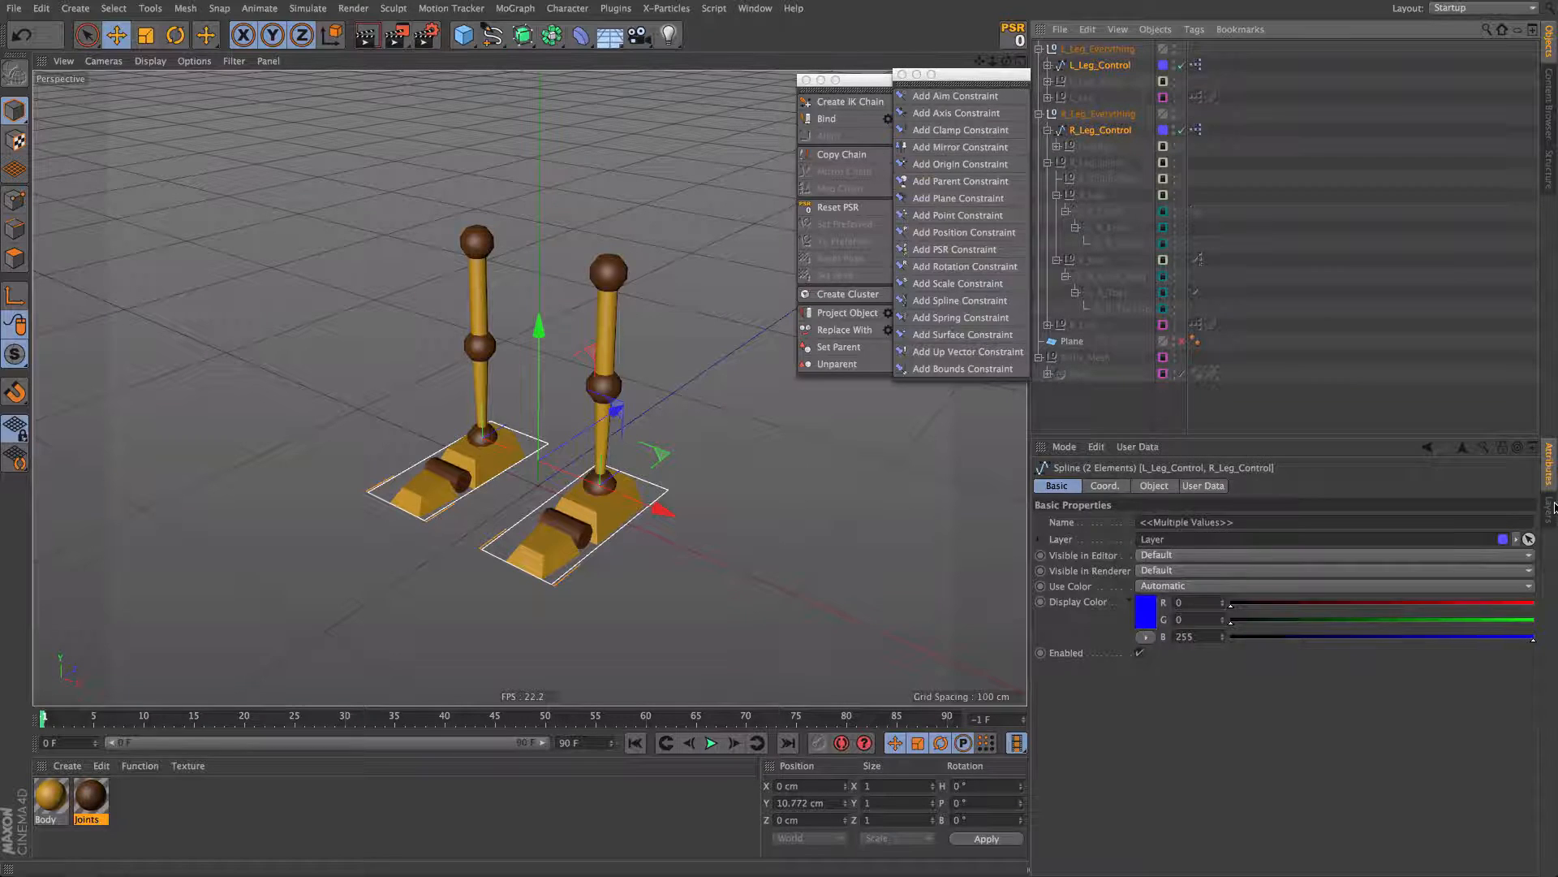
Step: Rename the new layer of the leg controls as Controls
left_click(1551, 507)
double_click(1078, 532)
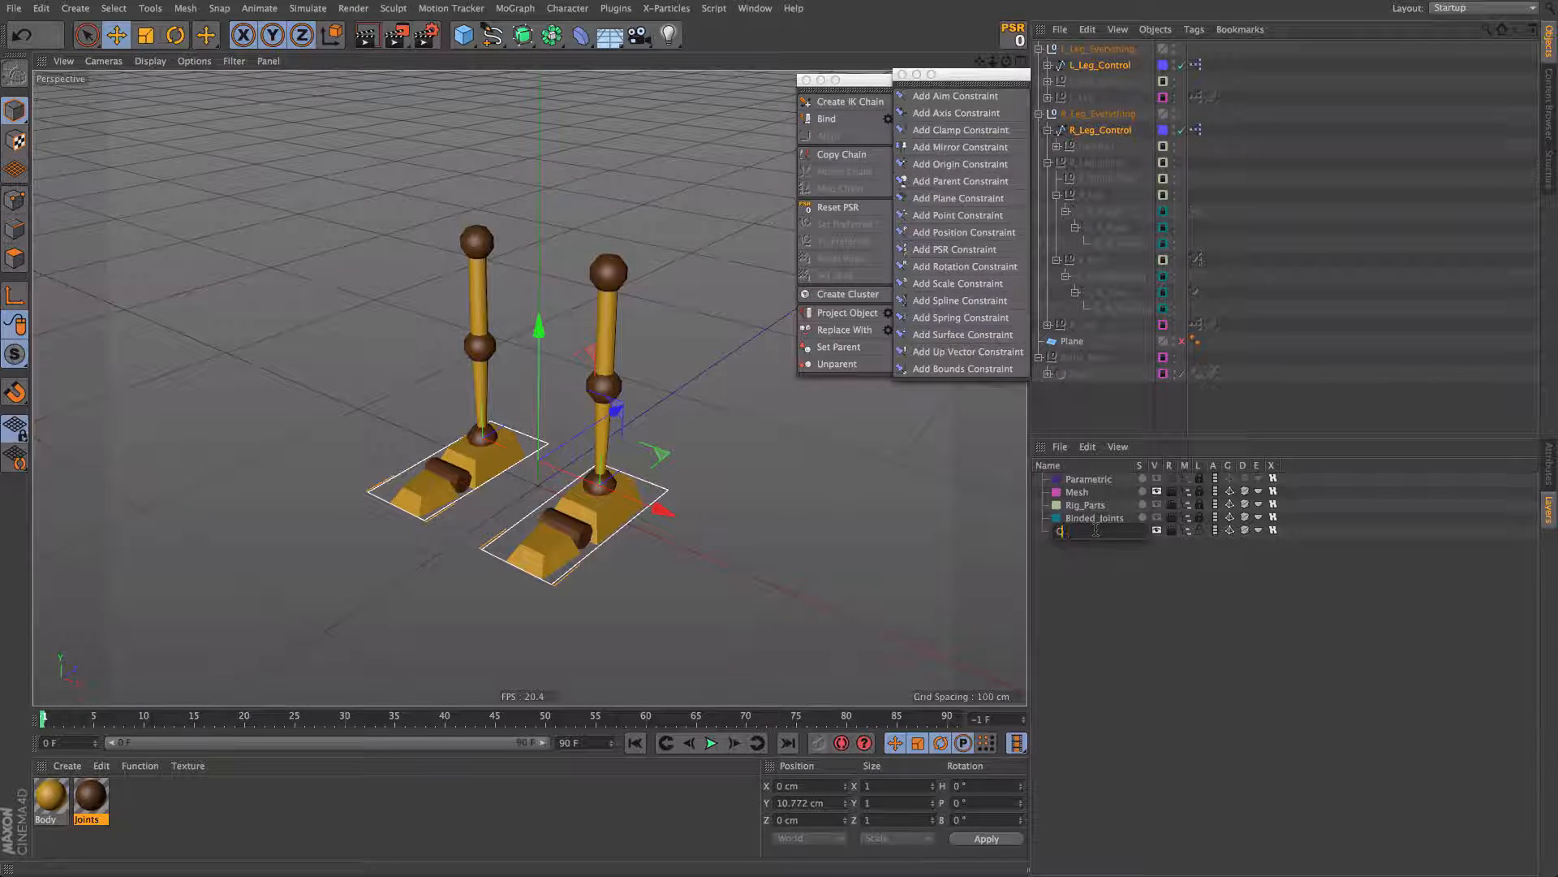
type("Control")
key("Return")
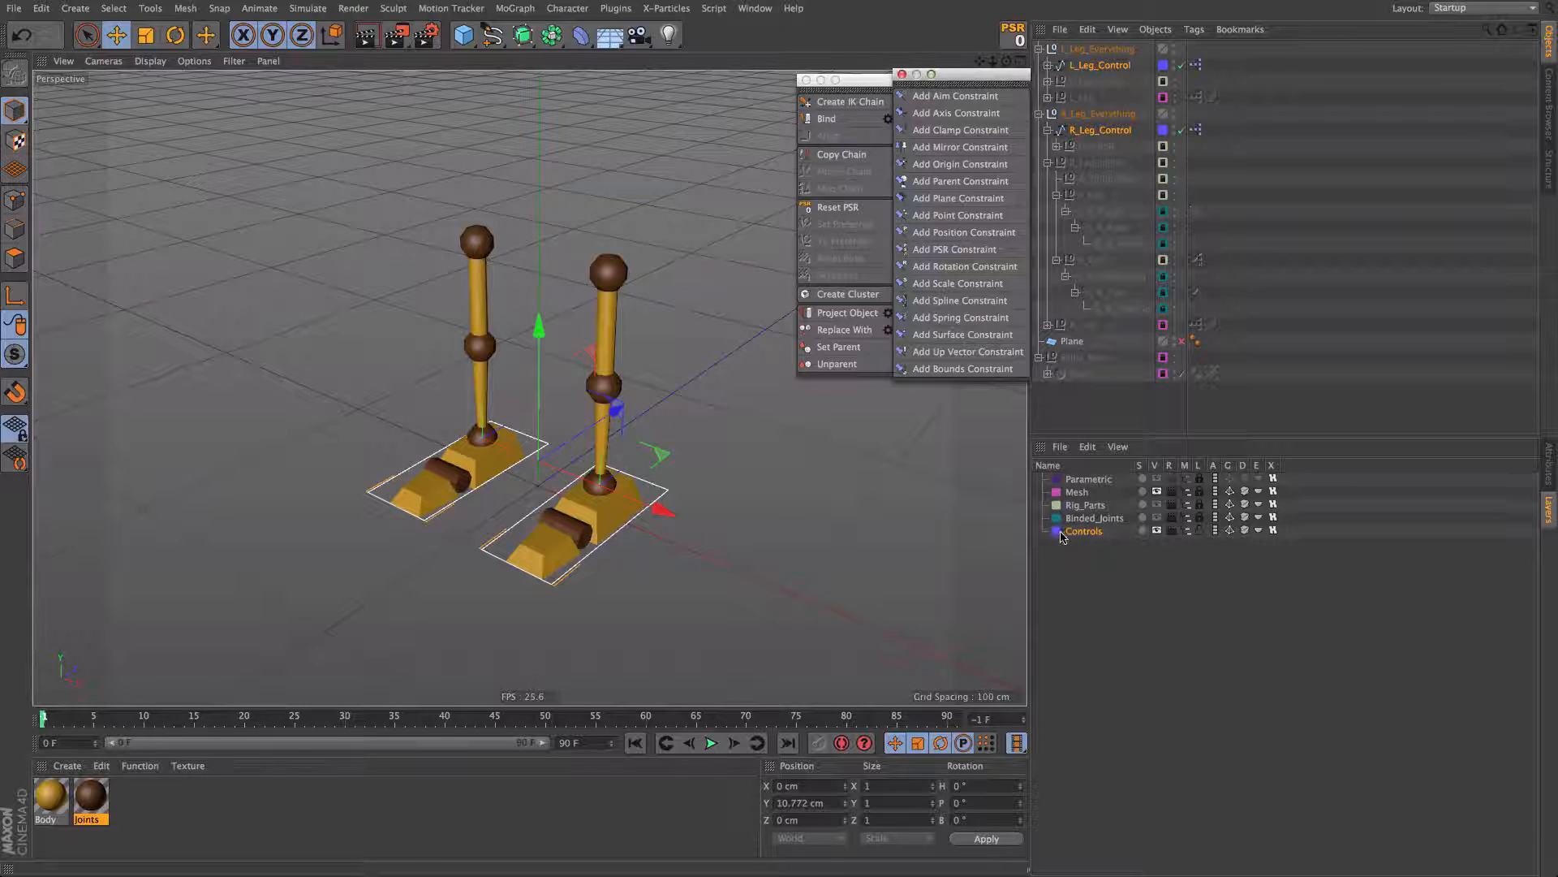
double_click(1063, 532)
key("Return")
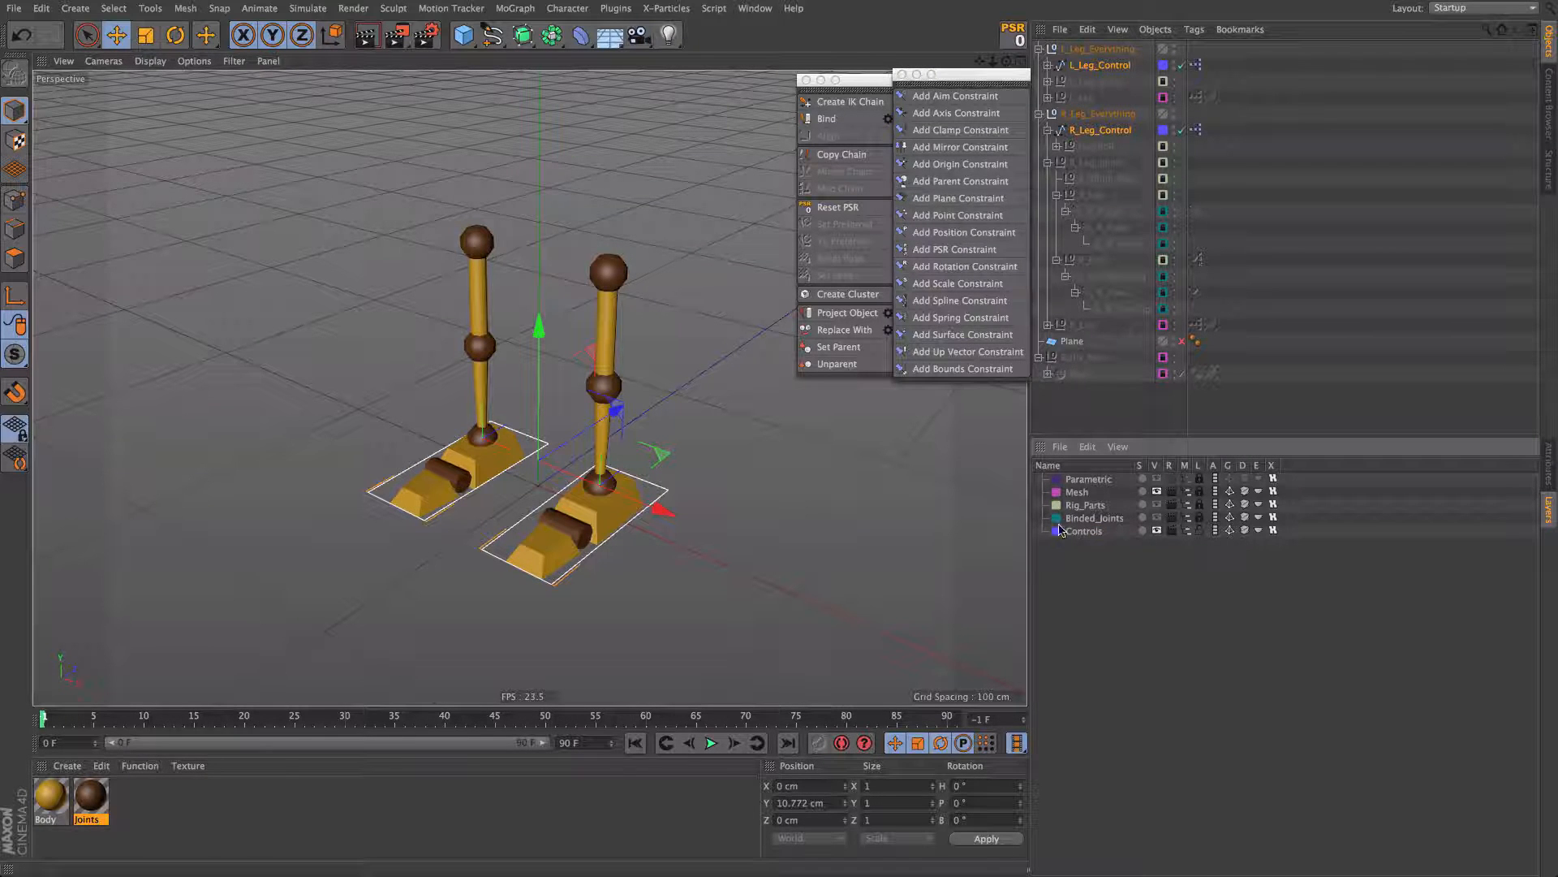
left_click(1217, 391)
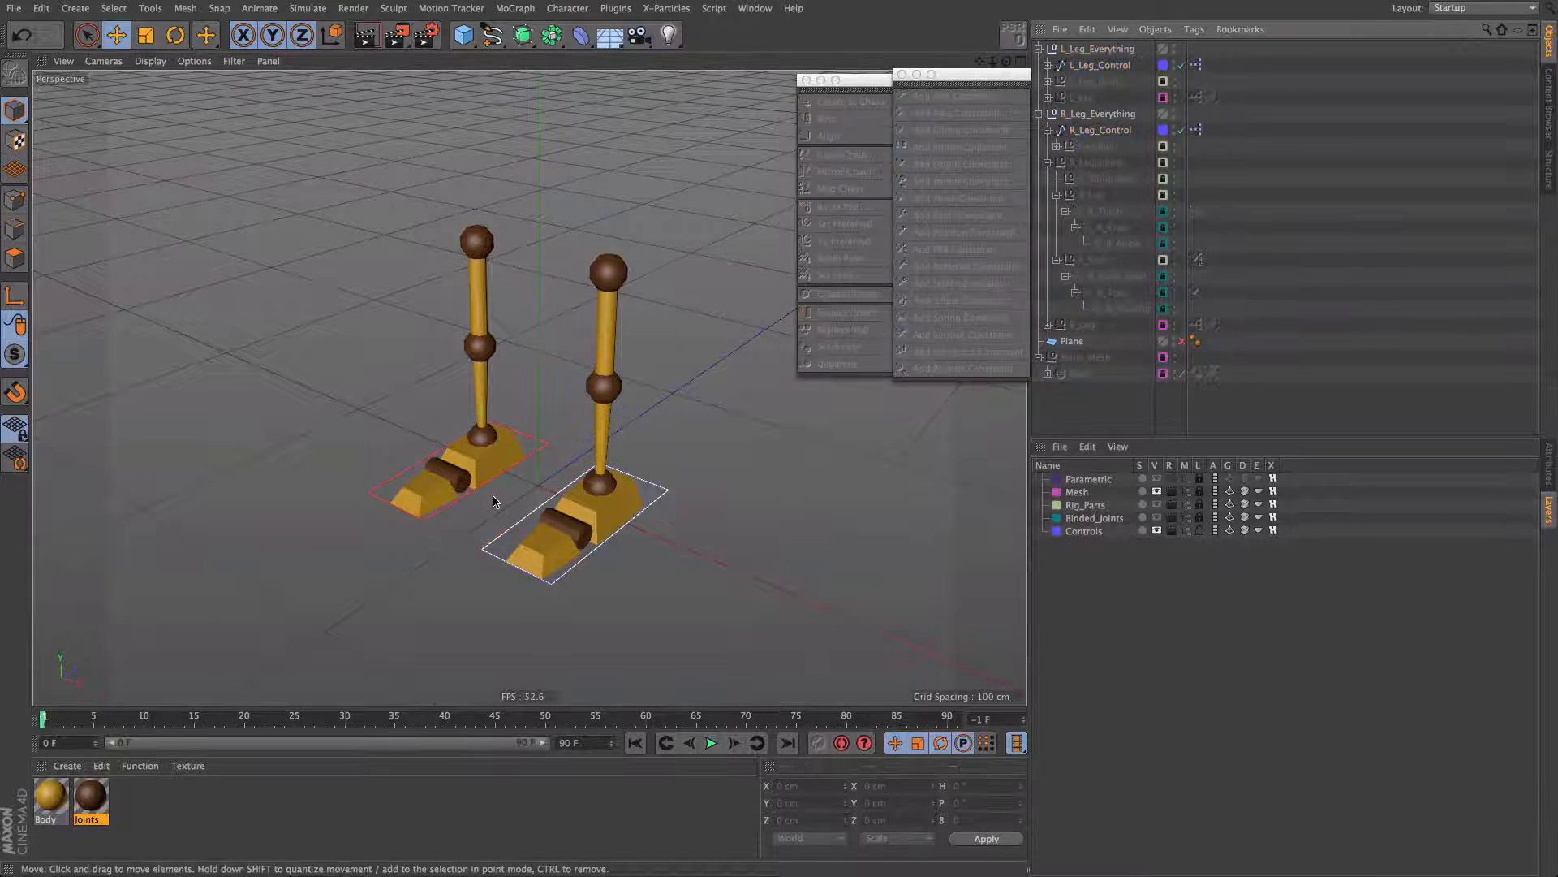
Step: Unlock the Mesh layer and move the L_Leg and R_Leg meshes into the Ballie_Mesh group
left_click_drag(539, 463, 528, 389, "alt")
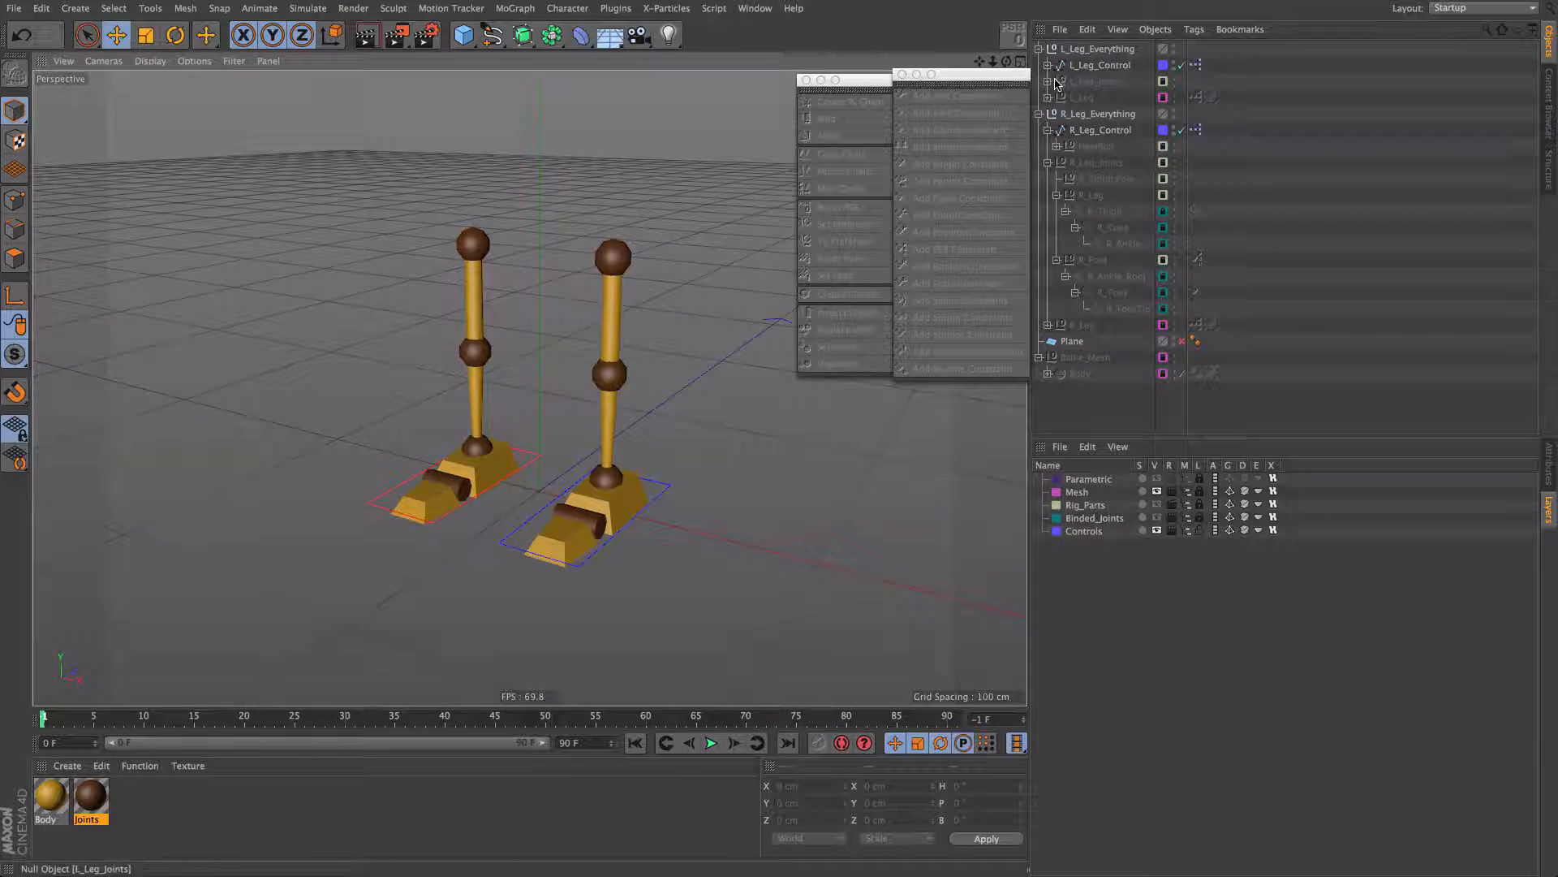
left_click(1190, 492)
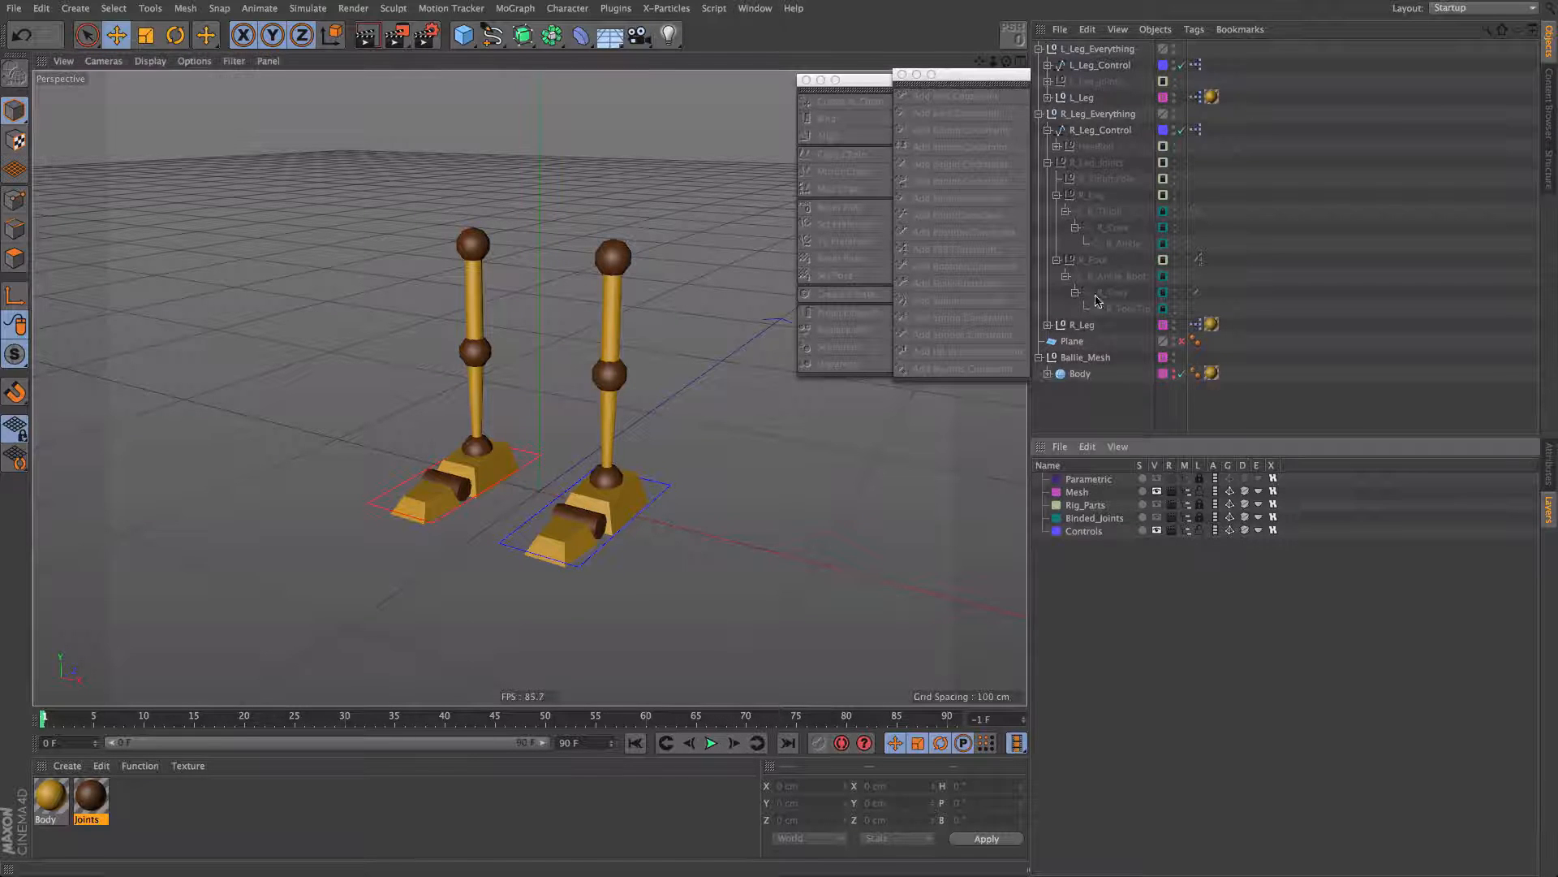
left_click(1090, 326, "ctrl")
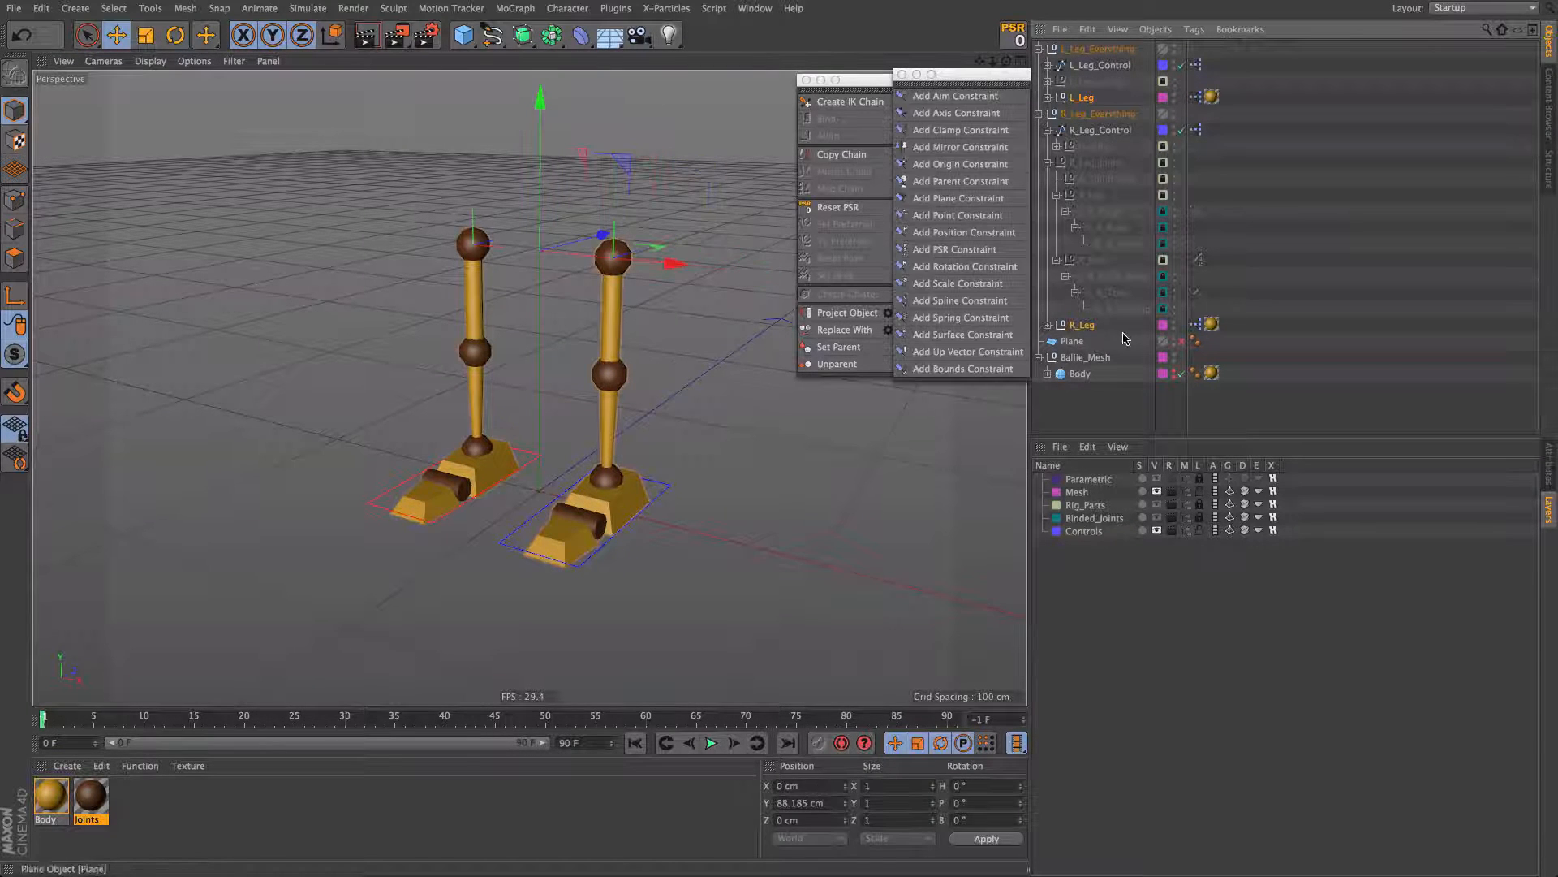
left_click_drag(1079, 328, 1072, 380)
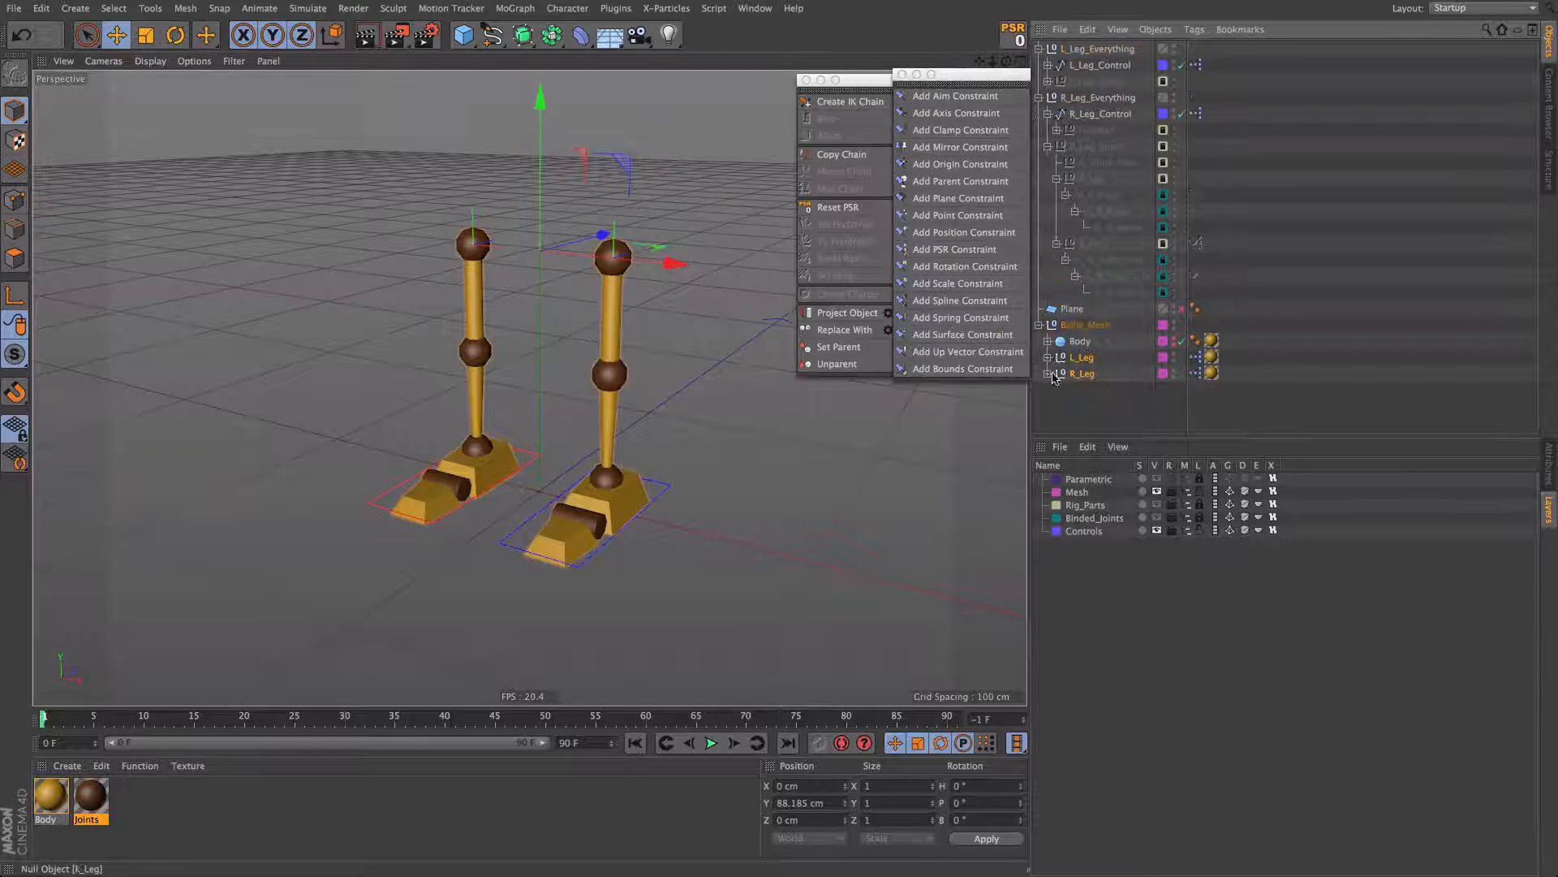
Step: Move L_Leg_Control and R_Leg_Control out of their Everything groups to the top level of the object hierarchy
left_click(1047, 146)
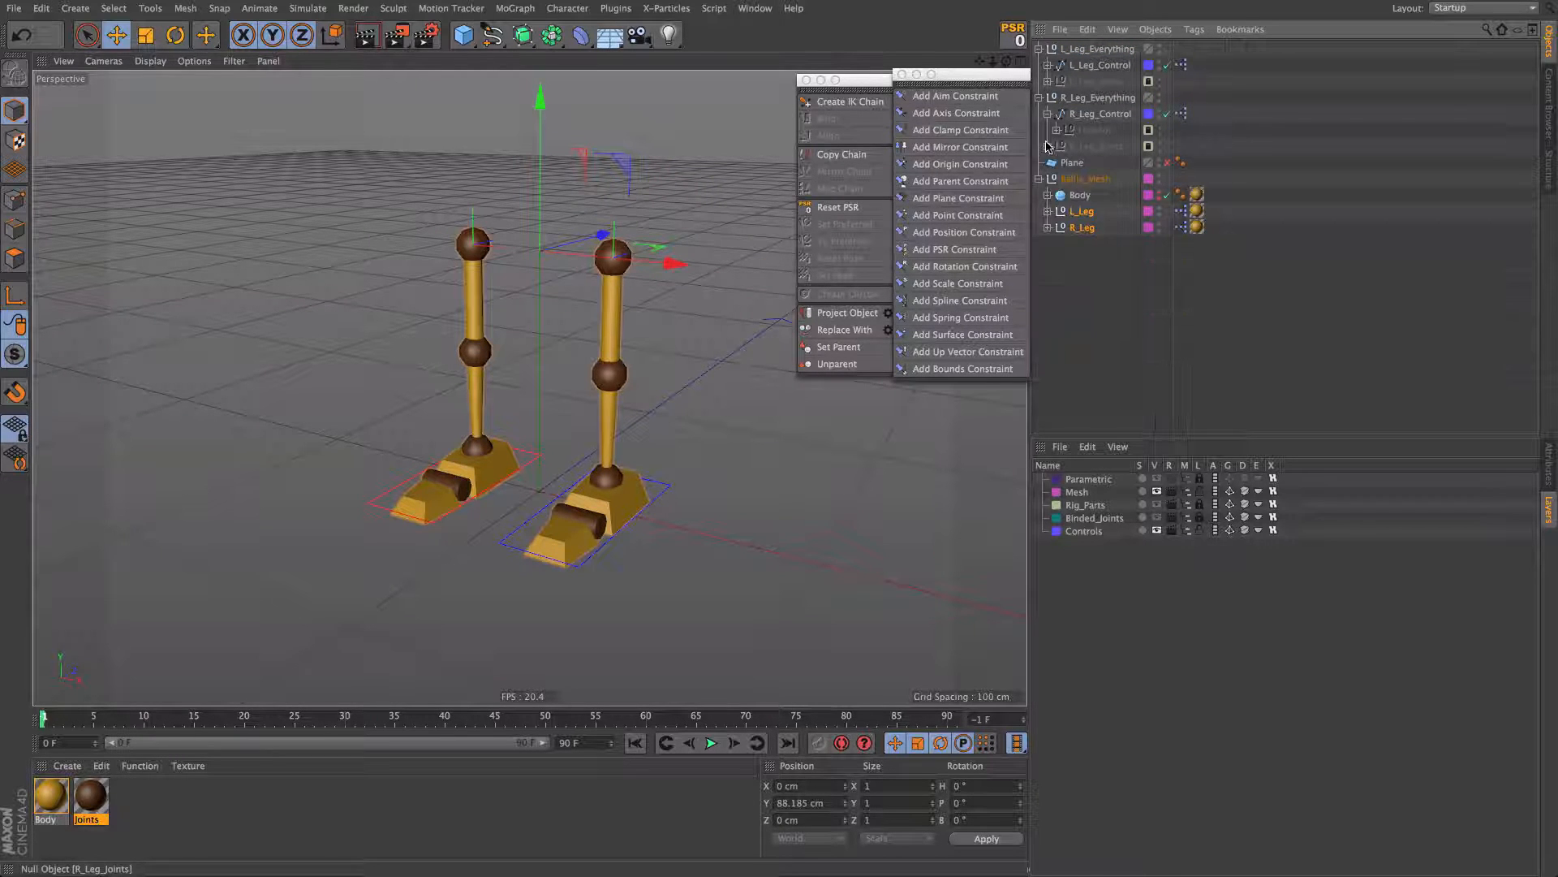
left_click(1106, 116)
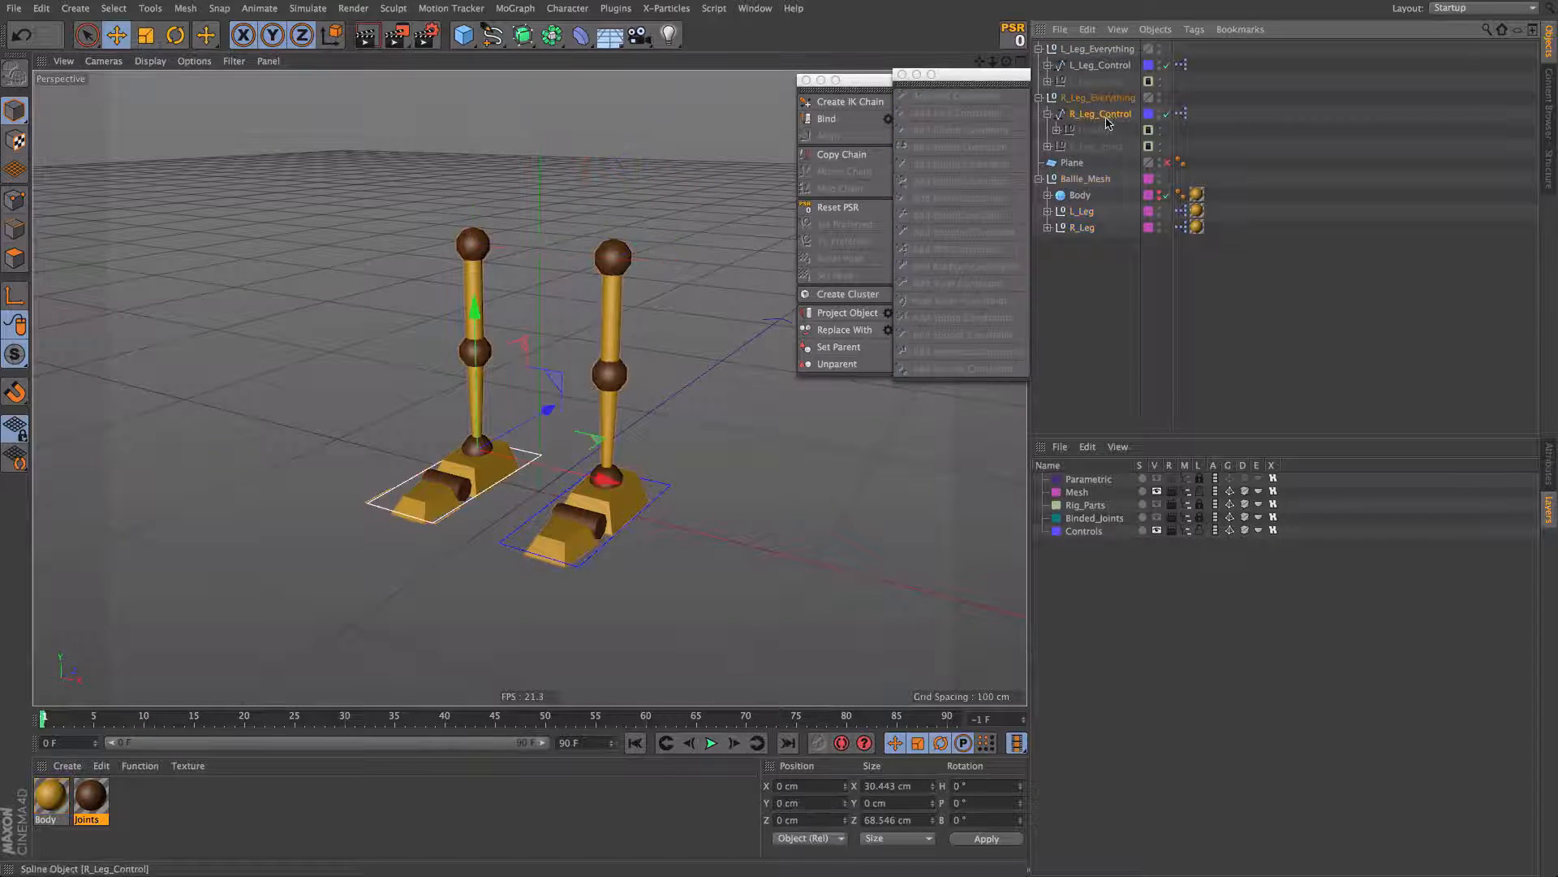
left_click_drag(1080, 66, 1108, 47)
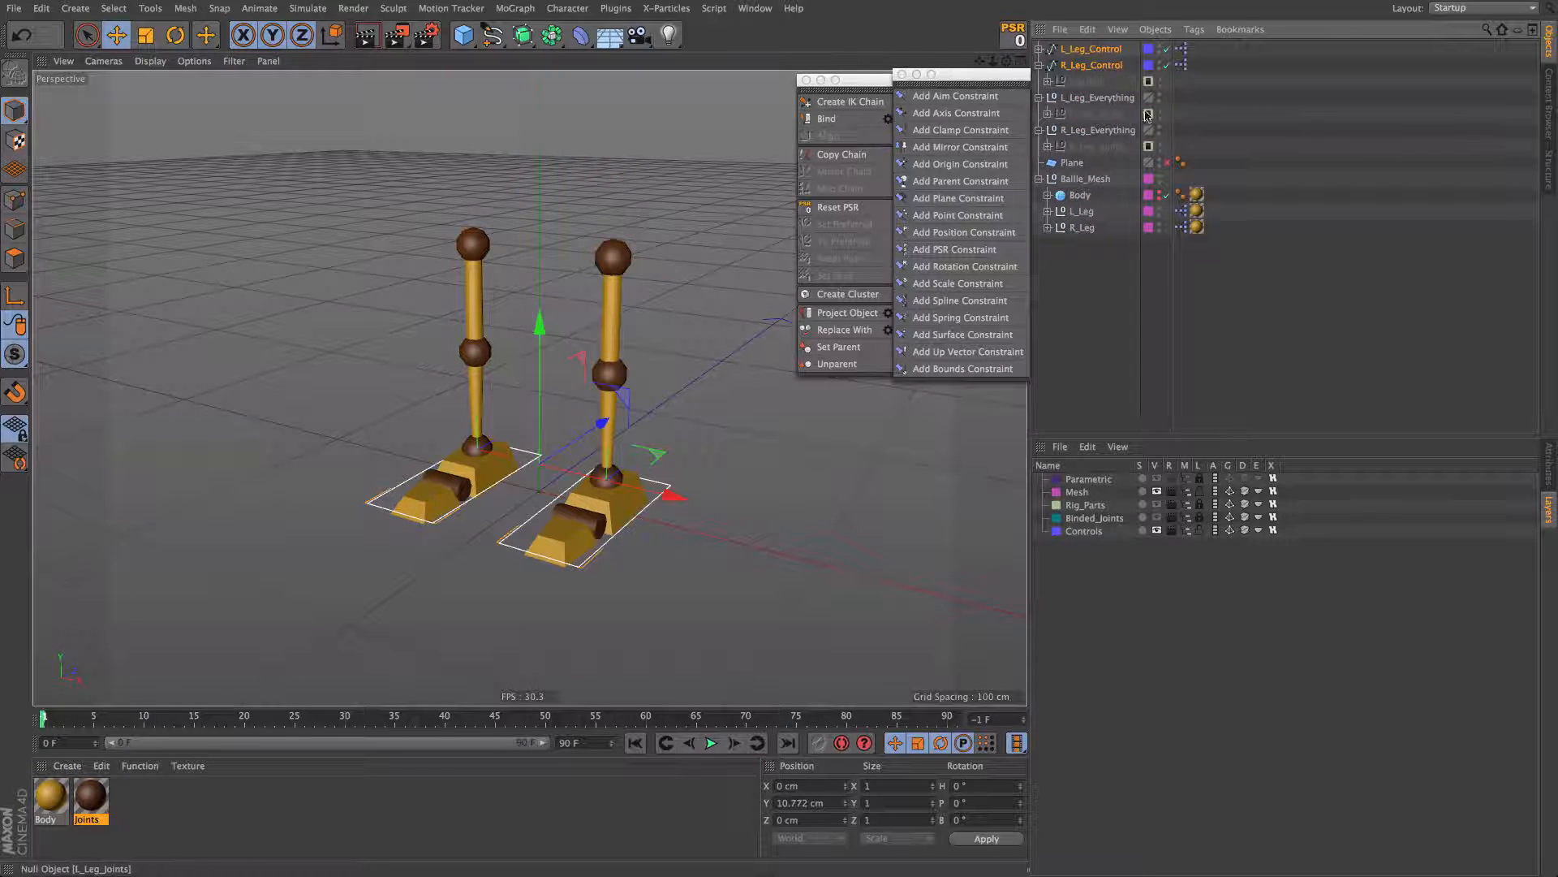
left_click(1039, 97)
left_click(1039, 114)
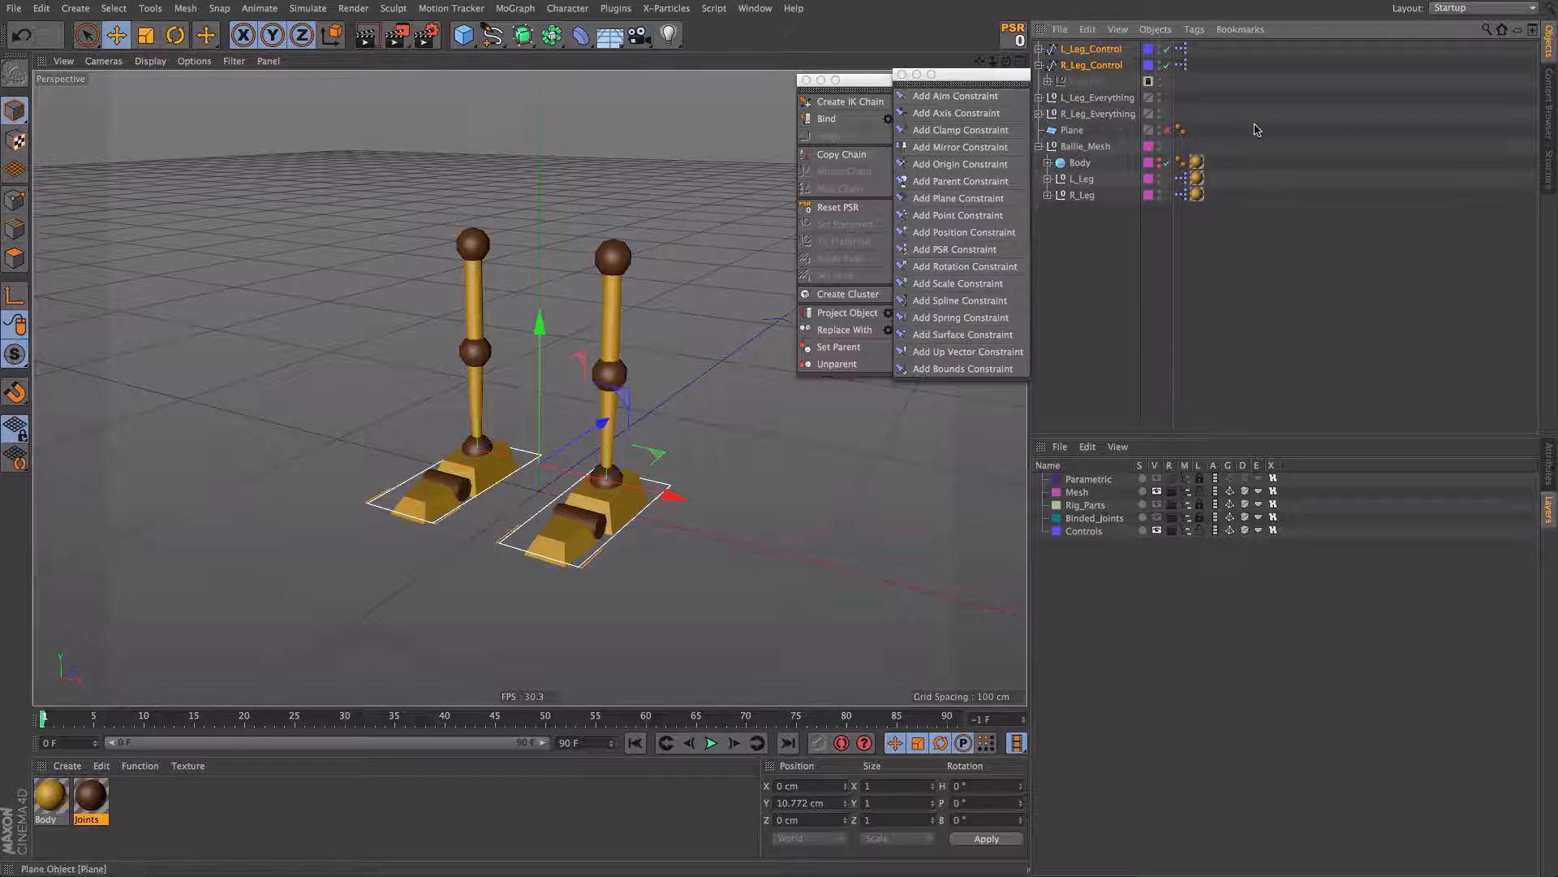
left_click(1255, 130)
Step: Expand the L_Leg_Everything and R_Leg_Everything groups and unlock the Rig_Parts and Binded_Joints layers
left_click(1039, 114)
left_click(1039, 98)
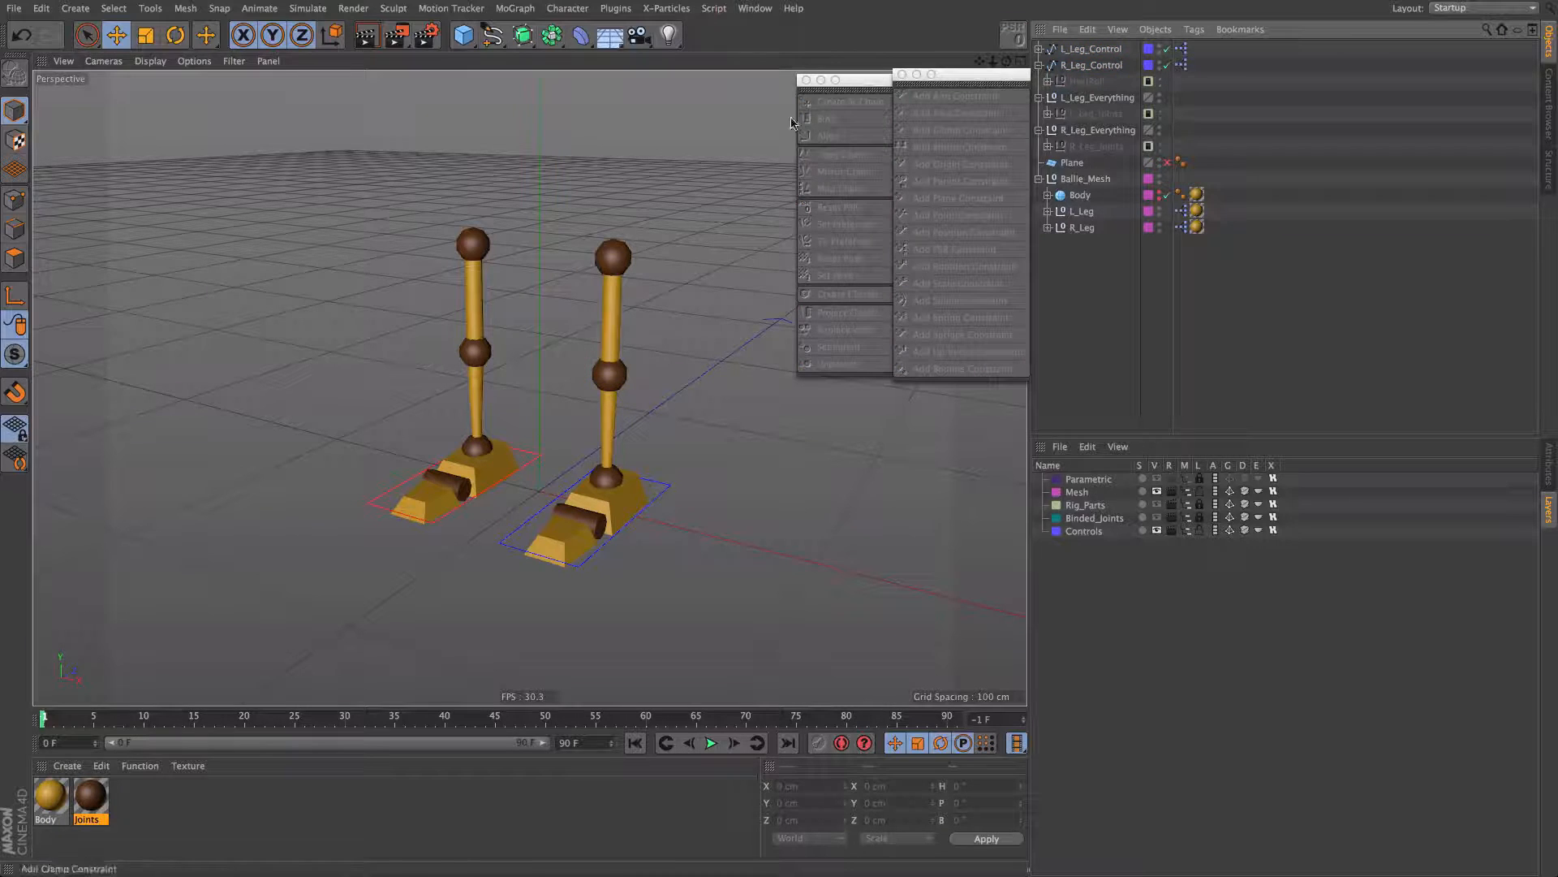
left_click(1199, 517)
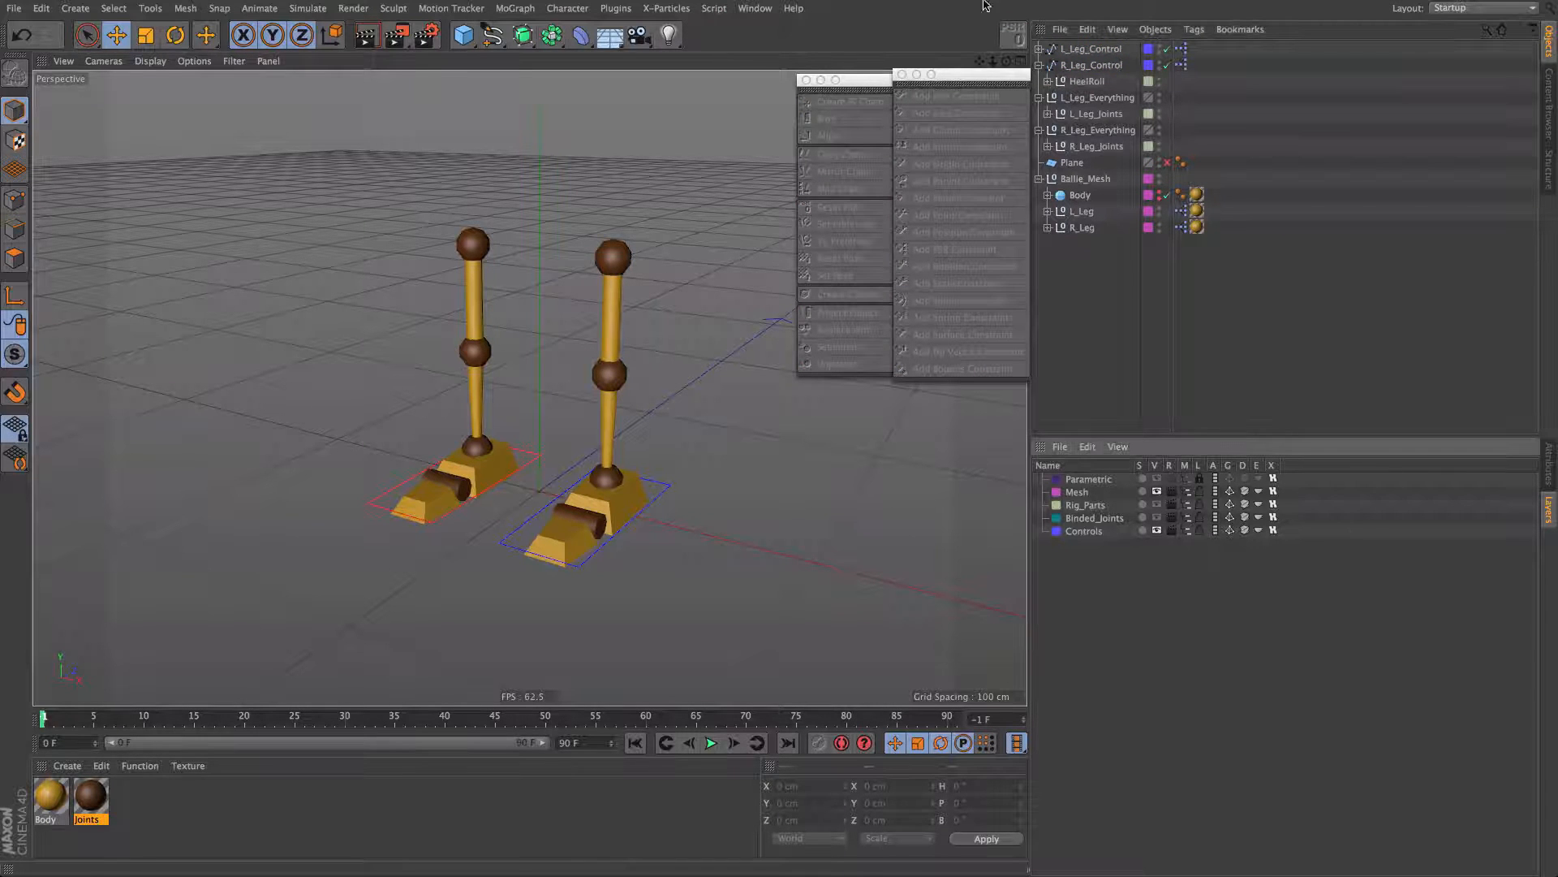
Step: Create a null object and name it Controls
left_click(463, 35)
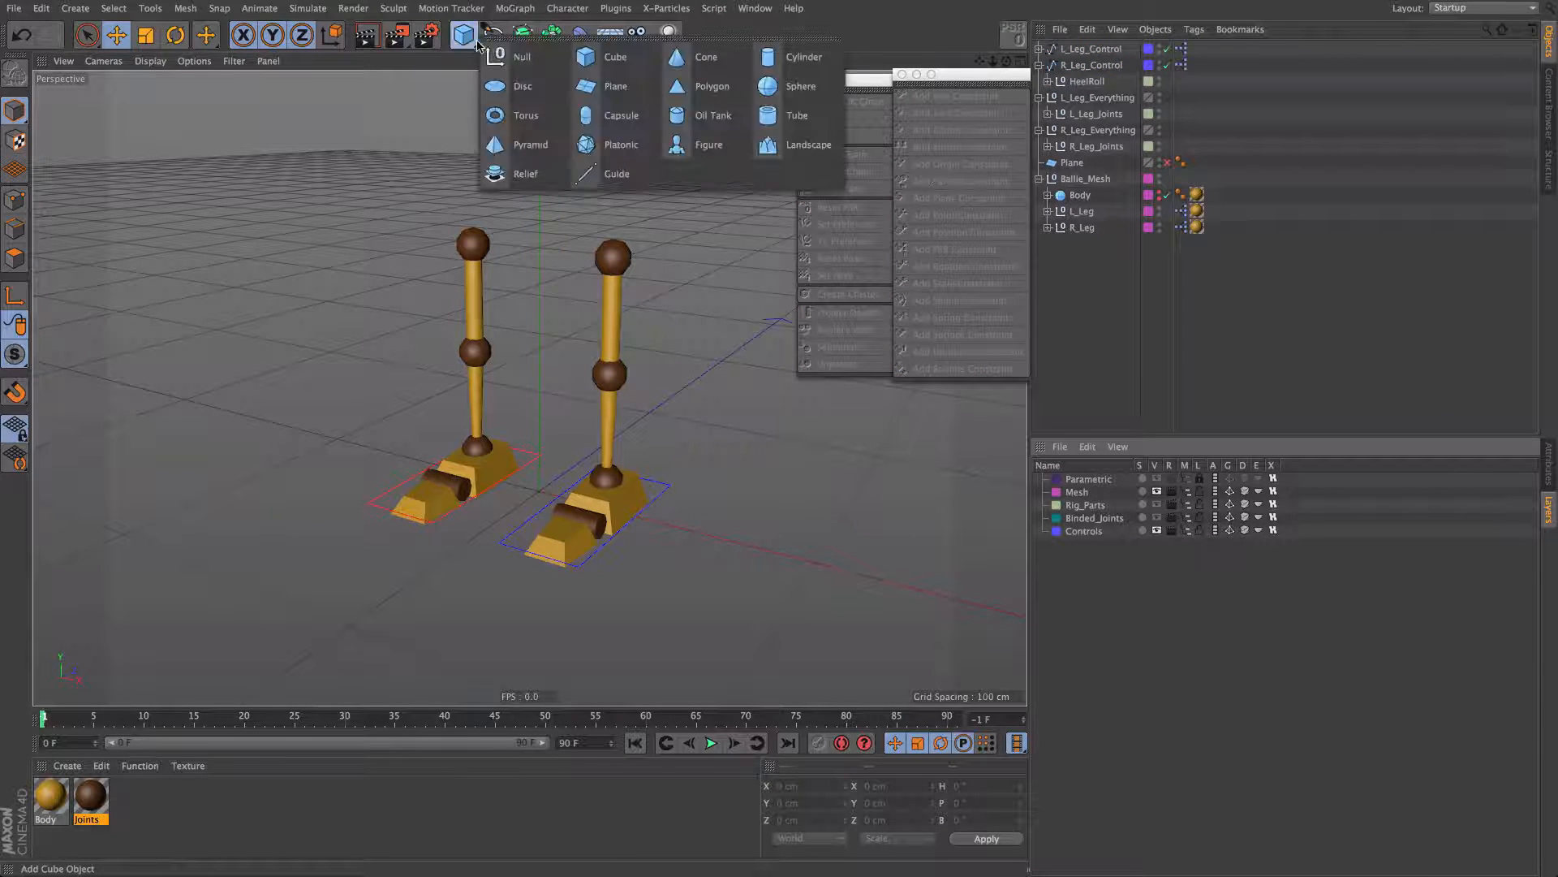
left_click(517, 55)
double_click(1072, 49)
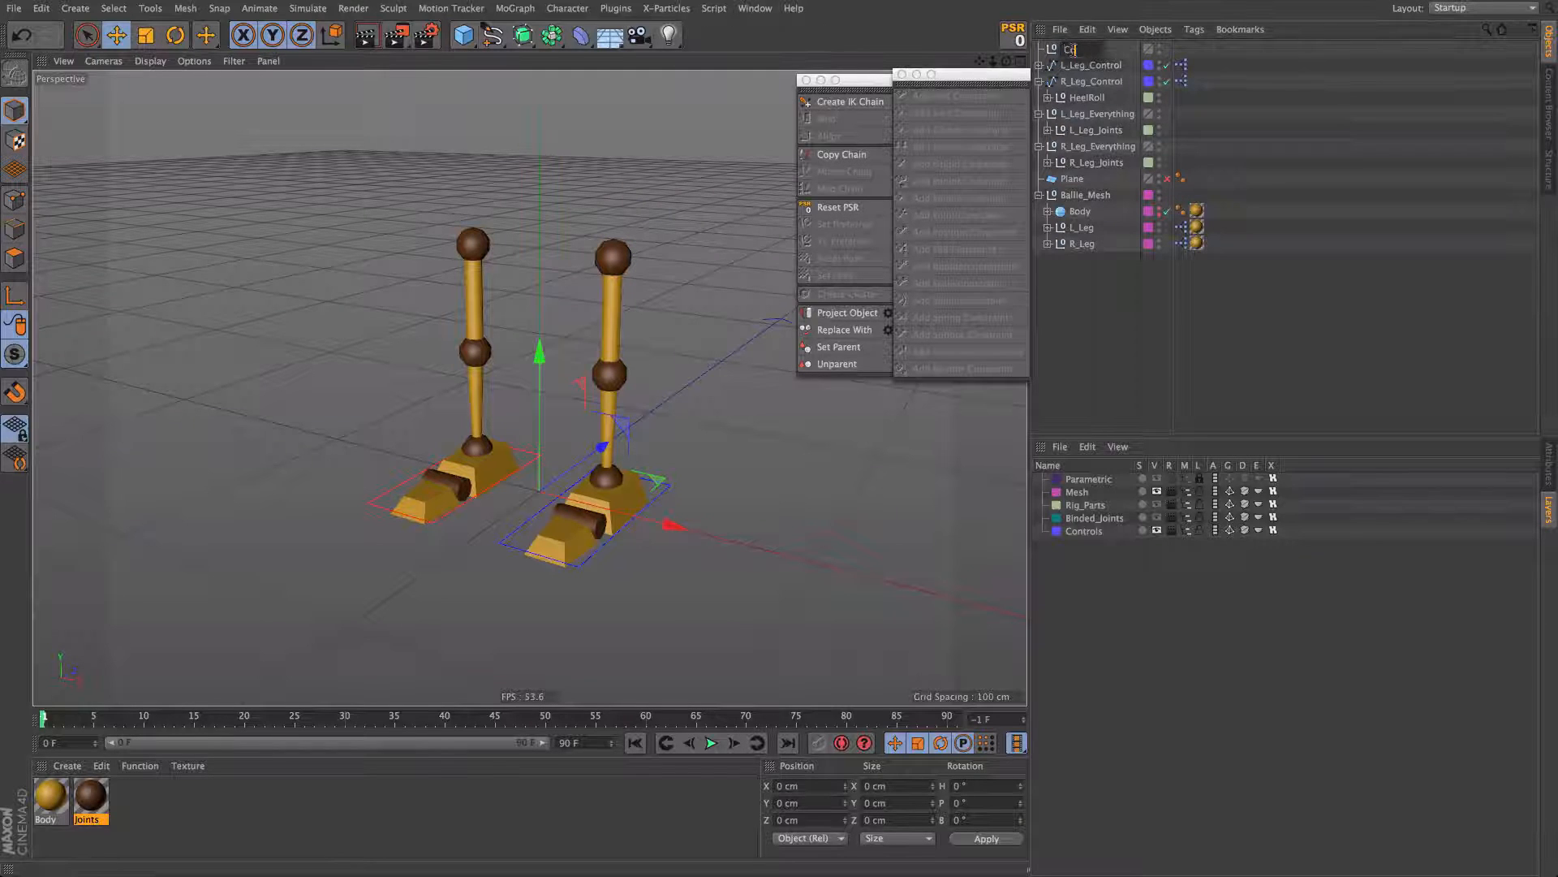
key("Return")
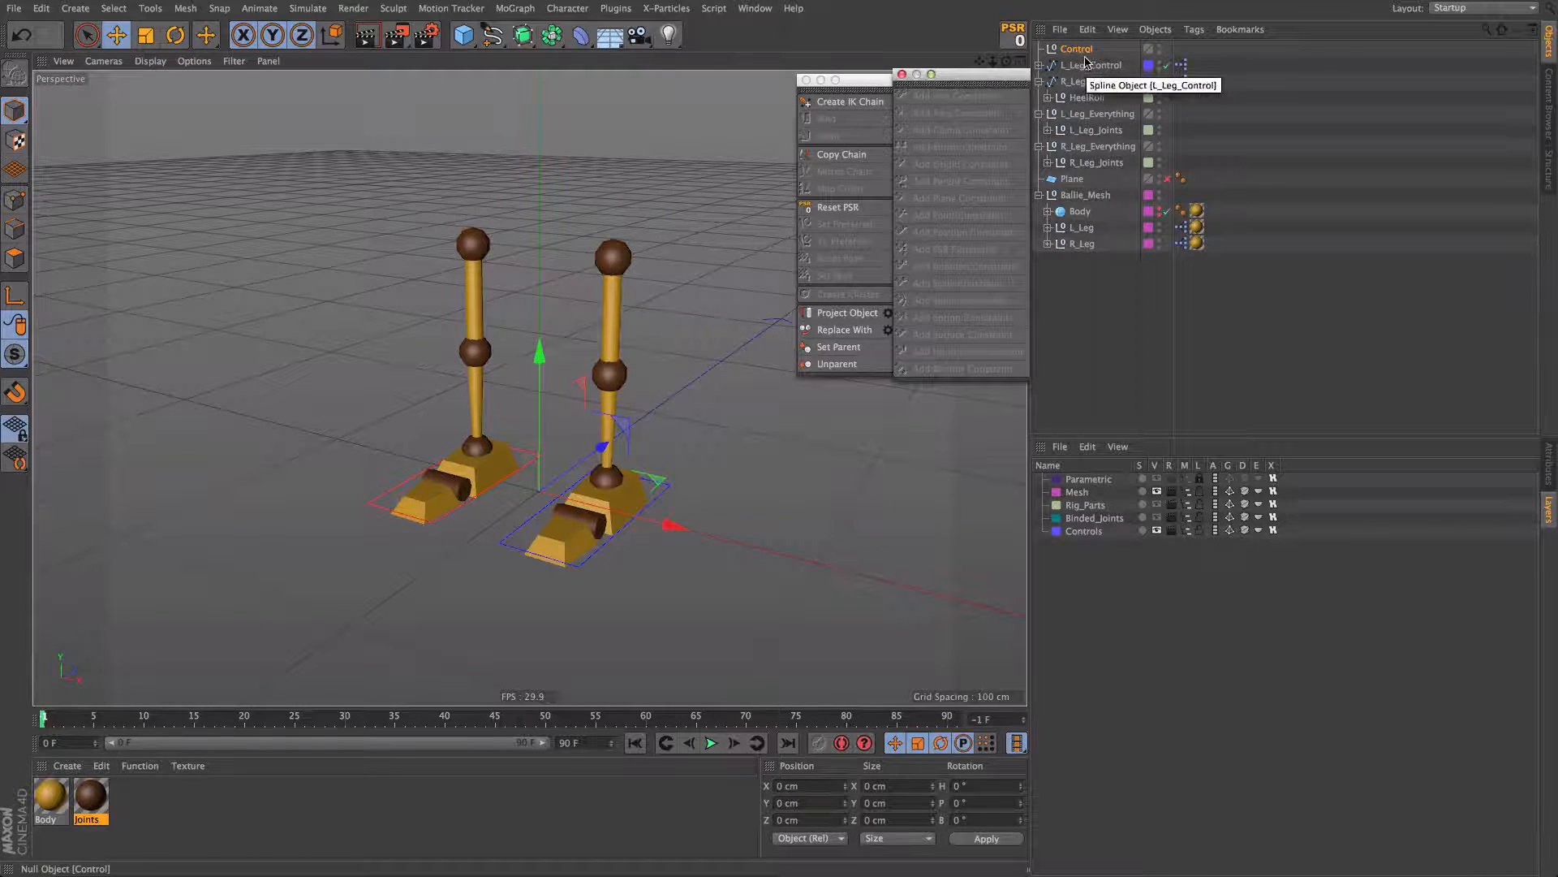
left_click(1084, 66)
double_click(1090, 51)
type("Controls")
key("Return")
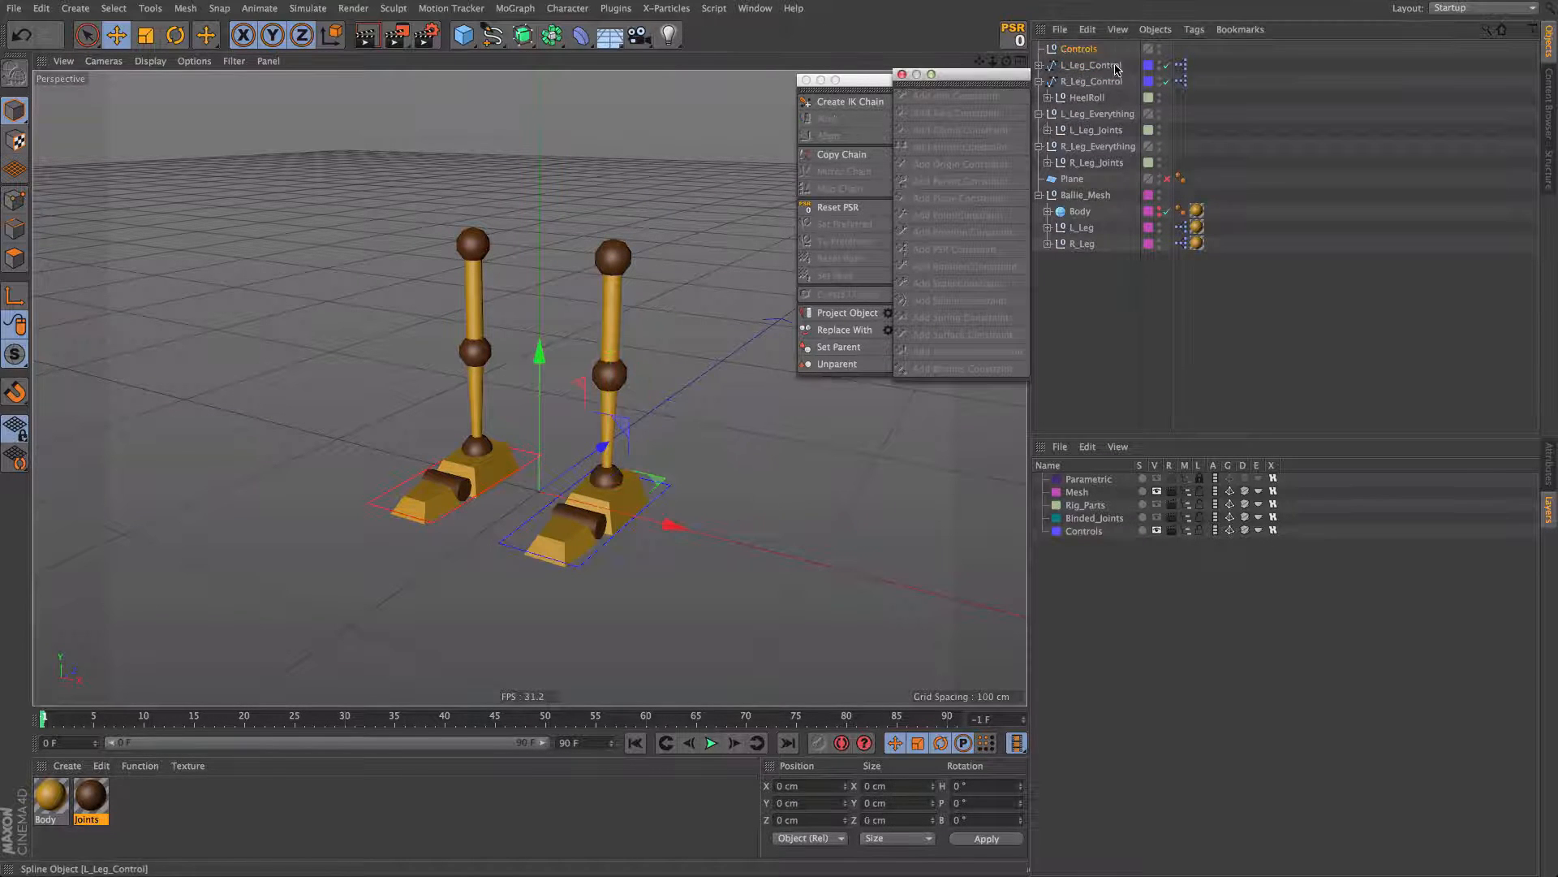
Step: Parent L_Leg_Control and R_Leg_Control under the Controls null and collapse it
left_click(1107, 64)
left_click(1108, 81, "shift")
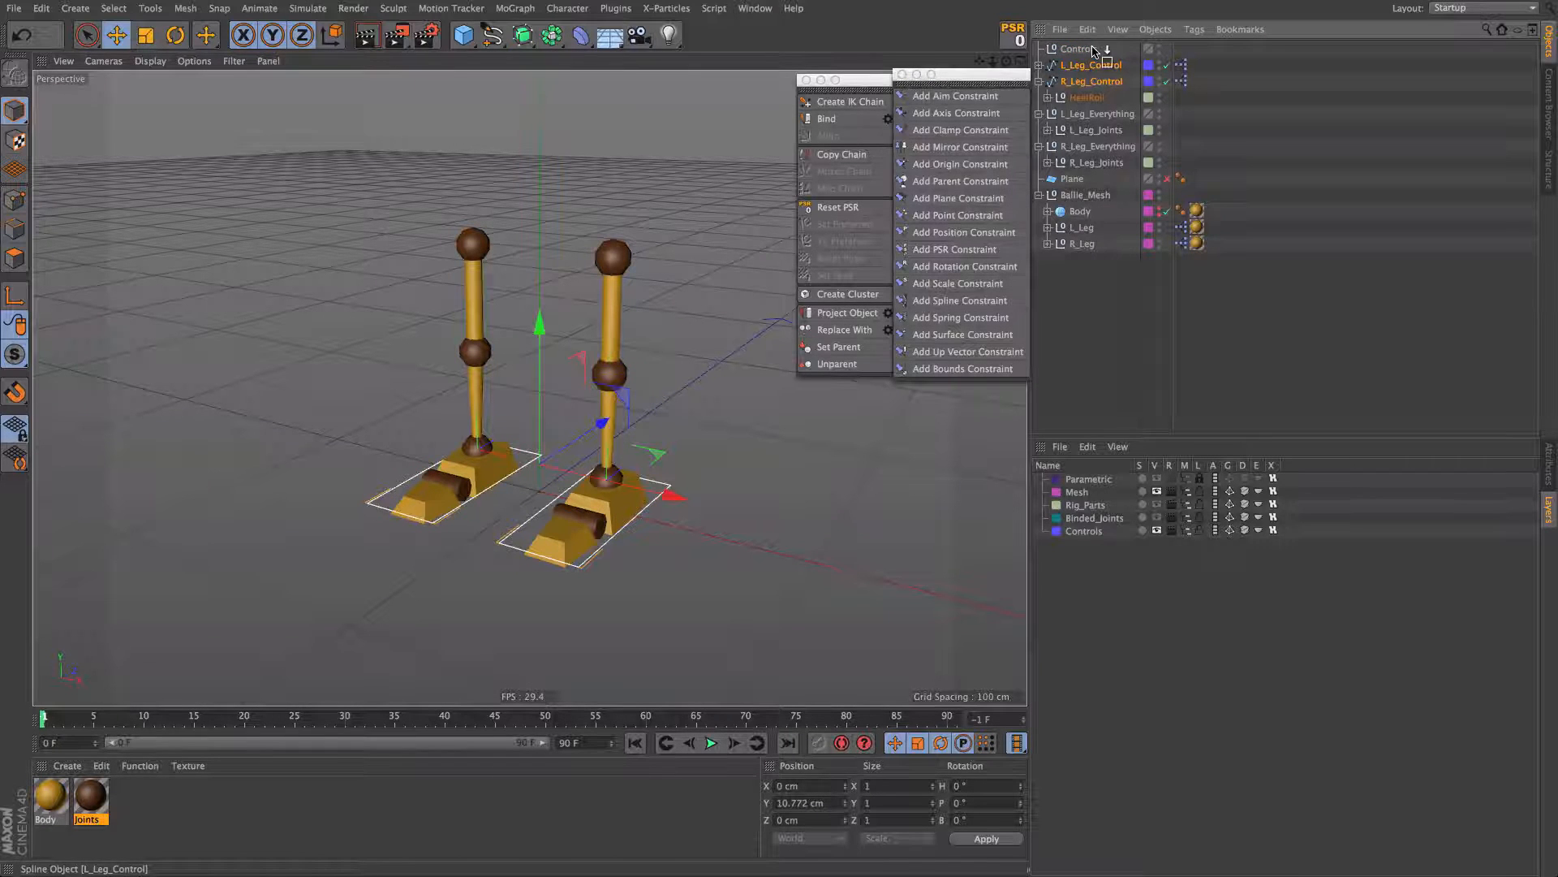
left_click_drag(1094, 51, 1091, 50)
left_click(1040, 49)
left_click(1076, 68)
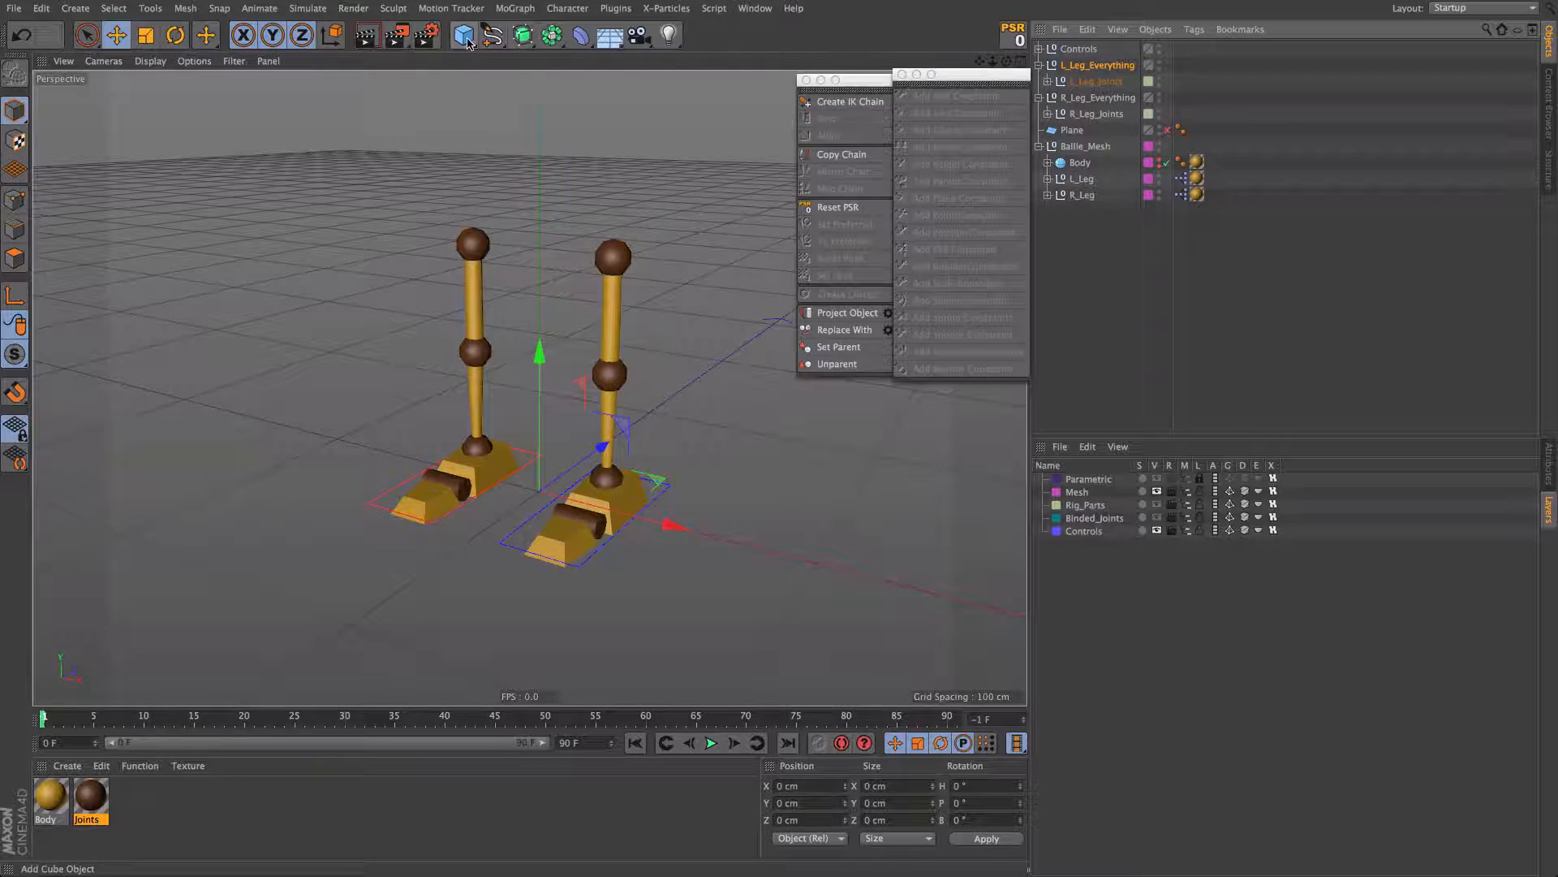
Step: Create another null object and name it Joints
left_click_drag(467, 38, 496, 39)
double_click(1070, 50)
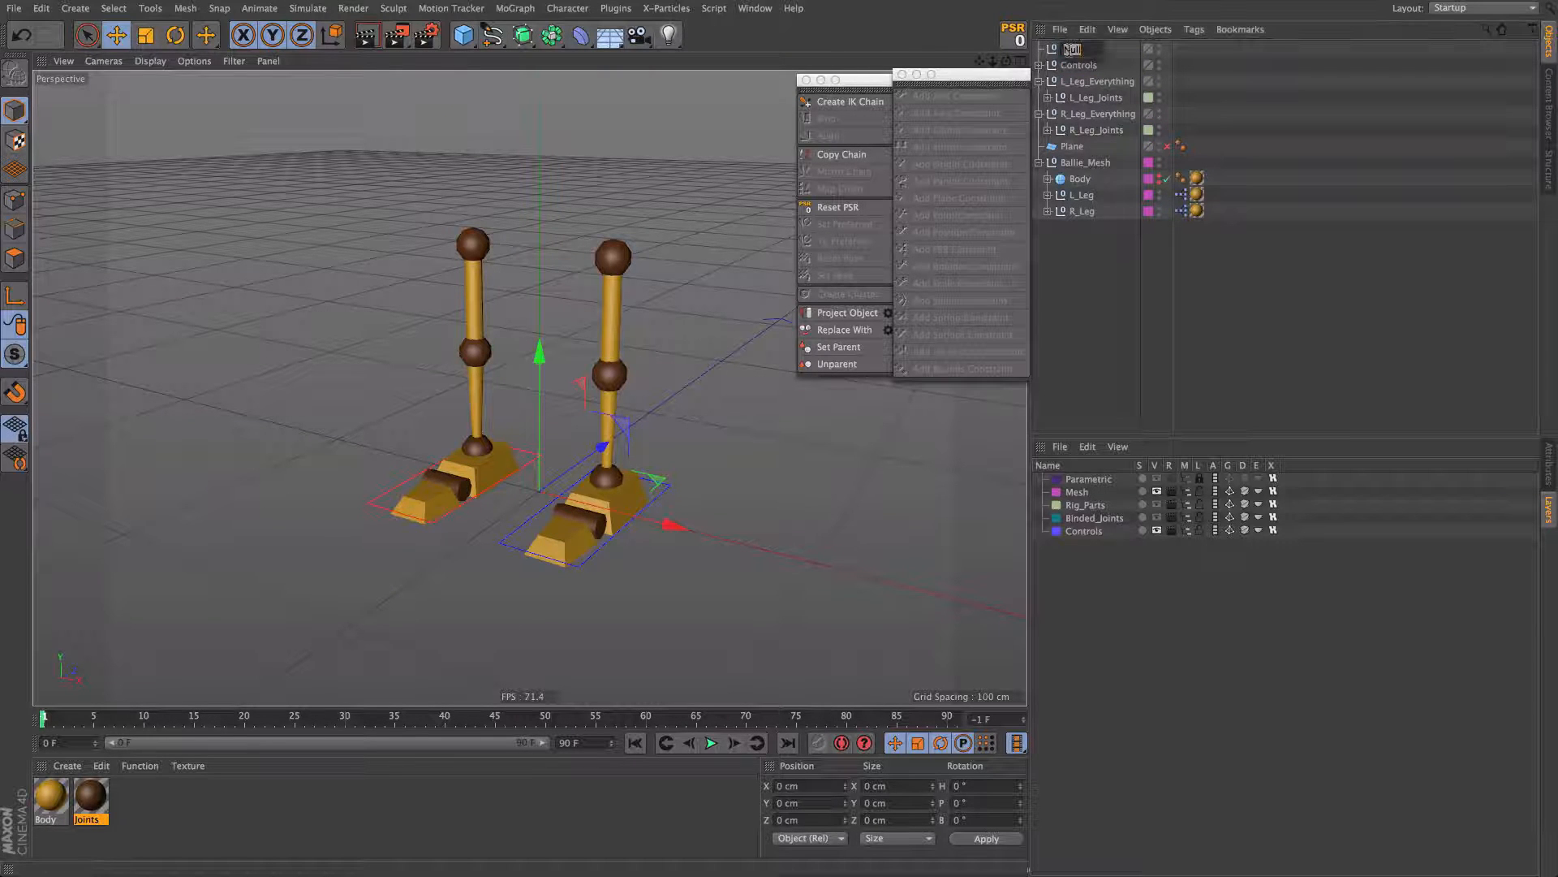
type("Joints")
key("Return")
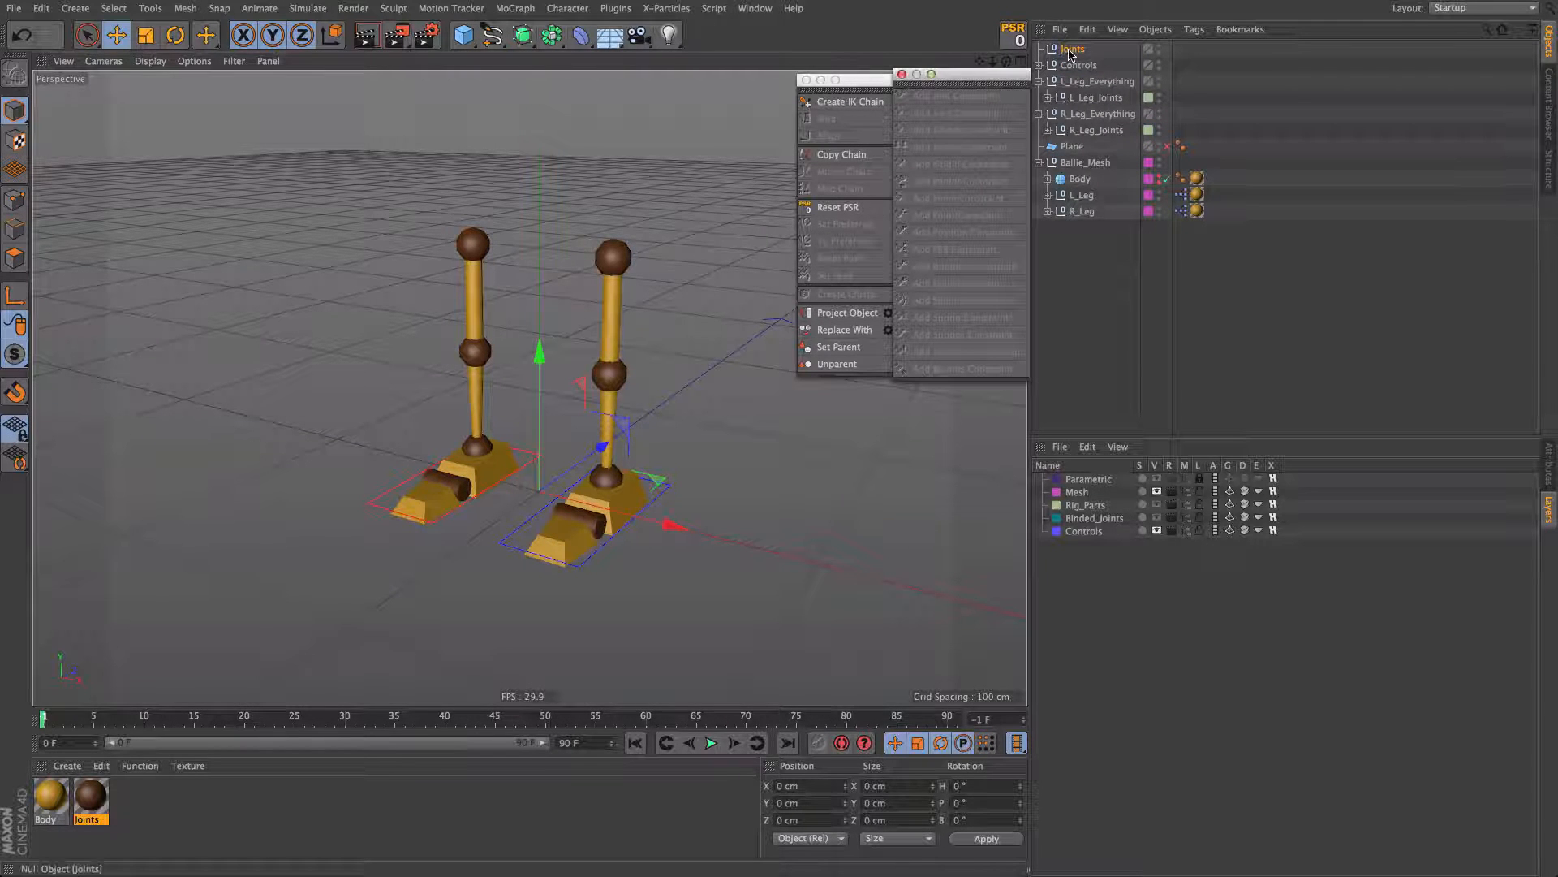
Step: Parent L_Leg_Joints and R_Leg_Joints under the Joints null and place that null below Controls in the hierarchy
left_click(1099, 98)
left_click(1097, 131, "ctrl")
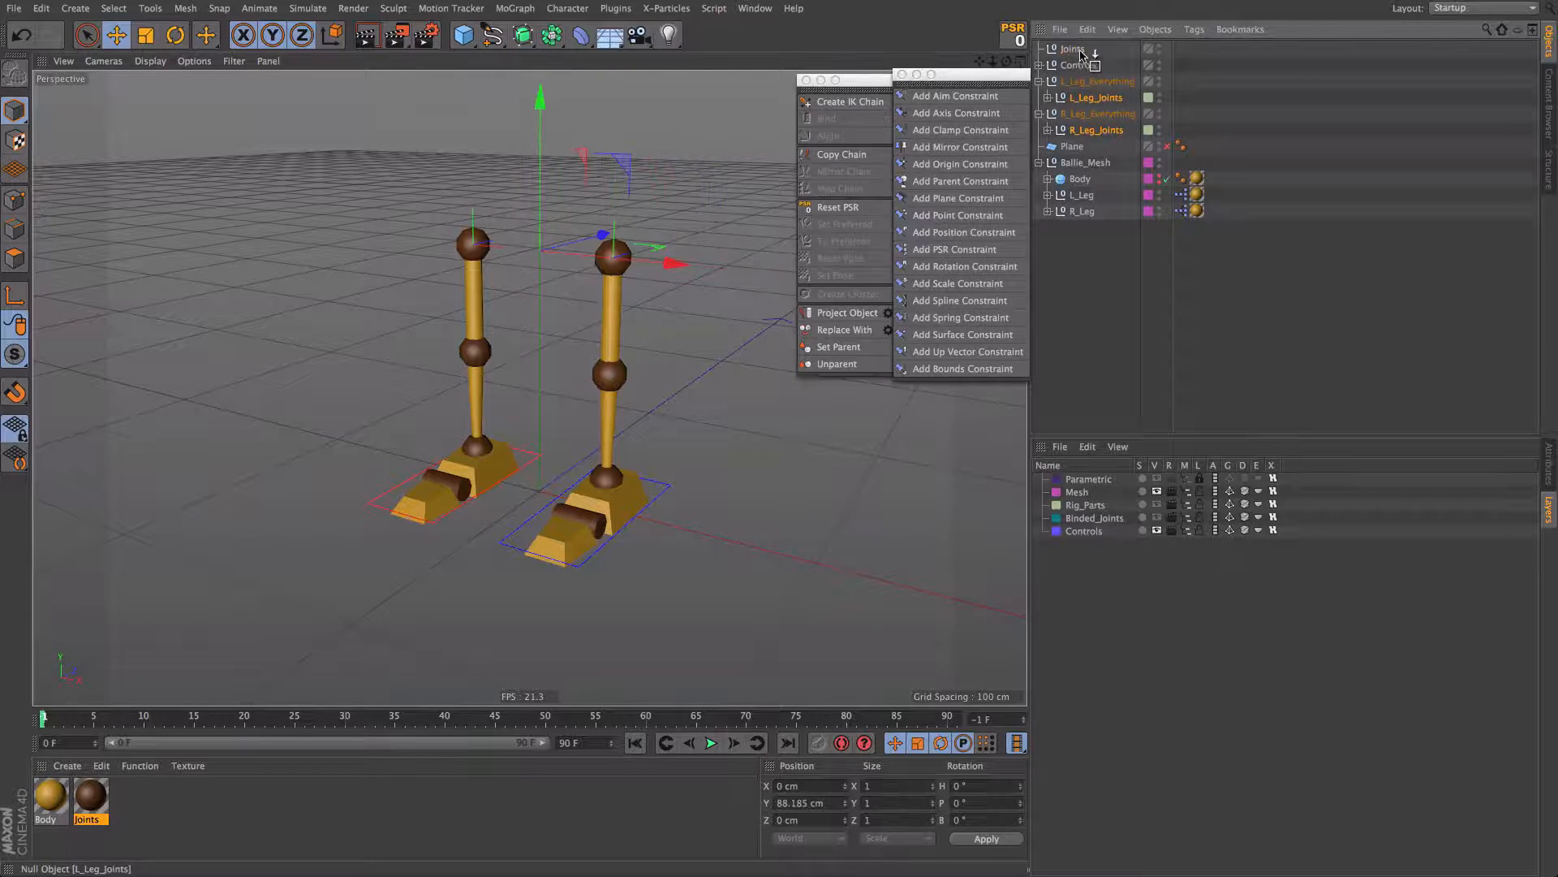
left_click_drag(1080, 54, 1081, 54)
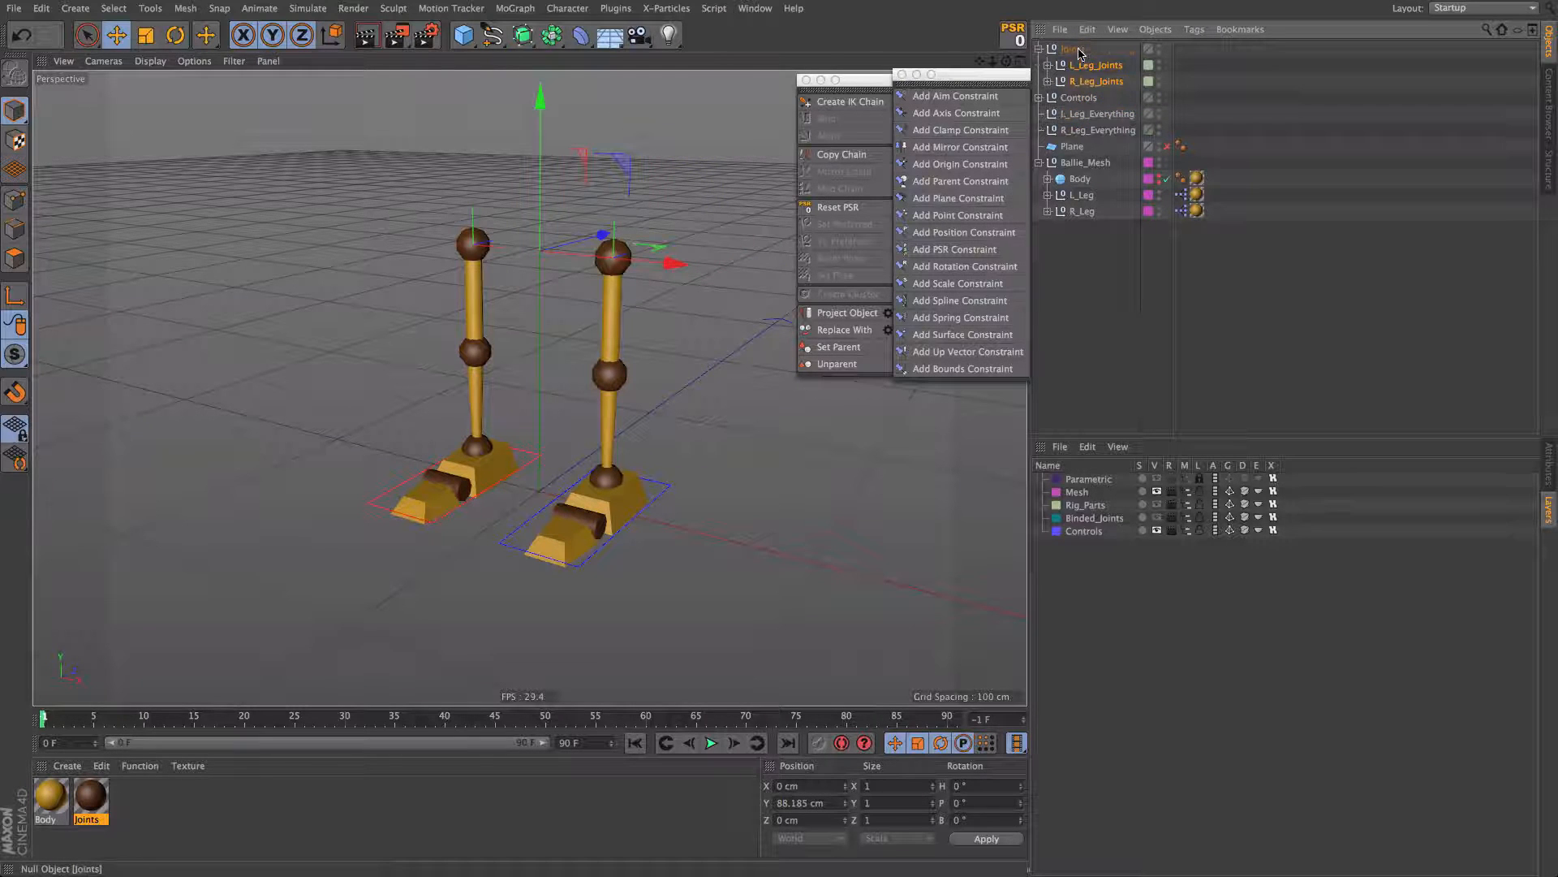
left_click_drag(1080, 108, 1081, 106)
Step: Delete the emptied L_Leg_Everything and R_Leg_Everything nulls
left_click(1093, 116)
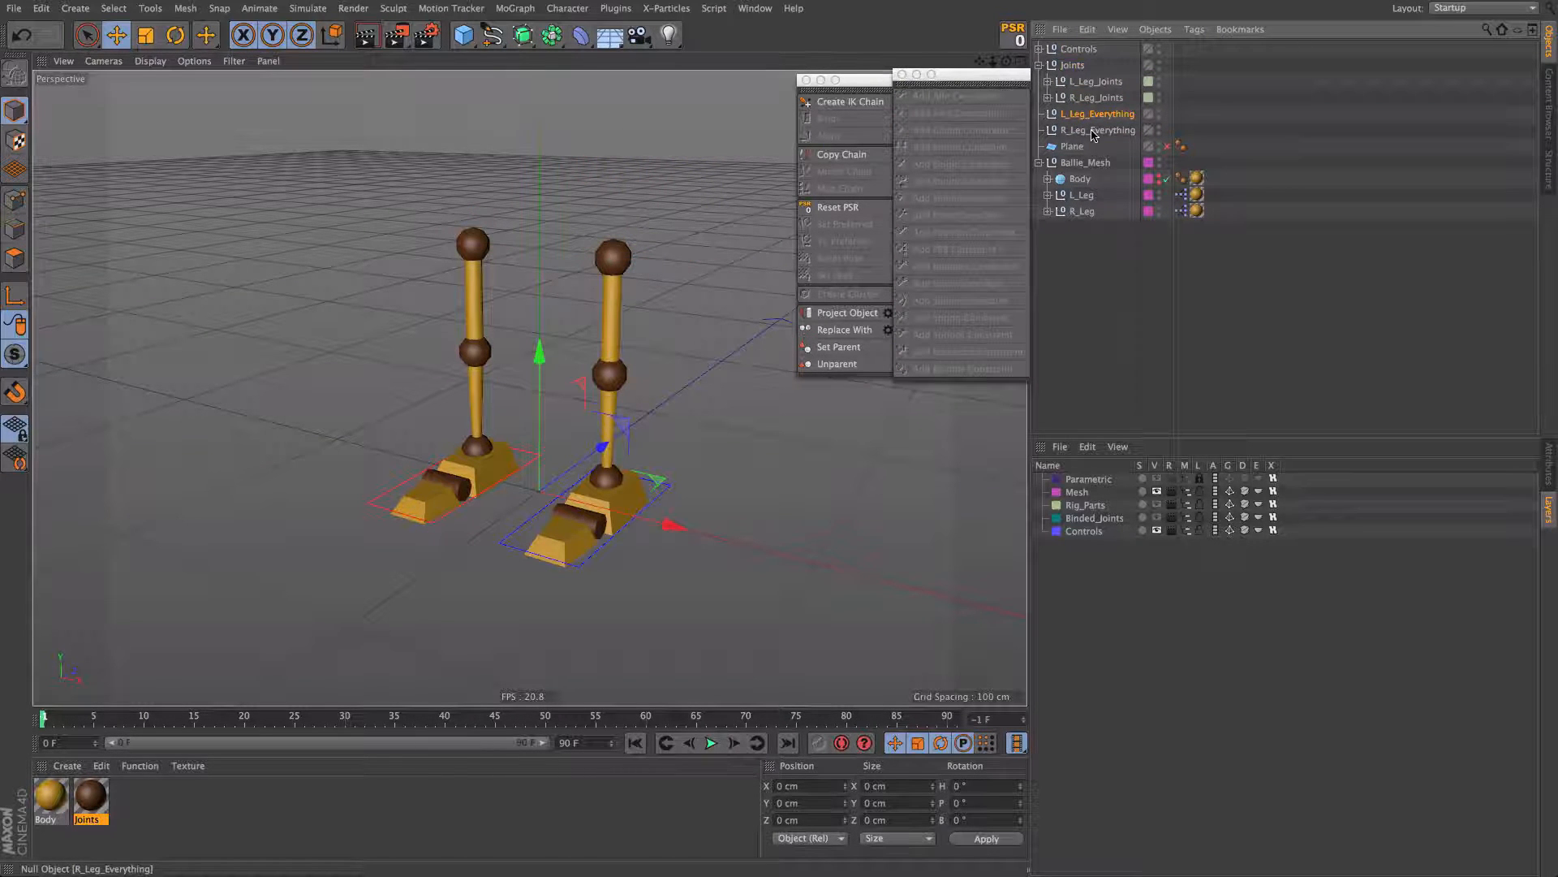
left_click(1094, 131, "ctrl")
key("Delete")
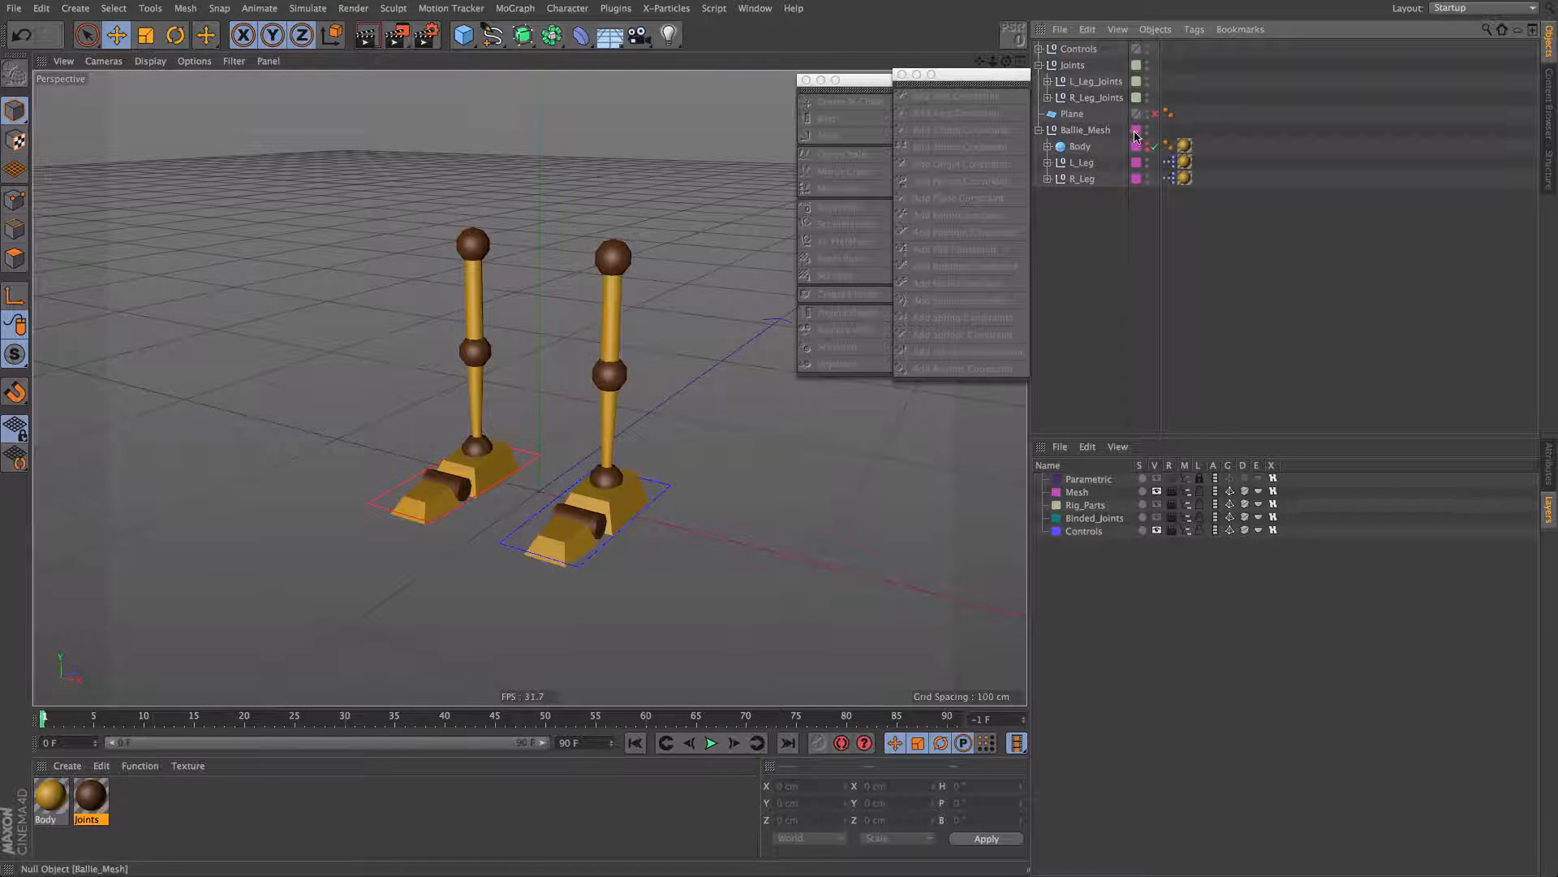
Step: Expand the Controls null and lock the Mesh, Rig_Parts and Binded_Joints layers
left_click(1042, 48)
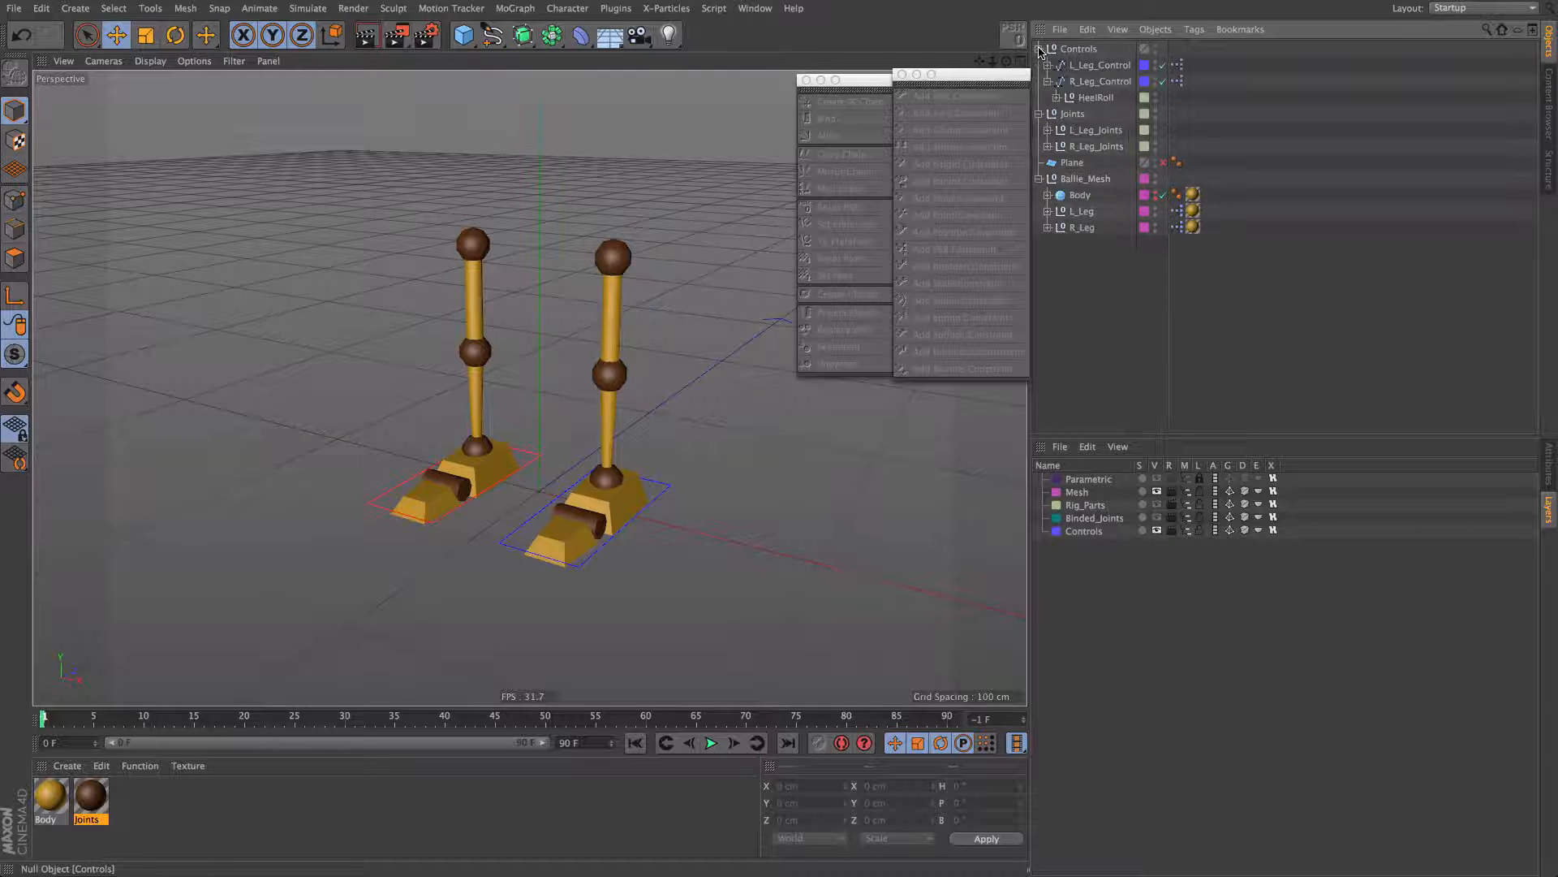
left_click(1071, 65)
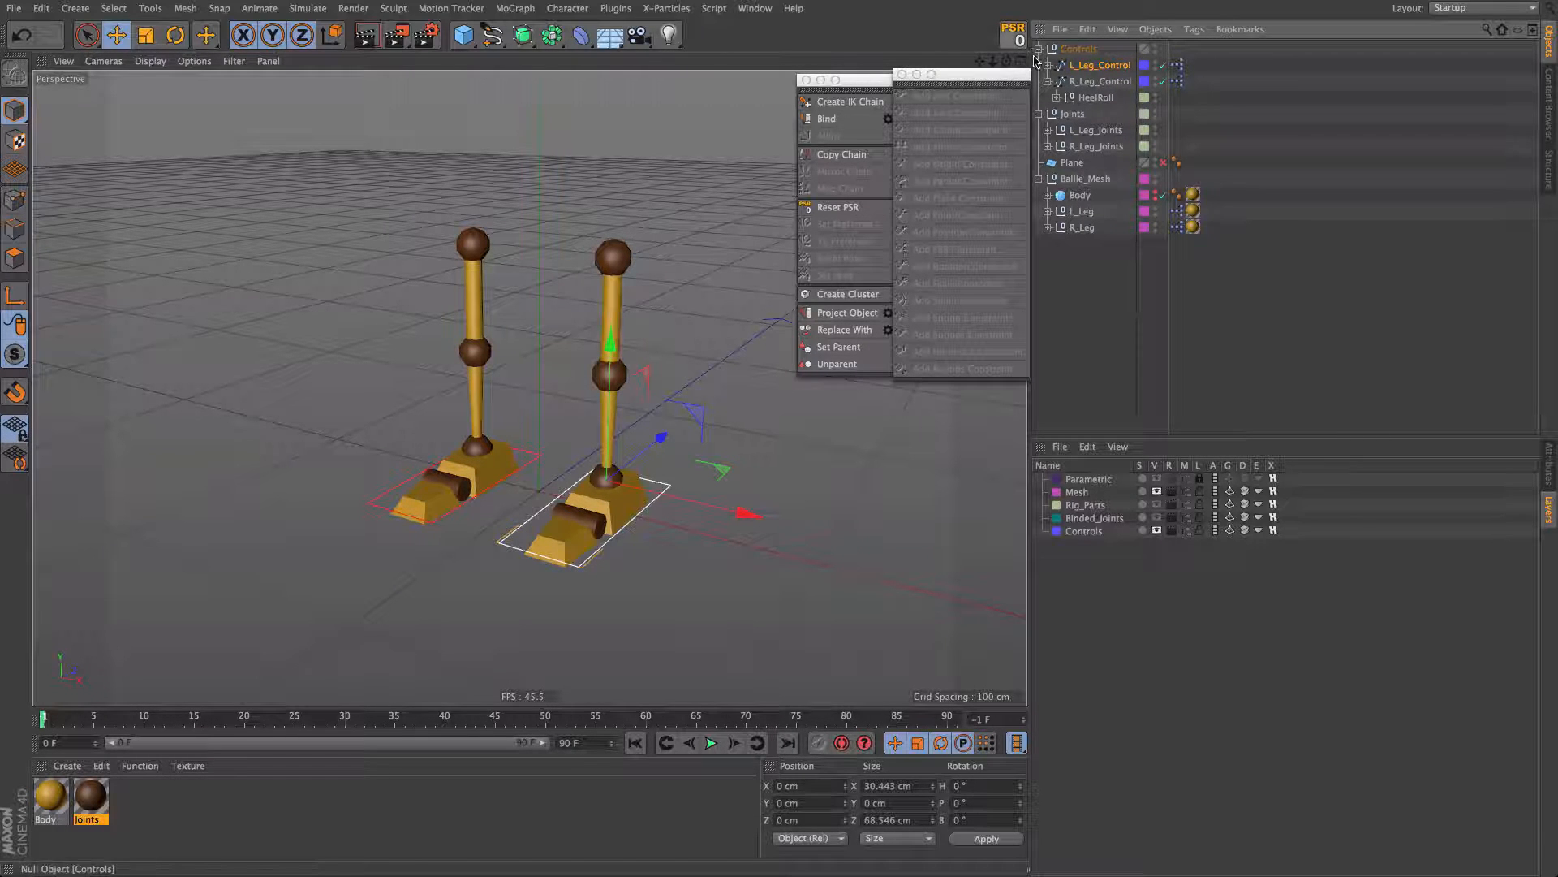
left_click(1079, 49)
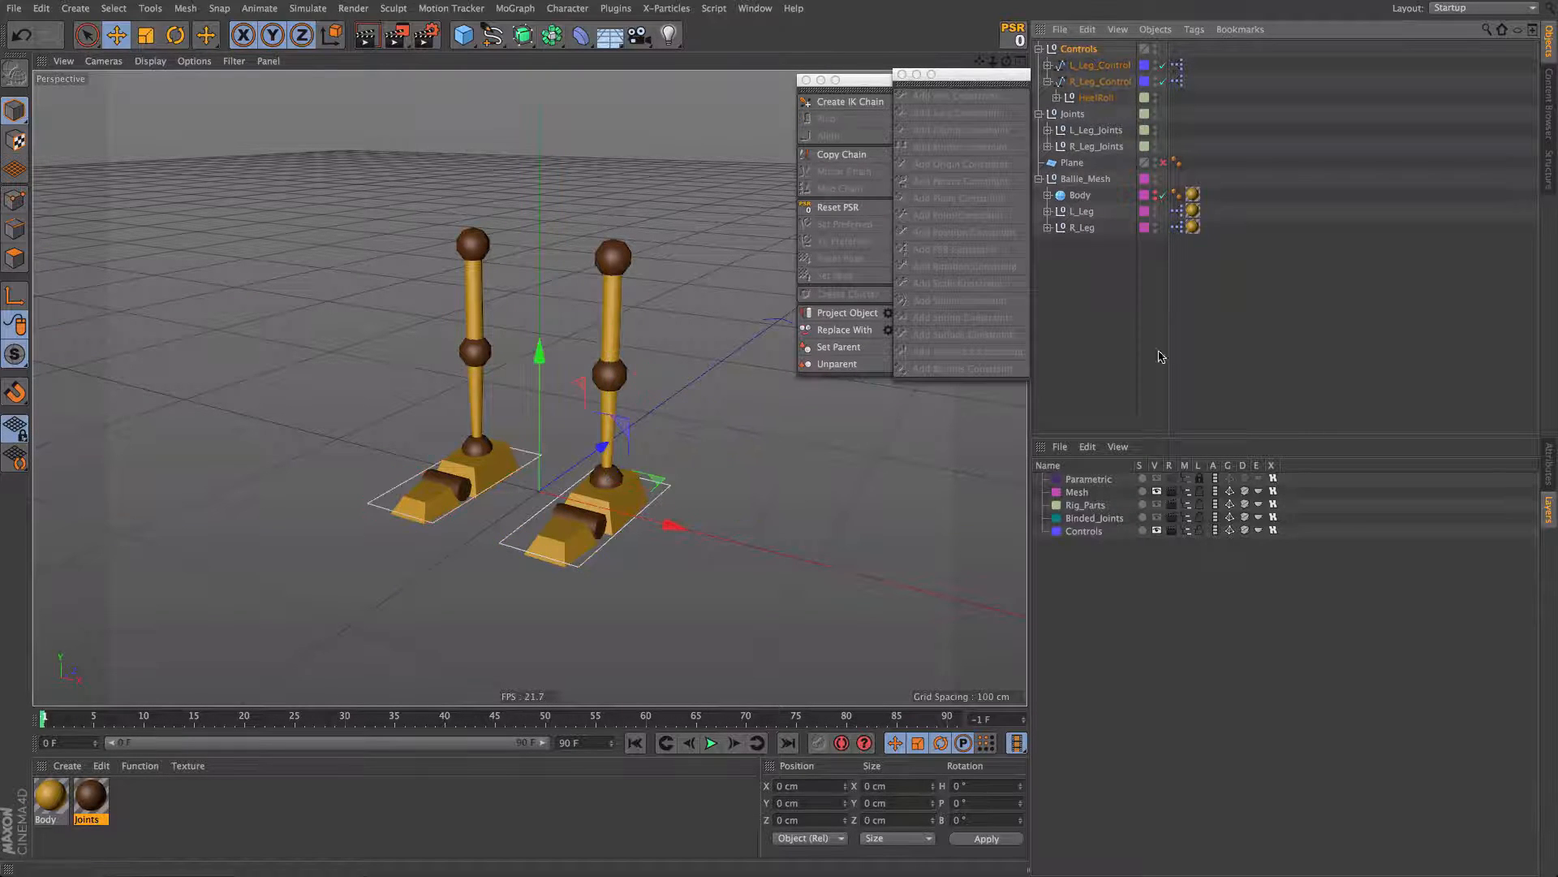
left_click_drag(1200, 492, 1199, 518)
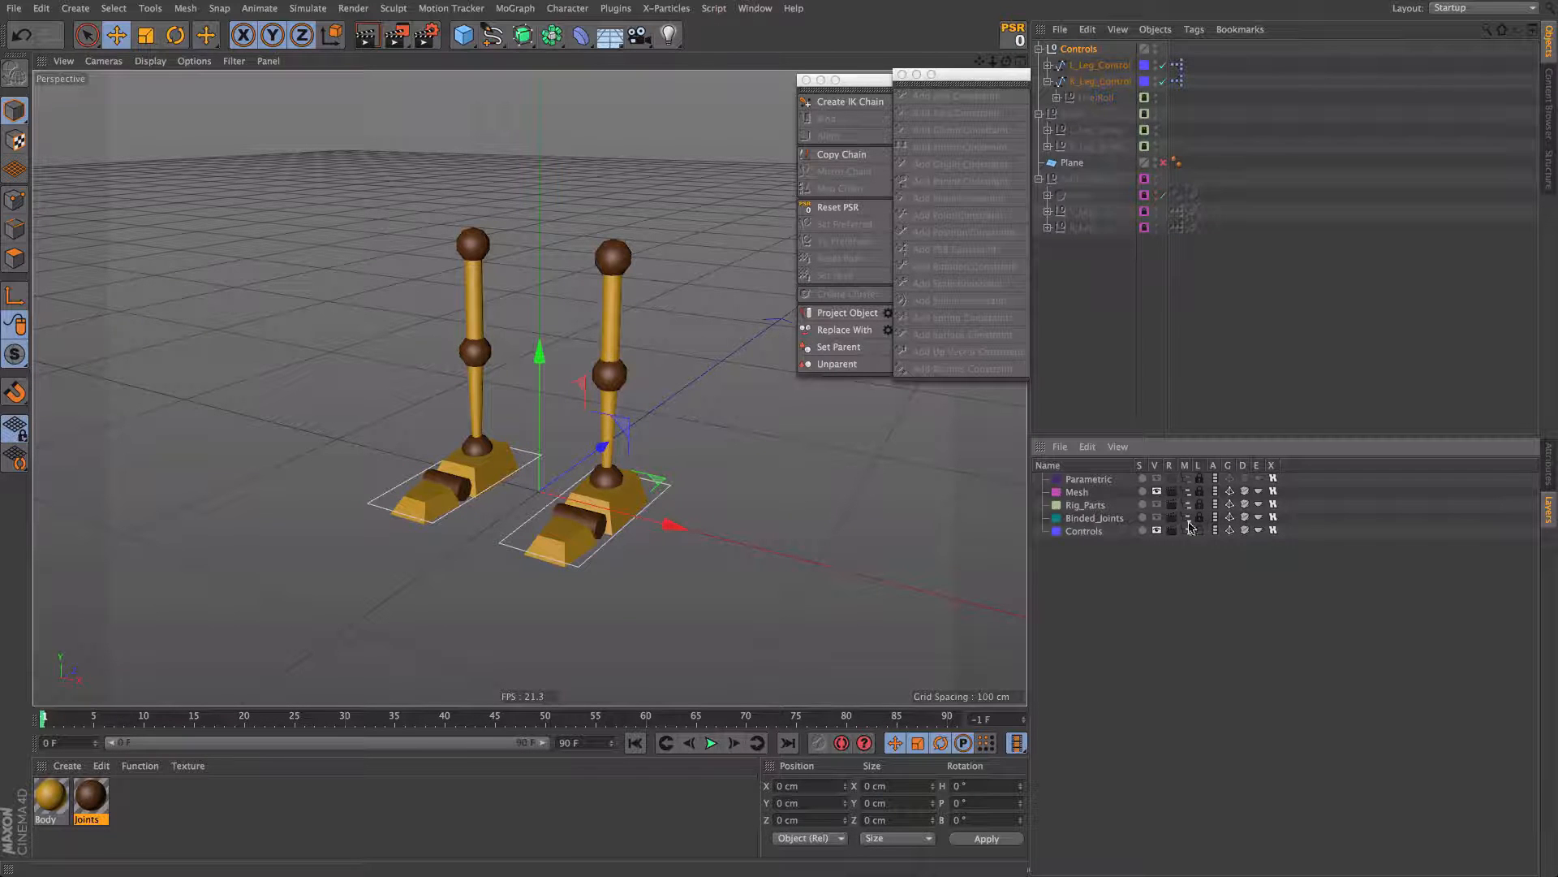
left_click(1280, 278)
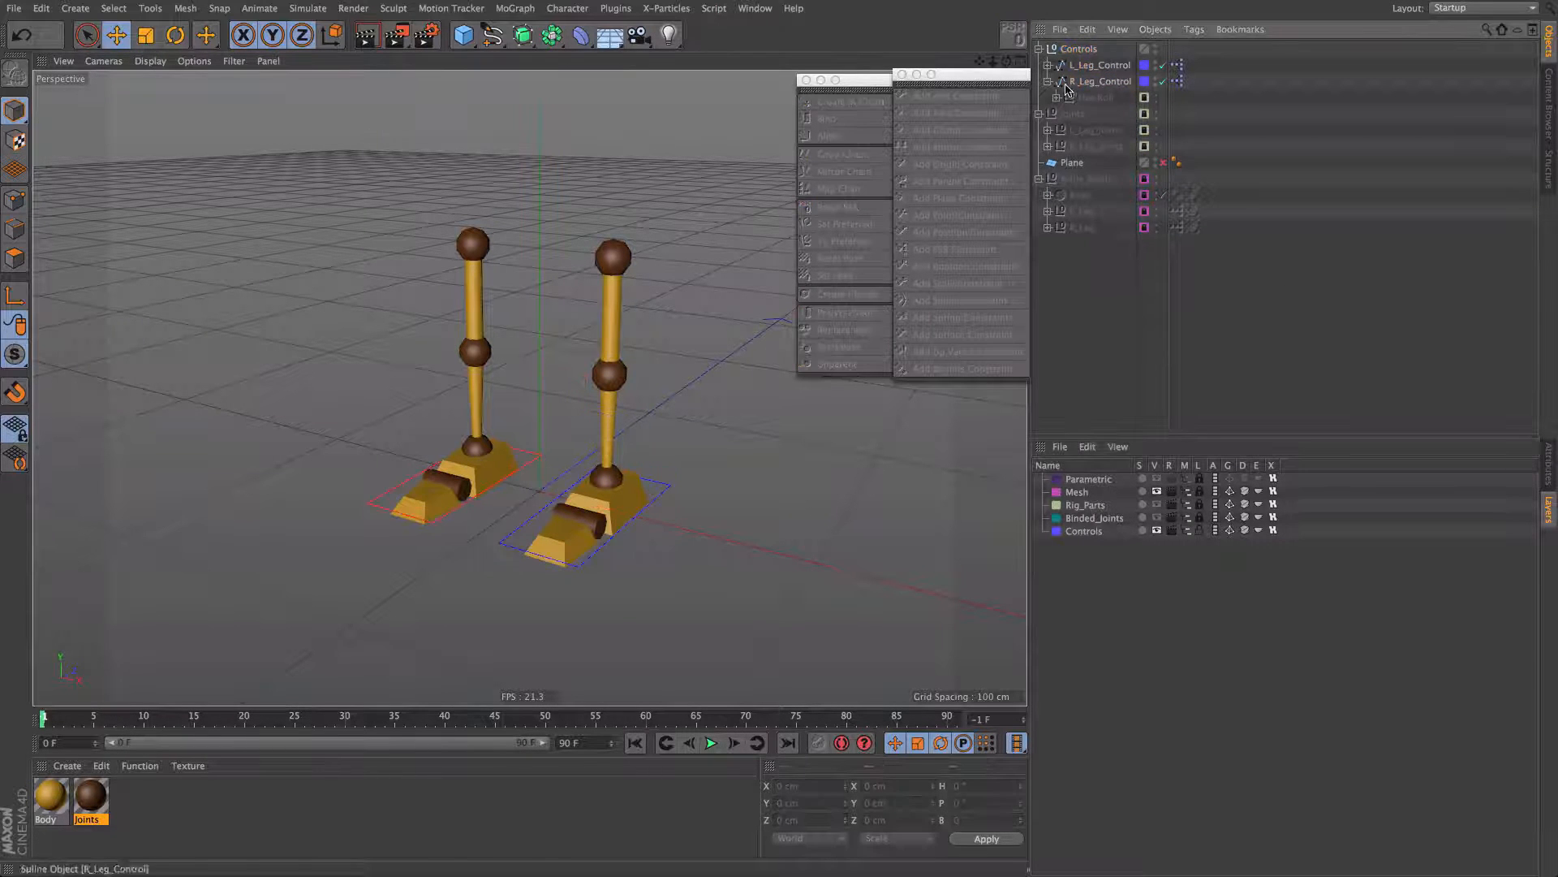
Step: Unlock the Mesh layer and make the Body sphere visible in the viewport
left_click_drag(557, 517, 622, 477, "alt")
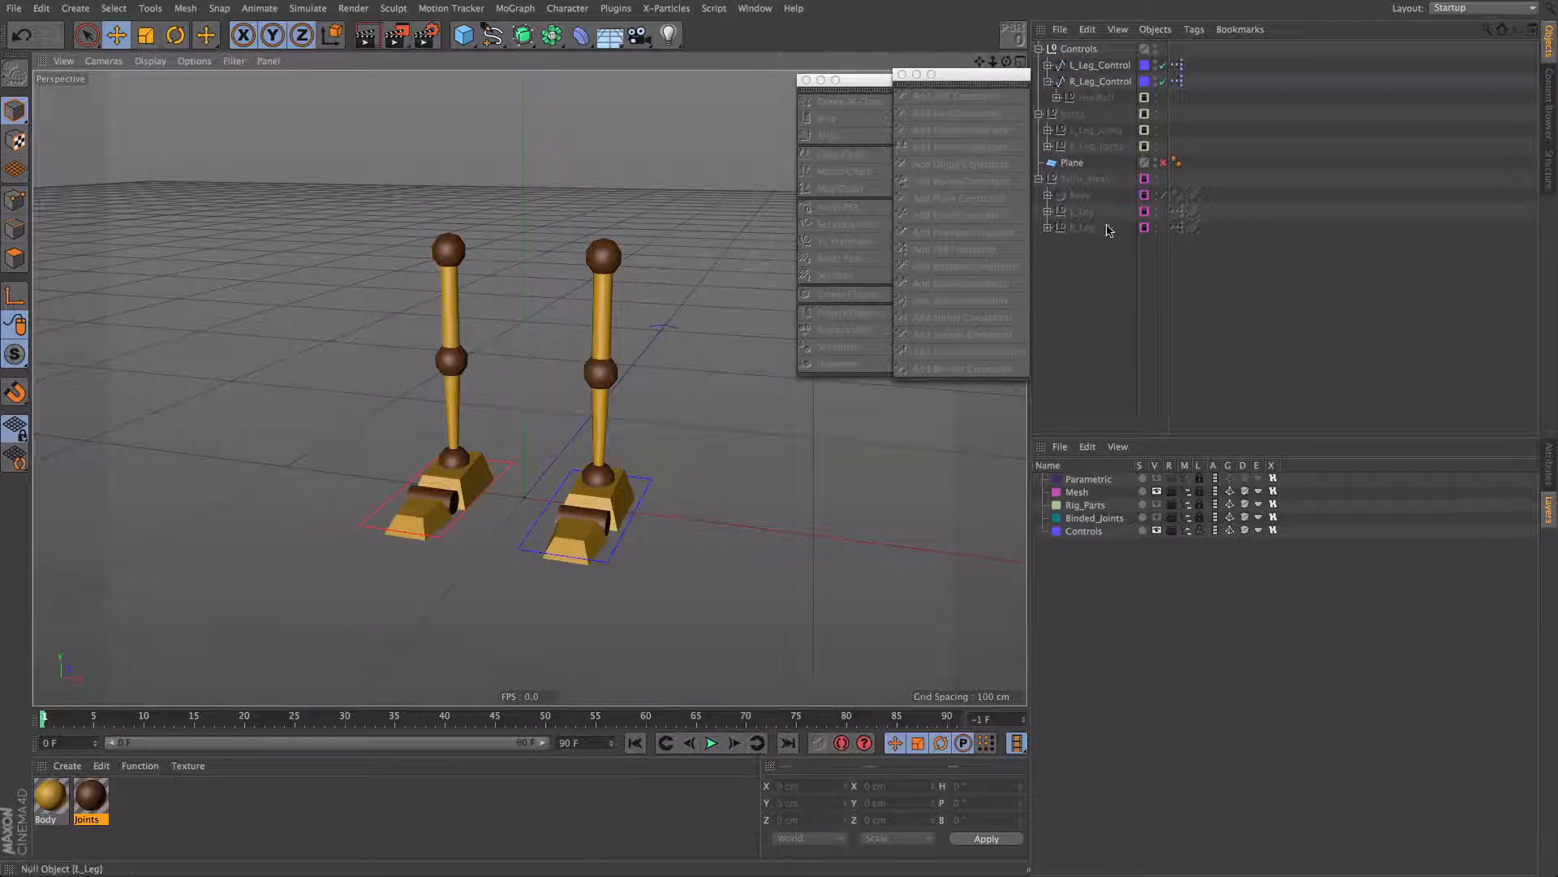
left_click(1197, 492)
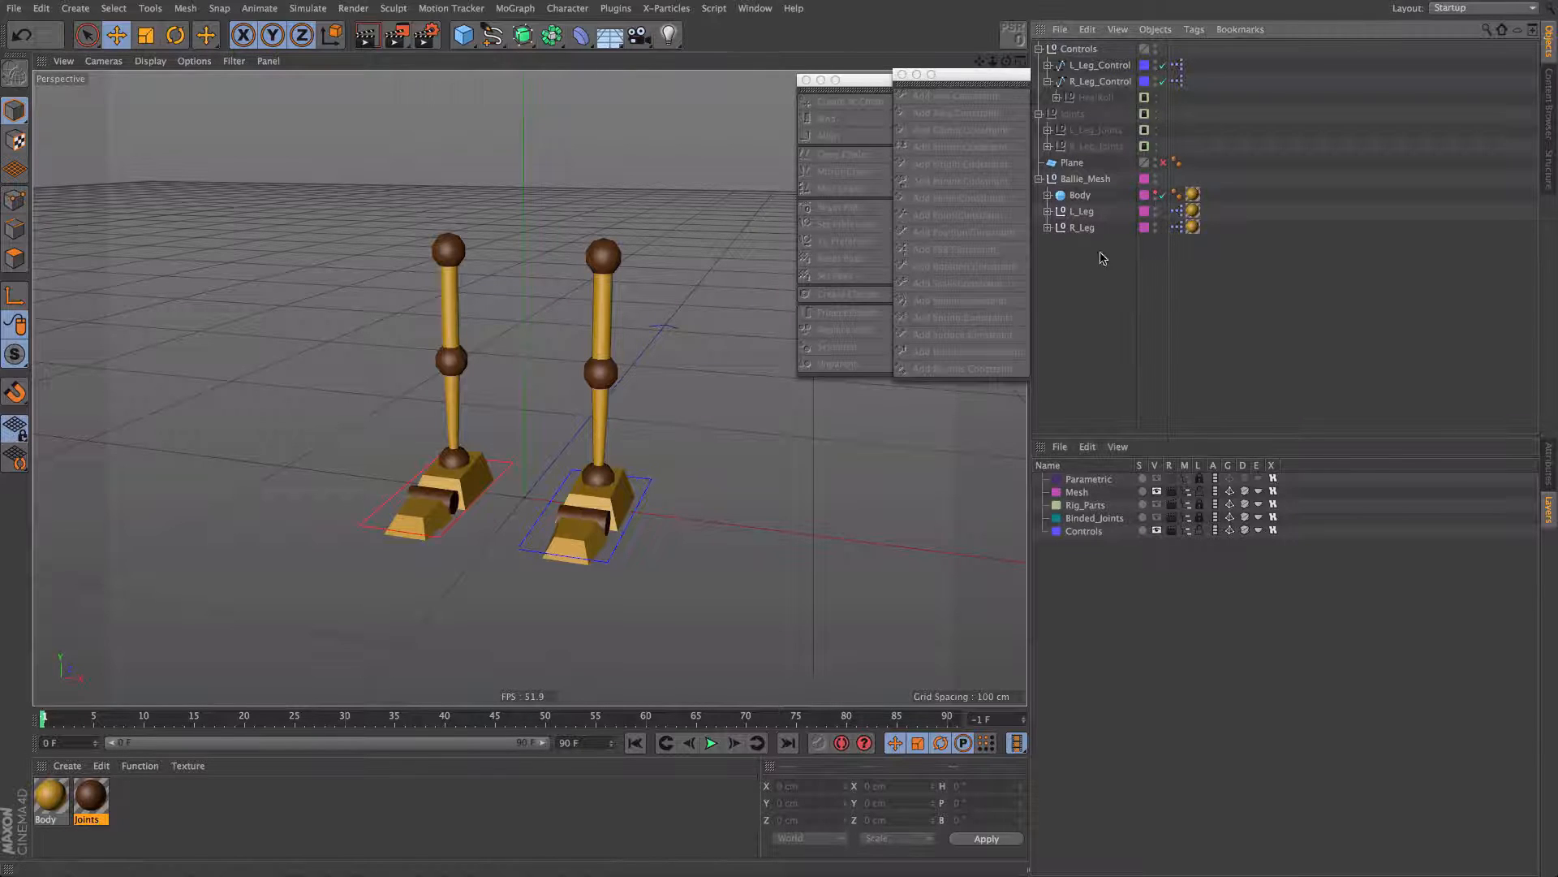
left_click(1156, 194)
scroll(533, 180, "down", 3)
middle_click_drag(532, 180, 529, 304, "alt")
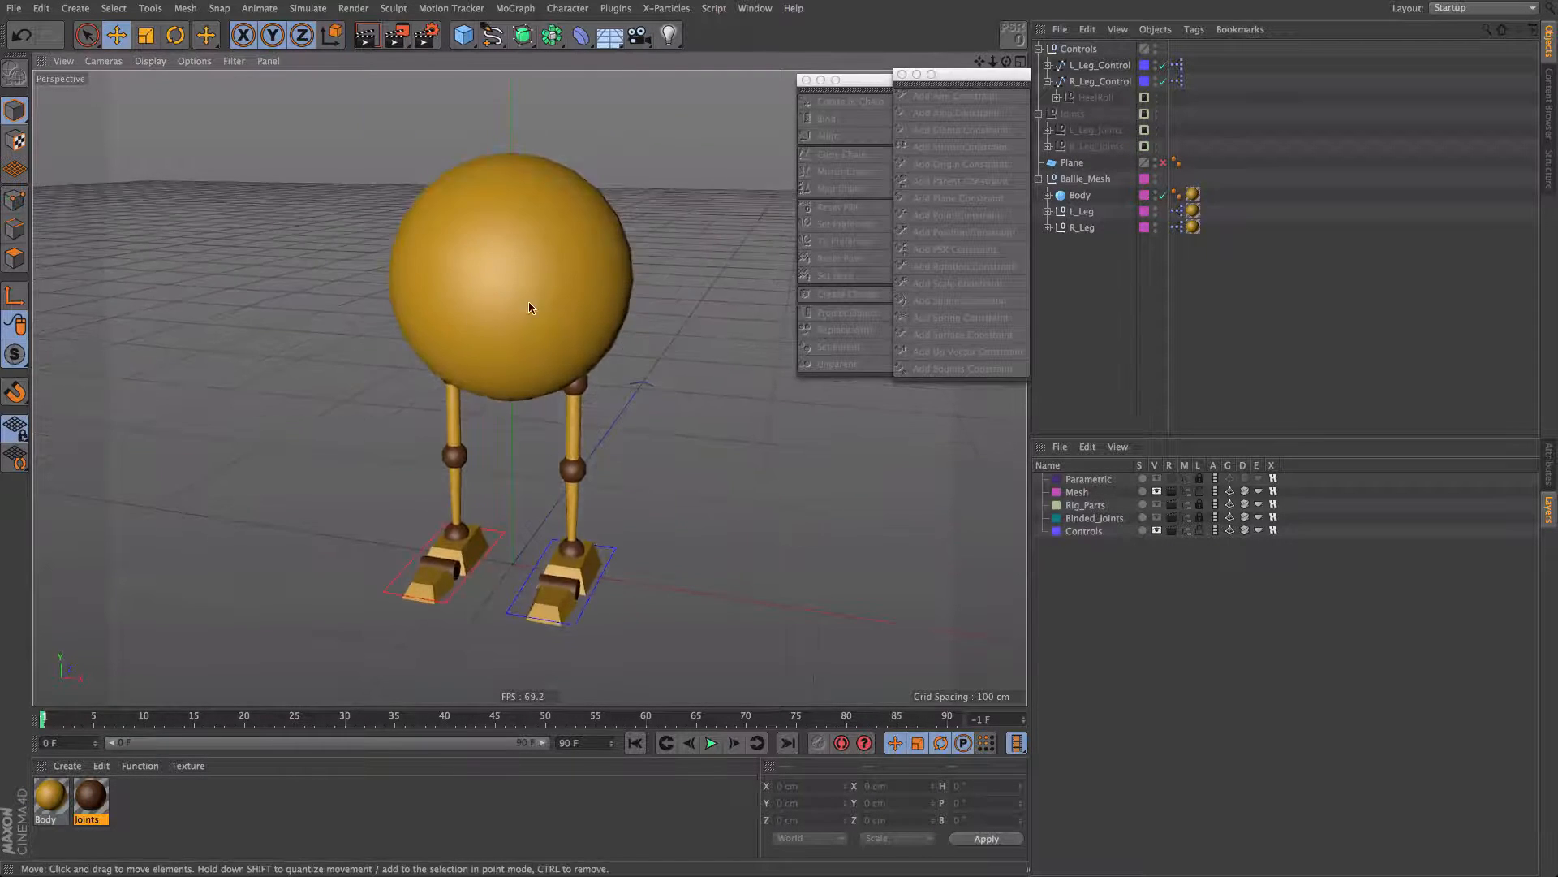
Step: Expand the Body object and make its child Belt visible in the viewport
left_click_drag(529, 302, 491, 272, "alt")
left_click(1048, 194)
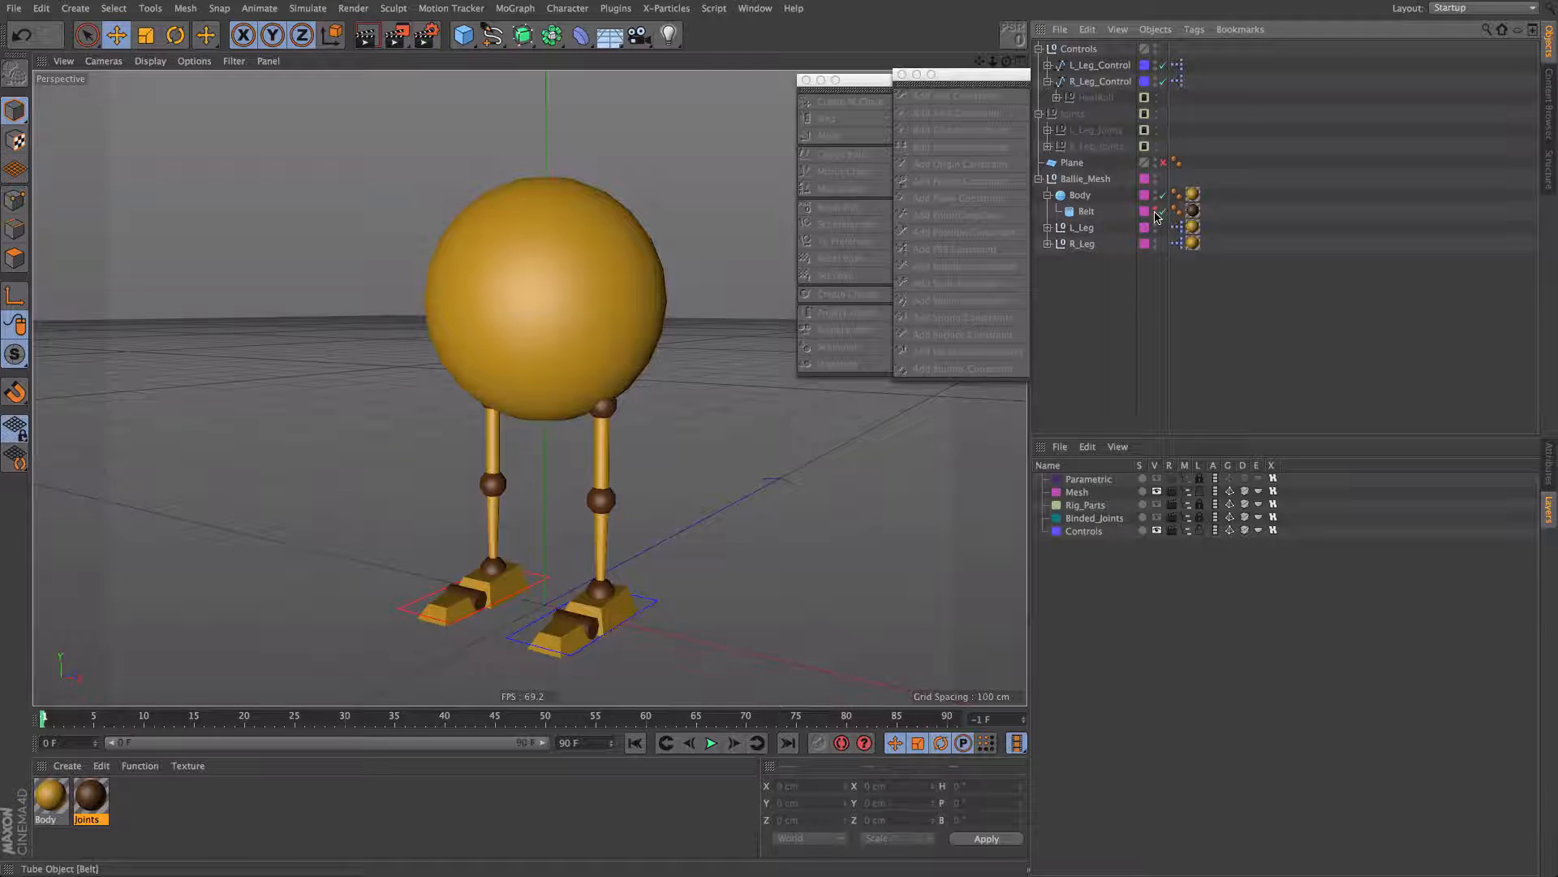
left_click(1155, 209)
left_click(1156, 210)
left_click(1156, 209)
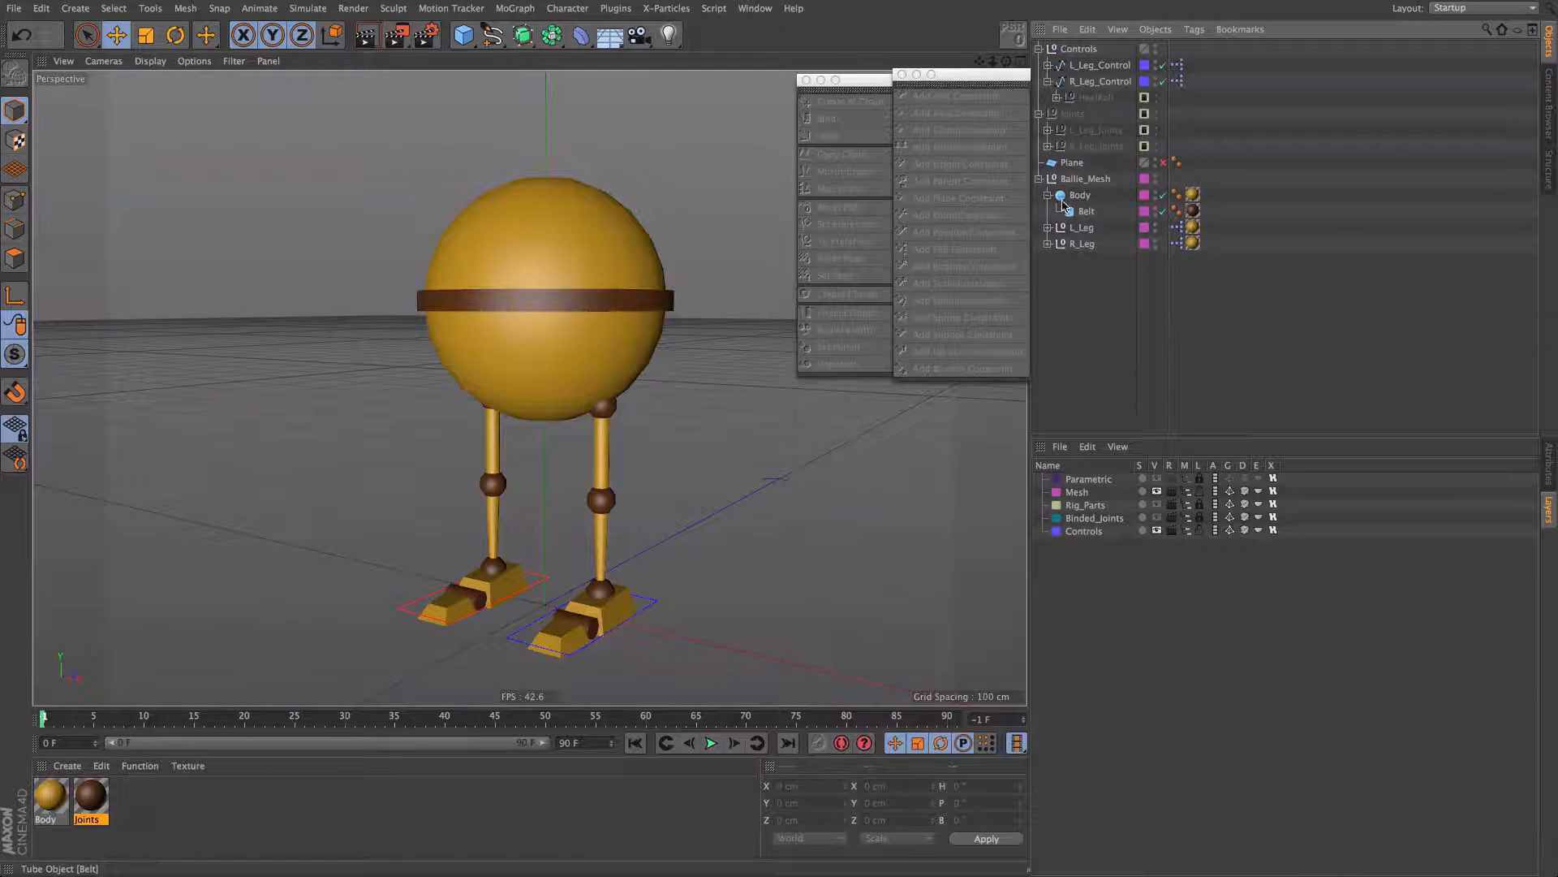
Step: Add a Rectangle spline and set its plane to XZ
left_click(462, 35)
left_click(493, 35)
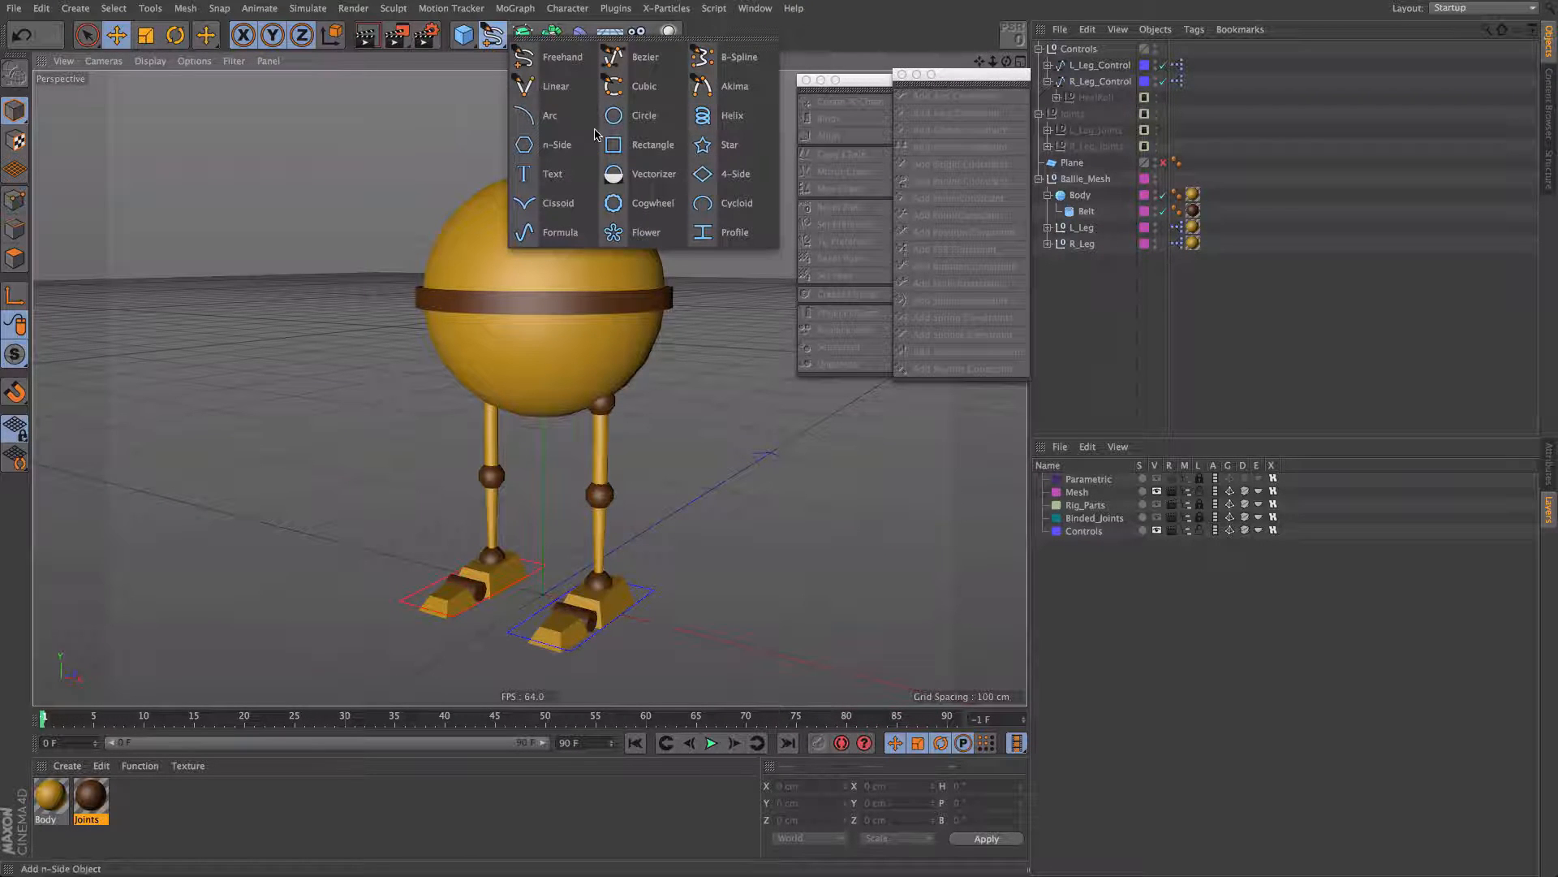
left_click(630, 154)
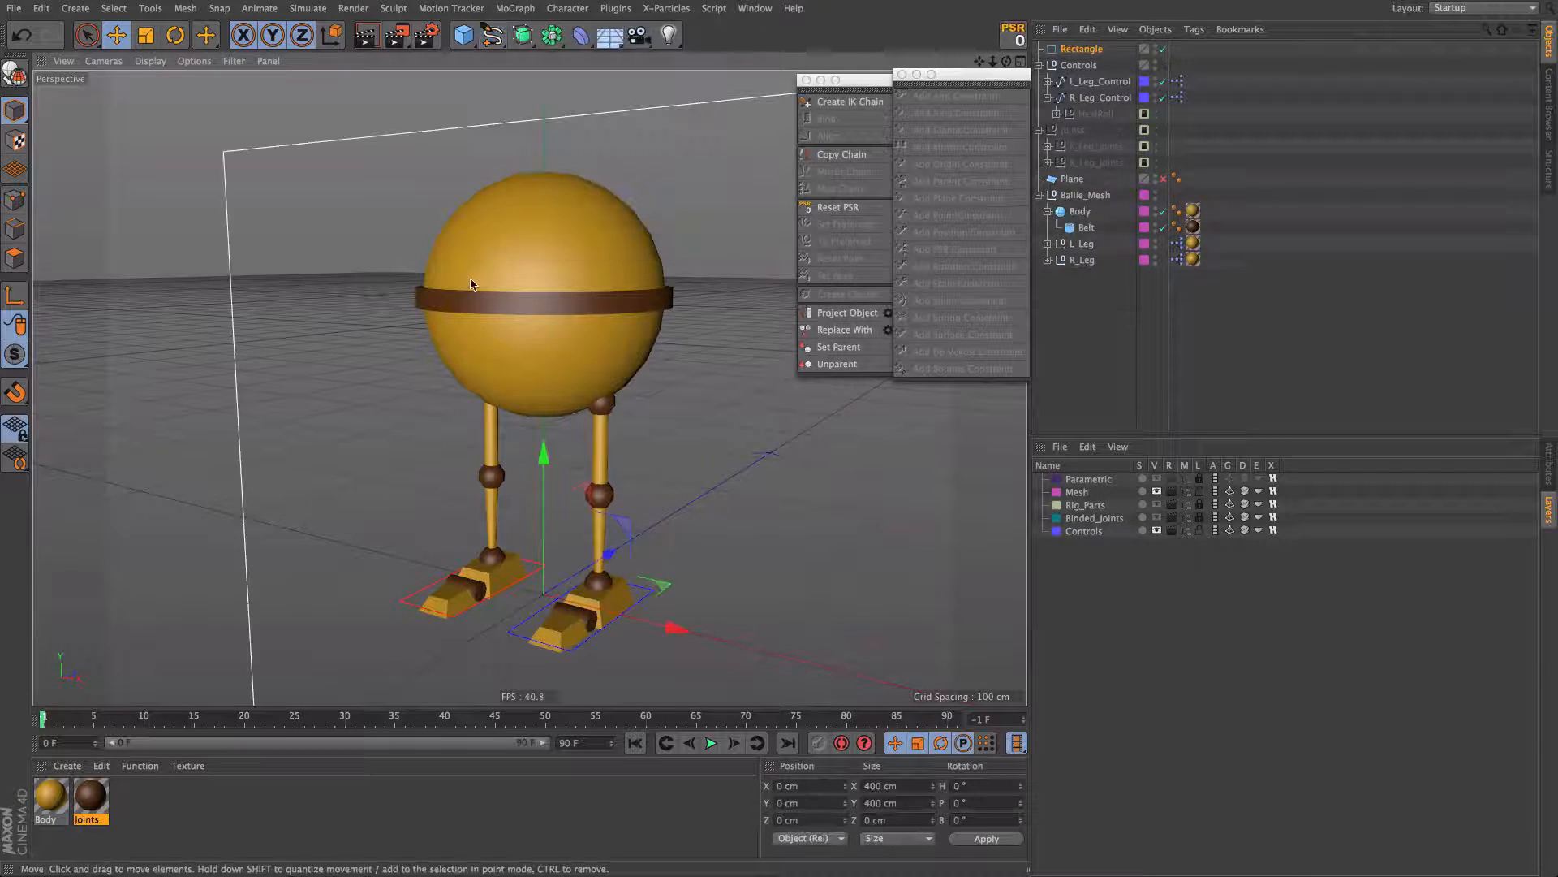
left_click(1551, 464)
left_click(1128, 486)
left_click(1197, 587)
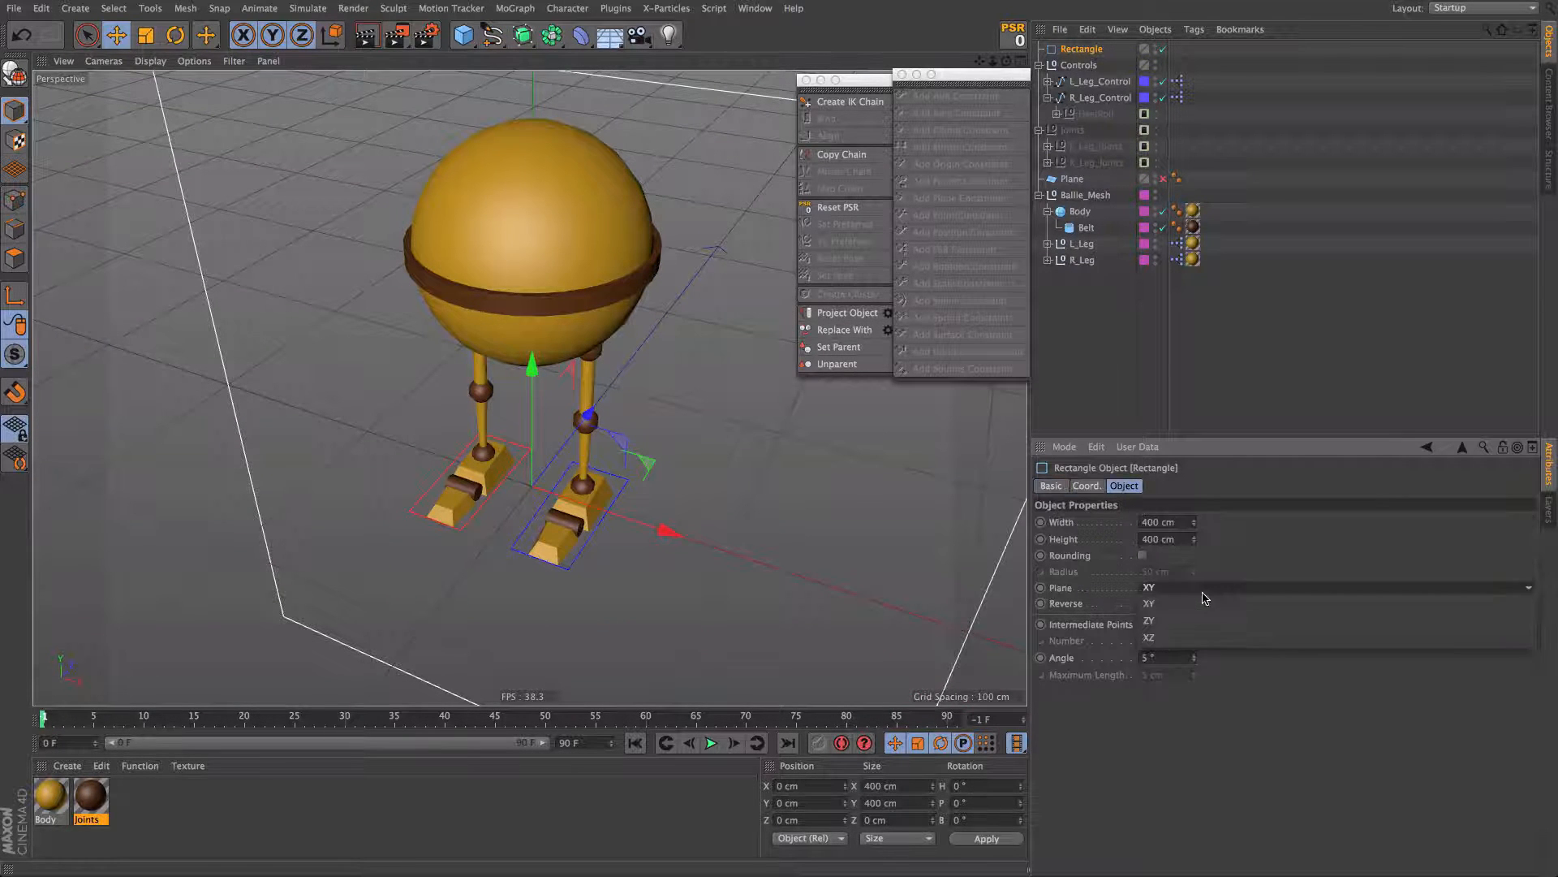
left_click(1193, 641)
left_click_drag(568, 268, 614, 257, "alt")
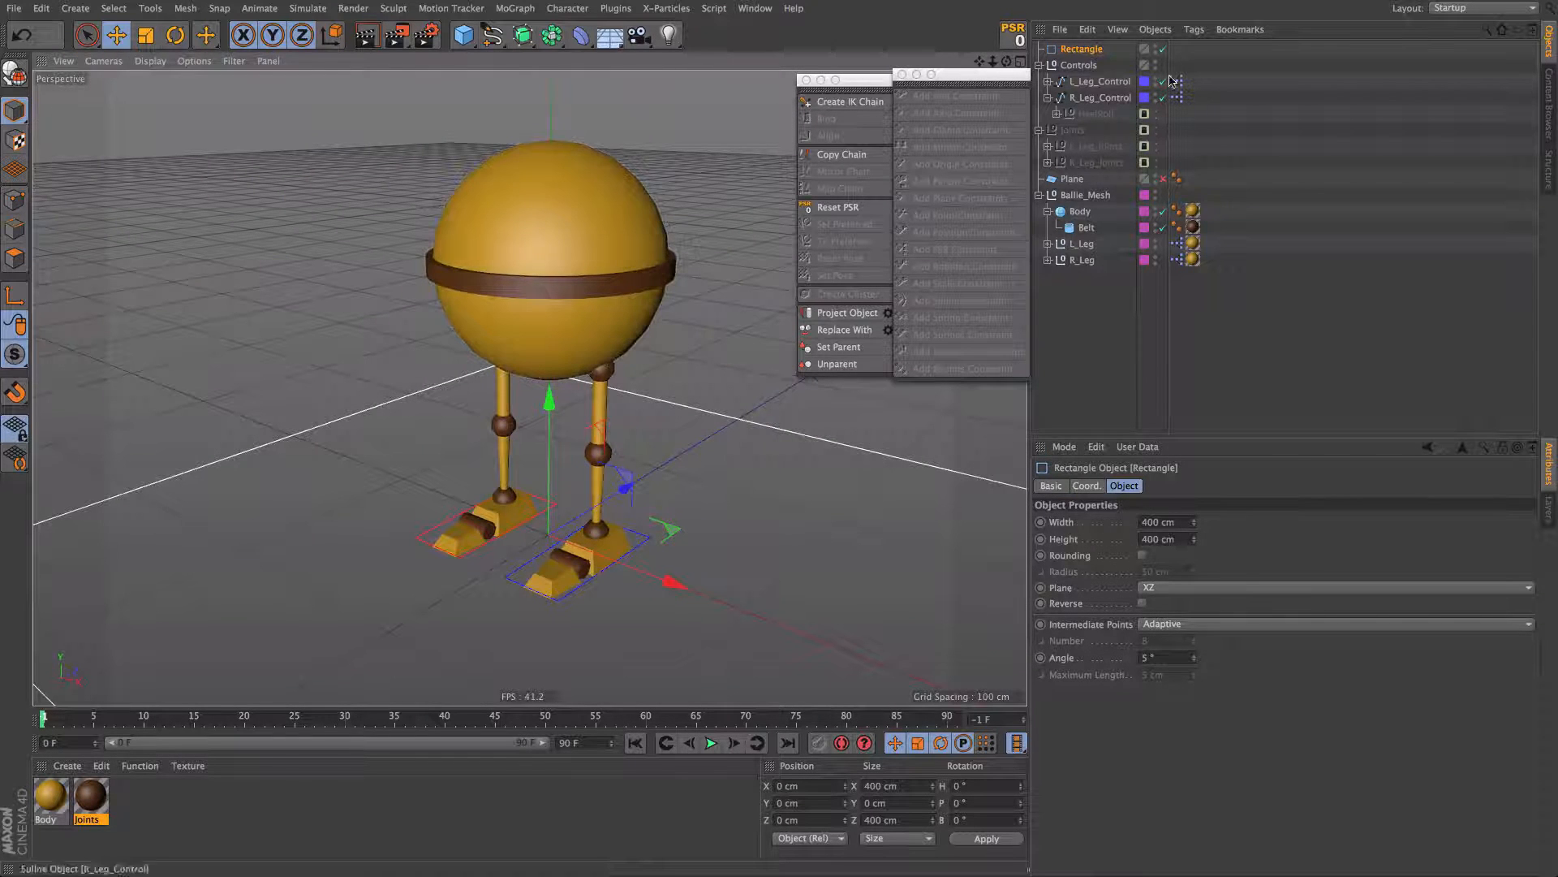
Step: Parent the rectangle under the Body mesh and reset its PSR to centre it on the sphere
left_click_drag(1092, 52, 1079, 213)
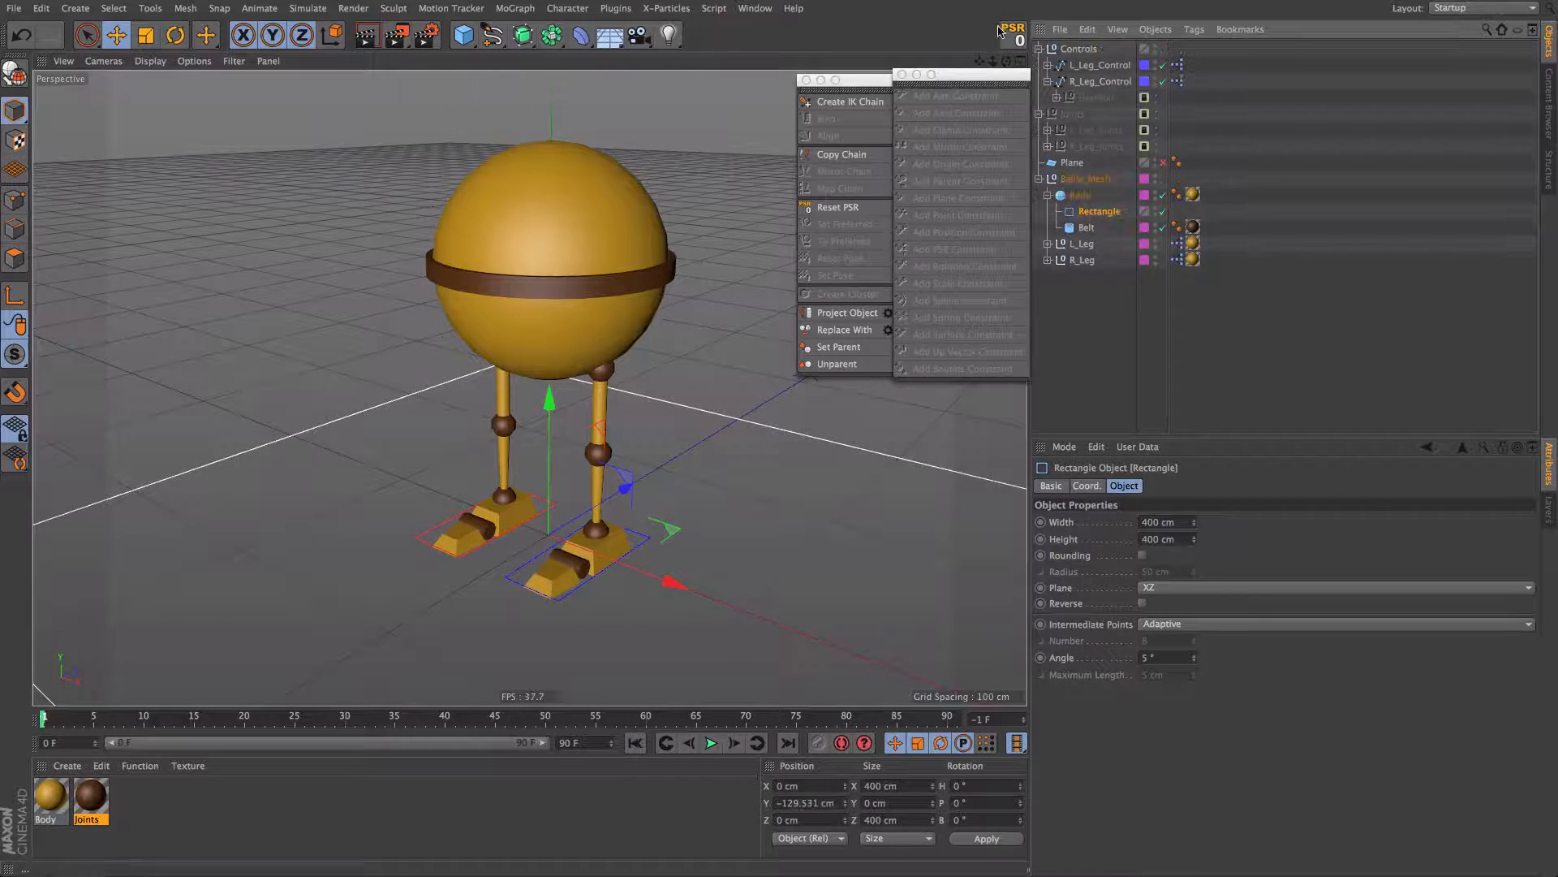
left_click_drag(617, 252, 595, 261, "alt")
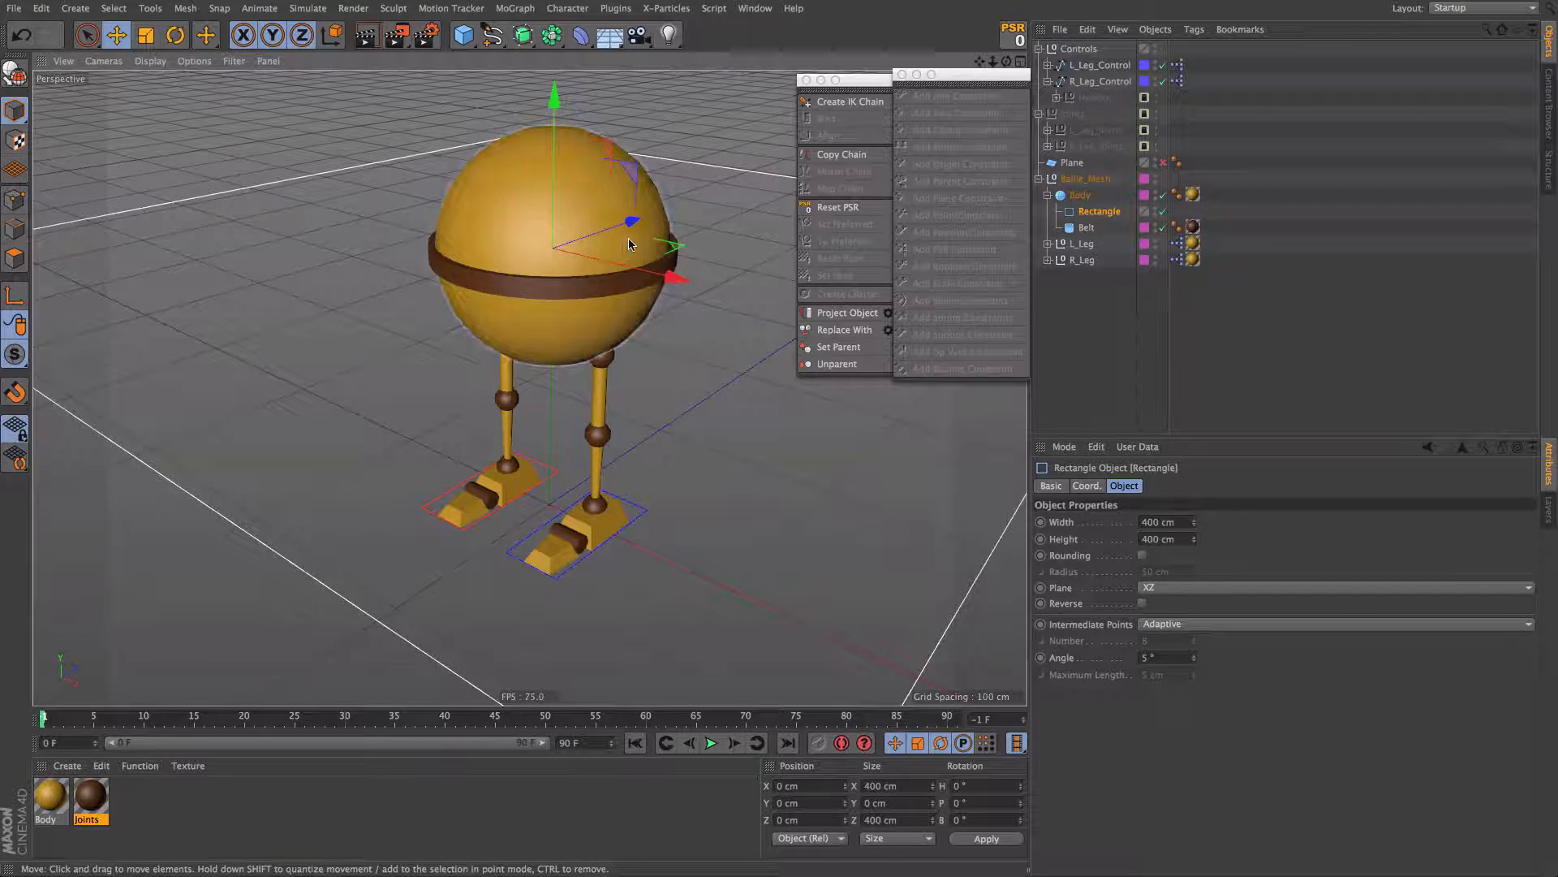
Step: Scale the rectangle uniformly to about 193 cm per side and make it editable
key("t")
left_click_drag(662, 427, 347, 444)
key("c")
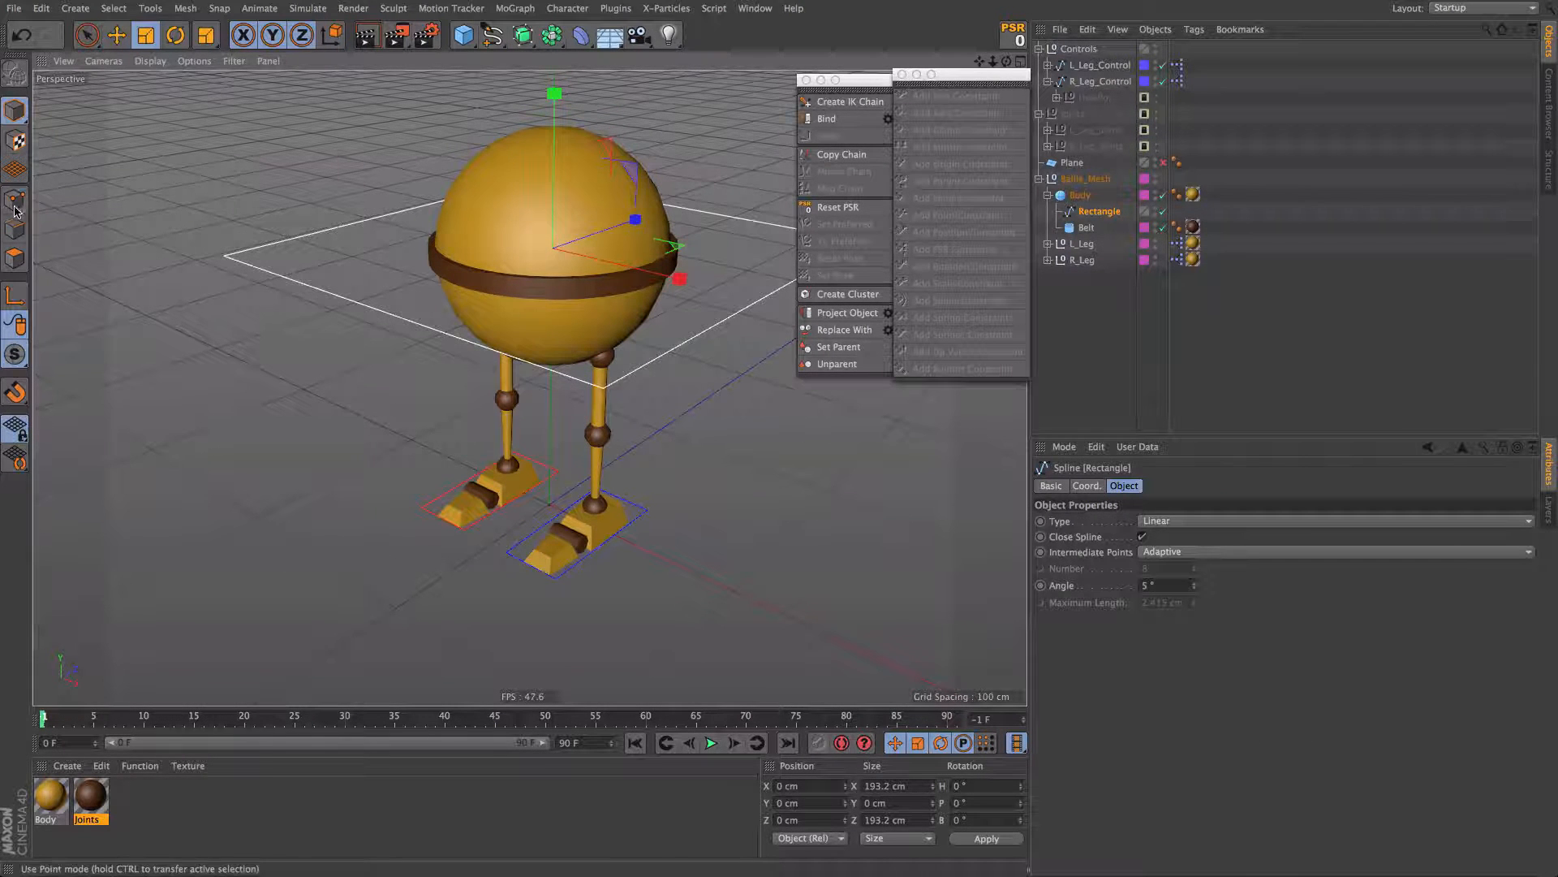
Step: Select the rectangle's two front points and scale them closer together, to about 81 cm apart along X
left_click(15, 200)
left_click_drag(376, 362, 390, 405, "alt")
left_click(174, 263)
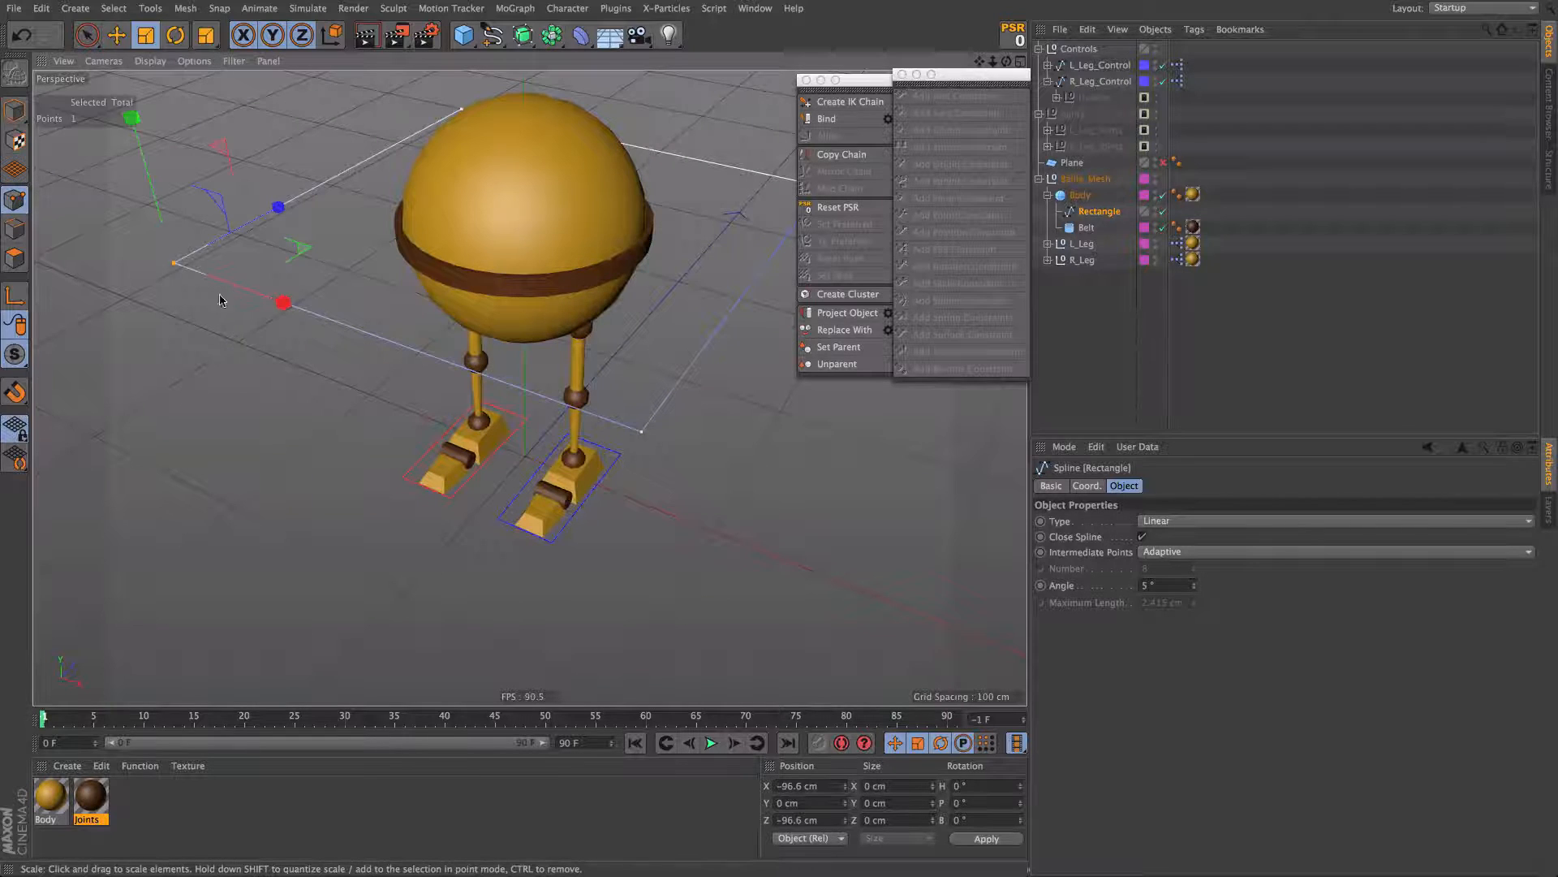
left_click(642, 431, "shift")
left_click_drag(367, 370, 414, 389)
left_click_drag(509, 238, 623, 264, "alt")
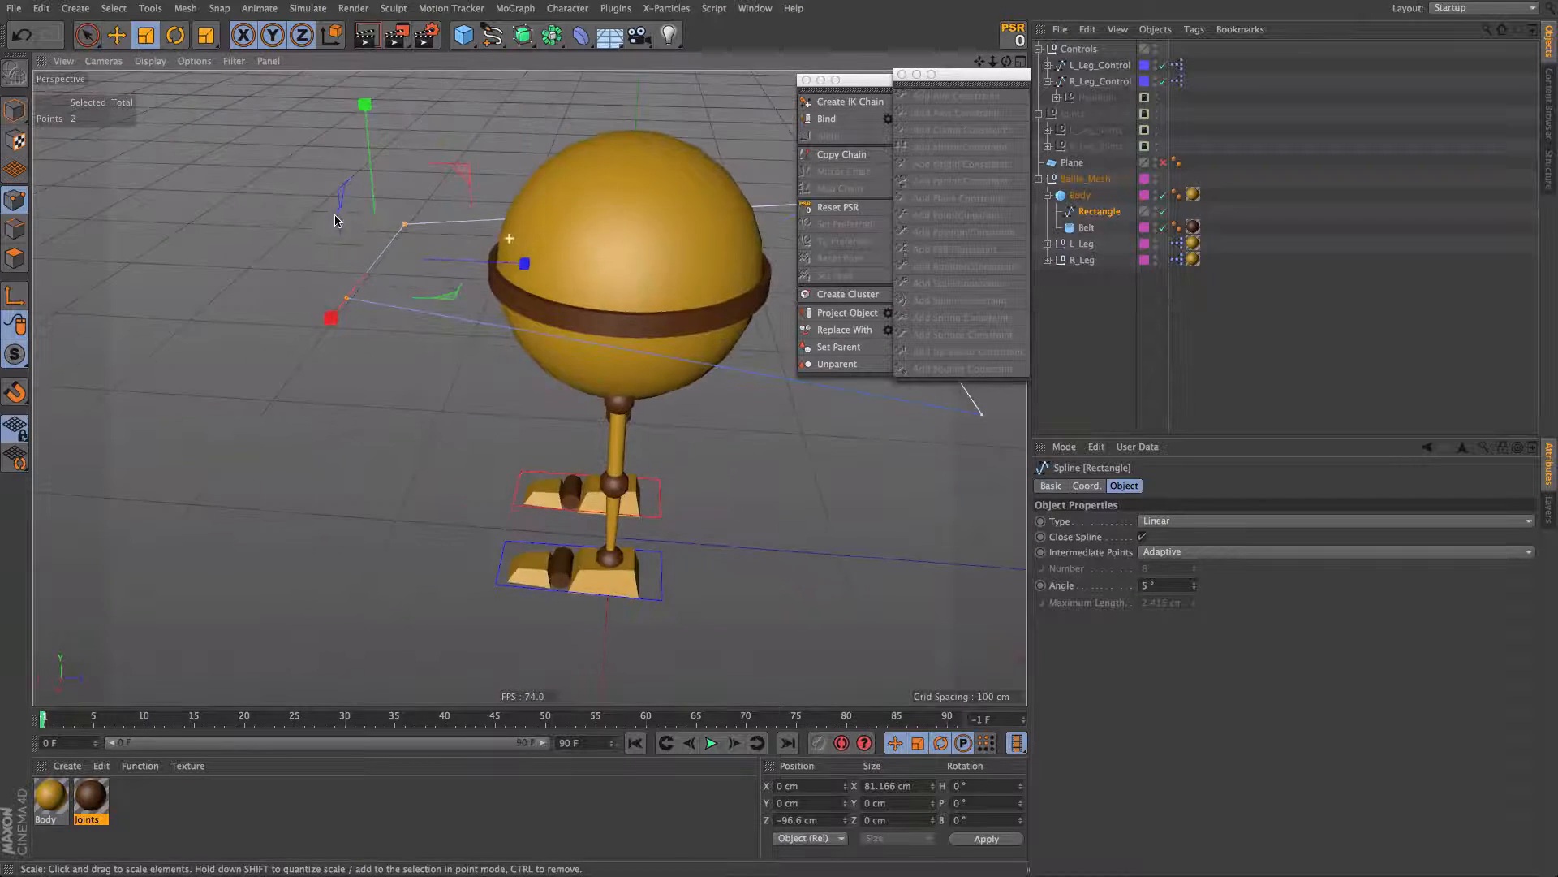
Step: Shorten the spline's points to a depth of about 124 cm along Z and return to model mode
right_click_drag(623, 266, 519, 291, "alt")
key("super+a")
left_click_drag(784, 279, 697, 226)
key("e")
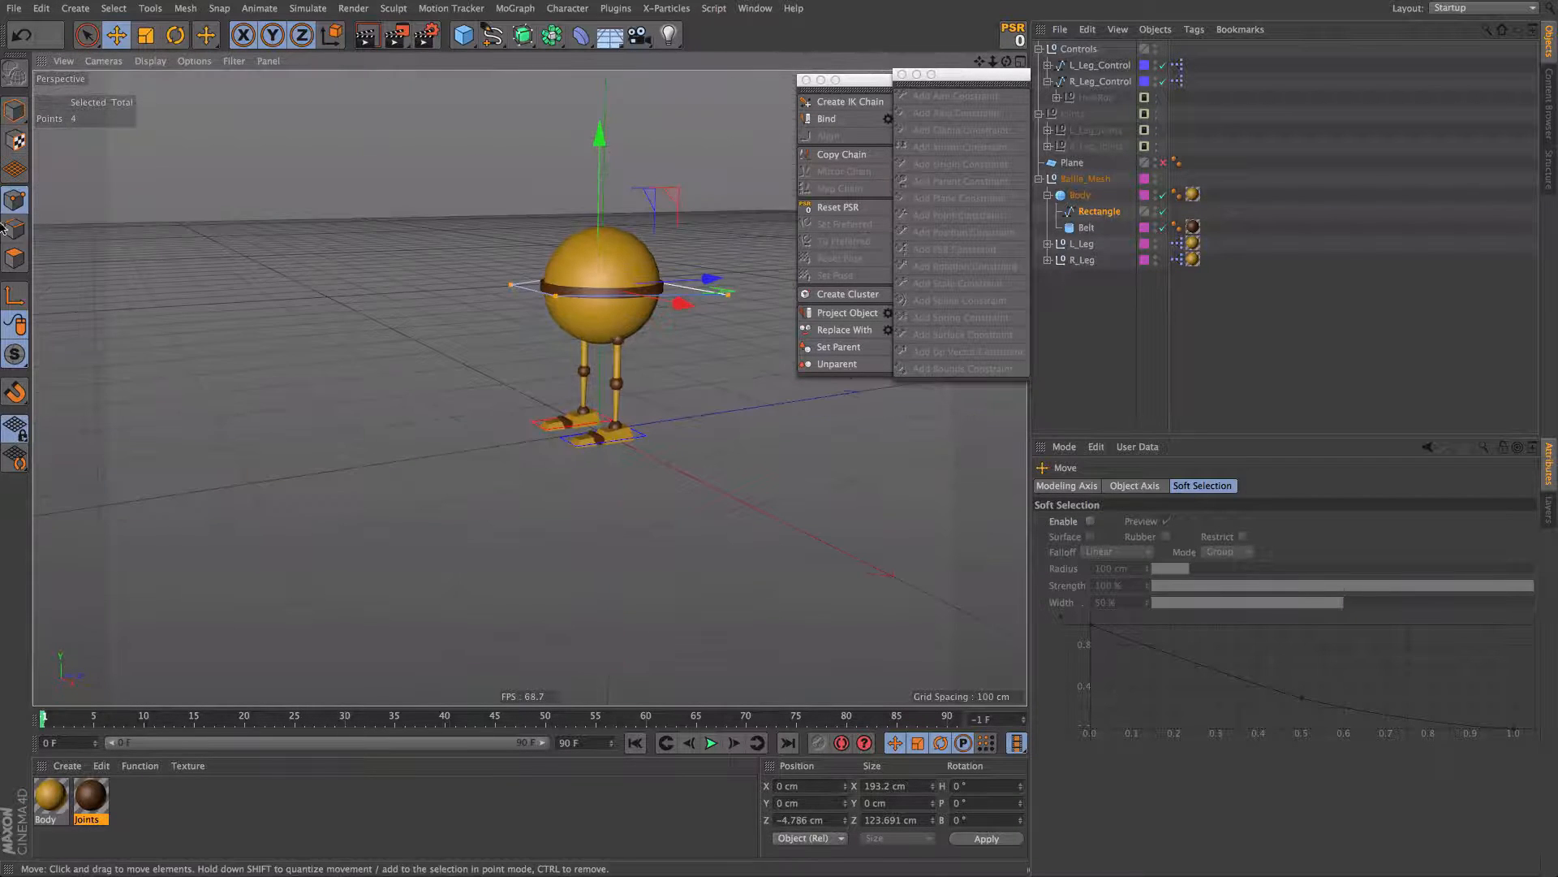
left_click(15, 113)
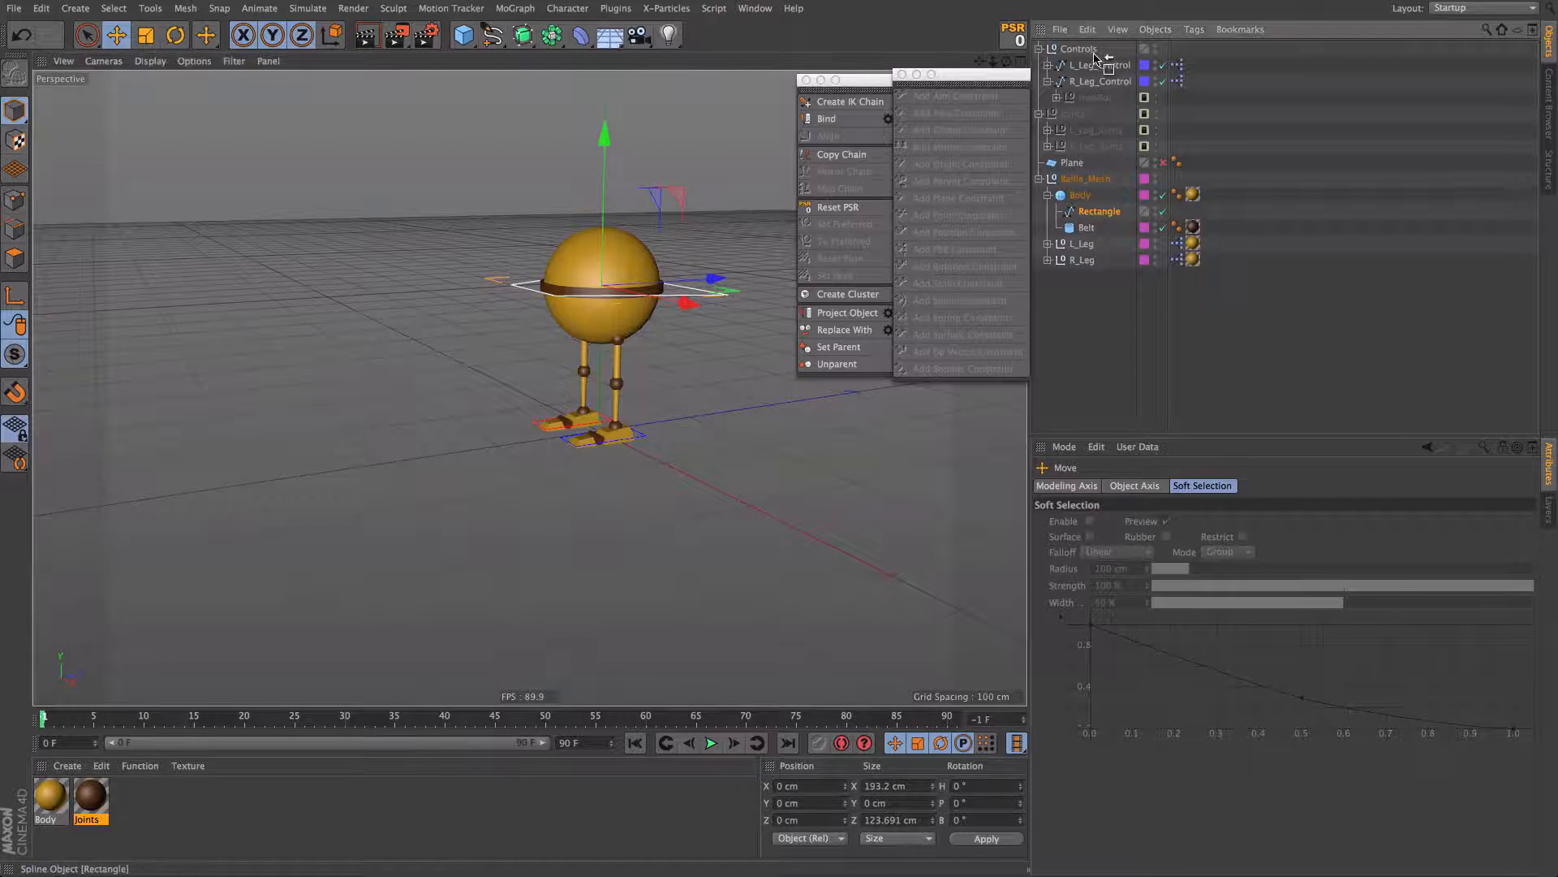
Step: Move the rectangle spline into the Controls null and rename it Body_Control
left_click_drag(1096, 57, 1097, 69)
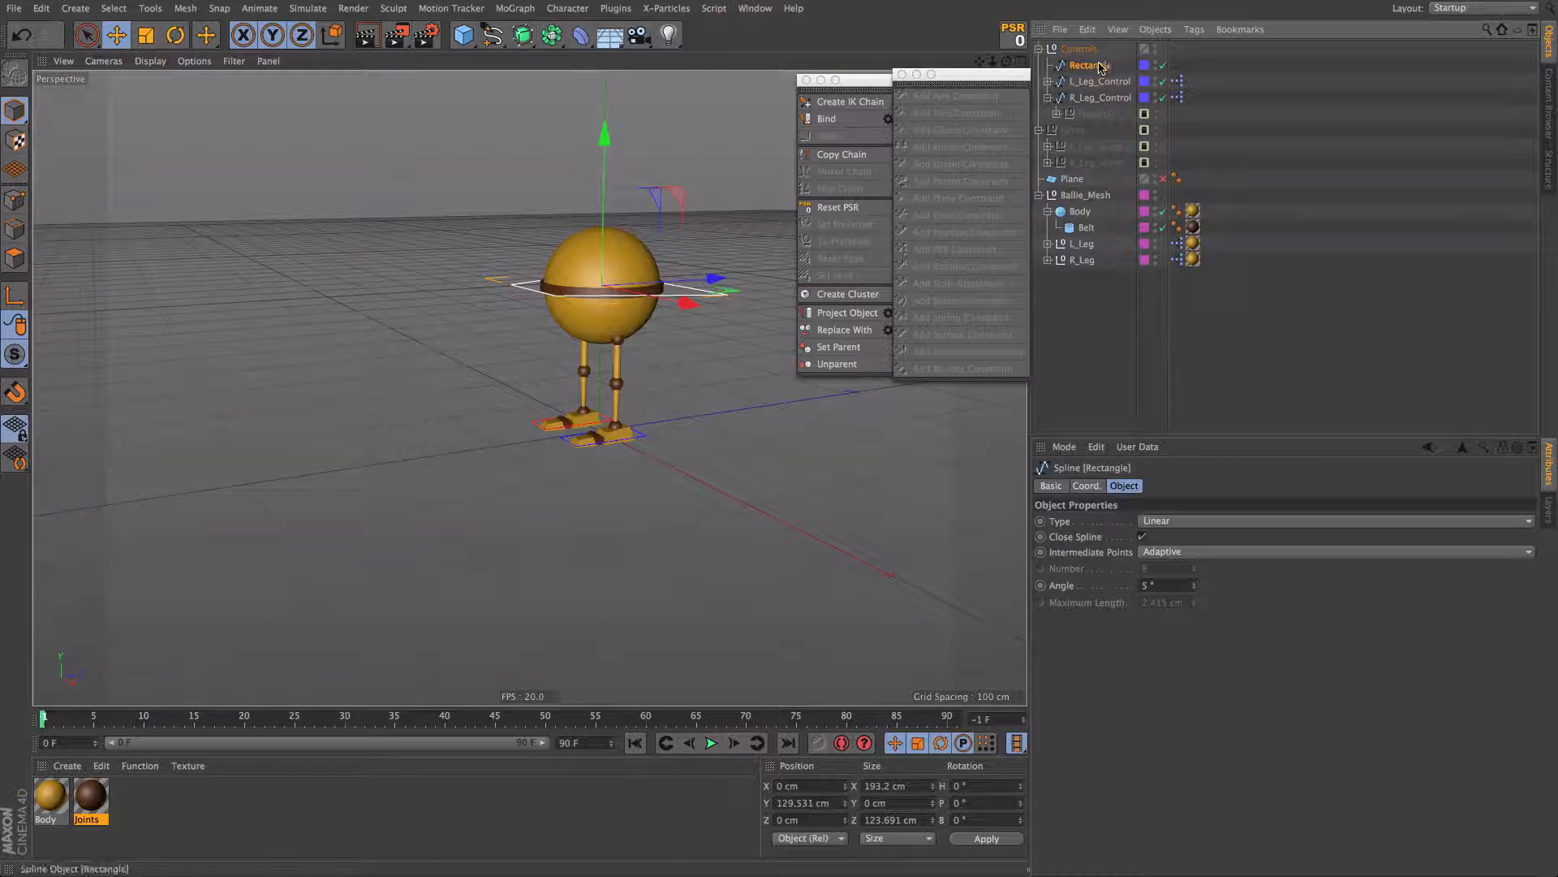
double_click(1100, 65)
type("Body")
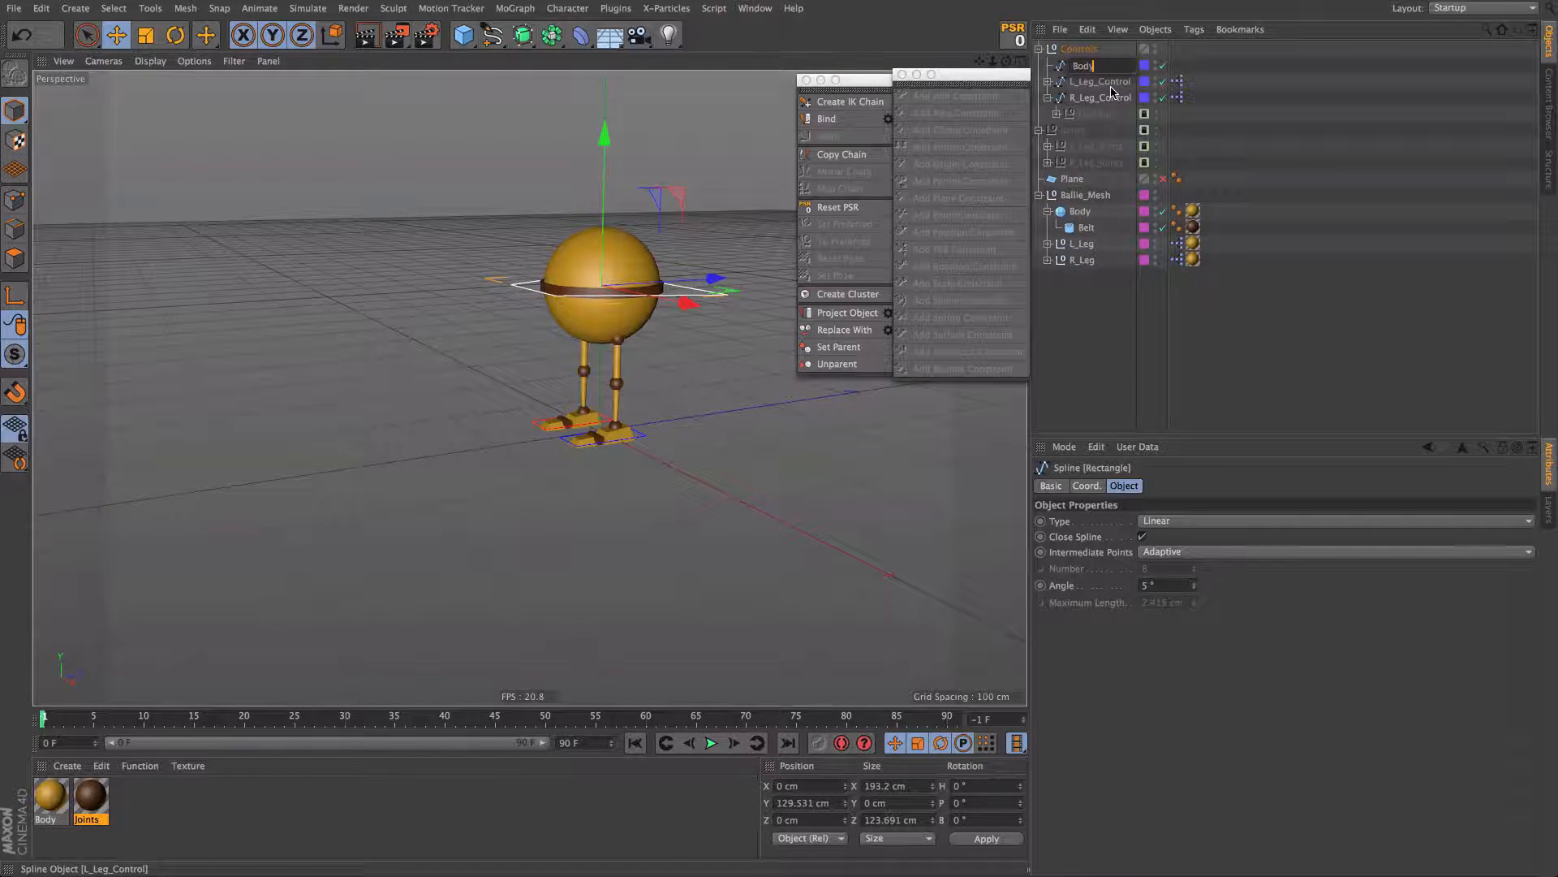
type("_Control")
key("Return")
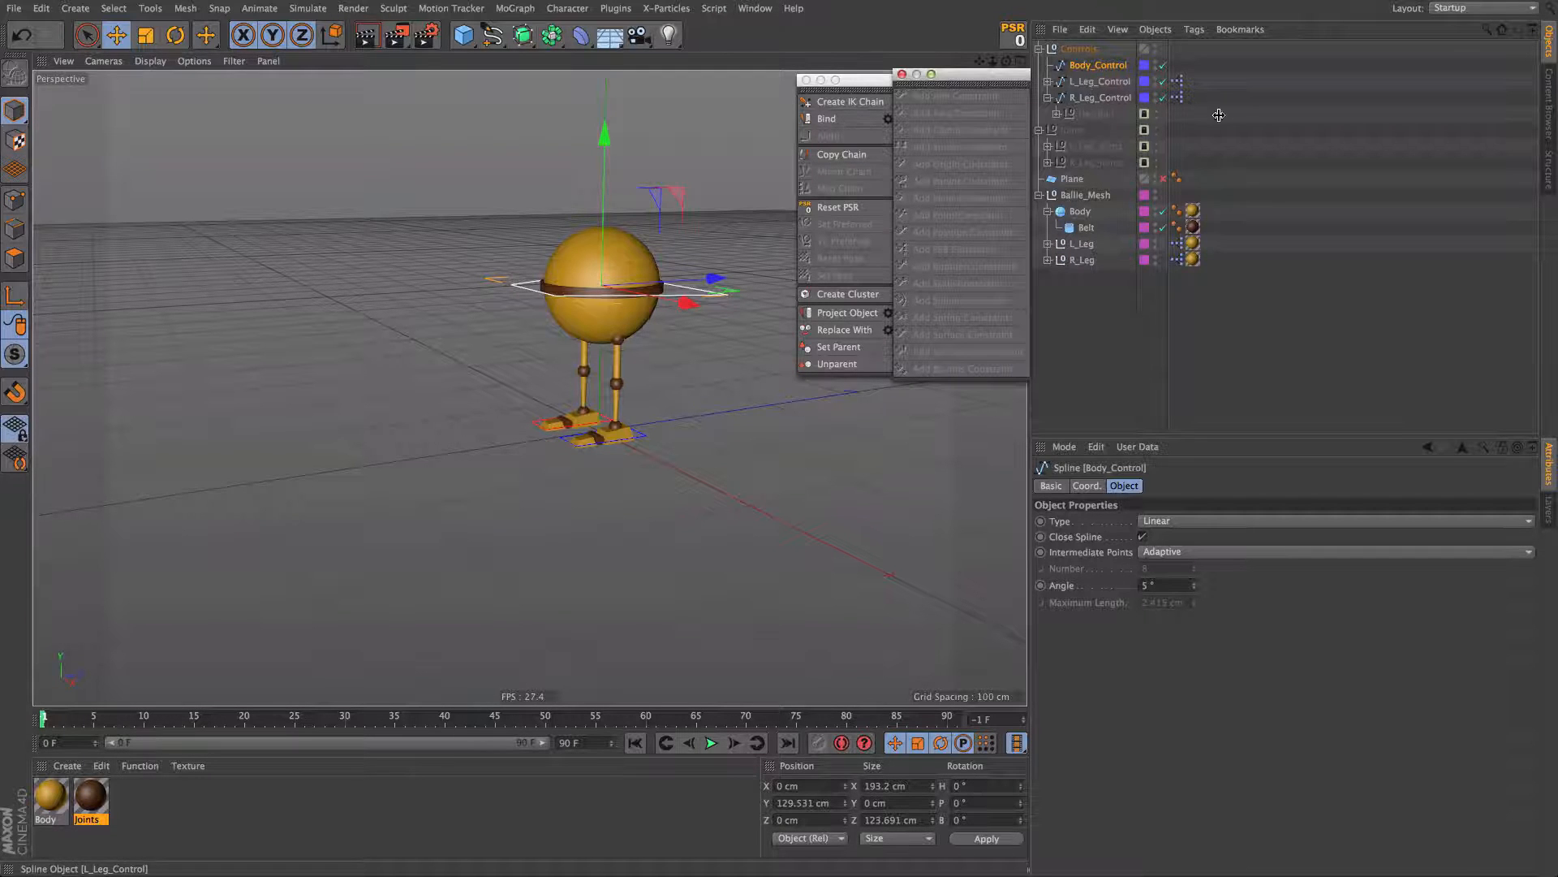
Step: Constrain the Body sphere to Body_Control with a PSR constraint, and clear the selection
left_click(1065, 213)
left_click(1047, 211)
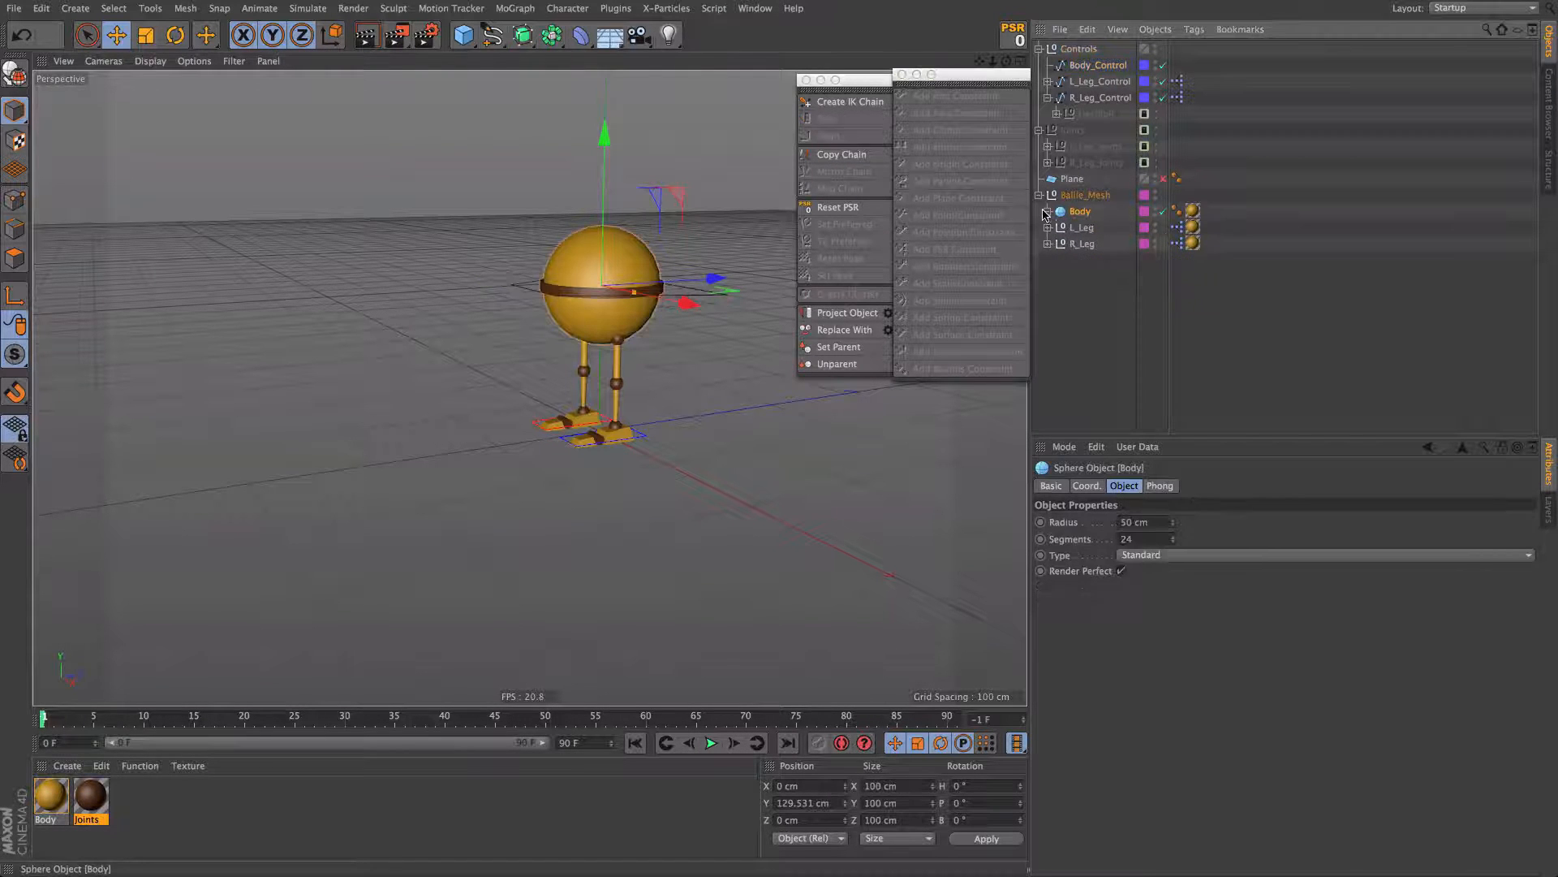
left_click(1092, 65, "ctrl")
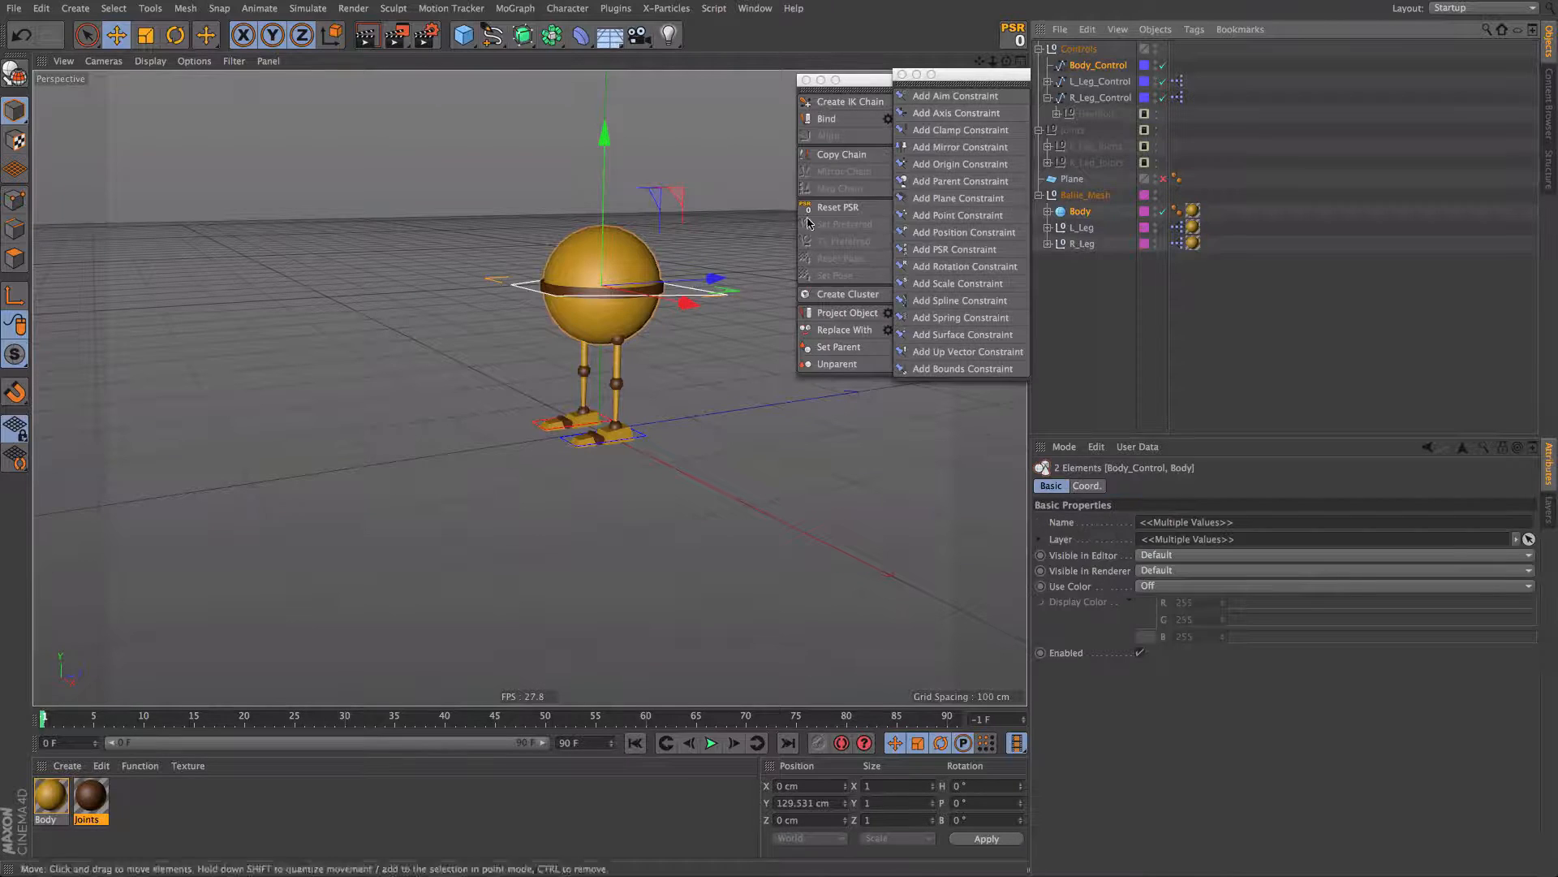
left_click(969, 253)
key("ctrl+shift+a")
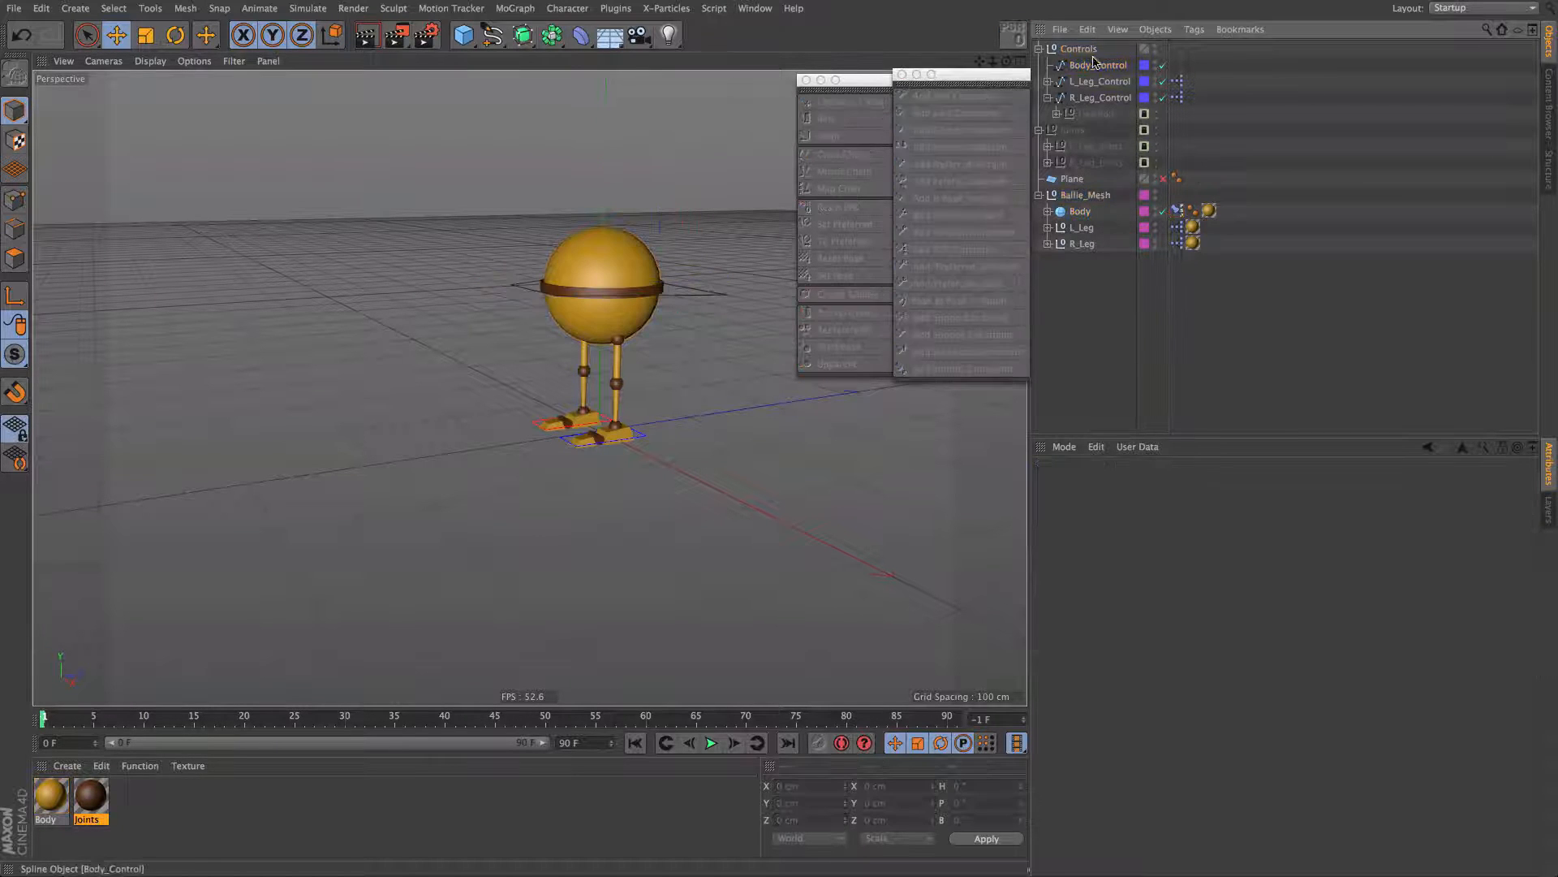
Step: Set Body_Control's Use Color to Automatic with a green display color of R 0, G 255, B 0
left_click(1109, 70)
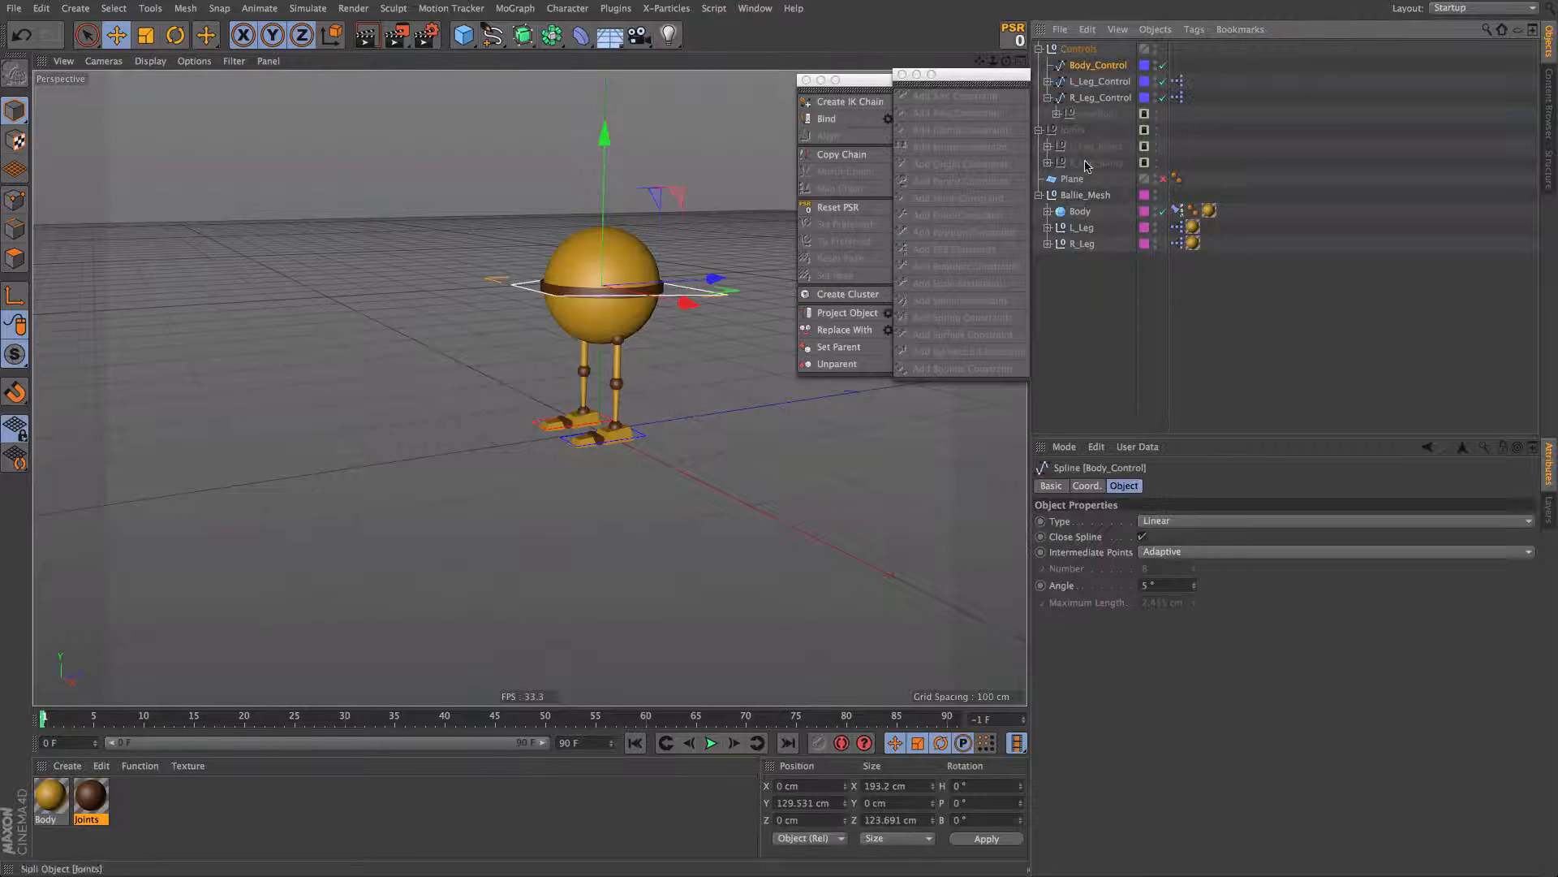
left_click(1051, 485)
left_click(1162, 586)
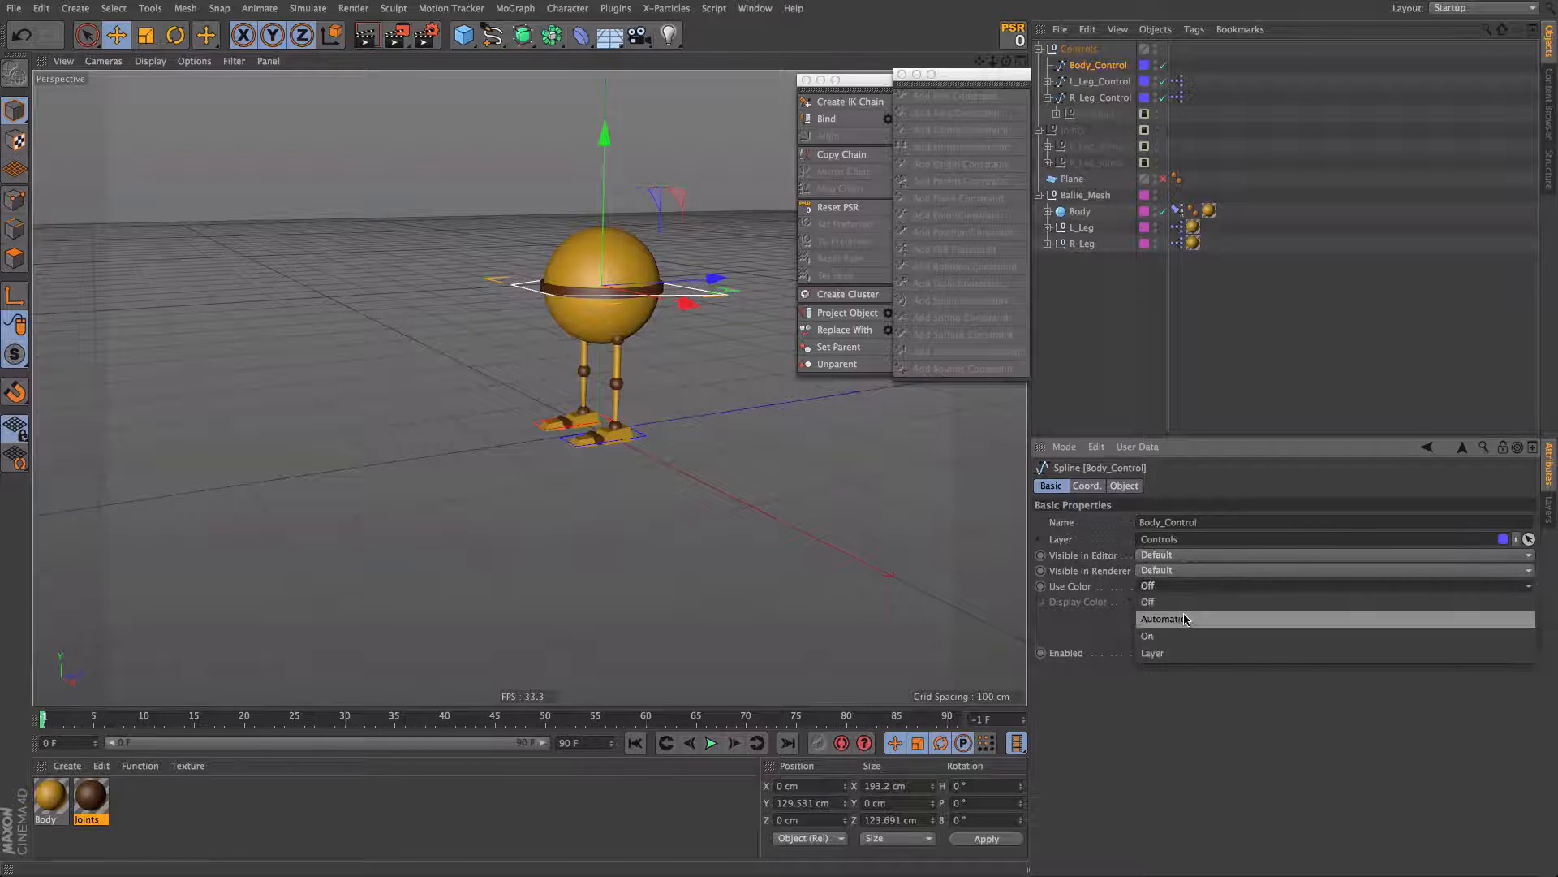
left_click(1164, 619)
left_click_drag(1396, 606, 978, 598)
left_click_drag(1289, 639, 972, 623)
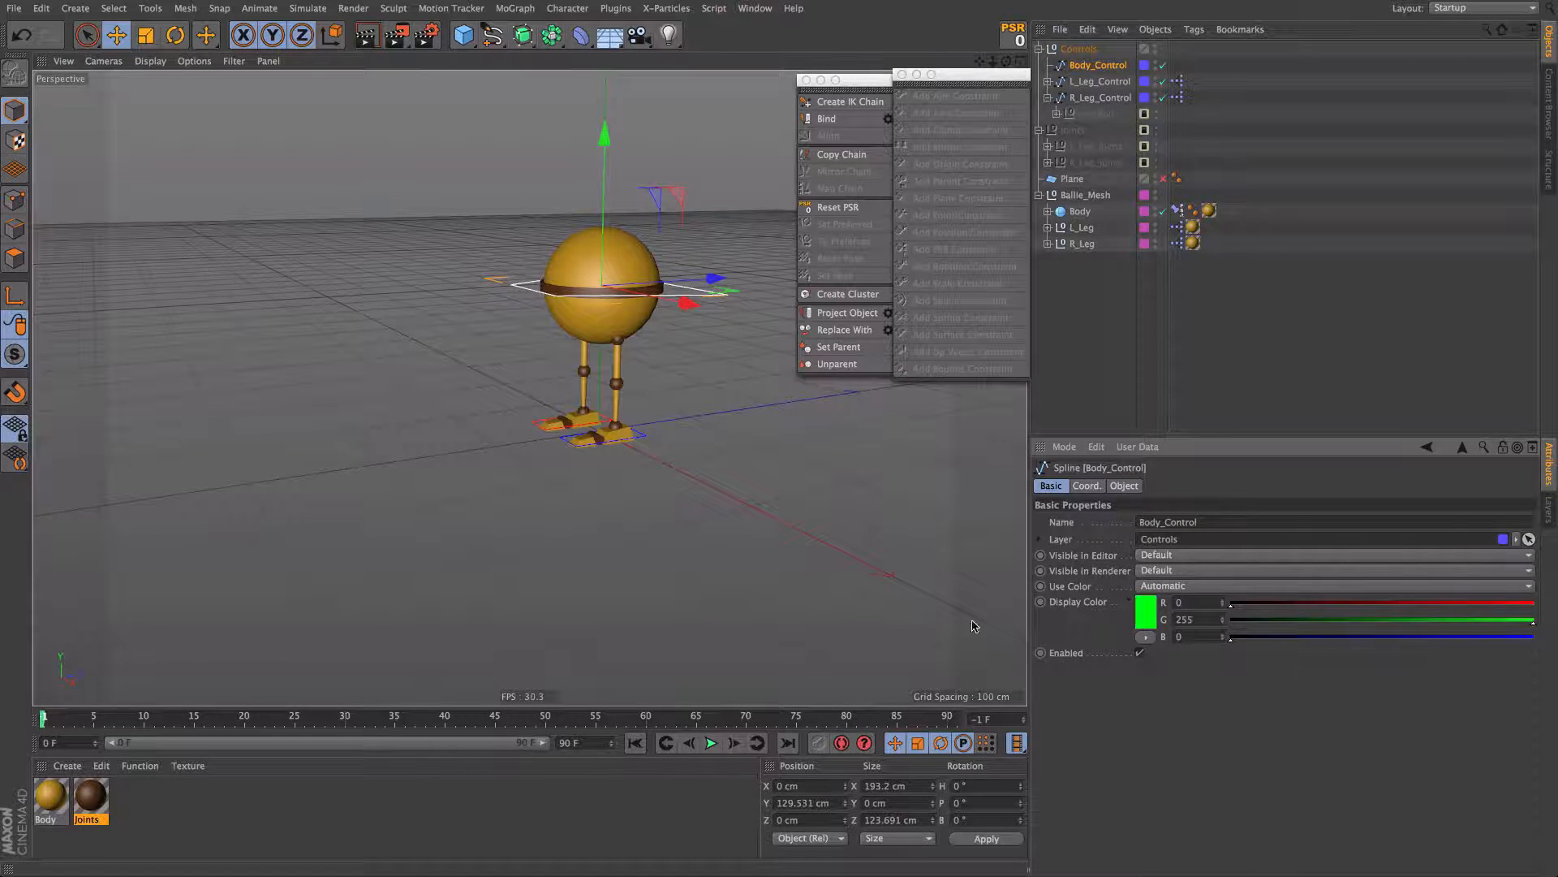
left_click(1458, 328)
Step: Test the body constraint by moving Body_Control in the viewport, and undo the move
left_click_drag(529, 388, 493, 381, "alt")
left_click(679, 295)
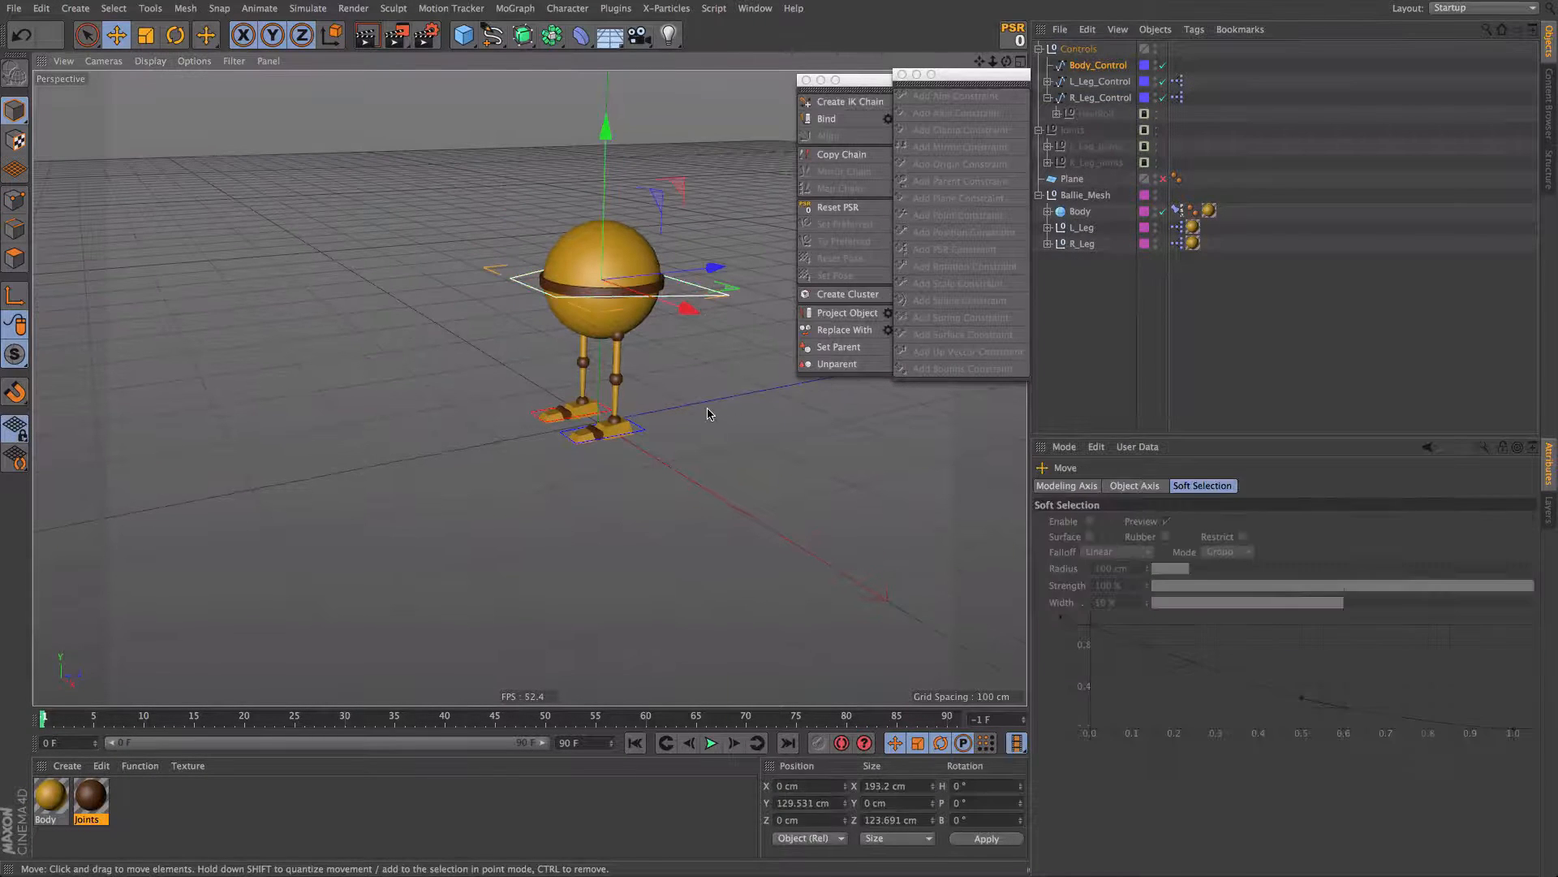
left_click_drag(709, 413, 729, 334)
key("super+z")
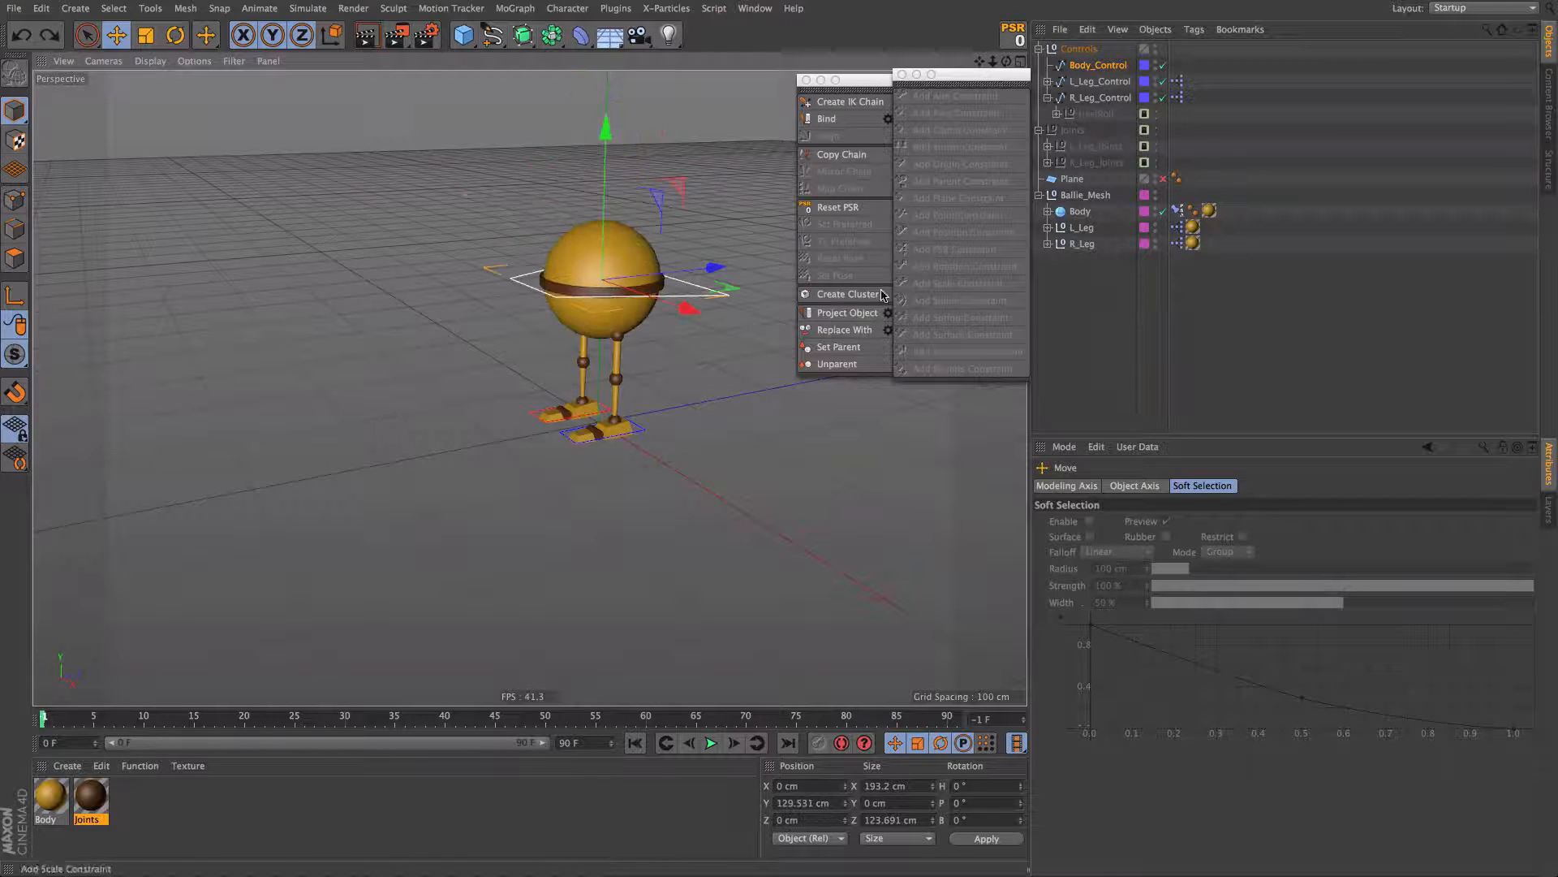
left_click_drag(591, 350, 613, 328, "alt")
scroll(613, 328, "up", 3)
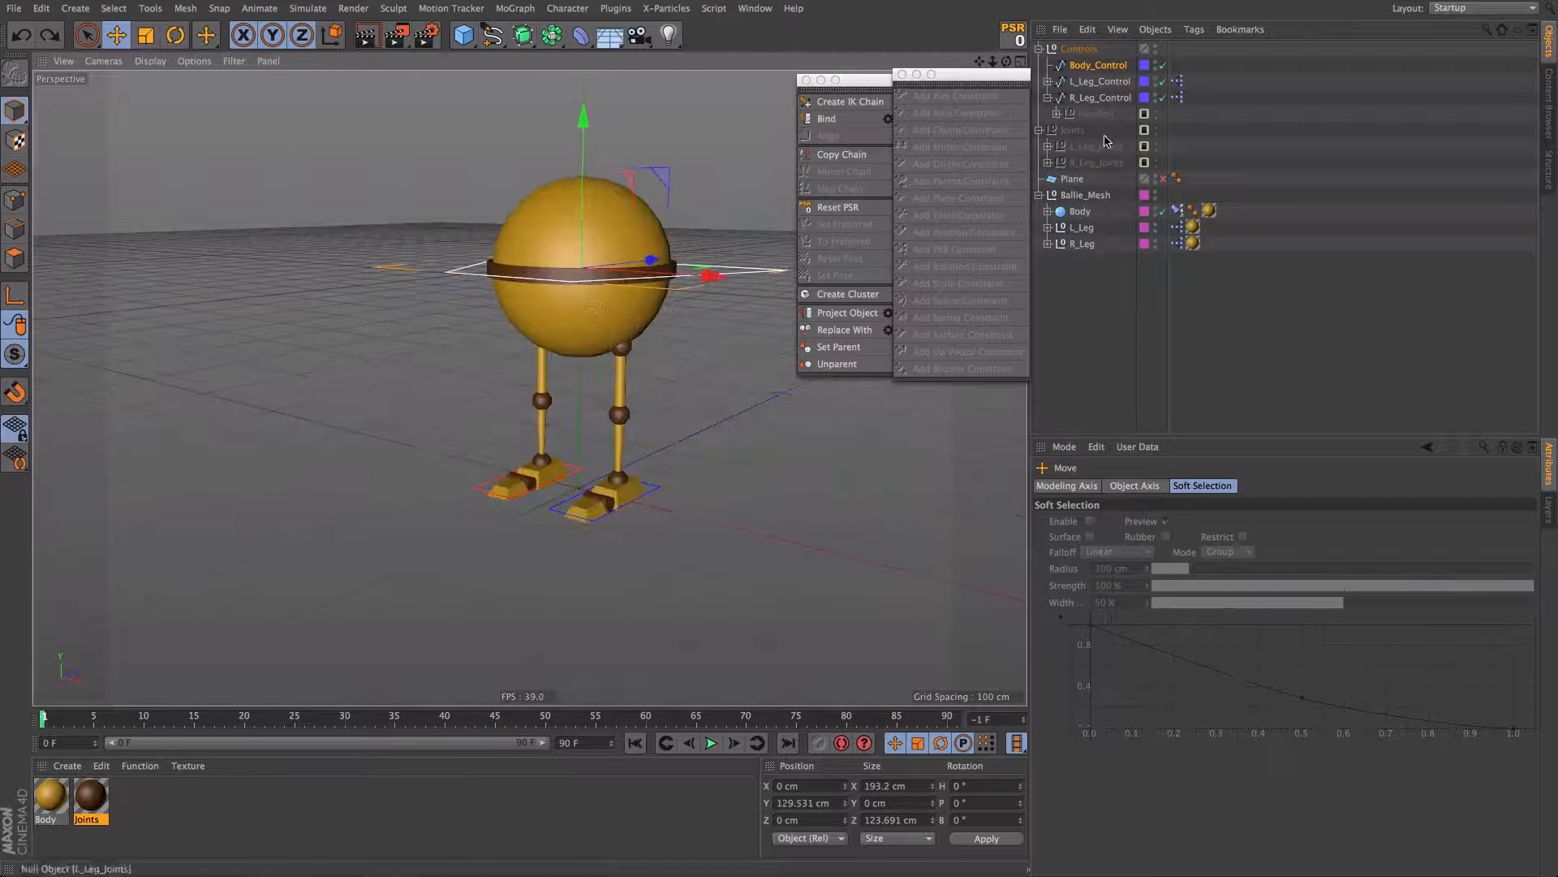
Step: Unlock the Rig_Parts layer and expand L_Leg_Joints and R_Leg_Joints, including the R_Leg and R_Foot nulls
left_click(1549, 509)
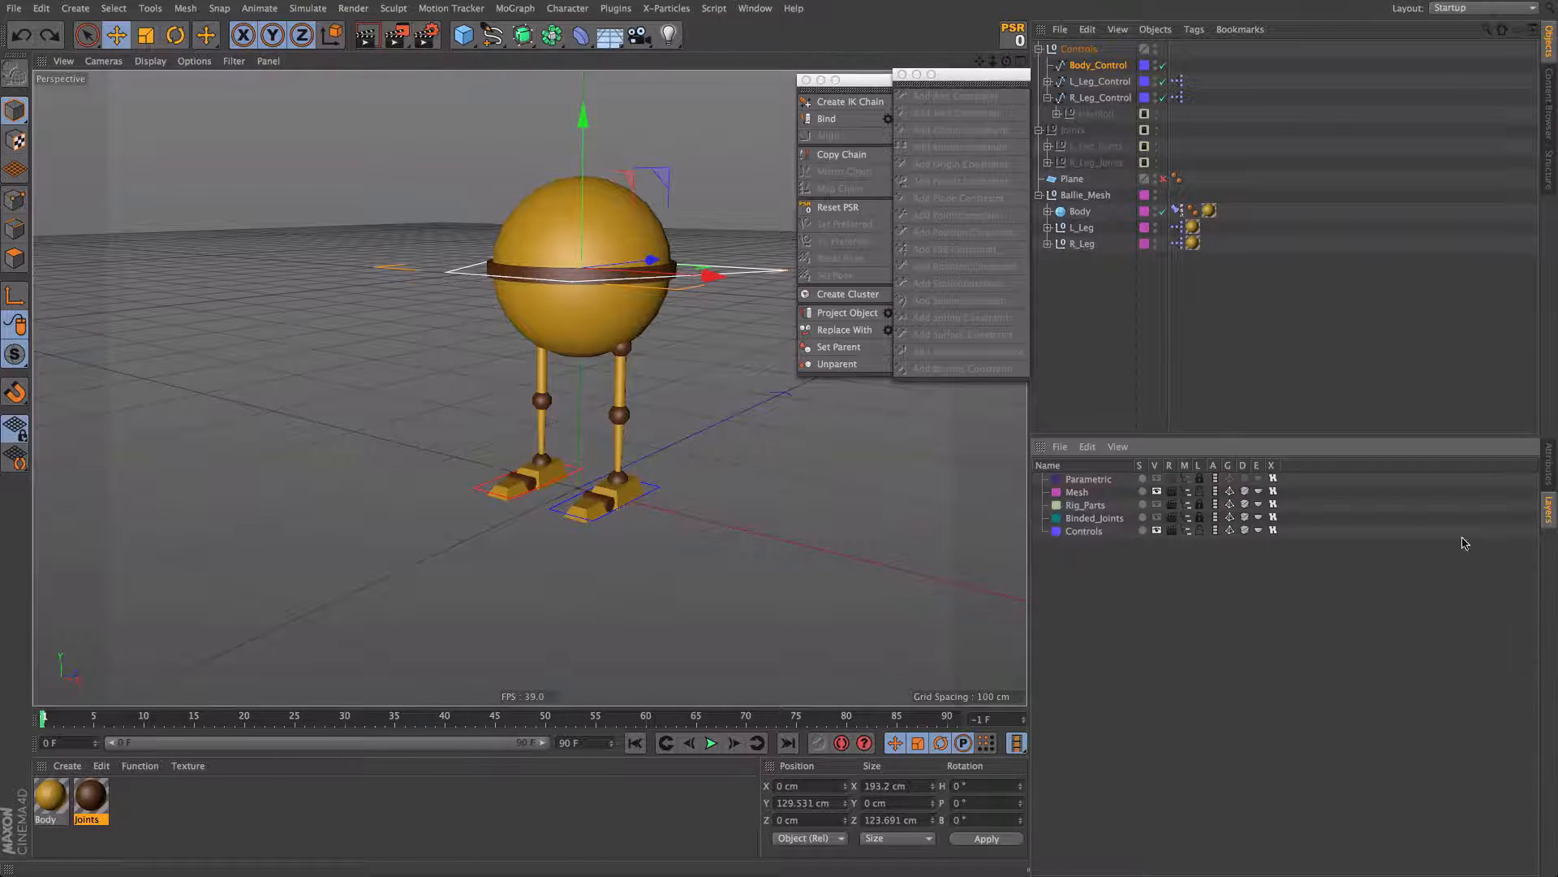
left_click(1202, 504)
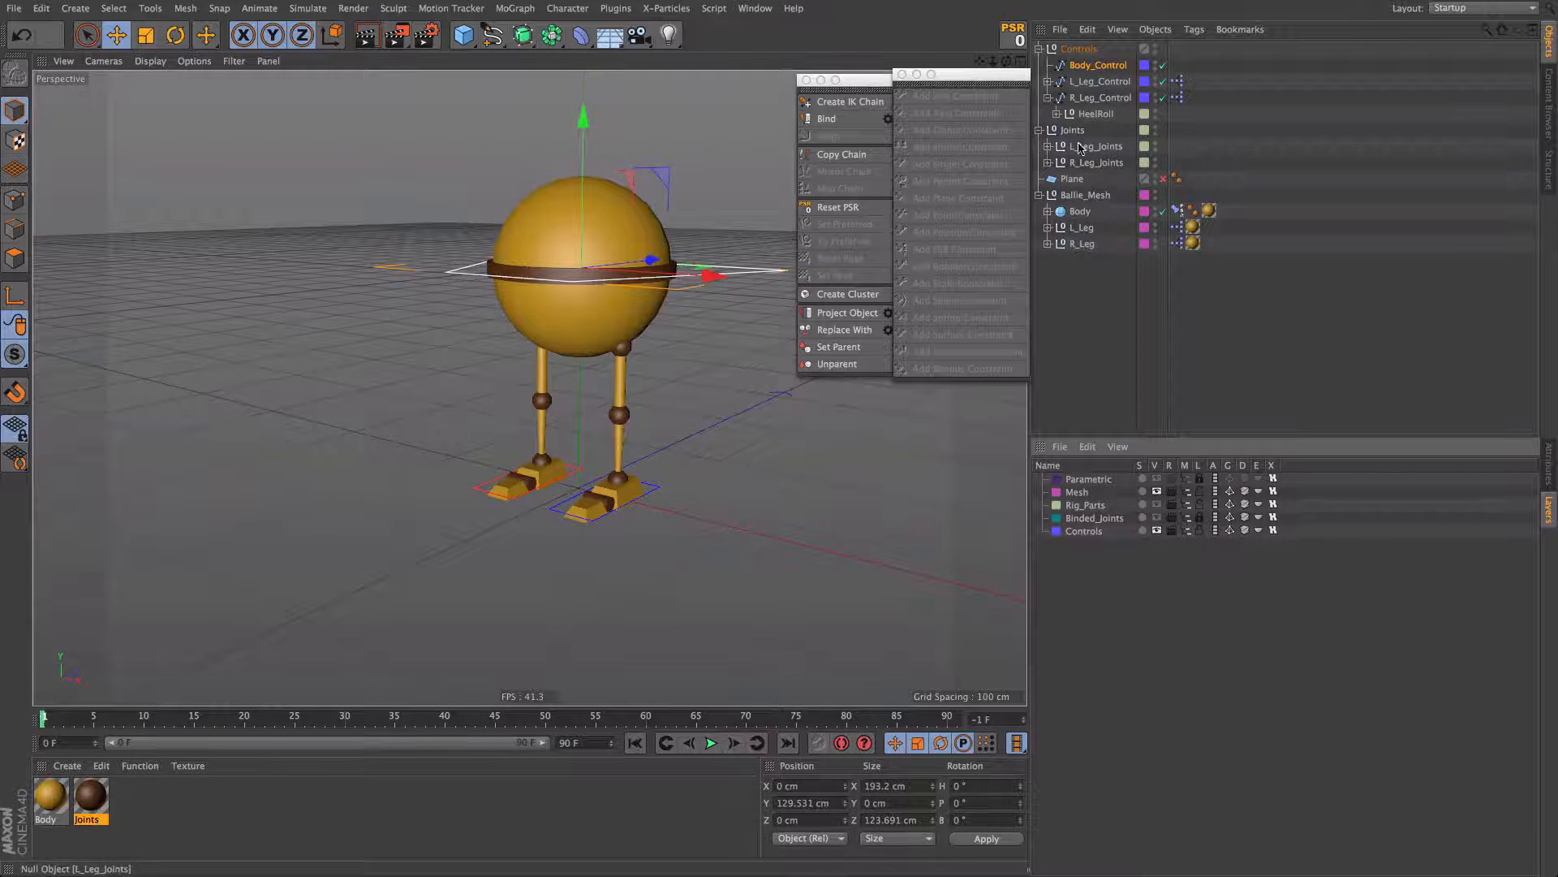
left_click(1048, 163)
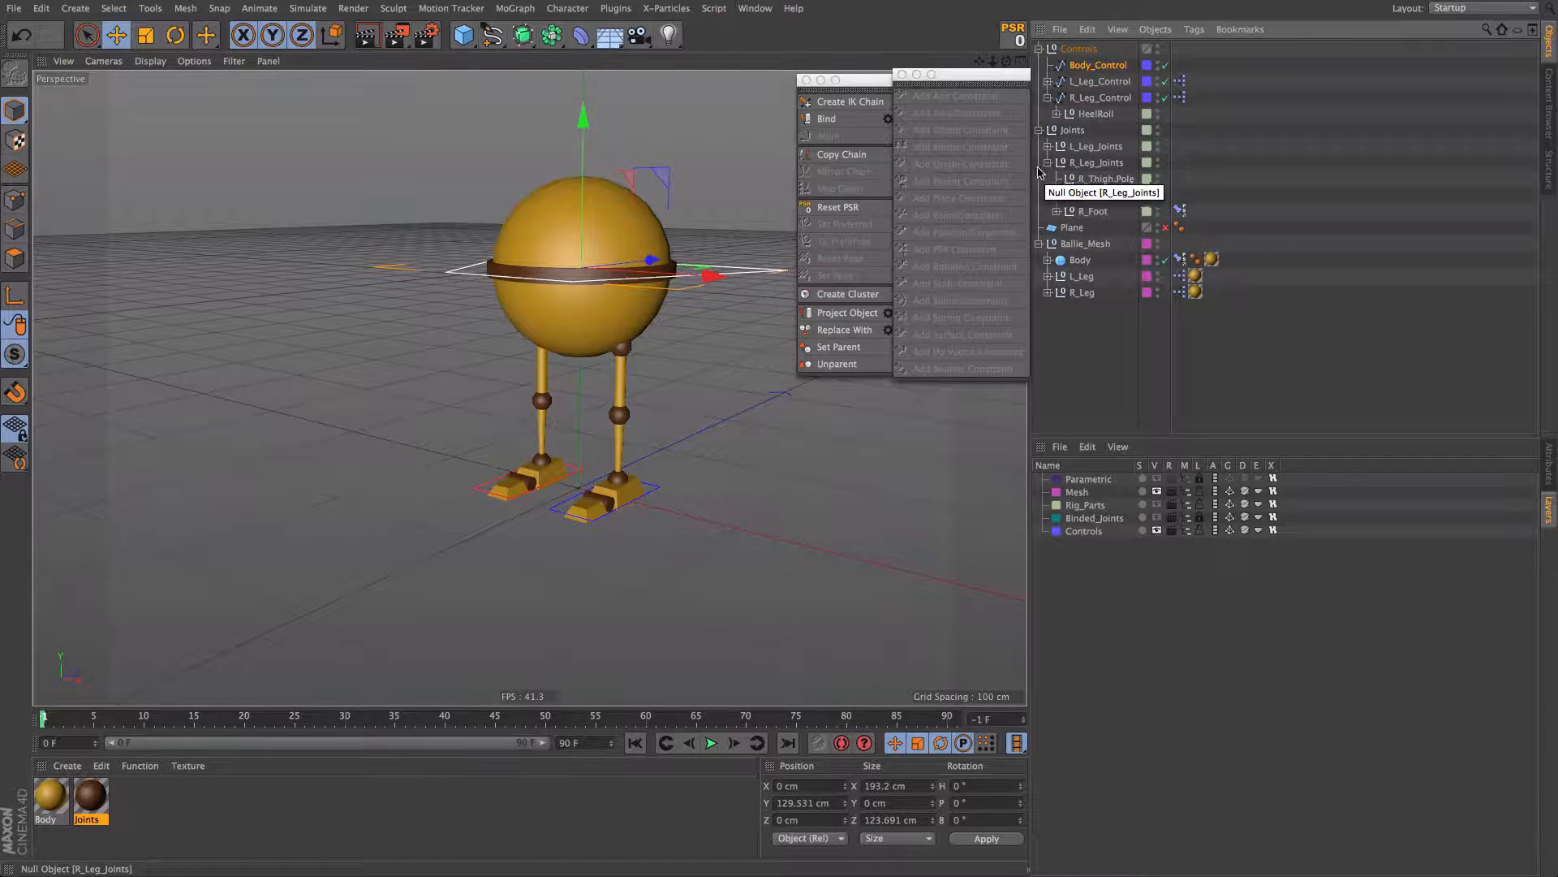
left_click_drag(637, 307, 605, 321, "alt")
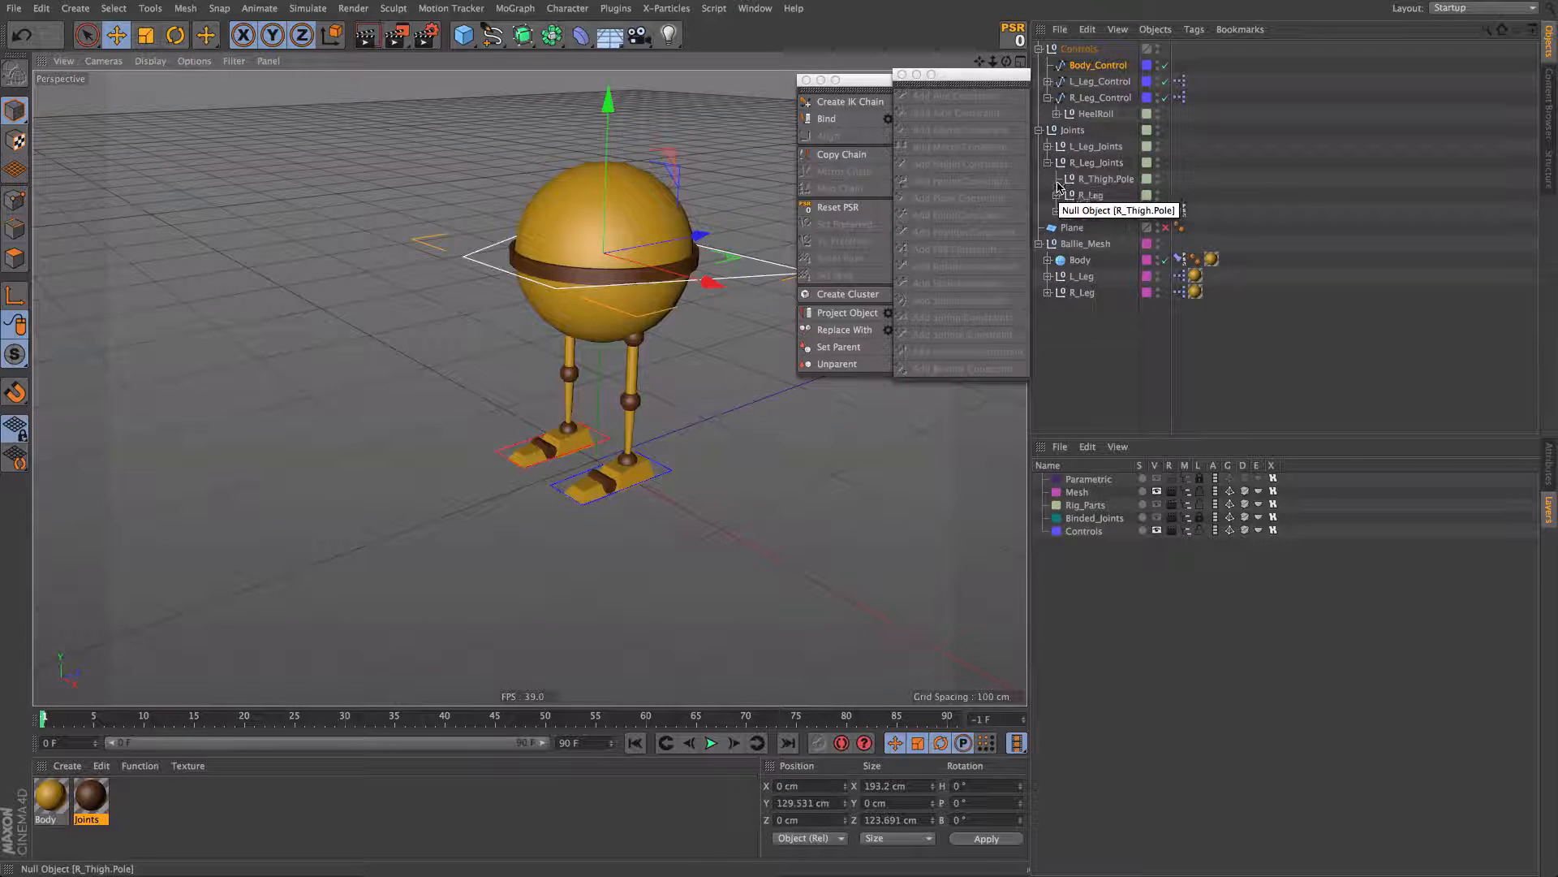
left_click(1046, 146)
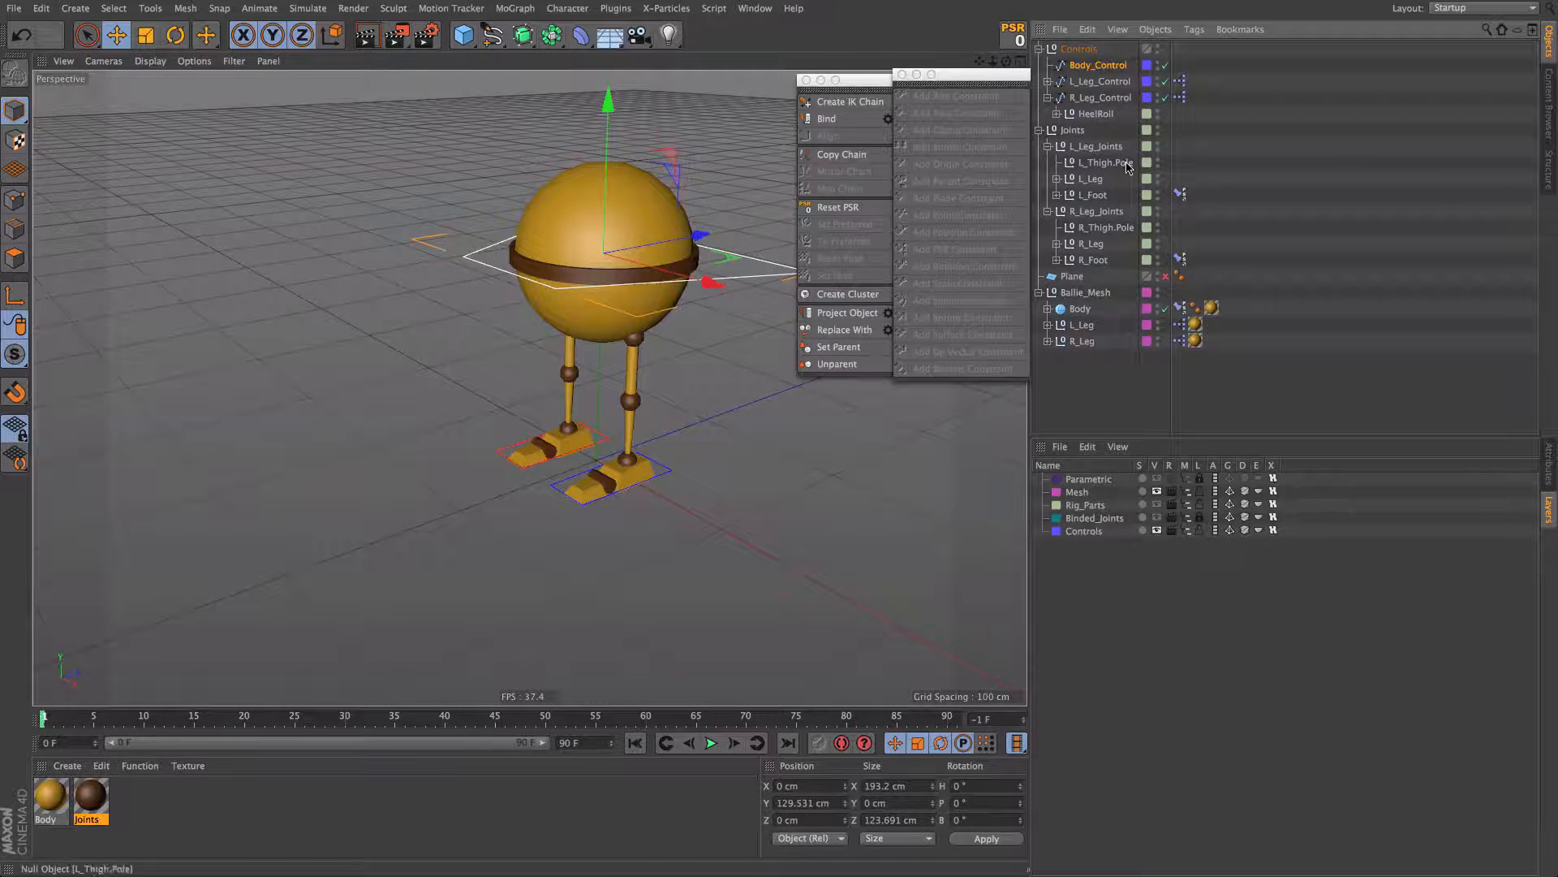
left_click(1063, 246)
left_click(1057, 245)
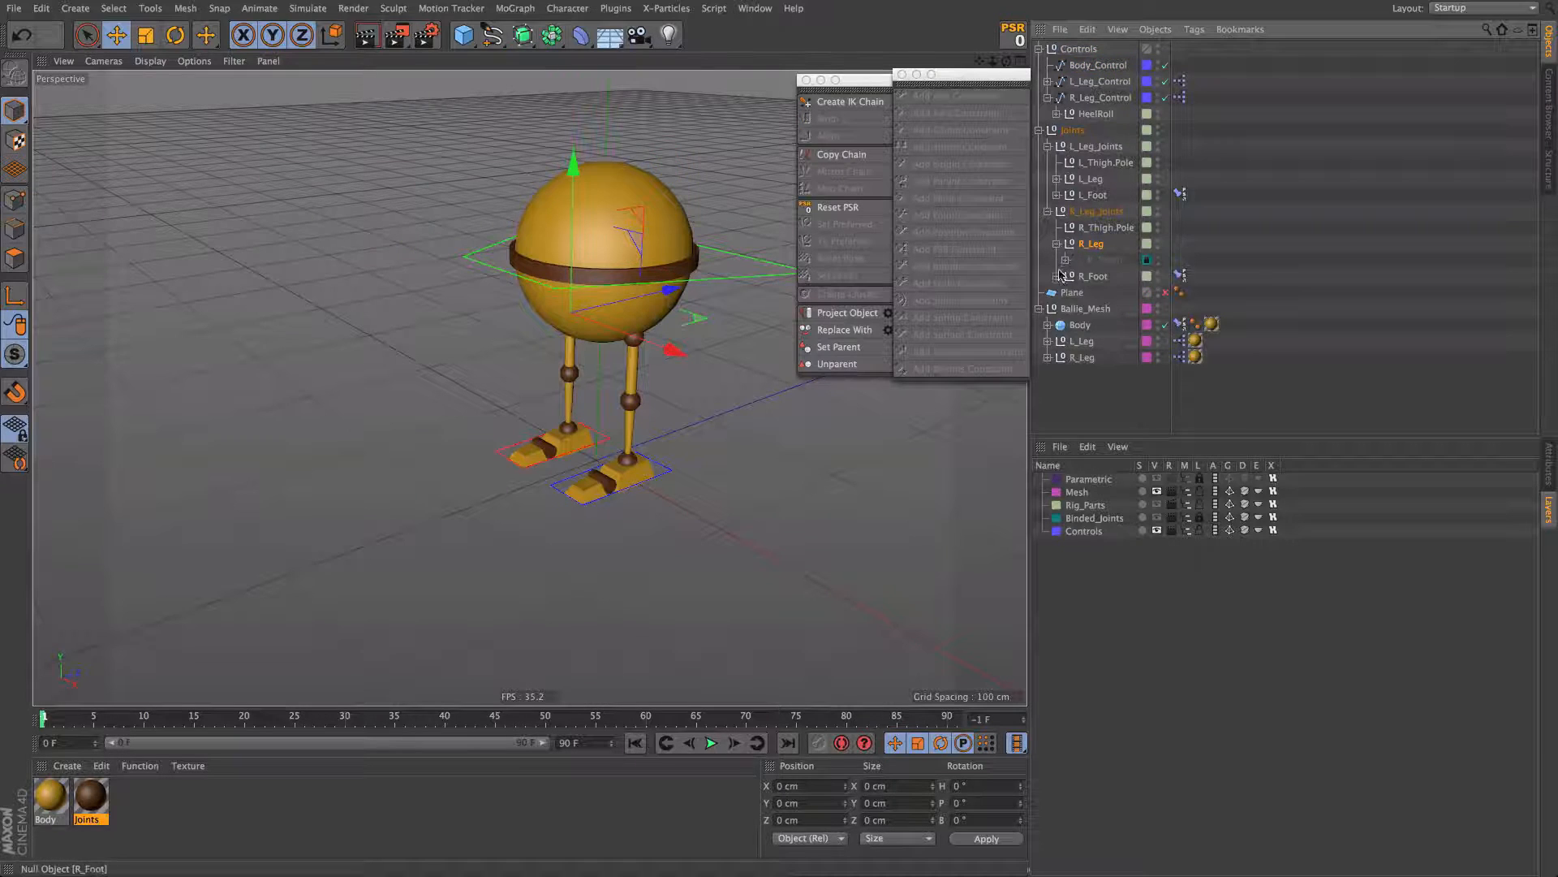
left_click(1057, 277)
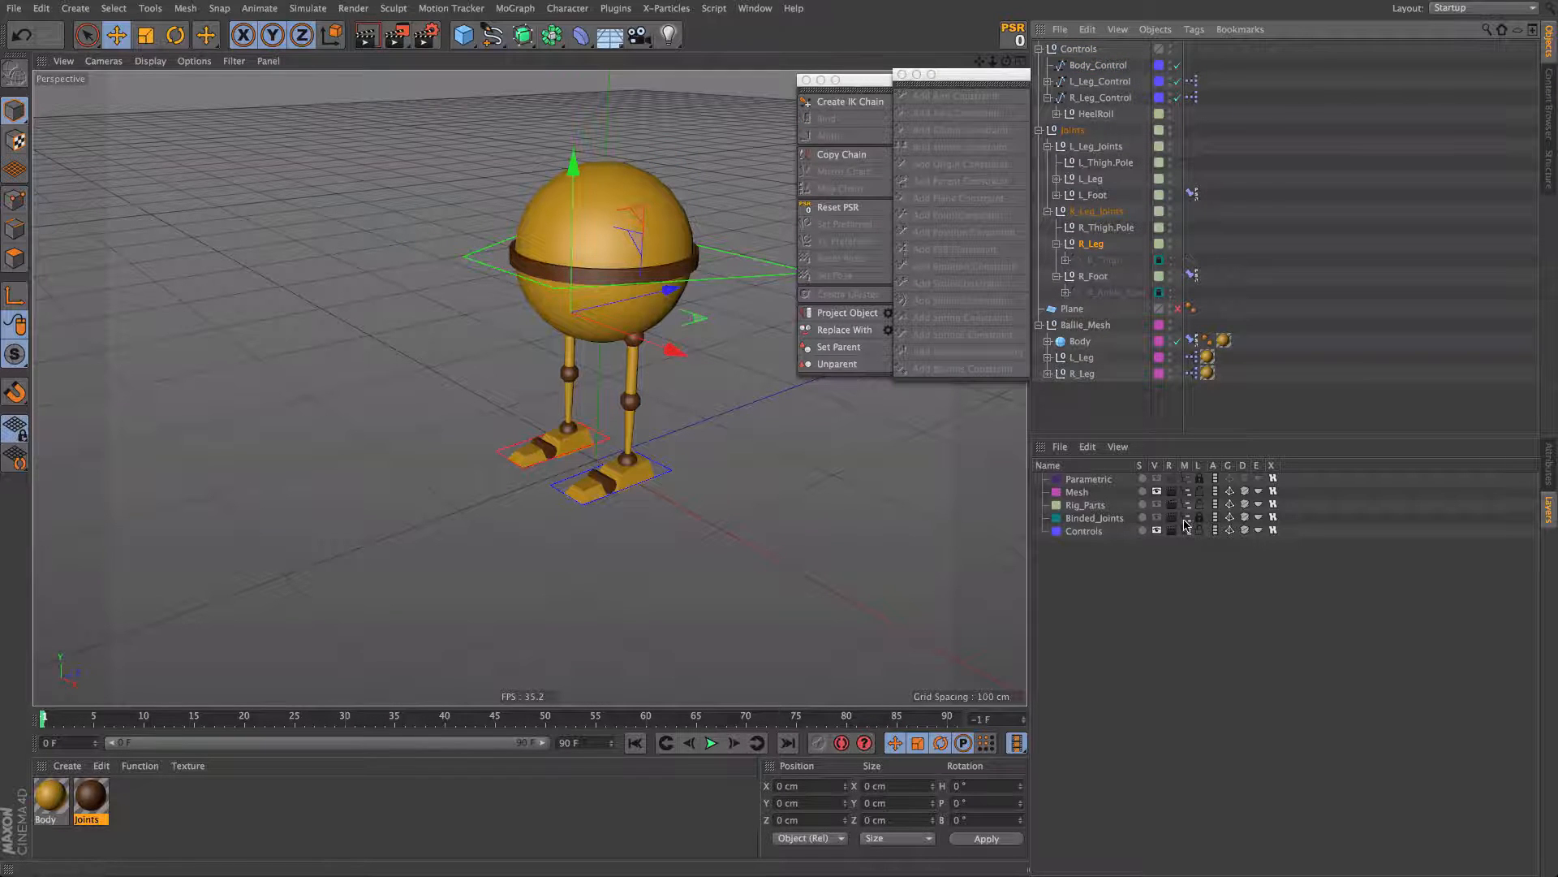
Step: Unlock the Binded_Joints layer and inspect the R_Thigh joint's axis at the hip, comparing it with the R_Leg null
left_click(1200, 518)
left_click(1104, 260)
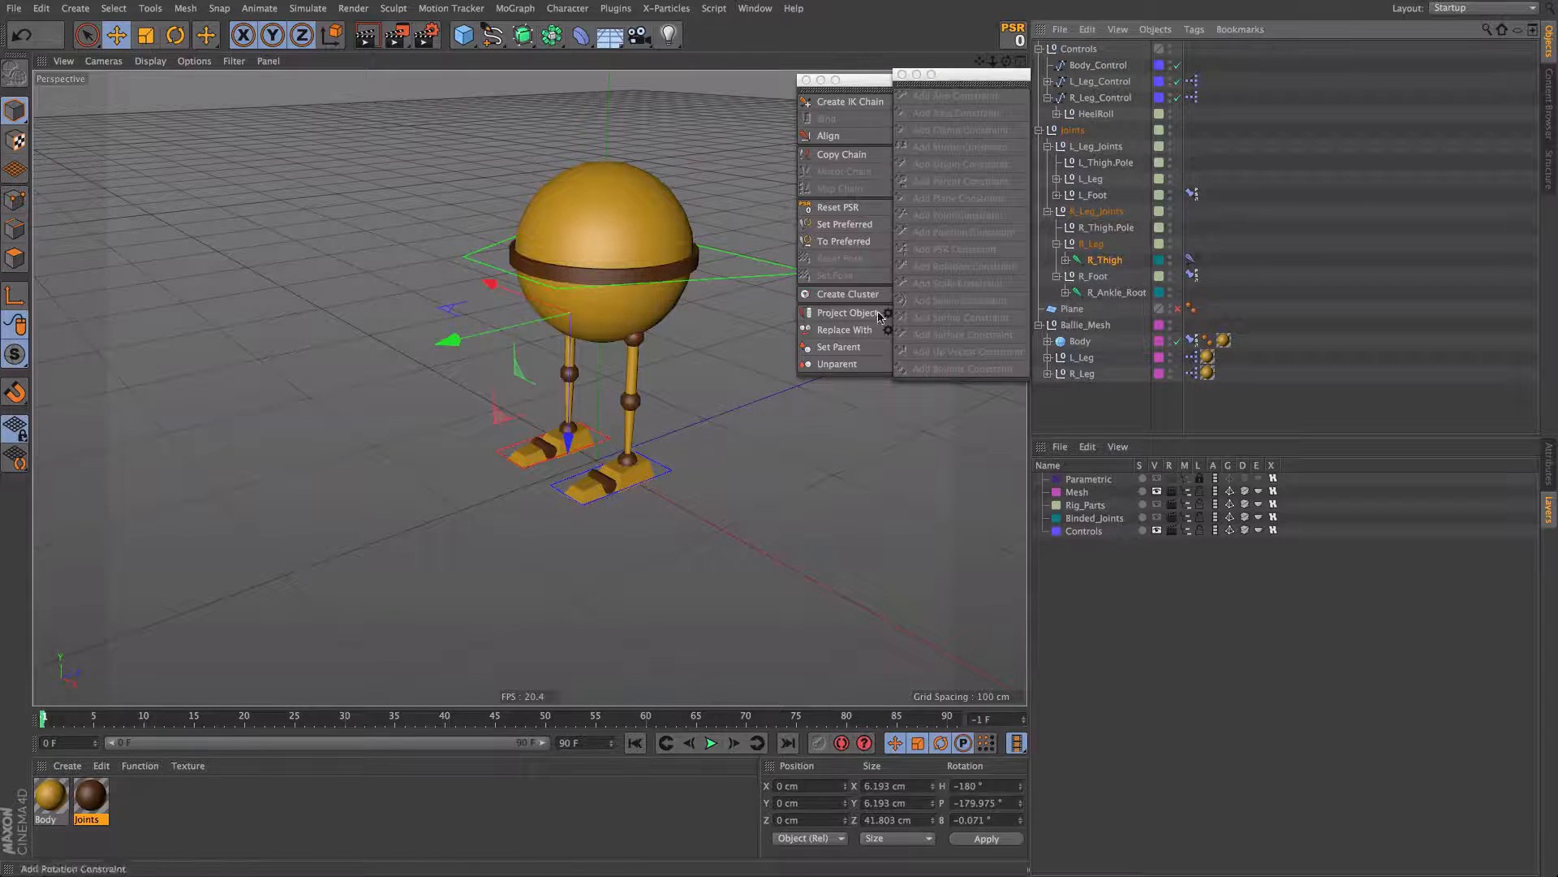
left_click_drag(627, 291, 585, 281, "alt")
right_click_drag(585, 281, 730, 258, "alt")
left_click_drag(602, 266, 751, 268, "alt")
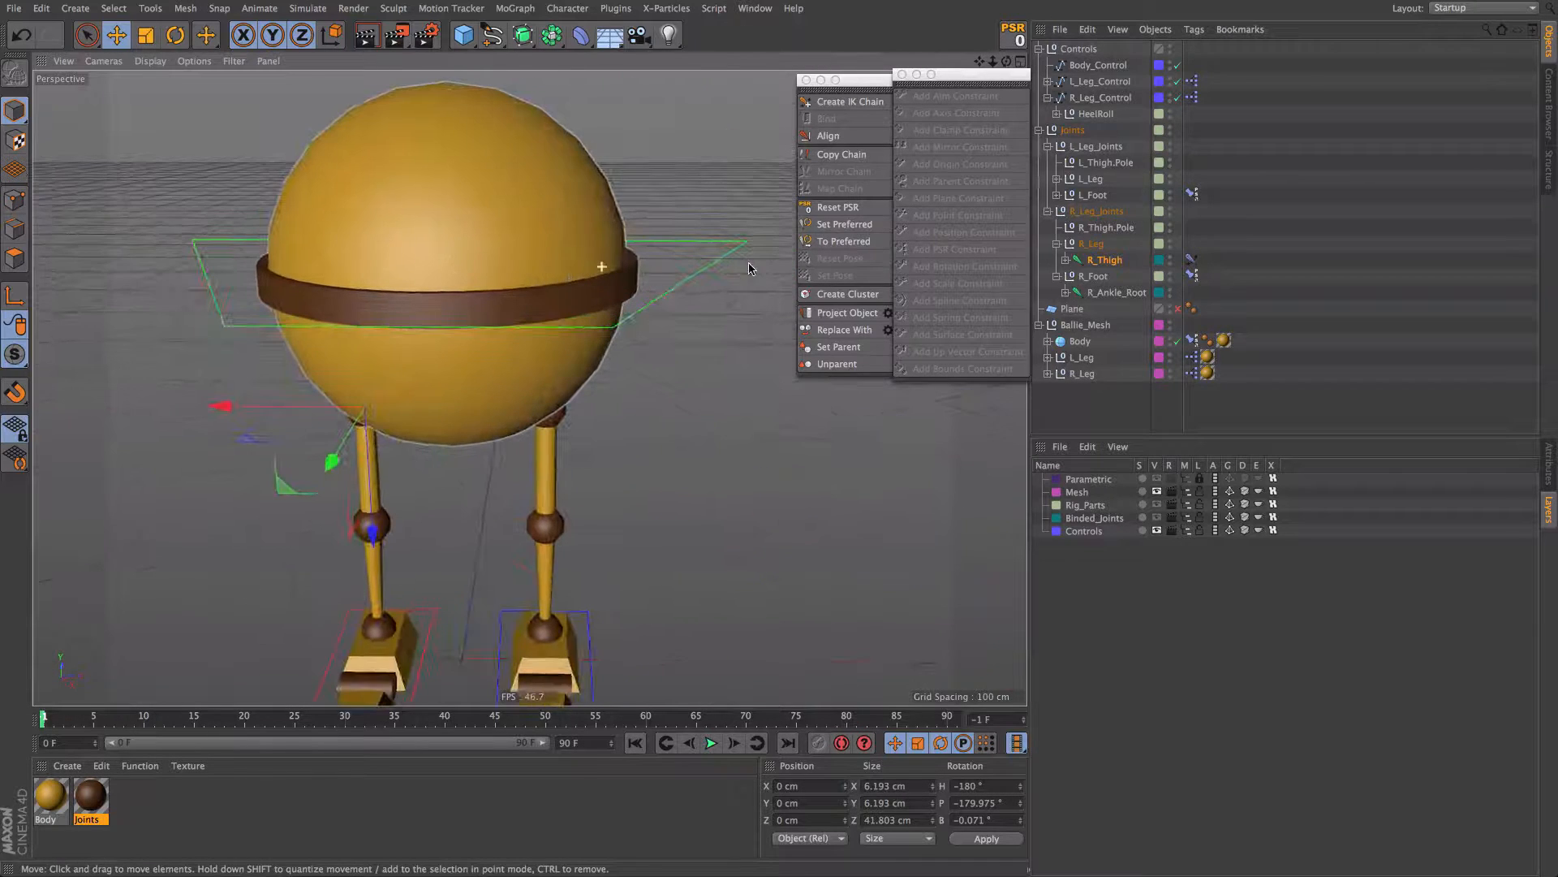
left_click(1091, 246)
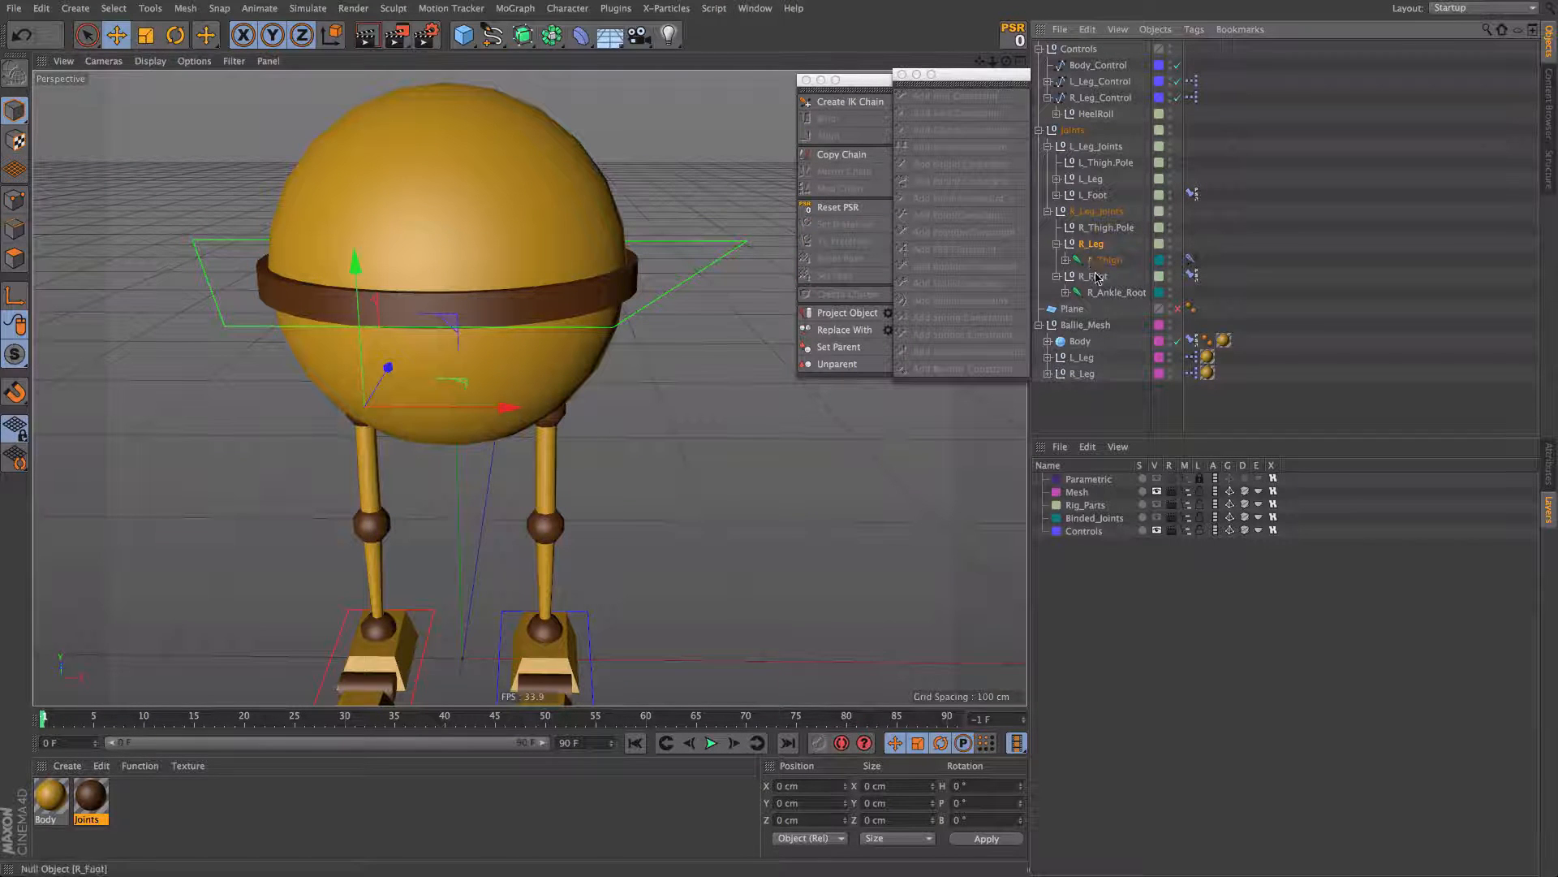
left_click(1104, 260)
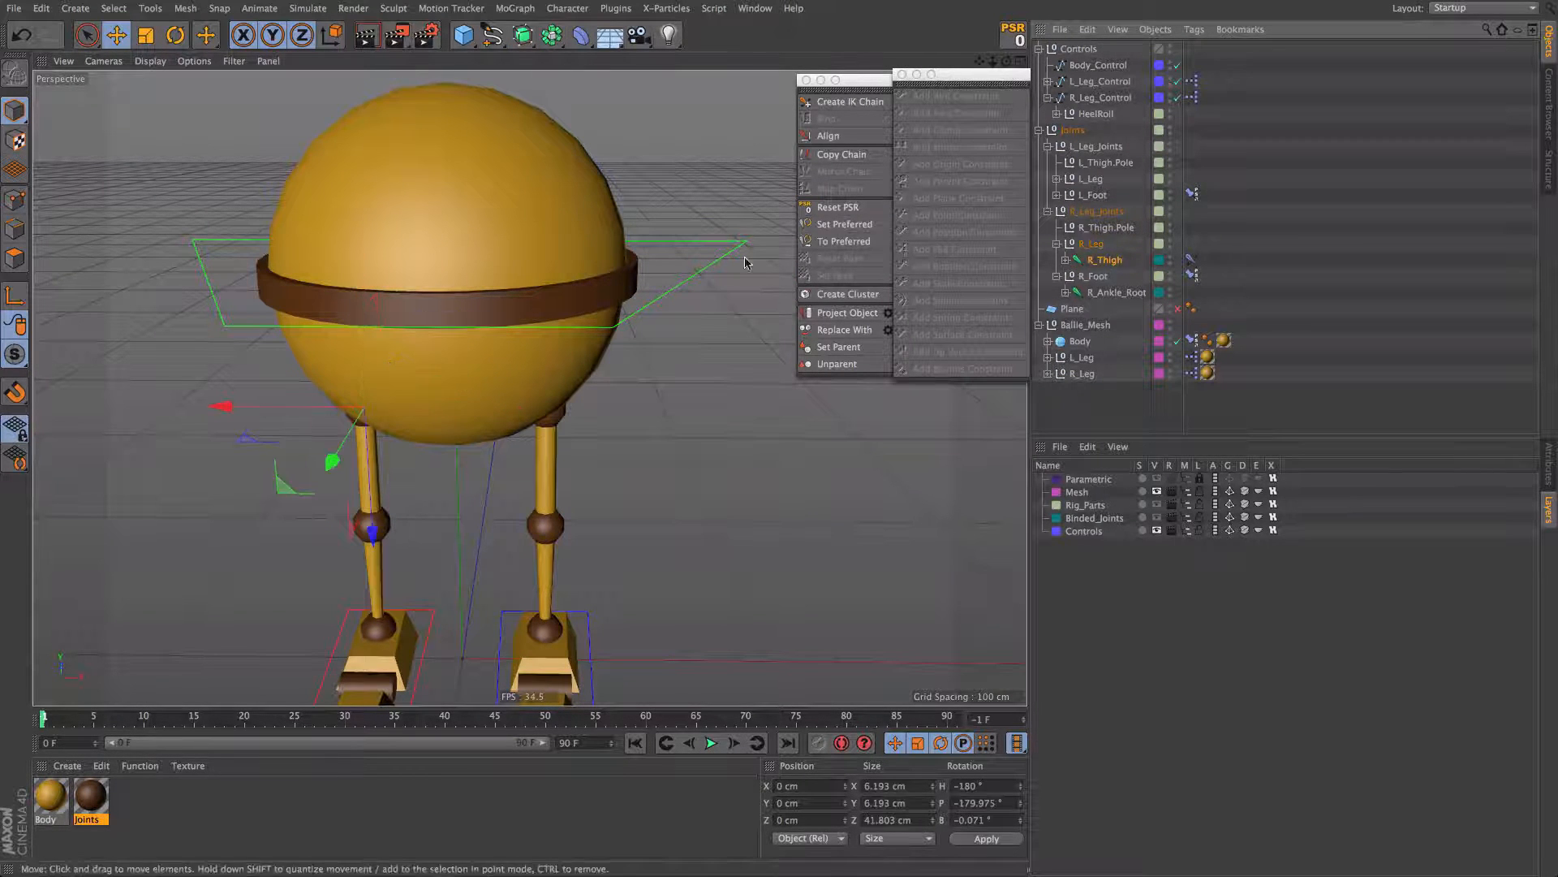
mouse_move(479, 309)
left_mouse_down("alt")
mouse_move(525, 302)
mouse_move(503, 306)
left_mouse_up("alt")
left_click_drag(532, 398, 443, 360, "alt")
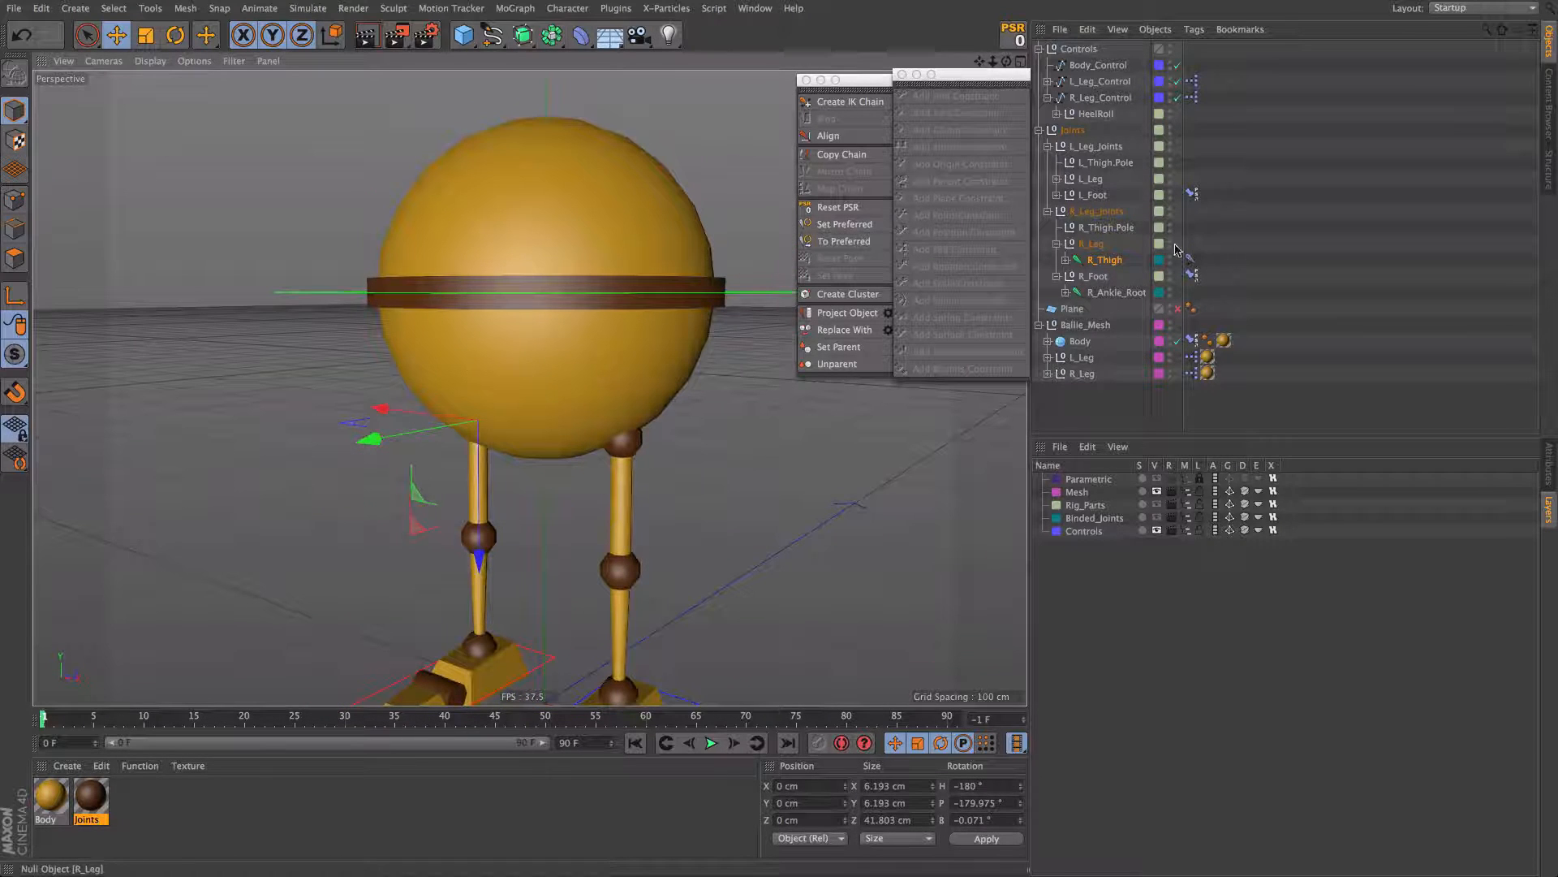
Step: Close the floating character and constraint palettes, and run Convert to Nulls on the L_Thigh and R_Thigh joints
left_click(1057, 277)
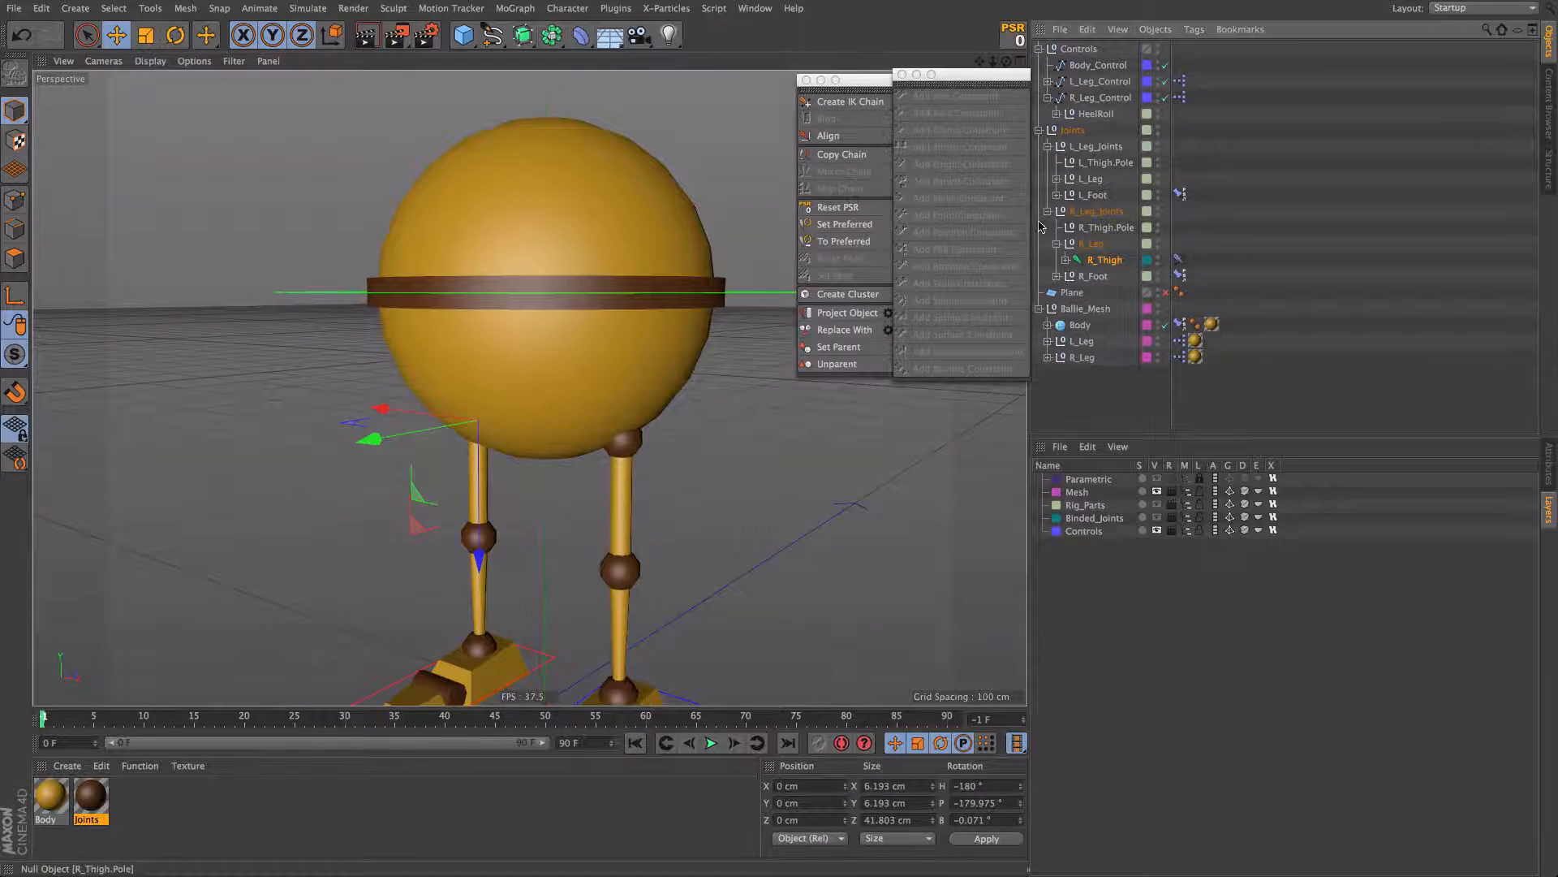
left_click(1056, 179)
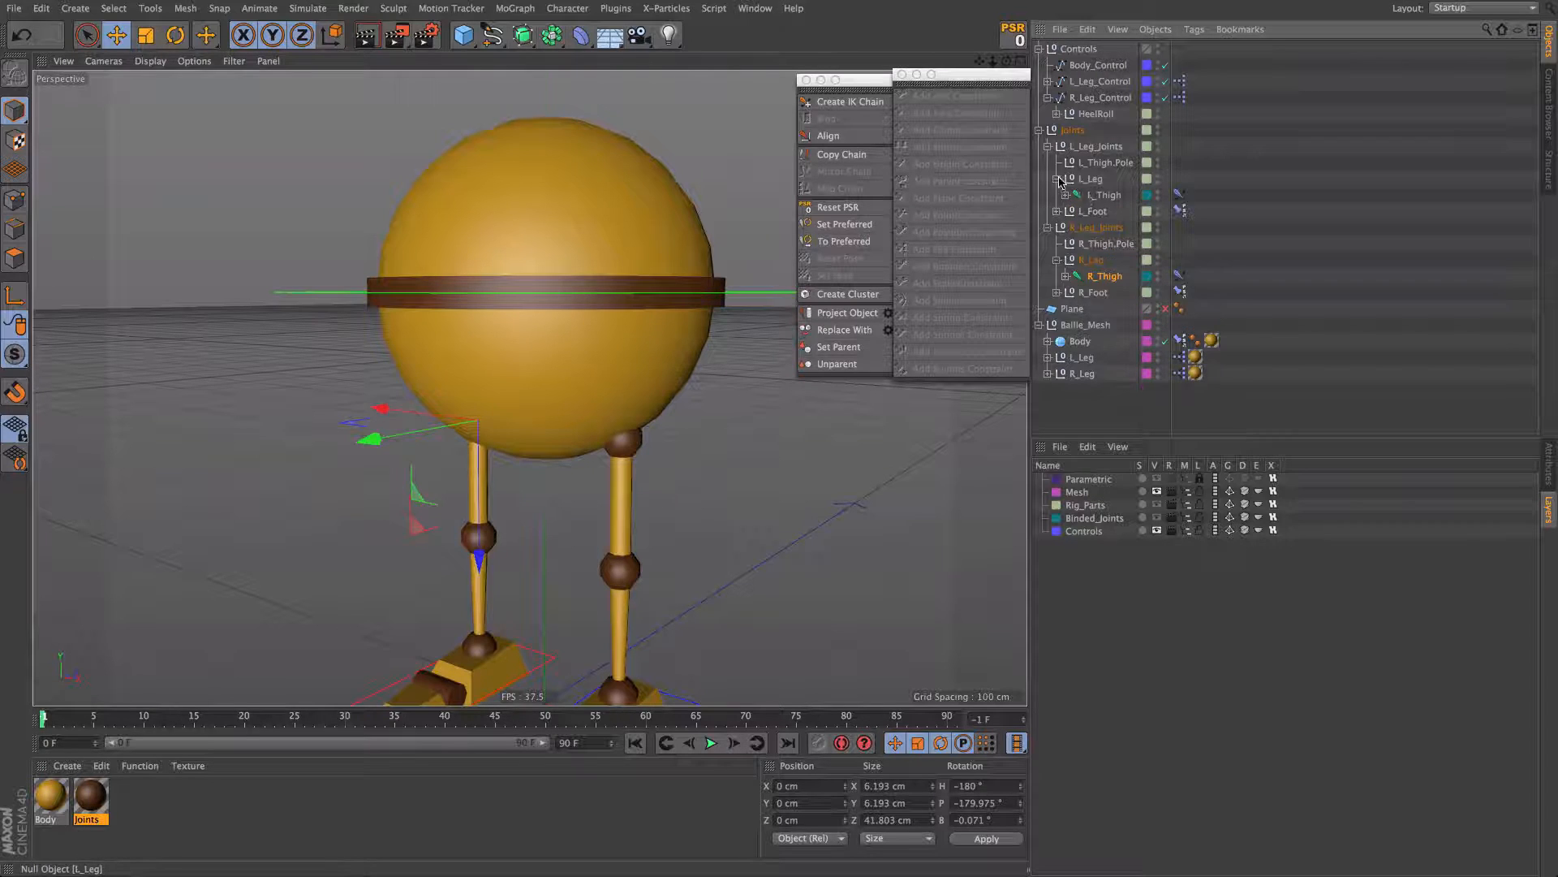
left_click(1125, 196, "ctrl")
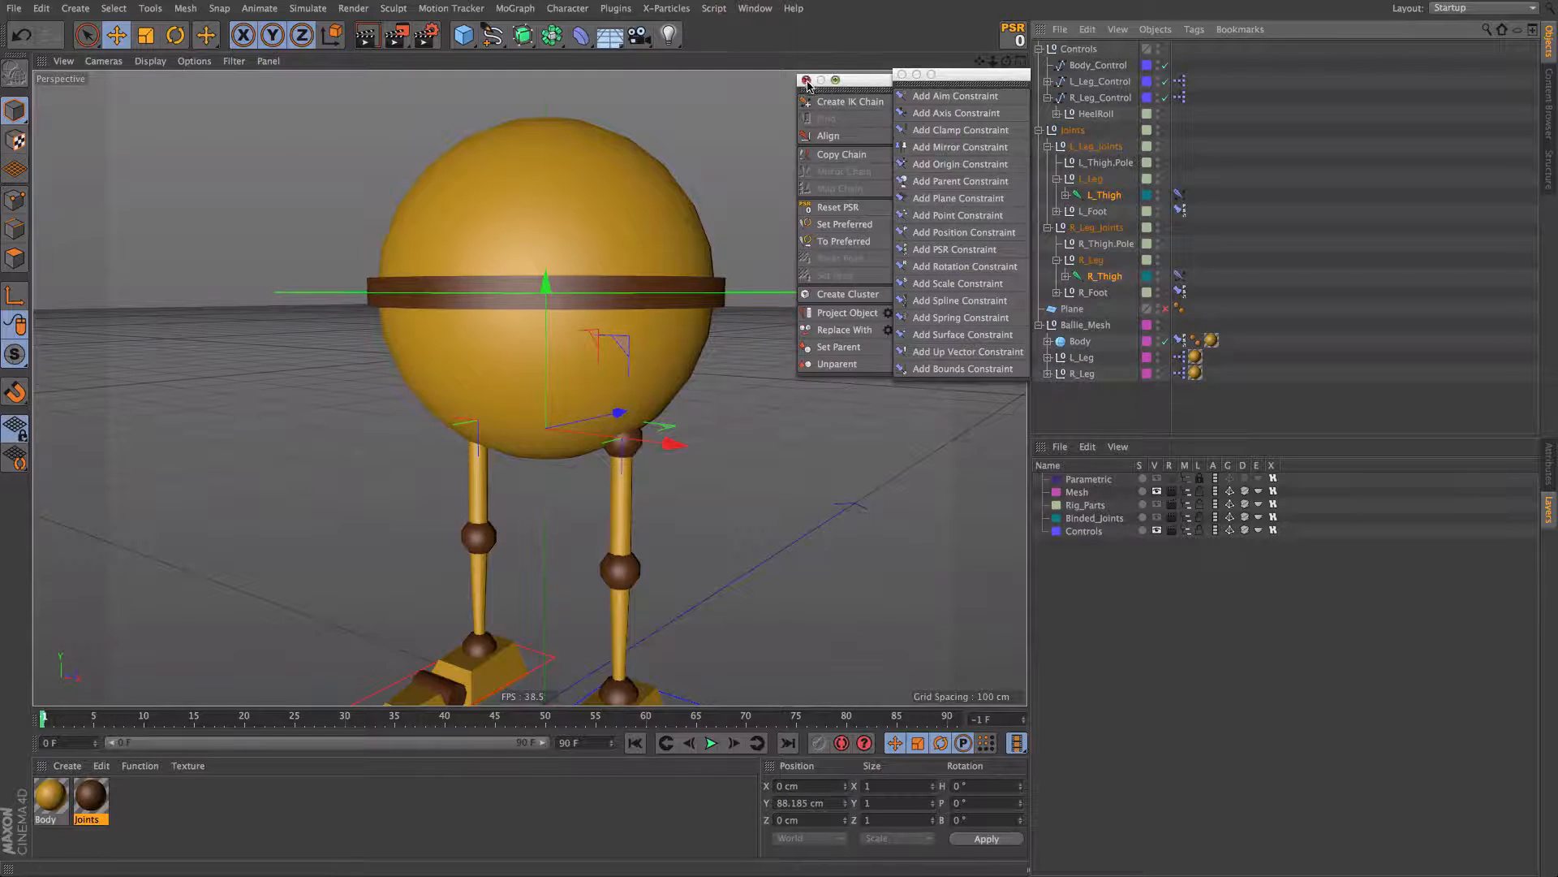
left_click(806, 80)
left_click(901, 75)
left_click(567, 8)
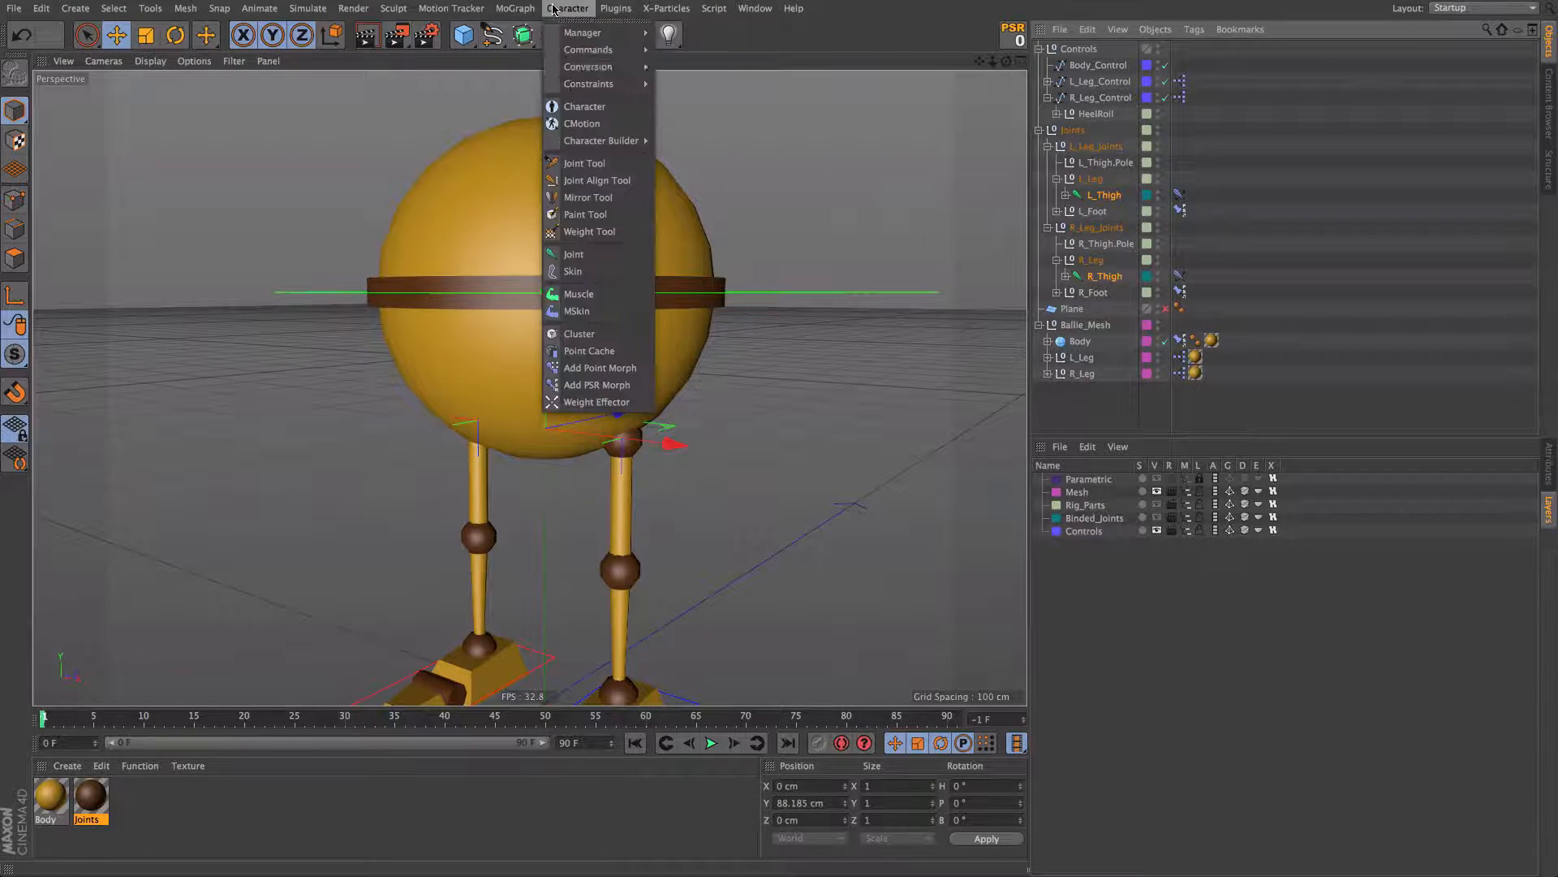
mouse_move(574, 84)
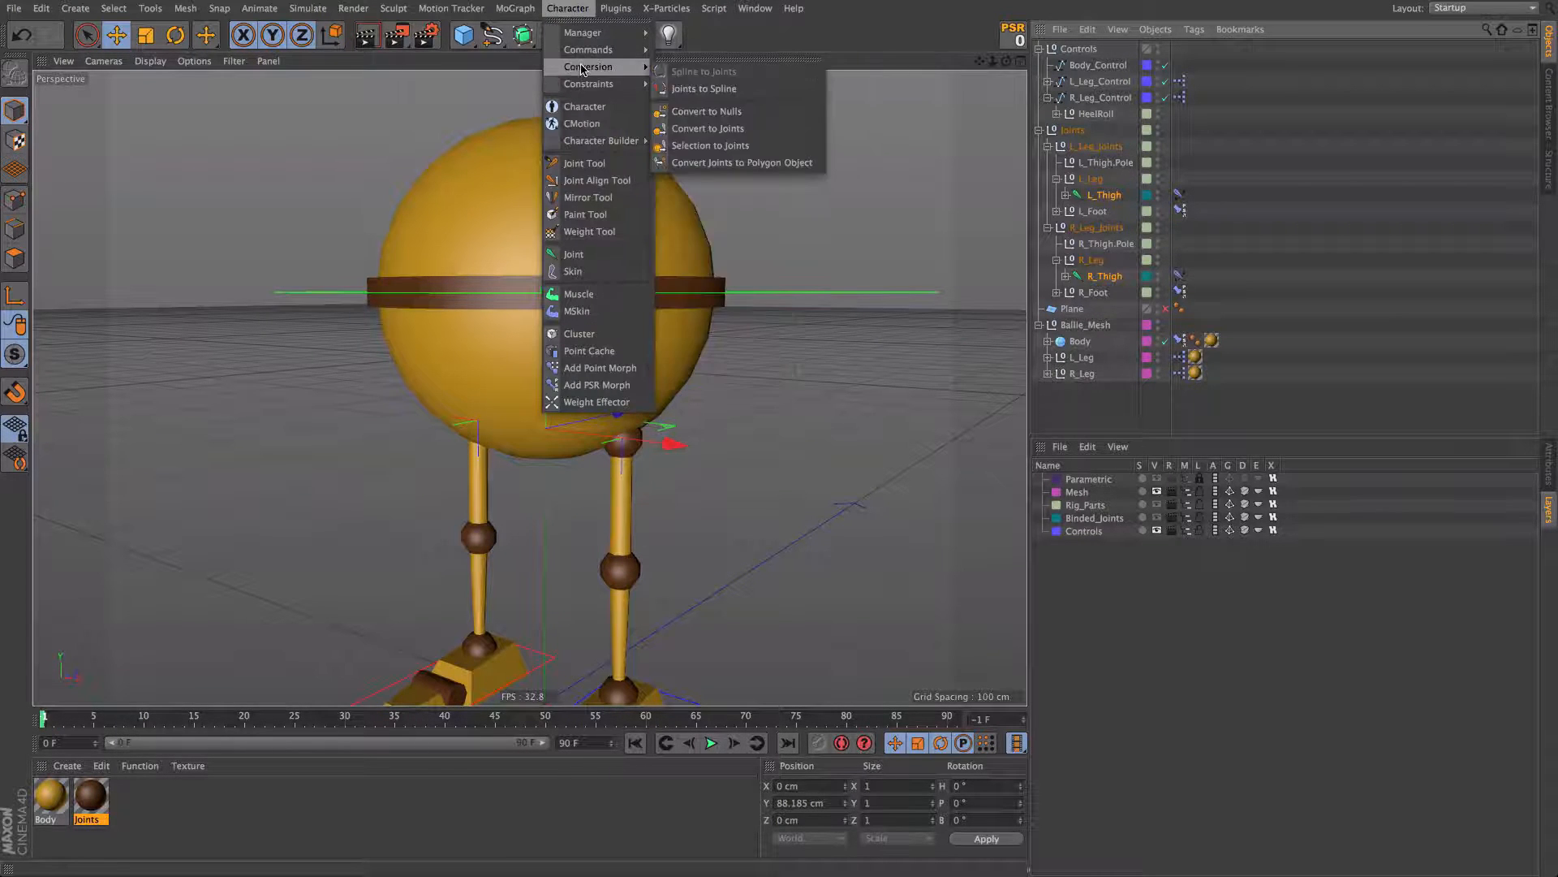
mouse_move(599, 54)
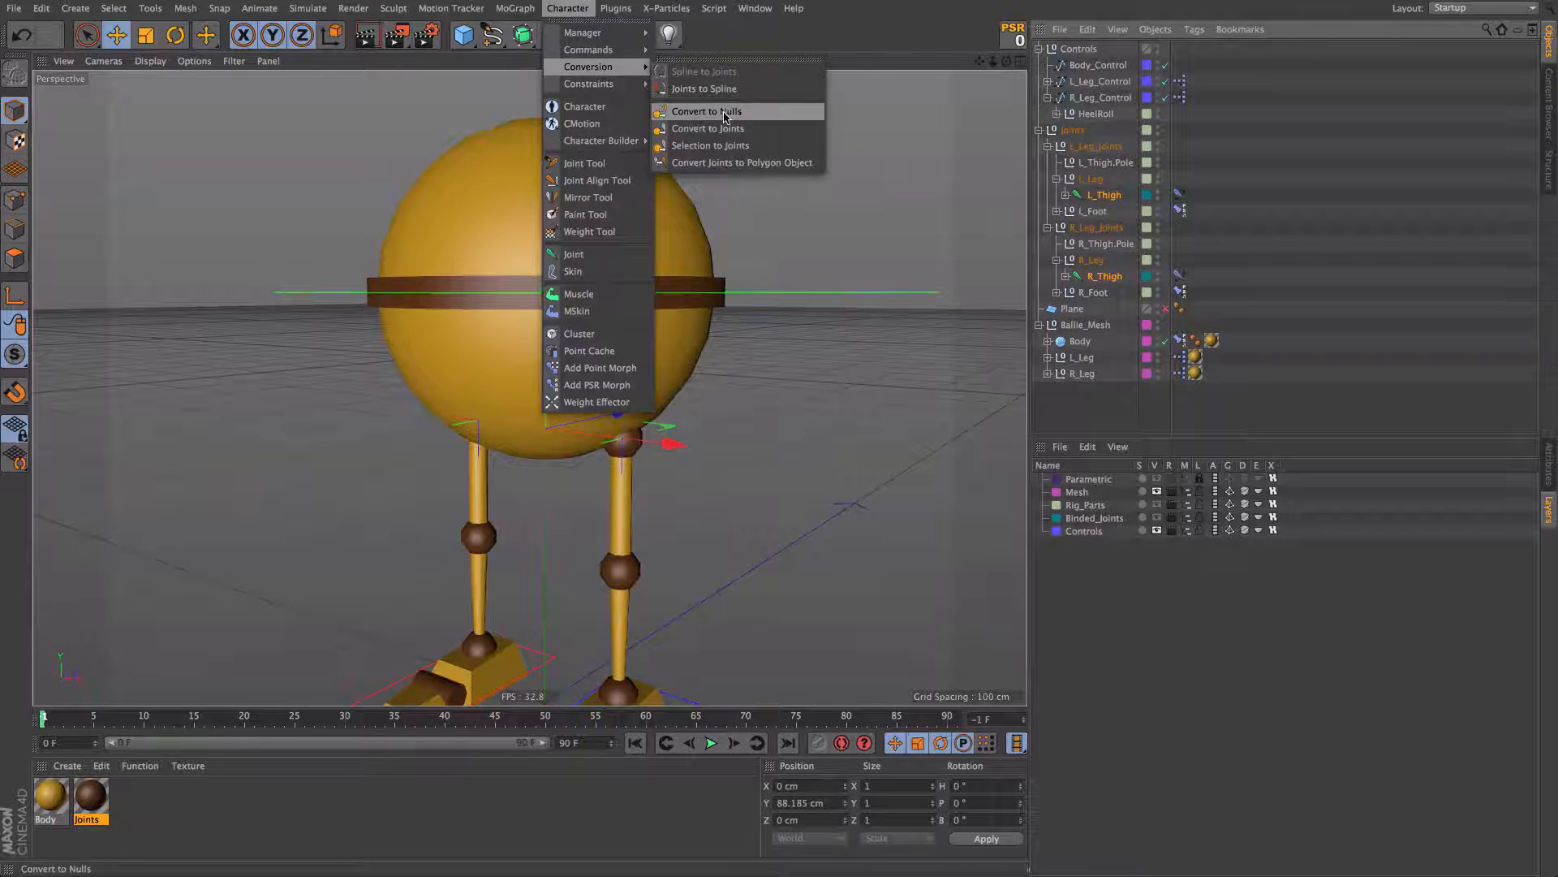
left_click(725, 113)
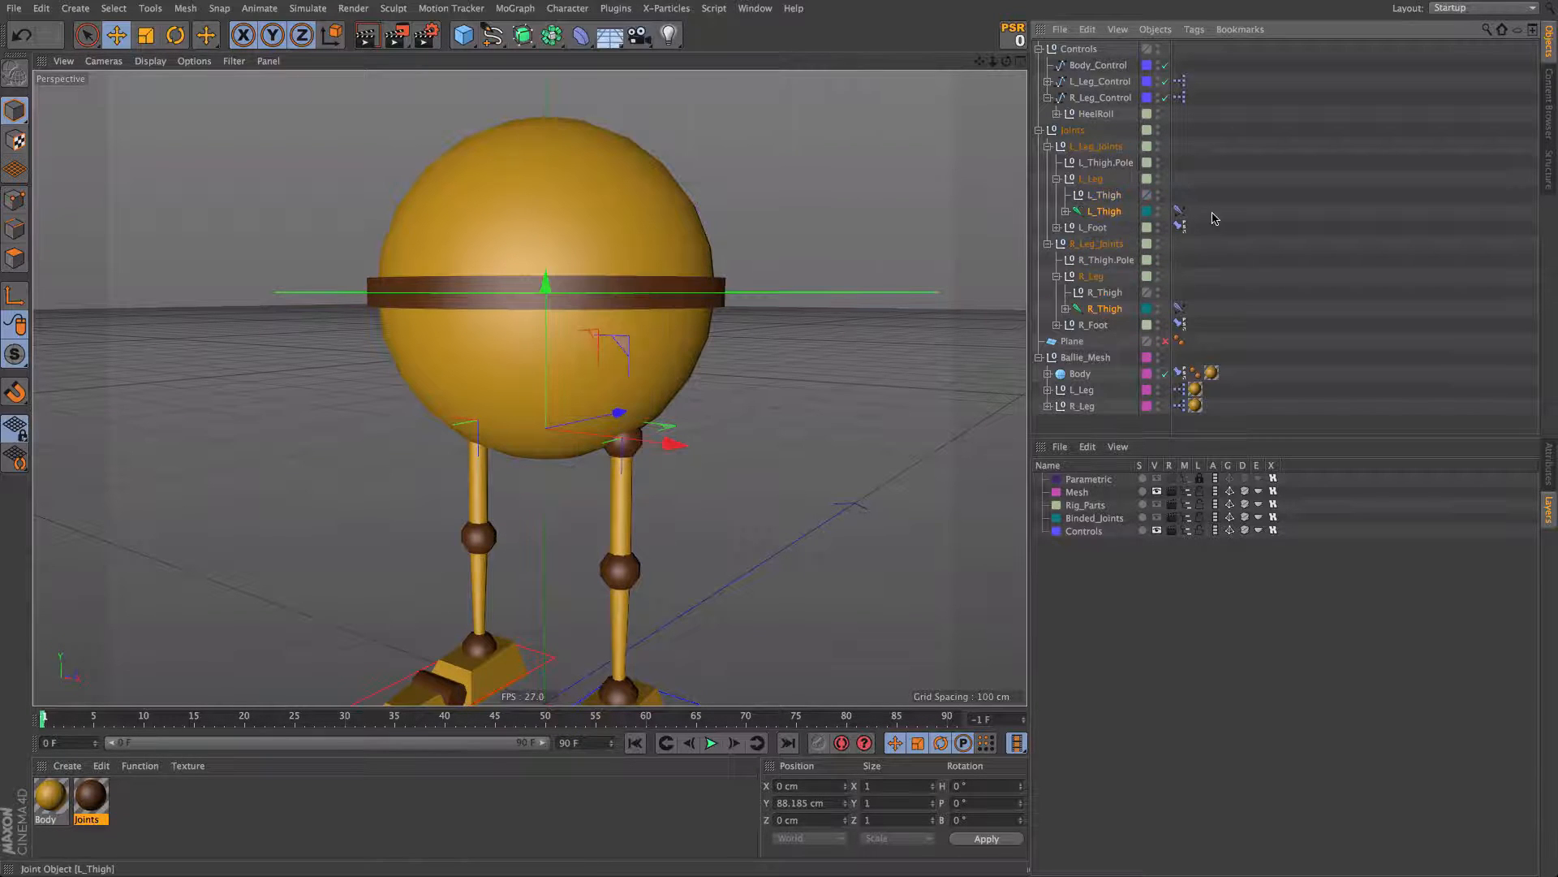
Step: Make the new L_Thigh and R_Thigh nulls children of Body_Control, and clear the selection
left_click(1110, 195)
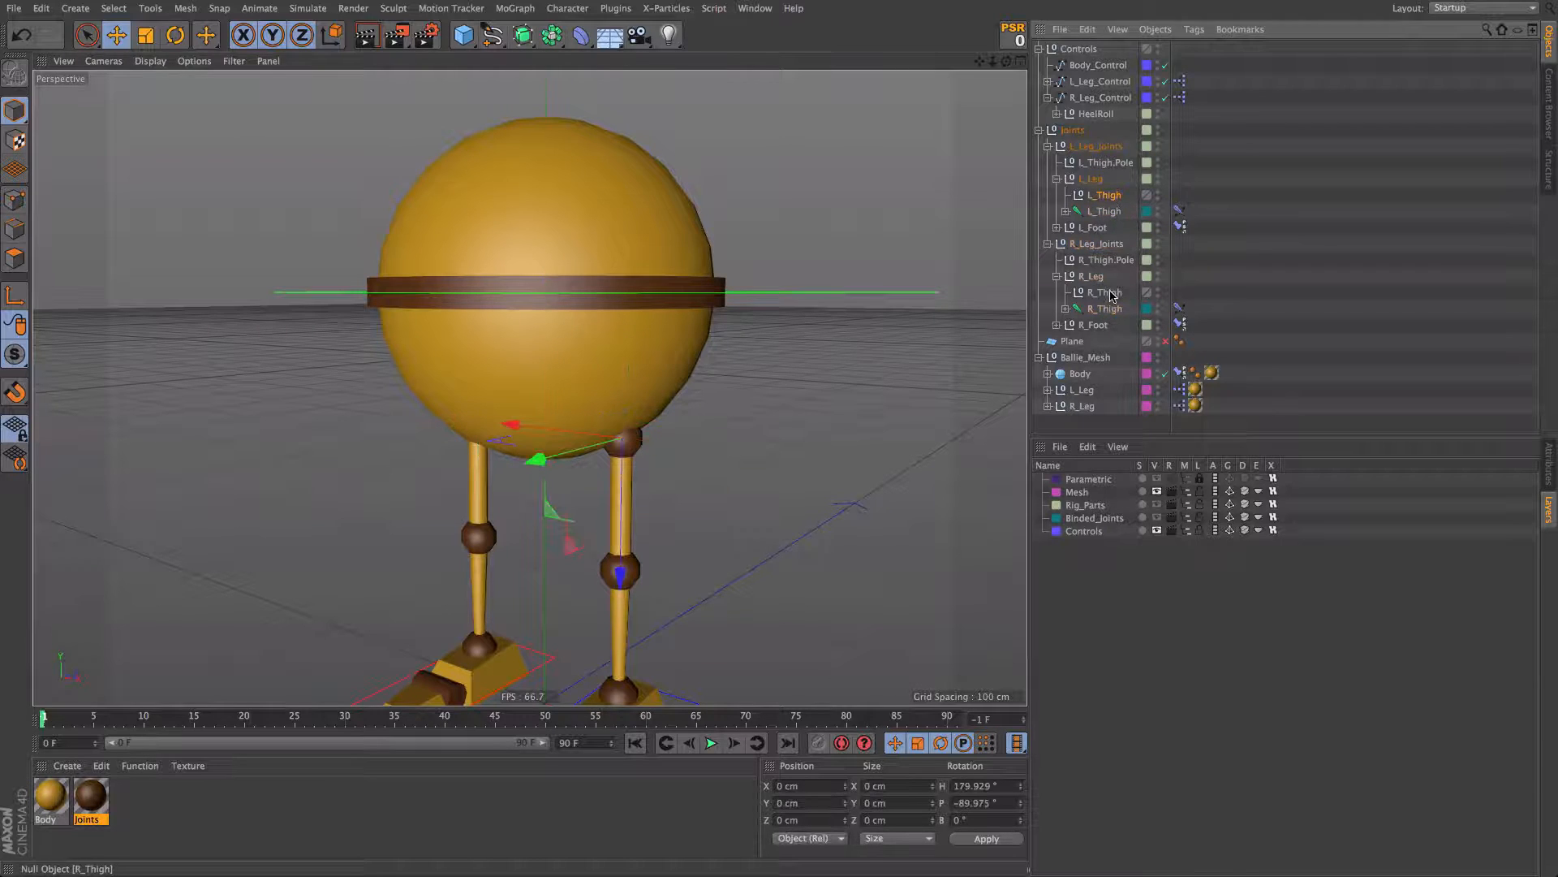
left_click(1105, 293, "ctrl")
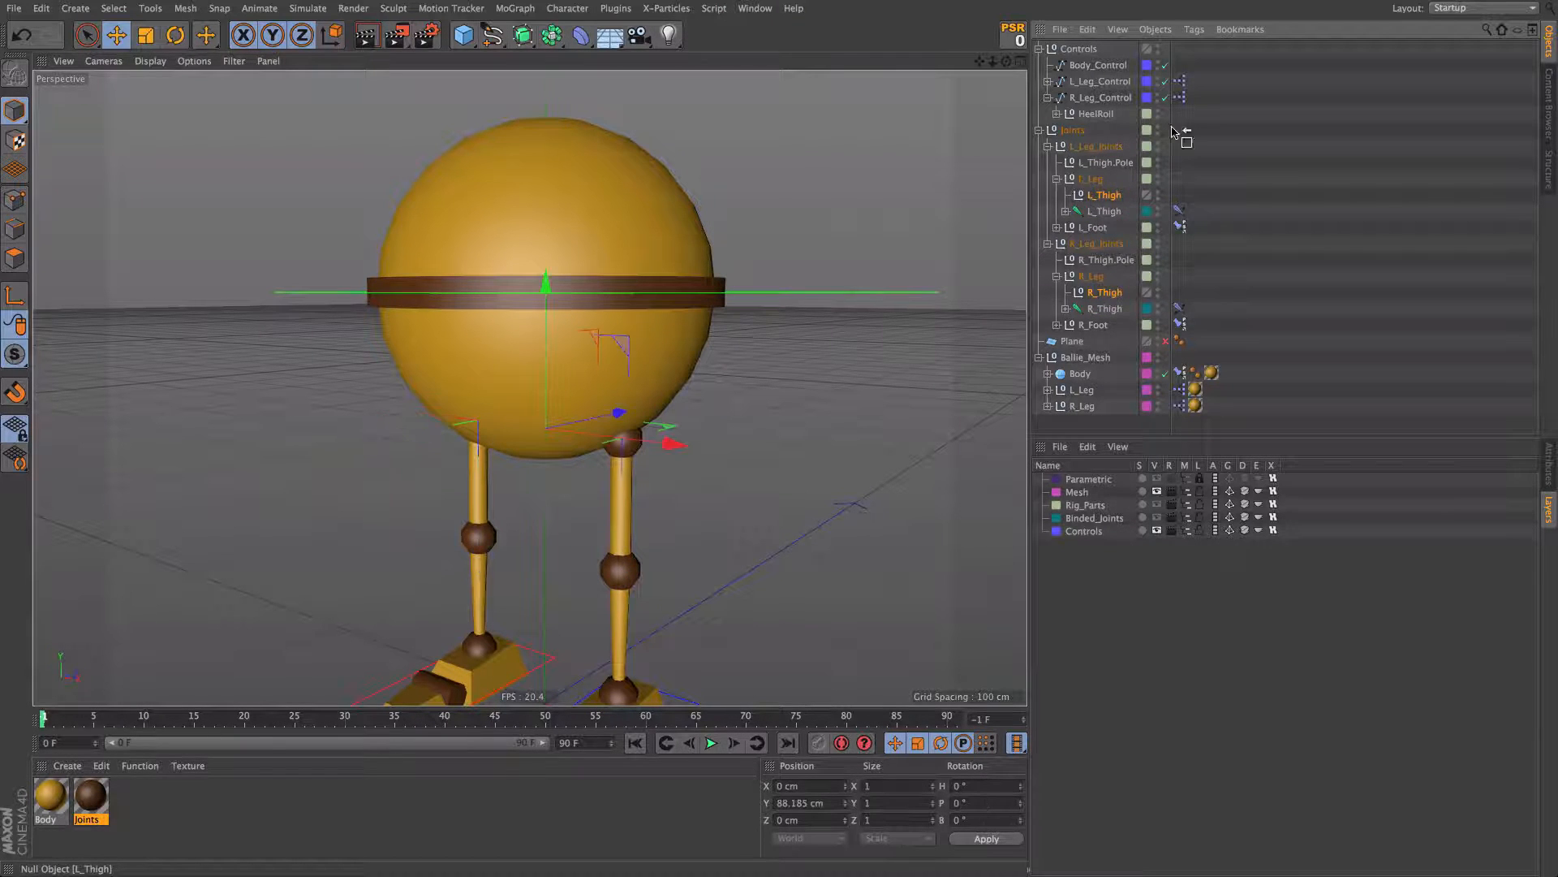
left_click_drag(1108, 69, 1109, 68)
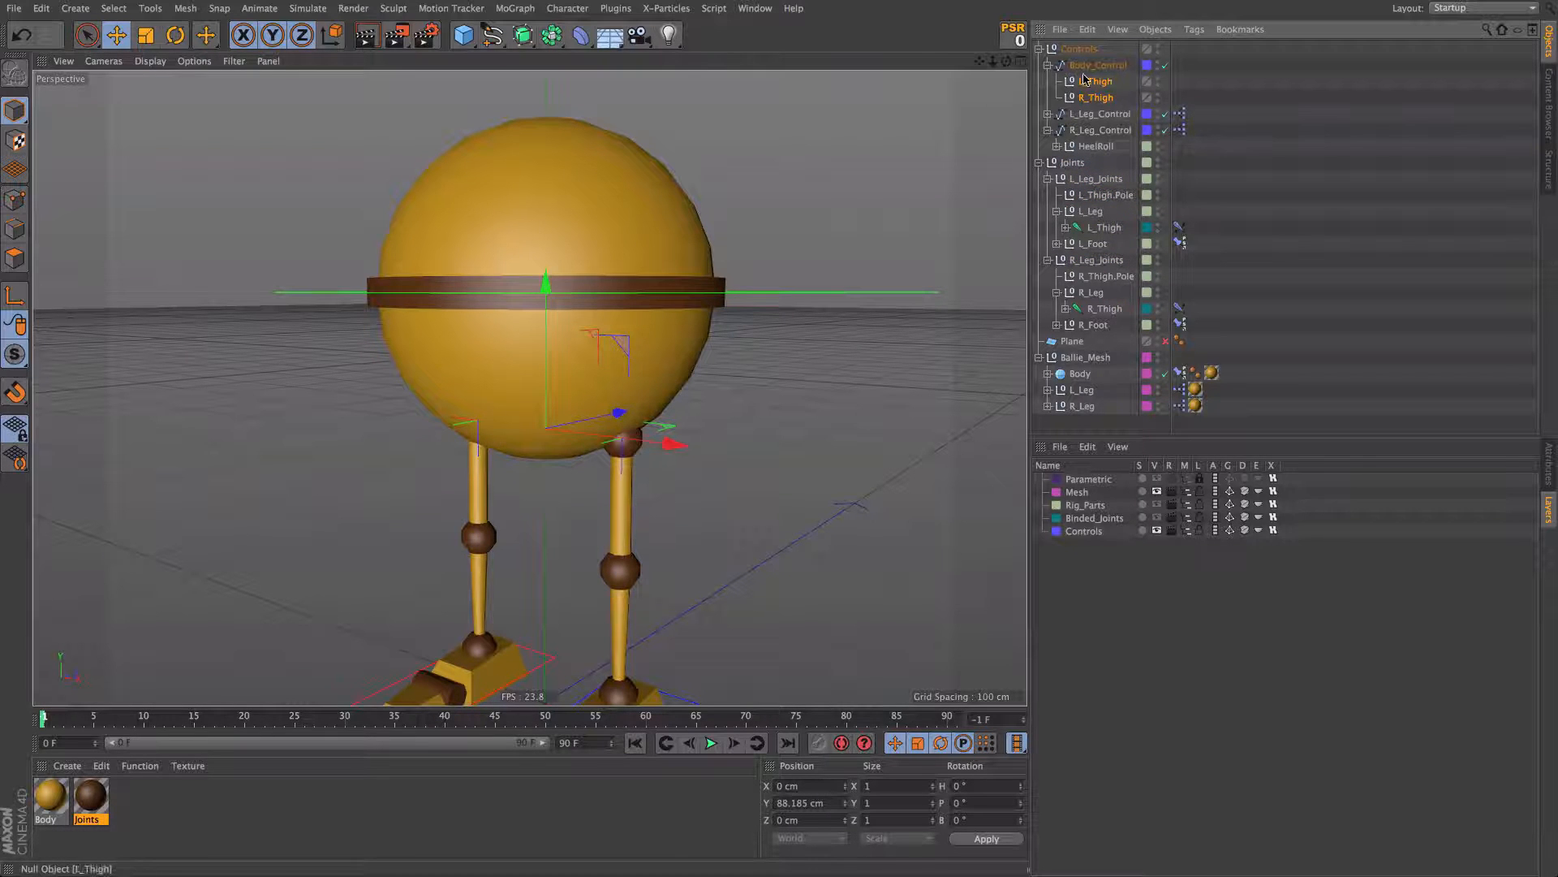
left_click(1246, 203)
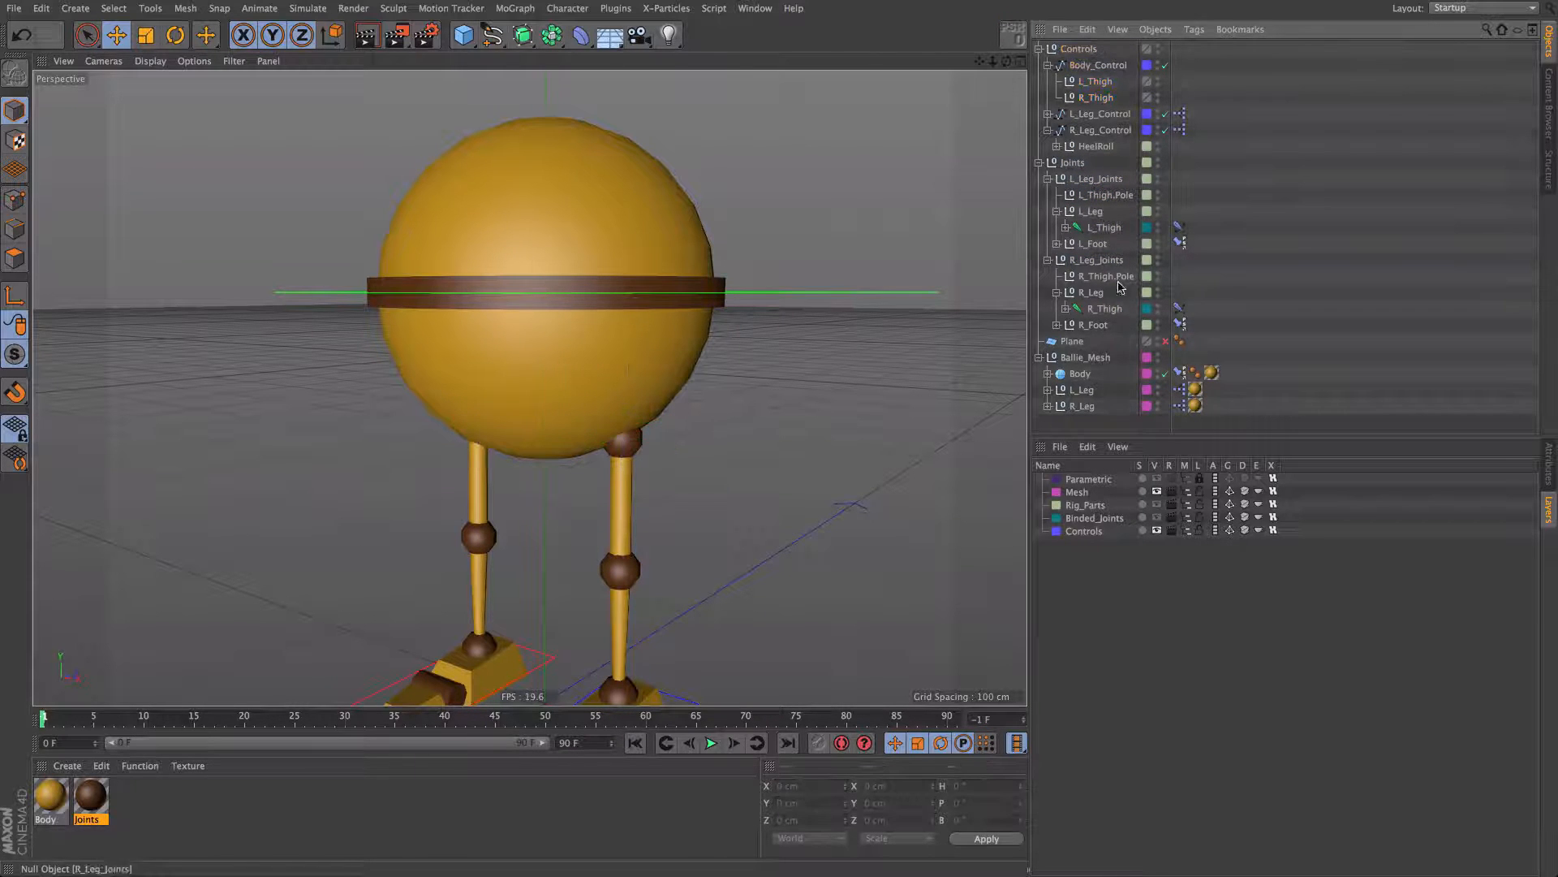
Step: Add Constraint tags to the L_Thigh and R_Thigh joints together and enable their PSR constraint
left_click(1109, 229)
left_click(1110, 310, "ctrl")
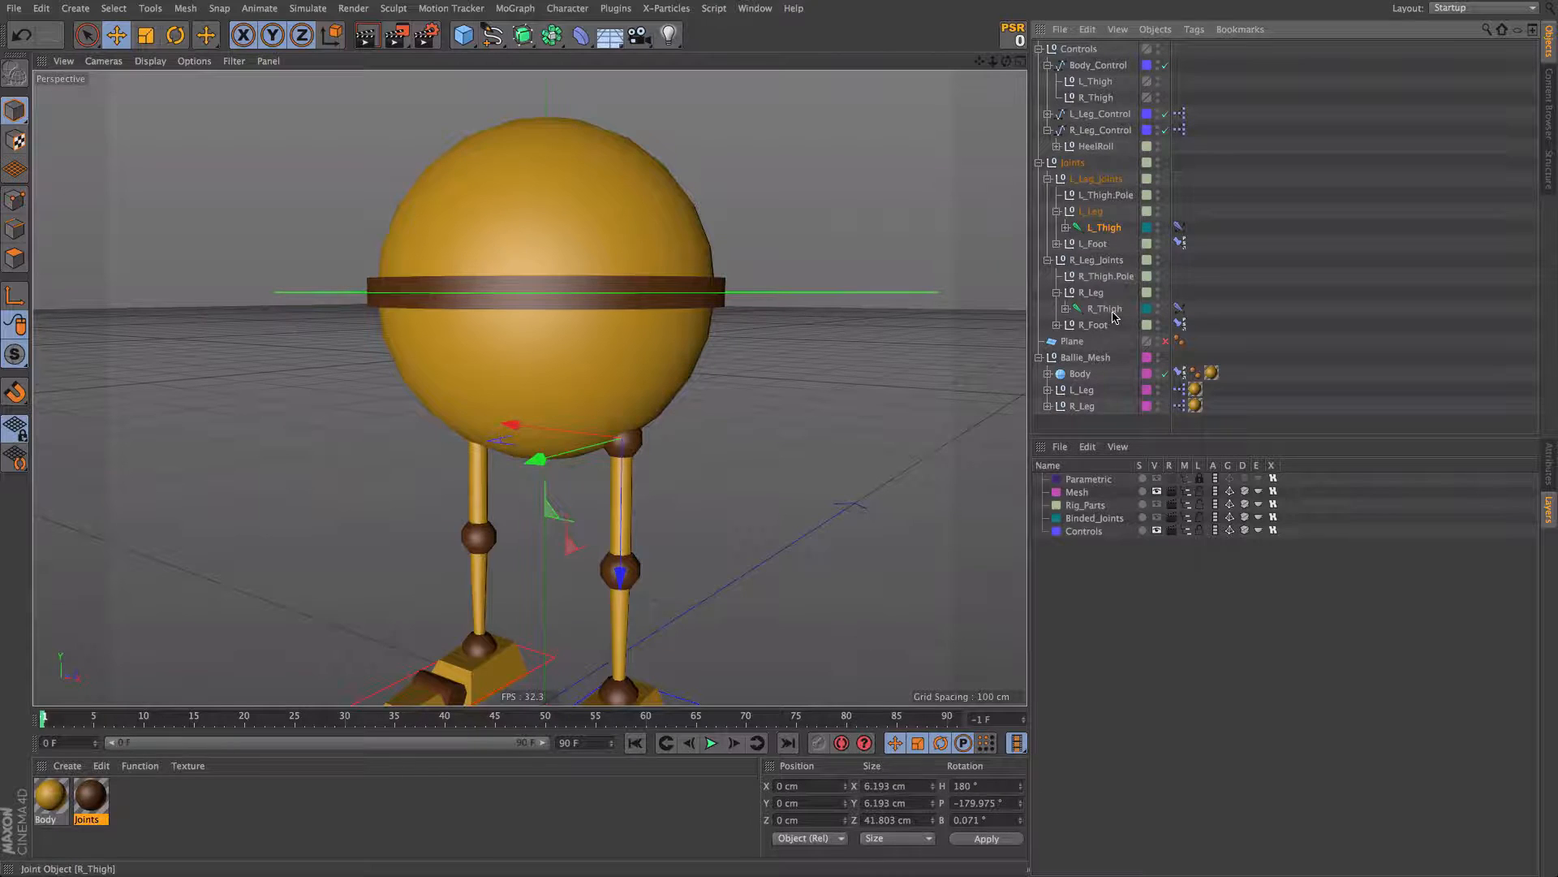
right_click(1113, 229)
mouse_move(1250, 251)
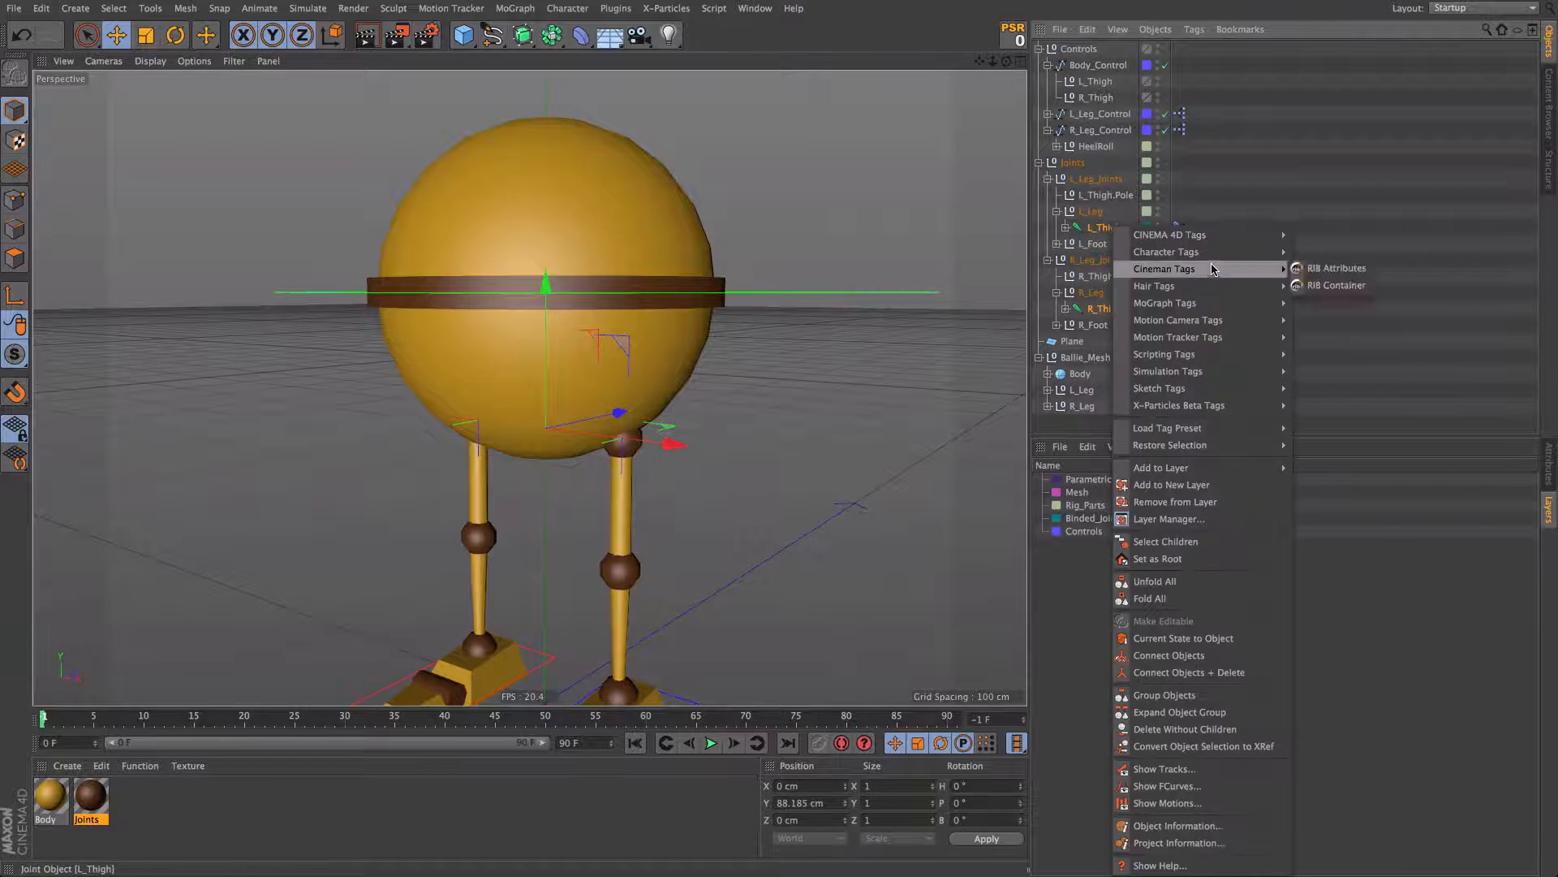
left_click(1319, 268)
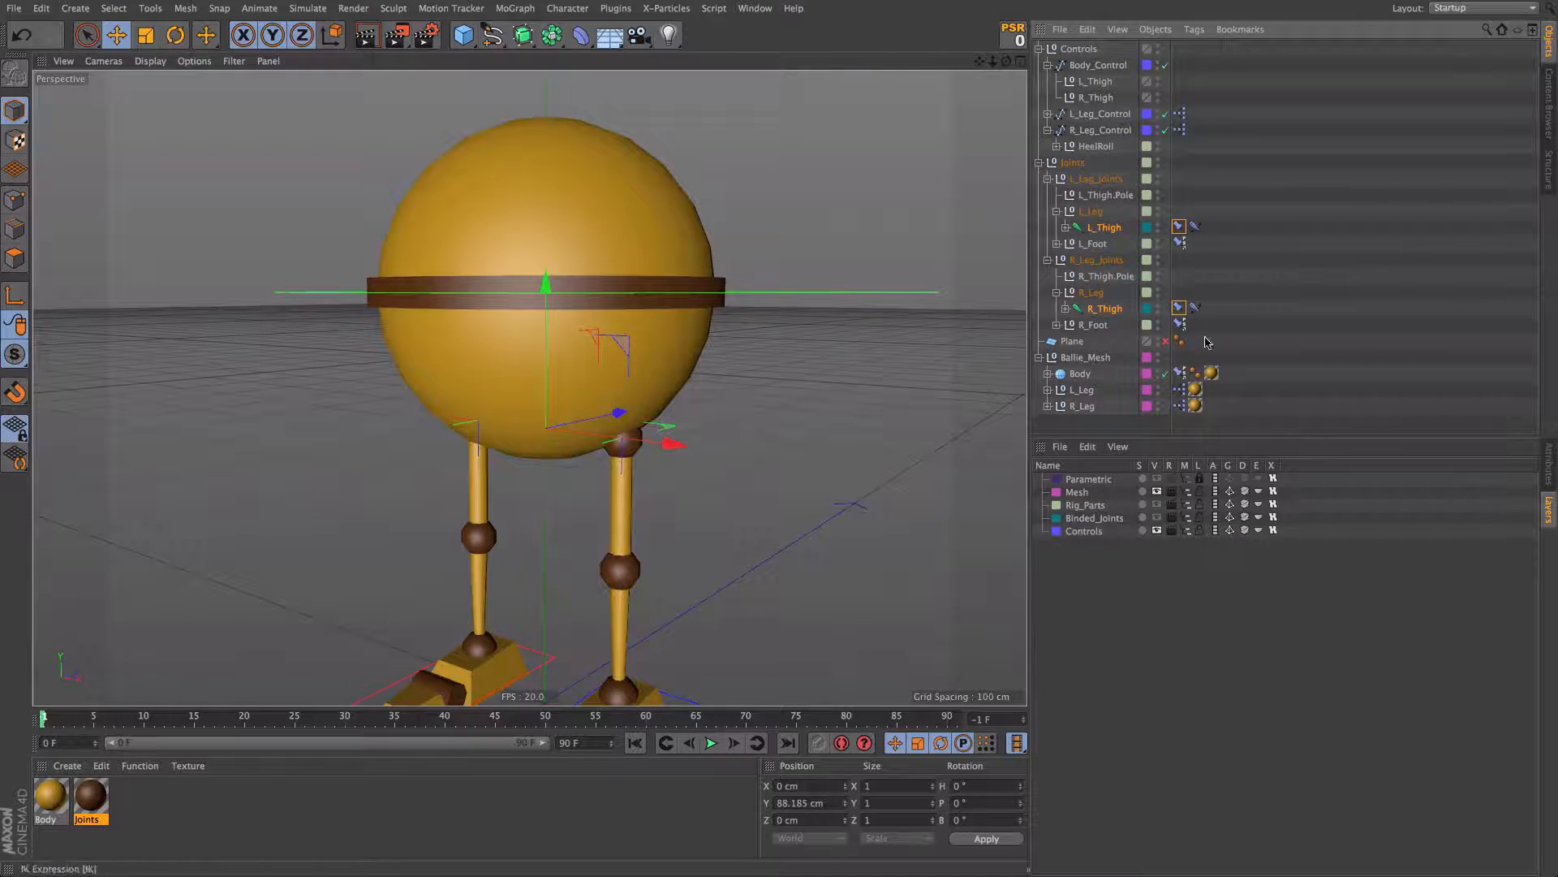
left_click(1546, 465)
left_click(1124, 591)
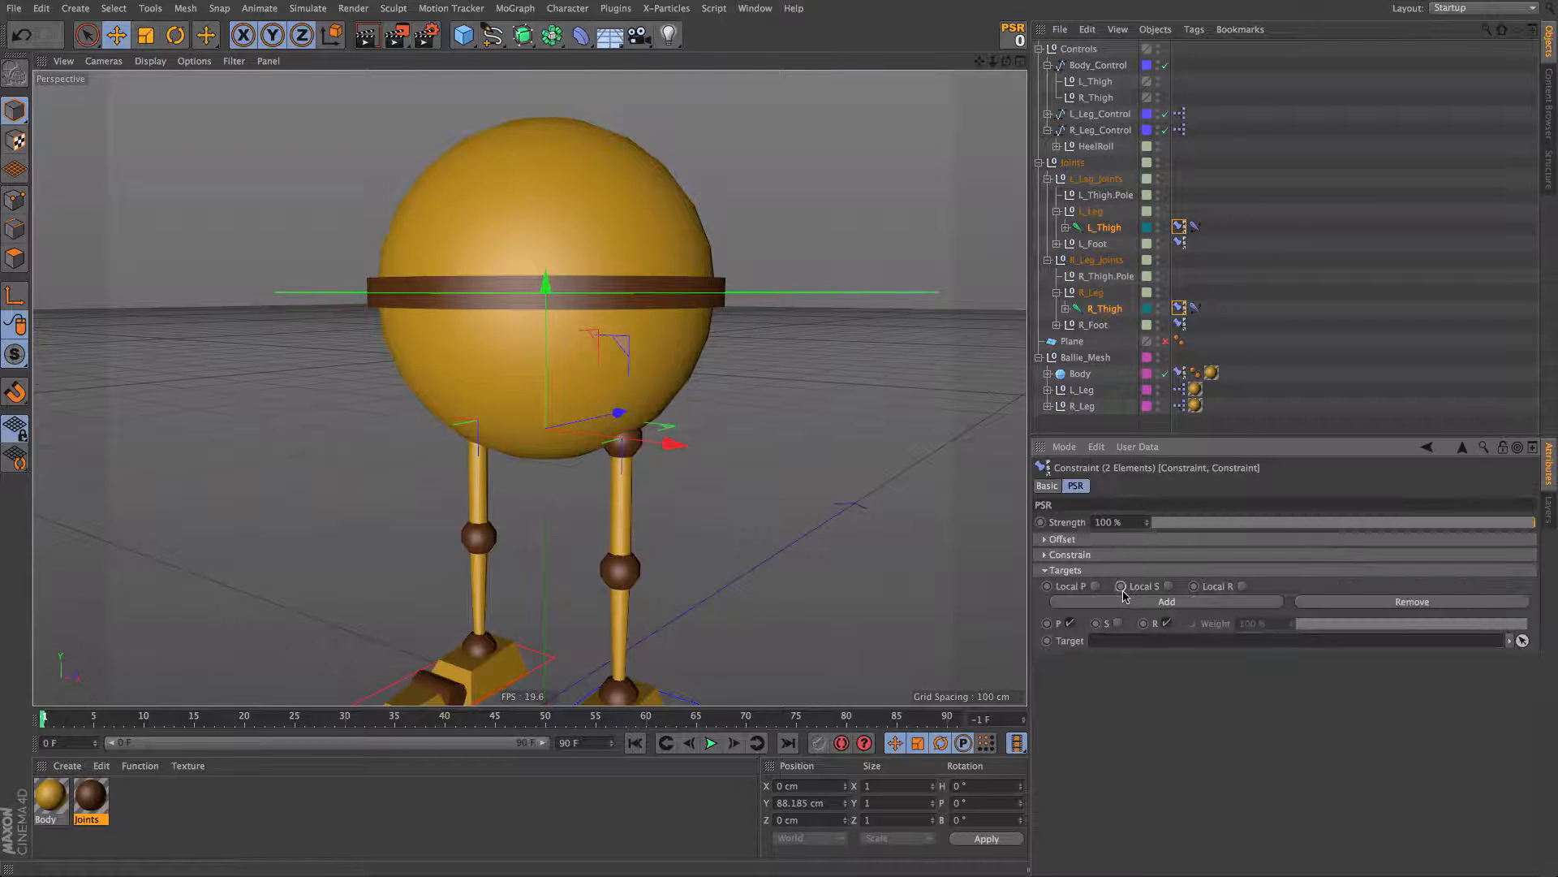
Step: Set each thigh joint's PSR target to the matching L_Thigh or R_Thigh null under Body_Control
left_click(1180, 227)
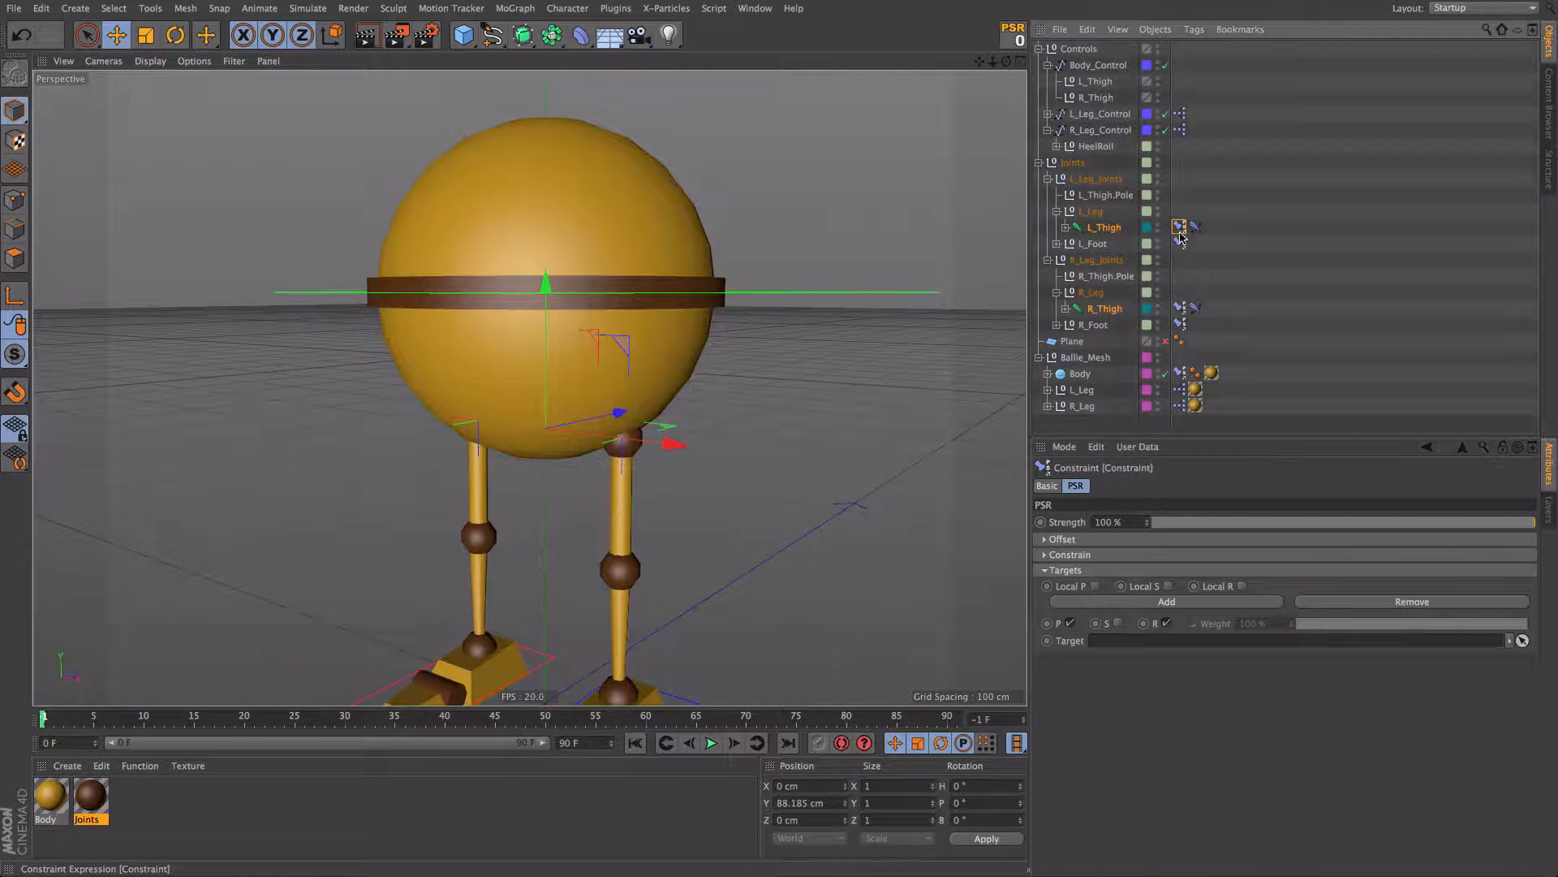
left_click_drag(1095, 82, 1189, 643)
left_click(1180, 308)
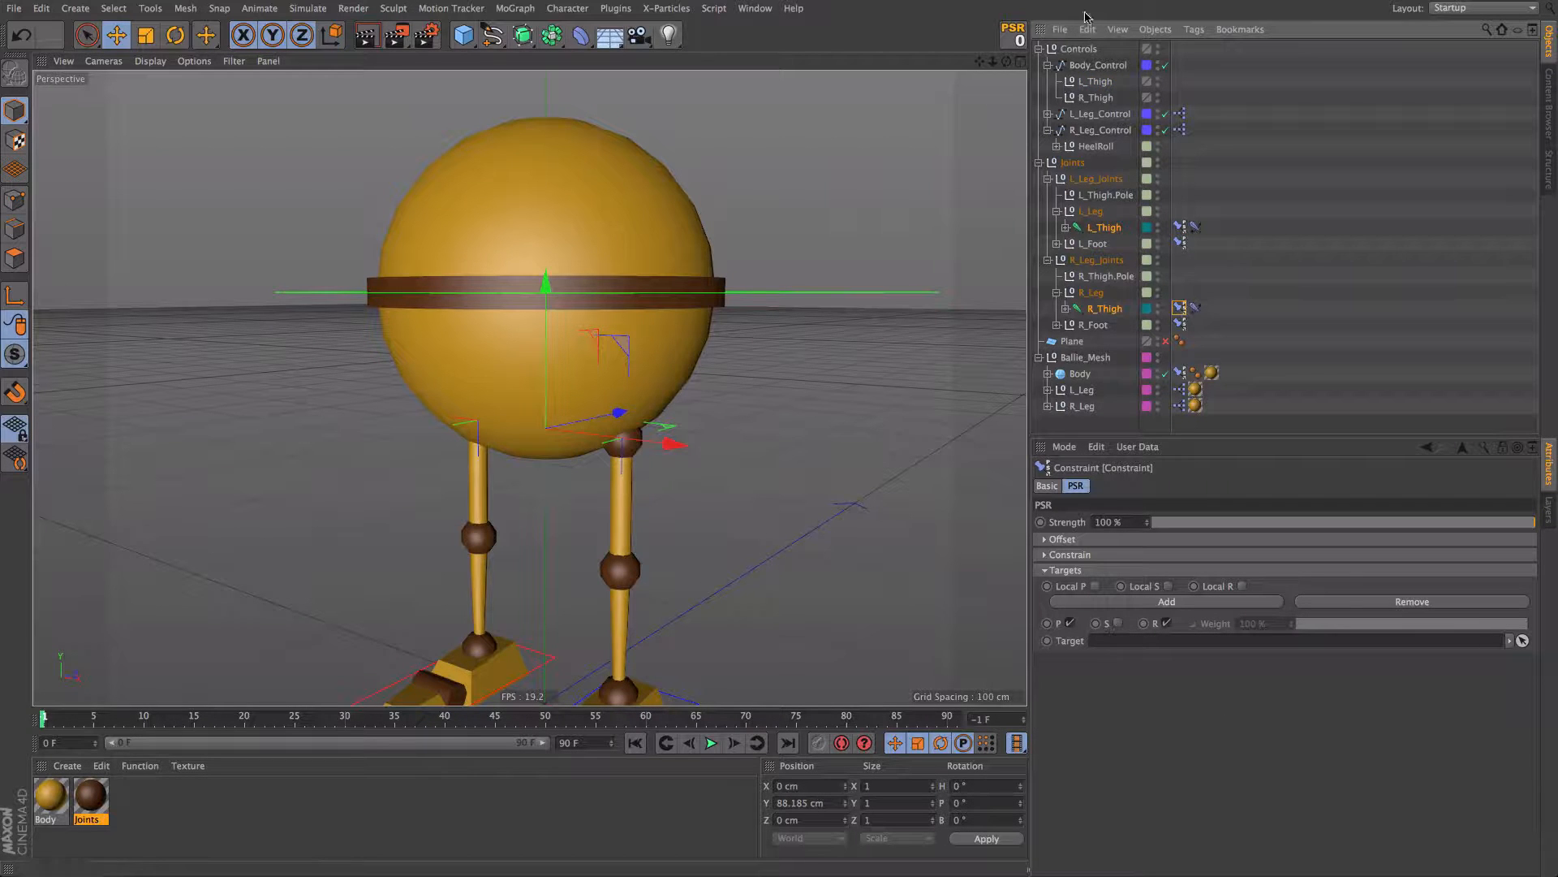
left_click_drag(1096, 97, 1163, 719)
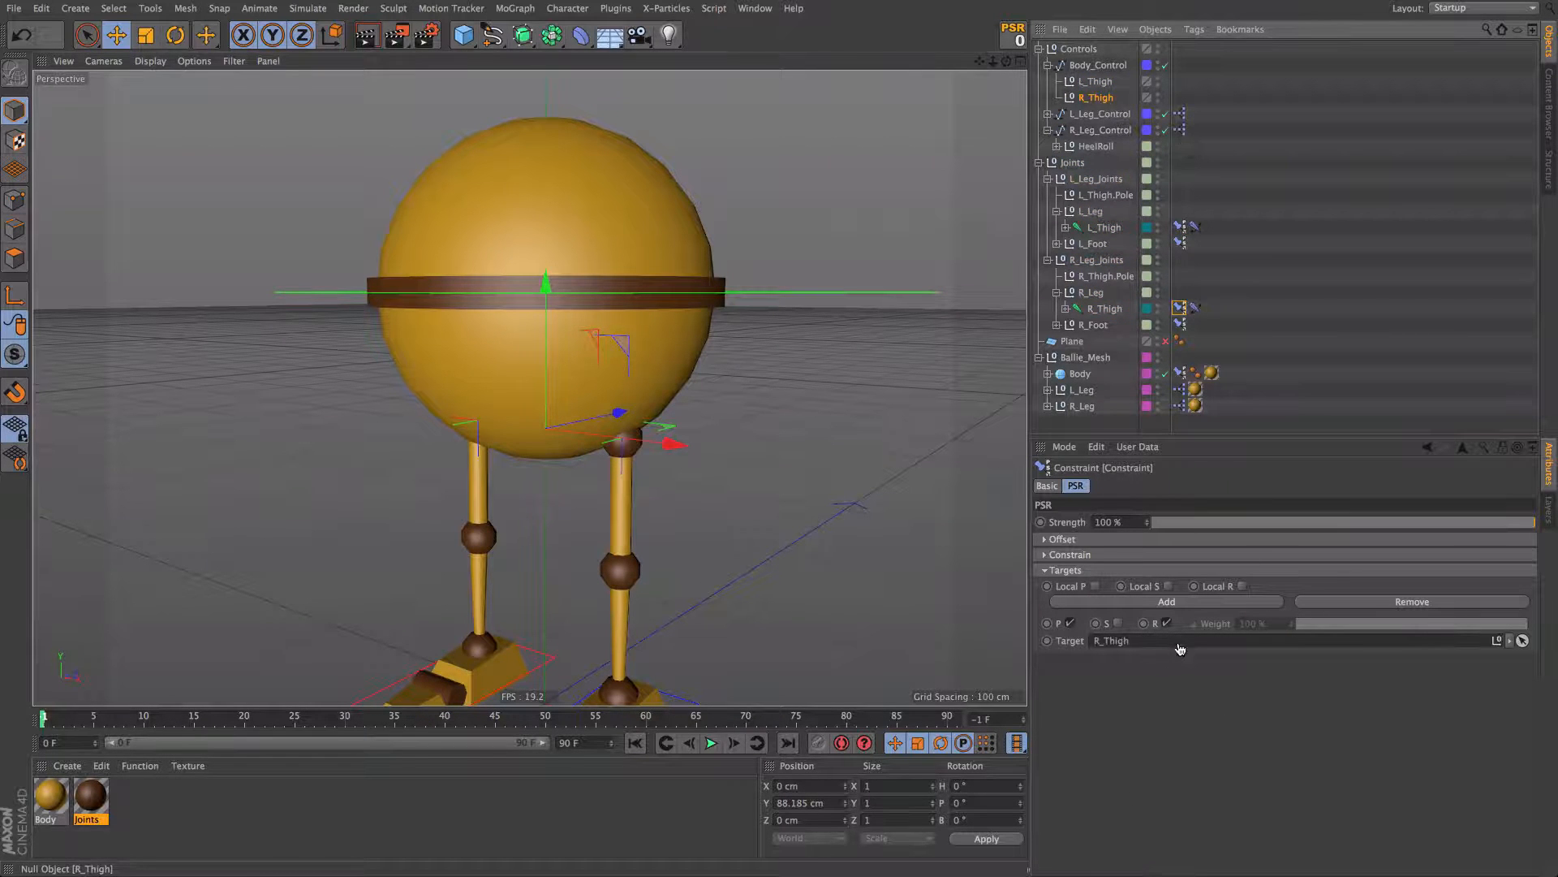
Step: Rename the L_Thigh null under Body_Control to L_Thigh_T
double_click(1099, 83)
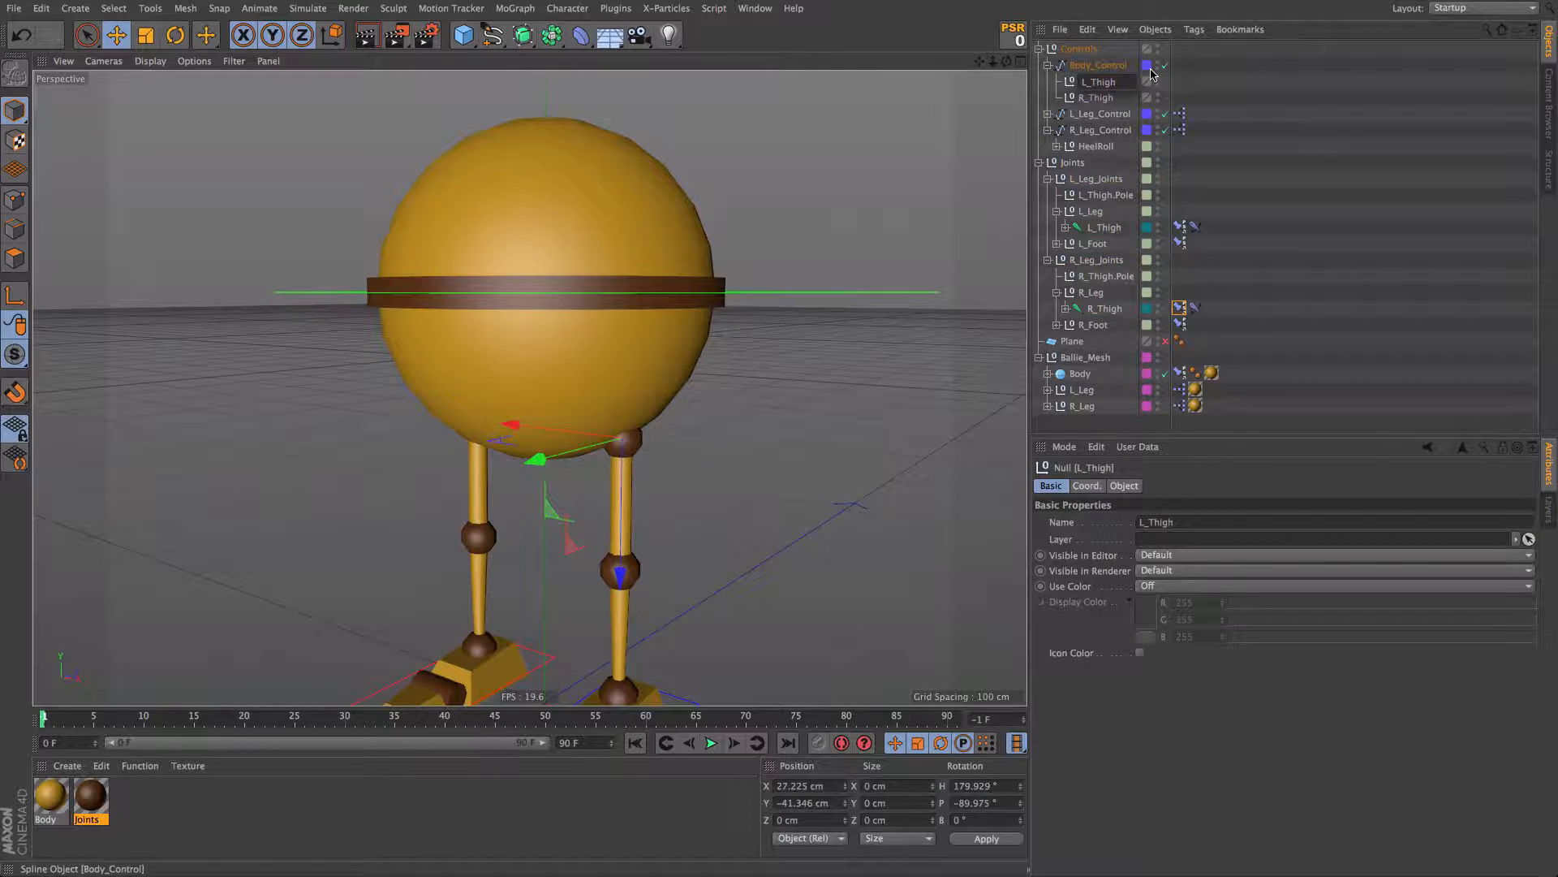
type("_T")
key("Tab")
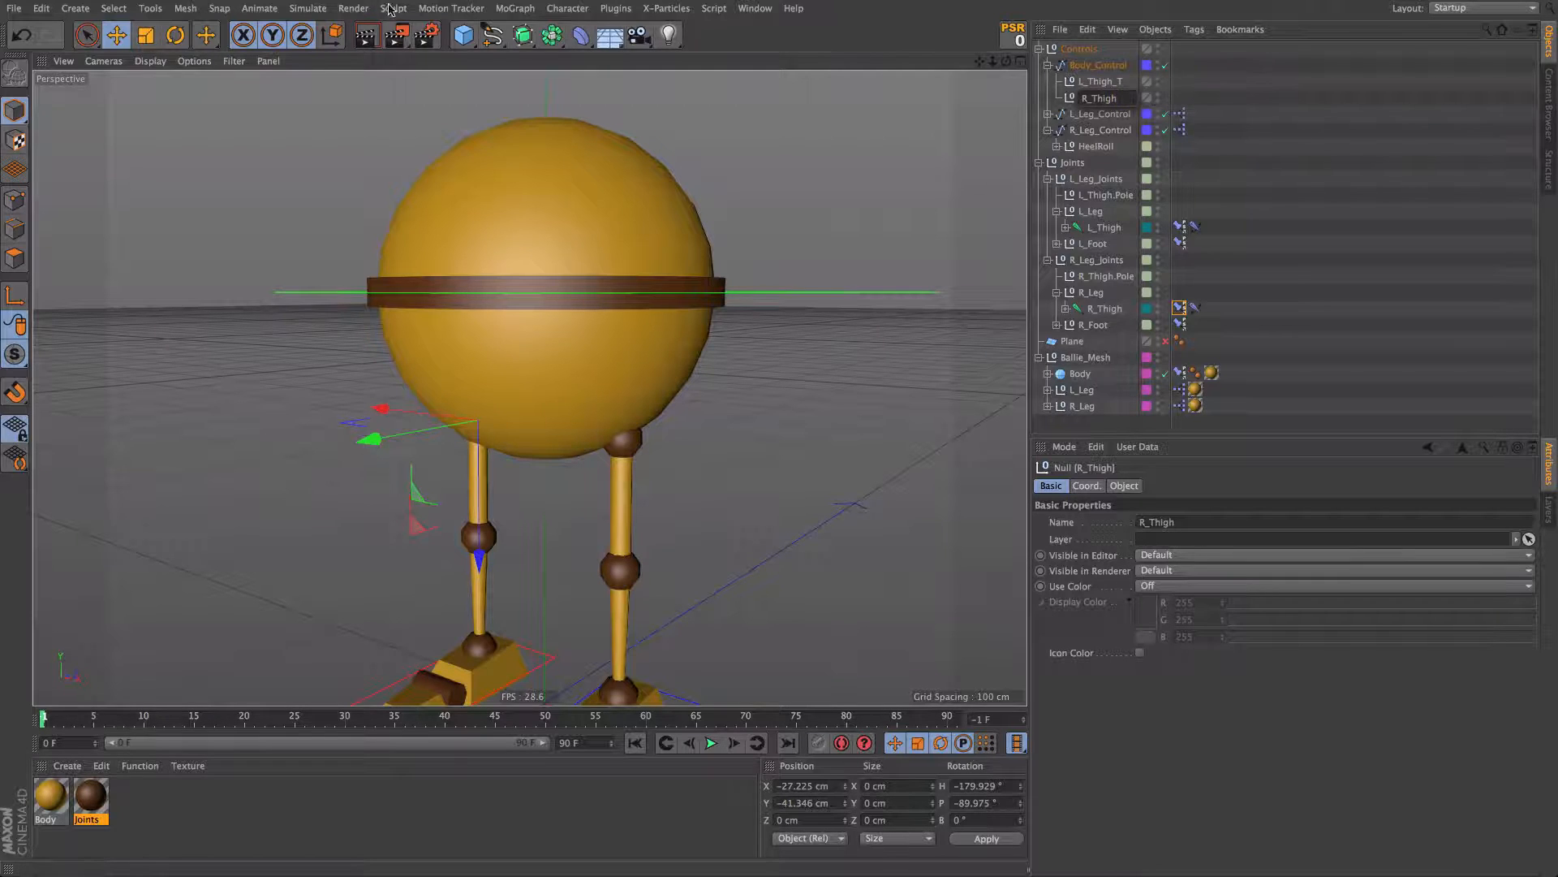
left_click(219, 8)
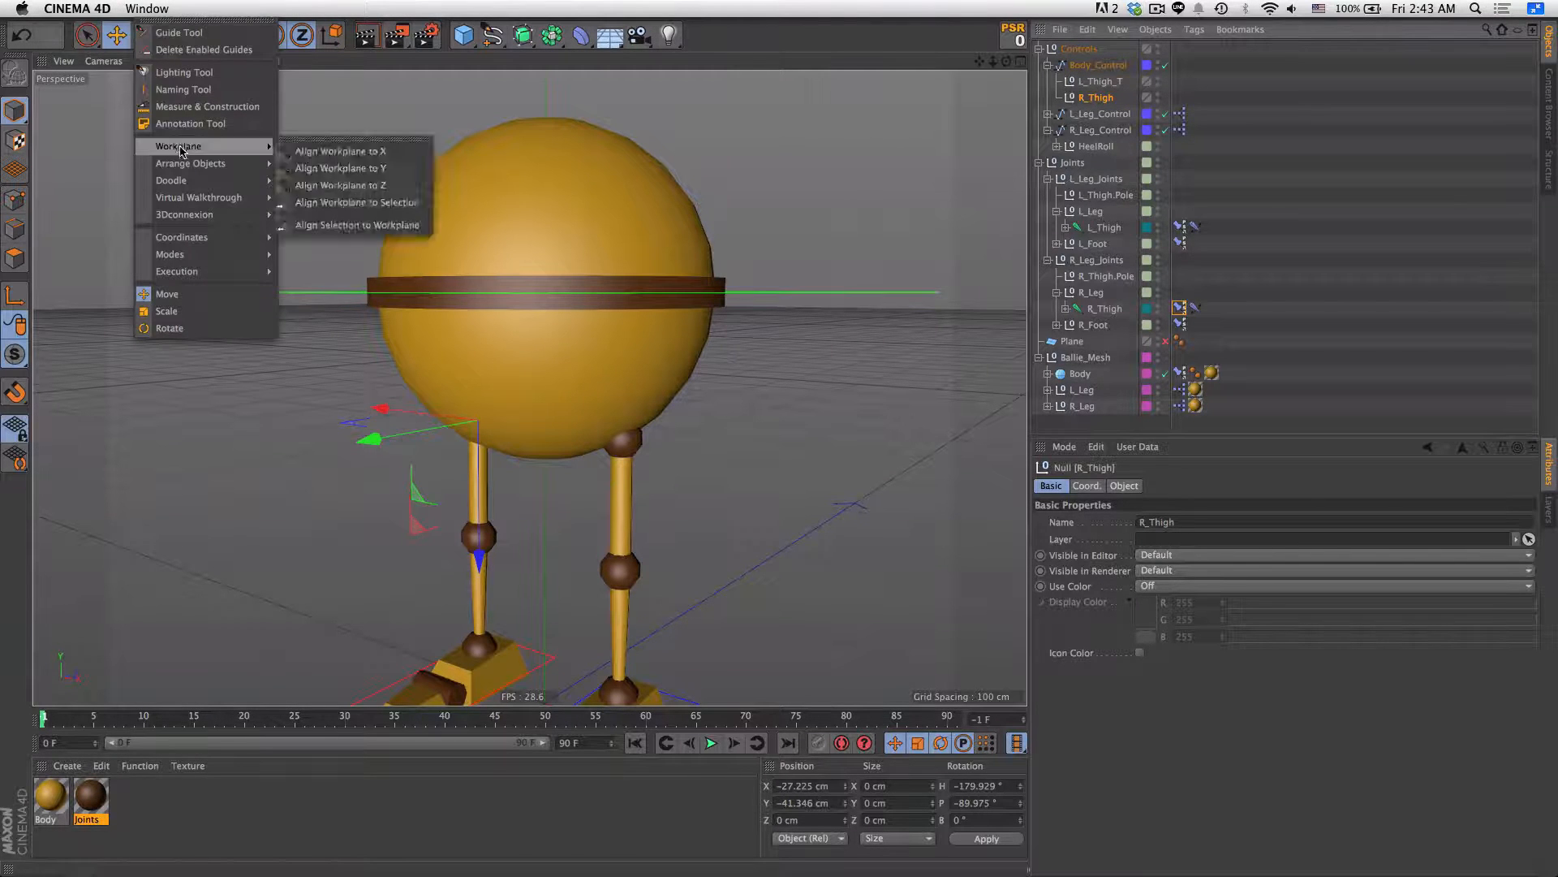
left_click(184, 90)
left_click(1326, 593)
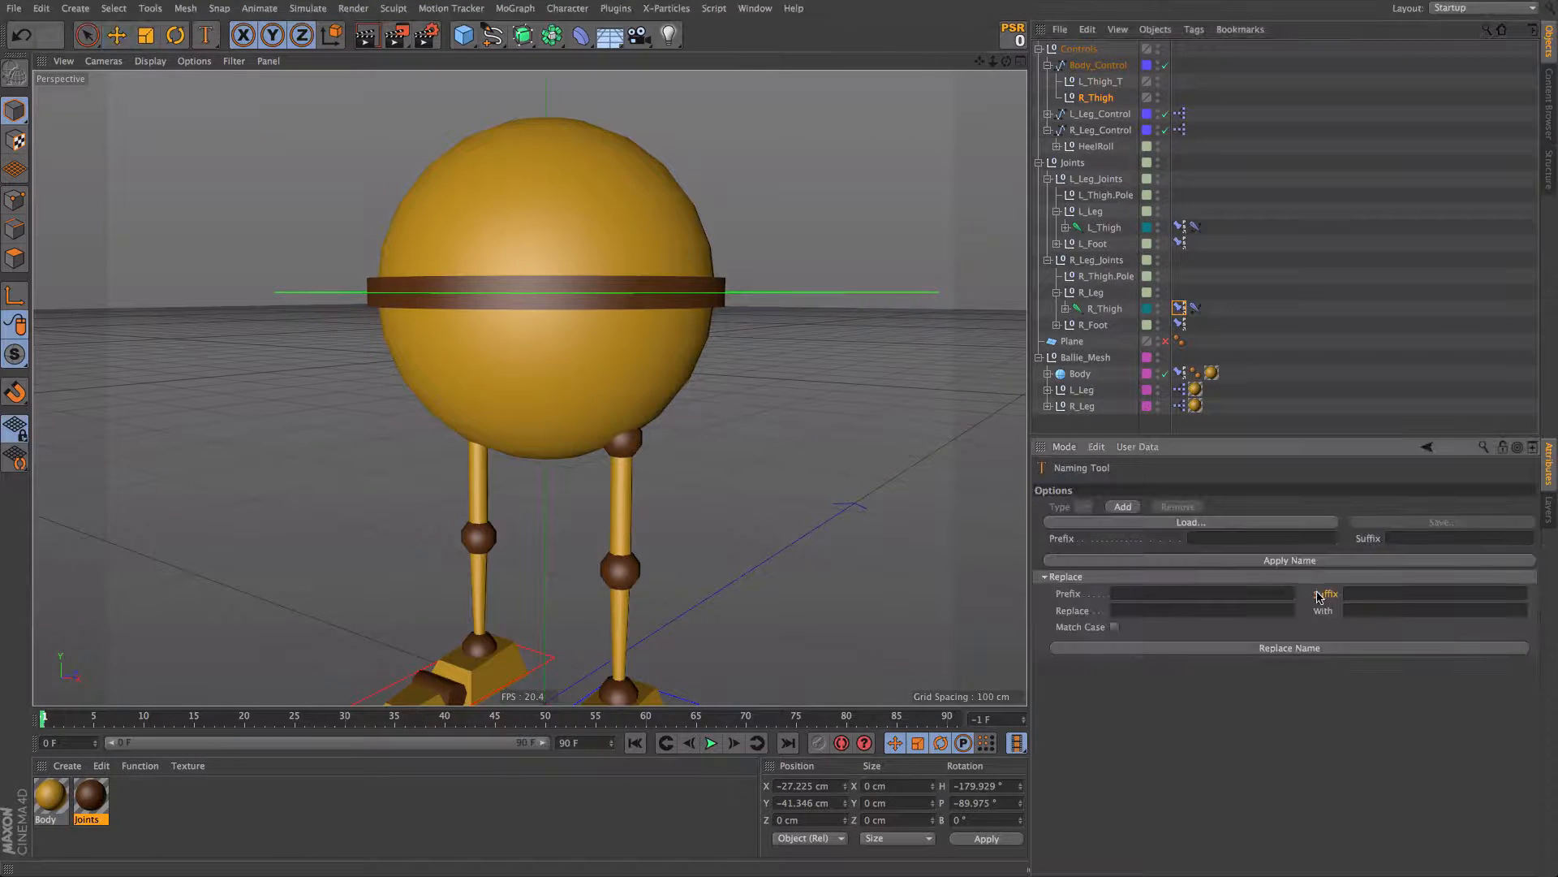
Step: Rename the R_Thigh null under Body_Control to R_Thigh_T, and clear the selection
double_click(1100, 98)
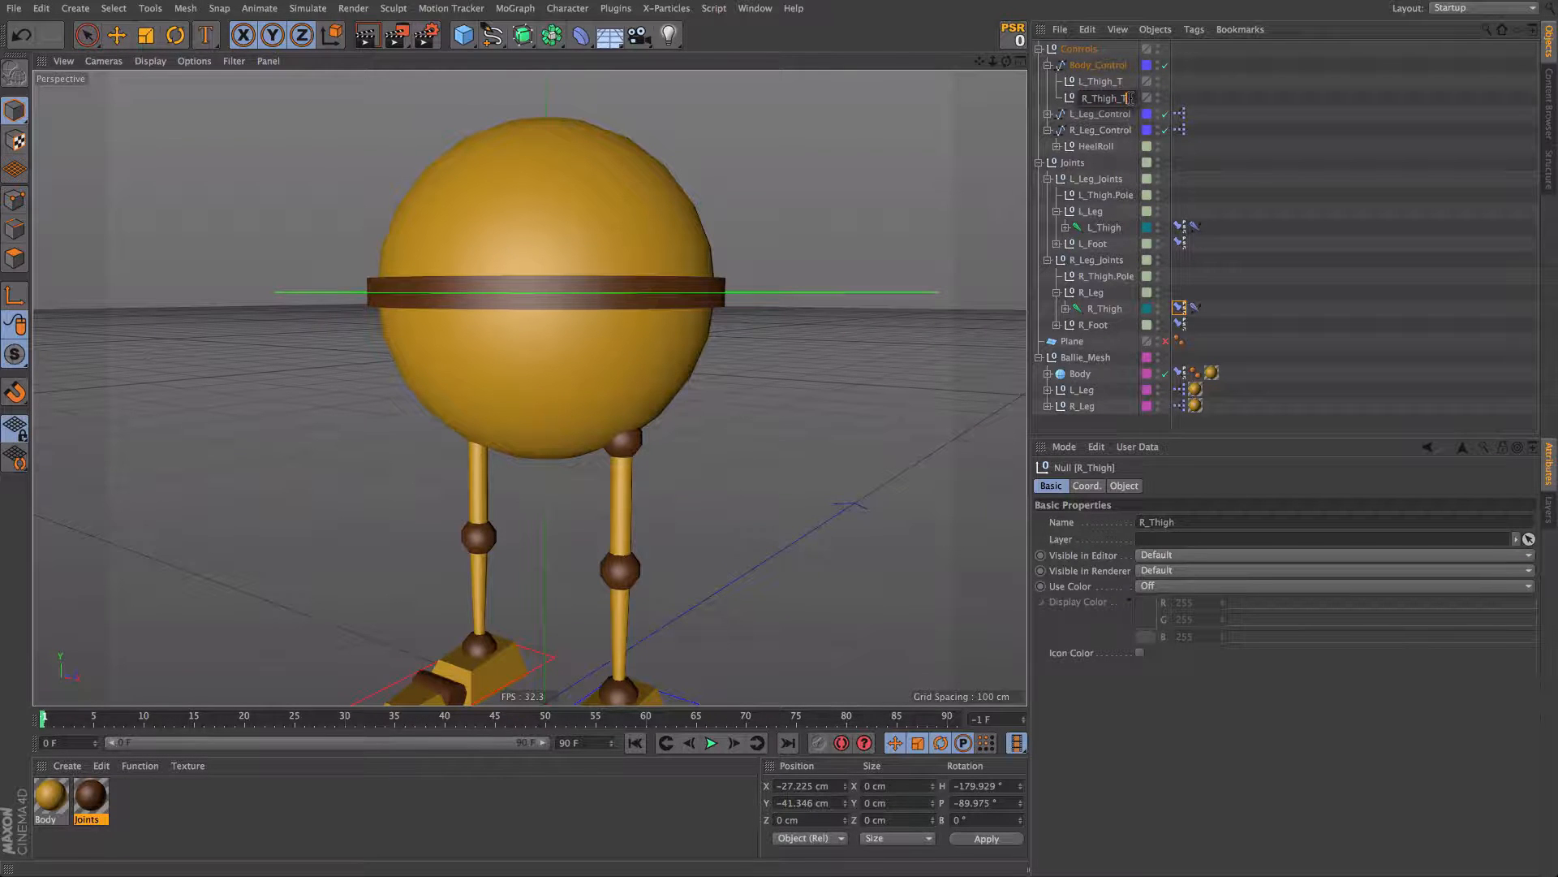
type("_T")
key("Return")
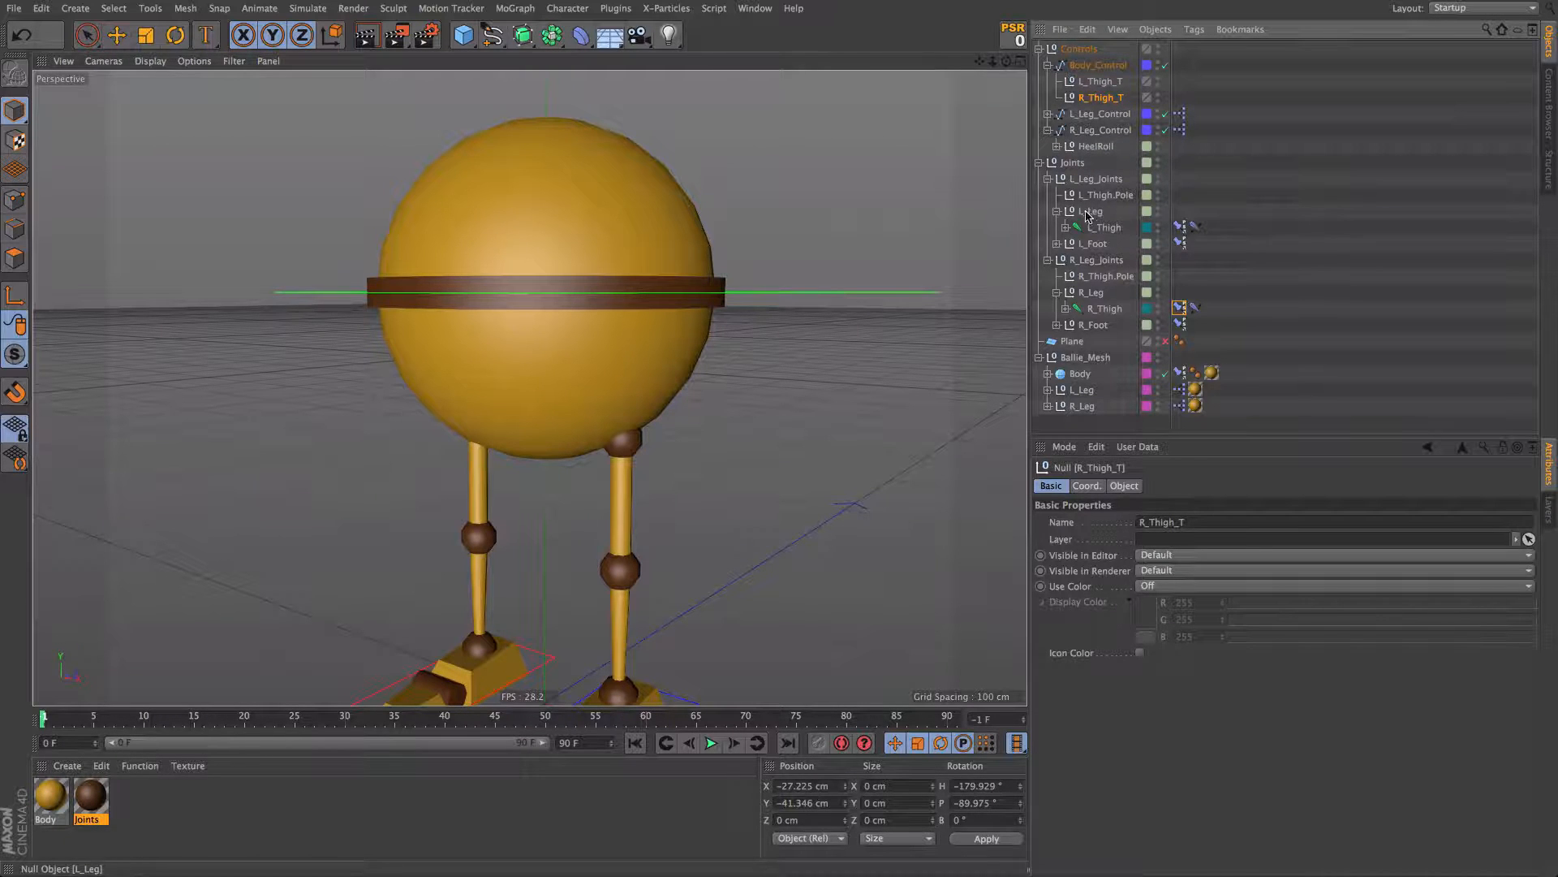
left_click(1268, 205)
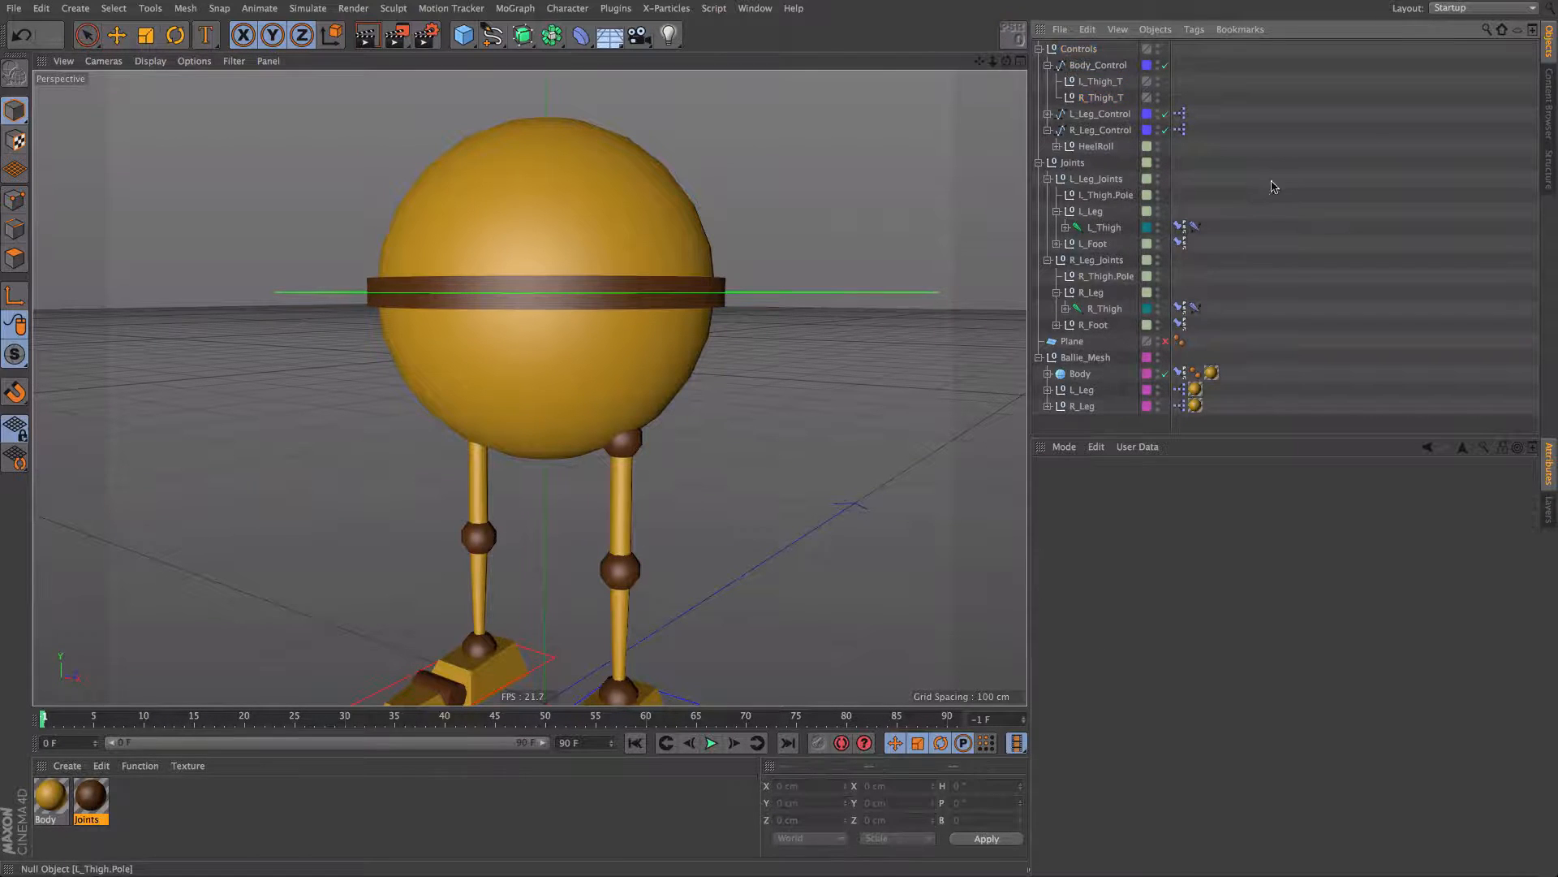
left_click(1487, 31)
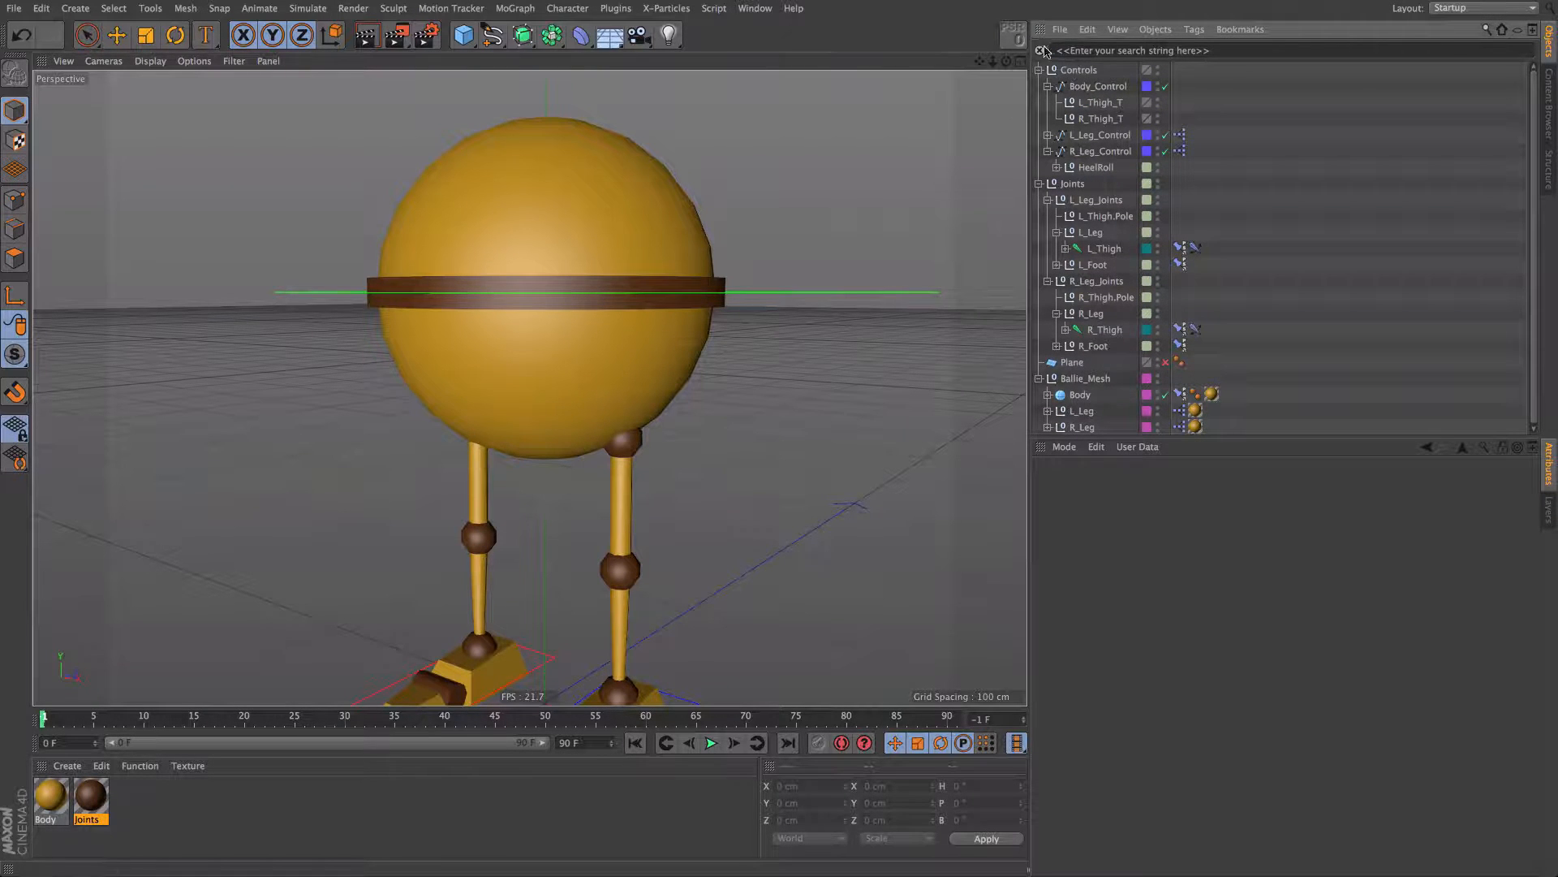
left_click(1489, 30)
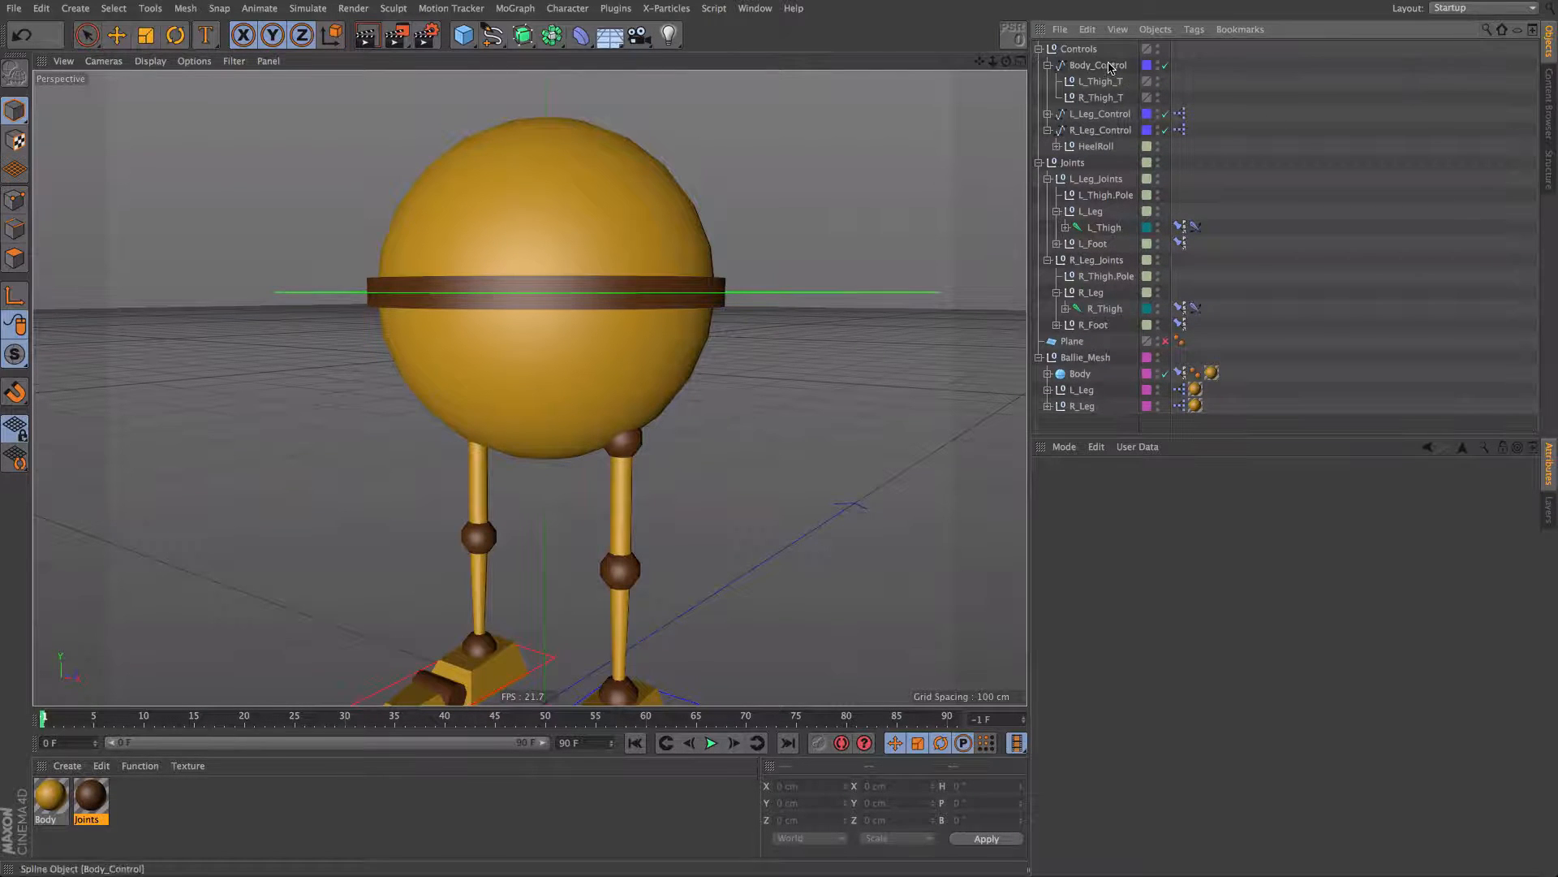
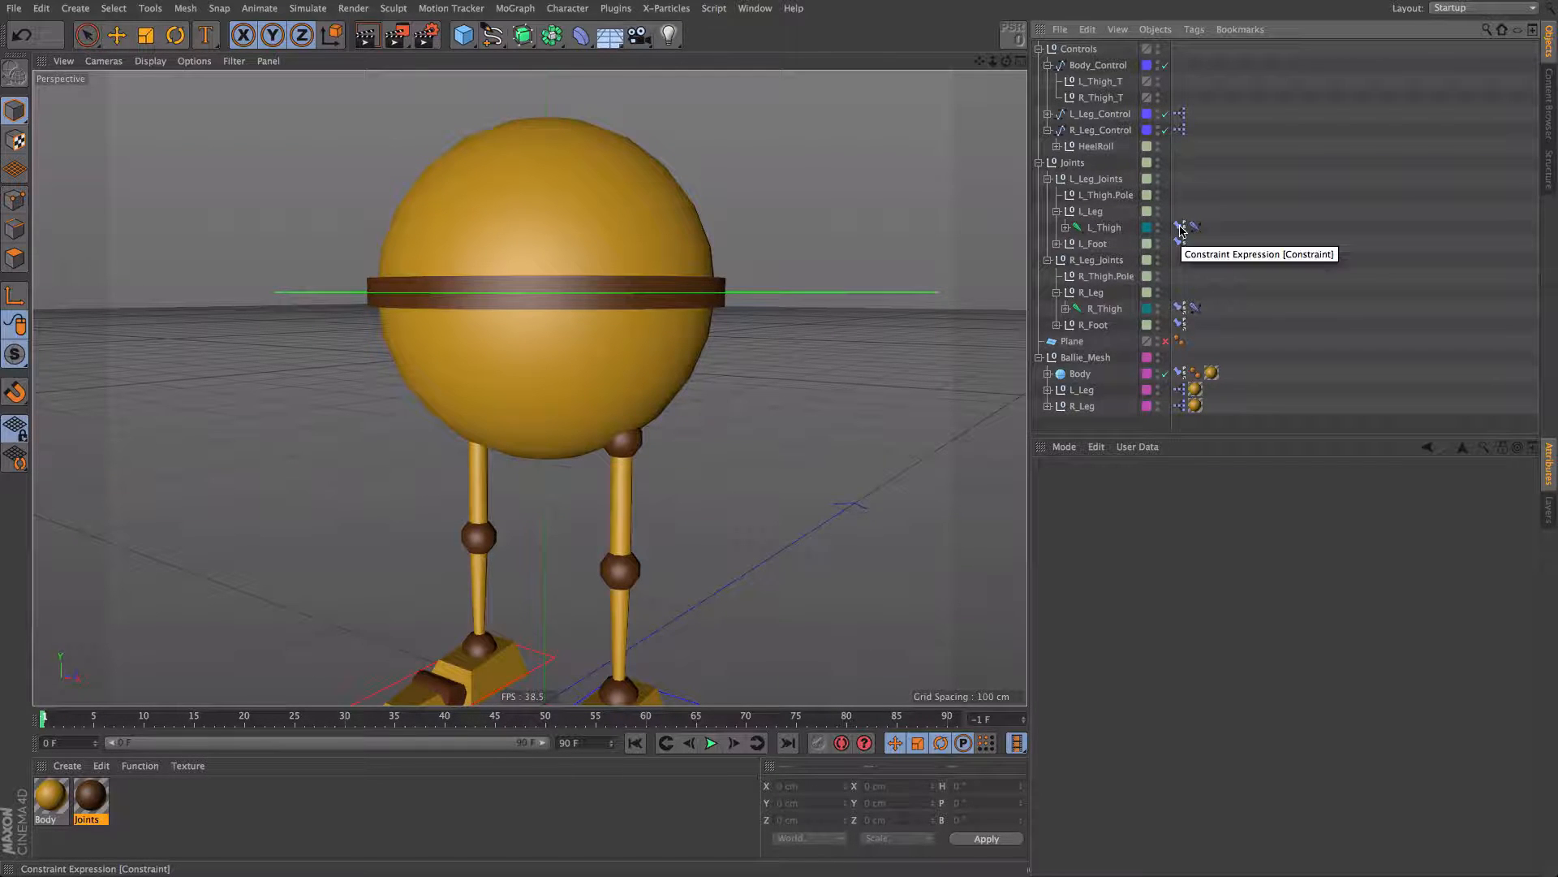
Step: Review the L_Thigh constraint's PSR target, then try moving Body_Control to test the legs and undo each move
left_click(1180, 228)
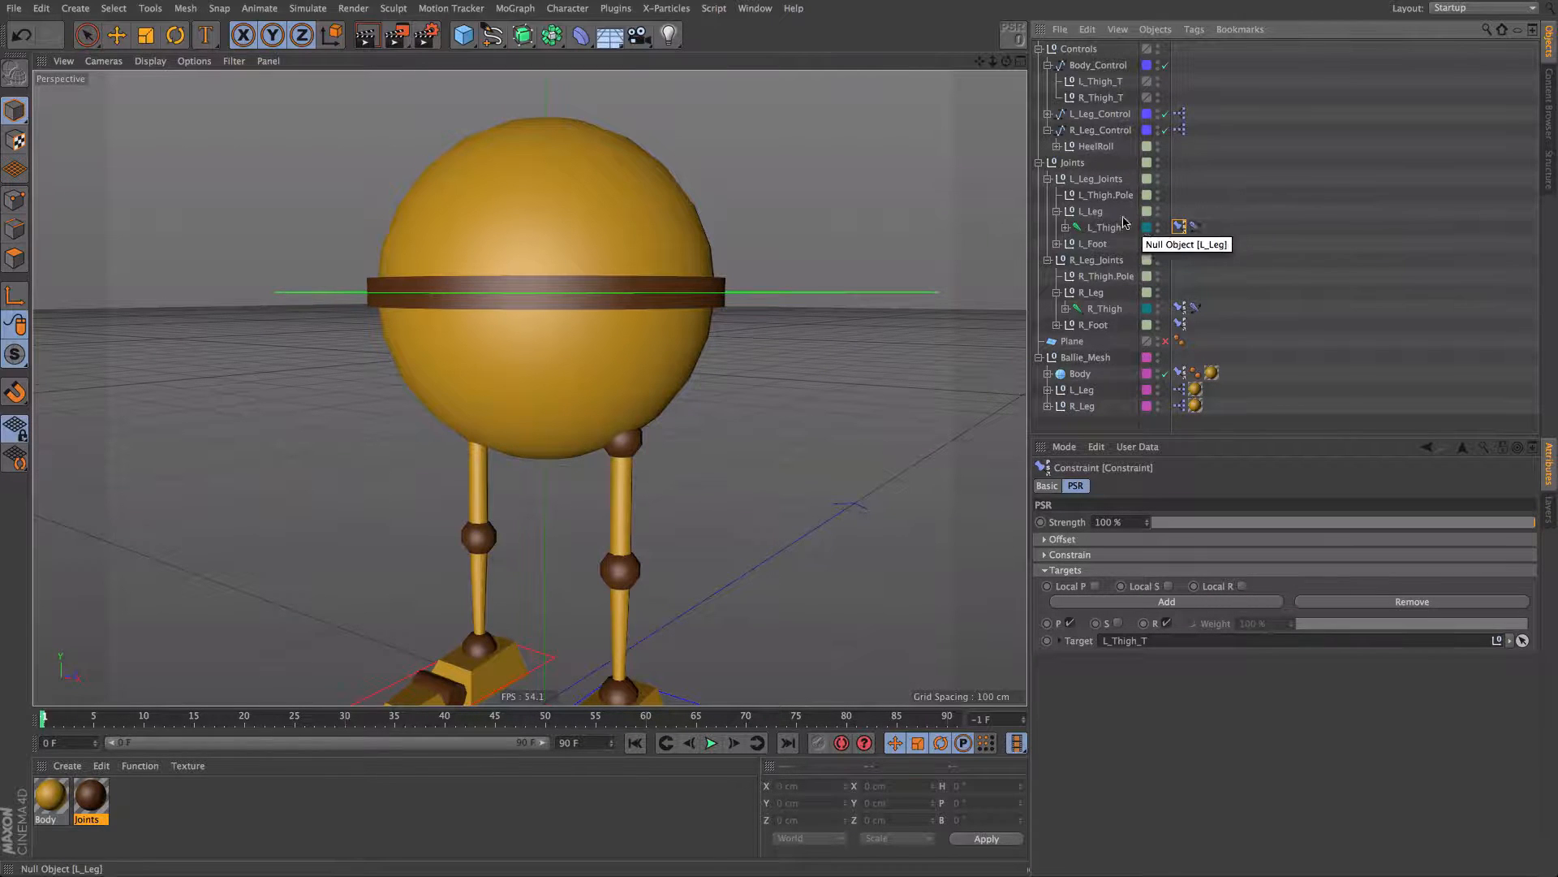
middle_click_drag(670, 354, 659, 285, "alt")
right_click_drag(660, 285, 751, 397, "alt")
key("e")
left_click(787, 245)
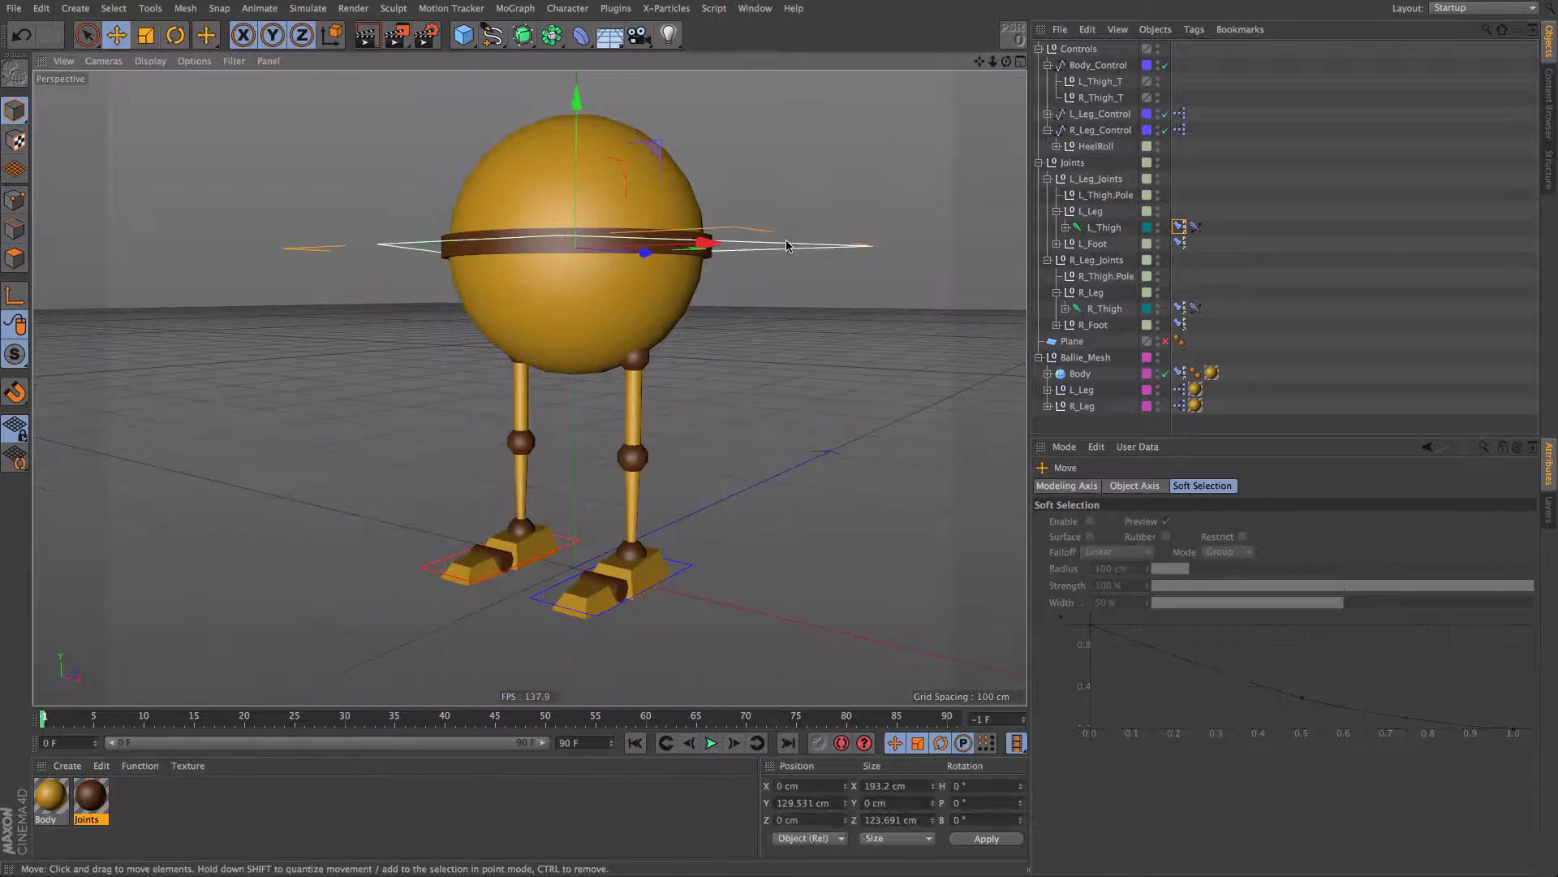
left_click_drag(821, 325, 832, 402)
key("ctrl+z")
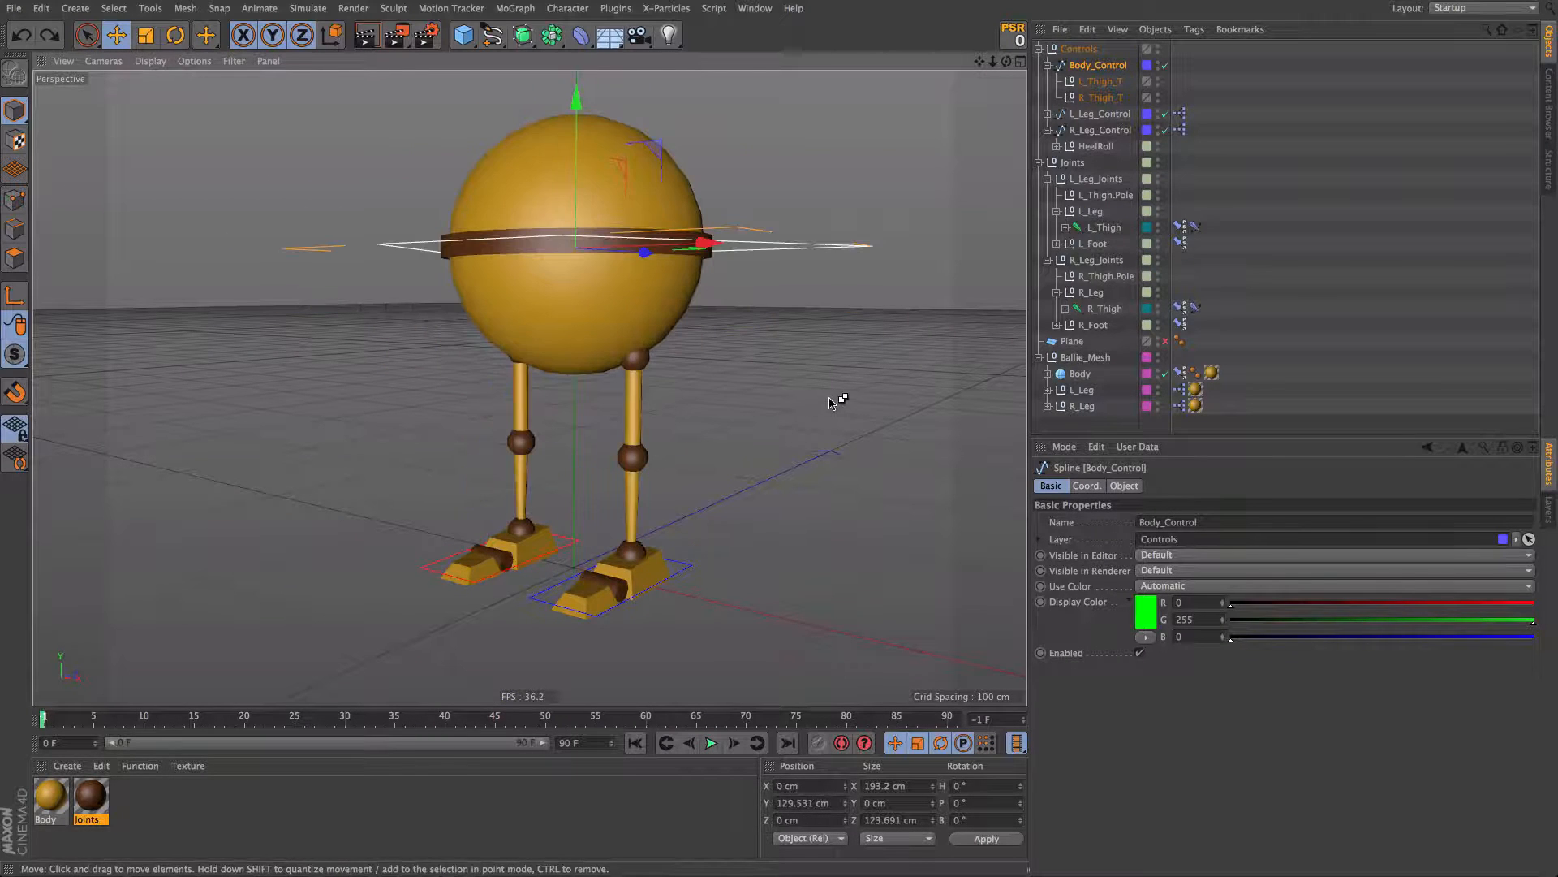
left_click_drag(648, 364, 845, 417)
key("ctrl+z")
key("ctrl+z")
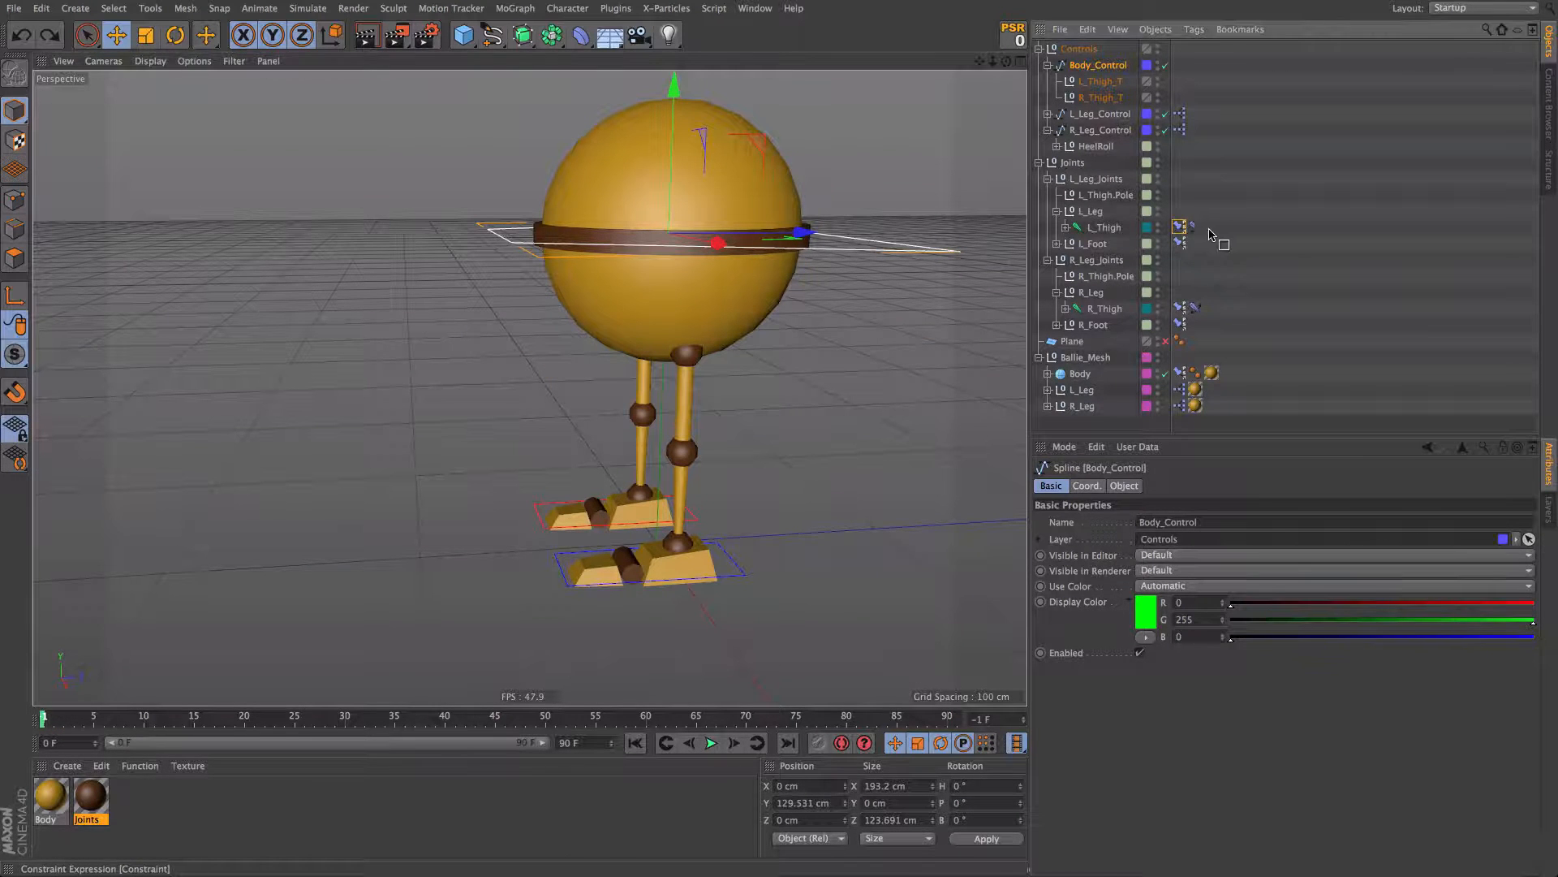
Step: Place the constraint tags of L_Thigh and R_Thigh after their IK tags, then try moving Body_Control and undo the move
left_click(1195, 227)
left_click_drag(1220, 313, 1215, 309)
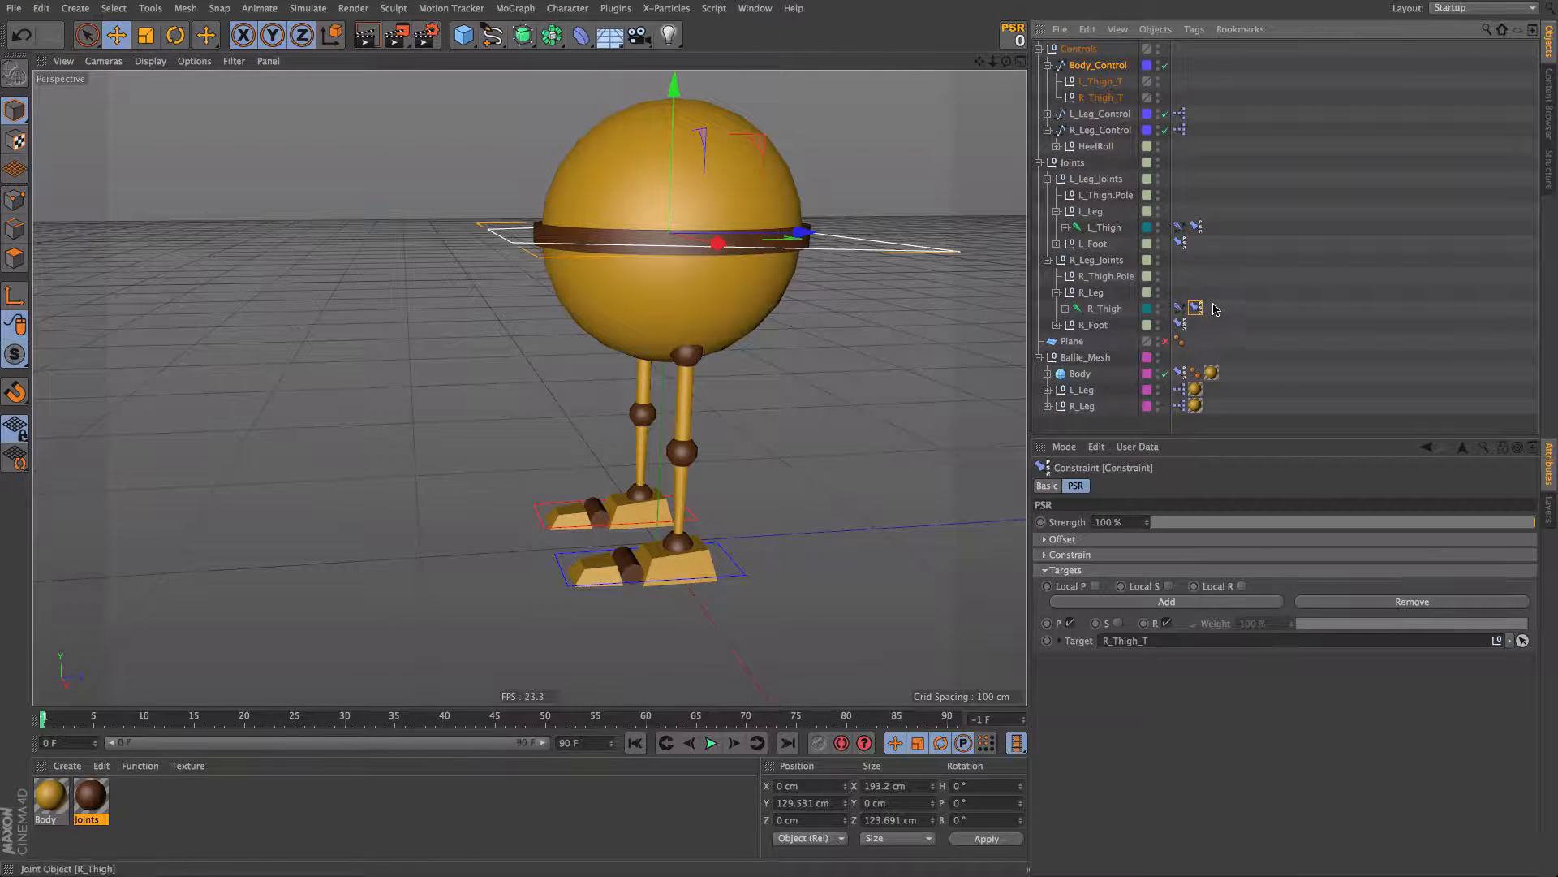
left_click(1088, 68)
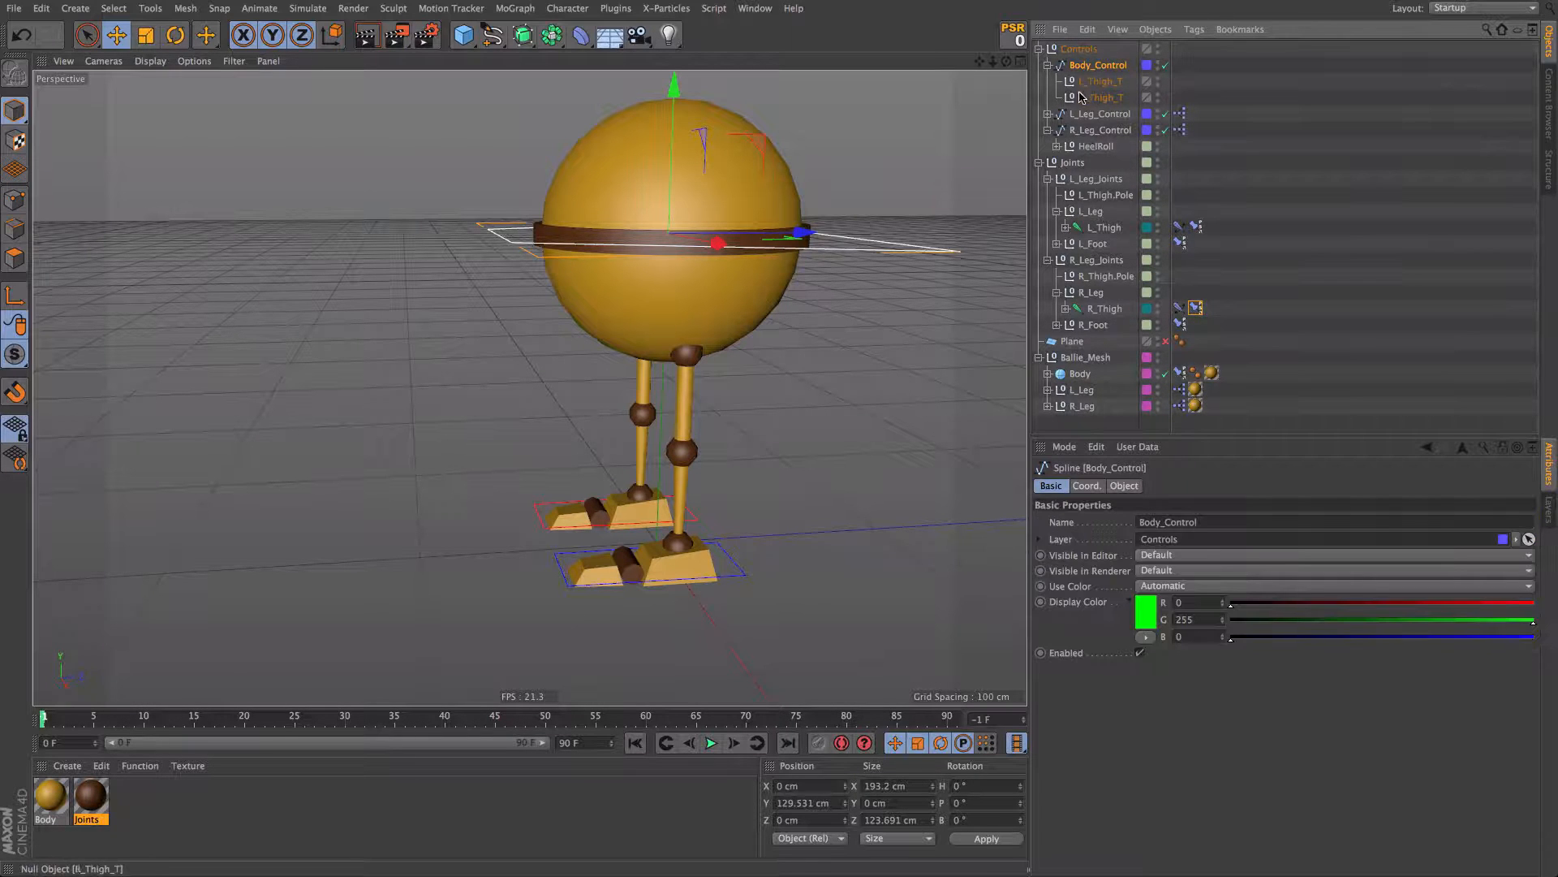
left_click_drag(951, 370, 915, 423)
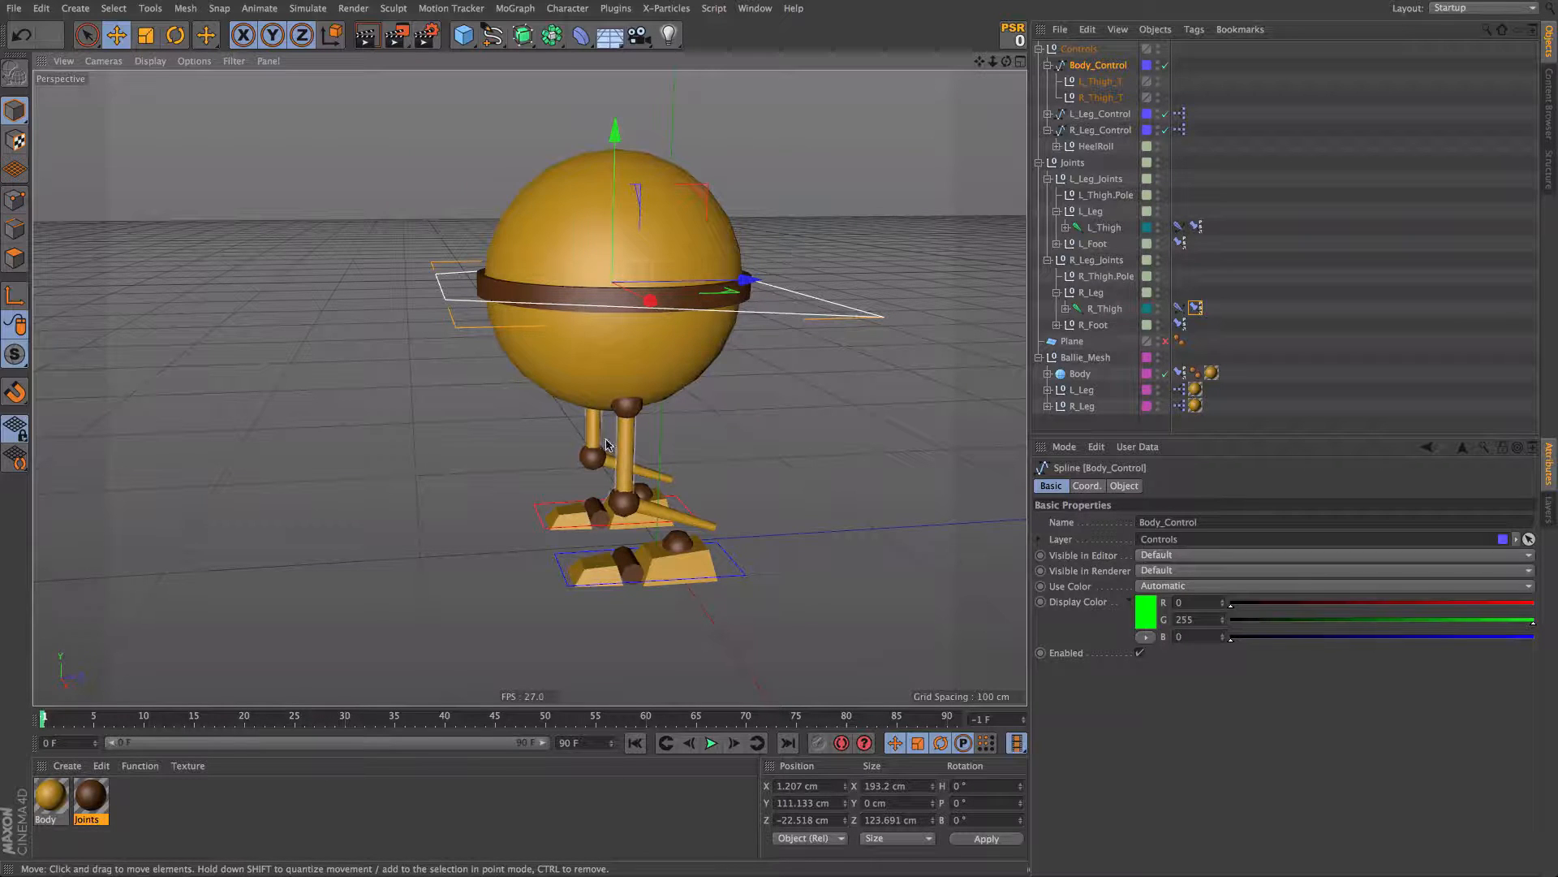
key("ctrl+z")
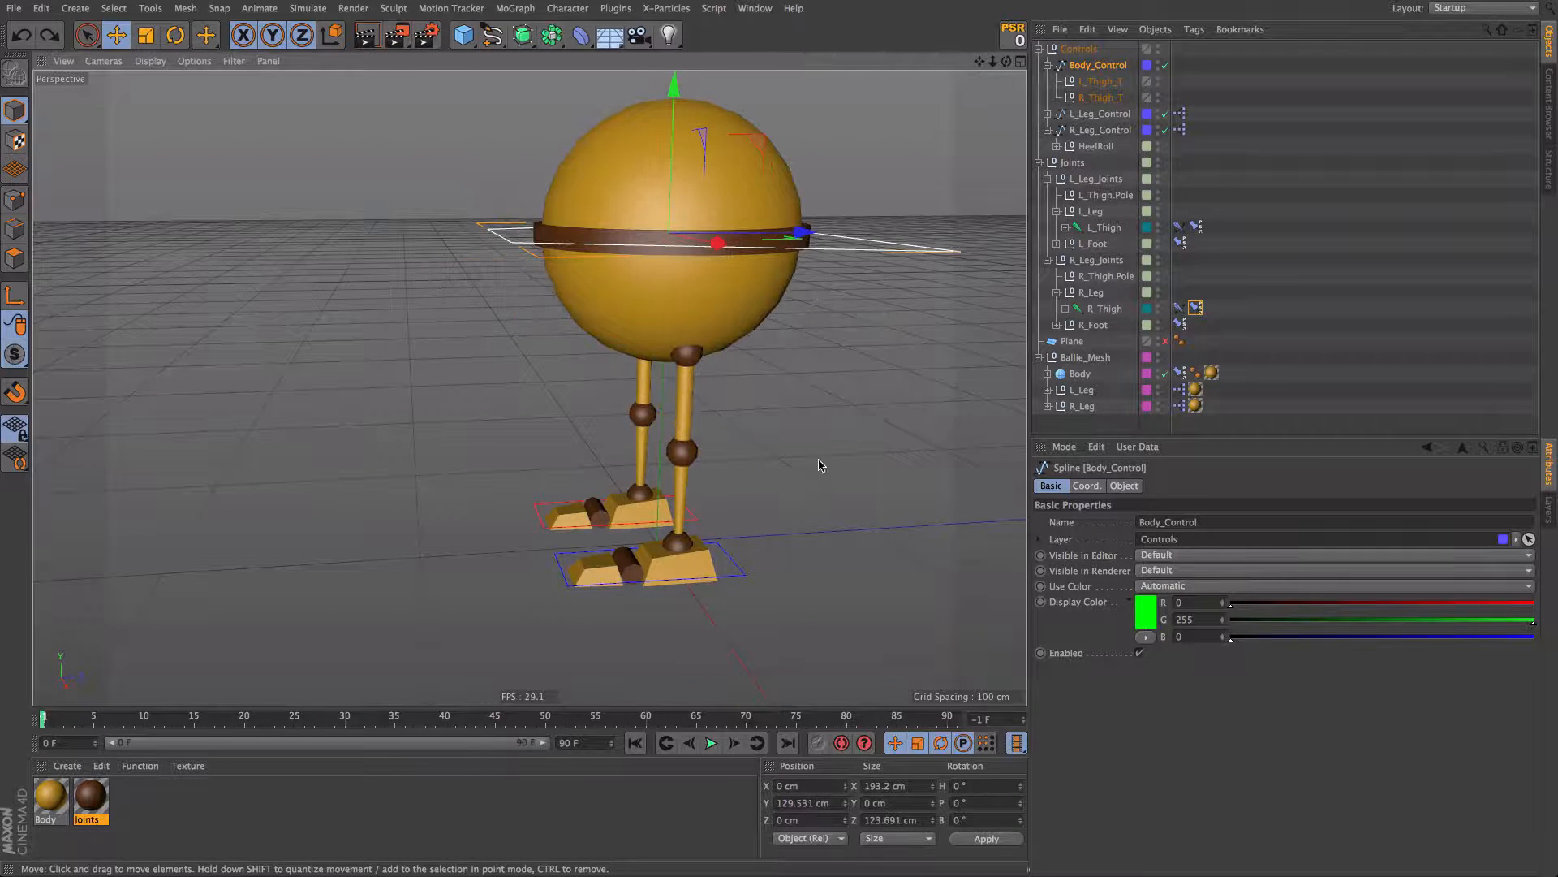
Step: Put the IK tags of both thigh joints back behind their constraint tags, then test-move Body_Control and undo it
left_click(1195, 227)
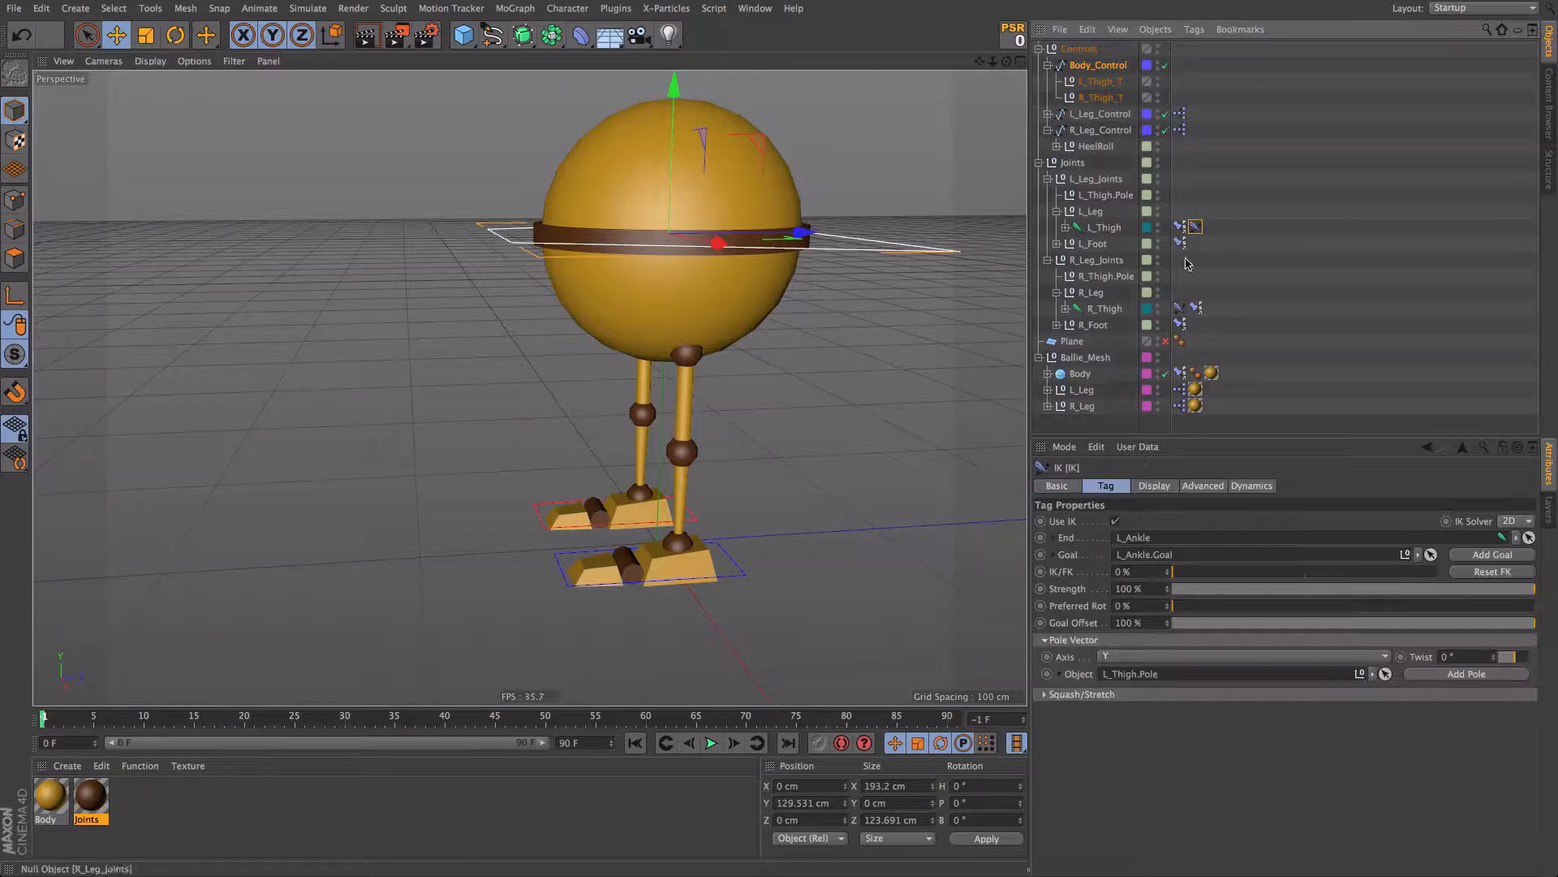
left_click_drag(1225, 310, 1200, 309)
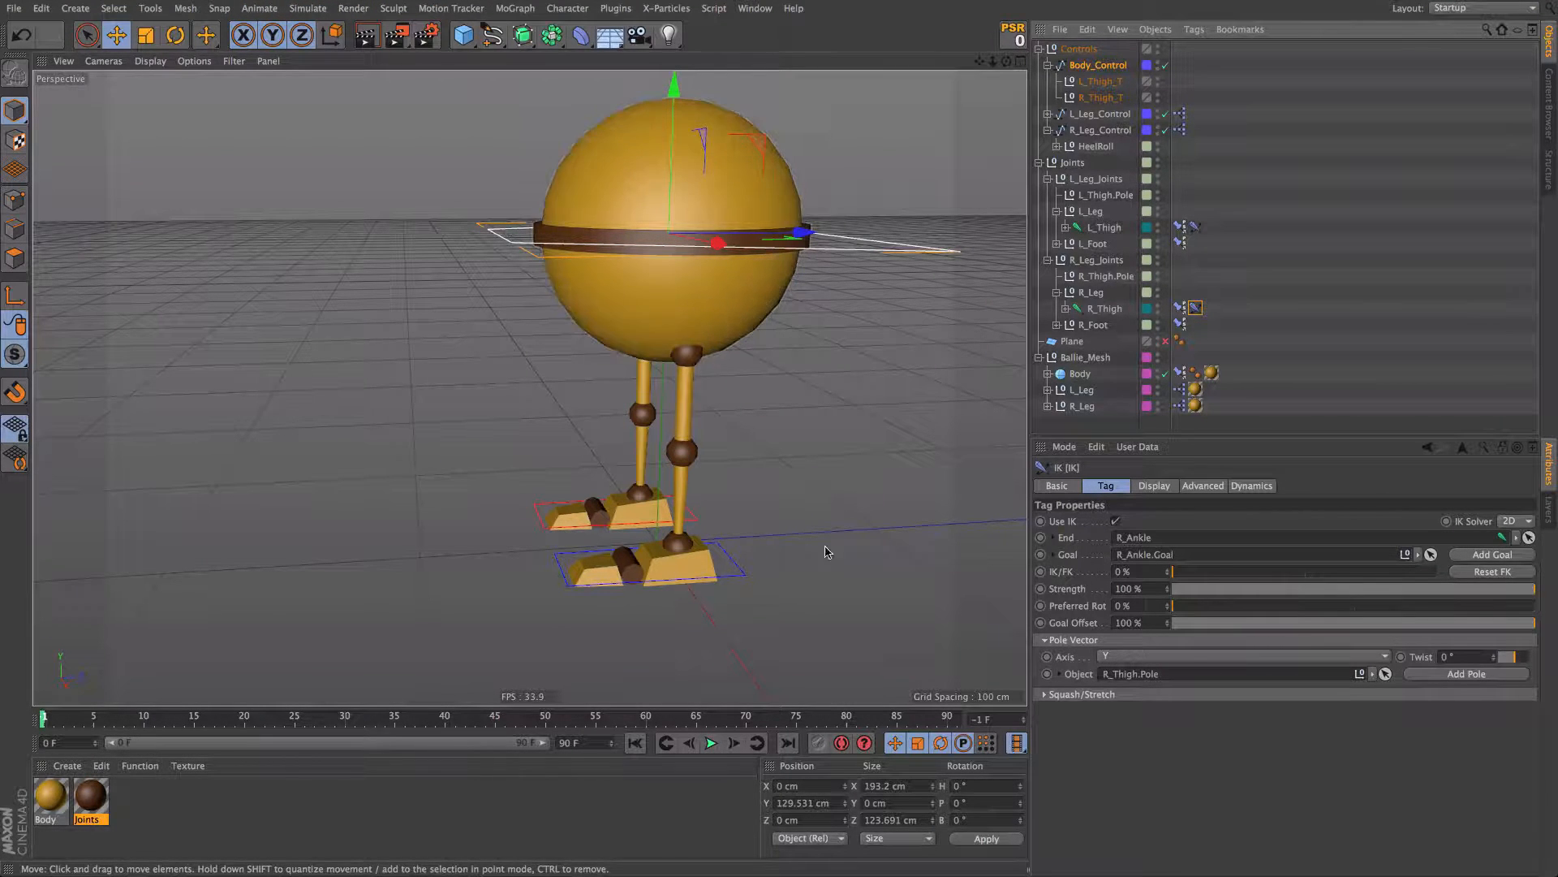
left_click_drag(644, 263, 680, 281, "alt")
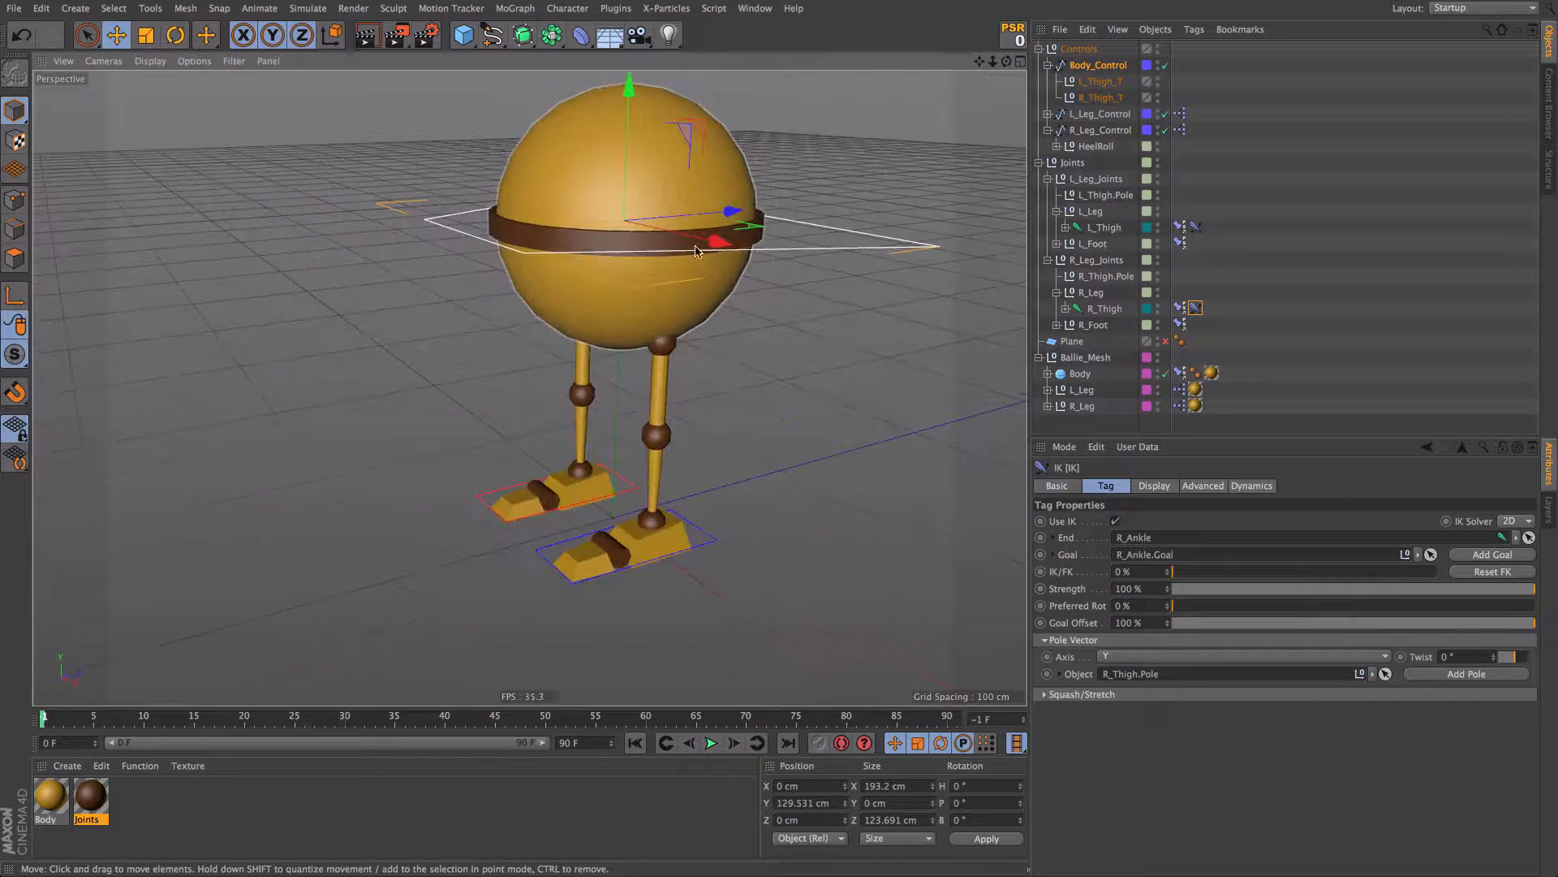
left_click_drag(845, 270, 823, 306)
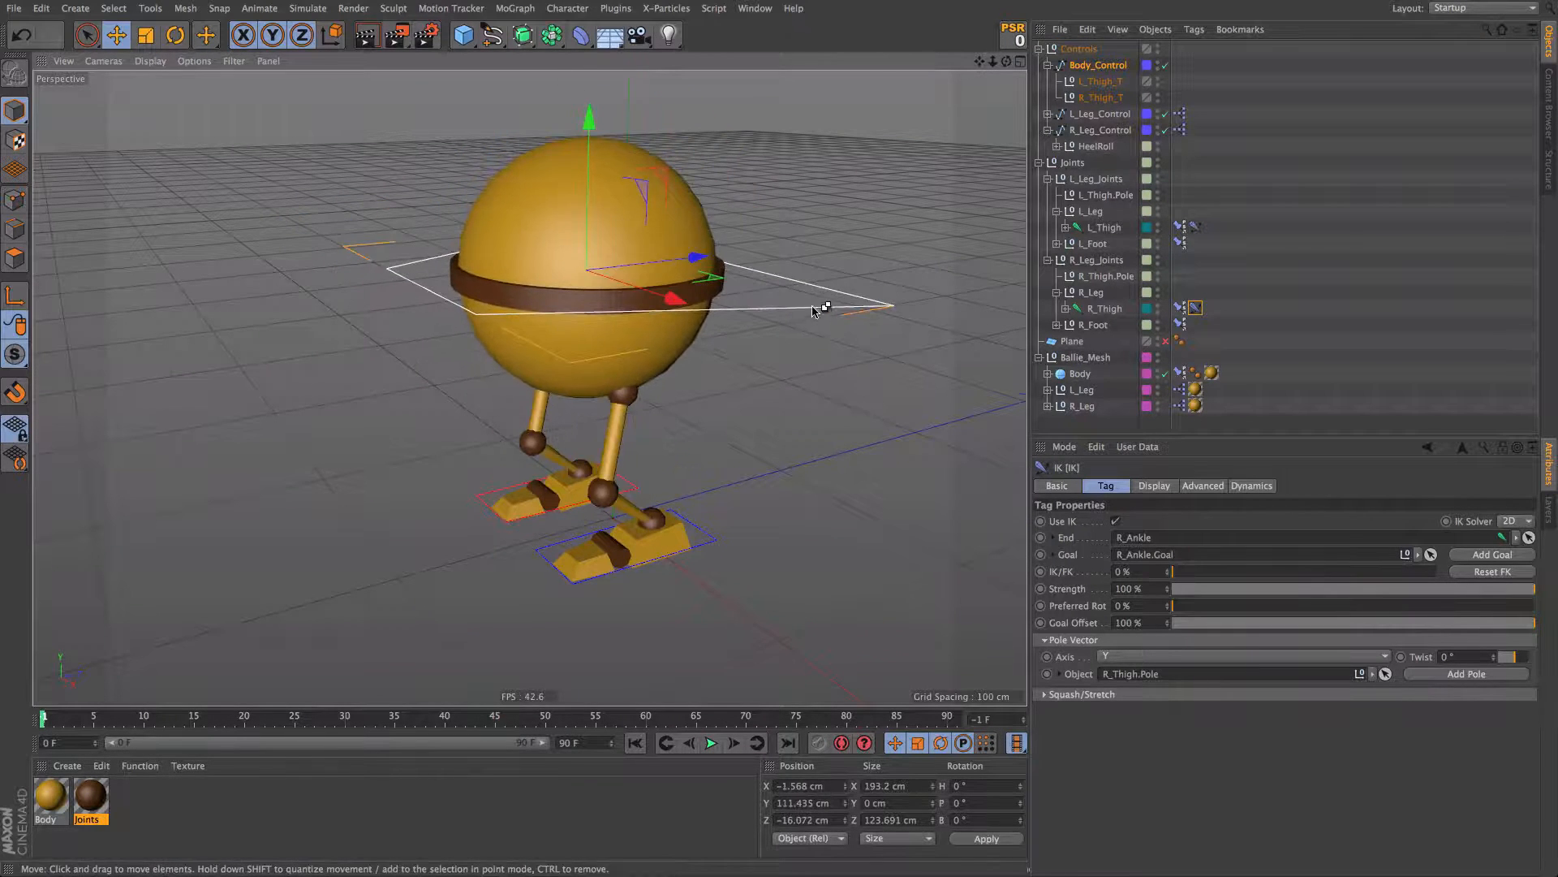
key("ctrl+z")
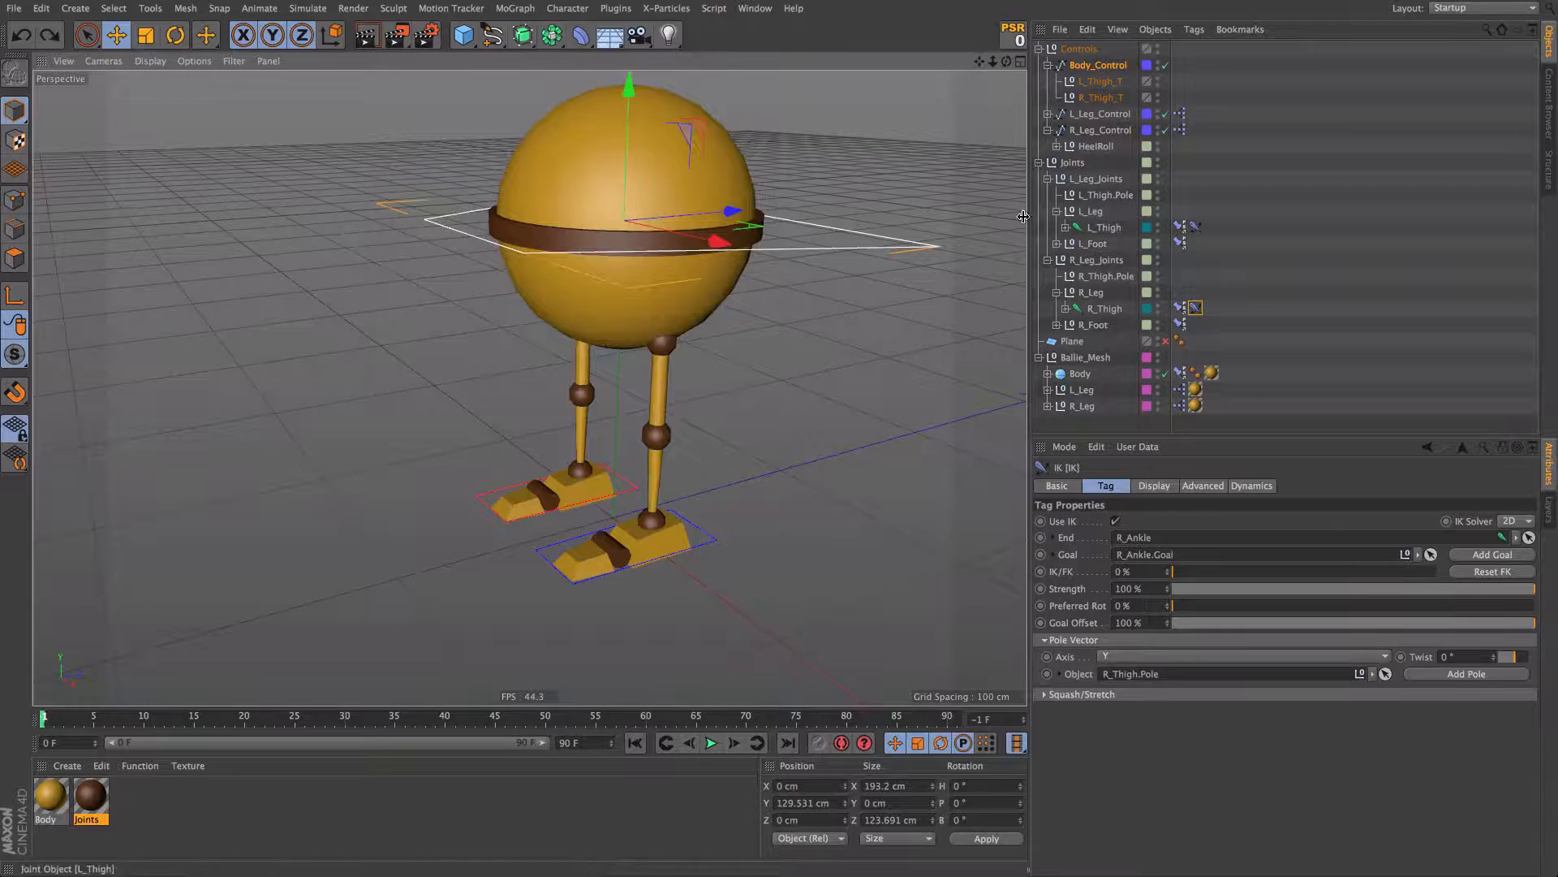
Step: Collapse the Body_Control hierarchy and inspect its coordinates and frozen transformation values
left_click(1048, 65)
left_click_drag(656, 345, 915, 244, "alt")
key("ctrl+z")
left_click(1099, 67)
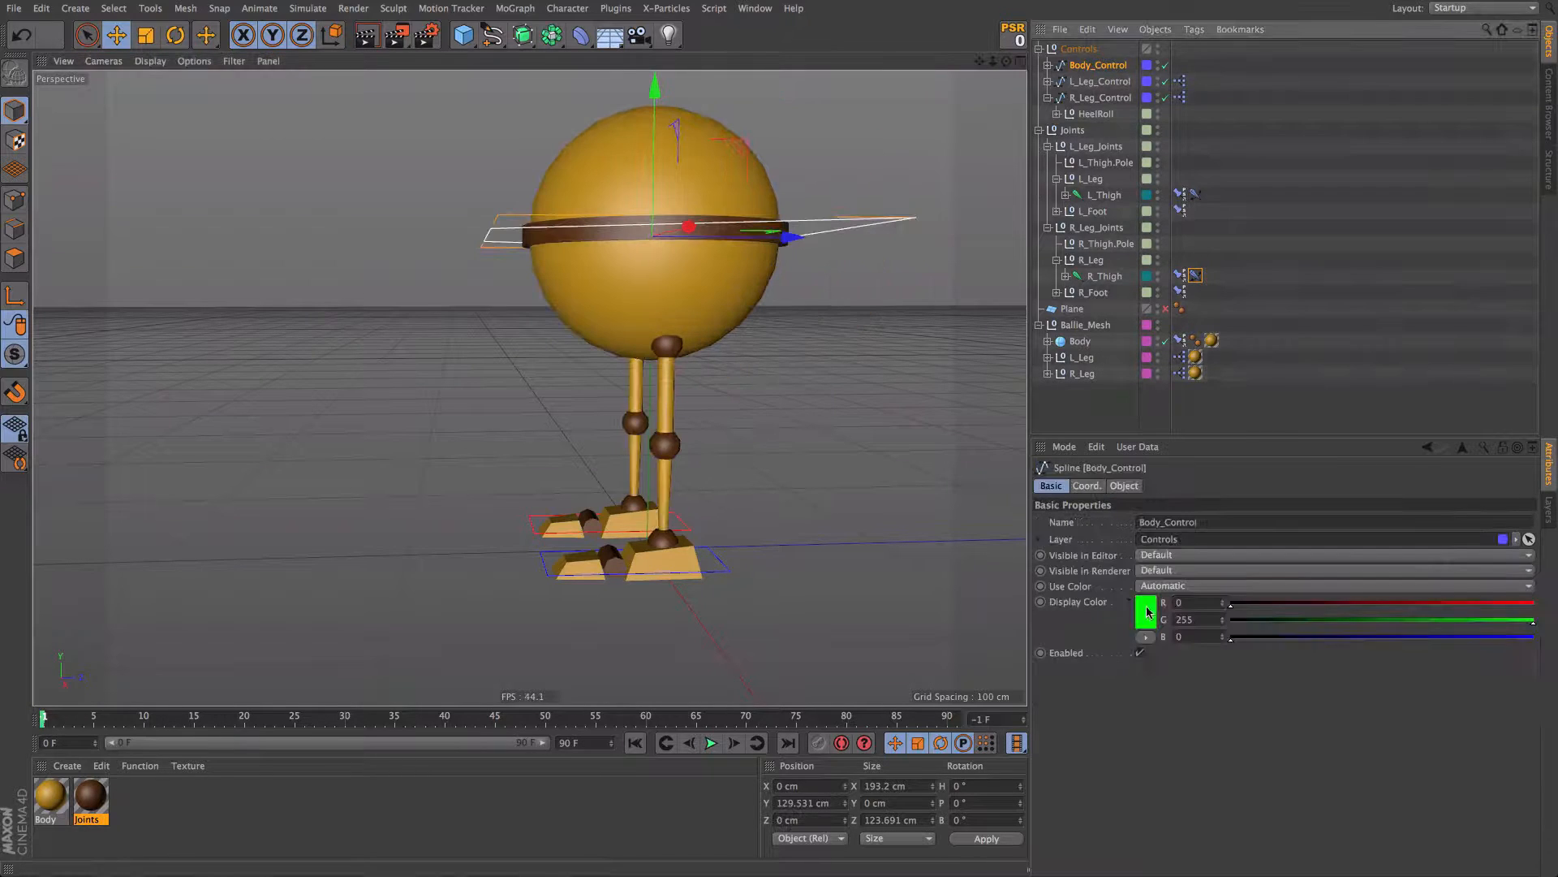
left_click(1086, 485)
left_click(1096, 588)
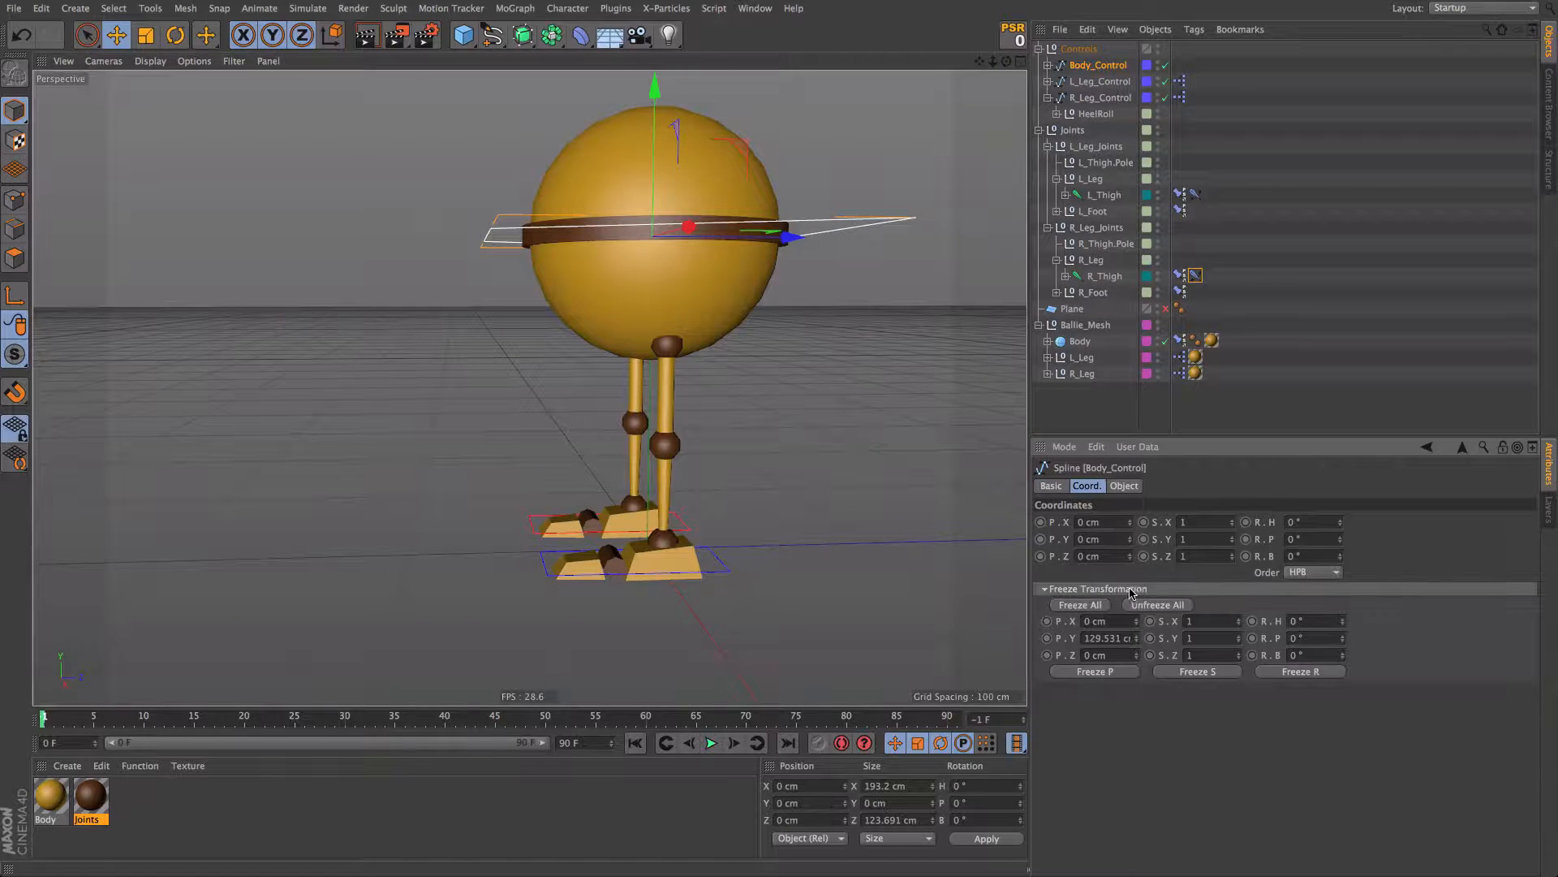
left_click(1096, 588)
Step: Check the coordinates of Body_Control and both leg controls, and clear the selection
left_click(1120, 83)
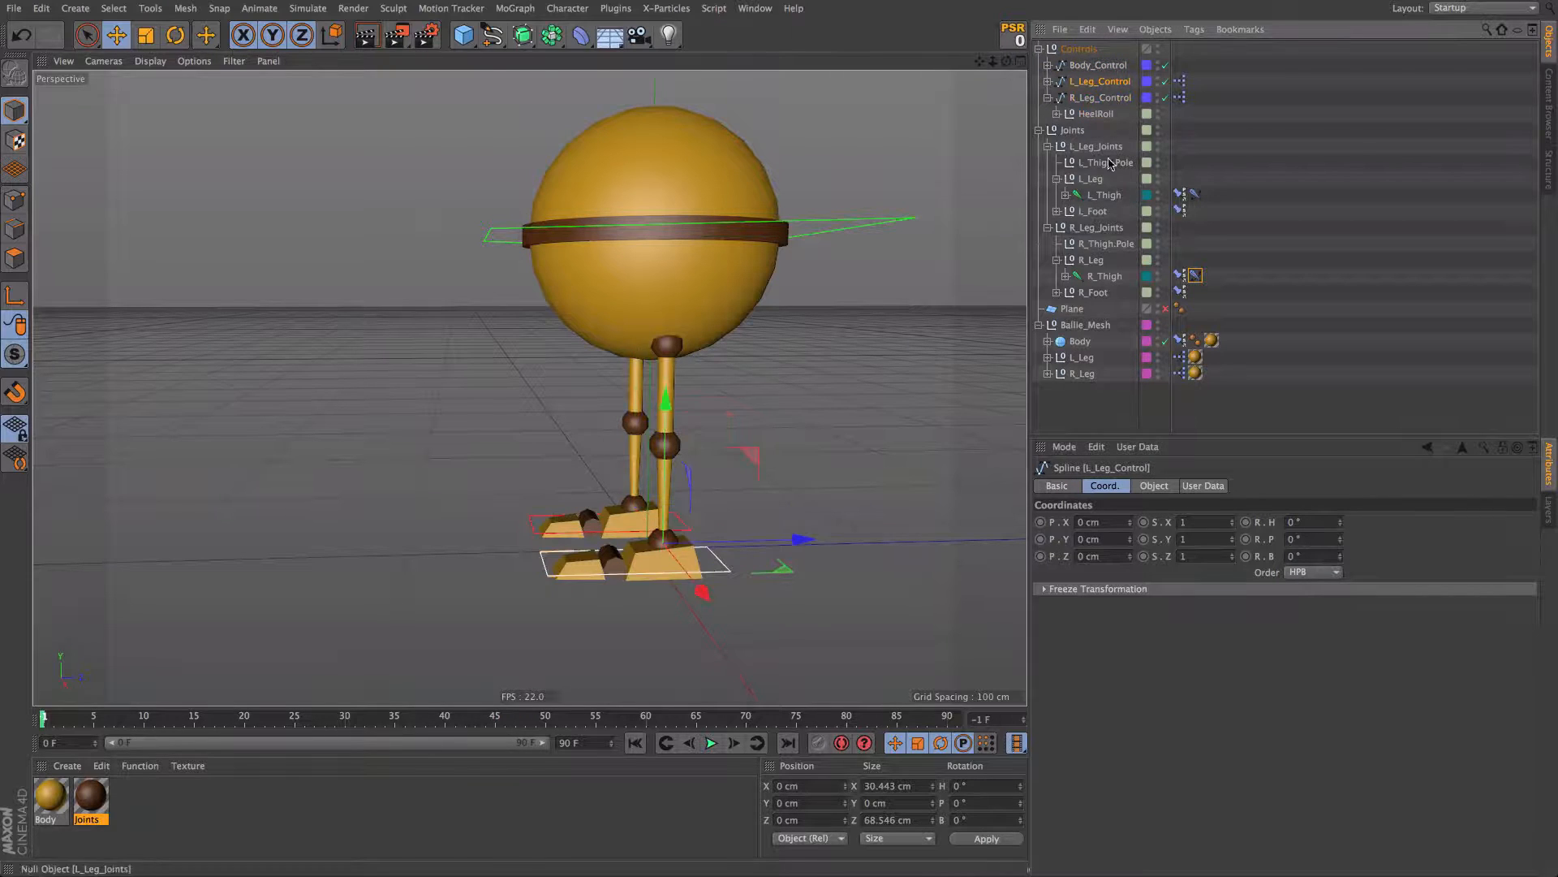
left_click(1104, 66)
left_click_drag(825, 353, 1059, 389)
key("ctrl+z")
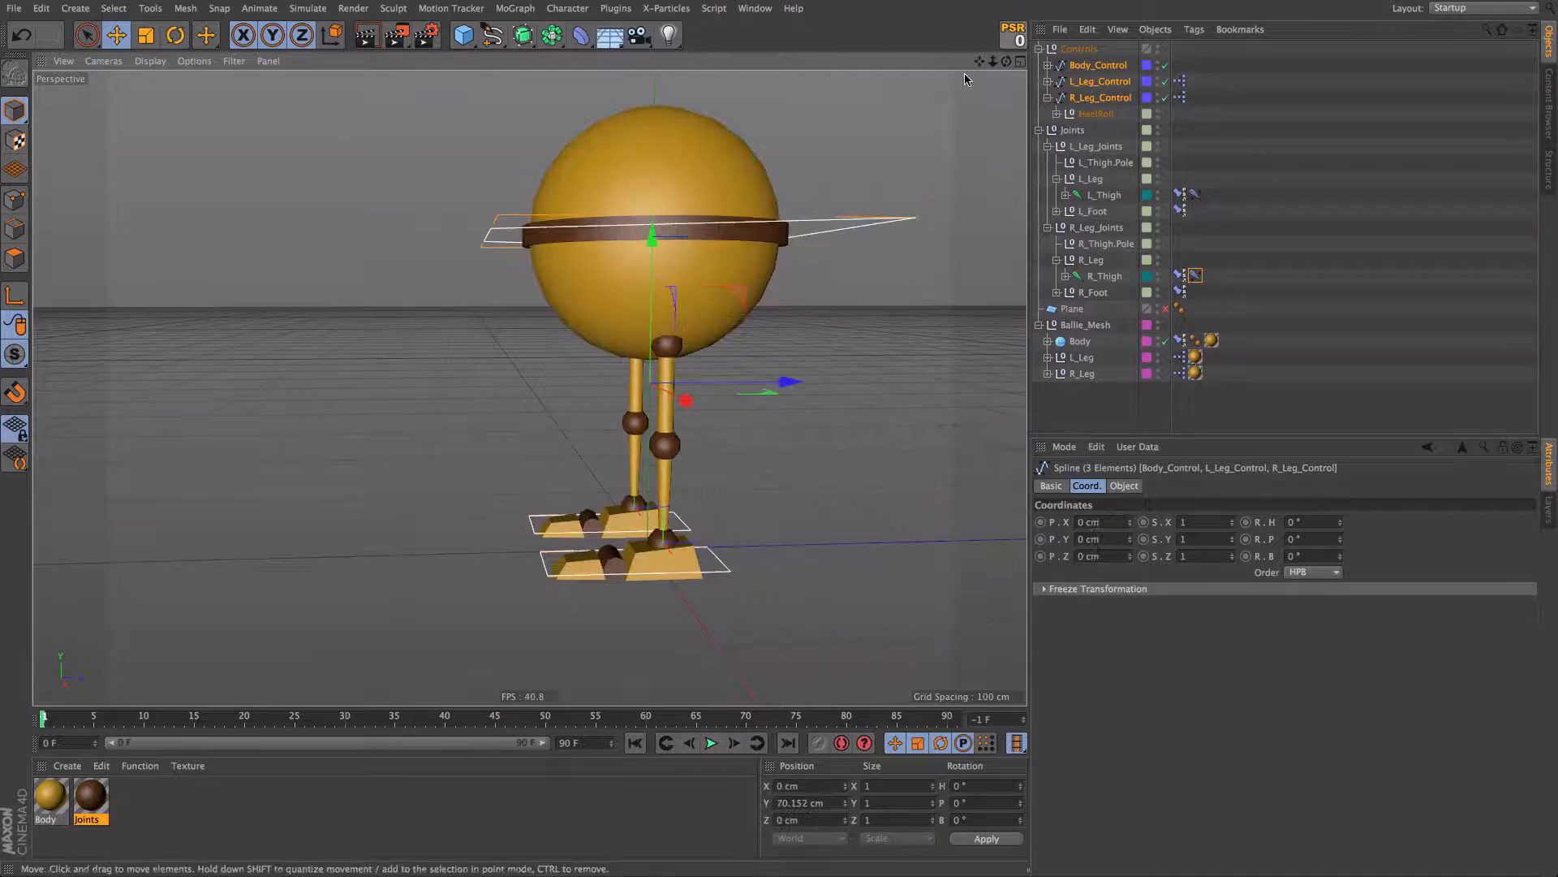
left_click(1326, 121)
Step: Move Body_Control well behind the feet, and identify the L_Leg and R_Leg mesh nulls left at the original hip position
left_click(1097, 68)
left_click_drag(788, 393, 882, 441)
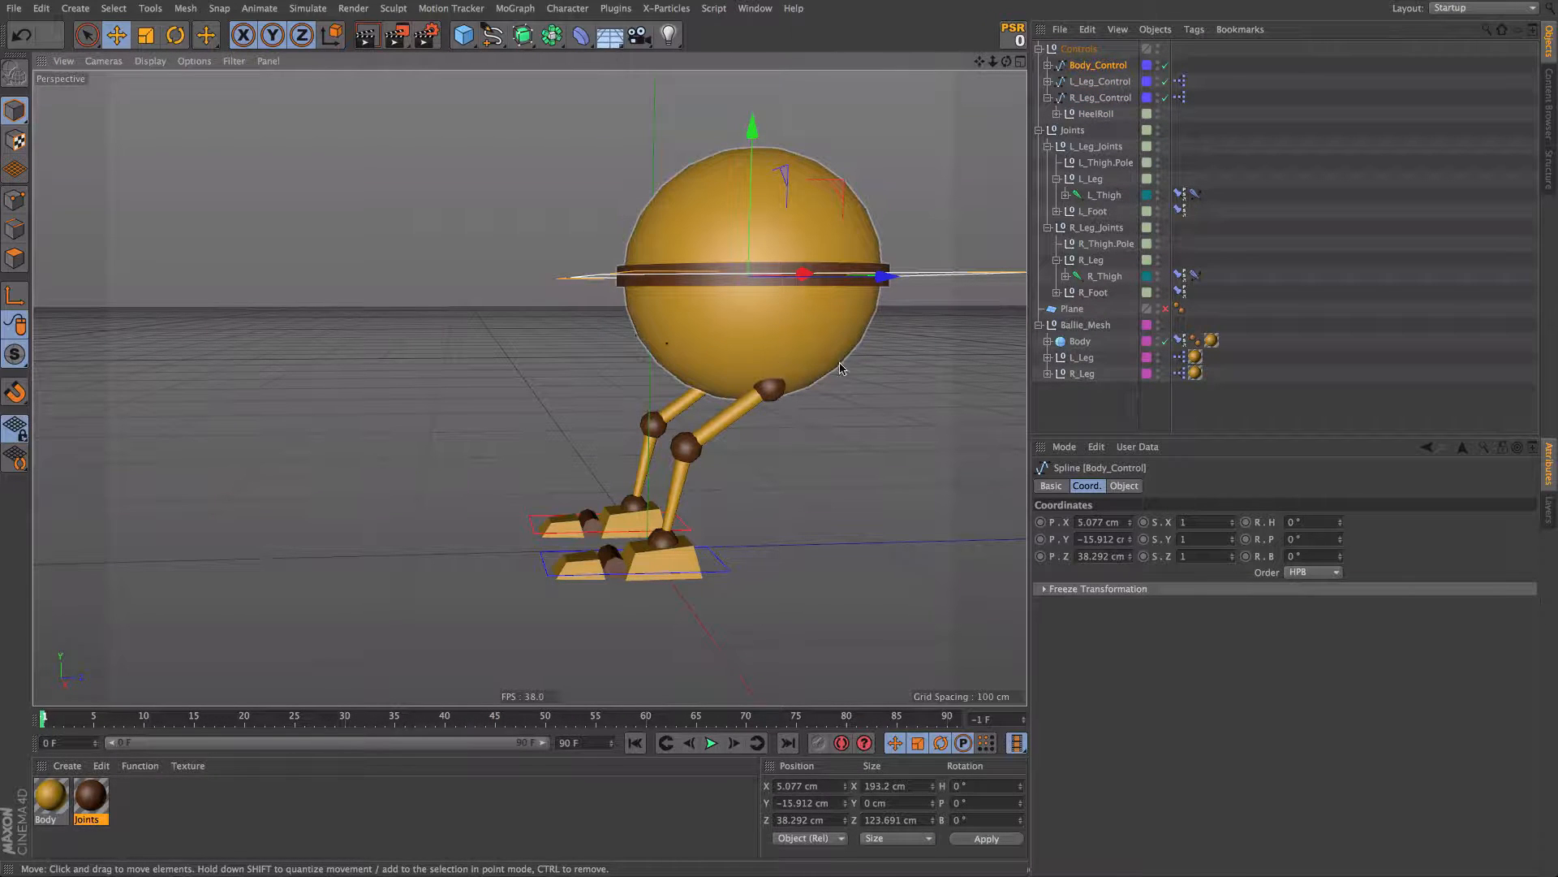
left_click_drag(711, 339, 847, 318)
left_click(665, 345)
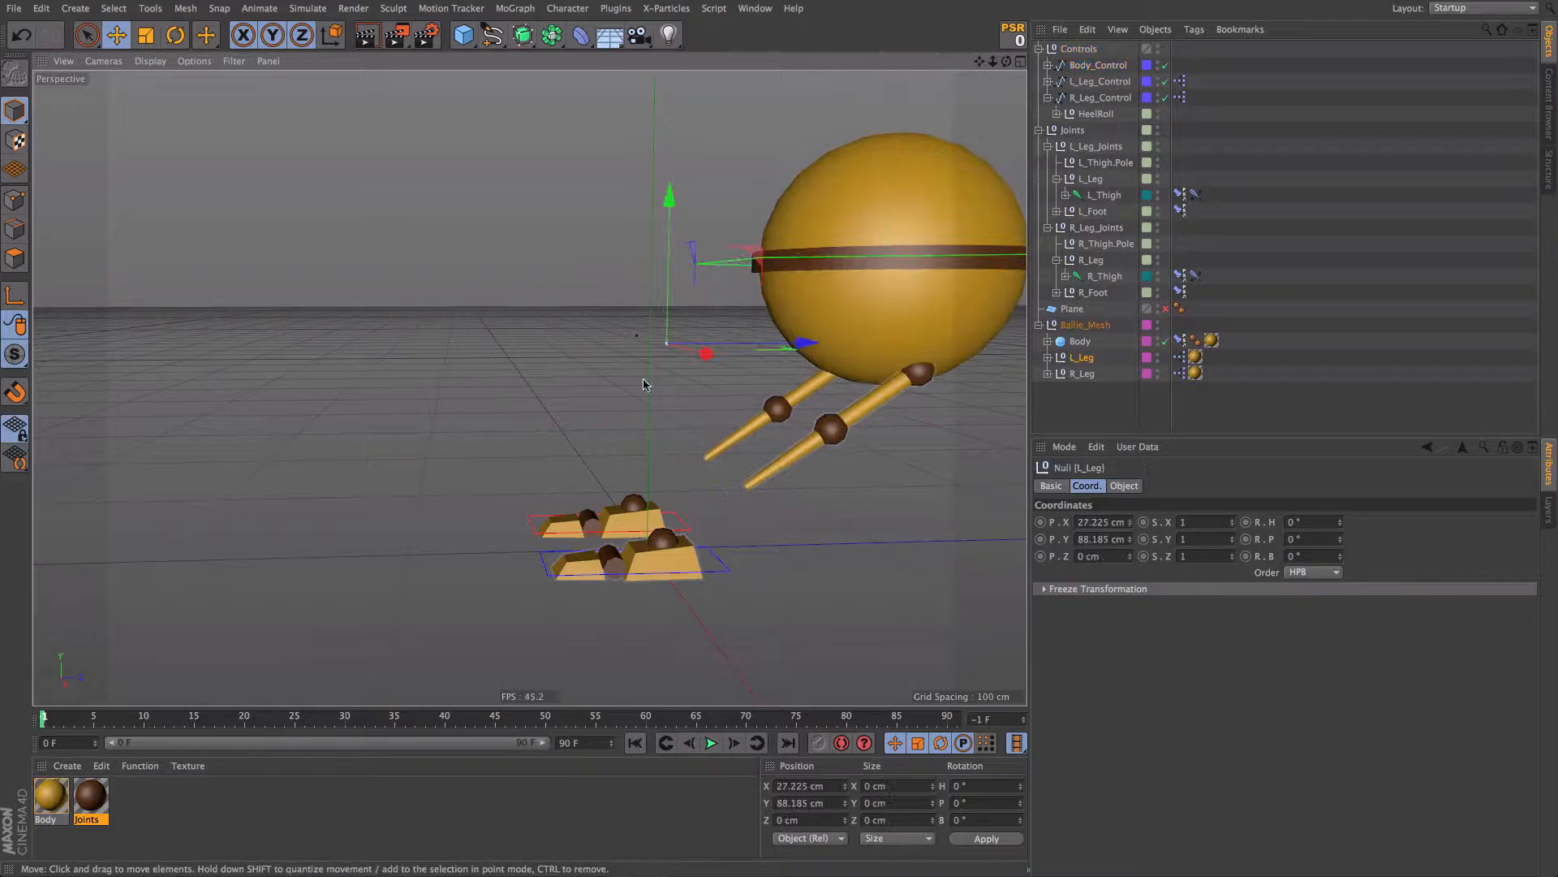
left_click(636, 335, "shift")
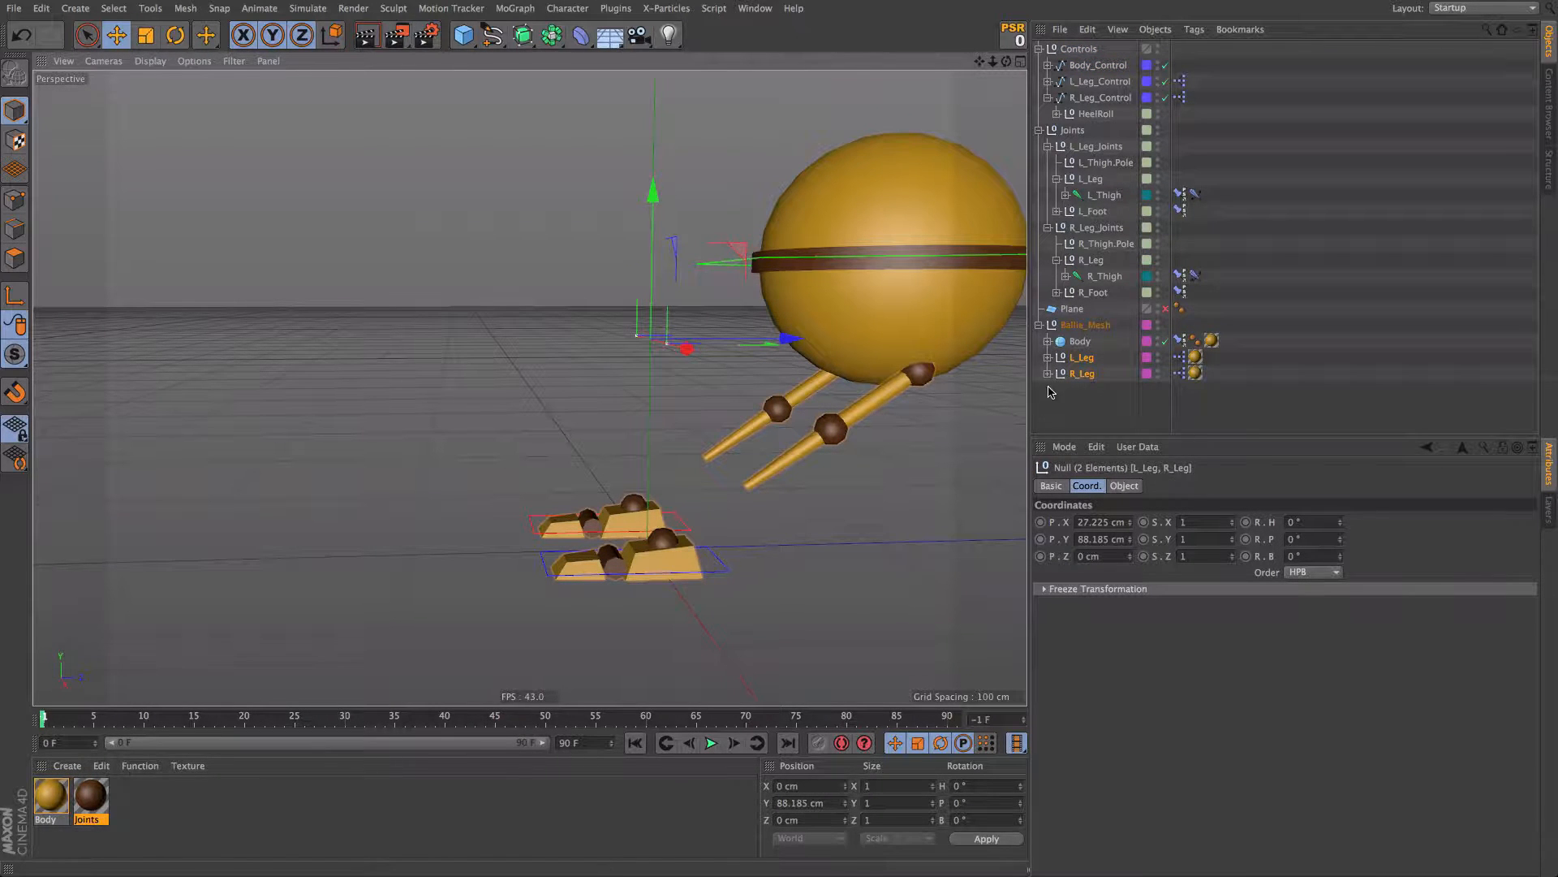
left_click(978, 411)
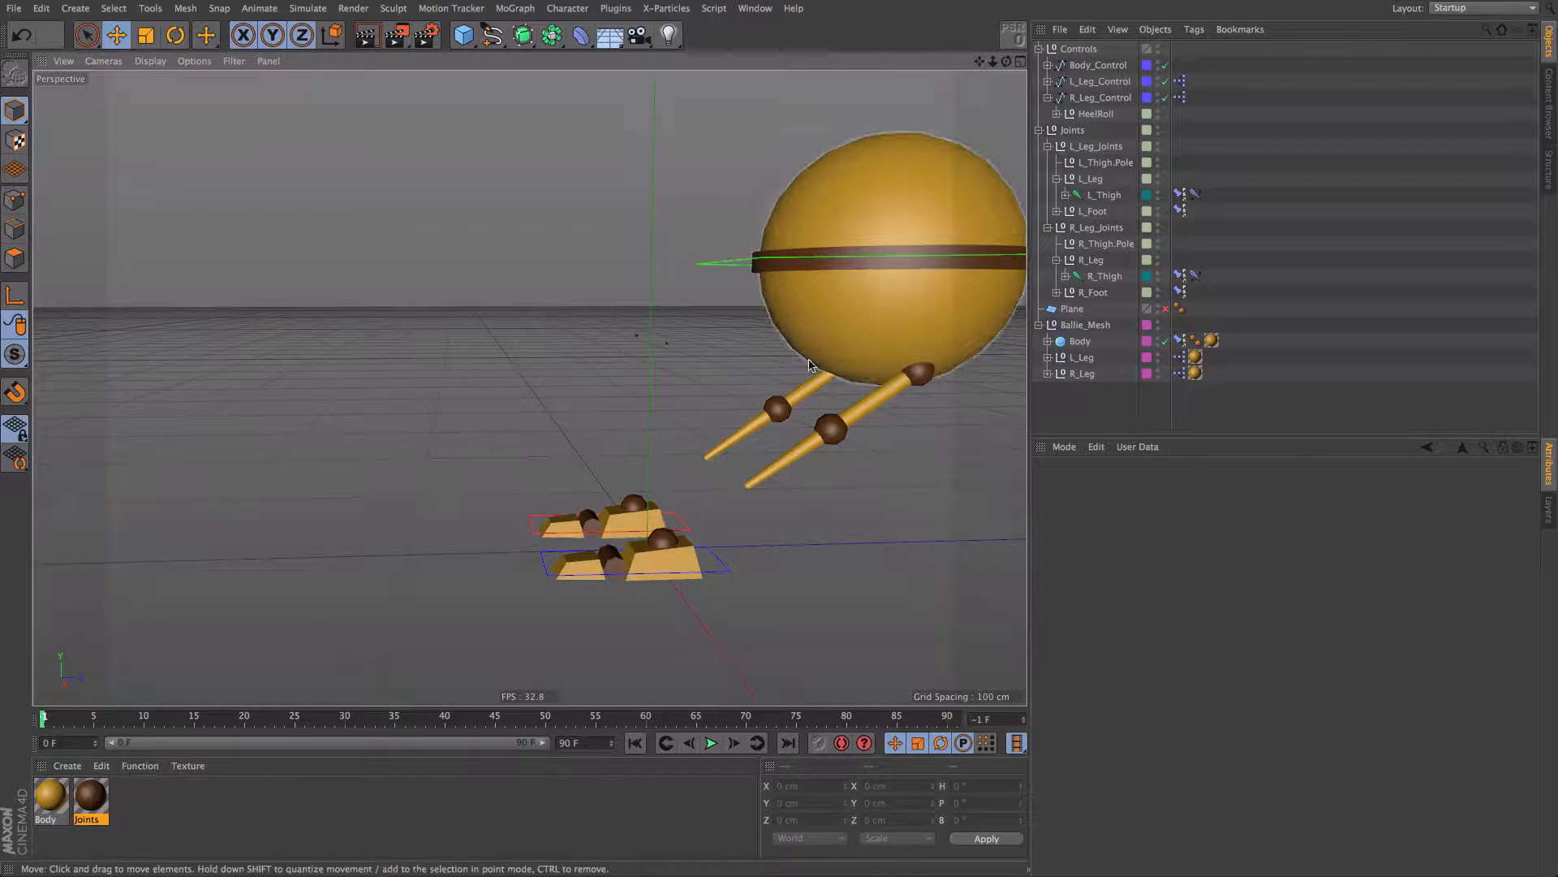
Step: Move the L_Thigh.Pole and R_Thigh.Pole nulls together forward along Z to about -70 cm
left_click(1101, 164)
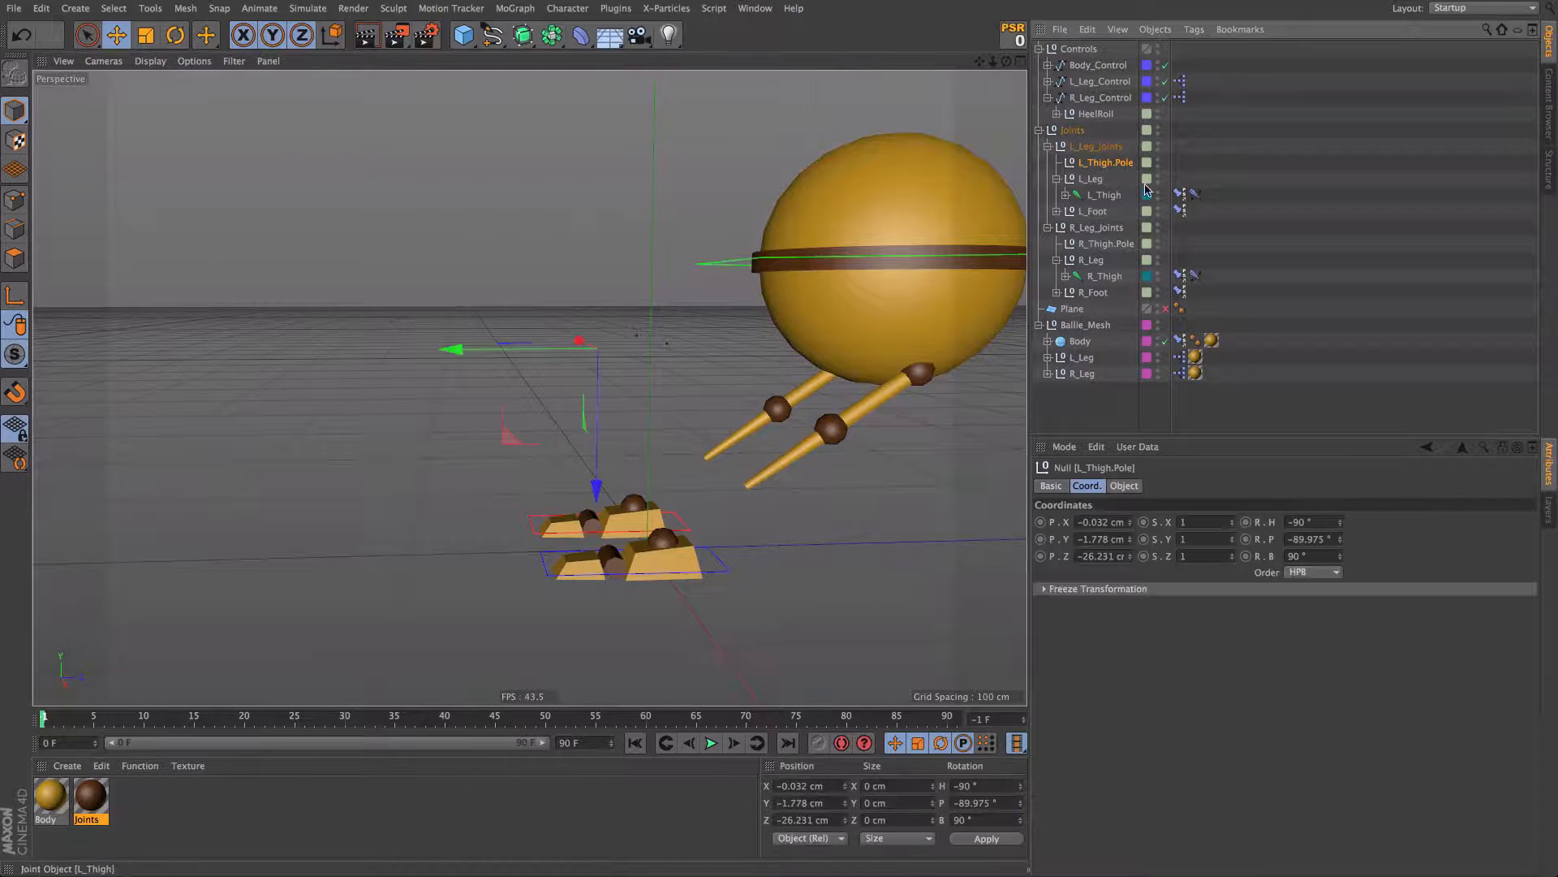
left_click(1106, 244, "ctrl")
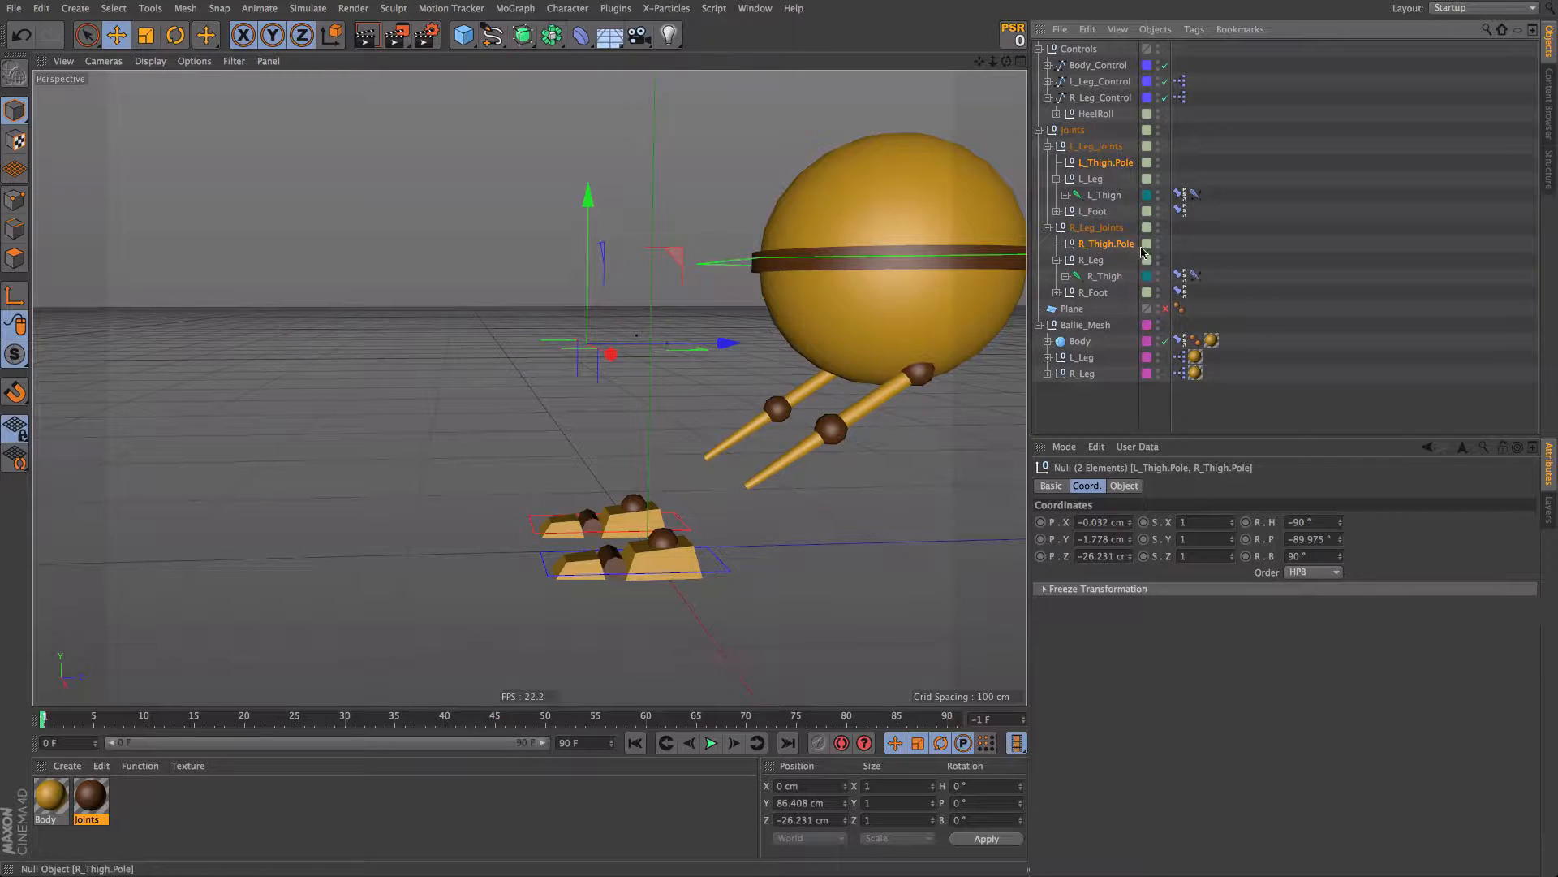
left_click(1548, 507)
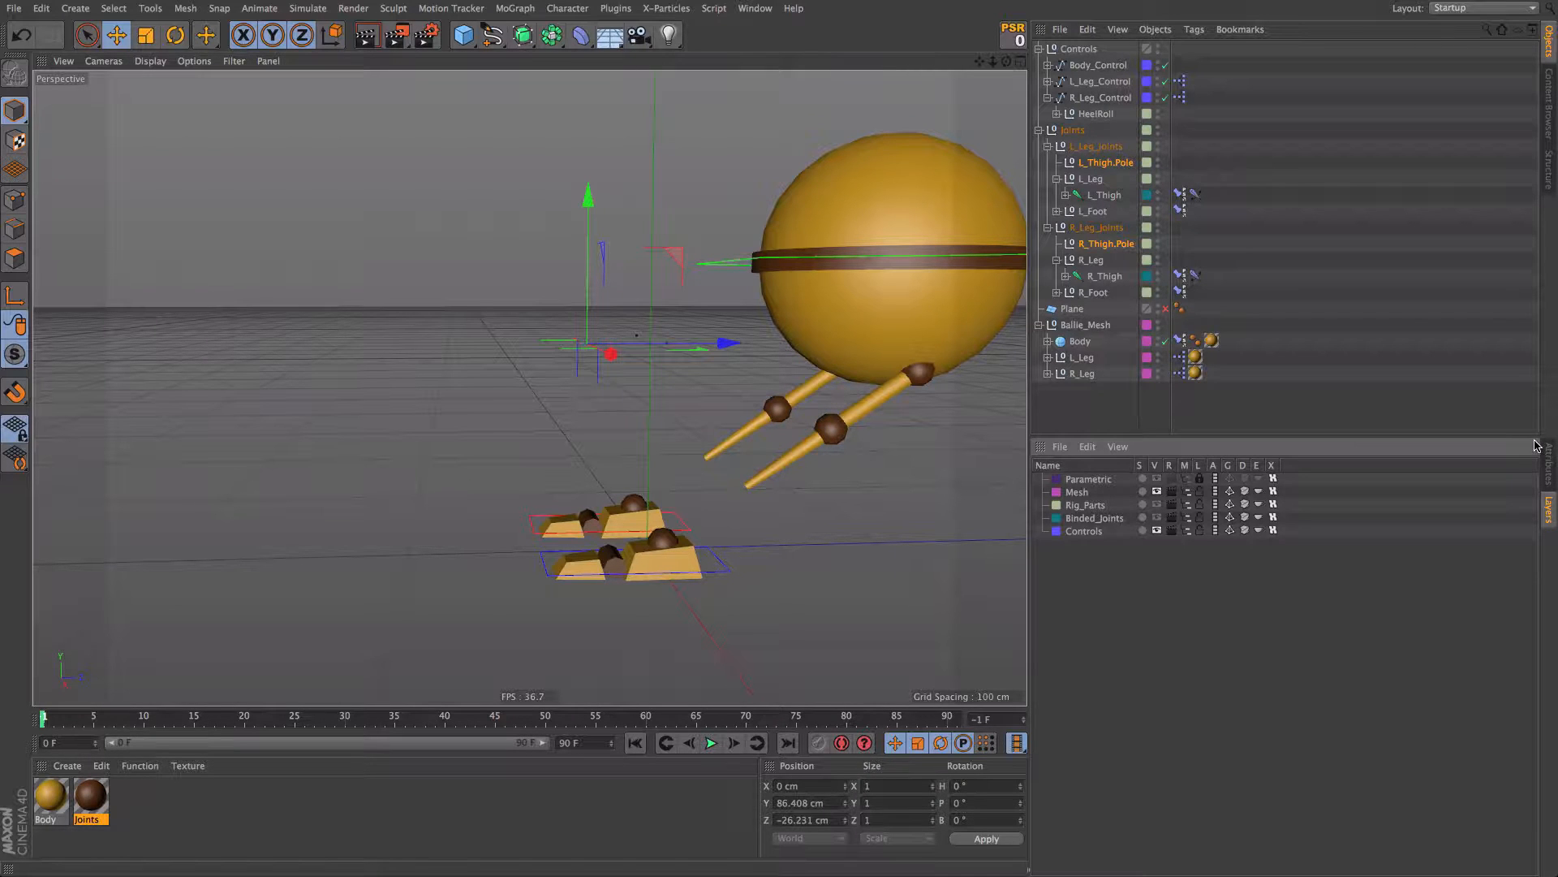
left_click(1551, 465)
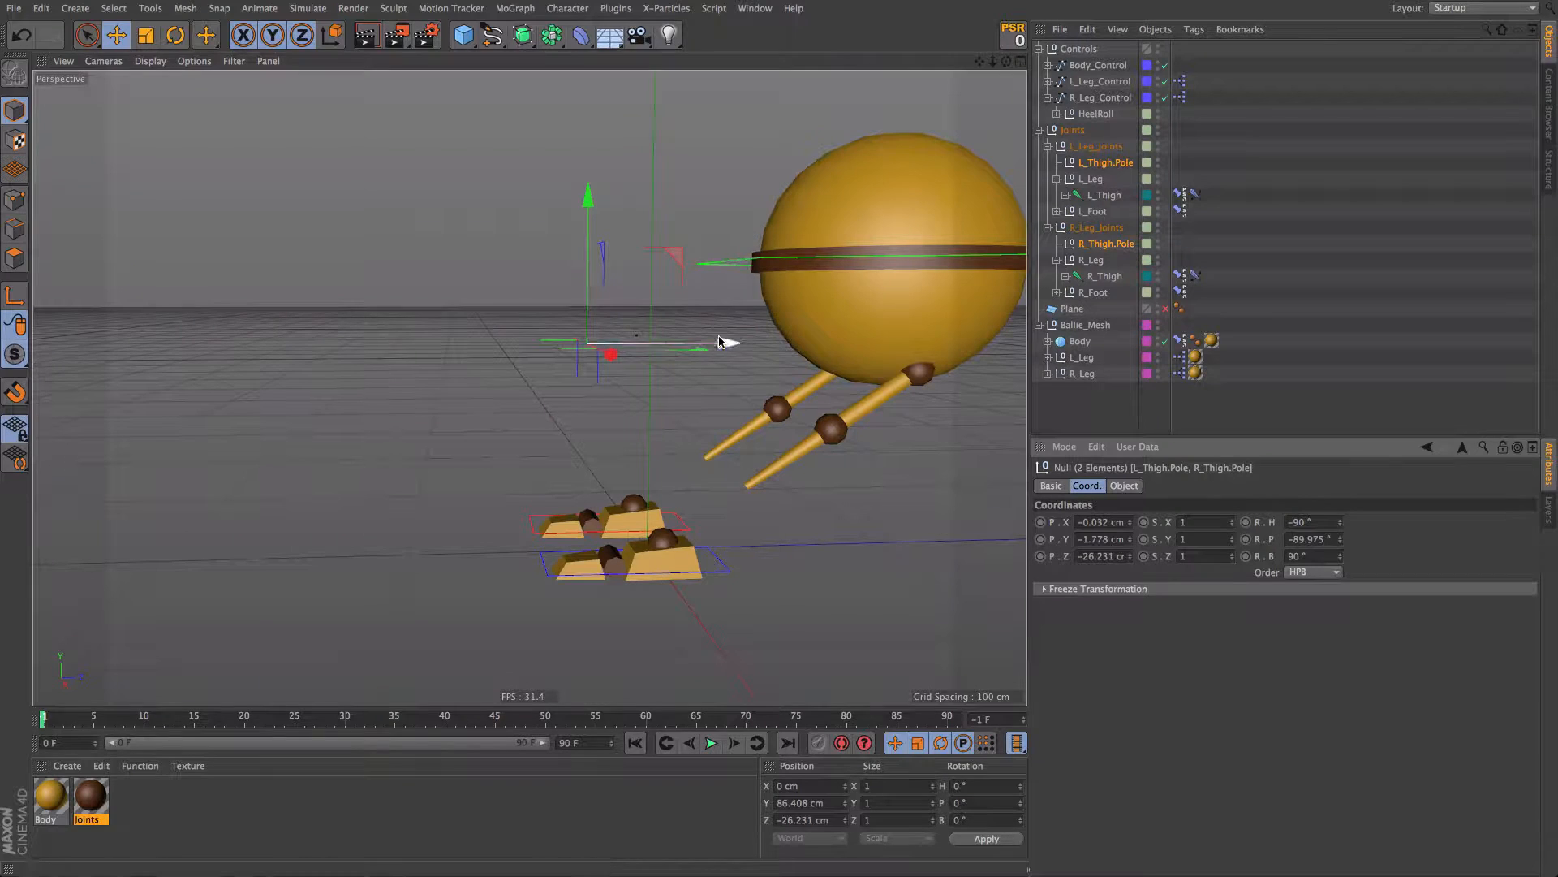
left_click_drag(727, 341, 619, 342)
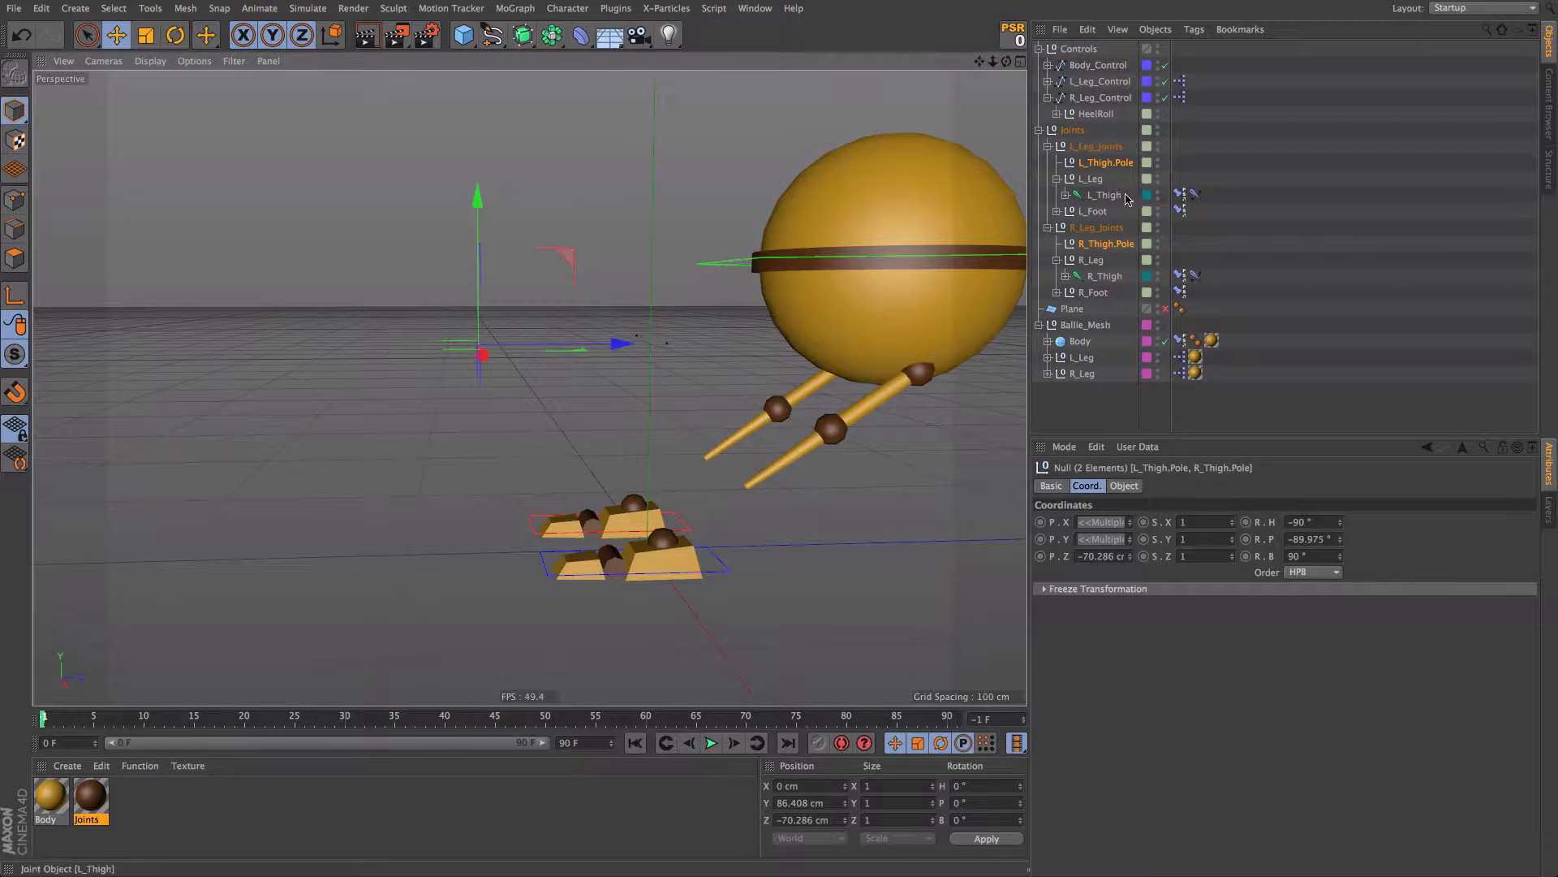
Step: Collapse R_Leg_Control and move both thigh pole nulls into the Controls group below it
left_click_drag(1103, 164, 1102, 120)
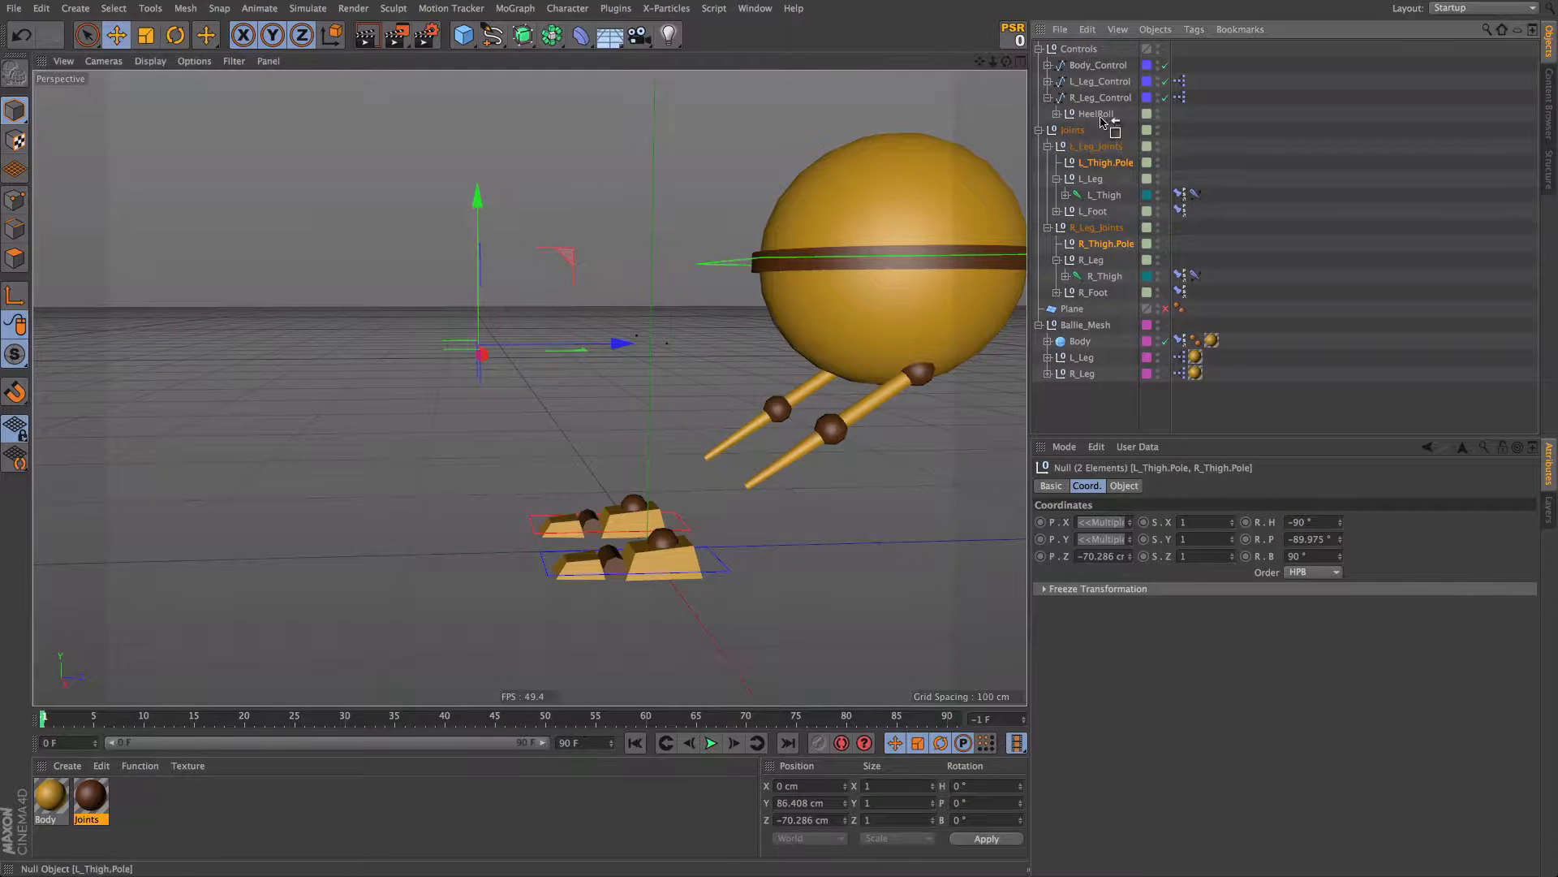
left_click(1048, 97)
left_click_drag(1088, 108, 1089, 109)
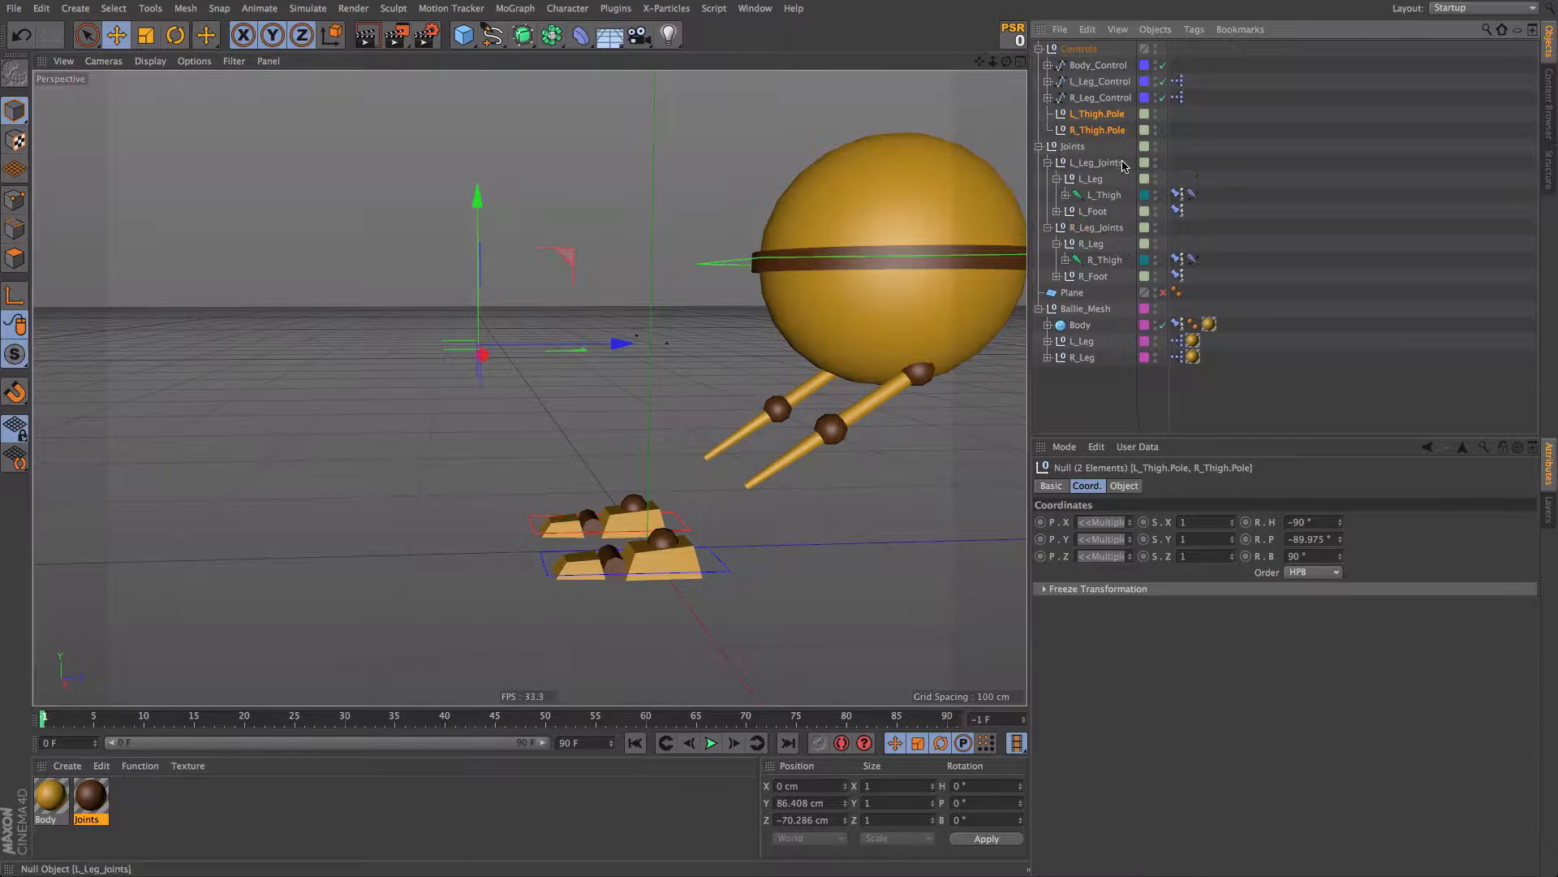
Step: Set the display shape of both thigh pole nulls to Octagon
left_click(1124, 485)
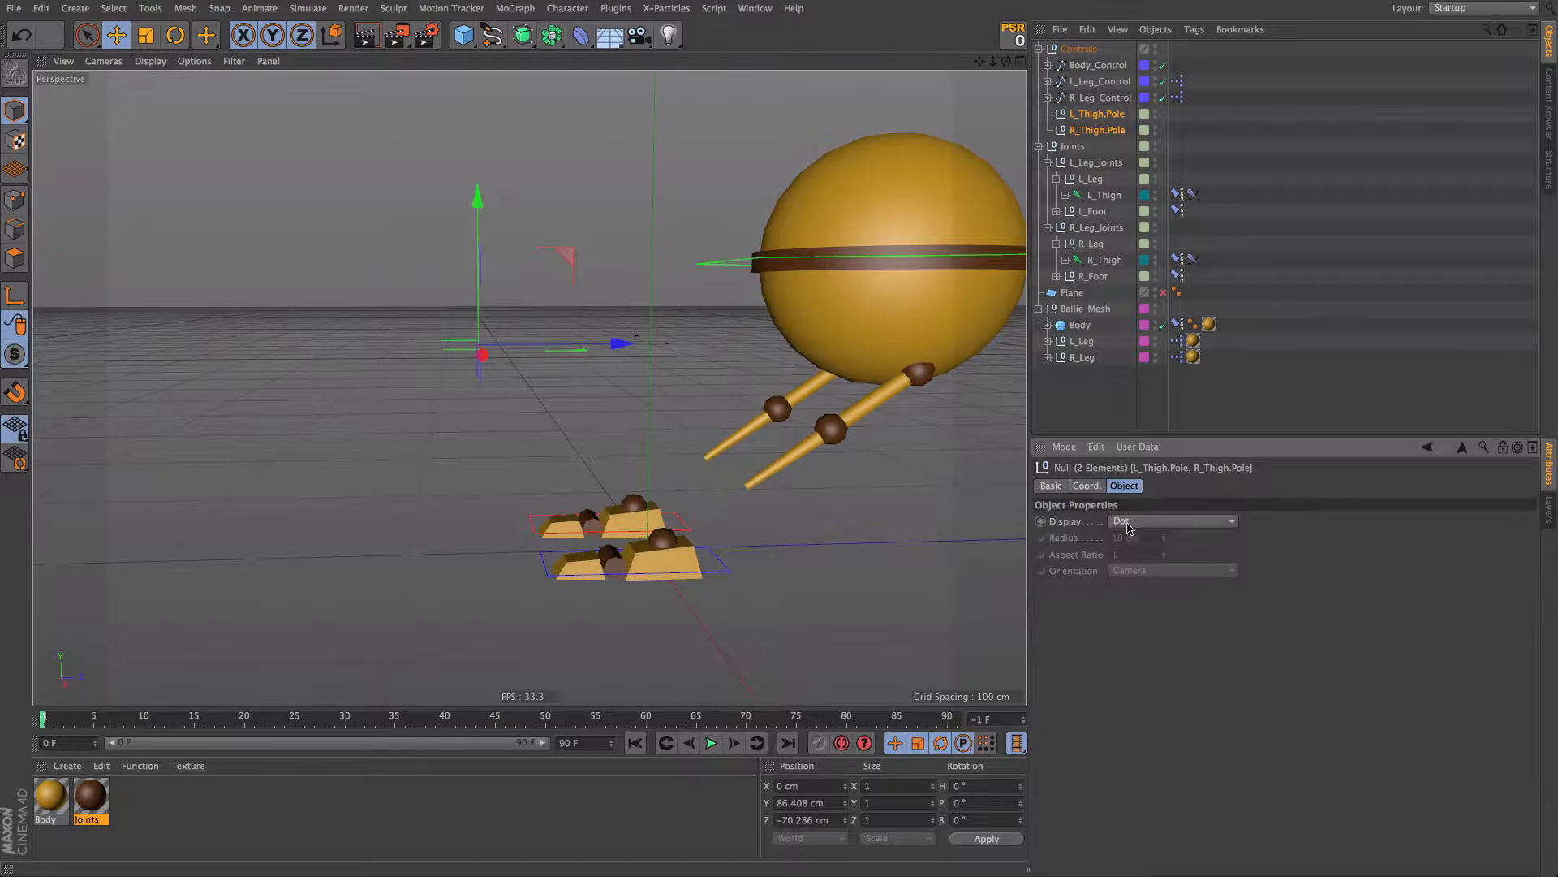
left_click(1145, 520)
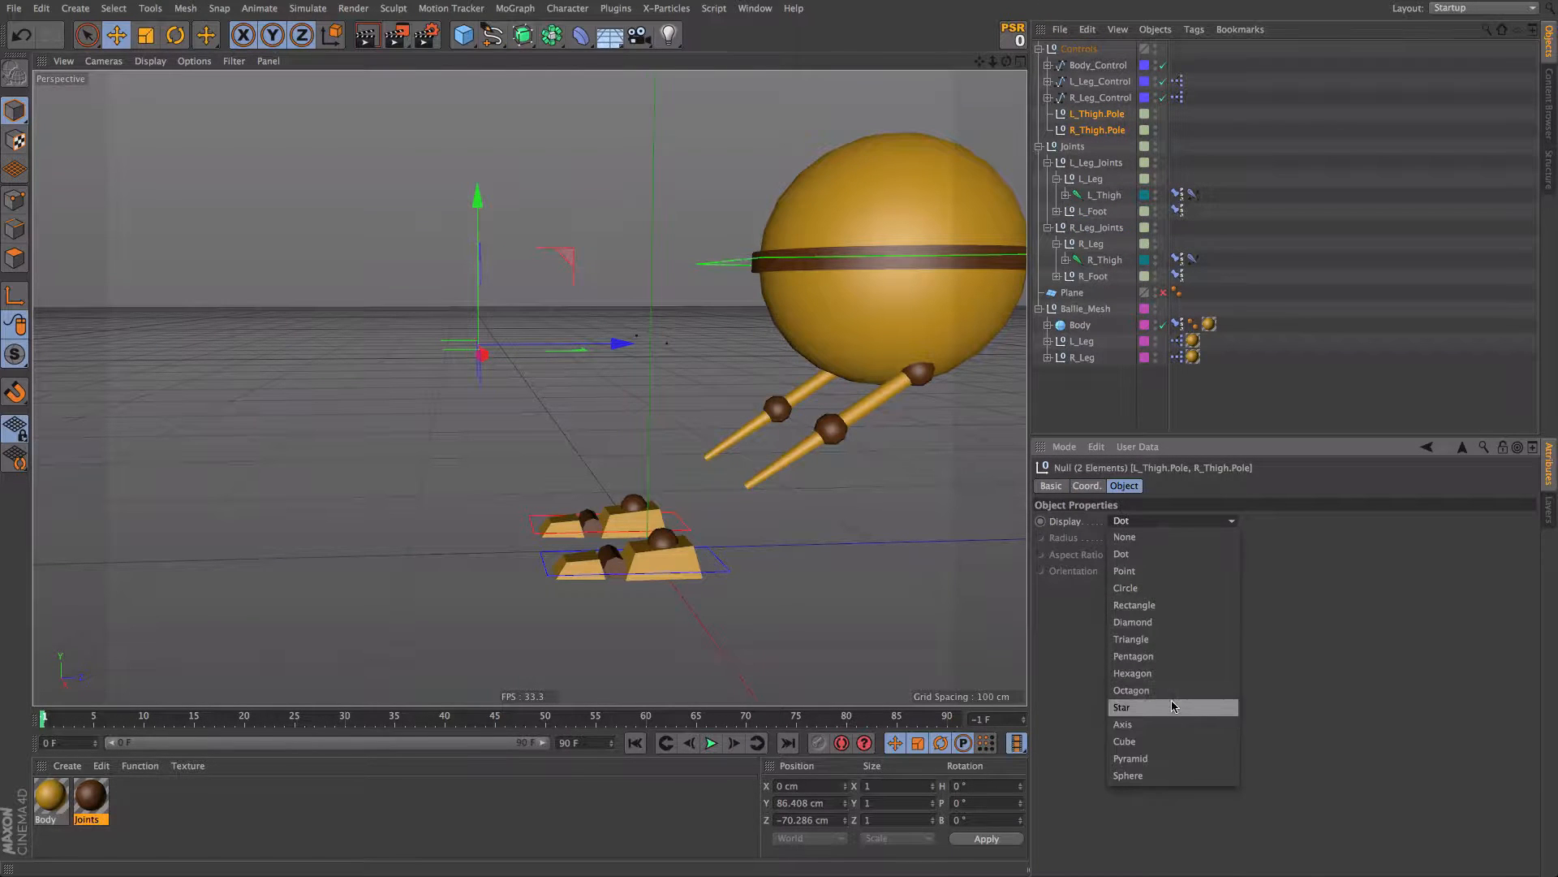
left_click(1176, 690)
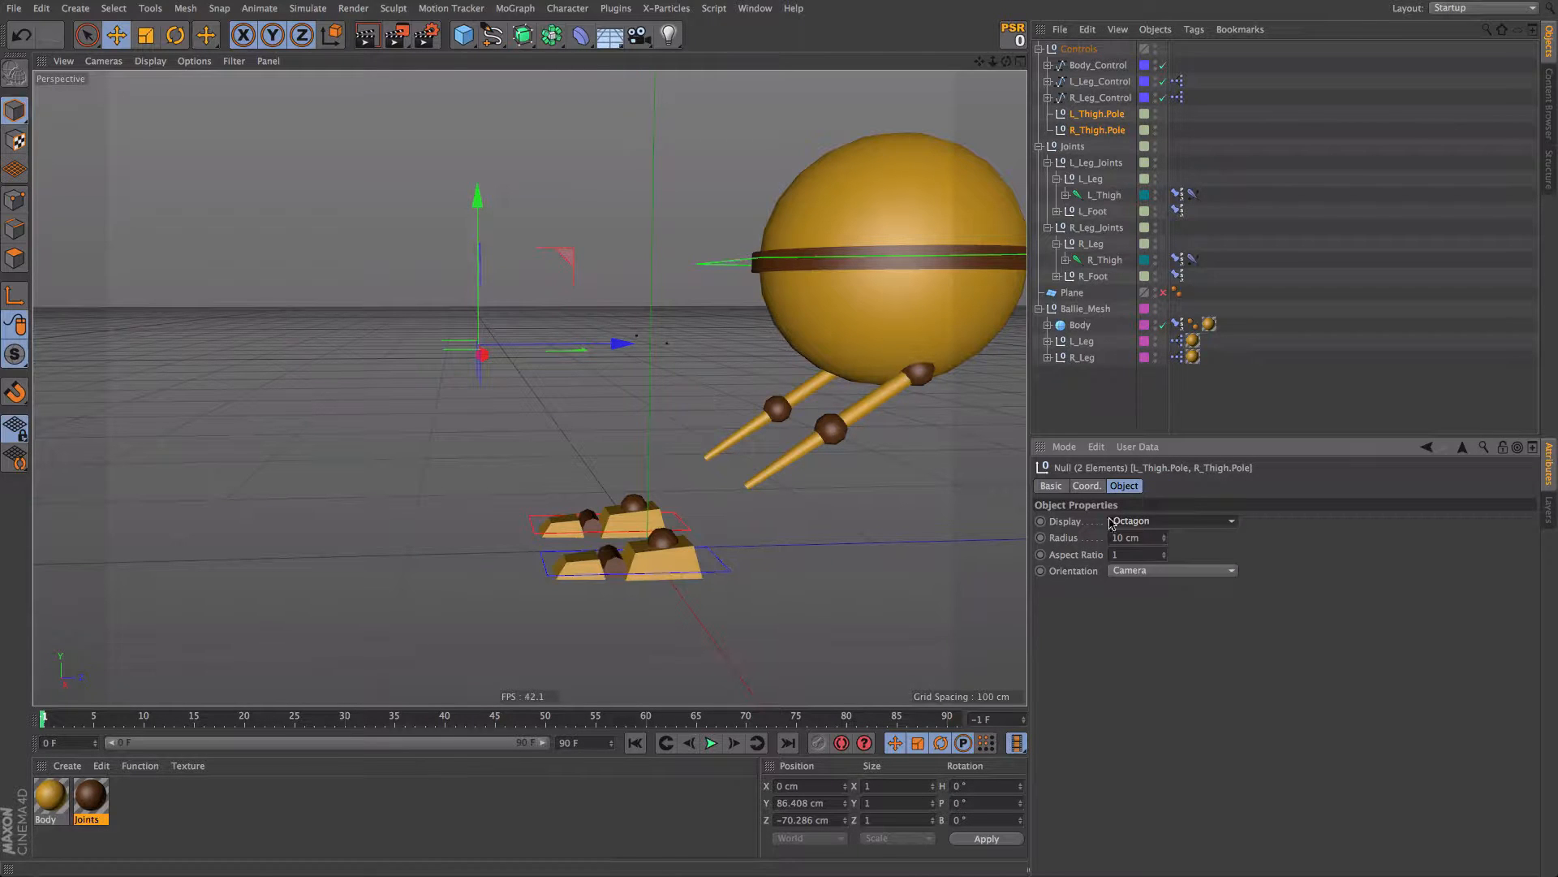
Step: Assign both thigh pole nulls to the Controls layer and bring their object properties back into view
left_click(1548, 510)
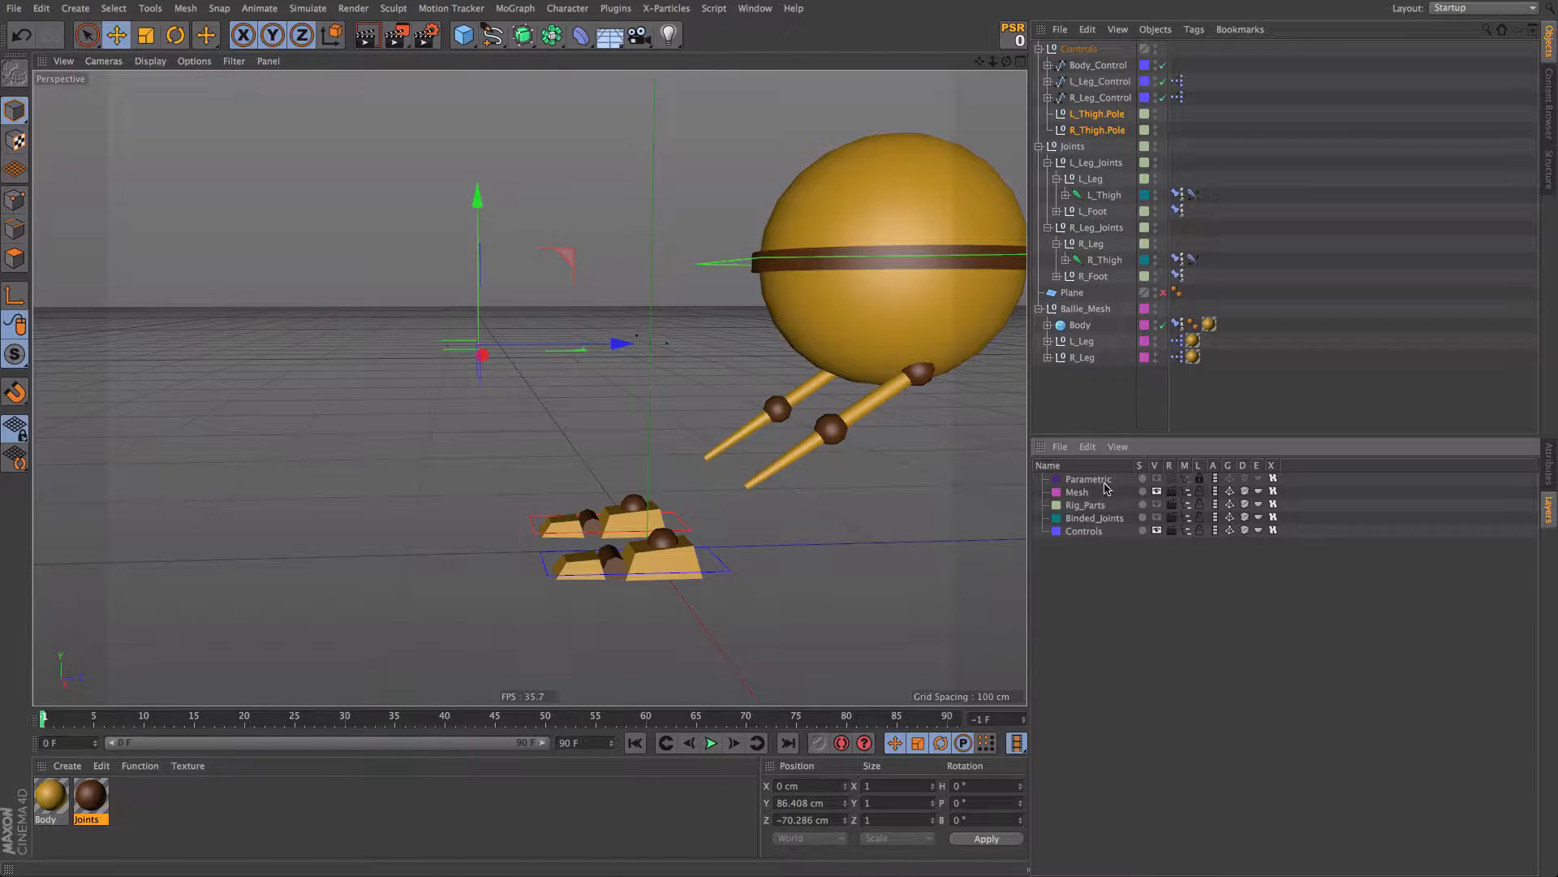
right_click(1109, 129)
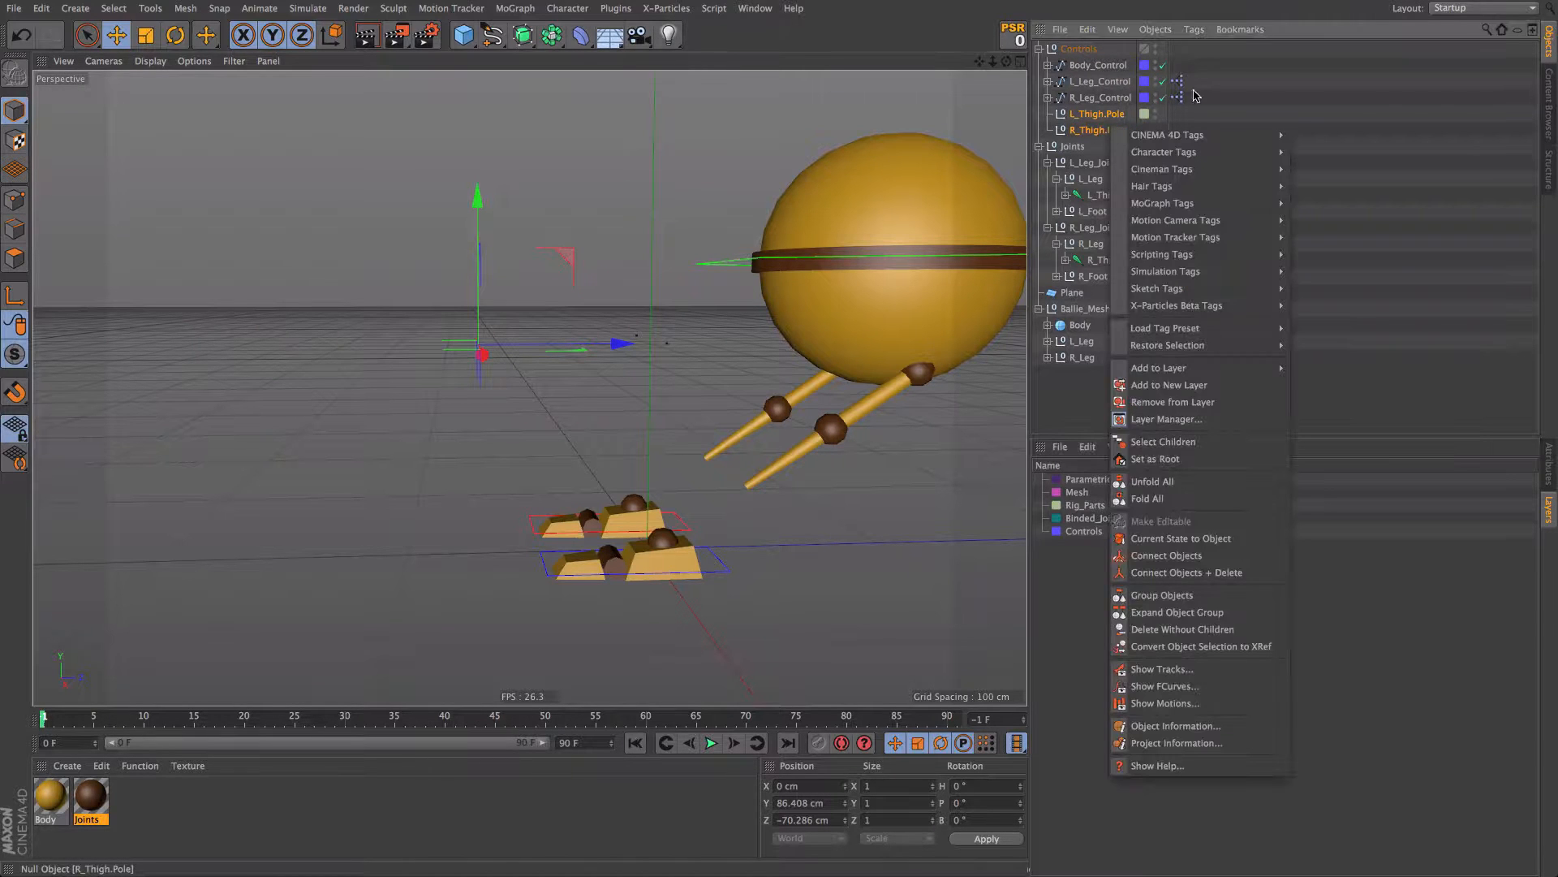
left_click(1274, 106)
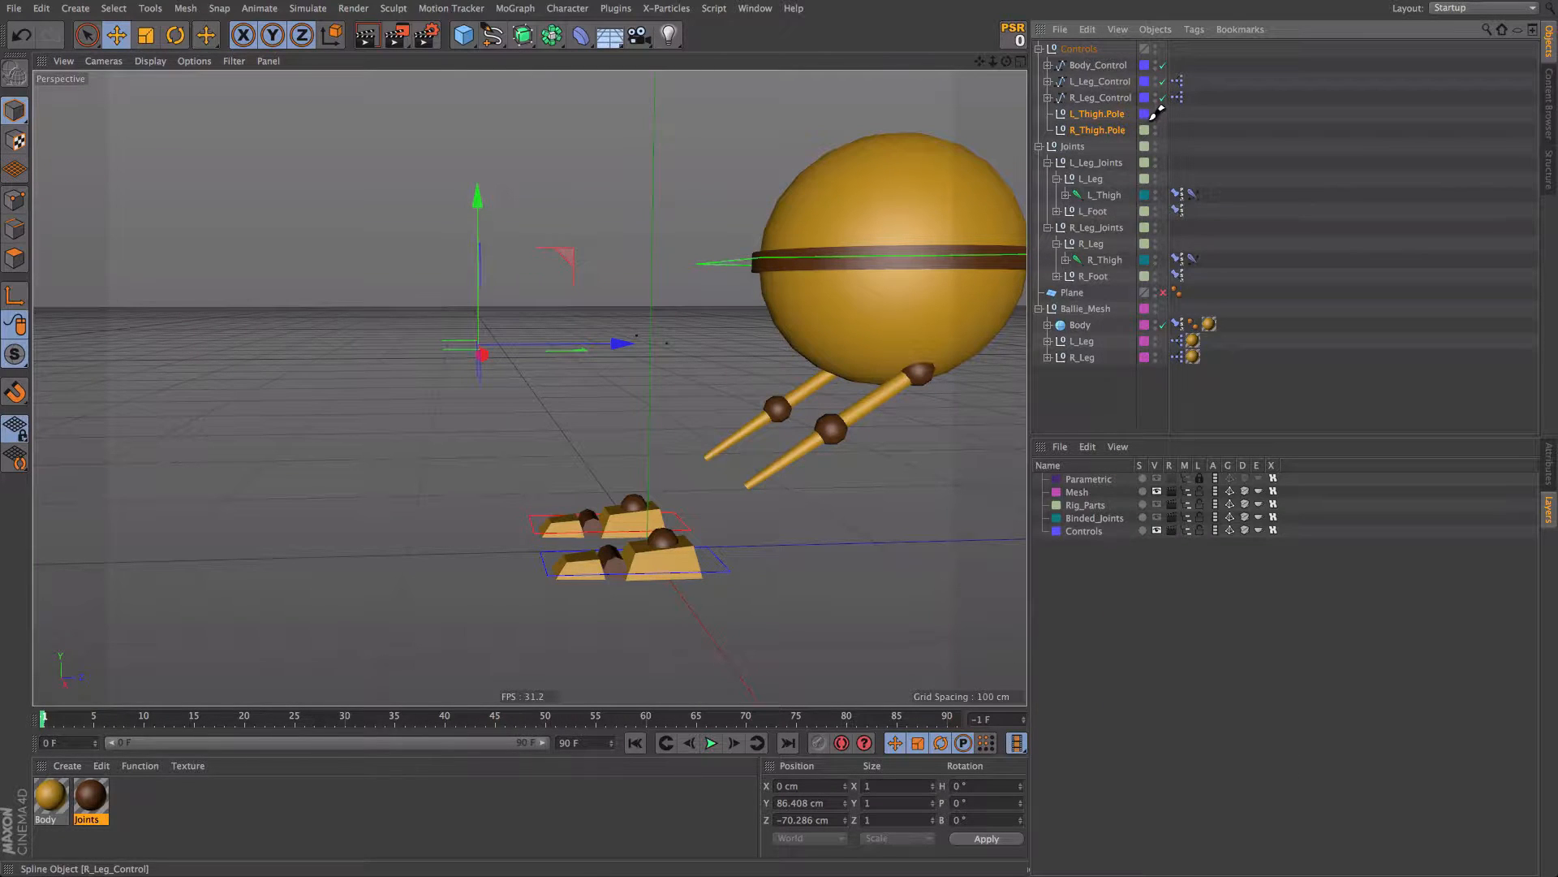
left_click_drag(532, 331, 495, 367, "alt")
left_click(1549, 465)
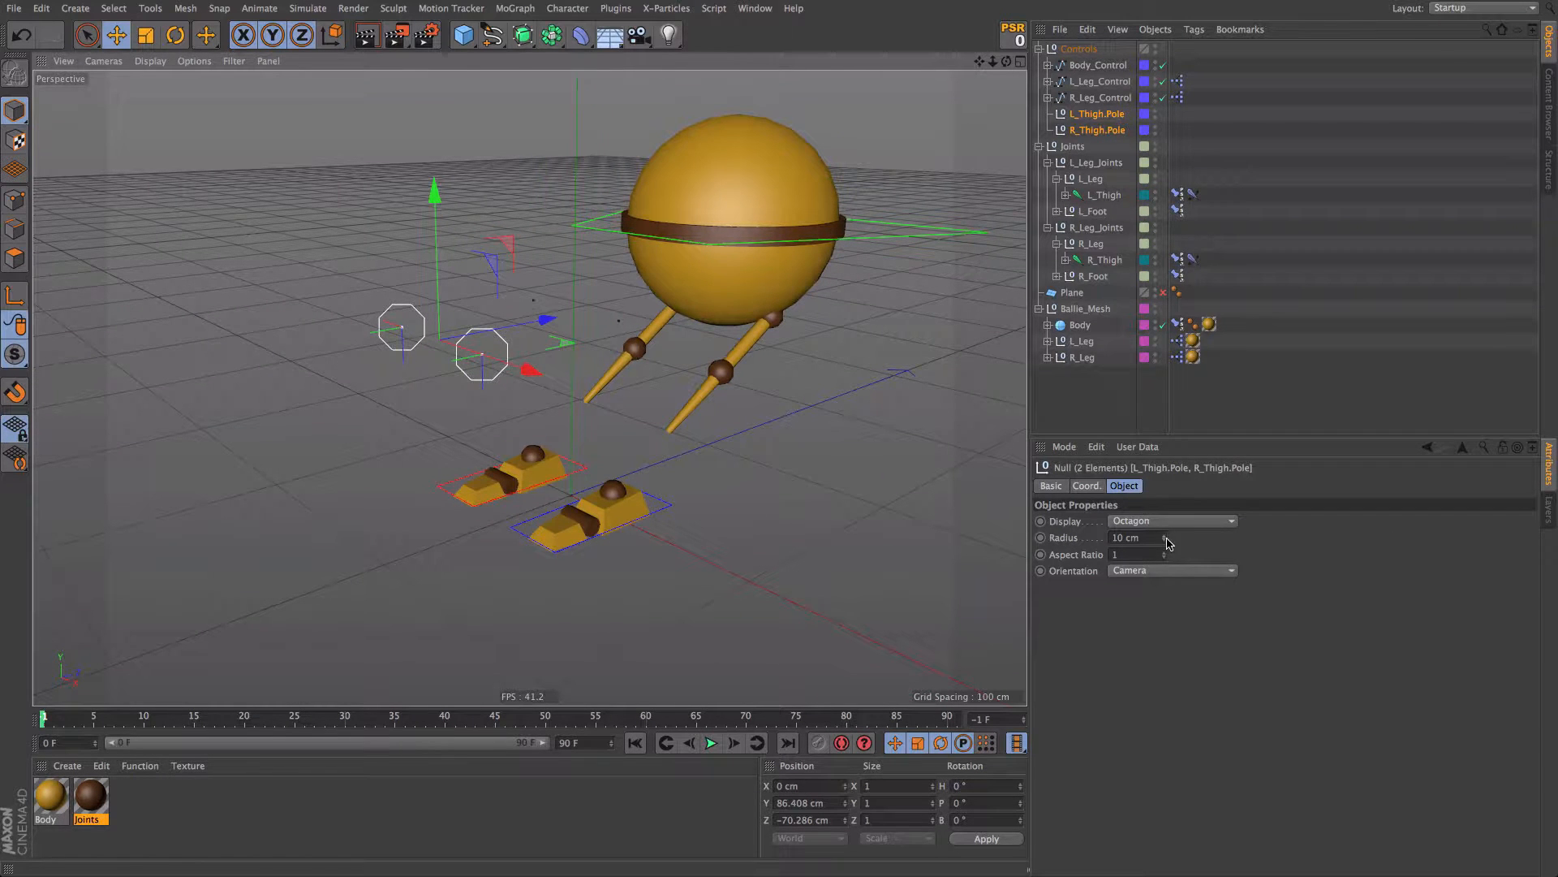
Step: Set both thigh pole nulls to a 6 cm radius and a magenta display color (255, 0, 255) with Use Color on Automatic
left_click_drag(1166, 540, 1165, 560)
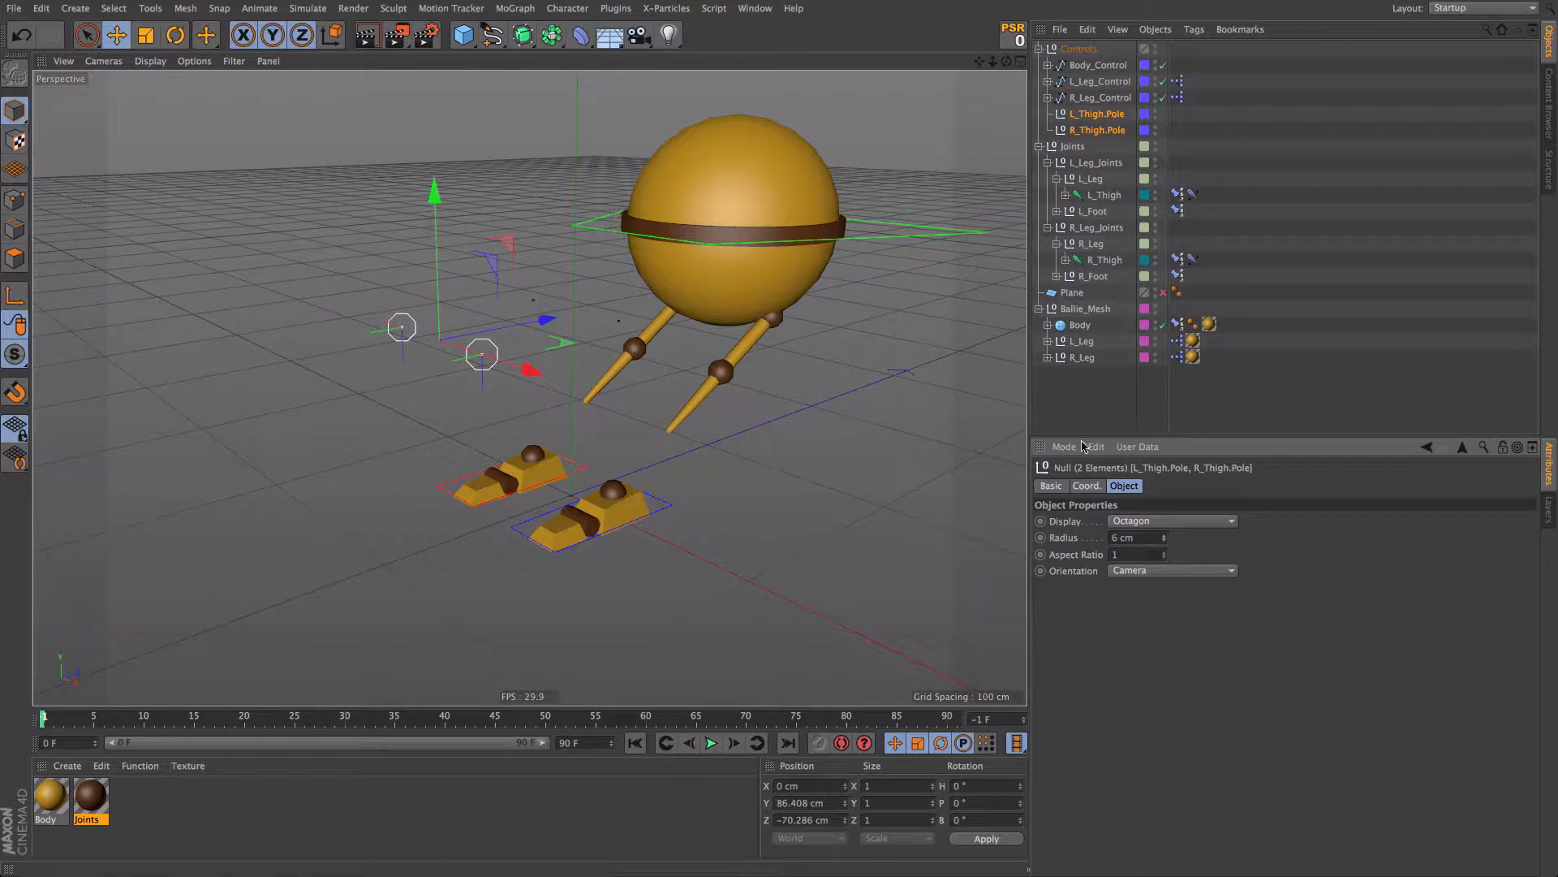
left_click(1053, 487)
left_click(1169, 586)
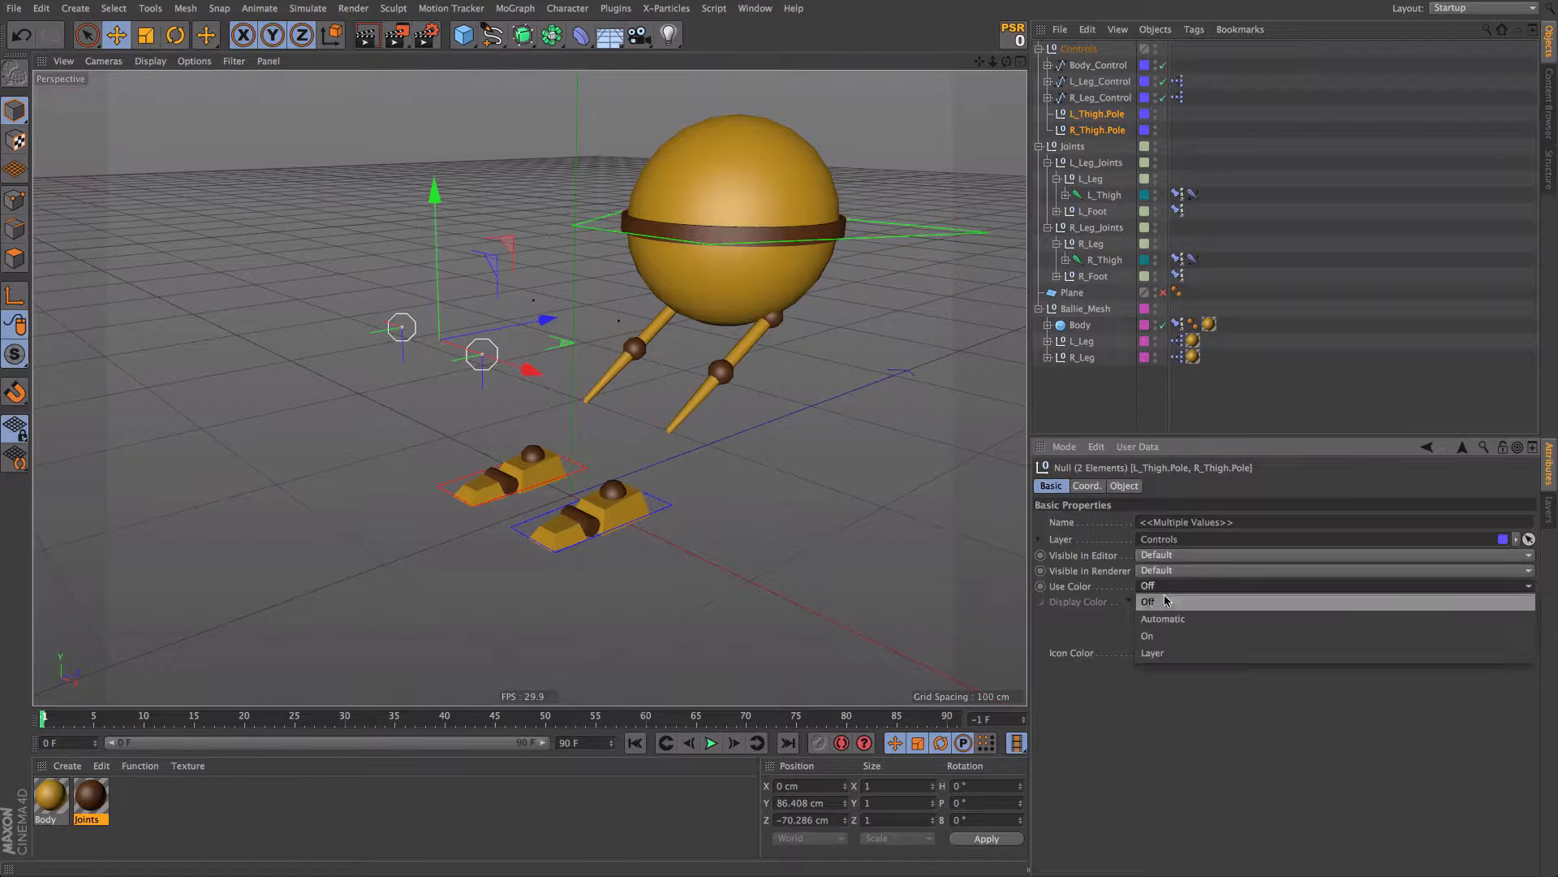
left_click(1171, 601)
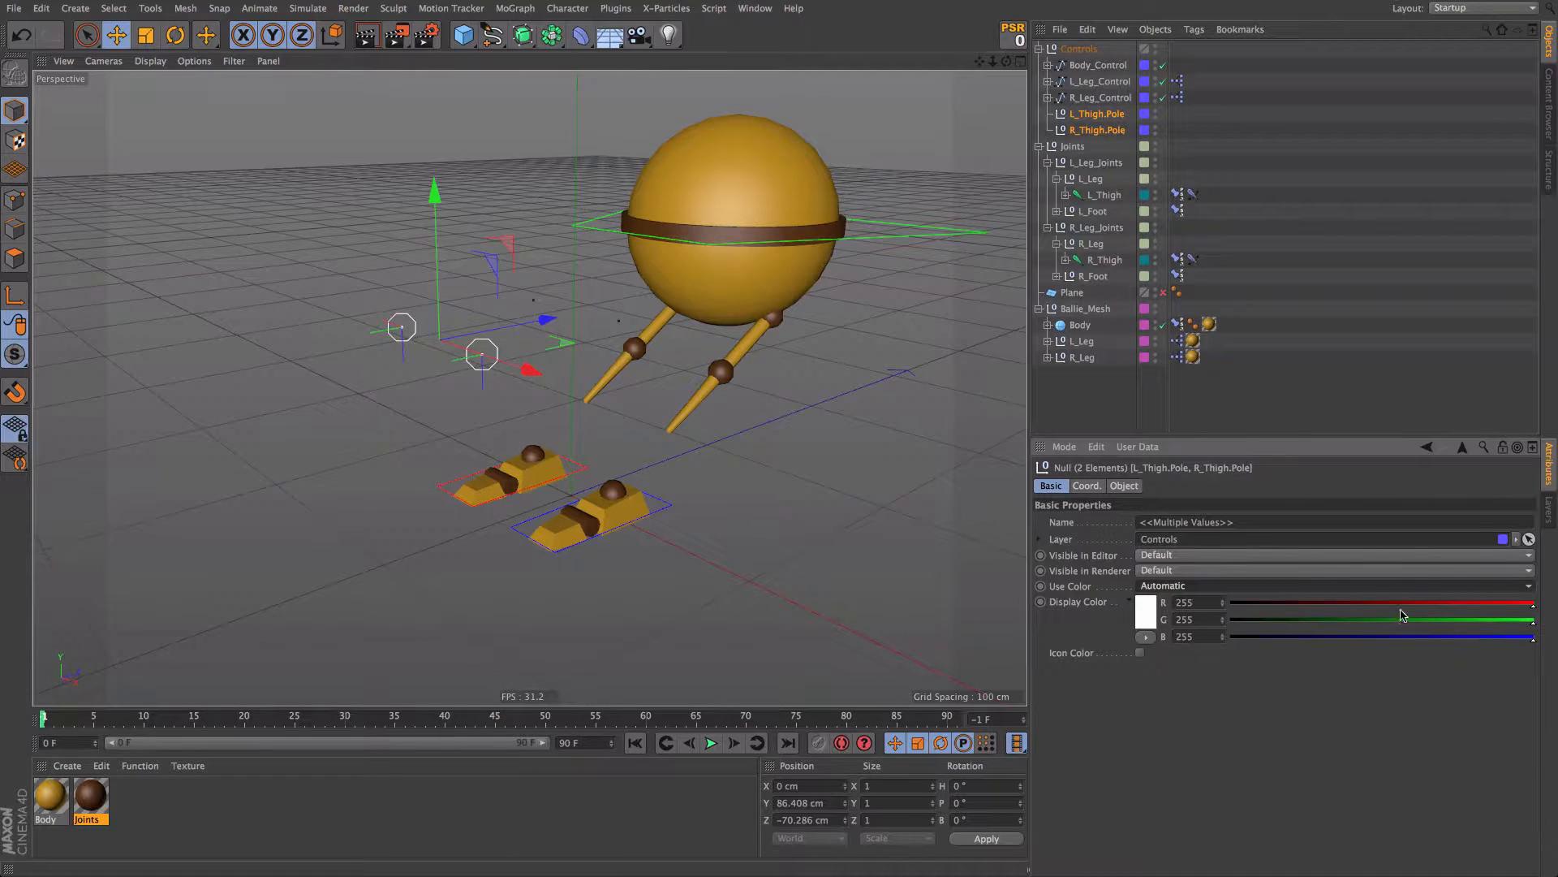
left_click_drag(1433, 625, 1053, 626)
left_click(1378, 418)
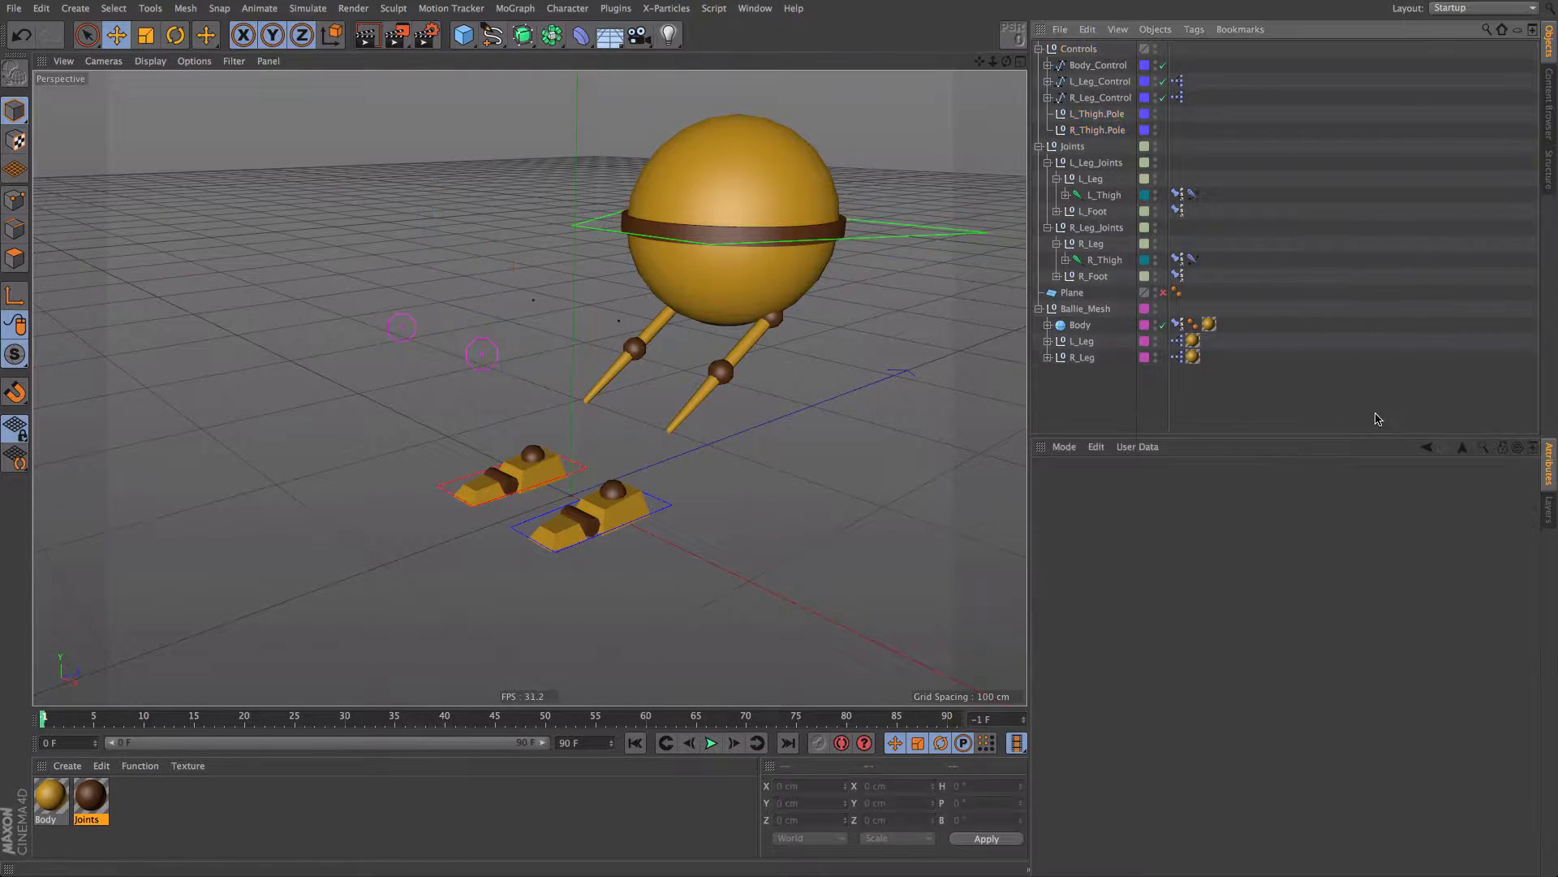
Step: Reset the position, scale and rotation of Body_Control so the body returns to its default pose above the feet
mouse_move(503, 357)
left_mouse_down("alt")
mouse_move(434, 339)
mouse_move(271, 345)
mouse_move(324, 308)
mouse_move(479, 351)
mouse_move(685, 341)
mouse_move(483, 349)
left_mouse_up("alt")
left_click(482, 354)
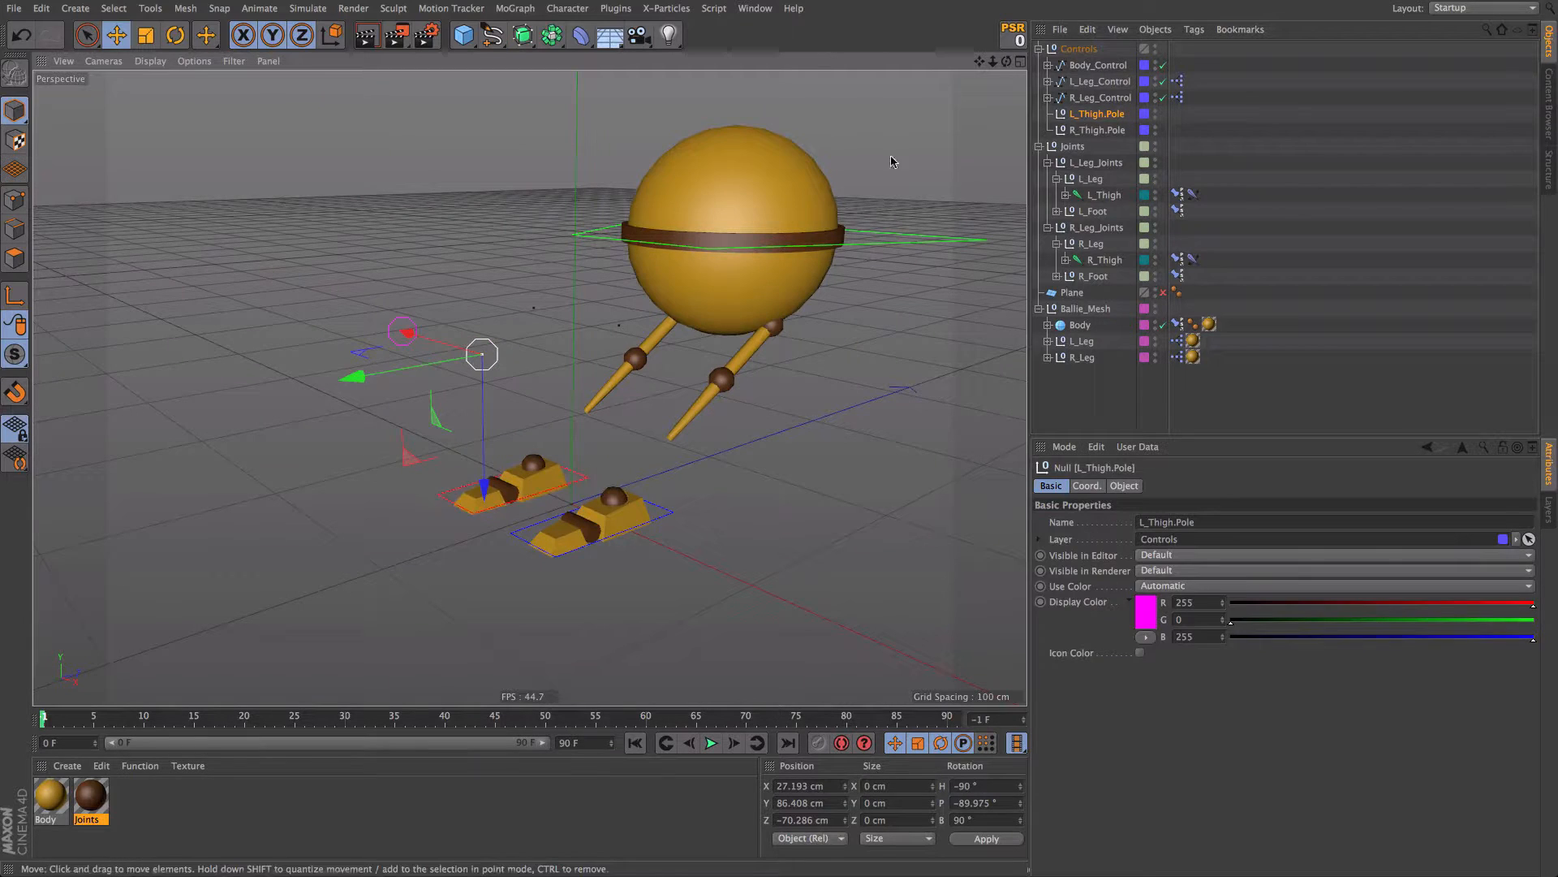
left_click(937, 245)
left_click(1009, 42)
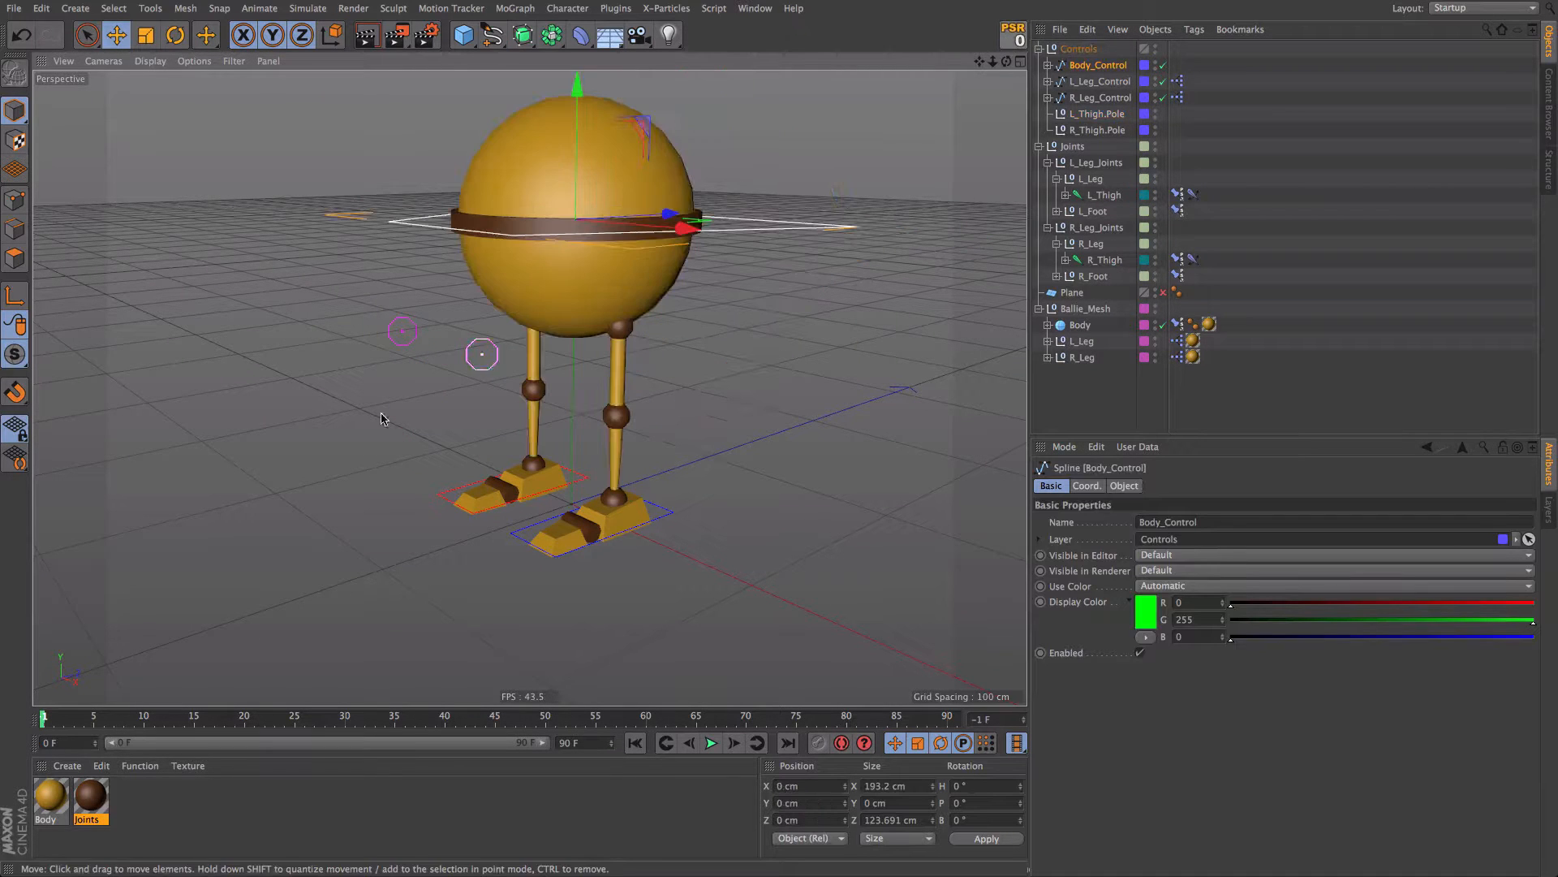
Step: Test the left knee control by moving L_Thigh.Pole, and undo the move
left_click_drag(382, 417, 532, 412, "alt")
left_click(478, 373)
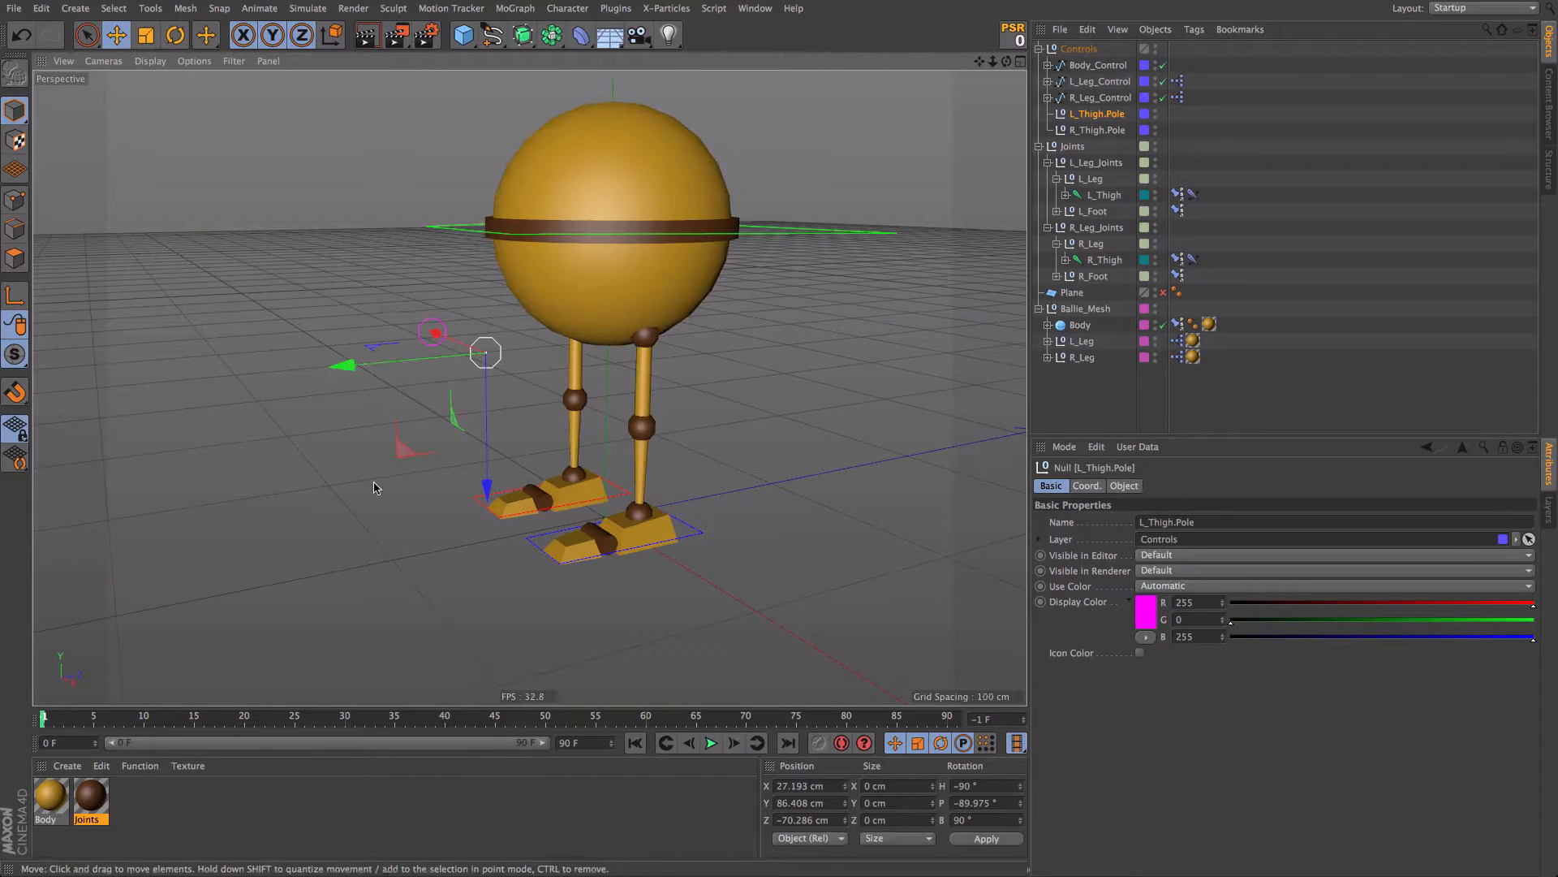
left_click_drag(349, 492, 422, 465)
key("super+z")
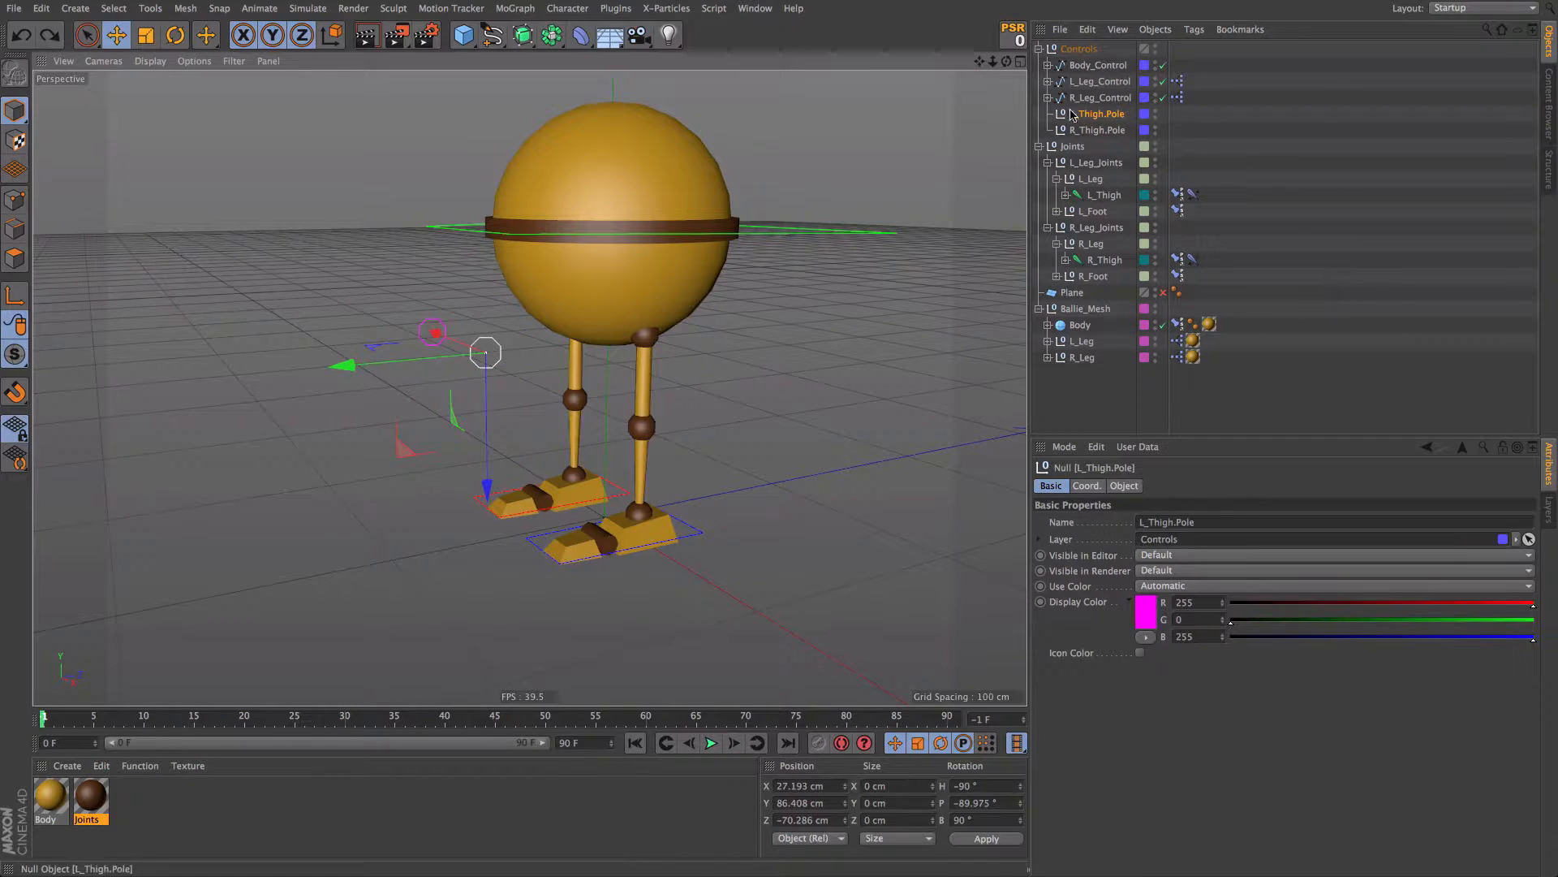
Step: Expand R_Leg_Control and Body_Control, and assign the L_Thigh_T and R_Thigh_T nulls to the Rig_Parts layer
left_click(1048, 97)
left_click(1046, 102)
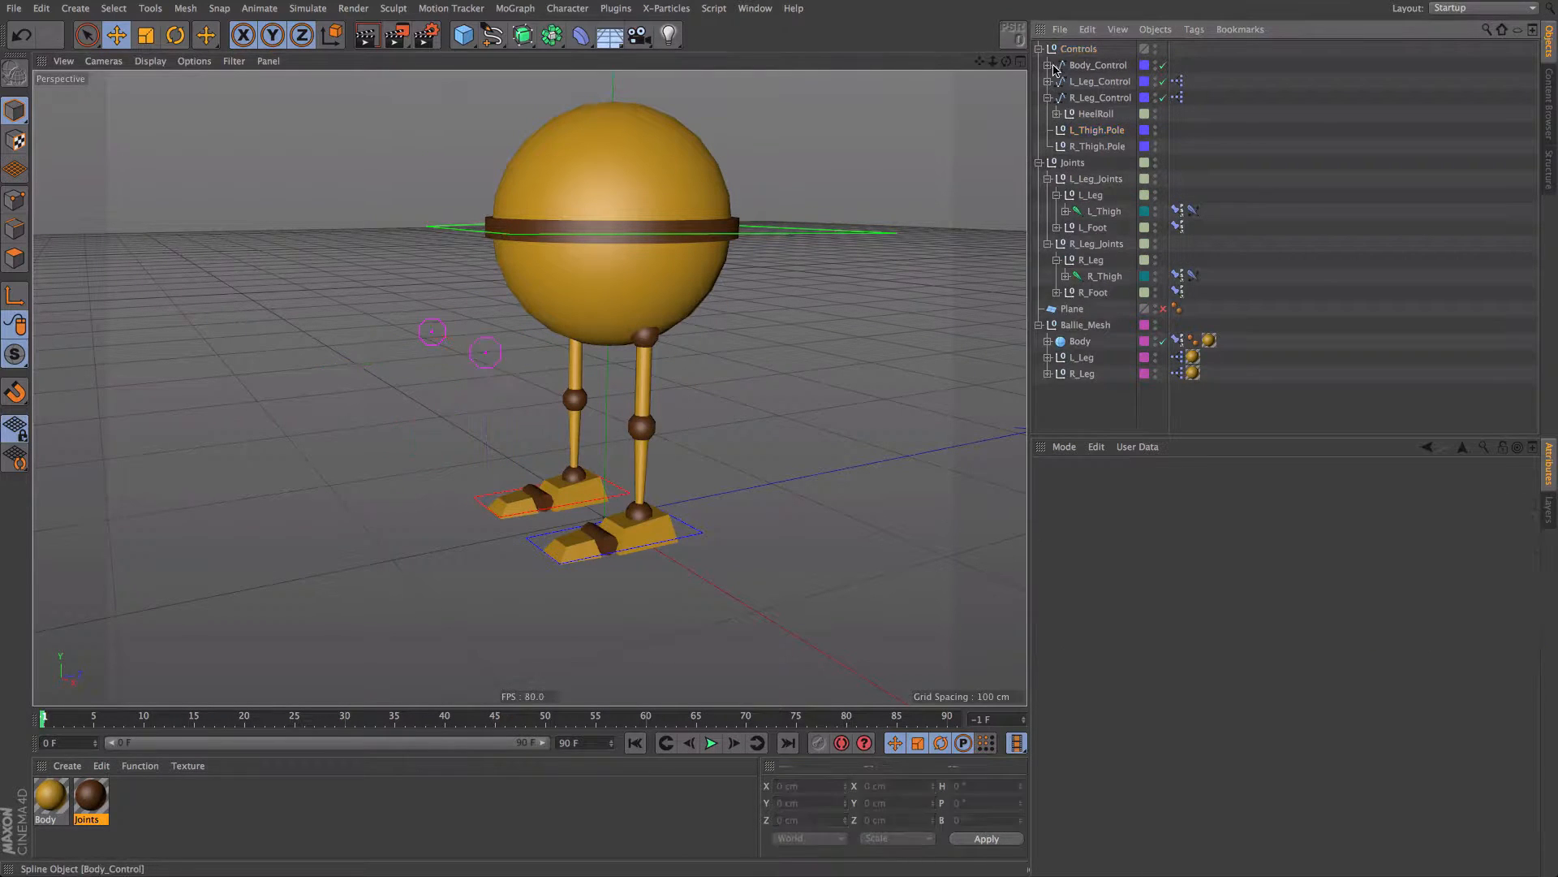
left_click(1048, 65)
left_click(1088, 83)
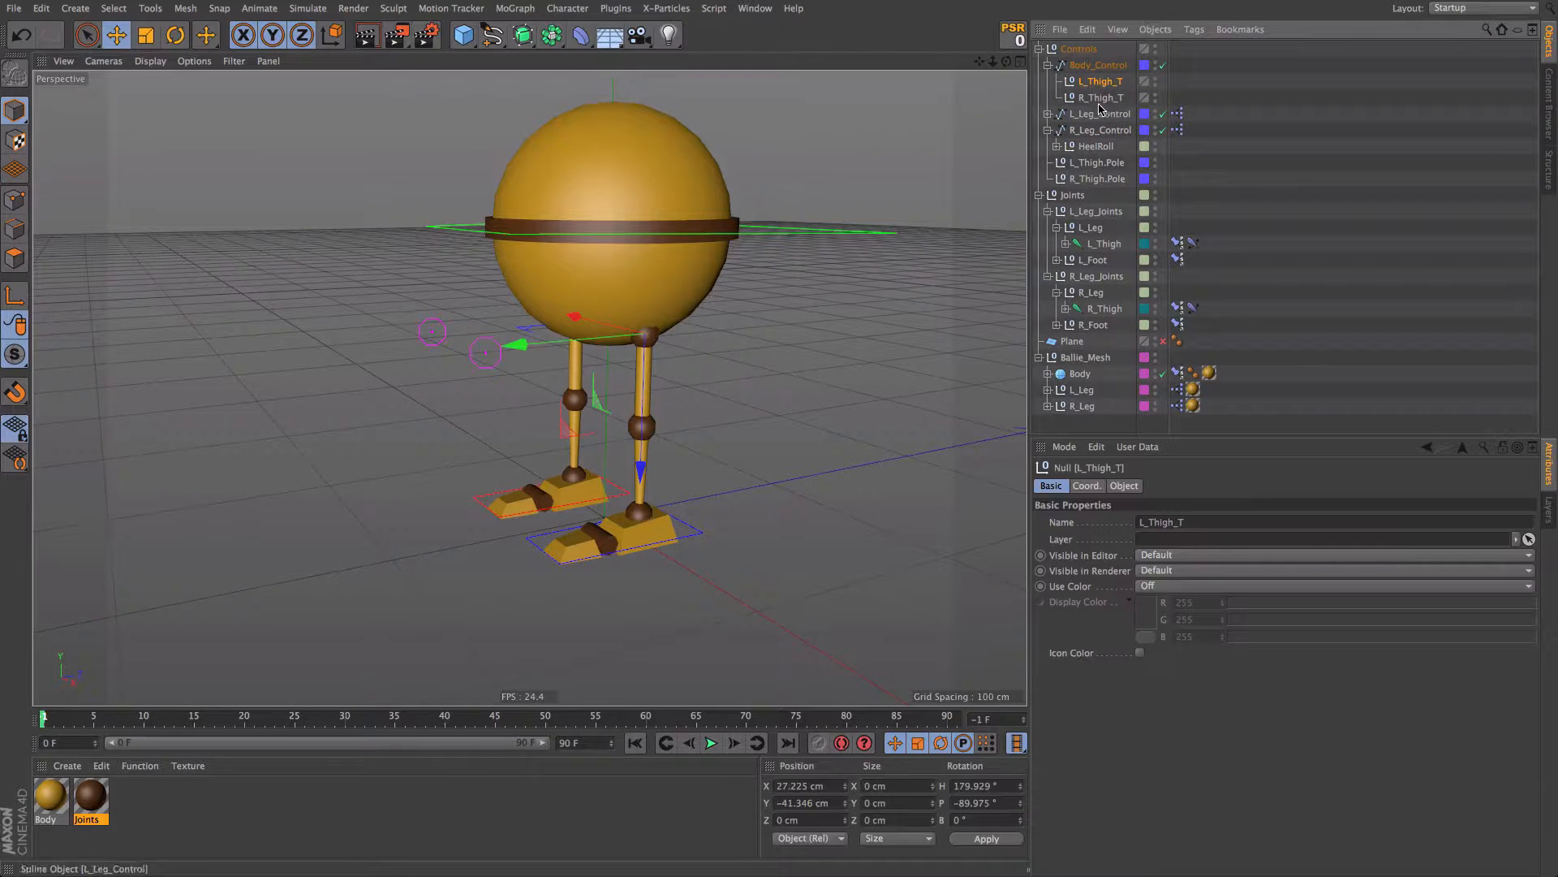
left_click(1119, 94, "shift")
right_click(1093, 87)
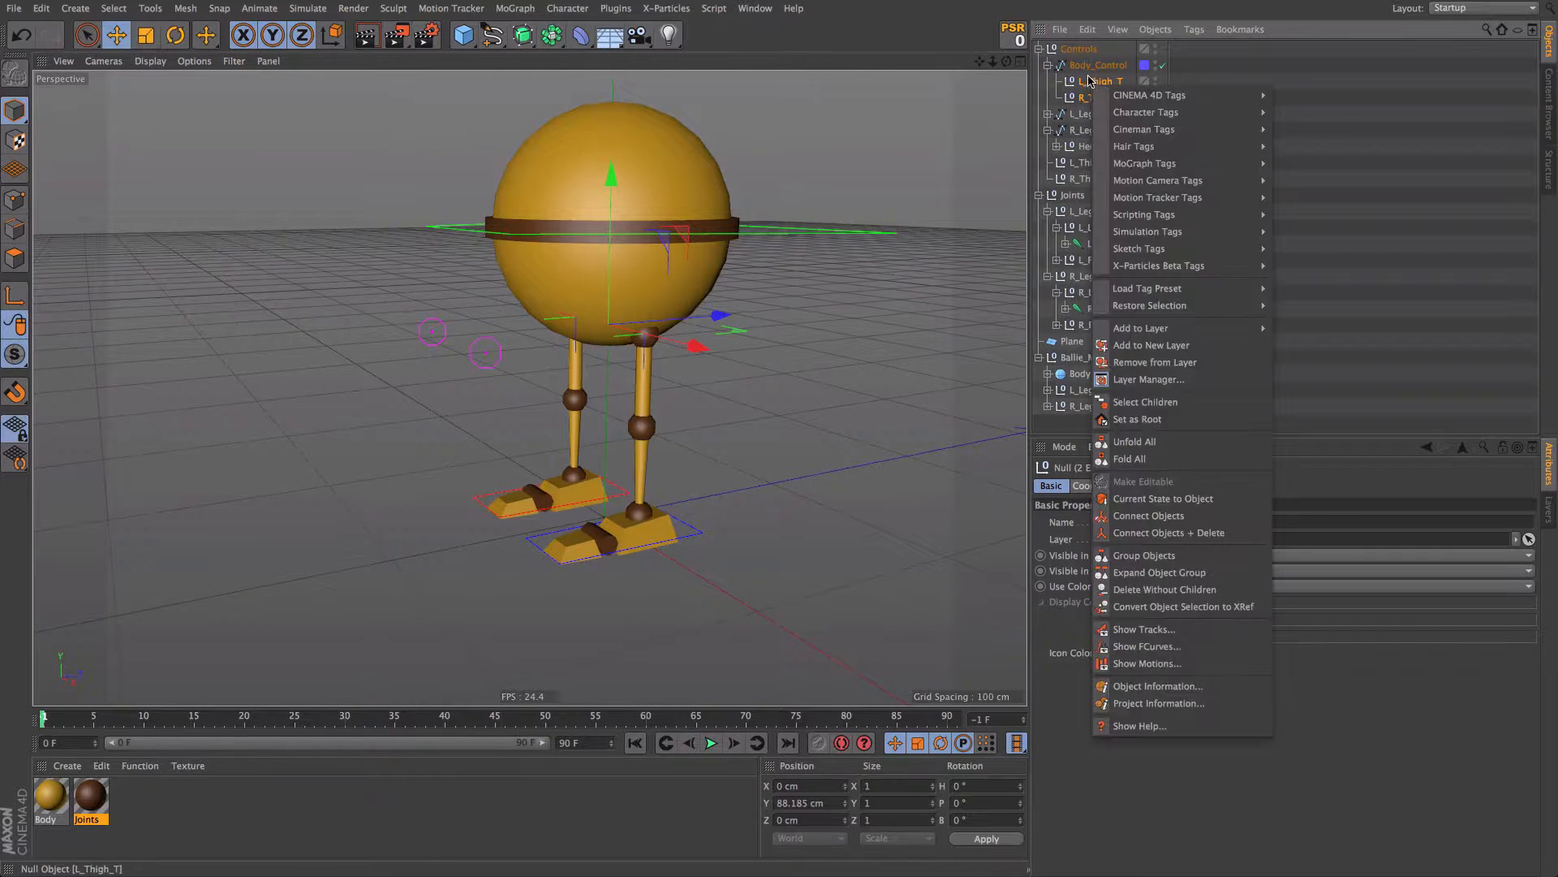
mouse_move(1177, 328)
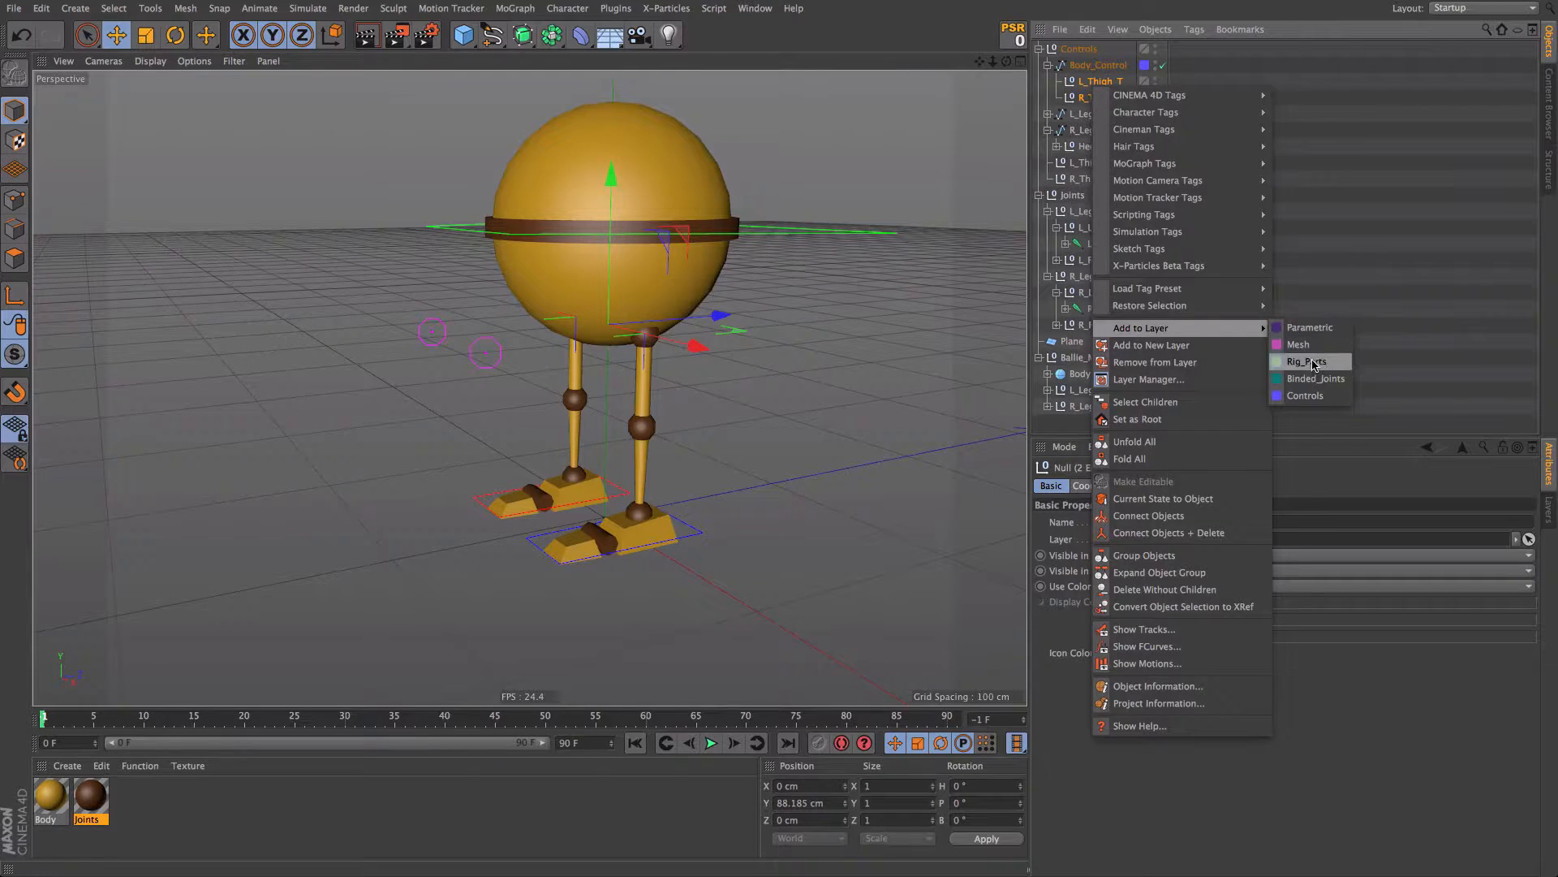
left_click(1307, 361)
left_click(1500, 242)
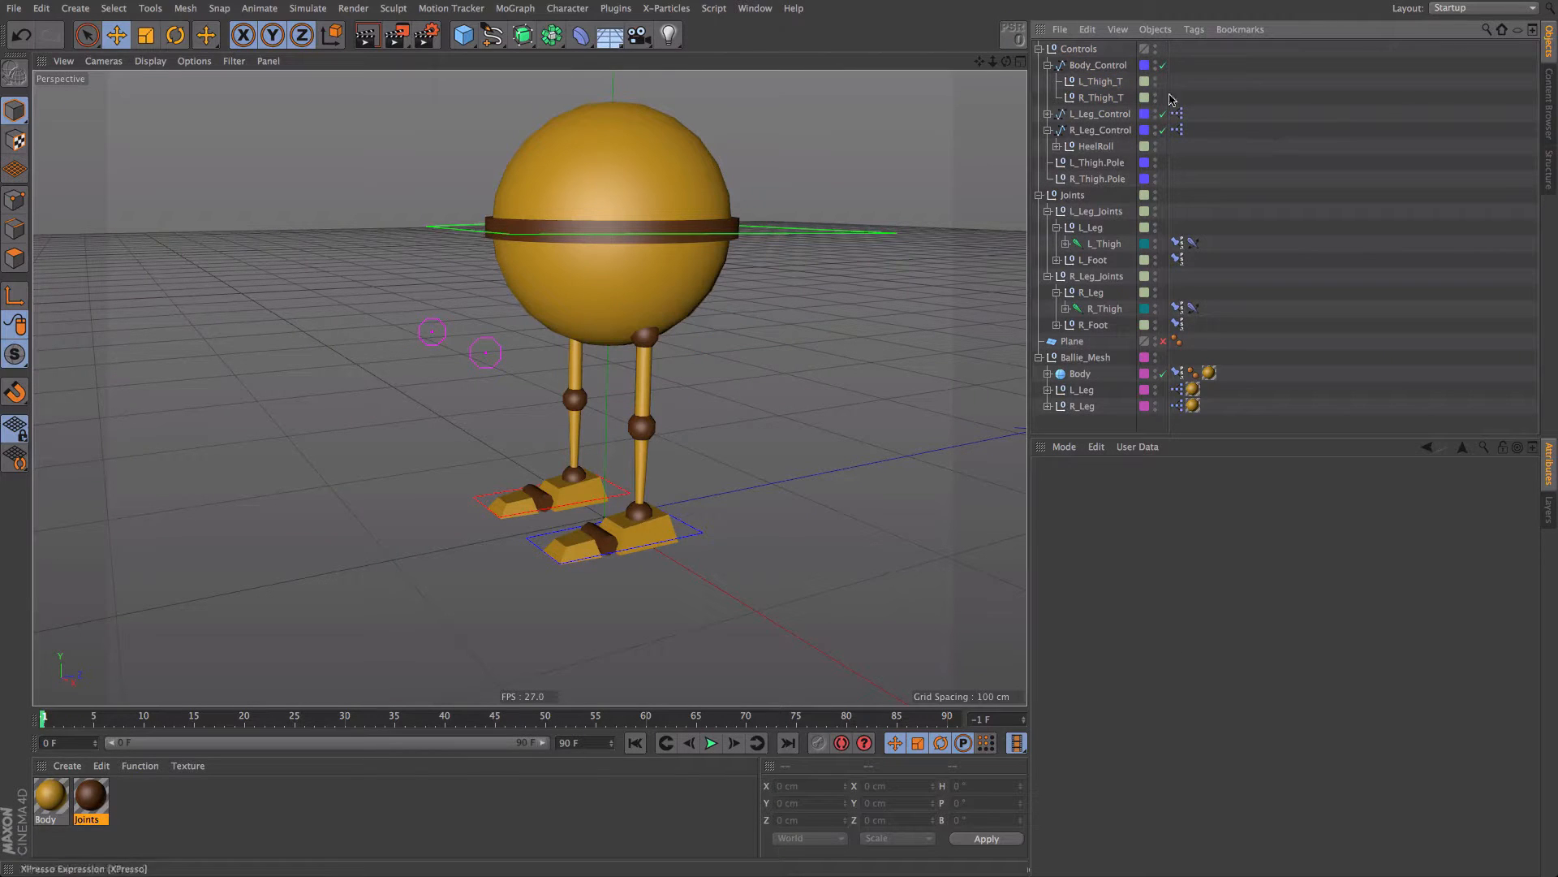
Step: Lock every layer except Controls, and collapse the Controls and Joints groups in the object hierarchy
left_click(1550, 513)
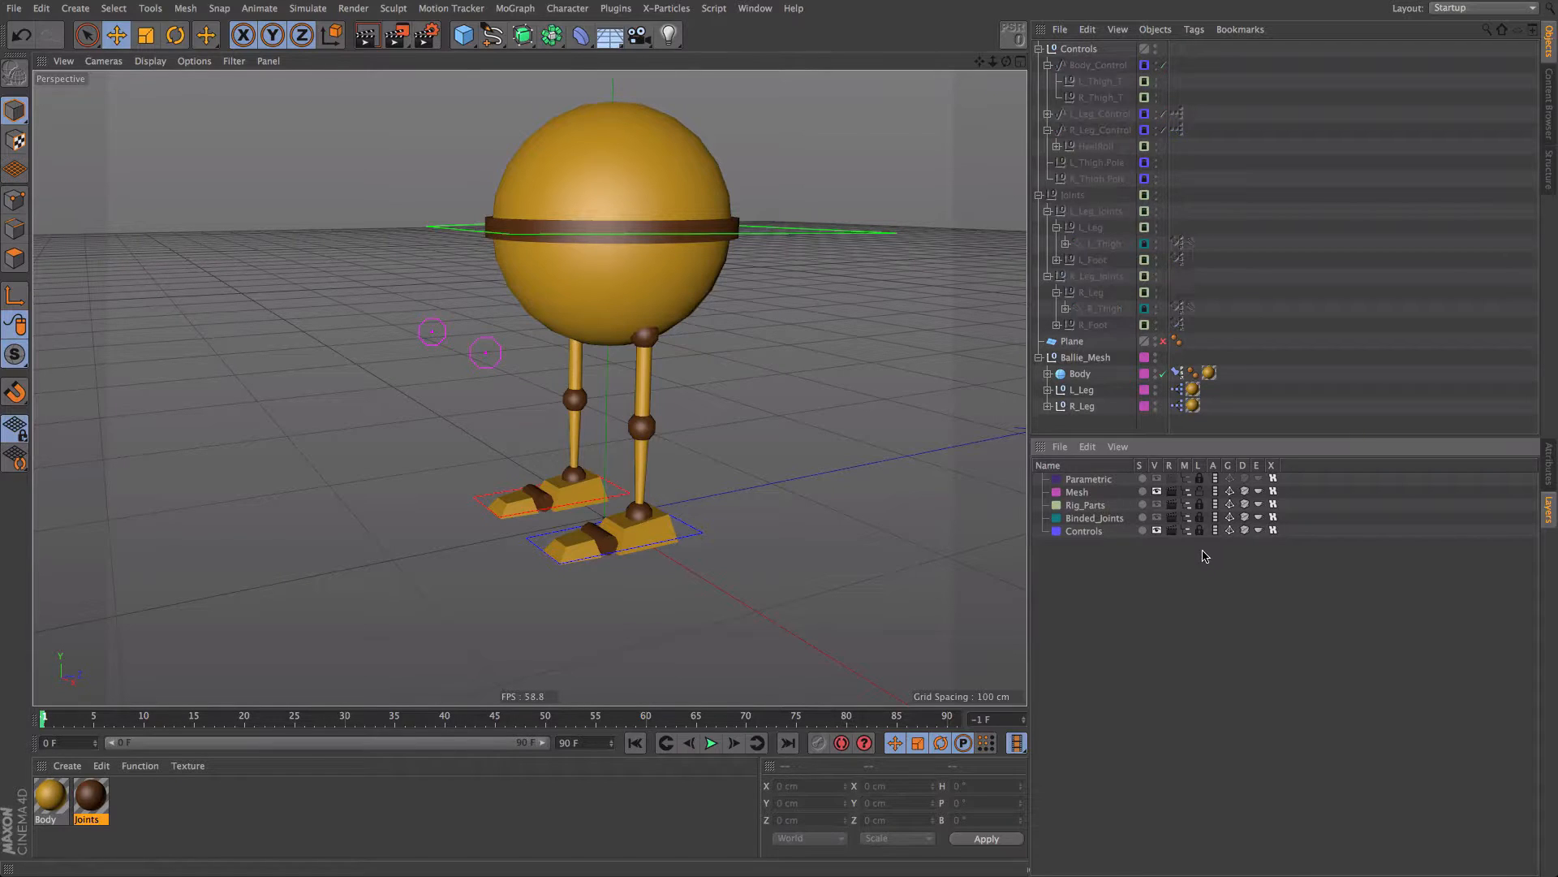
left_click(1199, 530)
left_click(1198, 497)
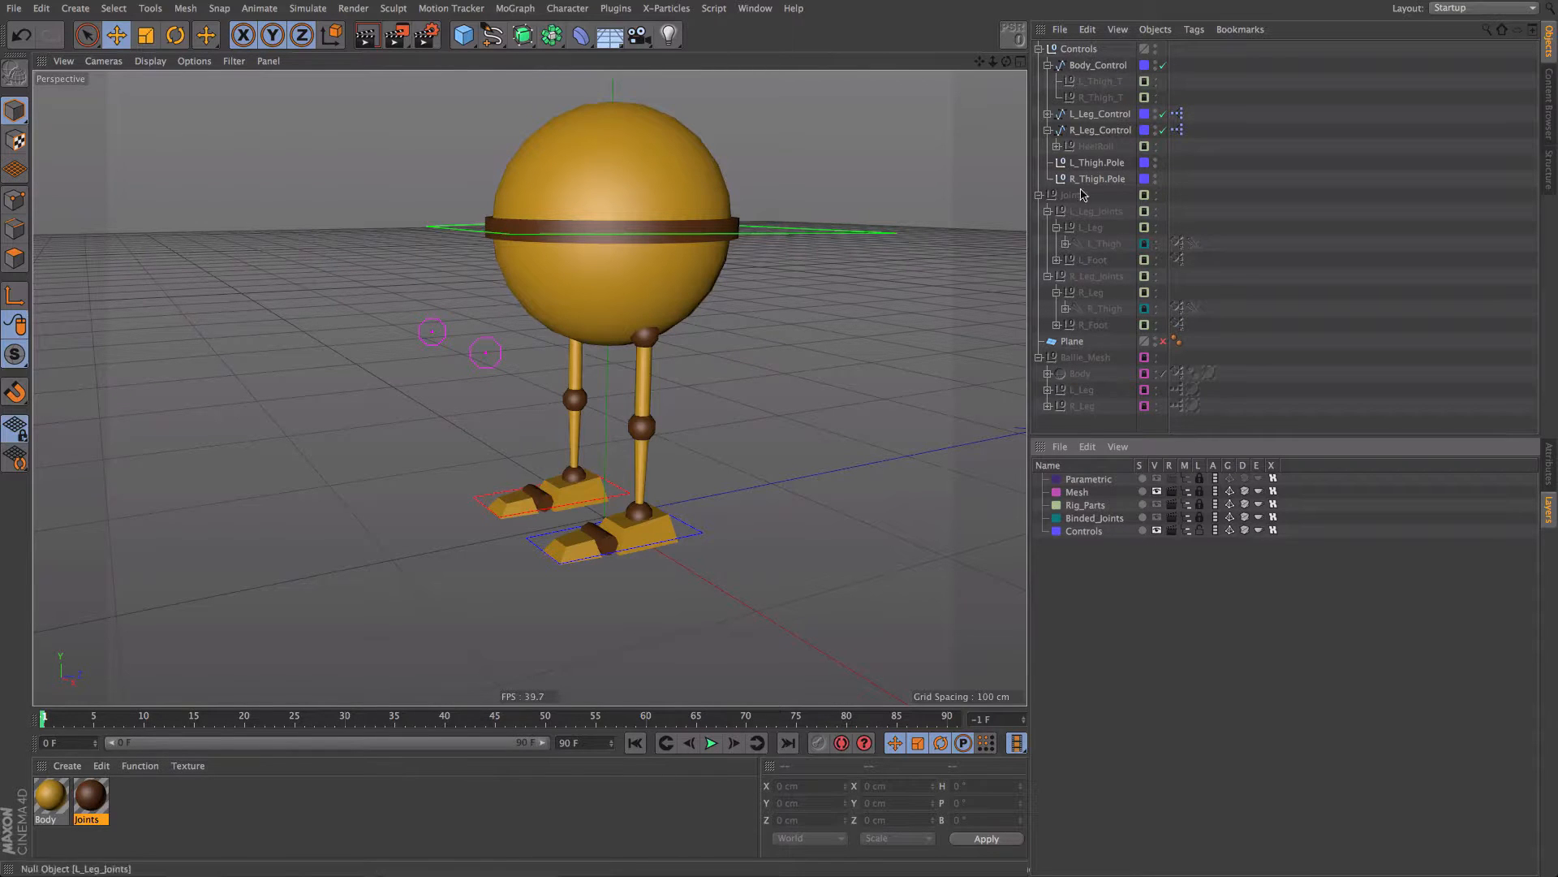
left_click(1039, 48)
left_click(1039, 65)
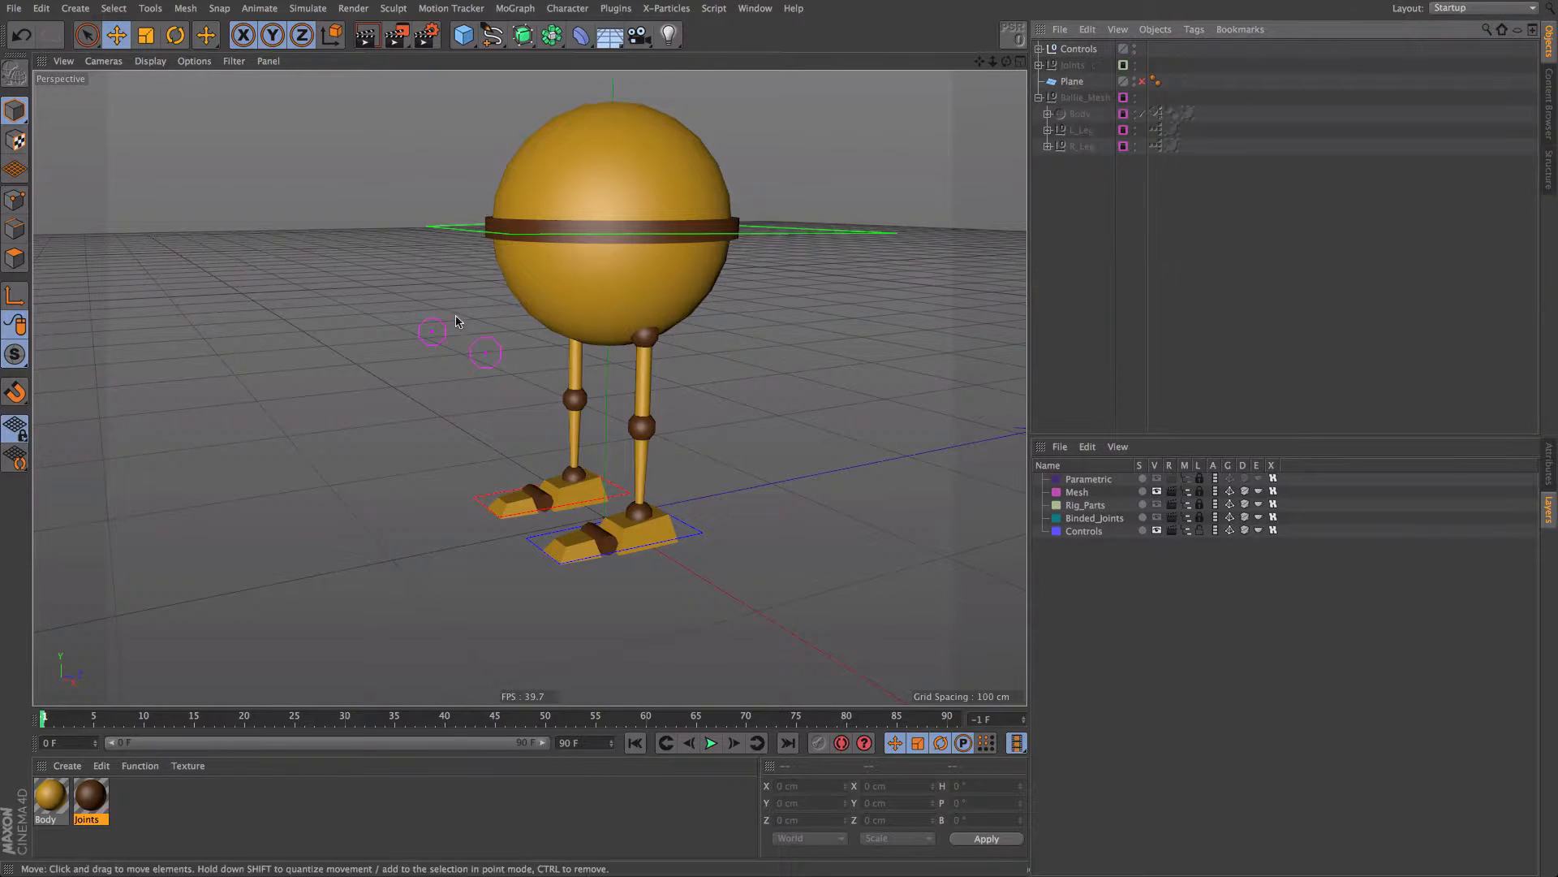
Step: Test how the legs bend by moving Body_Control downward, and undo the move
left_click_drag(617, 341, 703, 295, "alt")
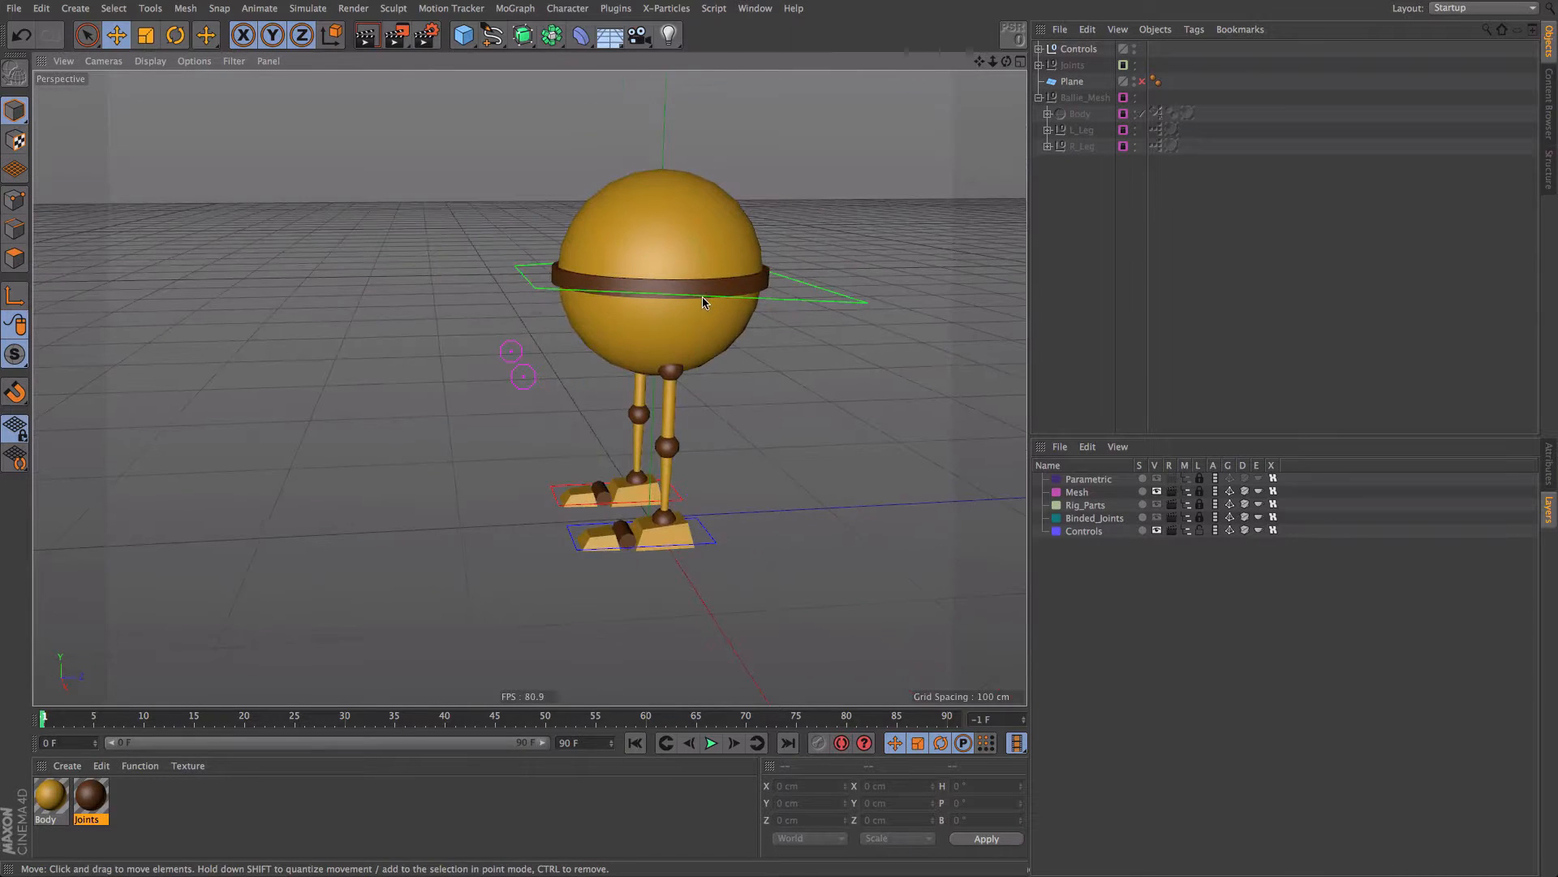
left_click(822, 290)
left_click_drag(822, 290, 782, 444)
key("ctrl+z")
Step: Test the Footroll user data slider on L_Leg_Control, and undo the change
left_click(708, 538)
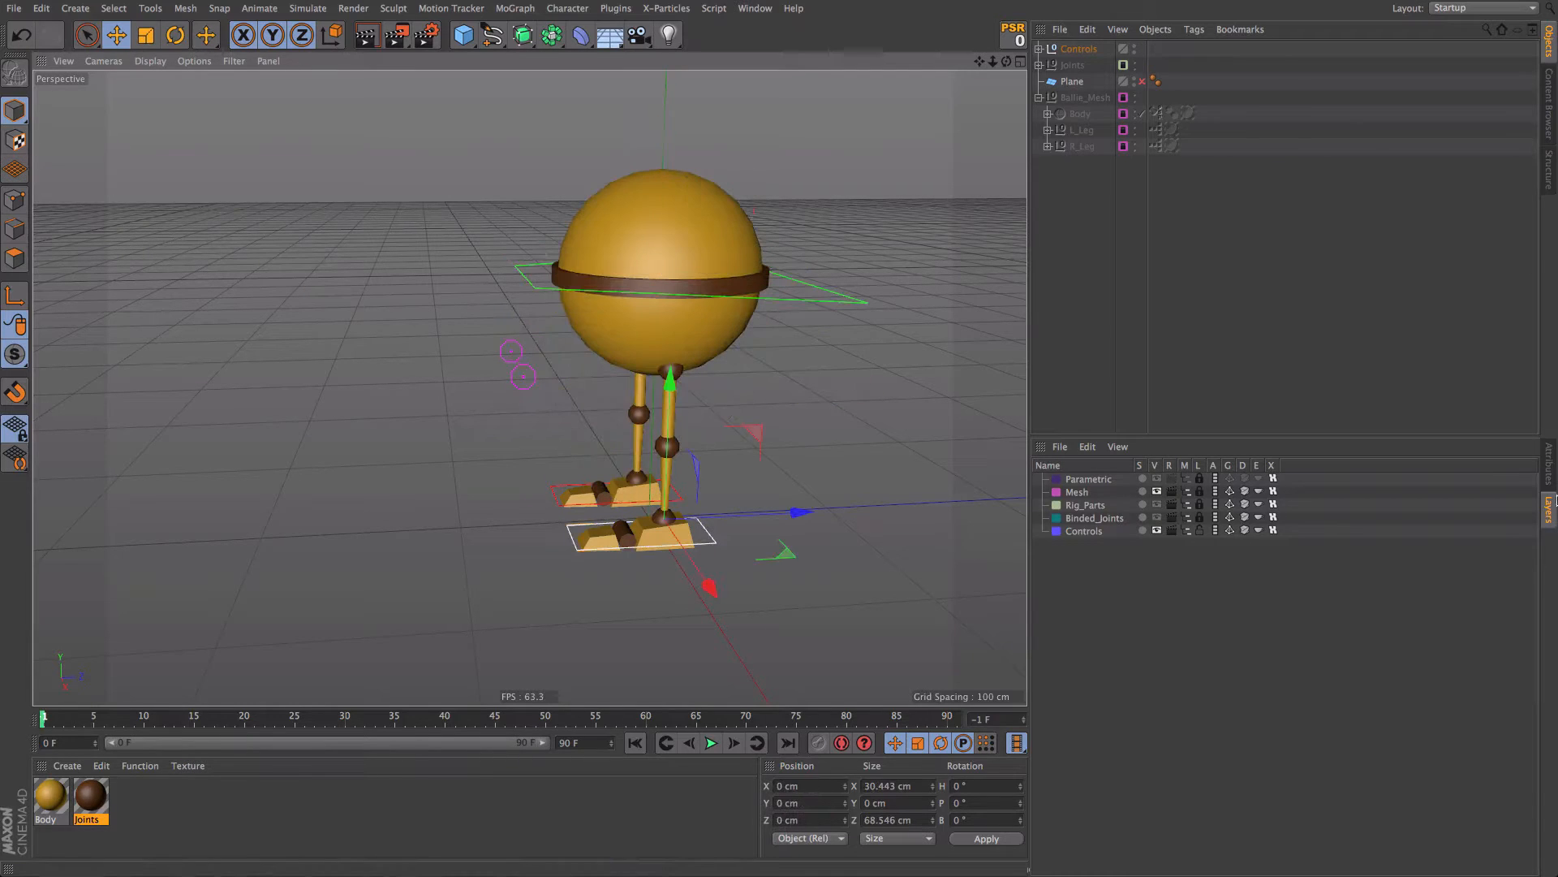
left_click(1549, 465)
left_click(1203, 486)
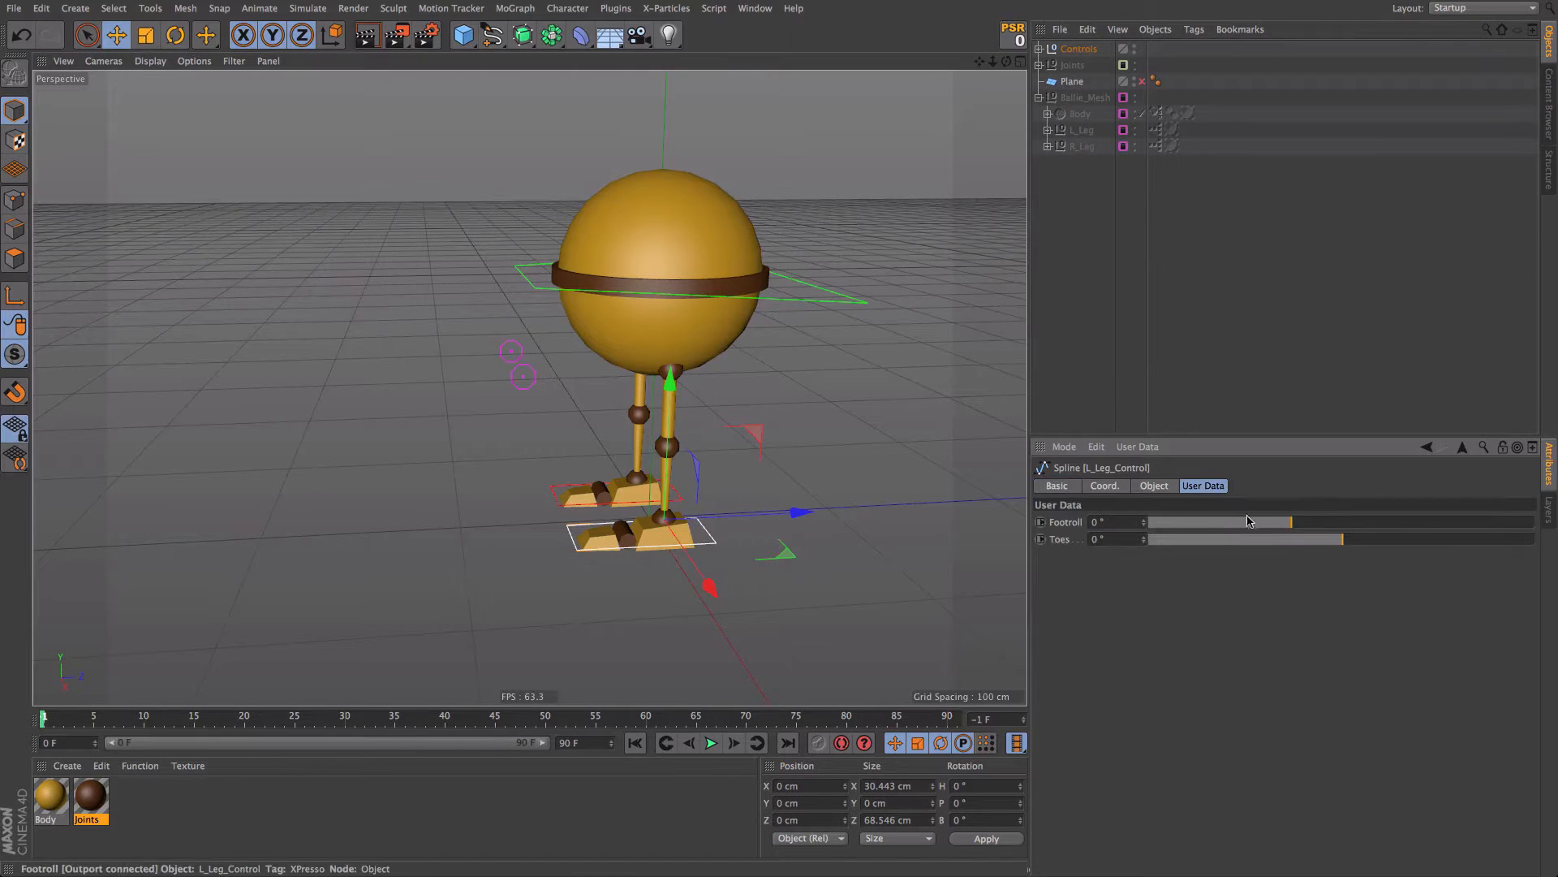
left_click_drag(1275, 531, 1557, 542)
key("ctrl+z")
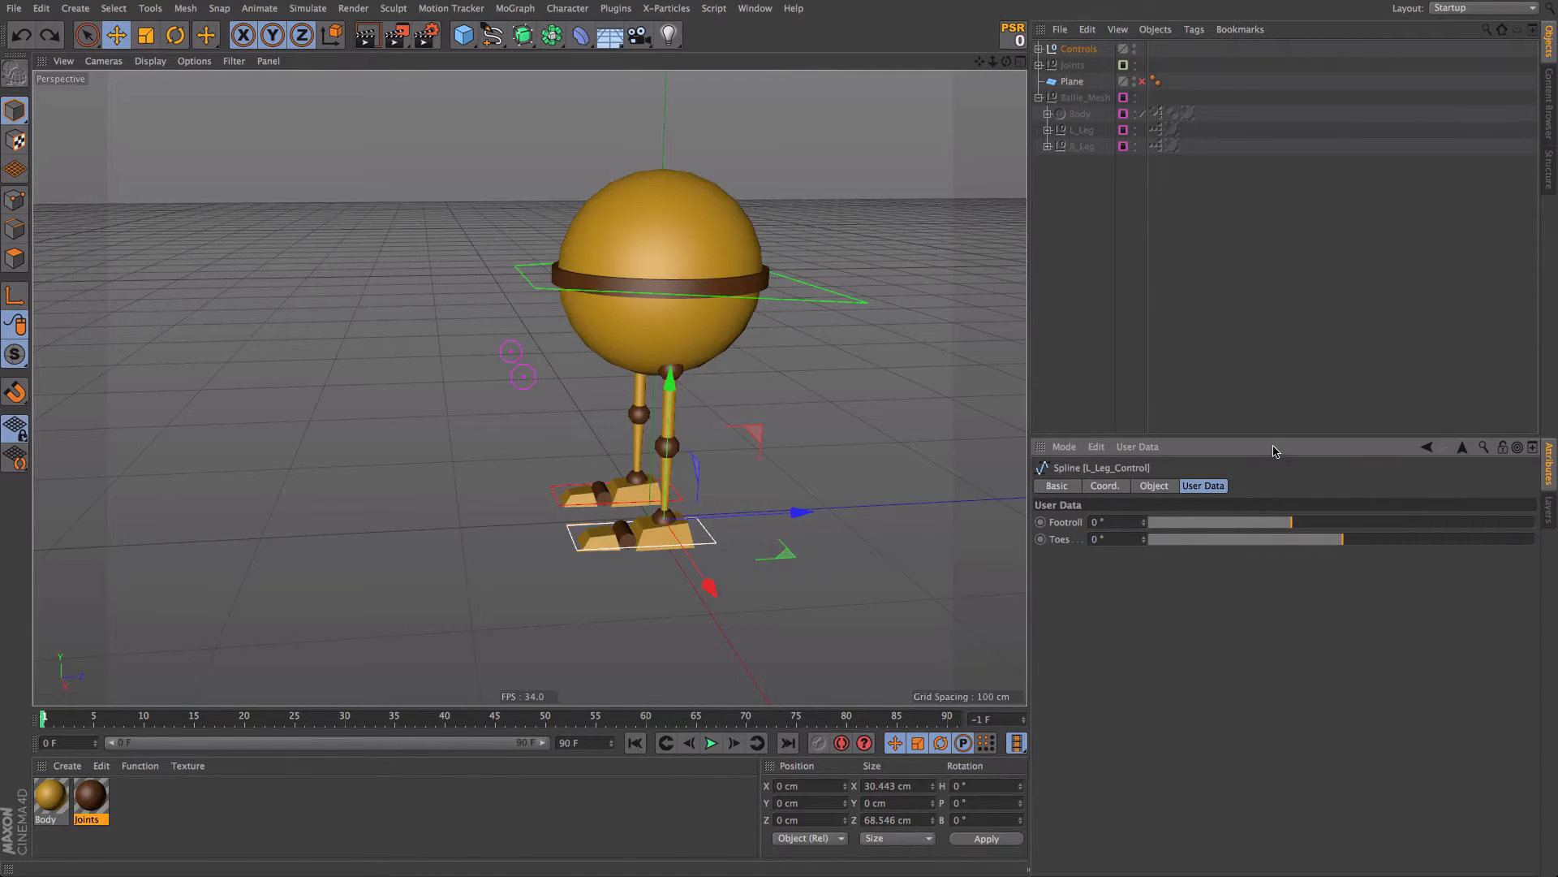